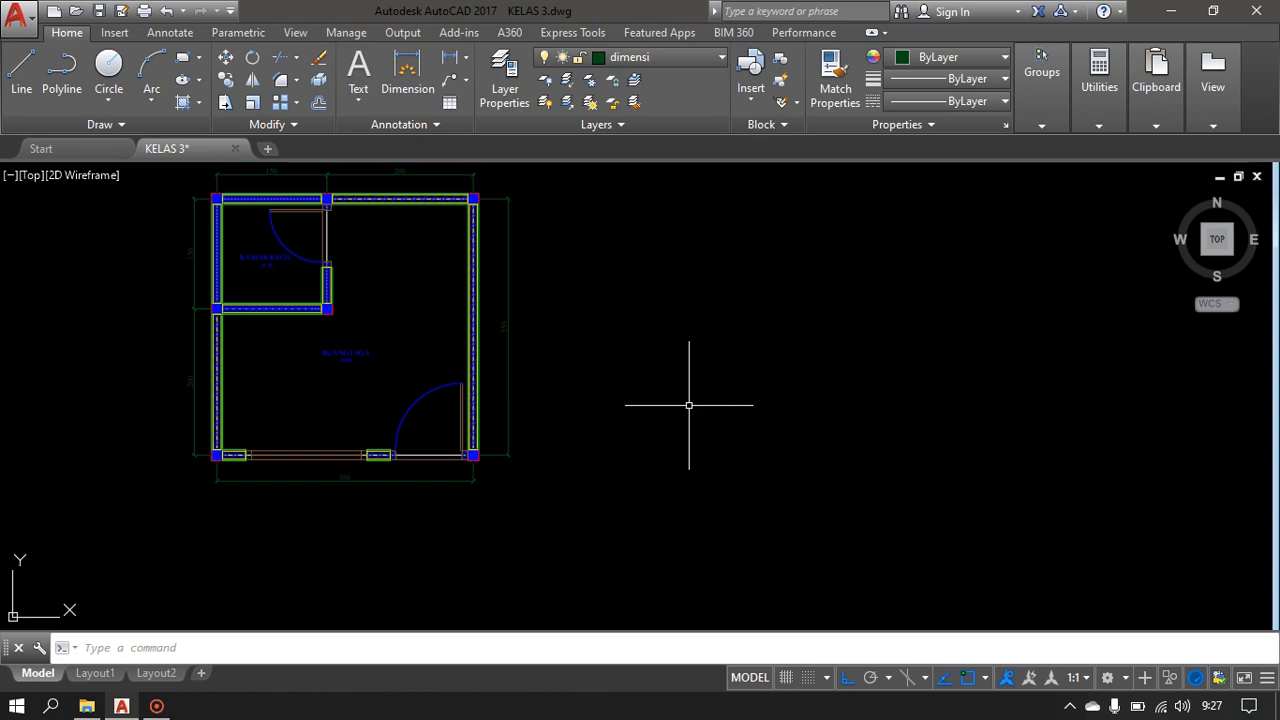
- Draw a line 300 long at a 45° angle in the empty space beside the floor plan
{"action": "middle_click_drag", "start_coordinate": [363, 368], "coordinate": [480, 414]}
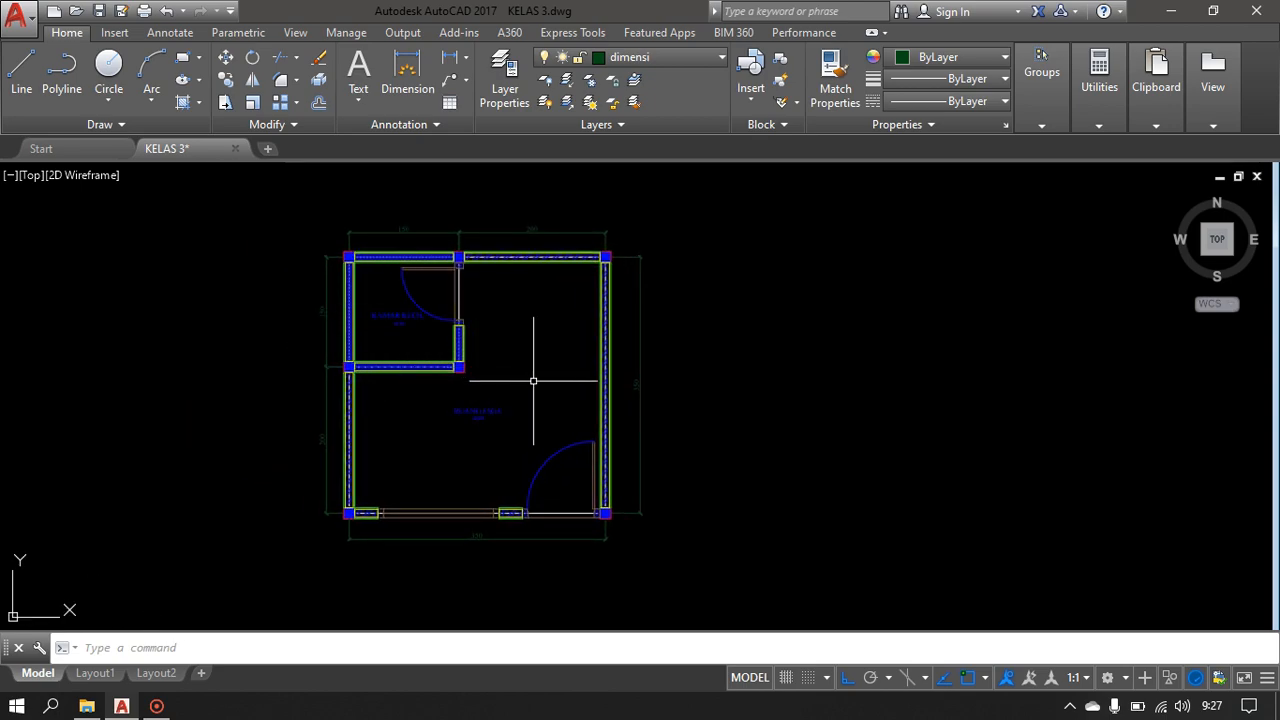
{"action": "middle_click_drag", "start_coordinate": [554, 370], "coordinate": [677, 342]}
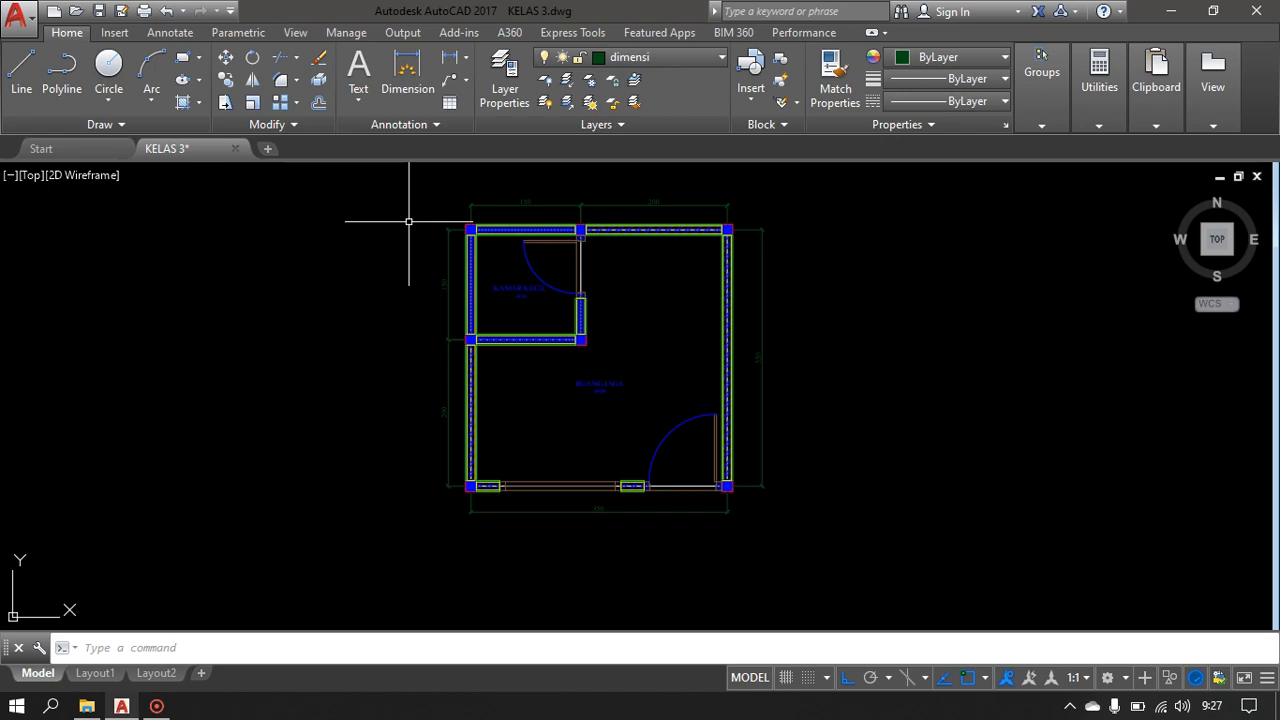
{"action": "middle_click_drag", "start_coordinate": [673, 389], "coordinate": [514, 360]}
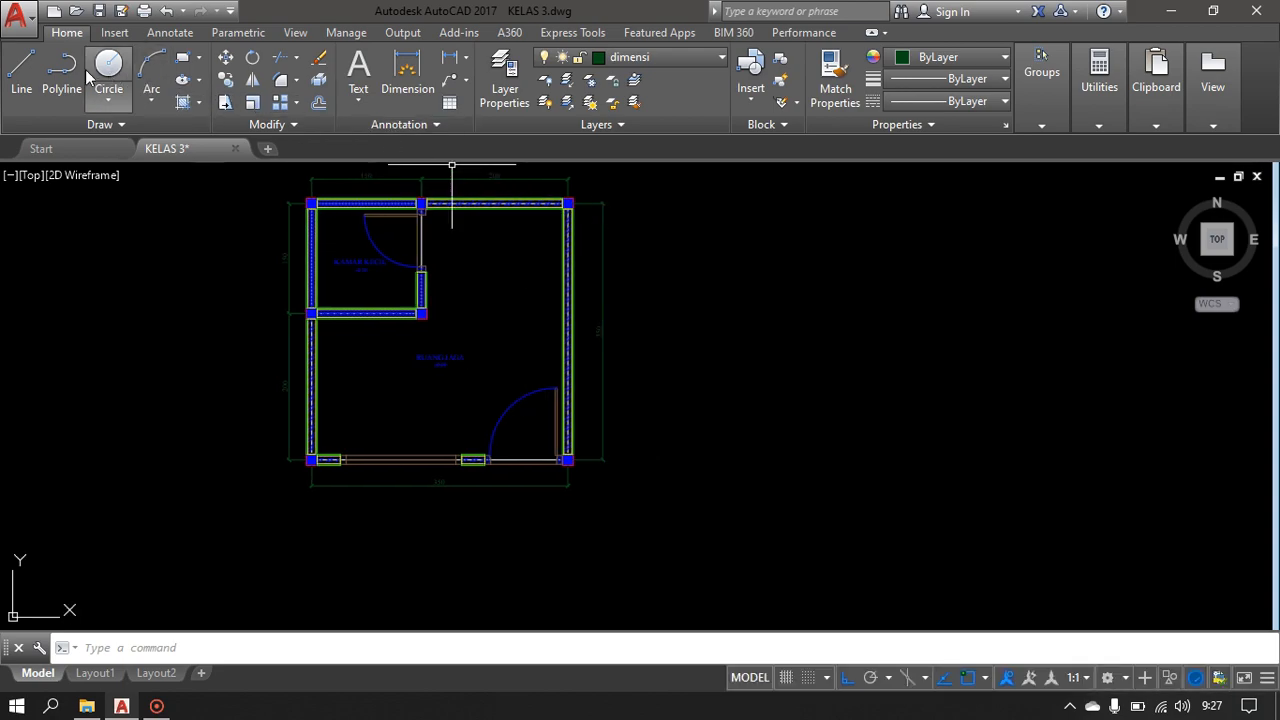
{"action": "left_click", "coordinate": [33, 83]}
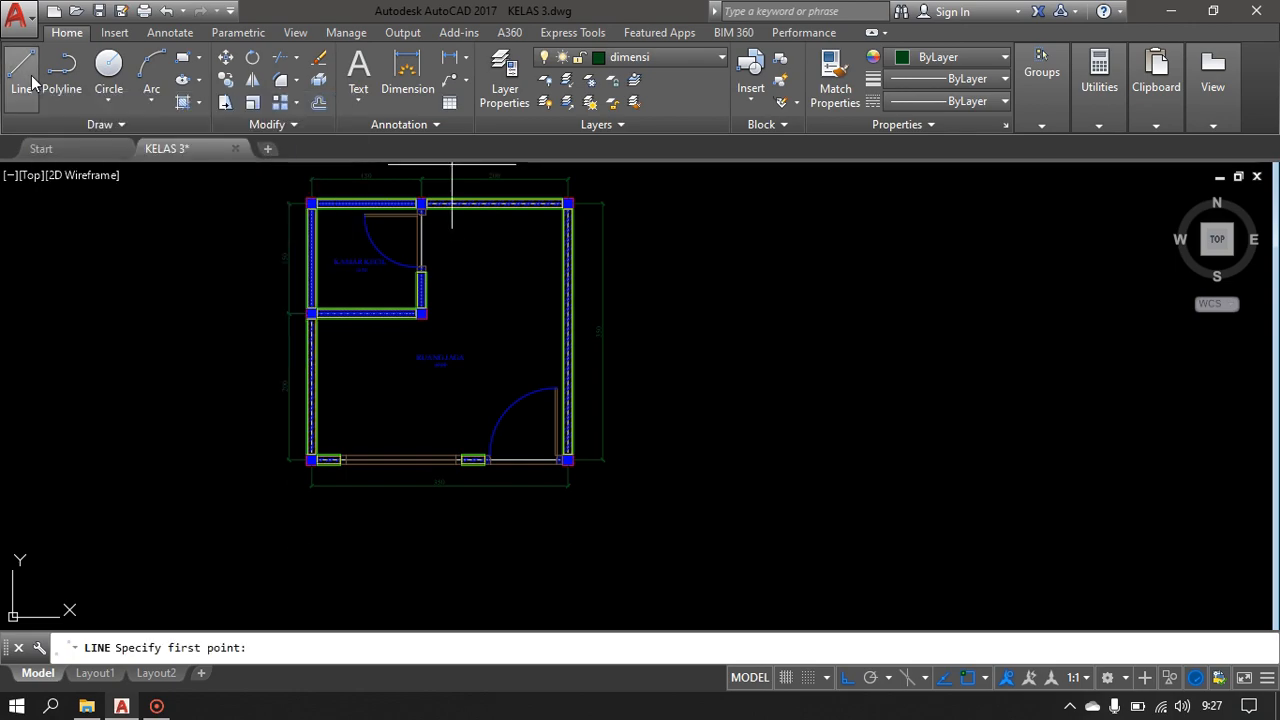
{"action": "left_click", "coordinate": [718, 416]}
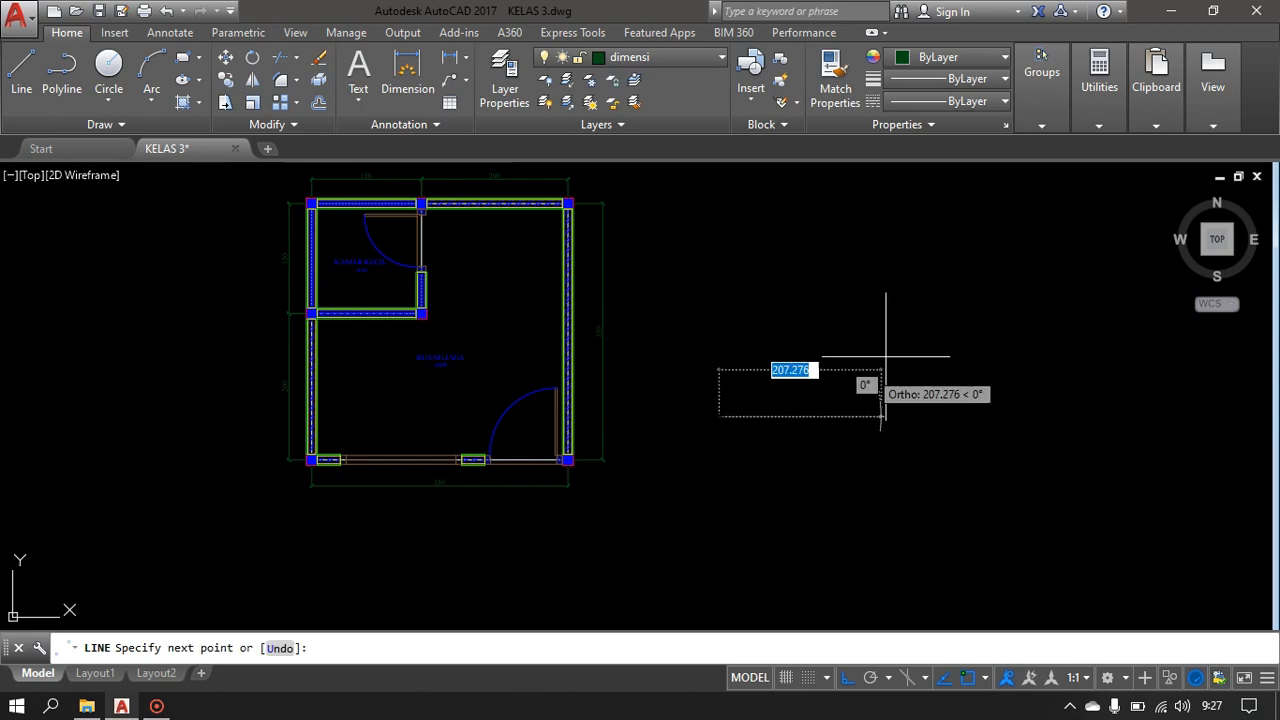
{"action": "left_click", "coordinate": [1038, 285]}
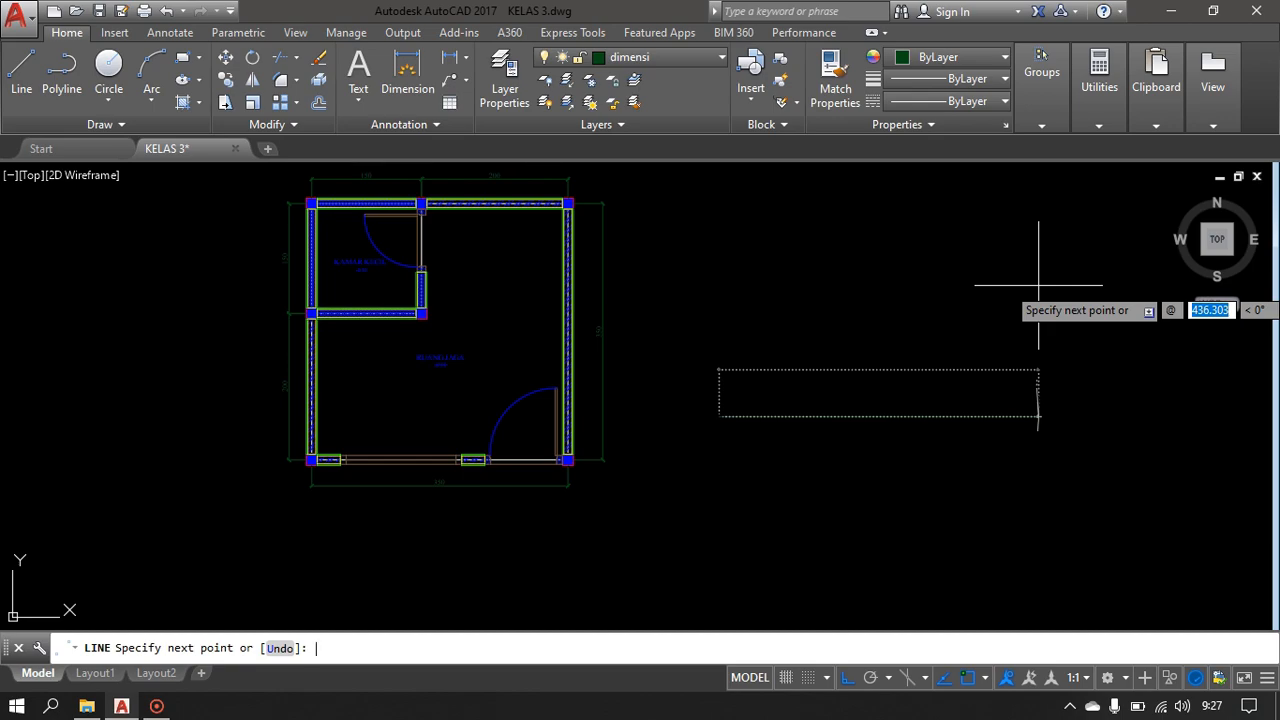
{"action": "type", "text": "00"}
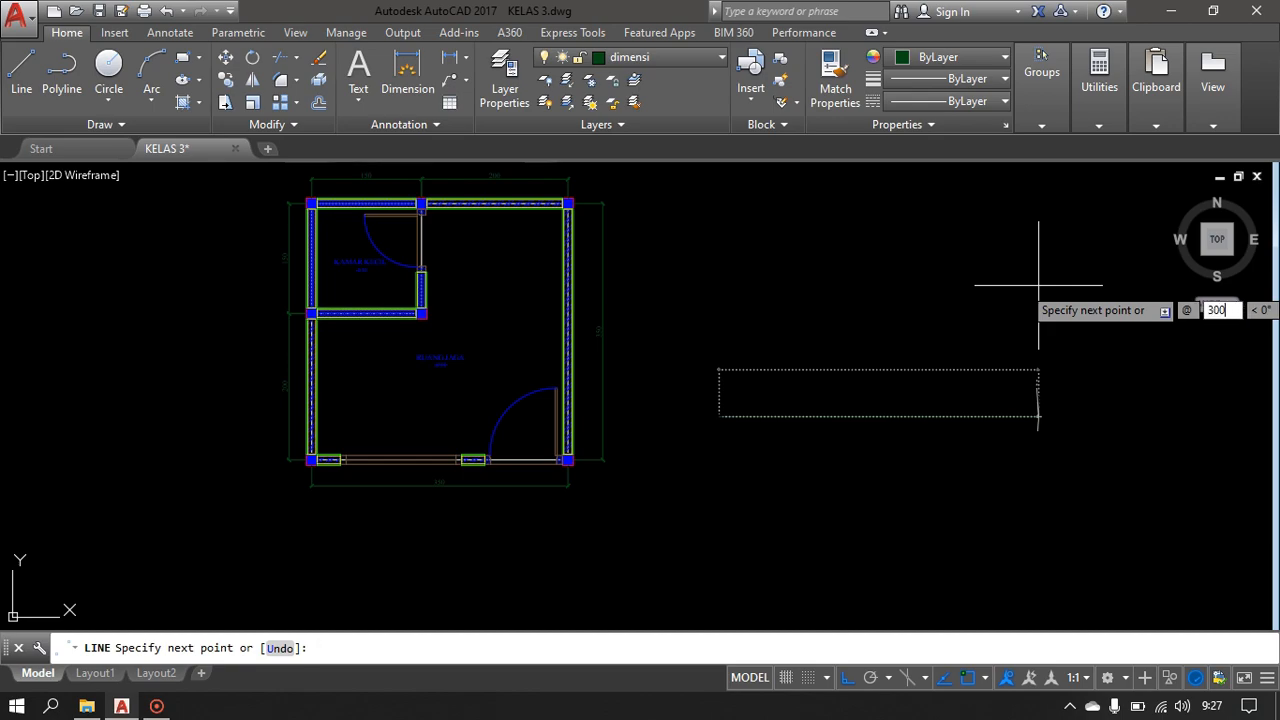
{"action": "key", "text": "Tab"}
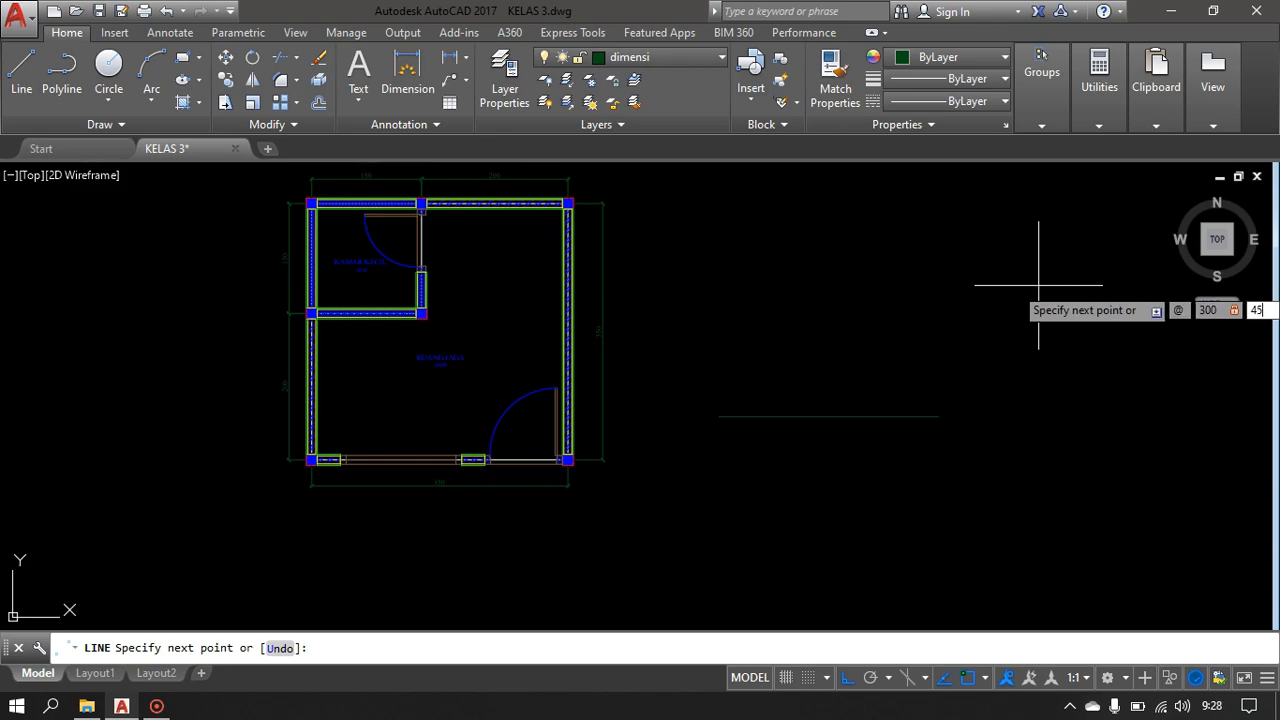
{"action": "key", "text": "Return"}
{"action": "key", "text": "Escape"}
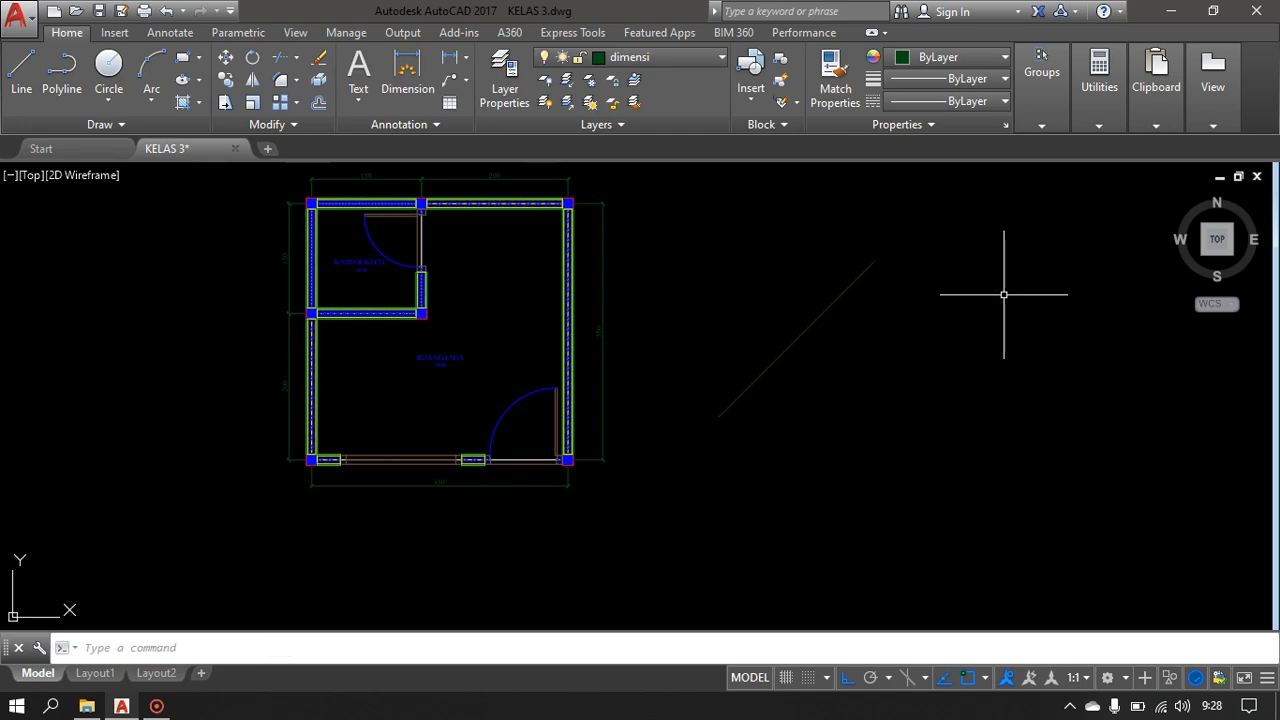
- Assign the diagonal line to the garis atap layer
{"action": "left_click", "coordinate": [868, 348]}
{"action": "left_click", "coordinate": [766, 281]}
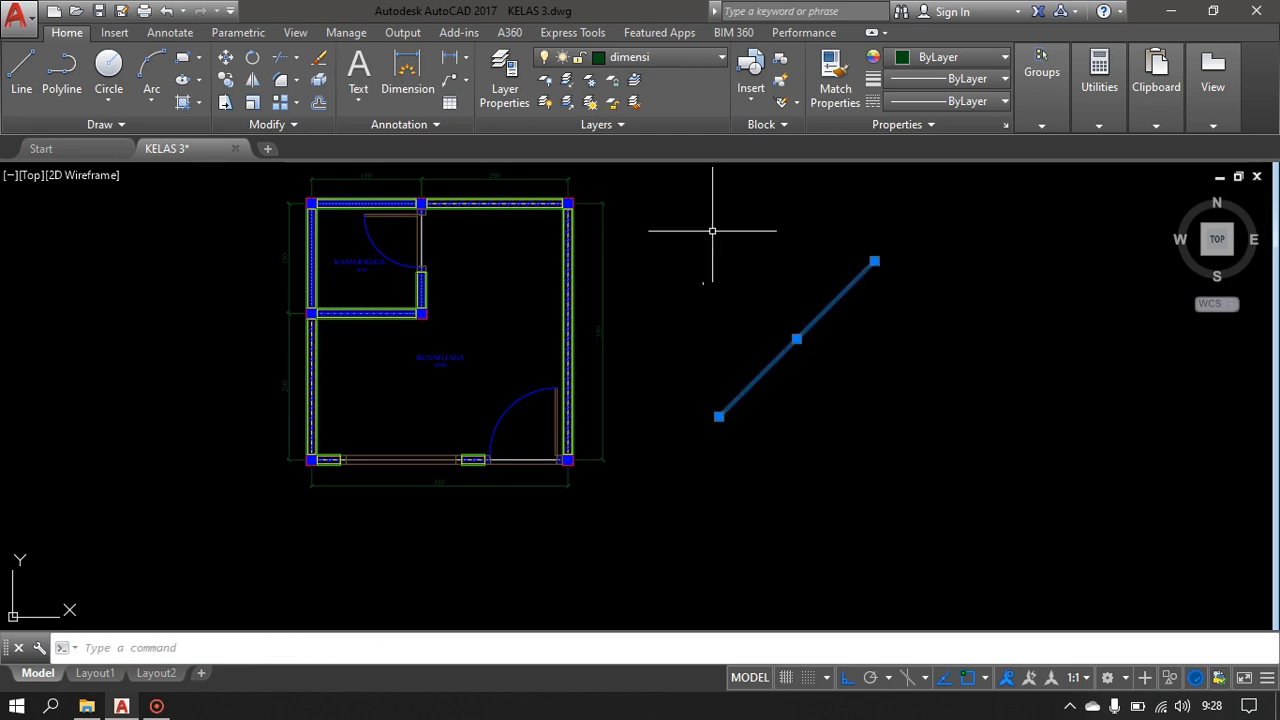
{"action": "left_click", "coordinate": [649, 55]}
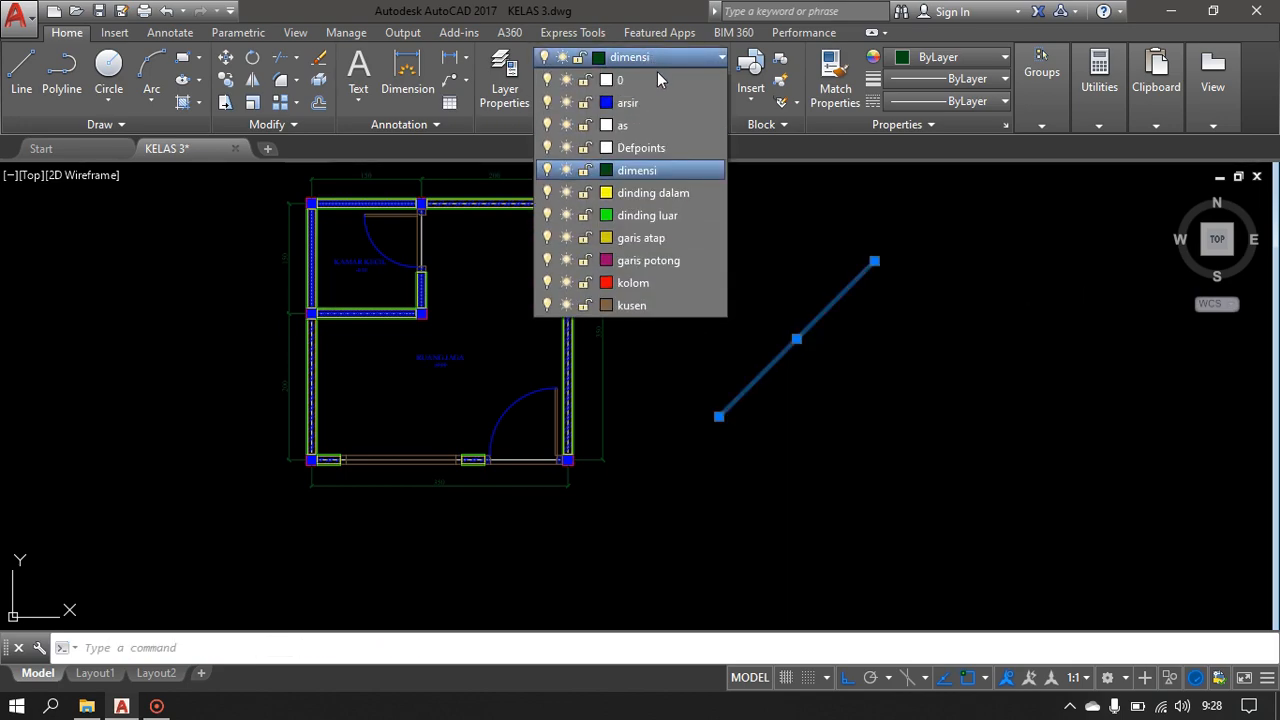
{"action": "left_click", "coordinate": [649, 237]}
{"action": "scroll", "coordinate": [790, 410], "scroll_direction": "up", "scroll_amount": 2}
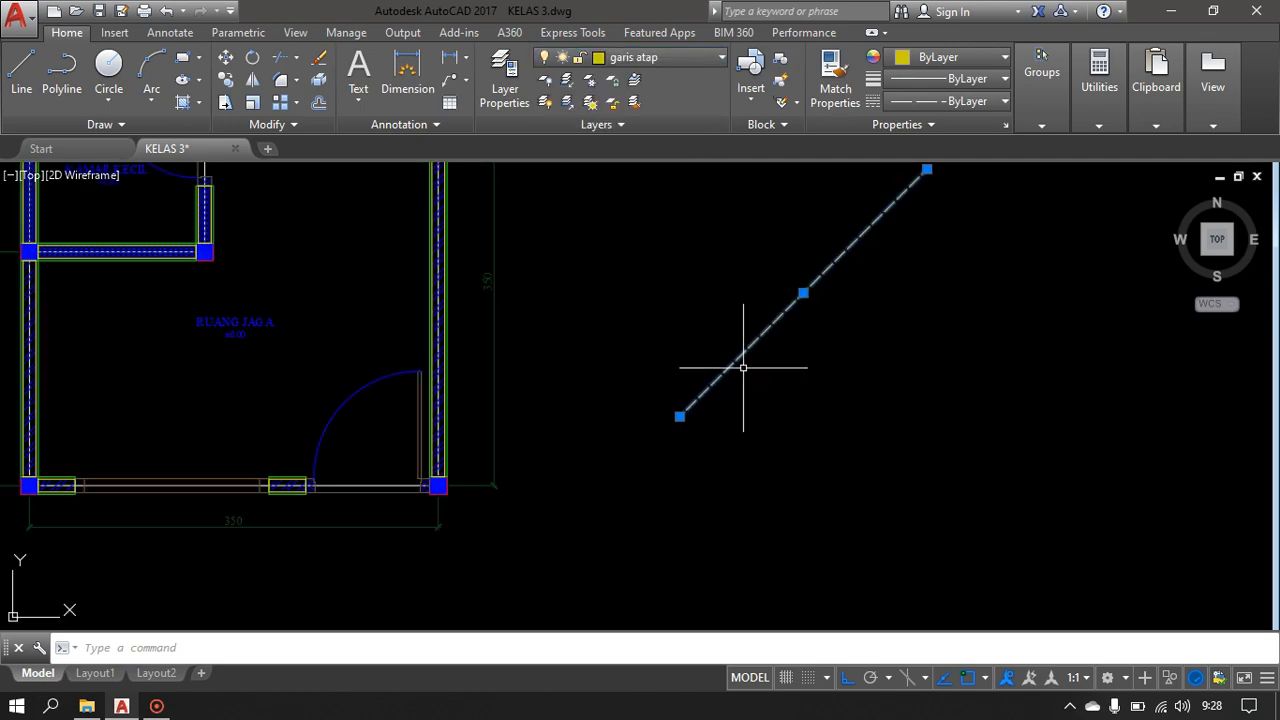
{"action": "scroll", "coordinate": [722, 428], "scroll_direction": "down", "scroll_amount": 2}
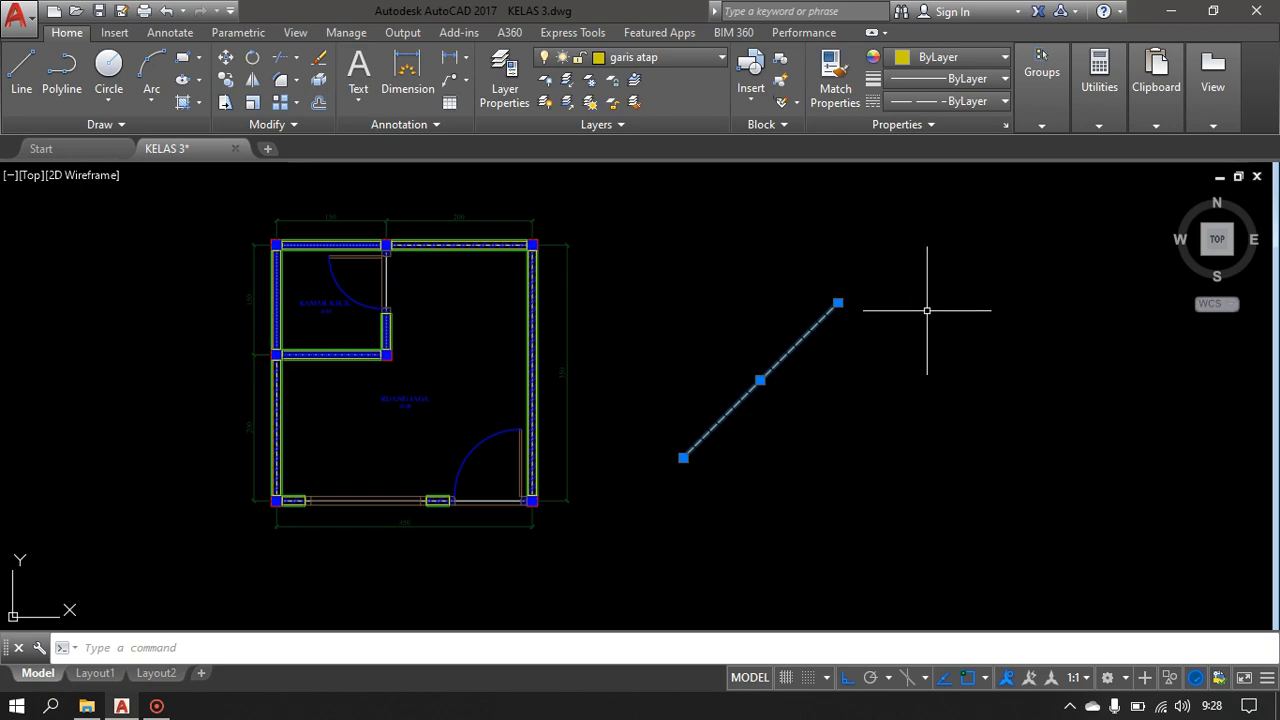
{"action": "key", "text": "Escape"}
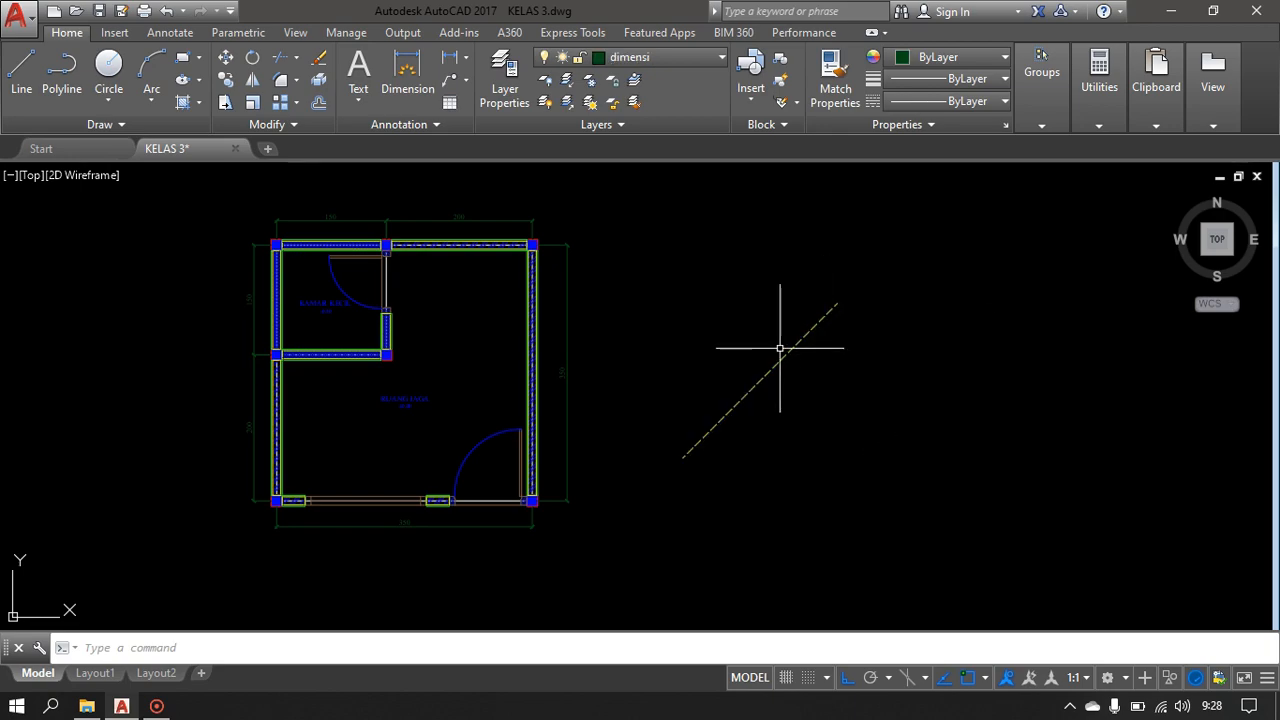
- Copy the diagonal roof line from its lower end to the inner corner of the plan's lower-left column
{"action": "scroll", "coordinate": [745, 405], "scroll_direction": "up", "scroll_amount": 2}
{"action": "scroll", "coordinate": [720, 430], "scroll_direction": "down", "scroll_amount": 2}
{"action": "left_click", "coordinate": [798, 467]}
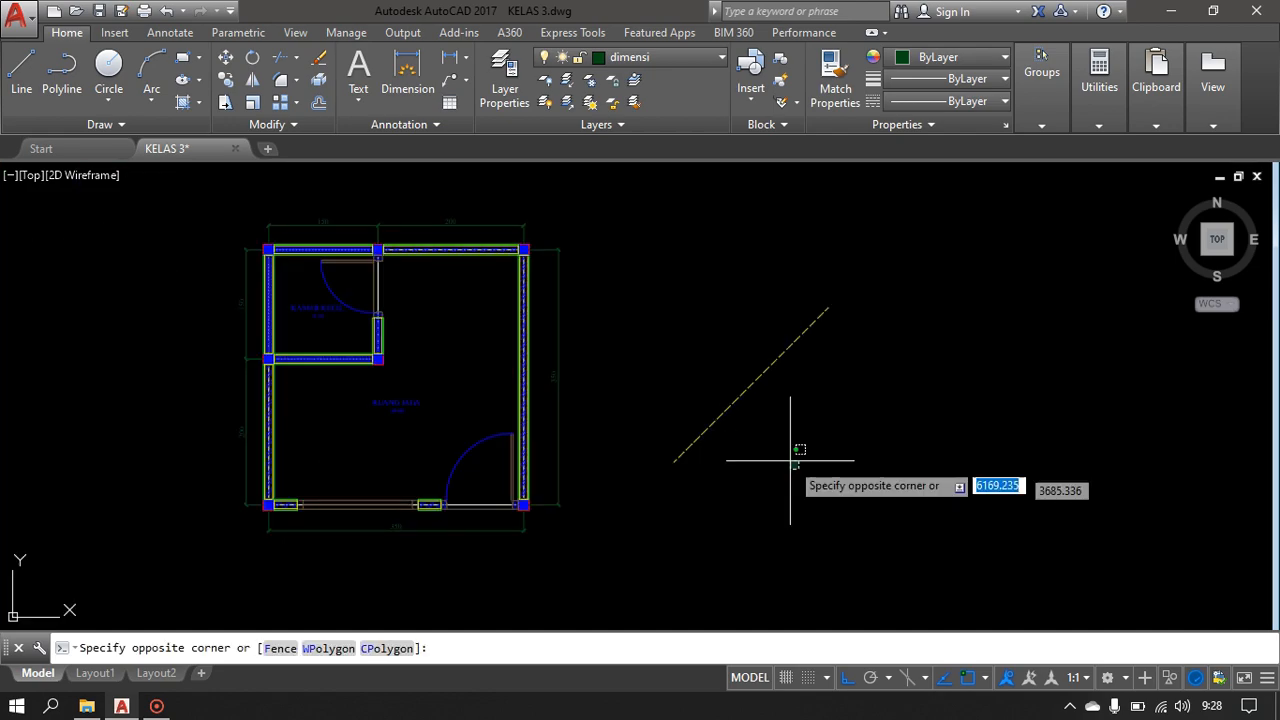
{"action": "left_click", "coordinate": [692, 345]}
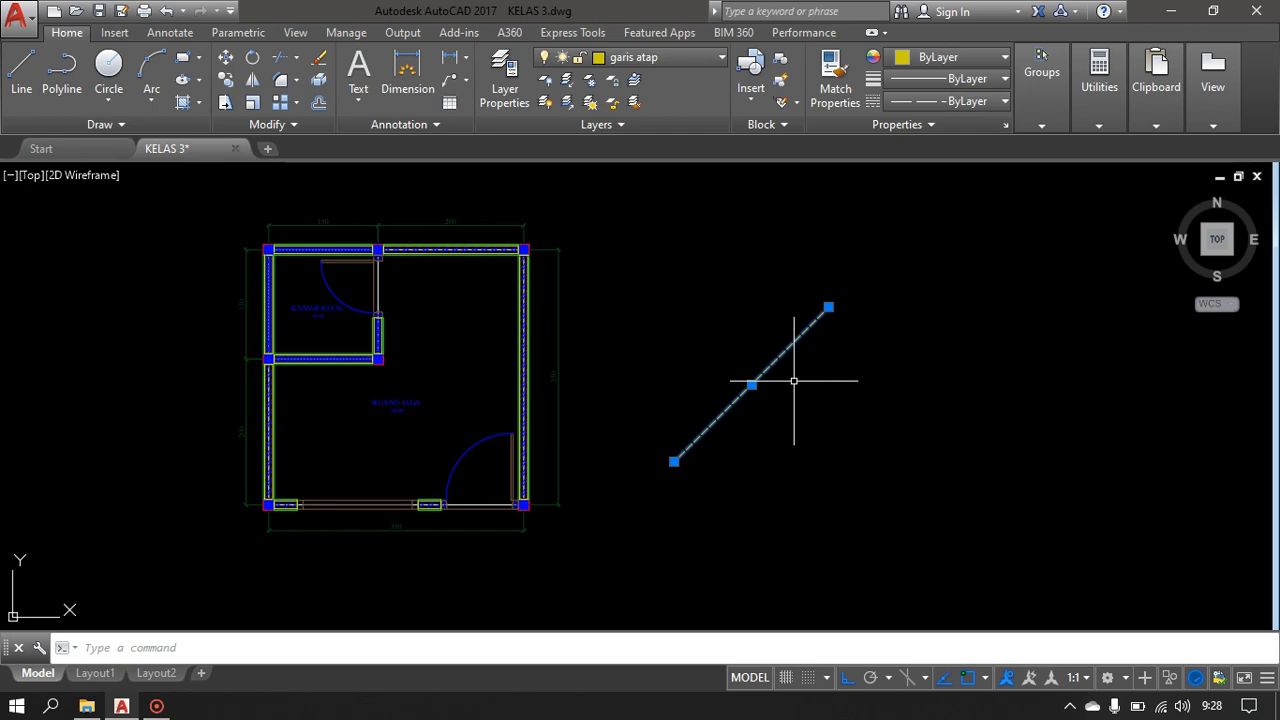
{"action": "type", "text": "co"}
{"action": "key", "text": "Return"}
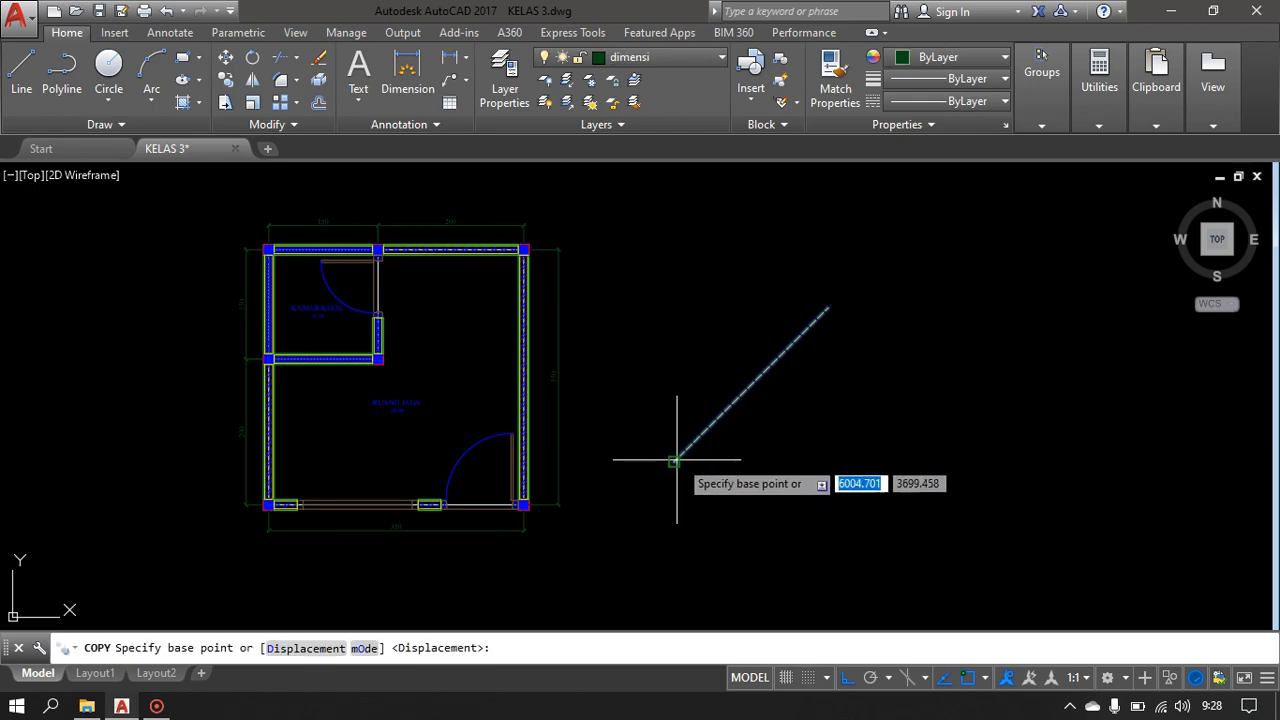
{"action": "left_click", "coordinate": [674, 461]}
{"action": "scroll", "coordinate": [292, 485], "scroll_direction": "up", "scroll_amount": 8}
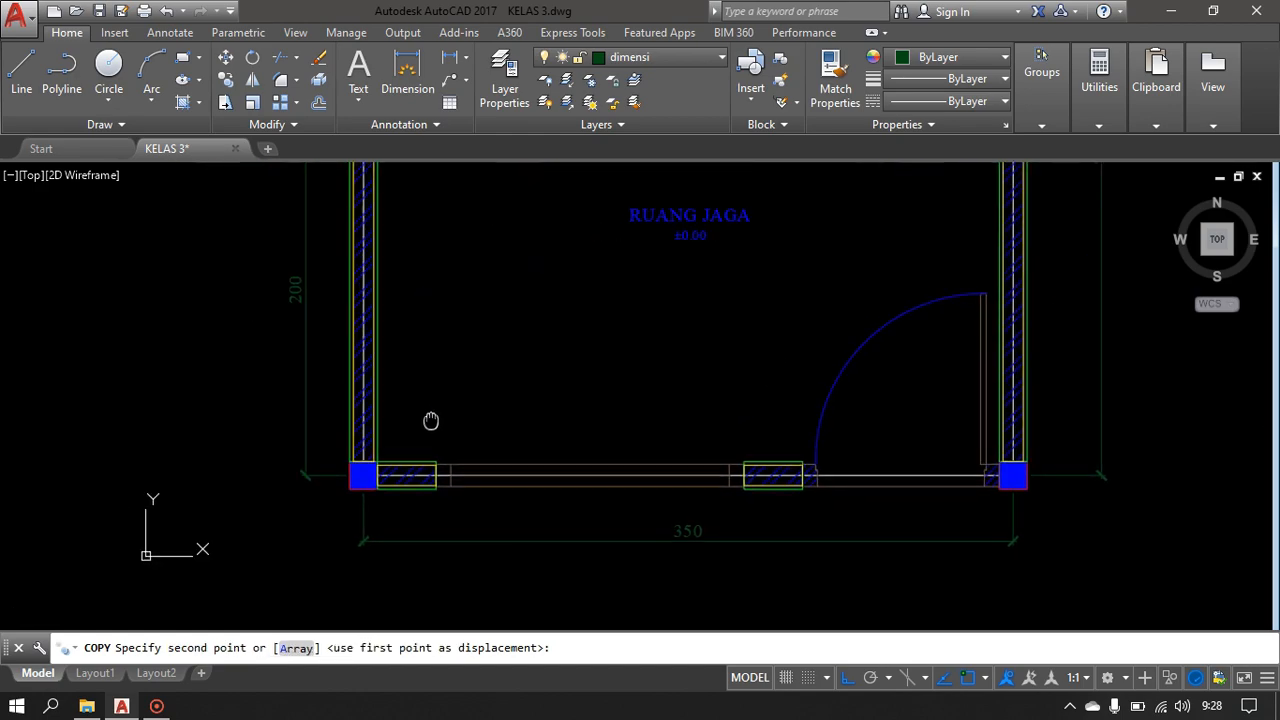
{"action": "left_click", "coordinate": [405, 455]}
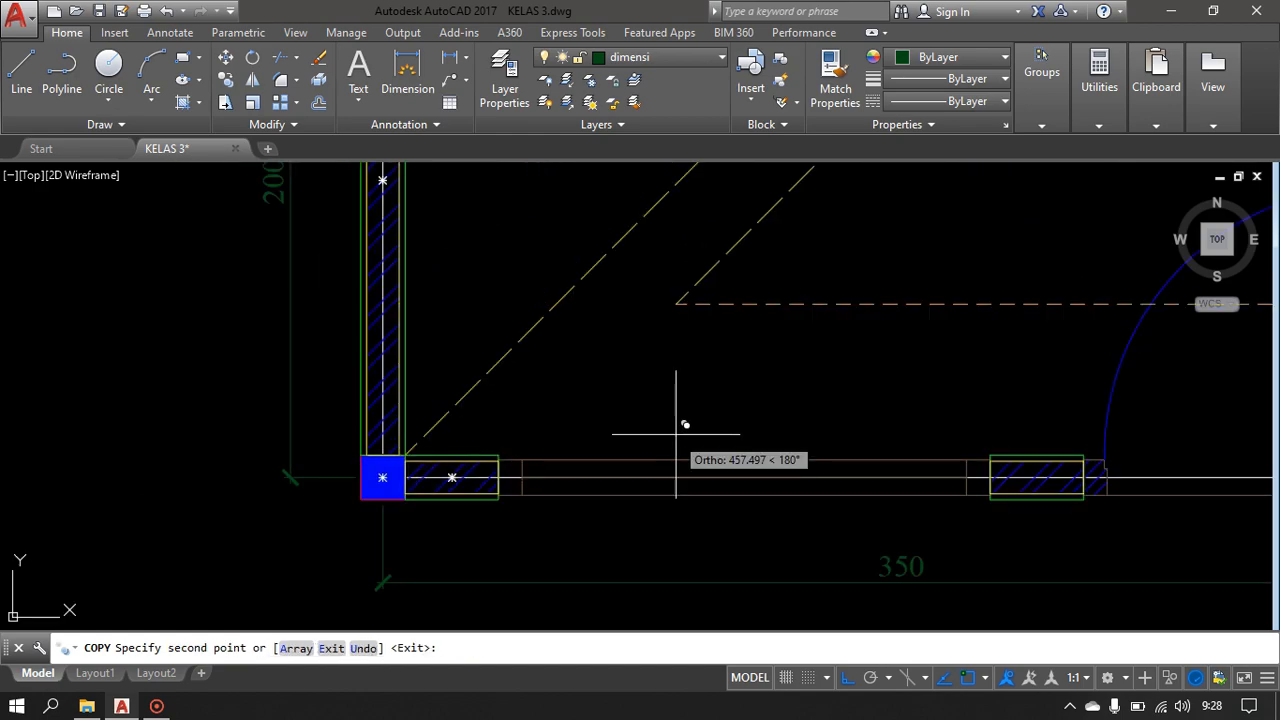
{"action": "scroll", "coordinate": [693, 406], "scroll_direction": "down", "scroll_amount": 6}
{"action": "middle_click_drag", "start_coordinate": [694, 400], "coordinate": [612, 458]}
{"action": "key", "text": "Return"}
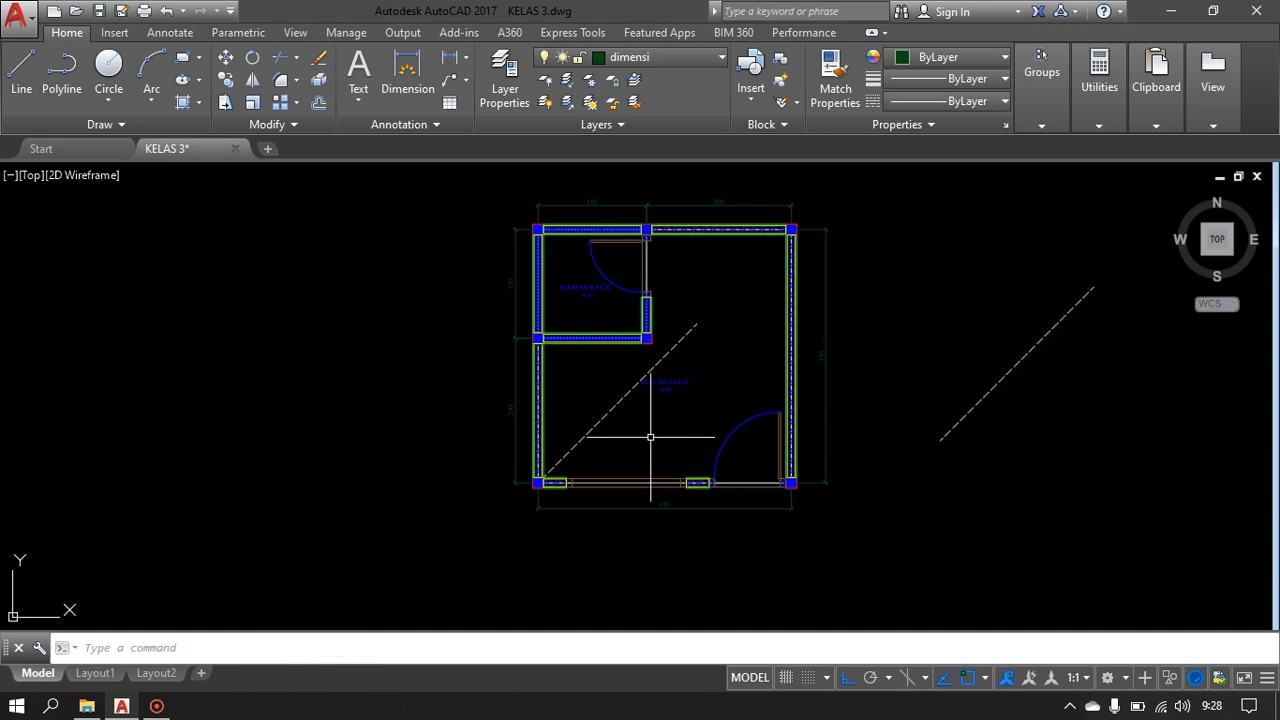
- Mirror the copied roof line about a vertical axis through its upper end, keeping the original
{"action": "scroll", "coordinate": [620, 425], "scroll_direction": "up", "scroll_amount": 2}
{"action": "middle_click_drag", "start_coordinate": [603, 423], "coordinate": [571, 400]}
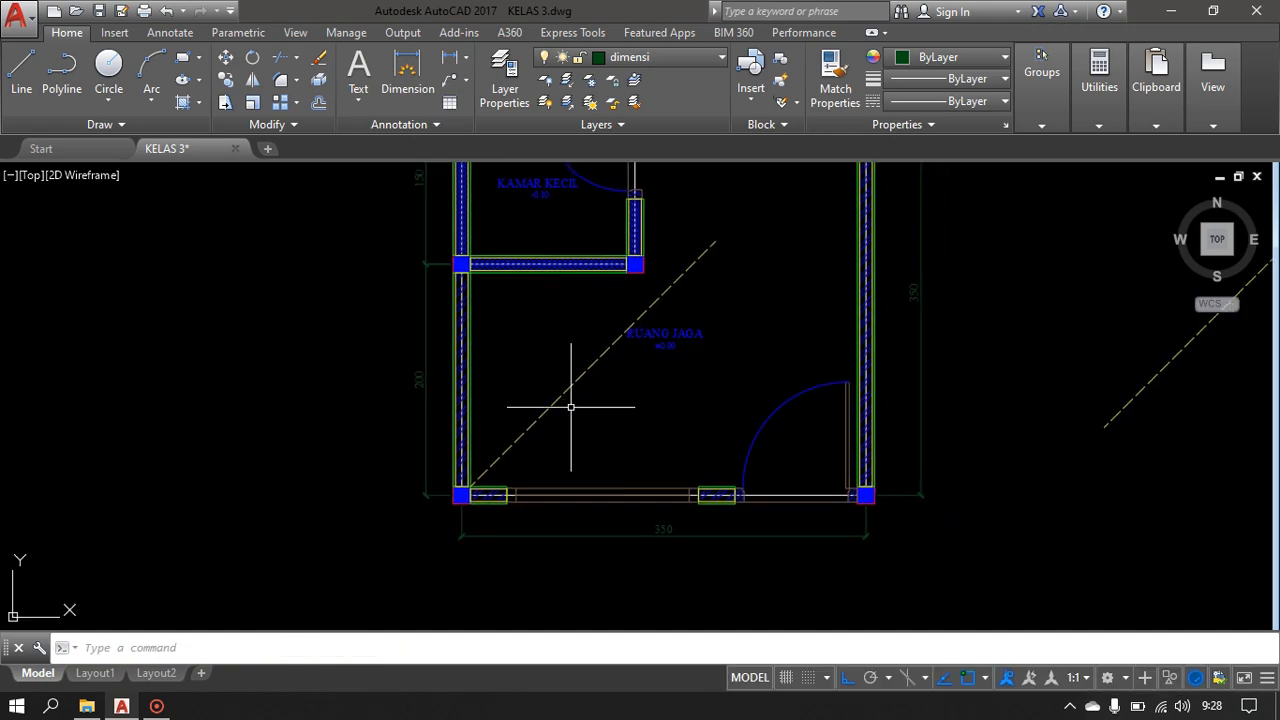
{"action": "scroll", "coordinate": [587, 432], "scroll_direction": "up", "scroll_amount": 2}
{"action": "left_click", "coordinate": [594, 408]}
{"action": "left_click", "coordinate": [516, 322]}
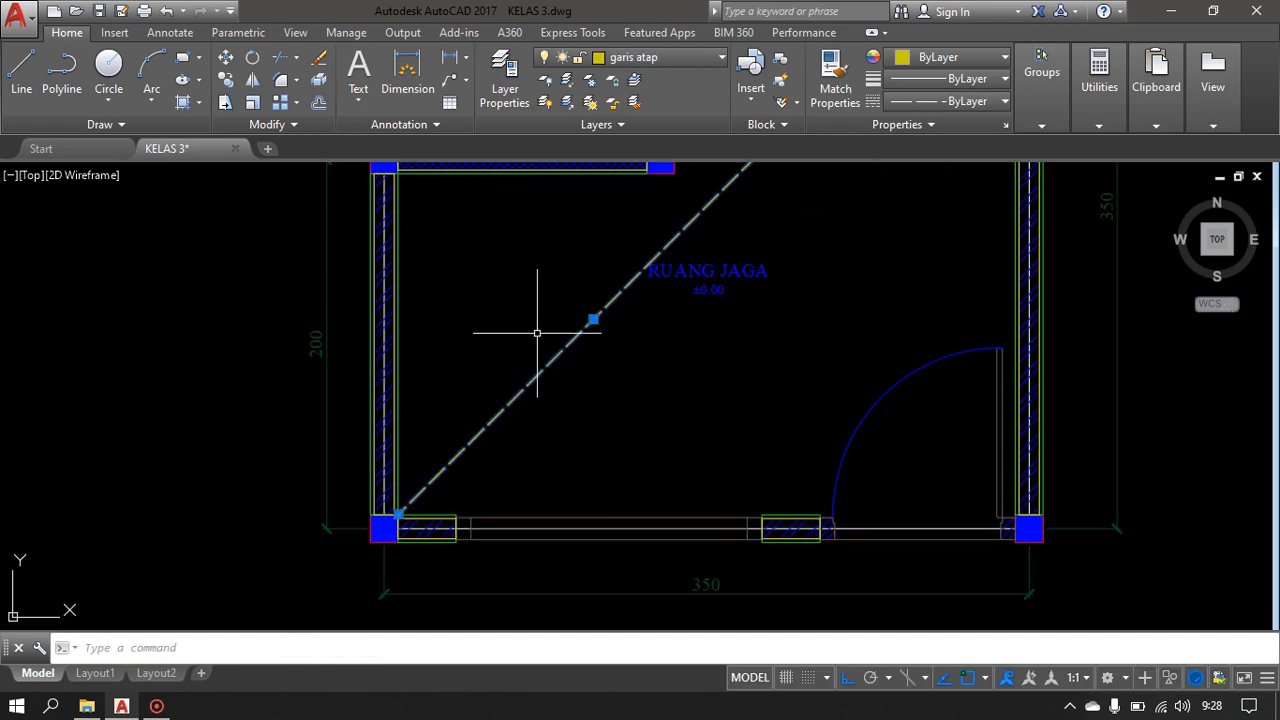
{"action": "scroll", "coordinate": [663, 349], "scroll_direction": "down", "scroll_amount": 2}
{"action": "middle_click_drag", "start_coordinate": [663, 349], "coordinate": [605, 428]}
{"action": "middle_click_drag", "start_coordinate": [707, 382], "coordinate": [667, 399]}
{"action": "type", "text": "mi"}
{"action": "key", "text": "Return"}
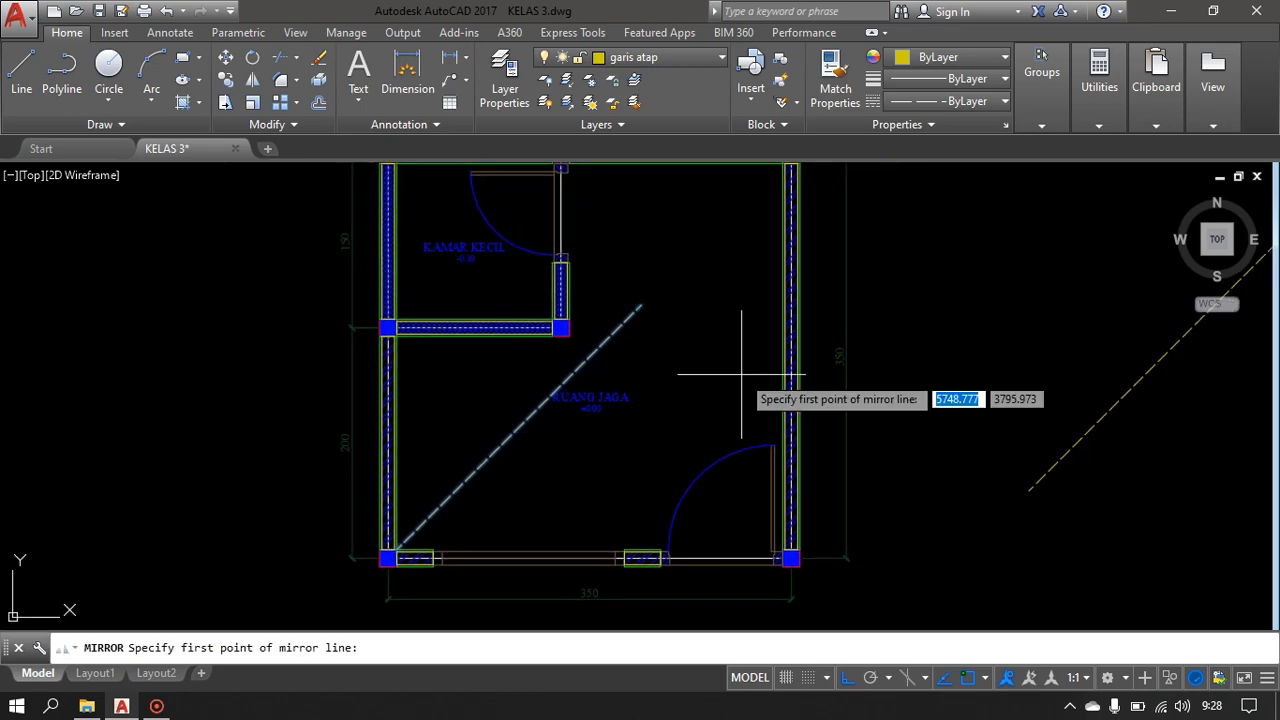
{"action": "left_click", "coordinate": [641, 304]}
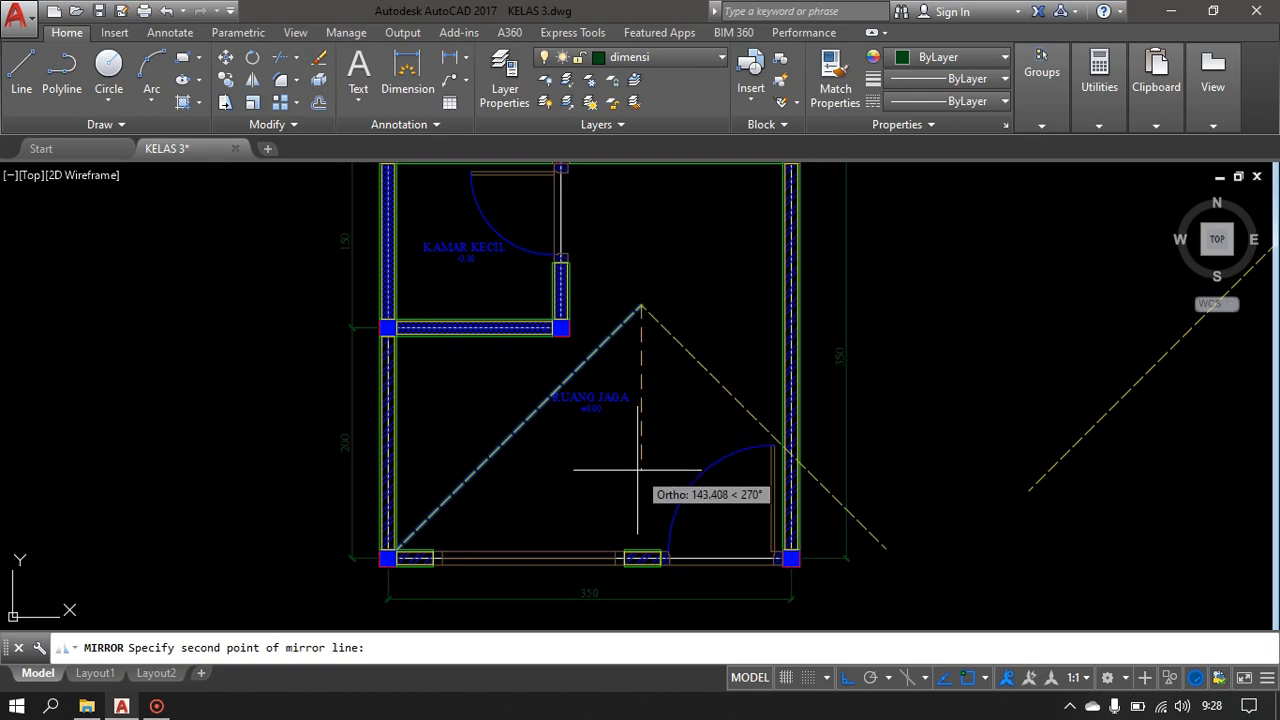
{"action": "left_click", "coordinate": [637, 472]}
{"action": "key", "text": "Return"}
- Move the mirrored roof line by its lower end to the inner corner of the plan's lower-right column
{"action": "left_click", "coordinate": [736, 342]}
{"action": "left_click", "coordinate": [683, 410]}
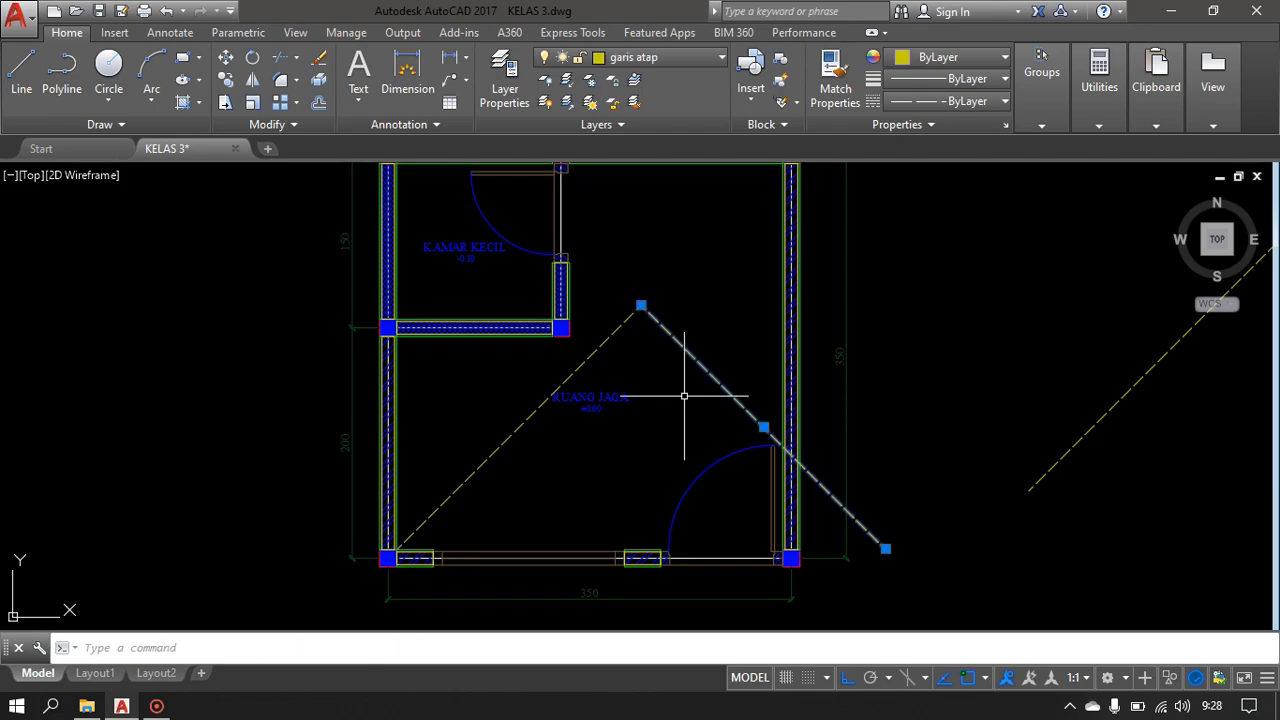
{"action": "type", "text": "m"}
{"action": "key", "text": "Return"}
{"action": "scroll", "coordinate": [885, 545], "scroll_direction": "up", "scroll_amount": 4}
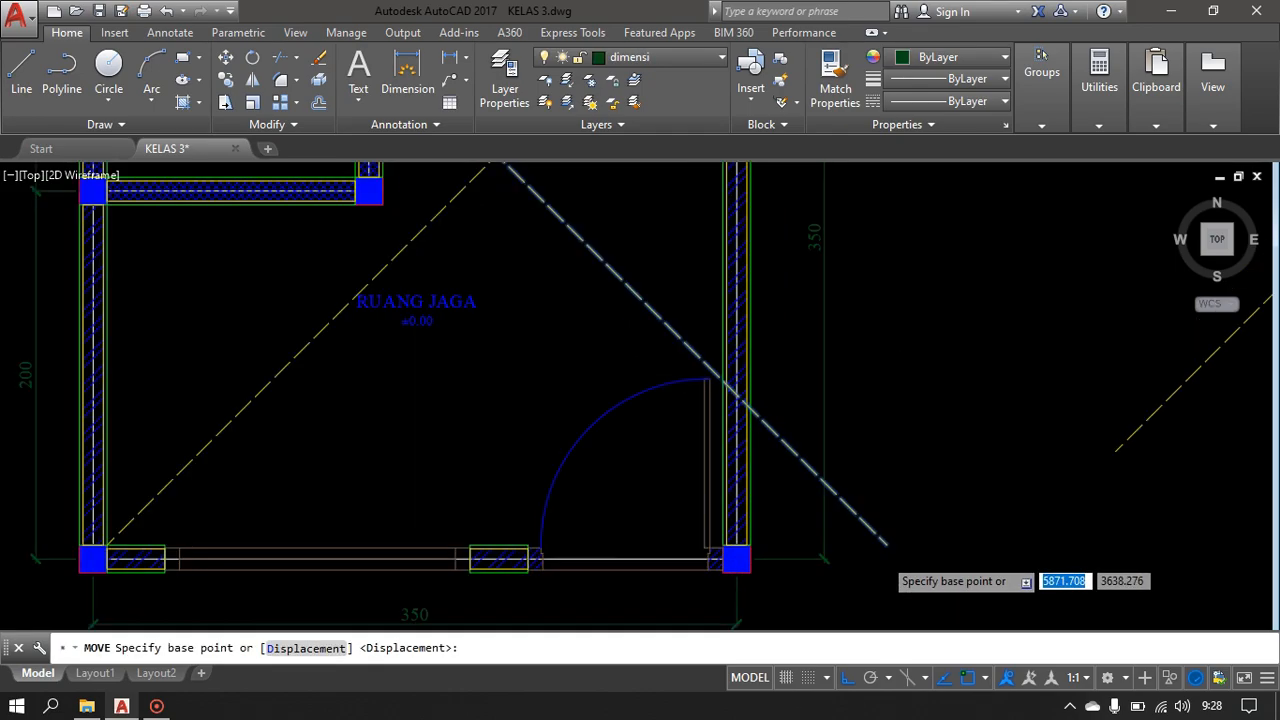
{"action": "left_click", "coordinate": [889, 537]}
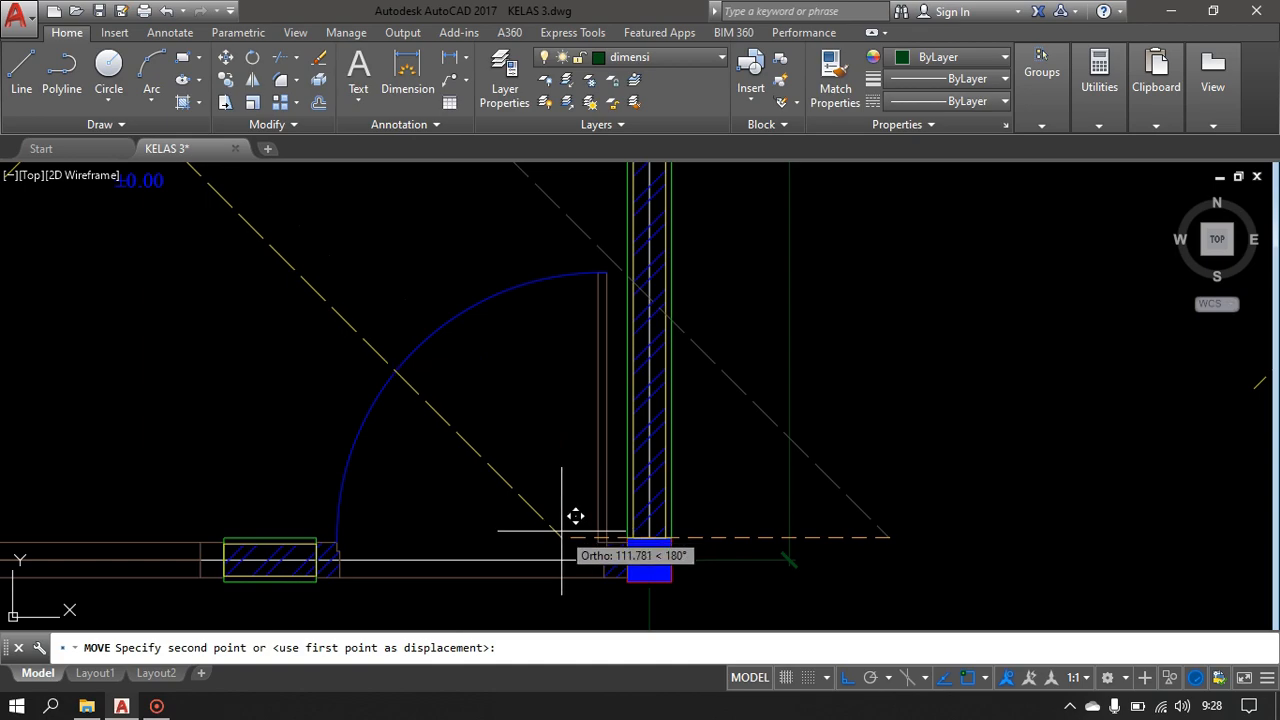
{"action": "scroll", "coordinate": [571, 517], "scroll_direction": "up", "scroll_amount": 4}
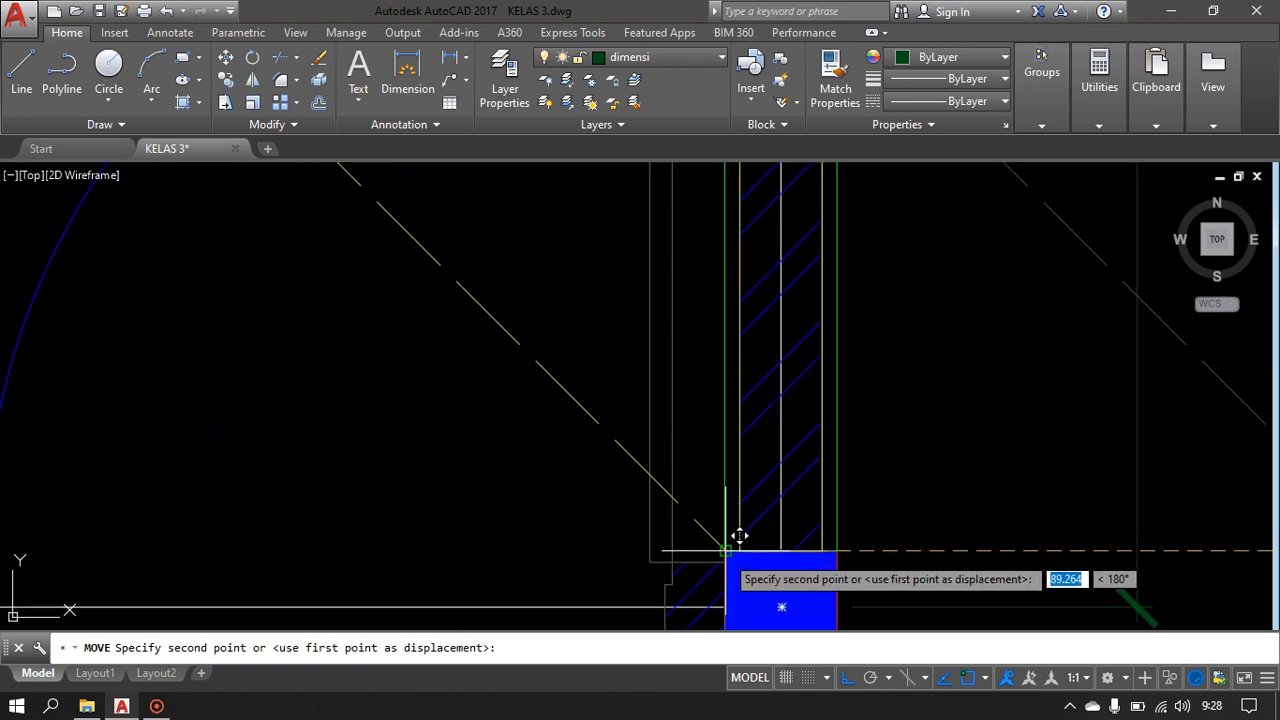
{"action": "left_click", "coordinate": [737, 535]}
{"action": "scroll", "coordinate": [890, 525], "scroll_direction": "down", "scroll_amount": 5}
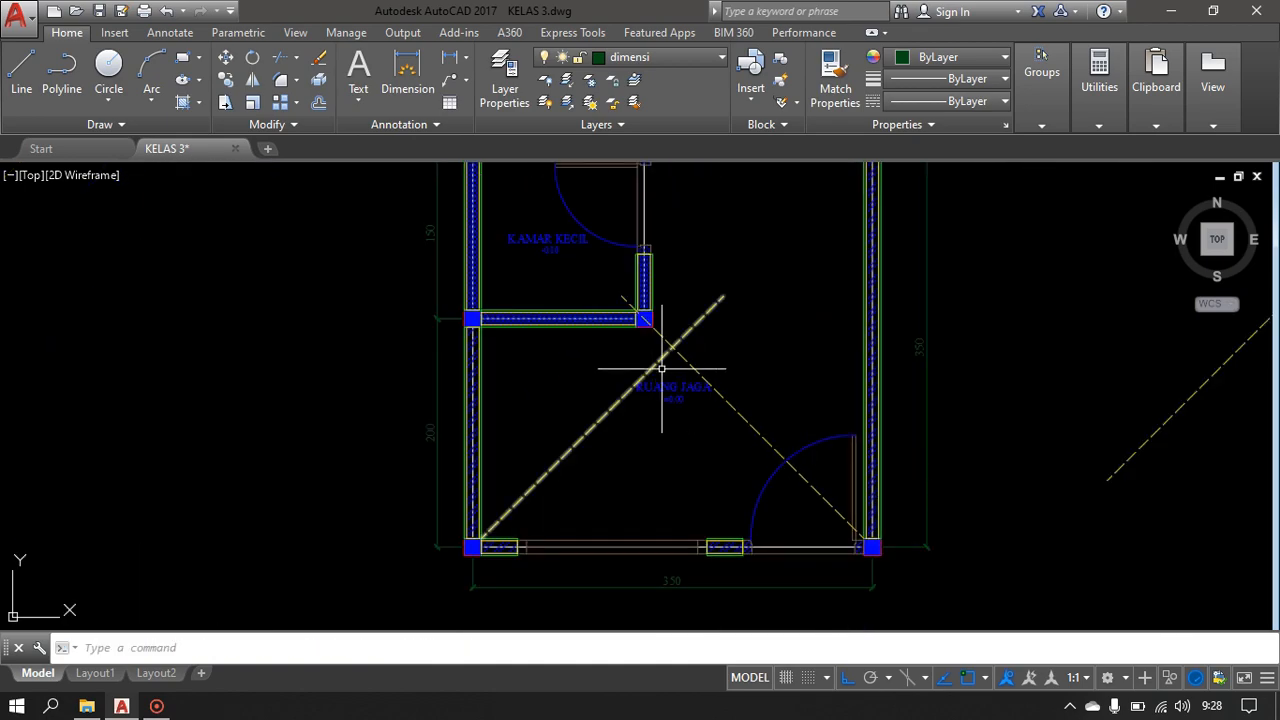
- Trim the two crossing roof lines above their intersection in the RUANG JAGA room
{"action": "middle_click_drag", "start_coordinate": [743, 386], "coordinate": [681, 482]}
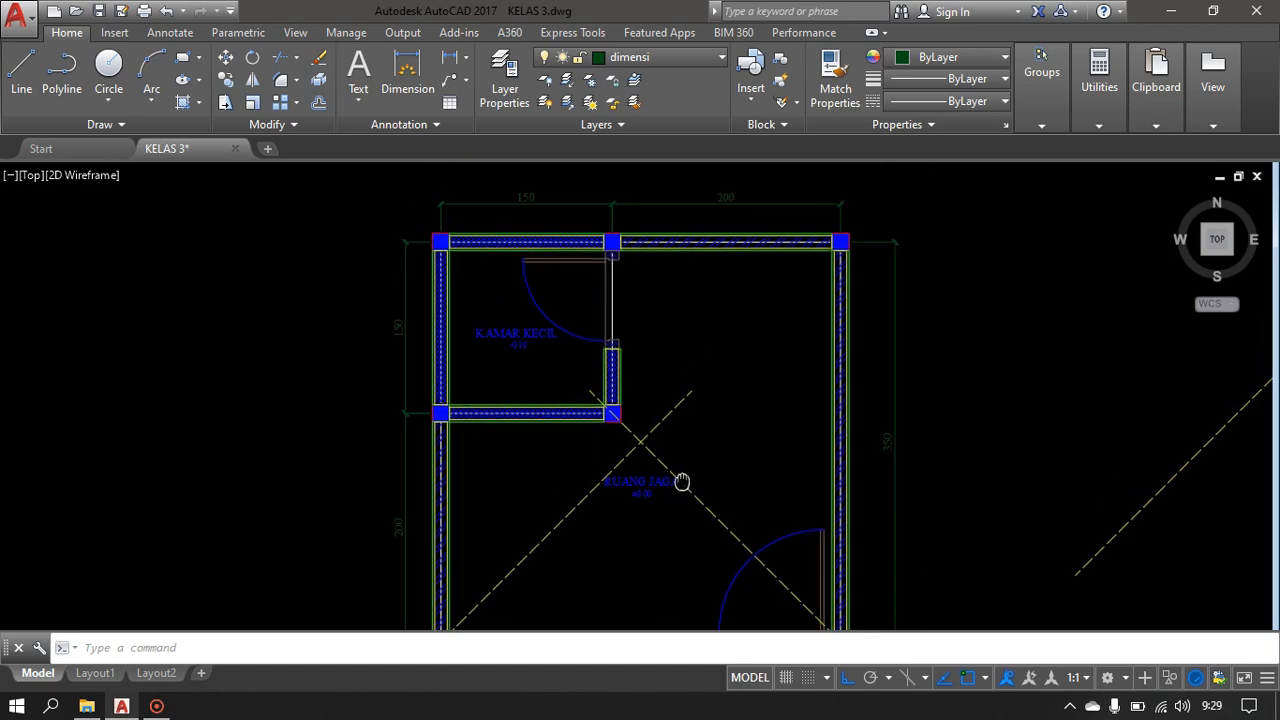
{"action": "scroll", "coordinate": [631, 431], "scroll_direction": "up", "scroll_amount": 2}
{"action": "mouse_move", "coordinate": [632, 431]}
{"action": "middle_mouse_down"}
{"action": "mouse_move", "coordinate": [705, 439]}
{"action": "mouse_move", "coordinate": [799, 397]}
{"action": "middle_mouse_up"}
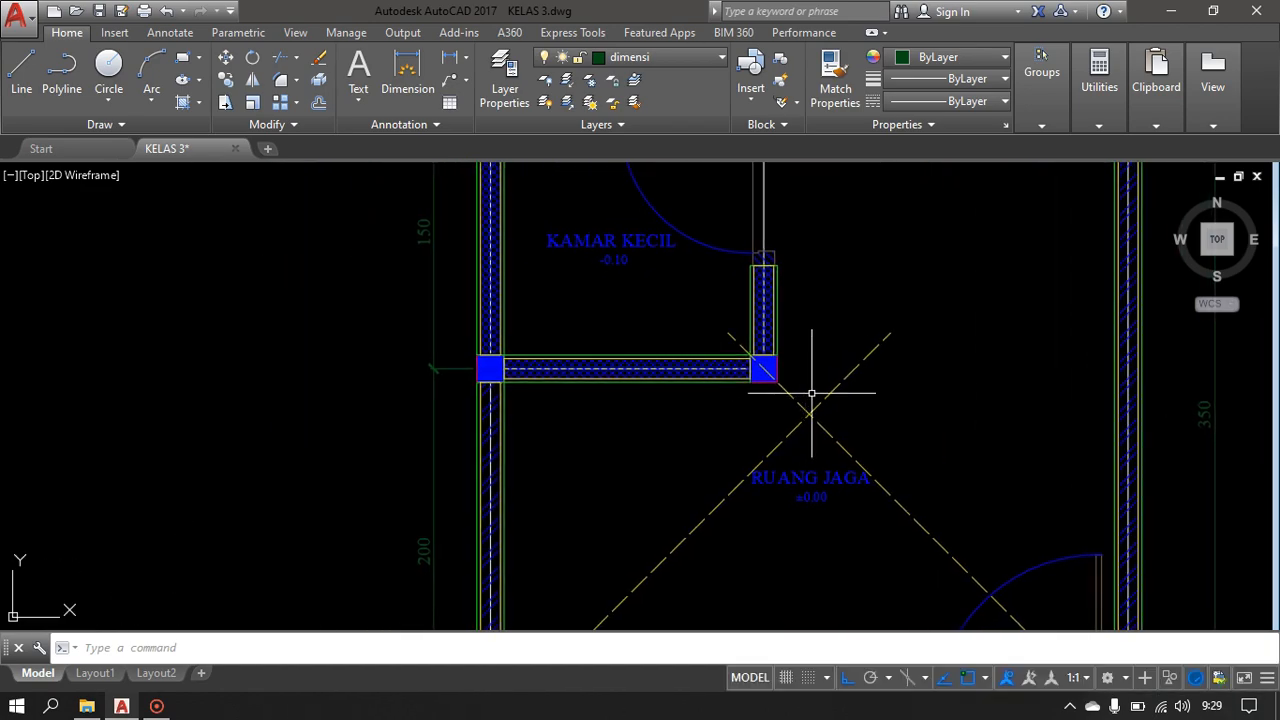
{"action": "scroll", "coordinate": [842, 391], "scroll_direction": "down", "scroll_amount": 4}
{"action": "scroll", "coordinate": [790, 370], "scroll_direction": "up", "scroll_amount": 4}
{"action": "middle_click_drag", "start_coordinate": [919, 412], "coordinate": [821, 391]}
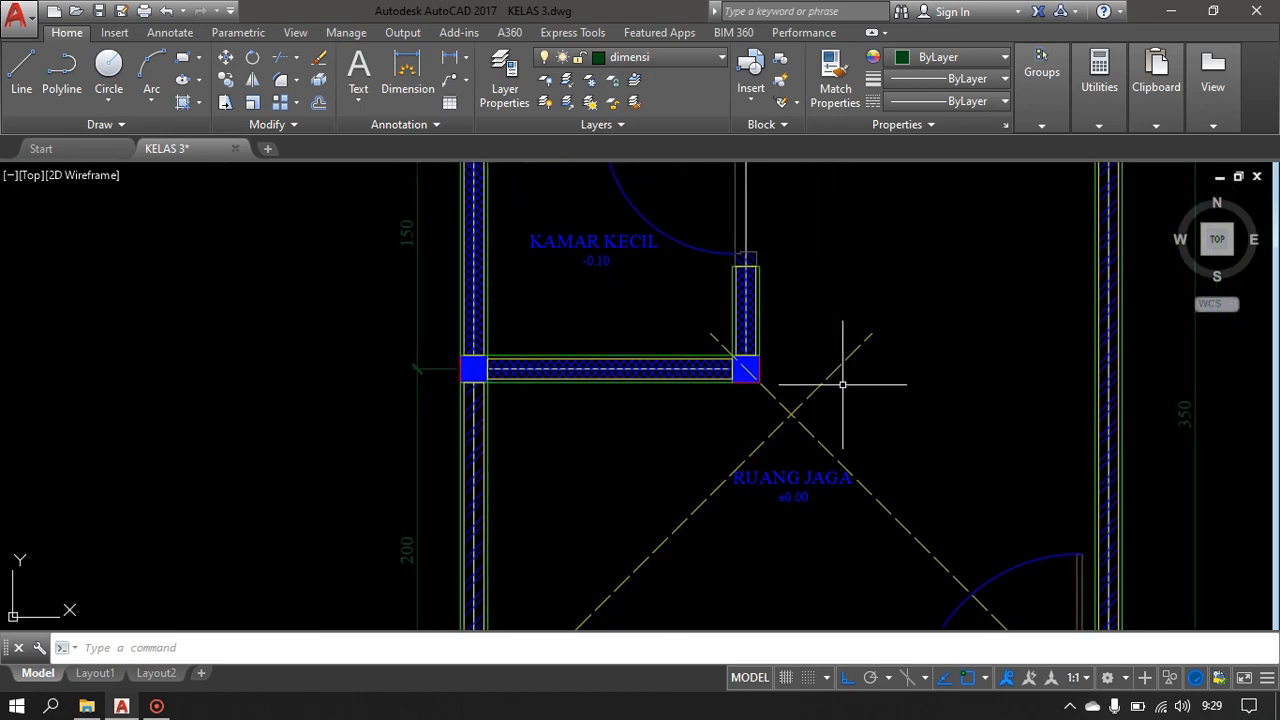
{"action": "key", "text": "Return"}
{"action": "key", "text": "Return"}
{"action": "left_click", "coordinate": [876, 404]}
{"action": "left_click", "coordinate": [825, 351]}
{"action": "left_click", "coordinate": [787, 389]}
{"action": "left_click", "coordinate": [761, 393]}
{"action": "key", "text": "Return"}
- Delete the leftover roof line segment crossing the column at the KAMAR KECIL corner
{"action": "left_click", "coordinate": [720, 340]}
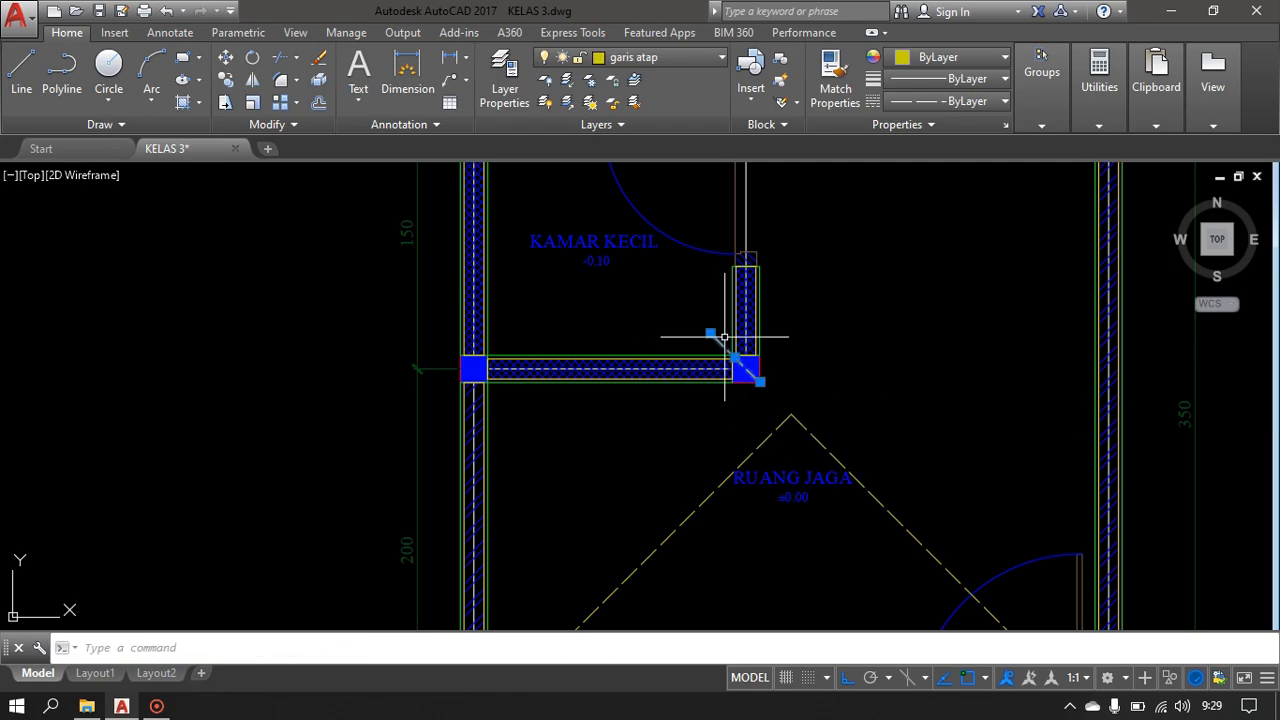
{"action": "key", "text": "Delete"}
{"action": "scroll", "coordinate": [971, 449], "scroll_direction": "down", "scroll_amount": 2}
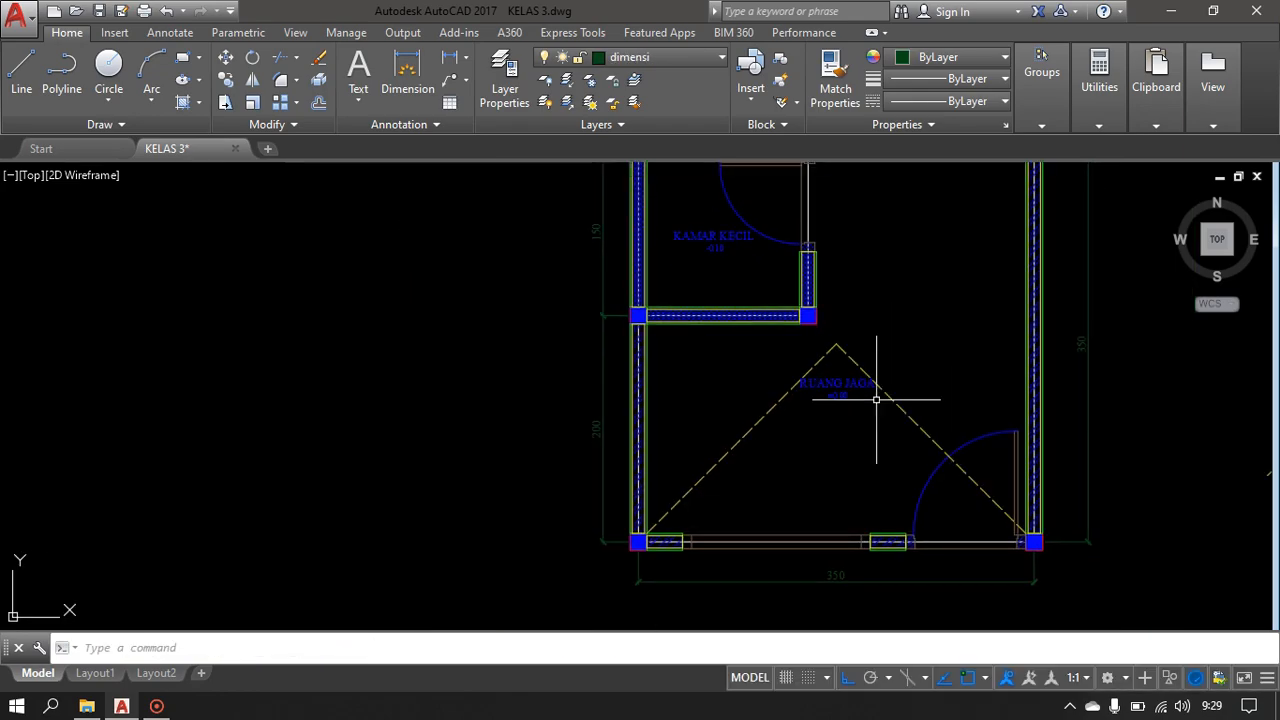
{"action": "middle_click_drag", "start_coordinate": [763, 406], "coordinate": [721, 465]}
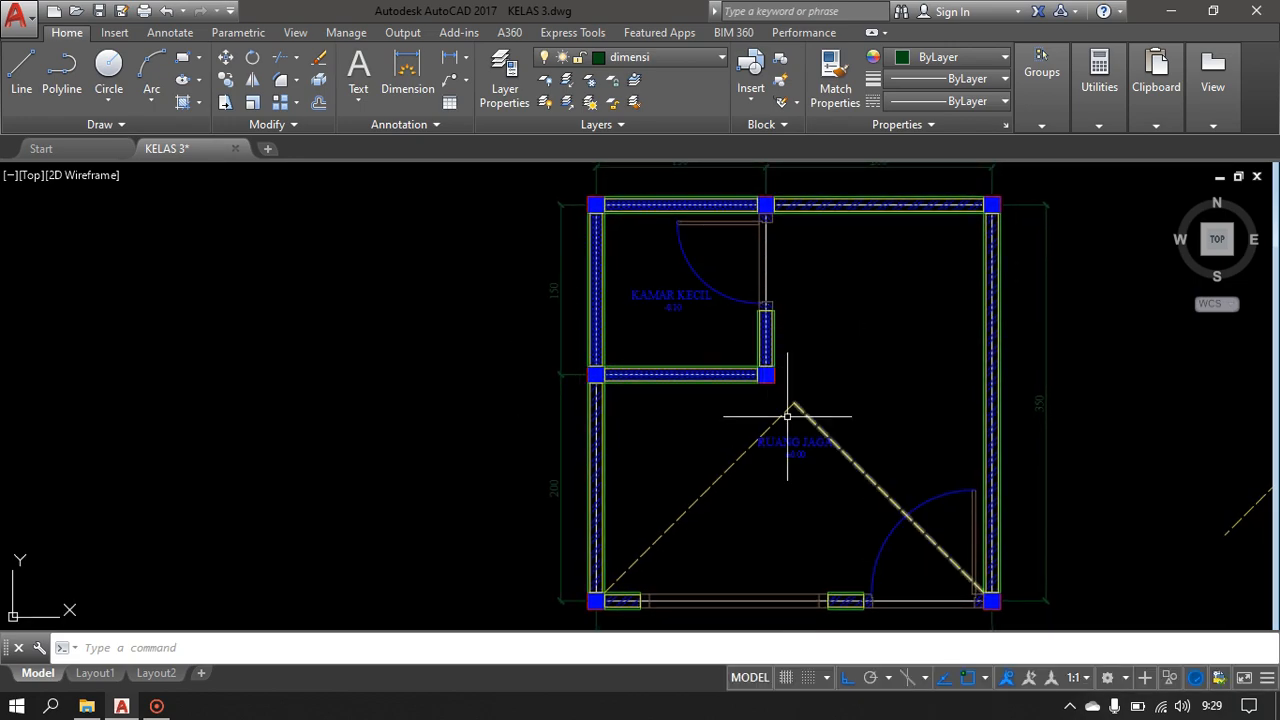
- Mirror both lower diagonal roof lines about a horizontal axis through their shared upper end, keeping the originals
{"action": "middle_click_drag", "start_coordinate": [790, 486], "coordinate": [758, 522]}
{"action": "left_click", "coordinate": [766, 436]}
{"action": "left_click", "coordinate": [712, 451]}
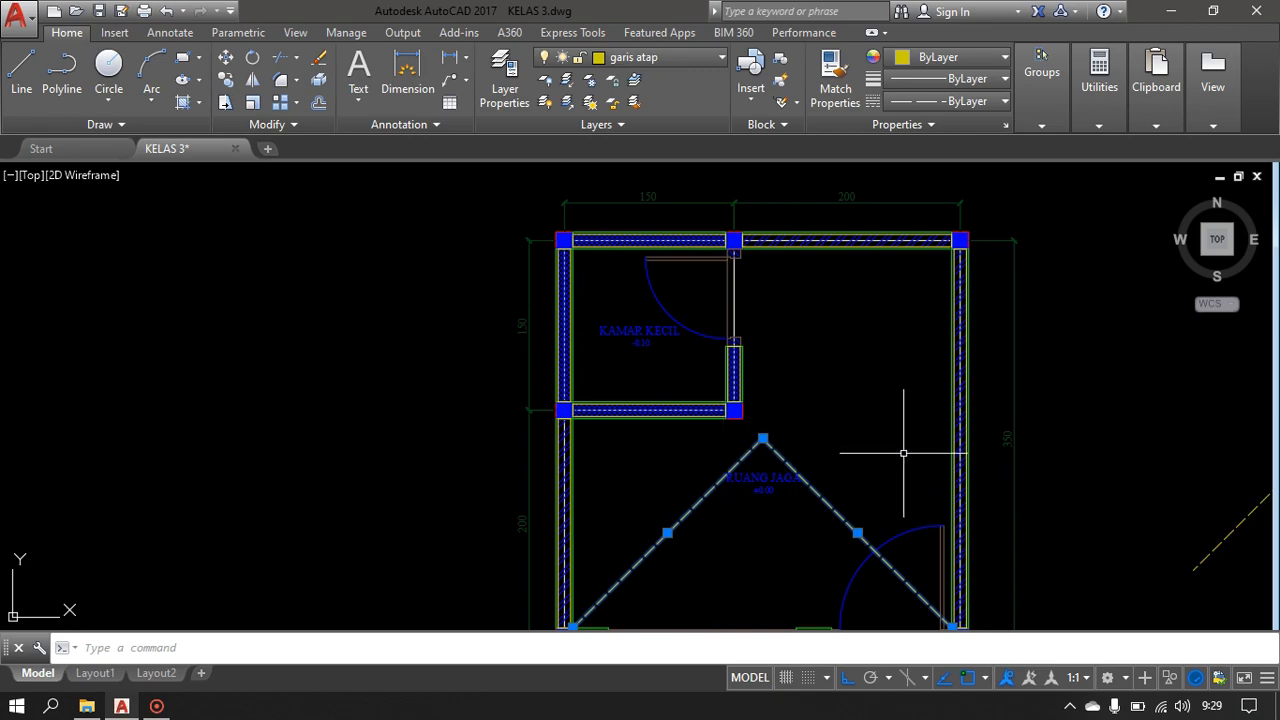
{"action": "key", "text": "Return"}
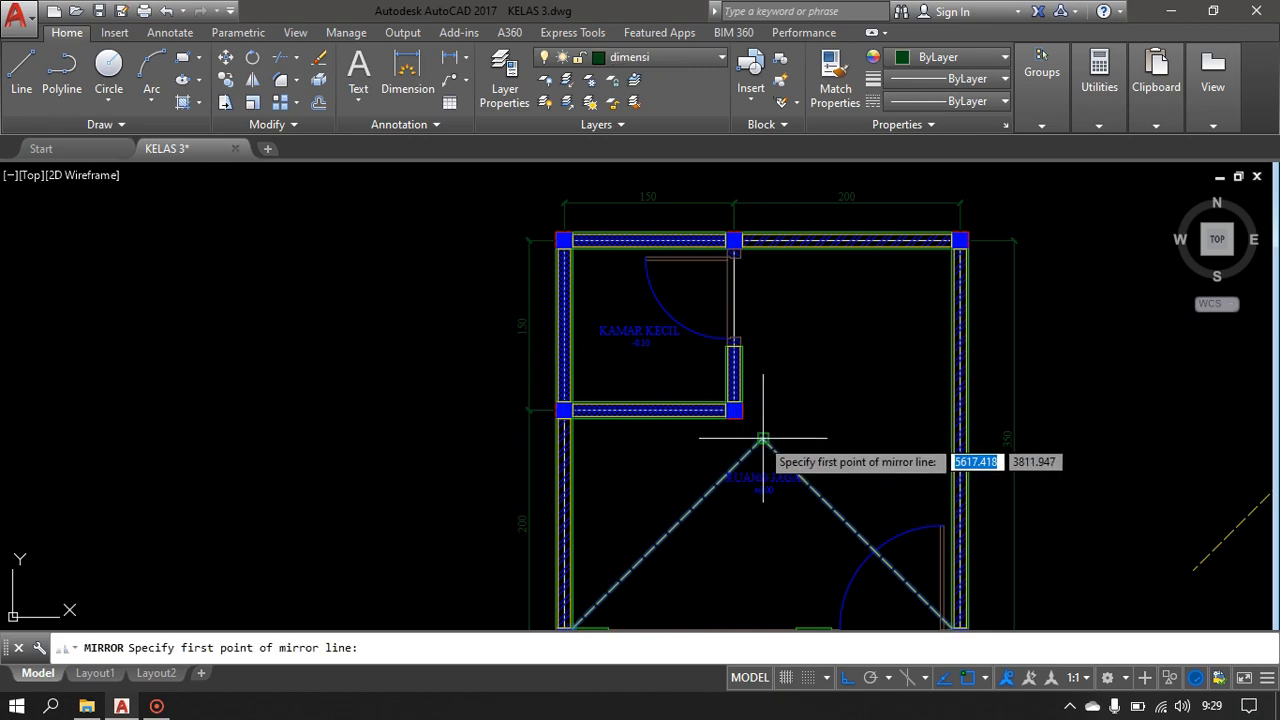
{"action": "left_click", "coordinate": [762, 437]}
{"action": "left_click", "coordinate": [1089, 455]}
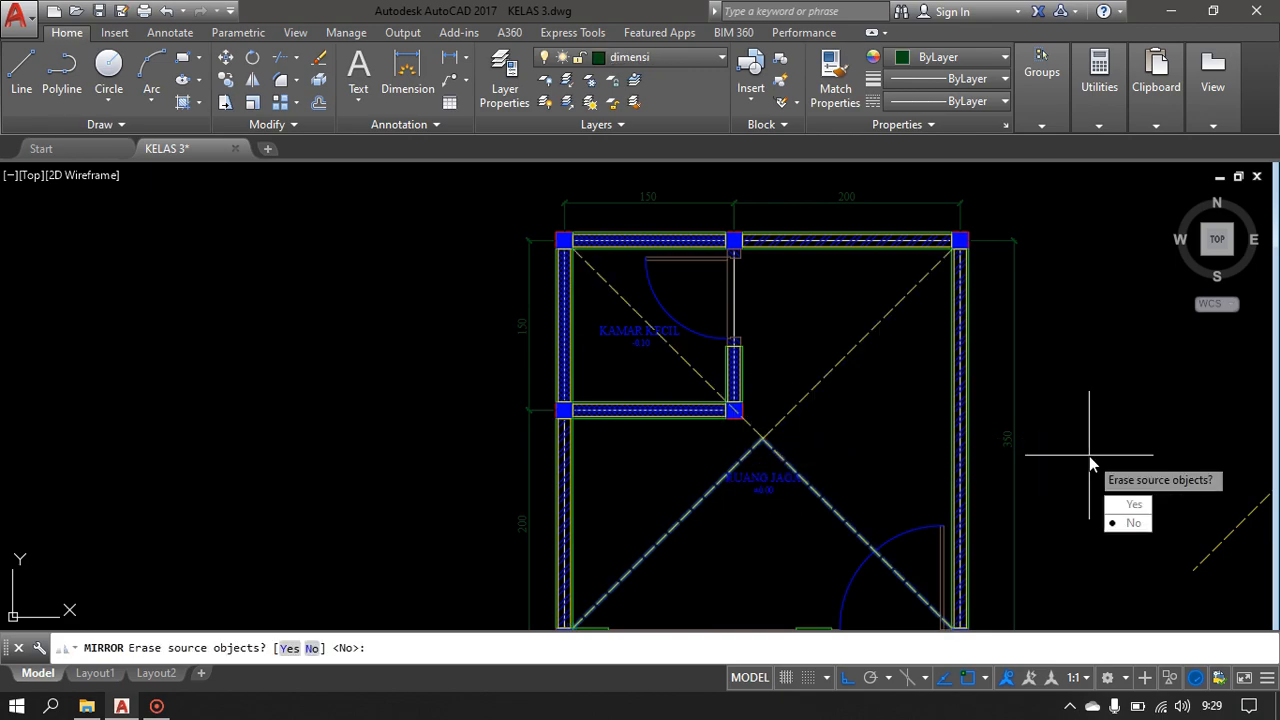
{"action": "type", "text": "y"}
{"action": "key", "text": "Return"}
{"action": "scroll", "coordinate": [574, 276], "scroll_direction": "up", "scroll_amount": 4}
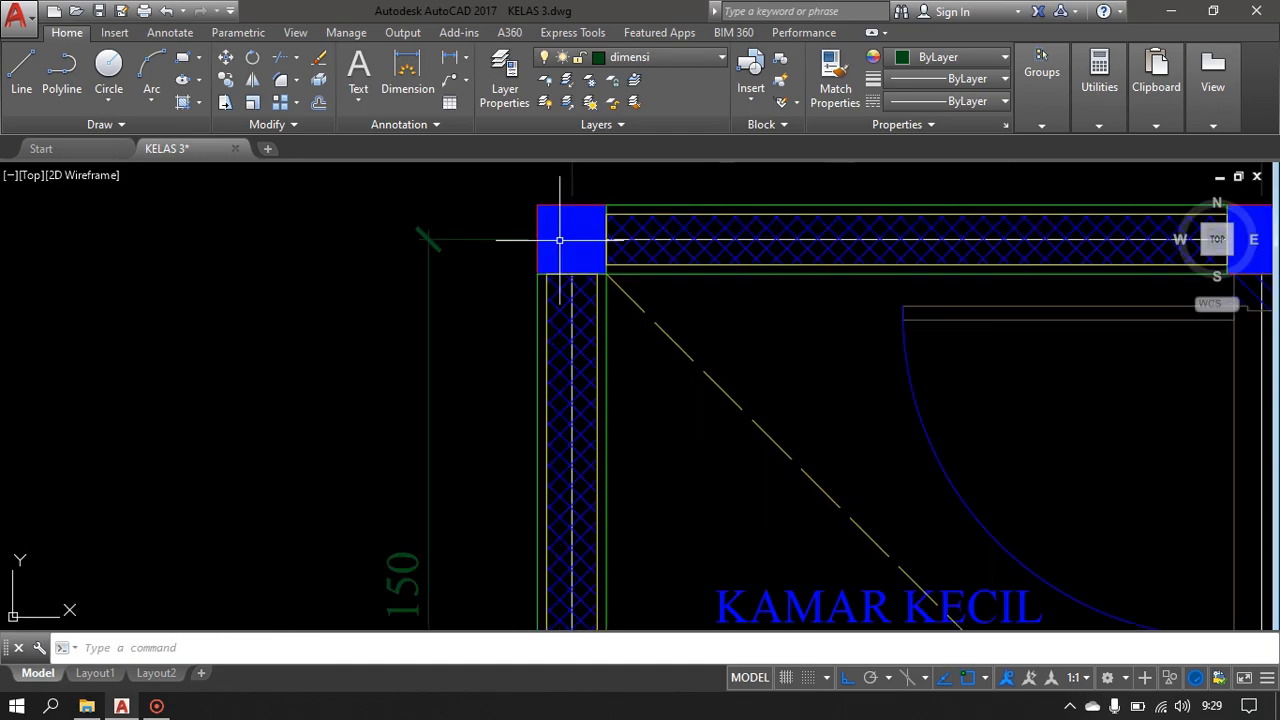
{"action": "scroll", "coordinate": [565, 250], "scroll_direction": "down", "scroll_amount": 4}
{"action": "middle_click_drag", "start_coordinate": [769, 392], "coordinate": [651, 294]}
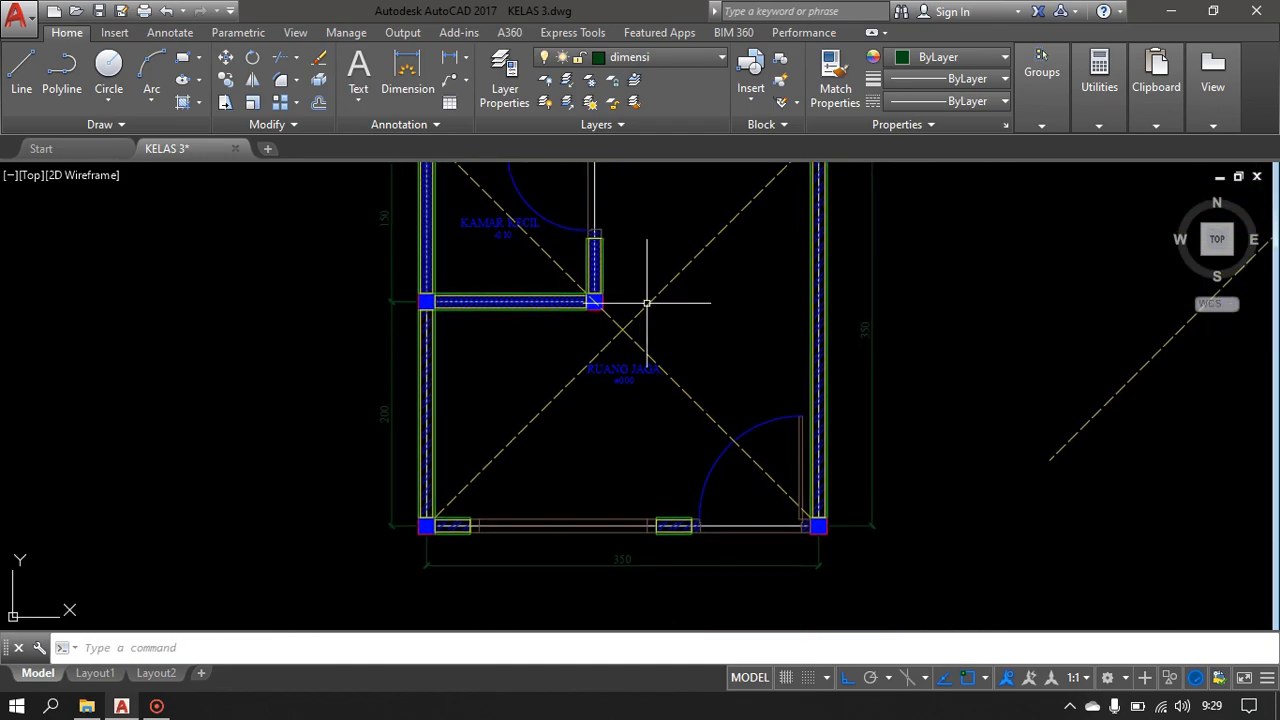
- Delete the spare diagonal roof line lying outside the floor plan
{"action": "middle_click_drag", "start_coordinate": [686, 337], "coordinate": [664, 395]}
{"action": "middle_click_drag", "start_coordinate": [1004, 435], "coordinate": [908, 440]}
{"action": "left_click", "coordinate": [993, 453]}
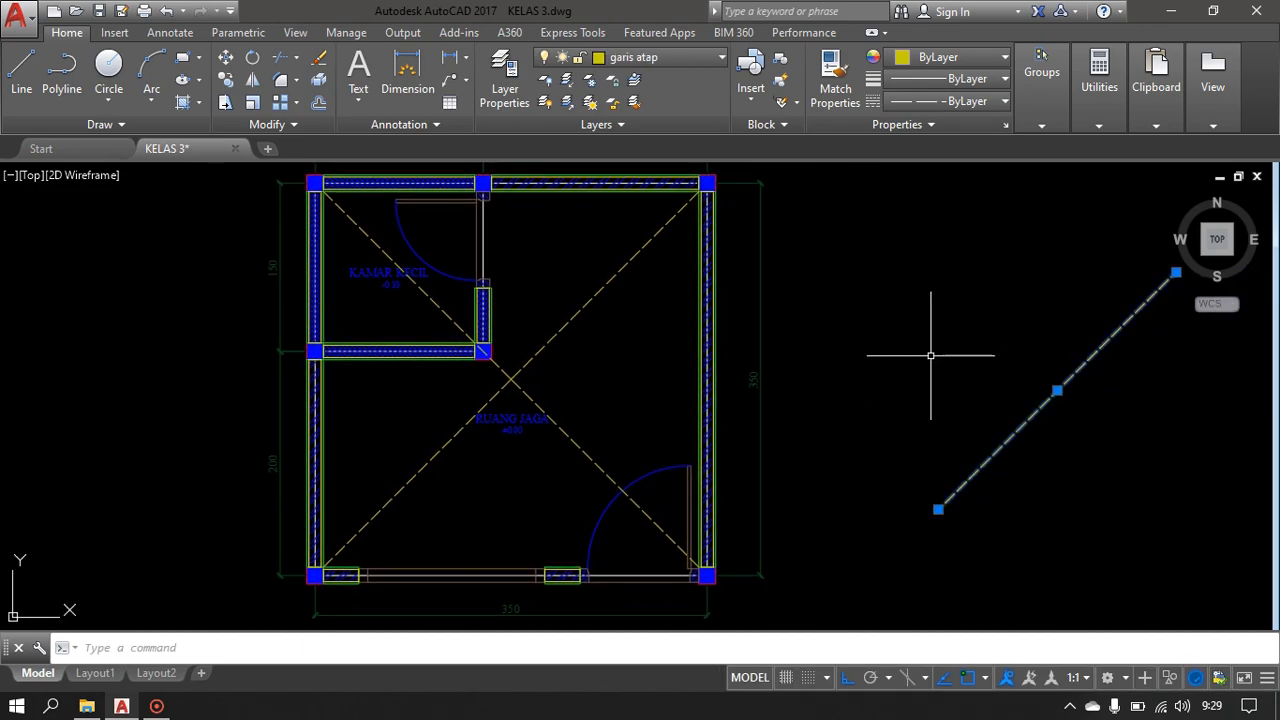
{"action": "key", "text": "Delete"}
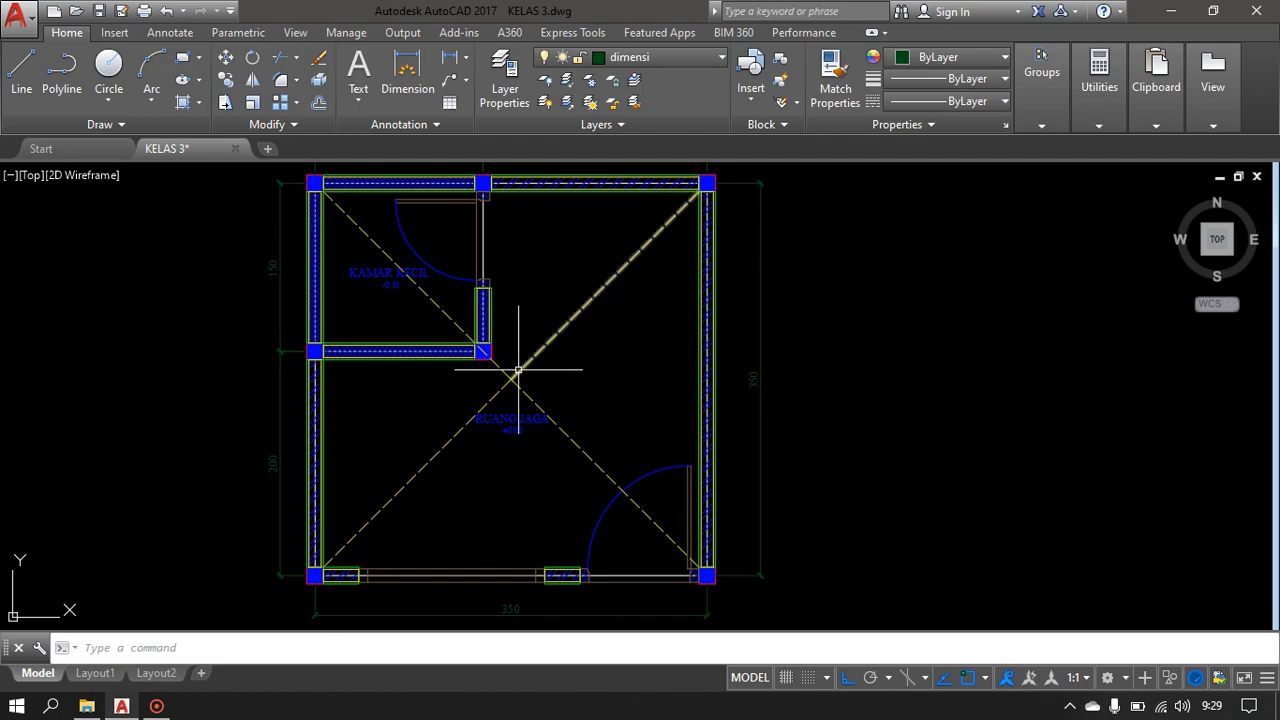
- Start a polyline at the outer corner of the plan's upper-left column and run it to the upper-right column's outer corner
{"action": "middle_click_drag", "start_coordinate": [519, 368], "coordinate": [577, 307]}
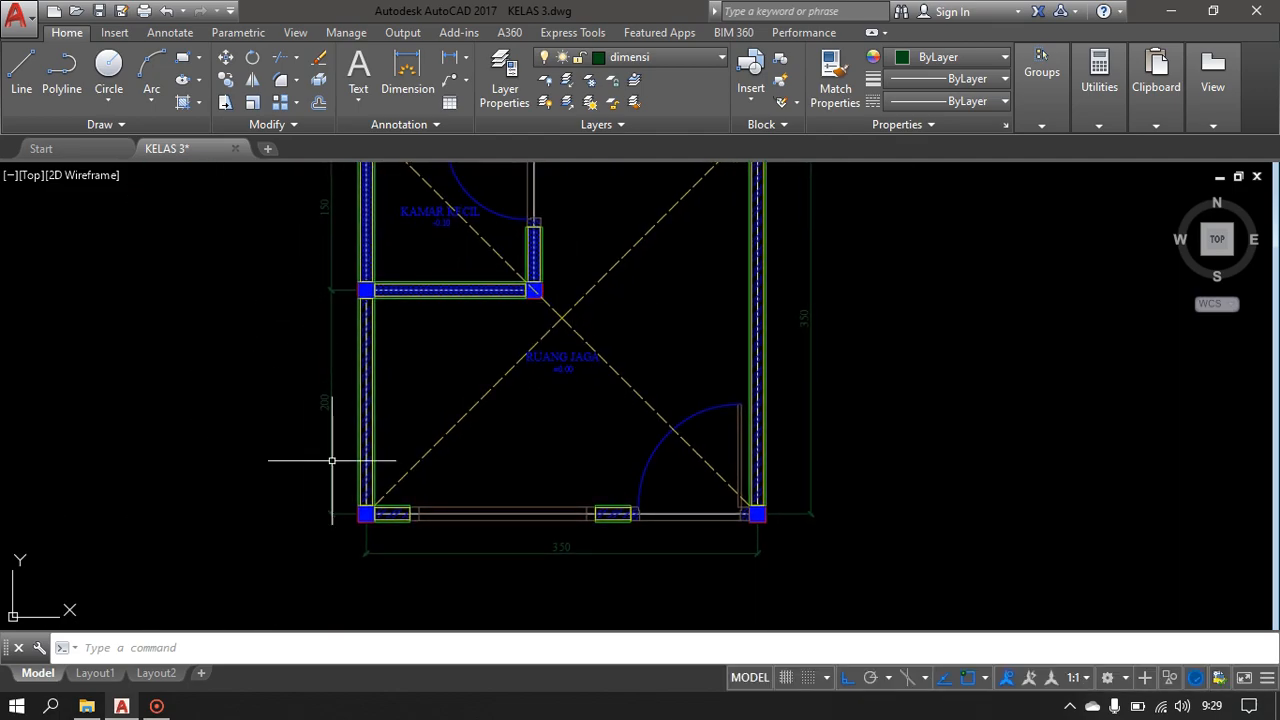
{"action": "middle_click_drag", "start_coordinate": [466, 380], "coordinate": [428, 499]}
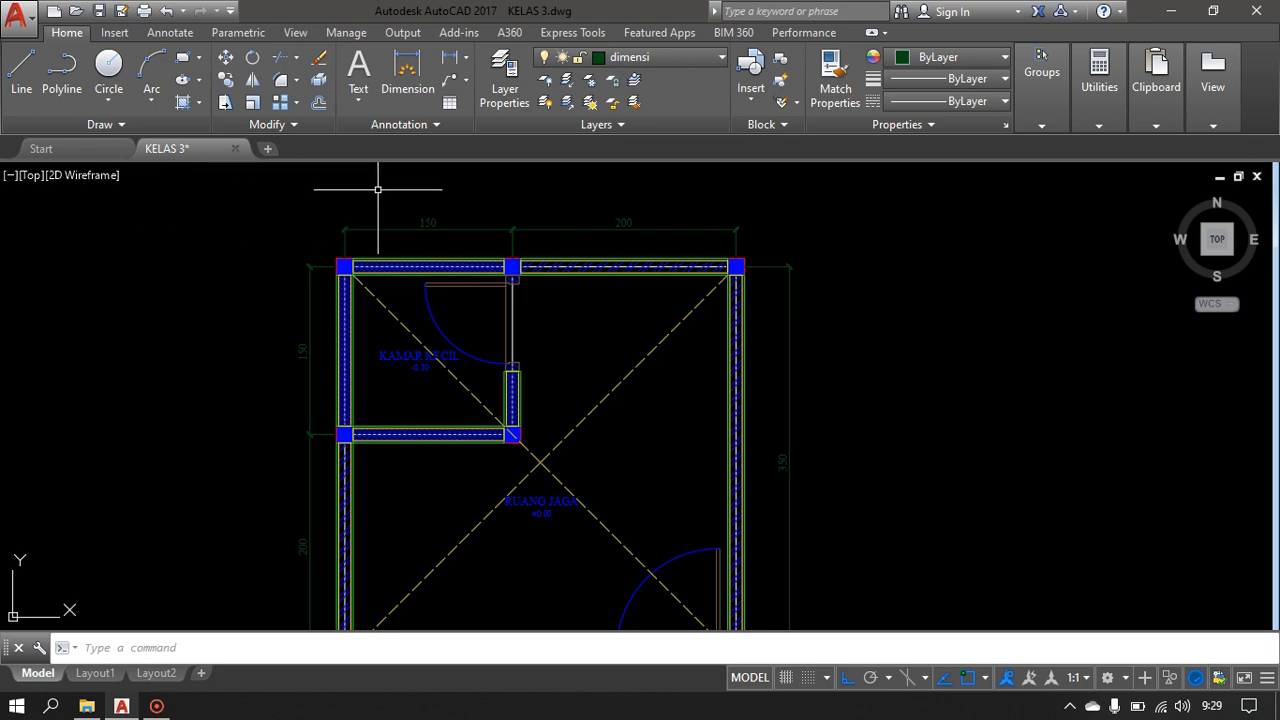
{"action": "left_click", "coordinate": [62, 88]}
{"action": "scroll", "coordinate": [330, 215], "scroll_direction": "up", "scroll_amount": 2}
{"action": "scroll", "coordinate": [354, 240], "scroll_direction": "up", "scroll_amount": 2}
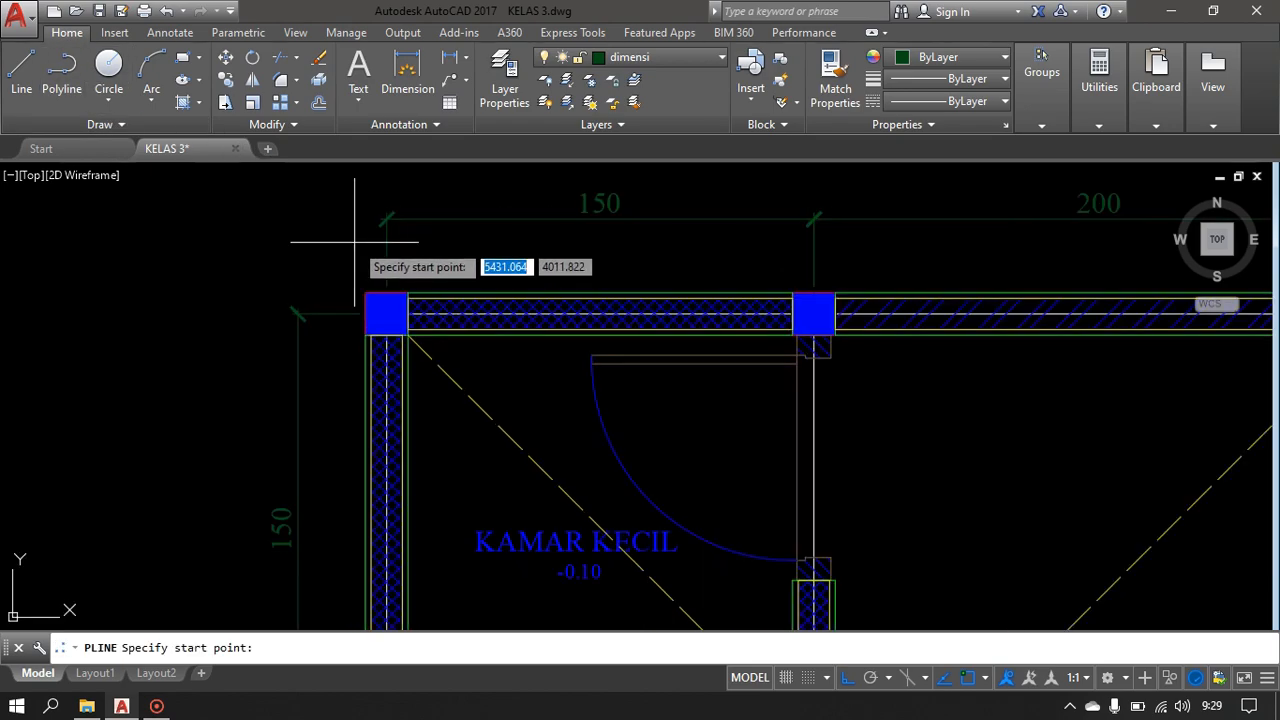
{"action": "left_click", "coordinate": [366, 292]}
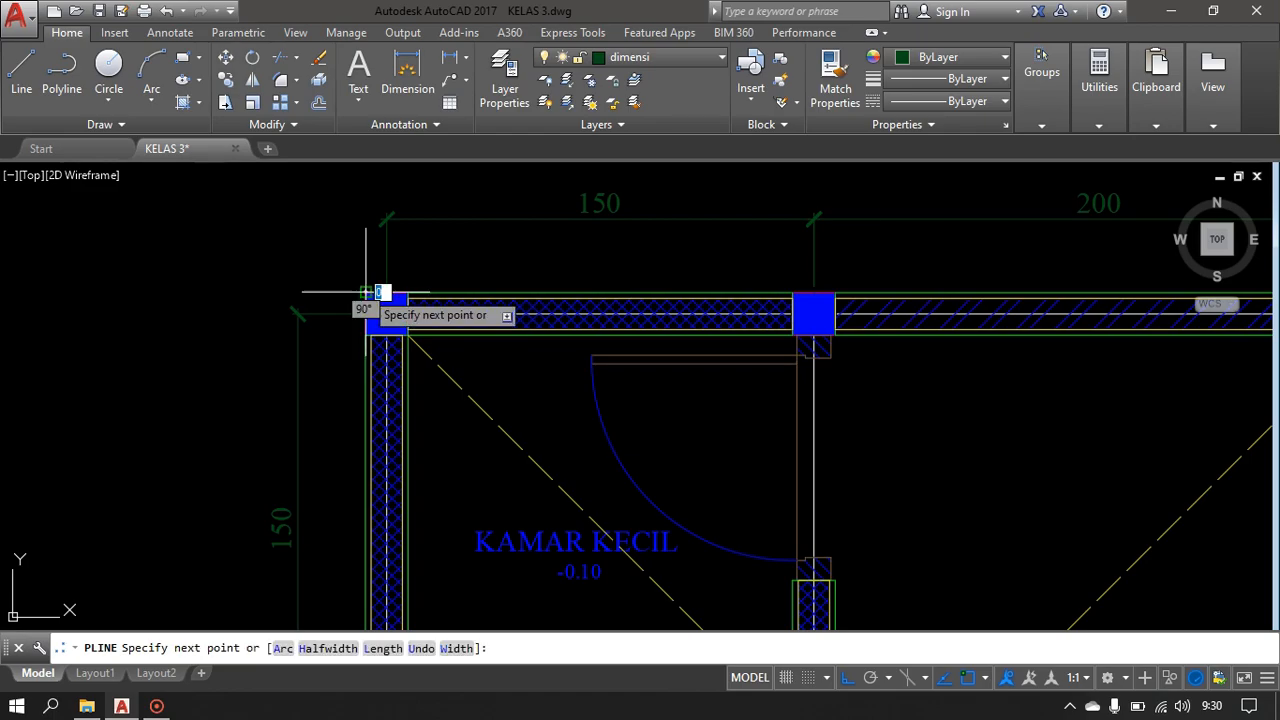
{"action": "scroll", "coordinate": [589, 354], "scroll_direction": "down", "scroll_amount": 2}
{"action": "middle_click_drag", "start_coordinate": [589, 354], "coordinate": [324, 313]}
{"action": "scroll", "coordinate": [613, 284], "scroll_direction": "up", "scroll_amount": 1}
{"action": "scroll", "coordinate": [613, 284], "scroll_direction": "up", "scroll_amount": 4}
{"action": "scroll", "coordinate": [663, 285], "scroll_direction": "down", "scroll_amount": 4}
{"action": "middle_click_drag", "start_coordinate": [686, 283], "coordinate": [743, 279]}
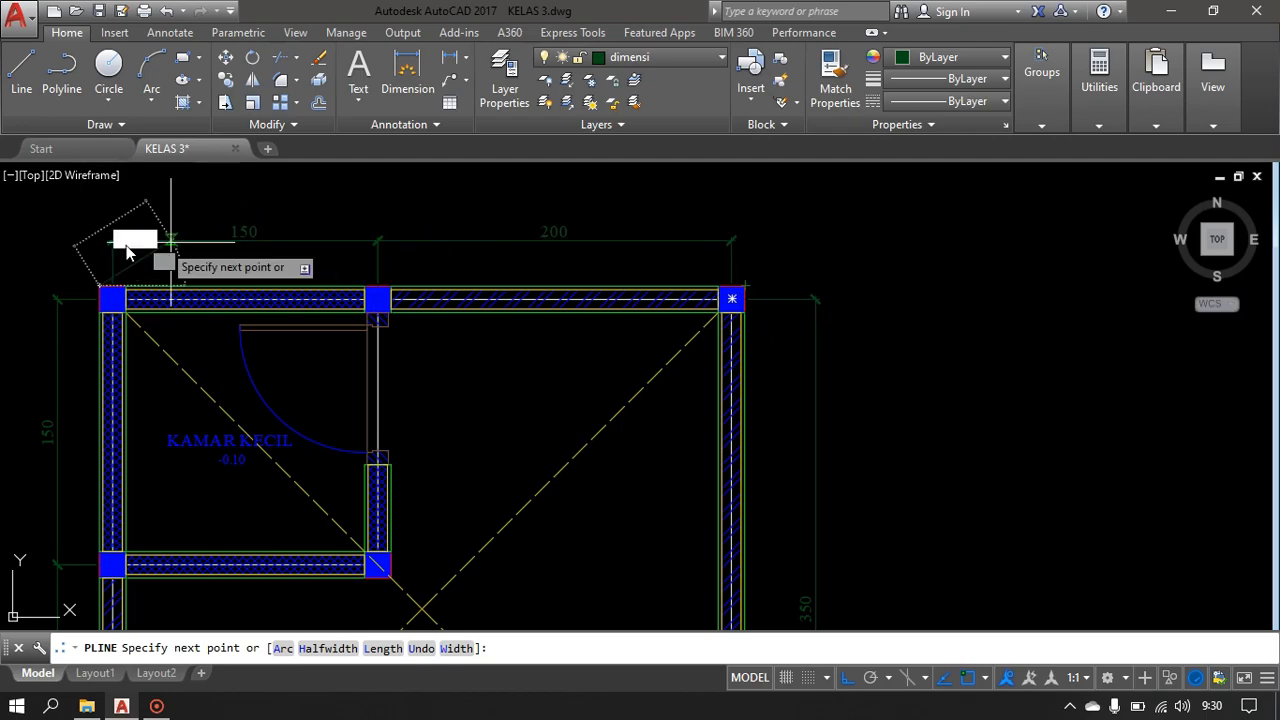
{"action": "scroll", "coordinate": [84, 276], "scroll_direction": "up", "scroll_amount": 2}
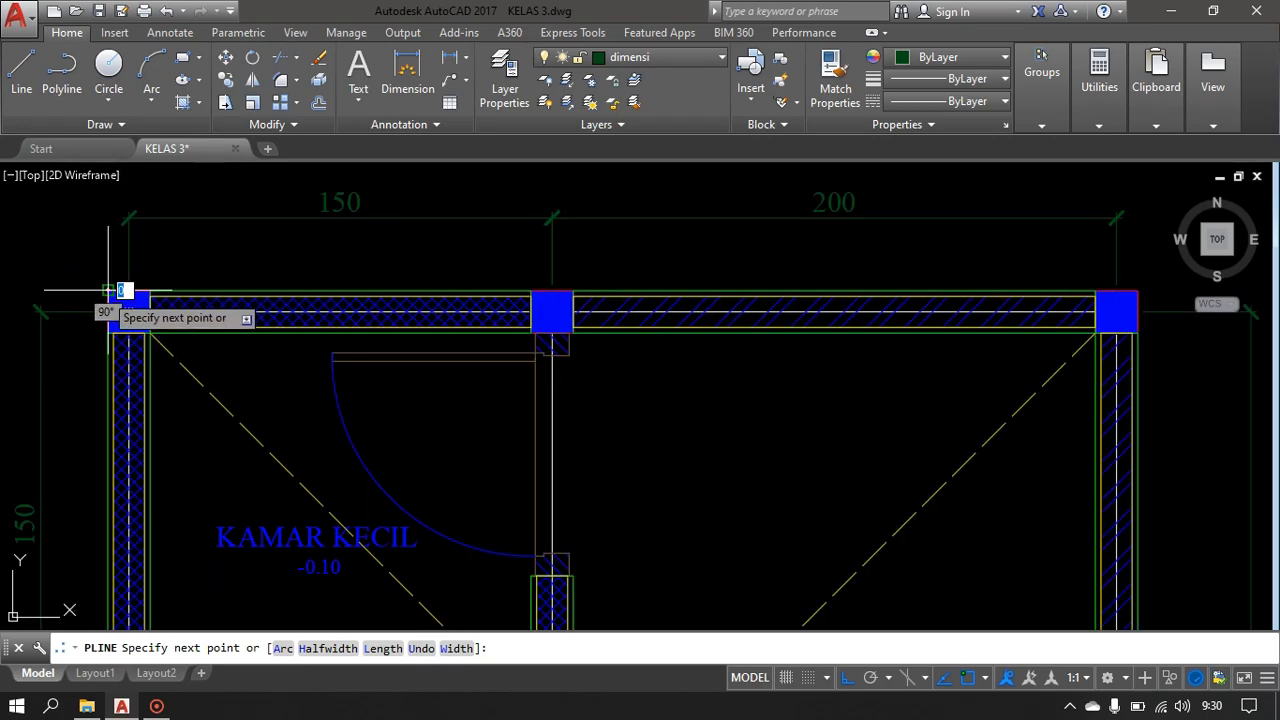
{"action": "middle_click_drag", "start_coordinate": [779, 345], "coordinate": [508, 340]}
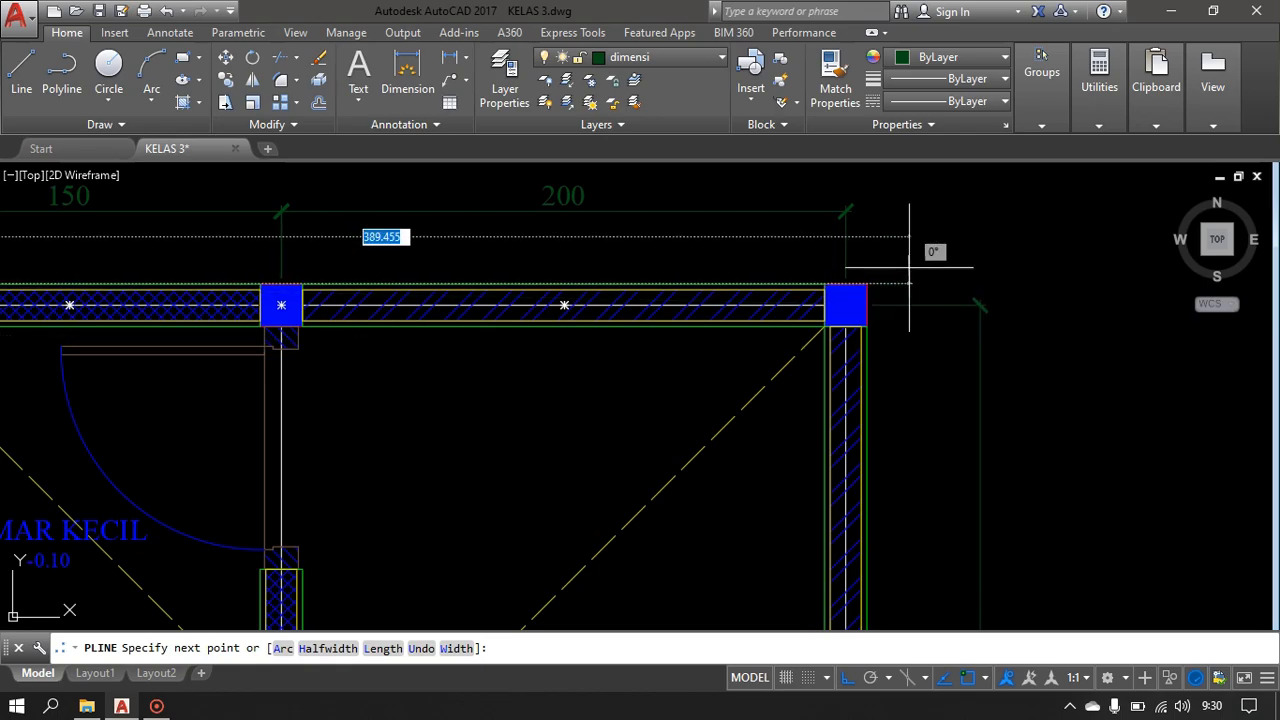
{"action": "scroll", "coordinate": [870, 264], "scroll_direction": "up", "scroll_amount": 2}
{"action": "left_click", "coordinate": [865, 298]}
- Continue the polyline through the outer corners of the lower-right and lower-left columns and back to its start point
{"action": "scroll", "coordinate": [855, 310], "scroll_direction": "down", "scroll_amount": 5}
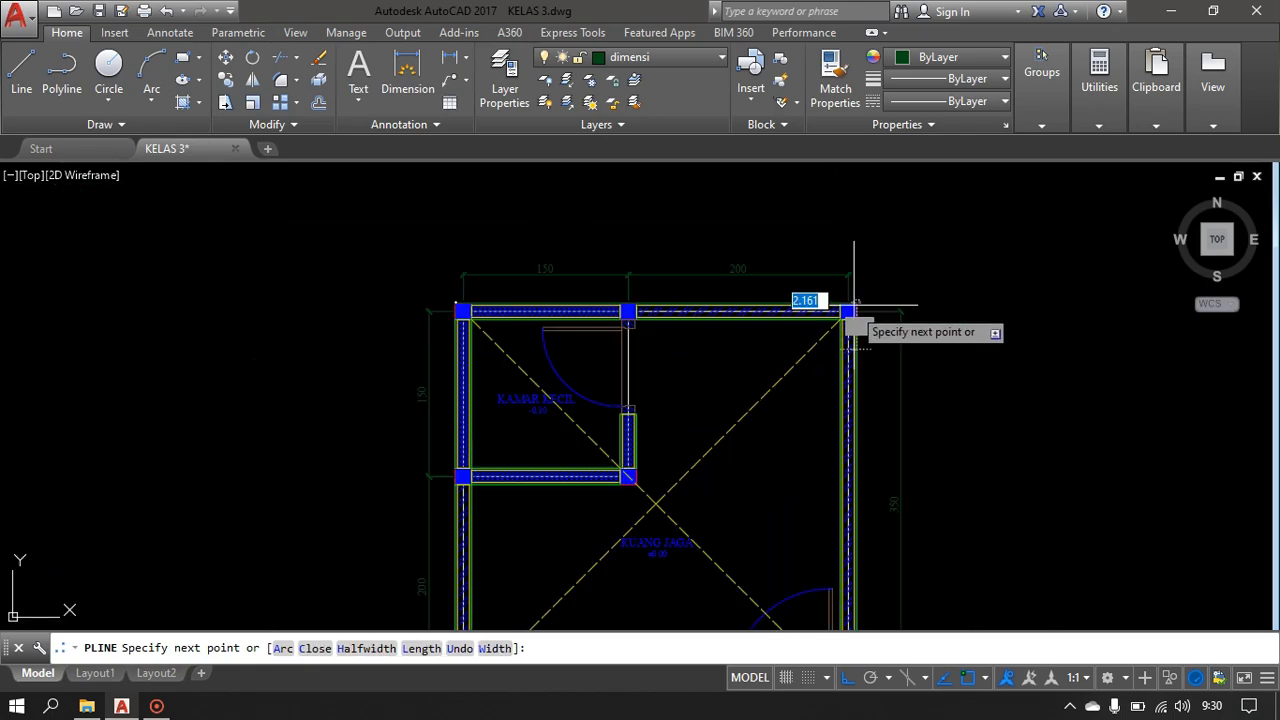
{"action": "scroll", "coordinate": [831, 457], "scroll_direction": "up", "scroll_amount": 5}
{"action": "left_click", "coordinate": [825, 441]}
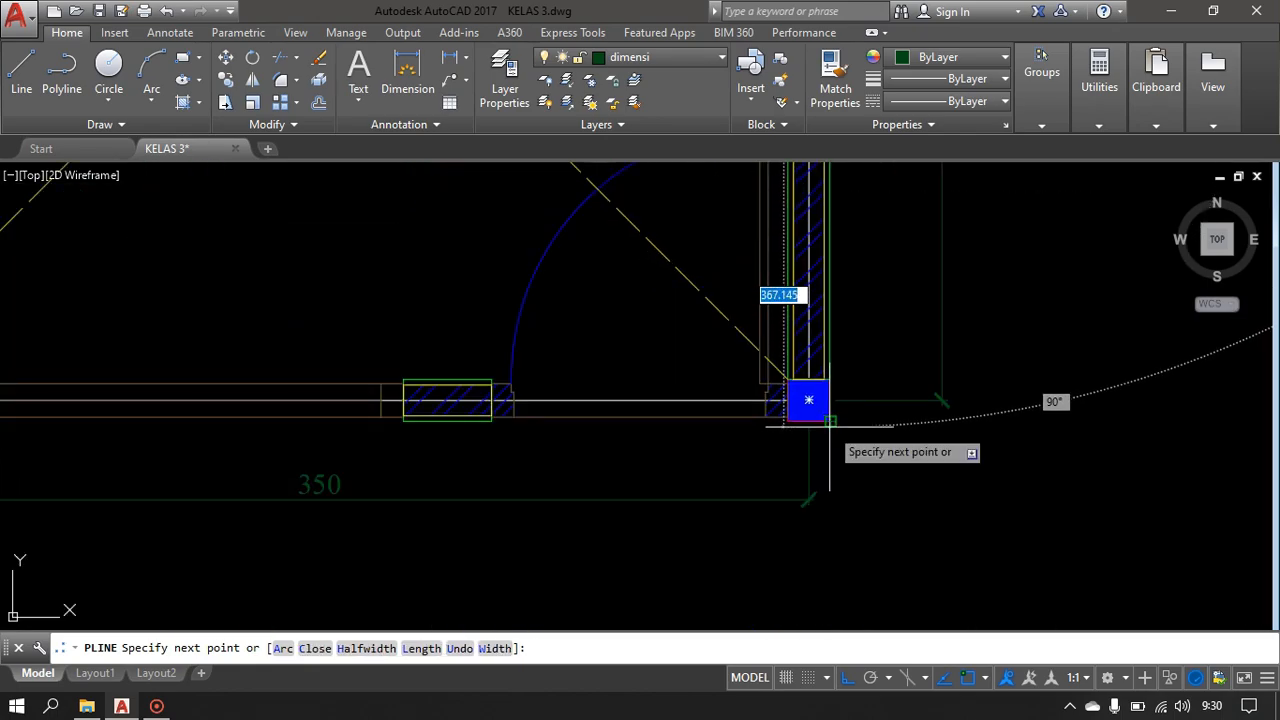
{"action": "scroll", "coordinate": [678, 440], "scroll_direction": "down", "scroll_amount": 5}
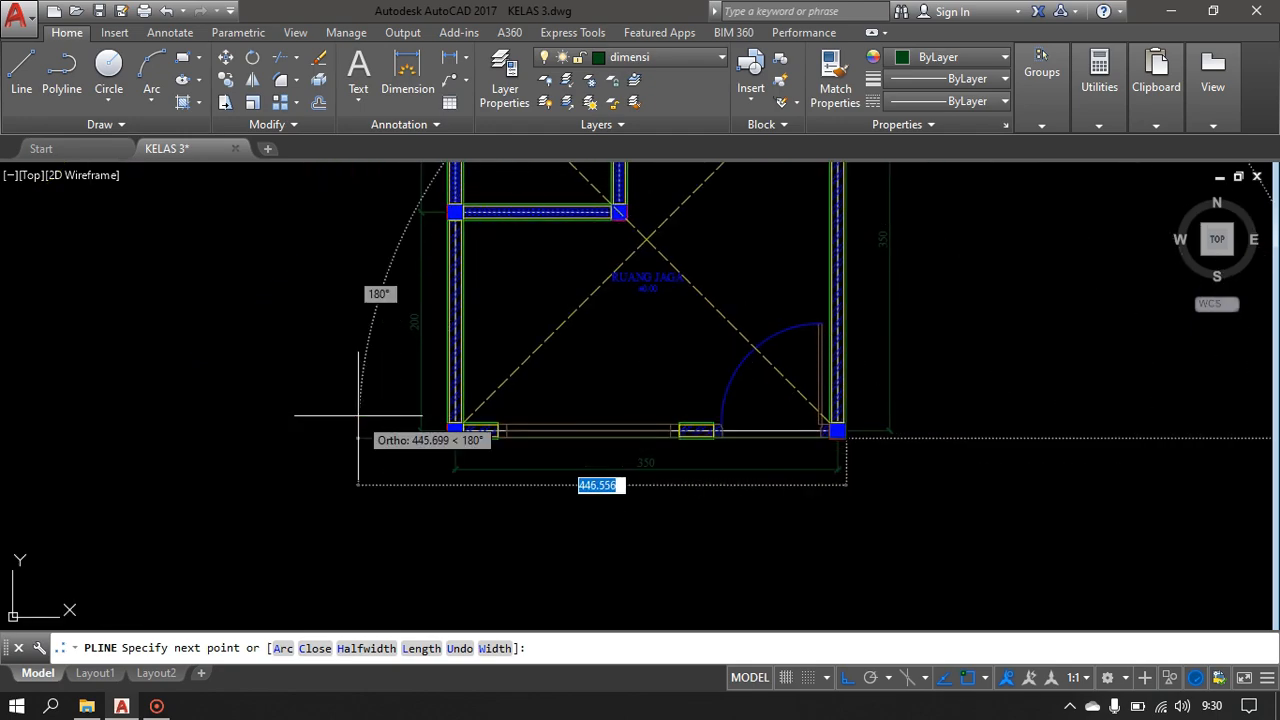
{"action": "scroll", "coordinate": [380, 400], "scroll_direction": "up", "scroll_amount": 5}
{"action": "left_click", "coordinate": [600, 462]}
{"action": "scroll", "coordinate": [591, 434], "scroll_direction": "down", "scroll_amount": 5}
{"action": "scroll", "coordinate": [600, 368], "scroll_direction": "up", "scroll_amount": 5}
{"action": "left_click", "coordinate": [599, 402]}
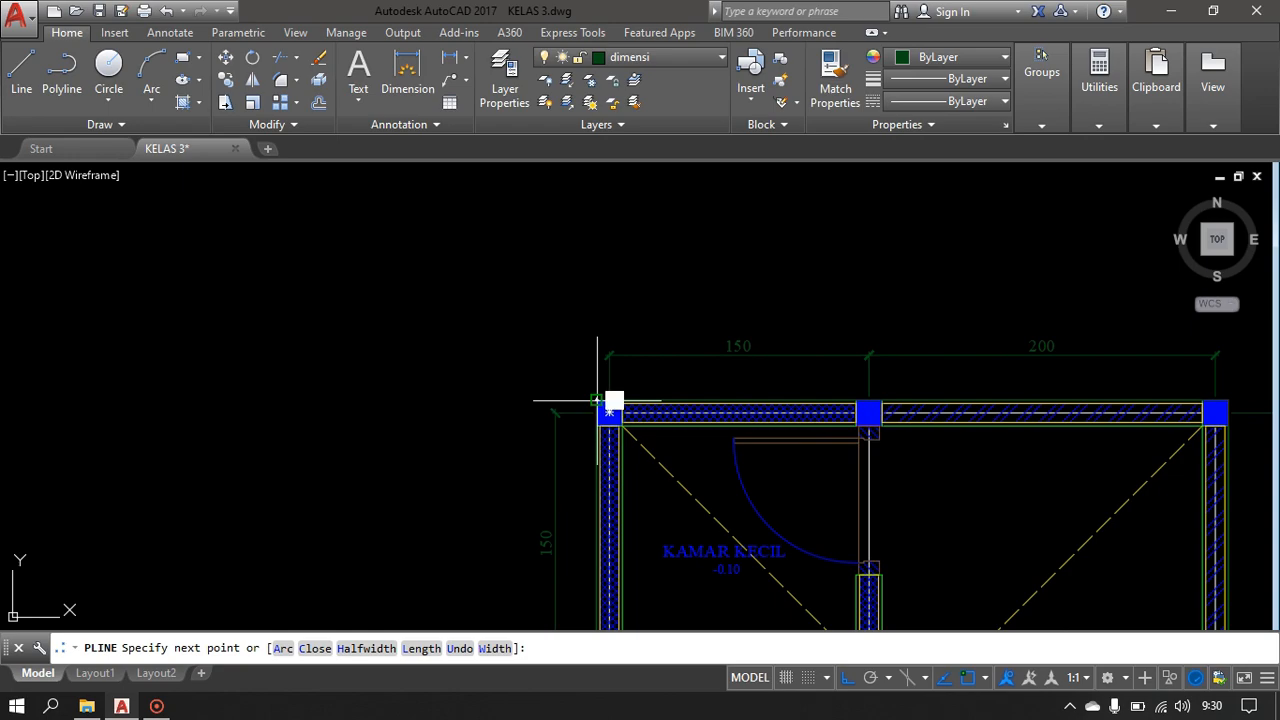
{"action": "key", "text": "Return"}
- Put the new polyline around the building's outer walls on the garis atap layer
{"action": "middle_click_drag", "start_coordinate": [690, 430], "coordinate": [602, 378]}
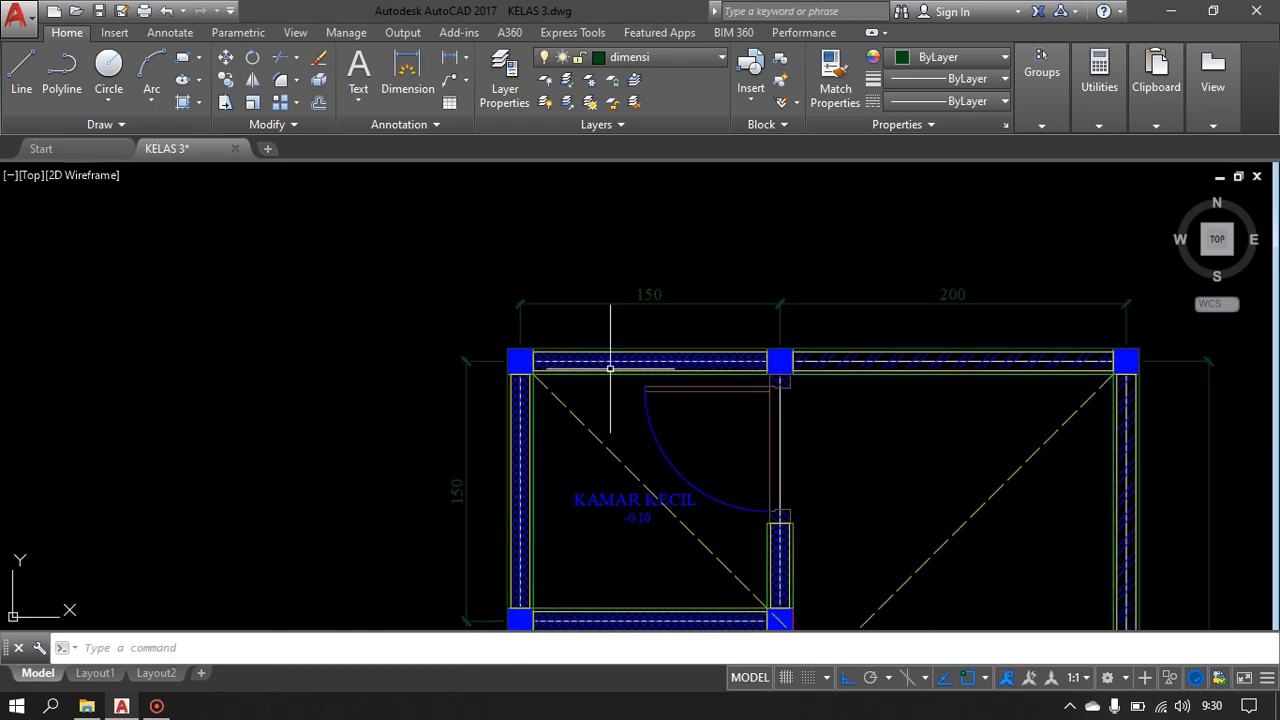
{"action": "left_click", "coordinate": [630, 347]}
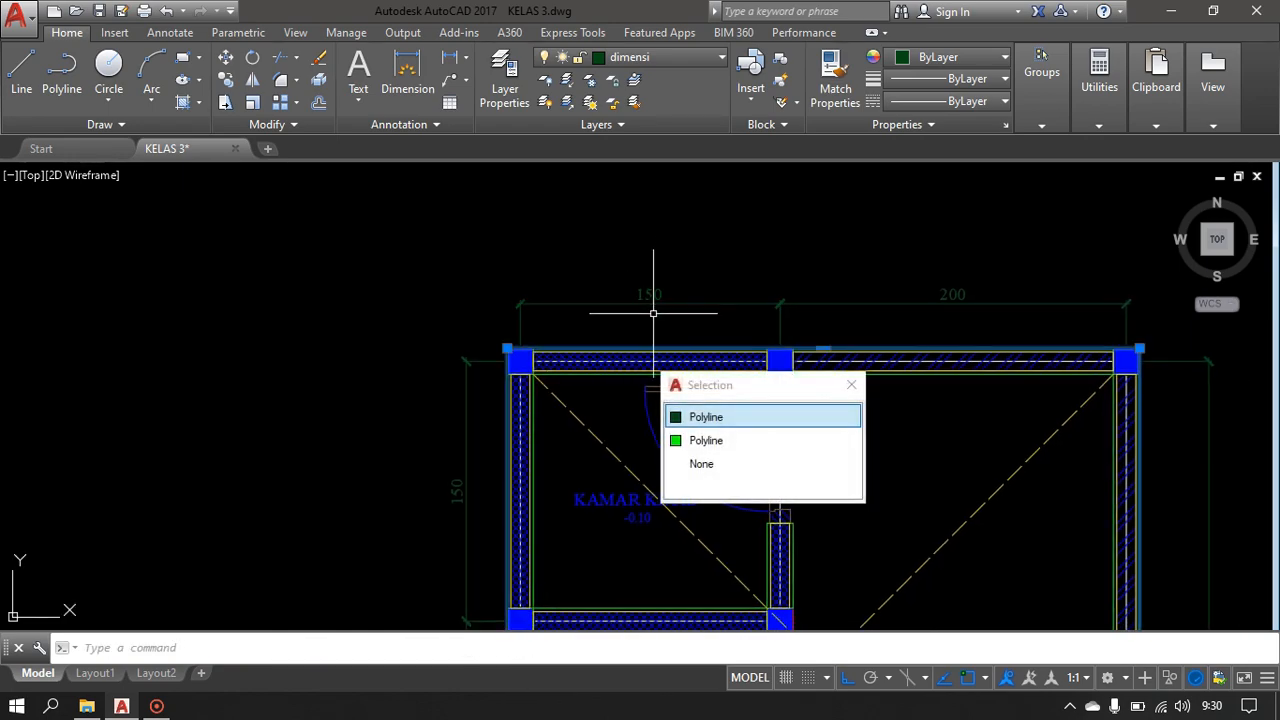
{"action": "left_click", "coordinate": [694, 61]}
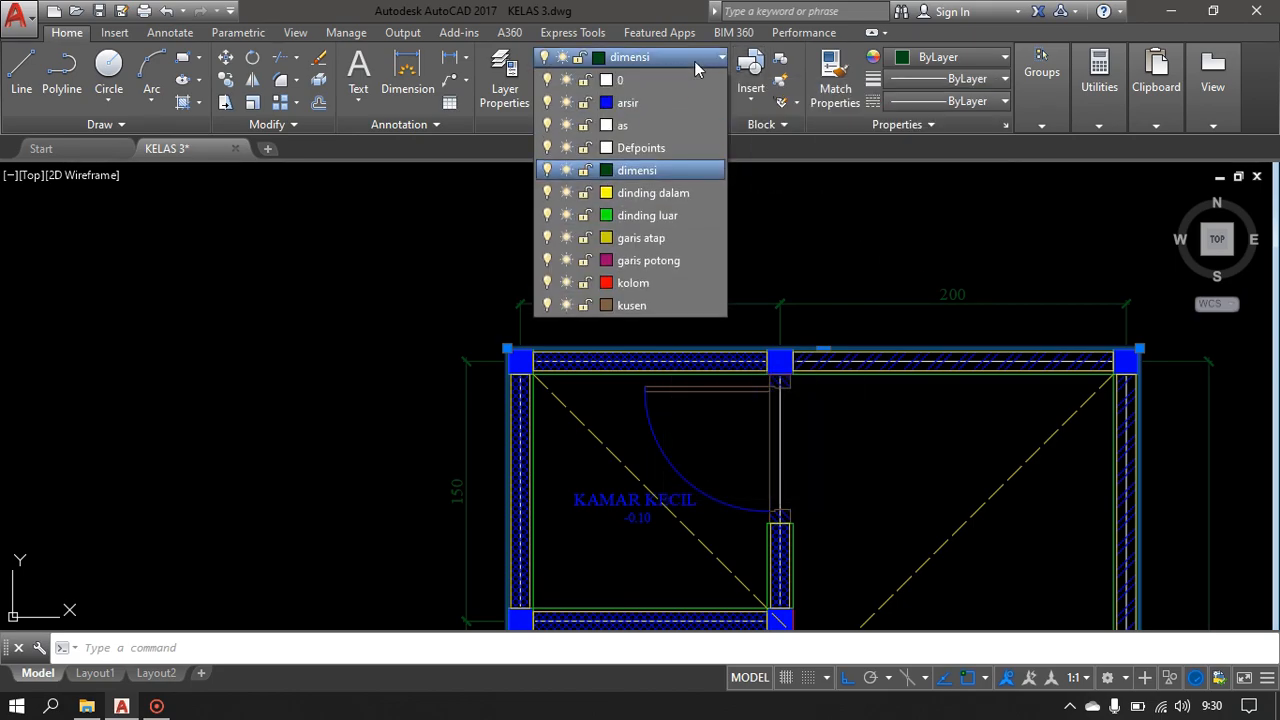
{"action": "left_click", "coordinate": [664, 237]}
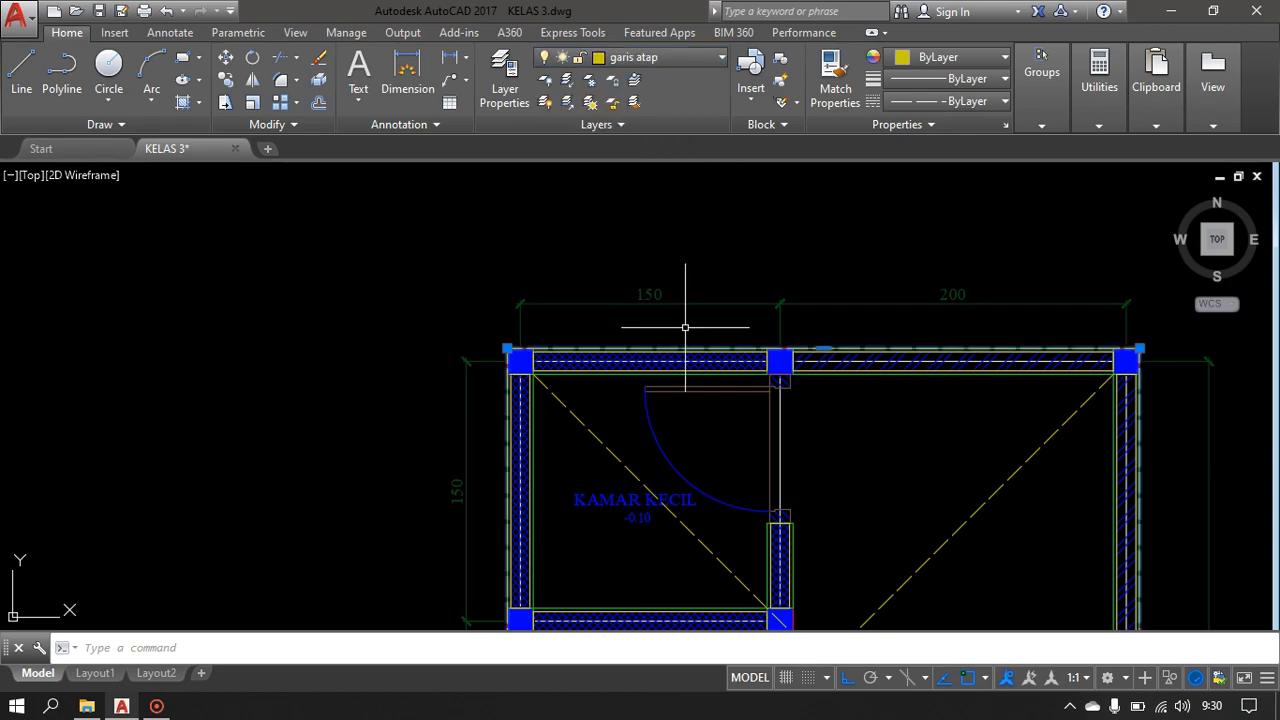
{"action": "key", "text": "Escape"}
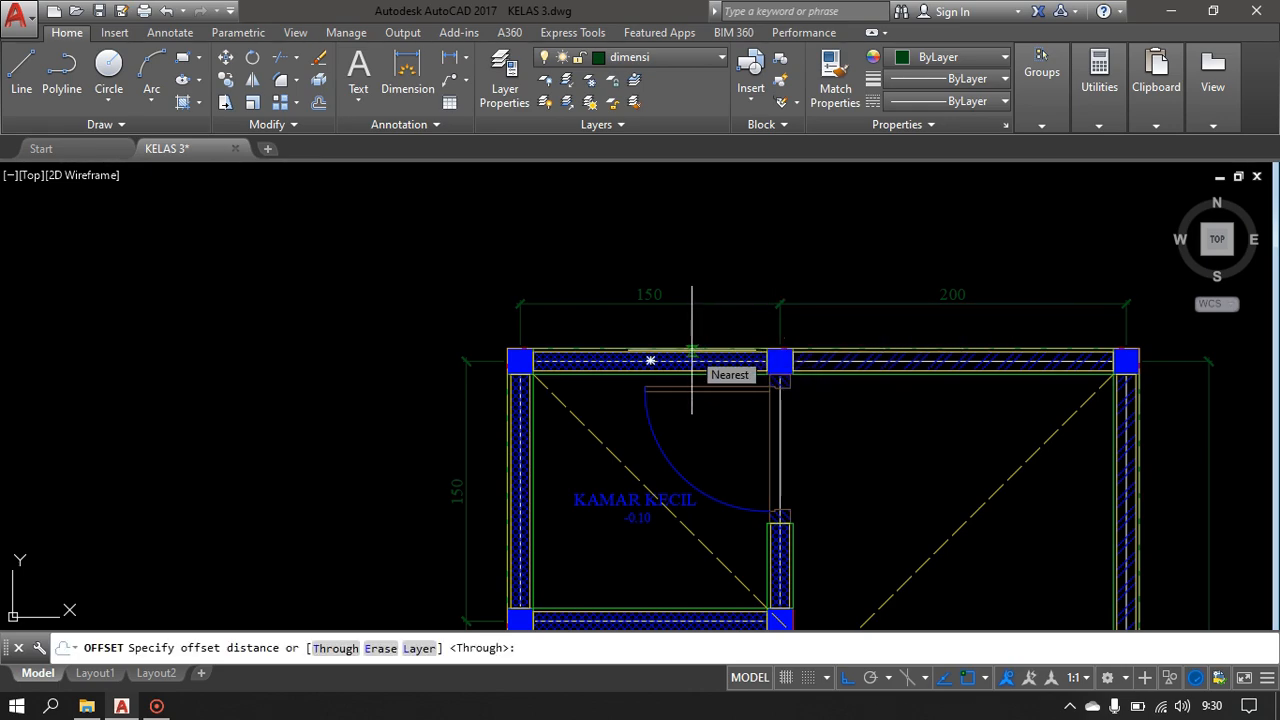
- Offset the roof outline polyline outward by 80 around the plan
{"action": "key", "text": "Escape"}
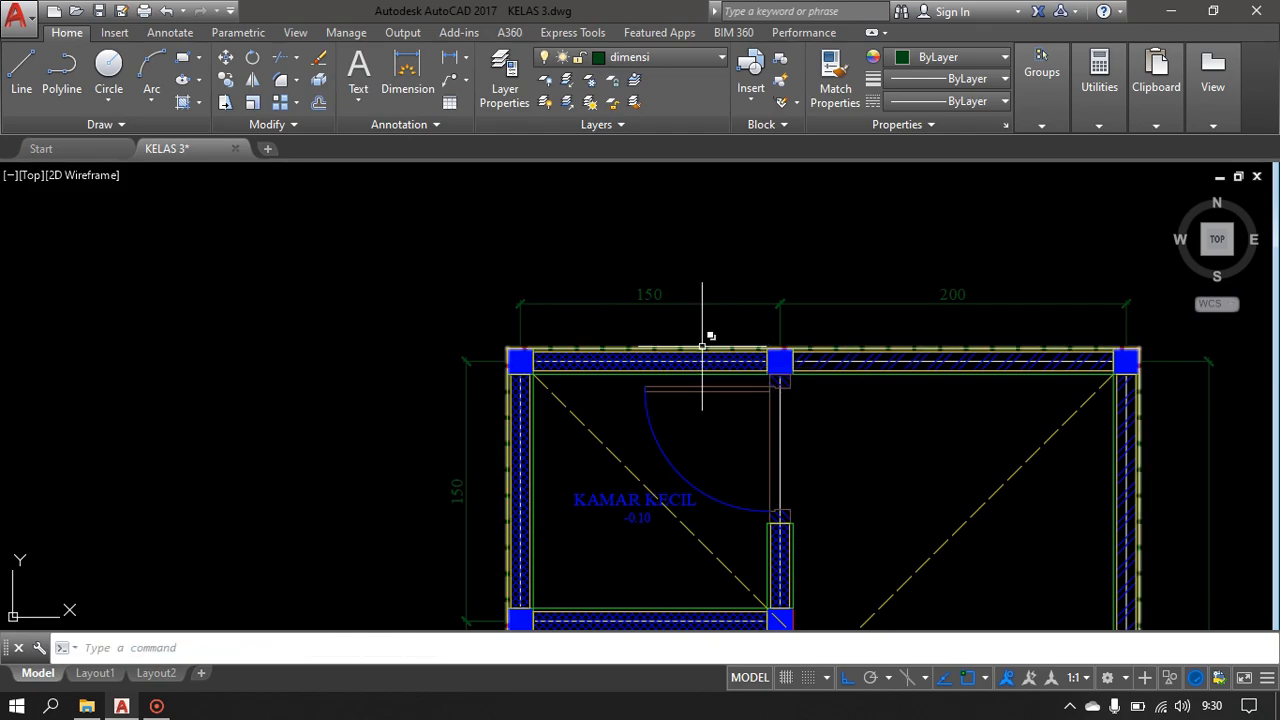
{"action": "key", "text": "Return"}
{"action": "left_click", "coordinate": [651, 361]}
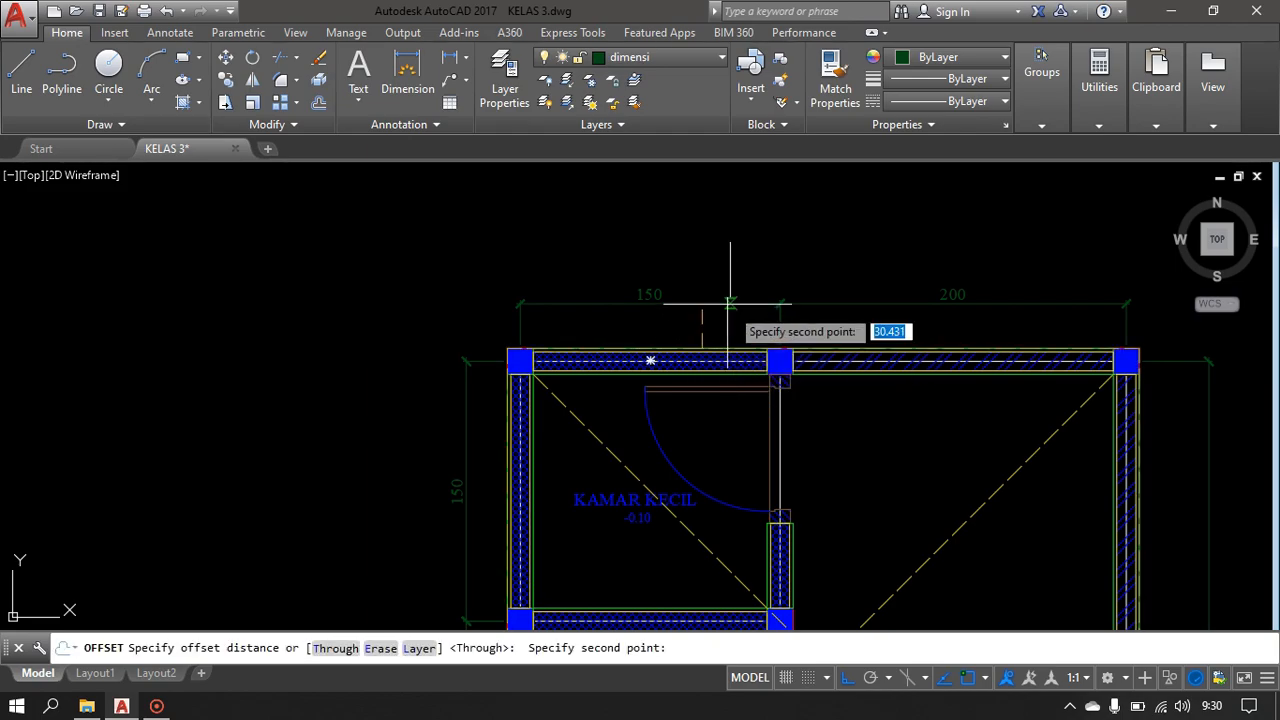
{"action": "type", "text": "8"}
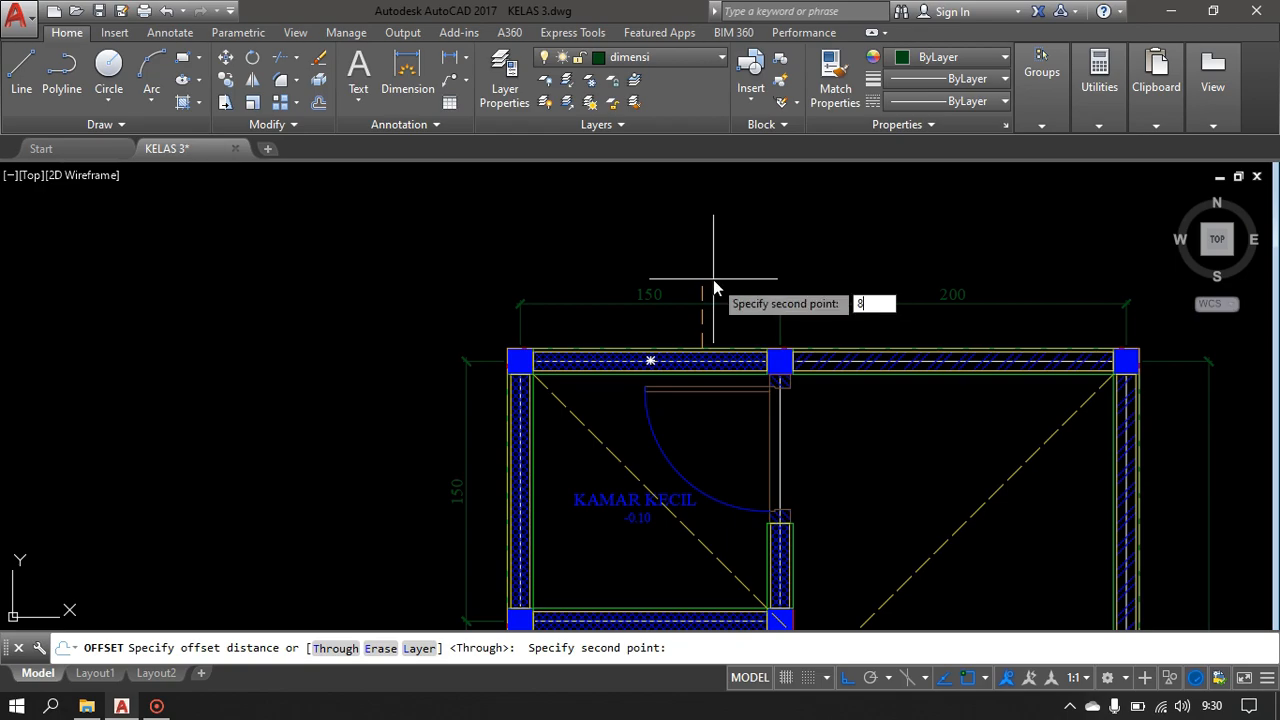
{"action": "type", "text": "0"}
{"action": "key", "text": "Return"}
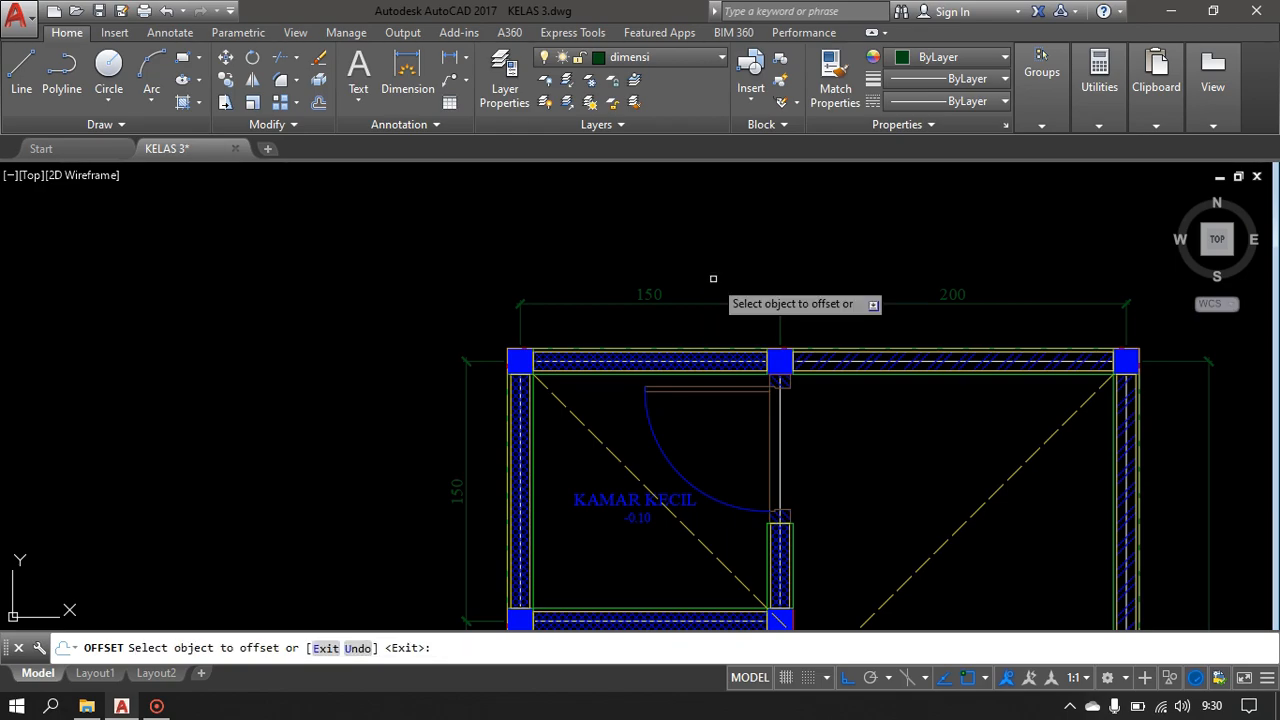
{"action": "left_click", "coordinate": [709, 346]}
{"action": "left_click", "coordinate": [731, 255]}
{"action": "scroll", "coordinate": [700, 275], "scroll_direction": "down", "scroll_amount": 4}
{"action": "key", "text": "Escape"}
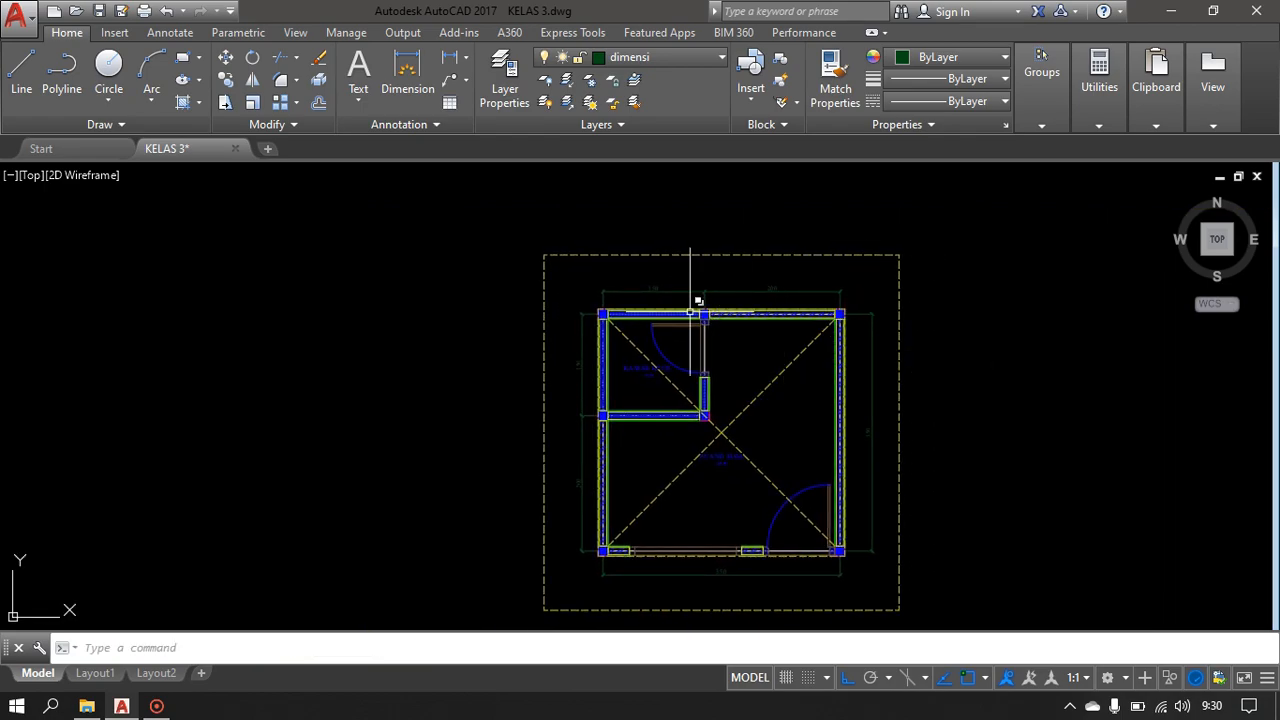
- Delete the original garis atap polyline that runs along the outer wall faces, leaving the offset outline
{"action": "scroll", "coordinate": [574, 313], "scroll_direction": "up", "scroll_amount": 2}
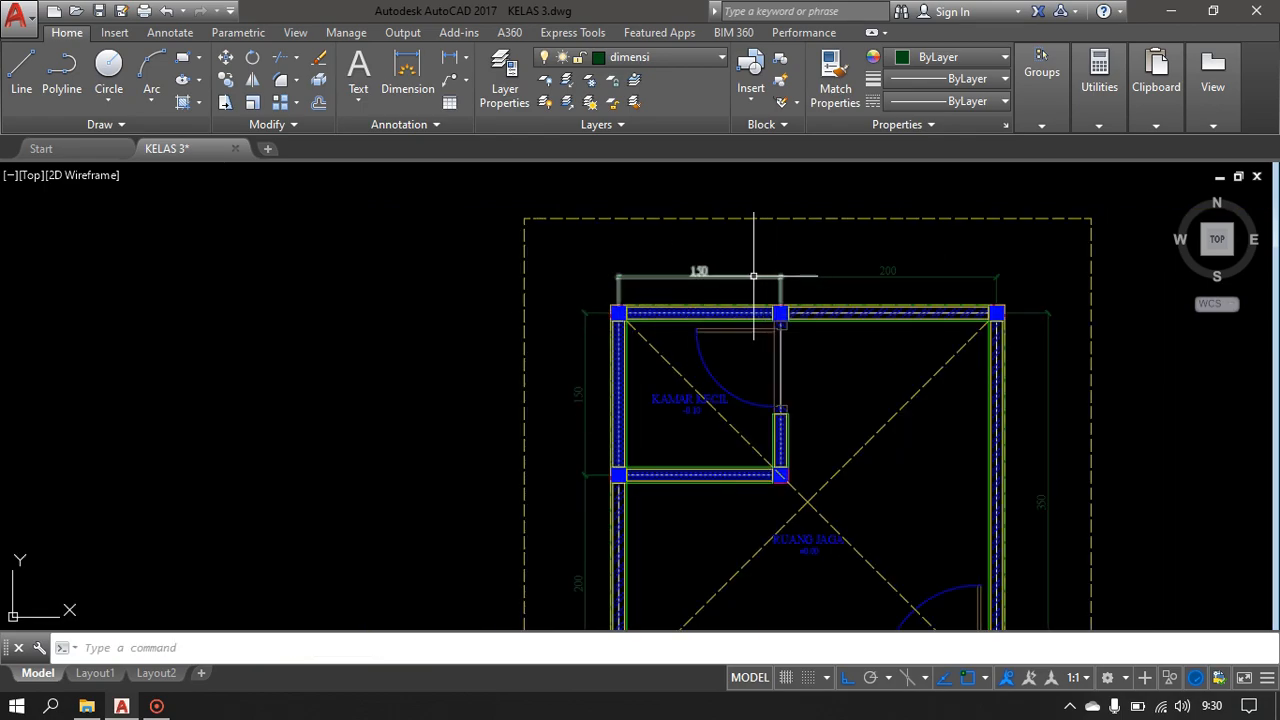
{"action": "scroll", "coordinate": [620, 325], "scroll_direction": "up", "scroll_amount": 1}
{"action": "scroll", "coordinate": [640, 329], "scroll_direction": "down", "scroll_amount": 1}
{"action": "scroll", "coordinate": [651, 329], "scroll_direction": "down", "scroll_amount": 2}
{"action": "middle_click_drag", "start_coordinate": [651, 329], "coordinate": [625, 316]}
{"action": "scroll", "coordinate": [685, 310], "scroll_direction": "up", "scroll_amount": 2}
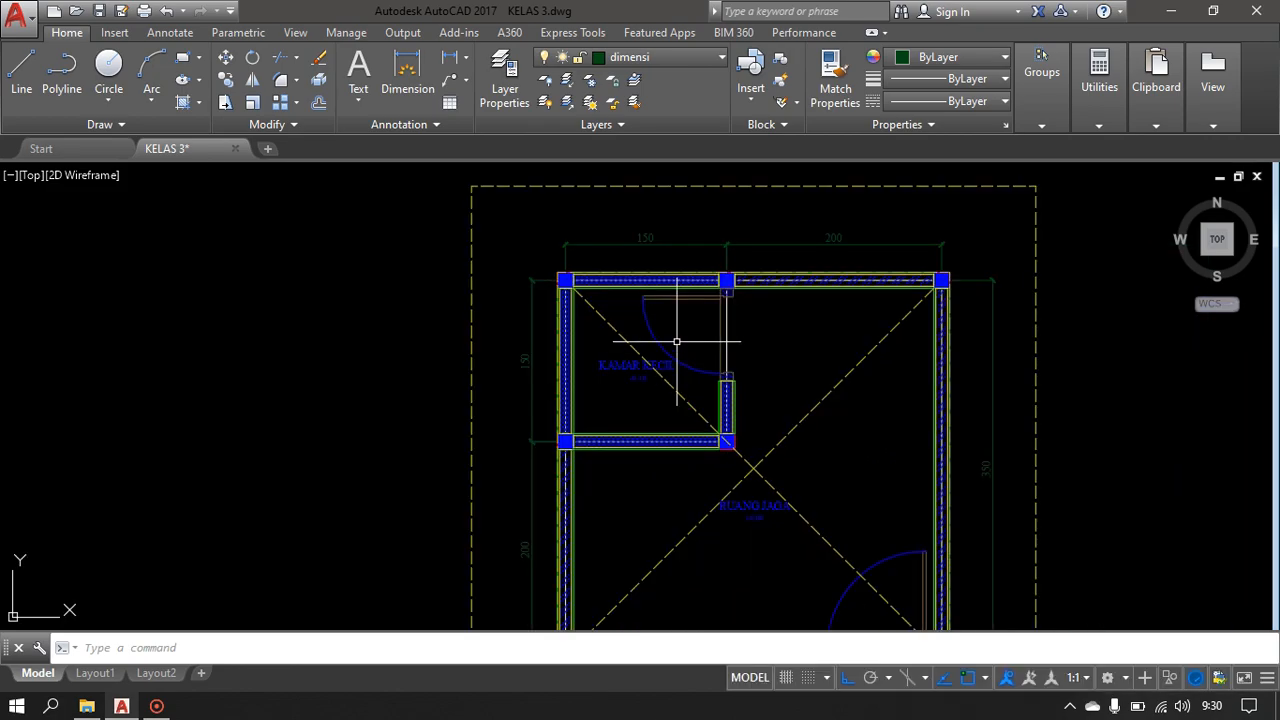
{"action": "scroll", "coordinate": [572, 283], "scroll_direction": "up", "scroll_amount": 2}
{"action": "left_click", "coordinate": [633, 296]}
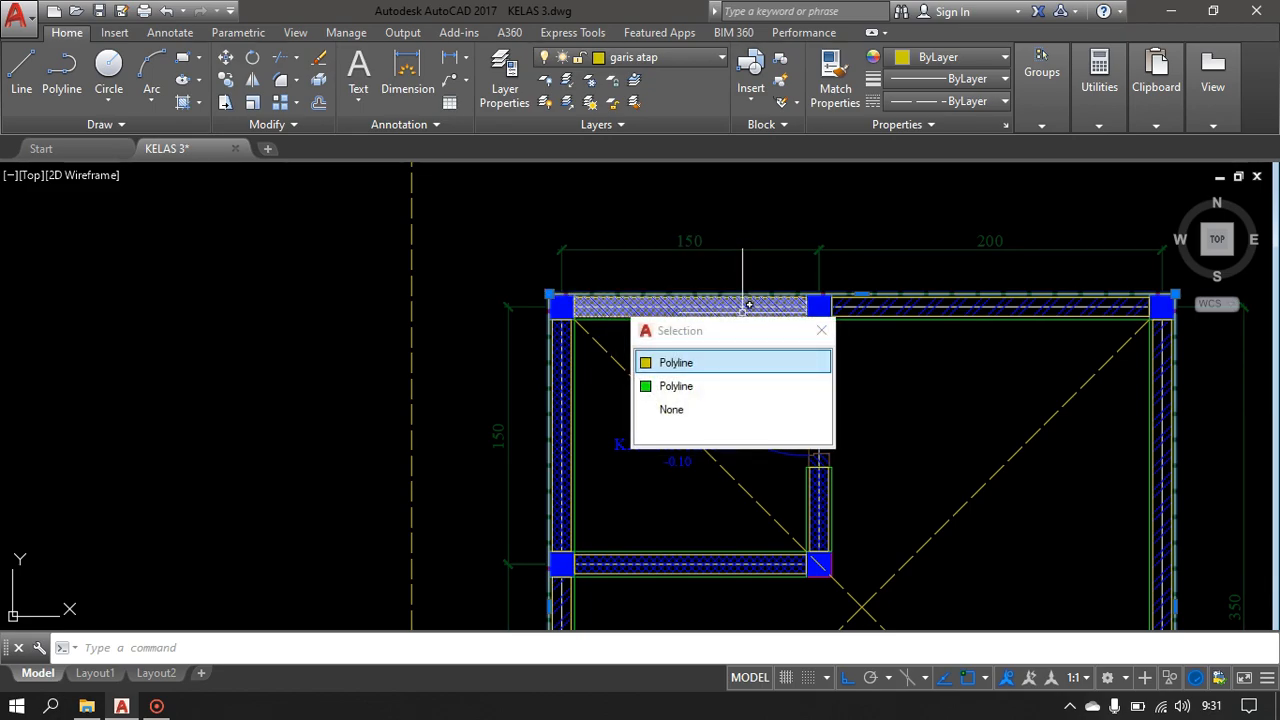
{"action": "key", "text": "Escape"}
{"action": "scroll", "coordinate": [570, 300], "scroll_direction": "down", "scroll_amount": 2}
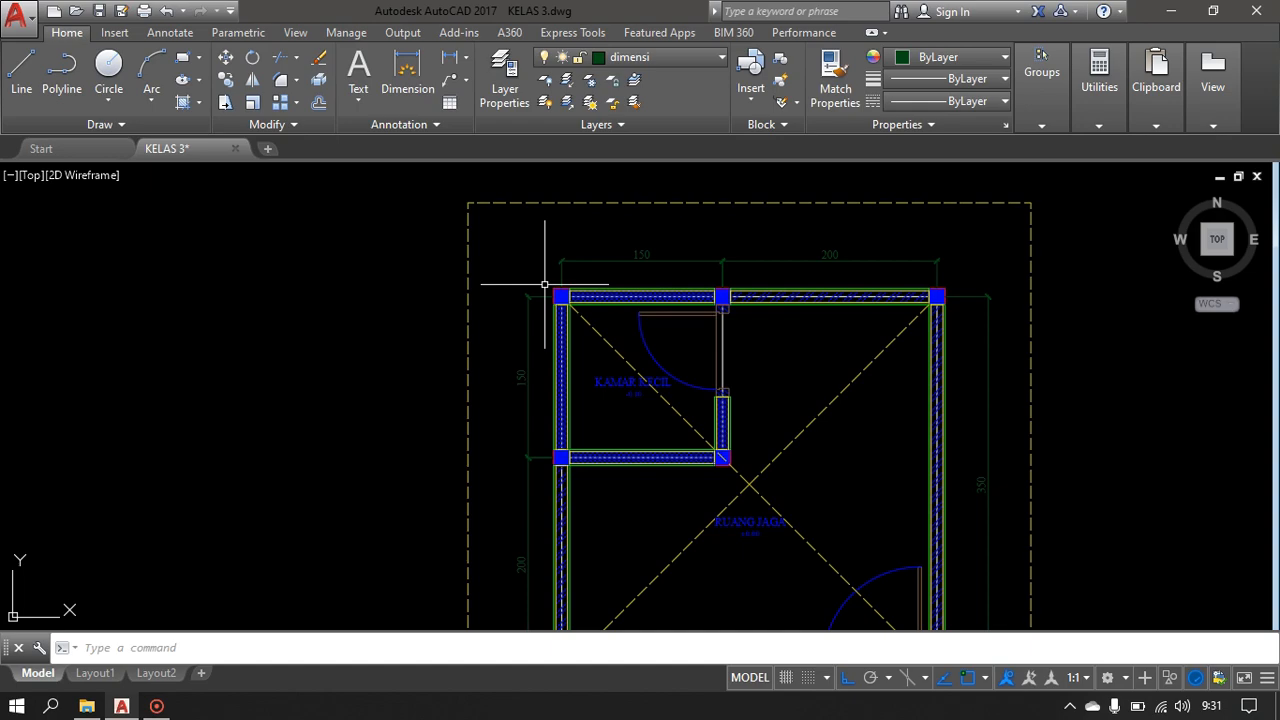
- Extend the two upper roof diagonals outward to the corners of the offset roof outline
{"action": "key", "text": "Return"}
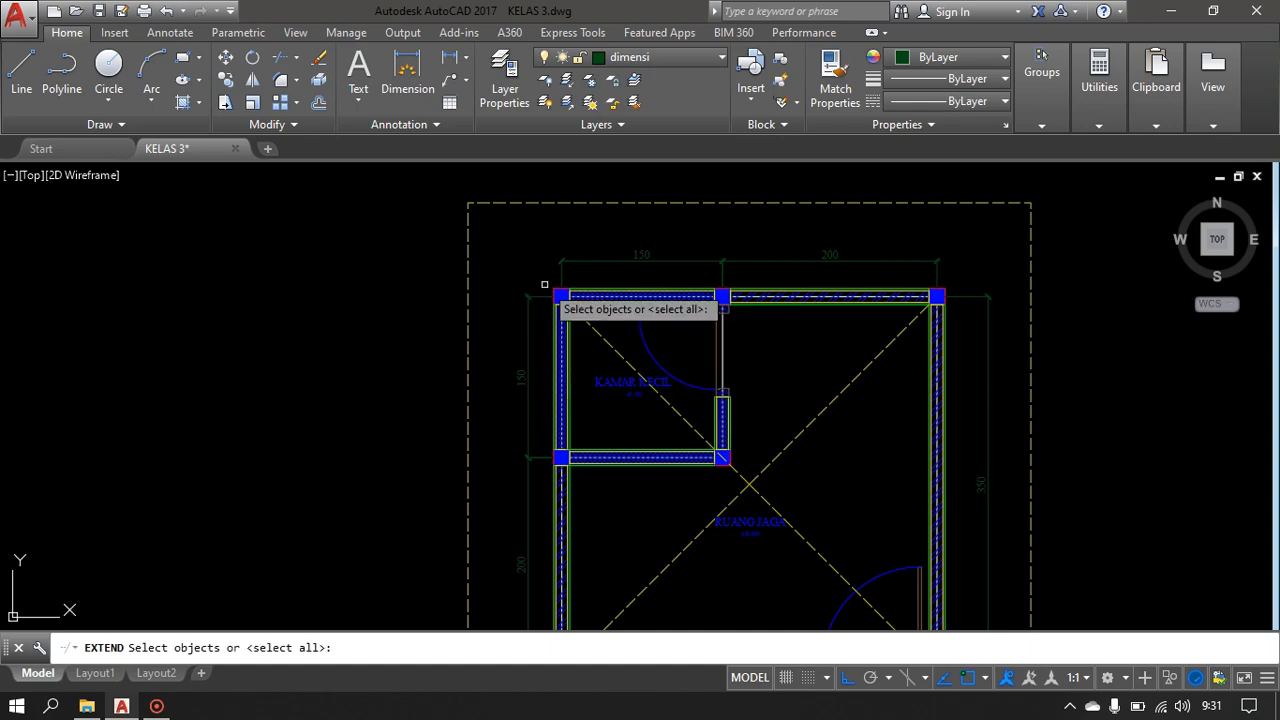
{"action": "left_click", "coordinate": [616, 201]}
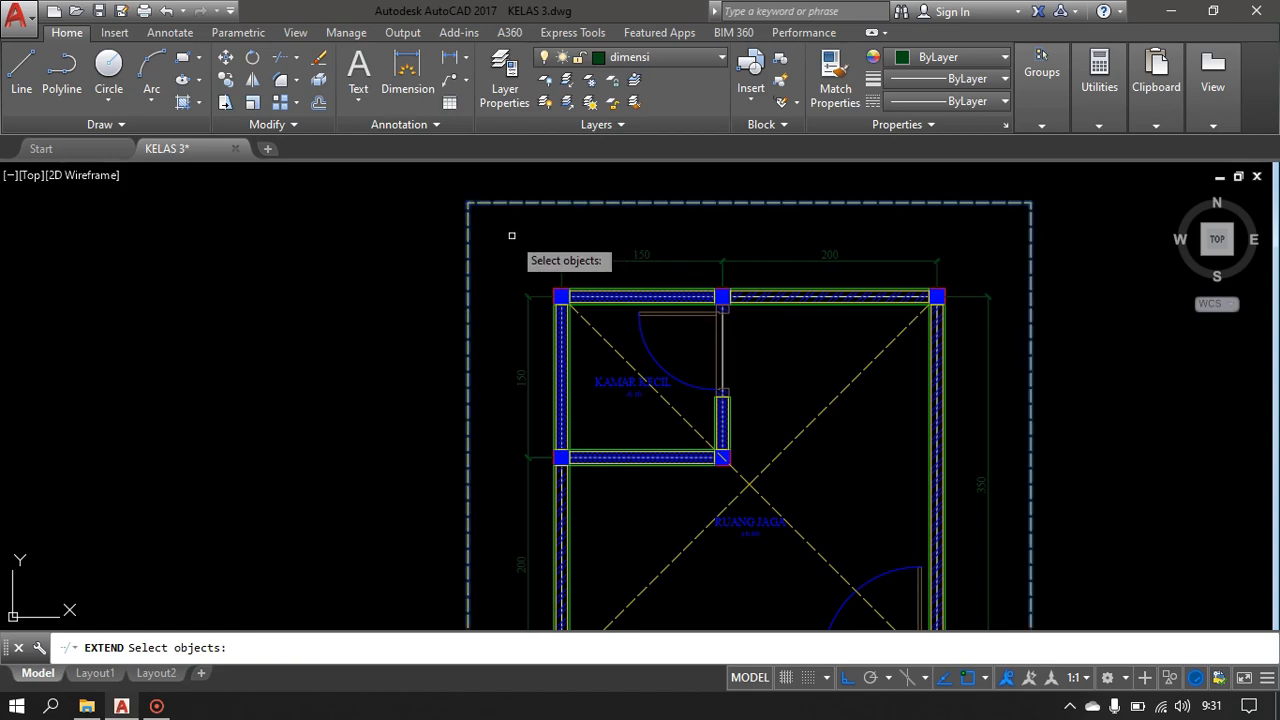
{"action": "key", "text": "Return"}
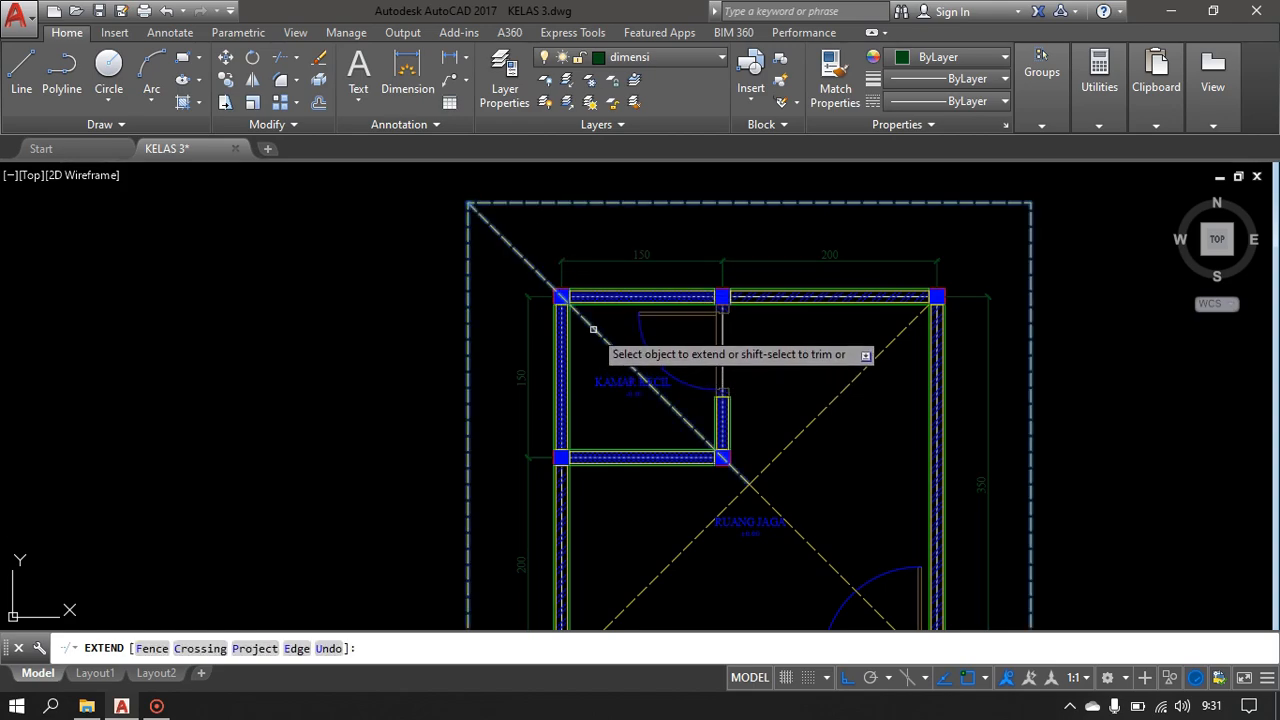
{"action": "left_click", "coordinate": [592, 329]}
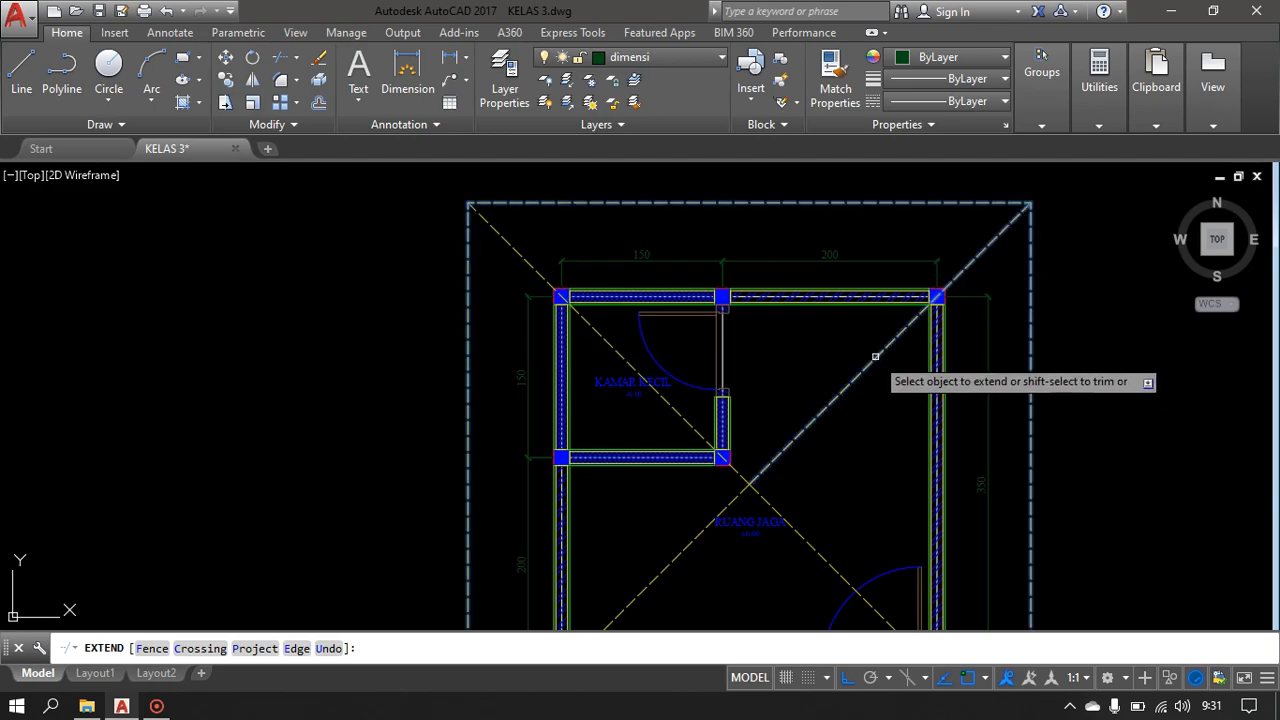
{"action": "left_click", "coordinate": [874, 358]}
- Extend the two lower roof diagonals to the bottom corners of the offset roof outline
{"action": "scroll", "coordinate": [867, 413], "scroll_direction": "down", "scroll_amount": 2}
{"action": "middle_click_drag", "start_coordinate": [868, 413], "coordinate": [836, 340]}
{"action": "scroll", "coordinate": [727, 444], "scroll_direction": "up", "scroll_amount": 2}
{"action": "left_click", "coordinate": [699, 480]}
{"action": "left_click", "coordinate": [613, 393]}
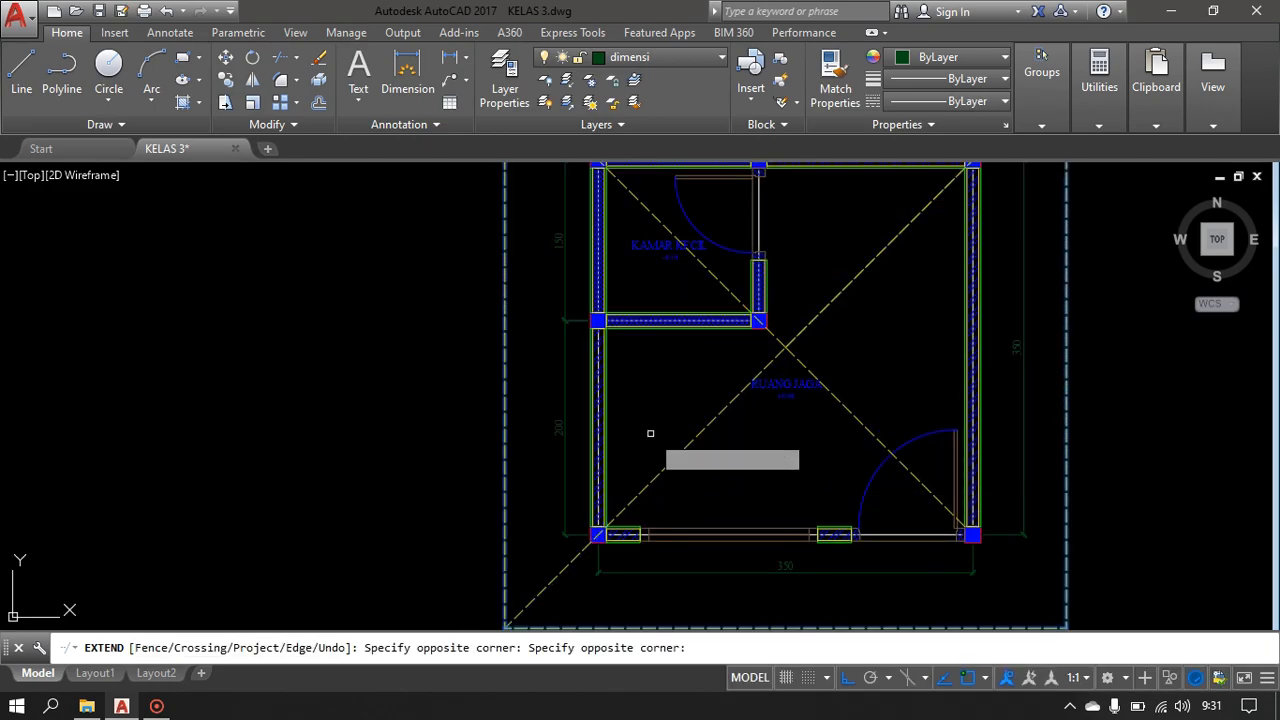
{"action": "left_click", "coordinate": [889, 424]}
{"action": "left_click", "coordinate": [859, 433]}
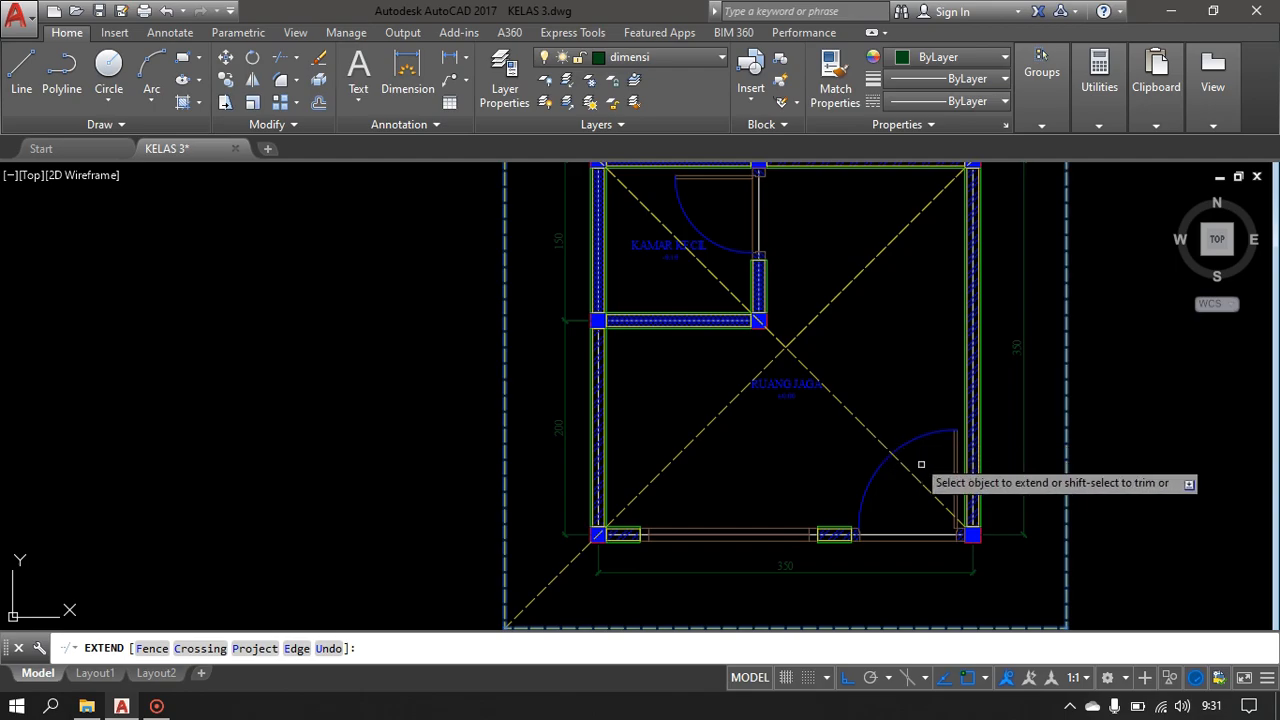
{"action": "left_click", "coordinate": [935, 497]}
{"action": "scroll", "coordinate": [857, 465], "scroll_direction": "down", "scroll_amount": 2}
{"action": "middle_click_drag", "start_coordinate": [857, 465], "coordinate": [846, 444]}
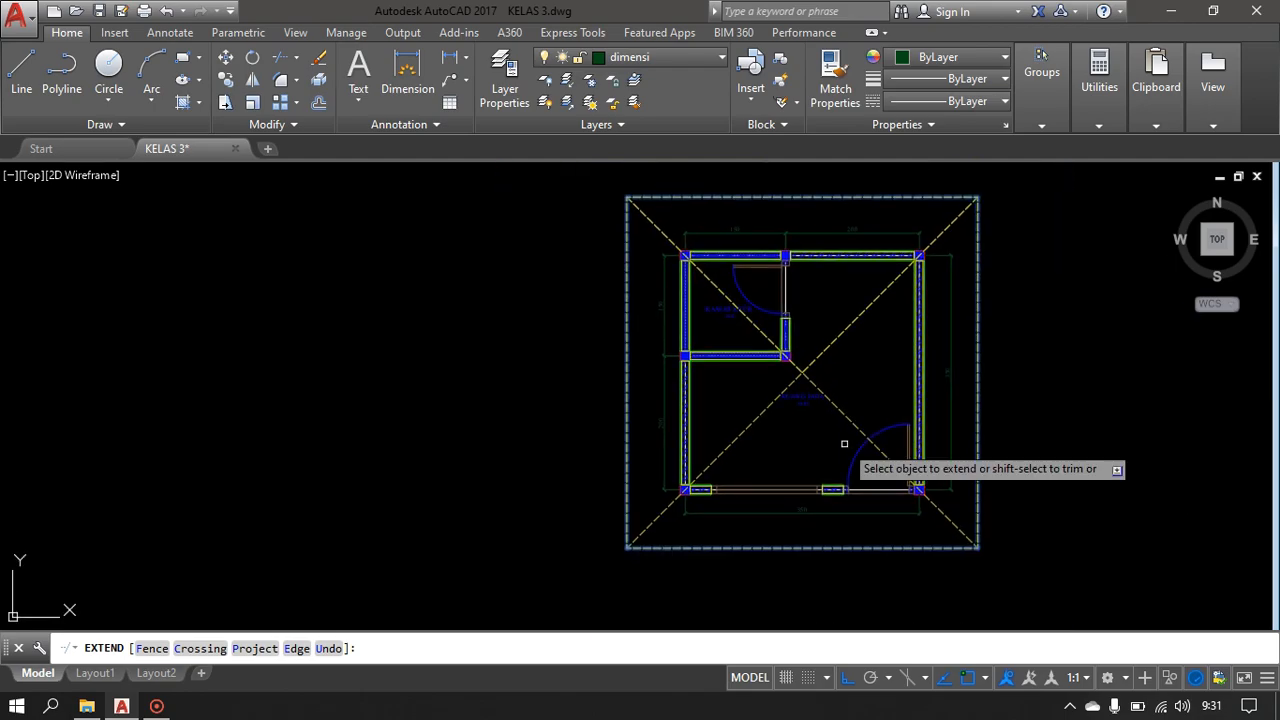
{"action": "key", "text": "Escape"}
- Examine the roof outline and its extended diagonals around the whole guard-room plan
{"action": "middle_click_drag", "start_coordinate": [828, 374], "coordinate": [576, 383]}
{"action": "scroll", "coordinate": [663, 349], "scroll_direction": "up", "scroll_amount": 4}
{"action": "scroll", "coordinate": [576, 383], "scroll_direction": "down", "scroll_amount": 3}
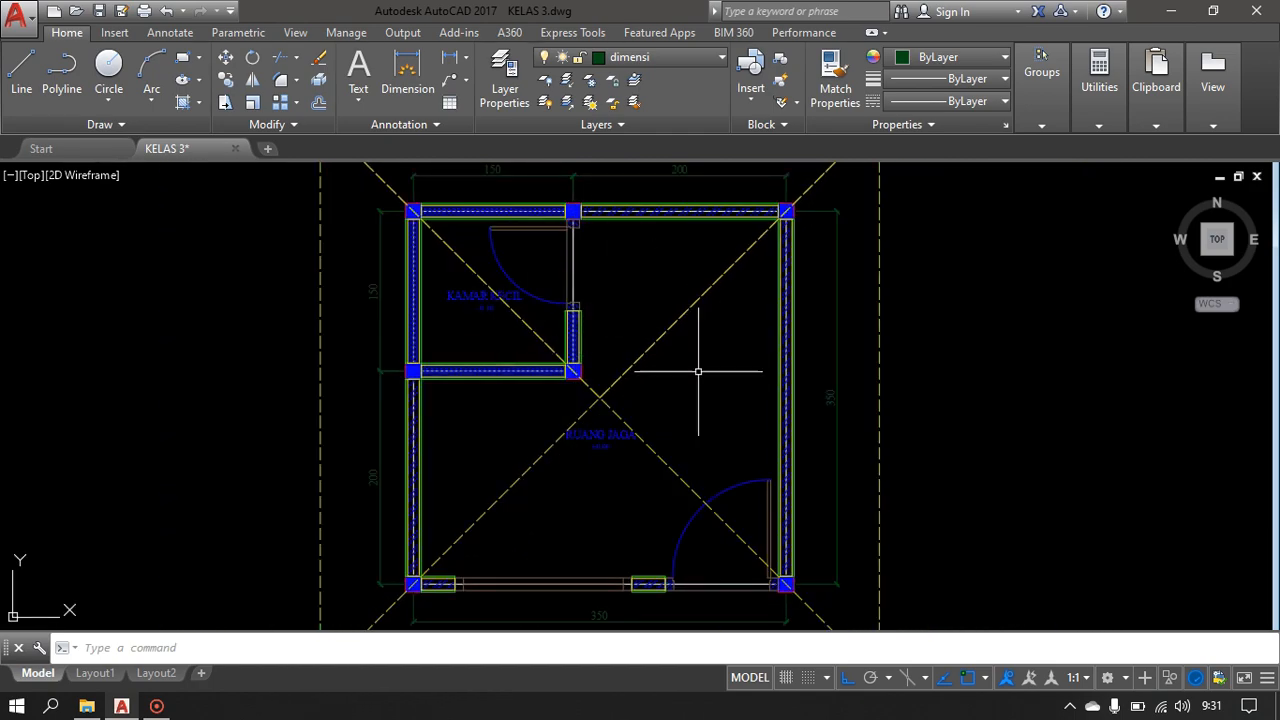
{"action": "scroll", "coordinate": [516, 269], "scroll_direction": "down", "scroll_amount": 2}
{"action": "middle_click_drag", "start_coordinate": [527, 439], "coordinate": [535, 436]}
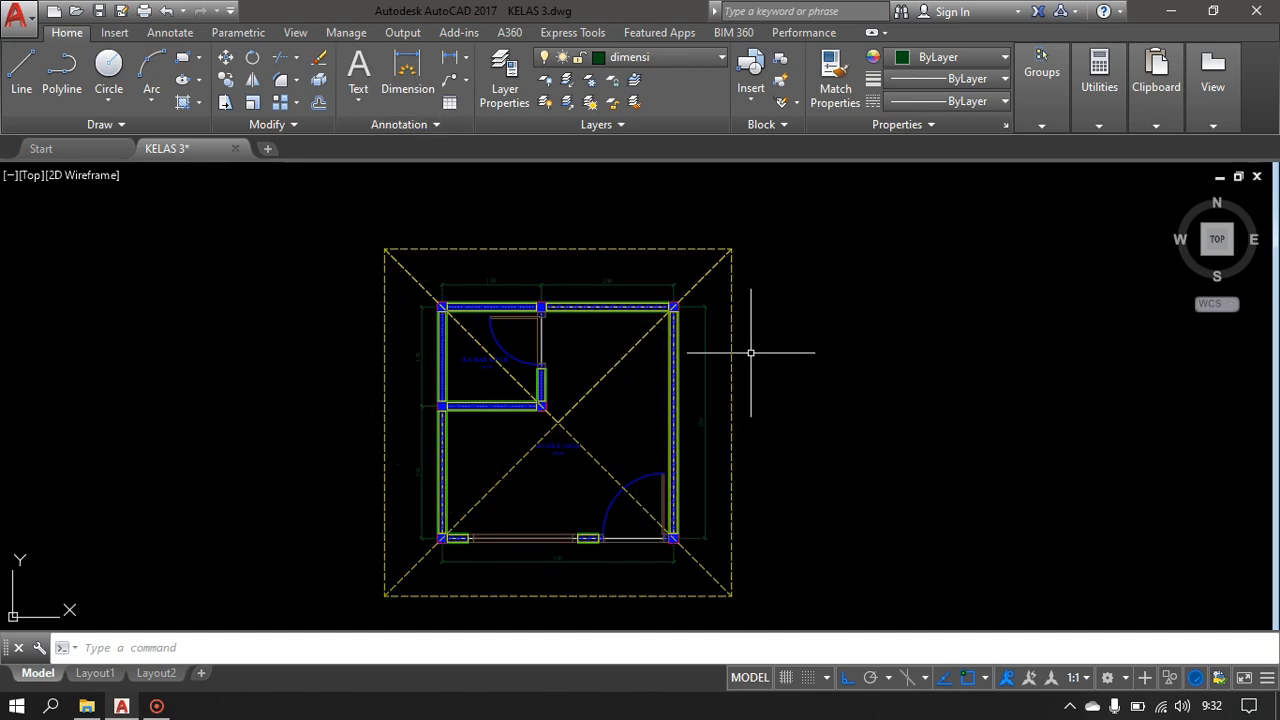
{"action": "scroll", "coordinate": [737, 356], "scroll_direction": "down", "scroll_amount": 2}
{"action": "middle_click_drag", "start_coordinate": [780, 407], "coordinate": [643, 333]}
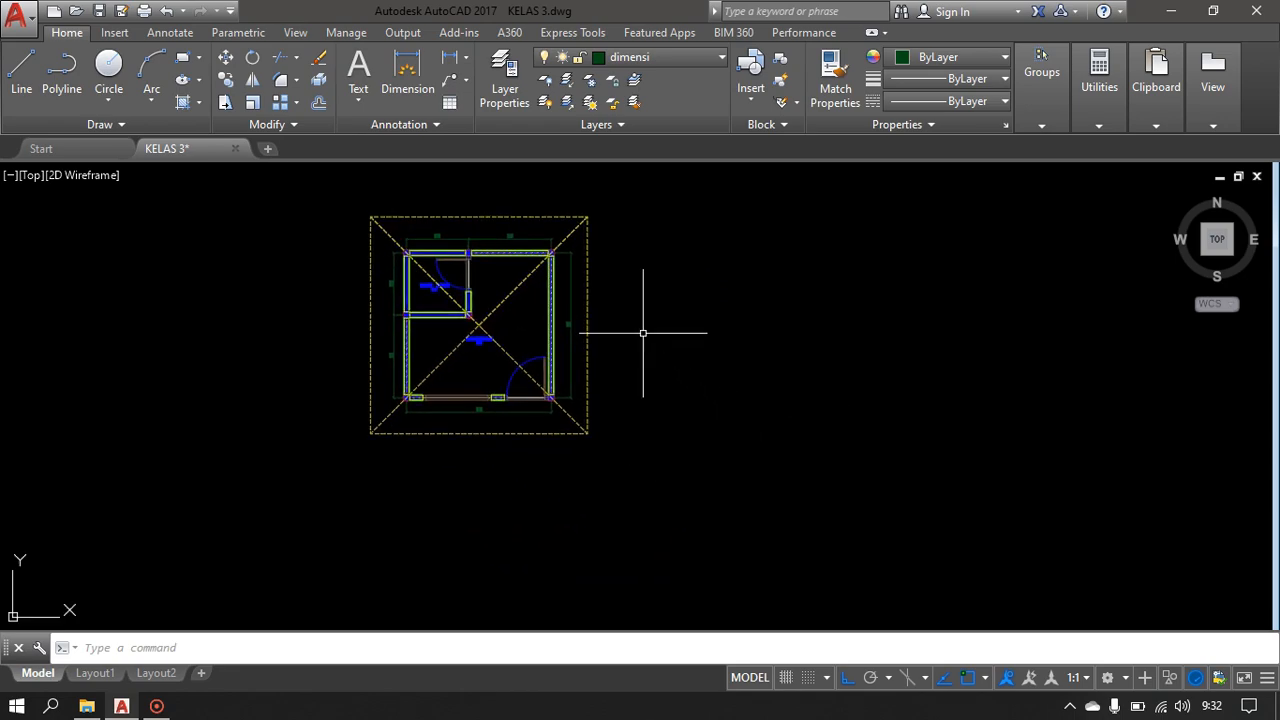
{"action": "scroll", "coordinate": [348, 205], "scroll_direction": "up", "scroll_amount": 2}
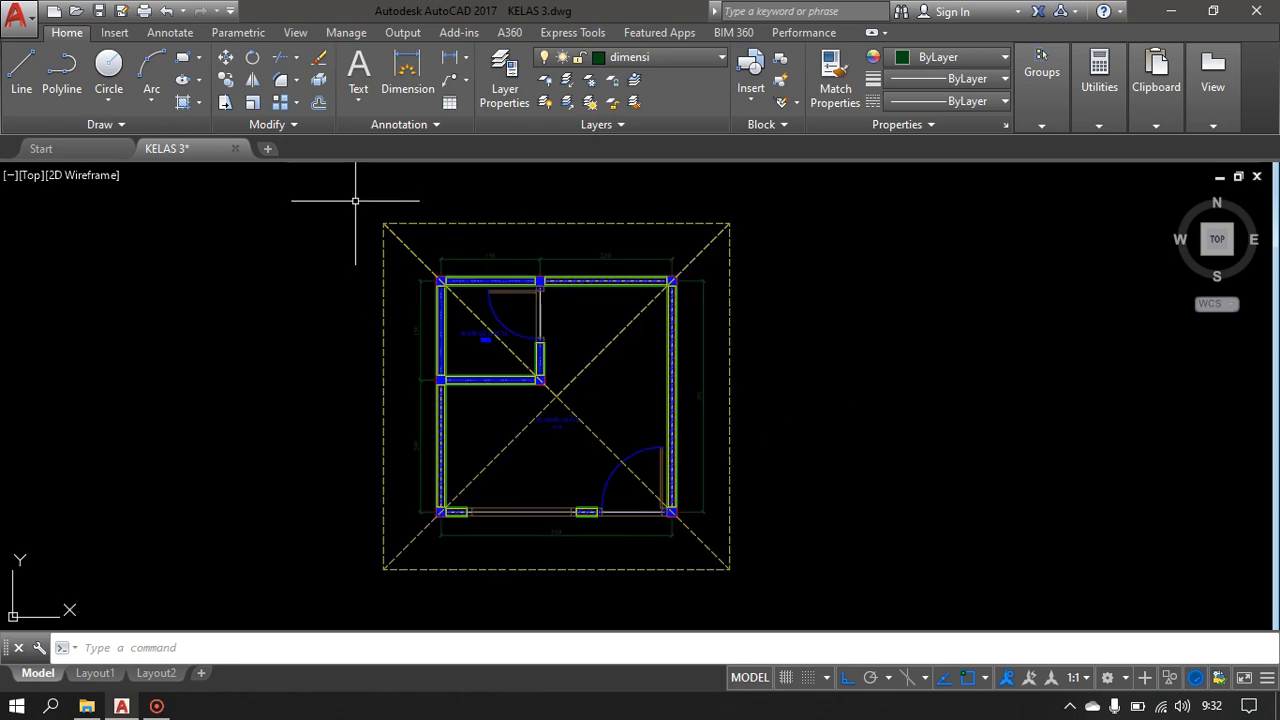
{"action": "middle_click_drag", "start_coordinate": [813, 467], "coordinate": [631, 414]}
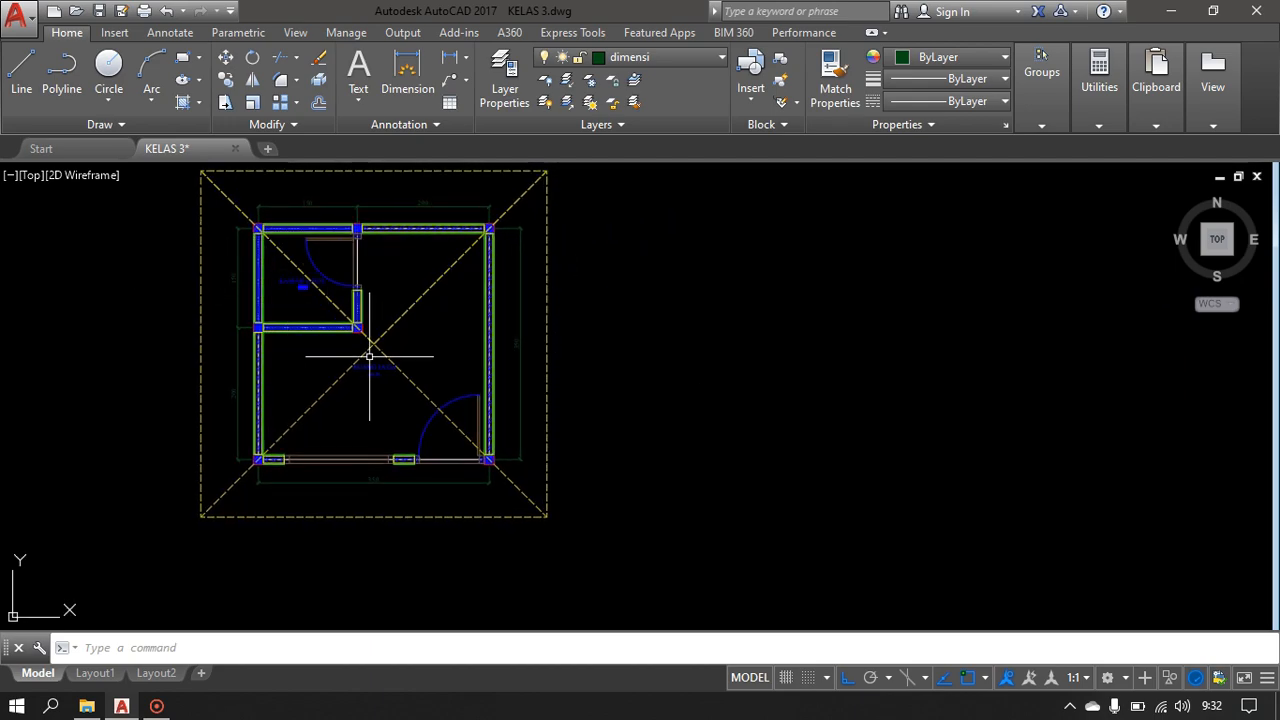
{"action": "scroll", "coordinate": [371, 349], "scroll_direction": "up", "scroll_amount": 2}
{"action": "middle_click_drag", "start_coordinate": [371, 349], "coordinate": [414, 386]}
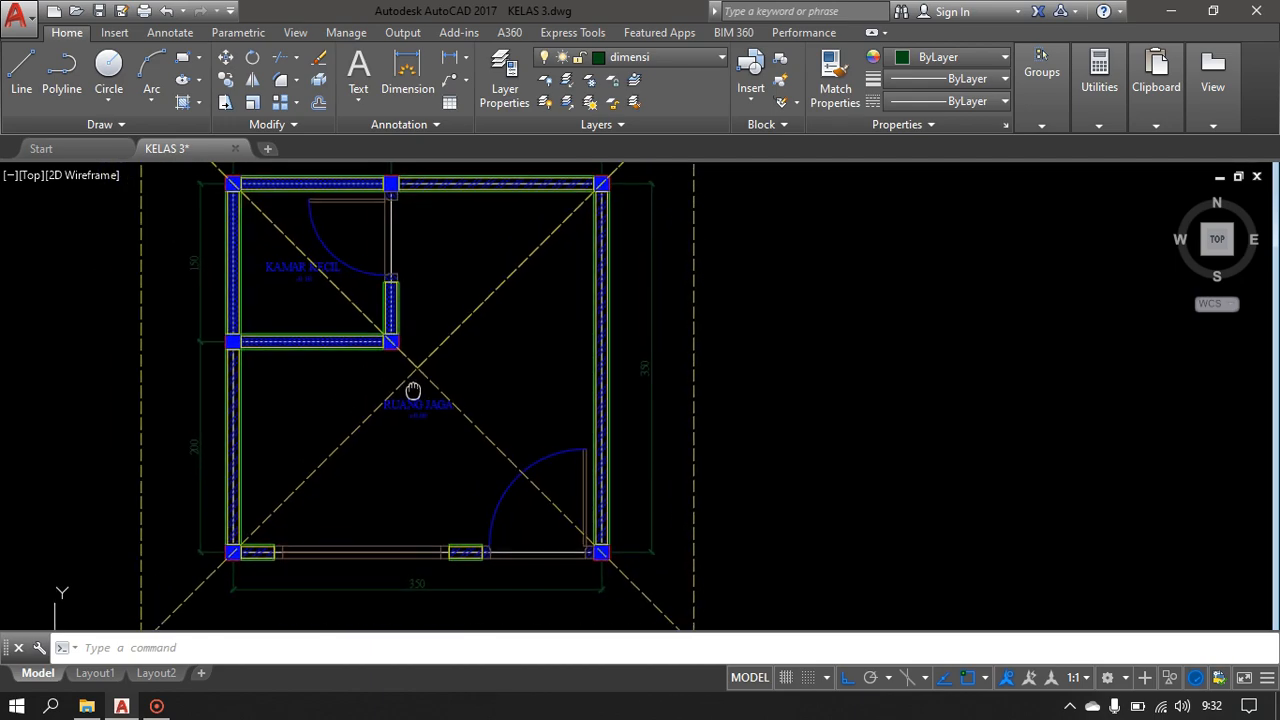
- Make garis potong the current layer
{"action": "left_click", "coordinate": [508, 62]}
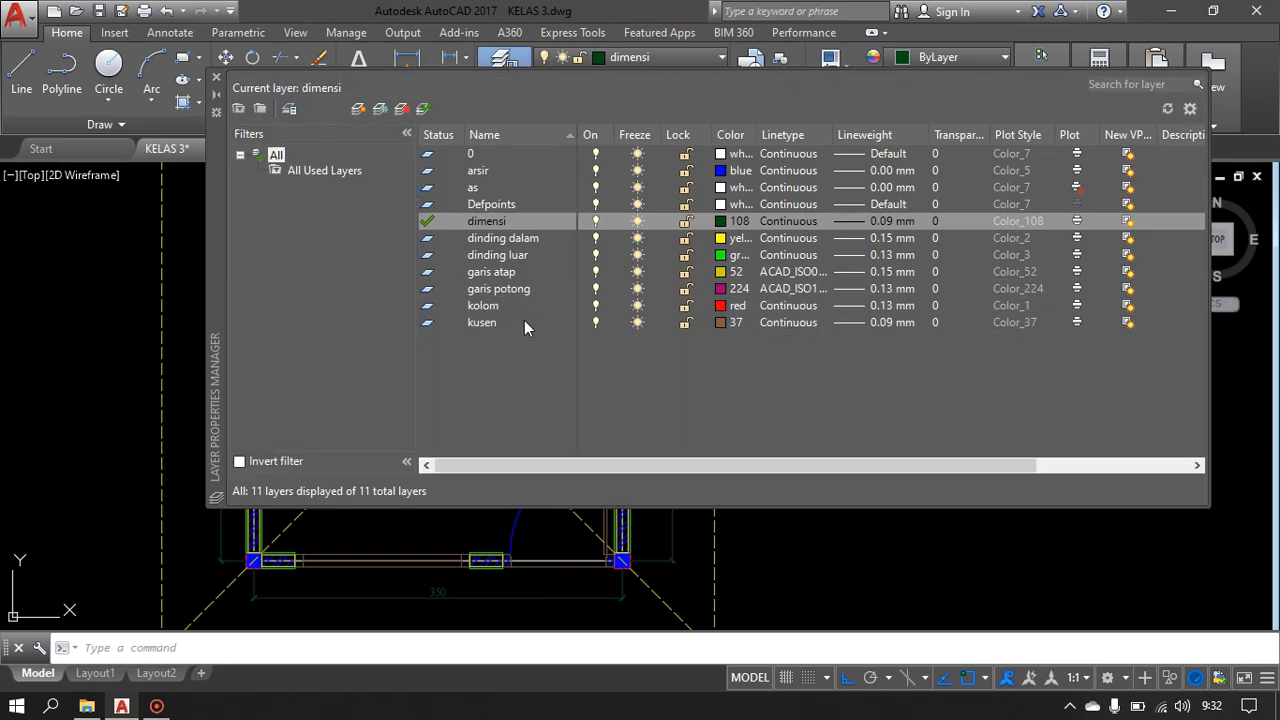
{"action": "left_click", "coordinate": [509, 289]}
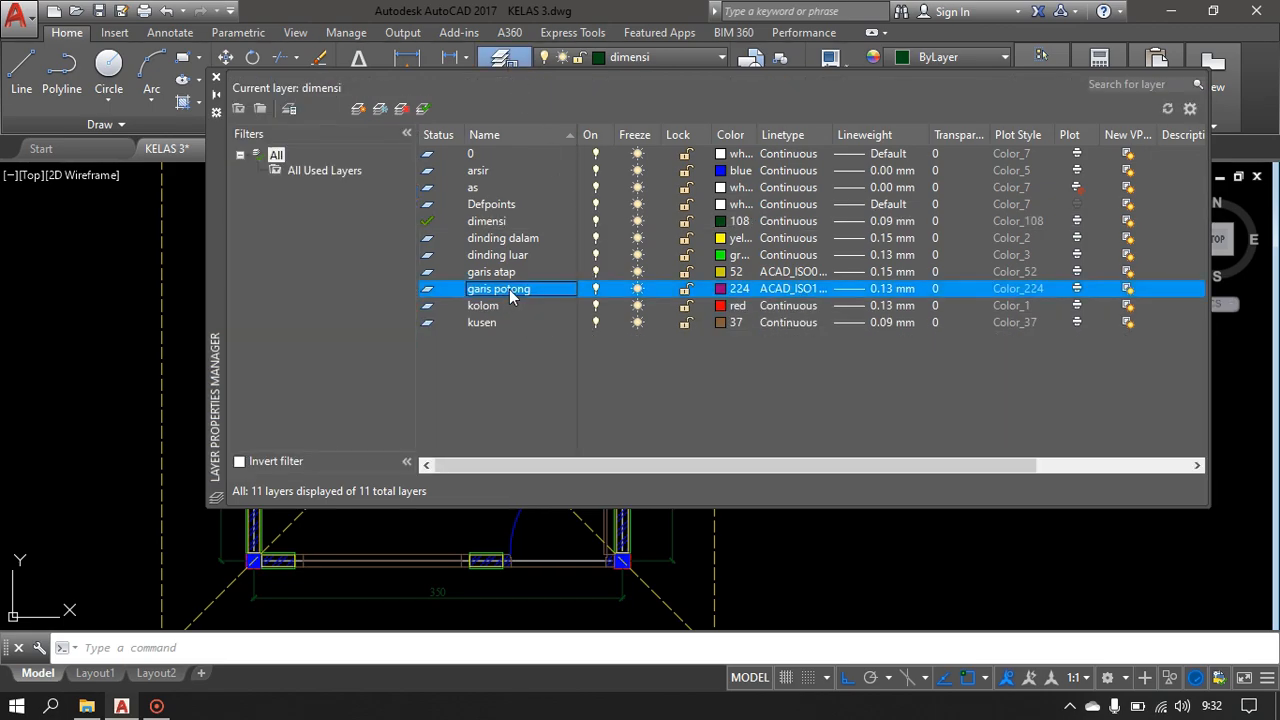
{"action": "double_click", "coordinate": [428, 292]}
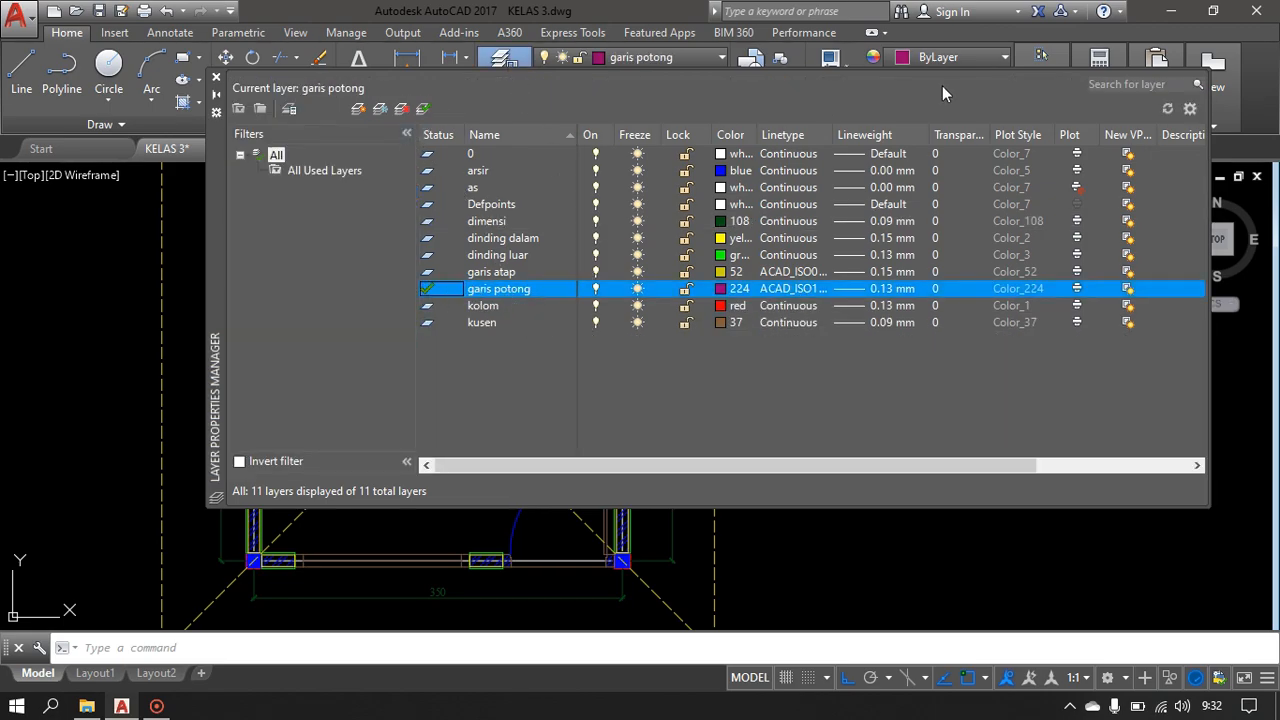
{"action": "left_click", "coordinate": [214, 81]}
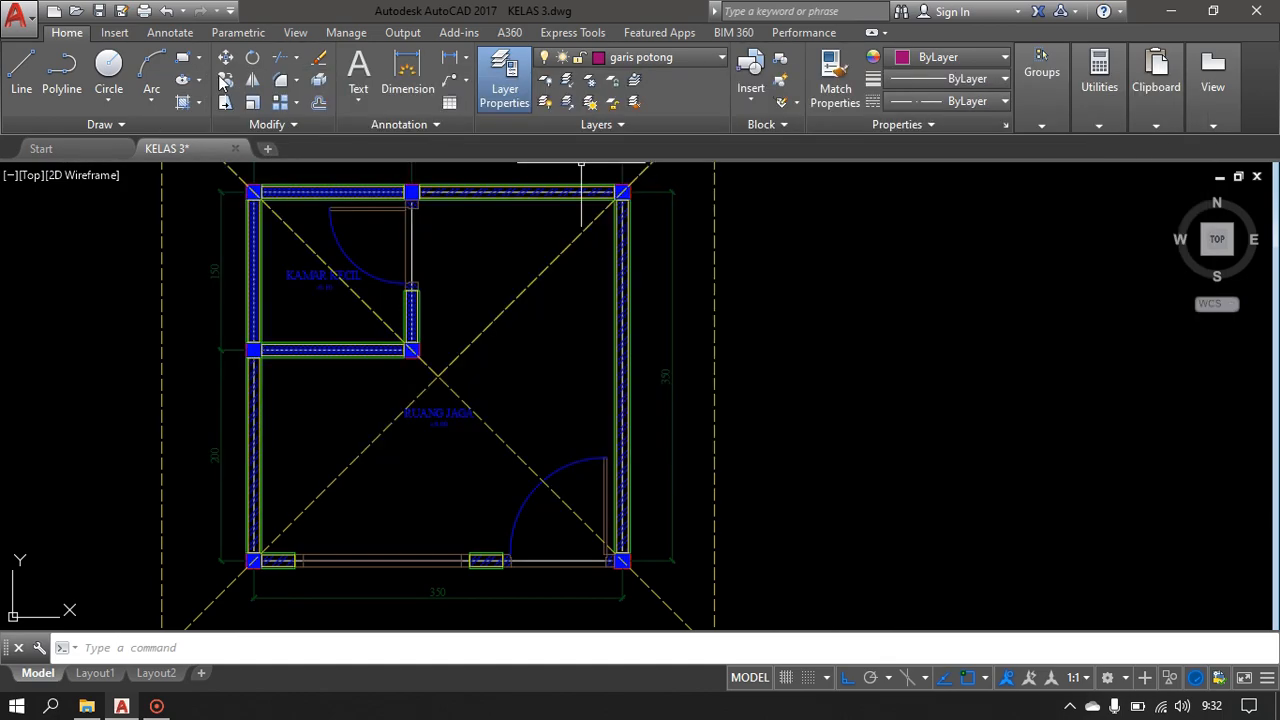
- Draw a horizontal section line across the plan through the small room, ending beyond the roof's right edge with an upward tick about 35 long
{"action": "scroll", "coordinate": [604, 323], "scroll_direction": "down", "scroll_amount": 3}
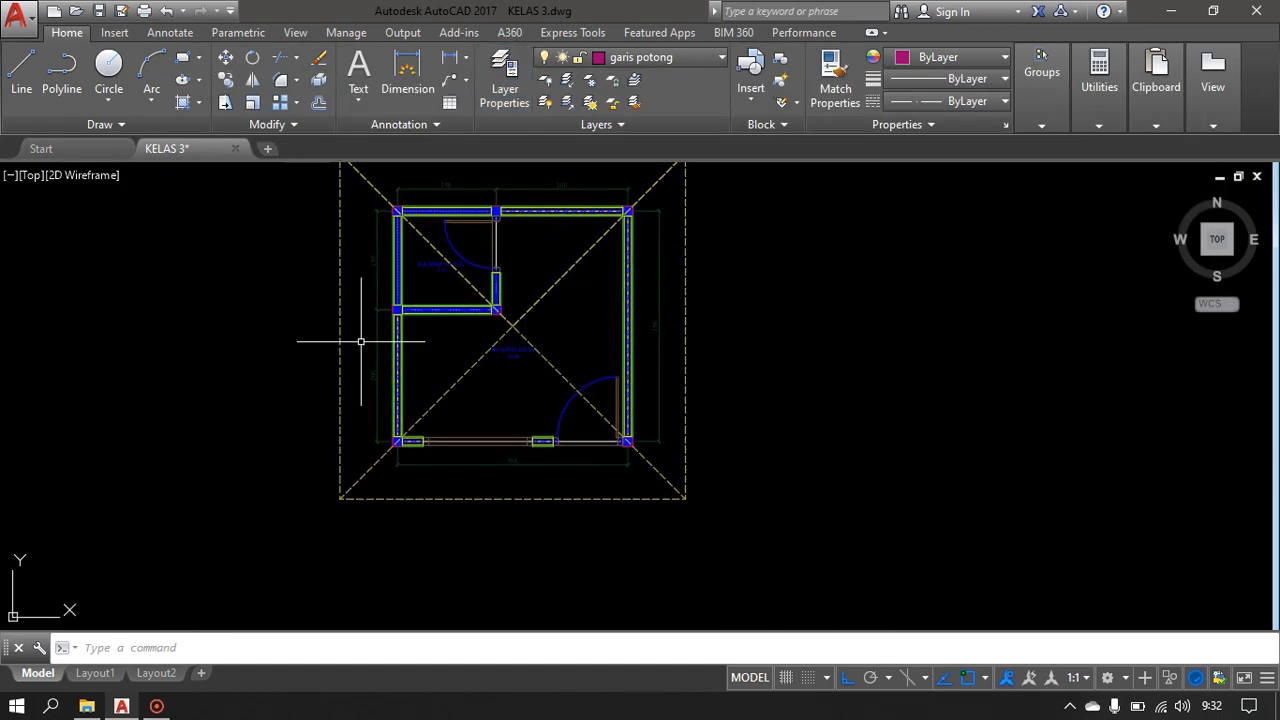
{"action": "scroll", "coordinate": [354, 341], "scroll_direction": "up", "scroll_amount": 2}
{"action": "middle_click_drag", "start_coordinate": [354, 343], "coordinate": [285, 410]}
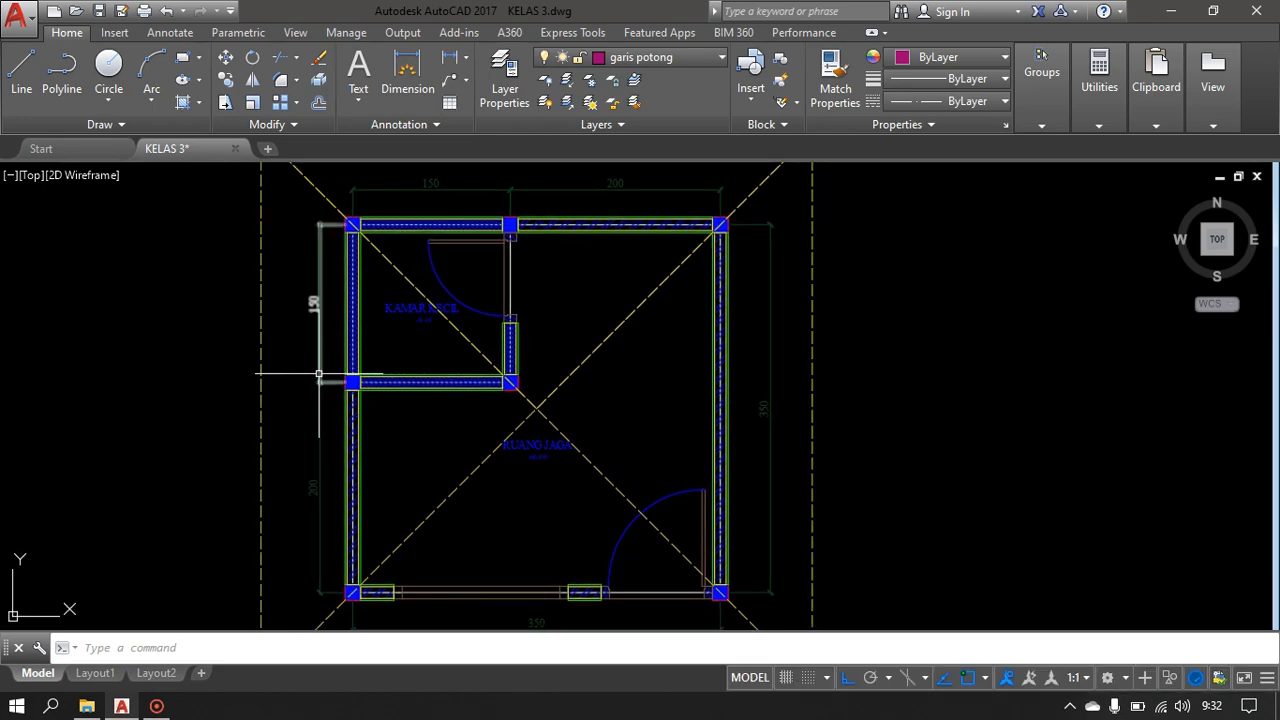
{"action": "key", "text": "Return"}
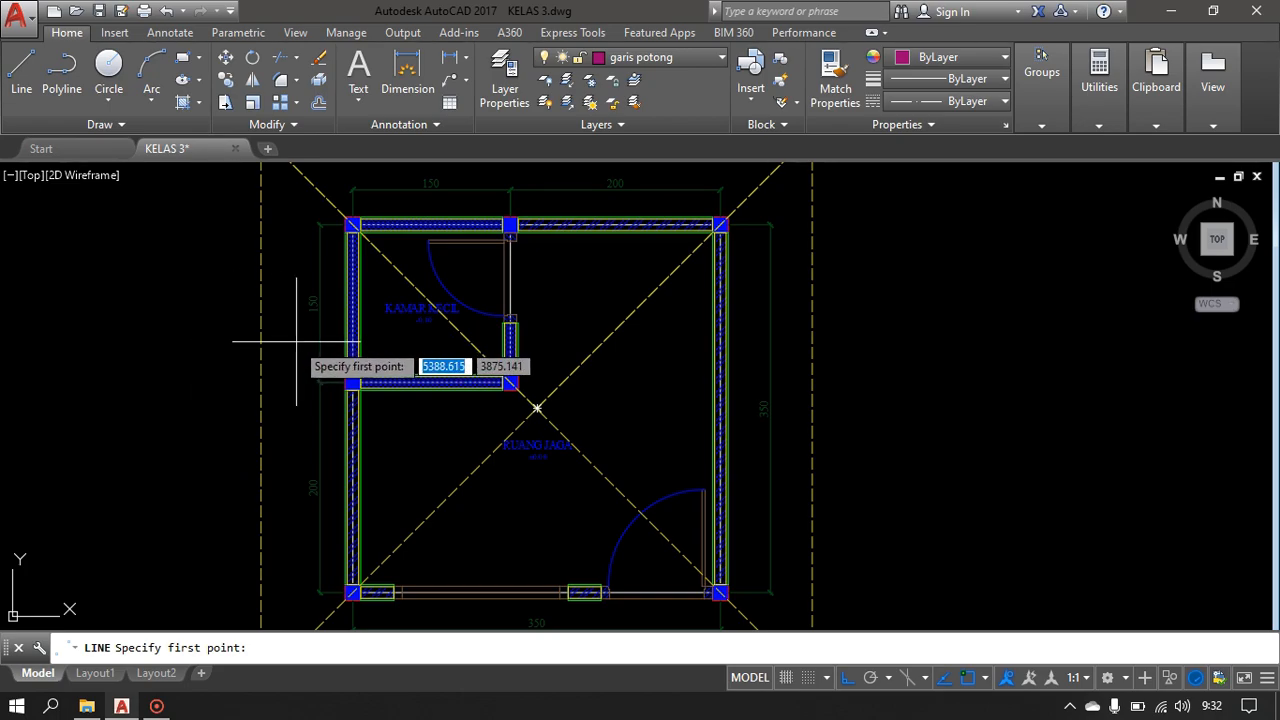
{"action": "left_click", "coordinate": [220, 349]}
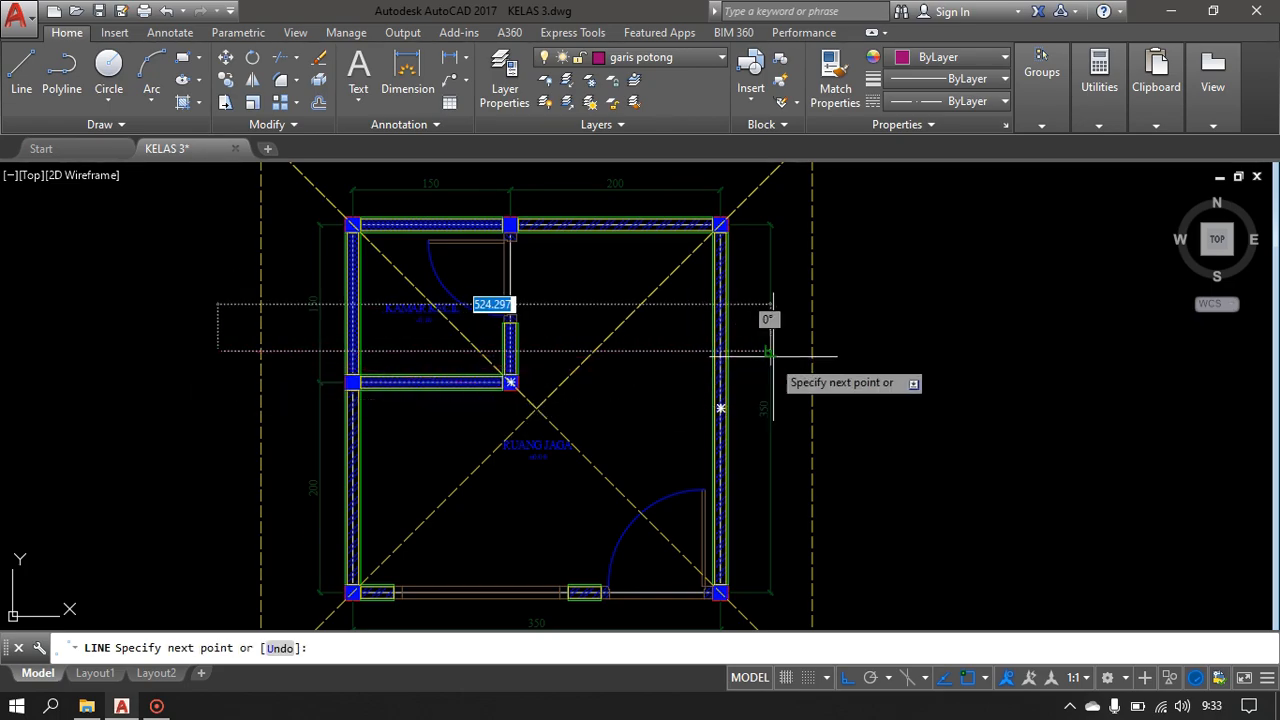
{"action": "left_click", "coordinate": [855, 350]}
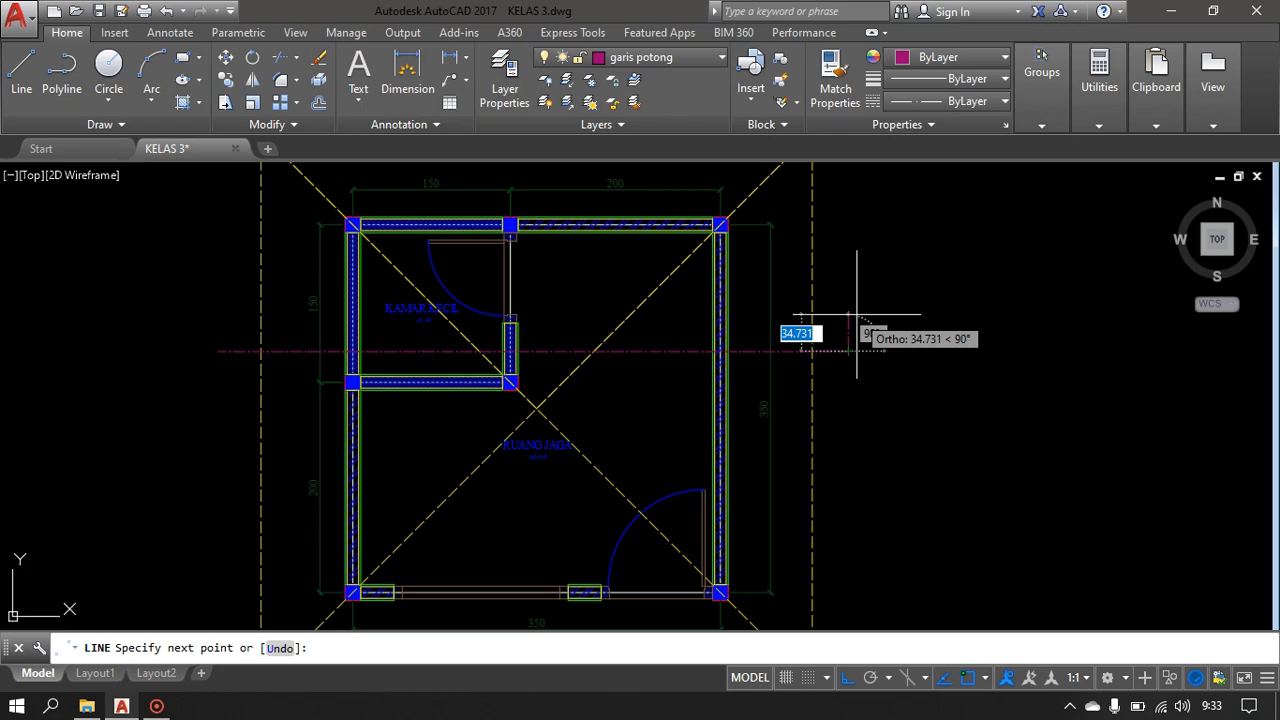
{"action": "left_click", "coordinate": [857, 315]}
{"action": "key", "text": "Escape"}
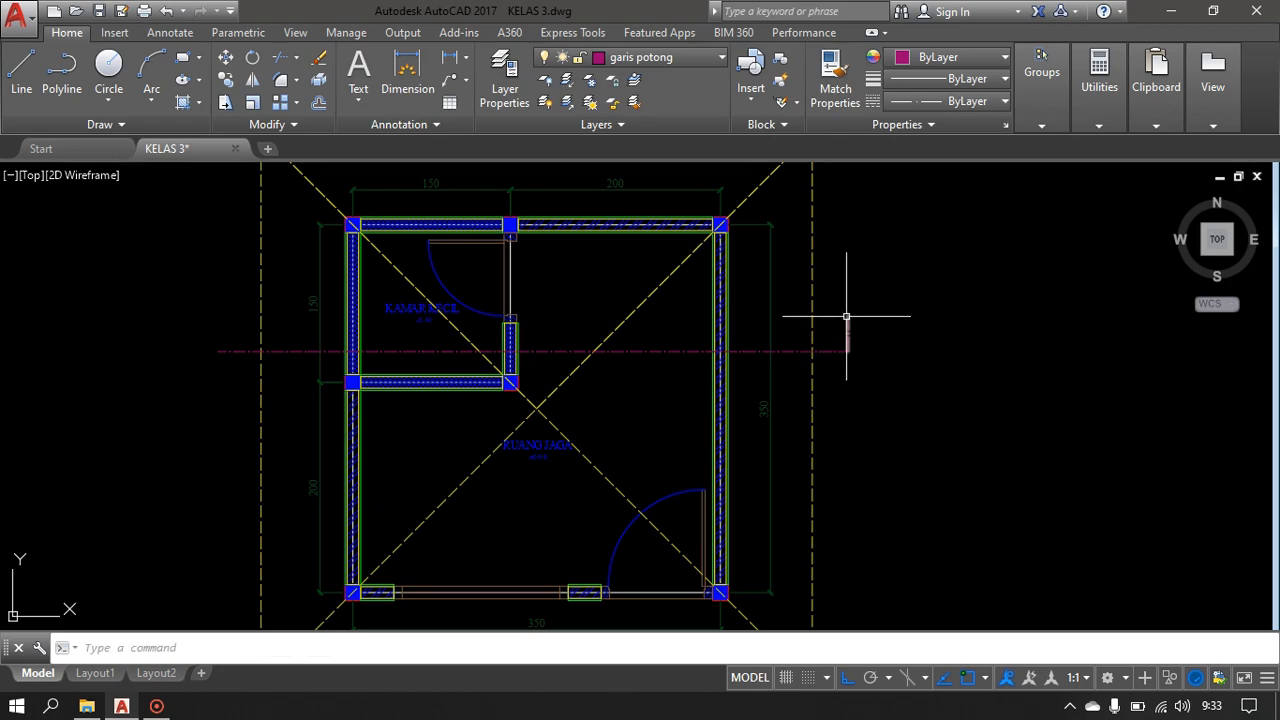
{"action": "type", "text": "mi"}
{"action": "key", "text": "Return"}
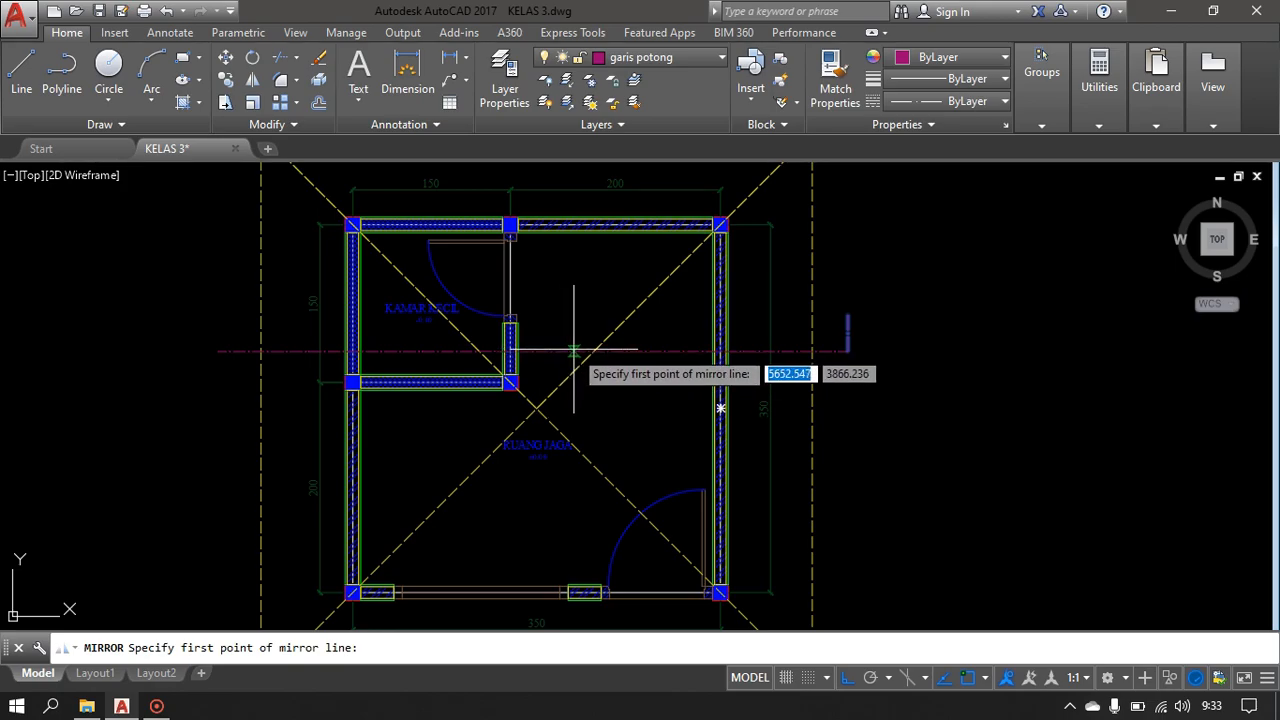
{"action": "key", "text": "Escape"}
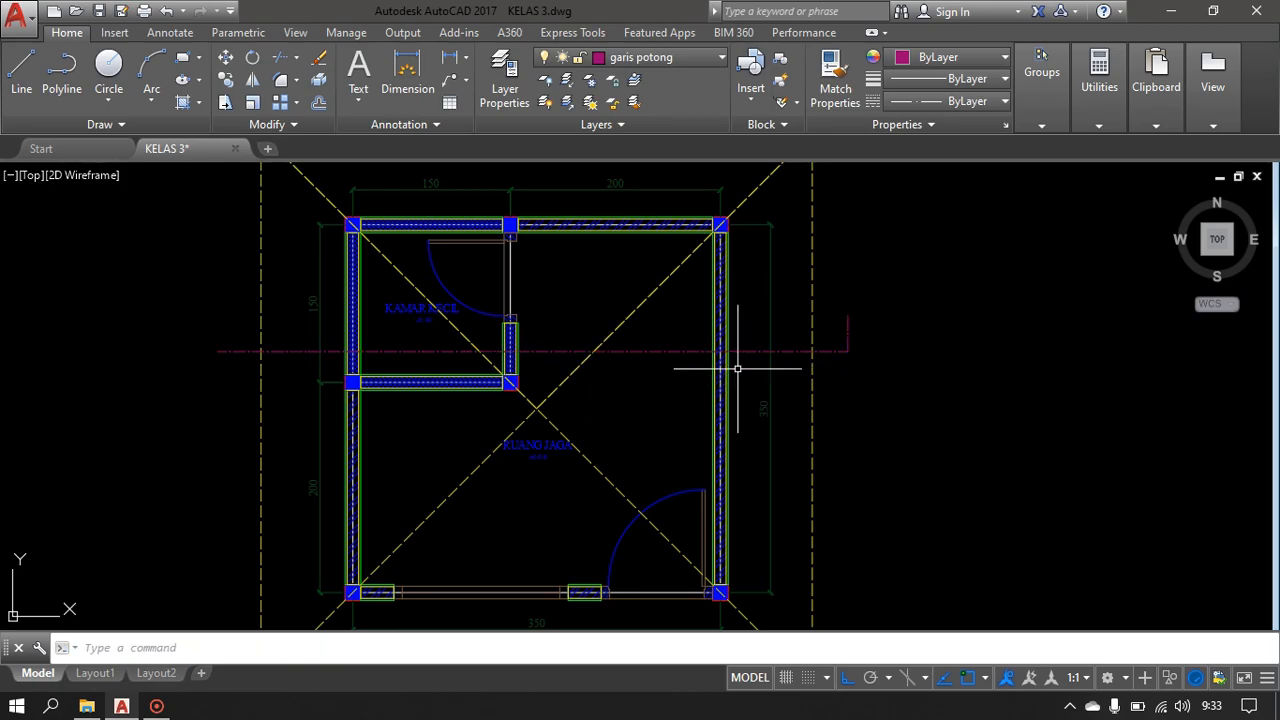
- Place a multiline text "A" near the upward tick at the section line's right end
{"action": "middle_click_drag", "start_coordinate": [600, 395], "coordinate": [566, 379]}
{"action": "scroll", "coordinate": [564, 373], "scroll_direction": "down", "scroll_amount": 2}
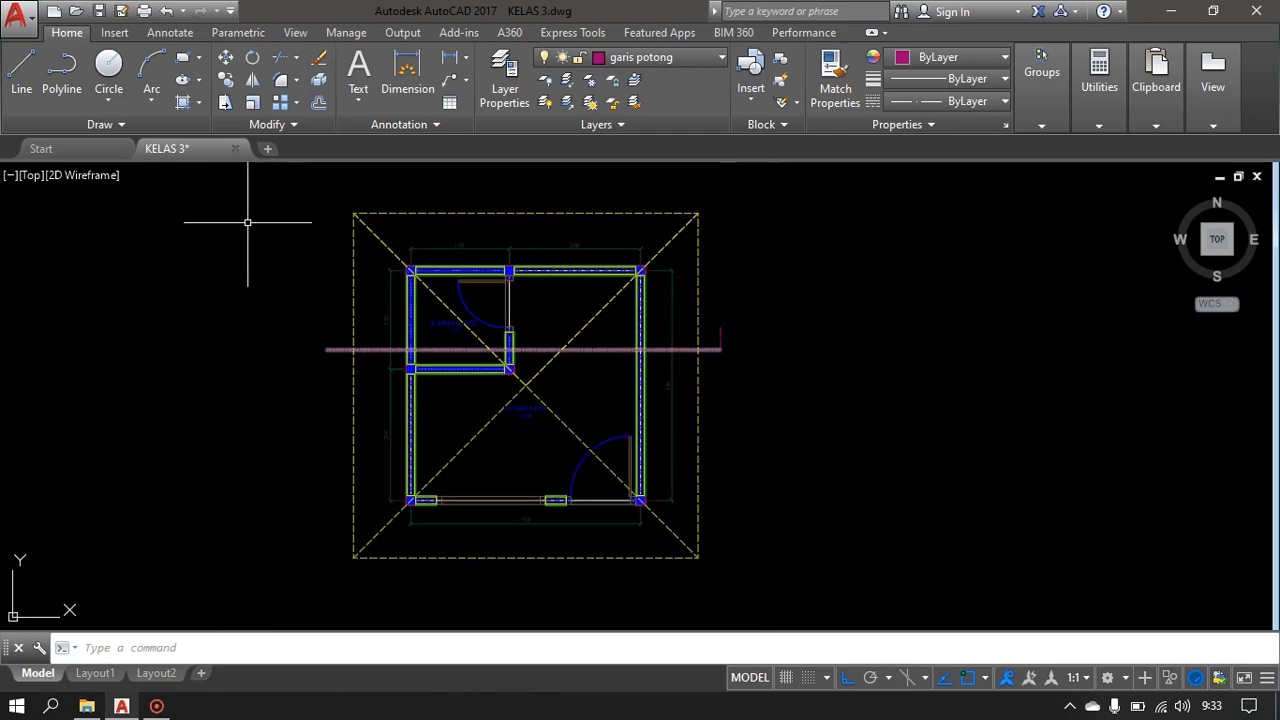
{"action": "left_click", "coordinate": [360, 78]}
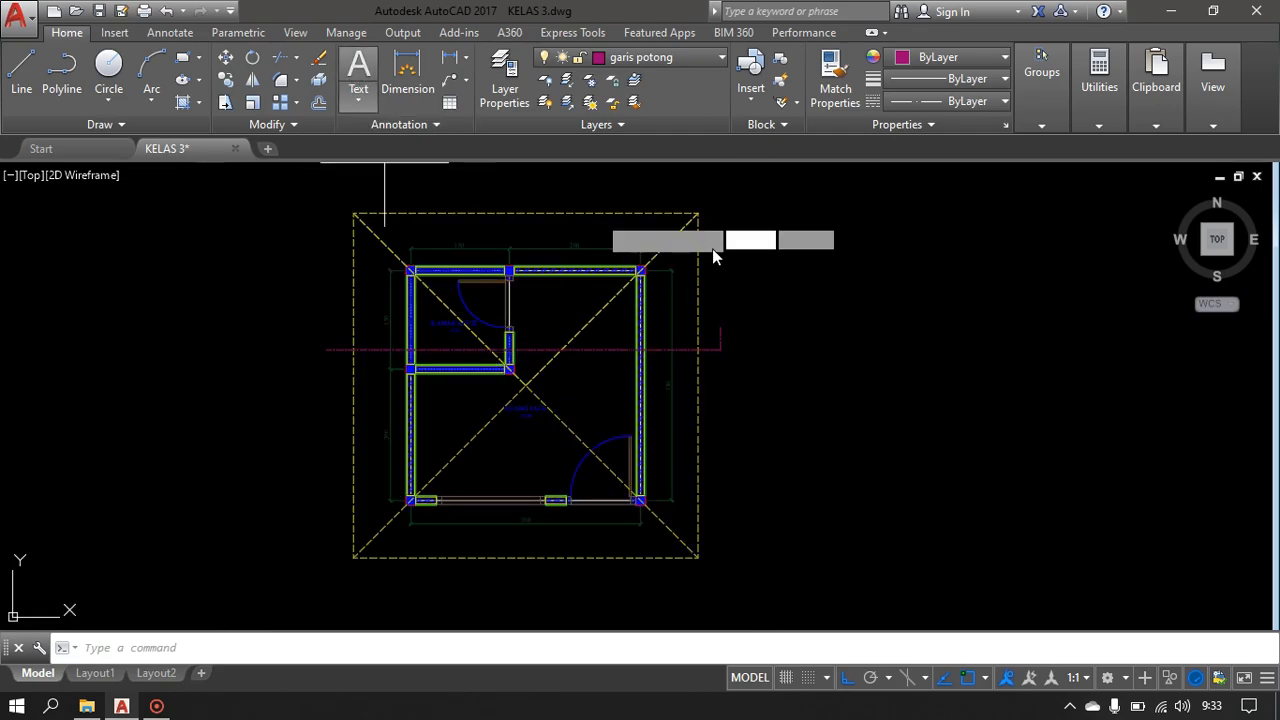
{"action": "scroll", "coordinate": [729, 294], "scroll_direction": "up", "scroll_amount": 5}
{"action": "left_click", "coordinate": [676, 301]}
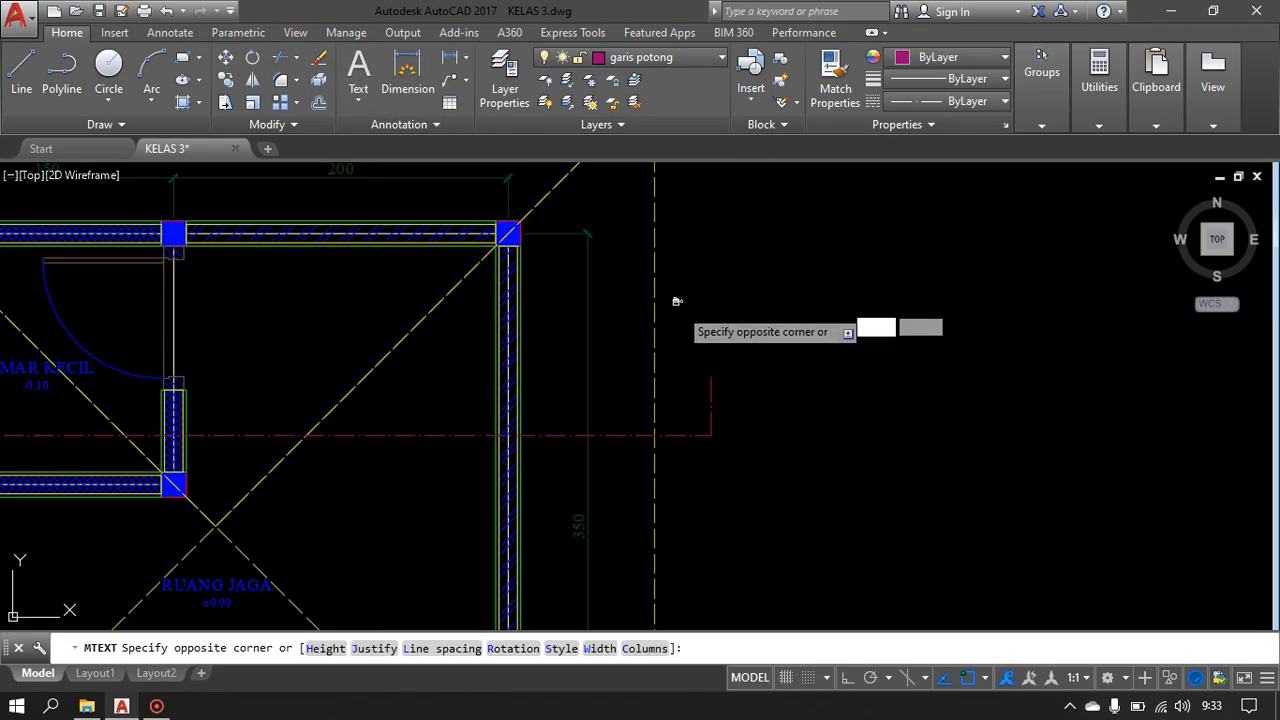
{"action": "left_click", "coordinate": [776, 374]}
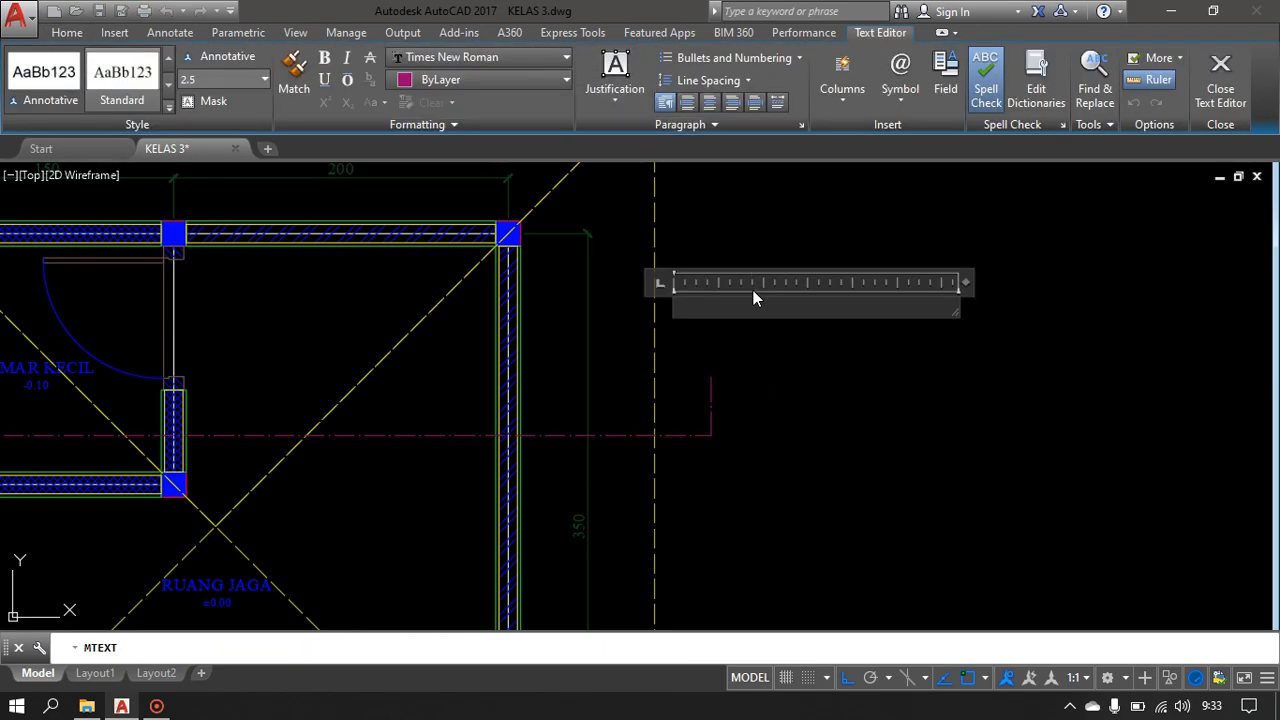
{"action": "type", "text": "A"}
{"action": "left_click_drag", "start_coordinate": [719, 304], "coordinate": [651, 301]}
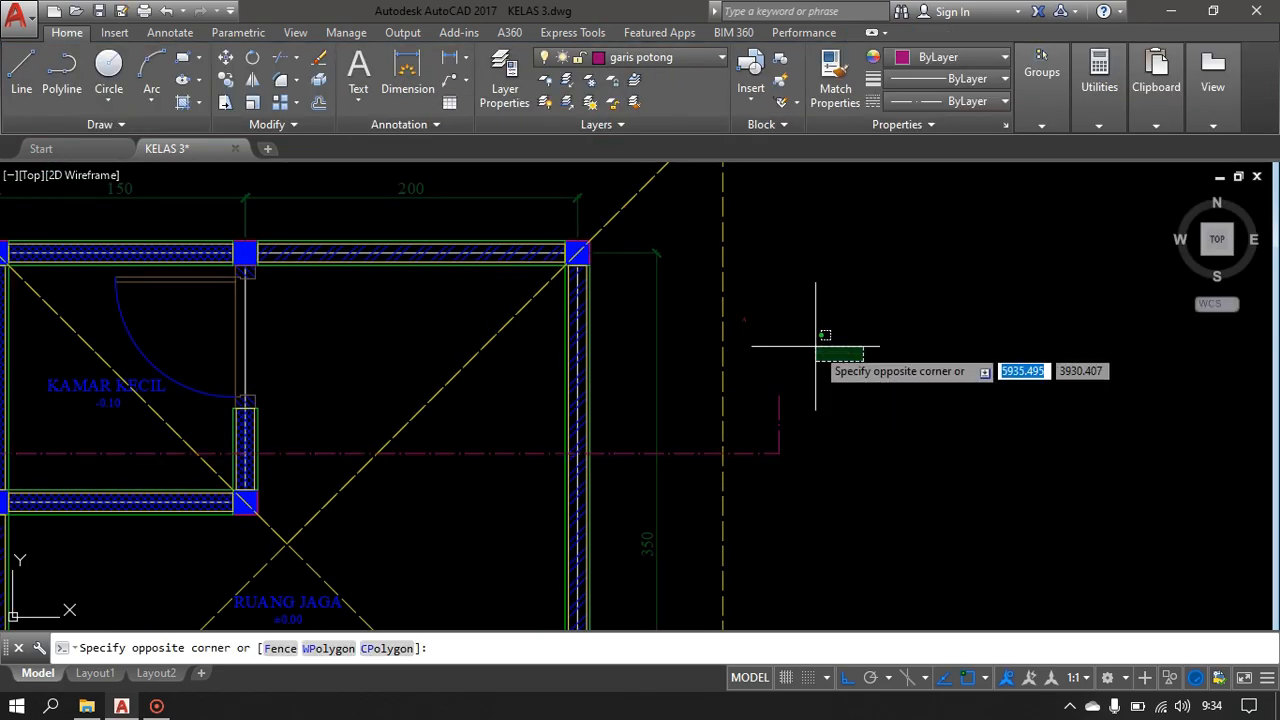
- Delete the tiny "A" text beside the roof outline near the section line's tick
{"action": "left_click", "coordinate": [820, 335]}
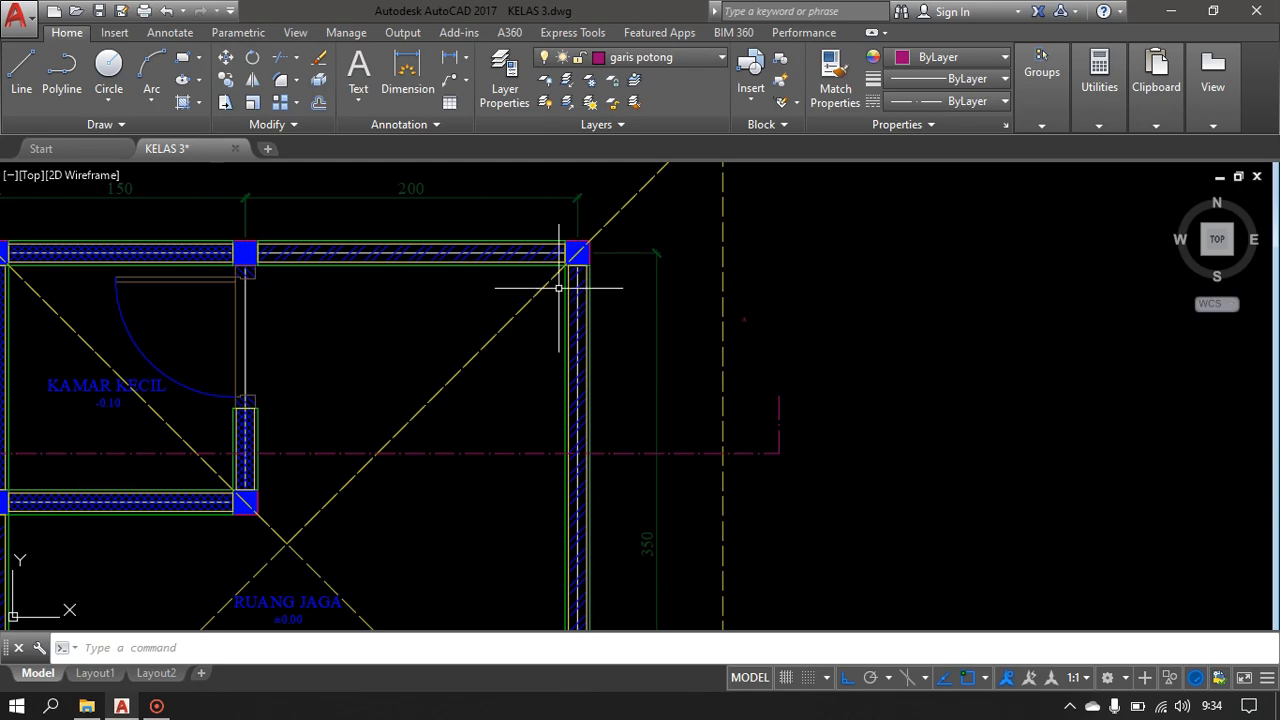
{"action": "scroll", "coordinate": [698, 323], "scroll_direction": "up", "scroll_amount": 2}
{"action": "left_click", "coordinate": [834, 286]}
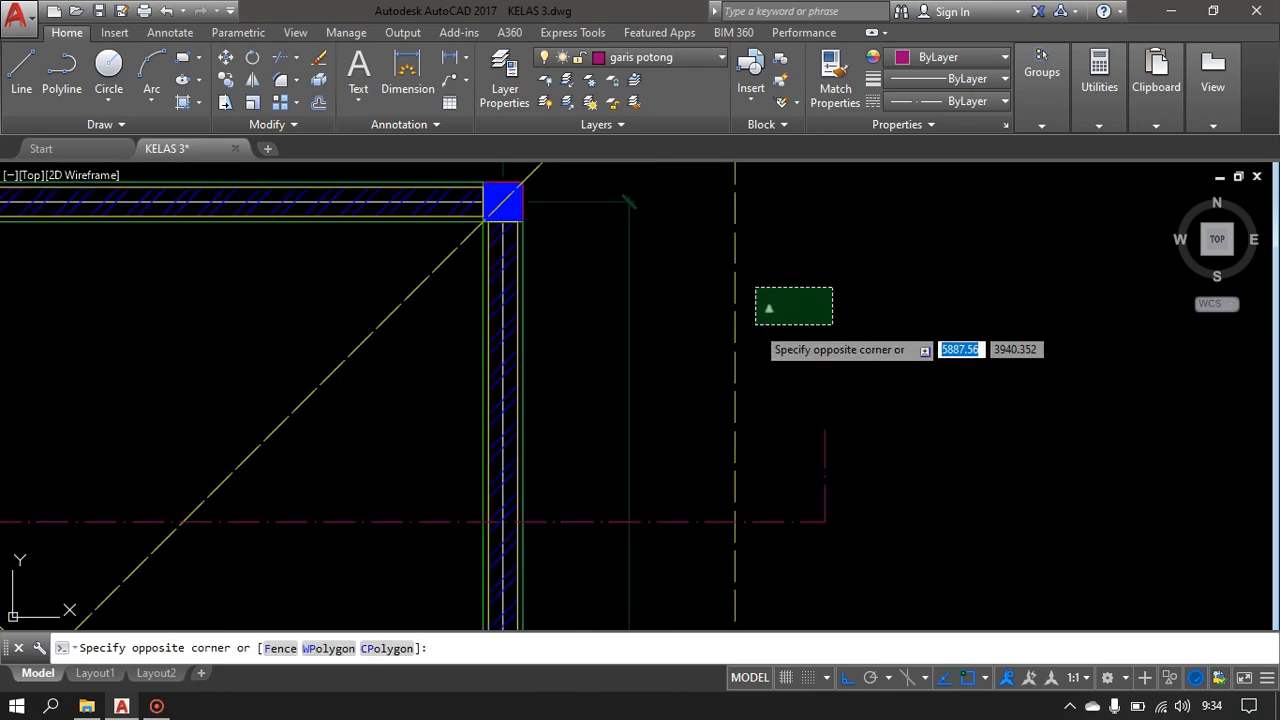
{"action": "left_click", "coordinate": [757, 323]}
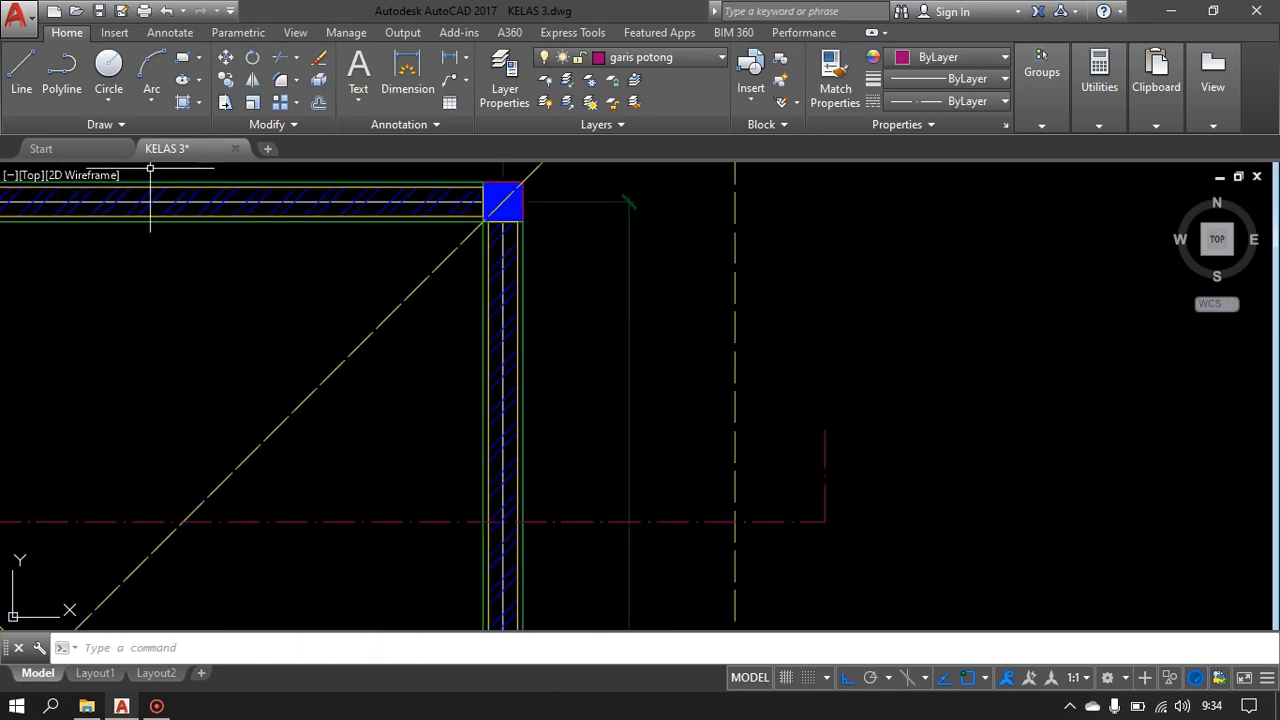
- Place a multiline text "A" with text height 10 above the upward tick at the section line's right end
{"action": "left_click", "coordinate": [362, 66]}
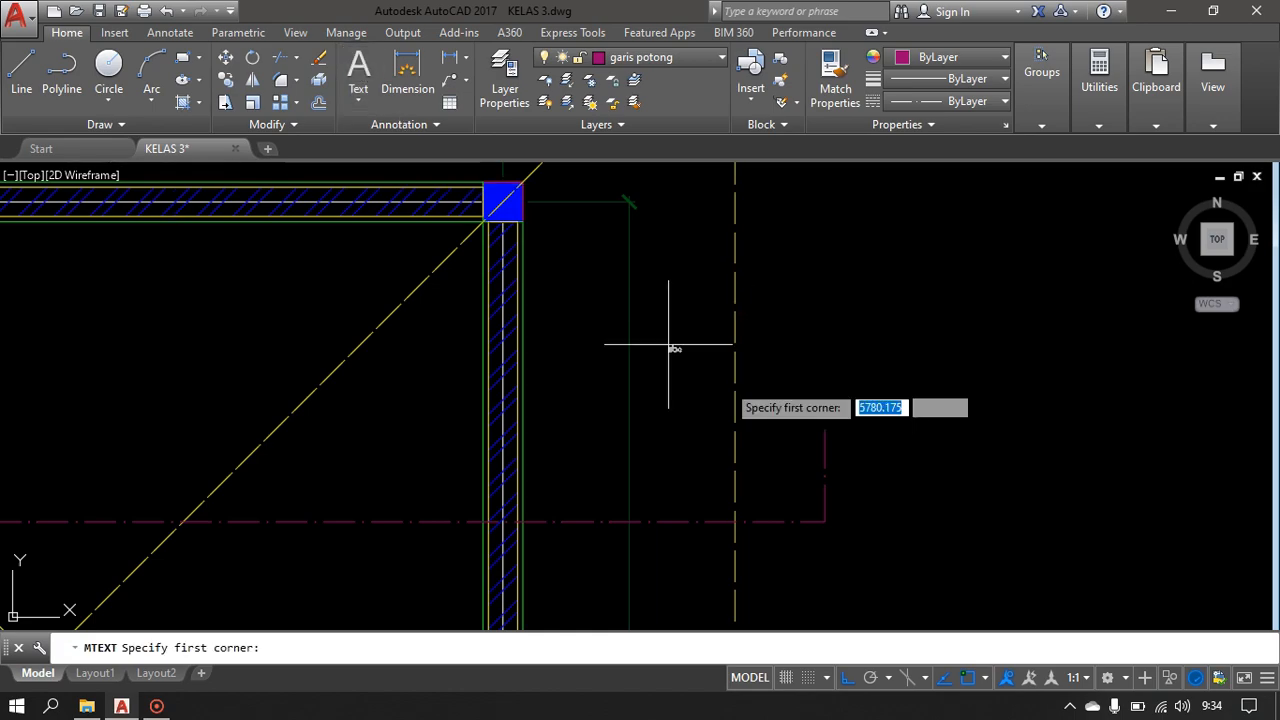
{"action": "left_click", "coordinate": [784, 346]}
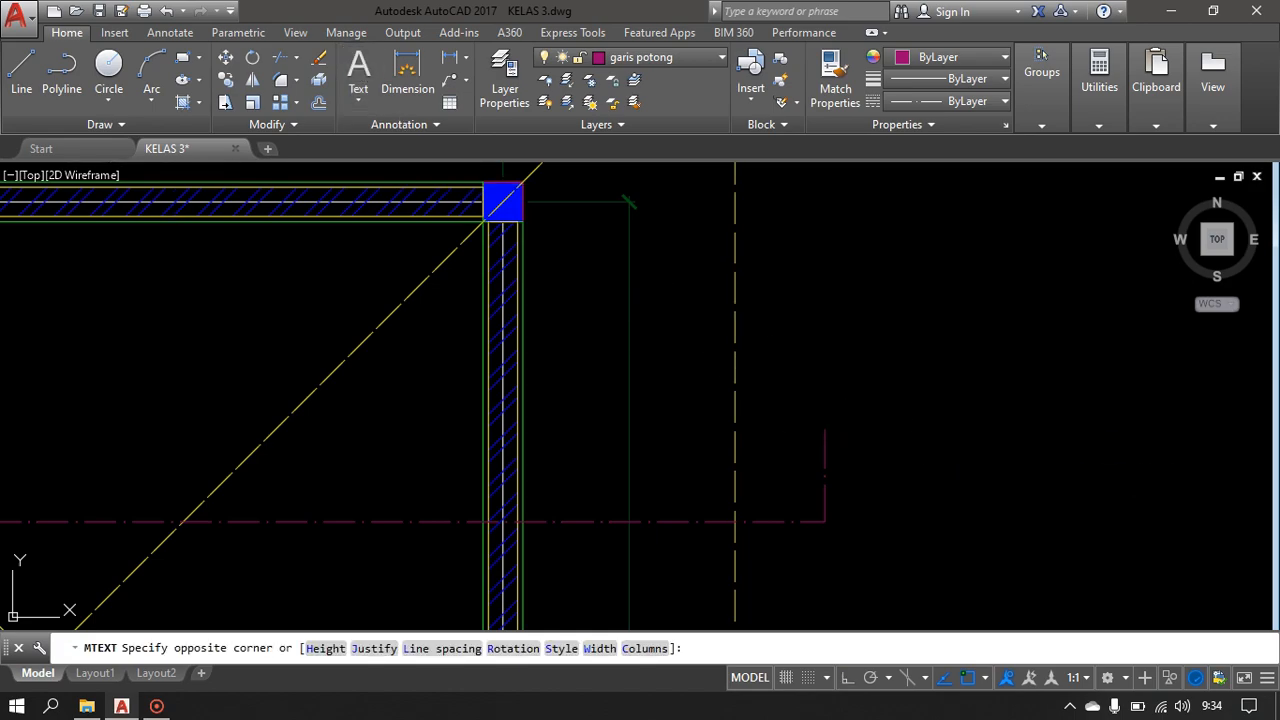
{"action": "left_click", "coordinate": [908, 428]}
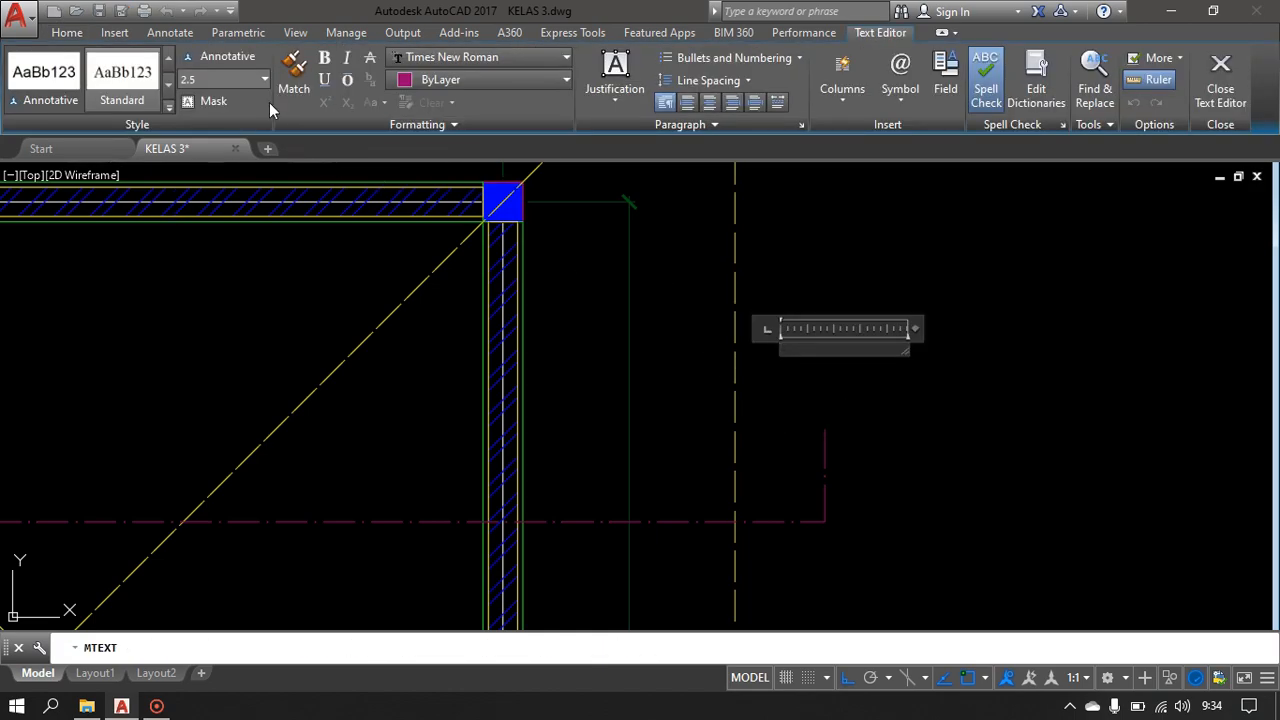
{"action": "left_click", "coordinate": [264, 79]}
{"action": "left_click", "coordinate": [217, 96]}
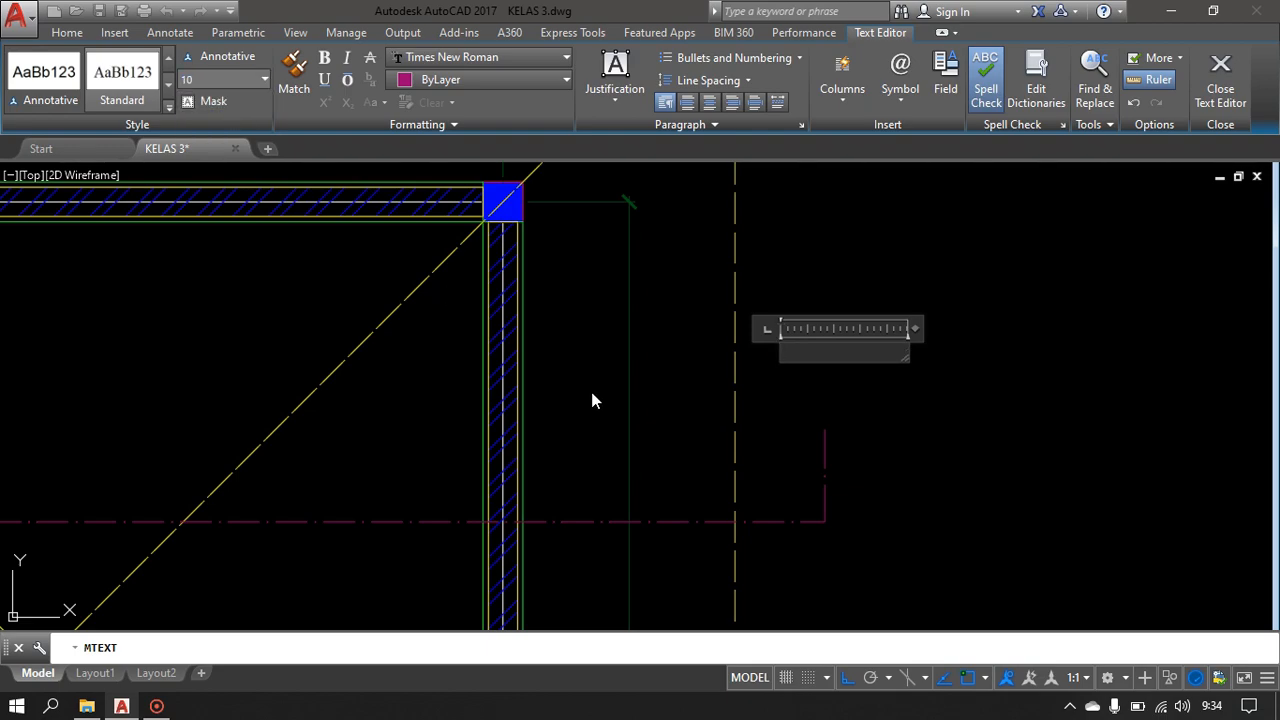
{"action": "type", "text": "A"}
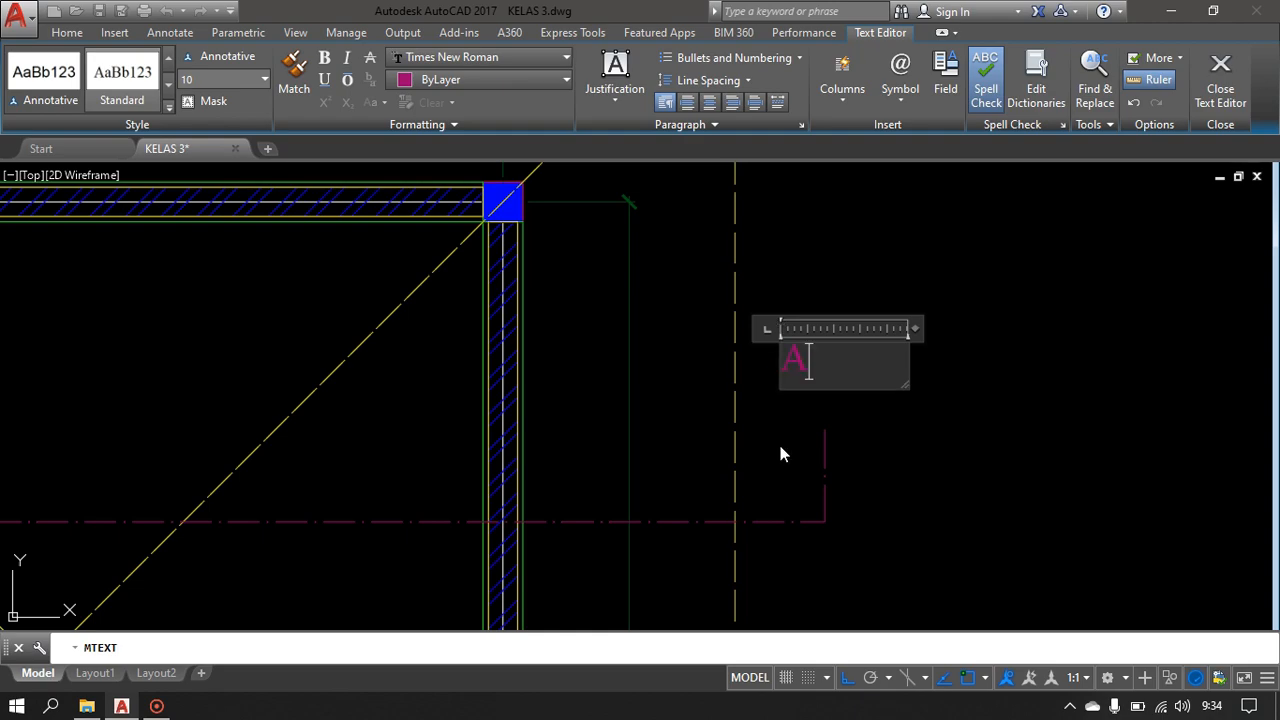
{"action": "left_click", "coordinate": [1117, 437]}
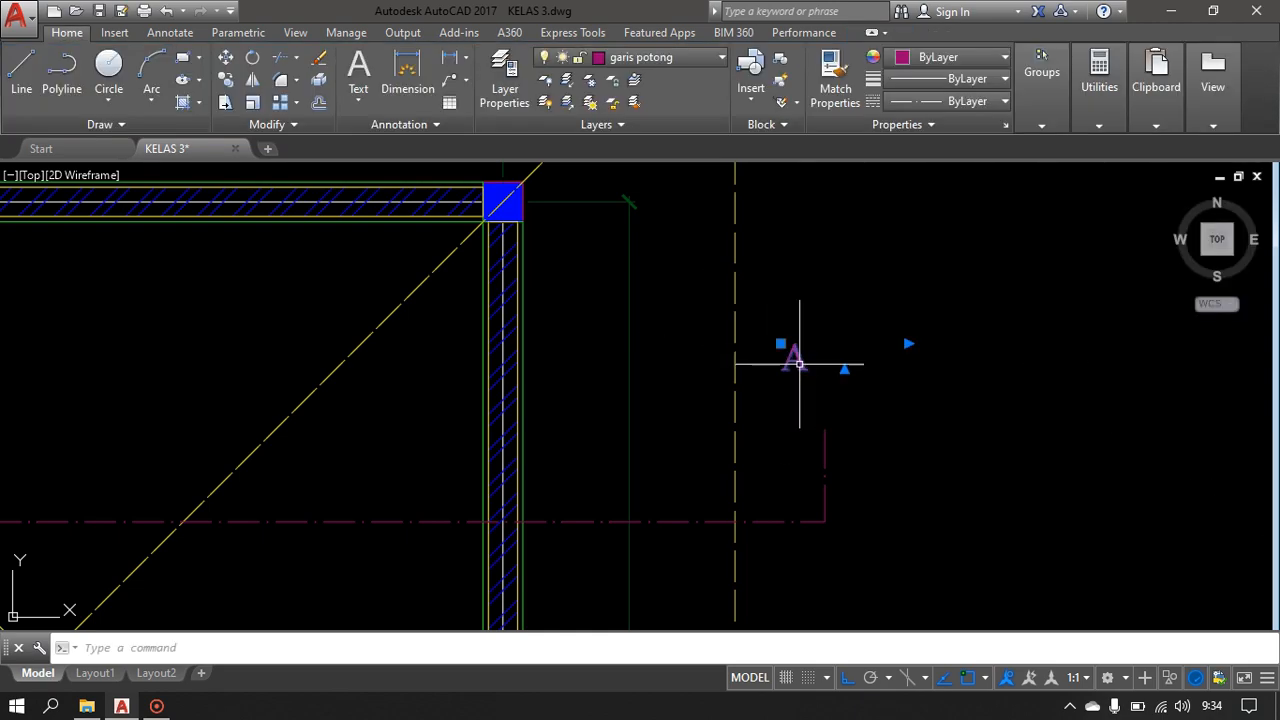
- Move the "A" label down and across so it sits centred just above the tick at the section line's right end
{"action": "type", "text": "m"}
{"action": "key", "text": "Return"}
{"action": "left_click", "coordinate": [825, 268]}
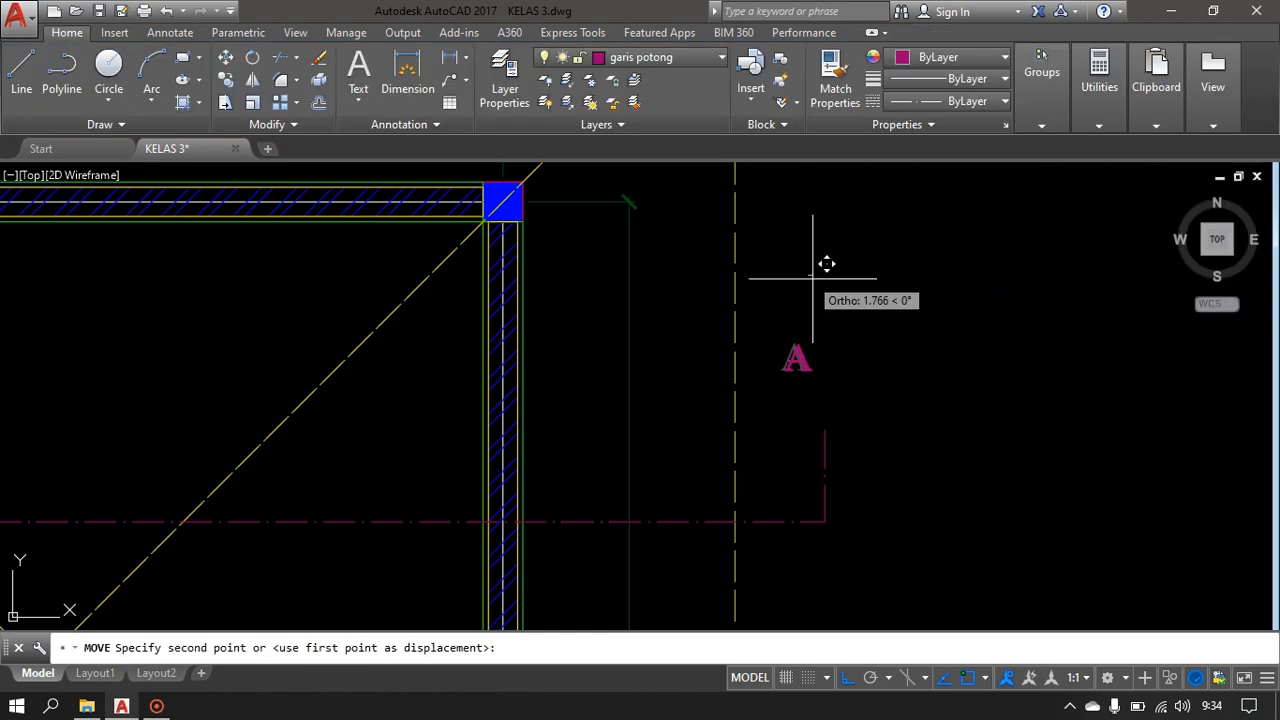
{"action": "left_click", "coordinate": [846, 325]}
{"action": "type", "text": "m"}
{"action": "key", "text": "Return"}
{"action": "left_click", "coordinate": [954, 430]}
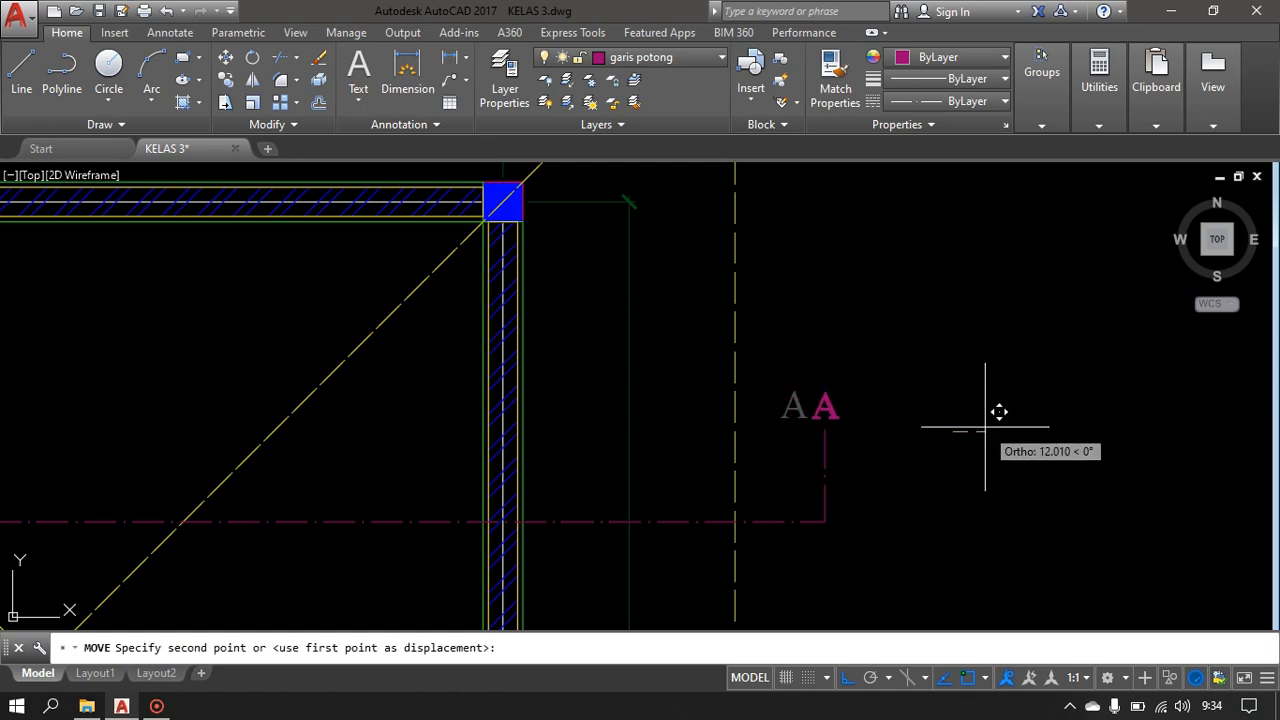
{"action": "left_click", "coordinate": [999, 411]}
- Mirror the "A" label and its tick about a vertical axis through the section line inside the guard room, keeping the originals
{"action": "scroll", "coordinate": [846, 414], "scroll_direction": "down", "scroll_amount": 2}
{"action": "middle_click_drag", "start_coordinate": [880, 386], "coordinate": [943, 343]}
{"action": "left_click", "coordinate": [943, 350]}
{"action": "left_click", "coordinate": [894, 403]}
{"action": "type", "text": "mi"}
{"action": "key", "text": "Return"}
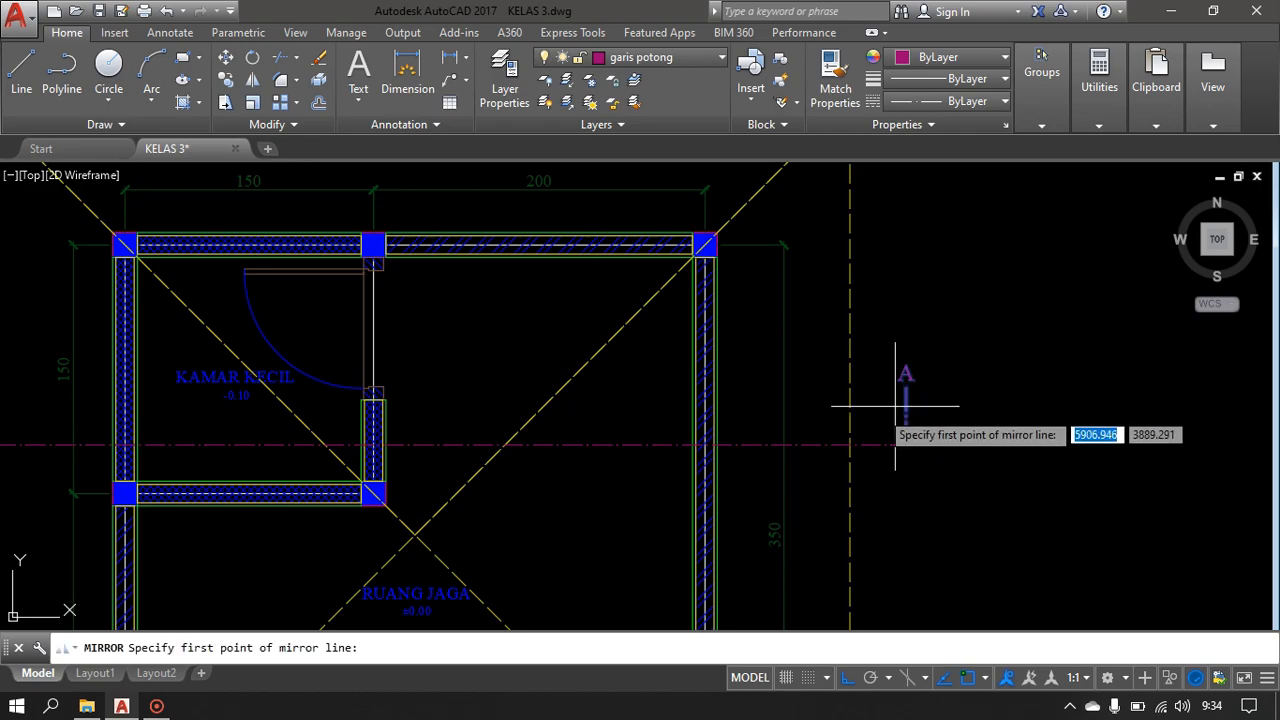
{"action": "left_click", "coordinate": [504, 444]}
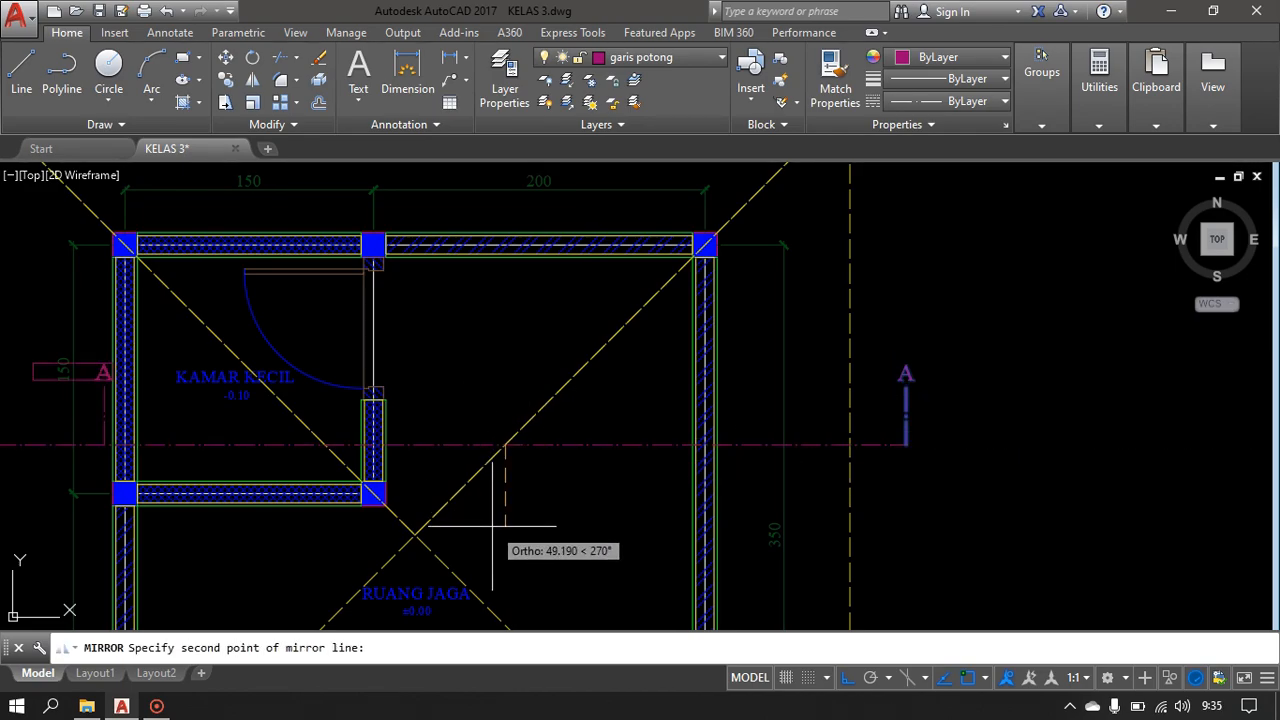
{"action": "left_click", "coordinate": [492, 525]}
{"action": "key", "text": "Return"}
- Move the mirrored "A" label and tick from the tick's base to the section line's left endpoint
{"action": "middle_click_drag", "start_coordinate": [88, 376], "coordinate": [369, 369]}
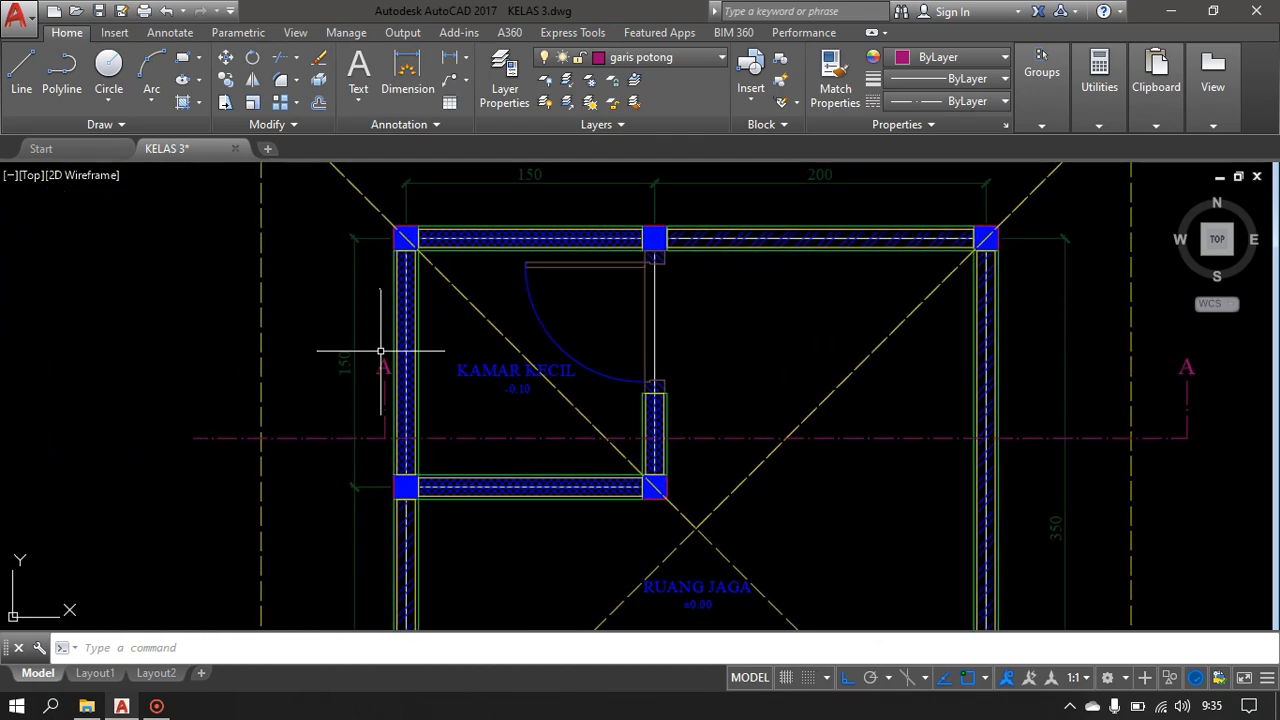
{"action": "left_click", "coordinate": [380, 351]}
{"action": "left_click", "coordinate": [372, 425]}
{"action": "type", "text": "M"}
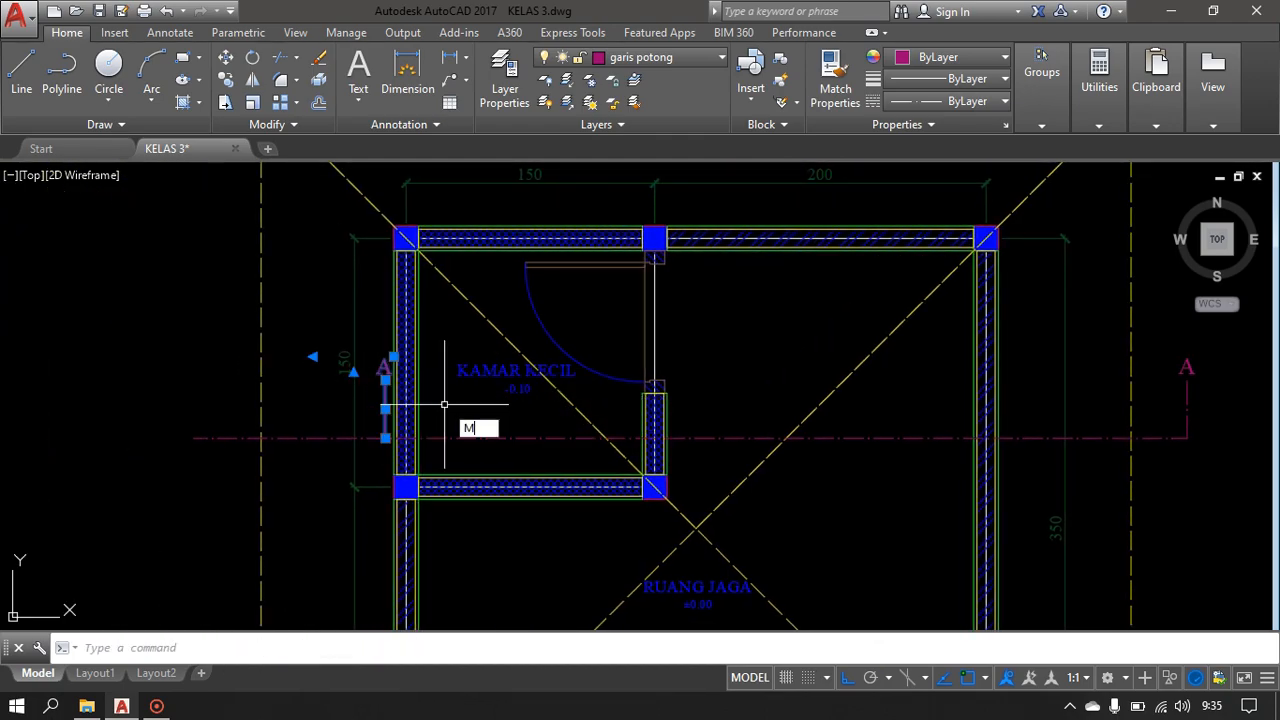
{"action": "key", "text": "Return"}
{"action": "left_click", "coordinate": [385, 437]}
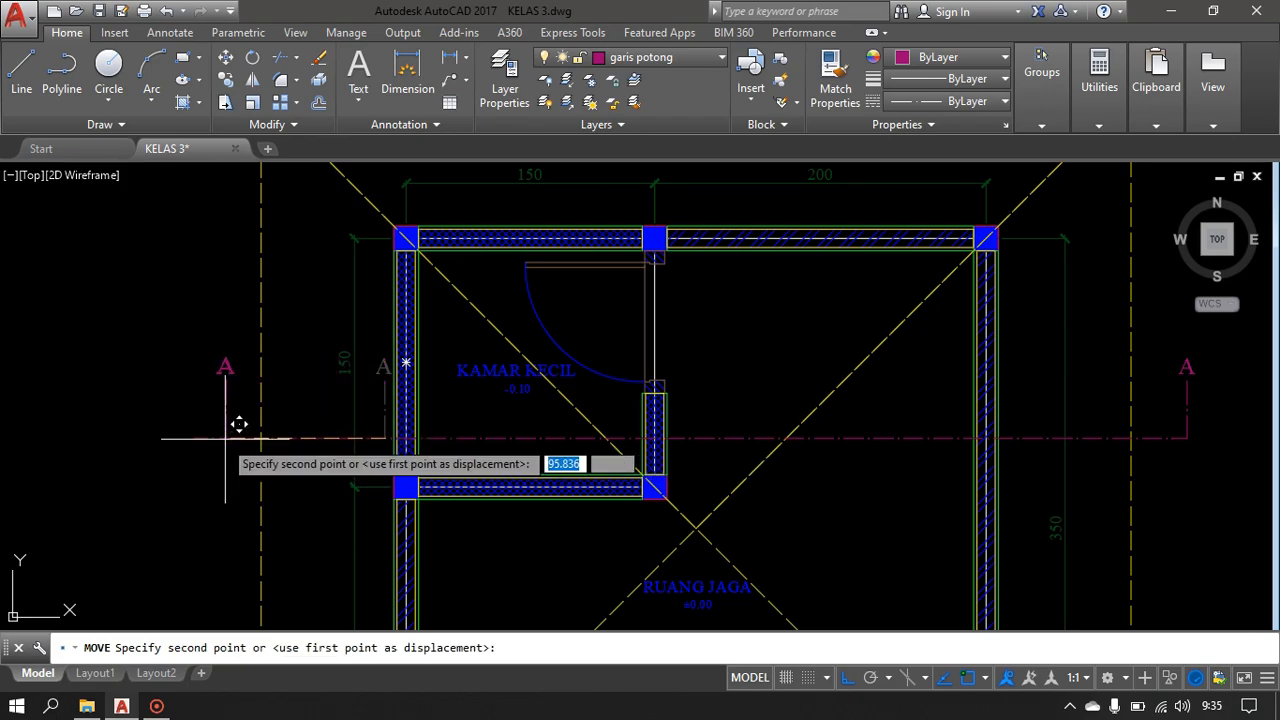
{"action": "left_click", "coordinate": [194, 437]}
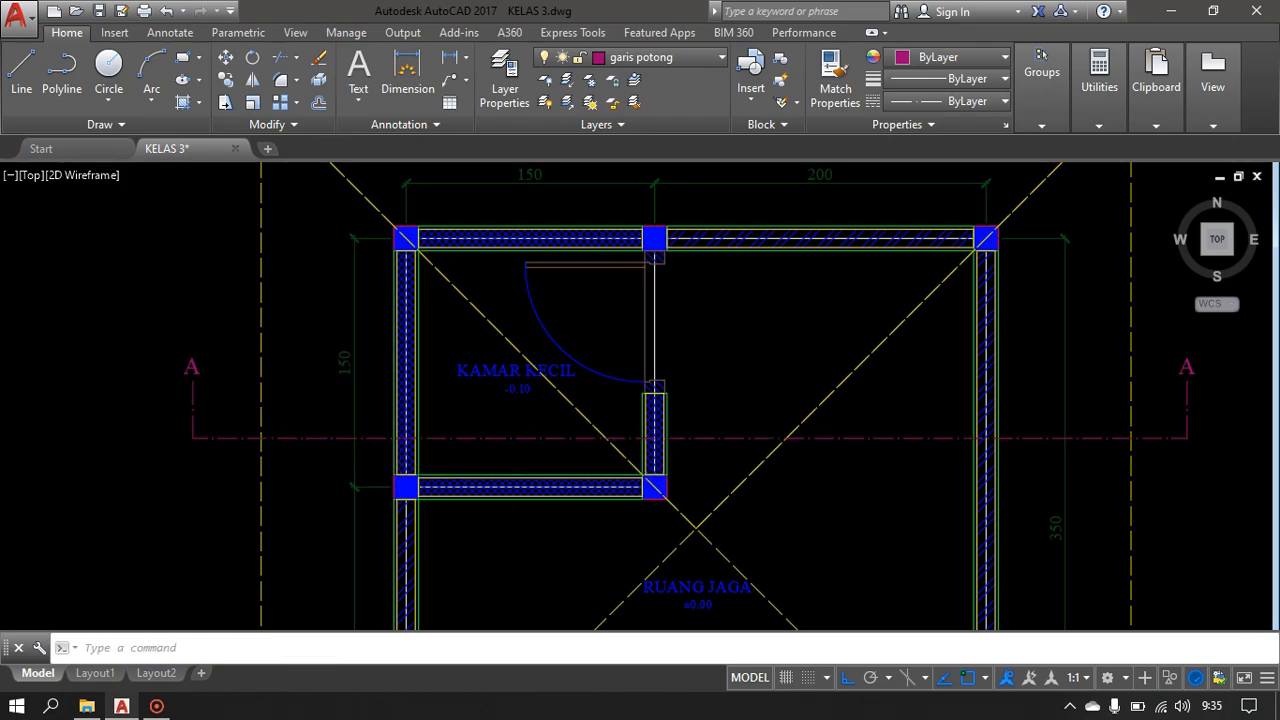
- Copy the complete section line with both ticks and "A" labels horizontally into the empty space right of the plan
{"action": "scroll", "coordinate": [514, 450], "scroll_direction": "down", "scroll_amount": 3}
{"action": "scroll", "coordinate": [575, 390], "scroll_direction": "up", "scroll_amount": 1}
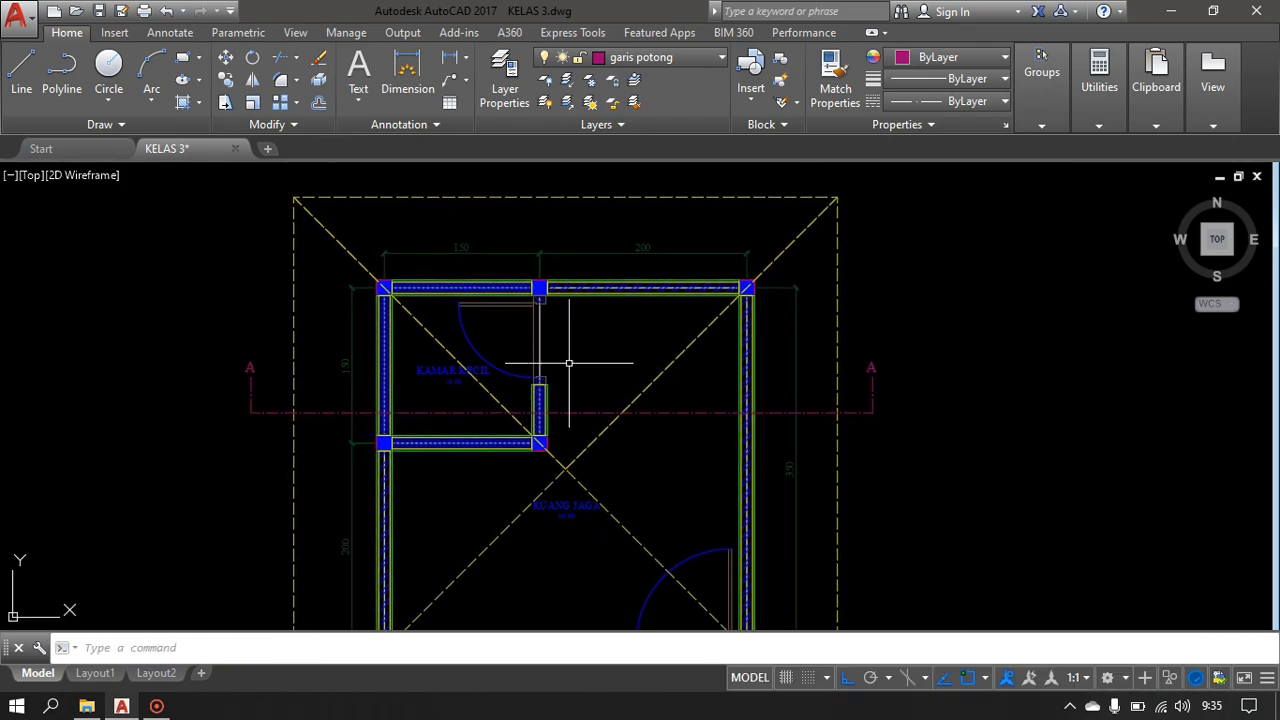
{"action": "scroll", "coordinate": [591, 338], "scroll_direction": "down", "scroll_amount": 2}
{"action": "scroll", "coordinate": [120, 249], "scroll_direction": "up", "scroll_amount": 1}
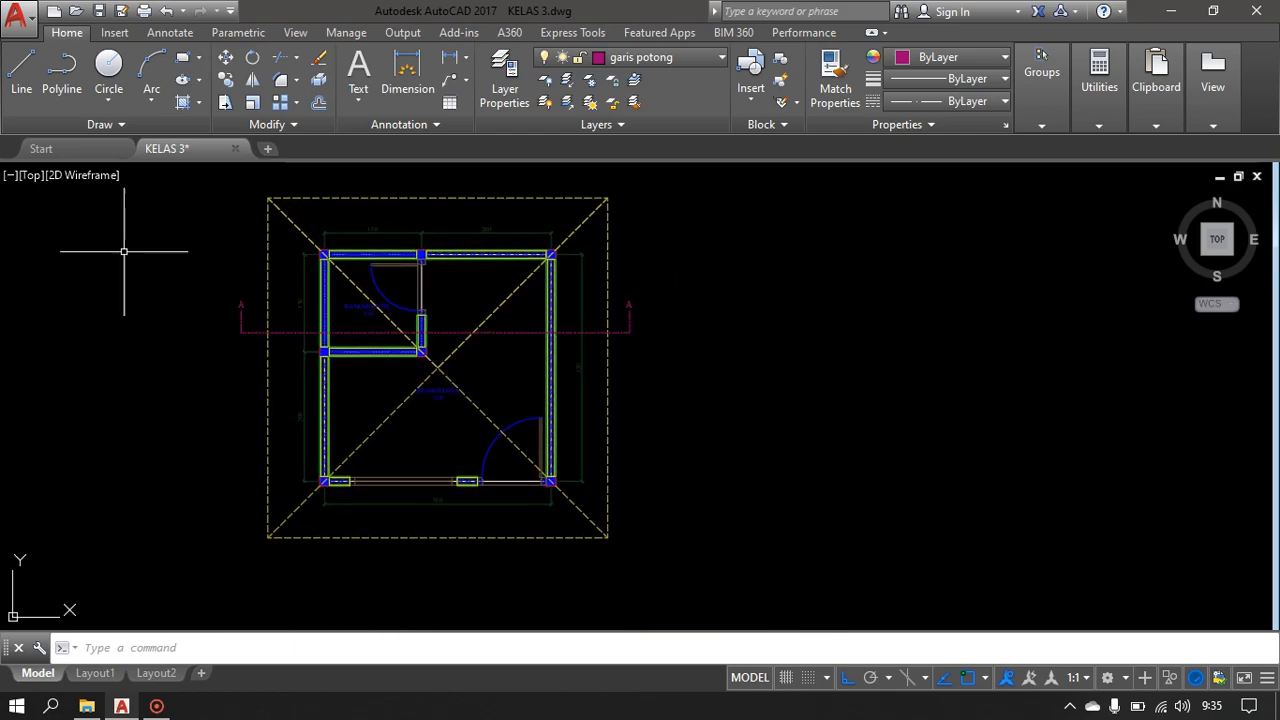
{"action": "scroll", "coordinate": [218, 273], "scroll_direction": "up", "scroll_amount": 1}
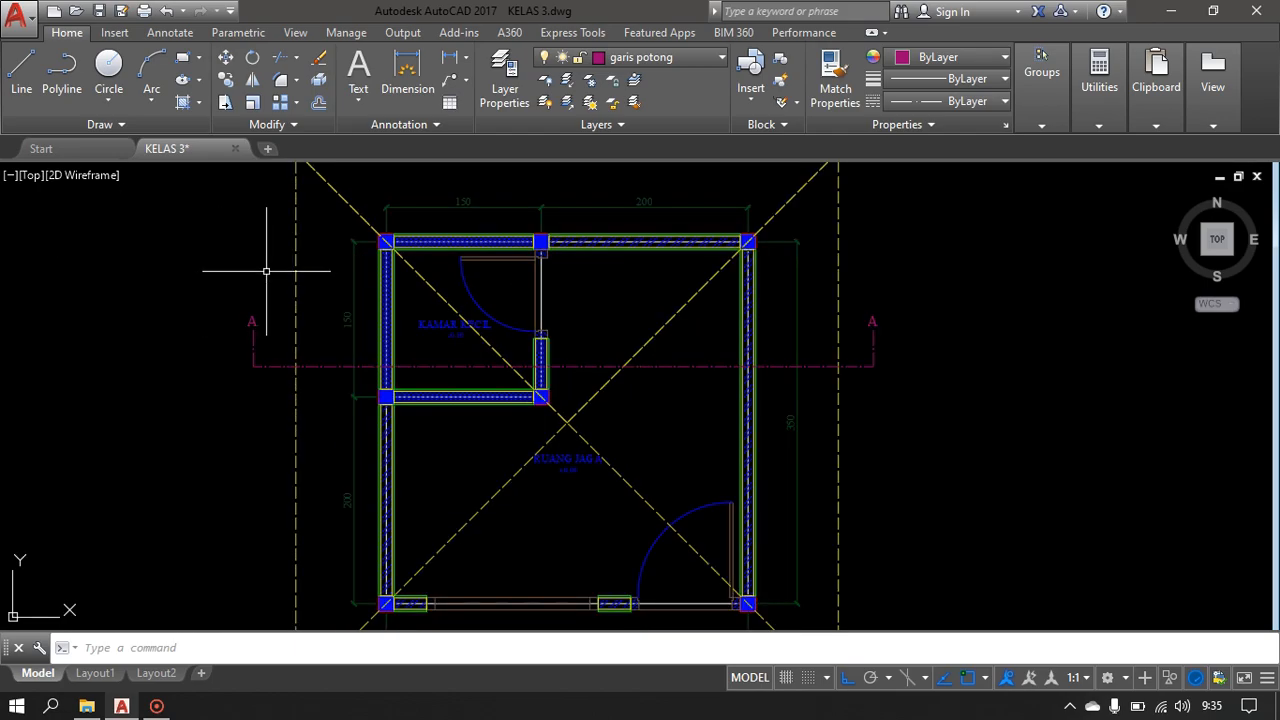
{"action": "left_click", "coordinate": [260, 266]}
{"action": "left_click", "coordinate": [199, 431]}
{"action": "left_click", "coordinate": [902, 296]}
{"action": "left_click", "coordinate": [876, 372]}
{"action": "type", "text": "co"}
{"action": "key", "text": "Return"}
{"action": "left_click", "coordinate": [985, 360]}
{"action": "scroll", "coordinate": [897, 369], "scroll_direction": "down", "scroll_amount": 4}
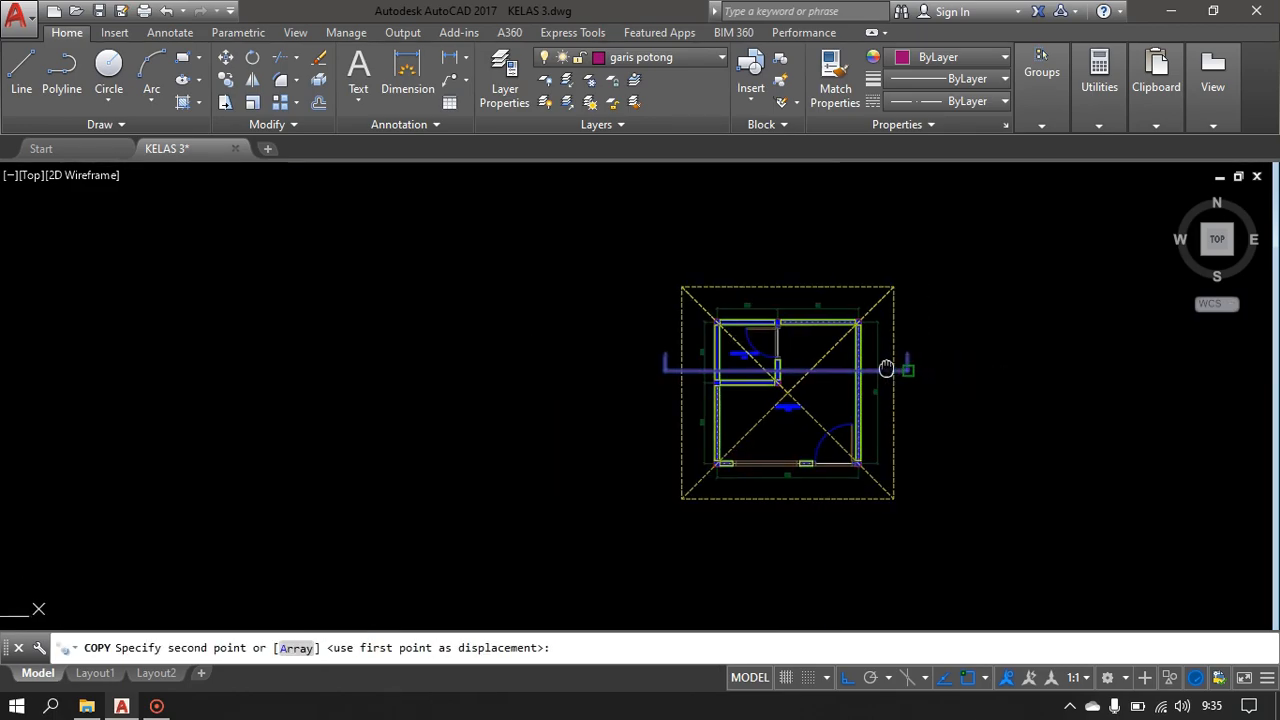
{"action": "middle_click_drag", "start_coordinate": [897, 369], "coordinate": [640, 345]}
{"action": "middle_click_drag", "start_coordinate": [848, 380], "coordinate": [844, 382]}
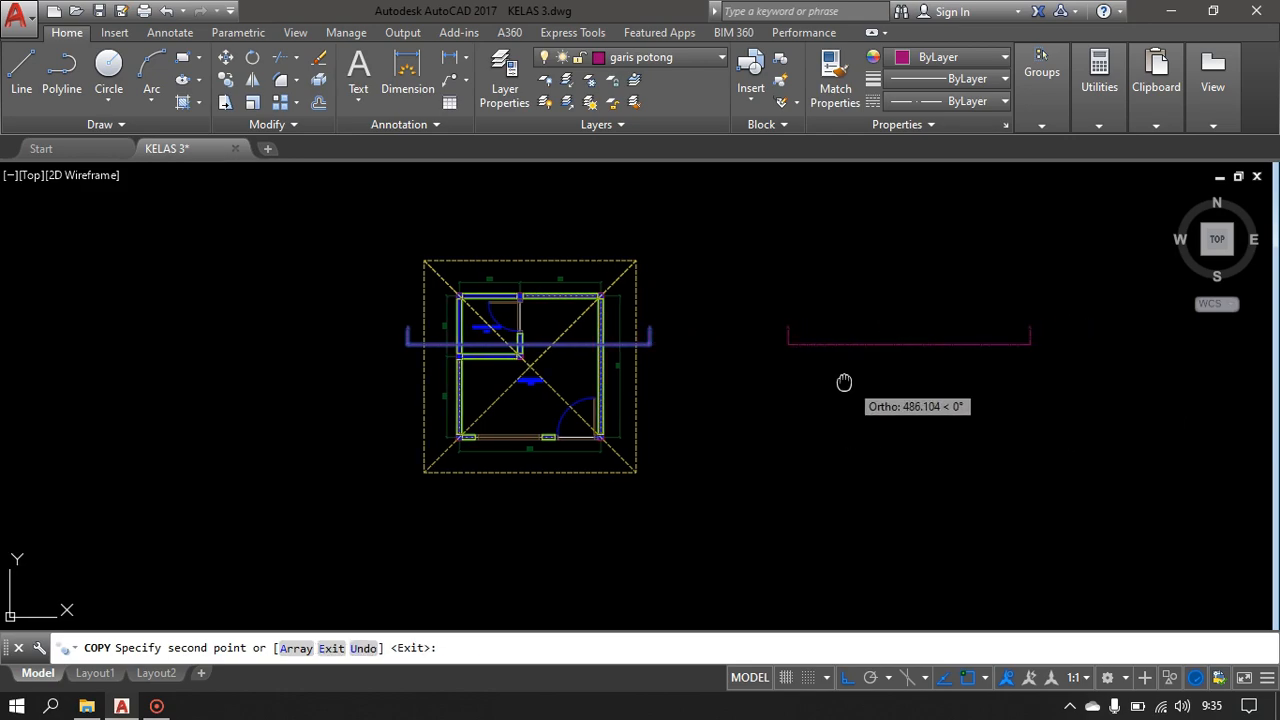
{"action": "left_click", "coordinate": [834, 363]}
{"action": "key", "text": "Return"}
- Rotate the copied section line with its ticks and labels by 270° about its midpoint, making it vertical
{"action": "scroll", "coordinate": [983, 314], "scroll_direction": "up", "scroll_amount": 4}
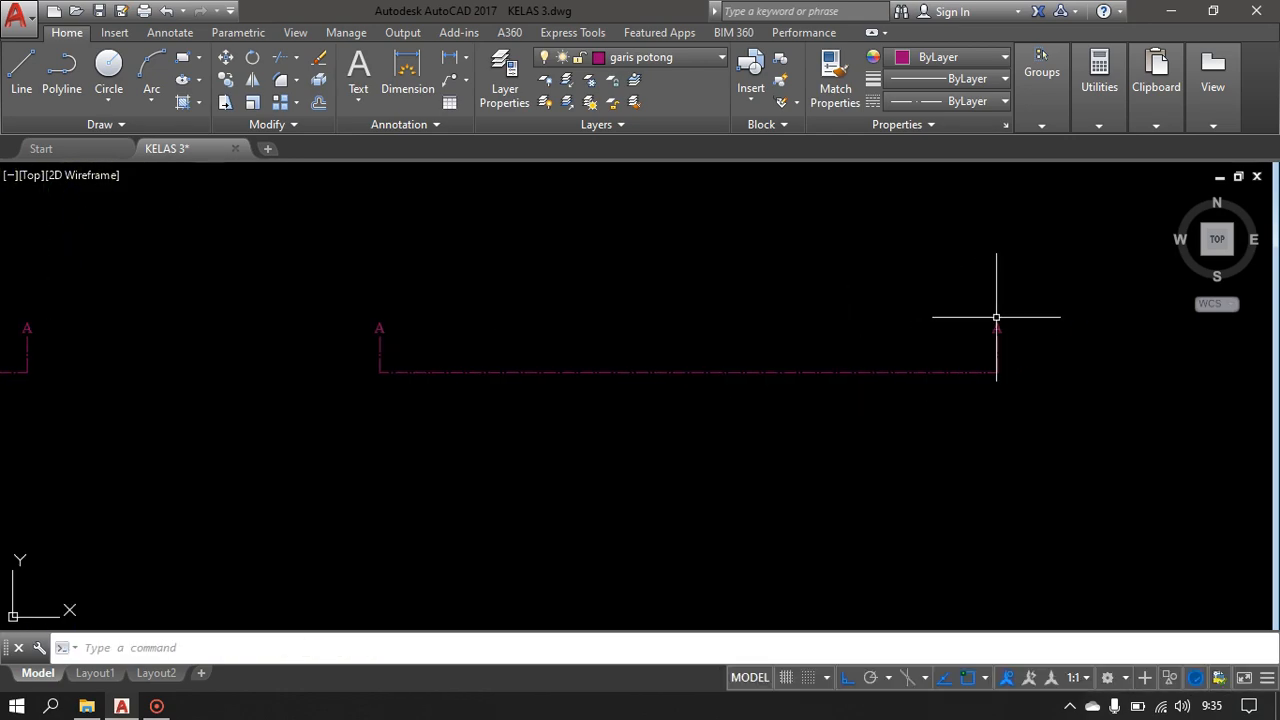
{"action": "left_click", "coordinate": [1057, 275]}
{"action": "left_click", "coordinate": [331, 403]}
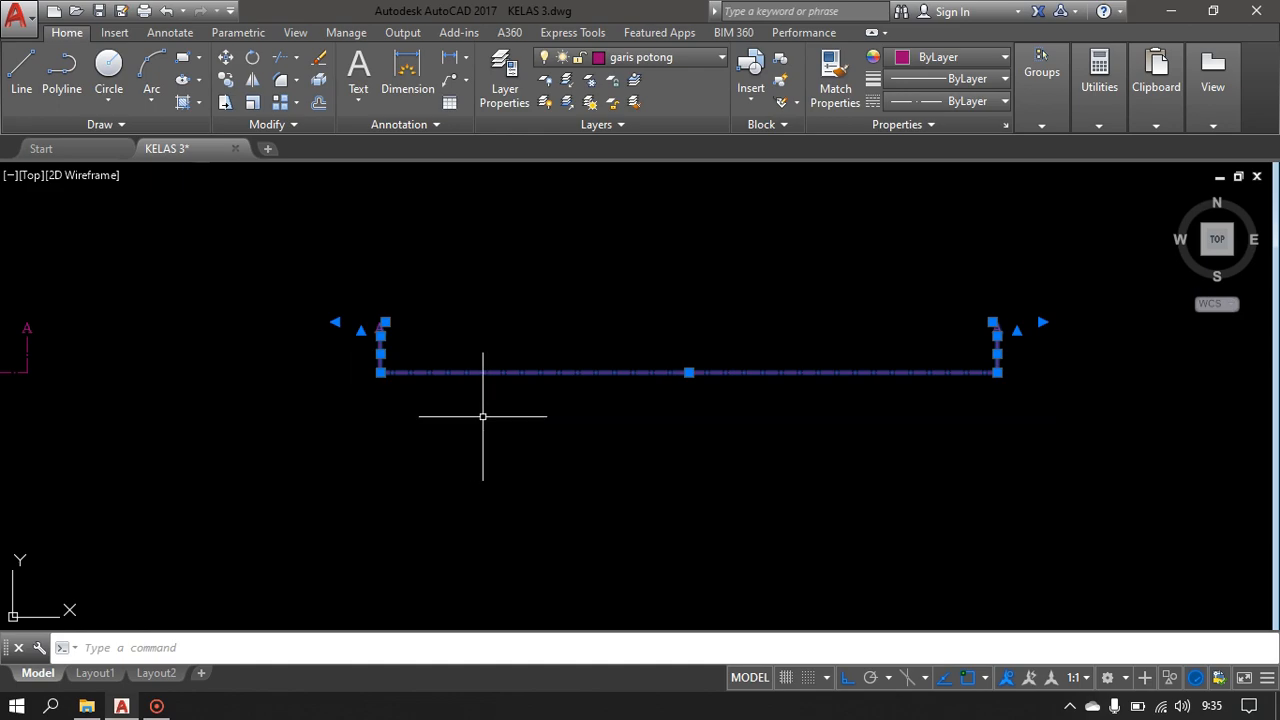
{"action": "type", "text": "ro"}
{"action": "key", "text": "Return"}
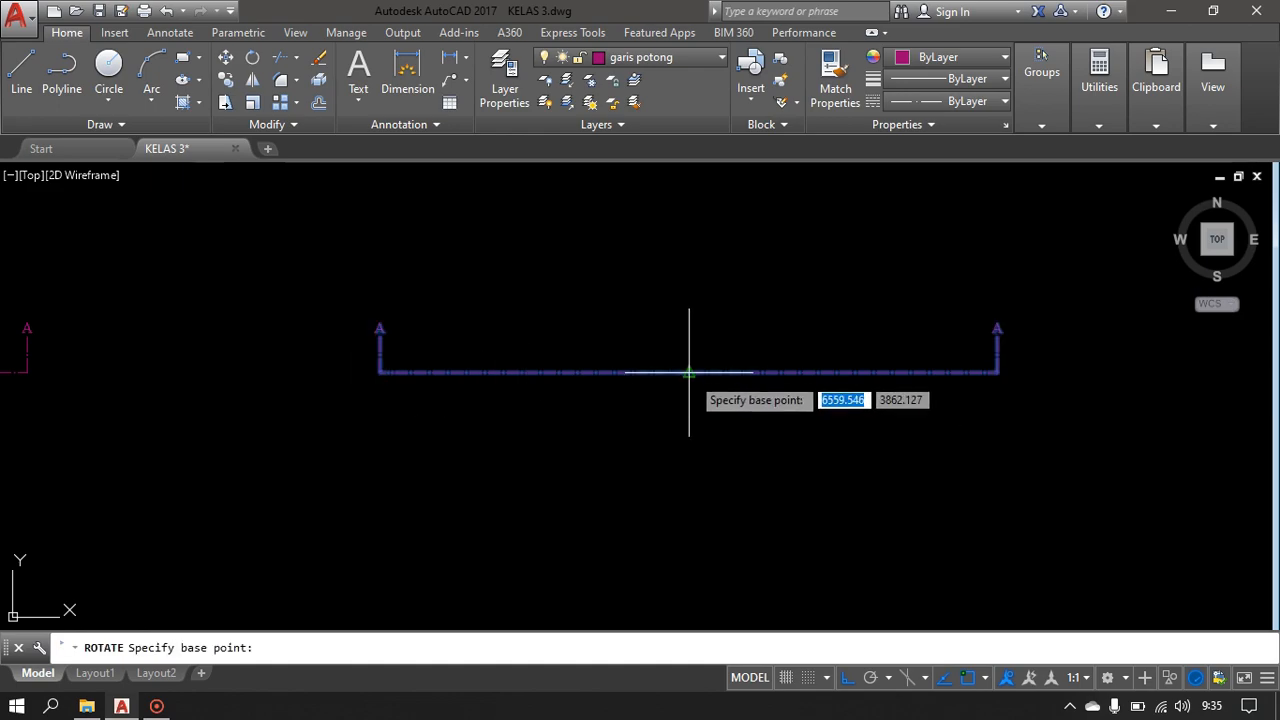
{"action": "left_click", "coordinate": [689, 372]}
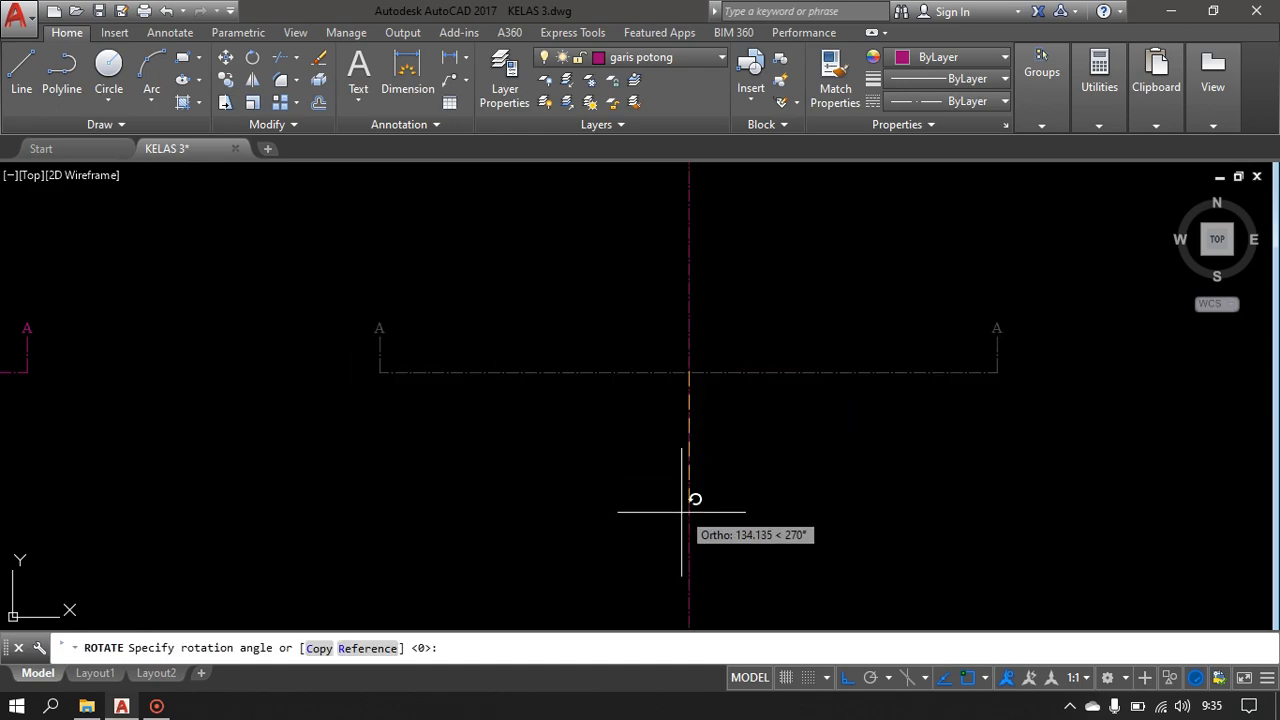
{"action": "scroll", "coordinate": [626, 516], "scroll_direction": "down", "scroll_amount": 4}
{"action": "left_click", "coordinate": [623, 514]}
- With ortho off, move the vertical section line by its midpoint onto the intersection of the roof diagonals
{"action": "mouse_move", "coordinate": [663, 320]}
{"action": "middle_mouse_down"}
{"action": "mouse_move", "coordinate": [680, 220]}
{"action": "mouse_move", "coordinate": [734, 220]}
{"action": "middle_mouse_up"}
{"action": "left_click", "coordinate": [774, 208]}
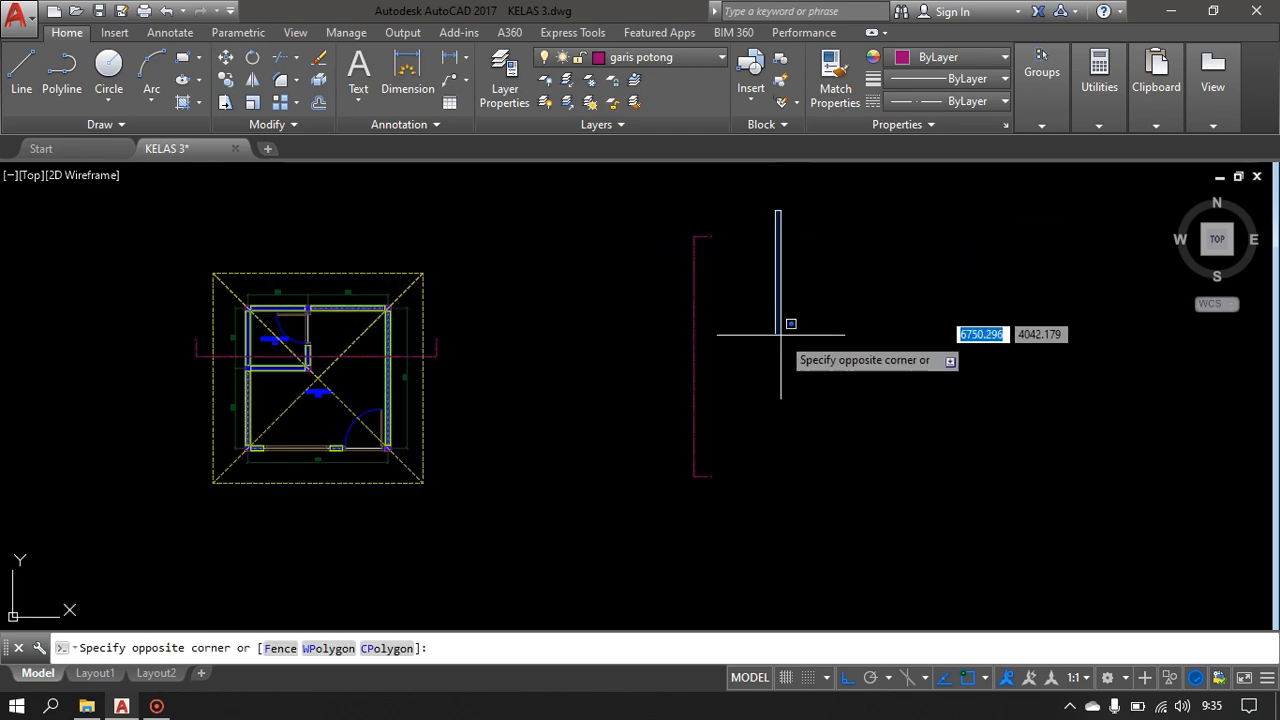
{"action": "left_click", "coordinate": [601, 503]}
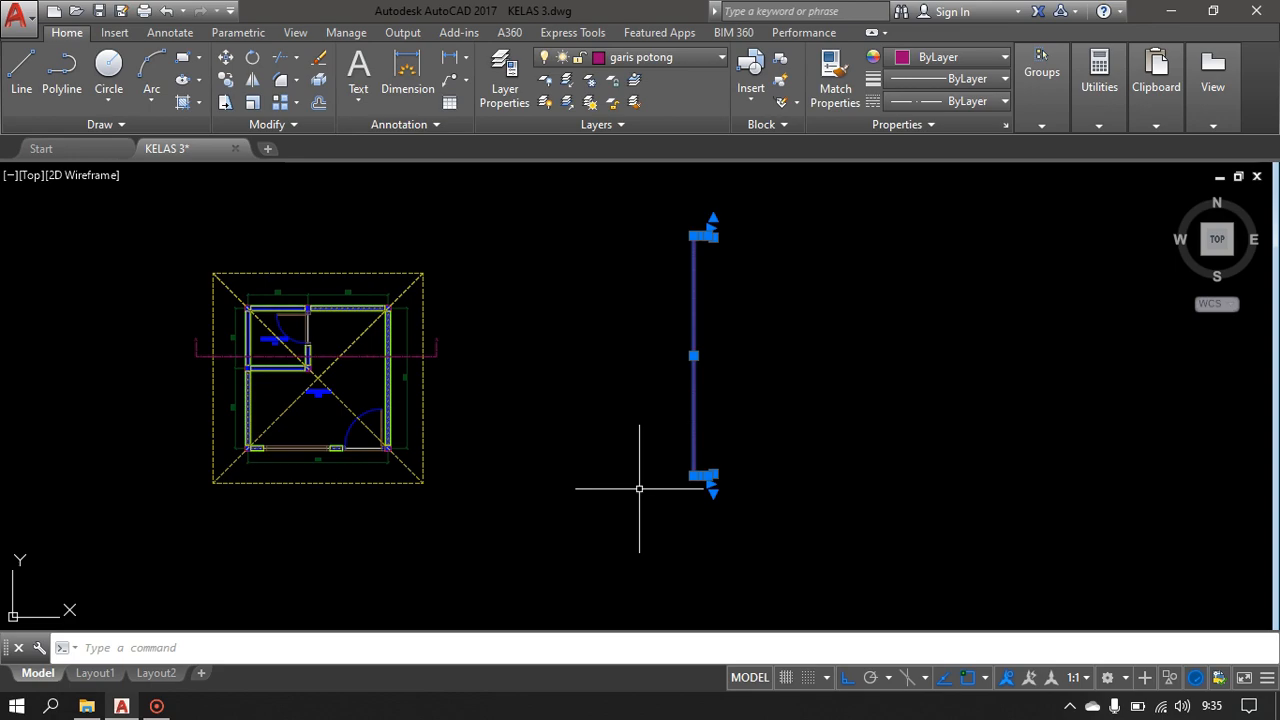
{"action": "type", "text": "M"}
{"action": "key", "text": "Return"}
{"action": "left_click", "coordinate": [693, 355]}
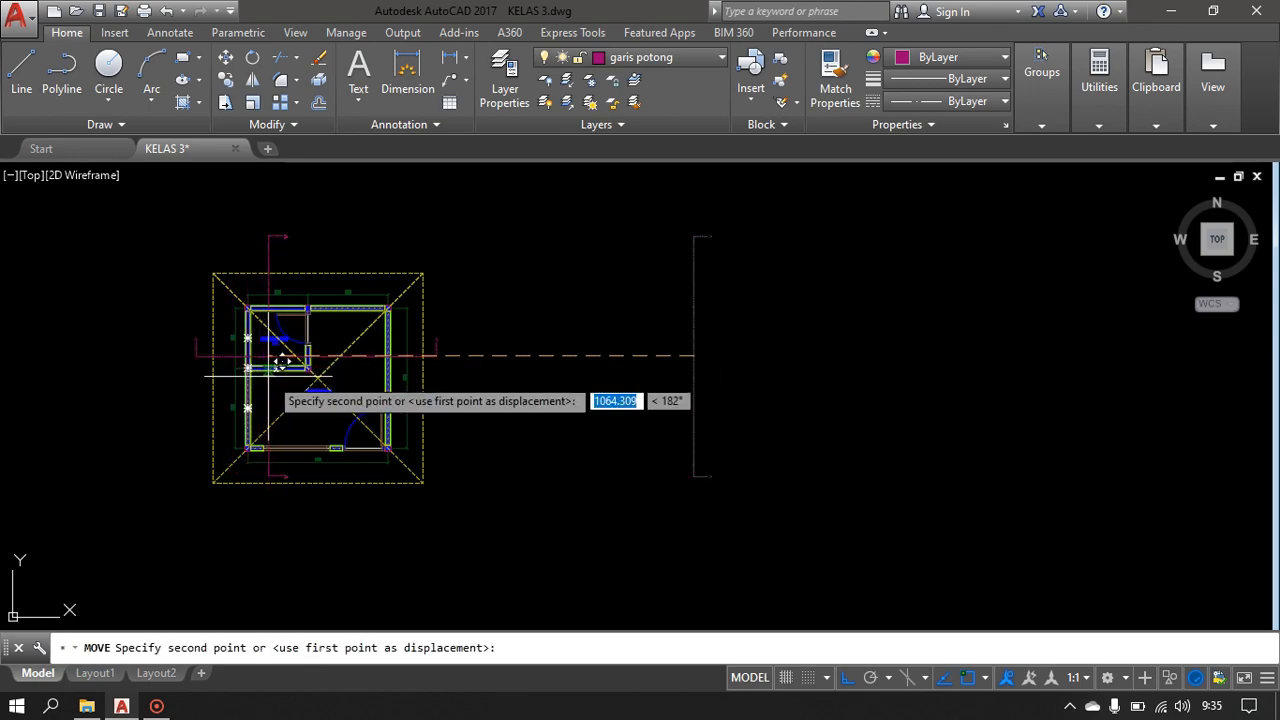
{"action": "scroll", "coordinate": [330, 380], "scroll_direction": "up", "scroll_amount": 2}
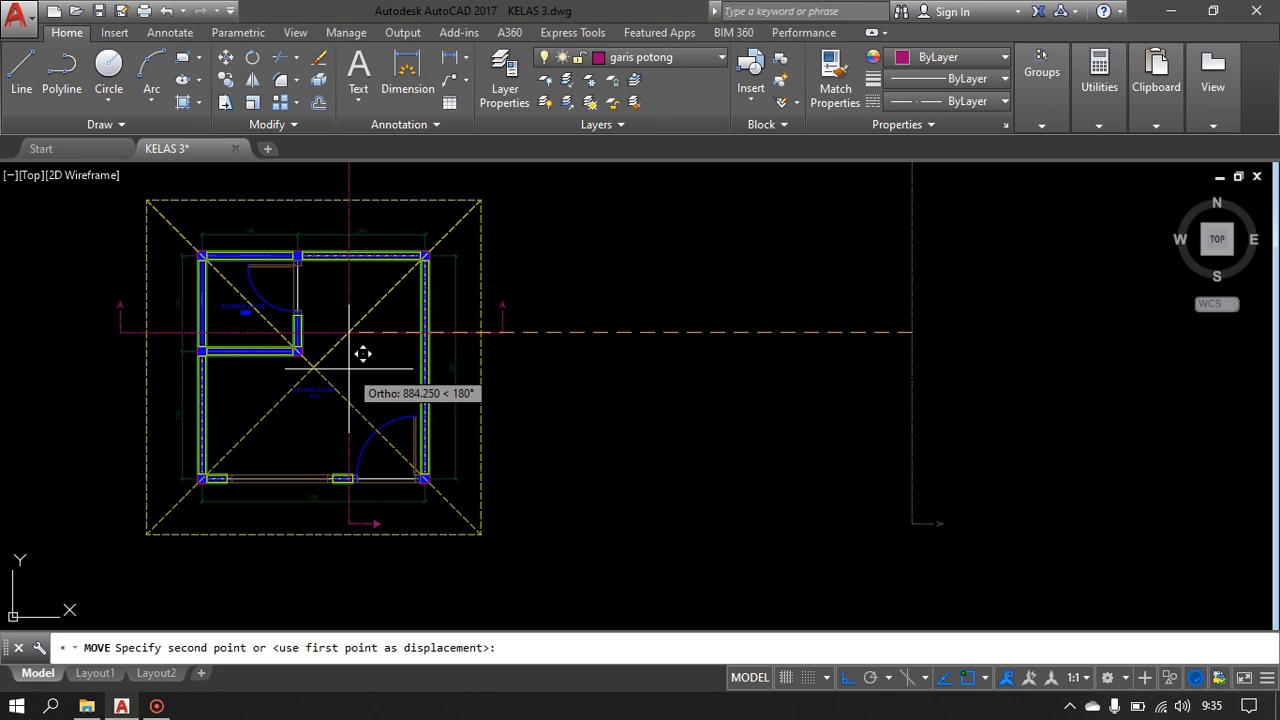
{"action": "key", "text": "F8"}
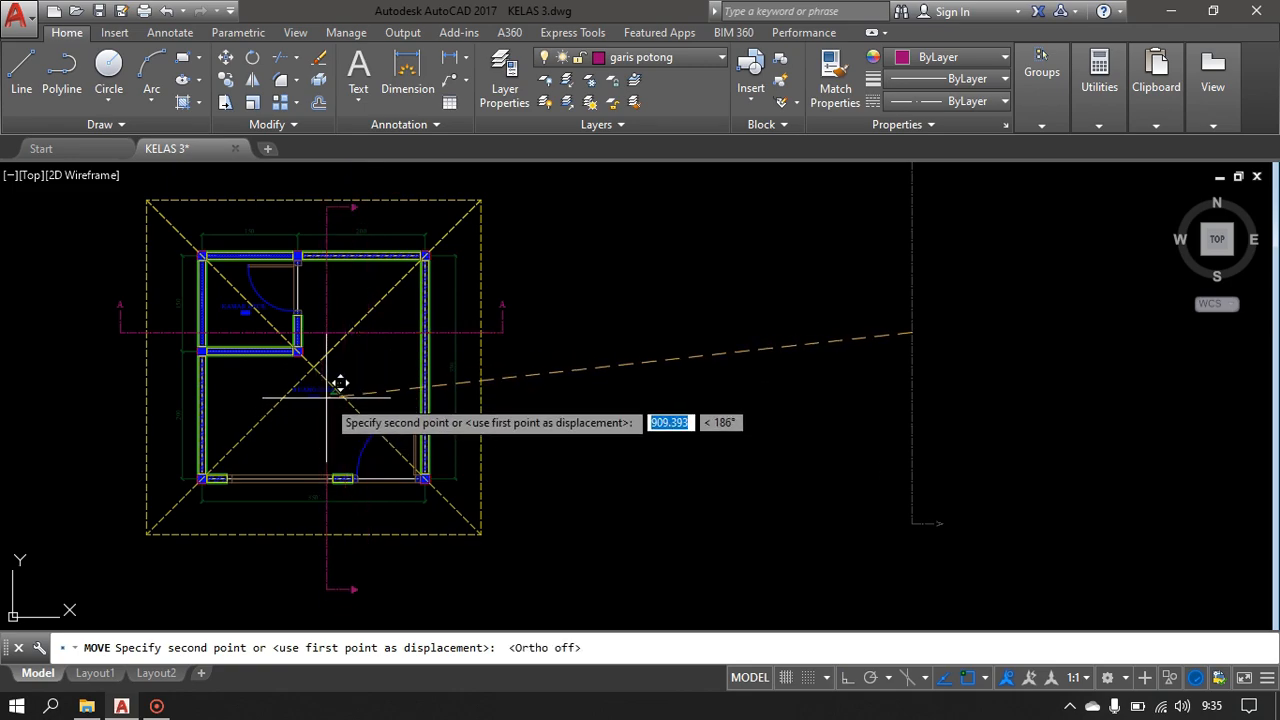
{"action": "scroll", "coordinate": [366, 369], "scroll_direction": "up", "scroll_amount": 2}
{"action": "scroll", "coordinate": [361, 384], "scroll_direction": "down", "scroll_amount": 2}
{"action": "middle_click_drag", "start_coordinate": [361, 384], "coordinate": [408, 376]}
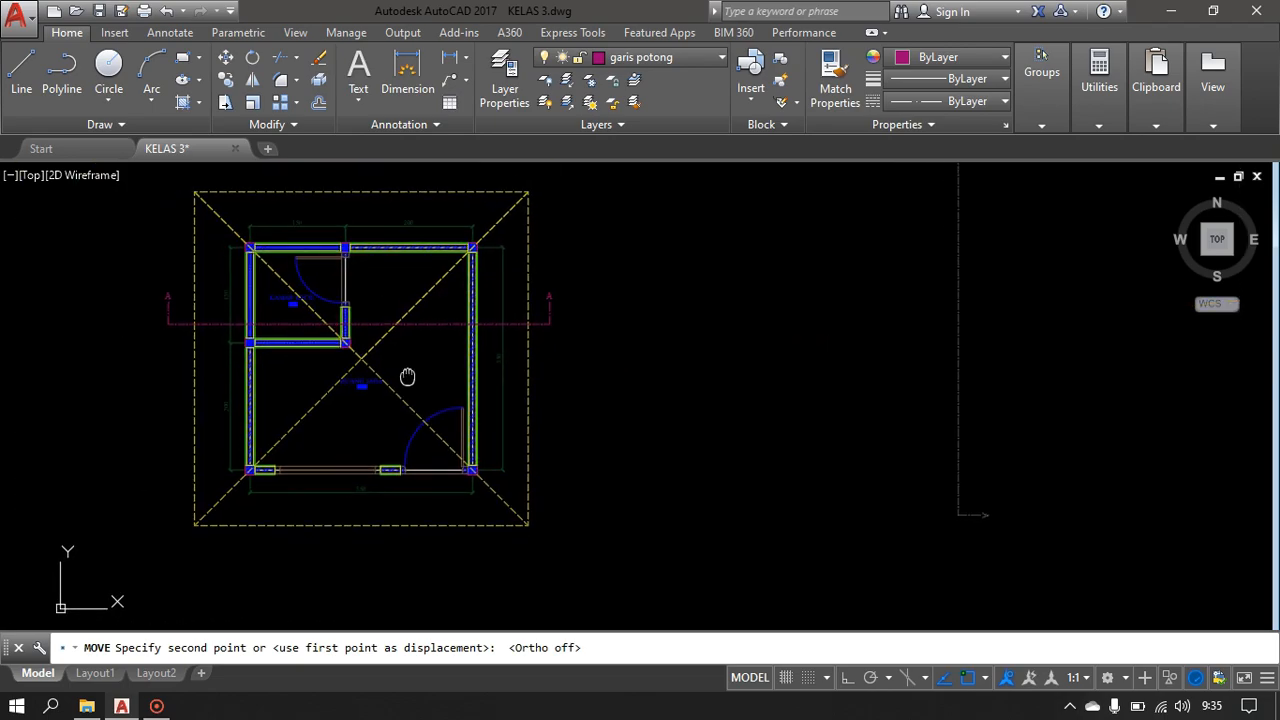
{"action": "scroll", "coordinate": [408, 375], "scroll_direction": "up", "scroll_amount": 2}
{"action": "scroll", "coordinate": [422, 360], "scroll_direction": "down", "scroll_amount": 2}
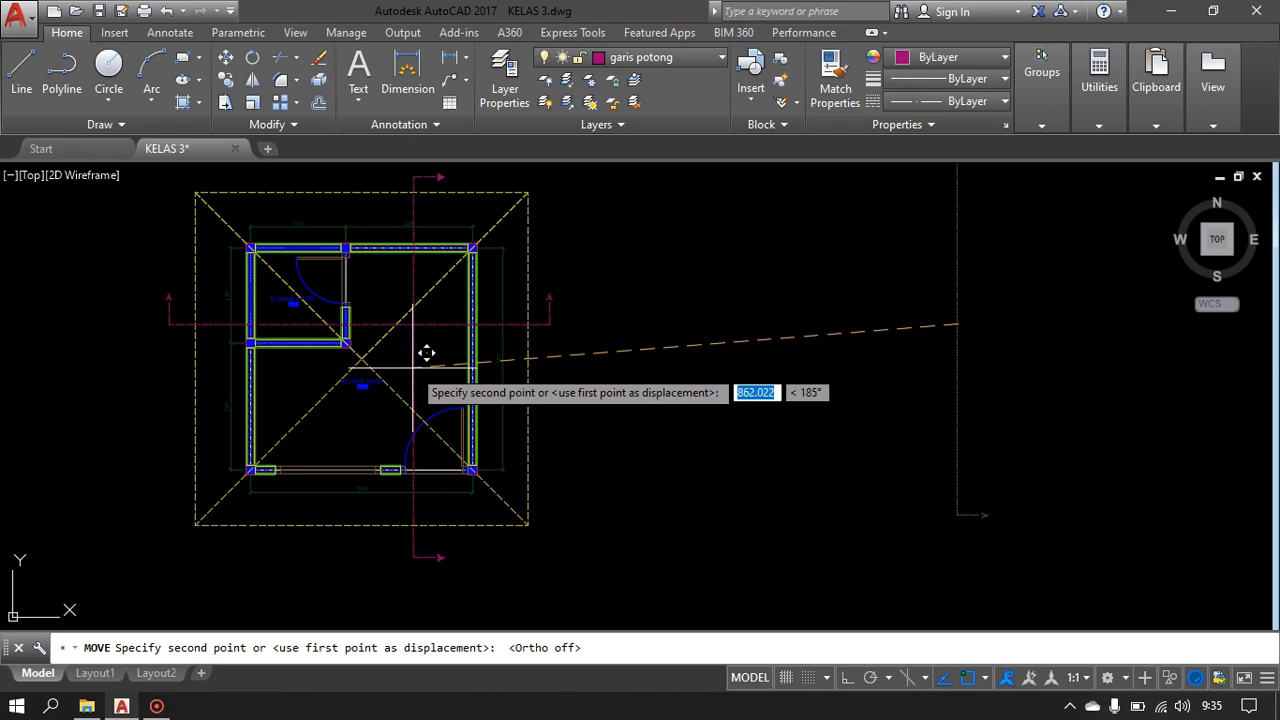
{"action": "scroll", "coordinate": [416, 352], "scroll_direction": "up", "scroll_amount": 2}
{"action": "scroll", "coordinate": [416, 352], "scroll_direction": "down", "scroll_amount": 2}
{"action": "scroll", "coordinate": [416, 352], "scroll_direction": "up", "scroll_amount": 3}
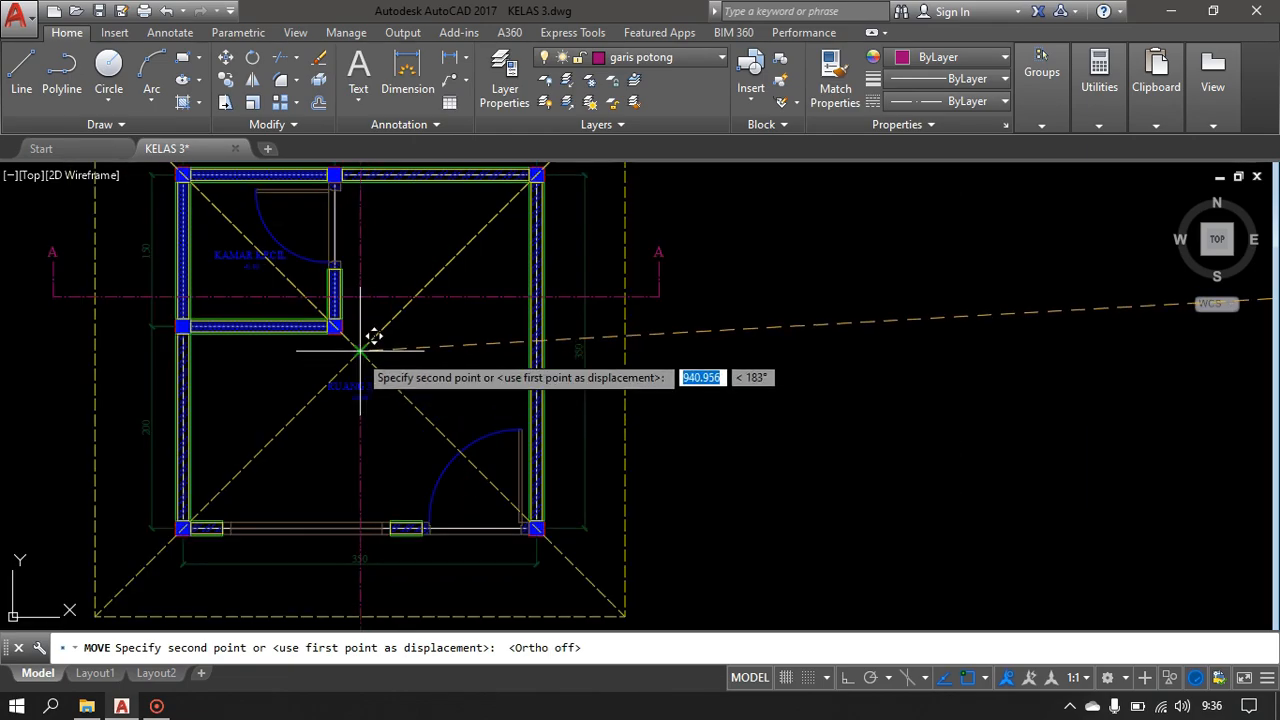
{"action": "scroll", "coordinate": [359, 351], "scroll_direction": "down", "scroll_amount": 2}
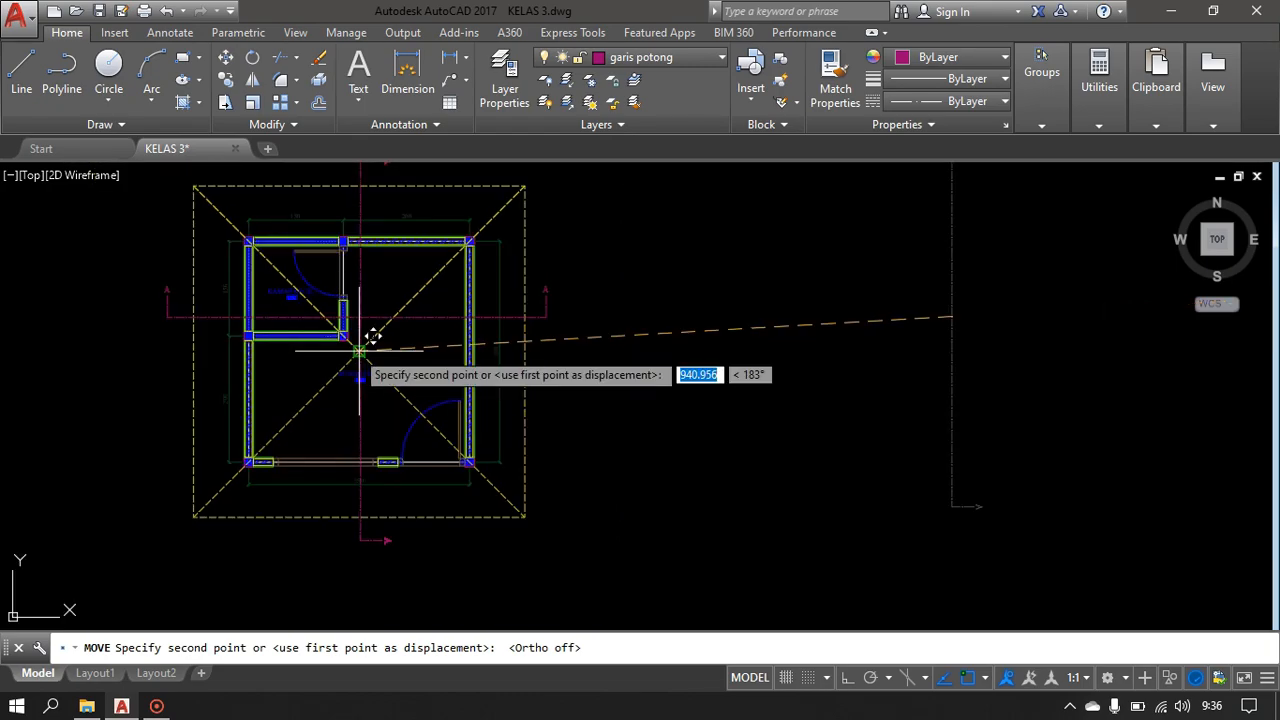
{"action": "left_click", "coordinate": [357, 350]}
{"action": "scroll", "coordinate": [350, 347], "scroll_direction": "down", "scroll_amount": 2}
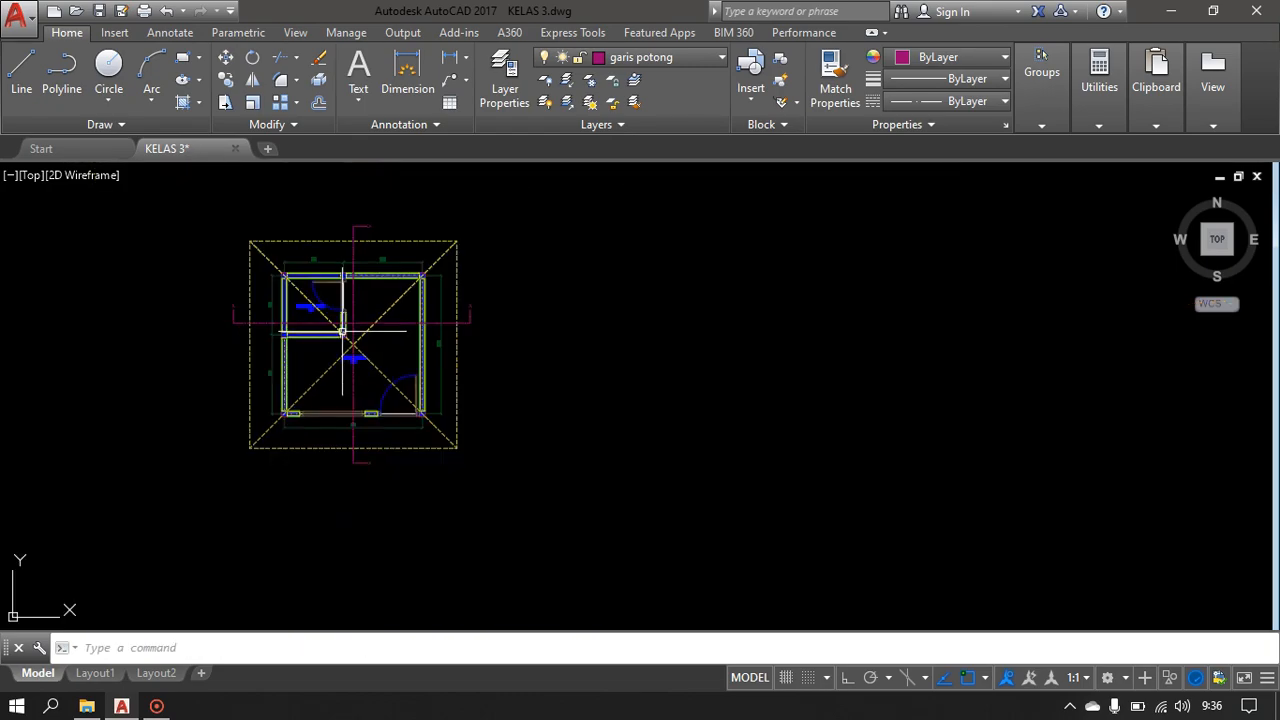
{"action": "middle_click_drag", "start_coordinate": [350, 336], "coordinate": [351, 355]}
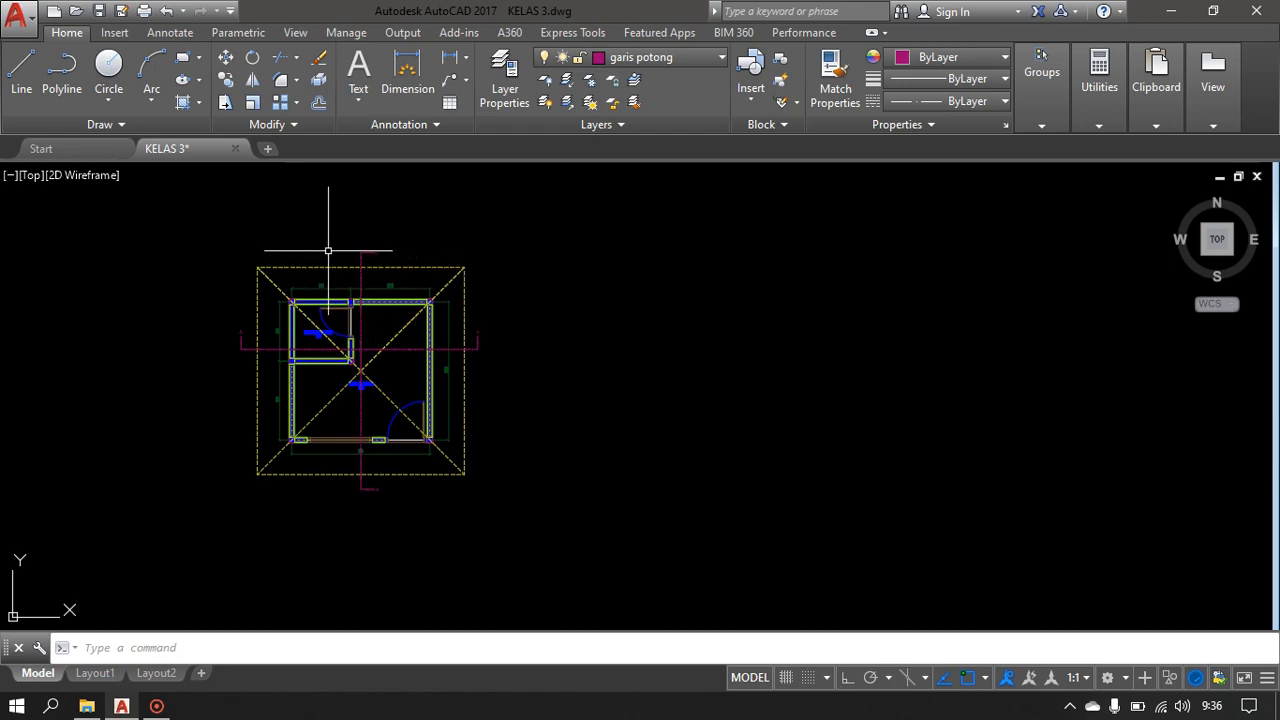
{"action": "scroll", "coordinate": [372, 232], "scroll_direction": "up", "scroll_amount": 4}
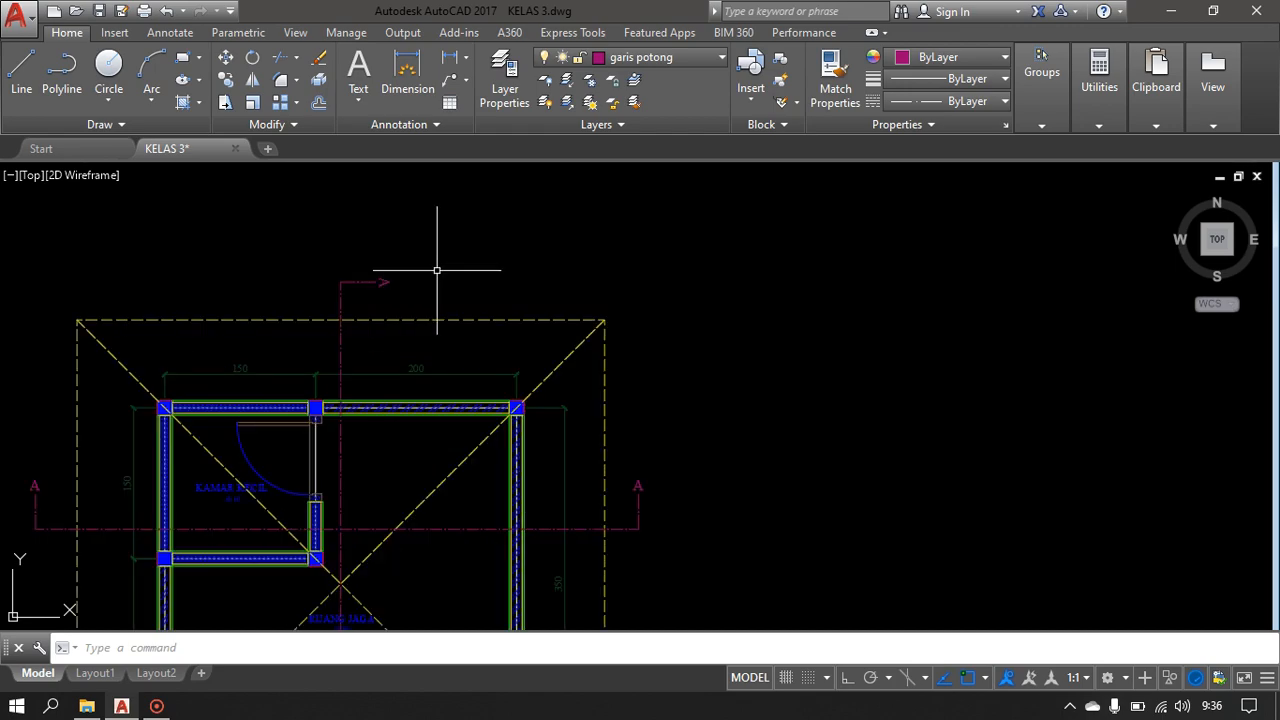
- Draw an 80 by 80 square with the Rectangle command in the empty space beside the guard-room plan
{"action": "scroll", "coordinate": [445, 280], "scroll_direction": "down", "scroll_amount": 2}
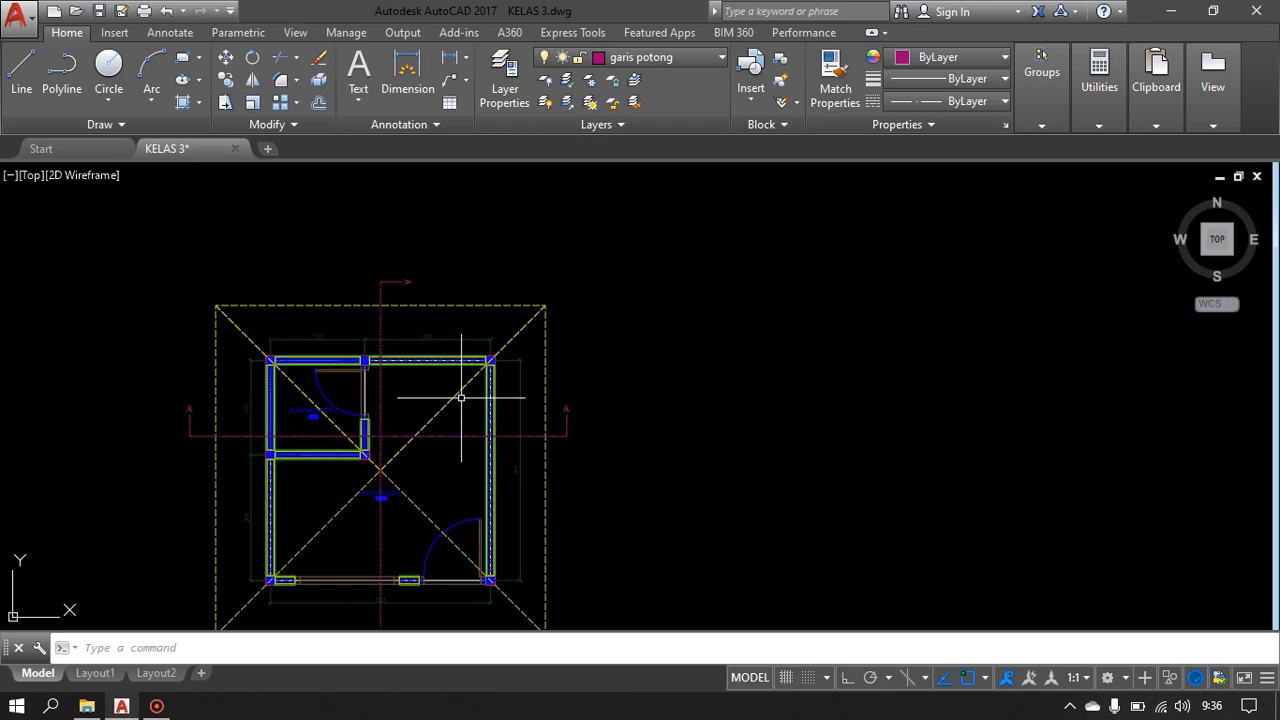
{"action": "scroll", "coordinate": [386, 447], "scroll_direction": "down", "scroll_amount": 2}
{"action": "middle_click_drag", "start_coordinate": [591, 449], "coordinate": [503, 391]}
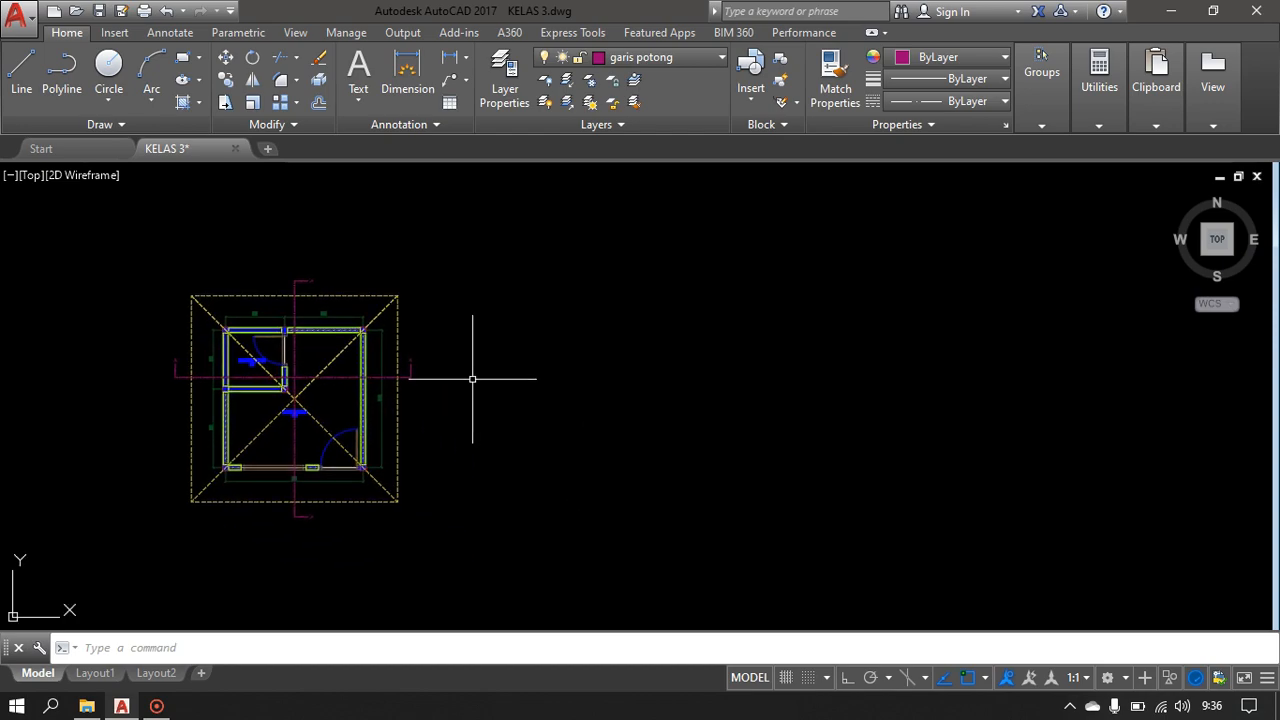
{"action": "middle_click_drag", "start_coordinate": [562, 455], "coordinate": [511, 400]}
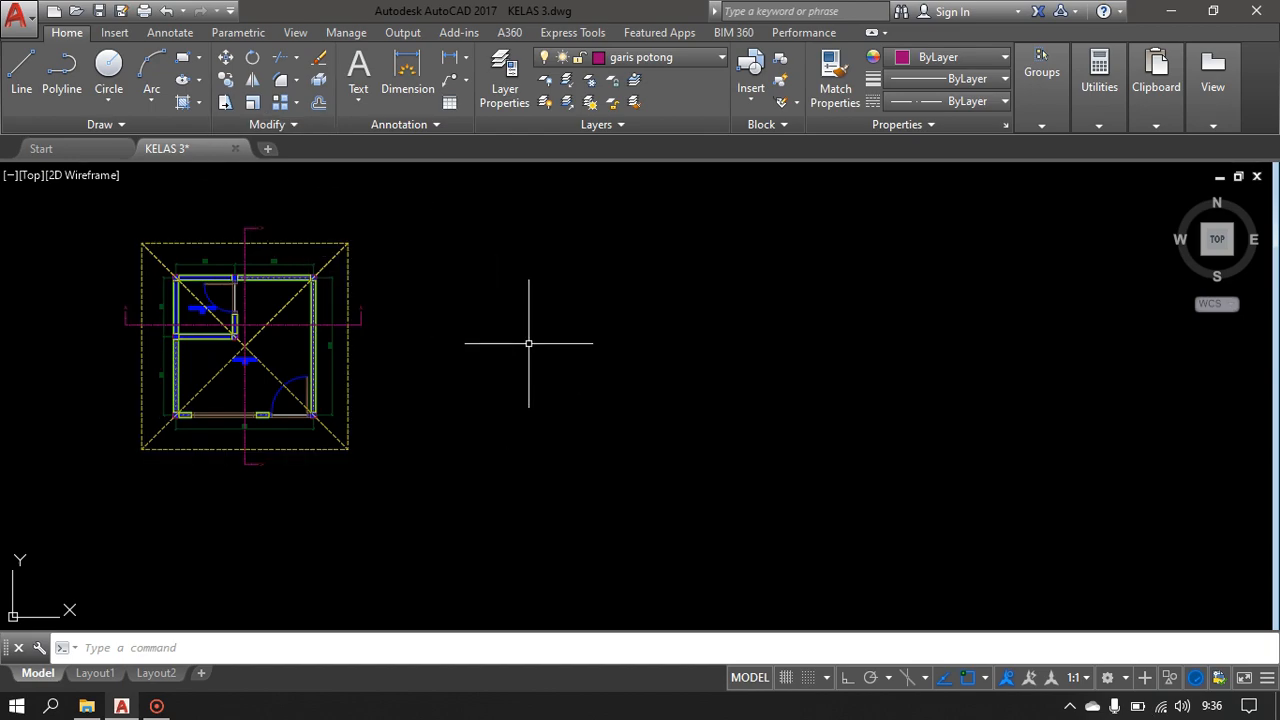
{"action": "type", "text": "rec"}
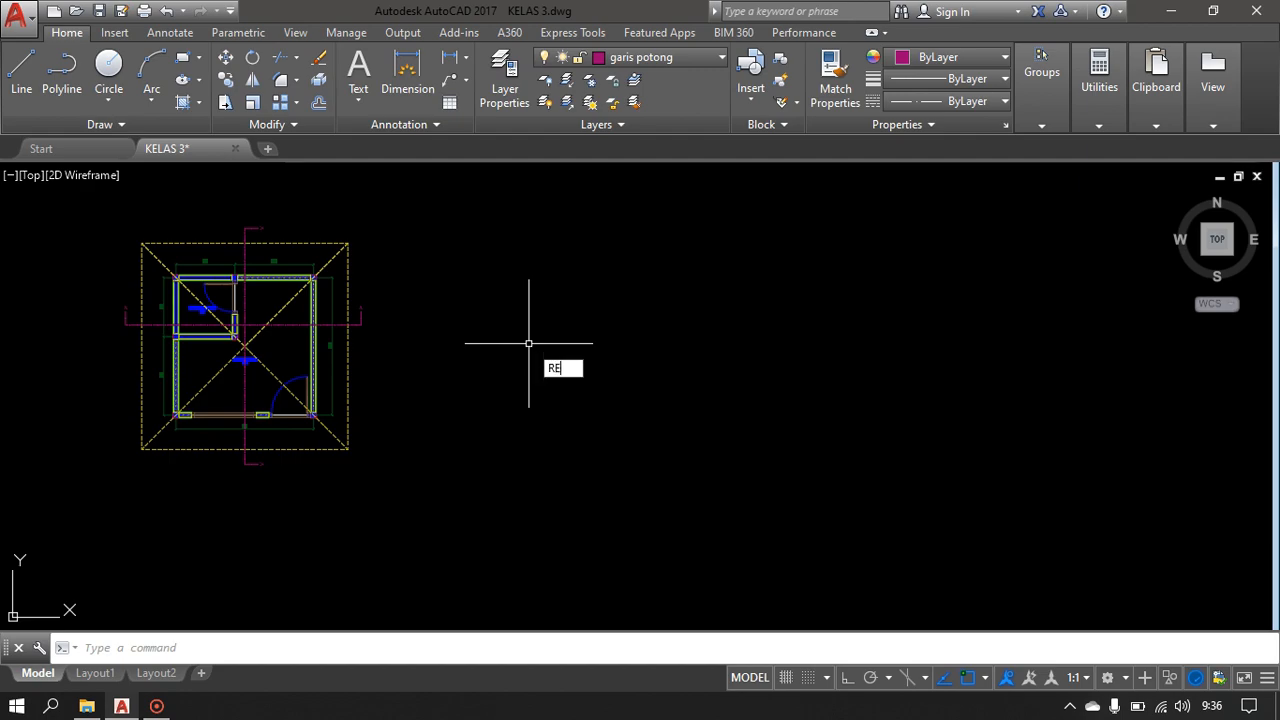
{"action": "key", "text": "Return"}
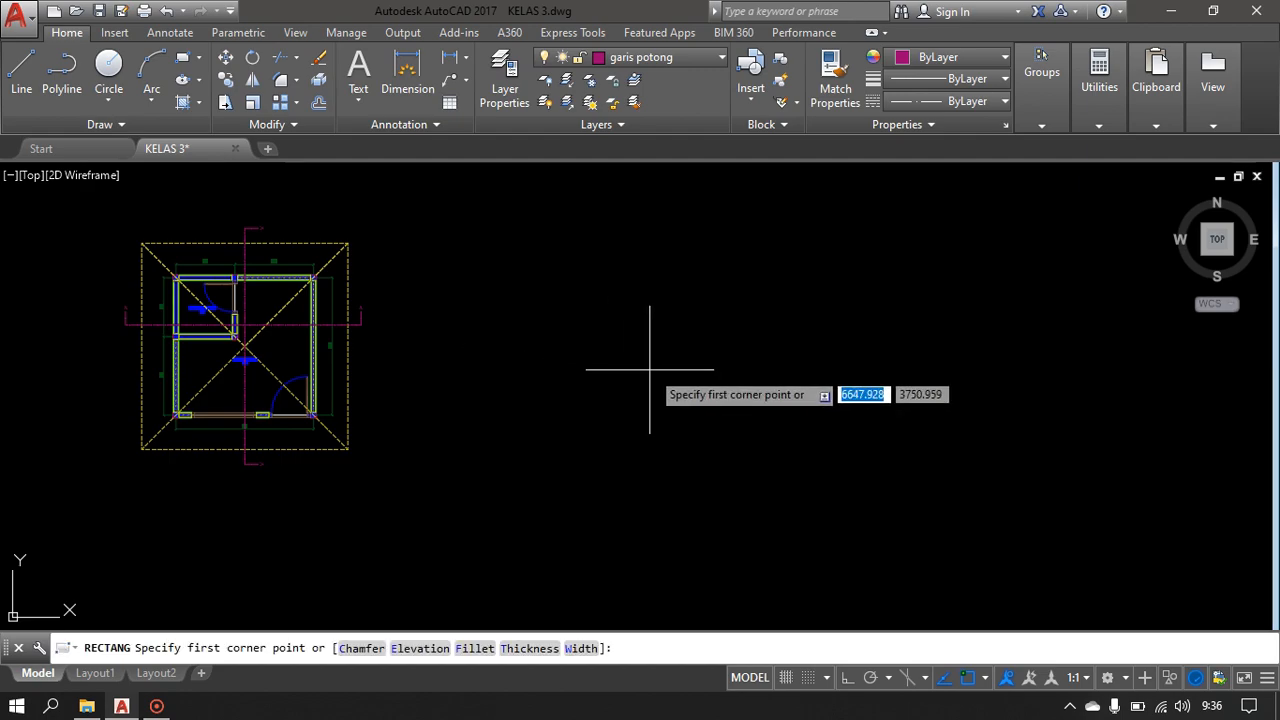
{"action": "left_click", "coordinate": [576, 269]}
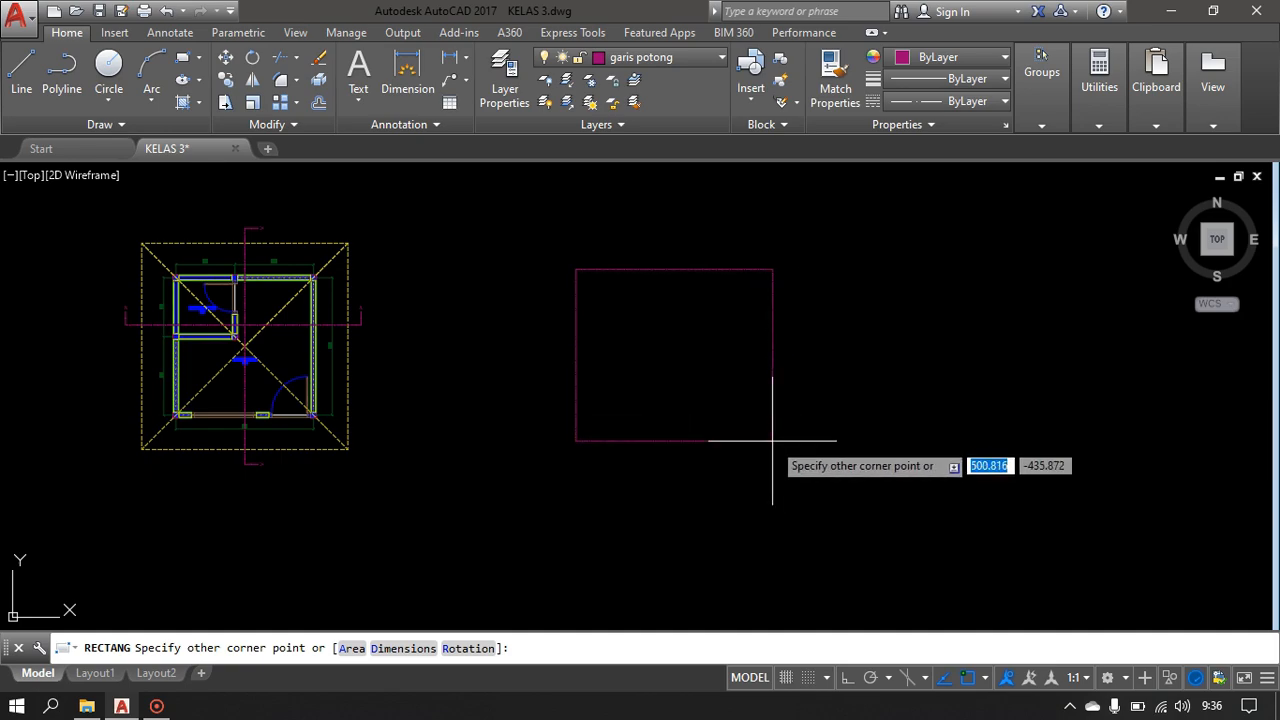
{"action": "type", "text": "80"}
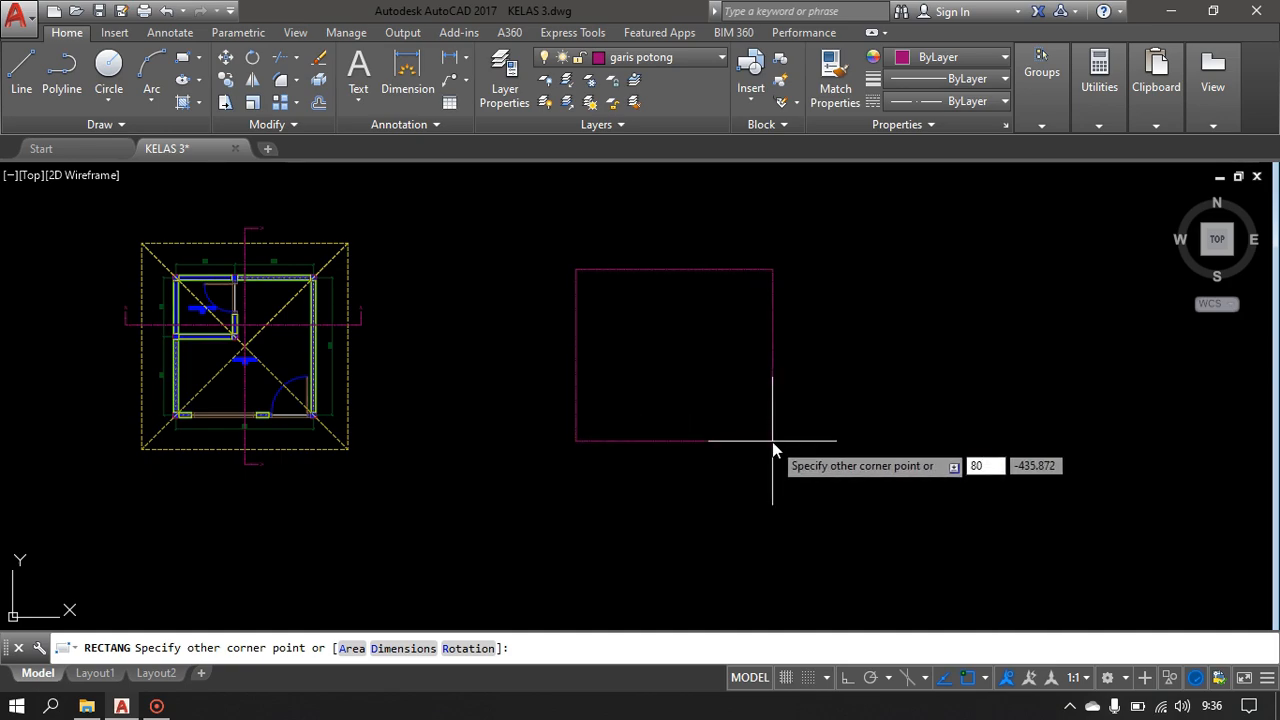
{"action": "key", "text": "Tab"}
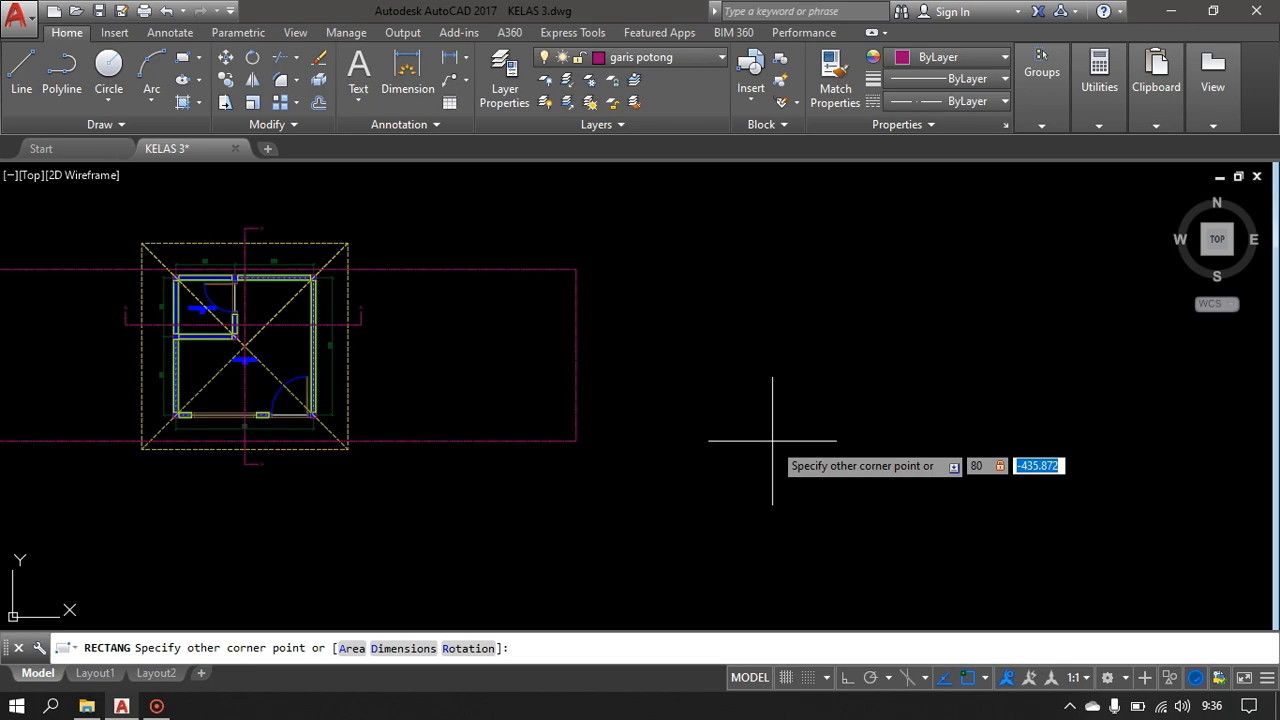
{"action": "type", "text": "80"}
{"action": "key", "text": "Return"}
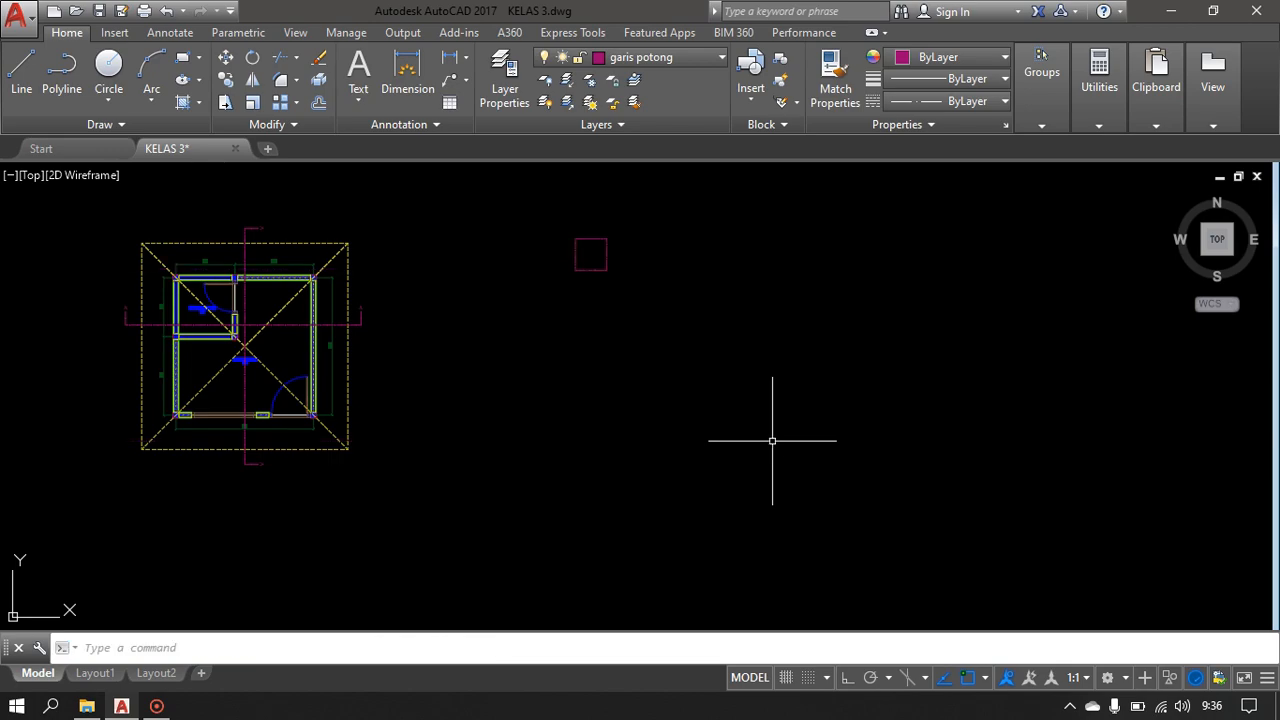
- Create a new layer named PONDASI for the square
{"action": "scroll", "coordinate": [598, 257], "scroll_direction": "up", "scroll_amount": 6}
{"action": "middle_click_drag", "start_coordinate": [602, 258], "coordinate": [586, 361]}
{"action": "left_click", "coordinate": [681, 273]}
{"action": "left_click", "coordinate": [469, 400]}
{"action": "left_click", "coordinate": [673, 57]}
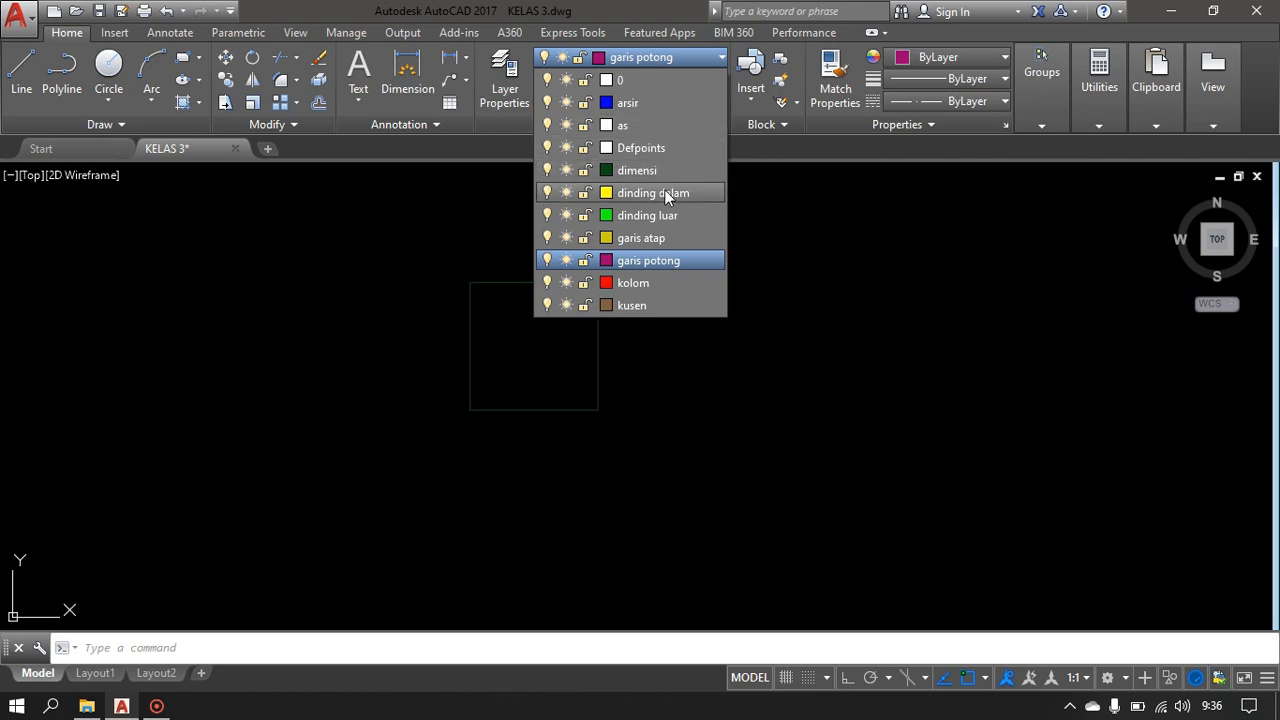
{"action": "left_click", "coordinate": [500, 68]}
{"action": "left_click", "coordinate": [503, 72]}
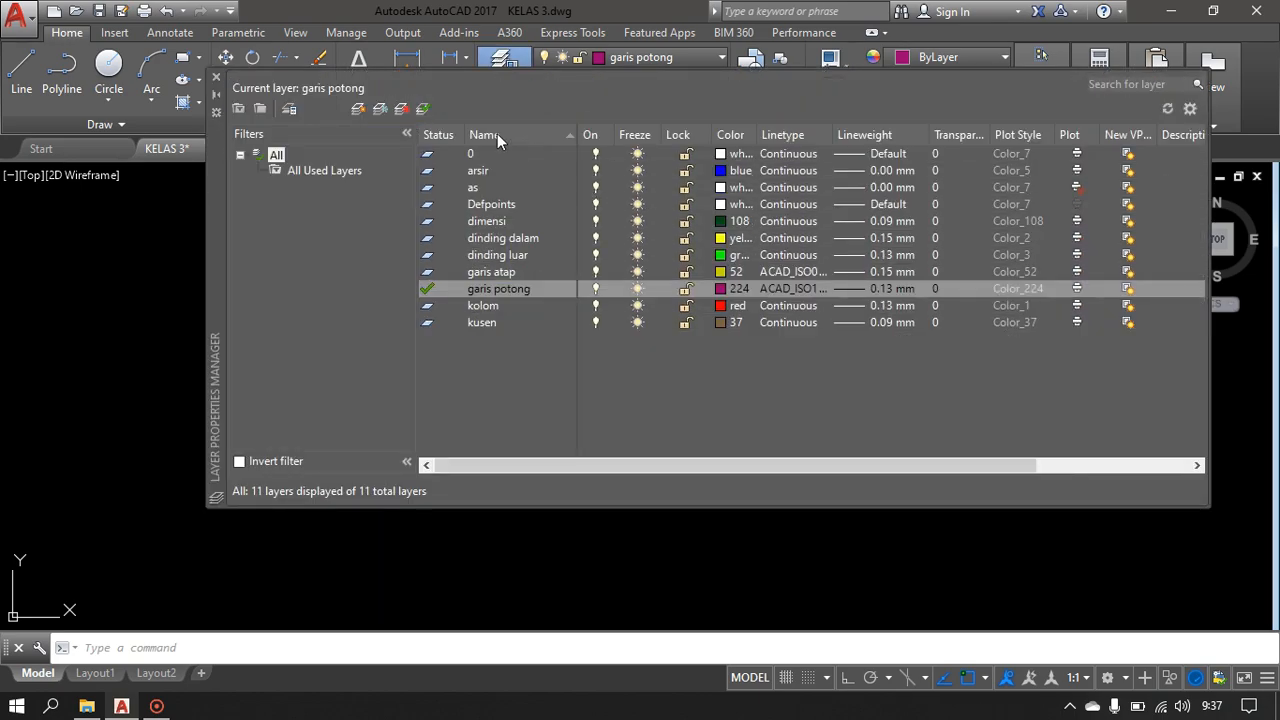
{"action": "left_click", "coordinate": [358, 109]}
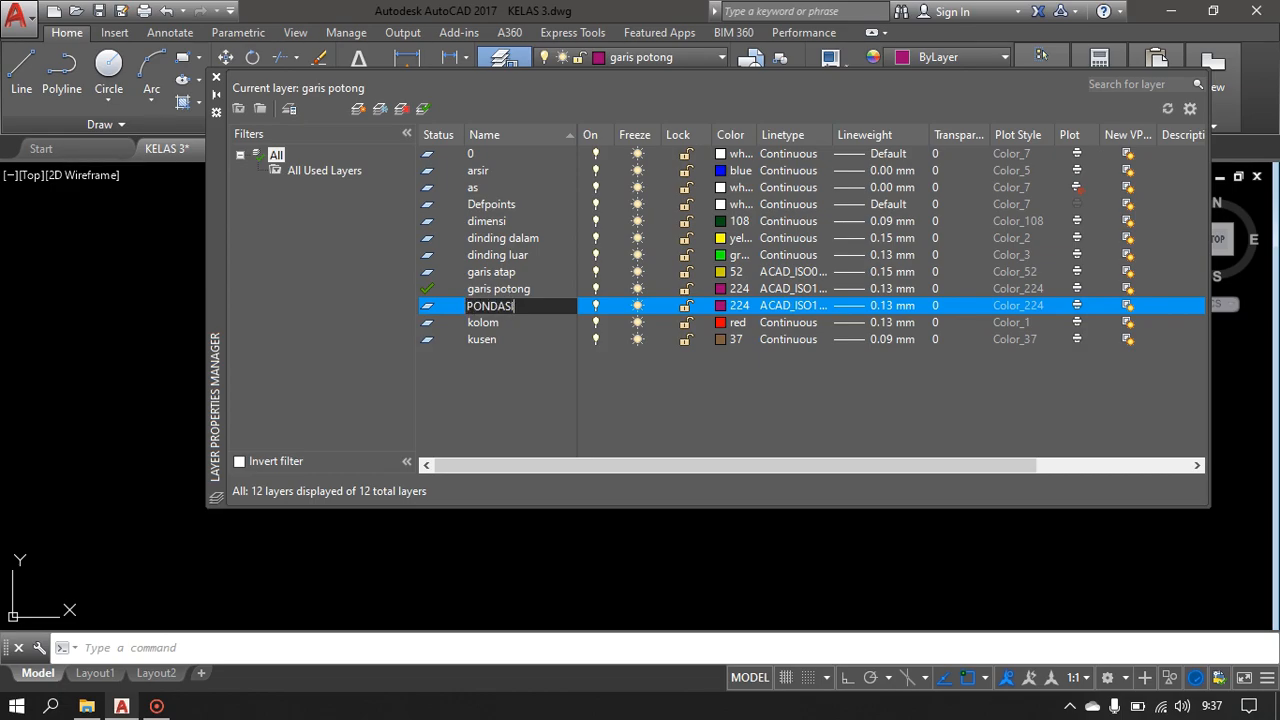
{"action": "key", "text": "Return"}
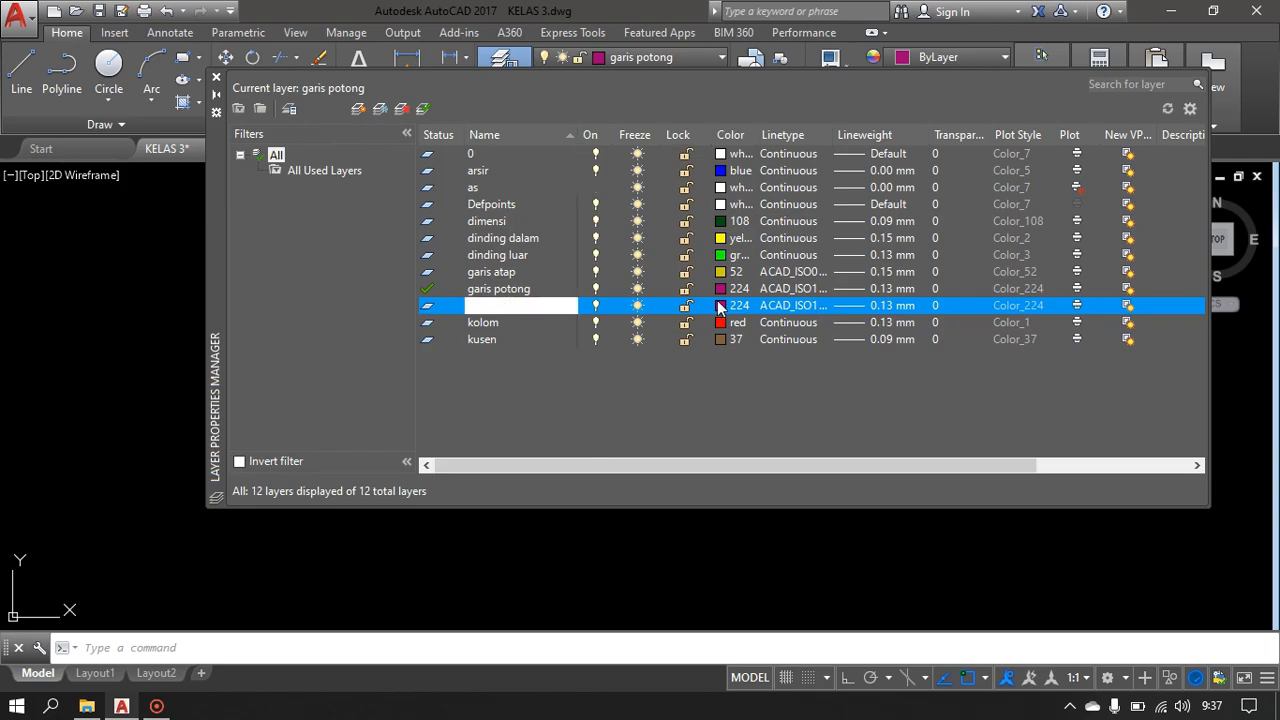
- Set the PONDASI layer's color to 142 and its lineweight to 0.15 mm
{"action": "left_click", "coordinate": [722, 305]}
{"action": "left_click", "coordinate": [660, 279]}
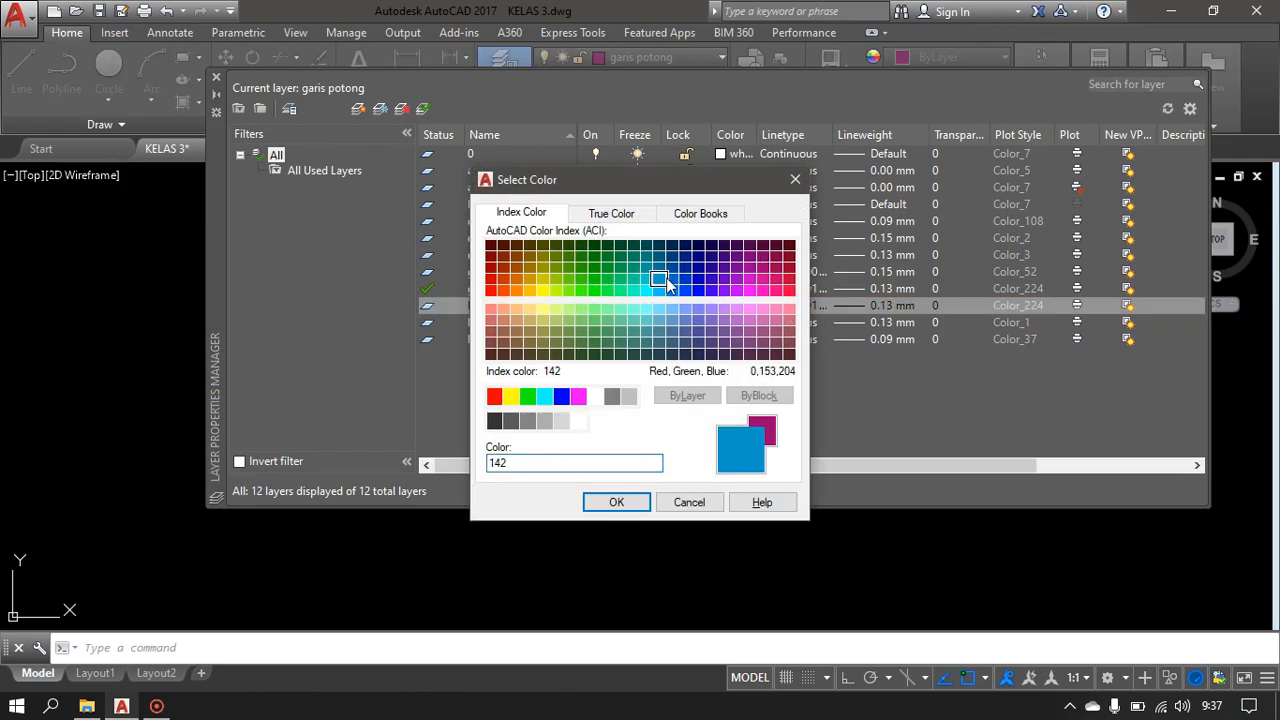
{"action": "left_click", "coordinate": [612, 502]}
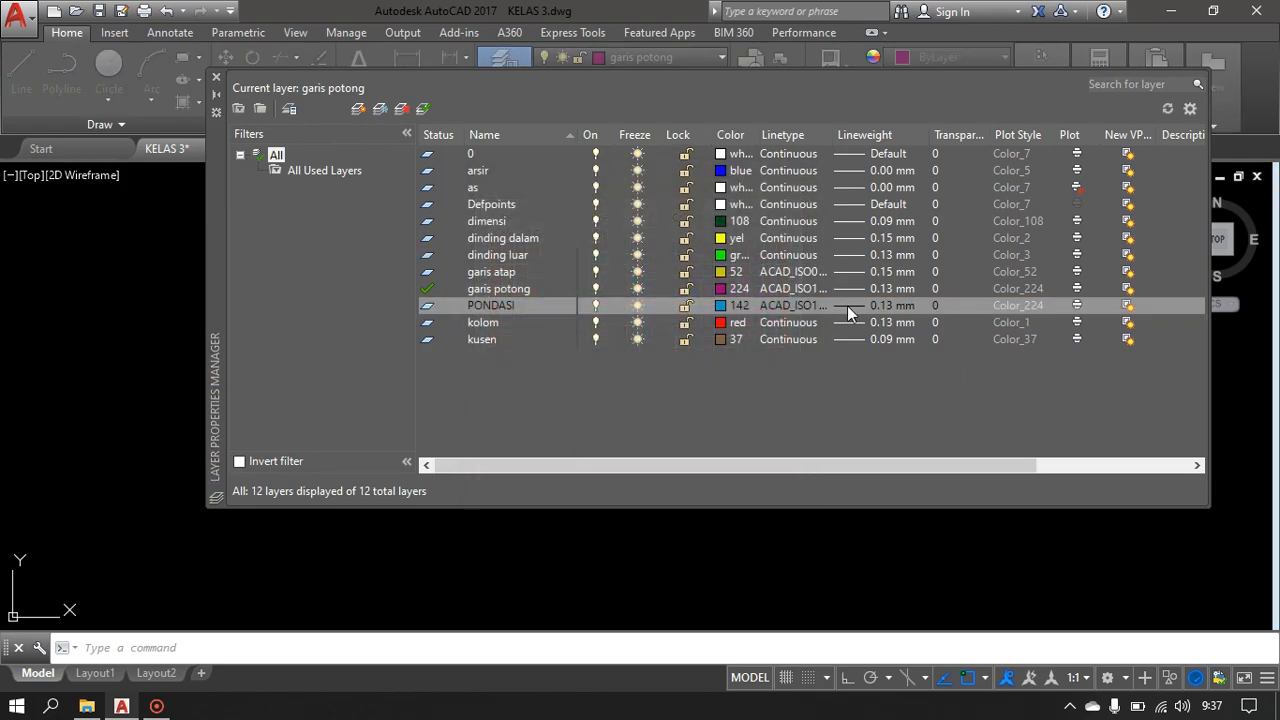
{"action": "left_click", "coordinate": [846, 305]}
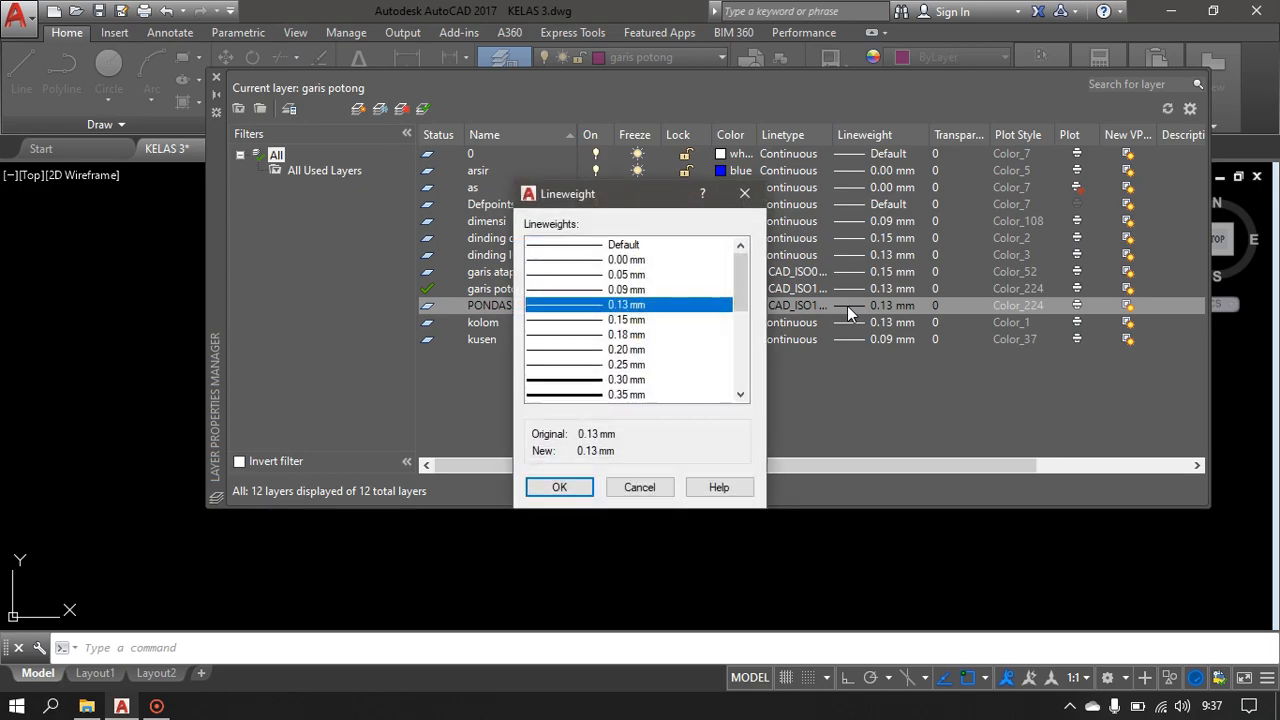
{"action": "left_click", "coordinate": [601, 321]}
{"action": "left_click", "coordinate": [561, 484]}
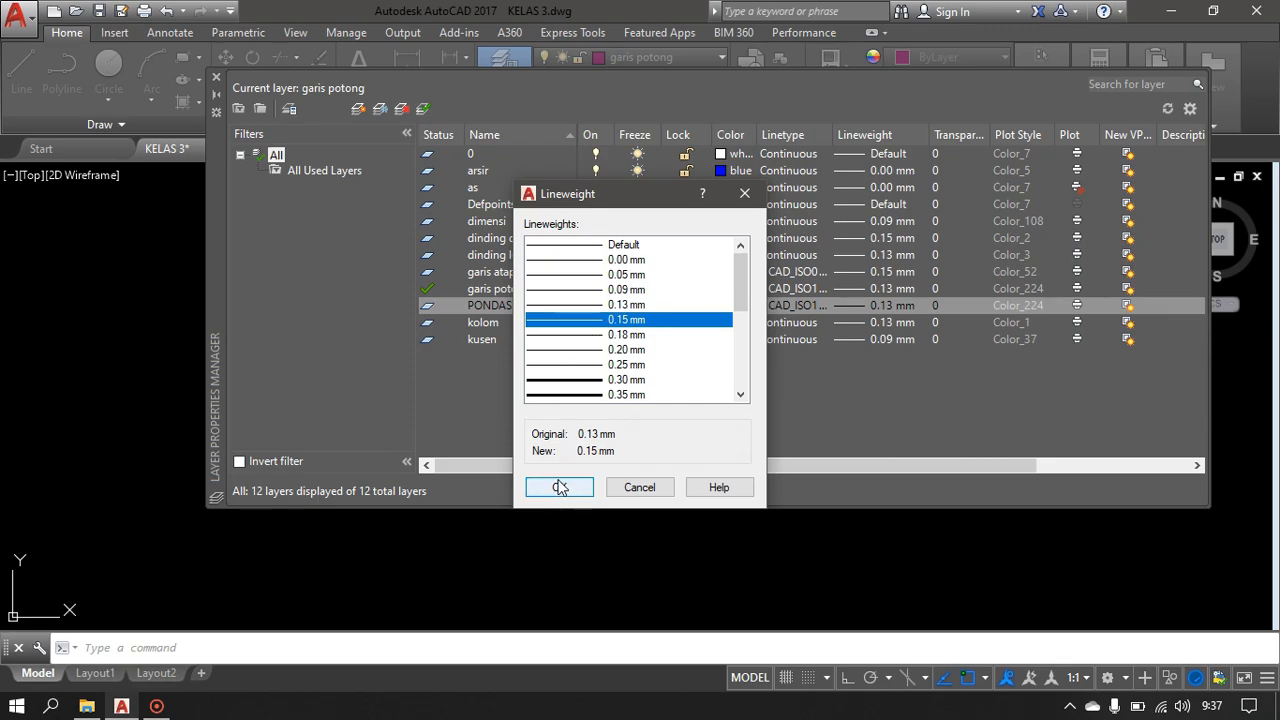
- Set the PONDASI layer's linetype to Continuous and close the layer manager
{"action": "left_click", "coordinate": [782, 307]}
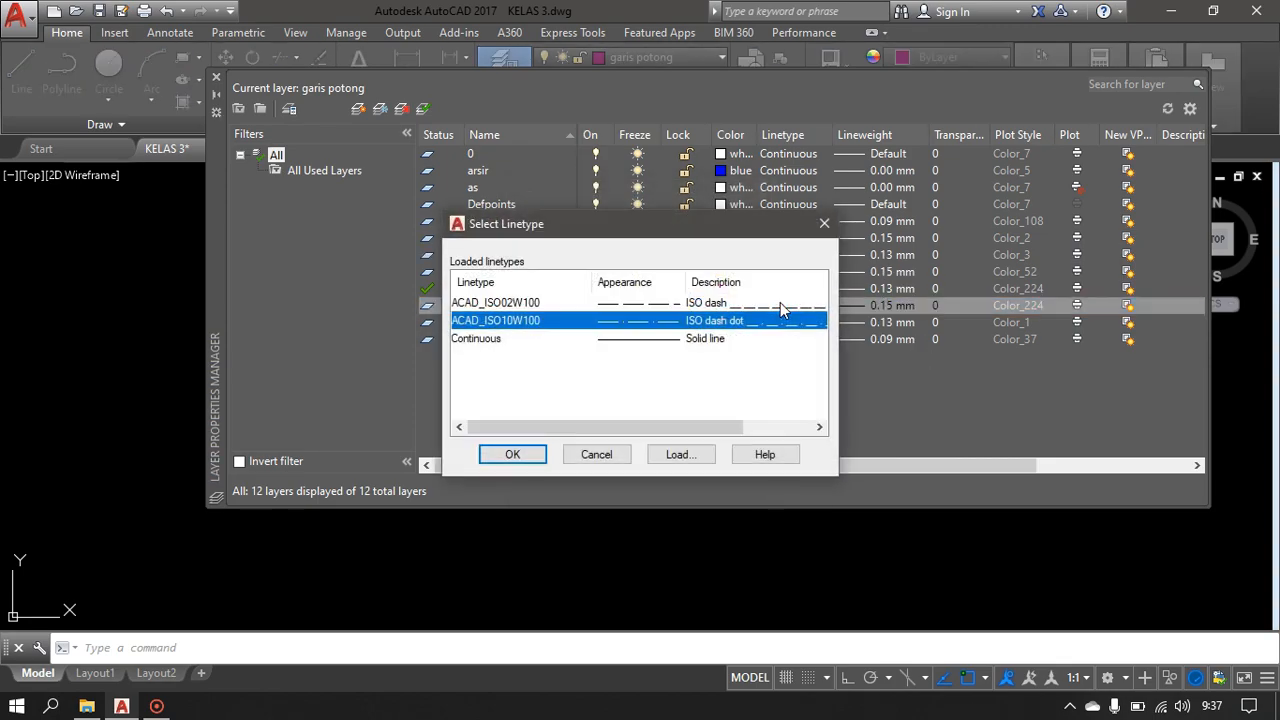
{"action": "left_click", "coordinate": [487, 341]}
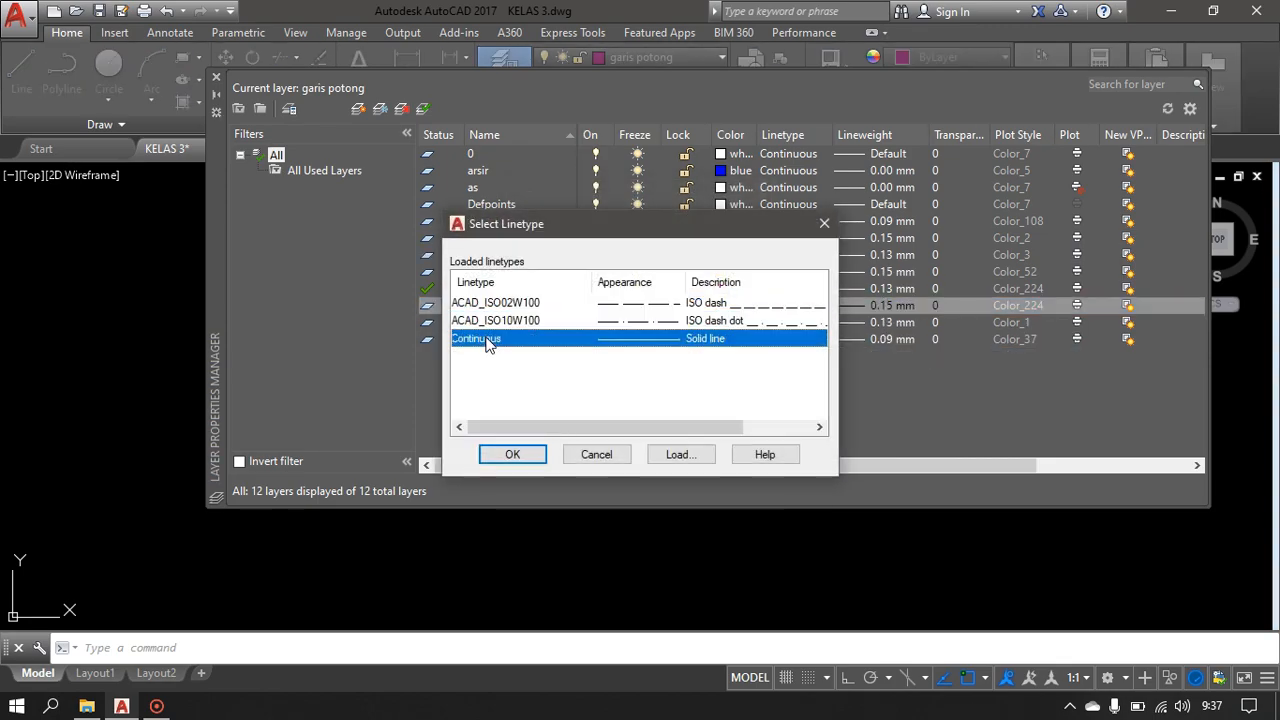
{"action": "left_click", "coordinate": [513, 454]}
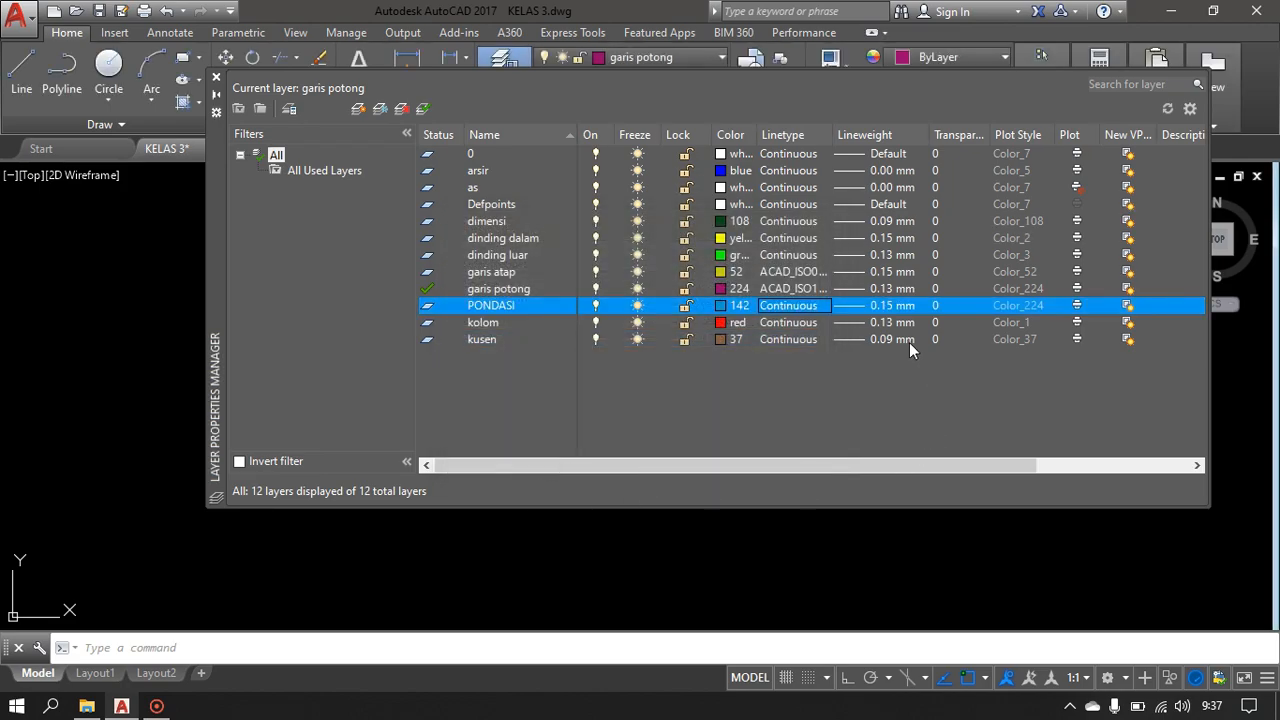
{"action": "left_click", "coordinate": [217, 76]}
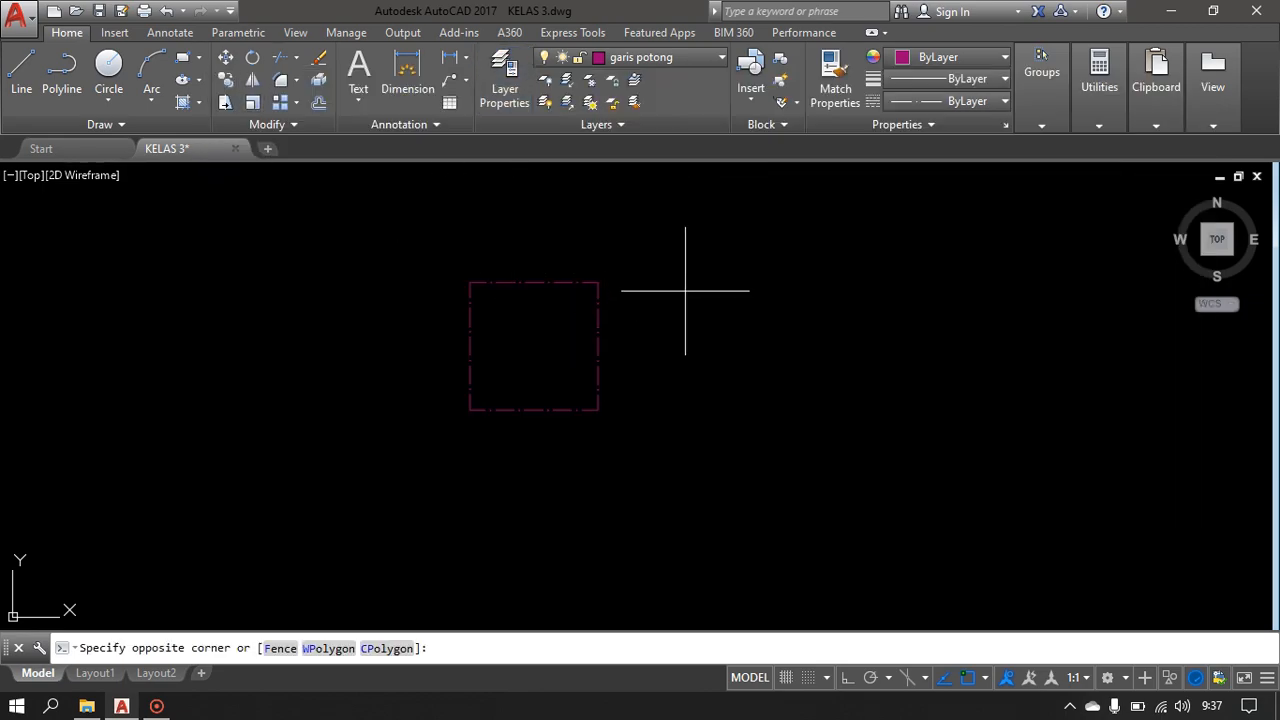
- Move the square onto the PONDASI layer and clear the selection
{"action": "left_click_drag", "start_coordinate": [686, 286], "coordinate": [464, 414]}
{"action": "left_click", "coordinate": [647, 57]}
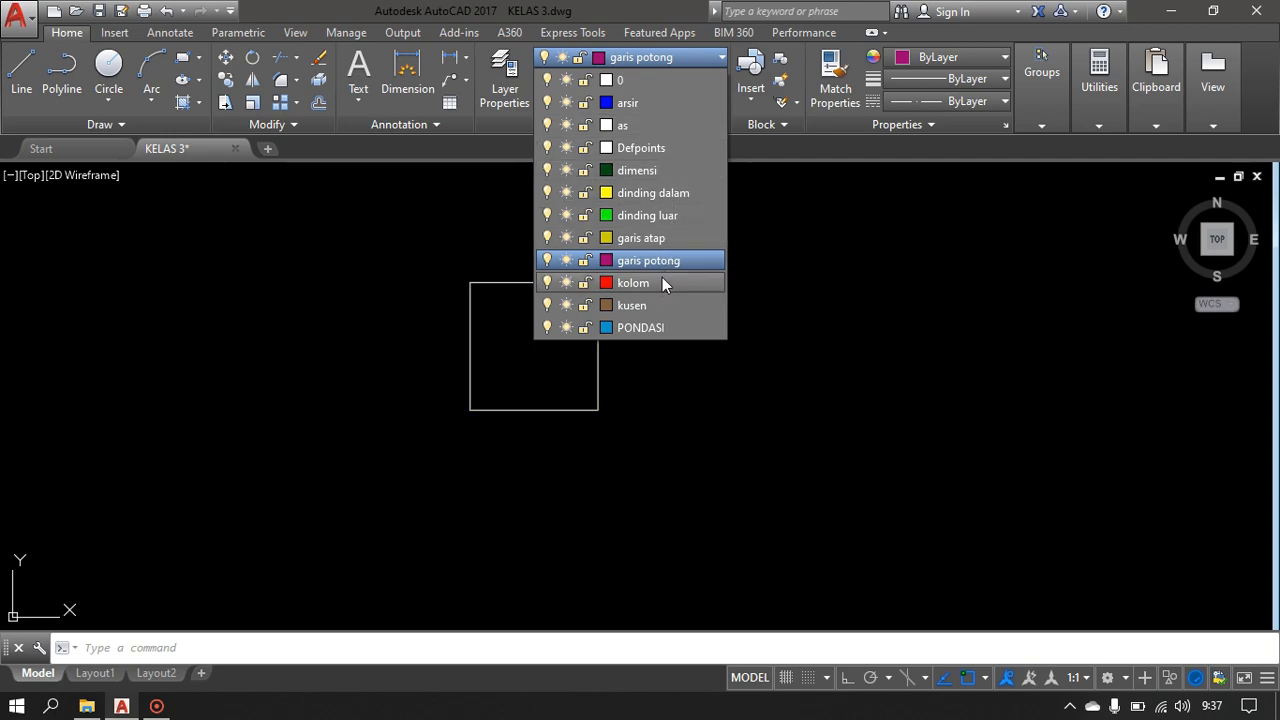
{"action": "left_click", "coordinate": [645, 327]}
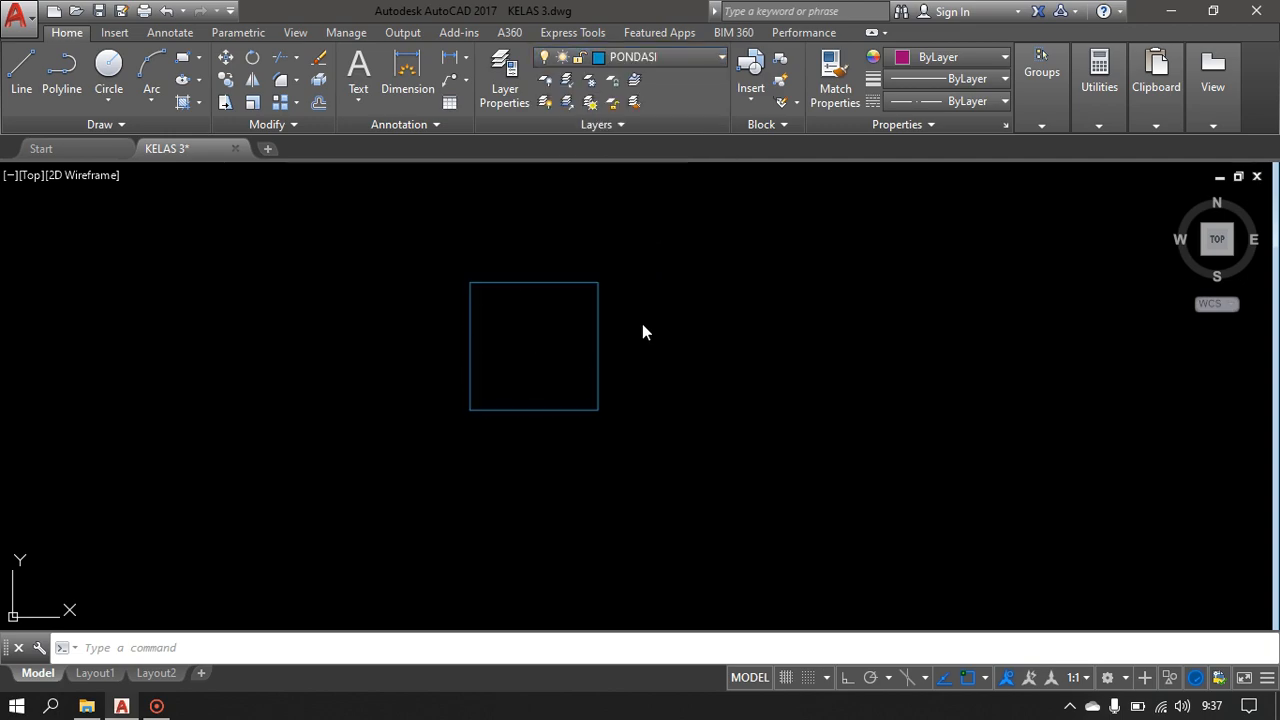
{"action": "key", "text": "Escape"}
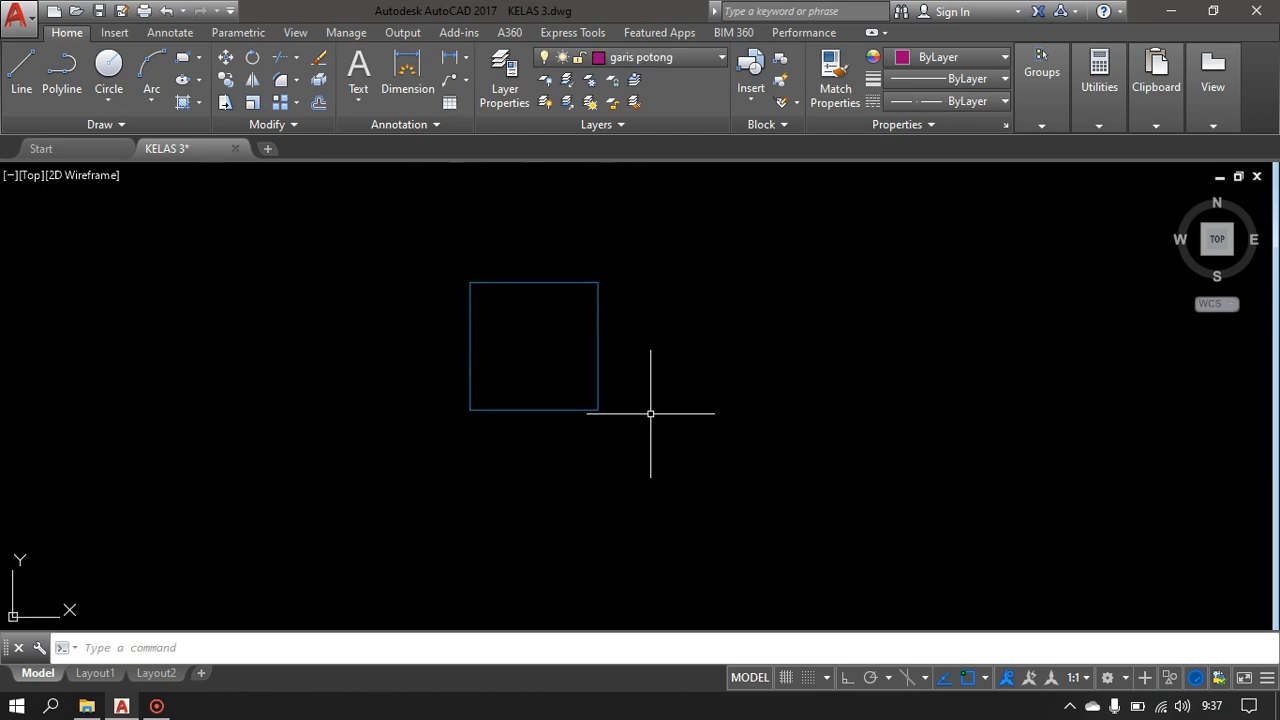
- Try to stretch the square's upper-right corner 35 units inward along its top edge
{"action": "middle_click_drag", "start_coordinate": [605, 274], "coordinate": [617, 303]}
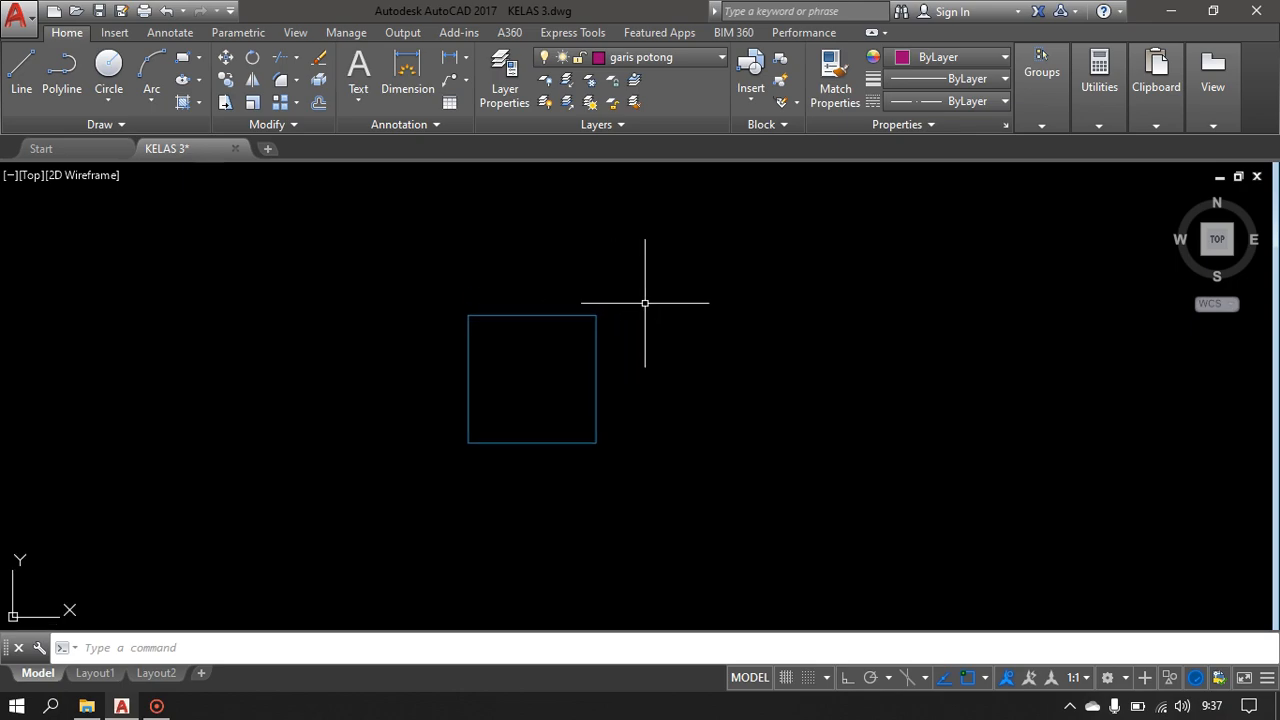
{"action": "type", "text": "s"}
{"action": "key", "text": "Return"}
{"action": "left_click", "coordinate": [625, 276]}
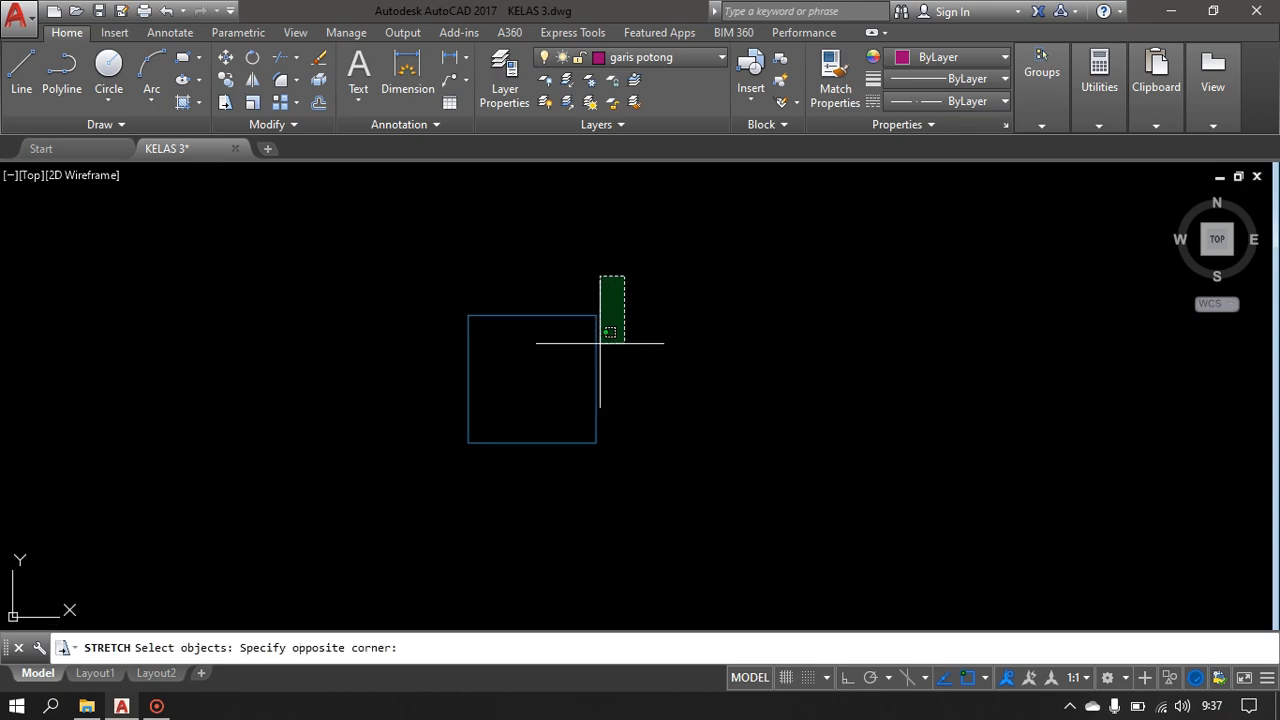
{"action": "left_click", "coordinate": [537, 370]}
{"action": "key", "text": "Return"}
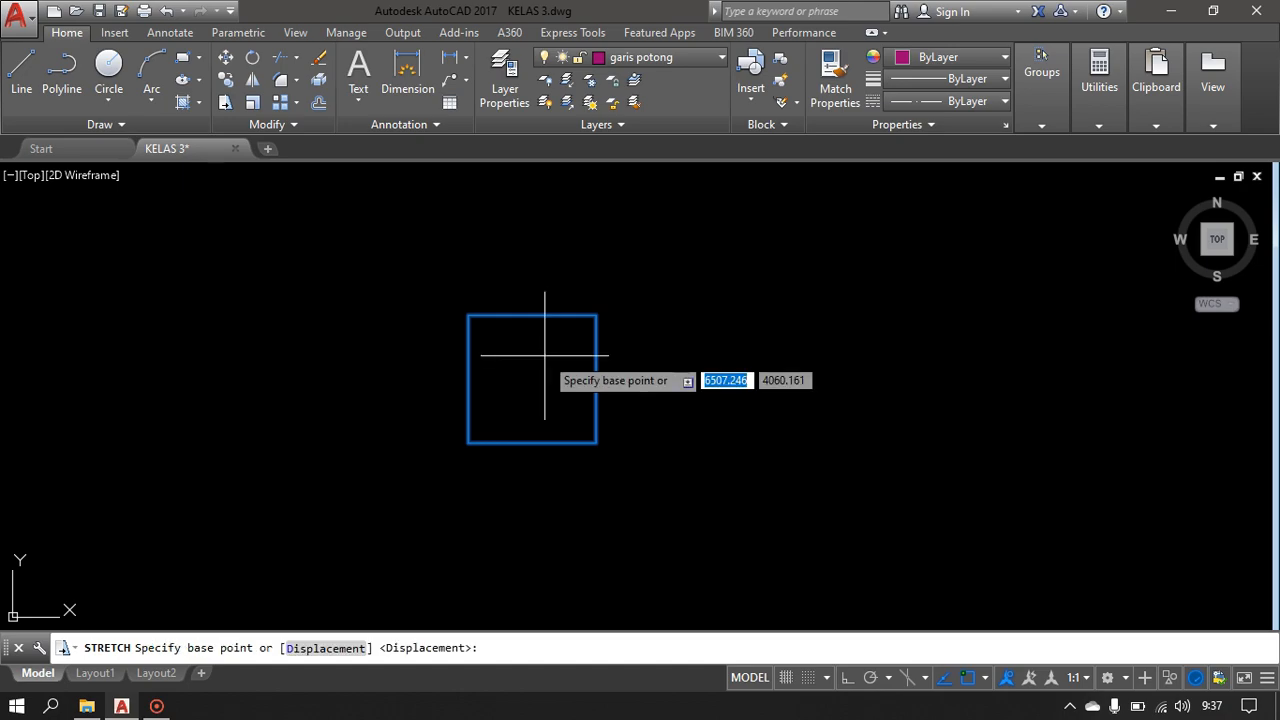
{"action": "left_click", "coordinate": [596, 315]}
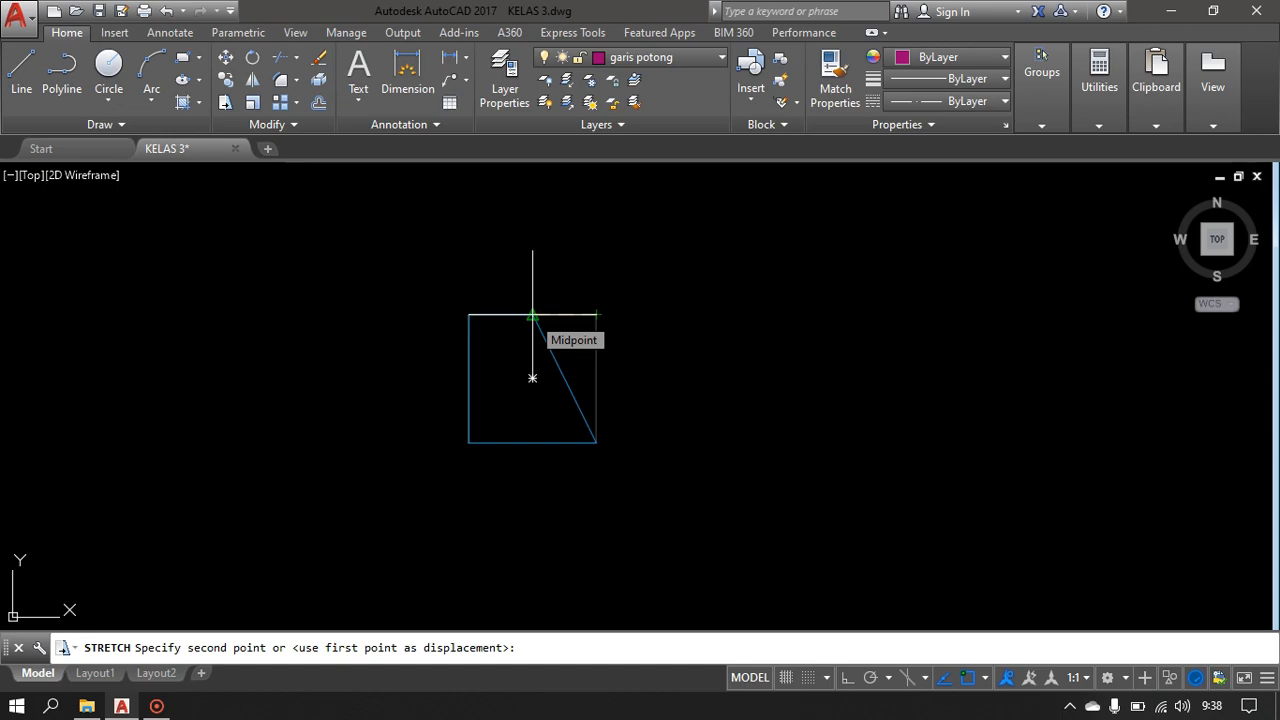
{"action": "type", "text": "35"}
{"action": "key", "text": "Return"}
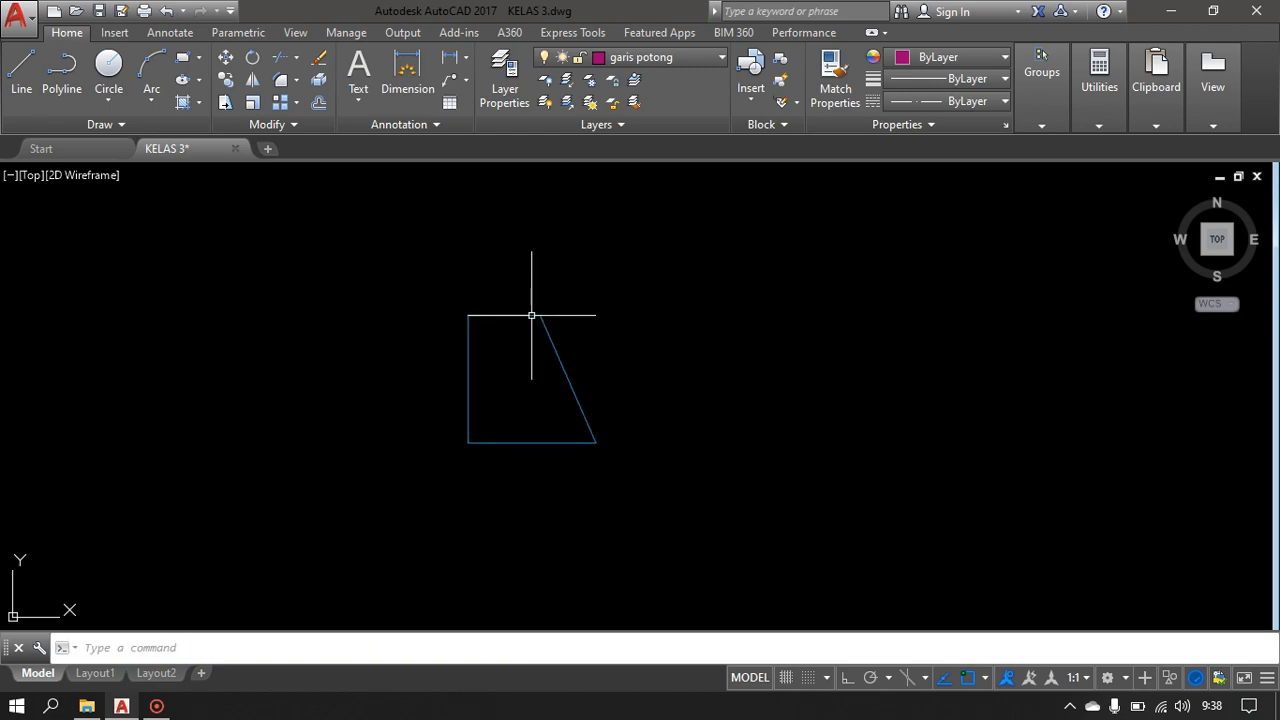
{"action": "scroll", "coordinate": [514, 320], "scroll_direction": "up", "scroll_amount": 3}
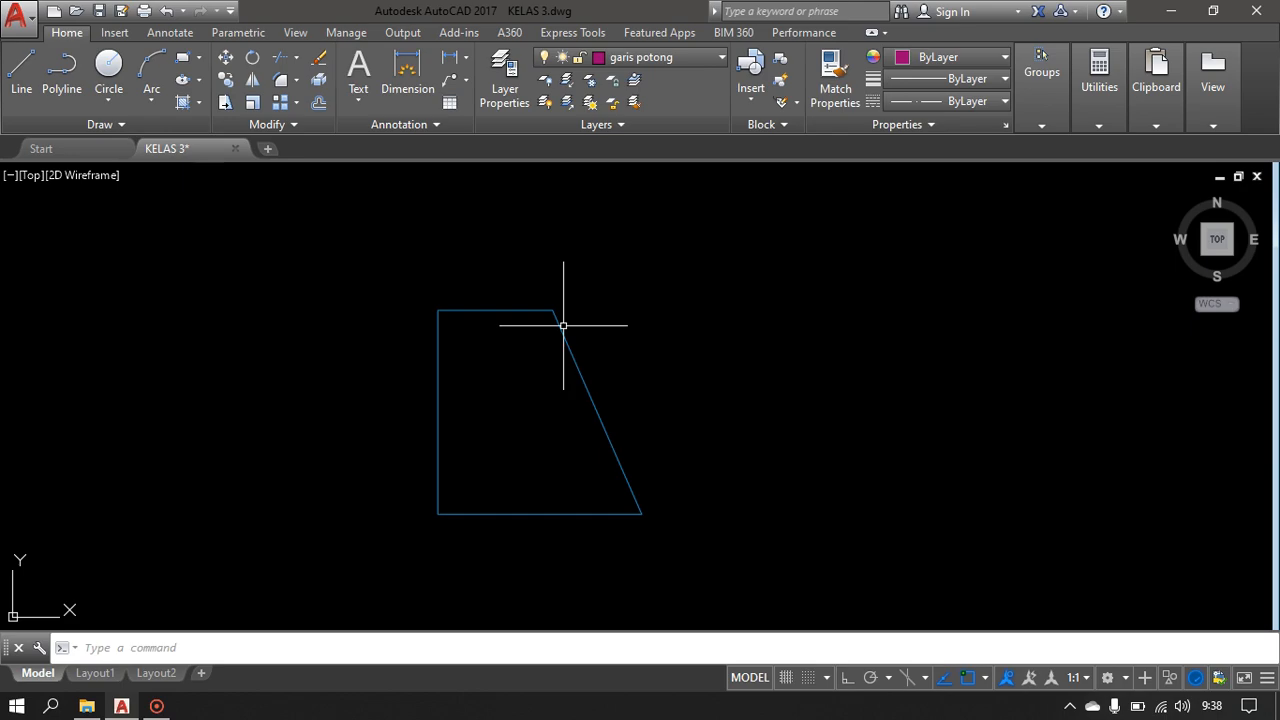
{"action": "left_click", "coordinate": [561, 325]}
{"action": "scroll", "coordinate": [568, 327], "scroll_direction": "down", "scroll_amount": 2}
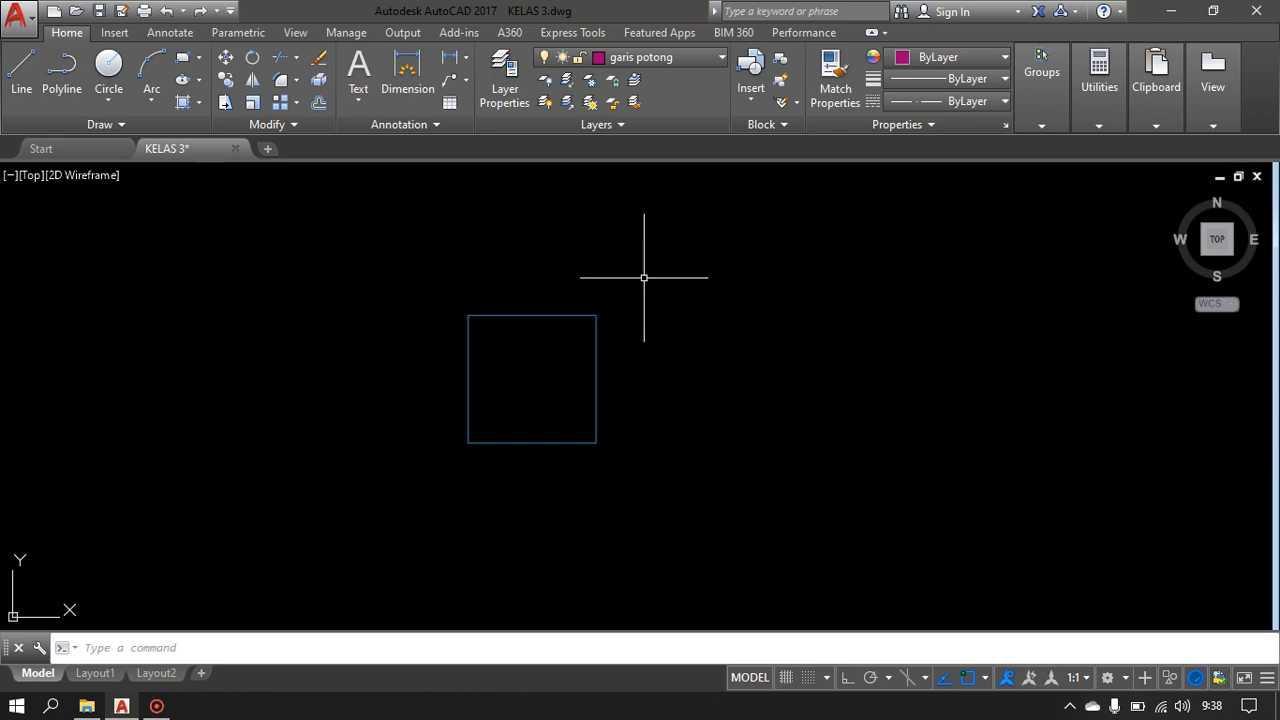
- Stretch the square's upper-right corner 25 units inward along its top edge with Ortho turned on
{"action": "key", "text": "Return"}
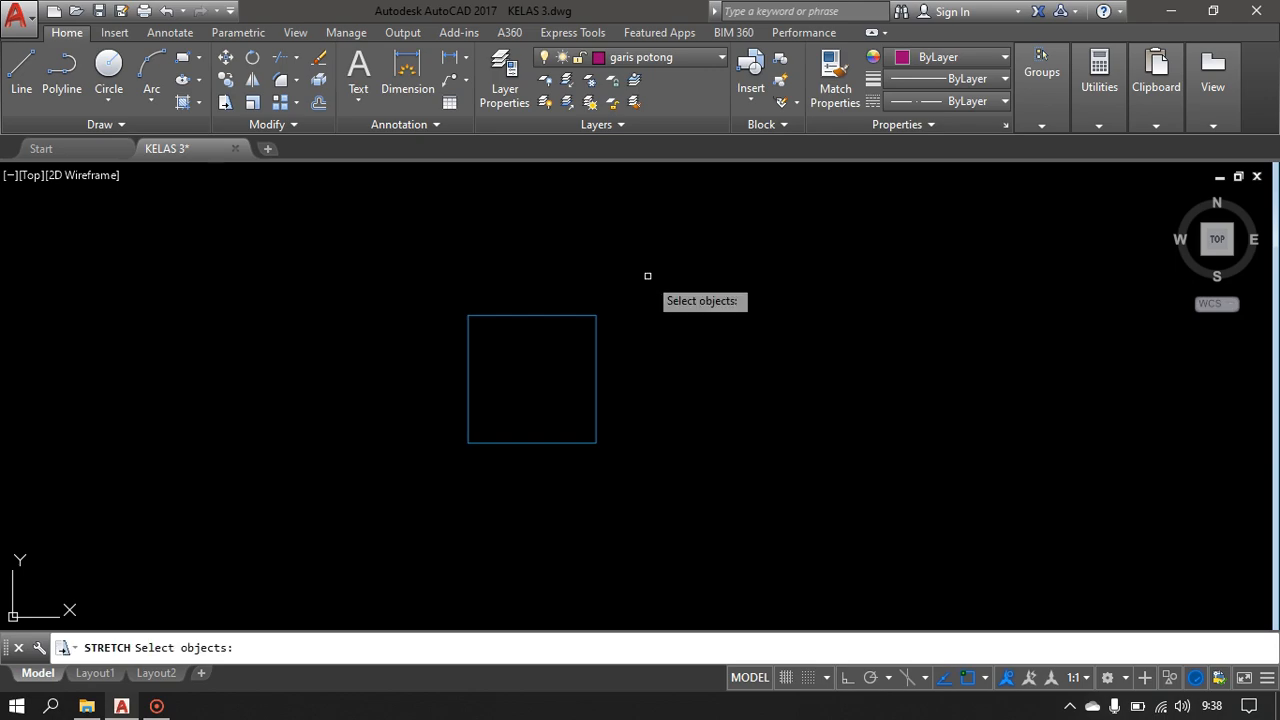
{"action": "left_click", "coordinate": [646, 274]}
{"action": "left_click", "coordinate": [561, 346]}
{"action": "key", "text": "Return"}
{"action": "left_click", "coordinate": [532, 378]}
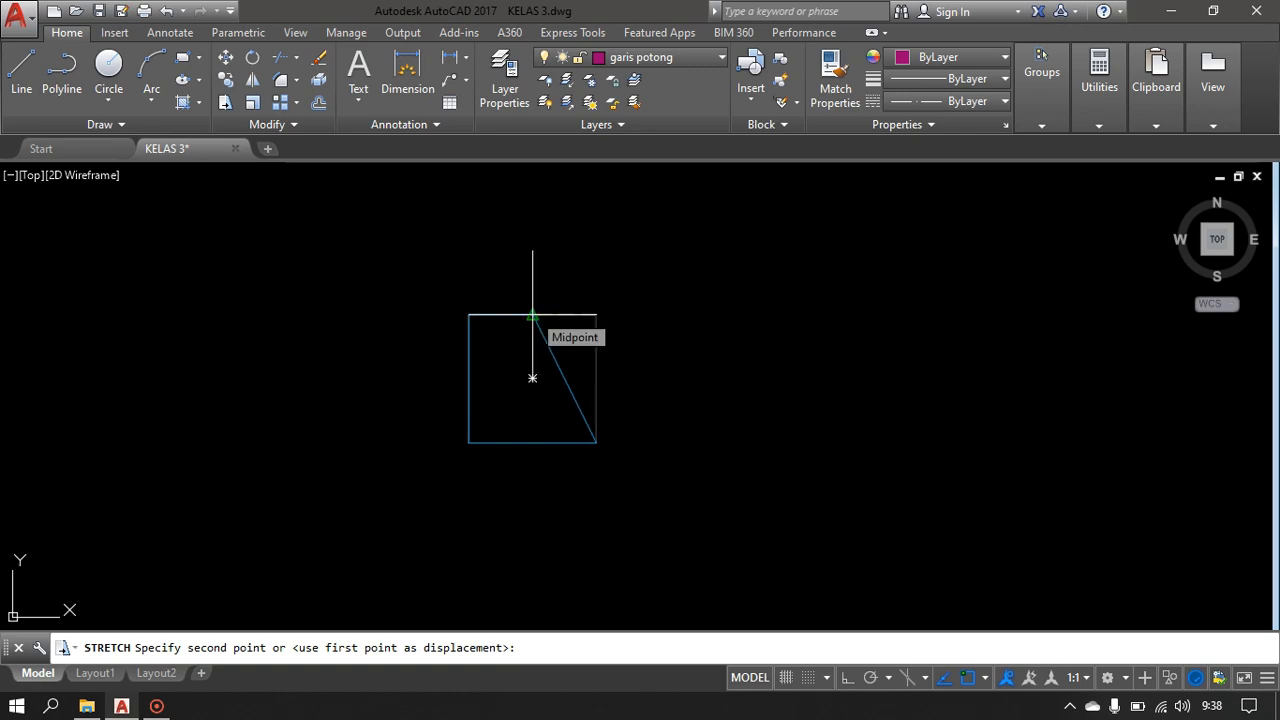
{"action": "key", "text": "F8"}
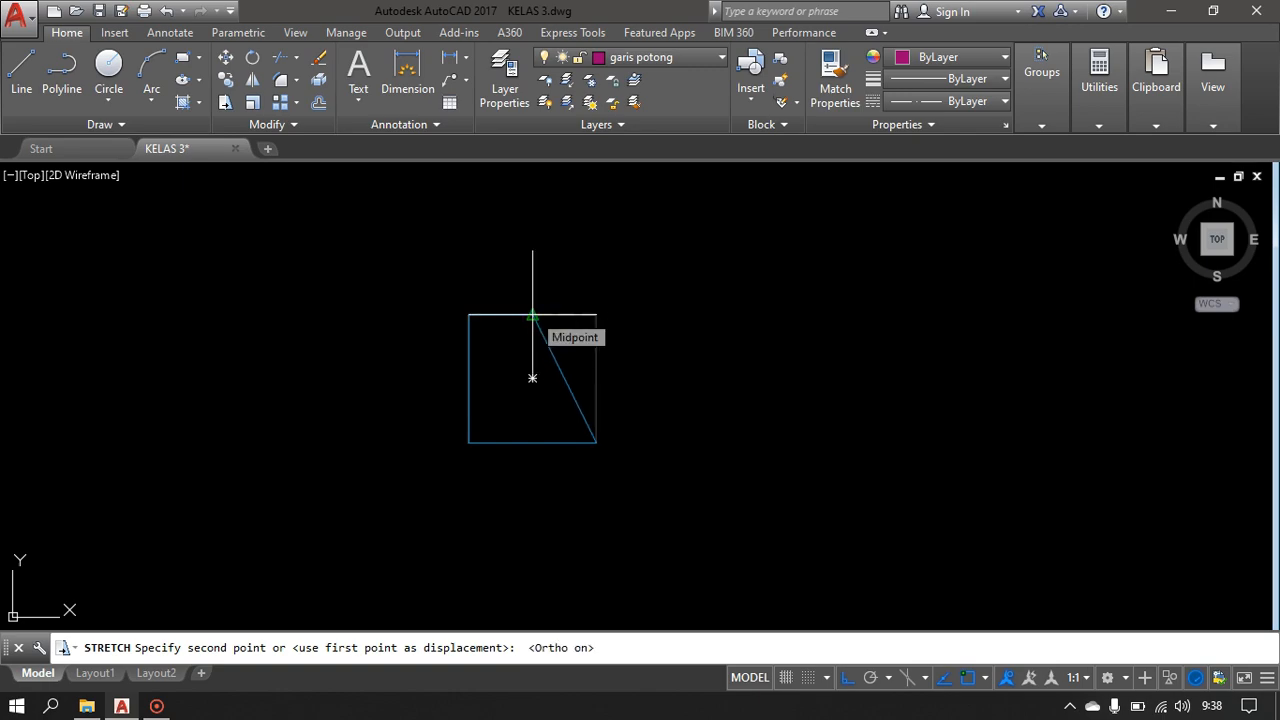
{"action": "type", "text": "25"}
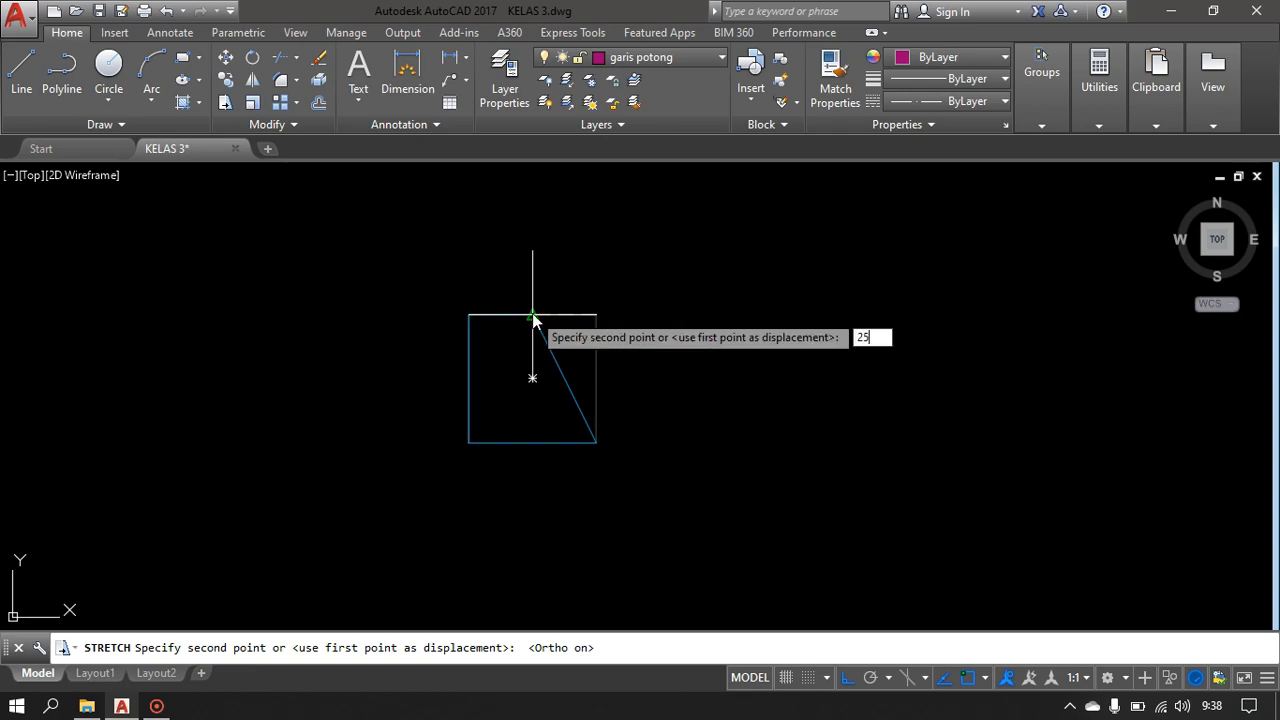
{"action": "key", "text": "Return"}
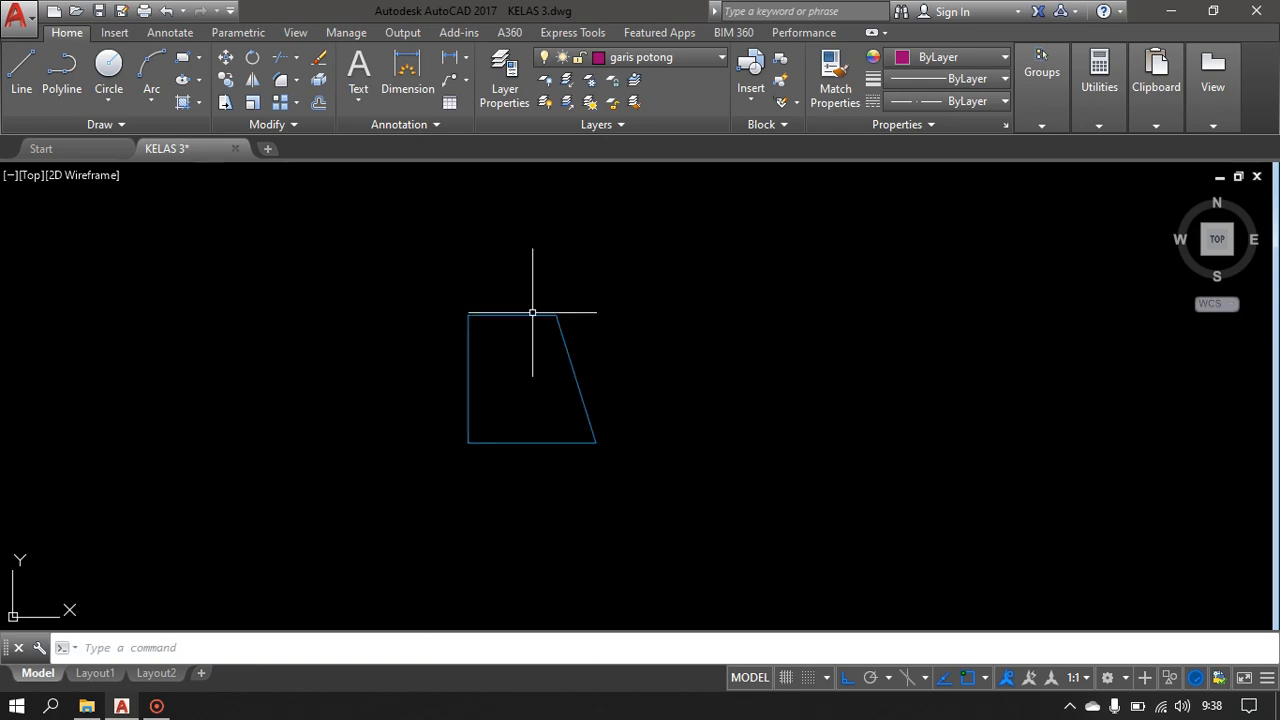
- Stretch the profile's upper-left corner 25 units inward along the top edge to form a symmetrical trapezoid
{"action": "scroll", "coordinate": [480, 327], "scroll_direction": "up", "scroll_amount": 2}
{"action": "middle_click_drag", "start_coordinate": [480, 327], "coordinate": [514, 347]}
{"action": "scroll", "coordinate": [514, 348], "scroll_direction": "down", "scroll_amount": 2}
{"action": "scroll", "coordinate": [513, 359], "scroll_direction": "up", "scroll_amount": 2}
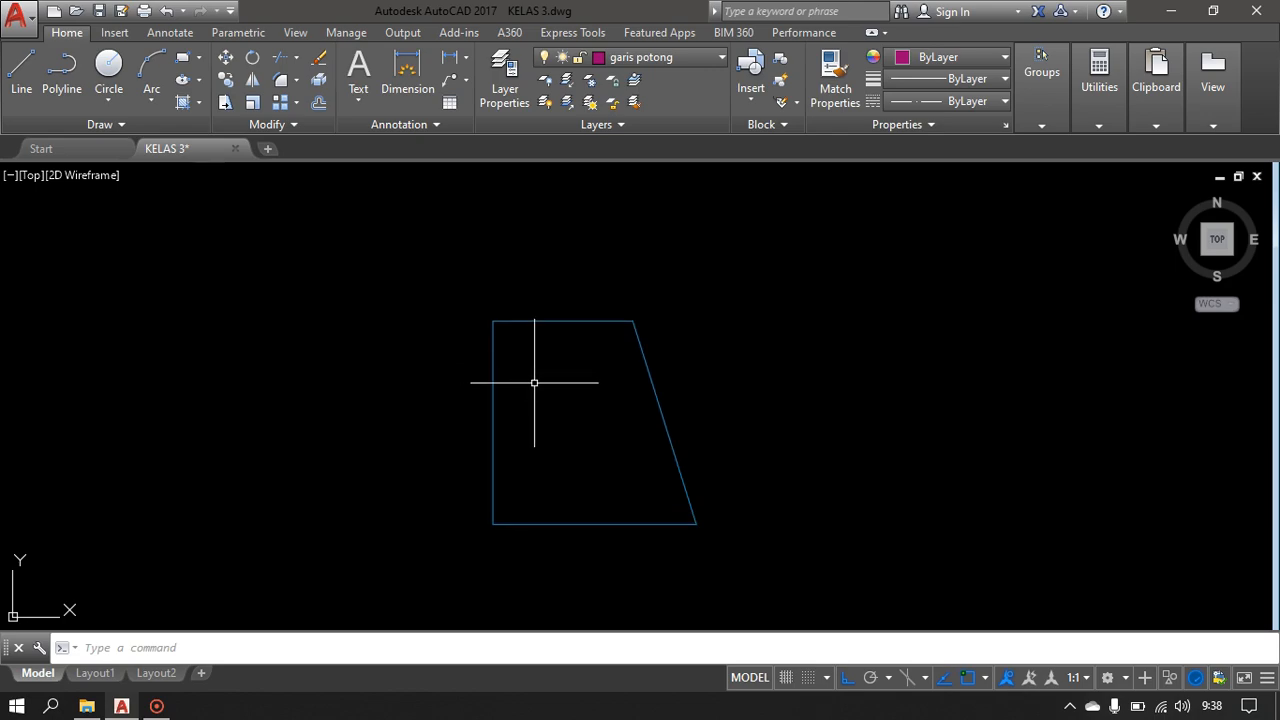
{"action": "left_click", "coordinate": [534, 382]}
{"action": "left_click", "coordinate": [455, 277]}
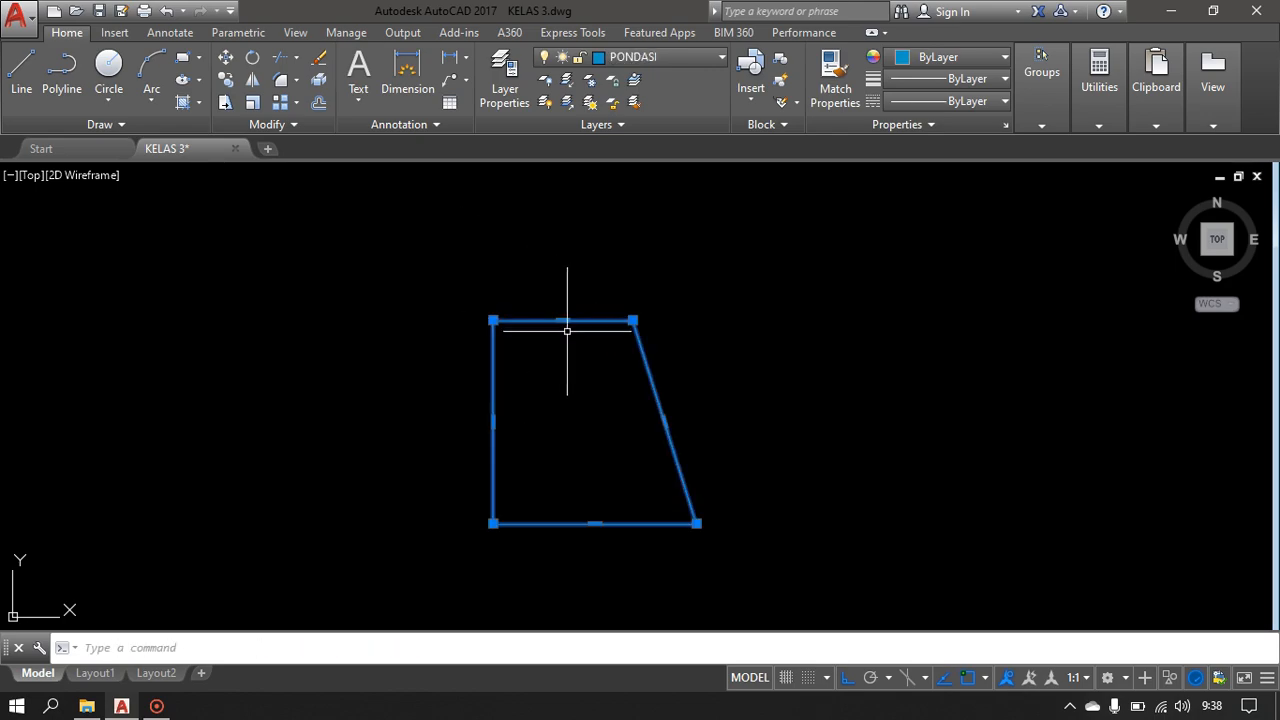
{"action": "key", "text": "Return"}
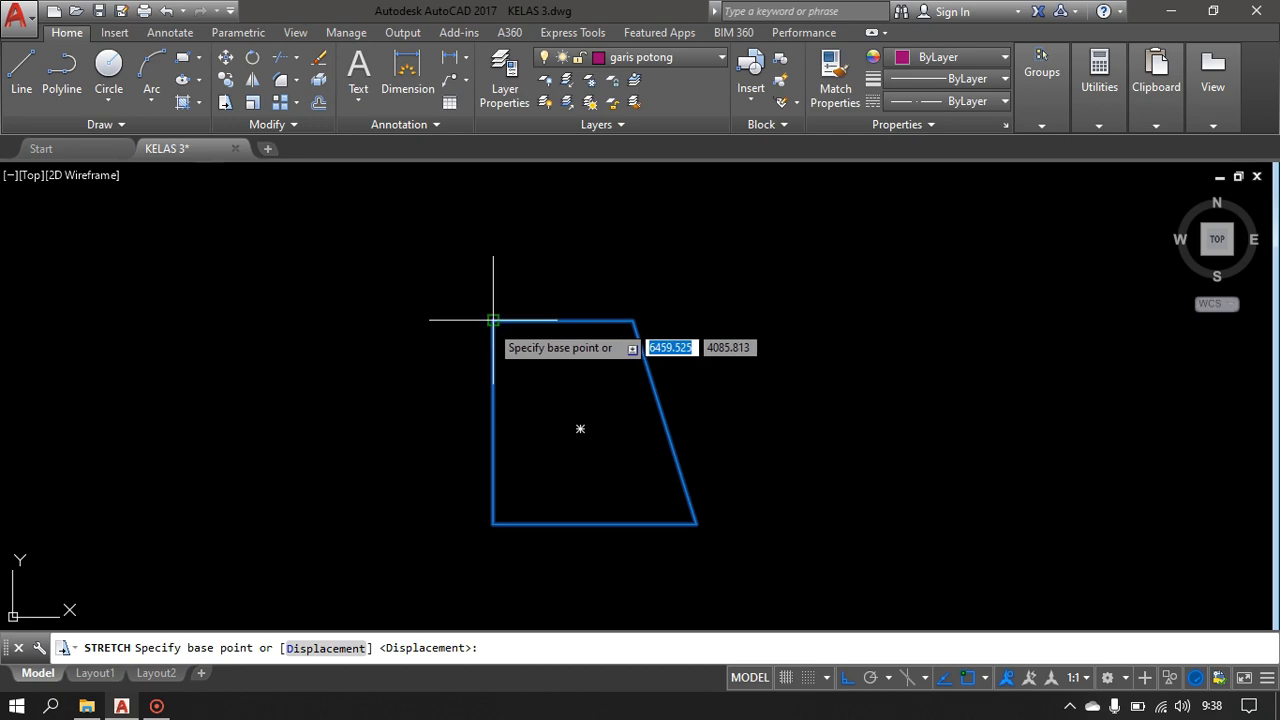
{"action": "left_click", "coordinate": [492, 321]}
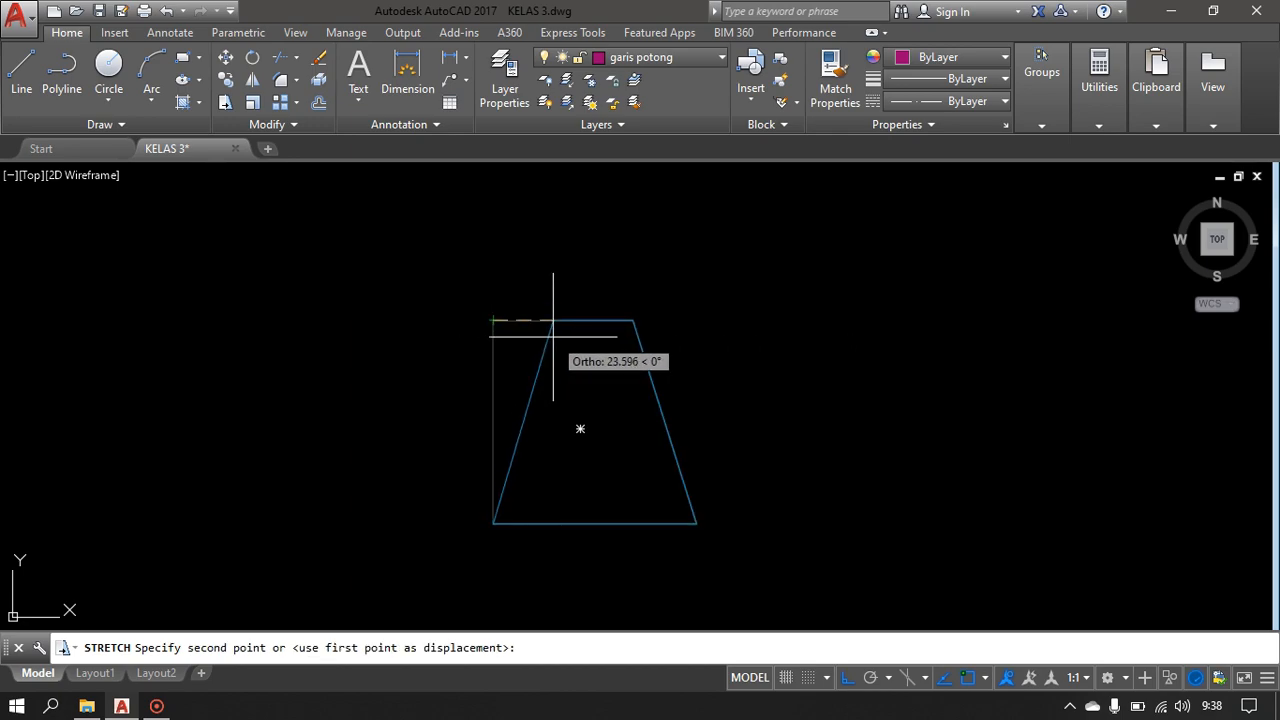
{"action": "type", "text": "25"}
{"action": "key", "text": "Return"}
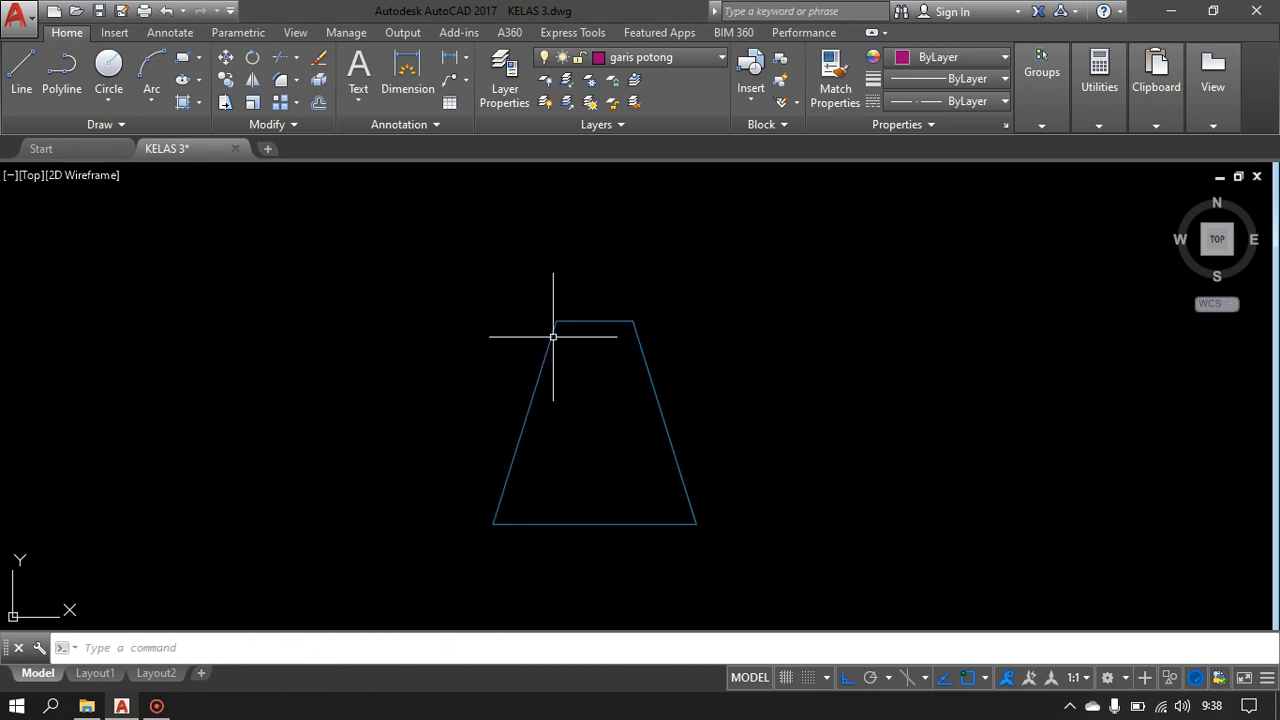
- Draw a rectangle 100 wide by 20 high in the empty area beside the trapezoid
{"action": "scroll", "coordinate": [569, 352], "scroll_direction": "down", "scroll_amount": 4}
{"action": "scroll", "coordinate": [580, 345], "scroll_direction": "up", "scroll_amount": 4}
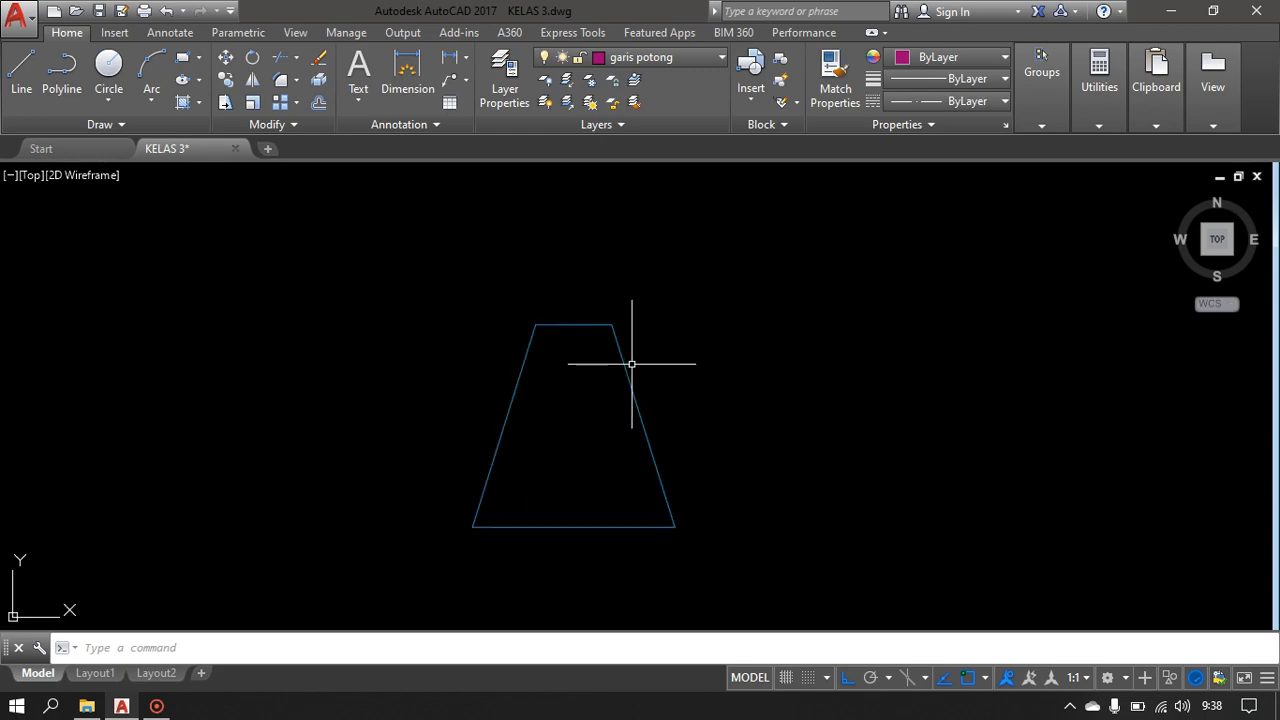
{"action": "scroll", "coordinate": [508, 318], "scroll_direction": "down", "scroll_amount": 3}
{"action": "middle_click_drag", "start_coordinate": [588, 384], "coordinate": [583, 340]}
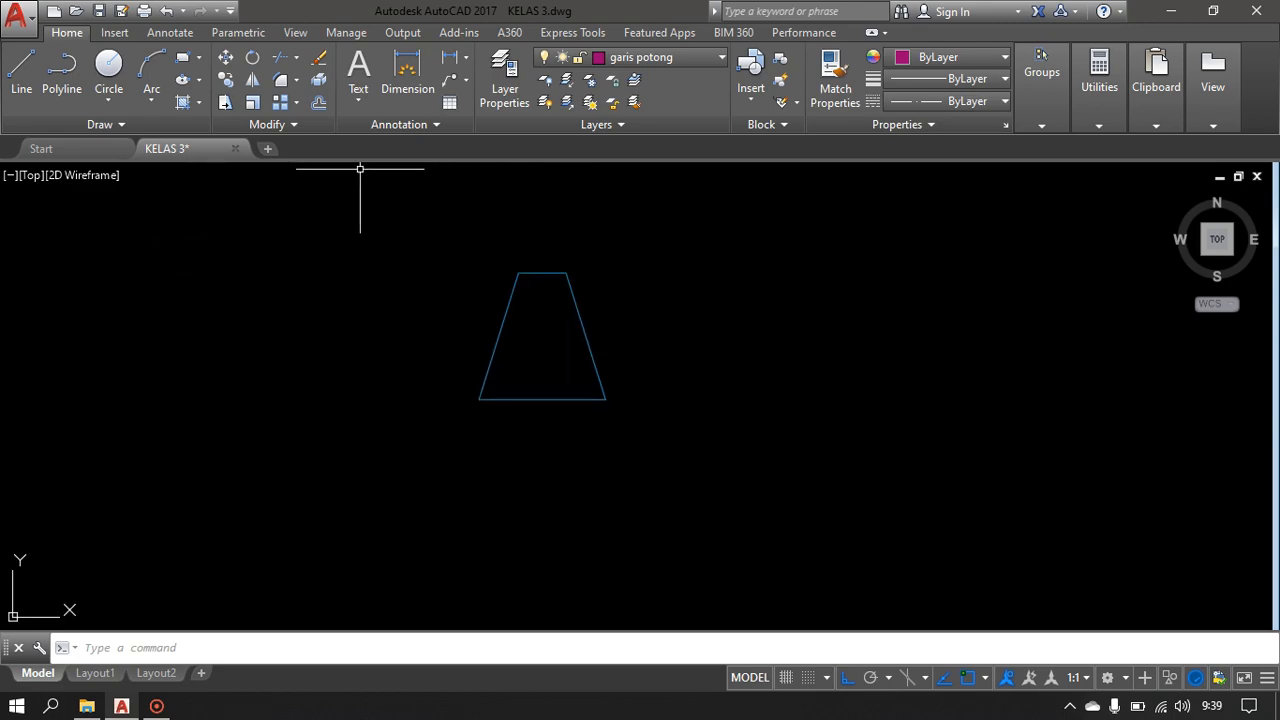
{"action": "type", "text": "C"}
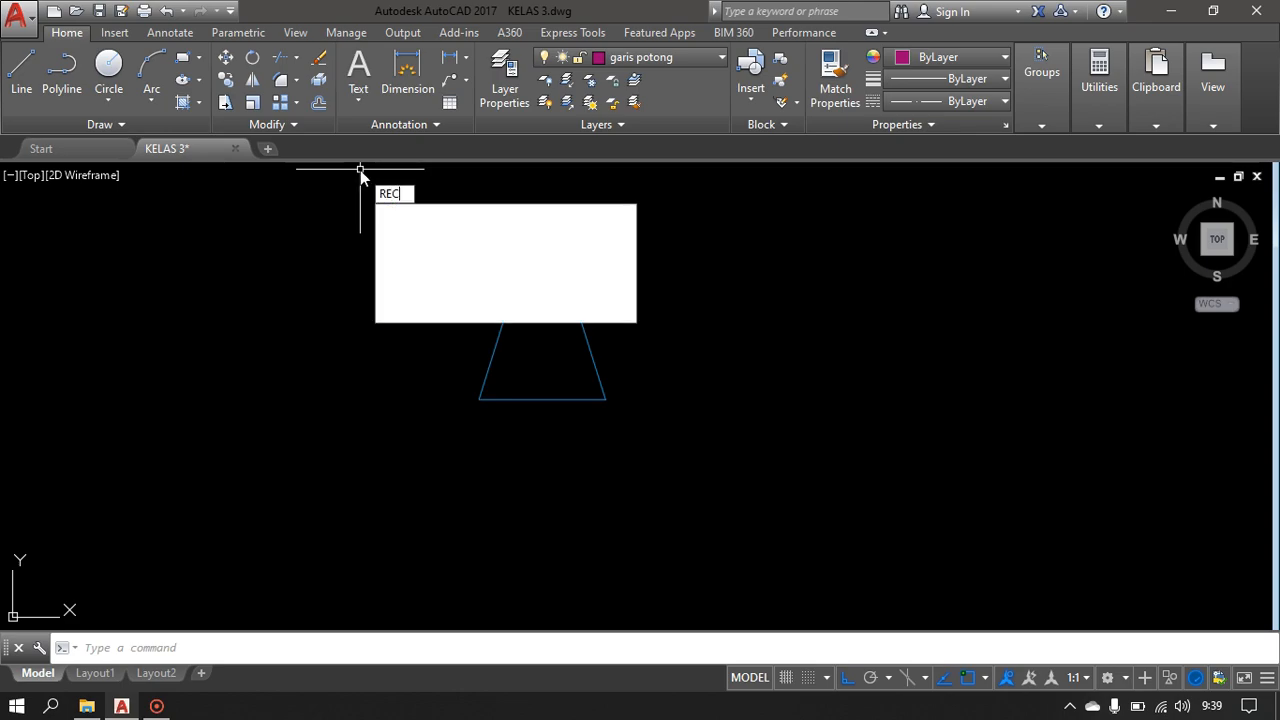
{"action": "key", "text": "Return"}
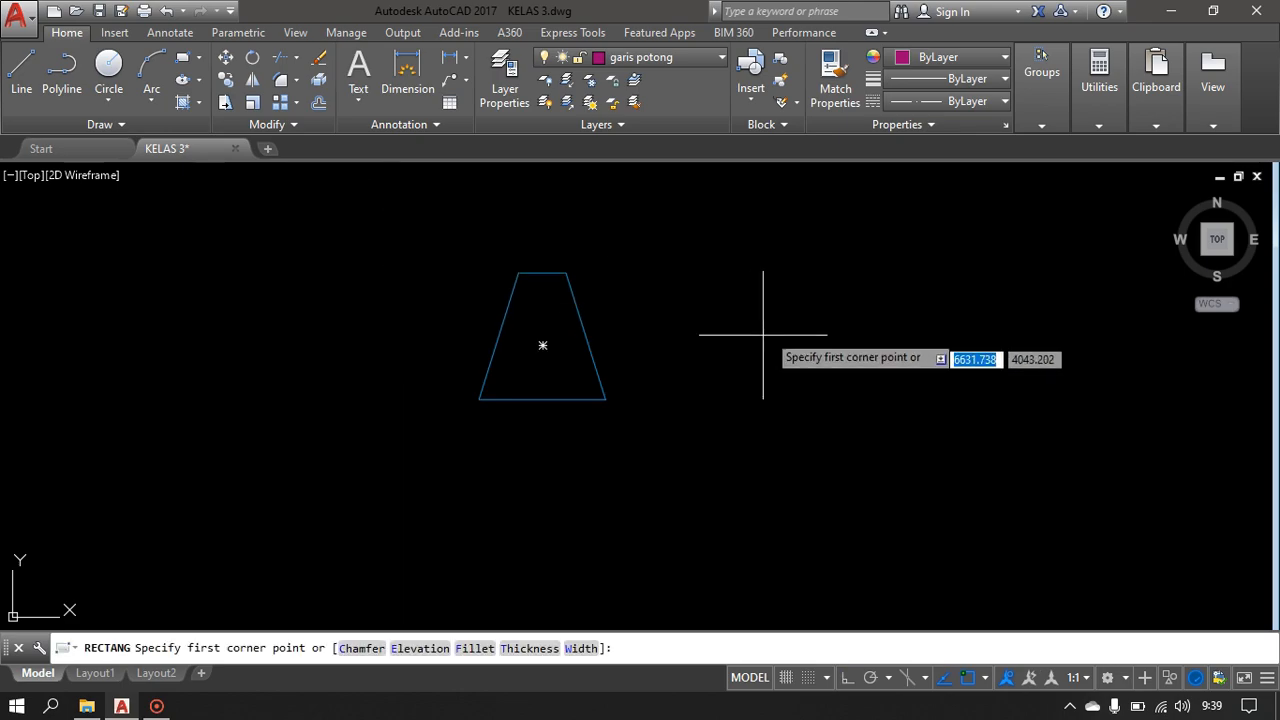
{"action": "left_click", "coordinate": [674, 226]}
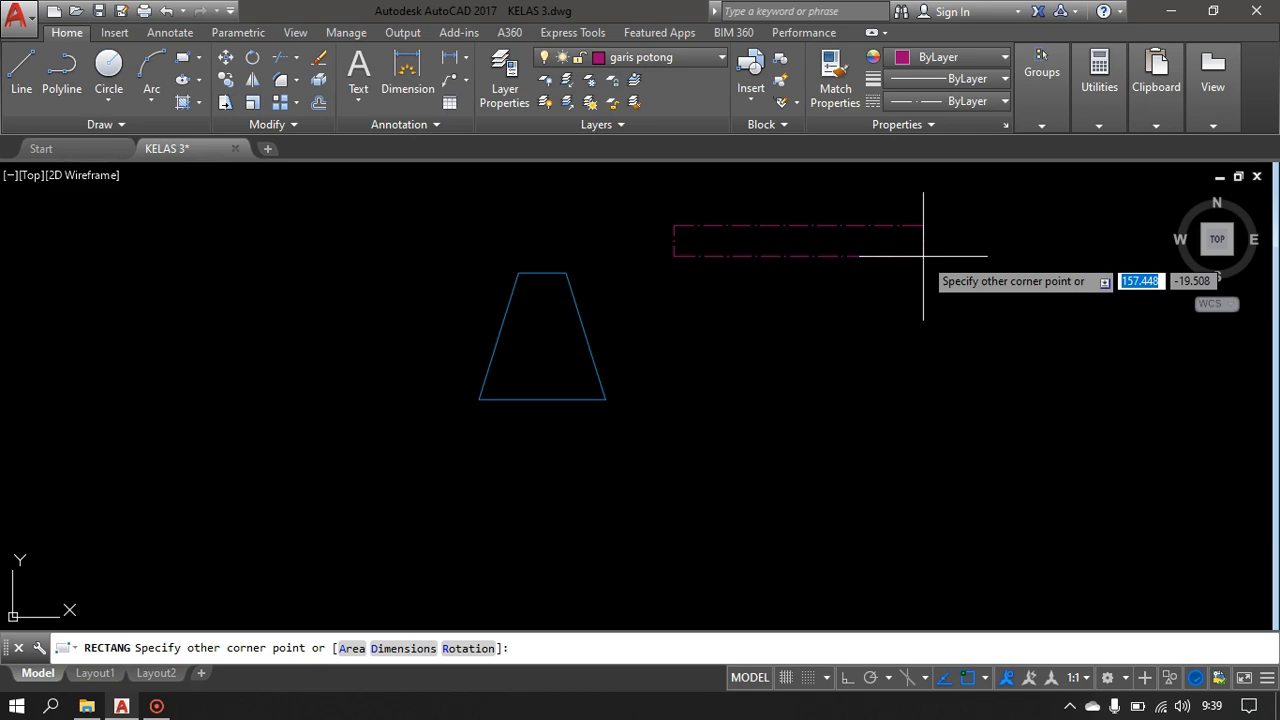
{"action": "type", "text": "100"}
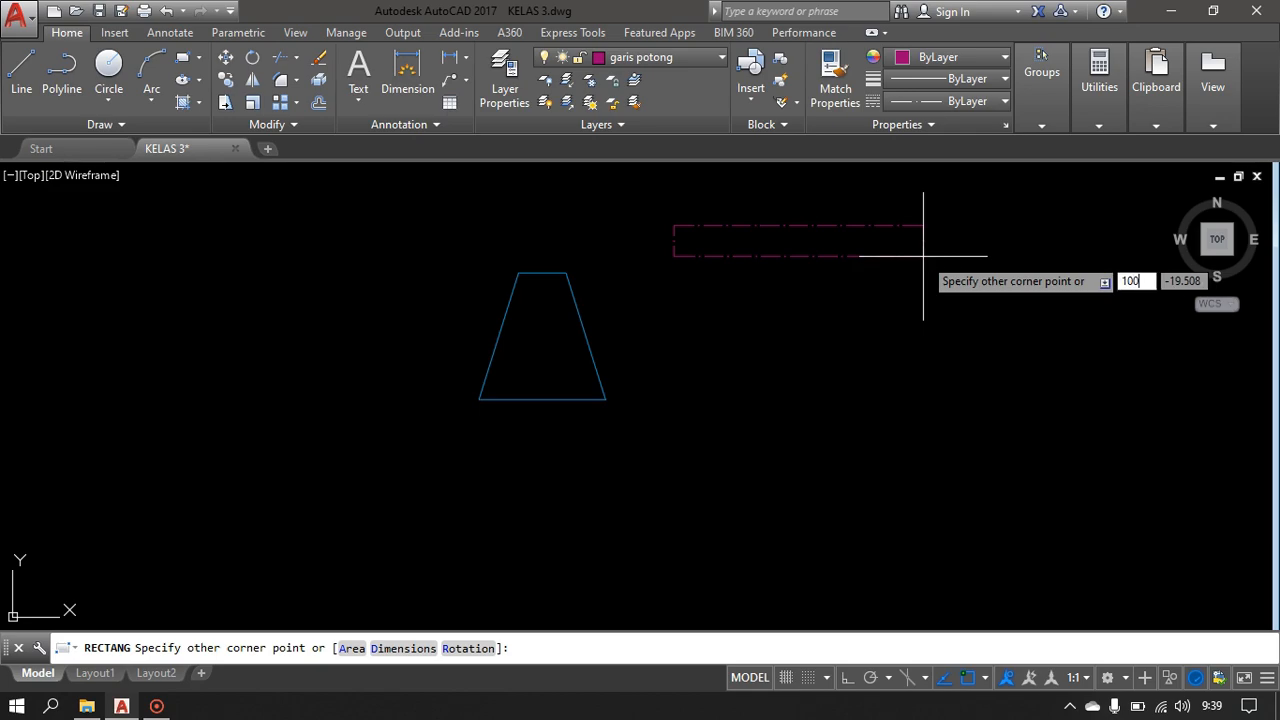
{"action": "key", "text": "Tab"}
{"action": "type", "text": "20"}
{"action": "key", "text": "Return"}
- Assign the new rectangle to the PONDASI layer and make PONDASI the current layer
{"action": "left_click", "coordinate": [911, 268]}
{"action": "left_click", "coordinate": [769, 205]}
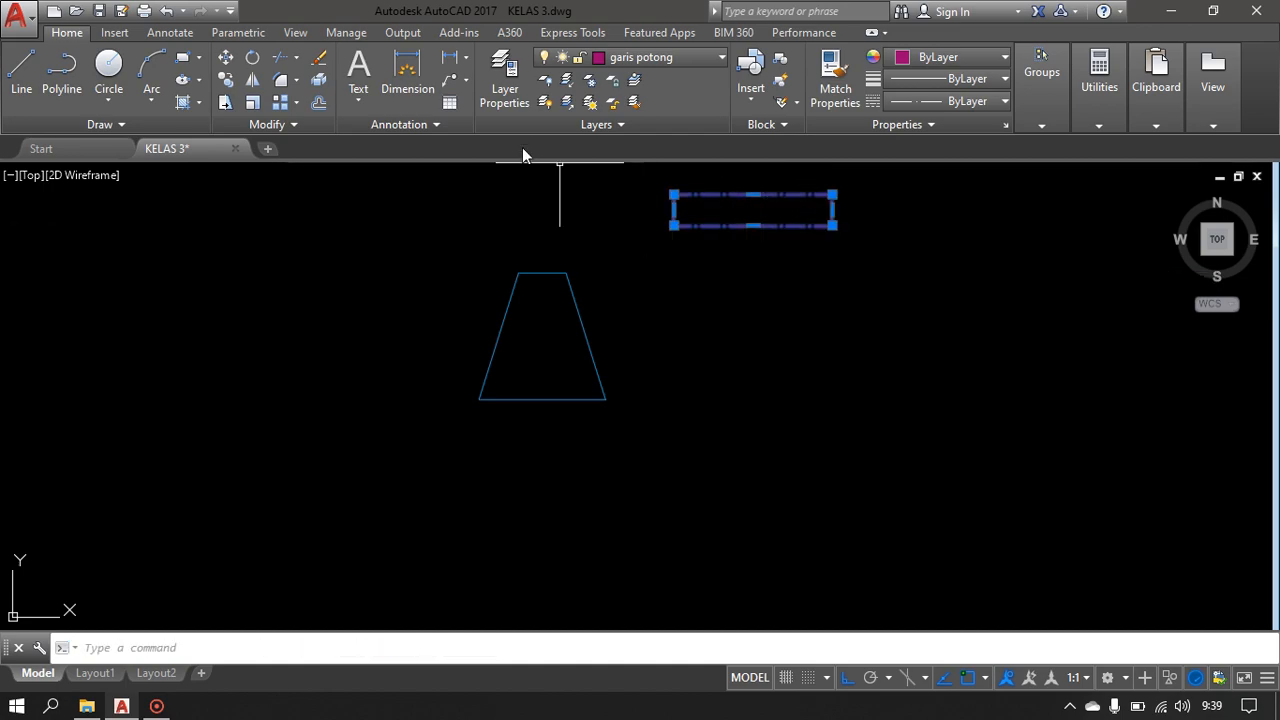
{"action": "left_click", "coordinate": [649, 56]}
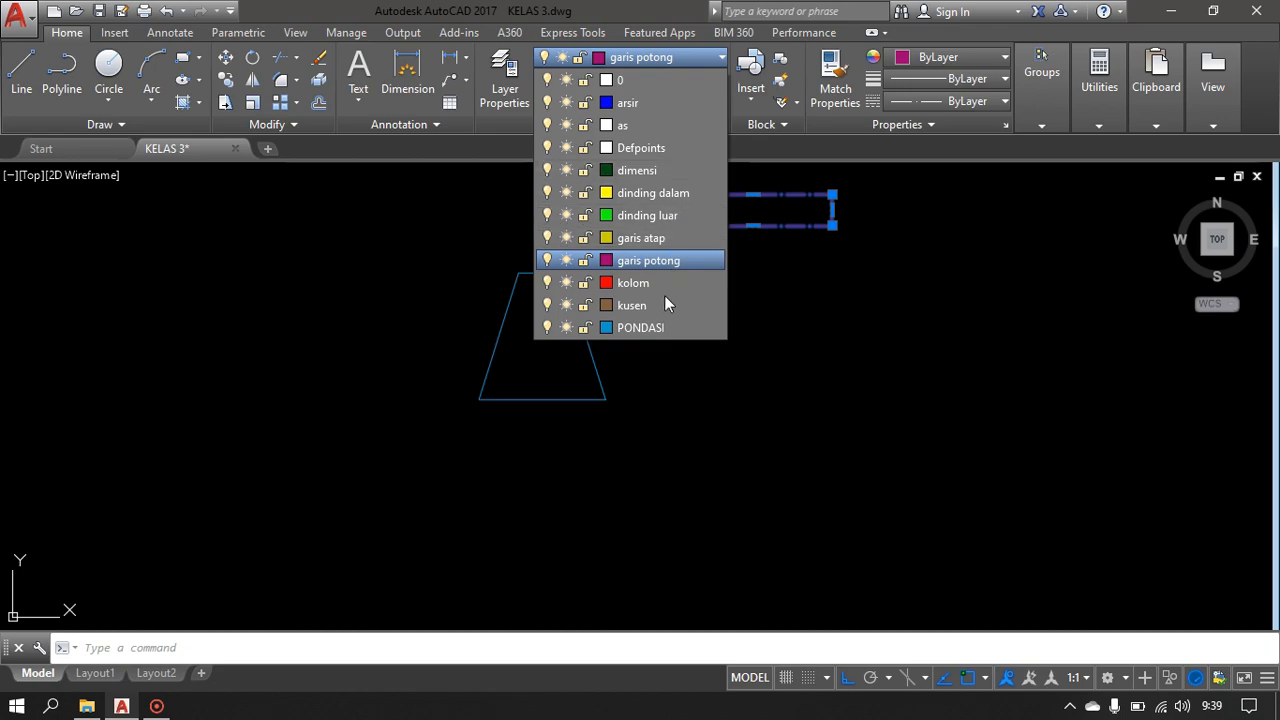
{"action": "left_click", "coordinate": [650, 327]}
{"action": "left_click", "coordinate": [706, 280]}
{"action": "key", "text": "Escape"}
{"action": "left_click", "coordinate": [667, 62]}
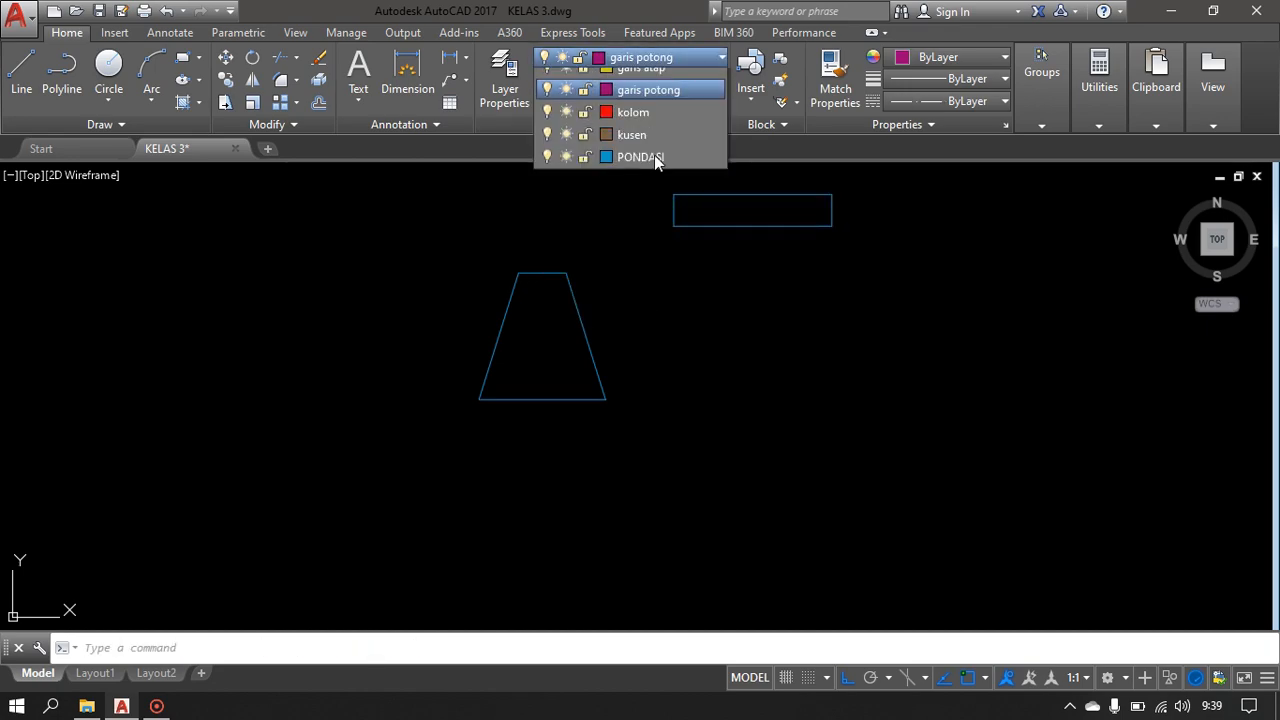
{"action": "left_click", "coordinate": [636, 331]}
- Move the 100 by 20 rectangle by its top-edge midpoint to the midpoint of the trapezoid's bottom edge
{"action": "left_click", "coordinate": [794, 251]}
{"action": "left_click", "coordinate": [657, 194]}
{"action": "middle_click_drag", "start_coordinate": [737, 271], "coordinate": [695, 390]}
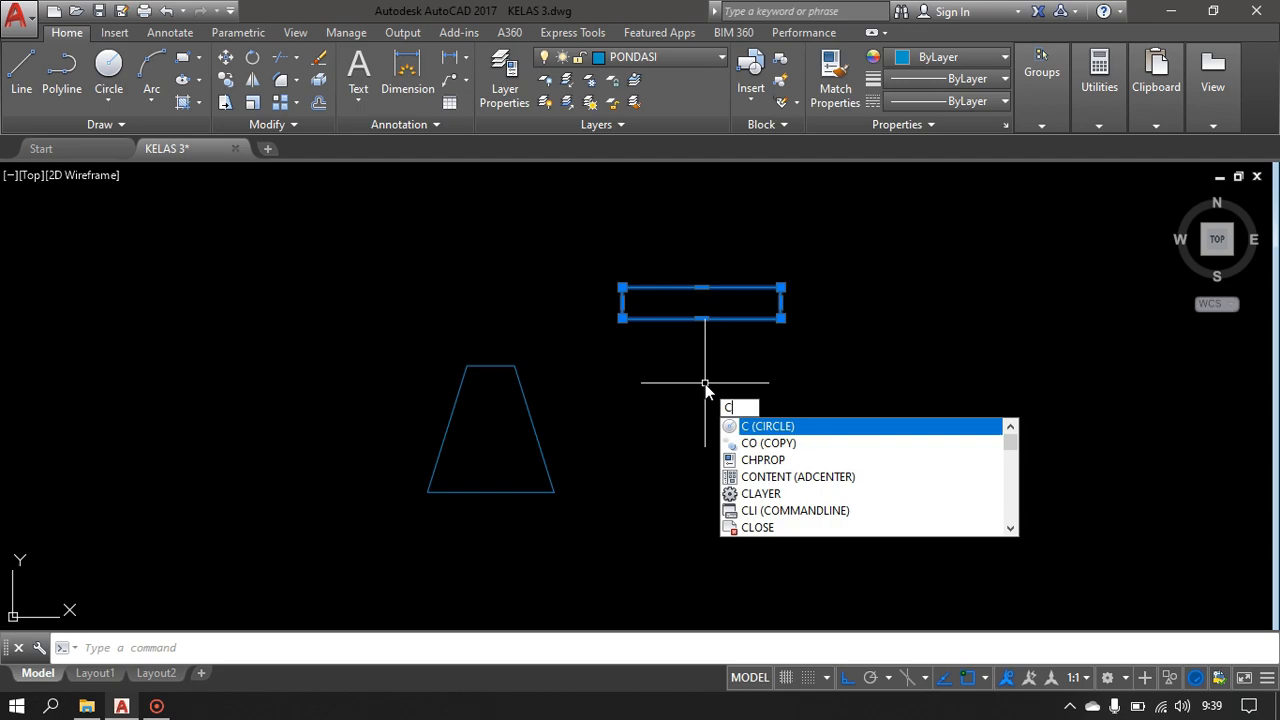
{"action": "key", "text": "BackSpace"}
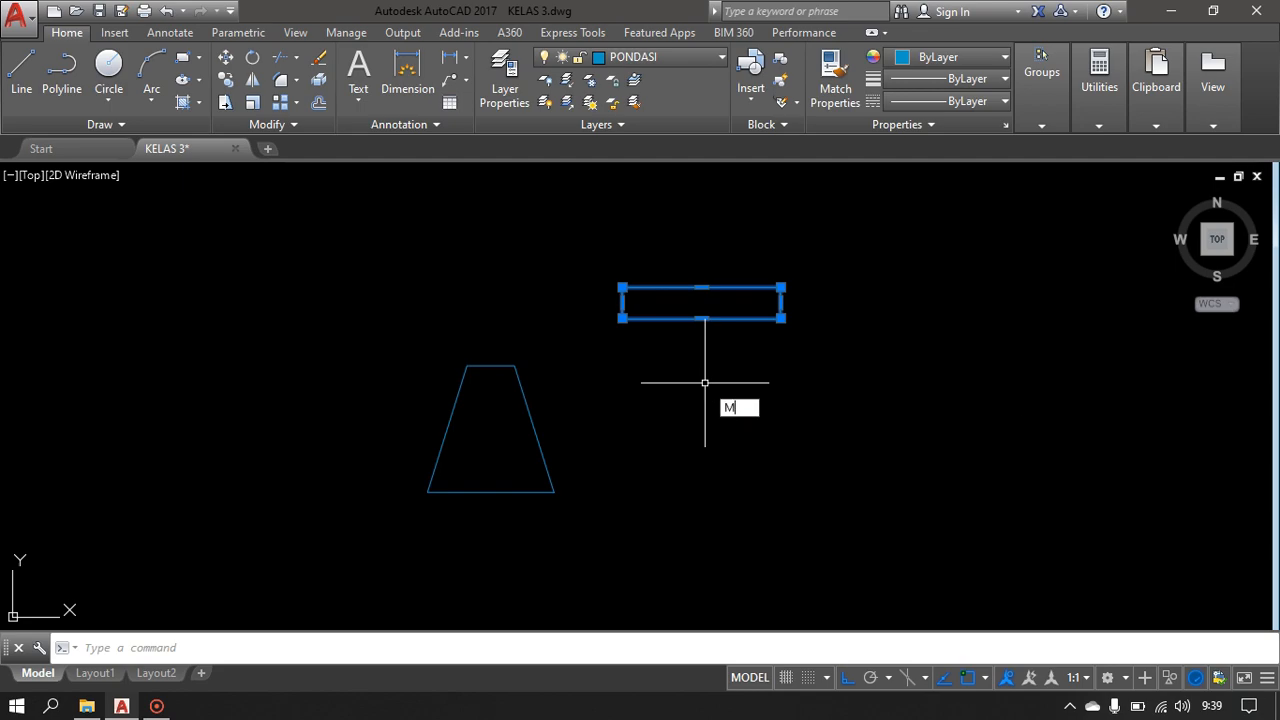
{"action": "type", "text": "M"}
{"action": "key", "text": "Return"}
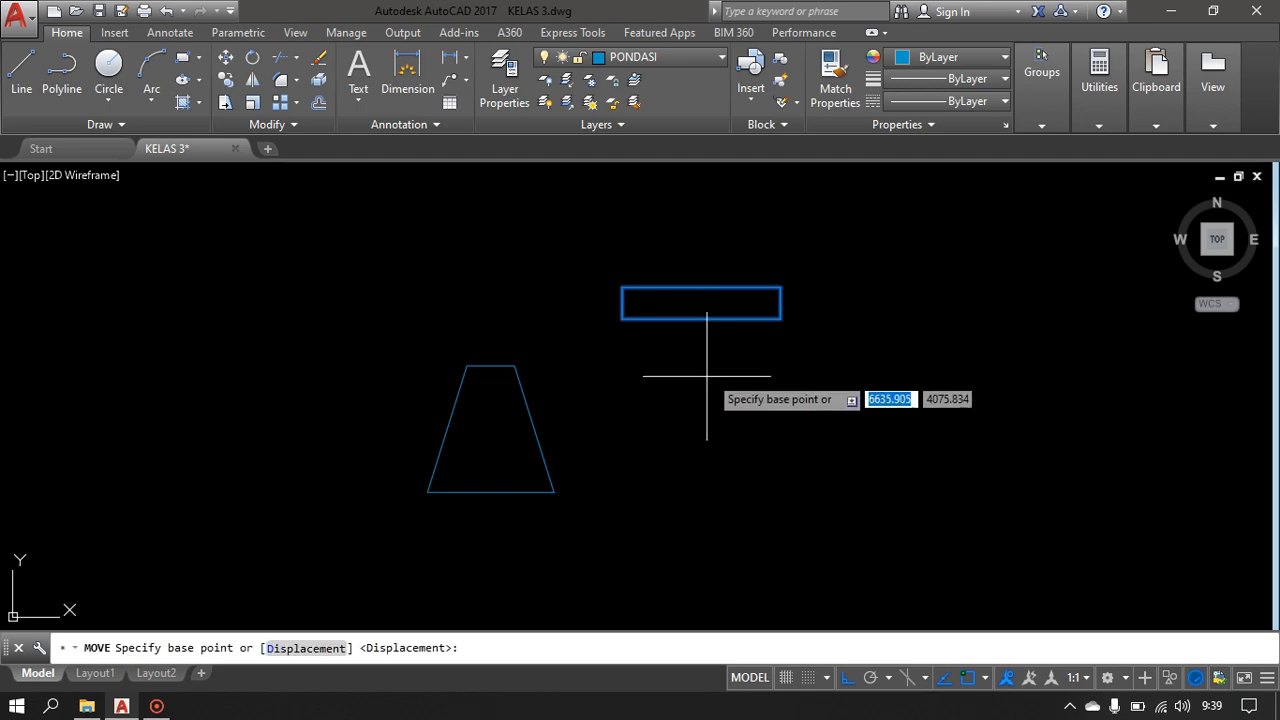
{"action": "left_click", "coordinate": [701, 302]}
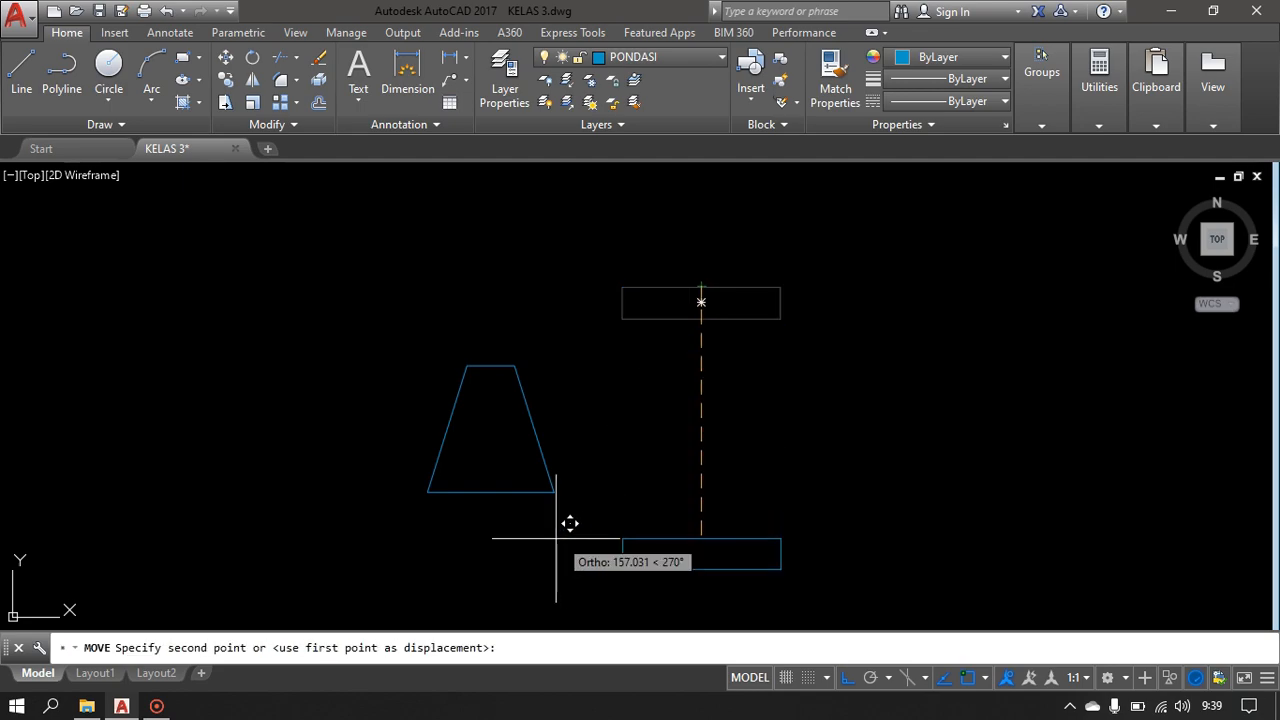
{"action": "left_click", "coordinate": [491, 491]}
- Draw a second rectangle, 100 wide by 10 high, in the empty area beside the foundation profile
{"action": "scroll", "coordinate": [714, 443], "scroll_direction": "down", "scroll_amount": 2}
{"action": "middle_click_drag", "start_coordinate": [714, 443], "coordinate": [720, 366]}
{"action": "scroll", "coordinate": [557, 437], "scroll_direction": "up", "scroll_amount": 2}
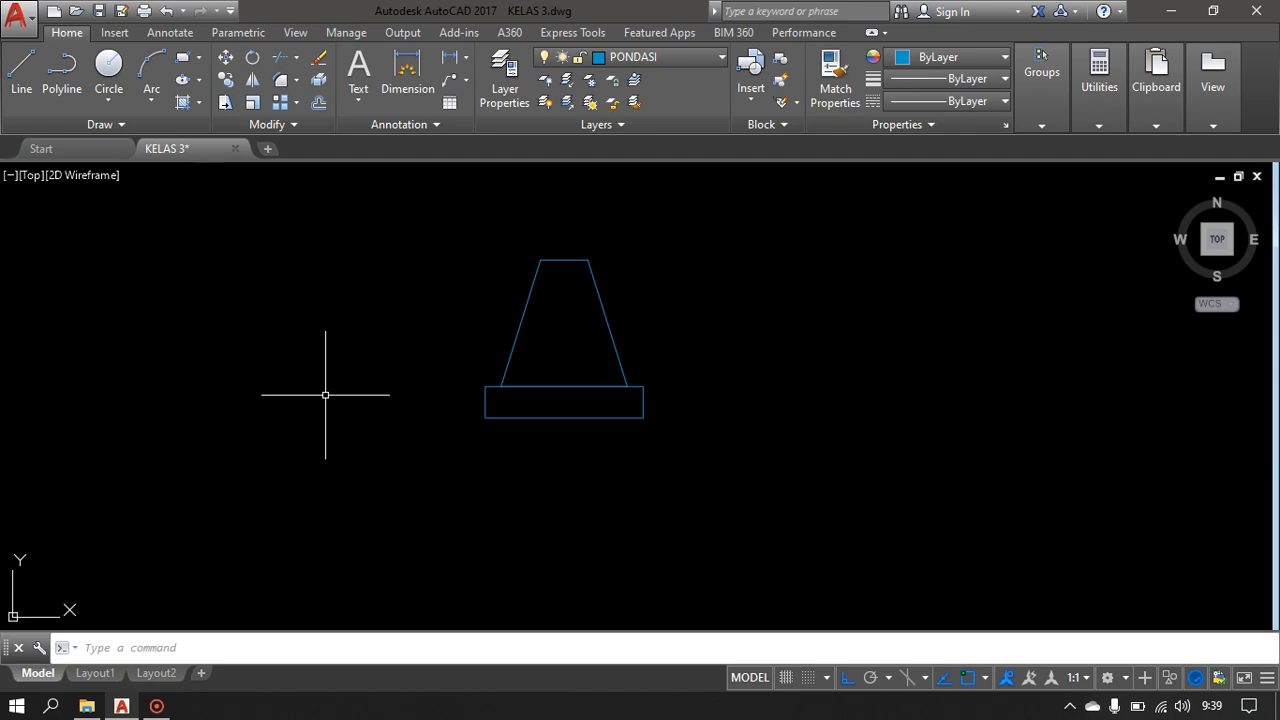
{"action": "type", "text": "C"}
{"action": "key", "text": "Return"}
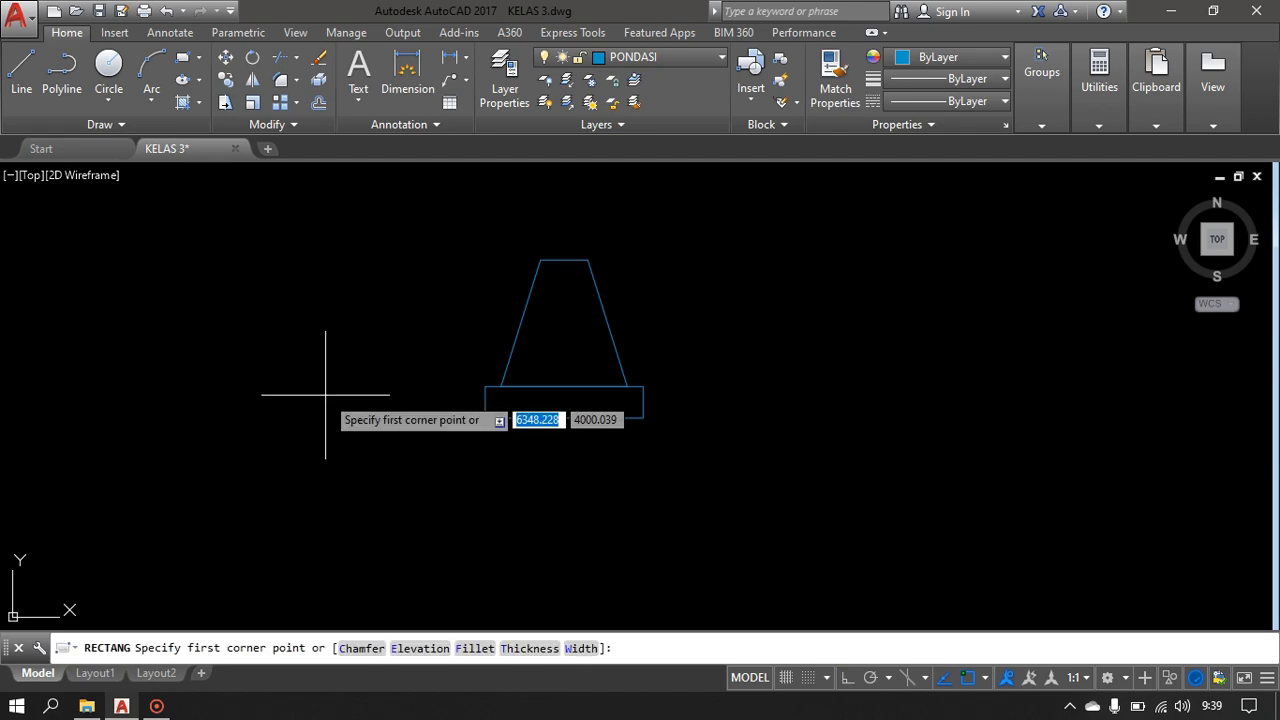
{"action": "left_click", "coordinate": [800, 312]}
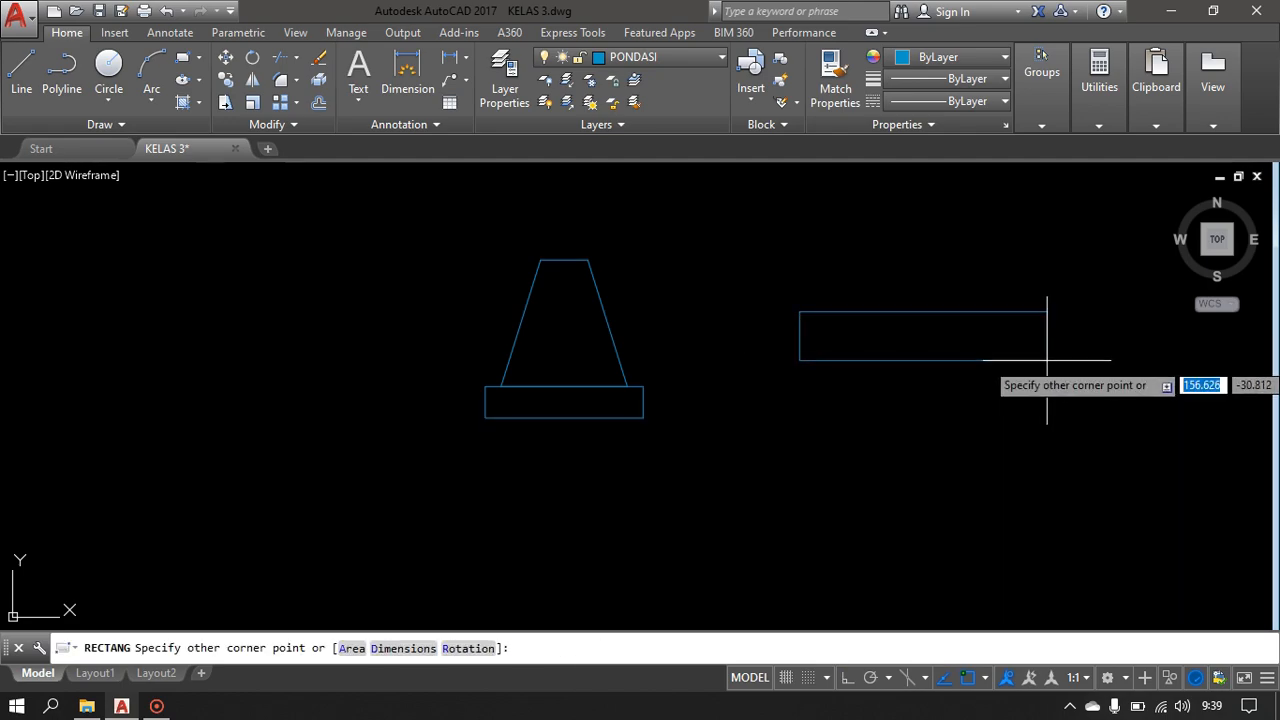
{"action": "type", "text": "100"}
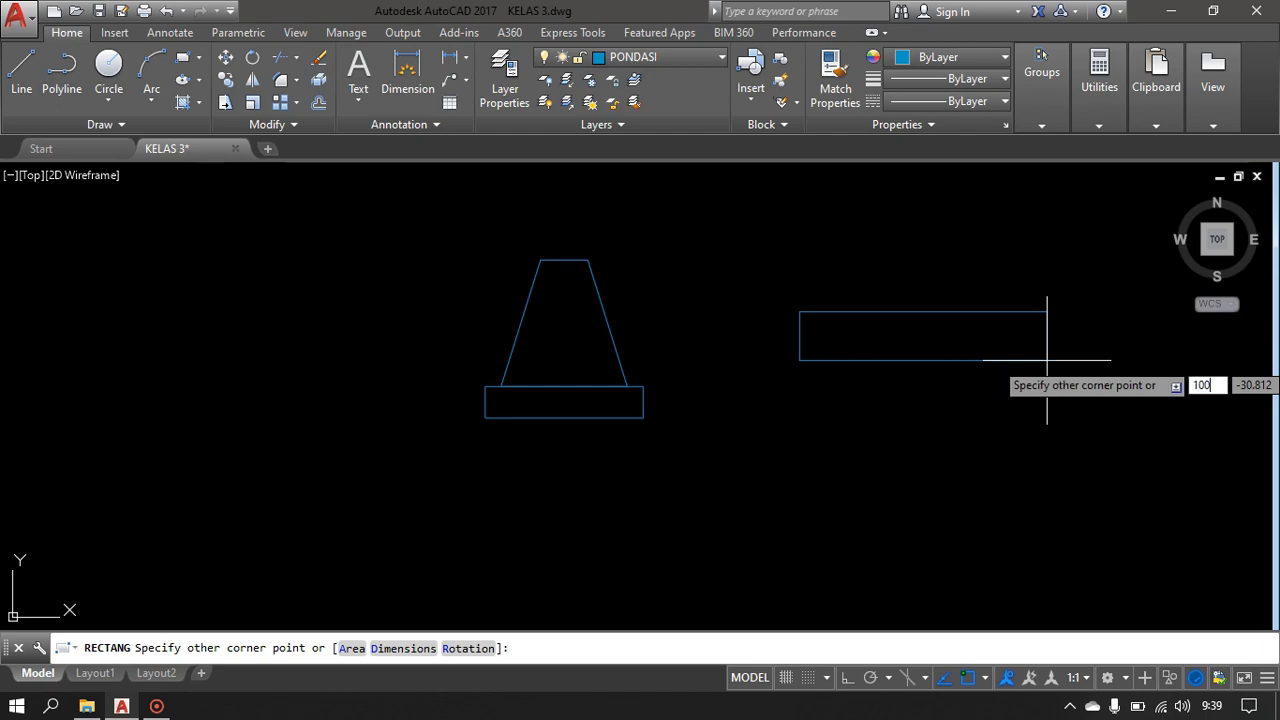
{"action": "key", "text": "Tab"}
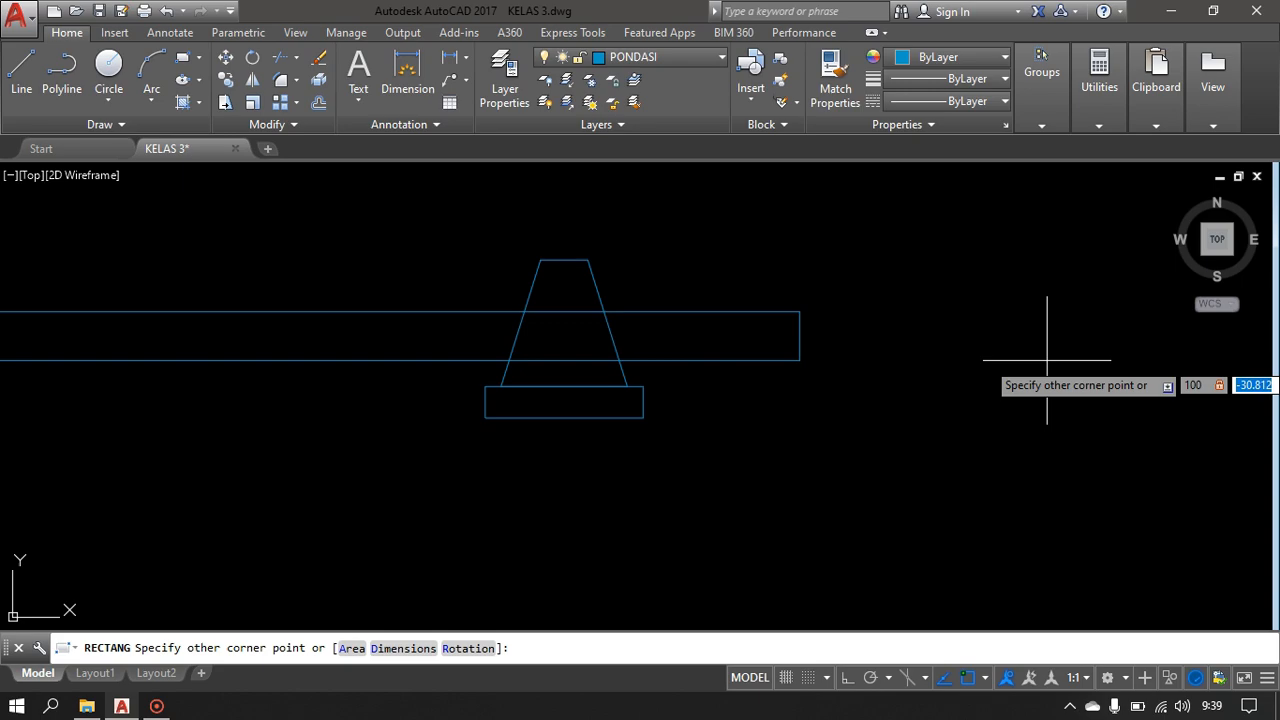
{"action": "type", "text": "10"}
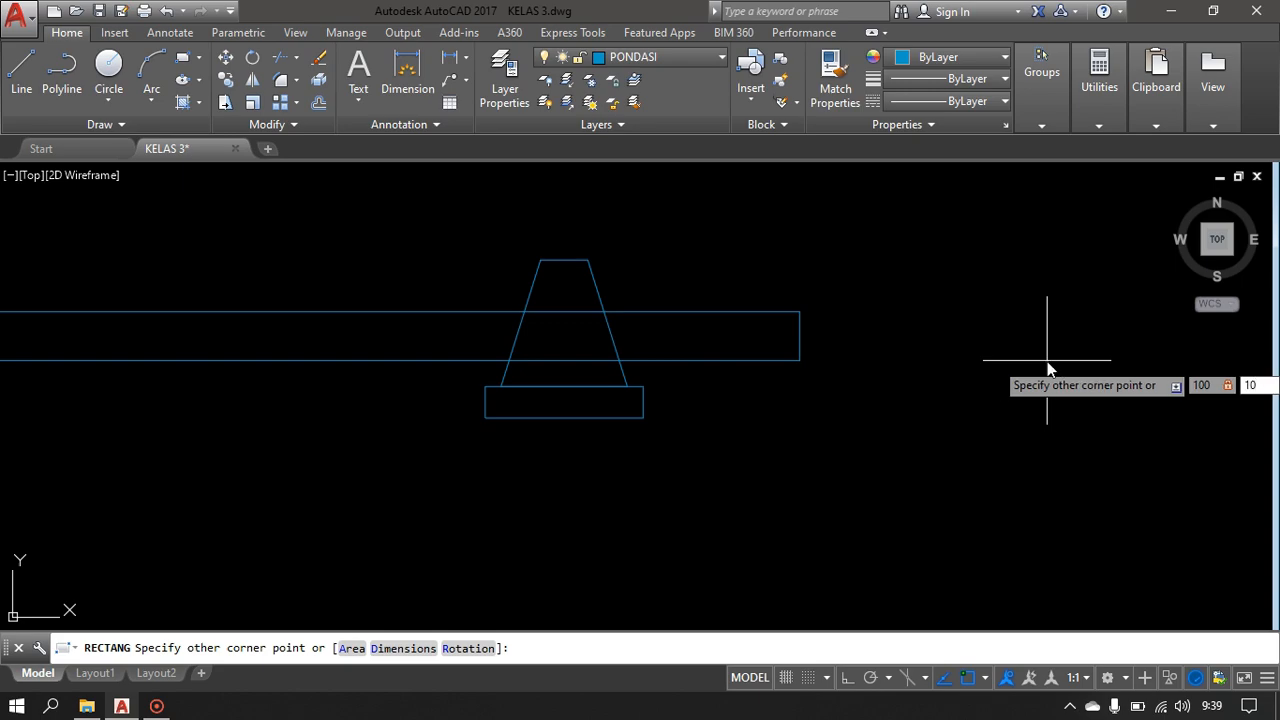
{"action": "key", "text": "Return"}
- Move the 100 by 10 rectangle by its top-edge midpoint to the bottom-edge midpoint of the 100 by 20 rectangle
{"action": "left_click", "coordinate": [966, 354]}
{"action": "left_click", "coordinate": [889, 274]}
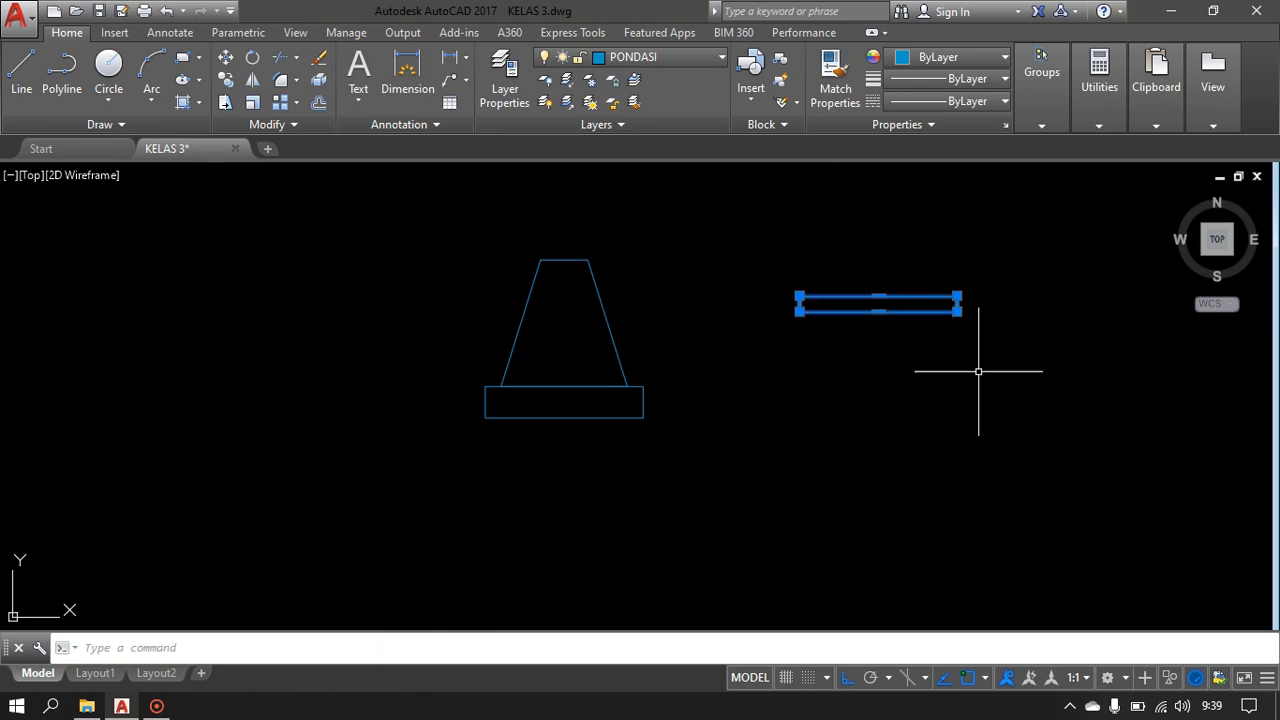
{"action": "type", "text": "M"}
{"action": "key", "text": "Return"}
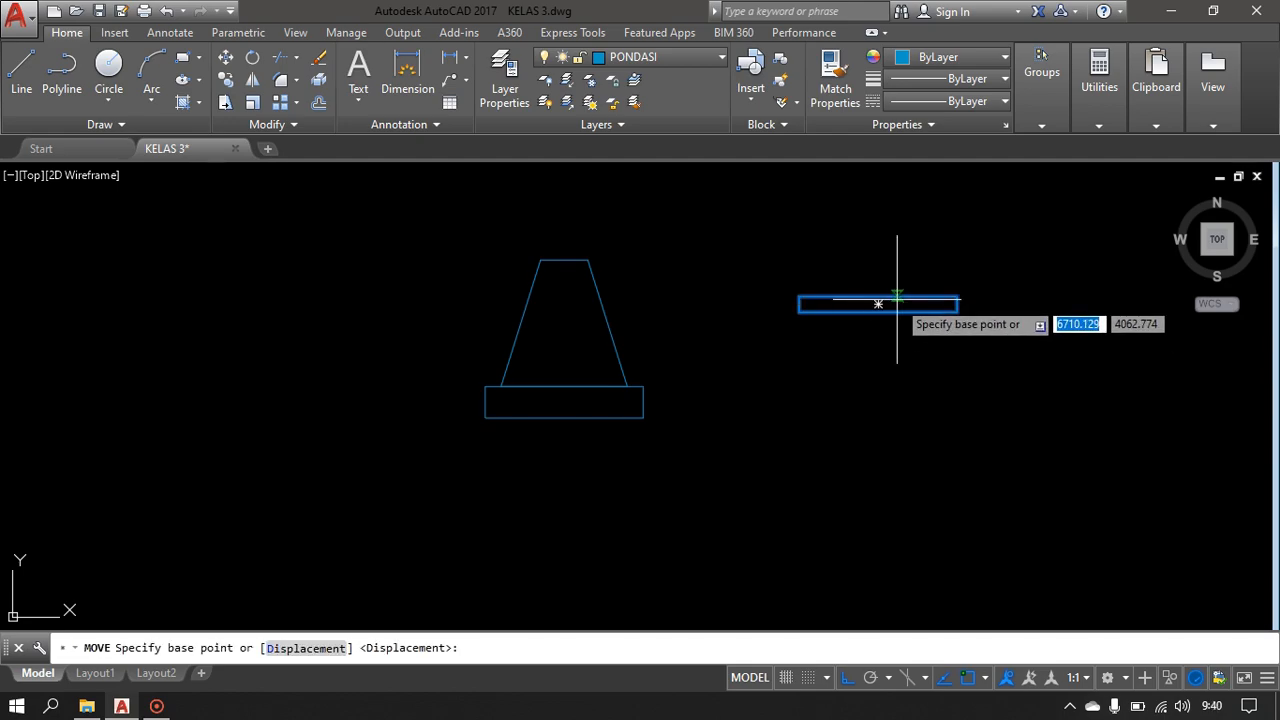
{"action": "left_click", "coordinate": [878, 303]}
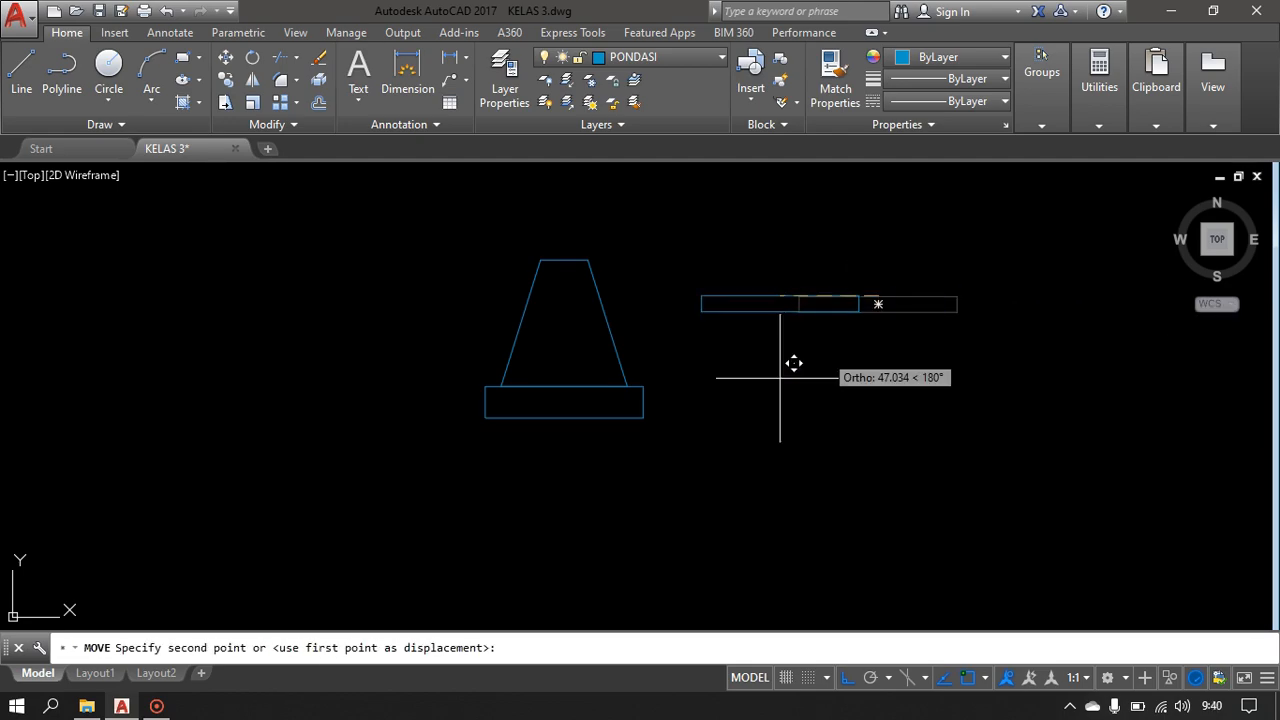
{"action": "left_click", "coordinate": [564, 420]}
{"action": "scroll", "coordinate": [752, 403], "scroll_direction": "down", "scroll_amount": 2}
{"action": "middle_click_drag", "start_coordinate": [750, 404], "coordinate": [711, 433]}
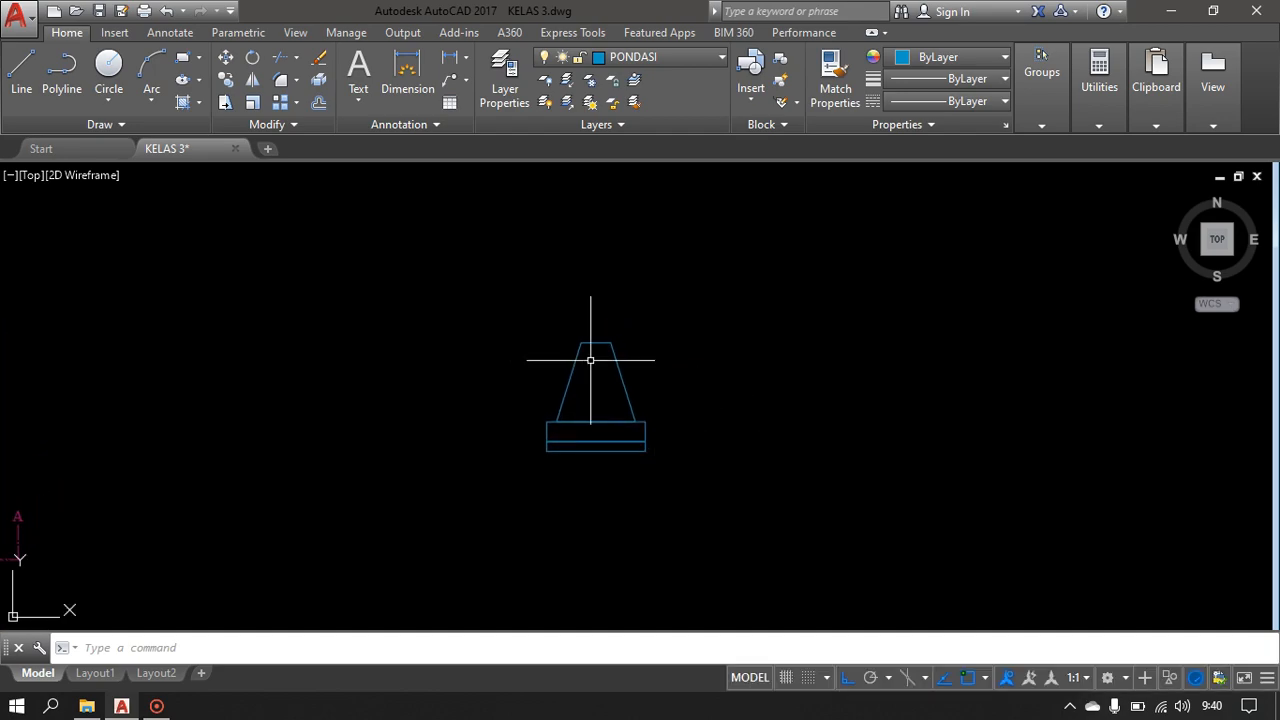
{"action": "scroll", "coordinate": [585, 380], "scroll_direction": "up", "scroll_amount": 2}
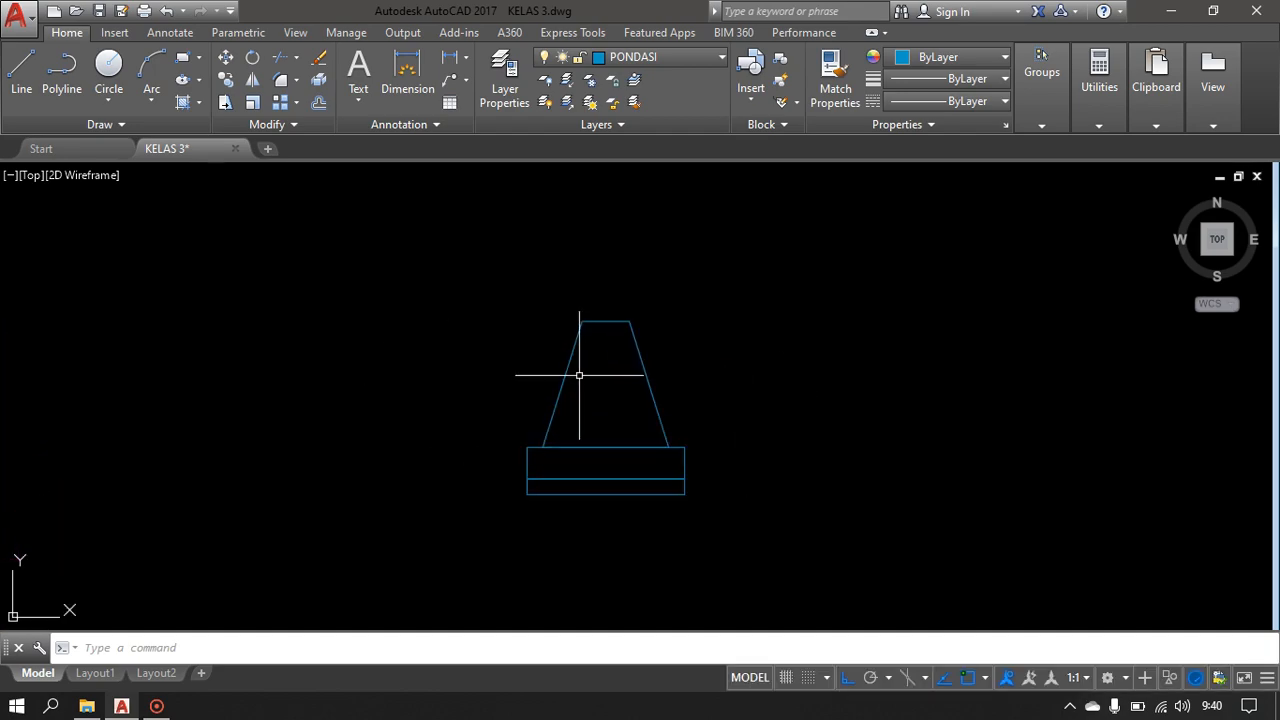
{"action": "middle_click_drag", "start_coordinate": [600, 409], "coordinate": [536, 451]}
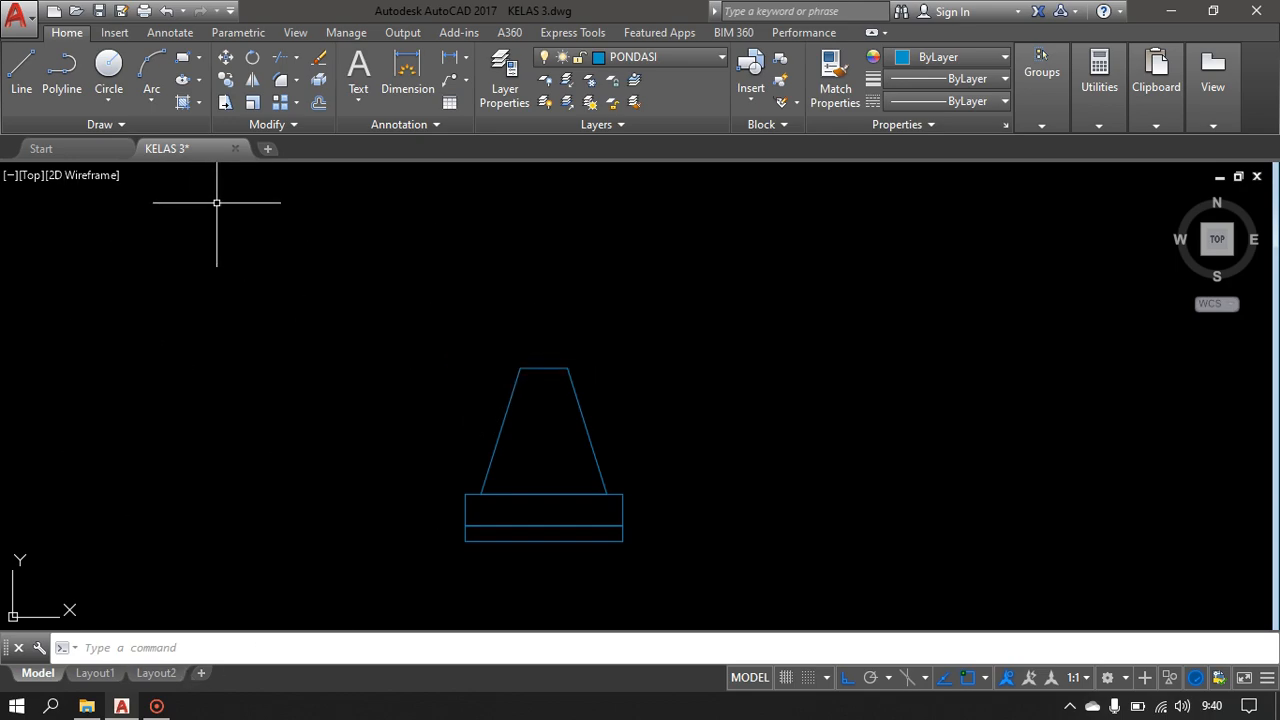
- Draw a rectangle 20 wide by 15 high in the empty area beside the foundation profile
{"action": "middle_click_drag", "start_coordinate": [638, 357], "coordinate": [562, 370]}
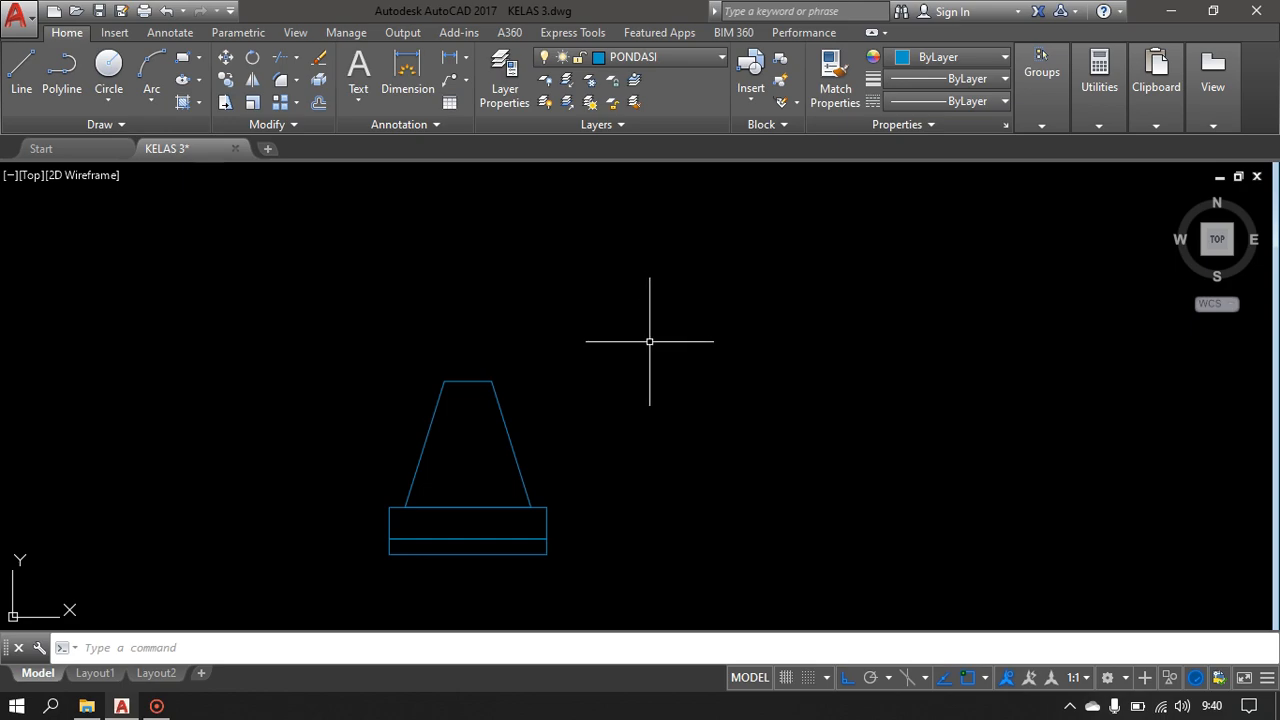
{"action": "type", "text": "C"}
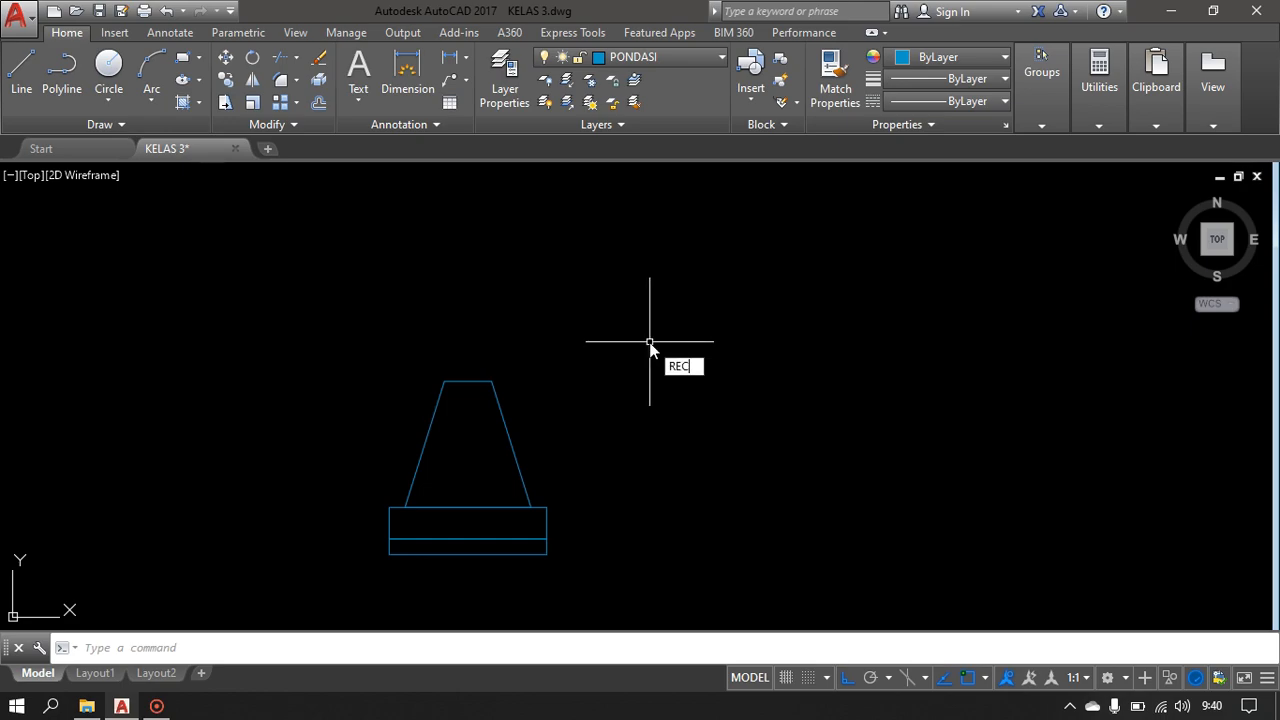
{"action": "key", "text": "Return"}
{"action": "left_click", "coordinate": [663, 290]}
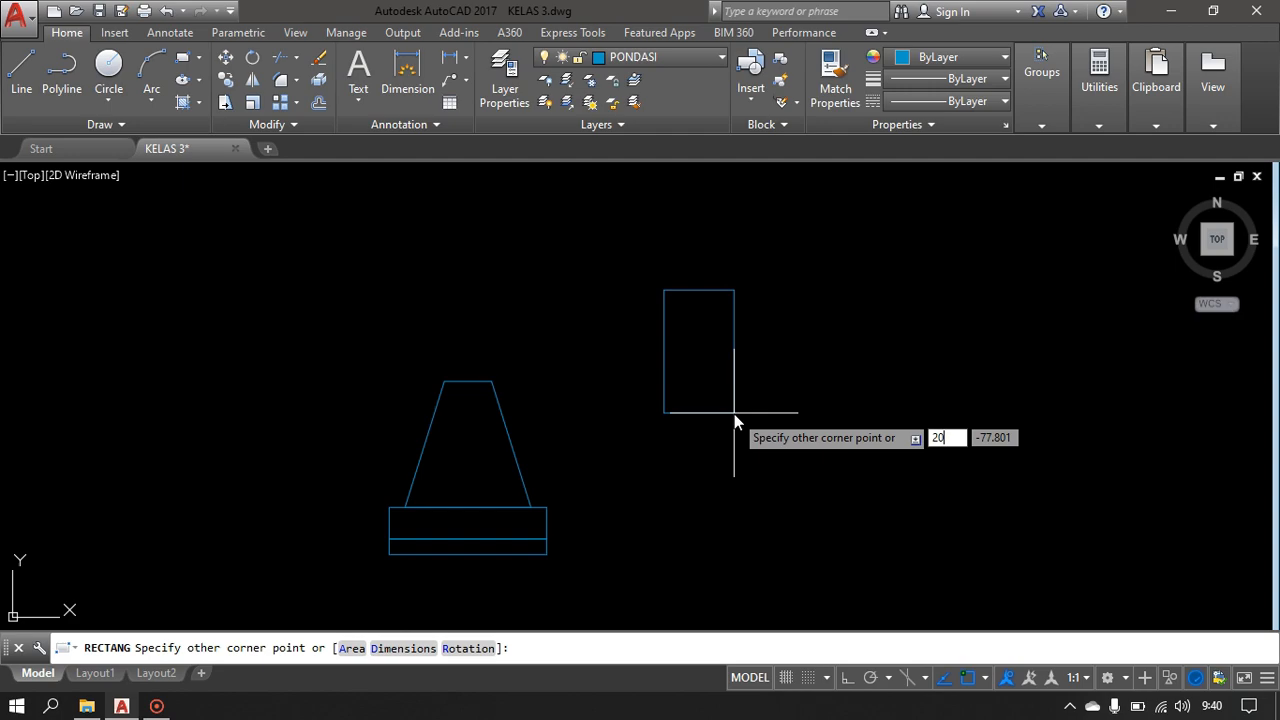
{"action": "key", "text": "Tab"}
{"action": "type", "text": "15"}
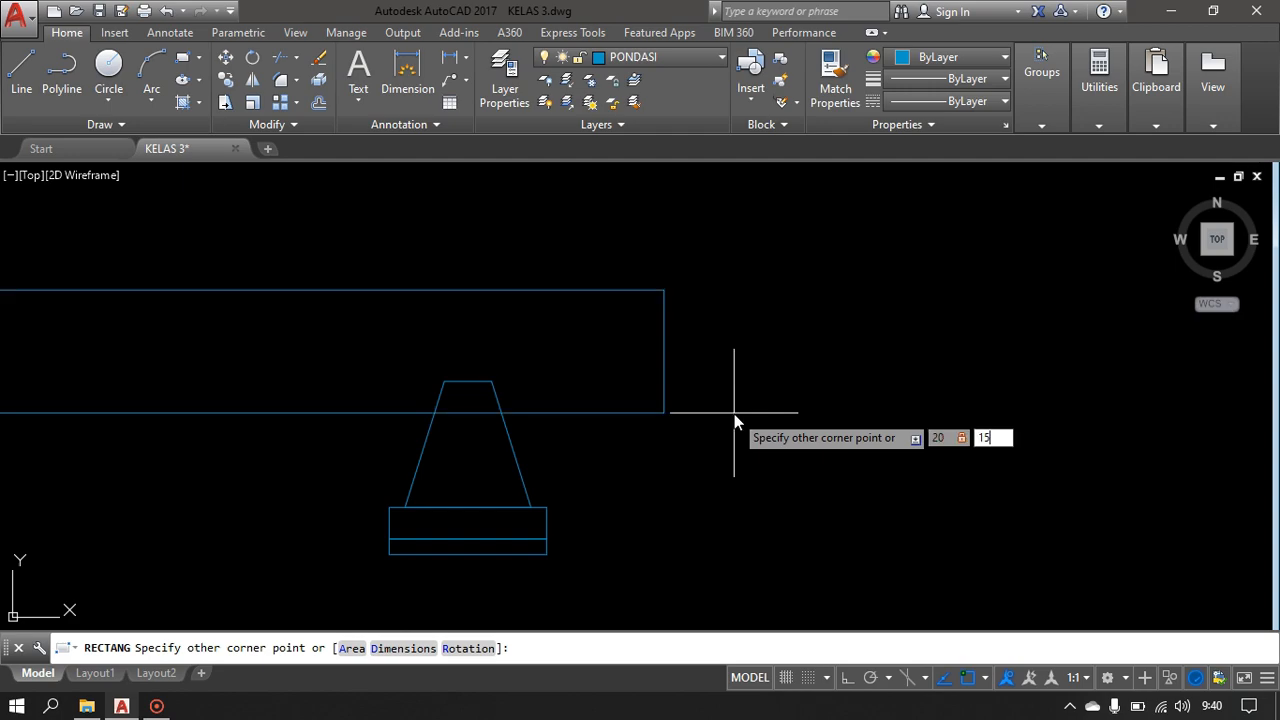
{"action": "key", "text": "Return"}
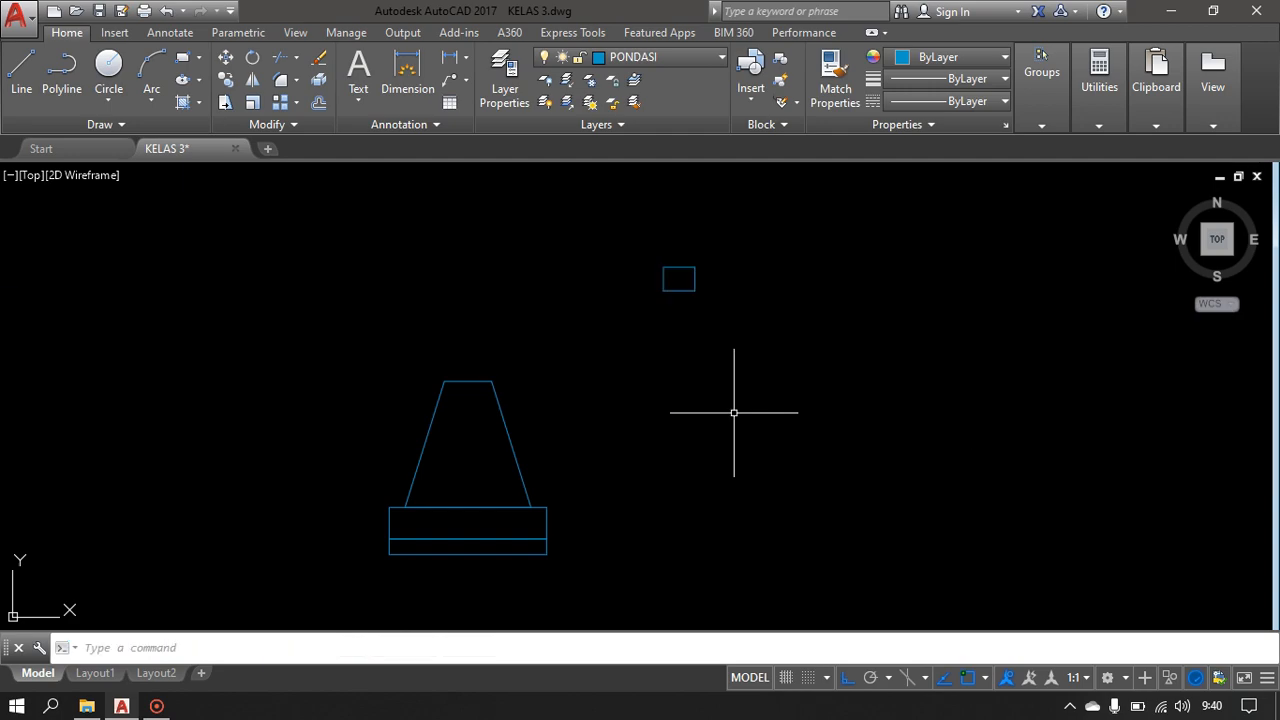
- Rotate the 20 by 15 rectangle 90 degrees about its top-edge midpoint so it stands upright
{"action": "scroll", "coordinate": [686, 277], "scroll_direction": "up", "scroll_amount": 5}
{"action": "middle_click_drag", "start_coordinate": [675, 303], "coordinate": [662, 383]}
{"action": "left_click", "coordinate": [757, 288]}
{"action": "left_click", "coordinate": [672, 440]}
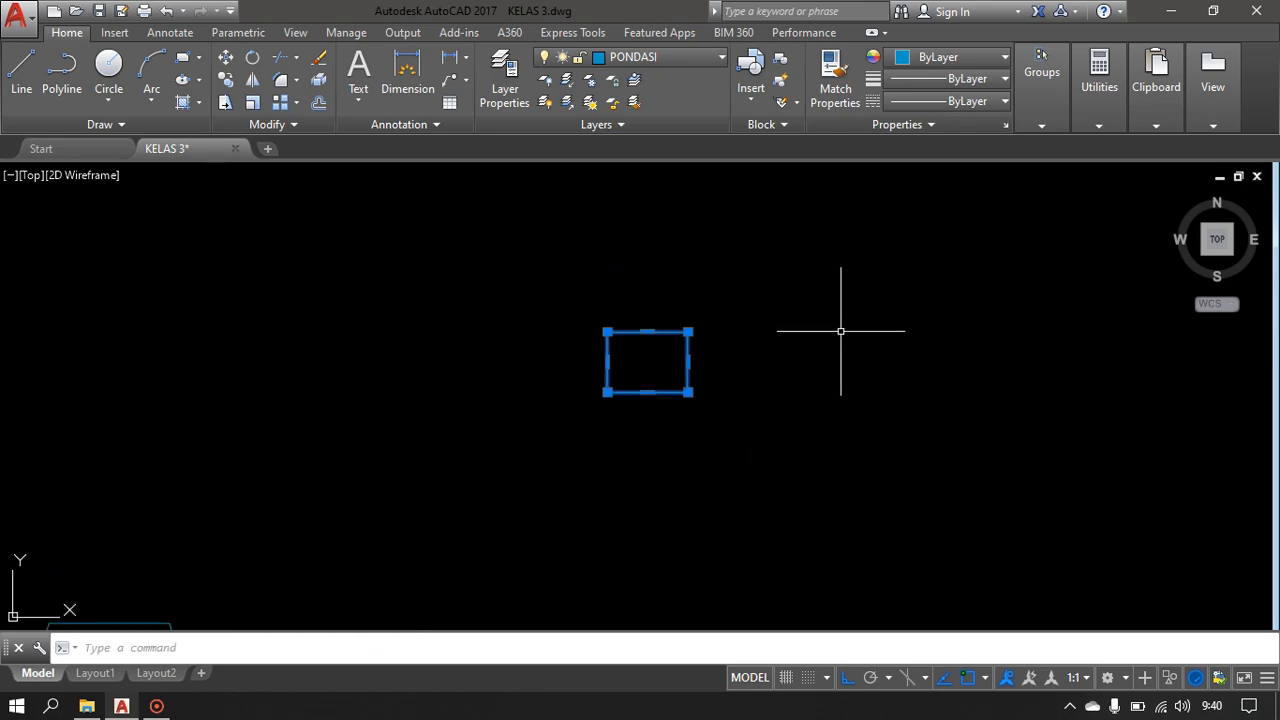
{"action": "type", "text": "RO"}
{"action": "key", "text": "Return"}
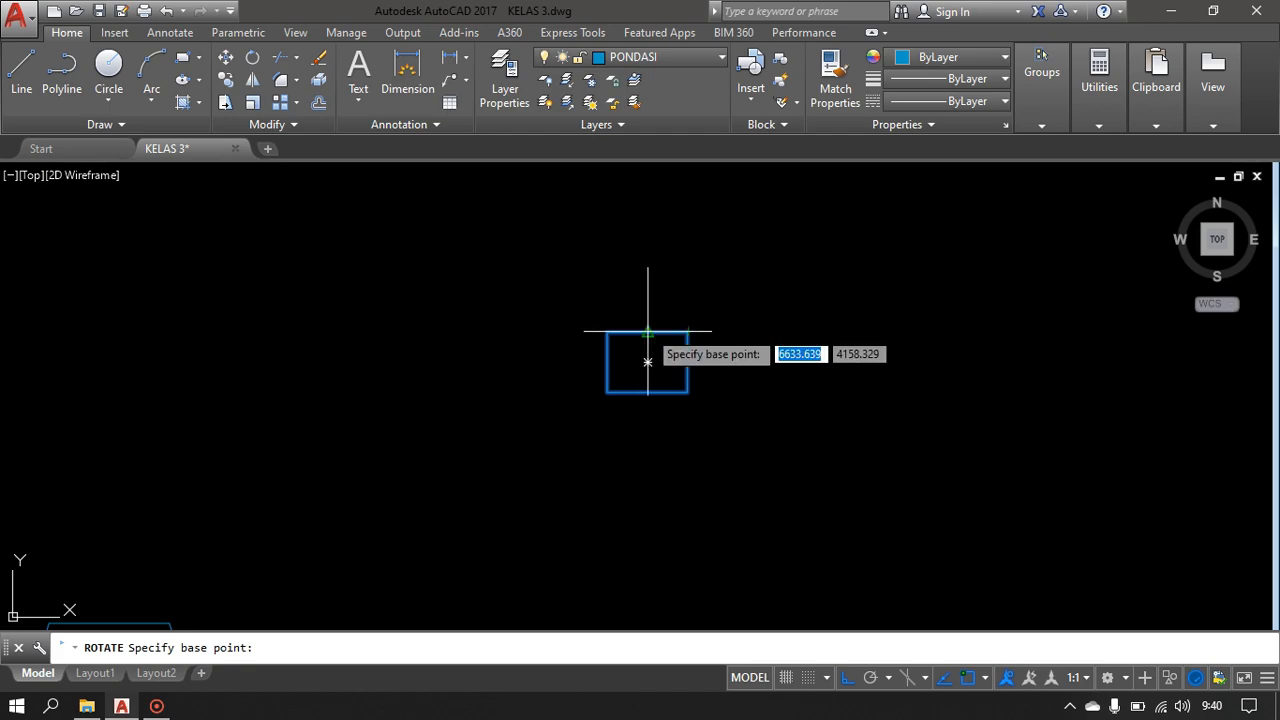
{"action": "left_click", "coordinate": [648, 331]}
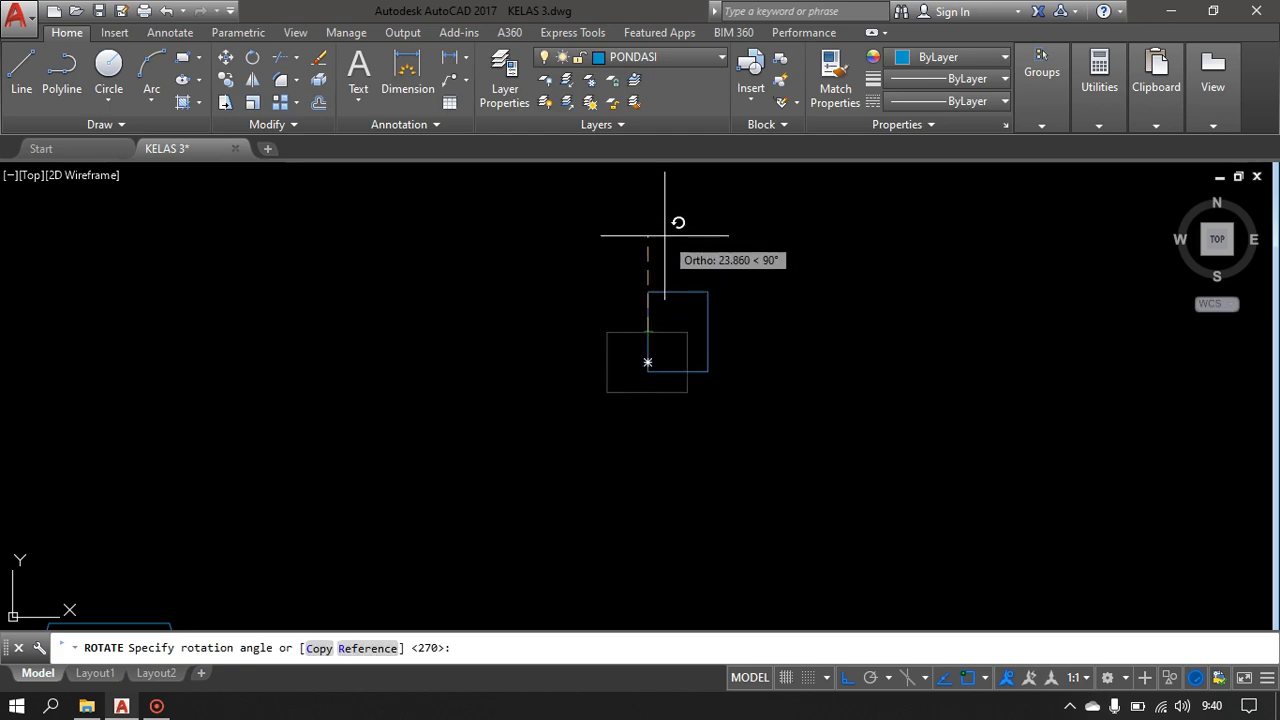
{"action": "key", "text": "Escape"}
{"action": "key", "text": "Return"}
{"action": "key", "text": "Escape"}
- Move the upright 15 by 20 rectangle by its bottom-edge midpoint to the midpoint of the trapezoid's top edge
{"action": "left_click", "coordinate": [740, 262]}
{"action": "left_click", "coordinate": [646, 397]}
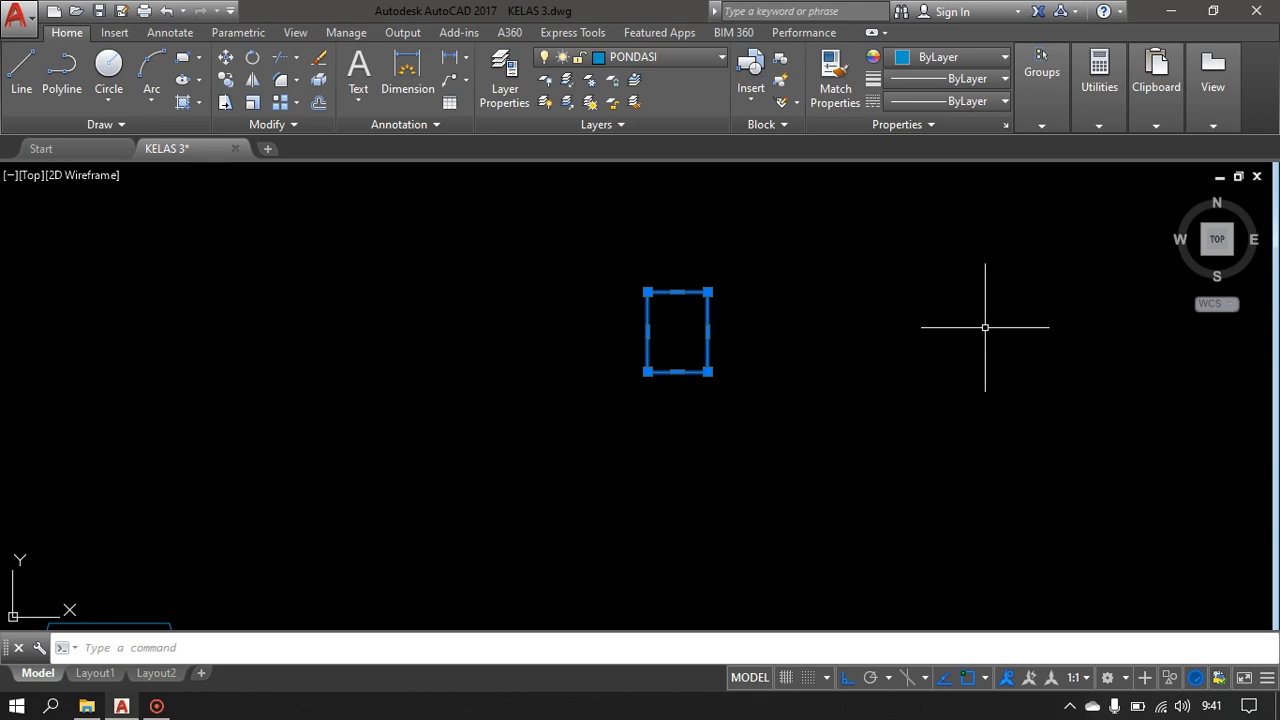
{"action": "type", "text": "m"}
{"action": "key", "text": "Return"}
{"action": "left_click", "coordinate": [677, 371]}
{"action": "scroll", "coordinate": [510, 427], "scroll_direction": "down", "scroll_amount": 5}
{"action": "scroll", "coordinate": [457, 395], "scroll_direction": "up", "scroll_amount": 4}
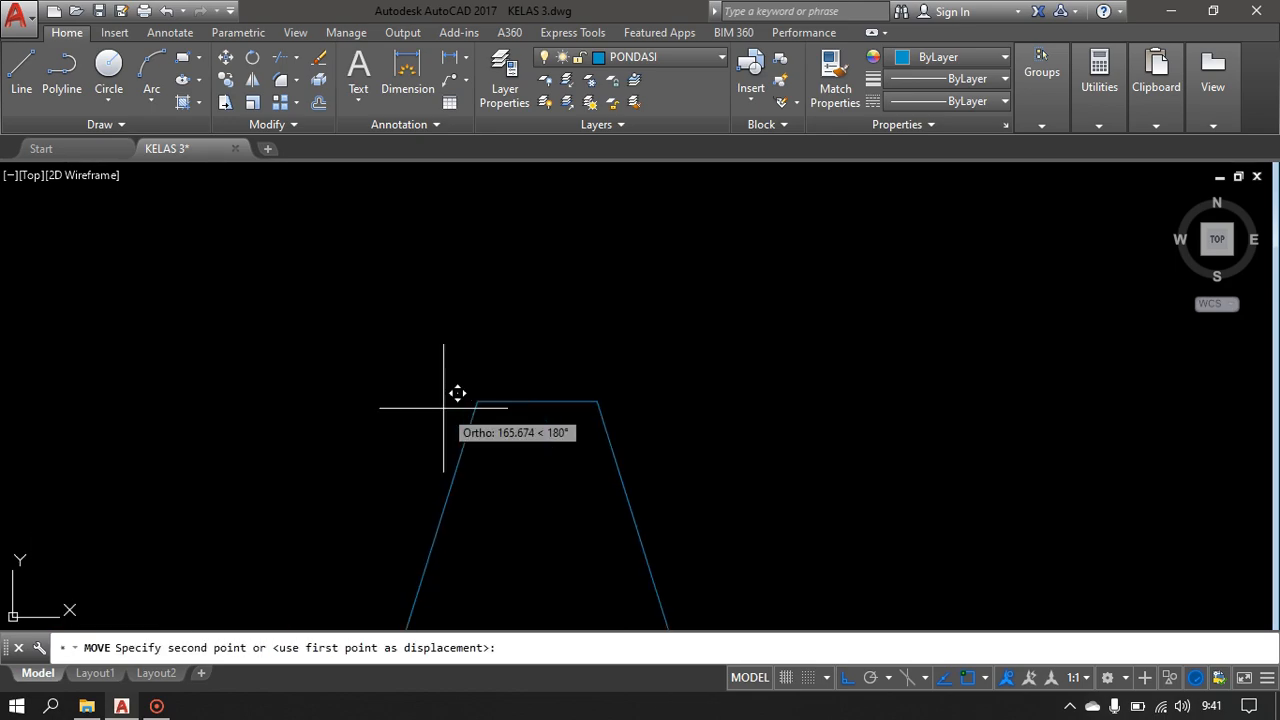
{"action": "left_click", "coordinate": [545, 401]}
{"action": "scroll", "coordinate": [686, 349], "scroll_direction": "down", "scroll_amount": 3}
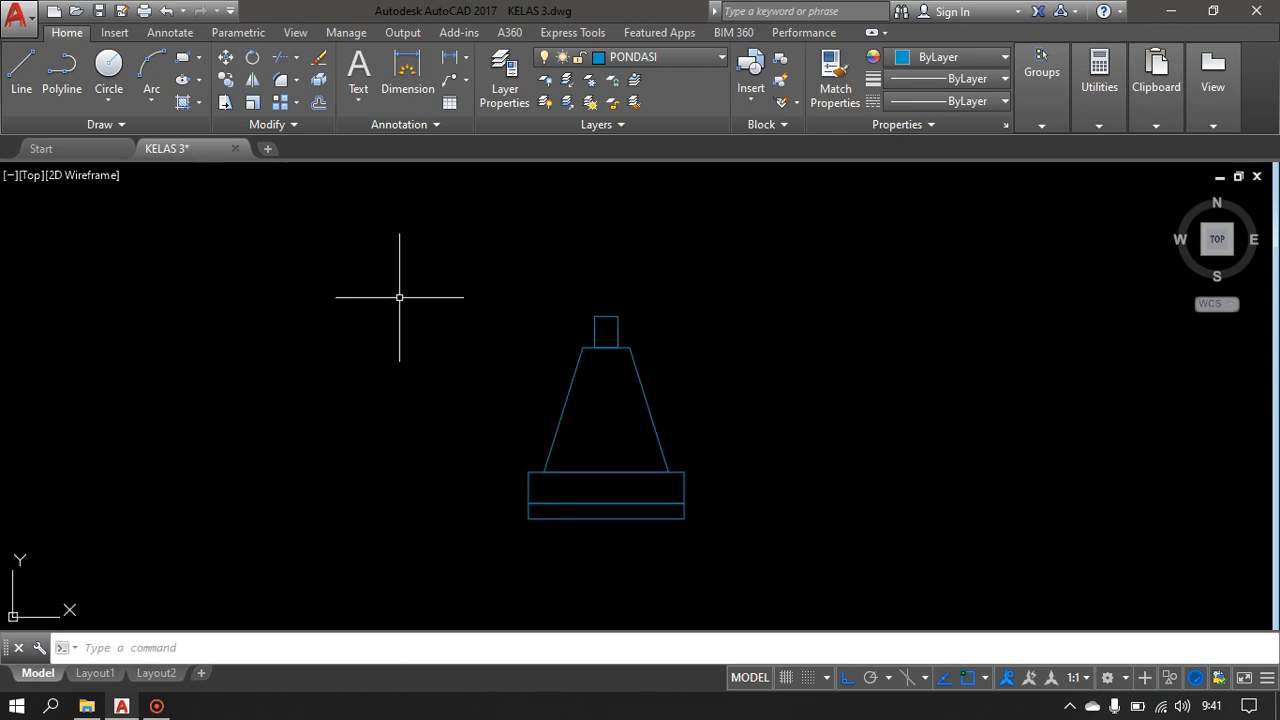
- Hatch the inside of the trapezoid with the GRAVEL pattern
{"action": "middle_click_drag", "start_coordinate": [594, 375], "coordinate": [520, 363]}
{"action": "scroll", "coordinate": [529, 337], "scroll_direction": "up", "scroll_amount": 1}
{"action": "scroll", "coordinate": [540, 328], "scroll_direction": "up", "scroll_amount": 2}
{"action": "scroll", "coordinate": [540, 328], "scroll_direction": "down", "scroll_amount": 2}
{"action": "scroll", "coordinate": [500, 370], "scroll_direction": "up", "scroll_amount": 2}
{"action": "middle_click_drag", "start_coordinate": [506, 380], "coordinate": [505, 391]}
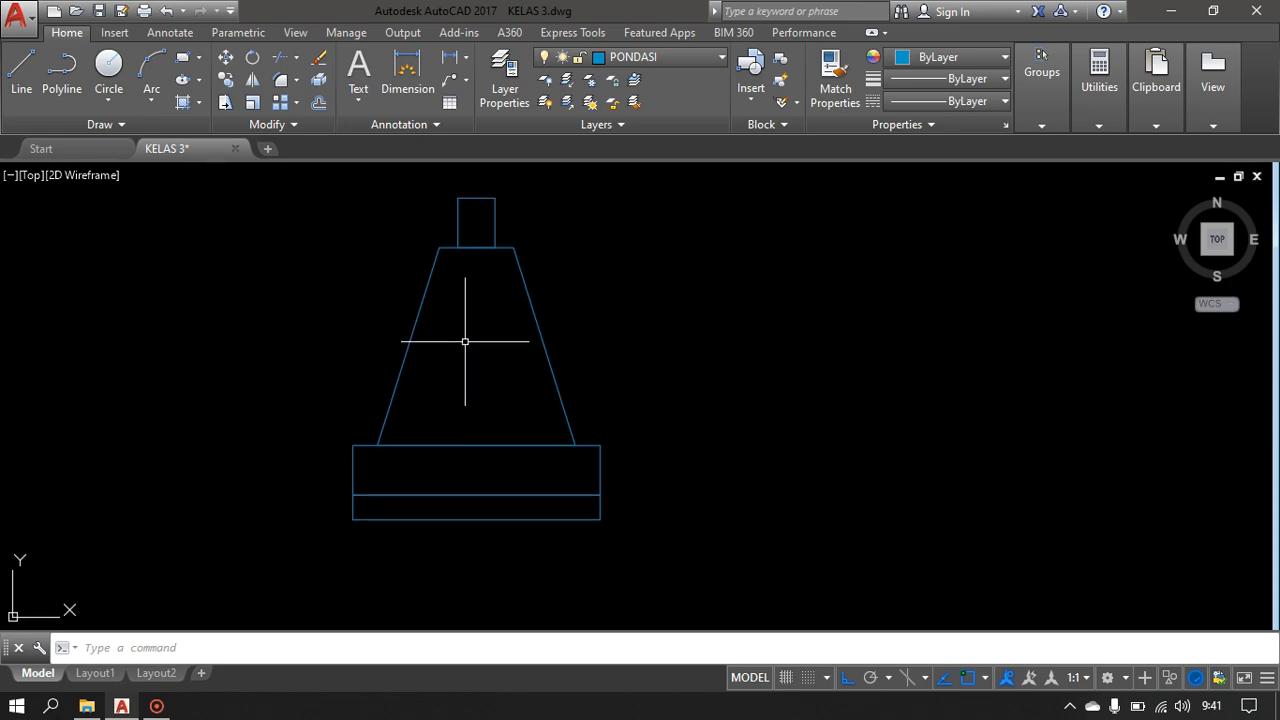
{"action": "key", "text": "Return"}
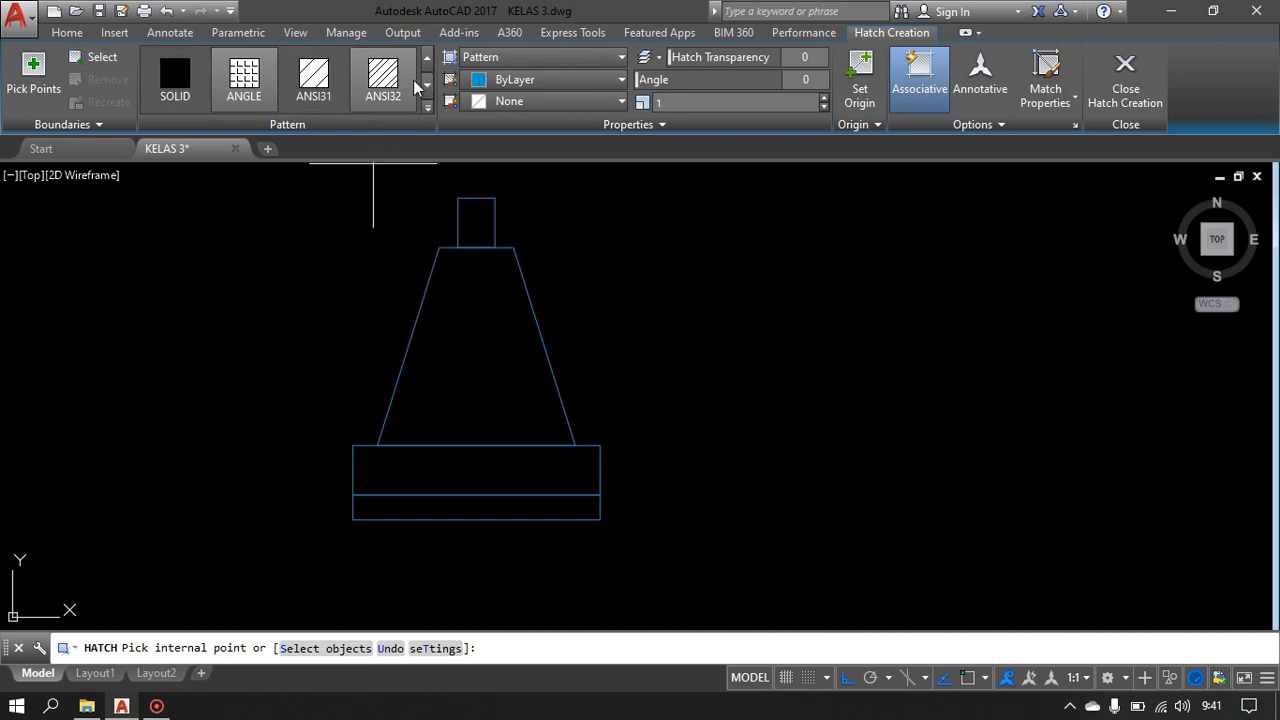
{"action": "left_click", "coordinate": [427, 107]}
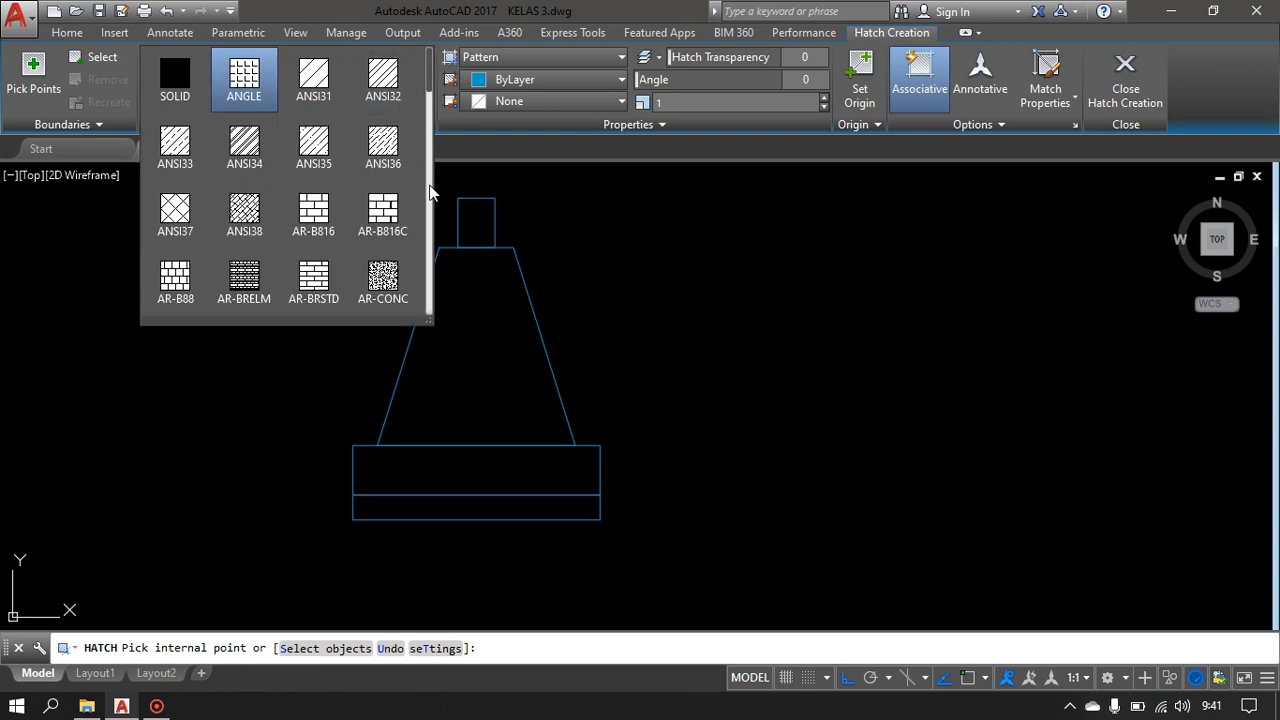
{"action": "scroll", "coordinate": [432, 155], "scroll_direction": "down", "scroll_amount": 8}
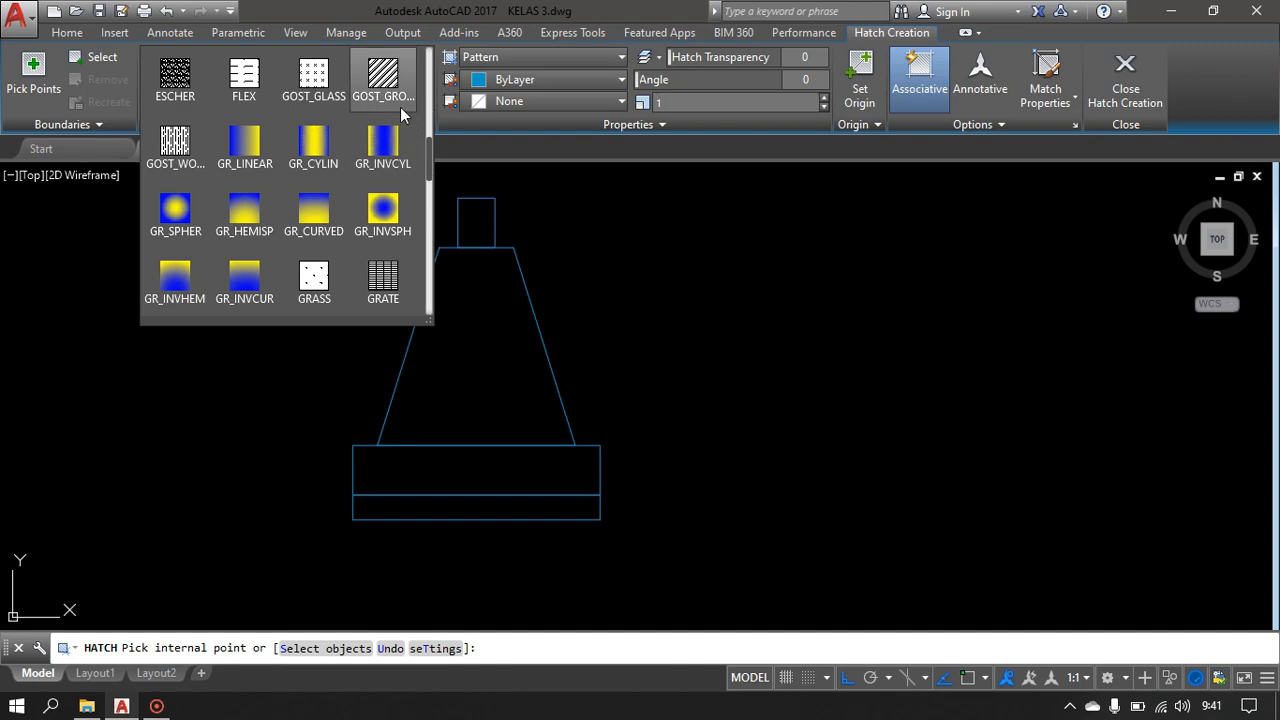
{"action": "scroll", "coordinate": [390, 140], "scroll_direction": "down", "scroll_amount": 3}
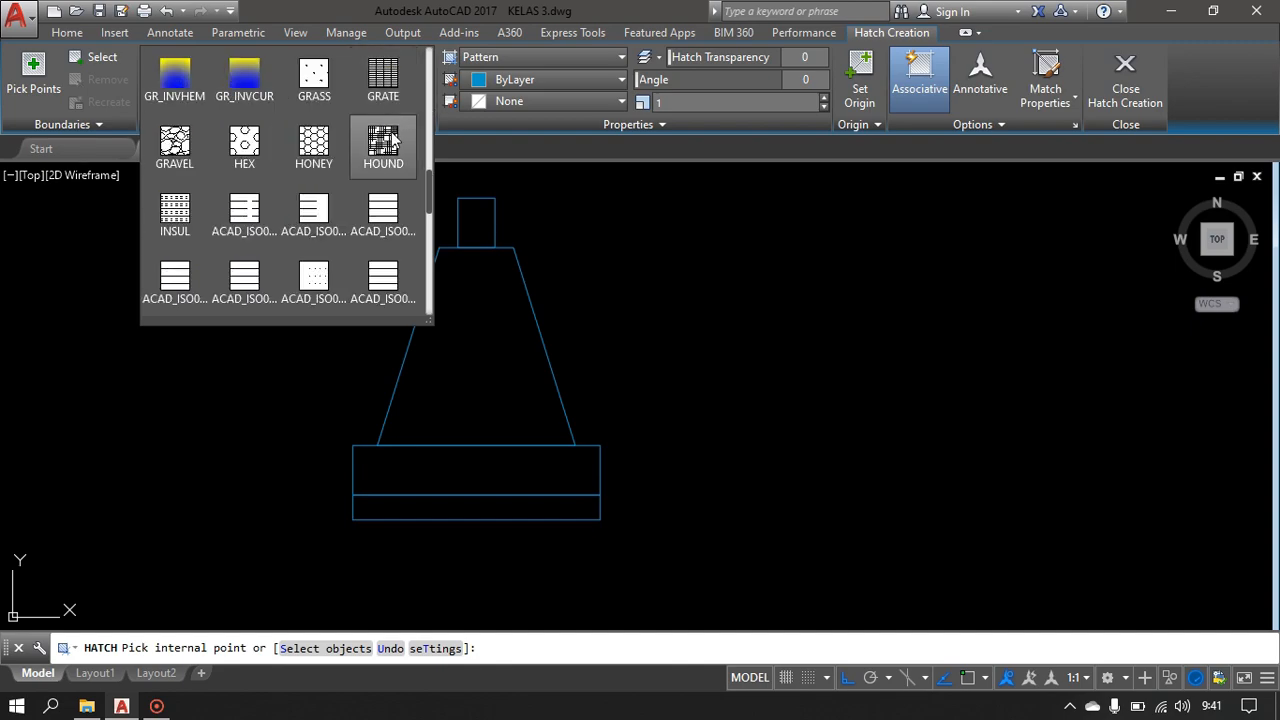
{"action": "left_click", "coordinate": [179, 172]}
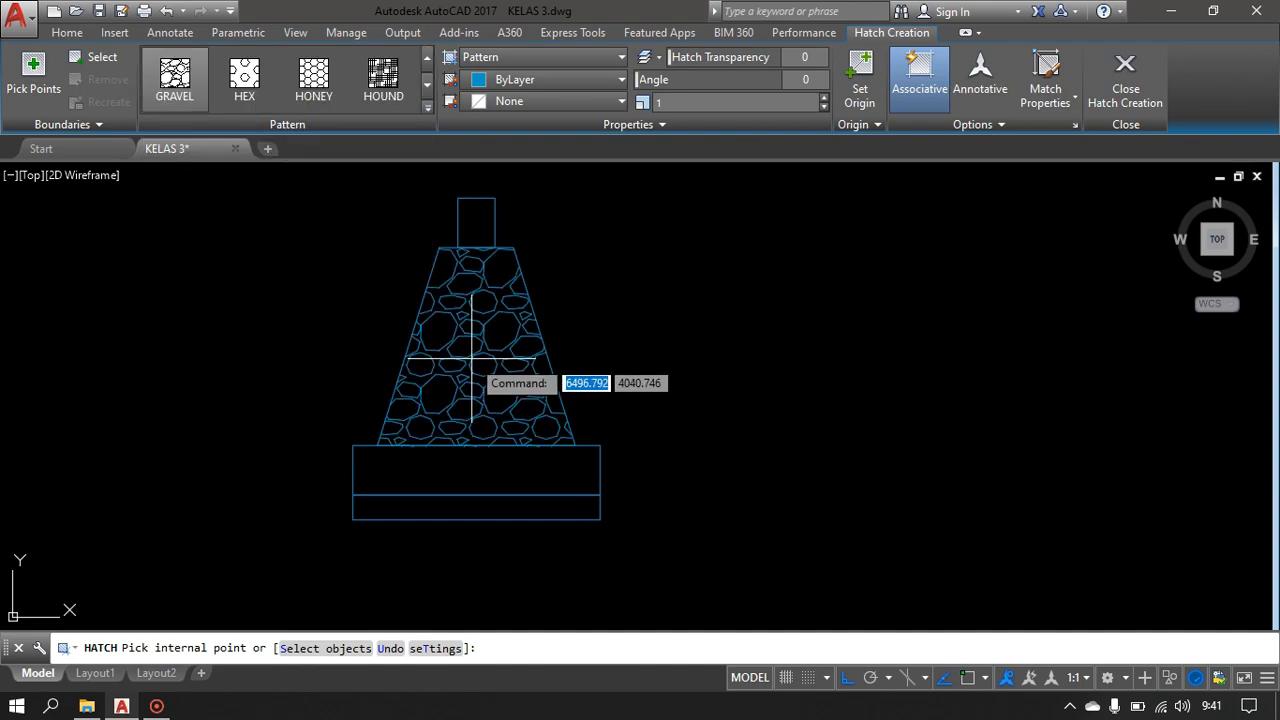
{"action": "left_click", "coordinate": [472, 357]}
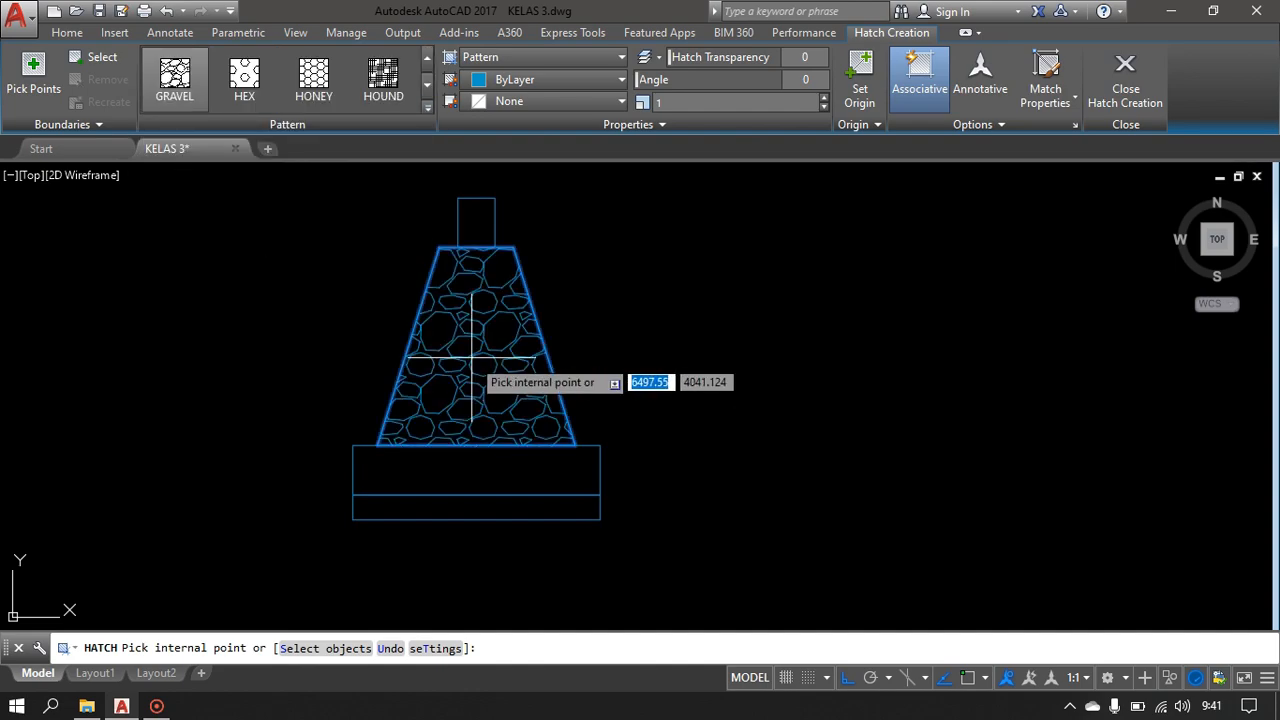
{"action": "key", "text": "Return"}
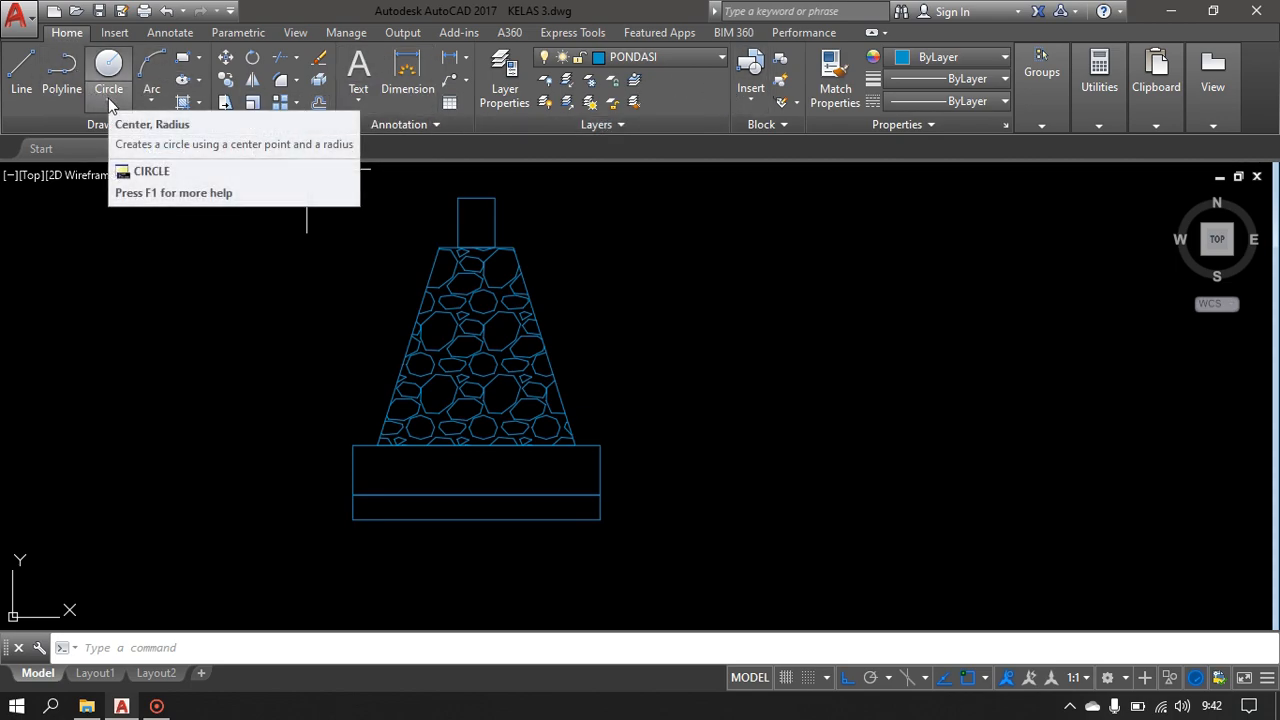
- Draw an ellipse centred on the 100 by 20 rectangle's left-edge midpoint, reaching its top-left corner, with the other half-axis set to 5
{"action": "left_click", "coordinate": [158, 125]}
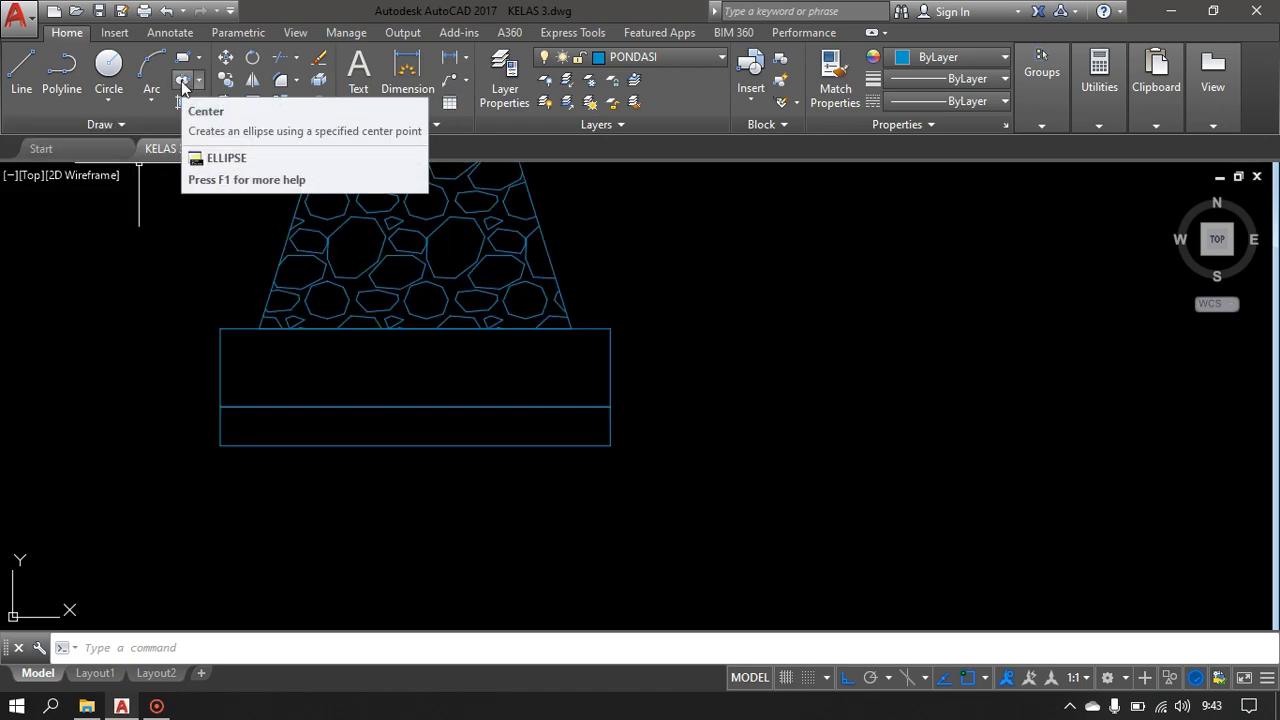
{"action": "left_click", "coordinate": [183, 83]}
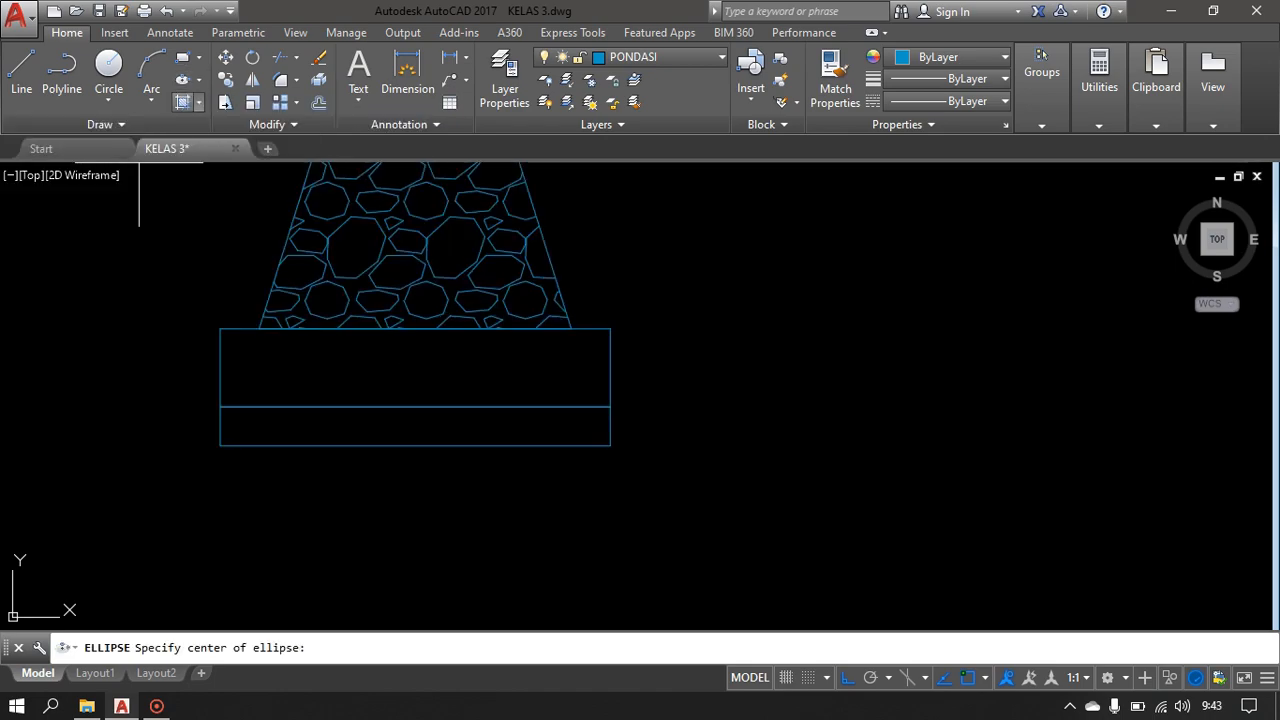
{"action": "scroll", "coordinate": [220, 428], "scroll_direction": "up", "scroll_amount": 2}
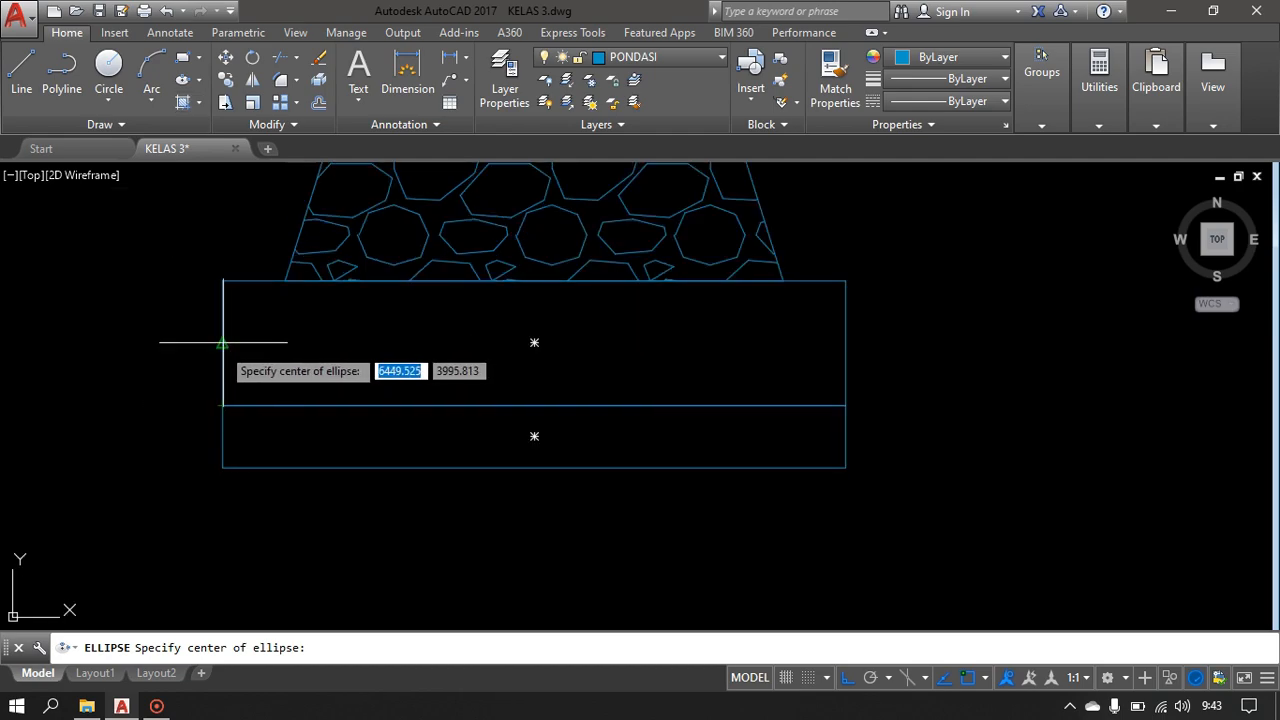
{"action": "left_click", "coordinate": [222, 343]}
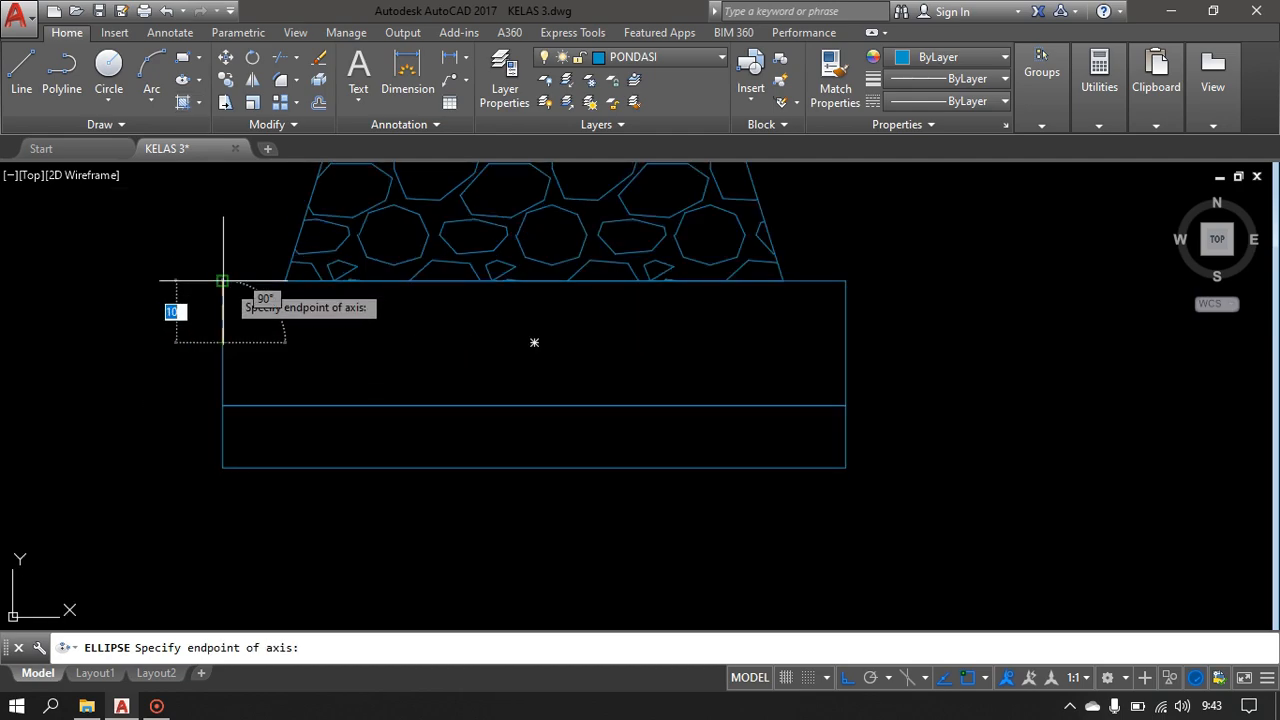
{"action": "left_click", "coordinate": [222, 281]}
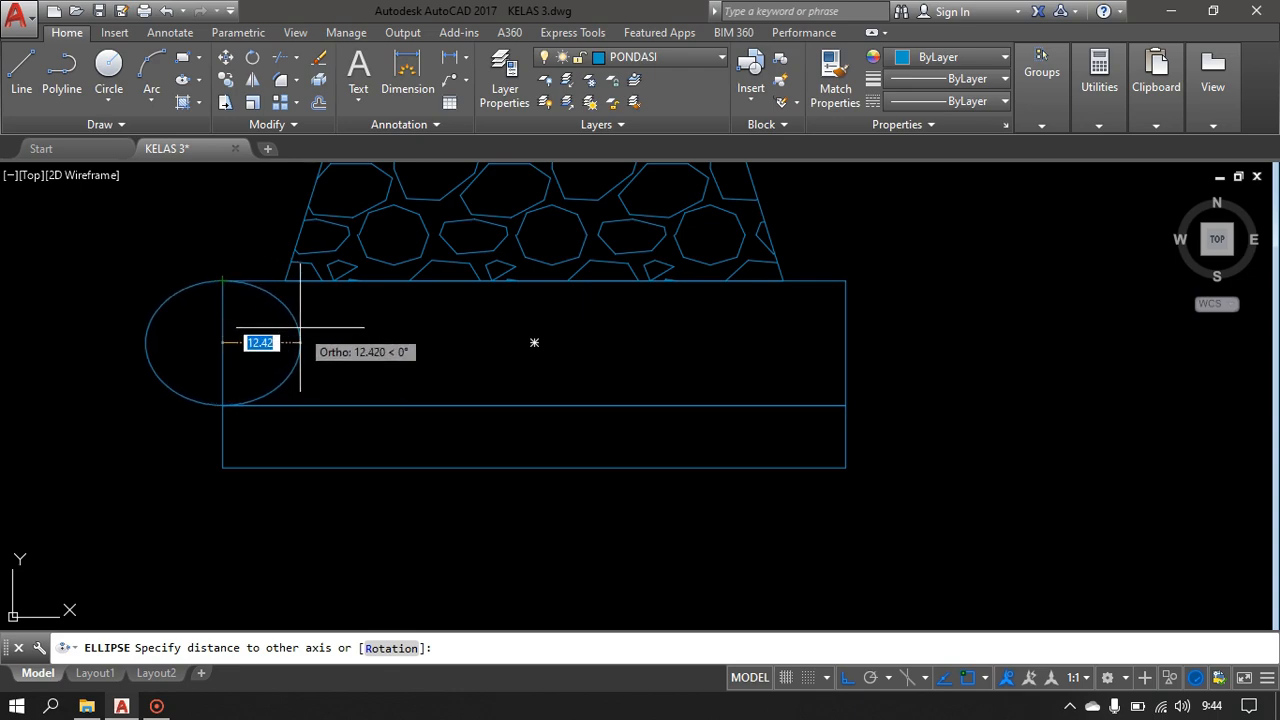
{"action": "type", "text": "5"}
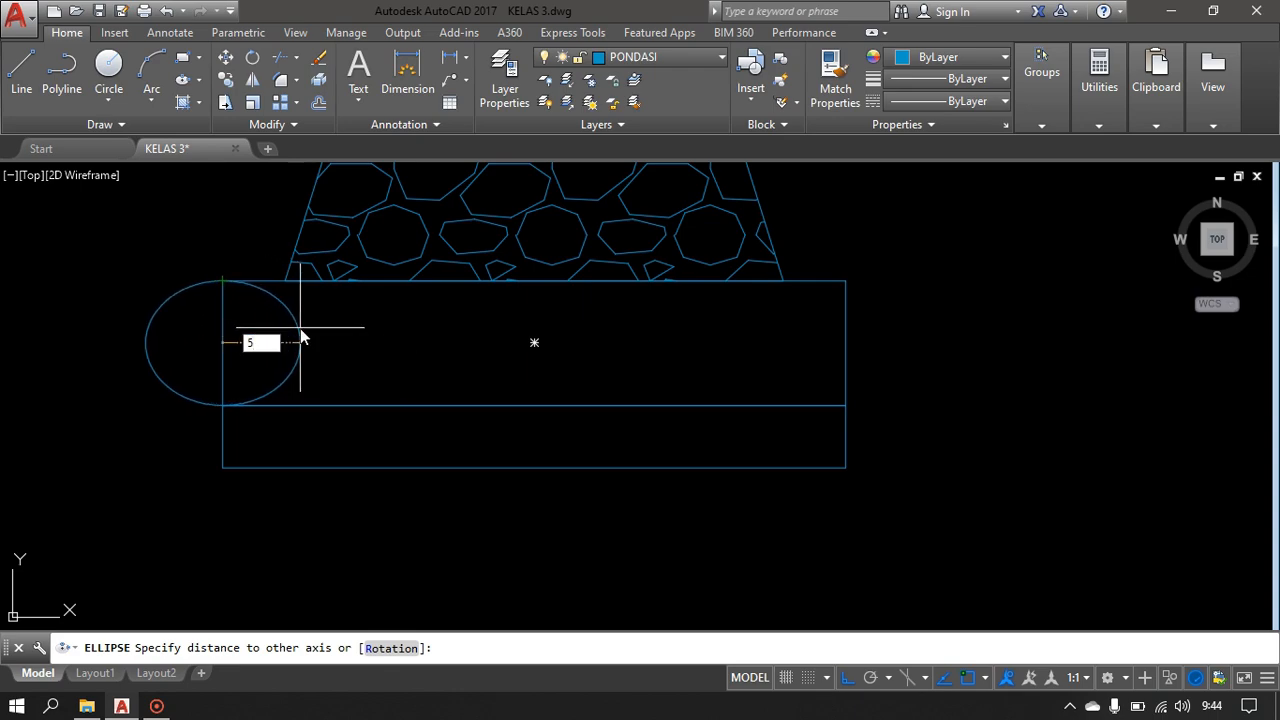
{"action": "key", "text": "Return"}
- Copy the ellipse three times side by side inside the 100 by 20 rectangle, starting at its left edge, and delete the original ellipse
{"action": "left_click", "coordinate": [277, 336]}
{"action": "left_click", "coordinate": [227, 348]}
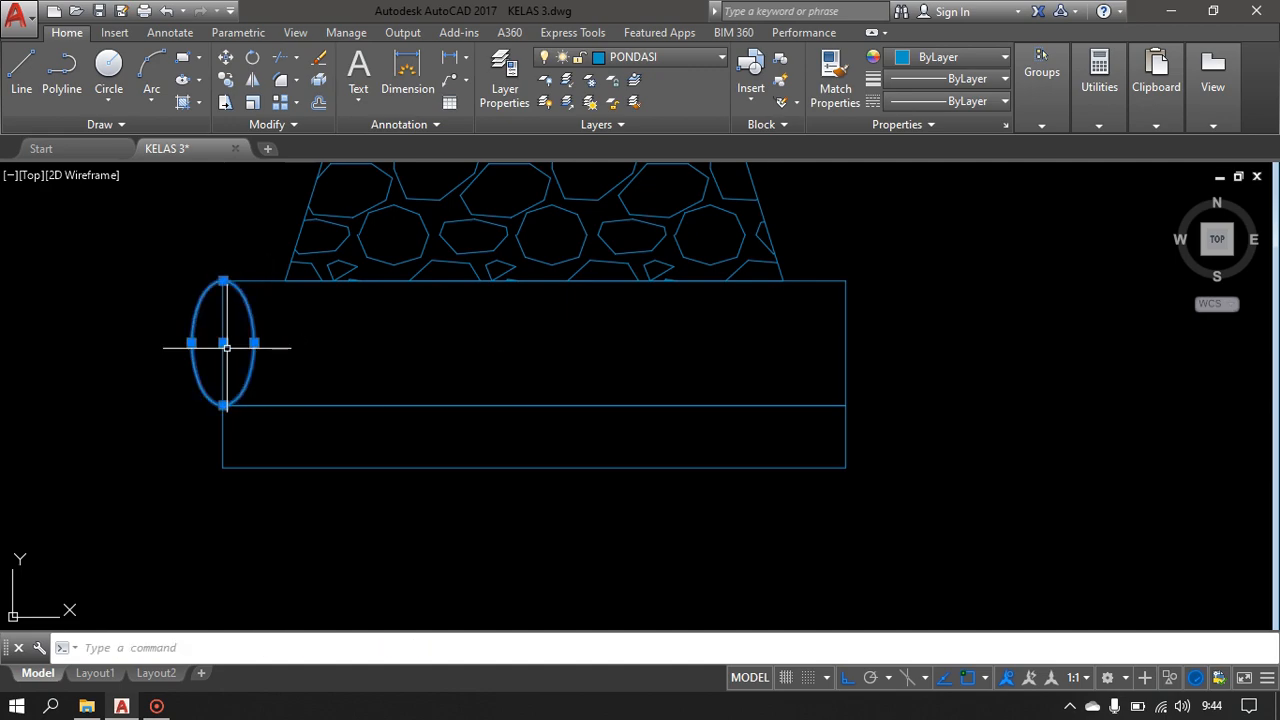
{"action": "scroll", "coordinate": [288, 364], "scroll_direction": "up", "scroll_amount": 2}
{"action": "middle_click_drag", "start_coordinate": [288, 364], "coordinate": [362, 410]}
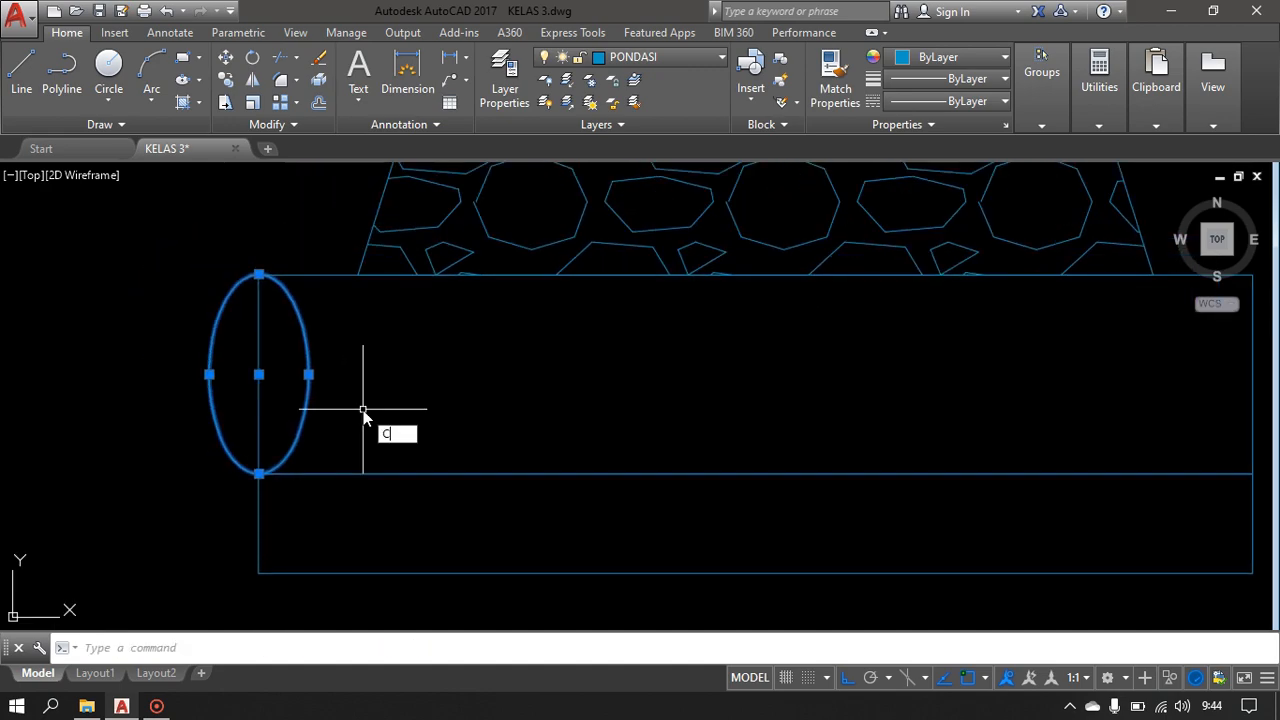
{"action": "type", "text": "CO"}
{"action": "key", "text": "Return"}
{"action": "left_click", "coordinate": [259, 374]}
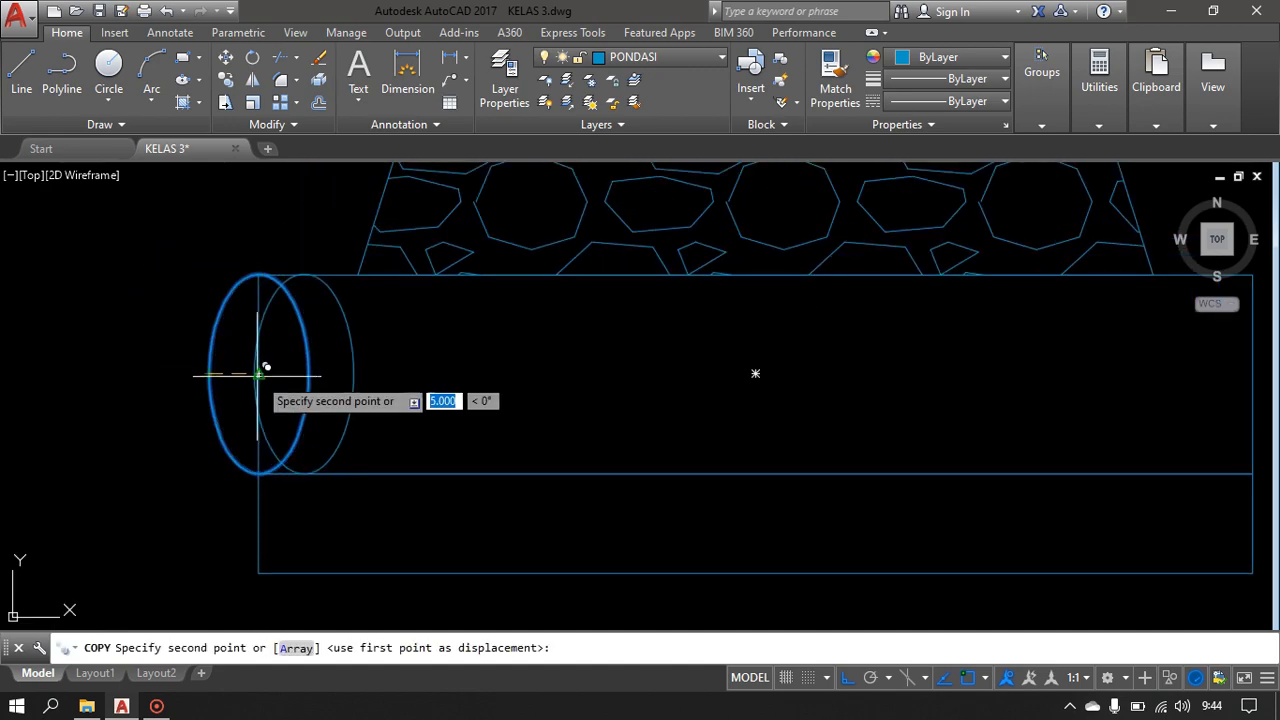
{"action": "left_click", "coordinate": [259, 374]}
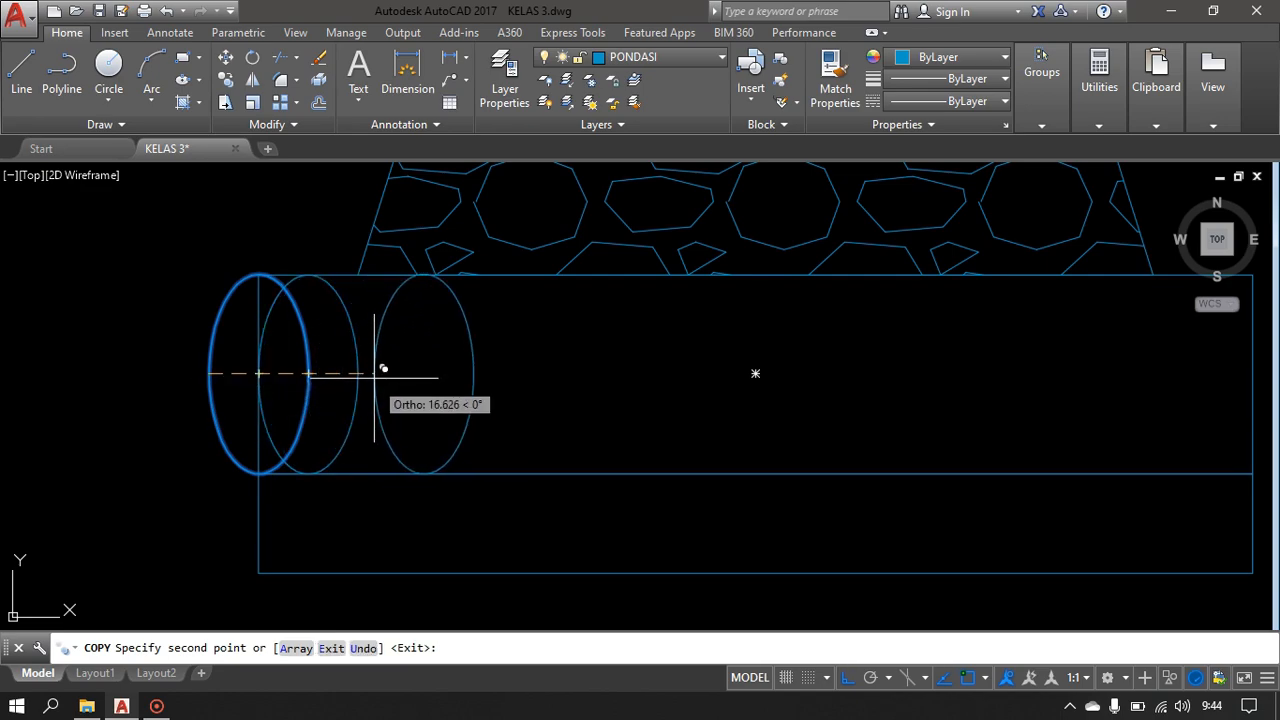
{"action": "left_click", "coordinate": [360, 374]}
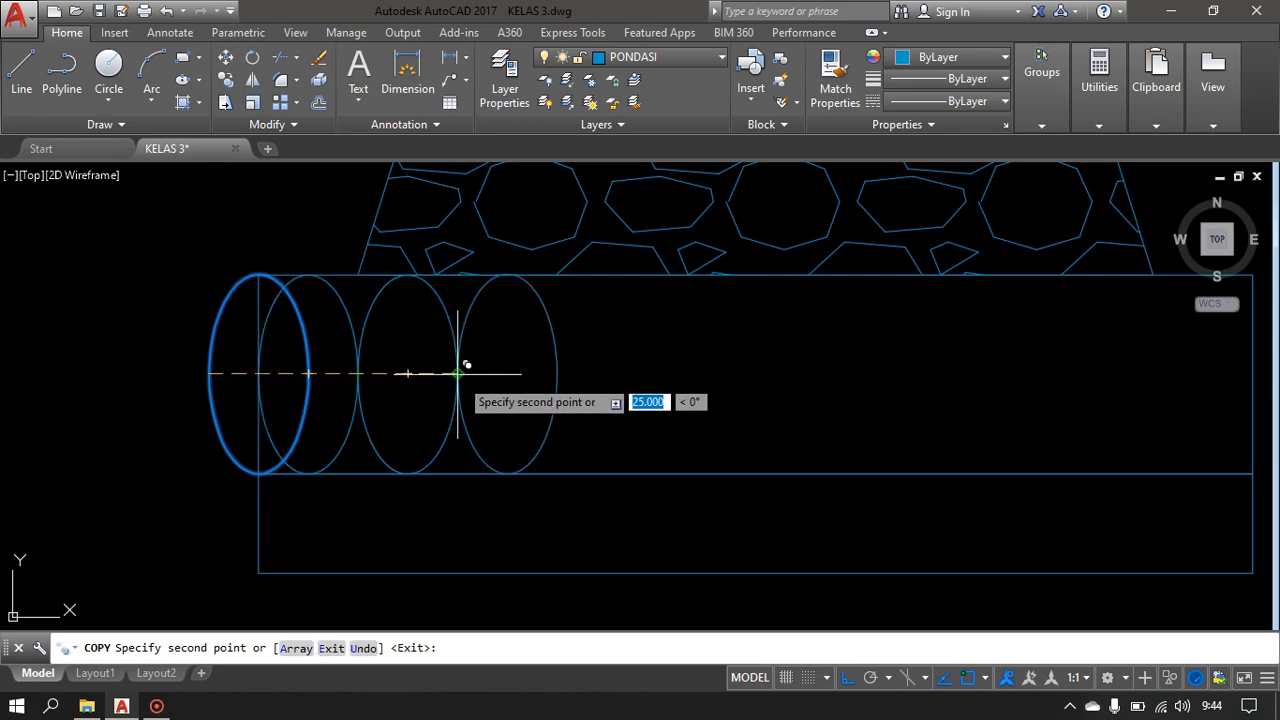
{"action": "key", "text": "Return"}
{"action": "key", "text": "Return"}
{"action": "left_click", "coordinate": [217, 333]}
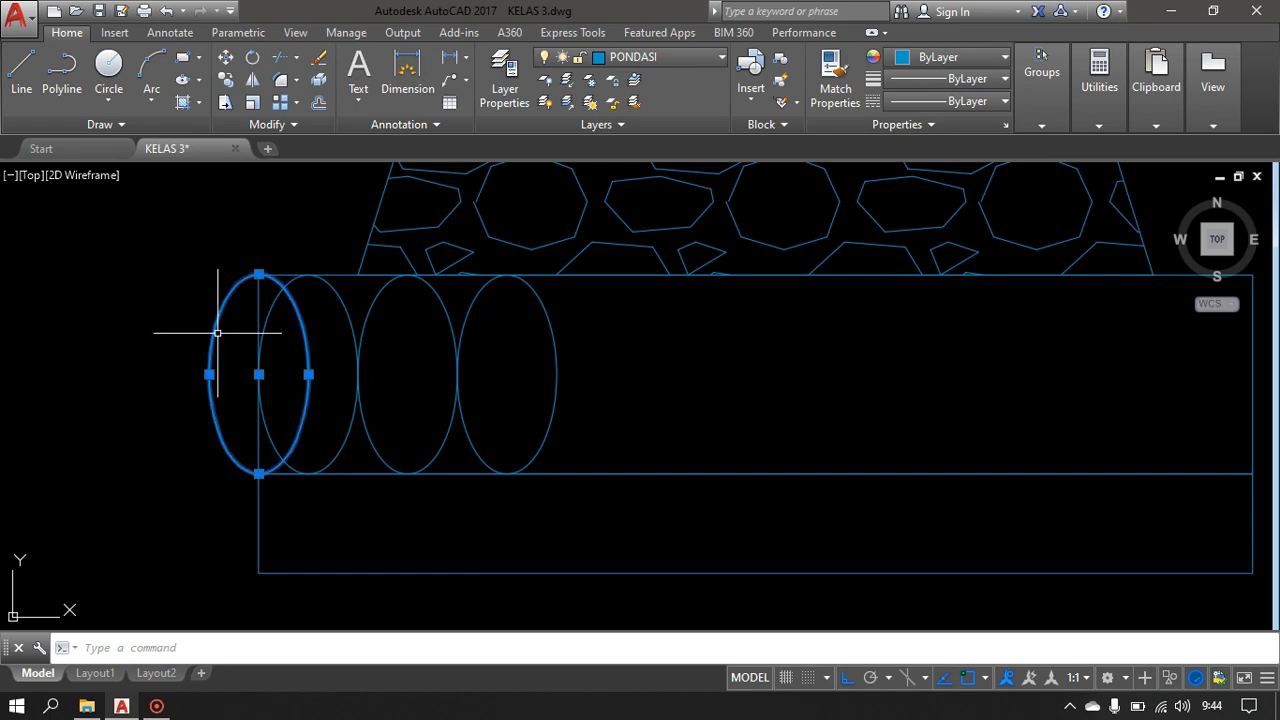
{"action": "key", "text": "Delete"}
- Copy the three ellipses end to end three times along the 100 by 20 rectangle, extending past its right edge
{"action": "left_click", "coordinate": [603, 364]}
{"action": "left_click", "coordinate": [305, 425]}
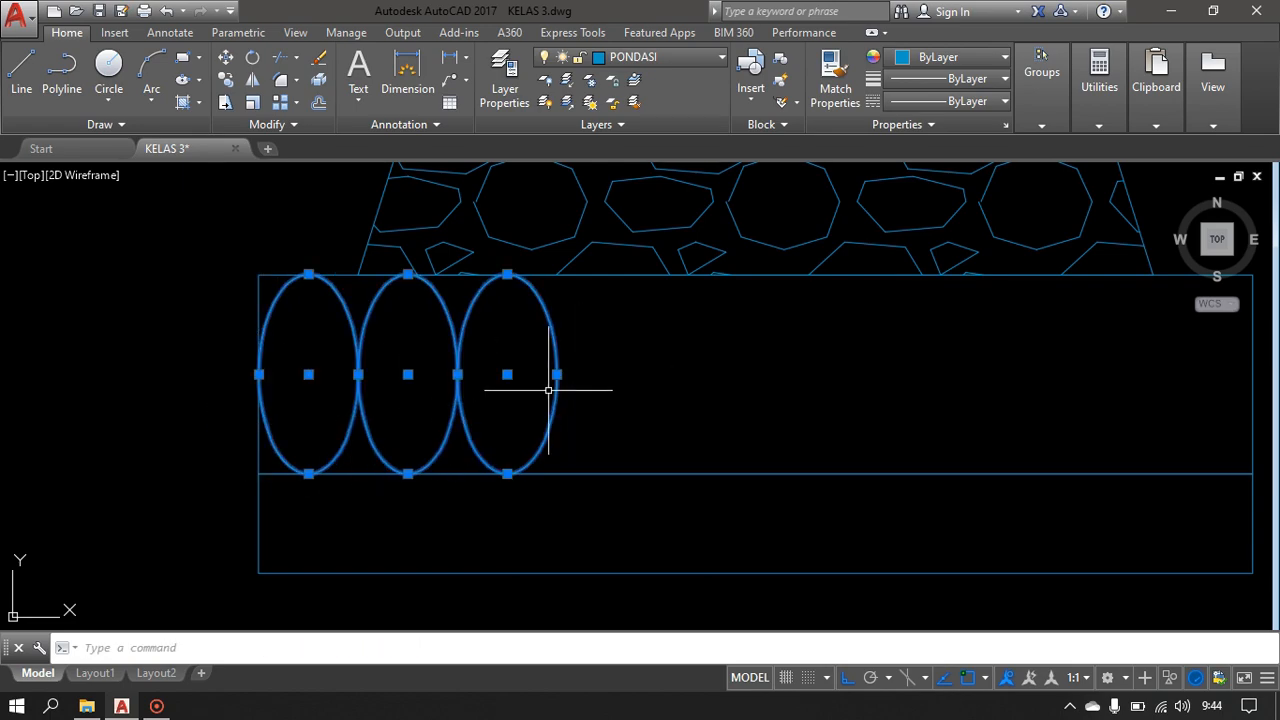
{"action": "type", "text": "co"}
{"action": "key", "text": "Return"}
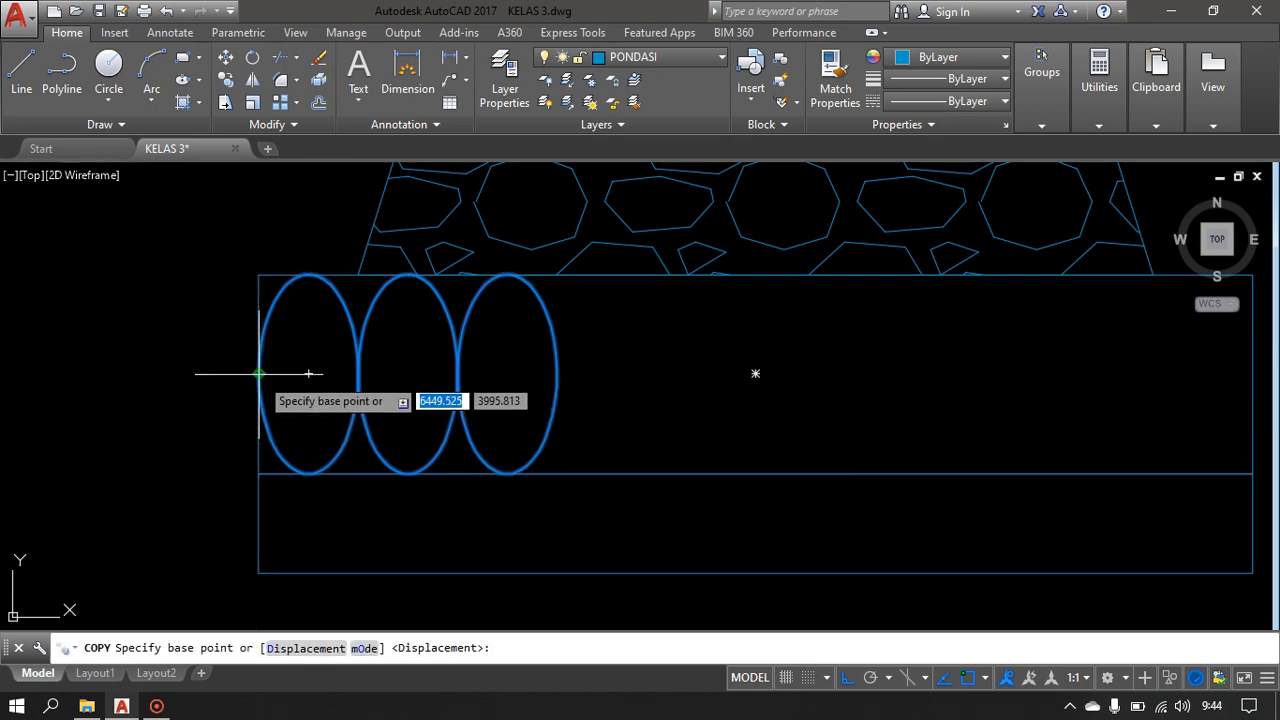
{"action": "left_click", "coordinate": [258, 374]}
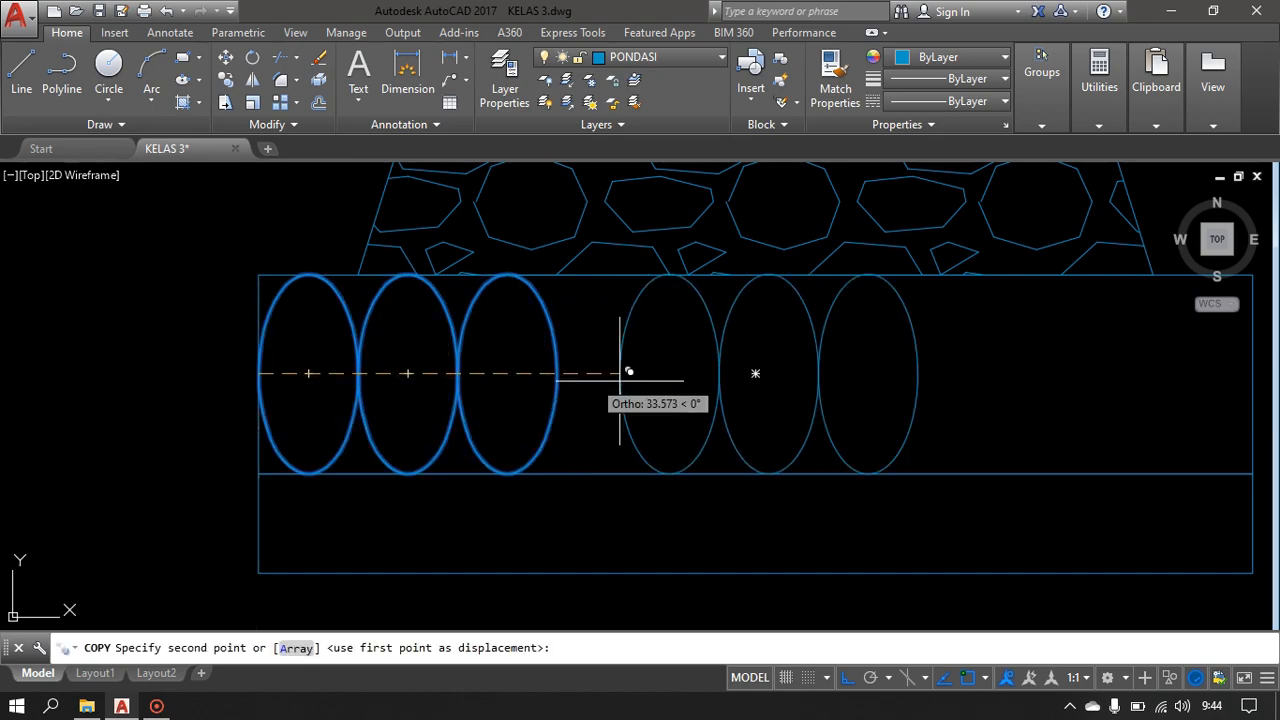
{"action": "left_click", "coordinate": [556, 372]}
{"action": "left_click", "coordinate": [854, 375]}
{"action": "middle_click_drag", "start_coordinate": [818, 389], "coordinate": [496, 397]}
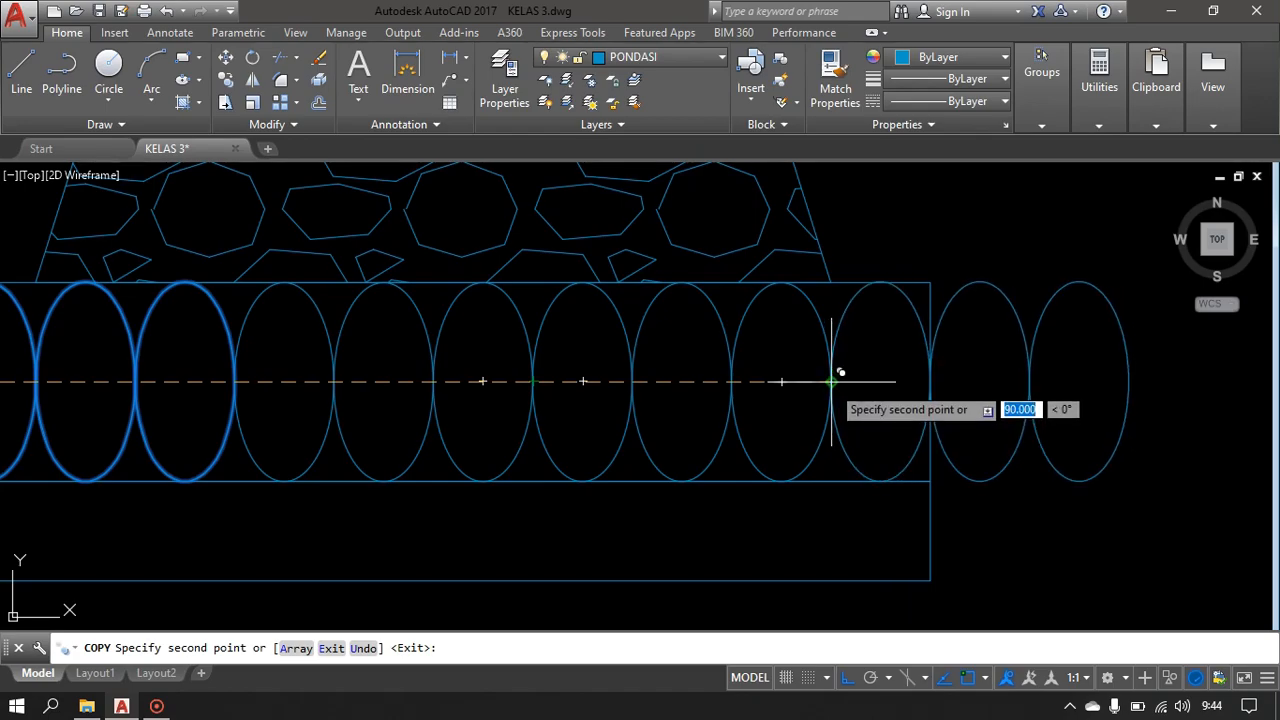
{"action": "scroll", "coordinate": [699, 400], "scroll_direction": "down", "scroll_amount": 2}
{"action": "middle_click_drag", "start_coordinate": [699, 400], "coordinate": [598, 391]}
{"action": "key", "text": "Escape"}
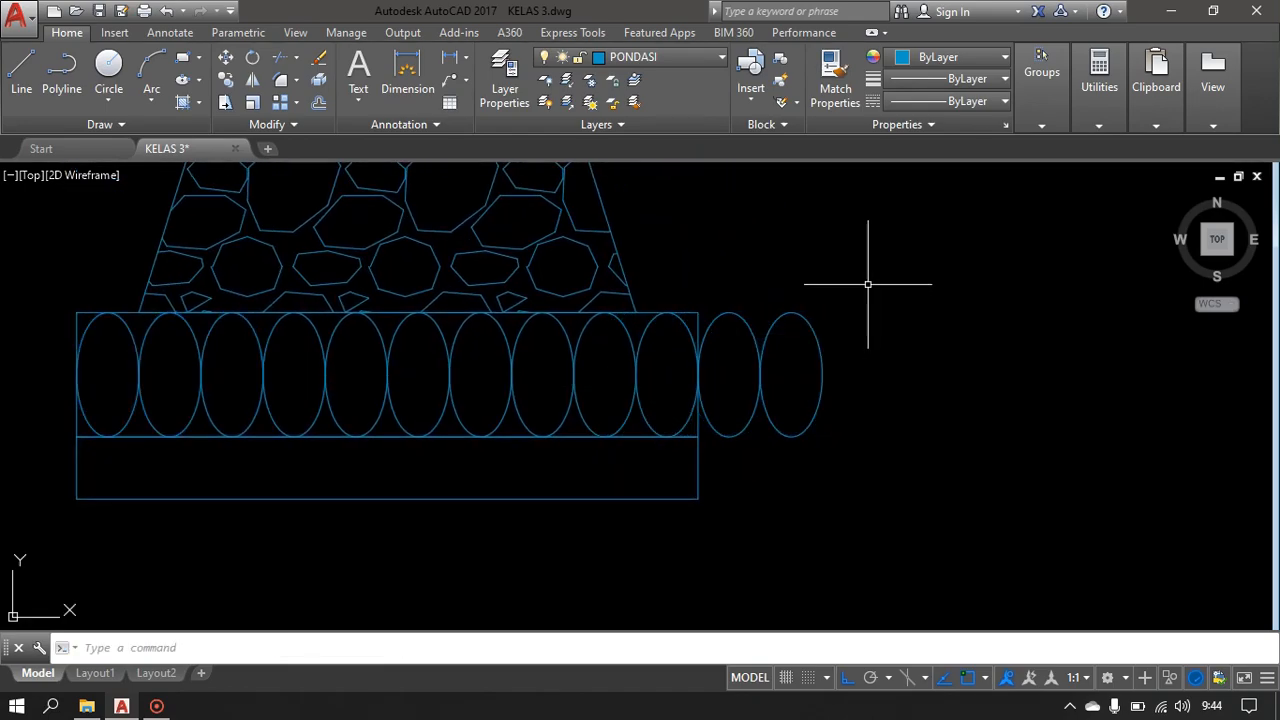
- Delete the two surplus ellipses outside the rectangle's right edge
{"action": "left_click", "coordinate": [868, 284]}
{"action": "left_click", "coordinate": [735, 490]}
{"action": "key", "text": "Delete"}
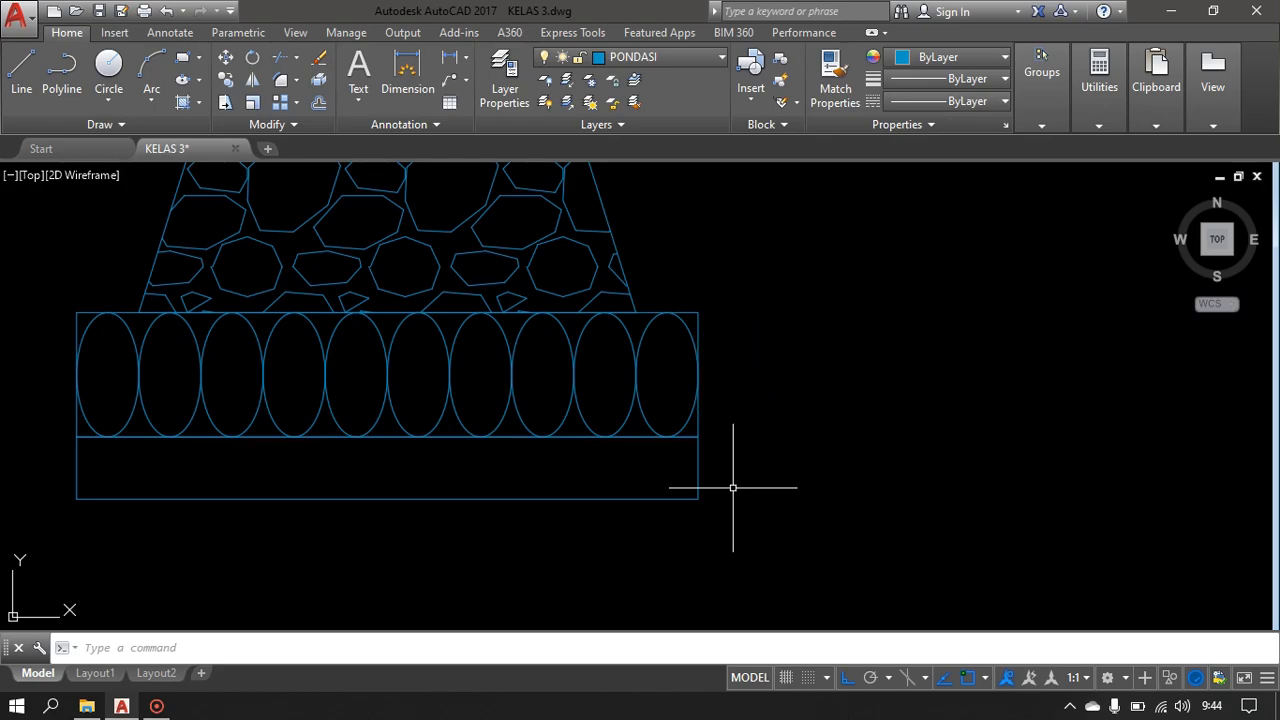
- Move the row of ellipses and the gravel hatch to the arsir layer
{"action": "scroll", "coordinate": [714, 463], "scroll_direction": "down", "scroll_amount": 2}
{"action": "left_click", "coordinate": [696, 392]}
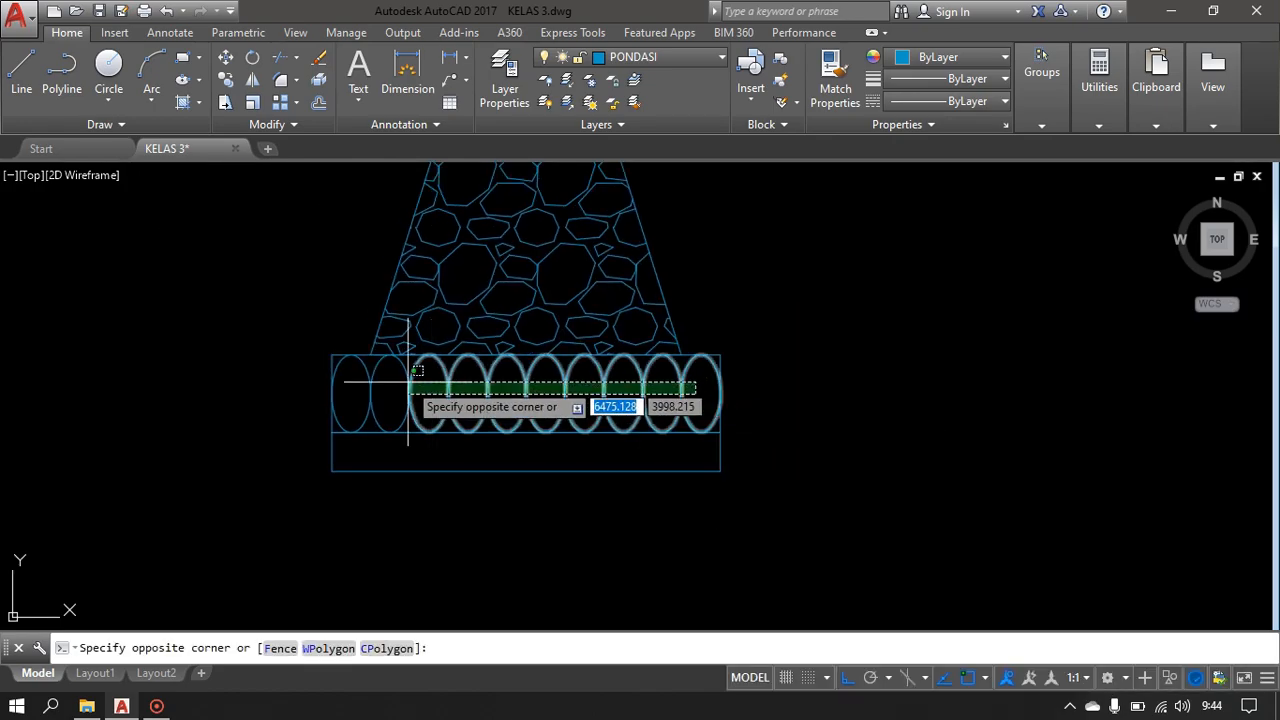
{"action": "left_click", "coordinate": [349, 381]}
{"action": "left_click", "coordinate": [466, 209]}
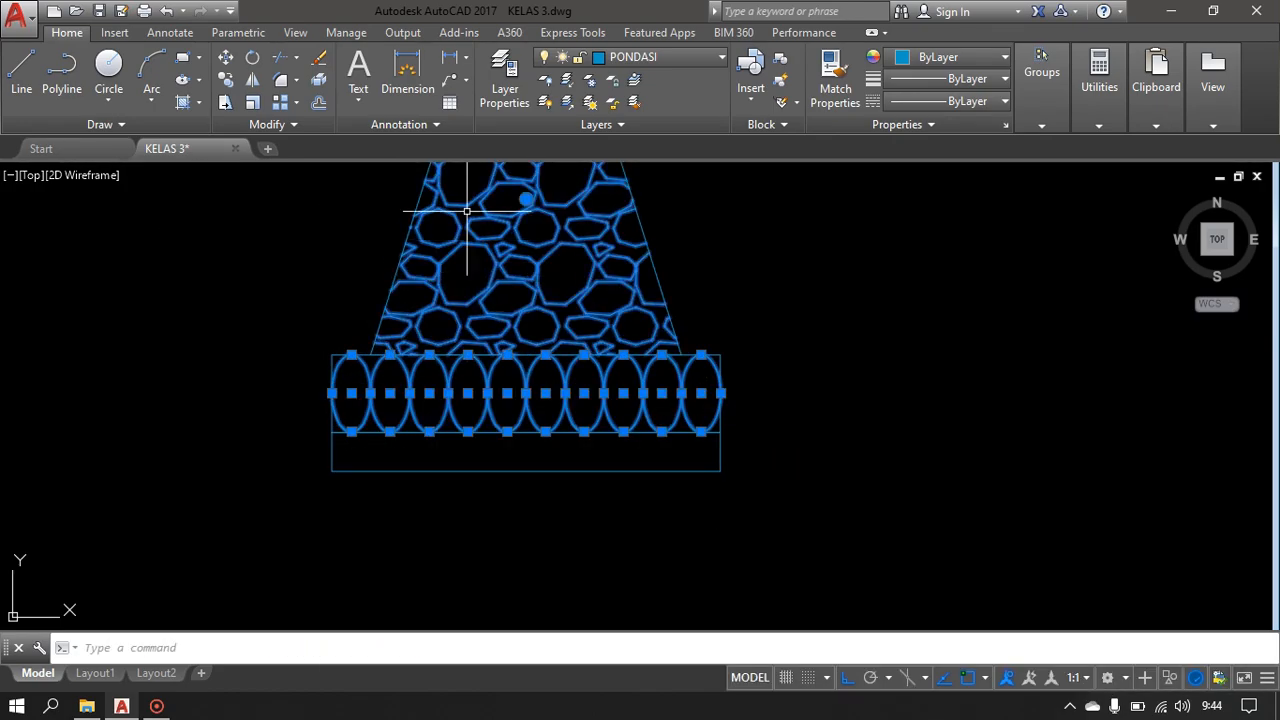
{"action": "left_click", "coordinate": [640, 62]}
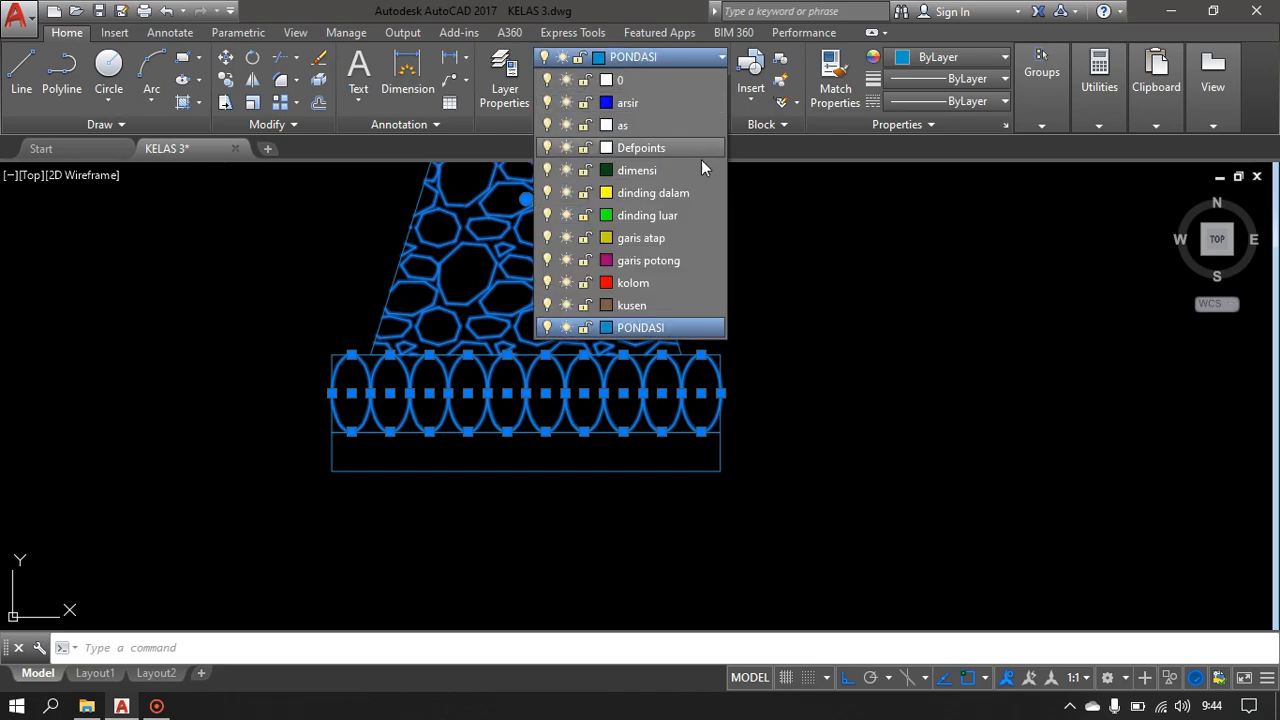
{"action": "left_click", "coordinate": [650, 105]}
{"action": "key", "text": "Escape"}
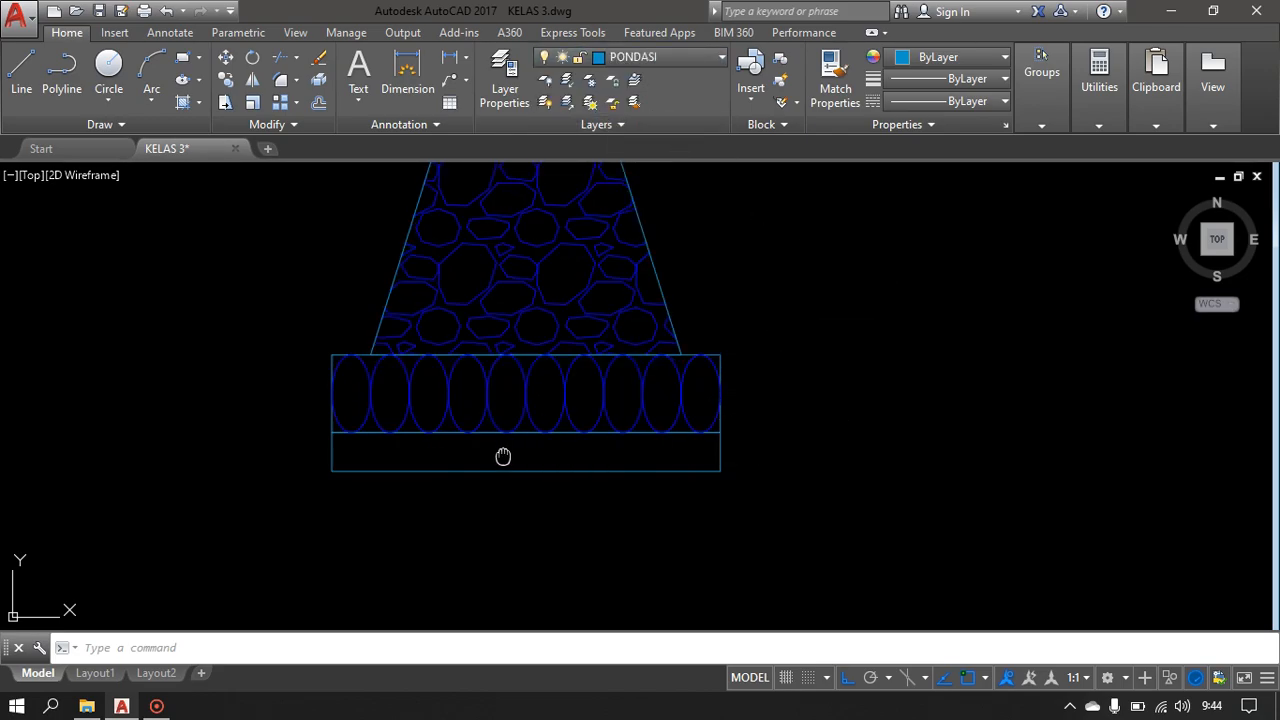
- Hatch the thin rectangle below the ellipse row with the AR-SAND pattern at scale 0.2
{"action": "middle_click_drag", "start_coordinate": [506, 451], "coordinate": [510, 424]}
{"action": "type", "text": "h"}
{"action": "key", "text": "Return"}
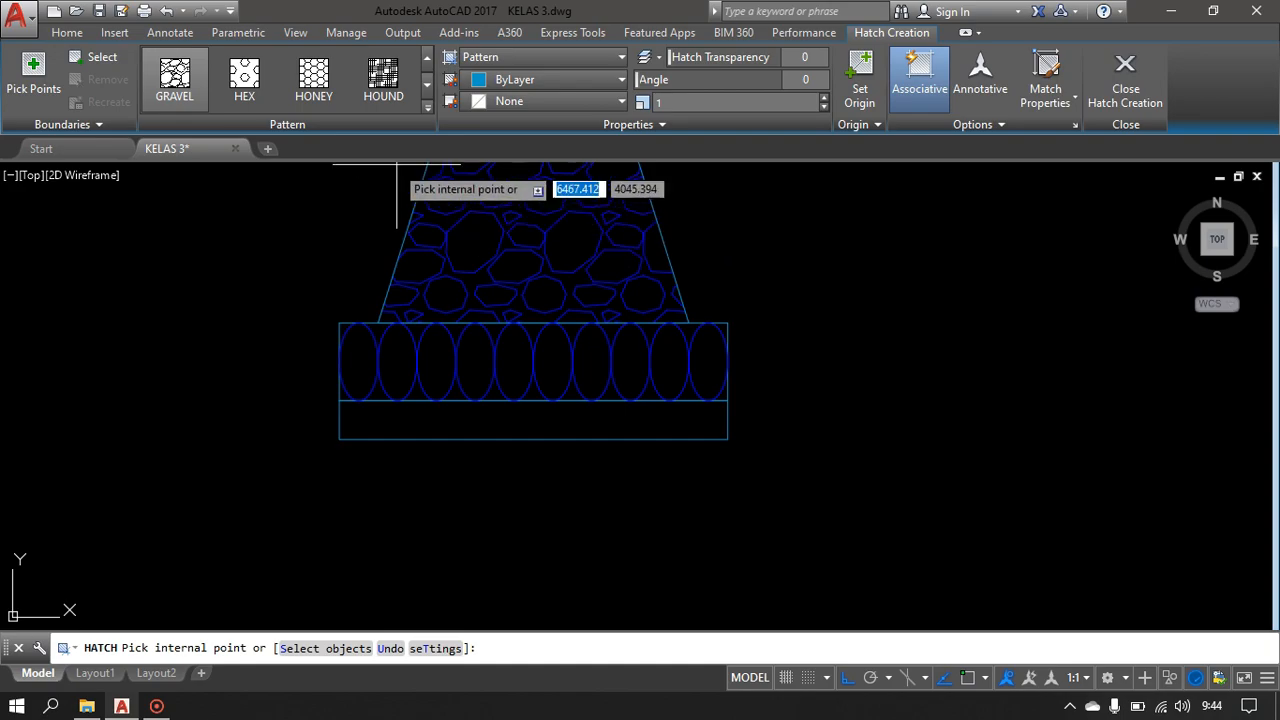
{"action": "left_click", "coordinate": [427, 108]}
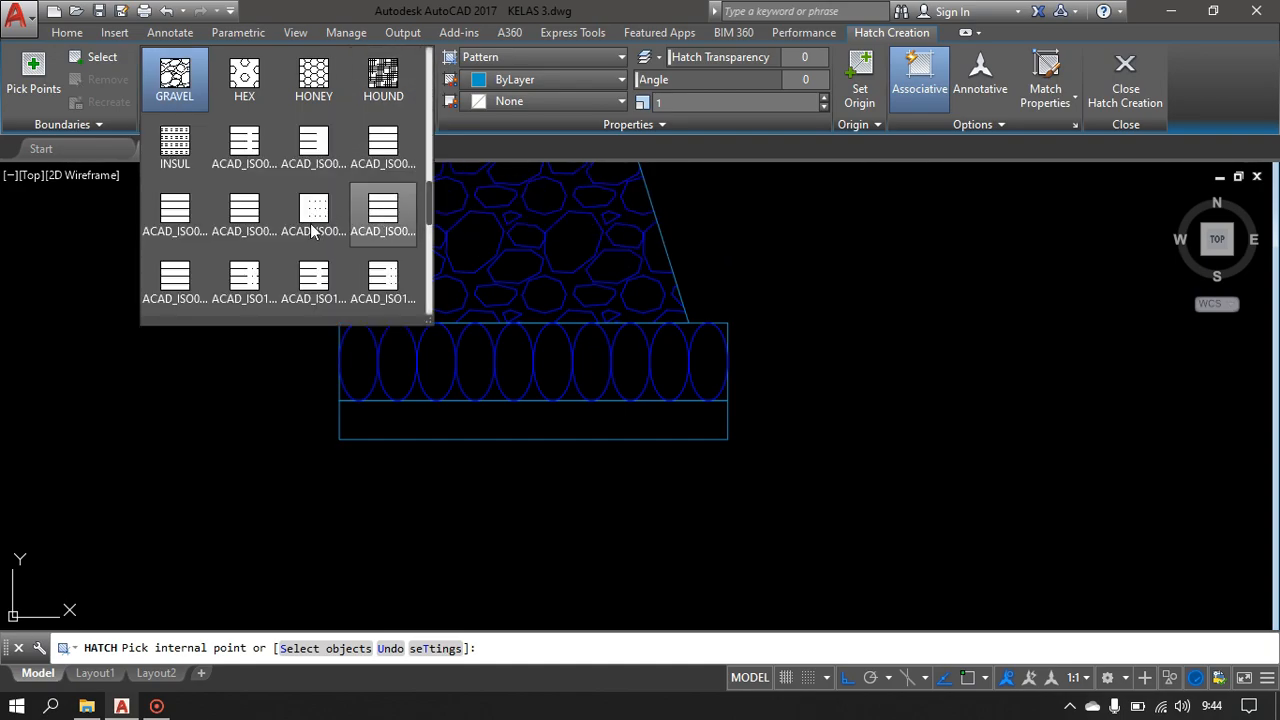
{"action": "scroll", "coordinate": [312, 230], "scroll_direction": "up", "scroll_amount": 4}
{"action": "scroll", "coordinate": [312, 230], "scroll_direction": "up", "scroll_amount": 5}
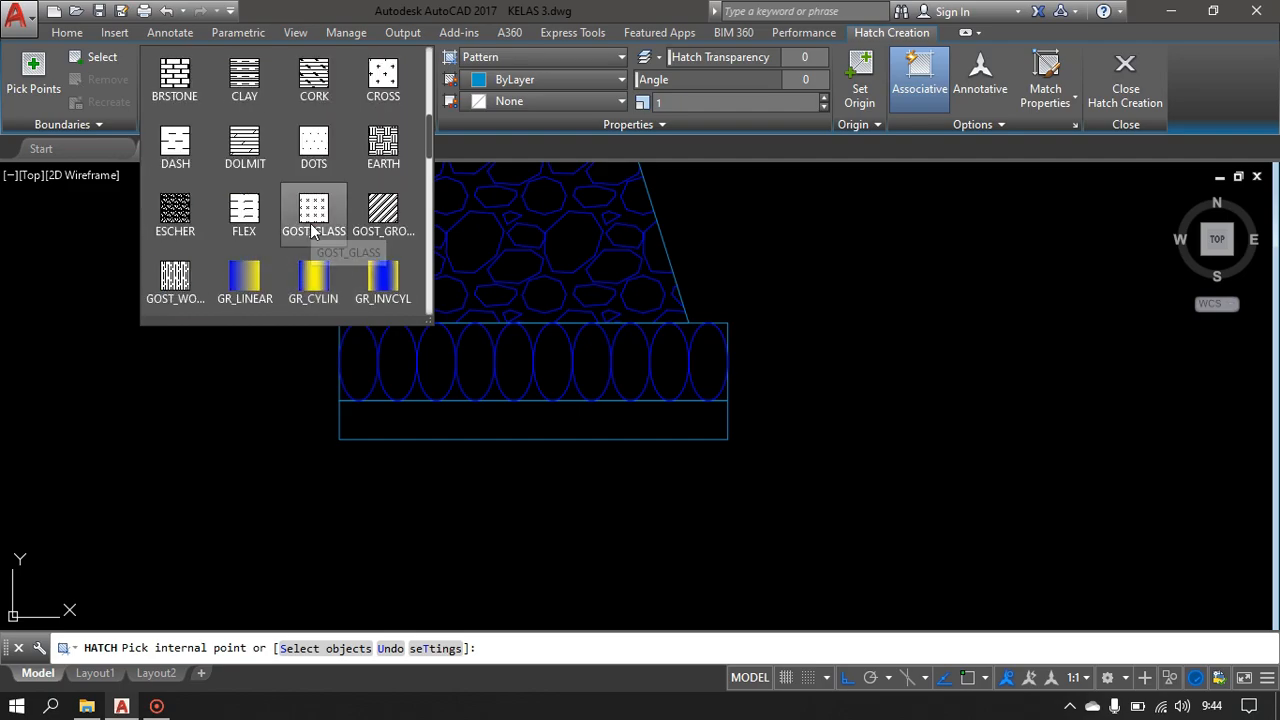
{"action": "scroll", "coordinate": [312, 230], "scroll_direction": "up", "scroll_amount": 3}
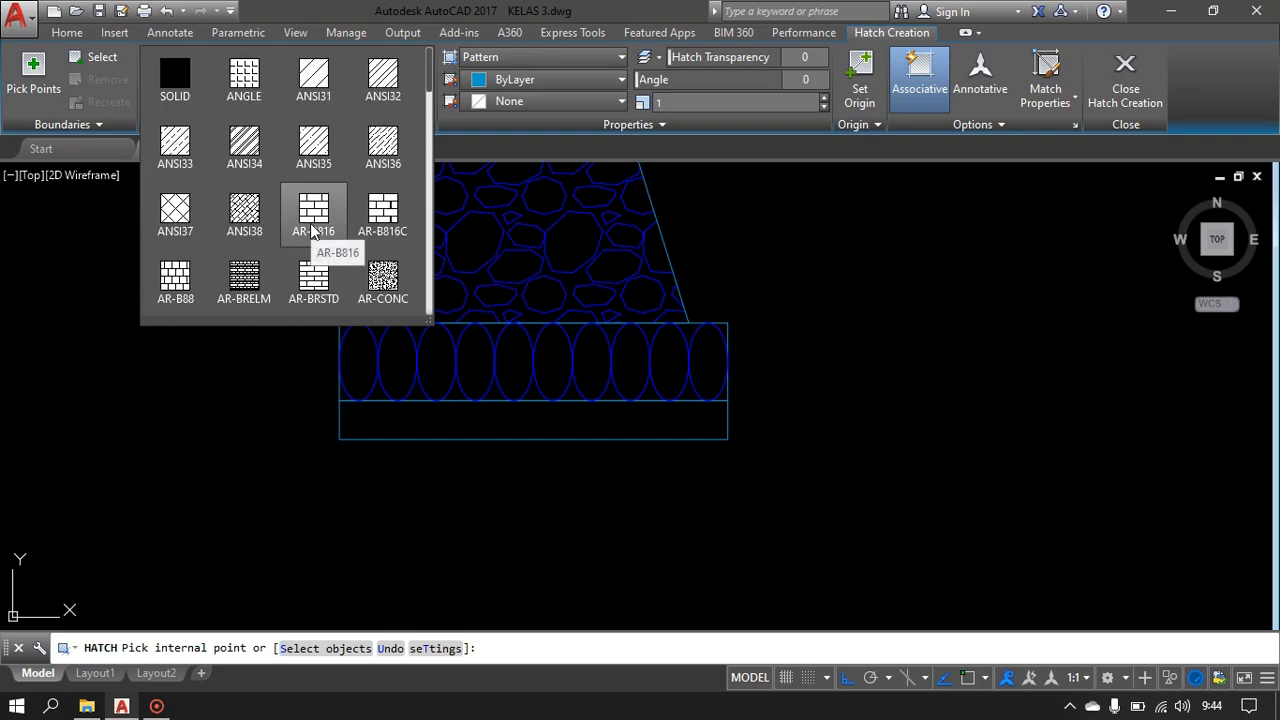
{"action": "scroll", "coordinate": [312, 230], "scroll_direction": "down", "scroll_amount": 2}
{"action": "scroll", "coordinate": [318, 228], "scroll_direction": "down", "scroll_amount": 1}
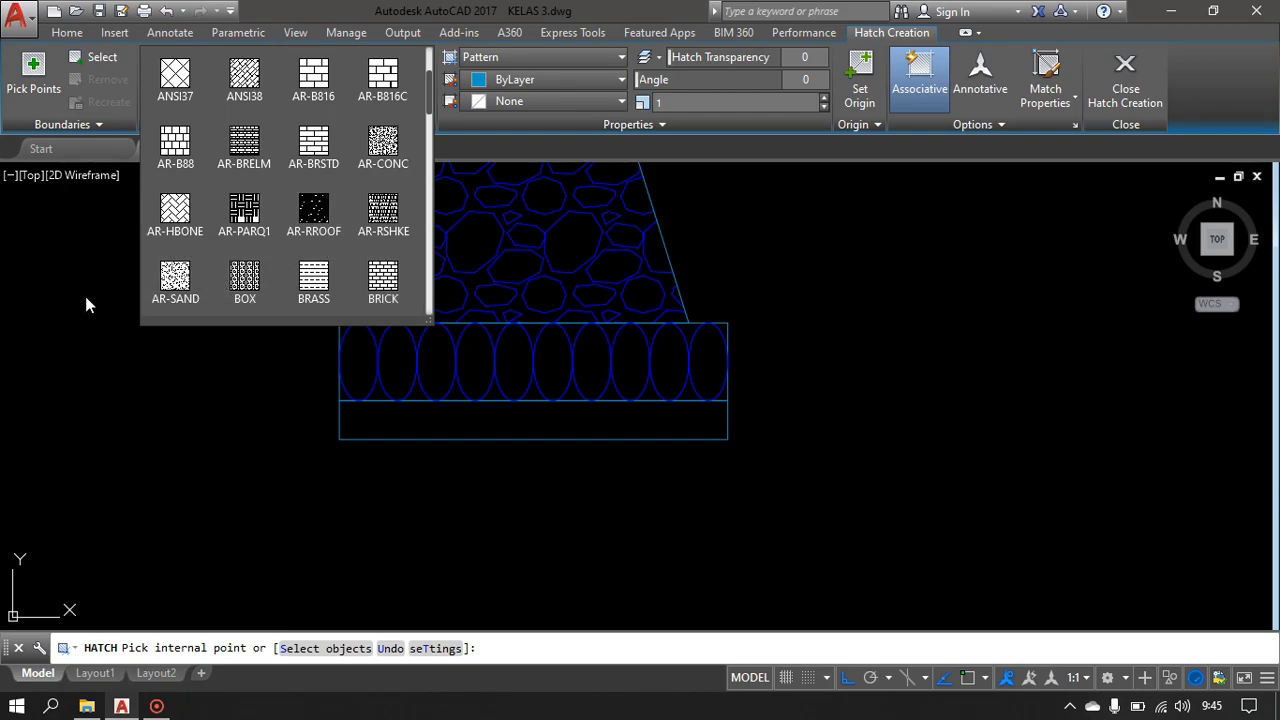
{"action": "left_click", "coordinate": [174, 279]}
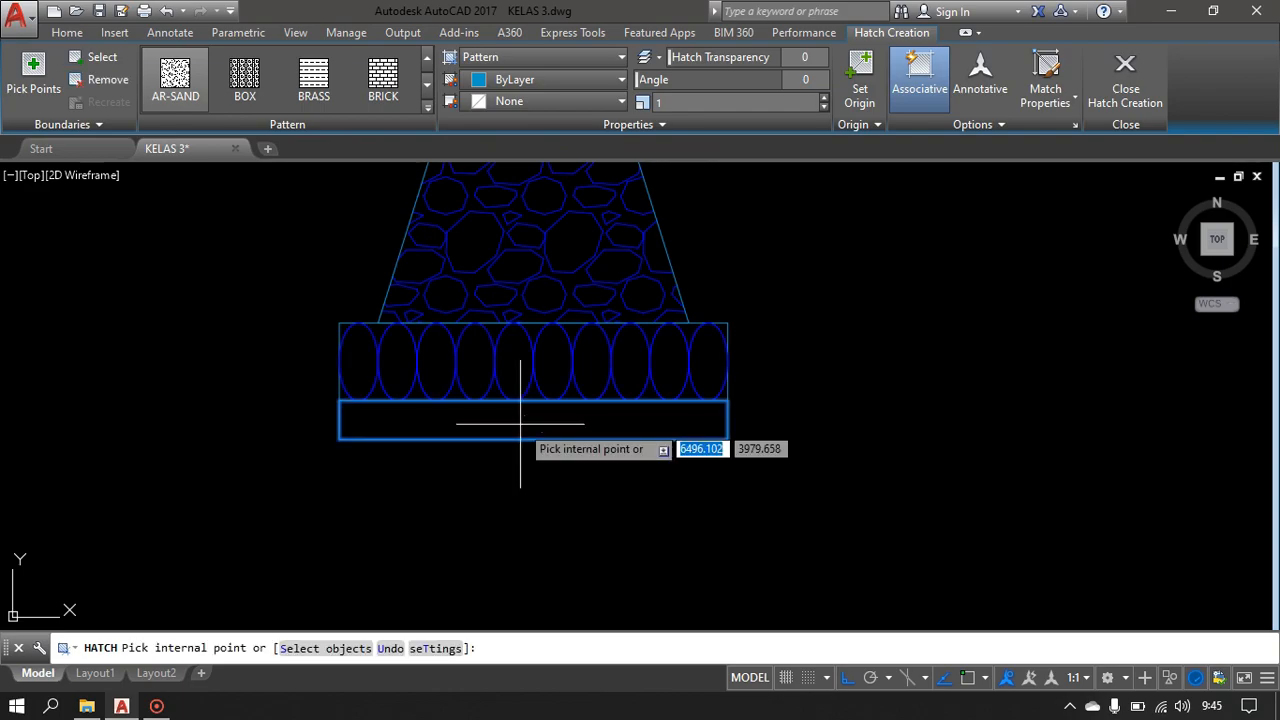
{"action": "left_click", "coordinate": [520, 423]}
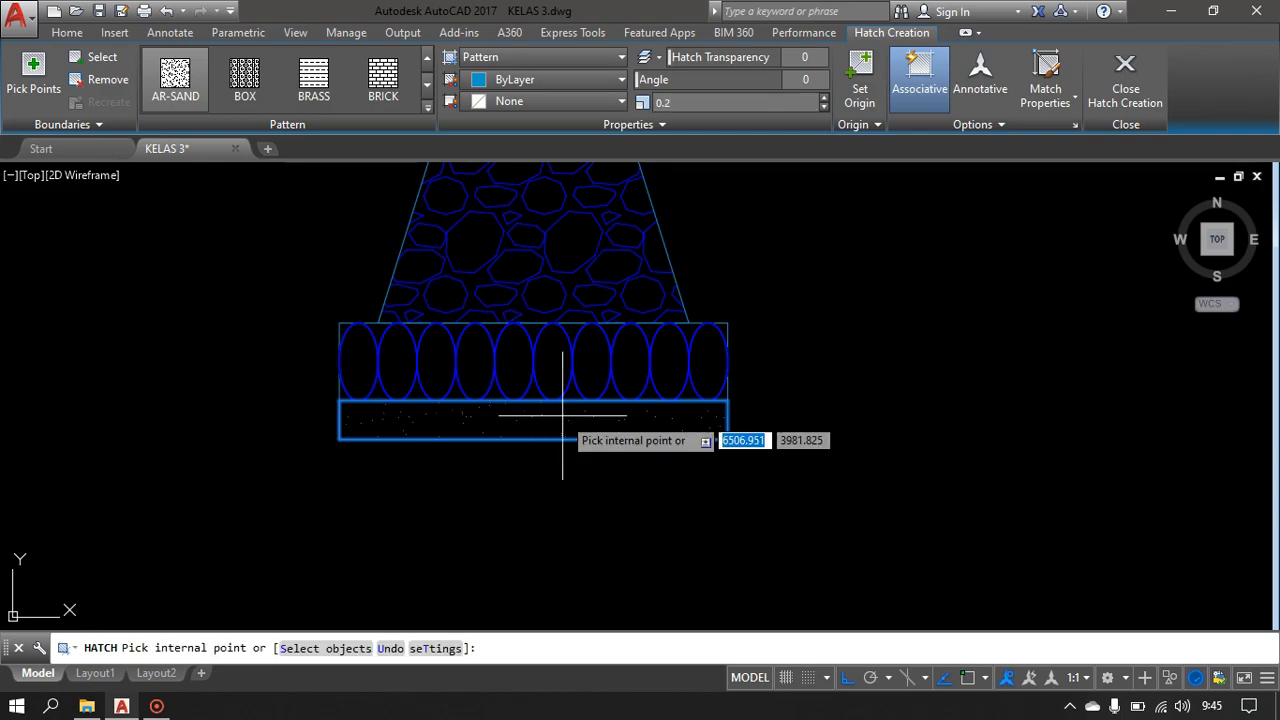
{"action": "key", "text": "Return"}
{"action": "scroll", "coordinate": [771, 340], "scroll_direction": "down", "scroll_amount": 6}
{"action": "middle_click_drag", "start_coordinate": [771, 340], "coordinate": [576, 465]}
{"action": "scroll", "coordinate": [520, 384], "scroll_direction": "up", "scroll_amount": 2}
{"action": "middle_click_drag", "start_coordinate": [578, 407], "coordinate": [551, 383]}
{"action": "scroll", "coordinate": [483, 505], "scroll_direction": "up", "scroll_amount": 2}
{"action": "left_click", "coordinate": [500, 520]}
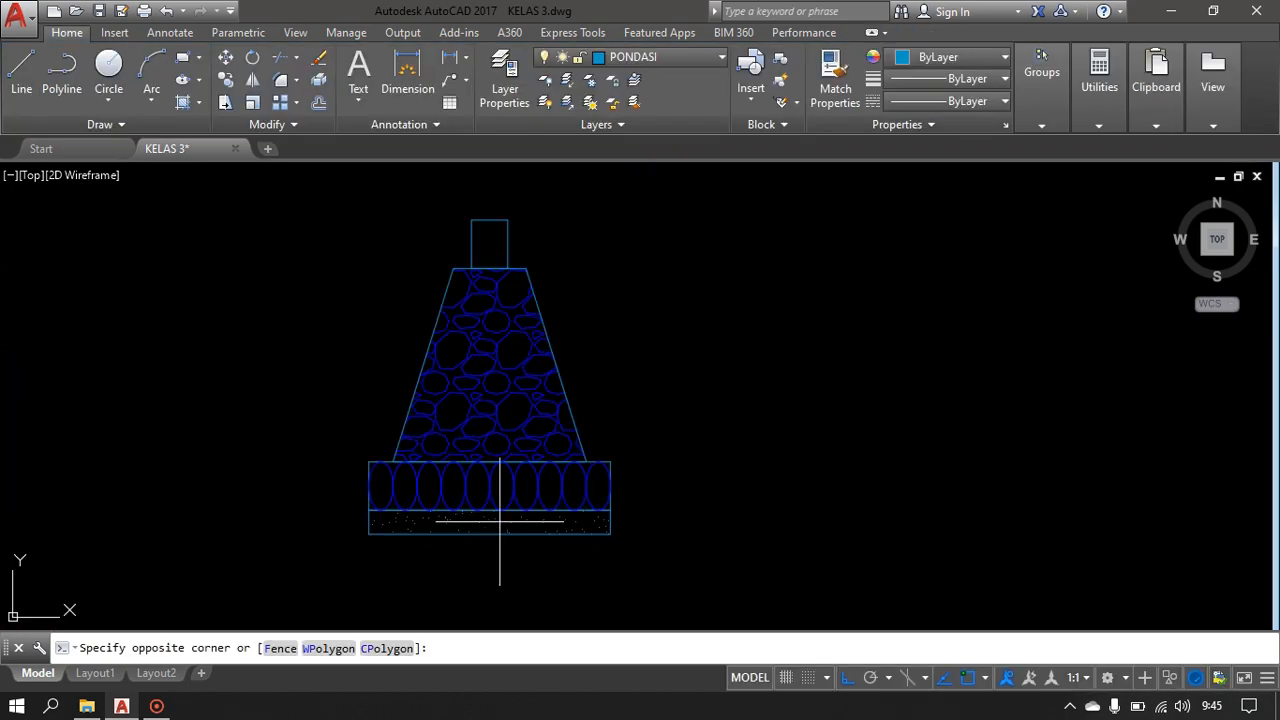
{"action": "left_click", "coordinate": [417, 523]}
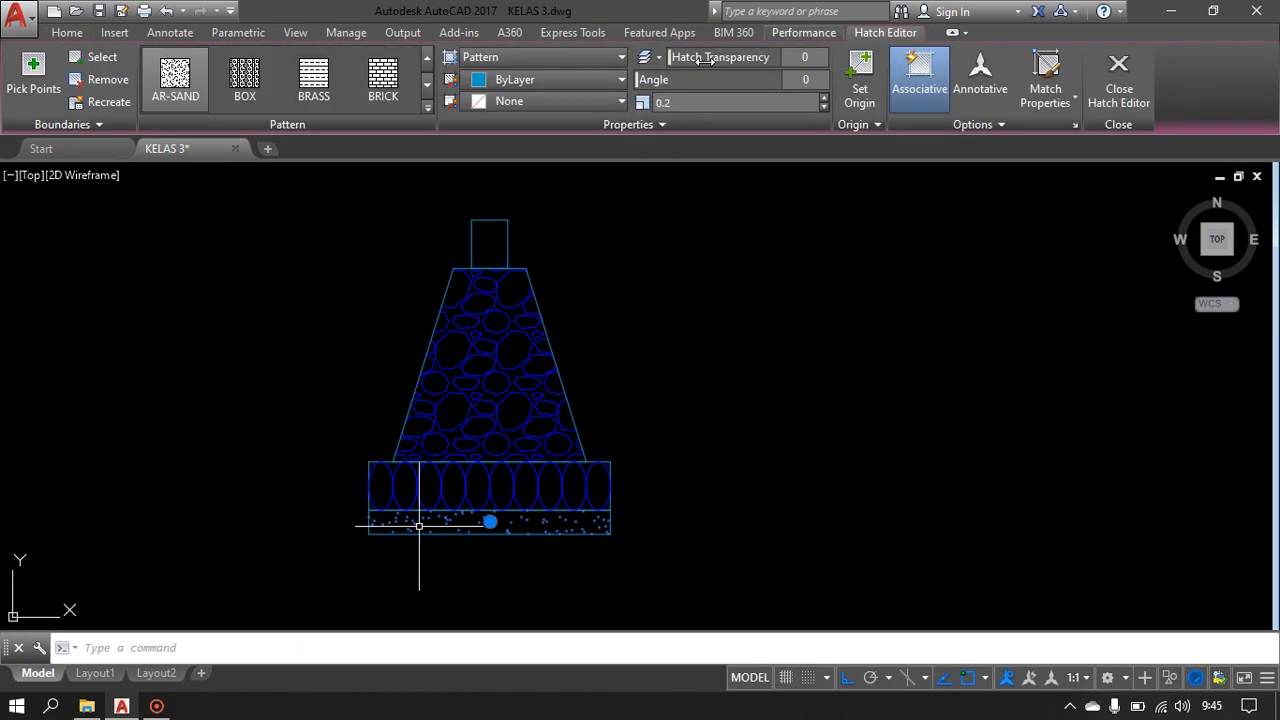
{"action": "key", "text": "Escape"}
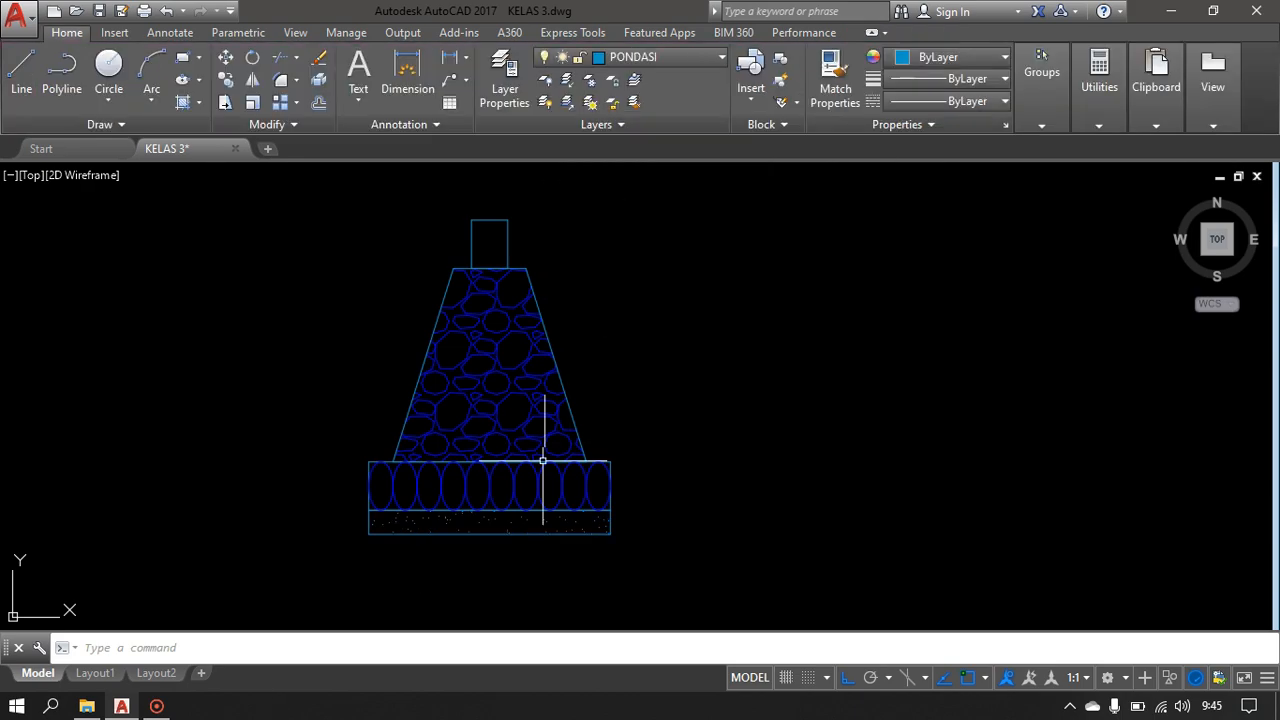
- Move the AR-SAND hatch in the lowest rectangle to the arsir layer
{"action": "left_click", "coordinate": [509, 524]}
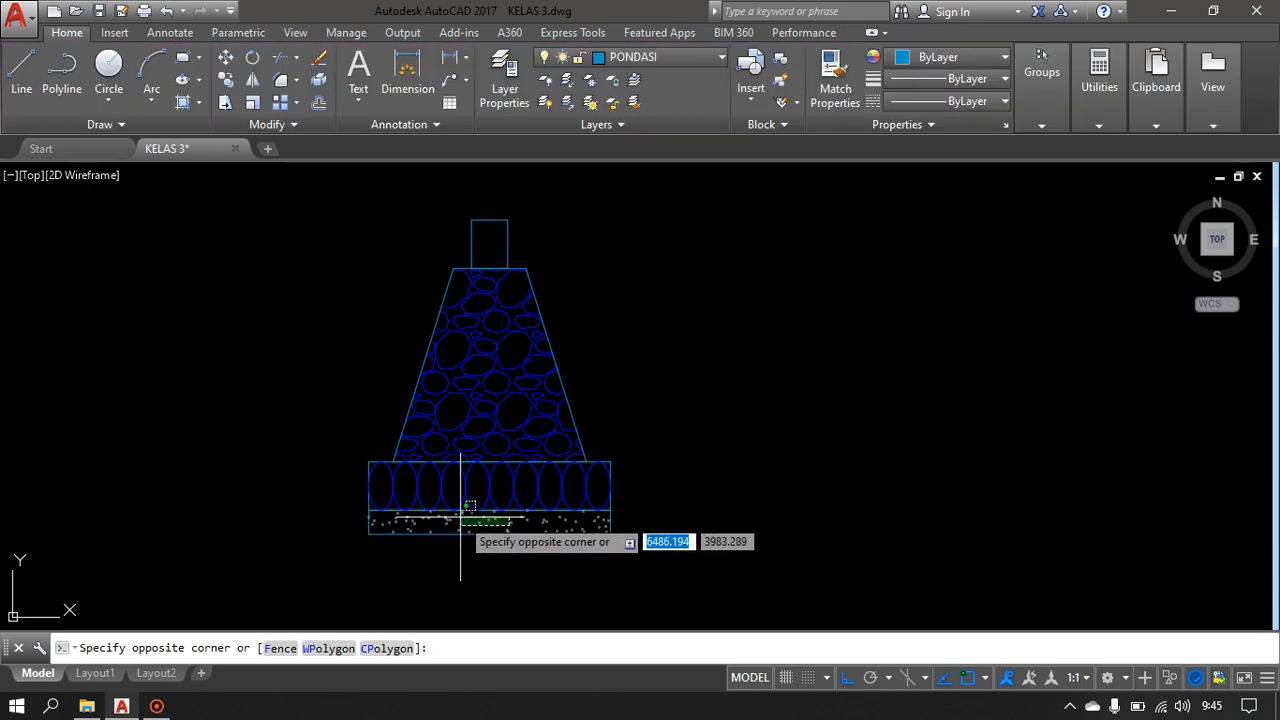
{"action": "left_click", "coordinate": [461, 518]}
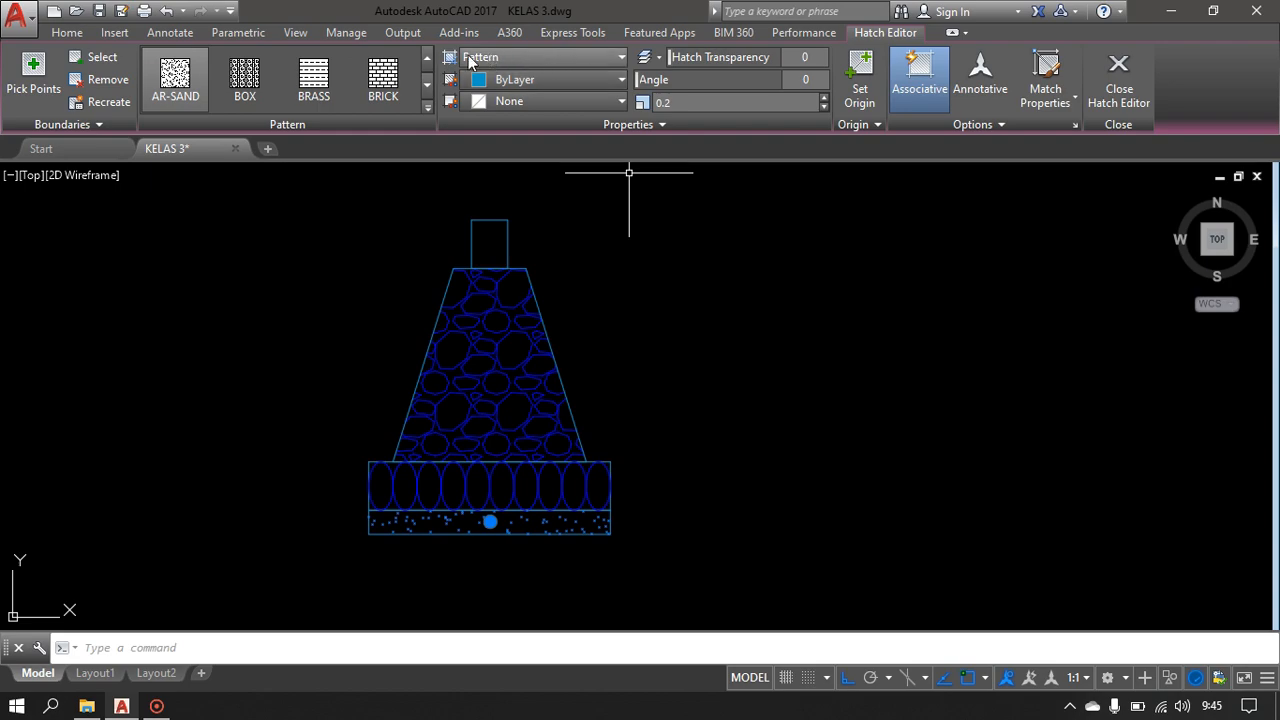
{"action": "left_click", "coordinate": [70, 34]}
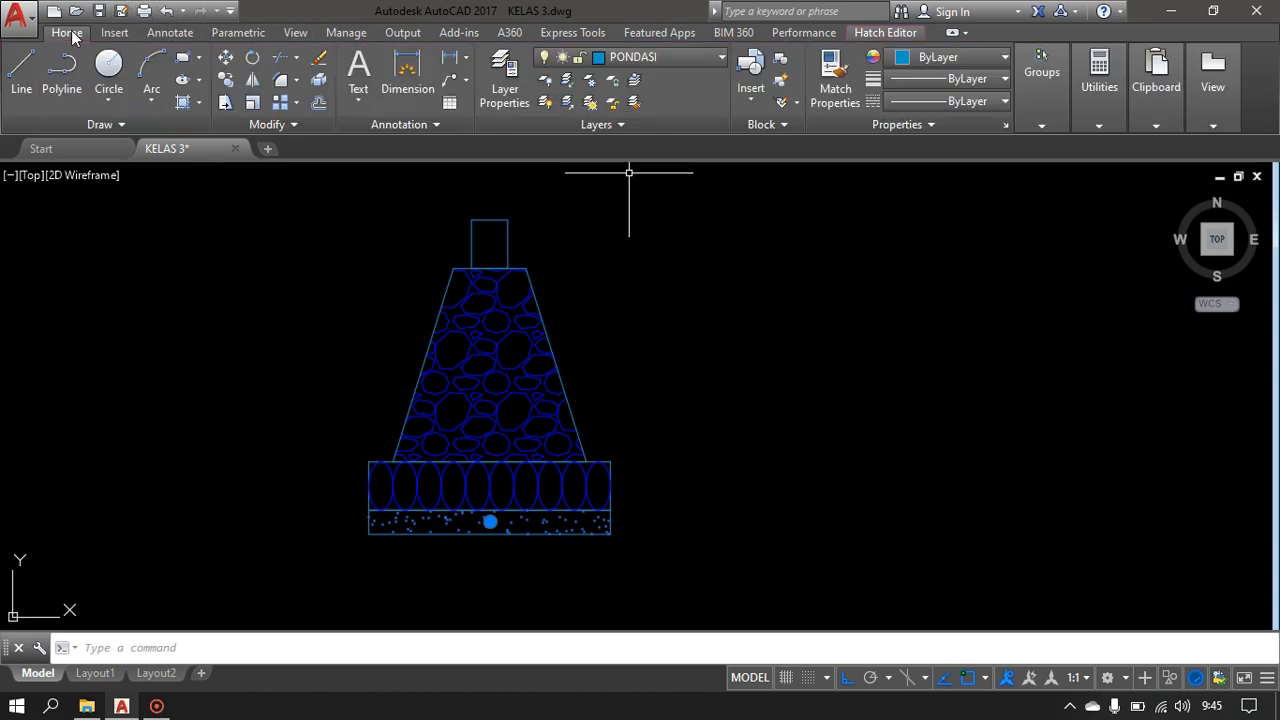
{"action": "left_click", "coordinate": [719, 59]}
{"action": "left_click", "coordinate": [653, 105]}
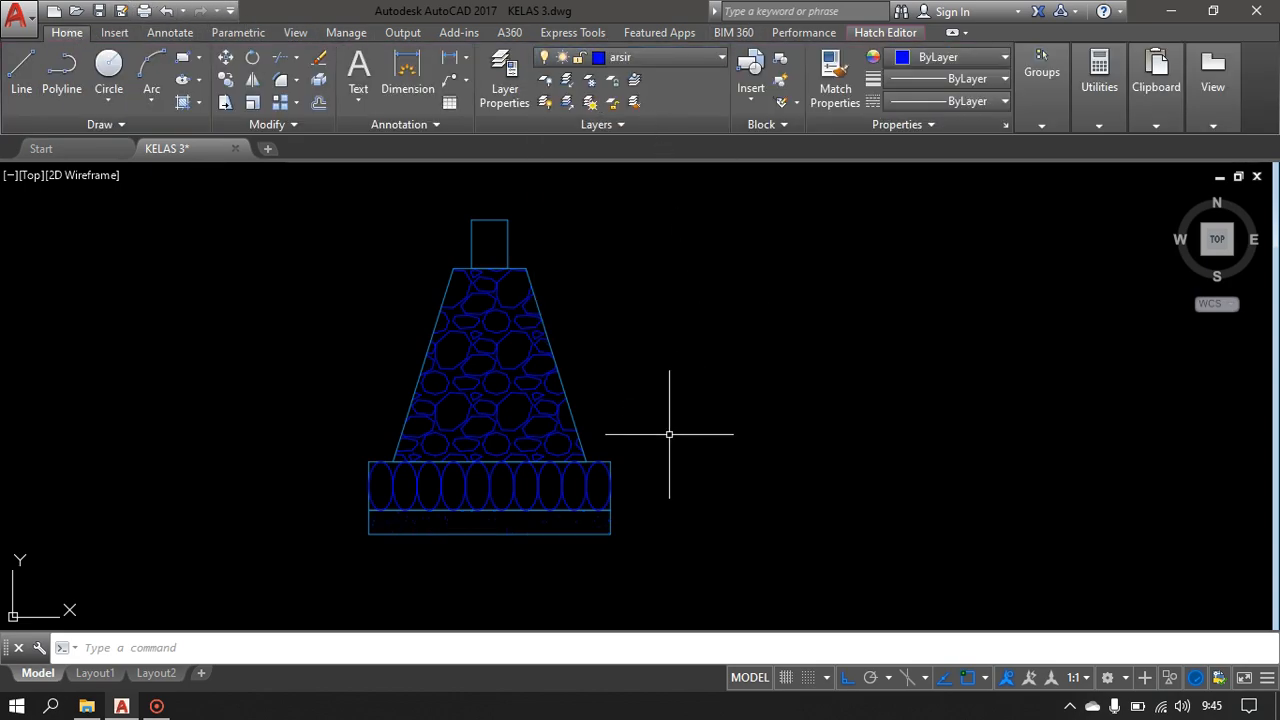
{"action": "key", "text": "Escape"}
- Draw a vertical line about 92 long upward from the top-right corner of the ellipse-filled rectangle
{"action": "scroll", "coordinate": [680, 432], "scroll_direction": "down", "scroll_amount": 5}
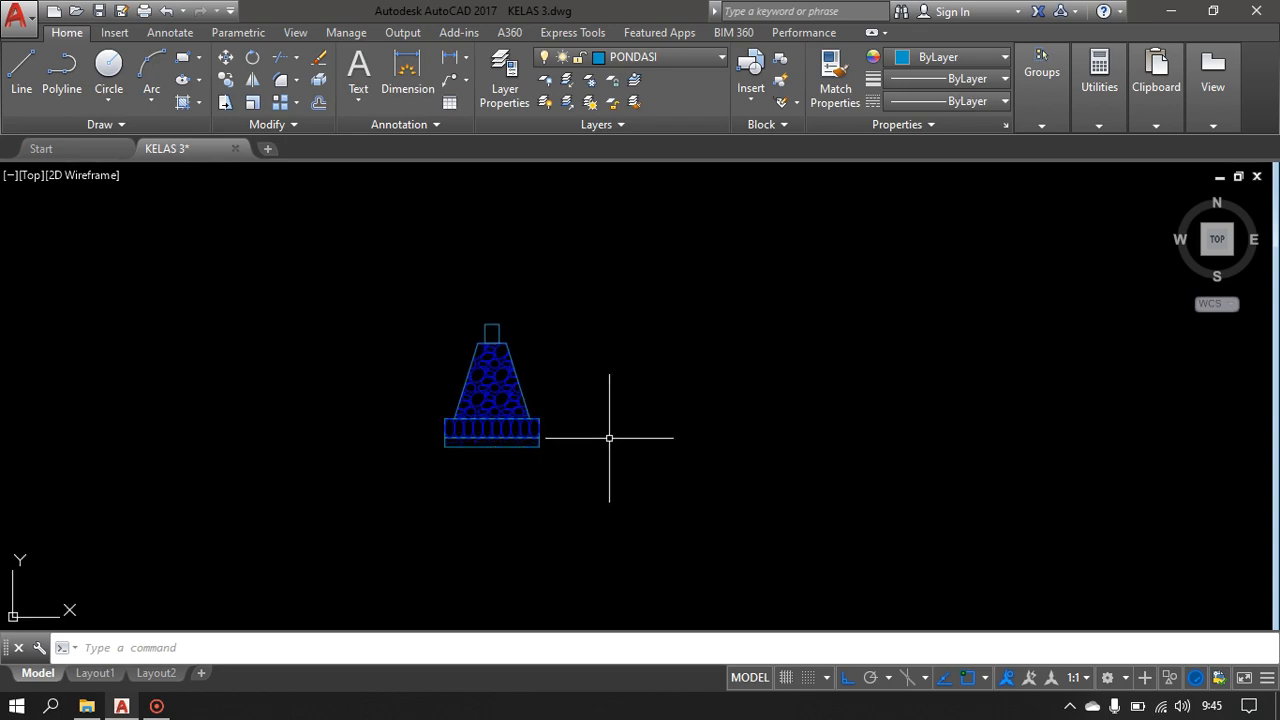
{"action": "scroll", "coordinate": [564, 425], "scroll_direction": "up", "scroll_amount": 2}
{"action": "scroll", "coordinate": [553, 424], "scroll_direction": "up", "scroll_amount": 2}
{"action": "middle_click_drag", "start_coordinate": [549, 423], "coordinate": [493, 468]}
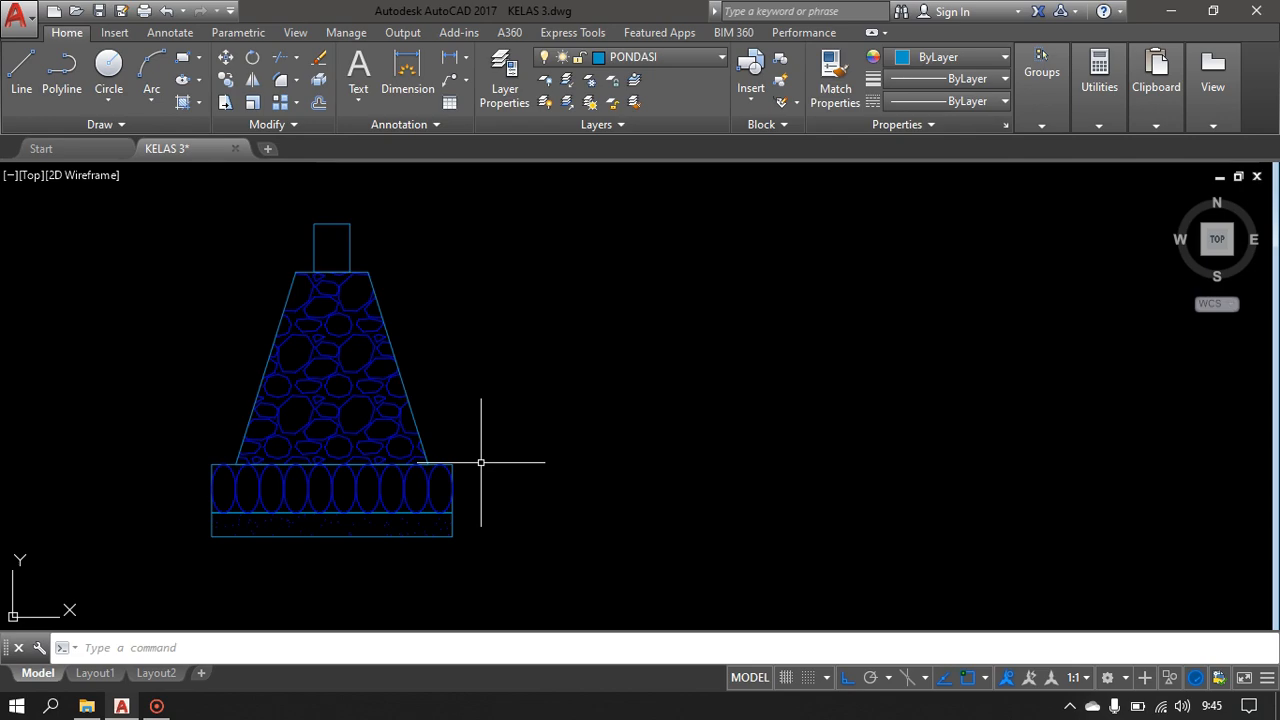
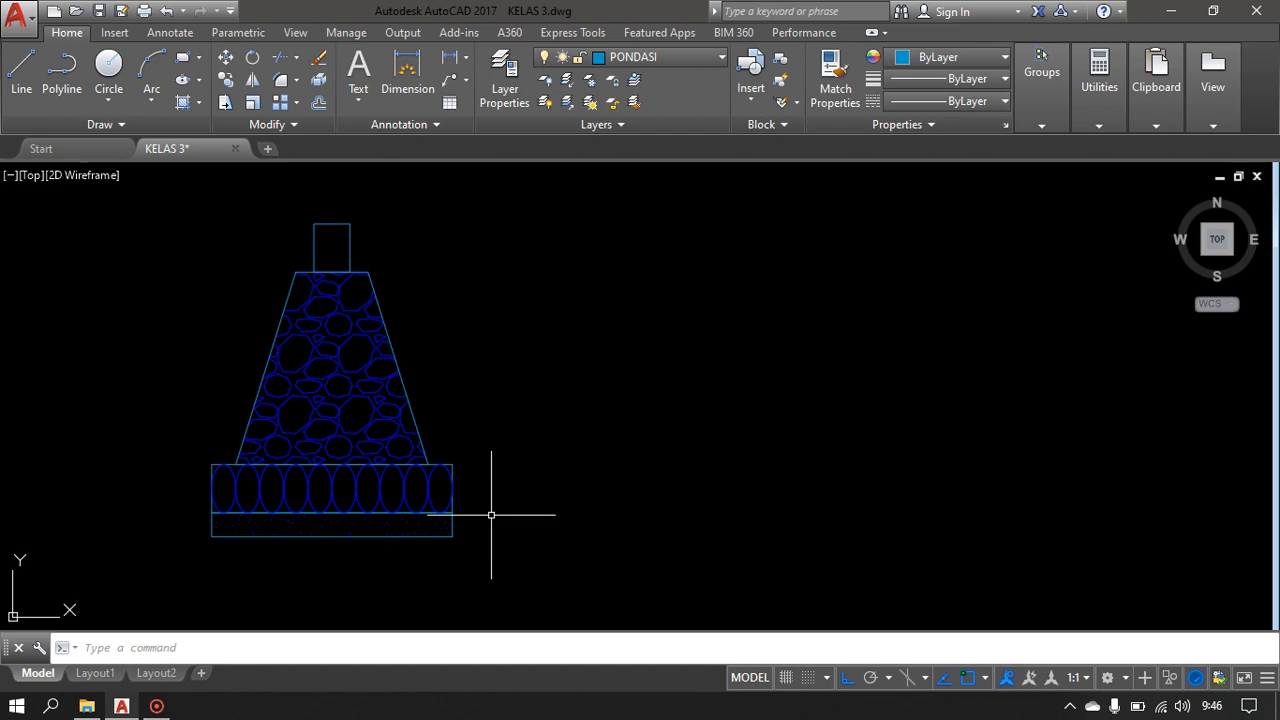
{"action": "key", "text": "l"}
{"action": "key", "text": "Return"}
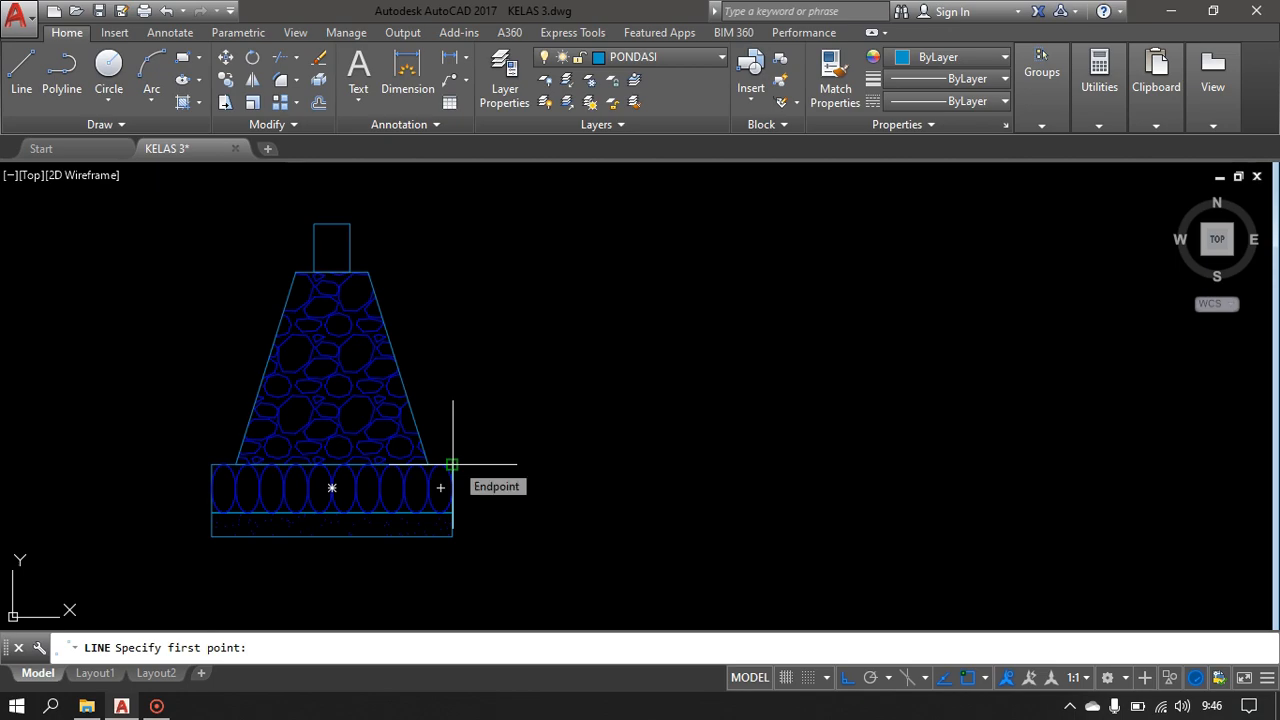
{"action": "left_click", "coordinate": [452, 464]}
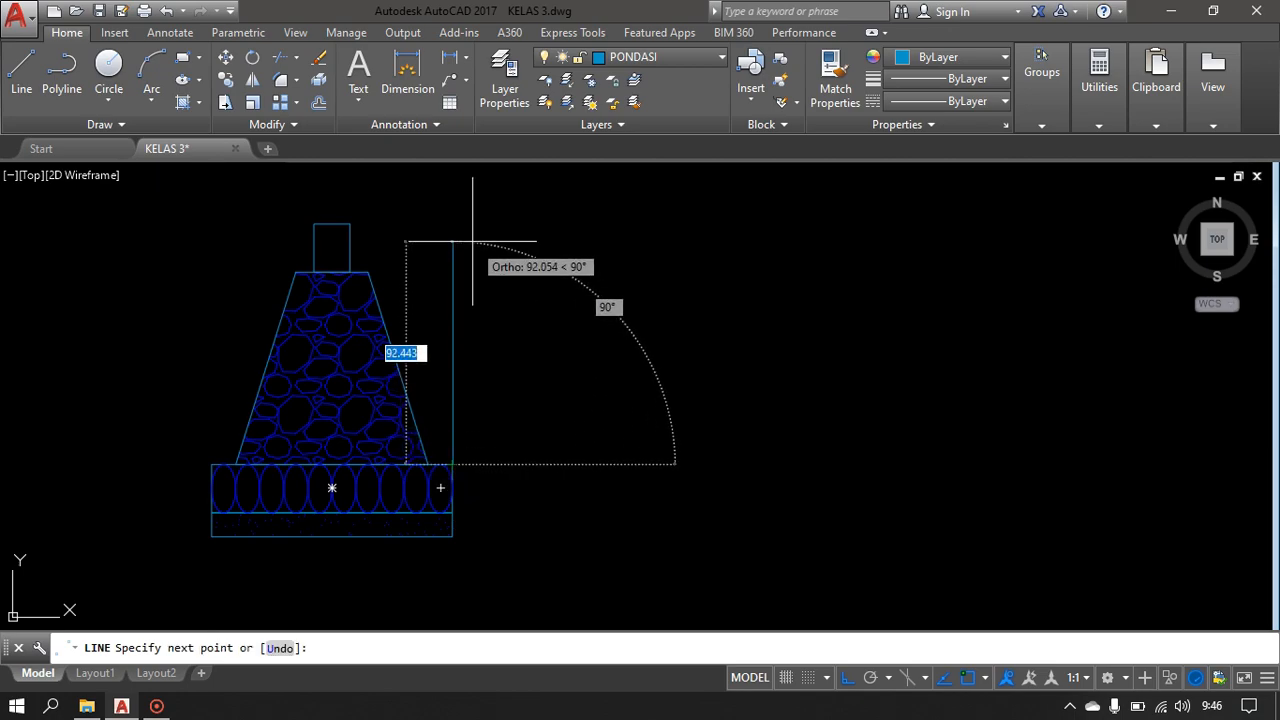
{"action": "left_click", "coordinate": [473, 241]}
{"action": "key", "text": "Escape"}
- Draw a horizontal line from the trapezoid's top-right corner to the vertical line
{"action": "scroll", "coordinate": [294, 286], "scroll_direction": "up", "scroll_amount": 2}
{"action": "middle_click_drag", "start_coordinate": [466, 319], "coordinate": [436, 375]}
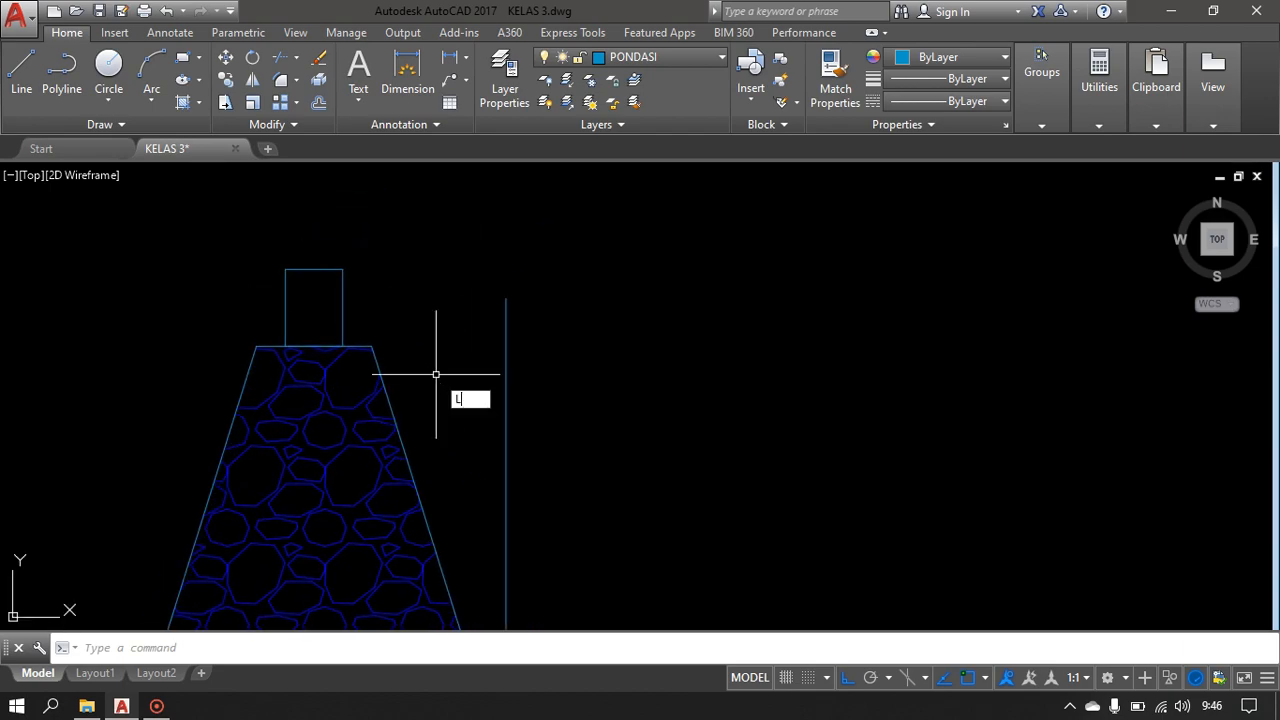
{"action": "type", "text": "L"}
{"action": "key", "text": "Return"}
{"action": "left_click", "coordinate": [372, 346]}
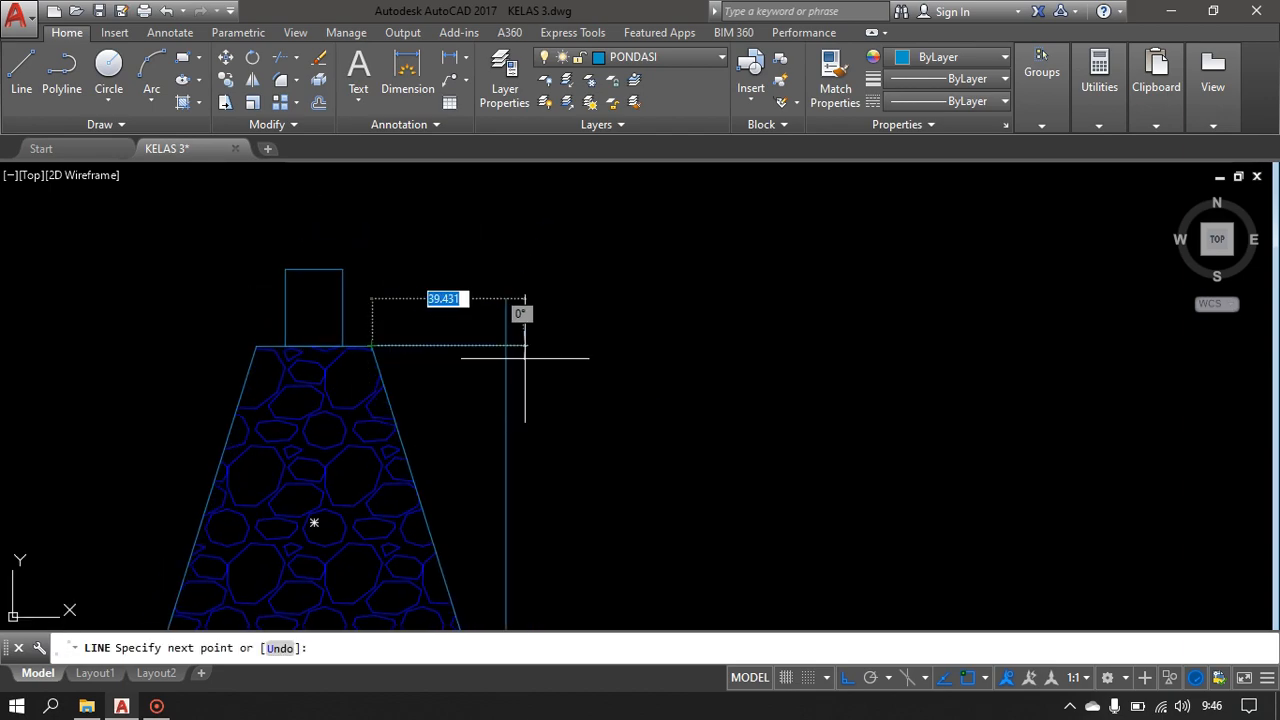
{"action": "left_click", "coordinate": [514, 348]}
{"action": "key", "text": "Escape"}
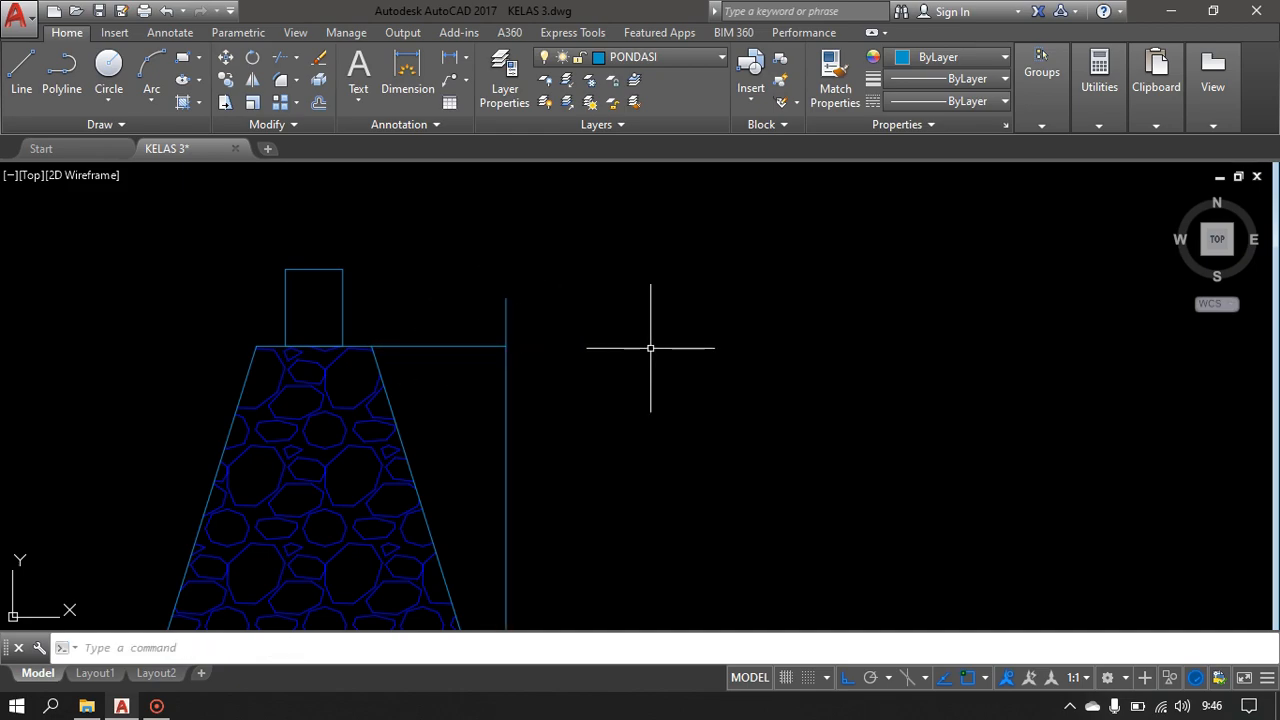
- Draw a 20-unit line rightward from the horizontal and vertical lines' junction, continuing diagonally to the ellipse-filled rectangle's top-right corner
{"action": "middle_click_drag", "start_coordinate": [573, 356], "coordinate": [524, 290]}
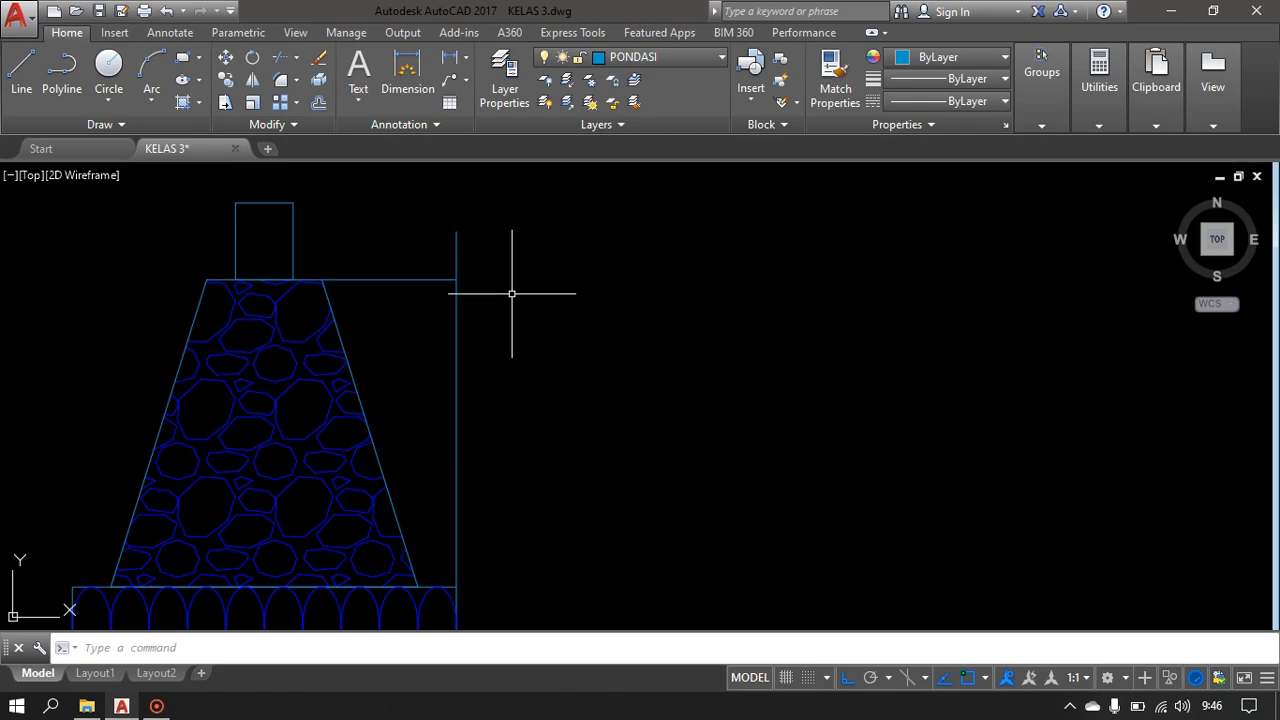
{"action": "type", "text": "l"}
{"action": "key", "text": "Return"}
{"action": "left_click", "coordinate": [456, 279]}
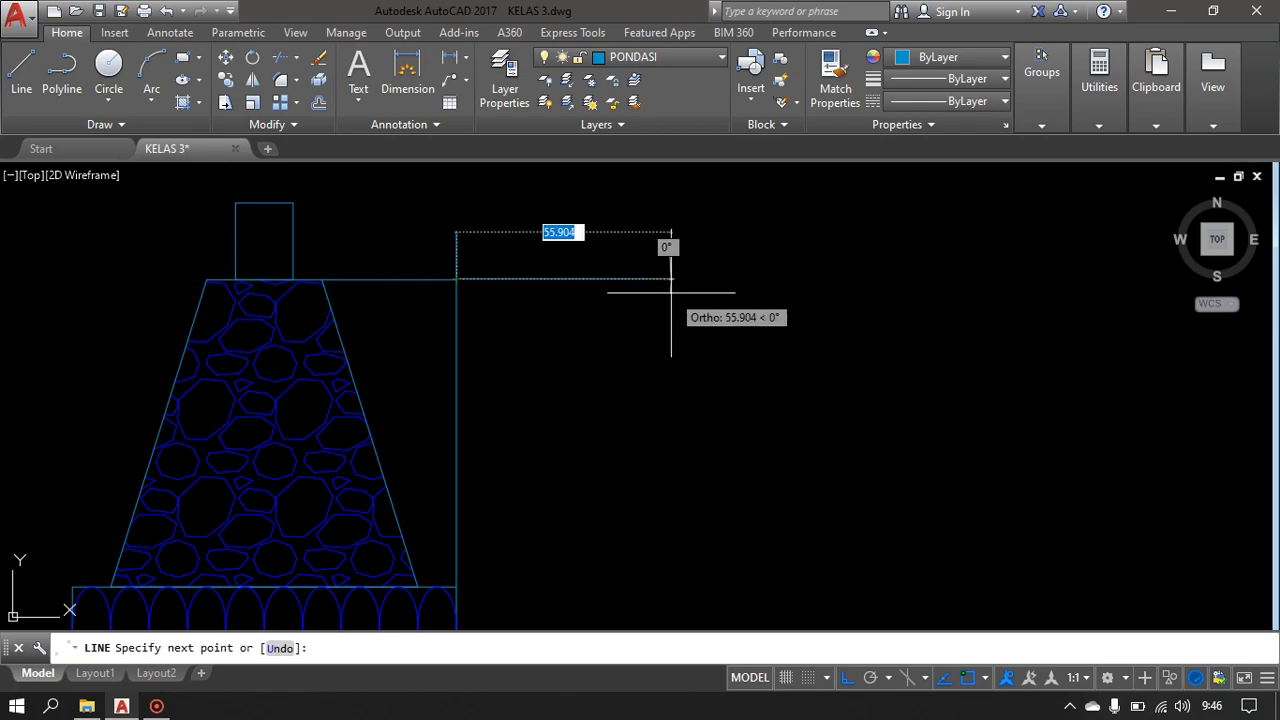
{"action": "type", "text": "20"}
{"action": "key", "text": "Return"}
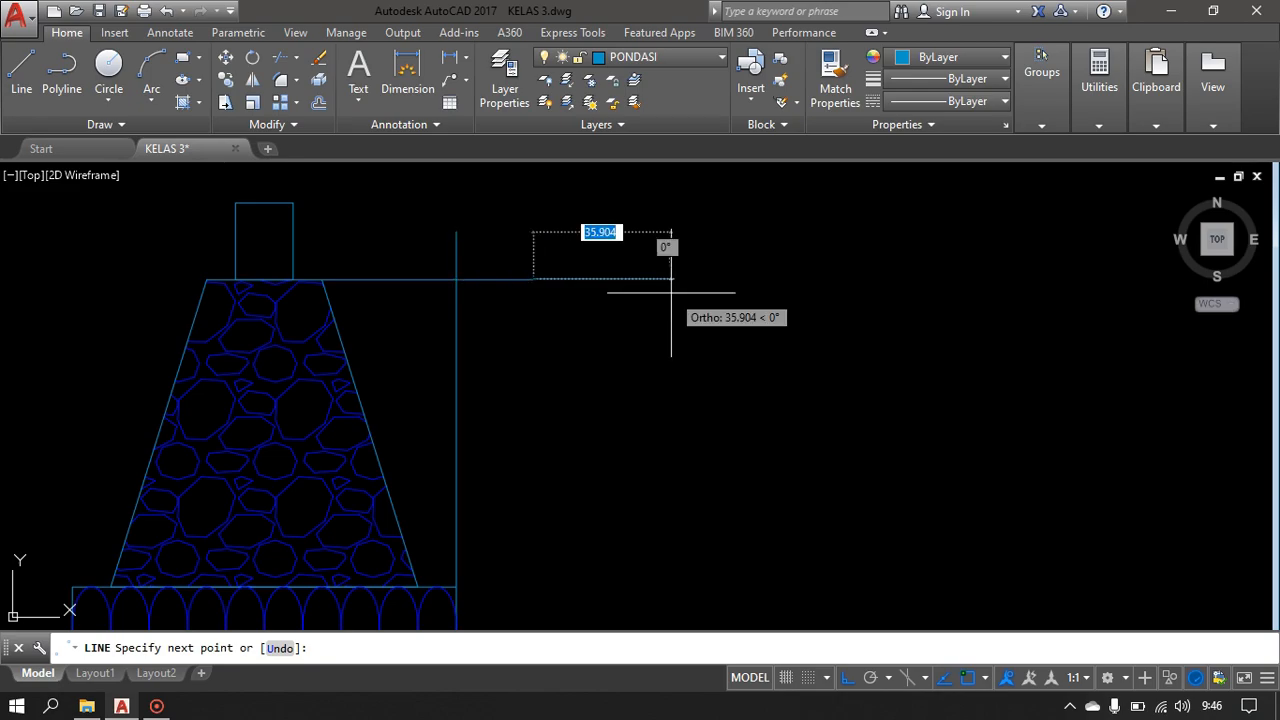
{"action": "scroll", "coordinate": [478, 580], "scroll_direction": "up", "scroll_amount": 3}
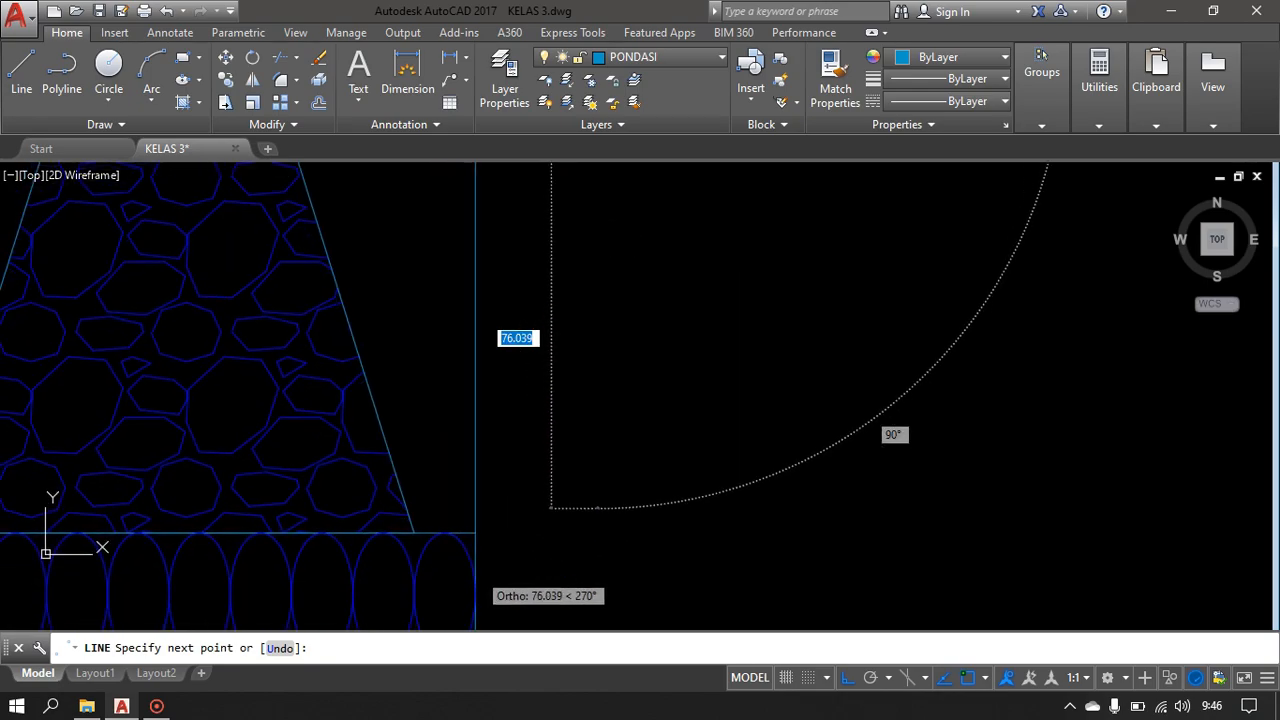
{"action": "left_click", "coordinate": [475, 533]}
{"action": "key", "text": "Return"}
- Delete the vertical and horizontal helper lines beside the foundation, keeping only the sloped excavation line
{"action": "scroll", "coordinate": [637, 399], "scroll_direction": "down", "scroll_amount": 4}
{"action": "scroll", "coordinate": [637, 399], "scroll_direction": "down", "scroll_amount": 2}
{"action": "middle_click_drag", "start_coordinate": [637, 399], "coordinate": [629, 466]}
{"action": "scroll", "coordinate": [590, 392], "scroll_direction": "up", "scroll_amount": 2}
{"action": "left_click", "coordinate": [596, 345]}
{"action": "left_click", "coordinate": [566, 422]}
{"action": "key", "text": "Delete"}
- Copy the sloped excavation line from the ellipse-filled rectangle's top-right corner to its top-left corner
{"action": "middle_click_drag", "start_coordinate": [671, 411], "coordinate": [709, 366]}
{"action": "left_click", "coordinate": [669, 350]}
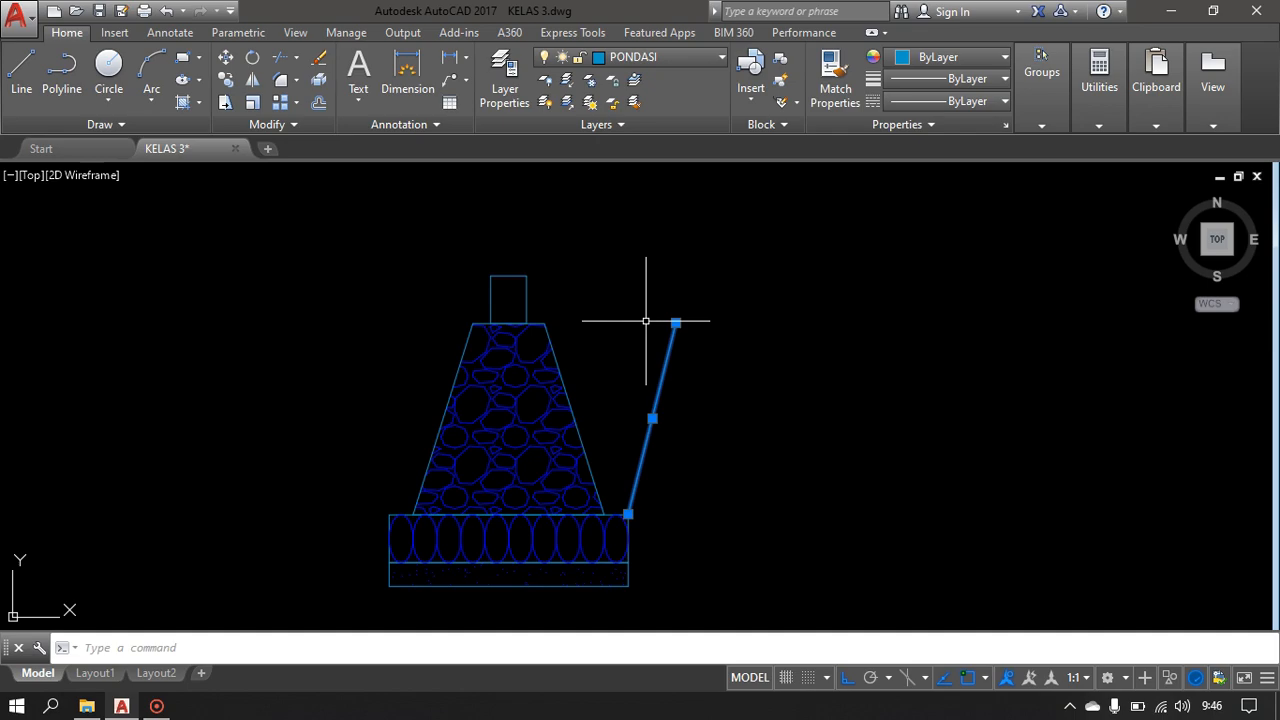
{"action": "type", "text": "C"}
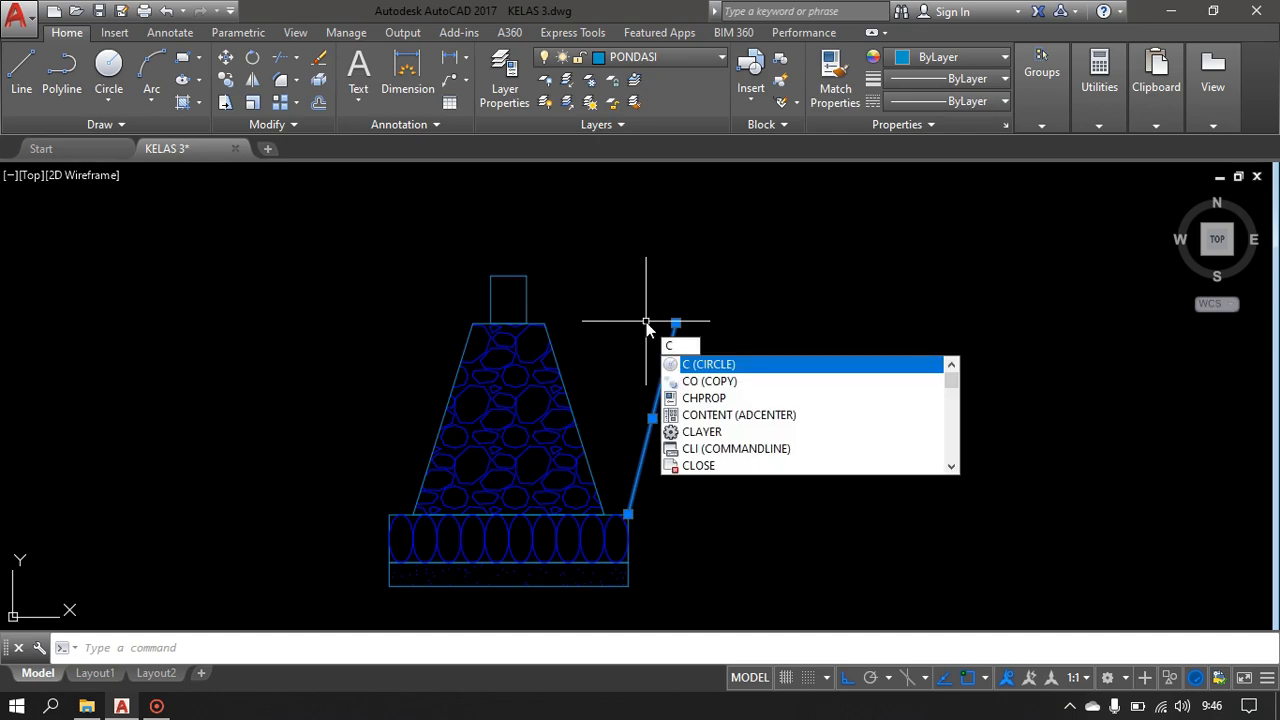
{"action": "type", "text": "o"}
{"action": "key", "text": "Return"}
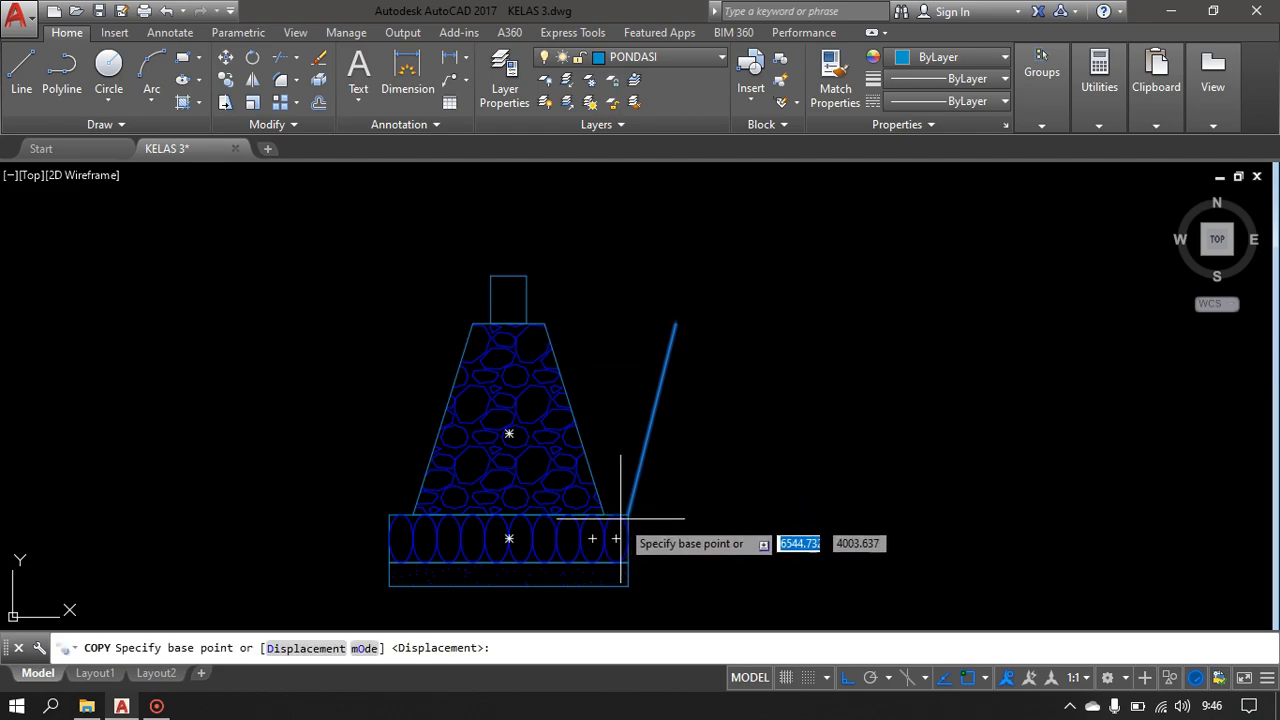
{"action": "left_click", "coordinate": [627, 515]}
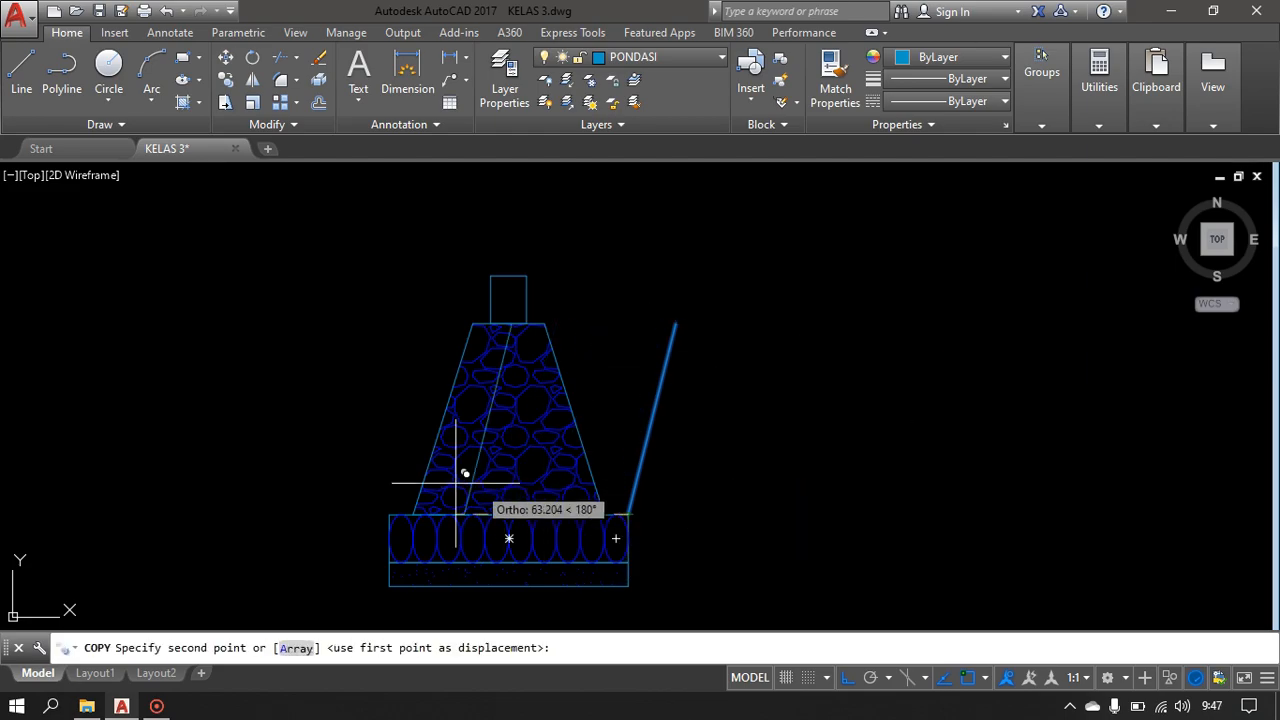
{"action": "left_click", "coordinate": [390, 516]}
{"action": "key", "text": "Return"}
- Mirror the copied sloped line about a vertical axis through the rectangle's top-left corner, and delete the unmirrored copy
{"action": "left_click", "coordinate": [421, 430]}
{"action": "left_click", "coordinate": [377, 395]}
{"action": "type", "text": "mi"}
{"action": "key", "text": "Return"}
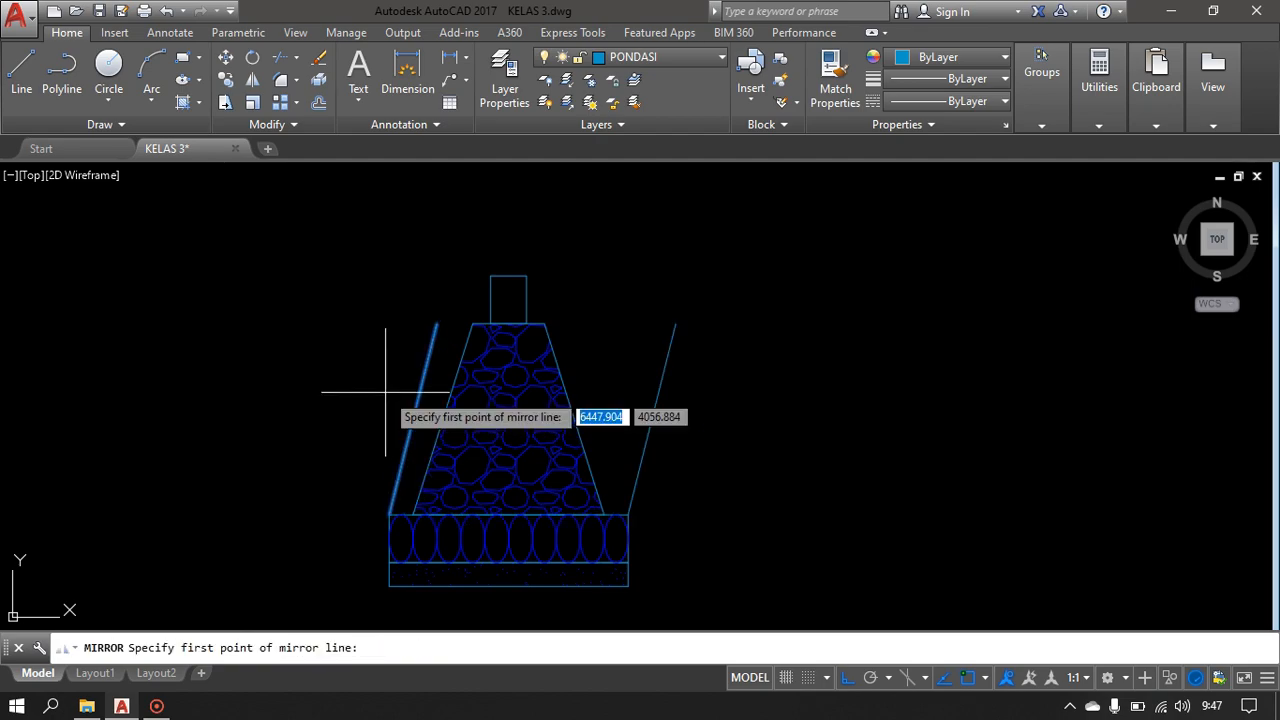
{"action": "left_click", "coordinate": [390, 516]}
{"action": "left_click", "coordinate": [388, 352]}
{"action": "key", "text": "Return"}
{"action": "left_click", "coordinate": [423, 387]}
{"action": "left_click", "coordinate": [414, 376]}
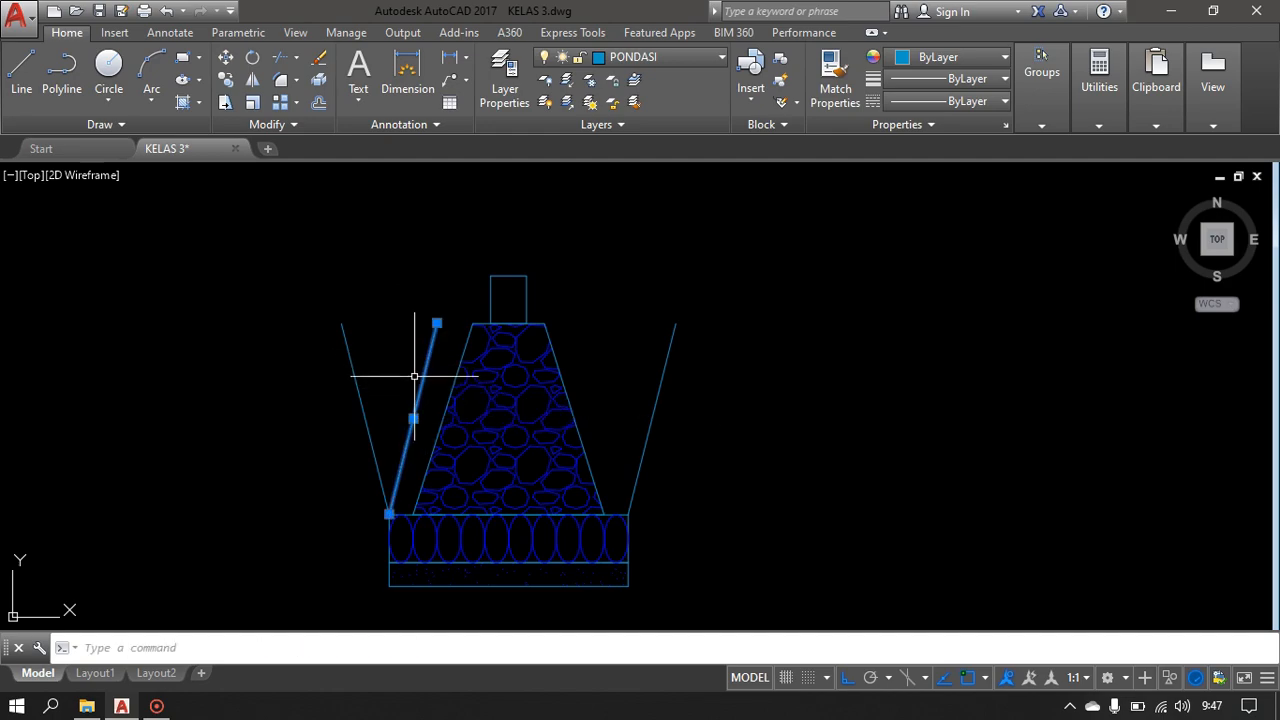
{"action": "key", "text": "Delete"}
- Hatch the small rectangle on top of the trapezoid with the SOLID pattern
{"action": "scroll", "coordinate": [610, 345], "scroll_direction": "down", "scroll_amount": 4}
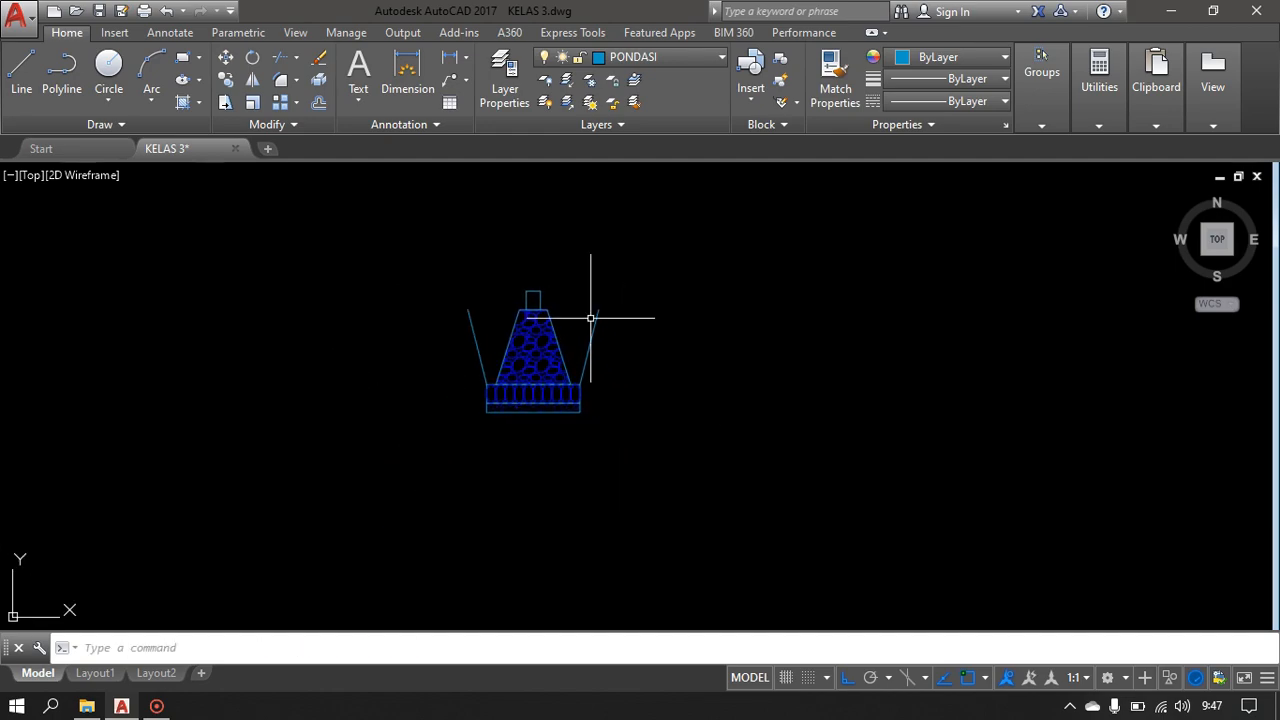
{"action": "scroll", "coordinate": [579, 328], "scroll_direction": "up", "scroll_amount": 4}
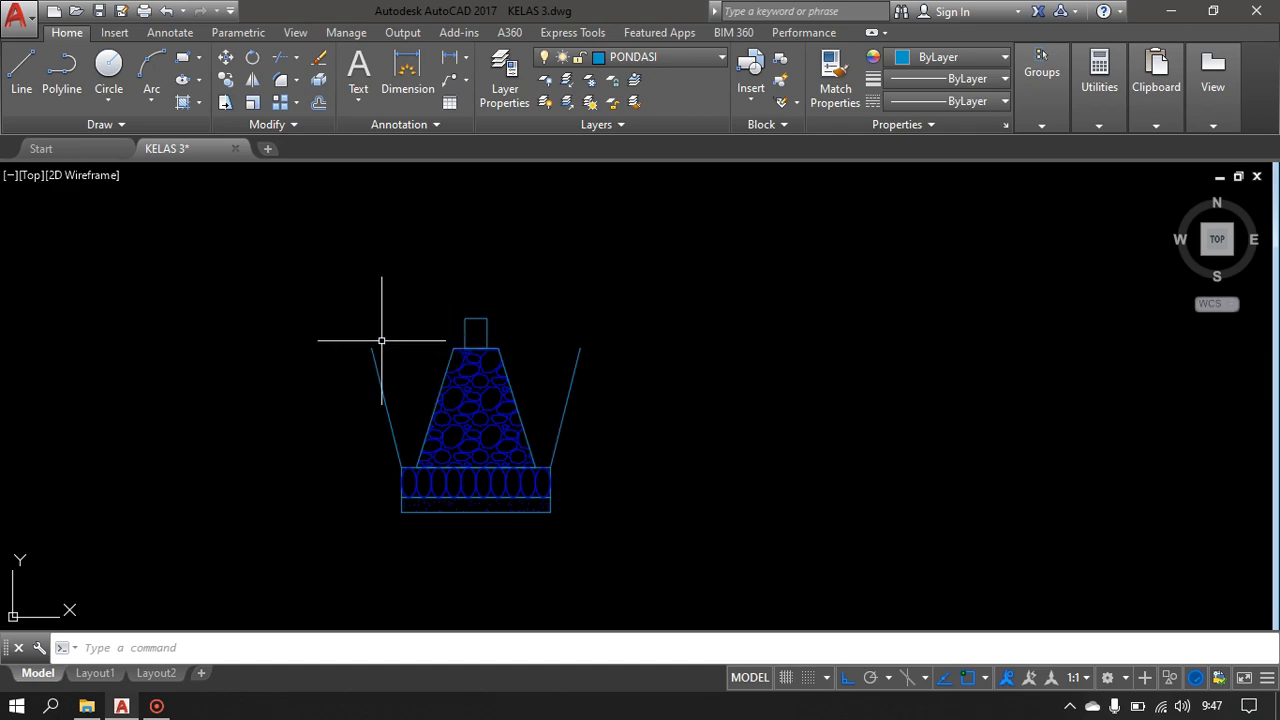
{"action": "scroll", "coordinate": [530, 318], "scroll_direction": "up", "scroll_amount": 2}
{"action": "scroll", "coordinate": [591, 363], "scroll_direction": "down", "scroll_amount": 2}
{"action": "middle_click_drag", "start_coordinate": [591, 363], "coordinate": [586, 400]}
{"action": "scroll", "coordinate": [500, 366], "scroll_direction": "up", "scroll_amount": 3}
{"action": "mouse_move", "coordinate": [500, 366]}
{"action": "middle_mouse_down"}
{"action": "mouse_move", "coordinate": [509, 373]}
{"action": "mouse_move", "coordinate": [481, 335]}
{"action": "middle_mouse_up"}
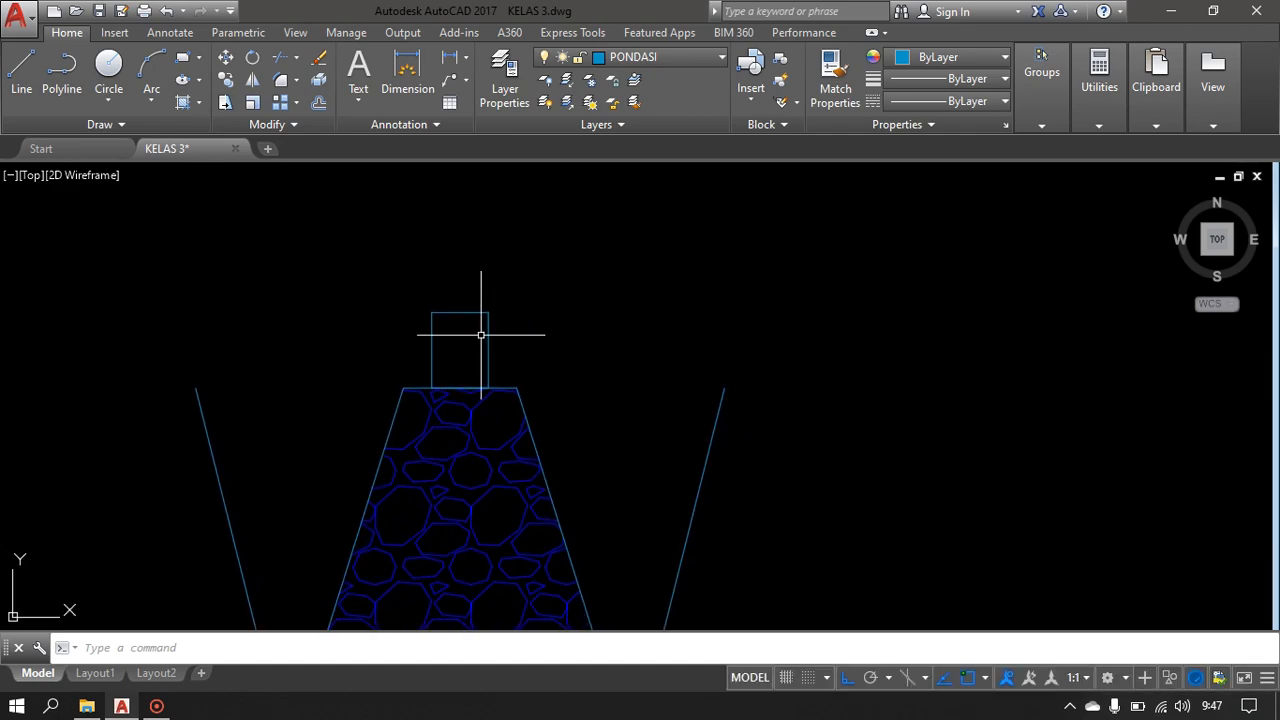
{"action": "type", "text": "h"}
{"action": "key", "text": "Return"}
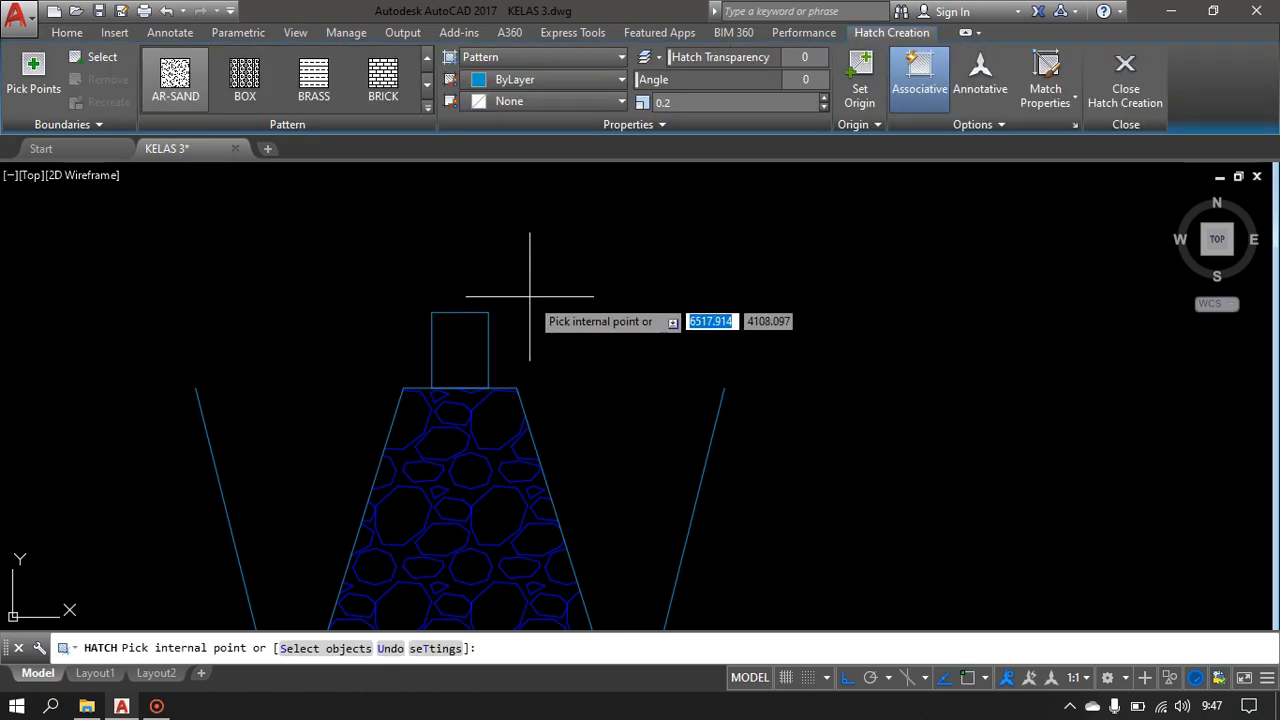
{"action": "left_click", "coordinate": [427, 104]}
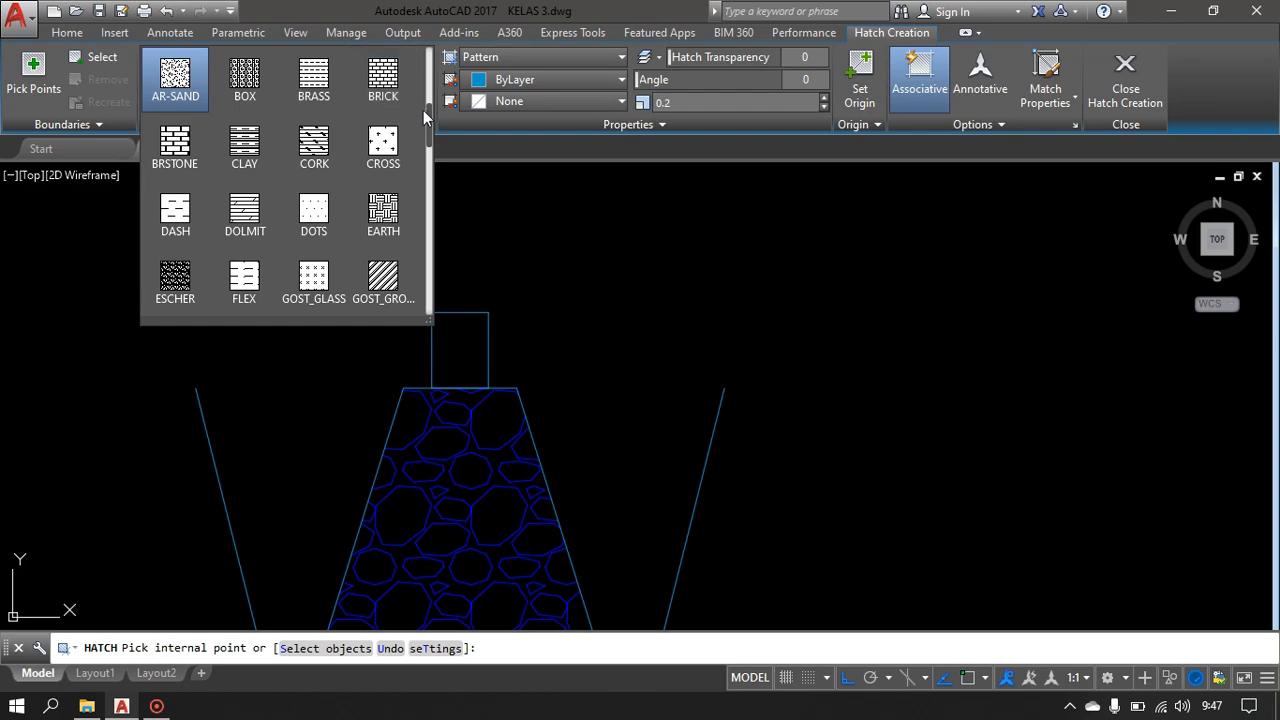
{"action": "scroll", "coordinate": [390, 145], "scroll_direction": "down", "scroll_amount": 3}
{"action": "scroll", "coordinate": [395, 147], "scroll_direction": "up", "scroll_amount": 7}
{"action": "scroll", "coordinate": [395, 147], "scroll_direction": "up", "scroll_amount": 1}
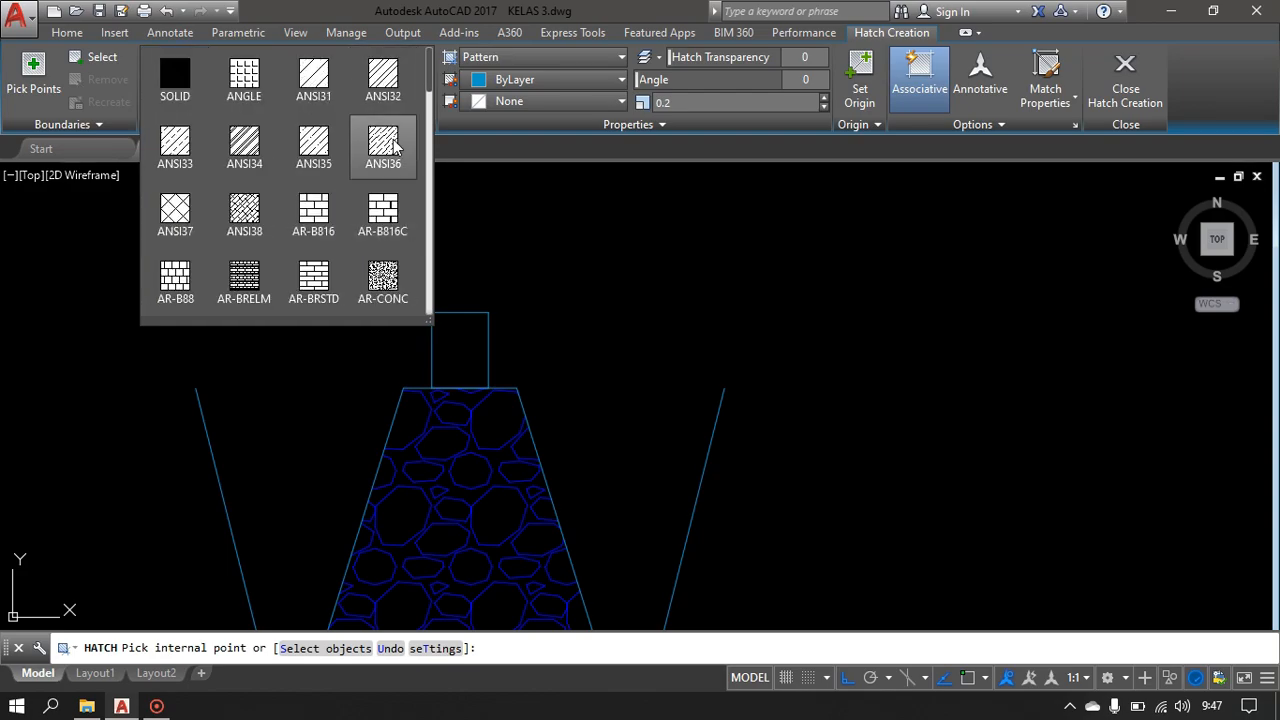
{"action": "left_click", "coordinate": [175, 80]}
{"action": "left_click", "coordinate": [450, 357]}
{"action": "key", "text": "Return"}
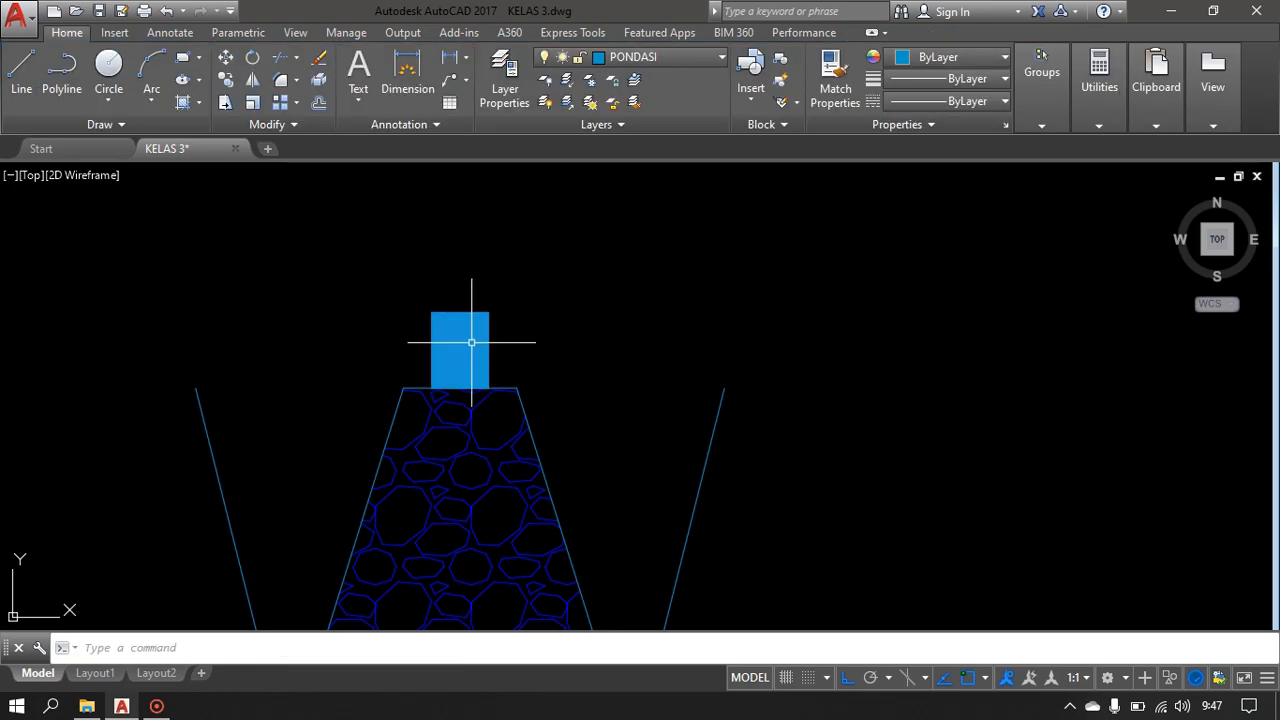
{"action": "left_click", "coordinate": [473, 338]}
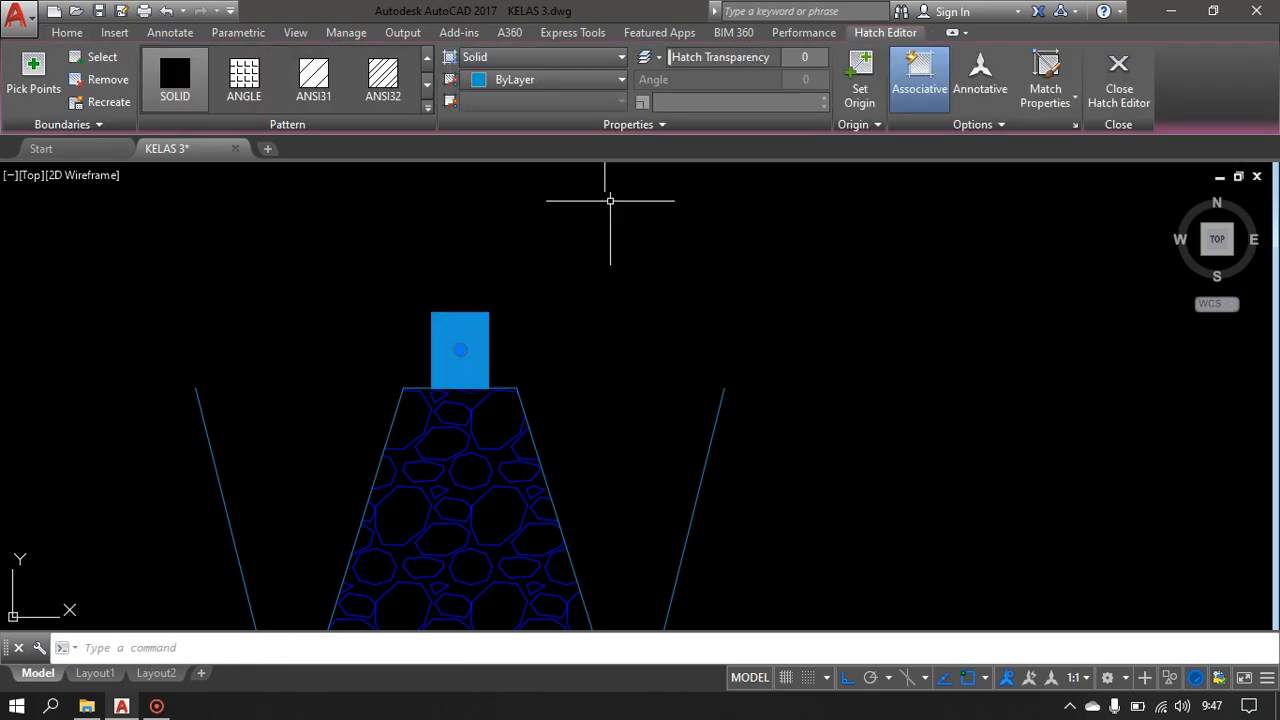
{"action": "left_click", "coordinate": [561, 58]}
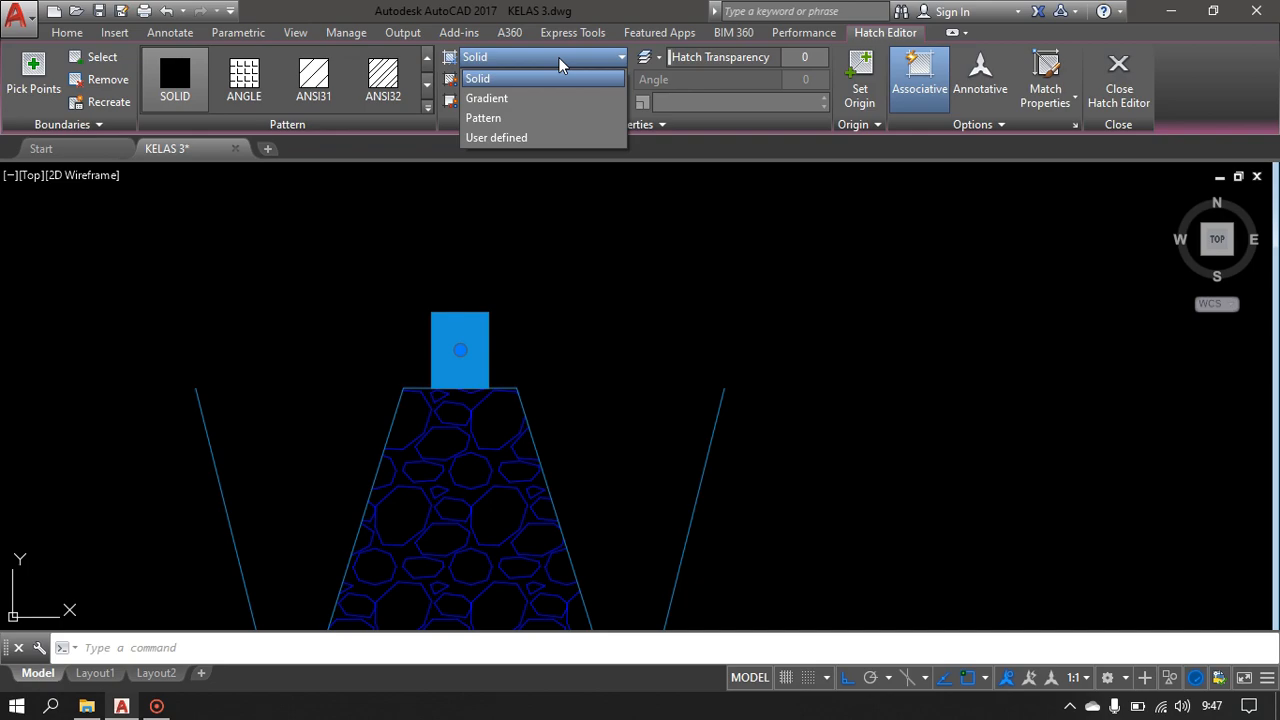
{"action": "left_click", "coordinate": [561, 65]}
{"action": "left_click", "coordinate": [618, 225]}
{"action": "left_click", "coordinate": [588, 212]}
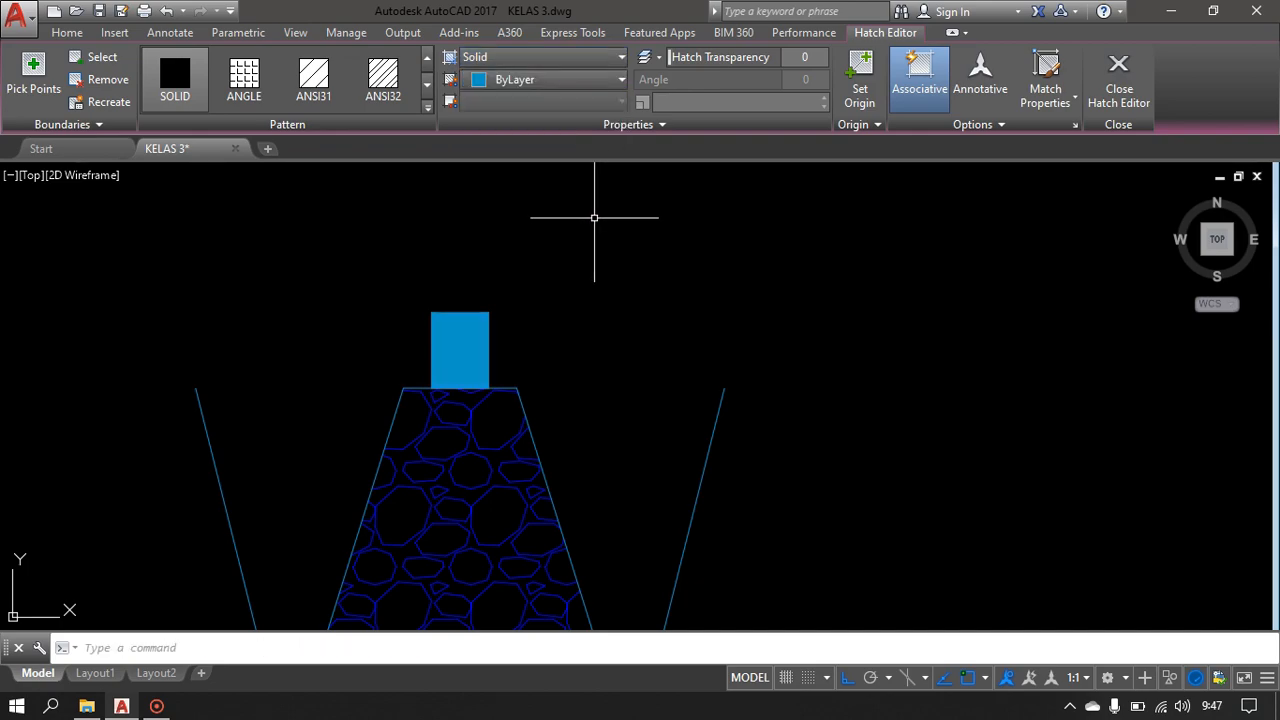
{"action": "key", "text": "Escape"}
- Draw a horizontal ground line rightward from the upper end of the right excavation slope
{"action": "scroll", "coordinate": [700, 335], "scroll_direction": "down", "scroll_amount": 2}
{"action": "middle_click_drag", "start_coordinate": [709, 337], "coordinate": [643, 331]}
{"action": "type", "text": "l"}
{"action": "key", "text": "Return"}
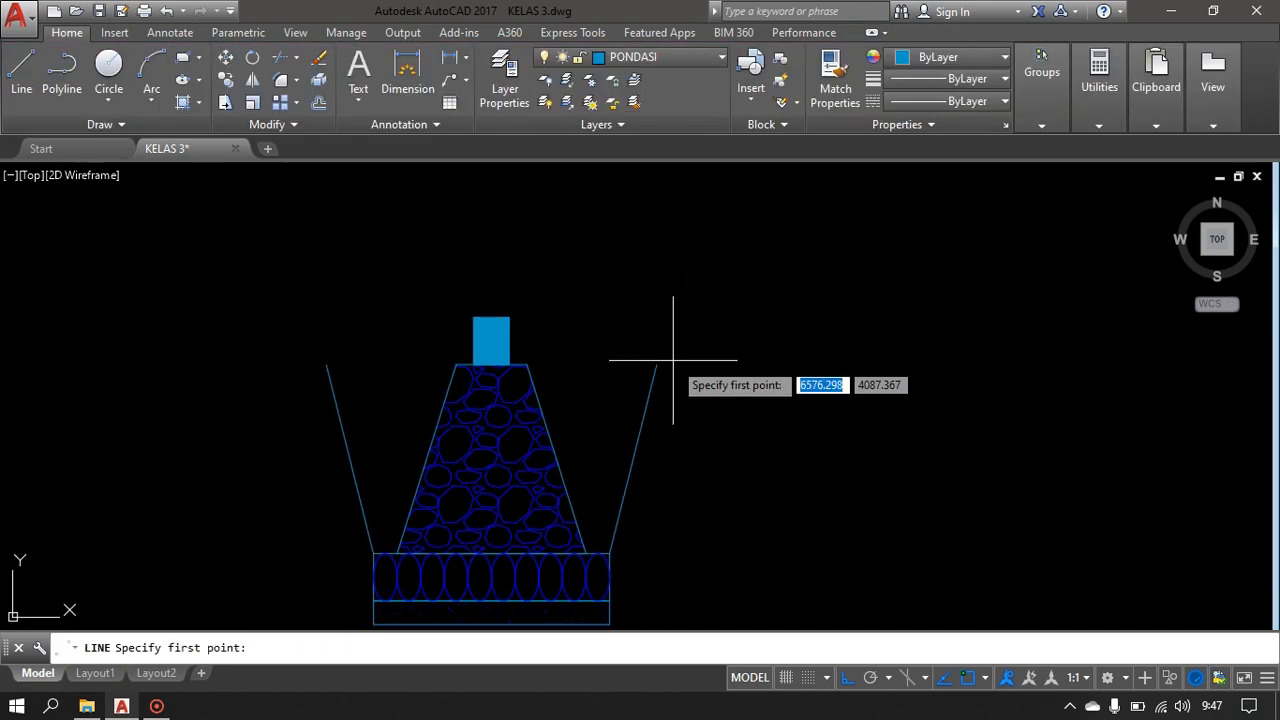
{"action": "left_click", "coordinate": [656, 365]}
{"action": "key", "text": "Return"}
- Draw a horizontal ground line leftward from the upper end of the left excavation slope
{"action": "key", "text": "Return"}
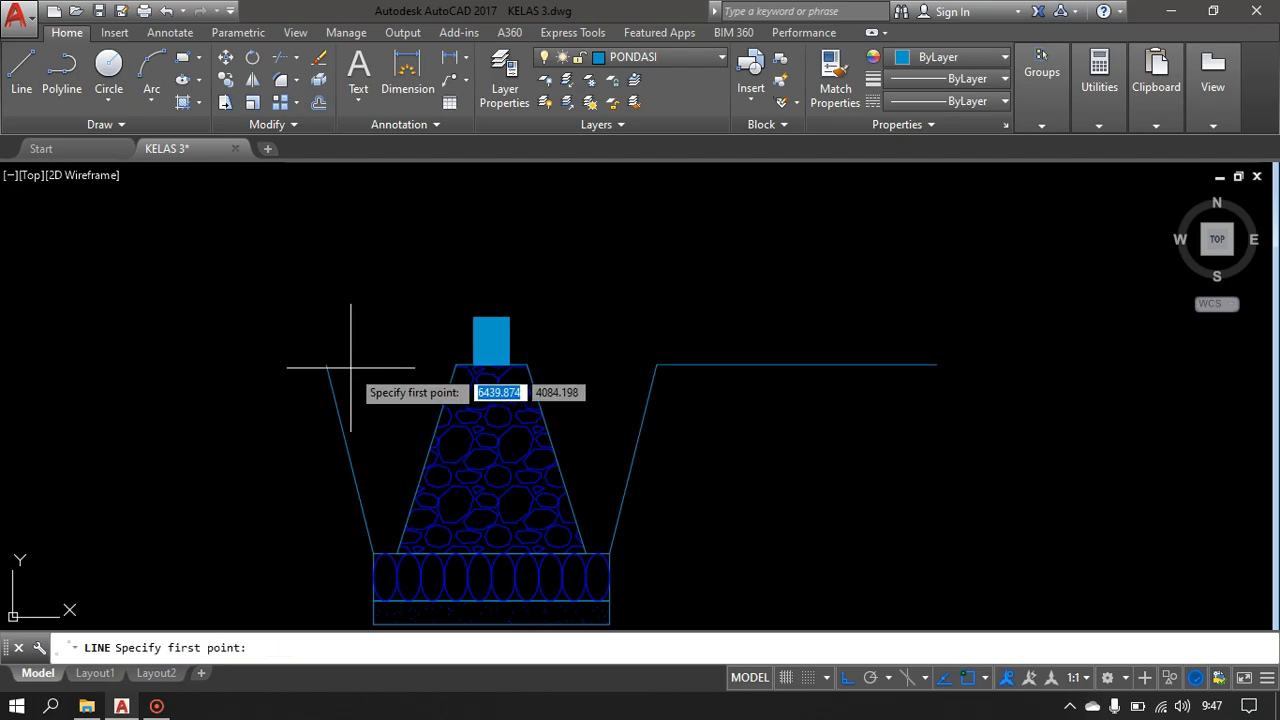
{"action": "left_click", "coordinate": [327, 364]}
{"action": "left_click", "coordinate": [108, 350]}
{"action": "key", "text": "Return"}
- Move the whole foundation section with its ground lines about 760 units down and to the right, with Ortho off
{"action": "scroll", "coordinate": [549, 385], "scroll_direction": "down", "scroll_amount": 3}
{"action": "scroll", "coordinate": [527, 402], "scroll_direction": "up", "scroll_amount": 2}
{"action": "scroll", "coordinate": [680, 378], "scroll_direction": "down", "scroll_amount": 3}
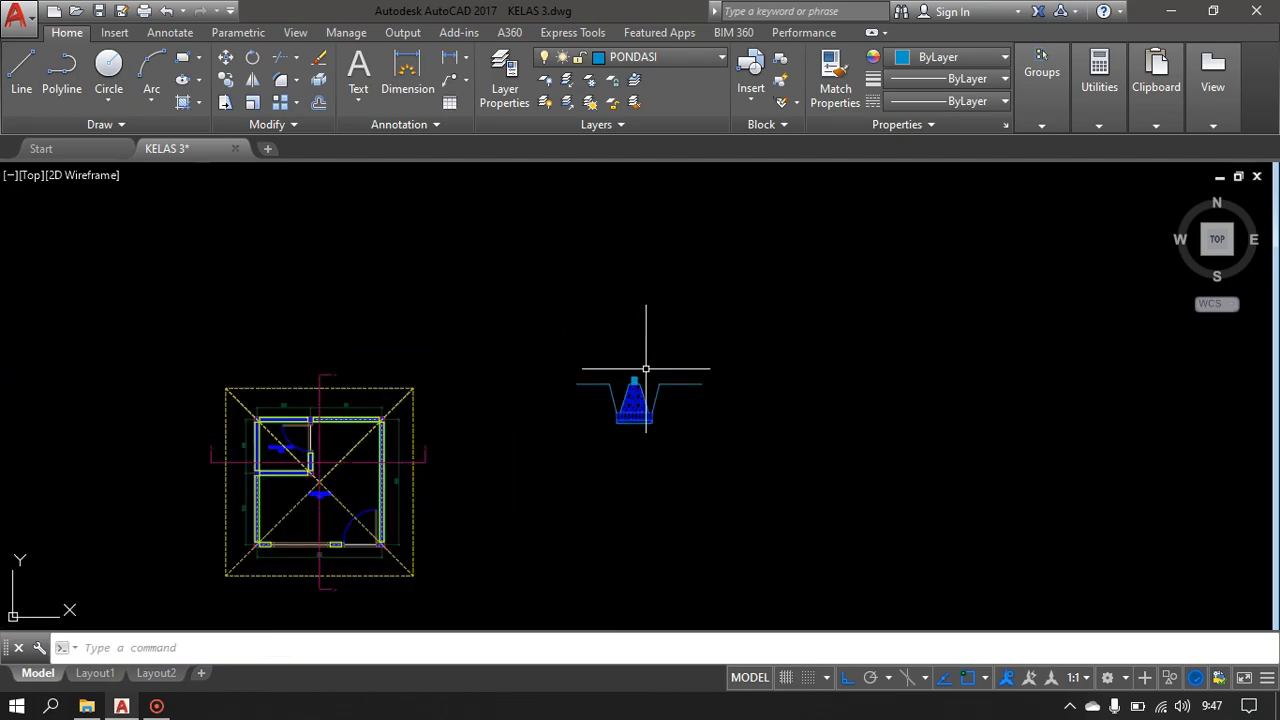
{"action": "scroll", "coordinate": [646, 366], "scroll_direction": "up", "scroll_amount": 2}
{"action": "left_click", "coordinate": [737, 310]}
{"action": "left_click", "coordinate": [517, 461]}
{"action": "type", "text": "m"}
{"action": "key", "text": "Return"}
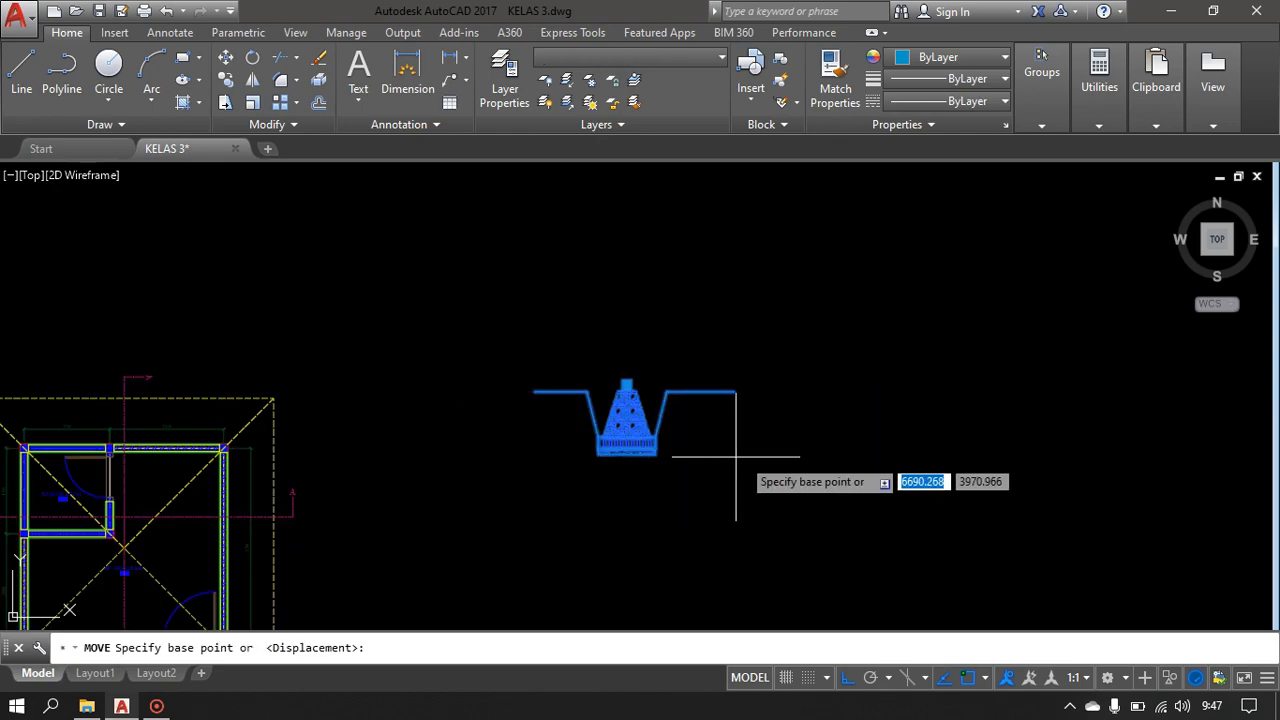
{"action": "left_click", "coordinate": [752, 456]}
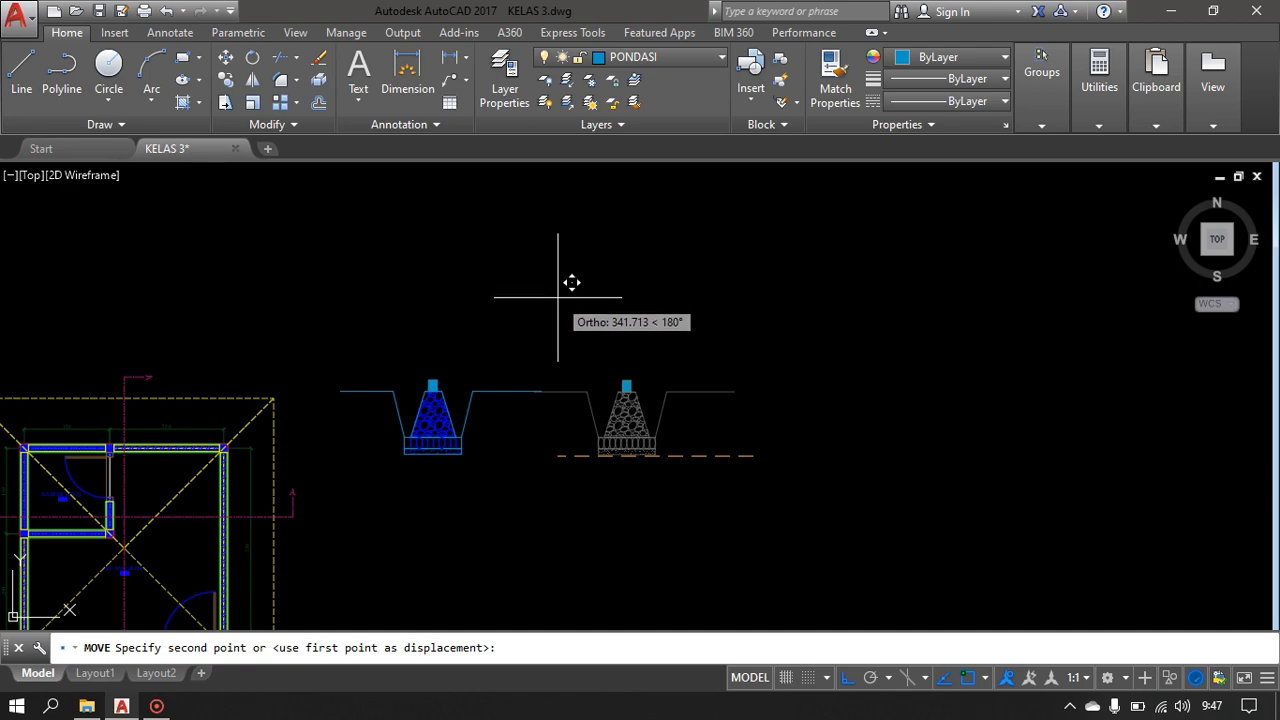
{"action": "key", "text": "F8"}
{"action": "scroll", "coordinate": [609, 354], "scroll_direction": "down", "scroll_amount": 2}
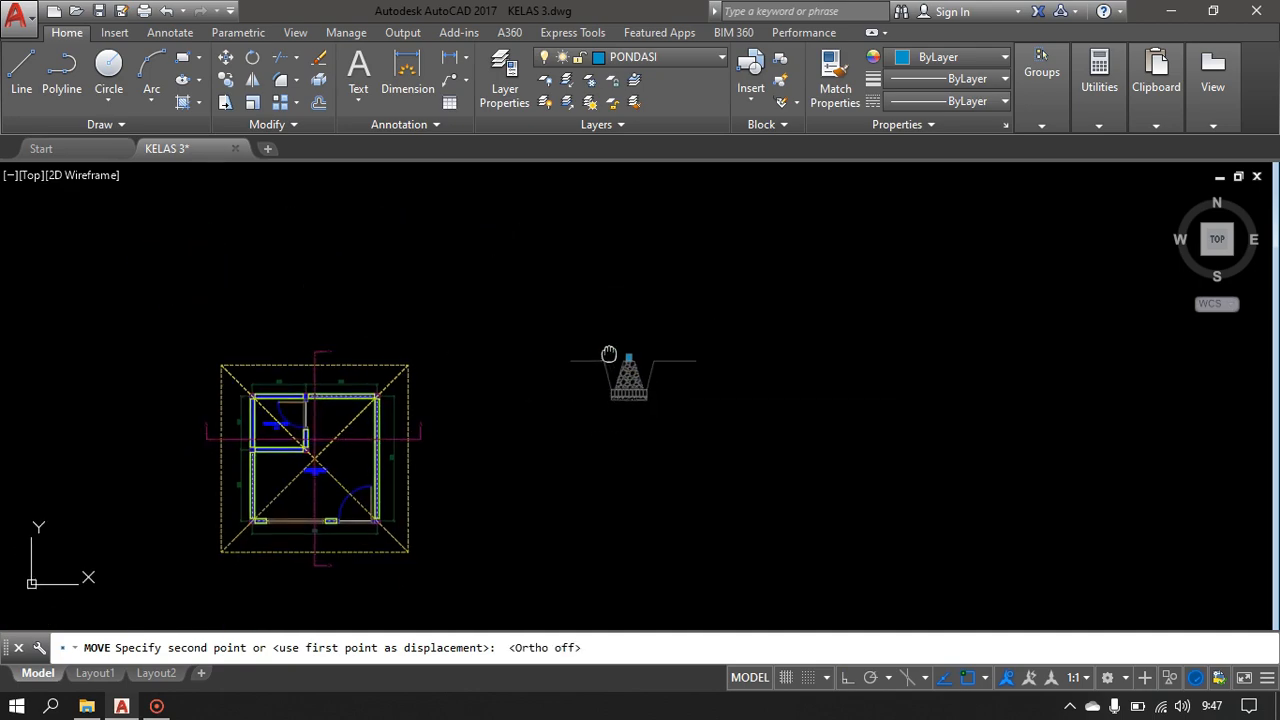
{"action": "middle_click_drag", "start_coordinate": [609, 354], "coordinate": [655, 272]}
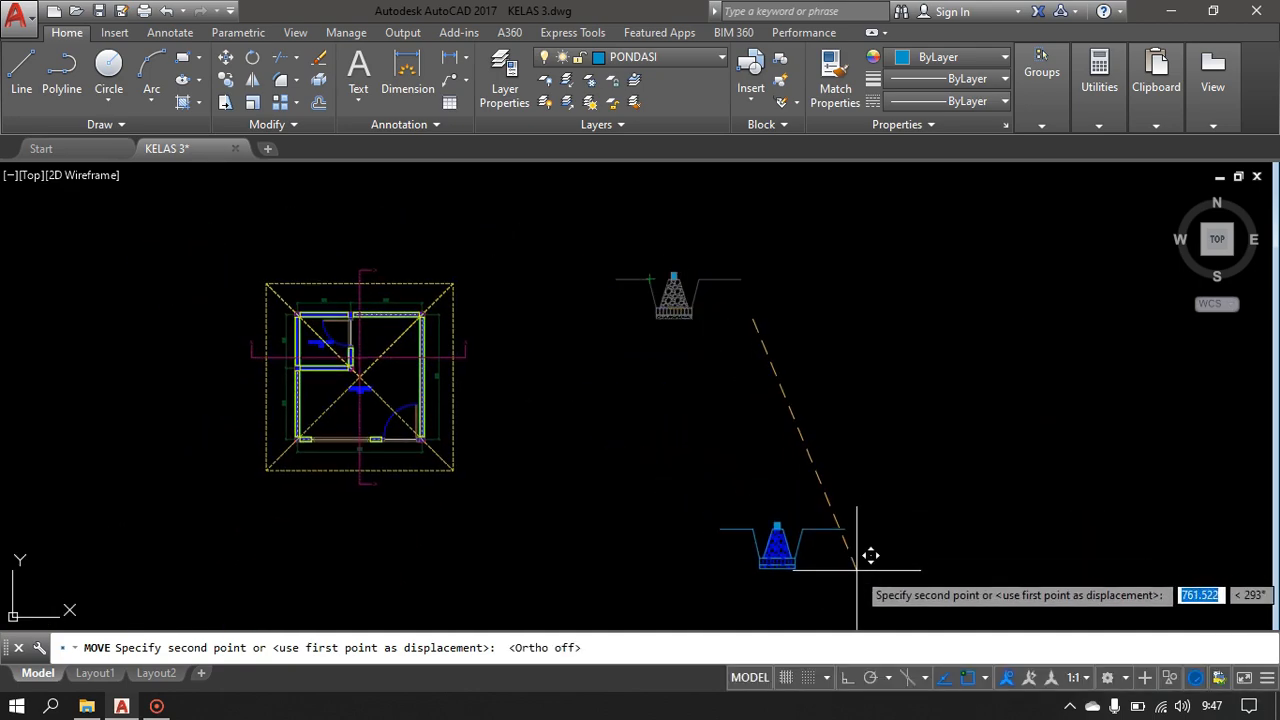
{"action": "left_click", "coordinate": [857, 570]}
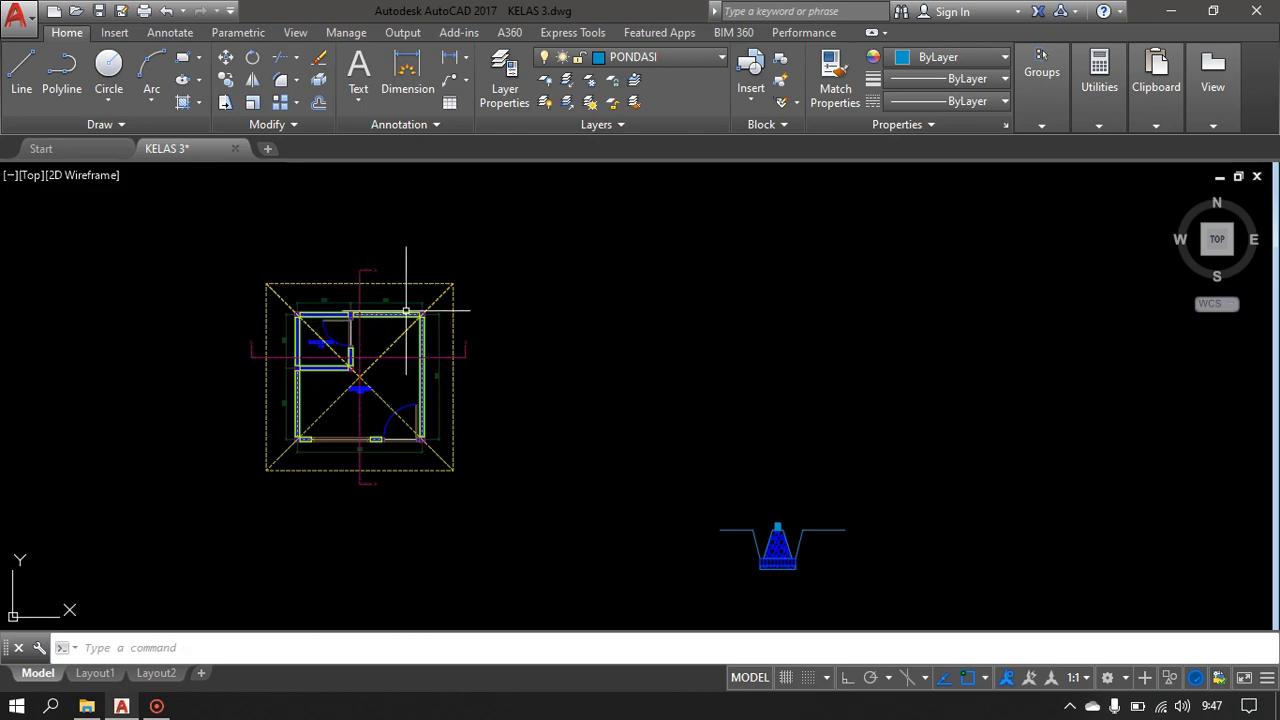
- Copy the complete floor plan to free space on the far side of the foundation section
{"action": "left_click", "coordinate": [155, 538]}
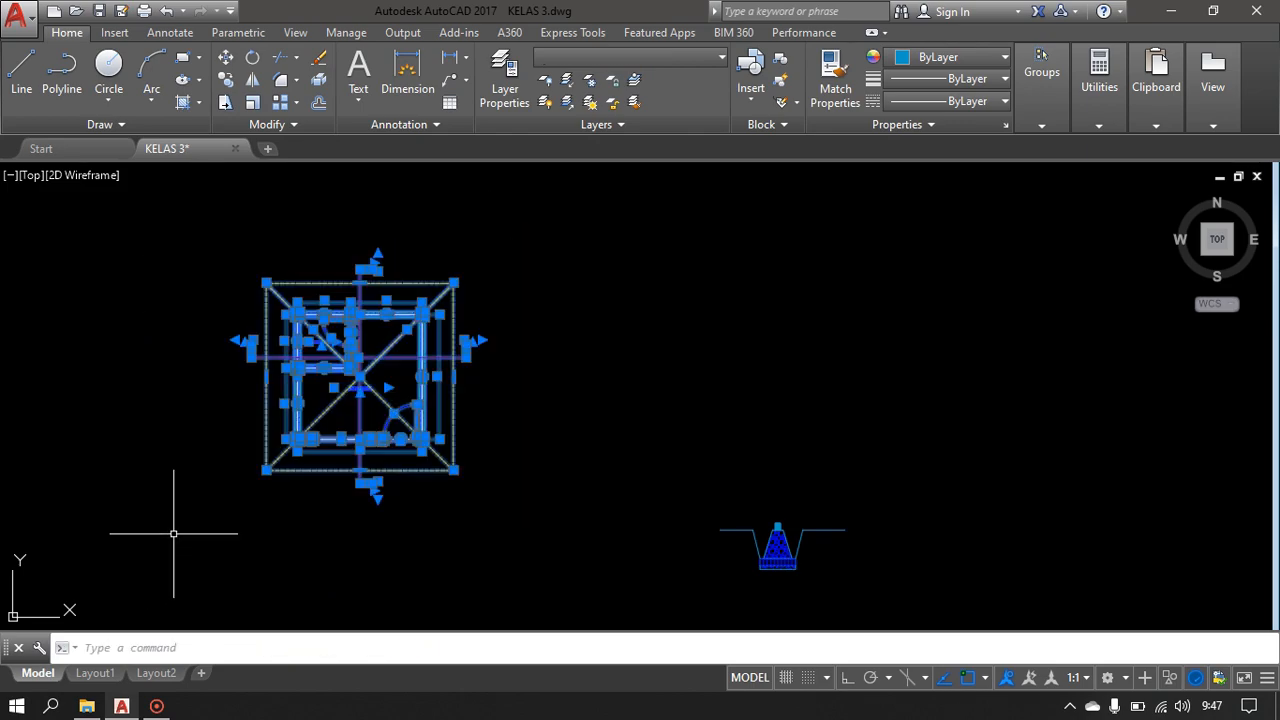
{"action": "type", "text": "CO"}
{"action": "key", "text": "Return"}
{"action": "left_click", "coordinate": [358, 364]}
{"action": "scroll", "coordinate": [541, 365], "scroll_direction": "down", "scroll_amount": 2}
{"action": "middle_click_drag", "start_coordinate": [541, 365], "coordinate": [205, 338]}
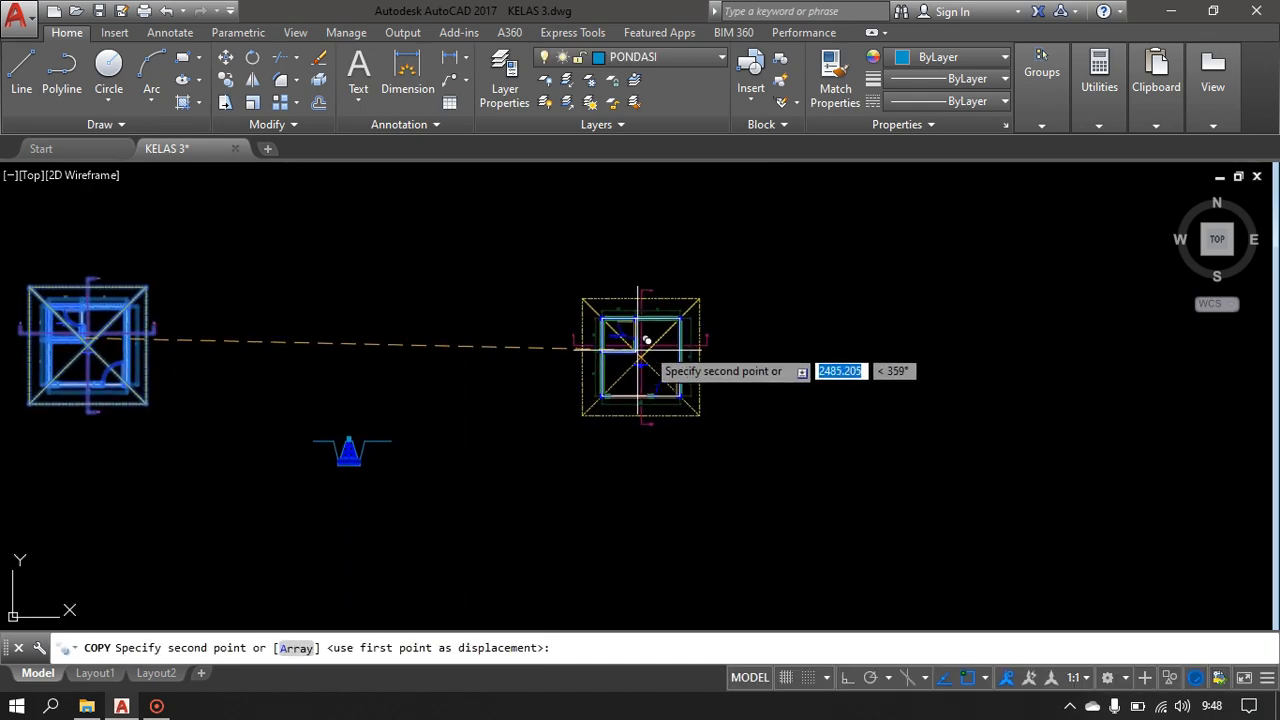
{"action": "left_click", "coordinate": [670, 327]}
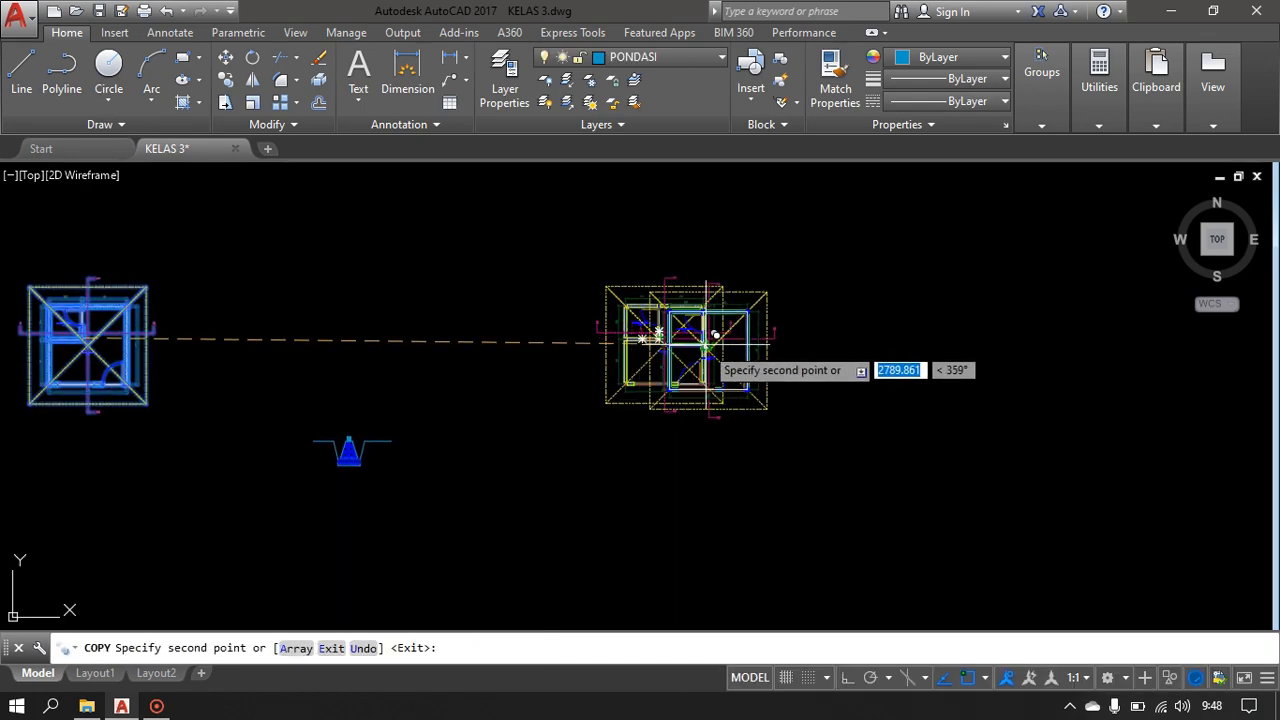
{"action": "middle_click_drag", "start_coordinate": [600, 333], "coordinate": [490, 399]}
{"action": "key", "text": "Return"}
- Examine the walls, columns and KAMAR KECIL room in the copied floor plan
{"action": "scroll", "coordinate": [560, 358], "scroll_direction": "up", "scroll_amount": 8}
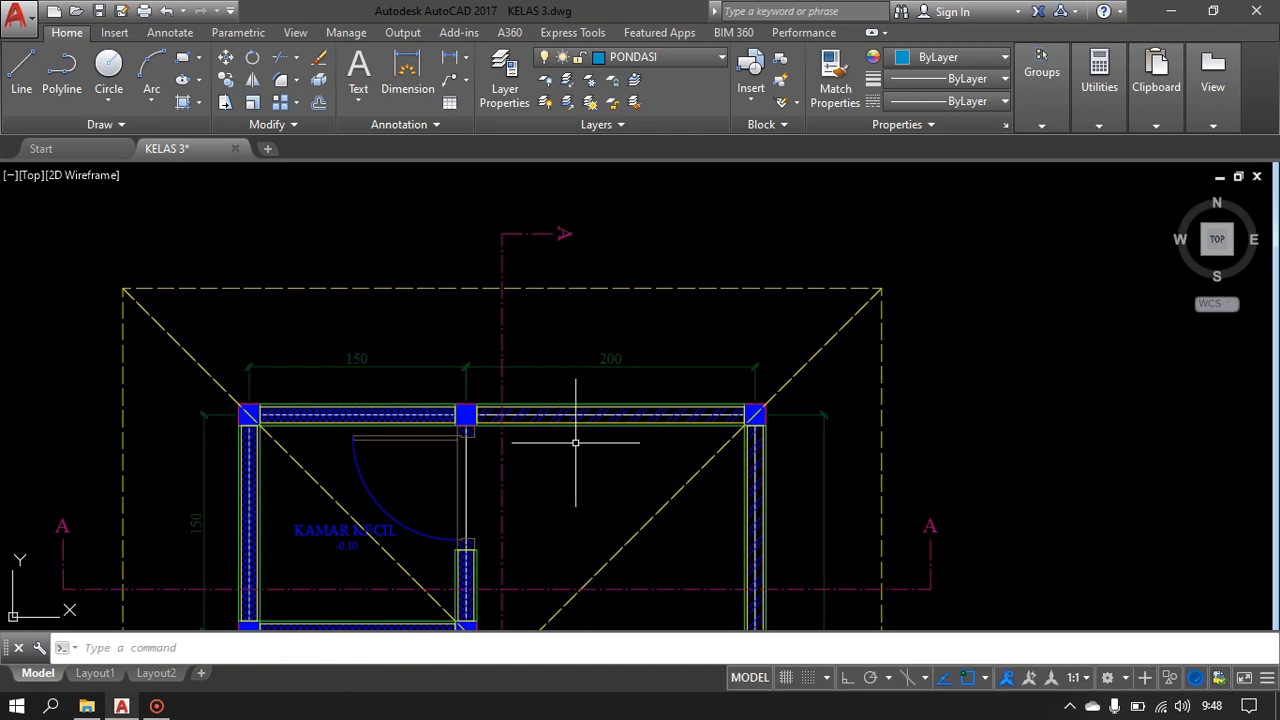
{"action": "middle_click_drag", "start_coordinate": [580, 443], "coordinate": [563, 397]}
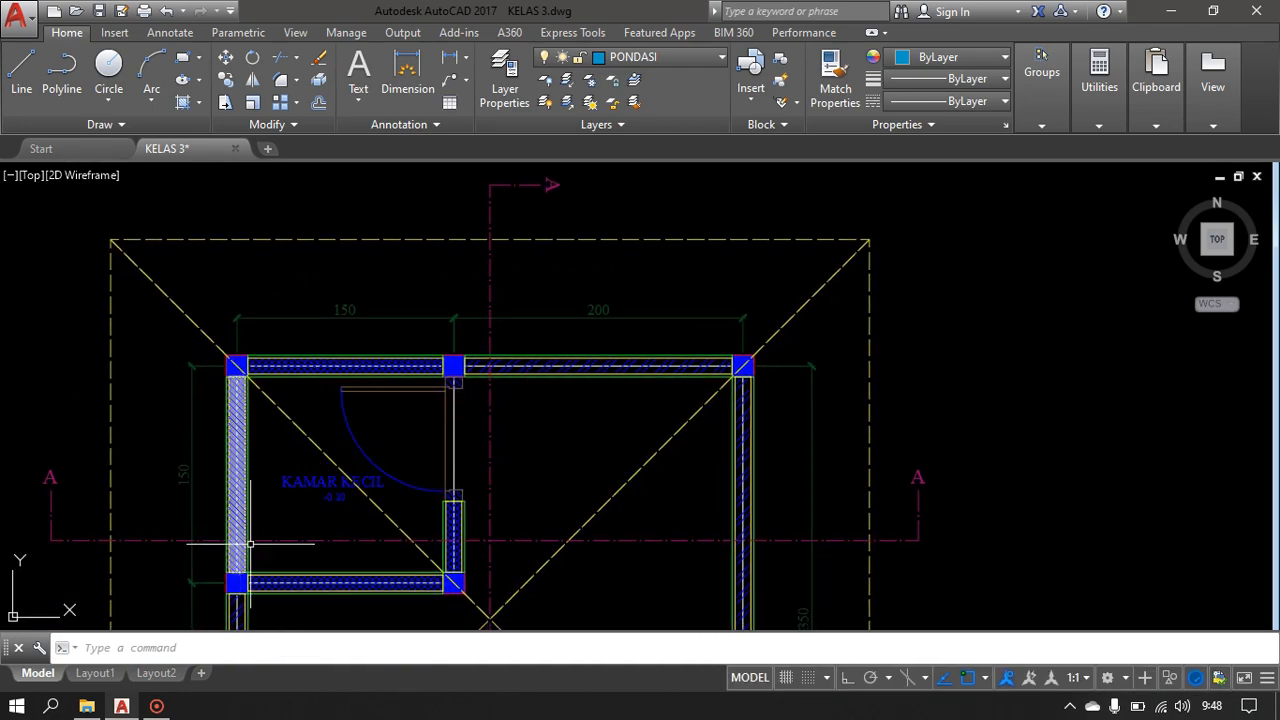
{"action": "scroll", "coordinate": [240, 543], "scroll_direction": "up", "scroll_amount": 2}
{"action": "middle_click_drag", "start_coordinate": [300, 529], "coordinate": [217, 497]}
{"action": "scroll", "coordinate": [223, 477], "scroll_direction": "down", "scroll_amount": 2}
{"action": "middle_click_drag", "start_coordinate": [513, 484], "coordinate": [546, 477]}
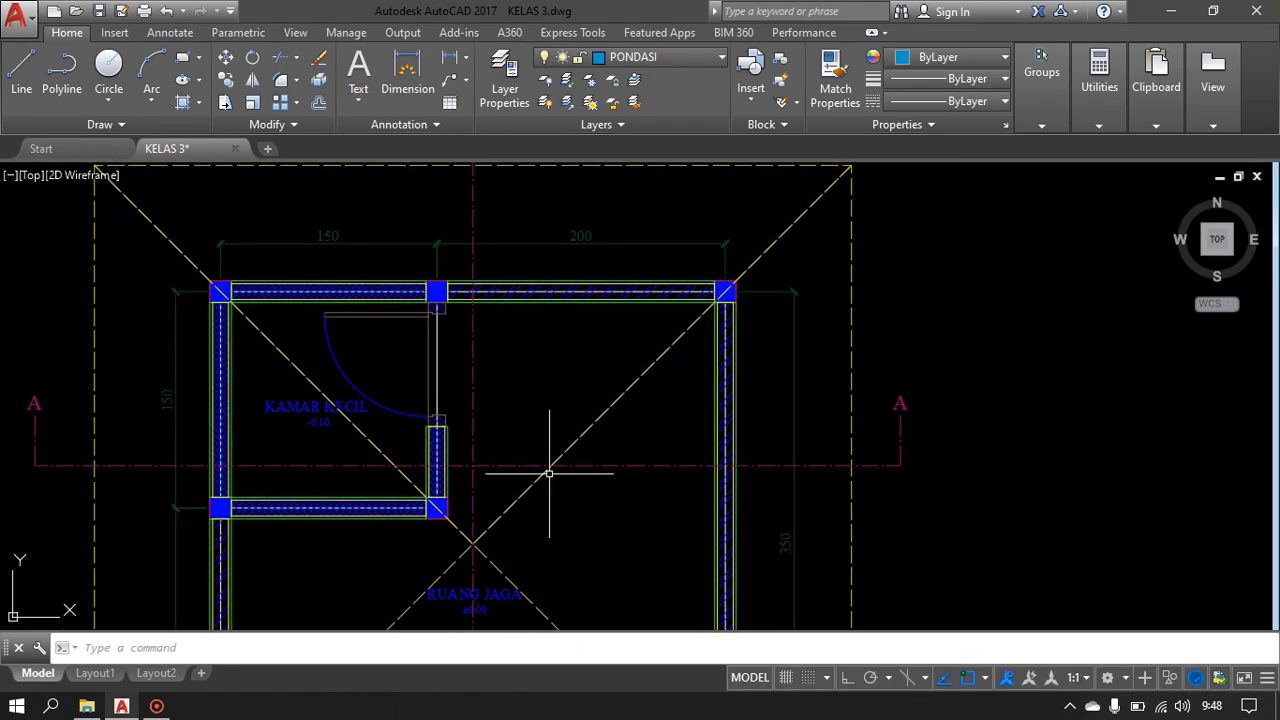
{"action": "middle_click_drag", "start_coordinate": [294, 429], "coordinate": [266, 462]}
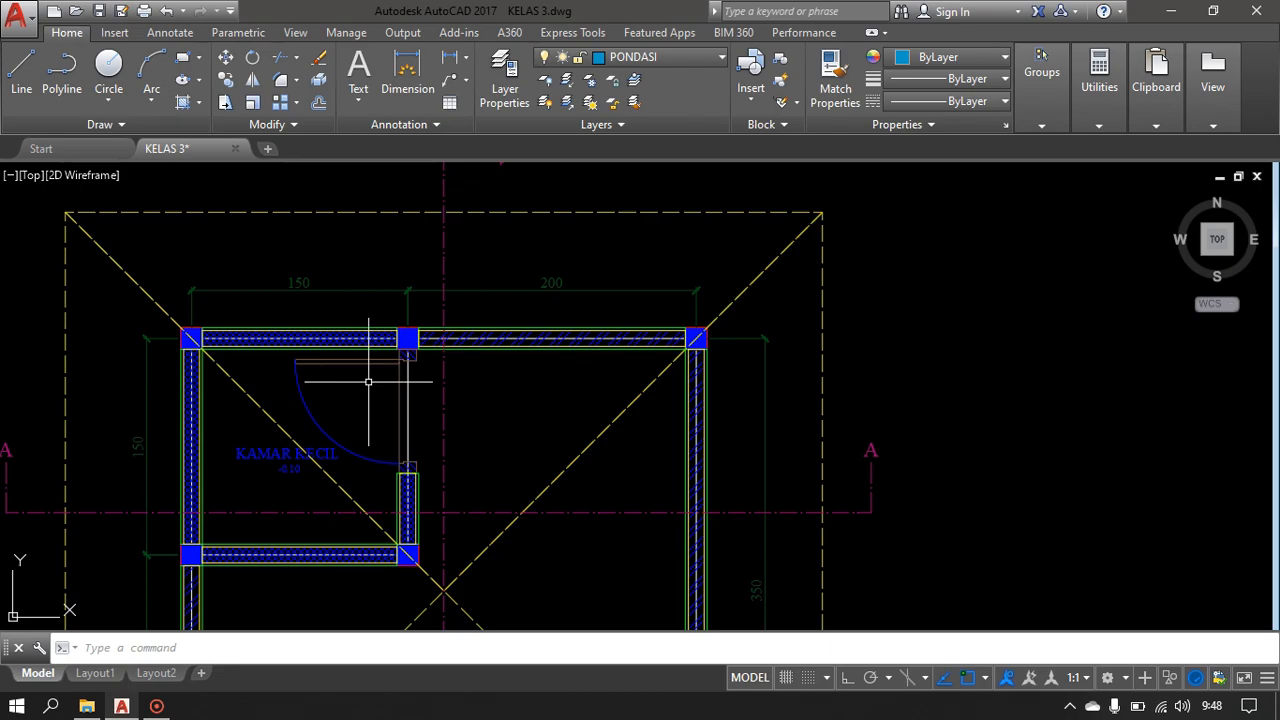
- Draw a vertical construction line along the outer face of the left wall, starting where section line A-A crosses it
{"action": "key", "text": "Return"}
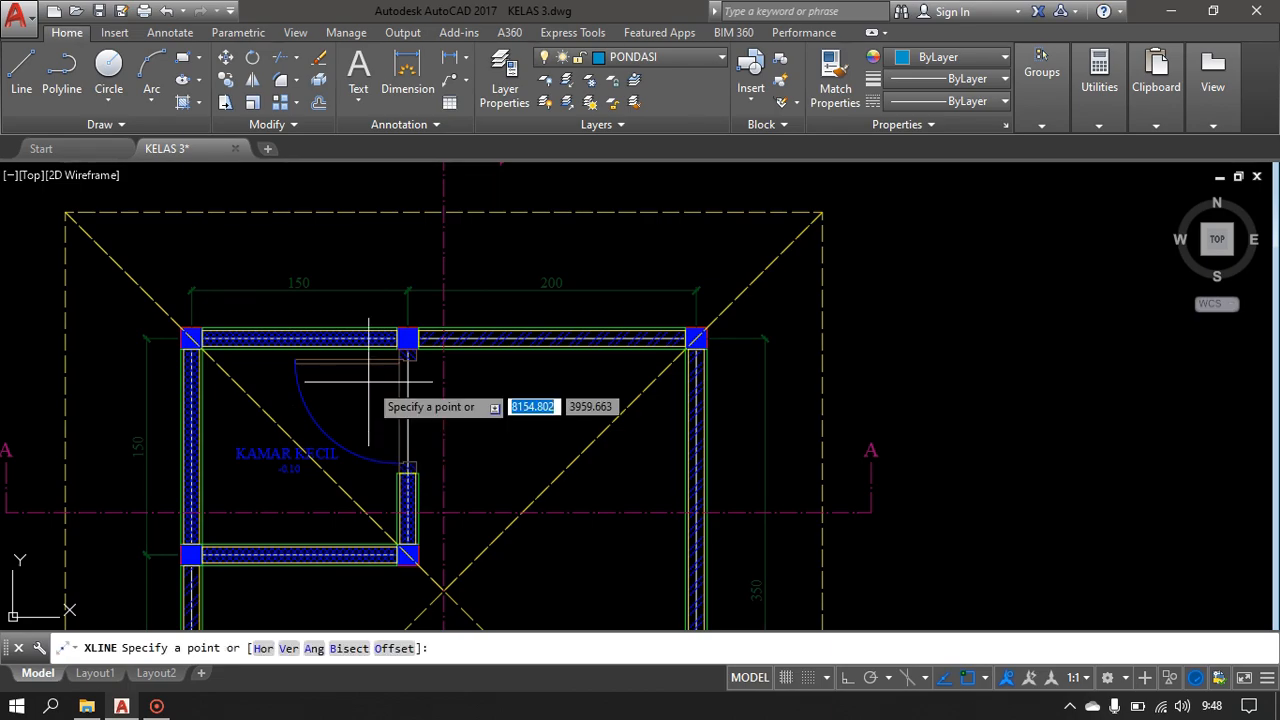
{"action": "scroll", "coordinate": [158, 540], "scroll_direction": "up", "scroll_amount": 2}
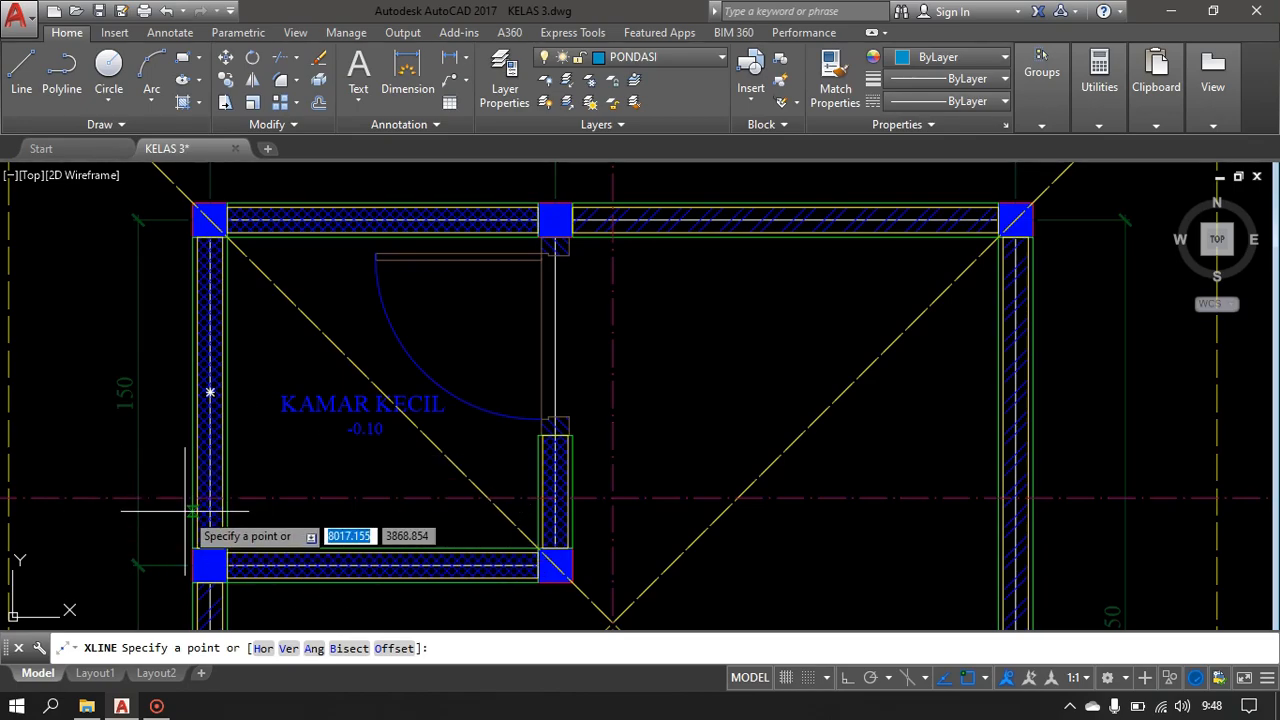
{"action": "scroll", "coordinate": [215, 506], "scroll_direction": "up", "scroll_amount": 4}
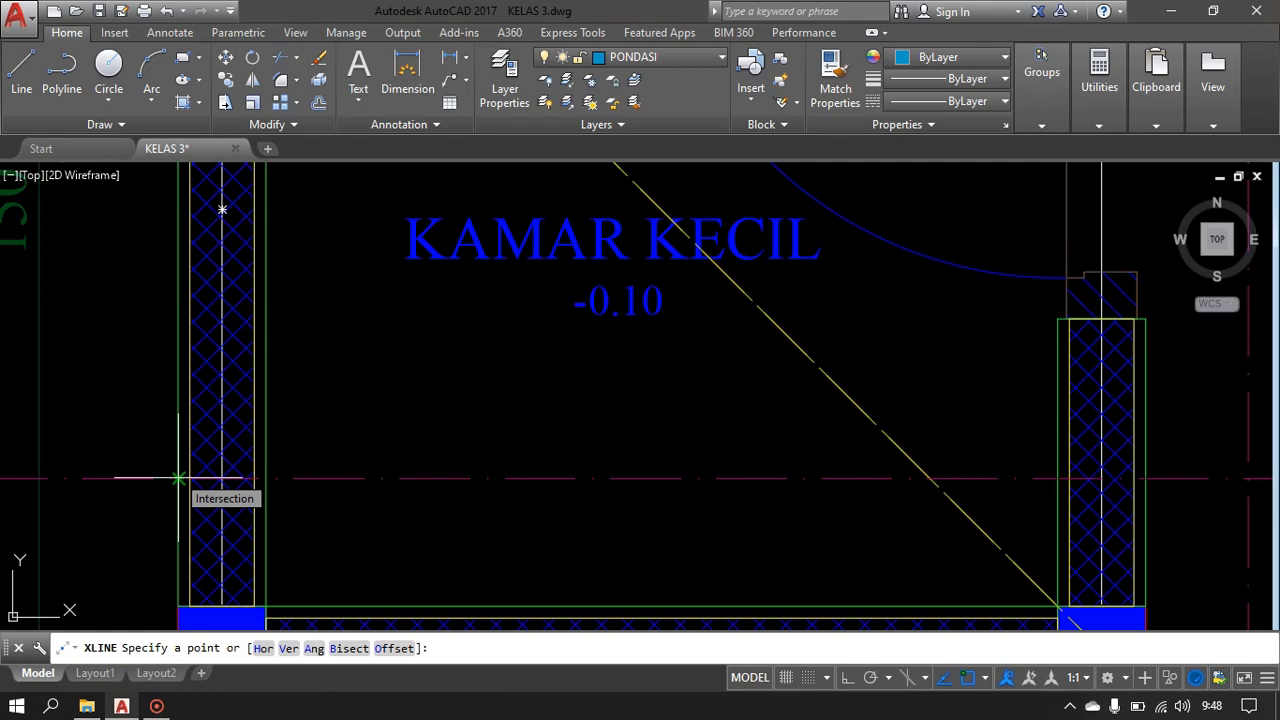
{"action": "left_click", "coordinate": [178, 478]}
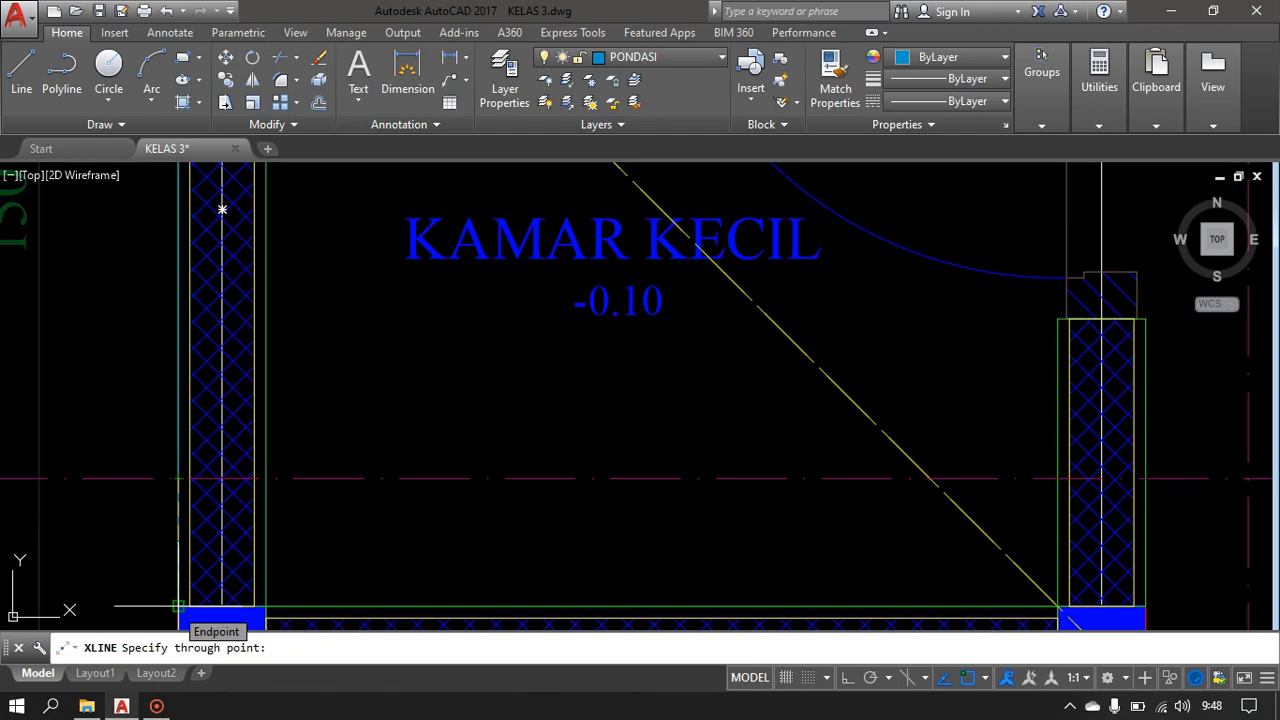
{"action": "key", "text": "Escape"}
- Draw a vertical construction line along the inner face of the left wall, from section line A-A through the column corner
{"action": "middle_click_drag", "start_coordinate": [321, 504], "coordinate": [313, 467]}
{"action": "type", "text": "xl"}
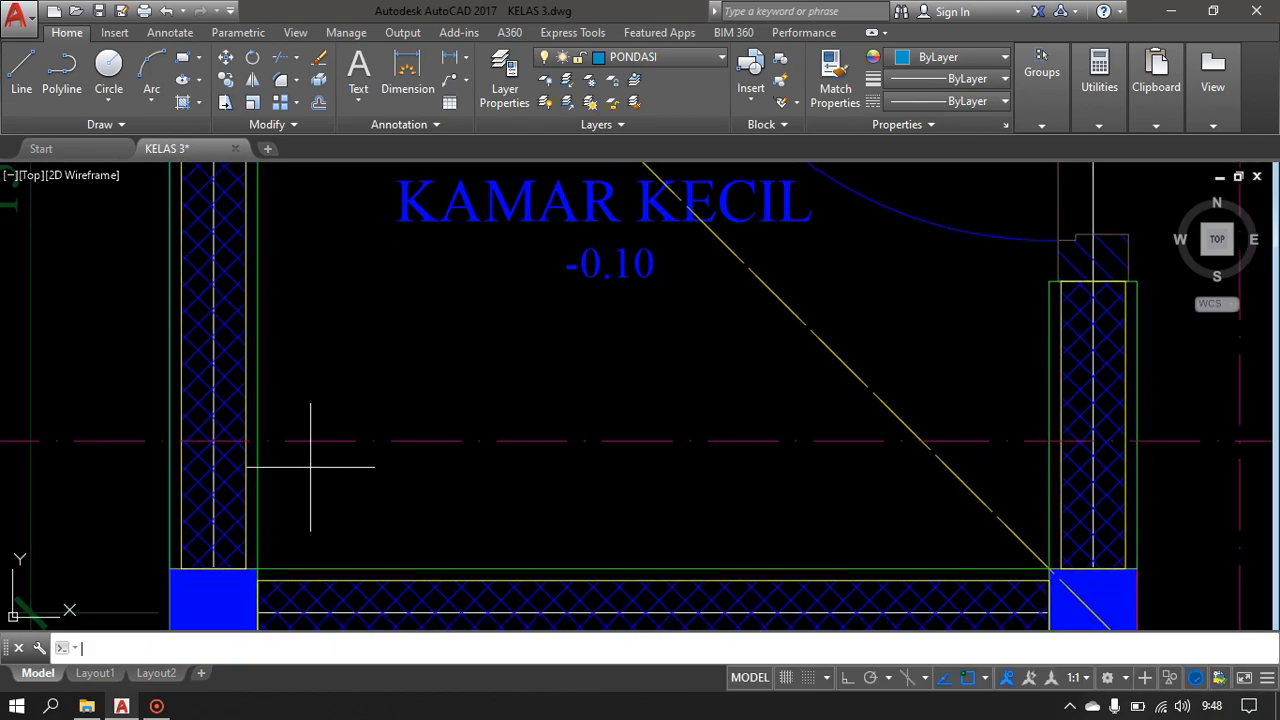
{"action": "key", "text": "Return"}
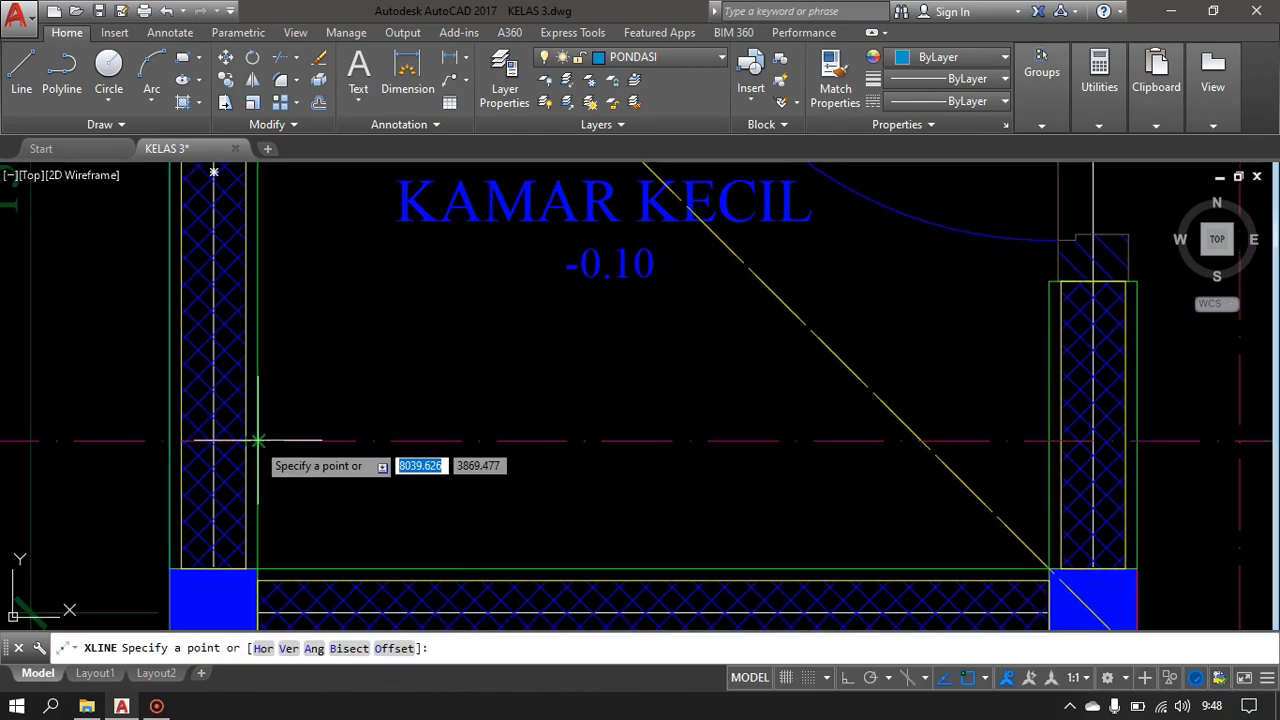
{"action": "left_click", "coordinate": [258, 440]}
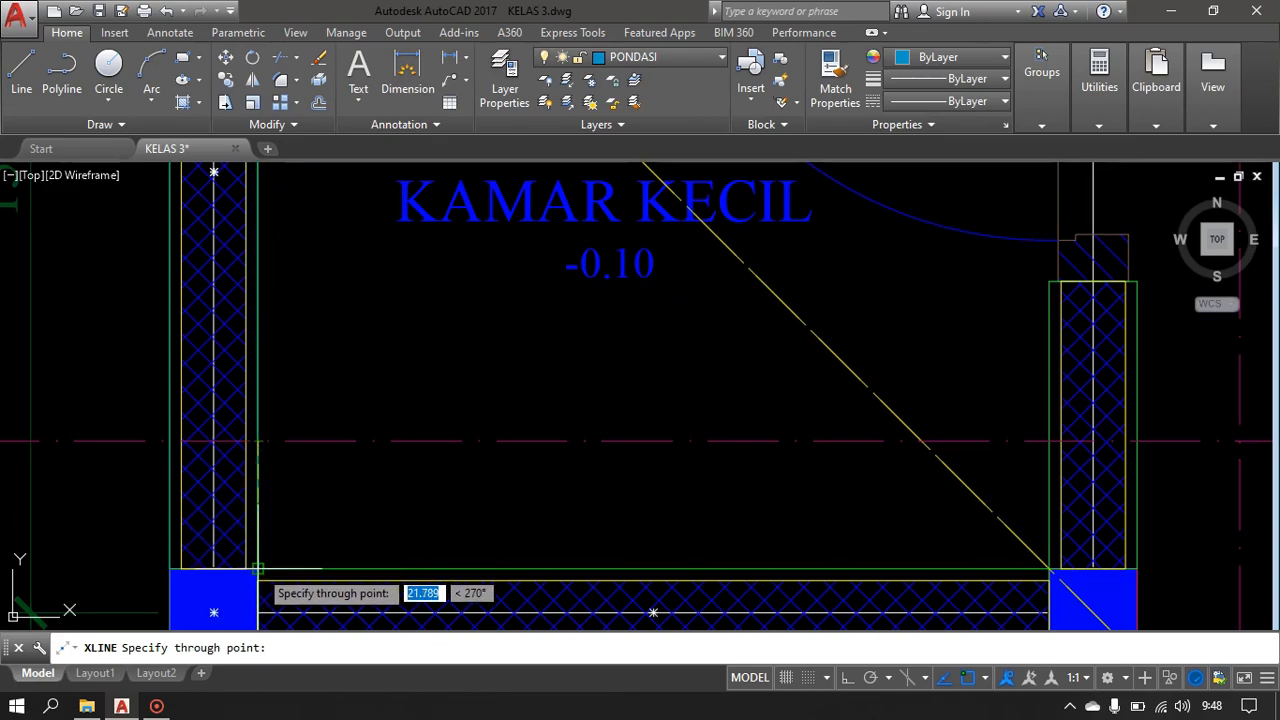
{"action": "left_click", "coordinate": [258, 568]}
{"action": "key", "text": "Return"}
- Draw vertical construction lines along both faces of the short wall beside the KAMAR KECIL door, starting at section line A-A
{"action": "scroll", "coordinate": [610, 536], "scroll_direction": "down", "scroll_amount": 2}
{"action": "middle_click_drag", "start_coordinate": [622, 535], "coordinate": [244, 519]}
{"action": "scroll", "coordinate": [523, 499], "scroll_direction": "down", "scroll_amount": 3}
{"action": "scroll", "coordinate": [523, 490], "scroll_direction": "up", "scroll_amount": 4}
{"action": "middle_click_drag", "start_coordinate": [524, 497], "coordinate": [377, 515]}
{"action": "scroll", "coordinate": [344, 483], "scroll_direction": "up", "scroll_amount": 2}
{"action": "key", "text": "Return"}
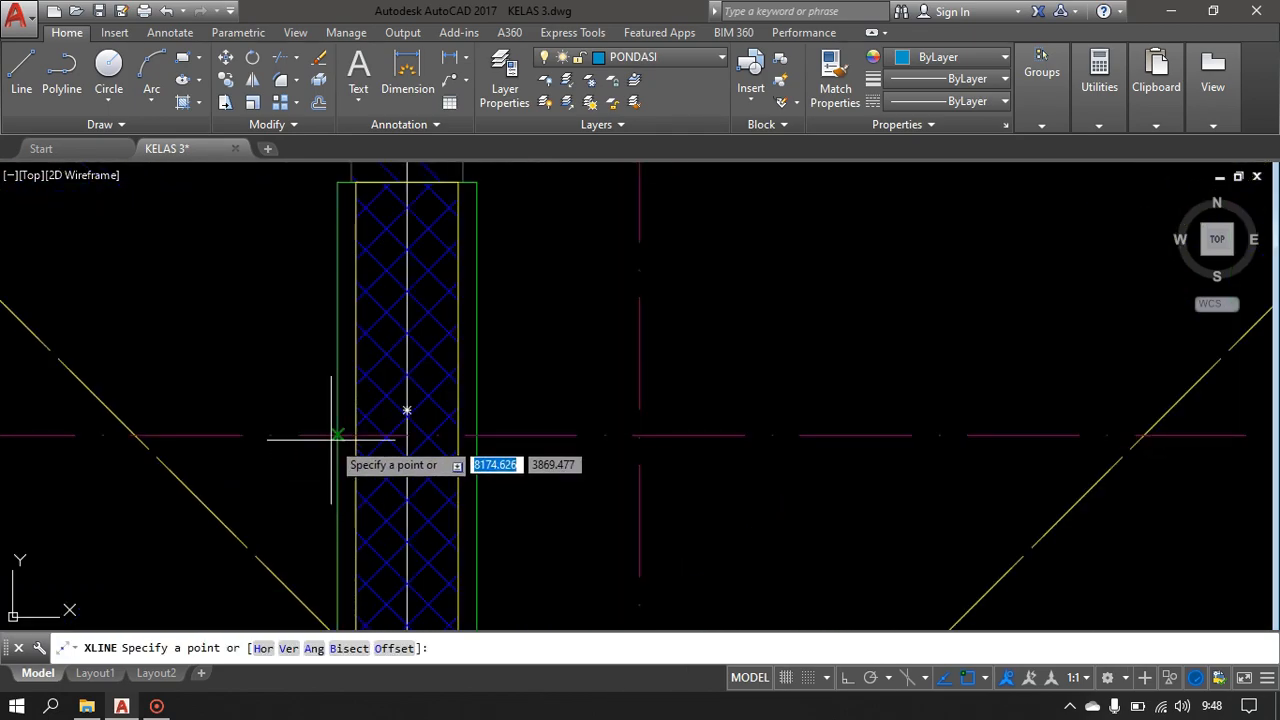
{"action": "left_click", "coordinate": [338, 435]}
{"action": "key", "text": "Escape"}
{"action": "key", "text": "Return"}
{"action": "left_click", "coordinate": [407, 410]}
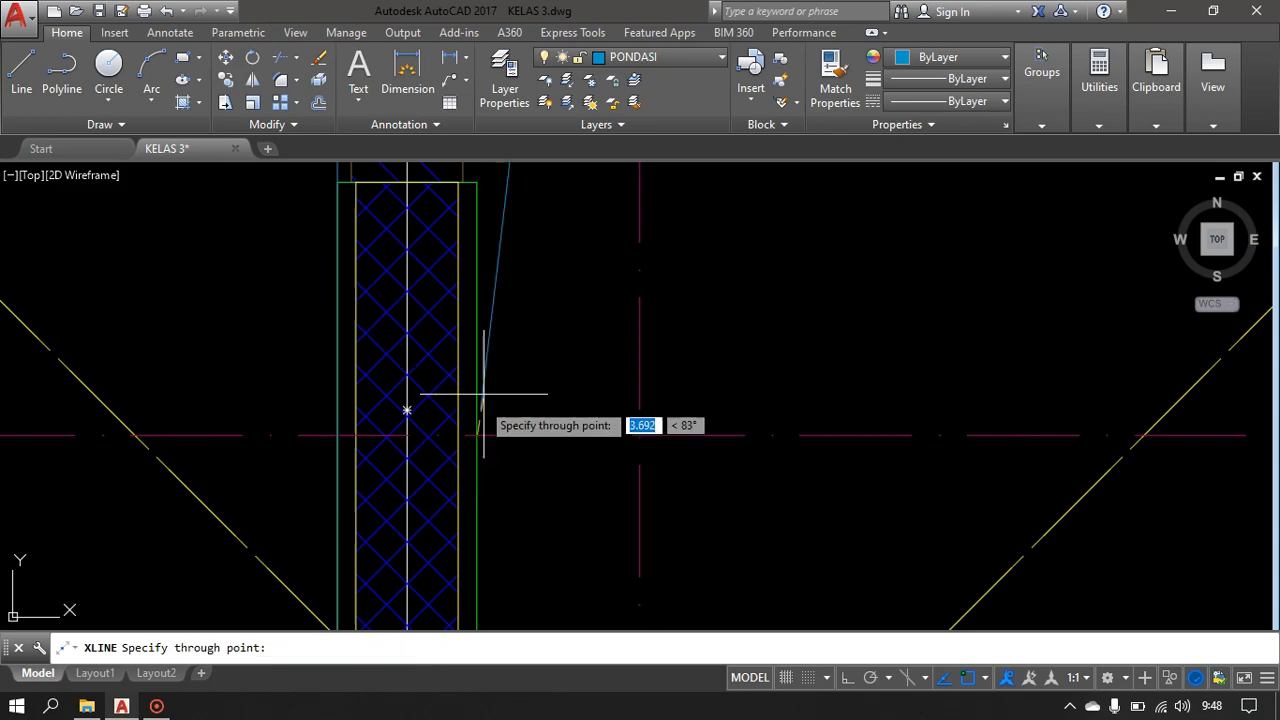
{"action": "key", "text": "Escape"}
- Draw a vertical construction line along the inner face of the right wall, from section line A-A through the upper column corner
{"action": "scroll", "coordinate": [571, 471], "scroll_direction": "down", "scroll_amount": 4}
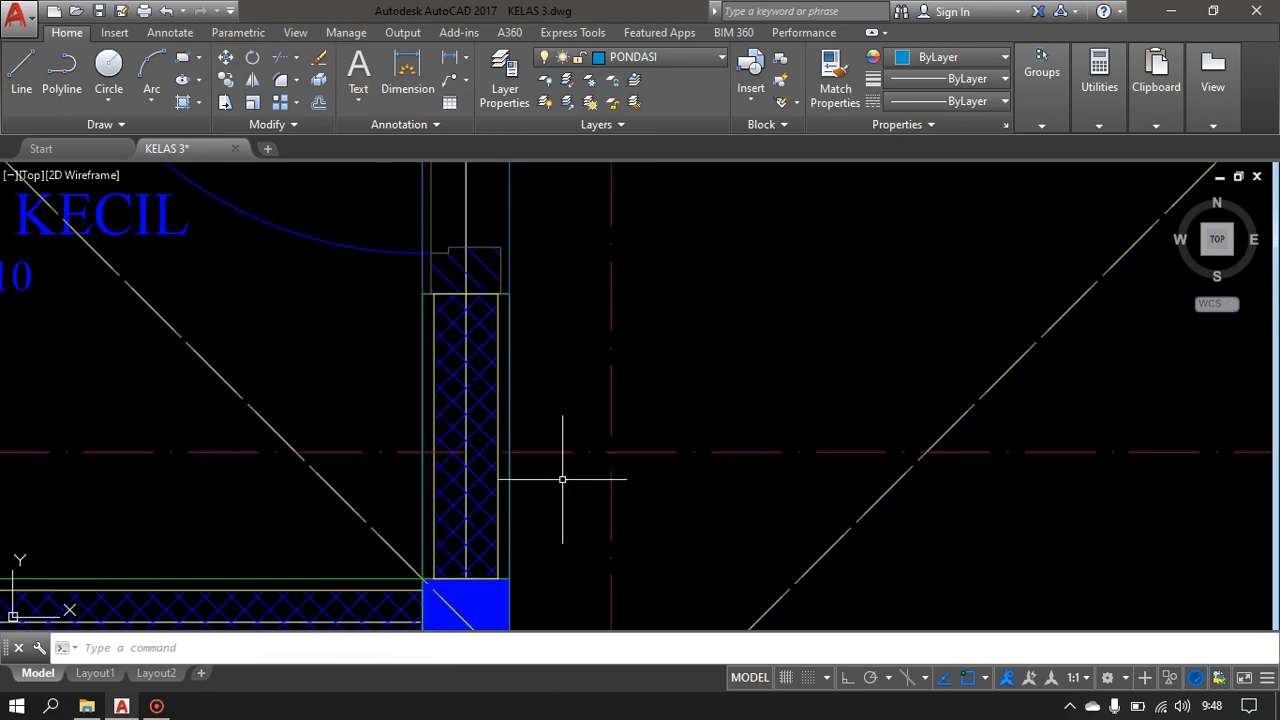
{"action": "scroll", "coordinate": [458, 370], "scroll_direction": "up", "scroll_amount": 2}
{"action": "scroll", "coordinate": [499, 376], "scroll_direction": "up", "scroll_amount": 3}
{"action": "key", "text": "Return"}
{"action": "left_click", "coordinate": [578, 411]}
{"action": "scroll", "coordinate": [580, 272], "scroll_direction": "down", "scroll_amount": 2}
{"action": "middle_click_drag", "start_coordinate": [581, 272], "coordinate": [519, 570]}
{"action": "scroll", "coordinate": [522, 245], "scroll_direction": "up", "scroll_amount": 5}
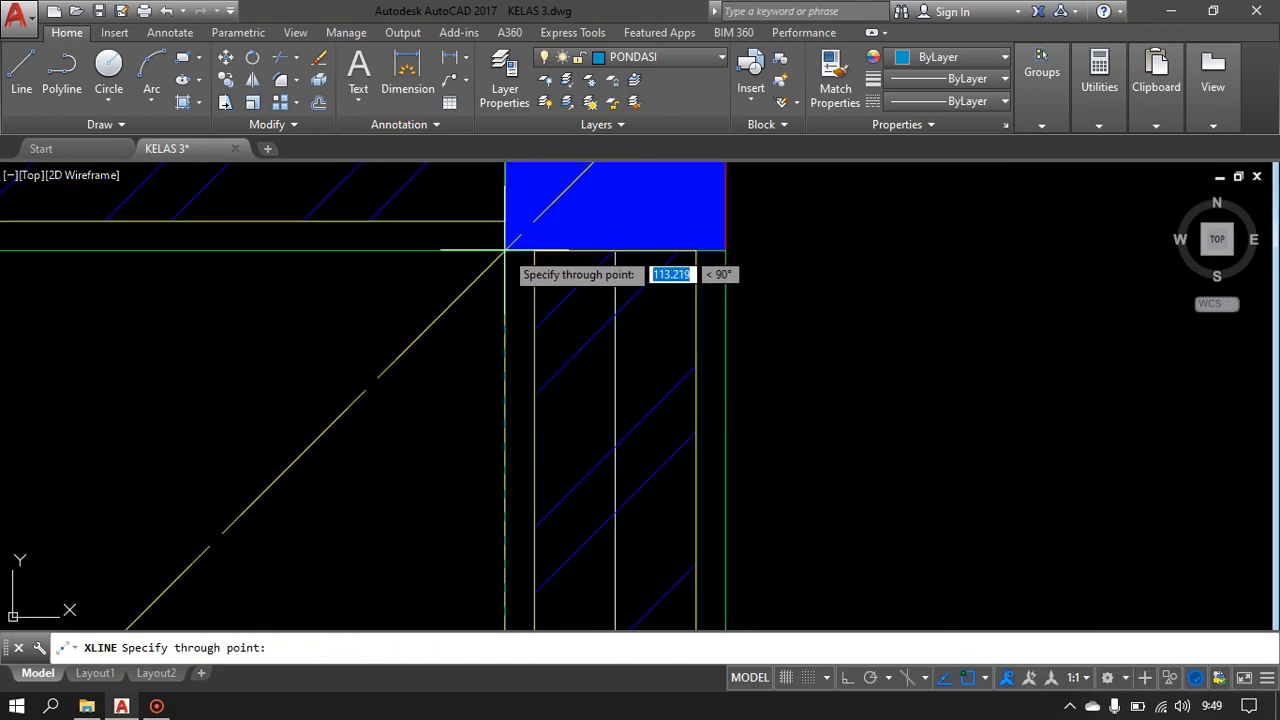
{"action": "left_click", "coordinate": [505, 249]}
{"action": "key", "text": "Return"}
- Draw a vertical construction line along the outer face of the right wall, from section line A-A through the upper column corner
{"action": "scroll", "coordinate": [594, 371], "scroll_direction": "down", "scroll_amount": 3}
{"action": "key", "text": "Return"}
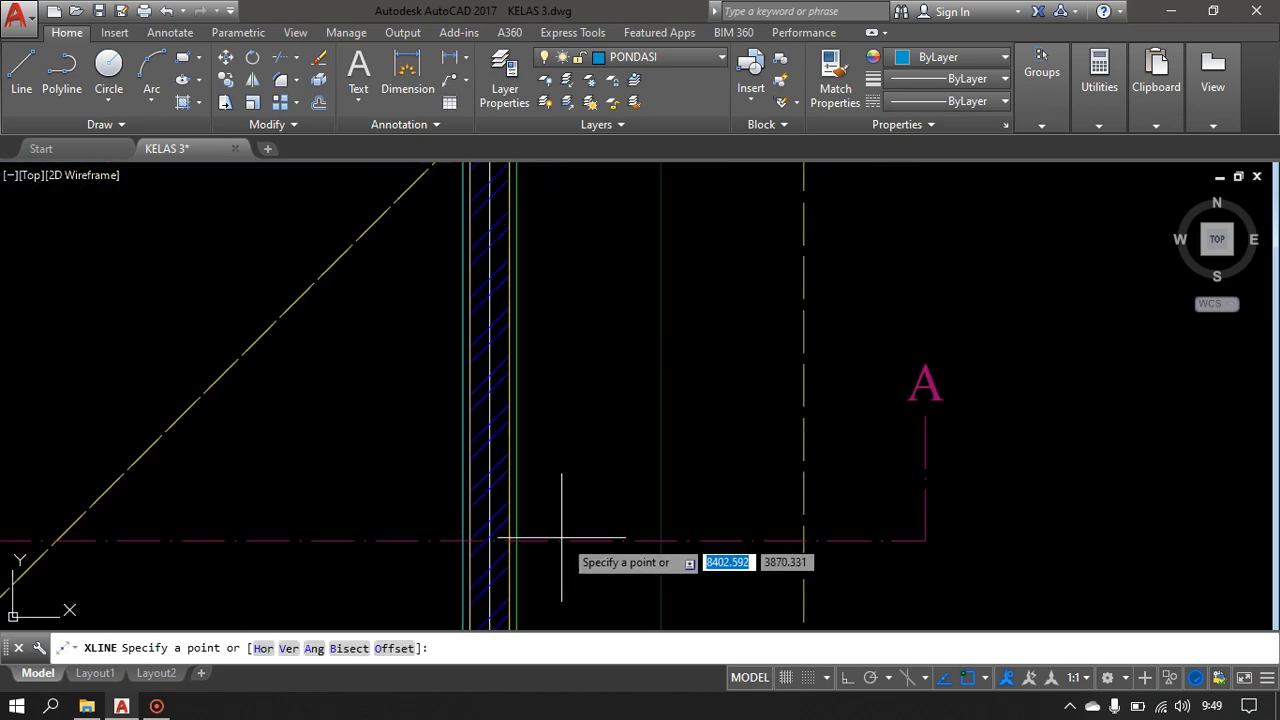
{"action": "left_click", "coordinate": [516, 541]}
{"action": "scroll", "coordinate": [530, 470], "scroll_direction": "up", "scroll_amount": 5}
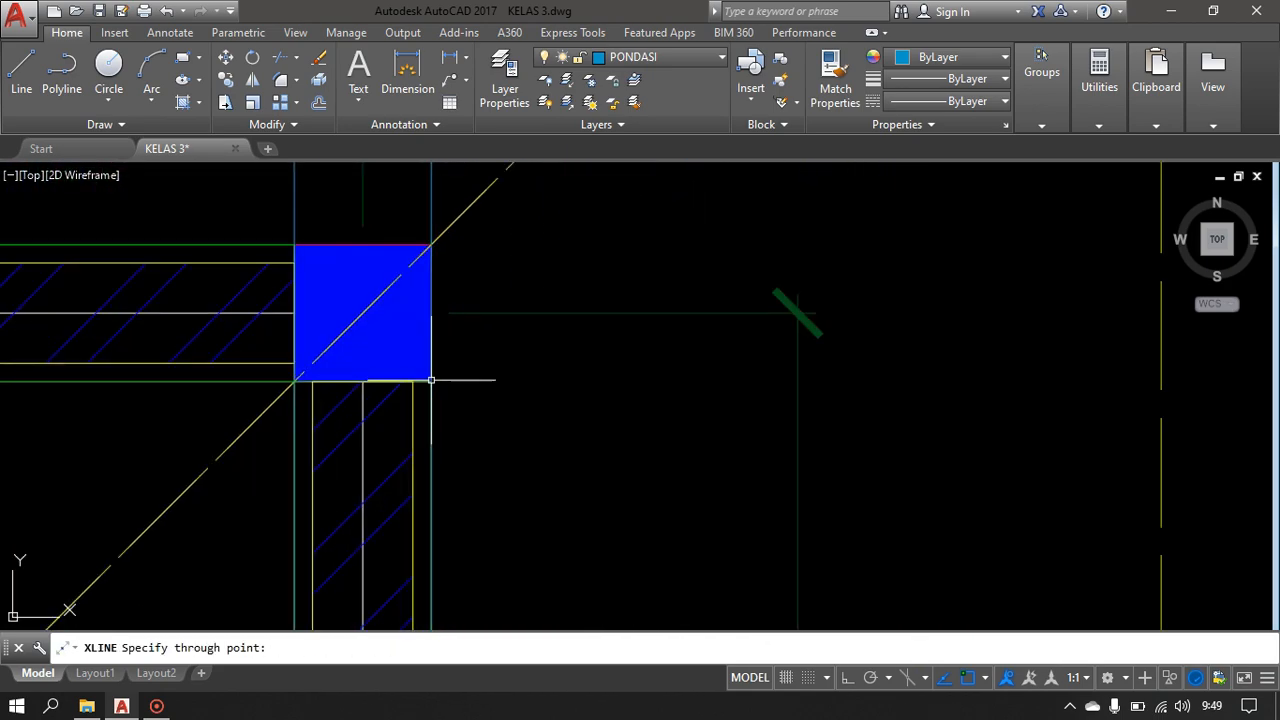
{"action": "left_click", "coordinate": [431, 381]}
{"action": "key", "text": "Return"}
- Assign all six vertical construction lines to the dinding luar layer
{"action": "scroll", "coordinate": [691, 493], "scroll_direction": "down", "scroll_amount": 6}
{"action": "middle_click_drag", "start_coordinate": [676, 526], "coordinate": [691, 409]}
{"action": "scroll", "coordinate": [670, 425], "scroll_direction": "down", "scroll_amount": 4}
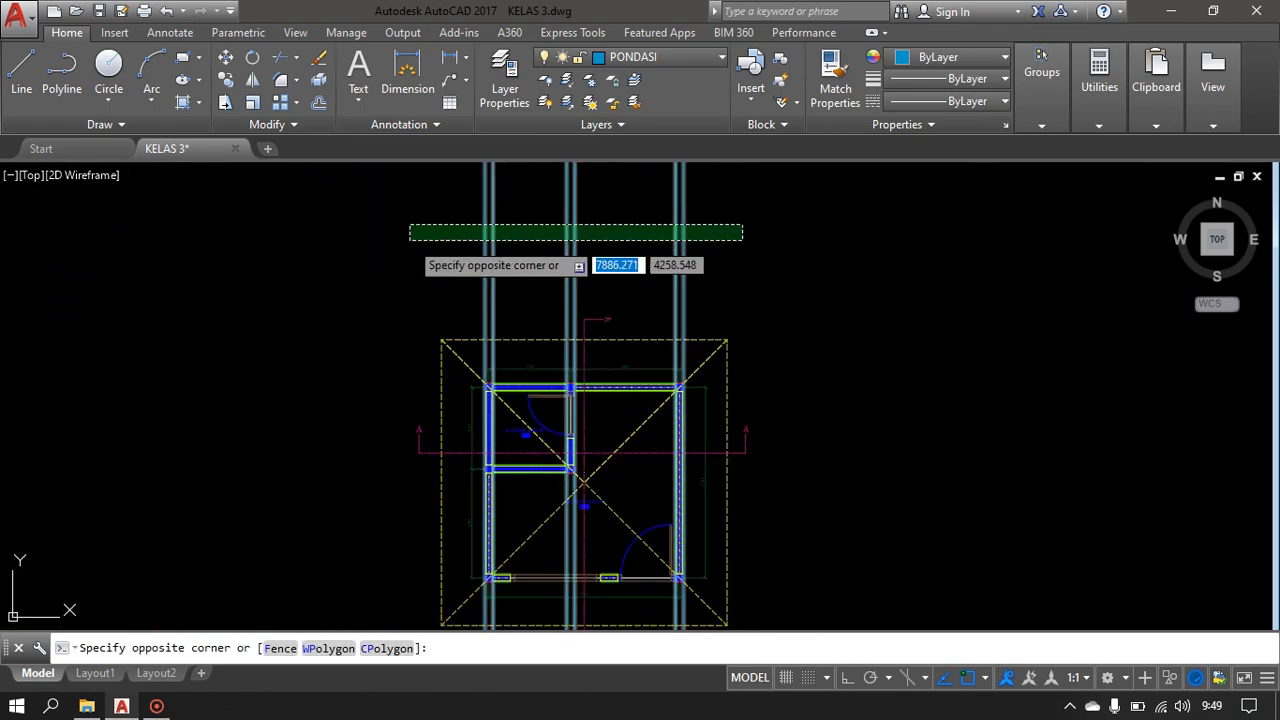
{"action": "left_click", "coordinate": [410, 240]}
{"action": "left_click", "coordinate": [675, 56]}
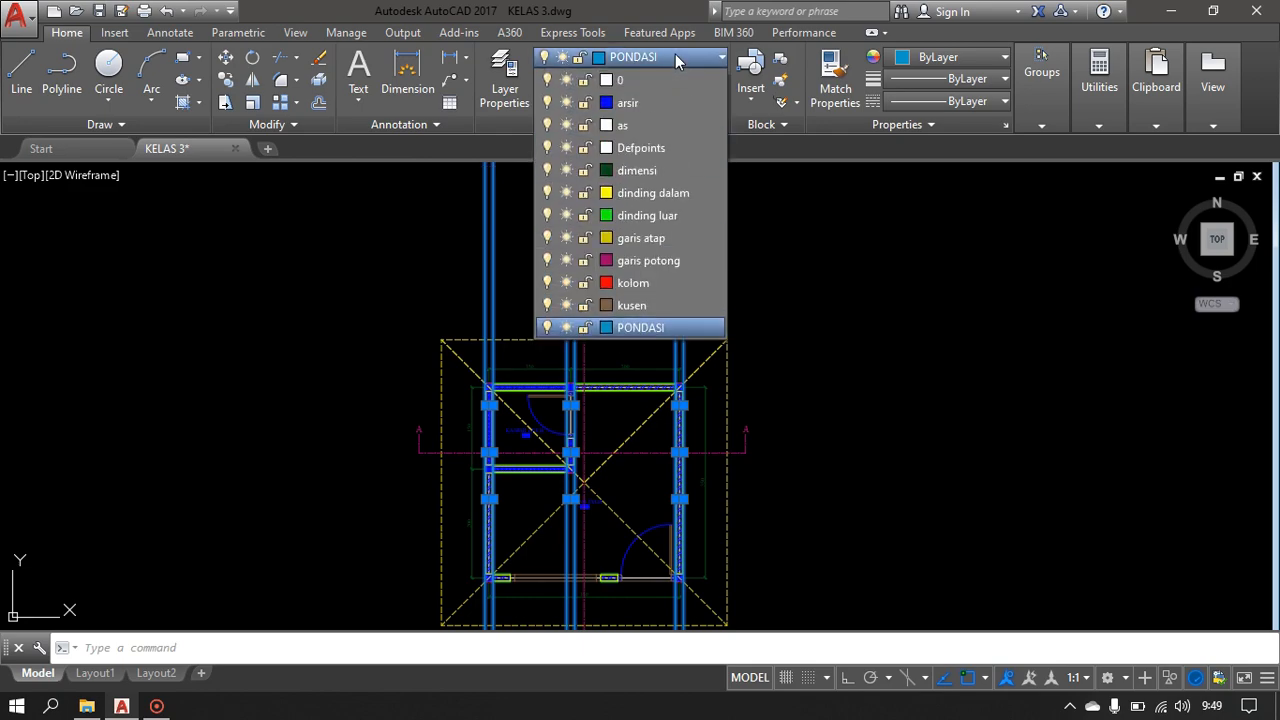
{"action": "left_click", "coordinate": [679, 216]}
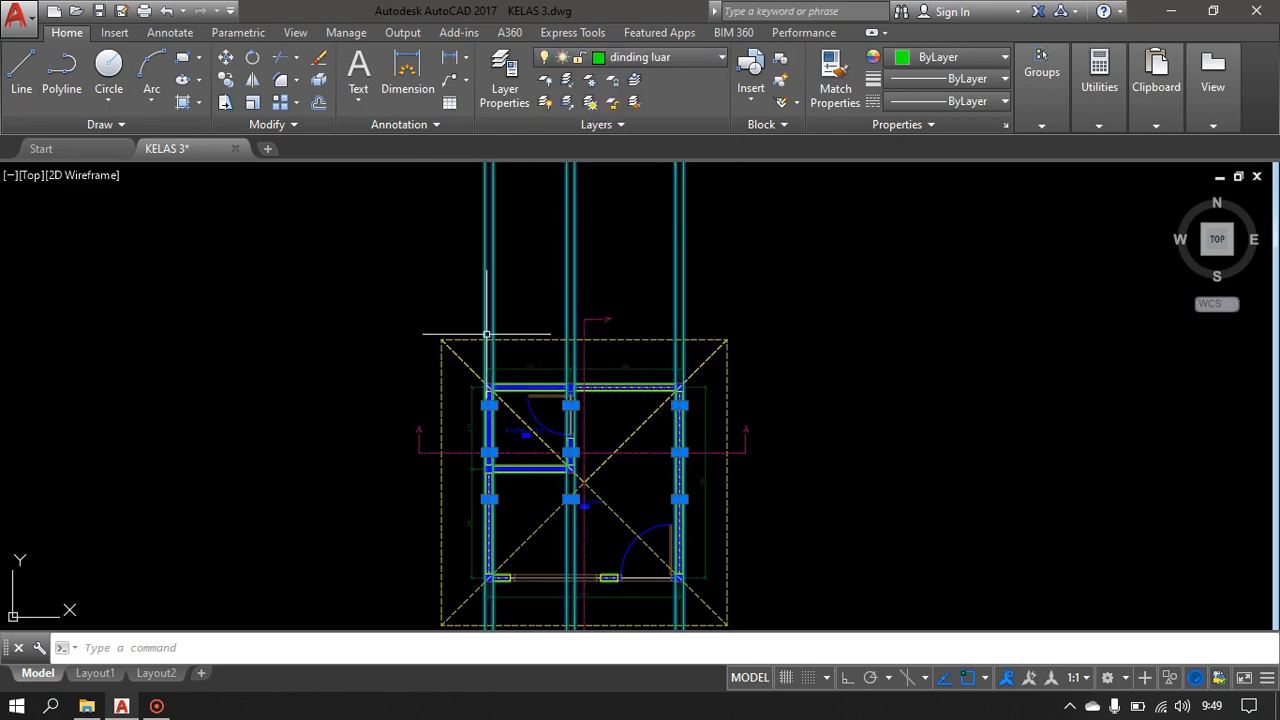
{"action": "key", "text": "Escape"}
- Draw a horizontal line about 970 units long across all the construction lines above the floor plan, with Ortho on
{"action": "middle_click_drag", "start_coordinate": [642, 430], "coordinate": [528, 607]}
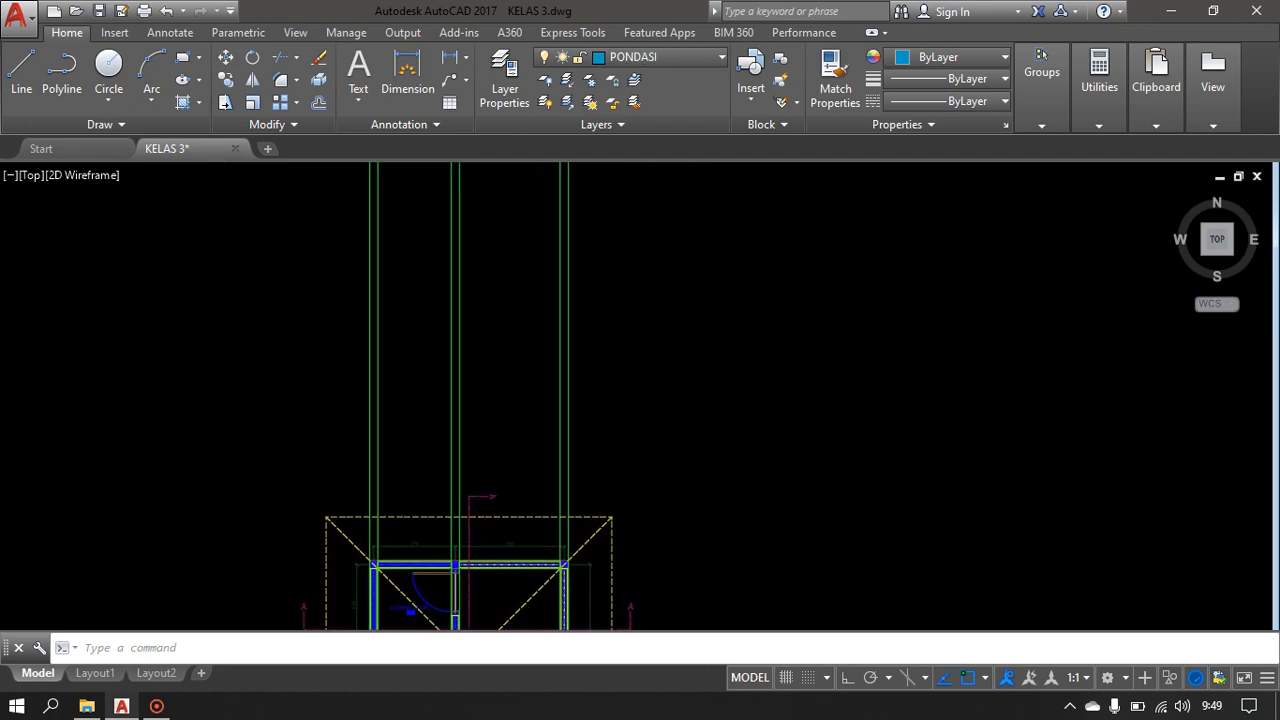
{"action": "middle_click_drag", "start_coordinate": [638, 492], "coordinate": [683, 420]}
{"action": "key", "text": "Return"}
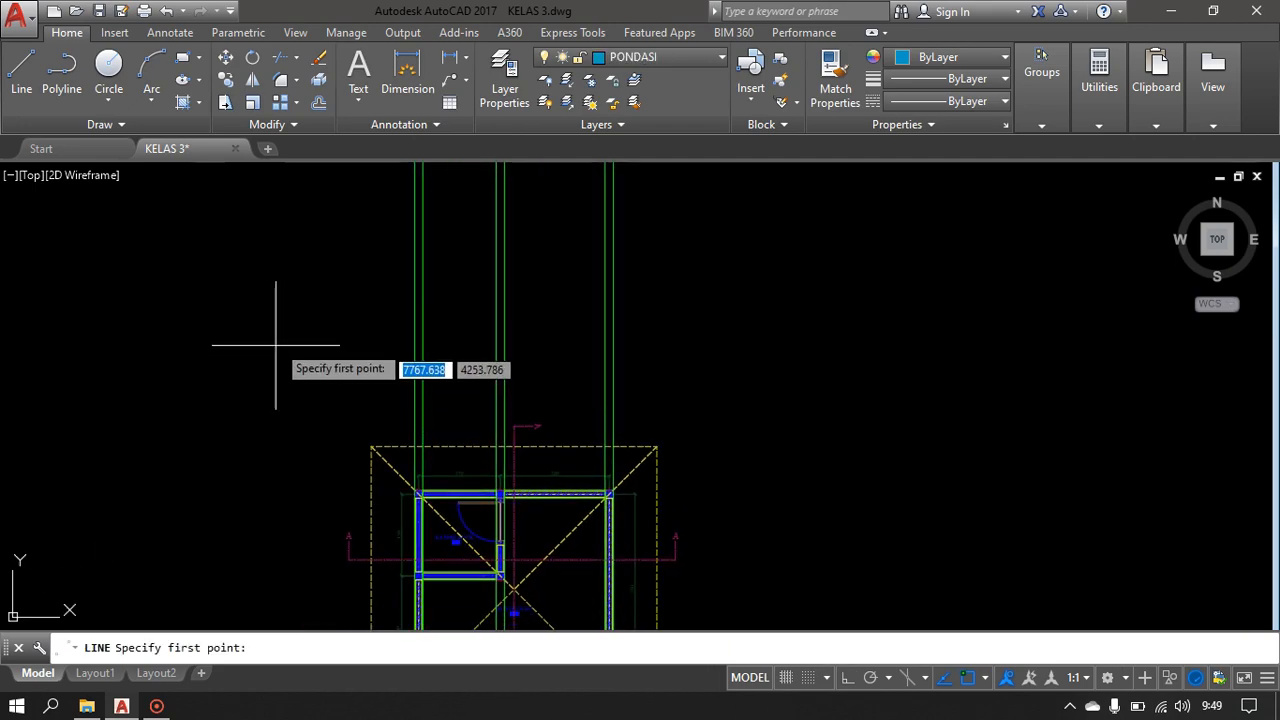
{"action": "left_click", "coordinate": [287, 322]}
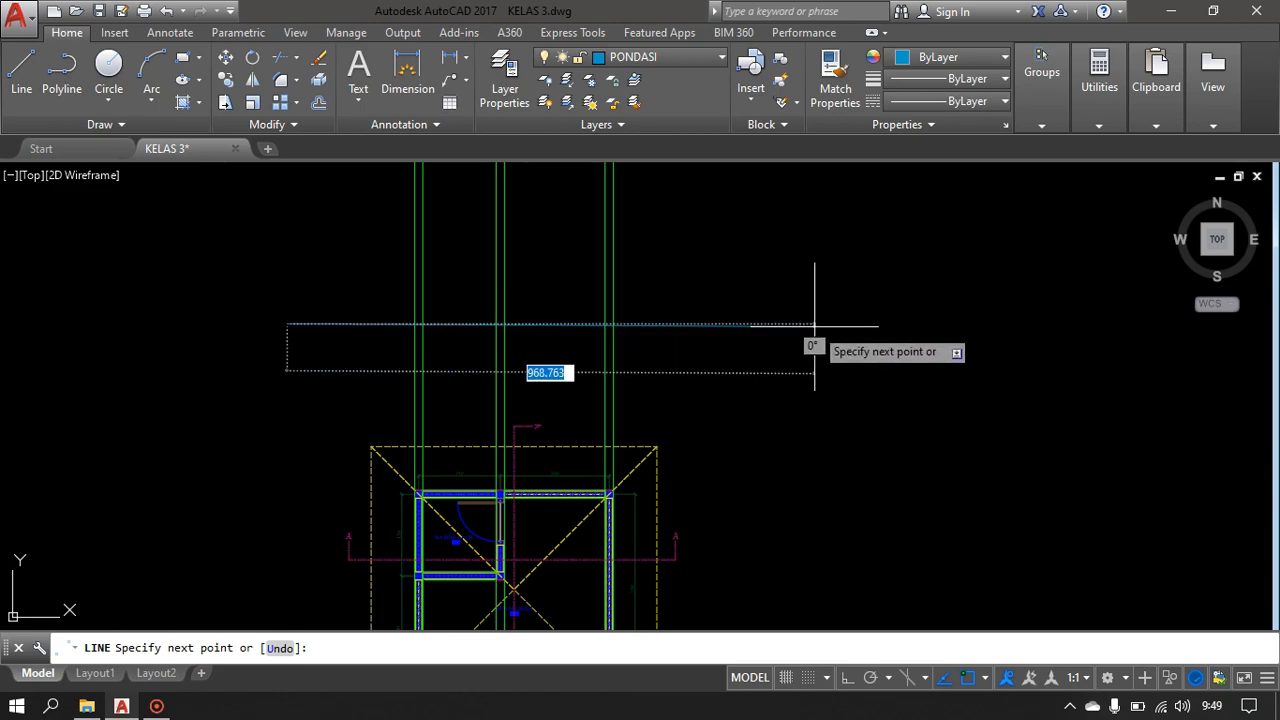
{"action": "key", "text": "F8"}
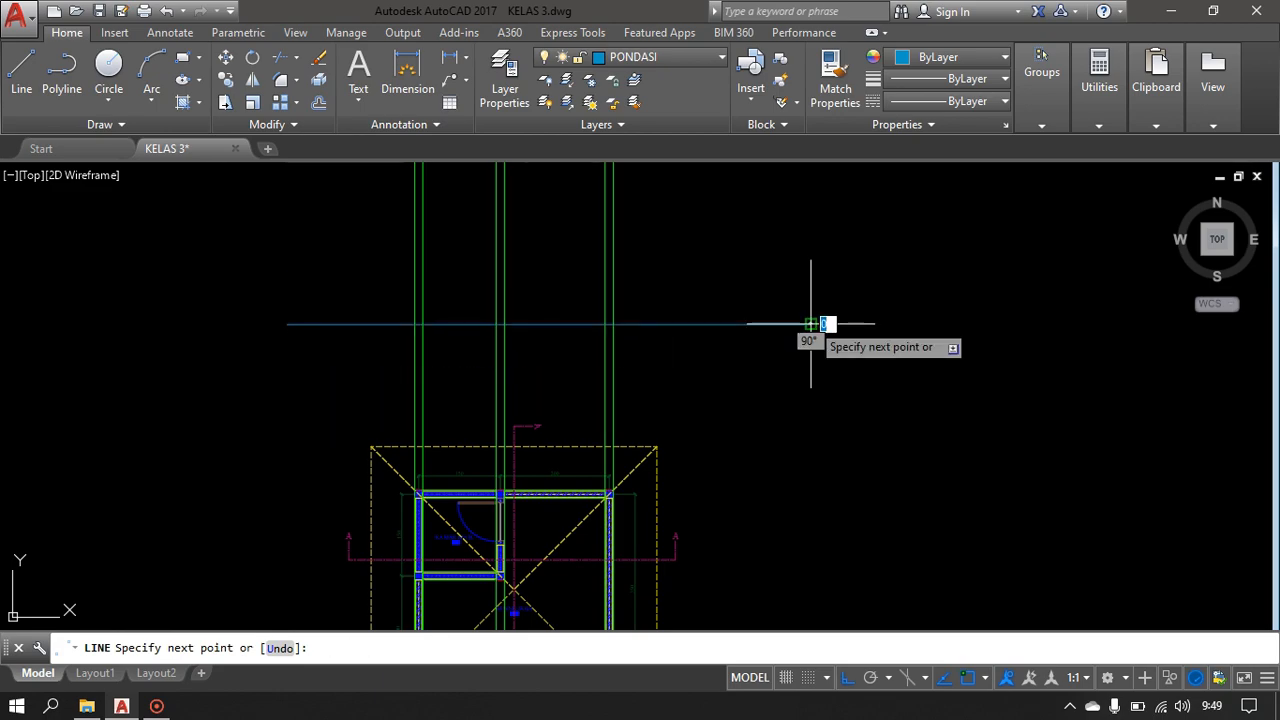
{"action": "left_click", "coordinate": [810, 323]}
{"action": "key", "text": "Return"}
- Examine the floor levels and walls of KAMAR KECIL and RUANG JAGA in the plan
{"action": "scroll", "coordinate": [523, 374], "scroll_direction": "up", "scroll_amount": 2}
{"action": "middle_click_drag", "start_coordinate": [523, 374], "coordinate": [575, 387]}
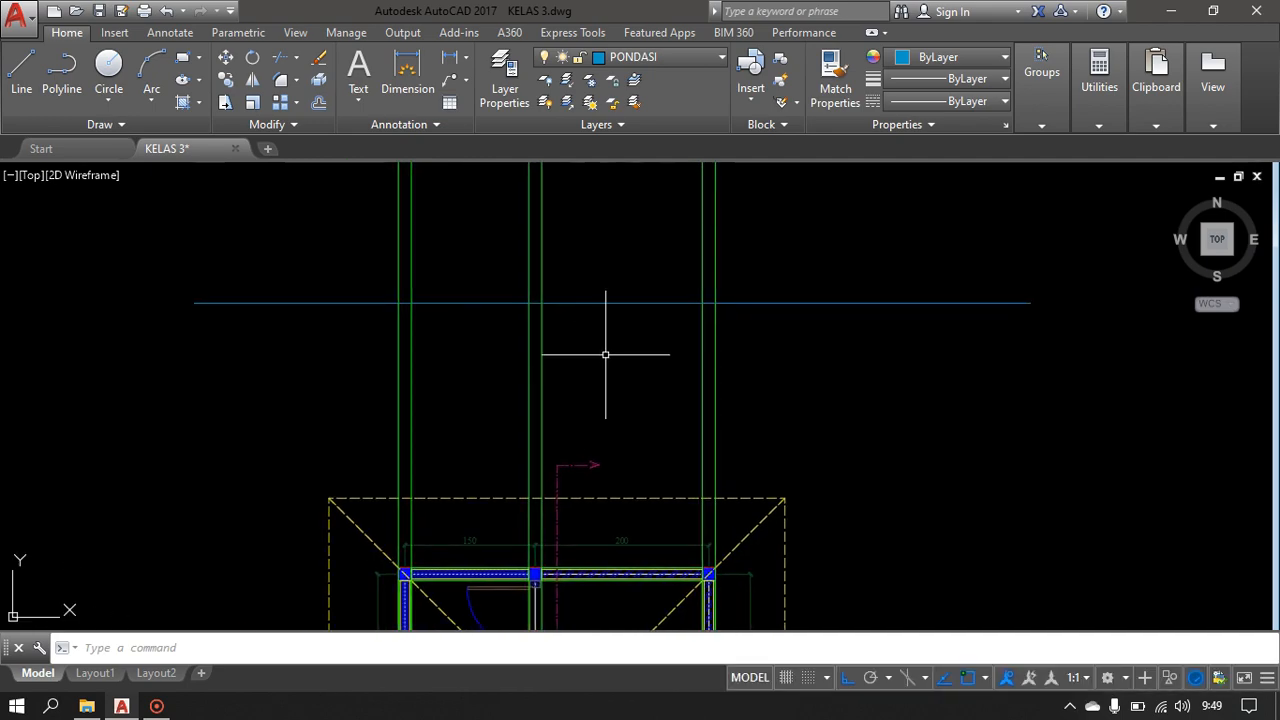
{"action": "scroll", "coordinate": [605, 354], "scroll_direction": "down", "scroll_amount": 2}
{"action": "scroll", "coordinate": [510, 346], "scroll_direction": "down", "scroll_amount": 1}
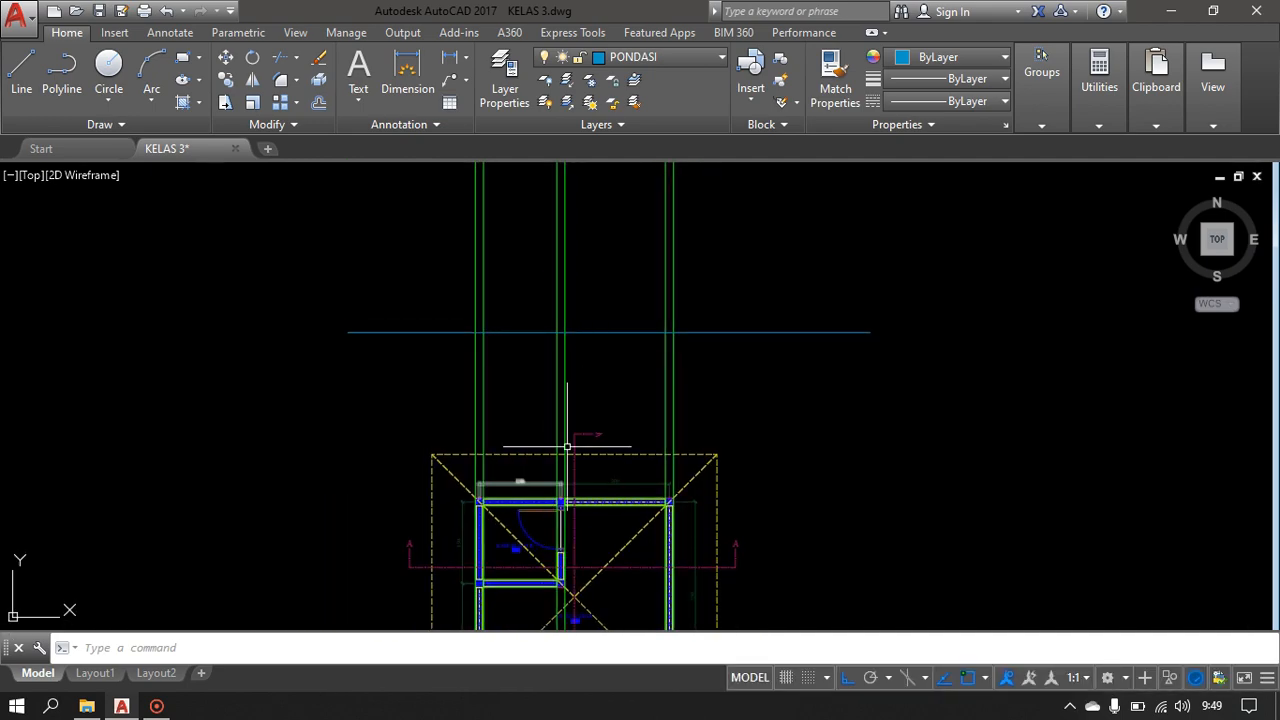
{"action": "mouse_move", "coordinate": [492, 492]}
{"action": "middle_mouse_down"}
{"action": "mouse_move", "coordinate": [466, 486]}
{"action": "mouse_move", "coordinate": [414, 349]}
{"action": "middle_mouse_up"}
{"action": "scroll", "coordinate": [400, 400], "scroll_direction": "up", "scroll_amount": 4}
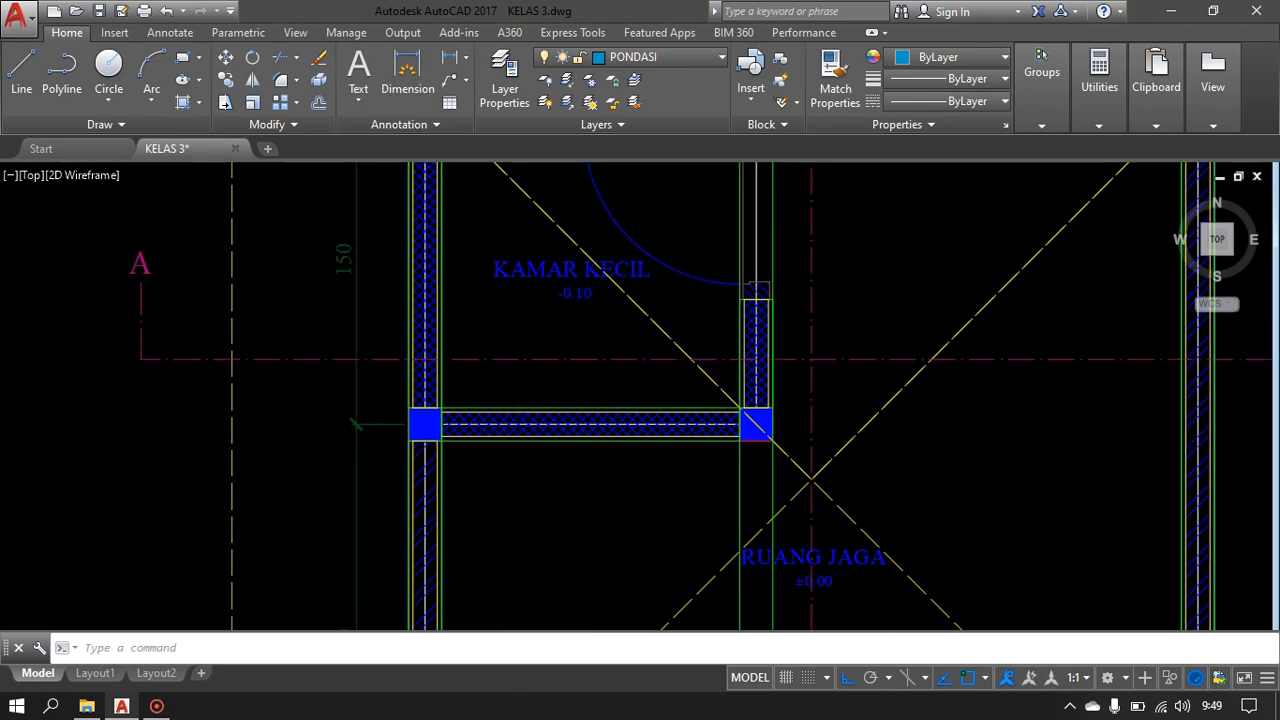
- Copy the whole foundation section by its upper-left beam corner to where the left wall's outer construction line meets the horizontal line
{"action": "scroll", "coordinate": [514, 356], "scroll_direction": "down", "scroll_amount": 4}
{"action": "mouse_move", "coordinate": [490, 314]}
{"action": "middle_mouse_down"}
{"action": "mouse_move", "coordinate": [517, 474]}
{"action": "mouse_move", "coordinate": [574, 557]}
{"action": "middle_mouse_up"}
{"action": "scroll", "coordinate": [398, 377], "scroll_direction": "down", "scroll_amount": 3}
{"action": "middle_click_drag", "start_coordinate": [87, 388], "coordinate": [199, 251]}
{"action": "scroll", "coordinate": [337, 471], "scroll_direction": "up", "scroll_amount": 6}
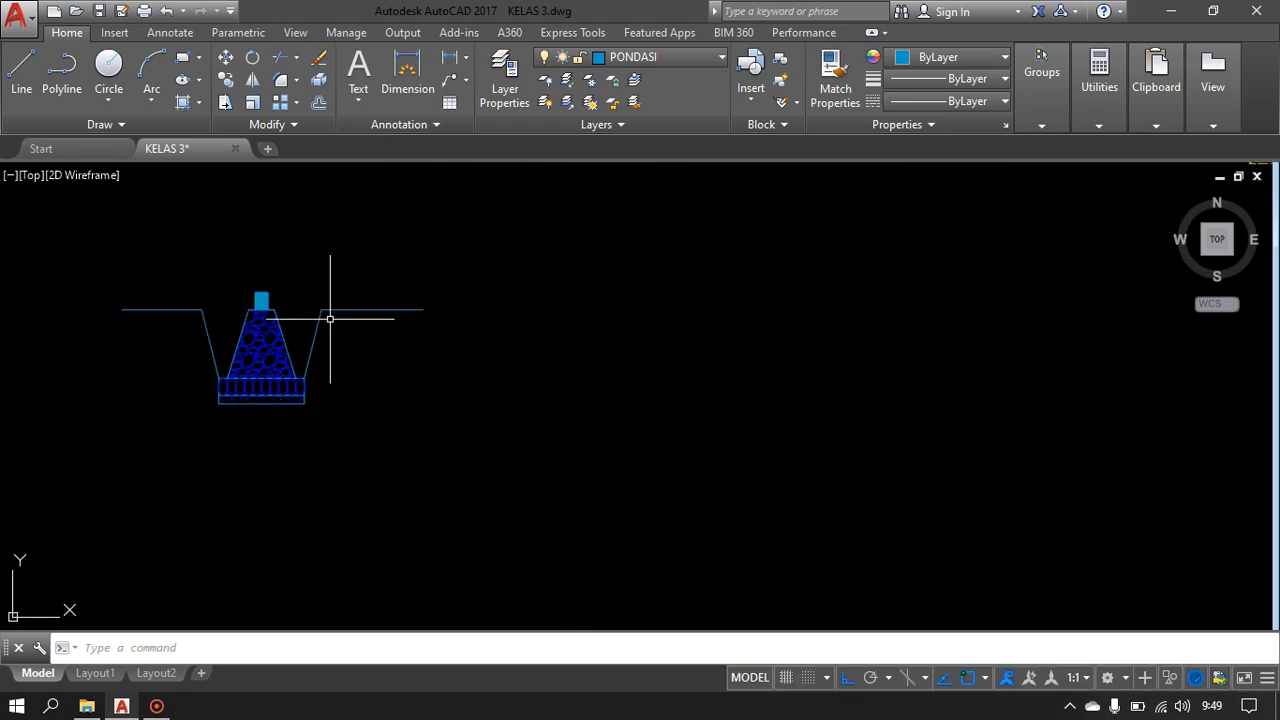
{"action": "left_click", "coordinate": [440, 231]}
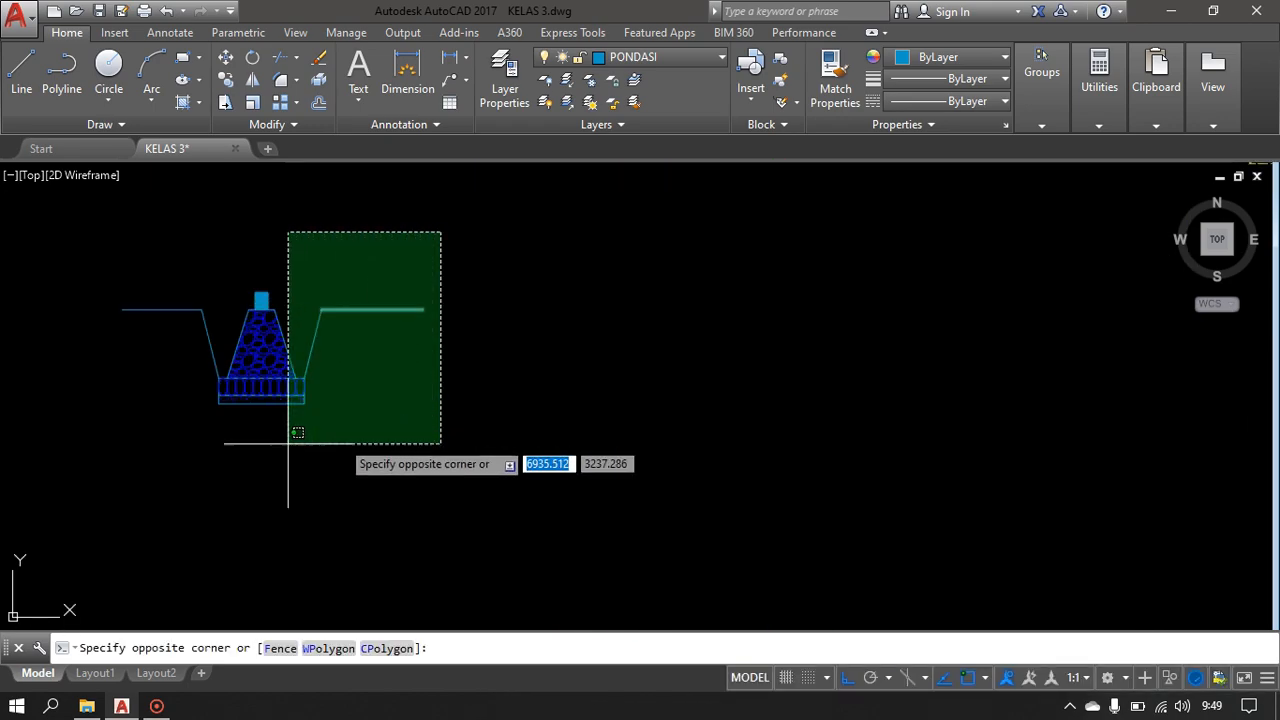
{"action": "left_click", "coordinate": [122, 437]}
{"action": "type", "text": "C"}
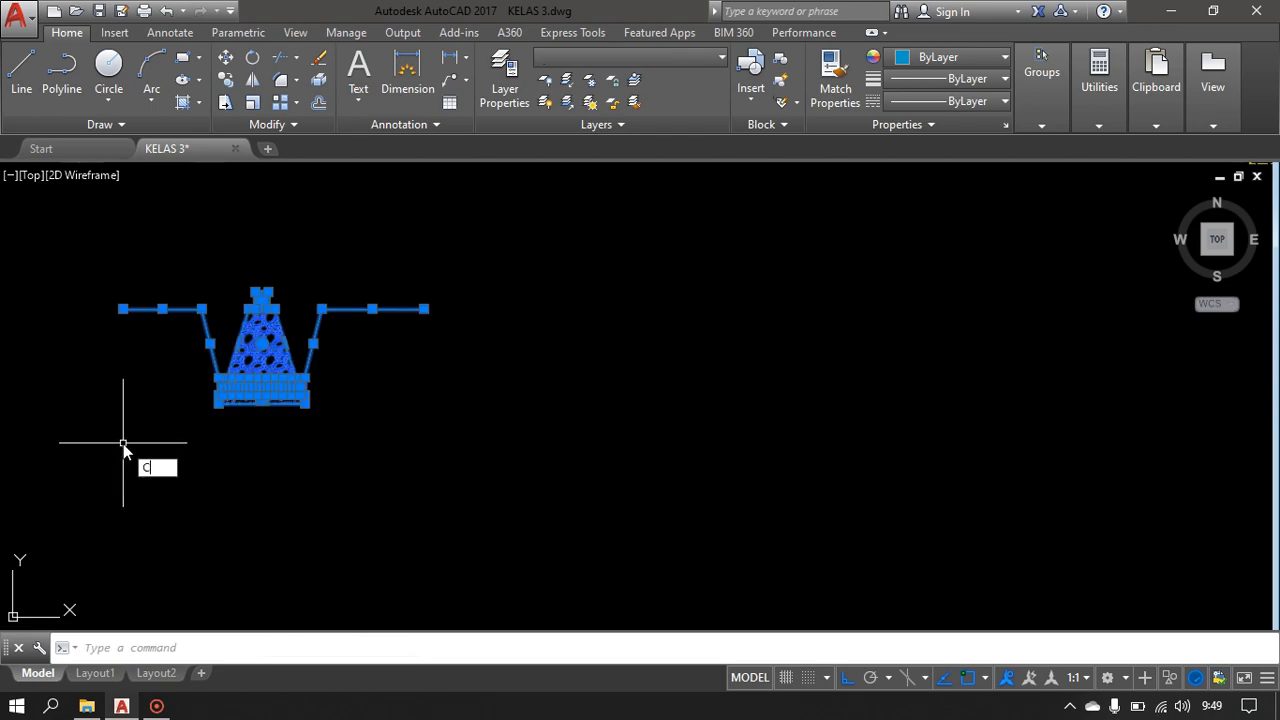
{"action": "type", "text": "O"}
{"action": "key", "text": "Return"}
{"action": "scroll", "coordinate": [266, 280], "scroll_direction": "up", "scroll_amount": 5}
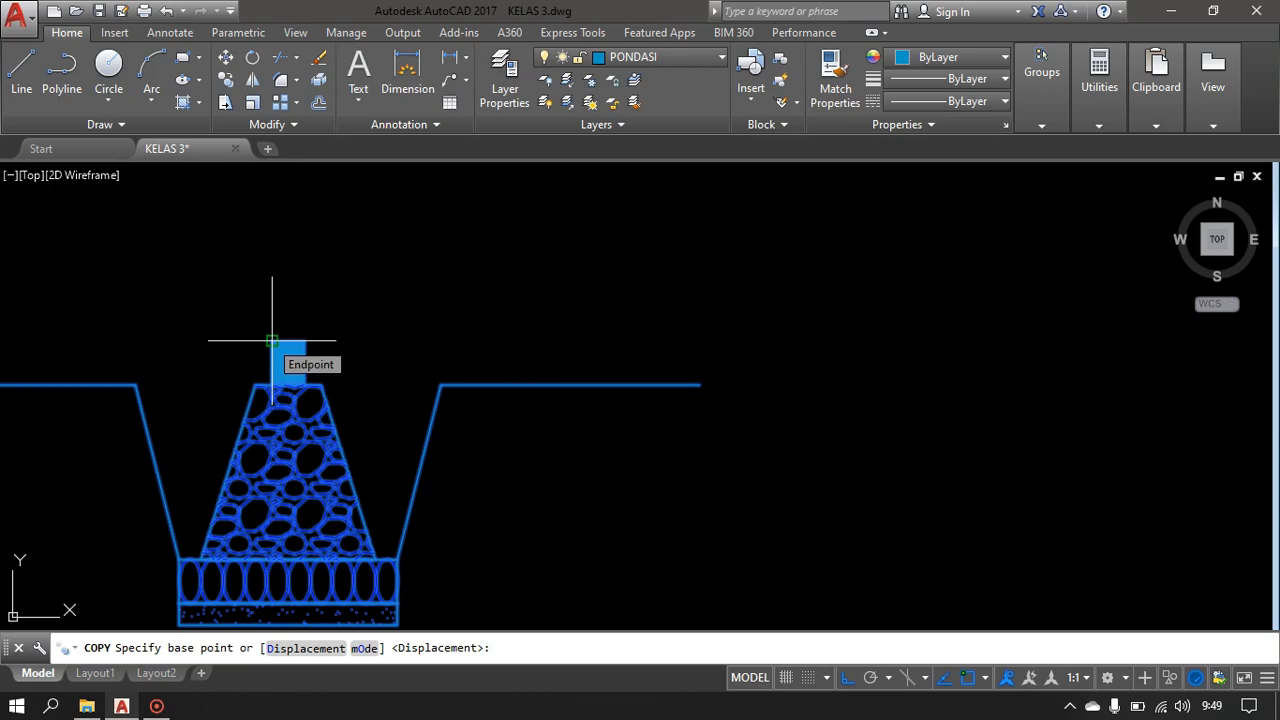
{"action": "left_click", "coordinate": [272, 340]}
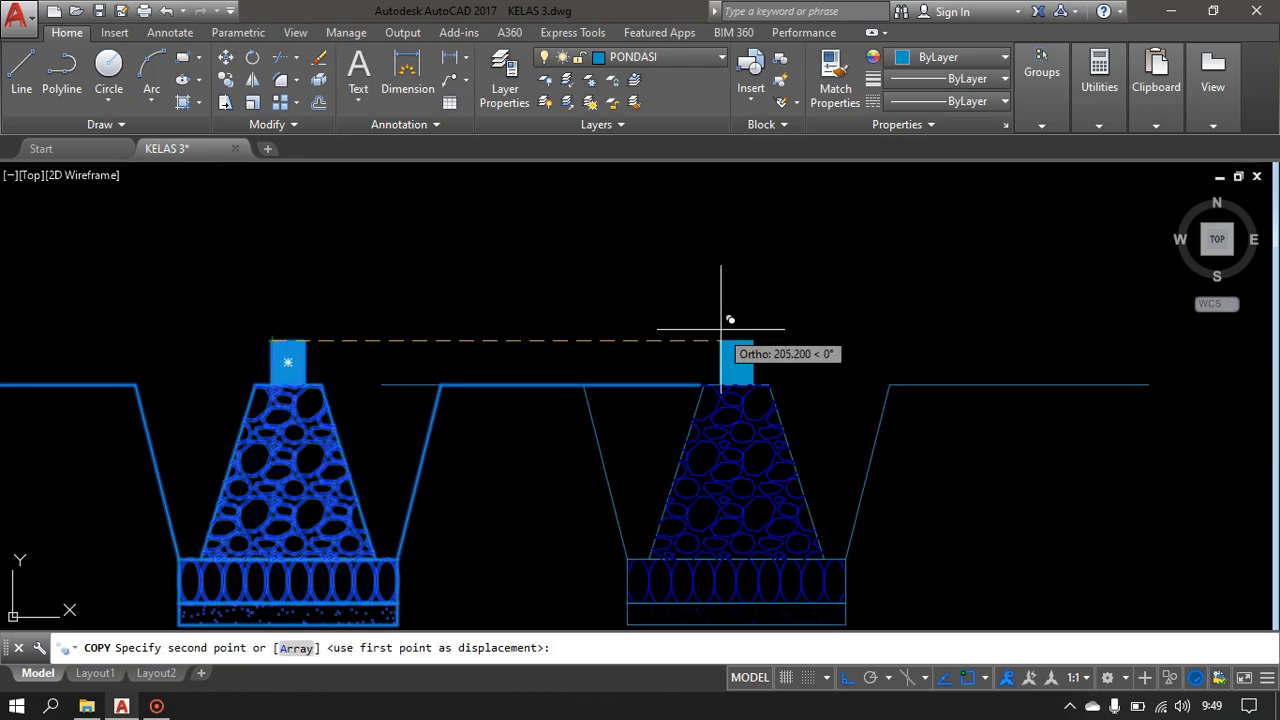
{"action": "scroll", "coordinate": [729, 314], "scroll_direction": "down", "scroll_amount": 5}
{"action": "middle_click_drag", "start_coordinate": [729, 314], "coordinate": [297, 549]}
{"action": "scroll", "coordinate": [630, 375], "scroll_direction": "up", "scroll_amount": 3}
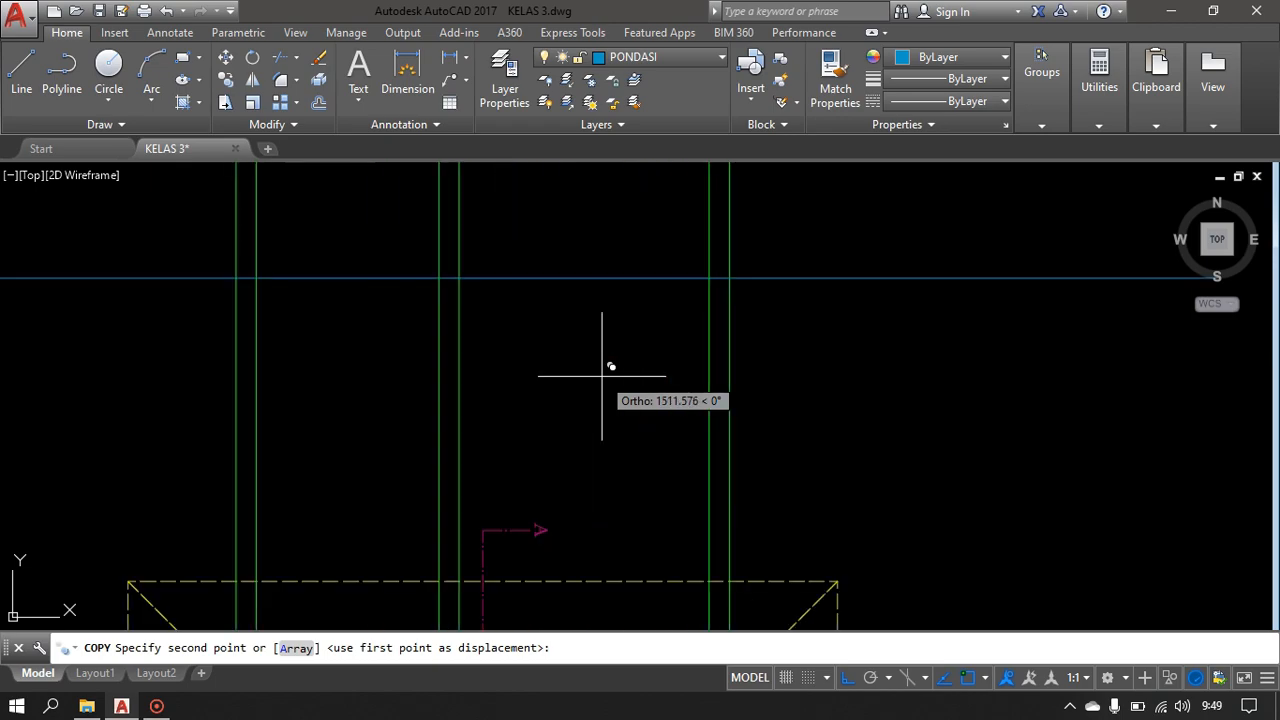
{"action": "scroll", "coordinate": [240, 257], "scroll_direction": "up", "scroll_amount": 4}
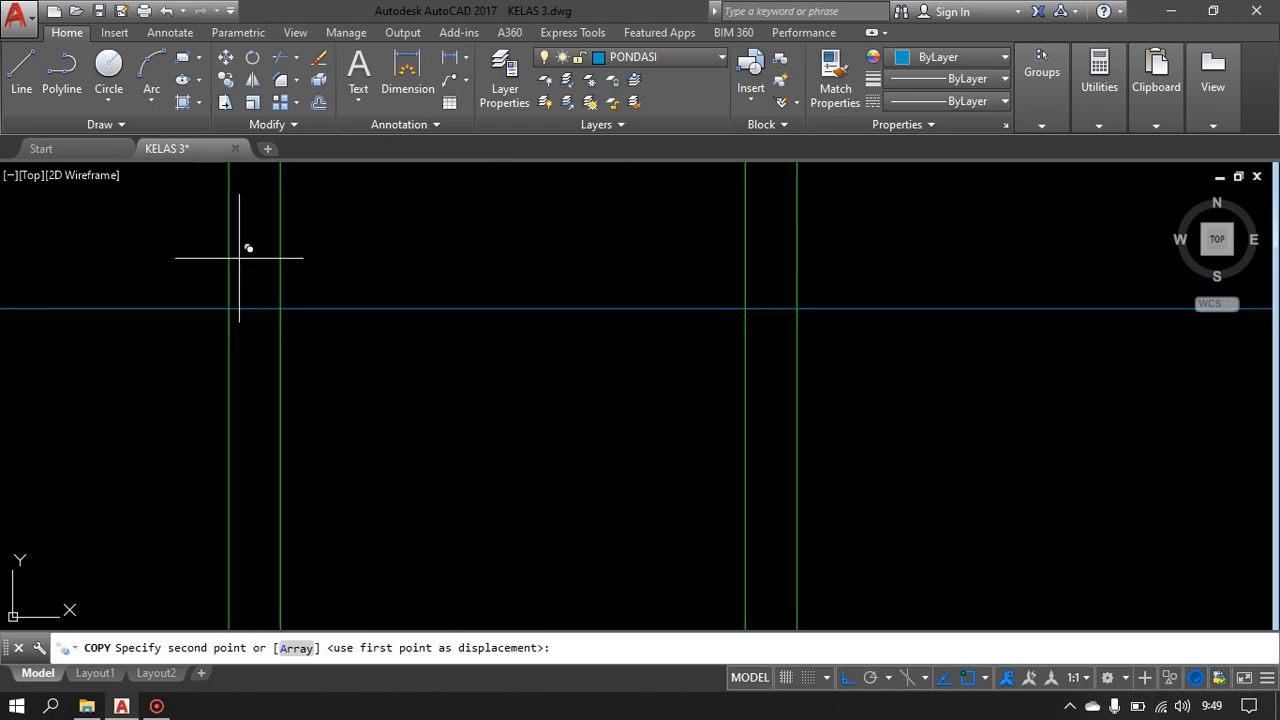
{"action": "left_click", "coordinate": [229, 308]}
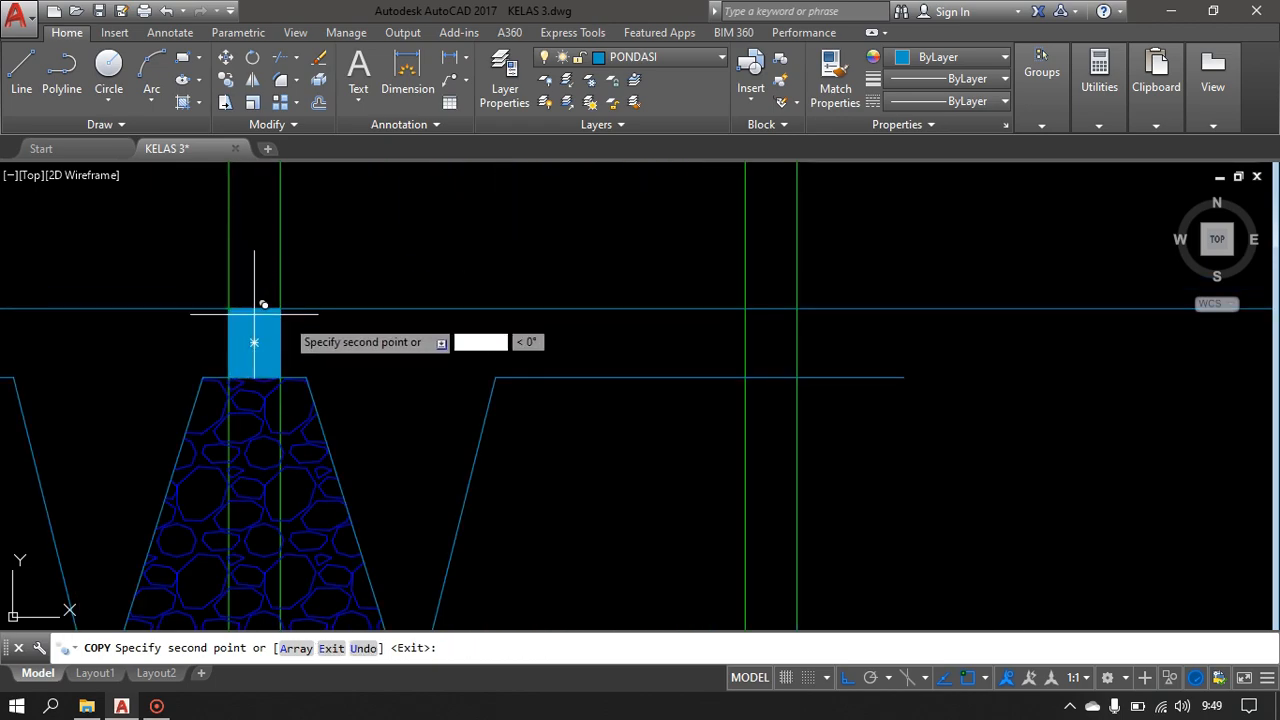
- Place two more copies of the foundation section under the middle and right wall lines, aligned to the horizontal line
{"action": "left_click", "coordinate": [745, 308]}
{"action": "scroll", "coordinate": [760, 363], "scroll_direction": "down", "scroll_amount": 3}
{"action": "scroll", "coordinate": [583, 294], "scroll_direction": "up", "scroll_amount": 4}
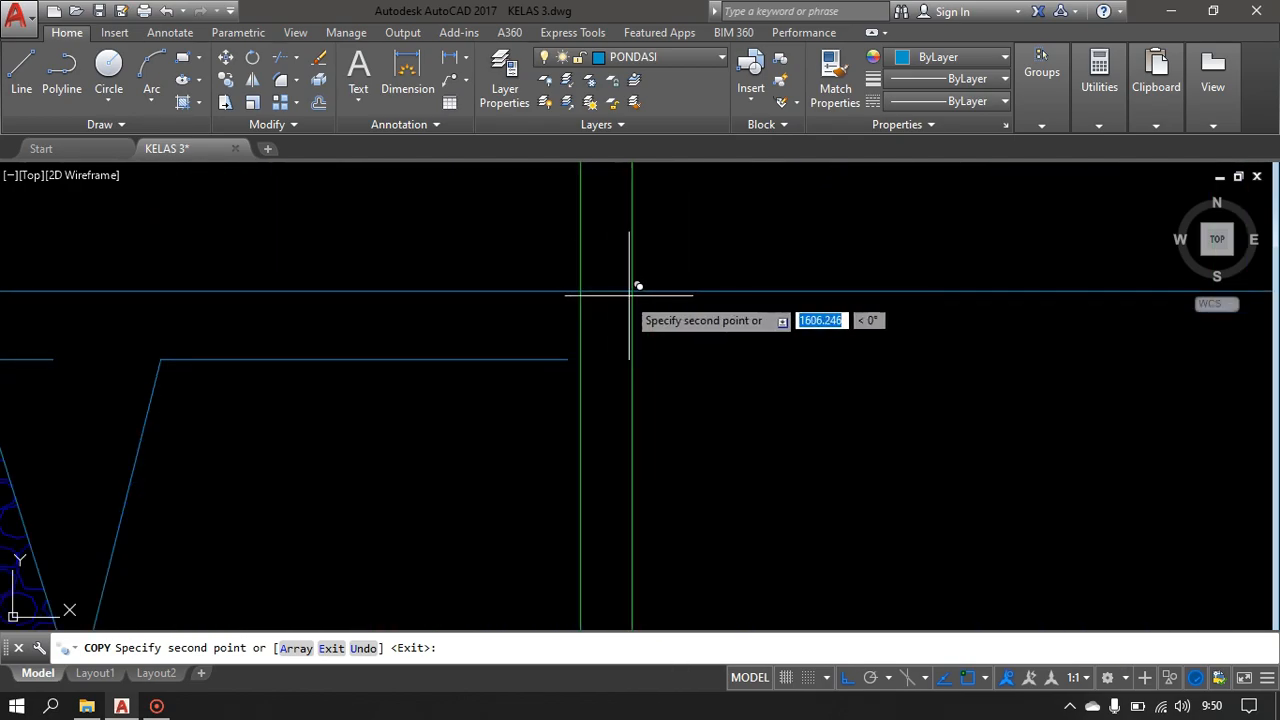
{"action": "left_click", "coordinate": [582, 291]}
{"action": "scroll", "coordinate": [769, 348], "scroll_direction": "down", "scroll_amount": 5}
{"action": "key", "text": "Return"}
- Delete the overlapping ground line between the left and middle foundations and shorten the remaining one to the middle trench's upper-left corner
{"action": "scroll", "coordinate": [420, 300], "scroll_direction": "up", "scroll_amount": 2}
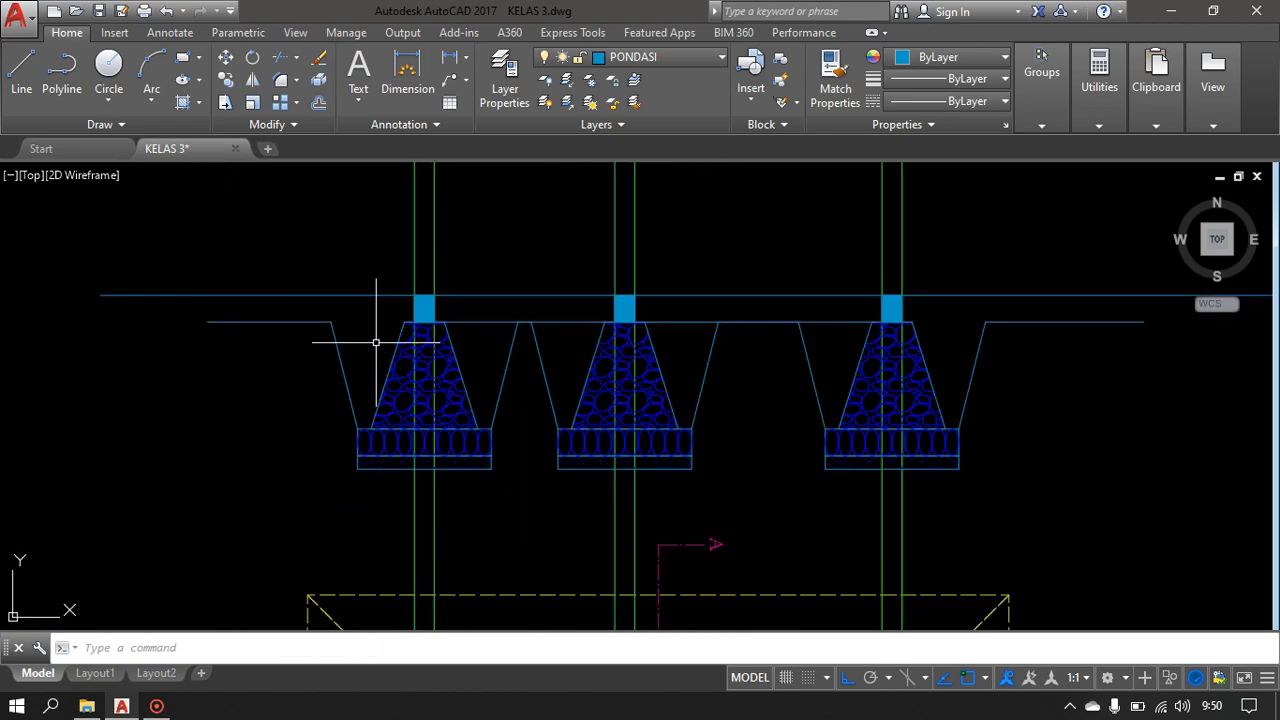
{"action": "scroll", "coordinate": [528, 341], "scroll_direction": "up", "scroll_amount": 5}
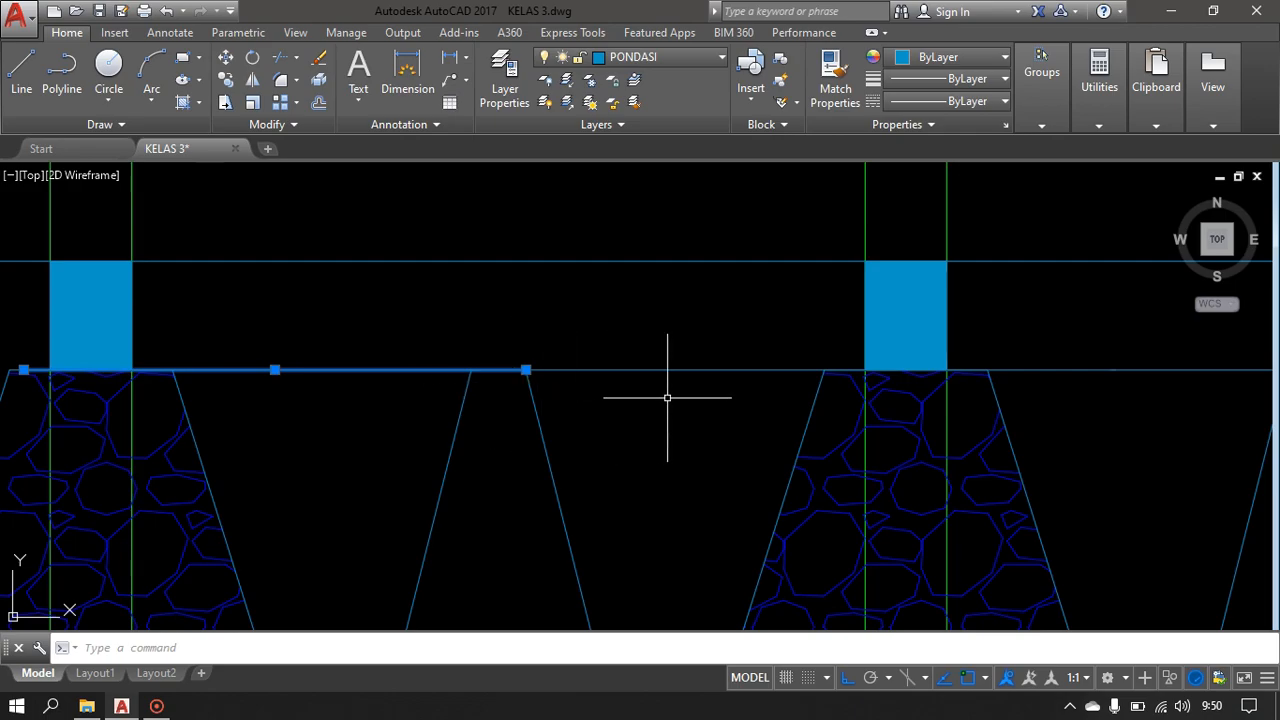
{"action": "left_click", "coordinate": [693, 370]}
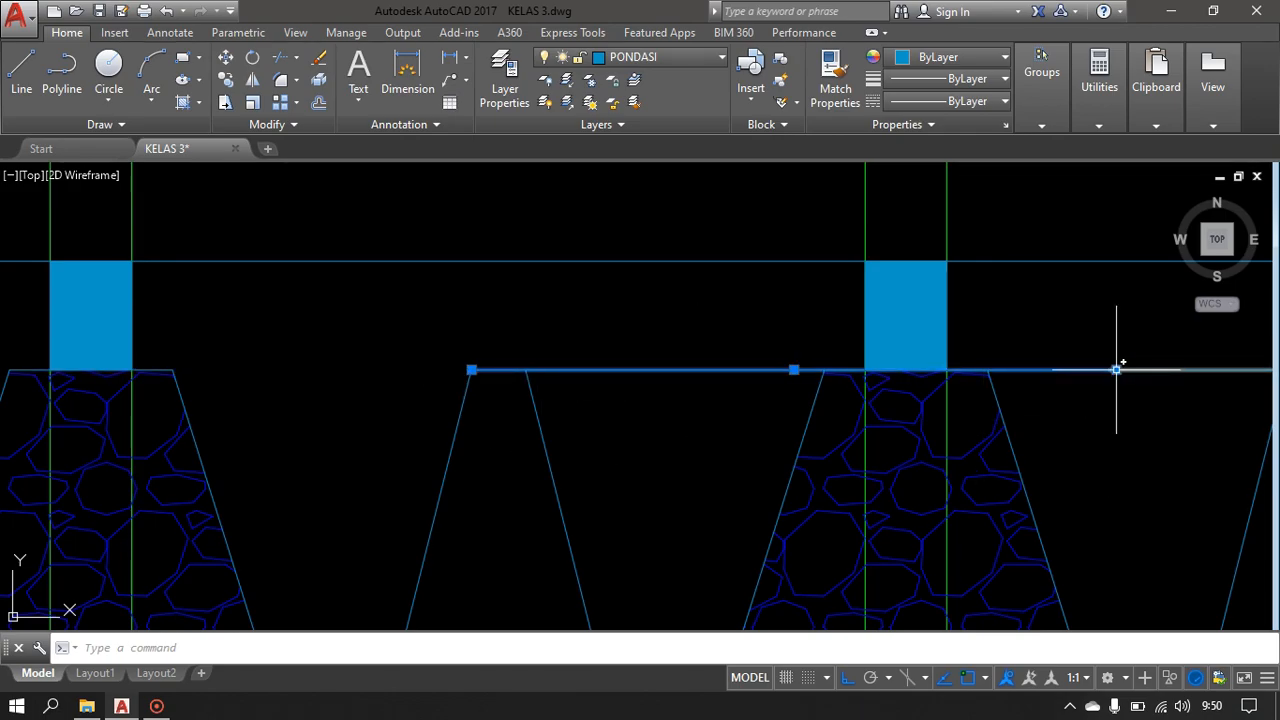
{"action": "left_click", "coordinate": [1116, 370]}
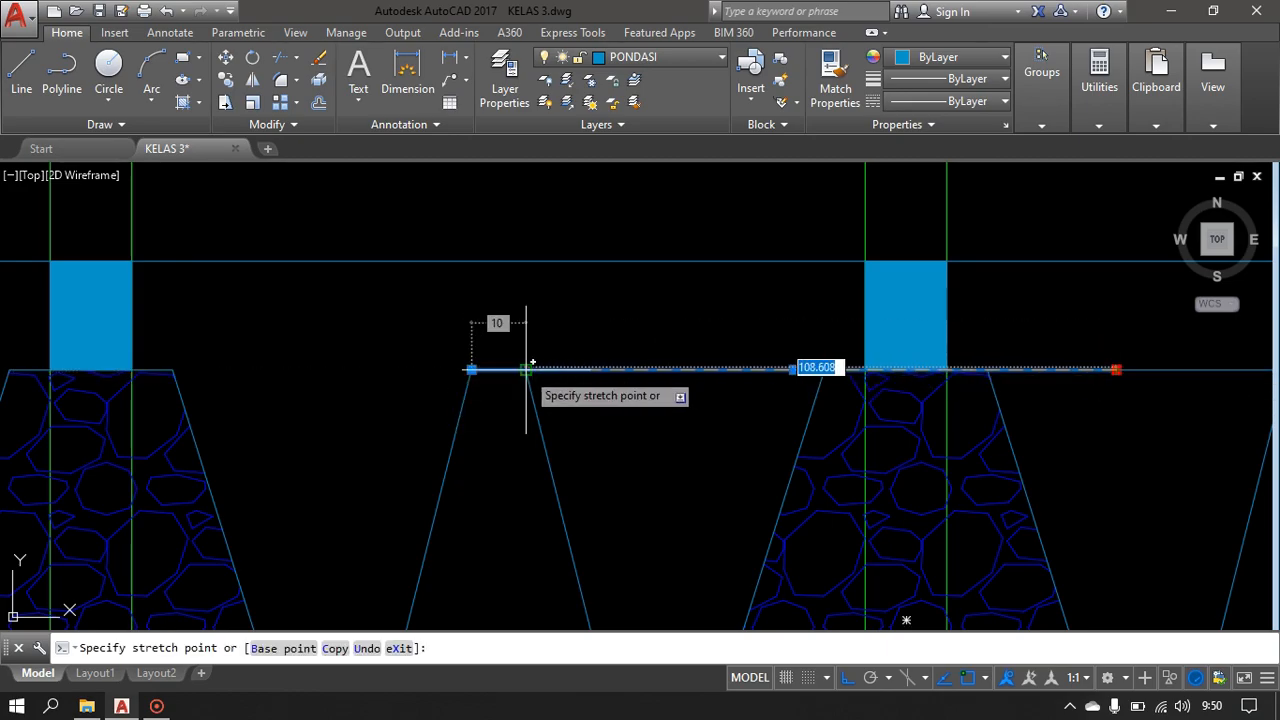
{"action": "left_click", "coordinate": [526, 370]}
{"action": "scroll", "coordinate": [571, 434], "scroll_direction": "down", "scroll_amount": 4}
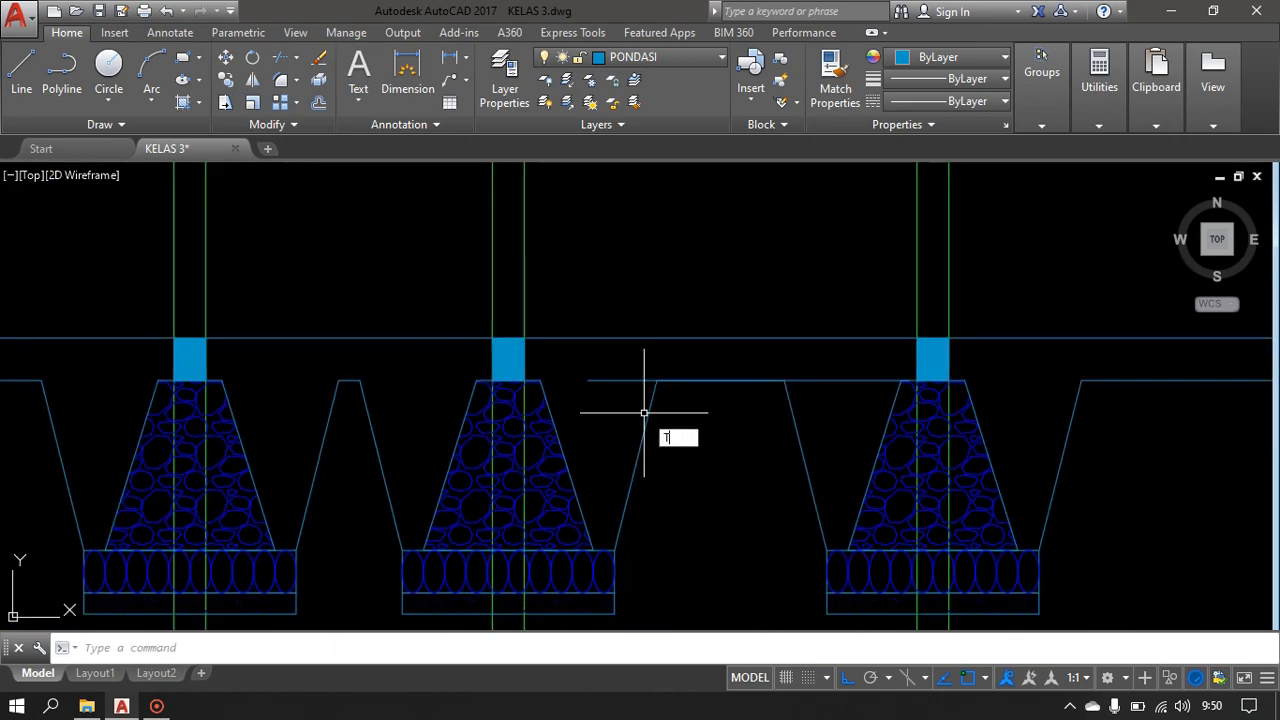
- Trim the ground line ends that overhang the trenches between the middle and right foundations
{"action": "key", "text": "Return"}
{"action": "left_click", "coordinate": [641, 362]}
{"action": "left_click", "coordinate": [601, 397]}
{"action": "left_click", "coordinate": [844, 373]}
{"action": "left_click", "coordinate": [804, 432]}
{"action": "scroll", "coordinate": [780, 450], "scroll_direction": "down", "scroll_amount": 4}
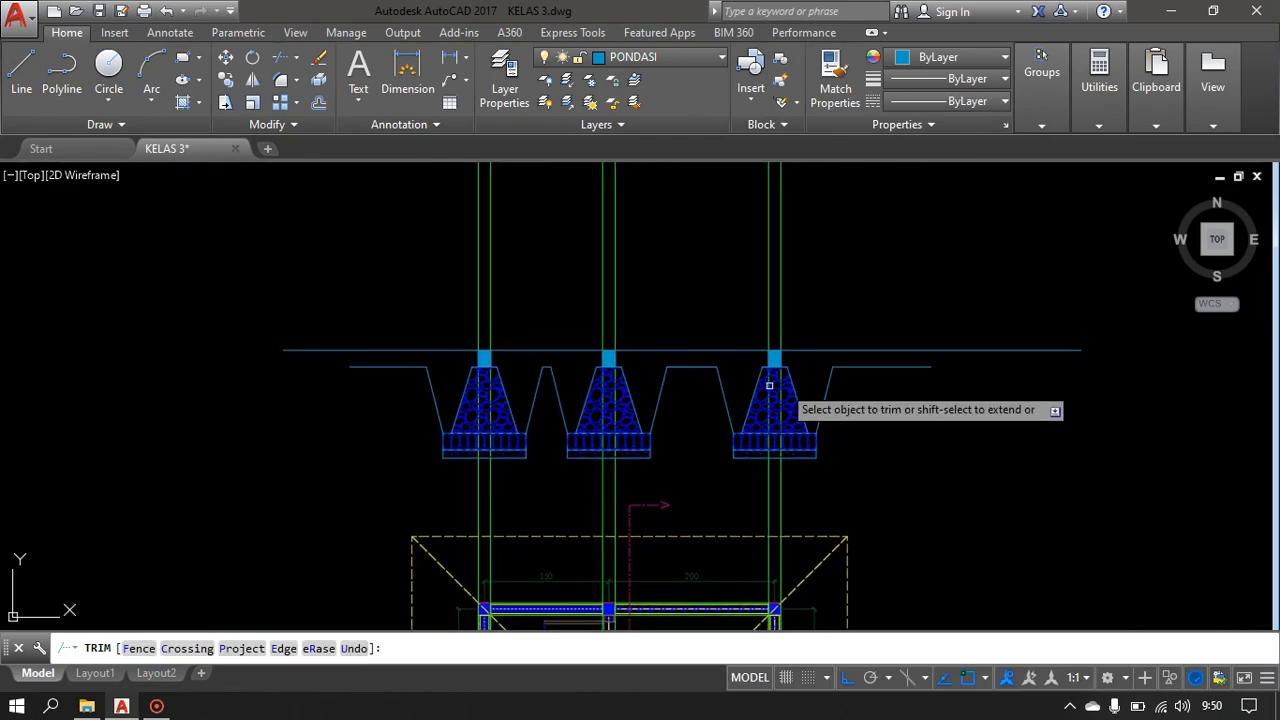
{"action": "scroll", "coordinate": [783, 377], "scroll_direction": "up", "scroll_amount": 2}
{"action": "mouse_move", "coordinate": [821, 474]}
{"action": "middle_mouse_down"}
{"action": "mouse_move", "coordinate": [855, 414]}
{"action": "mouse_move", "coordinate": [909, 364]}
{"action": "middle_mouse_up"}
{"action": "key", "text": "Escape"}
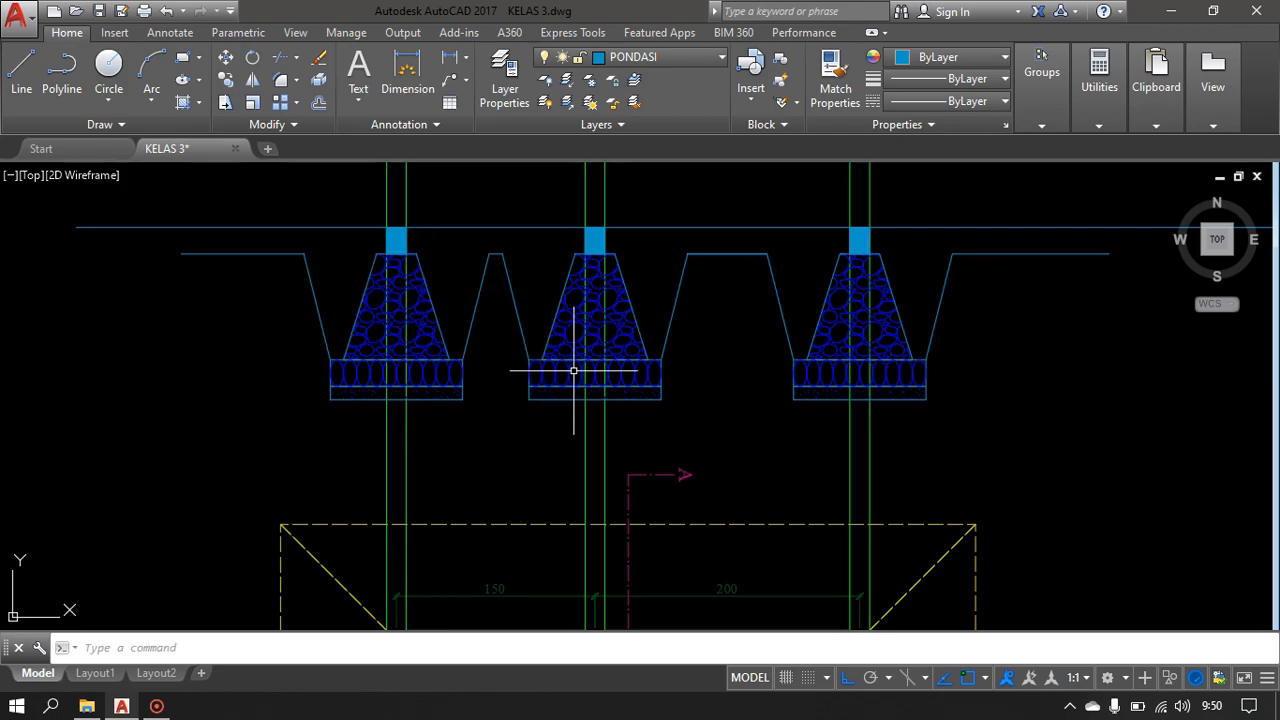
- Compare the beams and foundations in the section with the walls and floor level of KAMAR KECIL in the plan
{"action": "scroll", "coordinate": [573, 371], "scroll_direction": "down", "scroll_amount": 3}
{"action": "middle_click_drag", "start_coordinate": [571, 471], "coordinate": [571, 294]}
{"action": "scroll", "coordinate": [443, 449], "scroll_direction": "up", "scroll_amount": 3}
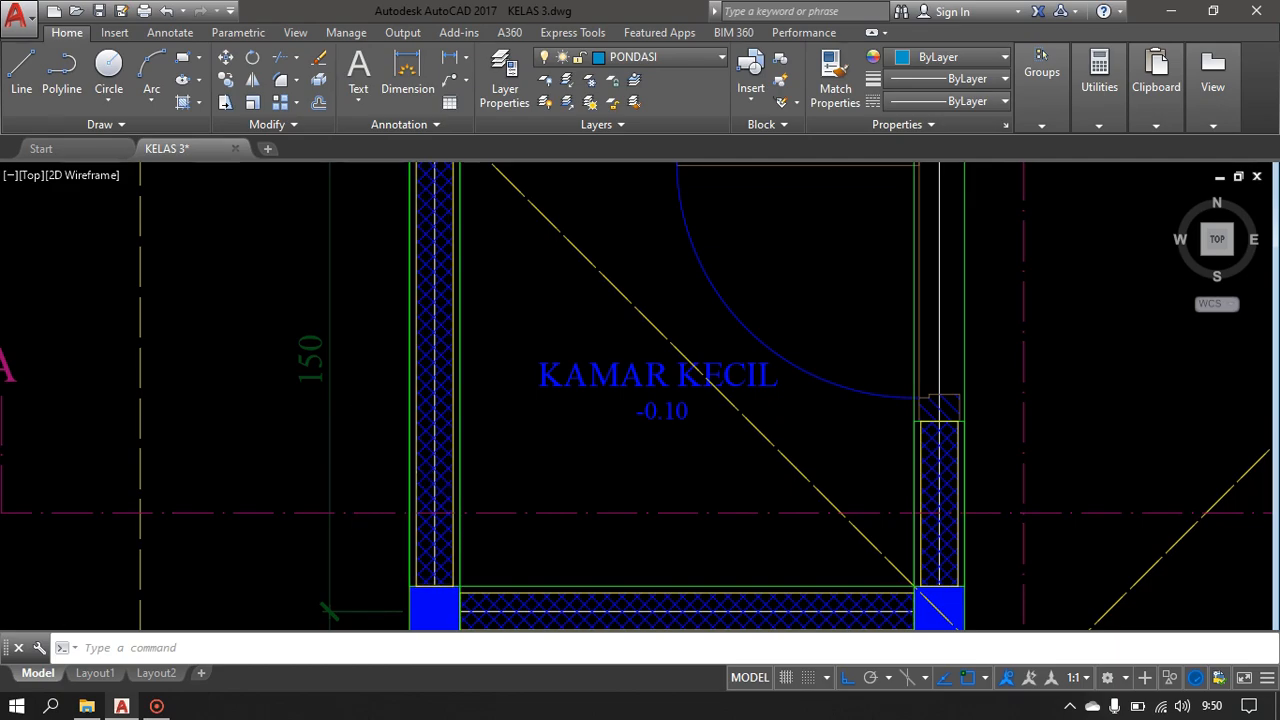
{"action": "scroll", "coordinate": [352, 471], "scroll_direction": "down", "scroll_amount": 5}
{"action": "scroll", "coordinate": [415, 478], "scroll_direction": "up", "scroll_amount": 2}
{"action": "middle_click_drag", "start_coordinate": [420, 446], "coordinate": [403, 636]}
{"action": "scroll", "coordinate": [400, 429], "scroll_direction": "down", "scroll_amount": 2}
{"action": "middle_click_drag", "start_coordinate": [414, 390], "coordinate": [416, 382]}
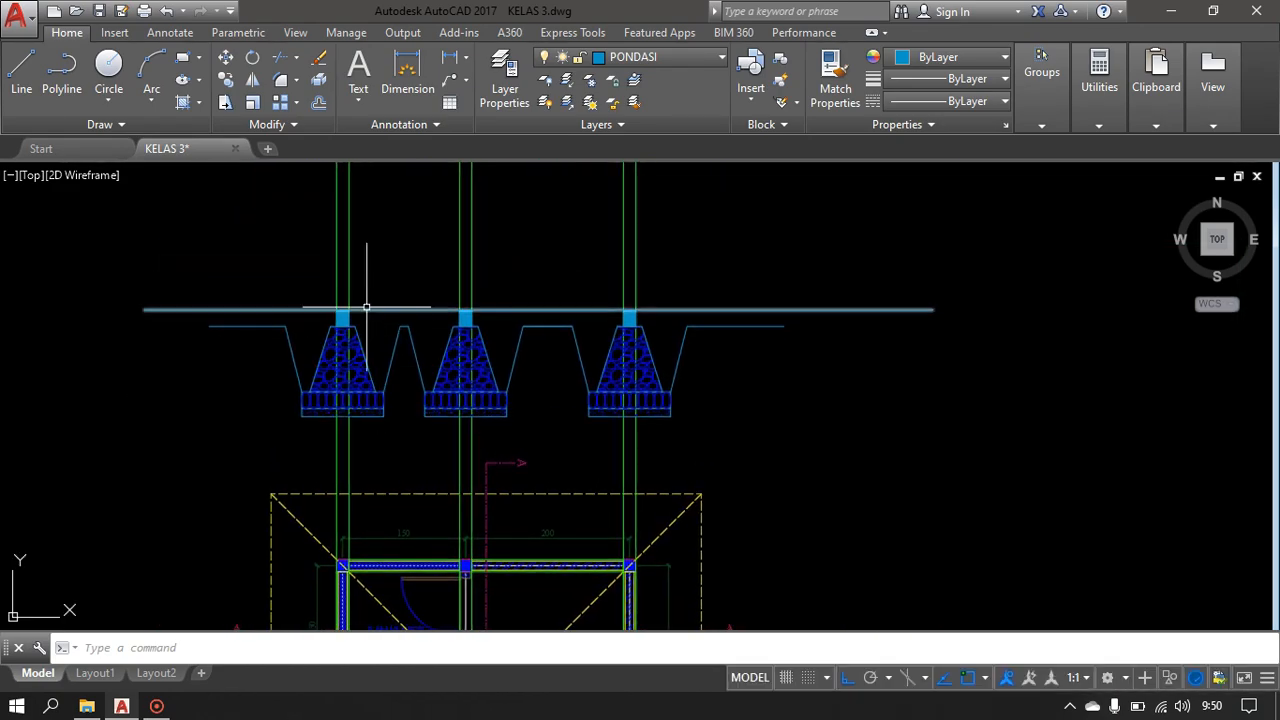
{"action": "scroll", "coordinate": [366, 309], "scroll_direction": "up", "scroll_amount": 6}
{"action": "scroll", "coordinate": [490, 321], "scroll_direction": "down", "scroll_amount": 6}
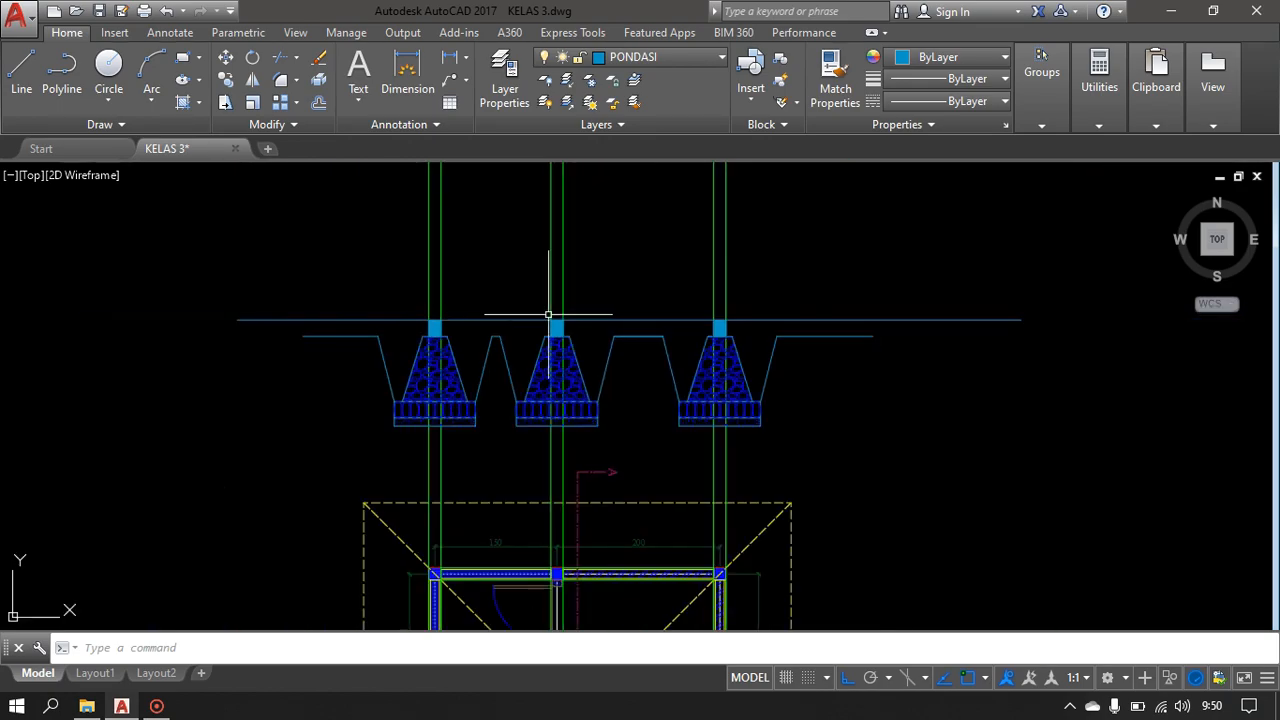
{"action": "middle_click_drag", "start_coordinate": [551, 316], "coordinate": [520, 363]}
{"action": "scroll", "coordinate": [437, 449], "scroll_direction": "up", "scroll_amount": 4}
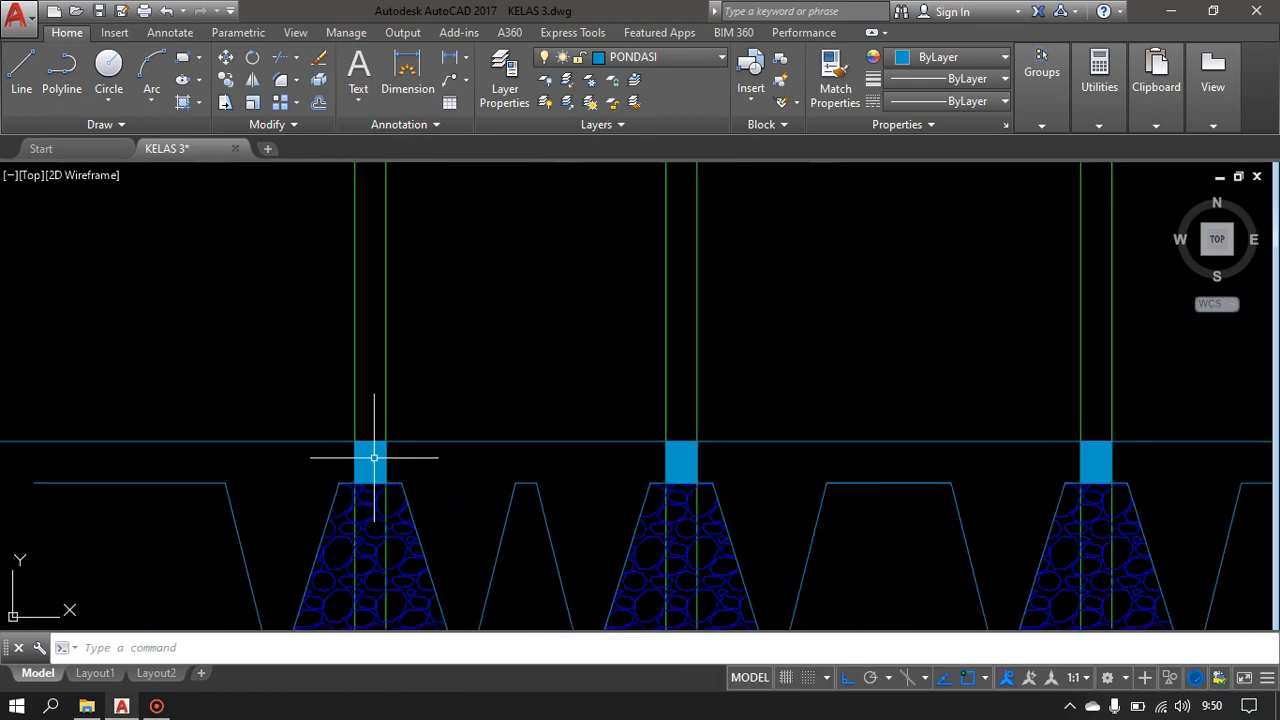
{"action": "scroll", "coordinate": [419, 411], "scroll_direction": "down", "scroll_amount": 4}
{"action": "middle_click_drag", "start_coordinate": [471, 474], "coordinate": [476, 264]}
{"action": "middle_click_drag", "start_coordinate": [500, 497], "coordinate": [528, 307]}
{"action": "scroll", "coordinate": [451, 500], "scroll_direction": "up", "scroll_amount": 6}
{"action": "mouse_move", "coordinate": [477, 492]}
{"action": "middle_mouse_down"}
{"action": "mouse_move", "coordinate": [509, 423]}
{"action": "mouse_move", "coordinate": [579, 373]}
{"action": "mouse_move", "coordinate": [505, 601]}
{"action": "middle_mouse_up"}
- Select the hatch and inner lines of the left wall beside KAMAR KECIL in the floor plan
{"action": "scroll", "coordinate": [577, 374], "scroll_direction": "down", "scroll_amount": 4}
{"action": "scroll", "coordinate": [471, 374], "scroll_direction": "up", "scroll_amount": 4}
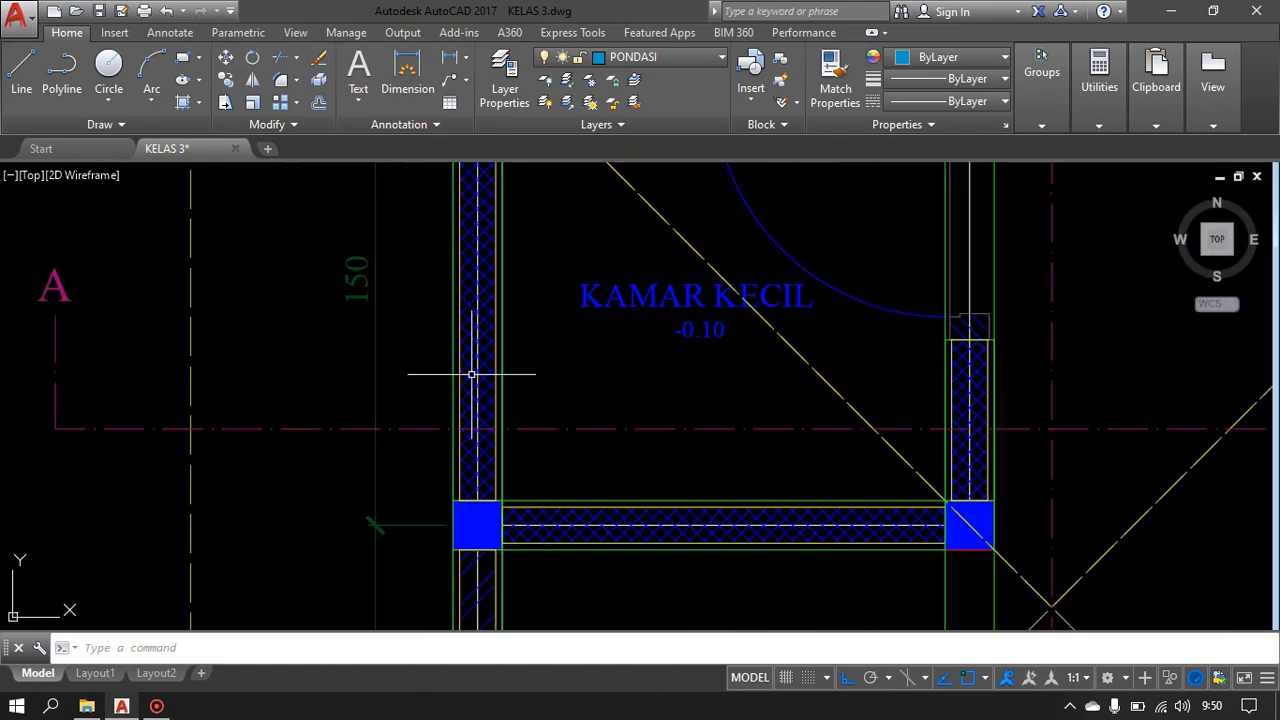
{"action": "scroll", "coordinate": [494, 356], "scroll_direction": "up", "scroll_amount": 2}
{"action": "left_click", "coordinate": [529, 333]}
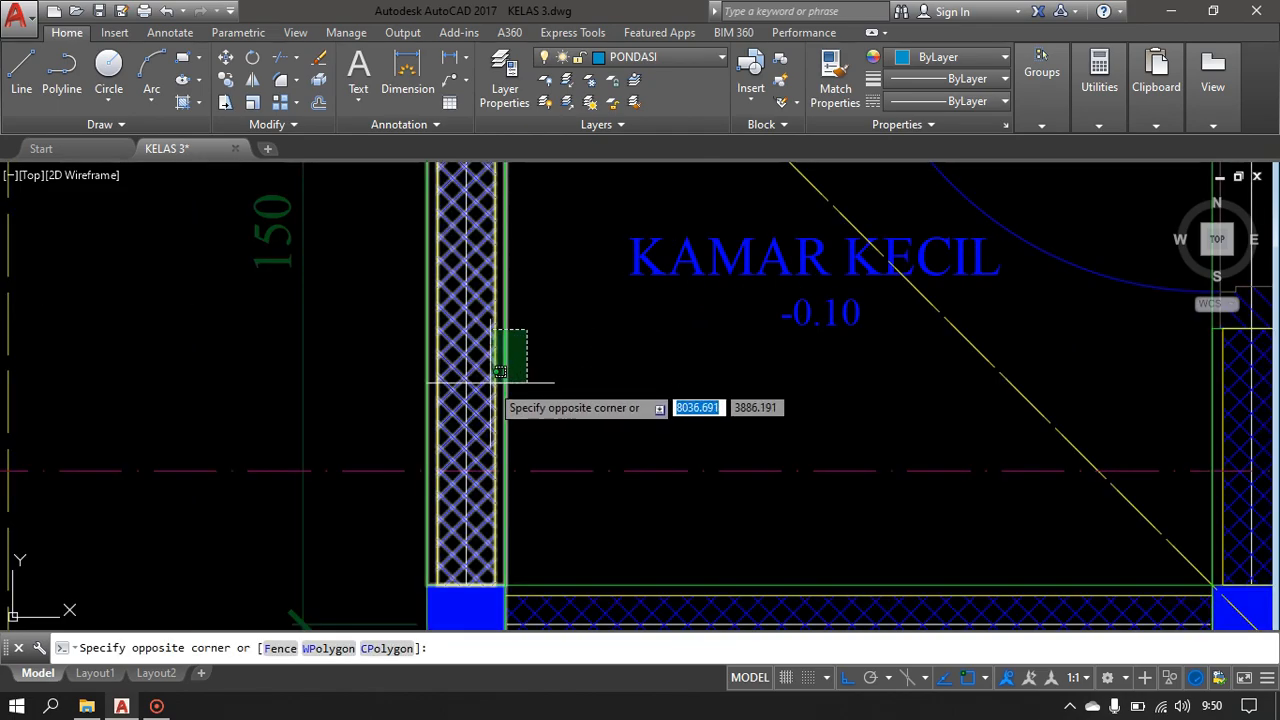
- Copy the cross-hatched left wall of KAMAR KECIL from its lower midpoint onto the top of the leftmost foundation's tie beam
{"action": "left_click", "coordinate": [499, 380]}
{"action": "type", "text": "C"}
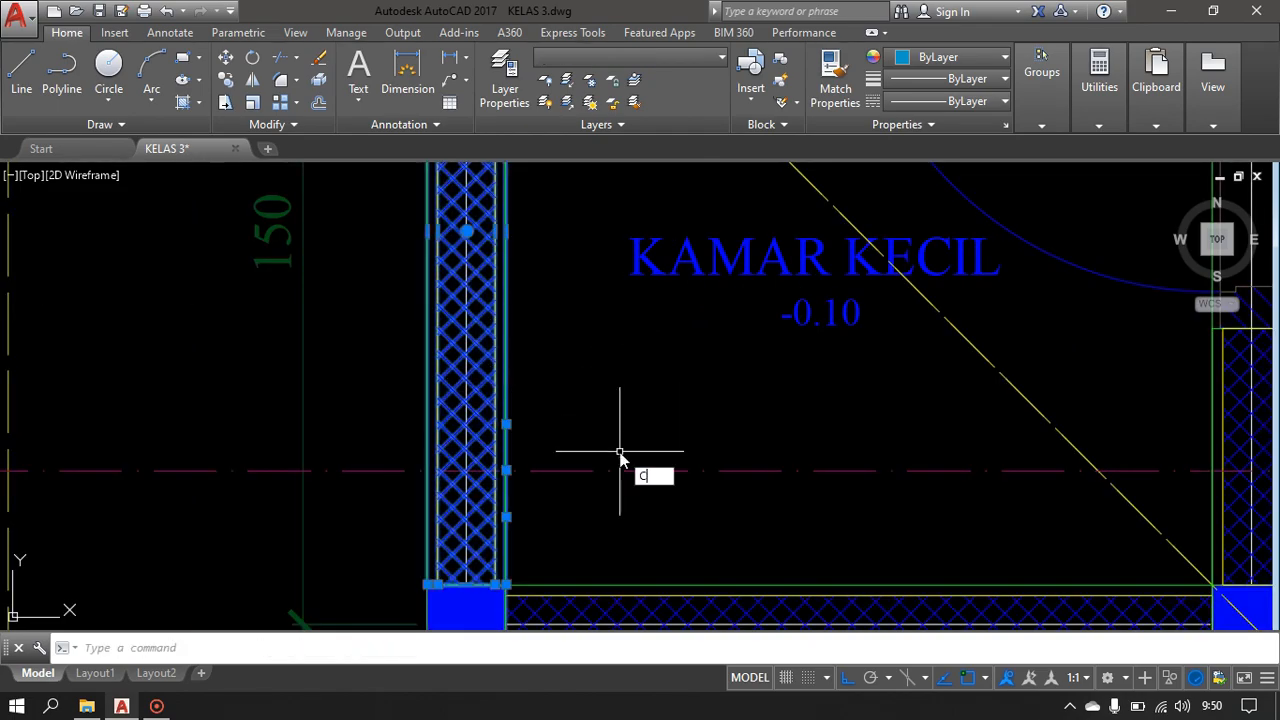
{"action": "type", "text": "O"}
{"action": "key", "text": "Return"}
{"action": "left_click", "coordinate": [467, 586]}
{"action": "scroll", "coordinate": [554, 392], "scroll_direction": "down", "scroll_amount": 8}
{"action": "middle_click_drag", "start_coordinate": [551, 413], "coordinate": [496, 620]}
{"action": "scroll", "coordinate": [467, 277], "scroll_direction": "up", "scroll_amount": 6}
{"action": "middle_click_drag", "start_coordinate": [547, 490], "coordinate": [528, 250]}
{"action": "scroll", "coordinate": [514, 386], "scroll_direction": "up", "scroll_amount": 2}
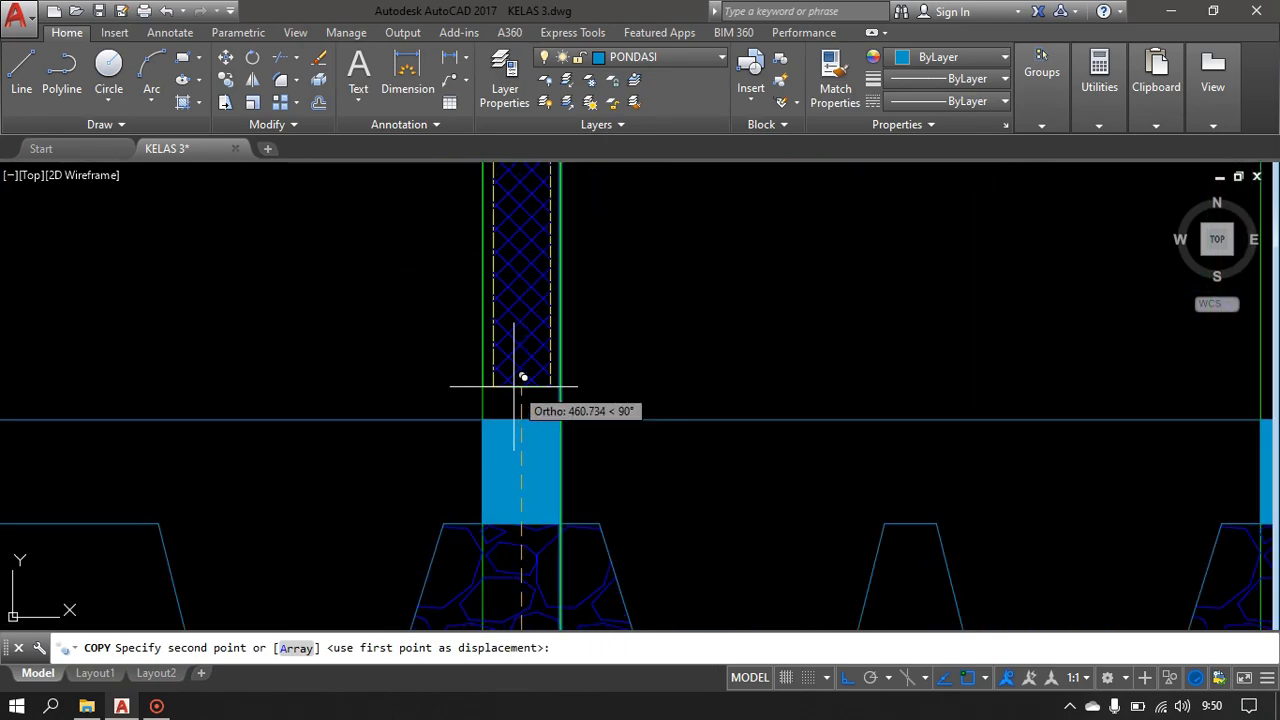
{"action": "scroll", "coordinate": [522, 380], "scroll_direction": "up", "scroll_amount": 2}
{"action": "left_click", "coordinate": [524, 438]}
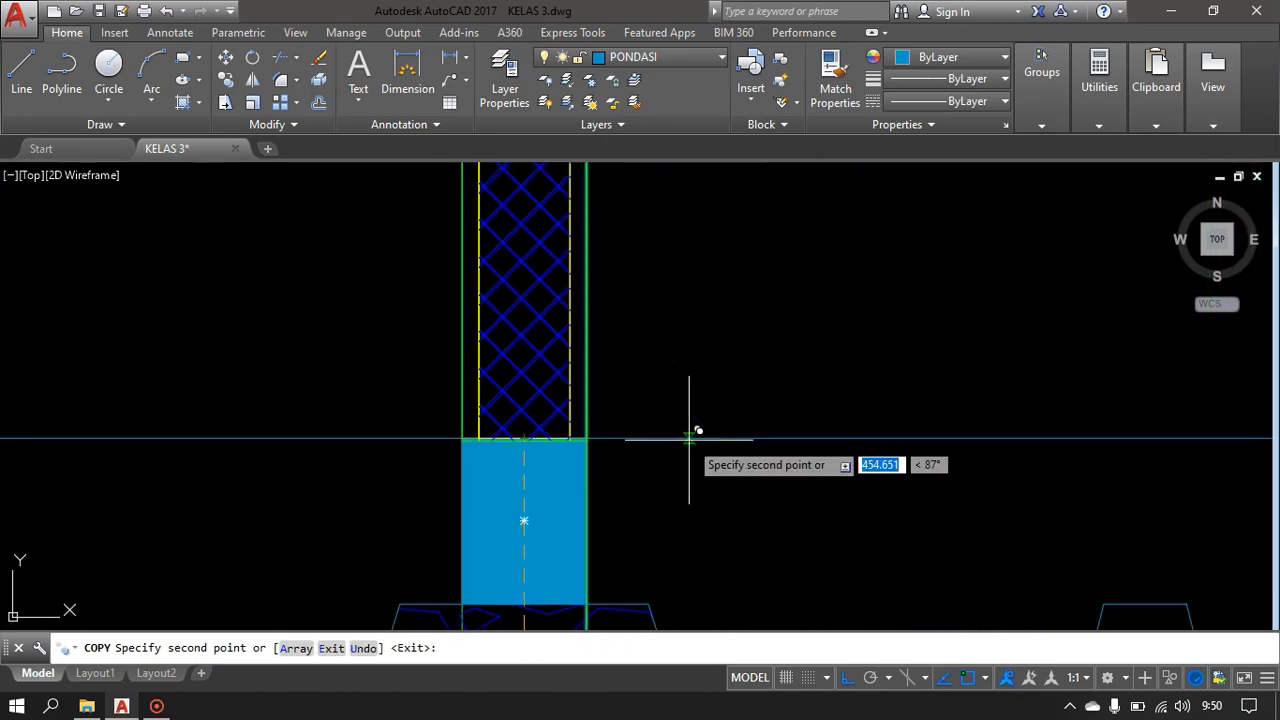
- Place a second copy of the cross-hatched wall on top of the middle foundation's tie beam and finish copying
{"action": "scroll", "coordinate": [550, 412], "scroll_direction": "down", "scroll_amount": 6}
{"action": "middle_click_drag", "start_coordinate": [551, 417], "coordinate": [248, 355]}
{"action": "scroll", "coordinate": [588, 325], "scroll_direction": "up", "scroll_amount": 4}
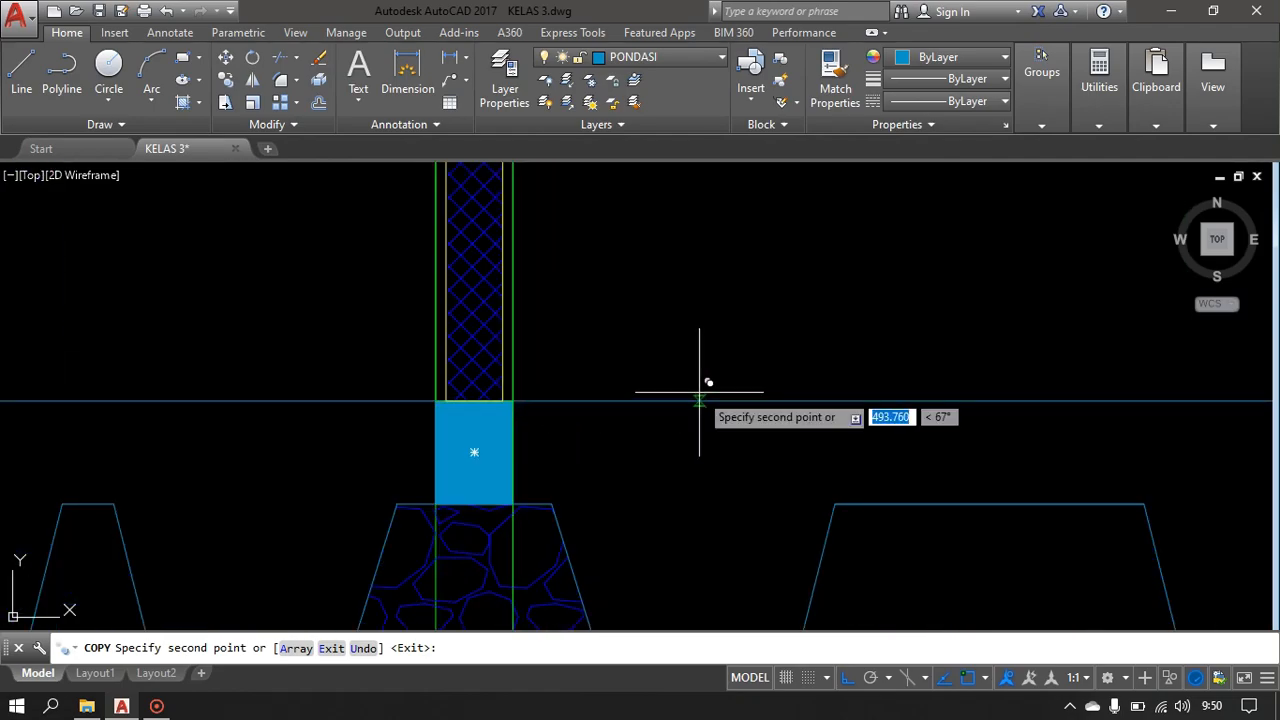
{"action": "scroll", "coordinate": [700, 394], "scroll_direction": "down", "scroll_amount": 8}
{"action": "middle_click_drag", "start_coordinate": [700, 394], "coordinate": [647, 351]}
{"action": "key", "text": "Escape"}
{"action": "middle_click_drag", "start_coordinate": [697, 505], "coordinate": [594, 271]}
{"action": "scroll", "coordinate": [694, 451], "scroll_direction": "up", "scroll_amount": 4}
{"action": "scroll", "coordinate": [614, 402], "scroll_direction": "down", "scroll_amount": 4}
{"action": "middle_click_drag", "start_coordinate": [614, 402], "coordinate": [609, 357]}
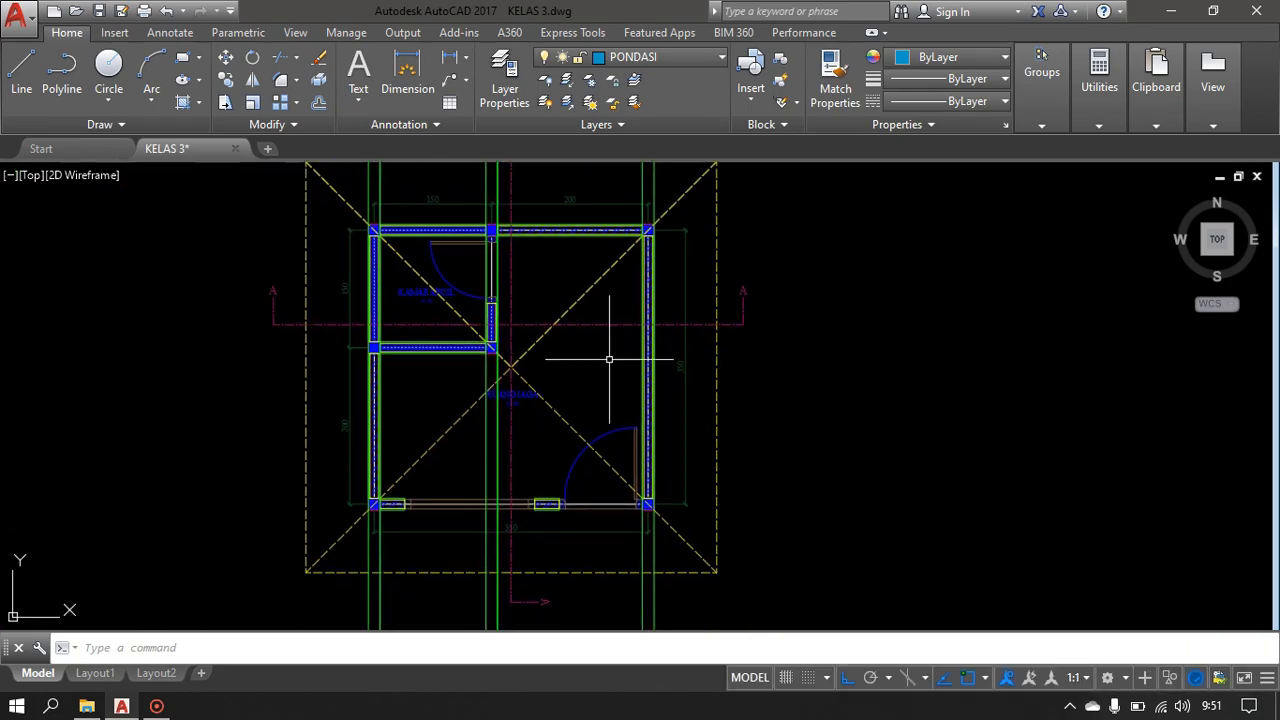
{"action": "scroll", "coordinate": [400, 428], "scroll_direction": "up", "scroll_amount": 3}
{"action": "scroll", "coordinate": [329, 329], "scroll_direction": "up", "scroll_amount": 3}
{"action": "left_click", "coordinate": [328, 329]}
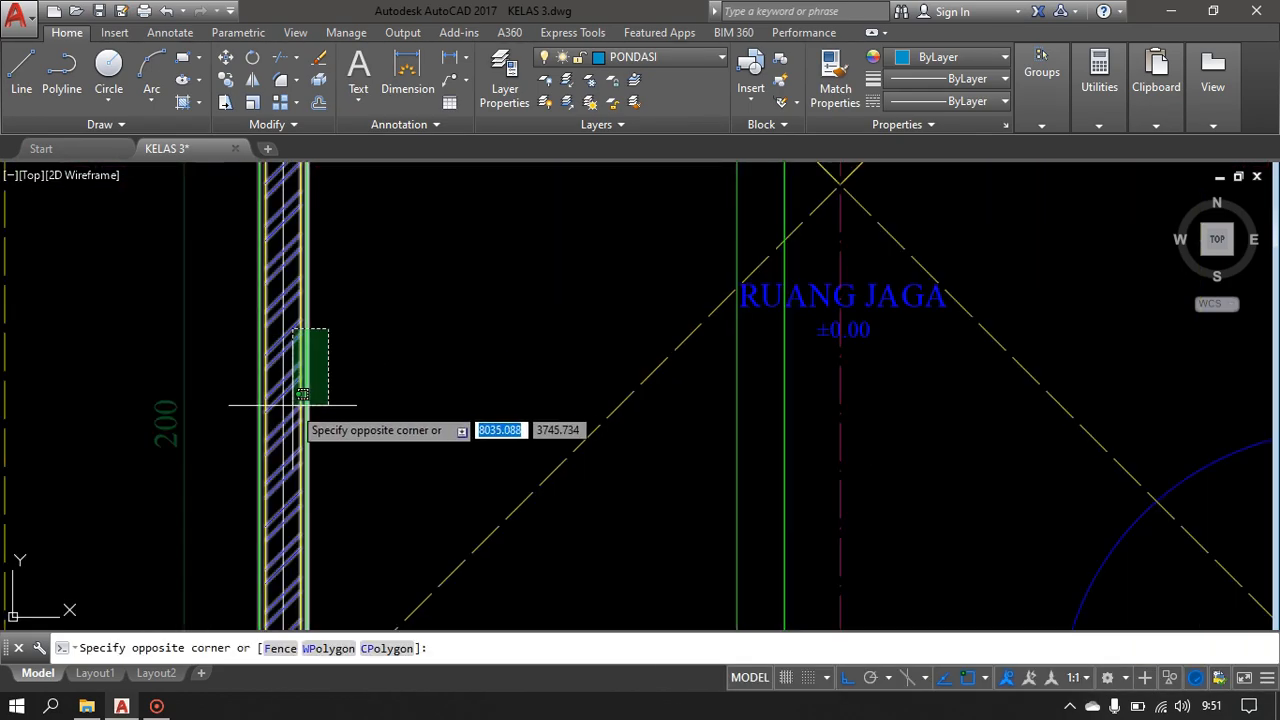
{"action": "left_click", "coordinate": [294, 405]}
{"action": "scroll", "coordinate": [484, 364], "scroll_direction": "down", "scroll_amount": 6}
{"action": "middle_click_drag", "start_coordinate": [673, 314], "coordinate": [663, 377]}
{"action": "scroll", "coordinate": [491, 463], "scroll_direction": "up", "scroll_amount": 4}
{"action": "middle_click_drag", "start_coordinate": [494, 449], "coordinate": [530, 369]}
{"action": "scroll", "coordinate": [469, 474], "scroll_direction": "up", "scroll_amount": 4}
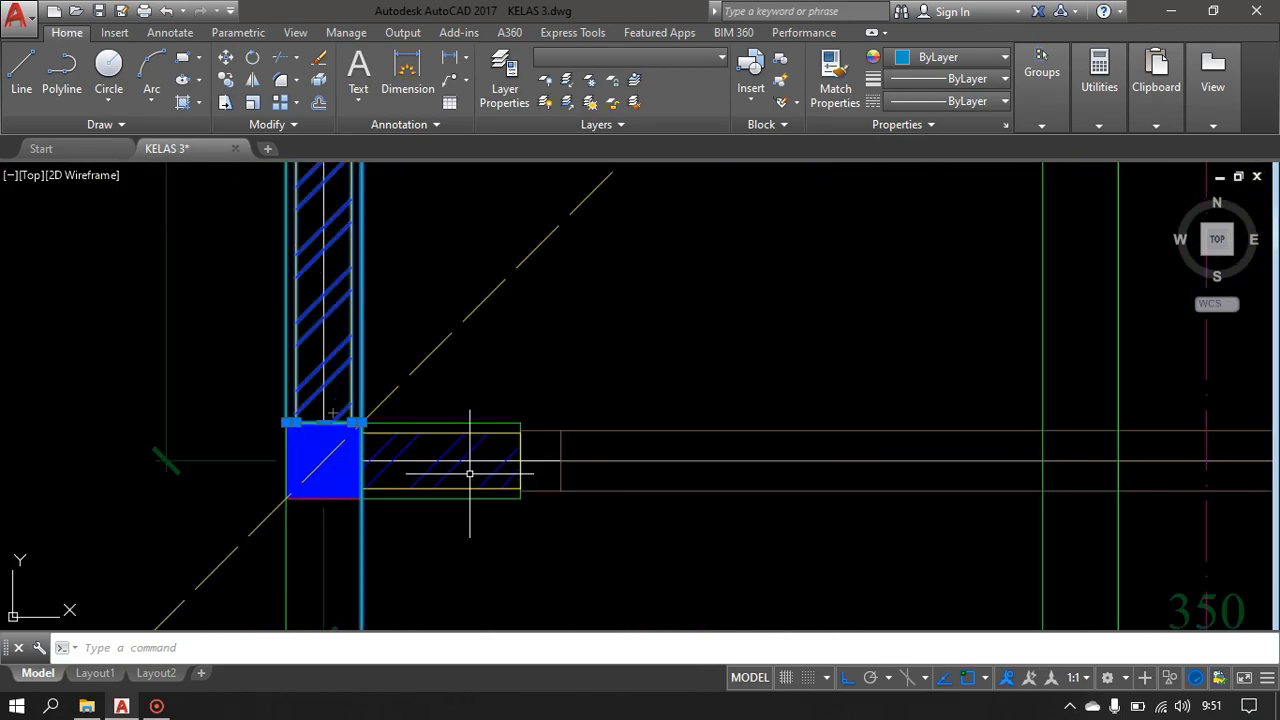
{"action": "type", "text": "CO"}
{"action": "key", "text": "Return"}
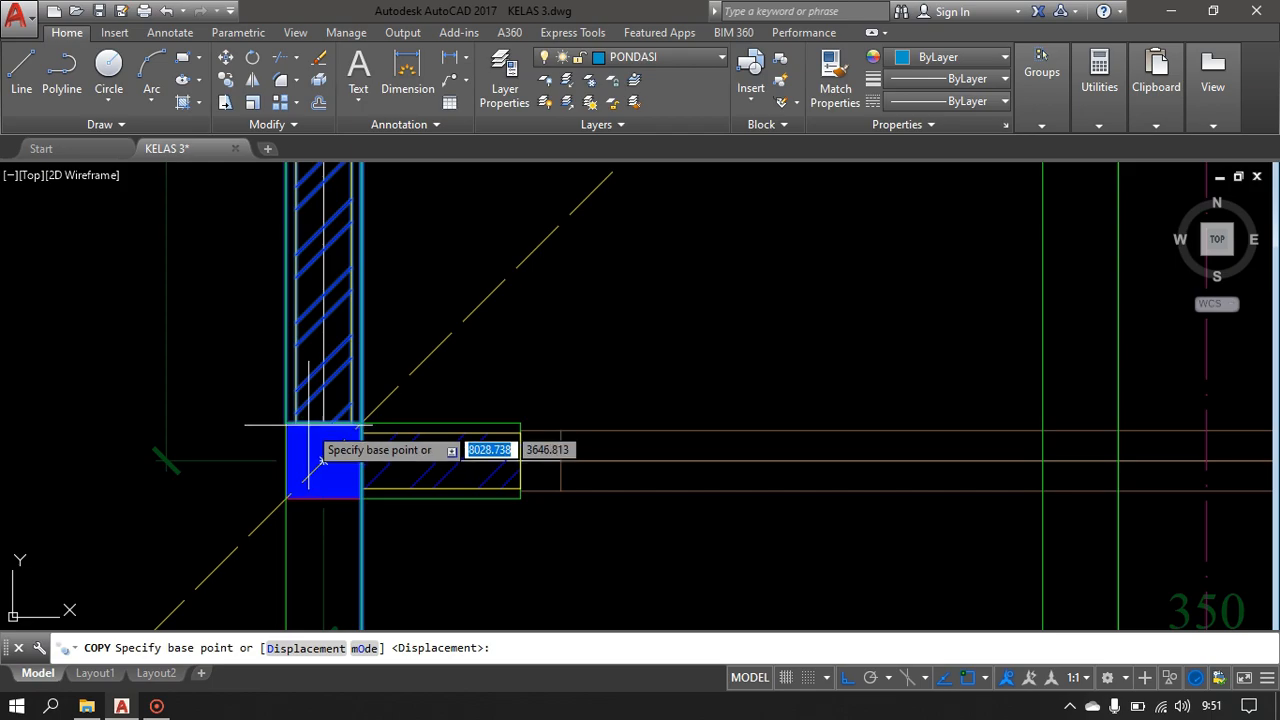
{"action": "left_click", "coordinate": [323, 421]}
{"action": "scroll", "coordinate": [501, 374], "scroll_direction": "down", "scroll_amount": 2}
{"action": "scroll", "coordinate": [502, 373], "scroll_direction": "down", "scroll_amount": 6}
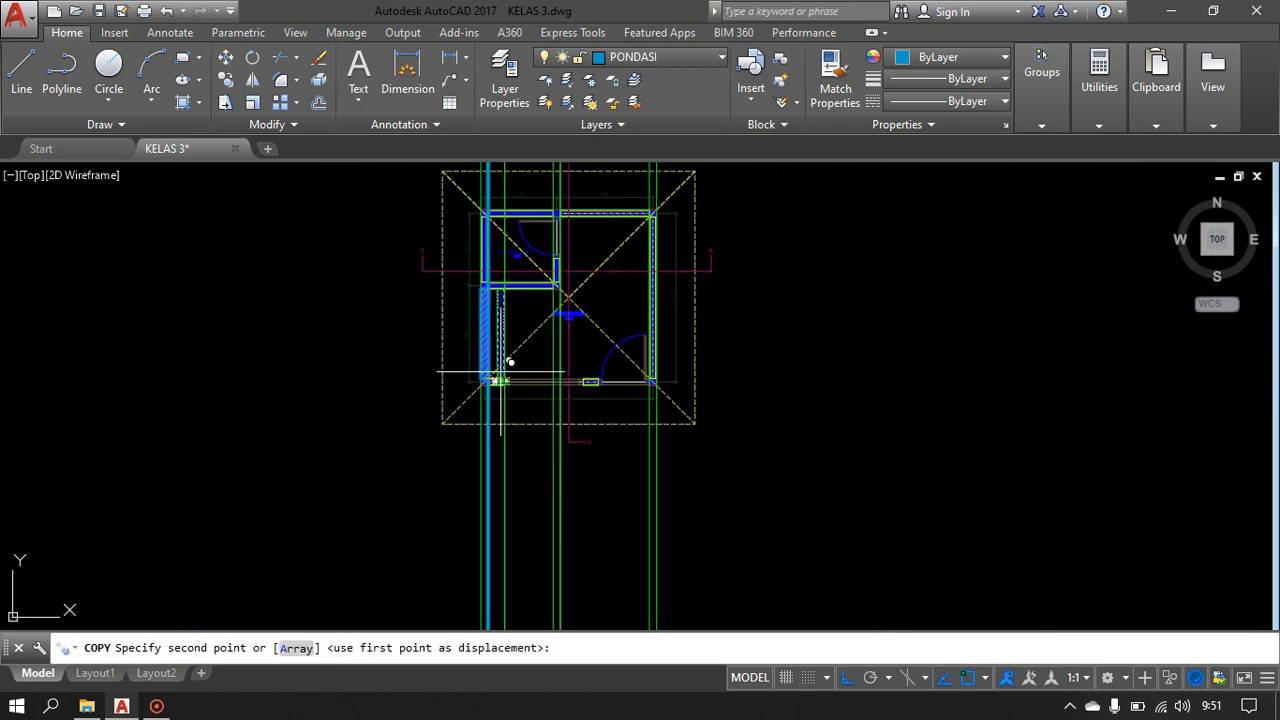
{"action": "key", "text": "Escape"}
- Copy only the diagonal hatch and yellow outline of RUANG JAGA's left wall onto the top of the rightmost foundation's tie beam
{"action": "scroll", "coordinate": [460, 370], "scroll_direction": "up", "scroll_amount": 6}
{"action": "scroll", "coordinate": [621, 394], "scroll_direction": "up", "scroll_amount": 6}
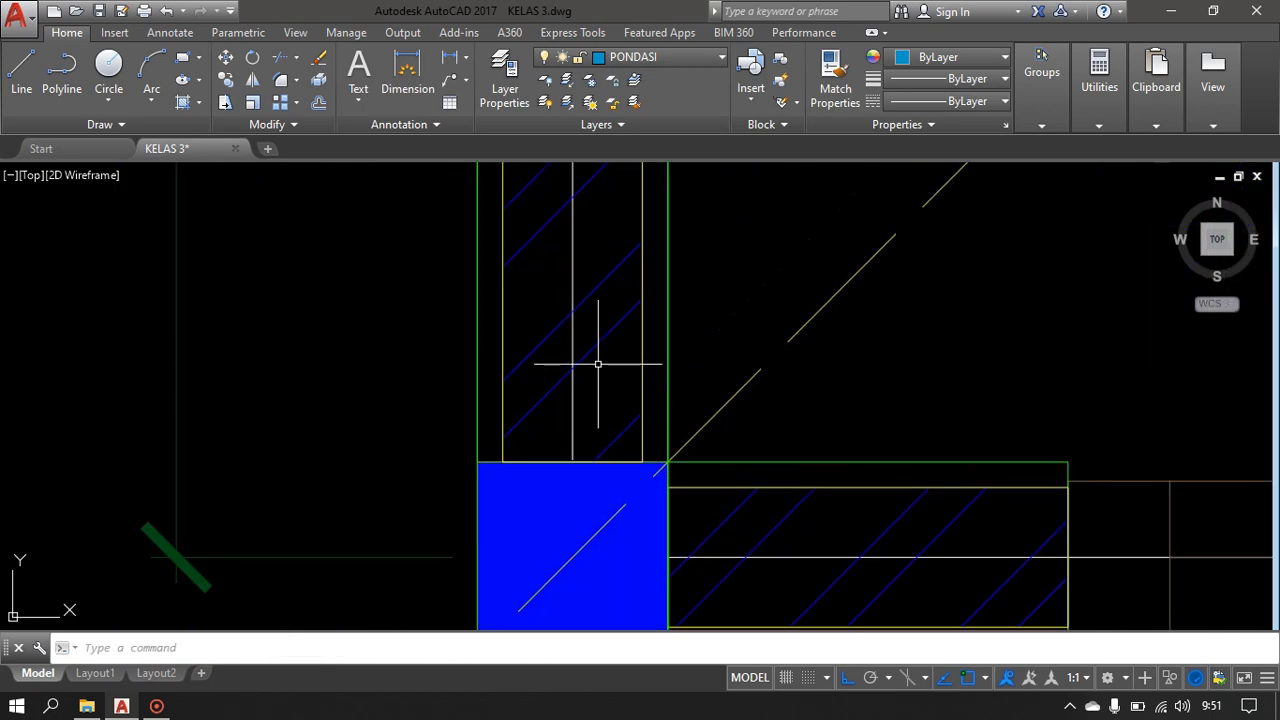
{"action": "left_click", "coordinate": [583, 354]}
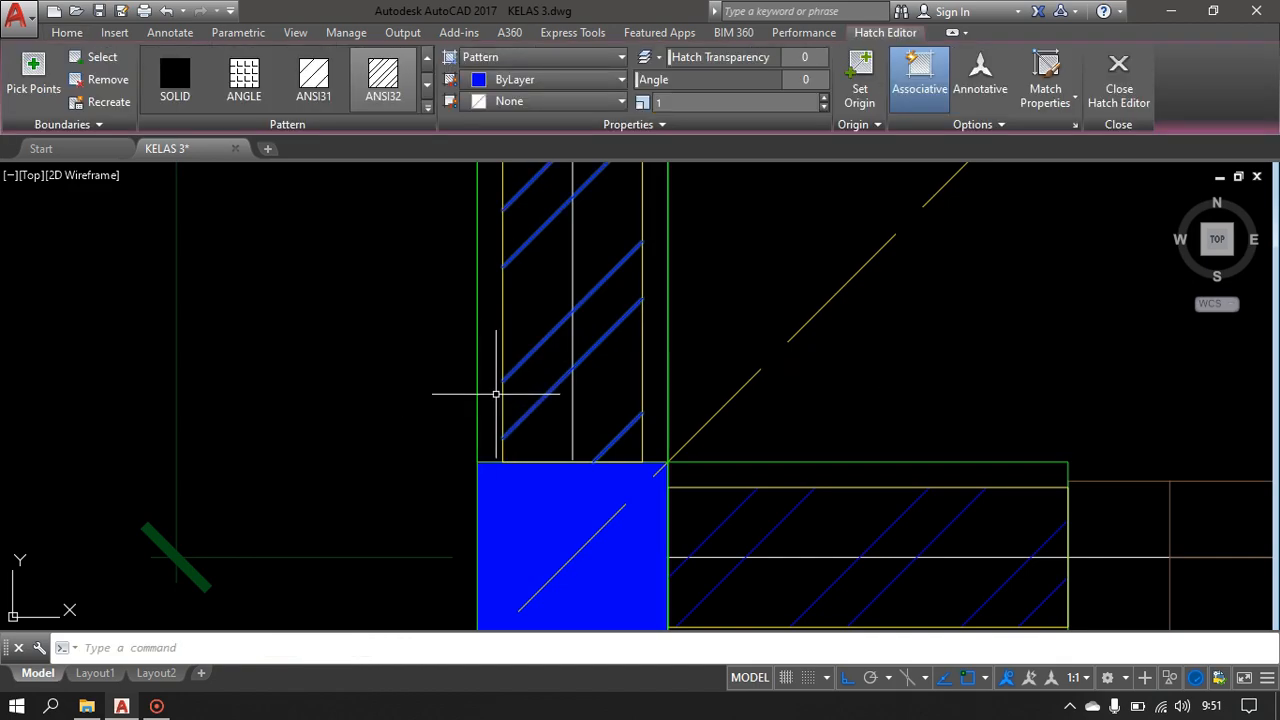
{"action": "key", "text": "Escape"}
{"action": "left_click", "coordinate": [383, 247]}
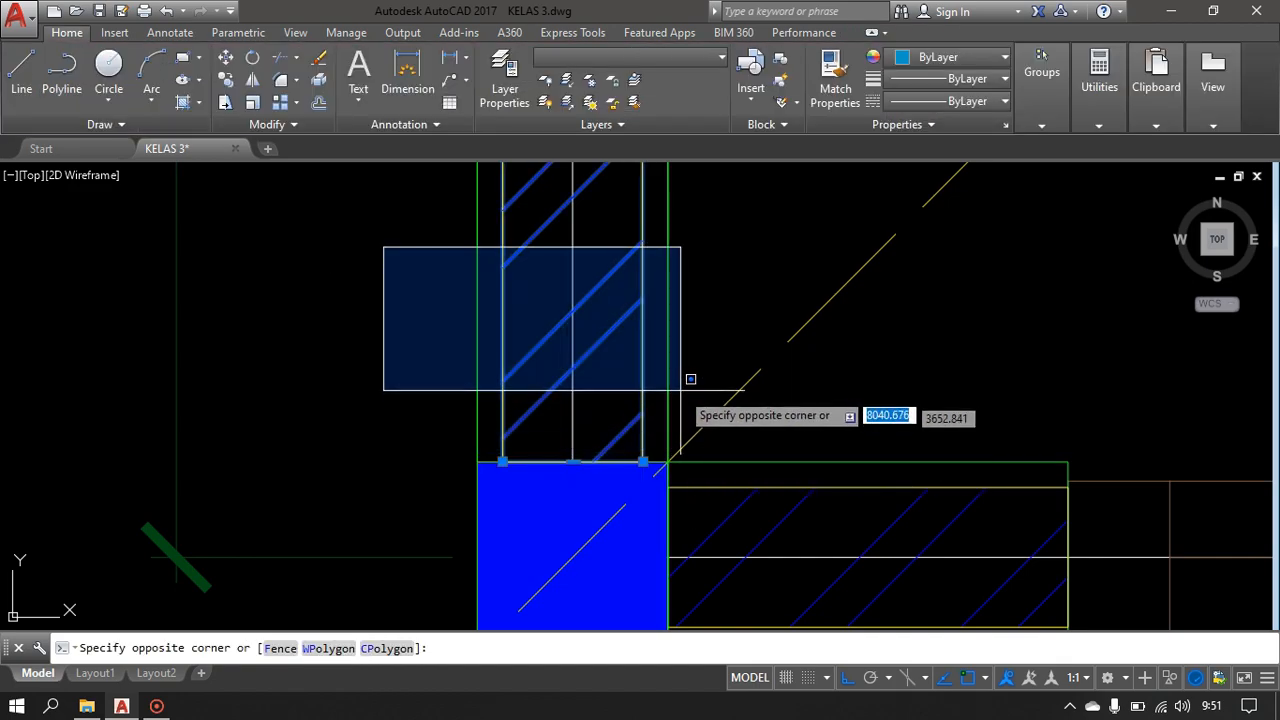
{"action": "left_click", "coordinate": [680, 389]}
{"action": "type", "text": "C"}
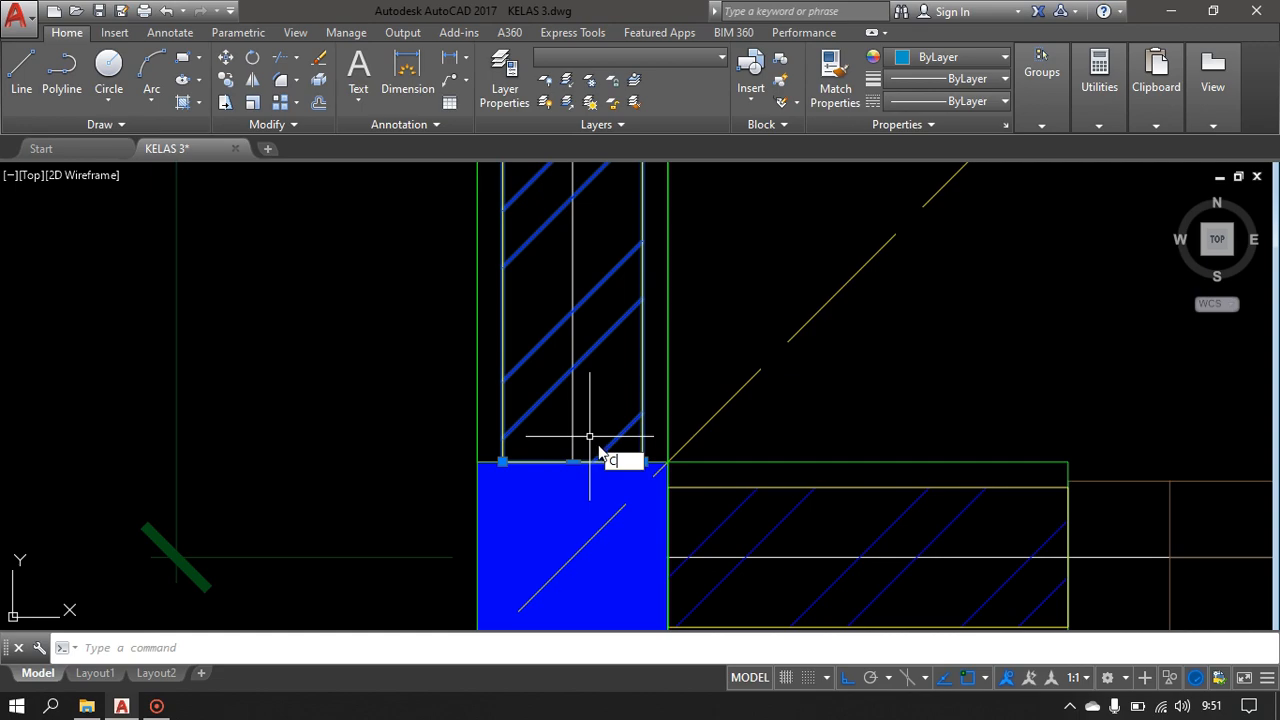
{"action": "type", "text": "O"}
{"action": "key", "text": "Return"}
{"action": "left_click", "coordinate": [573, 462]}
{"action": "scroll", "coordinate": [741, 449], "scroll_direction": "down", "scroll_amount": 7}
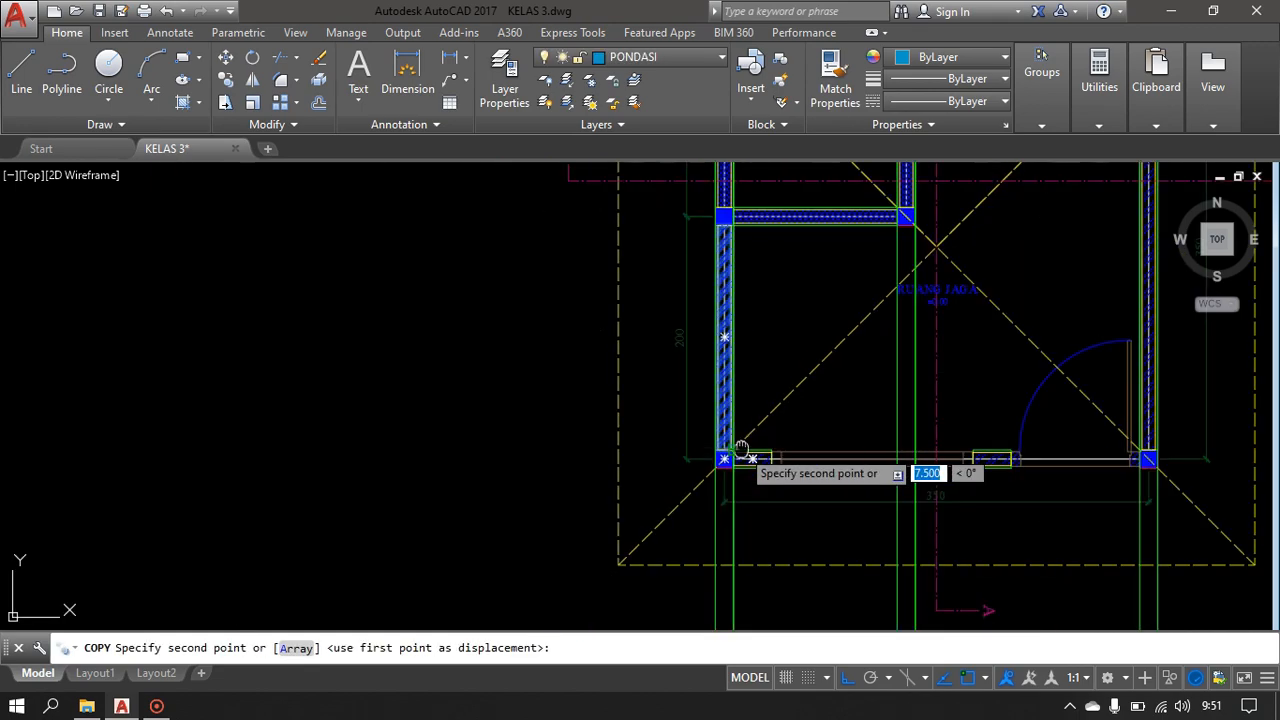
{"action": "middle_click_drag", "start_coordinate": [741, 449], "coordinate": [474, 630]}
{"action": "middle_click_drag", "start_coordinate": [829, 243], "coordinate": [654, 586]}
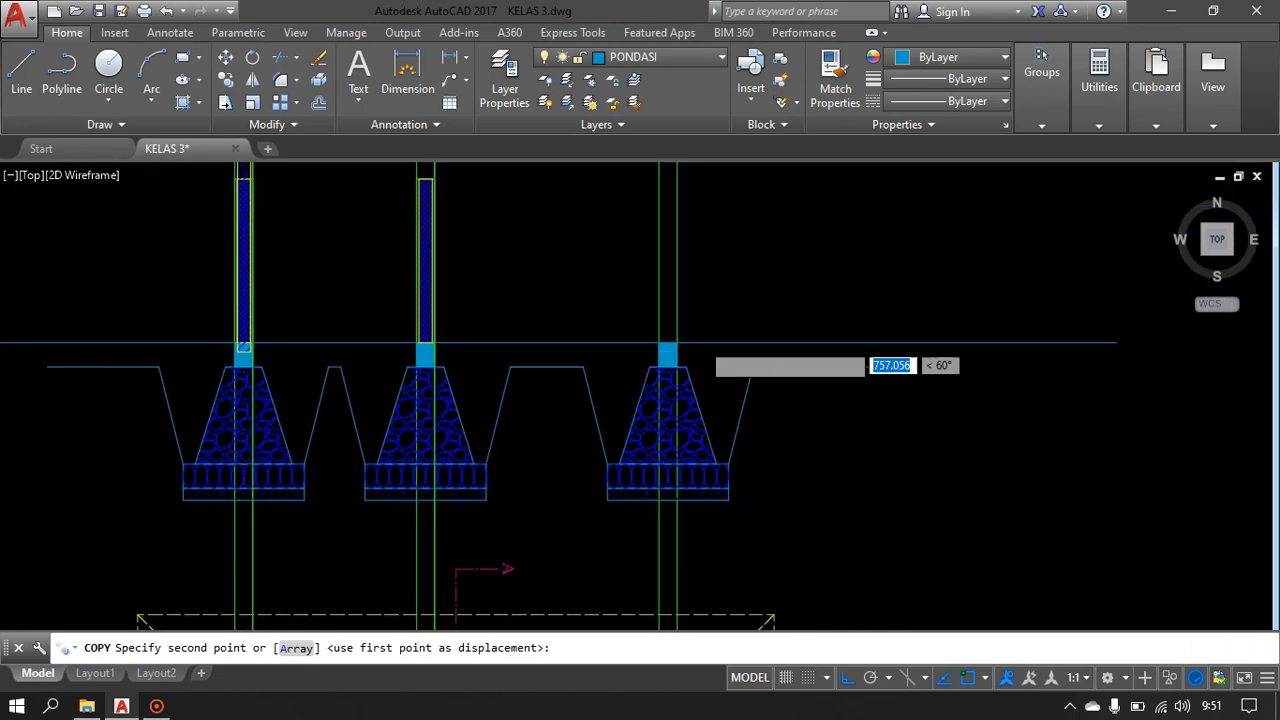
{"action": "scroll", "coordinate": [714, 342], "scroll_direction": "up", "scroll_amount": 6}
{"action": "left_click", "coordinate": [570, 351]}
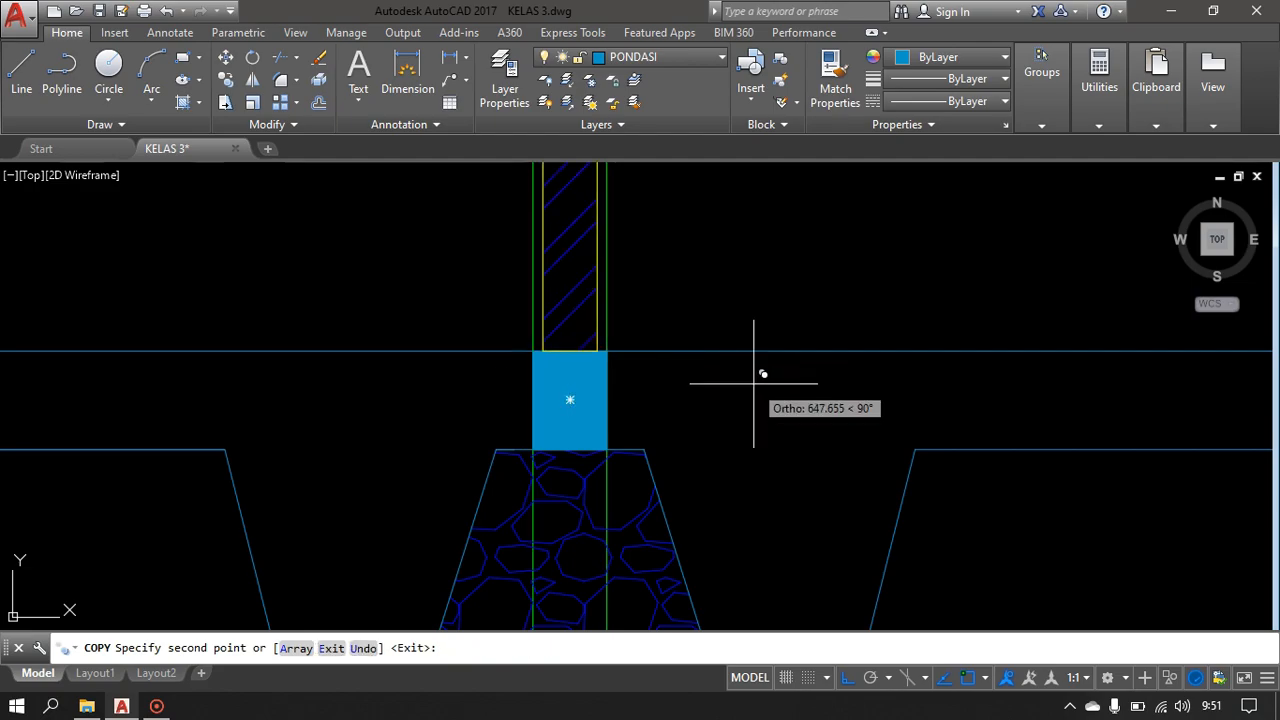
{"action": "scroll", "coordinate": [754, 383], "scroll_direction": "down", "scroll_amount": 5}
{"action": "key", "text": "Return"}
- Examine the three hatched walls above the foundations, comparing their heights and how they sit on the tie beams
{"action": "scroll", "coordinate": [726, 283], "scroll_direction": "up", "scroll_amount": 4}
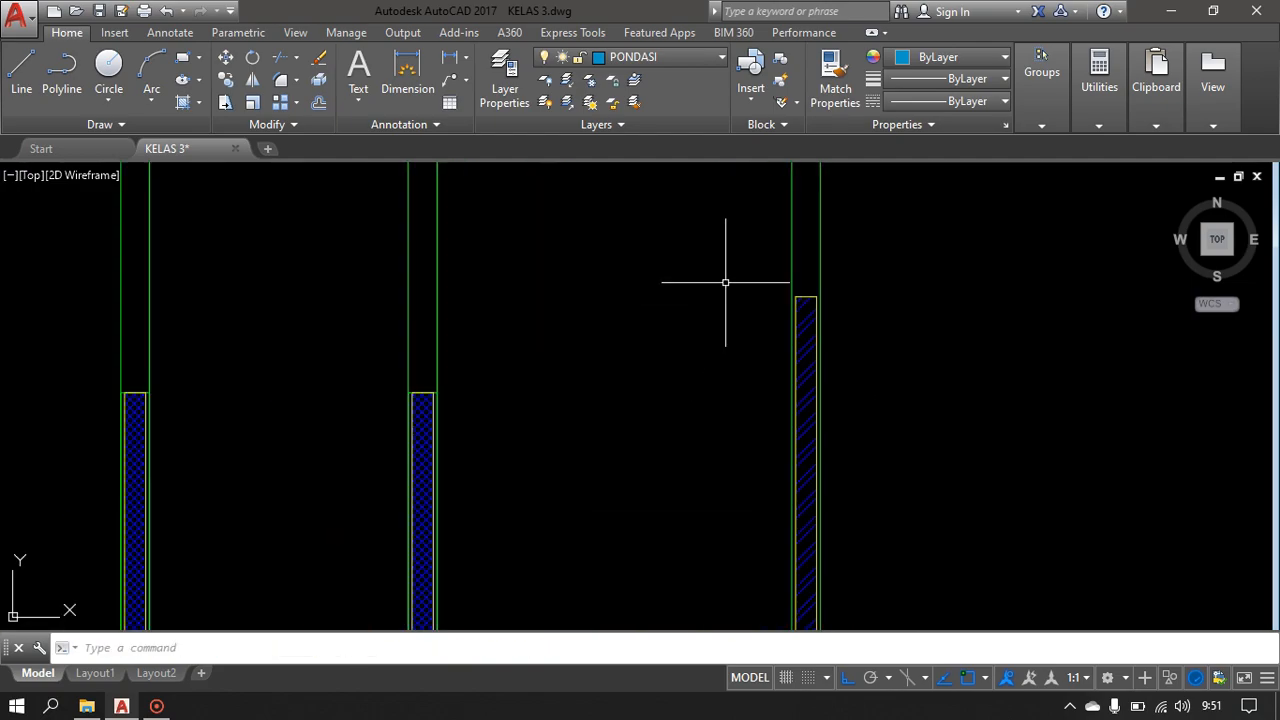
{"action": "scroll", "coordinate": [726, 283], "scroll_direction": "up", "scroll_amount": 2}
{"action": "scroll", "coordinate": [636, 381], "scroll_direction": "down", "scroll_amount": 2}
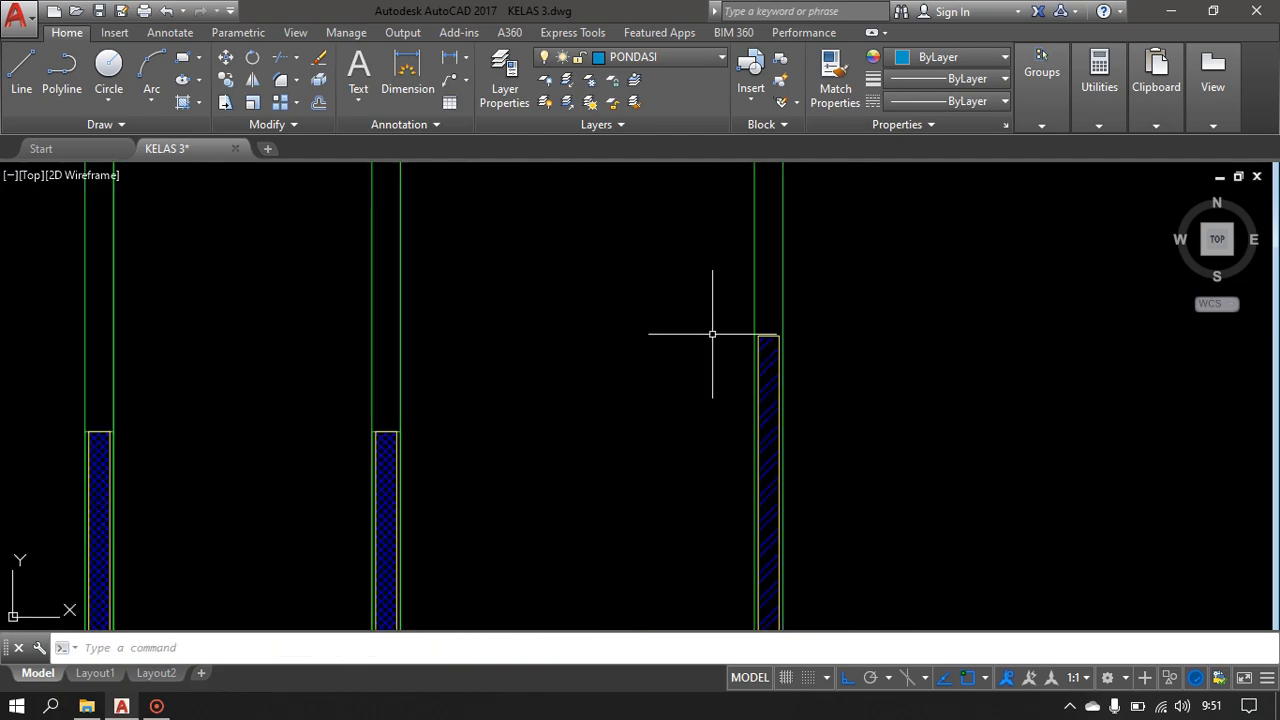
{"action": "scroll", "coordinate": [722, 336], "scroll_direction": "up", "scroll_amount": 3}
{"action": "scroll", "coordinate": [757, 349], "scroll_direction": "down", "scroll_amount": 5}
{"action": "scroll", "coordinate": [766, 349], "scroll_direction": "up", "scroll_amount": 4}
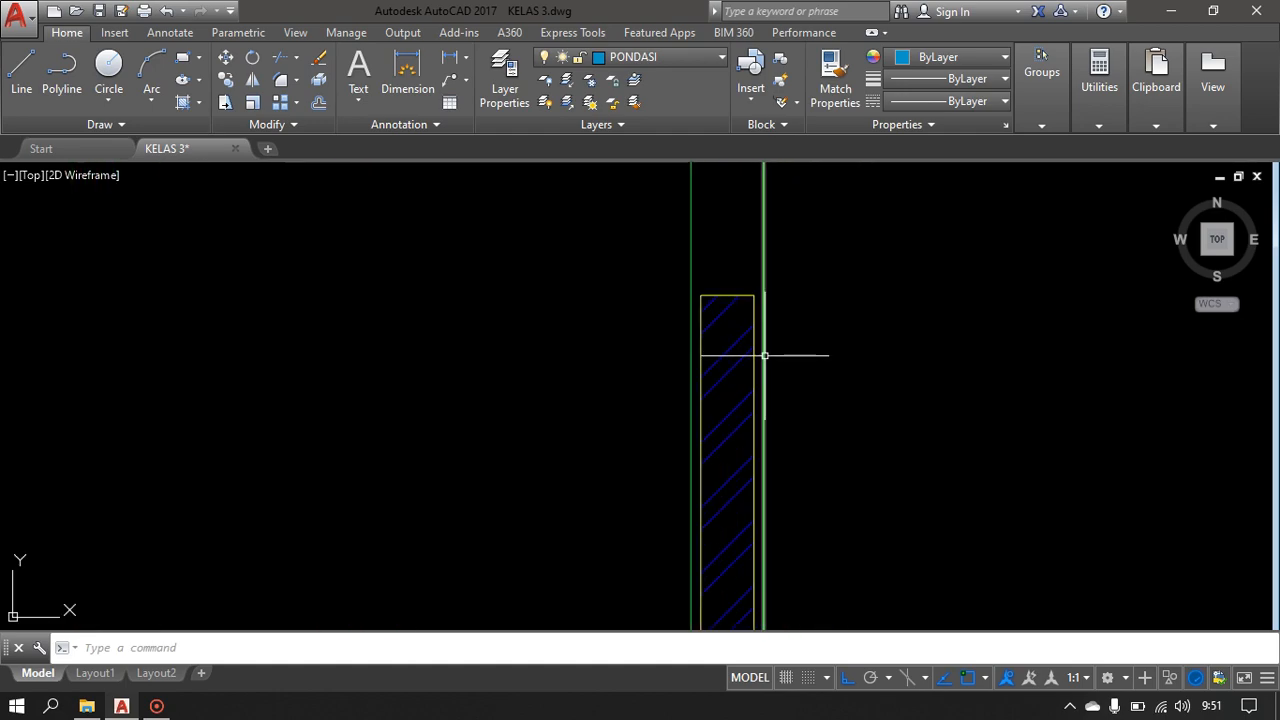
{"action": "scroll", "coordinate": [765, 355], "scroll_direction": "down", "scroll_amount": 5}
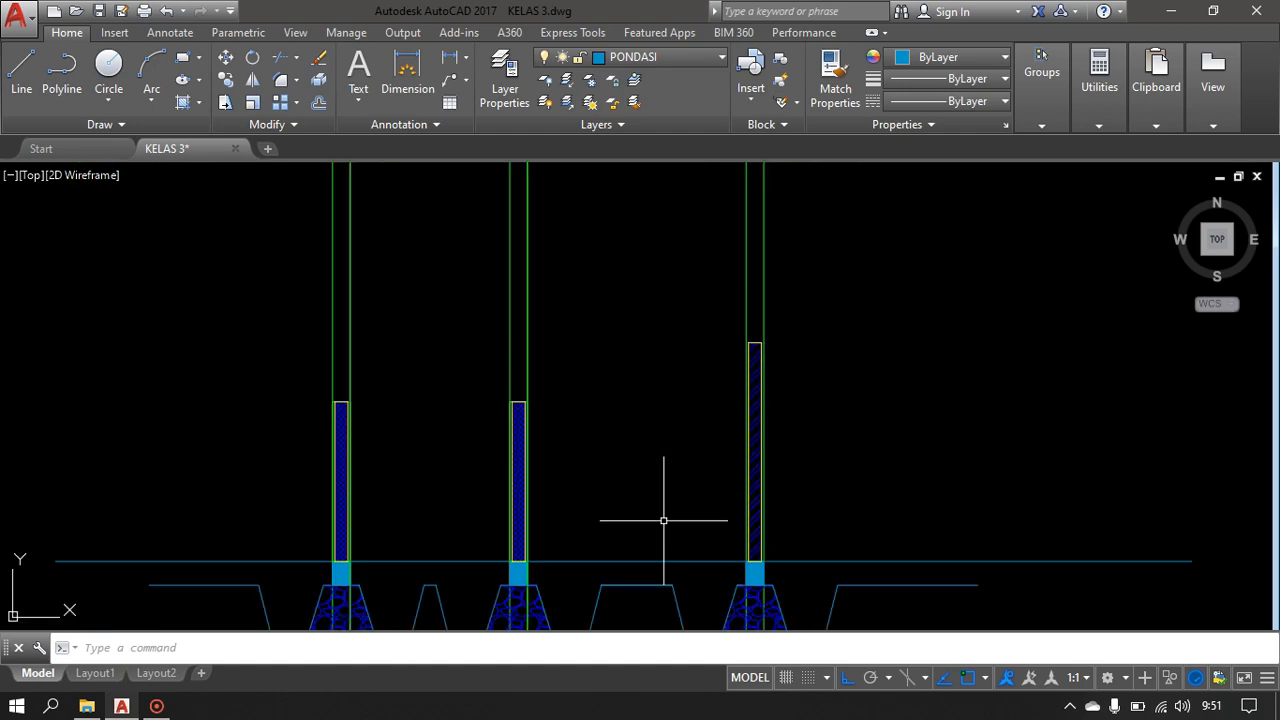
{"action": "middle_click_drag", "start_coordinate": [686, 549], "coordinate": [679, 413]}
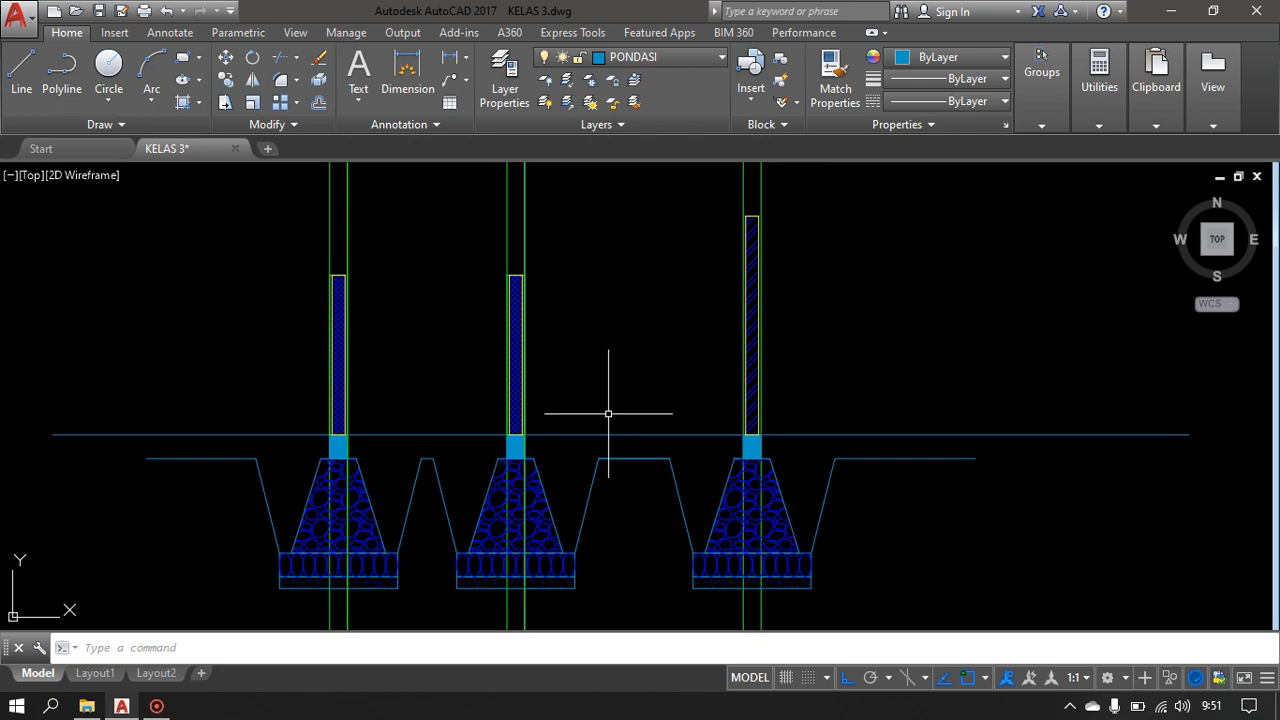
{"action": "scroll", "coordinate": [608, 413], "scroll_direction": "down", "scroll_amount": 2}
{"action": "scroll", "coordinate": [608, 413], "scroll_direction": "up", "scroll_amount": 2}
{"action": "middle_click_drag", "start_coordinate": [608, 413], "coordinate": [599, 452]}
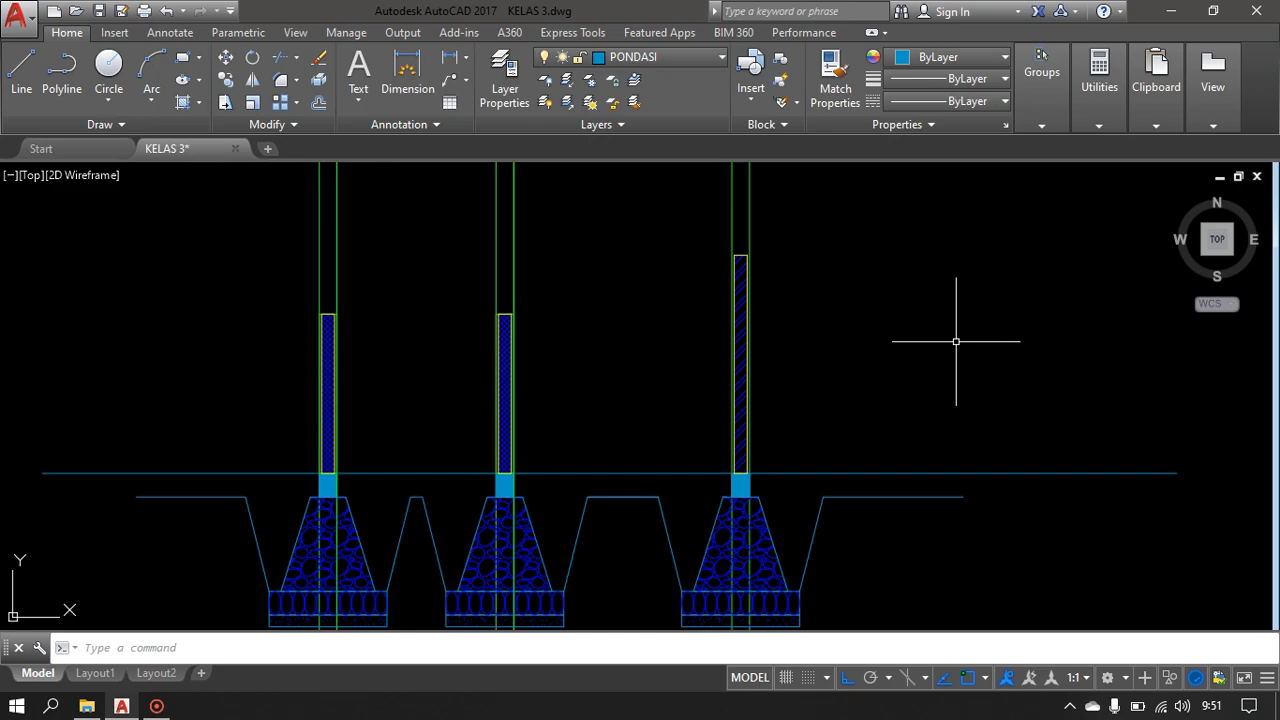
- Offset the horizontal line along the top of the tie beams upward by 350
{"action": "key", "text": "Return"}
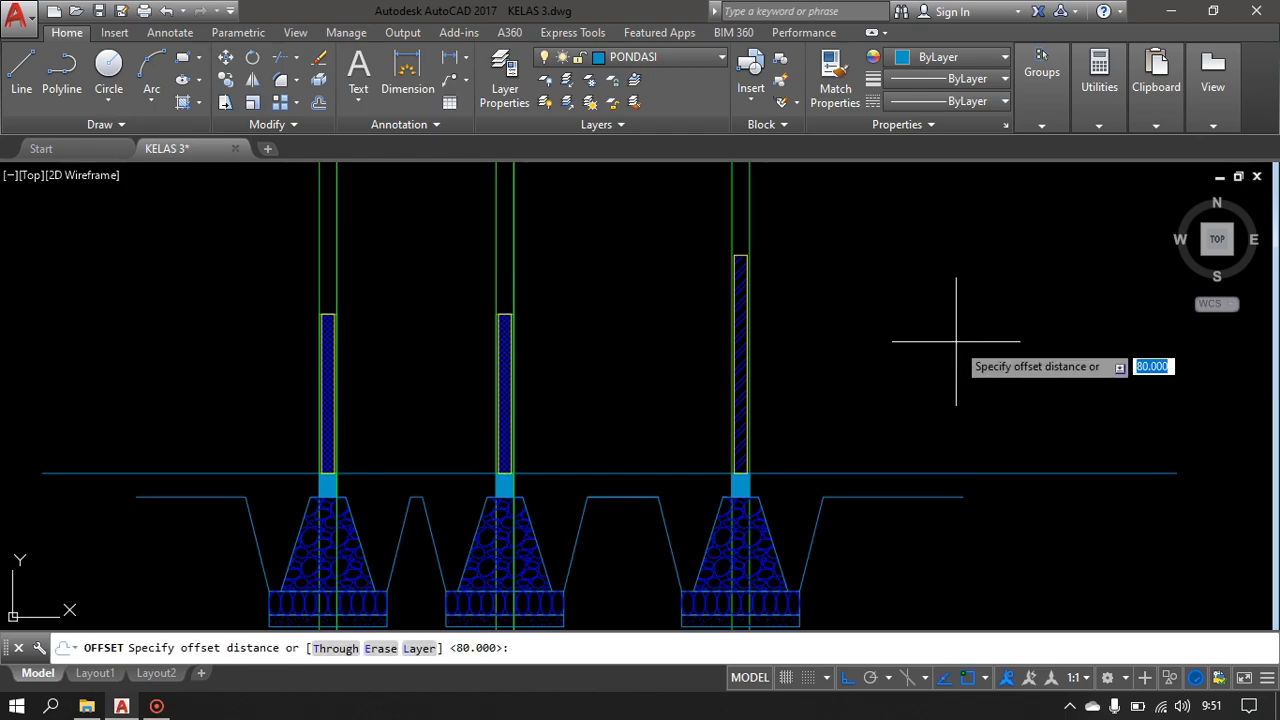
{"action": "type", "text": "250"}
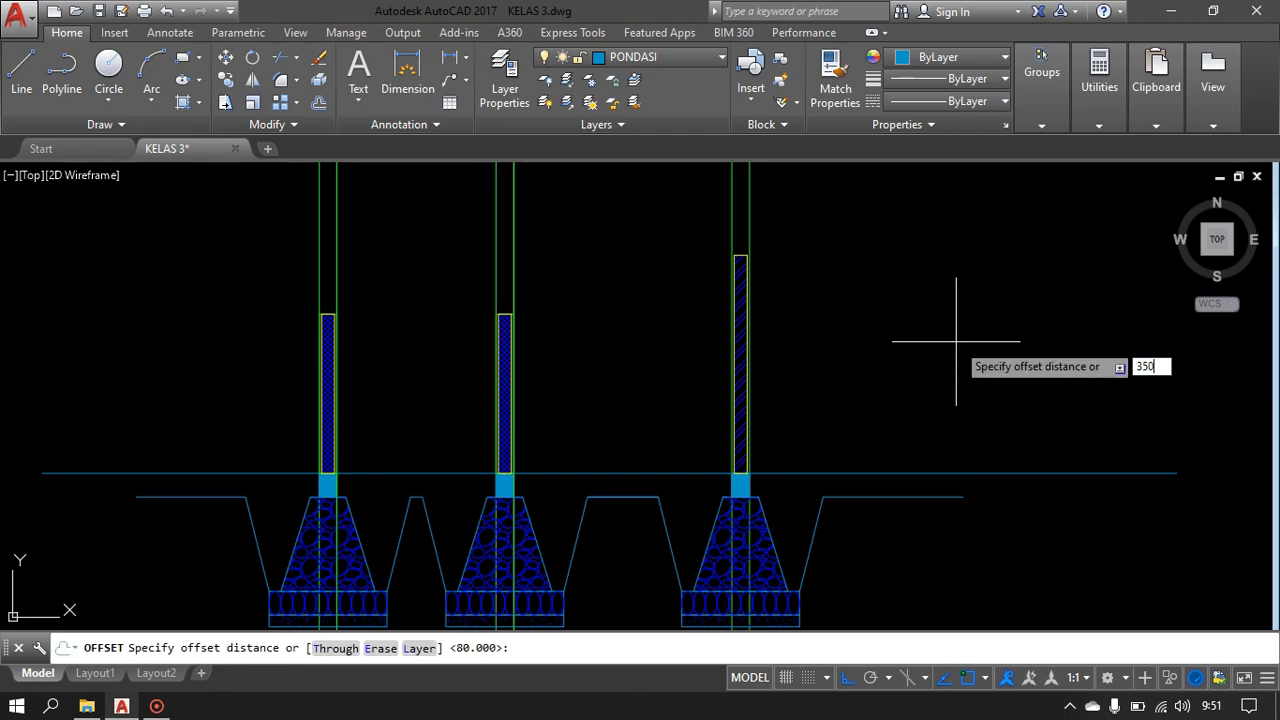
{"action": "key", "text": "Return"}
{"action": "left_click", "coordinate": [597, 473]}
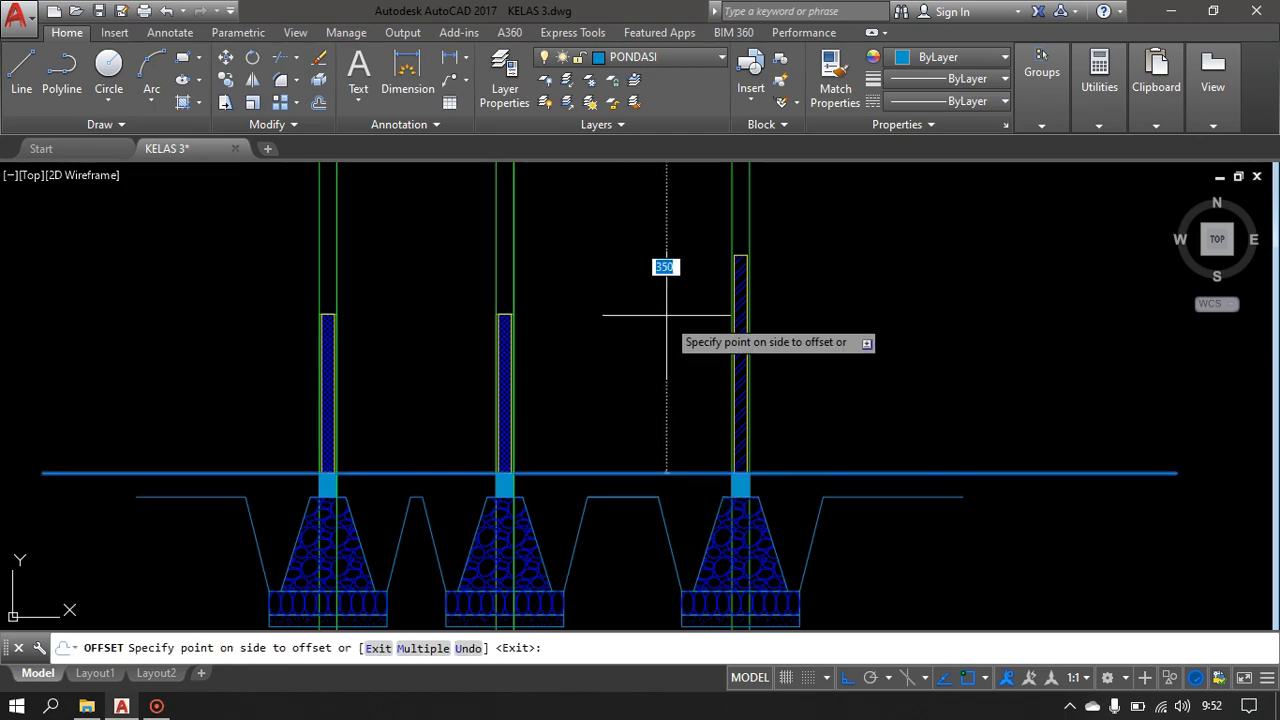
{"action": "scroll", "coordinate": [661, 311], "scroll_direction": "down", "scroll_amount": 2}
{"action": "middle_click_drag", "start_coordinate": [661, 311], "coordinate": [641, 442]}
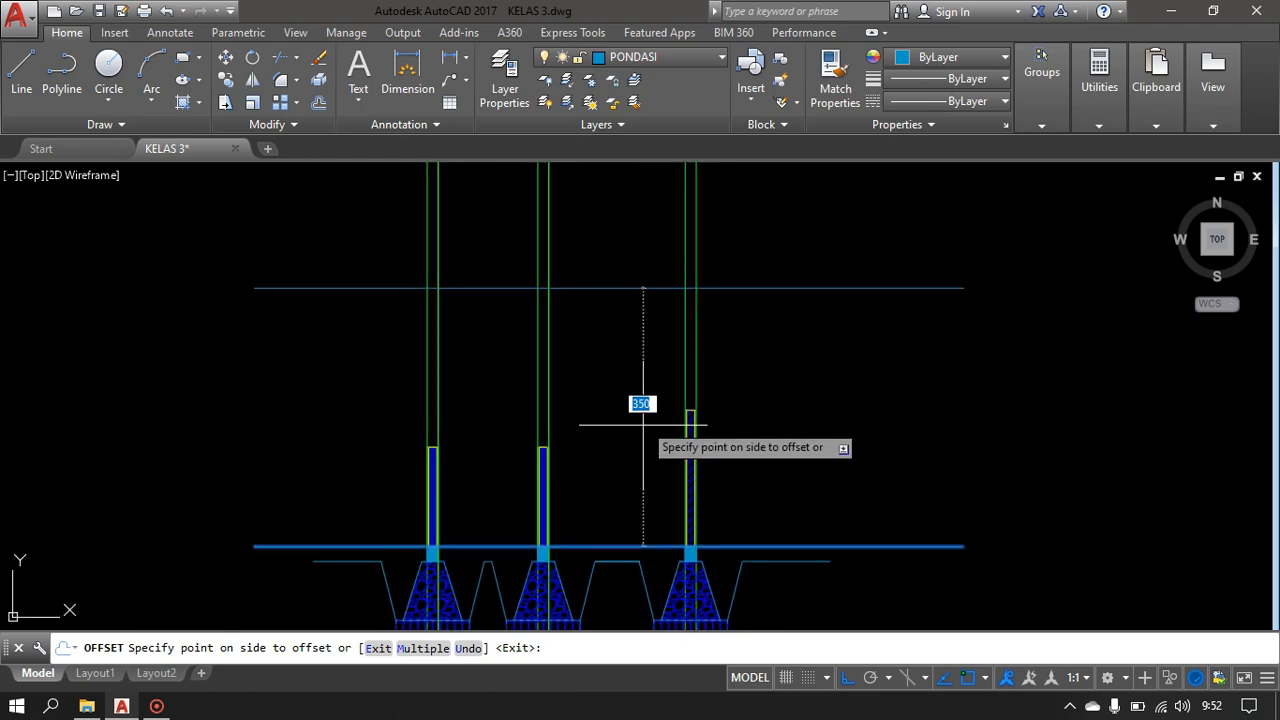
{"action": "left_click", "coordinate": [646, 228]}
{"action": "key", "text": "Escape"}
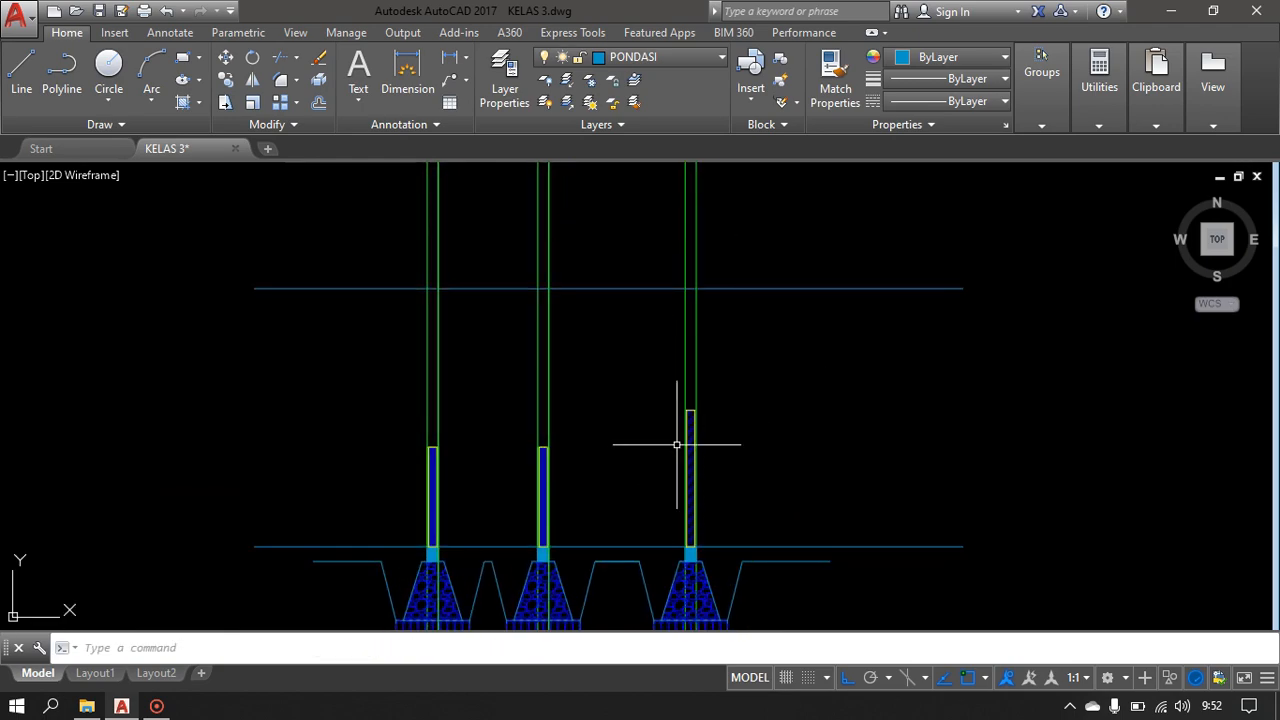
- Examine the foundation section against the floor plan below it, including the tie beams, stone footings and wall bases
{"action": "scroll", "coordinate": [686, 457], "scroll_direction": "down", "scroll_amount": 2}
{"action": "middle_click_drag", "start_coordinate": [686, 457], "coordinate": [709, 371]}
{"action": "scroll", "coordinate": [749, 437], "scroll_direction": "up", "scroll_amount": 4}
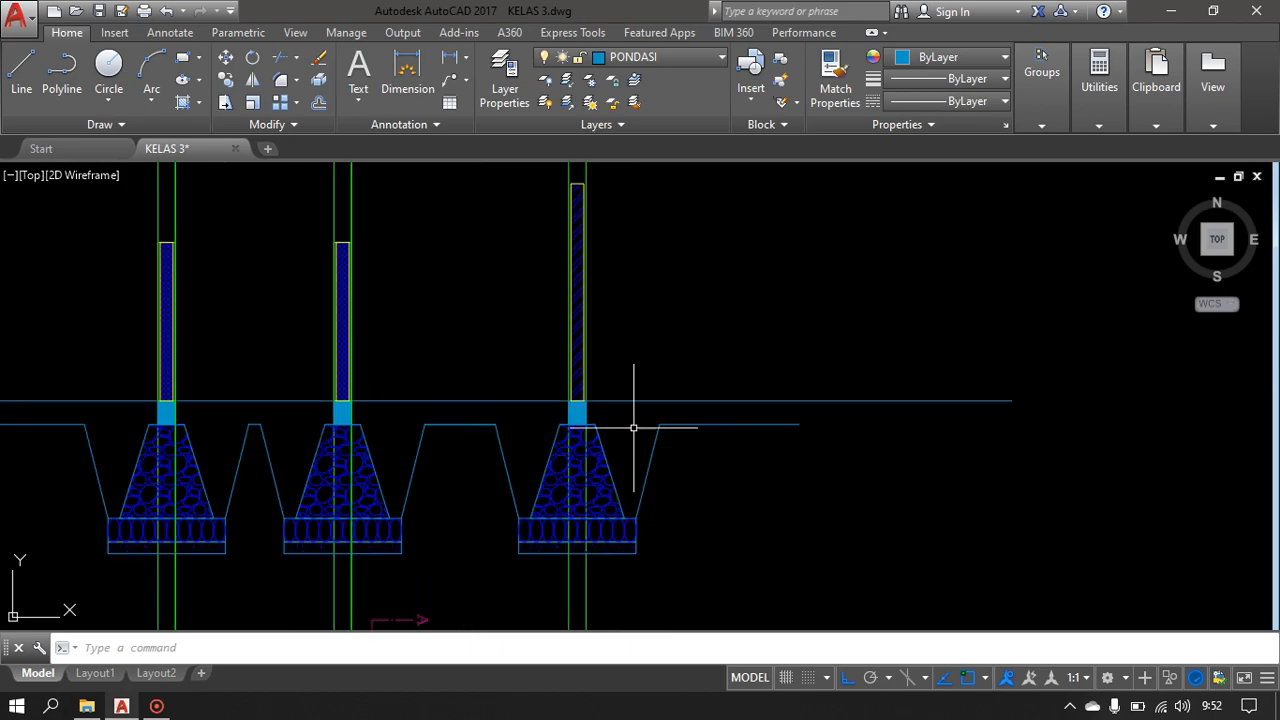
{"action": "scroll", "coordinate": [470, 420], "scroll_direction": "down", "scroll_amount": 5}
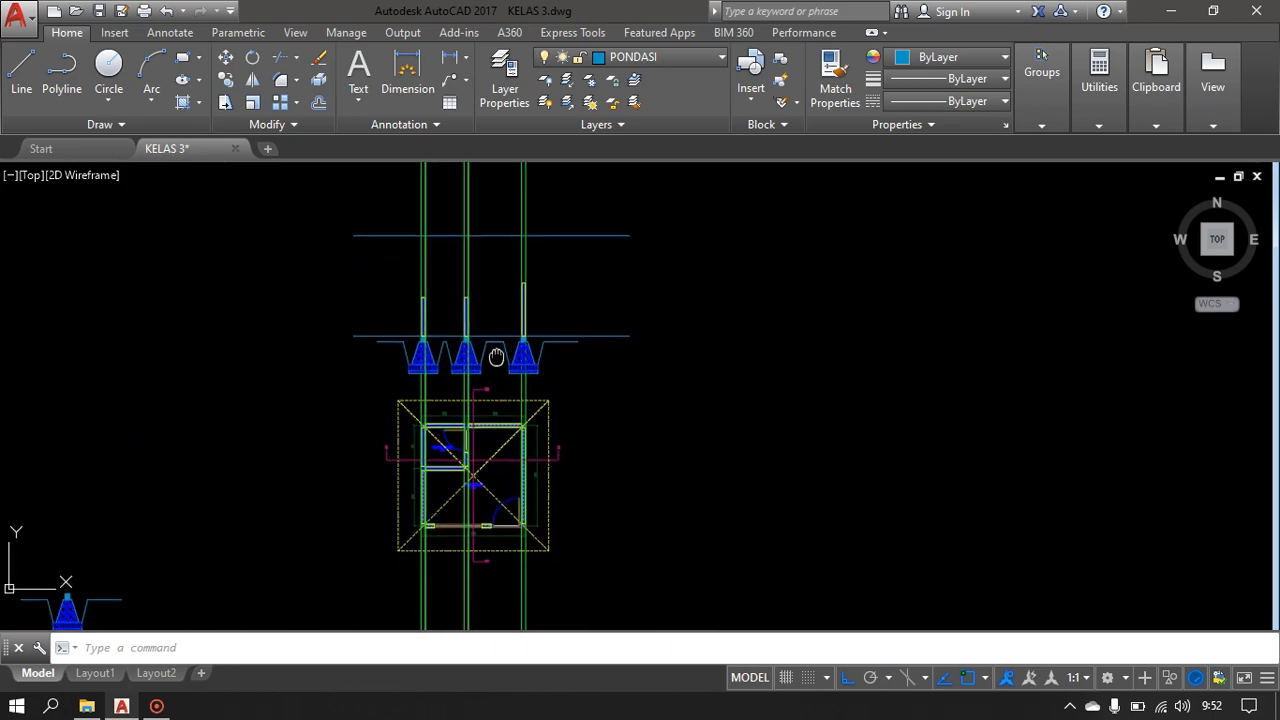
{"action": "scroll", "coordinate": [485, 360], "scroll_direction": "up", "scroll_amount": 6}
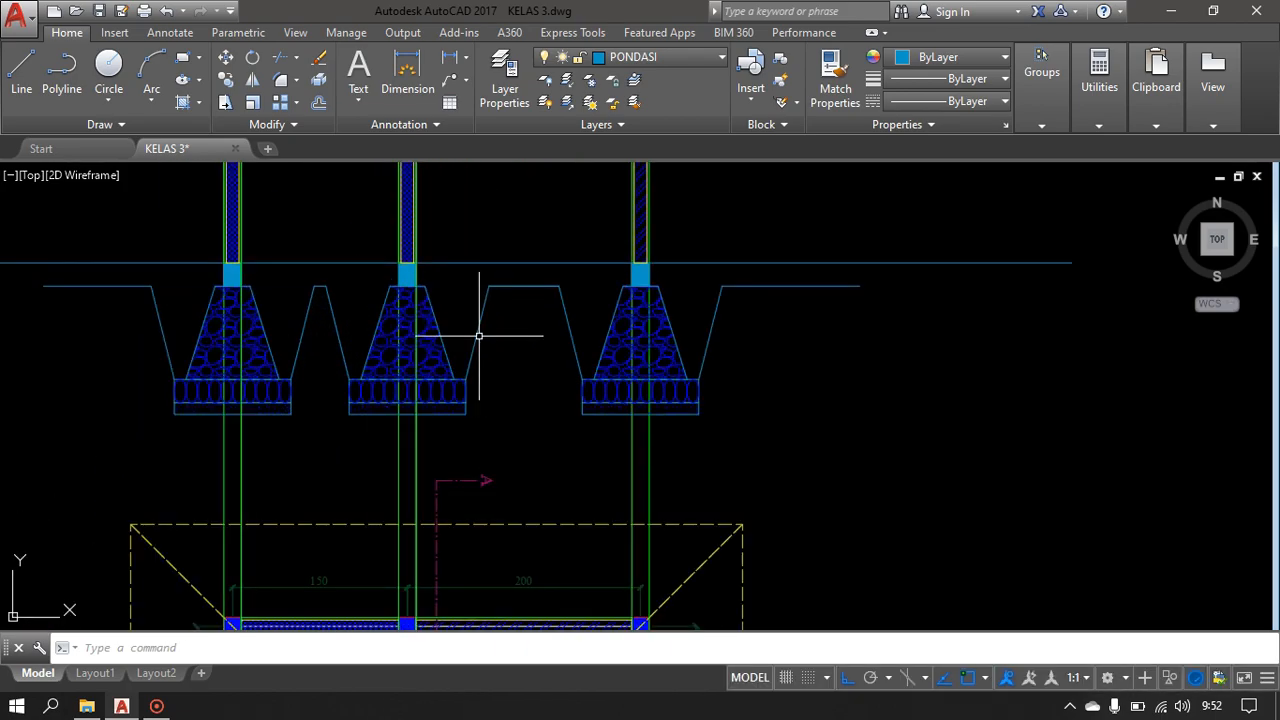
{"action": "middle_click_drag", "start_coordinate": [480, 341], "coordinate": [486, 409]}
{"action": "scroll", "coordinate": [435, 390], "scroll_direction": "up", "scroll_amount": 3}
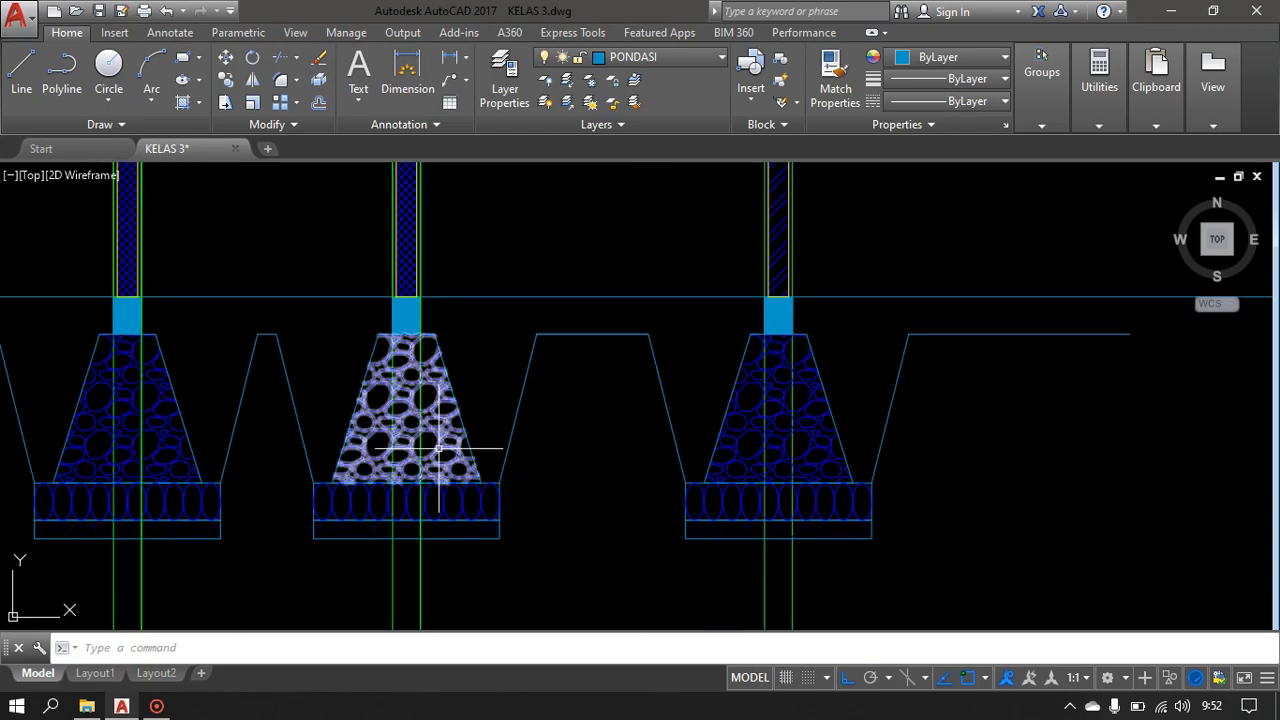
{"action": "scroll", "coordinate": [634, 349], "scroll_direction": "down", "scroll_amount": 3}
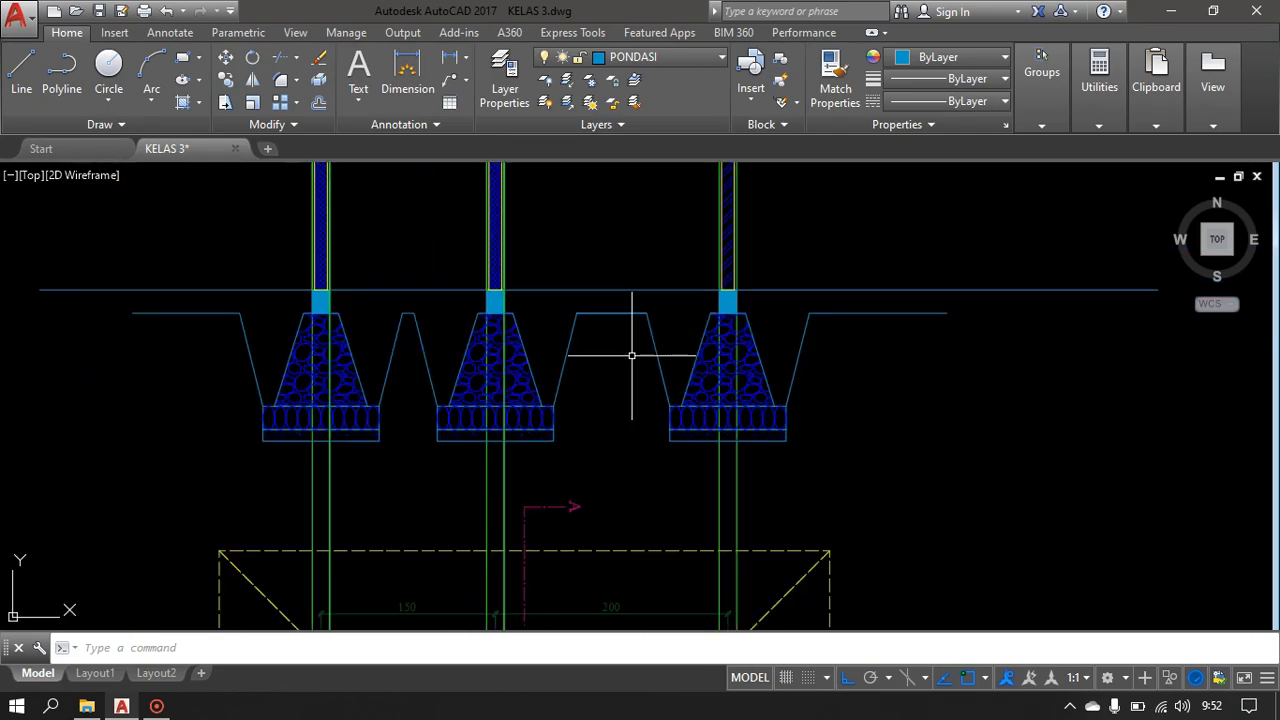
{"action": "middle_click_drag", "start_coordinate": [634, 349], "coordinate": [631, 454]}
{"action": "mouse_move", "coordinate": [508, 300]}
{"action": "middle_mouse_down"}
{"action": "mouse_move", "coordinate": [494, 606]}
{"action": "mouse_move", "coordinate": [474, 365]}
{"action": "middle_mouse_up"}
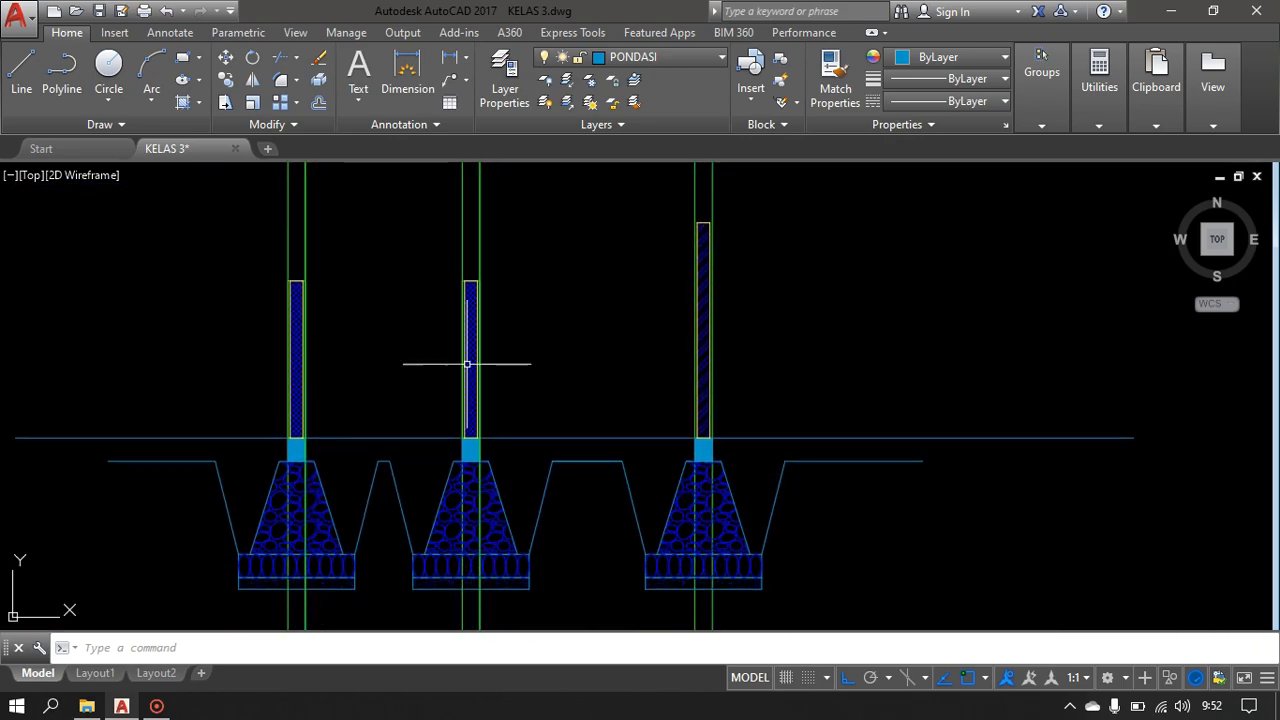
- Draw a vertical line across both horizontal ground lines to the left of the leftmost foundation
{"action": "scroll", "coordinate": [229, 473], "scroll_direction": "up", "scroll_amount": 3}
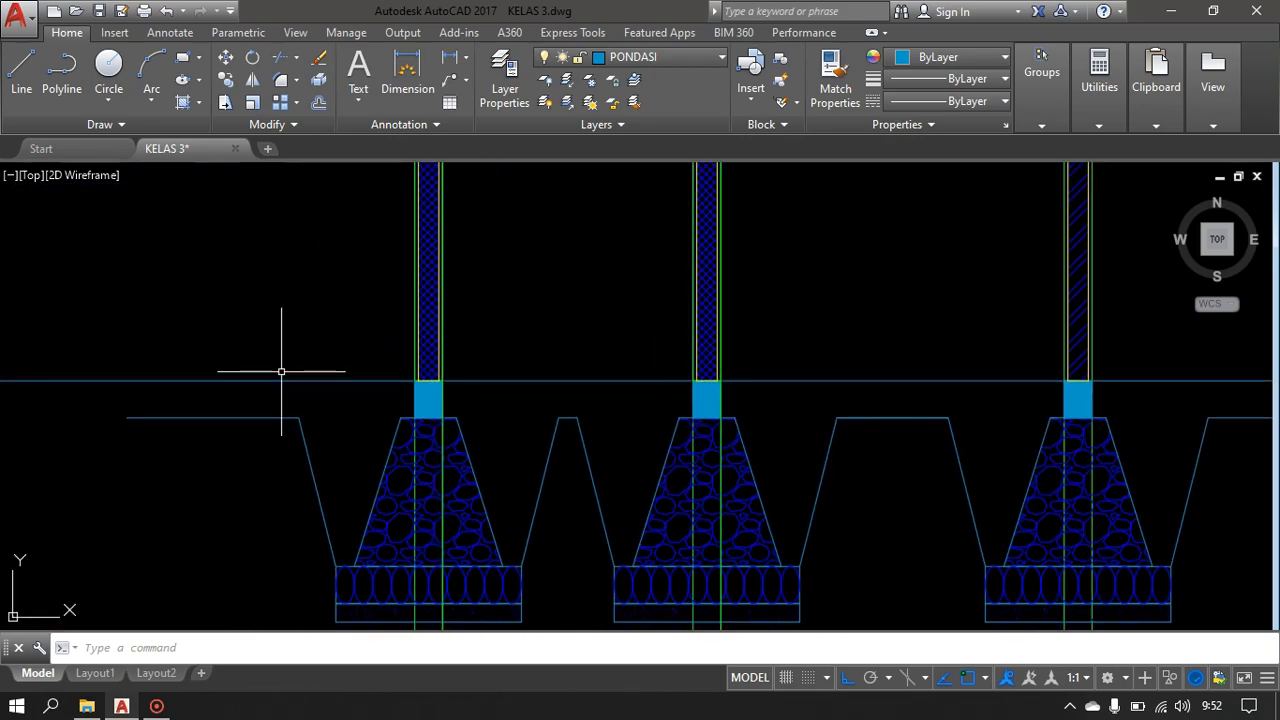
{"action": "type", "text": "l"}
{"action": "key", "text": "Return"}
{"action": "left_click", "coordinate": [241, 358]}
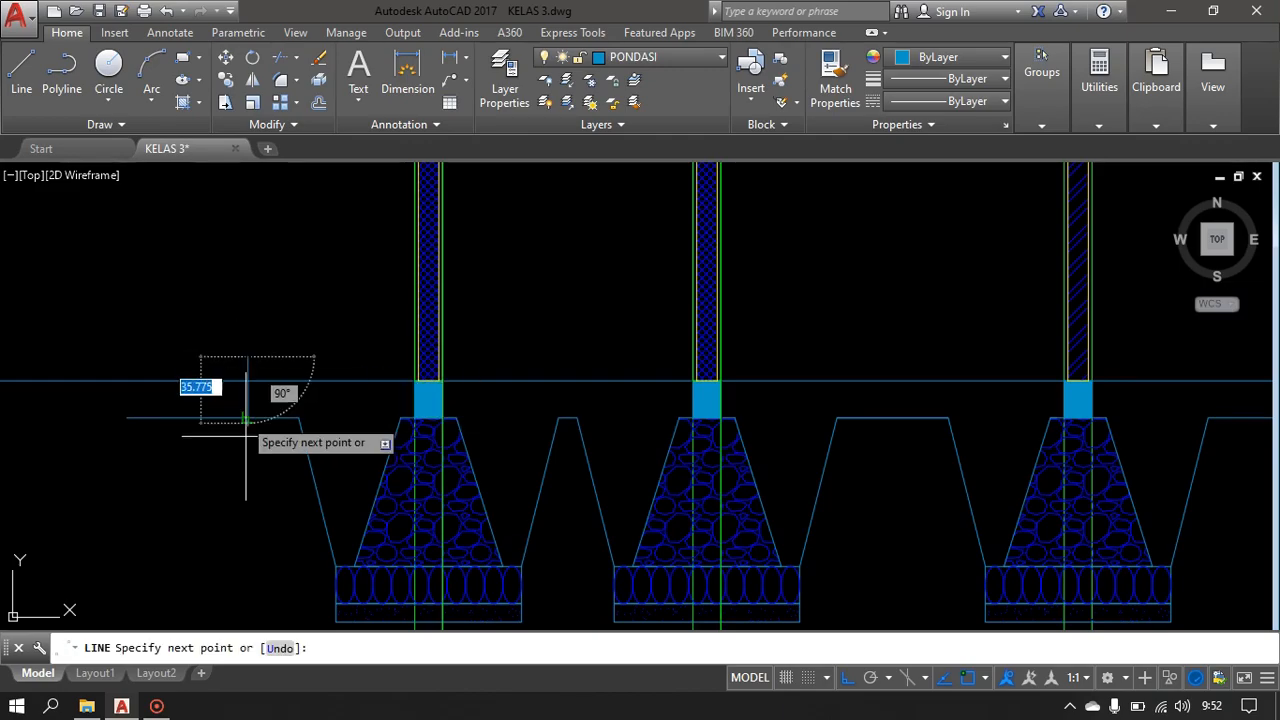
{"action": "left_click", "coordinate": [250, 468]}
{"action": "key", "text": "Return"}
- Draw a vertical line across both horizontal ground lines to the right of the rightmost foundation
{"action": "scroll", "coordinate": [774, 507], "scroll_direction": "down", "scroll_amount": 4}
{"action": "middle_click_drag", "start_coordinate": [774, 507], "coordinate": [387, 415]}
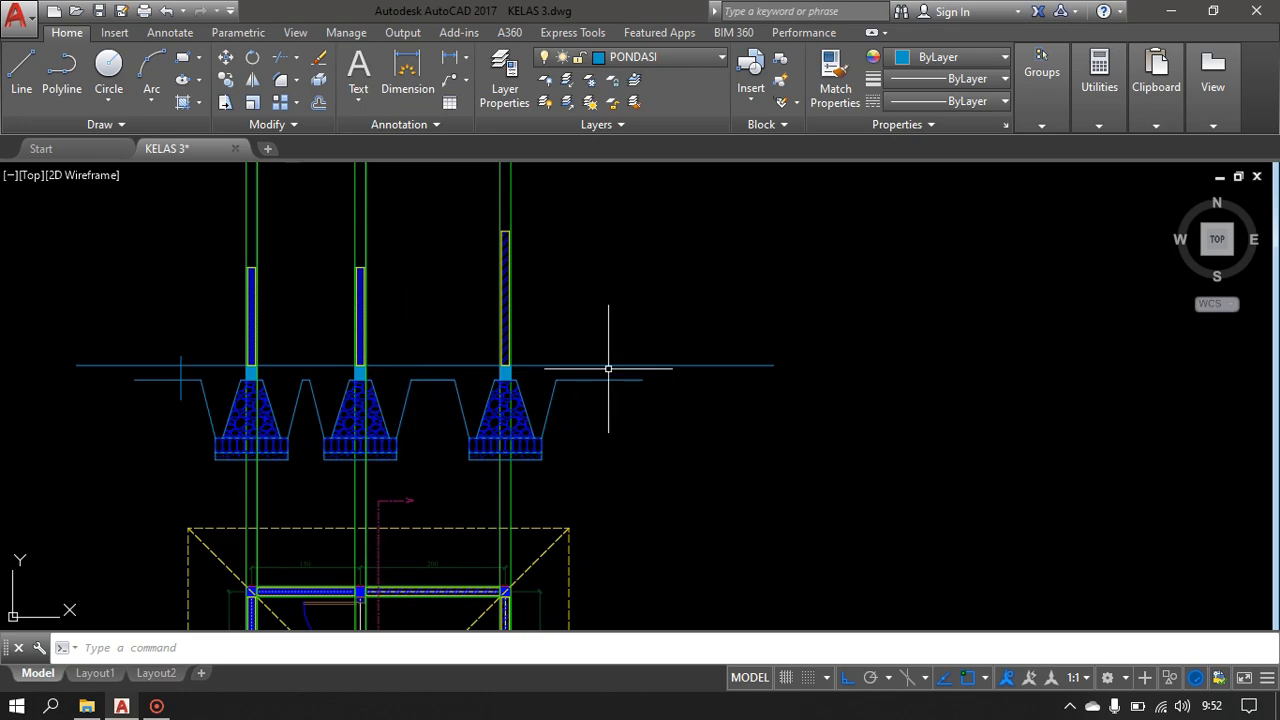
{"action": "scroll", "coordinate": [600, 365], "scroll_direction": "up", "scroll_amount": 4}
{"action": "type", "text": "l"}
{"action": "key", "text": "Return"}
{"action": "left_click", "coordinate": [529, 317]}
{"action": "left_click", "coordinate": [529, 482]}
{"action": "key", "text": "Return"}
- Trim the vertical line's upper overhang and the horizontal line ends beyond it at the right end of the foundation section
{"action": "type", "text": "TR"}
{"action": "key", "text": "Return"}
{"action": "key", "text": "Return"}
{"action": "left_click", "coordinate": [591, 303]}
{"action": "left_click", "coordinate": [491, 337]}
{"action": "left_click", "coordinate": [659, 319]}
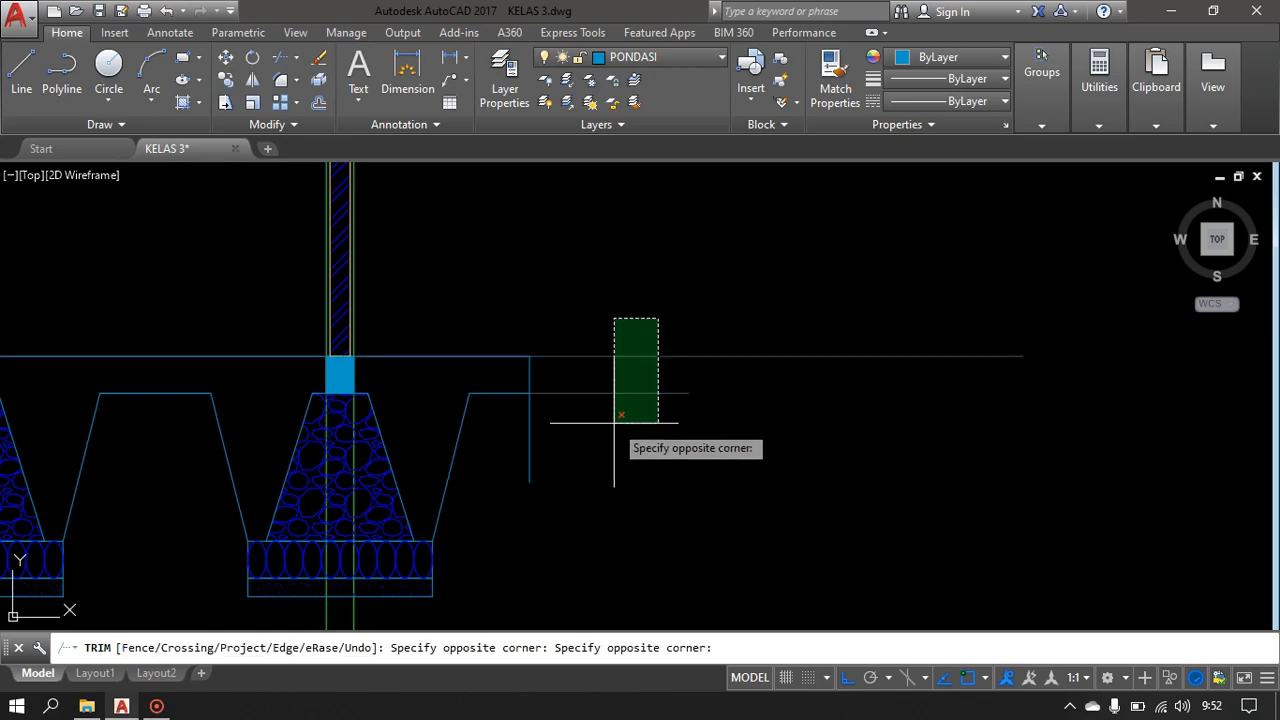
{"action": "left_click", "coordinate": [611, 440]}
- Trim the overhanging line ends around the vertical line at the left end of the foundation section
{"action": "scroll", "coordinate": [649, 452], "scroll_direction": "down", "scroll_amount": 4}
{"action": "middle_click_drag", "start_coordinate": [649, 452], "coordinate": [776, 417]}
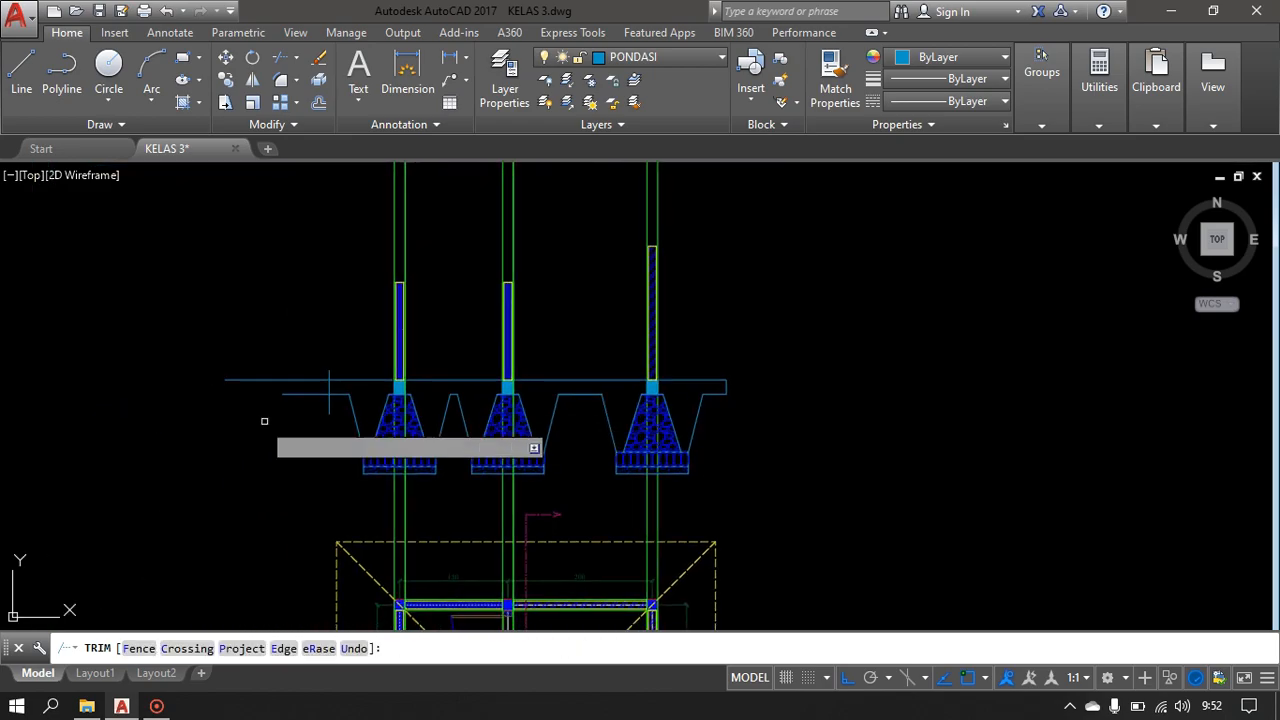
{"action": "scroll", "coordinate": [292, 409], "scroll_direction": "up", "scroll_amount": 4}
{"action": "left_click", "coordinate": [336, 295]}
{"action": "left_click", "coordinate": [297, 413]}
{"action": "left_click", "coordinate": [411, 425]}
{"action": "left_click", "coordinate": [329, 394]}
{"action": "left_click", "coordinate": [409, 309]}
{"action": "left_click", "coordinate": [277, 314]}
{"action": "scroll", "coordinate": [433, 327], "scroll_direction": "down", "scroll_amount": 5}
{"action": "middle_click_drag", "start_coordinate": [591, 321], "coordinate": [485, 441]}
{"action": "key", "text": "Escape"}
- Examine the floor plan and the section above it, including the walls, tie beams, closed ground strip and upper level line
{"action": "middle_click_drag", "start_coordinate": [641, 445], "coordinate": [629, 180]}
{"action": "scroll", "coordinate": [536, 512], "scroll_direction": "up", "scroll_amount": 2}
{"action": "middle_click_drag", "start_coordinate": [534, 509], "coordinate": [523, 467]}
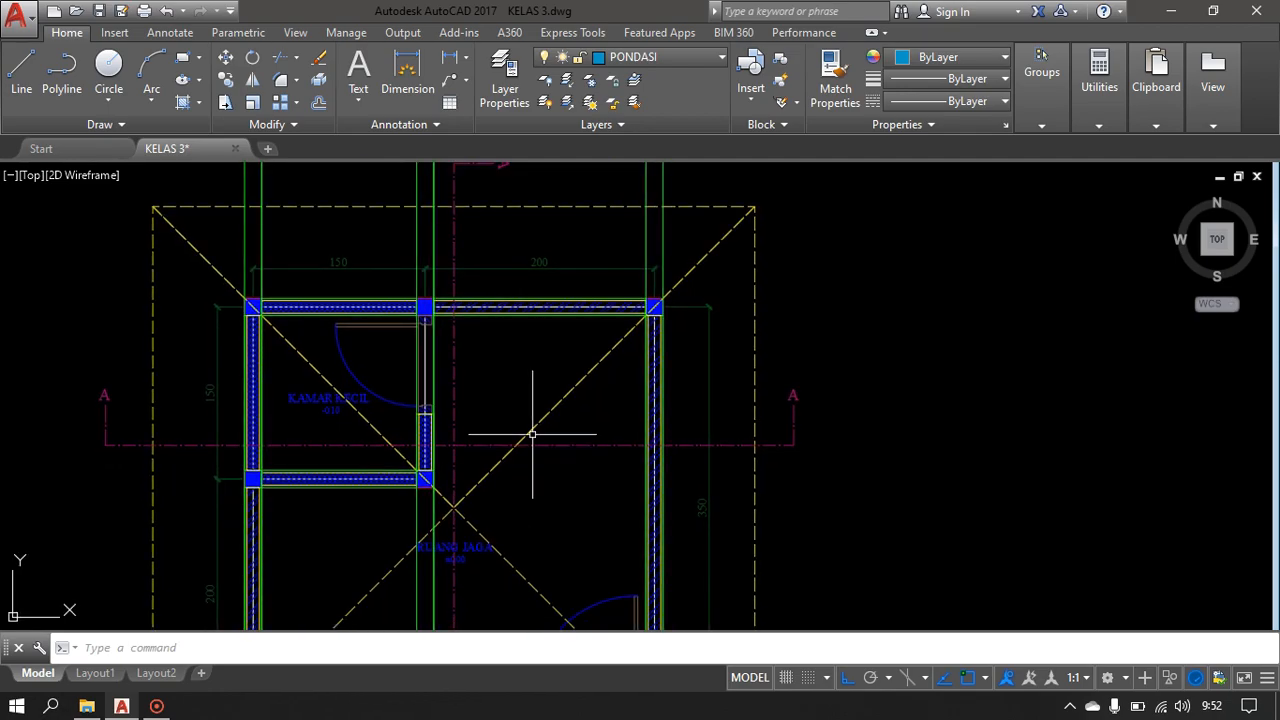
{"action": "scroll", "coordinate": [562, 375], "scroll_direction": "down", "scroll_amount": 3}
{"action": "middle_click_drag", "start_coordinate": [562, 375], "coordinate": [540, 433]}
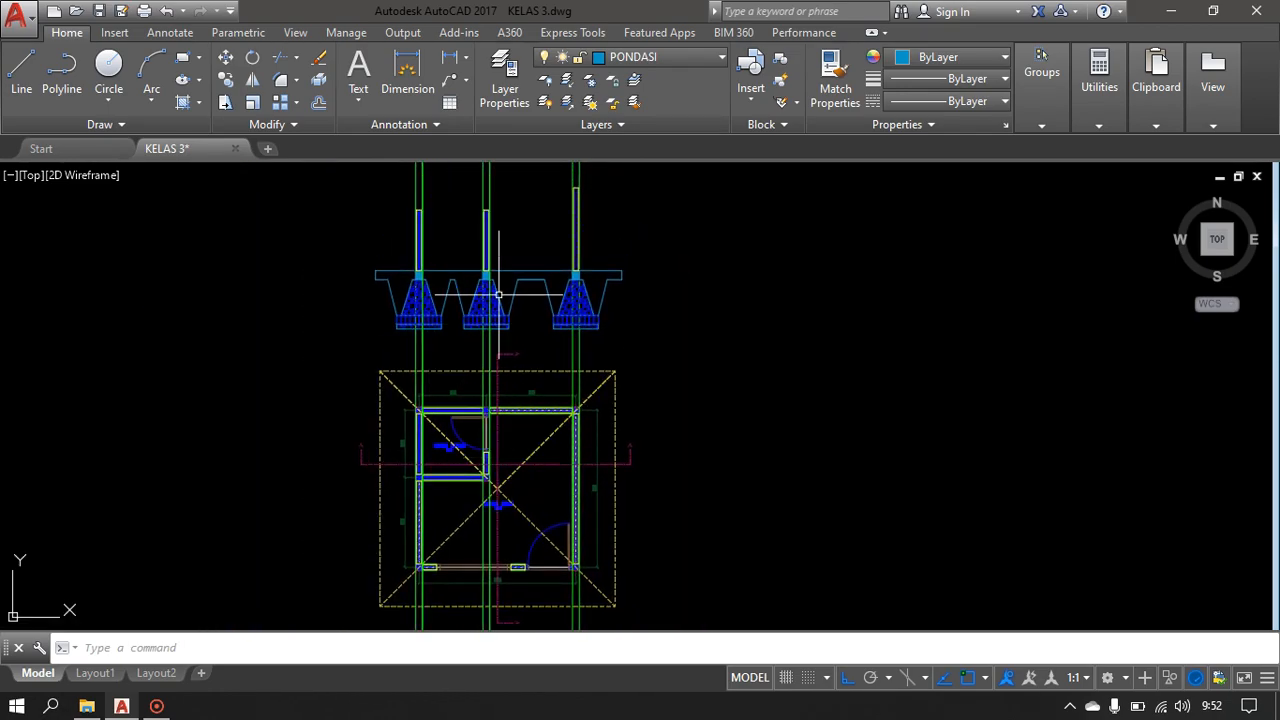
{"action": "scroll", "coordinate": [465, 213], "scroll_direction": "up", "scroll_amount": 3}
{"action": "middle_click_drag", "start_coordinate": [443, 206], "coordinate": [434, 417]}
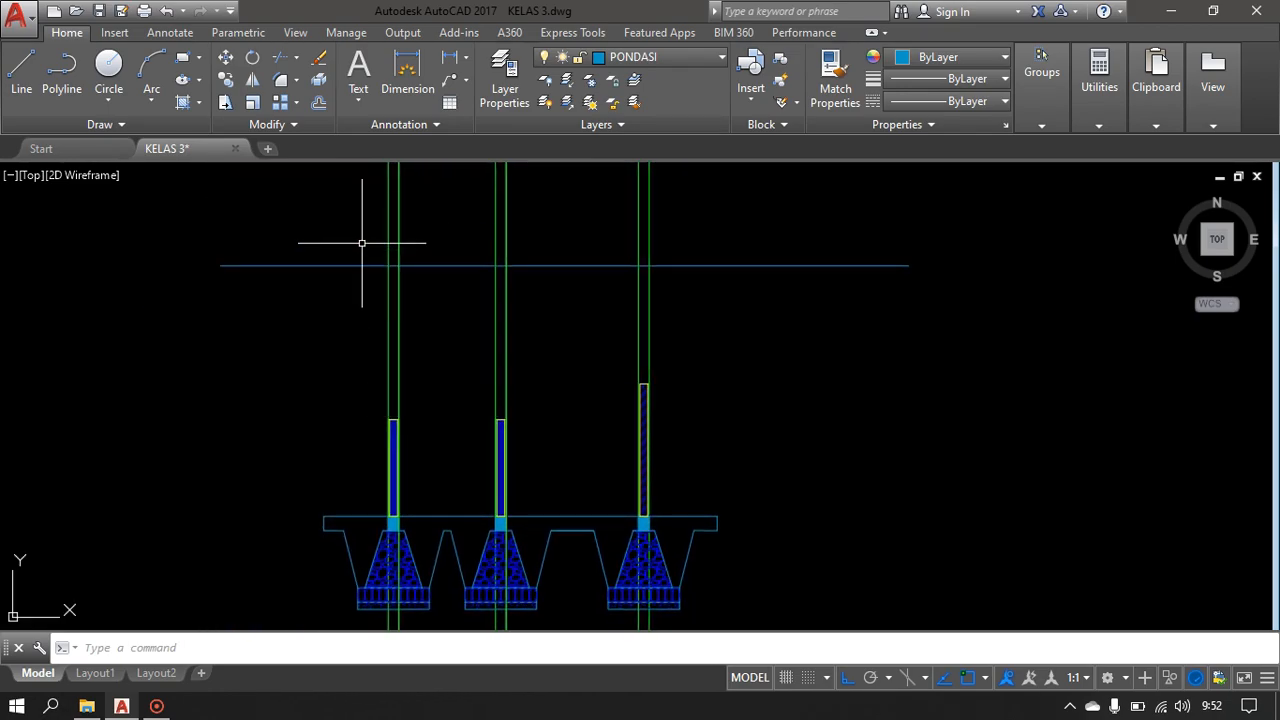
{"action": "scroll", "coordinate": [375, 245], "scroll_direction": "up", "scroll_amount": 5}
{"action": "middle_click_drag", "start_coordinate": [518, 399], "coordinate": [517, 317]}
{"action": "scroll", "coordinate": [517, 334], "scroll_direction": "down", "scroll_amount": 3}
{"action": "scroll", "coordinate": [500, 548], "scroll_direction": "up", "scroll_amount": 2}
{"action": "scroll", "coordinate": [444, 522], "scroll_direction": "up", "scroll_amount": 3}
{"action": "scroll", "coordinate": [510, 442], "scroll_direction": "down", "scroll_amount": 3}
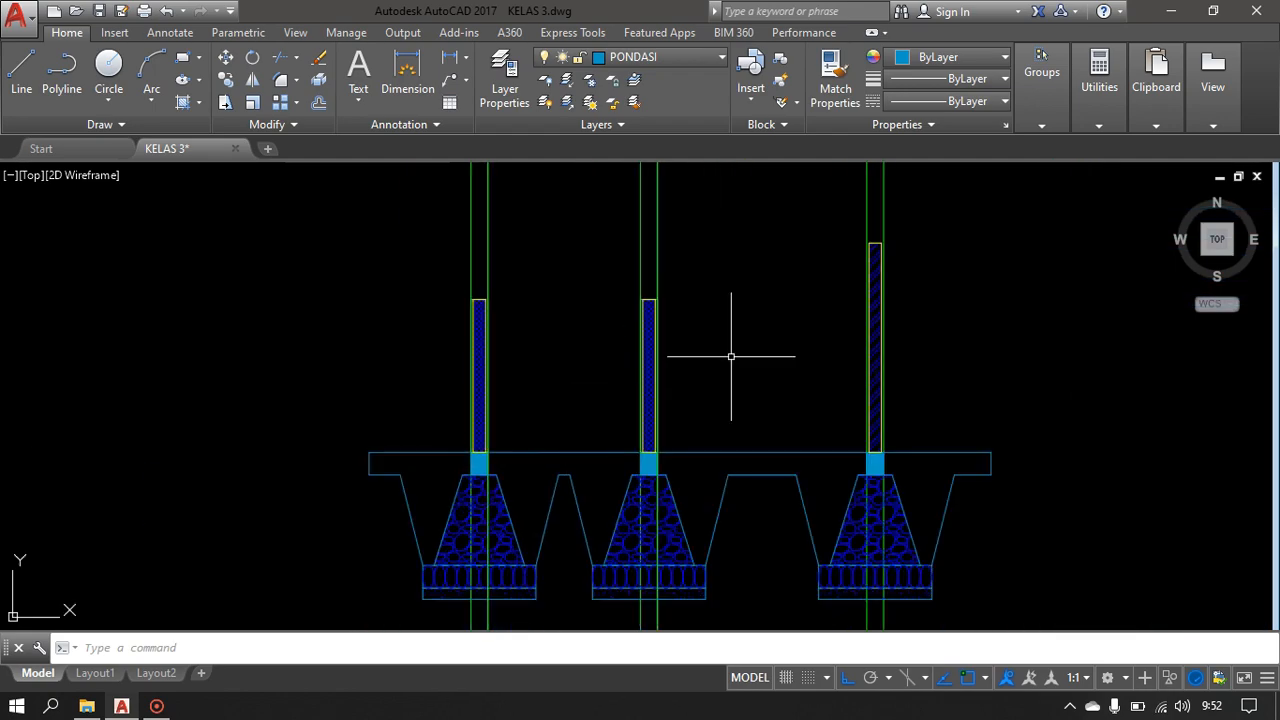
{"action": "middle_click_drag", "start_coordinate": [727, 356], "coordinate": [543, 443]}
{"action": "scroll", "coordinate": [611, 380], "scroll_direction": "down", "scroll_amount": 3}
{"action": "middle_click_drag", "start_coordinate": [623, 514], "coordinate": [435, 514]}
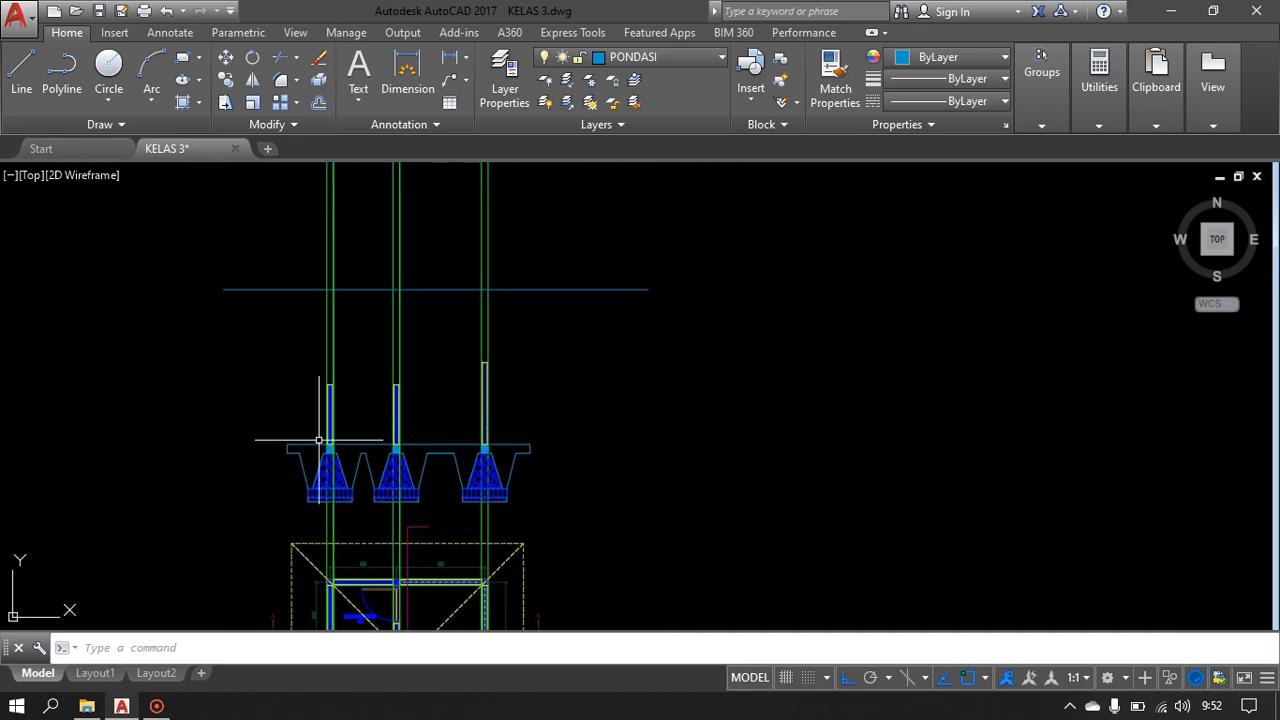
{"action": "scroll", "coordinate": [328, 455], "scroll_direction": "up", "scroll_amount": 5}
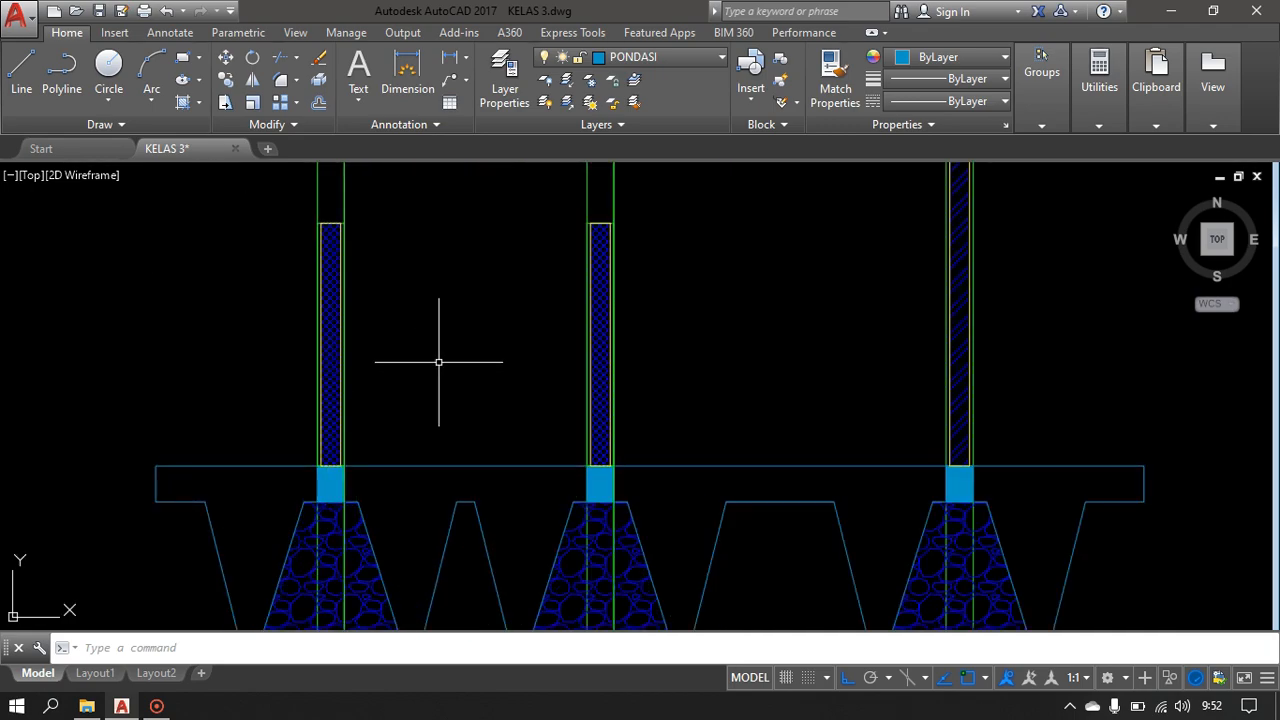
- Draw a 15 by 15 rectangle in the empty area to the right of the rightmost wall
{"action": "scroll", "coordinate": [438, 362], "scroll_direction": "down", "scroll_amount": 2}
{"action": "middle_click_drag", "start_coordinate": [594, 286], "coordinate": [417, 353]}
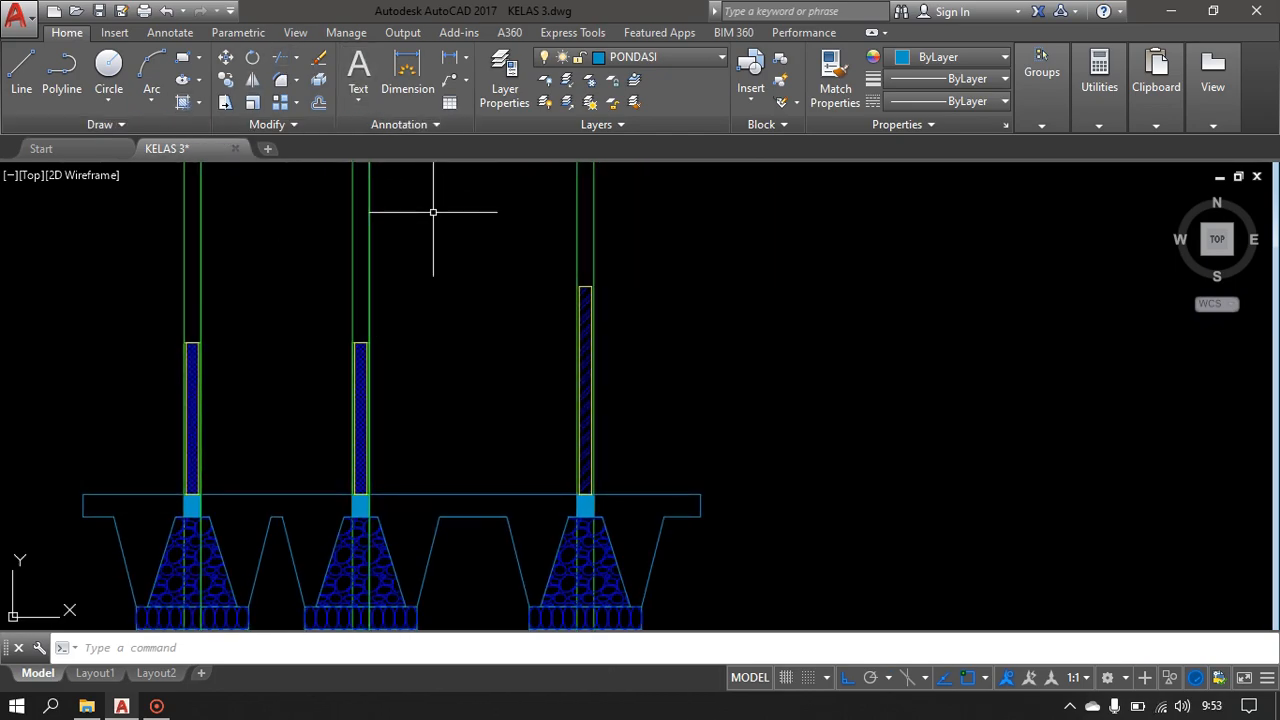
{"action": "type", "text": "C"}
{"action": "key", "text": "Return"}
{"action": "left_click", "coordinate": [742, 247]}
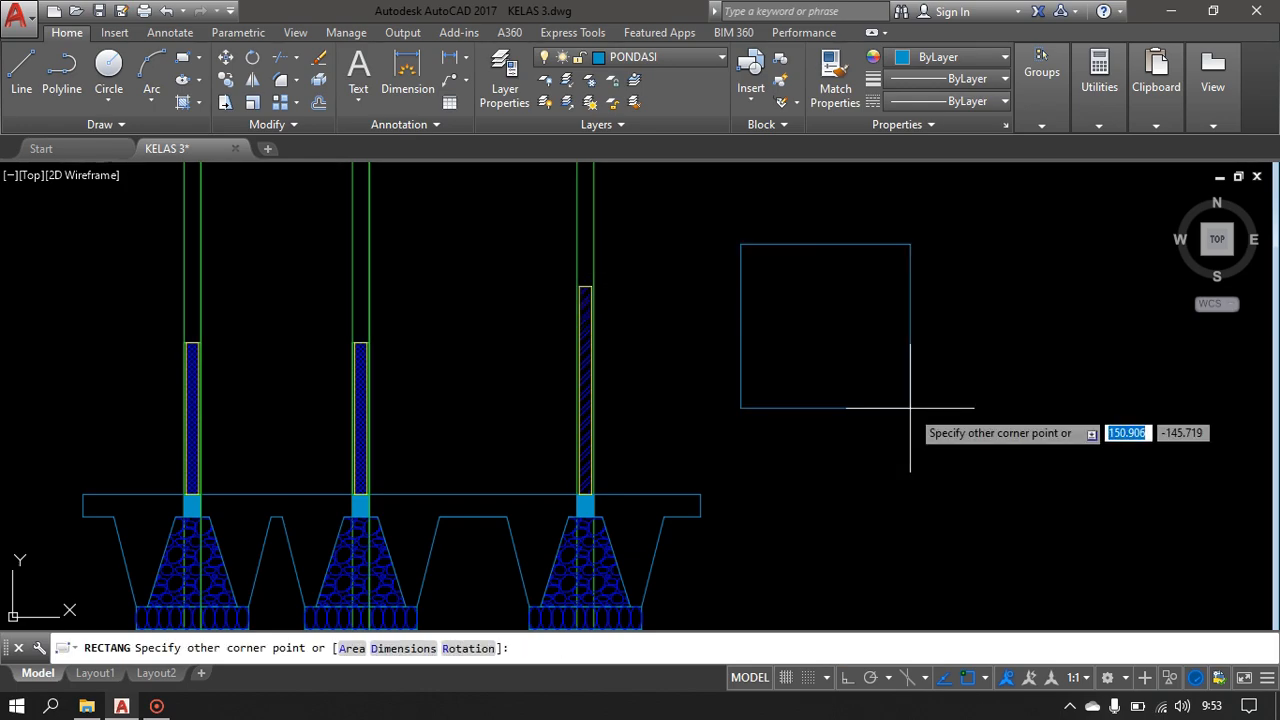
{"action": "type", "text": "15"}
{"action": "key", "text": "Tab"}
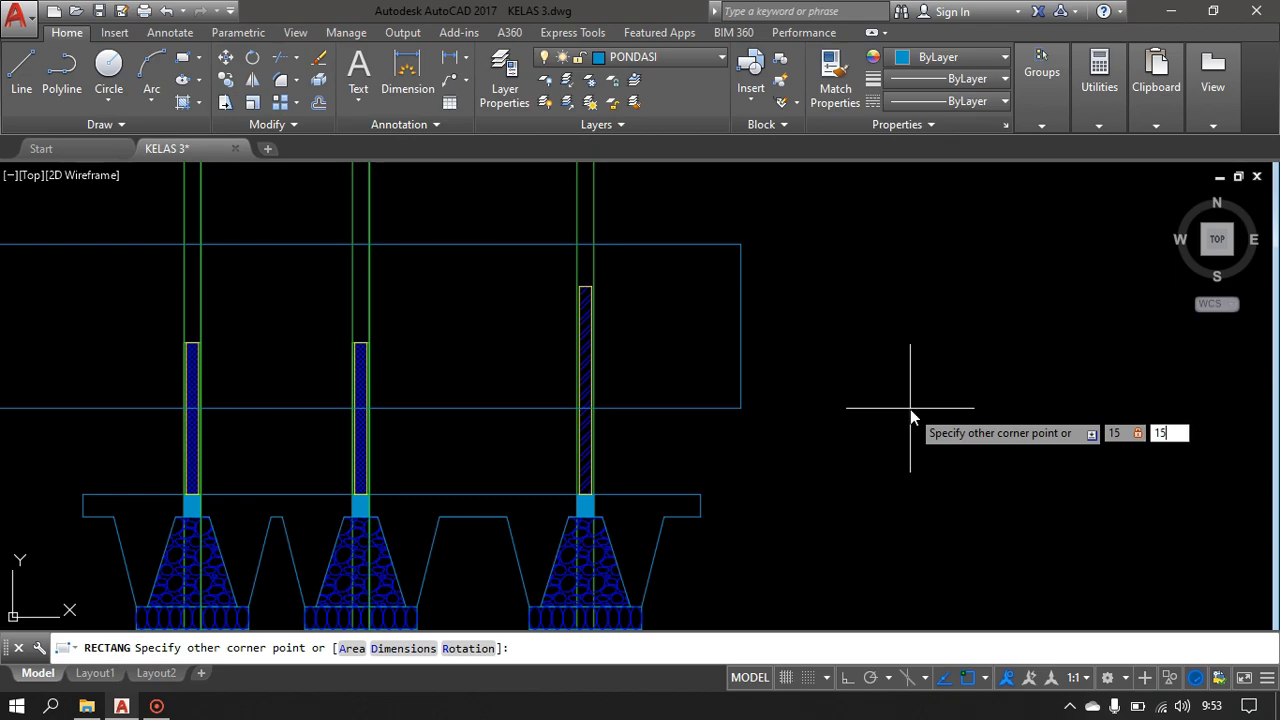
{"action": "key", "text": "Return"}
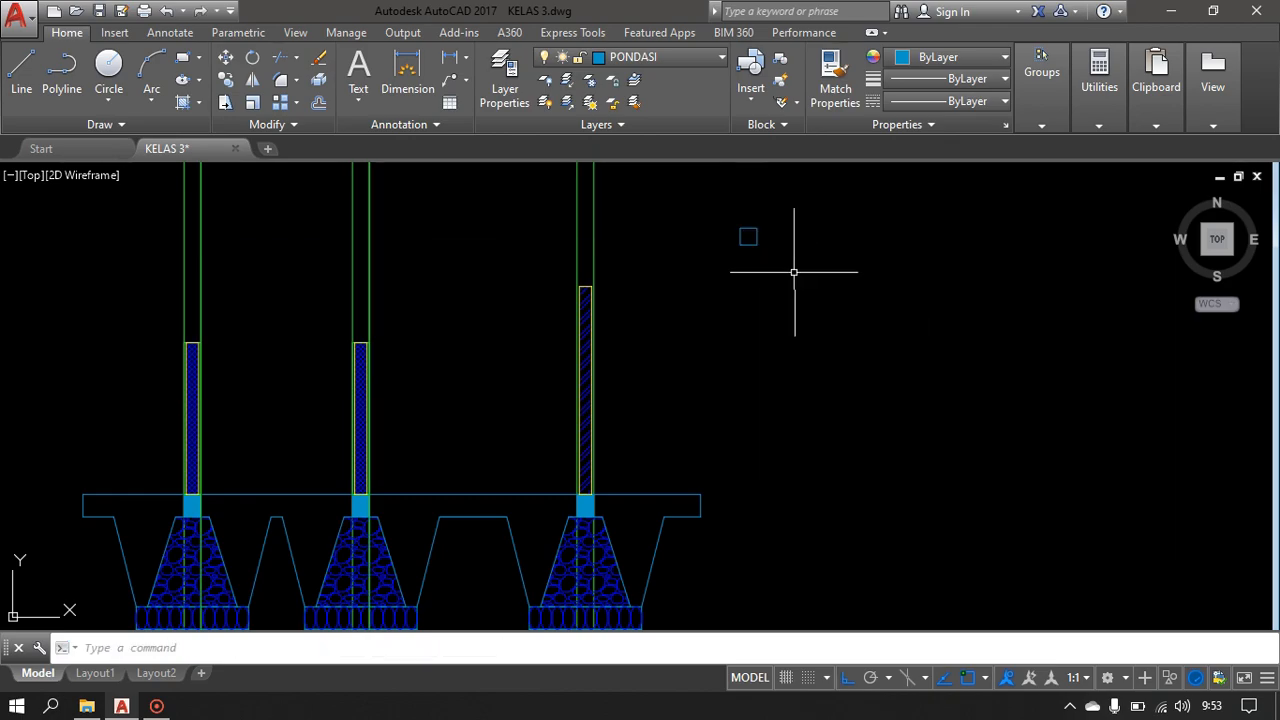
- Fill the small square with a SOLID hatch
{"action": "scroll", "coordinate": [781, 235], "scroll_direction": "up", "scroll_amount": 2}
{"action": "middle_click_drag", "start_coordinate": [752, 257], "coordinate": [643, 414]}
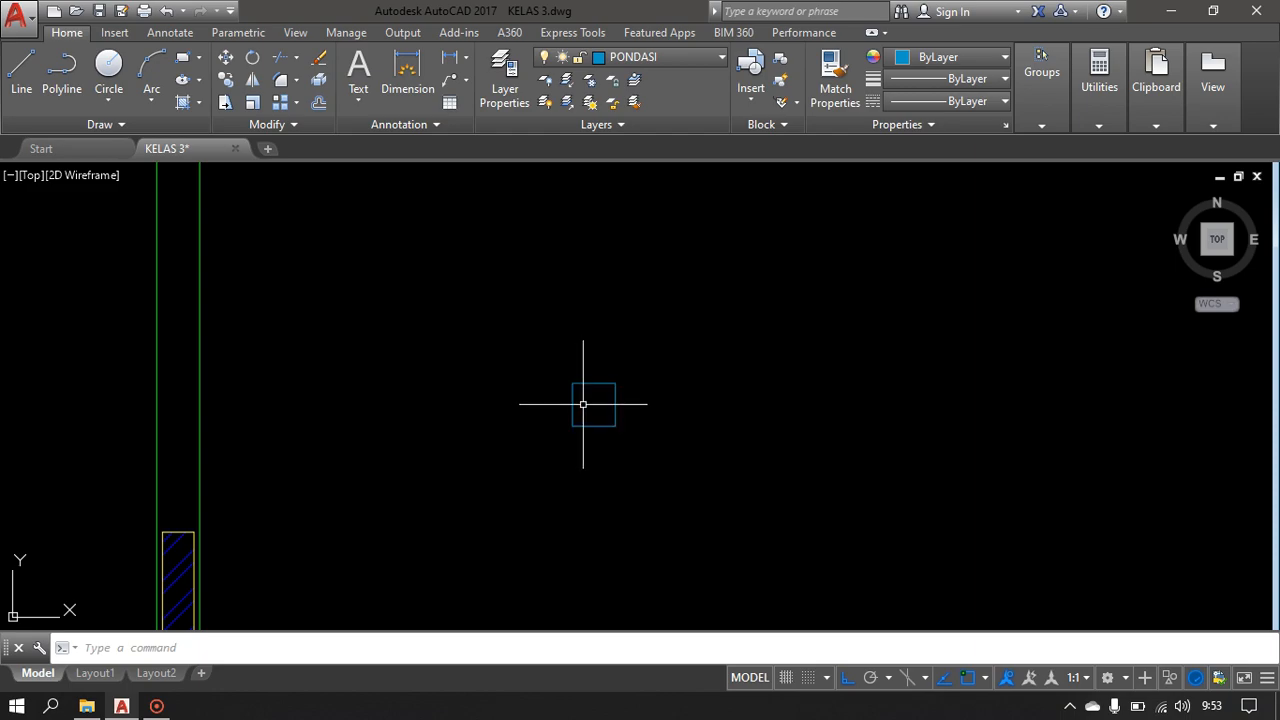
{"action": "type", "text": "h"}
{"action": "key", "text": "Return"}
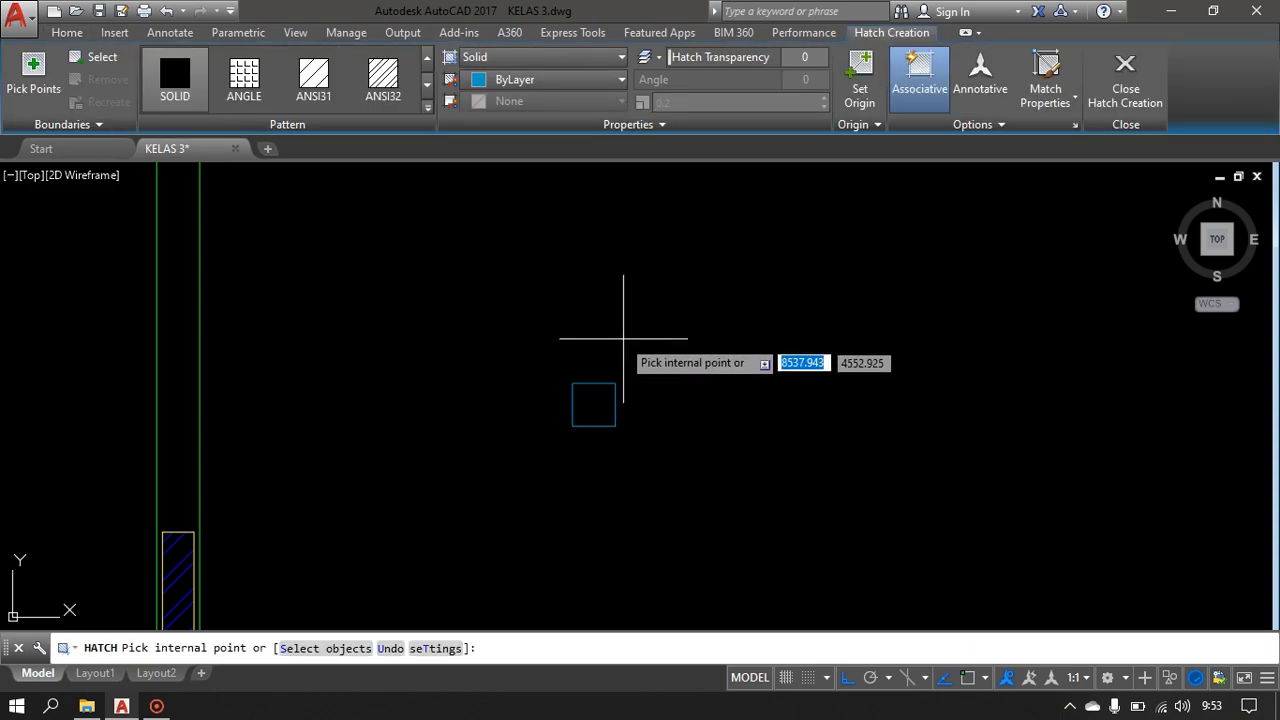
{"action": "left_click", "coordinate": [593, 404]}
{"action": "key", "text": "Return"}
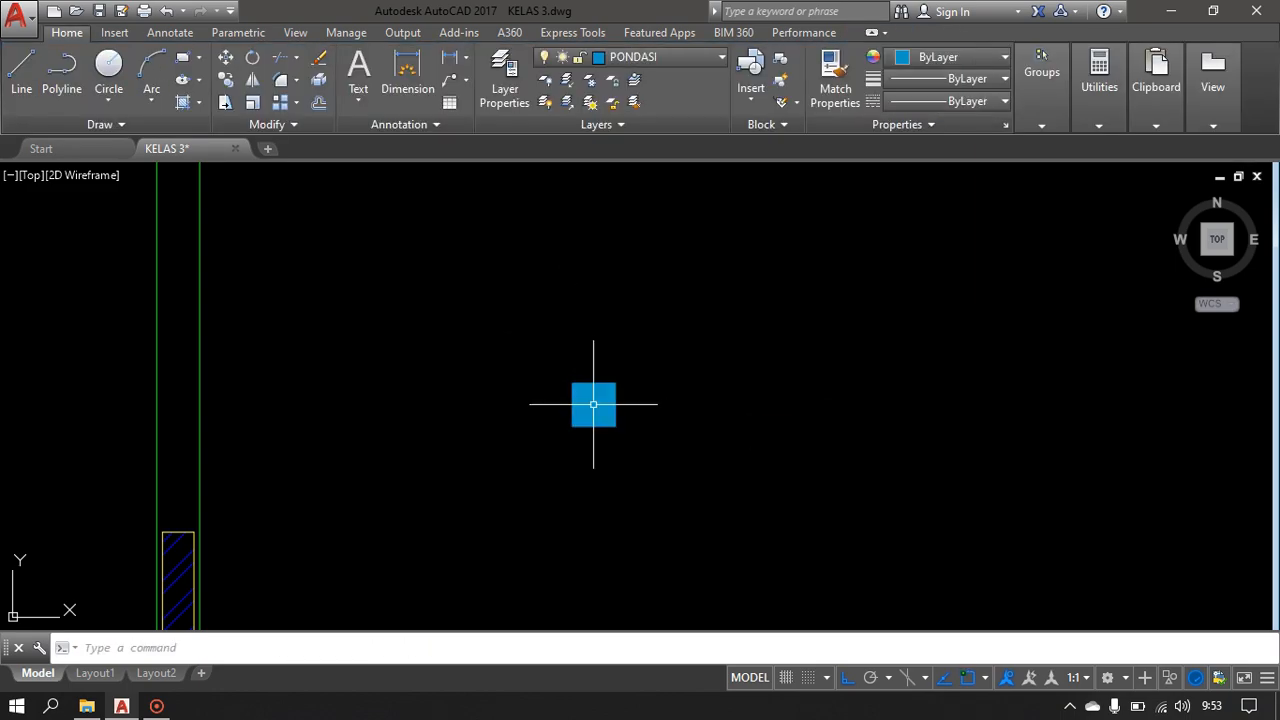
- Assign the small square and its solid hatch to the PONDASI layer
{"action": "left_click", "coordinate": [649, 352]}
{"action": "left_click", "coordinate": [605, 445]}
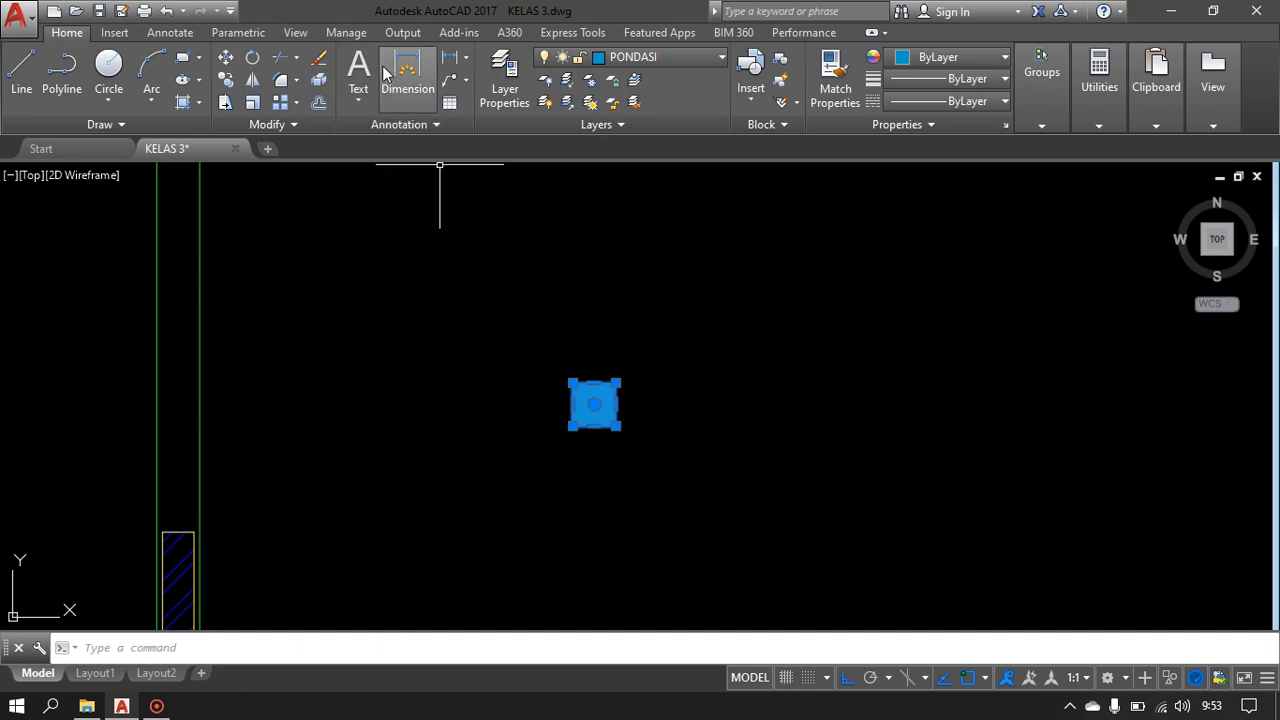
{"action": "left_click", "coordinate": [643, 57]}
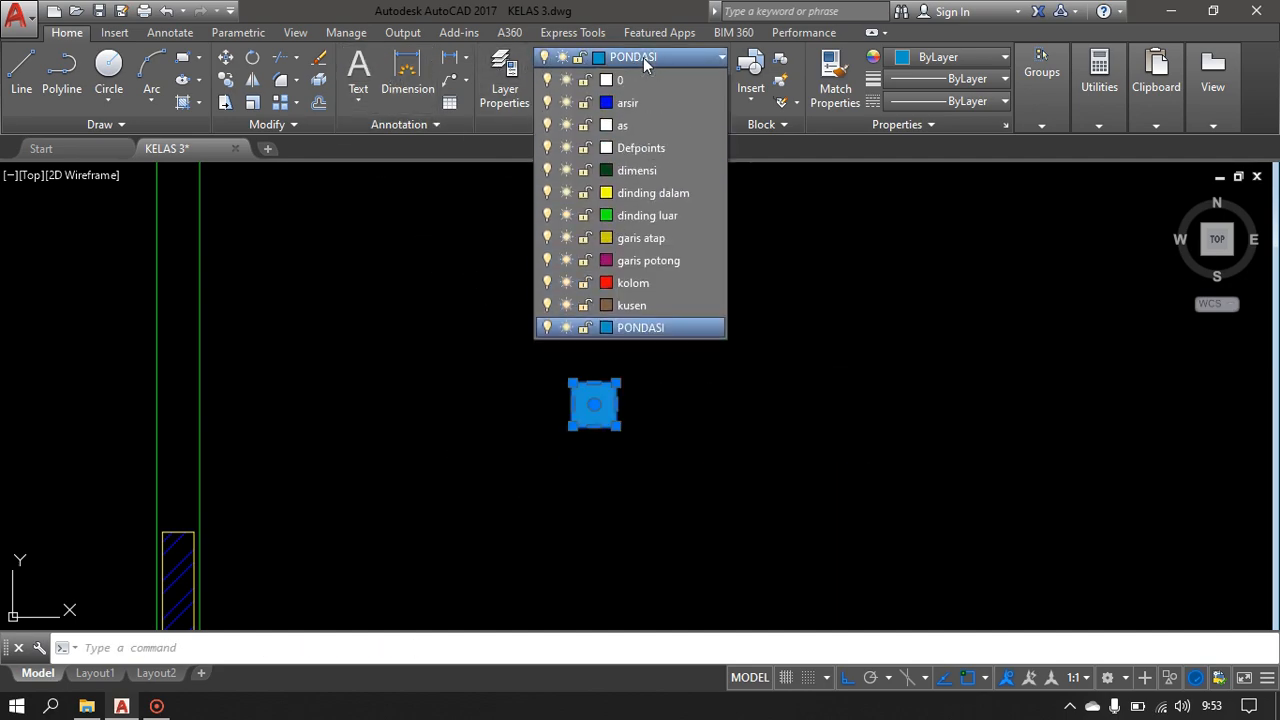
{"action": "left_click", "coordinate": [649, 328]}
{"action": "key", "text": "Escape"}
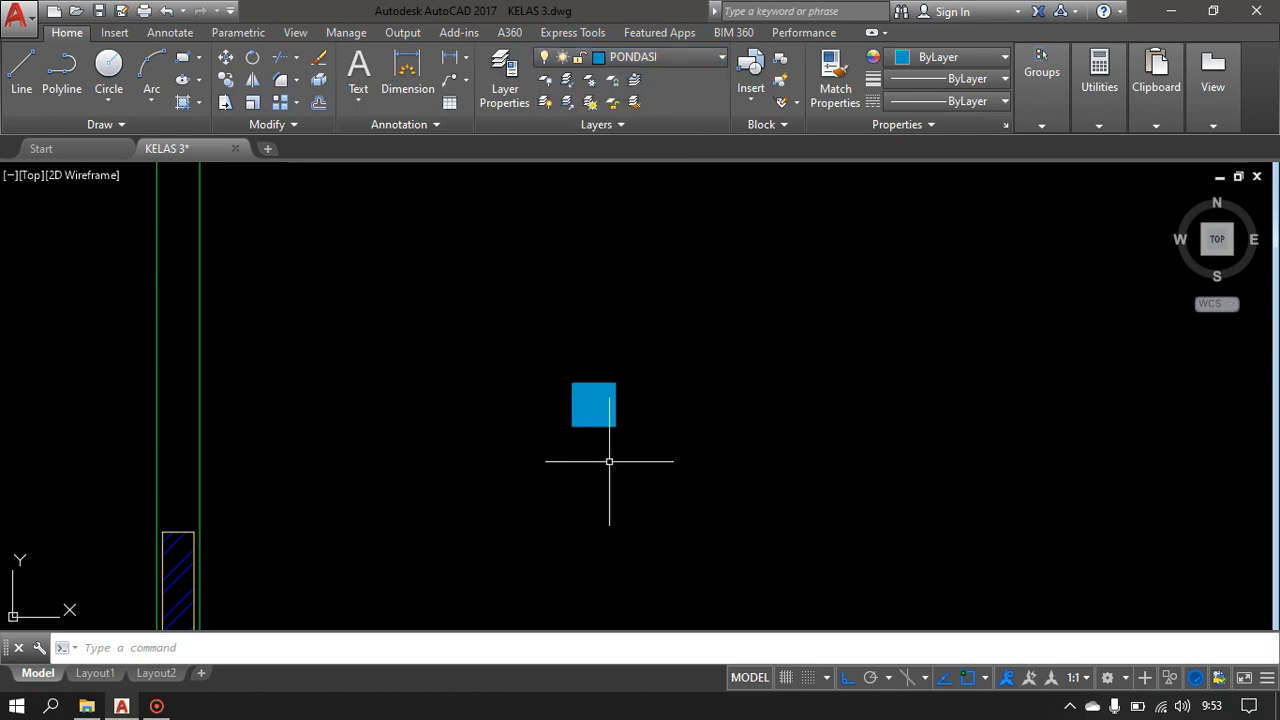
- Copy the filled square by its upper-right corner to just below the upper level line, between the rightmost wall's green guide lines
{"action": "scroll", "coordinate": [620, 440], "scroll_direction": "down", "scroll_amount": 4}
{"action": "left_click", "coordinate": [659, 383]}
{"action": "left_click", "coordinate": [527, 512]}
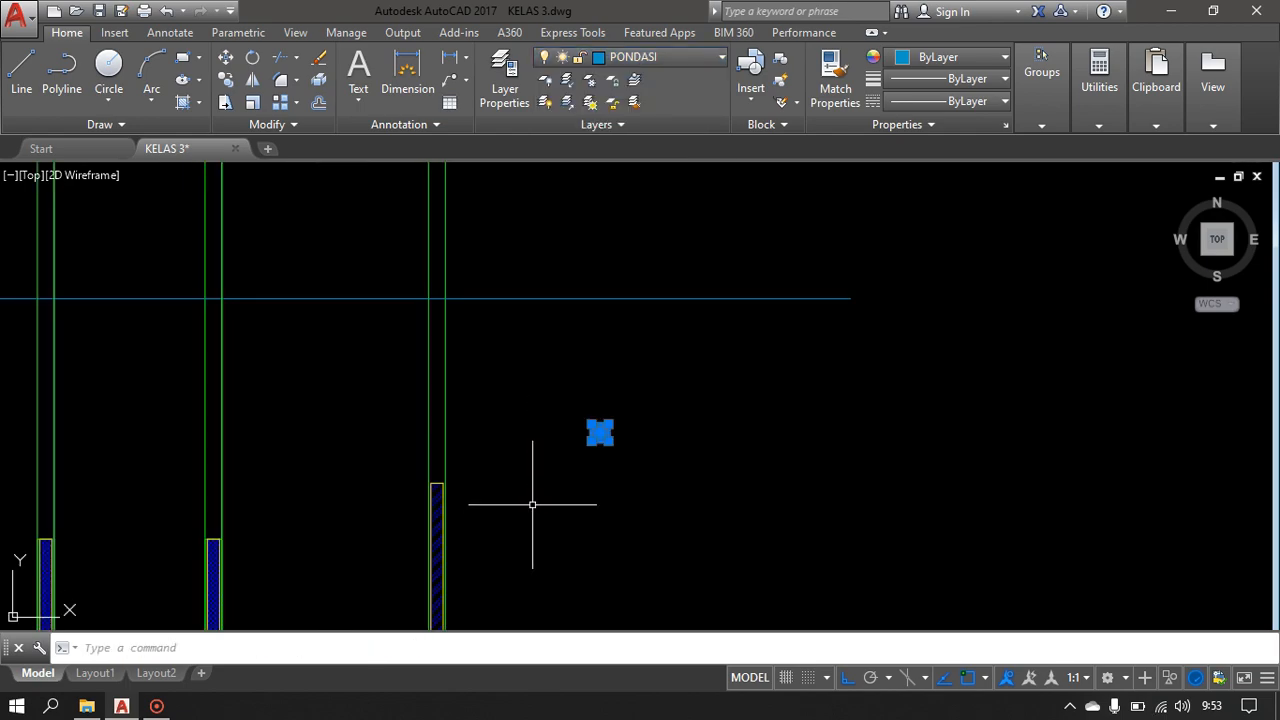
{"action": "middle_click_drag", "start_coordinate": [634, 546], "coordinate": [794, 536]}
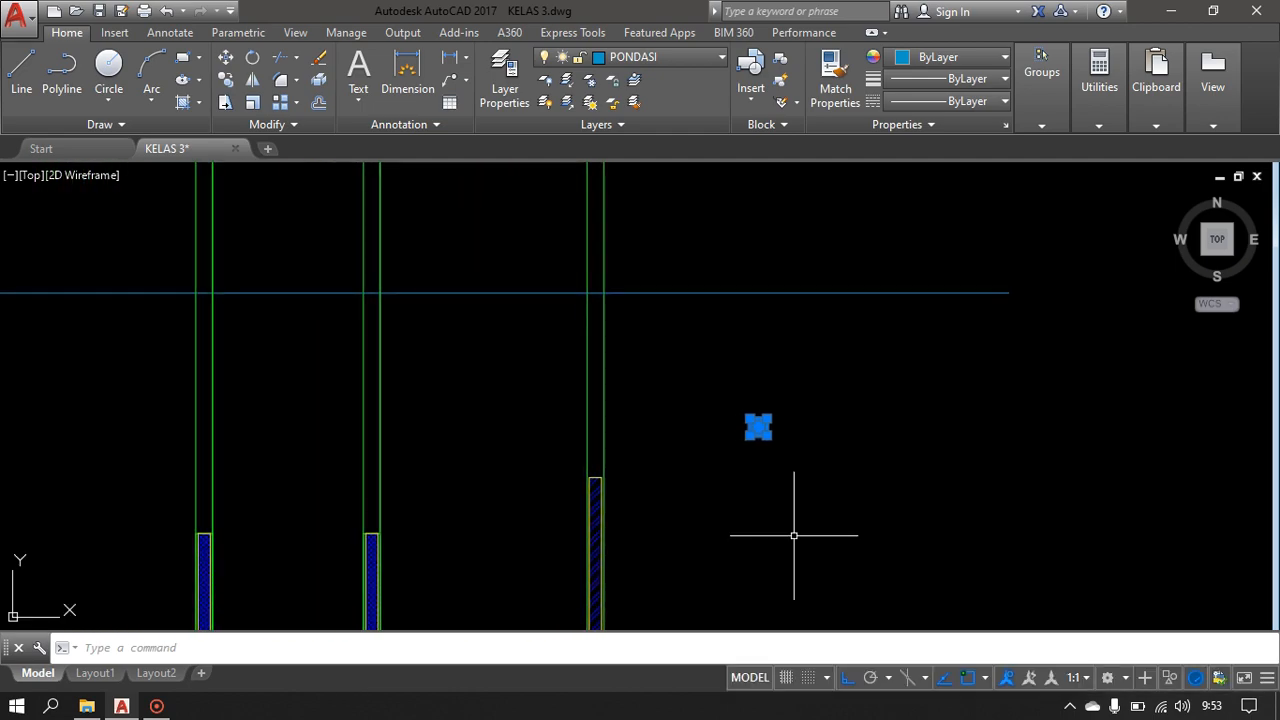
{"action": "type", "text": "o"}
{"action": "key", "text": "Return"}
{"action": "scroll", "coordinate": [780, 400], "scroll_direction": "up", "scroll_amount": 4}
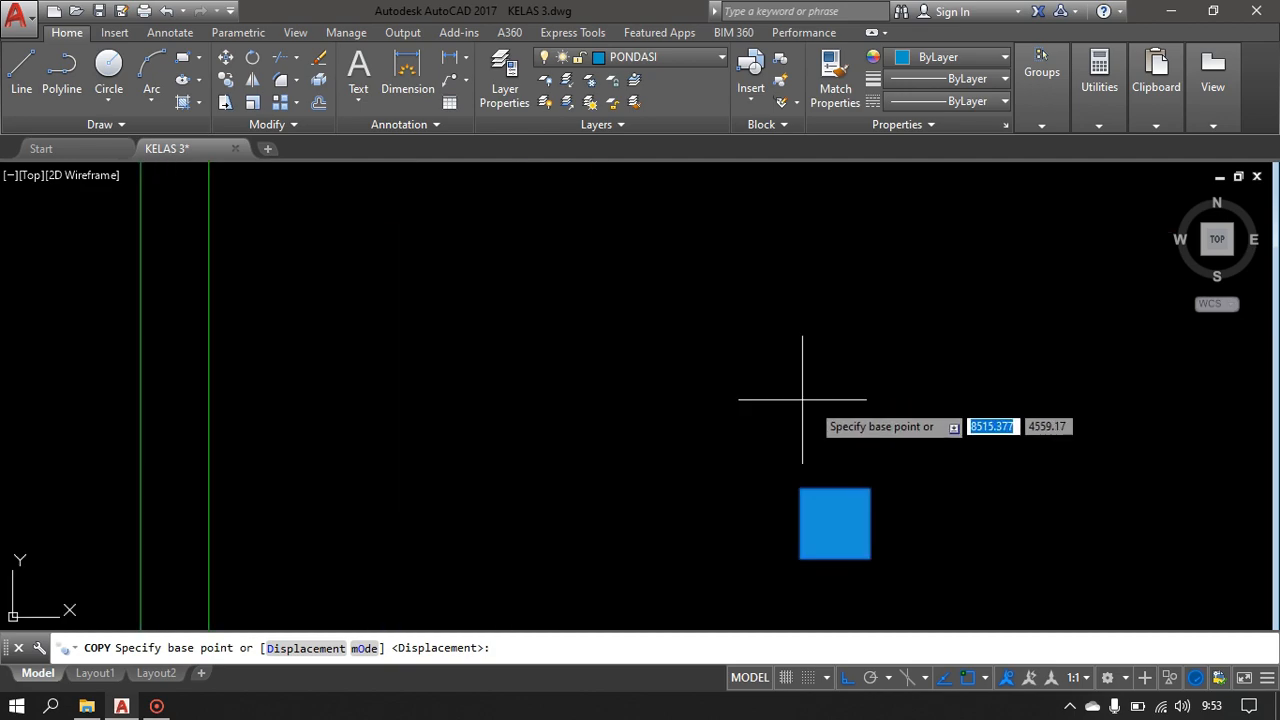
{"action": "left_click", "coordinate": [868, 490]}
{"action": "scroll", "coordinate": [565, 470], "scroll_direction": "down", "scroll_amount": 5}
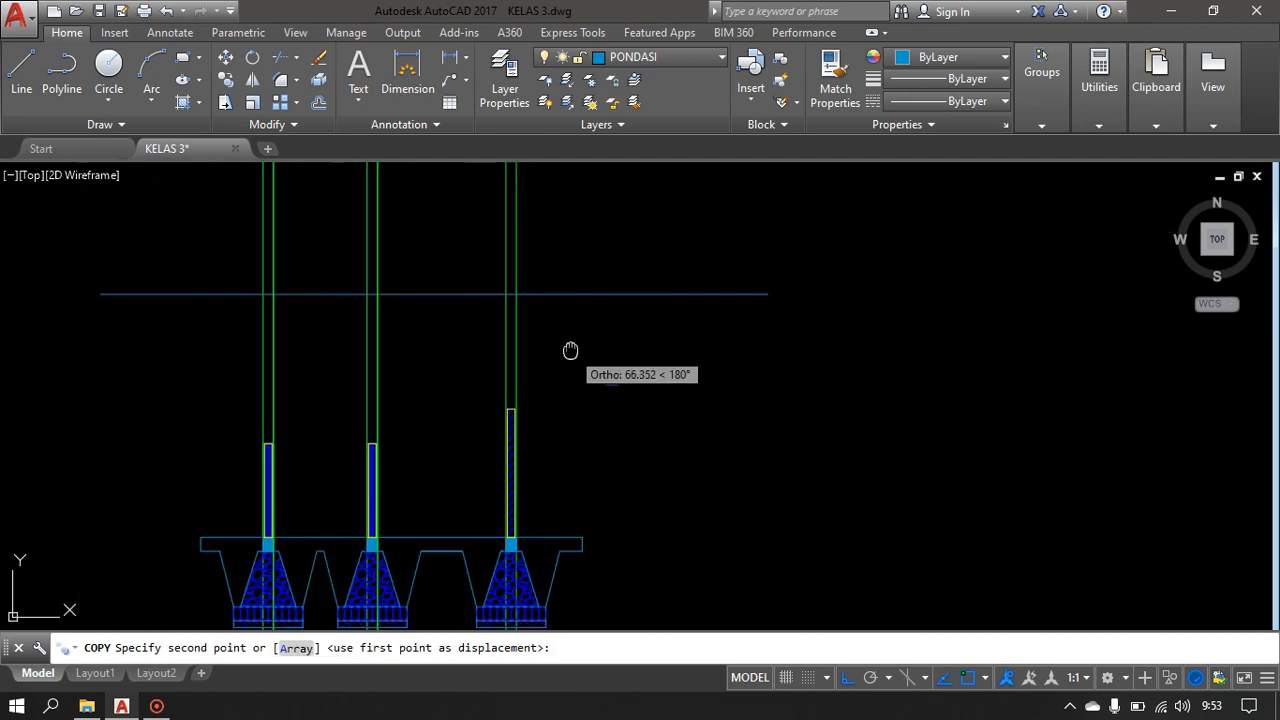
{"action": "scroll", "coordinate": [516, 425], "scroll_direction": "up", "scroll_amount": 6}
{"action": "left_click", "coordinate": [563, 357]}
- Place two more copies of the filled square below the upper level line, above the middle and leftmost walls
{"action": "scroll", "coordinate": [334, 406], "scroll_direction": "down", "scroll_amount": 2}
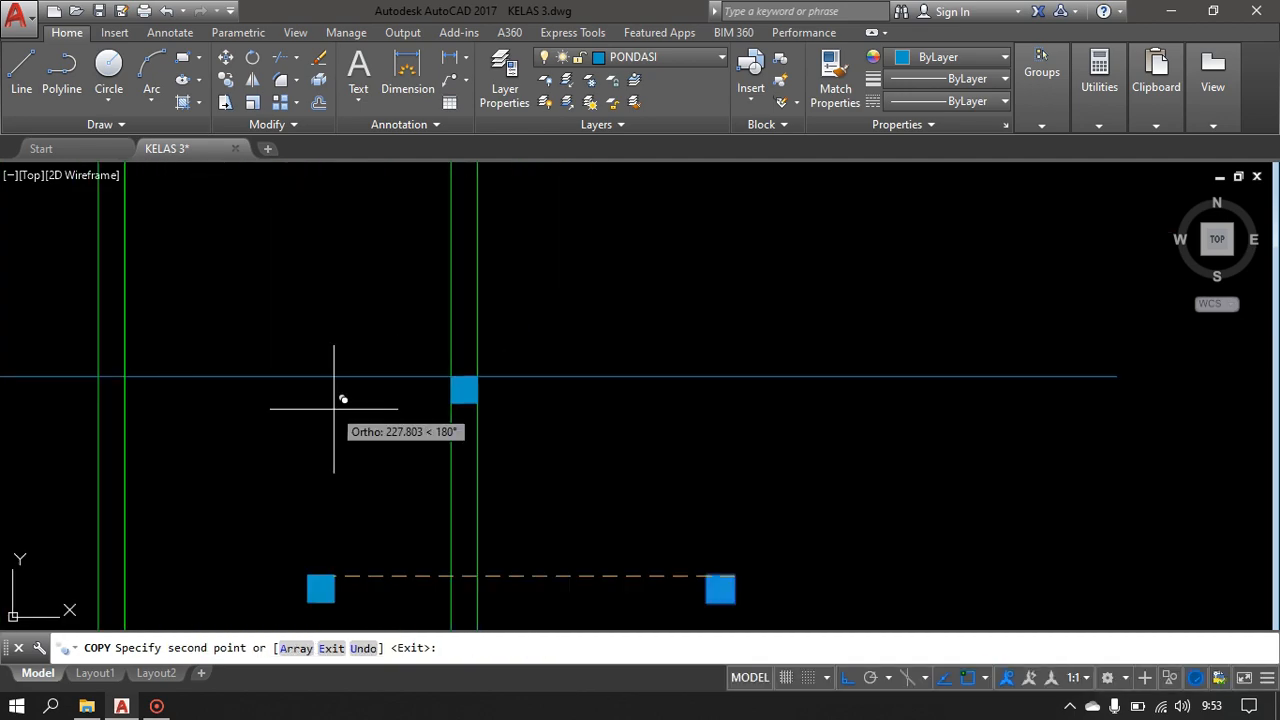
{"action": "middle_click_drag", "start_coordinate": [266, 405], "coordinate": [538, 419]}
{"action": "left_click", "coordinate": [397, 389]}
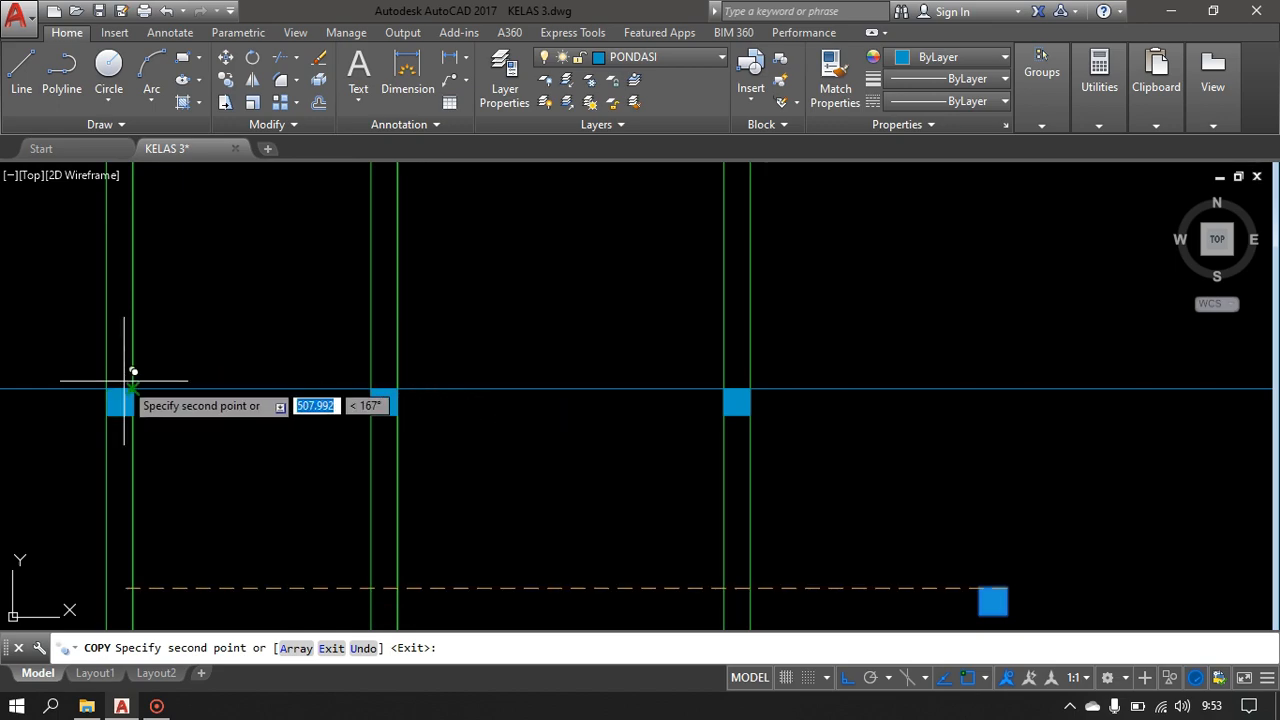
{"action": "left_click", "coordinate": [133, 389]}
{"action": "scroll", "coordinate": [457, 400], "scroll_direction": "down", "scroll_amount": 4}
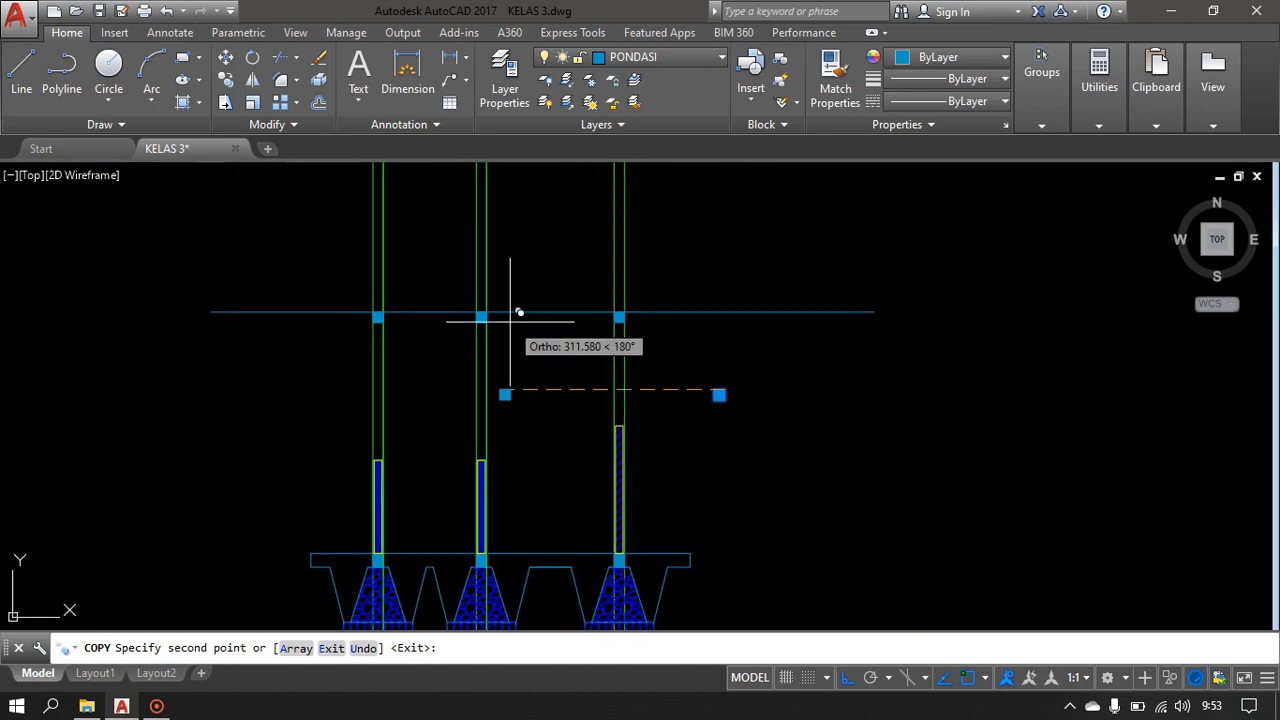
{"action": "key", "text": "Return"}
- Stretch the top of the leftmost hatched wall and its outlines upward to the underside of the filled square above it
{"action": "scroll", "coordinate": [398, 480], "scroll_direction": "up", "scroll_amount": 2}
{"action": "mouse_move", "coordinate": [386, 457]}
{"action": "middle_mouse_down"}
{"action": "mouse_move", "coordinate": [426, 391]}
{"action": "mouse_move", "coordinate": [418, 466]}
{"action": "middle_mouse_up"}
{"action": "scroll", "coordinate": [423, 449], "scroll_direction": "up", "scroll_amount": 2}
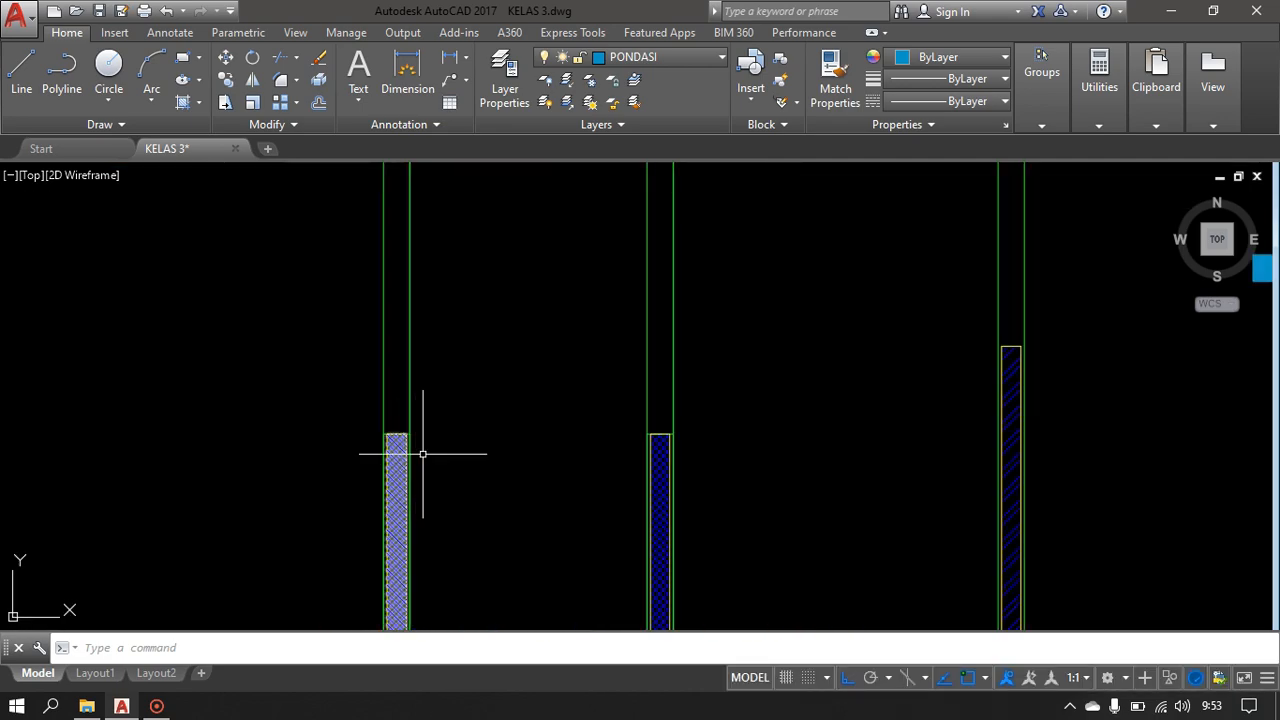
{"action": "left_click", "coordinate": [479, 489]}
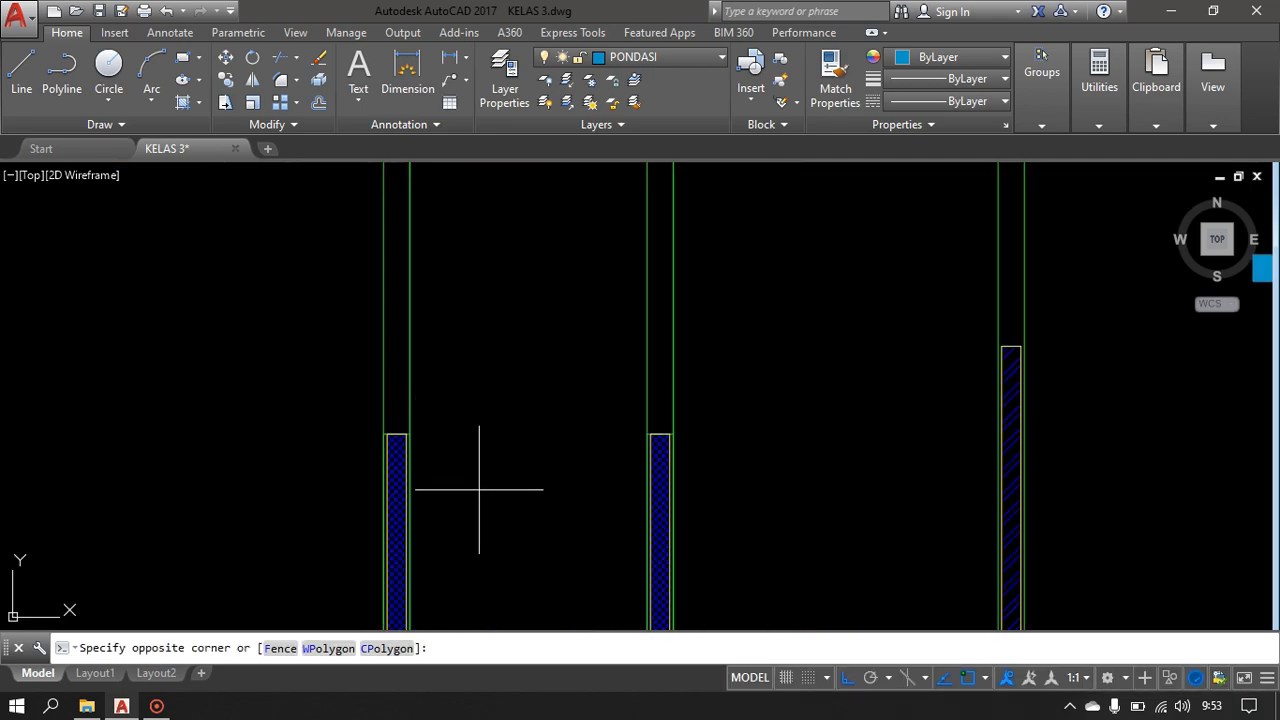
{"action": "left_click", "coordinate": [263, 394]}
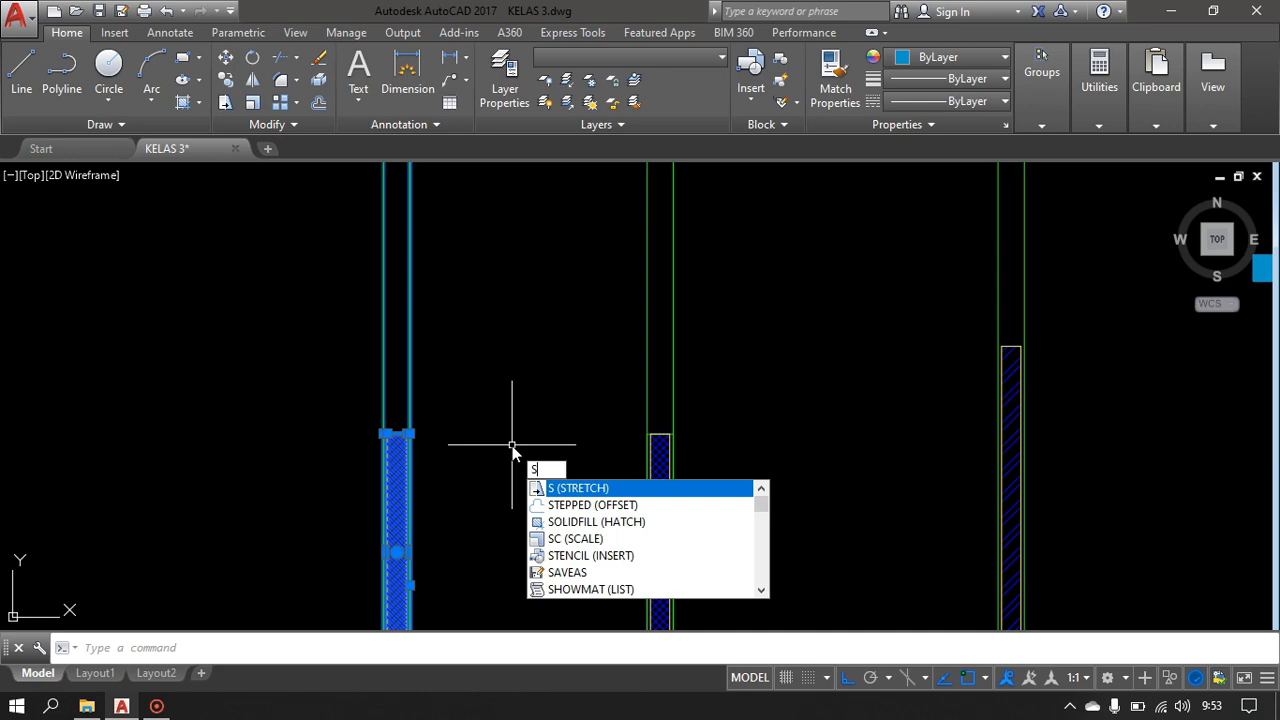
{"action": "key", "text": "Return"}
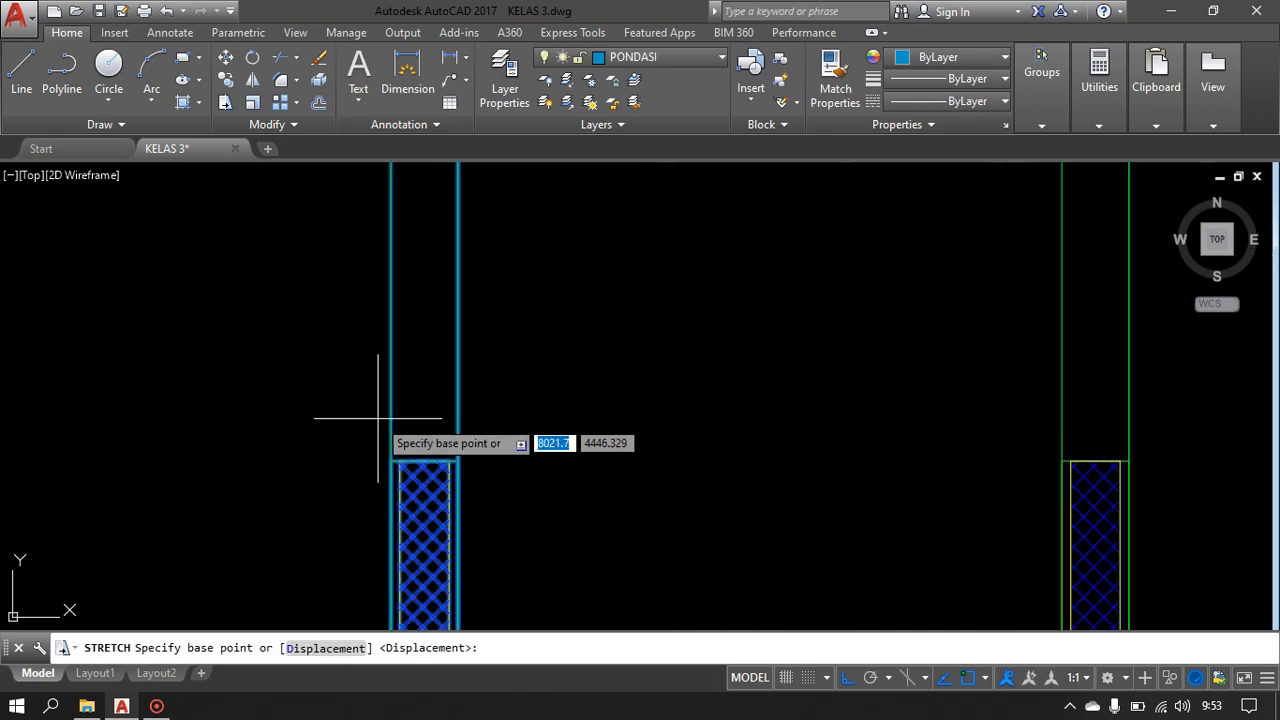
{"action": "left_click", "coordinate": [424, 460]}
{"action": "scroll", "coordinate": [419, 347], "scroll_direction": "down", "scroll_amount": 4}
{"action": "middle_click_drag", "start_coordinate": [419, 347], "coordinate": [383, 662]}
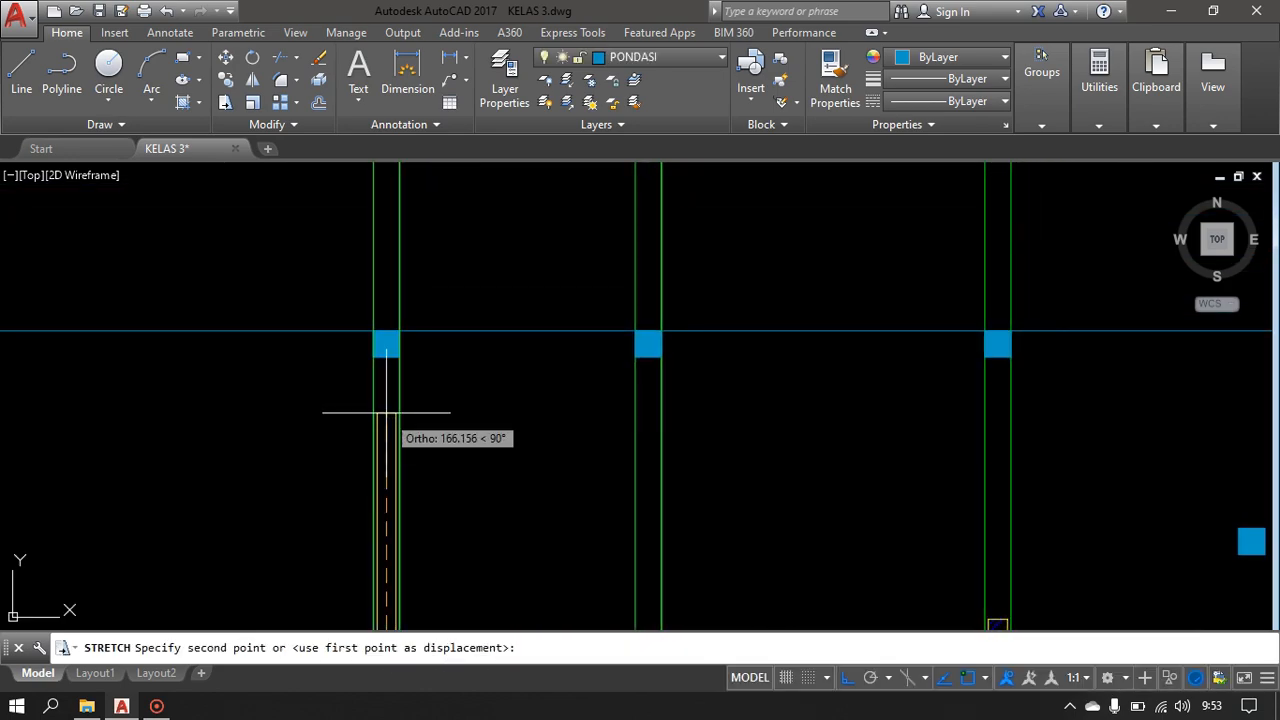
{"action": "scroll", "coordinate": [395, 361], "scroll_direction": "up", "scroll_amount": 6}
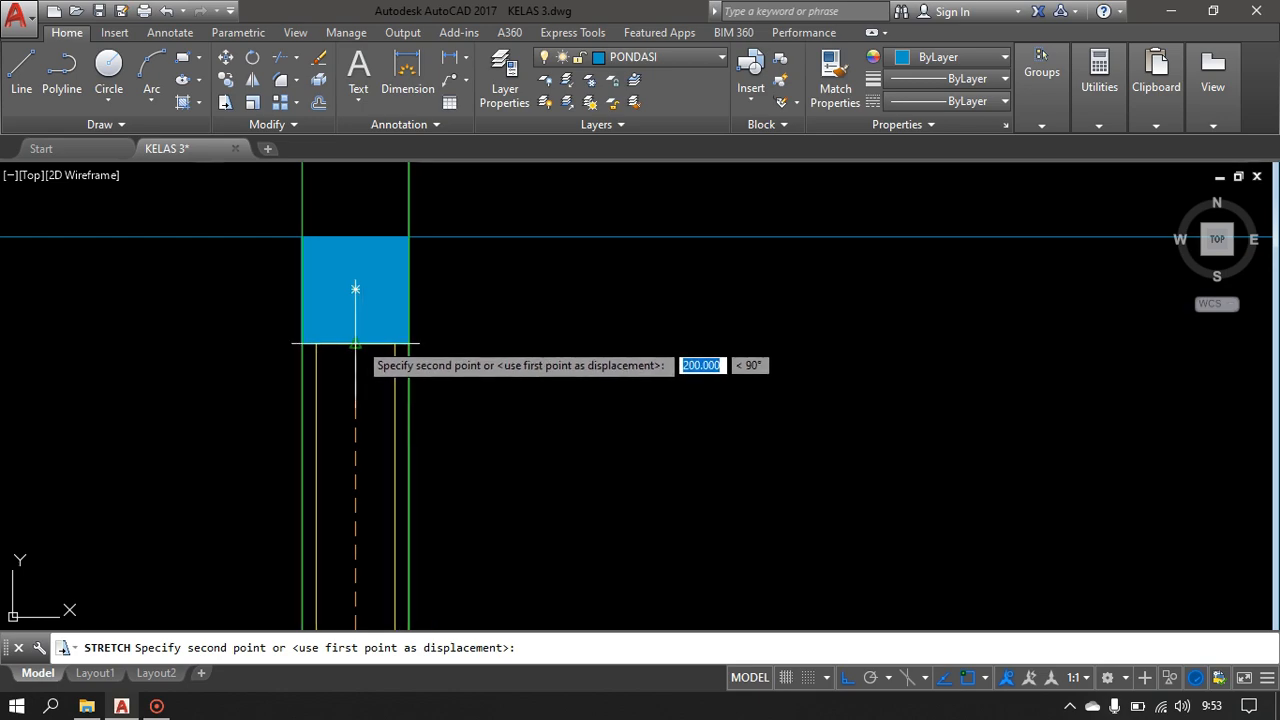
{"action": "left_click", "coordinate": [355, 343]}
{"action": "scroll", "coordinate": [570, 445], "scroll_direction": "down", "scroll_amount": 8}
{"action": "middle_click_drag", "start_coordinate": [583, 463], "coordinate": [520, 376]}
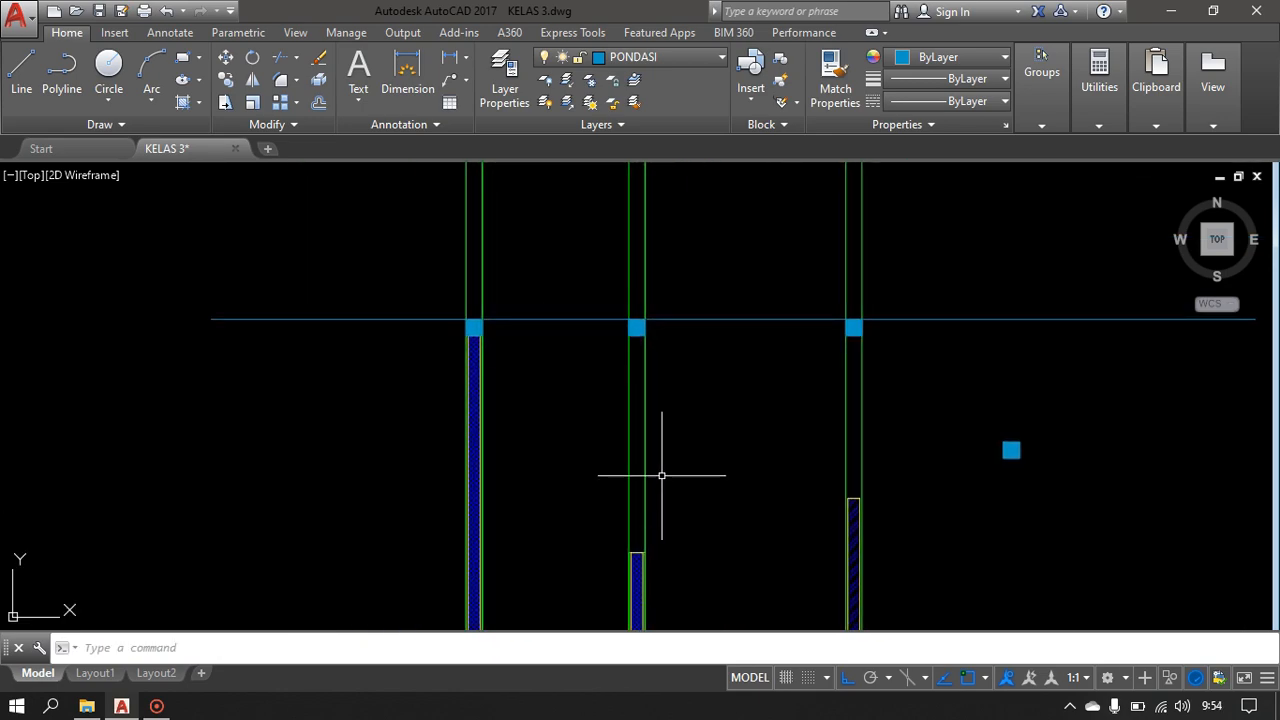
- Stretch the top of the middle hatched wall and its outlines upward to the underside of the filled square above it
{"action": "scroll", "coordinate": [654, 543], "scroll_direction": "up", "scroll_amount": 4}
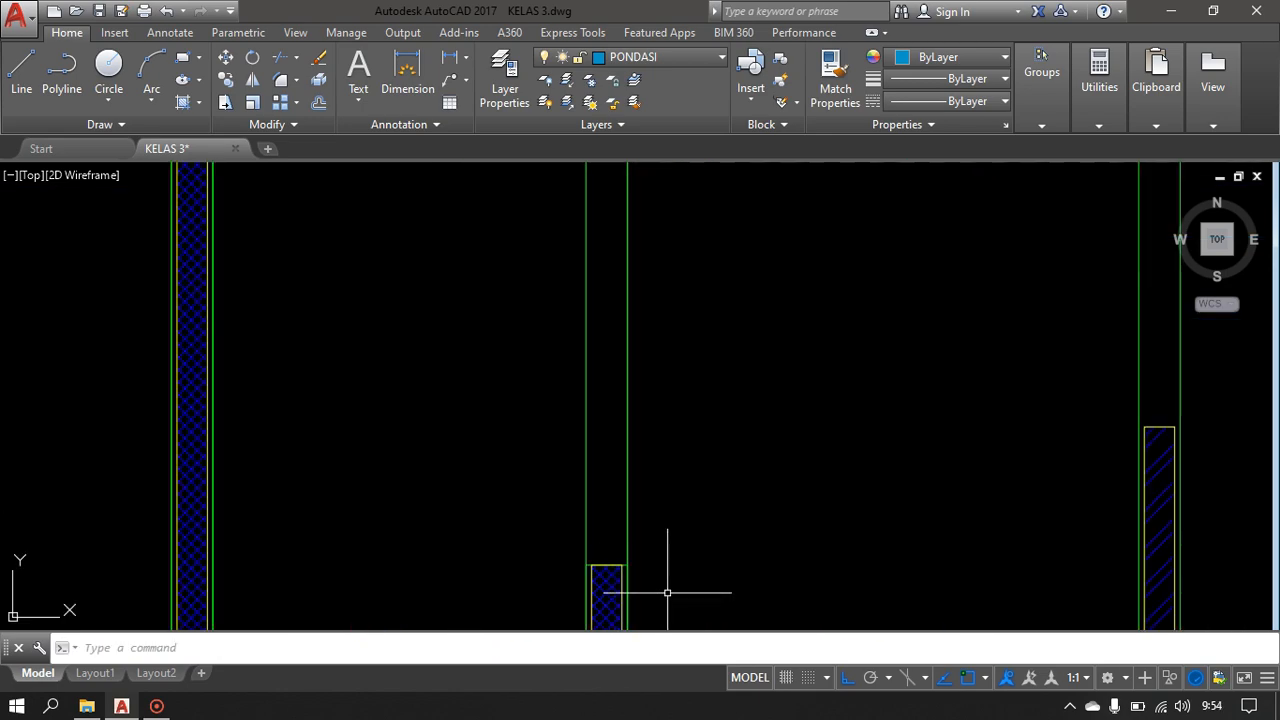
{"action": "key", "text": "Return"}
{"action": "left_click", "coordinate": [666, 586]}
{"action": "left_click", "coordinate": [500, 531]}
{"action": "key", "text": "Return"}
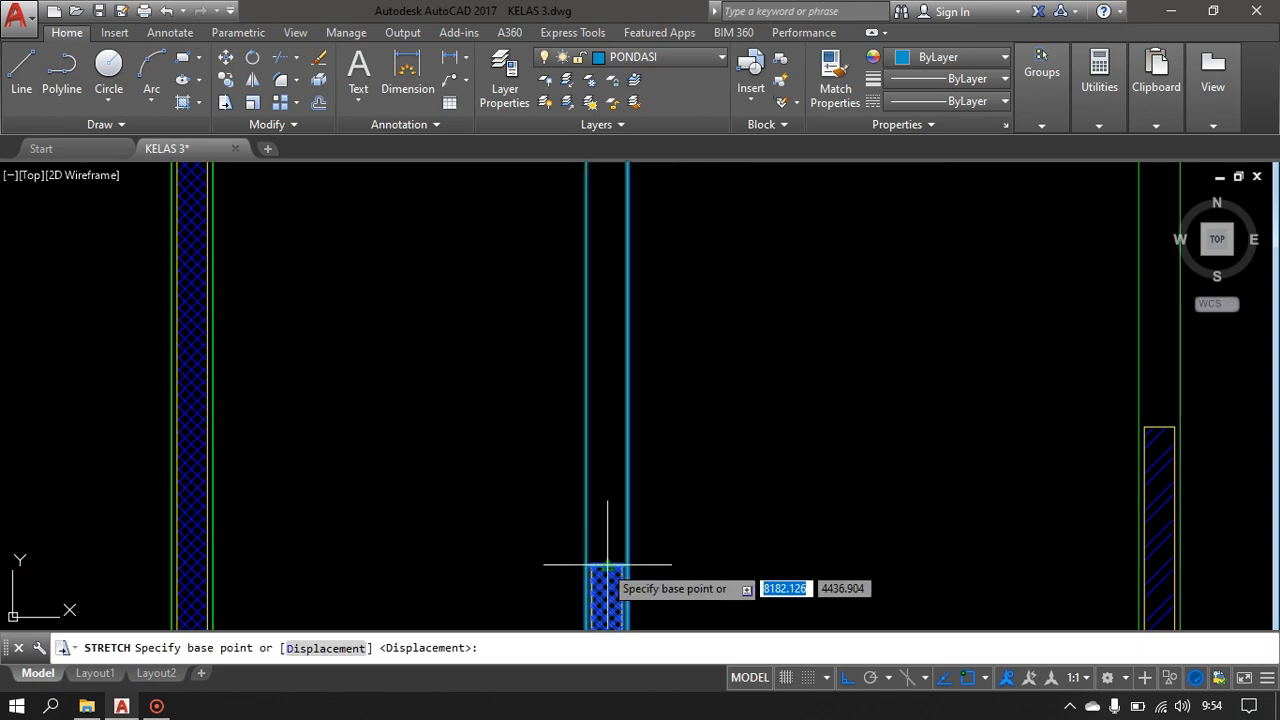
{"action": "left_click", "coordinate": [627, 566]}
{"action": "scroll", "coordinate": [545, 582], "scroll_direction": "down", "scroll_amount": 4}
{"action": "scroll", "coordinate": [545, 582], "scroll_direction": "up", "scroll_amount": 10}
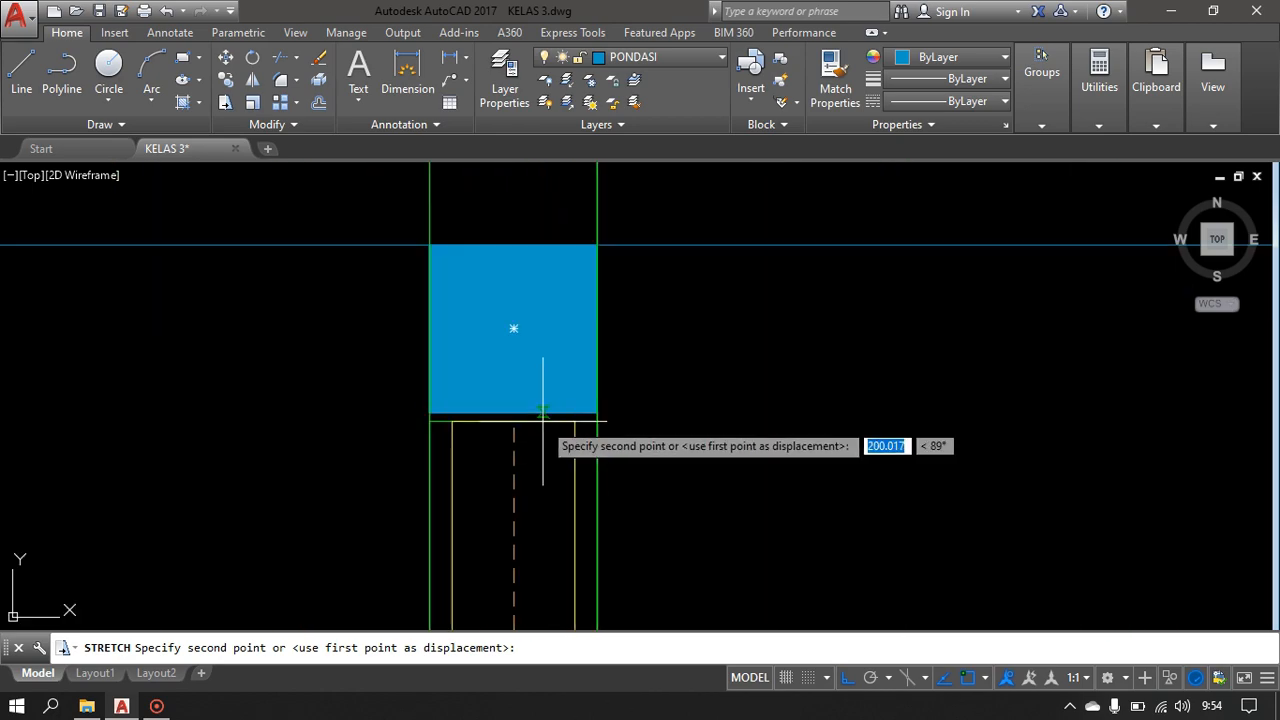
{"action": "left_click", "coordinate": [514, 412]}
- Stretch the top of the rightmost hatched wall and its outlines upward to the underside of its filled square
{"action": "scroll", "coordinate": [611, 451], "scroll_direction": "down", "scroll_amount": 7}
{"action": "middle_click_drag", "start_coordinate": [611, 451], "coordinate": [520, 342]}
{"action": "scroll", "coordinate": [726, 482], "scroll_direction": "up", "scroll_amount": 2}
{"action": "middle_click_drag", "start_coordinate": [726, 482], "coordinate": [577, 306]}
{"action": "scroll", "coordinate": [790, 503], "scroll_direction": "down", "scroll_amount": 2}
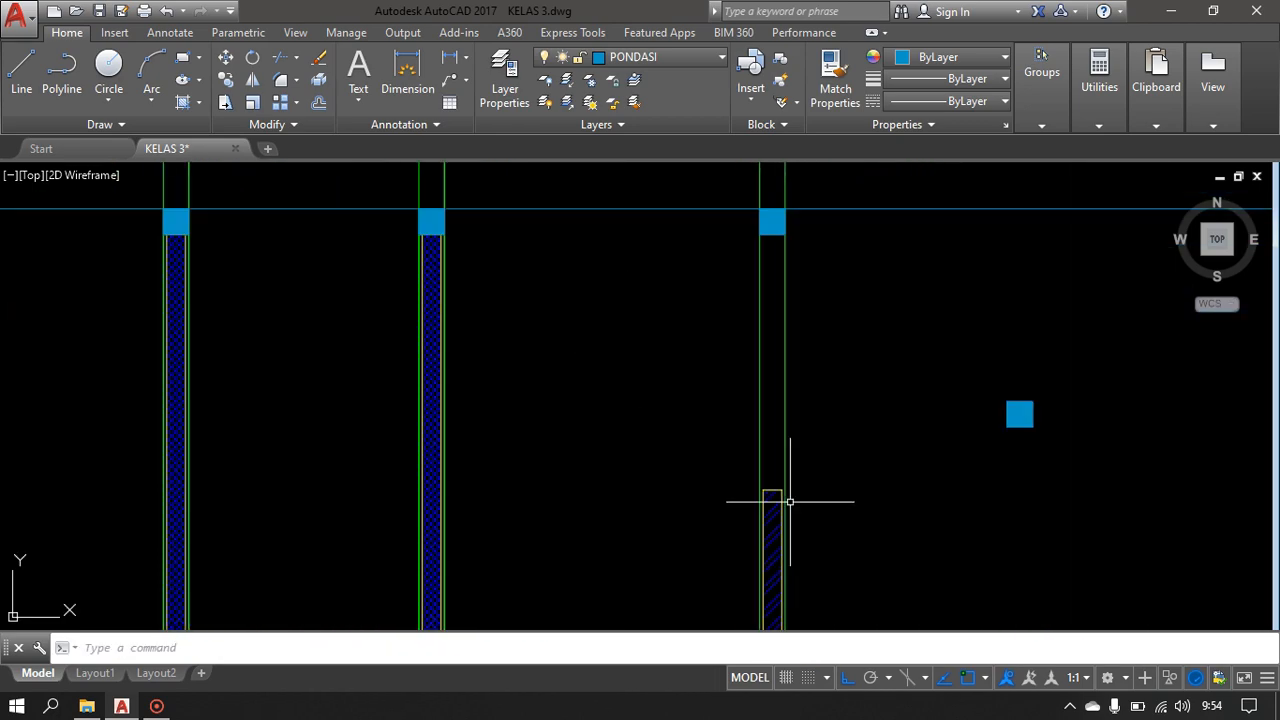
{"action": "middle_click_drag", "start_coordinate": [791, 503], "coordinate": [686, 514]}
{"action": "left_click", "coordinate": [749, 543]}
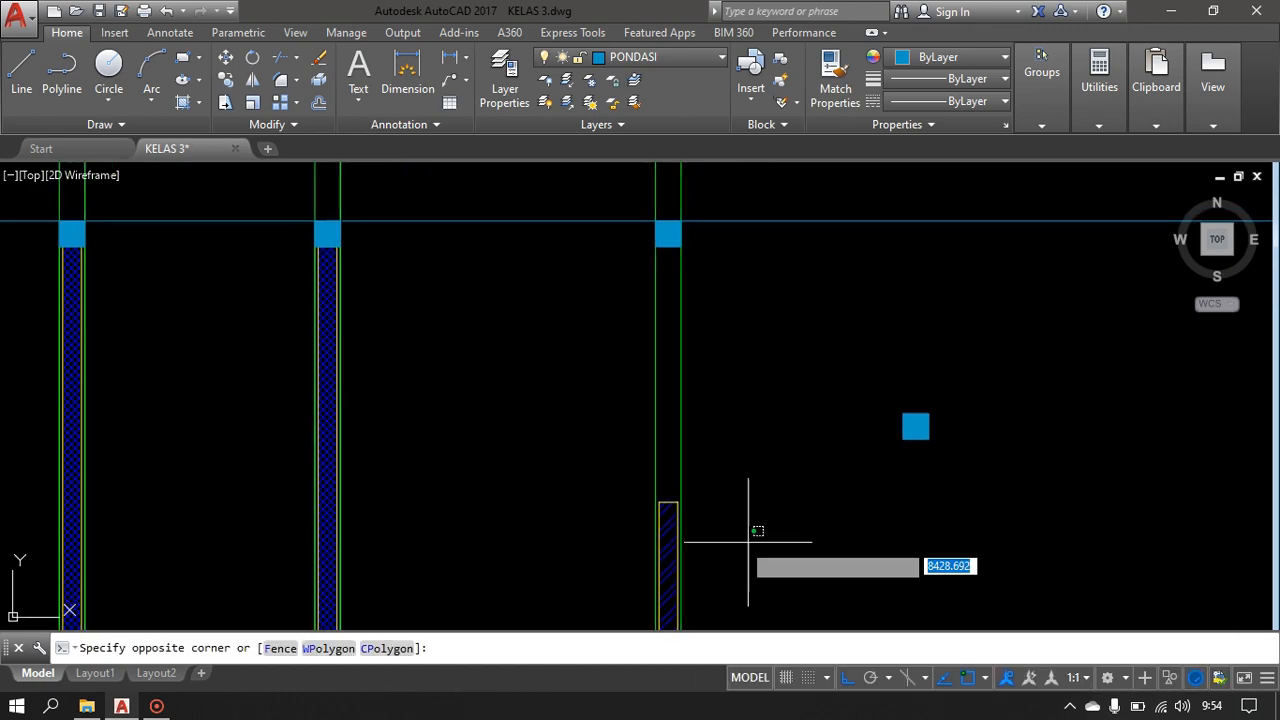
{"action": "left_click", "coordinate": [608, 467]}
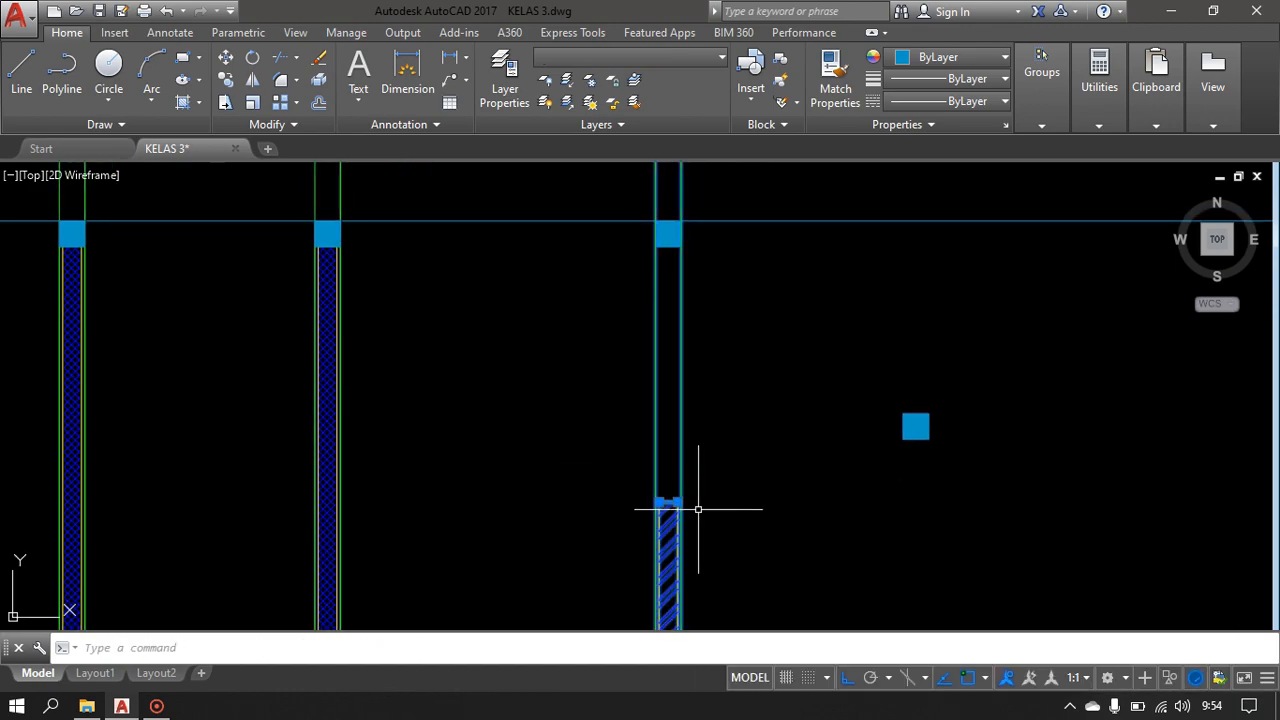
{"action": "type", "text": "s"}
{"action": "key", "text": "Return"}
{"action": "scroll", "coordinate": [670, 510], "scroll_direction": "up", "scroll_amount": 5}
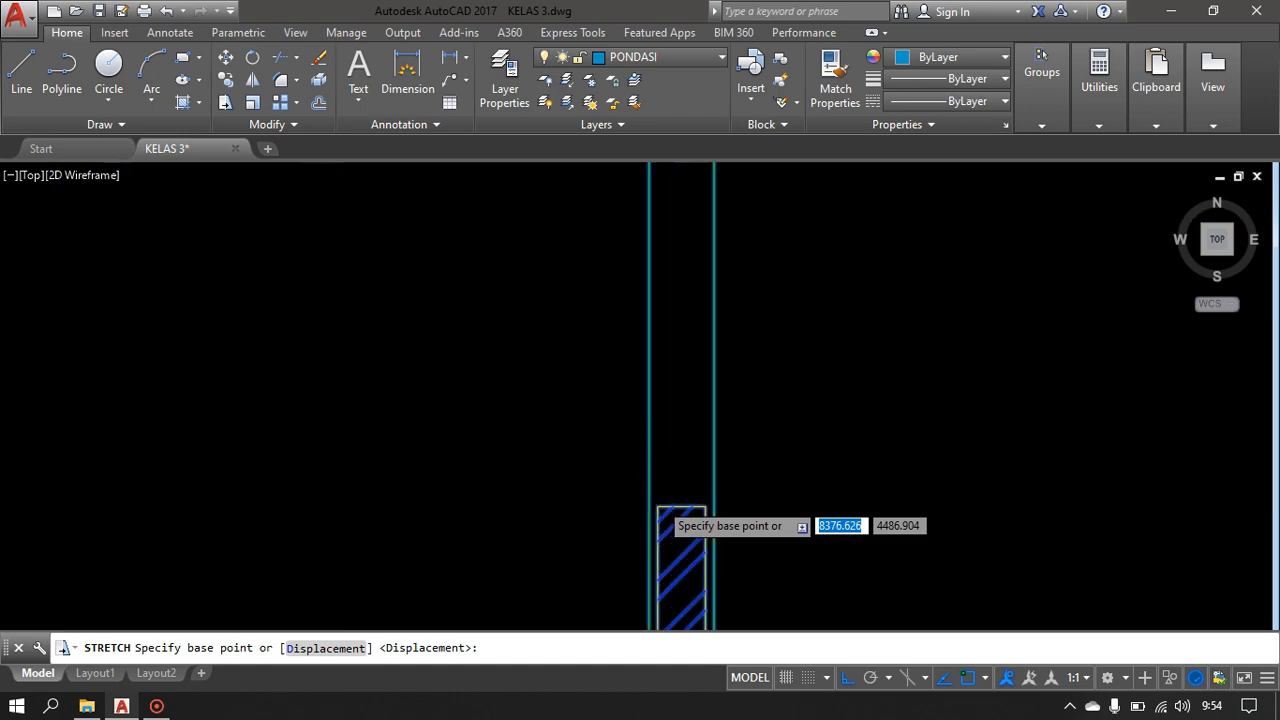
{"action": "left_click", "coordinate": [680, 508]}
{"action": "scroll", "coordinate": [690, 440], "scroll_direction": "down", "scroll_amount": 4}
{"action": "scroll", "coordinate": [700, 410], "scroll_direction": "up", "scroll_amount": 4}
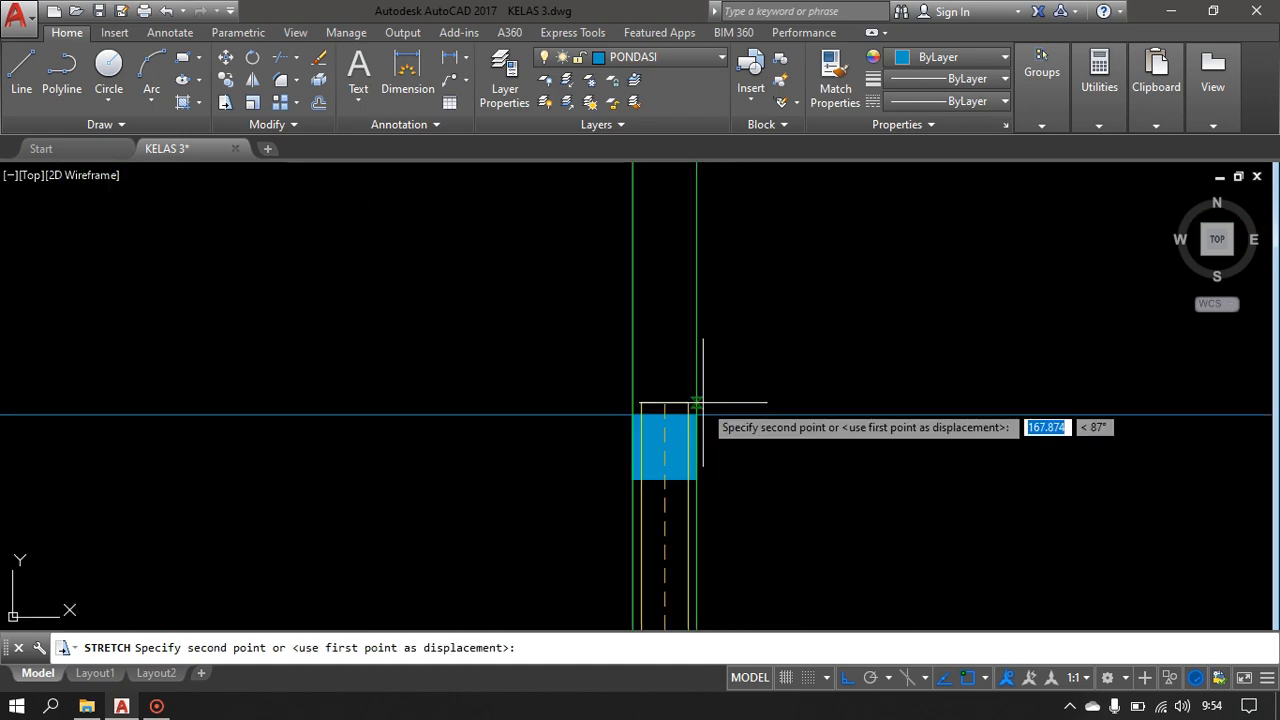
{"action": "left_click", "coordinate": [686, 477]}
- Delete the spare filled square standing apart to the right of the section
{"action": "scroll", "coordinate": [894, 491], "scroll_direction": "down", "scroll_amount": 5}
{"action": "middle_click_drag", "start_coordinate": [894, 491], "coordinate": [811, 320]}
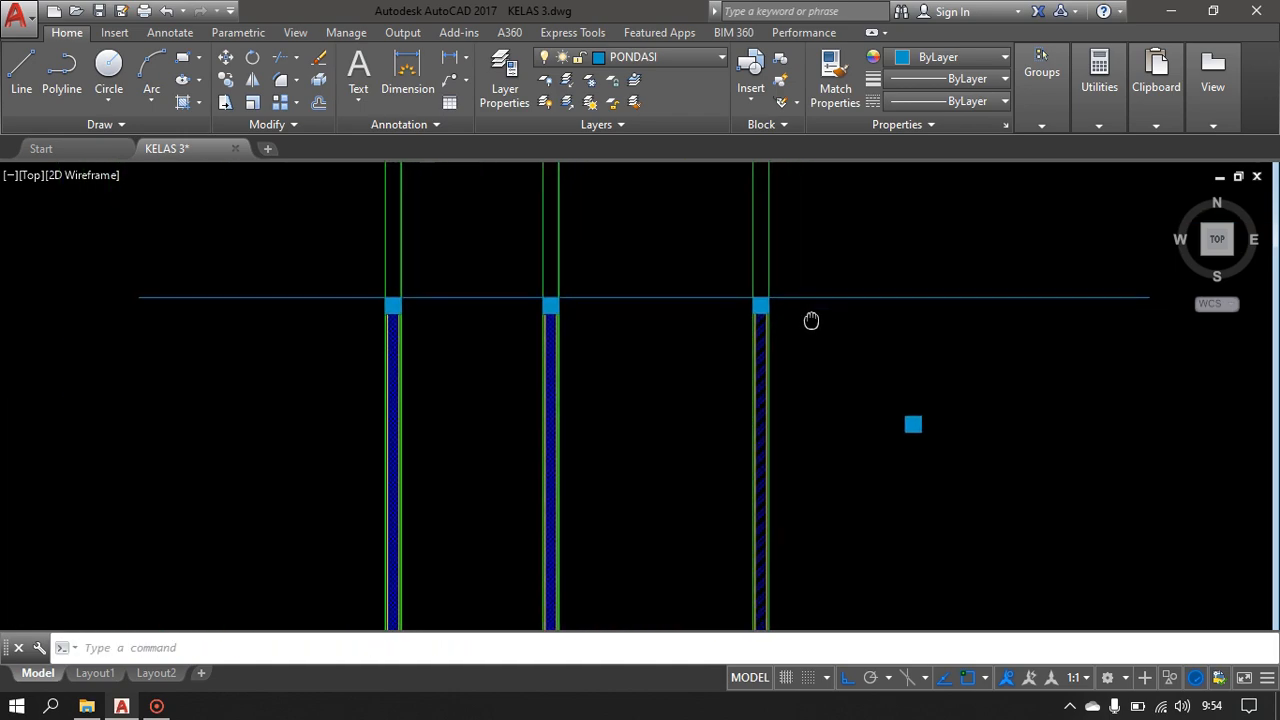
{"action": "left_click", "coordinate": [849, 365]}
{"action": "left_click", "coordinate": [966, 520]}
{"action": "scroll", "coordinate": [966, 520], "scroll_direction": "down", "scroll_amount": 2}
{"action": "middle_click_drag", "start_coordinate": [966, 520], "coordinate": [869, 440]}
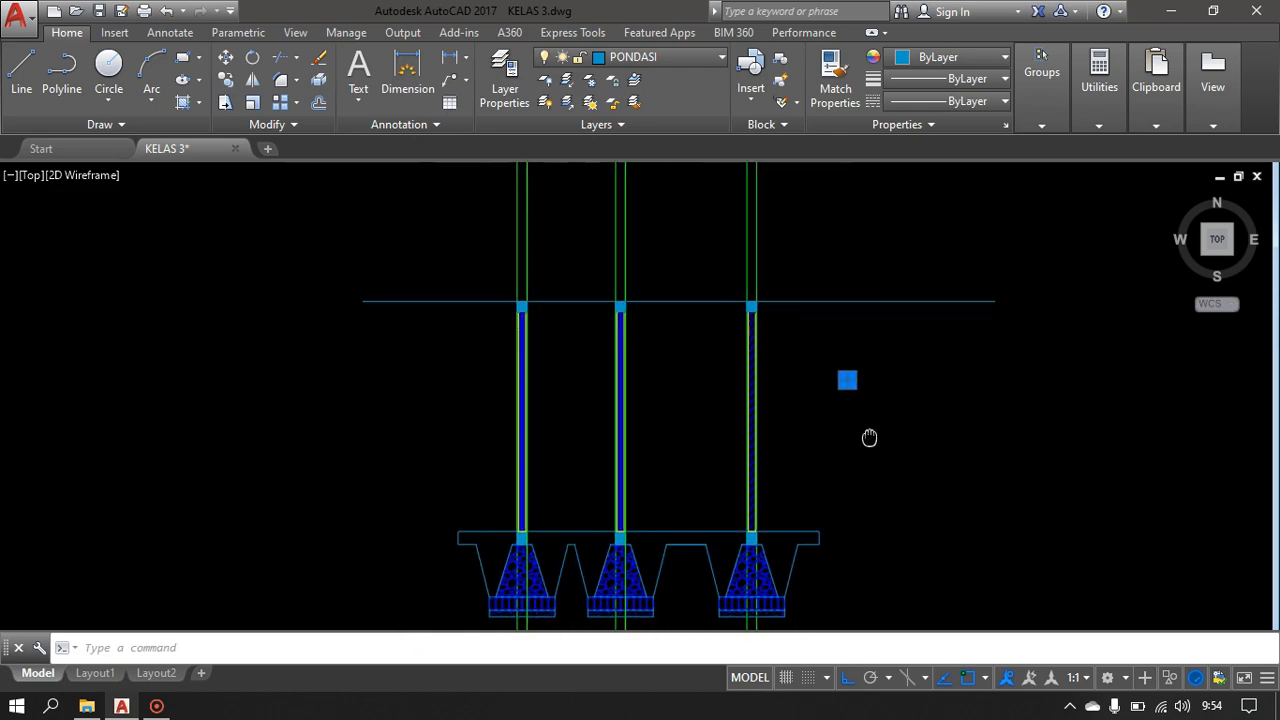
{"action": "middle_click_drag", "start_coordinate": [609, 563], "coordinate": [580, 349]}
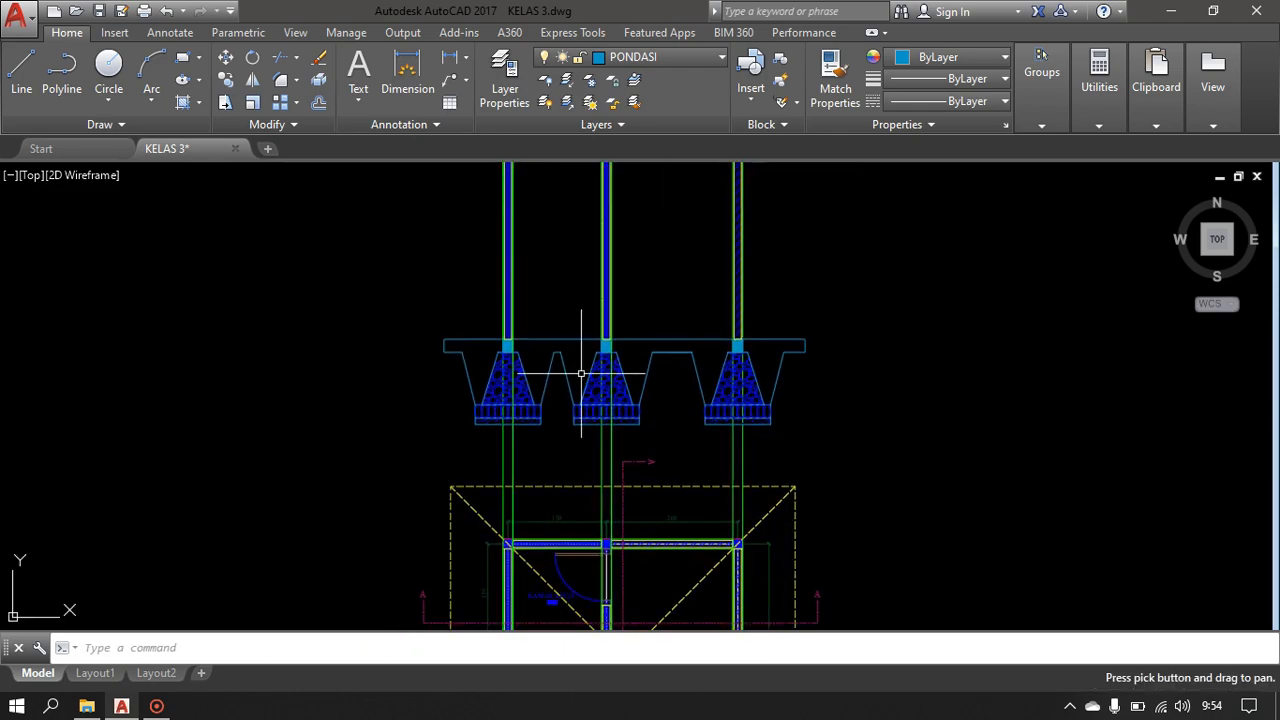
- Examine the section's foundations and the floor-level labels of KAMAR KECIL and RUANG JAGA in the floor plan
{"action": "scroll", "coordinate": [723, 437], "scroll_direction": "up", "scroll_amount": 3}
{"action": "middle_click_drag", "start_coordinate": [723, 437], "coordinate": [705, 515]}
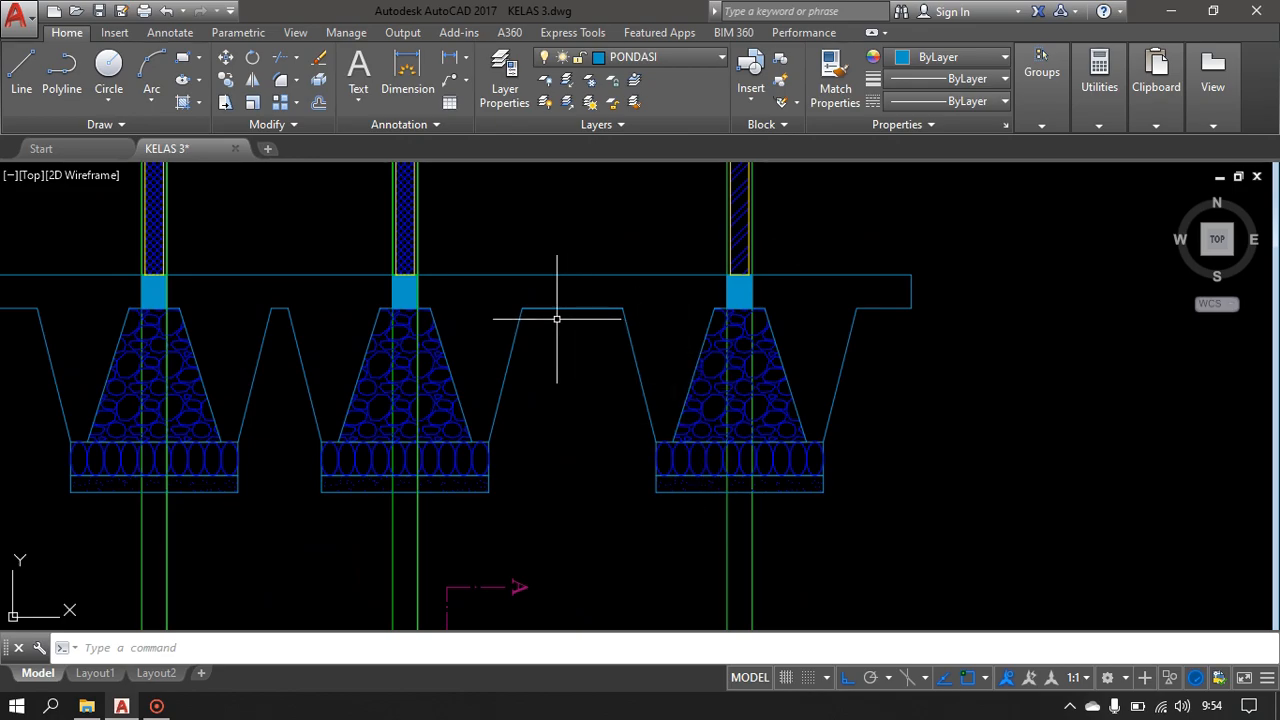
{"action": "scroll", "coordinate": [354, 286], "scroll_direction": "down", "scroll_amount": 8}
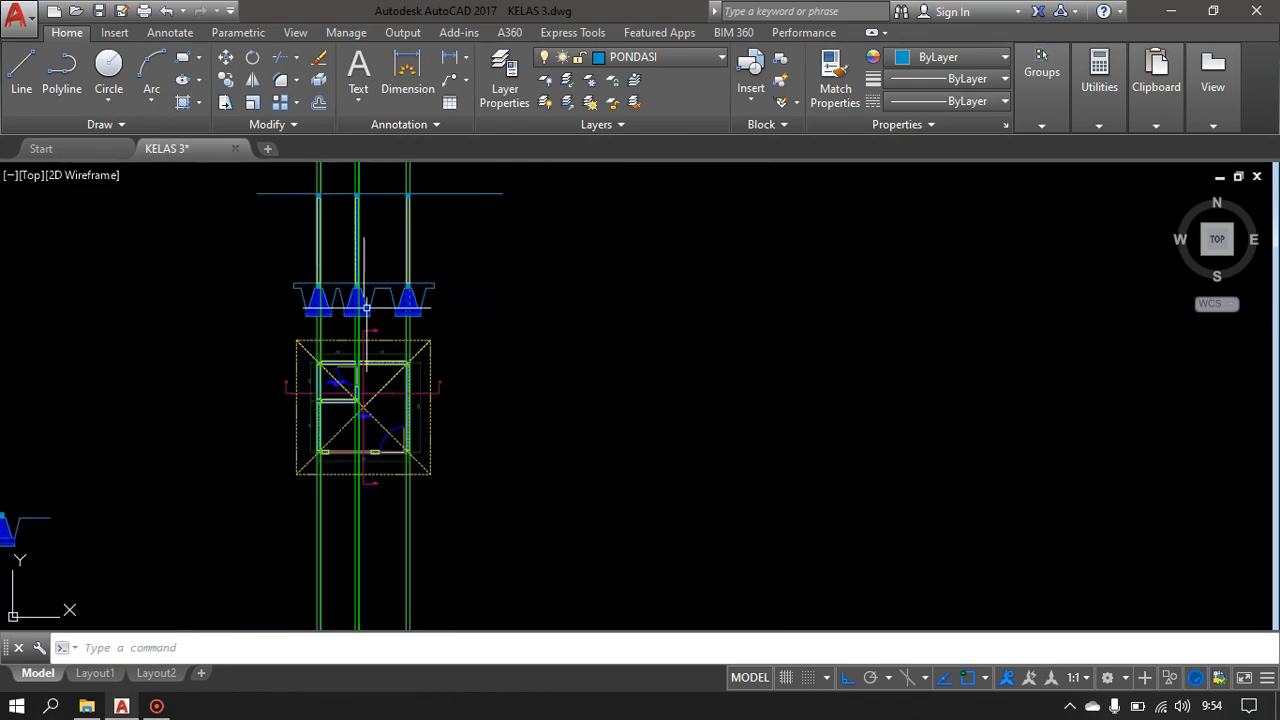
{"action": "scroll", "coordinate": [331, 390], "scroll_direction": "up", "scroll_amount": 10}
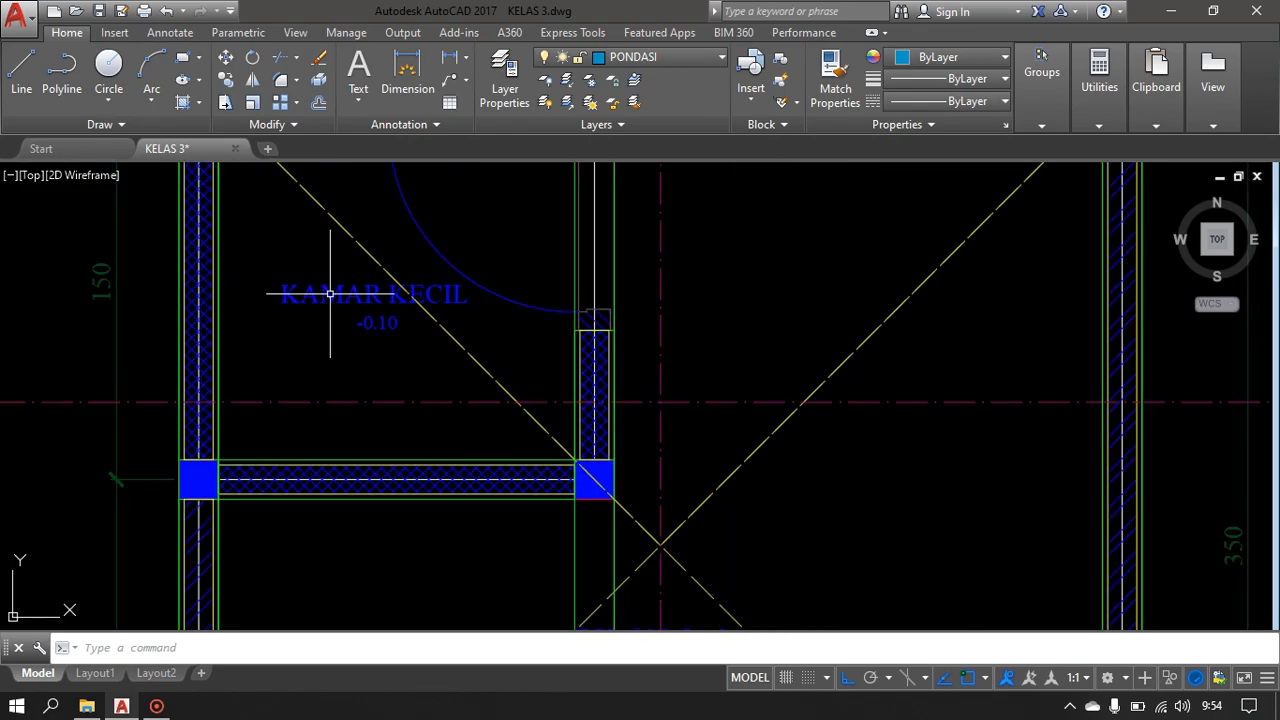
{"action": "middle_click_drag", "start_coordinate": [330, 293], "coordinate": [221, 179]}
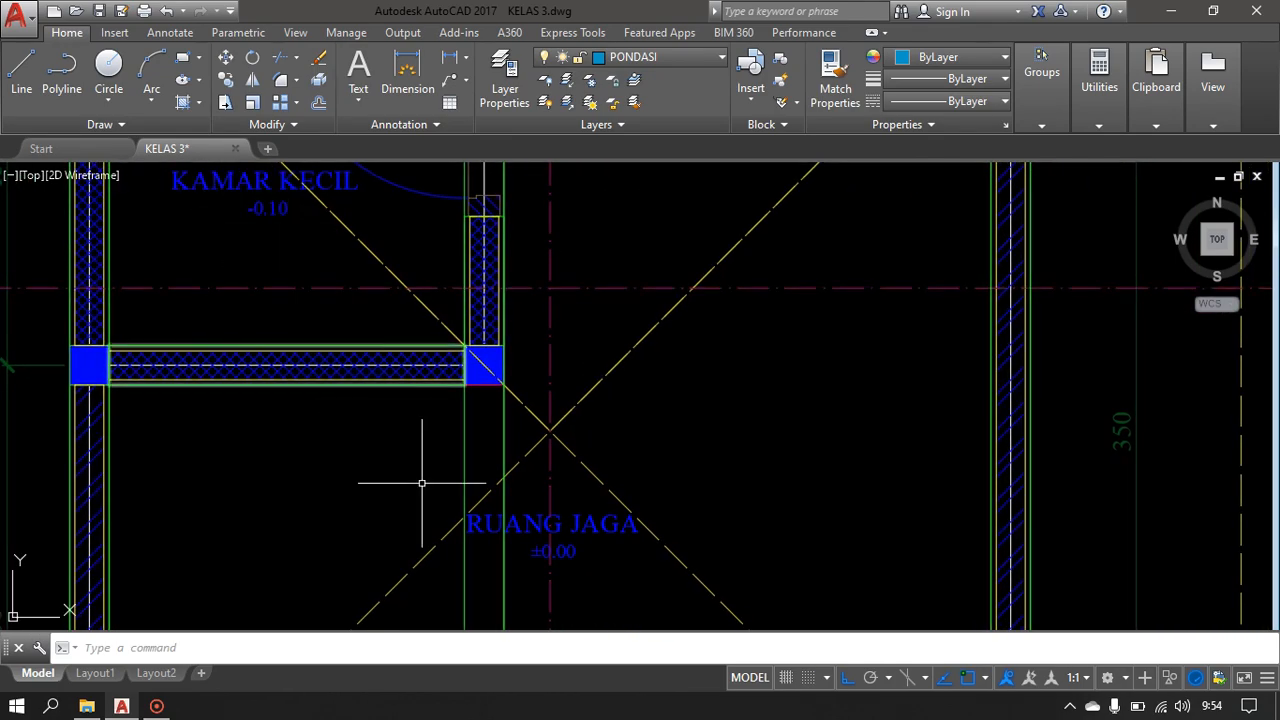
{"action": "scroll", "coordinate": [620, 470], "scroll_direction": "down", "scroll_amount": 3}
{"action": "middle_click_drag", "start_coordinate": [614, 423], "coordinate": [588, 718]}
{"action": "middle_click_drag", "start_coordinate": [553, 330], "coordinate": [559, 718]}
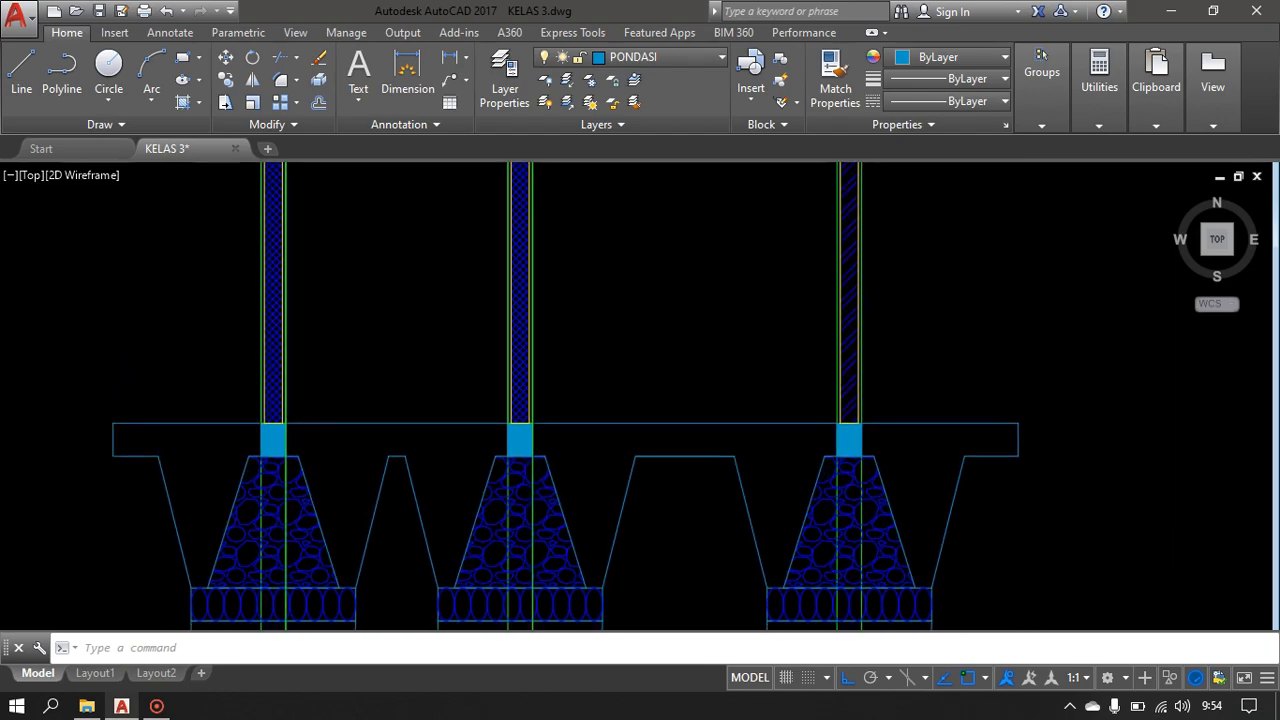
{"action": "mouse_move", "coordinate": [361, 422]}
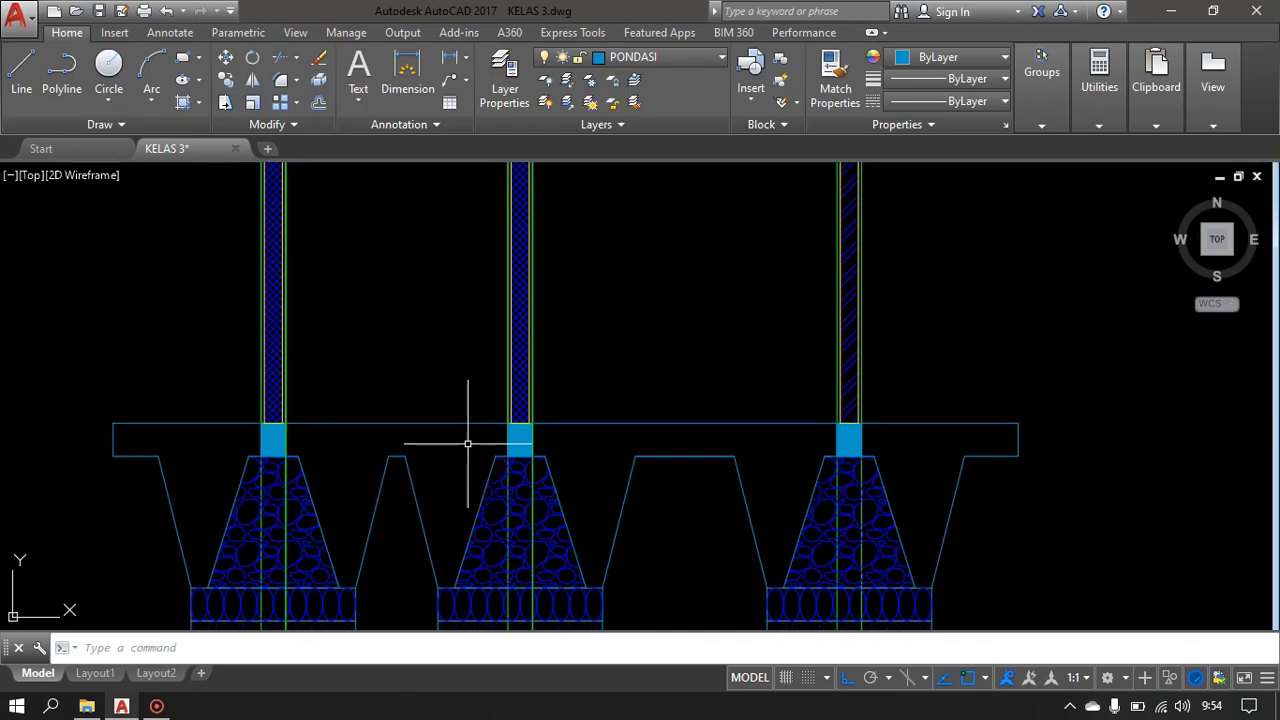
- Offset the upper line of the ground strip upward by 10
{"action": "scroll", "coordinate": [598, 428], "scroll_direction": "up", "scroll_amount": 2}
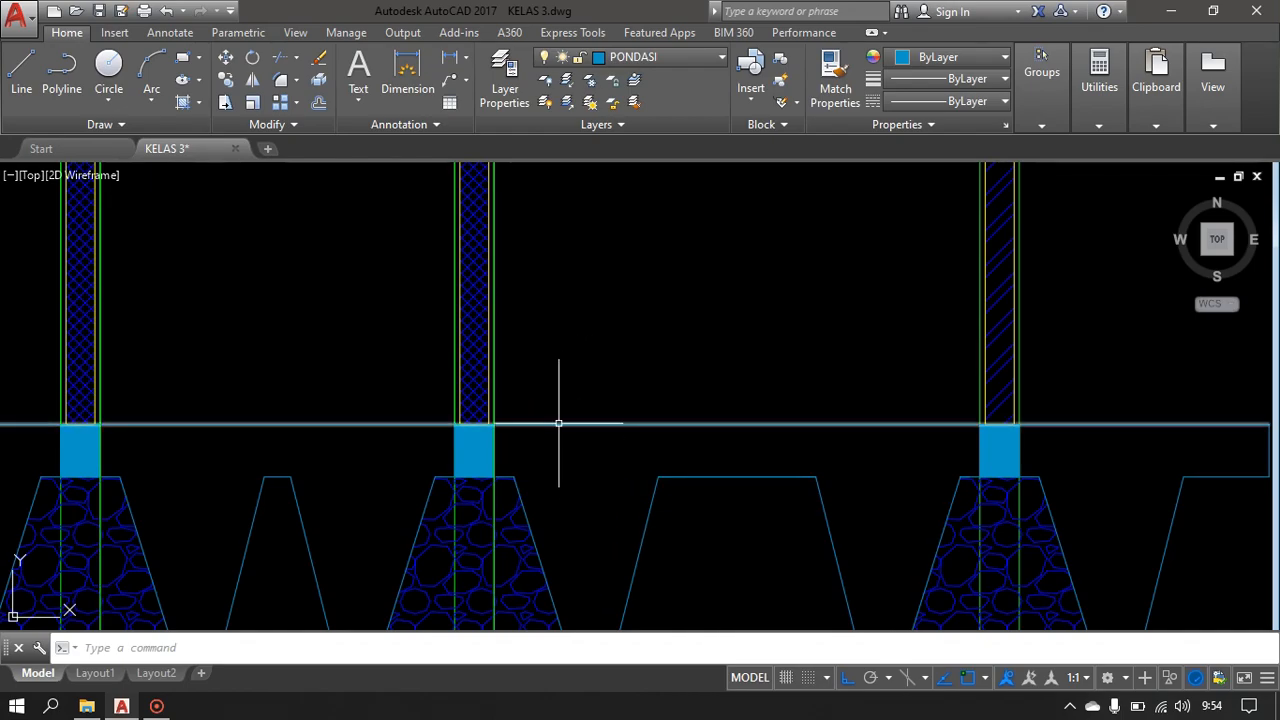
{"action": "middle_click_drag", "start_coordinate": [586, 487], "coordinate": [568, 507]}
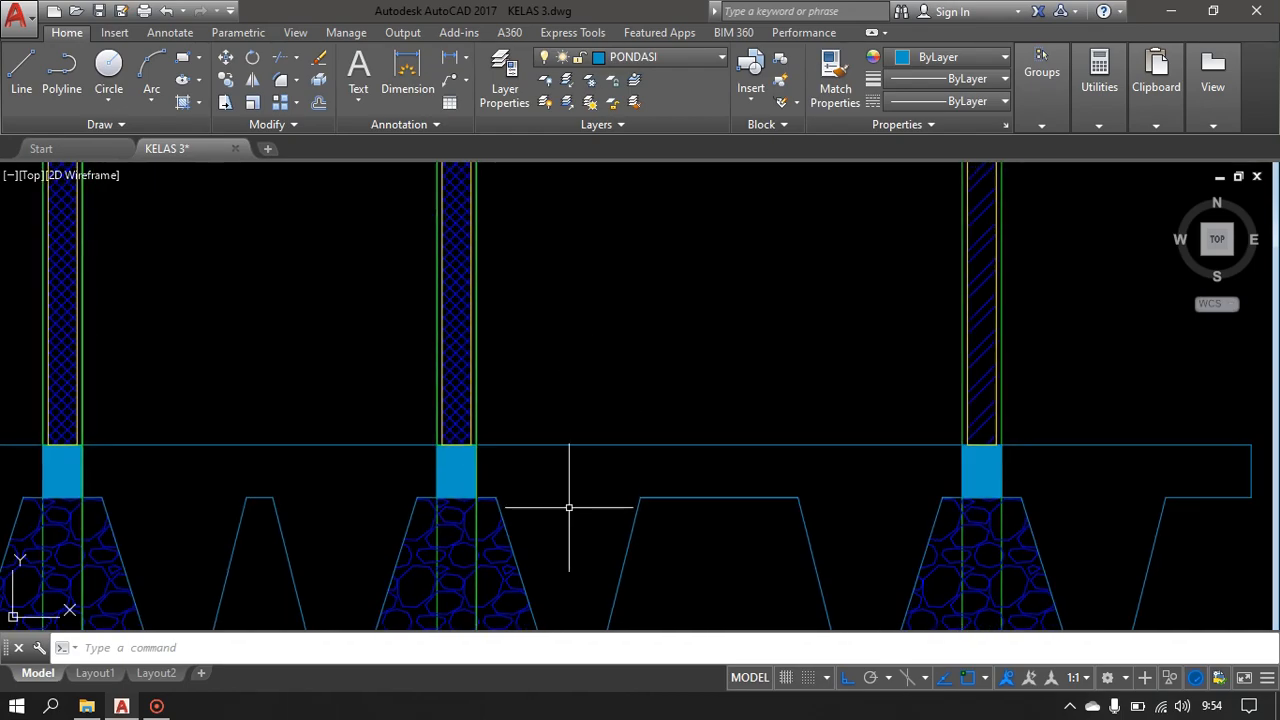
{"action": "left_click", "coordinate": [608, 453]}
{"action": "left_click", "coordinate": [574, 406]}
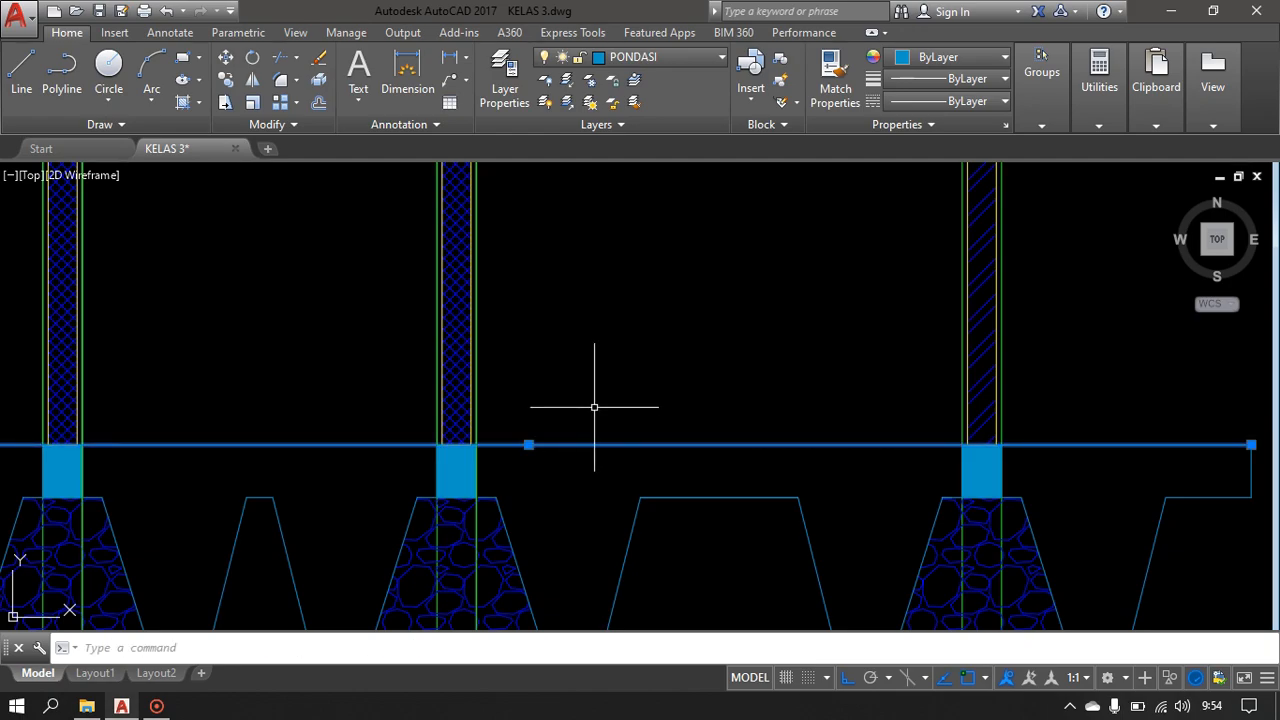
{"action": "key", "text": "Escape"}
{"action": "type", "text": "o"}
{"action": "key", "text": "Return"}
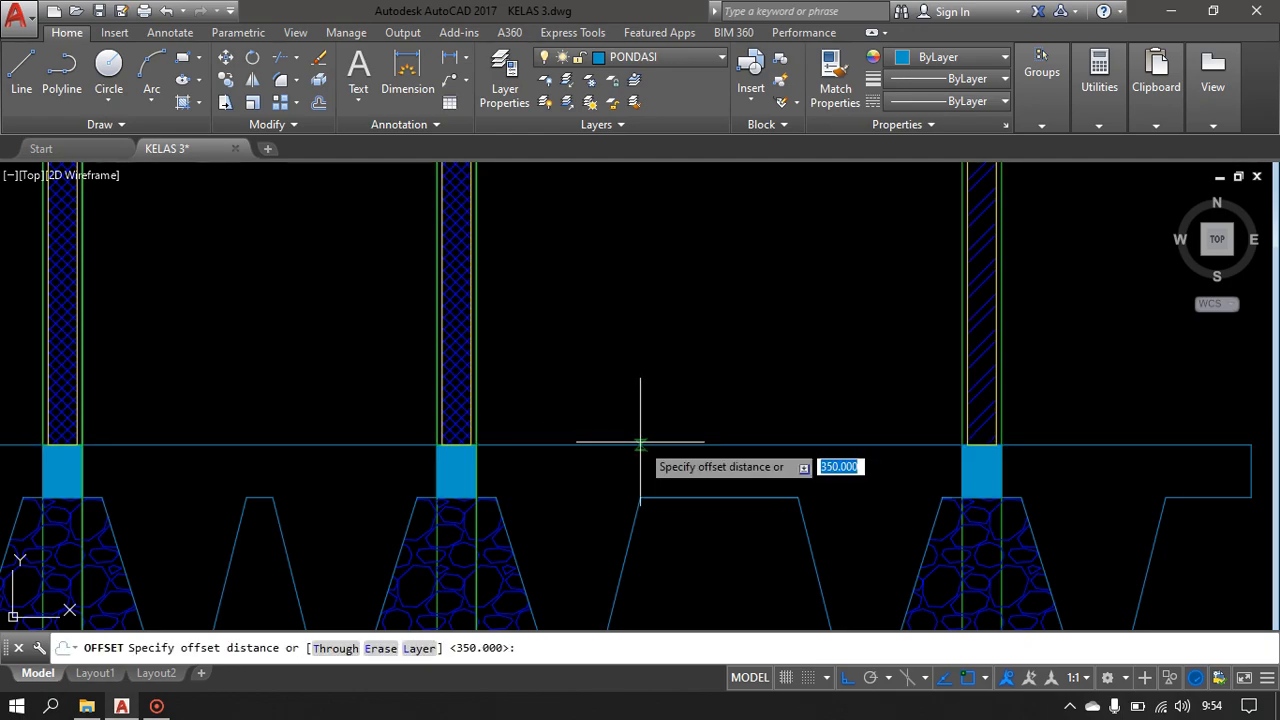
{"action": "type", "text": "1"}
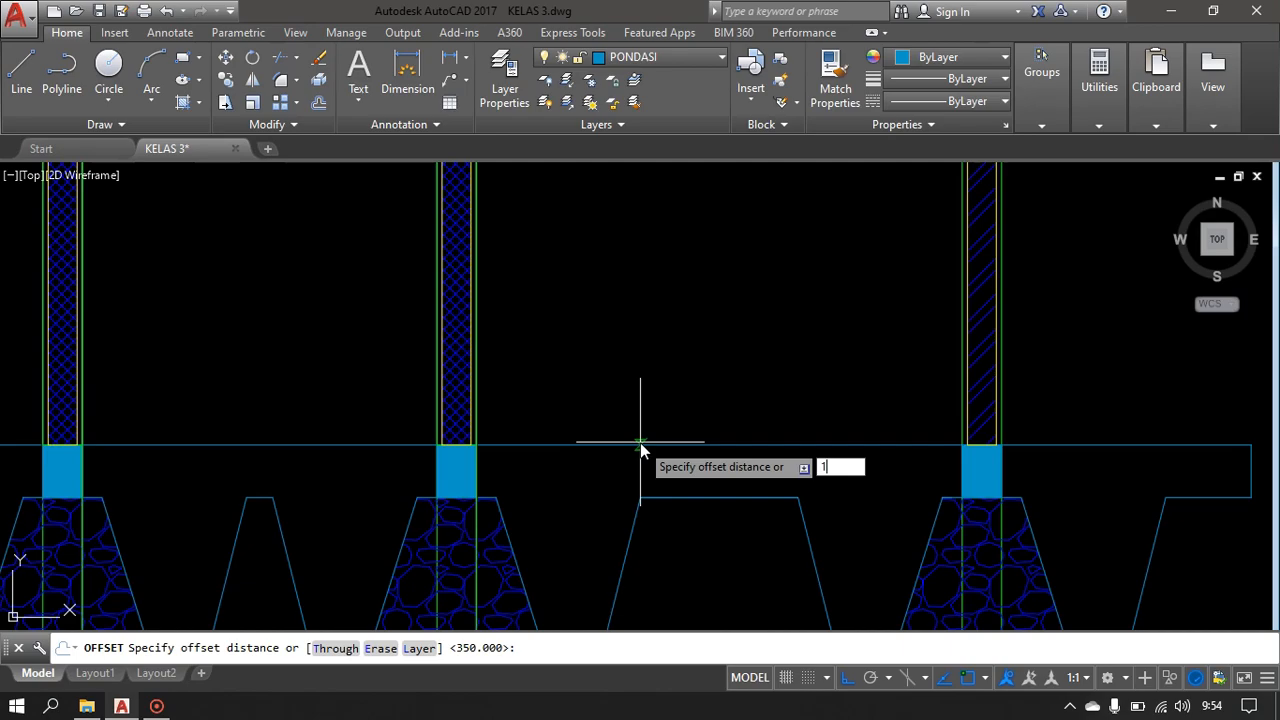
{"action": "type", "text": "0"}
{"action": "key", "text": "Return"}
{"action": "left_click", "coordinate": [625, 444]}
{"action": "left_click", "coordinate": [637, 386]}
{"action": "key", "text": "Return"}
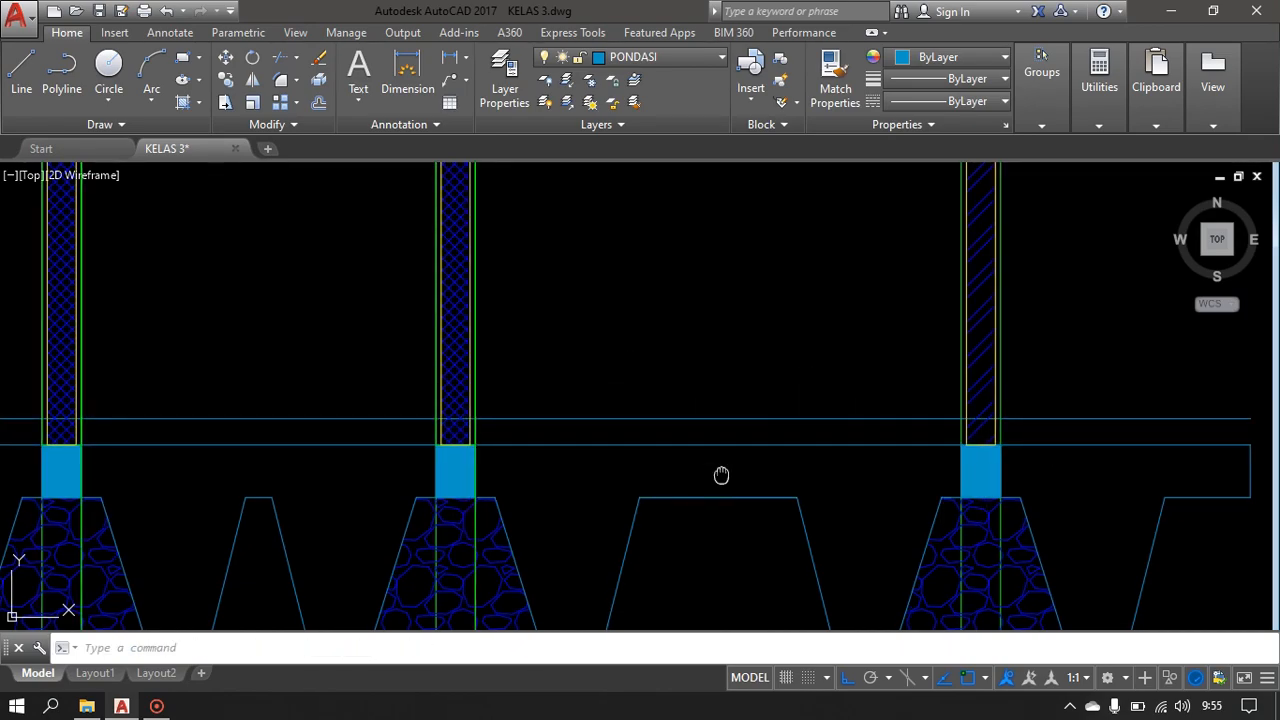
{"action": "middle_click_drag", "start_coordinate": [724, 475], "coordinate": [688, 458]}
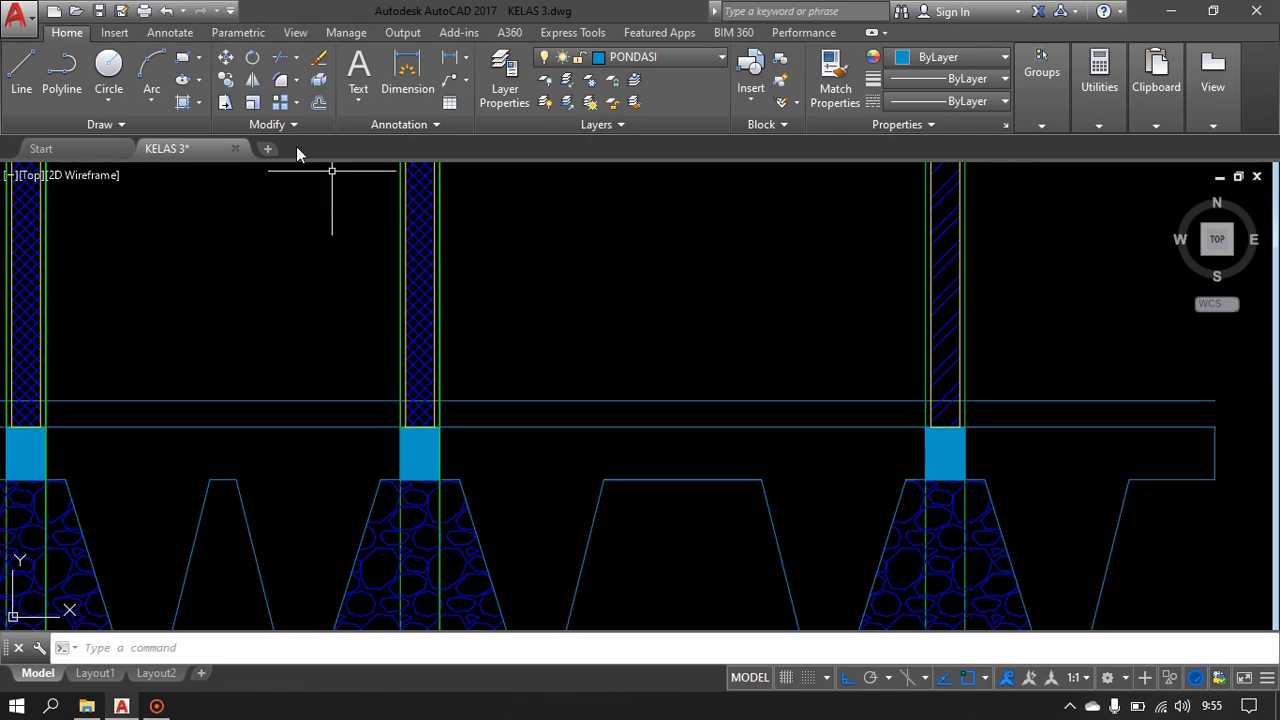
{"action": "left_click", "coordinate": [352, 74]}
{"action": "key", "text": "Escape"}
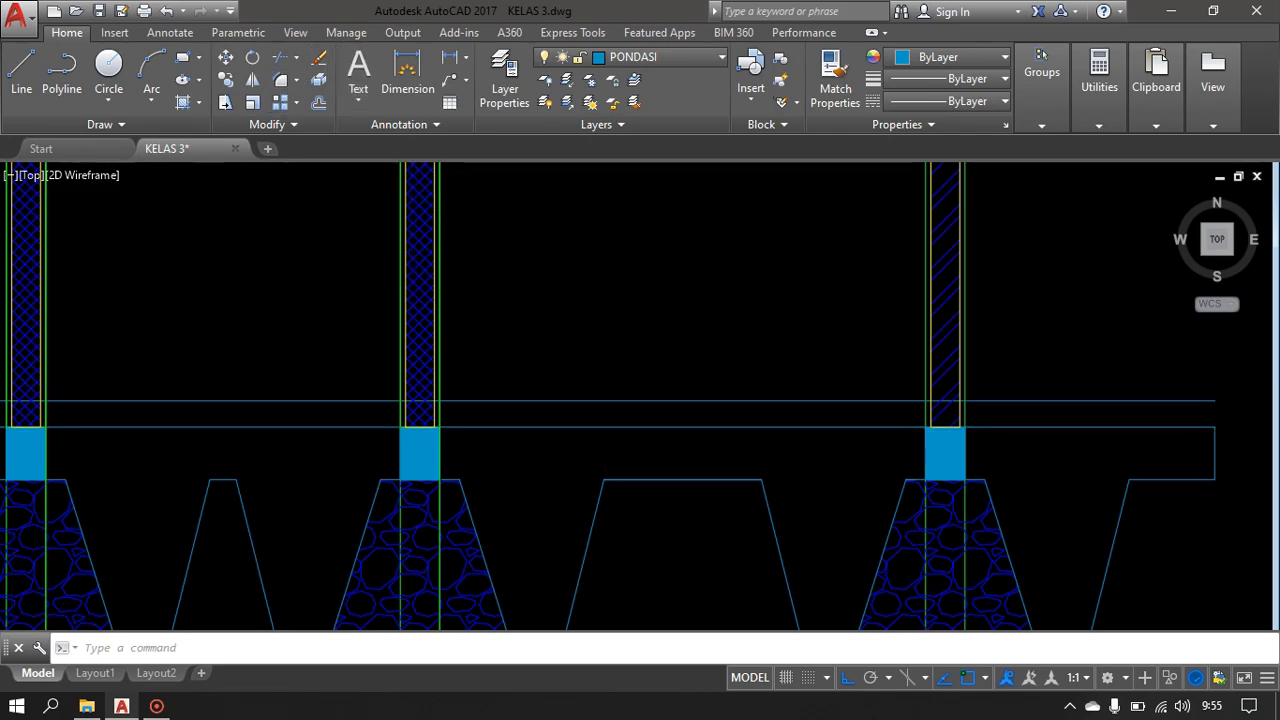
- Copy the RUANG JAGA ±0.00 label from the floor plan to just above the offset line, between the middle and rightmost walls, with ortho off
{"action": "scroll", "coordinate": [405, 267], "scroll_direction": "down", "scroll_amount": 6}
{"action": "middle_click_drag", "start_coordinate": [405, 315], "coordinate": [378, 176]}
{"action": "left_click_drag", "start_coordinate": [378, 176], "coordinate": [376, 158]}
{"action": "scroll", "coordinate": [387, 502], "scroll_direction": "up", "scroll_amount": 8}
{"action": "left_click", "coordinate": [480, 444]}
{"action": "left_click", "coordinate": [473, 324]}
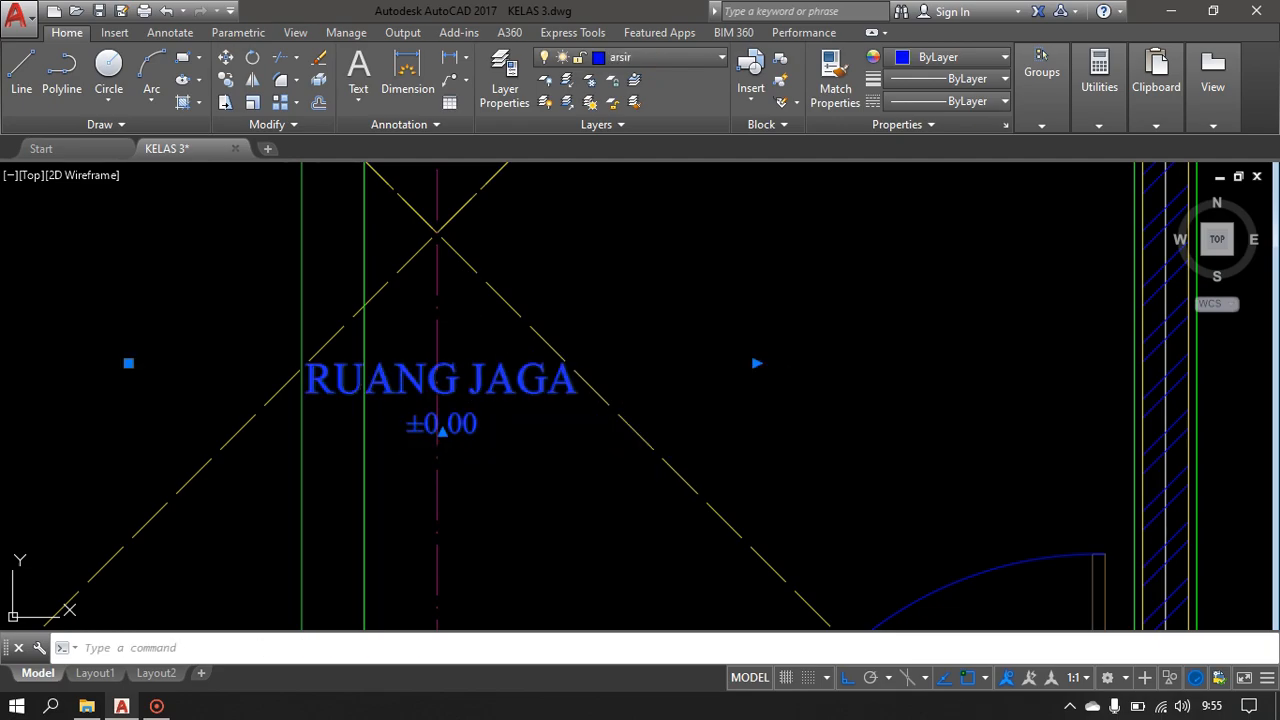
{"action": "type", "text": "co"}
{"action": "key", "text": "Return"}
{"action": "left_click", "coordinate": [471, 337]}
{"action": "scroll", "coordinate": [582, 282], "scroll_direction": "down", "scroll_amount": 6}
{"action": "middle_click_drag", "start_coordinate": [580, 286], "coordinate": [451, 631]}
{"action": "middle_click_drag", "start_coordinate": [567, 329], "coordinate": [545, 592]}
{"action": "scroll", "coordinate": [490, 403], "scroll_direction": "up", "scroll_amount": 4}
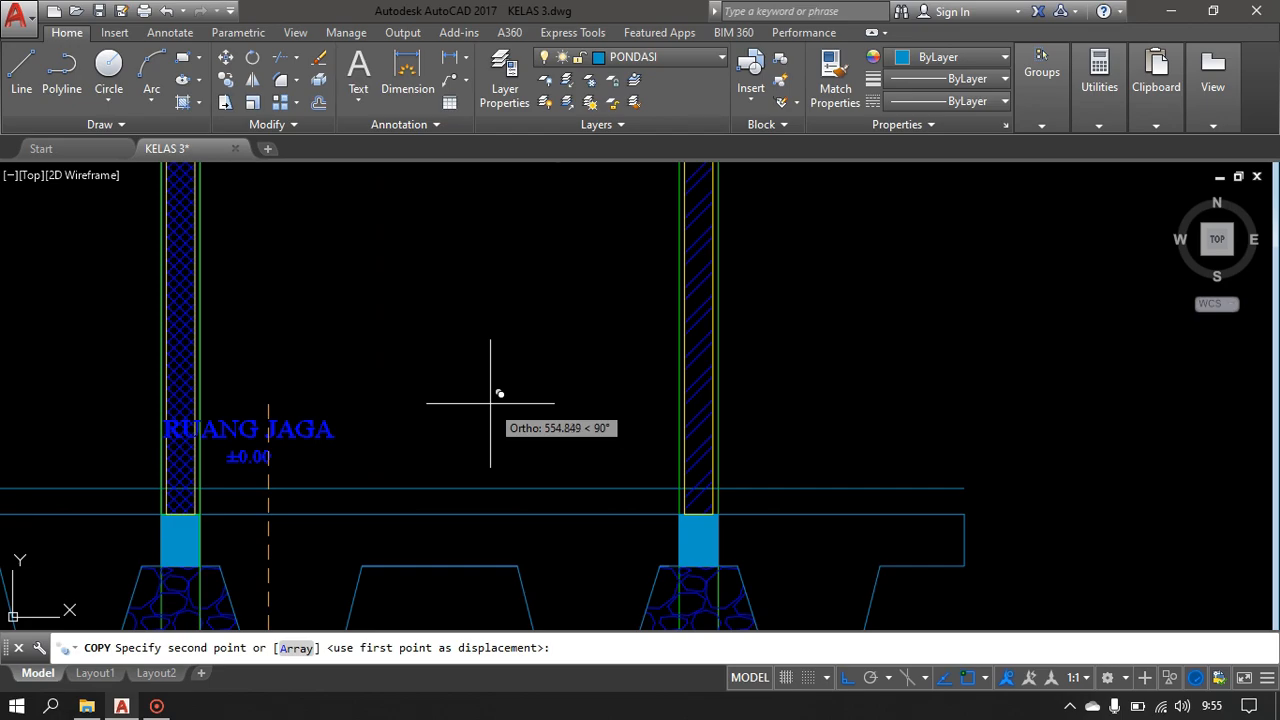
{"action": "key", "text": "F8"}
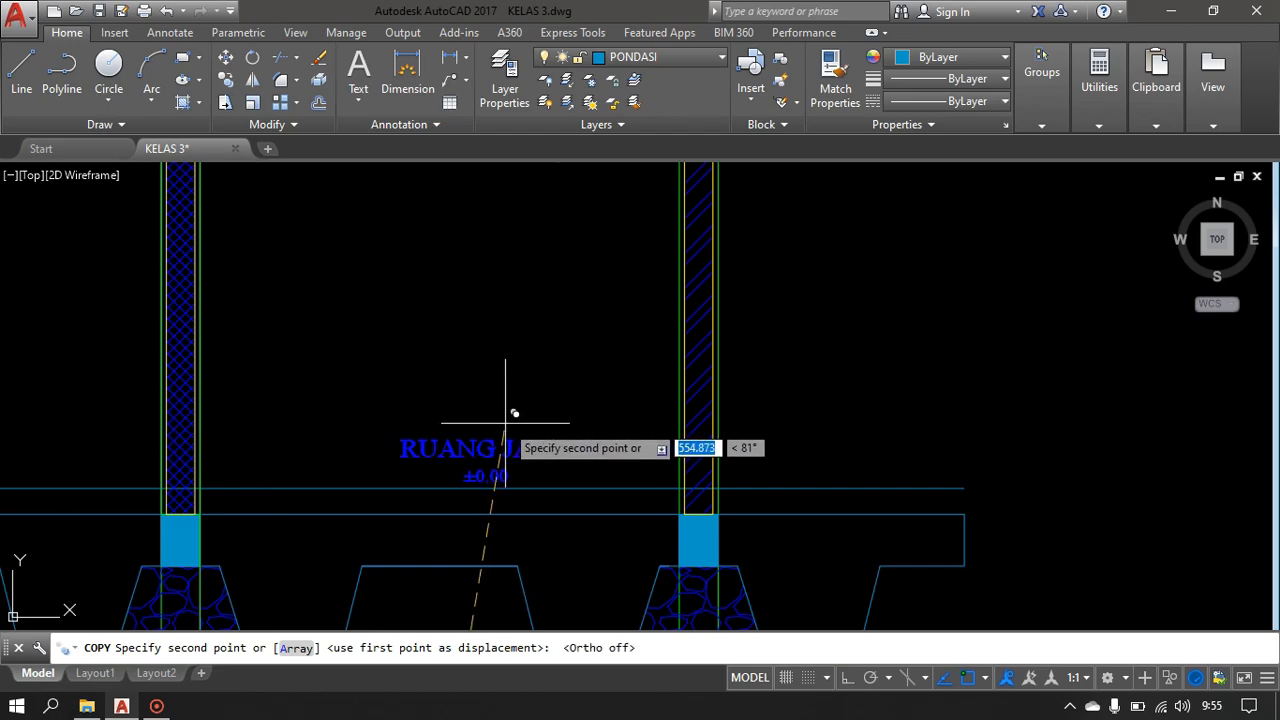
{"action": "scroll", "coordinate": [452, 418], "scroll_direction": "up", "scroll_amount": 2}
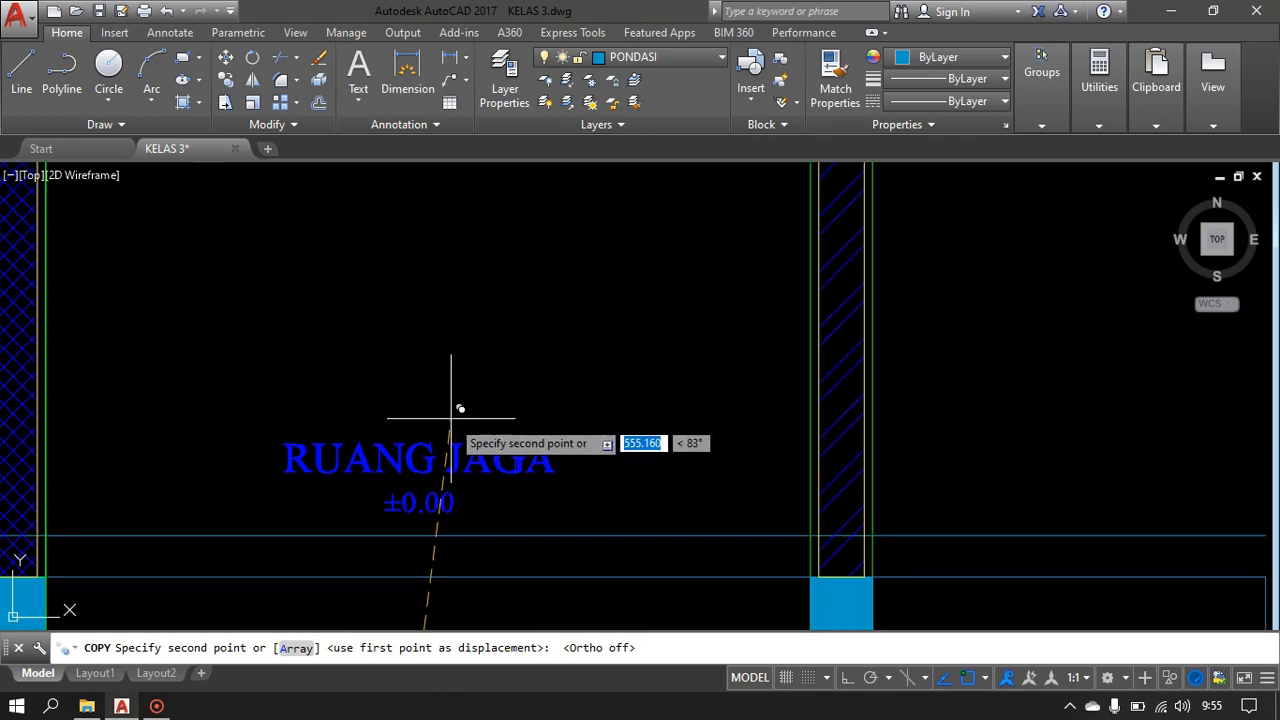
{"action": "left_click", "coordinate": [455, 412]}
{"action": "scroll", "coordinate": [540, 398], "scroll_direction": "down", "scroll_amount": 4}
{"action": "key", "text": "Return"}
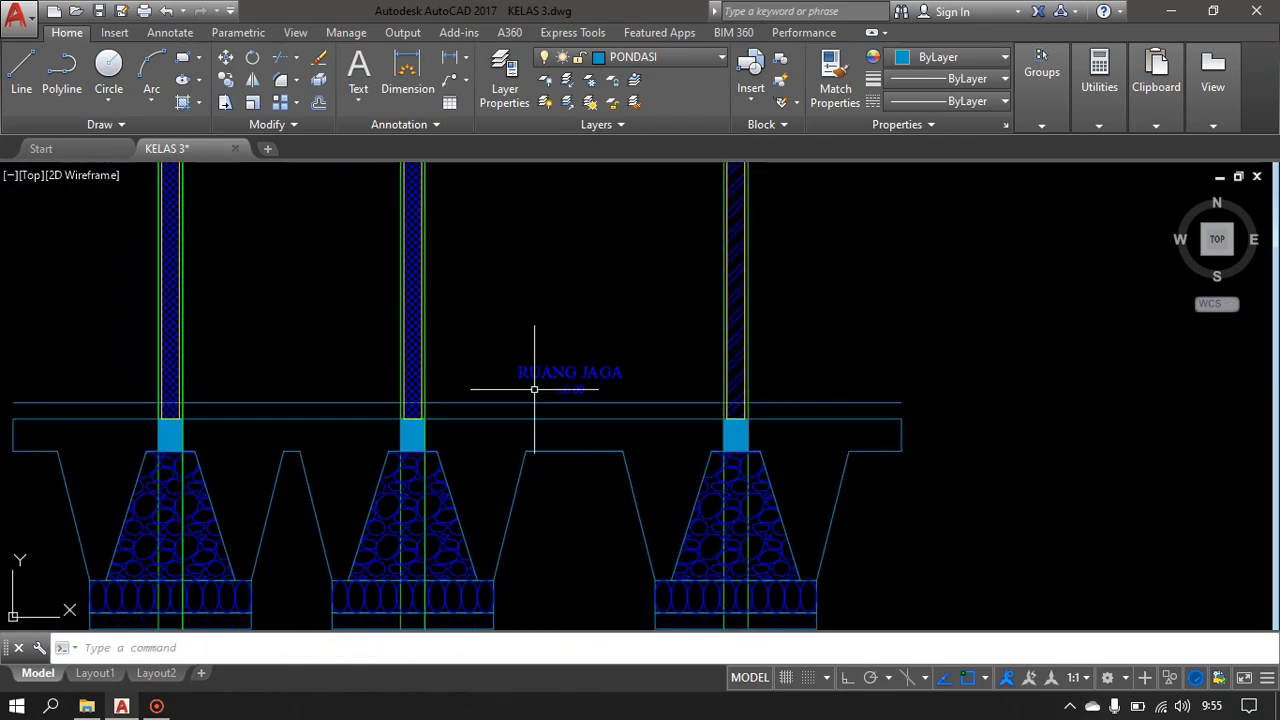
- Trim away the piece of the raised floor line between the two right-hand face lines of the middle wall
{"action": "scroll", "coordinate": [580, 400], "scroll_direction": "up", "scroll_amount": 4}
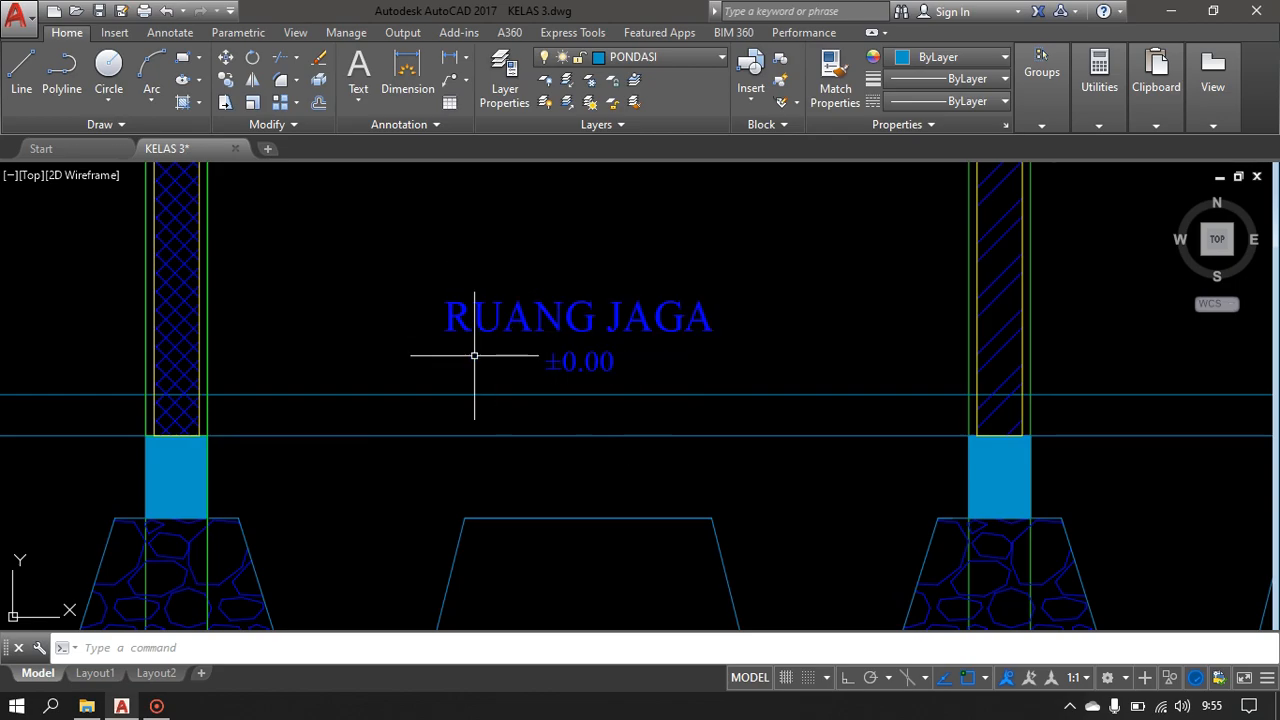
{"action": "scroll", "coordinate": [212, 397], "scroll_direction": "up", "scroll_amount": 2}
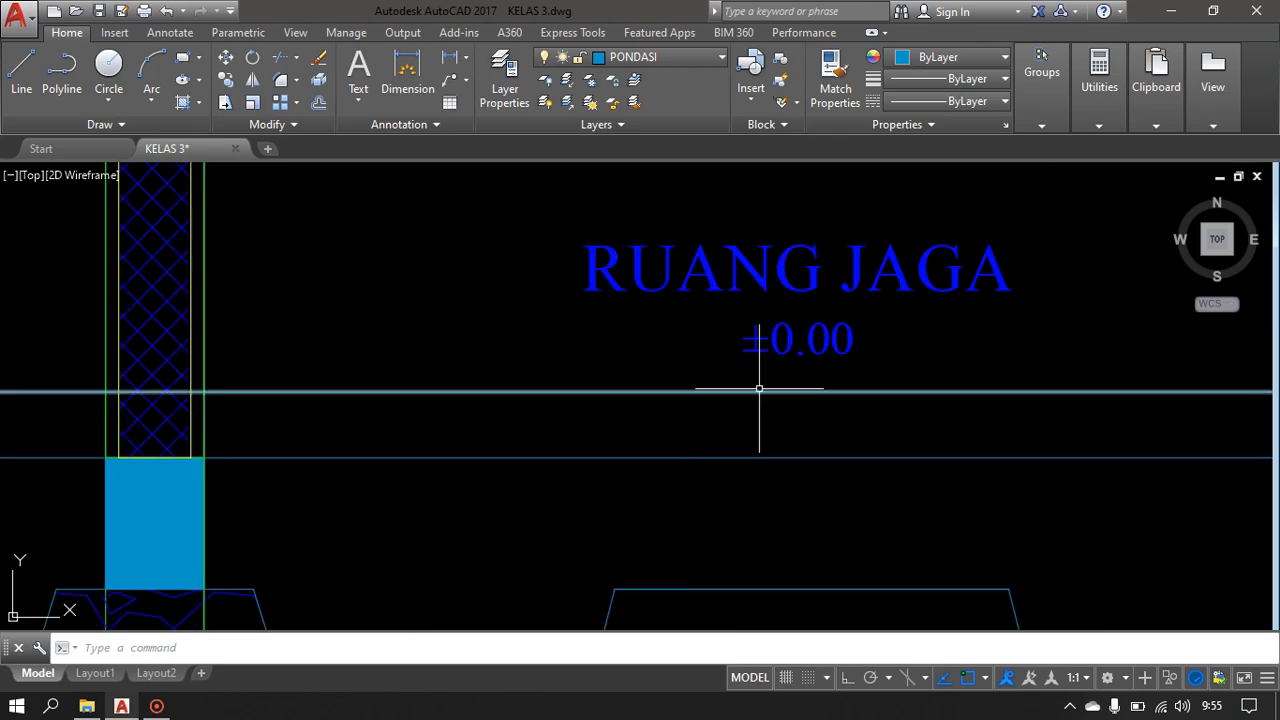
{"action": "middle_click_drag", "start_coordinate": [760, 400], "coordinate": [723, 477]}
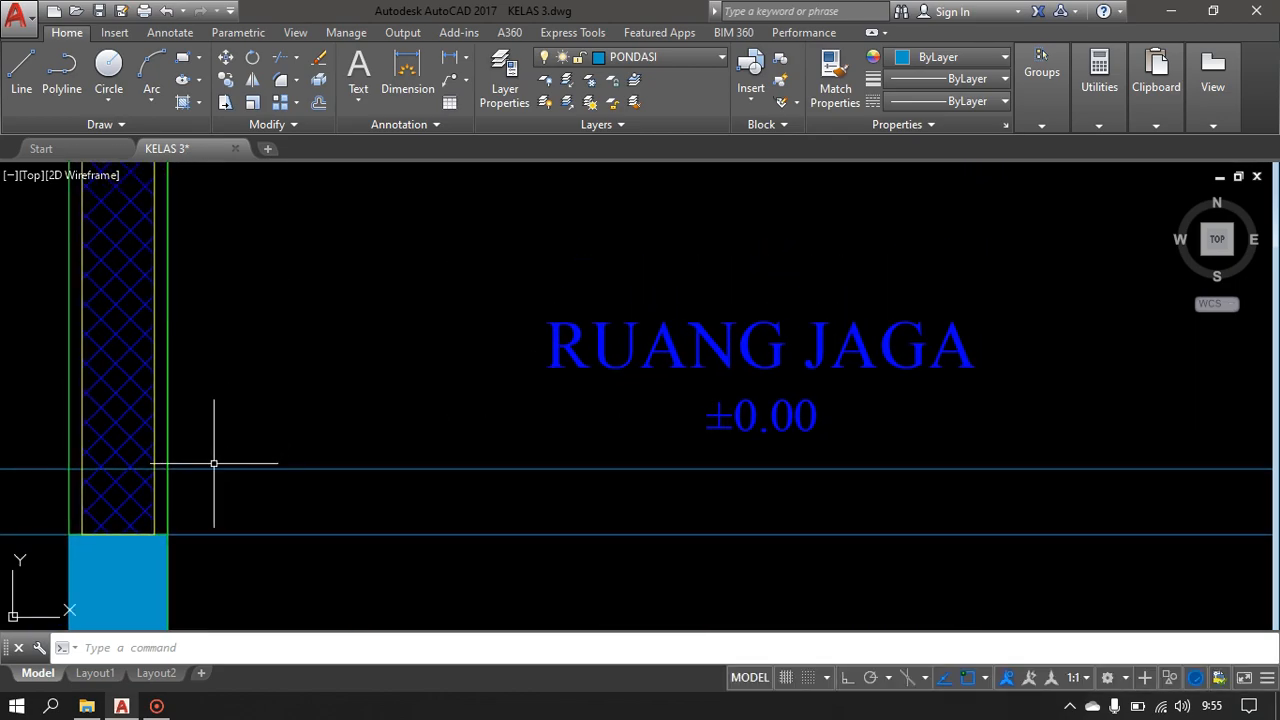
{"action": "scroll", "coordinate": [129, 486], "scroll_direction": "up", "scroll_amount": 2}
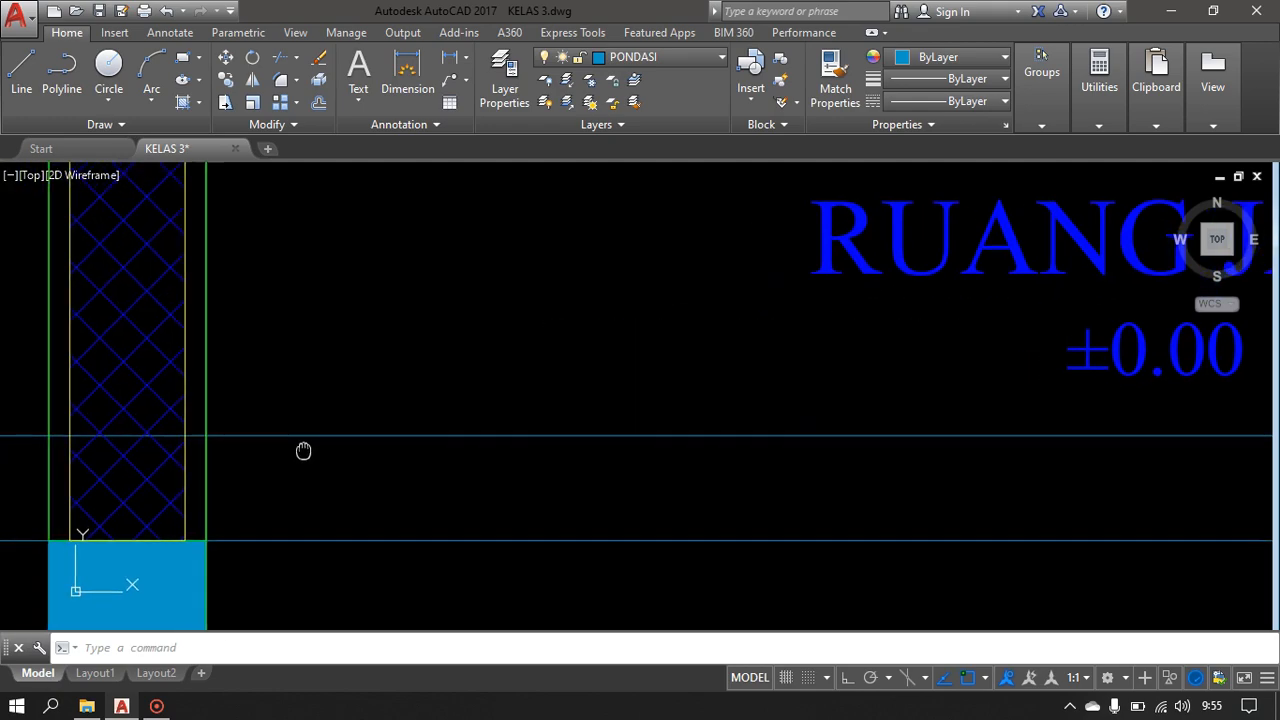
{"action": "middle_click_drag", "start_coordinate": [303, 449], "coordinate": [530, 443]}
{"action": "type", "text": "tr"}
{"action": "key", "text": "Return"}
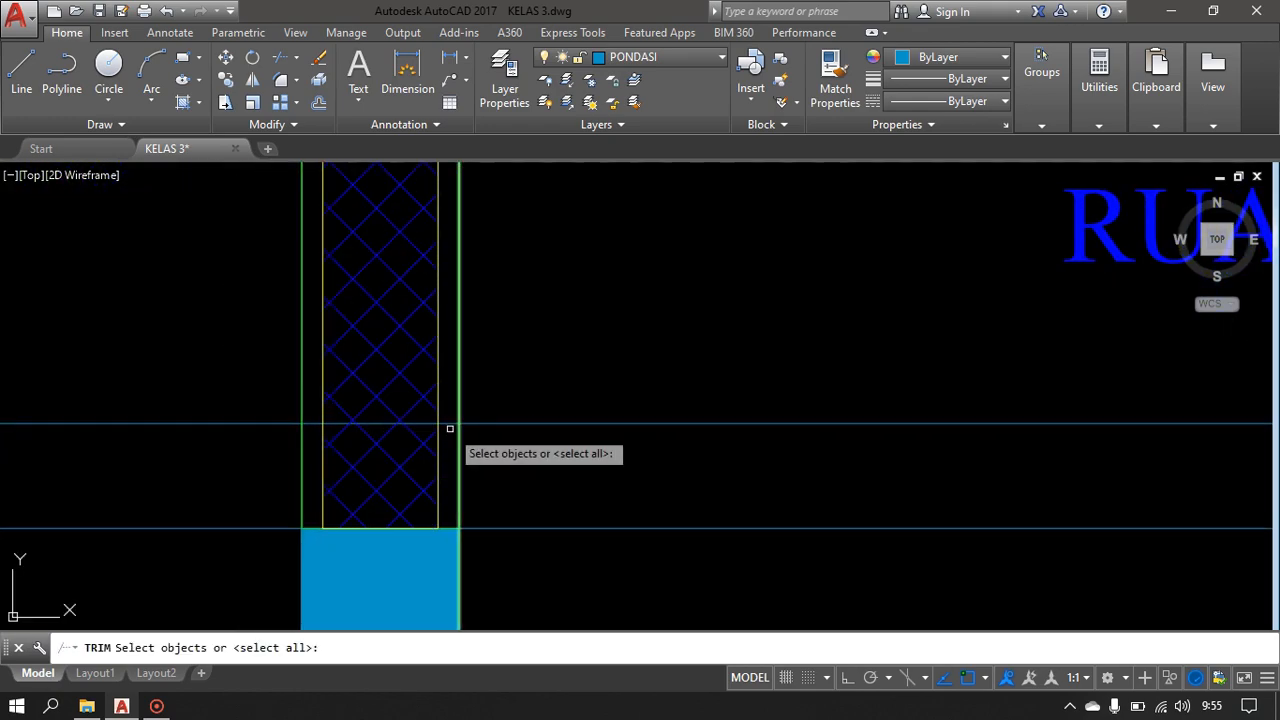
{"action": "key", "text": "Return"}
{"action": "left_click", "coordinate": [450, 425]}
{"action": "scroll", "coordinate": [452, 429], "scroll_direction": "down", "scroll_amount": 2}
{"action": "middle_click_drag", "start_coordinate": [488, 437], "coordinate": [590, 437]}
{"action": "key", "text": "Escape"}
- Delete the leftover part of the raised floor line extending left from the middle wall
{"action": "left_click", "coordinate": [356, 386]}
{"action": "left_click", "coordinate": [308, 437]}
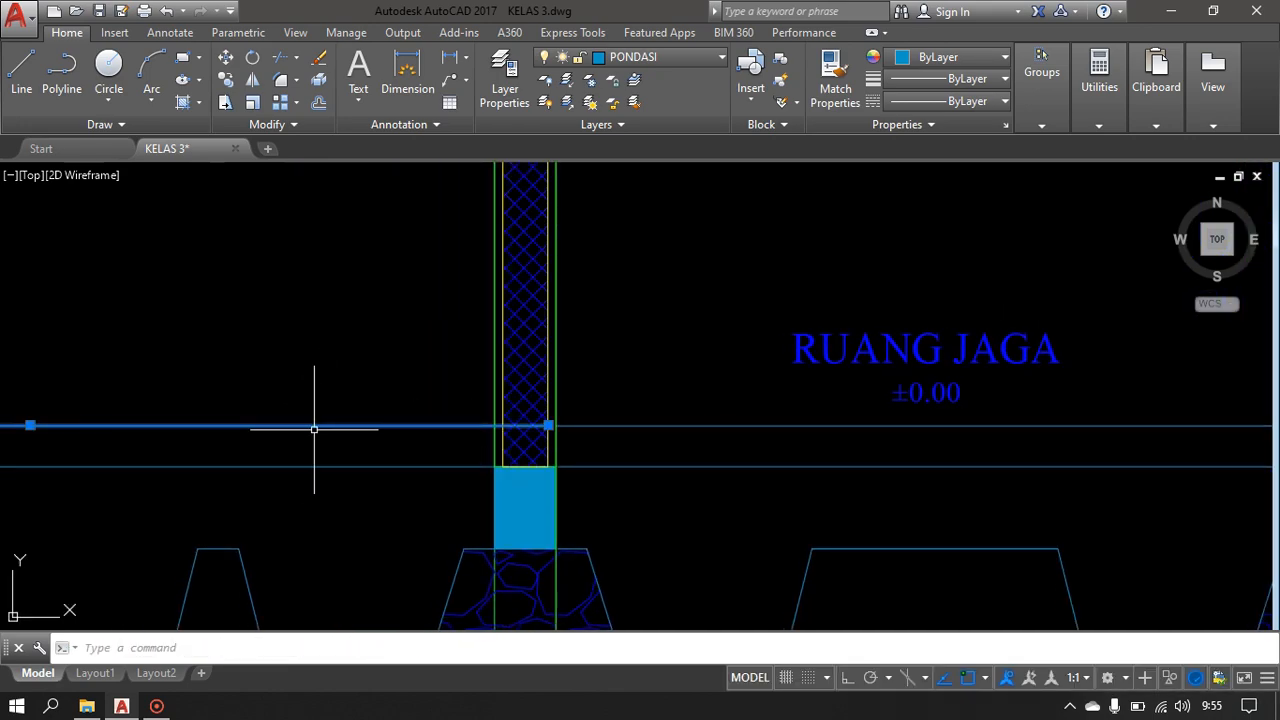
{"action": "key", "text": "Delete"}
{"action": "scroll", "coordinate": [760, 434], "scroll_direction": "down", "scroll_amount": 2}
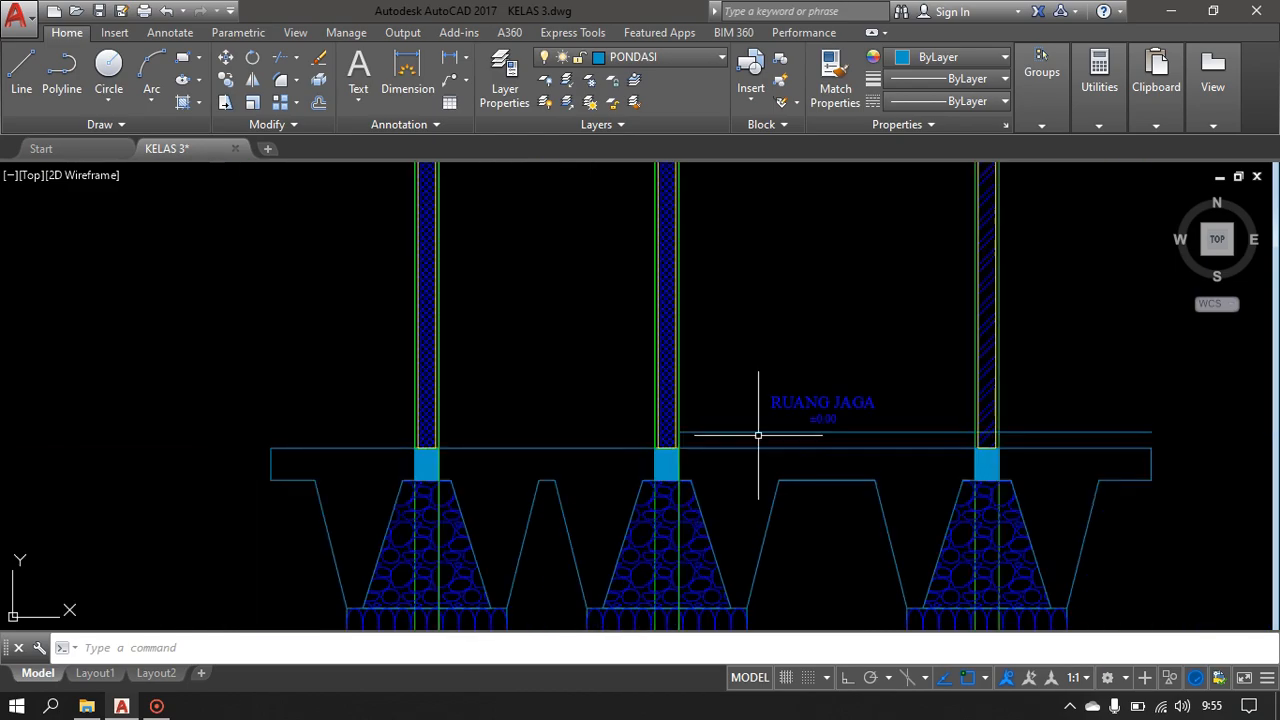
- Examine the KAMAR KECIL floor-level label in the floor plan and compare it with the RUANG JAGA level in the section
{"action": "middle_click_drag", "start_coordinate": [760, 434], "coordinate": [527, 434]}
{"action": "middle_click_drag", "start_coordinate": [243, 491], "coordinate": [366, 206]}
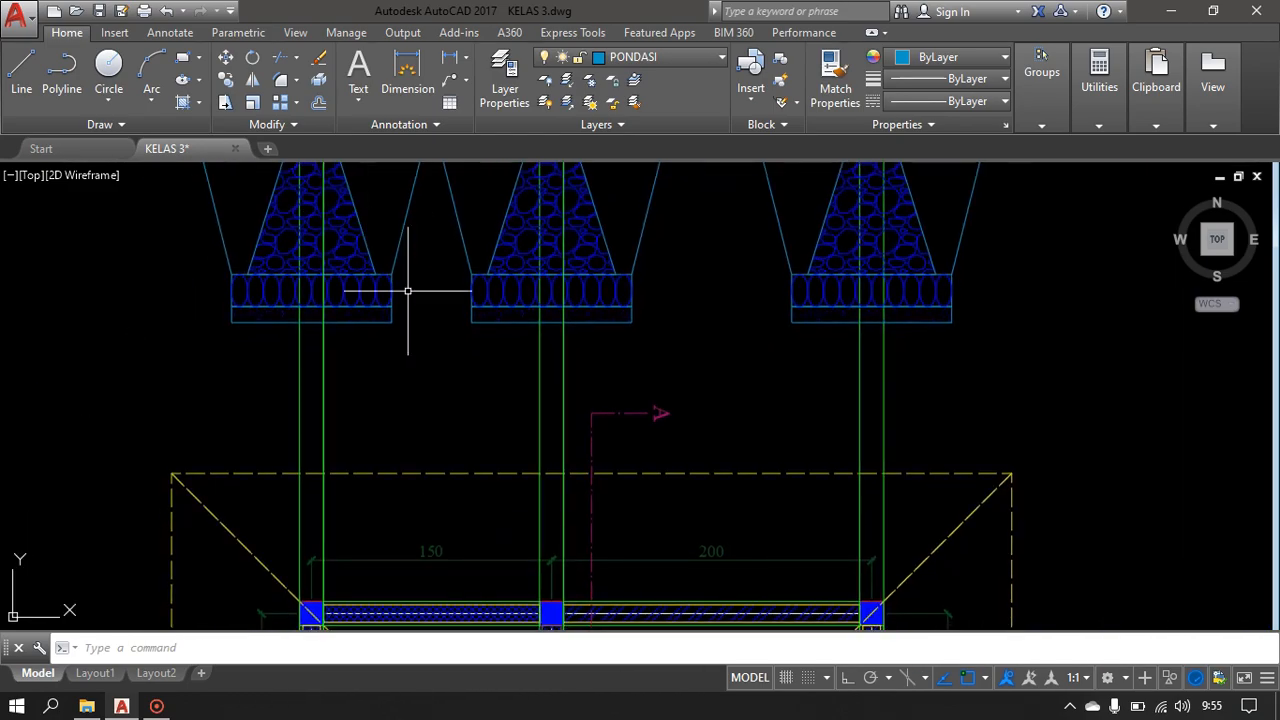
{"action": "middle_click_drag", "start_coordinate": [474, 556], "coordinate": [474, 331]}
{"action": "scroll", "coordinate": [435, 560], "scroll_direction": "up", "scroll_amount": 4}
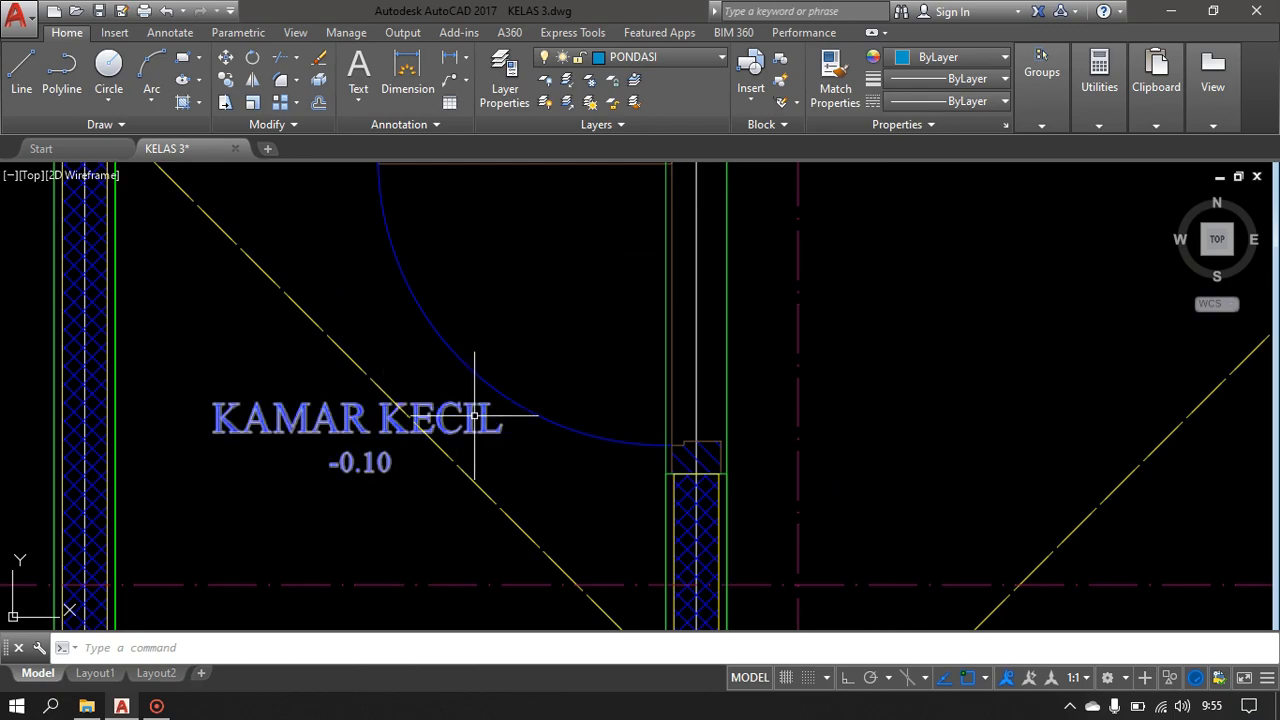
{"action": "scroll", "coordinate": [486, 417], "scroll_direction": "down", "scroll_amount": 4}
{"action": "middle_click_drag", "start_coordinate": [638, 338], "coordinate": [585, 525]}
{"action": "scroll", "coordinate": [585, 525], "scroll_direction": "down", "scroll_amount": 2}
{"action": "middle_click_drag", "start_coordinate": [554, 251], "coordinate": [377, 386]}
{"action": "scroll", "coordinate": [375, 305], "scroll_direction": "up", "scroll_amount": 4}
{"action": "scroll", "coordinate": [375, 305], "scroll_direction": "up", "scroll_amount": 2}
{"action": "middle_click_drag", "start_coordinate": [375, 305], "coordinate": [382, 400]}
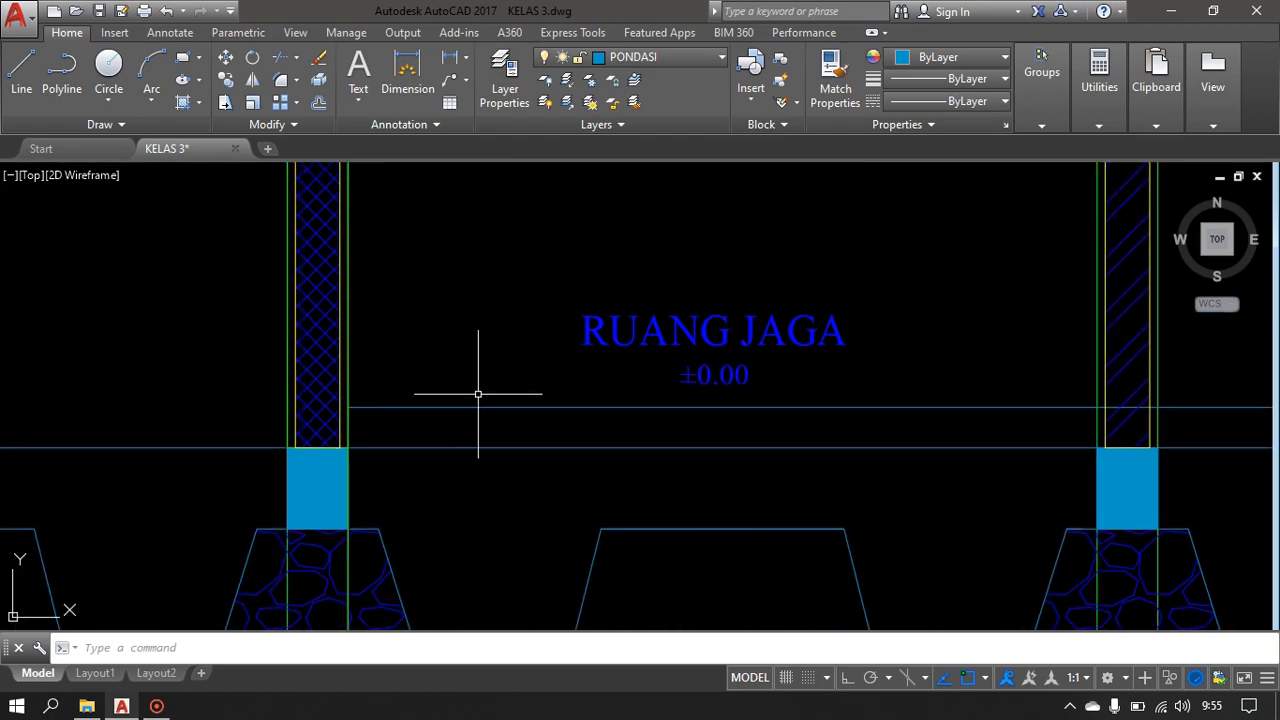
- Offset the RUANG JAGA floor line downward by 10, onto the upper line of the ground strip
{"action": "key", "text": "Return"}
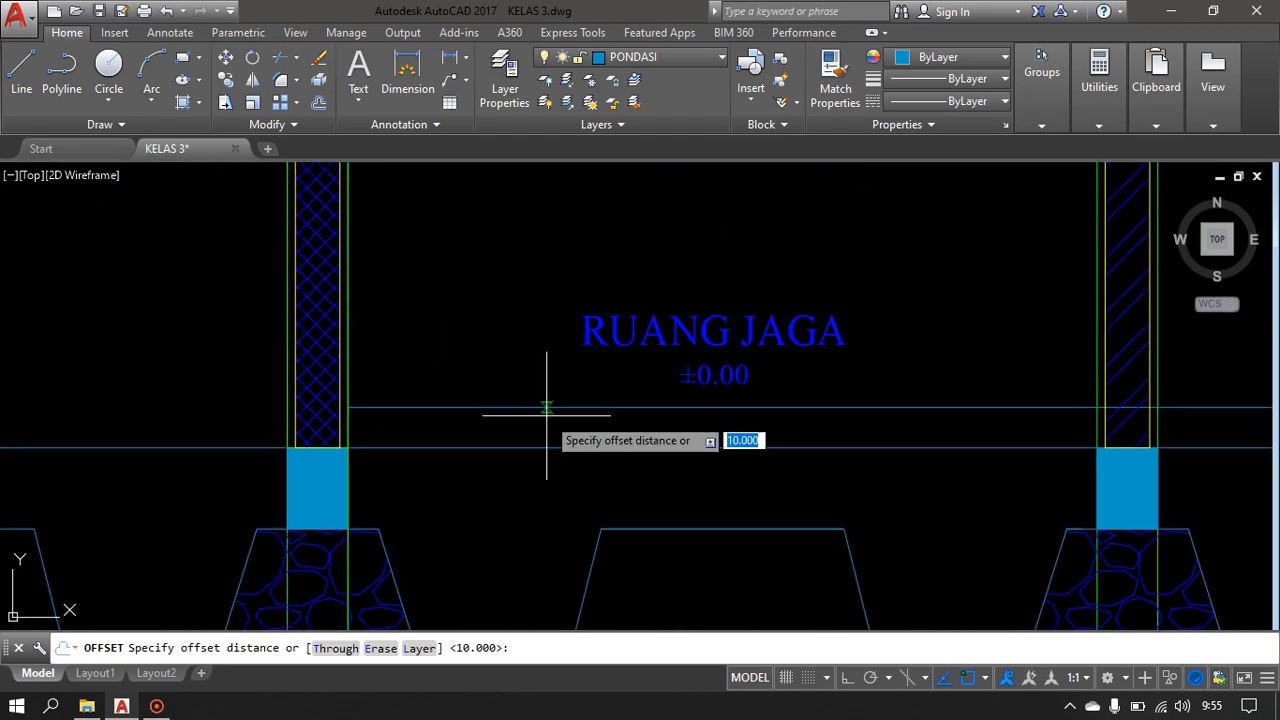
{"action": "type", "text": "1"}
{"action": "key", "text": "Return"}
{"action": "left_click", "coordinate": [546, 408]}
{"action": "left_click", "coordinate": [529, 508]}
{"action": "middle_click_drag", "start_coordinate": [477, 434], "coordinate": [620, 374]}
{"action": "key", "text": "Escape"}
{"action": "left_click", "coordinate": [629, 384]}
{"action": "left_click", "coordinate": [494, 383]}
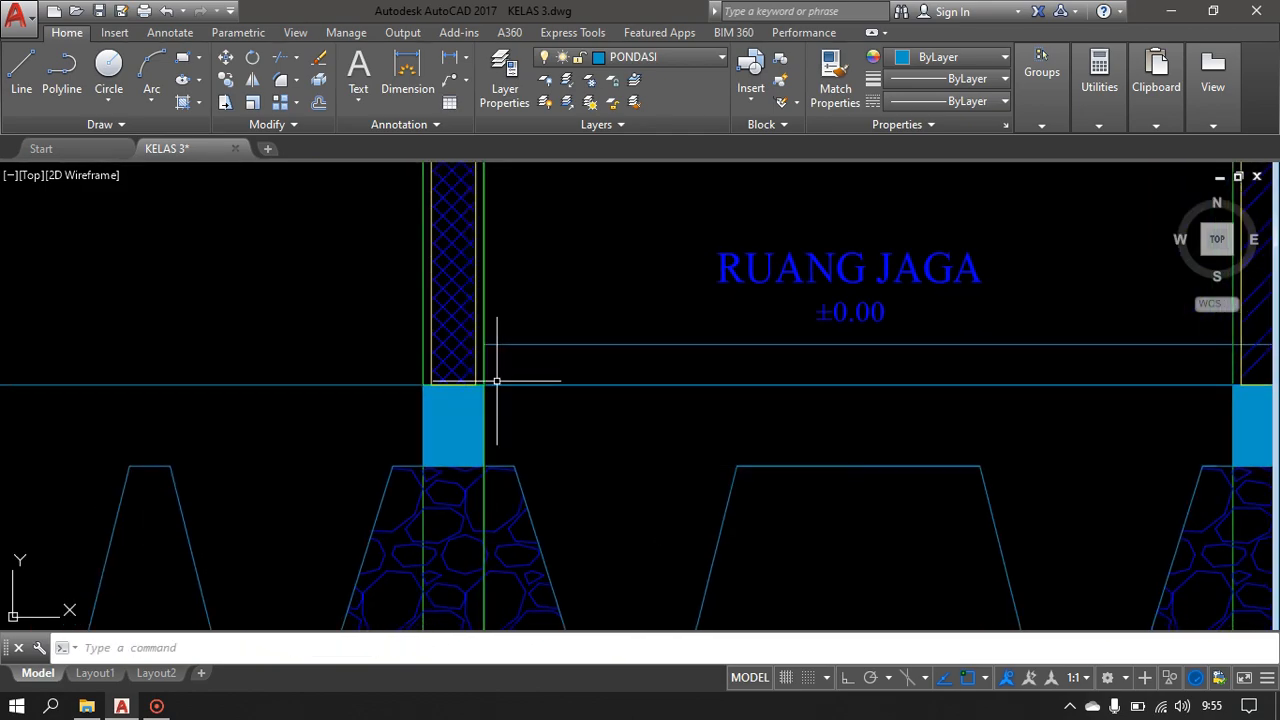
{"action": "left_click", "coordinate": [494, 378]}
{"action": "mouse_move", "coordinate": [484, 385]}
{"action": "key", "text": "Escape"}
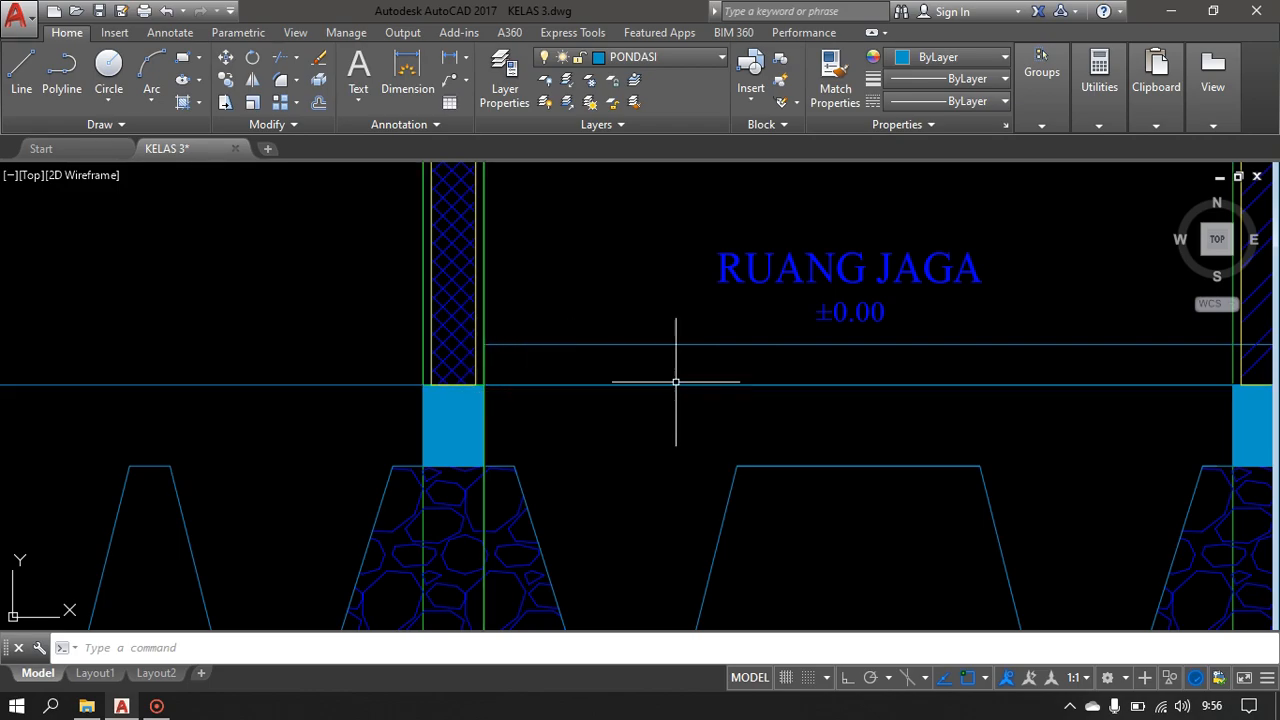
- Copy the KAMAR KECIL -0.10 label from the floor plan to just above the ground line, between the section's left and middle walls
{"action": "scroll", "coordinate": [615, 379], "scroll_direction": "down", "scroll_amount": 5}
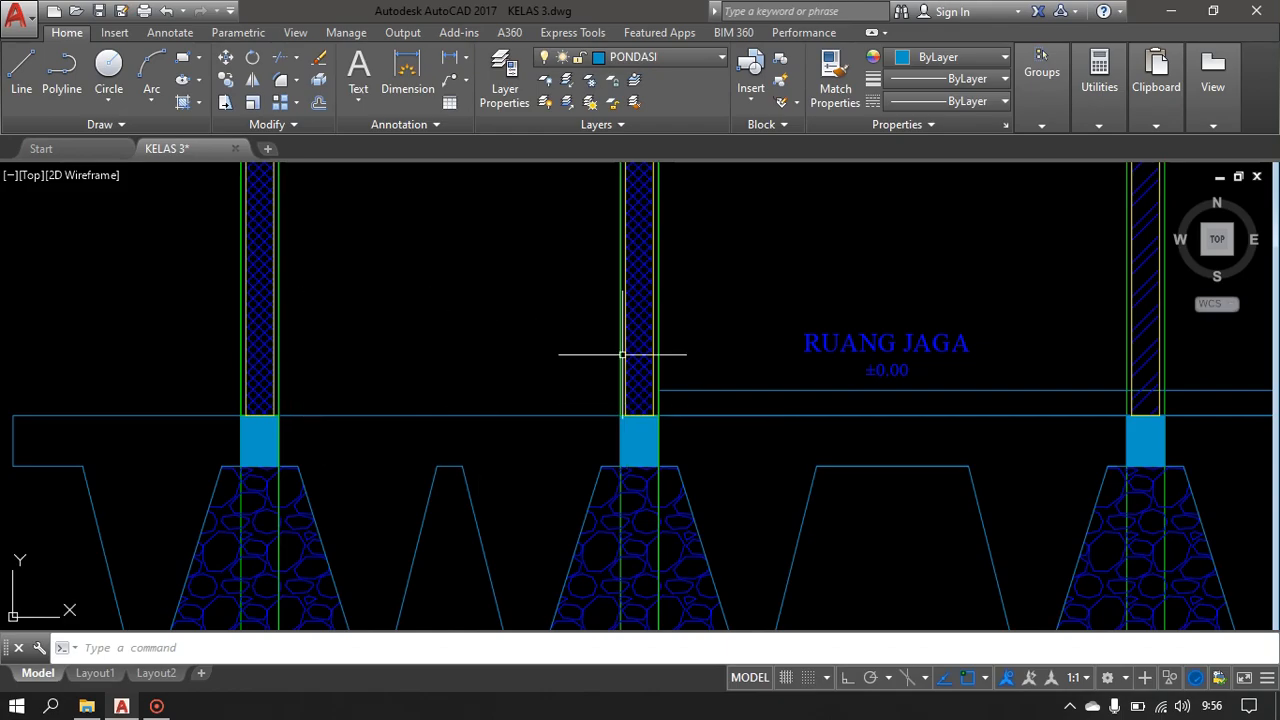
{"action": "scroll", "coordinate": [436, 498], "scroll_direction": "up", "scroll_amount": 8}
{"action": "left_click", "coordinate": [457, 488]}
{"action": "left_click", "coordinate": [340, 380]}
{"action": "type", "text": "co"}
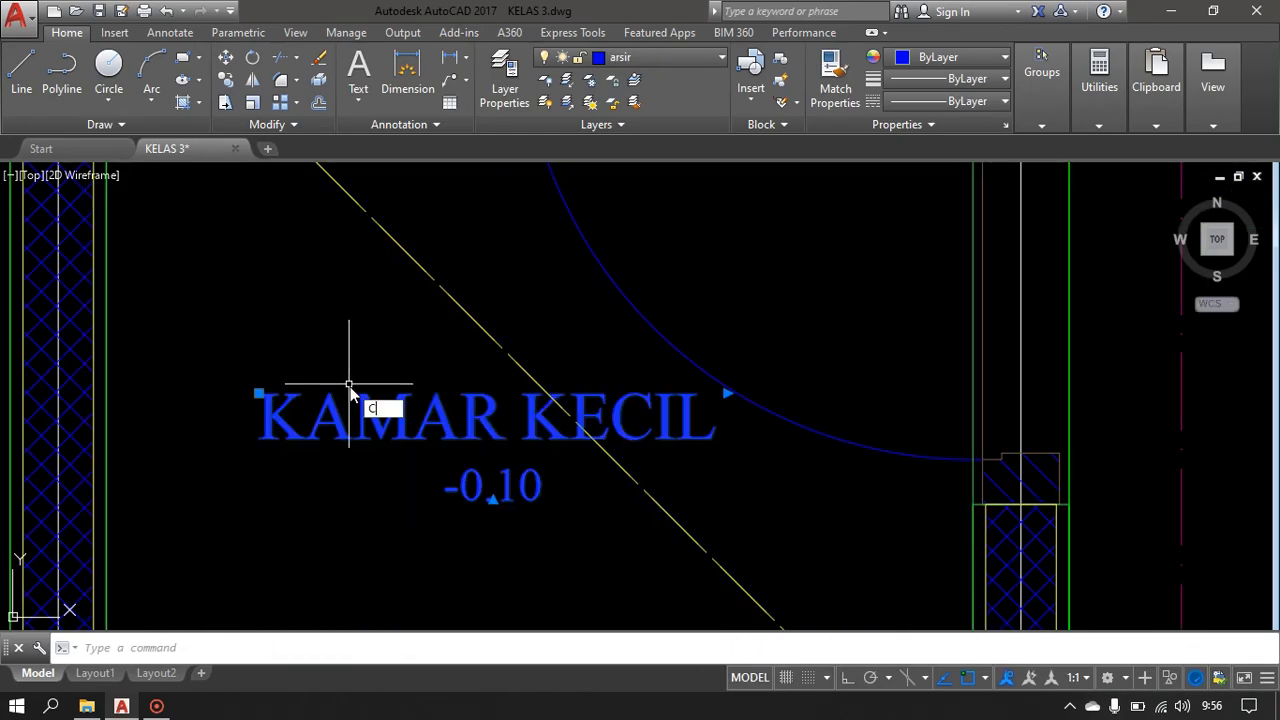
{"action": "key", "text": "space"}
{"action": "left_click", "coordinate": [258, 393]}
{"action": "scroll", "coordinate": [389, 280], "scroll_direction": "down", "scroll_amount": 6}
{"action": "middle_click_drag", "start_coordinate": [368, 226], "coordinate": [366, 618]}
{"action": "middle_click_drag", "start_coordinate": [338, 290], "coordinate": [346, 628]}
{"action": "scroll", "coordinate": [358, 380], "scroll_direction": "up", "scroll_amount": 4}
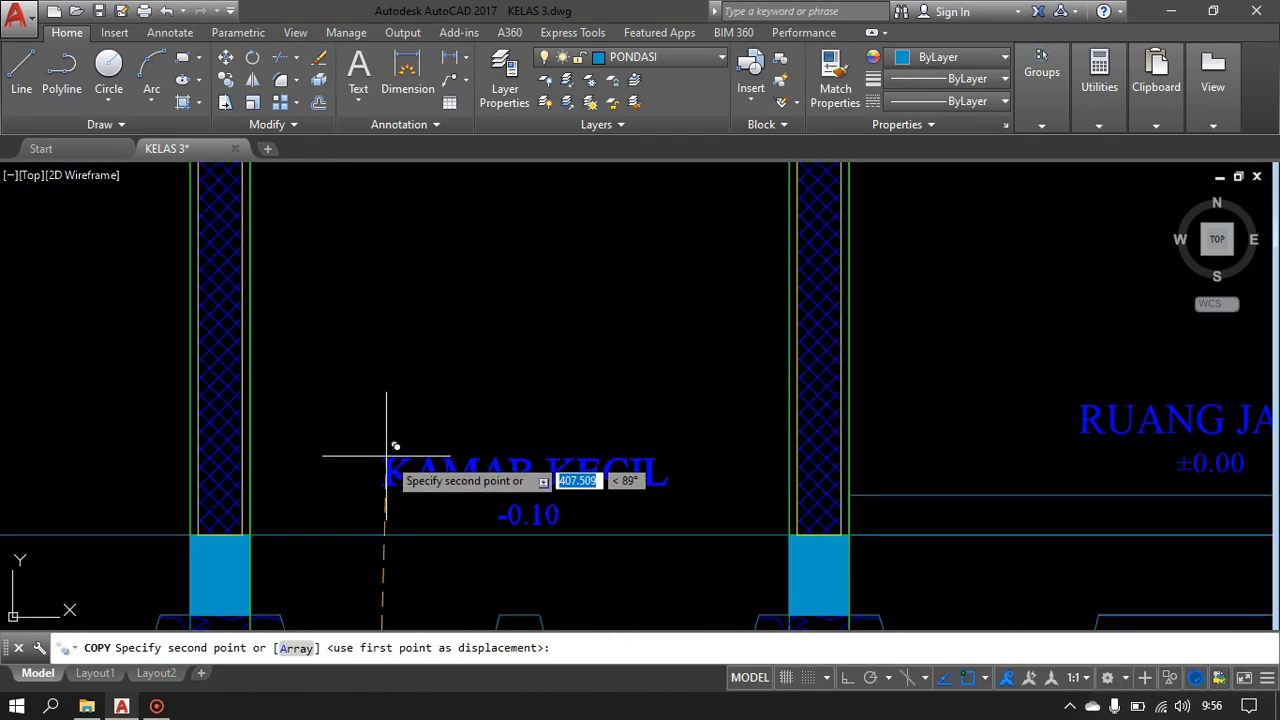
{"action": "left_click", "coordinate": [390, 455]}
{"action": "scroll", "coordinate": [449, 400], "scroll_direction": "down", "scroll_amount": 4}
{"action": "middle_click_drag", "start_coordinate": [455, 400], "coordinate": [455, 357]}
{"action": "key", "text": "Escape"}
- Copy the RUANG JAGA floor line straight down a short distance to form the top floor layer
{"action": "scroll", "coordinate": [550, 292], "scroll_direction": "down", "scroll_amount": 4}
{"action": "middle_click_drag", "start_coordinate": [580, 306], "coordinate": [532, 413]}
{"action": "scroll", "coordinate": [555, 420], "scroll_direction": "up", "scroll_amount": 4}
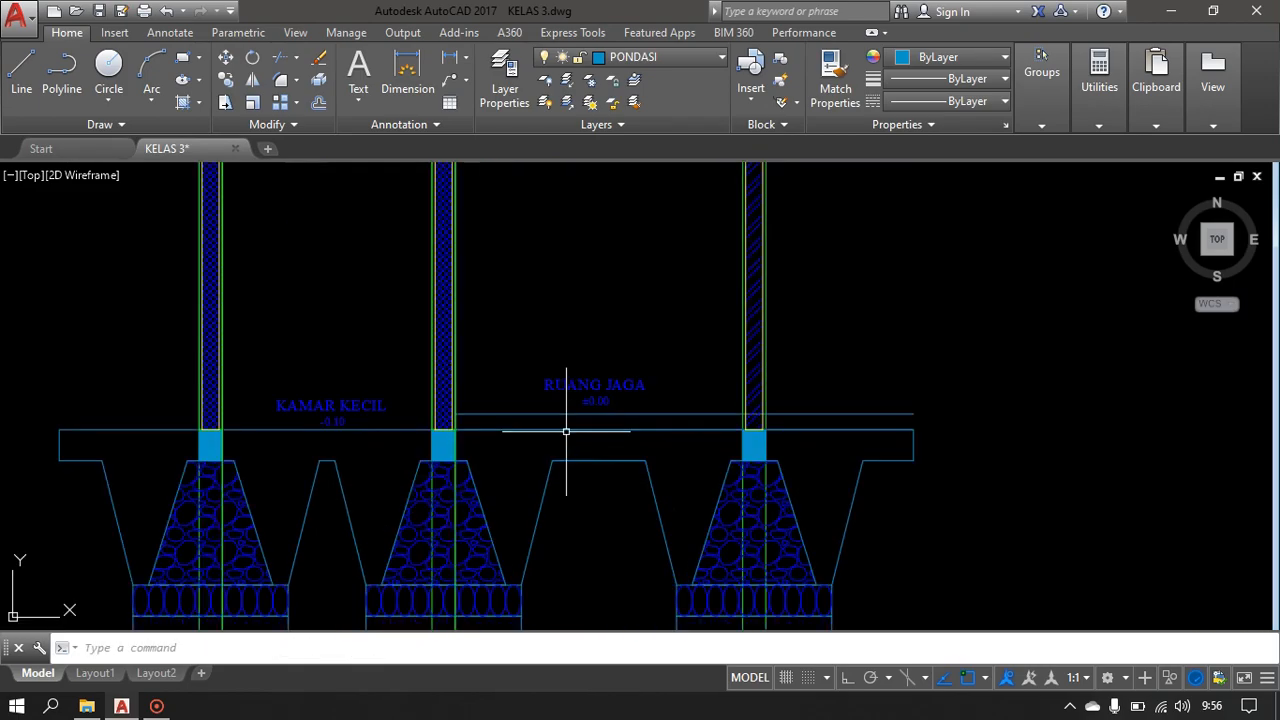
{"action": "scroll", "coordinate": [677, 434], "scroll_direction": "up", "scroll_amount": 2}
{"action": "scroll", "coordinate": [400, 471], "scroll_direction": "up", "scroll_amount": 3}
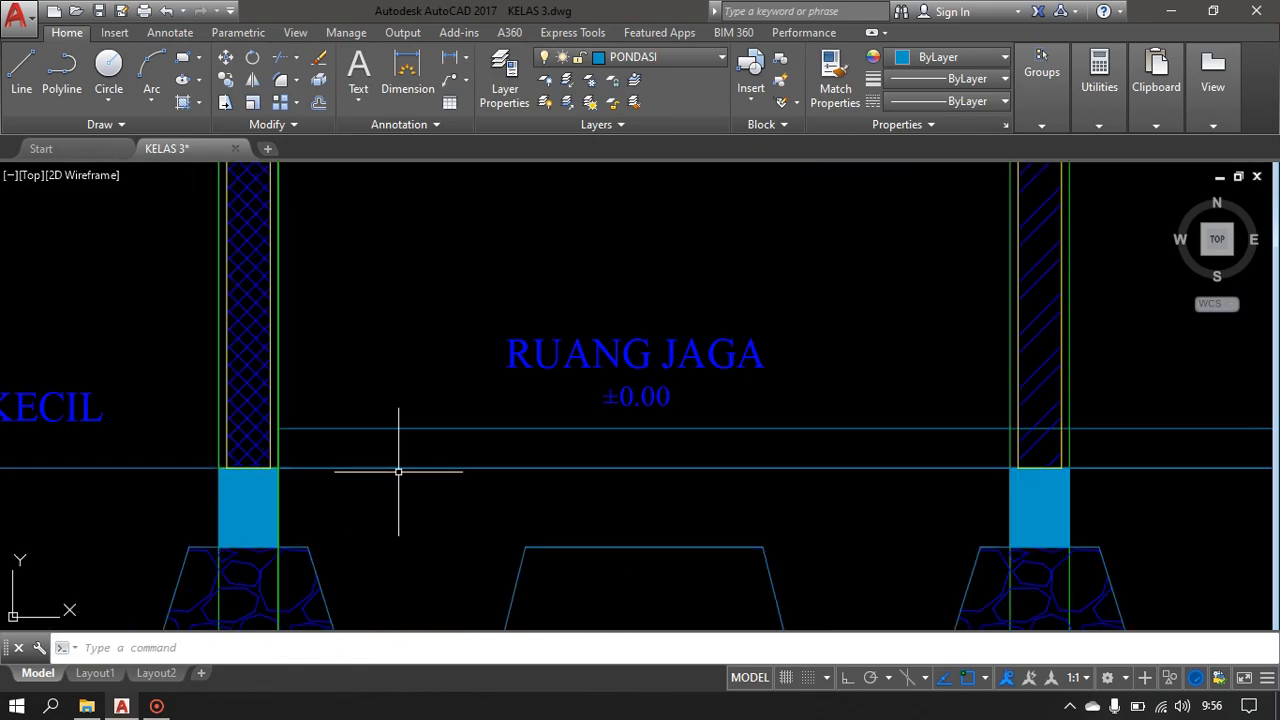
{"action": "middle_click_drag", "start_coordinate": [400, 471], "coordinate": [371, 421]}
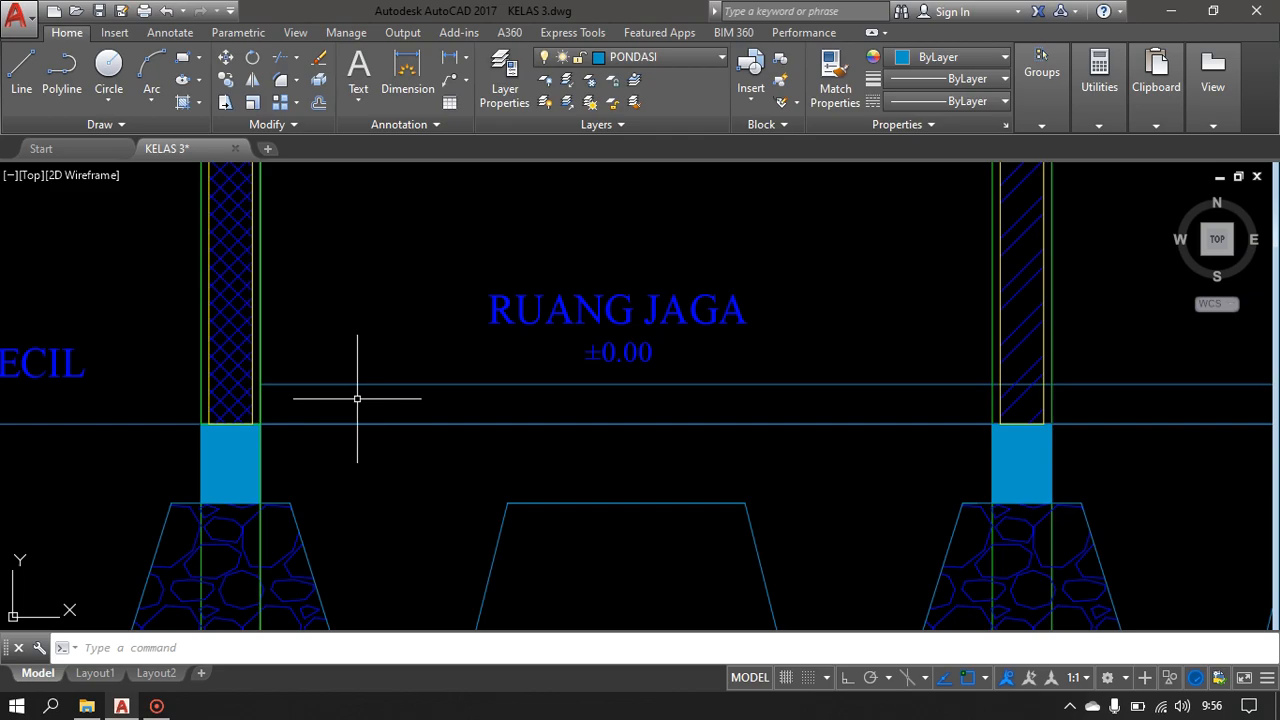
{"action": "scroll", "coordinate": [443, 406], "scroll_direction": "up", "scroll_amount": 2}
{"action": "middle_click_drag", "start_coordinate": [543, 449], "coordinate": [502, 434]}
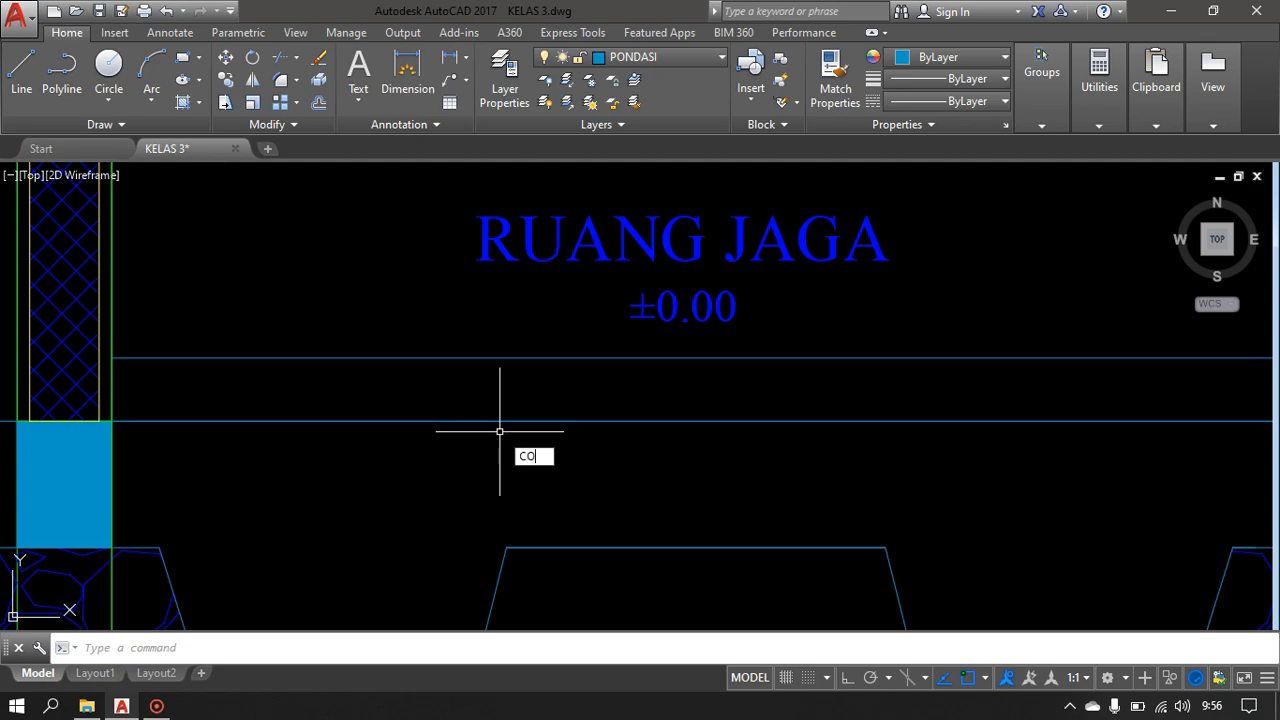
{"action": "type", "text": "co"}
{"action": "key", "text": "space"}
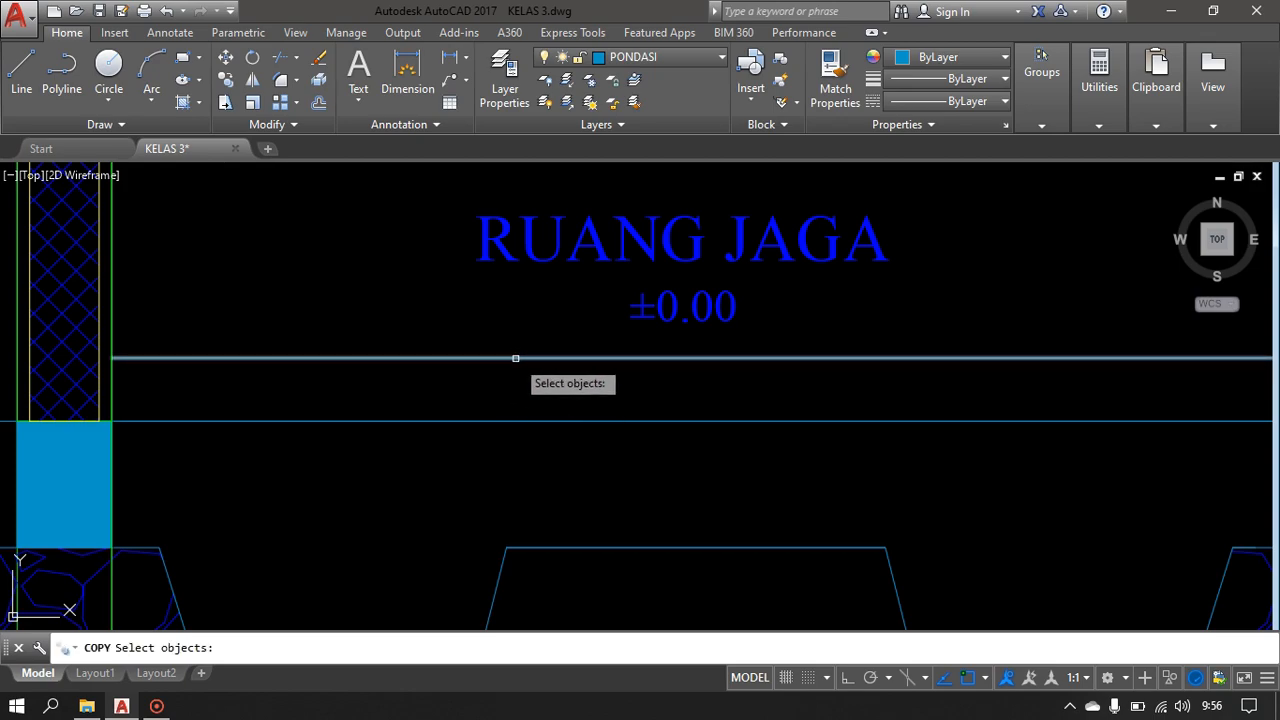
{"action": "left_click", "coordinate": [170, 358]}
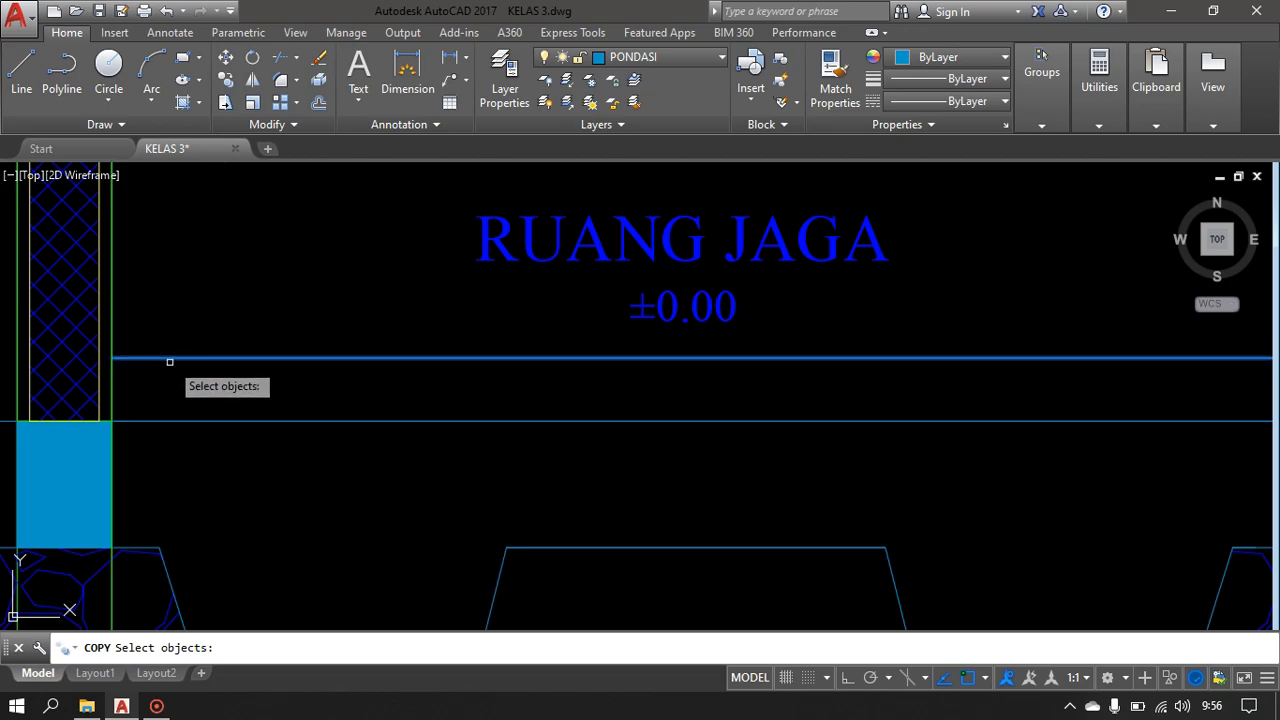
{"action": "key", "text": "space"}
{"action": "scroll", "coordinate": [161, 379], "scroll_direction": "up", "scroll_amount": 4}
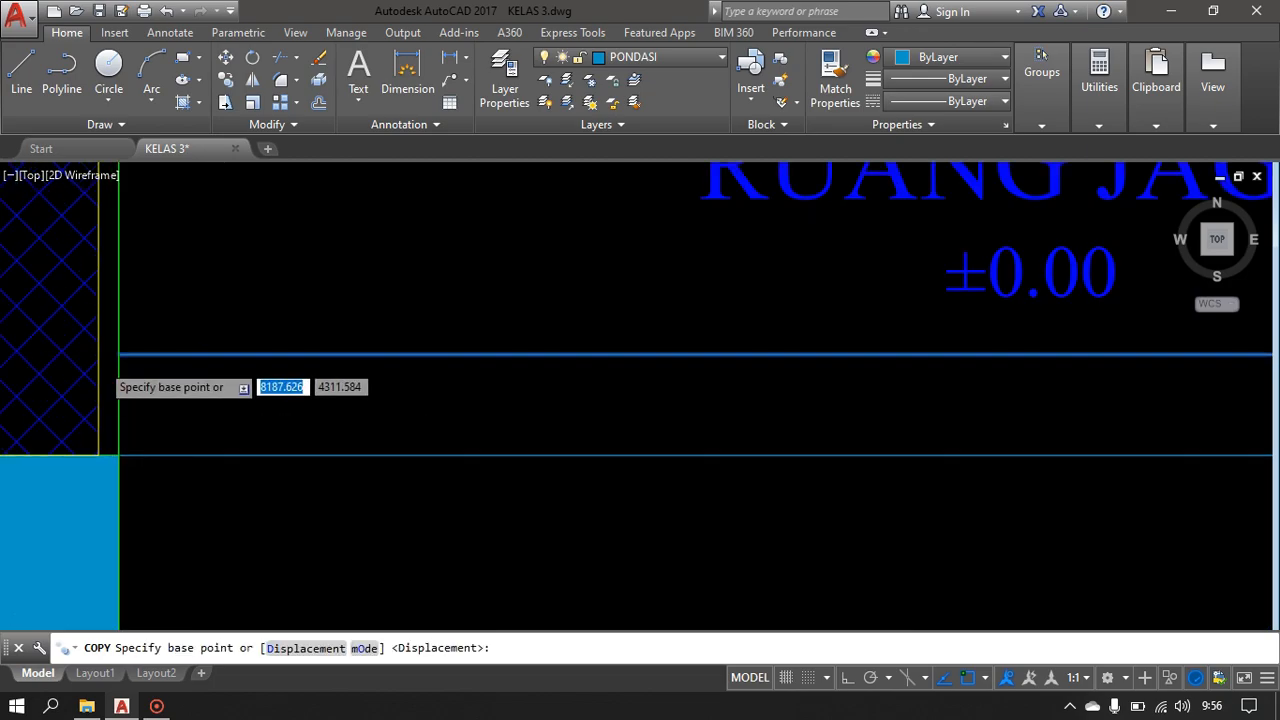
{"action": "left_click", "coordinate": [130, 368]}
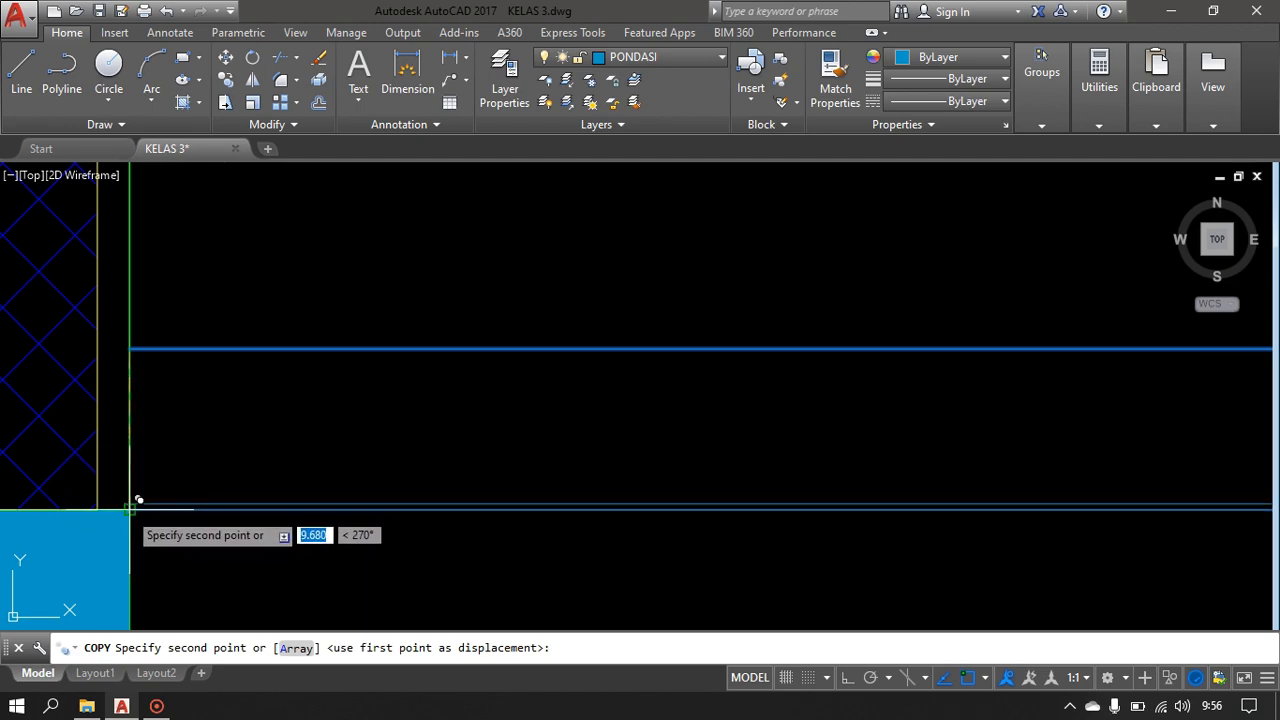
{"action": "type", "text": "1"}
{"action": "key", "text": "Return"}
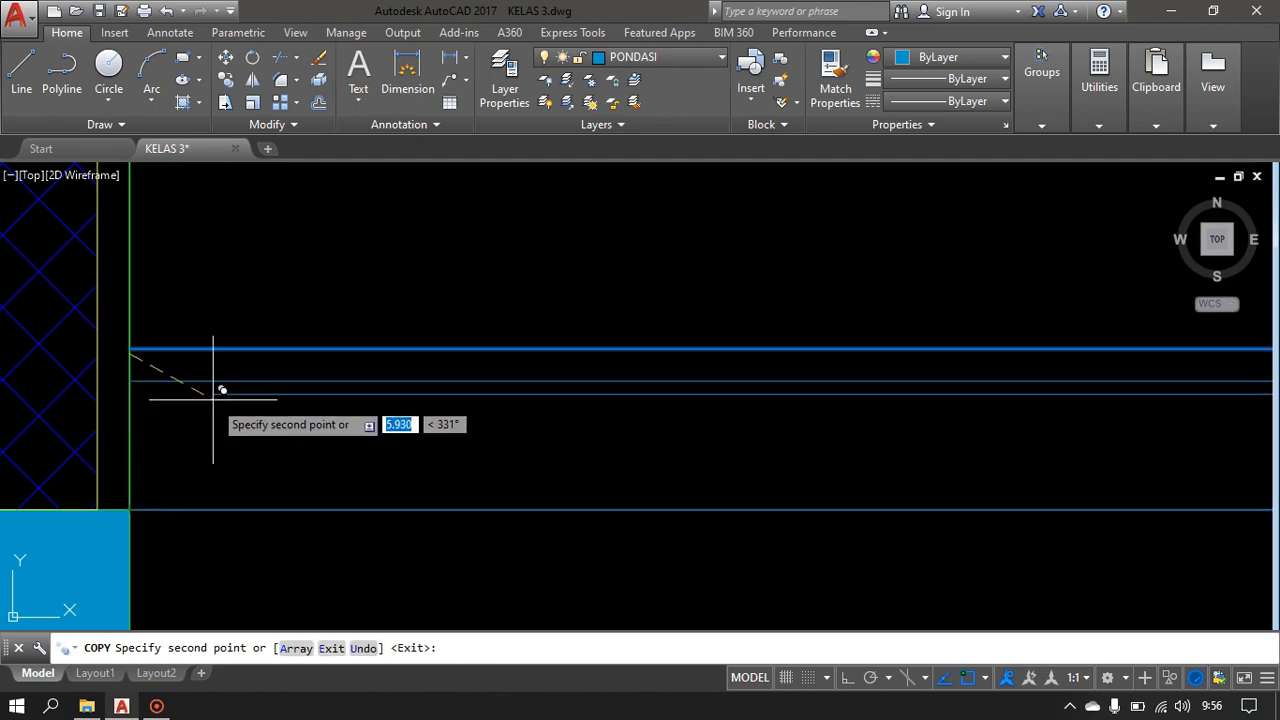
{"action": "key", "text": "Escape"}
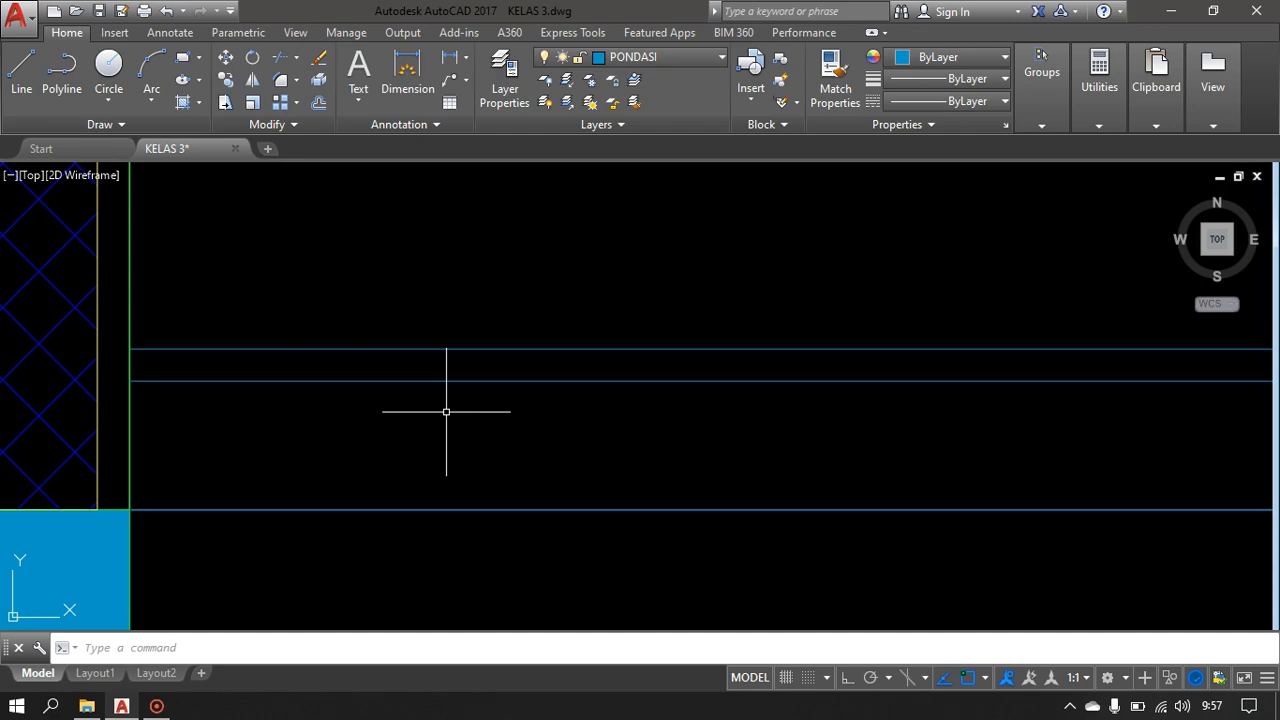
- Offset the lower edge of the top floor layer downward to form a second layer under RUANG JAGA
{"action": "type", "text": "o"}
{"action": "key", "text": "Return"}
{"action": "key", "text": "Return"}
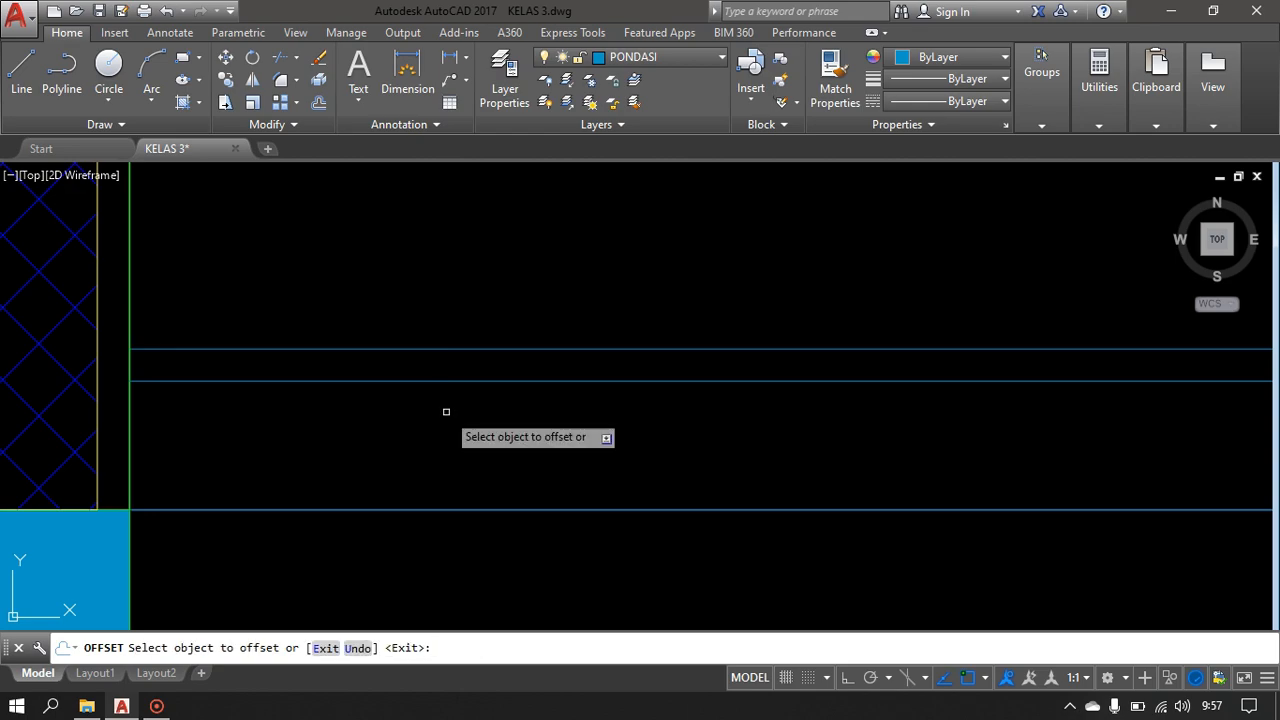
{"action": "left_click", "coordinate": [486, 381]}
{"action": "left_click", "coordinate": [471, 437]}
{"action": "scroll", "coordinate": [603, 436], "scroll_direction": "down", "scroll_amount": 3}
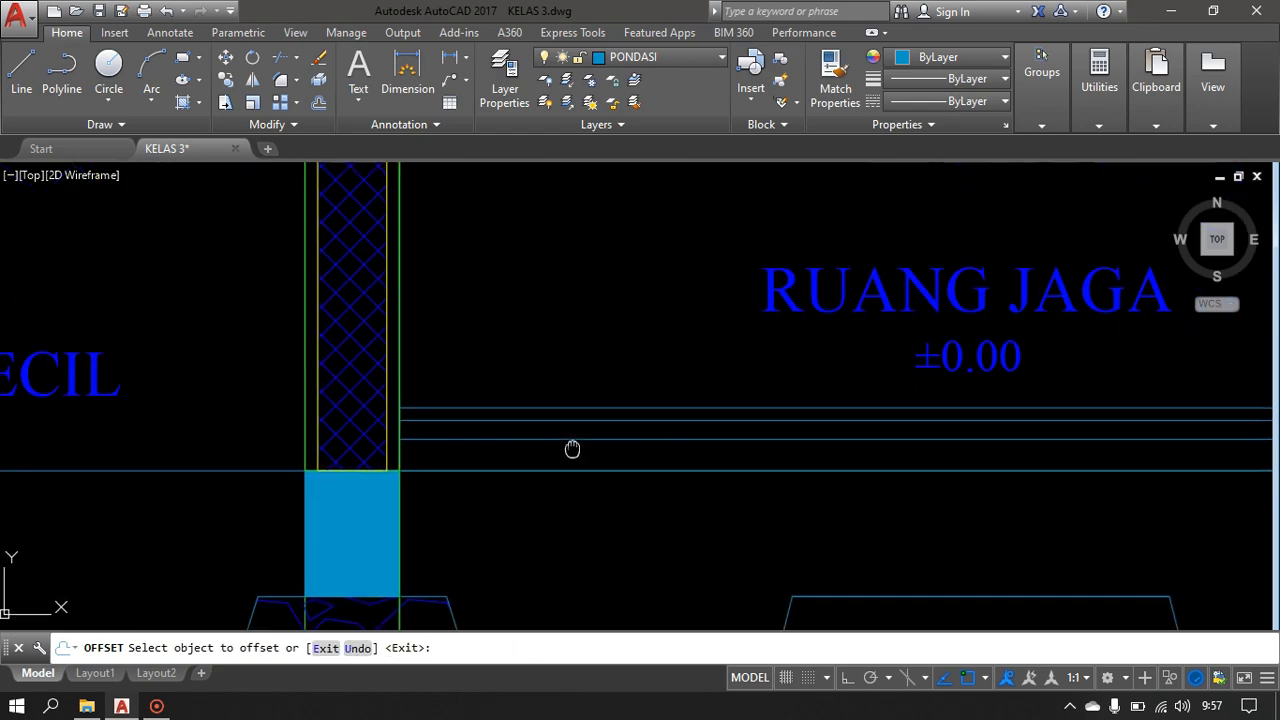
{"action": "middle_click_drag", "start_coordinate": [571, 449], "coordinate": [409, 376]}
{"action": "scroll", "coordinate": [412, 377], "scroll_direction": "up", "scroll_amount": 2}
{"action": "middle_click_drag", "start_coordinate": [426, 434], "coordinate": [446, 469]}
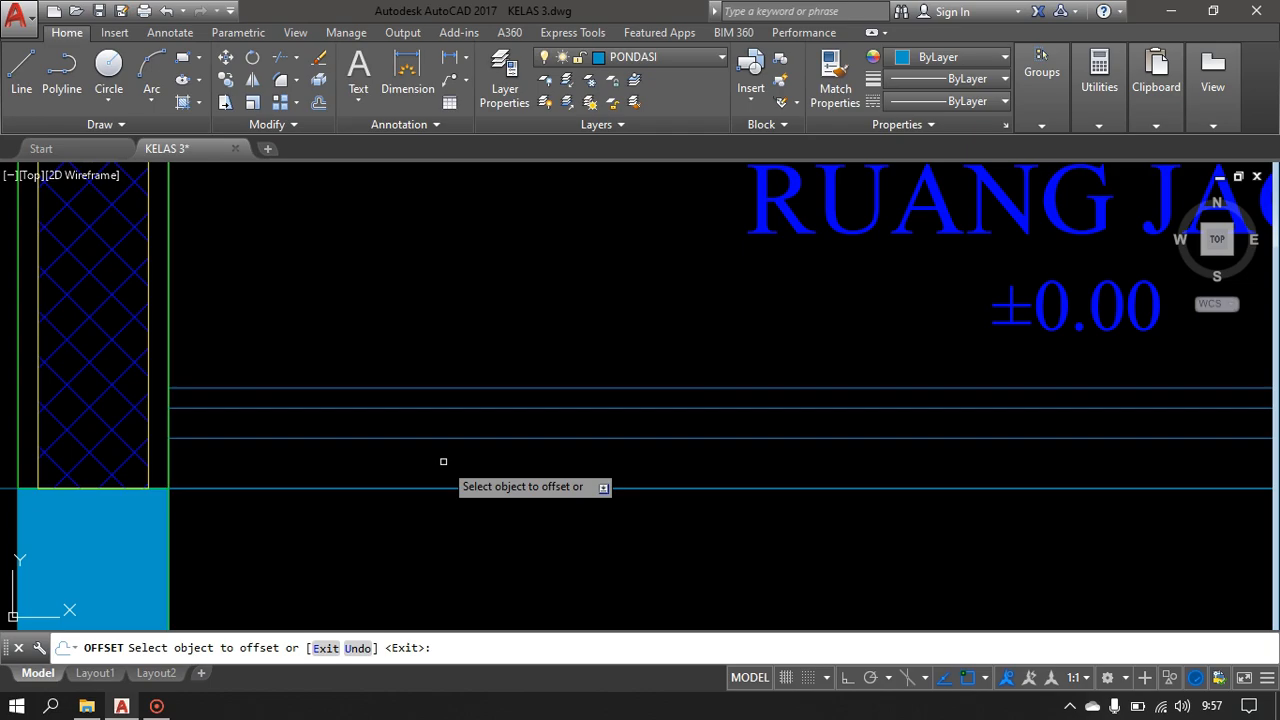
{"action": "key", "text": "Escape"}
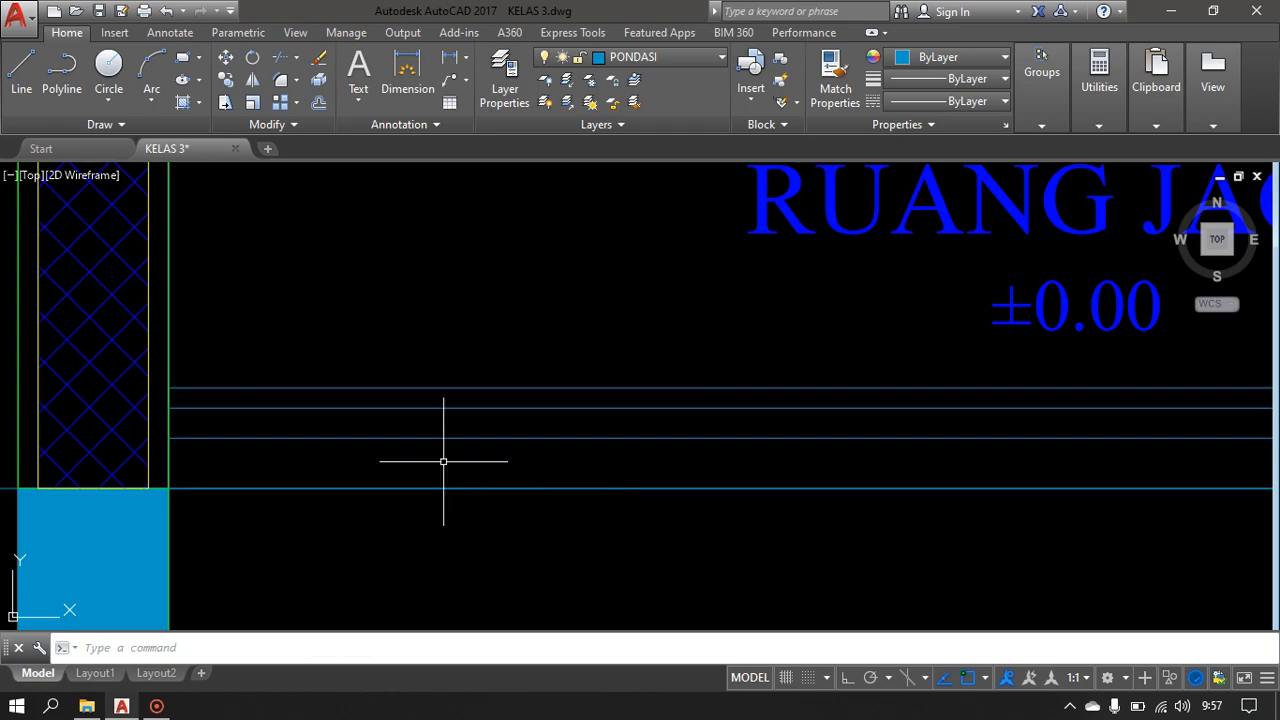
- Offset the lower edge of the second floor layer downward onto the upper line of the ground strip
{"action": "key", "text": "Return"}
{"action": "key", "text": "Return"}
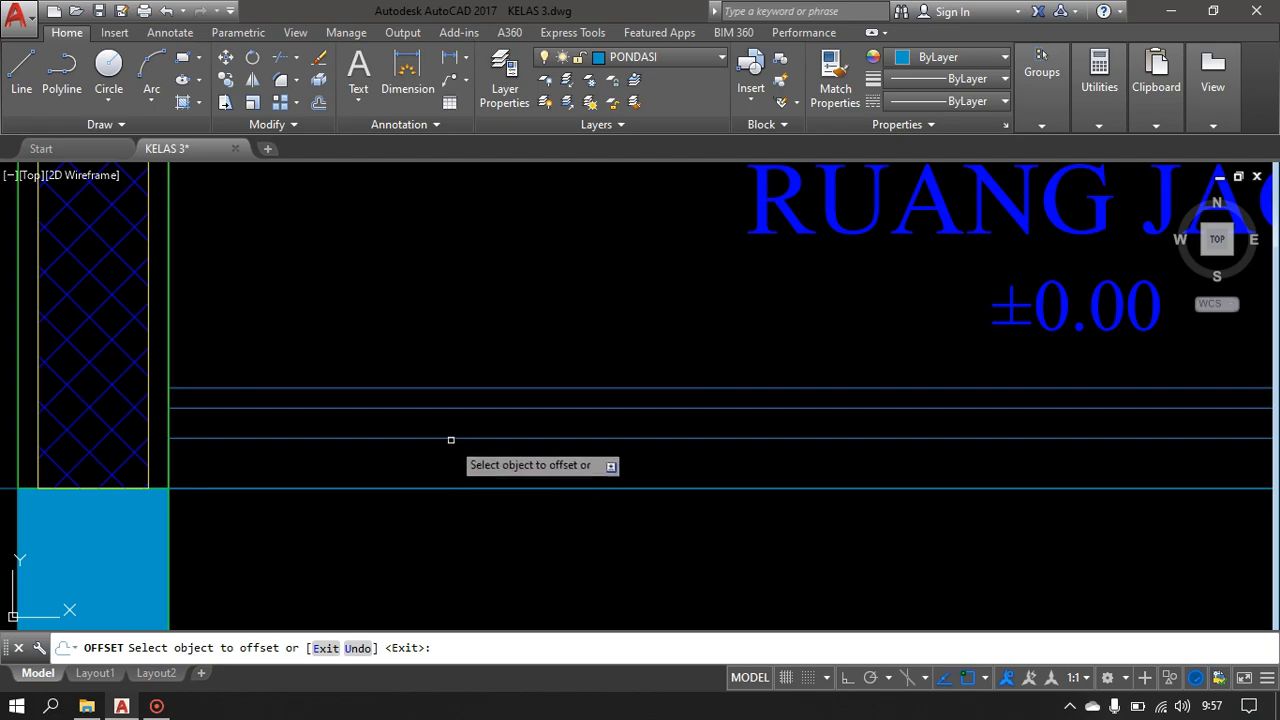
{"action": "left_click", "coordinate": [457, 438]}
{"action": "left_click", "coordinate": [450, 533]}
{"action": "scroll", "coordinate": [390, 520], "scroll_direction": "down", "scroll_amount": 3}
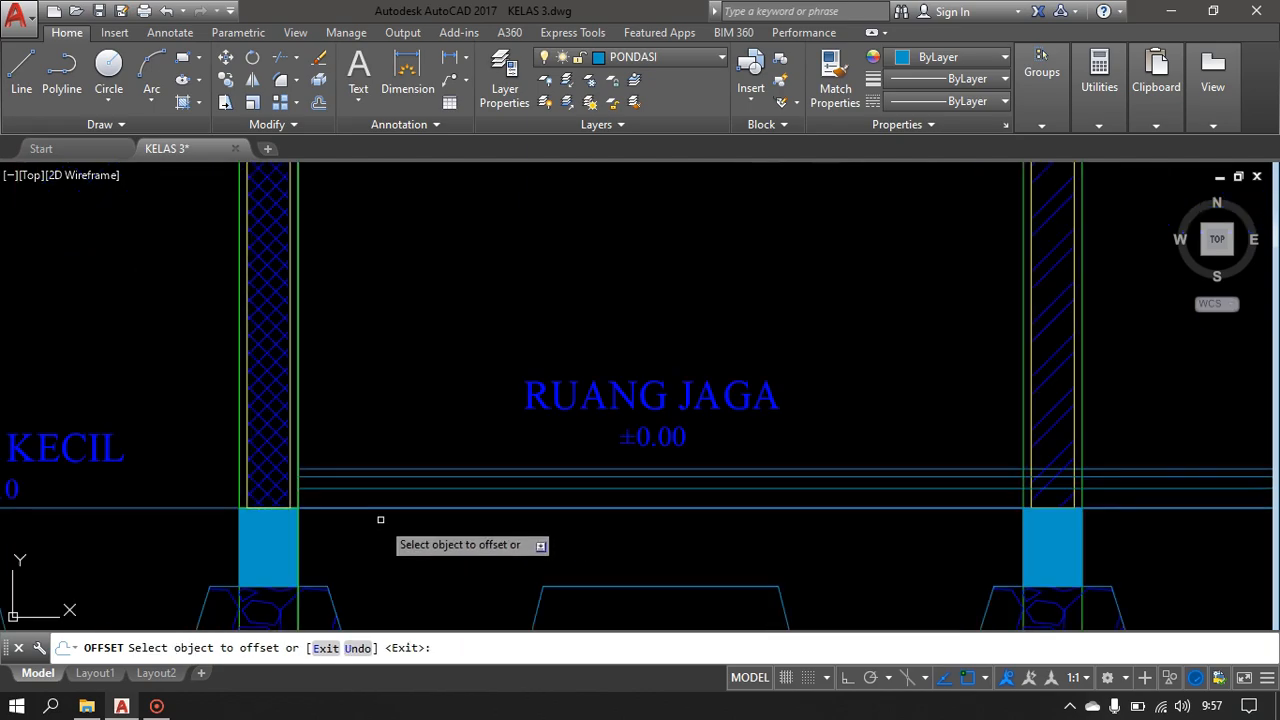
{"action": "scroll", "coordinate": [466, 471], "scroll_direction": "up", "scroll_amount": 1}
{"action": "key", "text": "Escape"}
{"action": "left_click", "coordinate": [507, 469]}
{"action": "key", "text": "Escape"}
- Copy the three RUANG JAGA floor layer lines to KAMAR KECIL, placing the uppermost on the ground line at the left wall's inner face
{"action": "middle_click_drag", "start_coordinate": [347, 496], "coordinate": [715, 456]}
{"action": "scroll", "coordinate": [230, 439], "scroll_direction": "up", "scroll_amount": 2}
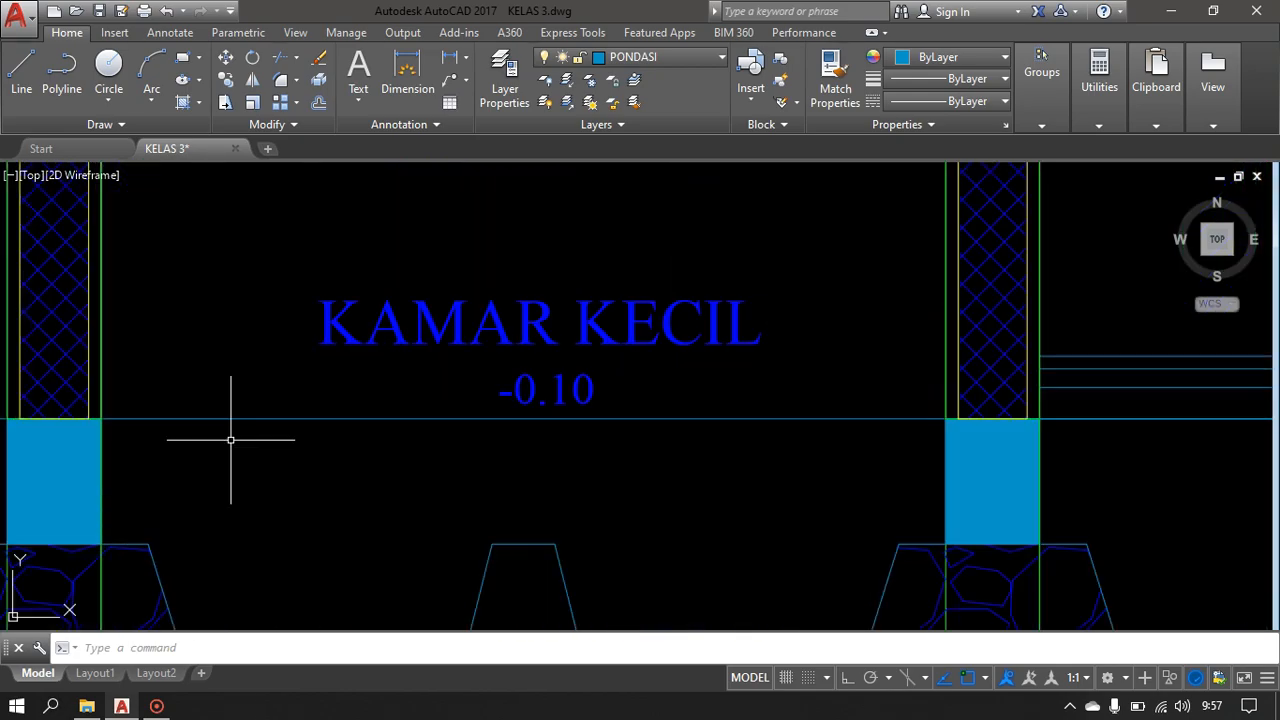
{"action": "middle_click_drag", "start_coordinate": [231, 440], "coordinate": [181, 433]}
{"action": "middle_click_drag", "start_coordinate": [954, 386], "coordinate": [528, 417]}
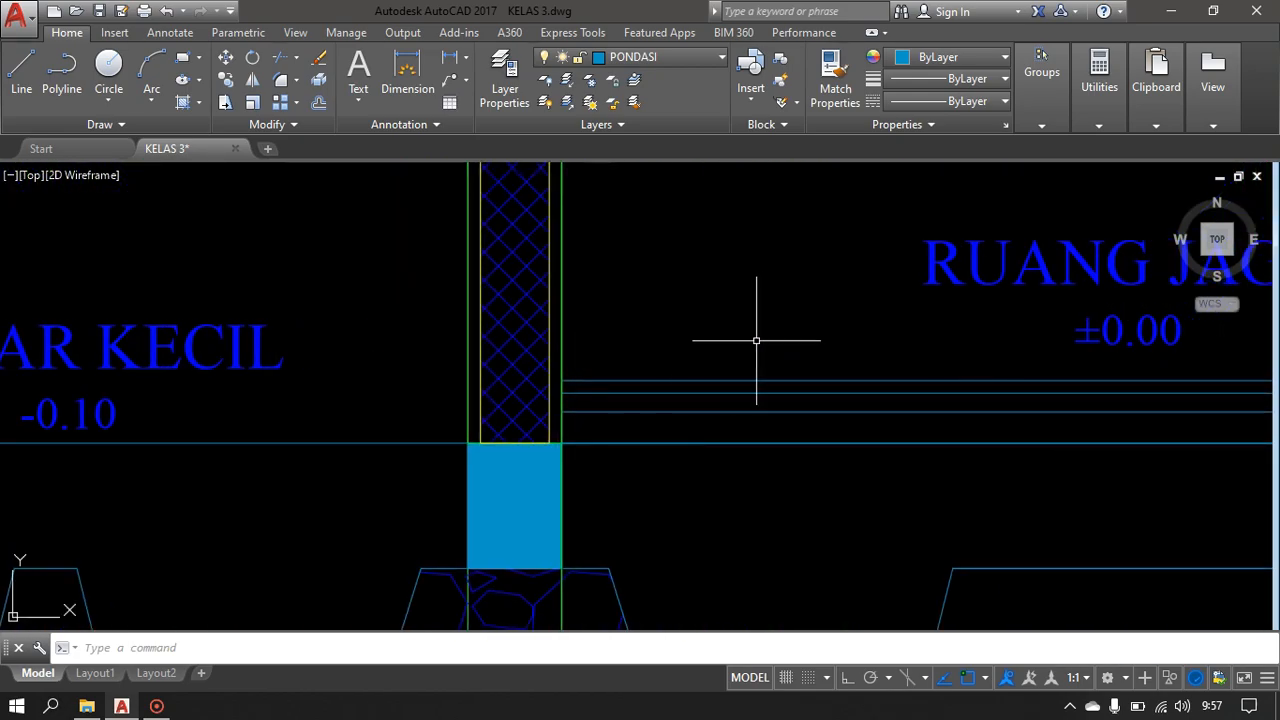
{"action": "left_click", "coordinate": [765, 333]}
{"action": "left_click", "coordinate": [636, 432]}
{"action": "type", "text": "co"}
{"action": "key", "text": "Return"}
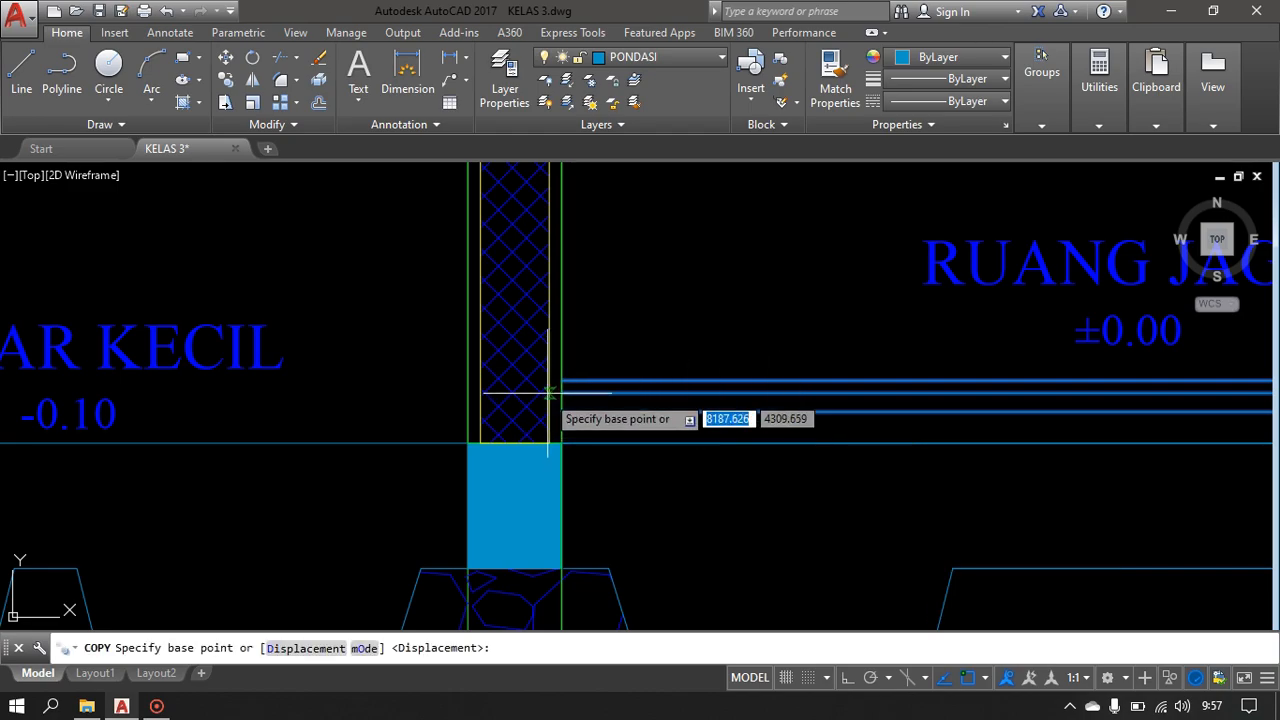
{"action": "scroll", "coordinate": [543, 400], "scroll_direction": "up", "scroll_amount": 3}
{"action": "left_click", "coordinate": [581, 359]}
{"action": "scroll", "coordinate": [582, 400], "scroll_direction": "down", "scroll_amount": 5}
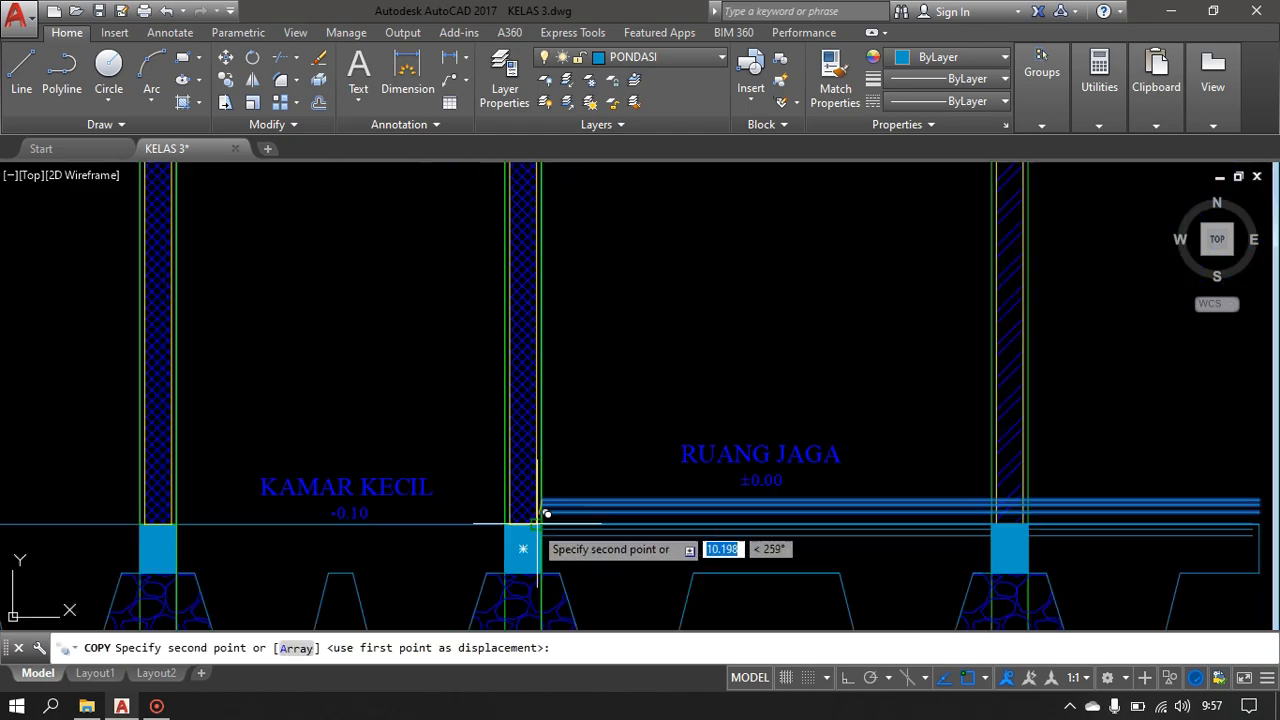
{"action": "scroll", "coordinate": [474, 432], "scroll_direction": "up", "scroll_amount": 10}
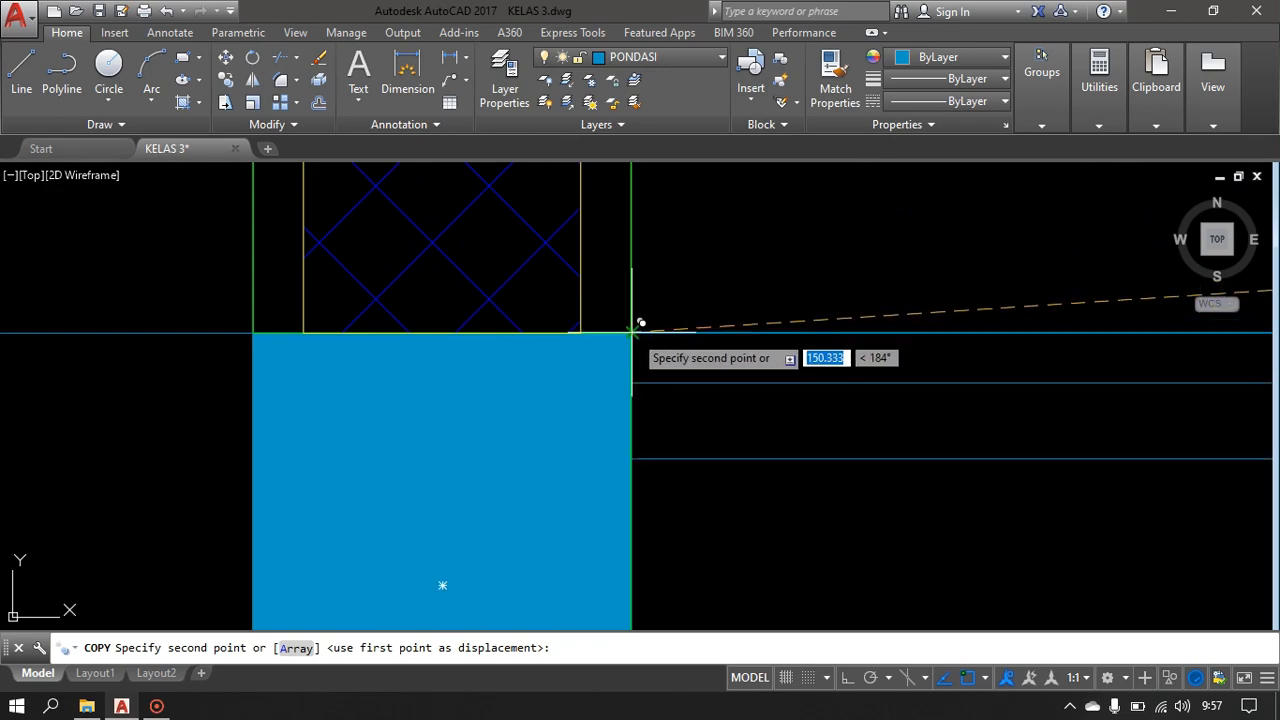
{"action": "left_click", "coordinate": [631, 333]}
{"action": "scroll", "coordinate": [756, 479], "scroll_direction": "down", "scroll_amount": 8}
{"action": "middle_click_drag", "start_coordinate": [755, 479], "coordinate": [458, 430]}
{"action": "key", "text": "Escape"}
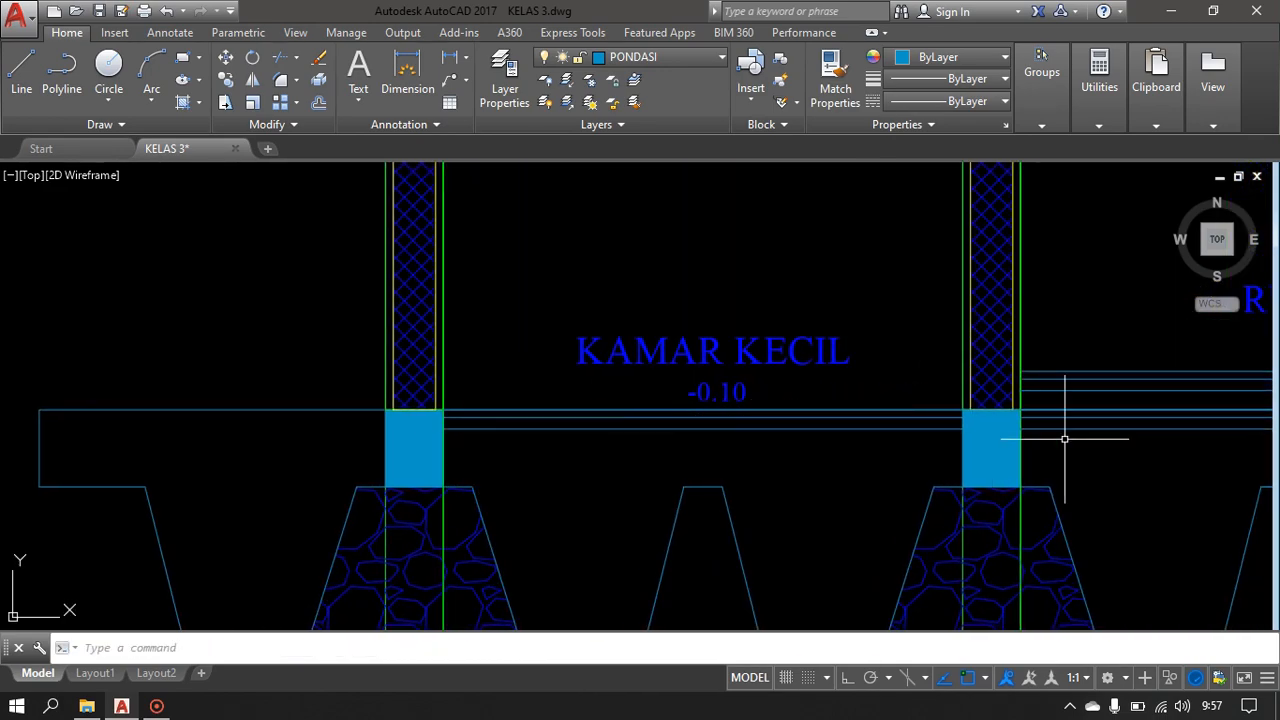
- Trim the copied floor lines so they span only between the left and middle walls of KAMAR KECIL
{"action": "middle_click_drag", "start_coordinate": [1058, 438], "coordinate": [570, 430]}
{"action": "scroll", "coordinate": [592, 432], "scroll_direction": "up", "scroll_amount": 2}
{"action": "middle_click_drag", "start_coordinate": [841, 439], "coordinate": [500, 466]}
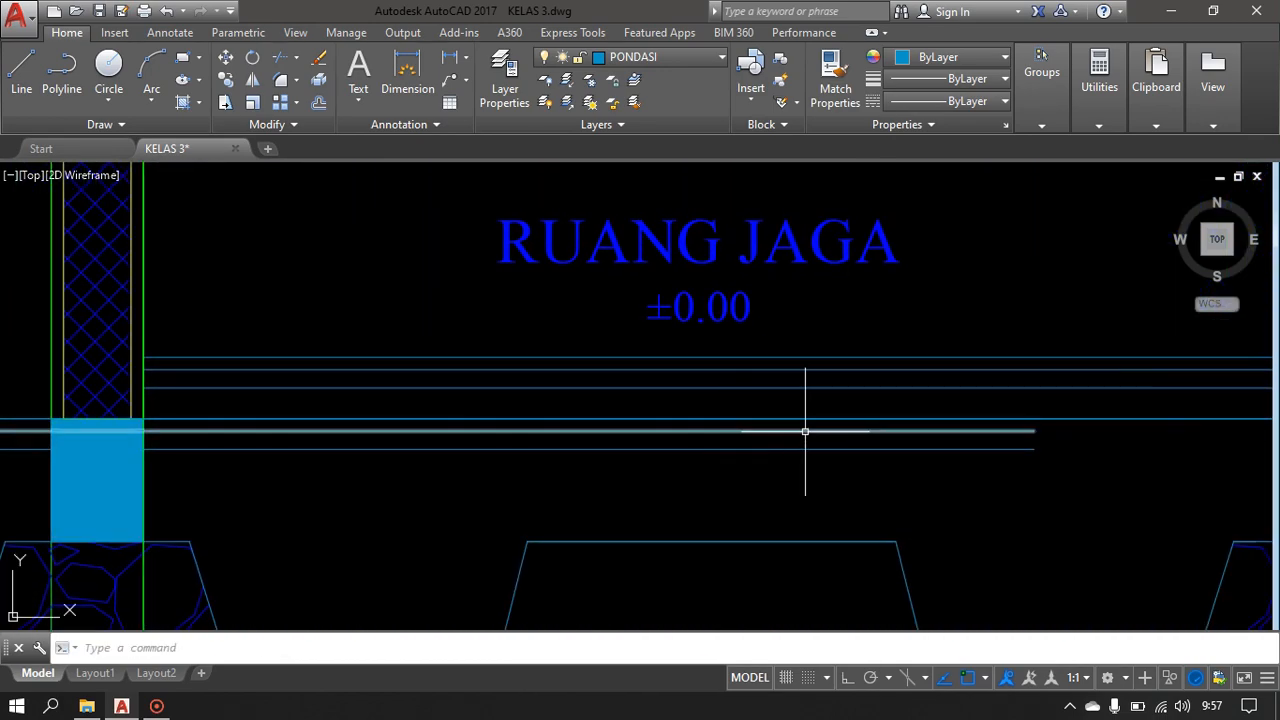
{"action": "key", "text": "Return"}
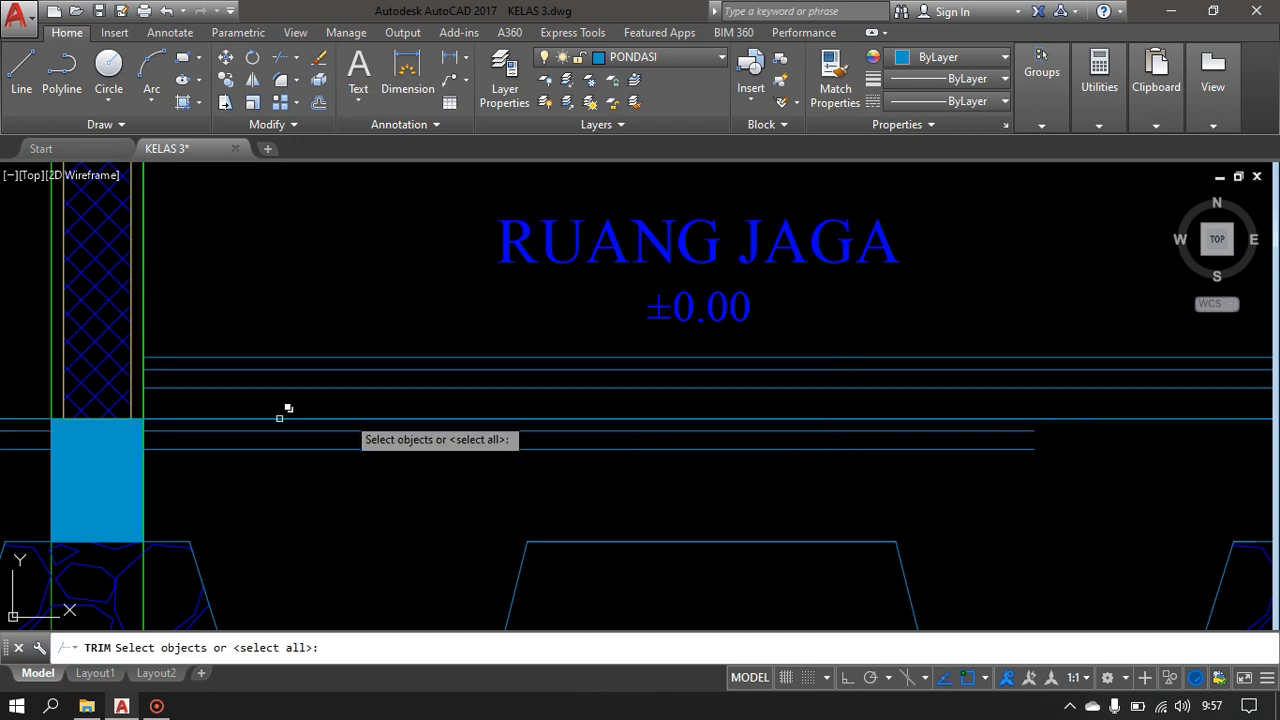
{"action": "right_click", "coordinate": [60, 440]}
{"action": "left_click", "coordinate": [110, 491]}
{"action": "right_click", "coordinate": [975, 485]}
{"action": "left_click", "coordinate": [743, 516]}
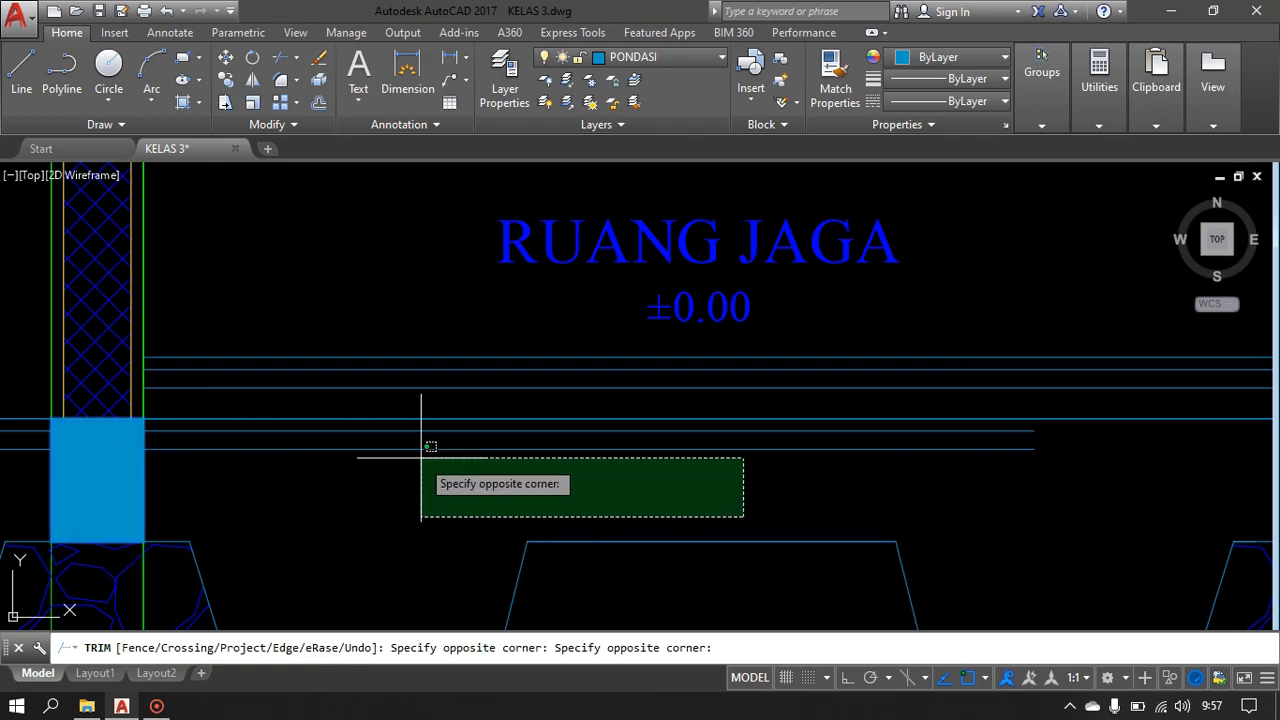
{"action": "left_click", "coordinate": [411, 428]}
{"action": "scroll", "coordinate": [286, 483], "scroll_direction": "down", "scroll_amount": 2}
{"action": "middle_click_drag", "start_coordinate": [326, 486], "coordinate": [520, 434]}
{"action": "key", "text": "Escape"}
{"action": "scroll", "coordinate": [713, 466], "scroll_direction": "down", "scroll_amount": 1}
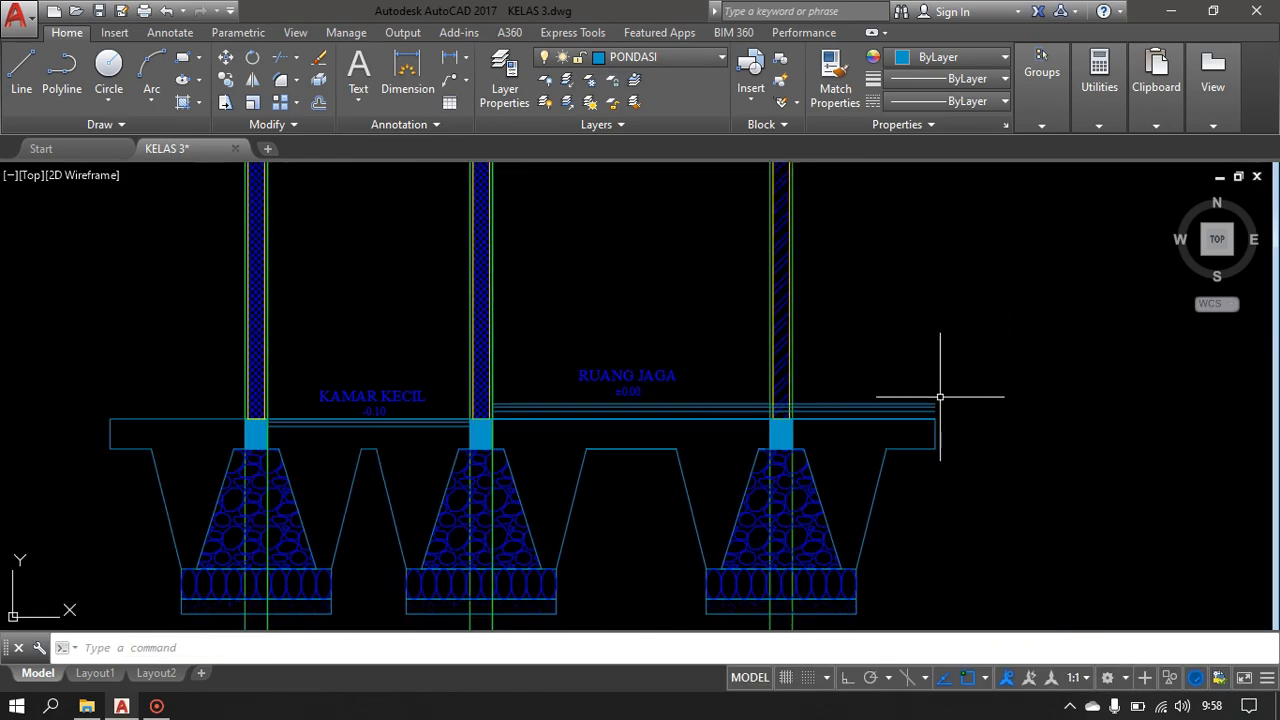
- Trim the RUANG JAGA floor lines at the inner face of the right wall and delete the leftover pieces beyond it
{"action": "scroll", "coordinate": [940, 397], "scroll_direction": "up", "scroll_amount": 4}
{"action": "scroll", "coordinate": [586, 408], "scroll_direction": "up", "scroll_amount": 4}
{"action": "key", "text": "Return"}
{"action": "key", "text": "Return"}
{"action": "left_click", "coordinate": [532, 342]}
{"action": "left_click", "coordinate": [536, 426]}
{"action": "scroll", "coordinate": [839, 443], "scroll_direction": "down", "scroll_amount": 5}
{"action": "middle_click_drag", "start_coordinate": [857, 443], "coordinate": [663, 466]}
{"action": "key", "text": "Escape"}
{"action": "left_click", "coordinate": [903, 360]}
{"action": "left_click", "coordinate": [821, 442]}
{"action": "key", "text": "Delete"}
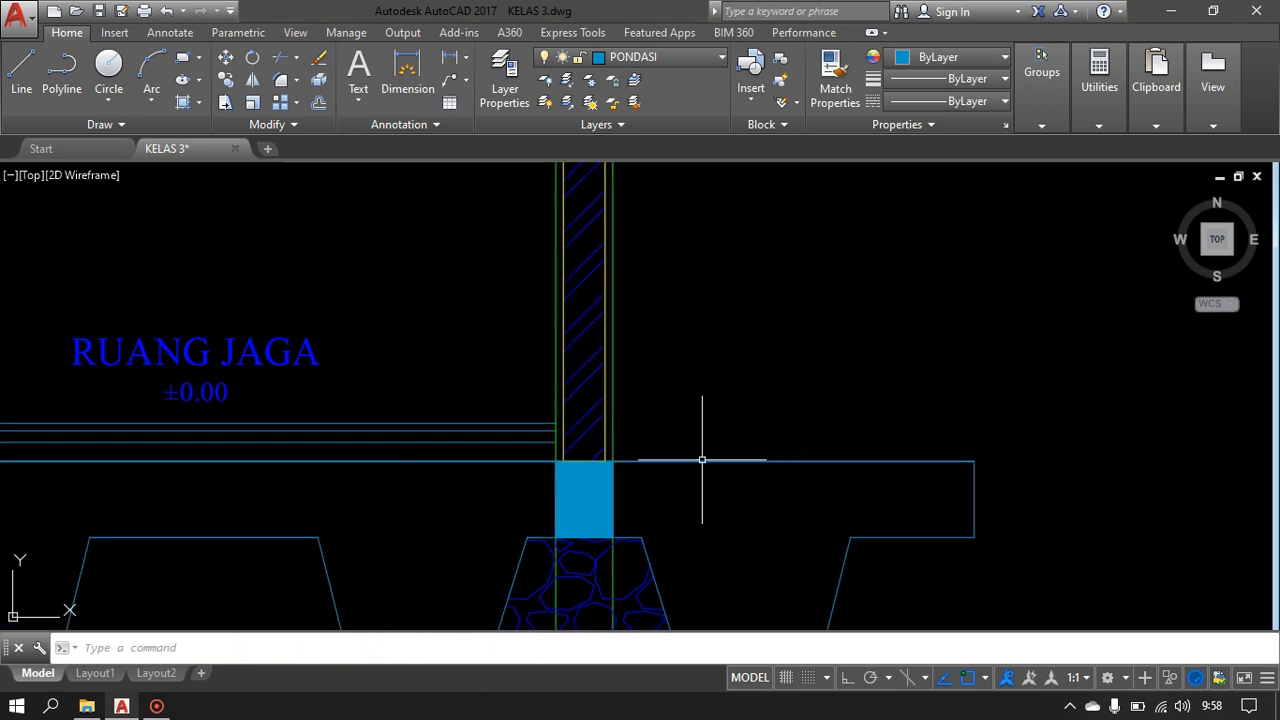
- Inspect the trimmed floor lines on both sides of the middle wall and under KAMAR KECIL
{"action": "scroll", "coordinate": [783, 443], "scroll_direction": "down", "scroll_amount": 4}
{"action": "scroll", "coordinate": [520, 436], "scroll_direction": "up", "scroll_amount": 4}
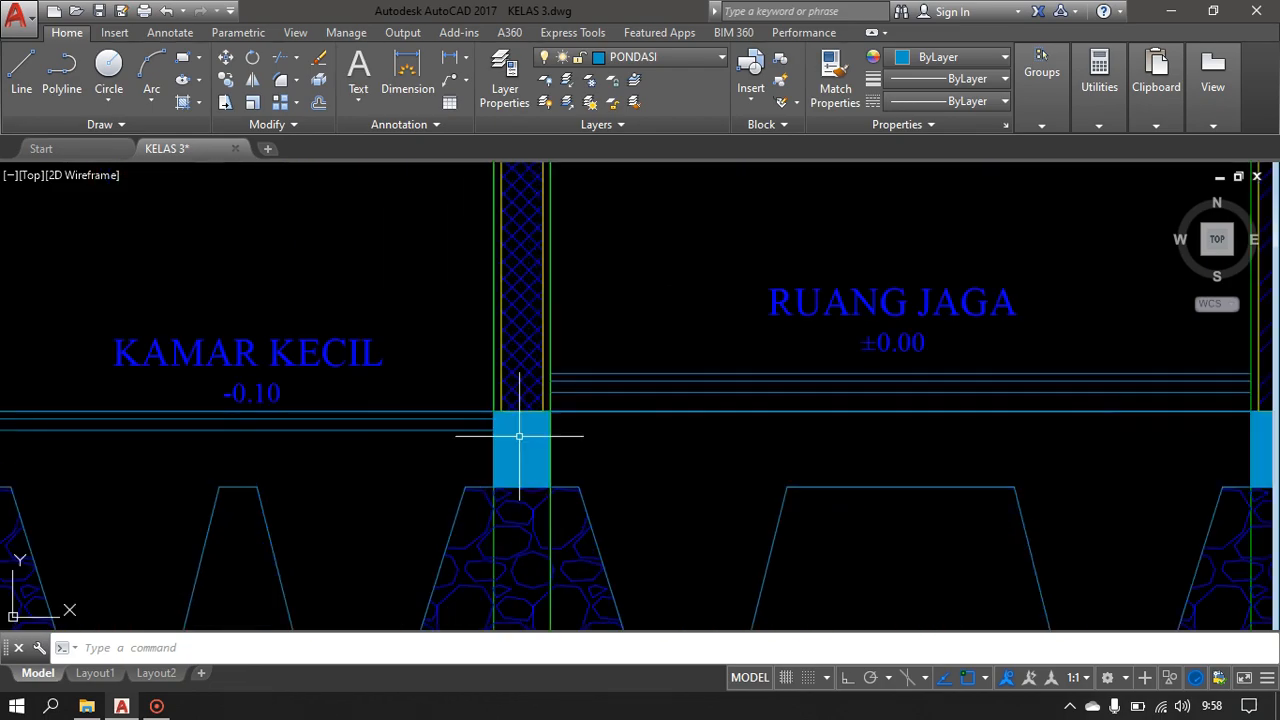
{"action": "scroll", "coordinate": [527, 436], "scroll_direction": "down", "scroll_amount": 2}
{"action": "middle_click_drag", "start_coordinate": [700, 466], "coordinate": [577, 391]}
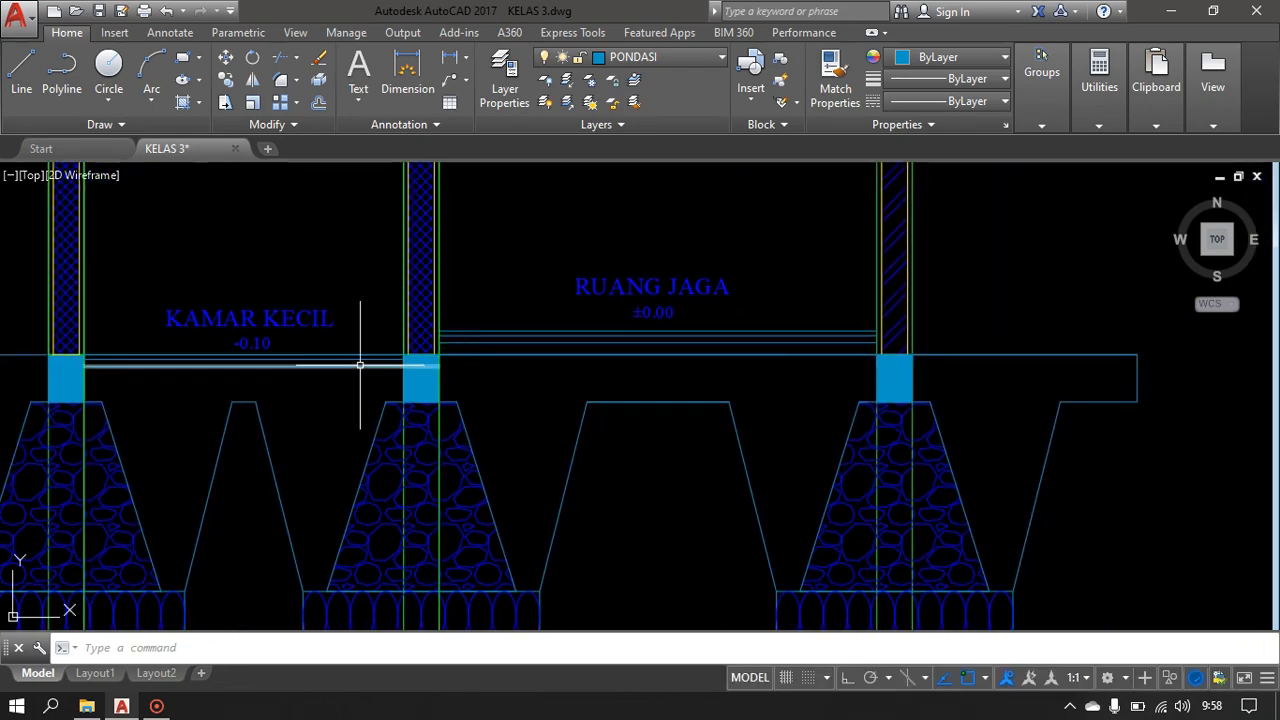
{"action": "scroll", "coordinate": [357, 371], "scroll_direction": "up", "scroll_amount": 2}
{"action": "middle_click_drag", "start_coordinate": [357, 371], "coordinate": [397, 333]}
{"action": "scroll", "coordinate": [420, 317], "scroll_direction": "up", "scroll_amount": 2}
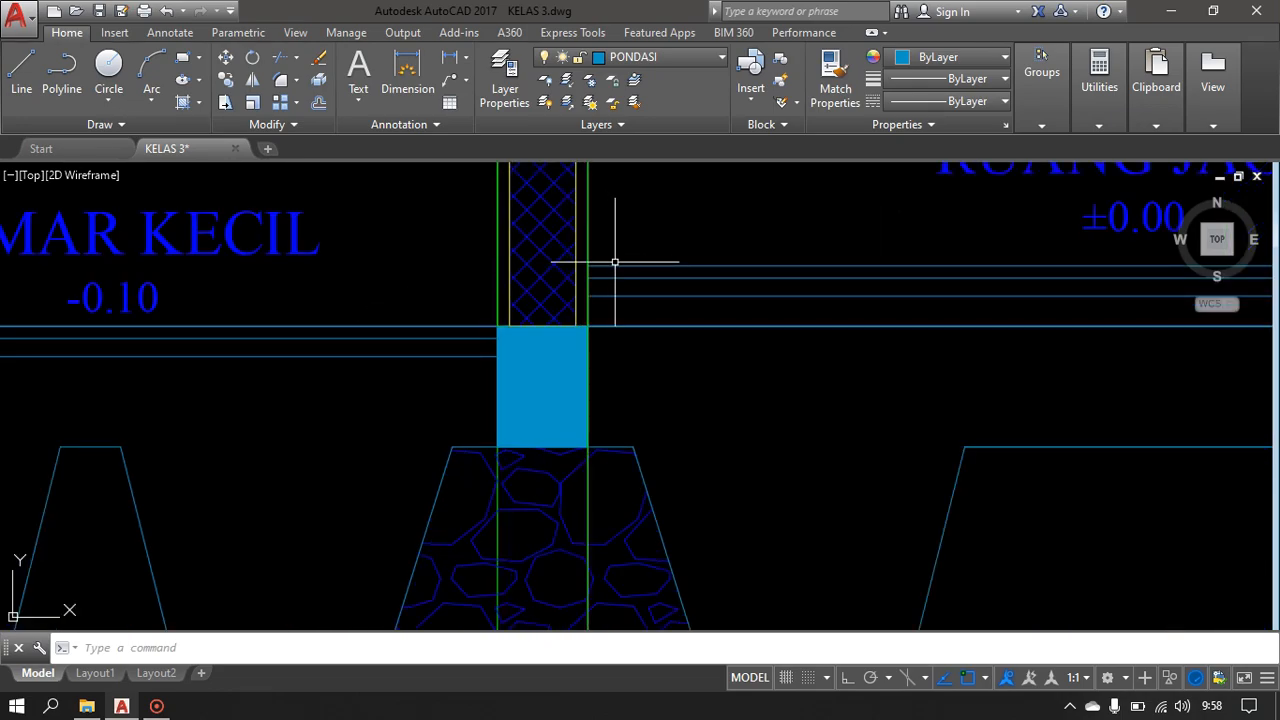
{"action": "left_click", "coordinate": [622, 325]}
{"action": "key", "text": "Escape"}
{"action": "middle_click_drag", "start_coordinate": [393, 399], "coordinate": [1002, 409]}
{"action": "middle_click_drag", "start_coordinate": [487, 397], "coordinate": [393, 391]}
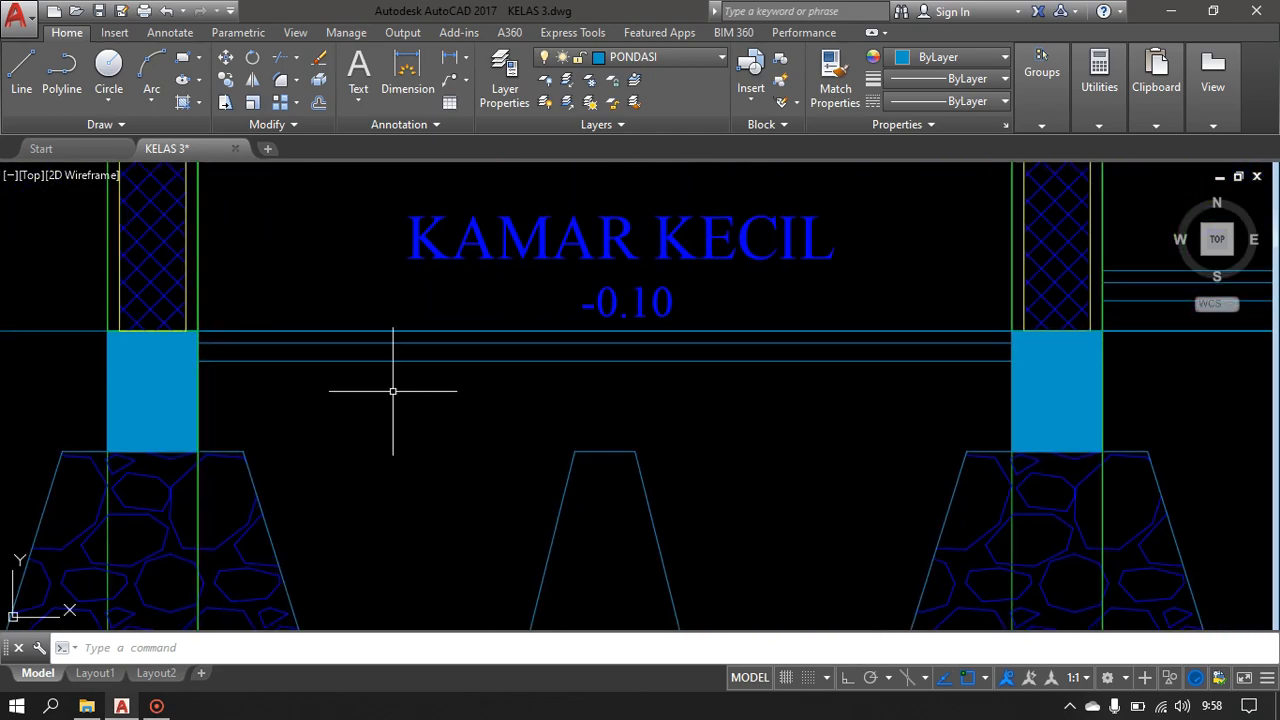
- Offset the lowest KAMAR KECIL floor line downward at the previous distance to form the bottom floor layer
{"action": "type", "text": "o"}
{"action": "key", "text": "Return"}
{"action": "key", "text": "Return"}
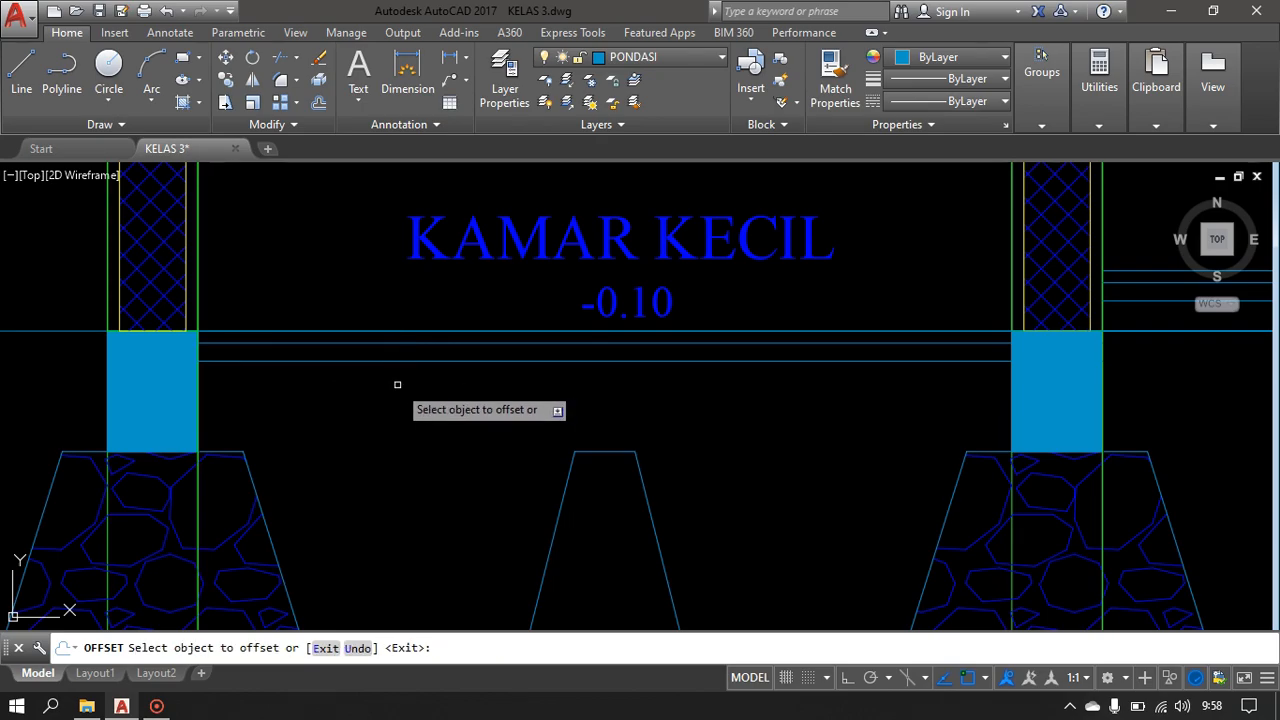
{"action": "scroll", "coordinate": [406, 409], "scroll_direction": "down", "scroll_amount": 5}
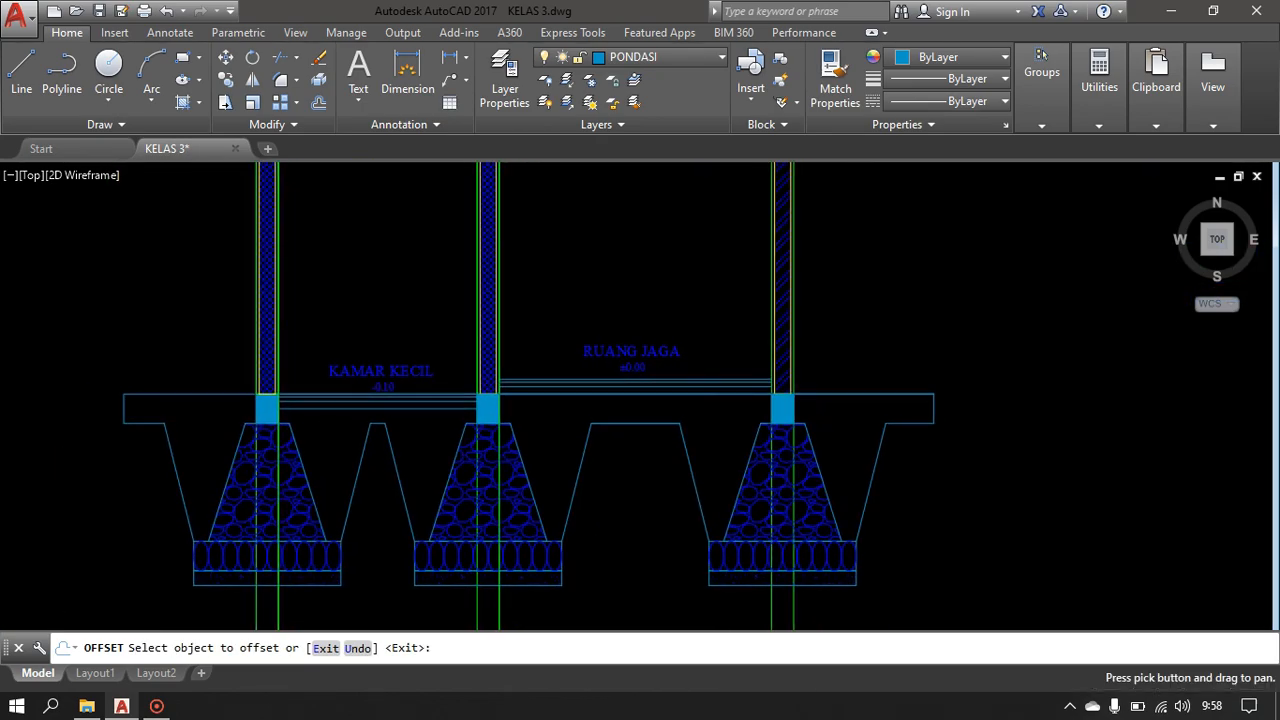
{"action": "key", "text": "Escape"}
{"action": "scroll", "coordinate": [506, 414], "scroll_direction": "up", "scroll_amount": 2}
{"action": "scroll", "coordinate": [645, 399], "scroll_direction": "down", "scroll_amount": 2}
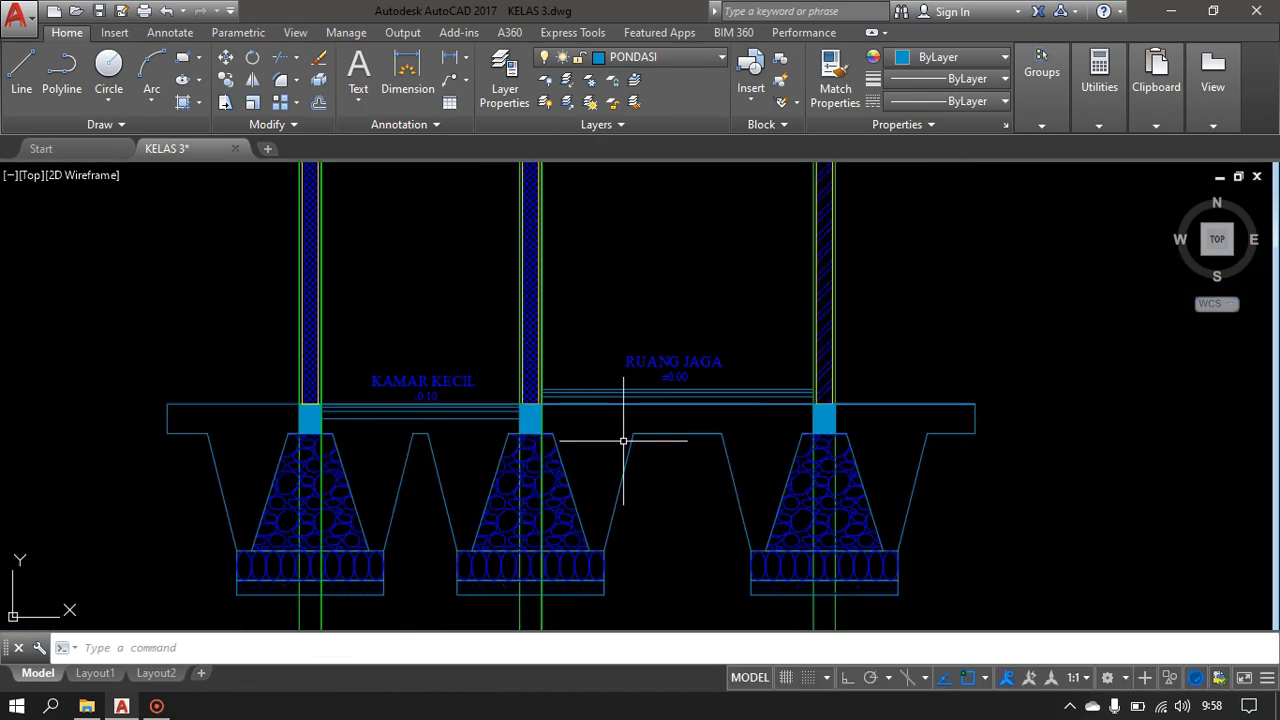
- Compare the floor layers under KAMAR KECIL with those under RUANG JAGA
{"action": "scroll", "coordinate": [614, 310], "scroll_direction": "up", "scroll_amount": 4}
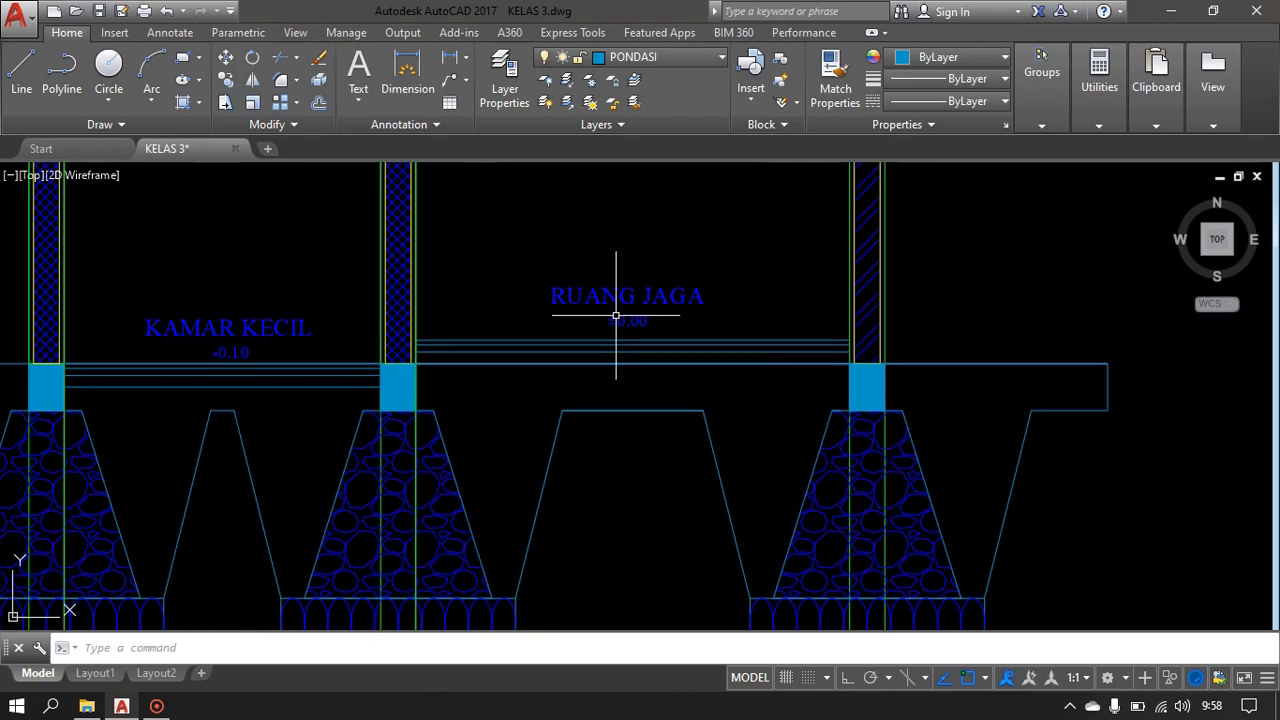
{"action": "scroll", "coordinate": [330, 346], "scroll_direction": "up", "scroll_amount": 2}
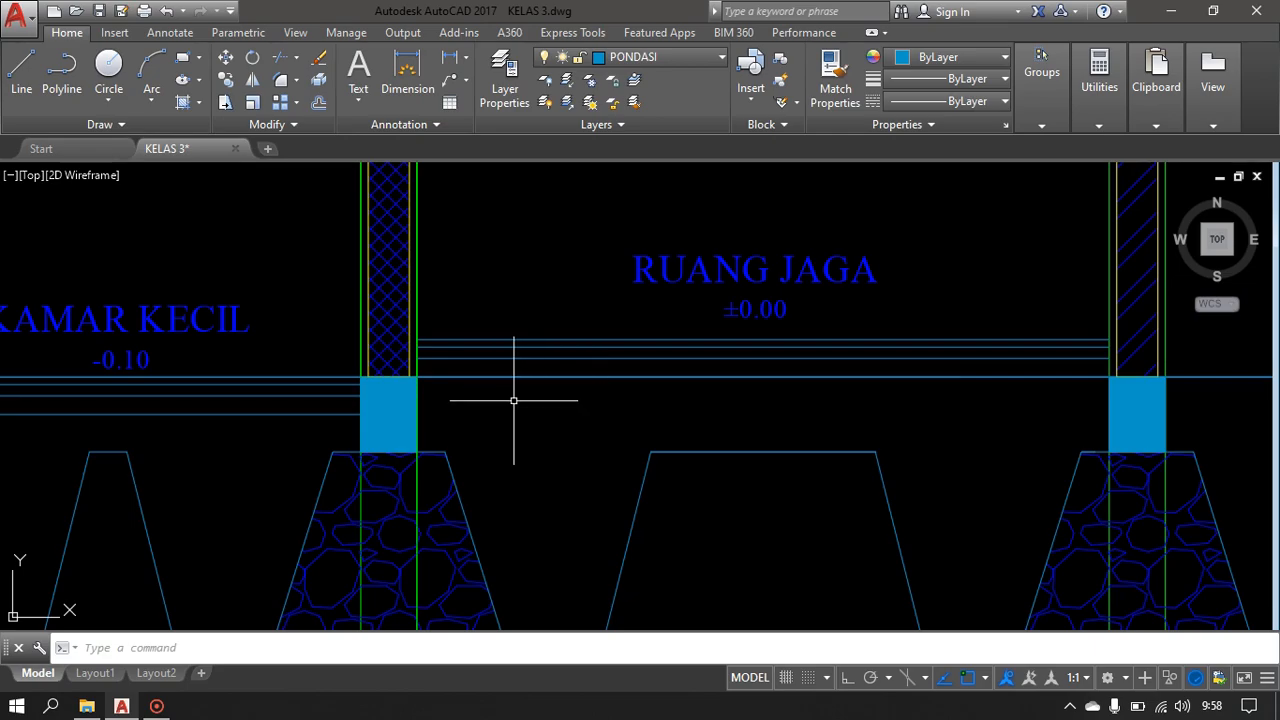
{"action": "scroll", "coordinate": [515, 399], "scroll_direction": "down", "scroll_amount": 1}
{"action": "scroll", "coordinate": [250, 395], "scroll_direction": "up", "scroll_amount": 3}
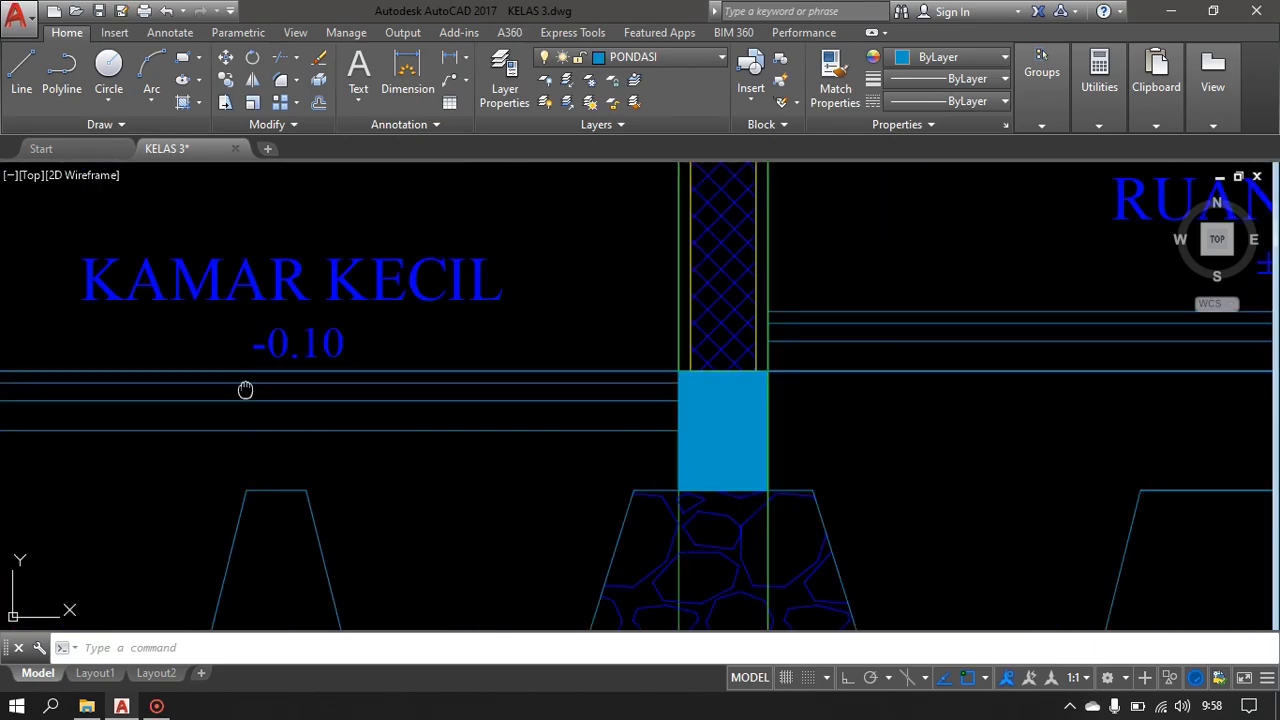
{"action": "middle_click_drag", "start_coordinate": [245, 390], "coordinate": [229, 367]}
{"action": "scroll", "coordinate": [229, 366], "scroll_direction": "down", "scroll_amount": 5}
{"action": "scroll", "coordinate": [229, 366], "scroll_direction": "up", "scroll_amount": 5}
{"action": "scroll", "coordinate": [231, 367], "scroll_direction": "down", "scroll_amount": 2}
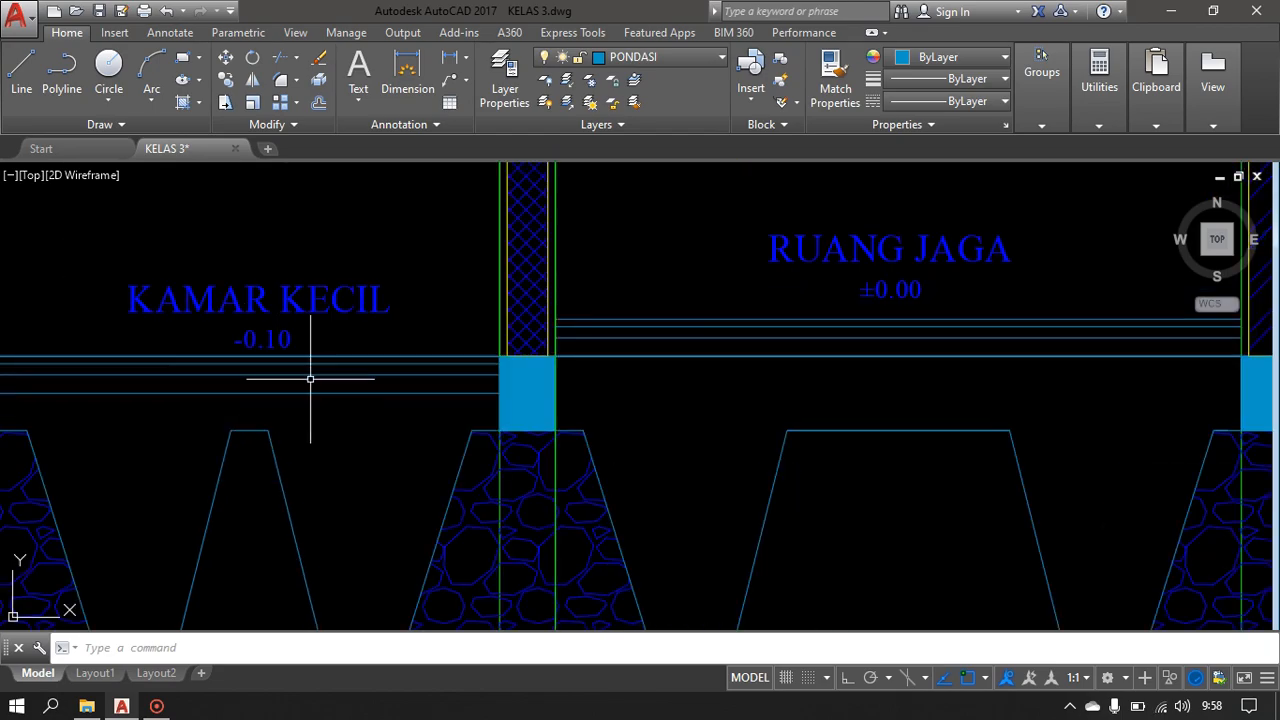
{"action": "scroll", "coordinate": [567, 325], "scroll_direction": "up", "scroll_amount": 1}
{"action": "mouse_move", "coordinate": [634, 363]}
{"action": "middle_mouse_down"}
{"action": "mouse_move", "coordinate": [557, 397]}
{"action": "mouse_move", "coordinate": [414, 400]}
{"action": "middle_mouse_up"}
{"action": "scroll", "coordinate": [410, 400], "scroll_direction": "down", "scroll_amount": 1}
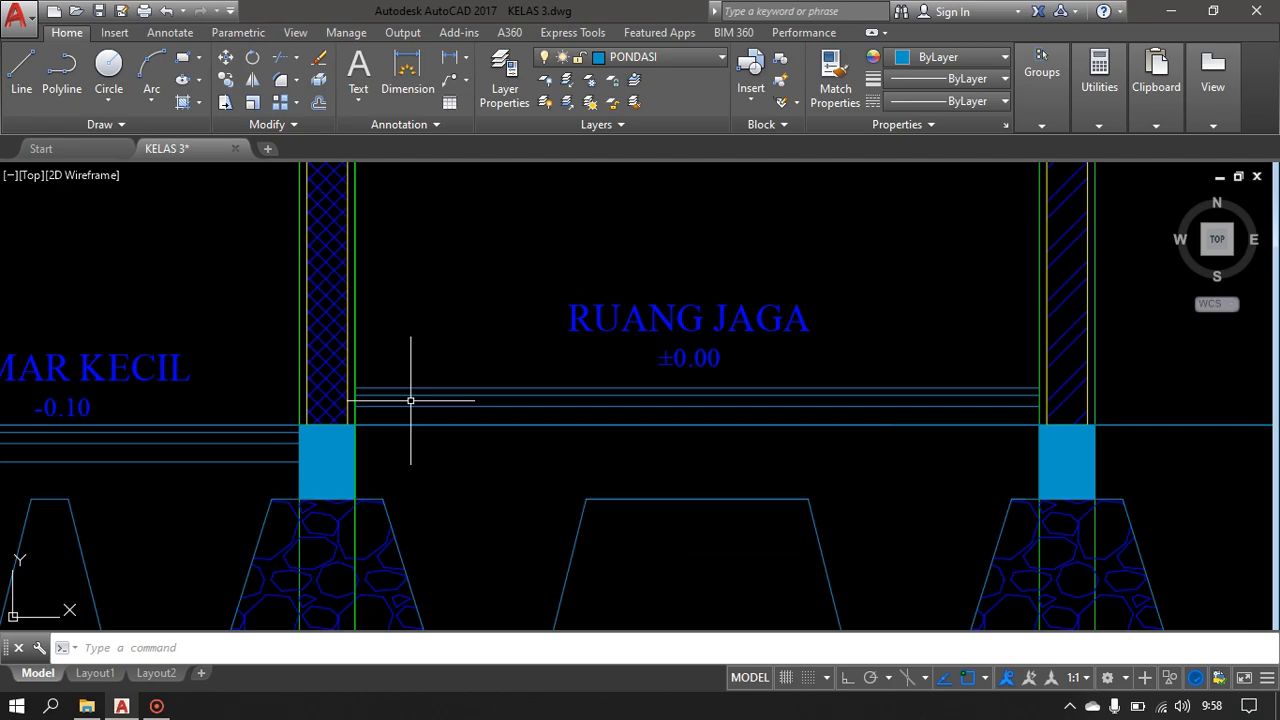
- Apply a hatch to the second floor layer of both RUANG JAGA and KAMAR KECIL
{"action": "type", "text": "h"}
{"action": "key", "text": "Return"}
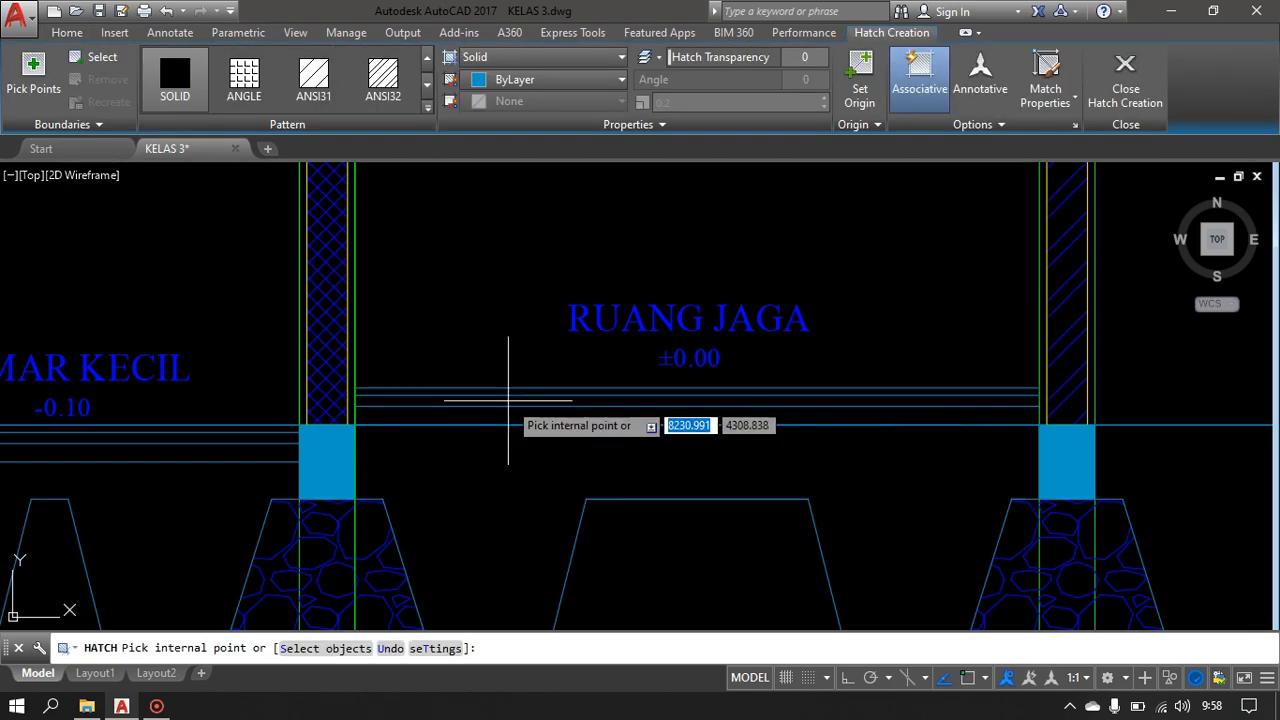
{"action": "scroll", "coordinate": [507, 400], "scroll_direction": "up", "scroll_amount": 1}
{"action": "left_click", "coordinate": [505, 401]}
{"action": "left_click", "coordinate": [135, 462]}
{"action": "scroll", "coordinate": [341, 463], "scroll_direction": "down", "scroll_amount": 2}
{"action": "middle_click_drag", "start_coordinate": [341, 463], "coordinate": [441, 493]}
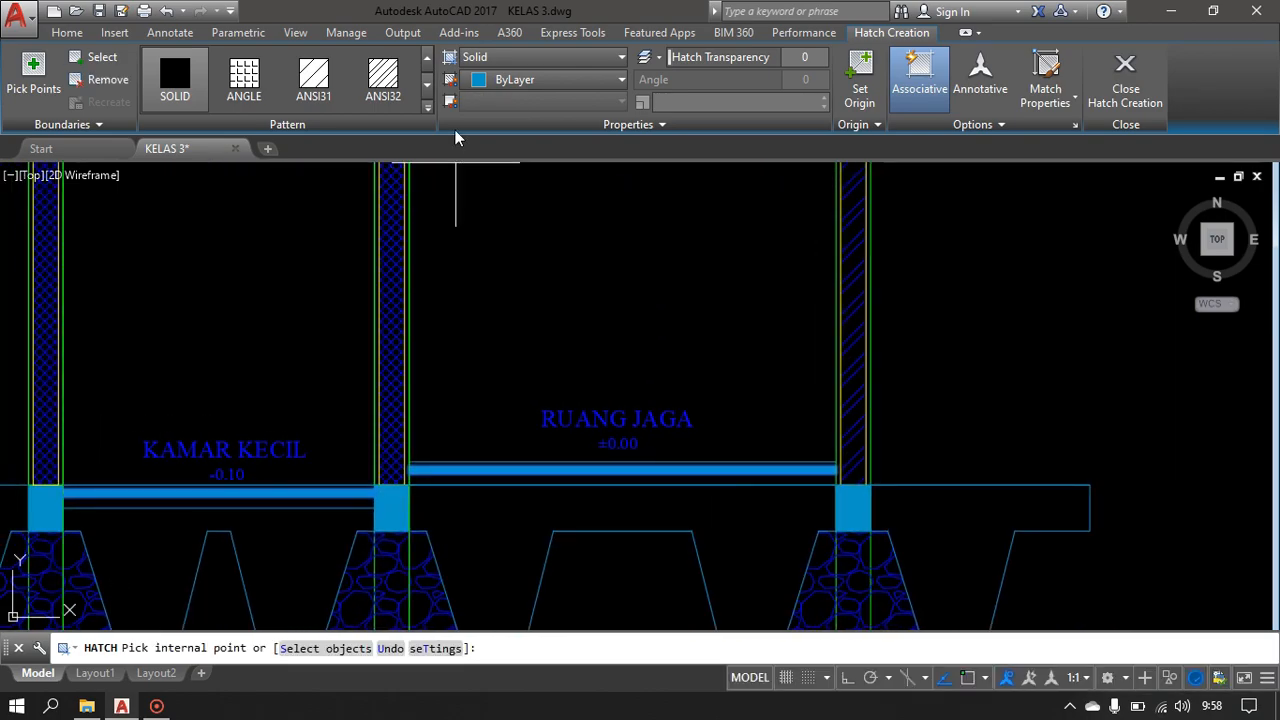
- Change the floor layer hatch to the AR-CONC pattern at scale 0.1 and finish the hatch
{"action": "left_click", "coordinate": [426, 108]}
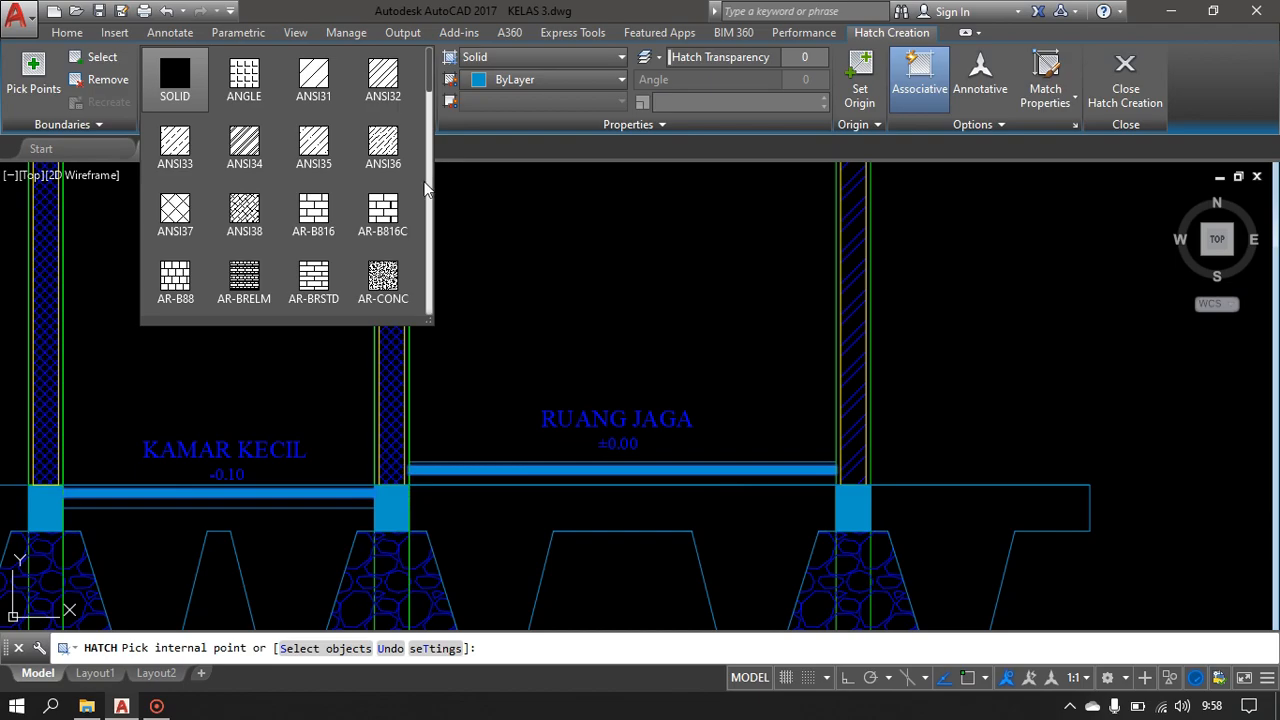
{"action": "left_click", "coordinate": [390, 285]}
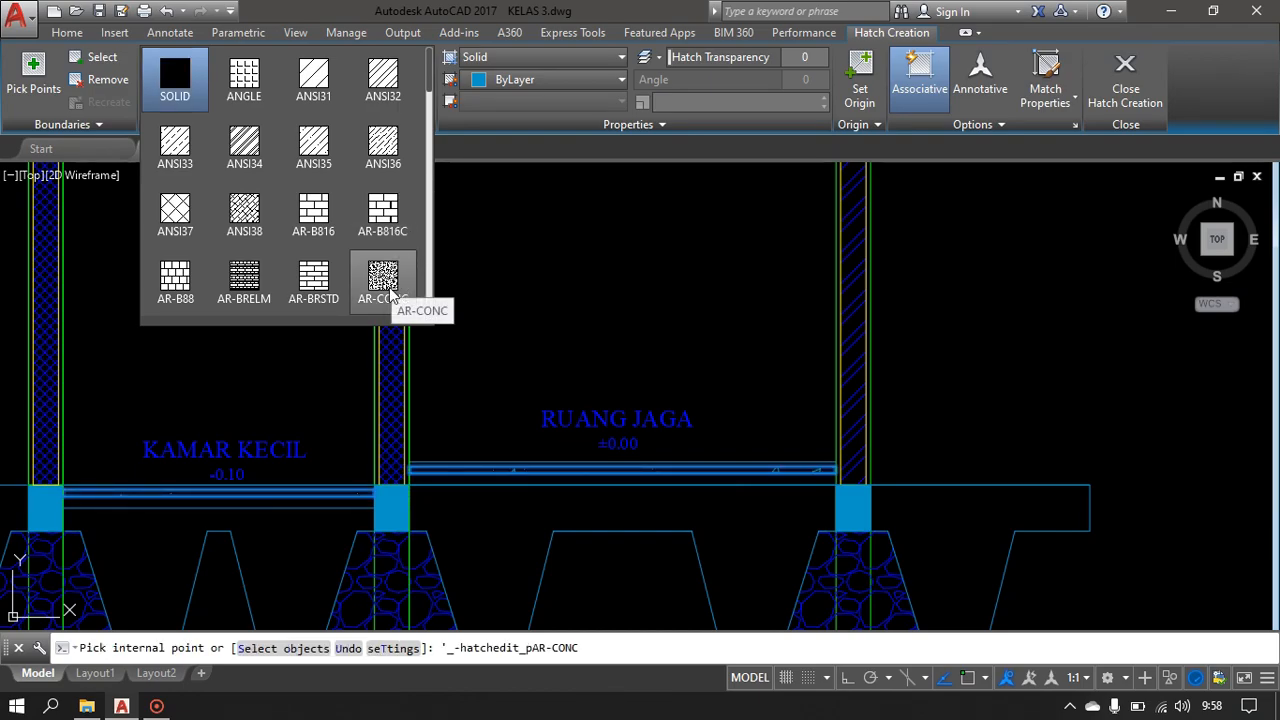
{"action": "left_click", "coordinate": [390, 287]}
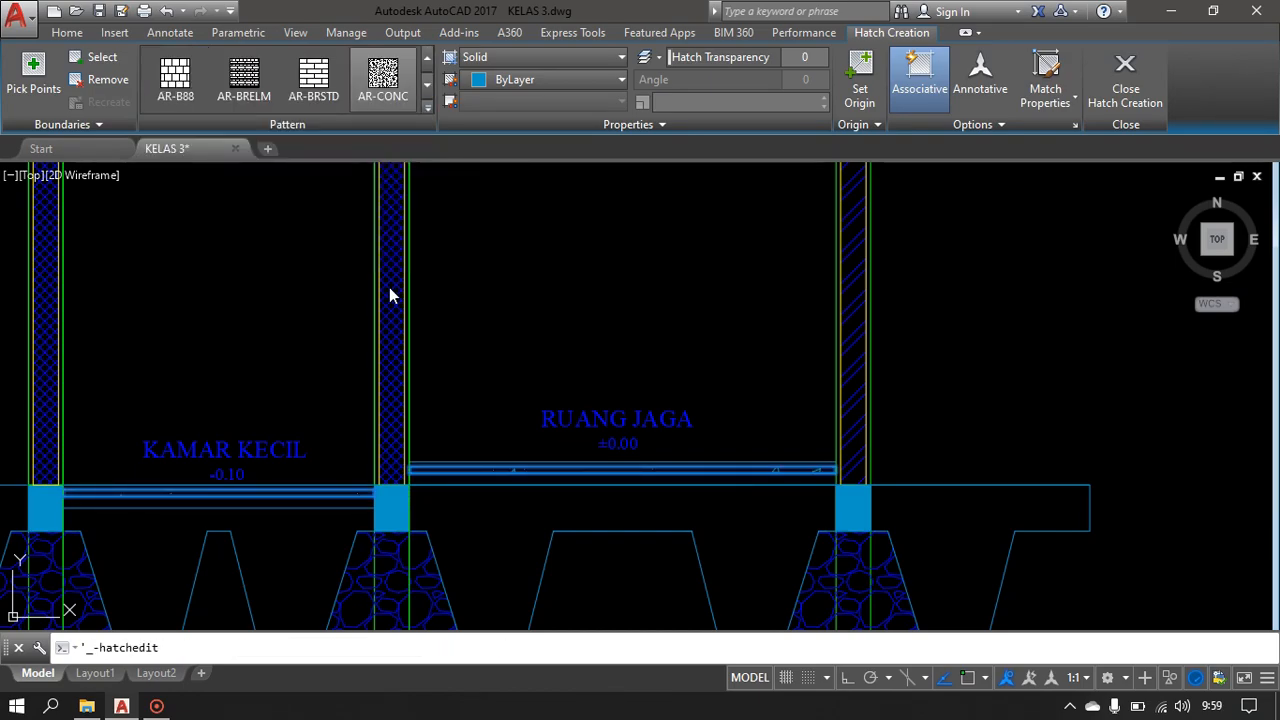
{"action": "scroll", "coordinate": [578, 495], "scroll_direction": "up", "scroll_amount": 2}
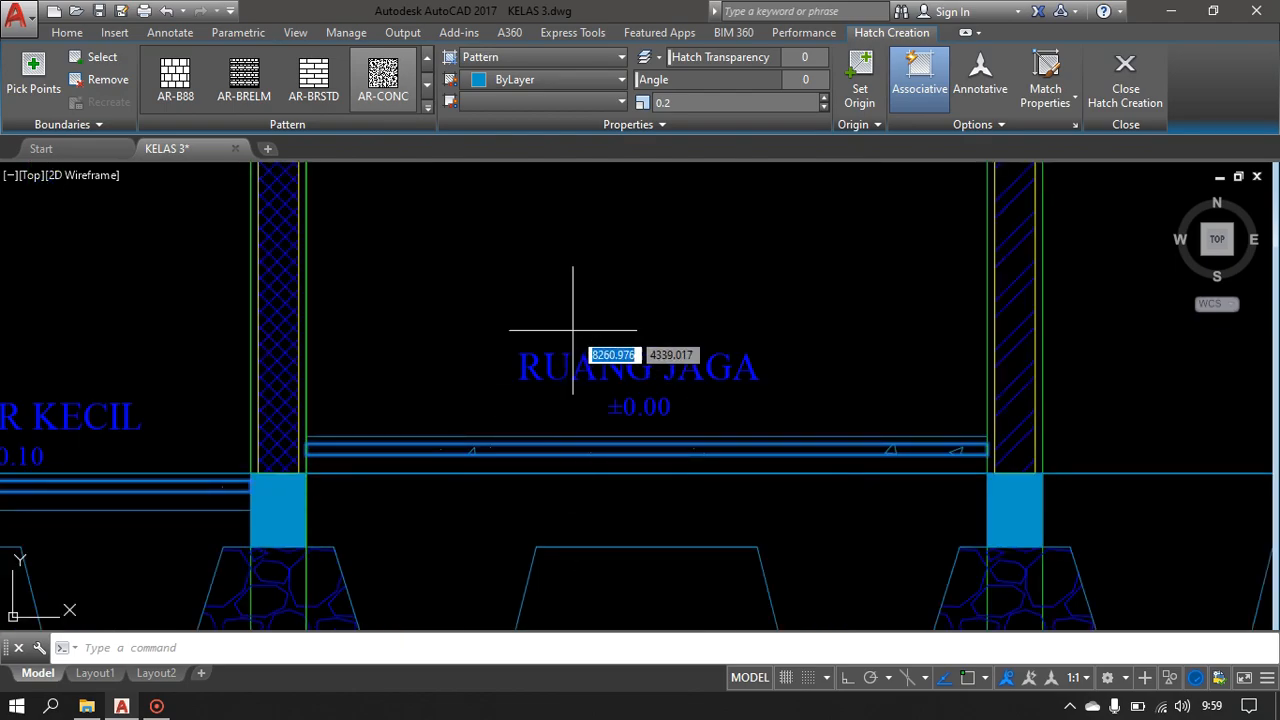
{"action": "scroll", "coordinate": [586, 309], "scroll_direction": "down", "scroll_amount": 2}
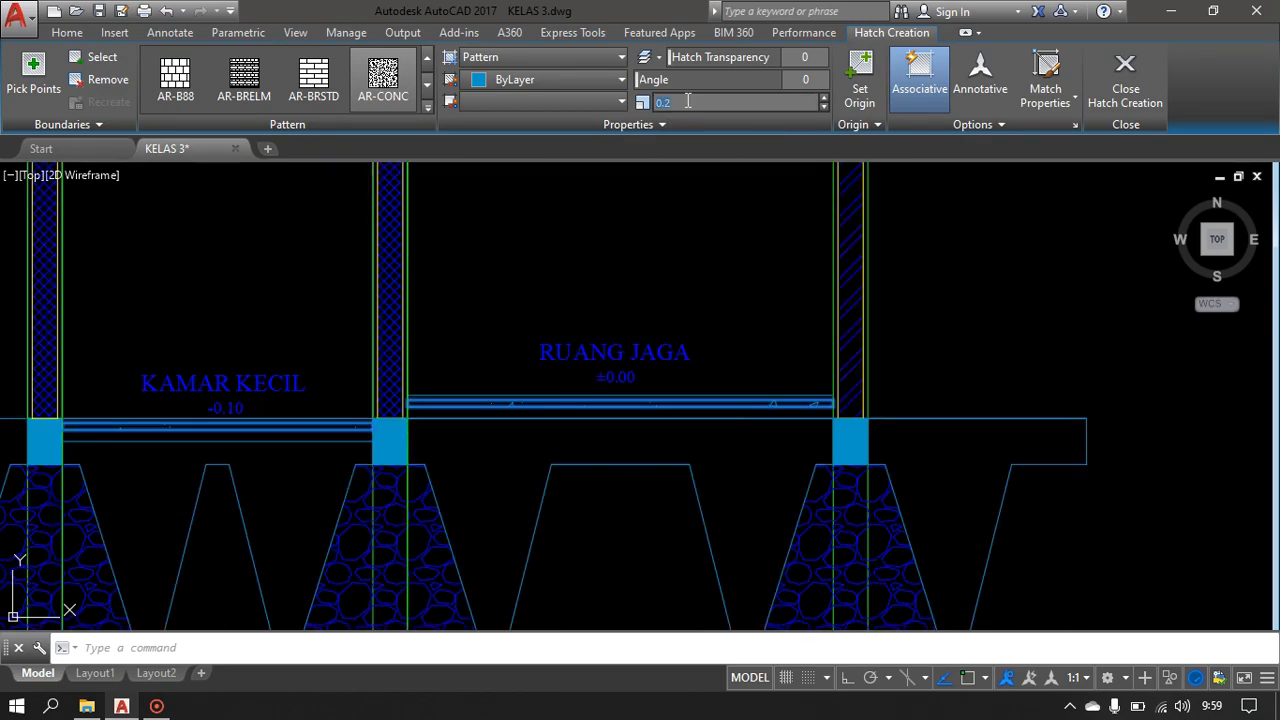
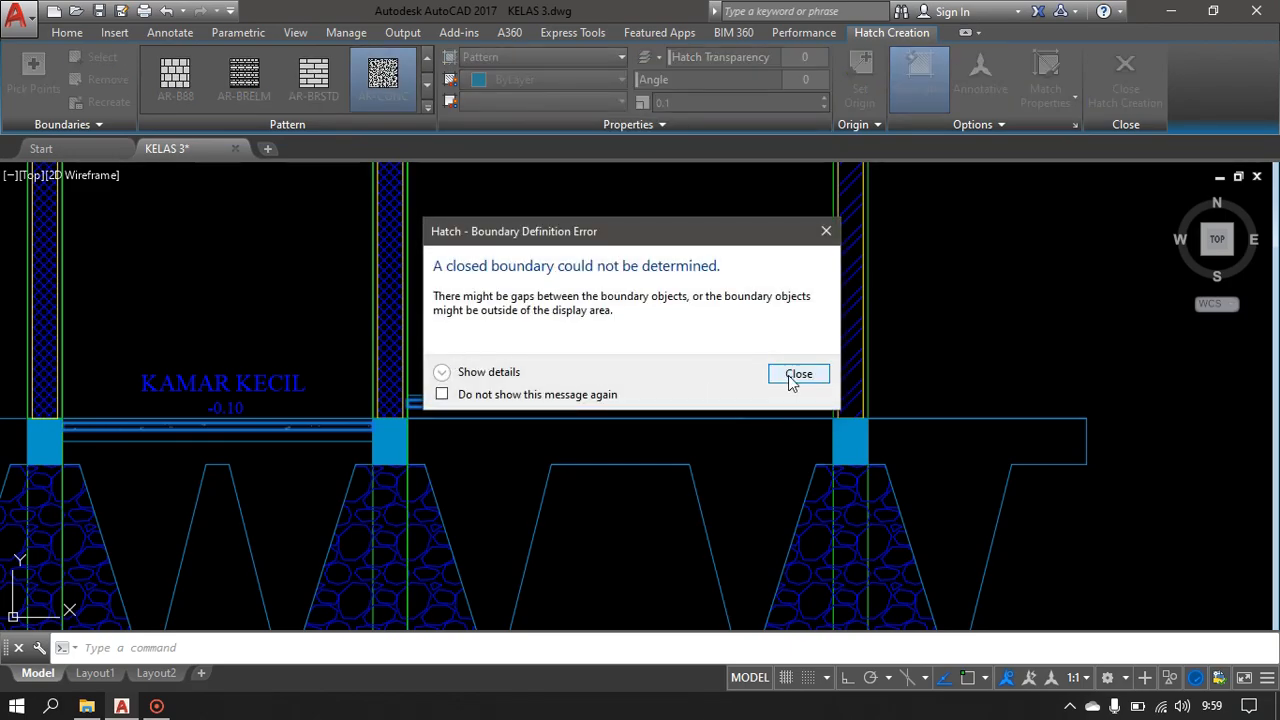
{"action": "left_click", "coordinate": [798, 374]}
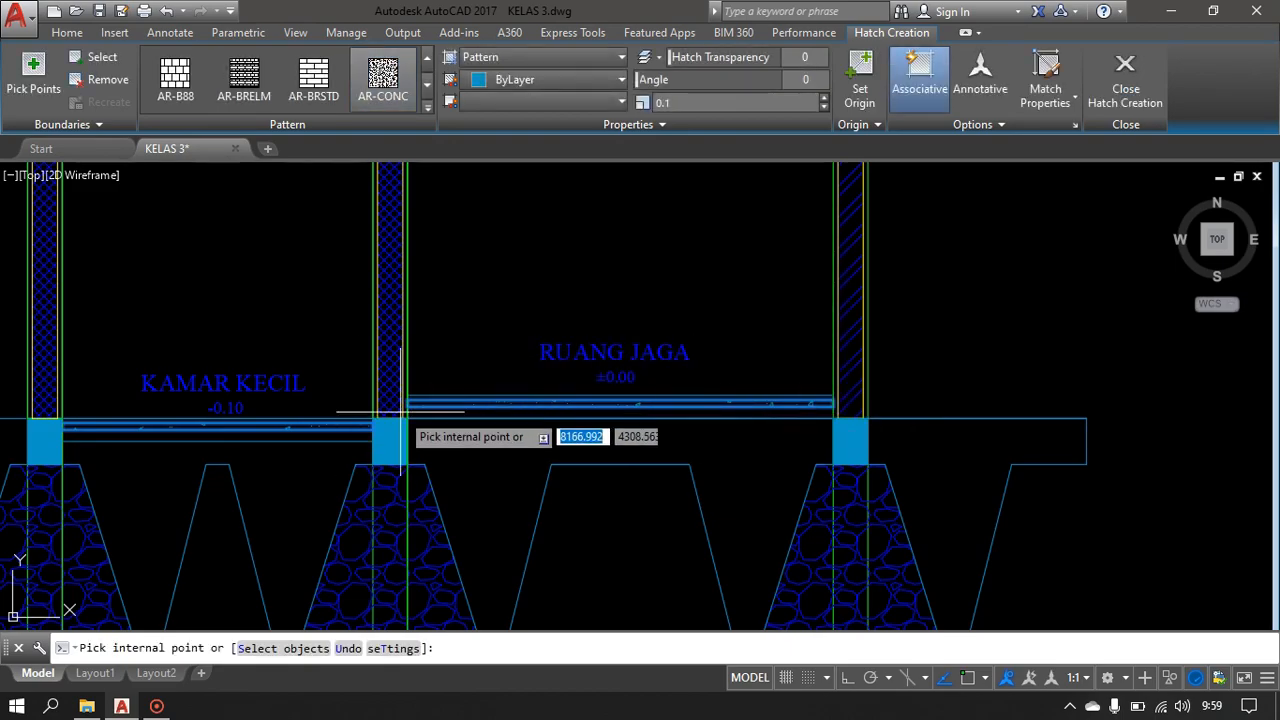
{"action": "key", "text": "Escape"}
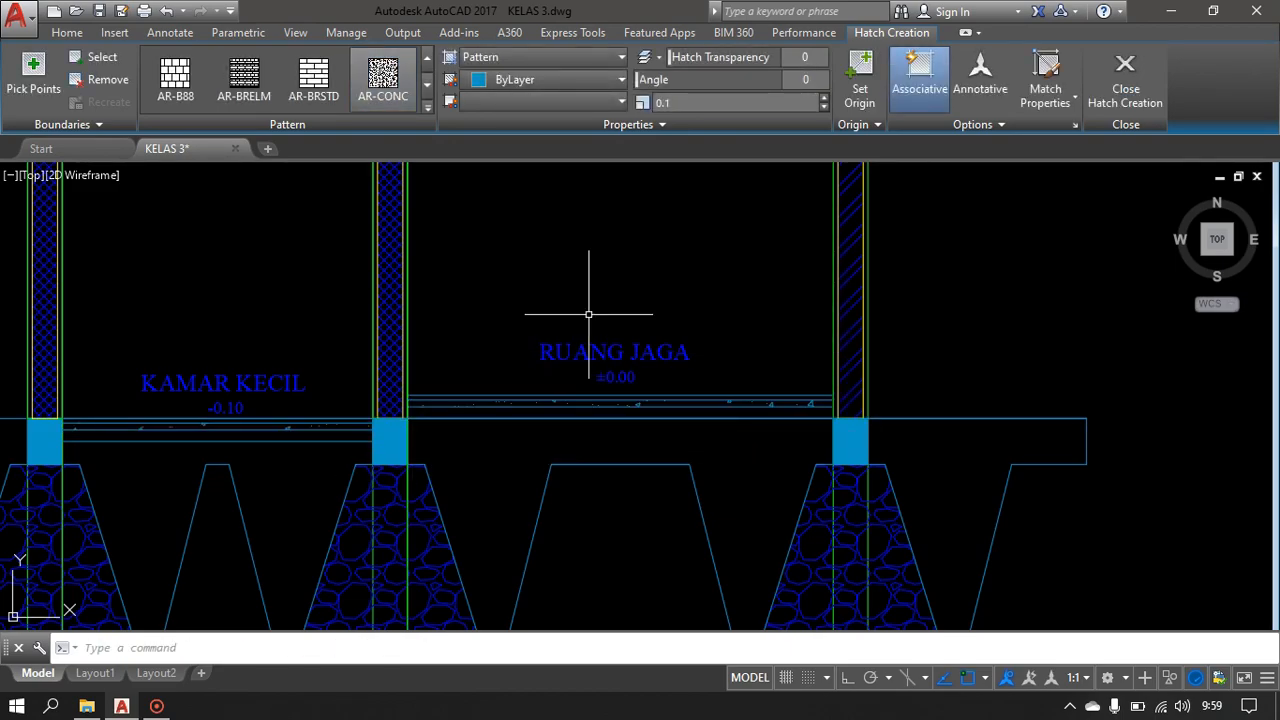
- Hatch the bottom floor layers under KAMAR KECIL and RUANG JAGA with the AR-SAND pattern at scale 0.1
{"action": "key", "text": "Return"}
{"action": "scroll", "coordinate": [308, 425], "scroll_direction": "up", "scroll_amount": 2}
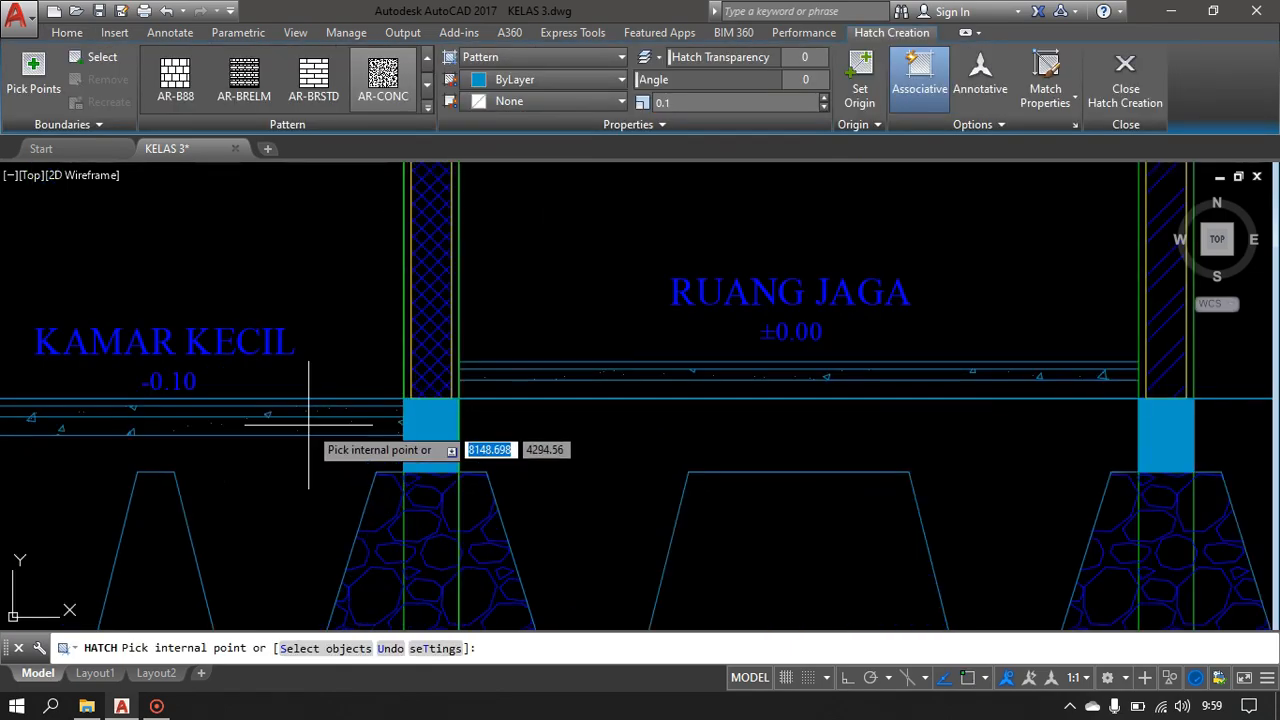
{"action": "left_click", "coordinate": [308, 425]}
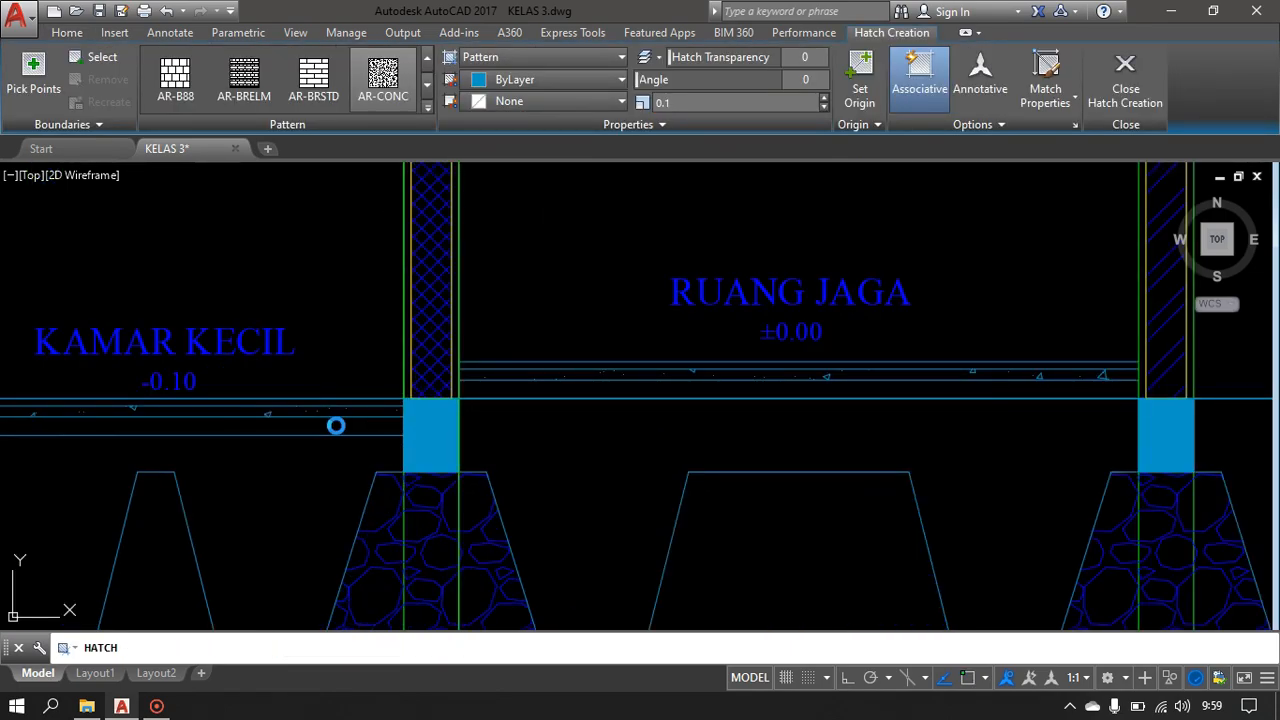
{"action": "left_click", "coordinate": [601, 387]}
{"action": "left_click", "coordinate": [383, 80]}
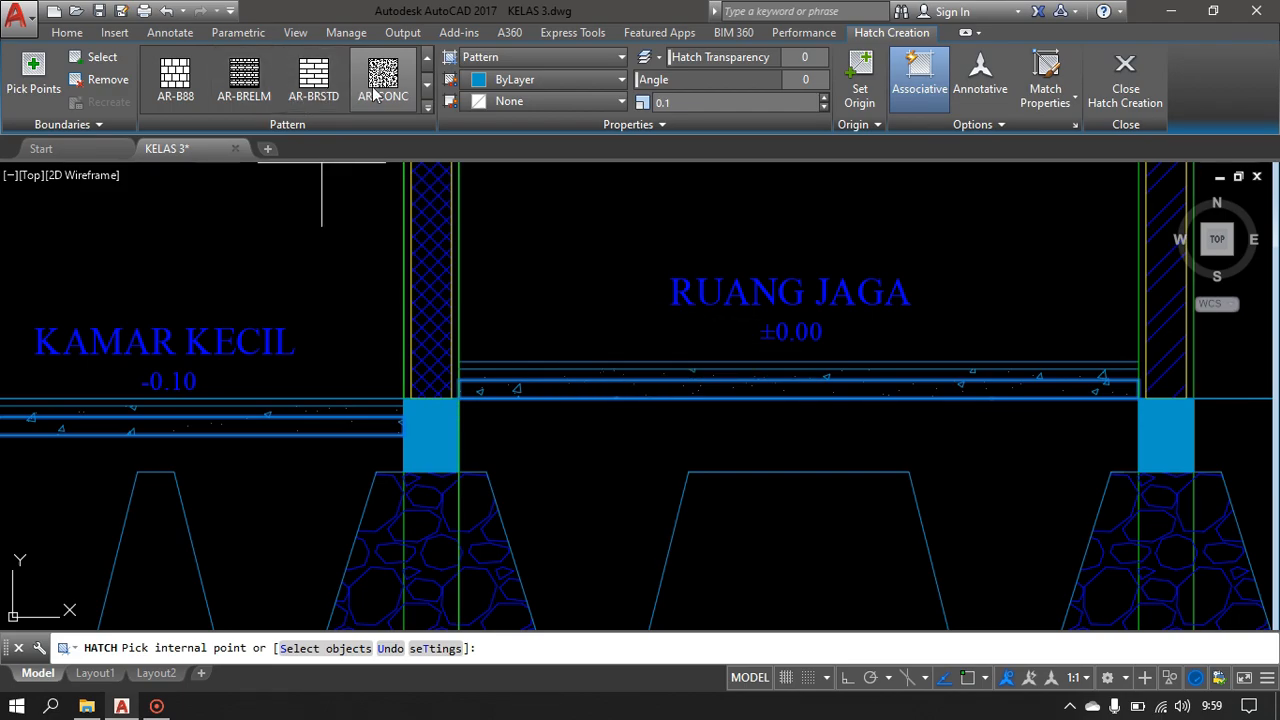
{"action": "left_click", "coordinate": [429, 109]}
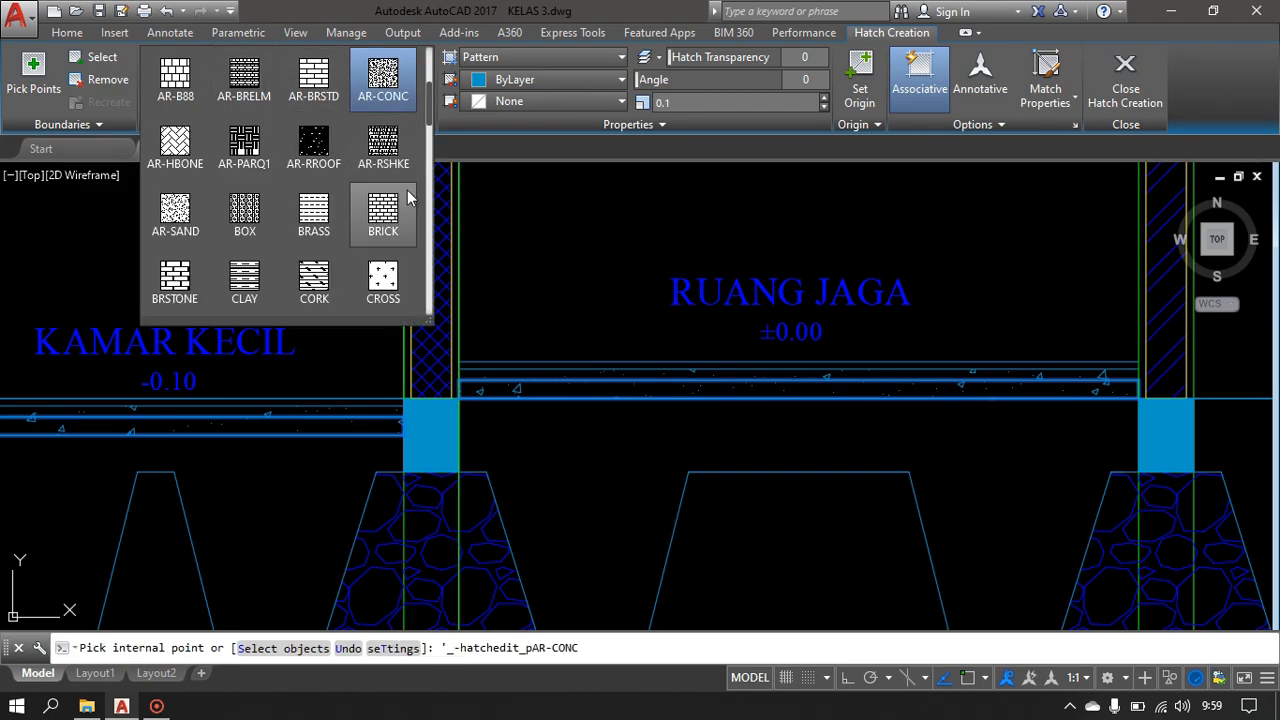
{"action": "left_click", "coordinate": [175, 209]}
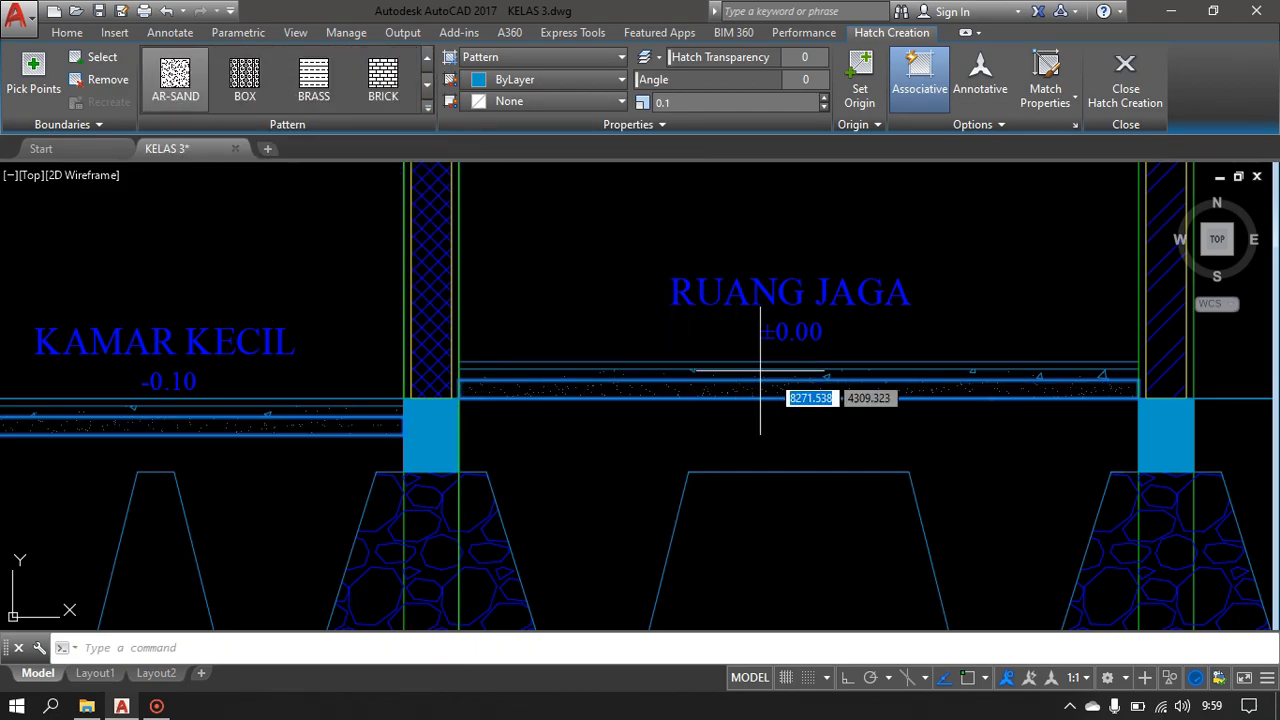
{"action": "key", "text": "Return"}
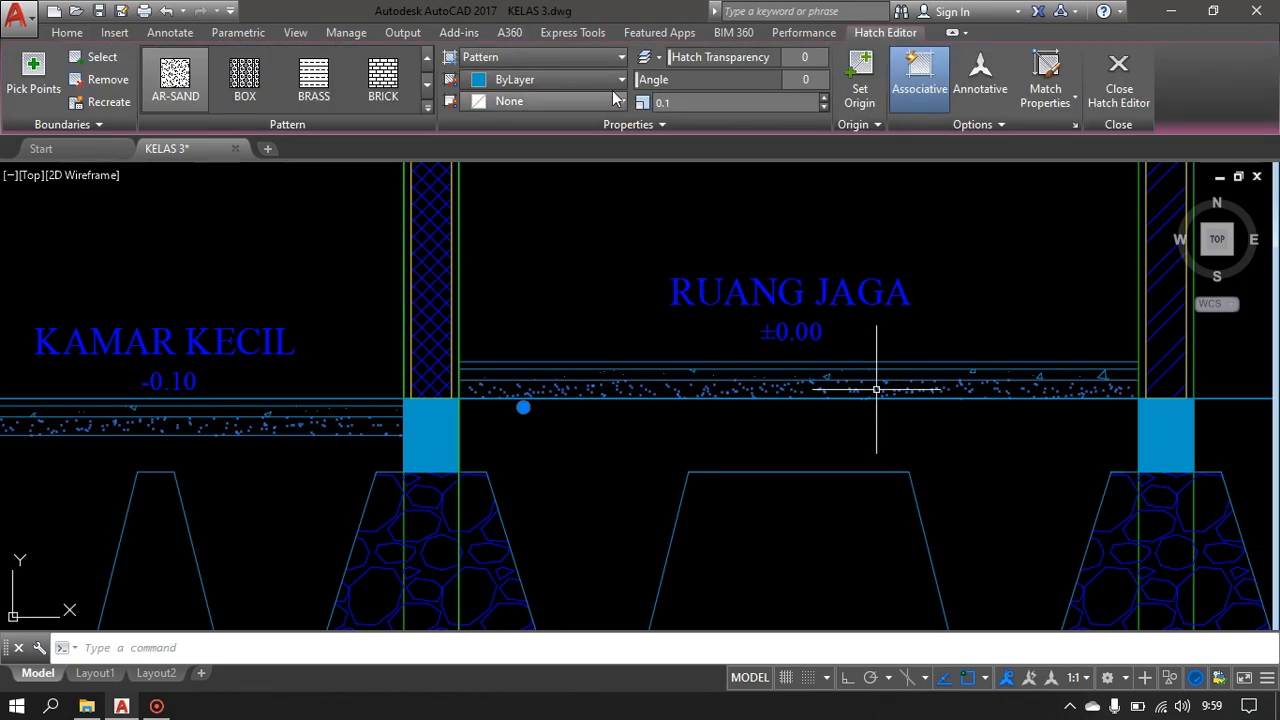
- Move the AR-SAND hatch of the bottom floor layers to the arsir layer
{"action": "left_click", "coordinate": [67, 32]}
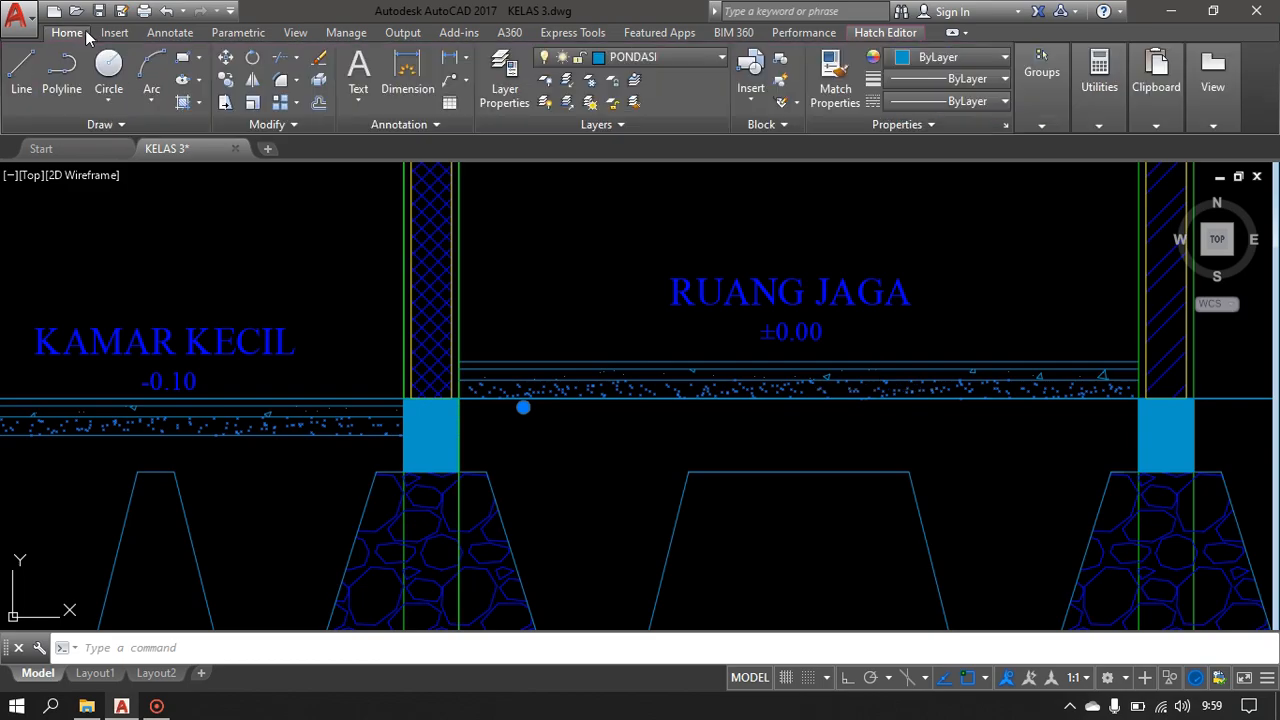
{"action": "left_click", "coordinate": [662, 55]}
{"action": "left_click", "coordinate": [628, 103]}
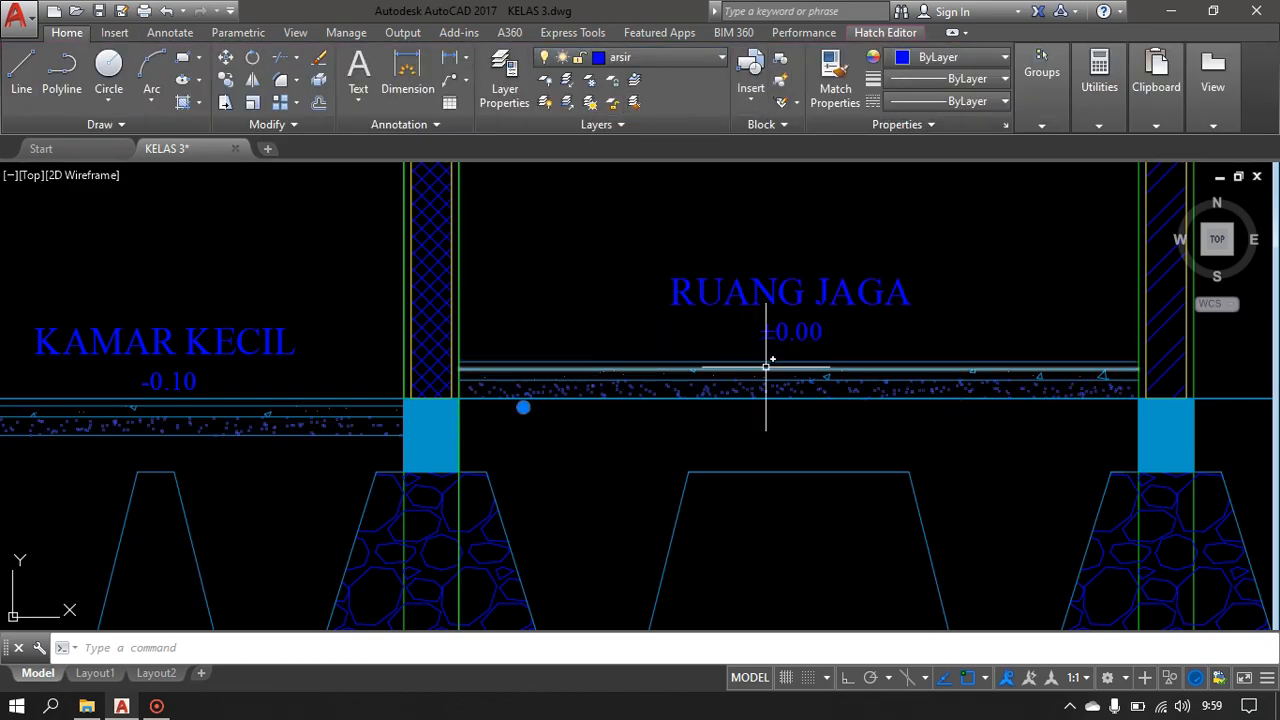
{"action": "key", "text": "Escape"}
- Move the AR-CONC hatch of the second floor layers to the arsir layer
{"action": "scroll", "coordinate": [767, 367], "scroll_direction": "up", "scroll_amount": 4}
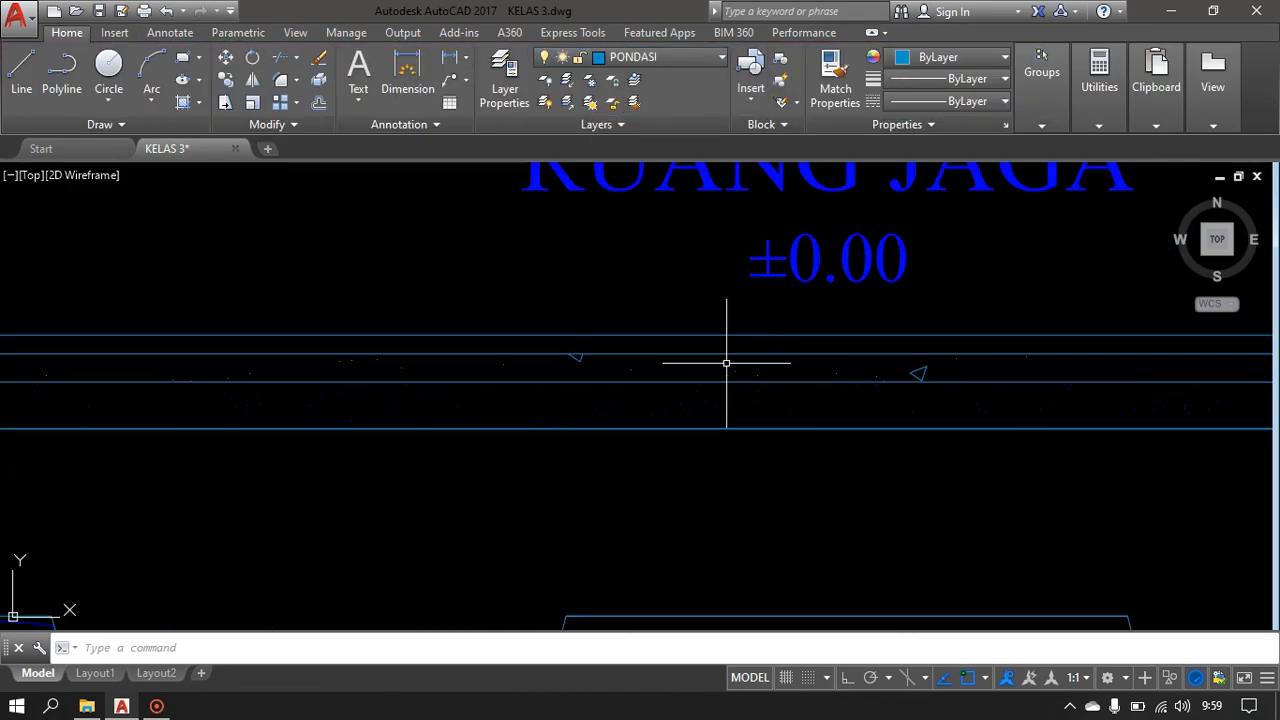
{"action": "left_click", "coordinate": [742, 370]}
{"action": "left_click", "coordinate": [715, 374]}
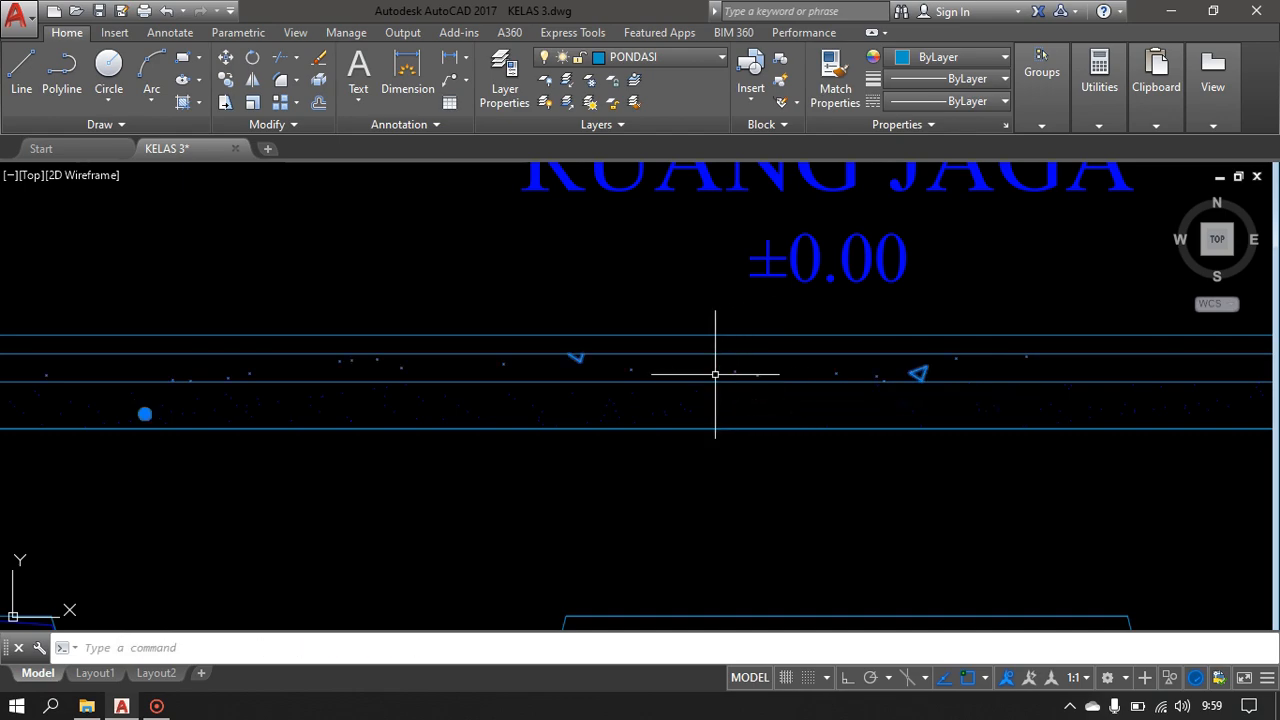
{"action": "left_click", "coordinate": [67, 32]}
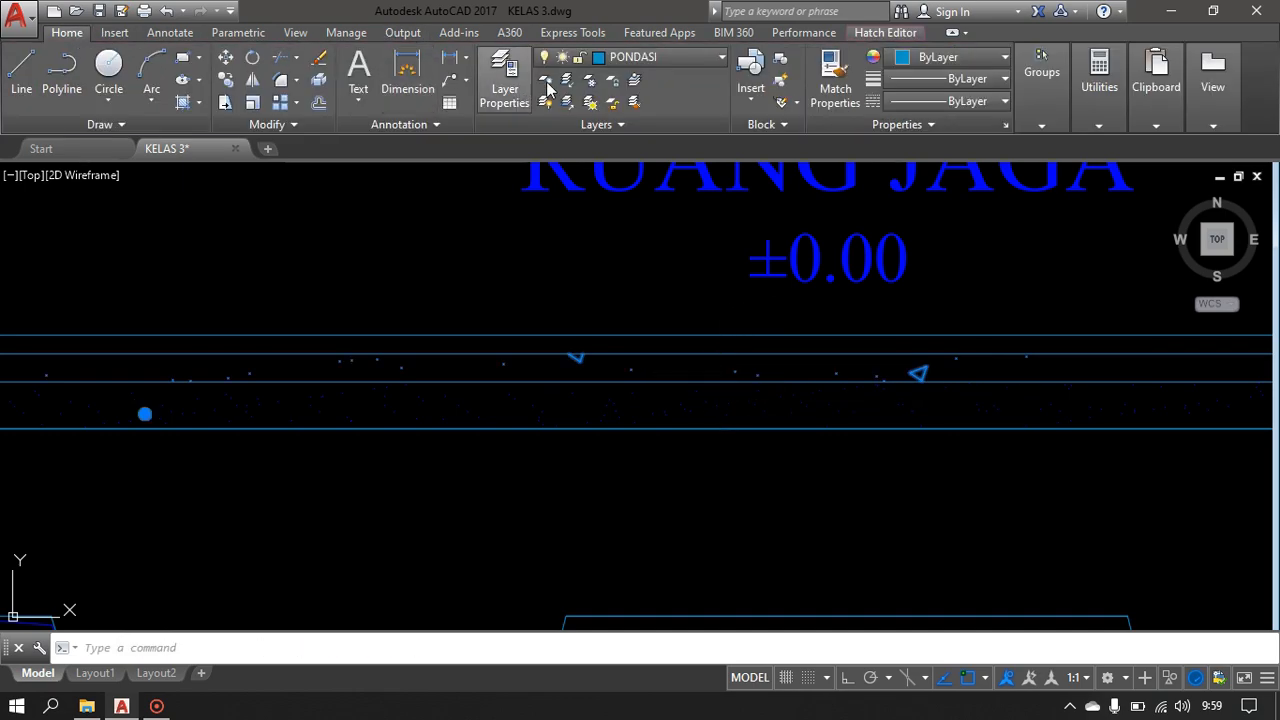
{"action": "left_click", "coordinate": [645, 57]}
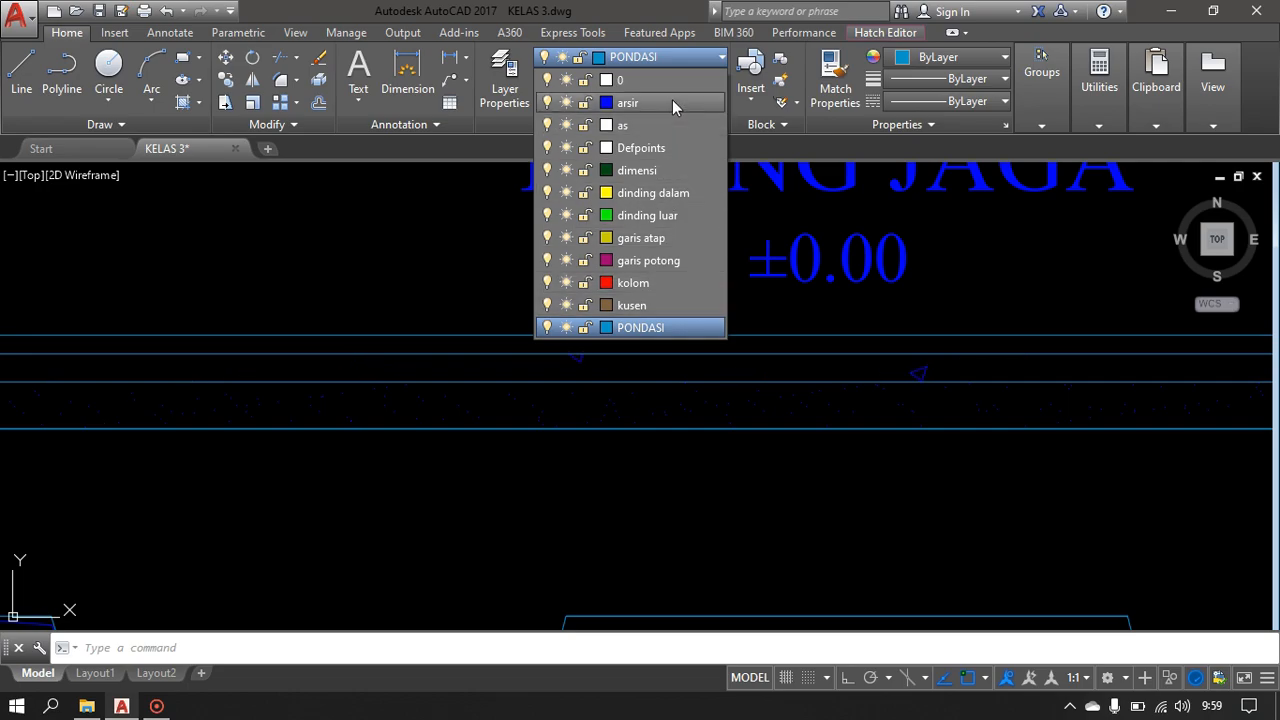
{"action": "left_click", "coordinate": [670, 103]}
{"action": "key", "text": "Escape"}
- Examine the floor layers, the three foundations and the wall lines running below them
{"action": "scroll", "coordinate": [667, 465], "scroll_direction": "down", "scroll_amount": 5}
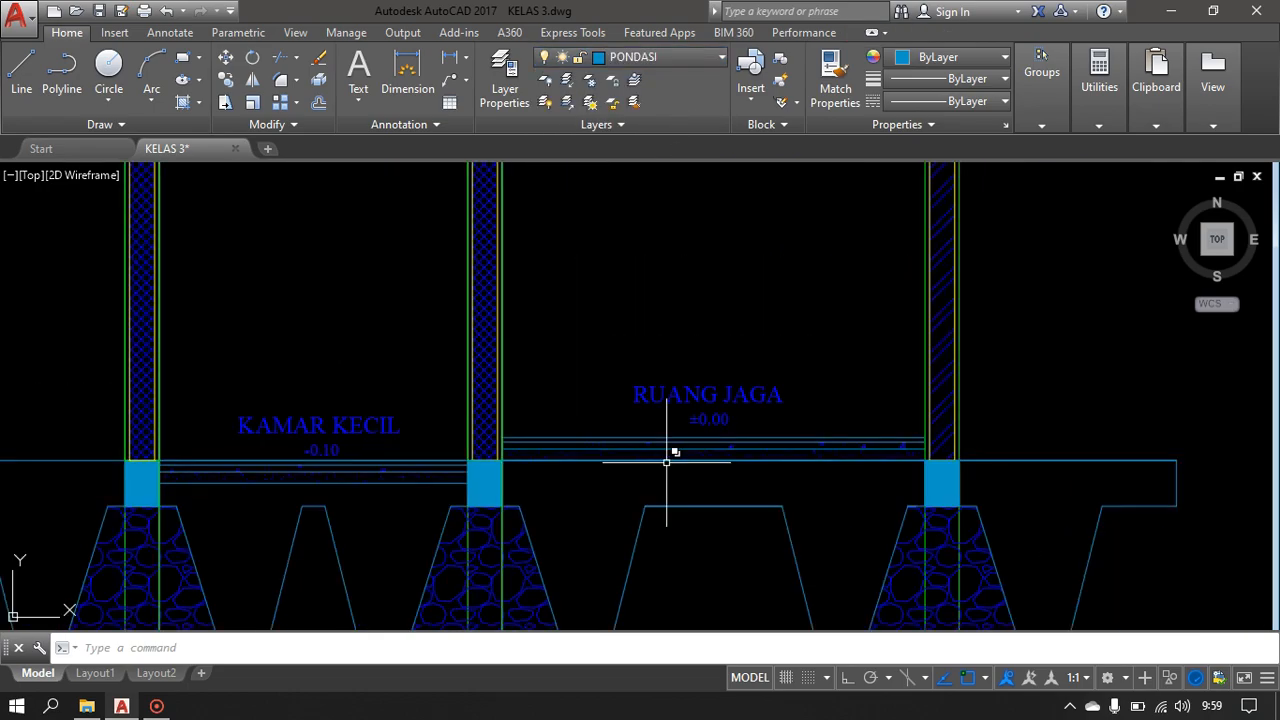
{"action": "middle_click_drag", "start_coordinate": [667, 461], "coordinate": [841, 358]}
{"action": "middle_click_drag", "start_coordinate": [480, 457], "coordinate": [449, 409]}
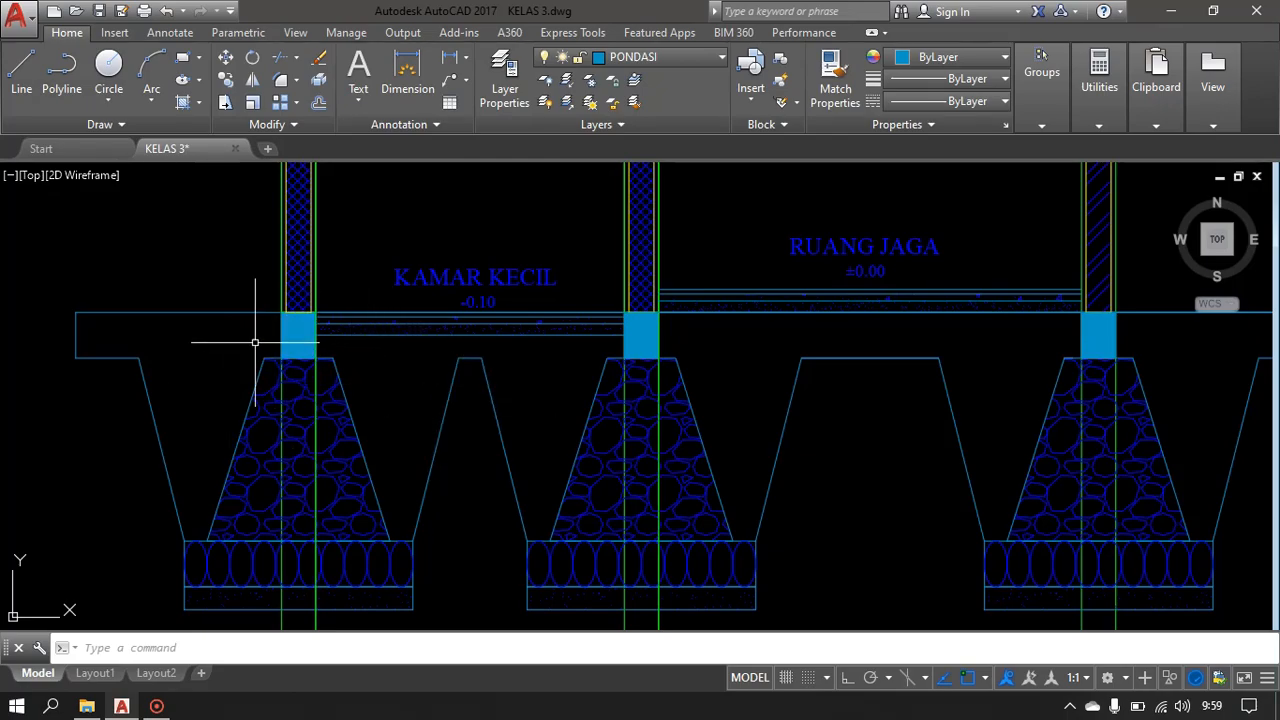
{"action": "scroll", "coordinate": [235, 333], "scroll_direction": "up", "scroll_amount": 2}
{"action": "middle_click_drag", "start_coordinate": [229, 329], "coordinate": [215, 349]}
{"action": "scroll", "coordinate": [200, 340], "scroll_direction": "down", "scroll_amount": 4}
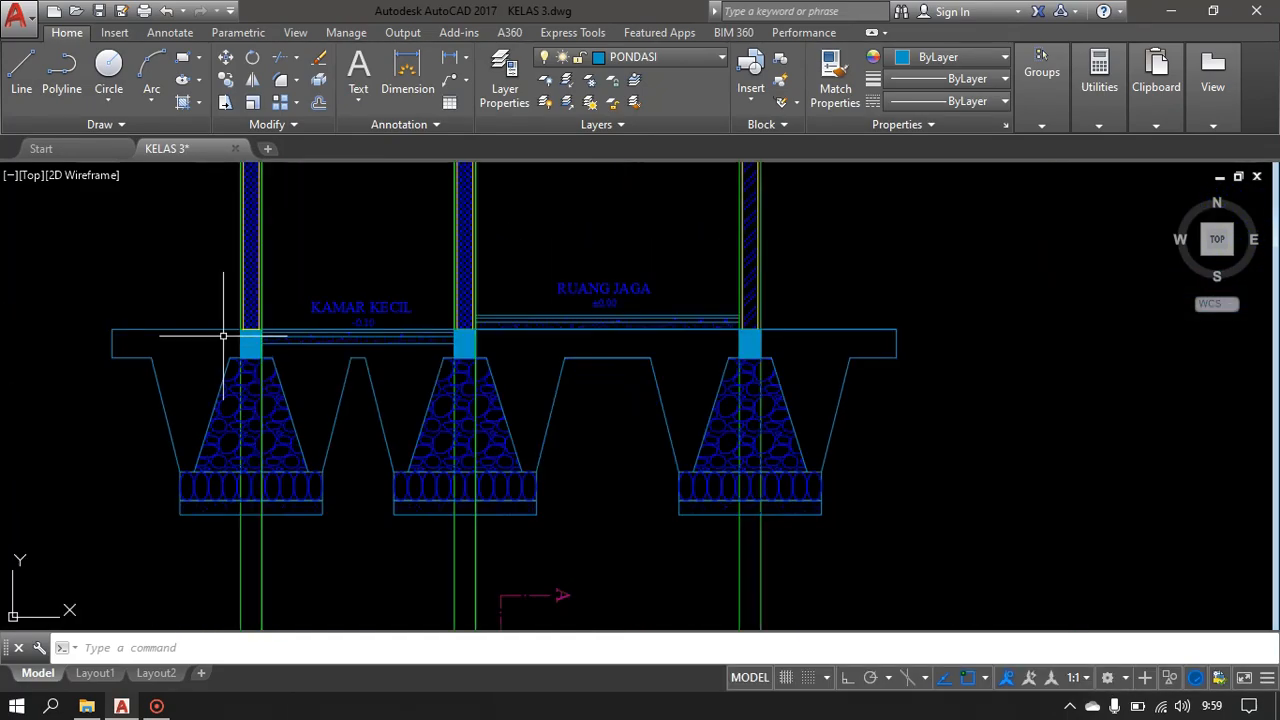
{"action": "scroll", "coordinate": [766, 280], "scroll_direction": "up", "scroll_amount": 5}
{"action": "scroll", "coordinate": [766, 275], "scroll_direction": "down", "scroll_amount": 2}
{"action": "middle_click_drag", "start_coordinate": [303, 358], "coordinate": [486, 320]}
{"action": "scroll", "coordinate": [474, 318], "scroll_direction": "down", "scroll_amount": 3}
{"action": "middle_click_drag", "start_coordinate": [389, 413], "coordinate": [420, 353]}
{"action": "scroll", "coordinate": [432, 291], "scroll_direction": "down", "scroll_amount": 4}
{"action": "scroll", "coordinate": [420, 365], "scroll_direction": "up", "scroll_amount": 5}
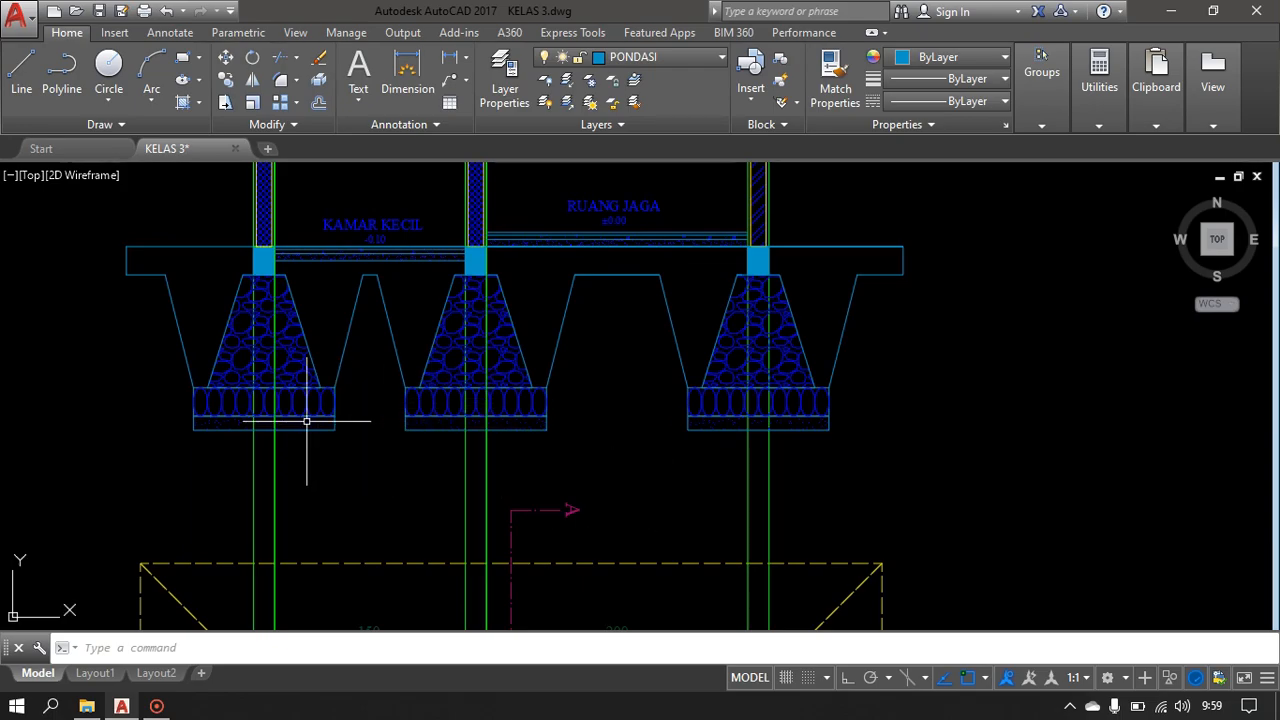
{"action": "scroll", "coordinate": [249, 460], "scroll_direction": "up", "scroll_amount": 2}
{"action": "scroll", "coordinate": [549, 460], "scroll_direction": "down", "scroll_amount": 2}
{"action": "middle_click_drag", "start_coordinate": [549, 460], "coordinate": [410, 475]}
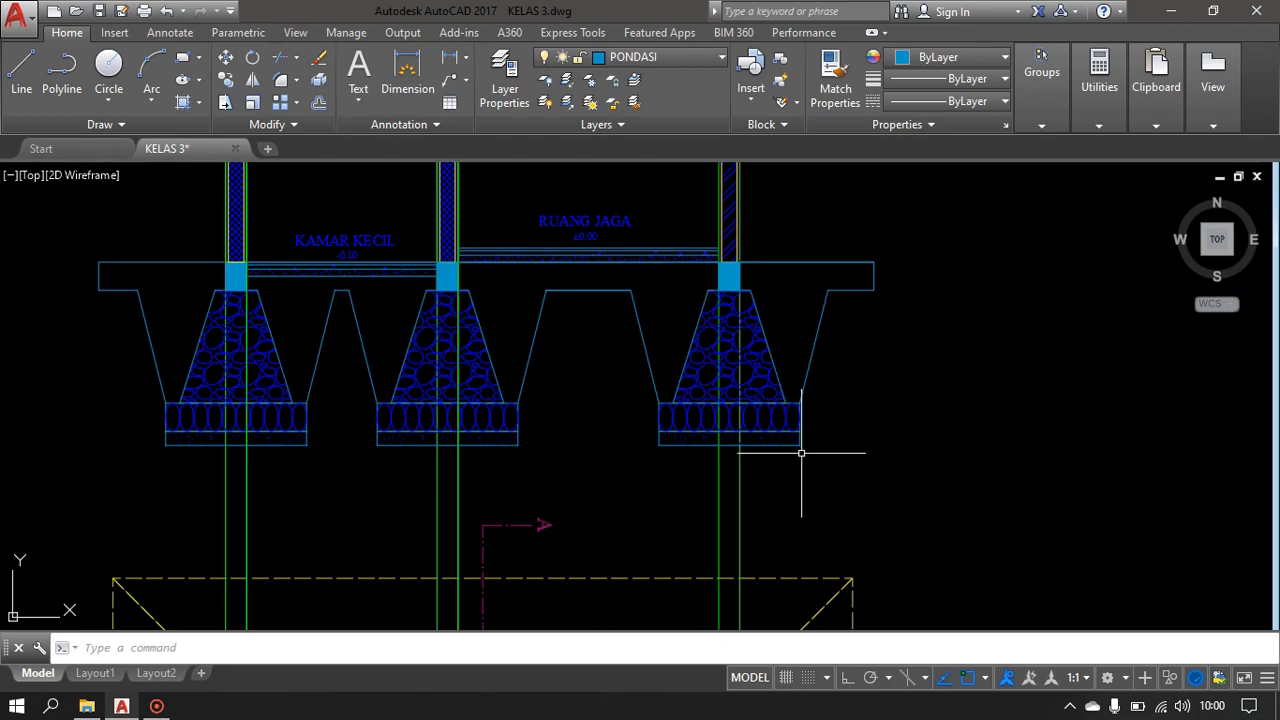
- Trim the vertical wall lines below the floor line, using the long horizontal floor line as cutting edge
{"action": "key", "text": "Return"}
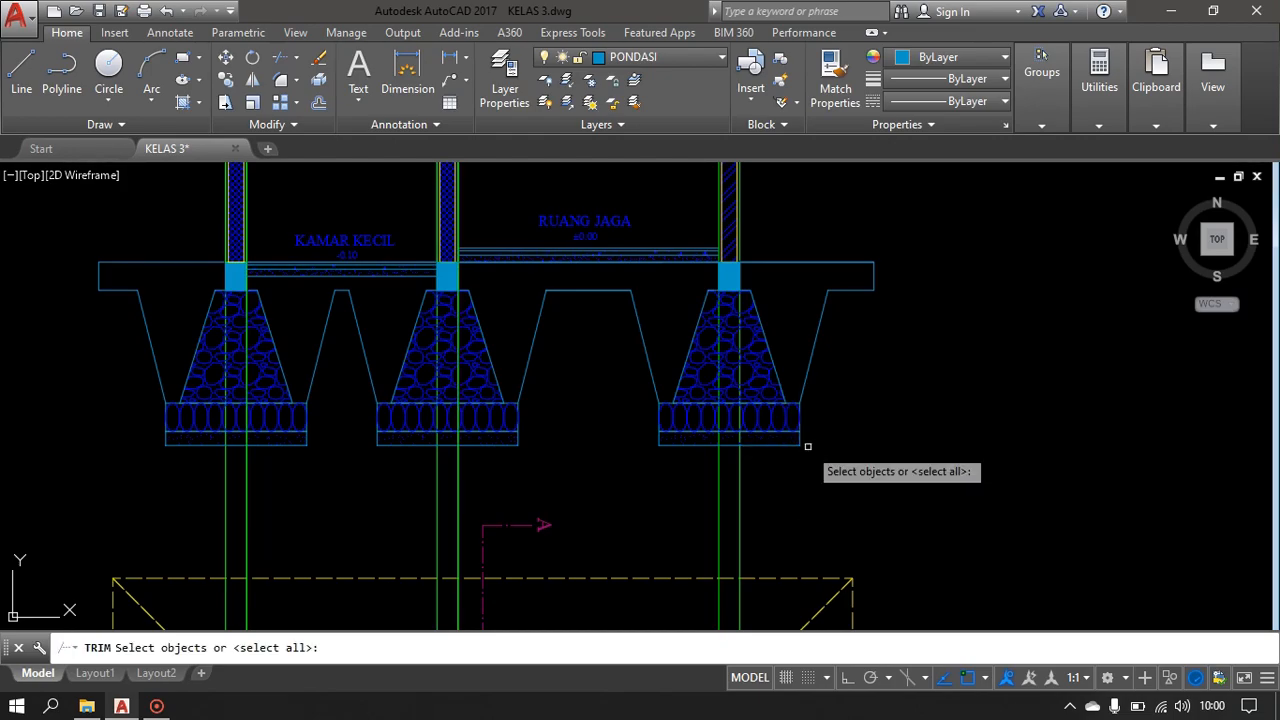
{"action": "left_click", "coordinate": [186, 260]}
{"action": "key", "text": "Return"}
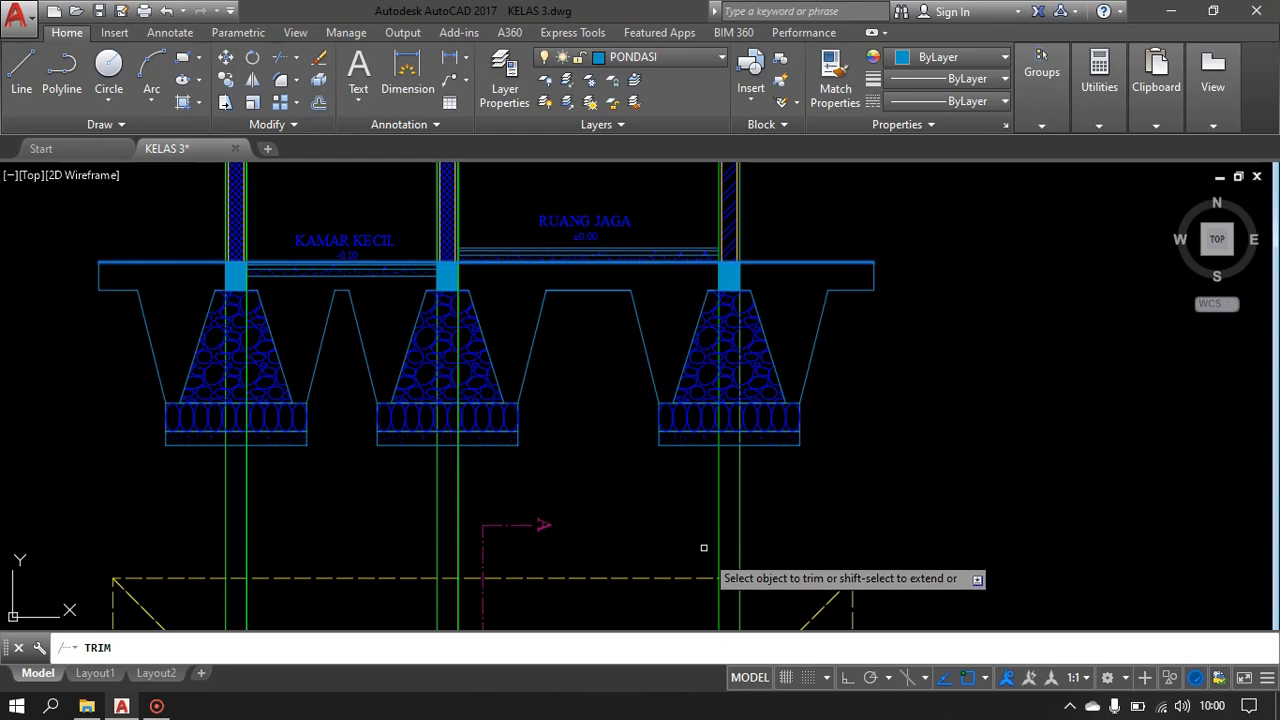
{"action": "left_click", "coordinate": [765, 467]}
{"action": "left_click", "coordinate": [173, 505]}
{"action": "scroll", "coordinate": [441, 420], "scroll_direction": "down", "scroll_amount": 6}
{"action": "mouse_move", "coordinate": [441, 440]}
{"action": "middle_mouse_down"}
{"action": "mouse_move", "coordinate": [443, 557]}
{"action": "mouse_move", "coordinate": [567, 97]}
{"action": "middle_mouse_up"}
{"action": "key", "text": "Escape"}
- Start a new hatch for the soil around the foundations and choose the PLASTI pattern
{"action": "scroll", "coordinate": [484, 529], "scroll_direction": "up", "scroll_amount": 4}
{"action": "scroll", "coordinate": [591, 368], "scroll_direction": "down", "scroll_amount": 4}
{"action": "middle_click_drag", "start_coordinate": [586, 320], "coordinate": [564, 484]}
{"action": "scroll", "coordinate": [457, 396], "scroll_direction": "up", "scroll_amount": 6}
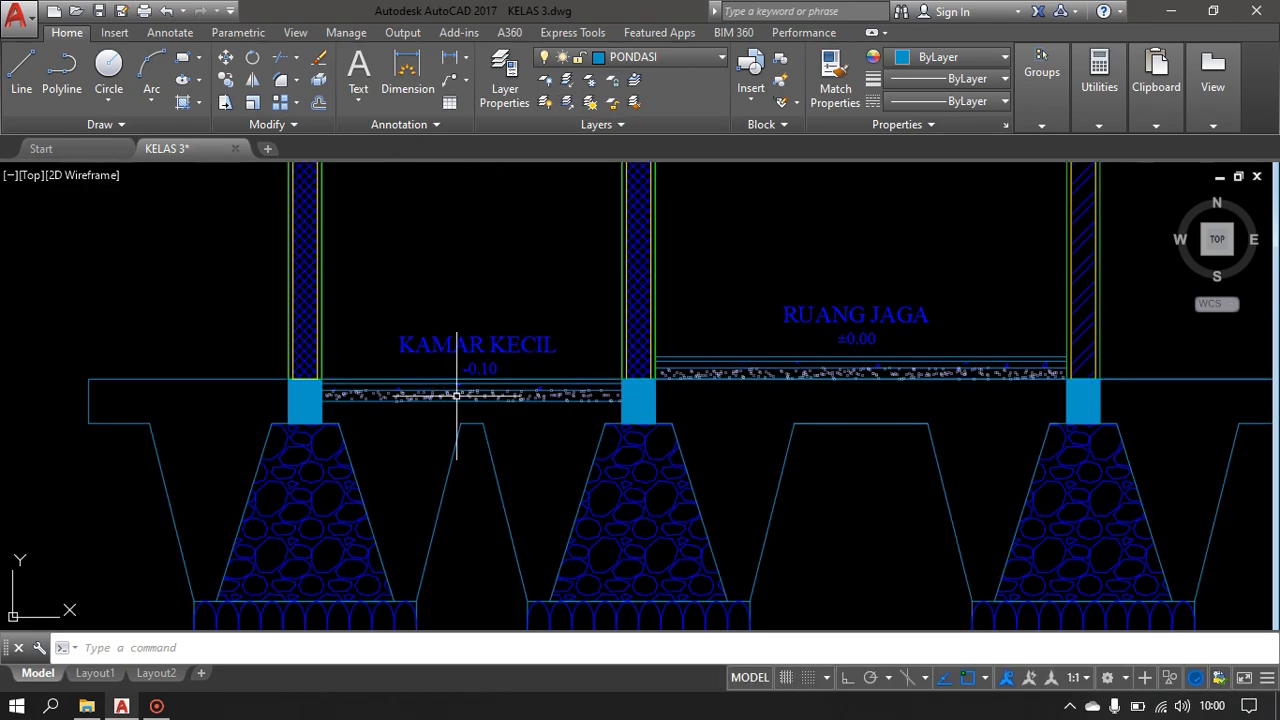
{"action": "type", "text": "h"}
{"action": "key", "text": "Return"}
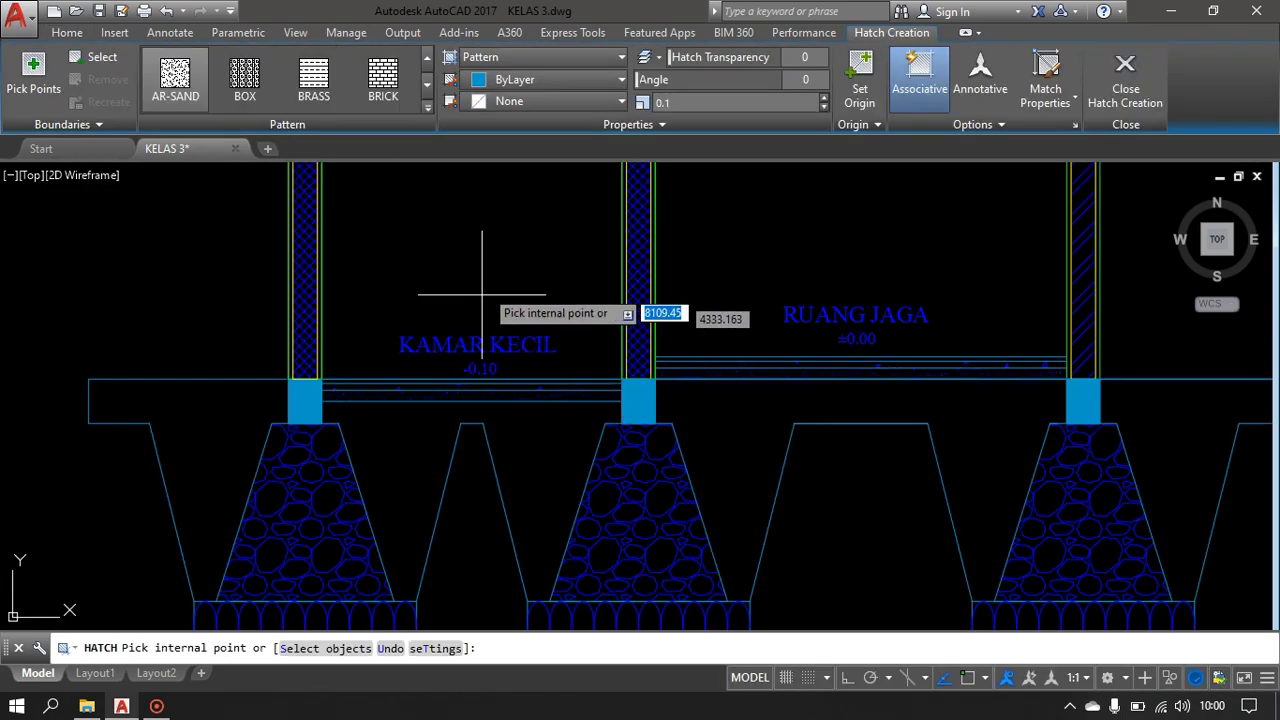
{"action": "left_click", "coordinate": [428, 108]}
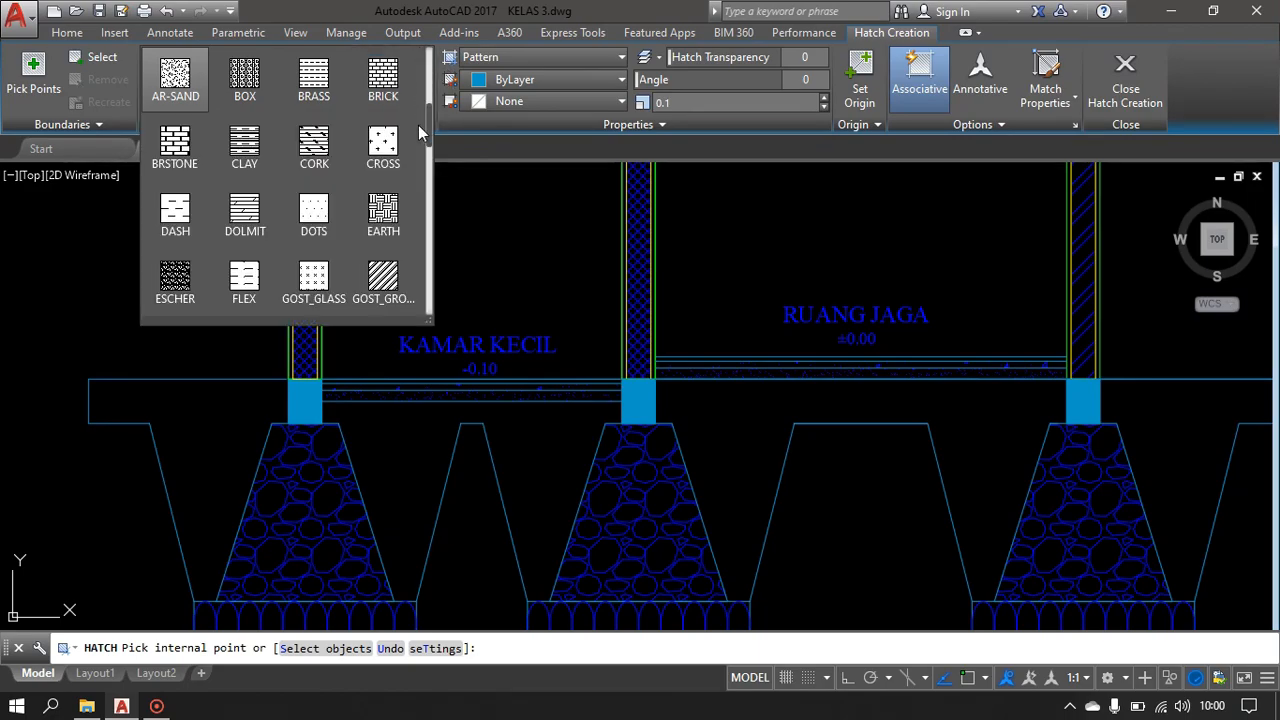
{"action": "scroll", "coordinate": [310, 165], "scroll_direction": "down", "scroll_amount": 2}
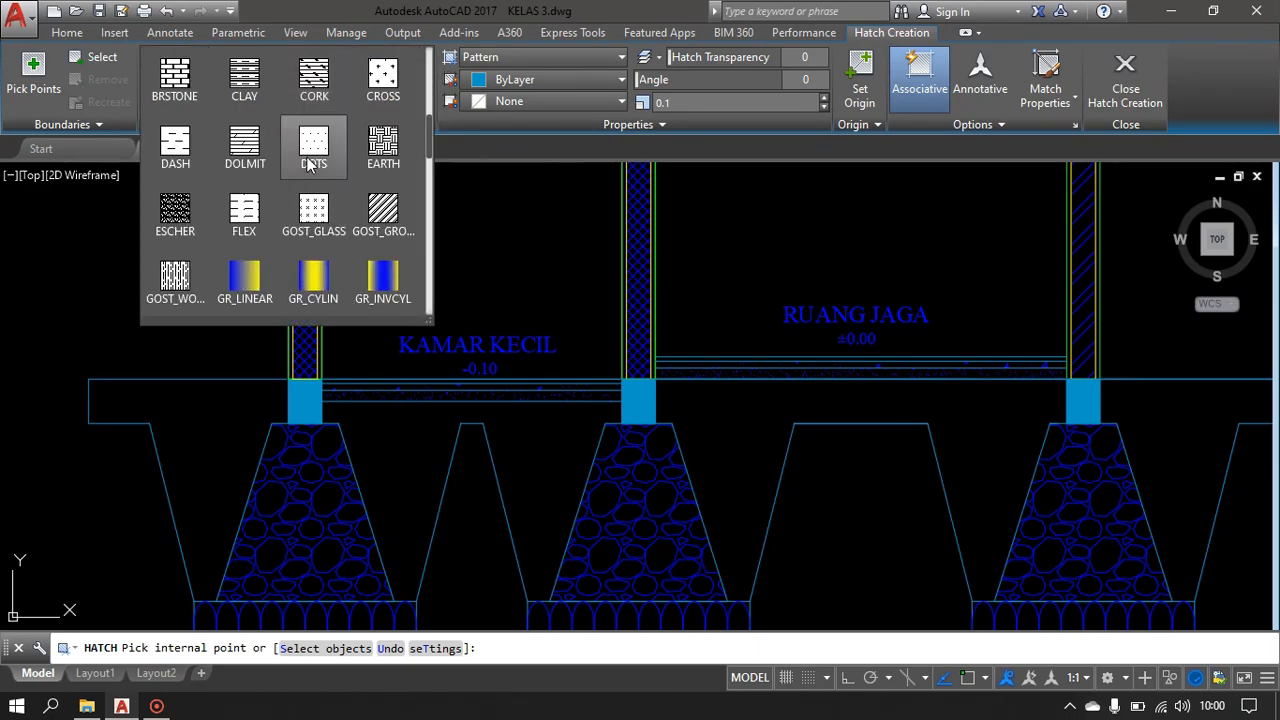
{"action": "scroll", "coordinate": [310, 165], "scroll_direction": "down", "scroll_amount": 6}
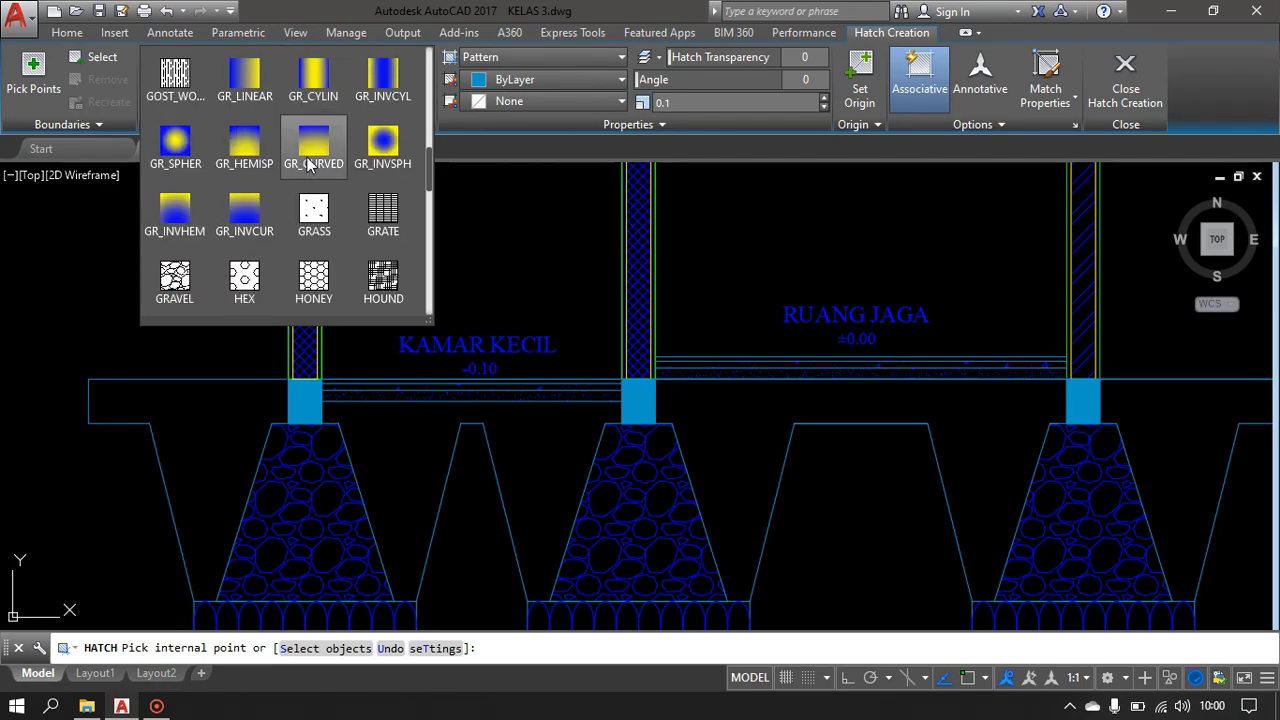
{"action": "scroll", "coordinate": [310, 165], "scroll_direction": "down", "scroll_amount": 6}
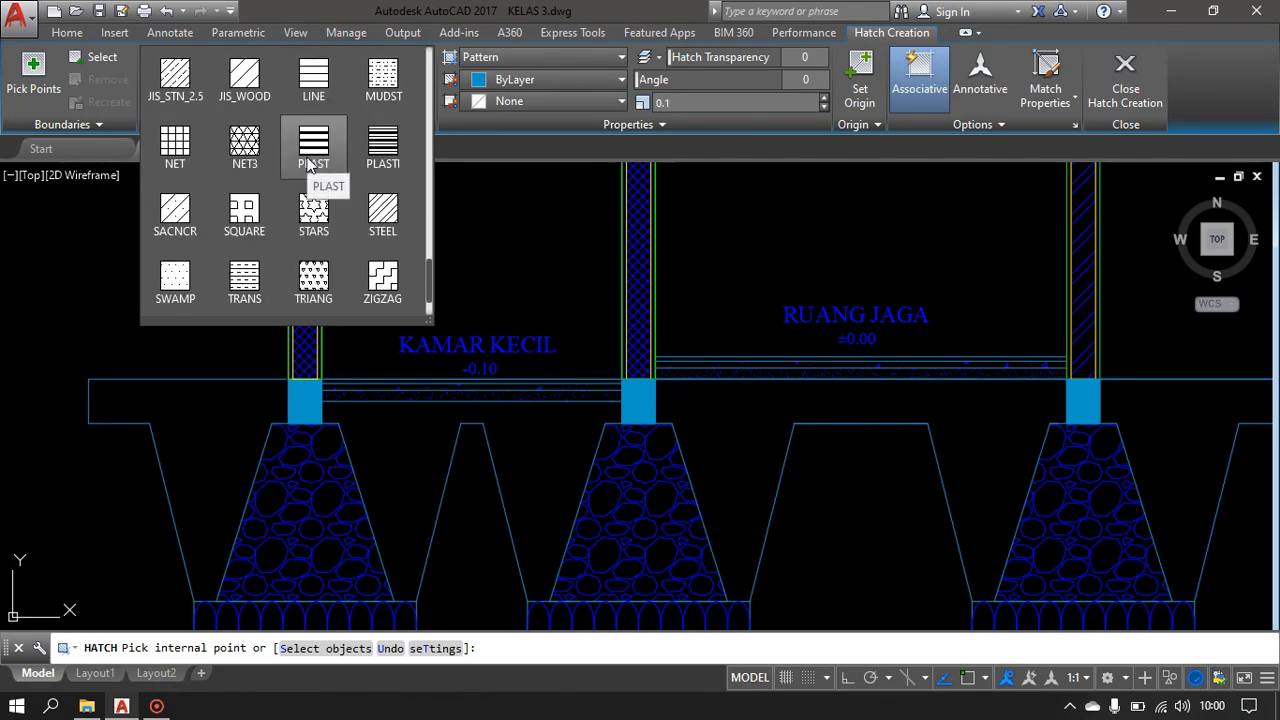
{"action": "scroll", "coordinate": [310, 165], "scroll_direction": "down", "scroll_amount": 1}
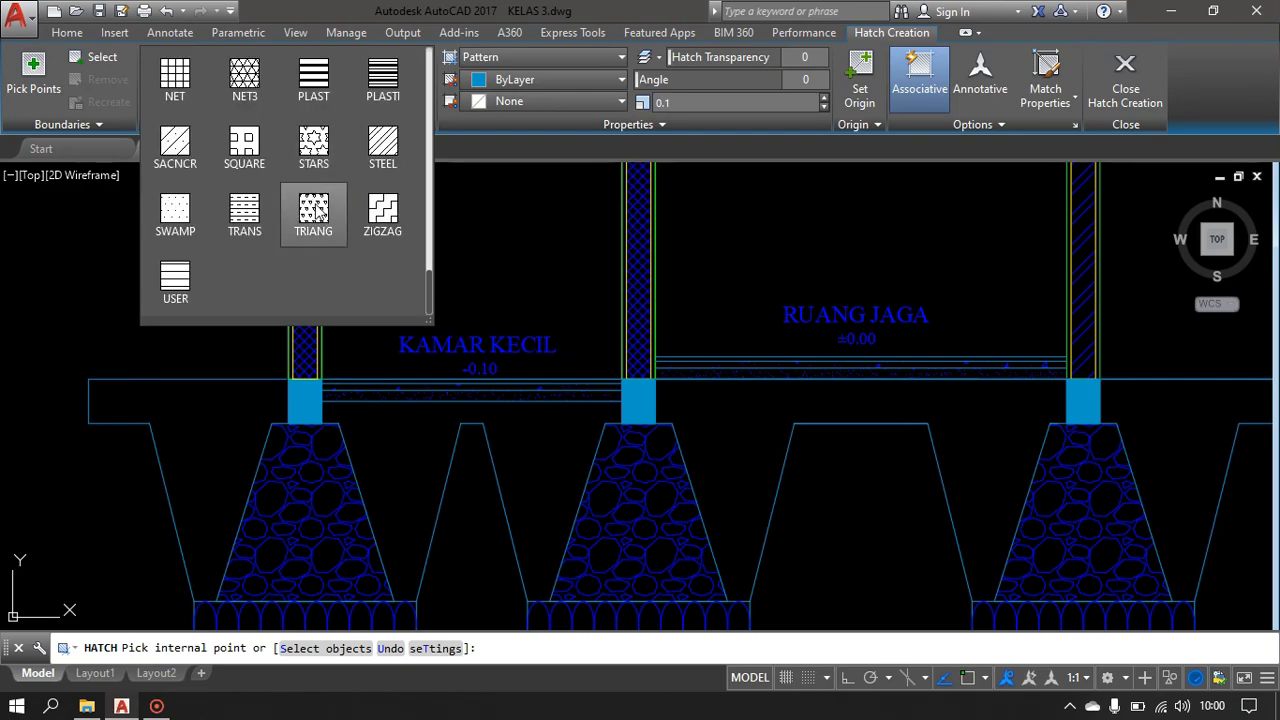
{"action": "left_click", "coordinate": [383, 90]}
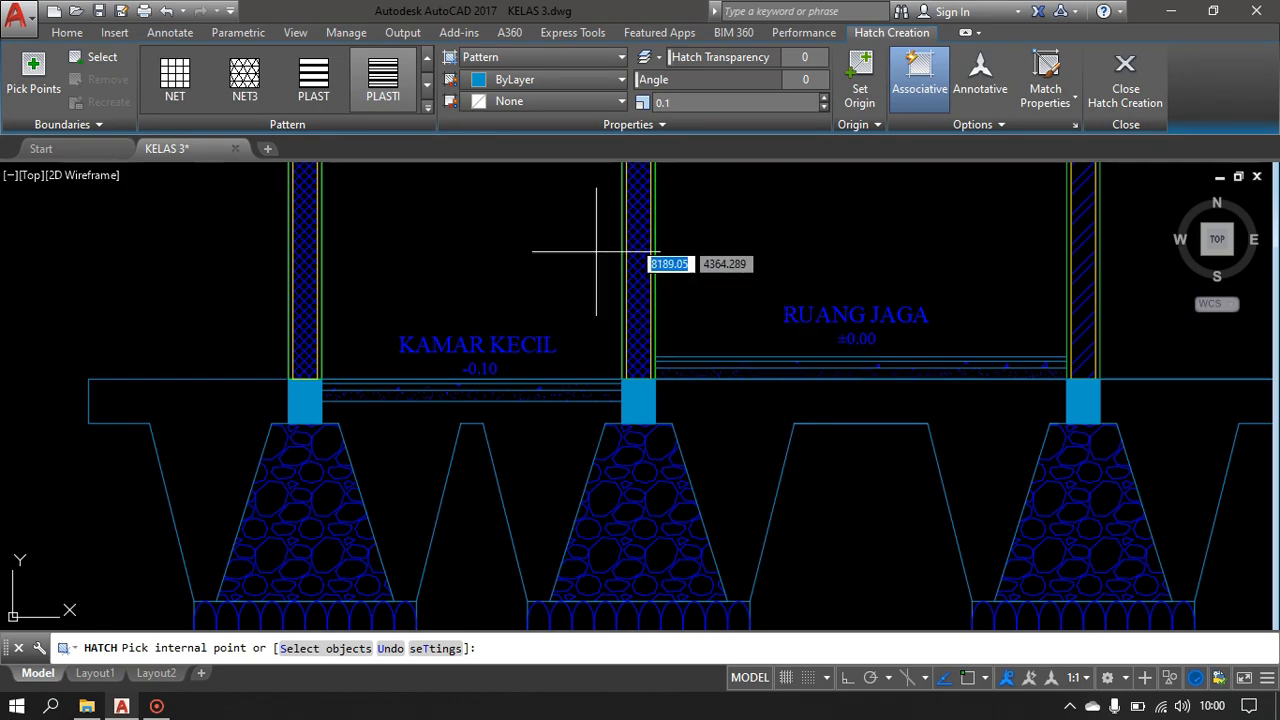
- Apply the hatch to the four soil areas beside and between the three foundations
{"action": "left_click", "coordinate": [212, 410]}
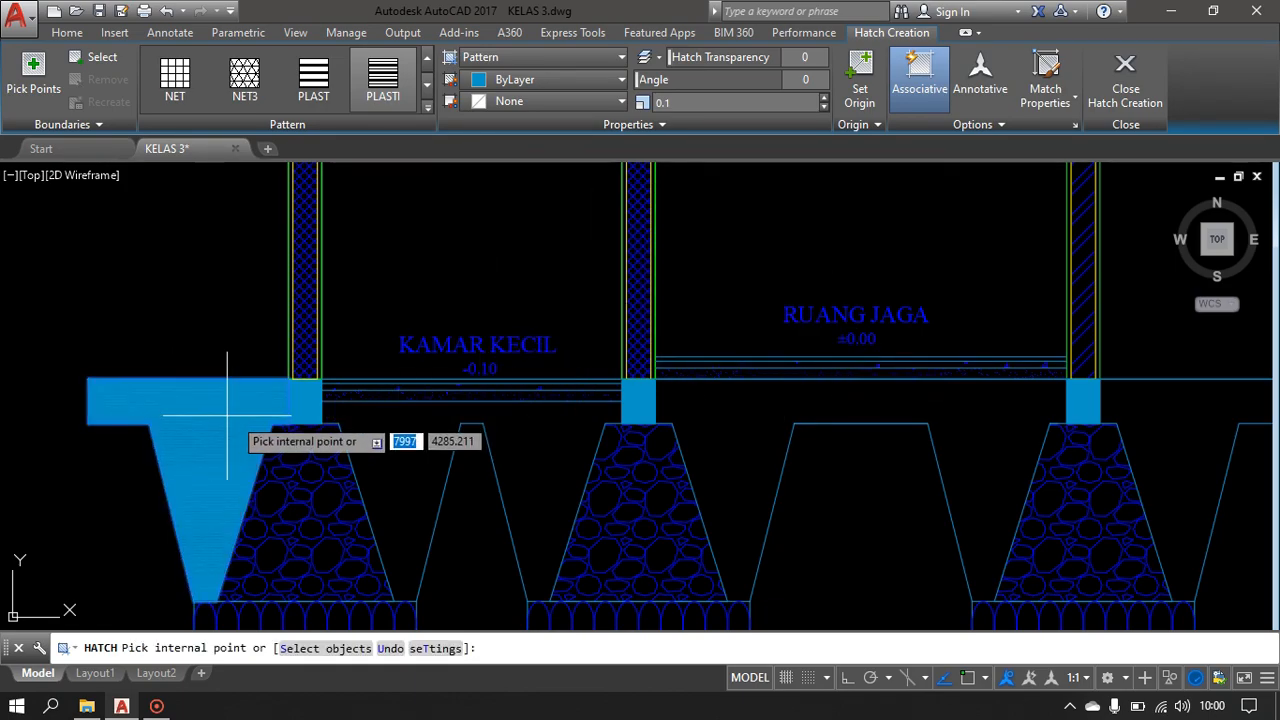
{"action": "left_click", "coordinate": [417, 428]}
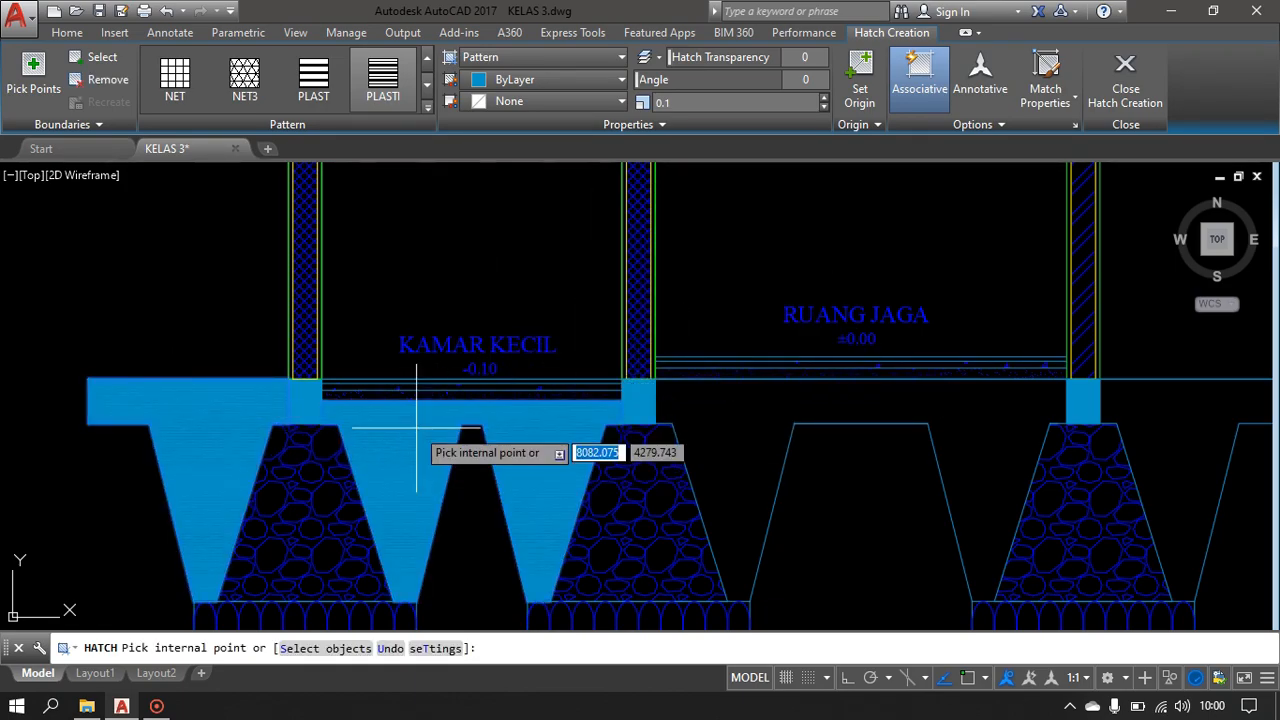
{"action": "left_click", "coordinate": [775, 410]}
{"action": "middle_click_drag", "start_coordinate": [1010, 421], "coordinate": [813, 410]}
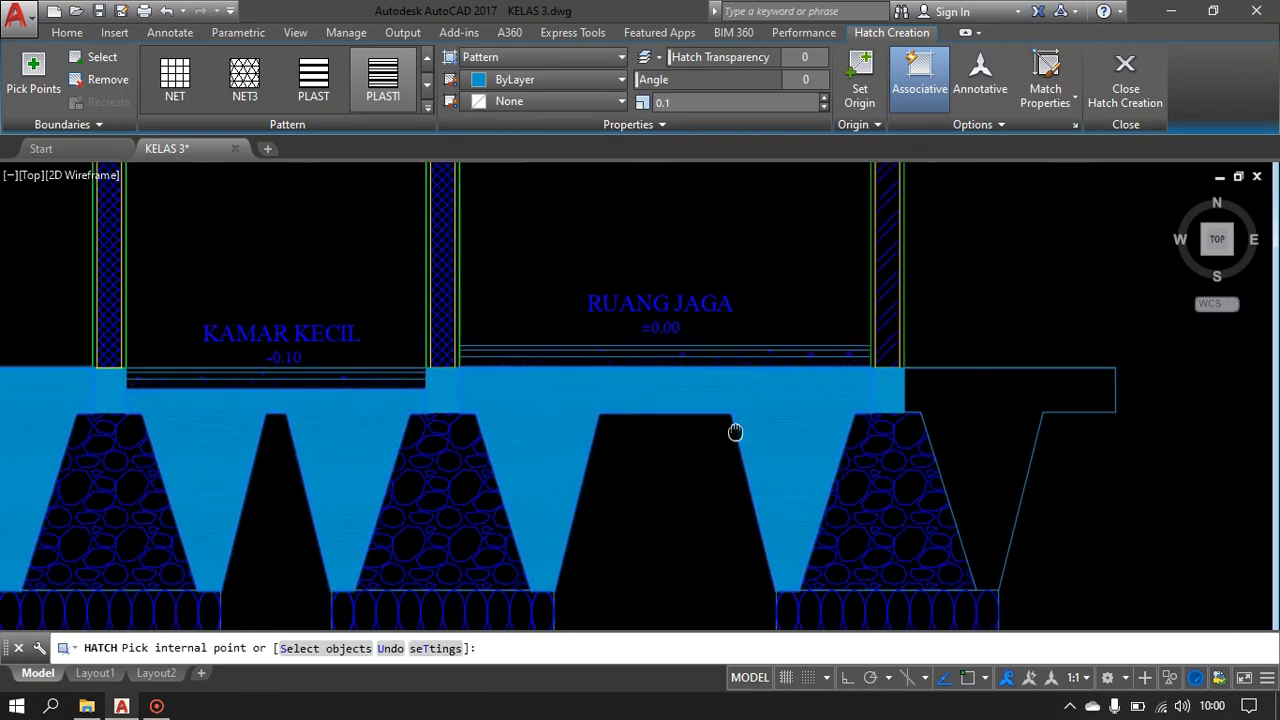
{"action": "left_click", "coordinate": [991, 384]}
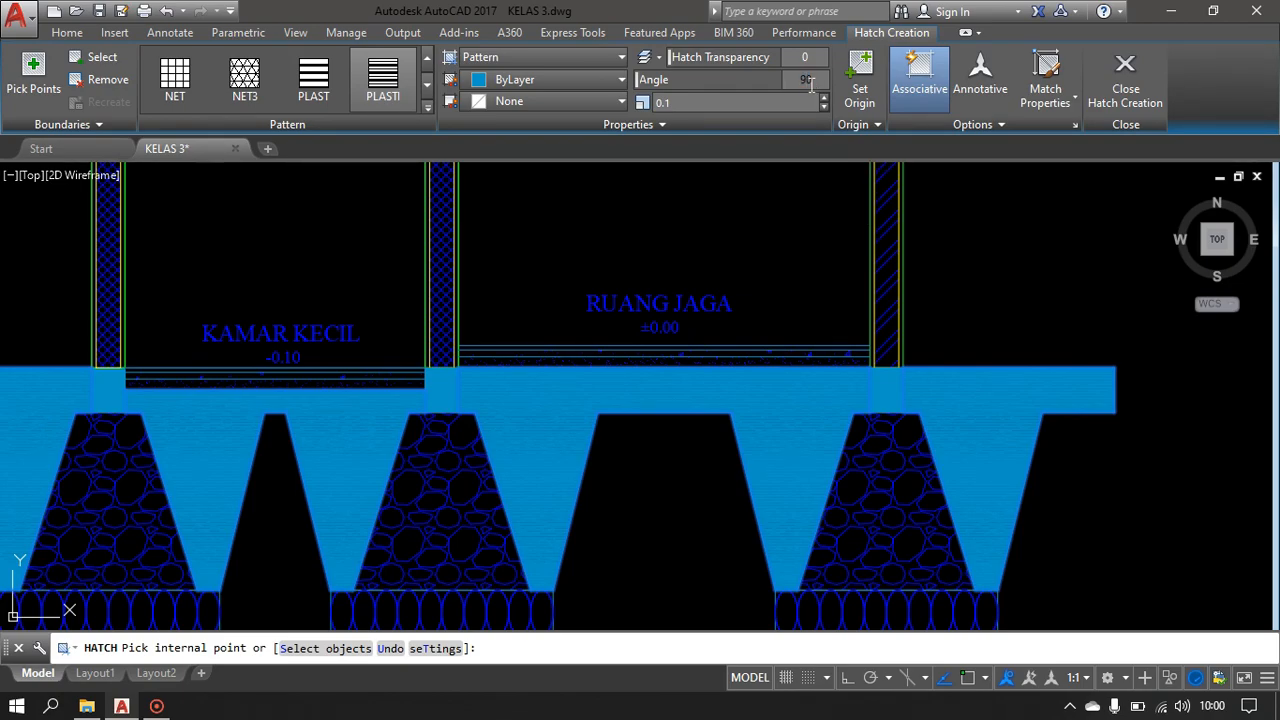
- Set the soil hatch angle to 90 and its scale to 3, and finish the hatch
{"action": "left_click", "coordinate": [755, 100]}
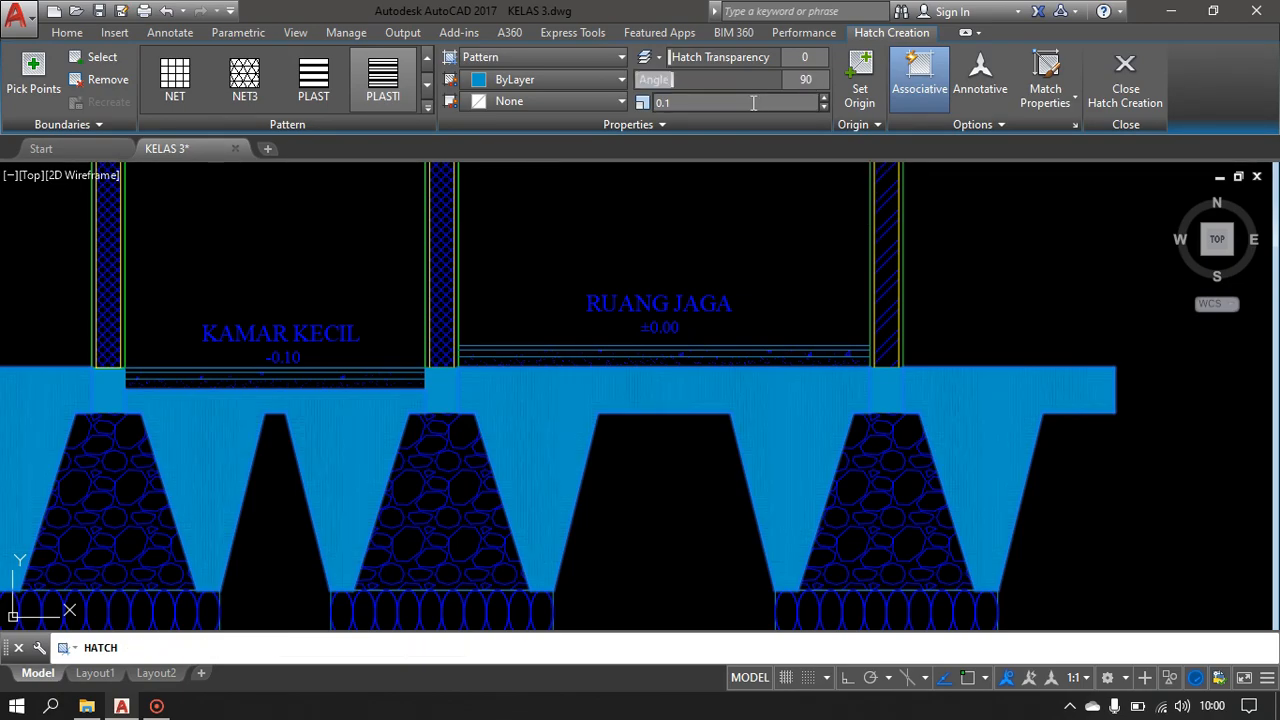
{"action": "type", "text": "3"}
{"action": "key", "text": "Return"}
{"action": "left_click", "coordinate": [943, 189]}
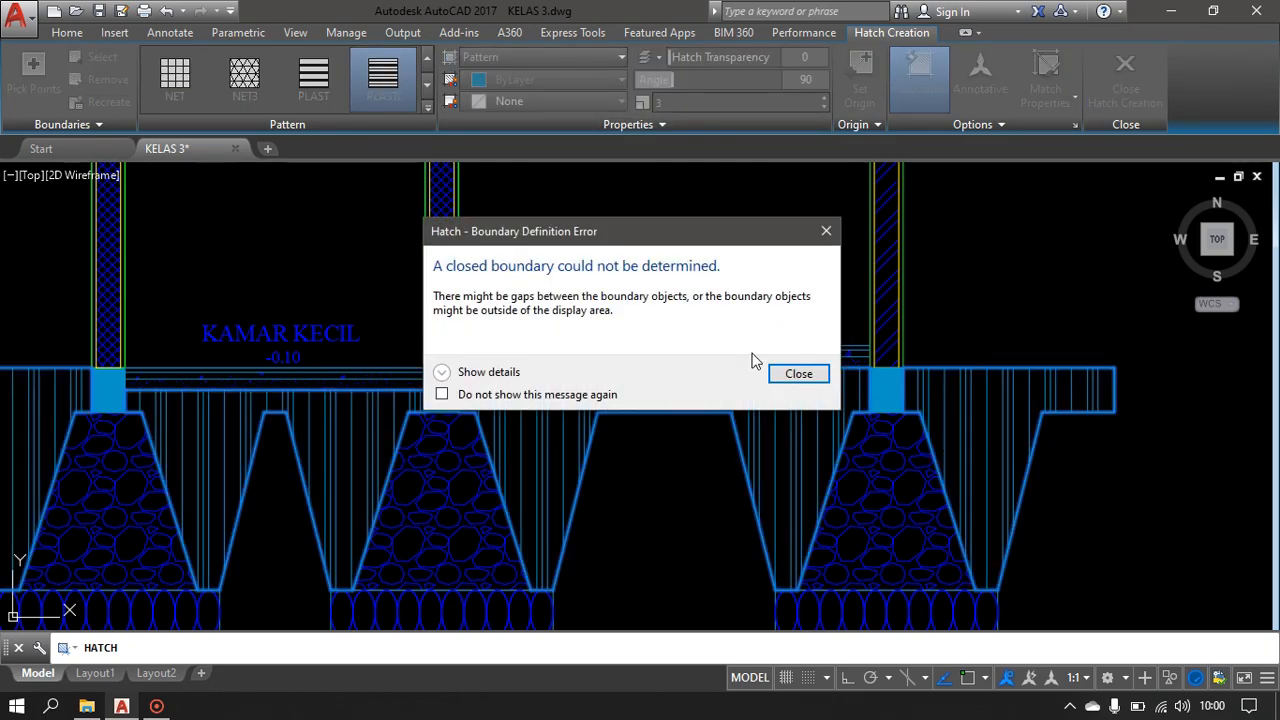
{"action": "left_click", "coordinate": [799, 374]}
{"action": "scroll", "coordinate": [611, 300], "scroll_direction": "down", "scroll_amount": 3}
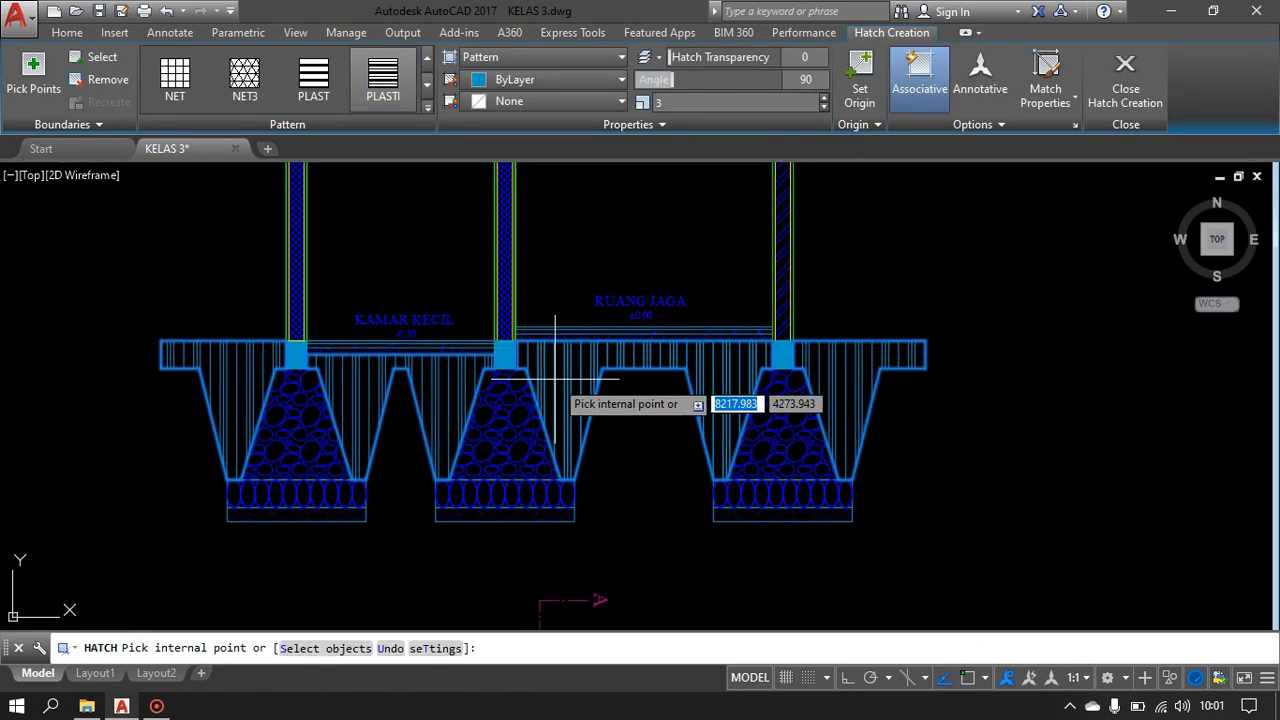
{"action": "left_click", "coordinate": [555, 378]}
{"action": "key", "text": "Return"}
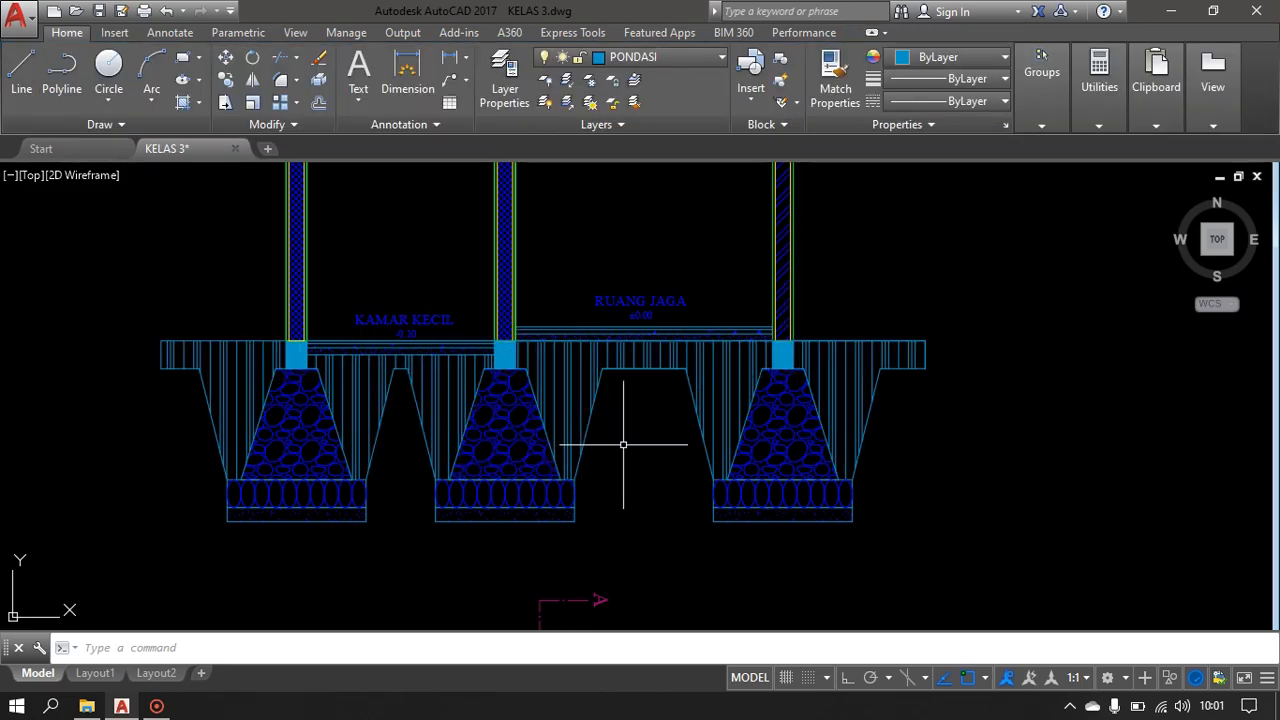
- Start a polyline at the lower corner of the soil's left end and trace the soil edge down and around the left foundation's base
{"action": "scroll", "coordinate": [606, 433], "scroll_direction": "up", "scroll_amount": 2}
{"action": "middle_click_drag", "start_coordinate": [560, 423], "coordinate": [560, 363]}
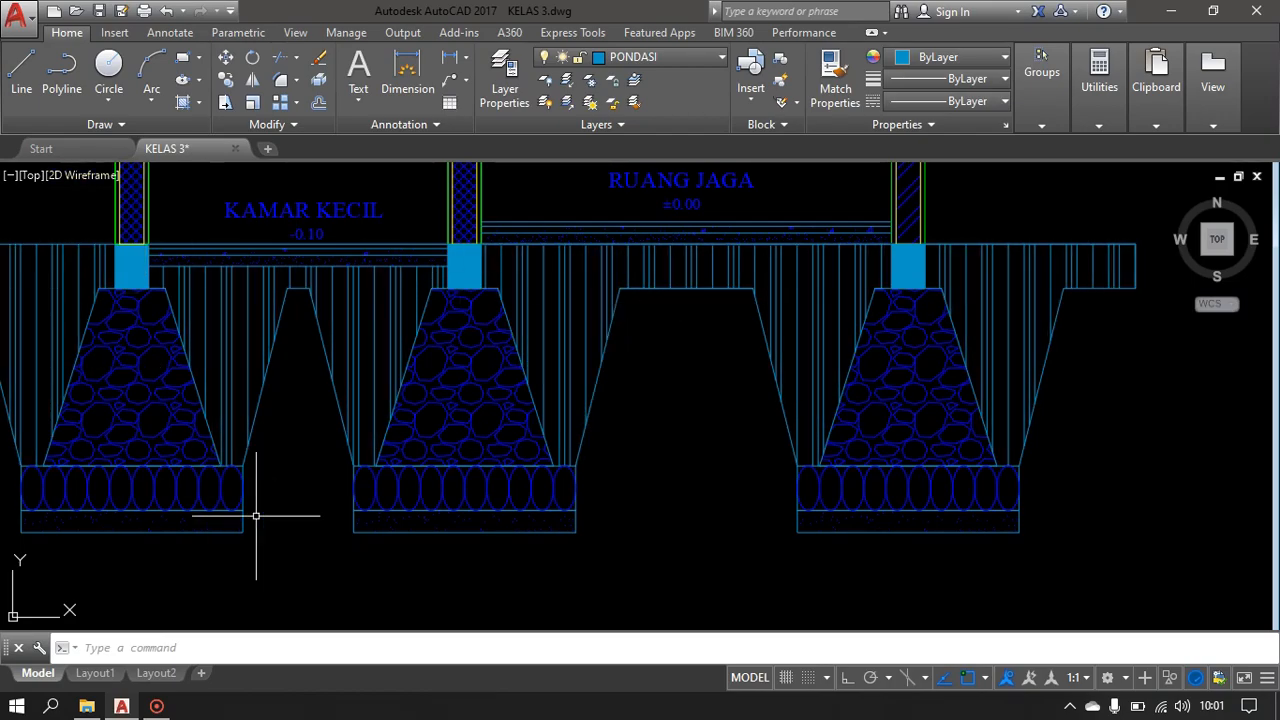
{"action": "scroll", "coordinate": [274, 408], "scroll_direction": "down", "scroll_amount": 2}
{"action": "middle_click_drag", "start_coordinate": [274, 408], "coordinate": [352, 401]}
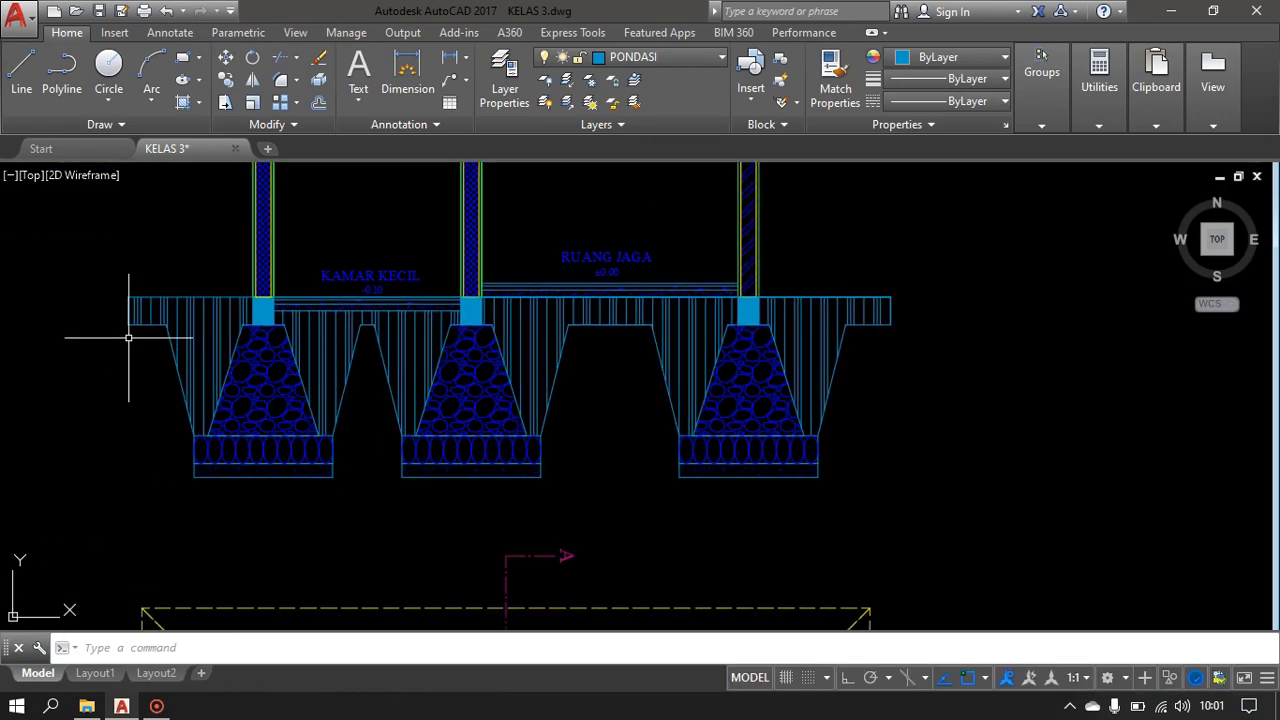
{"action": "scroll", "coordinate": [128, 338], "scroll_direction": "up", "scroll_amount": 2}
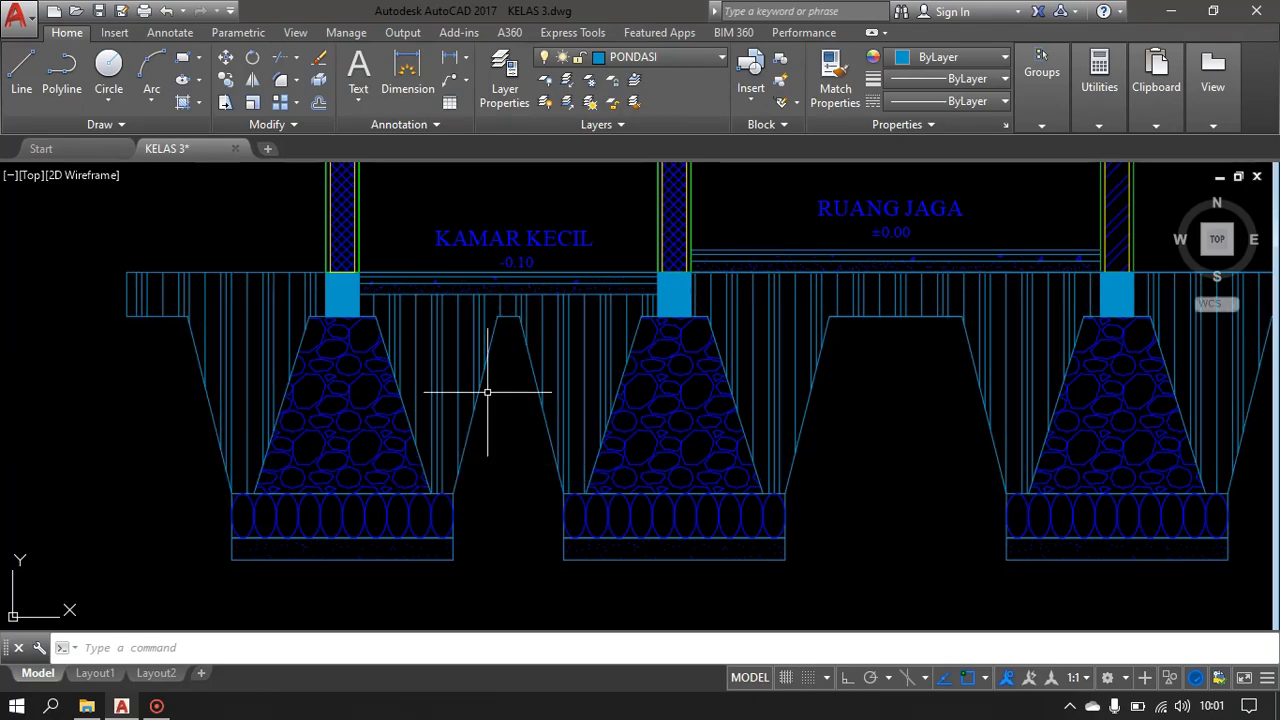
{"action": "left_click", "coordinate": [63, 91]}
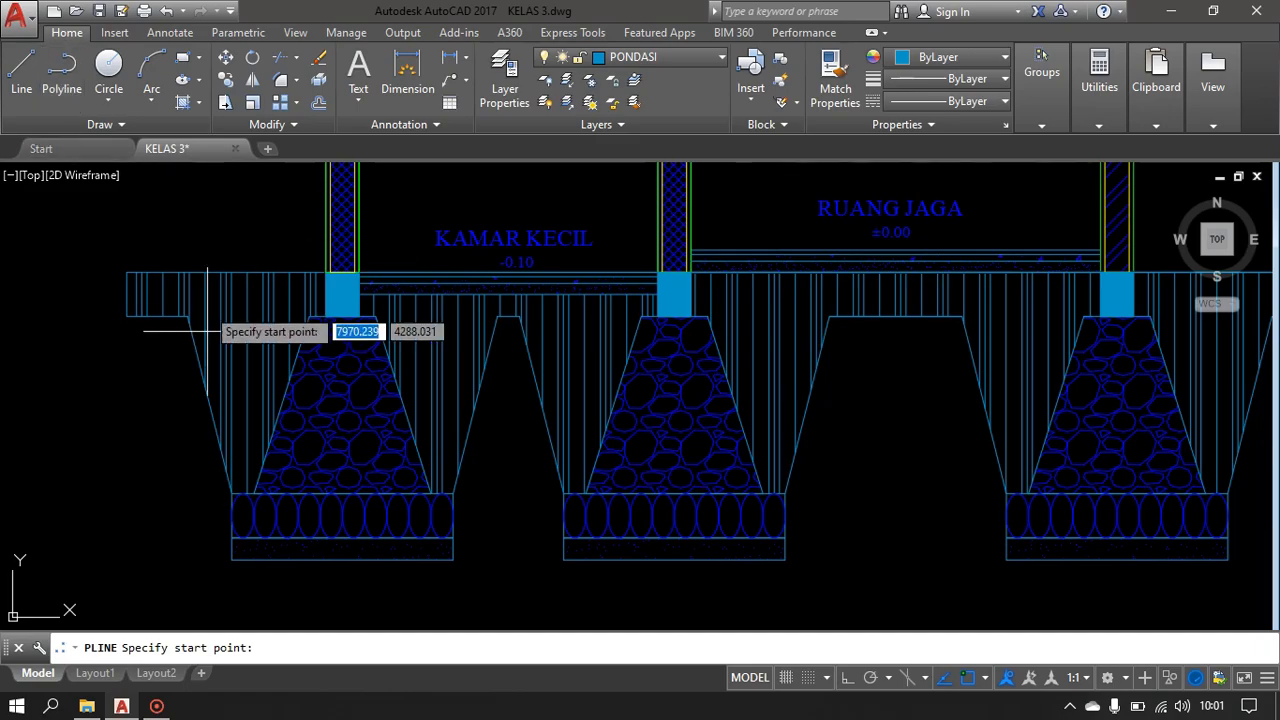
{"action": "scroll", "coordinate": [93, 300], "scroll_direction": "up", "scroll_amount": 2}
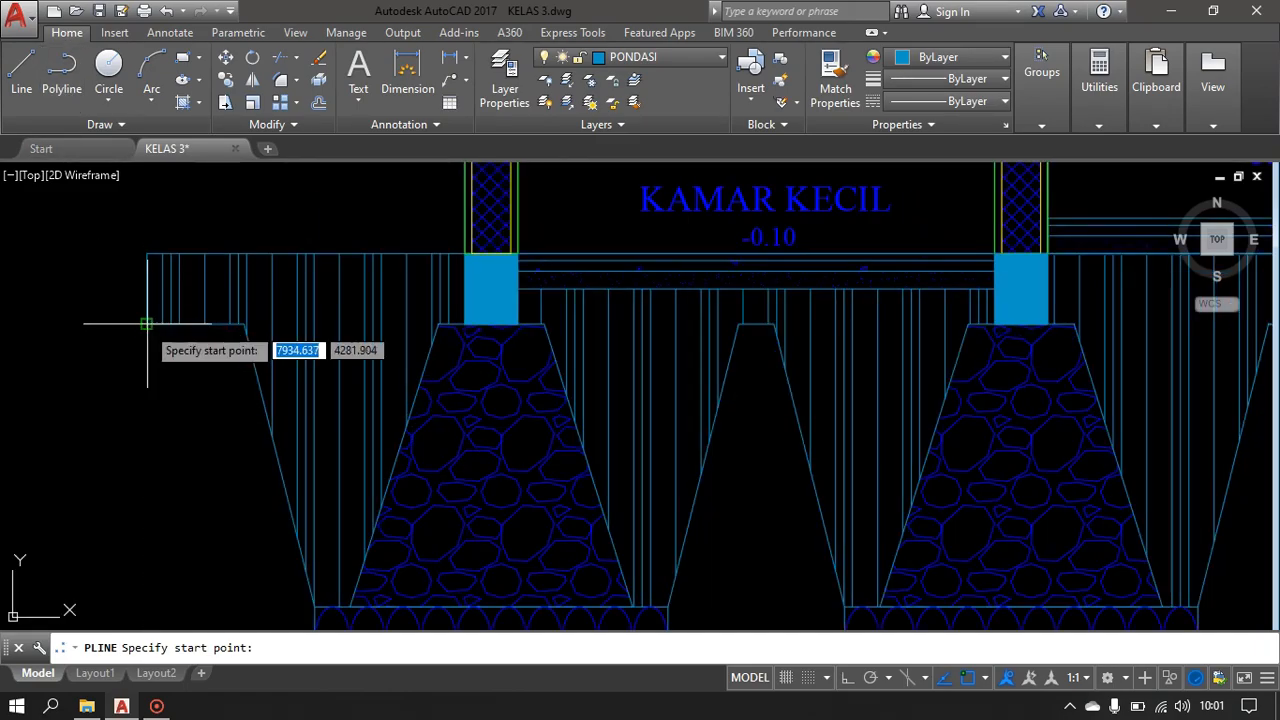
{"action": "left_click", "coordinate": [147, 324]}
{"action": "mouse_move", "coordinate": [341, 482]}
{"action": "middle_mouse_down"}
{"action": "mouse_move", "coordinate": [283, 375]}
{"action": "mouse_move", "coordinate": [273, 326]}
{"action": "middle_mouse_up"}
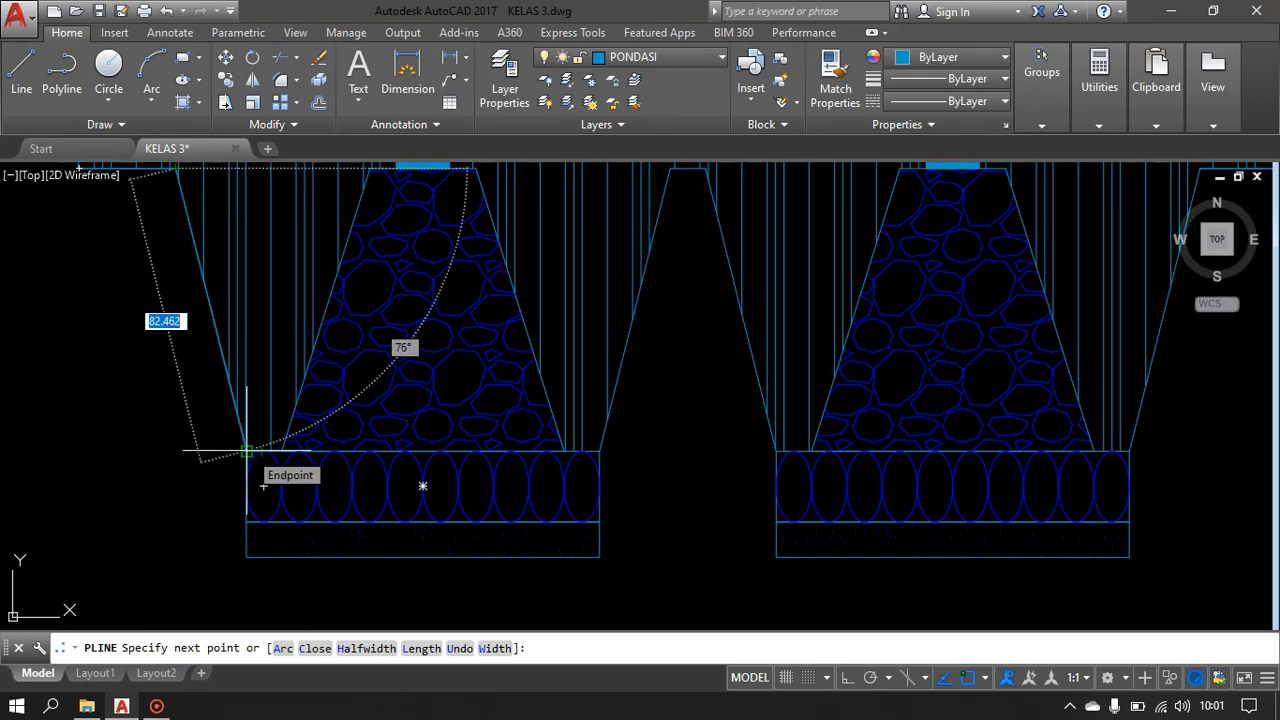
{"action": "left_click", "coordinate": [247, 451]}
{"action": "left_click", "coordinate": [246, 556]}
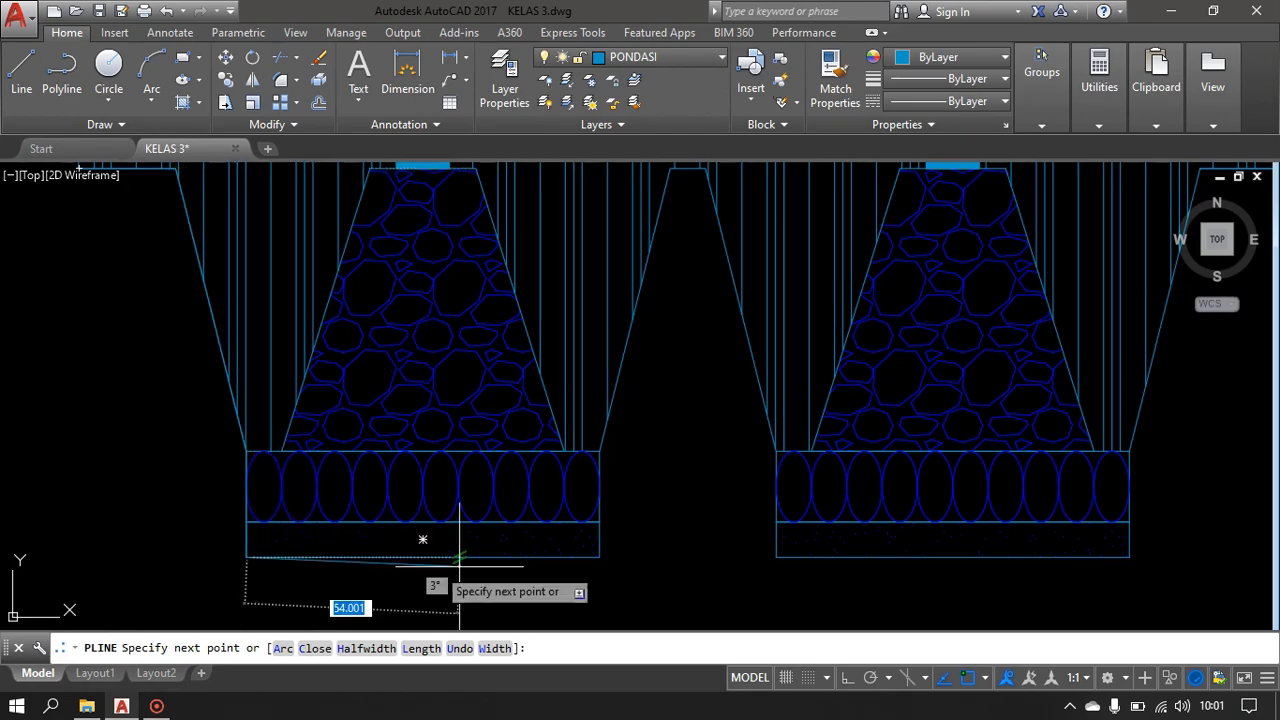
{"action": "left_click", "coordinate": [600, 556]}
{"action": "left_click", "coordinate": [600, 451]}
- Continue the polyline over the narrow gap, around the middle foundation's base and across the top of the wide gap
{"action": "middle_click_drag", "start_coordinate": [688, 330], "coordinate": [591, 375]}
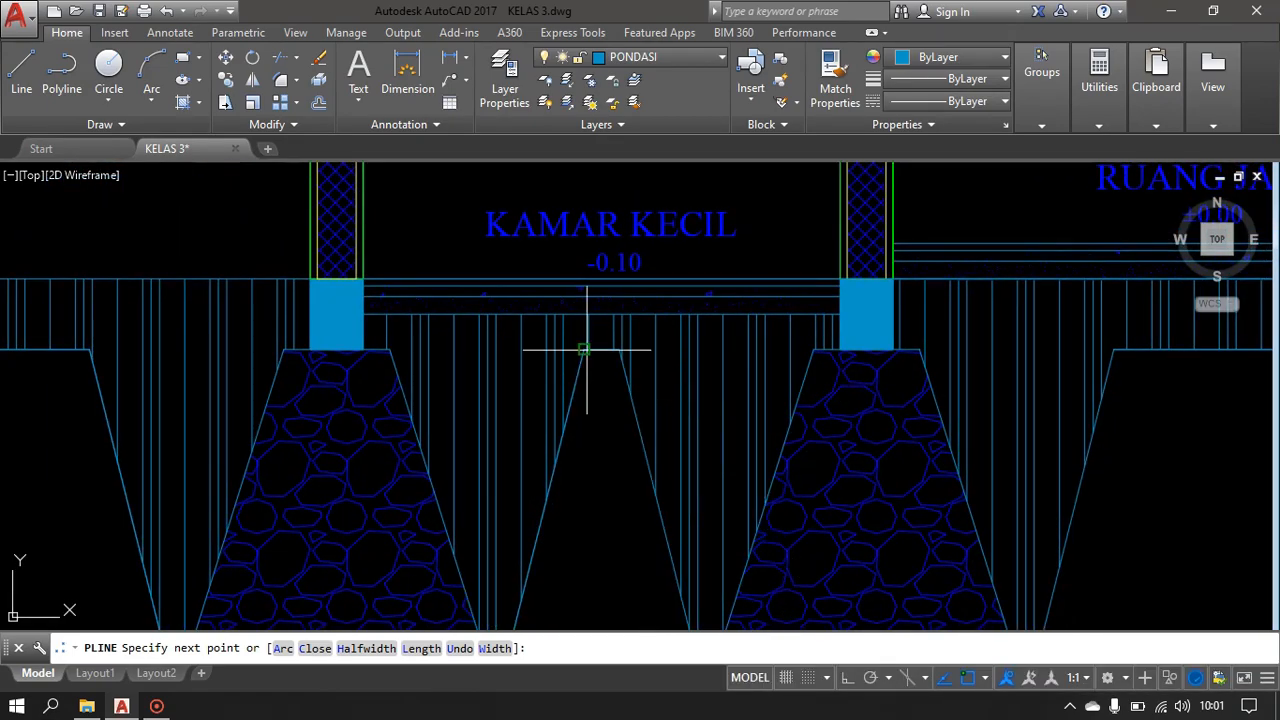
{"action": "scroll", "coordinate": [605, 440], "scroll_direction": "down", "scroll_amount": 2}
{"action": "scroll", "coordinate": [541, 385], "scroll_direction": "up", "scroll_amount": 2}
{"action": "scroll", "coordinate": [526, 438], "scroll_direction": "down", "scroll_amount": 1}
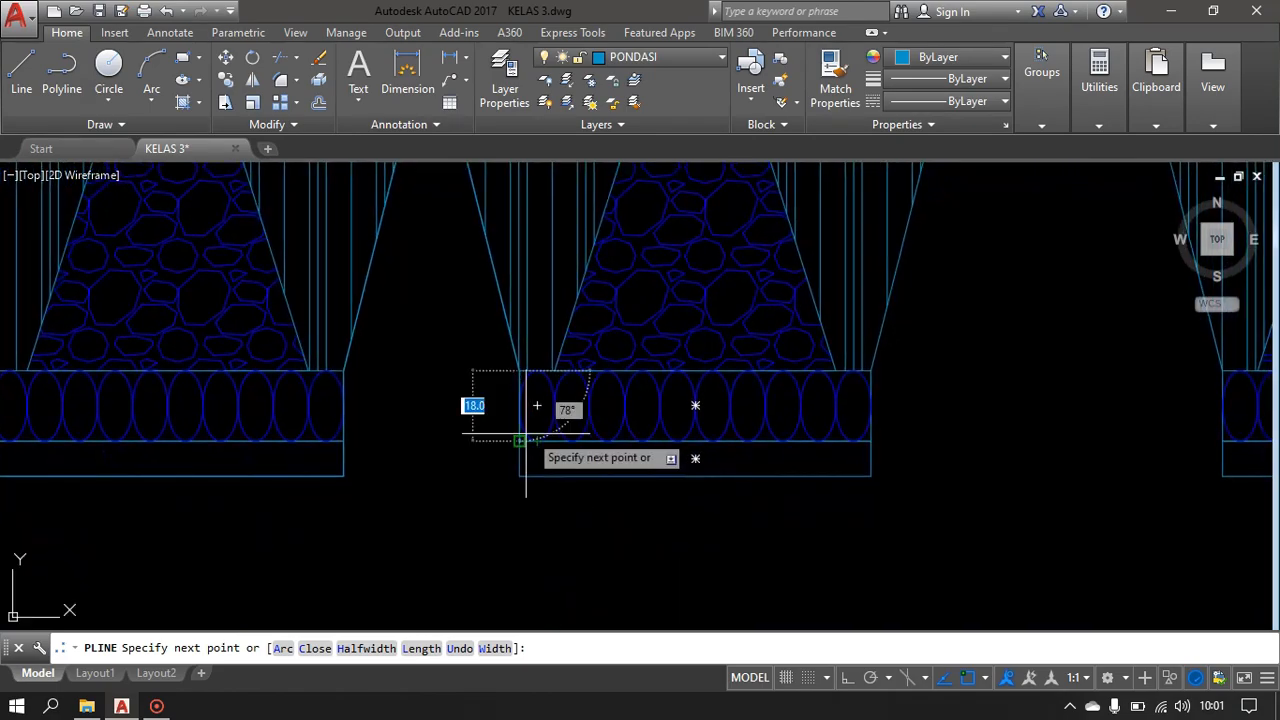
{"action": "left_click", "coordinate": [519, 476]}
{"action": "left_click", "coordinate": [872, 476]}
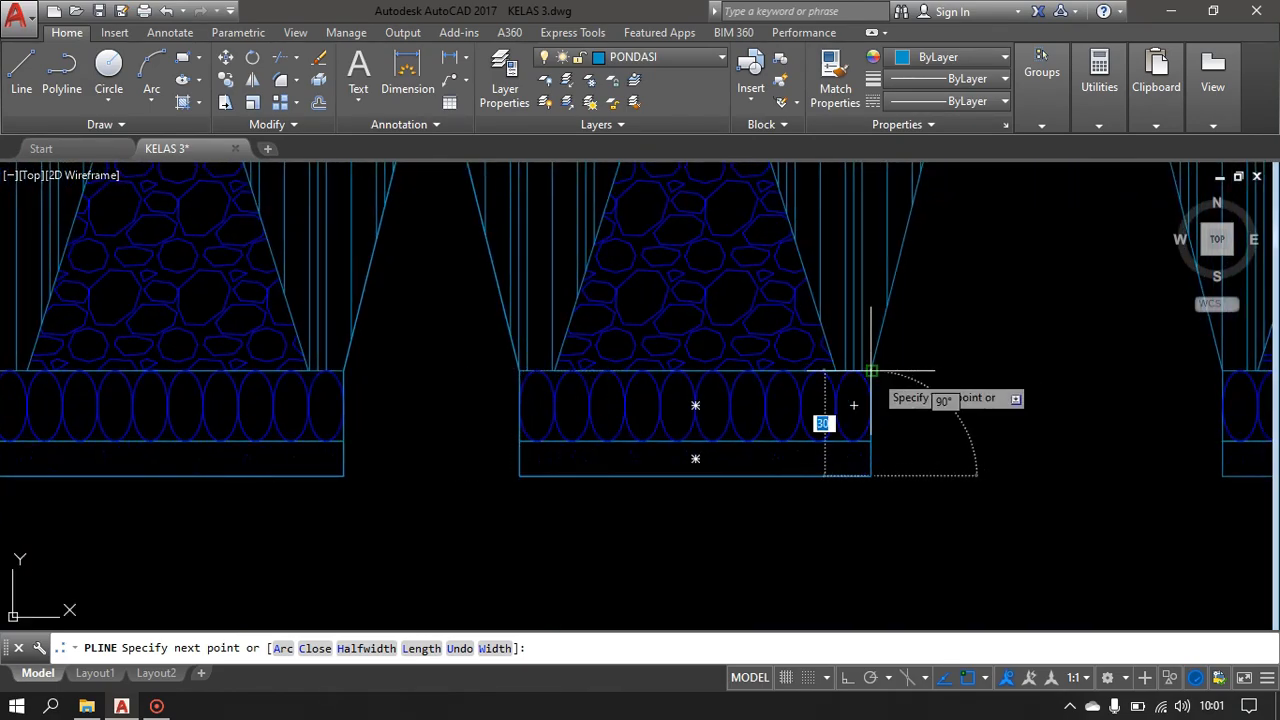
{"action": "scroll", "coordinate": [900, 350], "scroll_direction": "down", "scroll_amount": 3}
{"action": "scroll", "coordinate": [771, 343], "scroll_direction": "up", "scroll_amount": 5}
{"action": "left_click", "coordinate": [719, 354]}
{"action": "left_click", "coordinate": [1056, 354]}
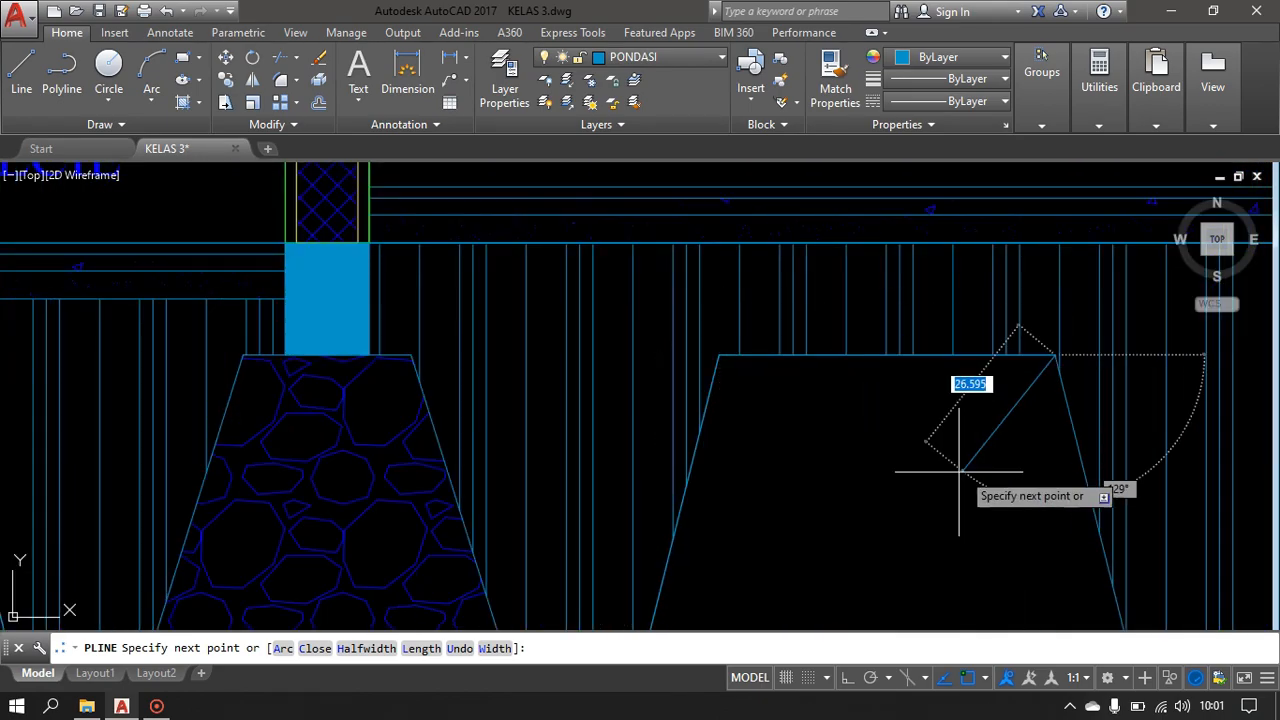
- Trace the polyline around the right foundation's base up to the soil's right end and finish it
{"action": "scroll", "coordinate": [971, 468], "scroll_direction": "down", "scroll_amount": 4}
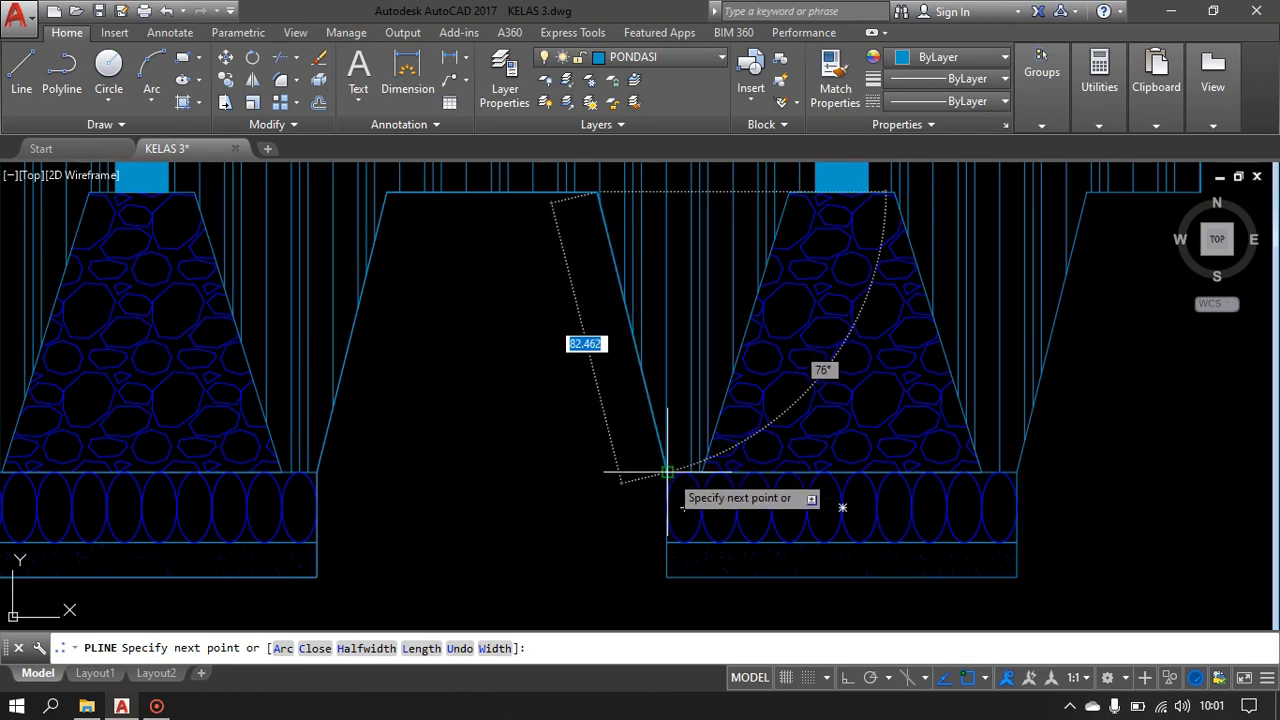
{"action": "left_click", "coordinate": [666, 578]}
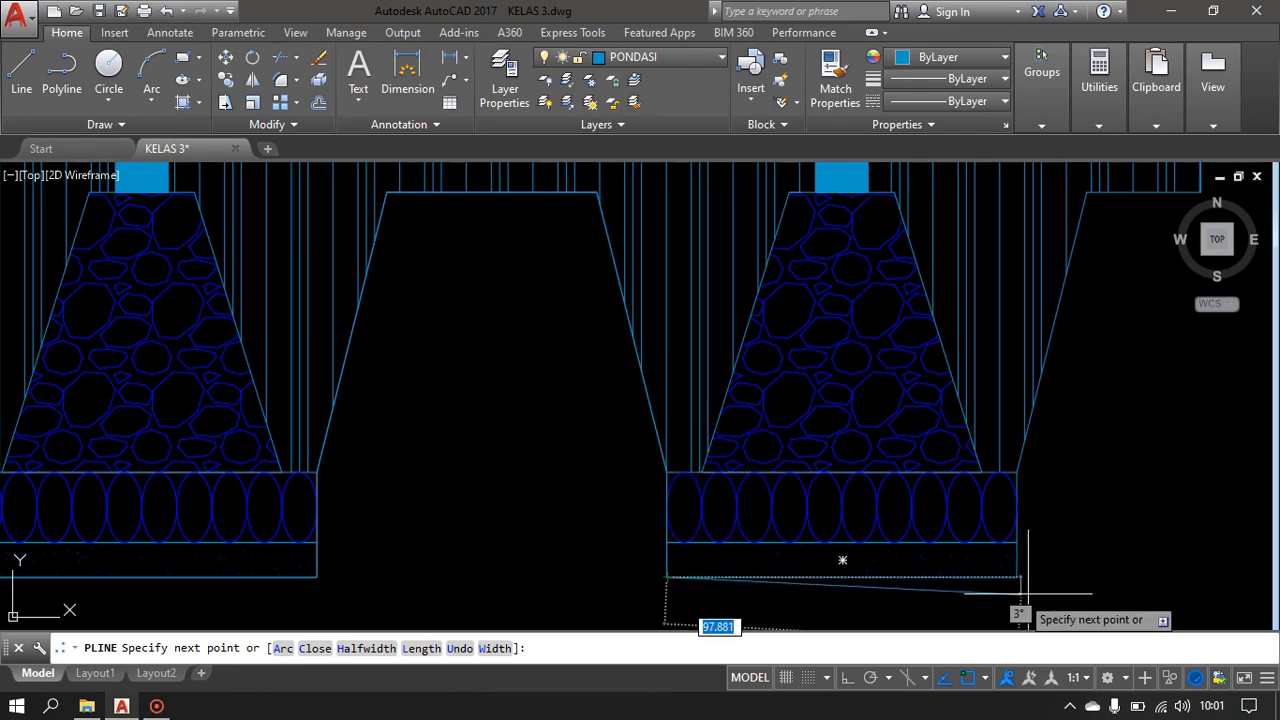
{"action": "left_click", "coordinate": [1017, 577]}
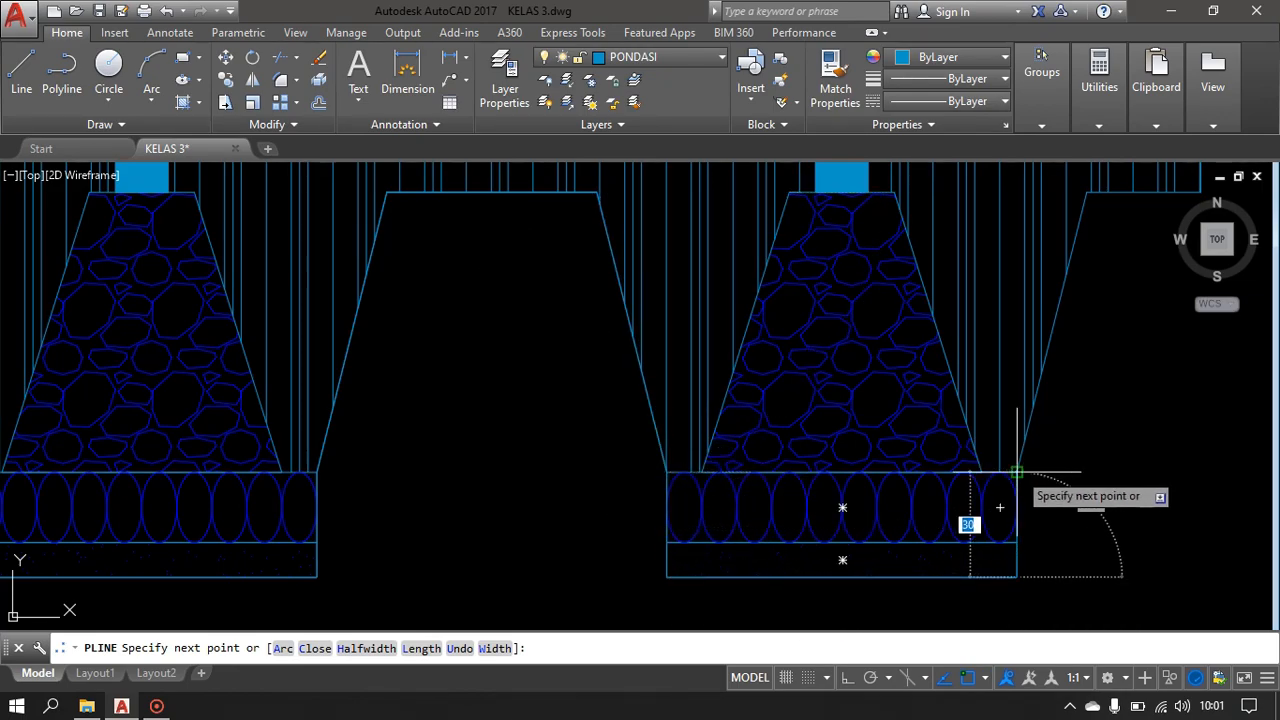
{"action": "left_click", "coordinate": [1017, 472]}
{"action": "middle_click_drag", "start_coordinate": [1086, 396], "coordinate": [908, 603]}
{"action": "left_click", "coordinate": [908, 399]}
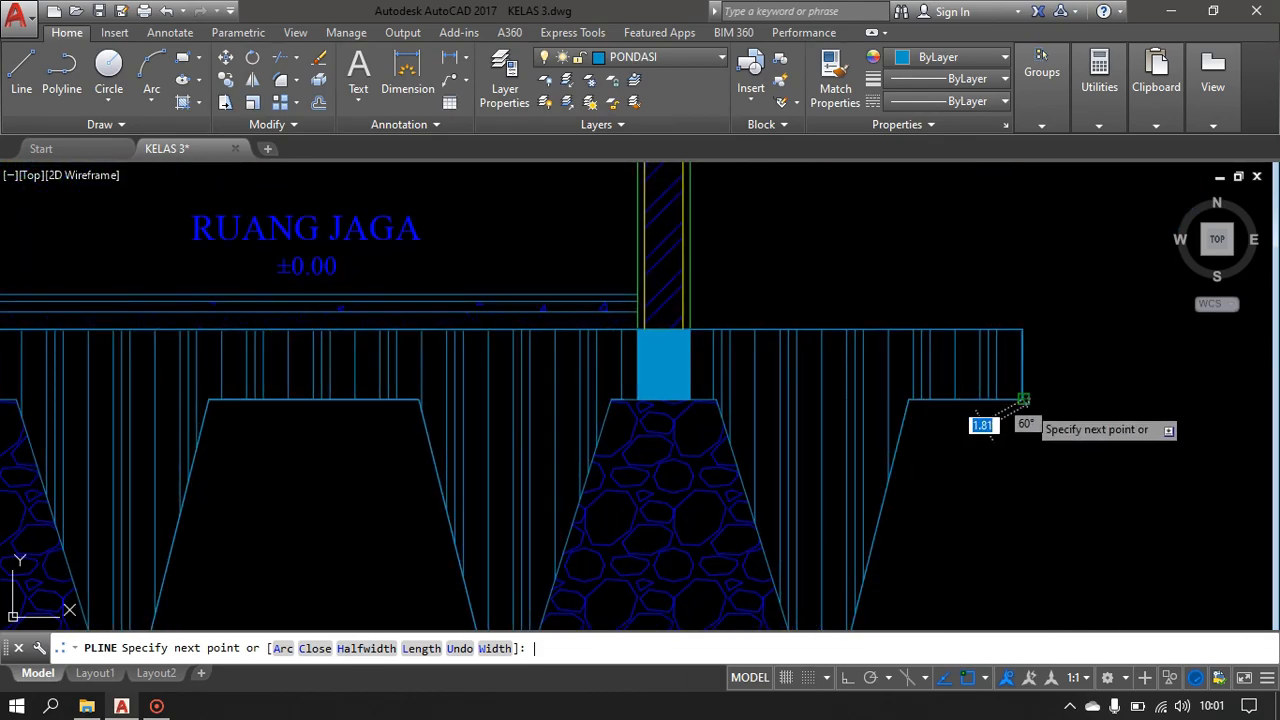
{"action": "key", "text": "Return"}
{"action": "scroll", "coordinate": [984, 438], "scroll_direction": "down", "scroll_amount": 5}
{"action": "middle_click_drag", "start_coordinate": [983, 440], "coordinate": [1050, 397]}
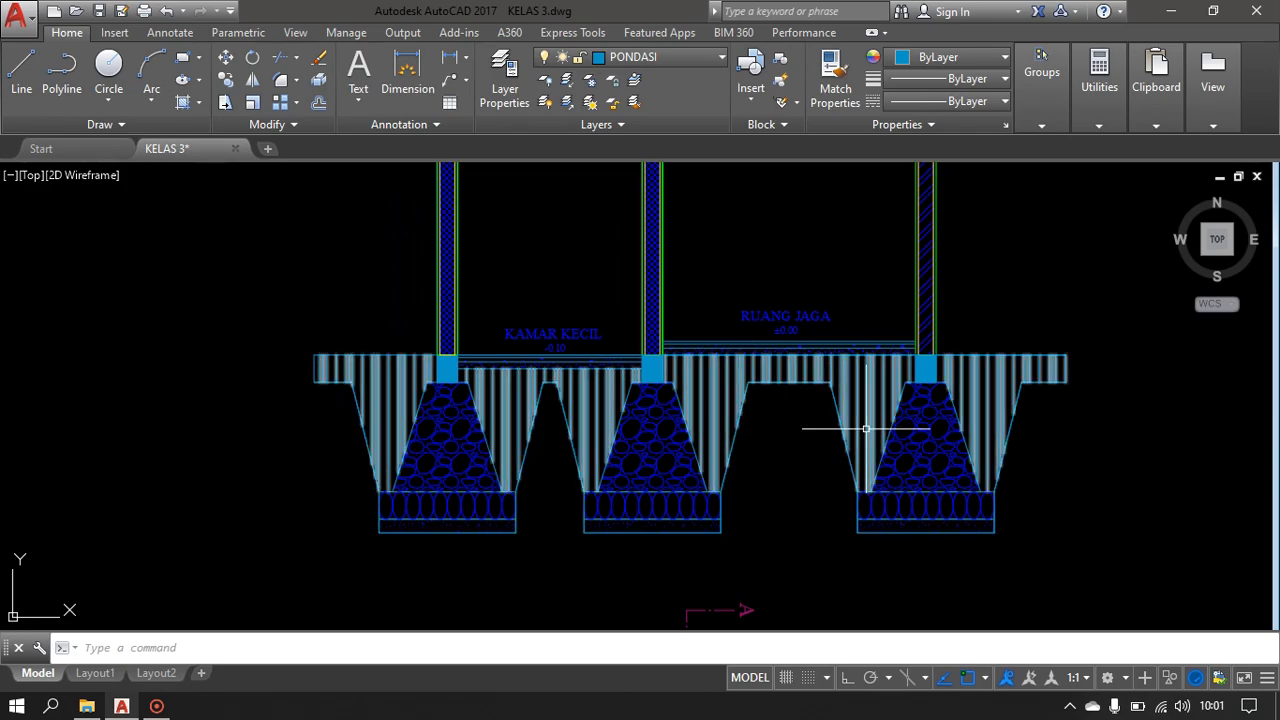
- Offset the traced soil outline by 10 to its outer, lower side
{"action": "type", "text": "o"}
{"action": "key", "text": "Return"}
{"action": "type", "text": "10"}
{"action": "key", "text": "Return"}
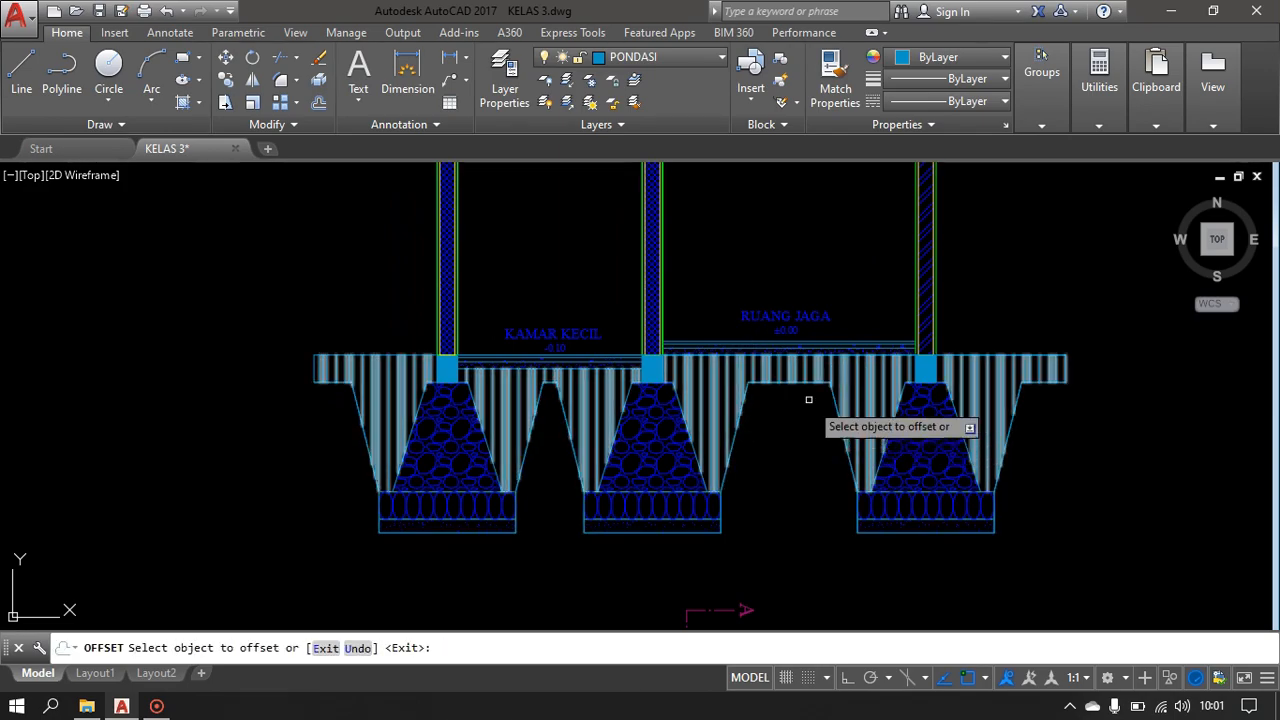
{"action": "left_click", "coordinate": [797, 384]}
{"action": "left_click", "coordinate": [800, 470]}
{"action": "middle_click_drag", "start_coordinate": [715, 505], "coordinate": [769, 482]}
{"action": "key", "text": "Escape"}
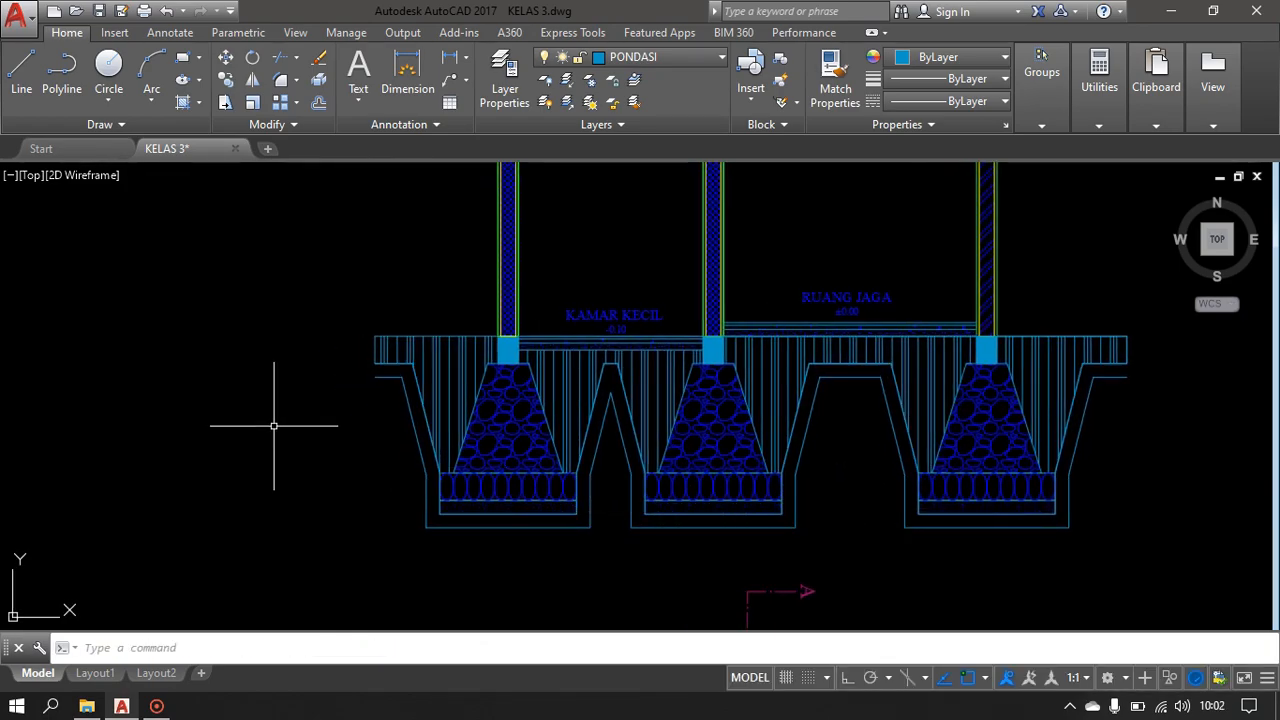
- Draw a short vertical line closing the left end between the soil outline and its offset copy
{"action": "scroll", "coordinate": [370, 355], "scroll_direction": "up", "scroll_amount": 5}
{"action": "type", "text": "l"}
{"action": "key", "text": "Return"}
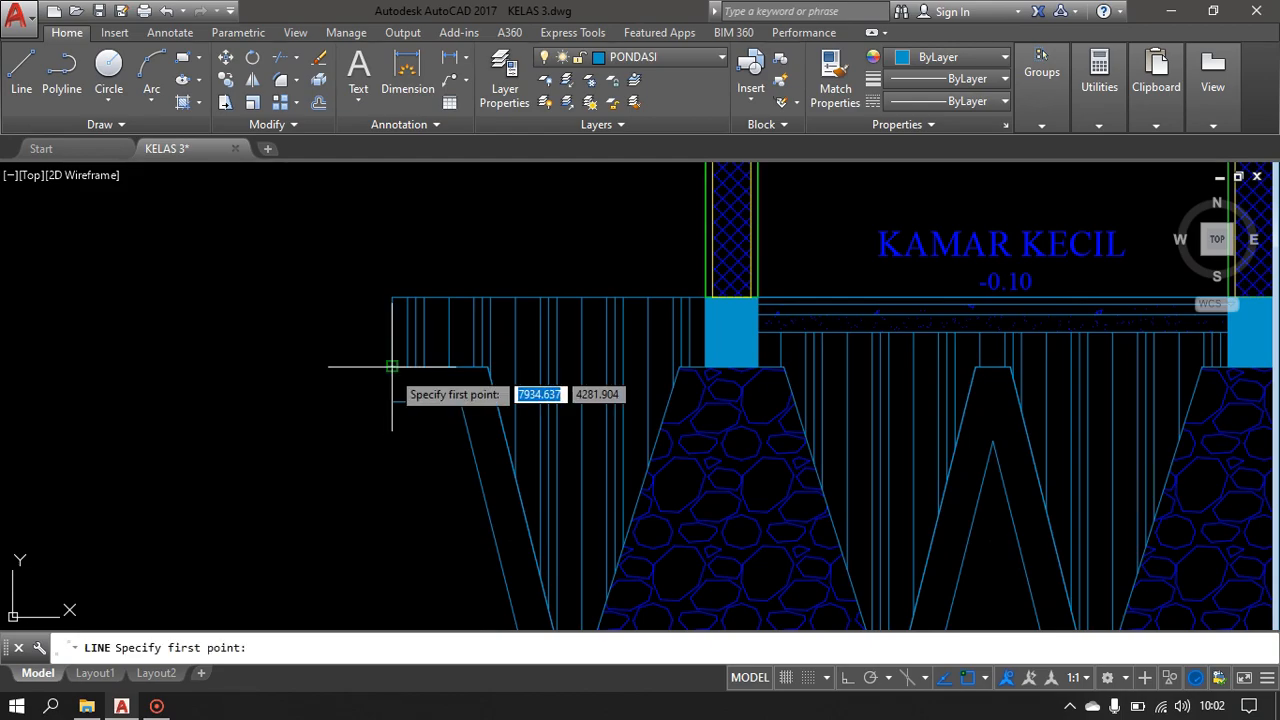
{"action": "left_click", "coordinate": [391, 367]}
{"action": "left_click", "coordinate": [391, 402]}
{"action": "key", "text": "Escape"}
- Draw a short vertical line closing the right end between the soil outline and its offset copy
{"action": "scroll", "coordinate": [465, 447], "scroll_direction": "down", "scroll_amount": 4}
{"action": "middle_click_drag", "start_coordinate": [465, 447], "coordinate": [101, 375]}
{"action": "scroll", "coordinate": [729, 394], "scroll_direction": "up", "scroll_amount": 2}
{"action": "type", "text": "l"}
{"action": "key", "text": "Return"}
{"action": "left_click", "coordinate": [663, 297]}
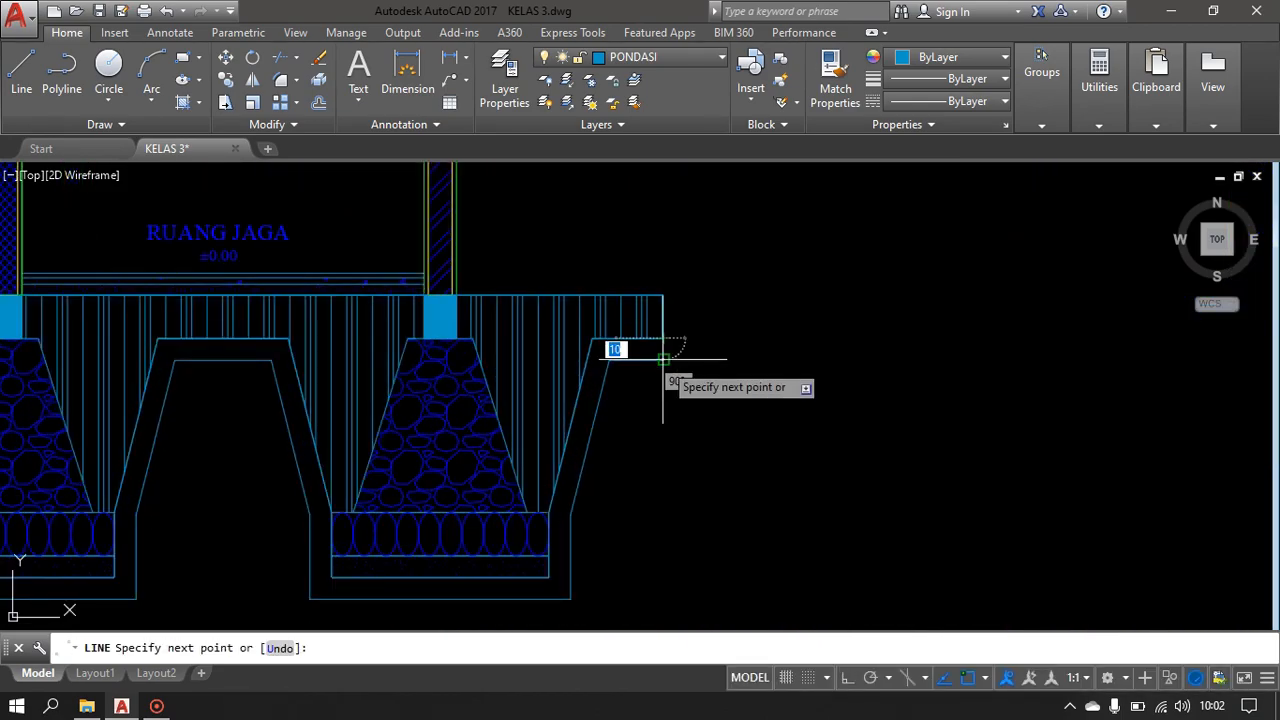
- Start a new hatch for the band beneath the soil outline and choose the EARTH pattern
{"action": "scroll", "coordinate": [899, 407], "scroll_direction": "down", "scroll_amount": 2}
{"action": "middle_click_drag", "start_coordinate": [899, 407], "coordinate": [928, 392]}
{"action": "middle_click_drag", "start_coordinate": [440, 452], "coordinate": [664, 479]}
{"action": "type", "text": "h"}
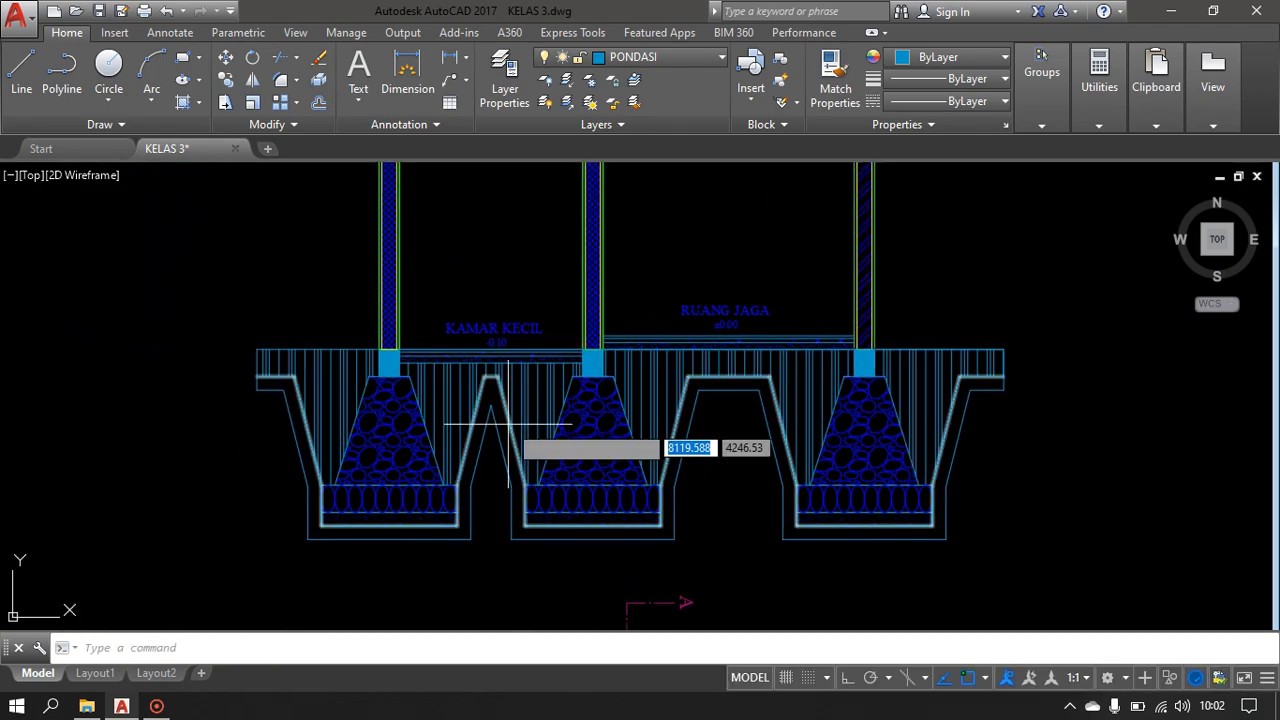
{"action": "key", "text": "Return"}
{"action": "scroll", "coordinate": [478, 420], "scroll_direction": "up", "scroll_amount": 2}
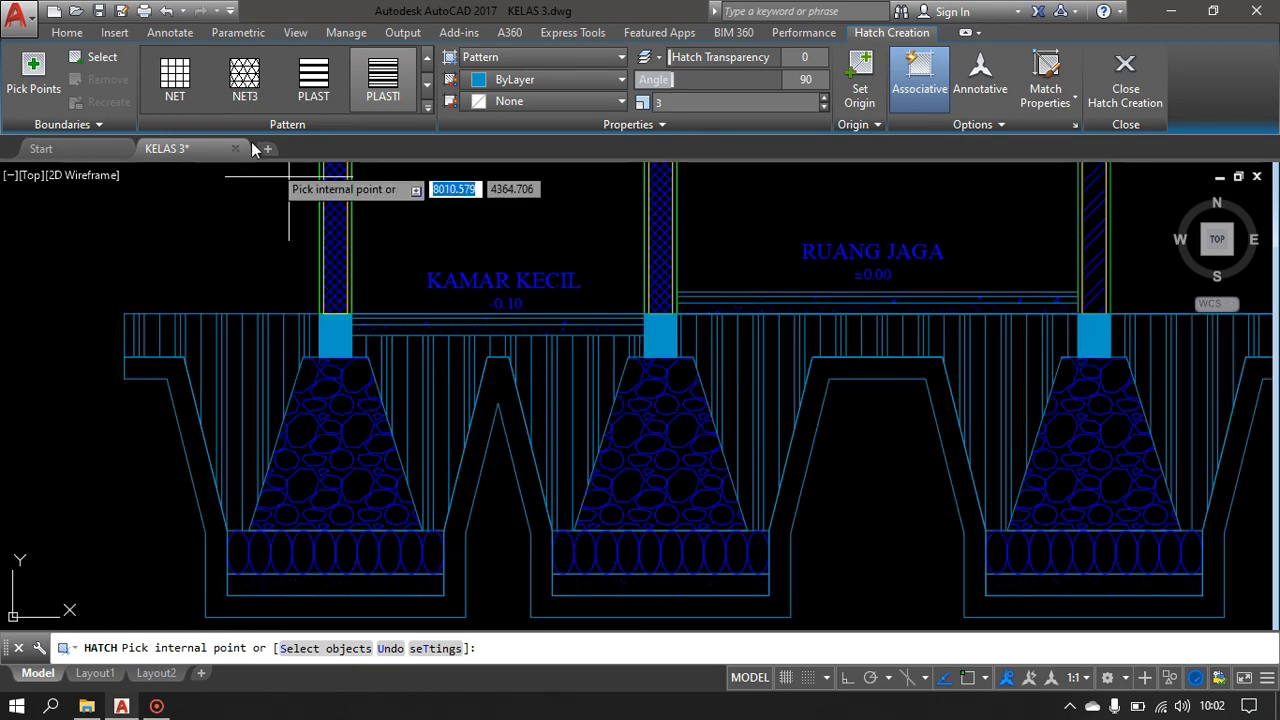
{"action": "left_click", "coordinate": [427, 112]}
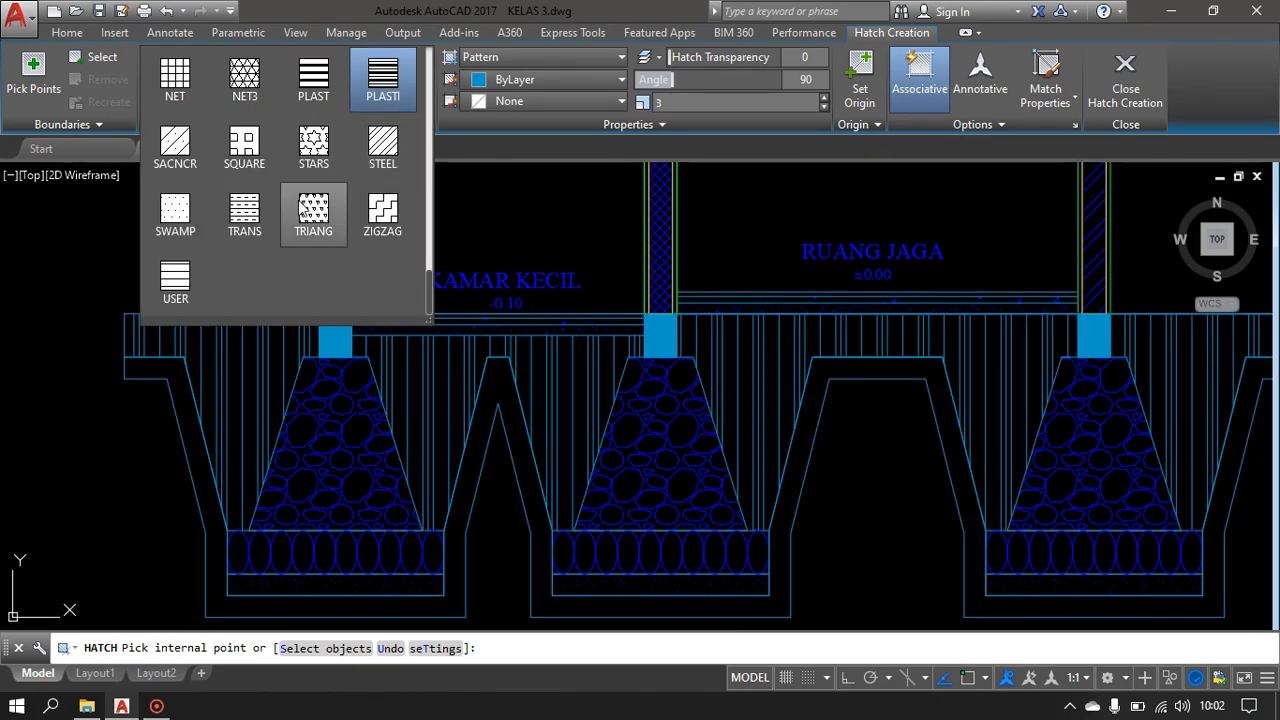
{"action": "scroll", "coordinate": [370, 160], "scroll_direction": "up", "scroll_amount": 1}
{"action": "scroll", "coordinate": [378, 262], "scroll_direction": "up", "scroll_amount": 4}
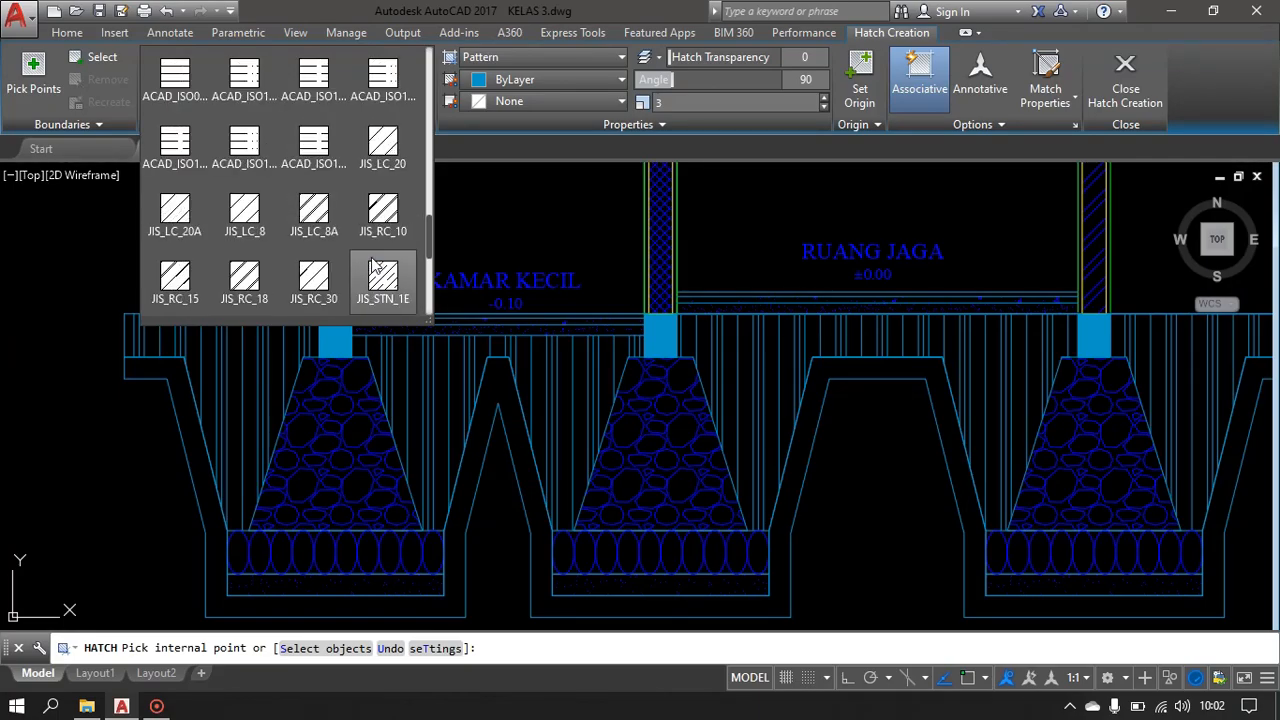
{"action": "scroll", "coordinate": [373, 265], "scroll_direction": "up", "scroll_amount": 3}
{"action": "scroll", "coordinate": [373, 265], "scroll_direction": "up", "scroll_amount": 2}
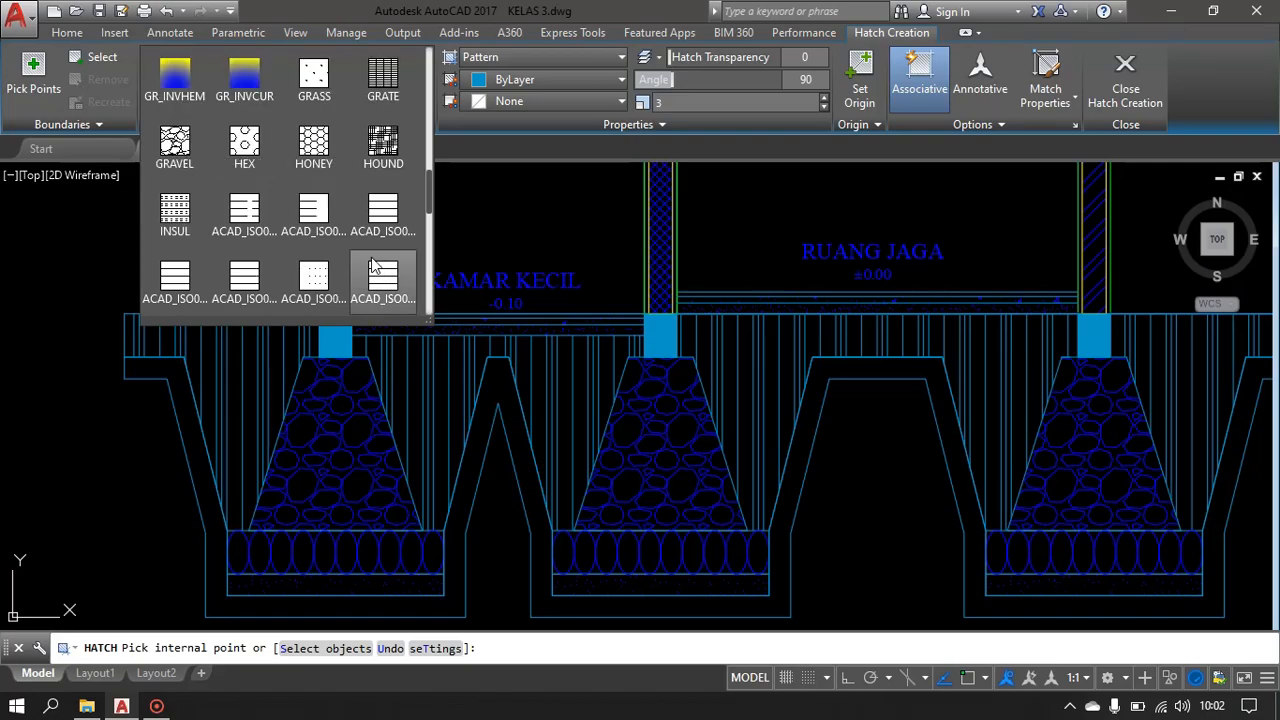
{"action": "scroll", "coordinate": [373, 265], "scroll_direction": "up", "scroll_amount": 1}
{"action": "scroll", "coordinate": [372, 264], "scroll_direction": "up", "scroll_amount": 2}
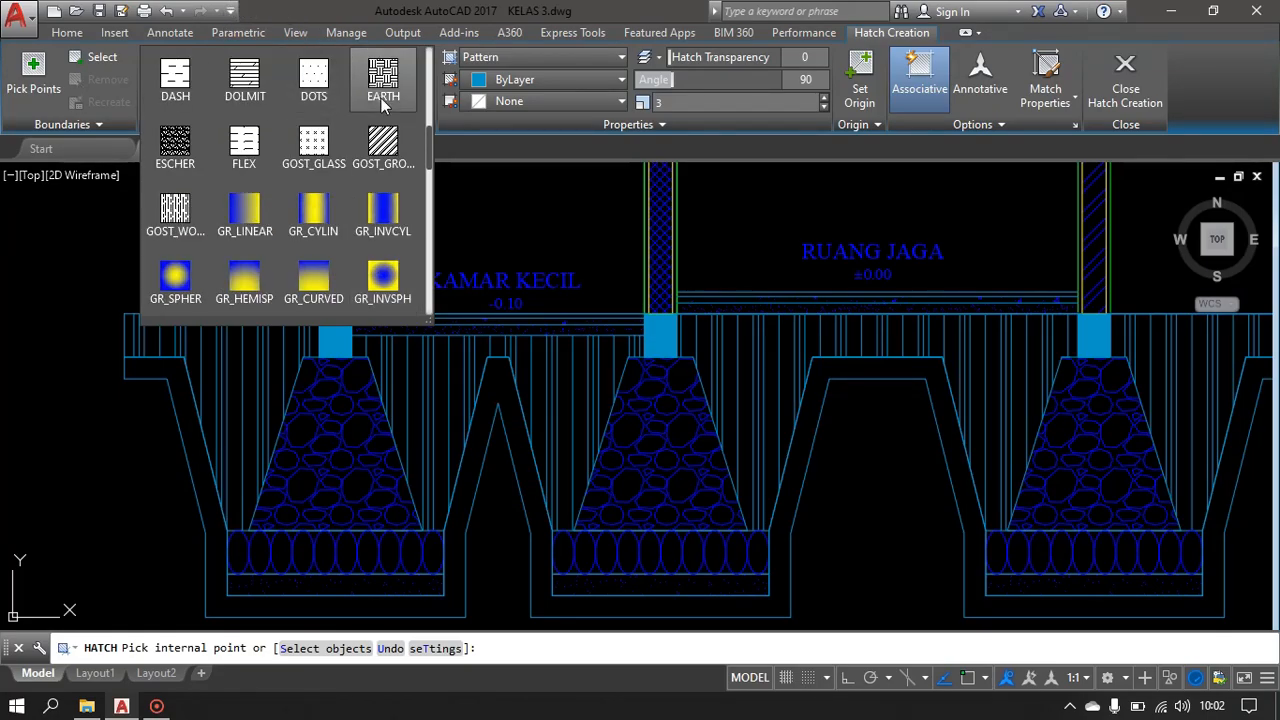
{"action": "left_click", "coordinate": [378, 84]}
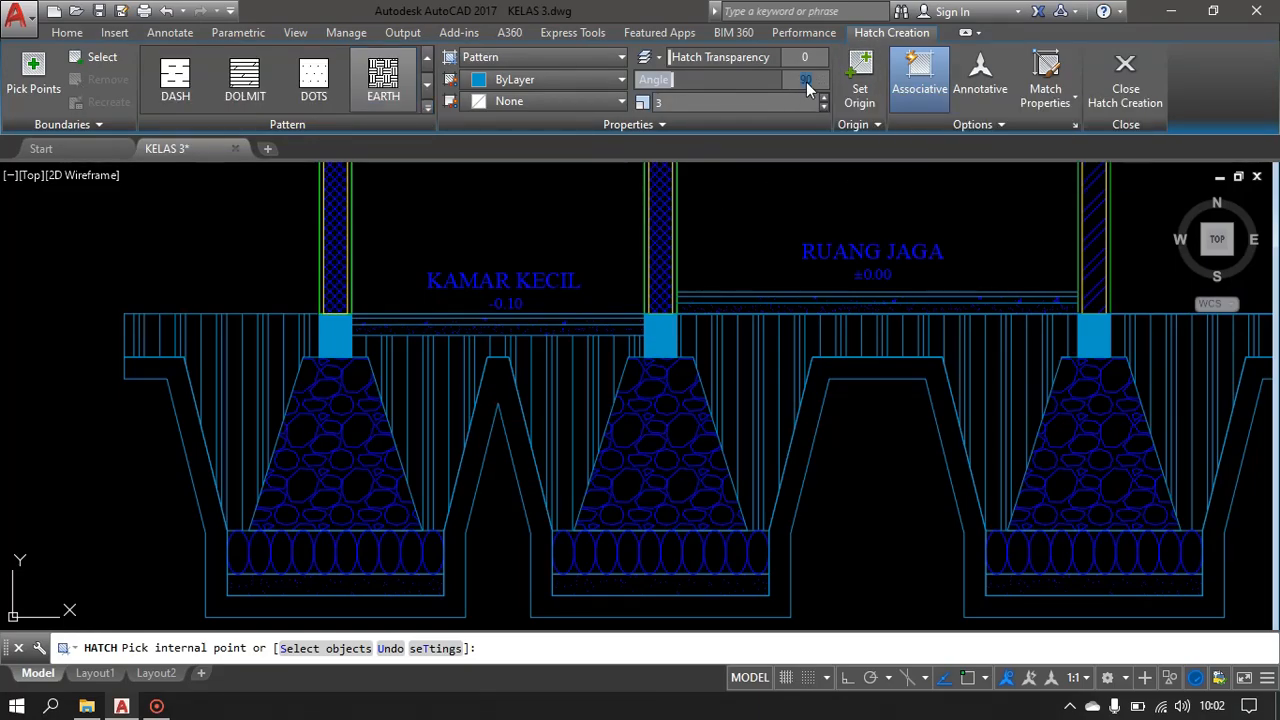
- Set the hatch angle to 45, fill the band between the soil outline and its offset copy, and finish the hatch
{"action": "type", "text": "45"}
{"action": "key", "text": "Return"}
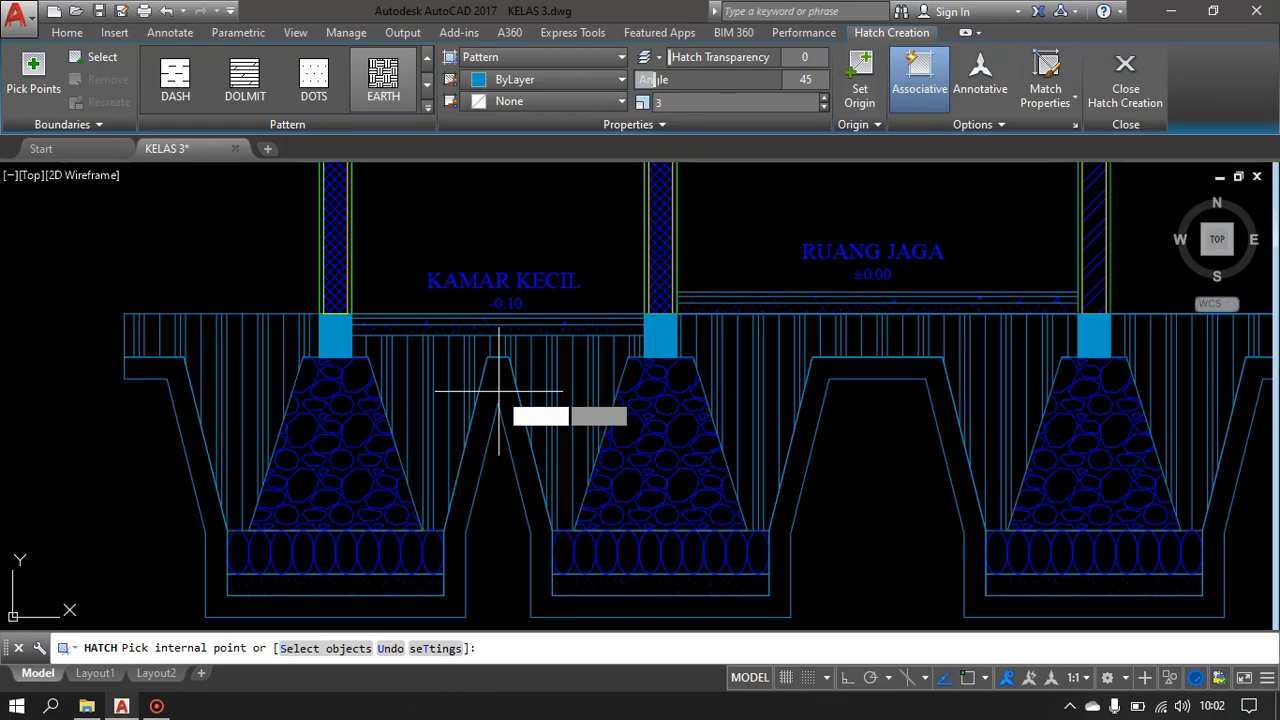
{"action": "left_click", "coordinate": [480, 495]}
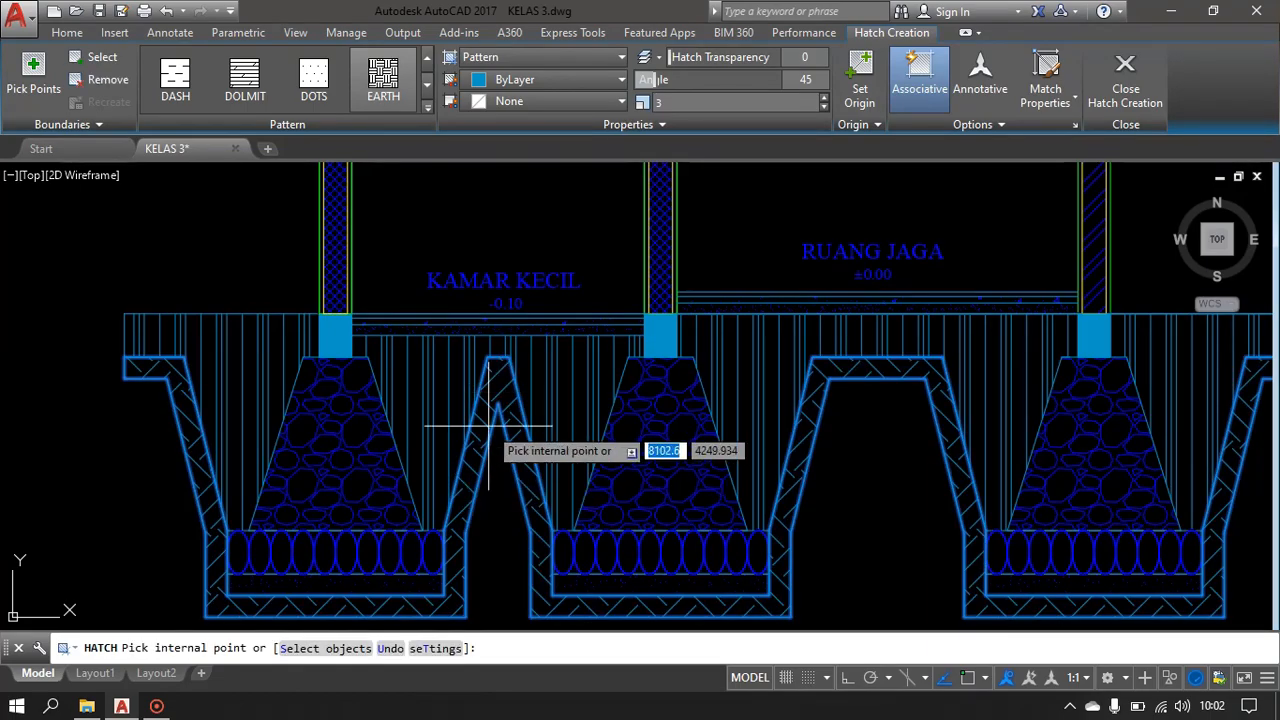
{"action": "scroll", "coordinate": [460, 490], "scroll_direction": "down", "scroll_amount": 2}
{"action": "scroll", "coordinate": [466, 470], "scroll_direction": "up", "scroll_amount": 2}
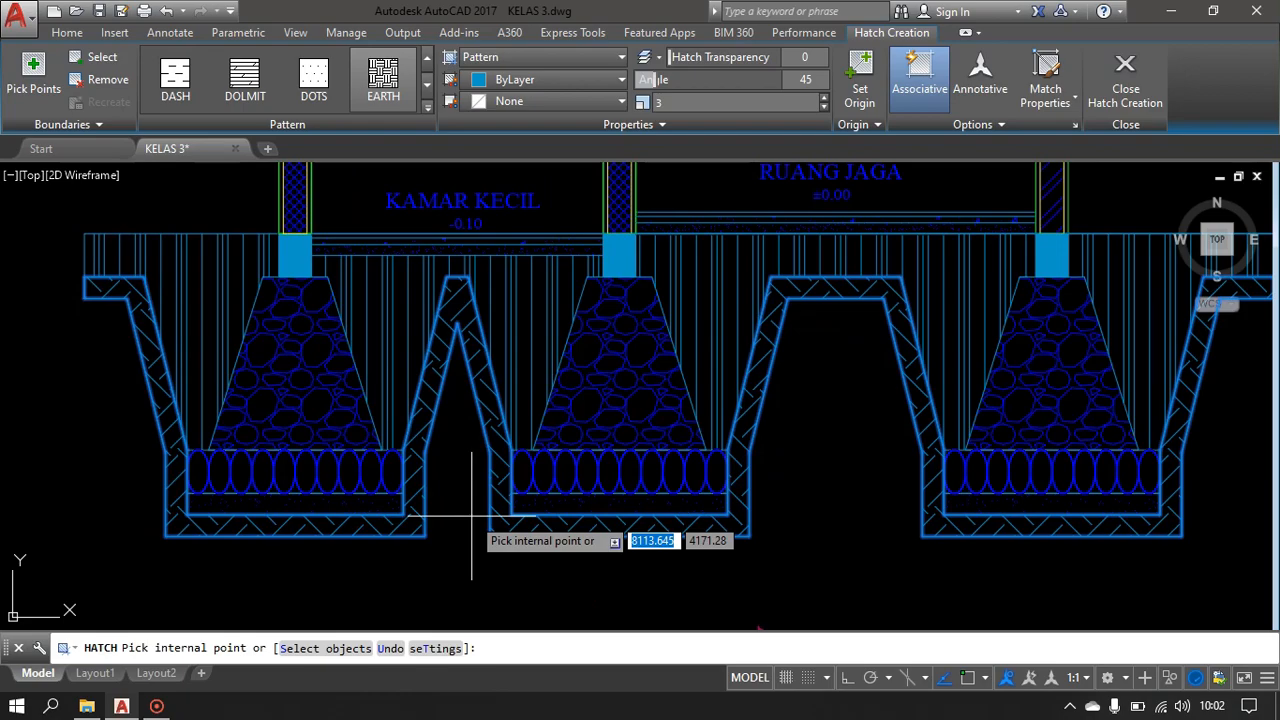
{"action": "scroll", "coordinate": [472, 540], "scroll_direction": "down", "scroll_amount": 2}
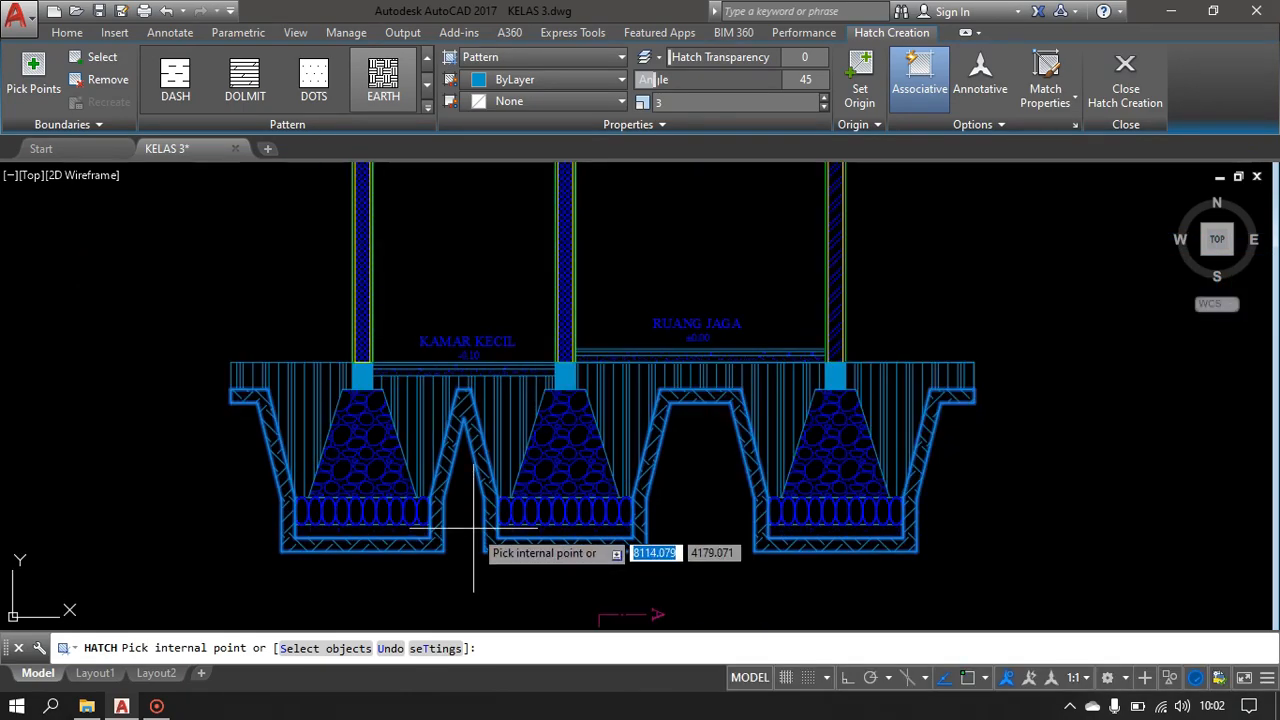
{"action": "key", "text": "Return"}
- Delete the offset outline and the two short end lines so the earth hatch has no outer border
{"action": "scroll", "coordinate": [255, 418], "scroll_direction": "up", "scroll_amount": 5}
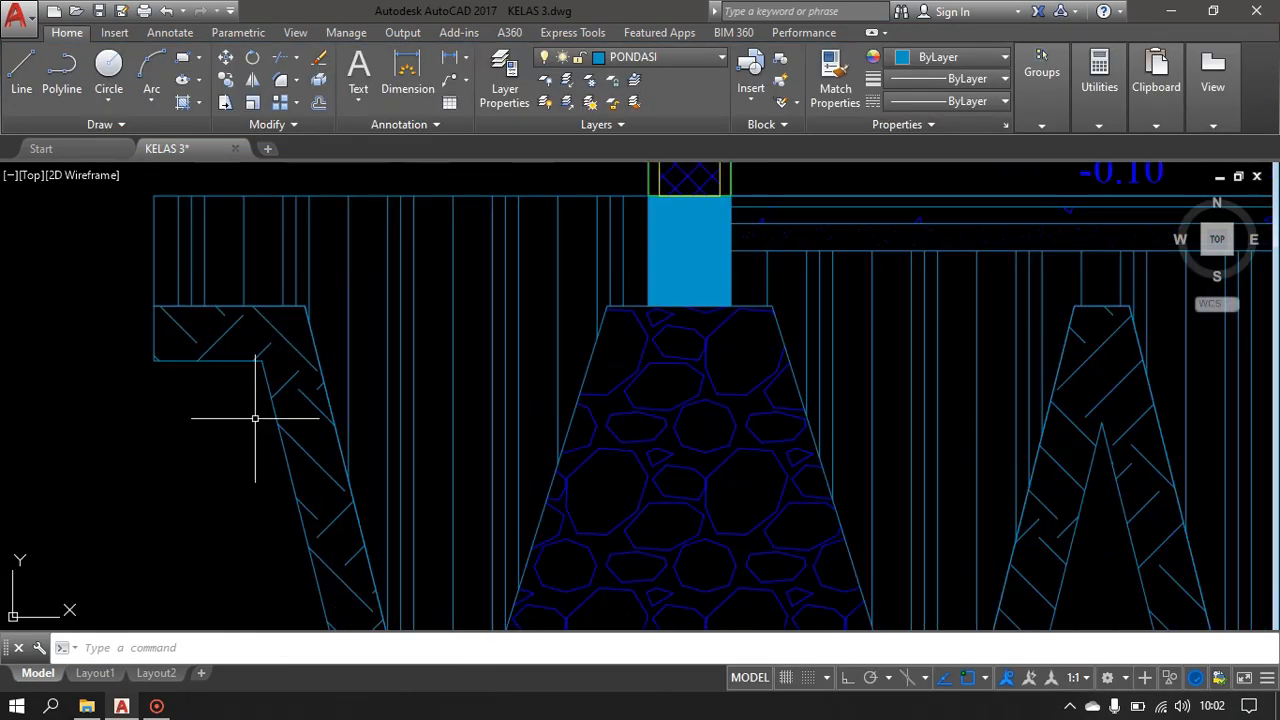
{"action": "left_click", "coordinate": [195, 357]}
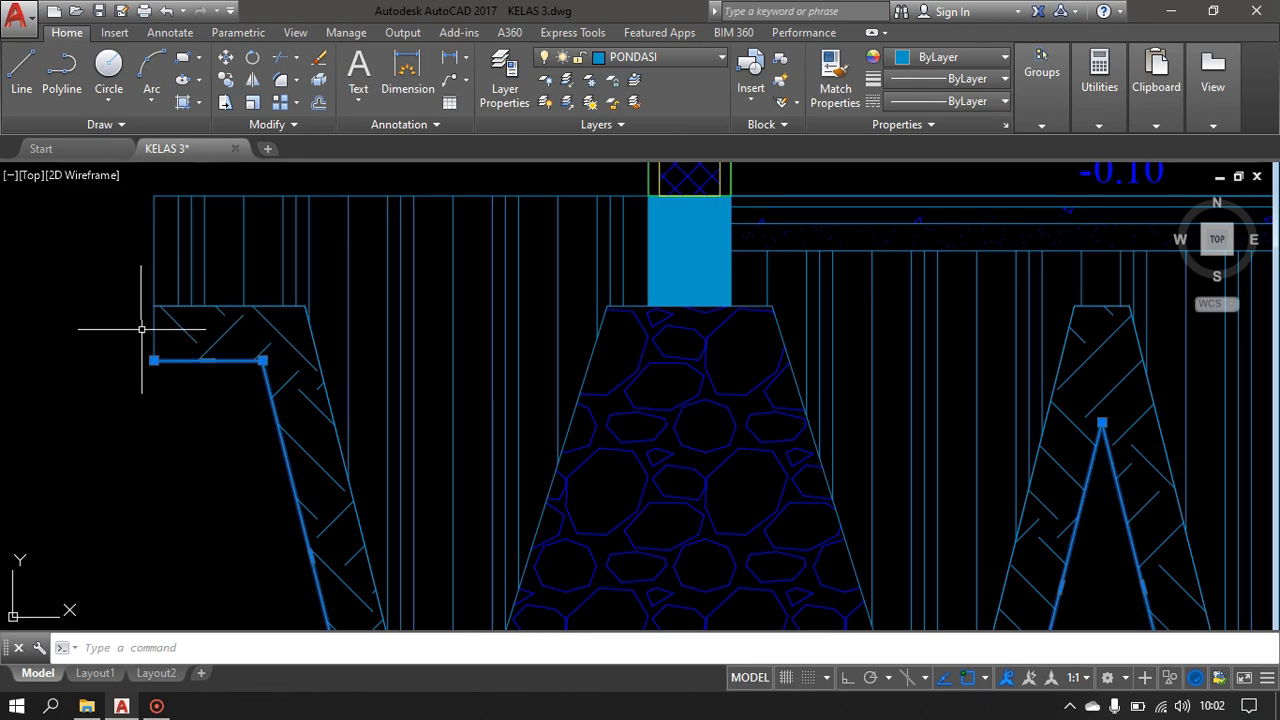
{"action": "left_click", "coordinate": [160, 337]}
{"action": "left_click", "coordinate": [122, 345]}
{"action": "scroll", "coordinate": [123, 413], "scroll_direction": "down", "scroll_amount": 2}
{"action": "middle_click_drag", "start_coordinate": [847, 521], "coordinate": [39, 333]}
{"action": "middle_click_drag", "start_coordinate": [758, 434], "coordinate": [145, 506]}
{"action": "scroll", "coordinate": [581, 249], "scroll_direction": "up", "scroll_amount": 2}
{"action": "left_click", "coordinate": [655, 226]}
{"action": "left_click", "coordinate": [626, 229]}
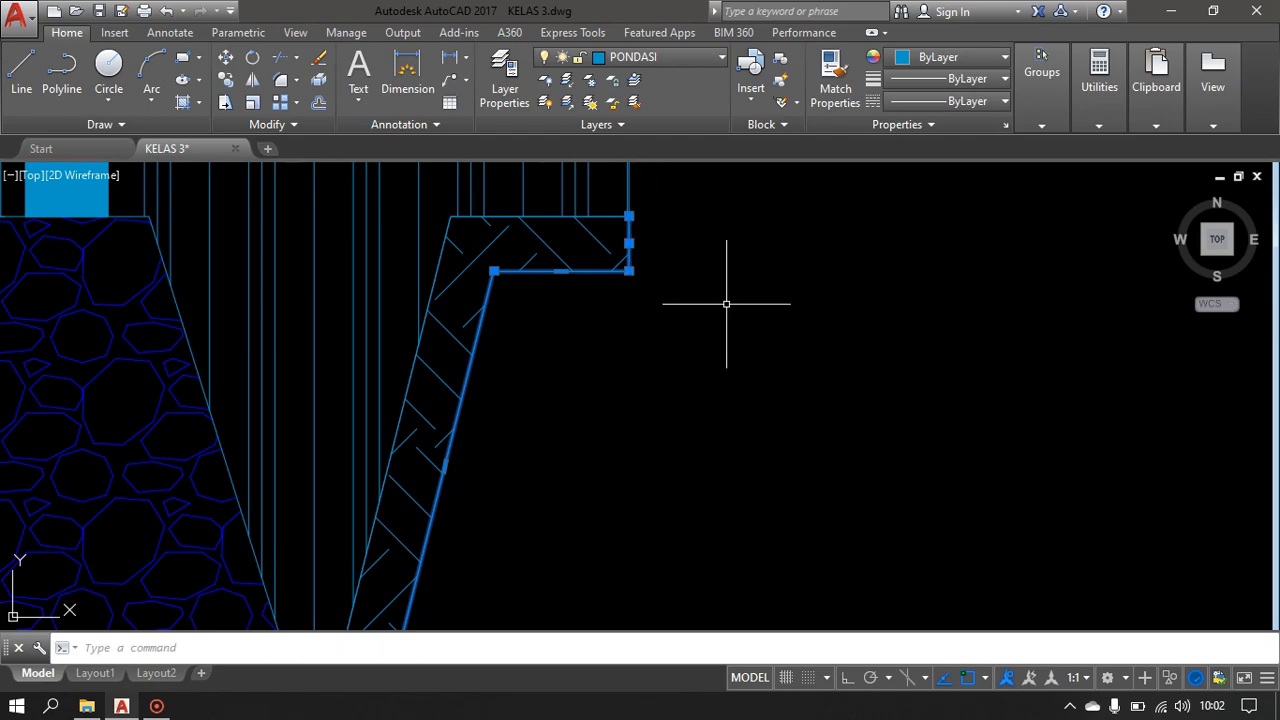
{"action": "key", "text": "Delete"}
{"action": "scroll", "coordinate": [678, 308], "scroll_direction": "down", "scroll_amount": 3}
{"action": "scroll", "coordinate": [678, 308], "scroll_direction": "up", "scroll_amount": 1}
{"action": "middle_click_drag", "start_coordinate": [678, 308], "coordinate": [849, 284]}
{"action": "scroll", "coordinate": [849, 284], "scroll_direction": "down", "scroll_amount": 2}
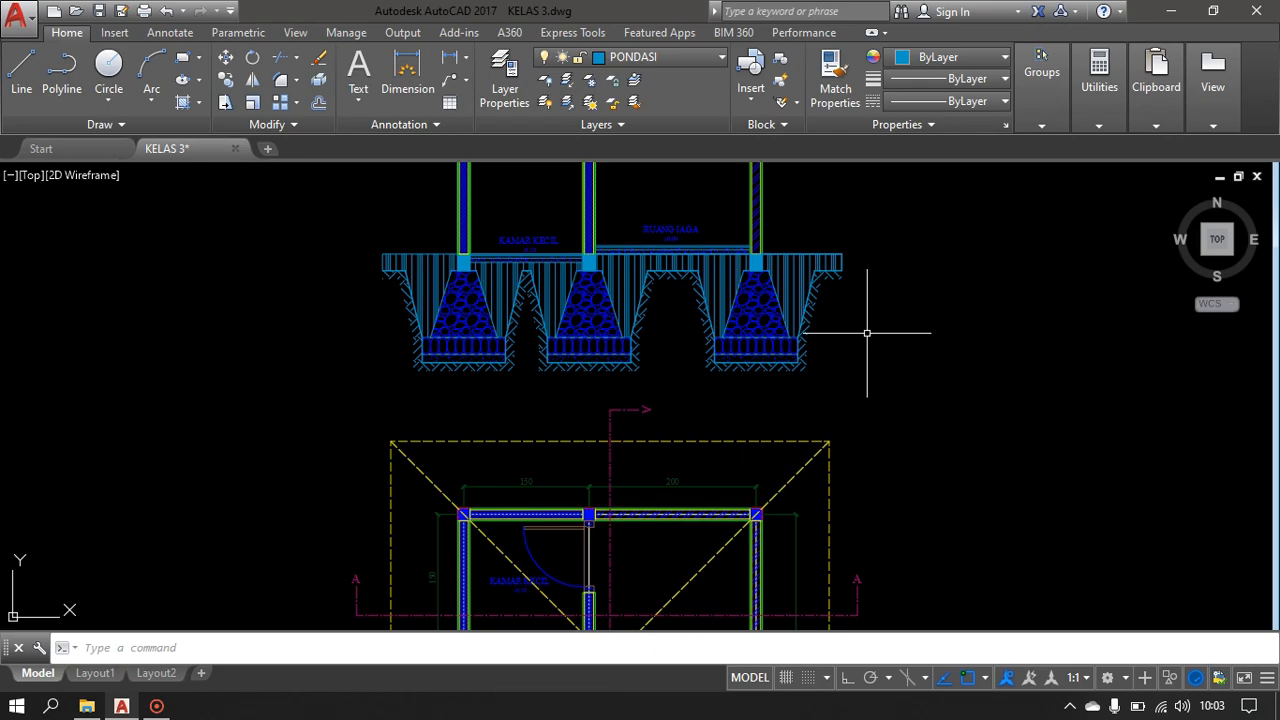
- Examine the section from the hatched foundations up to the columns and the horizontal line at the wall tops
{"action": "middle_click_drag", "start_coordinate": [867, 333], "coordinate": [855, 518]}
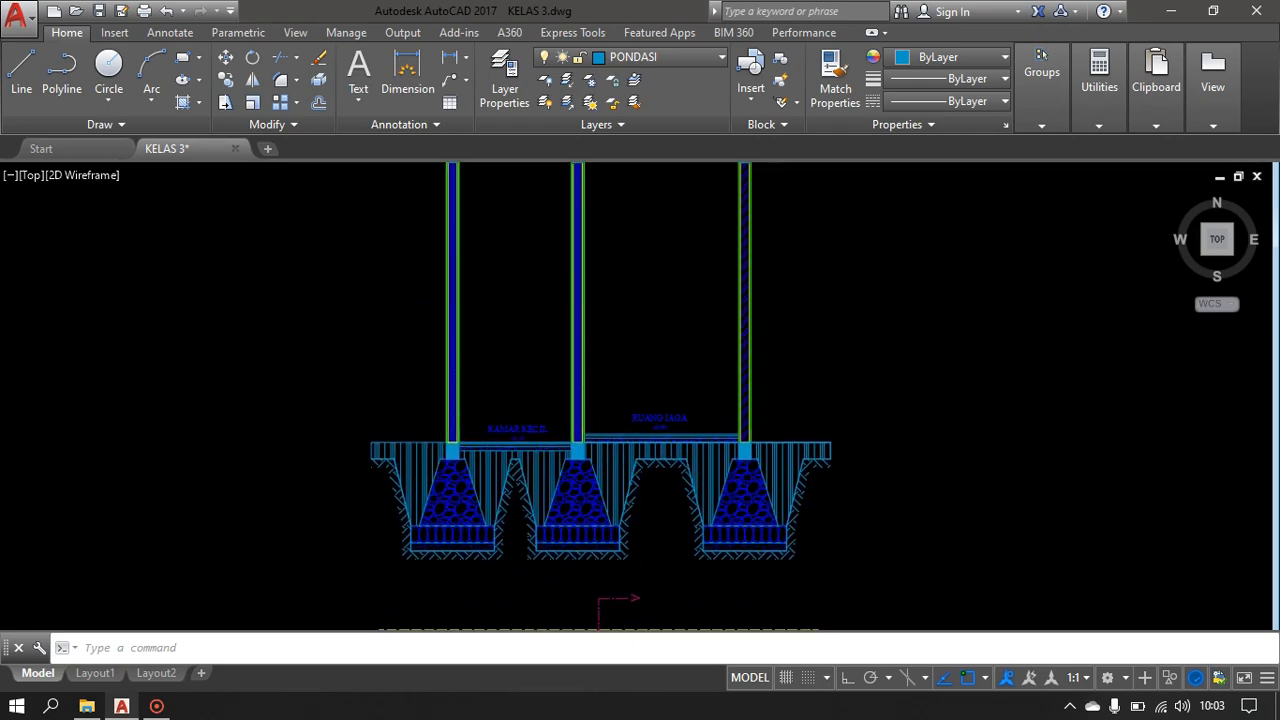
{"action": "middle_click_drag", "start_coordinate": [648, 351], "coordinate": [654, 463]}
{"action": "scroll", "coordinate": [449, 245], "scroll_direction": "up", "scroll_amount": 4}
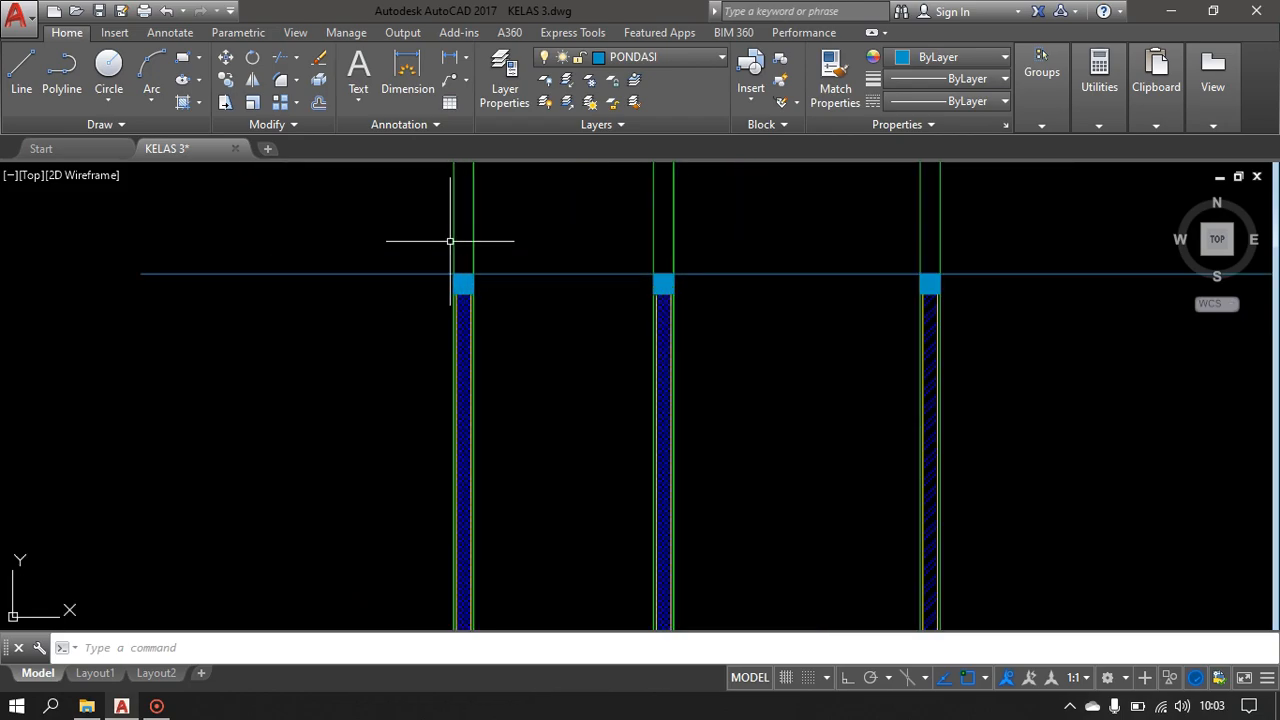
{"action": "middle_click_drag", "start_coordinate": [645, 246], "coordinate": [514, 371]}
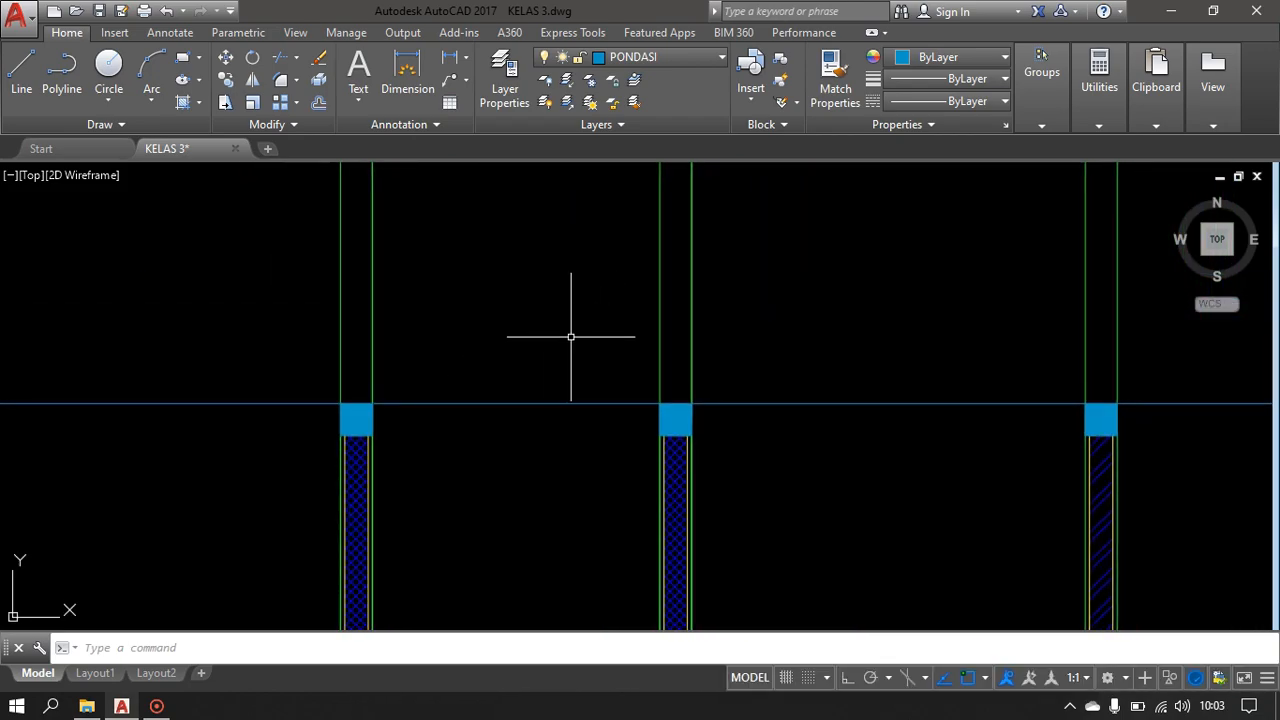
{"action": "scroll", "coordinate": [480, 365], "scroll_direction": "down", "scroll_amount": 4}
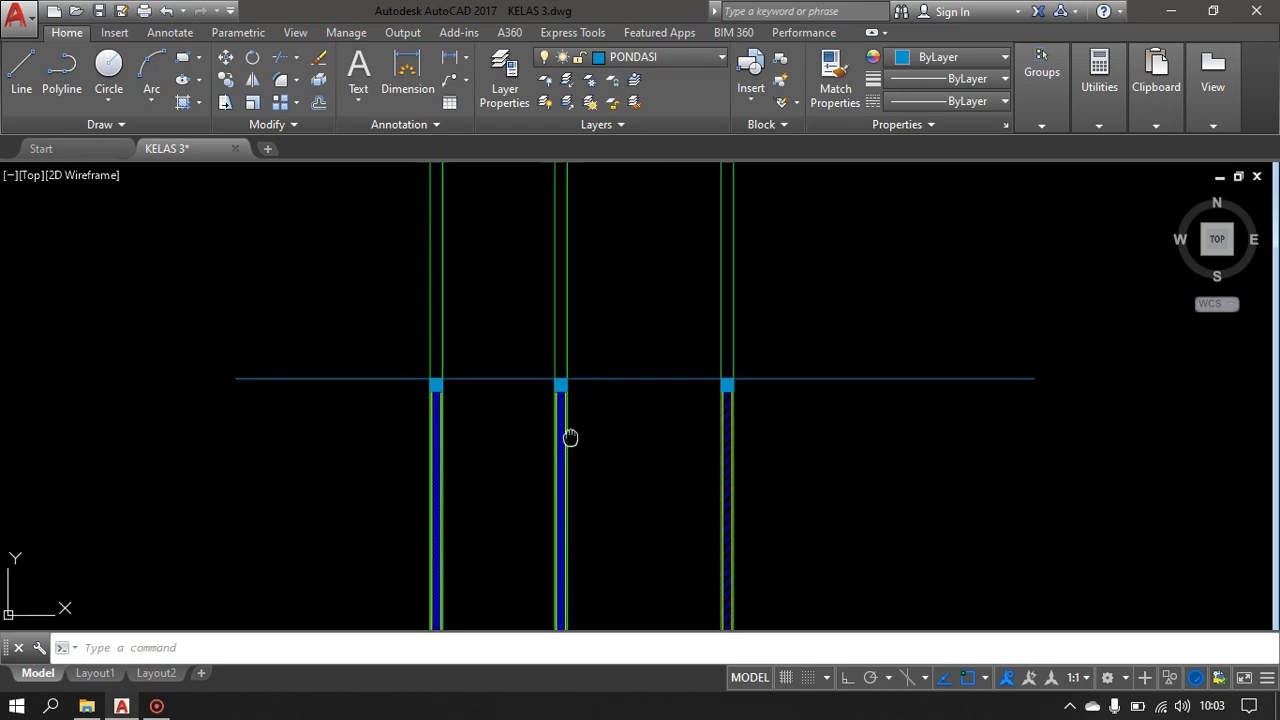
{"action": "middle_click_drag", "start_coordinate": [571, 437], "coordinate": [468, 253]}
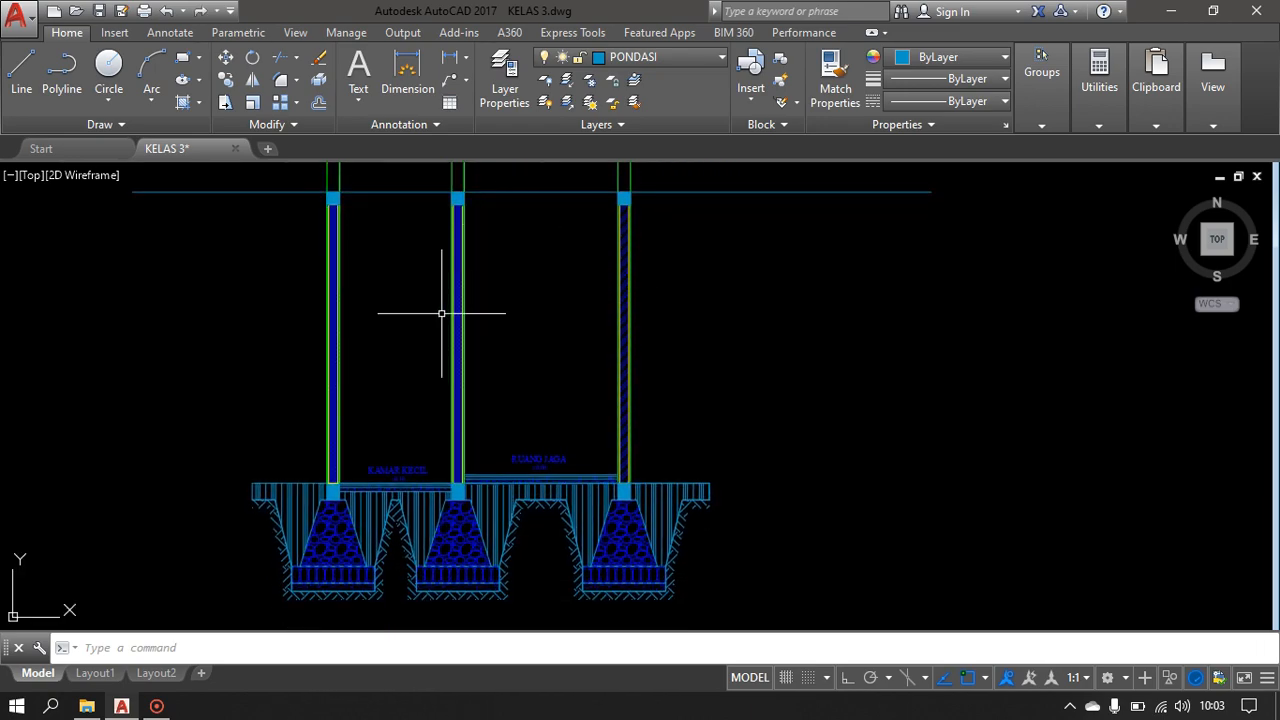
{"action": "scroll", "coordinate": [496, 383], "scroll_direction": "down", "scroll_amount": 2}
{"action": "middle_click_drag", "start_coordinate": [496, 383], "coordinate": [555, 196]}
{"action": "scroll", "coordinate": [531, 521], "scroll_direction": "up", "scroll_amount": 2}
{"action": "scroll", "coordinate": [577, 510], "scroll_direction": "up", "scroll_amount": 2}
{"action": "mouse_move", "coordinate": [579, 510]}
{"action": "middle_mouse_down"}
{"action": "mouse_move", "coordinate": [577, 463]}
{"action": "mouse_move", "coordinate": [586, 486]}
{"action": "mouse_move", "coordinate": [559, 716]}
{"action": "middle_mouse_up"}
{"action": "mouse_move", "coordinate": [643, 383]}
{"action": "middle_mouse_down"}
{"action": "mouse_move", "coordinate": [726, 609]}
{"action": "mouse_move", "coordinate": [728, 650]}
{"action": "middle_mouse_up"}
{"action": "middle_click_drag", "start_coordinate": [714, 286], "coordinate": [683, 576]}
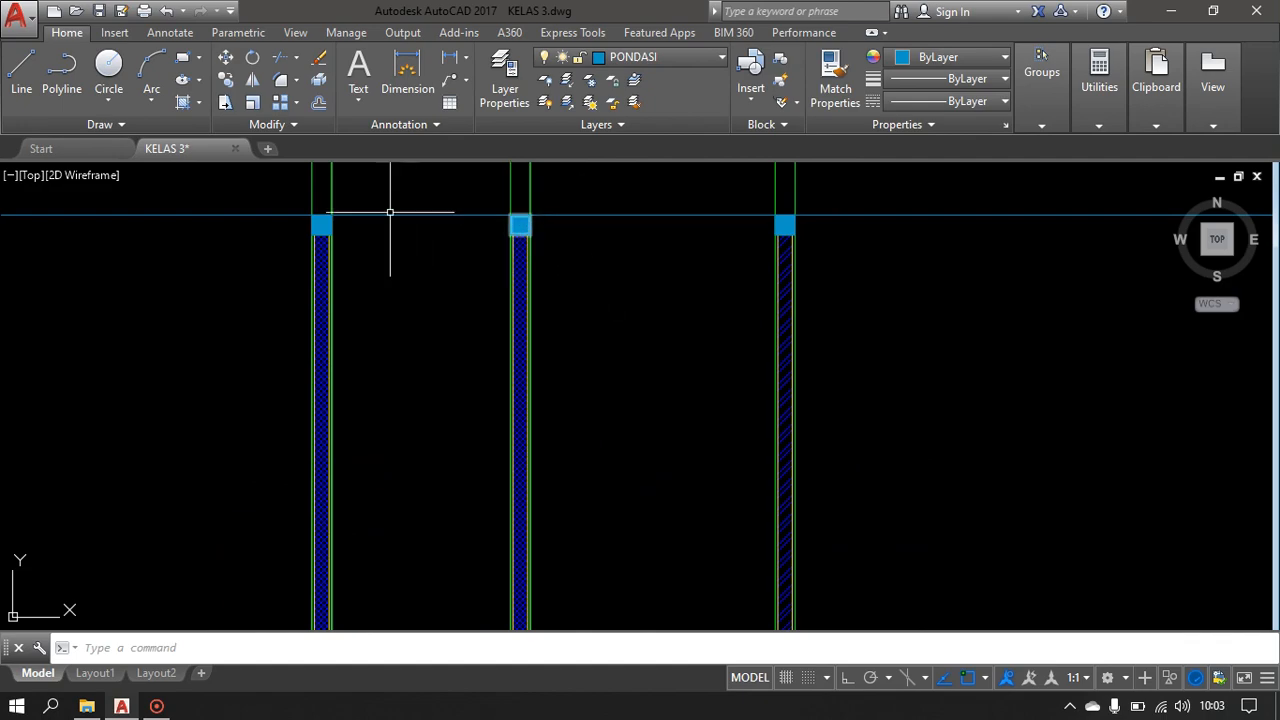
{"action": "middle_click_drag", "start_coordinate": [444, 195], "coordinate": [406, 310]}
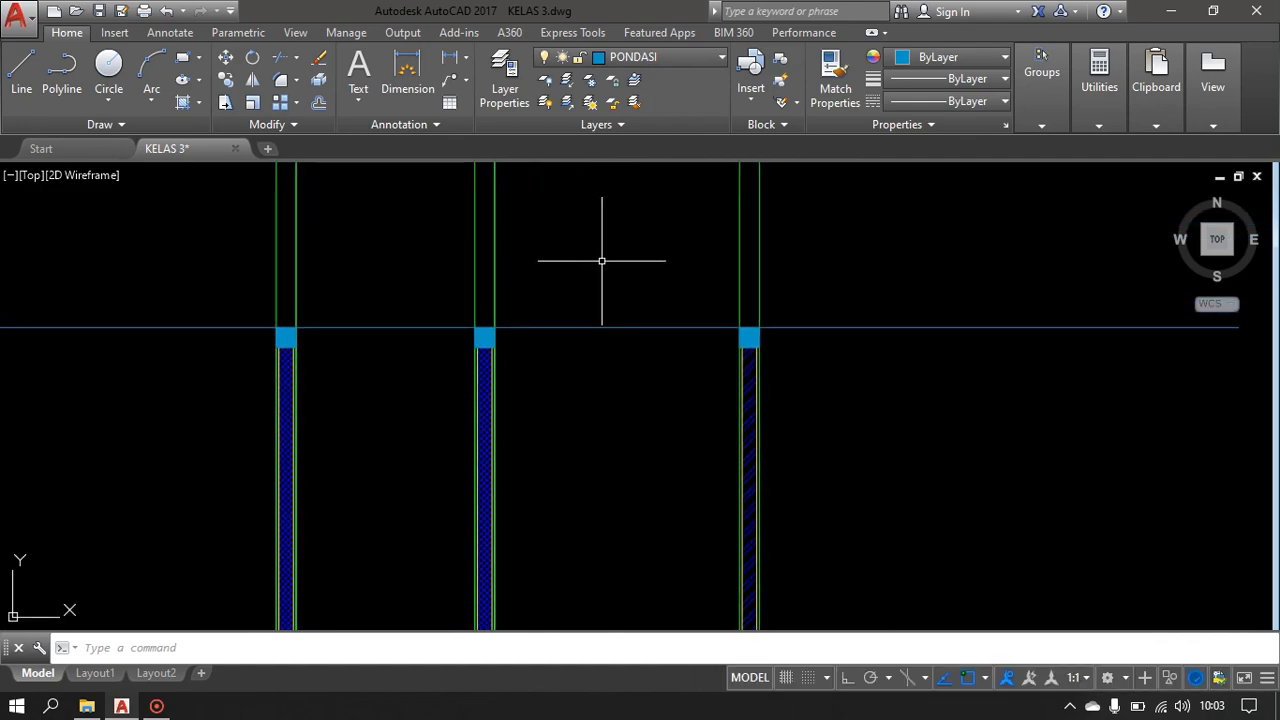
{"action": "scroll", "coordinate": [602, 261], "scroll_direction": "down", "scroll_amount": 2}
{"action": "middle_click_drag", "start_coordinate": [657, 294], "coordinate": [654, 369]}
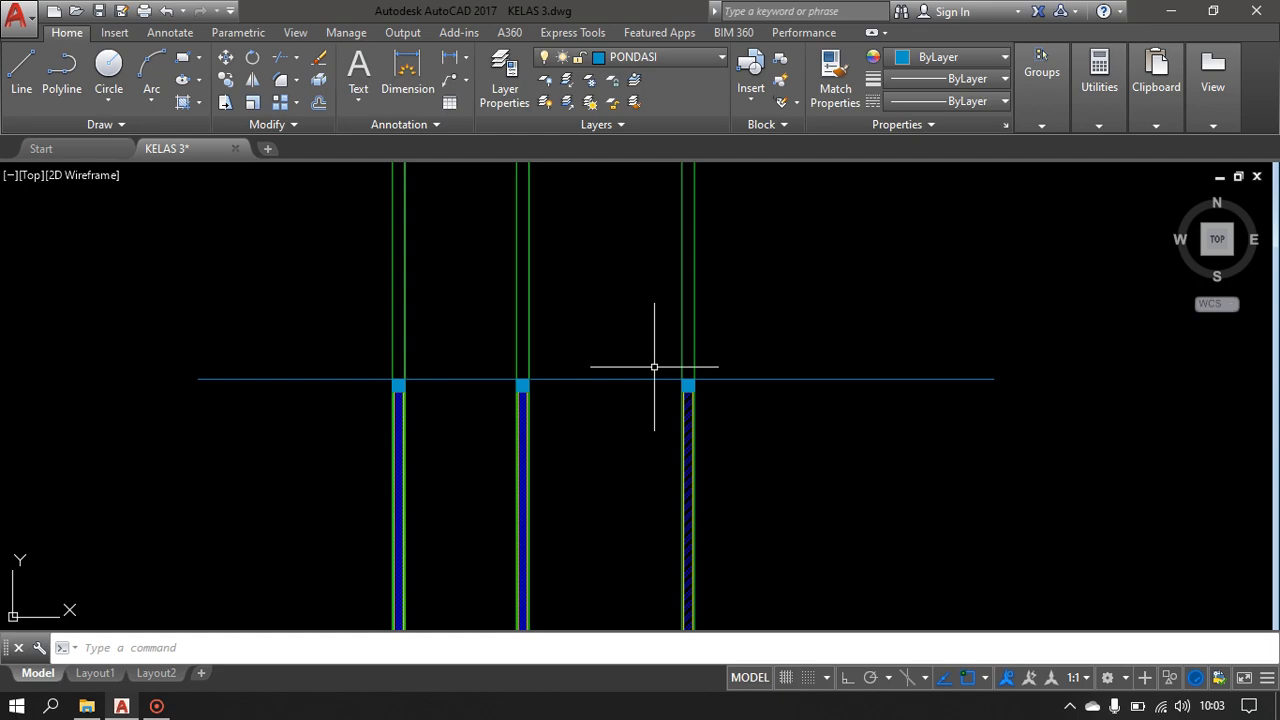
- Trim the ends of the horizontal line at the wall tops that extend beyond the two outer walls
{"action": "key", "text": "Return"}
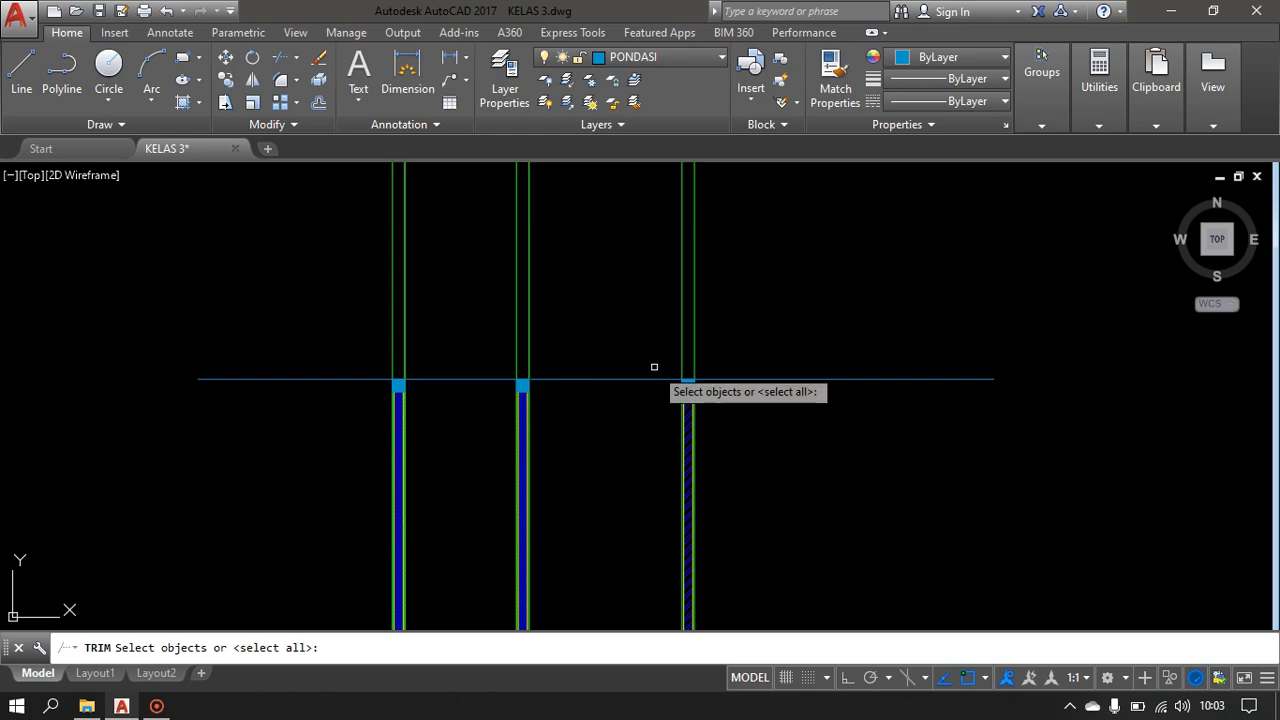
{"action": "key", "text": "Return"}
{"action": "left_click", "coordinate": [888, 311]}
{"action": "left_click", "coordinate": [803, 450]}
{"action": "left_click", "coordinate": [308, 330]}
{"action": "left_click", "coordinate": [225, 432]}
- Trim away all vertical wall lines that rise above the horizontal line at the wall tops
{"action": "scroll", "coordinate": [553, 425], "scroll_direction": "up", "scroll_amount": 2}
{"action": "middle_click_drag", "start_coordinate": [553, 425], "coordinate": [566, 554]}
{"action": "scroll", "coordinate": [690, 440], "scroll_direction": "down", "scroll_amount": 2}
{"action": "middle_click_drag", "start_coordinate": [690, 440], "coordinate": [686, 494]}
{"action": "scroll", "coordinate": [780, 369], "scroll_direction": "down", "scroll_amount": 2}
{"action": "scroll", "coordinate": [780, 369], "scroll_direction": "up", "scroll_amount": 2}
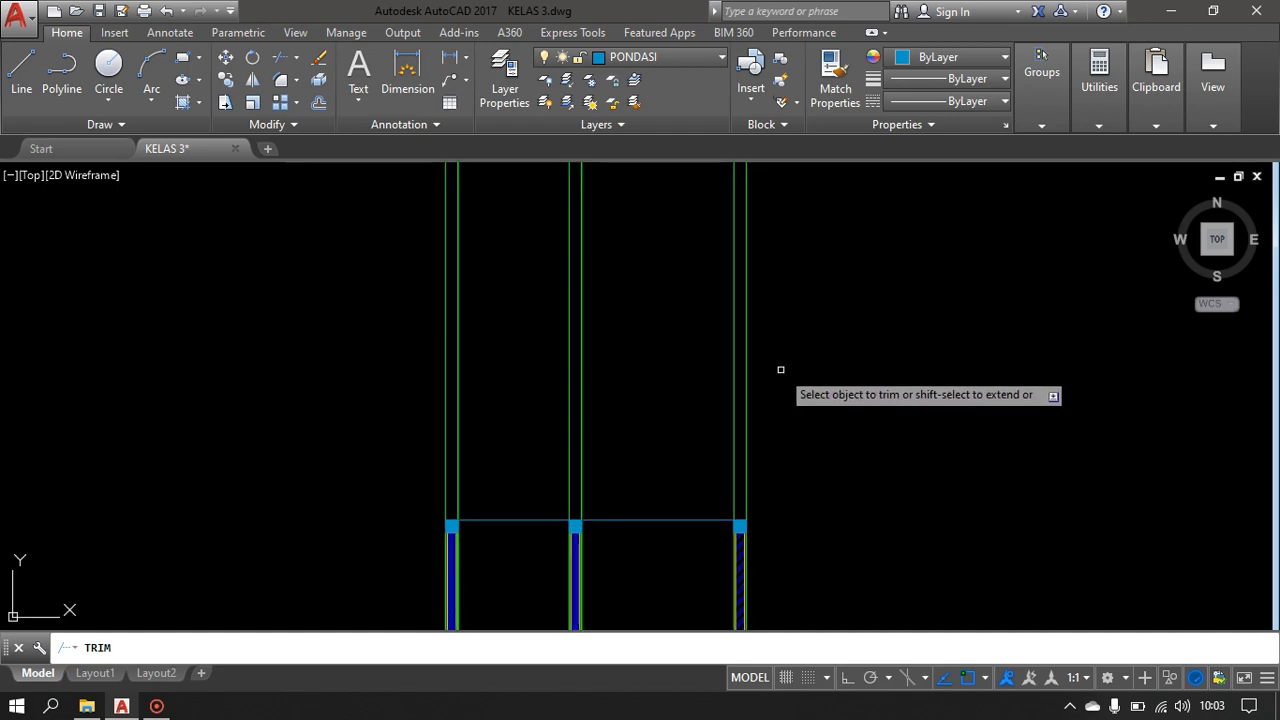
{"action": "left_click", "coordinate": [829, 347]}
{"action": "left_click", "coordinate": [303, 498]}
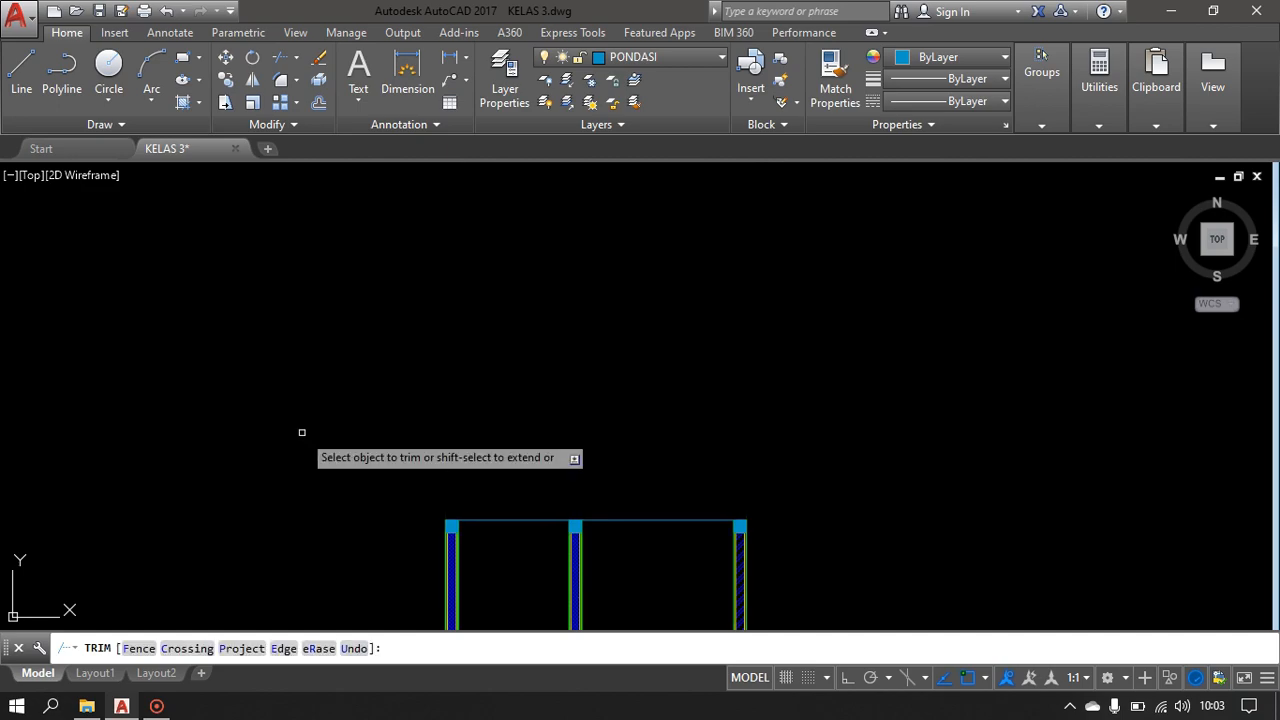
{"action": "scroll", "coordinate": [674, 306], "scroll_direction": "down", "scroll_amount": 2}
{"action": "key", "text": "Escape"}
- Offset the horizontal line at the wall tops upward by 12
{"action": "scroll", "coordinate": [617, 300], "scroll_direction": "up", "scroll_amount": 2}
{"action": "scroll", "coordinate": [720, 340], "scroll_direction": "up", "scroll_amount": 3}
{"action": "middle_click_drag", "start_coordinate": [720, 340], "coordinate": [717, 557]}
{"action": "scroll", "coordinate": [629, 431], "scroll_direction": "down", "scroll_amount": 2}
{"action": "middle_click_drag", "start_coordinate": [634, 441], "coordinate": [634, 447]}
{"action": "type", "text": "O"}
{"action": "key", "text": "Return"}
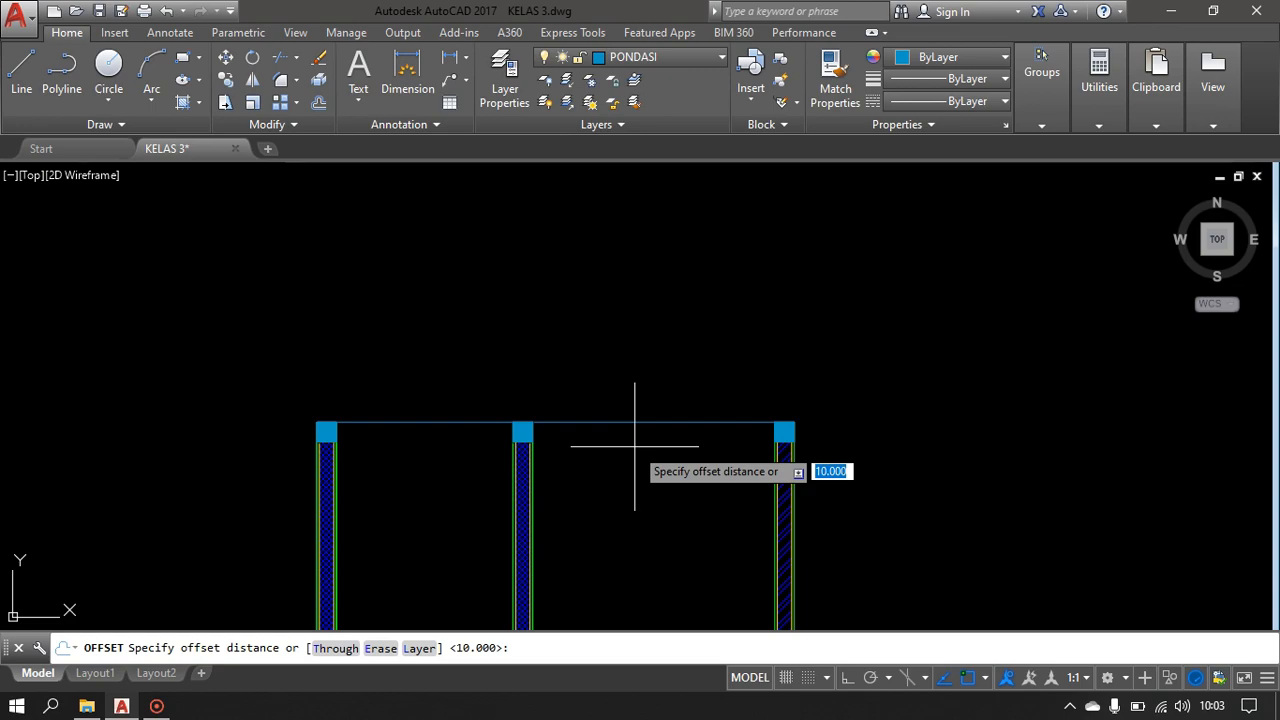
{"action": "type", "text": "12"}
{"action": "key", "text": "Return"}
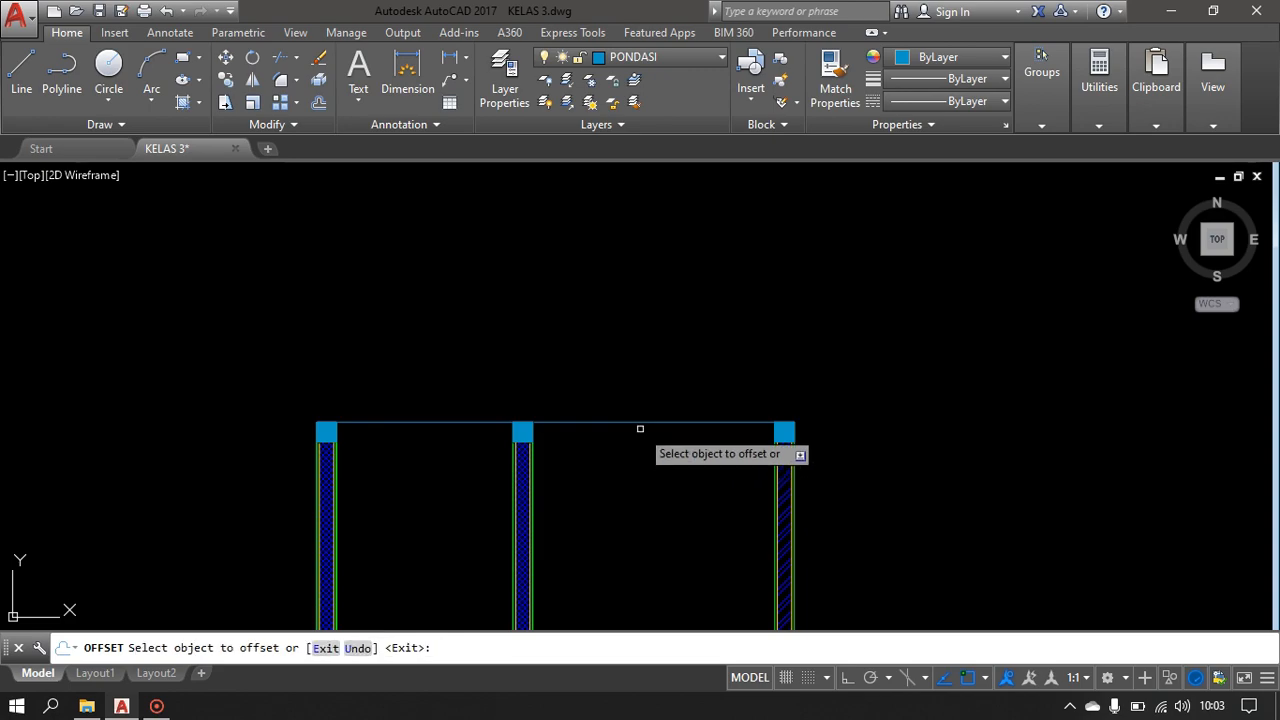
{"action": "left_click", "coordinate": [642, 422]}
{"action": "left_click", "coordinate": [662, 372]}
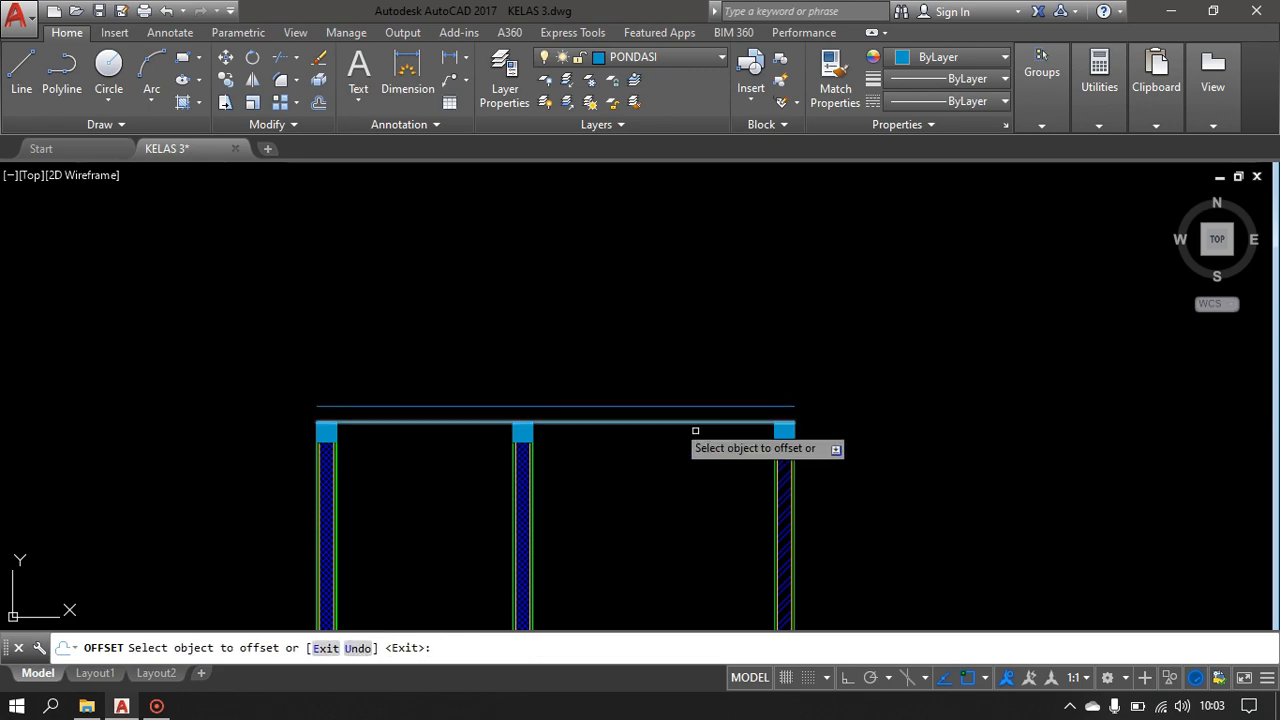
{"action": "middle_click_drag", "start_coordinate": [696, 440], "coordinate": [702, 506]}
{"action": "key", "text": "Escape"}
- Draw a sloping roof line 100 long from the left end of the offset line, rising rightward at about 30 degrees
{"action": "scroll", "coordinate": [597, 469], "scroll_direction": "down", "scroll_amount": 4}
{"action": "middle_click_drag", "start_coordinate": [597, 469], "coordinate": [600, 498]}
{"action": "scroll", "coordinate": [602, 310], "scroll_direction": "up", "scroll_amount": 4}
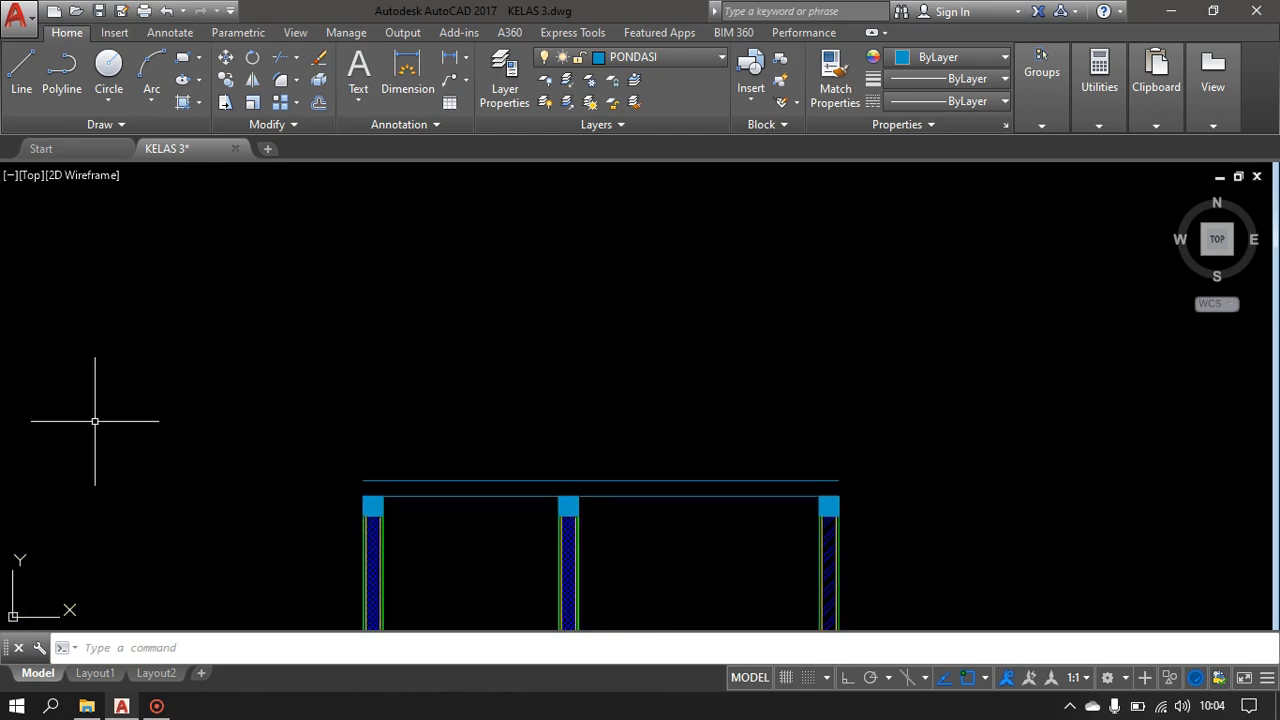
{"action": "left_click", "coordinate": [21, 72]}
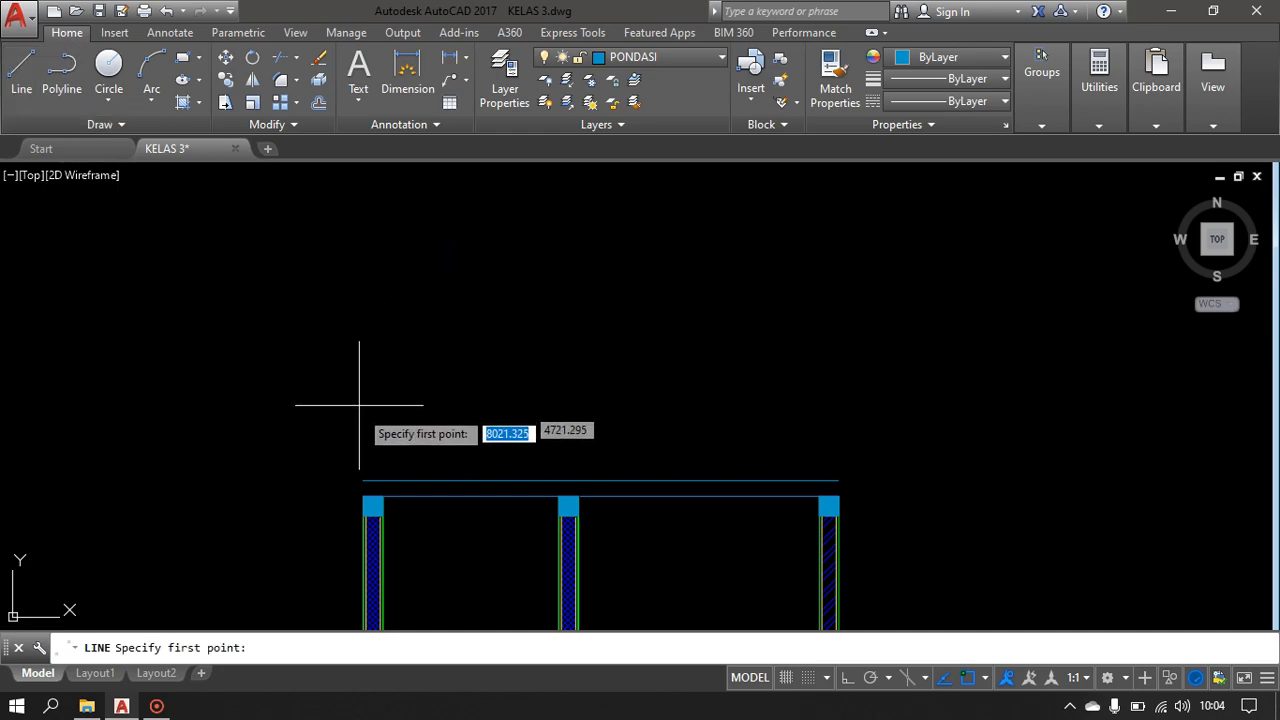
{"action": "scroll", "coordinate": [371, 452], "scroll_direction": "up", "scroll_amount": 2}
{"action": "left_click", "coordinate": [357, 497]}
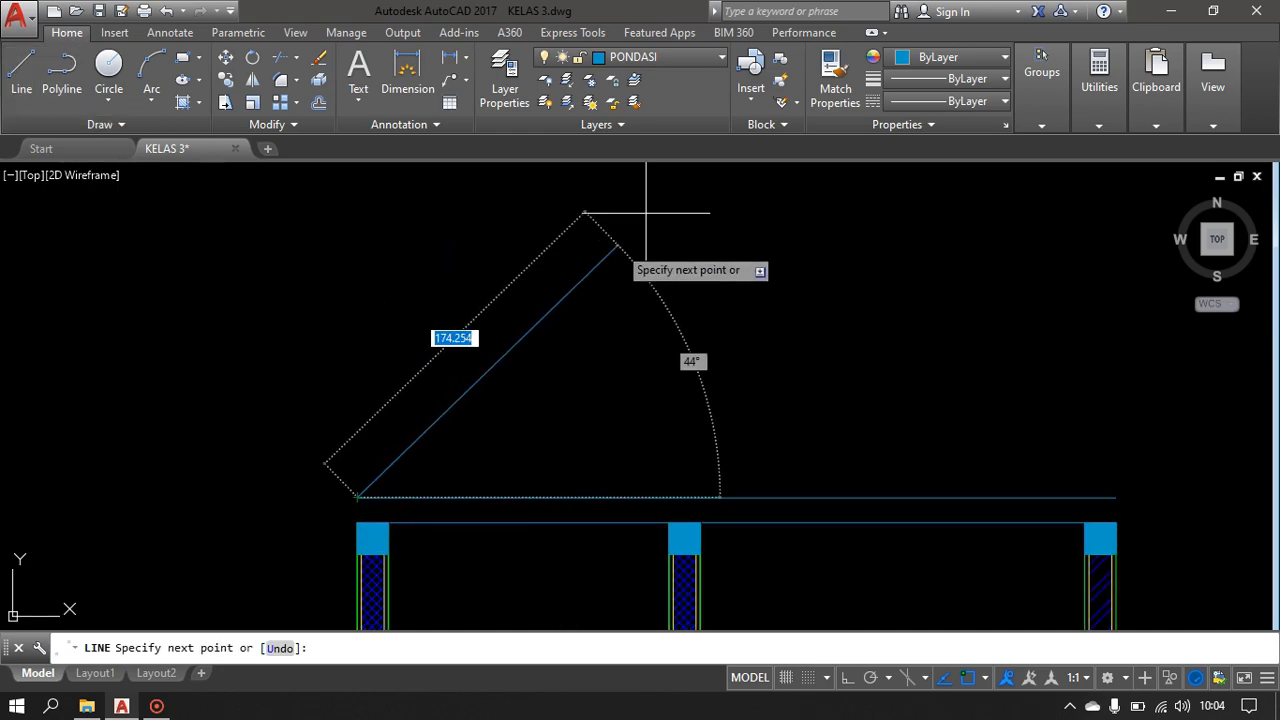
{"action": "mouse_move", "coordinate": [651, 207]}
{"action": "middle_mouse_down"}
{"action": "mouse_move", "coordinate": [648, 255]}
{"action": "mouse_move", "coordinate": [628, 262]}
{"action": "middle_mouse_up"}
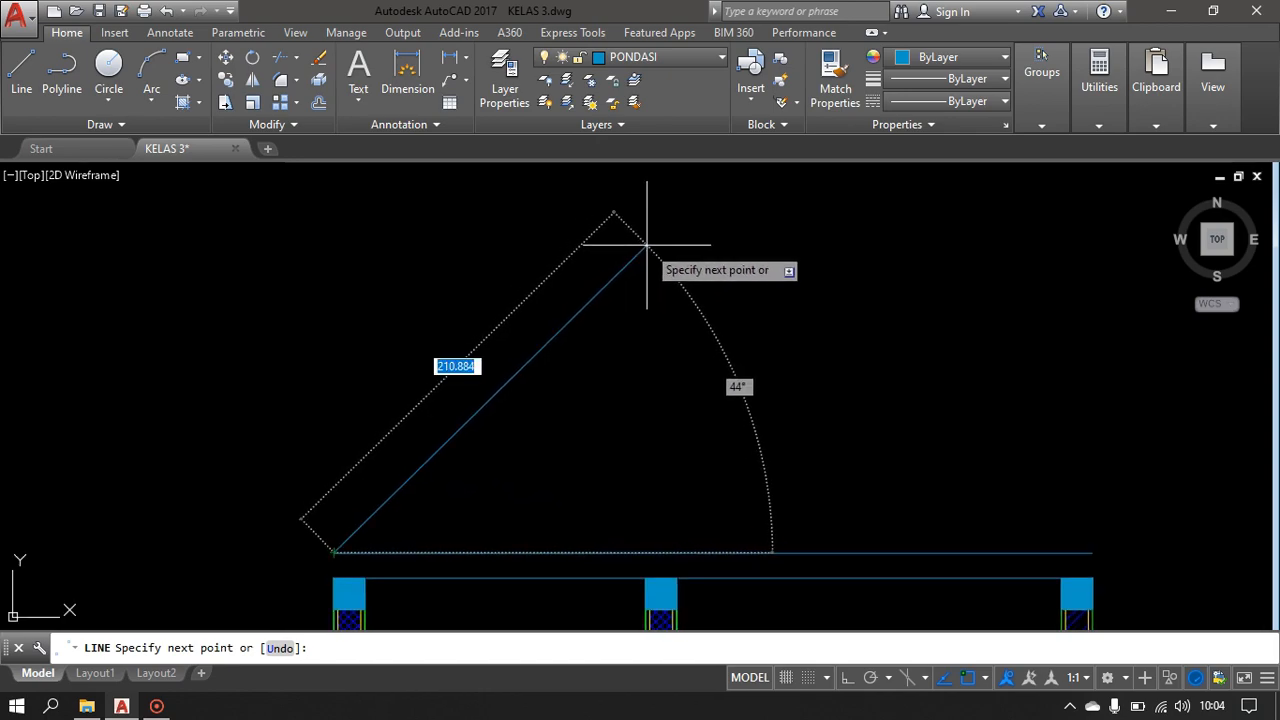
{"action": "type", "text": "1"}
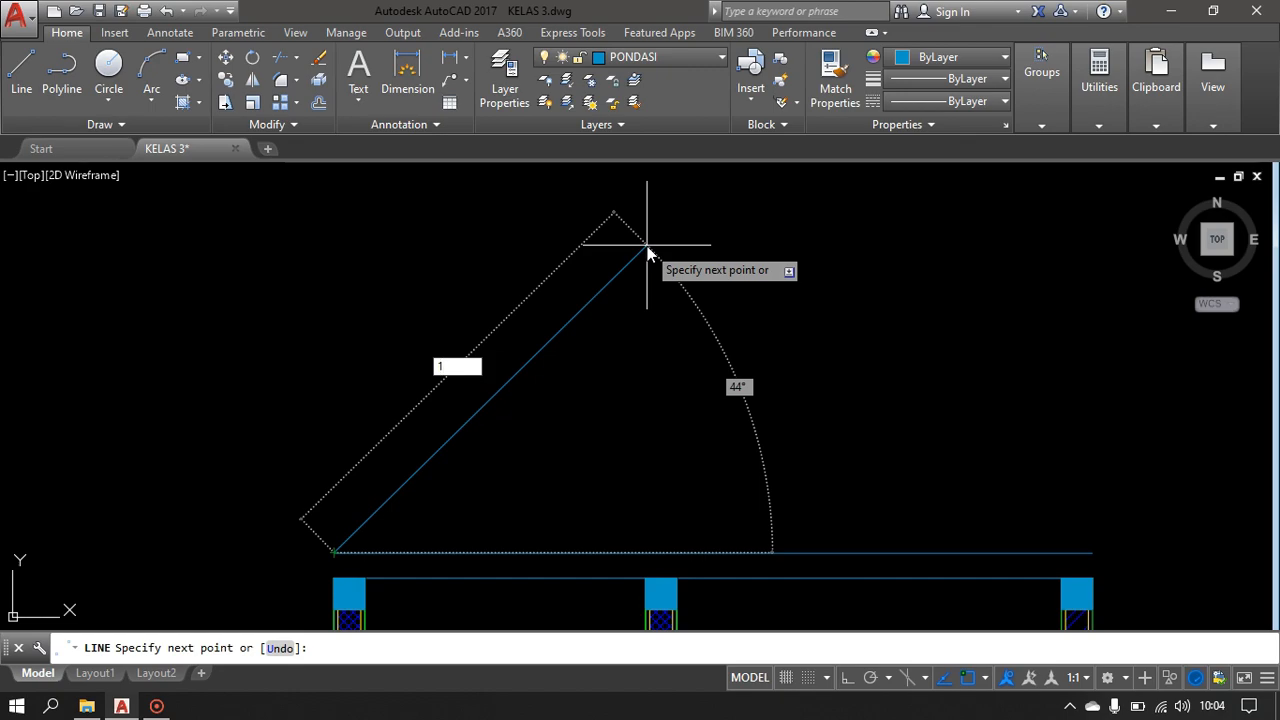
{"action": "type", "text": "00"}
{"action": "key", "text": "BackSpace"}
{"action": "key", "text": "BackSpace"}
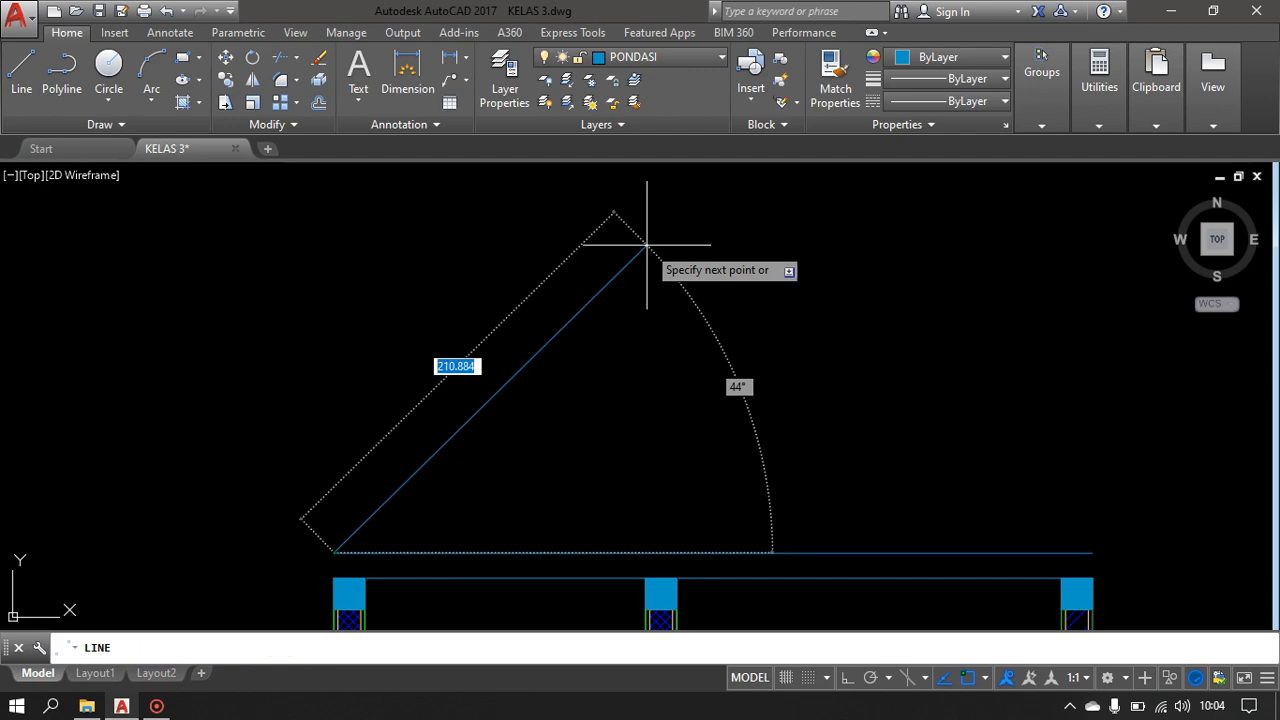
{"action": "type", "text": "@100"}
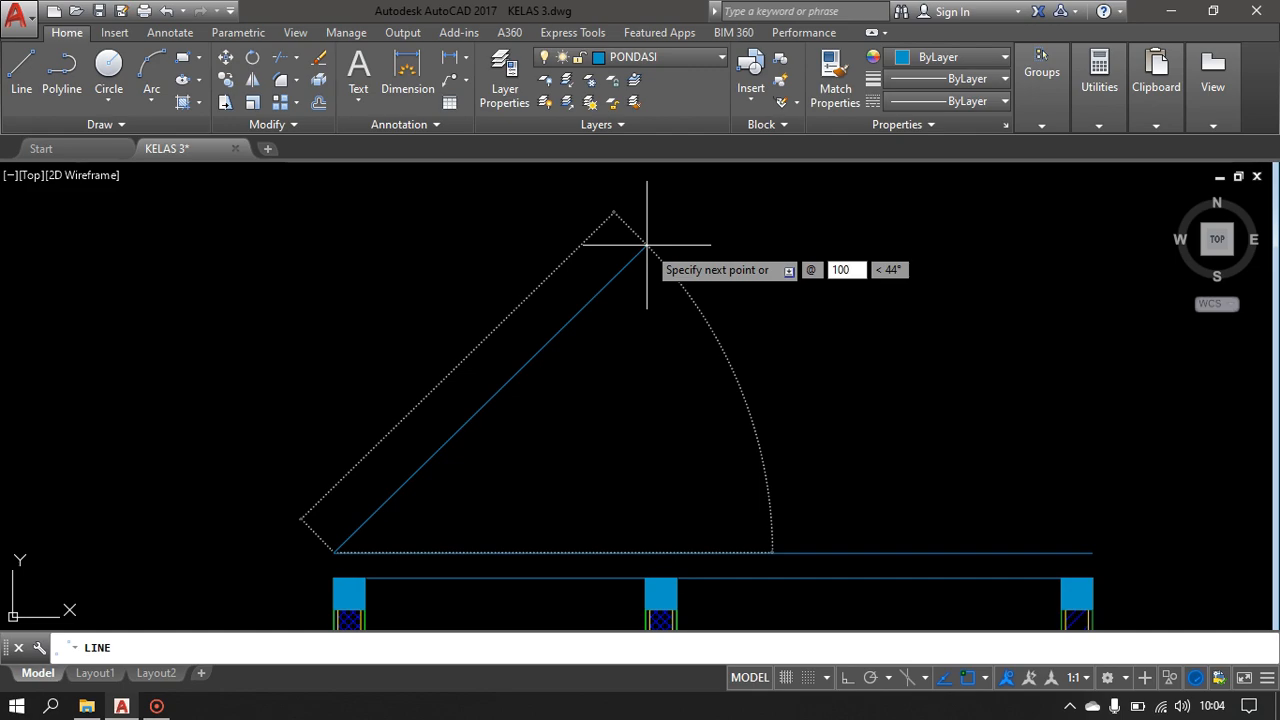
{"action": "key", "text": "Tab"}
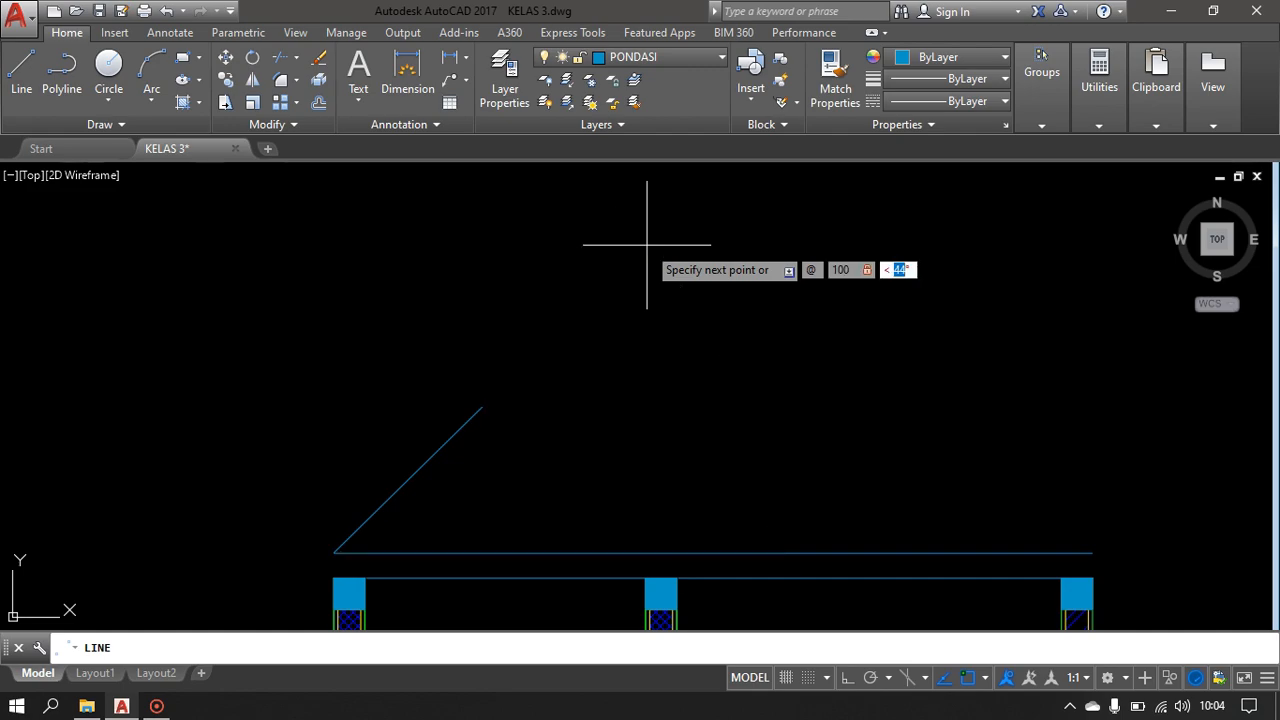
{"action": "key", "text": "Return"}
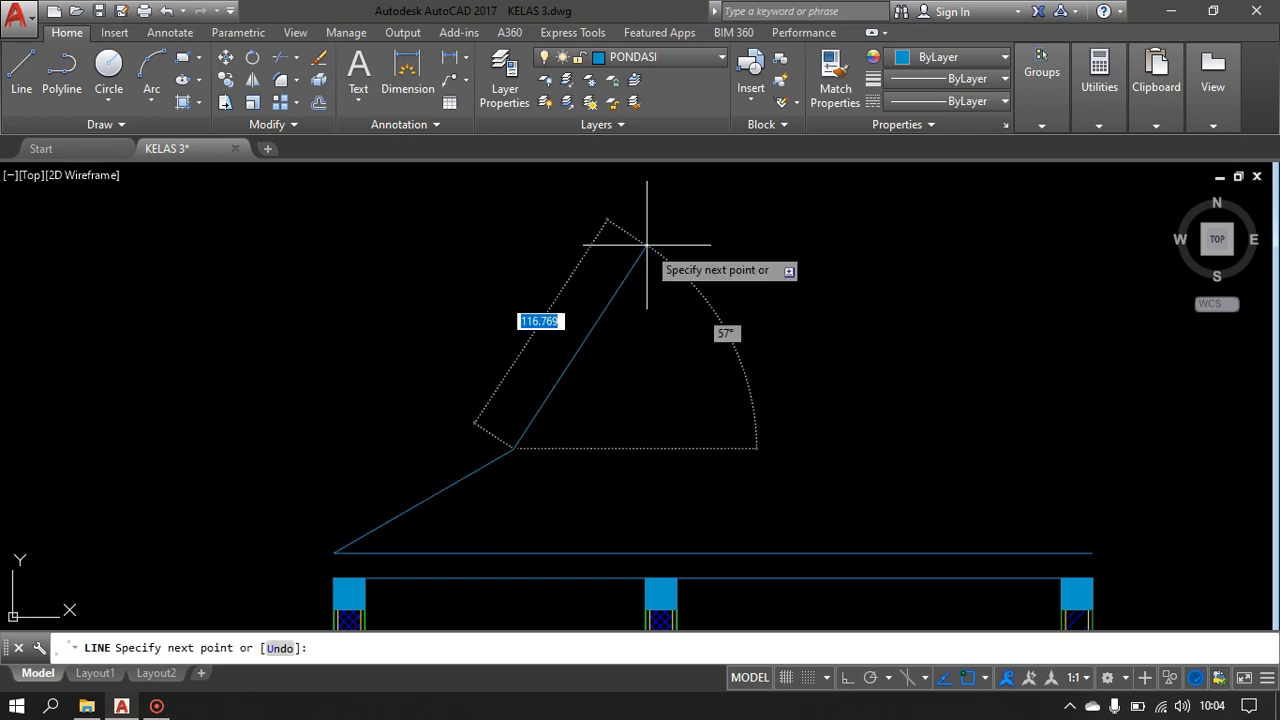
{"action": "key", "text": "Escape"}
- Mirror the left roof line about the vertical axis through the midpoint of the offset line, keeping the original
{"action": "left_click", "coordinate": [508, 500]}
{"action": "left_click", "coordinate": [465, 437]}
{"action": "type", "text": "mi"}
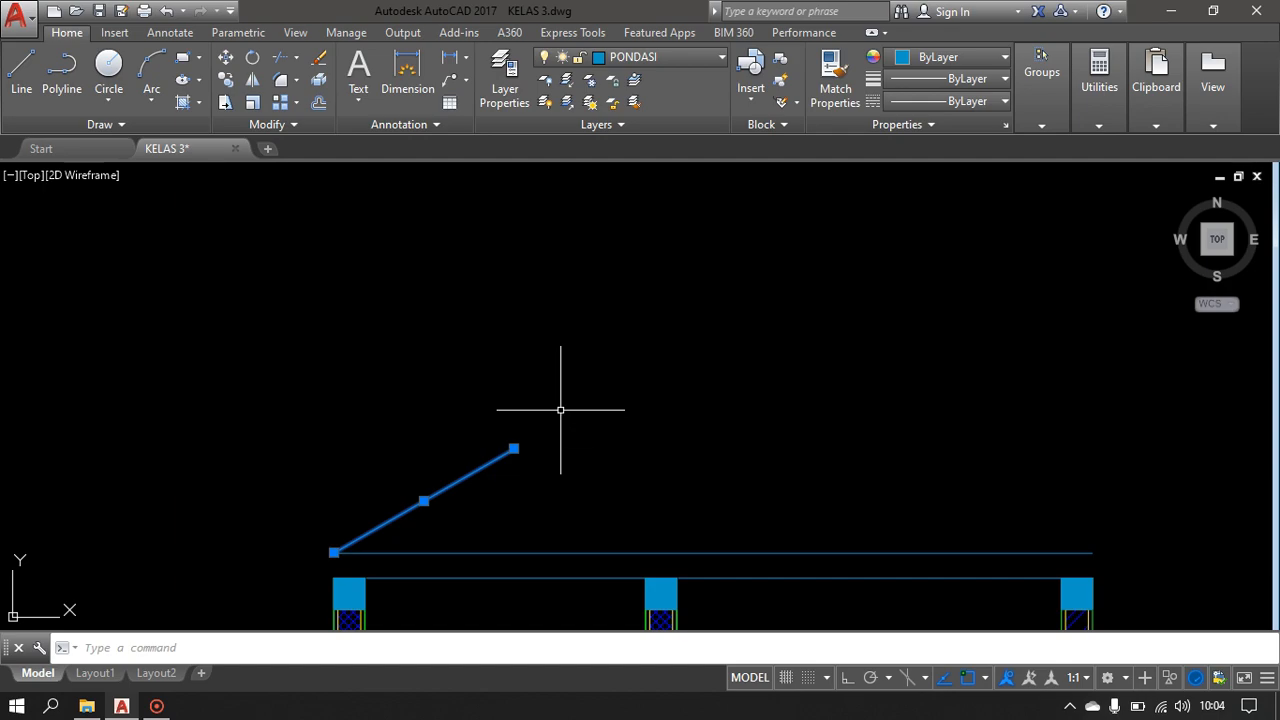
{"action": "key", "text": "Return"}
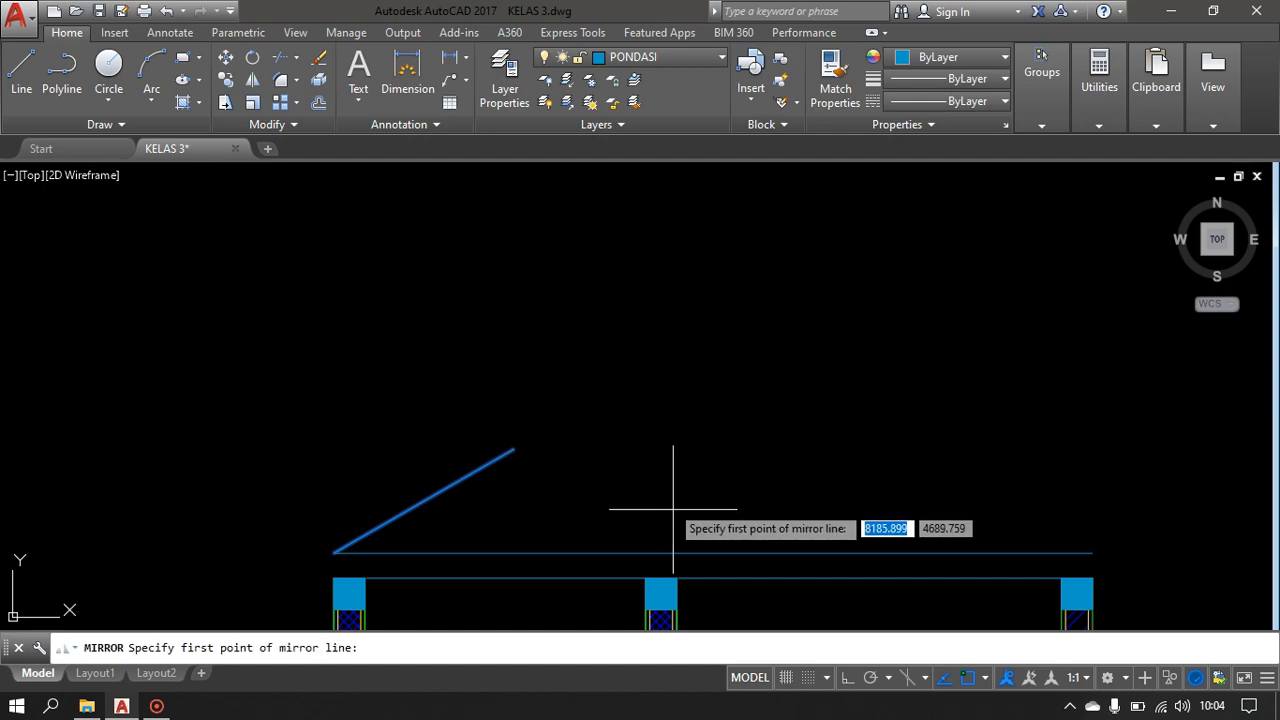
{"action": "left_click", "coordinate": [713, 553]}
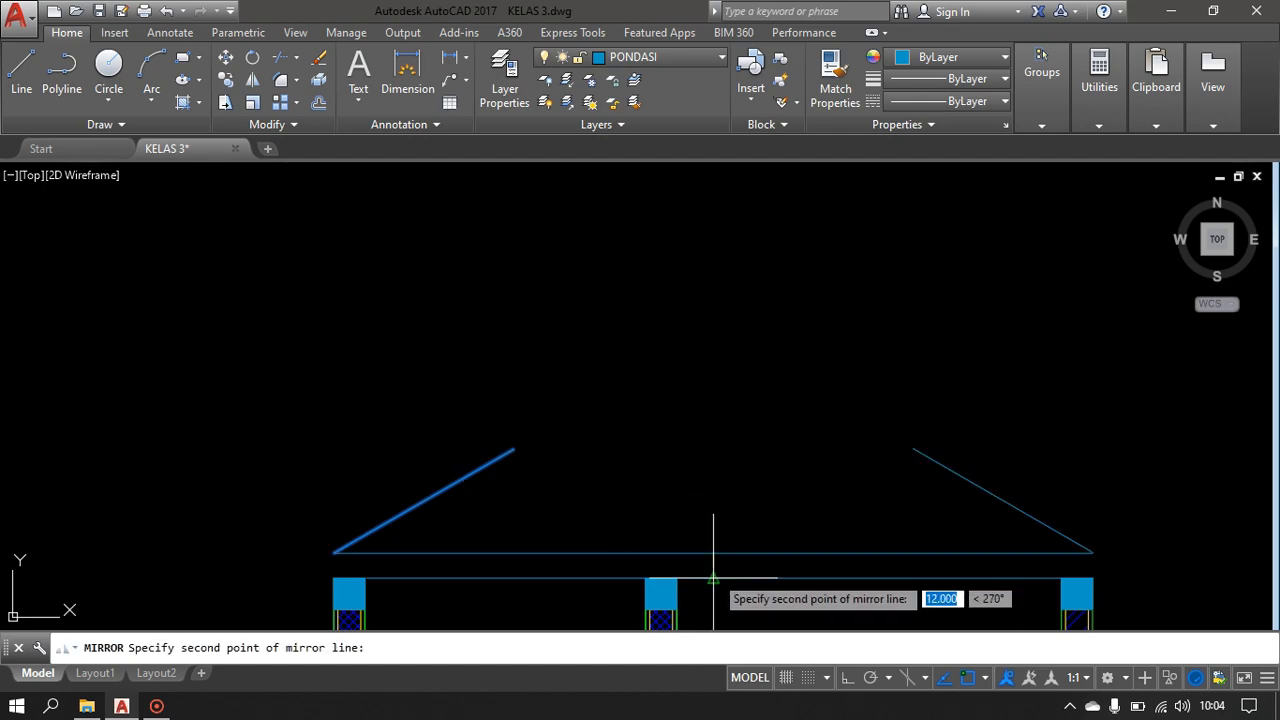
{"action": "left_click", "coordinate": [712, 528]}
{"action": "key", "text": "Return"}
- Join the upper ends of the two sloping roof lines into a ridge point with Chamfer
{"action": "scroll", "coordinate": [608, 351], "scroll_direction": "down", "scroll_amount": 2}
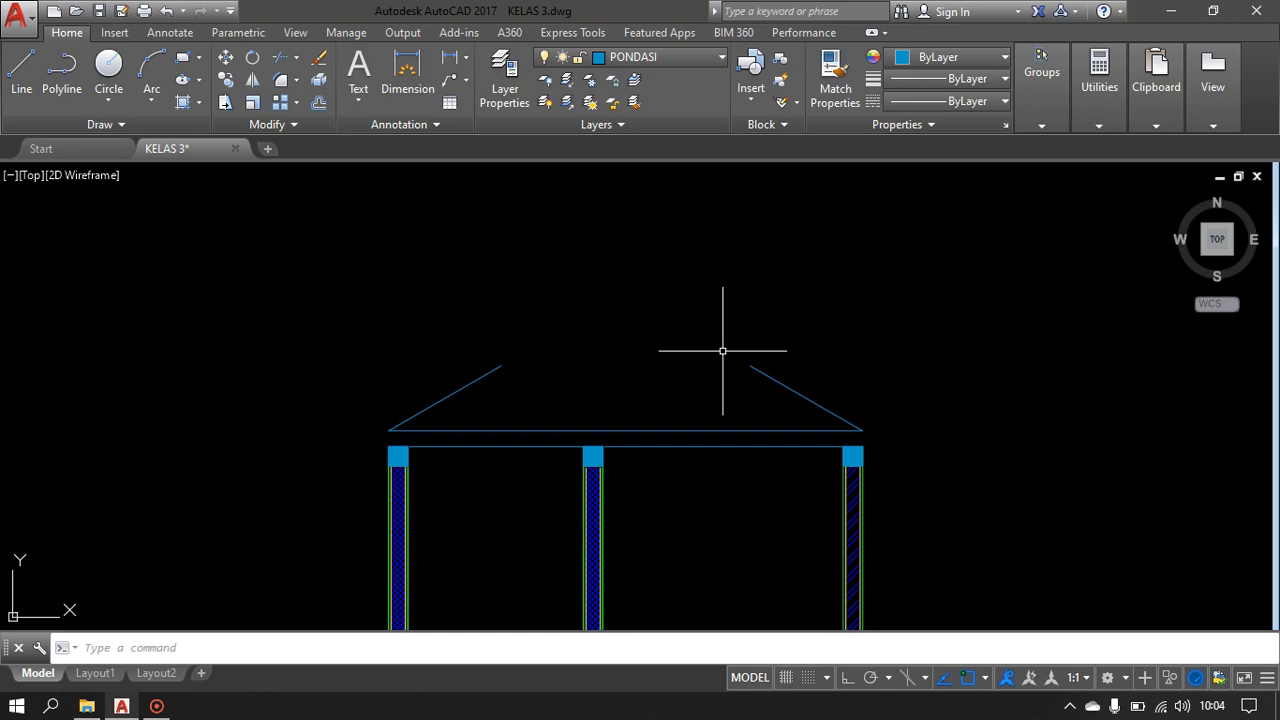
{"action": "type", "text": "A"}
{"action": "key", "text": "Return"}
{"action": "left_click", "coordinate": [756, 369]}
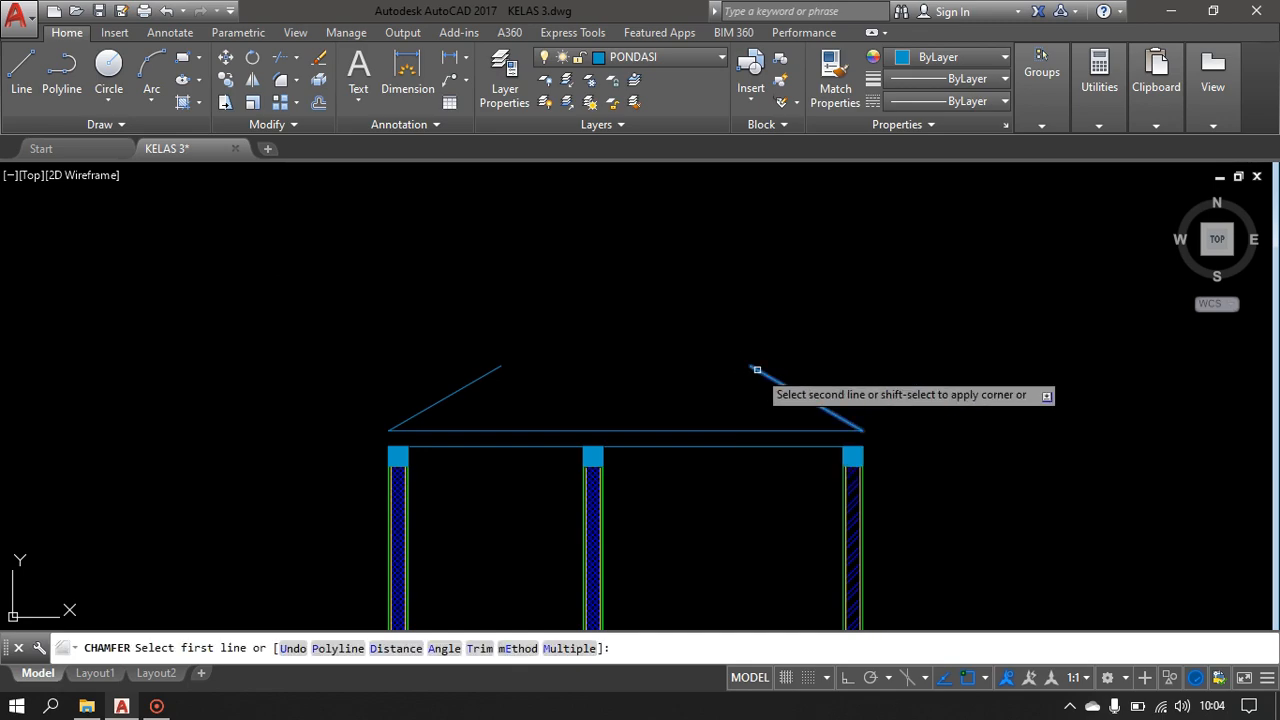
{"action": "left_click", "coordinate": [492, 370]}
- Move the left sloping roof line 15 horizontally inward along the offset line from its lower endpoint, with Ortho on
{"action": "scroll", "coordinate": [606, 365], "scroll_direction": "down", "scroll_amount": 3}
{"action": "middle_click_drag", "start_coordinate": [606, 365], "coordinate": [560, 400]}
{"action": "scroll", "coordinate": [560, 400], "scroll_direction": "up", "scroll_amount": 4}
{"action": "scroll", "coordinate": [509, 409], "scroll_direction": "up", "scroll_amount": 2}
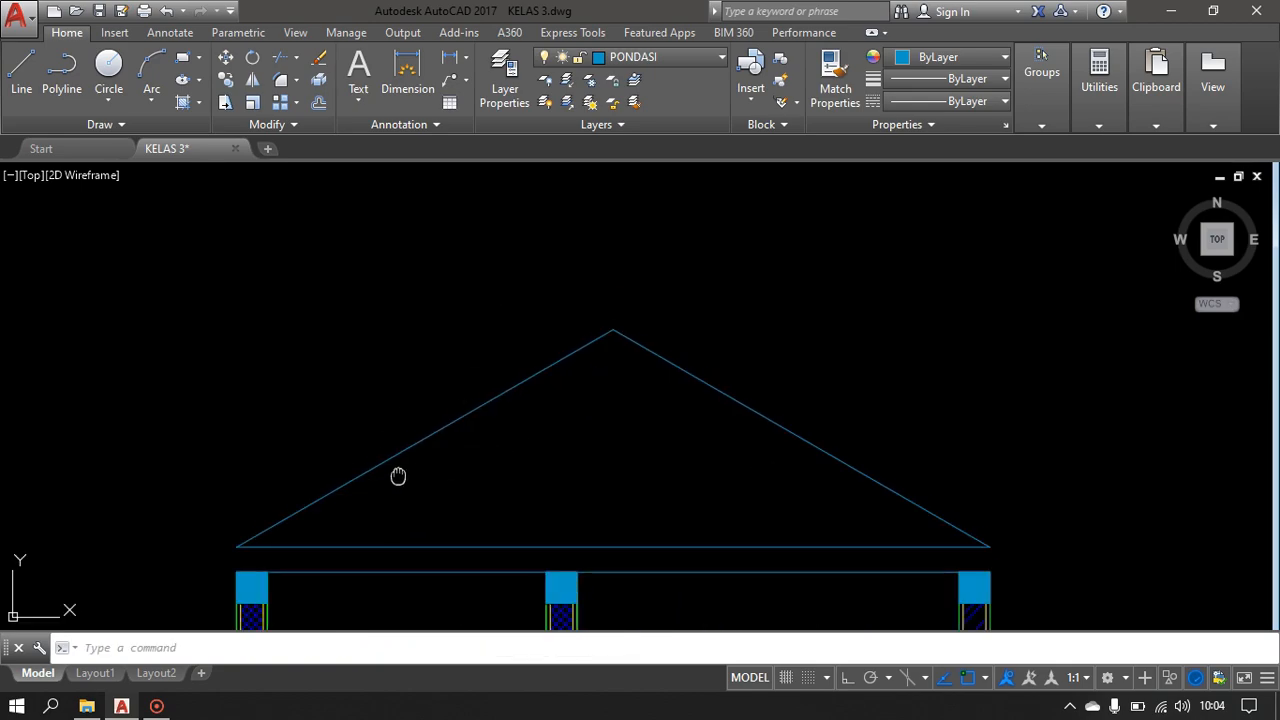
{"action": "middle_click_drag", "start_coordinate": [398, 476], "coordinate": [470, 404]}
{"action": "left_click", "coordinate": [569, 371]}
{"action": "left_click", "coordinate": [463, 286]}
{"action": "scroll", "coordinate": [354, 509], "scroll_direction": "up", "scroll_amount": 5}
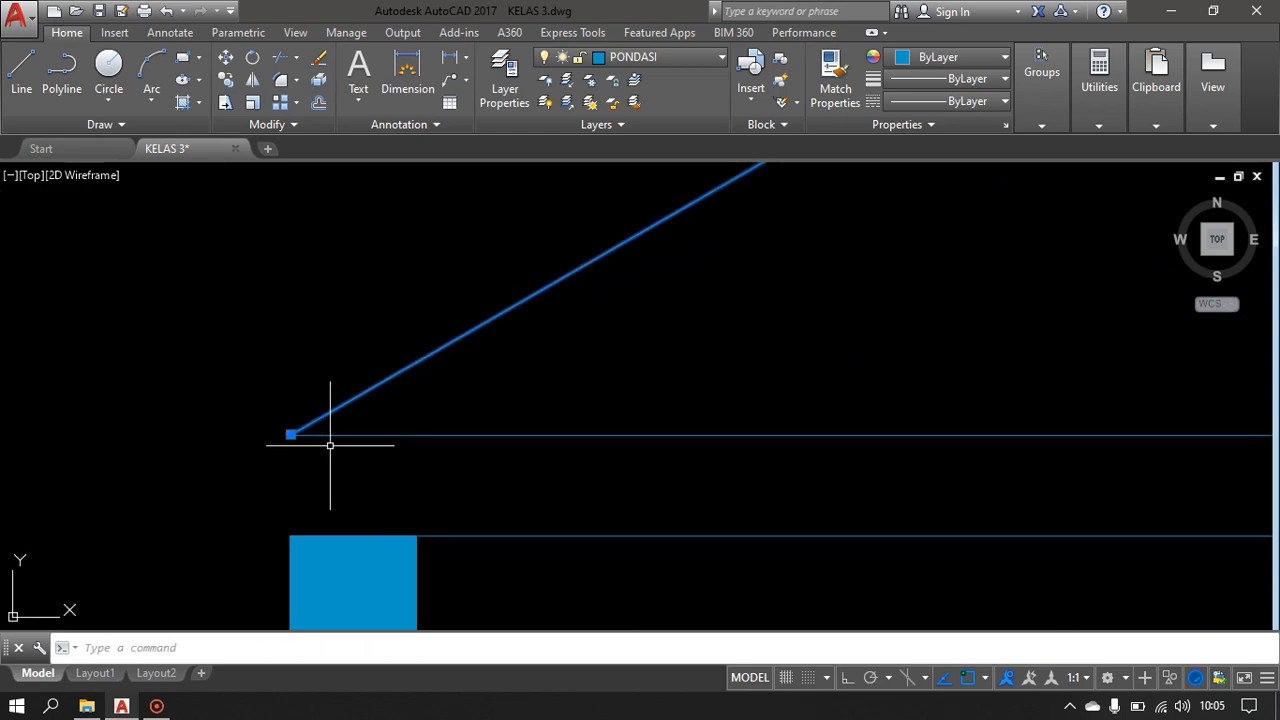
{"action": "scroll", "coordinate": [330, 444], "scroll_direction": "down", "scroll_amount": 2}
{"action": "middle_click_drag", "start_coordinate": [329, 446], "coordinate": [275, 393]}
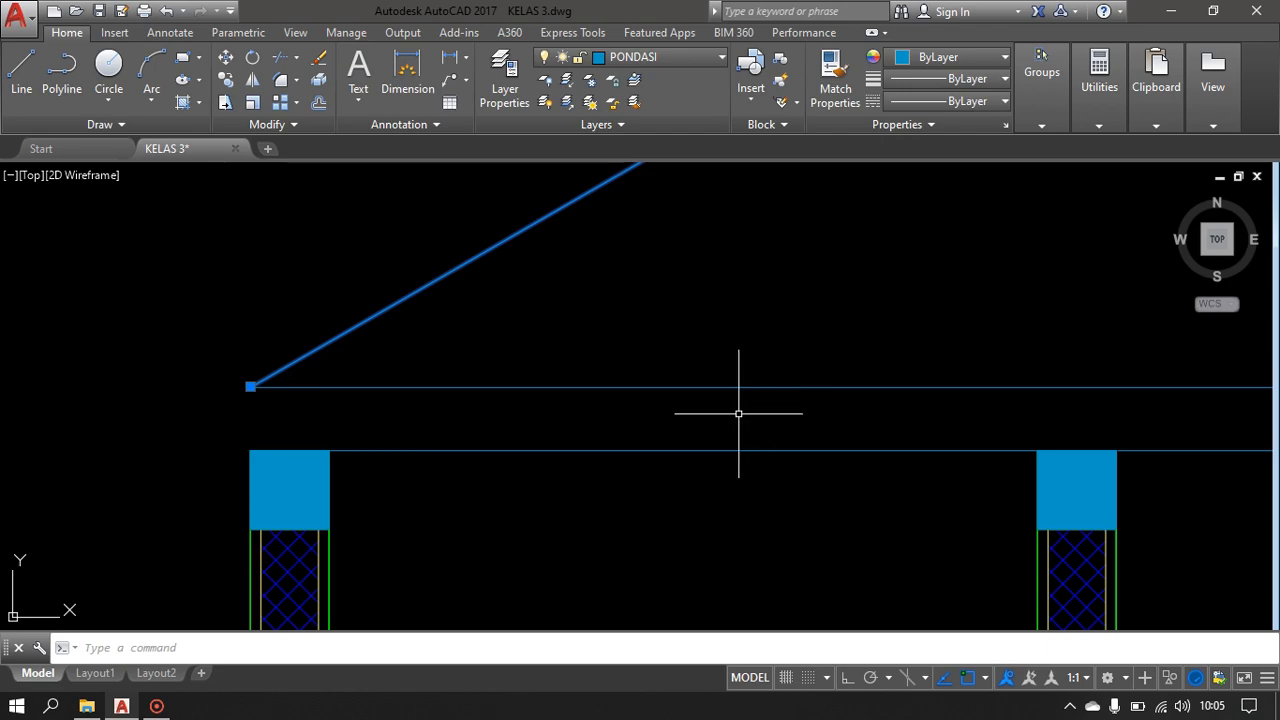
{"action": "type", "text": "m"}
{"action": "key", "text": "Return"}
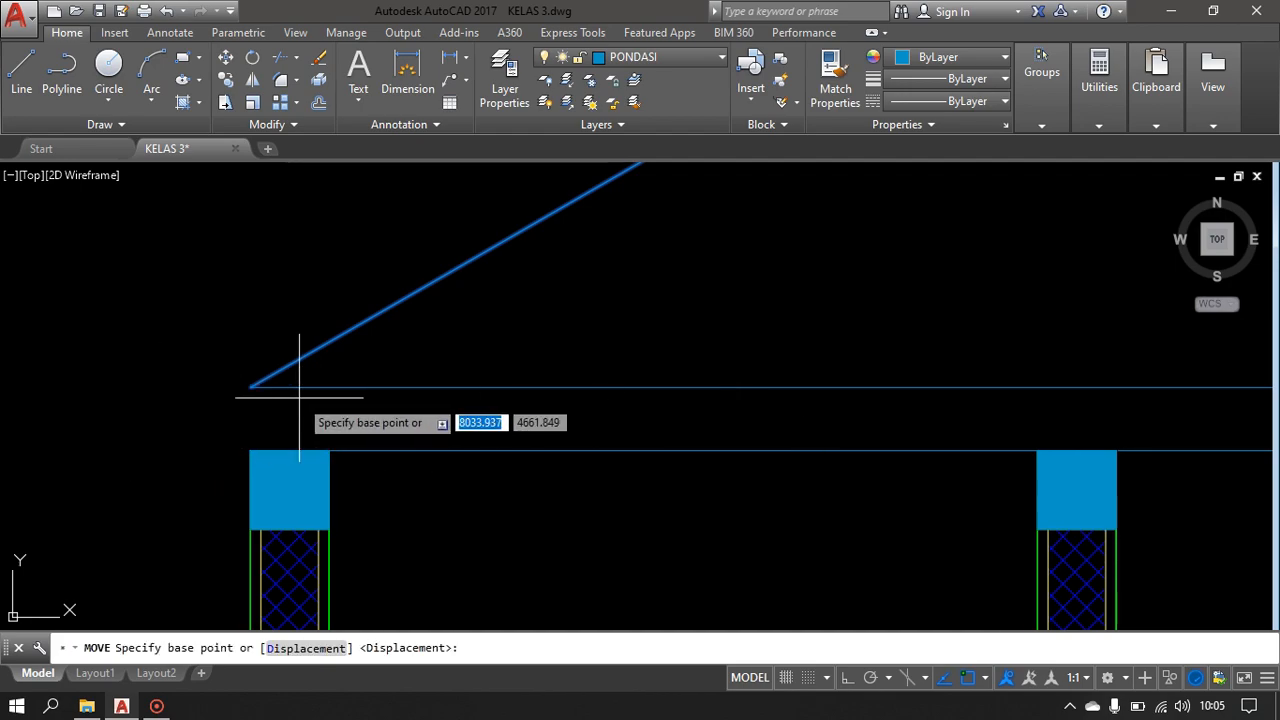
{"action": "left_click", "coordinate": [251, 387]}
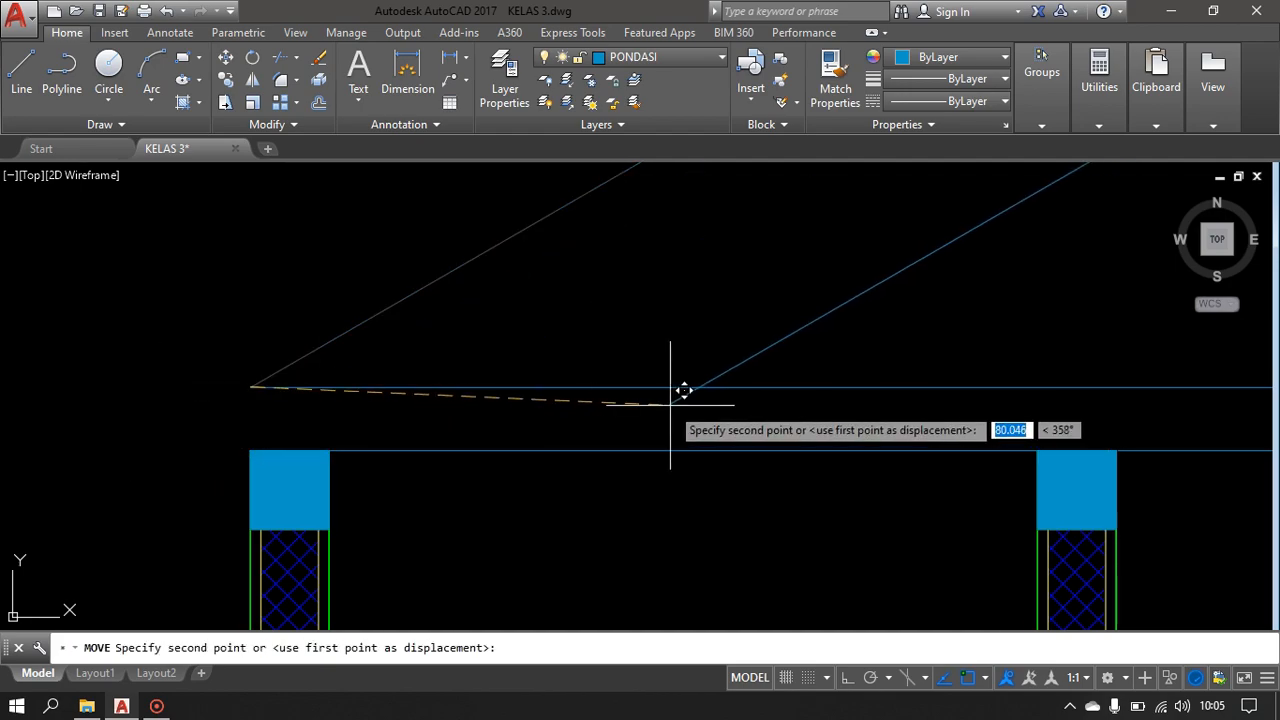
{"action": "key", "text": "F8"}
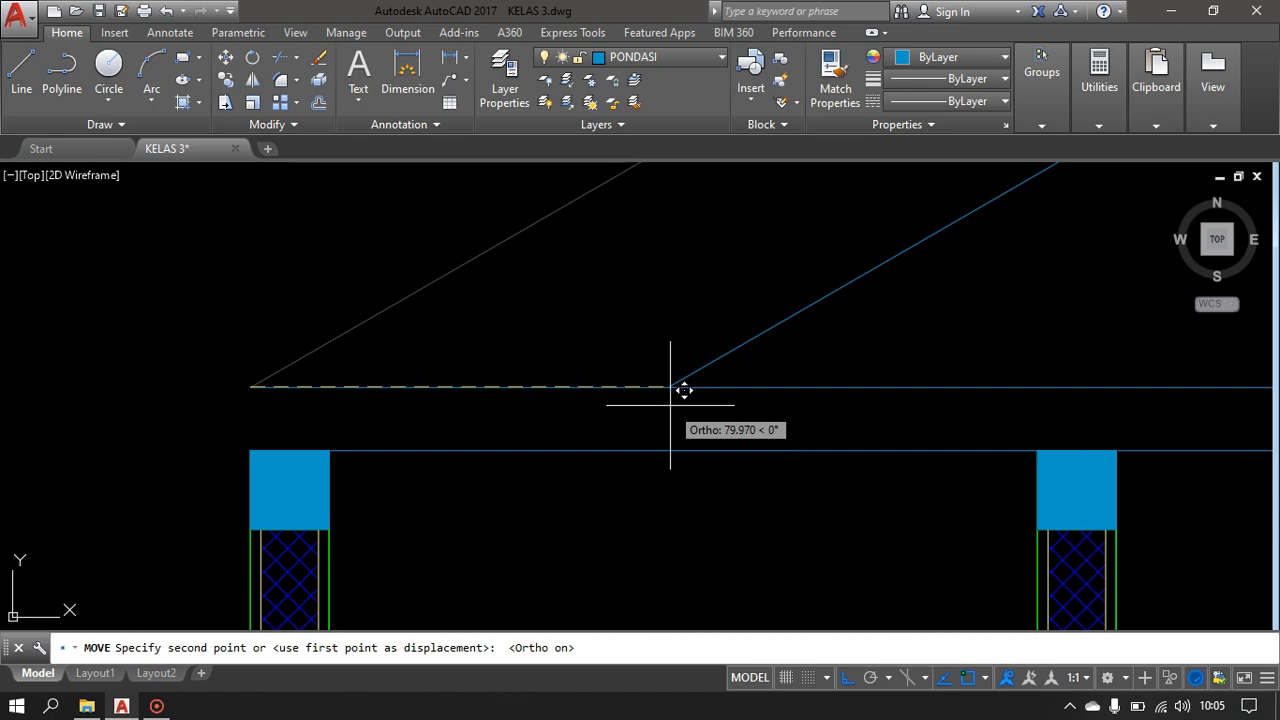
{"action": "type", "text": "15"}
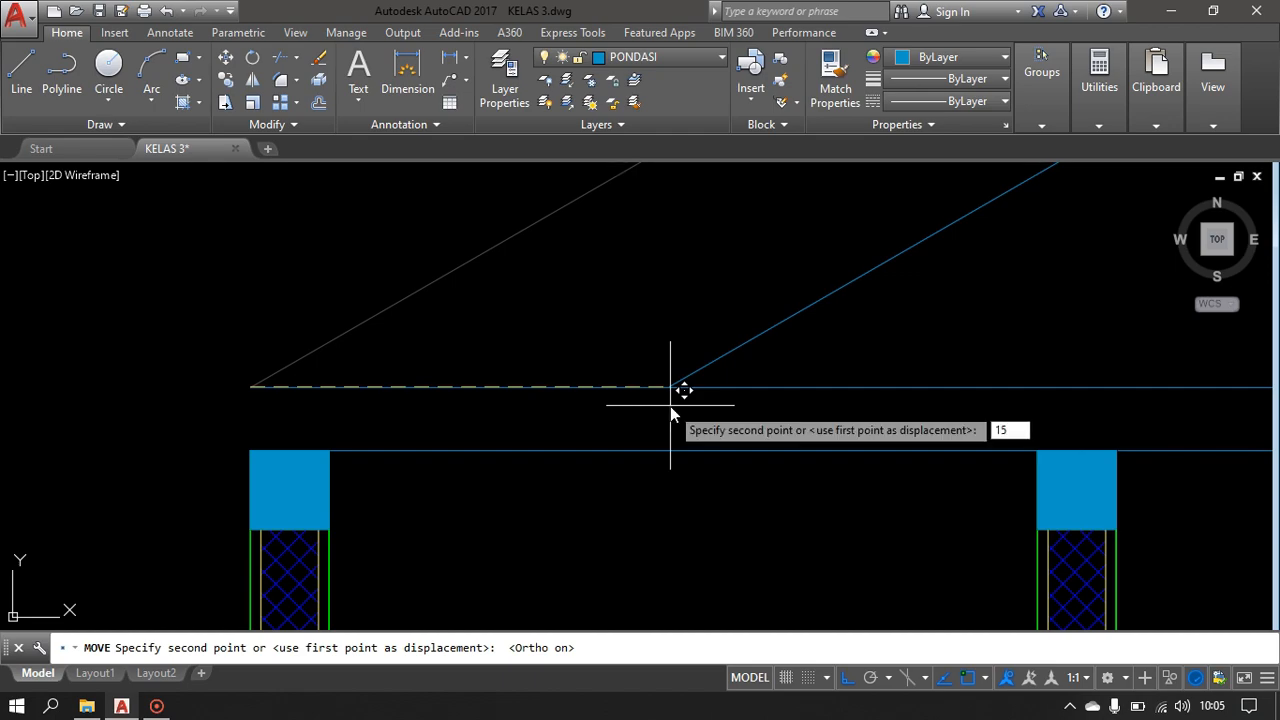
{"action": "key", "text": "Return"}
- Move the right sloping roof line 15 horizontally inward from its lower endpoint
{"action": "scroll", "coordinate": [644, 393], "scroll_direction": "down", "scroll_amount": 4}
{"action": "scroll", "coordinate": [823, 371], "scroll_direction": "up", "scroll_amount": 5}
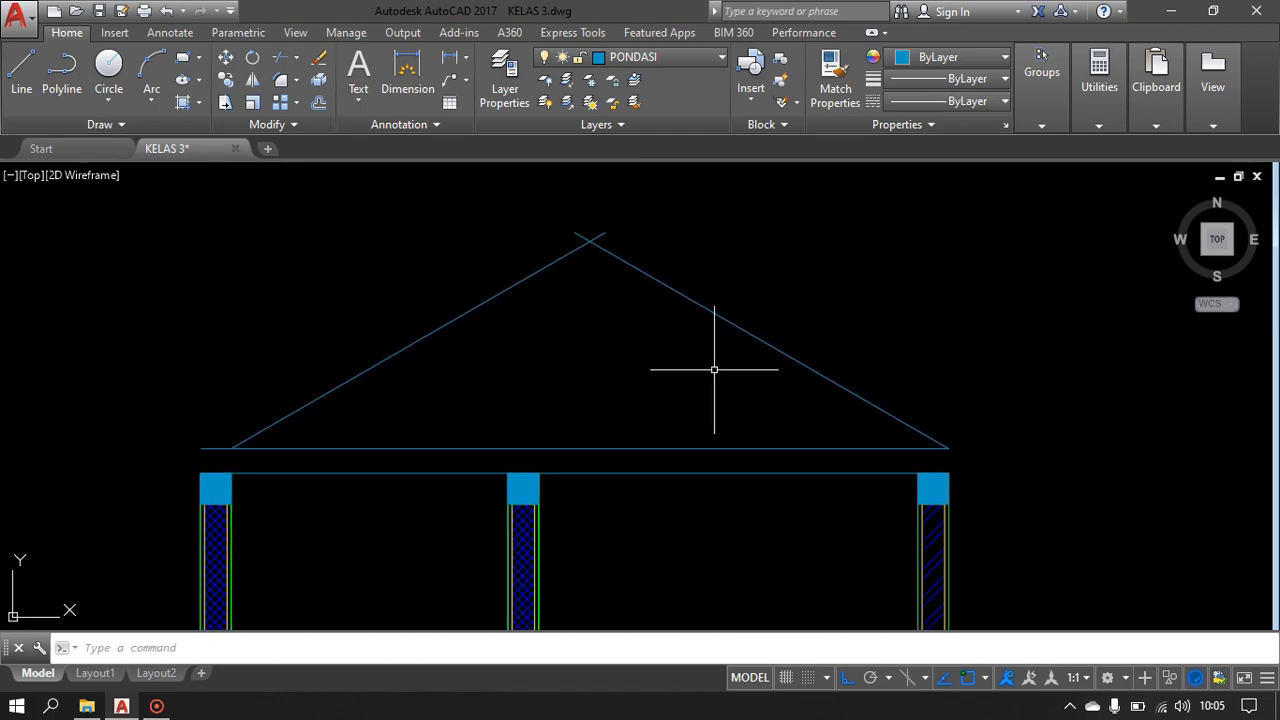
{"action": "left_click", "coordinate": [914, 349]}
{"action": "left_click", "coordinate": [768, 420]}
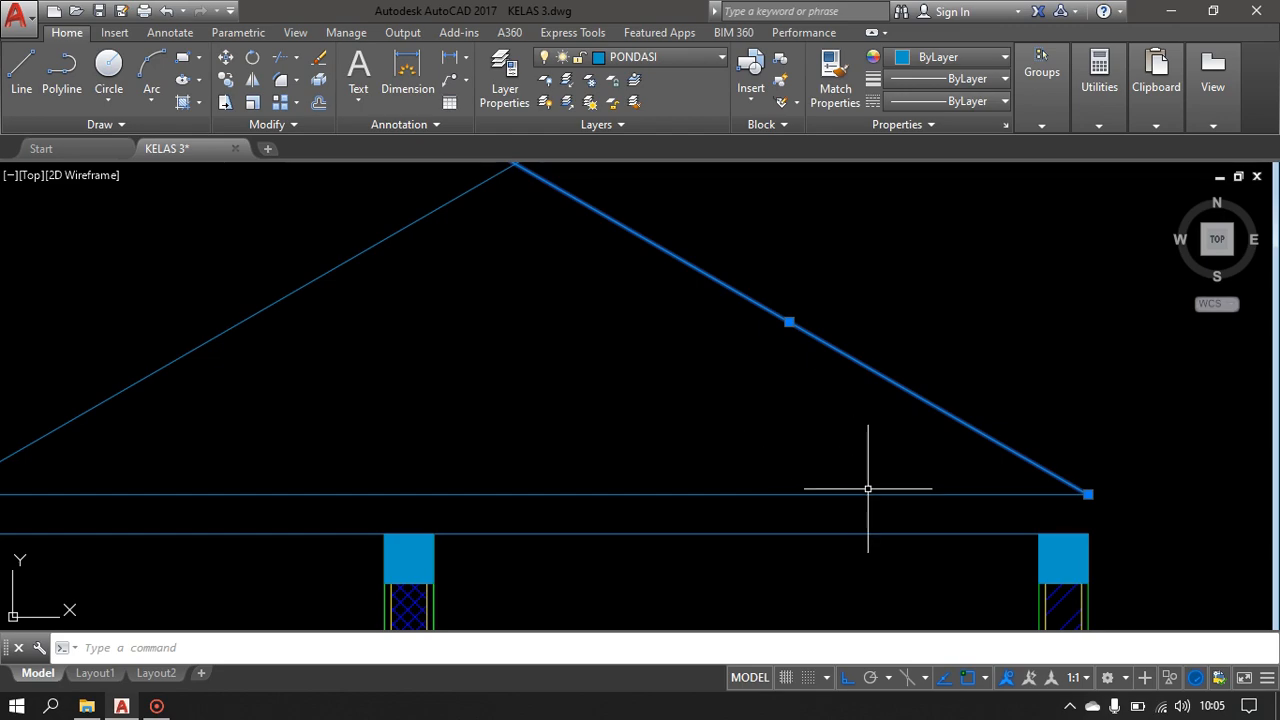
{"action": "key", "text": "m"}
{"action": "key", "text": "Return"}
{"action": "left_click", "coordinate": [1087, 494]}
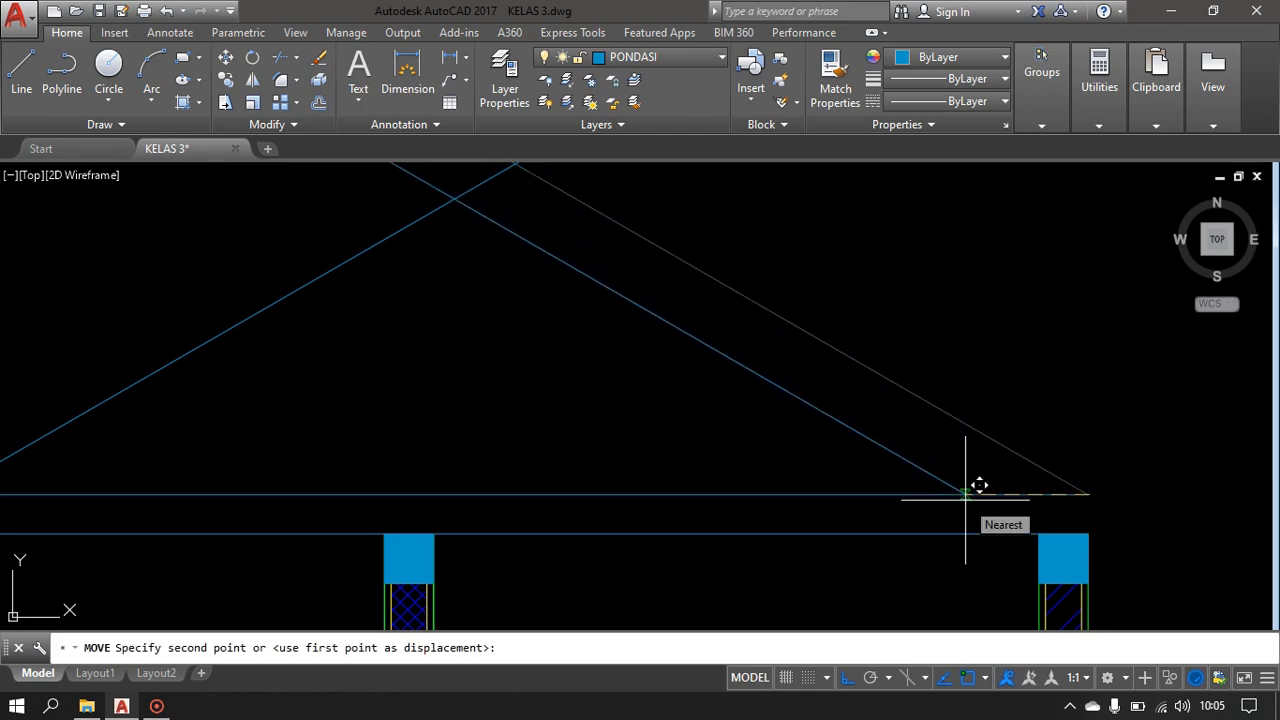
{"action": "type", "text": "15"}
{"action": "key", "text": "Return"}
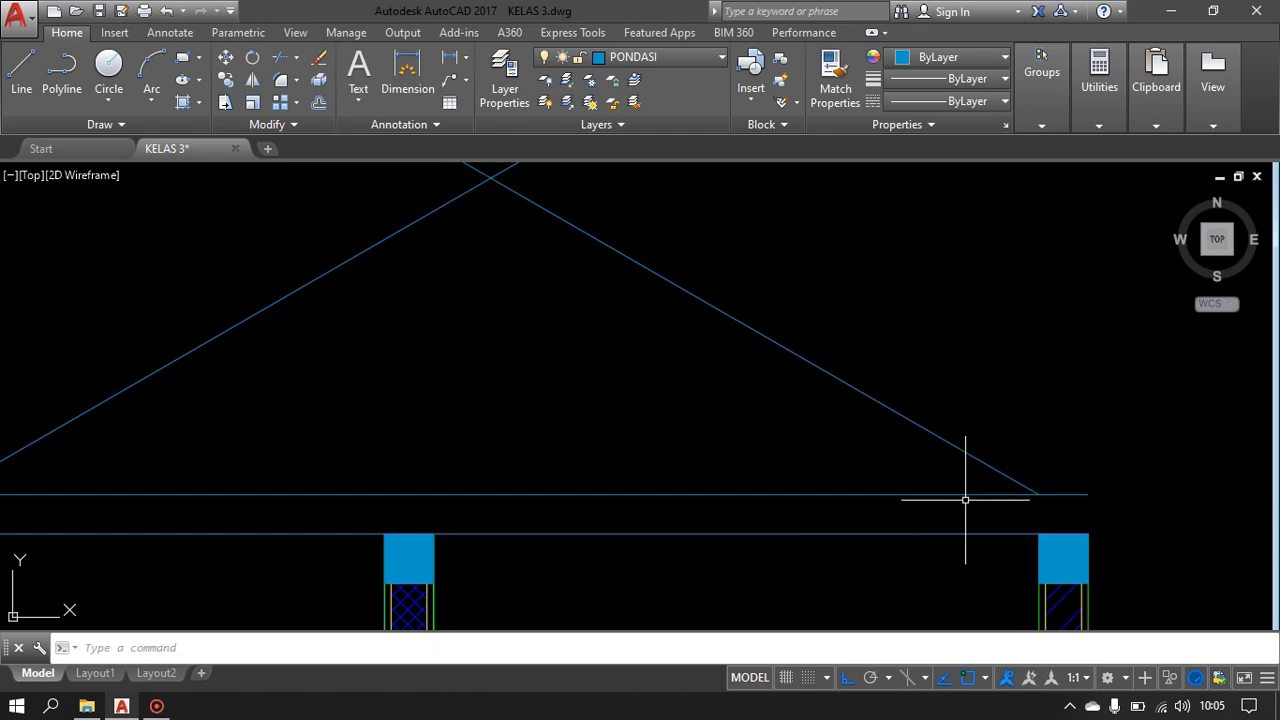
- Draw a vertical line closing the right end between the two horizontal beam lines, down to the column block's outer corner
{"action": "scroll", "coordinate": [779, 456], "scroll_direction": "down", "scroll_amount": 2}
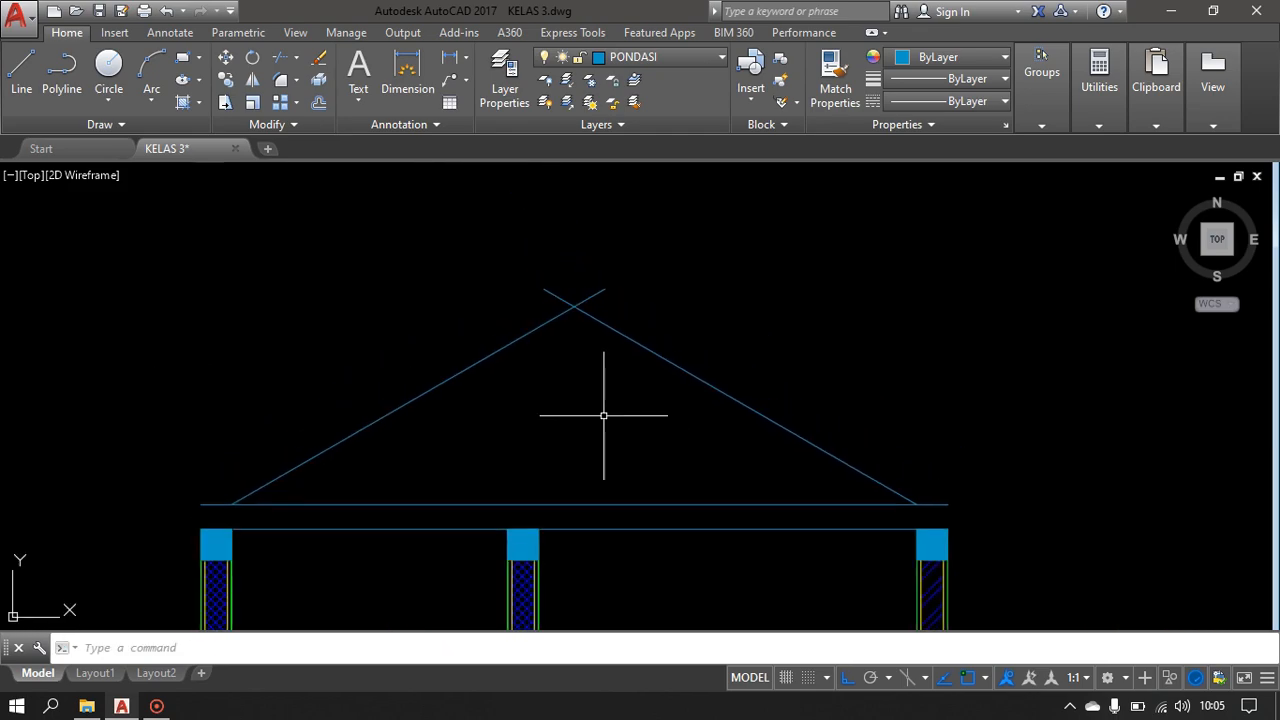
{"action": "middle_click_drag", "start_coordinate": [433, 427], "coordinate": [457, 457]}
{"action": "scroll", "coordinate": [903, 571], "scroll_direction": "up", "scroll_amount": 3}
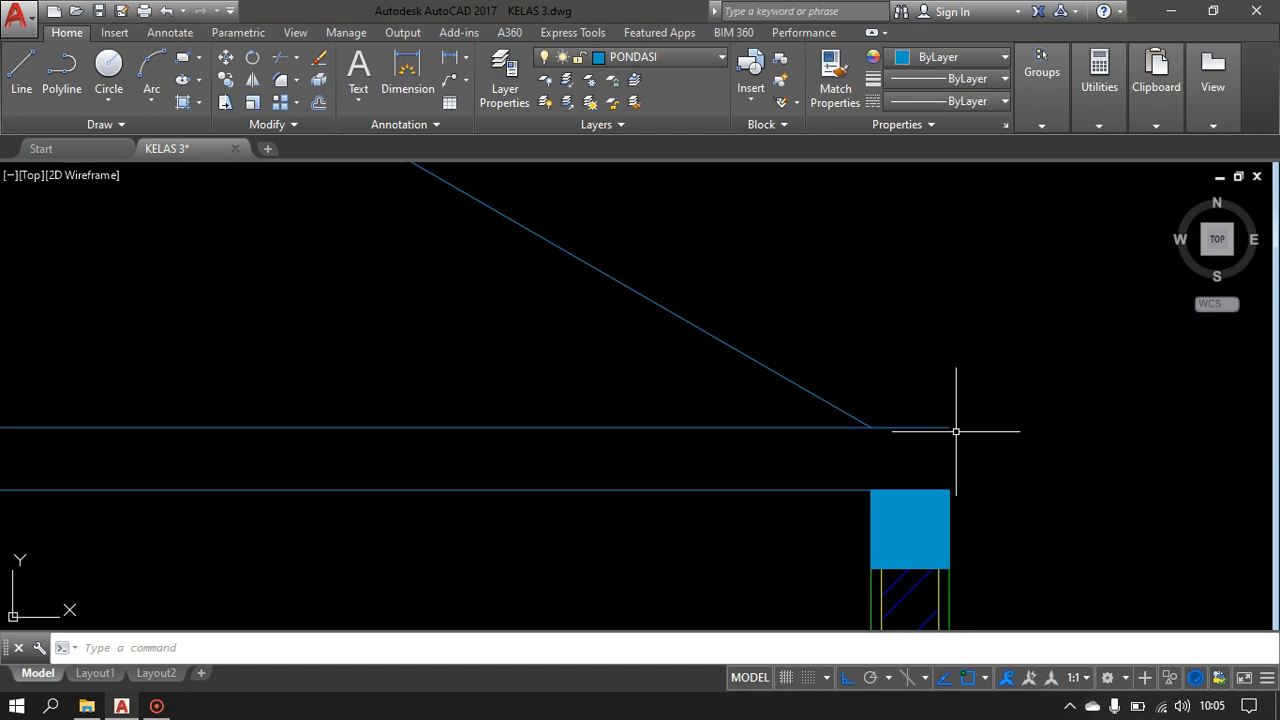
{"action": "type", "text": "l"}
{"action": "key", "text": "Return"}
{"action": "left_click", "coordinate": [950, 428]}
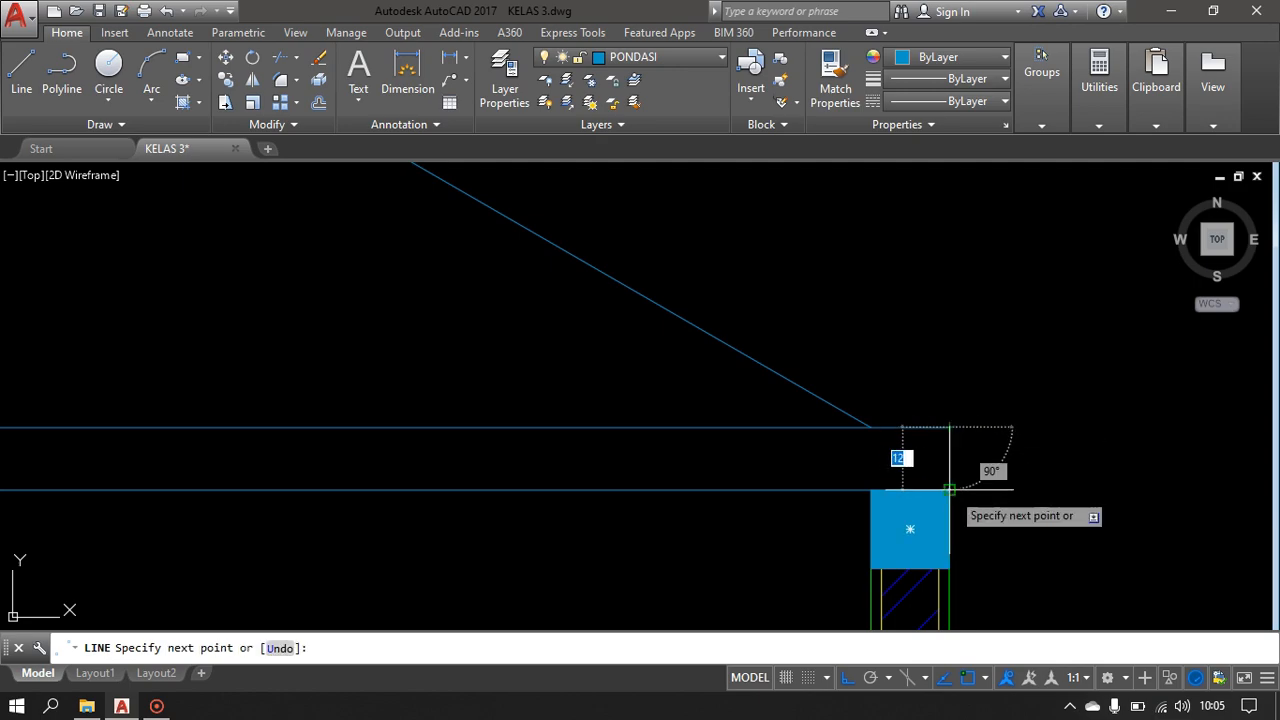
{"action": "left_click", "coordinate": [949, 490]}
{"action": "key", "text": "Escape"}
- Draw a vertical line closing the left end between the two horizontal beam lines, down to the column block's outer corner
{"action": "scroll", "coordinate": [680, 503], "scroll_direction": "down", "scroll_amount": 5}
{"action": "scroll", "coordinate": [423, 486], "scroll_direction": "up", "scroll_amount": 5}
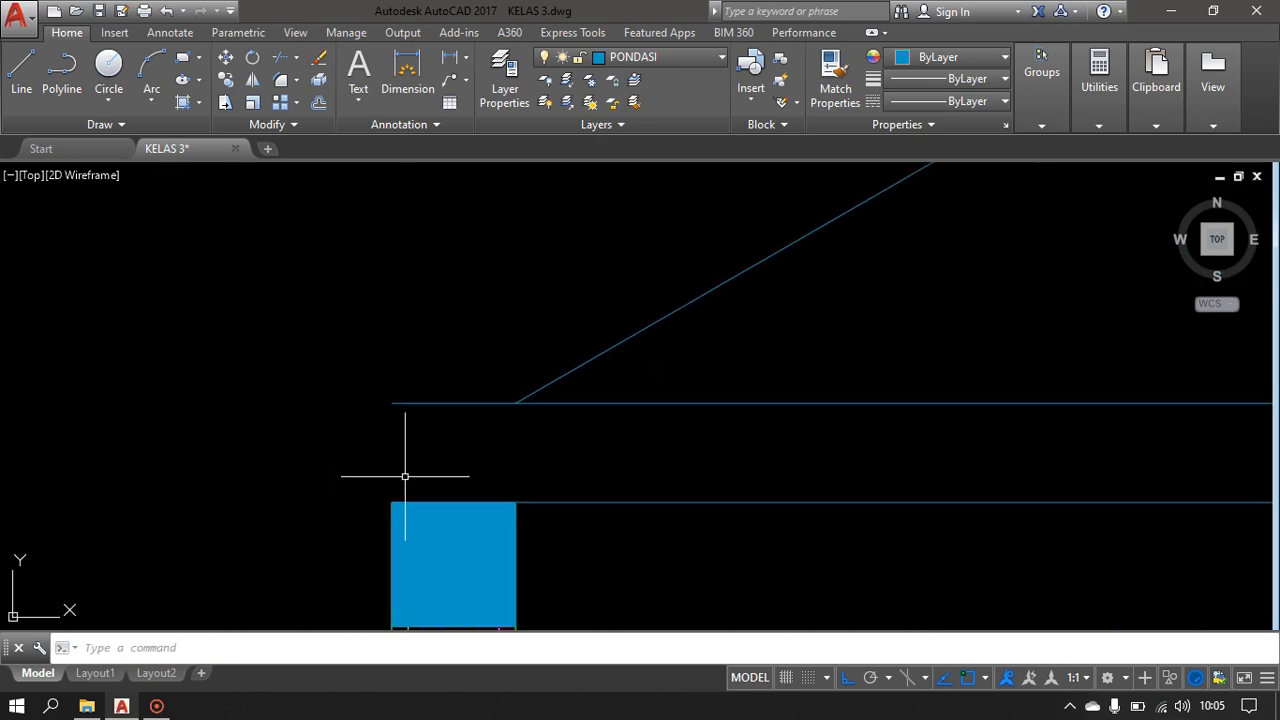
{"action": "type", "text": "l"}
{"action": "key", "text": "Return"}
{"action": "left_click", "coordinate": [391, 403]}
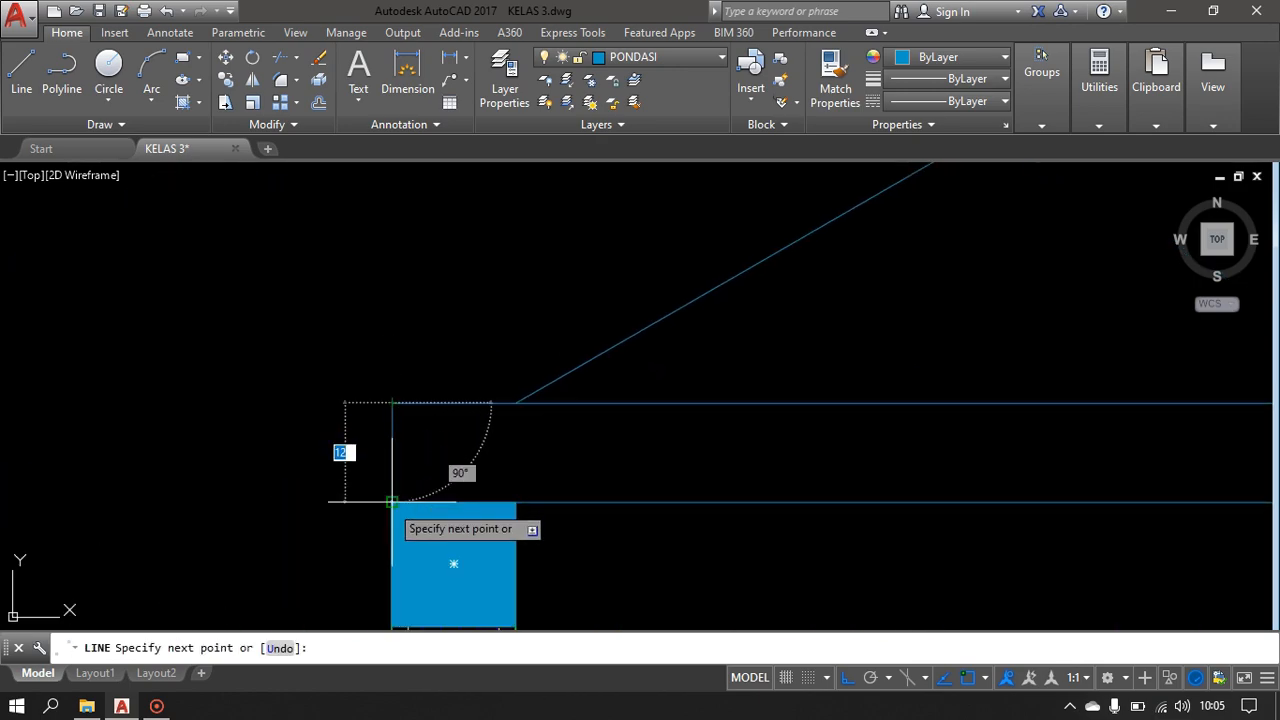
{"action": "left_click", "coordinate": [391, 501]}
{"action": "key", "text": "Escape"}
- Trim off the two roof line ends that project past their crossing at the ridge
{"action": "scroll", "coordinate": [471, 477], "scroll_direction": "down", "scroll_amount": 6}
{"action": "middle_click_drag", "start_coordinate": [749, 383], "coordinate": [437, 451]}
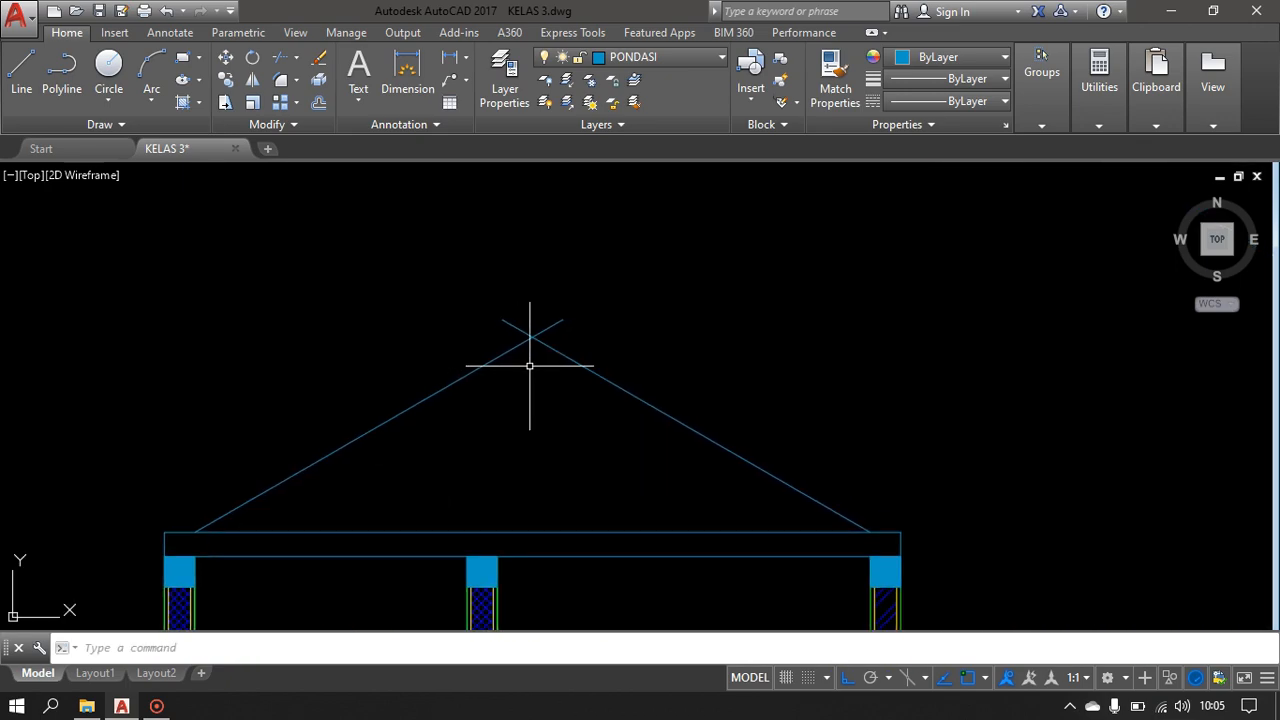
{"action": "scroll", "coordinate": [540, 335], "scroll_direction": "up", "scroll_amount": 4}
{"action": "middle_click_drag", "start_coordinate": [566, 324], "coordinate": [555, 414]}
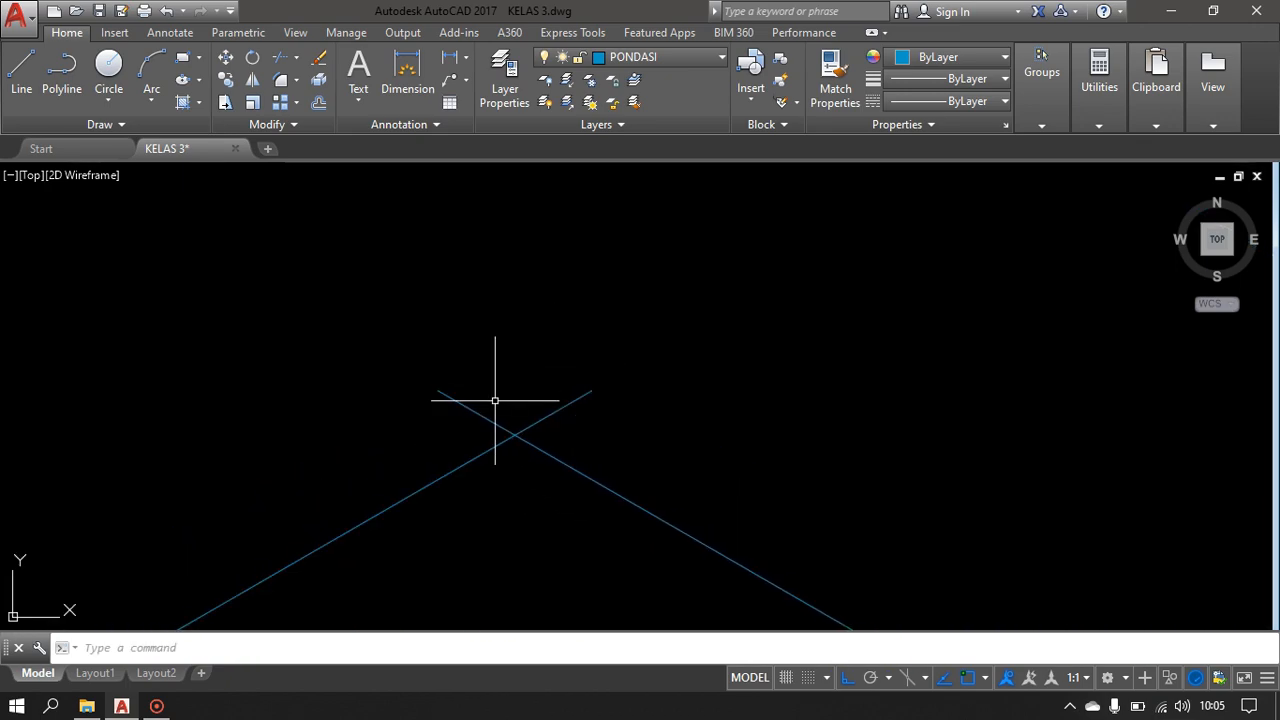
{"action": "key", "text": "Return"}
{"action": "key", "text": "Return"}
{"action": "left_click", "coordinate": [608, 362]}
{"action": "left_click", "coordinate": [432, 419]}
{"action": "scroll", "coordinate": [558, 447], "scroll_direction": "down", "scroll_amount": 3}
{"action": "middle_click_drag", "start_coordinate": [558, 447], "coordinate": [650, 270]}
{"action": "key", "text": "Escape"}
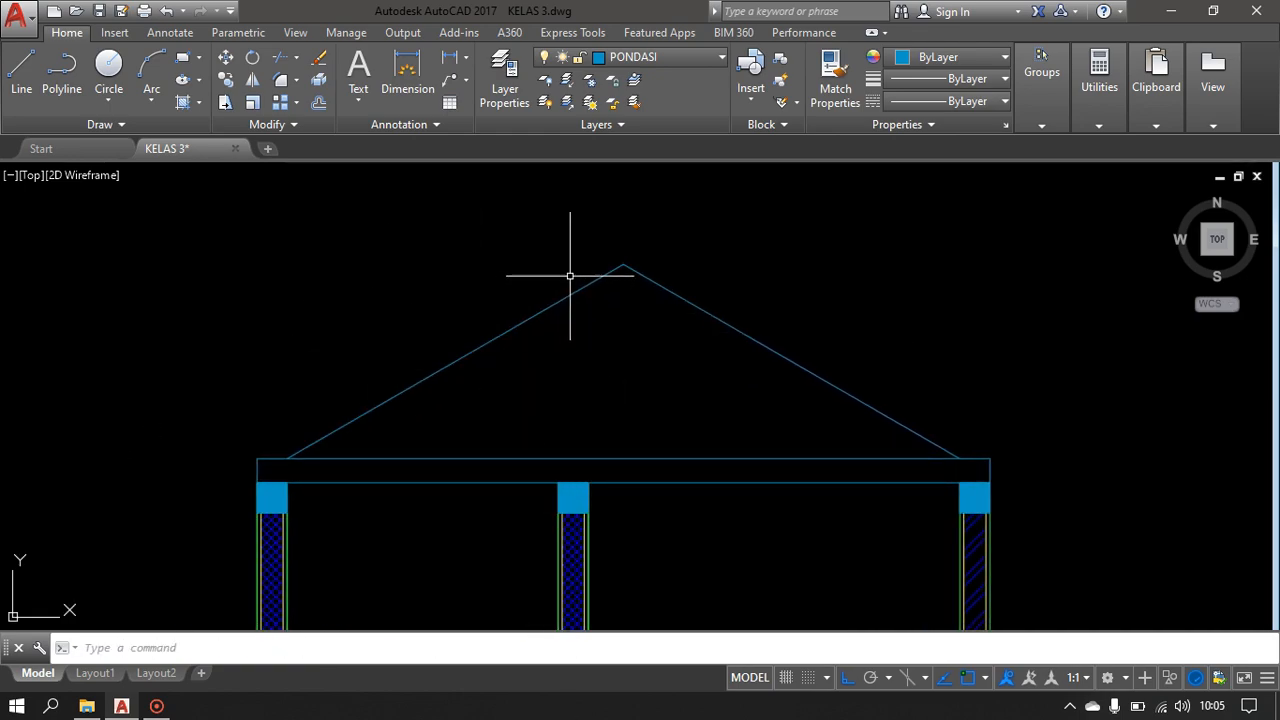
- Offset both sloping roof lines 12 toward the inside of the roof
{"action": "scroll", "coordinate": [587, 297], "scroll_direction": "up", "scroll_amount": 2}
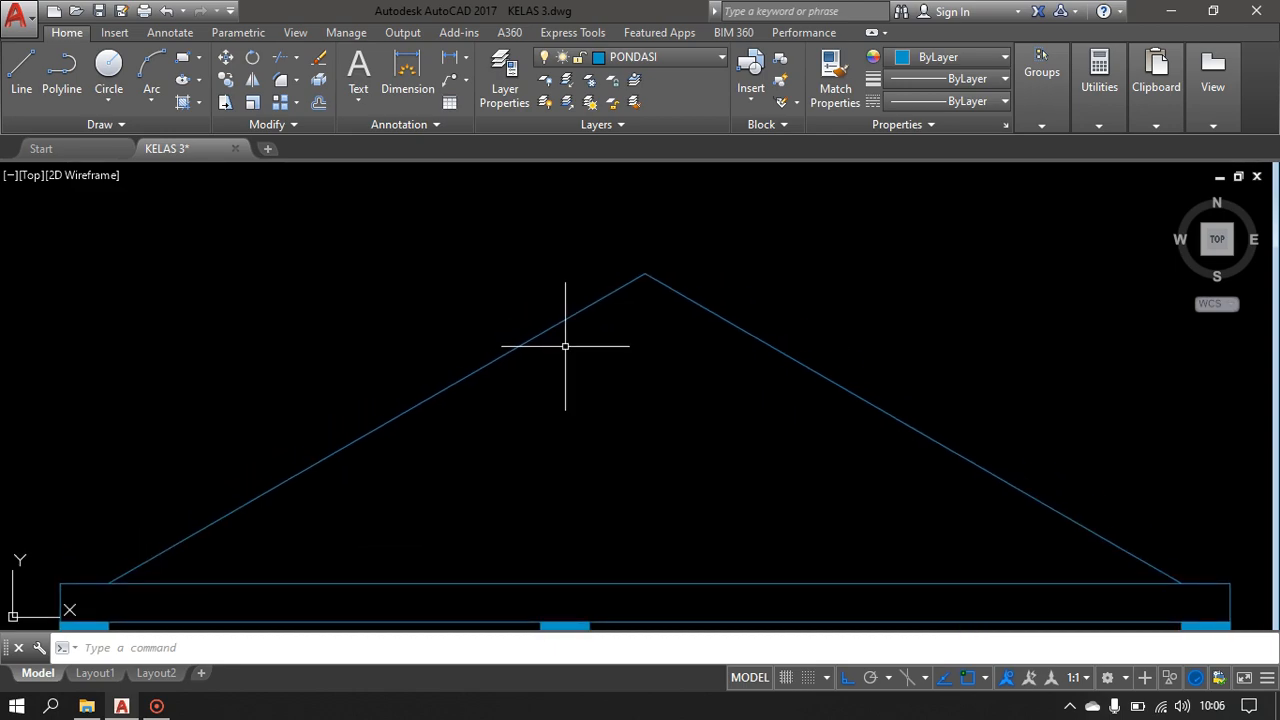
{"action": "type", "text": "o"}
{"action": "key", "text": "Return"}
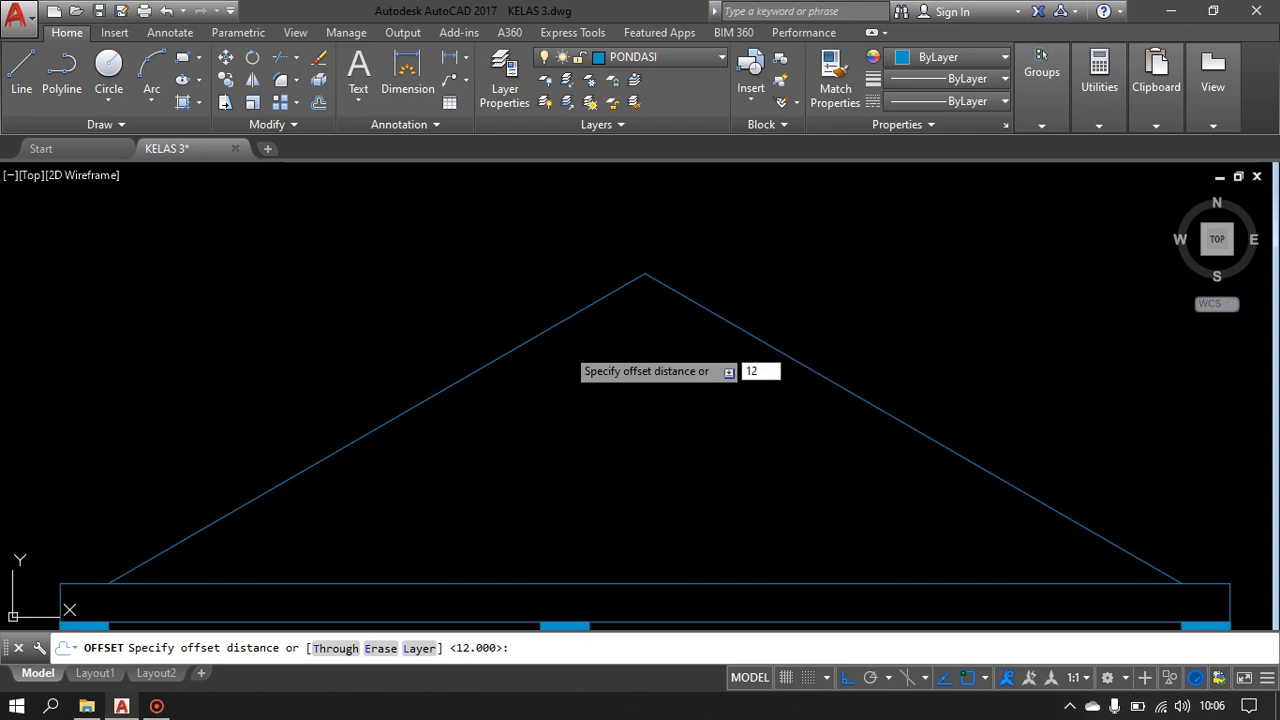
{"action": "key", "text": "Return"}
{"action": "left_click", "coordinate": [543, 332]}
{"action": "left_click", "coordinate": [597, 397]}
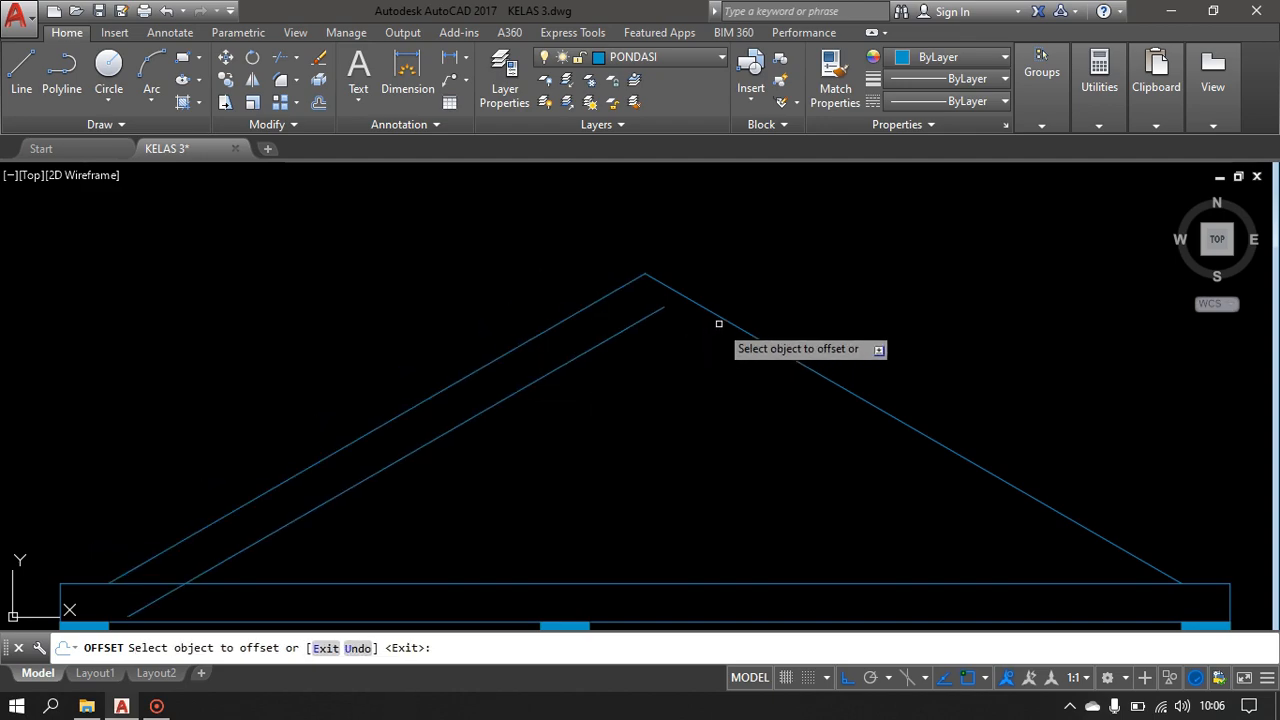
{"action": "left_click", "coordinate": [703, 308]}
{"action": "left_click", "coordinate": [658, 396]}
{"action": "middle_click_drag", "start_coordinate": [658, 396], "coordinate": [606, 377]}
{"action": "key", "text": "Escape"}
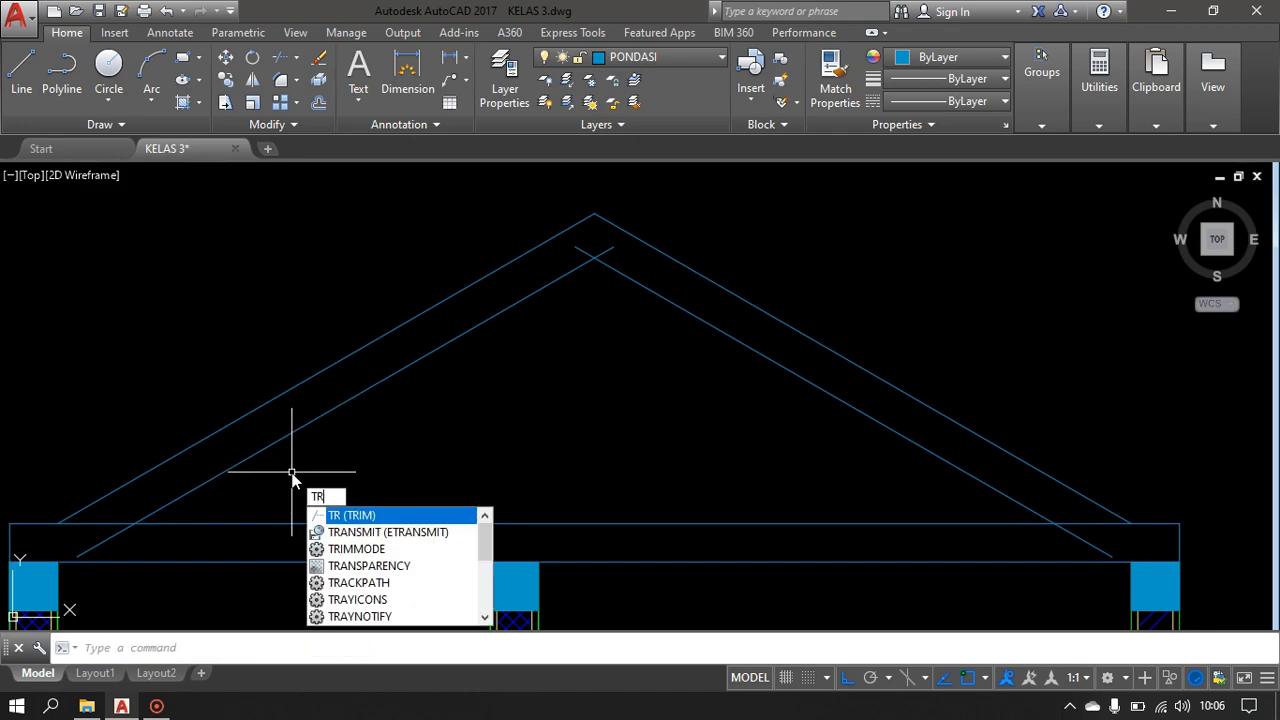
- Trim the inner roof lines where they run into the horizontal beam and past their crossing below the ridge
{"action": "key", "text": "Return"}
{"action": "key", "text": "Return"}
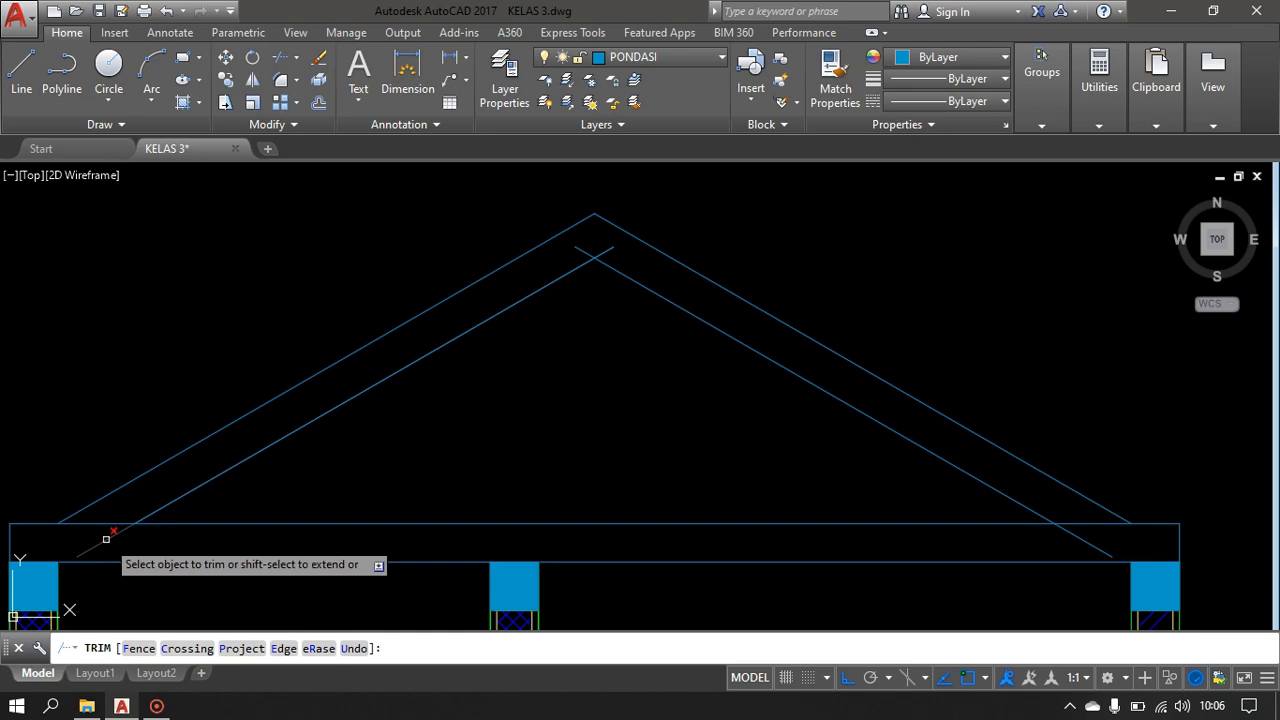
{"action": "left_click", "coordinate": [1085, 538]}
{"action": "scroll", "coordinate": [868, 519], "scroll_direction": "down", "scroll_amount": 1}
{"action": "middle_click_drag", "start_coordinate": [866, 517], "coordinate": [875, 541]}
{"action": "scroll", "coordinate": [740, 384], "scroll_direction": "up", "scroll_amount": 1}
{"action": "scroll", "coordinate": [638, 337], "scroll_direction": "up", "scroll_amount": 1}
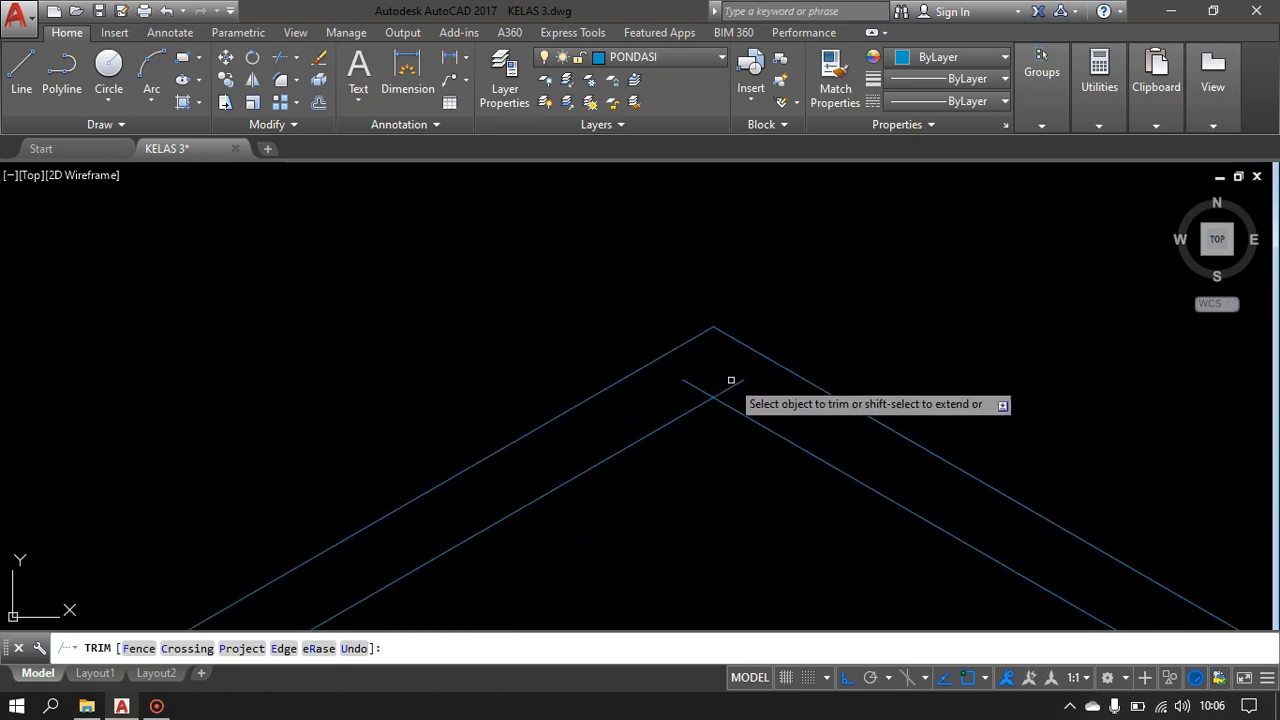
{"action": "scroll", "coordinate": [733, 381], "scroll_direction": "up", "scroll_amount": 1}
{"action": "left_click", "coordinate": [773, 366]}
{"action": "left_click", "coordinate": [686, 408]}
{"action": "middle_click_drag", "start_coordinate": [686, 408], "coordinate": [800, 320]}
{"action": "key", "text": "Escape"}
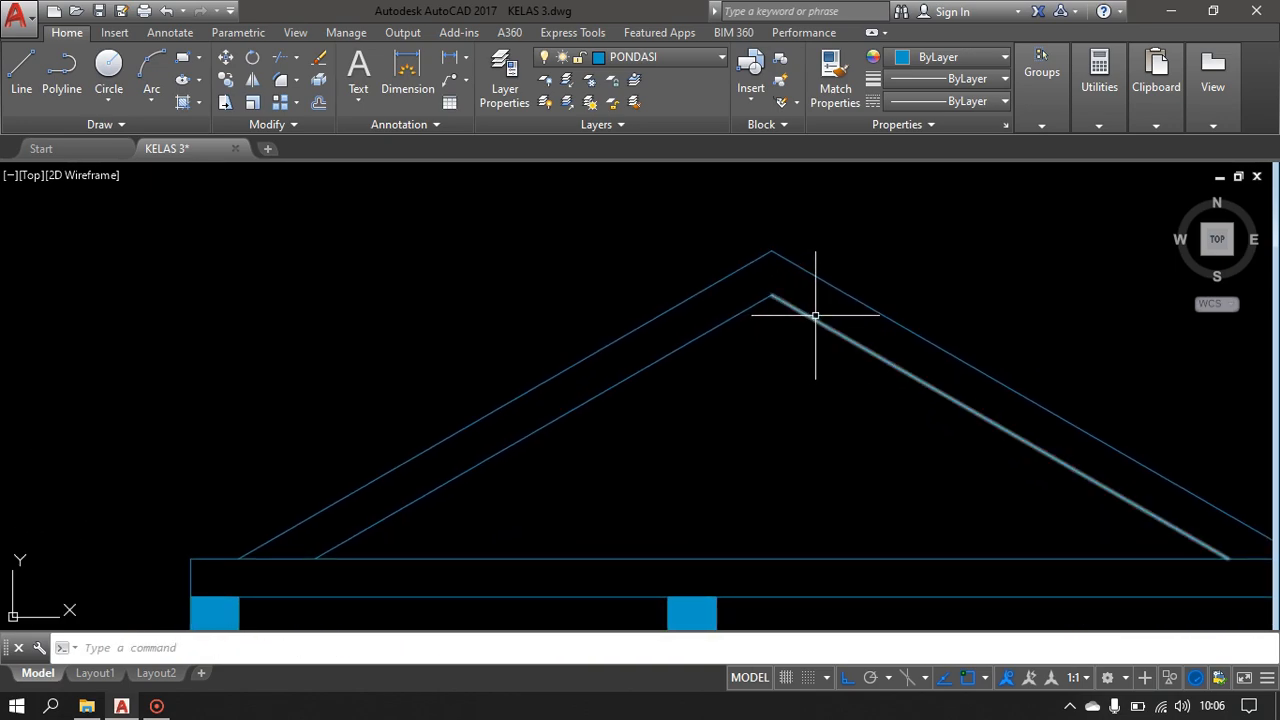
{"action": "type", "text": "L"}
{"action": "key", "text": "Return"}
{"action": "type", "text": "N"}
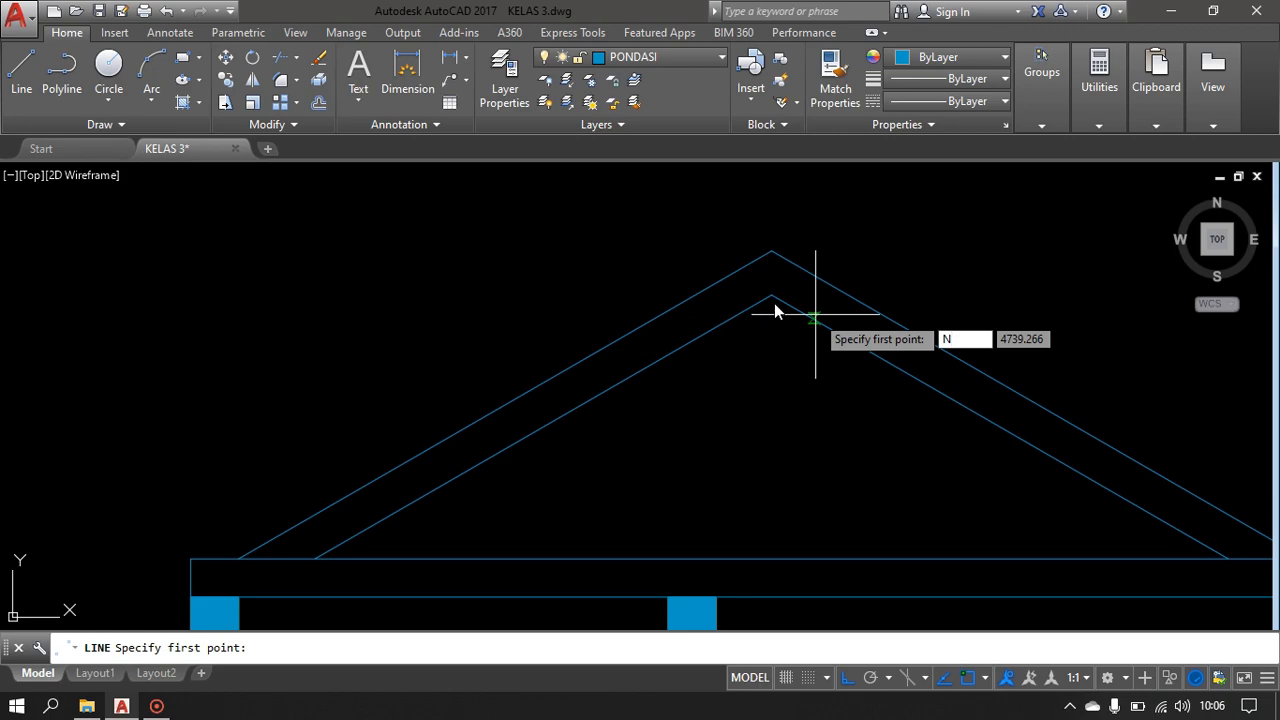
{"action": "key", "text": "Escape"}
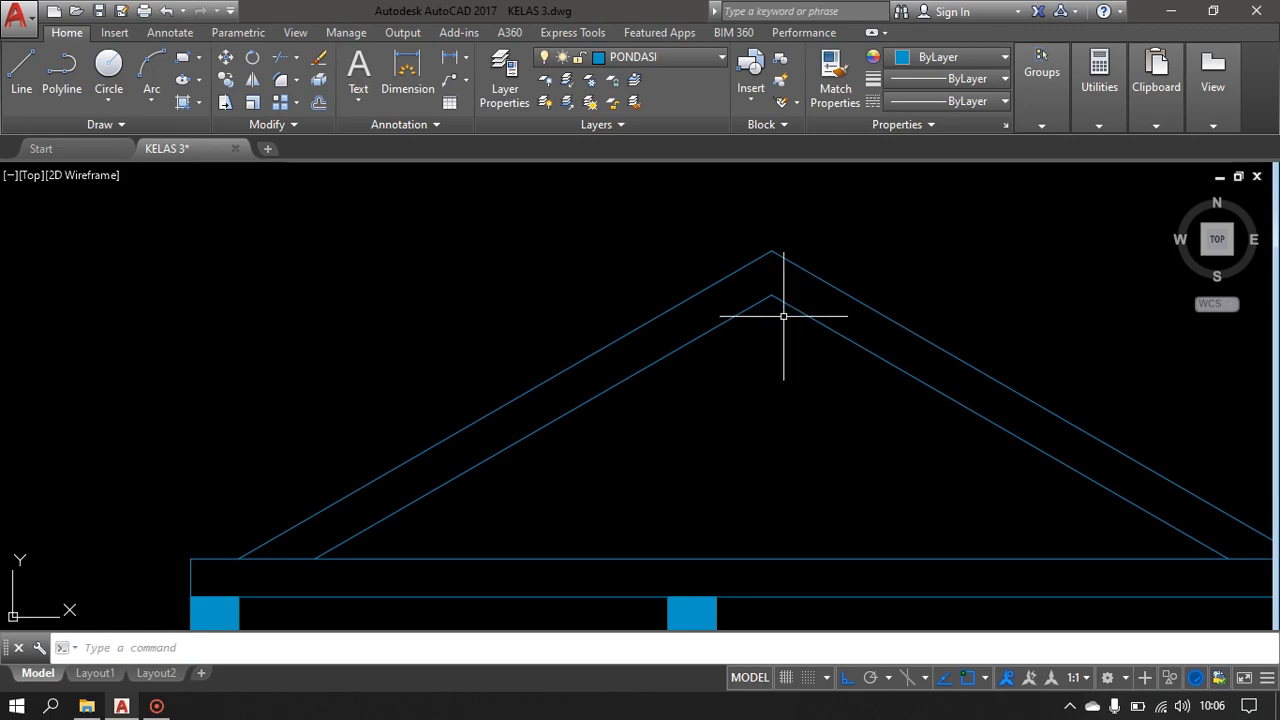
- Draw a vertical line from the inner ridge point straight down to the upper beam line
{"action": "type", "text": "L"}
{"action": "key", "text": "Return"}
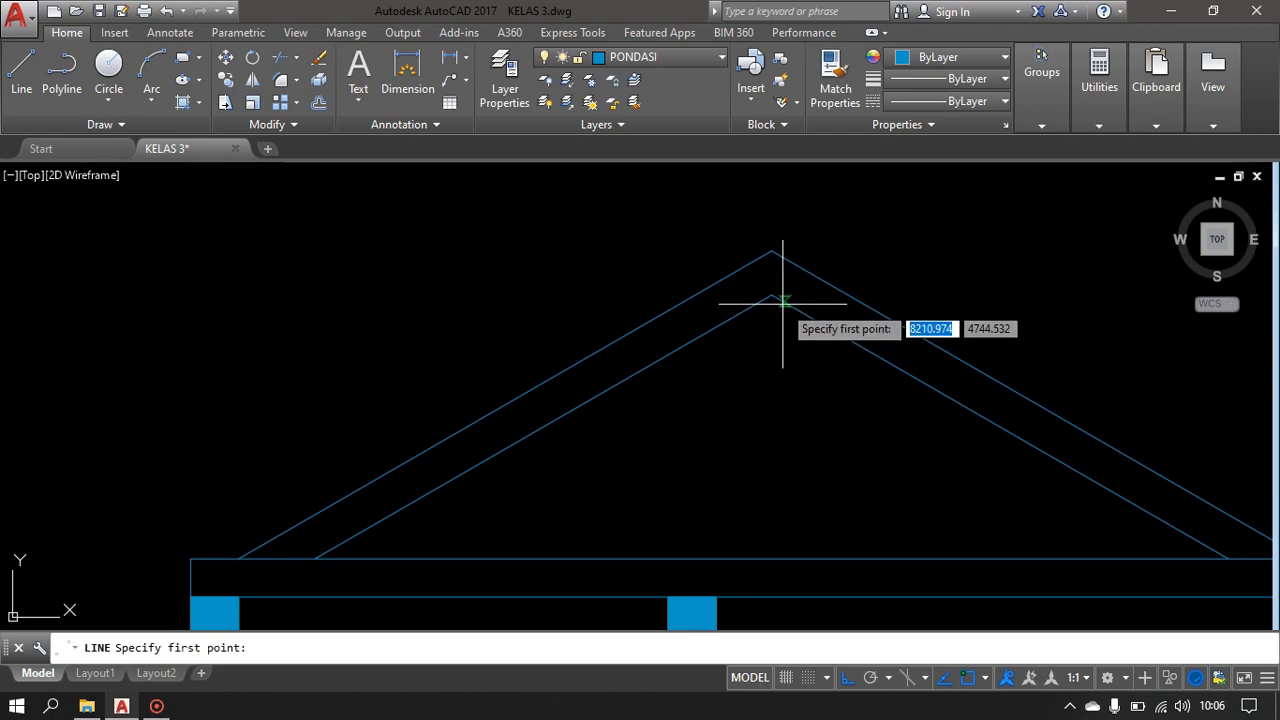
{"action": "left_click", "coordinate": [771, 296]}
{"action": "left_click", "coordinate": [771, 559]}
{"action": "key", "text": "Escape"}
- Offset the vertical center line 5 to each side and delete the original center line to form the king post
{"action": "scroll", "coordinate": [777, 397], "scroll_direction": "down", "scroll_amount": 4}
{"action": "middle_click_drag", "start_coordinate": [777, 398], "coordinate": [745, 340]}
{"action": "scroll", "coordinate": [745, 340], "scroll_direction": "up", "scroll_amount": 4}
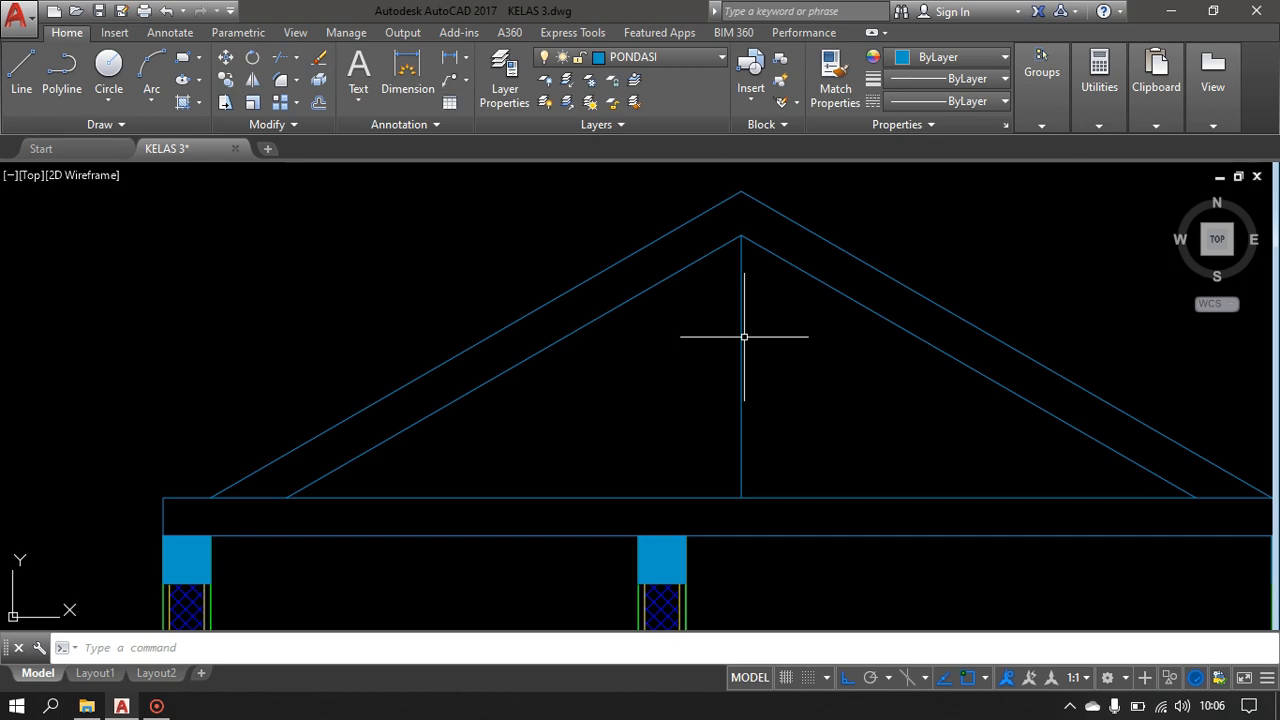
{"action": "type", "text": "o"}
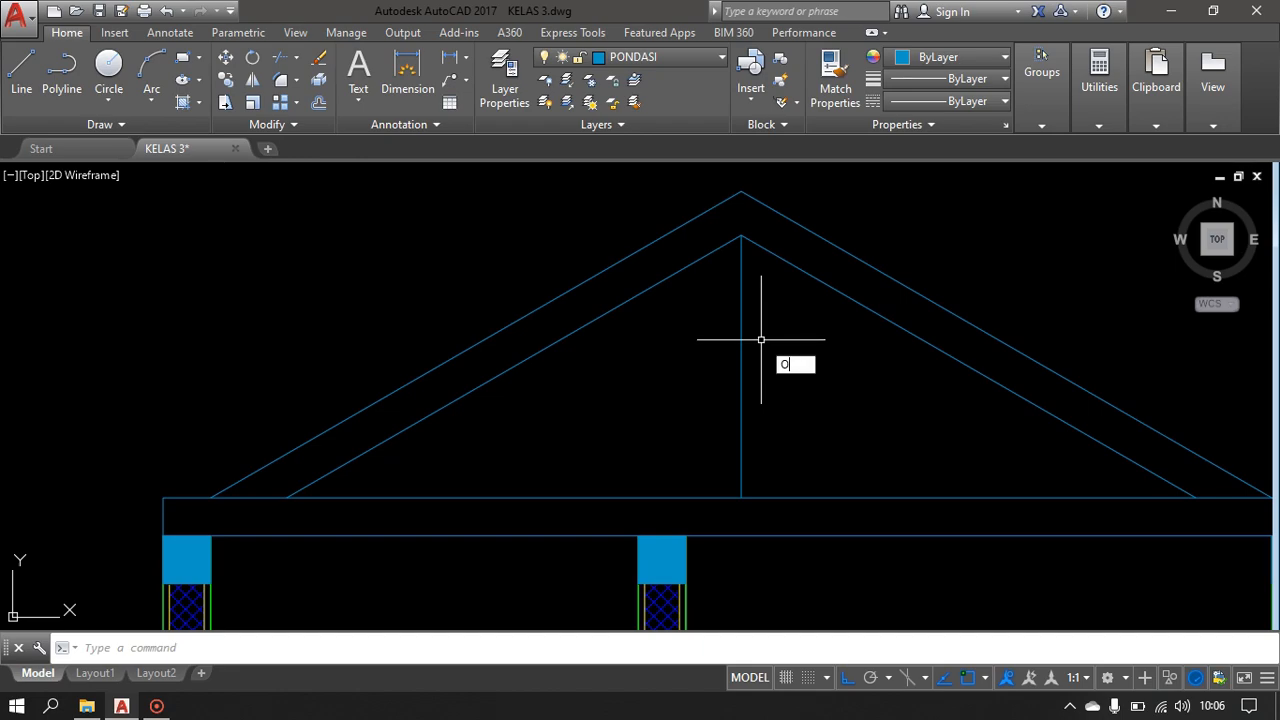
{"action": "key", "text": "Return"}
{"action": "type", "text": "5"}
{"action": "key", "text": "Return"}
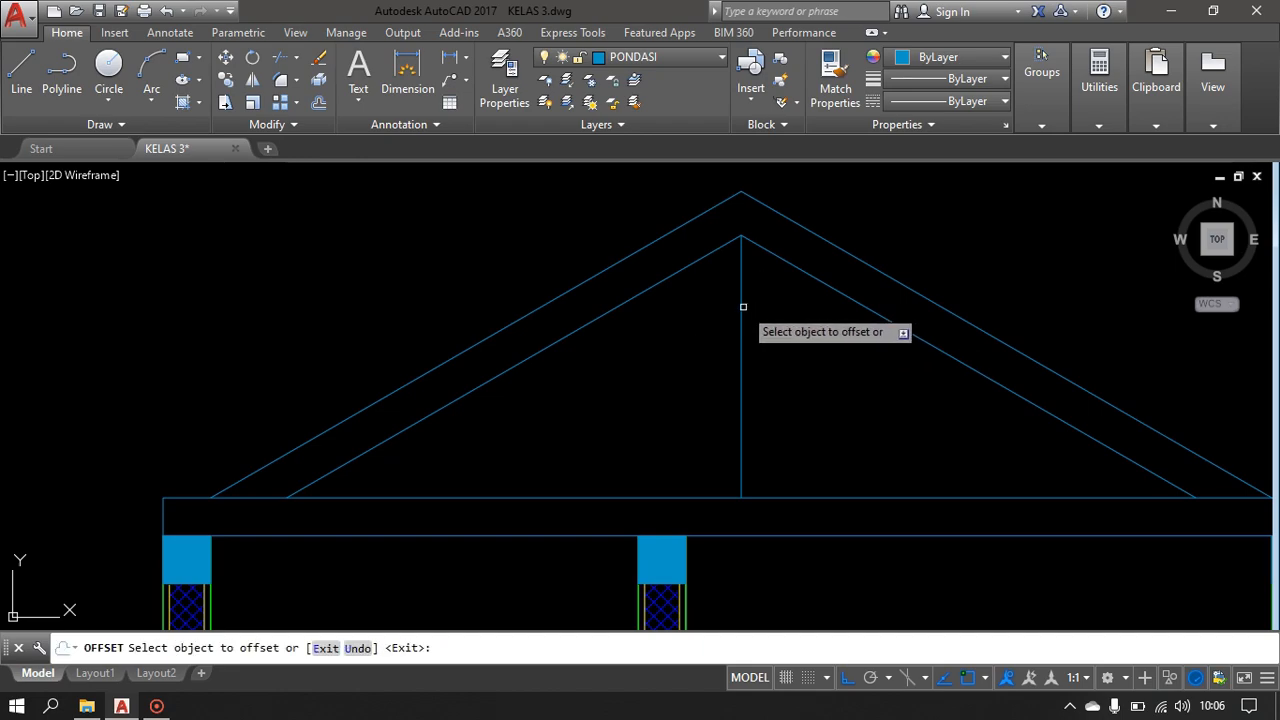
{"action": "left_click", "coordinate": [741, 303]}
{"action": "left_click", "coordinate": [792, 298]}
{"action": "left_click", "coordinate": [741, 277]}
{"action": "left_click", "coordinate": [729, 277]}
{"action": "middle_click_drag", "start_coordinate": [770, 295], "coordinate": [764, 373]}
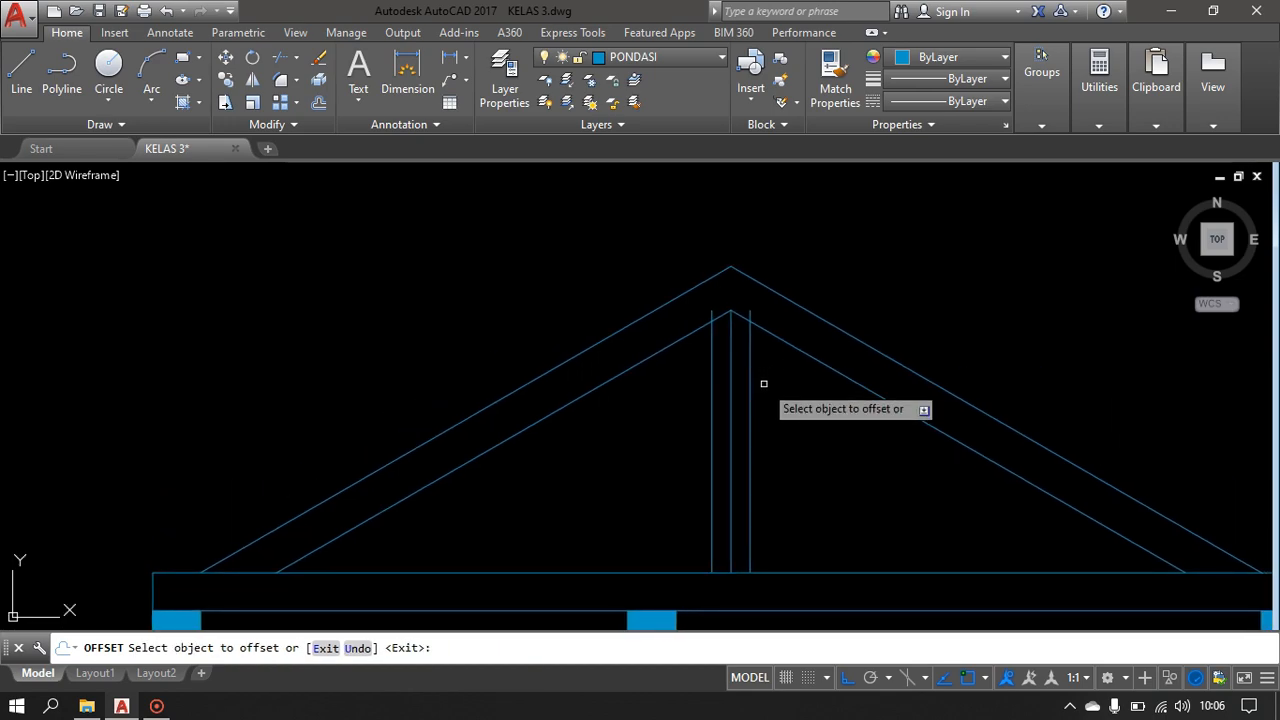
{"action": "key", "text": "Return"}
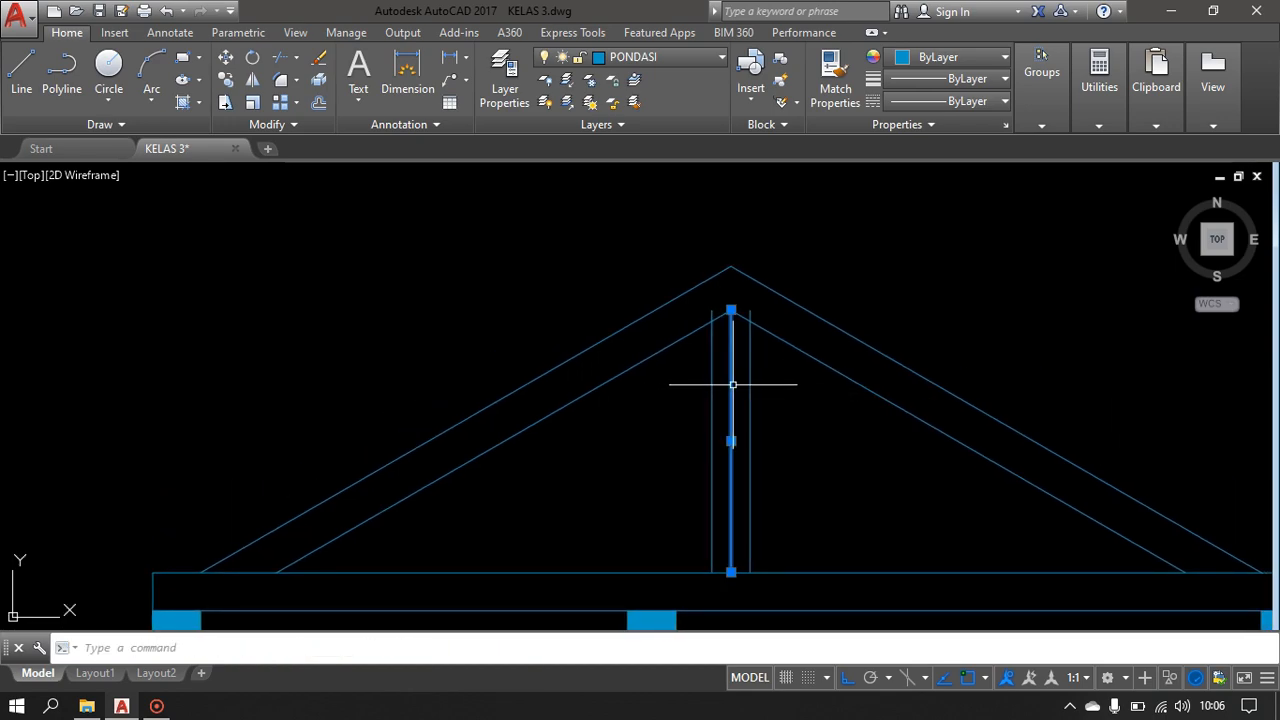
{"action": "key", "text": "Delete"}
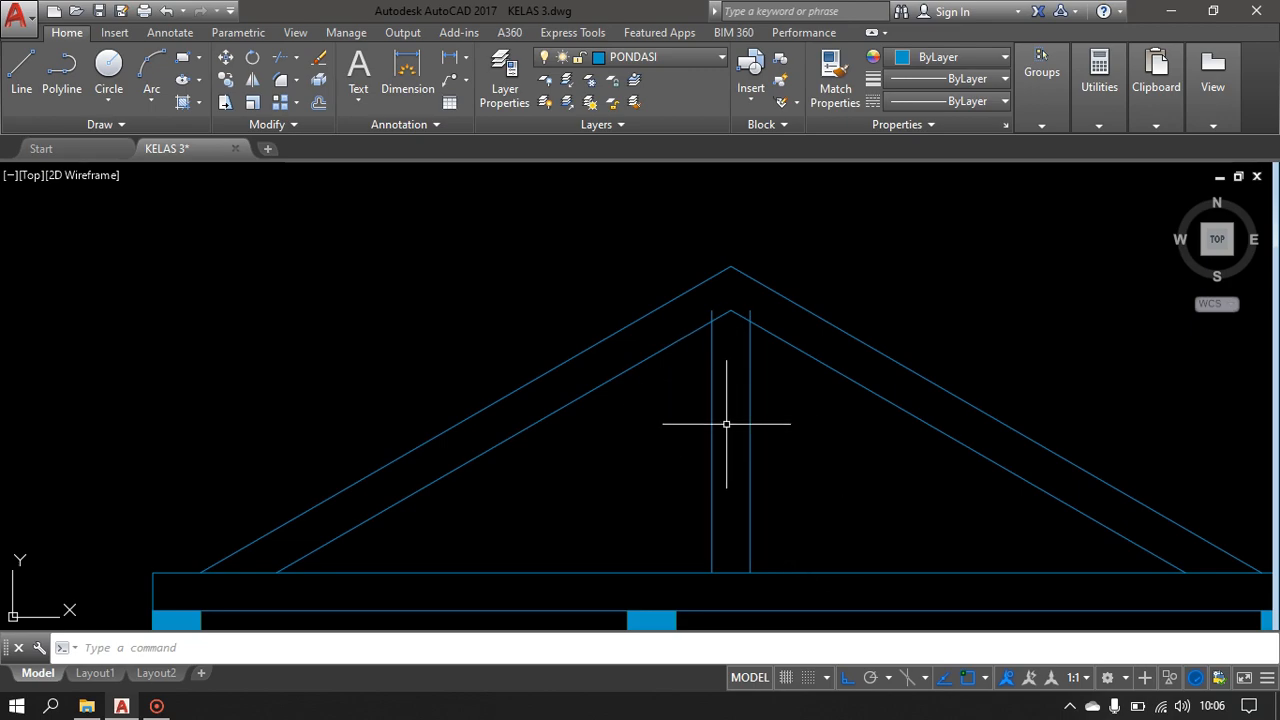
- Extend both vertical king post lines up to the outer sloping roof lines
{"action": "scroll", "coordinate": [706, 342], "scroll_direction": "up", "scroll_amount": 2}
{"action": "middle_click_drag", "start_coordinate": [704, 420], "coordinate": [674, 517]}
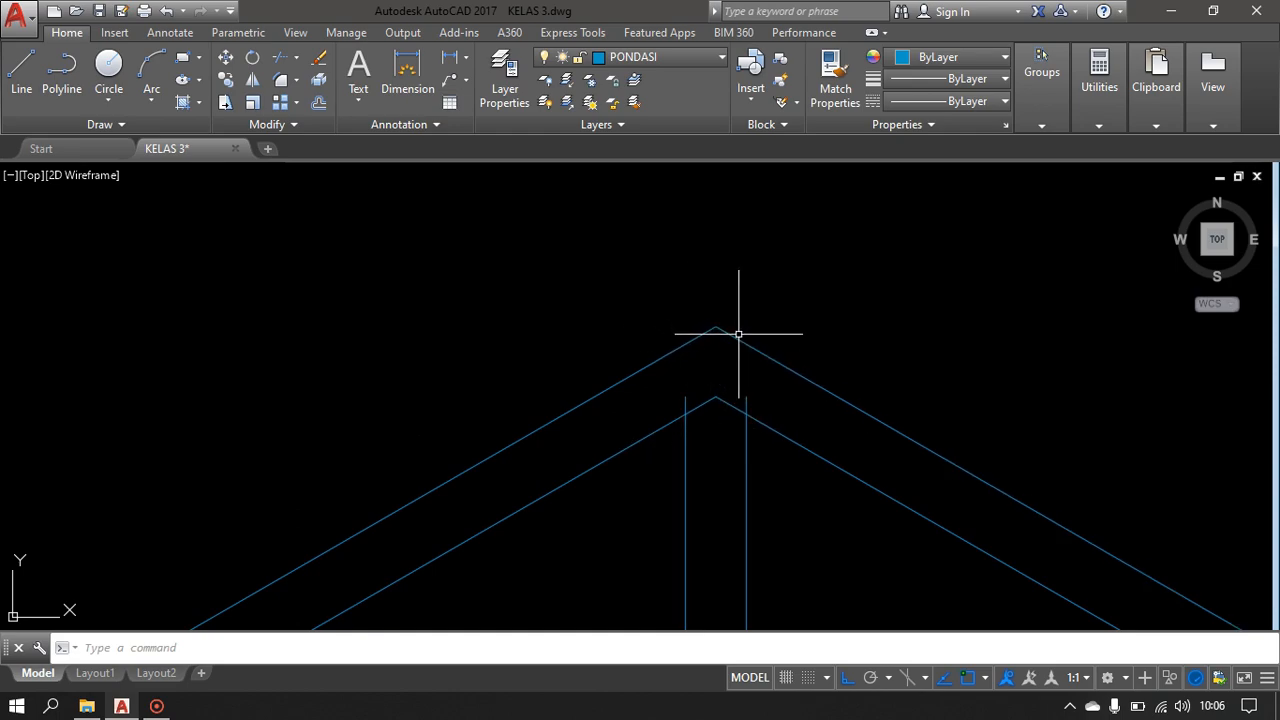
{"action": "key", "text": "space"}
{"action": "left_click", "coordinate": [757, 309]}
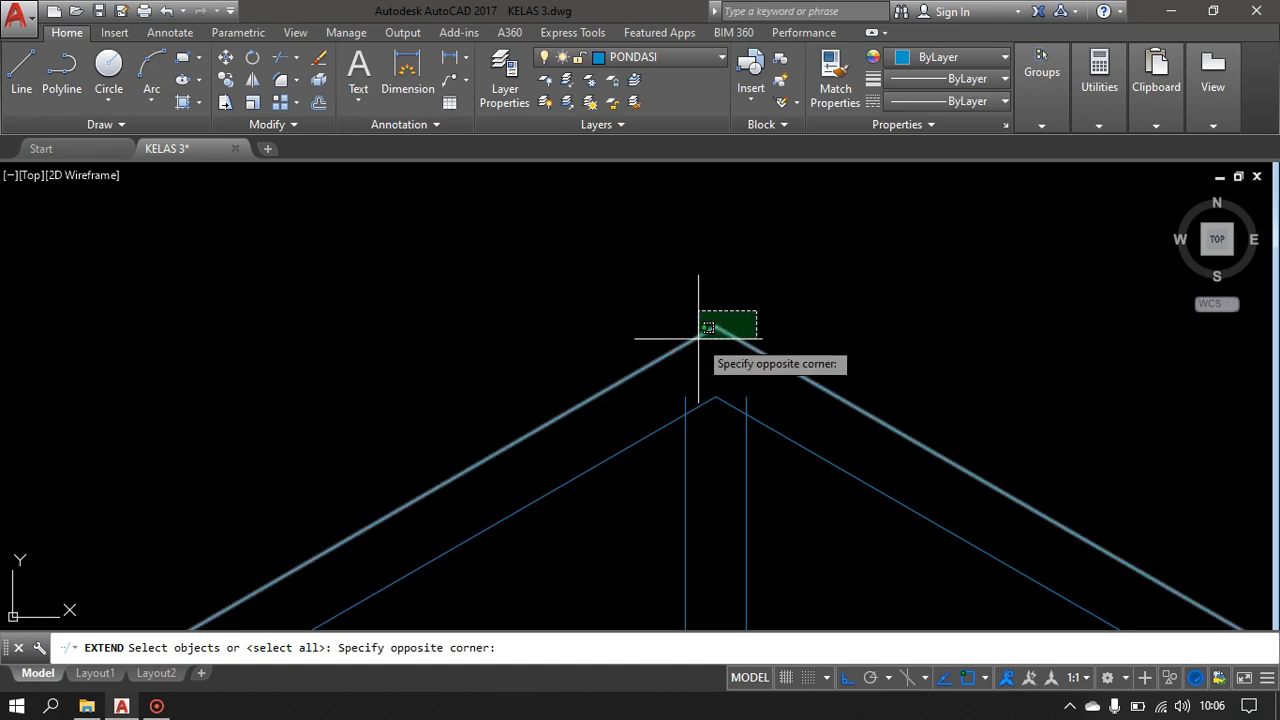
{"action": "left_click", "coordinate": [698, 338]}
{"action": "key", "text": "space"}
{"action": "left_click", "coordinate": [747, 400]}
{"action": "left_click", "coordinate": [685, 398]}
{"action": "scroll", "coordinate": [774, 443], "scroll_direction": "down", "scroll_amount": 2}
{"action": "mouse_move", "coordinate": [757, 431]}
{"action": "middle_mouse_down"}
{"action": "mouse_move", "coordinate": [765, 380]}
{"action": "mouse_move", "coordinate": [743, 389]}
{"action": "mouse_move", "coordinate": [743, 411]}
{"action": "middle_mouse_up"}
{"action": "scroll", "coordinate": [743, 387], "scroll_direction": "up", "scroll_amount": 2}
{"action": "key", "text": "Escape"}
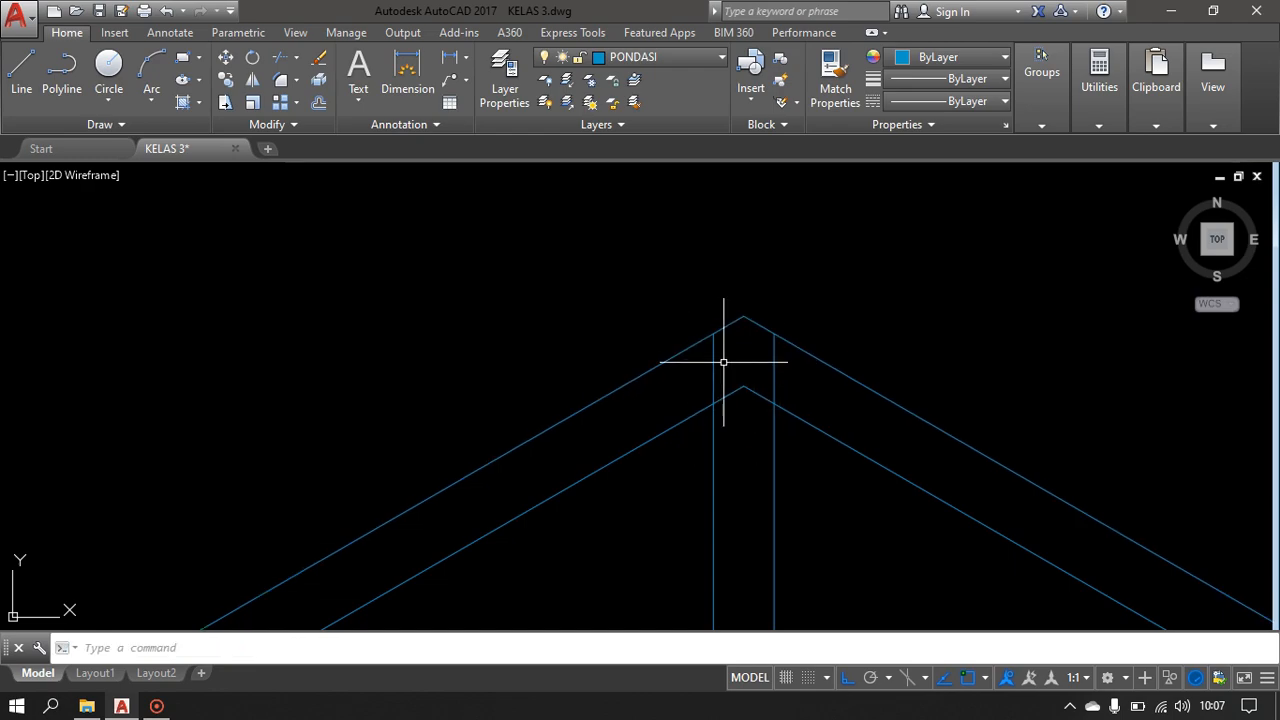
- Trim the inner sloping roof lines between the two king post lines
{"action": "key", "text": "Return"}
{"action": "key", "text": "Return"}
{"action": "left_click", "coordinate": [754, 368]}
{"action": "left_click", "coordinate": [732, 408]}
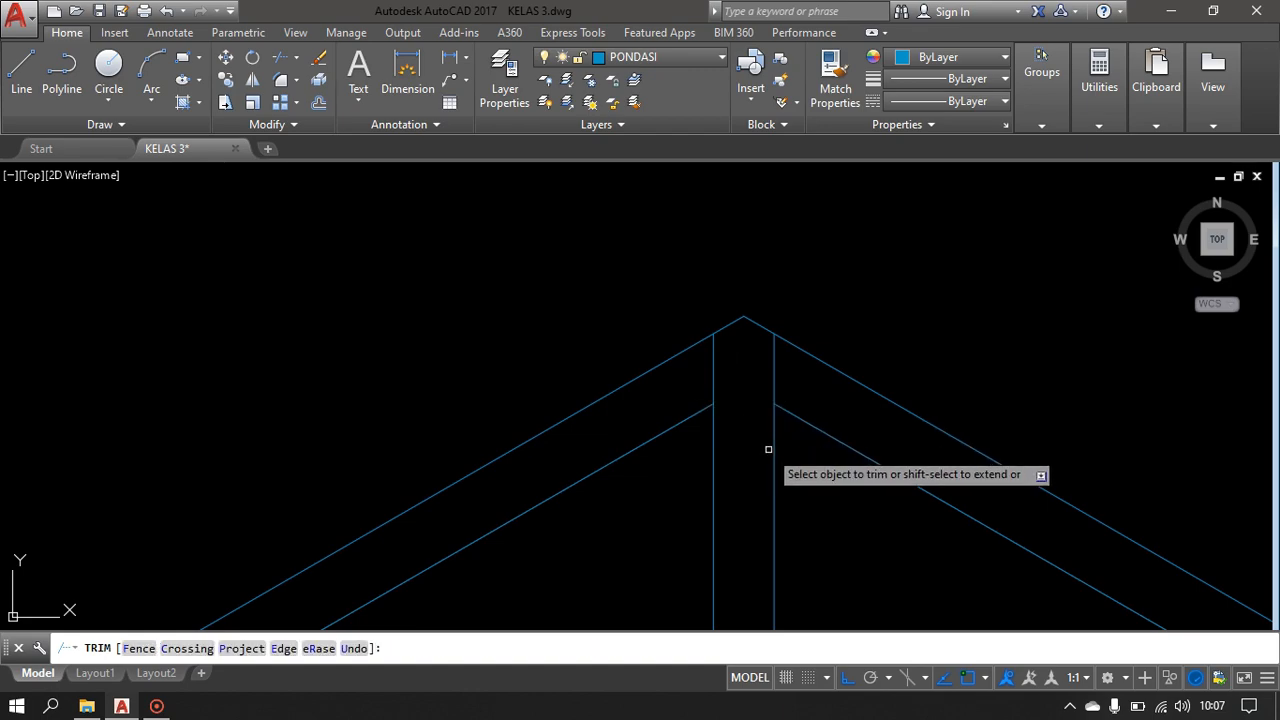
{"action": "scroll", "coordinate": [768, 449], "scroll_direction": "down", "scroll_amount": 4}
{"action": "key", "text": "Escape"}
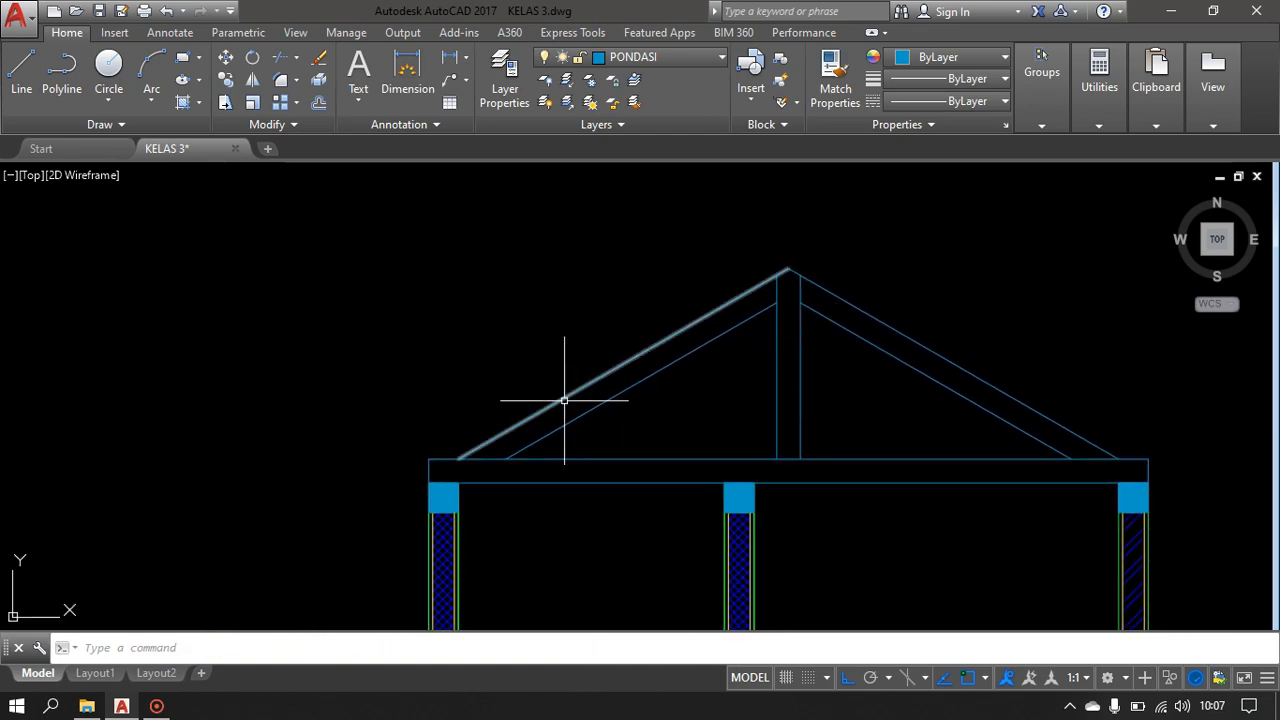
- Offset both outer sloping roof lines 14 toward the outside of the roof
{"action": "scroll", "coordinate": [594, 375], "scroll_direction": "up", "scroll_amount": 2}
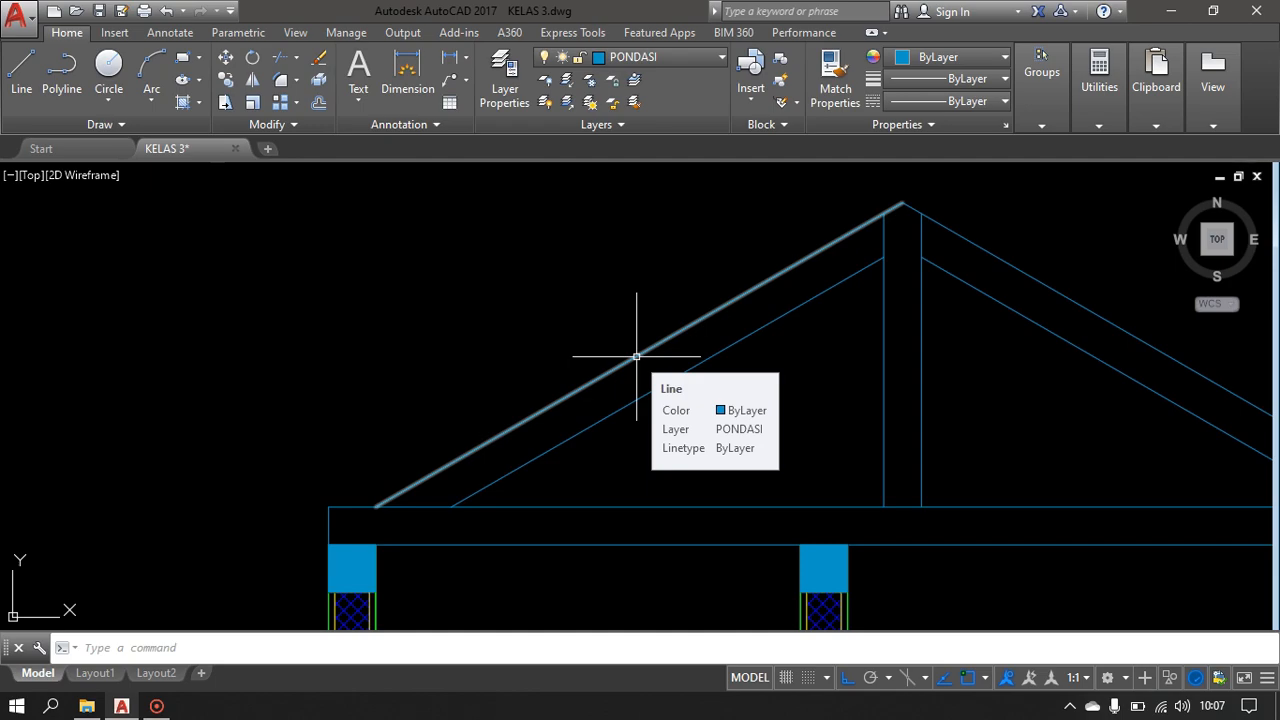
{"action": "type", "text": "o"}
{"action": "key", "text": "Return"}
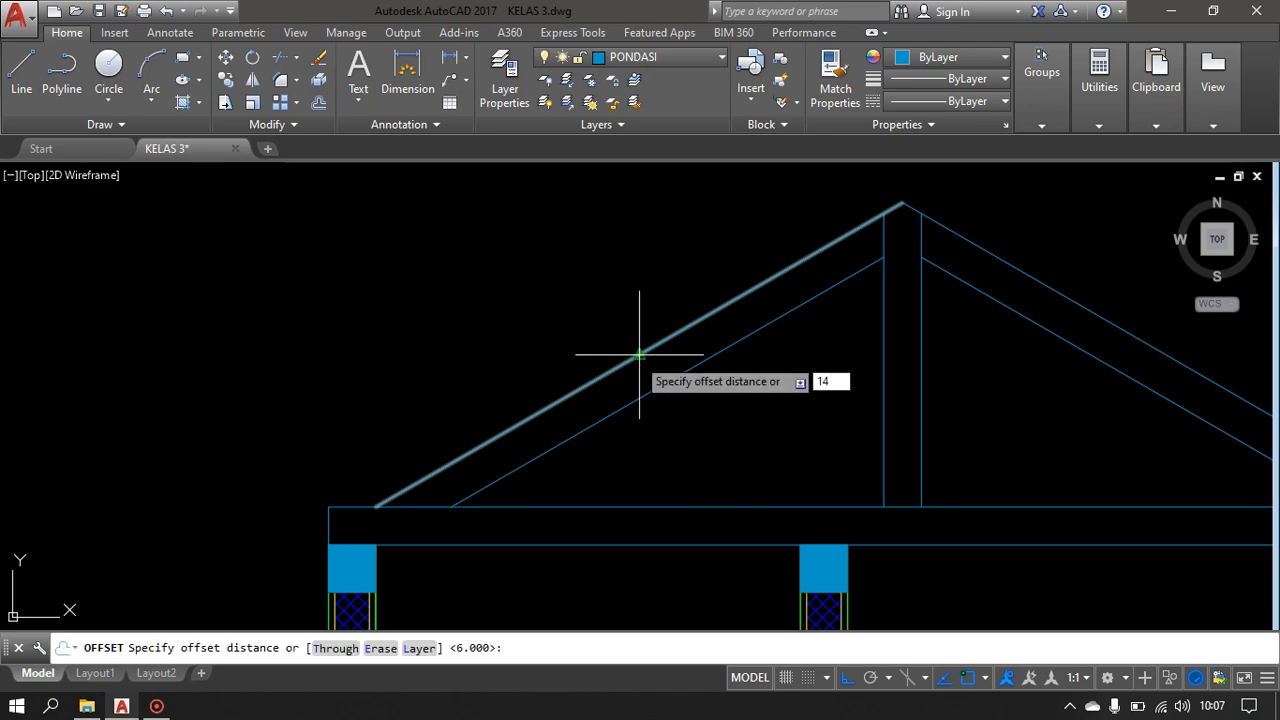
{"action": "type", "text": "14"}
{"action": "key", "text": "Return"}
{"action": "left_click", "coordinate": [636, 356]}
{"action": "left_click", "coordinate": [600, 289]}
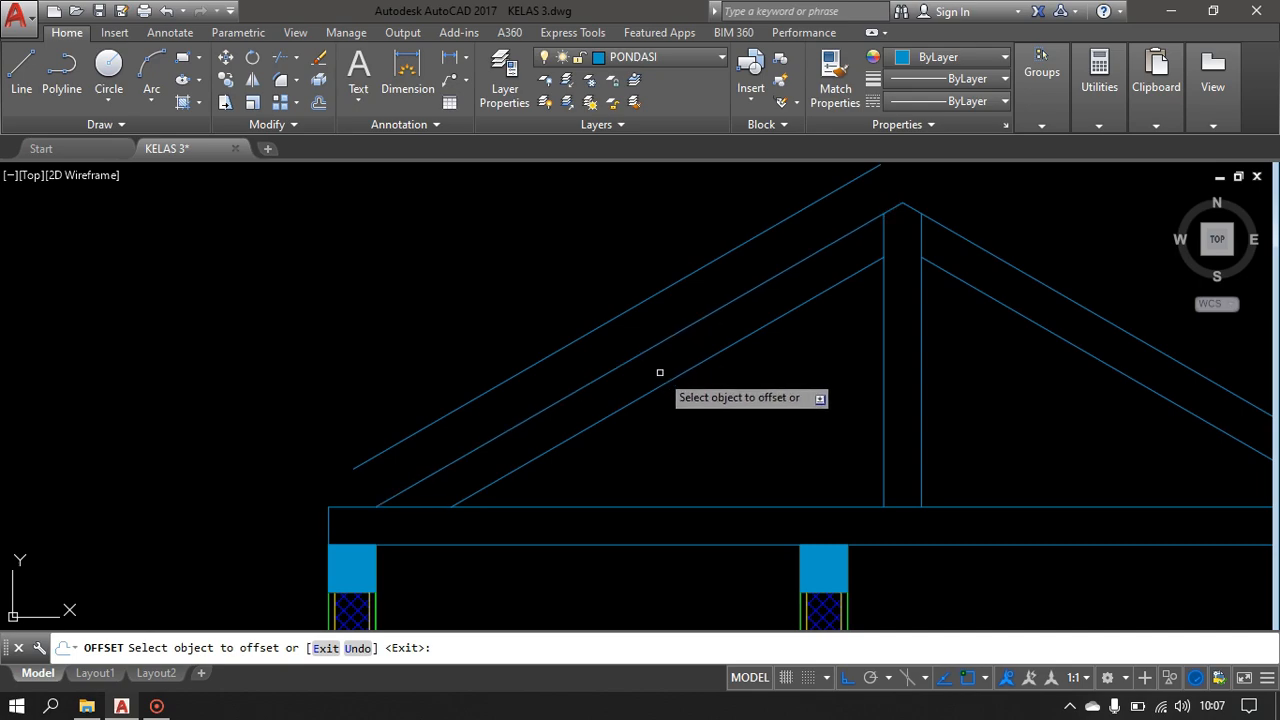
{"action": "middle_click_drag", "start_coordinate": [660, 371], "coordinate": [391, 486]}
{"action": "left_click", "coordinate": [754, 377]}
{"action": "left_click", "coordinate": [834, 314]}
{"action": "scroll", "coordinate": [740, 365], "scroll_direction": "down", "scroll_amount": 2}
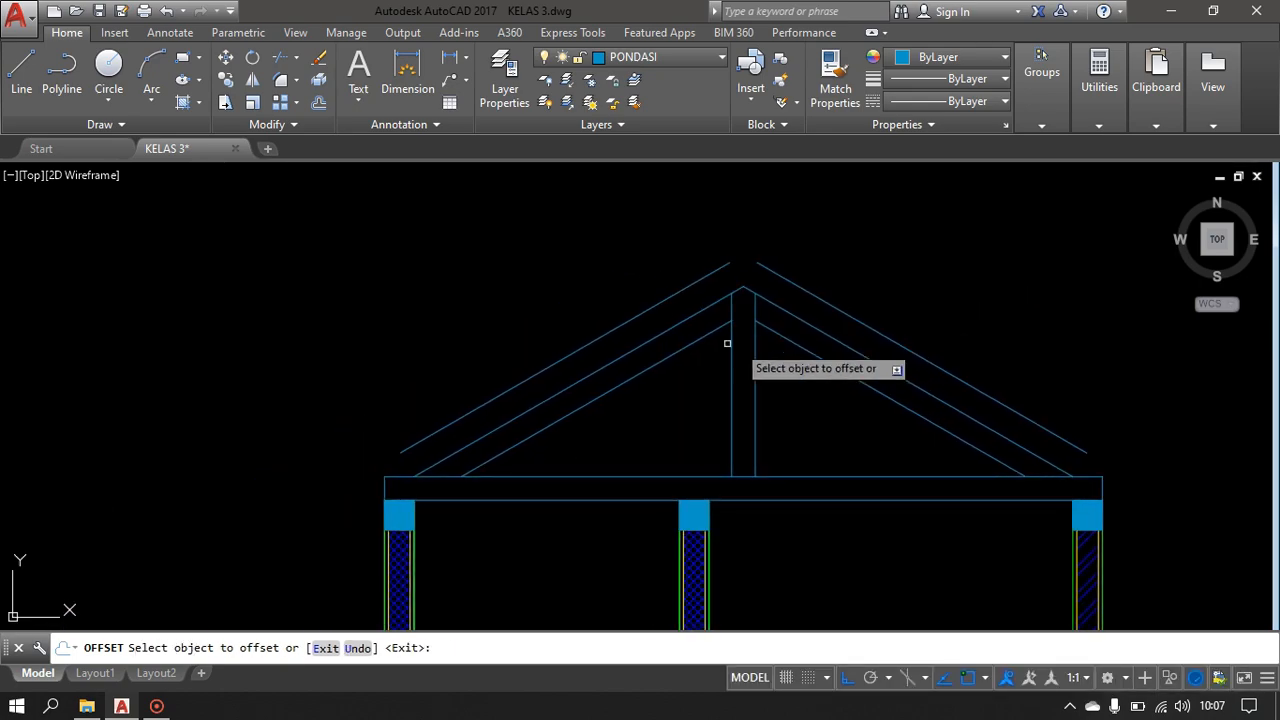
{"action": "scroll", "coordinate": [430, 436], "scroll_direction": "up", "scroll_amount": 1}
{"action": "middle_click_drag", "start_coordinate": [432, 443], "coordinate": [414, 517]}
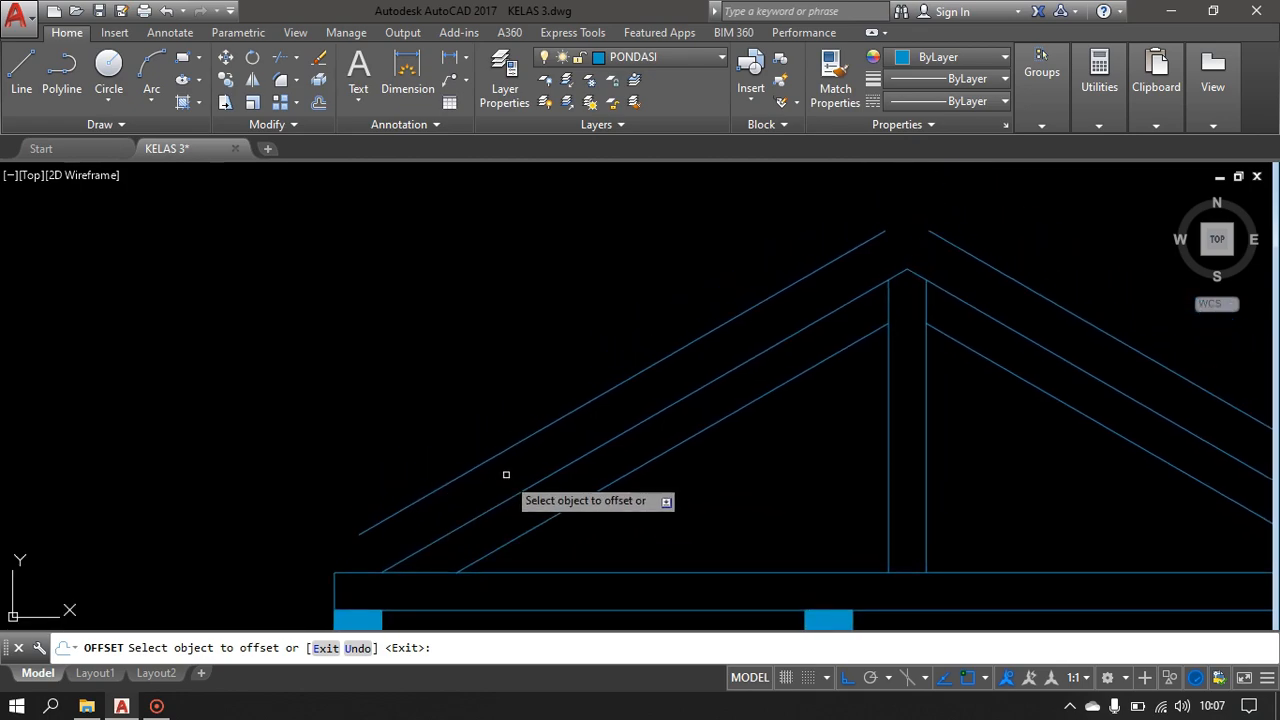
{"action": "middle_click_drag", "start_coordinate": [506, 474], "coordinate": [451, 533]}
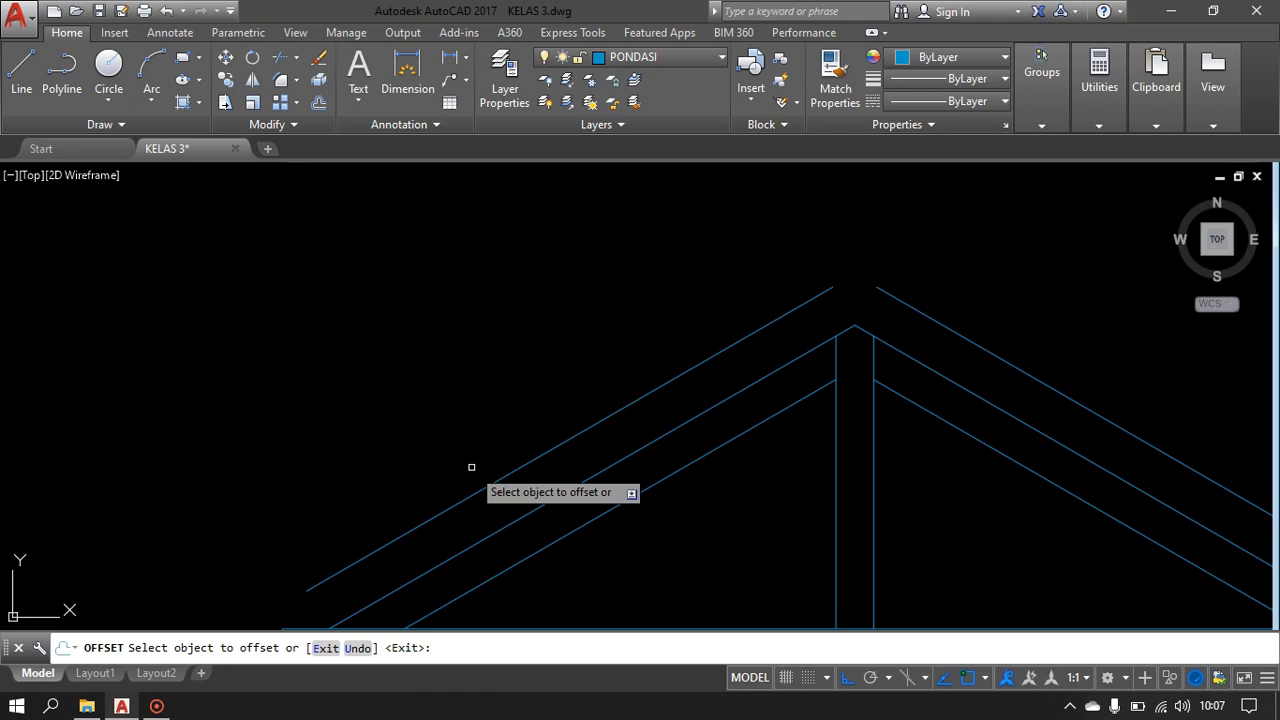
{"action": "key", "text": "Escape"}
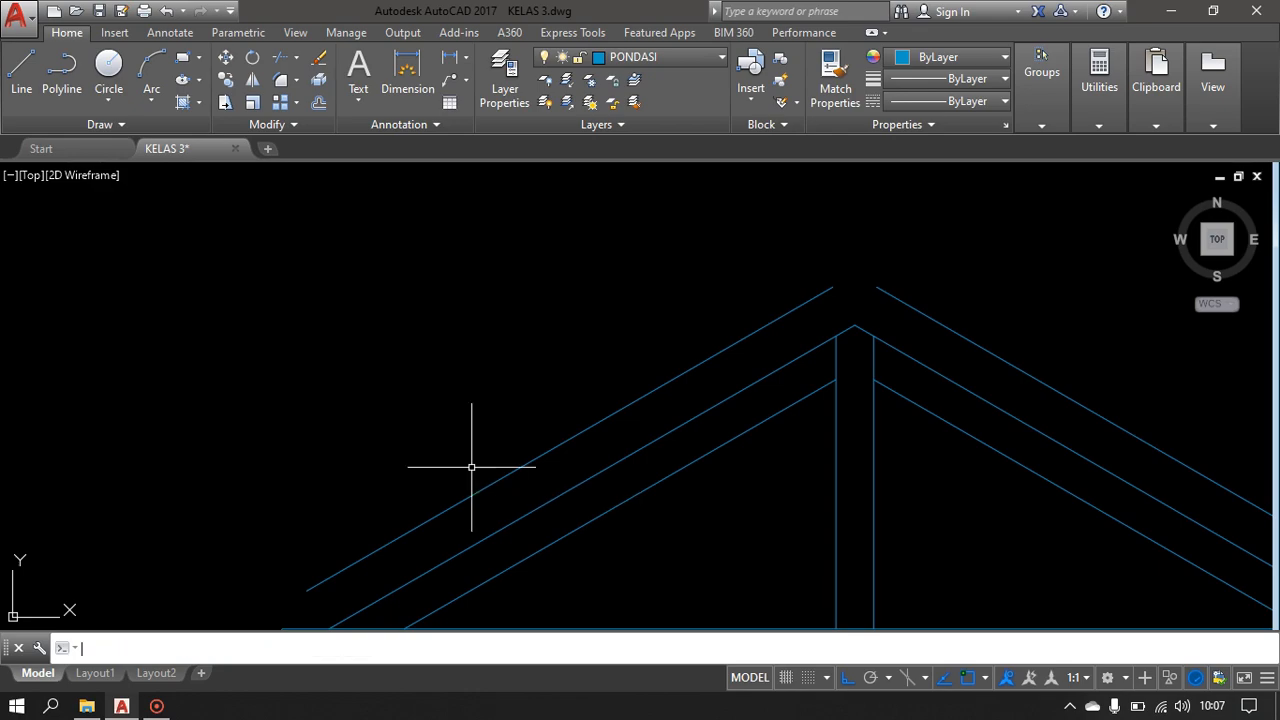
- Offset the new outermost sloping line on each side 7 further outward
{"action": "key", "text": "Return"}
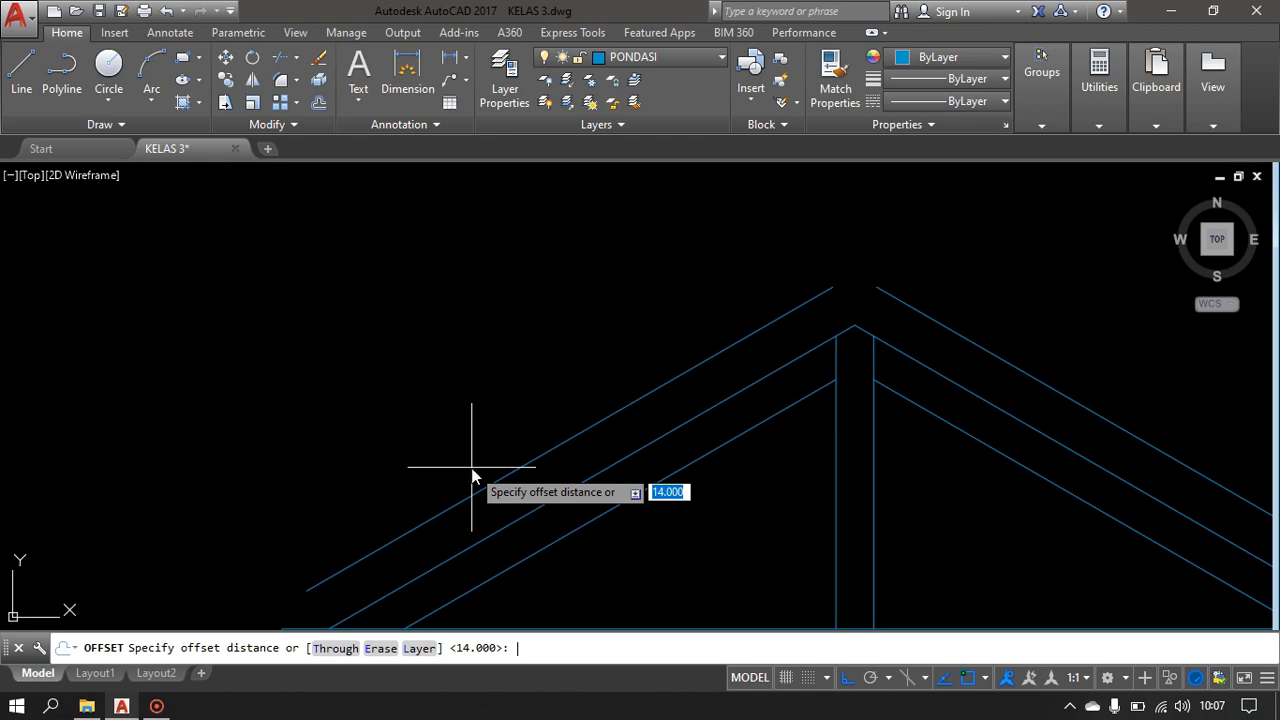
{"action": "type", "text": "7"}
{"action": "key", "text": "Return"}
{"action": "left_click", "coordinate": [497, 482]}
{"action": "left_click", "coordinate": [490, 455]}
{"action": "left_click", "coordinate": [940, 324]}
{"action": "left_click", "coordinate": [965, 299]}
{"action": "middle_click_drag", "start_coordinate": [775, 382], "coordinate": [770, 432]}
{"action": "middle_click_drag", "start_coordinate": [559, 418], "coordinate": [689, 334]}
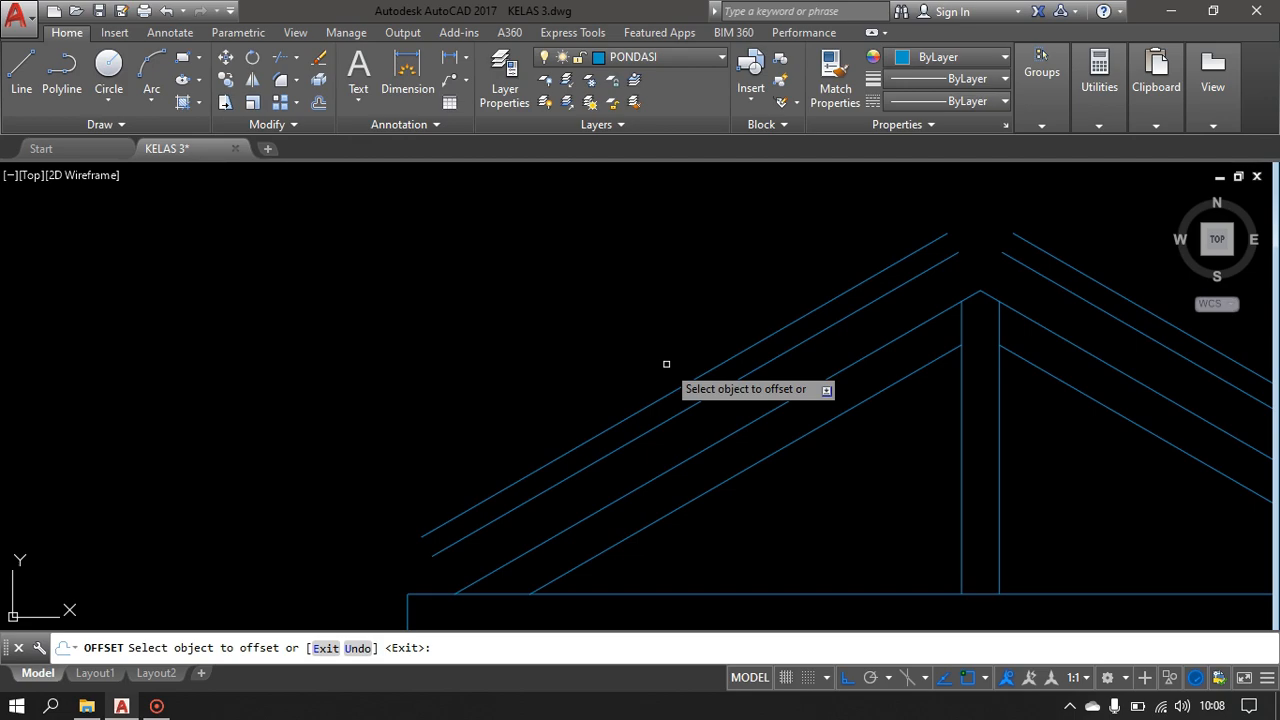
{"action": "key", "text": "Return"}
- Offset the outermost sloping line on each side outward once more, at a much narrower spacing than the previous one
{"action": "key", "text": "Return"}
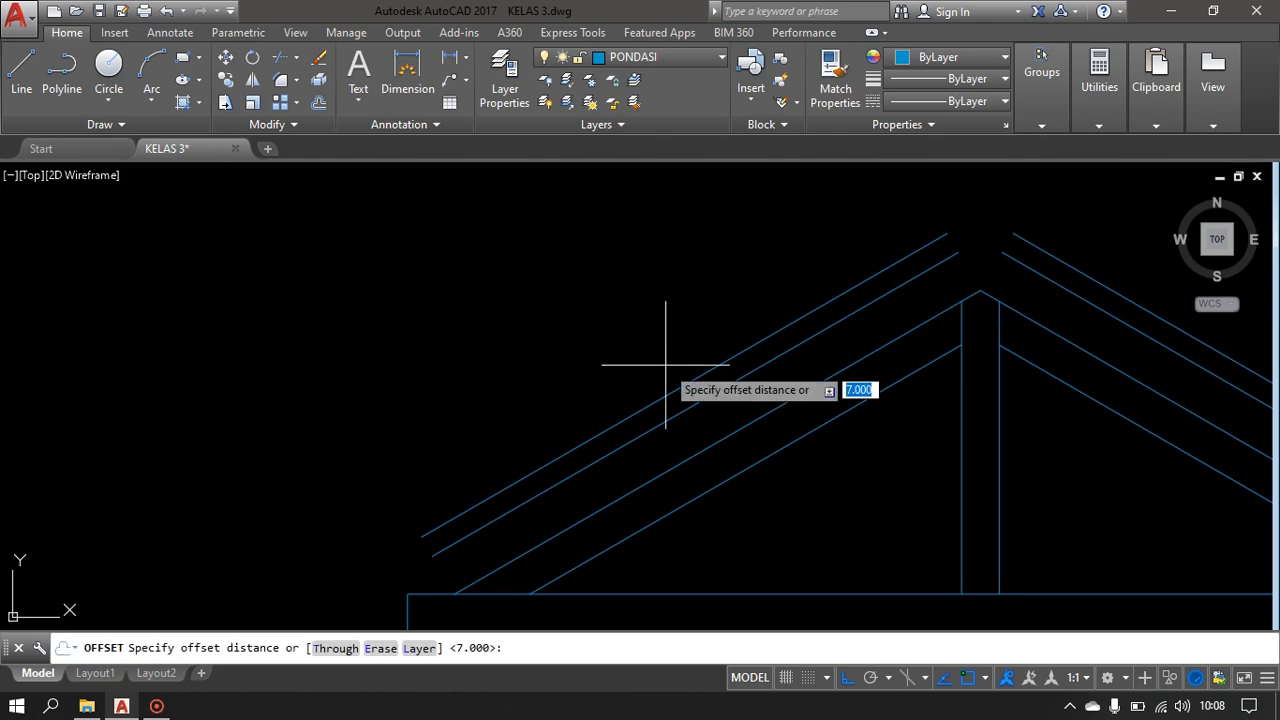
{"action": "key", "text": "Return"}
{"action": "left_click", "coordinate": [672, 391]}
{"action": "left_click", "coordinate": [657, 371]}
{"action": "middle_click_drag", "start_coordinate": [744, 400], "coordinate": [403, 506]}
{"action": "left_click", "coordinate": [700, 356]}
{"action": "left_click", "coordinate": [757, 288]}
{"action": "middle_click_drag", "start_coordinate": [694, 397], "coordinate": [630, 291]}
{"action": "scroll", "coordinate": [628, 285], "scroll_direction": "down", "scroll_amount": 4}
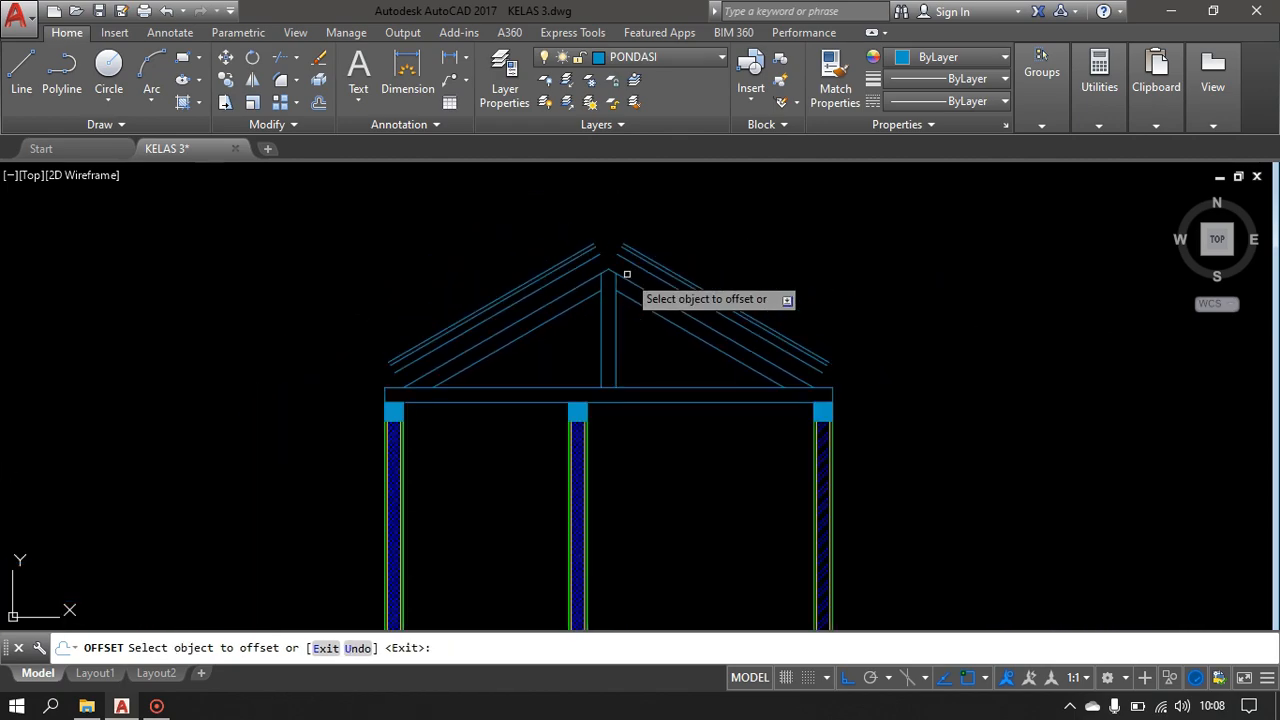
{"action": "middle_click_drag", "start_coordinate": [780, 356], "coordinate": [767, 440]}
{"action": "key", "text": "Escape"}
{"action": "scroll", "coordinate": [624, 338], "scroll_direction": "up", "scroll_amount": 4}
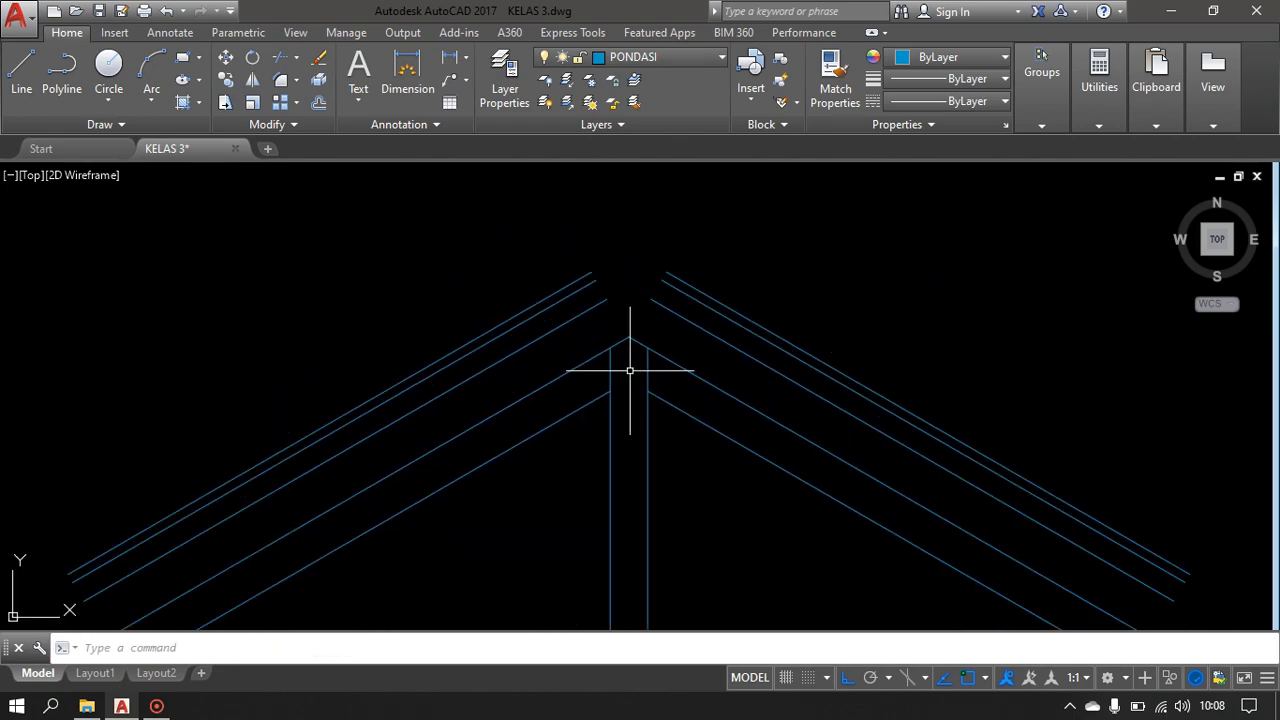
{"action": "left_click", "coordinate": [680, 437]}
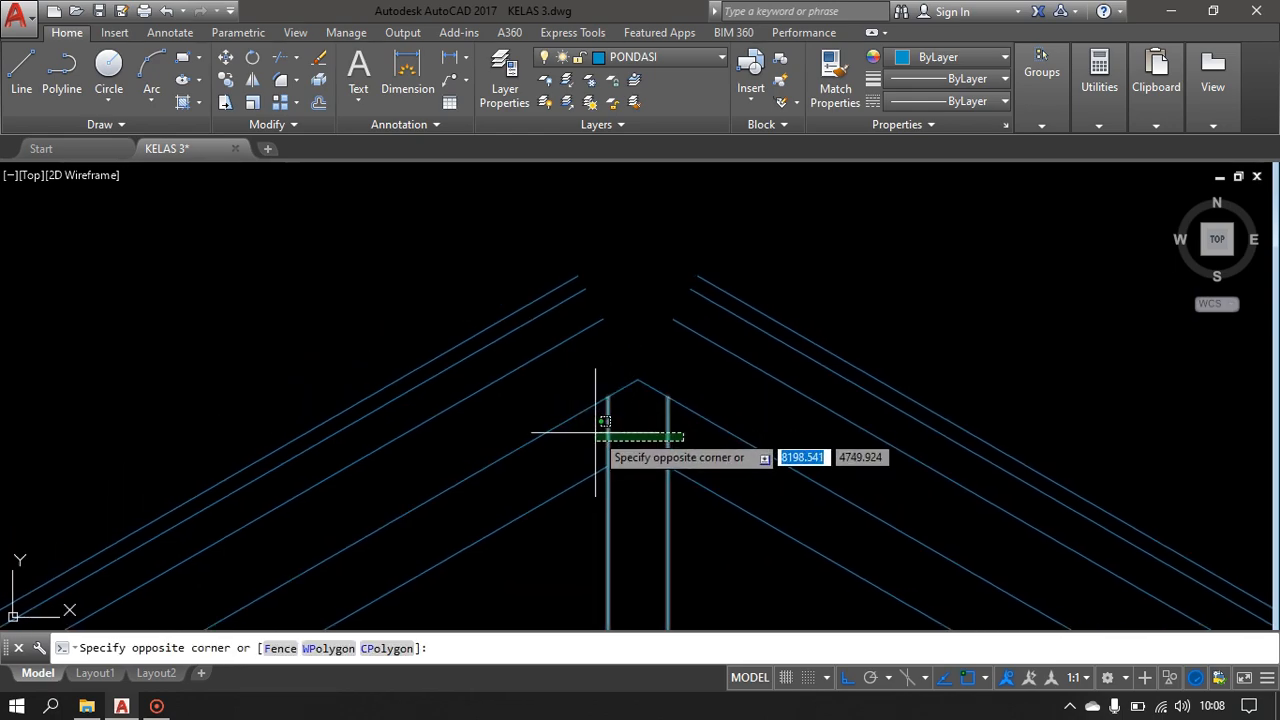
{"action": "left_click", "coordinate": [604, 435]}
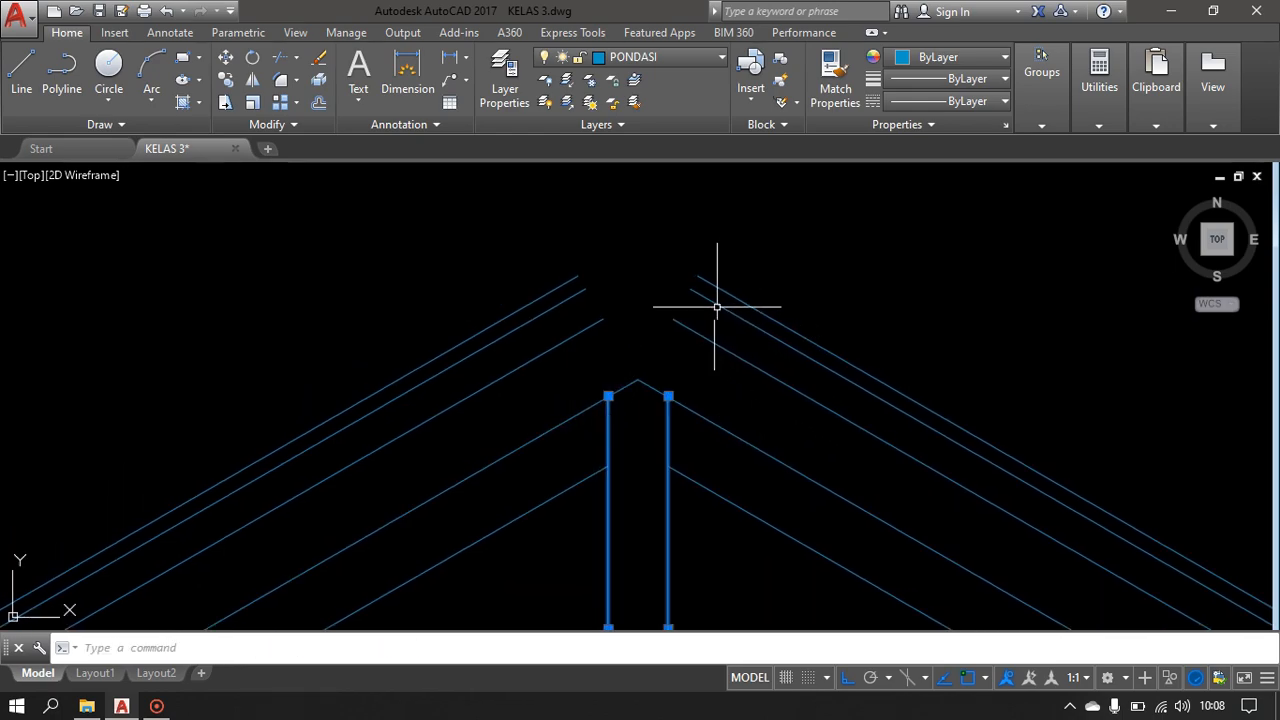
{"action": "middle_click_drag", "start_coordinate": [706, 301], "coordinate": [694, 357]}
{"action": "key", "text": "Escape"}
- Draw a horizontal line above the ridge, spanning past both sides of the king post
{"action": "type", "text": "l"}
{"action": "key", "text": "Return"}
{"action": "left_click", "coordinate": [530, 229]}
{"action": "left_click", "coordinate": [847, 269]}
{"action": "key", "text": "Return"}
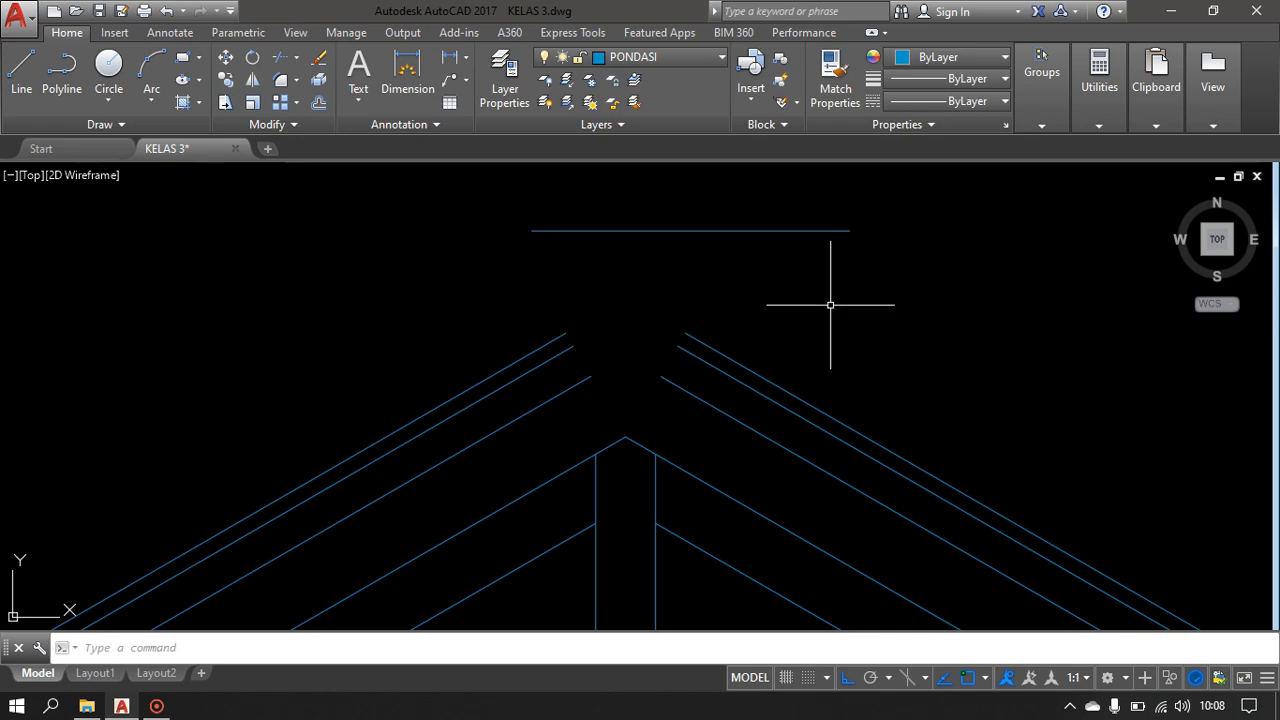
- Extend both king post lines up to the horizontal line above the ridge
{"action": "type", "text": "ex"}
{"action": "key", "text": "Return"}
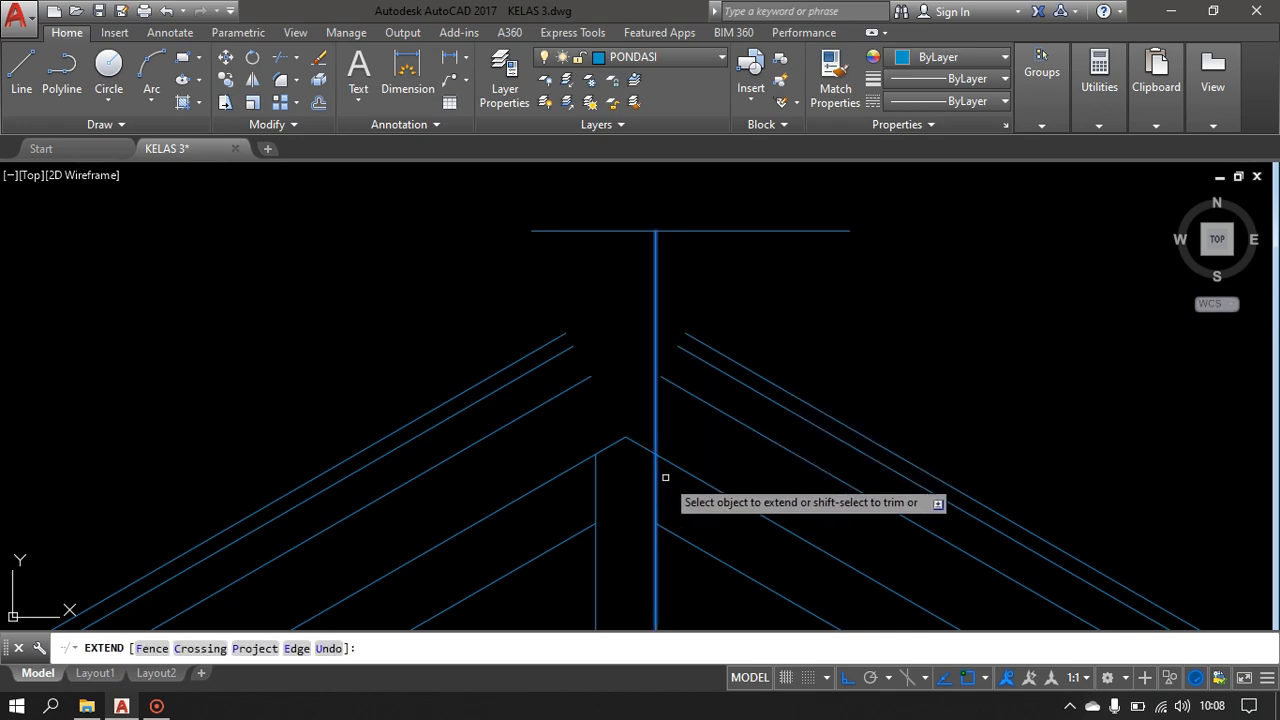
{"action": "left_click", "coordinate": [667, 484]}
{"action": "left_click", "coordinate": [592, 484]}
{"action": "scroll", "coordinate": [657, 485], "scroll_direction": "down", "scroll_amount": 2}
{"action": "middle_click_drag", "start_coordinate": [657, 486], "coordinate": [703, 464]}
{"action": "key", "text": "Escape"}
- Trim the ridge tip of the upper rafter lines between the two king post lines
{"action": "scroll", "coordinate": [702, 407], "scroll_direction": "up", "scroll_amount": 2}
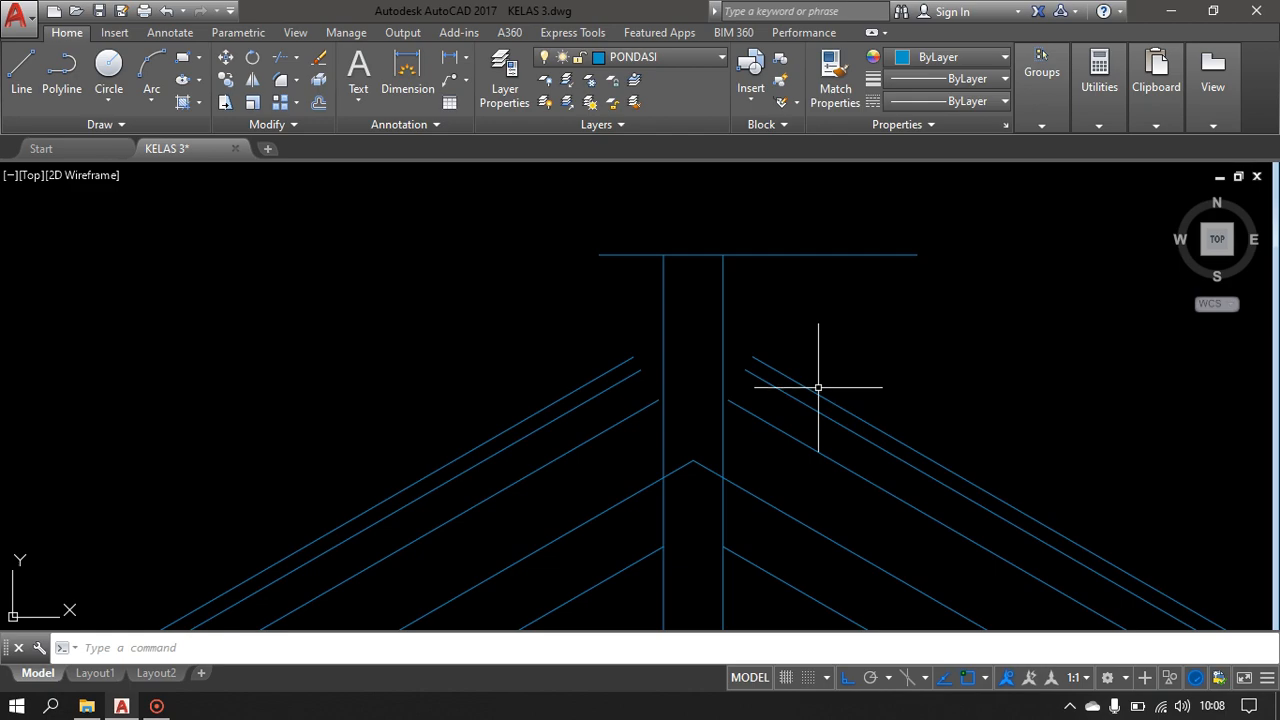
{"action": "type", "text": "TR"}
{"action": "key", "text": "Return"}
{"action": "key", "text": "Return"}
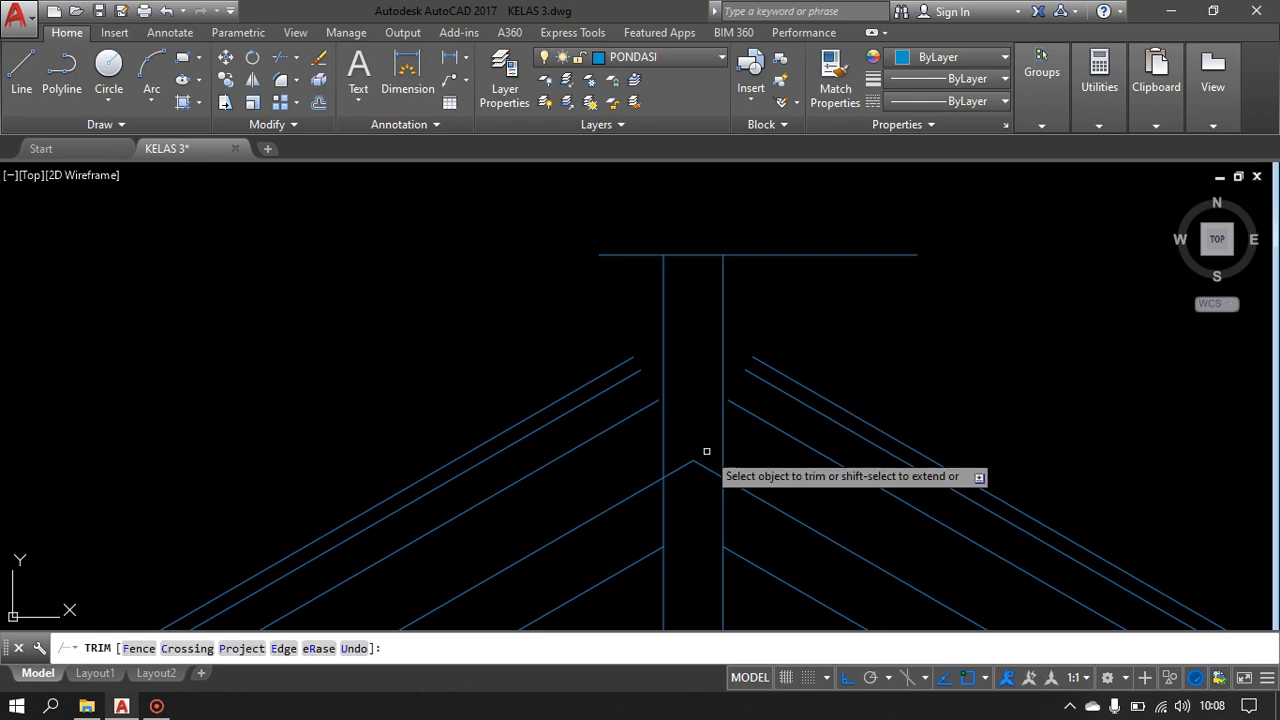
{"action": "left_click", "coordinate": [700, 441]}
{"action": "left_click", "coordinate": [687, 500]}
{"action": "scroll", "coordinate": [729, 431], "scroll_direction": "down", "scroll_amount": 2}
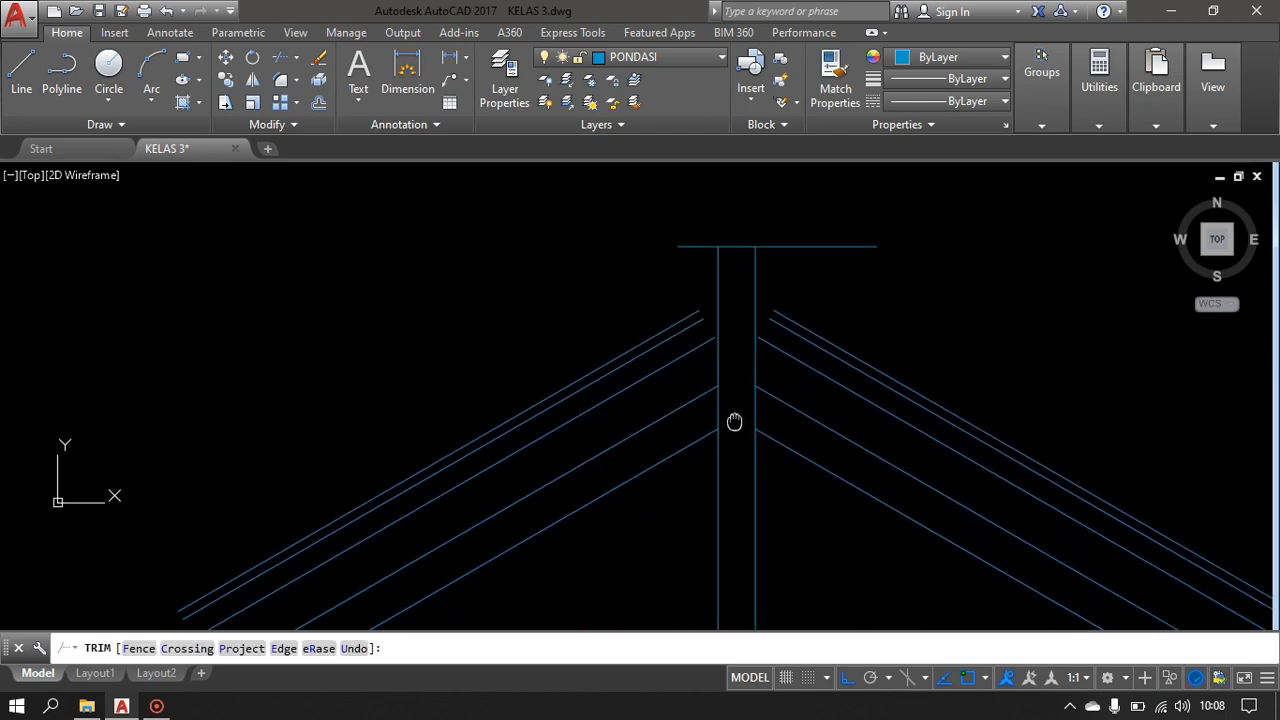
{"action": "key", "text": "Escape"}
{"action": "scroll", "coordinate": [762, 381], "scroll_direction": "down", "scroll_amount": 2}
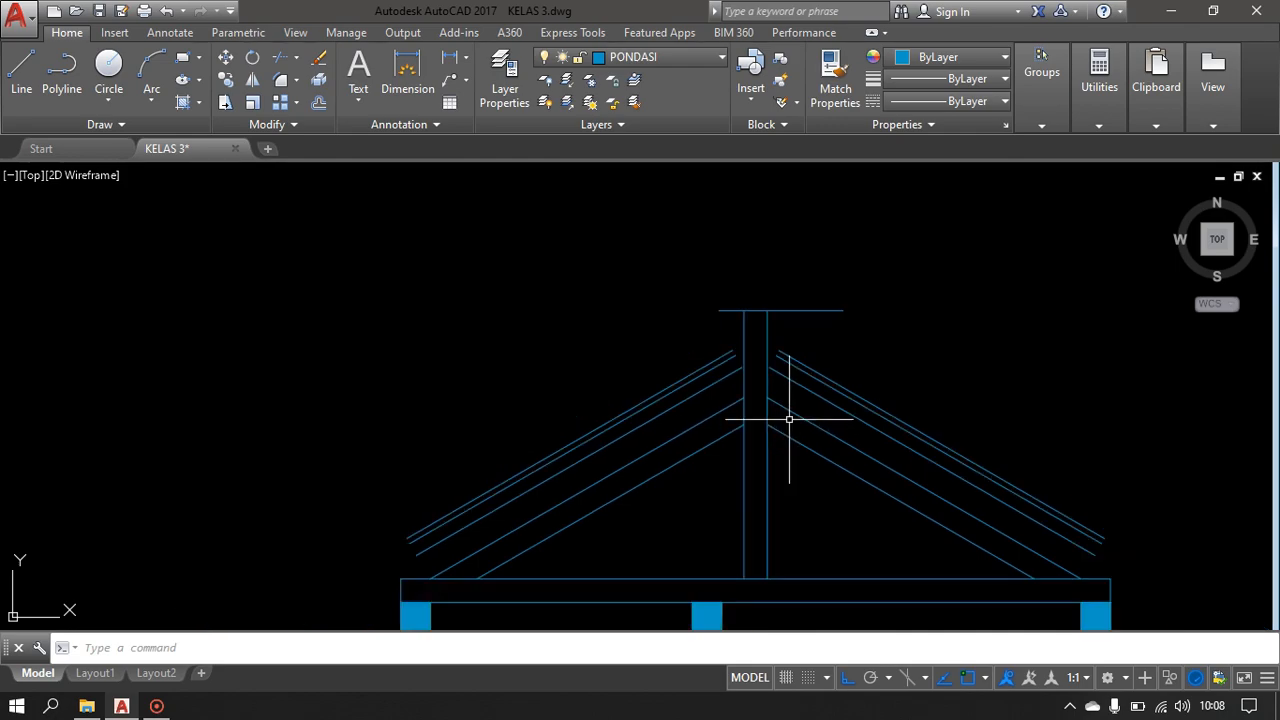
- Draw a notch in the king post's left side: 1 horizontally inward from the upper rafter line's end, then down to the lower rafter line's end
{"action": "middle_click_drag", "start_coordinate": [786, 423], "coordinate": [806, 300]}
{"action": "scroll", "coordinate": [749, 271], "scroll_direction": "up", "scroll_amount": 2}
{"action": "scroll", "coordinate": [760, 292], "scroll_direction": "up", "scroll_amount": 4}
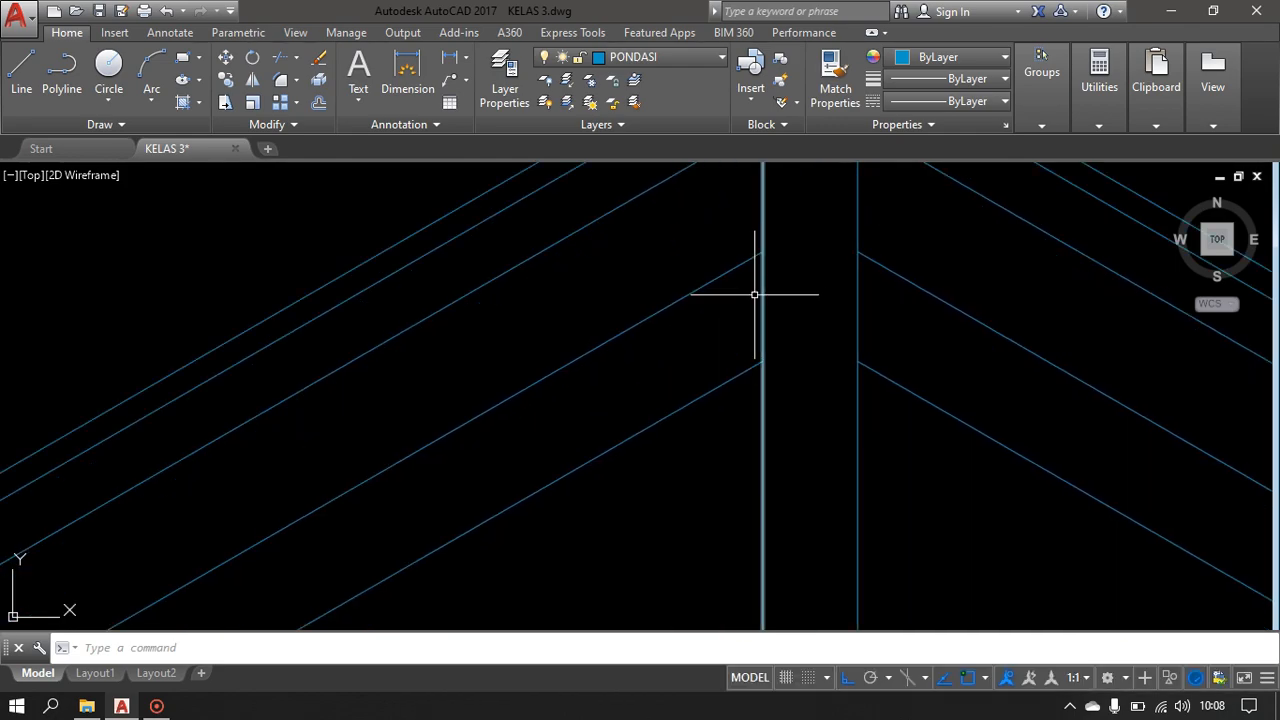
{"action": "middle_click_drag", "start_coordinate": [793, 258], "coordinate": [764, 343]}
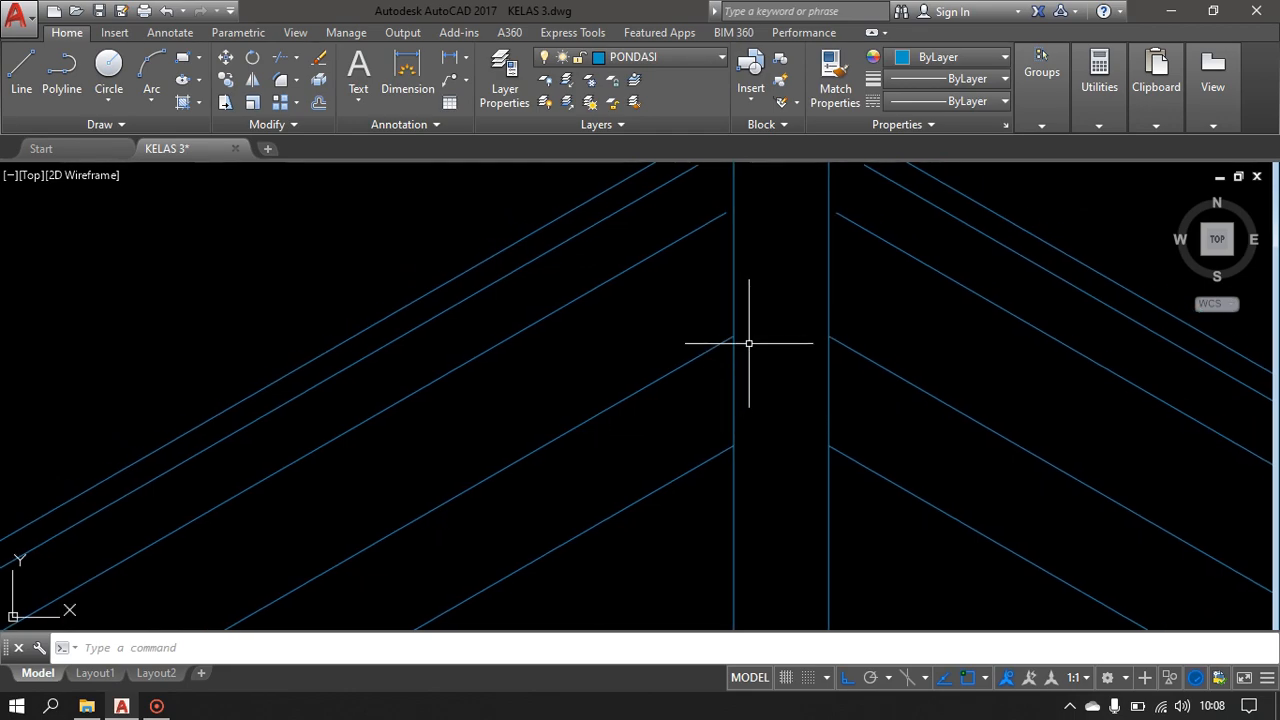
{"action": "scroll", "coordinate": [660, 297], "scroll_direction": "down", "scroll_amount": 4}
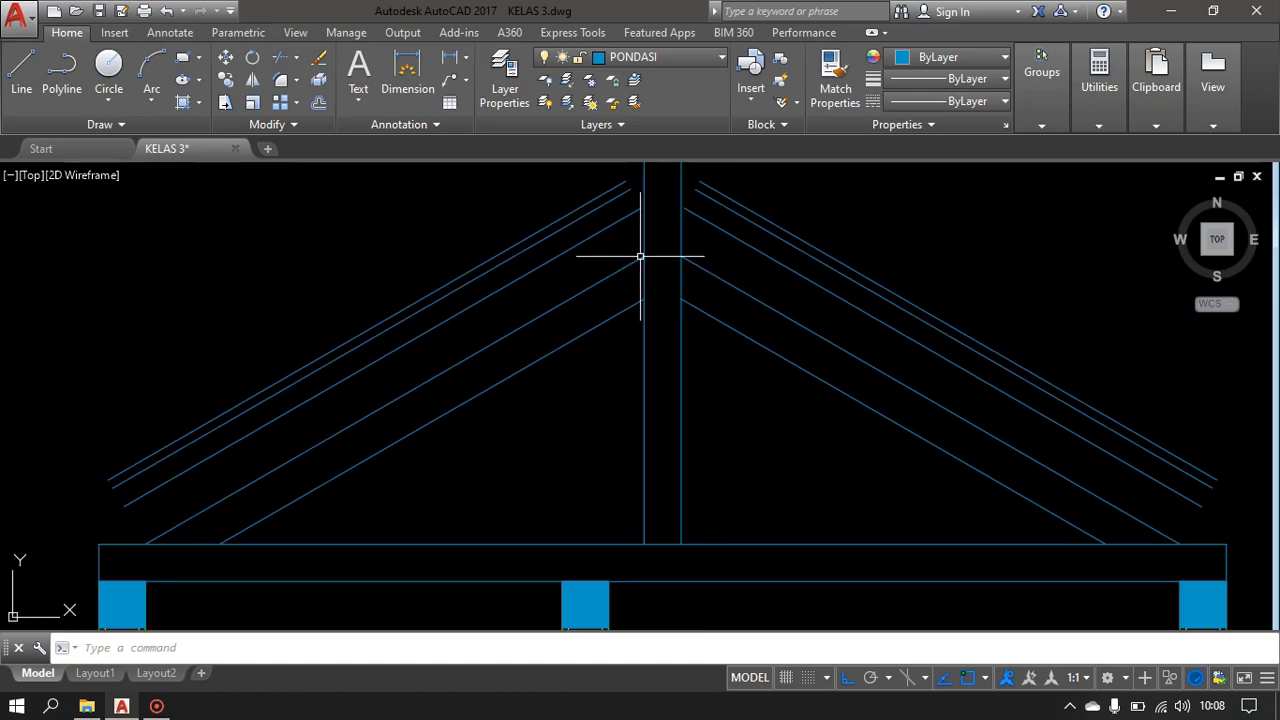
{"action": "scroll", "coordinate": [640, 256], "scroll_direction": "up", "scroll_amount": 2}
{"action": "key", "text": "l"}
{"action": "key", "text": "Return"}
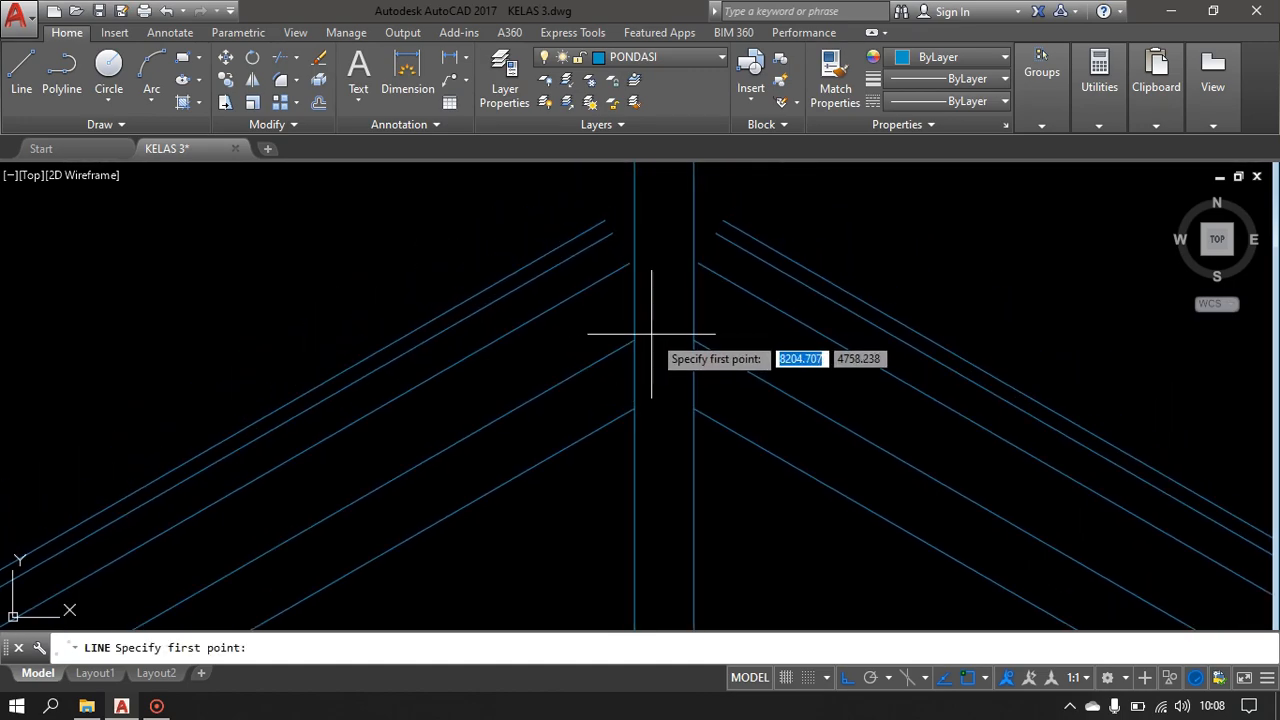
{"action": "left_click", "coordinate": [634, 340]}
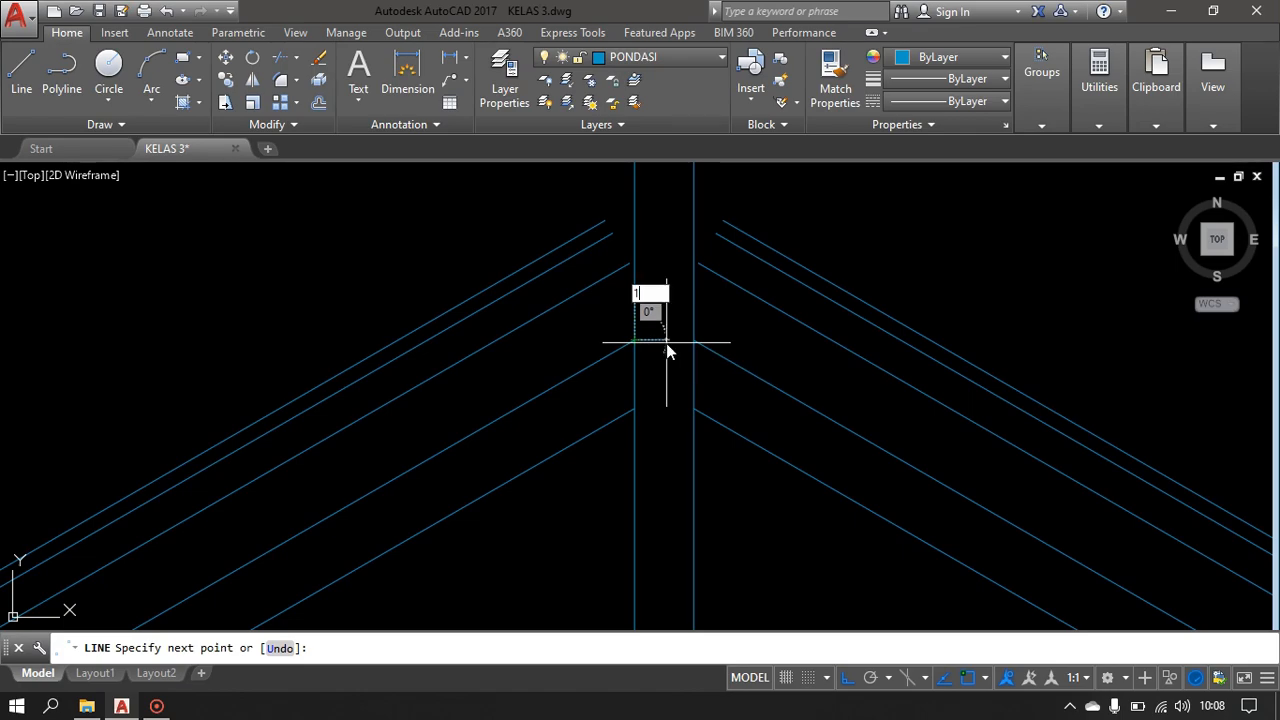
{"action": "scroll", "coordinate": [641, 411], "scroll_direction": "up", "scroll_amount": 4}
{"action": "left_click", "coordinate": [622, 407]}
{"action": "key", "text": "Return"}
{"action": "scroll", "coordinate": [629, 245], "scroll_direction": "up", "scroll_amount": 2}
{"action": "scroll", "coordinate": [655, 245], "scroll_direction": "down", "scroll_amount": 4}
{"action": "middle_click_drag", "start_coordinate": [731, 254], "coordinate": [653, 366]}
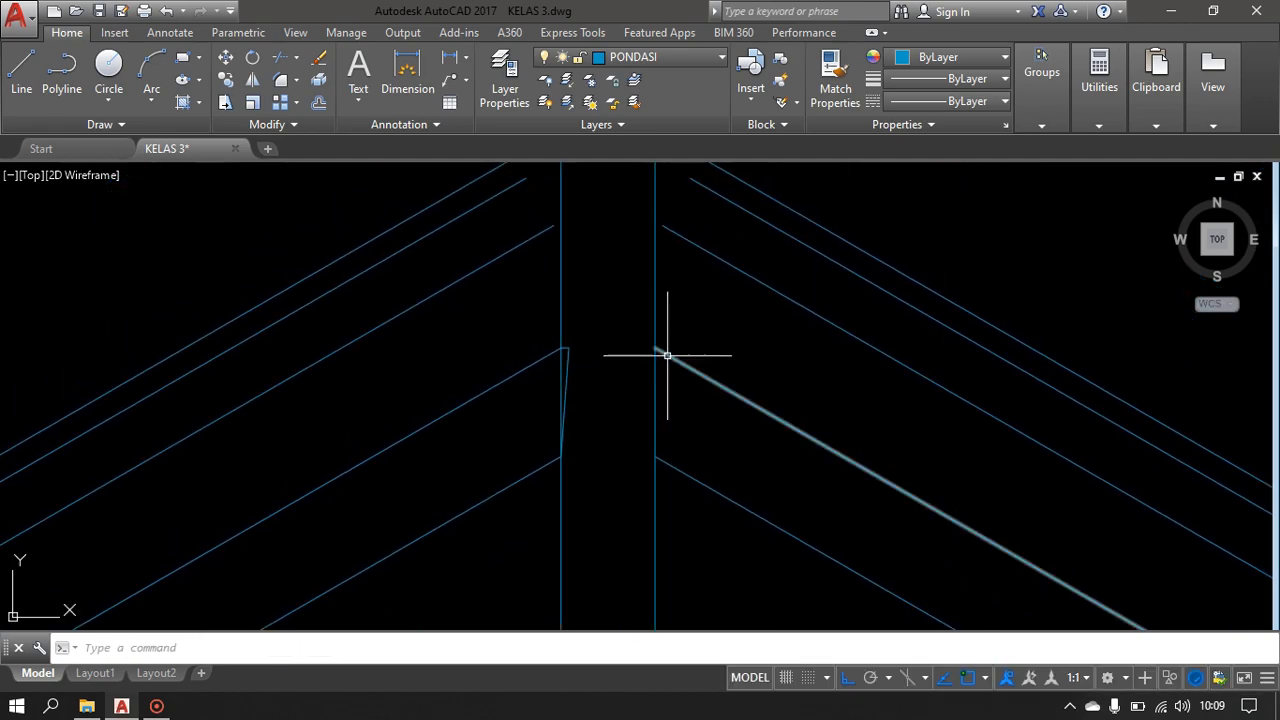
- Draw a matching notch in the king post's right side: horizontally inward from the upper rafter line's end, then down to the lower rafter line's end
{"action": "mouse_move", "coordinate": [667, 355]}
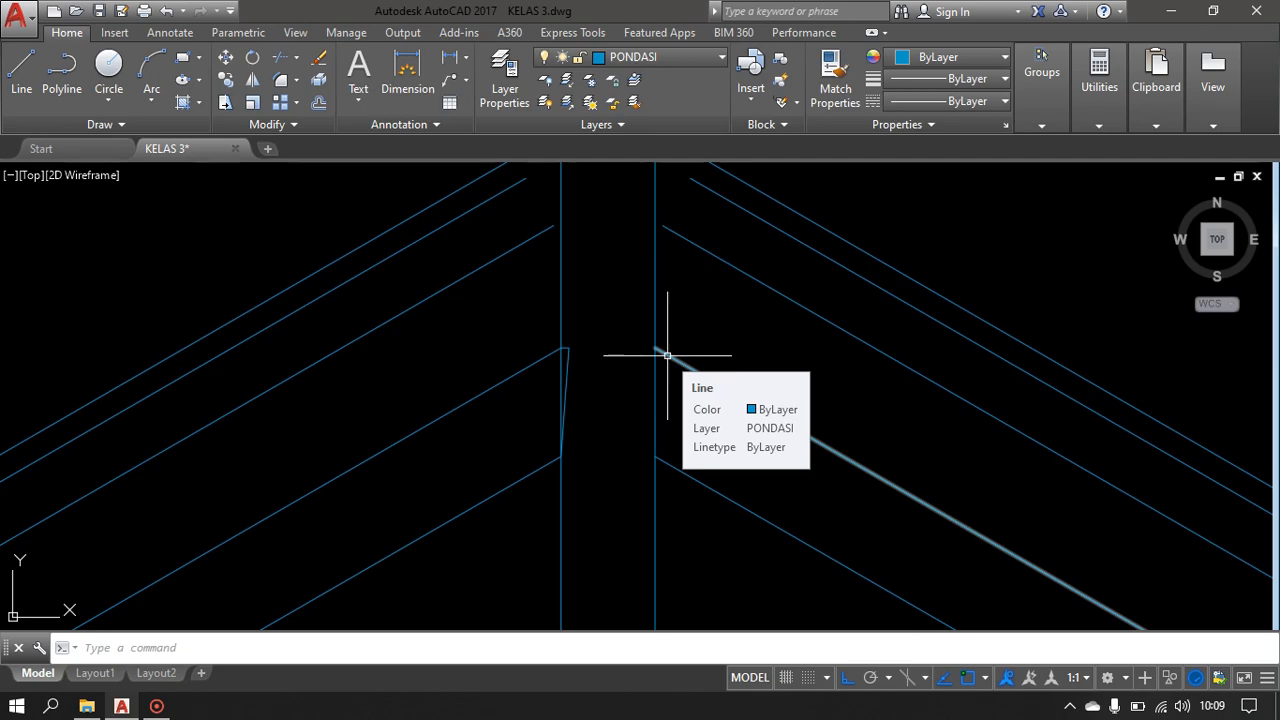
{"action": "scroll", "coordinate": [635, 344], "scroll_direction": "up", "scroll_amount": 2}
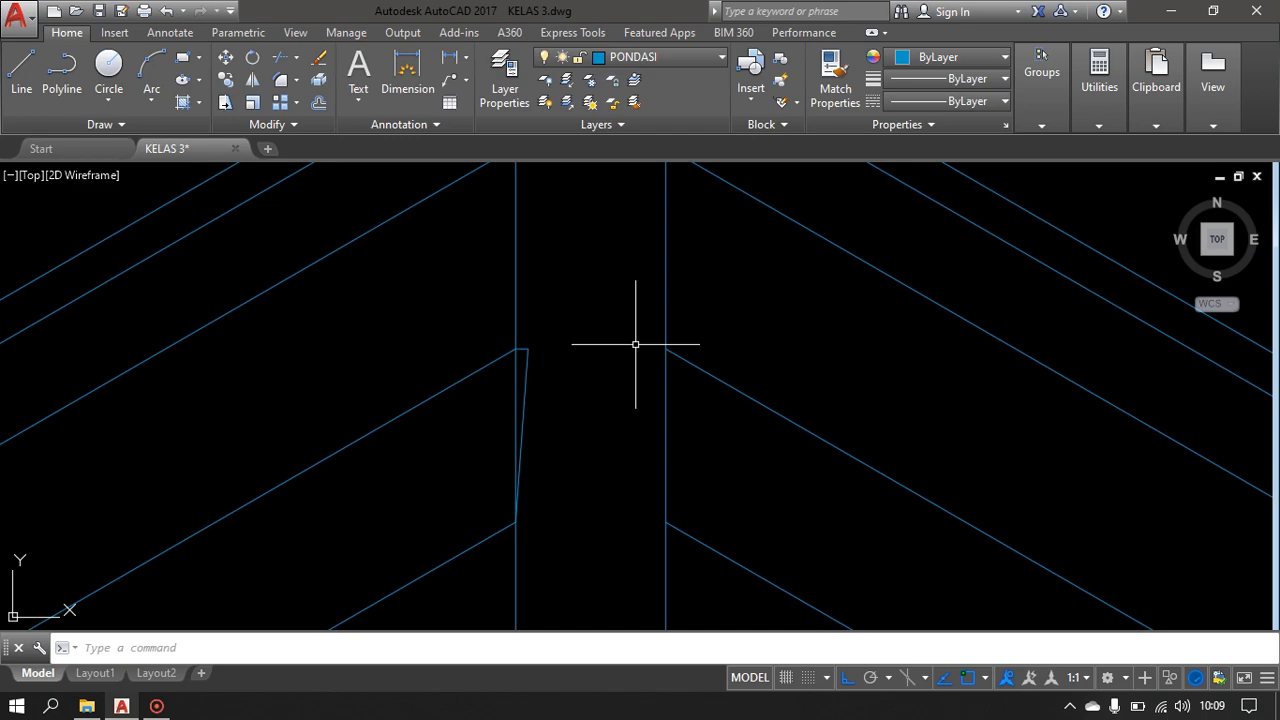
{"action": "type", "text": "l"}
{"action": "key", "text": "Return"}
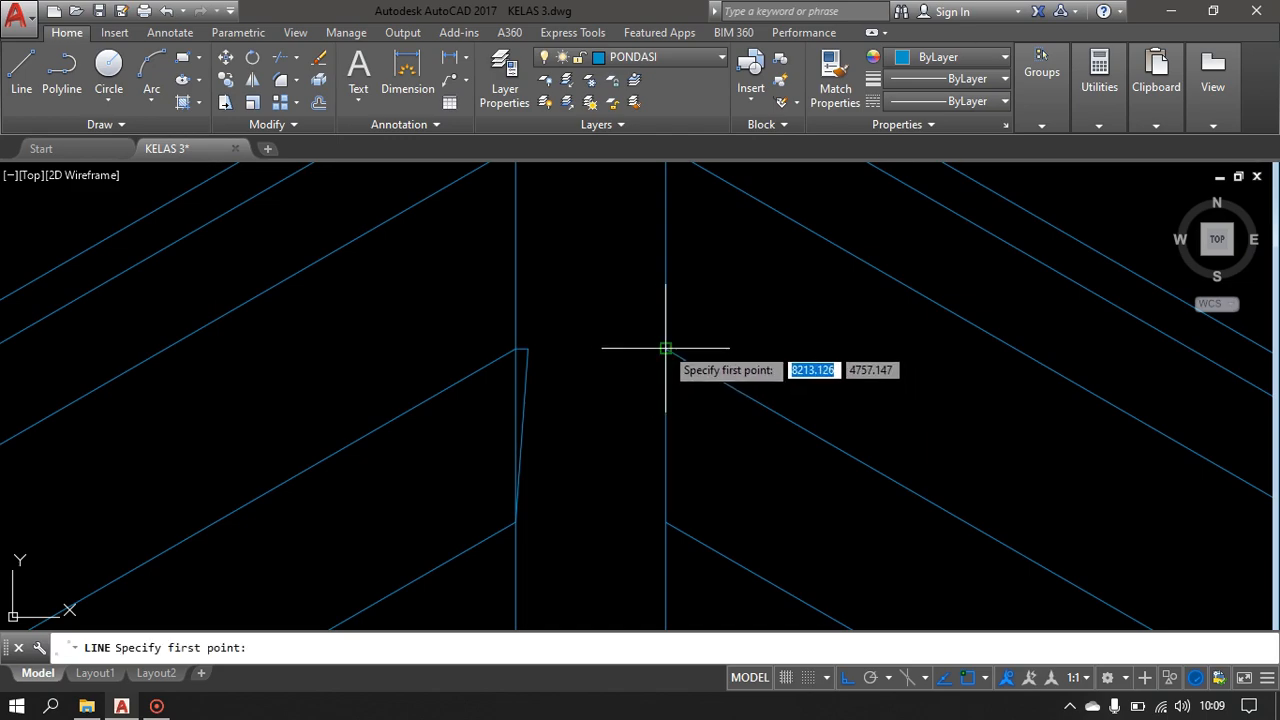
{"action": "left_click", "coordinate": [665, 349]}
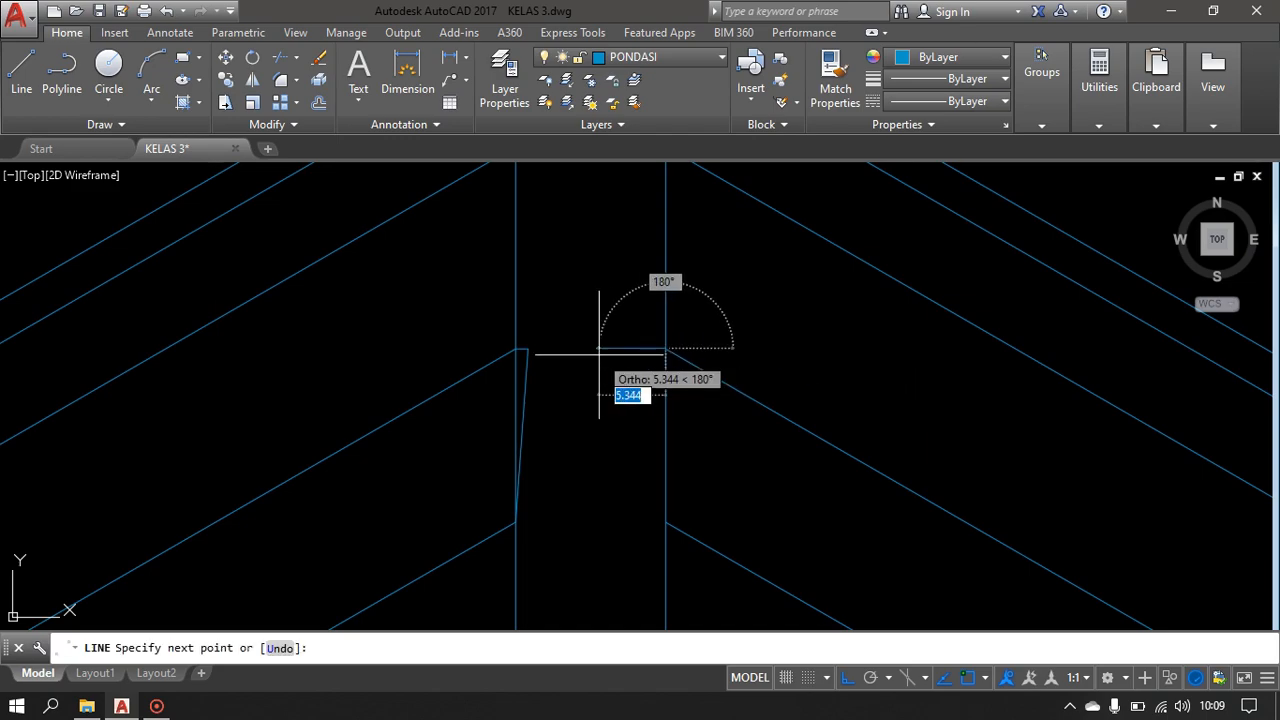
{"action": "left_click", "coordinate": [665, 521]}
{"action": "key", "text": "Return"}
- Trim the king post's left and right side lines where they cross the two rafter notches
{"action": "scroll", "coordinate": [496, 341], "scroll_direction": "up", "scroll_amount": 4}
{"action": "mouse_move", "coordinate": [557, 384]}
{"action": "middle_mouse_down"}
{"action": "mouse_move", "coordinate": [571, 440]}
{"action": "mouse_move", "coordinate": [587, 380]}
{"action": "middle_mouse_up"}
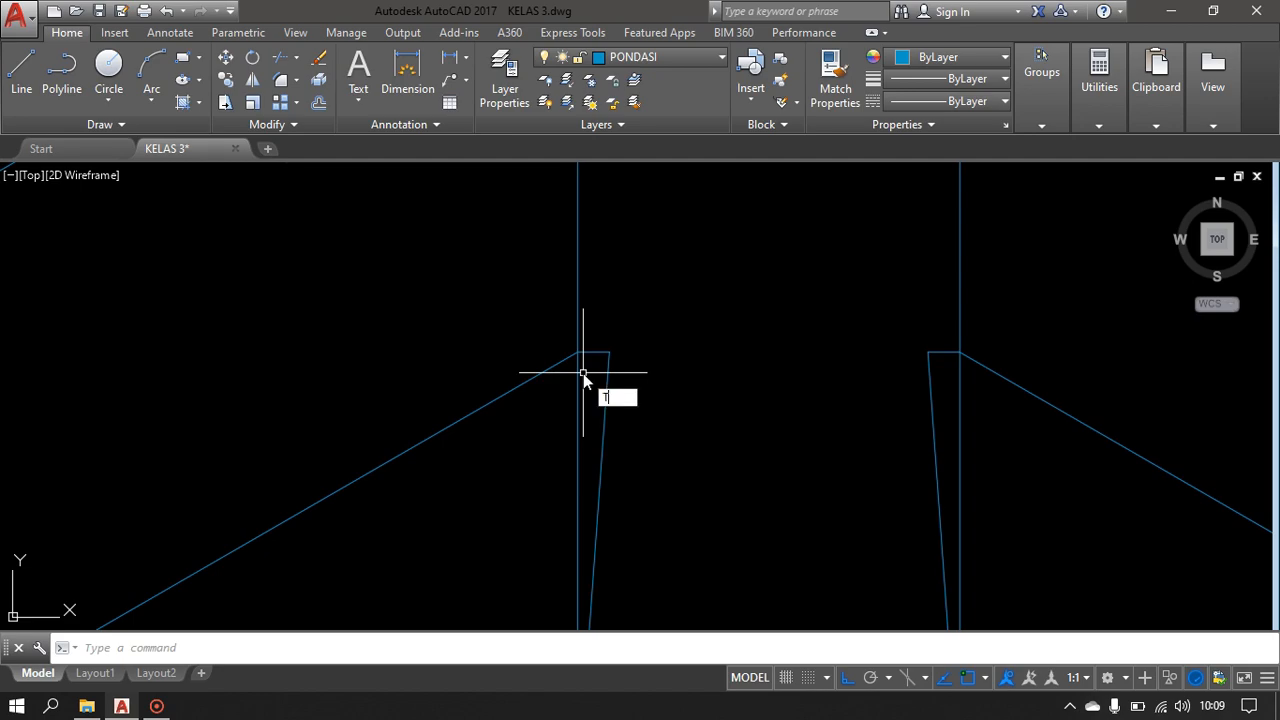
{"action": "type", "text": "tr"}
{"action": "key", "text": "Return"}
{"action": "key", "text": "Return"}
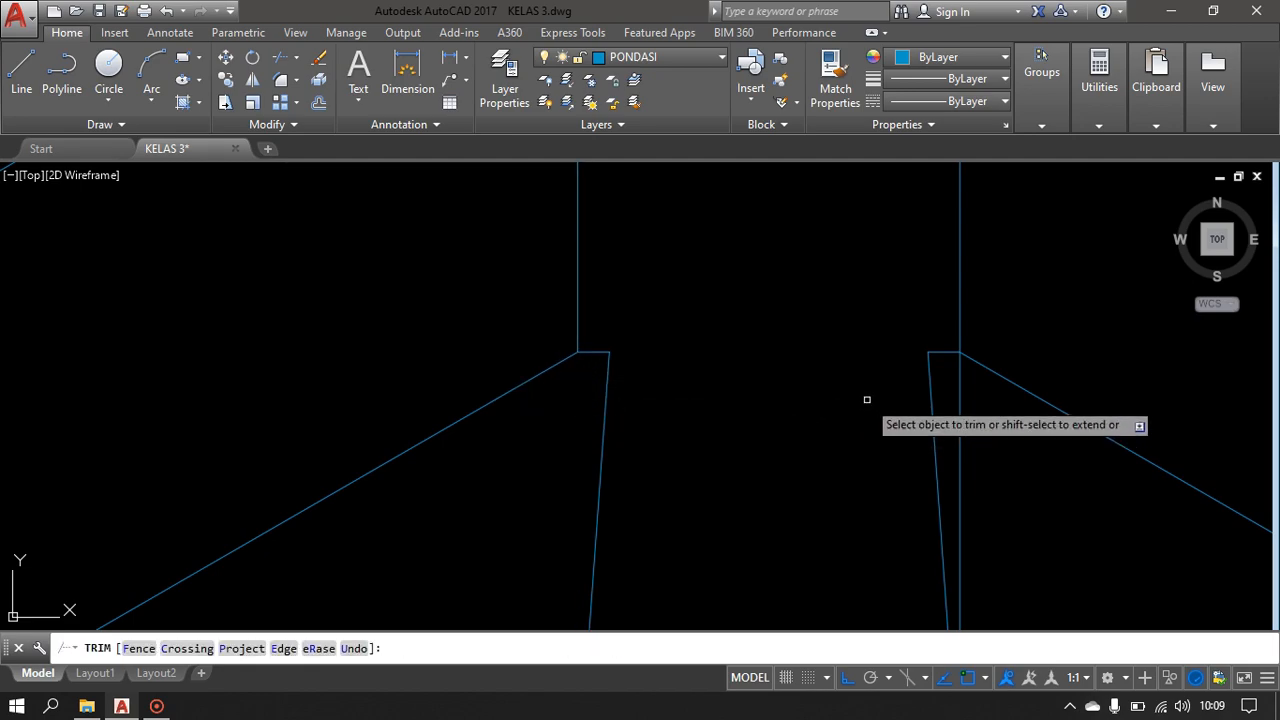
{"action": "left_click", "coordinate": [981, 384]}
{"action": "left_click", "coordinate": [949, 403]}
{"action": "scroll", "coordinate": [809, 461], "scroll_direction": "down", "scroll_amount": 7}
{"action": "middle_click_drag", "start_coordinate": [809, 461], "coordinate": [796, 269]}
{"action": "scroll", "coordinate": [794, 270], "scroll_direction": "down", "scroll_amount": 2}
{"action": "middle_click_drag", "start_coordinate": [684, 447], "coordinate": [829, 290]}
{"action": "scroll", "coordinate": [456, 386], "scroll_direction": "up", "scroll_amount": 6}
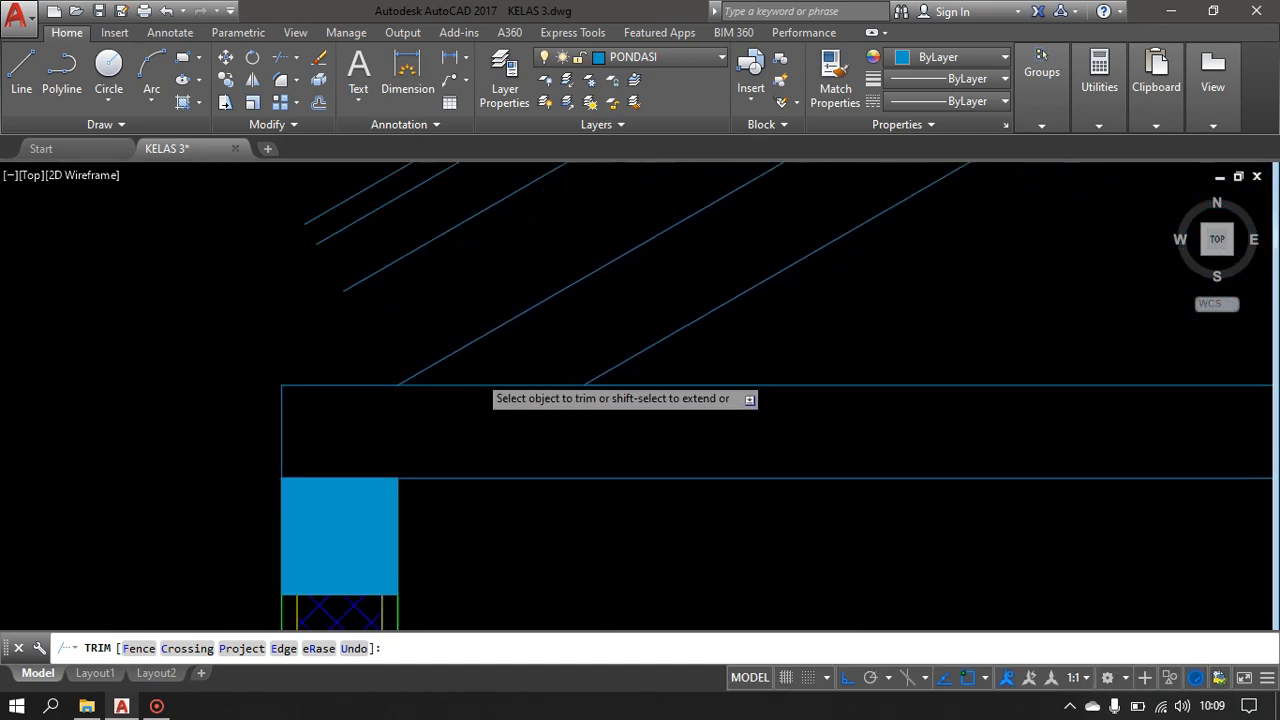
{"action": "key", "text": "Escape"}
- Draw a notch in the tie beam's left end: 1 down from the outer rafter line's foot, then across to the inner rafter line's foot
{"action": "scroll", "coordinate": [344, 400], "scroll_direction": "up", "scroll_amount": 2}
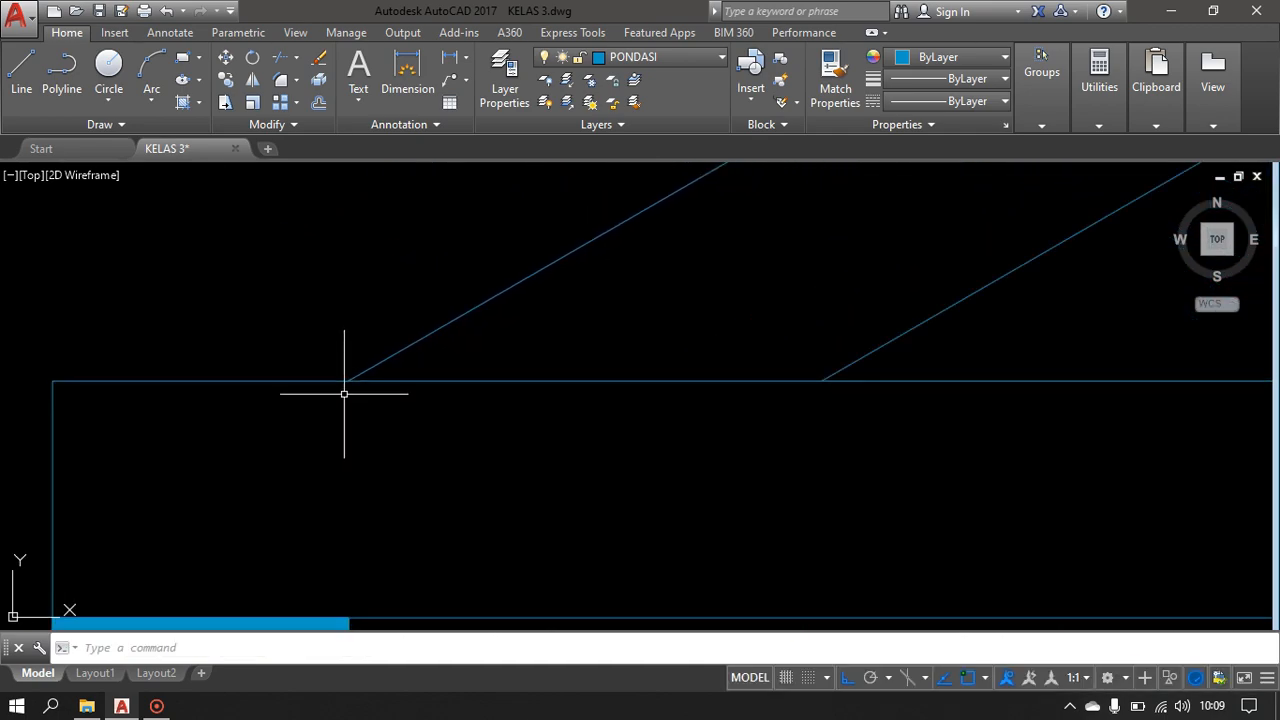
{"action": "type", "text": "l"}
{"action": "key", "text": "Return"}
{"action": "left_click", "coordinate": [349, 381]}
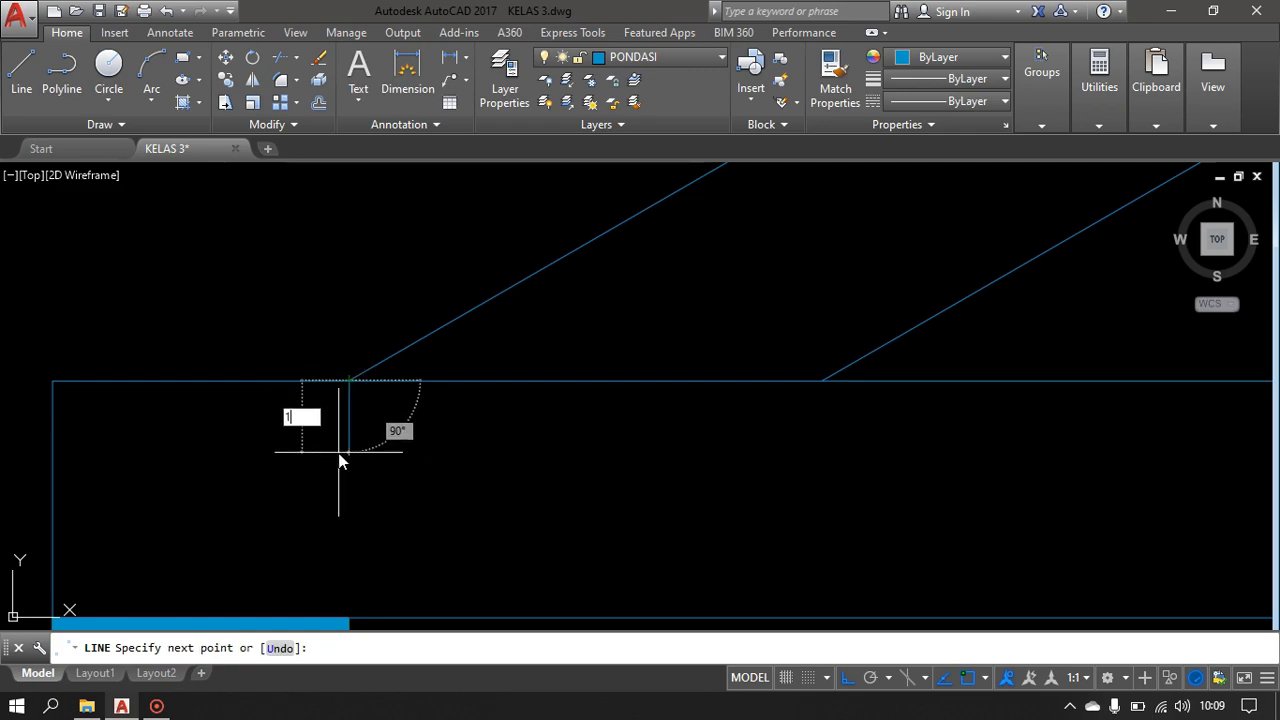
{"action": "left_click", "coordinate": [822, 380]}
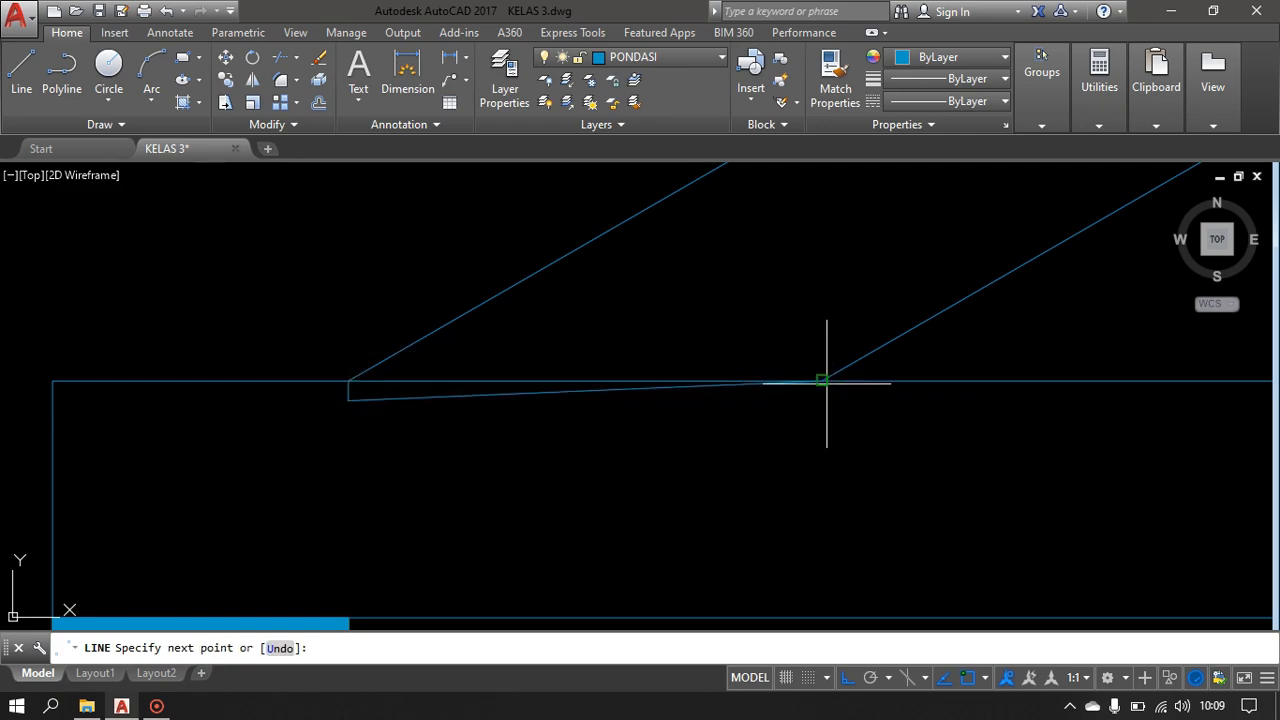
{"action": "key", "text": "Escape"}
- Trim the tie beam's top line between the two rafter feet above the left notch
{"action": "type", "text": "tr"}
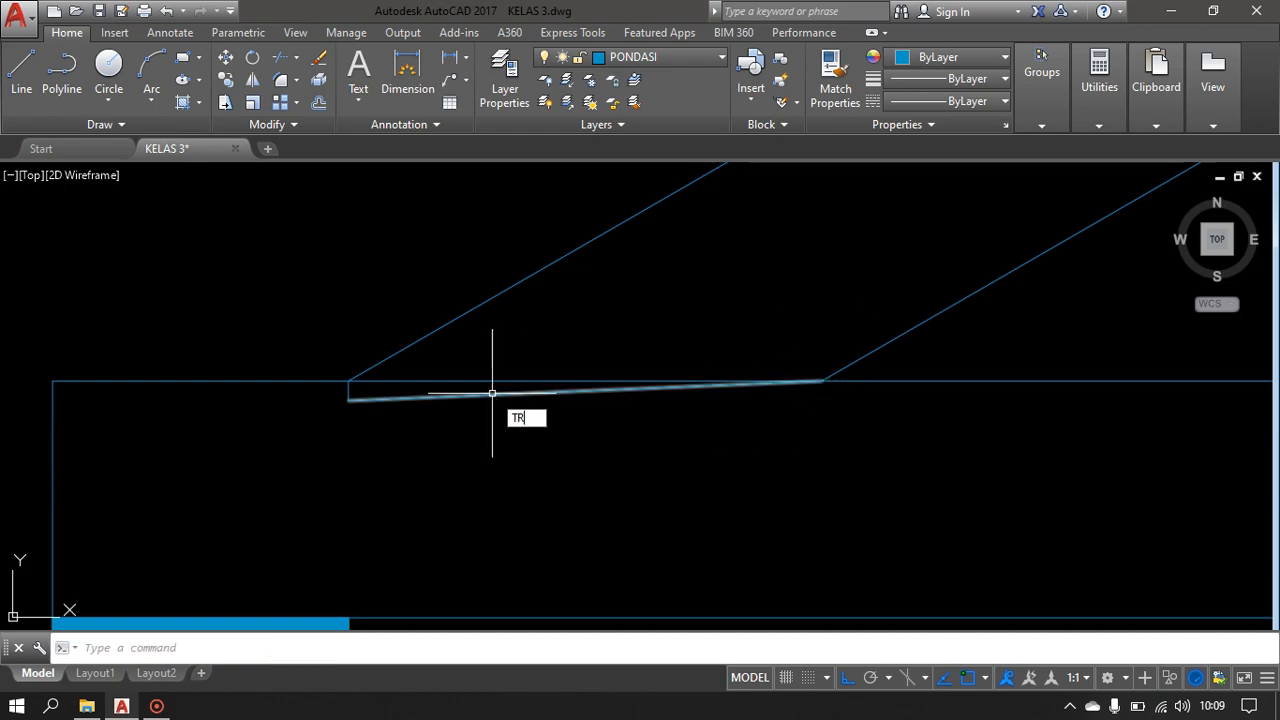
{"action": "key", "text": "Return"}
{"action": "key", "text": "Return"}
{"action": "scroll", "coordinate": [445, 379], "scroll_direction": "down", "scroll_amount": 6}
{"action": "middle_click_drag", "start_coordinate": [846, 389], "coordinate": [593, 405]}
{"action": "middle_click_drag", "start_coordinate": [1016, 388], "coordinate": [150, 312]}
{"action": "scroll", "coordinate": [845, 318], "scroll_direction": "up", "scroll_amount": 2}
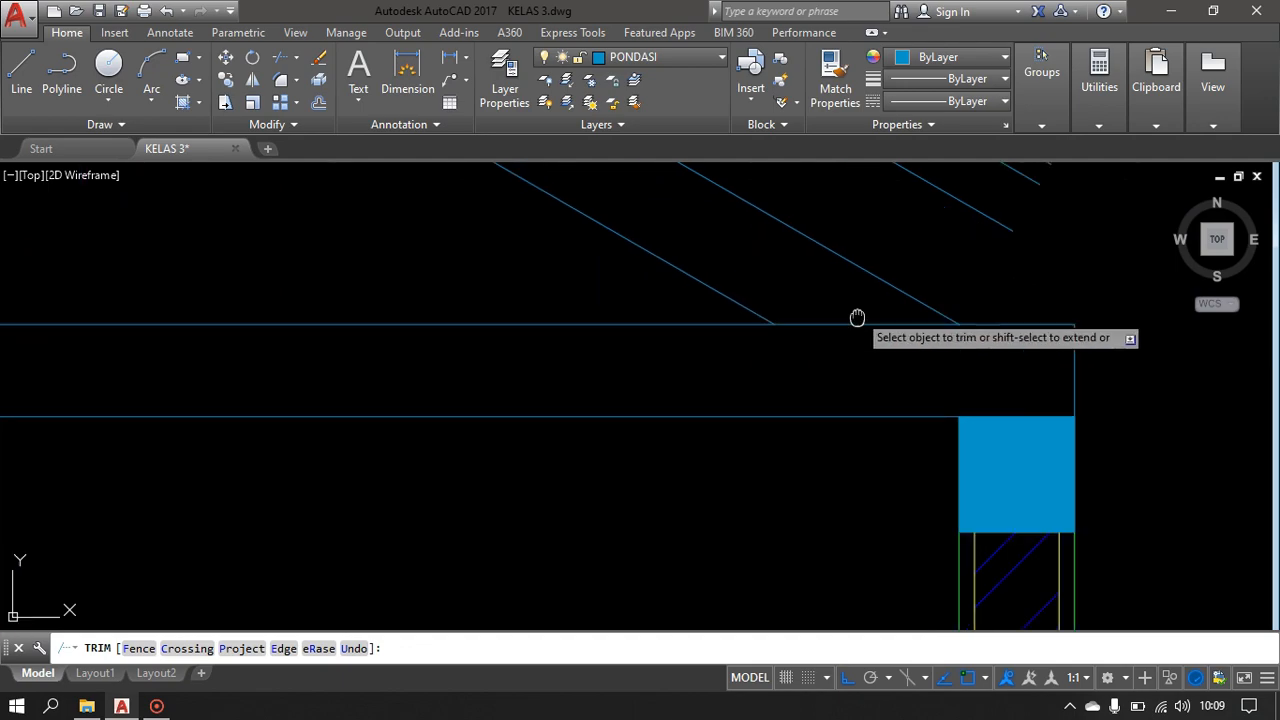
{"action": "middle_click_drag", "start_coordinate": [857, 320], "coordinate": [786, 371]}
{"action": "key", "text": "Escape"}
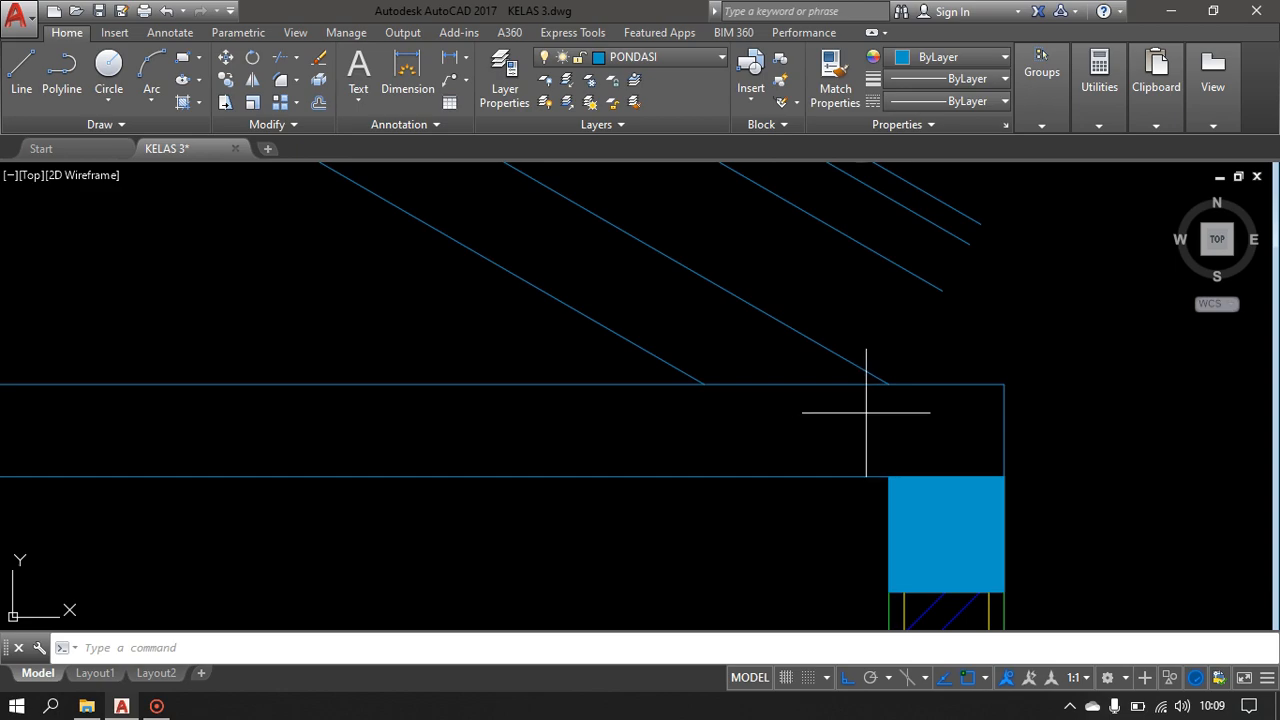
- Draw a matching notch in the tie beam's right end: down from the outer rafter line's foot, then across to the inner rafter line's foot
{"action": "type", "text": "l"}
{"action": "key", "text": "Return"}
{"action": "left_click", "coordinate": [889, 384]}
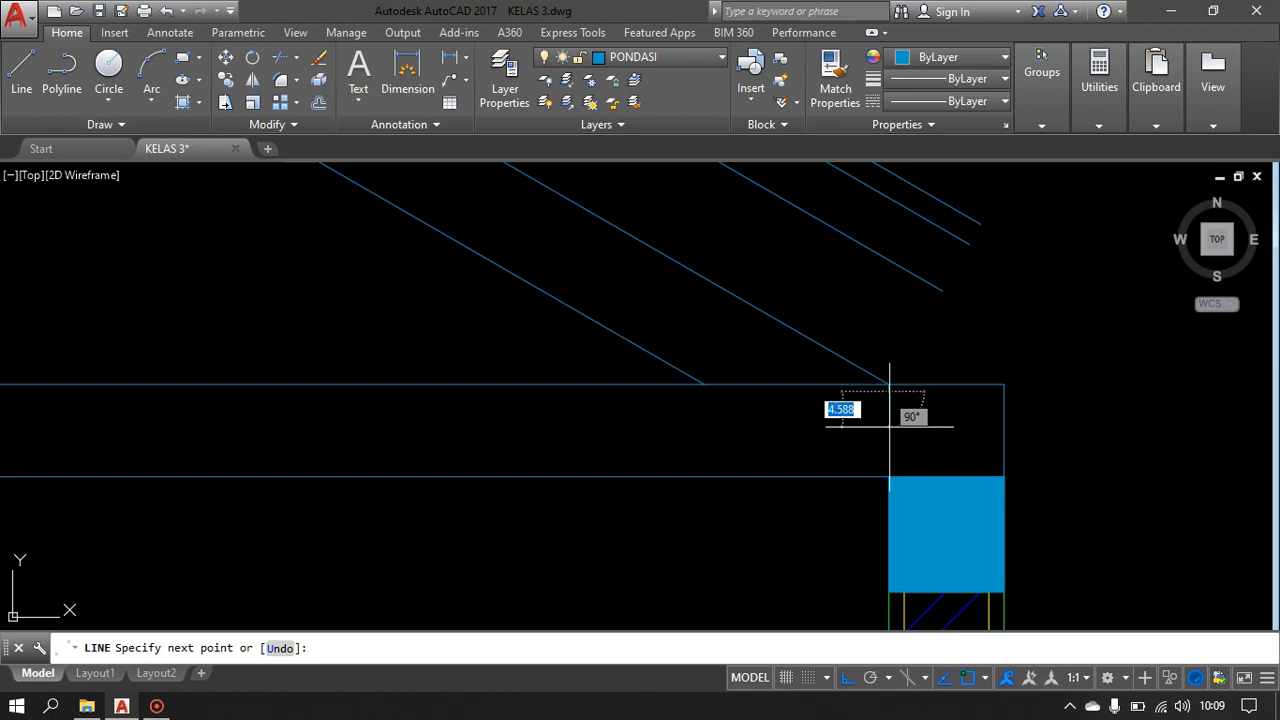
{"action": "left_click", "coordinate": [715, 385]}
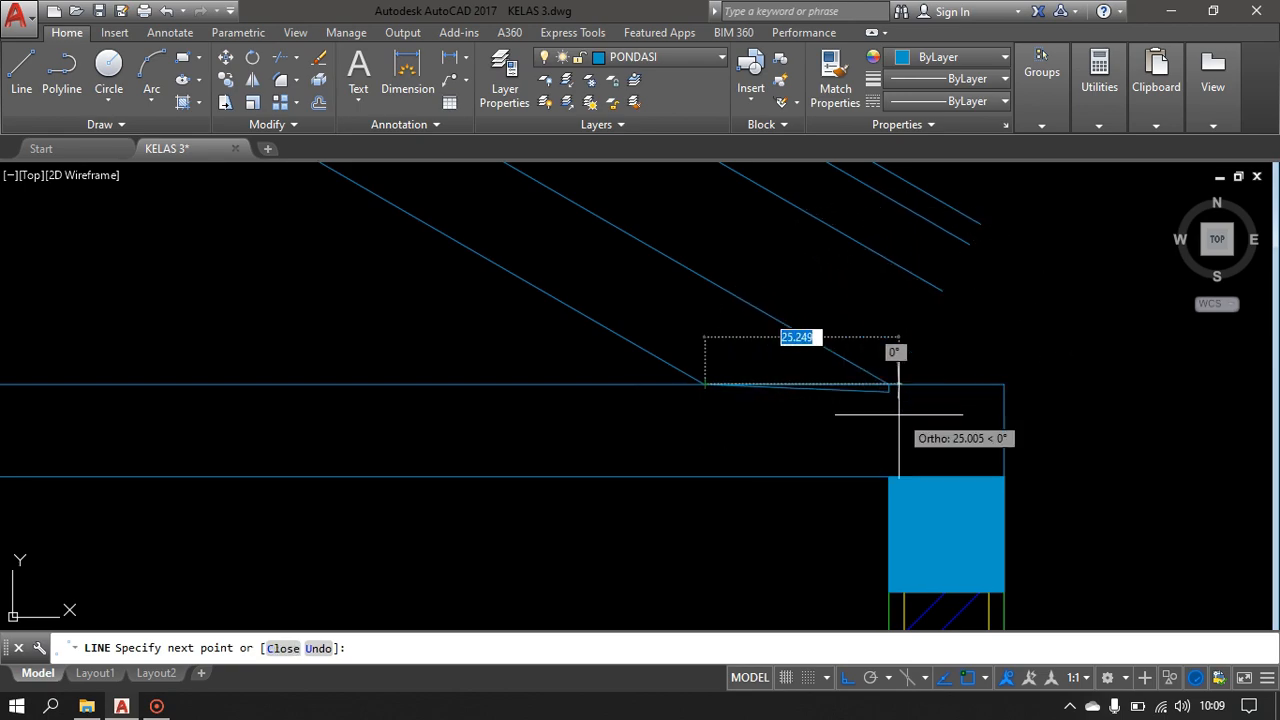
{"action": "key", "text": "Escape"}
- Trim the tie beam's top line between the two rafter feet above the right notch
{"action": "scroll", "coordinate": [845, 397], "scroll_direction": "up", "scroll_amount": 4}
{"action": "middle_click_drag", "start_coordinate": [845, 397], "coordinate": [837, 451]}
{"action": "type", "text": "tr"}
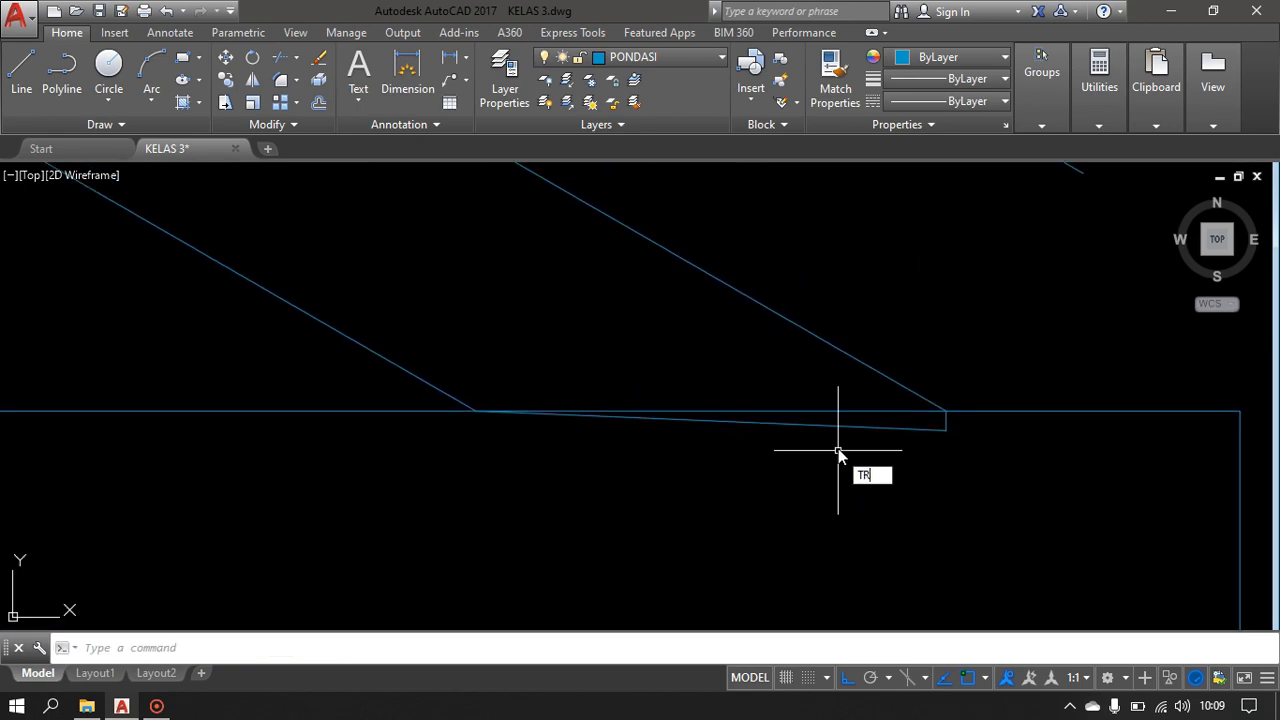
{"action": "key", "text": "Return"}
{"action": "key", "text": "Return"}
{"action": "scroll", "coordinate": [765, 415], "scroll_direction": "down", "scroll_amount": 6}
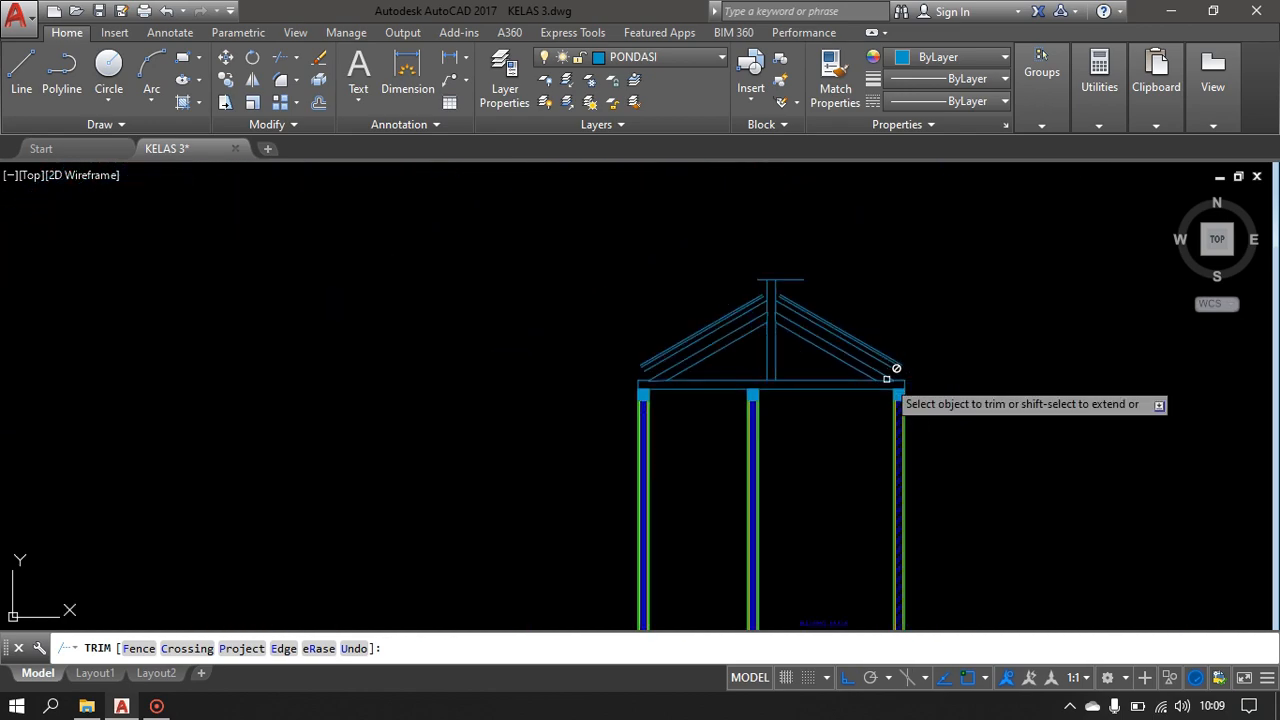
- Examine the roof truss, columns and foundations in the section against the floor plan underneath
{"action": "middle_click_drag", "start_coordinate": [718, 554], "coordinate": [700, 403]}
{"action": "scroll", "coordinate": [728, 530], "scroll_direction": "up", "scroll_amount": 6}
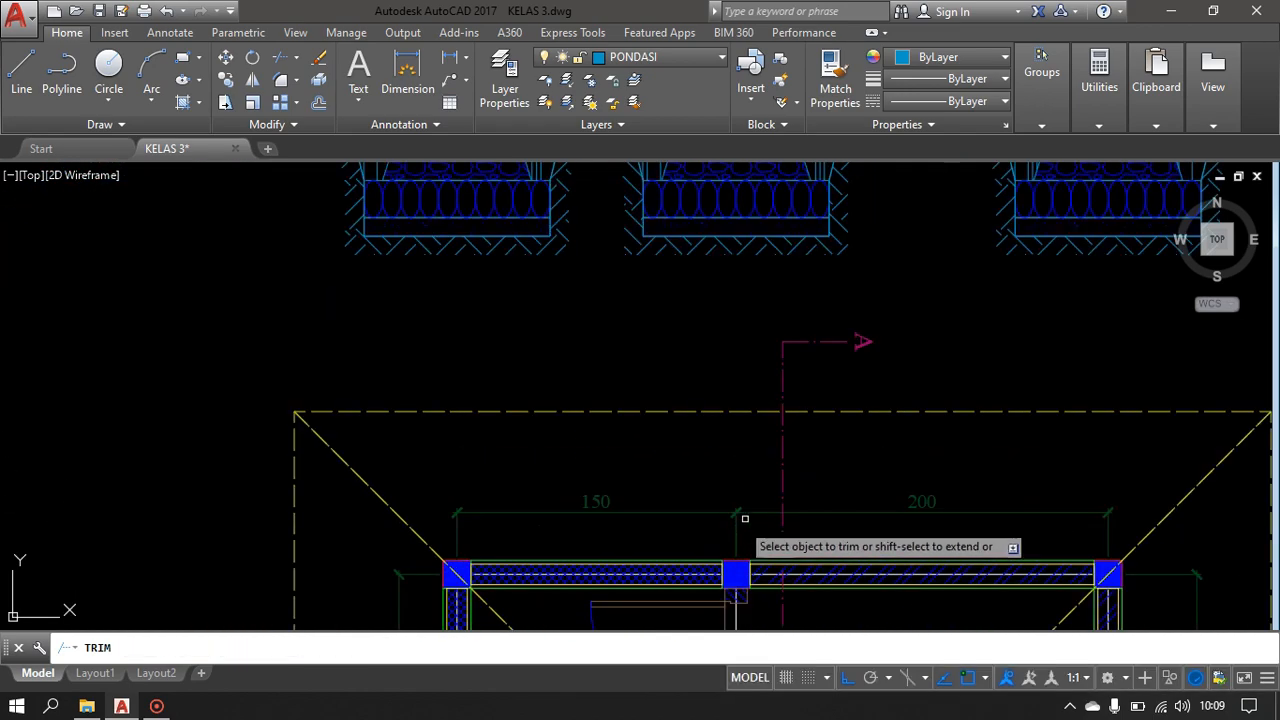
{"action": "middle_click_drag", "start_coordinate": [834, 508], "coordinate": [788, 431]}
{"action": "key", "text": "Escape"}
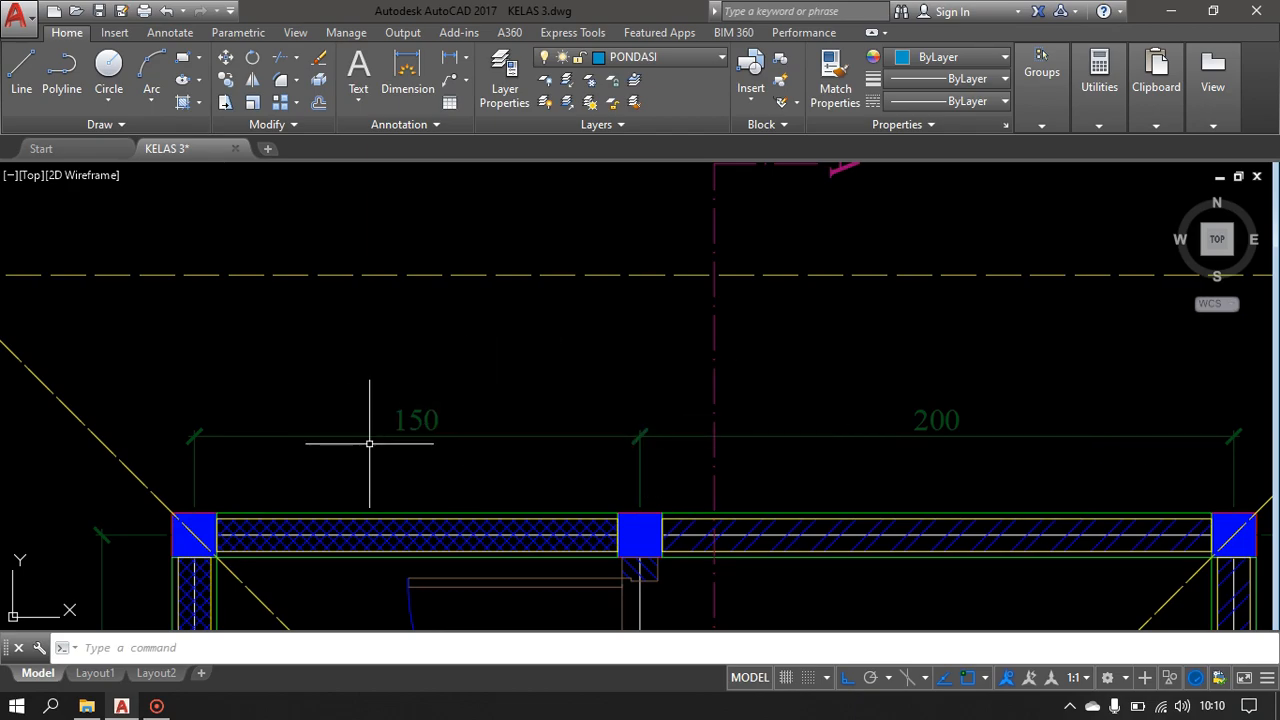
{"action": "scroll", "coordinate": [372, 442], "scroll_direction": "down", "scroll_amount": 6}
{"action": "middle_click_drag", "start_coordinate": [487, 237], "coordinate": [521, 610]}
{"action": "scroll", "coordinate": [434, 323], "scroll_direction": "up", "scroll_amount": 6}
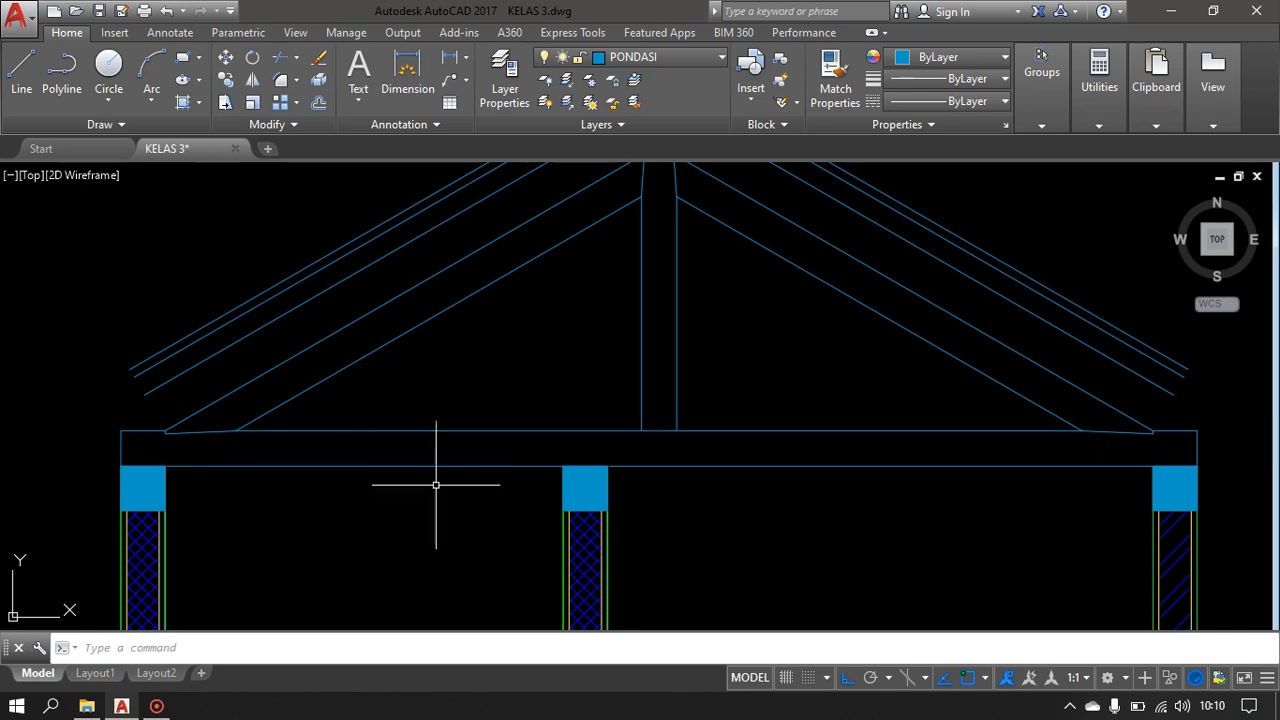
{"action": "scroll", "coordinate": [434, 472], "scroll_direction": "down", "scroll_amount": 2}
{"action": "scroll", "coordinate": [571, 443], "scroll_direction": "up", "scroll_amount": 4}
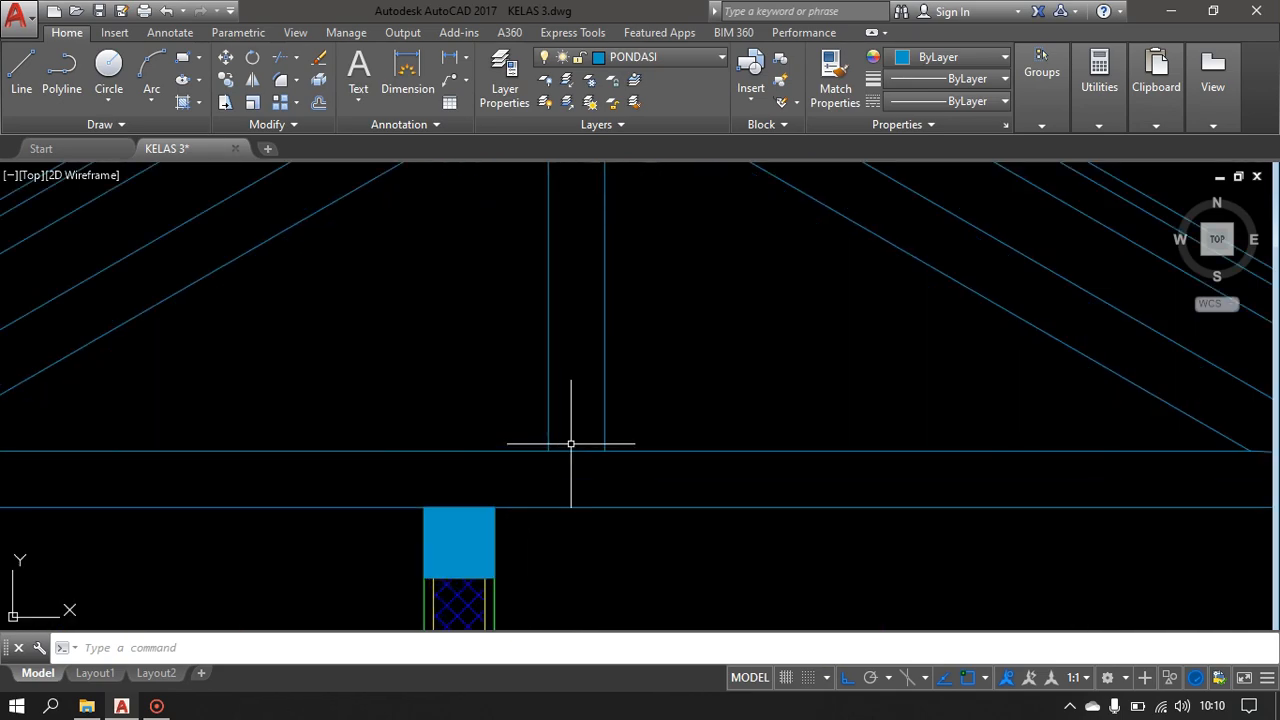
{"action": "scroll", "coordinate": [571, 443], "scroll_direction": "down", "scroll_amount": 6}
{"action": "middle_click_drag", "start_coordinate": [608, 497], "coordinate": [593, 408]}
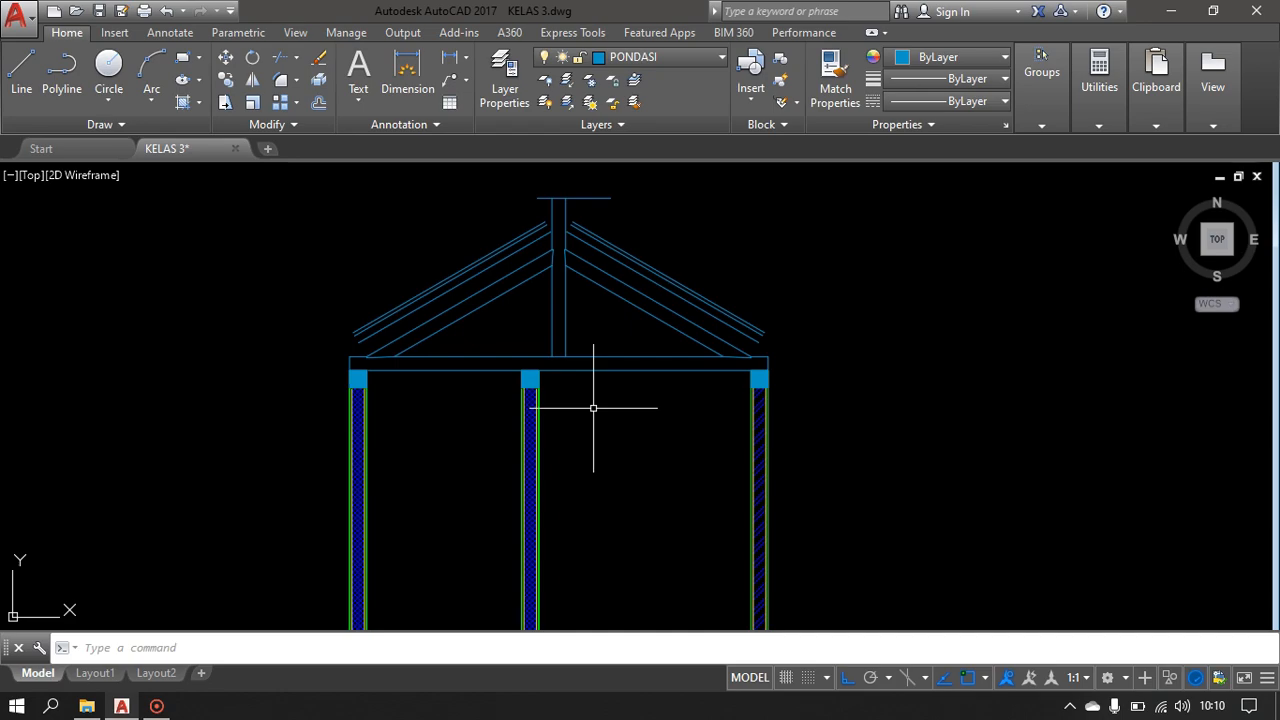
{"action": "scroll", "coordinate": [585, 420], "scroll_direction": "down", "scroll_amount": 3}
{"action": "middle_click_drag", "start_coordinate": [586, 434], "coordinate": [578, 270]}
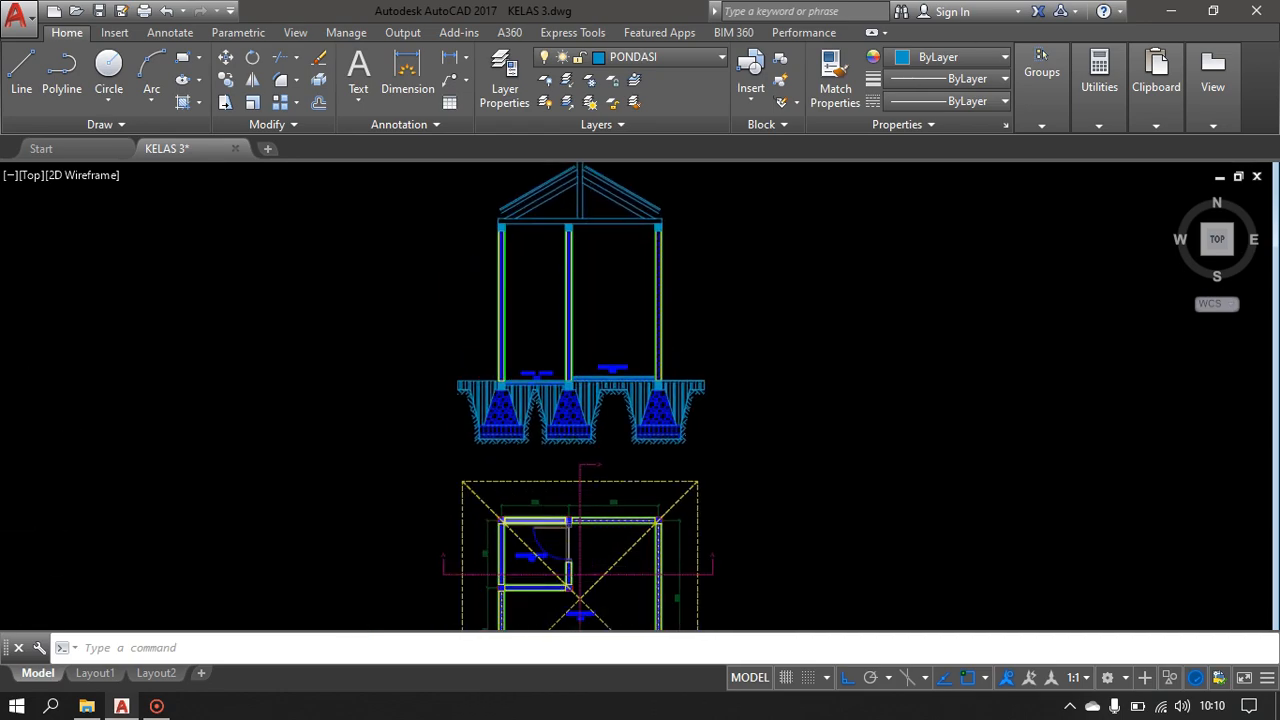
{"action": "scroll", "coordinate": [543, 520], "scroll_direction": "up", "scroll_amount": 2}
{"action": "middle_click_drag", "start_coordinate": [591, 206], "coordinate": [591, 491]}
{"action": "scroll", "coordinate": [600, 455], "scroll_direction": "up", "scroll_amount": 3}
{"action": "scroll", "coordinate": [603, 320], "scroll_direction": "up", "scroll_amount": 2}
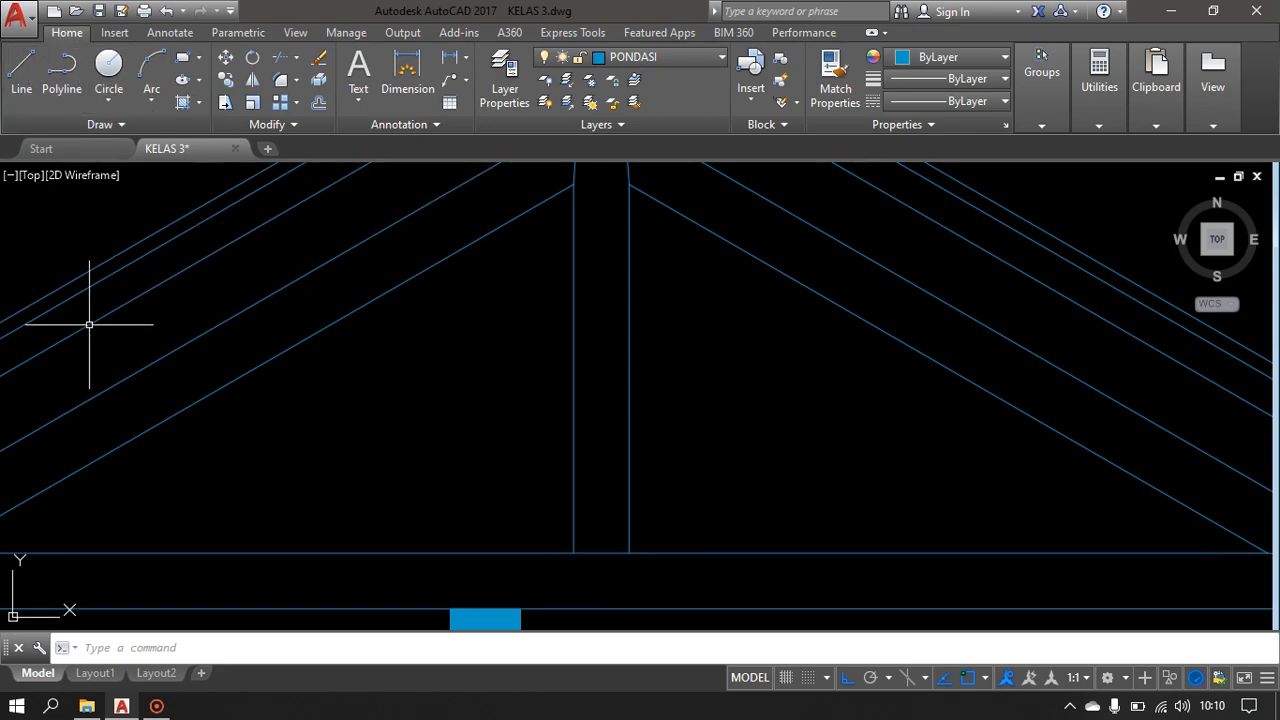
- Extend the three upper roof lines on both slopes to the sides of the king post
{"action": "middle_click_drag", "start_coordinate": [302, 333], "coordinate": [449, 509]}
{"action": "scroll", "coordinate": [514, 500], "scroll_direction": "down", "scroll_amount": 2}
{"action": "mouse_move", "coordinate": [543, 366]}
{"action": "middle_mouse_down"}
{"action": "mouse_move", "coordinate": [546, 297]}
{"action": "mouse_move", "coordinate": [497, 340]}
{"action": "middle_mouse_up"}
{"action": "scroll", "coordinate": [543, 320], "scroll_direction": "down", "scroll_amount": 2}
{"action": "scroll", "coordinate": [480, 371], "scroll_direction": "up", "scroll_amount": 2}
{"action": "middle_click_drag", "start_coordinate": [488, 377], "coordinate": [494, 396]}
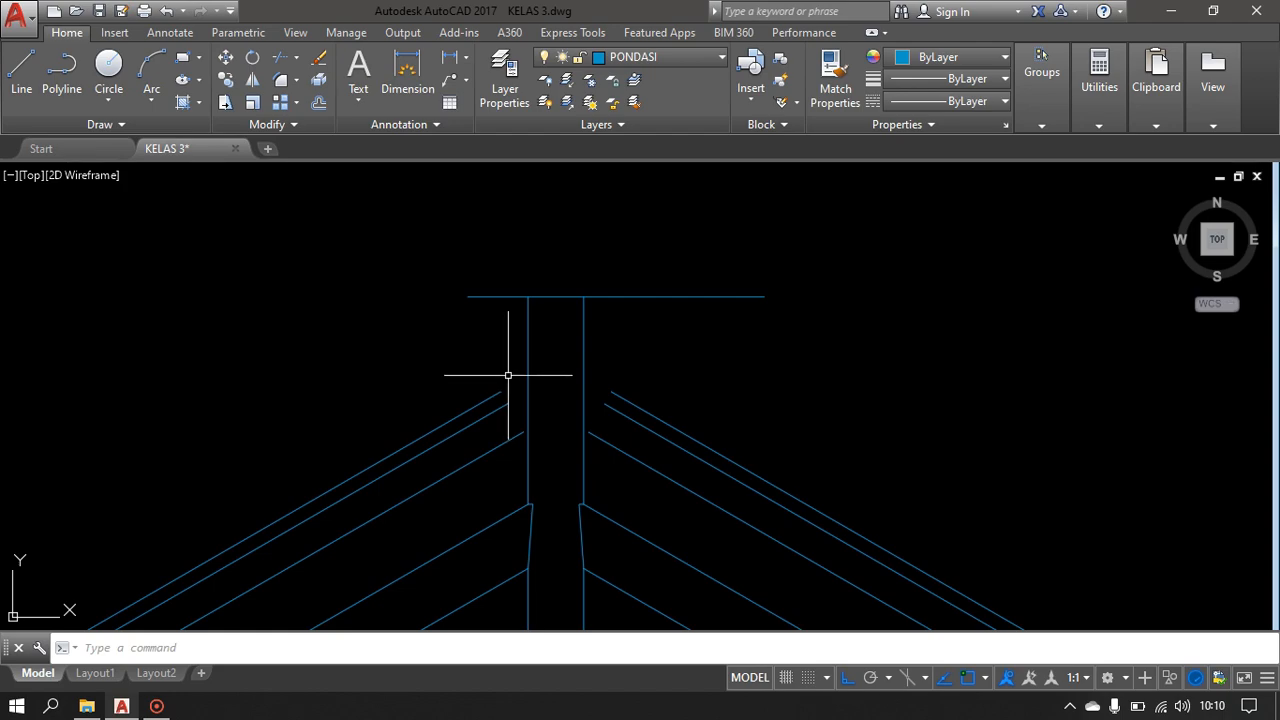
{"action": "key", "text": "Return"}
{"action": "key", "text": "Return"}
{"action": "left_click", "coordinate": [508, 343]}
{"action": "left_click", "coordinate": [491, 471]}
{"action": "left_click", "coordinate": [646, 360]}
{"action": "left_click", "coordinate": [616, 486]}
{"action": "middle_click_drag", "start_coordinate": [637, 413], "coordinate": [642, 470]}
{"action": "key", "text": "Escape"}
- Draw a horizontal line across the king post joining the upper ends of the outermost left and right roof lines
{"action": "key", "text": "Return"}
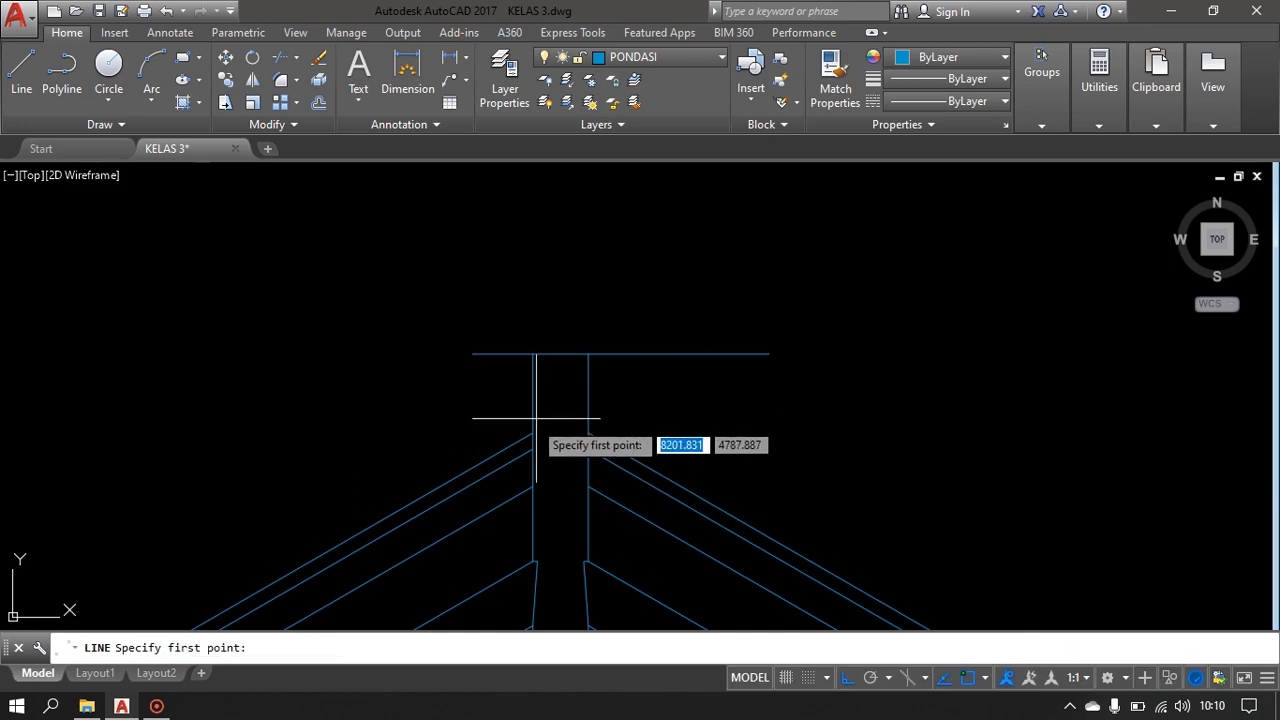
{"action": "left_click", "coordinate": [533, 433]}
{"action": "left_click", "coordinate": [589, 434]}
{"action": "key", "text": "Escape"}
- Draw a rectangle 8 wide and 5 high in the empty space above the roof ridge
{"action": "scroll", "coordinate": [674, 465], "scroll_direction": "down", "scroll_amount": 2}
{"action": "middle_click_drag", "start_coordinate": [680, 447], "coordinate": [629, 411]}
{"action": "scroll", "coordinate": [624, 411], "scroll_direction": "up", "scroll_amount": 5}
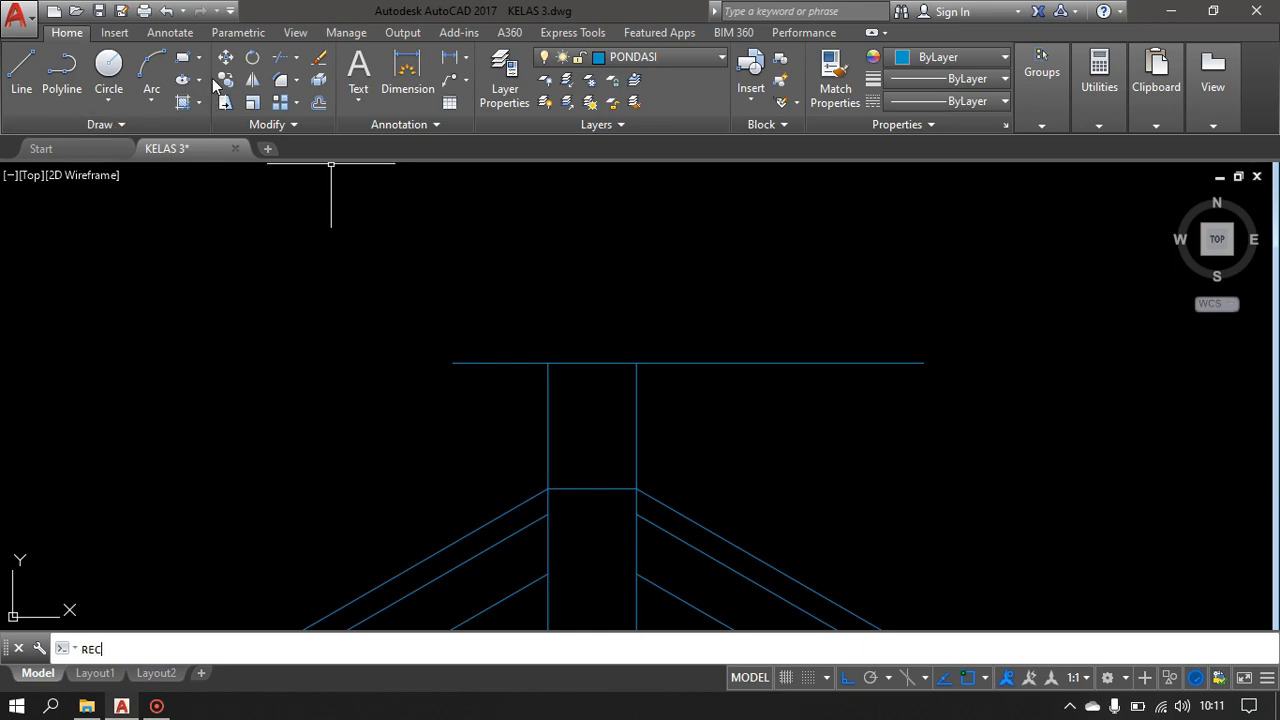
{"action": "key", "text": "Return"}
{"action": "left_click", "coordinate": [664, 229]}
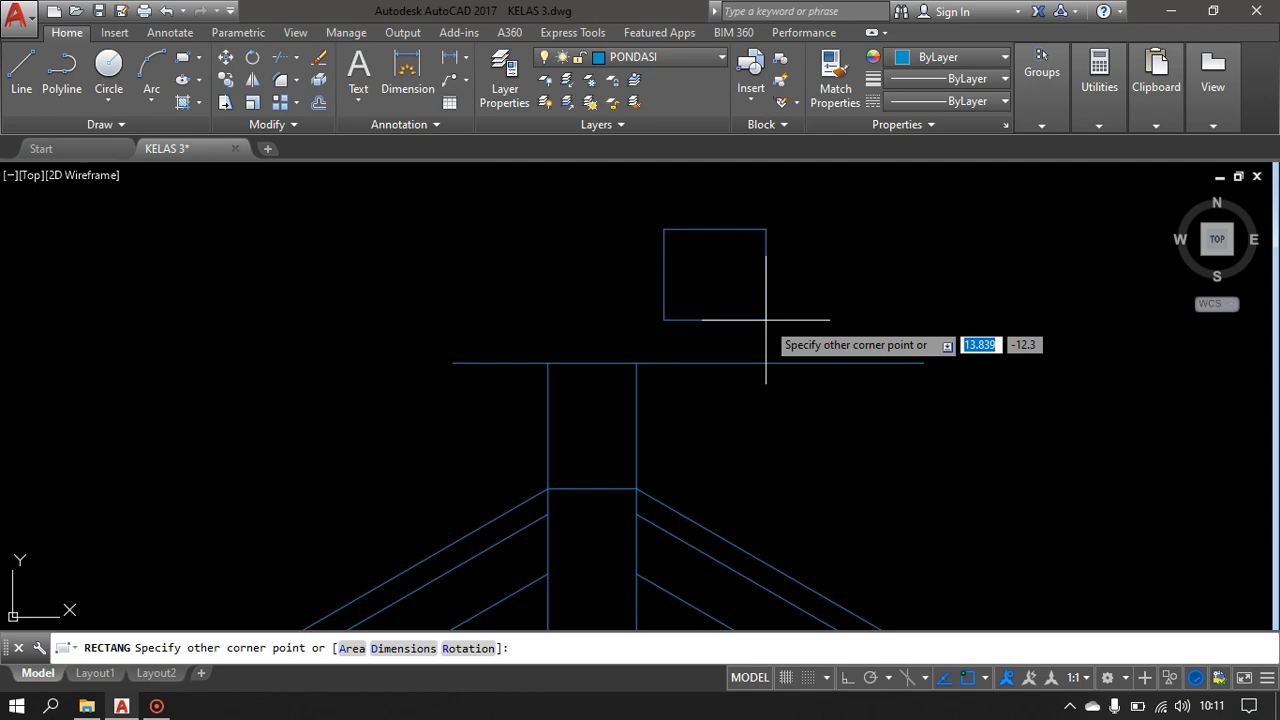
{"action": "type", "text": "8"}
{"action": "key", "text": "Tab"}
{"action": "type", "text": "5"}
{"action": "key", "text": "Return"}
- Rotate the 8 by 5 rectangle 90° clockwise about its lower-left corner so it stands upright
{"action": "middle_click_drag", "start_coordinate": [756, 282], "coordinate": [732, 415]}
{"action": "left_click", "coordinate": [723, 409]}
{"action": "left_click", "coordinate": [610, 290]}
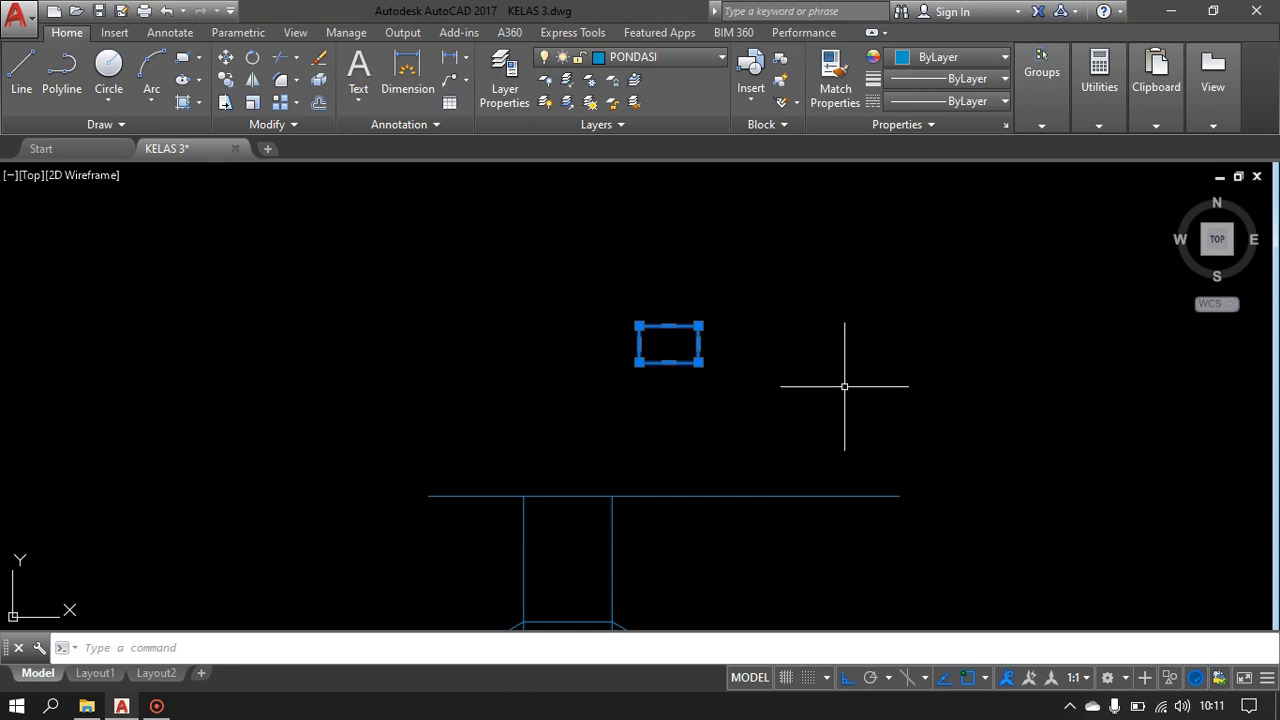
{"action": "type", "text": "o"}
{"action": "key", "text": "Return"}
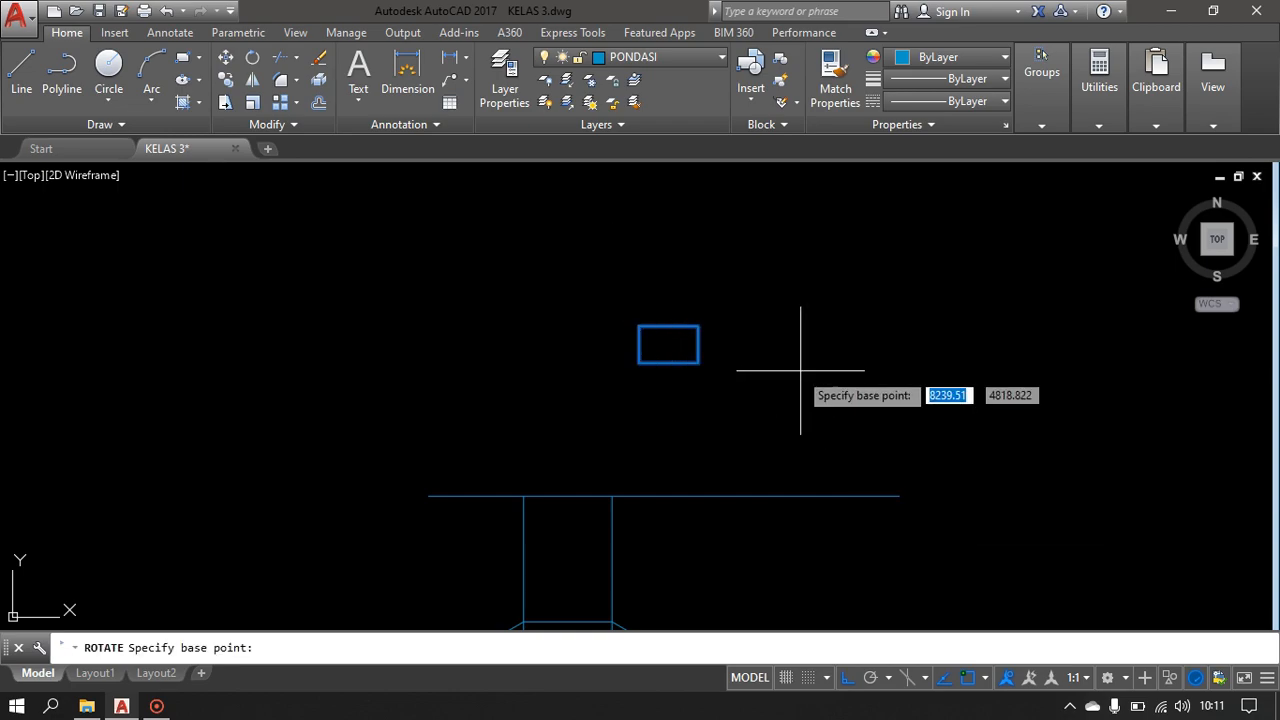
{"action": "left_click", "coordinate": [639, 362]}
{"action": "left_click", "coordinate": [637, 434]}
- Move the upright rectangle by its bottom-edge midpoint onto the midpoint of the short horizontal ridge line
{"action": "left_click", "coordinate": [731, 389]}
{"action": "left_click", "coordinate": [678, 458]}
{"action": "middle_click_drag", "start_coordinate": [727, 476], "coordinate": [740, 358]}
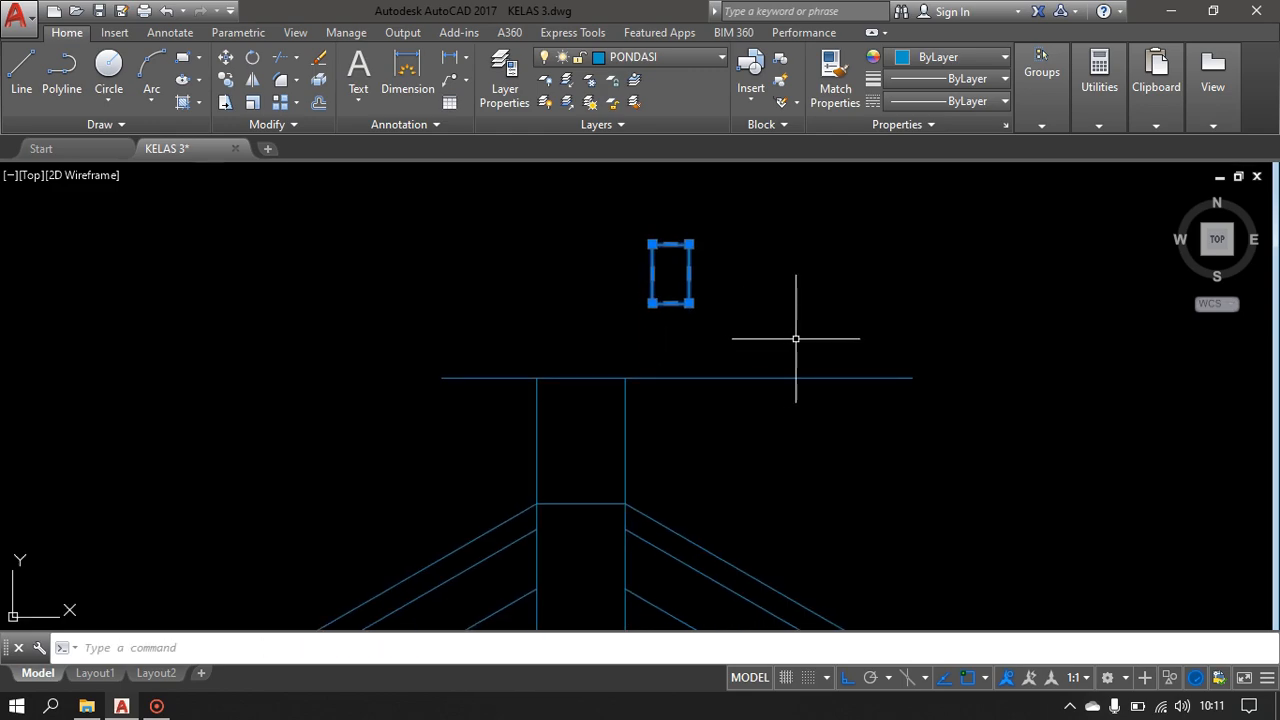
{"action": "type", "text": "m"}
{"action": "key", "text": "Return"}
{"action": "left_click", "coordinate": [671, 274]}
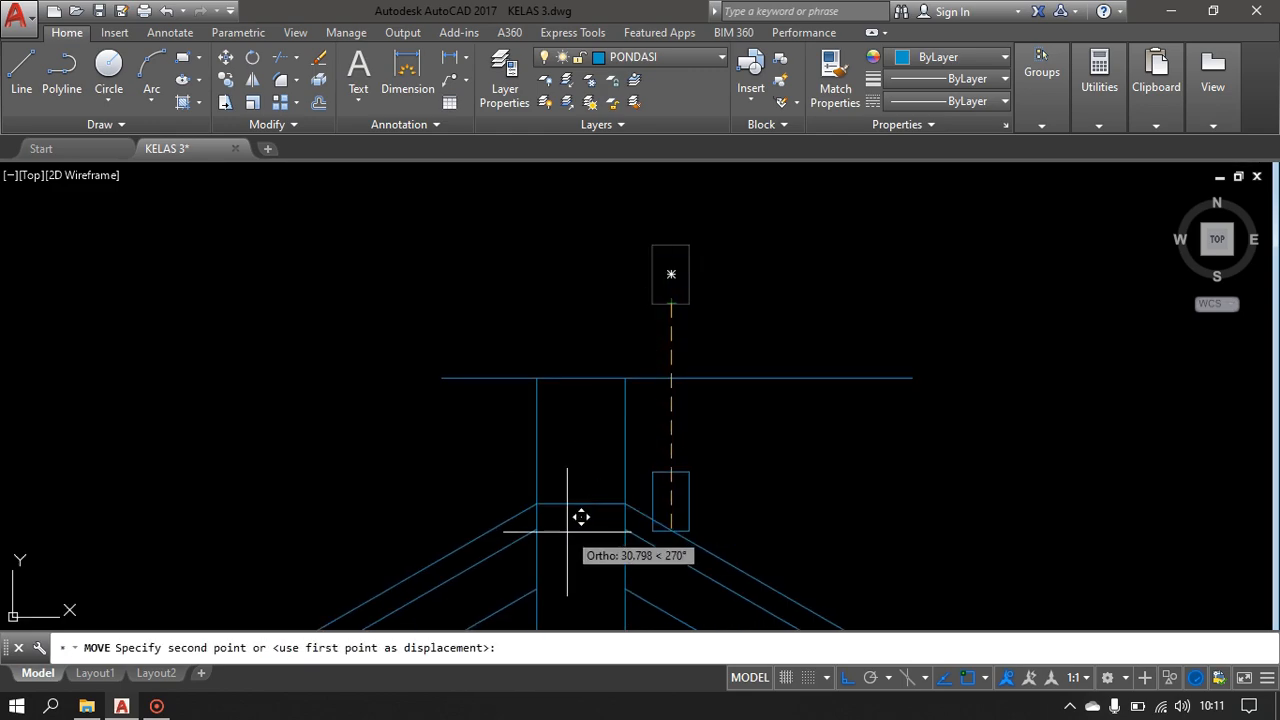
{"action": "middle_click_drag", "start_coordinate": [586, 486], "coordinate": [609, 374]}
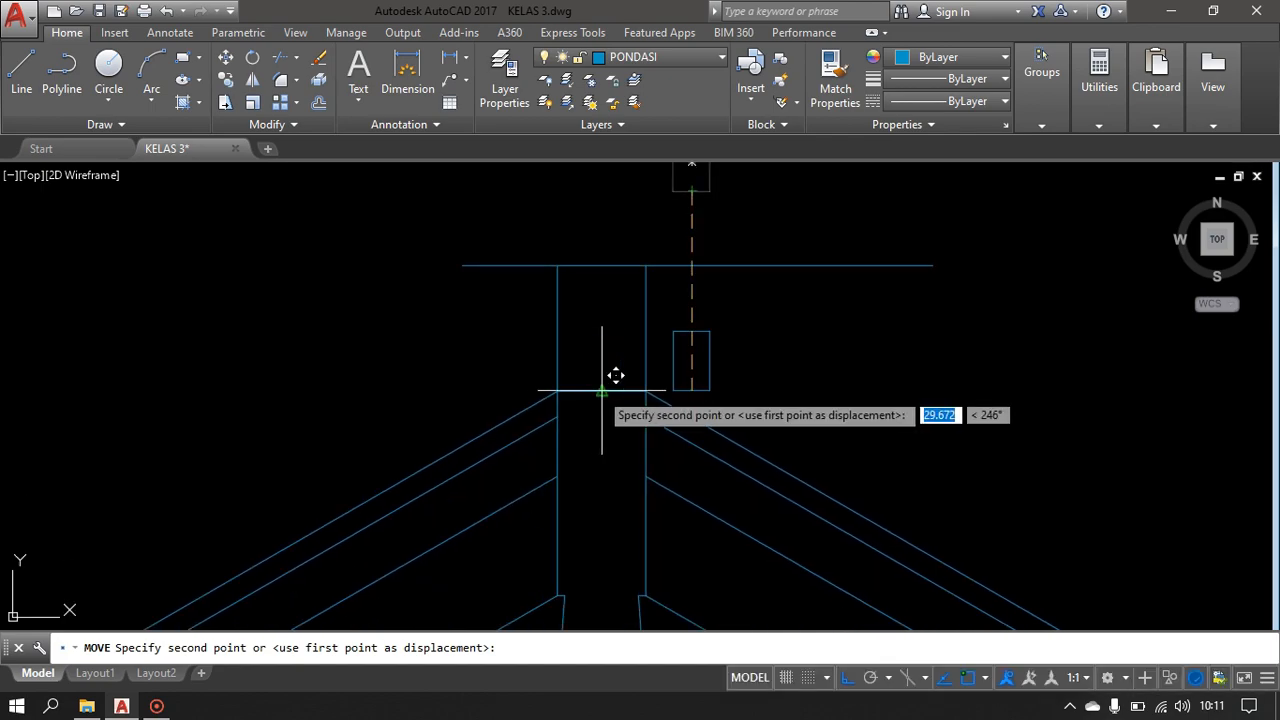
{"action": "left_click", "coordinate": [601, 390]}
- Lower the rectangle straight down so that it straddles the horizontal ridge line
{"action": "middle_click_drag", "start_coordinate": [626, 443], "coordinate": [640, 357]}
{"action": "left_click", "coordinate": [641, 237]}
{"action": "left_click", "coordinate": [601, 250]}
{"action": "type", "text": "m"}
{"action": "key", "text": "Return"}
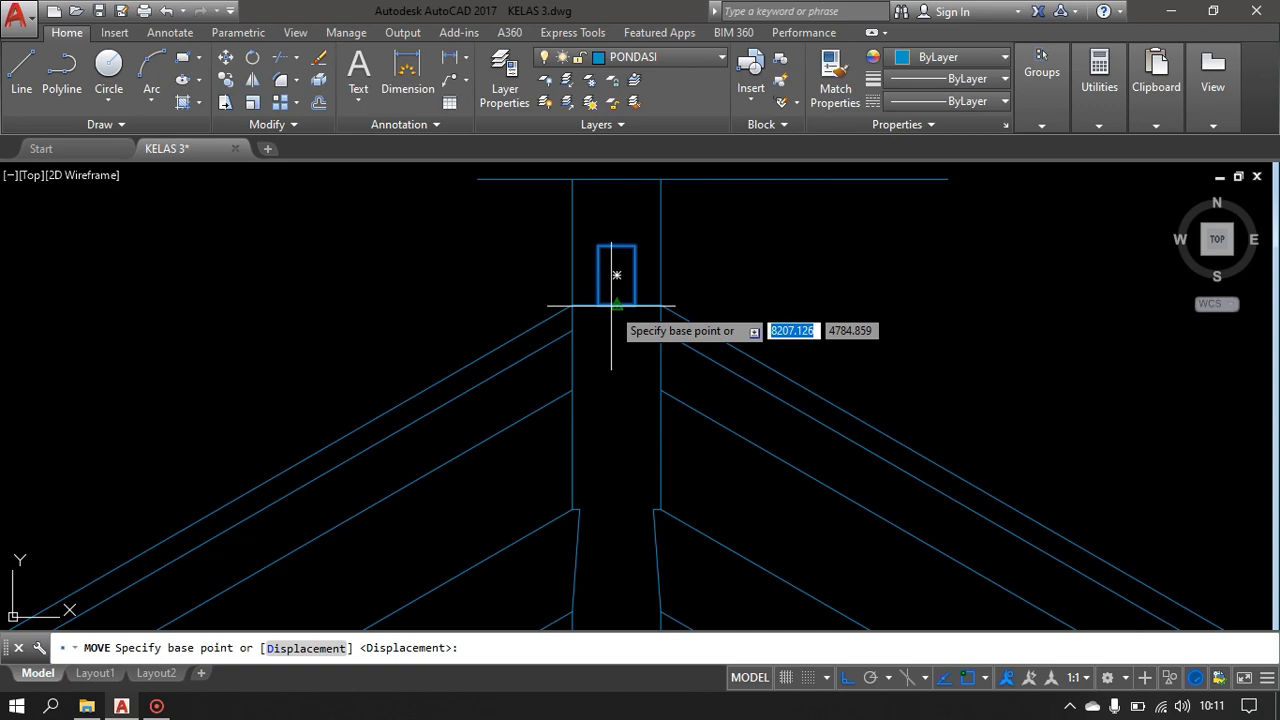
{"action": "left_click", "coordinate": [617, 304]}
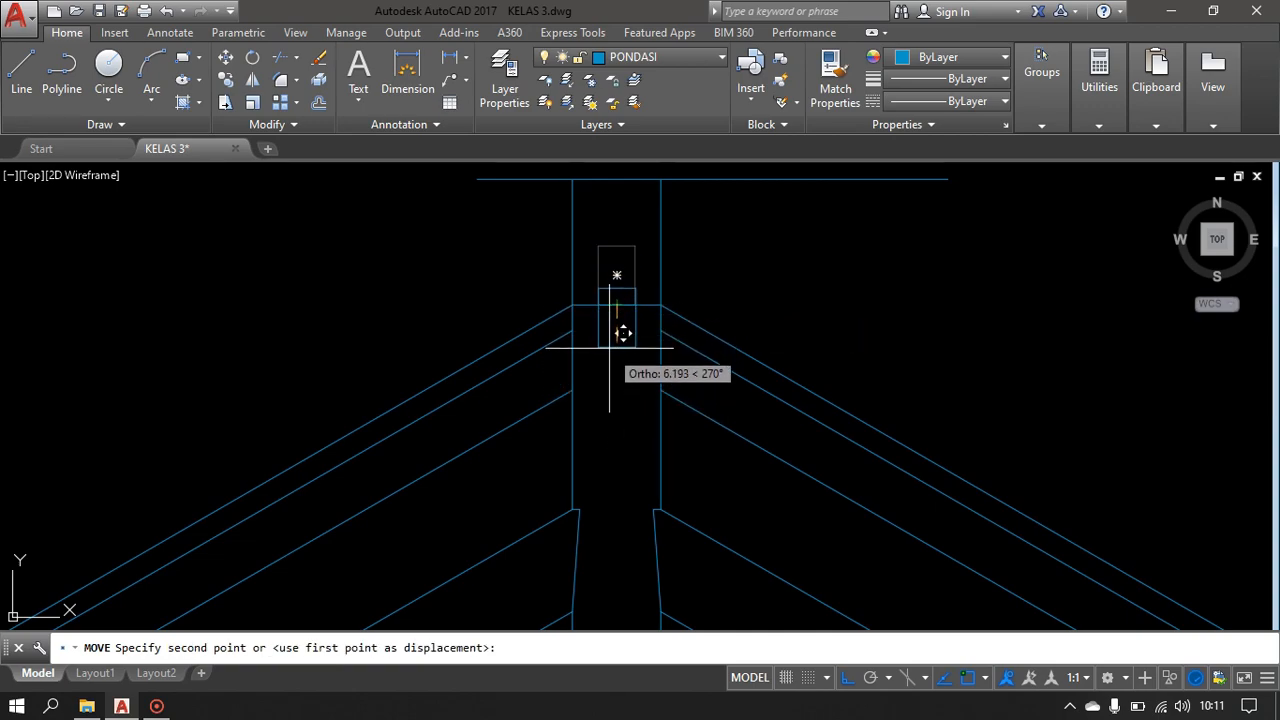
{"action": "left_click", "coordinate": [609, 341]}
- Trim away the part of the ridge line that lies inside the rectangle
{"action": "scroll", "coordinate": [614, 341], "scroll_direction": "up", "scroll_amount": 2}
{"action": "type", "text": "TR"}
{"action": "key", "text": "Return"}
{"action": "key", "text": "Return"}
{"action": "left_click", "coordinate": [635, 388]}
{"action": "left_click", "coordinate": [618, 430]}
- Trim the king post's two vertical lines above the ridge line and delete the long horizontal line over them
{"action": "scroll", "coordinate": [661, 391], "scroll_direction": "down", "scroll_amount": 3}
{"action": "middle_click_drag", "start_coordinate": [709, 402], "coordinate": [711, 523]}
{"action": "scroll", "coordinate": [749, 280], "scroll_direction": "up", "scroll_amount": 2}
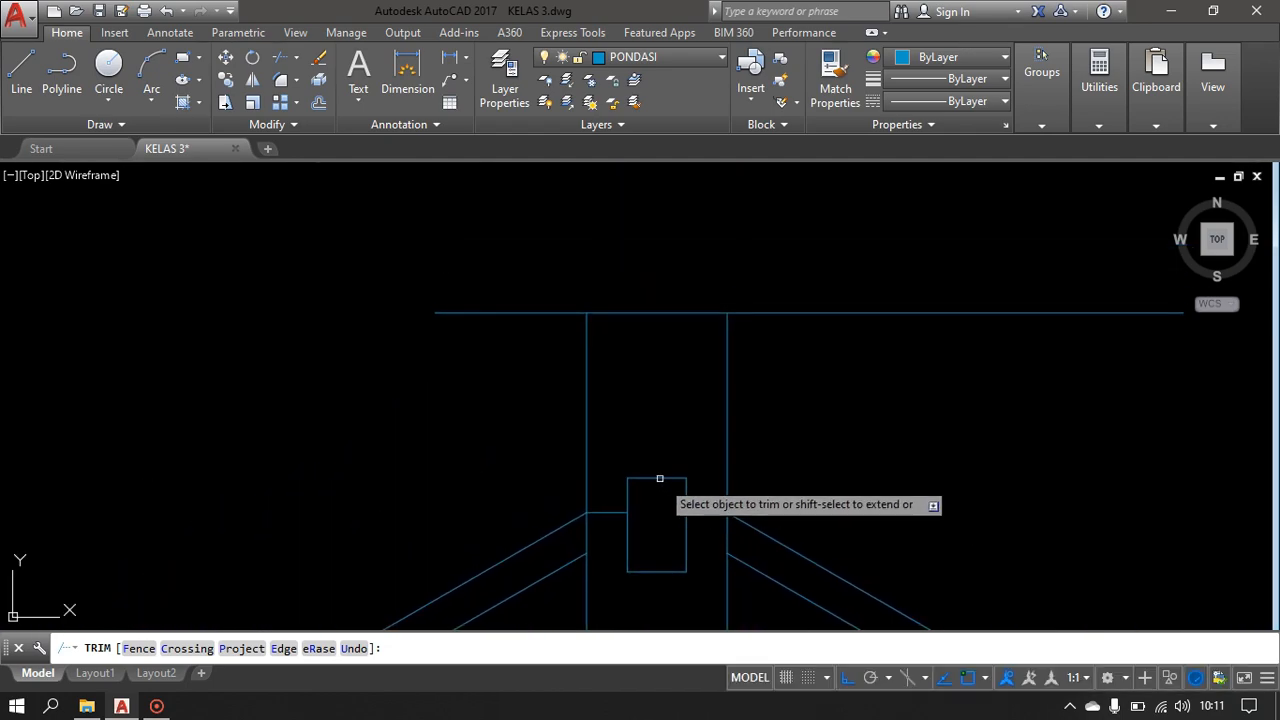
{"action": "left_click", "coordinate": [763, 362]}
{"action": "left_click", "coordinate": [563, 401]}
{"action": "scroll", "coordinate": [848, 529], "scroll_direction": "down", "scroll_amount": 2}
{"action": "middle_click_drag", "start_coordinate": [847, 532], "coordinate": [815, 484]}
{"action": "key", "text": "Escape"}
{"action": "left_click", "coordinate": [832, 417]}
{"action": "left_click", "coordinate": [744, 342]}
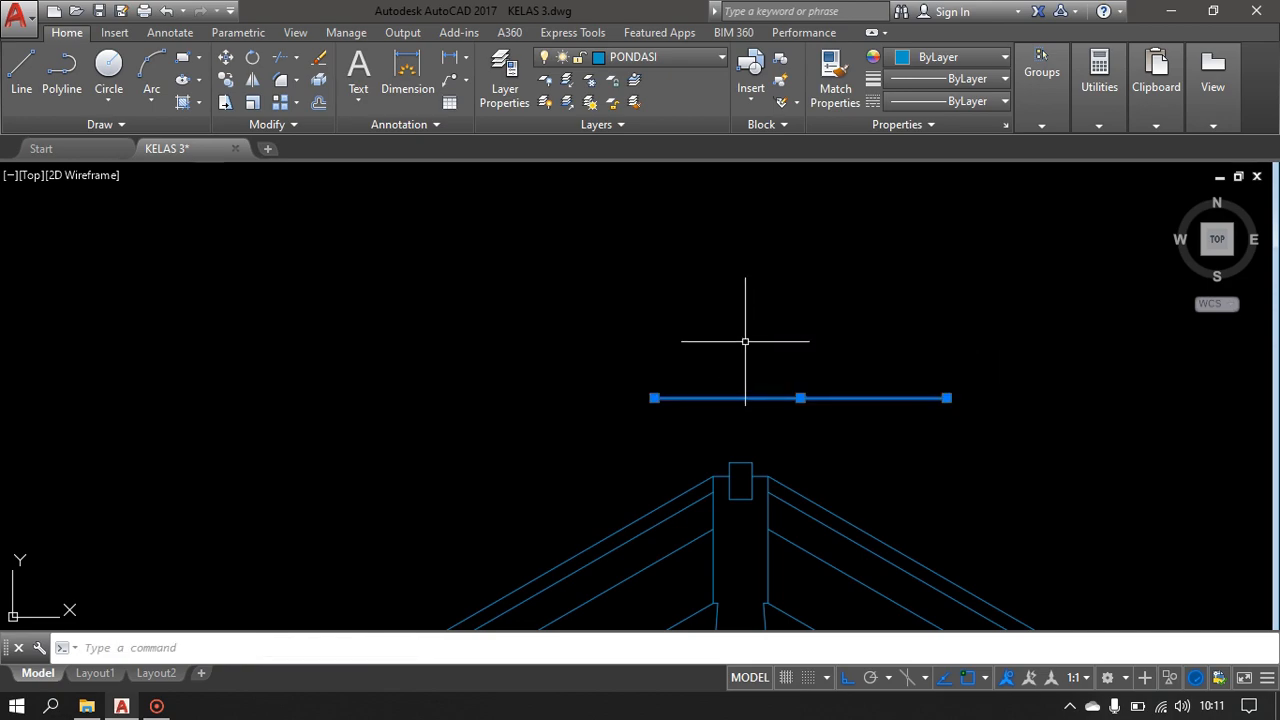
{"action": "key", "text": "Delete"}
- Draw a rectangle 12 wide and 2 high in the empty space above the left roof slope
{"action": "scroll", "coordinate": [731, 497], "scroll_direction": "up", "scroll_amount": 3}
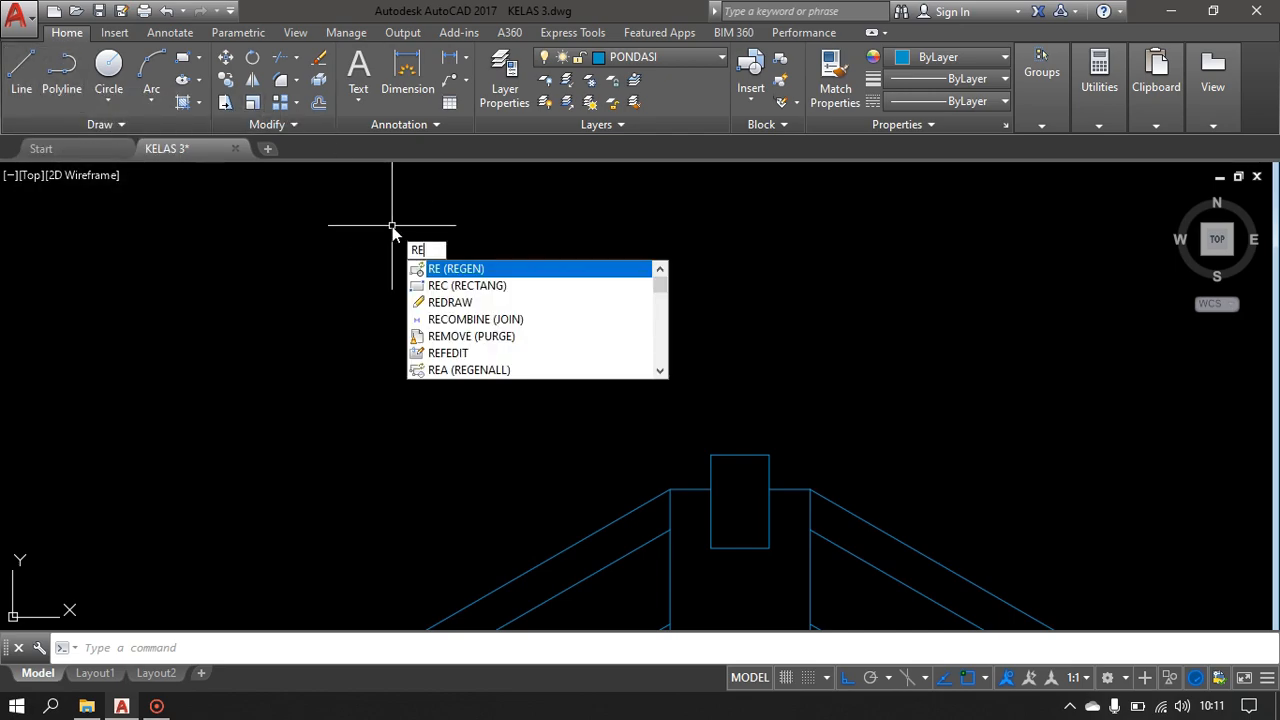
{"action": "key", "text": "Return"}
{"action": "left_click", "coordinate": [436, 238]}
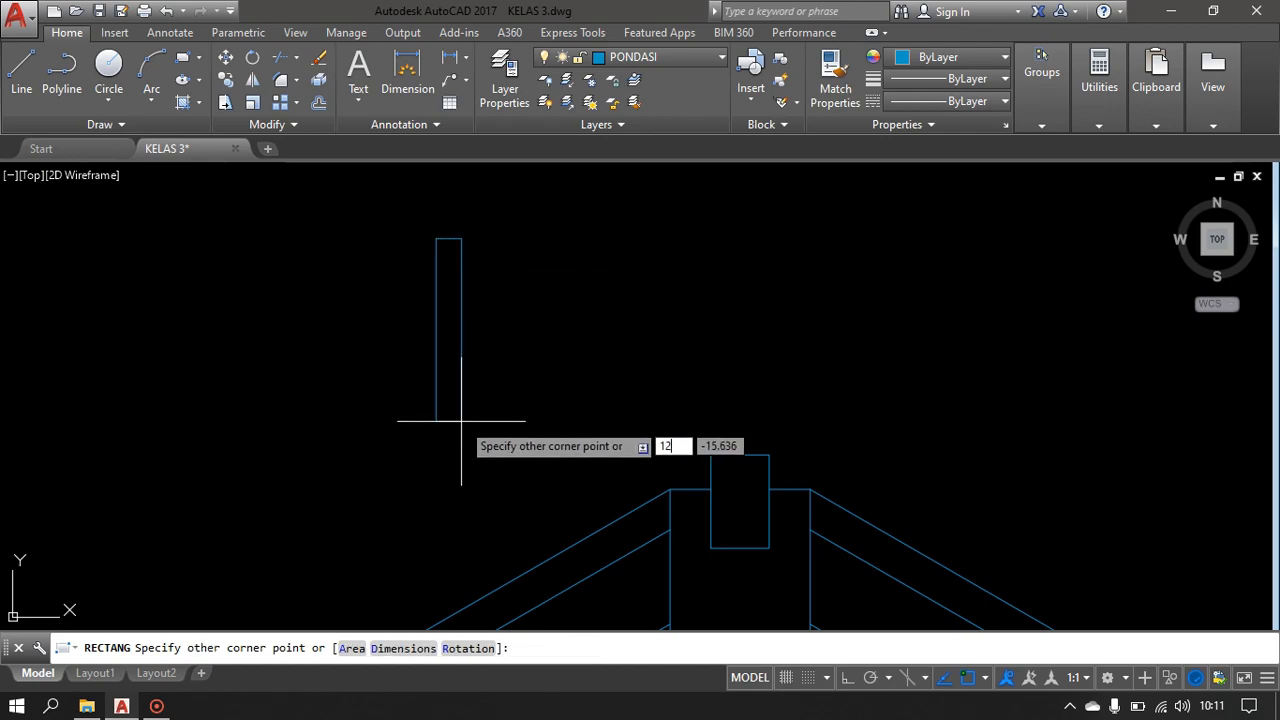
{"action": "key", "text": "Tab"}
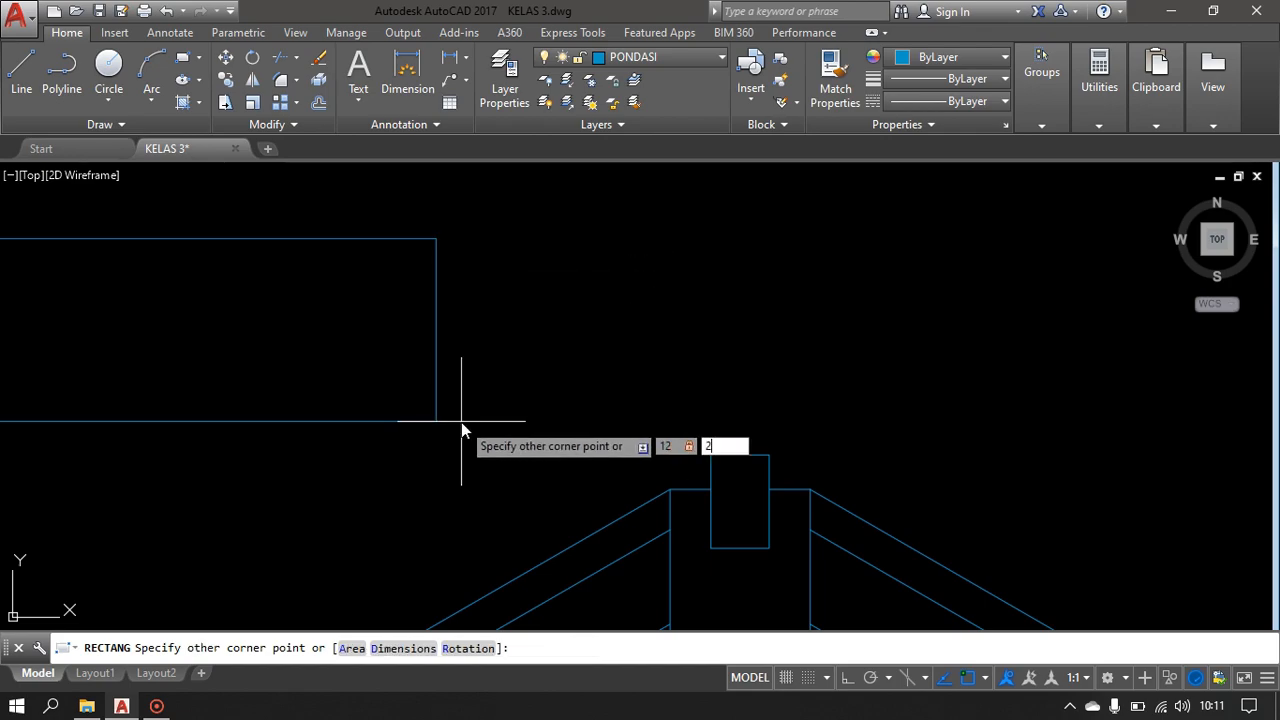
{"action": "type", "text": "2"}
{"action": "key", "text": "Return"}
- Rotate the 12 by 2 rectangle 90° clockwise about its lower-right corner so it stands upright
{"action": "middle_click_drag", "start_coordinate": [503, 309], "coordinate": [509, 371]}
{"action": "left_click", "coordinate": [568, 300]}
{"action": "left_click", "coordinate": [525, 244]}
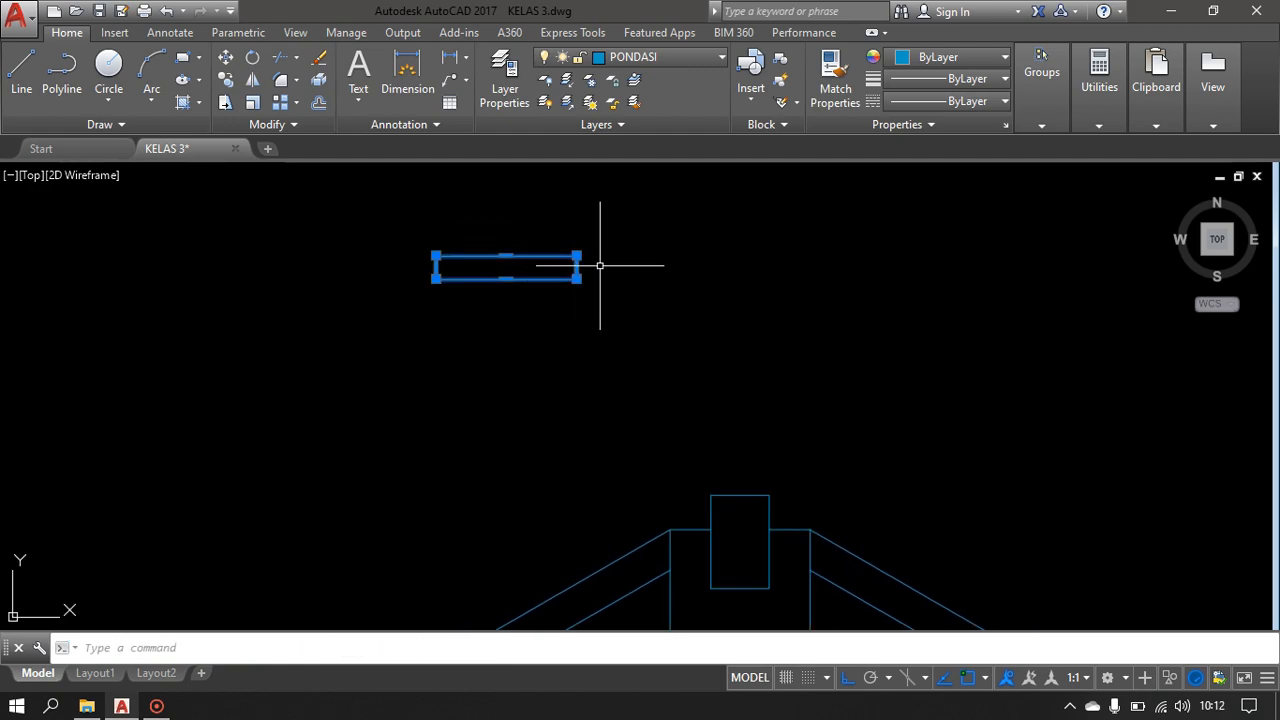
{"action": "type", "text": "RO"}
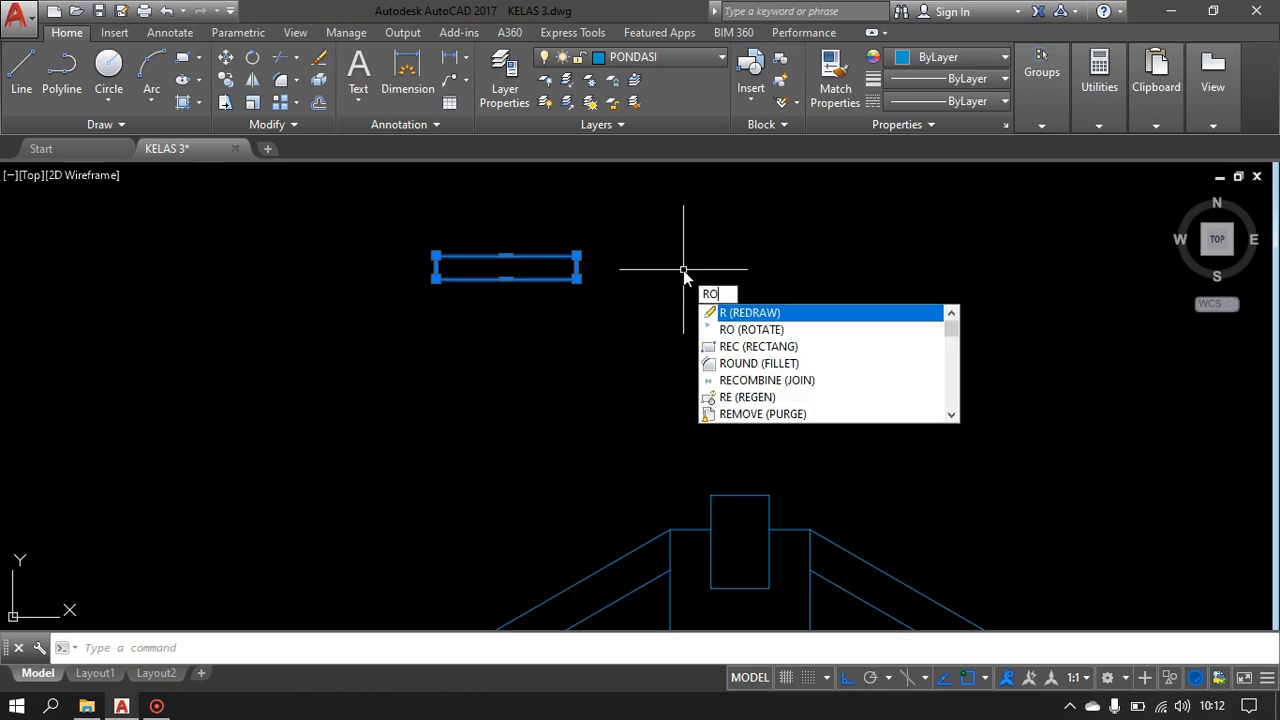
{"action": "key", "text": "Return"}
{"action": "left_click", "coordinate": [576, 278]}
{"action": "left_click", "coordinate": [562, 414]}
- Move the narrow rectangle by its bottom-edge midpoint onto the top-edge midpoint of the ridge rectangle
{"action": "left_click", "coordinate": [686, 286]}
{"action": "left_click", "coordinate": [568, 252]}
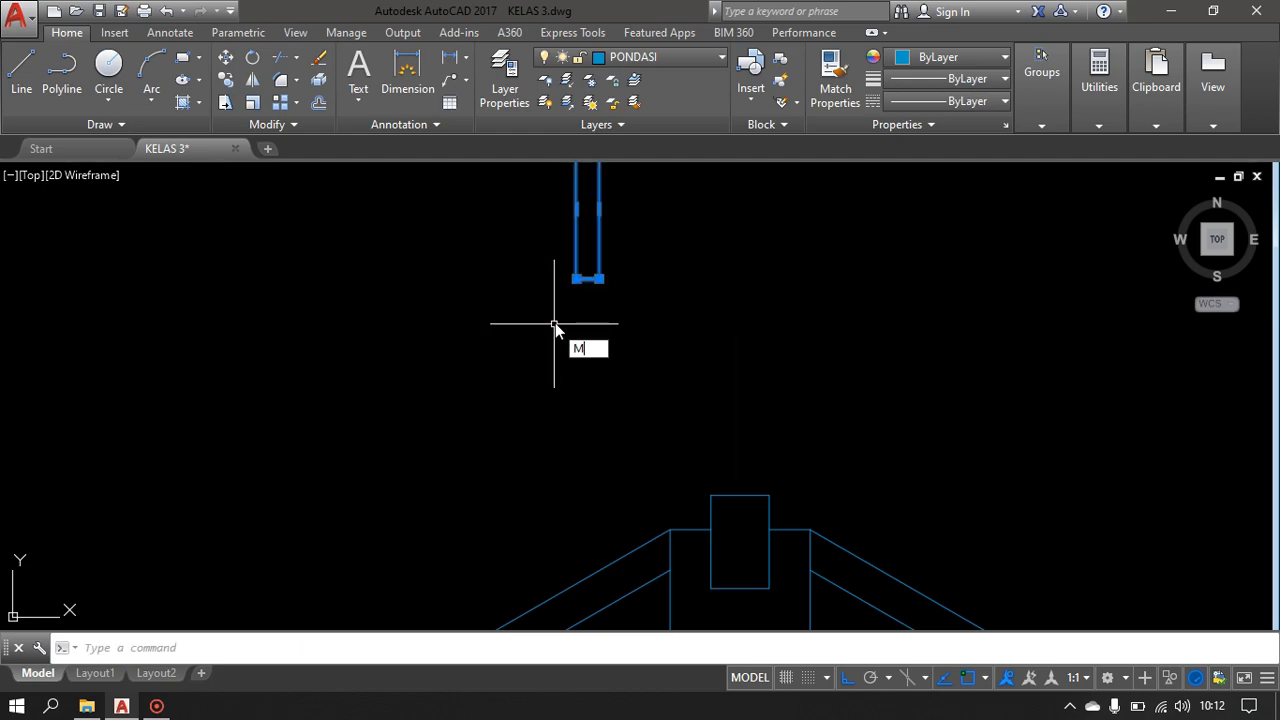
{"action": "type", "text": "M"}
{"action": "key", "text": "Return"}
{"action": "left_click", "coordinate": [587, 279]}
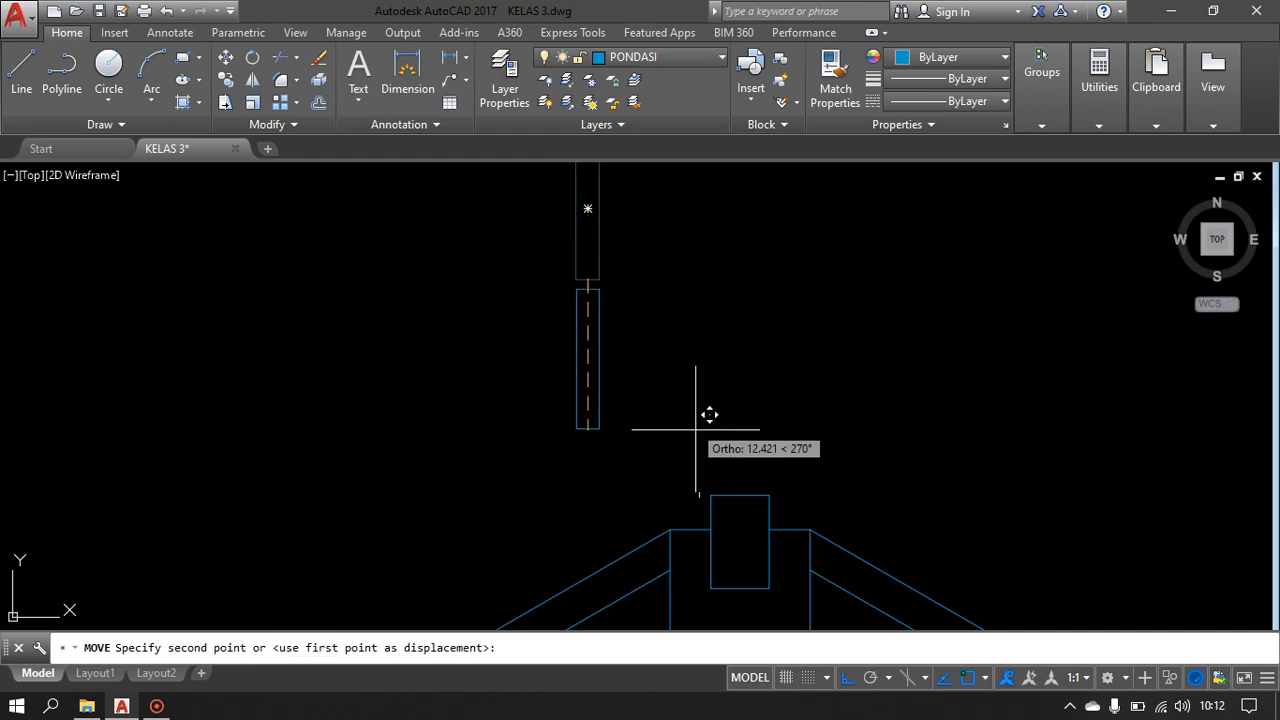
{"action": "left_click", "coordinate": [740, 497]}
- Lower the narrow rectangle so its bottom-edge midpoint sits at the centre of the ridge rectangle
{"action": "middle_click_drag", "start_coordinate": [736, 547], "coordinate": [714, 511]}
{"action": "left_click", "coordinate": [717, 377]}
{"action": "type", "text": "m"}
{"action": "key", "text": "Return"}
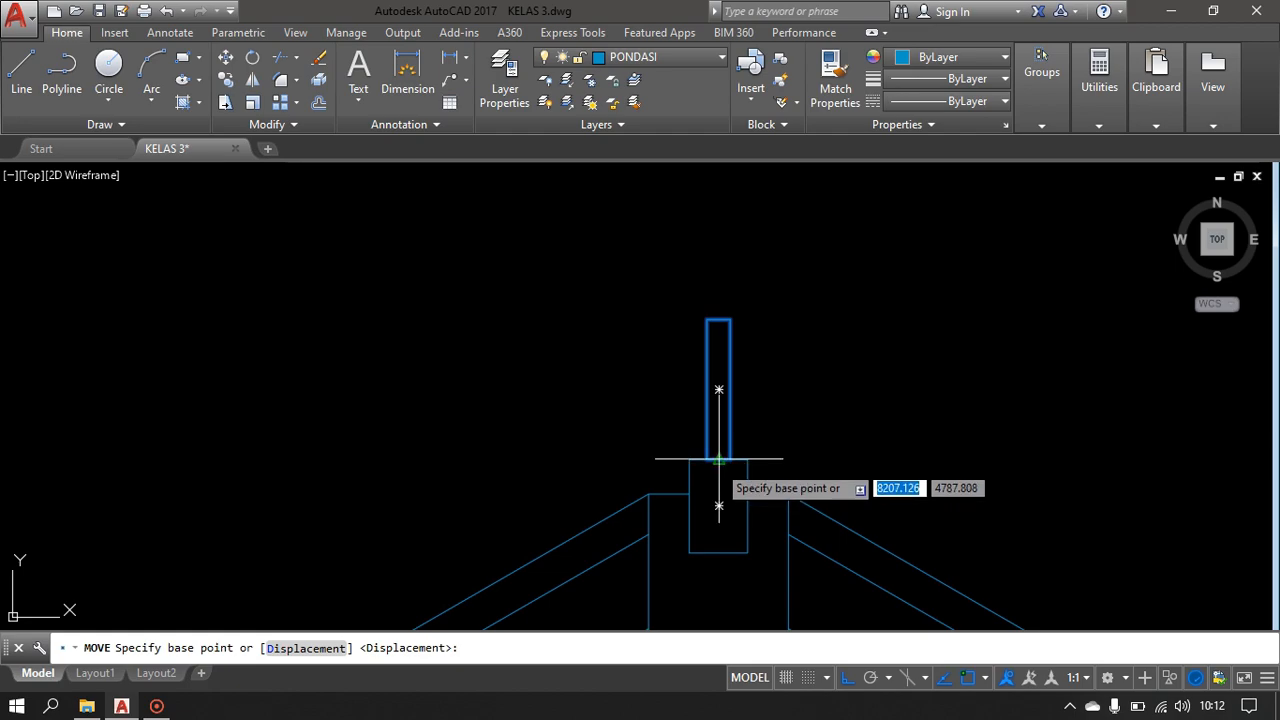
{"action": "left_click", "coordinate": [718, 459]}
{"action": "left_click", "coordinate": [718, 506]}
- Trim the ridge rectangle's top edge between the sides of the narrow upright rectangle
{"action": "type", "text": "tr"}
{"action": "key", "text": "Return"}
{"action": "key", "text": "Return"}
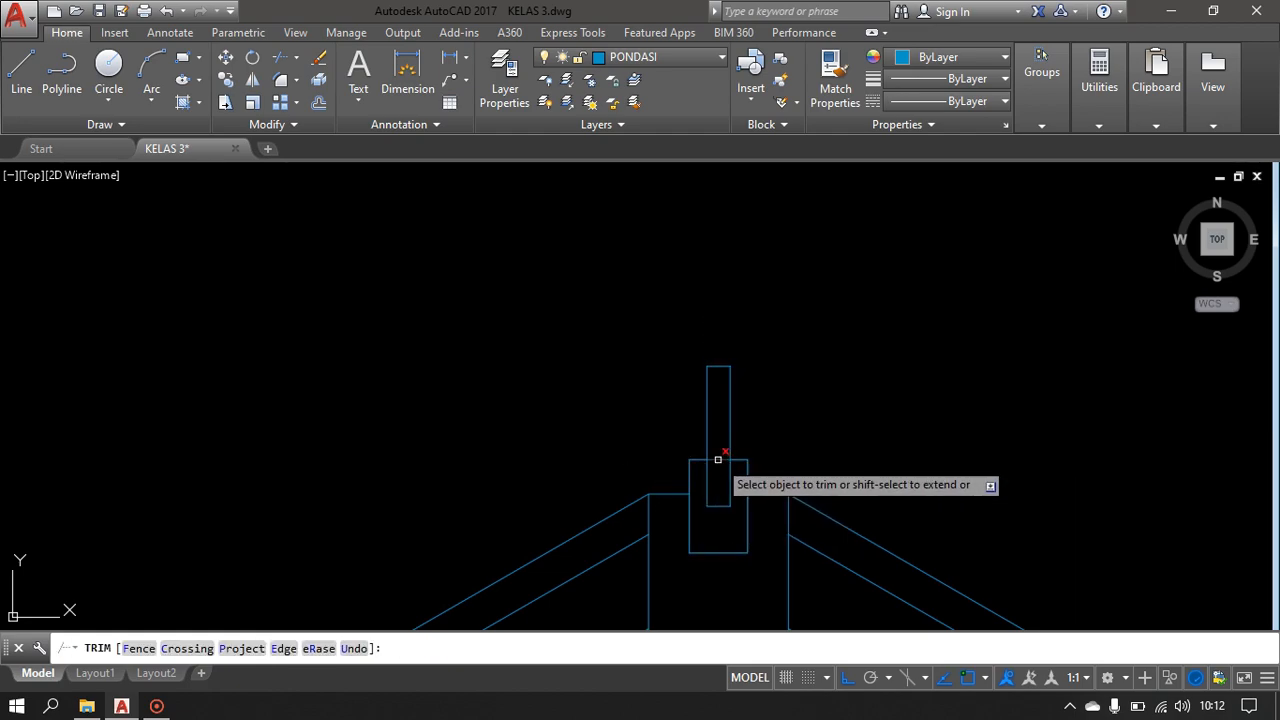
{"action": "scroll", "coordinate": [781, 446], "scroll_direction": "down", "scroll_amount": 5}
{"action": "key", "text": "Escape"}
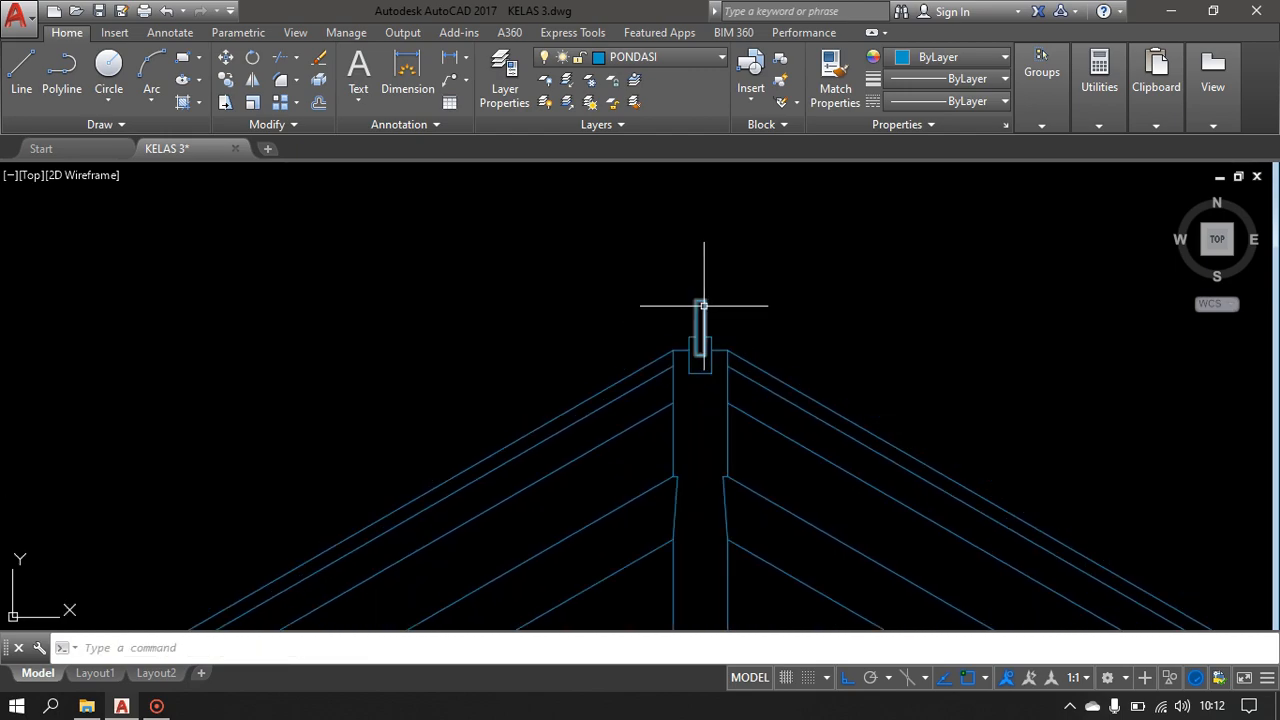
- Inspect the finished ridge joint, the roof line ends at both eaves and the truss supports
{"action": "scroll", "coordinate": [710, 314], "scroll_direction": "up", "scroll_amount": 5}
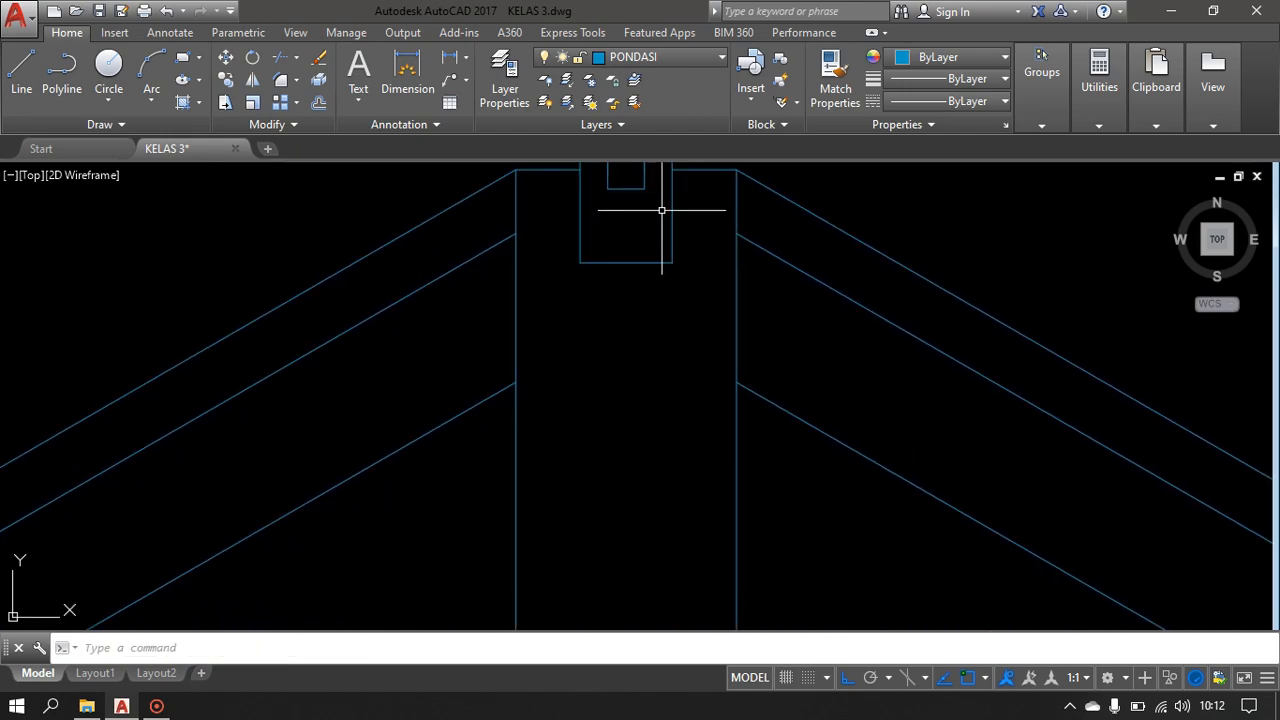
{"action": "middle_click_drag", "start_coordinate": [638, 235], "coordinate": [598, 172]}
{"action": "scroll", "coordinate": [625, 340], "scroll_direction": "down", "scroll_amount": 2}
{"action": "mouse_move", "coordinate": [687, 353]}
{"action": "middle_mouse_down"}
{"action": "mouse_move", "coordinate": [691, 390]}
{"action": "mouse_move", "coordinate": [660, 427]}
{"action": "middle_mouse_up"}
{"action": "scroll", "coordinate": [655, 368], "scroll_direction": "up", "scroll_amount": 2}
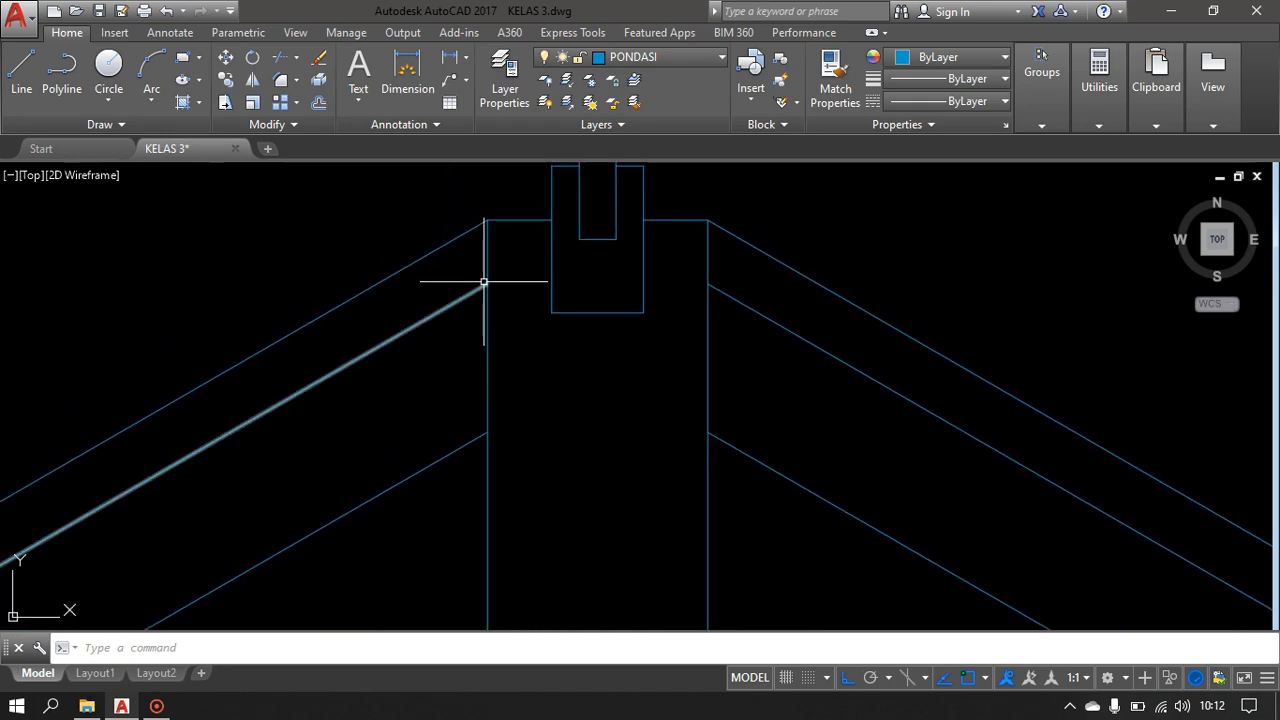
{"action": "scroll", "coordinate": [486, 275], "scroll_direction": "down", "scroll_amount": 3}
{"action": "mouse_move", "coordinate": [722, 460]}
{"action": "middle_mouse_down"}
{"action": "mouse_move", "coordinate": [710, 420]}
{"action": "mouse_move", "coordinate": [656, 390]}
{"action": "middle_mouse_up"}
{"action": "scroll", "coordinate": [710, 420], "scroll_direction": "down", "scroll_amount": 6}
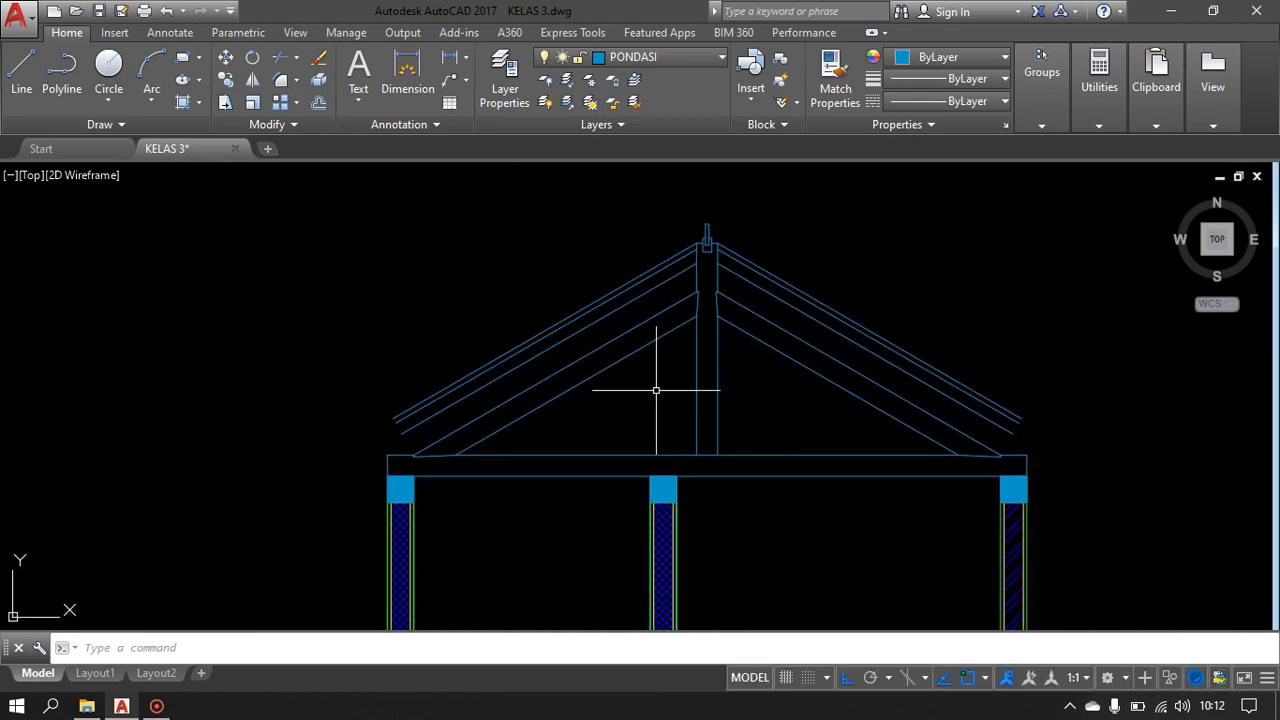
{"action": "scroll", "coordinate": [388, 457], "scroll_direction": "up", "scroll_amount": 4}
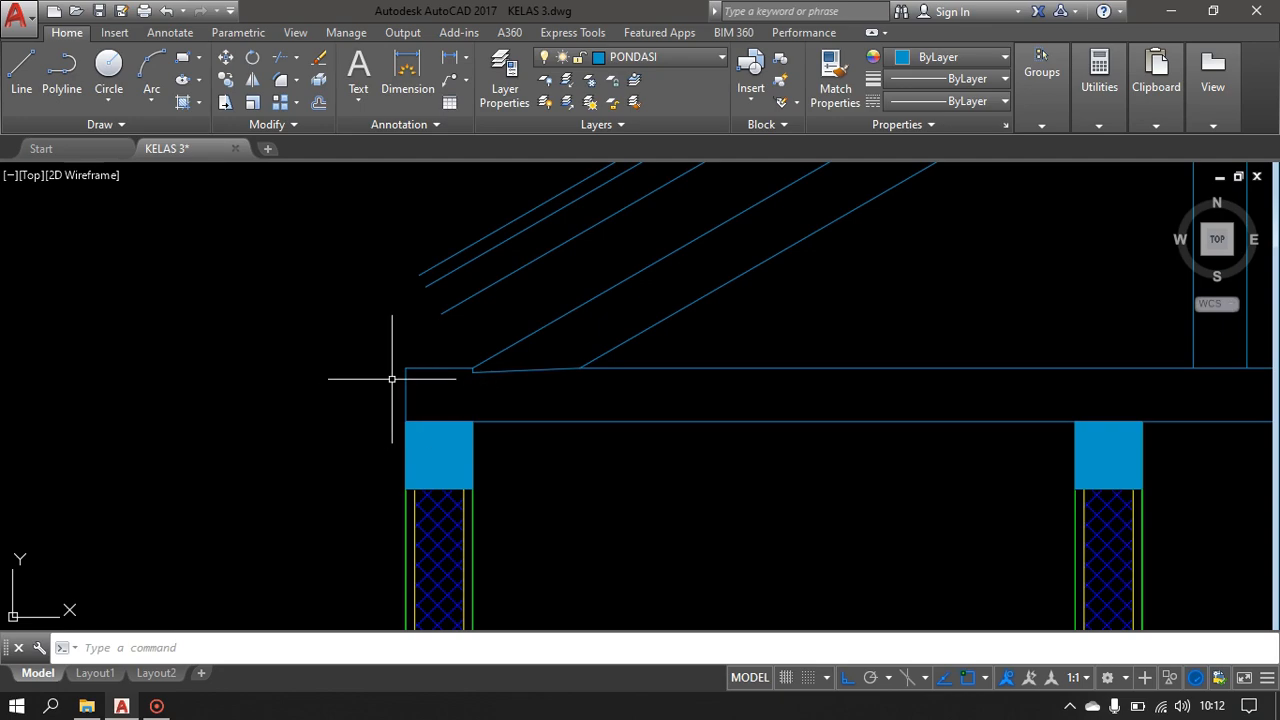
{"action": "scroll", "coordinate": [392, 379], "scroll_direction": "down", "scroll_amount": 4}
{"action": "scroll", "coordinate": [1020, 429], "scroll_direction": "up", "scroll_amount": 2}
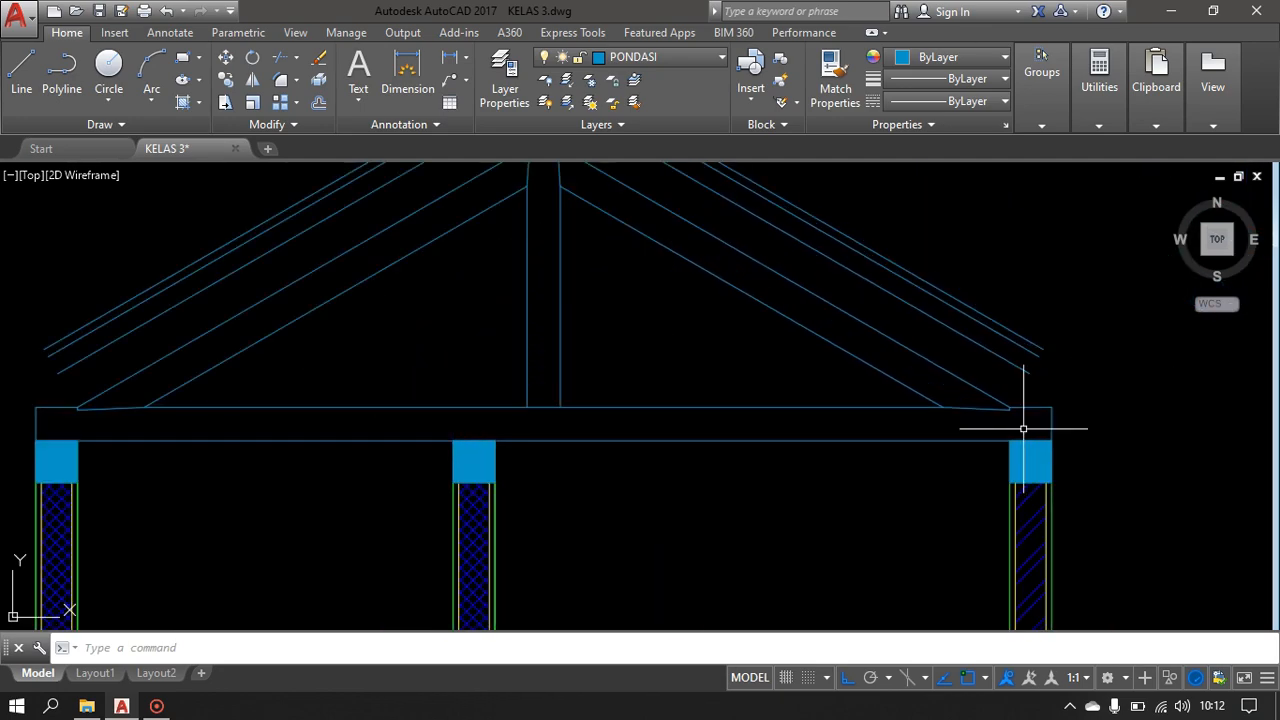
- Draw a horizontal line outward from the top-right corner of the truss's tie beam
{"action": "middle_click_drag", "start_coordinate": [1020, 429], "coordinate": [977, 526]}
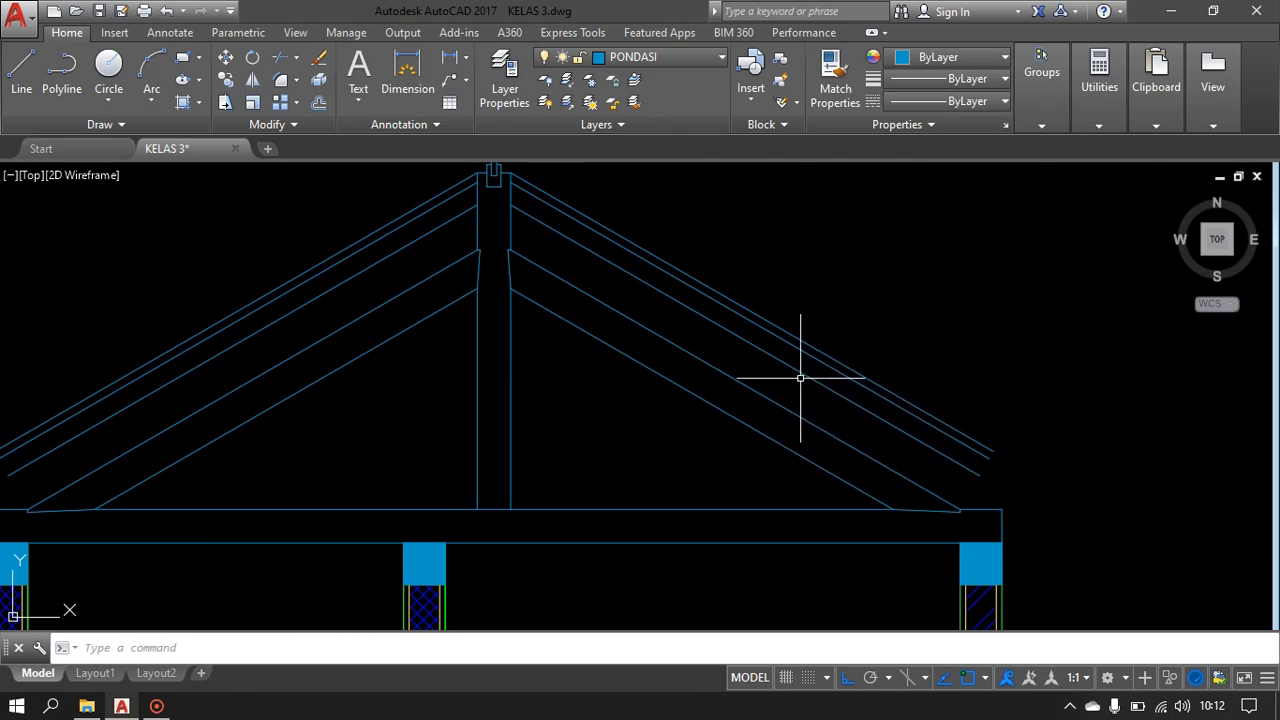
{"action": "type", "text": "l"}
{"action": "key", "text": "Return"}
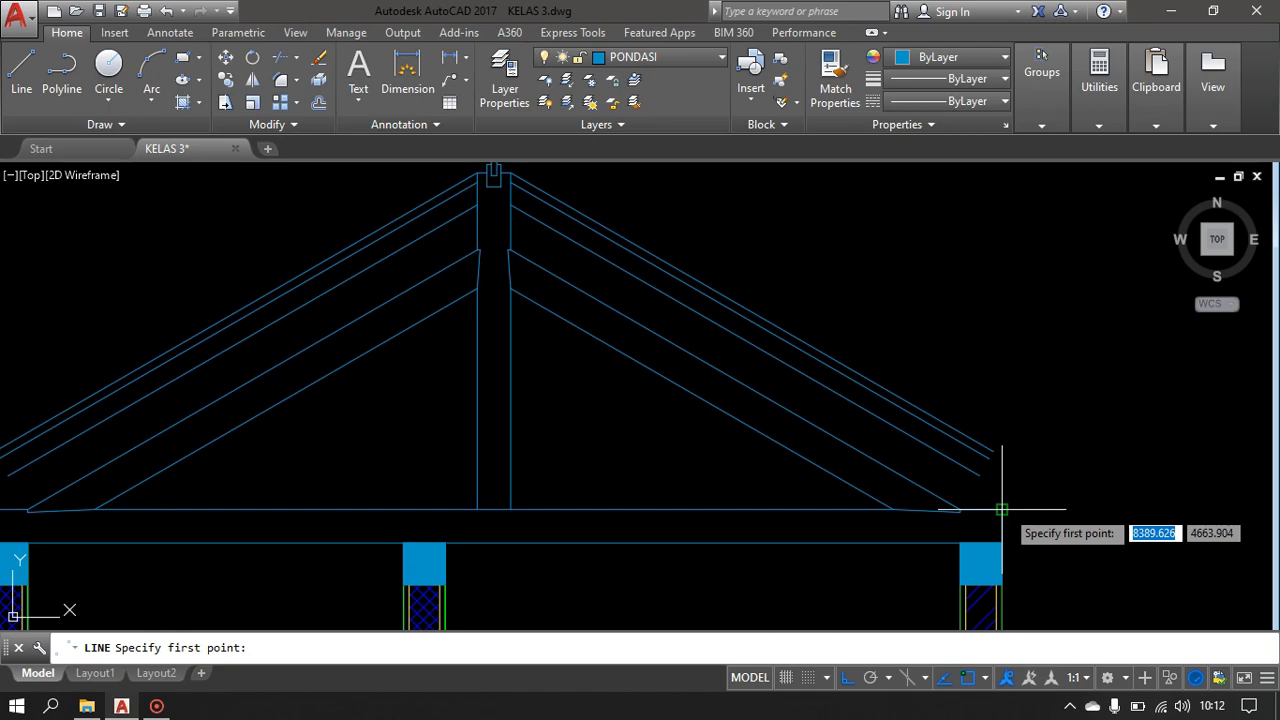
{"action": "left_click", "coordinate": [1002, 510]}
{"action": "left_click", "coordinate": [1208, 509]}
{"action": "key", "text": "Escape"}
- Draw a matching horizontal line outward from the top-left corner of the tie beam
{"action": "scroll", "coordinate": [903, 555], "scroll_direction": "down", "scroll_amount": 4}
{"action": "middle_click_drag", "start_coordinate": [918, 549], "coordinate": [1079, 529]}
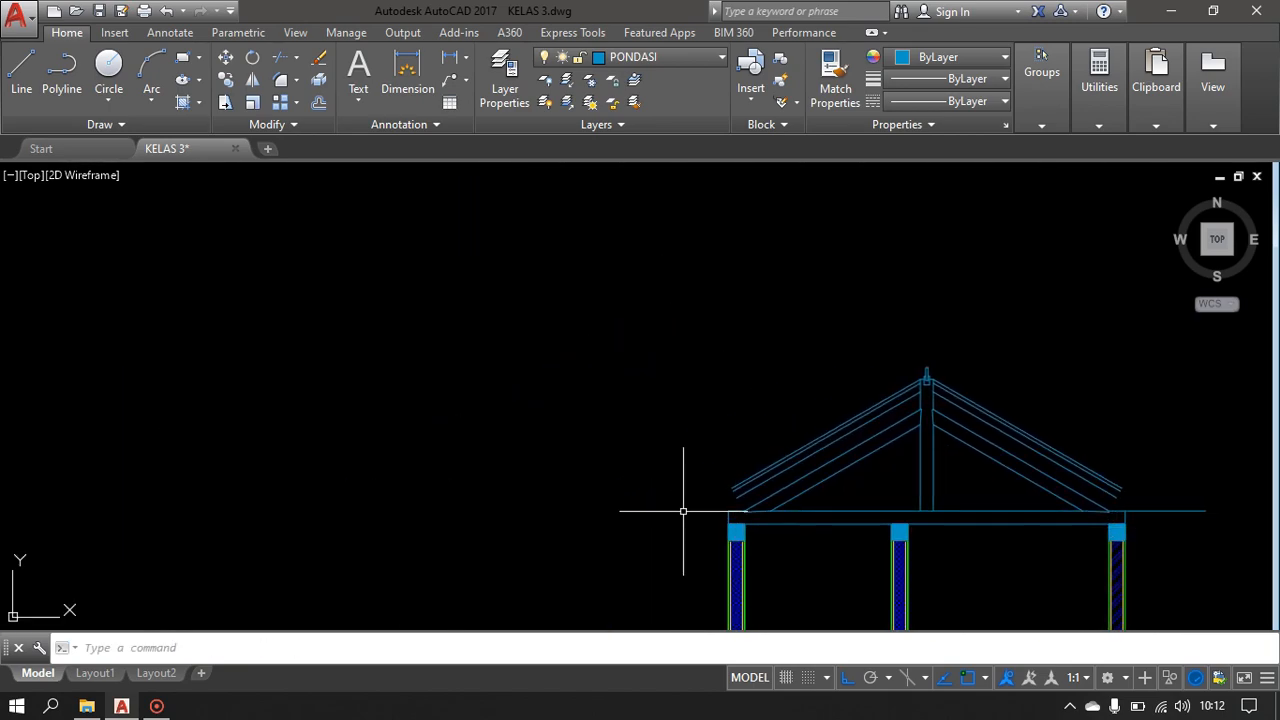
{"action": "scroll", "coordinate": [686, 511], "scroll_direction": "up", "scroll_amount": 6}
{"action": "type", "text": "l"}
{"action": "key", "text": "Return"}
{"action": "left_click", "coordinate": [862, 508]}
{"action": "left_click", "coordinate": [609, 508]}
{"action": "key", "text": "Escape"}
- Place a vertical construction line through the top-left corner of the dashed roof outline in the floor plan
{"action": "scroll", "coordinate": [666, 231], "scroll_direction": "down", "scroll_amount": 6}
{"action": "scroll", "coordinate": [613, 460], "scroll_direction": "up", "scroll_amount": 5}
{"action": "scroll", "coordinate": [620, 430], "scroll_direction": "down", "scroll_amount": 4}
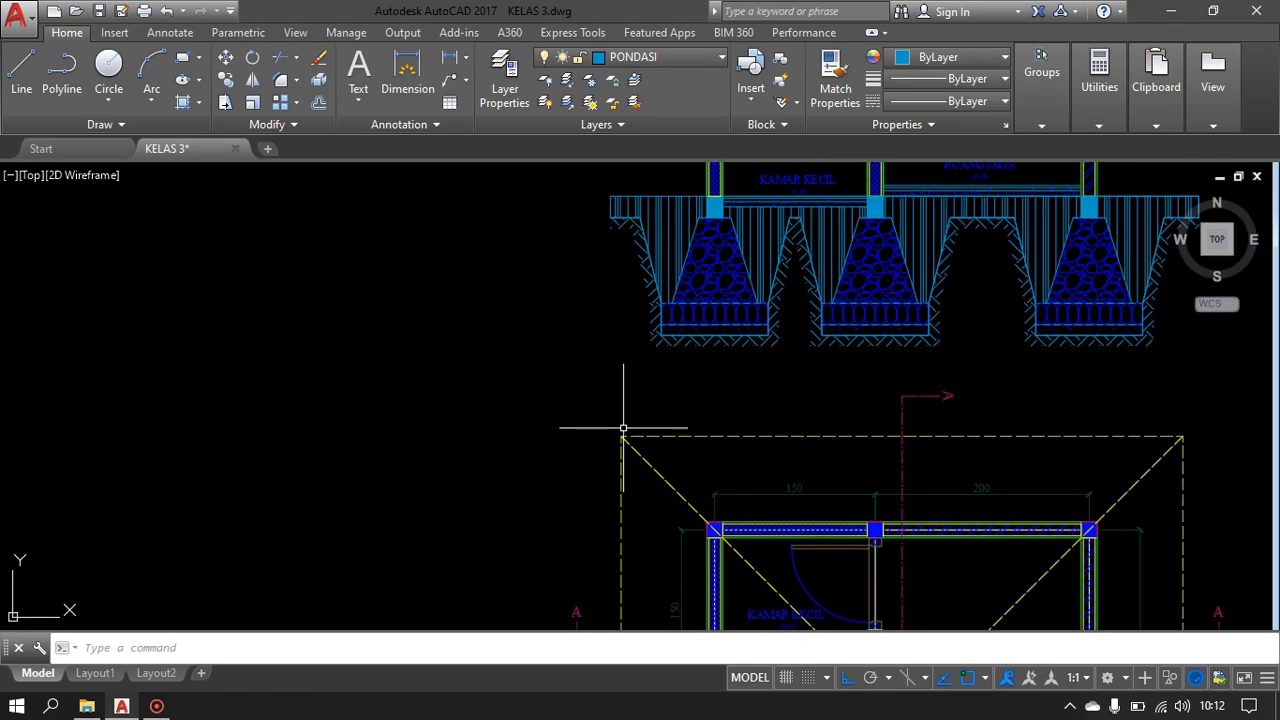
{"action": "type", "text": "xl"}
{"action": "key", "text": "Return"}
{"action": "left_click", "coordinate": [610, 460]}
{"action": "left_click", "coordinate": [614, 368]}
{"action": "key", "text": "Return"}
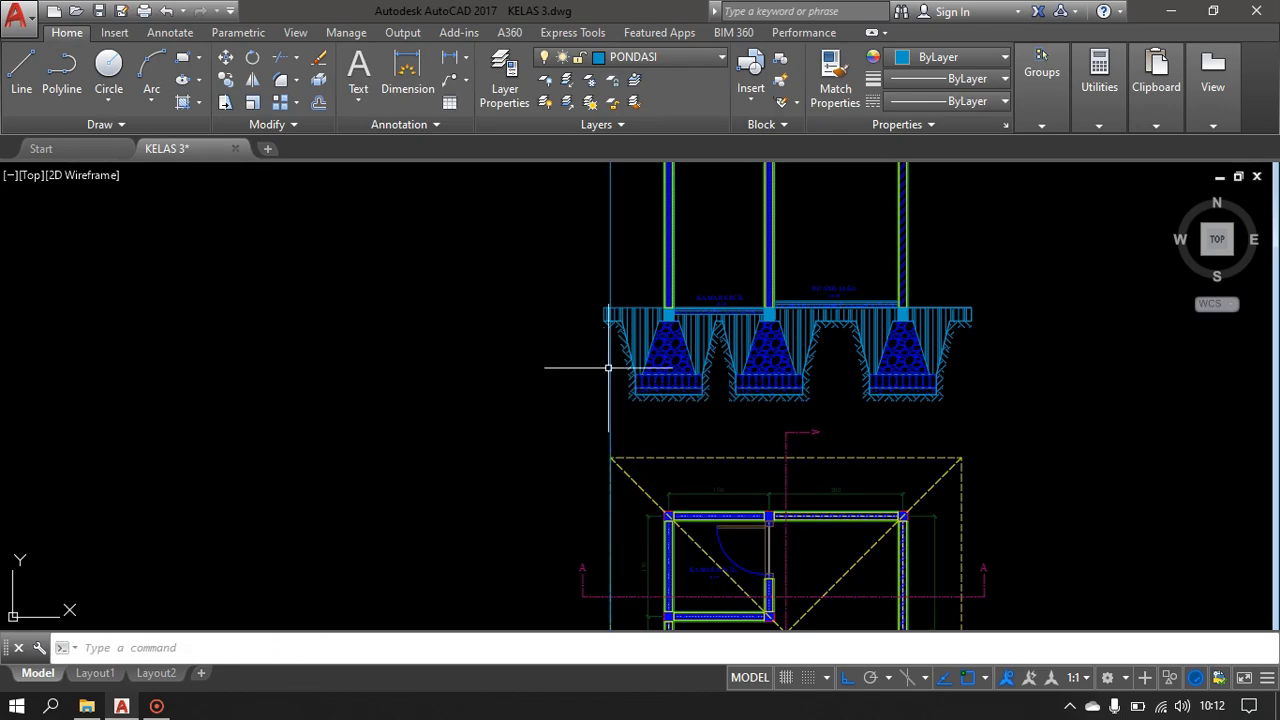
- Place a vertical construction line through the top-right corner of the dashed roof outline in the plan
{"action": "key", "text": "Return"}
{"action": "left_click", "coordinate": [962, 457]}
{"action": "left_click", "coordinate": [973, 371]}
{"action": "key", "text": "Return"}
- Extend the horizontal lines at both ends of the tie beam to the vertical construction lines
{"action": "scroll", "coordinate": [803, 326], "scroll_direction": "down", "scroll_amount": 4}
{"action": "middle_click_drag", "start_coordinate": [803, 326], "coordinate": [759, 464]}
{"action": "scroll", "coordinate": [694, 357], "scroll_direction": "up", "scroll_amount": 6}
{"action": "middle_click_drag", "start_coordinate": [694, 357], "coordinate": [662, 317]}
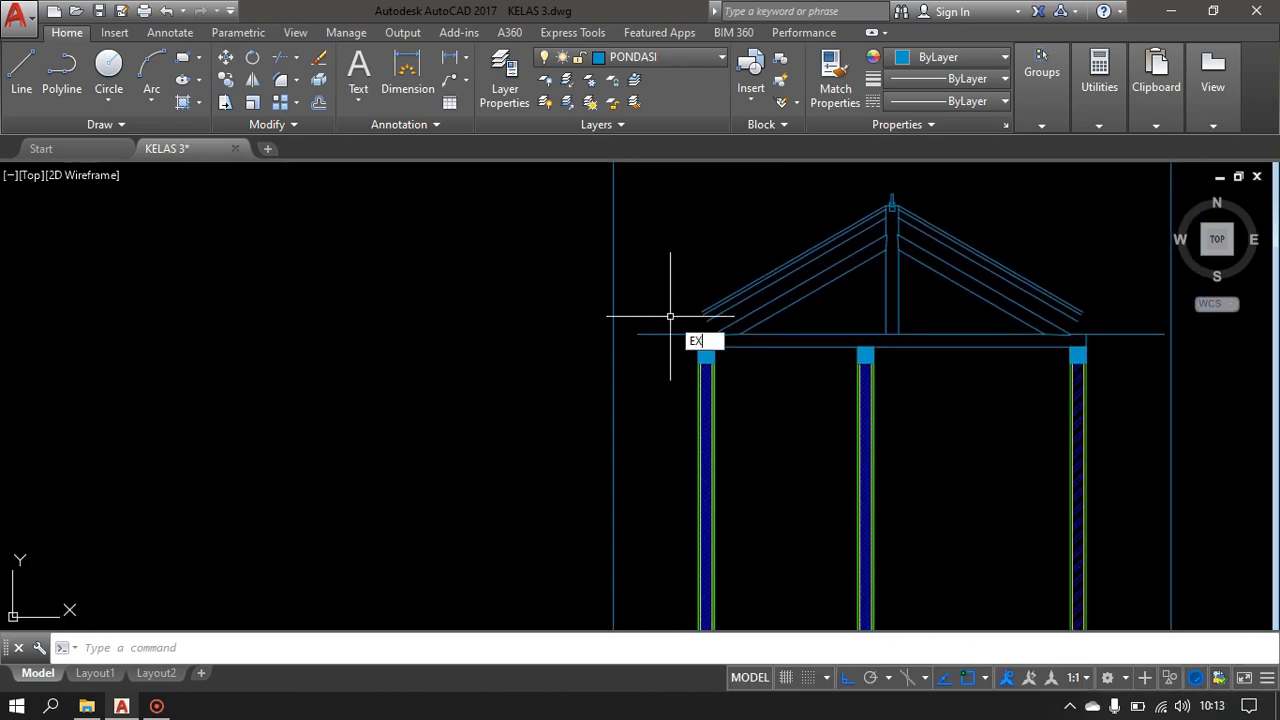
{"action": "key", "text": "Return"}
{"action": "key", "text": "Return"}
{"action": "left_click", "coordinate": [669, 317]}
{"action": "left_click", "coordinate": [652, 345]}
{"action": "left_click", "coordinate": [1154, 322]}
{"action": "left_click", "coordinate": [1144, 379]}
{"action": "middle_click_drag", "start_coordinate": [1144, 383], "coordinate": [1077, 491]}
{"action": "key", "text": "Return"}
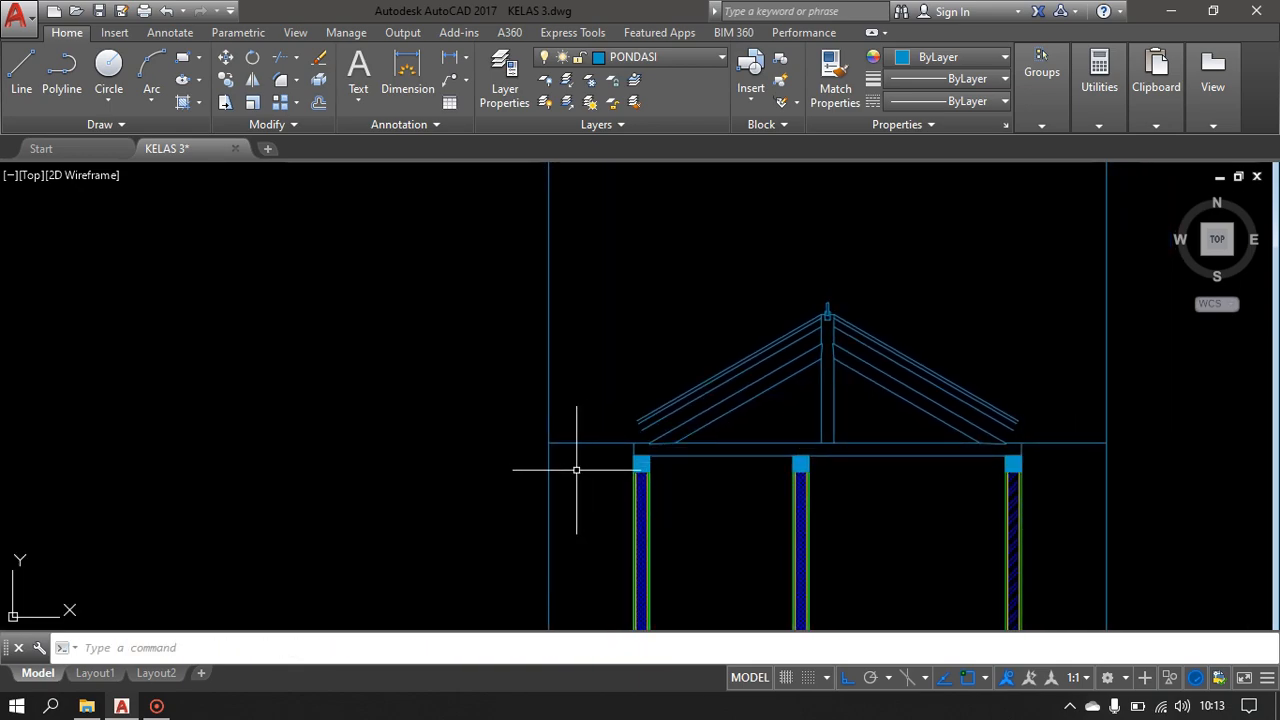
- Trim the left construction line below the horizontal line at the eave
{"action": "scroll", "coordinate": [577, 468], "scroll_direction": "down", "scroll_amount": 3}
{"action": "middle_click_drag", "start_coordinate": [571, 449], "coordinate": [571, 294]}
{"action": "scroll", "coordinate": [574, 357], "scroll_direction": "up", "scroll_amount": 2}
{"action": "middle_click_drag", "start_coordinate": [610, 389], "coordinate": [612, 392]}
{"action": "type", "text": "tr"}
{"action": "key", "text": "Return"}
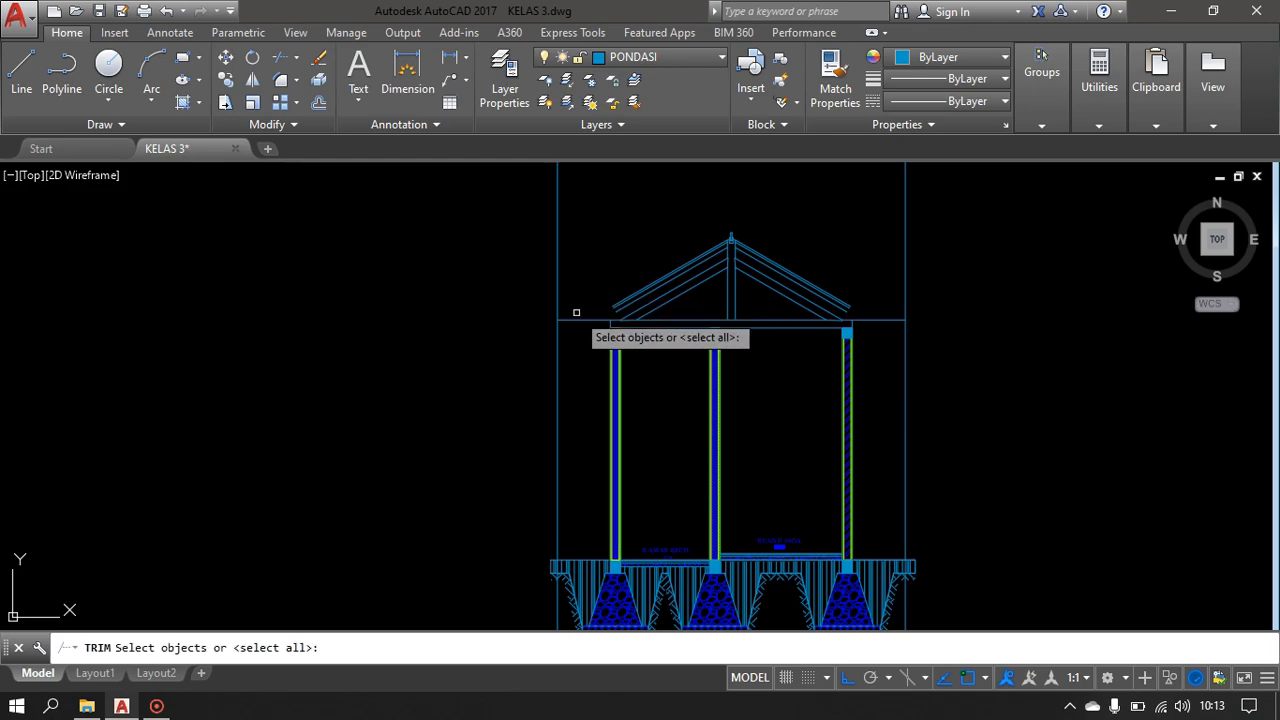
{"action": "left_click", "coordinate": [579, 320]}
{"action": "key", "text": "Return"}
{"action": "key", "text": "Return"}
- Trim the right construction line below the horizontal line at the opposite eave
{"action": "key", "text": "Return"}
{"action": "left_click", "coordinate": [888, 321]}
{"action": "key", "text": "Return"}
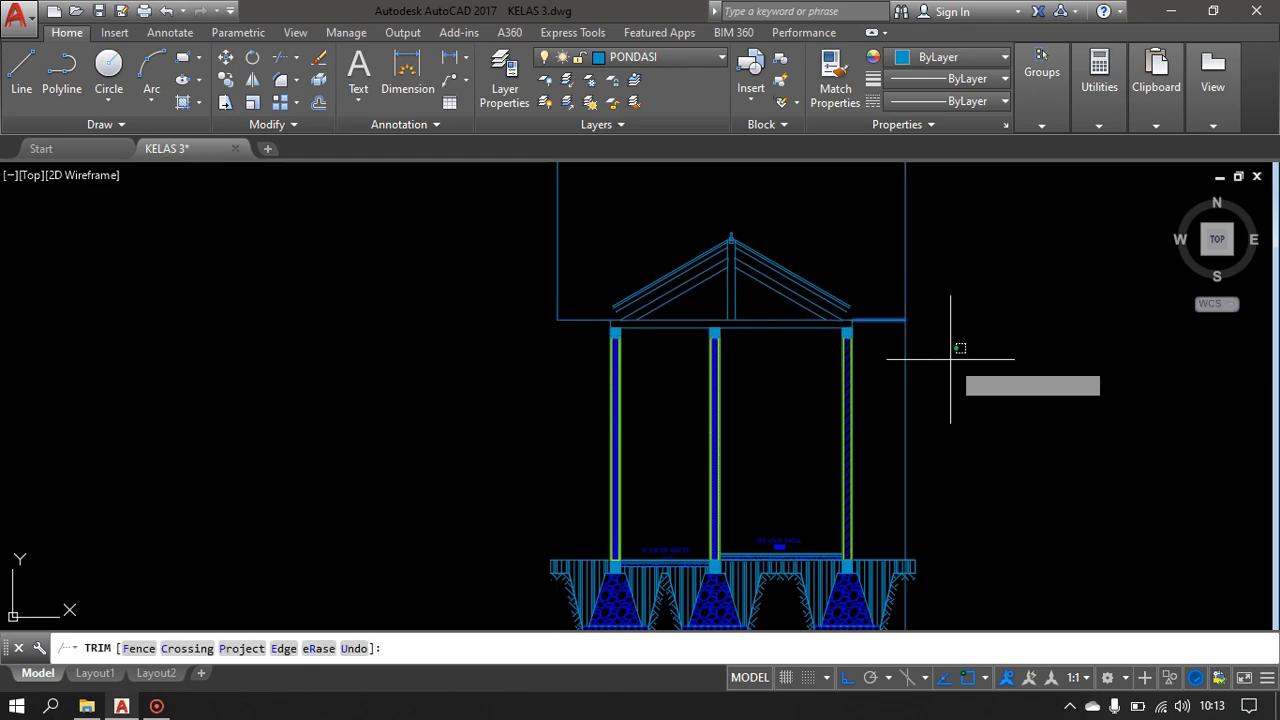
{"action": "scroll", "coordinate": [960, 375], "scroll_direction": "down", "scroll_amount": 4}
{"action": "scroll", "coordinate": [869, 446], "scroll_direction": "up", "scroll_amount": 2}
{"action": "key", "text": "Return"}
- Extend the three upper roof lines on both slopes down to the horizontal eave lines
{"action": "scroll", "coordinate": [709, 431], "scroll_direction": "up", "scroll_amount": 3}
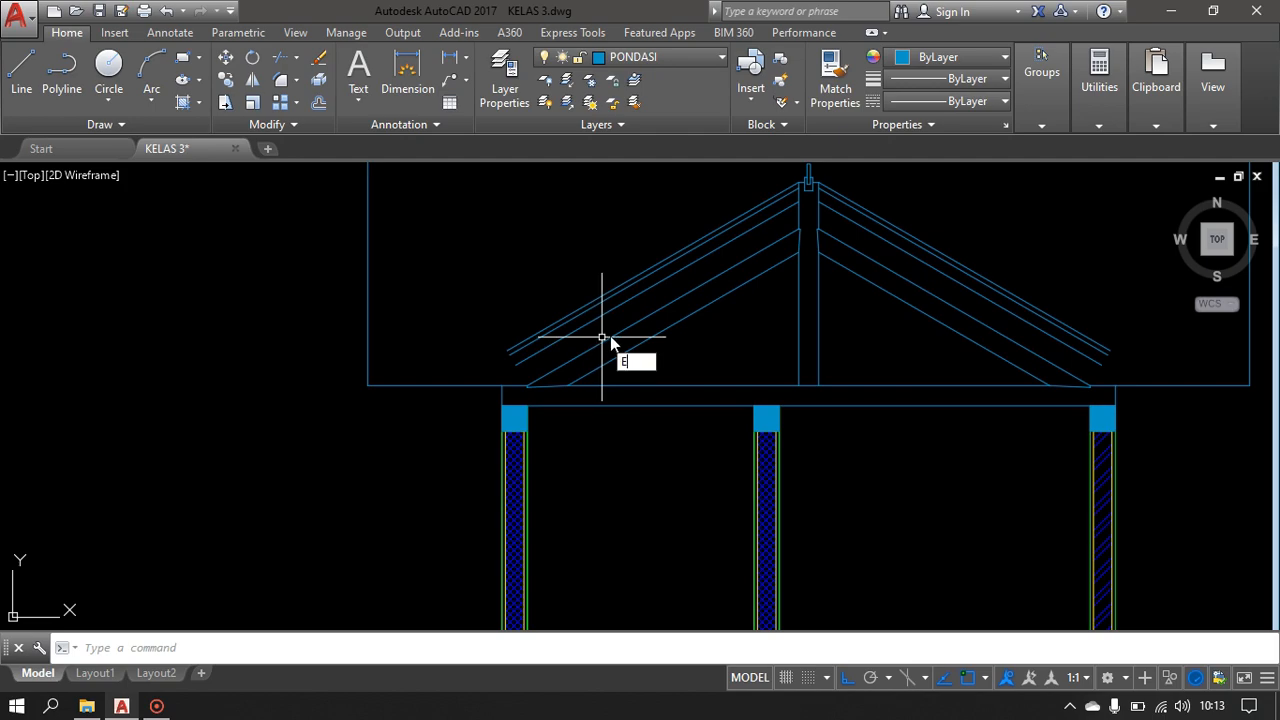
{"action": "key", "text": "Return"}
{"action": "key", "text": "Return"}
{"action": "left_click", "coordinate": [575, 338]}
{"action": "left_click", "coordinate": [545, 306]}
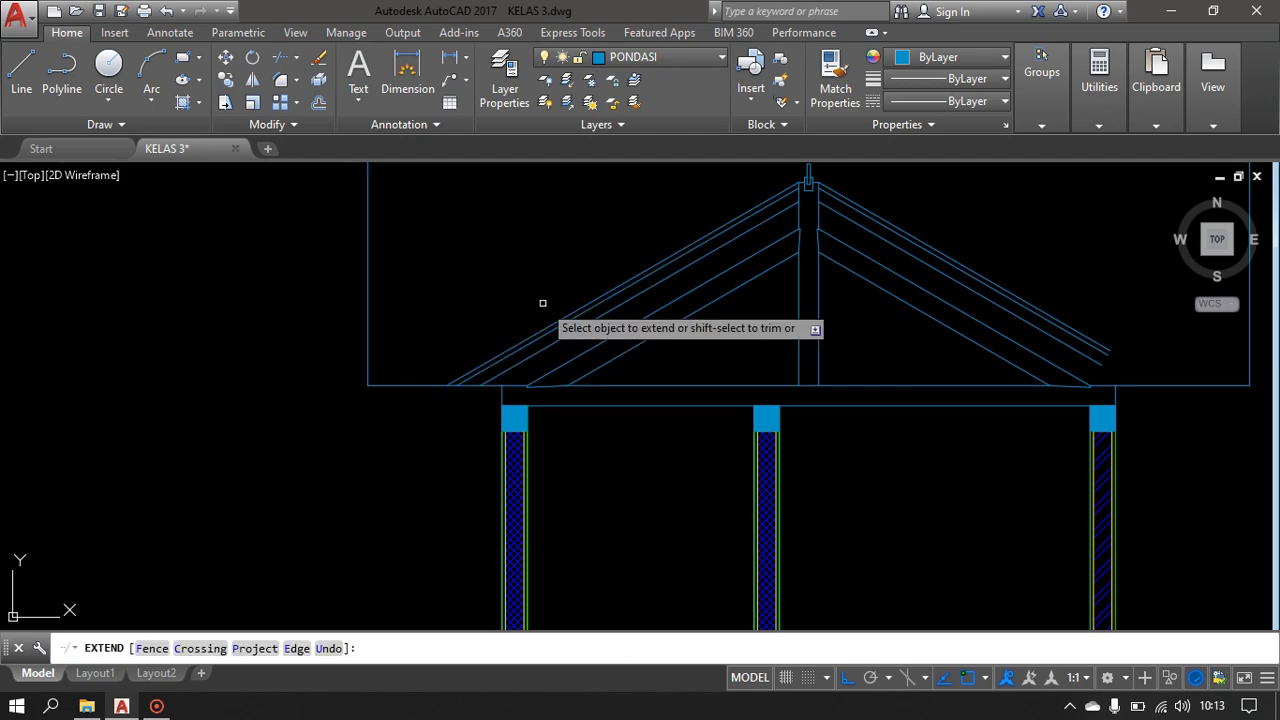
{"action": "middle_click_drag", "start_coordinate": [1161, 375], "coordinate": [989, 423]}
{"action": "left_click", "coordinate": [961, 368]}
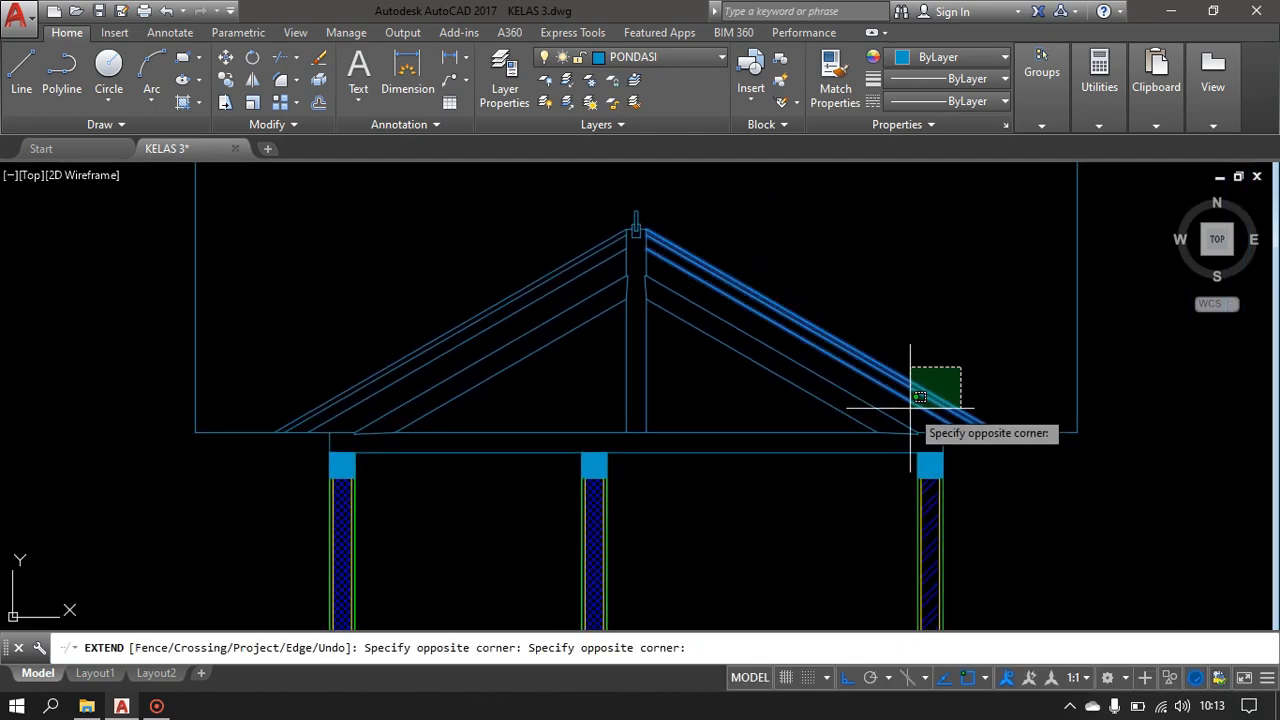
{"action": "left_click", "coordinate": [908, 409]}
{"action": "scroll", "coordinate": [1000, 420], "scroll_direction": "down", "scroll_amount": 4}
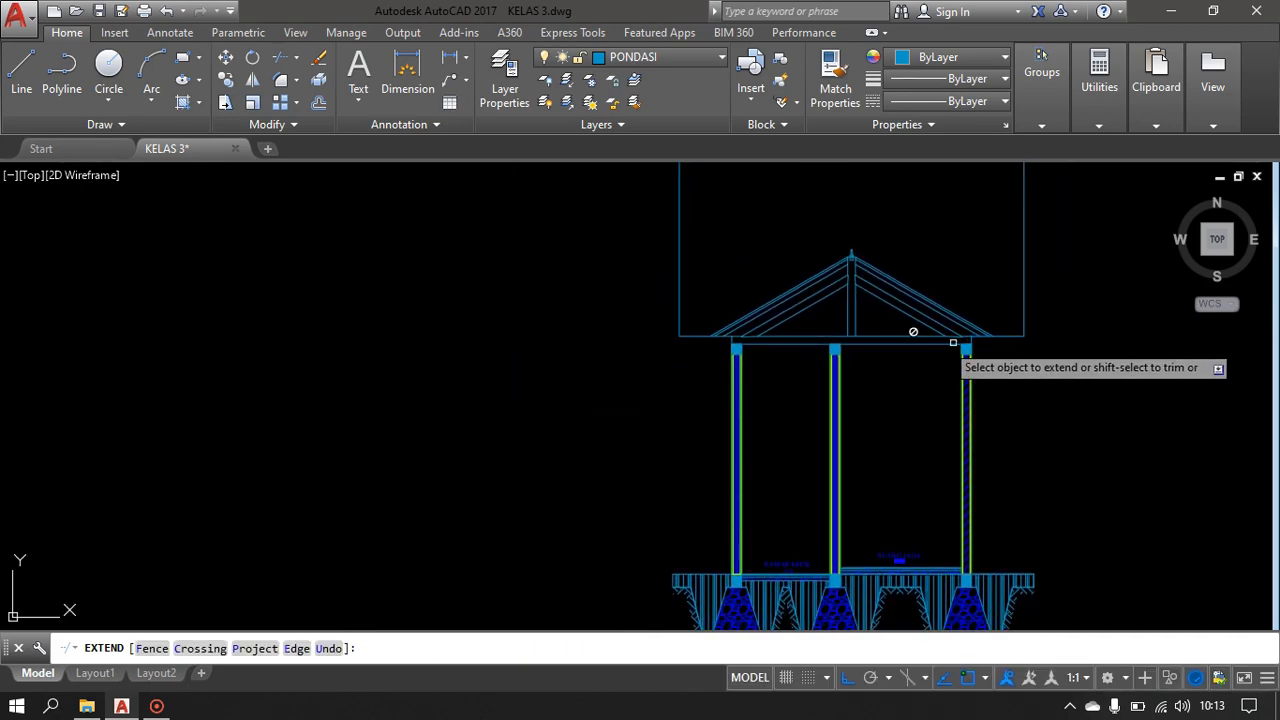
{"action": "key", "text": "Escape"}
- Examine the extended roof lines at both eaves against the overhang limits and the ridge
{"action": "scroll", "coordinate": [791, 323], "scroll_direction": "up", "scroll_amount": 4}
{"action": "middle_click_drag", "start_coordinate": [791, 323], "coordinate": [577, 326]}
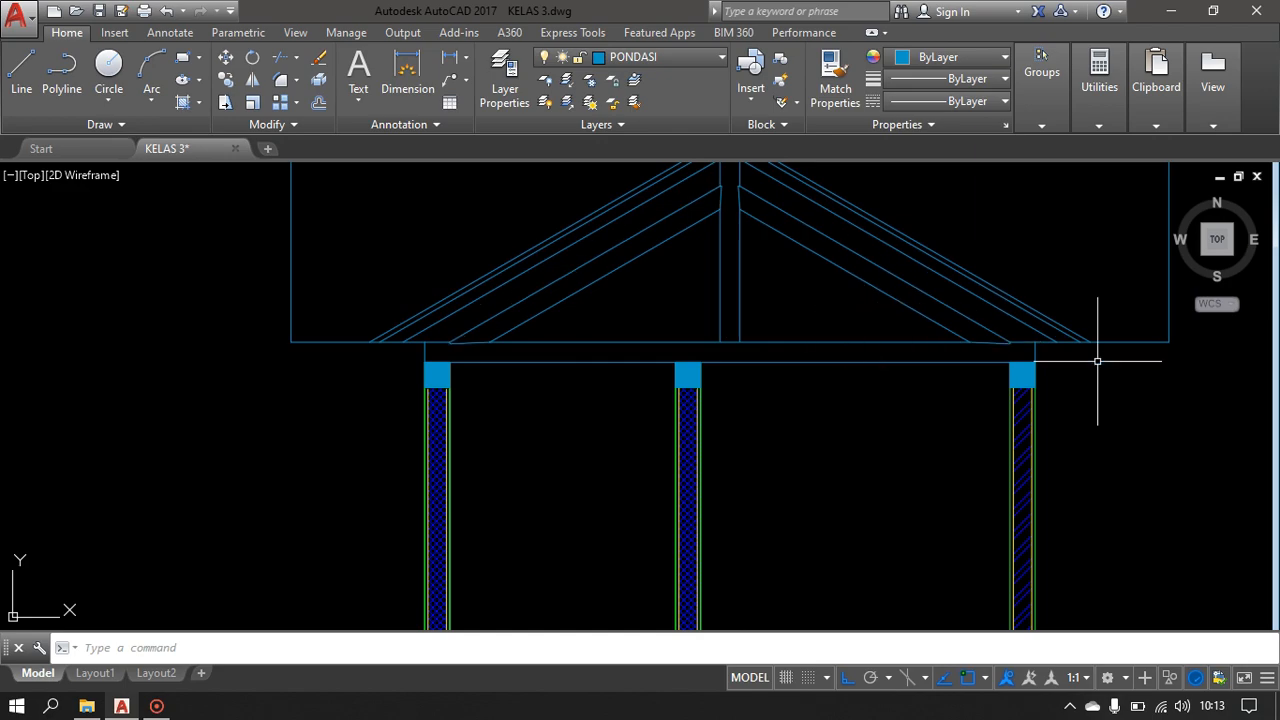
{"action": "scroll", "coordinate": [1098, 351], "scroll_direction": "down", "scroll_amount": 2}
{"action": "middle_click_drag", "start_coordinate": [1098, 351], "coordinate": [960, 362]}
{"action": "scroll", "coordinate": [718, 288], "scroll_direction": "up", "scroll_amount": 2}
{"action": "middle_click_drag", "start_coordinate": [712, 277], "coordinate": [669, 197]}
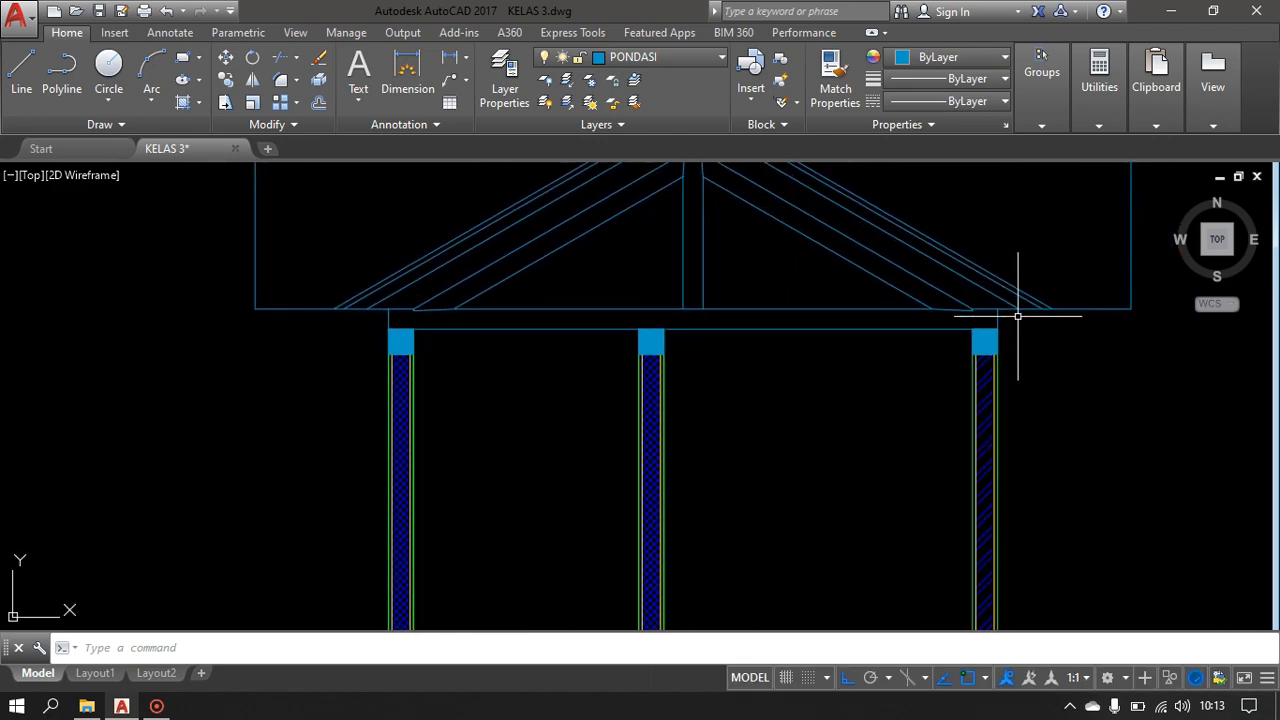
{"action": "scroll", "coordinate": [620, 260], "scroll_direction": "down", "scroll_amount": 2}
{"action": "scroll", "coordinate": [804, 246], "scroll_direction": "down", "scroll_amount": 2}
{"action": "middle_click_drag", "start_coordinate": [849, 340], "coordinate": [843, 486]}
{"action": "scroll", "coordinate": [609, 363], "scroll_direction": "up", "scroll_amount": 2}
{"action": "scroll", "coordinate": [740, 330], "scroll_direction": "up", "scroll_amount": 2}
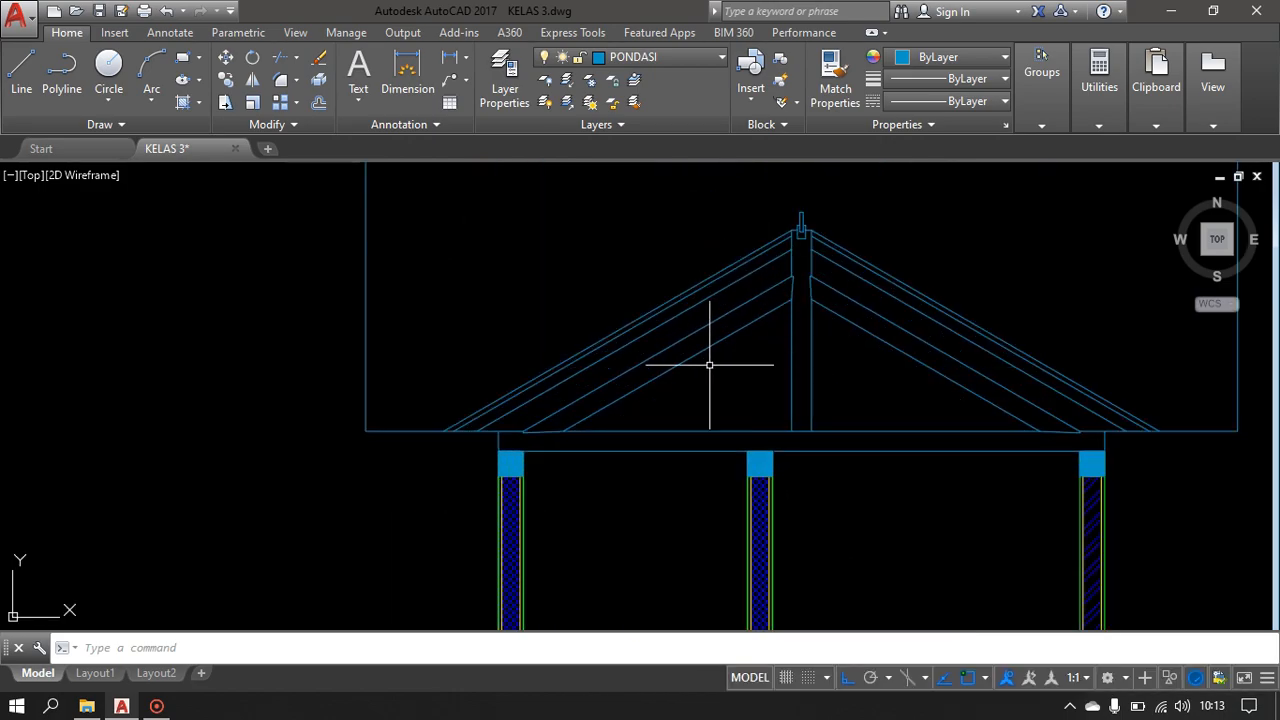
{"action": "scroll", "coordinate": [705, 367], "scroll_direction": "up", "scroll_amount": 2}
{"action": "scroll", "coordinate": [666, 348], "scroll_direction": "down", "scroll_amount": 2}
{"action": "middle_click_drag", "start_coordinate": [645, 338], "coordinate": [490, 302]}
- Move the right half of the truss with the ridge pieces horizontally so its outermost roof line ends at the right overhang corner
{"action": "left_click", "coordinate": [799, 220]}
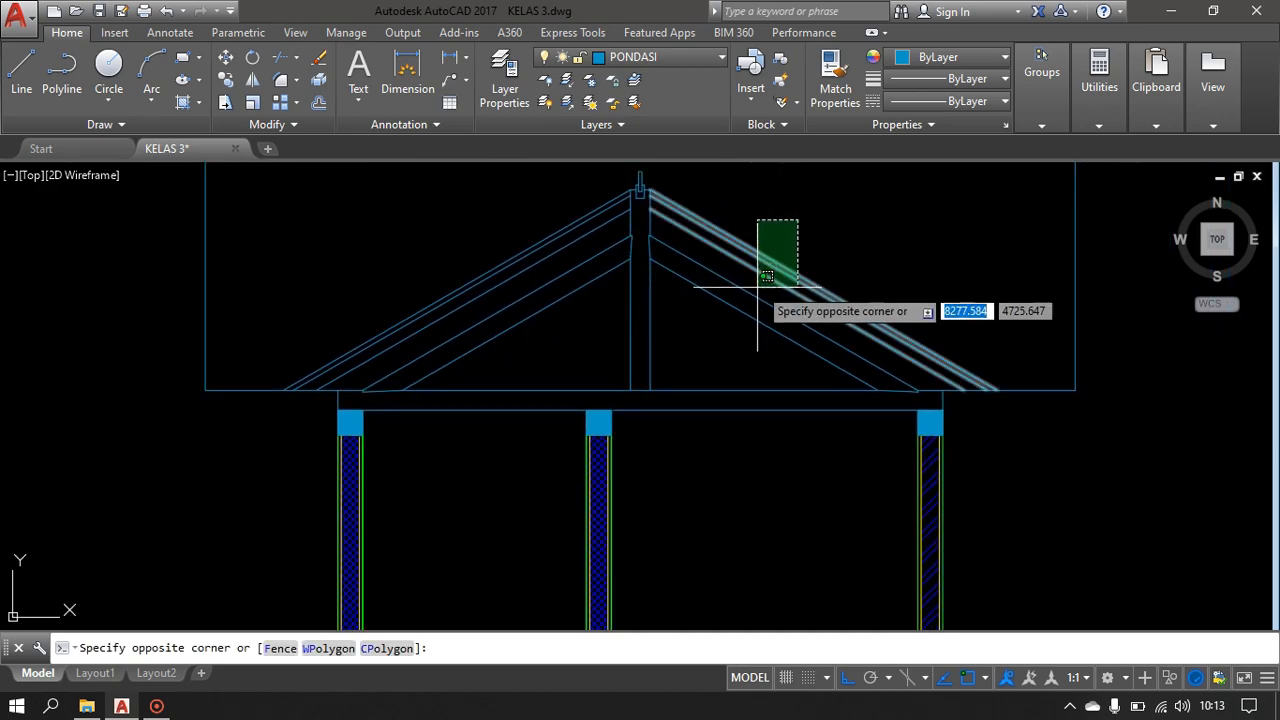
{"action": "left_click", "coordinate": [794, 215]}
{"action": "left_click", "coordinate": [766, 205]}
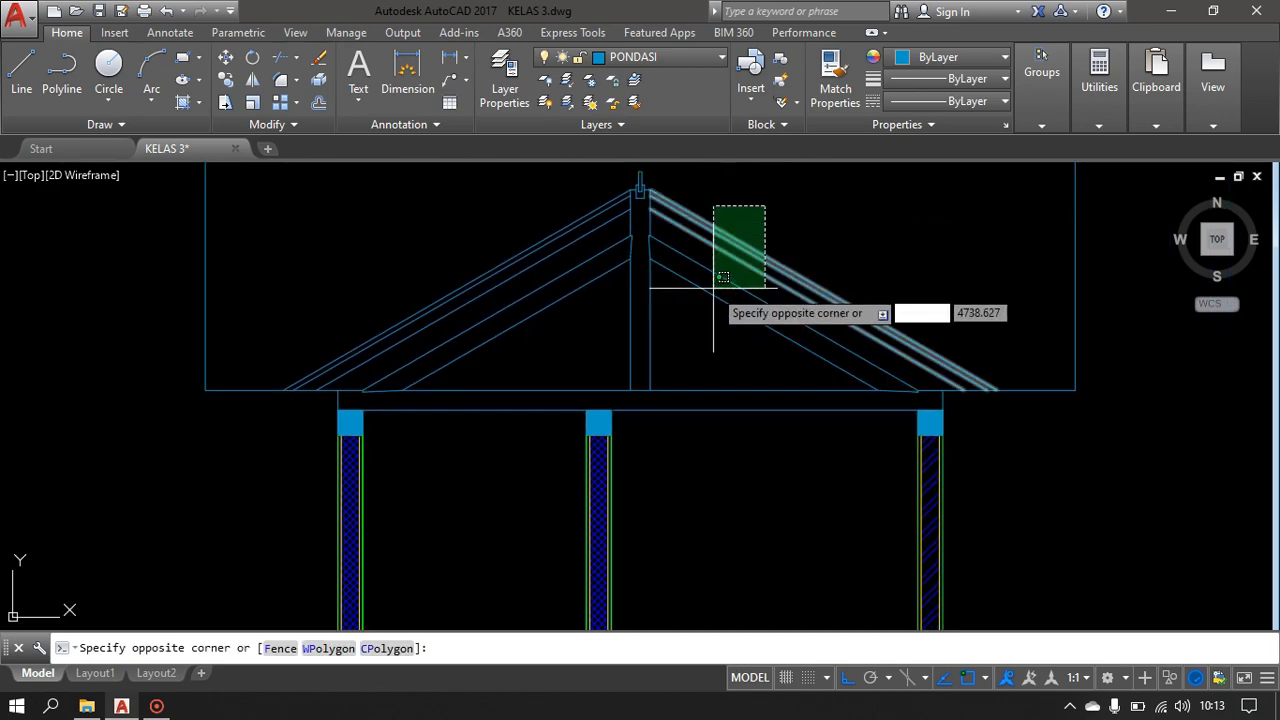
{"action": "left_click", "coordinate": [650, 322]}
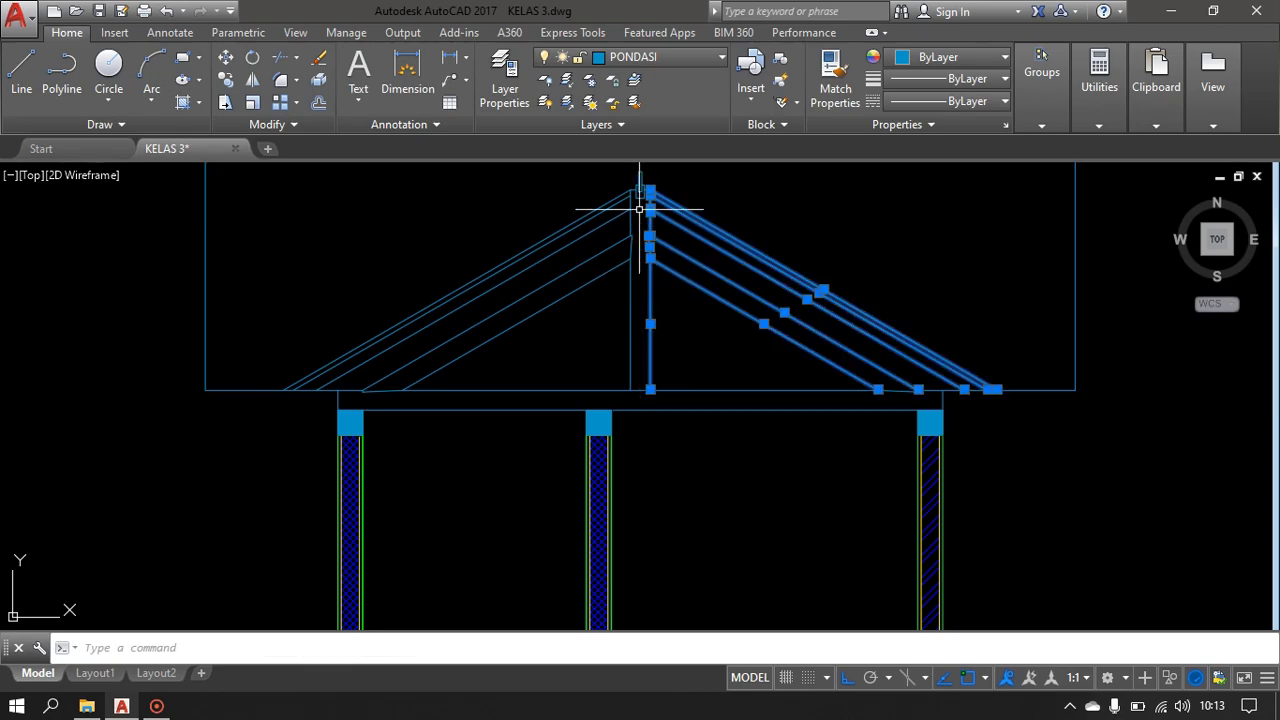
{"action": "scroll", "coordinate": [640, 200], "scroll_direction": "up", "scroll_amount": 6}
{"action": "middle_click_drag", "start_coordinate": [600, 194], "coordinate": [613, 346]}
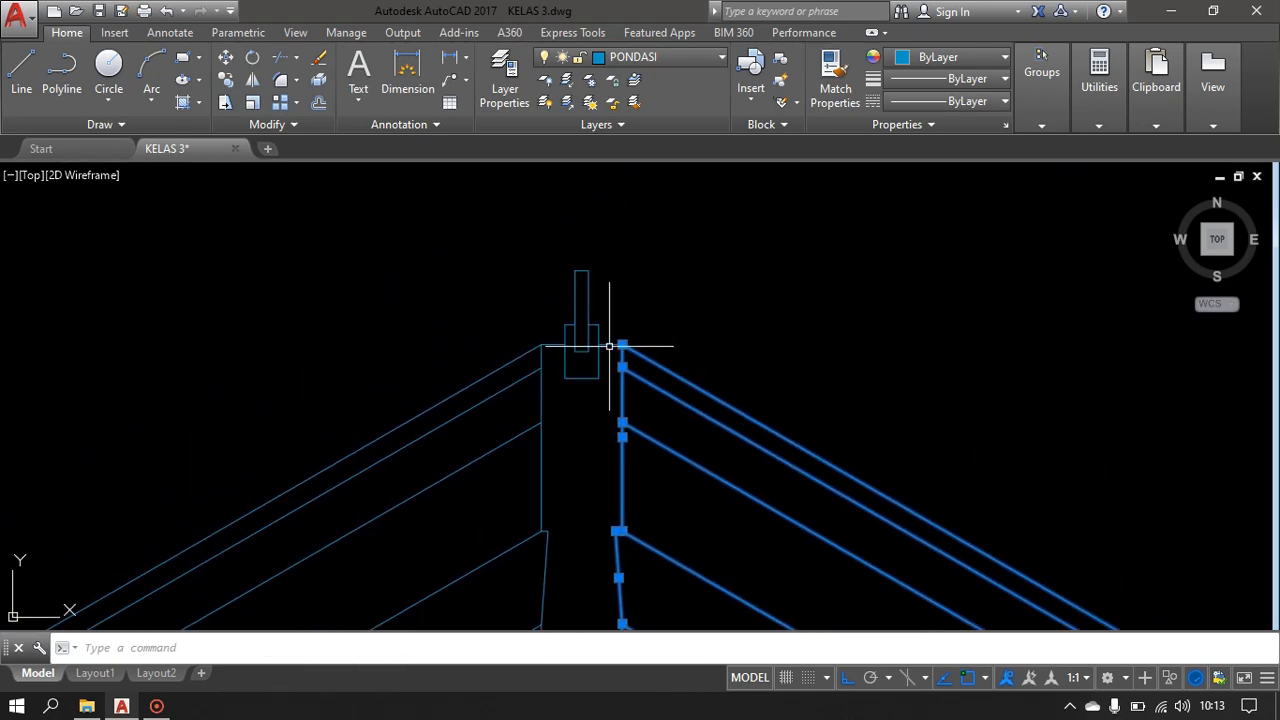
{"action": "left_click", "coordinate": [606, 265]}
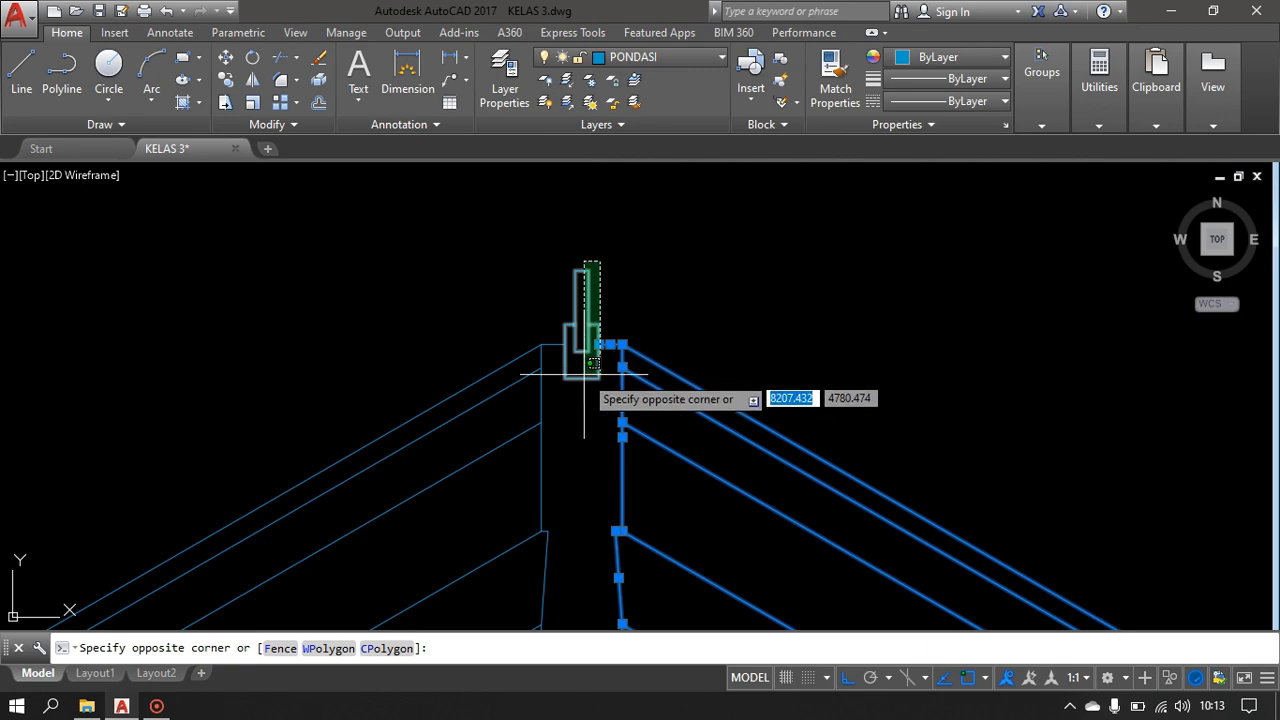
{"action": "left_click", "coordinate": [578, 380]}
{"action": "scroll", "coordinate": [655, 362], "scroll_direction": "down", "scroll_amount": 4}
{"action": "middle_click_drag", "start_coordinate": [658, 363], "coordinate": [640, 283]}
{"action": "scroll", "coordinate": [880, 435], "scroll_direction": "up", "scroll_amount": 6}
{"action": "middle_click_drag", "start_coordinate": [1026, 463], "coordinate": [1006, 525]}
{"action": "scroll", "coordinate": [783, 453], "scroll_direction": "down", "scroll_amount": 2}
{"action": "middle_click_drag", "start_coordinate": [783, 453], "coordinate": [792, 474]}
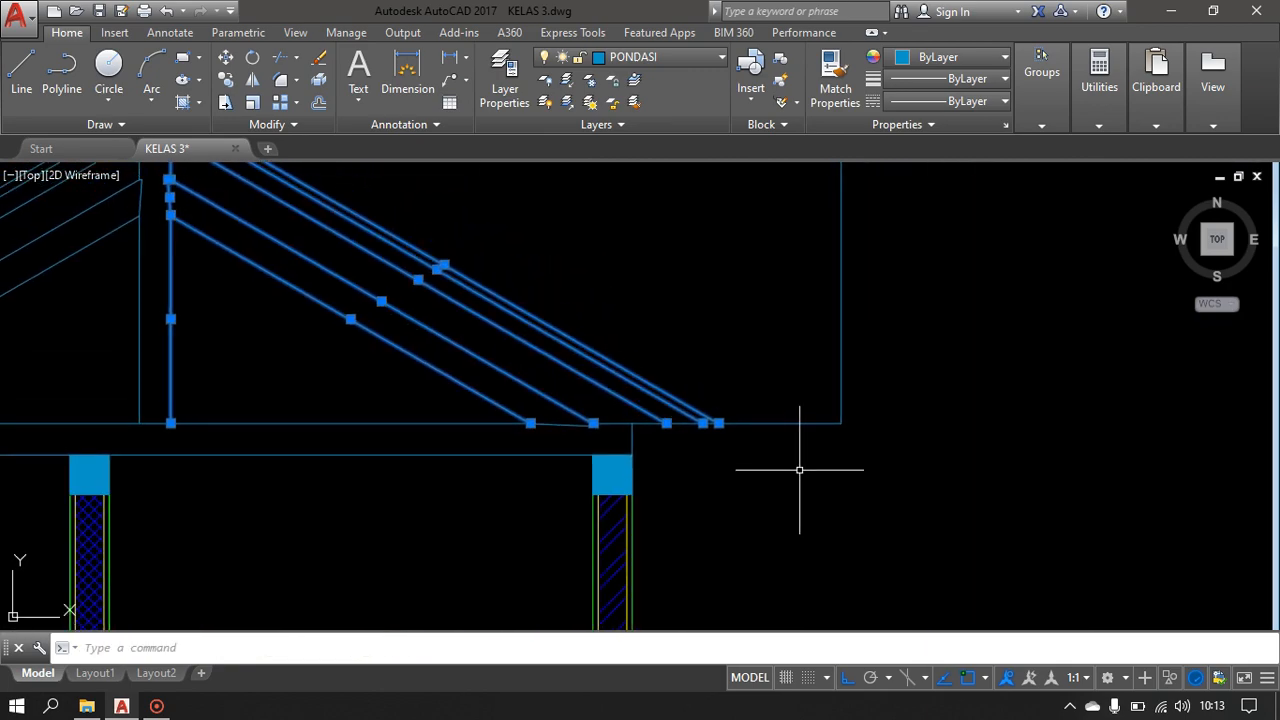
{"action": "key", "text": "m"}
{"action": "key", "text": "Return"}
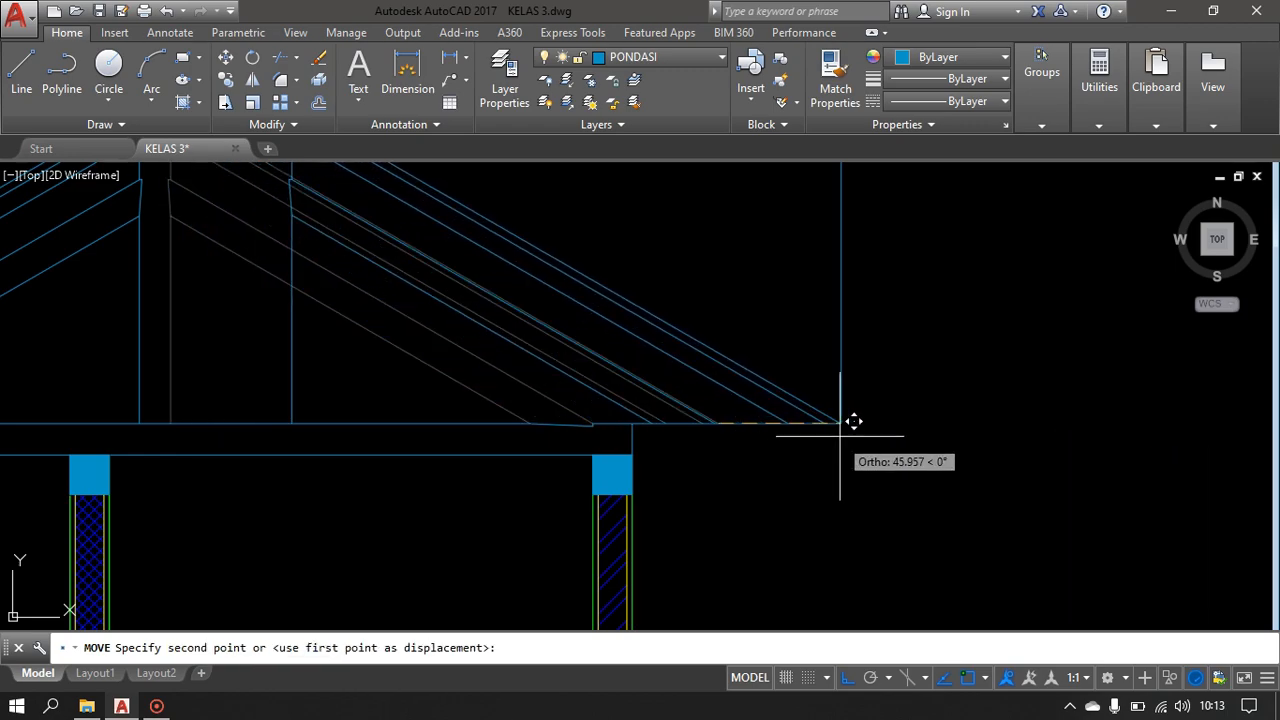
{"action": "left_click", "coordinate": [841, 424]}
- Move the left half of the truss horizontally so its outermost roof line ends at the left overhang corner
{"action": "scroll", "coordinate": [843, 423], "scroll_direction": "down", "scroll_amount": 4}
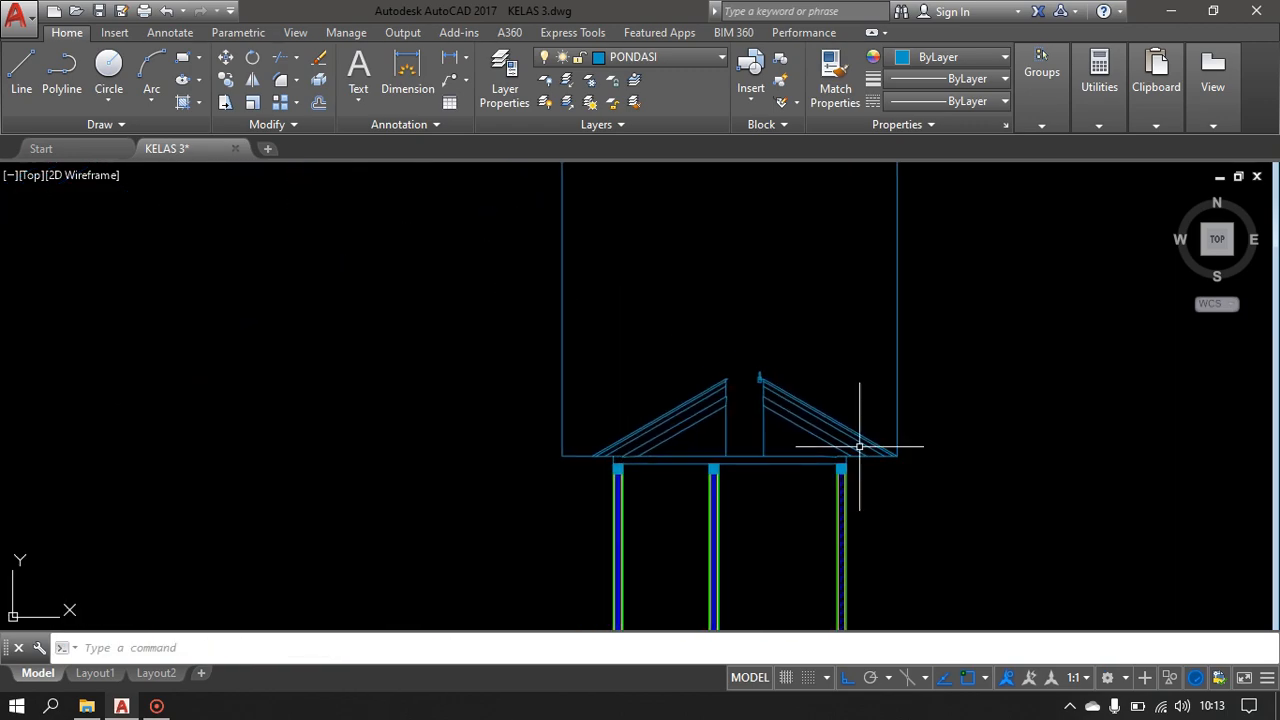
{"action": "scroll", "coordinate": [748, 393], "scroll_direction": "up", "scroll_amount": 1}
{"action": "left_click", "coordinate": [736, 330]}
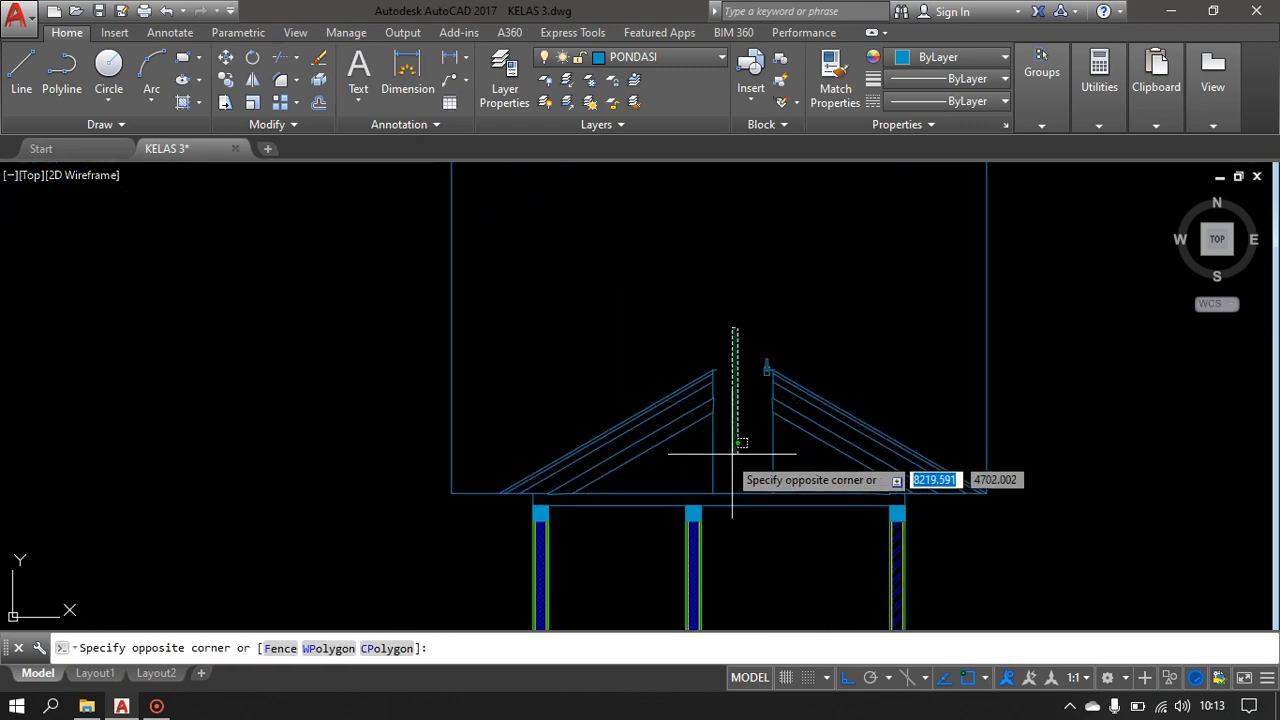
{"action": "left_click", "coordinate": [628, 453]}
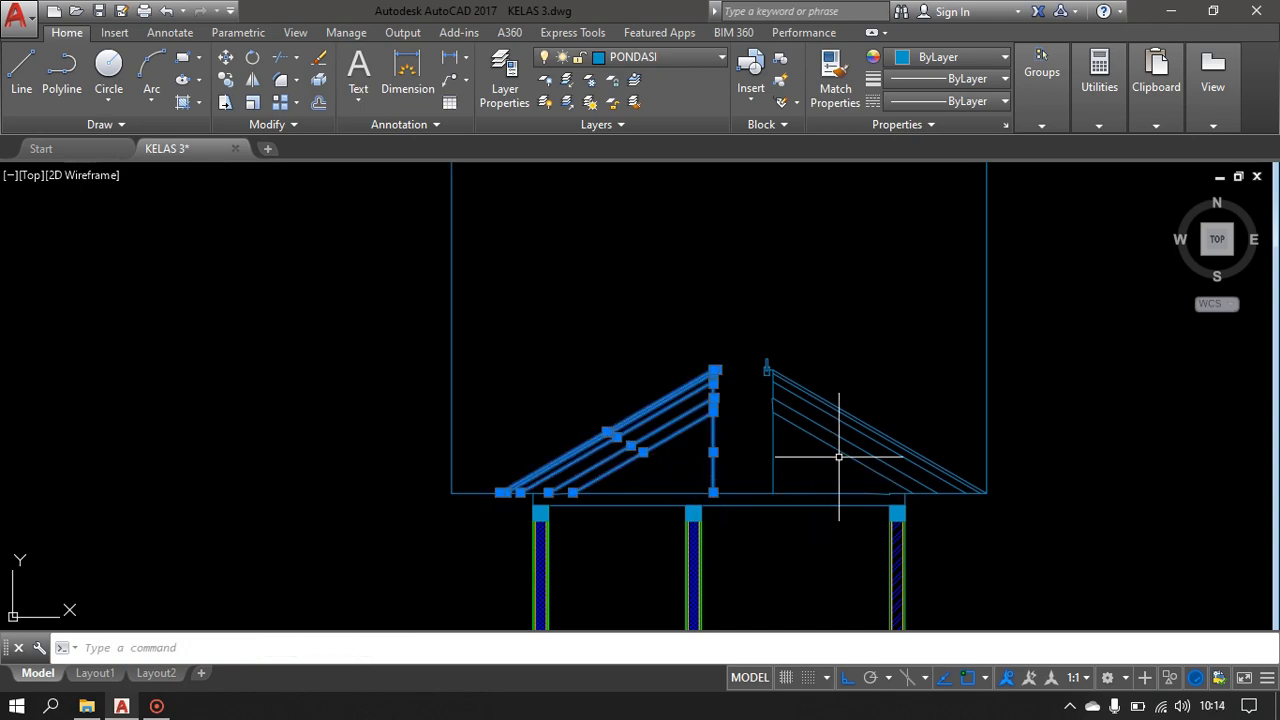
{"action": "key", "text": "m"}
{"action": "key", "text": "Return"}
{"action": "scroll", "coordinate": [434, 508], "scroll_direction": "up", "scroll_amount": 8}
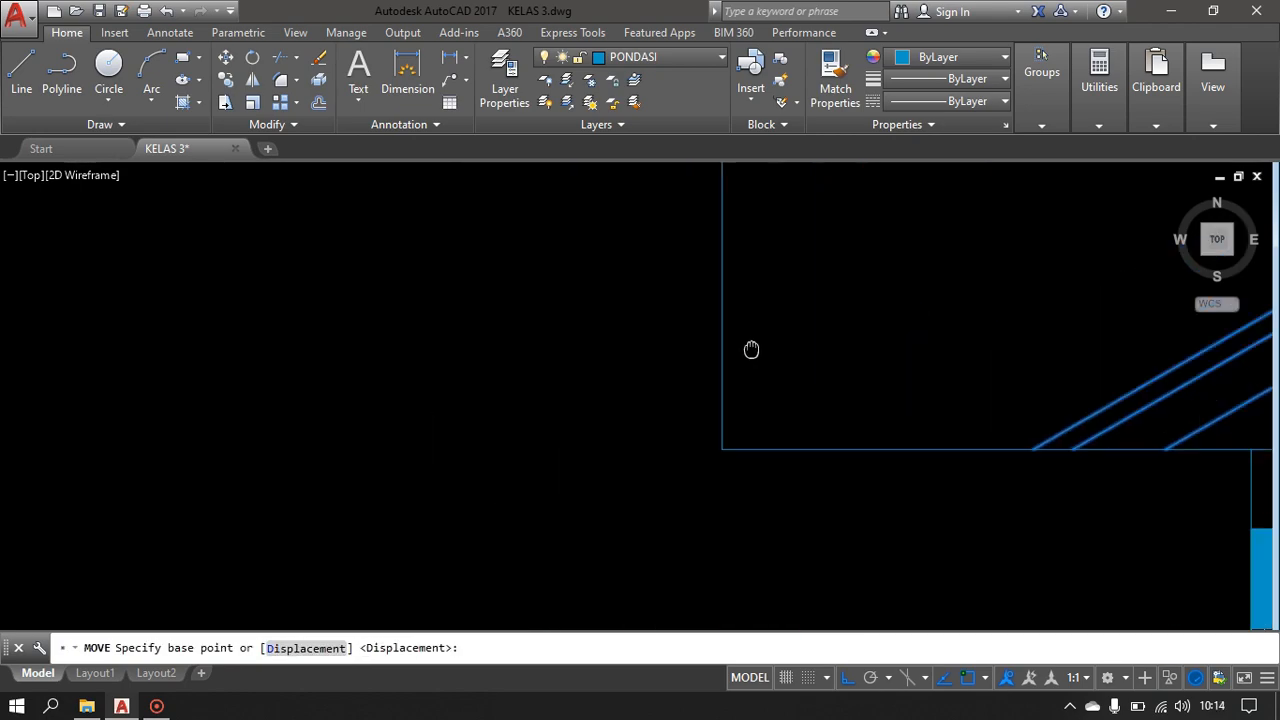
{"action": "left_click", "coordinate": [995, 406]}
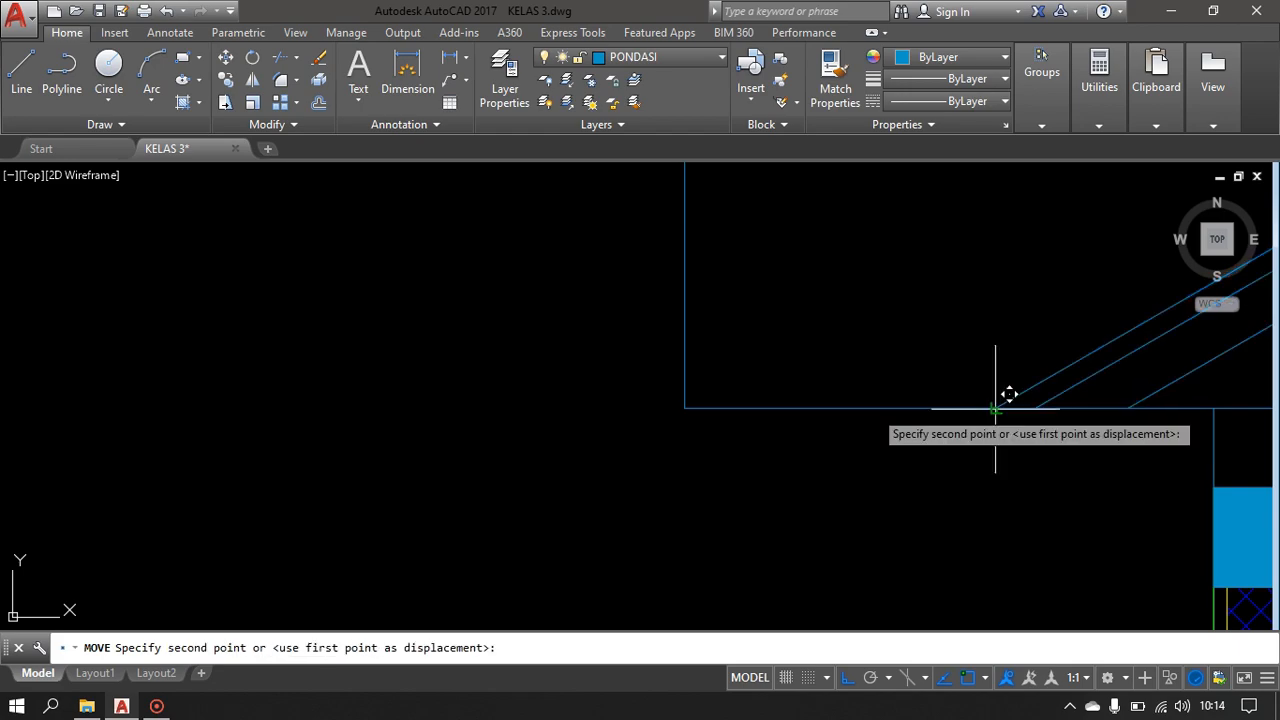
{"action": "left_click", "coordinate": [685, 408]}
- Move the two ridge rectangles clear above the gap between the roof halves, with Ortho turned off
{"action": "scroll", "coordinate": [655, 410], "scroll_direction": "down", "scroll_amount": 10}
{"action": "scroll", "coordinate": [852, 343], "scroll_direction": "up", "scroll_amount": 6}
{"action": "middle_click_drag", "start_coordinate": [790, 347], "coordinate": [722, 364]}
{"action": "left_click", "coordinate": [757, 277]}
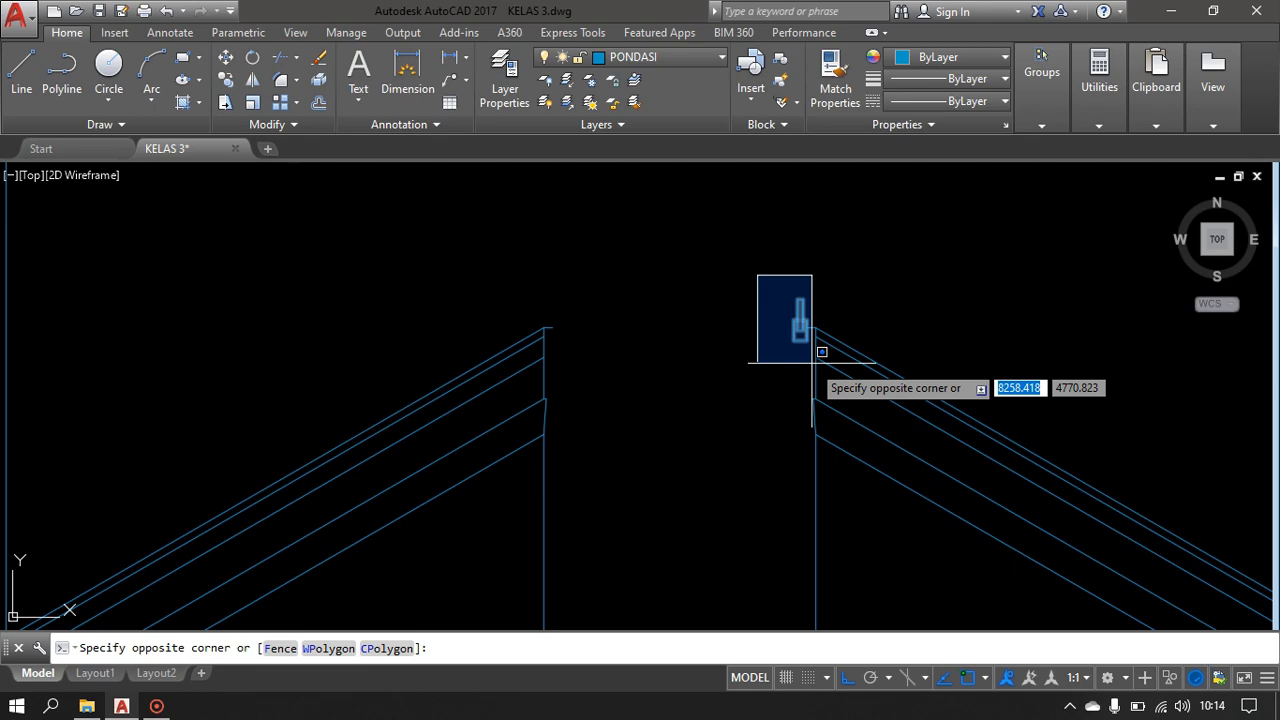
{"action": "left_click", "coordinate": [816, 362]}
{"action": "scroll", "coordinate": [798, 360], "scroll_direction": "up", "scroll_amount": 5}
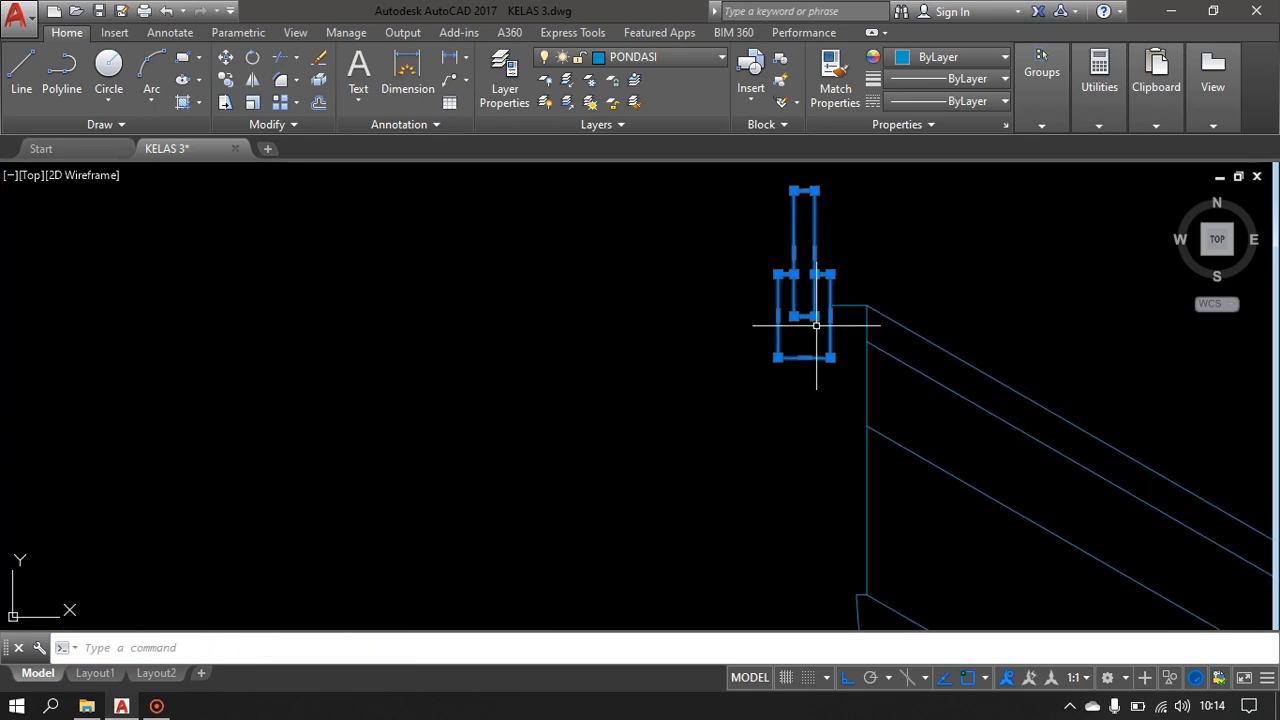
{"action": "key", "text": "Return"}
{"action": "left_click", "coordinate": [818, 323]}
{"action": "scroll", "coordinate": [574, 257], "scroll_direction": "down", "scroll_amount": 8}
{"action": "middle_click_drag", "start_coordinate": [574, 257], "coordinate": [600, 371]}
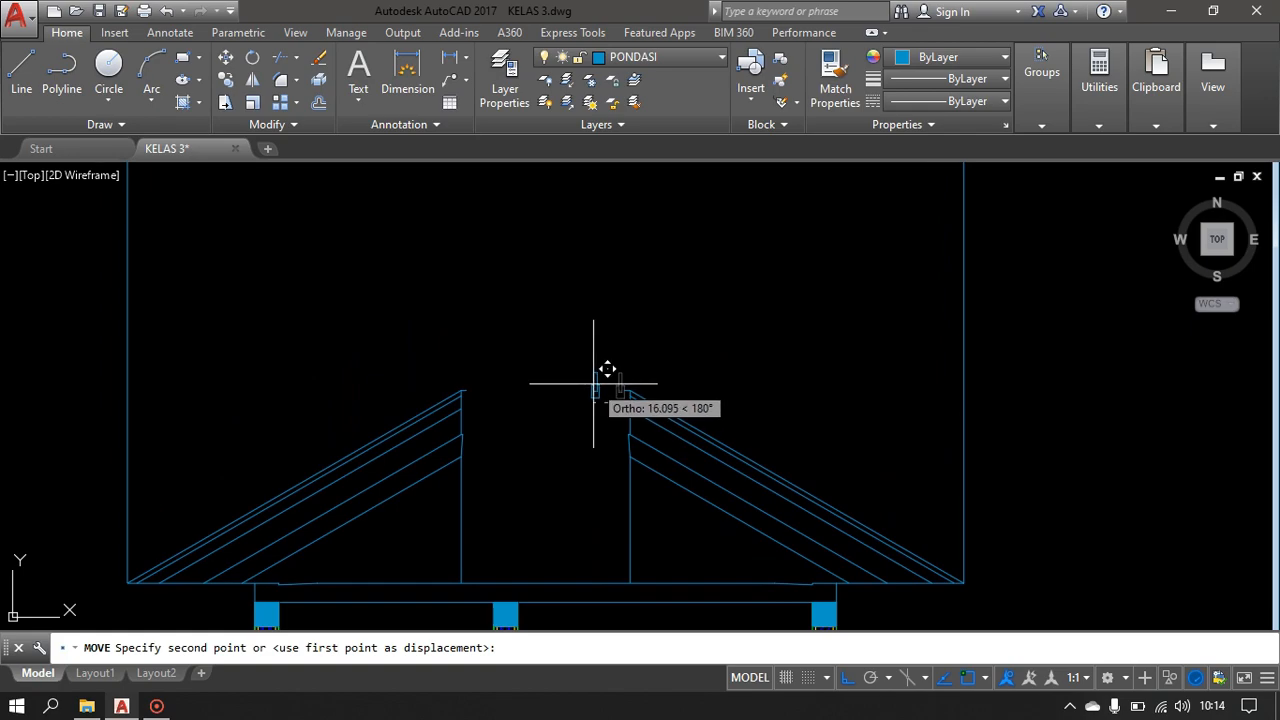
{"action": "key", "text": "F8"}
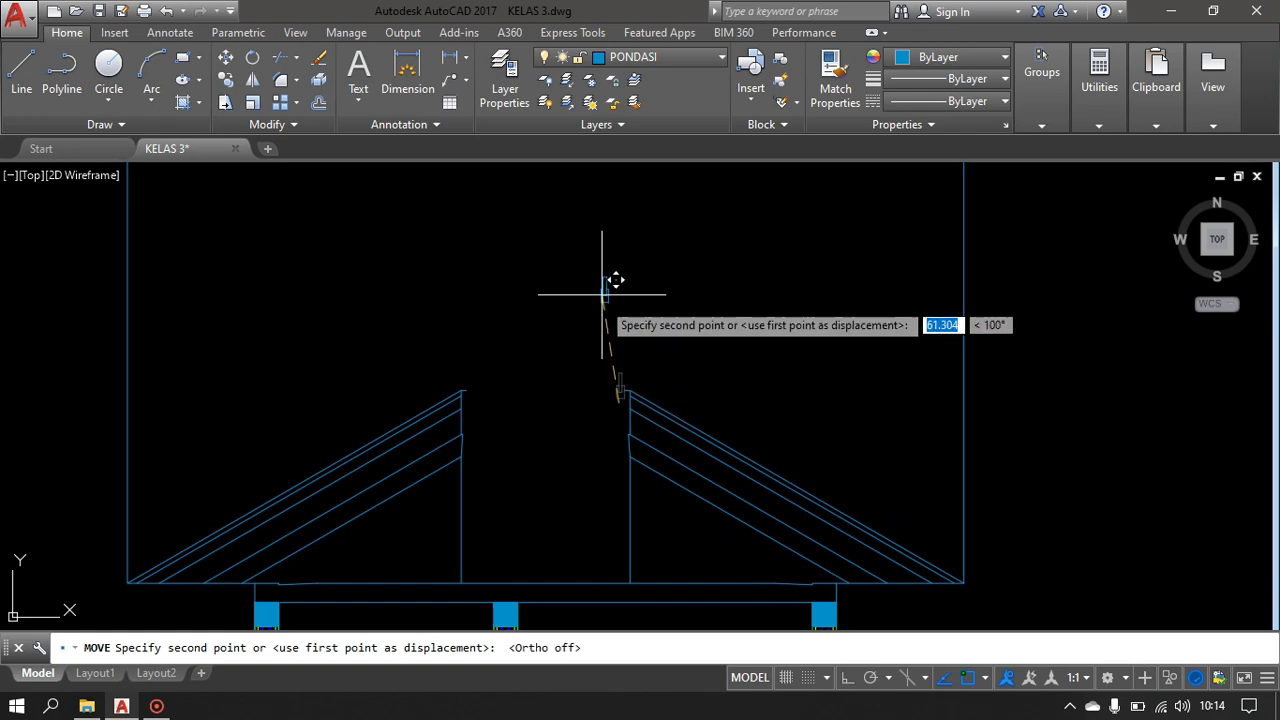
{"action": "left_click", "coordinate": [593, 256]}
- Delete the two lower vertical sides of the king post from the separated truss halves
{"action": "scroll", "coordinate": [654, 443], "scroll_direction": "up", "scroll_amount": 4}
{"action": "left_click", "coordinate": [757, 505]}
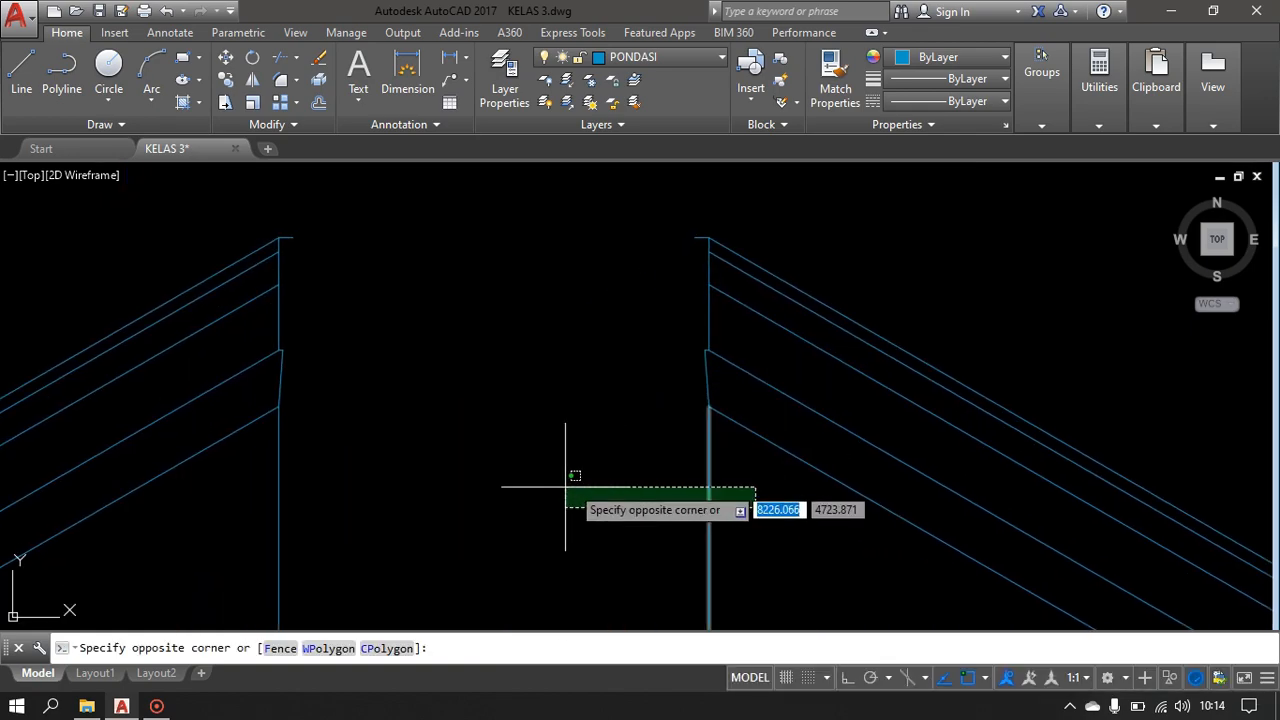
{"action": "left_click", "coordinate": [242, 503]}
{"action": "scroll", "coordinate": [606, 449], "scroll_direction": "down", "scroll_amount": 4}
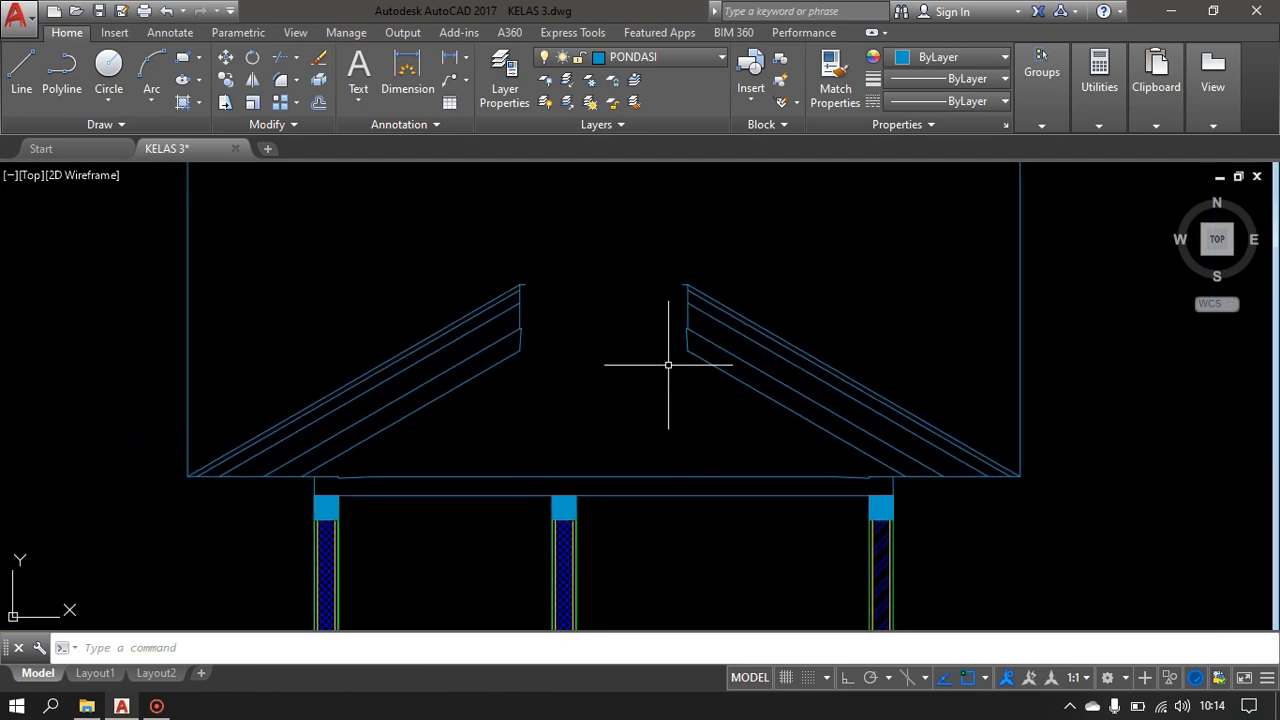
{"action": "scroll", "coordinate": [505, 318], "scroll_direction": "up", "scroll_amount": 2}
{"action": "middle_click_drag", "start_coordinate": [503, 314], "coordinate": [549, 257]}
{"action": "scroll", "coordinate": [526, 371], "scroll_direction": "down", "scroll_amount": 4}
{"action": "scroll", "coordinate": [485, 400], "scroll_direction": "up", "scroll_amount": 4}
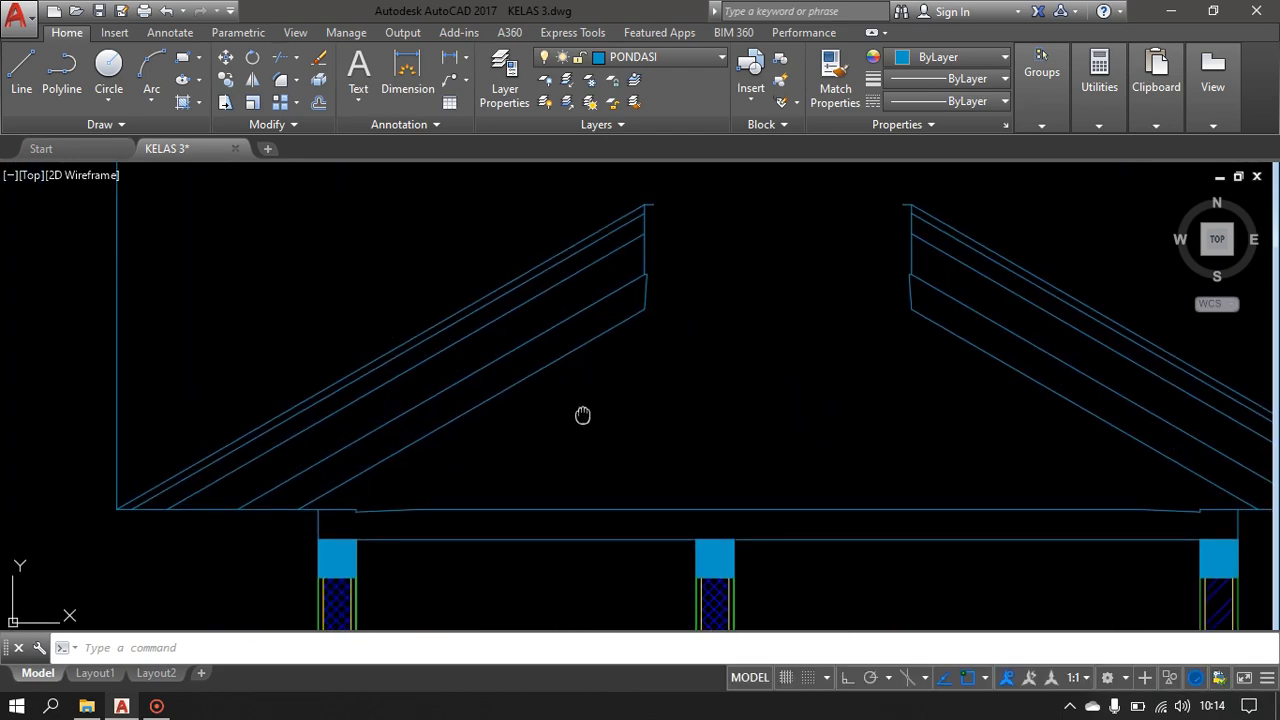
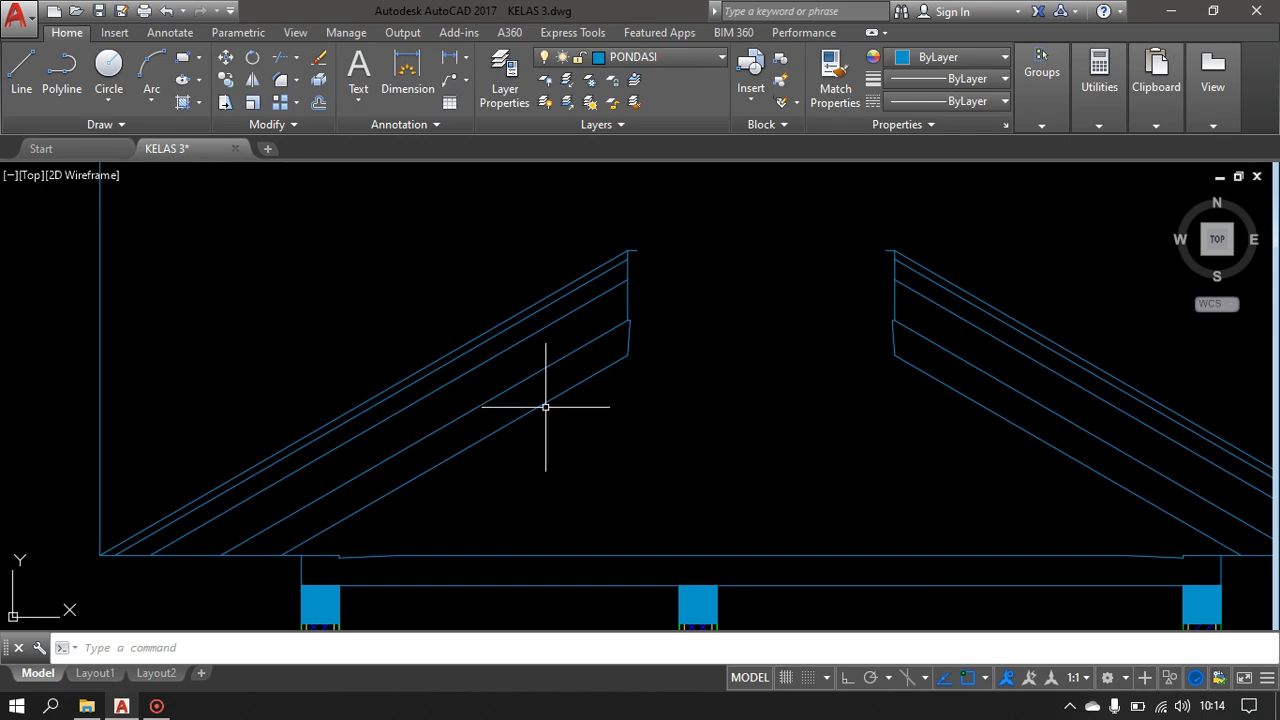
- Join the three uppermost roof lines of the left and right truss halves at the ridge with Chamfer
{"action": "type", "text": "ha"}
{"action": "key", "text": "Return"}
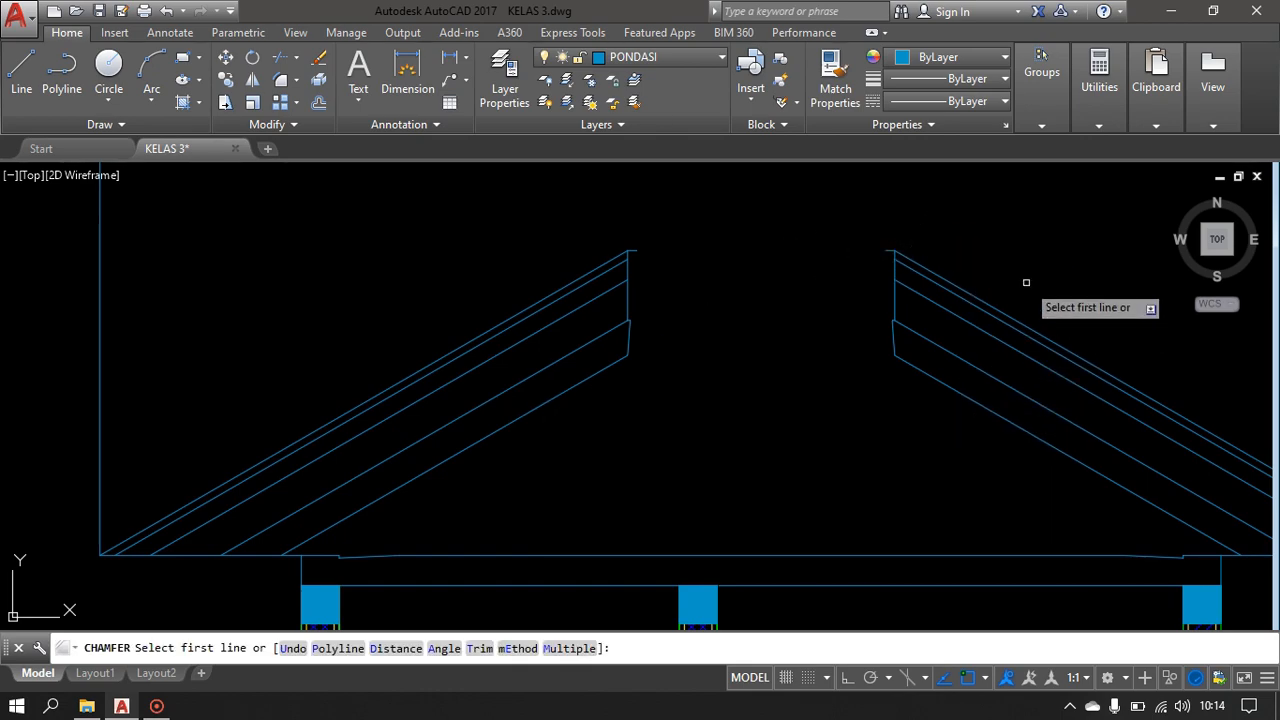
{"action": "left_click", "coordinate": [962, 295]}
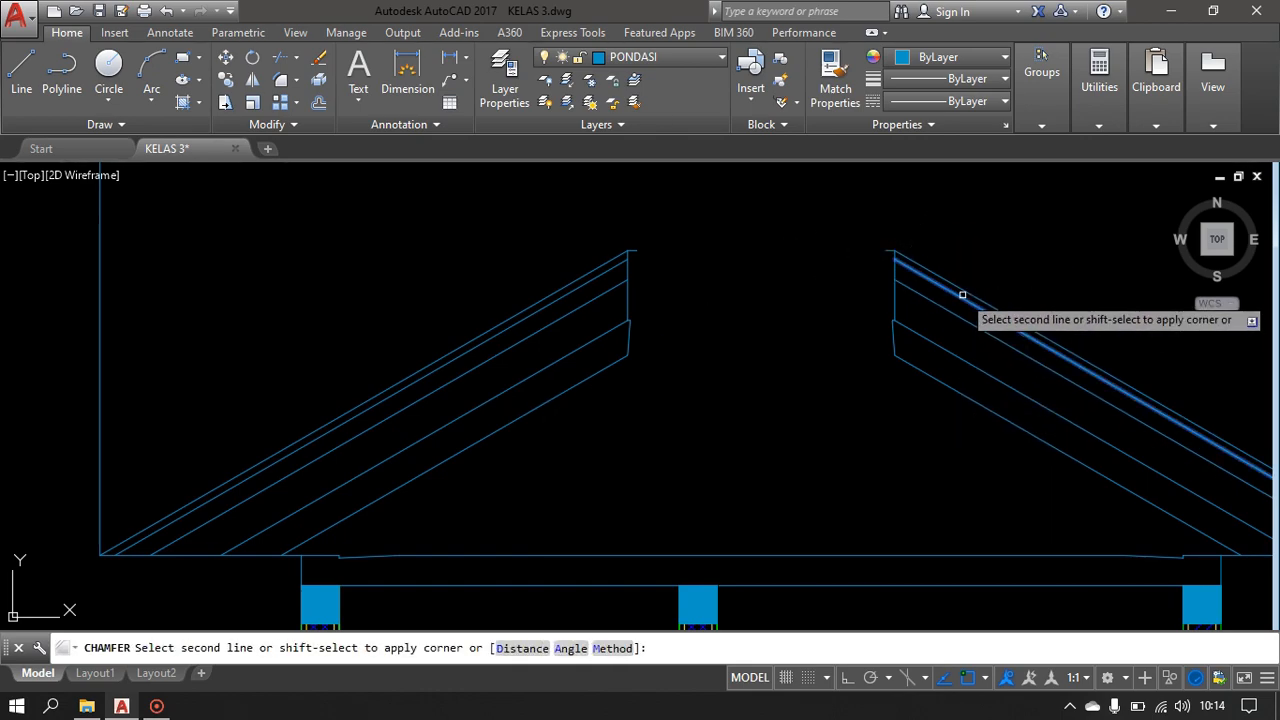
{"action": "left_click", "coordinate": [618, 266]}
{"action": "key", "text": "space"}
{"action": "left_click", "coordinate": [609, 256]}
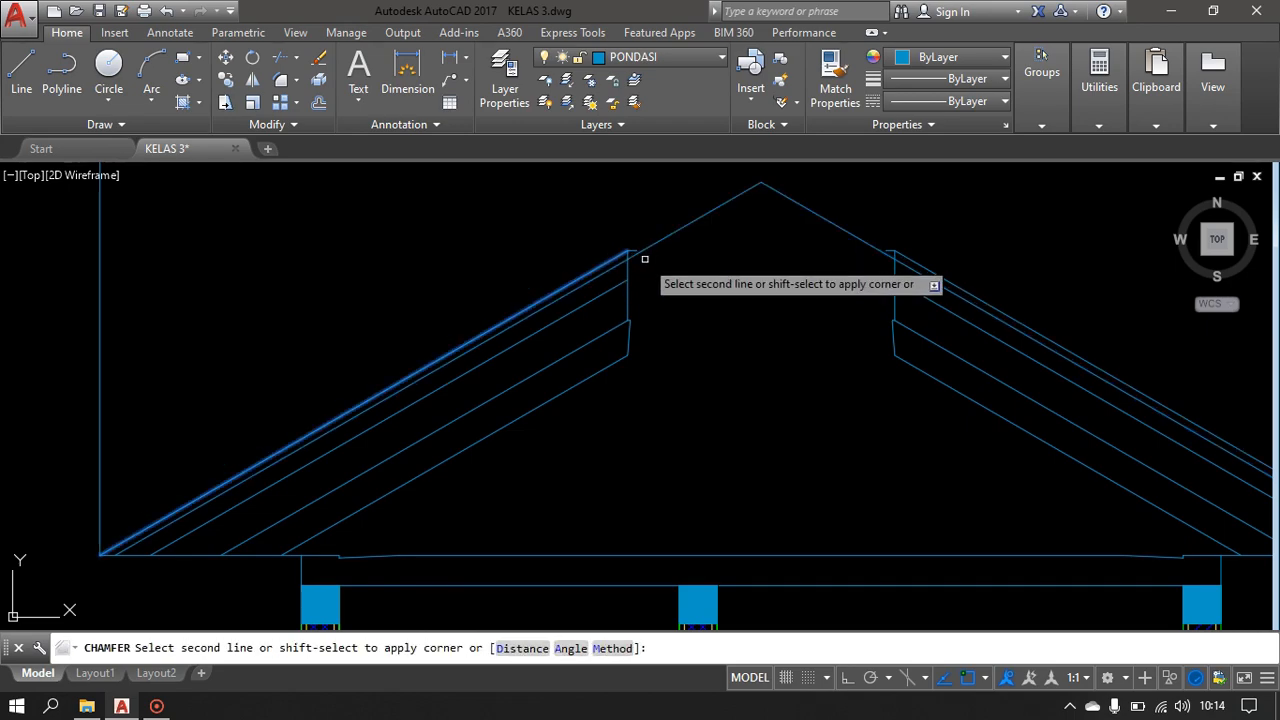
{"action": "left_click", "coordinate": [910, 258]}
{"action": "key", "text": "space"}
{"action": "left_click", "coordinate": [597, 302]}
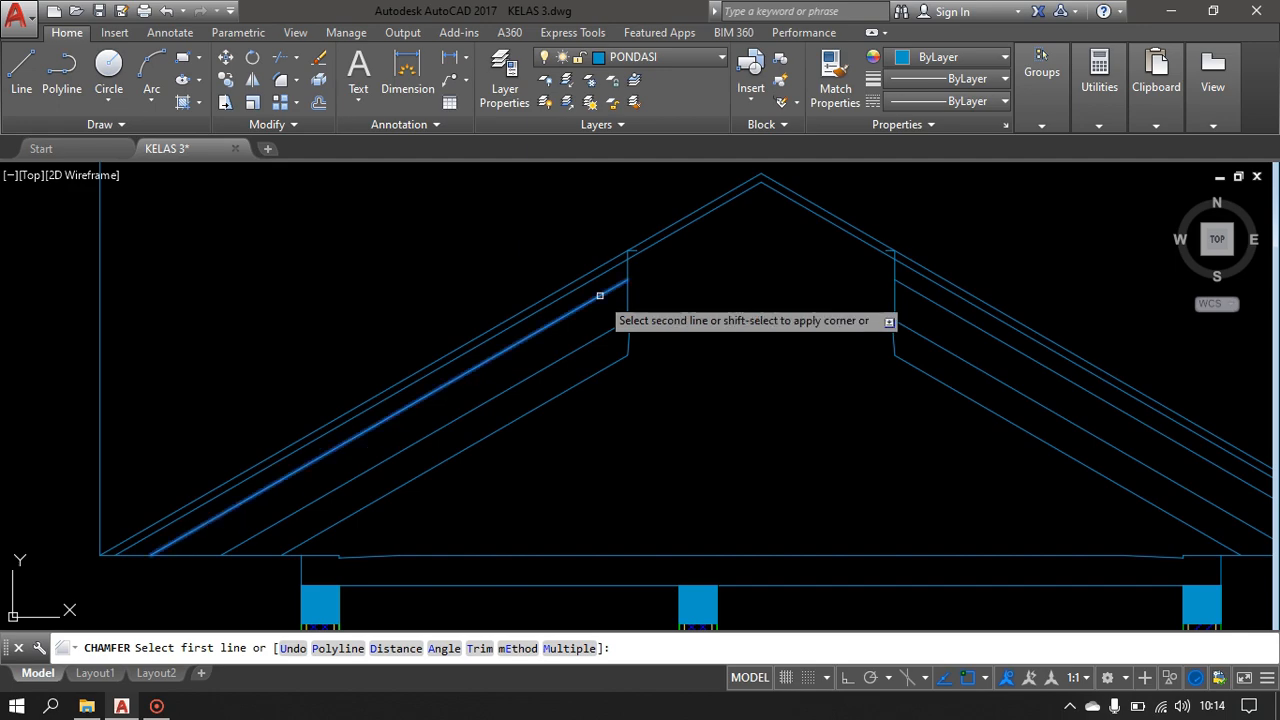
{"action": "left_click", "coordinate": [926, 298]}
{"action": "key", "text": "space"}
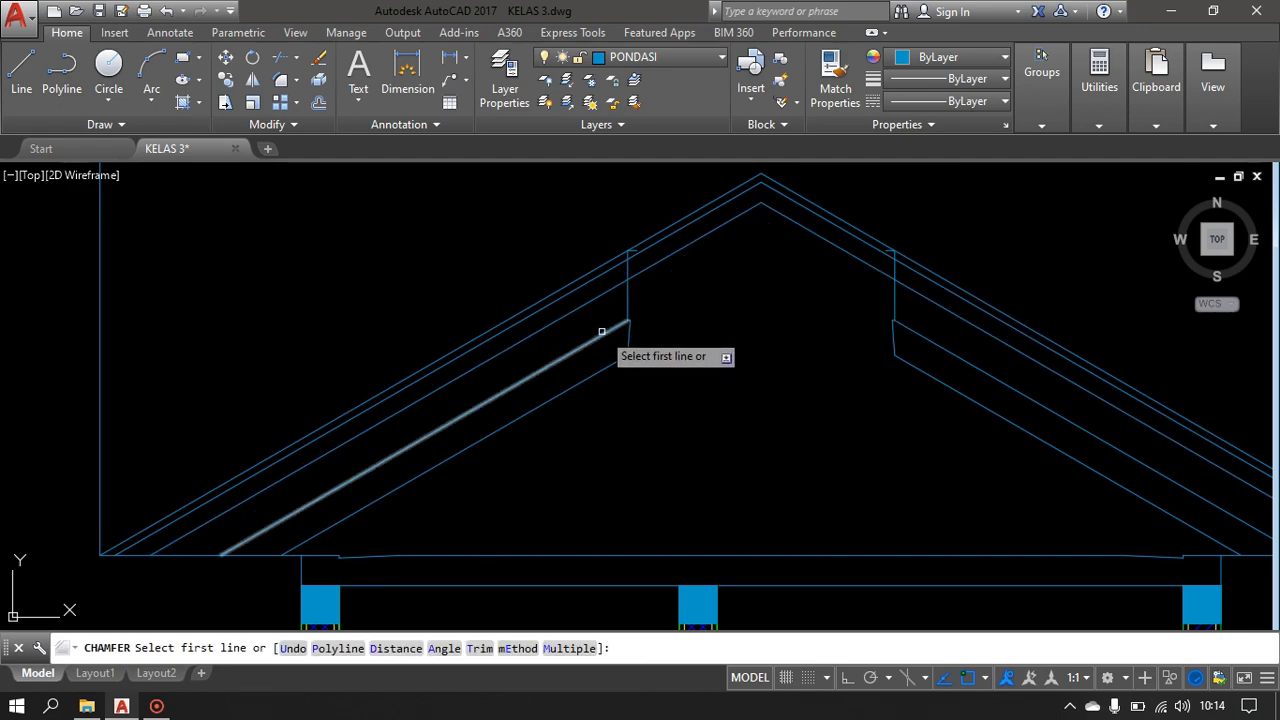
- Join the two lowest sloping lines of both truss halves at the centre with Chamfer
{"action": "left_click", "coordinate": [606, 333]}
{"action": "left_click", "coordinate": [913, 323]}
{"action": "key", "text": "space"}
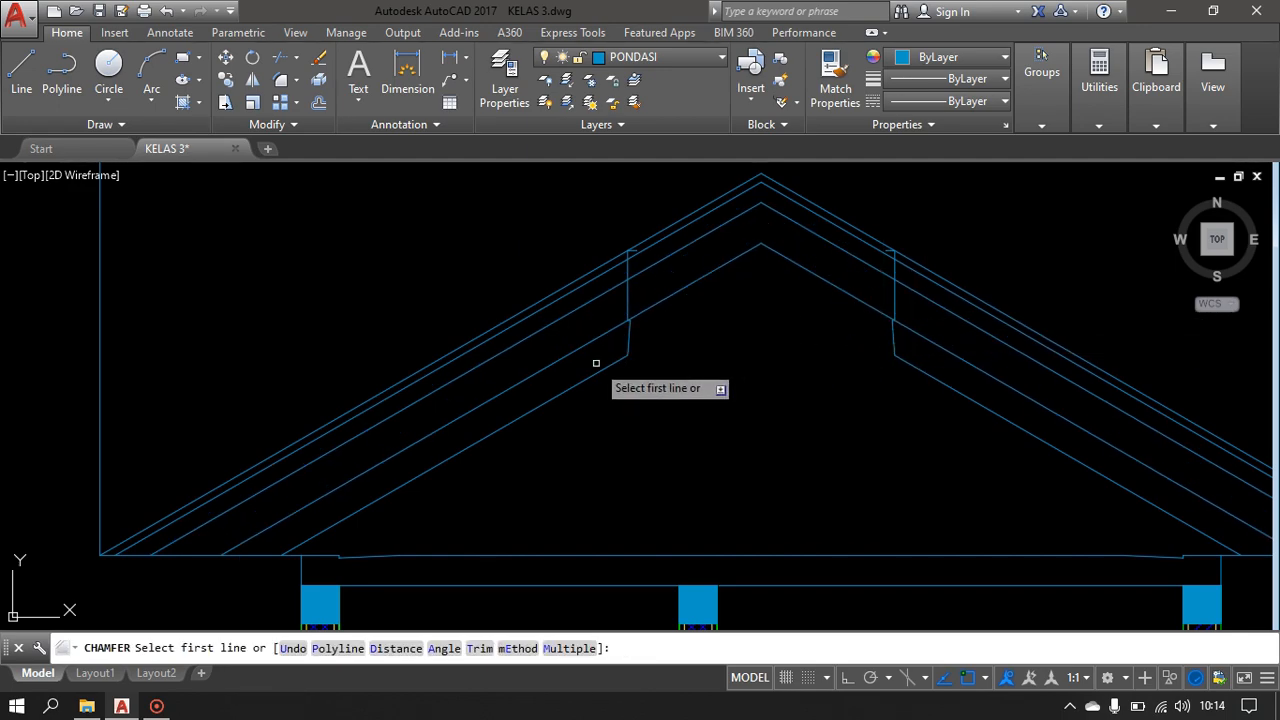
{"action": "left_click", "coordinate": [601, 369]}
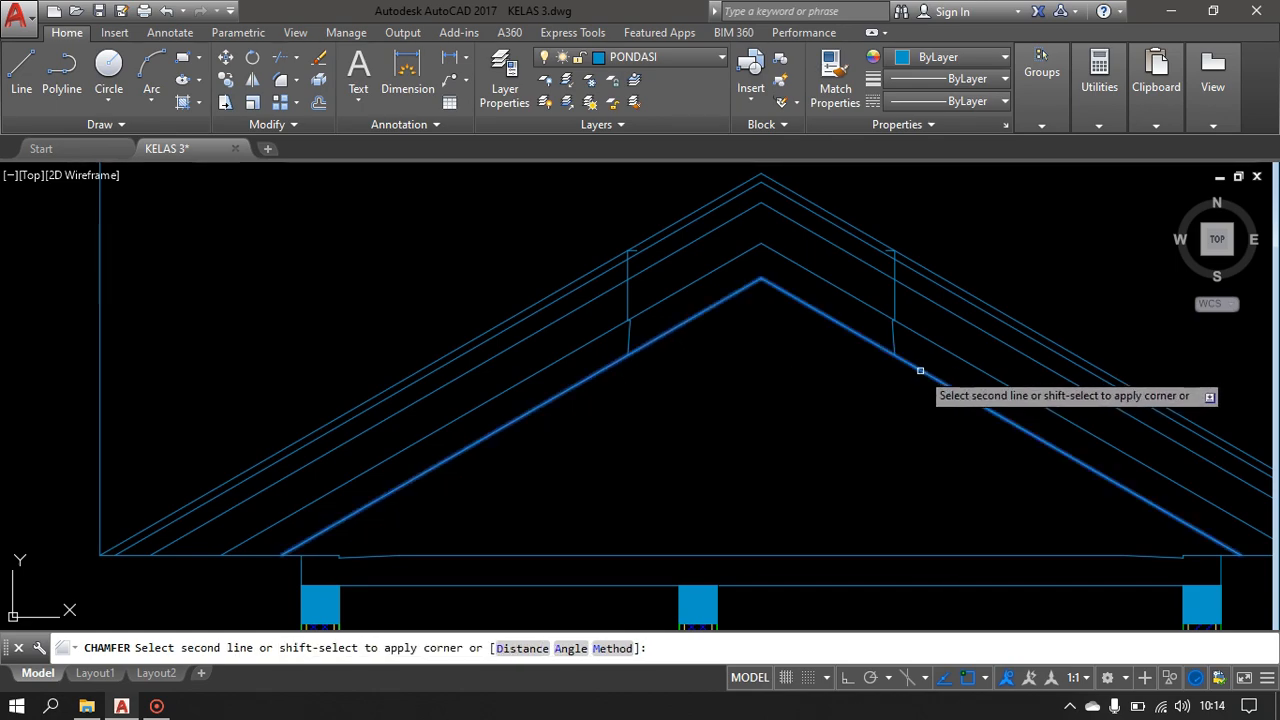
{"action": "left_click", "coordinate": [918, 370]}
{"action": "key", "text": "space"}
{"action": "scroll", "coordinate": [630, 285], "scroll_direction": "up", "scroll_amount": 2}
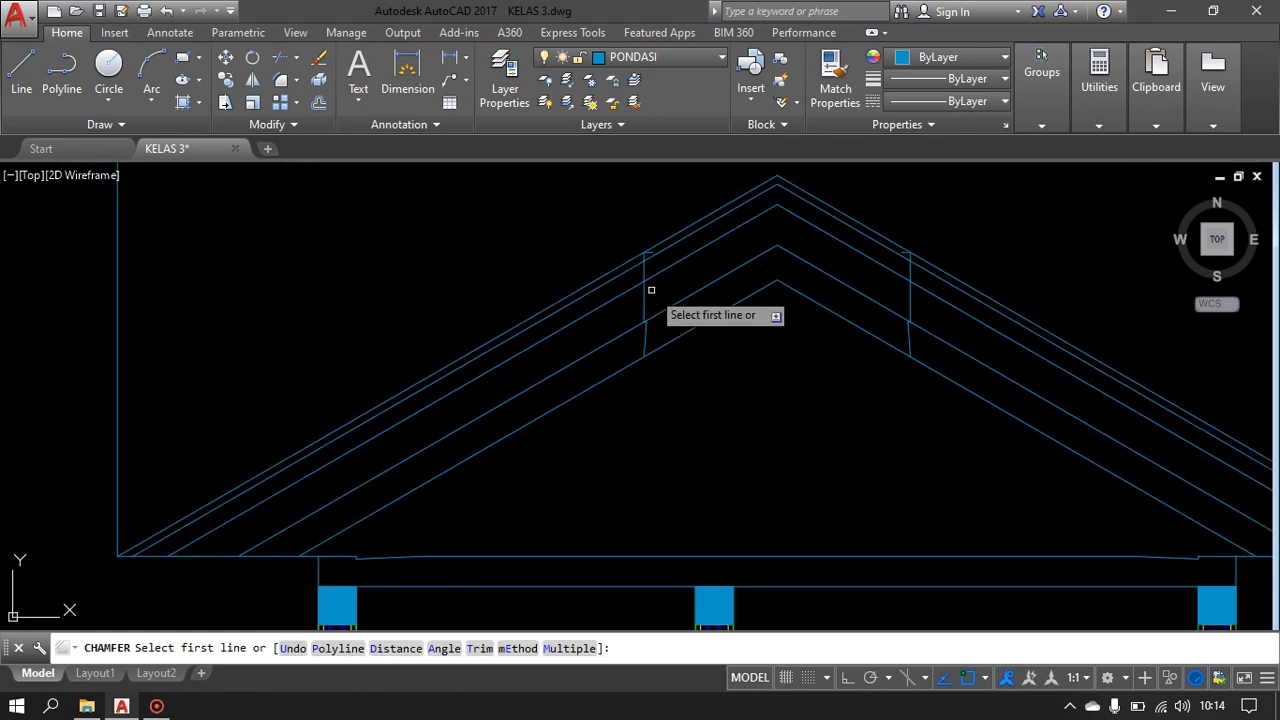
{"action": "key", "text": "Escape"}
- Delete the leftover king post side pieces and notches on both sides of the closed ridge
{"action": "left_click", "coordinate": [614, 197]}
{"action": "left_click", "coordinate": [754, 437]}
{"action": "middle_click_drag", "start_coordinate": [975, 305], "coordinate": [867, 357]}
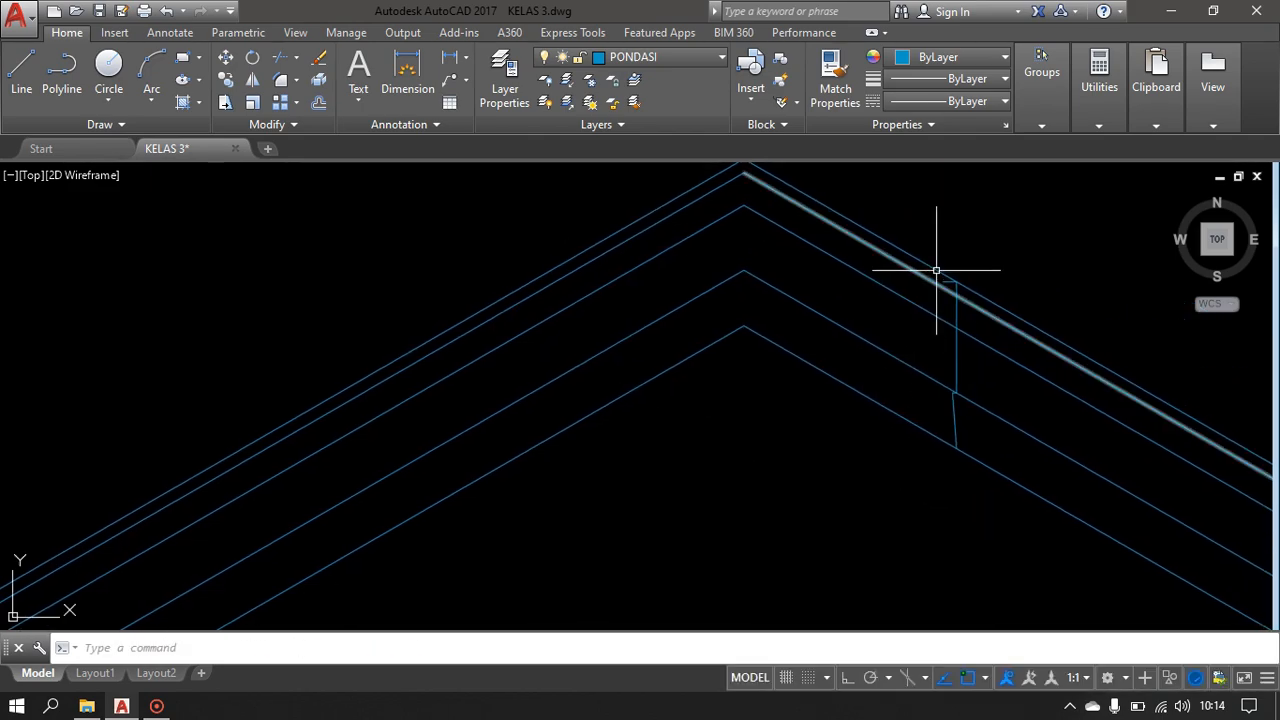
{"action": "left_click", "coordinate": [1039, 540]}
{"action": "key", "text": "Delete"}
{"action": "scroll", "coordinate": [822, 460], "scroll_direction": "down", "scroll_amount": 4}
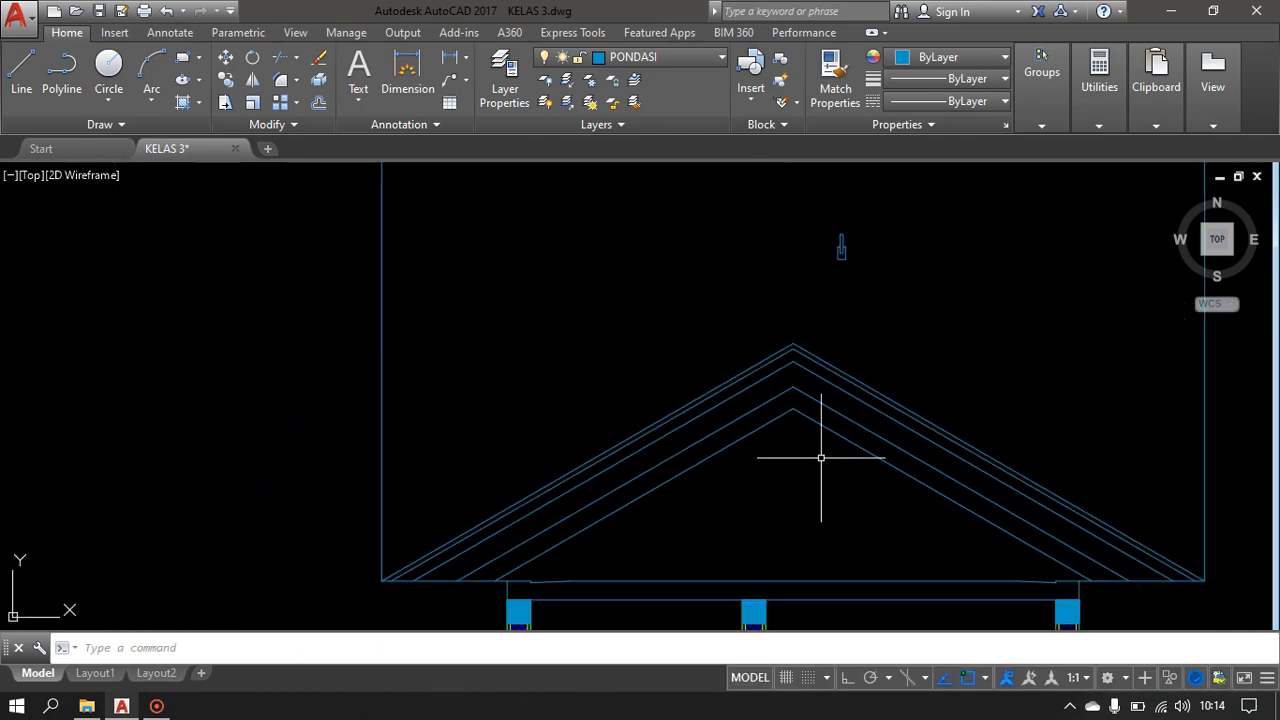
- Draw a vertical centre line from the roof apex down to the truss's horizontal bottom chord
{"action": "middle_click_drag", "start_coordinate": [809, 444], "coordinate": [791, 406]}
{"action": "type", "text": "l"}
{"action": "key", "text": "Return"}
{"action": "scroll", "coordinate": [774, 292], "scroll_direction": "up", "scroll_amount": 2}
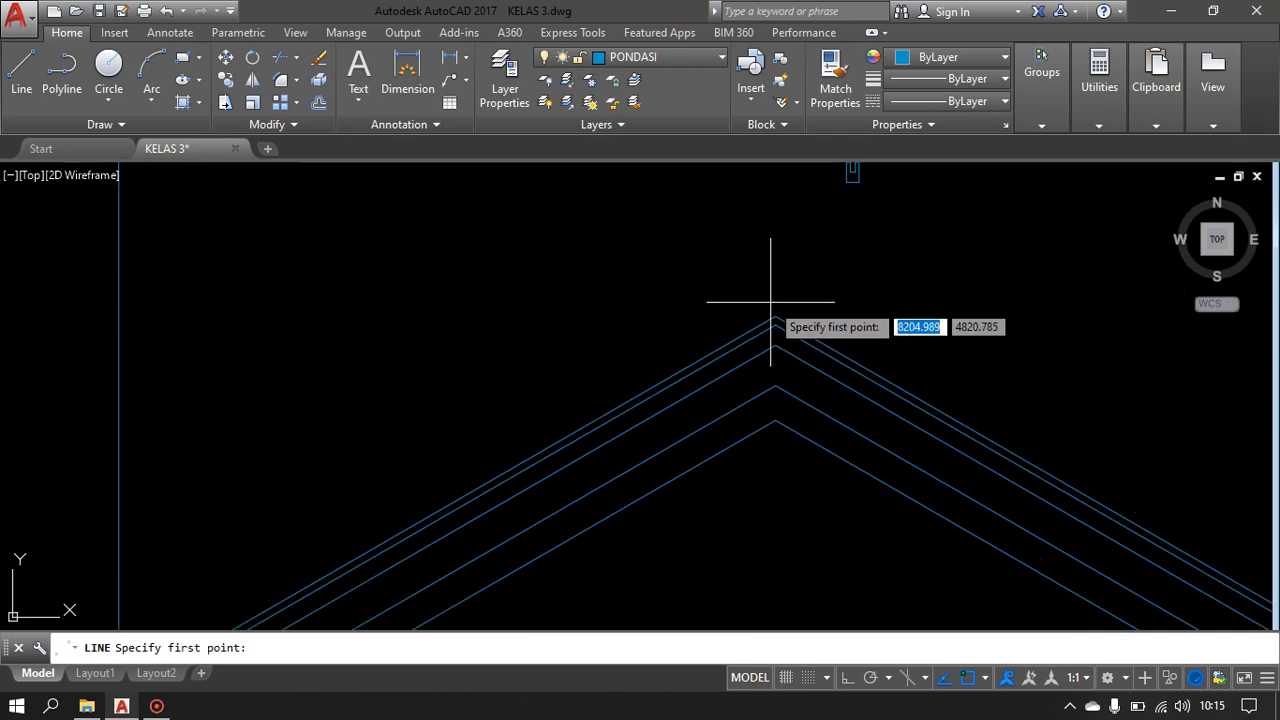
{"action": "left_click", "coordinate": [773, 323]}
{"action": "scroll", "coordinate": [757, 335], "scroll_direction": "down", "scroll_amount": 2}
{"action": "scroll", "coordinate": [757, 335], "scroll_direction": "up", "scroll_amount": 2}
{"action": "left_click", "coordinate": [737, 457]}
{"action": "key", "text": "Return"}
{"action": "scroll", "coordinate": [806, 413], "scroll_direction": "down", "scroll_amount": 2}
{"action": "middle_click_drag", "start_coordinate": [806, 413], "coordinate": [765, 488]}
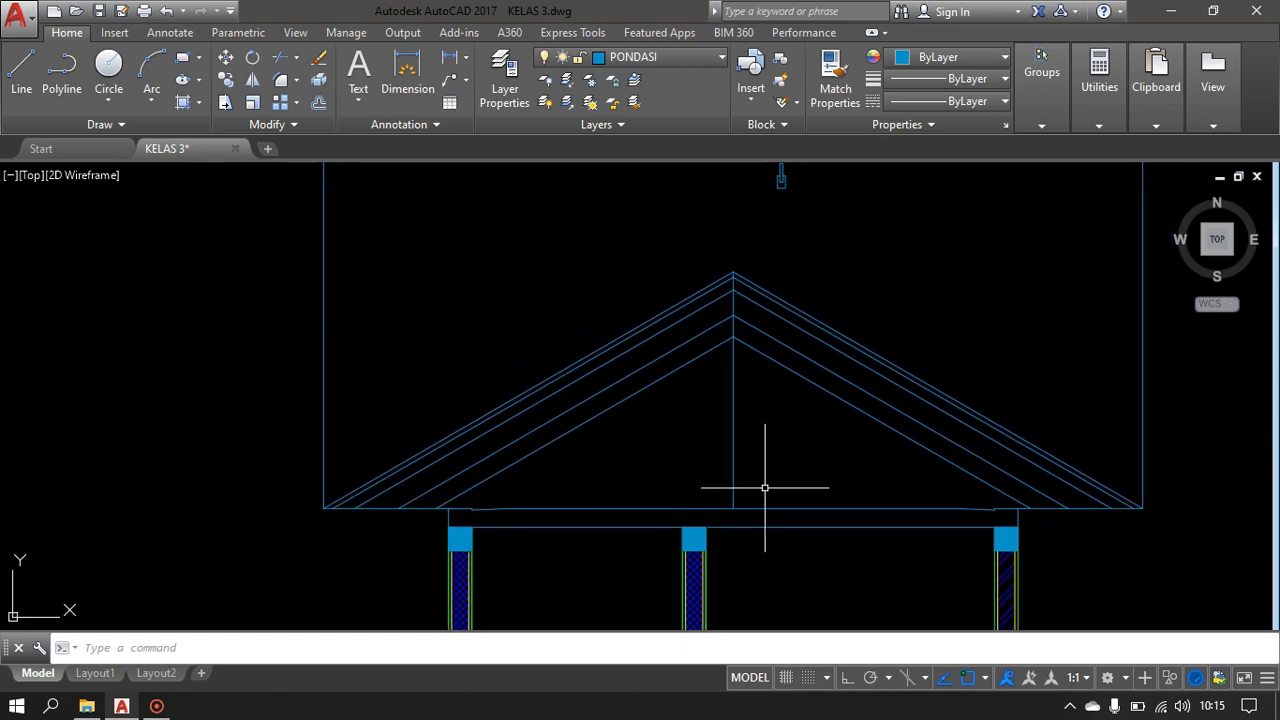
- Offset the vertical centre line by 6 to both sides to form the king post
{"action": "type", "text": "o"}
{"action": "key", "text": "Return"}
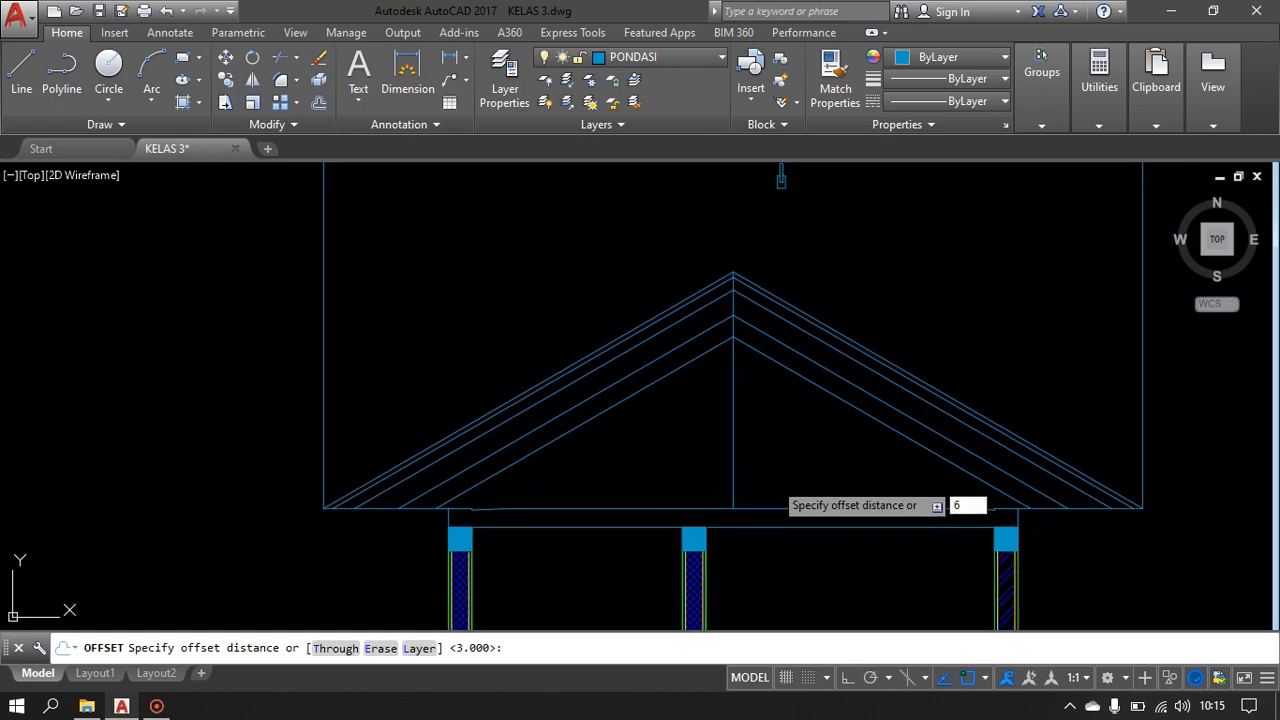
{"action": "key", "text": "Return"}
{"action": "left_click", "coordinate": [735, 419]}
{"action": "left_click", "coordinate": [745, 418]}
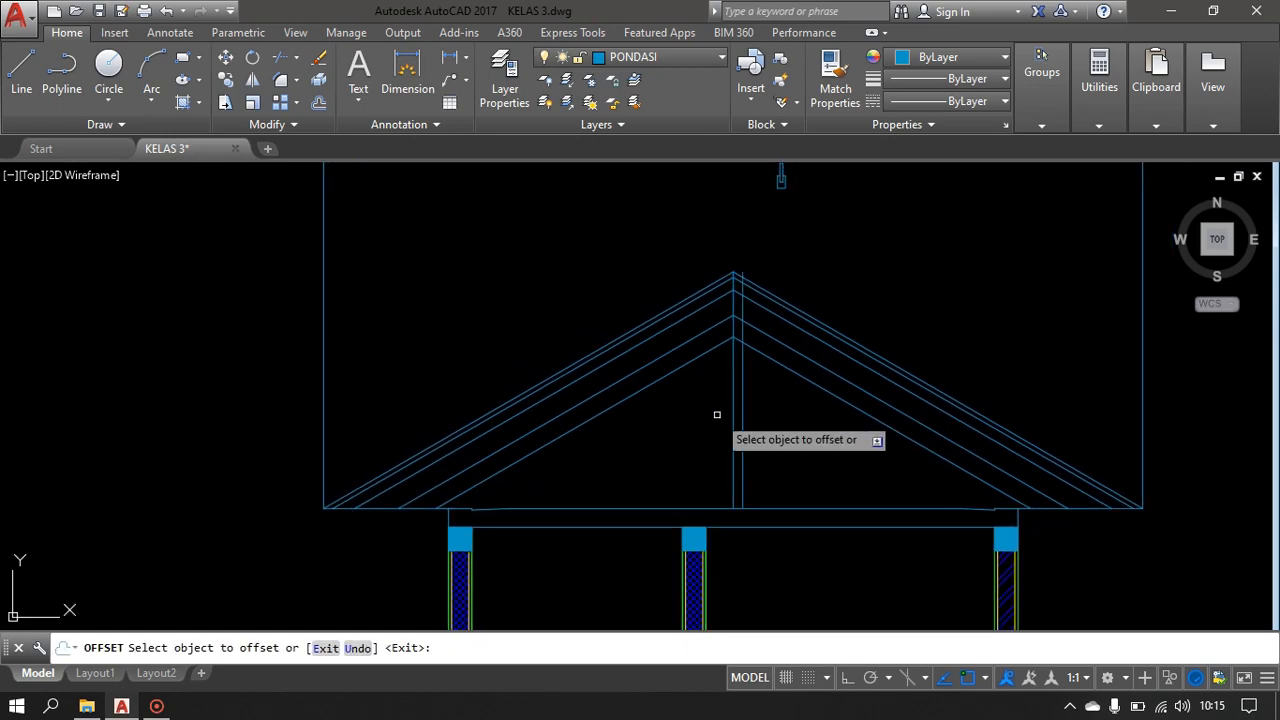
{"action": "scroll", "coordinate": [694, 406], "scroll_direction": "up", "scroll_amount": 2}
{"action": "key", "text": "Return"}
{"action": "scroll", "coordinate": [729, 443], "scroll_direction": "up", "scroll_amount": 2}
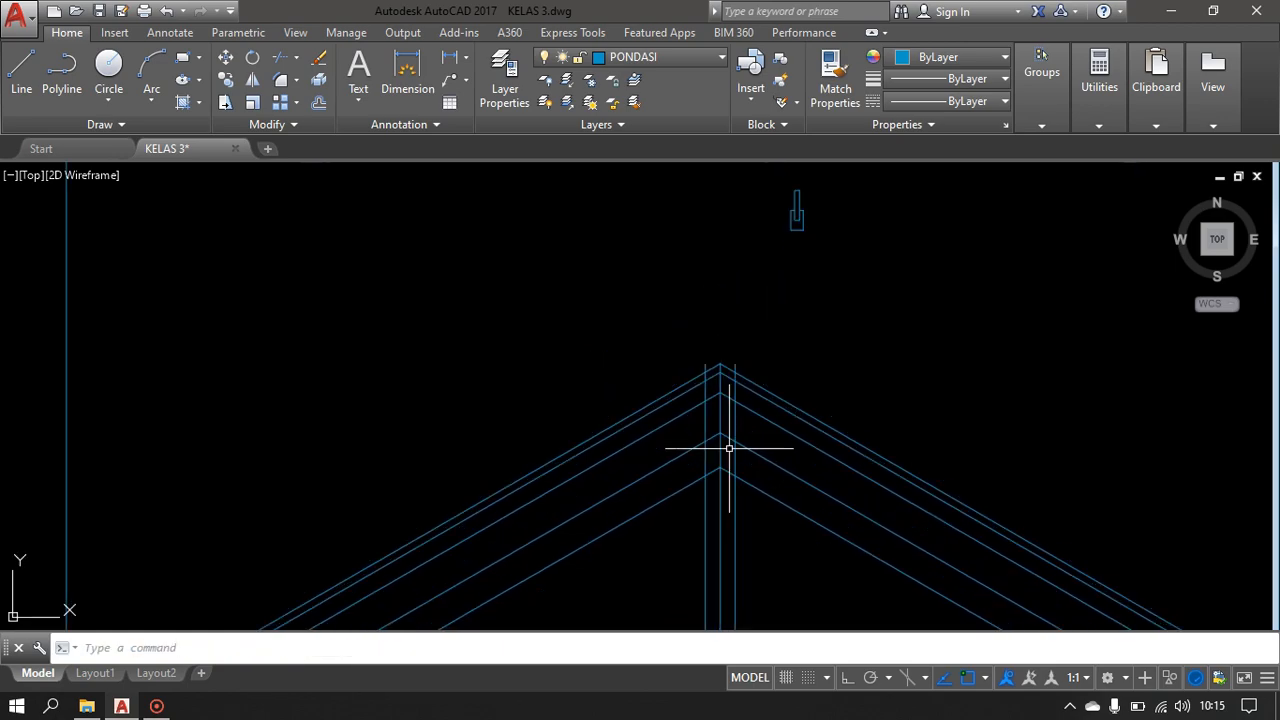
- Delete the vertical centre line between the two king post sides
{"action": "scroll", "coordinate": [699, 434], "scroll_direction": "up", "scroll_amount": 2}
{"action": "middle_click_drag", "start_coordinate": [717, 463], "coordinate": [709, 406]}
{"action": "scroll", "coordinate": [697, 308], "scroll_direction": "down", "scroll_amount": 2}
{"action": "middle_click_drag", "start_coordinate": [730, 313], "coordinate": [728, 468]}
{"action": "left_click", "coordinate": [736, 269]}
{"action": "left_click", "coordinate": [897, 409]}
{"action": "key", "text": "Escape"}
{"action": "scroll", "coordinate": [710, 470], "scroll_direction": "up", "scroll_amount": 3}
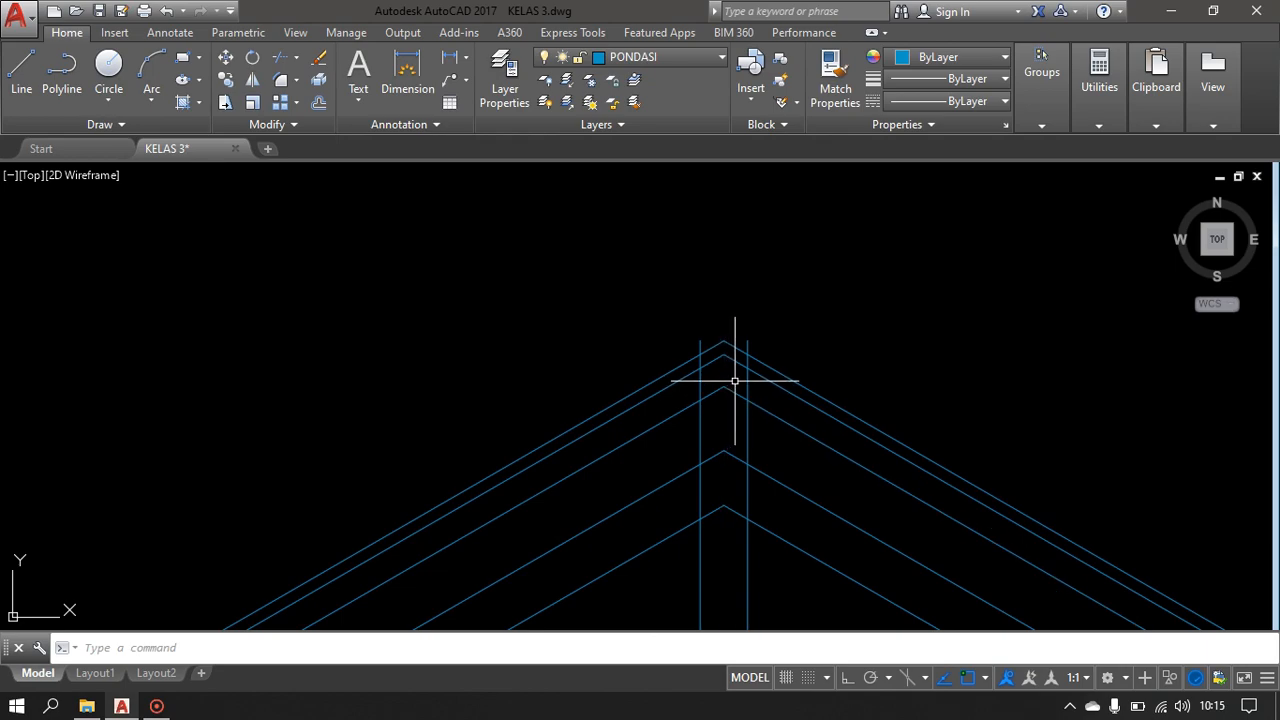
- Trim the three lower pairs of sloping lines between the two king post sides
{"action": "key", "text": "Return"}
{"action": "key", "text": "Return"}
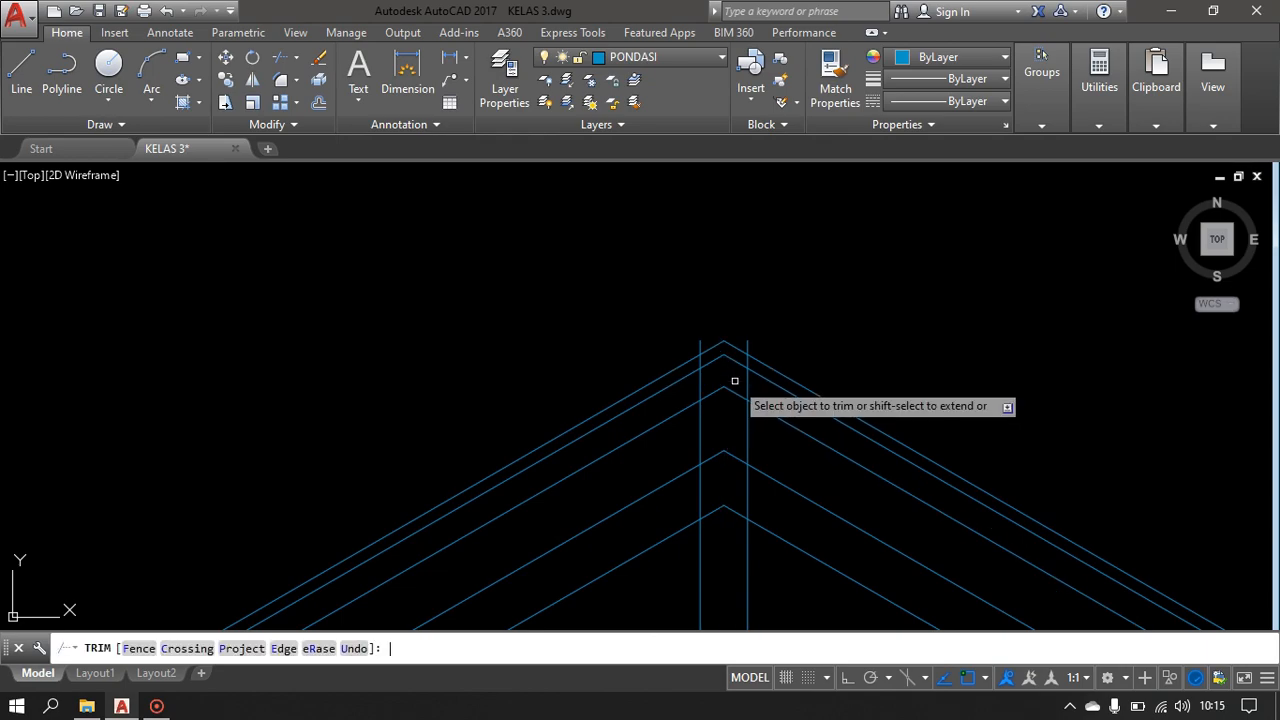
{"action": "left_click", "coordinate": [733, 367]}
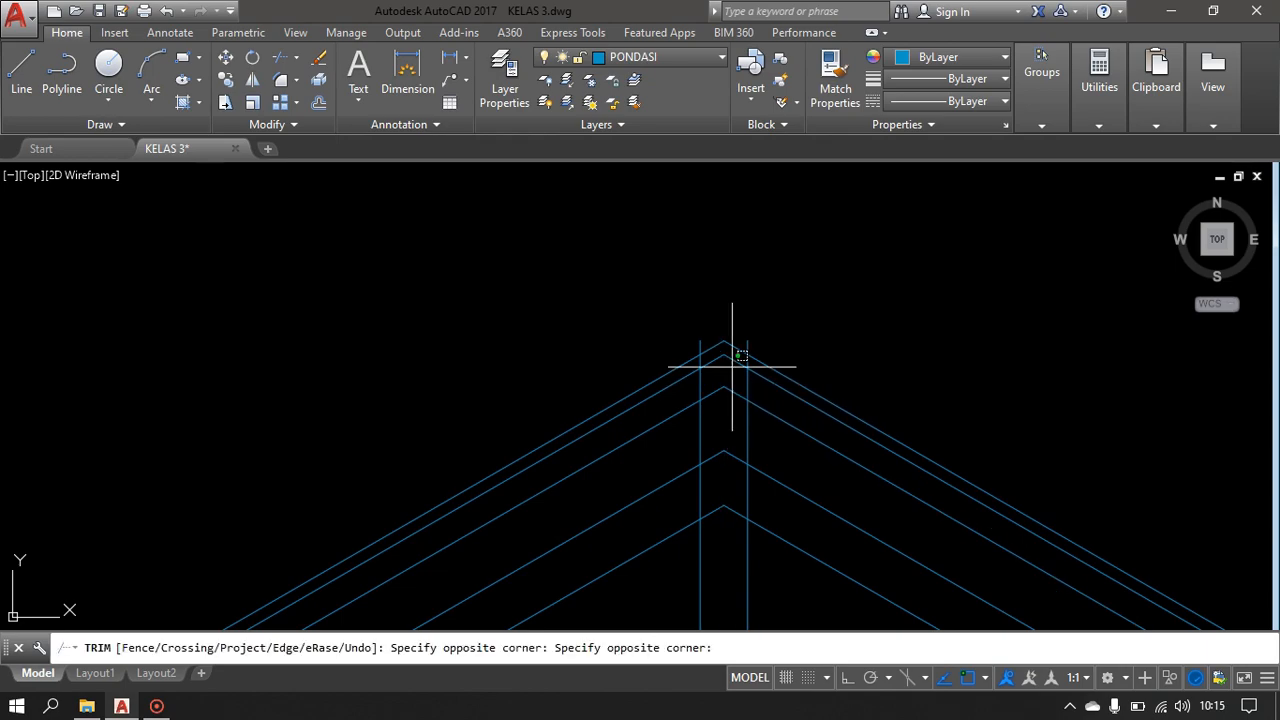
{"action": "left_click", "coordinate": [719, 540]}
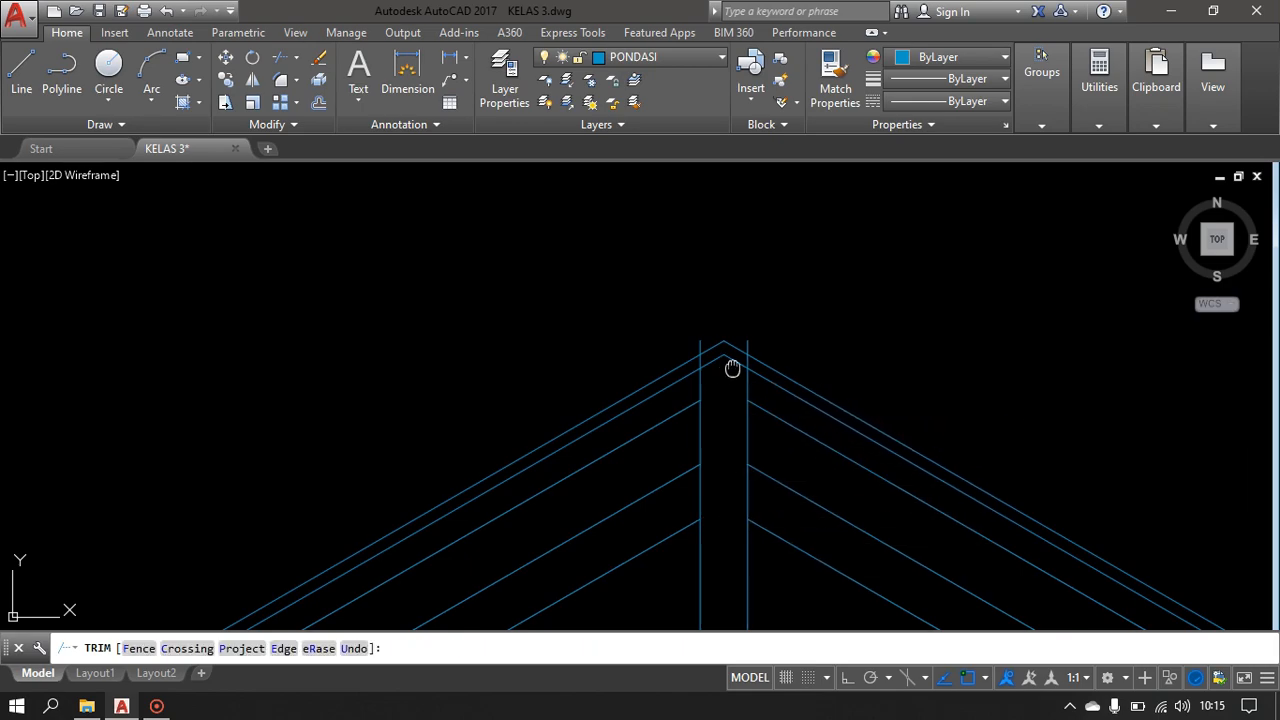
{"action": "middle_click_drag", "start_coordinate": [732, 368], "coordinate": [723, 397]}
{"action": "key", "text": "Return"}
{"action": "scroll", "coordinate": [751, 414], "scroll_direction": "down", "scroll_amount": 4}
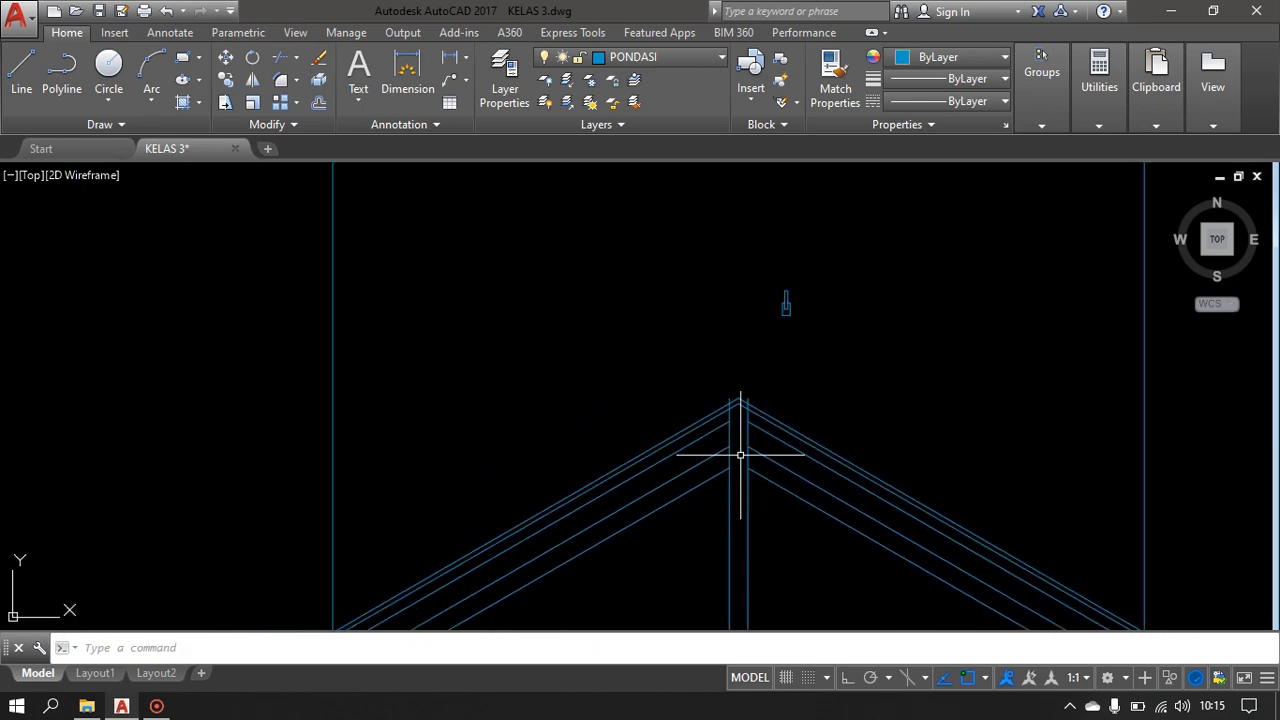
- Draw the right rafter's notch in the king post with a short horizontal inward line and a slanted line down to the rafter's lower edge
{"action": "scroll", "coordinate": [740, 455], "scroll_direction": "up", "scroll_amount": 10}
{"action": "middle_click_drag", "start_coordinate": [798, 443], "coordinate": [789, 354]}
{"action": "key", "text": "l"}
{"action": "key", "text": "Return"}
{"action": "left_click", "coordinate": [766, 349]}
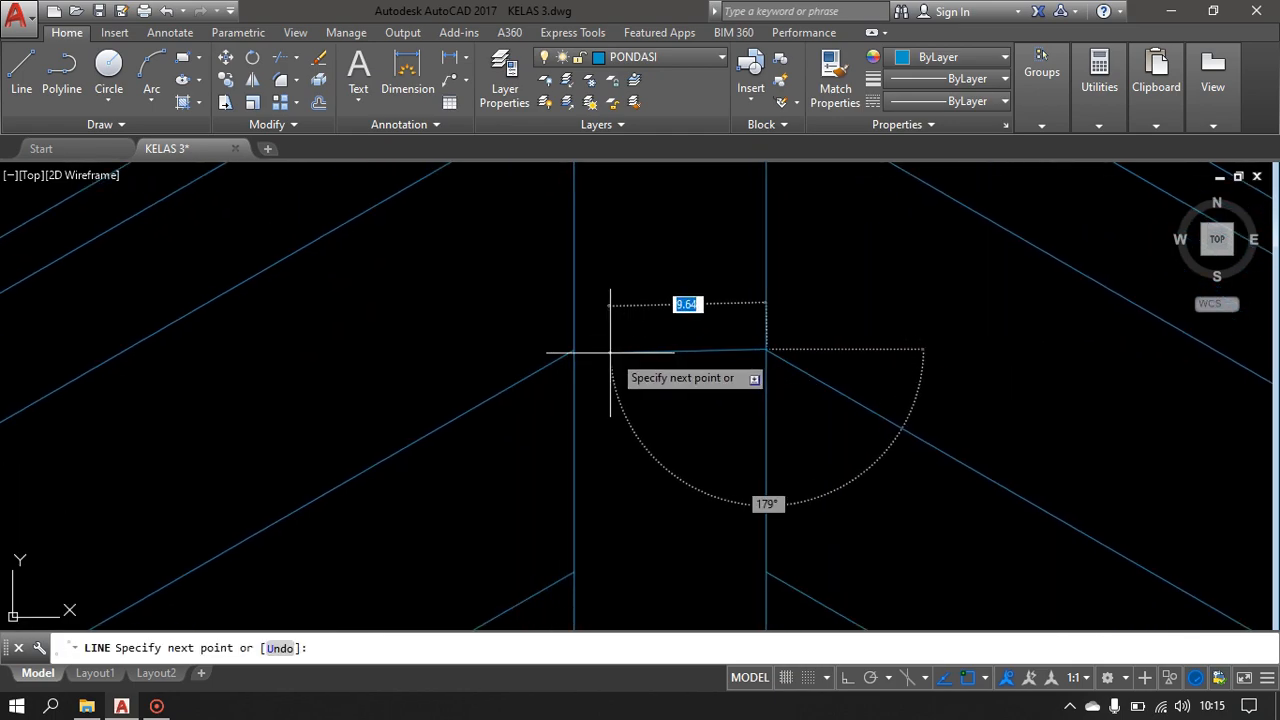
{"action": "key", "text": "Return"}
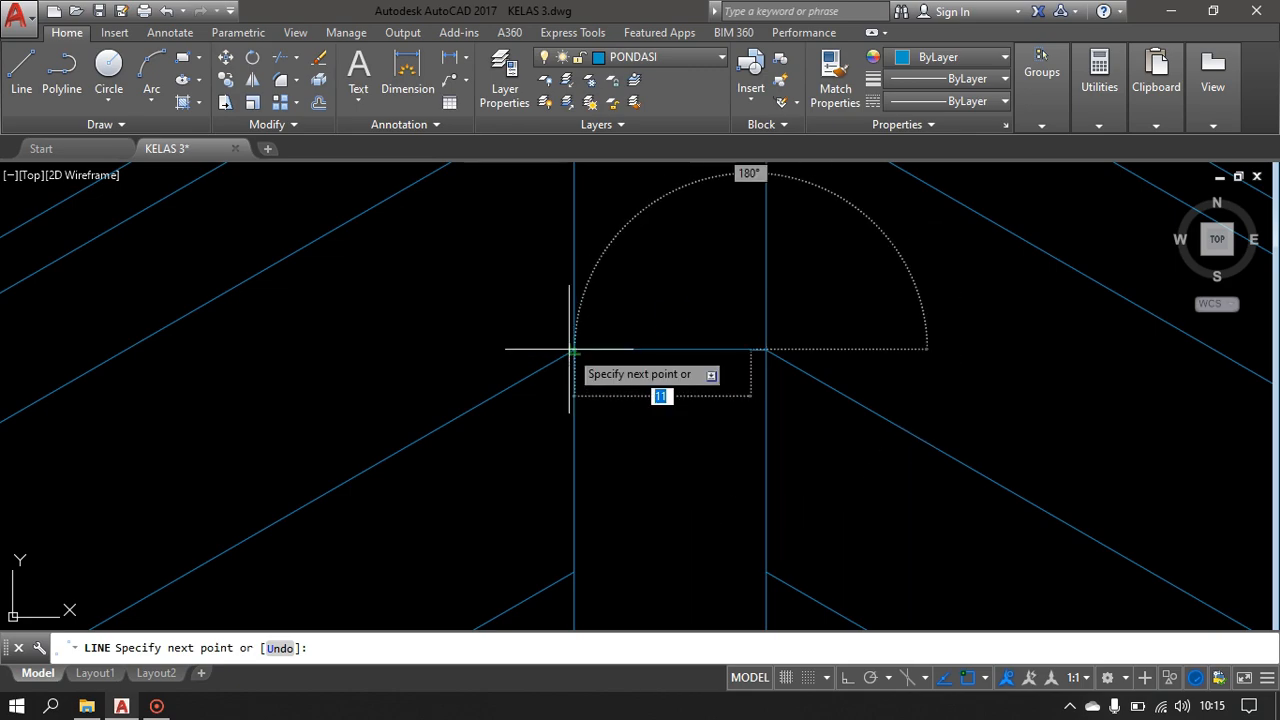
{"action": "left_click", "coordinate": [766, 572]}
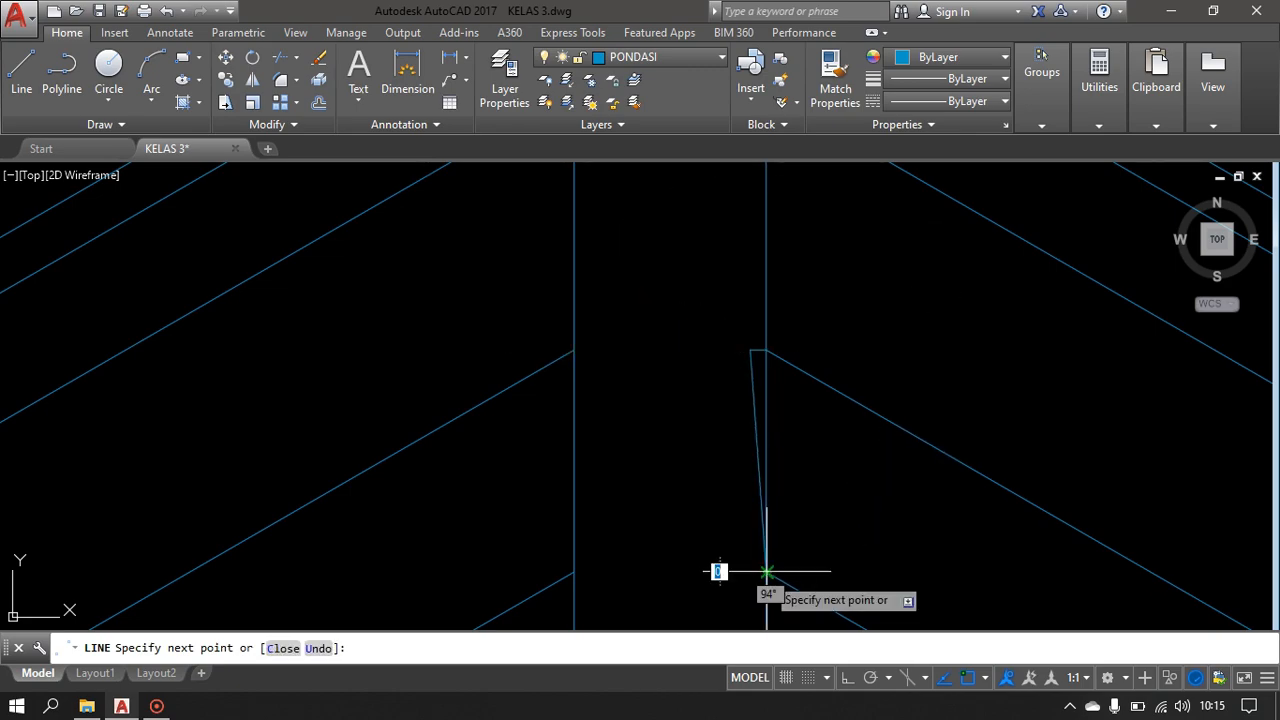
{"action": "key", "text": "Escape"}
- Draw the matching notch for the left rafter with a short horizontal inward line and a slanted line to its lower edge
{"action": "type", "text": "l"}
{"action": "key", "text": "Return"}
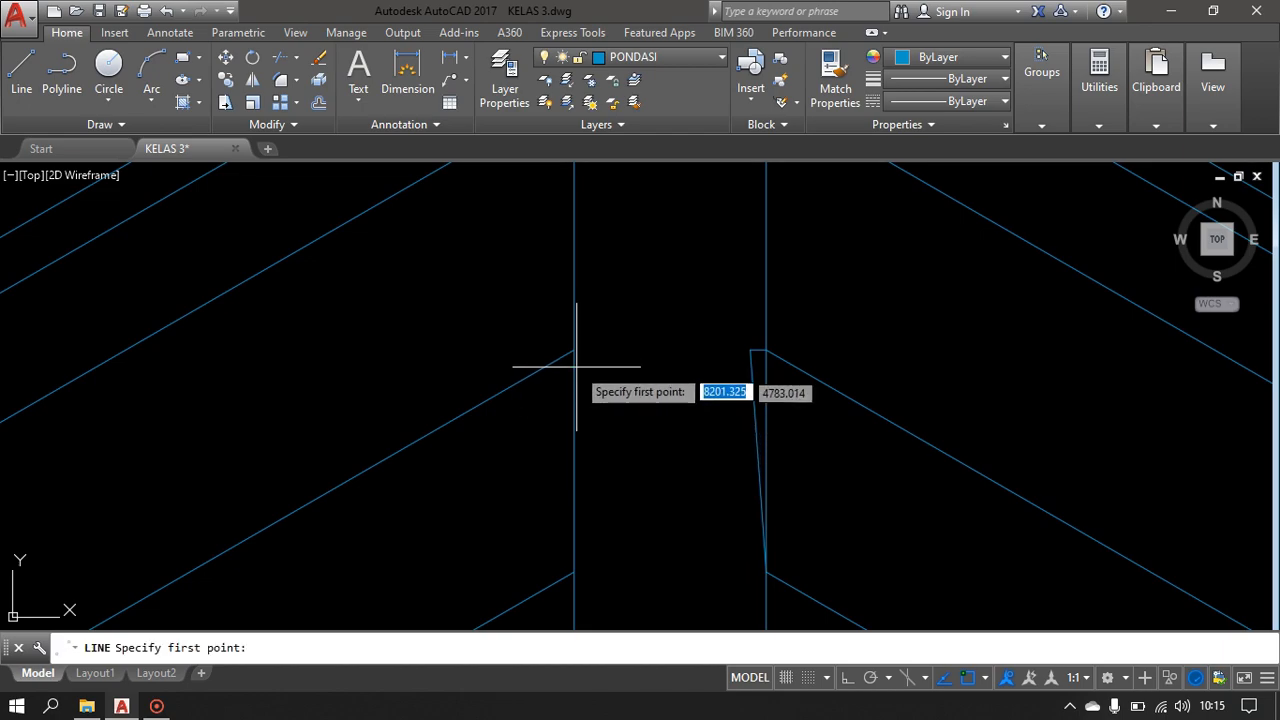
{"action": "left_click", "coordinate": [574, 349]}
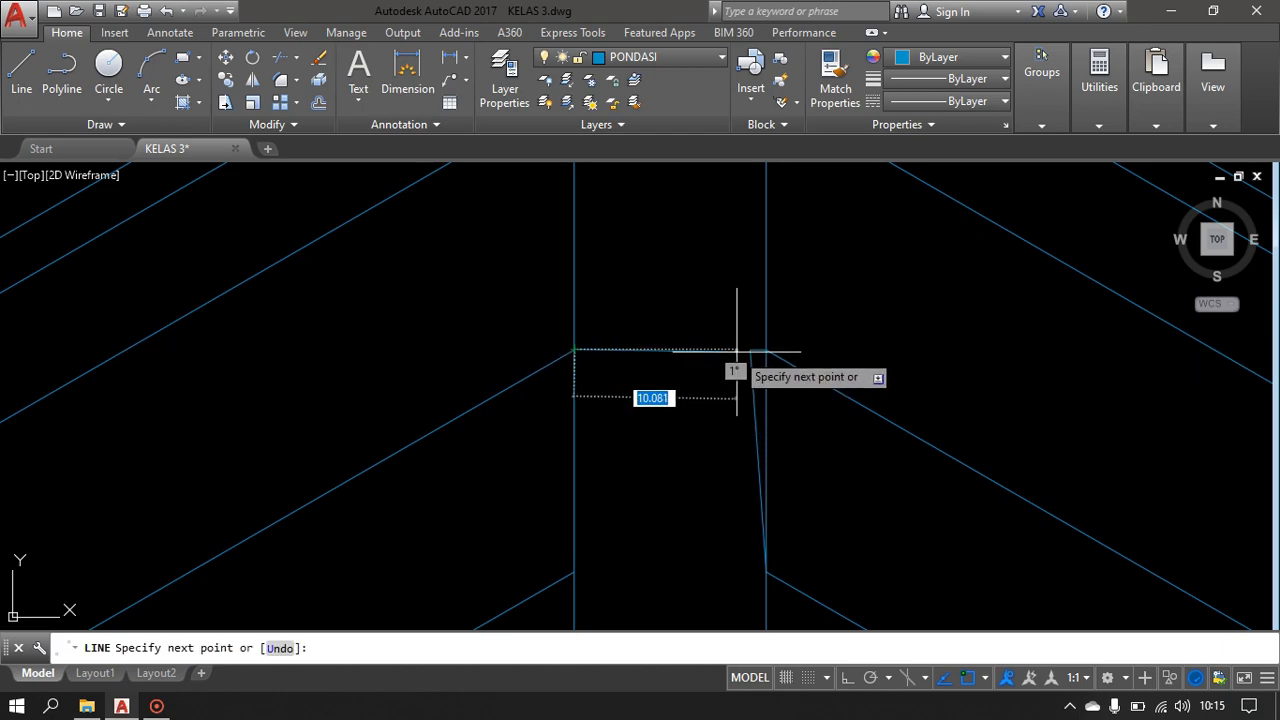
{"action": "left_click", "coordinate": [589, 350]}
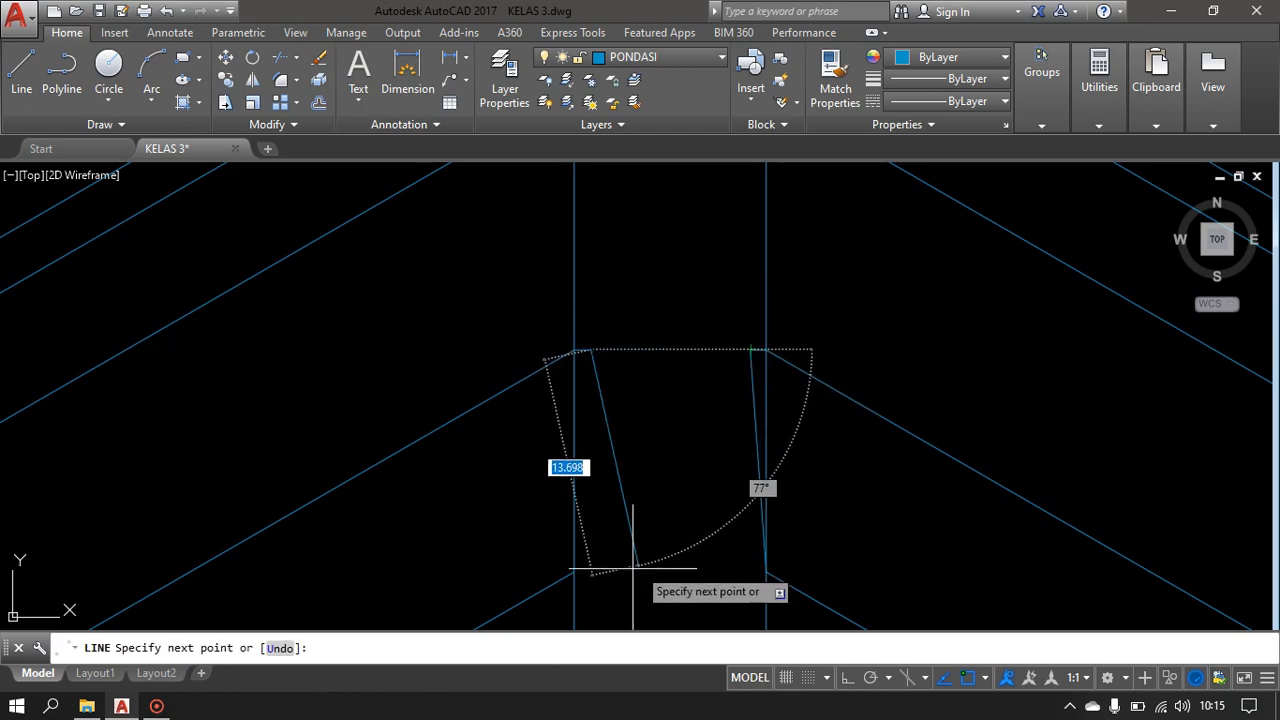
{"action": "left_click", "coordinate": [574, 572]}
{"action": "key", "text": "Escape"}
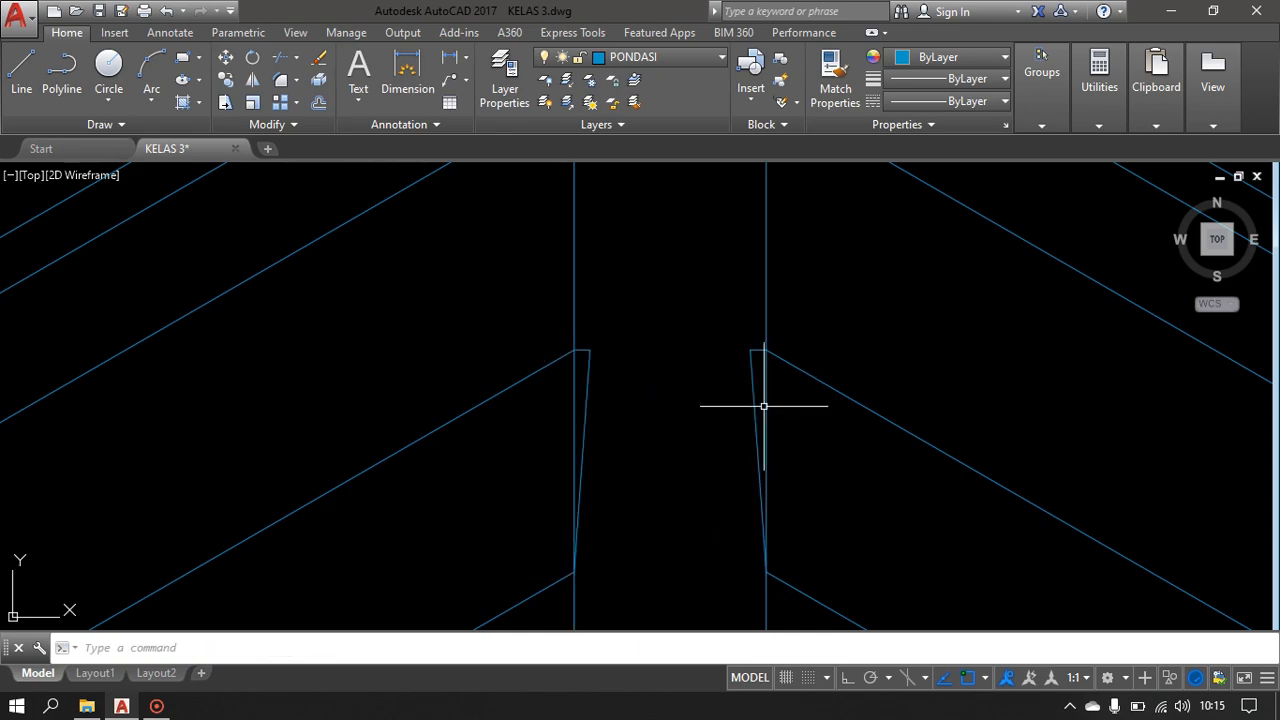
- Trim the vertical king post segments behind the left and right rafter notches
{"action": "type", "text": "ts or"}
{"action": "key", "text": "Return"}
{"action": "key", "text": "Return"}
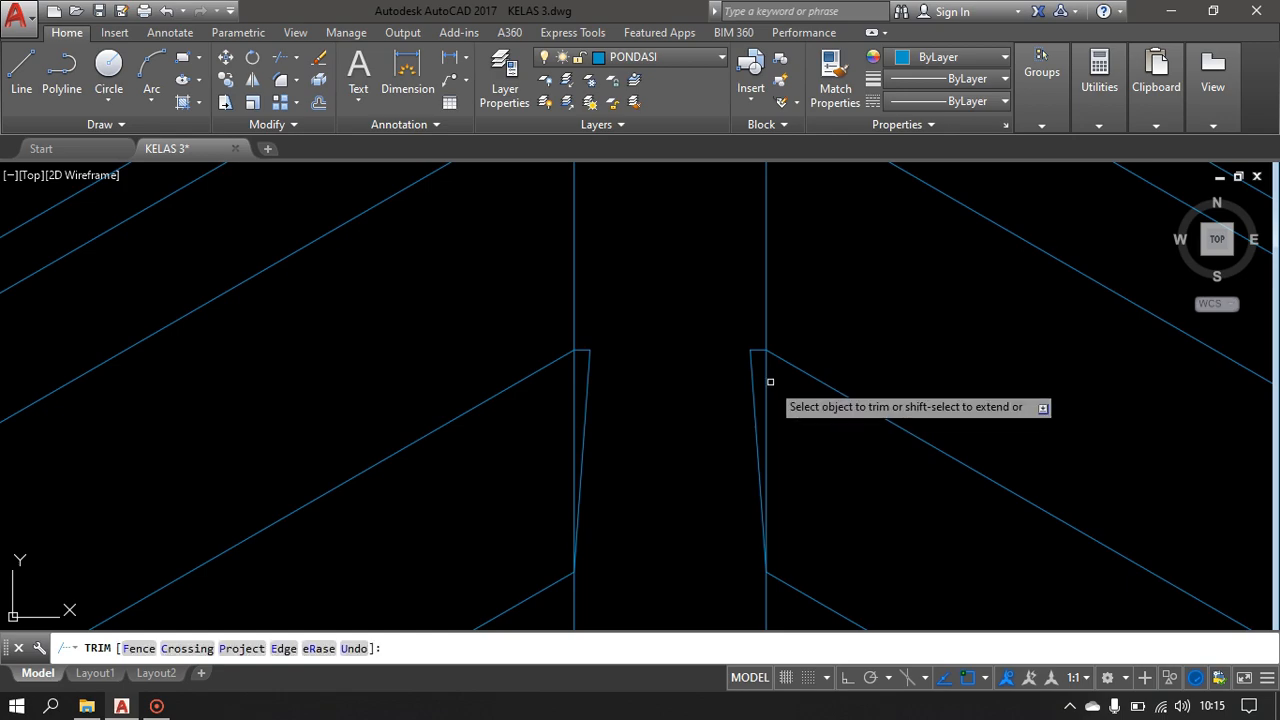
{"action": "left_click", "coordinate": [576, 378]}
{"action": "scroll", "coordinate": [637, 366], "scroll_direction": "down", "scroll_amount": 4}
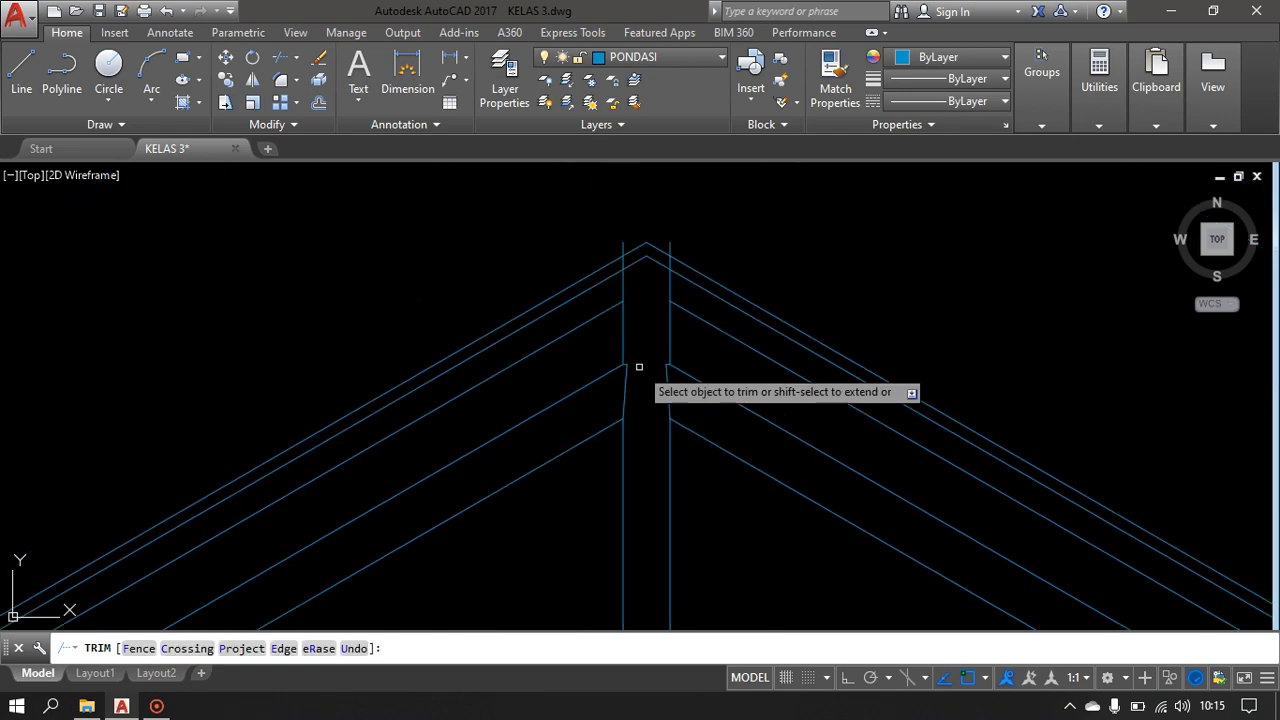
{"action": "key", "text": "Escape"}
- Move the two ridge pieces onto the truss, placing the midpoint of the wide piece's lower edge on the inner ridge apex
{"action": "middle_click_drag", "start_coordinate": [635, 355], "coordinate": [646, 466]}
{"action": "scroll", "coordinate": [583, 426], "scroll_direction": "down", "scroll_amount": 4}
{"action": "middle_click_drag", "start_coordinate": [812, 344], "coordinate": [752, 398]}
{"action": "scroll", "coordinate": [712, 309], "scroll_direction": "up", "scroll_amount": 2}
{"action": "left_click", "coordinate": [725, 214]}
{"action": "left_click", "coordinate": [931, 406]}
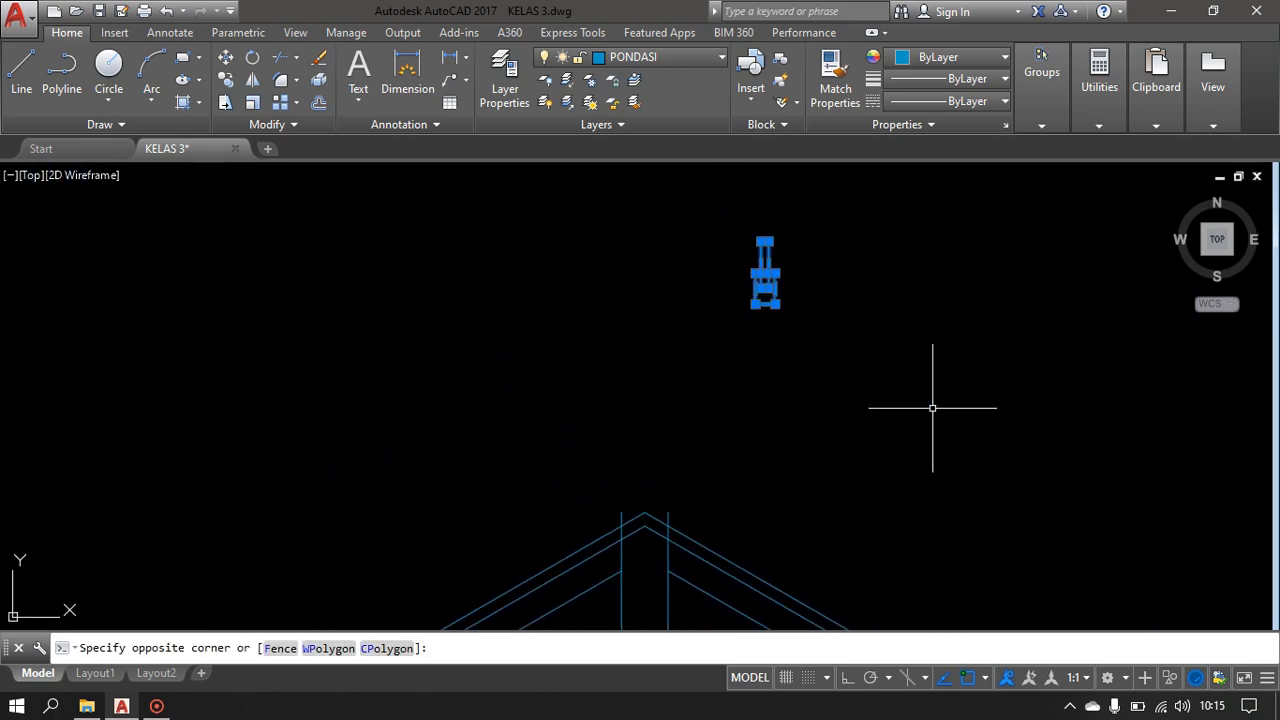
{"action": "middle_click_drag", "start_coordinate": [760, 465], "coordinate": [737, 381]}
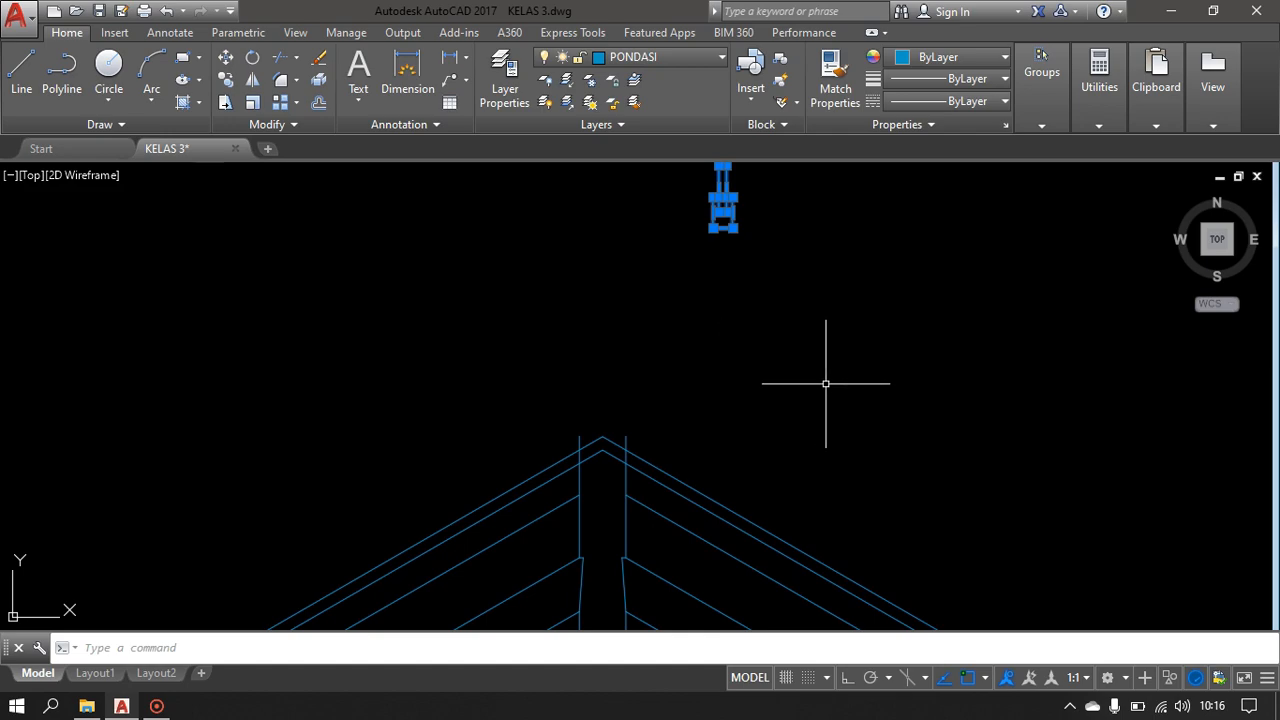
{"action": "middle_click_drag", "start_coordinate": [714, 333], "coordinate": [708, 393]}
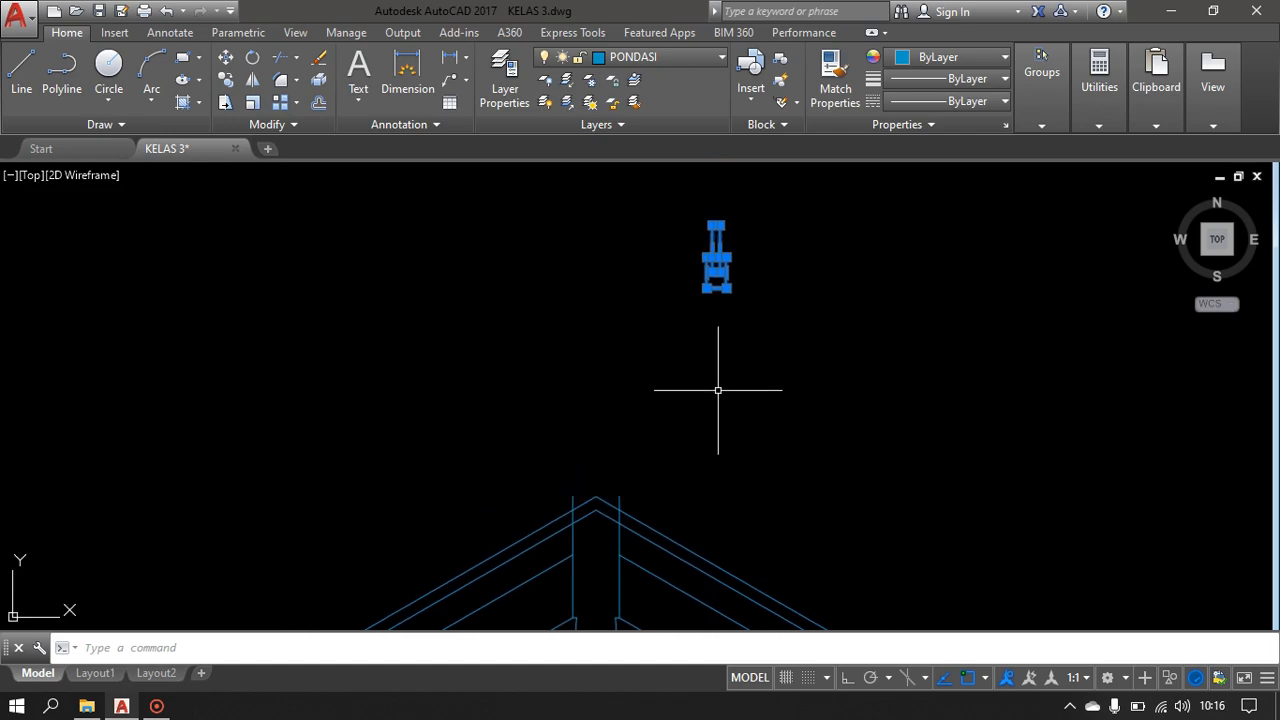
{"action": "key", "text": "Return"}
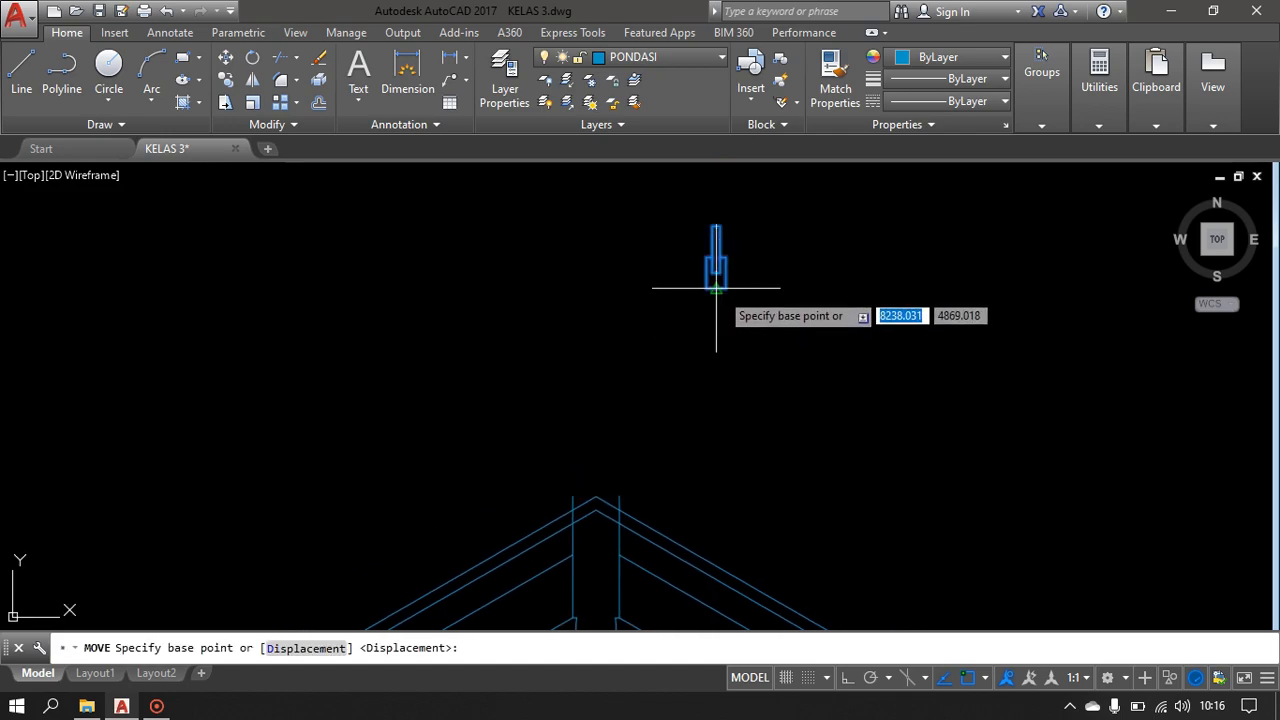
{"action": "left_click", "coordinate": [716, 289]}
{"action": "scroll", "coordinate": [619, 555], "scroll_direction": "up", "scroll_amount": 4}
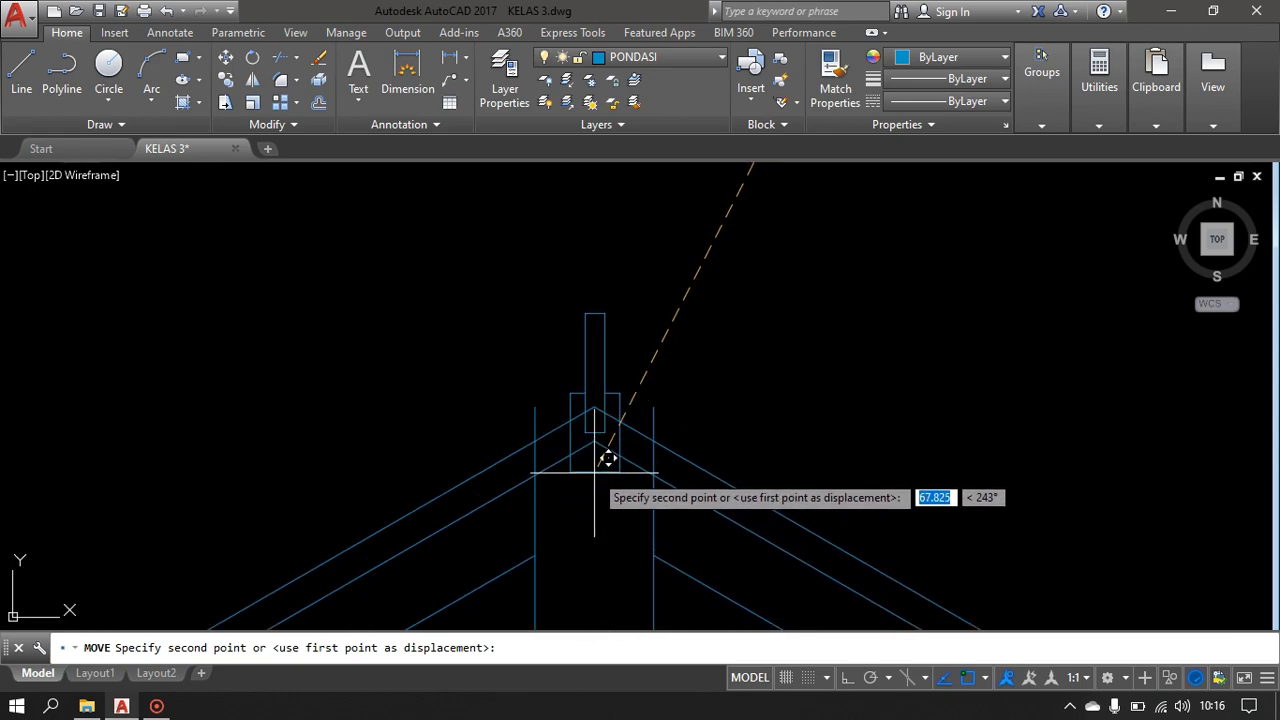
{"action": "left_click", "coordinate": [608, 427]}
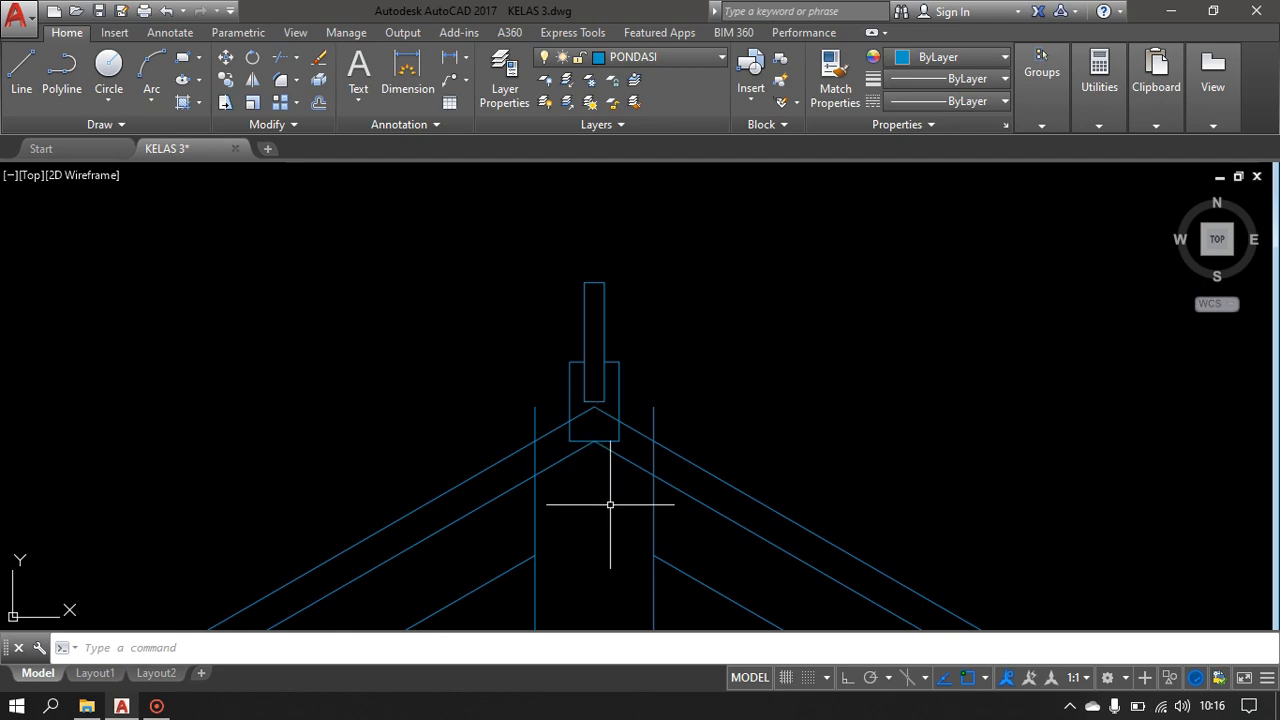
- Move the ridge pieces straight down between the king post sides, below the inner ridge apex
{"action": "scroll", "coordinate": [640, 580], "scroll_direction": "down", "scroll_amount": 3}
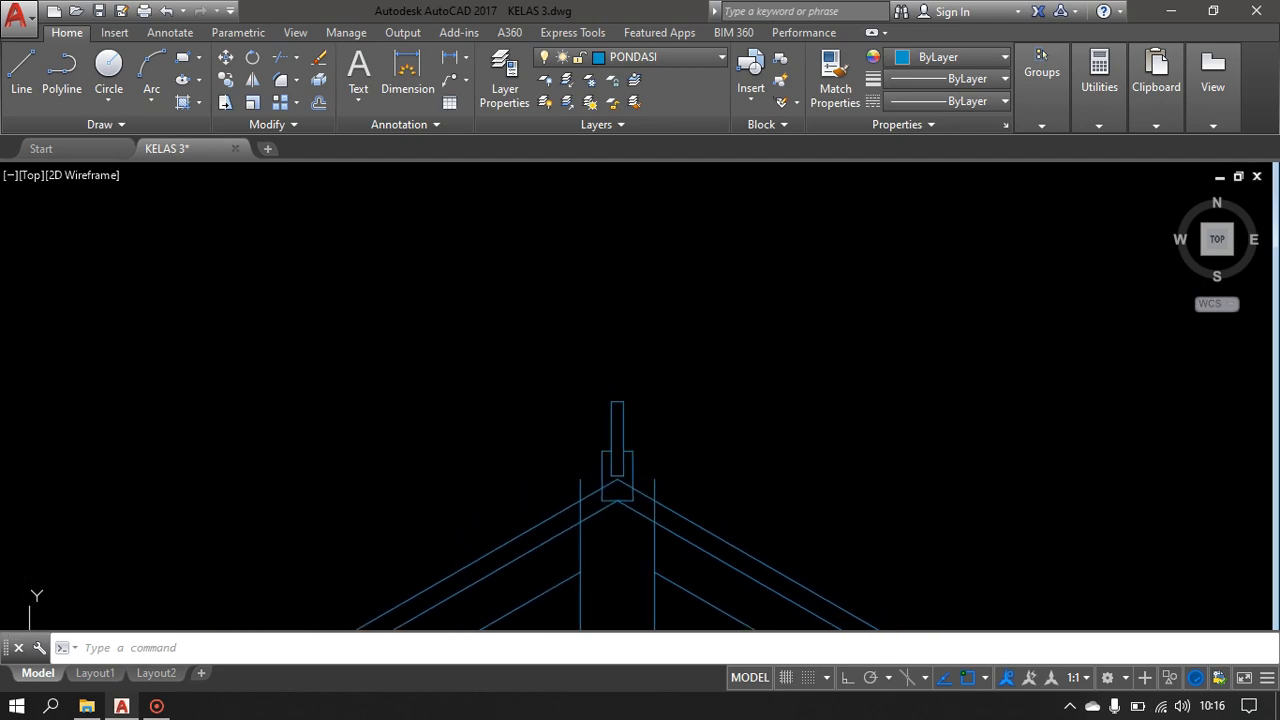
{"action": "left_click", "coordinate": [657, 528]}
{"action": "type", "text": "m"}
{"action": "key", "text": "Return"}
{"action": "scroll", "coordinate": [625, 520], "scroll_direction": "up", "scroll_amount": 2}
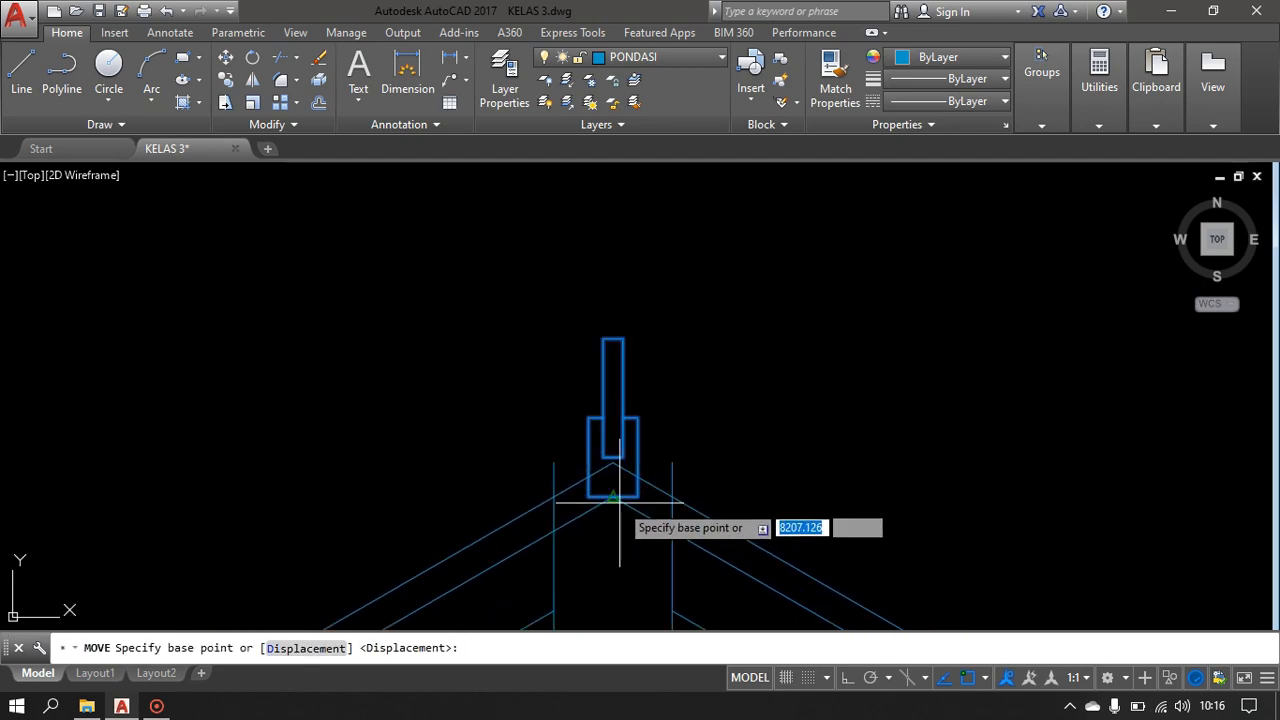
{"action": "left_click", "coordinate": [613, 460]}
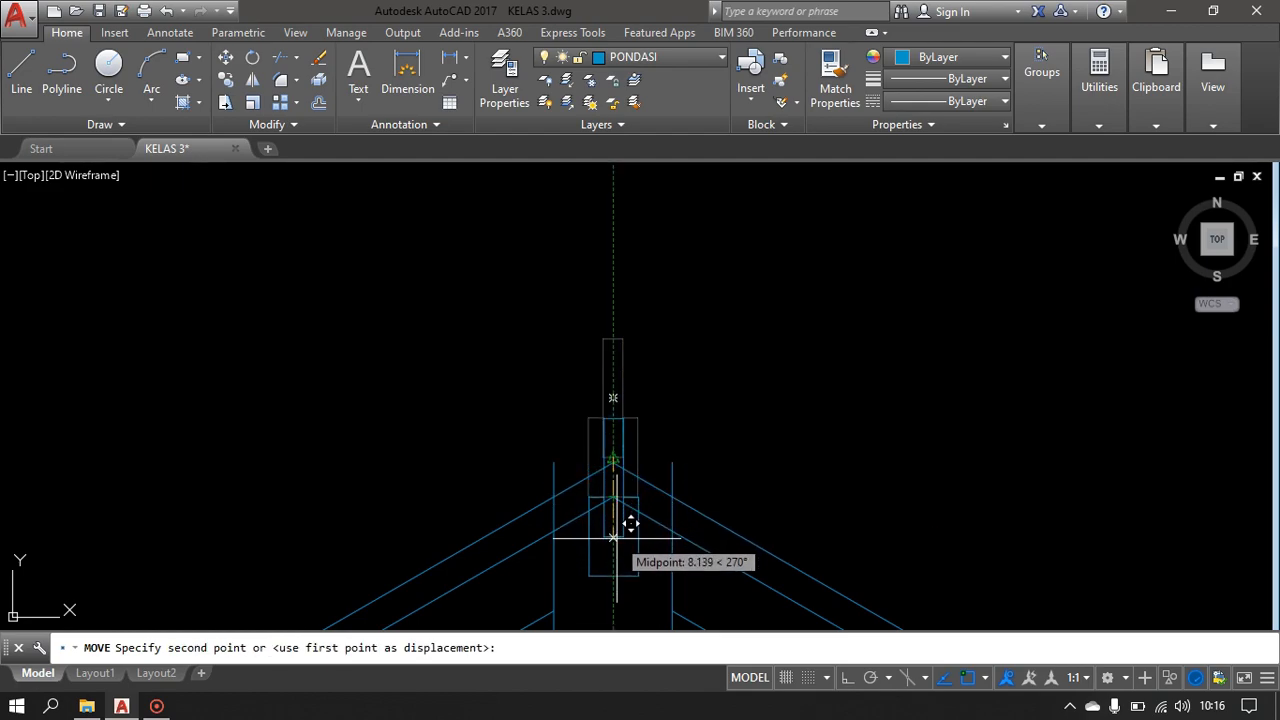
{"action": "left_click", "coordinate": [613, 543]}
- Move both ridge pieces slightly upward from the wide piece's lower midpoint, so the narrow piece's top sits just beneath the inner ridge apex
{"action": "scroll", "coordinate": [697, 437], "scroll_direction": "down", "scroll_amount": 1}
{"action": "middle_click_drag", "start_coordinate": [697, 437], "coordinate": [715, 326]}
{"action": "scroll", "coordinate": [694, 277], "scroll_direction": "up", "scroll_amount": 4}
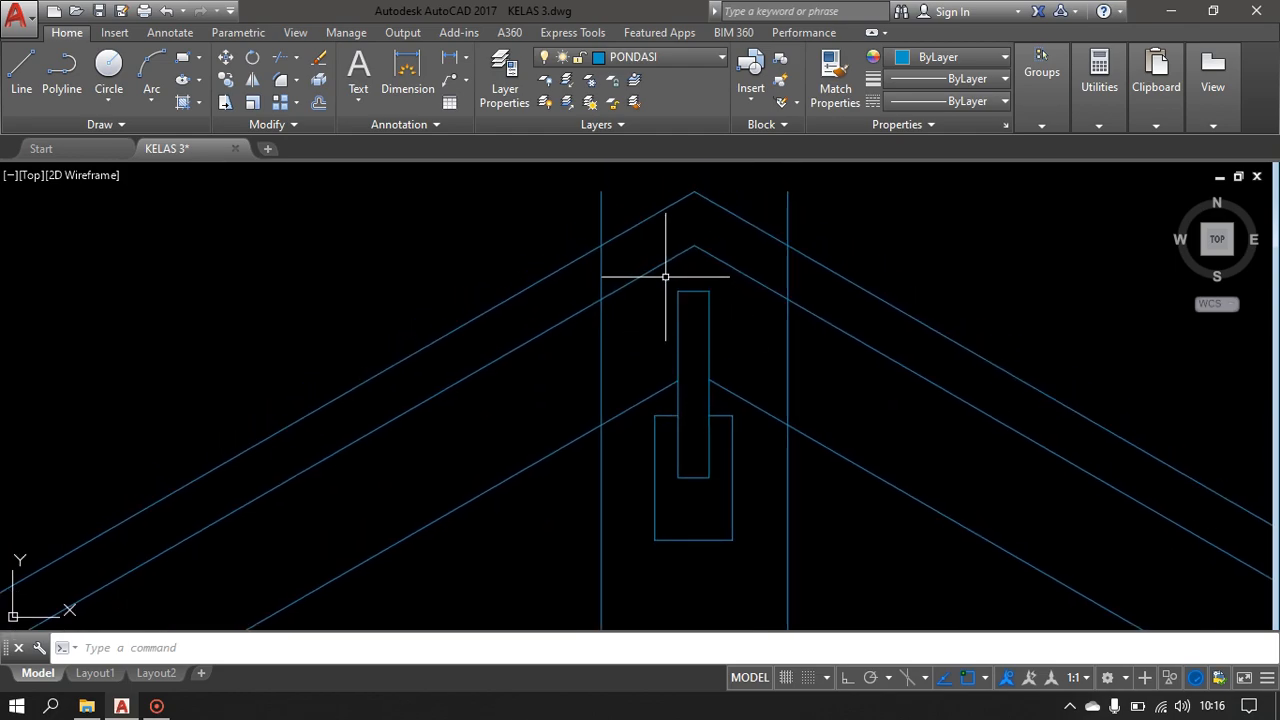
{"action": "left_click", "coordinate": [665, 277]}
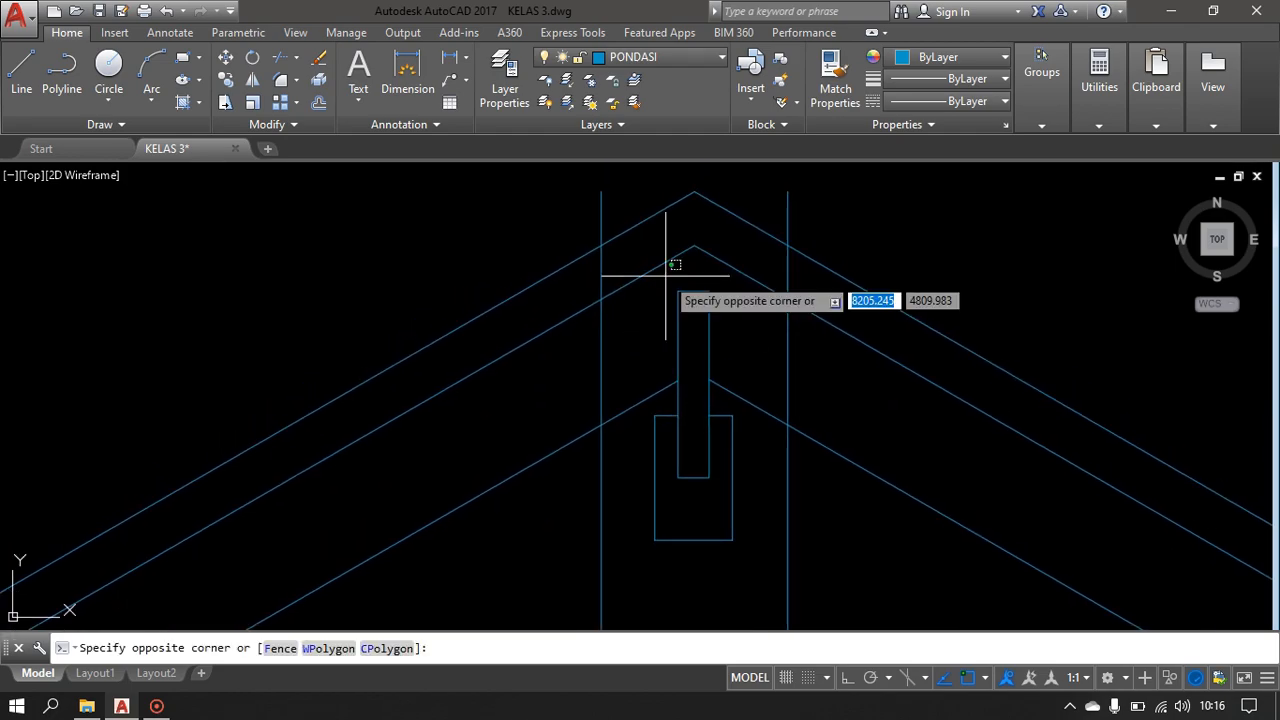
{"action": "left_click", "coordinate": [732, 473]}
{"action": "left_click", "coordinate": [636, 290]}
{"action": "left_click", "coordinate": [758, 579]}
{"action": "type", "text": "m"}
{"action": "key", "text": "Return"}
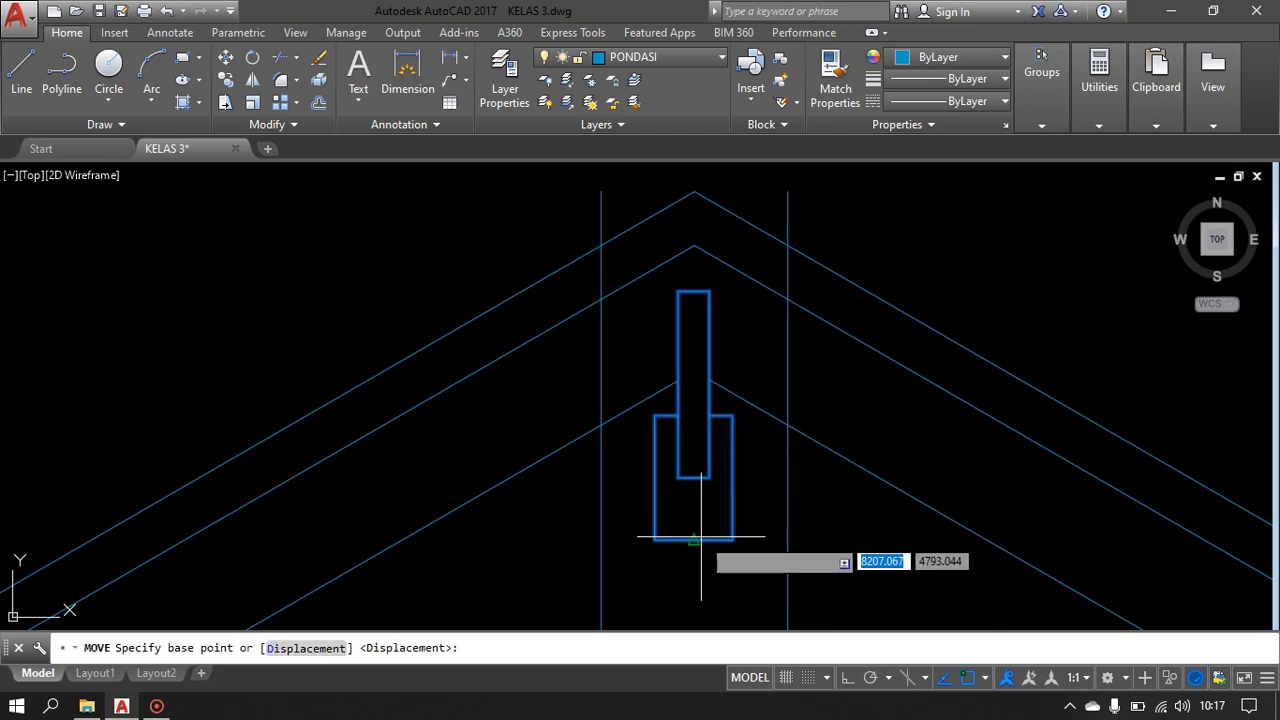
{"action": "left_click", "coordinate": [694, 540]}
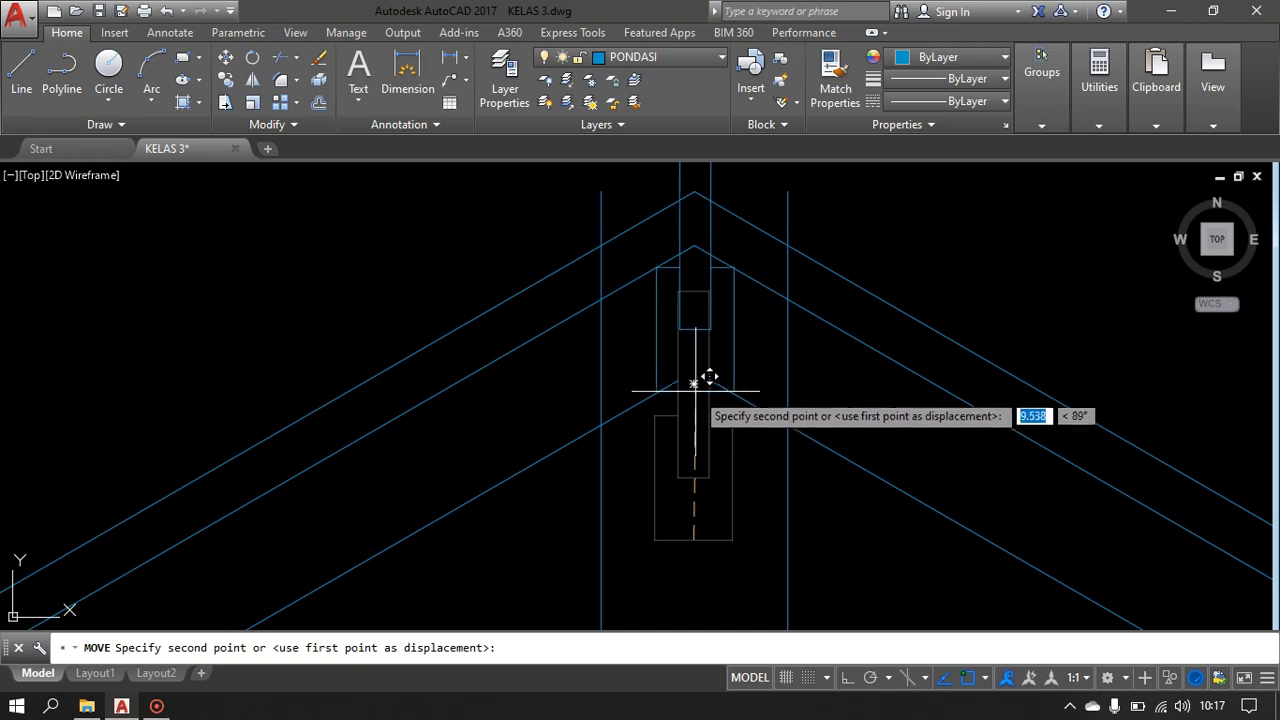
{"action": "left_click", "coordinate": [693, 510]}
- Trim the wide ridge piece's upper left and right corners where they project above the sloping rafter lines
{"action": "scroll", "coordinate": [666, 417], "scroll_direction": "up", "scroll_amount": 2}
{"action": "middle_click_drag", "start_coordinate": [666, 417], "coordinate": [661, 495]}
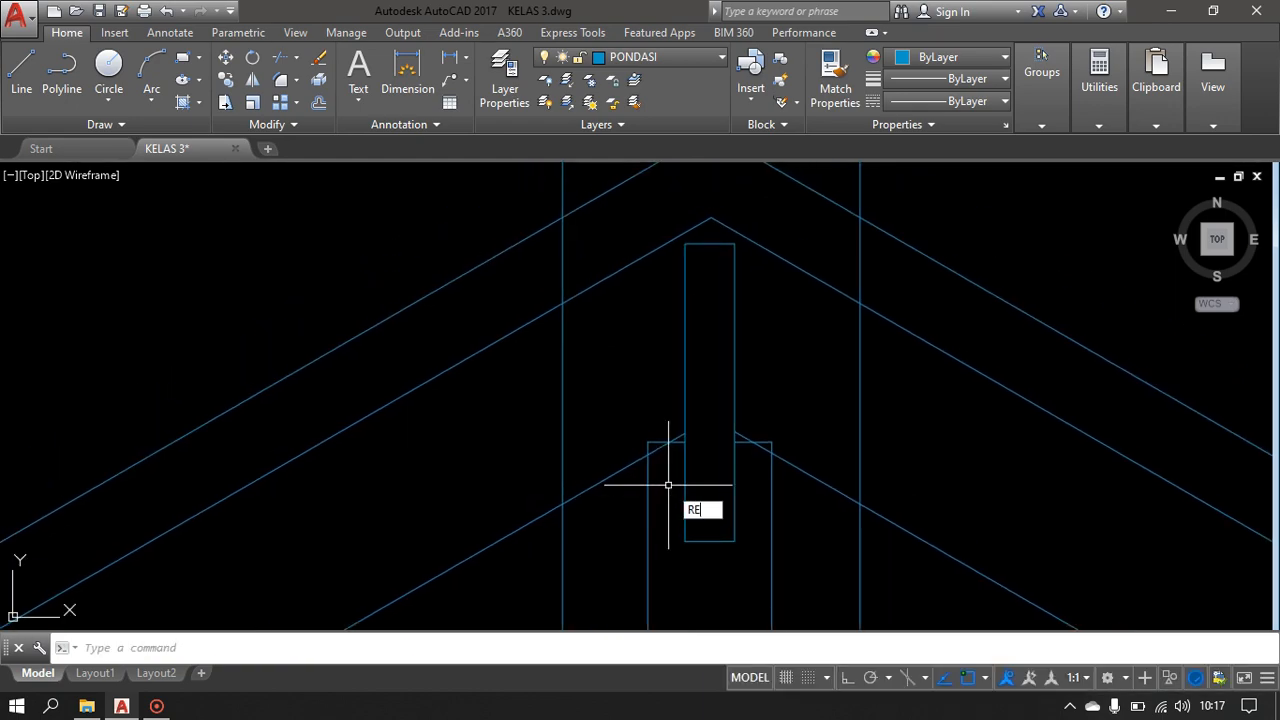
{"action": "scroll", "coordinate": [667, 457], "scroll_direction": "up", "scroll_amount": 5}
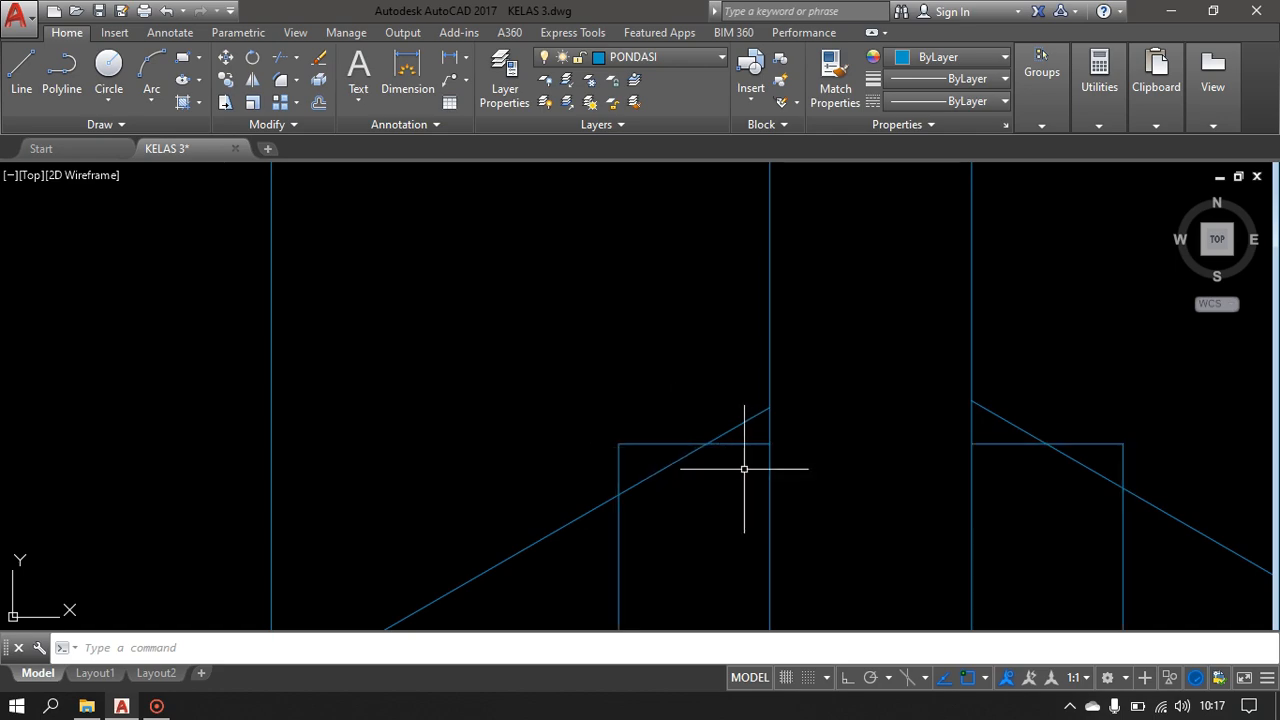
{"action": "type", "text": "TR"}
{"action": "key", "text": "Return"}
{"action": "key", "text": "Return"}
{"action": "left_click", "coordinate": [646, 462]}
{"action": "left_click", "coordinate": [588, 437]}
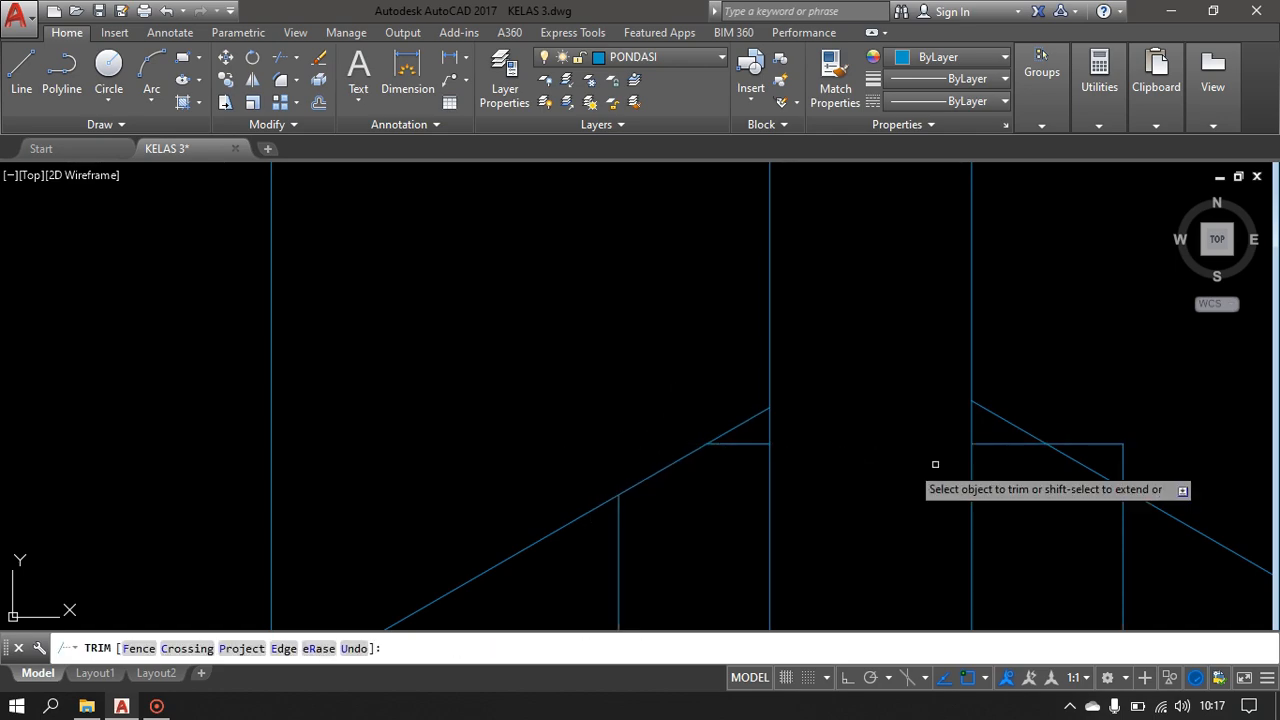
{"action": "left_click", "coordinate": [1129, 416]}
{"action": "left_click", "coordinate": [1106, 457]}
- Examine how the ridge pieces fit between the king post sides and beneath the roof lines
{"action": "scroll", "coordinate": [785, 491], "scroll_direction": "down", "scroll_amount": 3}
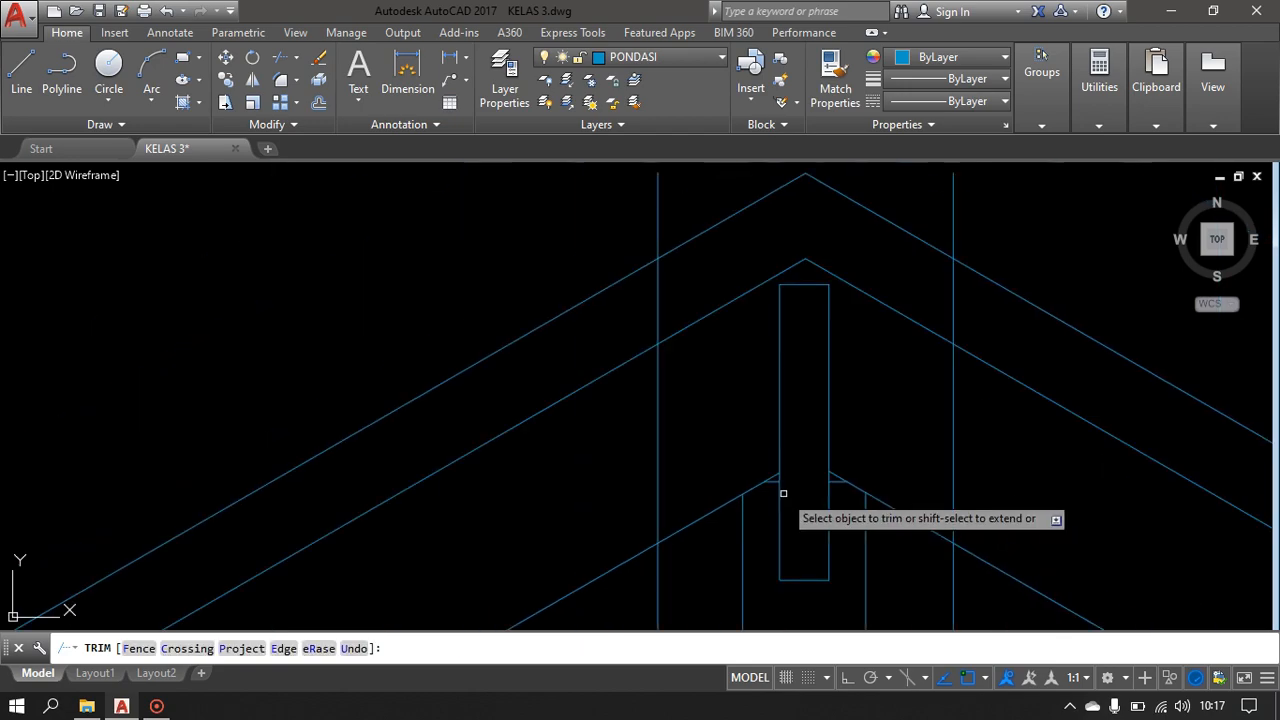
{"action": "middle_click_drag", "start_coordinate": [783, 491], "coordinate": [794, 620]}
{"action": "scroll", "coordinate": [814, 392], "scroll_direction": "up", "scroll_amount": 1}
{"action": "scroll", "coordinate": [814, 400], "scroll_direction": "down", "scroll_amount": 2}
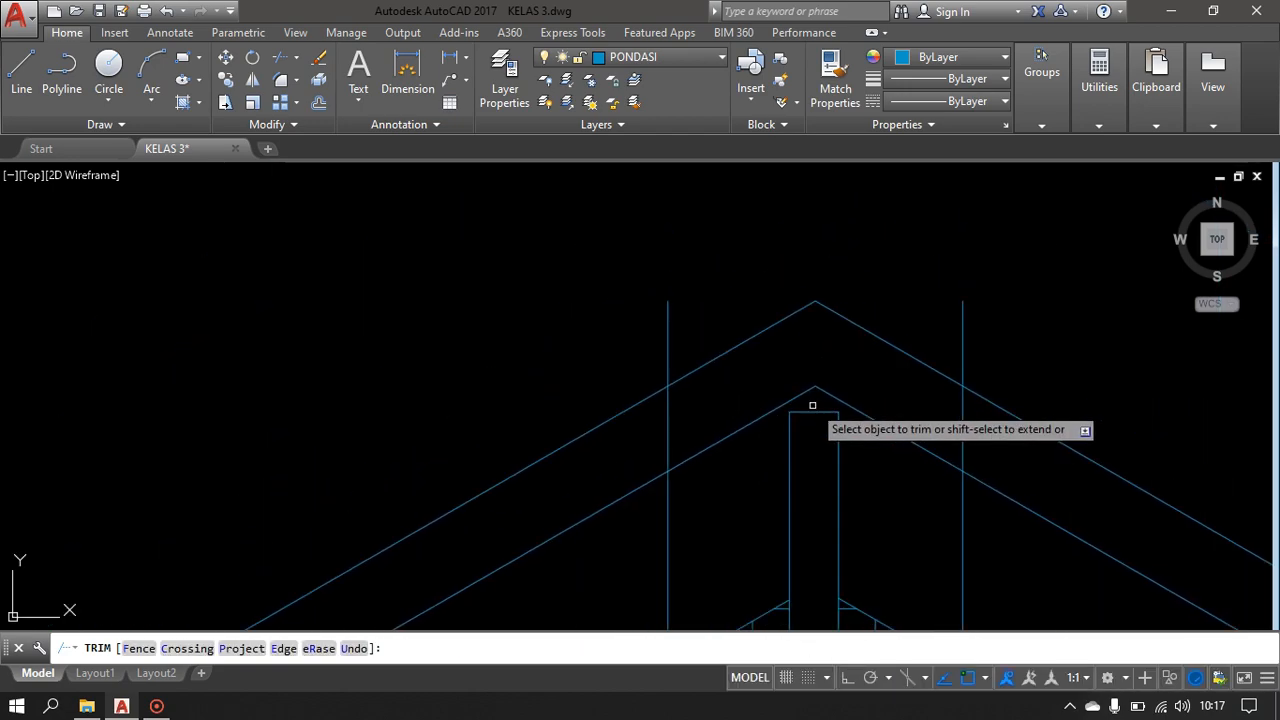
{"action": "middle_click_drag", "start_coordinate": [844, 452], "coordinate": [737, 371]}
{"action": "scroll", "coordinate": [738, 371], "scroll_direction": "down", "scroll_amount": 6}
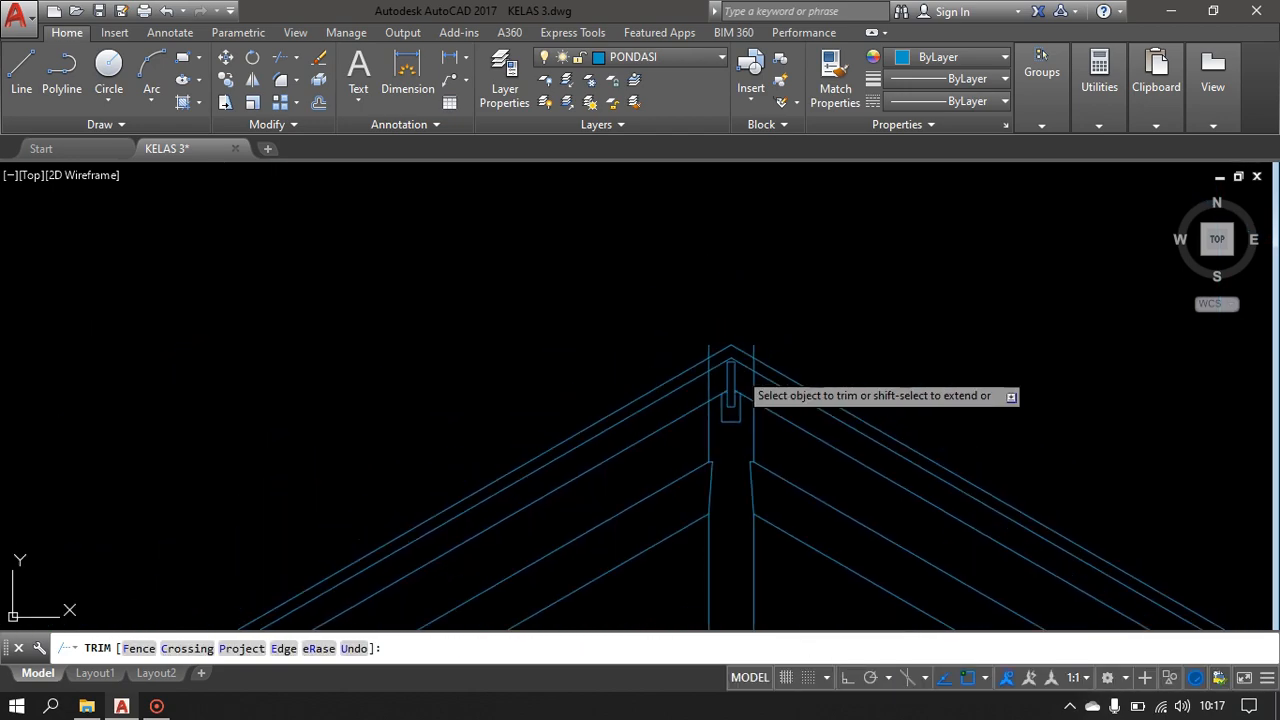
{"action": "scroll", "coordinate": [750, 381], "scroll_direction": "up", "scroll_amount": 2}
{"action": "scroll", "coordinate": [736, 380], "scroll_direction": "up", "scroll_amount": 6}
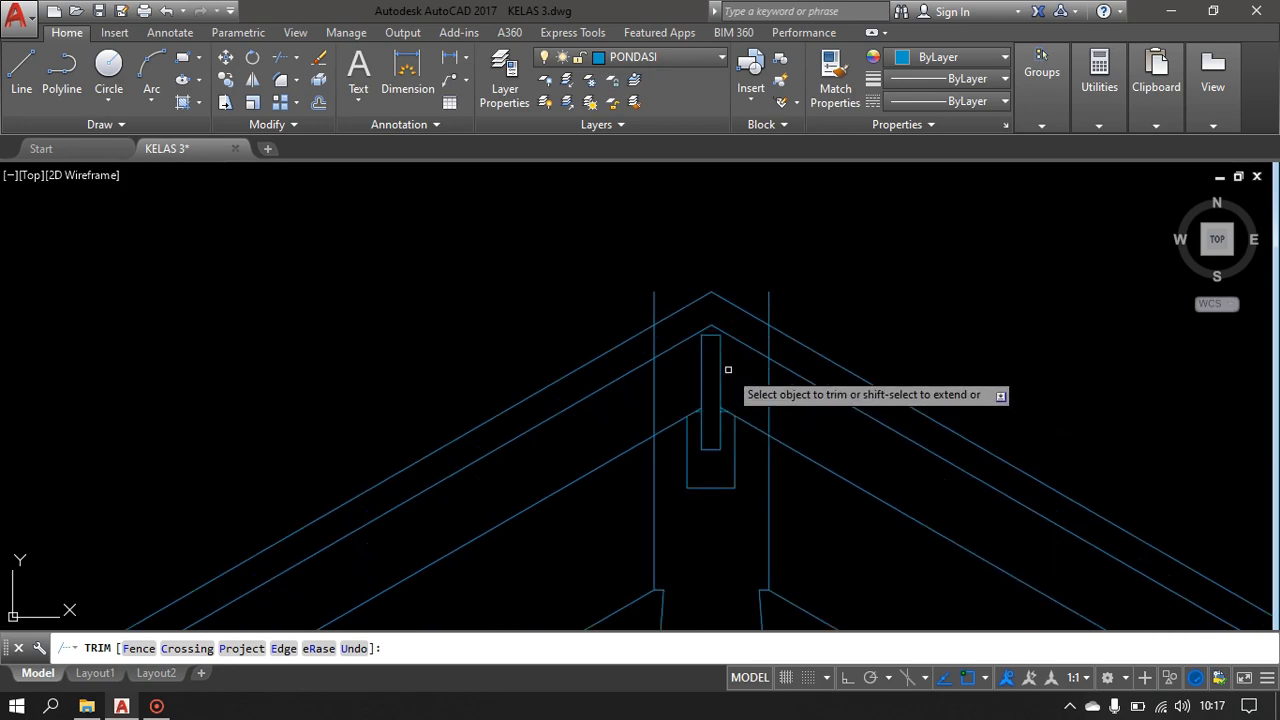
{"action": "mouse_move", "coordinate": [711, 312]}
{"action": "middle_mouse_down"}
{"action": "mouse_move", "coordinate": [732, 399]}
{"action": "mouse_move", "coordinate": [727, 387]}
{"action": "mouse_move", "coordinate": [700, 497]}
{"action": "middle_mouse_up"}
{"action": "key", "text": "Escape"}
- Stretch the upper end of the narrow ridge piece straight up by 5 units, past the ridge
{"action": "scroll", "coordinate": [740, 419], "scroll_direction": "down", "scroll_amount": 1}
{"action": "scroll", "coordinate": [709, 381], "scroll_direction": "up", "scroll_amount": 2}
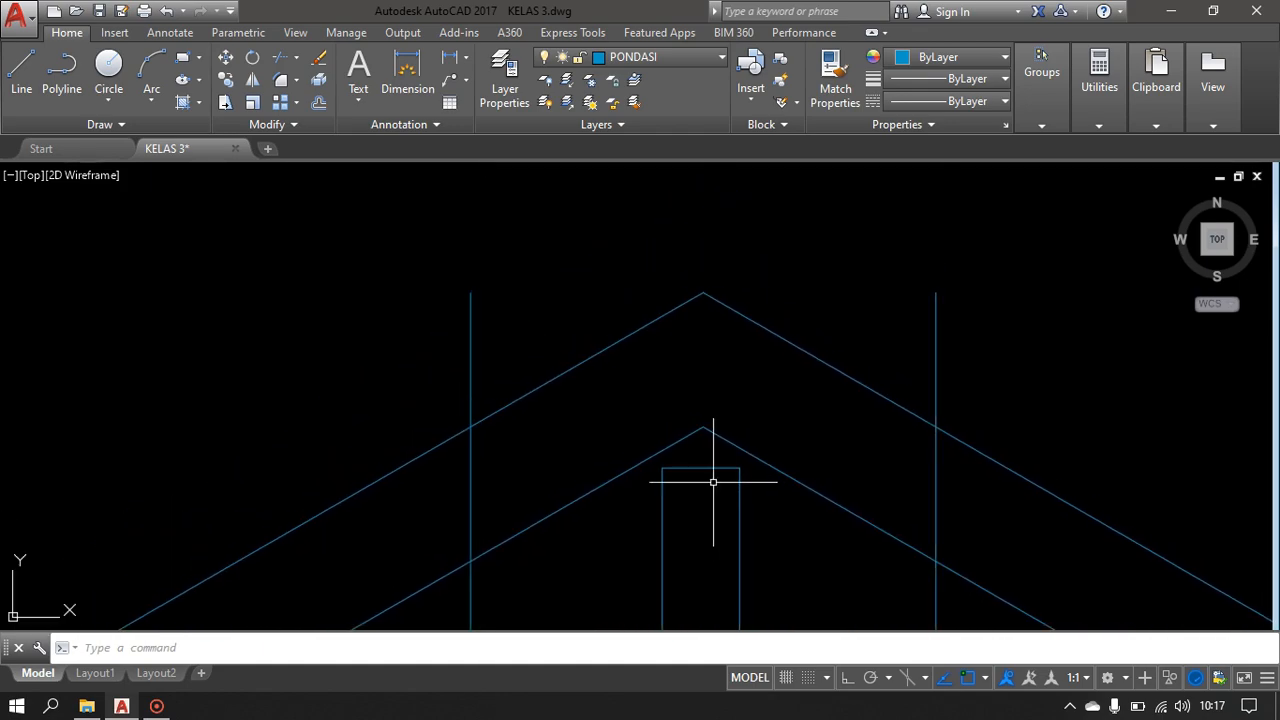
{"action": "left_click", "coordinate": [778, 491]}
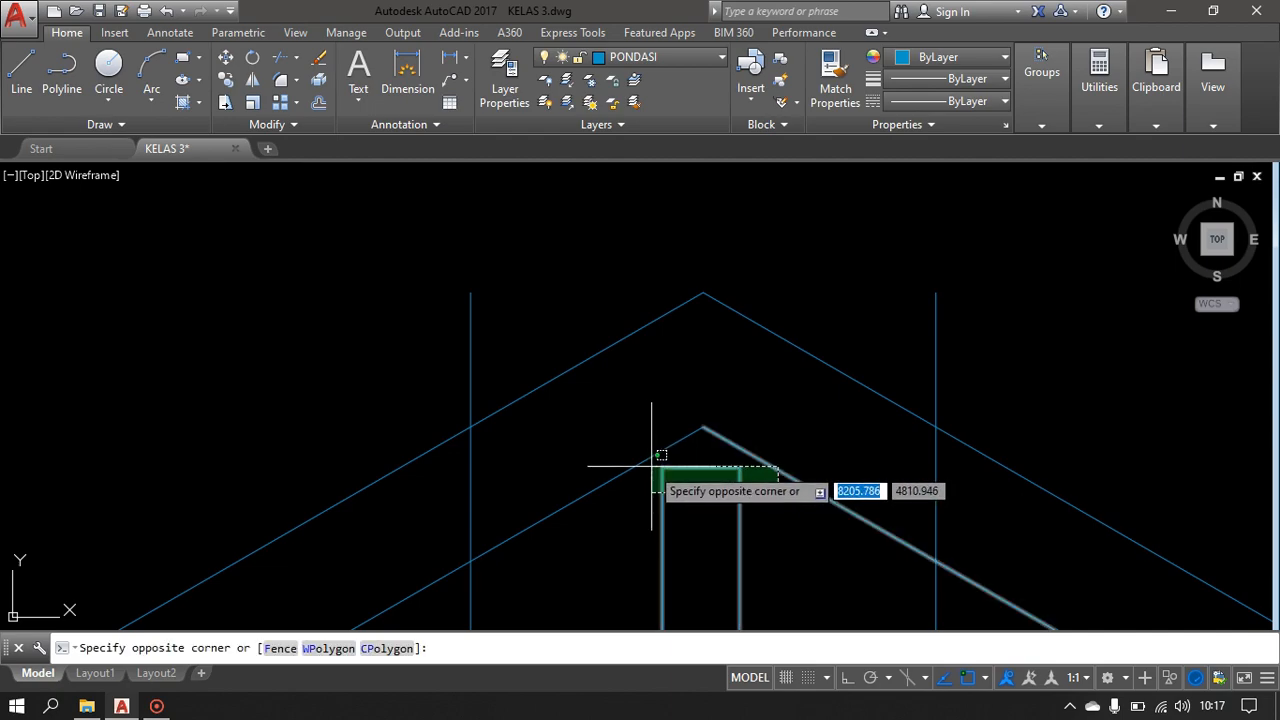
{"action": "left_click", "coordinate": [650, 455]}
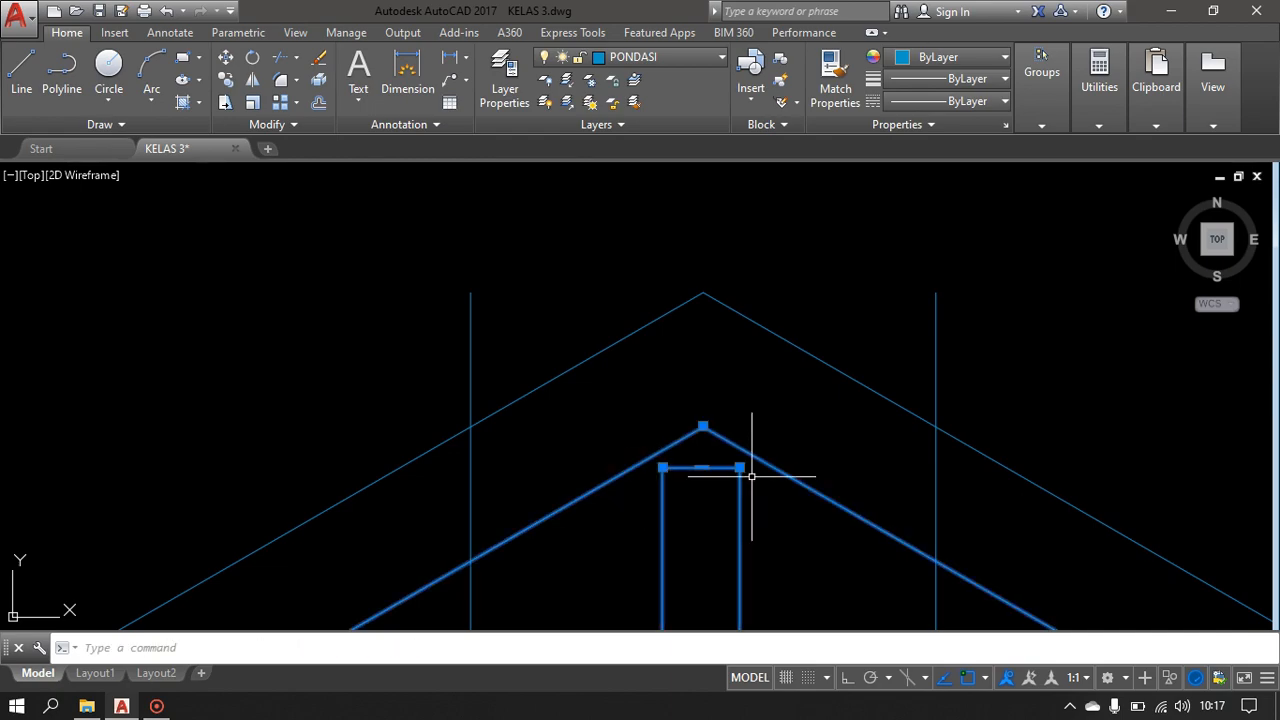
{"action": "type", "text": "s"}
{"action": "key", "text": "Return"}
{"action": "left_click", "coordinate": [701, 467]}
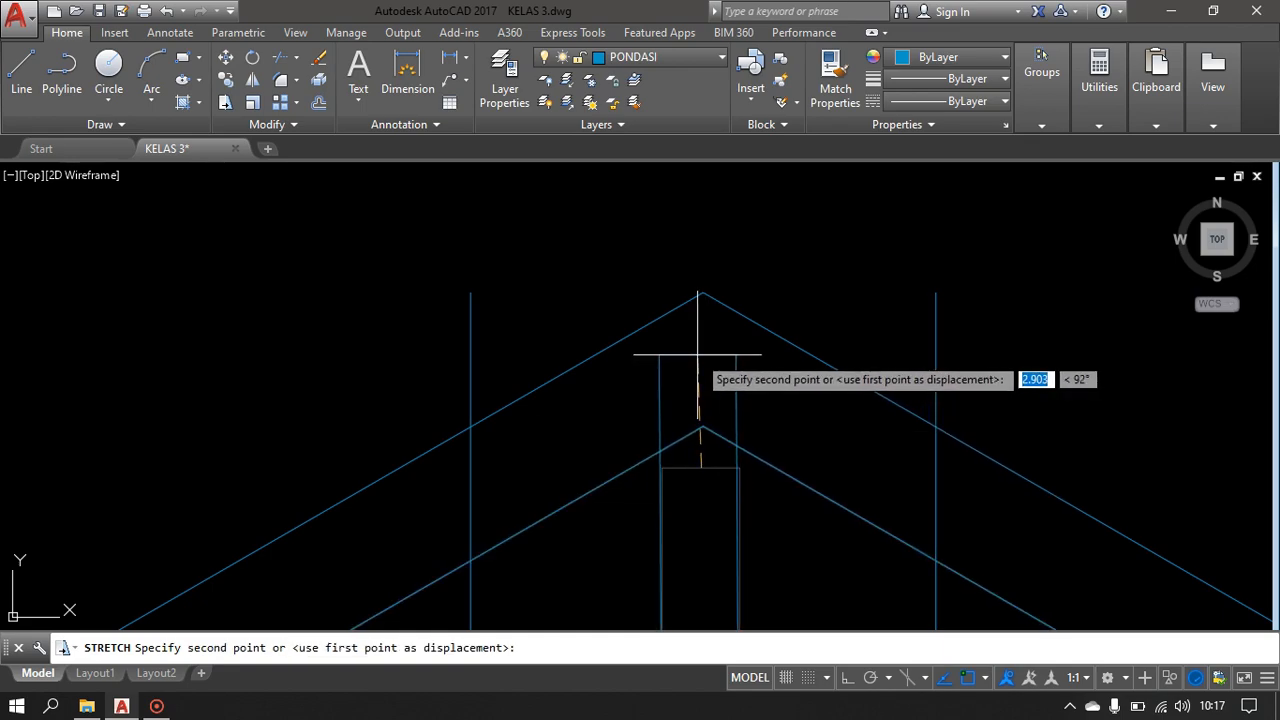
{"action": "key", "text": "F8"}
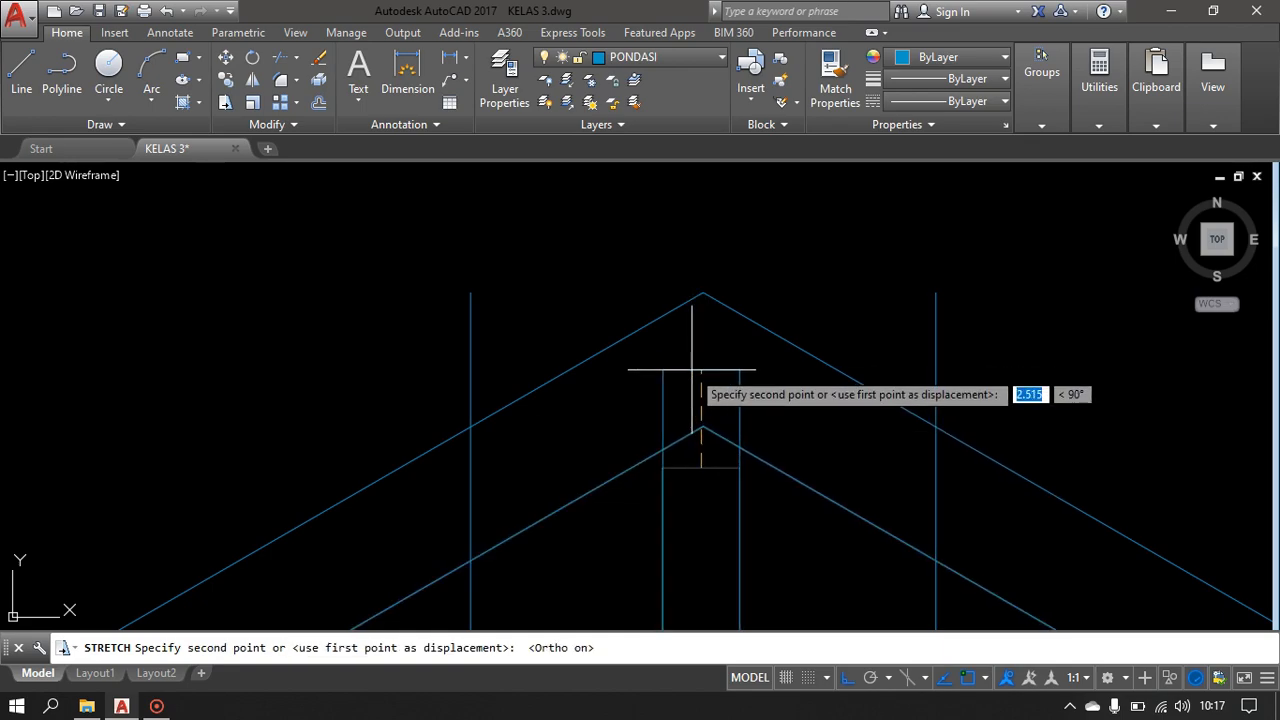
{"action": "type", "text": "5"}
{"action": "key", "text": "Return"}
- Draw a 6 by 12 unit rectangle in the empty space above the left roof slope
{"action": "scroll", "coordinate": [704, 381], "scroll_direction": "down", "scroll_amount": 2}
{"action": "scroll", "coordinate": [701, 275], "scroll_direction": "down", "scroll_amount": 2}
{"action": "scroll", "coordinate": [703, 337], "scroll_direction": "down", "scroll_amount": 5}
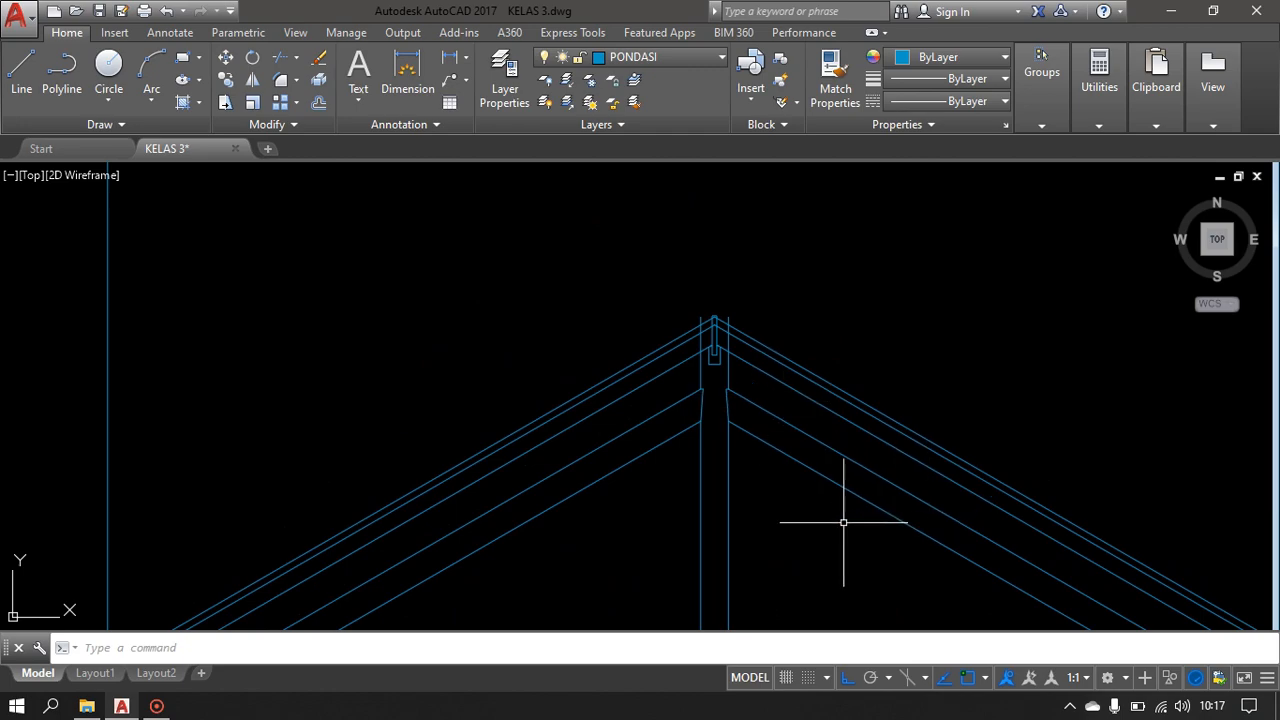
{"action": "middle_click_drag", "start_coordinate": [846, 486], "coordinate": [780, 357]}
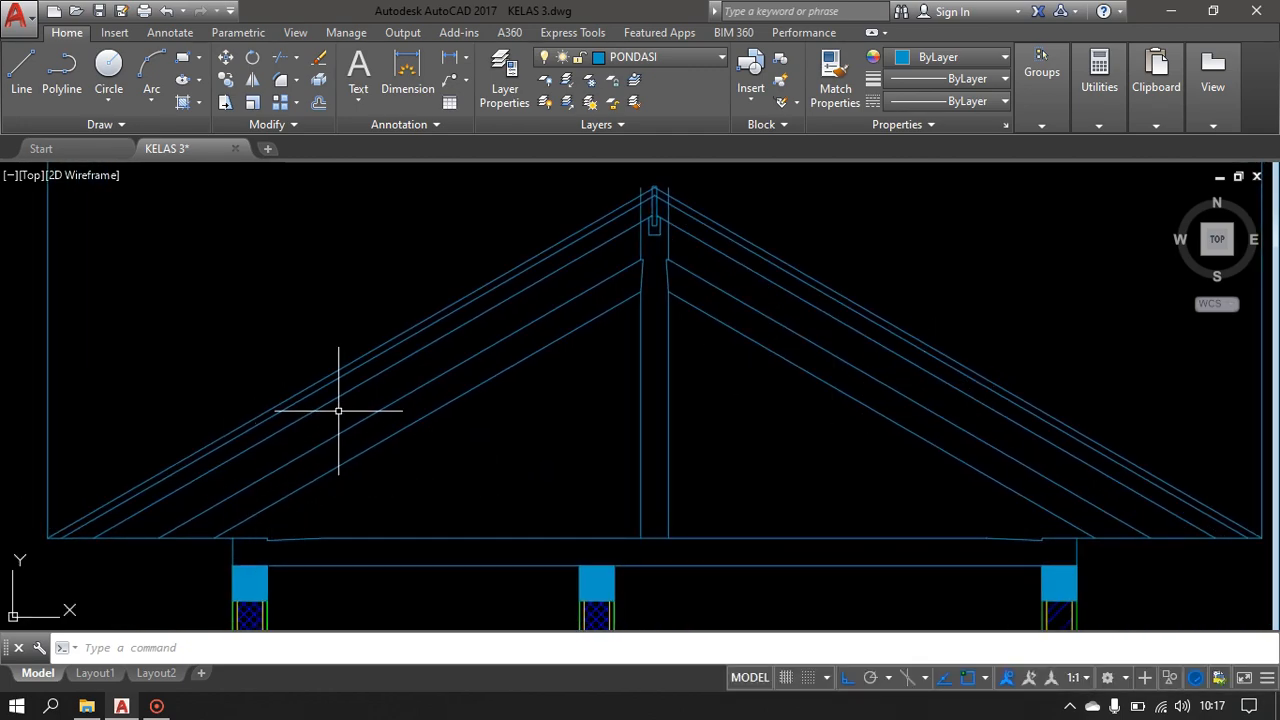
{"action": "scroll", "coordinate": [340, 409], "scroll_direction": "up", "scroll_amount": 2}
{"action": "middle_click_drag", "start_coordinate": [355, 398], "coordinate": [313, 531]}
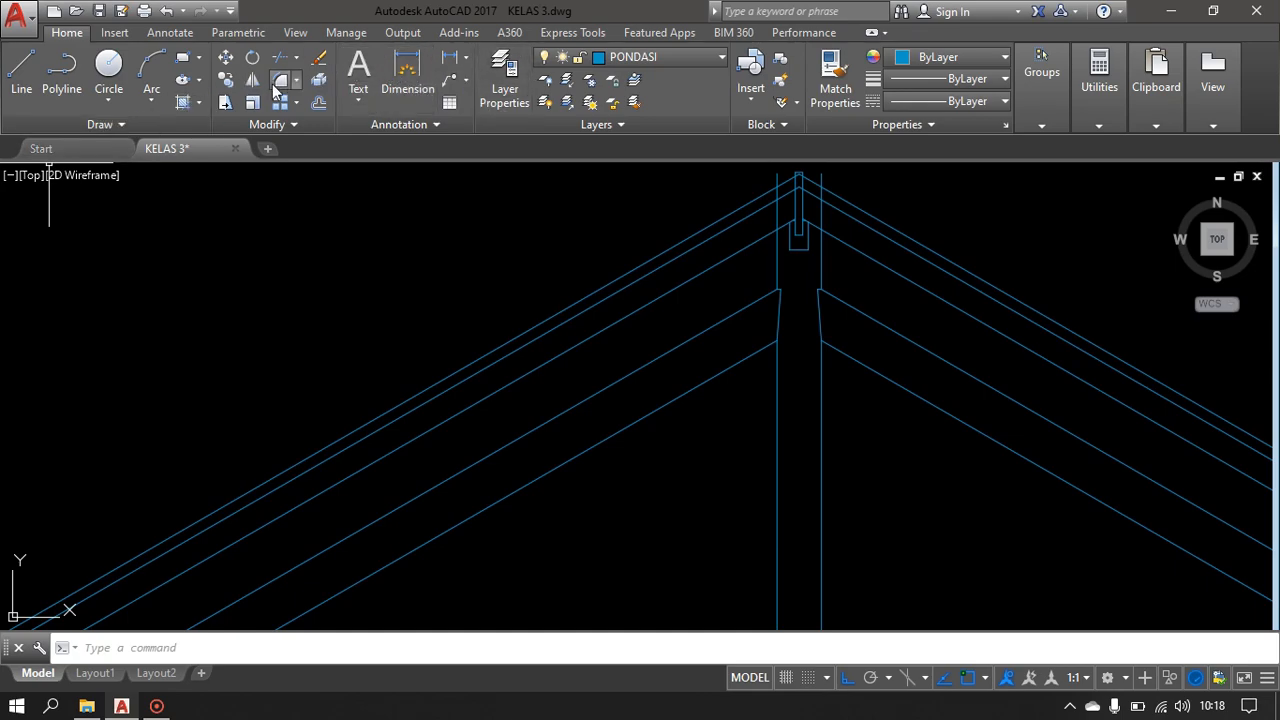
{"action": "key", "text": "Return"}
{"action": "left_click", "coordinate": [280, 205]}
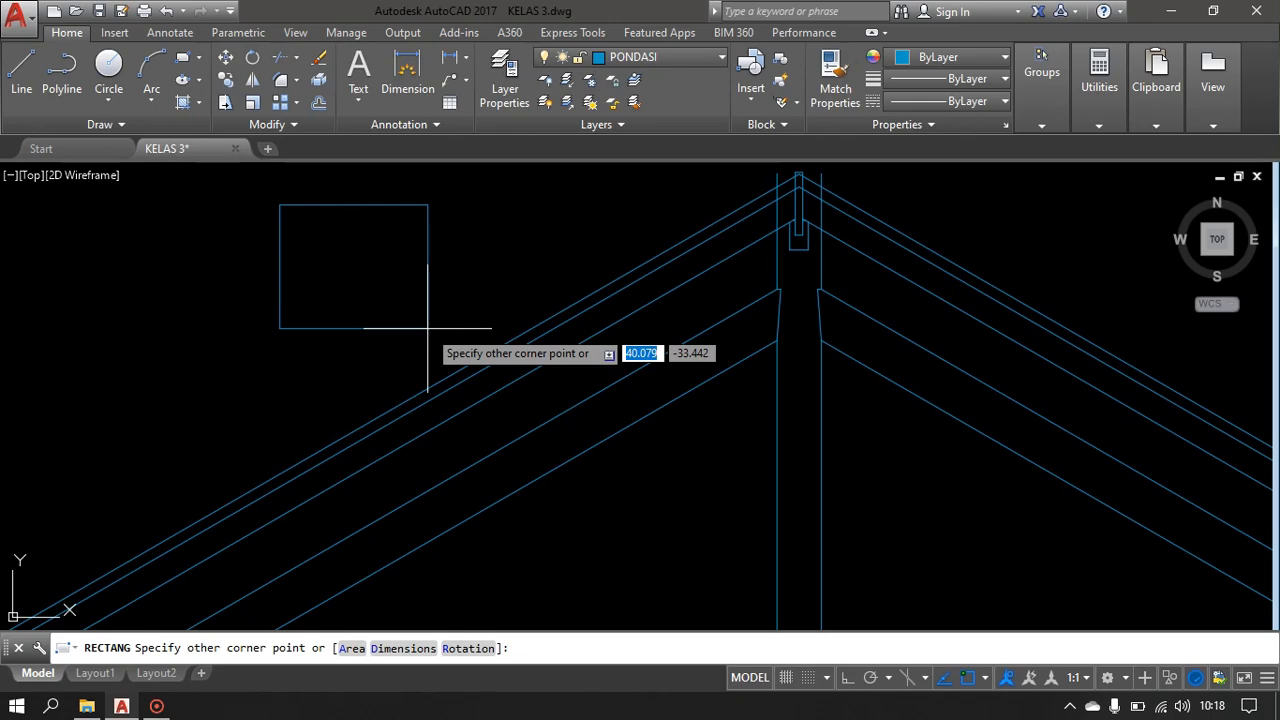
{"action": "type", "text": "6,12"}
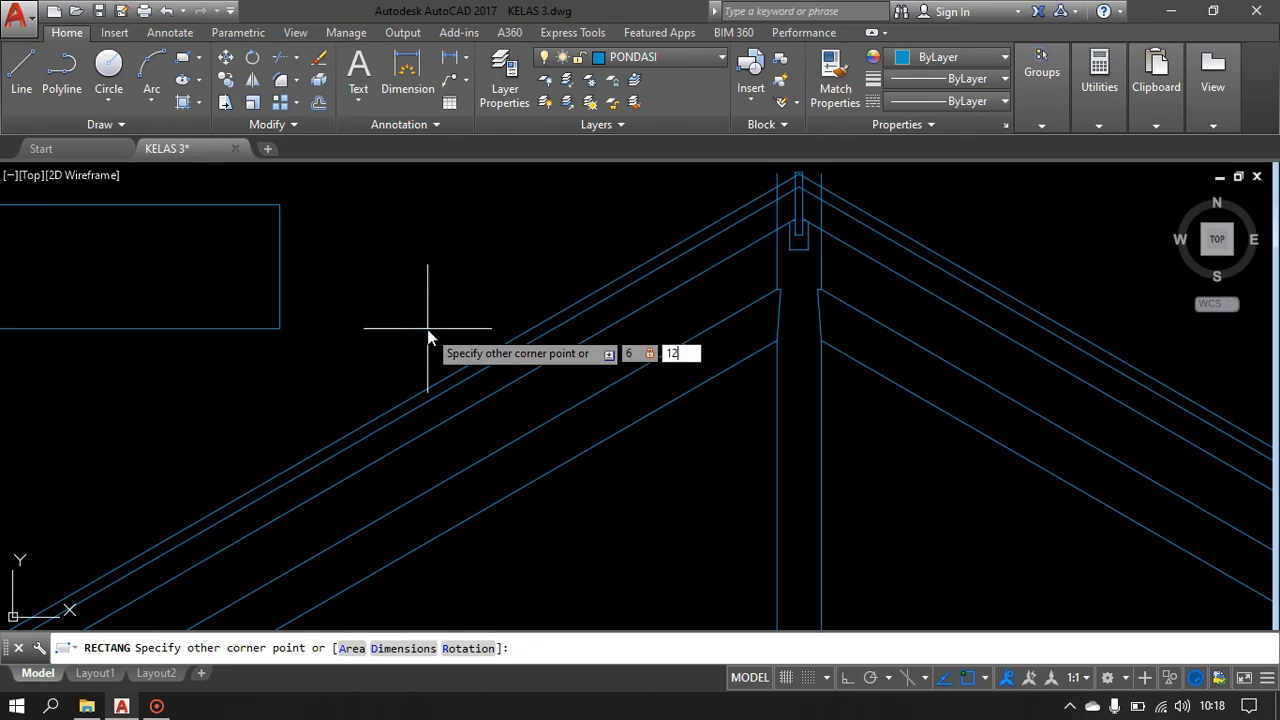
{"action": "key", "text": "Return"}
- Rotate the 6 by 12 rectangle by 30 degrees about its lower right corner to match the left roof slope
{"action": "middle_click_drag", "start_coordinate": [266, 263], "coordinate": [272, 328]}
{"action": "left_click", "coordinate": [371, 286]}
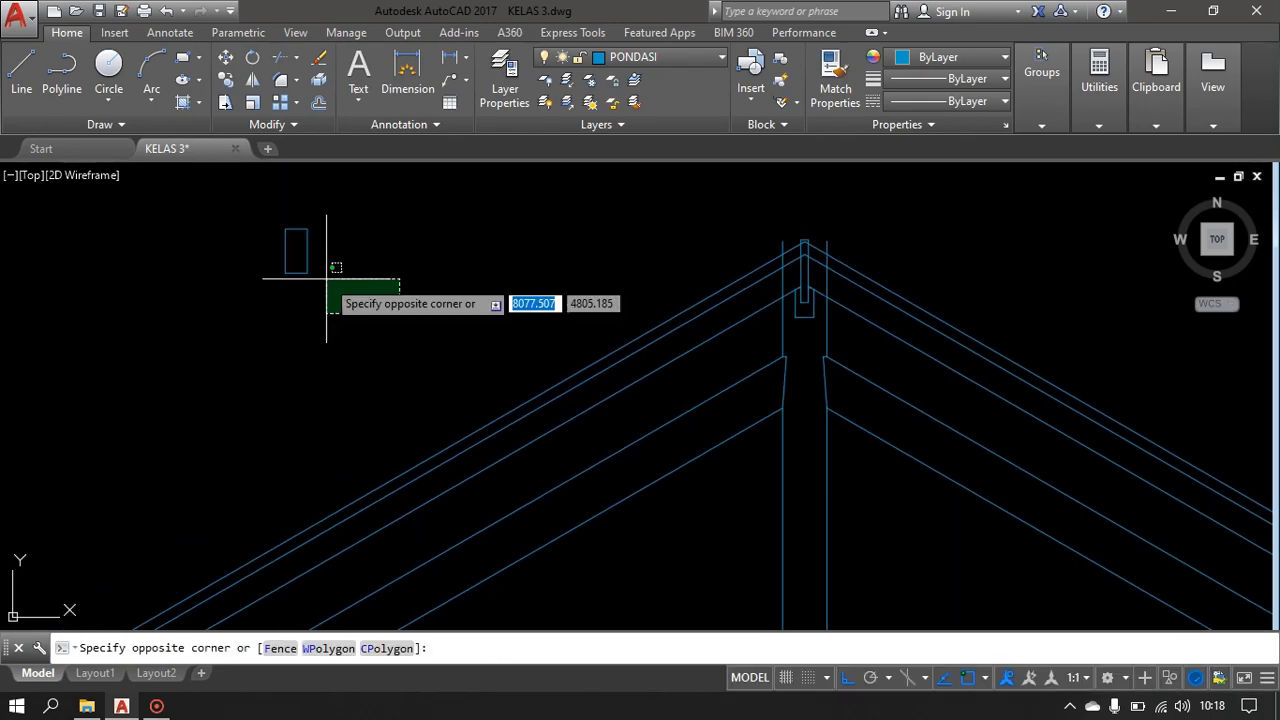
{"action": "left_click", "coordinate": [239, 228]}
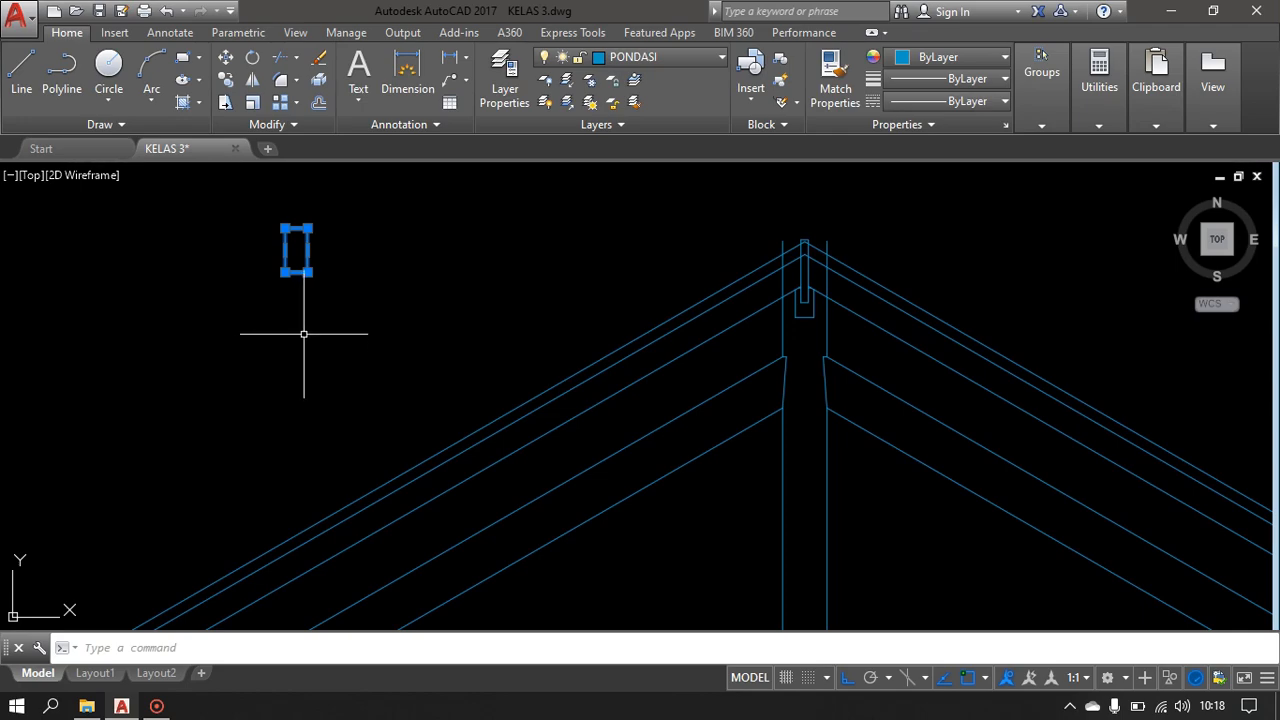
{"action": "scroll", "coordinate": [305, 258], "scroll_direction": "up", "scroll_amount": 2}
{"action": "middle_click_drag", "start_coordinate": [306, 257], "coordinate": [306, 334]}
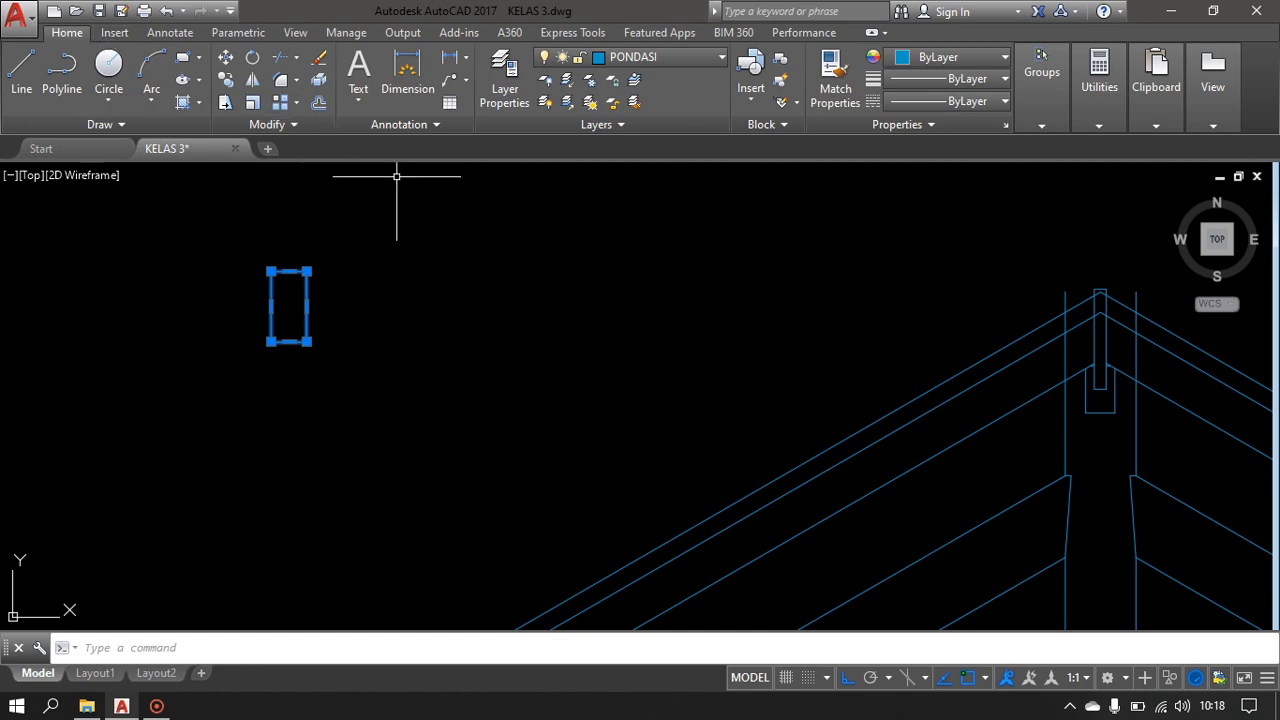
{"action": "type", "text": "O"}
{"action": "key", "text": "Return"}
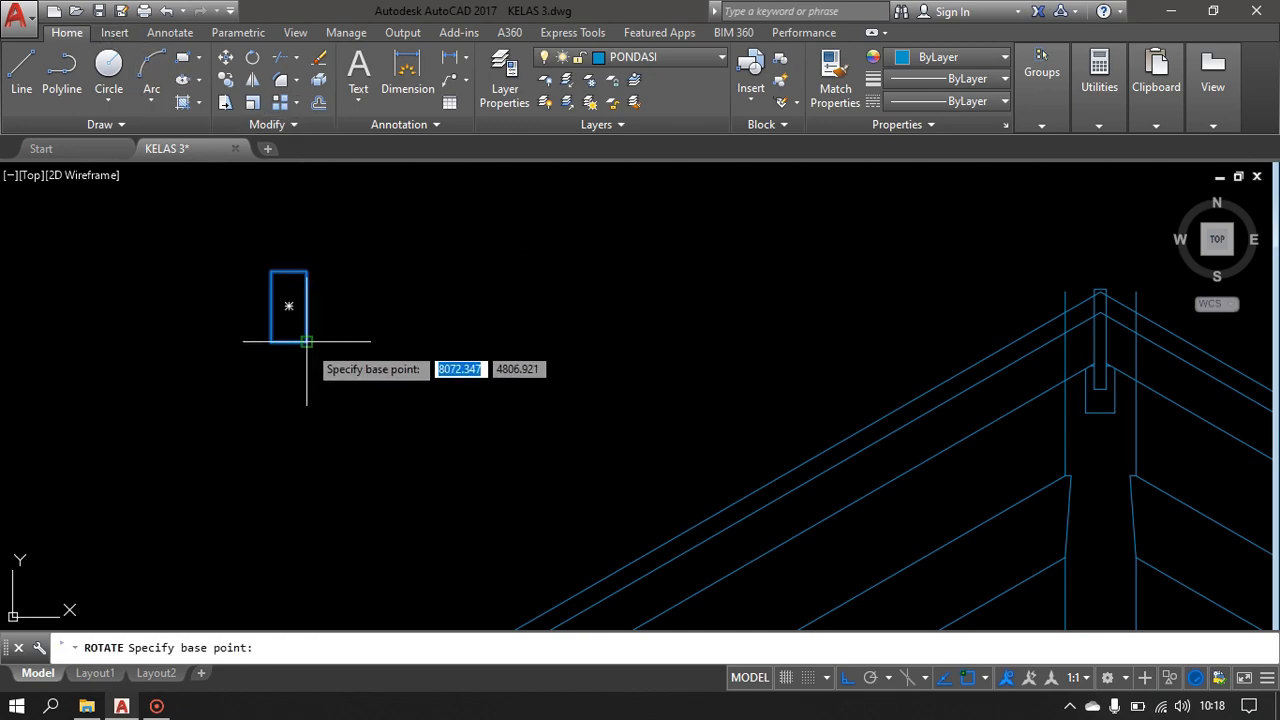
{"action": "left_click", "coordinate": [289, 306]}
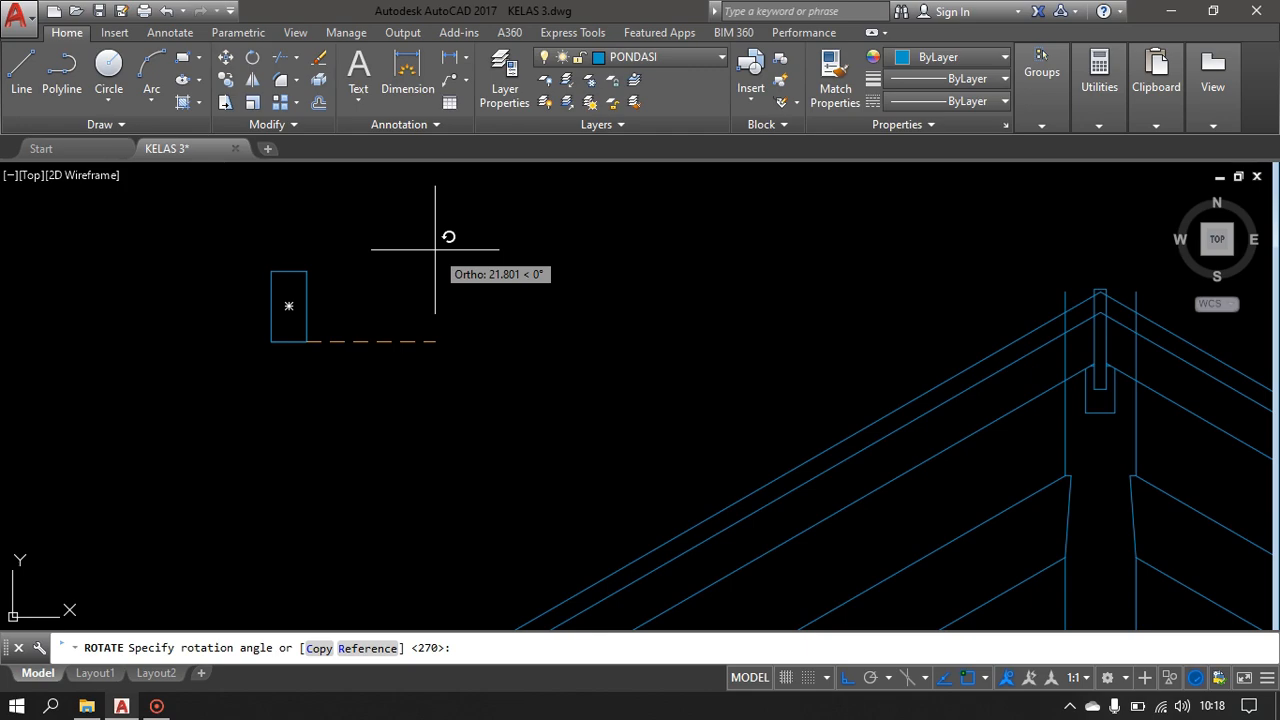
{"action": "key", "text": "F8"}
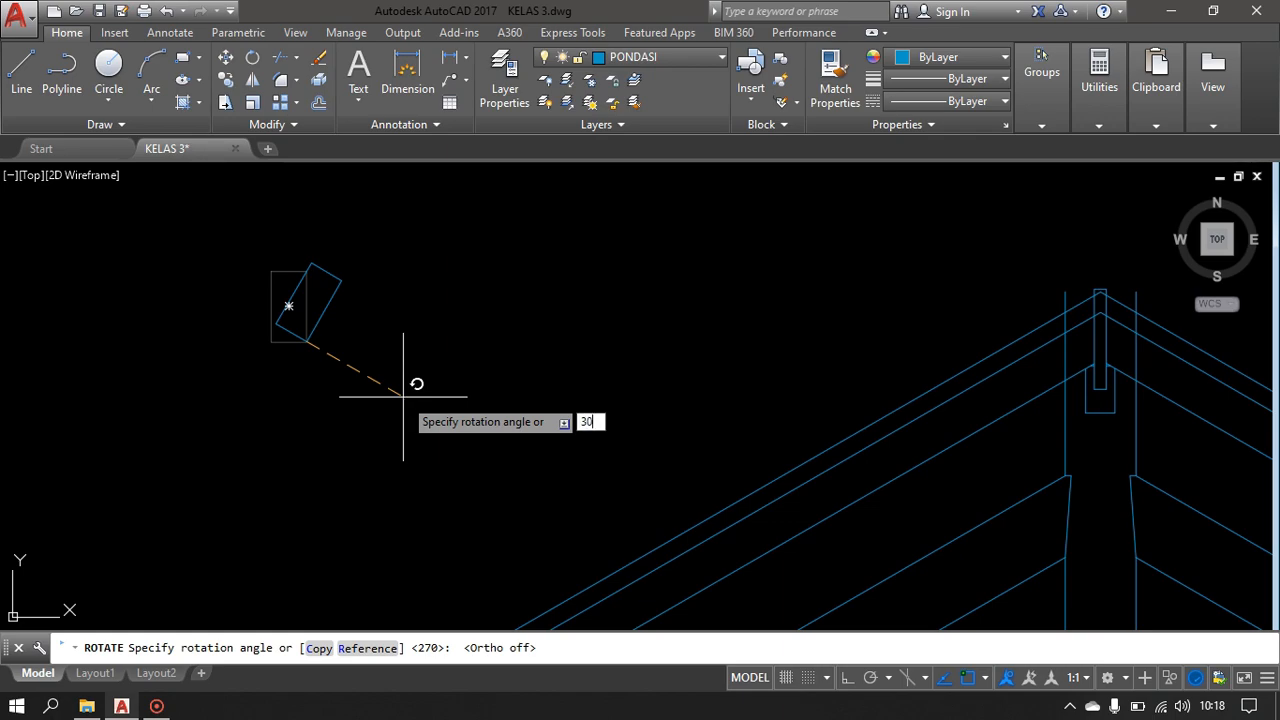
{"action": "key", "text": "Return"}
{"action": "scroll", "coordinate": [320, 290], "scroll_direction": "down", "scroll_amount": 2}
{"action": "middle_click_drag", "start_coordinate": [331, 323], "coordinate": [409, 298]}
{"action": "left_click", "coordinate": [415, 279]}
{"action": "left_click", "coordinate": [350, 336]}
{"action": "scroll", "coordinate": [342, 340], "scroll_direction": "down", "scroll_amount": 4}
{"action": "middle_click_drag", "start_coordinate": [445, 362], "coordinate": [535, 396]}
{"action": "key", "text": "Escape"}
- Draw a thin cleat base from the rectangle's lower right corner: extend at 30°, turn perpendicular, and run back parallel beneath the rectangle
{"action": "scroll", "coordinate": [487, 293], "scroll_direction": "up", "scroll_amount": 4}
{"action": "scroll", "coordinate": [496, 368], "scroll_direction": "up", "scroll_amount": 4}
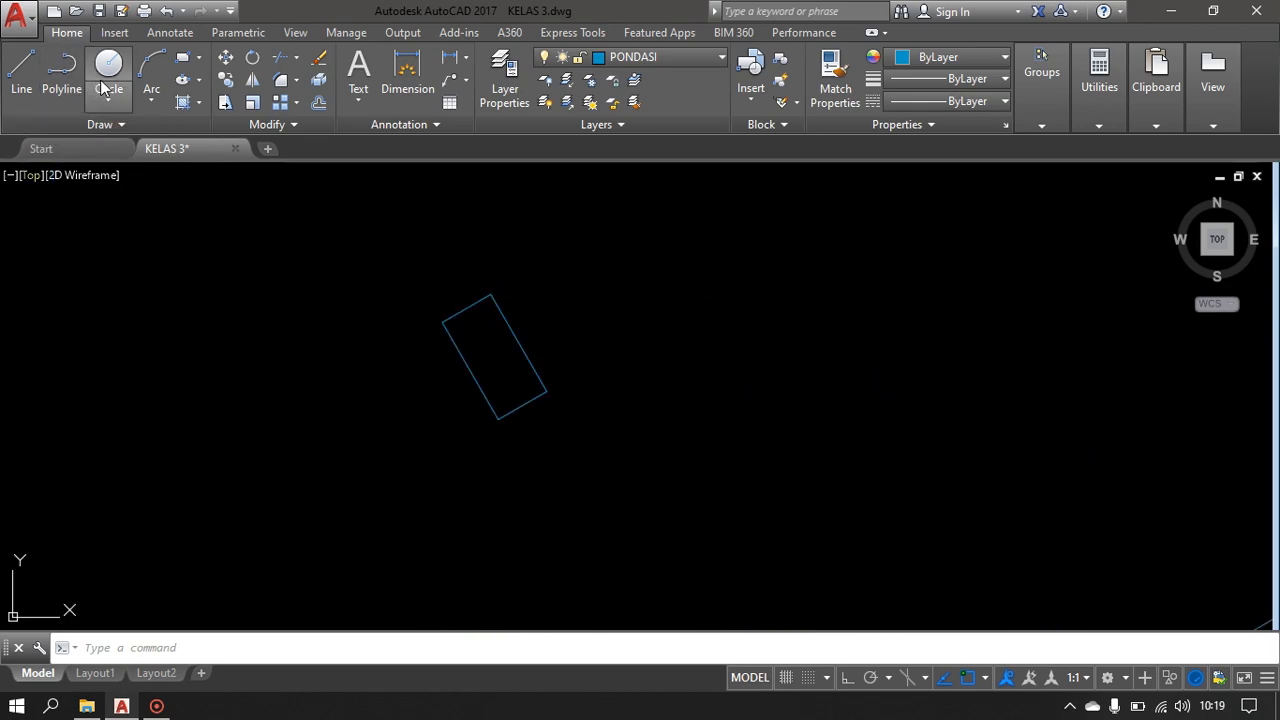
{"action": "left_click", "coordinate": [21, 68]}
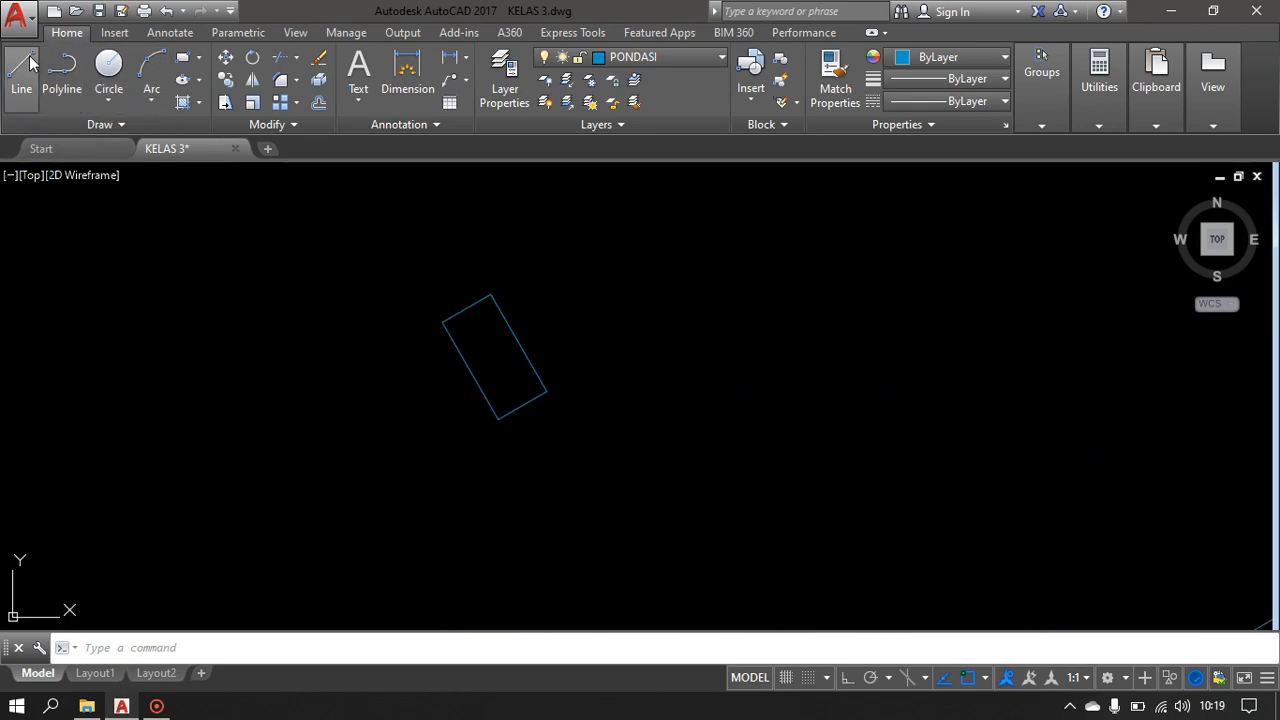
{"action": "left_click", "coordinate": [546, 391]}
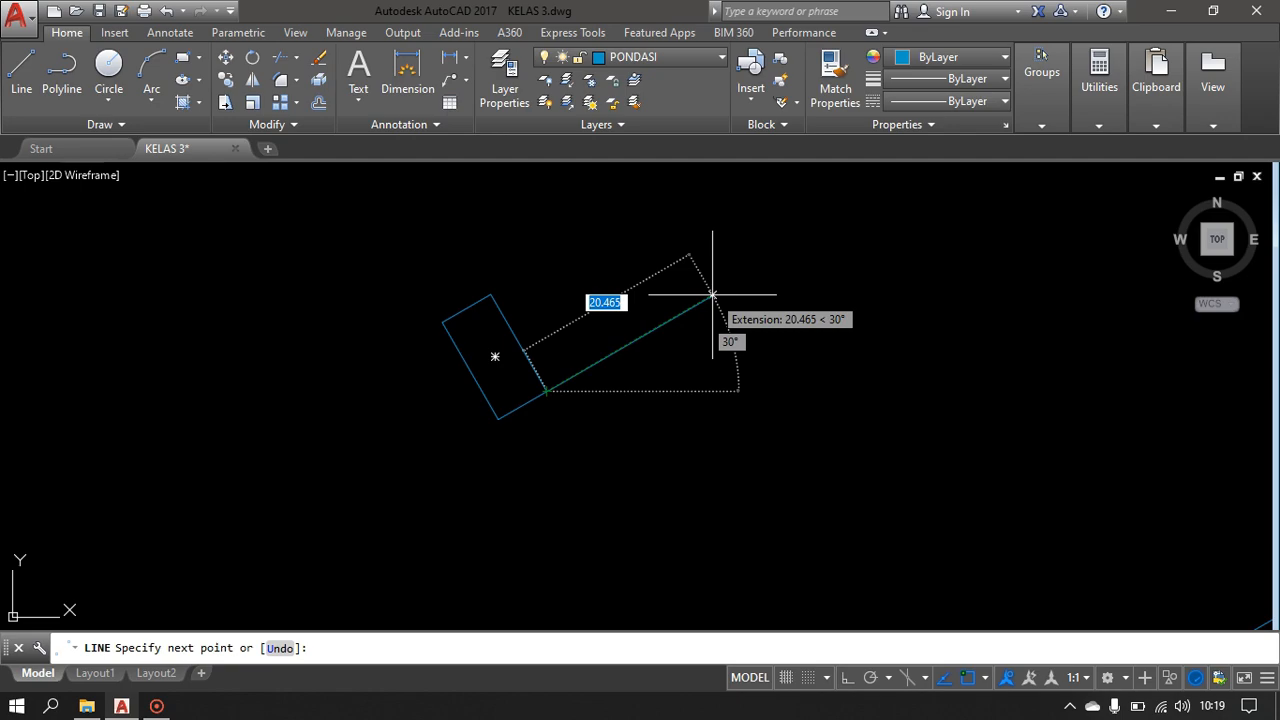
{"action": "left_click", "coordinate": [588, 368]}
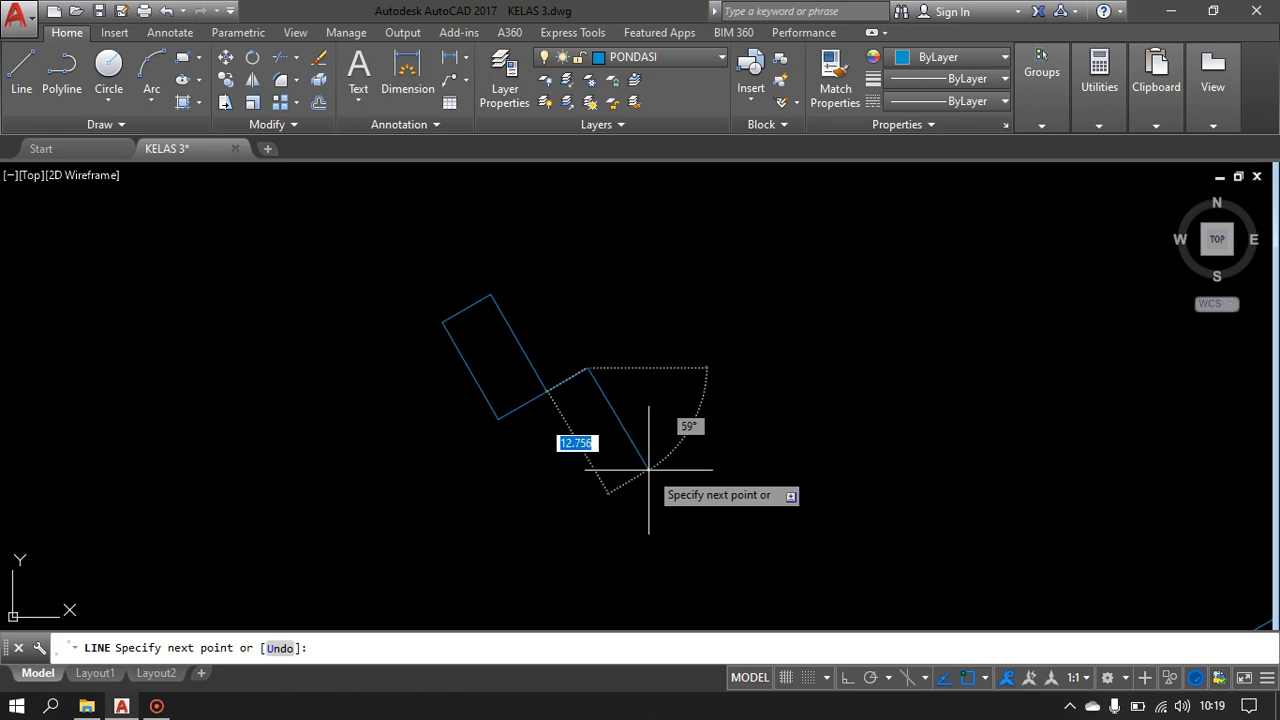
{"action": "key", "text": "Return"}
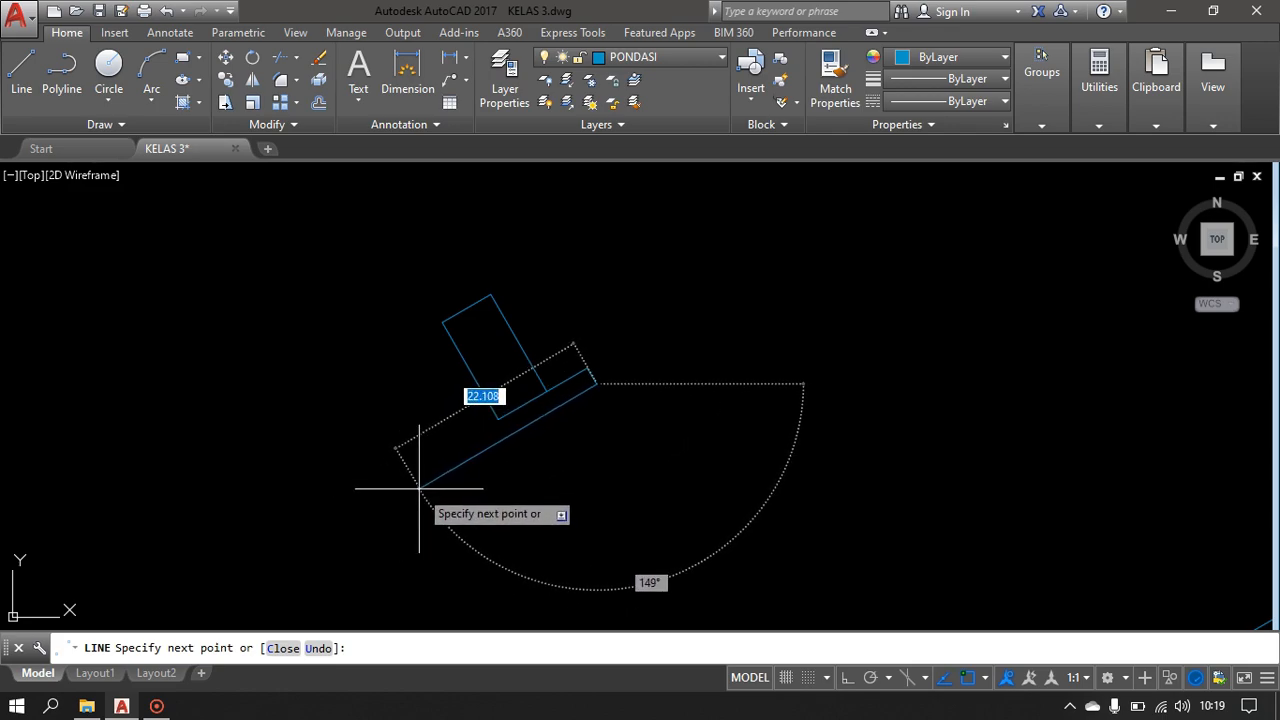
{"action": "left_click", "coordinate": [432, 484]}
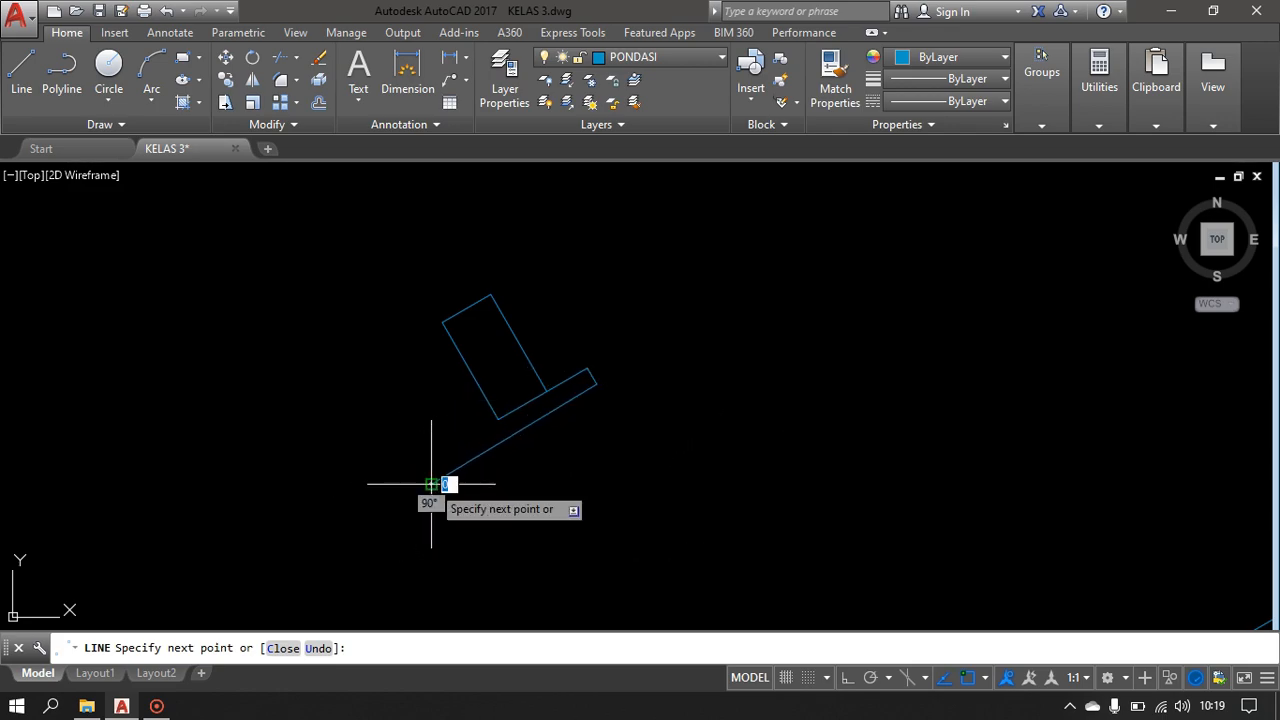
{"action": "key", "text": "Escape"}
- Draw the support block's outline from the rectangle's left side outward and down to the end of the cleat's lower line
{"action": "key", "text": "space"}
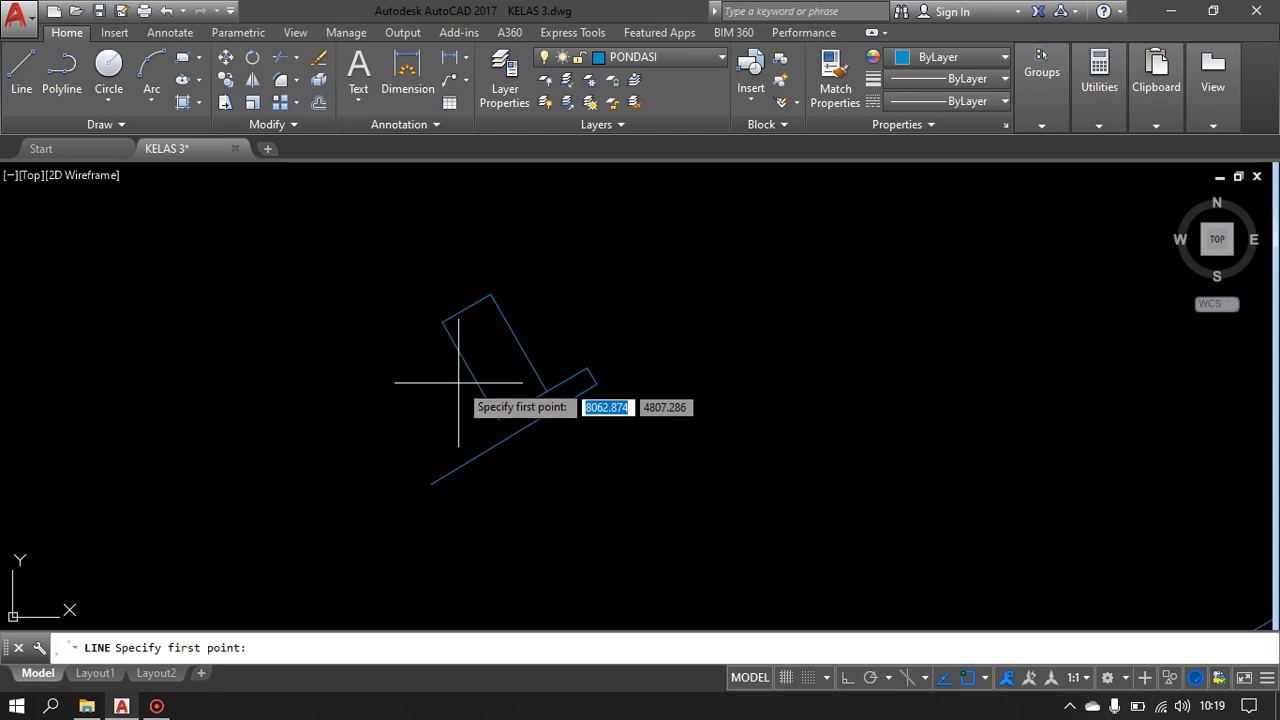
{"action": "left_click", "coordinate": [470, 371]}
{"action": "left_click", "coordinate": [408, 407]}
{"action": "left_click", "coordinate": [432, 484]}
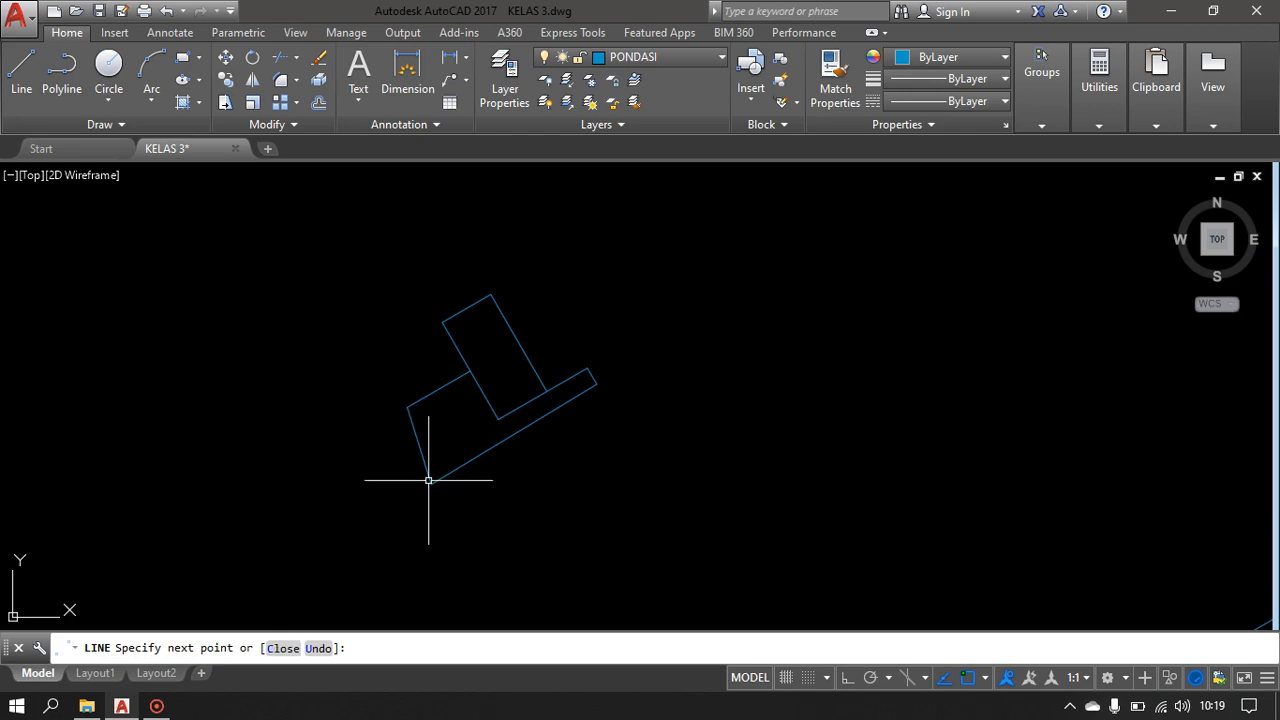
{"action": "key", "text": "Escape"}
{"action": "scroll", "coordinate": [434, 362], "scroll_direction": "up", "scroll_amount": 4}
{"action": "key", "text": "space"}
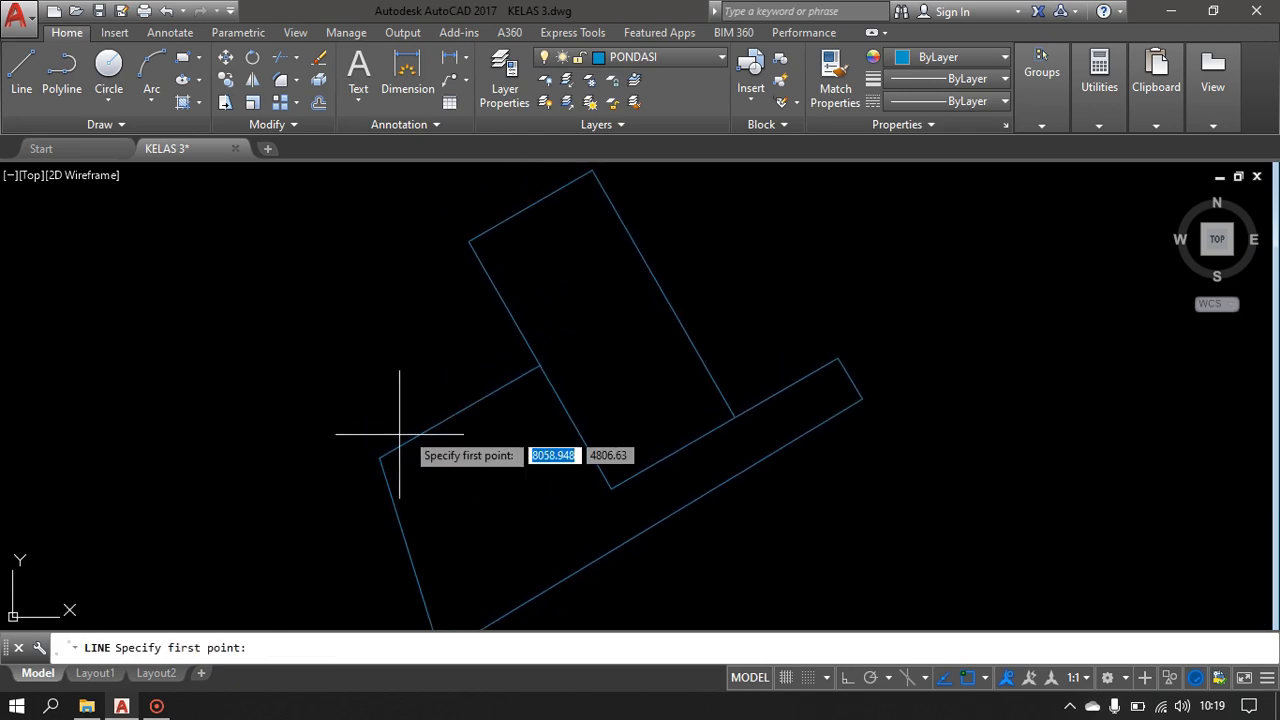
{"action": "key", "text": "Escape"}
- Copy the purlin and its cleat by the rectangle's upper left corner onto the upper part of the left roof slope
{"action": "scroll", "coordinate": [460, 480], "scroll_direction": "down", "scroll_amount": 6}
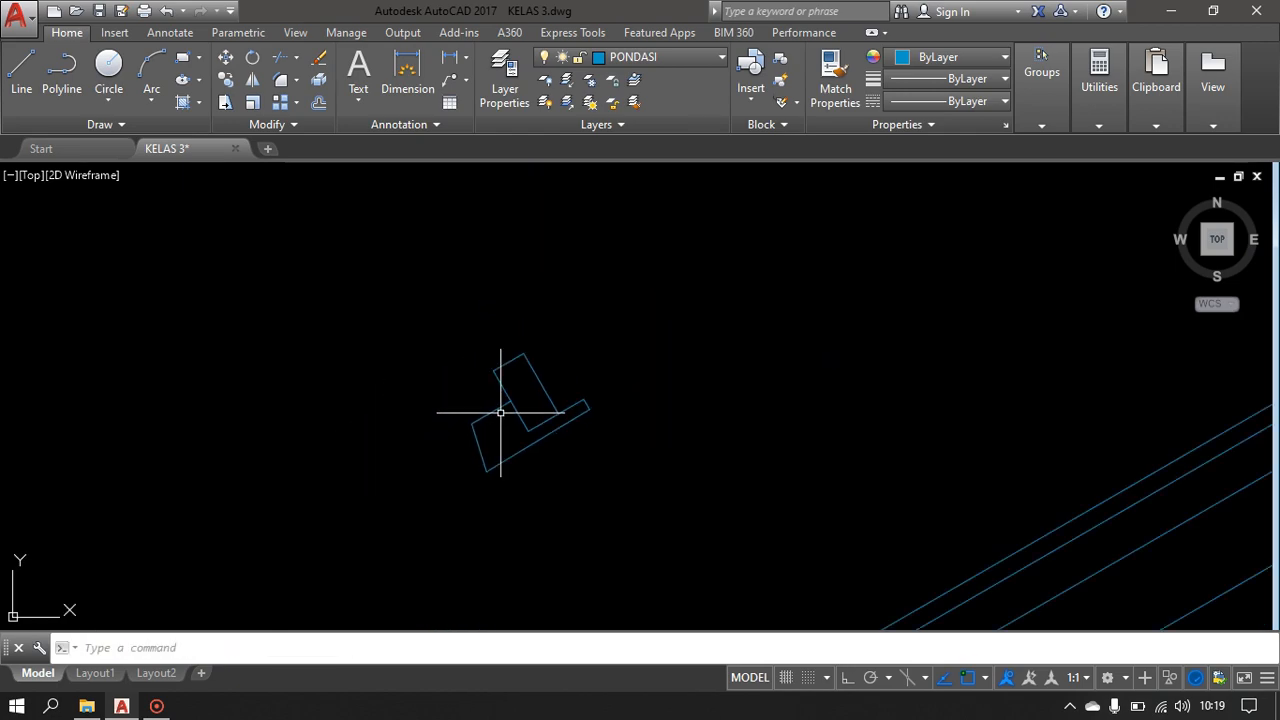
{"action": "left_click", "coordinate": [600, 320]}
{"action": "left_click", "coordinate": [374, 527]}
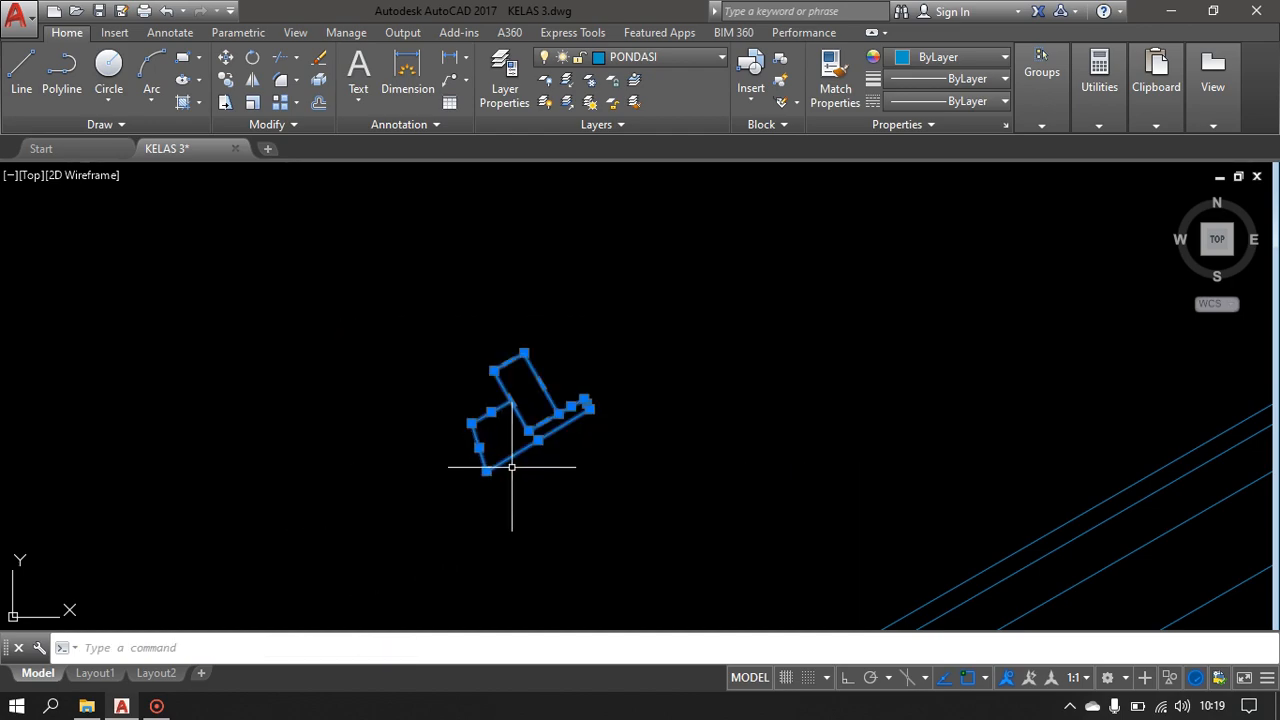
{"action": "type", "text": "o"}
{"action": "key", "text": "Return"}
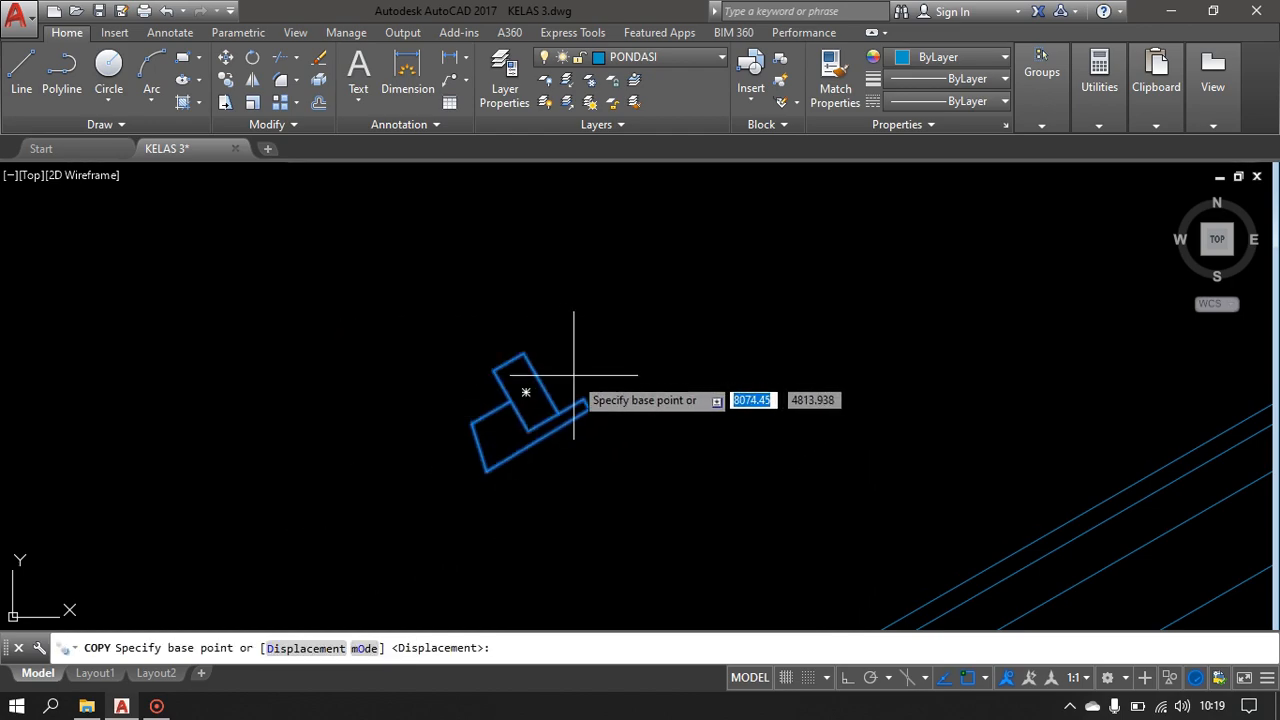
{"action": "left_click", "coordinate": [522, 388]}
{"action": "scroll", "coordinate": [600, 420], "scroll_direction": "down", "scroll_amount": 4}
{"action": "scroll", "coordinate": [534, 368], "scroll_direction": "up", "scroll_amount": 3}
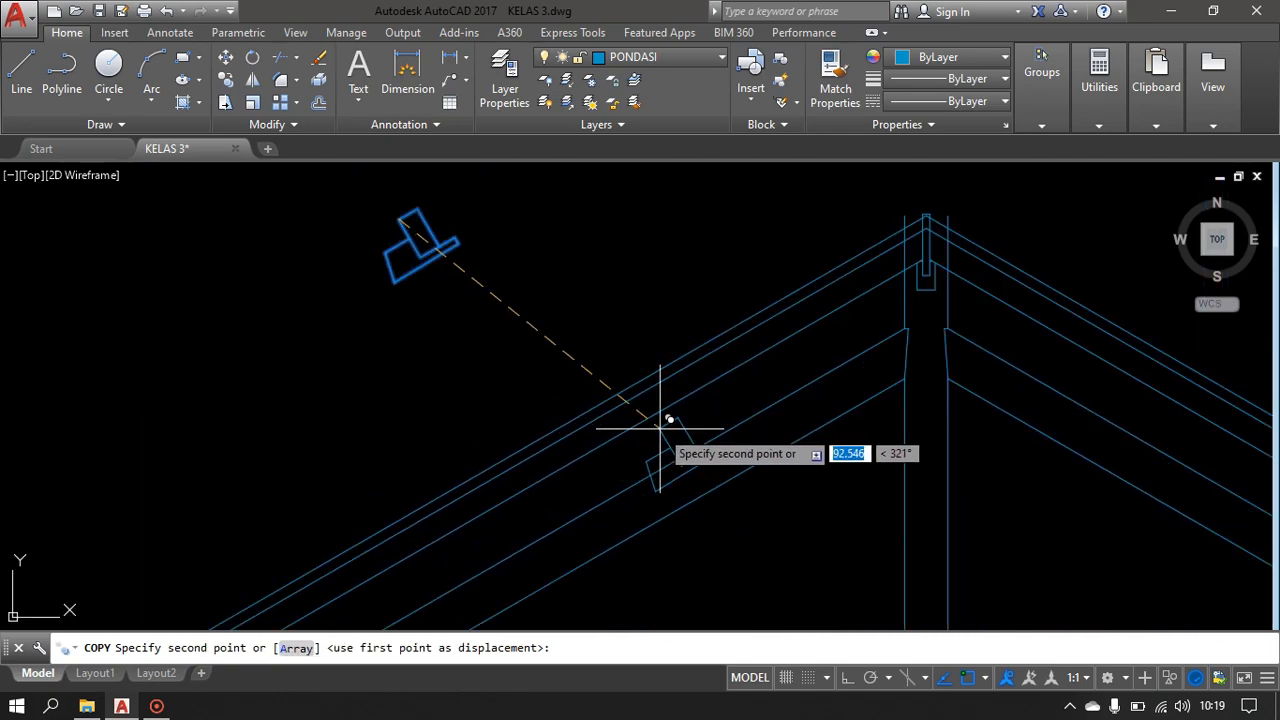
{"action": "scroll", "coordinate": [634, 423], "scroll_direction": "up", "scroll_amount": 3}
{"action": "left_click", "coordinate": [641, 404]}
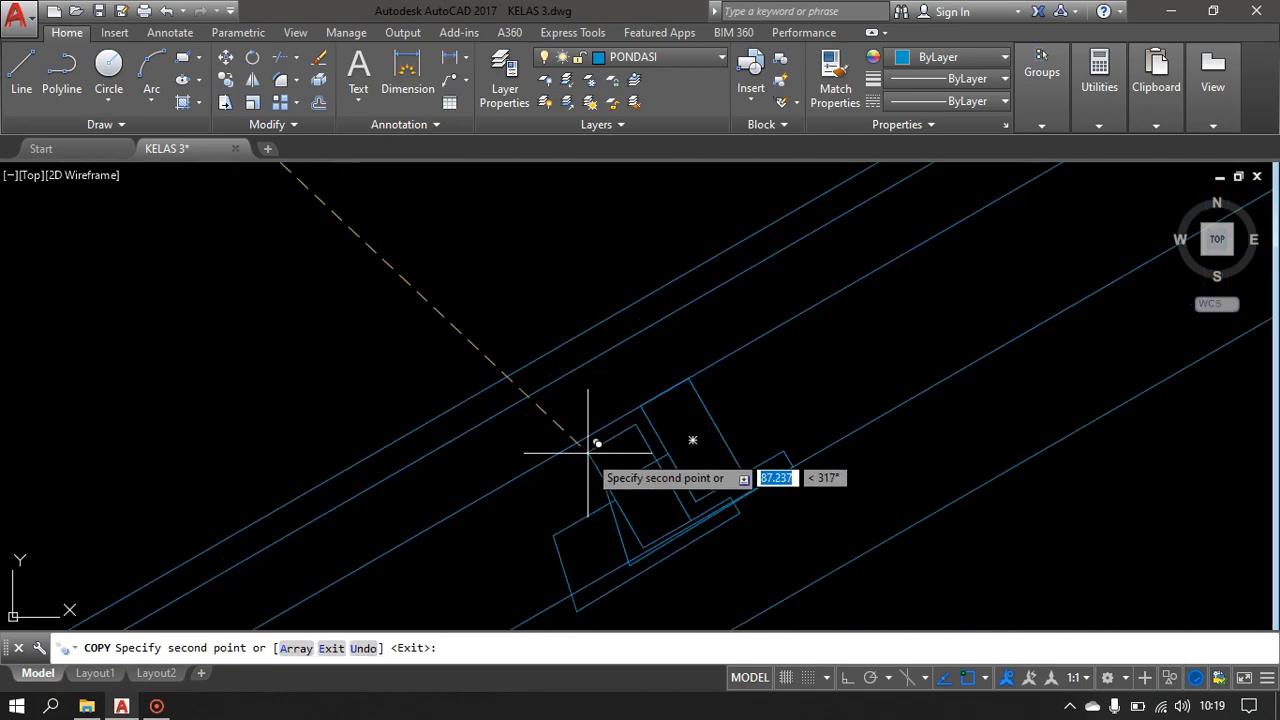
- Place a second copy of the purlin and cleat lower on the left slope, near the eave
{"action": "scroll", "coordinate": [543, 477], "scroll_direction": "down", "scroll_amount": 4}
{"action": "scroll", "coordinate": [674, 386], "scroll_direction": "up", "scroll_amount": 4}
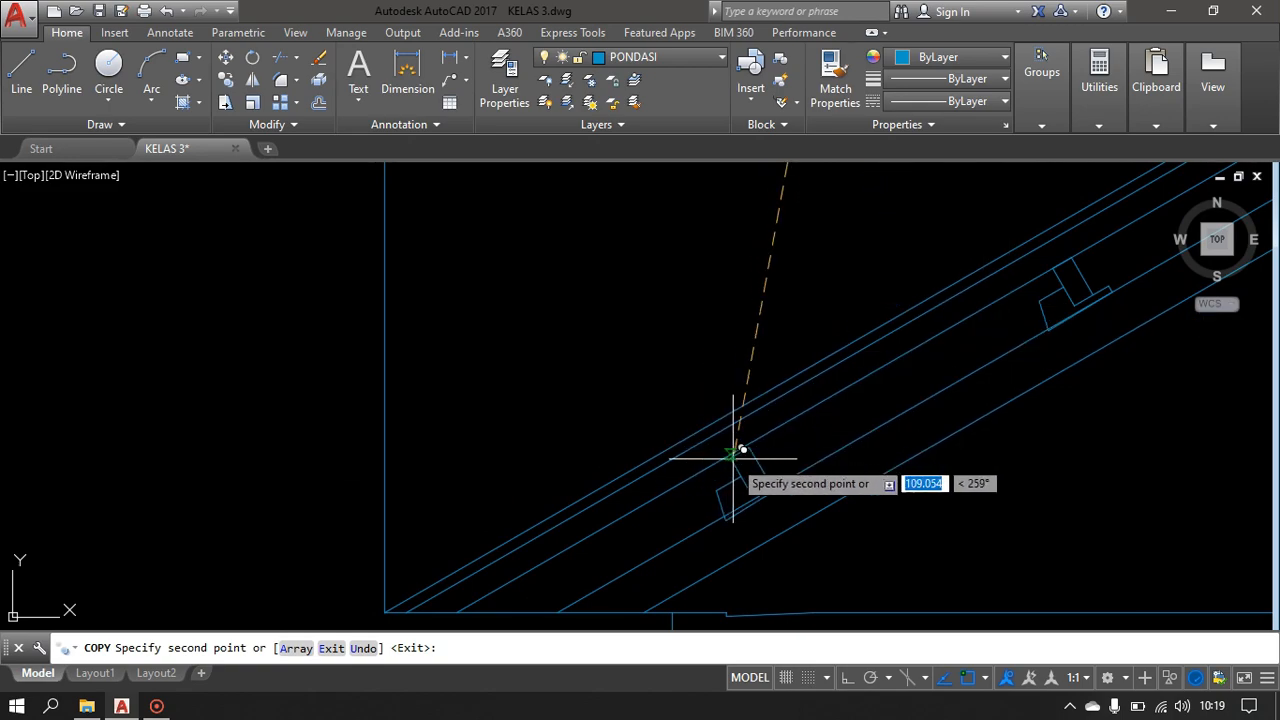
{"action": "scroll", "coordinate": [737, 445], "scroll_direction": "down", "scroll_amount": 3}
{"action": "scroll", "coordinate": [695, 451], "scroll_direction": "up", "scroll_amount": 4}
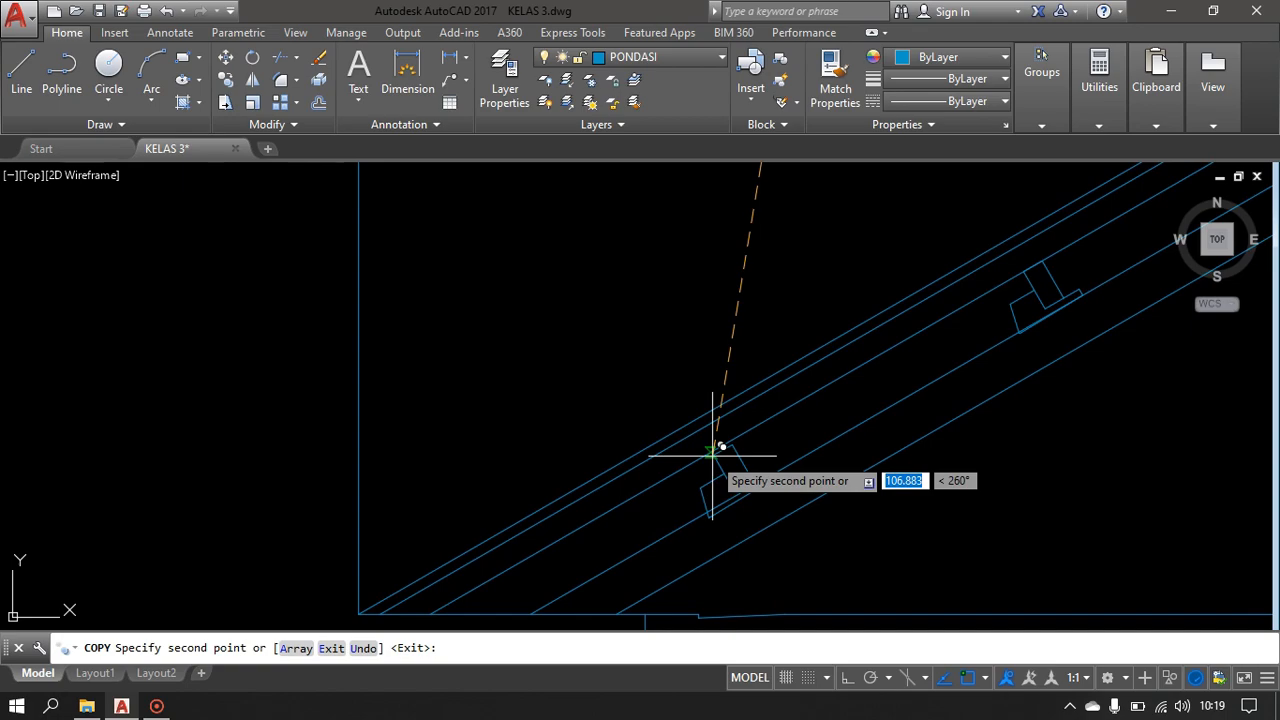
{"action": "scroll", "coordinate": [806, 485], "scroll_direction": "up", "scroll_amount": 2}
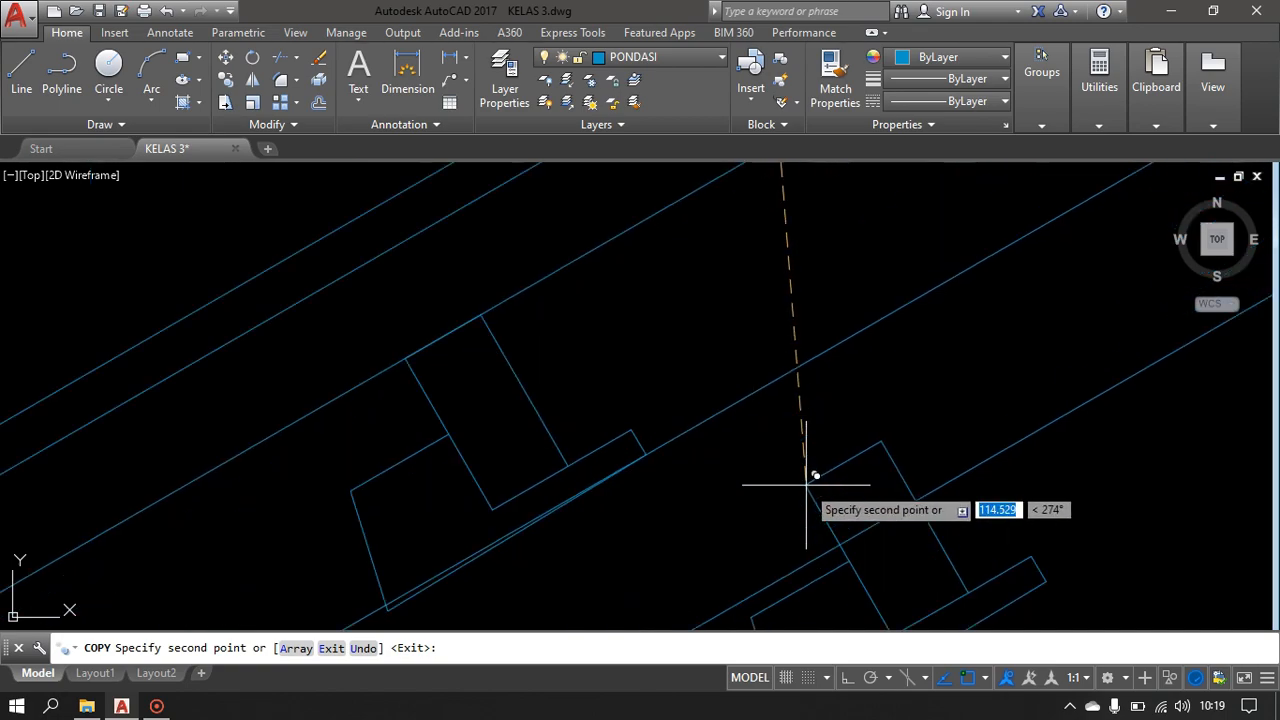
{"action": "scroll", "coordinate": [806, 485], "scroll_direction": "down", "scroll_amount": 5}
{"action": "middle_click_drag", "start_coordinate": [797, 480], "coordinate": [681, 463]}
{"action": "key", "text": "Escape"}
{"action": "scroll", "coordinate": [917, 298], "scroll_direction": "up", "scroll_amount": 5}
{"action": "scroll", "coordinate": [917, 298], "scroll_direction": "up", "scroll_amount": 2}
{"action": "middle_click_drag", "start_coordinate": [905, 333], "coordinate": [811, 400]}
{"action": "type", "text": "tr"}
{"action": "key", "text": "space"}
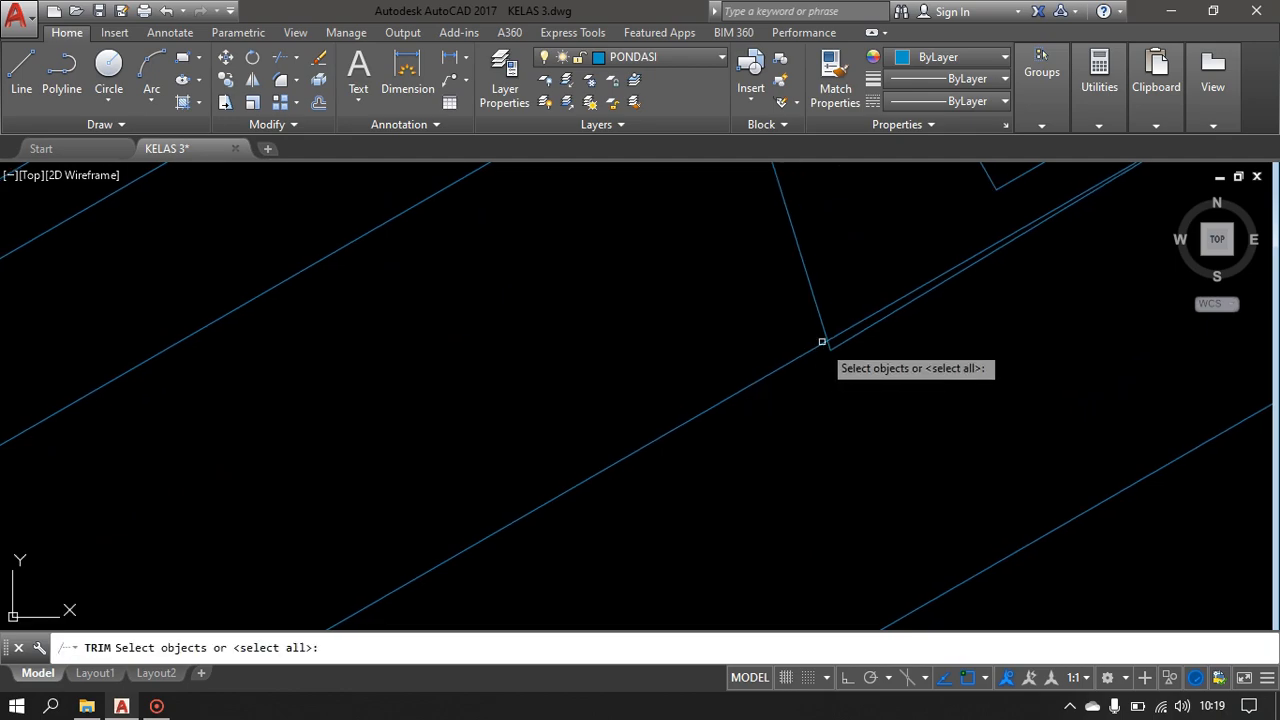
{"action": "key", "text": "space"}
{"action": "scroll", "coordinate": [846, 240], "scroll_direction": "down", "scroll_amount": 3}
{"action": "scroll", "coordinate": [454, 454], "scroll_direction": "up", "scroll_amount": 2}
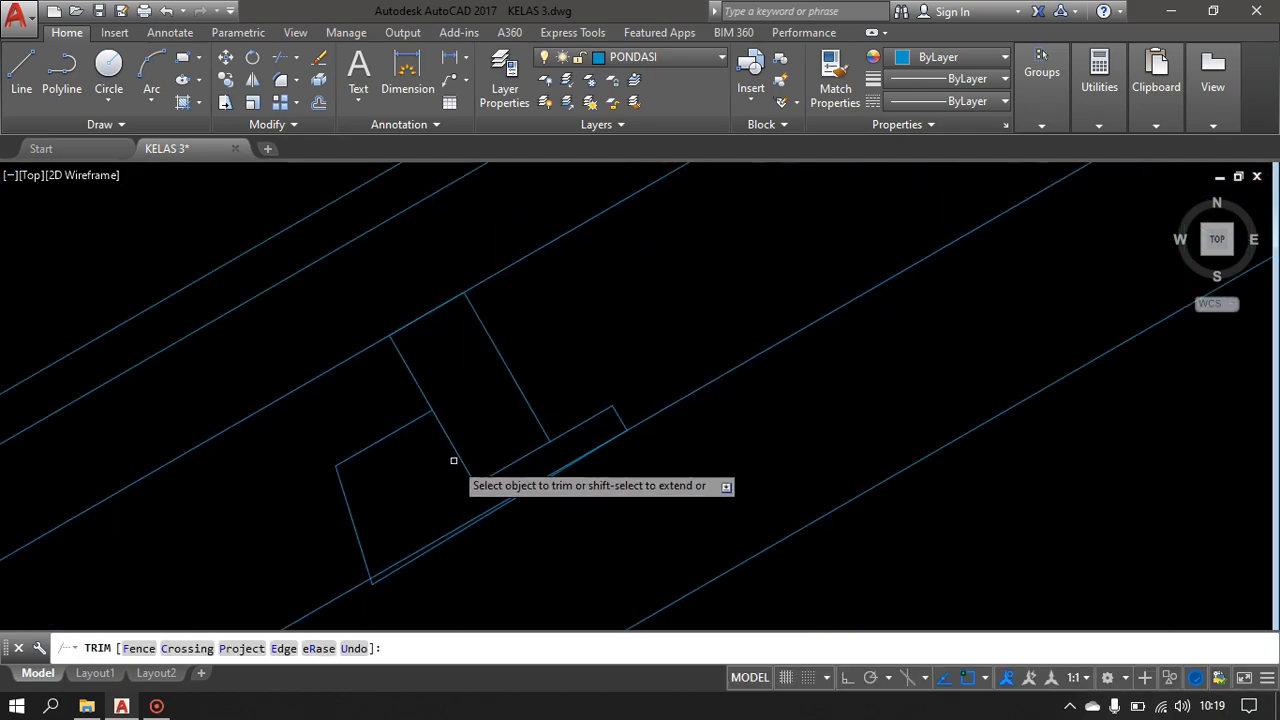
{"action": "scroll", "coordinate": [400, 560], "scroll_direction": "down", "scroll_amount": 4}
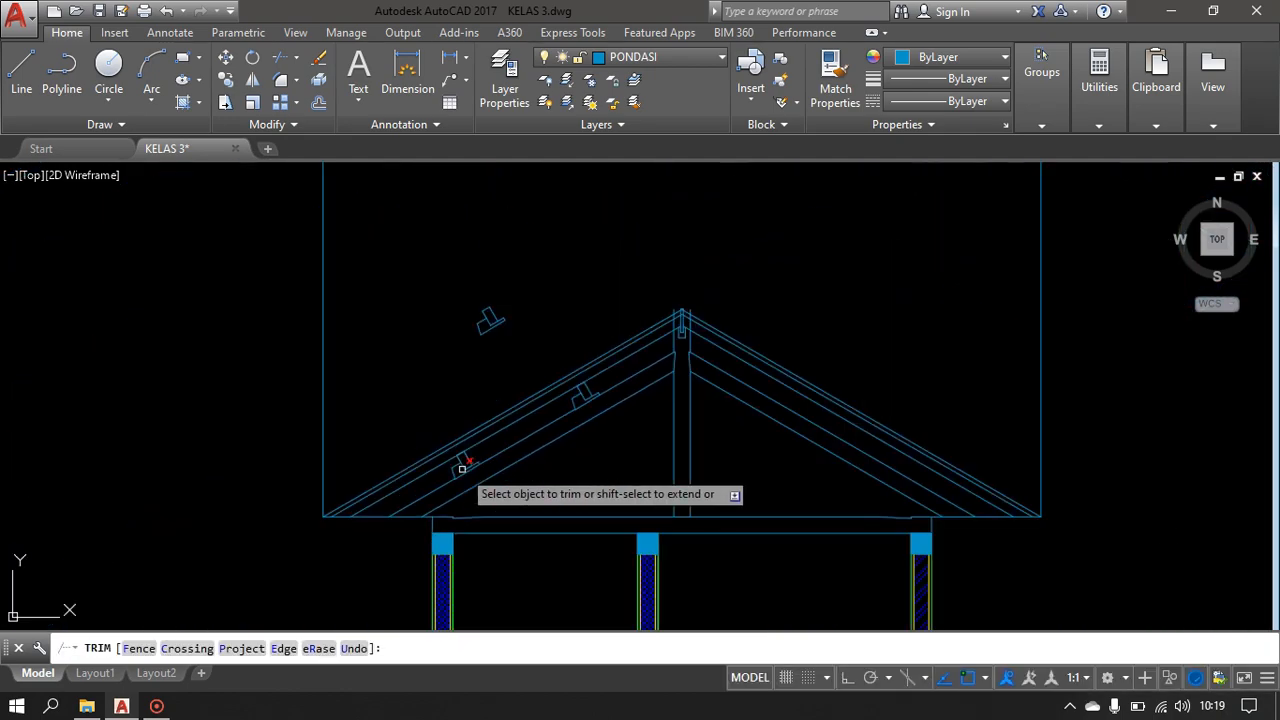
{"action": "key", "text": "Escape"}
- Delete the original purlin and cleat drawn in the empty space above the left slope
{"action": "left_click", "coordinate": [538, 288]}
{"action": "left_click", "coordinate": [447, 352]}
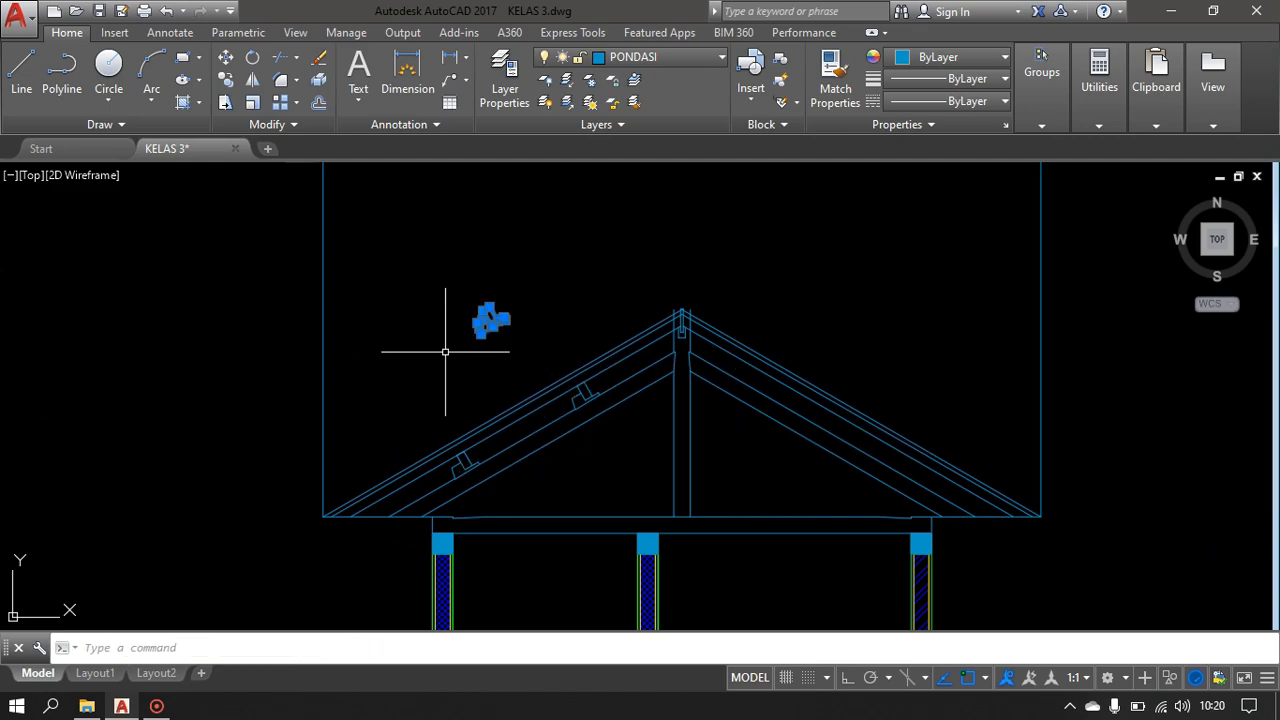
{"action": "scroll", "coordinate": [469, 451], "scroll_direction": "up", "scroll_amount": 2}
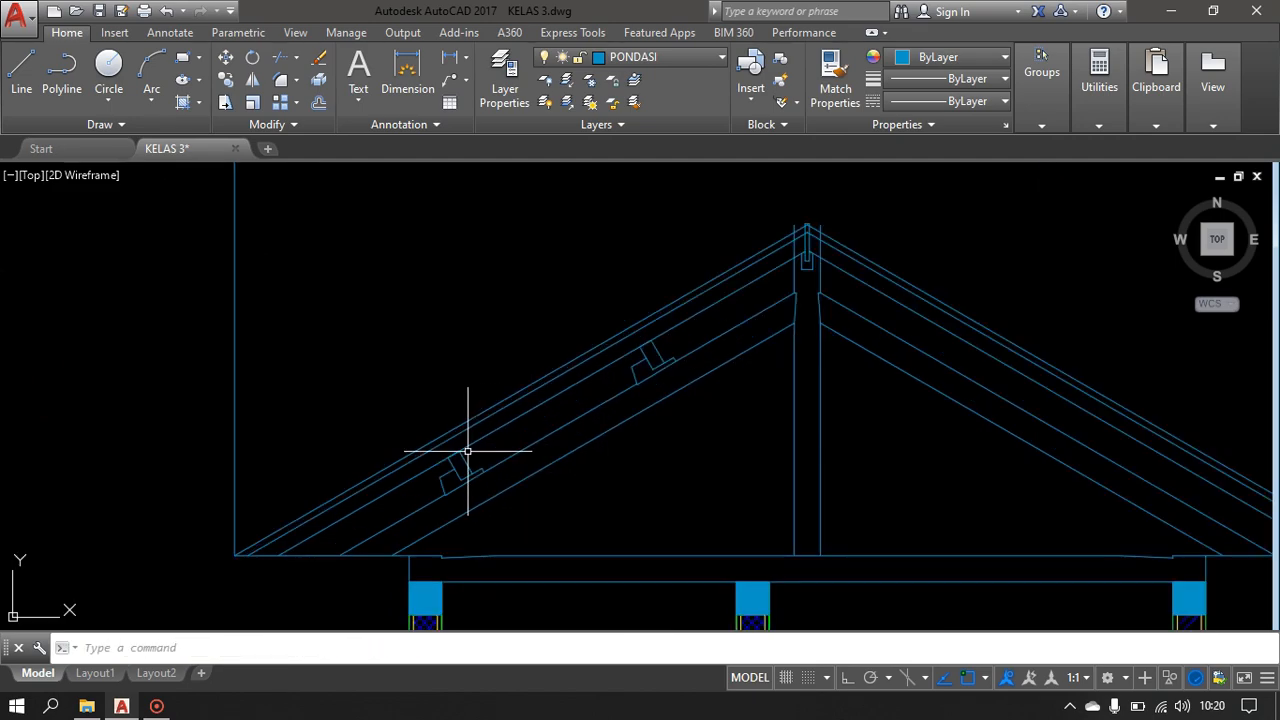
- Examine the purlins placed on the left slope and how the rafters, king post and ridge pieces meet at the peak
{"action": "scroll", "coordinate": [460, 465], "scroll_direction": "up", "scroll_amount": 3}
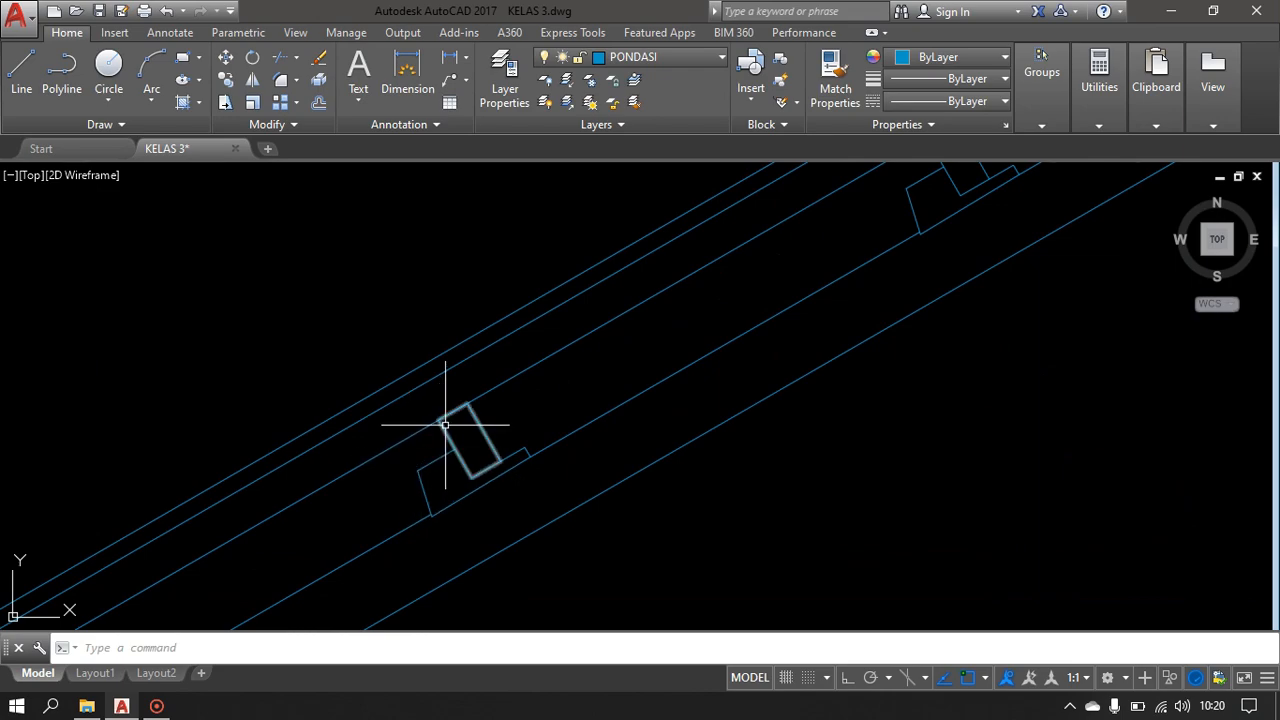
{"action": "scroll", "coordinate": [587, 312], "scroll_direction": "down", "scroll_amount": 2}
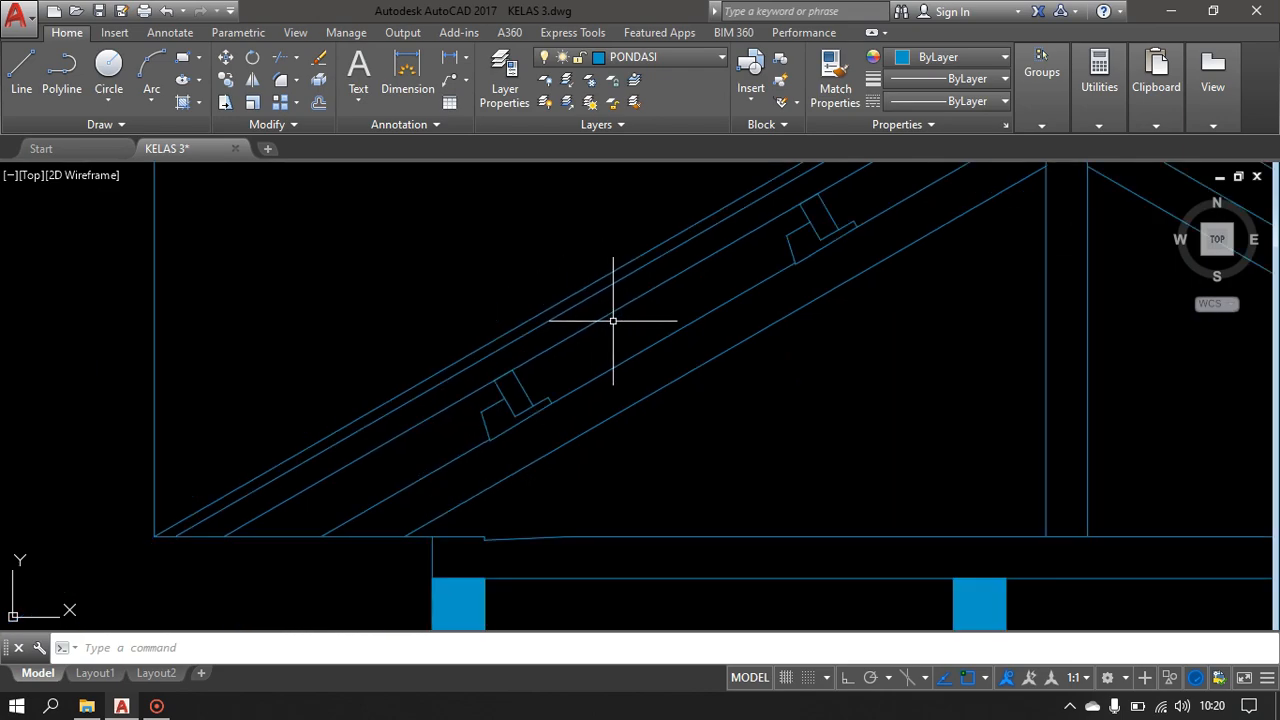
{"action": "scroll", "coordinate": [600, 325], "scroll_direction": "down", "scroll_amount": 2}
{"action": "middle_click_drag", "start_coordinate": [574, 337], "coordinate": [451, 434]}
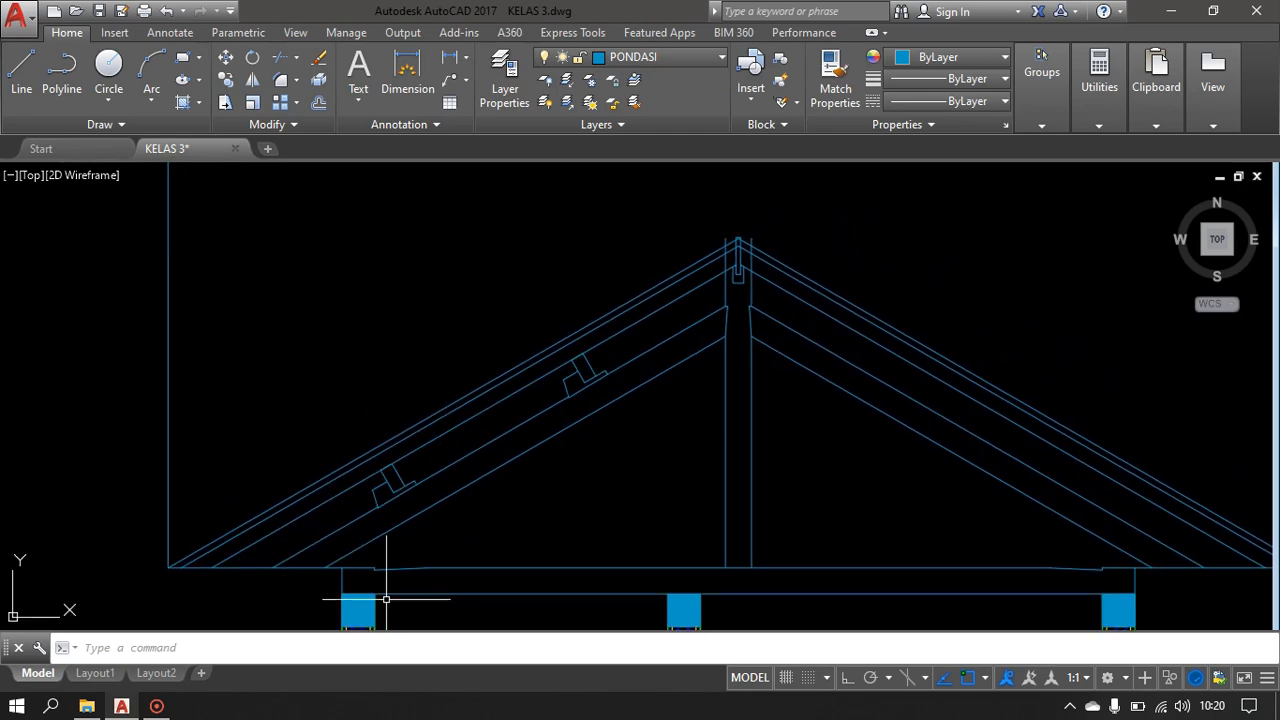
{"action": "scroll", "coordinate": [710, 256], "scroll_direction": "up", "scroll_amount": 3}
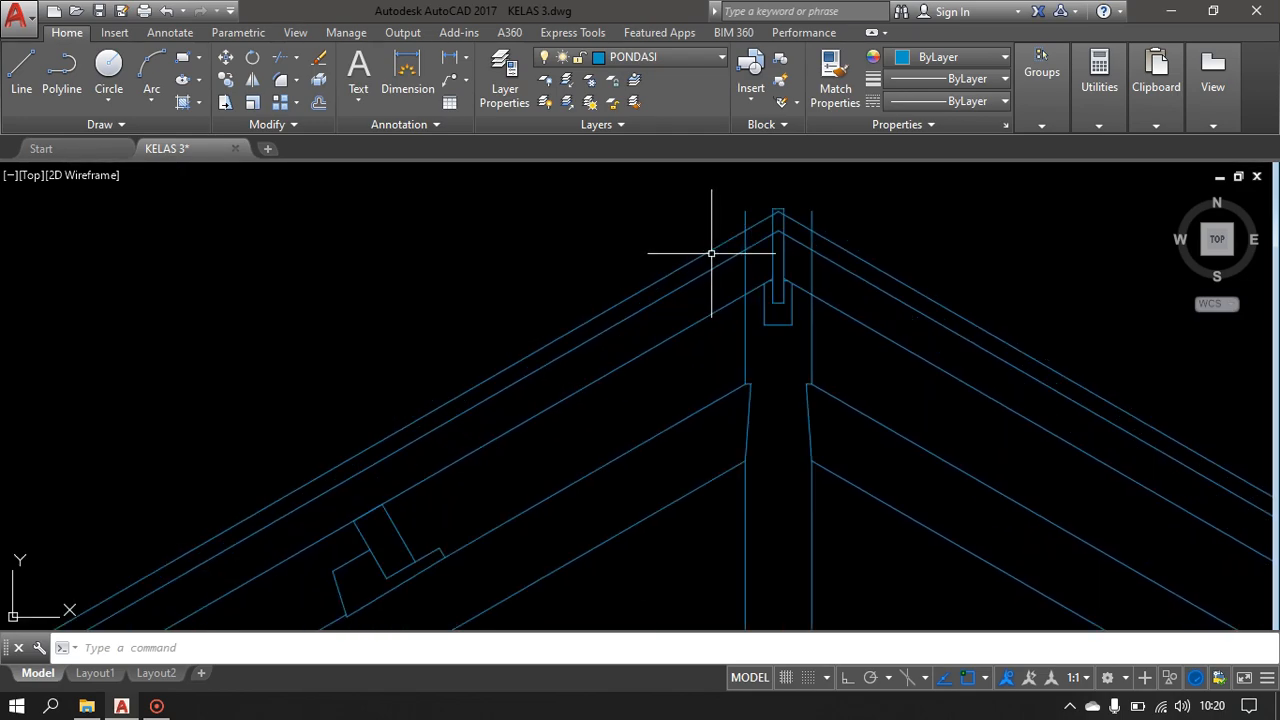
{"action": "mouse_move", "coordinate": [748, 246]}
{"action": "middle_mouse_down"}
{"action": "mouse_move", "coordinate": [720, 260]}
{"action": "mouse_move", "coordinate": [963, 180]}
{"action": "middle_mouse_up"}
{"action": "middle_click_drag", "start_coordinate": [621, 419], "coordinate": [896, 215]}
{"action": "scroll", "coordinate": [374, 503], "scroll_direction": "down", "scroll_amount": 5}
{"action": "scroll", "coordinate": [720, 265], "scroll_direction": "up", "scroll_amount": 5}
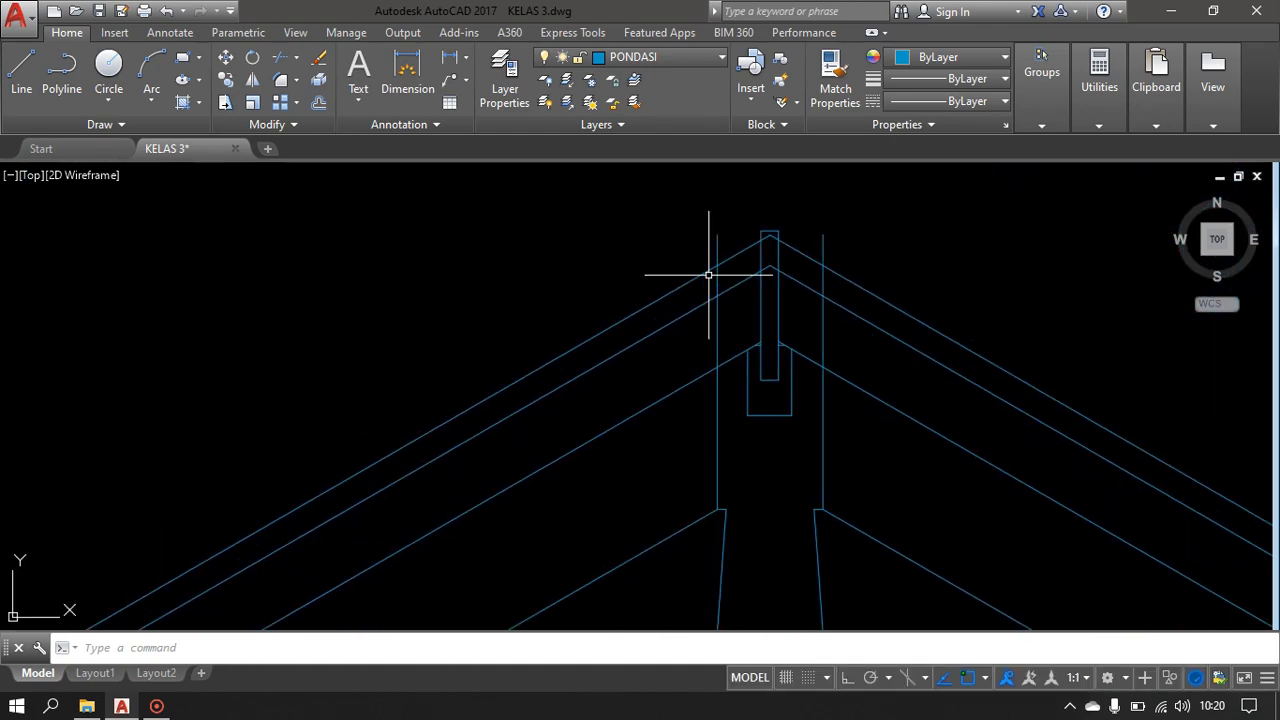
{"action": "middle_click_drag", "start_coordinate": [728, 246], "coordinate": [671, 280]}
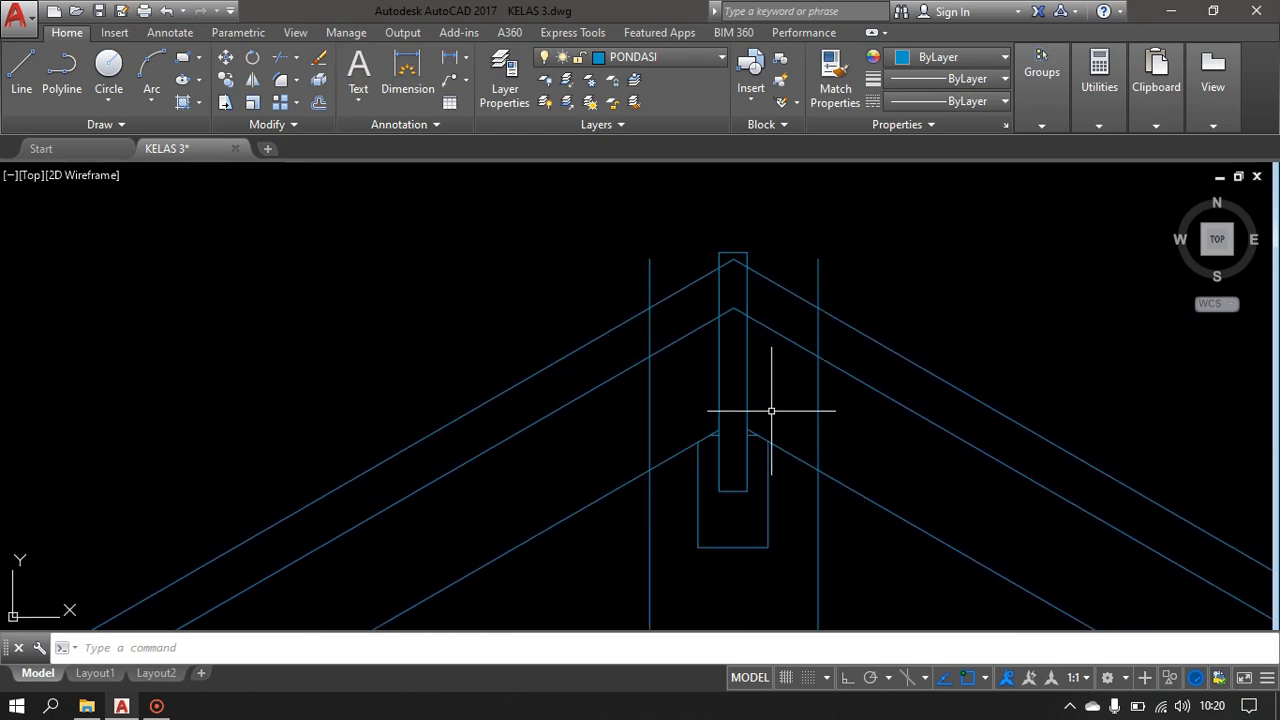
{"action": "middle_click_drag", "start_coordinate": [650, 492], "coordinate": [624, 462]}
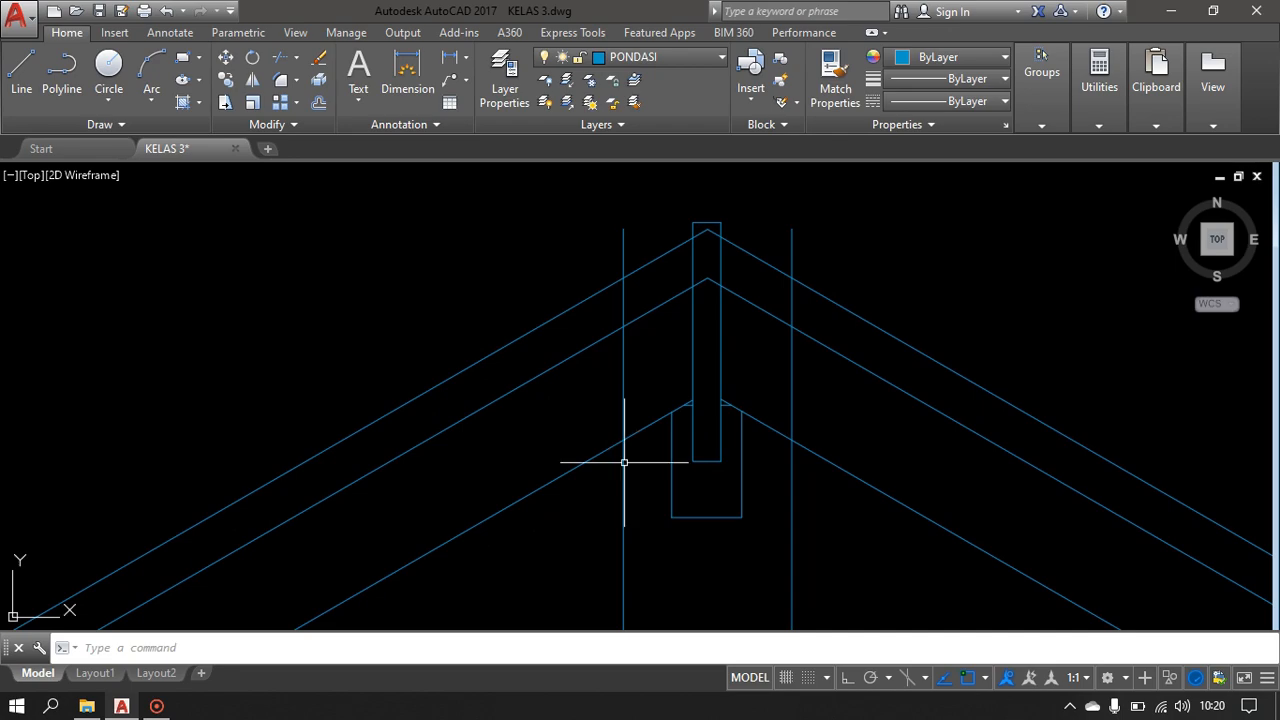
- Trim the vertical lines on both sides of the ridge board between the second and third slope lines
{"action": "type", "text": "TR"}
{"action": "key", "text": "Return"}
{"action": "key", "text": "Return"}
{"action": "left_click", "coordinate": [624, 375]}
{"action": "left_click", "coordinate": [806, 352]}
{"action": "left_click", "coordinate": [773, 378]}
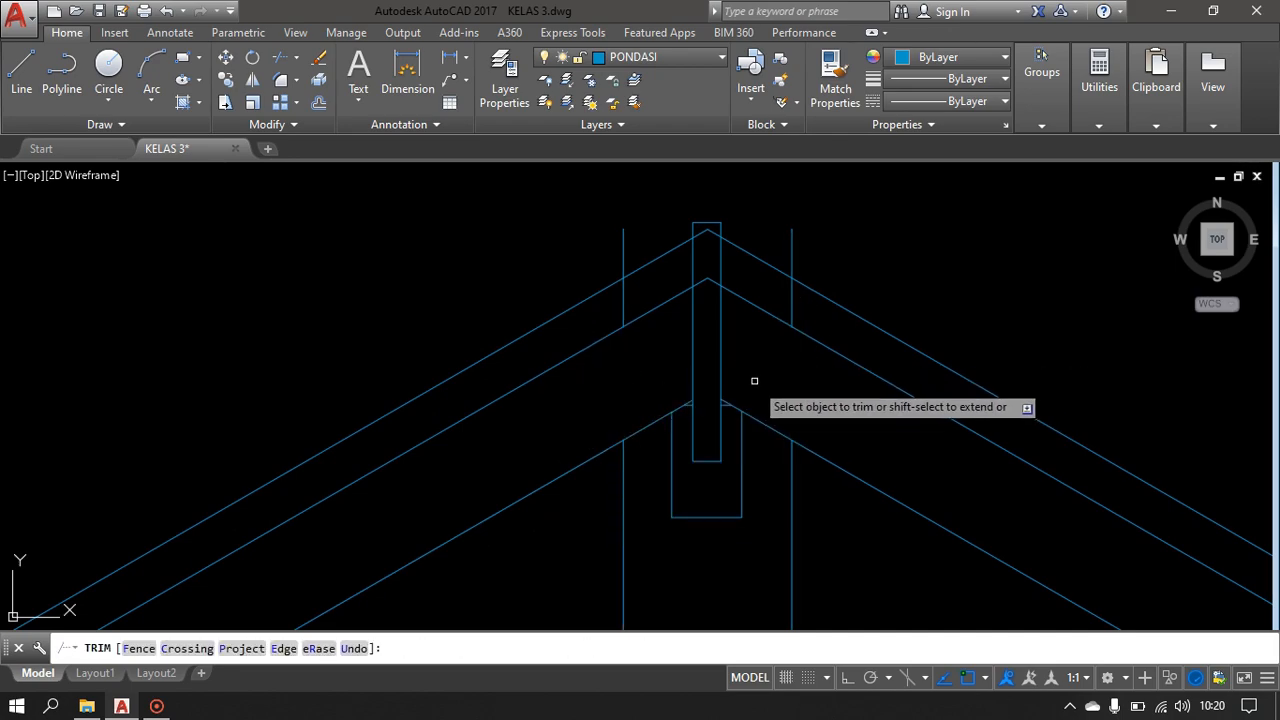
- Trim away the peaks of the two upper roof slope lines inside the ridge board
{"action": "middle_click_drag", "start_coordinate": [751, 377], "coordinate": [744, 485]}
{"action": "scroll", "coordinate": [689, 357], "scroll_direction": "up", "scroll_amount": 2}
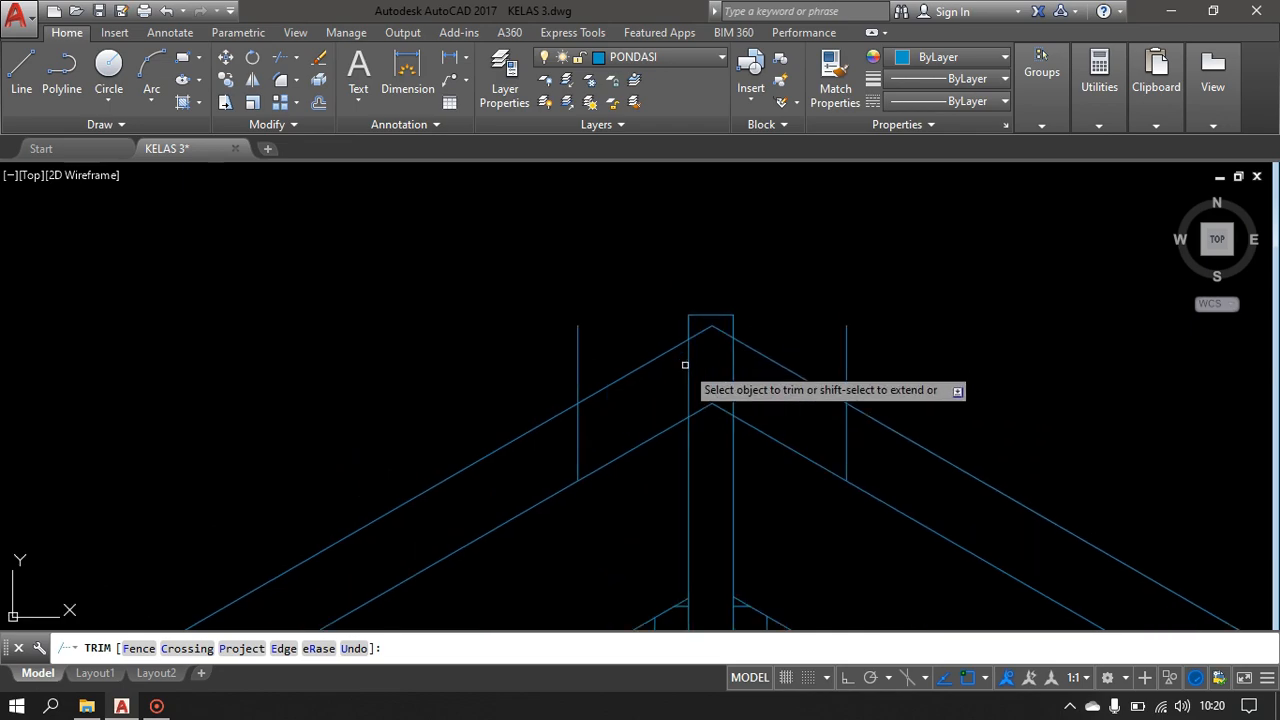
{"action": "left_click", "coordinate": [720, 325]}
{"action": "left_click", "coordinate": [708, 405]}
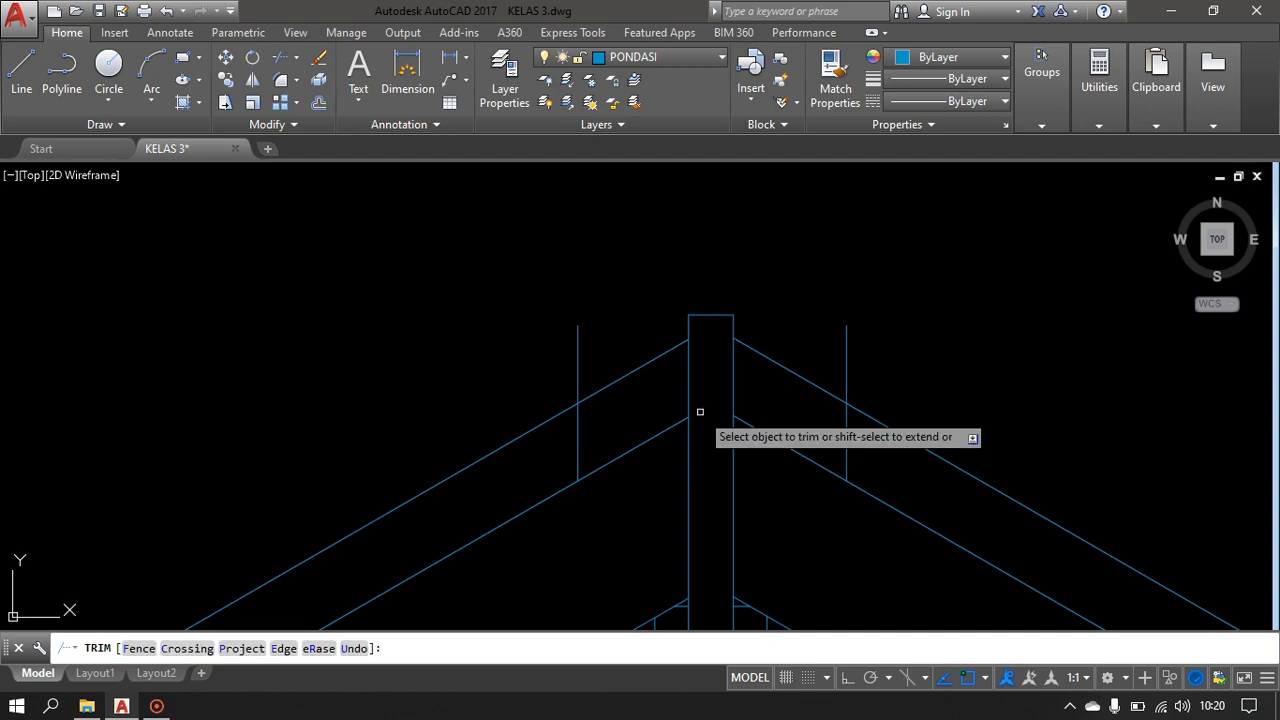
{"action": "key", "text": "Escape"}
- Delete the leftover vertical line stubs crossing the upper slope lines on both sides of the ridge board
{"action": "left_click", "coordinate": [868, 302]}
{"action": "left_click", "coordinate": [836, 338]}
{"action": "left_click", "coordinate": [649, 324]}
{"action": "left_click", "coordinate": [510, 386]}
{"action": "key", "text": "Delete"}
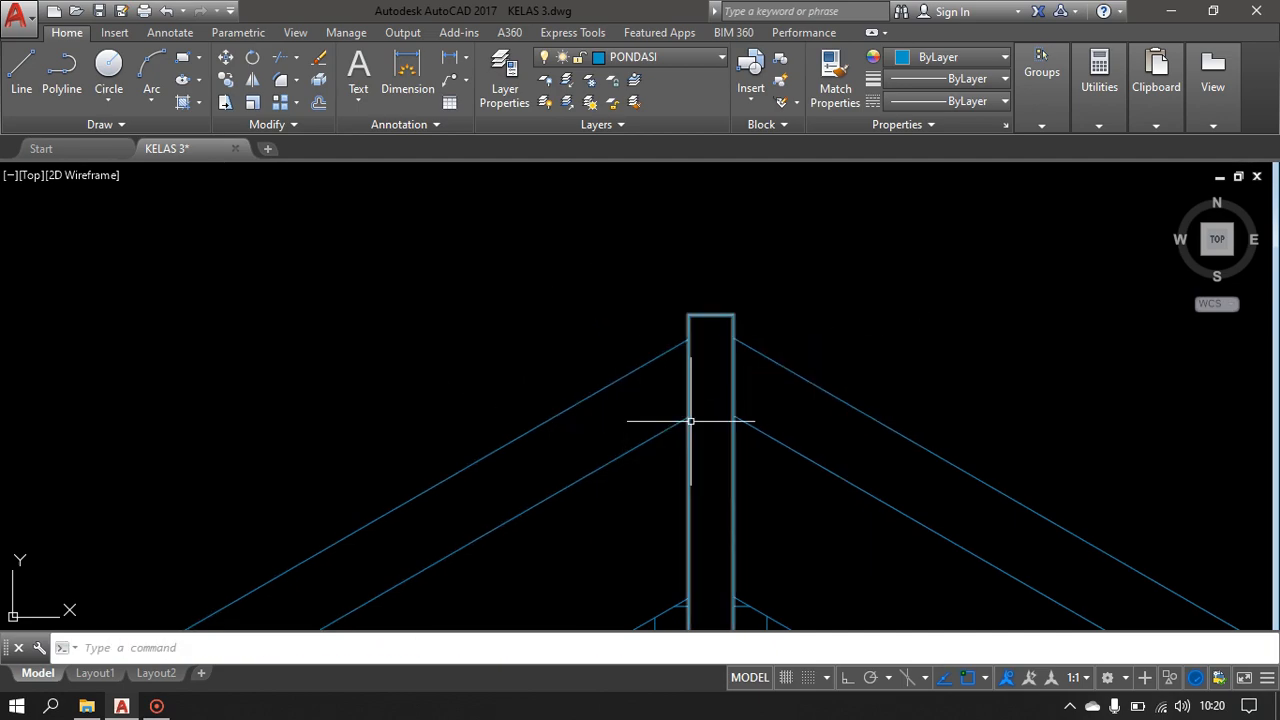
- Draw a 3-unit line perpendicular to the left slope, starting where the lower covering line meets the ridge board
{"action": "mouse_move", "coordinate": [614, 447]}
{"action": "middle_mouse_down"}
{"action": "mouse_move", "coordinate": [766, 346]}
{"action": "mouse_move", "coordinate": [720, 425]}
{"action": "middle_mouse_up"}
{"action": "scroll", "coordinate": [762, 350], "scroll_direction": "down", "scroll_amount": 2}
{"action": "type", "text": "l"}
{"action": "key", "text": "Return"}
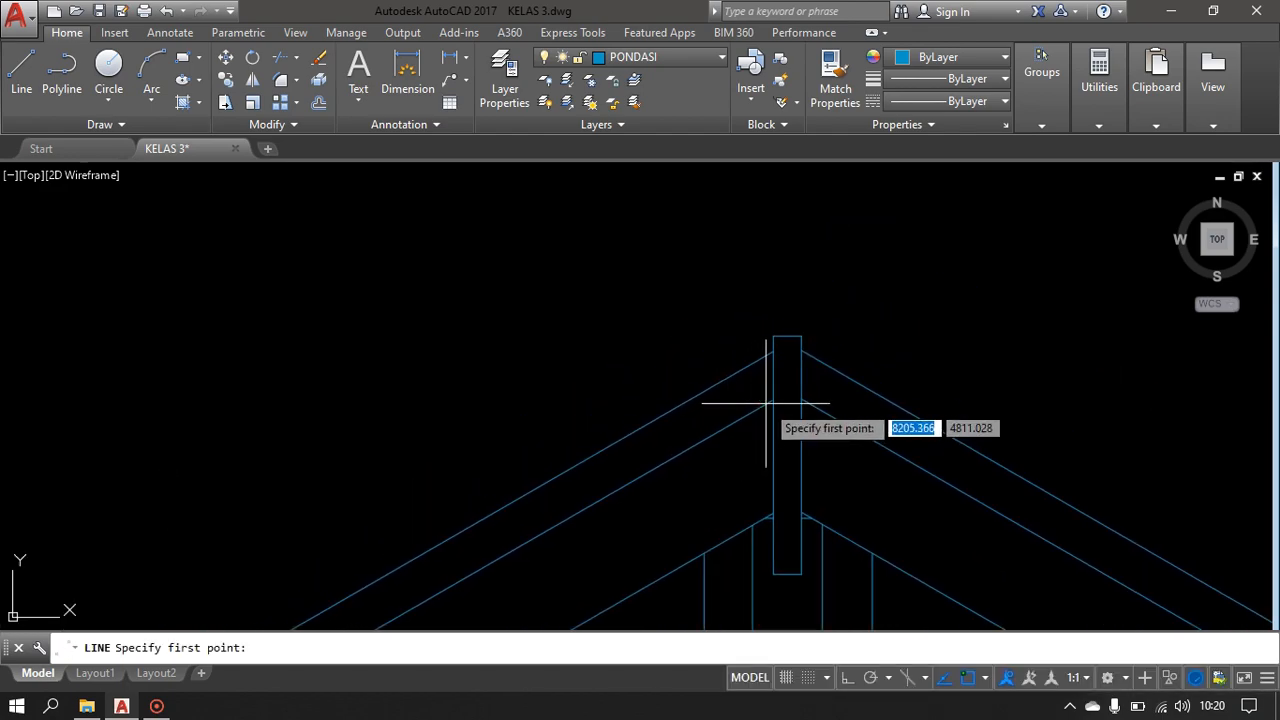
{"action": "left_click", "coordinate": [772, 400]}
{"action": "type", "text": "3"}
{"action": "key", "text": "Return"}
{"action": "key", "text": "Return"}
{"action": "scroll", "coordinate": [743, 420], "scroll_direction": "down", "scroll_amount": 3}
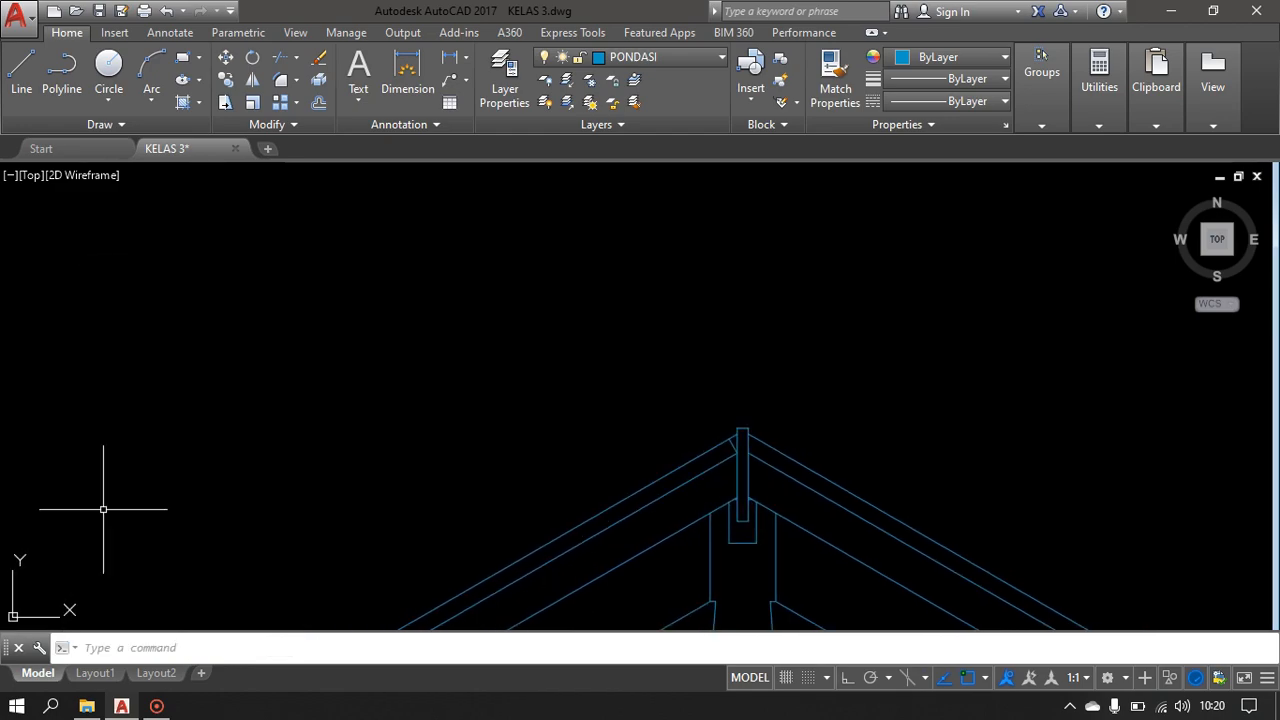
- Draw a 2 by 3 rectangle in the empty space above the left roof slope
{"action": "type", "text": "RE"}
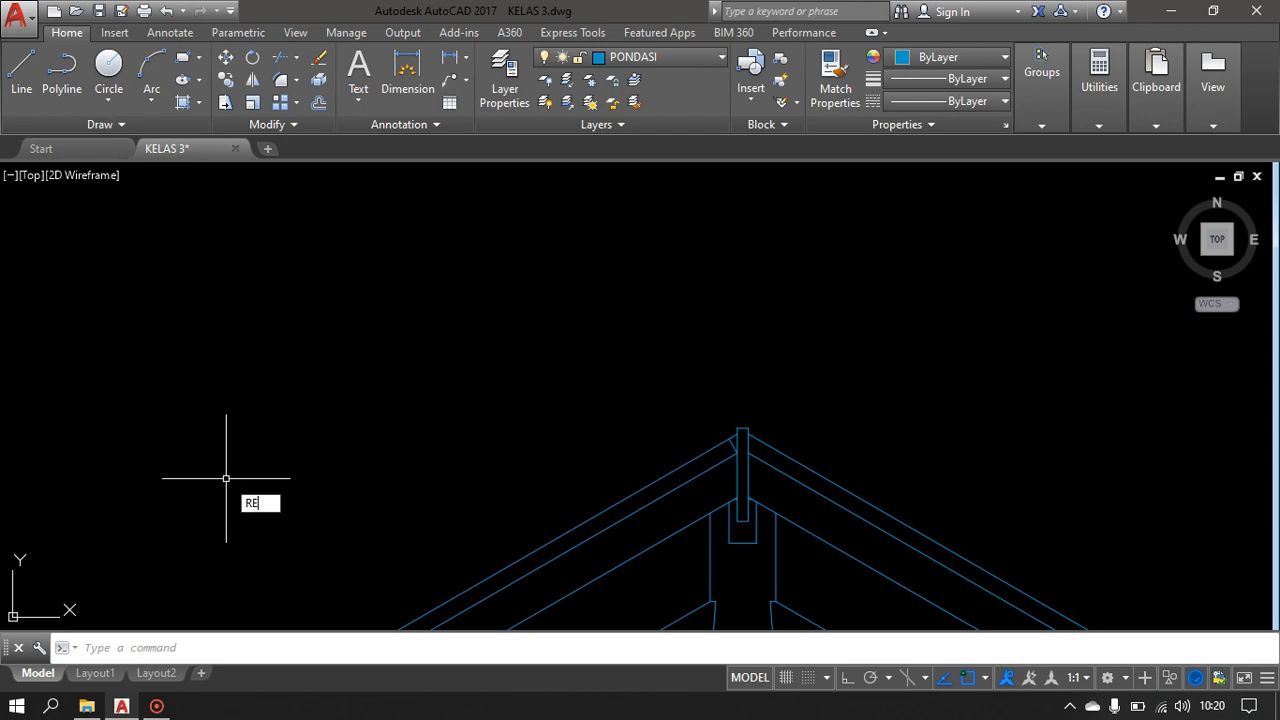
{"action": "type", "text": "C"}
{"action": "key", "text": "Return"}
{"action": "left_click", "coordinate": [254, 326]}
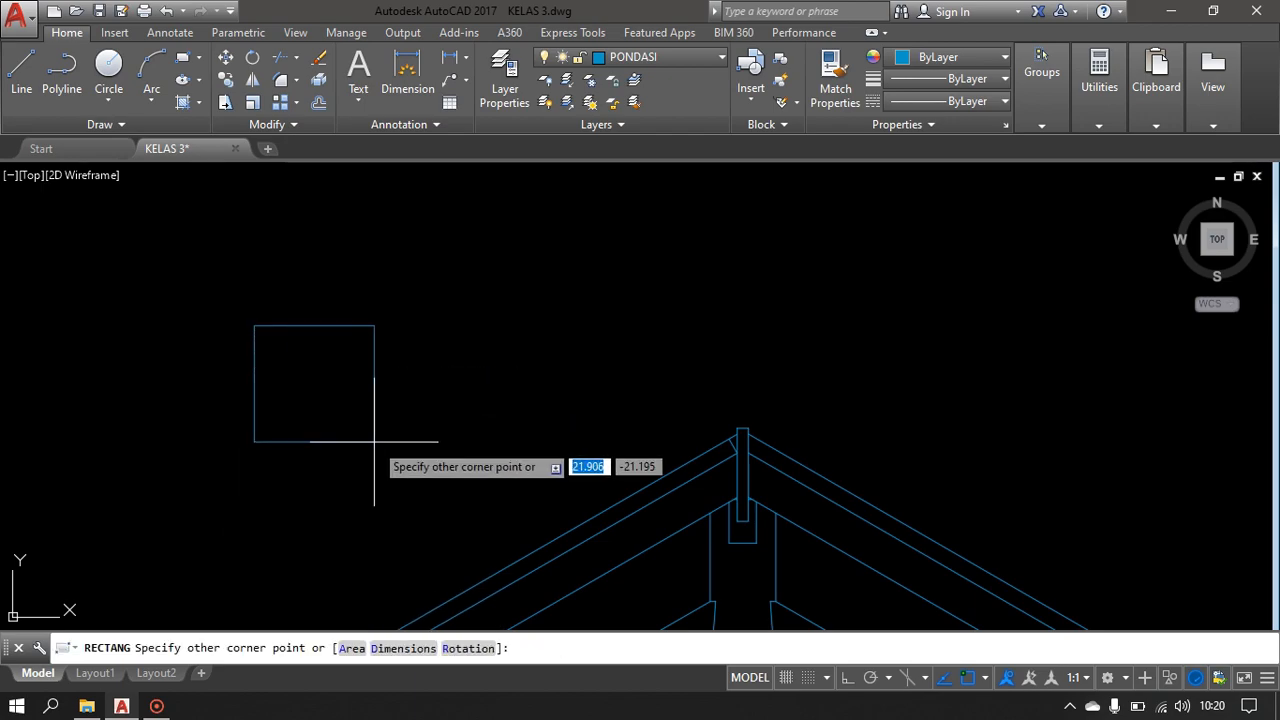
{"action": "type", "text": "2,3"}
{"action": "key", "text": "Return"}
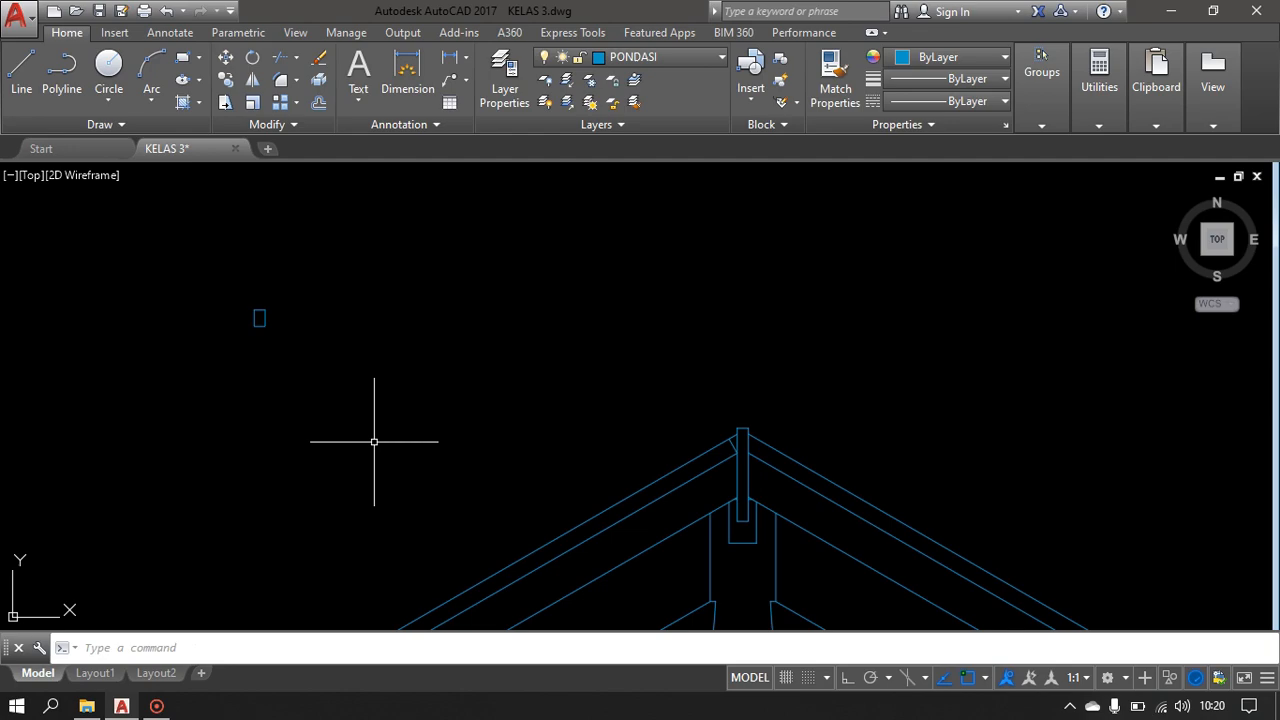
- Rotate the 2 by 3 rectangle 30 degrees about its lower right corner
{"action": "scroll", "coordinate": [263, 300], "scroll_direction": "up", "scroll_amount": 5}
{"action": "left_click", "coordinate": [392, 262]}
{"action": "left_click", "coordinate": [252, 455]}
{"action": "key", "text": "Return"}
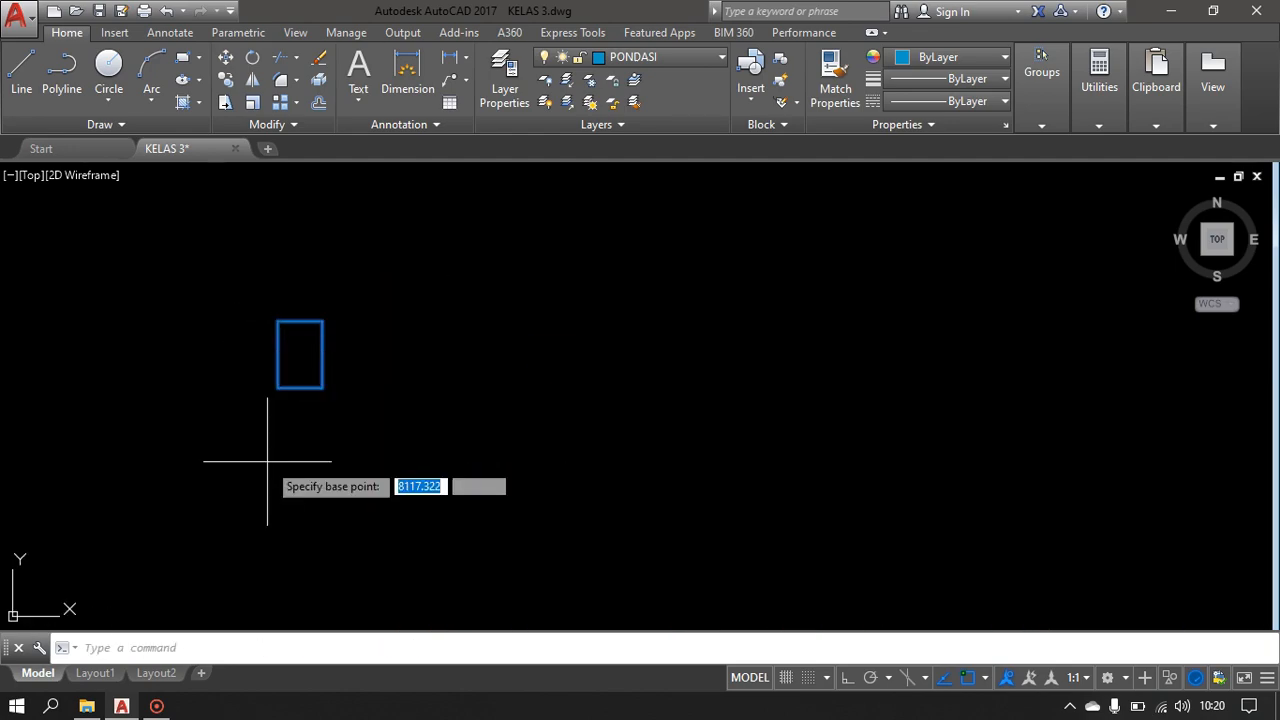
{"action": "left_click", "coordinate": [322, 387]}
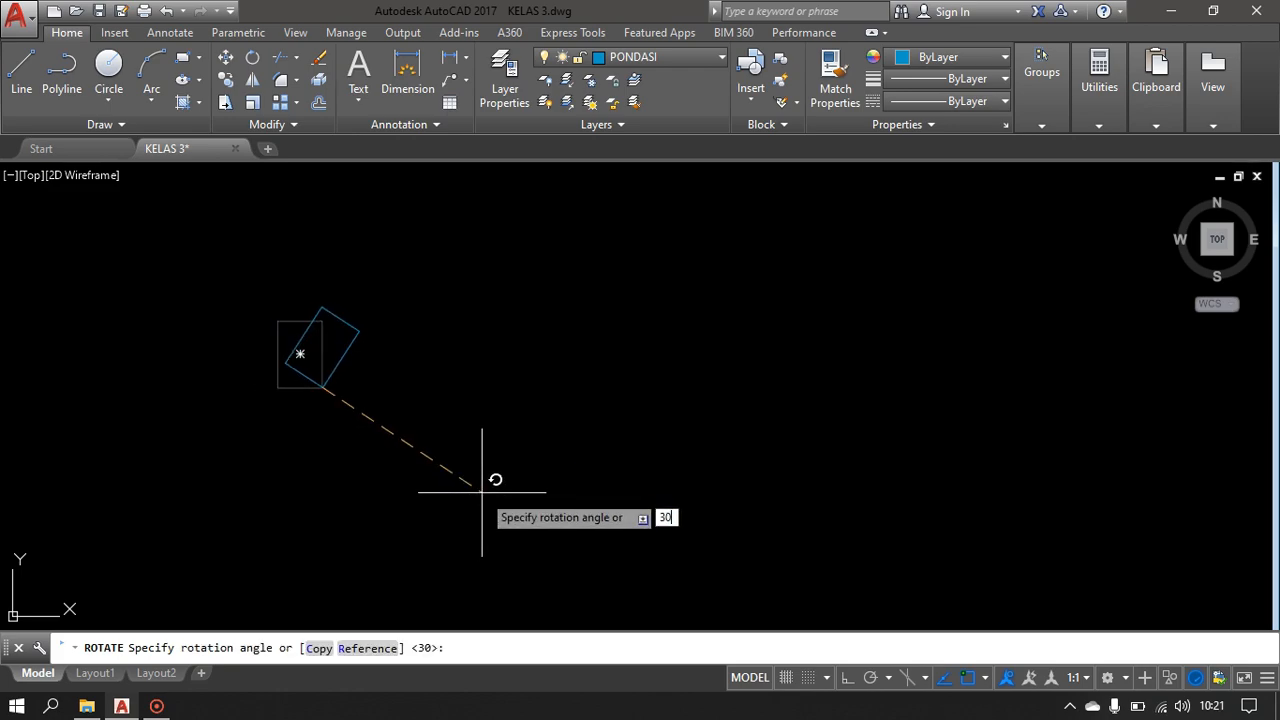
{"action": "key", "text": "Return"}
- Try to rotate the tilted rectangle again about its lowest corner
{"action": "left_click", "coordinate": [420, 318]}
{"action": "left_click", "coordinate": [230, 459]}
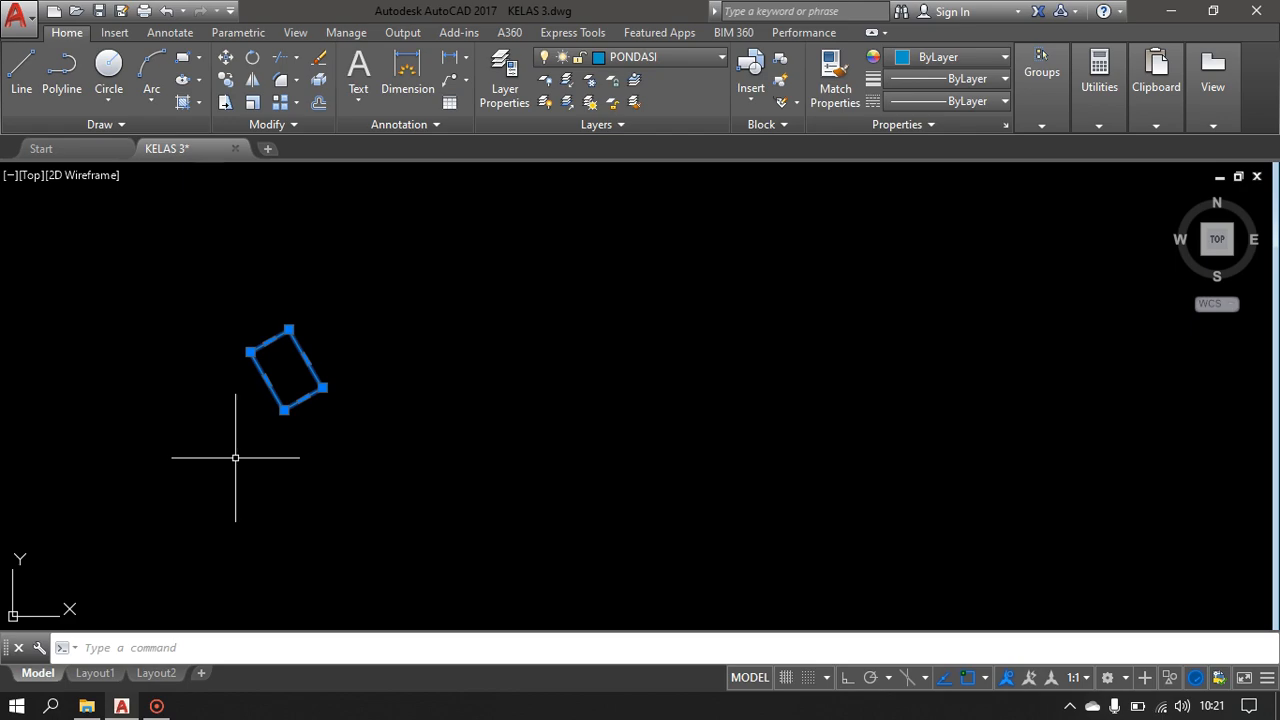
{"action": "key", "text": "Escape"}
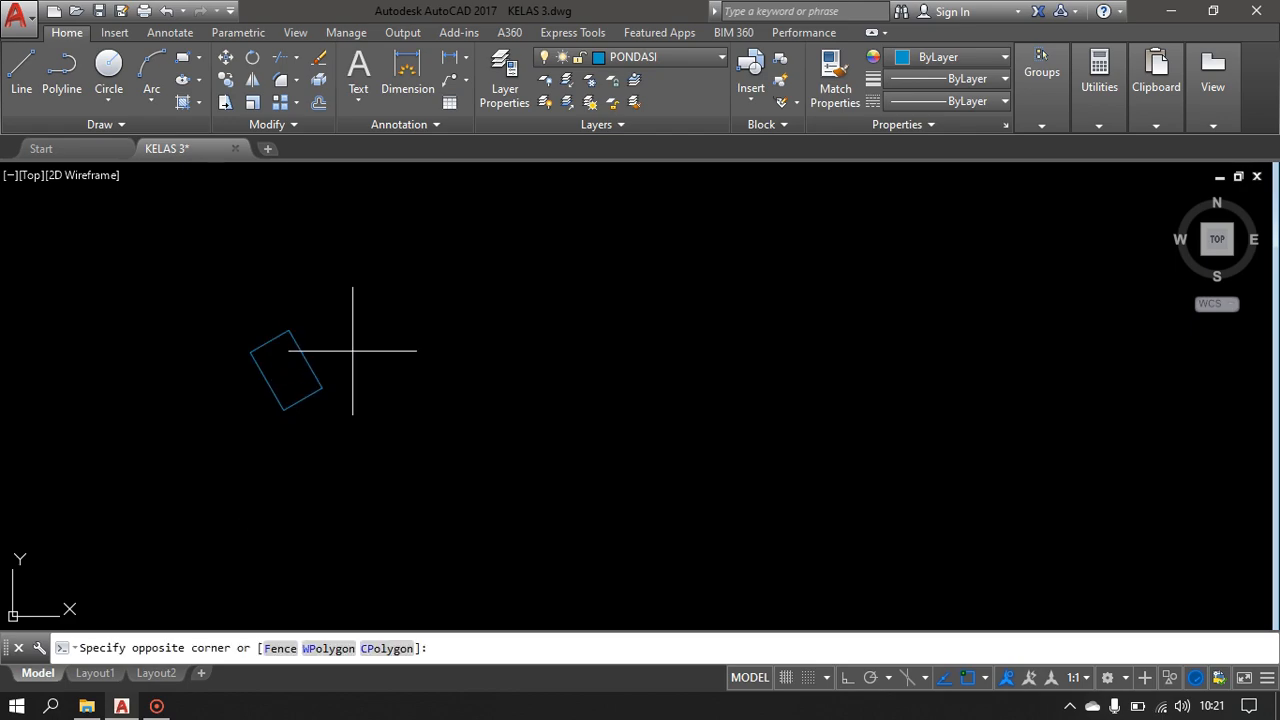
{"action": "left_click", "coordinate": [354, 350]}
{"action": "left_click", "coordinate": [253, 443]}
{"action": "type", "text": "RO"}
{"action": "key", "text": "Return"}
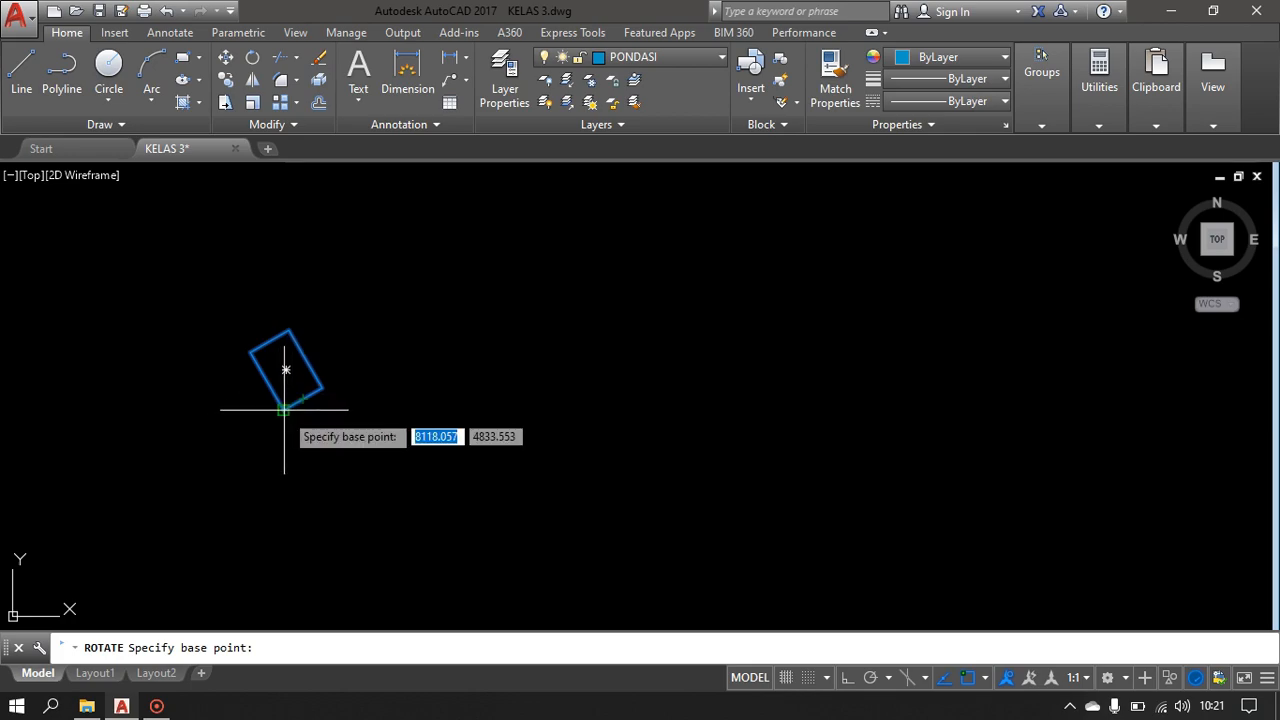
{"action": "left_click", "coordinate": [284, 407]}
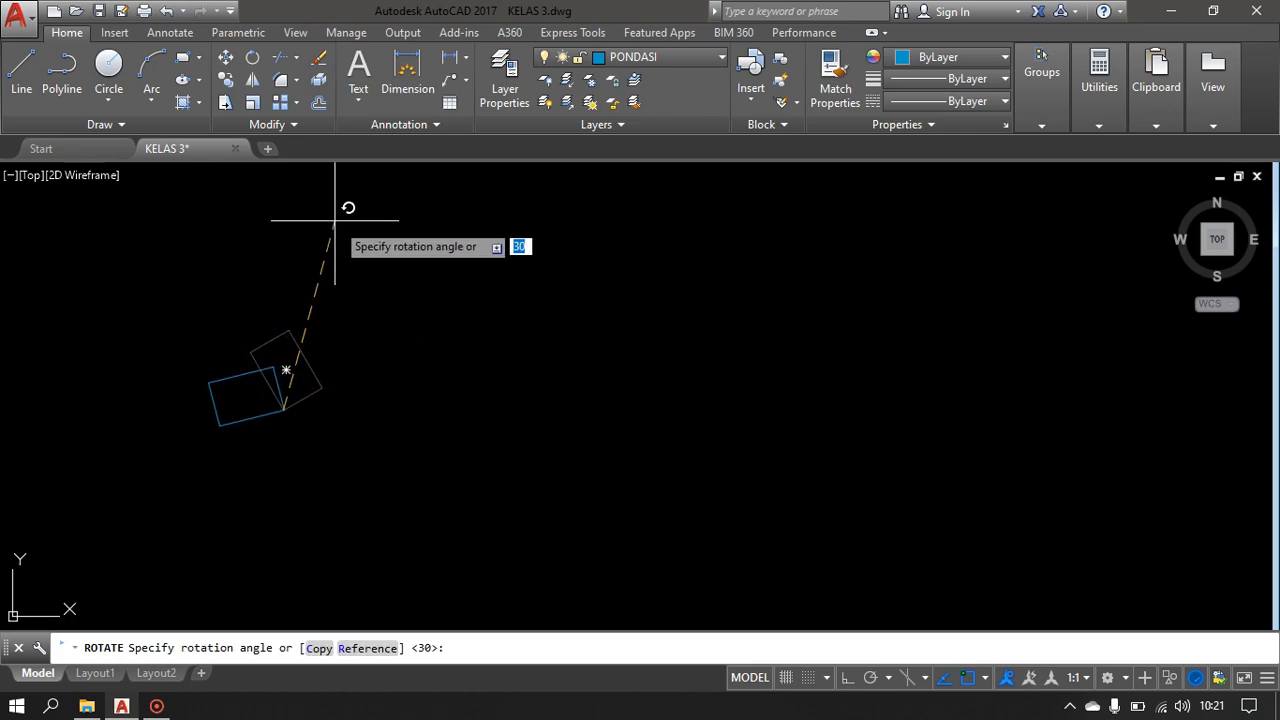
{"action": "left_click", "coordinate": [417, 243]}
{"action": "left_click", "coordinate": [310, 395]}
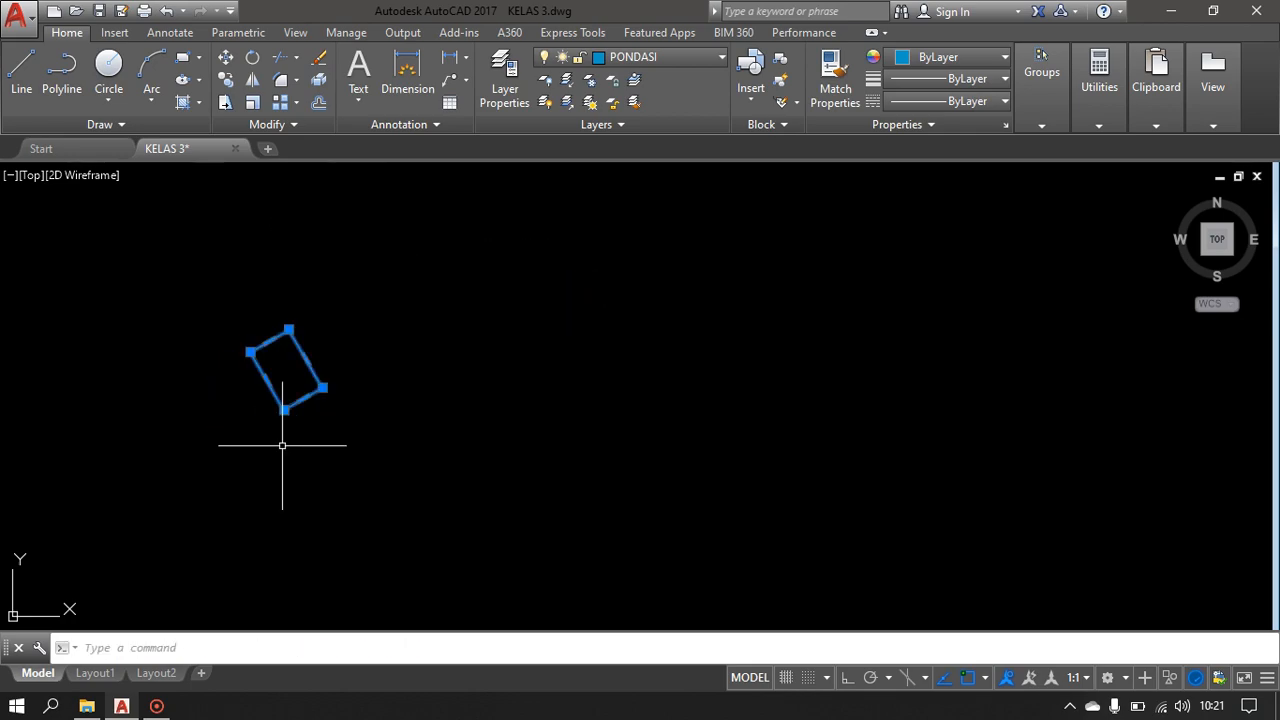
{"action": "key", "text": "Escape"}
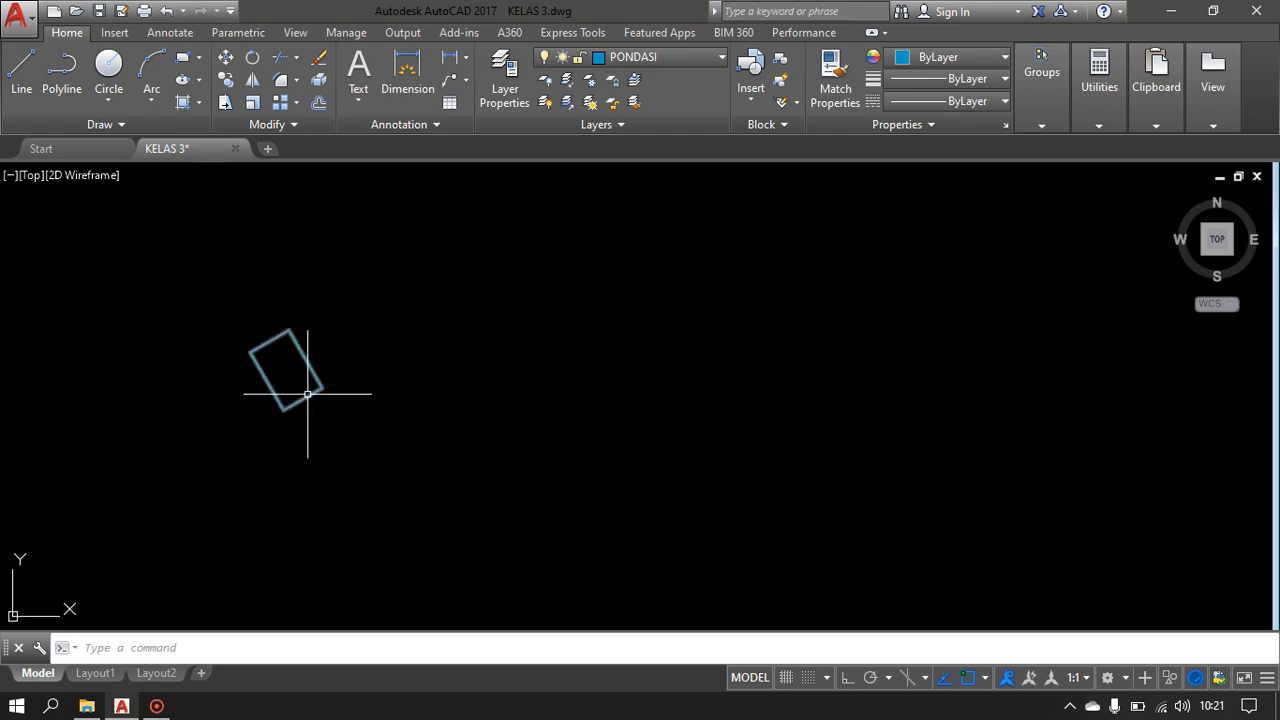
- Delete the tilted rectangle from the empty space
{"action": "left_click", "coordinate": [307, 394]}
{"action": "mouse_move", "coordinate": [303, 399]}
{"action": "key", "text": "Escape"}
{"action": "left_click", "coordinate": [340, 307]}
{"action": "left_click", "coordinate": [254, 433]}
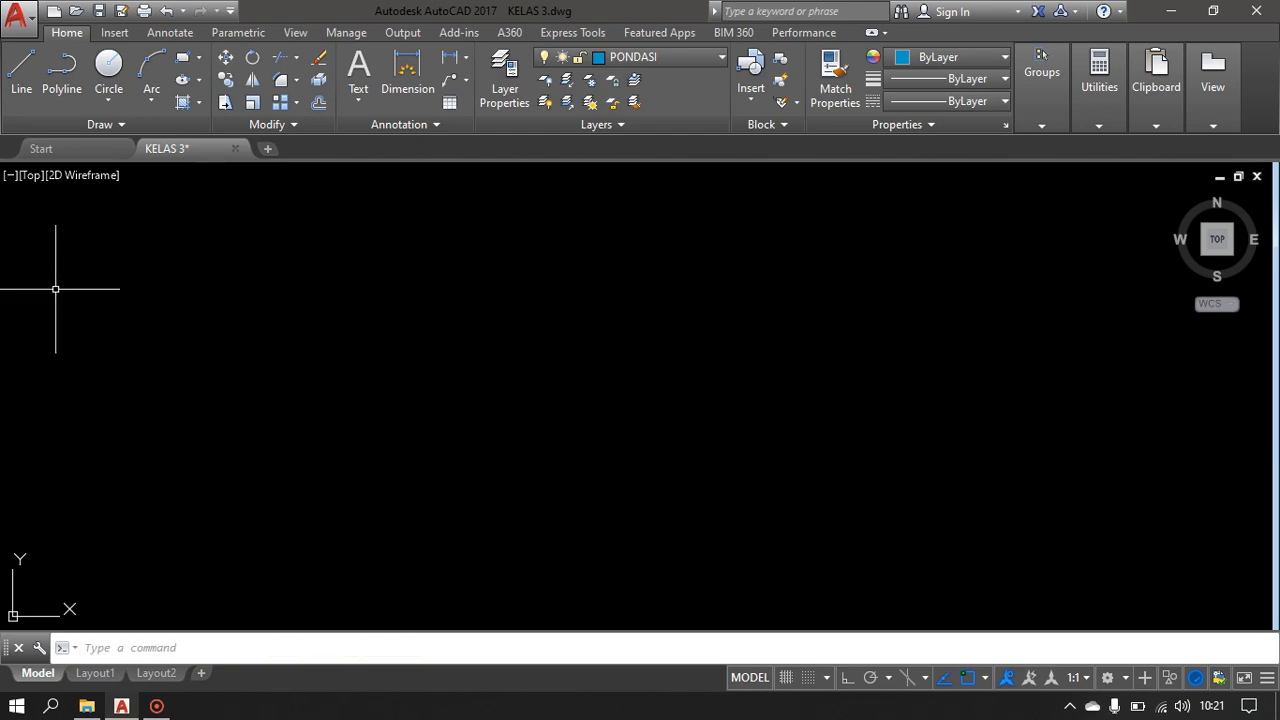
- Draw a new 2 by 3 rectangle in the empty space for the roof batten
{"action": "key", "text": "Return"}
{"action": "left_click", "coordinate": [186, 265]}
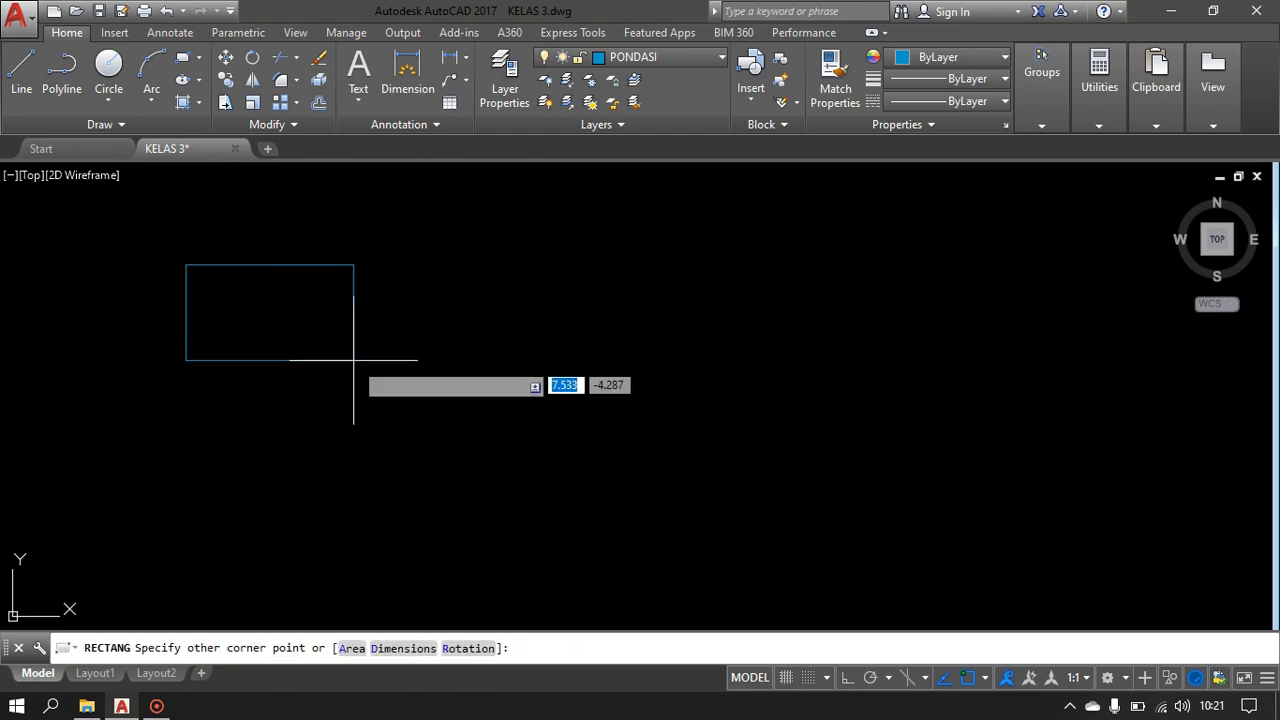
{"action": "type", "text": "2"}
{"action": "key", "text": "Tab"}
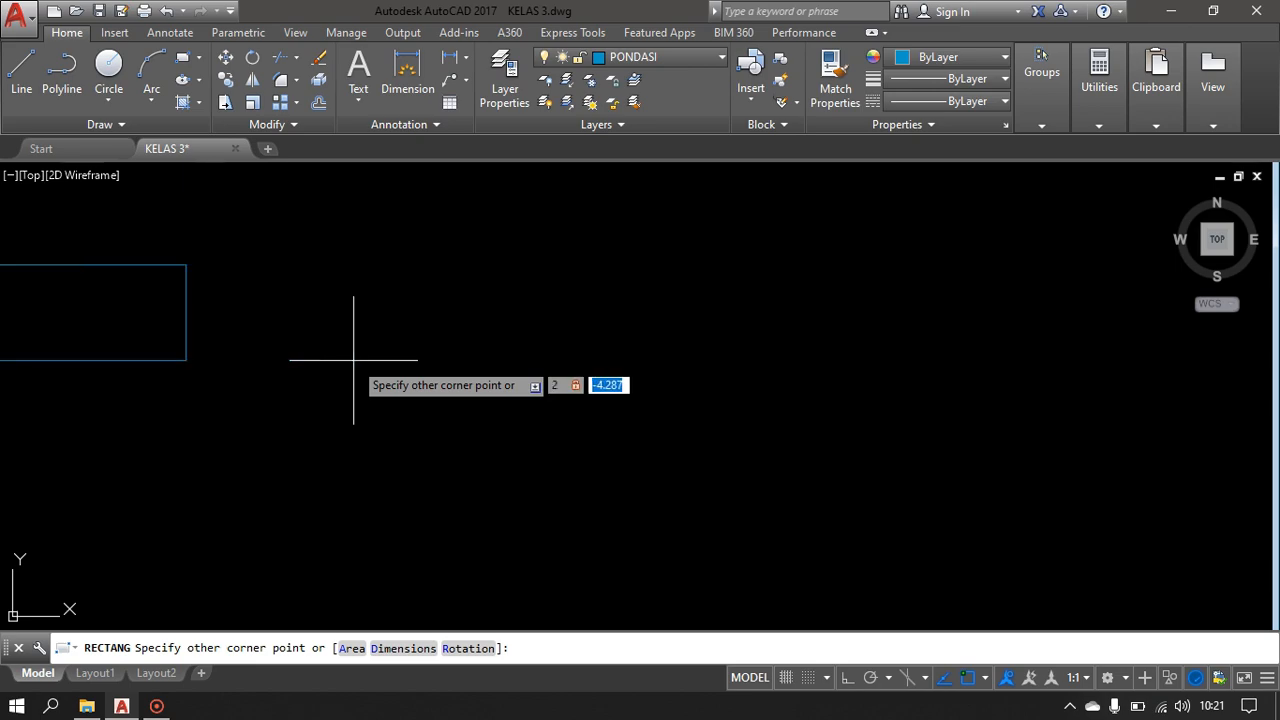
{"action": "type", "text": "3"}
{"action": "key", "text": "Return"}
- Rotate the new rectangle 90 degrees about its lower right corner so its long side lies horizontally
{"action": "left_click", "coordinate": [289, 221]}
{"action": "left_click", "coordinate": [161, 313]}
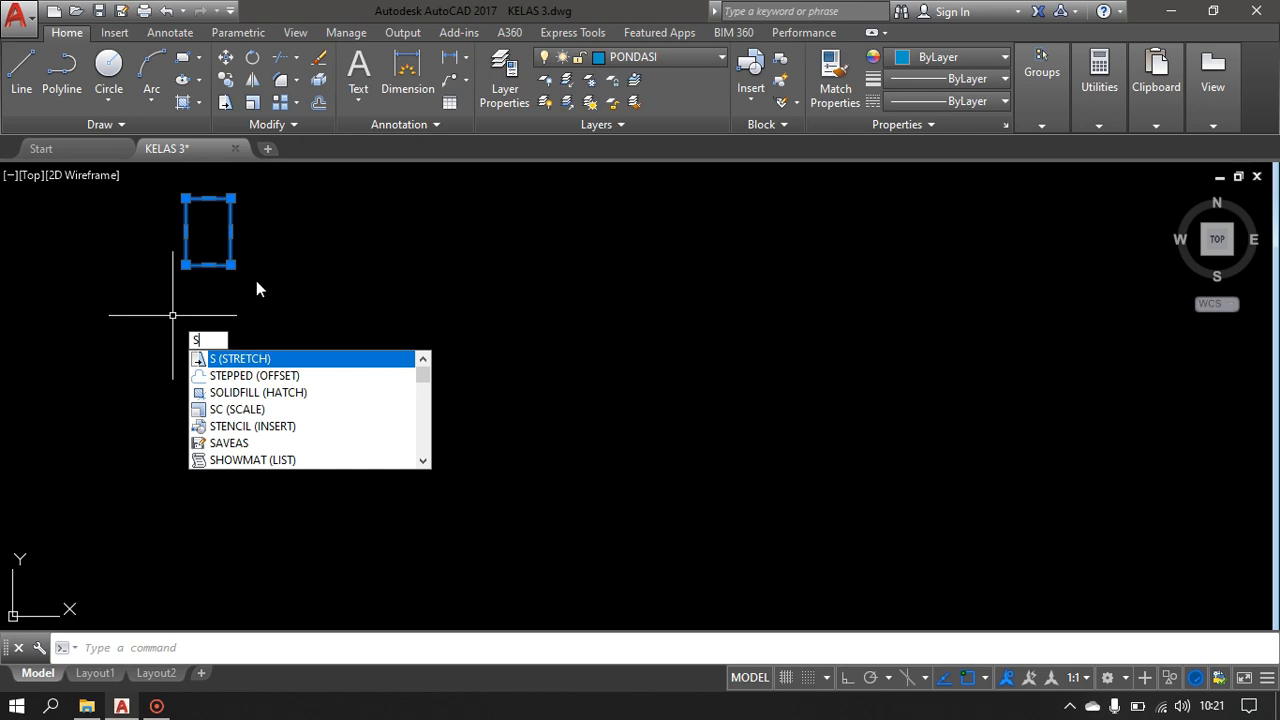
{"action": "key", "text": "BackSpace"}
{"action": "type", "text": "RO"}
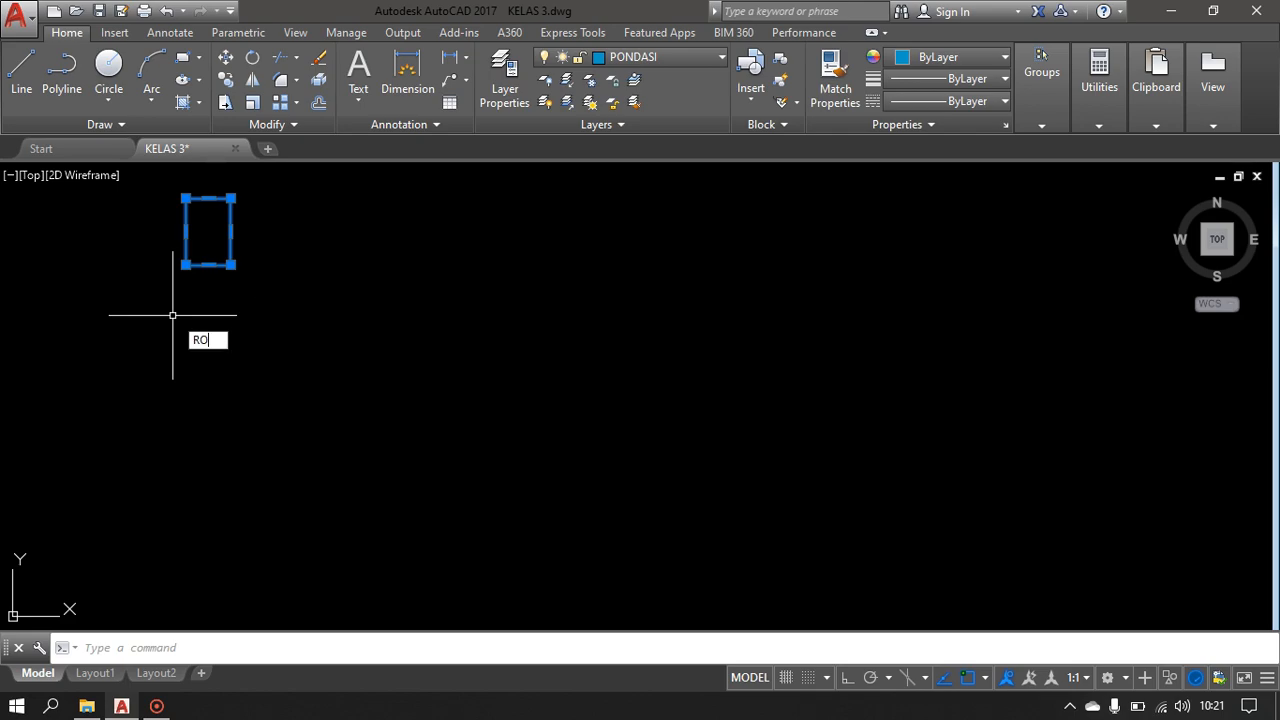
{"action": "key", "text": "Return"}
{"action": "left_click", "coordinate": [208, 231]}
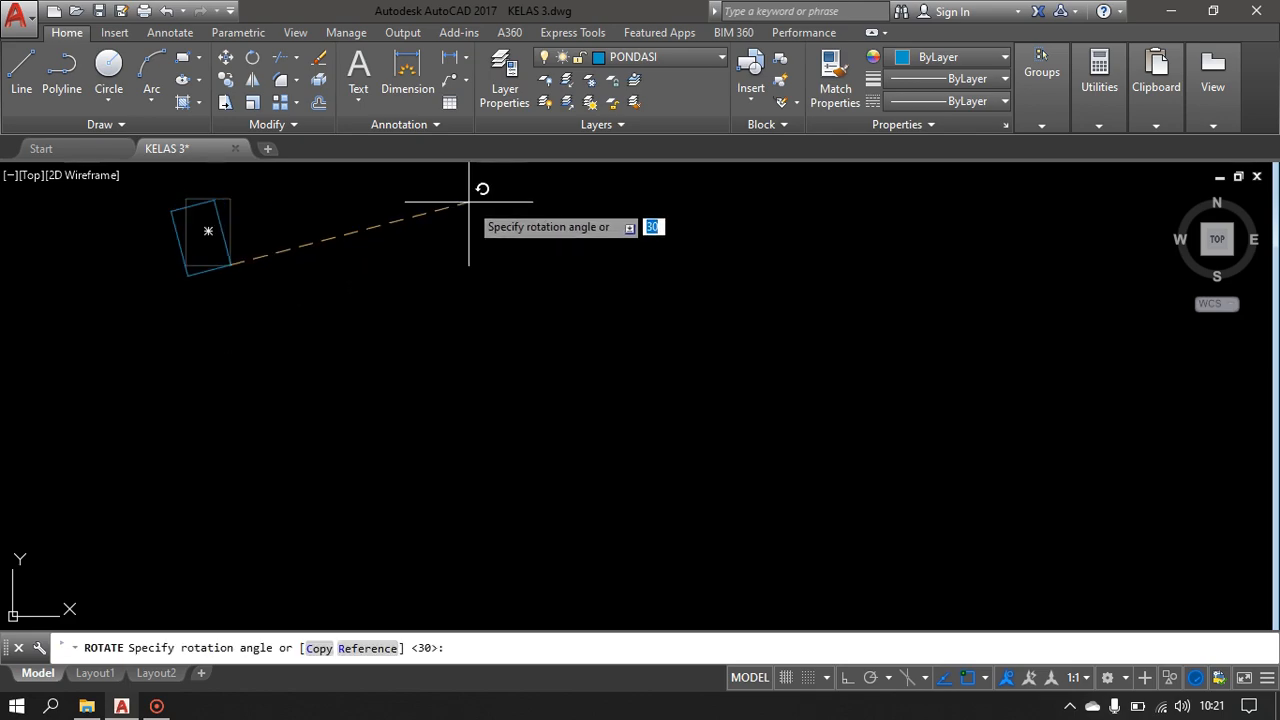
{"action": "left_click", "coordinate": [231, 198]}
- Rotate the horizontal rectangle 30 degrees about its lower right corner to match the left roof slope
{"action": "left_click", "coordinate": [272, 246]}
{"action": "left_click", "coordinate": [212, 355]}
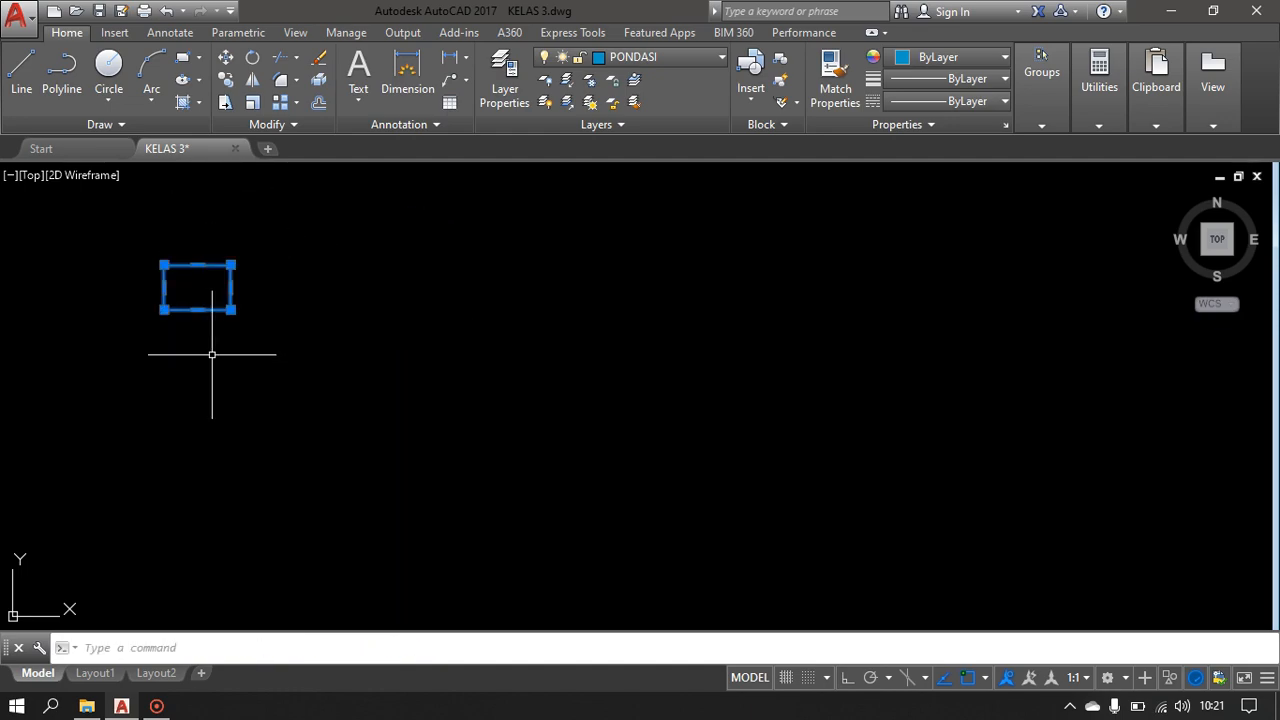
{"action": "type", "text": "RO"}
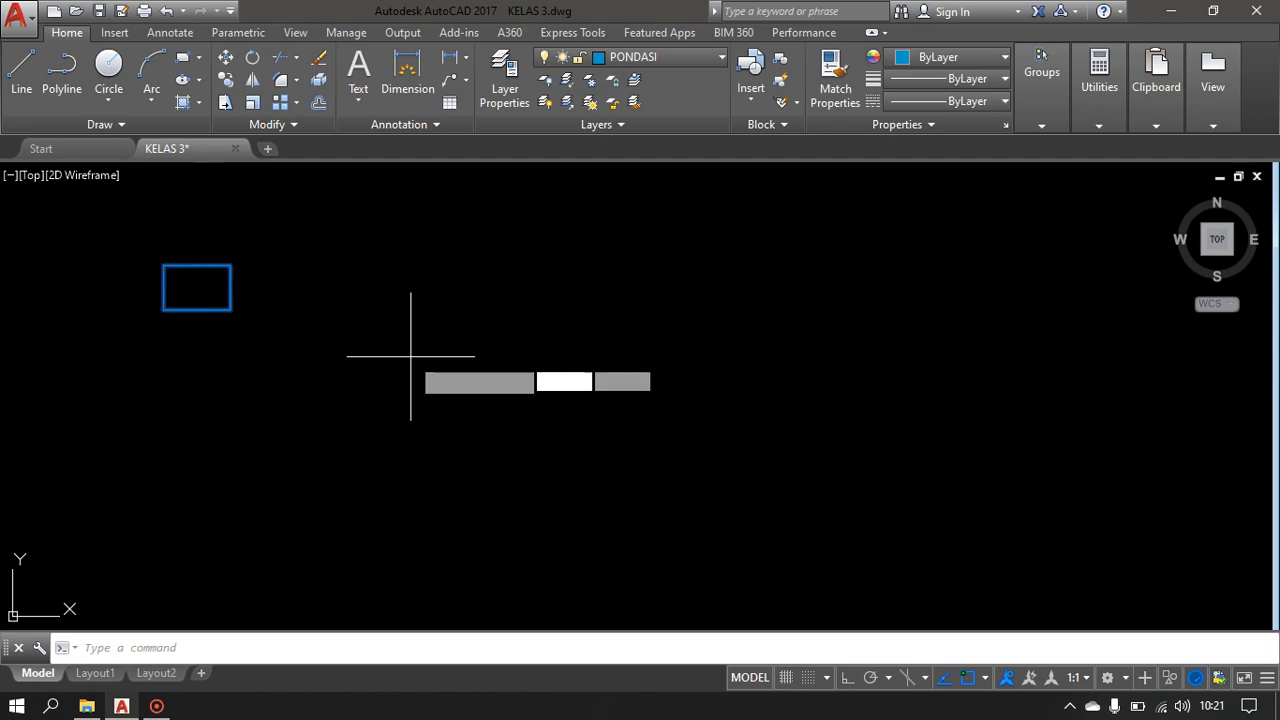
{"action": "key", "text": "Return"}
{"action": "left_click", "coordinate": [197, 287]}
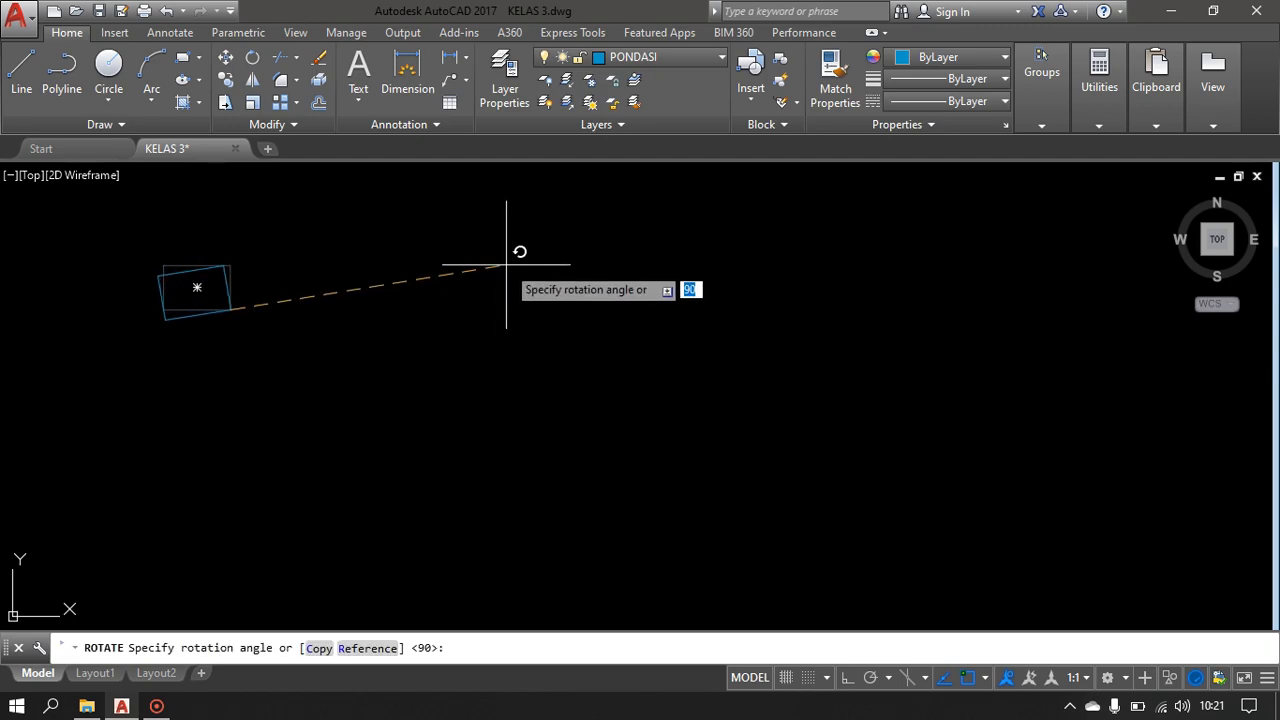
{"action": "type", "text": "30"}
{"action": "key", "text": "Return"}
- Copy the tilted rectangle by its lower right corner to where the left slope's second line meets the ridge board
{"action": "left_click", "coordinate": [284, 243]}
{"action": "left_click", "coordinate": [202, 357]}
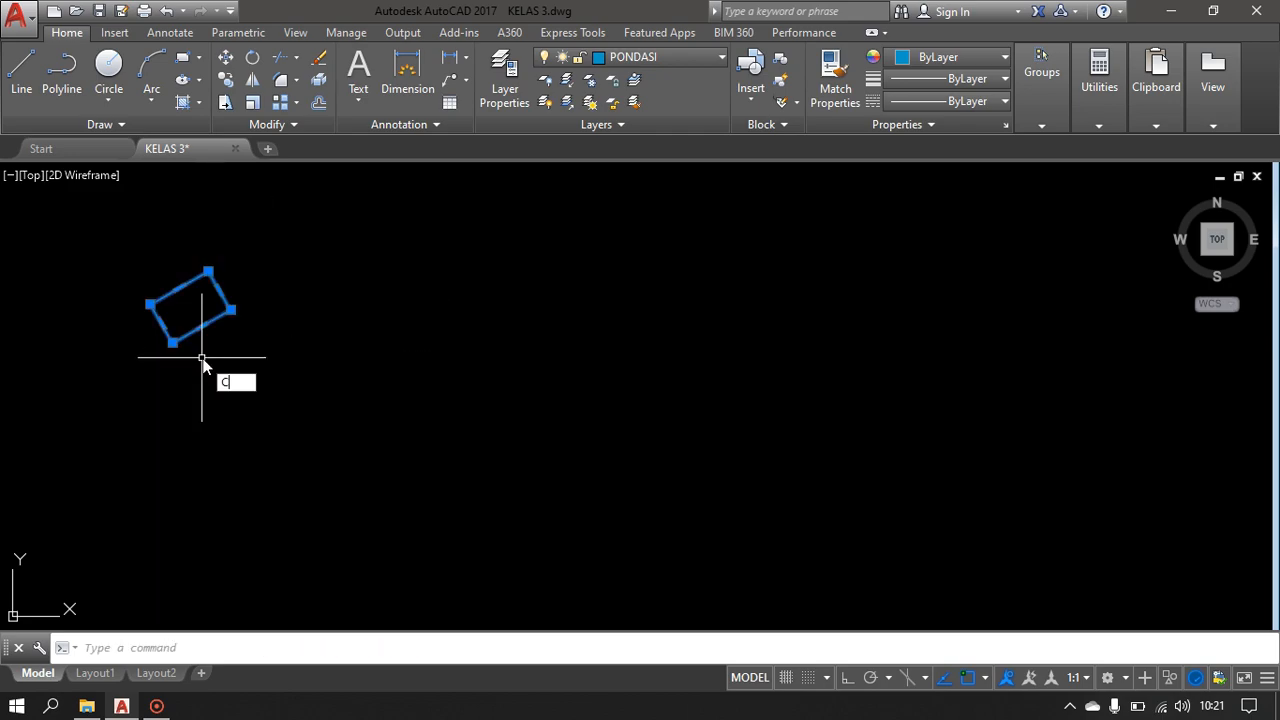
{"action": "key", "text": "Return"}
{"action": "left_click", "coordinate": [231, 310]}
{"action": "scroll", "coordinate": [407, 408], "scroll_direction": "down", "scroll_amount": 6}
{"action": "middle_click_drag", "start_coordinate": [407, 407], "coordinate": [287, 321]}
{"action": "scroll", "coordinate": [535, 432], "scroll_direction": "up", "scroll_amount": 6}
{"action": "middle_click_drag", "start_coordinate": [606, 380], "coordinate": [528, 469]}
{"action": "scroll", "coordinate": [579, 390], "scroll_direction": "up", "scroll_amount": 4}
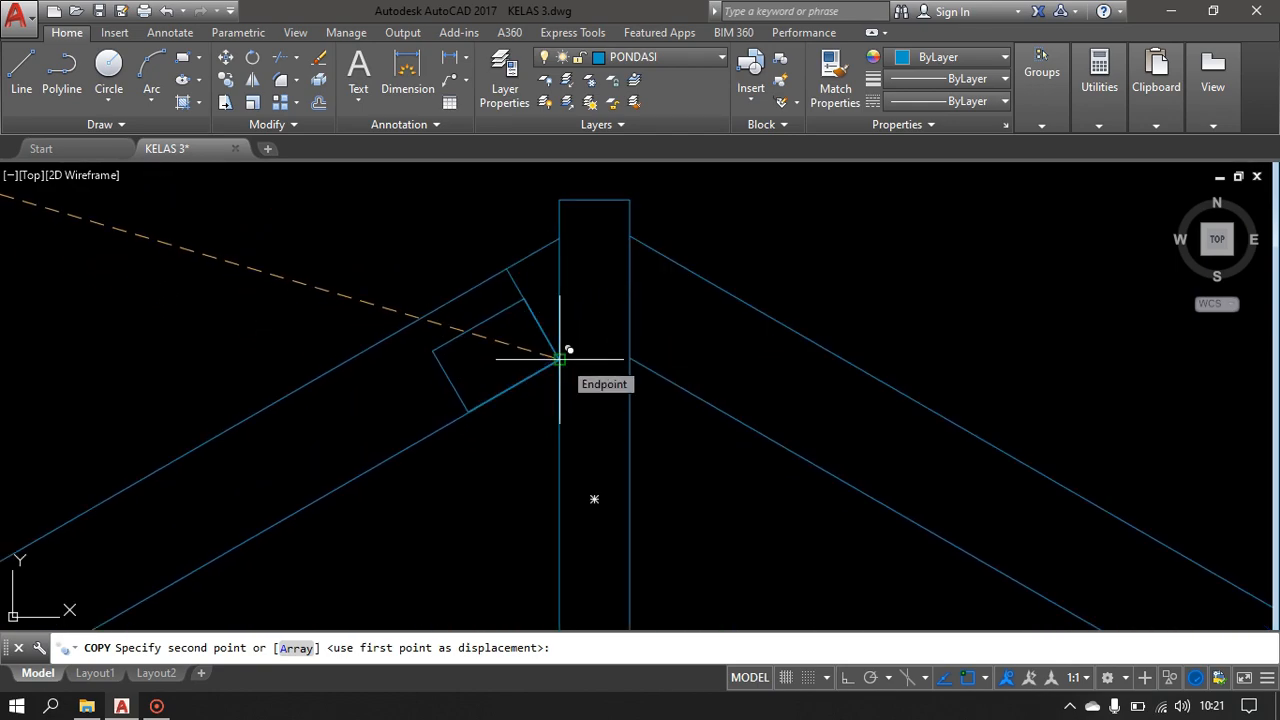
{"action": "left_click", "coordinate": [559, 358]}
- Finish copying and examine the batten at the ridge board and the left roof slope below it
{"action": "scroll", "coordinate": [640, 440], "scroll_direction": "down", "scroll_amount": 3}
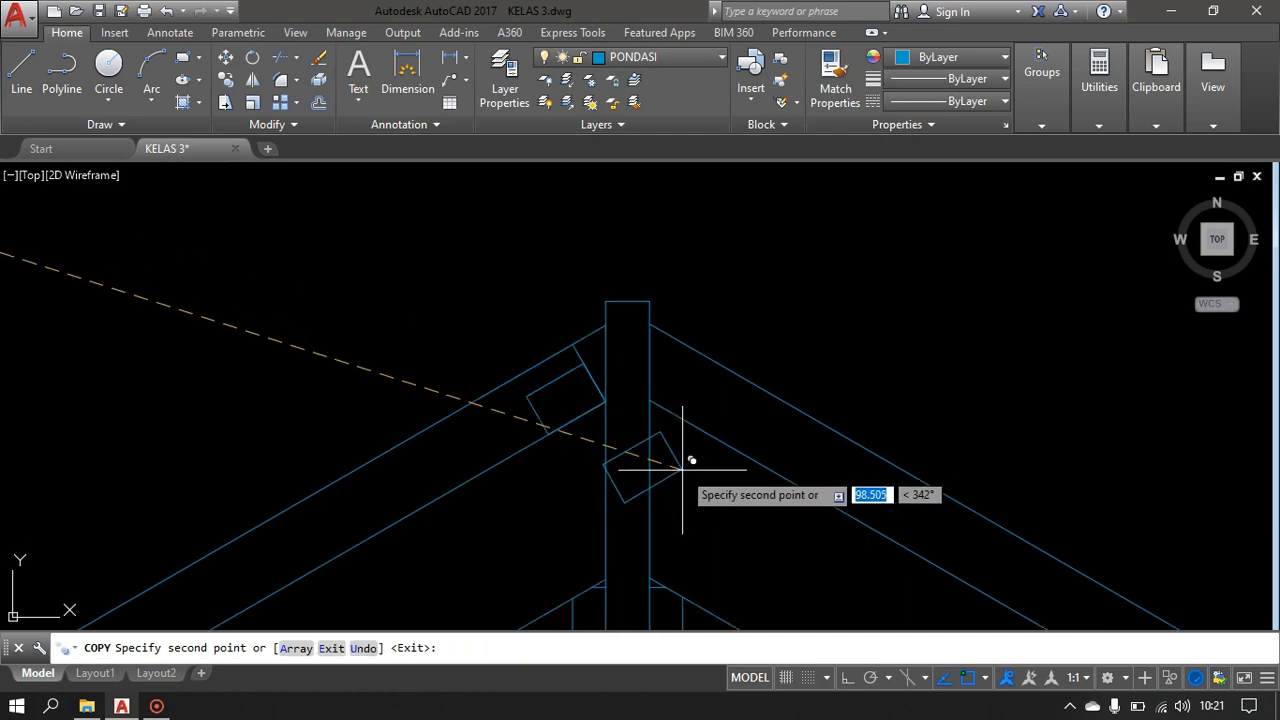
{"action": "mouse_move", "coordinate": [588, 440]}
{"action": "middle_mouse_down"}
{"action": "mouse_move", "coordinate": [537, 380]}
{"action": "mouse_move", "coordinate": [530, 330]}
{"action": "middle_mouse_up"}
{"action": "scroll", "coordinate": [588, 395], "scroll_direction": "down", "scroll_amount": 4}
{"action": "middle_click_drag", "start_coordinate": [588, 395], "coordinate": [822, 278]}
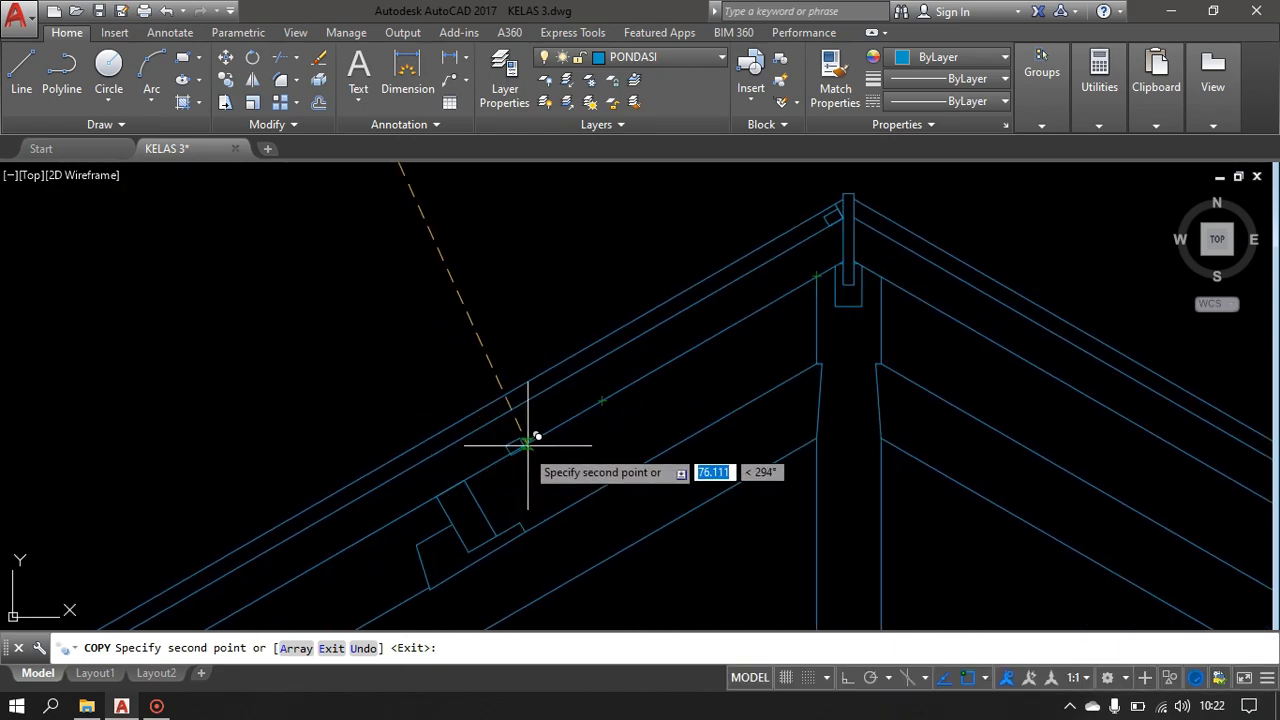
{"action": "scroll", "coordinate": [841, 212], "scroll_direction": "up", "scroll_amount": 2}
{"action": "mouse_move", "coordinate": [841, 212]}
{"action": "middle_mouse_down"}
{"action": "mouse_move", "coordinate": [846, 260]}
{"action": "mouse_move", "coordinate": [773, 374]}
{"action": "middle_mouse_up"}
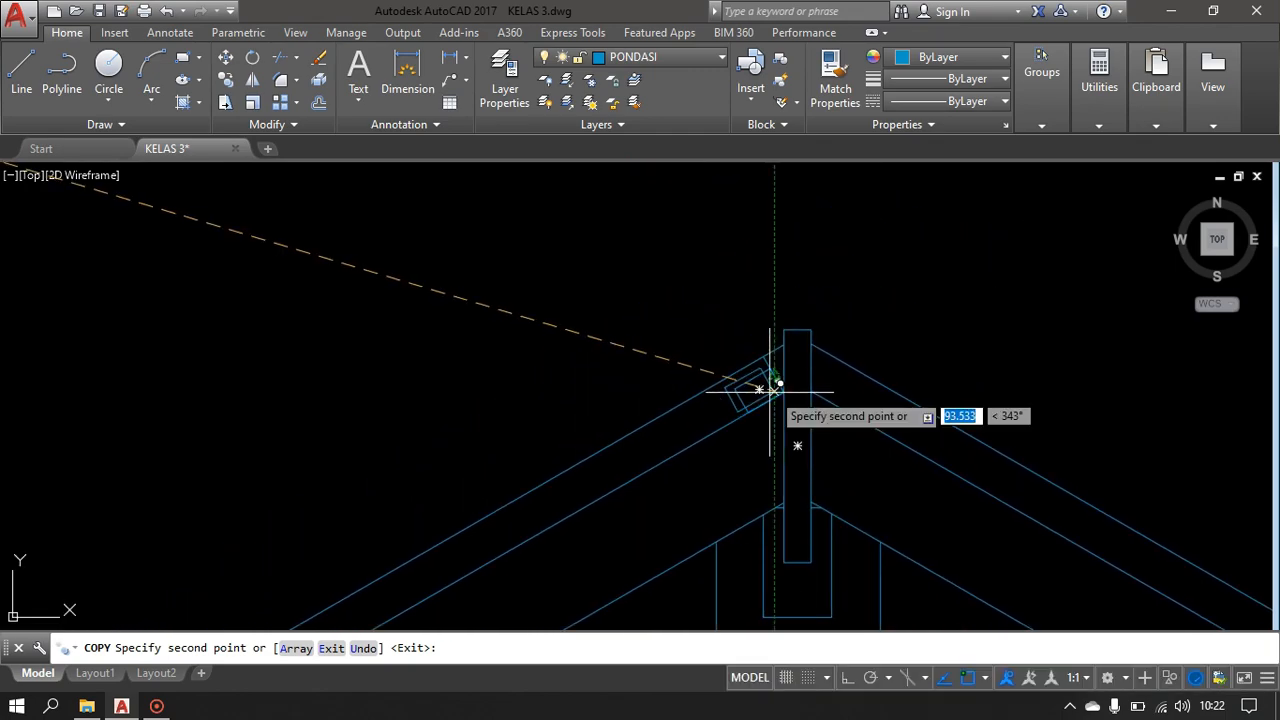
{"action": "left_click", "coordinate": [761, 366]}
{"action": "key", "text": "Return"}
{"action": "scroll", "coordinate": [734, 420], "scroll_direction": "up", "scroll_amount": 3}
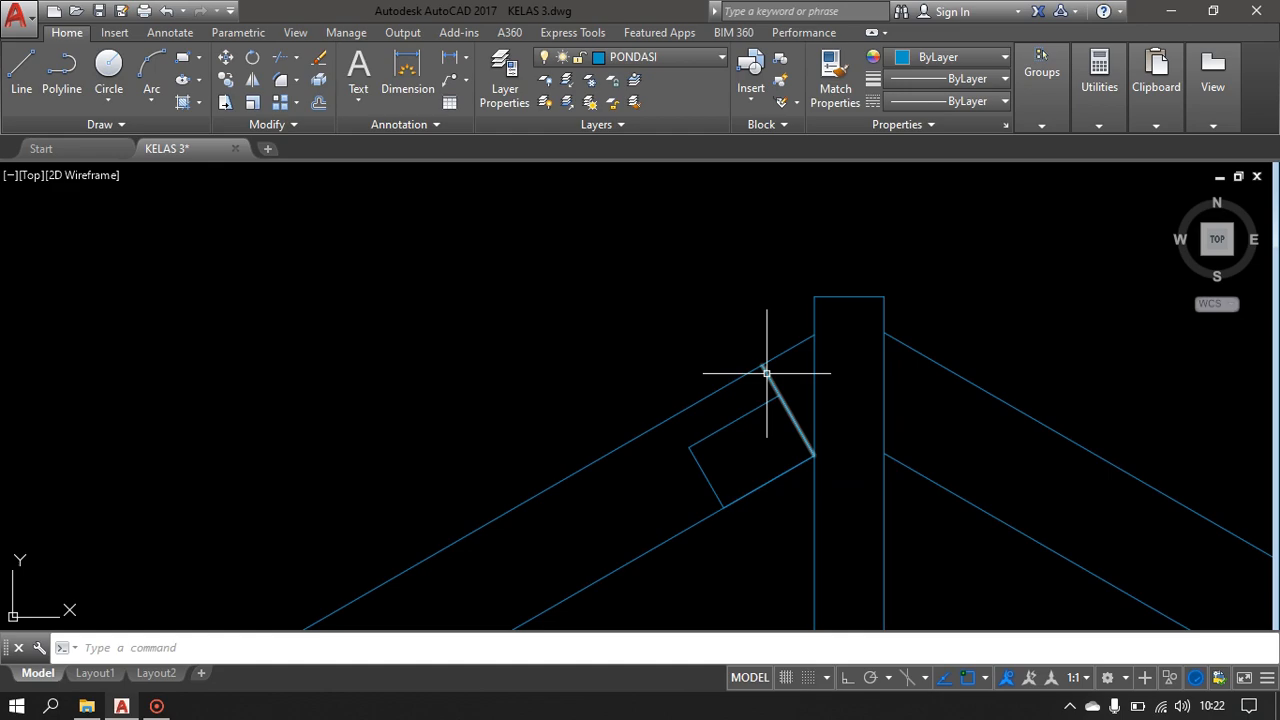
{"action": "scroll", "coordinate": [666, 447], "scroll_direction": "down", "scroll_amount": 6}
{"action": "mouse_move", "coordinate": [665, 447]}
{"action": "middle_mouse_down"}
{"action": "mouse_move", "coordinate": [734, 291]}
{"action": "mouse_move", "coordinate": [743, 369]}
{"action": "middle_mouse_up"}
{"action": "scroll", "coordinate": [748, 292], "scroll_direction": "up", "scroll_amount": 4}
{"action": "left_click", "coordinate": [716, 302]}
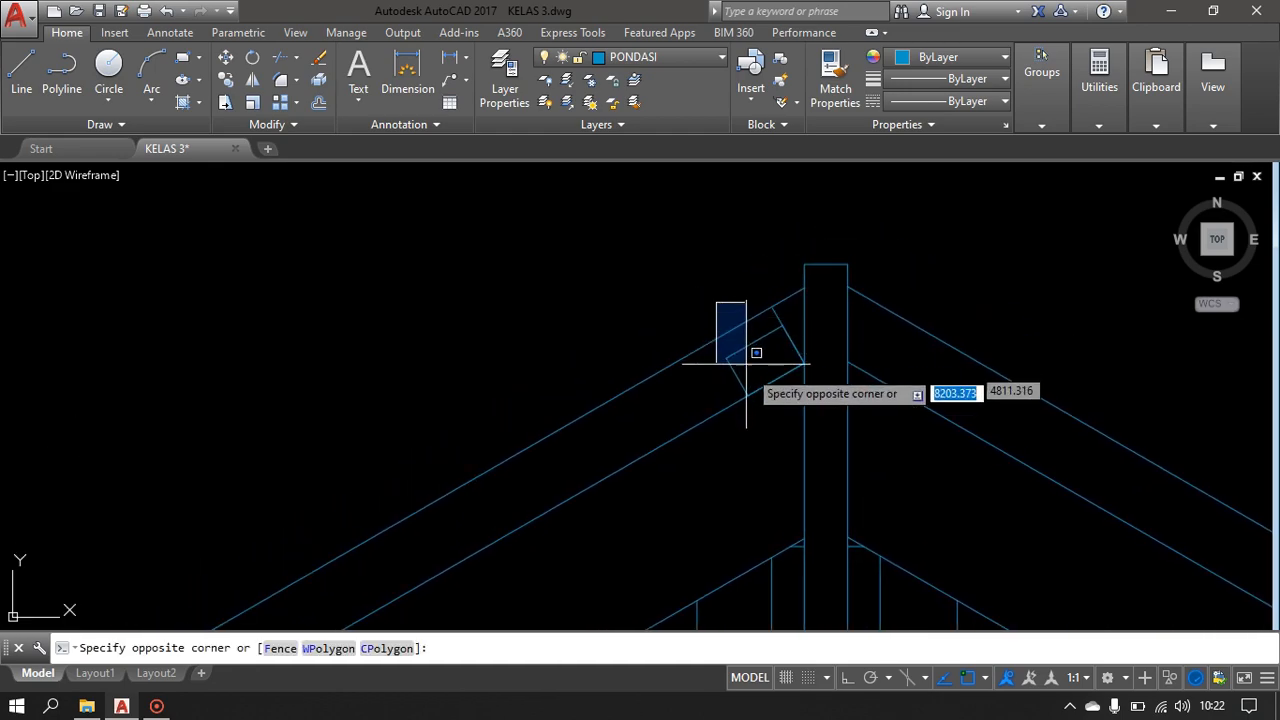
{"action": "left_click", "coordinate": [818, 412]}
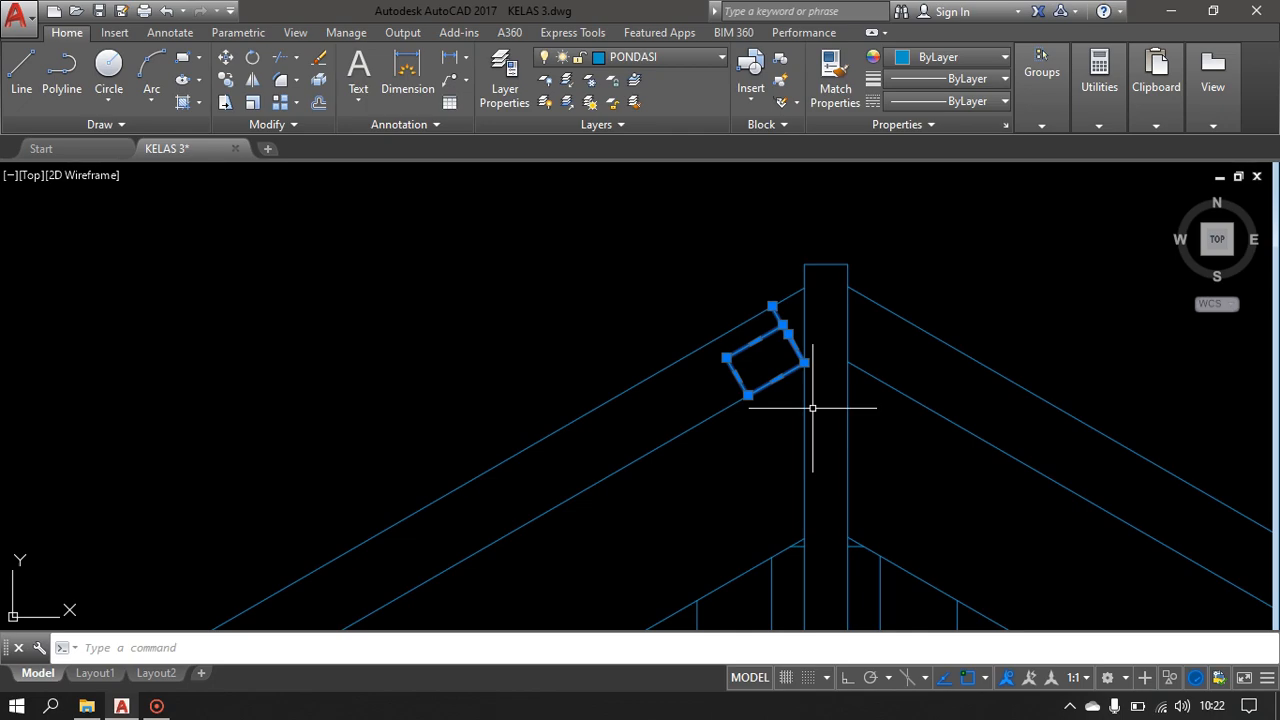
{"action": "type", "text": "23"}
{"action": "key", "text": "Return"}
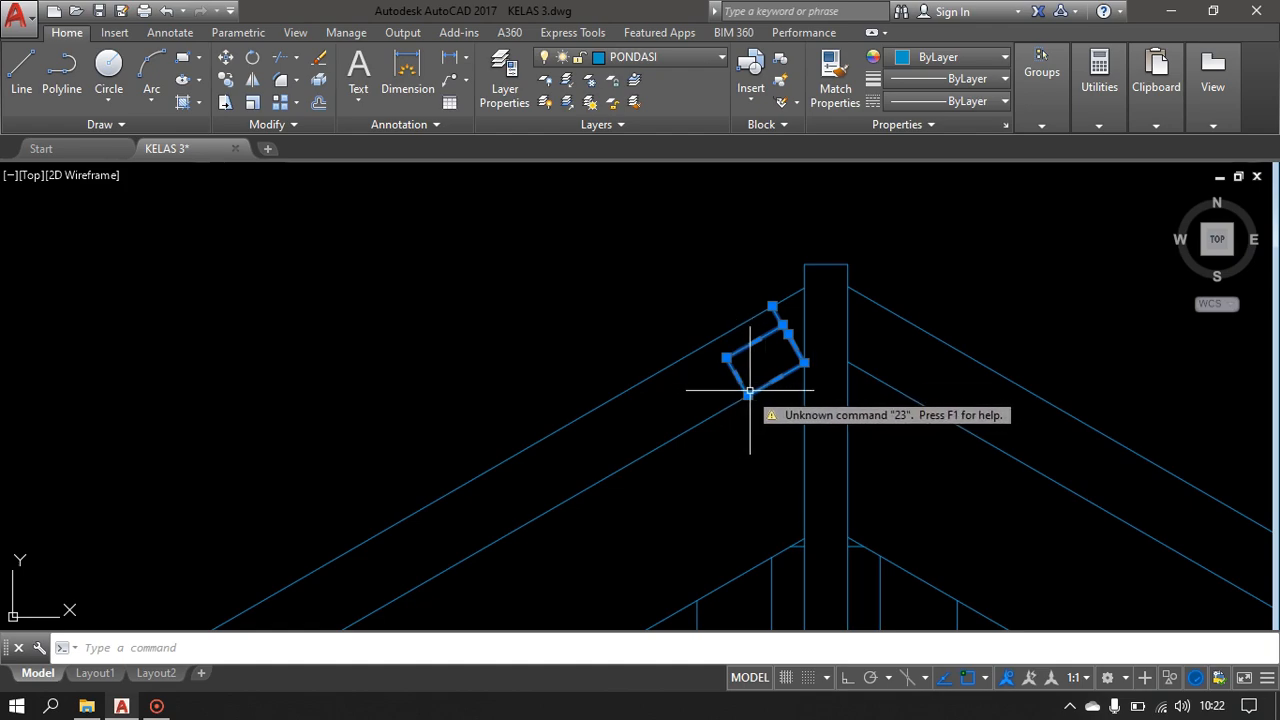
{"action": "mouse_move", "coordinate": [748, 396]}
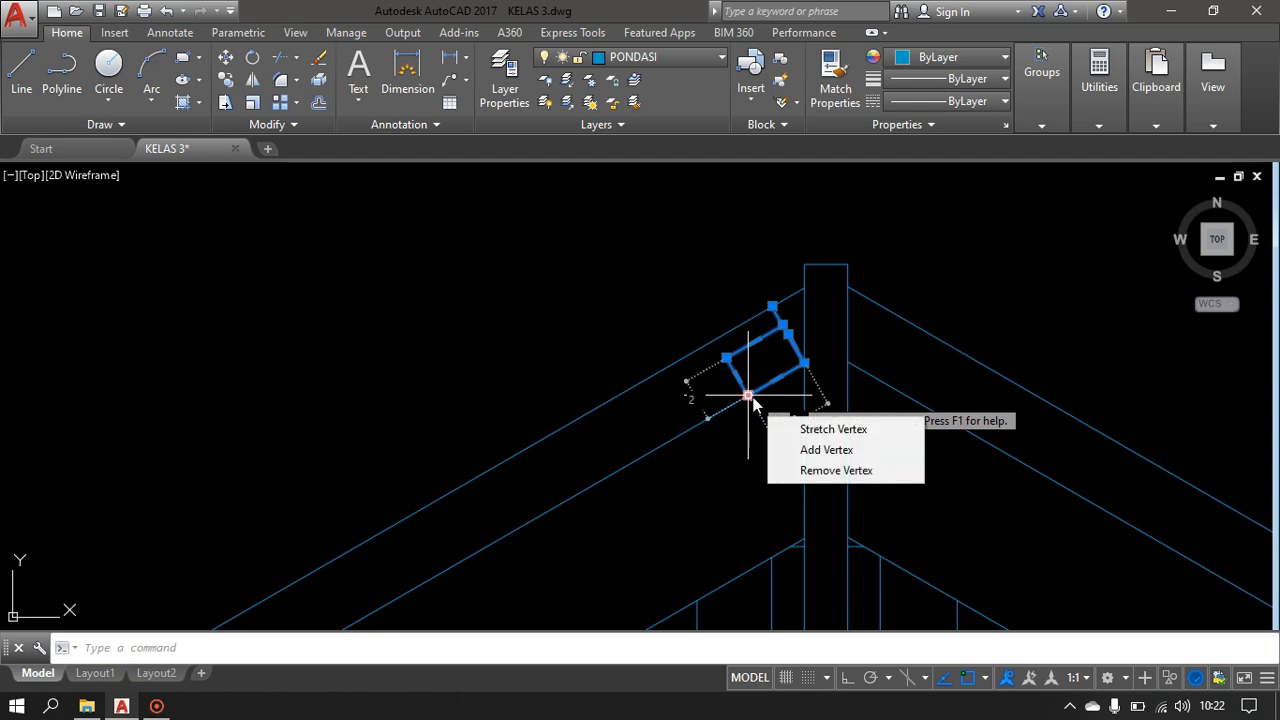
{"action": "left_click", "coordinate": [808, 362]}
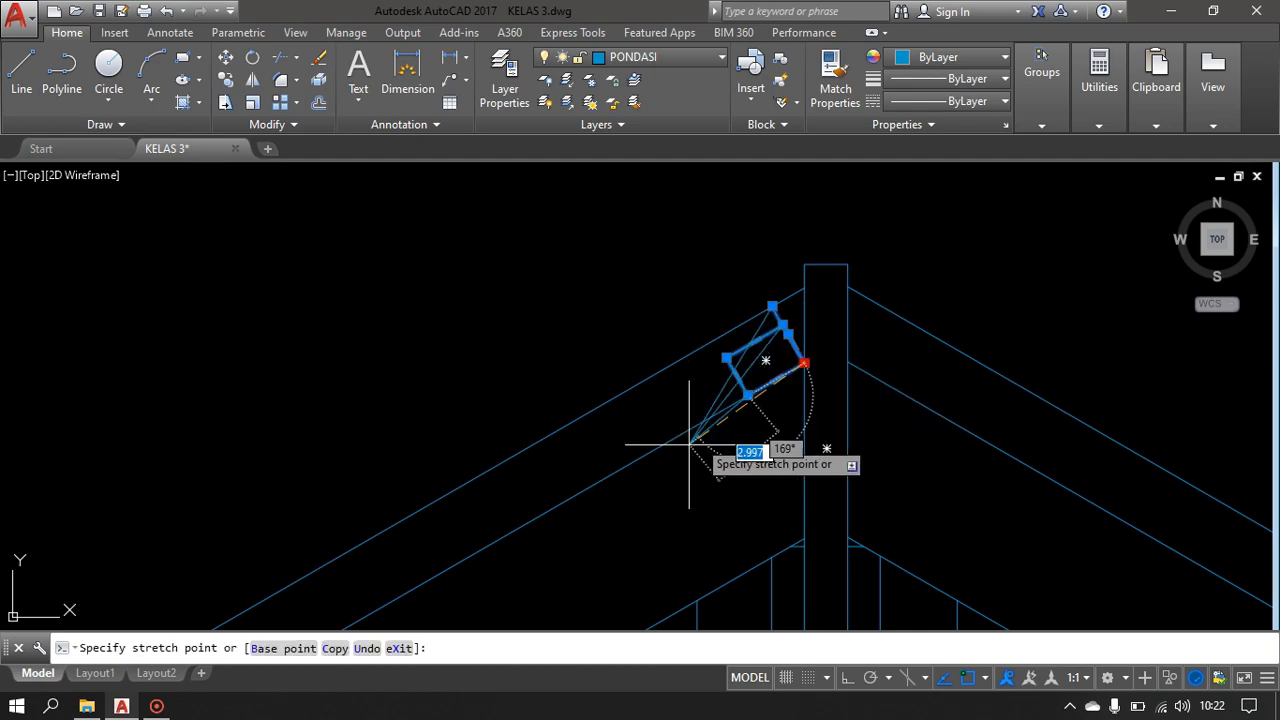
{"action": "key", "text": "Escape"}
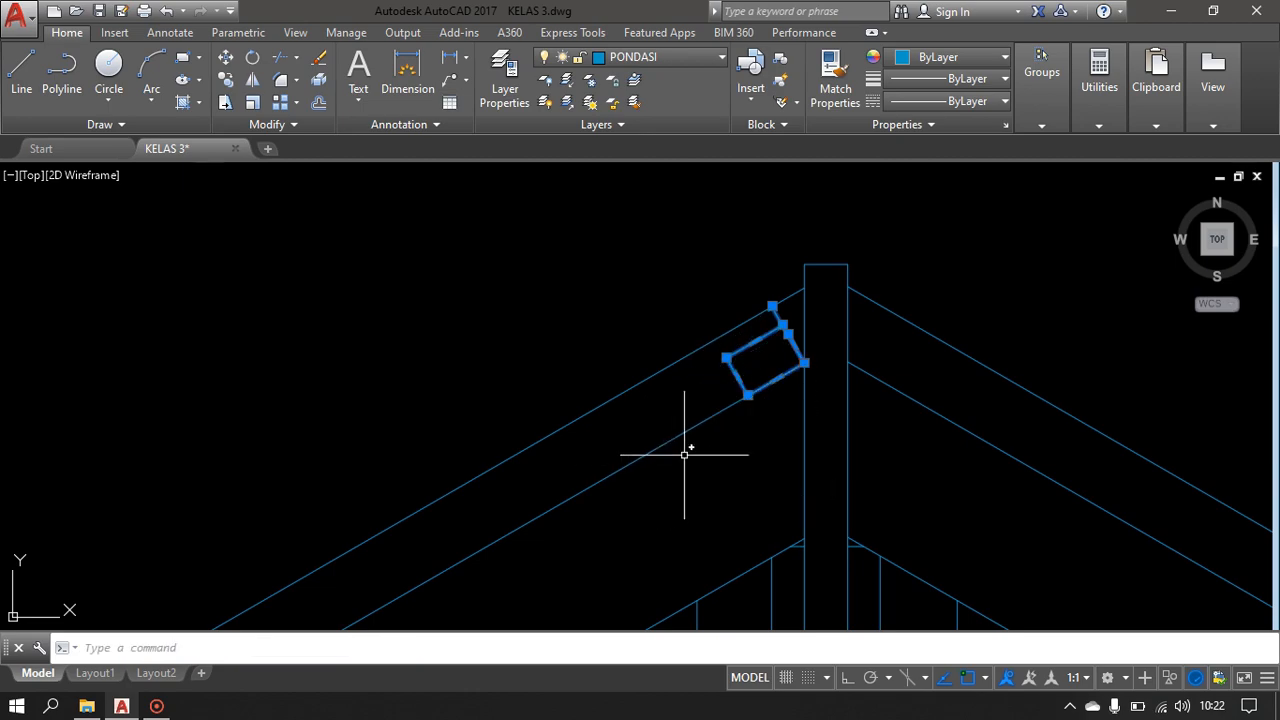
- Copy the ridge batten with its short slanted line from its lower right corner, 23 units at 30 degrees up past the ridge board
{"action": "left_click", "coordinate": [688, 265]}
{"action": "left_click", "coordinate": [817, 400]}
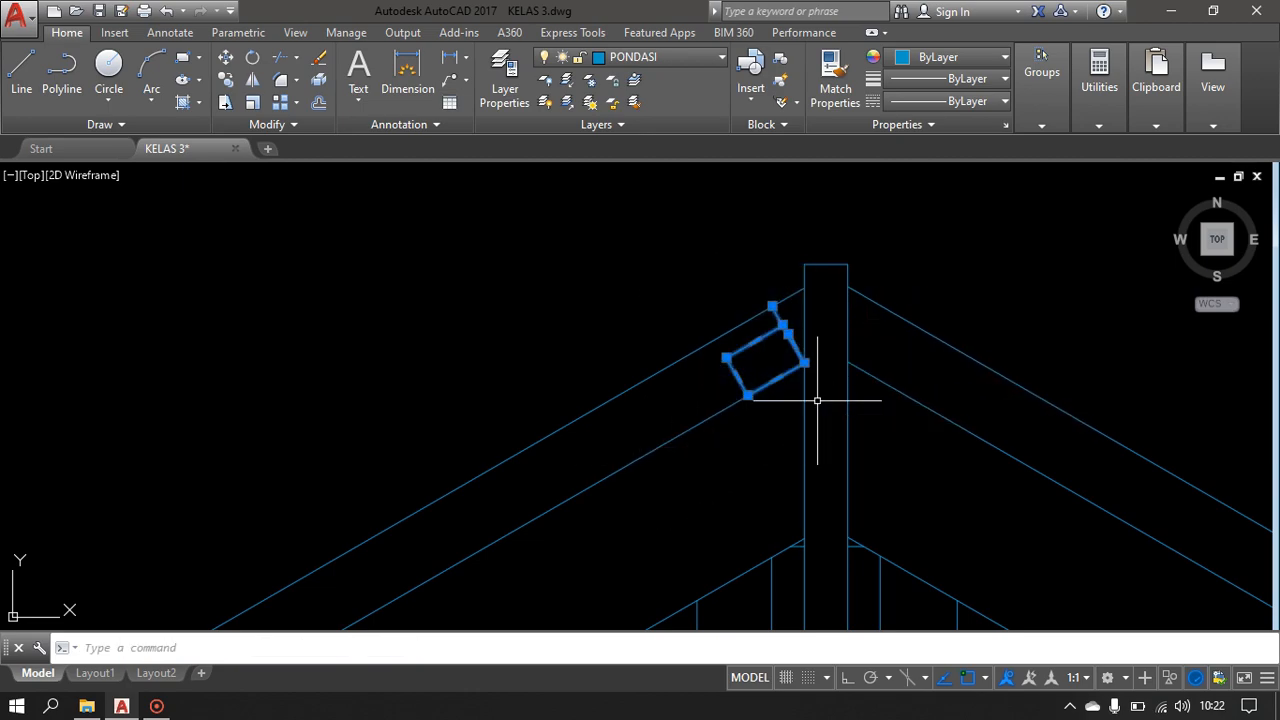
{"action": "type", "text": "co"}
{"action": "key", "text": "Return"}
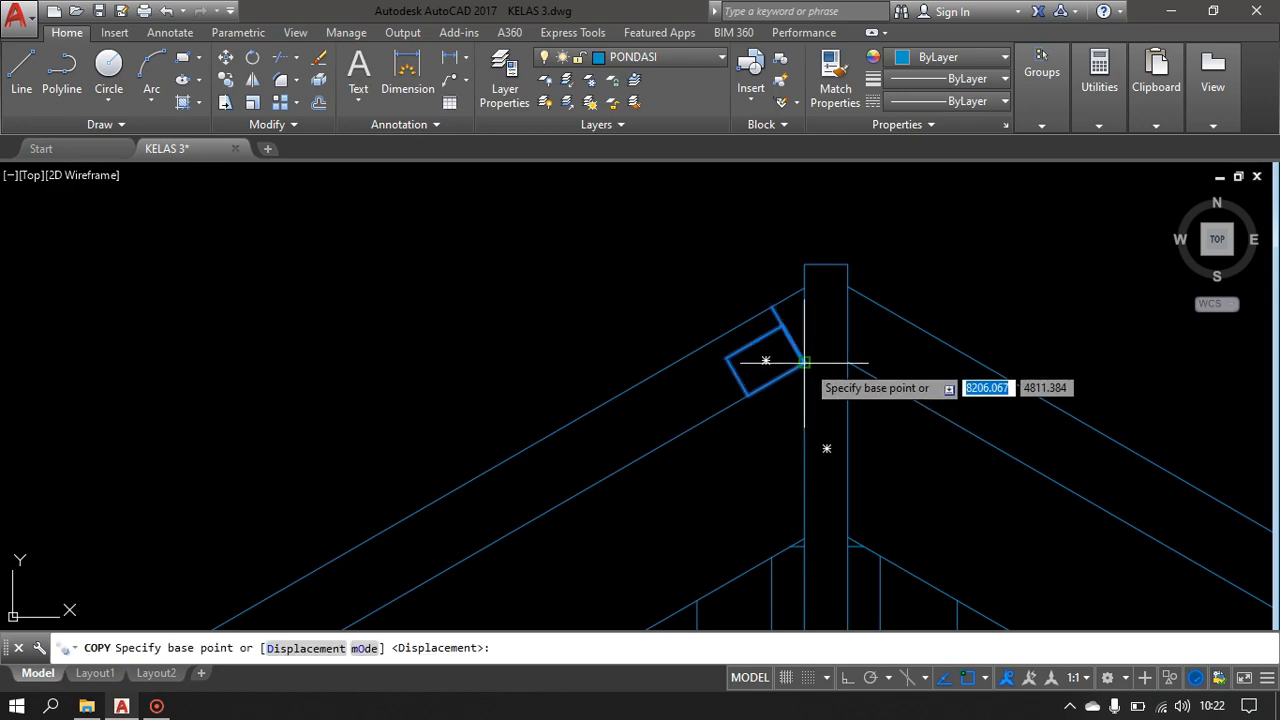
{"action": "left_click", "coordinate": [805, 362]}
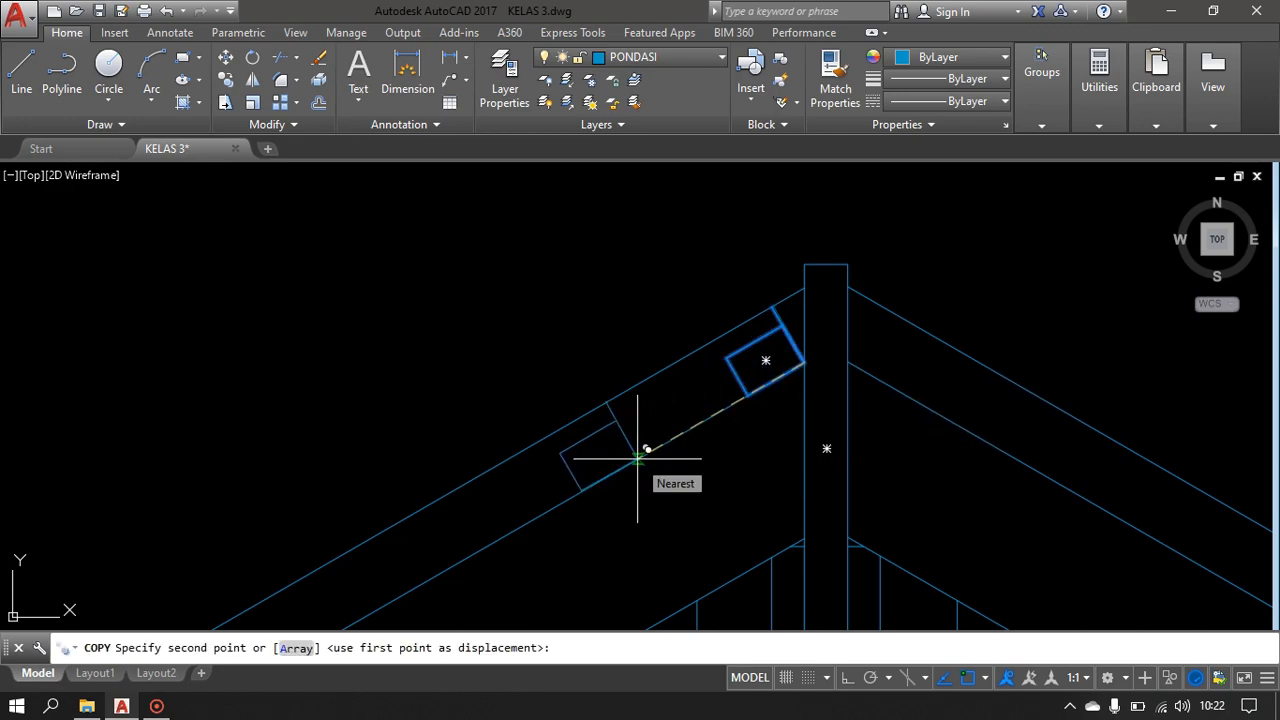
{"action": "type", "text": "22"}
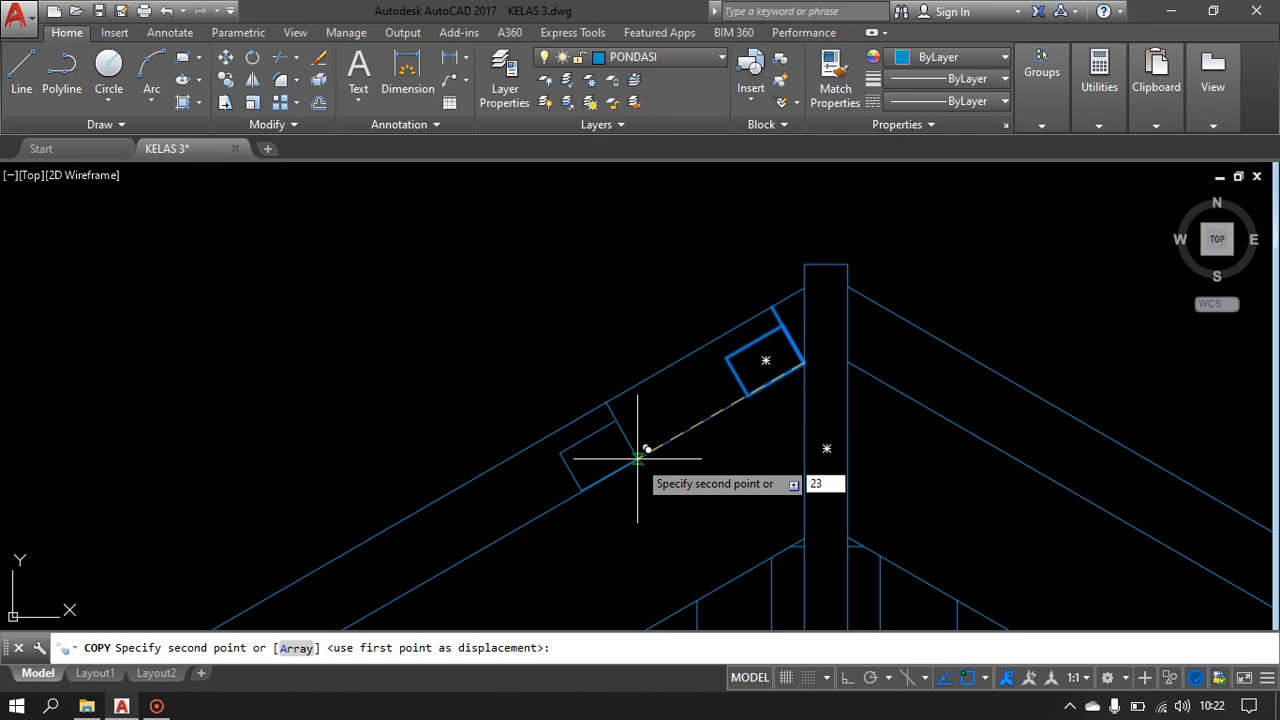
{"action": "key", "text": "Tab"}
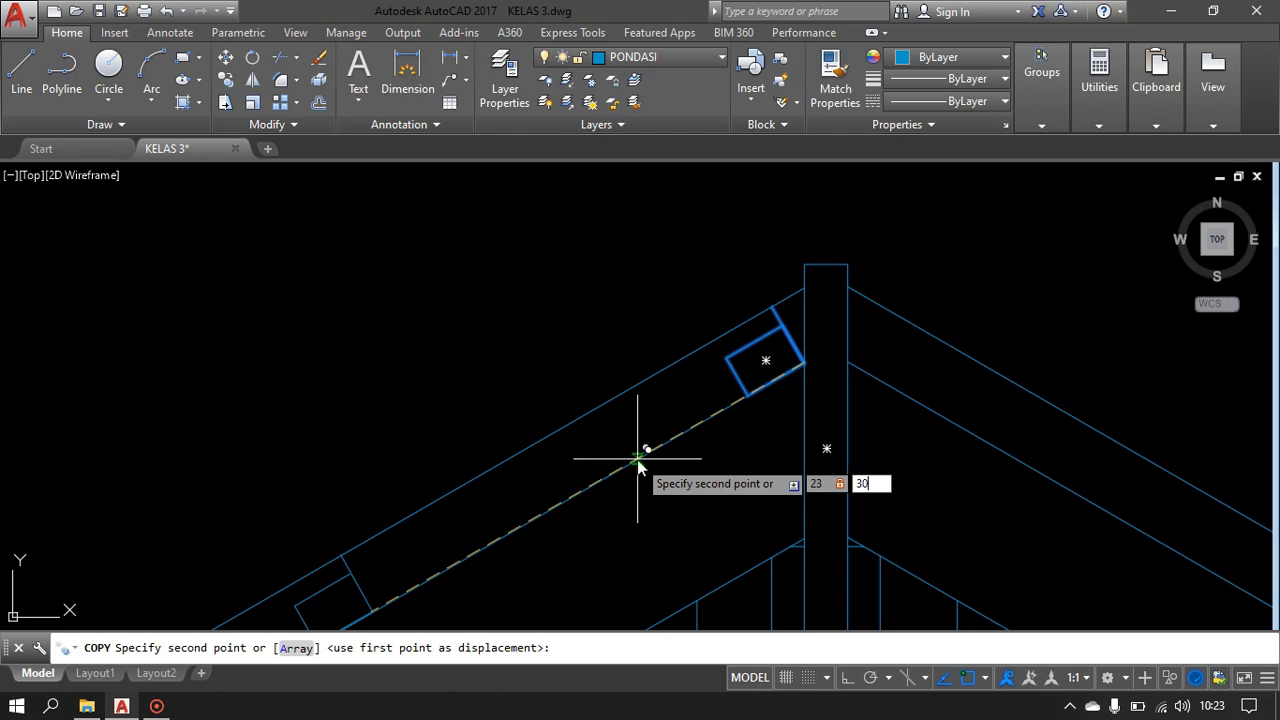
{"action": "type", "text": "30"}
{"action": "key", "text": "Return"}
{"action": "scroll", "coordinate": [560, 340], "scroll_direction": "down", "scroll_amount": 6}
{"action": "scroll", "coordinate": [642, 375], "scroll_direction": "up", "scroll_amount": 3}
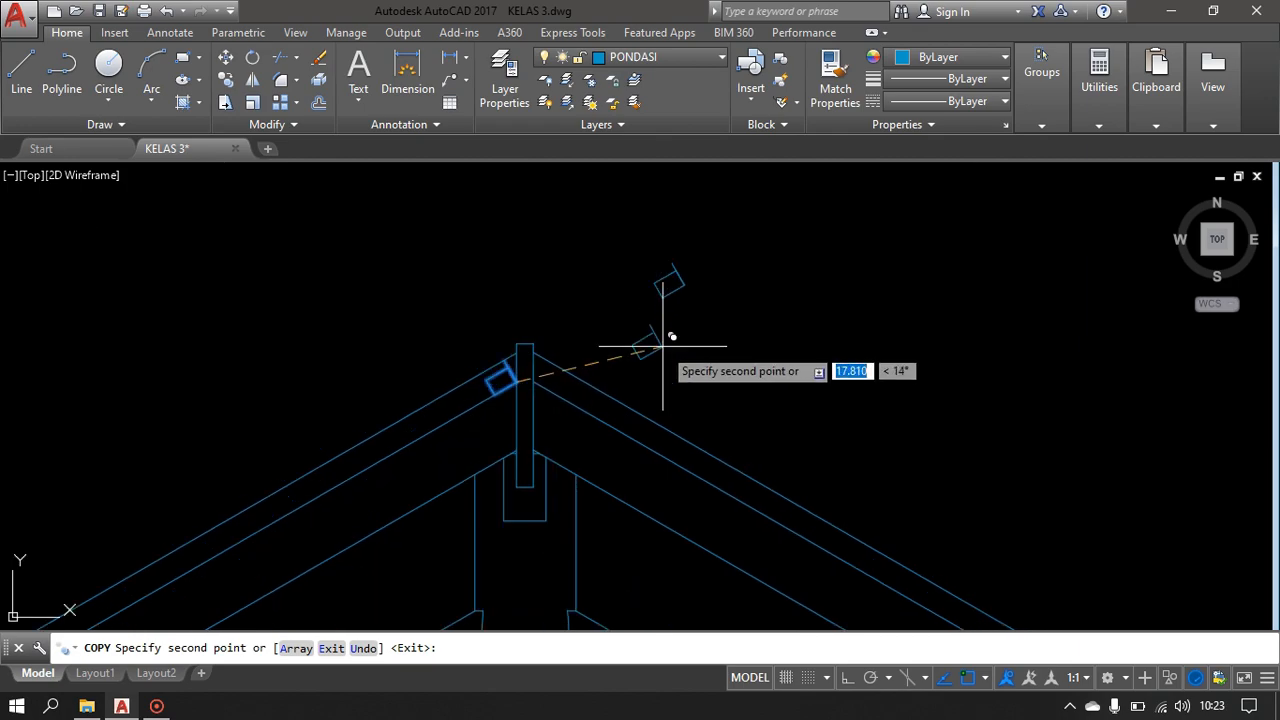
{"action": "key", "text": "Return"}
{"action": "left_click", "coordinate": [628, 240]}
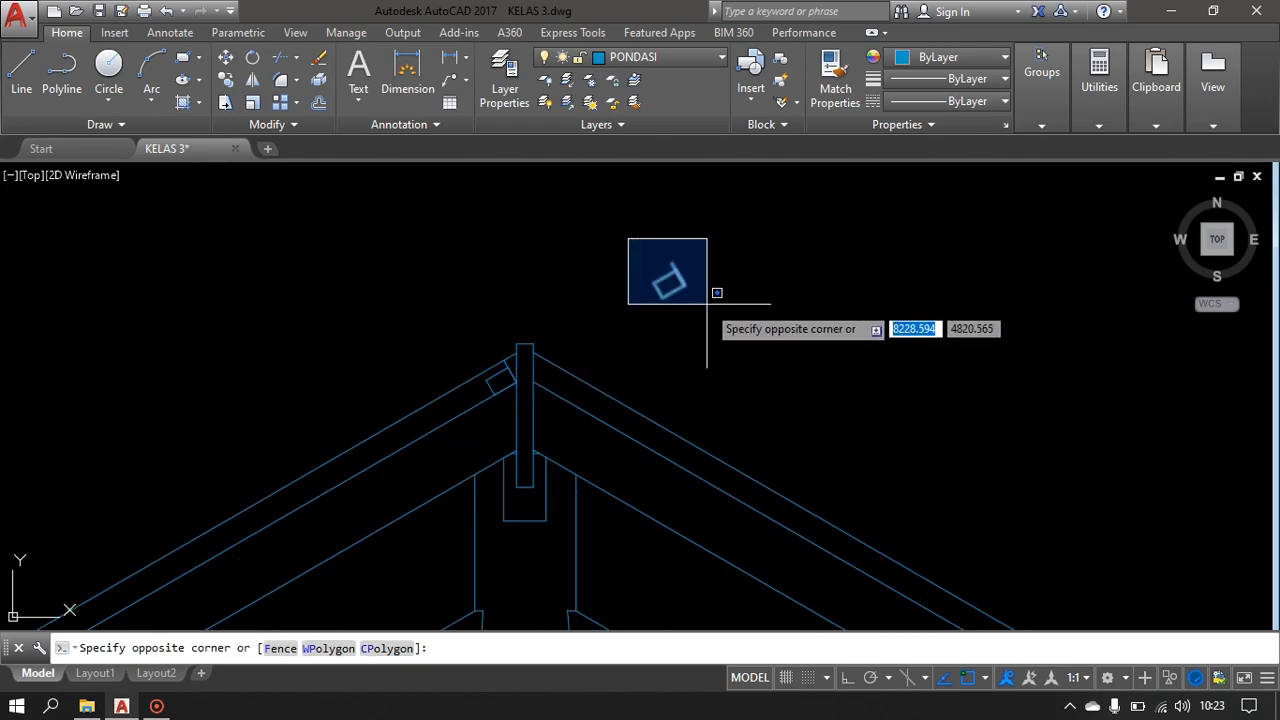
{"action": "key", "text": "Escape"}
- Copy the ridge batten and its slanted line down the left slope, from the spare's lower right corner to the ridge batten's lower left corner
{"action": "scroll", "coordinate": [471, 357], "scroll_direction": "up", "scroll_amount": 4}
{"action": "left_click", "coordinate": [471, 345]}
{"action": "left_click", "coordinate": [611, 452]}
{"action": "type", "text": "CO"}
{"action": "key", "text": "Return"}
{"action": "scroll", "coordinate": [670, 406], "scroll_direction": "down", "scroll_amount": 3}
{"action": "middle_click_drag", "start_coordinate": [670, 406], "coordinate": [631, 457]}
{"action": "scroll", "coordinate": [758, 369], "scroll_direction": "up", "scroll_amount": 3}
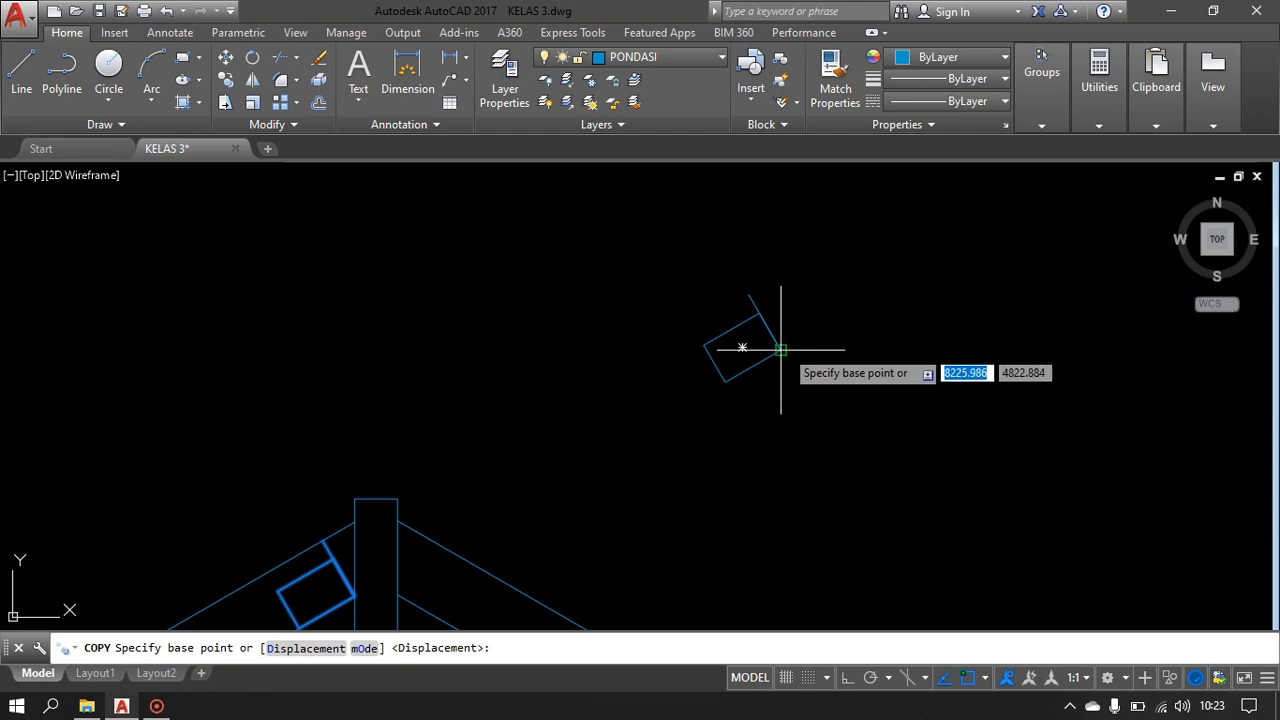
{"action": "left_click", "coordinate": [778, 345]}
{"action": "middle_click_drag", "start_coordinate": [243, 614], "coordinate": [507, 422]}
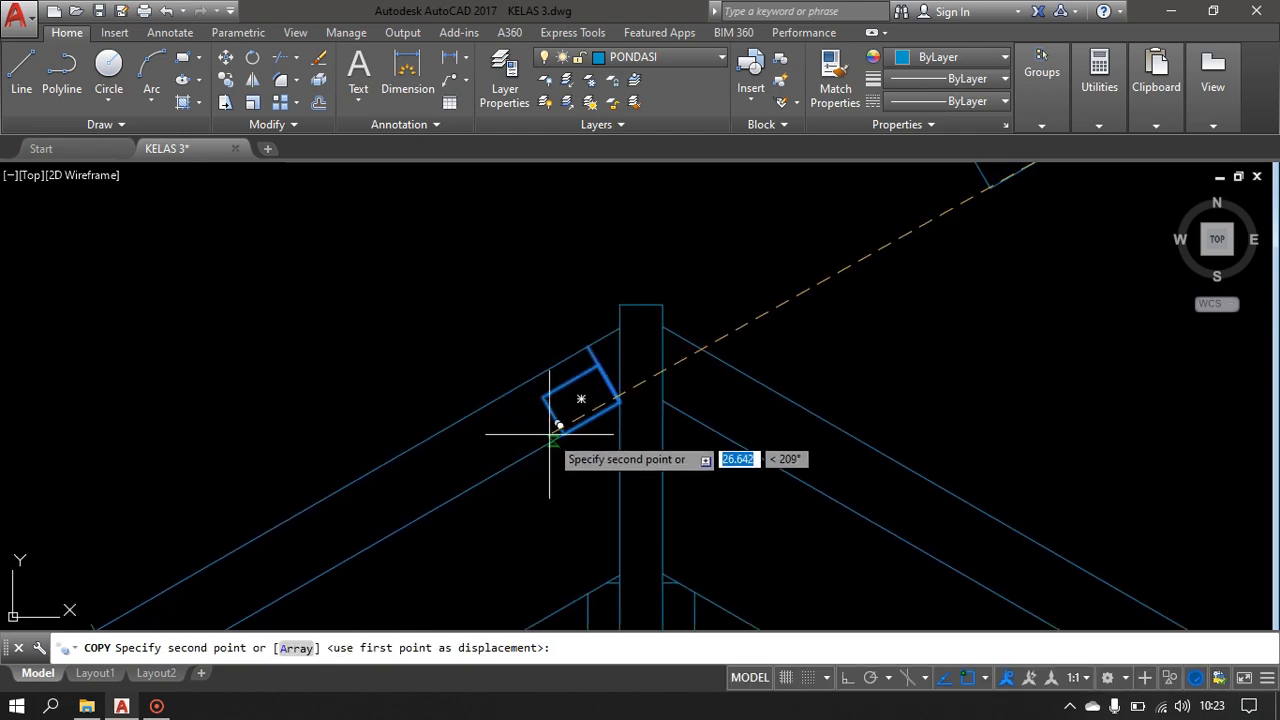
{"action": "left_click", "coordinate": [525, 432]}
{"action": "scroll", "coordinate": [437, 519], "scroll_direction": "down", "scroll_amount": 3}
{"action": "middle_click_drag", "start_coordinate": [437, 519], "coordinate": [672, 379]}
{"action": "scroll", "coordinate": [549, 467], "scroll_direction": "up", "scroll_amount": 4}
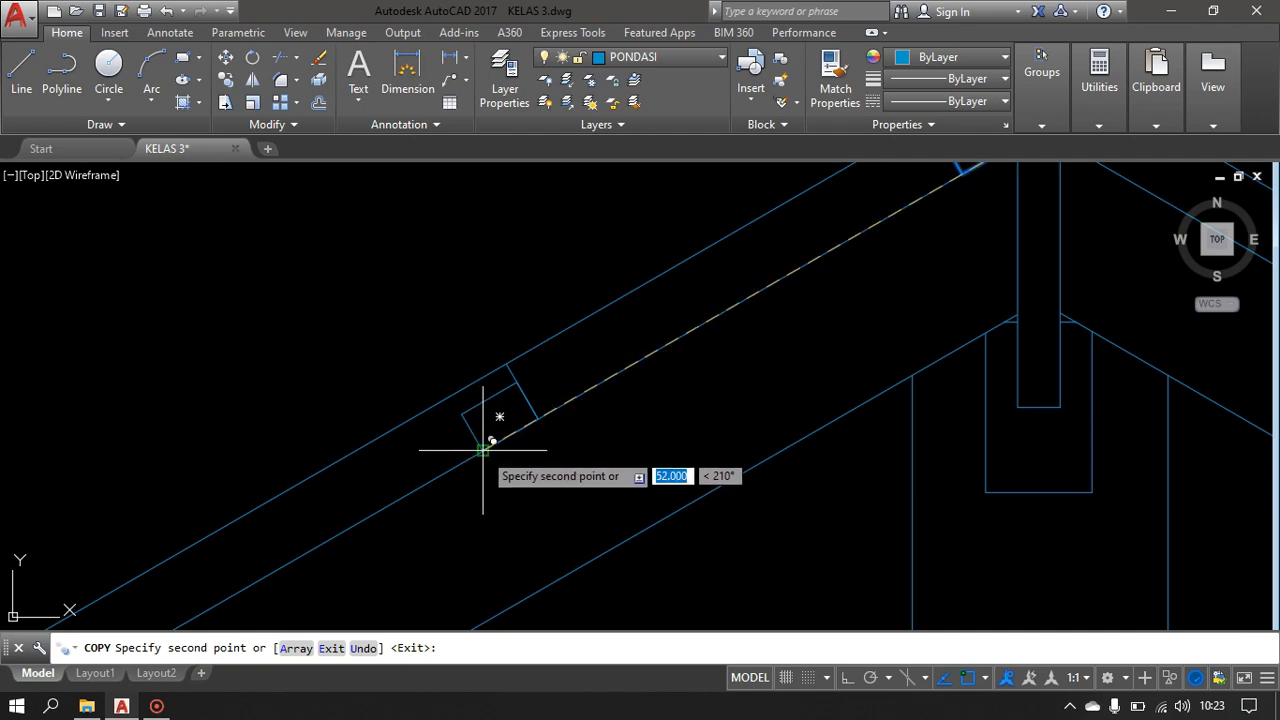
{"action": "scroll", "coordinate": [483, 450], "scroll_direction": "down", "scroll_amount": 4}
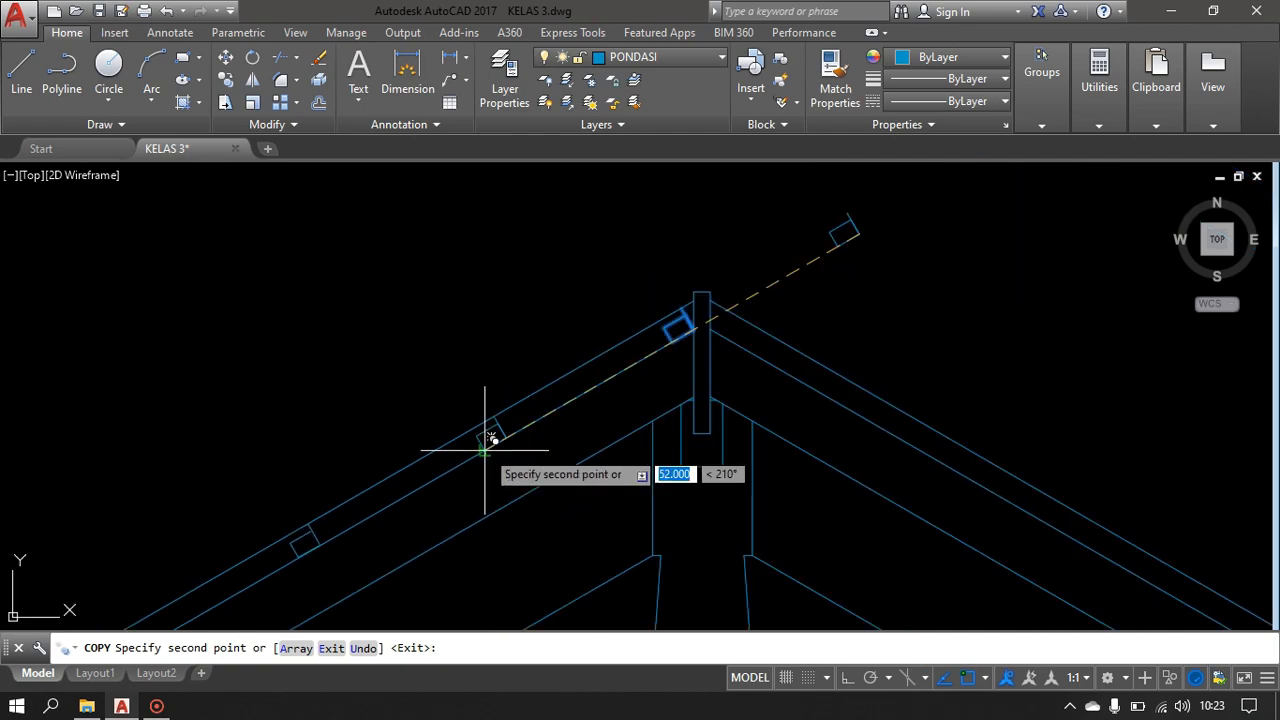
{"action": "scroll", "coordinate": [485, 450], "scroll_direction": "down", "scroll_amount": 3}
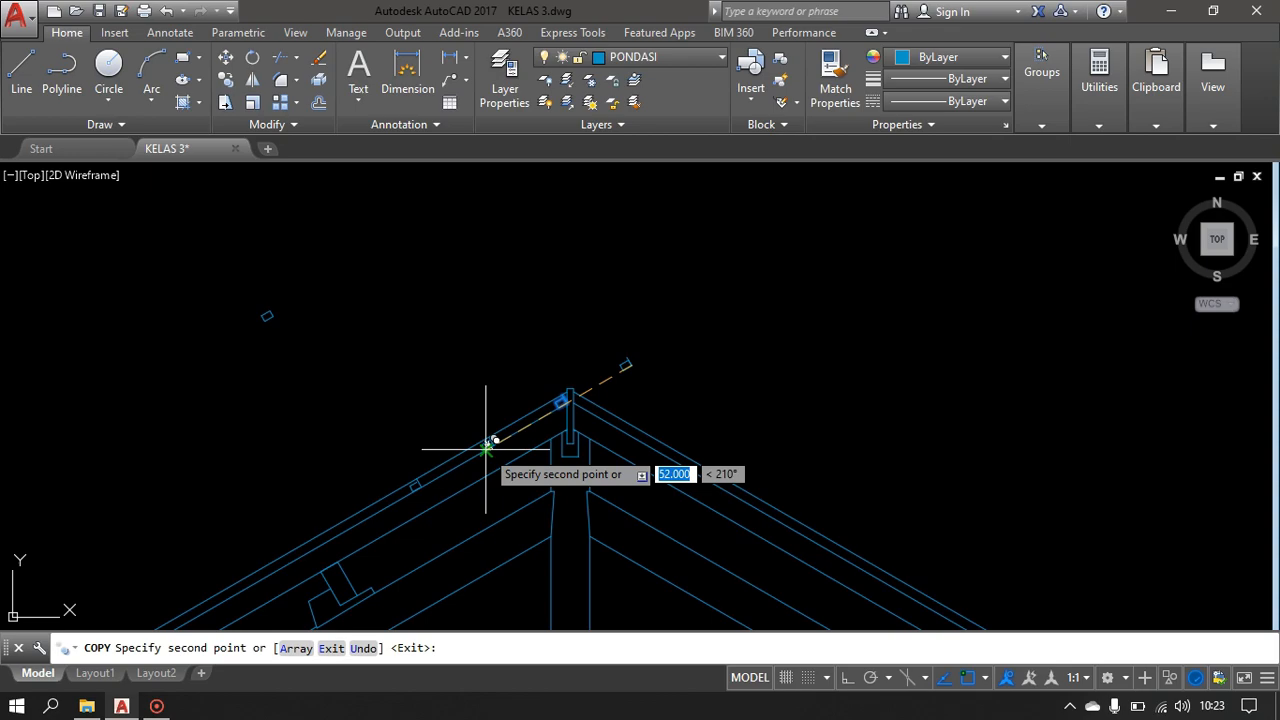
{"action": "scroll", "coordinate": [486, 447], "scroll_direction": "down", "scroll_amount": 2}
{"action": "scroll", "coordinate": [486, 447], "scroll_direction": "up", "scroll_amount": 7}
{"action": "key", "text": "Escape"}
- Delete the batten copy and its slanted line placed partway down the left slope
{"action": "left_click", "coordinate": [421, 396]}
{"action": "left_click", "coordinate": [530, 487]}
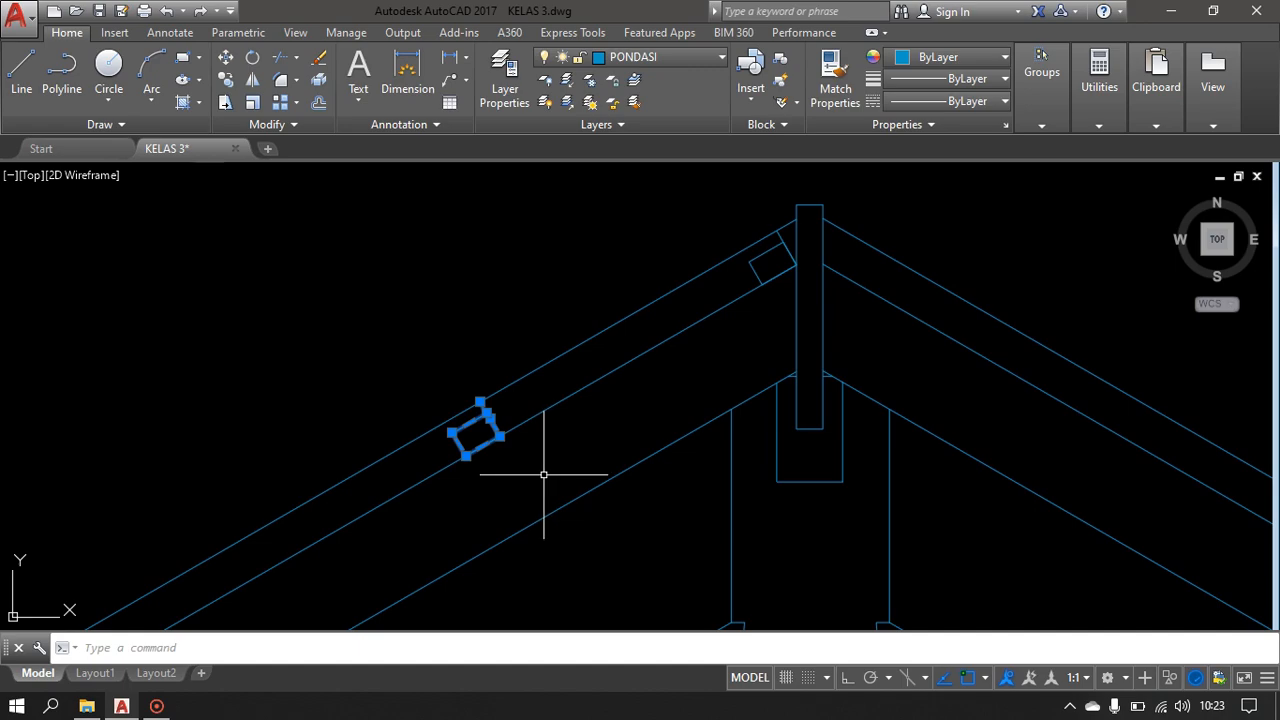
{"action": "key", "text": "Delete"}
{"action": "scroll", "coordinate": [680, 280], "scroll_direction": "up", "scroll_amount": 2}
{"action": "middle_click_drag", "start_coordinate": [676, 294], "coordinate": [427, 492]}
{"action": "scroll", "coordinate": [427, 485], "scroll_direction": "down", "scroll_amount": 4}
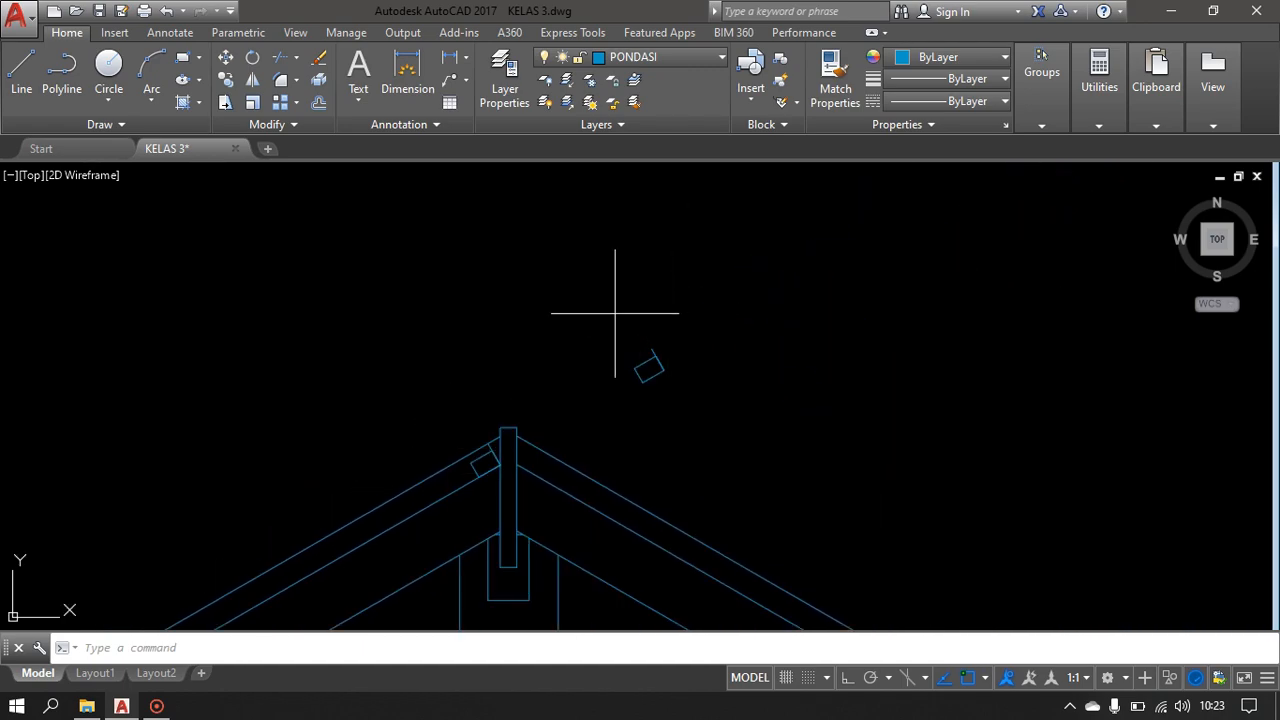
{"action": "left_click", "coordinate": [649, 368]}
- Copy the ridge batten and its slanted line from the batten's lower right corner by 23 units at 30 degrees as a spacing reference
{"action": "scroll", "coordinate": [443, 457], "scroll_direction": "up", "scroll_amount": 6}
{"action": "left_click", "coordinate": [470, 351]}
{"action": "left_click", "coordinate": [726, 552]}
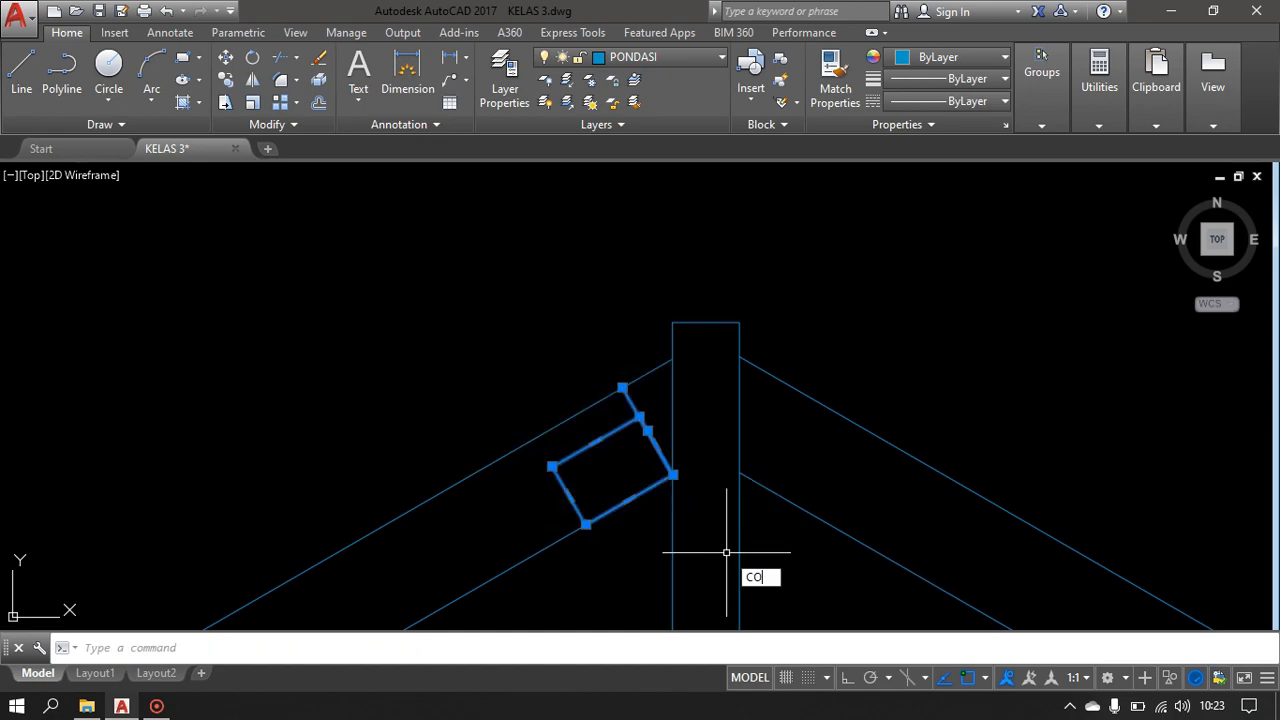
{"action": "key", "text": "Return"}
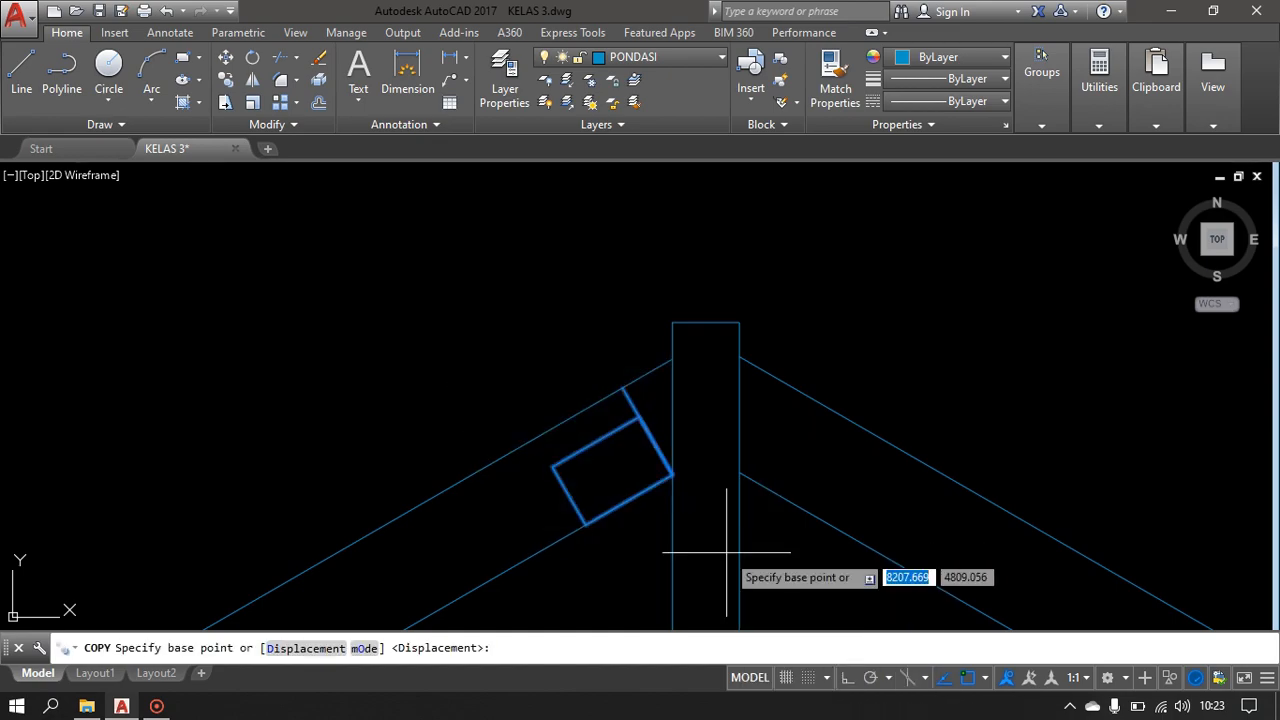
{"action": "left_click", "coordinate": [672, 475]}
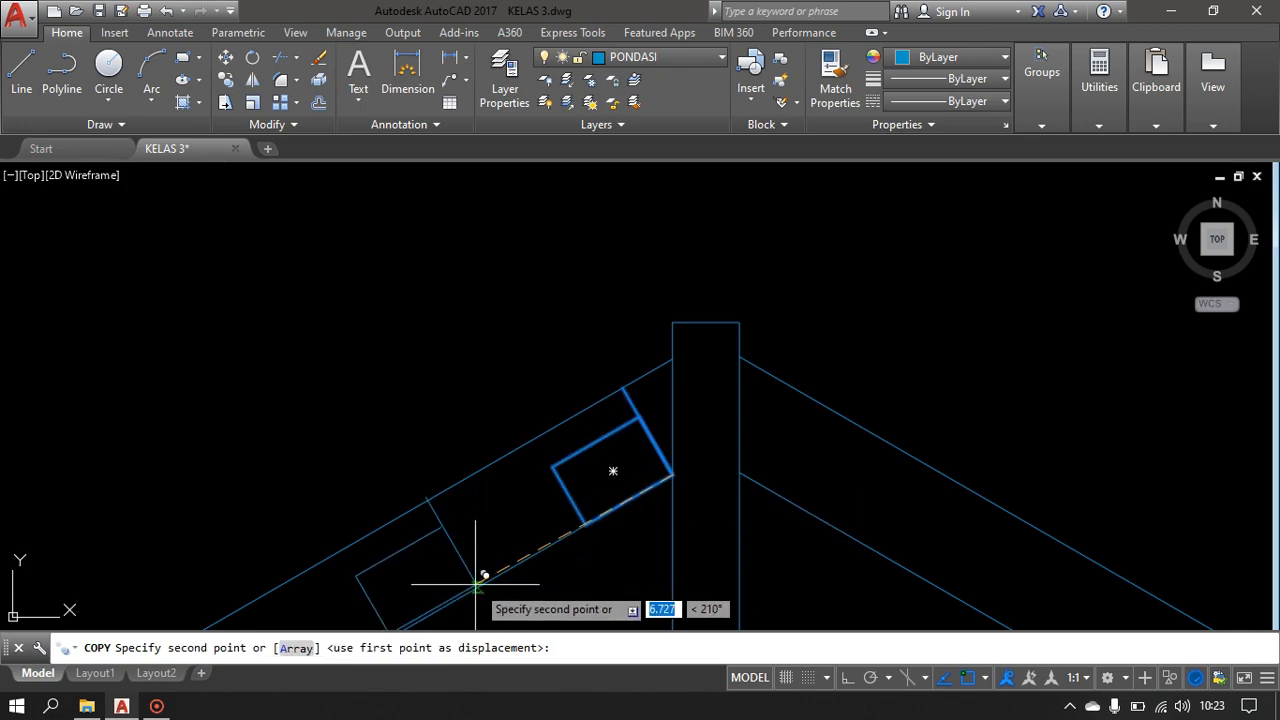
{"action": "type", "text": "23"}
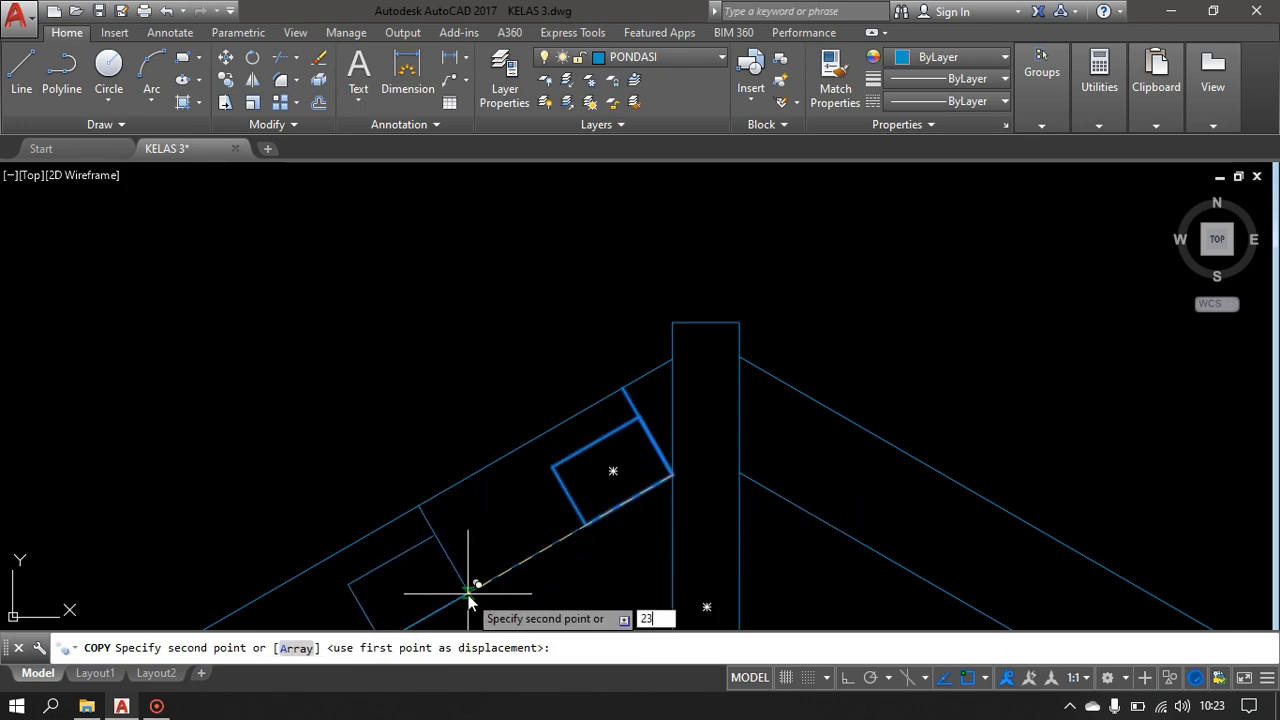
{"action": "key", "text": "Tab"}
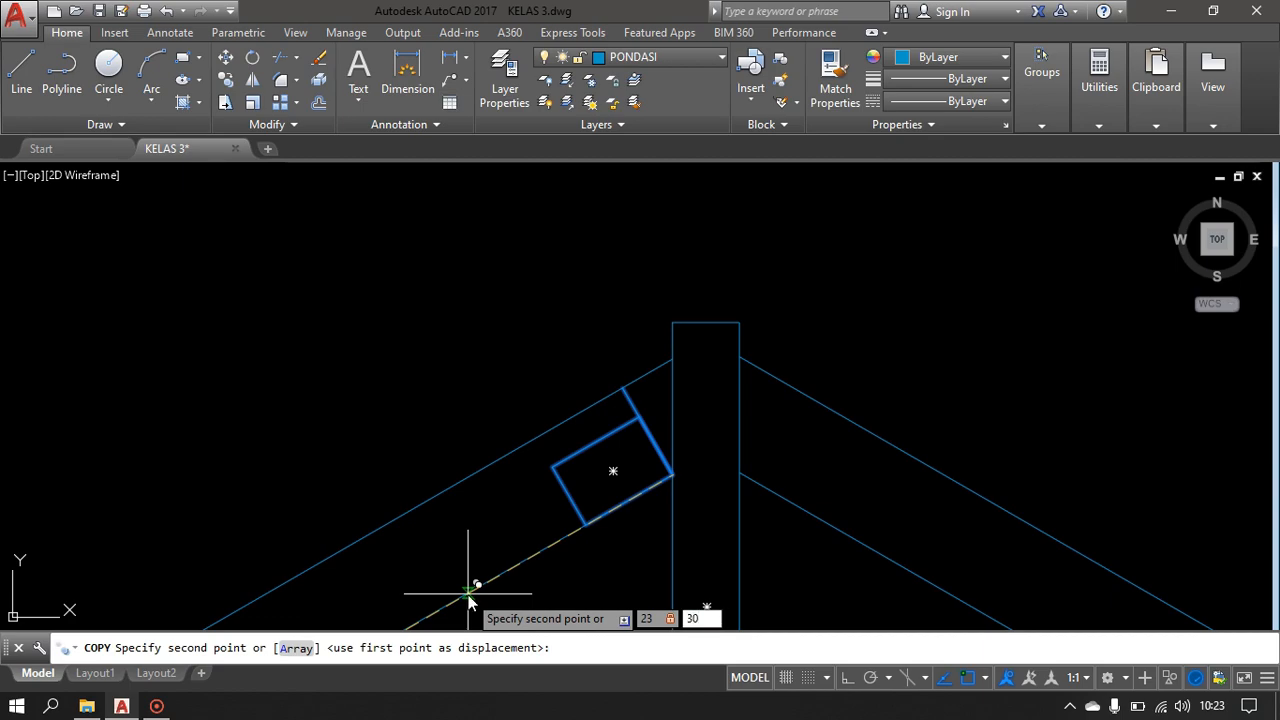
{"action": "type", "text": "30"}
{"action": "key", "text": "Return"}
{"action": "scroll", "coordinate": [472, 588], "scroll_direction": "down", "scroll_amount": 4}
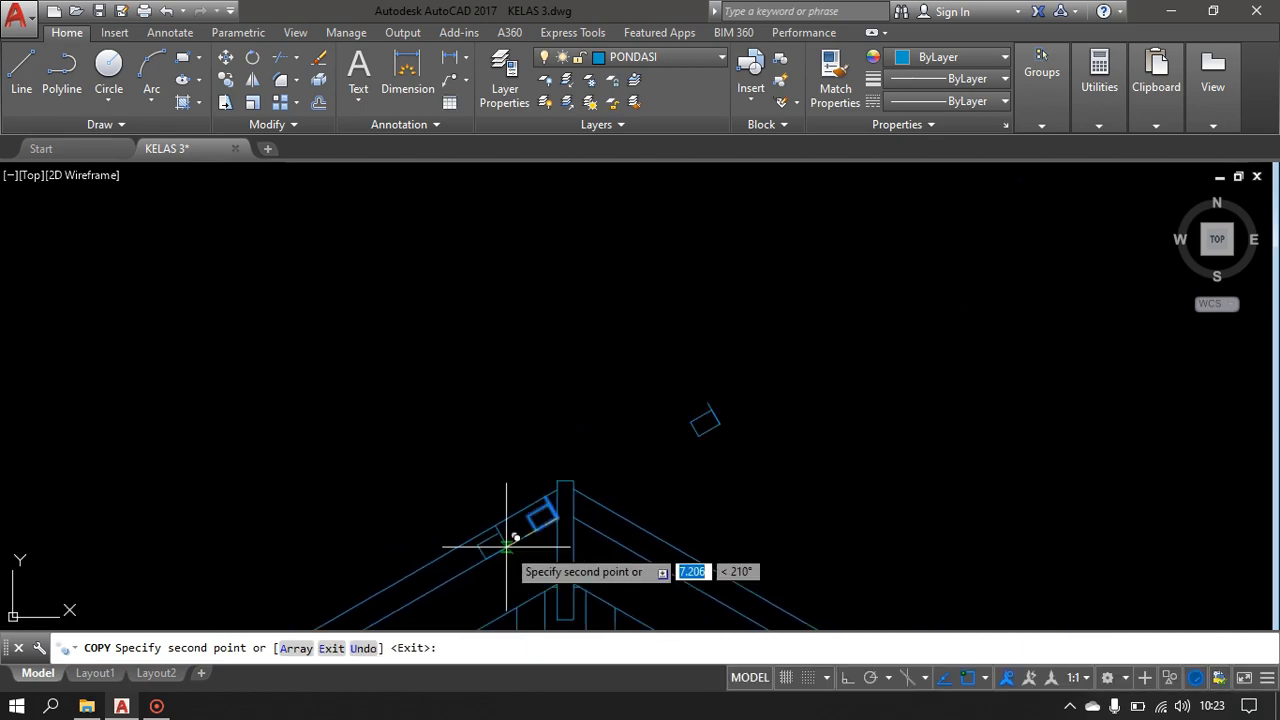
{"action": "key", "text": "Return"}
- Check the spacing between the lower right corners of the ridge batten and the spare copy with a temporary line
{"action": "scroll", "coordinate": [534, 517], "scroll_direction": "up", "scroll_amount": 4}
{"action": "type", "text": "l"}
{"action": "key", "text": "Return"}
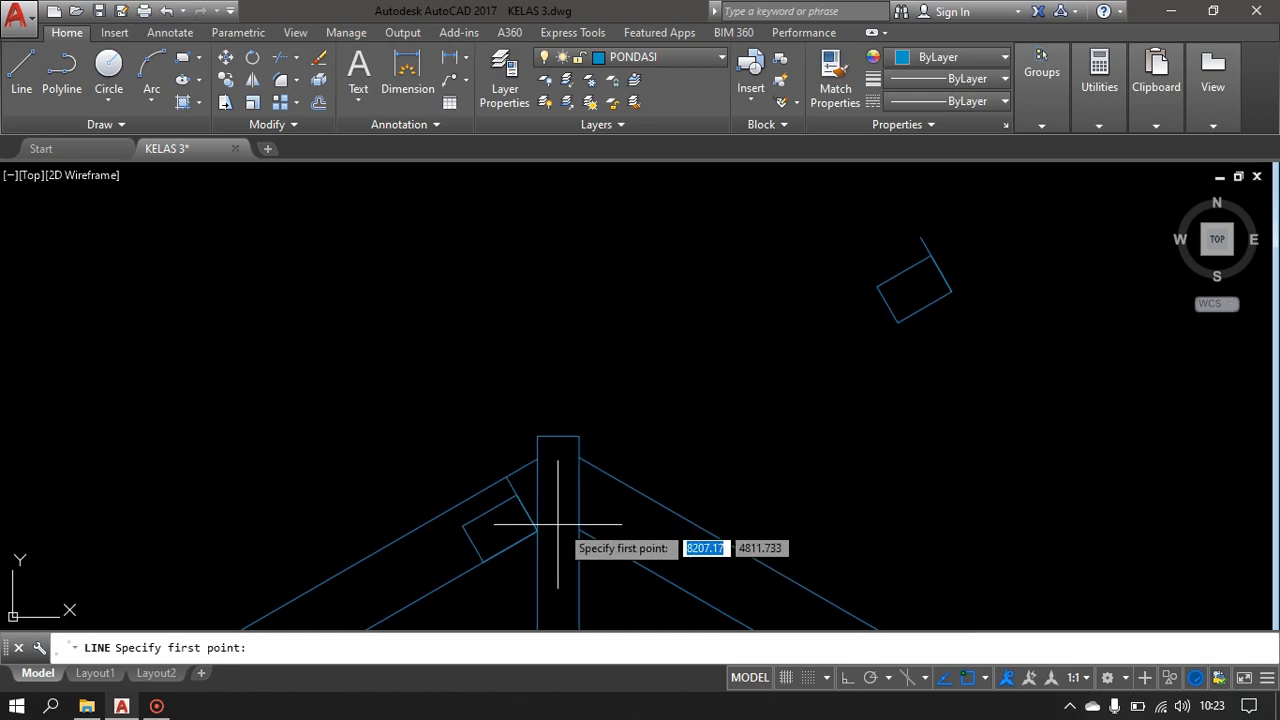
{"action": "left_click", "coordinate": [538, 528]}
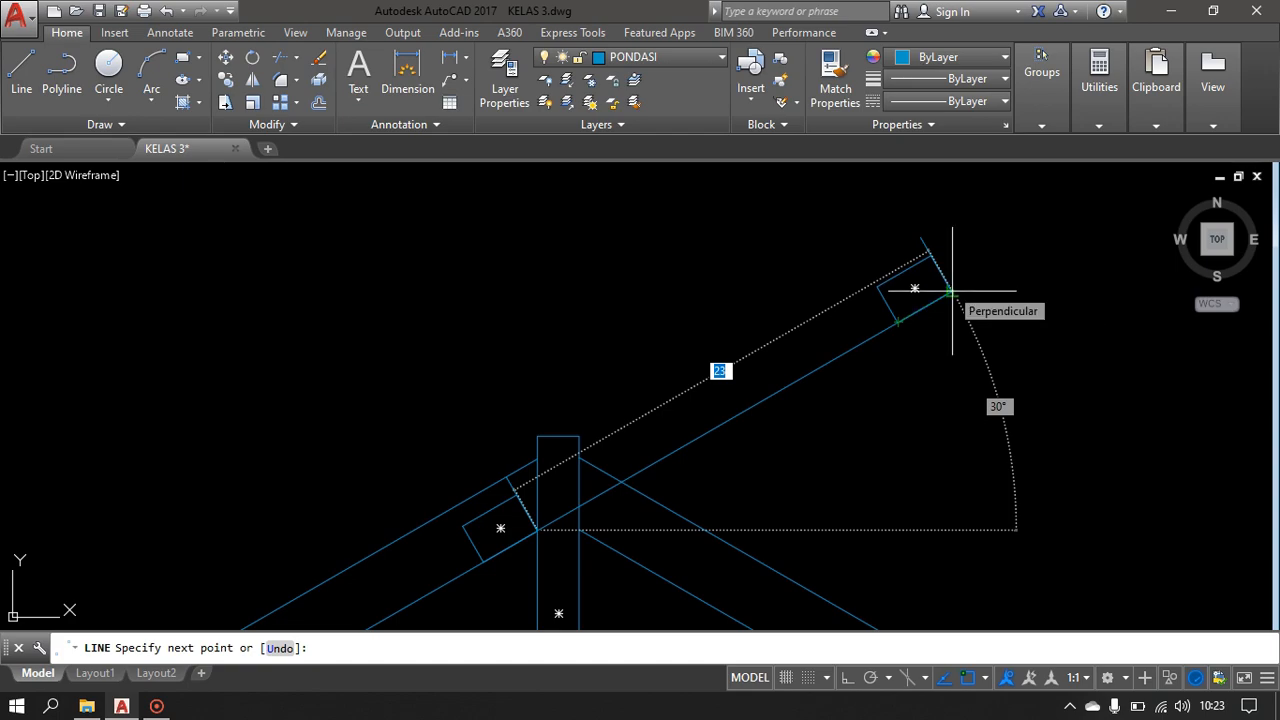
{"action": "key", "text": "Escape"}
{"action": "left_click", "coordinate": [858, 224]}
{"action": "left_click", "coordinate": [977, 329]}
{"action": "key", "text": "Escape"}
- Copy the ridge batten and its slanted line one spacing down the left slope, from the spare's lower right corner to the ridge batten's
{"action": "left_click", "coordinate": [446, 464]}
{"action": "left_click", "coordinate": [555, 575]}
{"action": "type", "text": "co"}
{"action": "key", "text": "Return"}
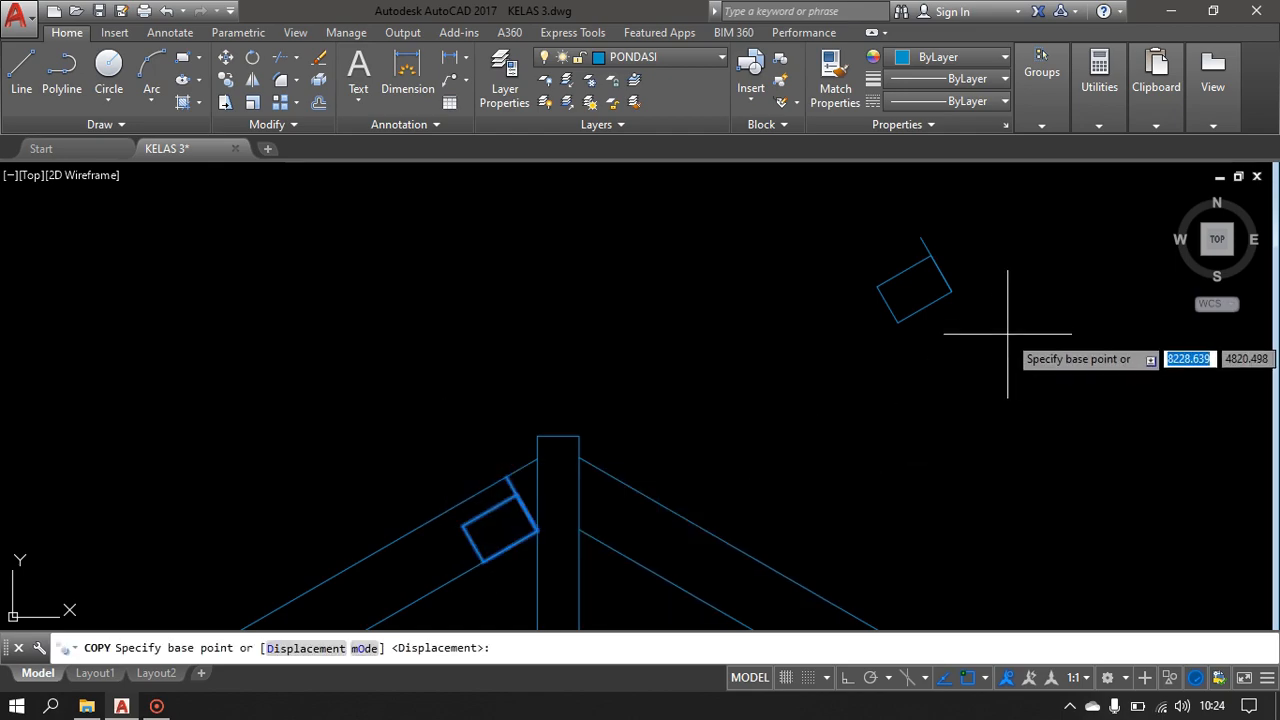
{"action": "left_click", "coordinate": [914, 288]}
{"action": "middle_click_drag", "start_coordinate": [493, 531], "coordinate": [742, 355]}
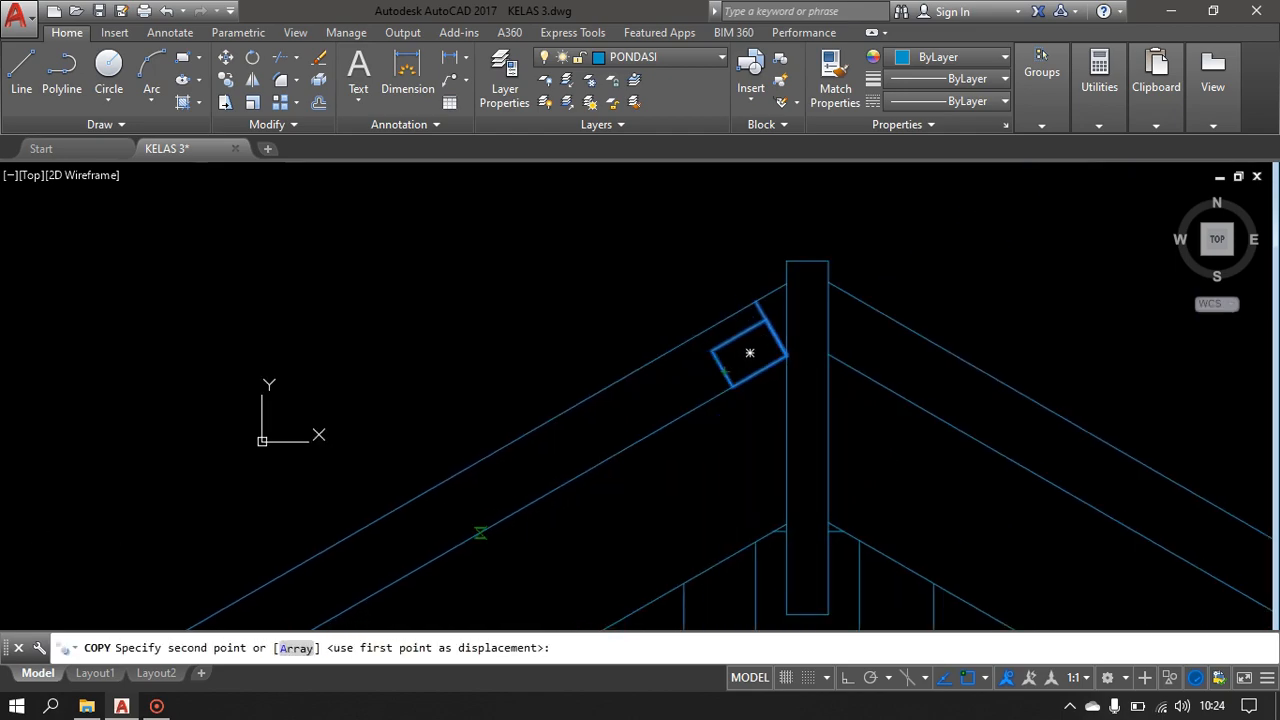
{"action": "left_click", "coordinate": [793, 350]}
- Place further copies of the ridge batten and its slanted line at 23-unit spacing down the upper half of the left slope
{"action": "scroll", "coordinate": [614, 457], "scroll_direction": "down", "scroll_amount": 3}
{"action": "middle_click_drag", "start_coordinate": [614, 457], "coordinate": [808, 350]}
{"action": "scroll", "coordinate": [726, 391], "scroll_direction": "up", "scroll_amount": 3}
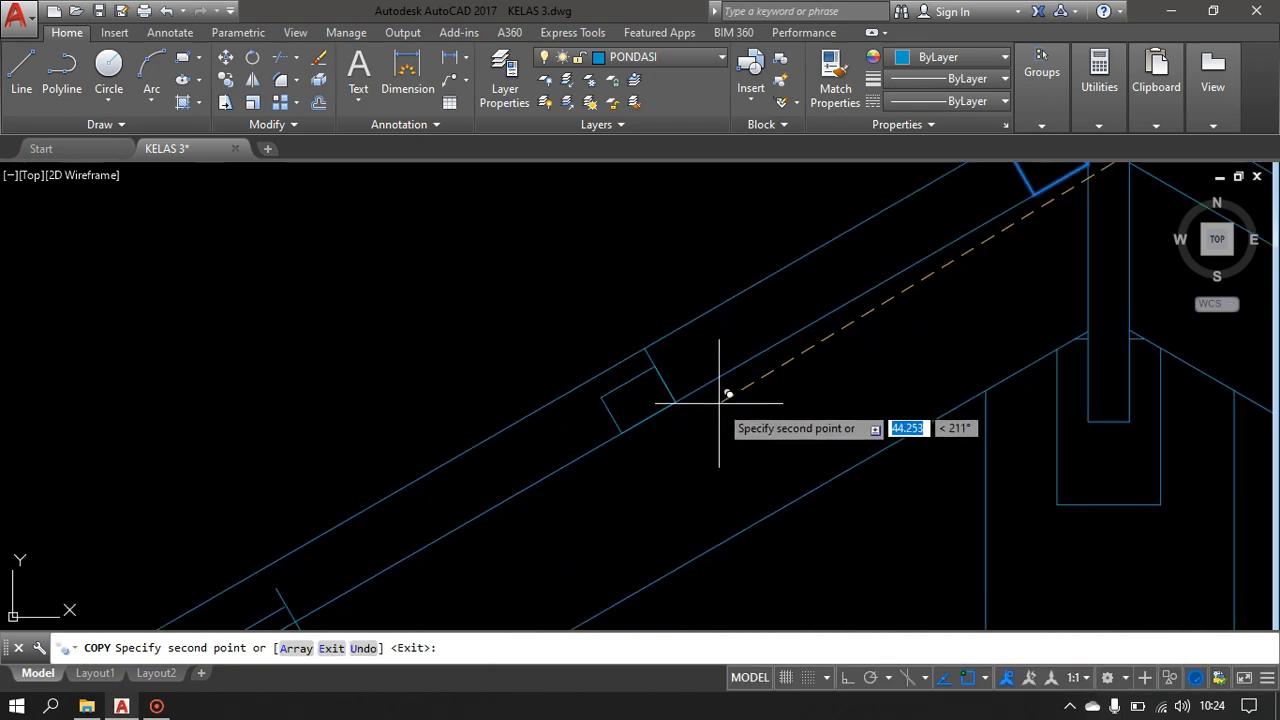
{"action": "left_click", "coordinate": [677, 391]}
{"action": "scroll", "coordinate": [681, 456], "scroll_direction": "down", "scroll_amount": 3}
{"action": "scroll", "coordinate": [857, 349], "scroll_direction": "up", "scroll_amount": 5}
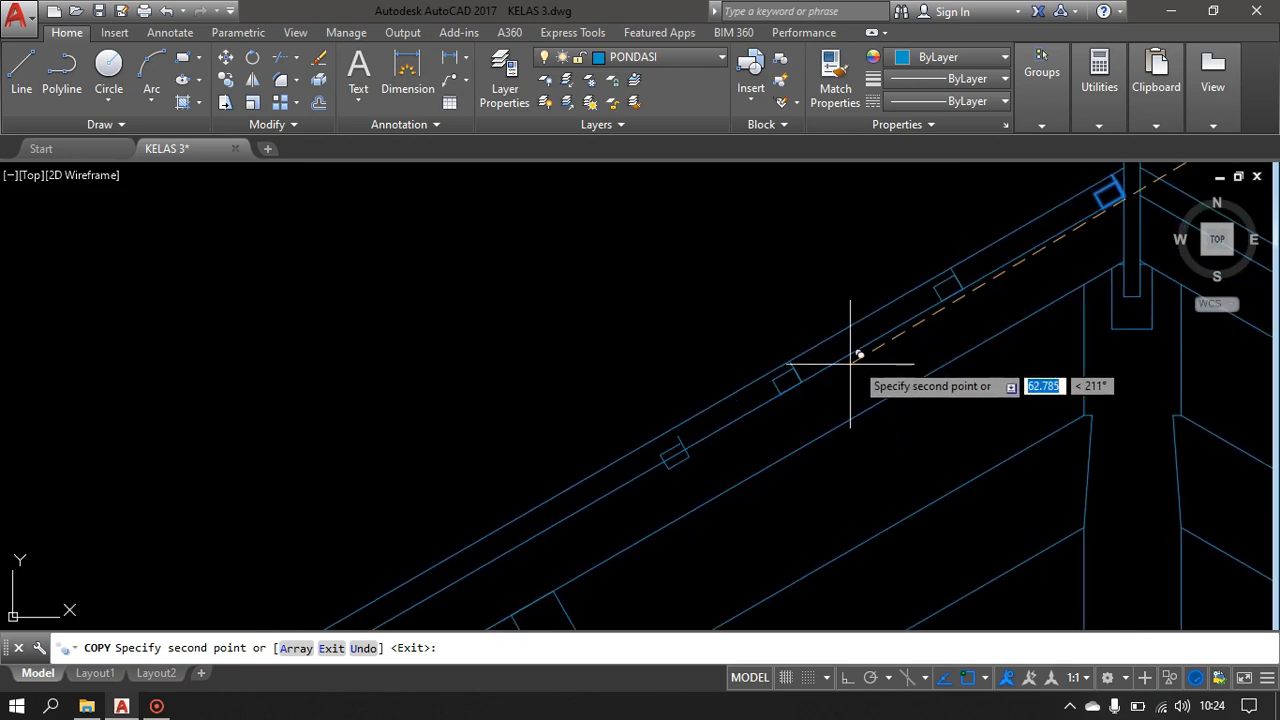
{"action": "scroll", "coordinate": [943, 337], "scroll_direction": "down", "scroll_amount": 3}
{"action": "scroll", "coordinate": [837, 371], "scroll_direction": "up", "scroll_amount": 3}
{"action": "scroll", "coordinate": [871, 337], "scroll_direction": "down", "scroll_amount": 3}
{"action": "scroll", "coordinate": [914, 334], "scroll_direction": "up", "scroll_amount": 2}
{"action": "scroll", "coordinate": [869, 344], "scroll_direction": "down", "scroll_amount": 3}
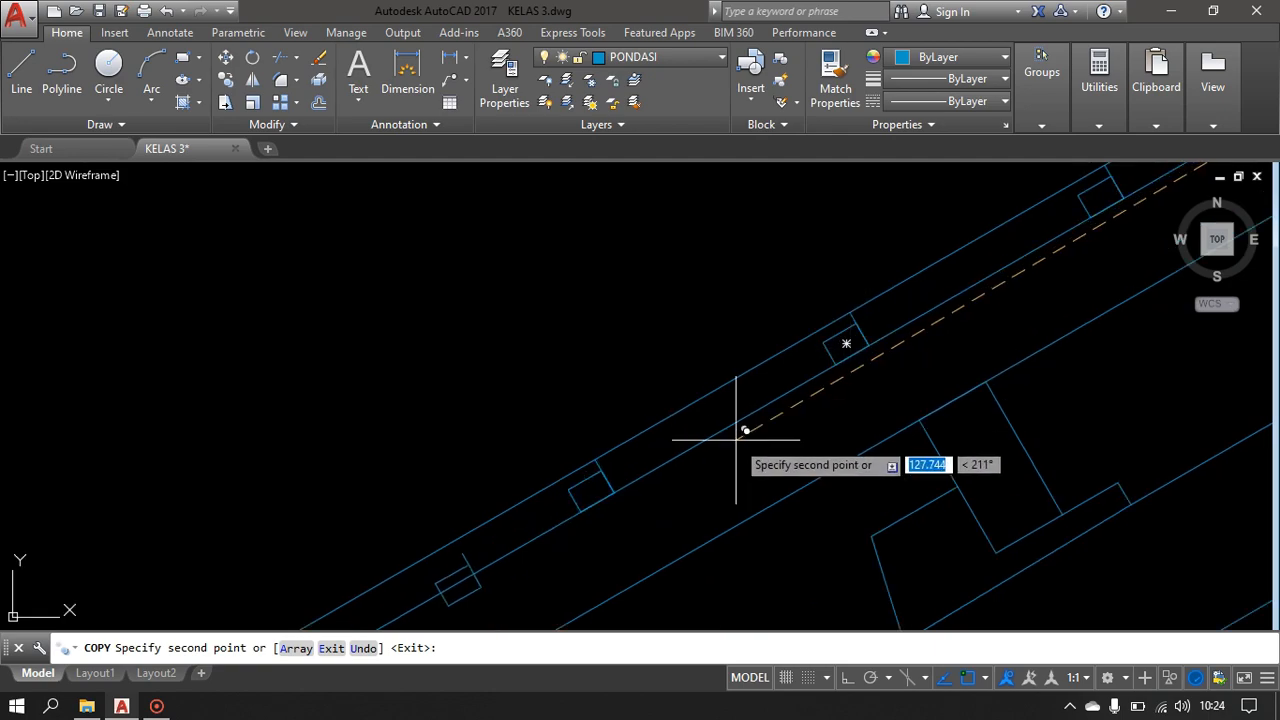
- Continue the evenly spaced batten copies down the lower half of the left slope, finishing with one at the eave end
{"action": "scroll", "coordinate": [909, 286], "scroll_direction": "up", "scroll_amount": 3}
{"action": "scroll", "coordinate": [800, 385], "scroll_direction": "down", "scroll_amount": 2}
{"action": "scroll", "coordinate": [871, 309], "scroll_direction": "up", "scroll_amount": 4}
{"action": "scroll", "coordinate": [814, 357], "scroll_direction": "down", "scroll_amount": 3}
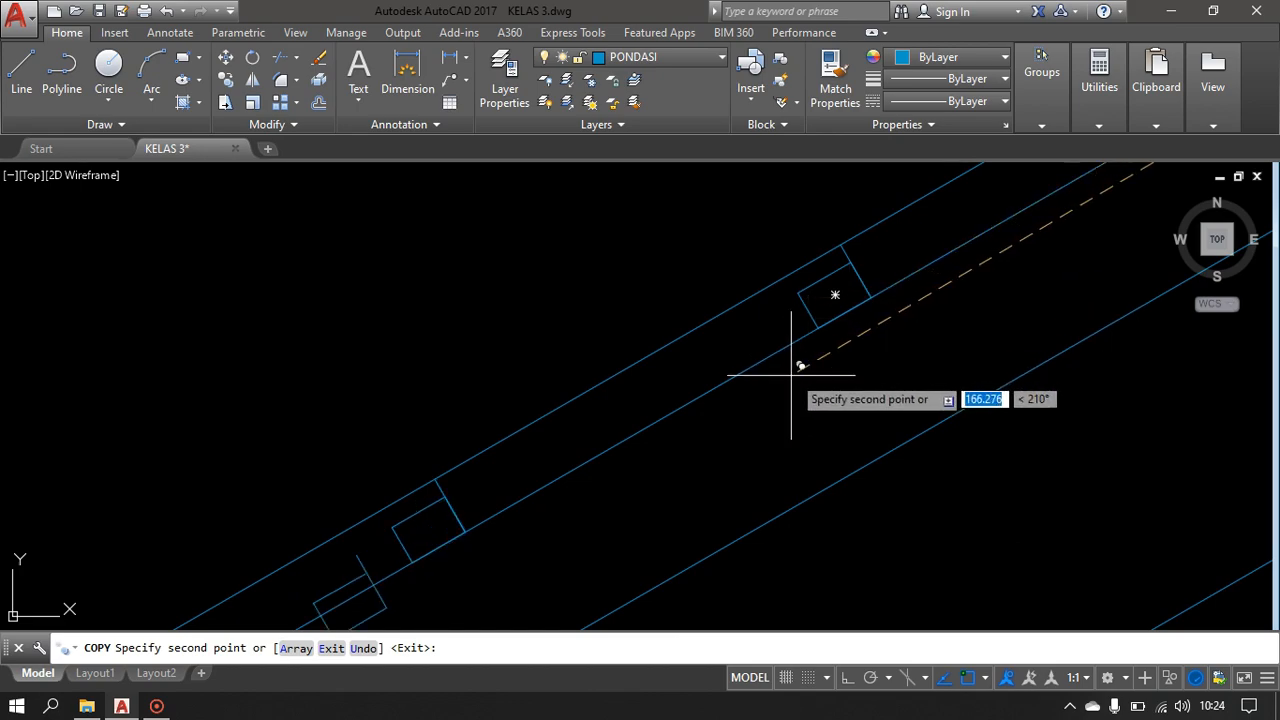
{"action": "scroll", "coordinate": [871, 337], "scroll_direction": "up", "scroll_amount": 3}
{"action": "scroll", "coordinate": [857, 320], "scroll_direction": "down", "scroll_amount": 3}
{"action": "scroll", "coordinate": [800, 330], "scroll_direction": "up", "scroll_amount": 2}
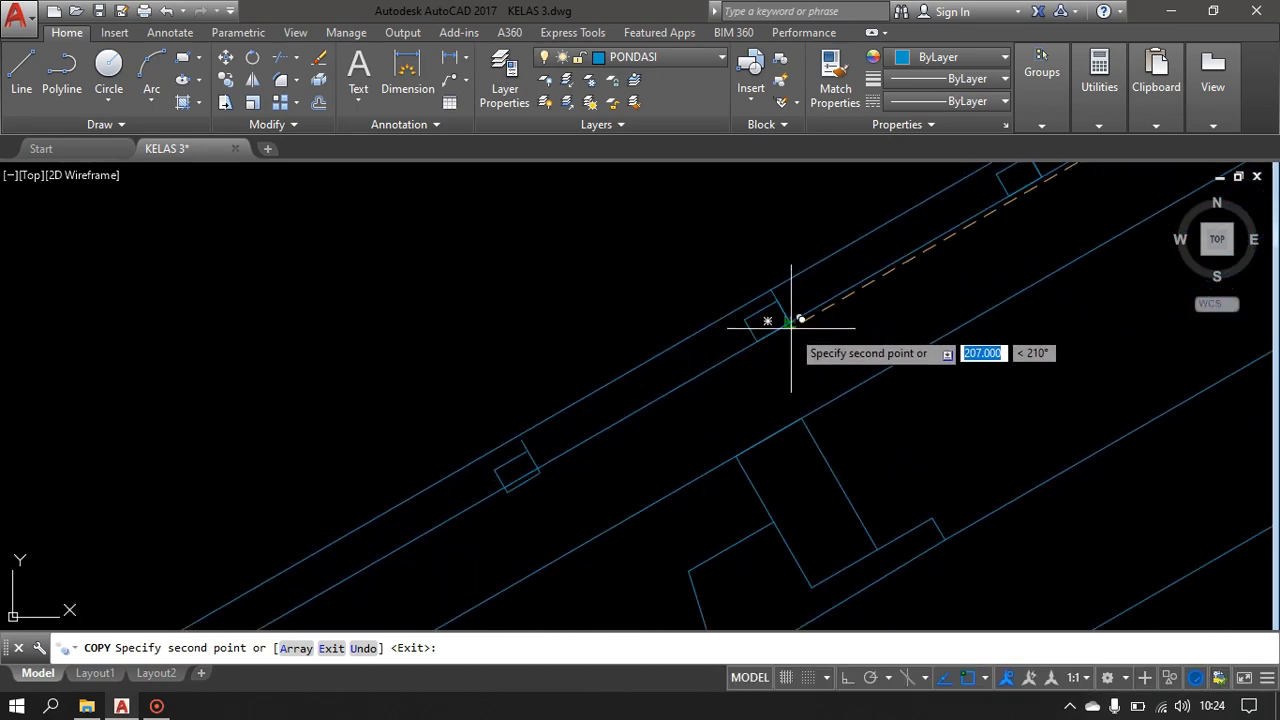
{"action": "scroll", "coordinate": [742, 393], "scroll_direction": "down", "scroll_amount": 3}
{"action": "scroll", "coordinate": [1034, 271], "scroll_direction": "up", "scroll_amount": 2}
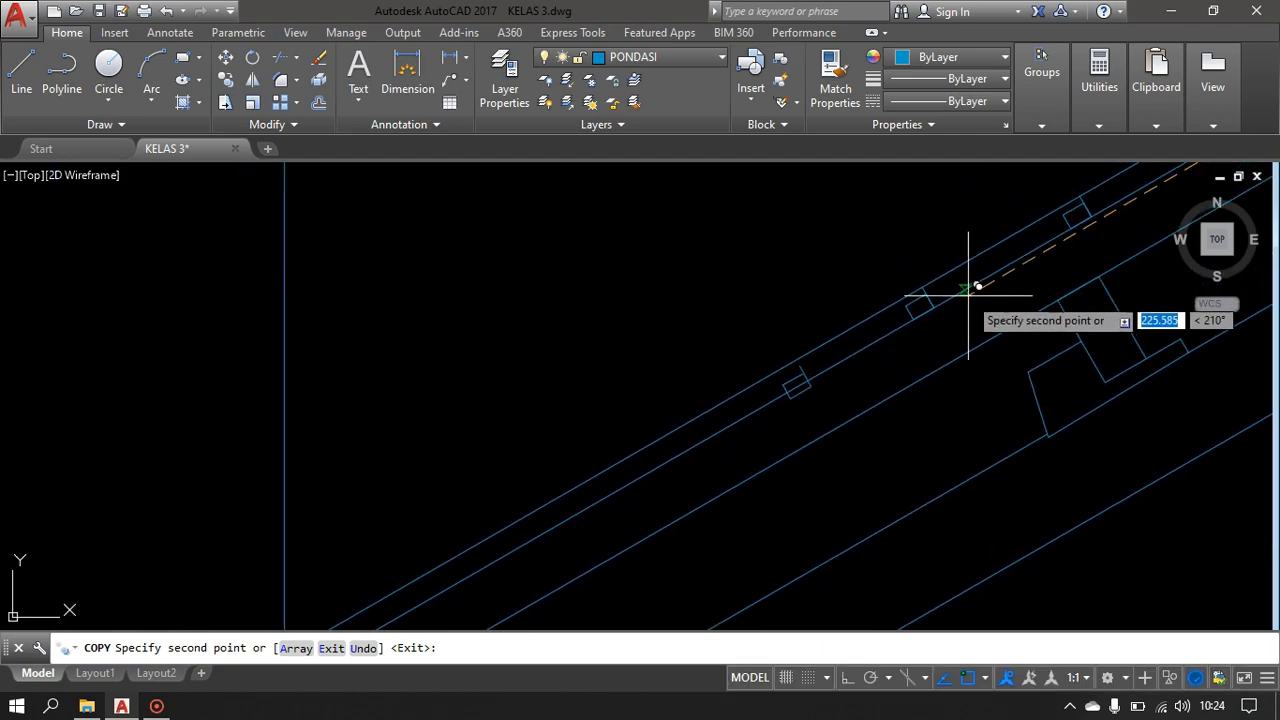
{"action": "middle_click_drag", "start_coordinate": [847, 375], "coordinate": [990, 300]}
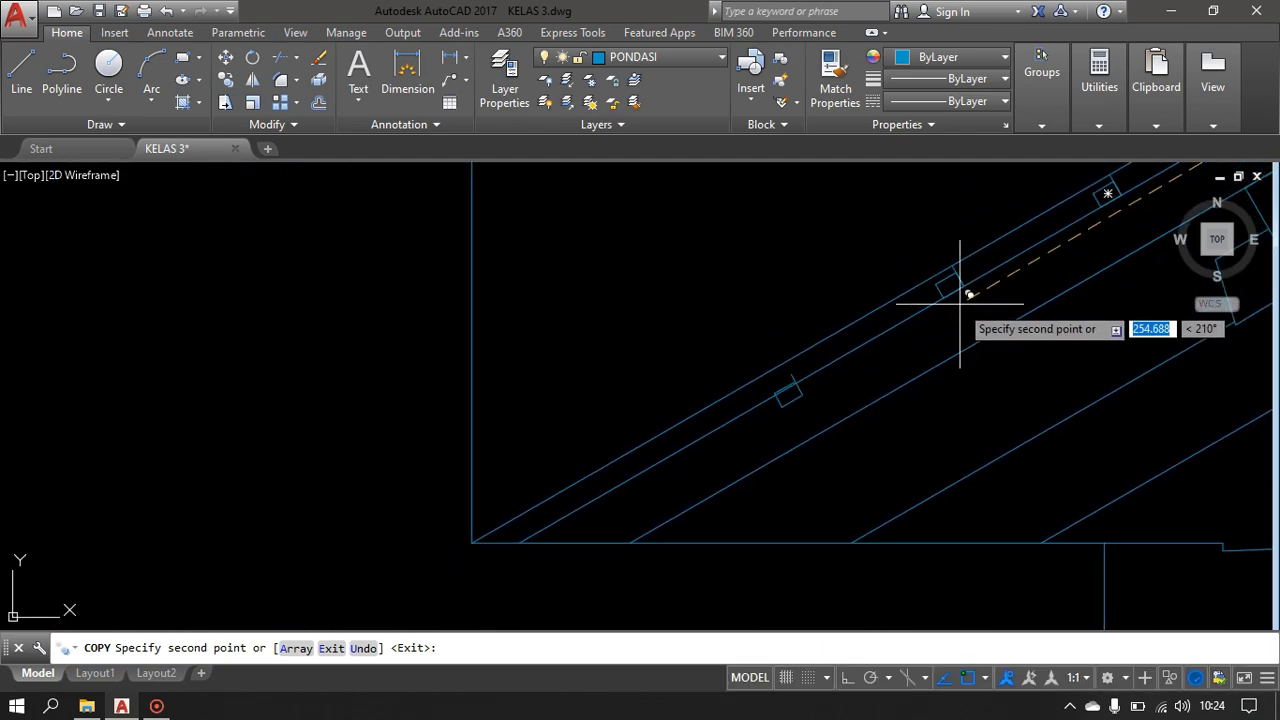
{"action": "left_click", "coordinate": [965, 285]}
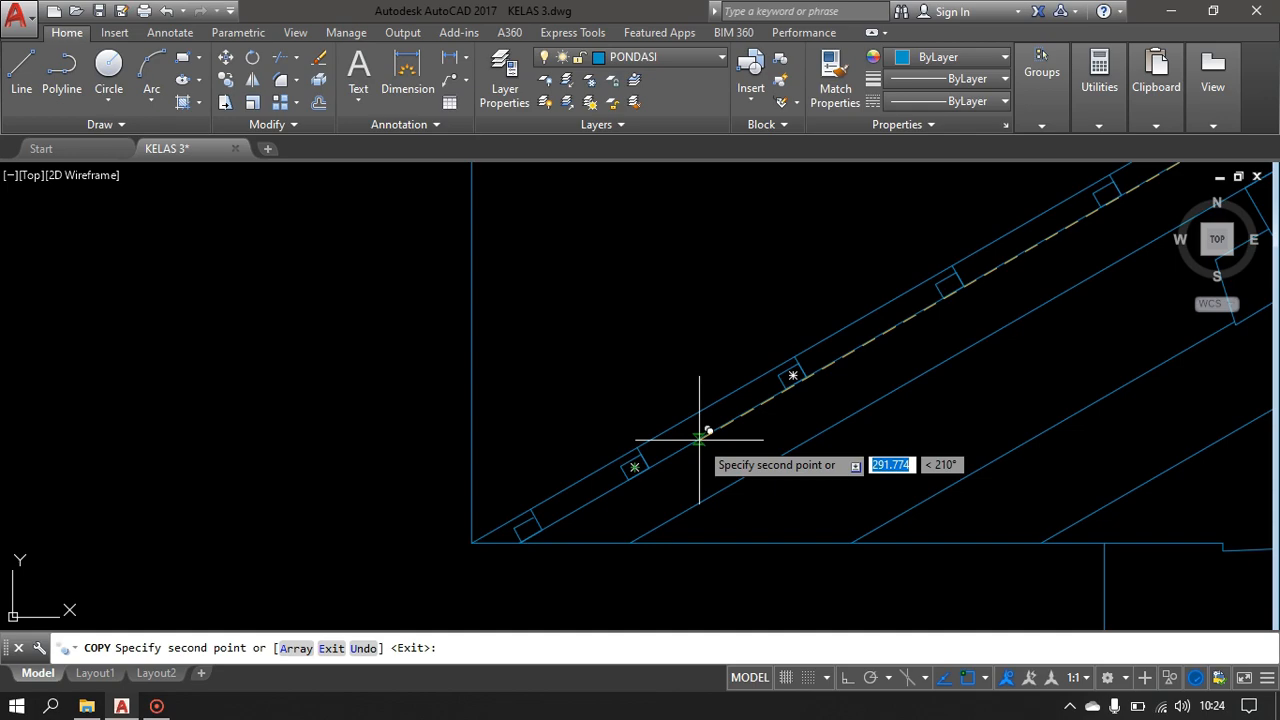
{"action": "scroll", "coordinate": [699, 438], "scroll_direction": "up", "scroll_amount": 1}
{"action": "scroll", "coordinate": [552, 524], "scroll_direction": "up", "scroll_amount": 3}
{"action": "scroll", "coordinate": [552, 524], "scroll_direction": "down", "scroll_amount": 5}
{"action": "key", "text": "Escape"}
- Copy the lowest batten rectangle from its lower right corner to its upper right corner so the copy stacks directly on it
{"action": "scroll", "coordinate": [530, 526], "scroll_direction": "up", "scroll_amount": 3}
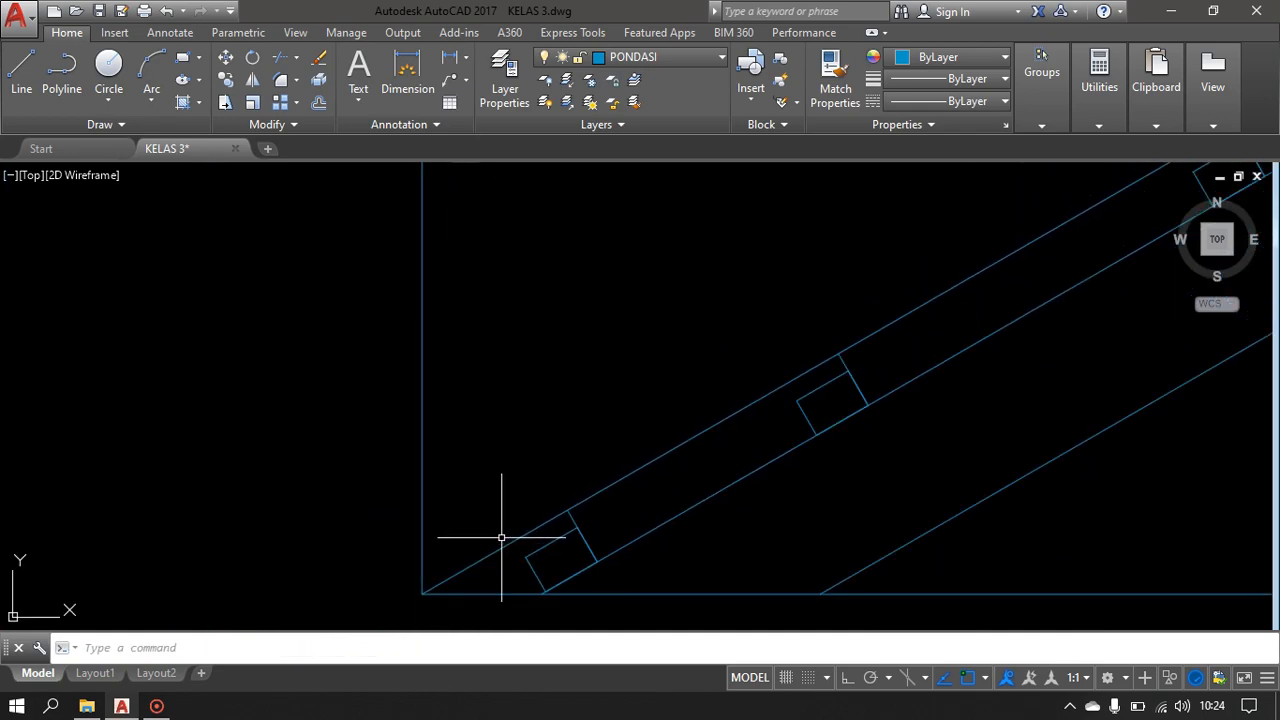
{"action": "middle_click_drag", "start_coordinate": [494, 537], "coordinate": [414, 451]}
{"action": "scroll", "coordinate": [480, 480], "scroll_direction": "up", "scroll_amount": 2}
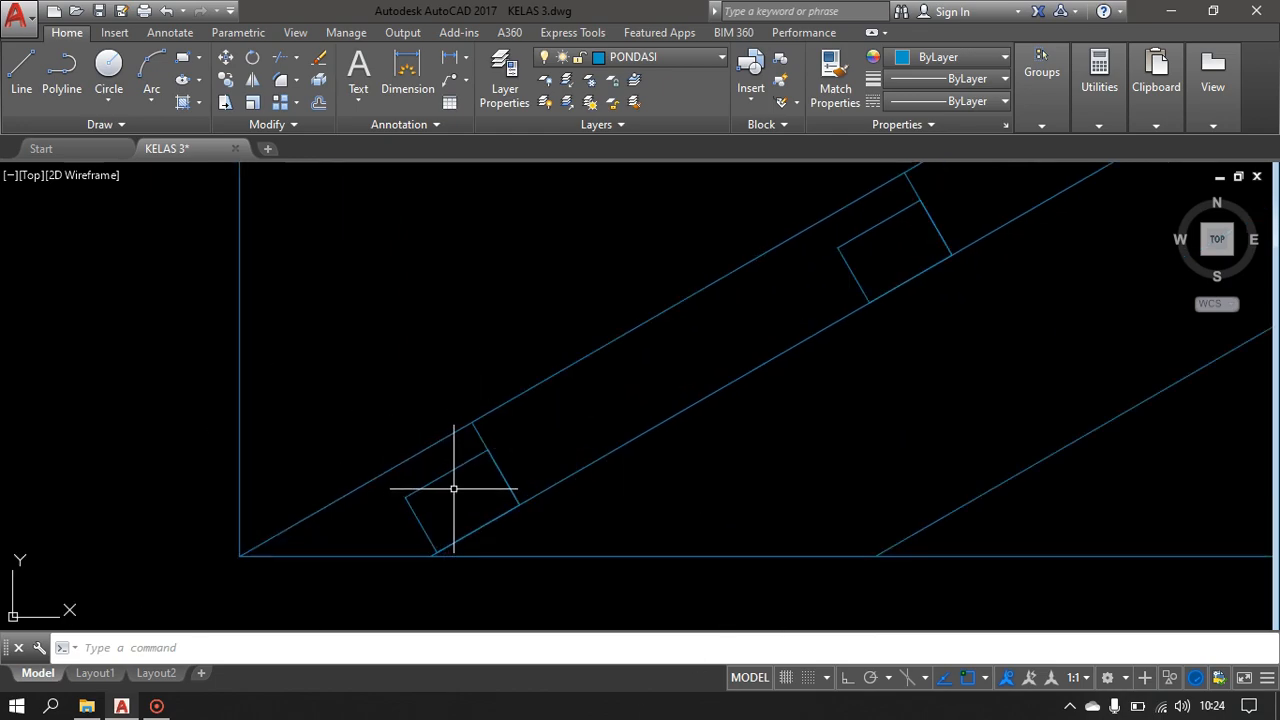
{"action": "scroll", "coordinate": [386, 466], "scroll_direction": "up", "scroll_amount": 3}
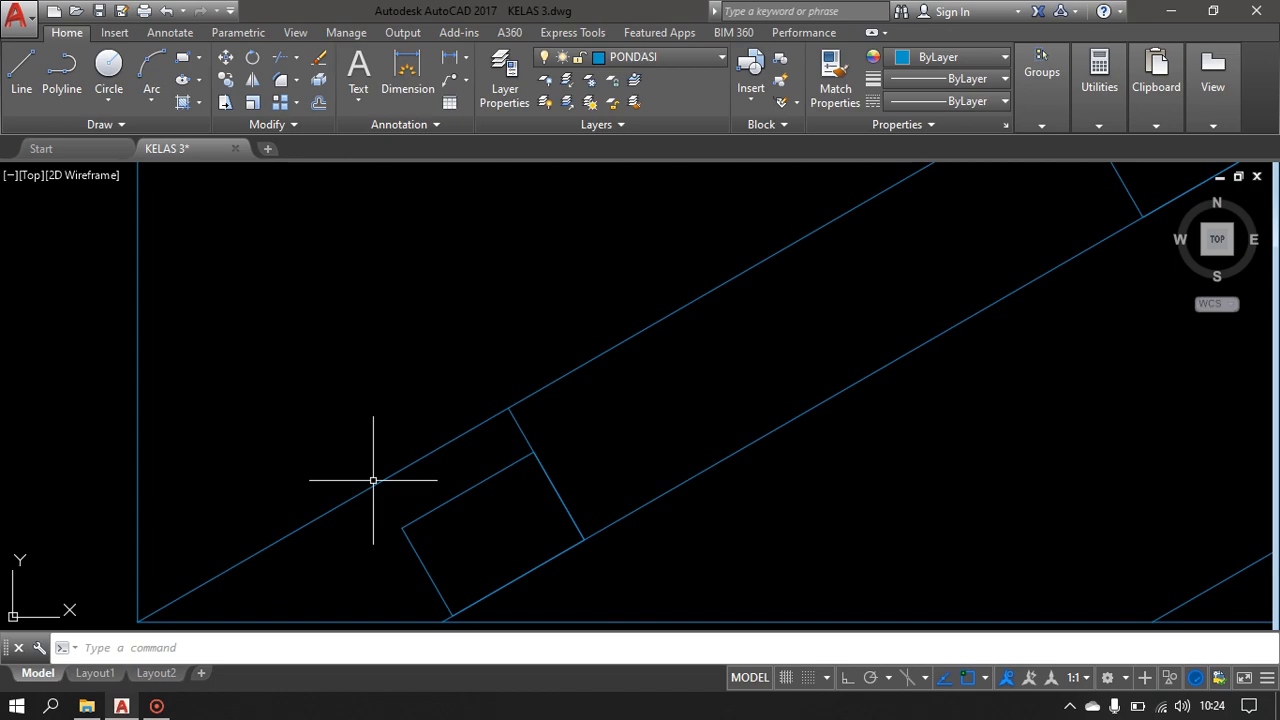
{"action": "left_click", "coordinate": [468, 488]}
{"action": "left_click", "coordinate": [394, 523]}
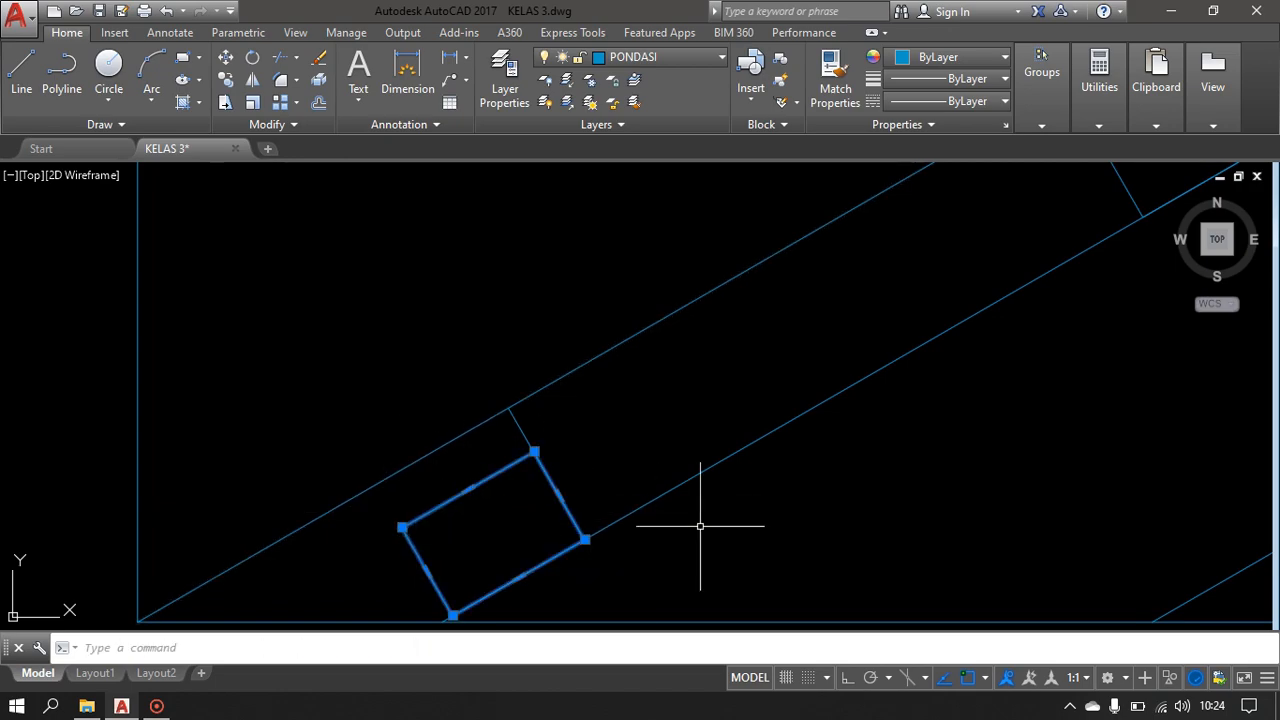
{"action": "type", "text": "co"}
{"action": "key", "text": "Return"}
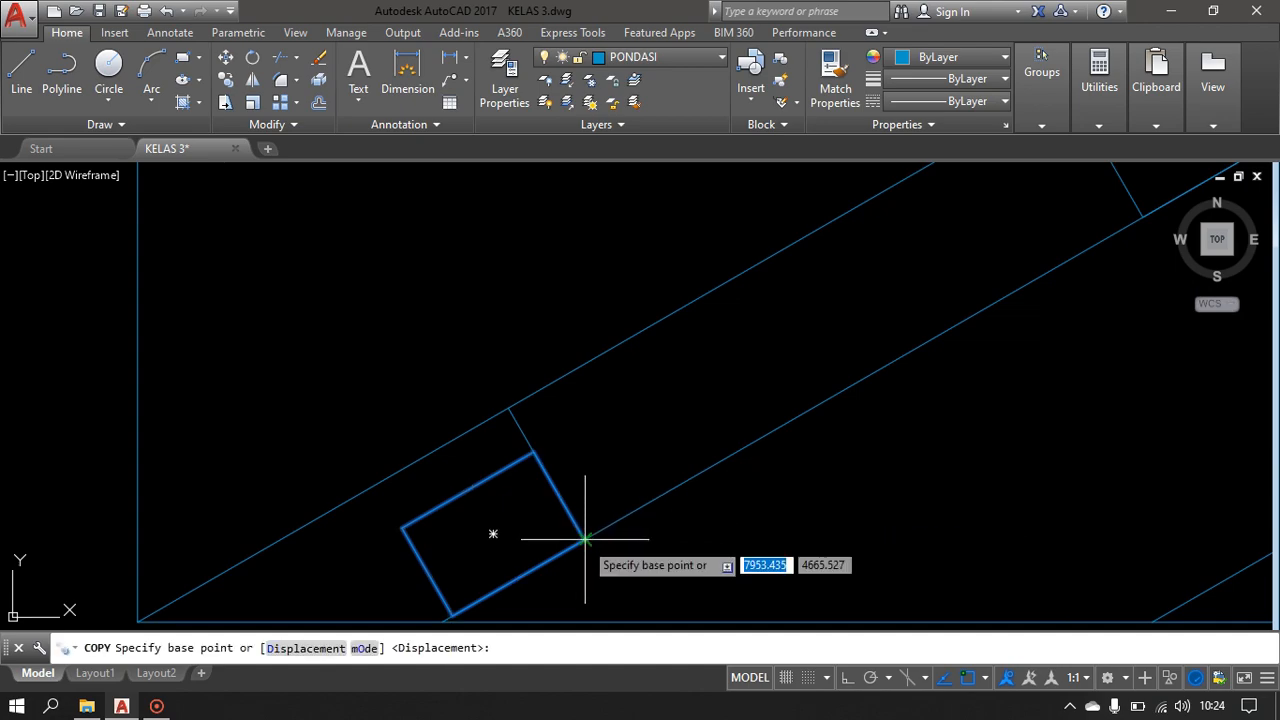
{"action": "left_click", "coordinate": [585, 539]}
{"action": "left_click", "coordinate": [537, 443]}
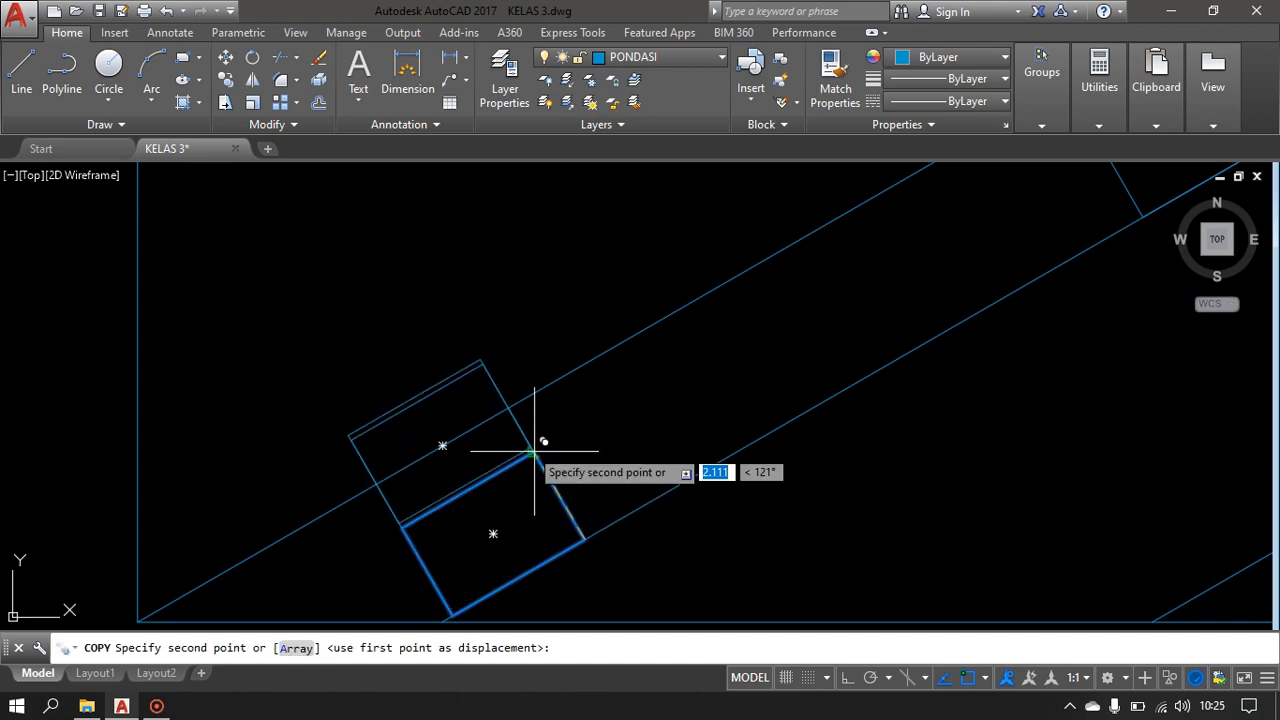
{"action": "scroll", "coordinate": [649, 424], "scroll_direction": "down", "scroll_amount": 5}
{"action": "middle_click_drag", "start_coordinate": [649, 424], "coordinate": [655, 462]}
{"action": "key", "text": "Return"}
{"action": "scroll", "coordinate": [600, 480], "scroll_direction": "up", "scroll_amount": 5}
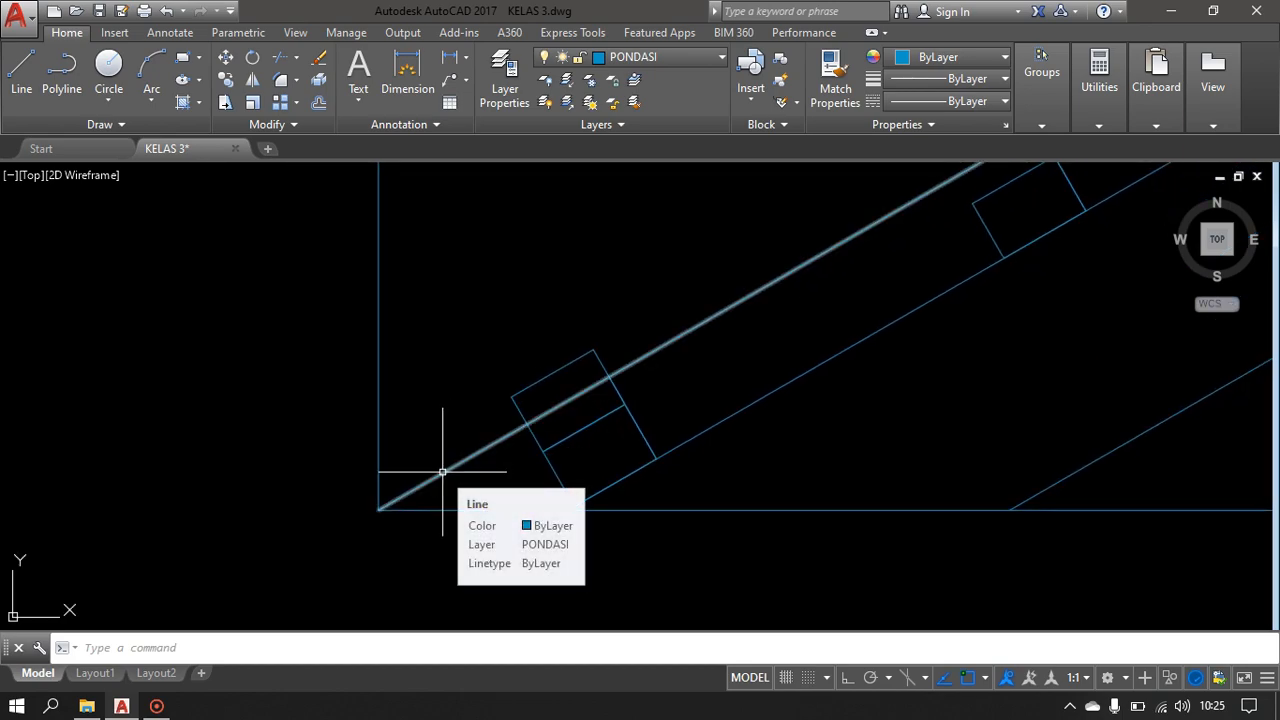
{"action": "middle_click_drag", "start_coordinate": [443, 457], "coordinate": [394, 591]}
{"action": "left_click", "coordinate": [406, 577]}
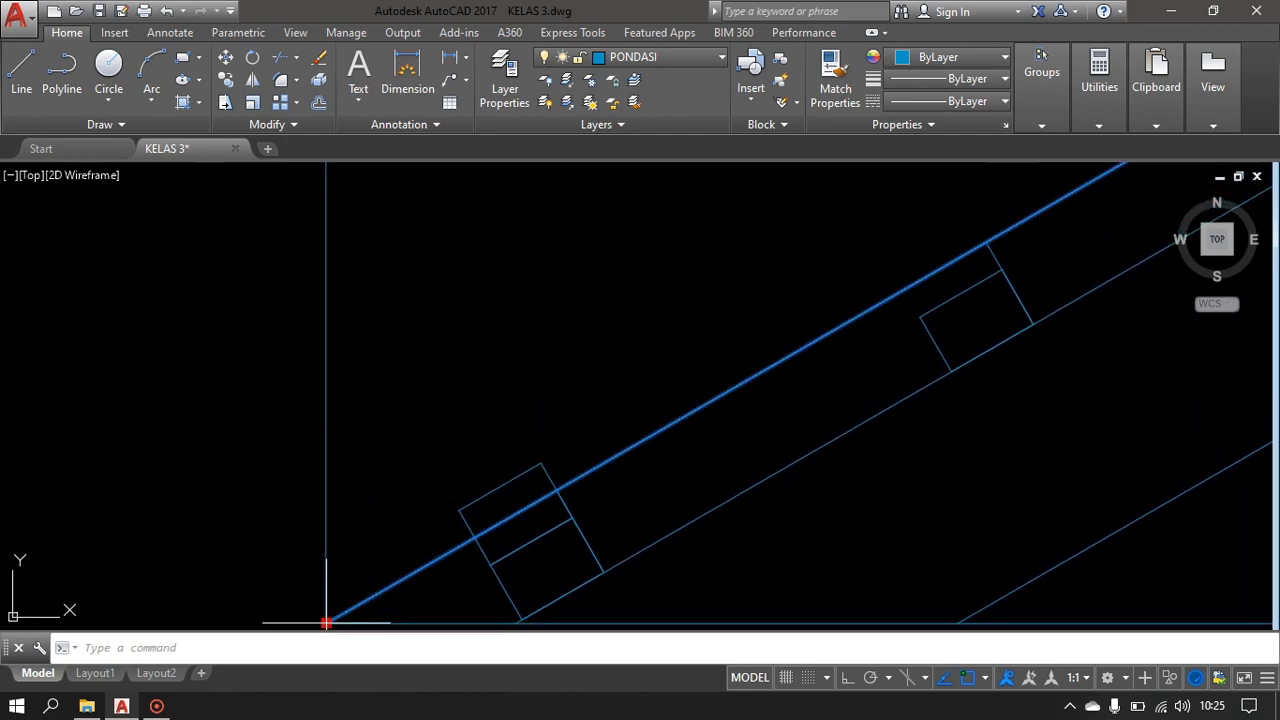
{"action": "left_click", "coordinate": [326, 622]}
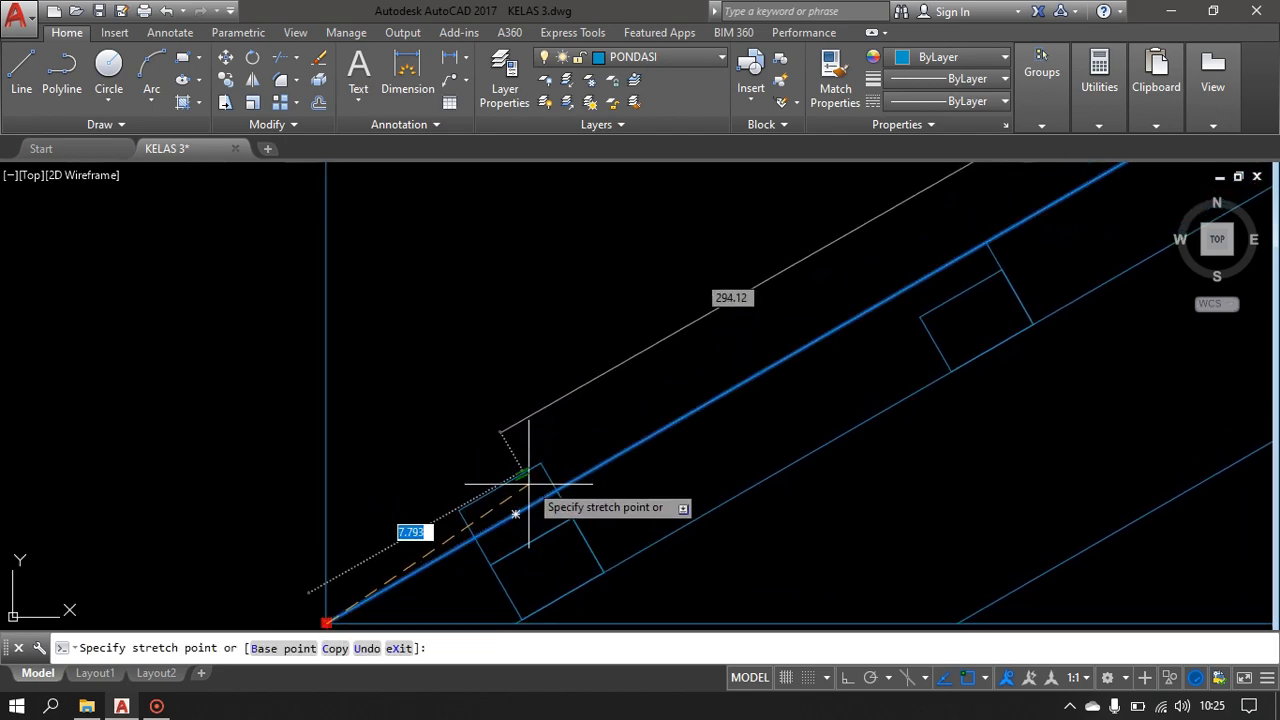
{"action": "key", "text": "Escape"}
{"action": "scroll", "coordinate": [657, 490], "scroll_direction": "down", "scroll_amount": 4}
{"action": "middle_click_drag", "start_coordinate": [985, 345], "coordinate": [802, 372]}
{"action": "key", "text": "Escape"}
- Copy the left slope's upper line 1 unit inward, from the ridge slanted line's upper end to the ridge batten's upper right corner
{"action": "scroll", "coordinate": [836, 289], "scroll_direction": "down", "scroll_amount": 4}
{"action": "middle_click_drag", "start_coordinate": [834, 289], "coordinate": [563, 382]}
{"action": "scroll", "coordinate": [738, 289], "scroll_direction": "up", "scroll_amount": 2}
{"action": "middle_click_drag", "start_coordinate": [807, 279], "coordinate": [274, 698]}
{"action": "middle_click_drag", "start_coordinate": [875, 356], "coordinate": [280, 688]}
{"action": "scroll", "coordinate": [836, 335], "scroll_direction": "up", "scroll_amount": 2}
{"action": "scroll", "coordinate": [842, 325], "scroll_direction": "up", "scroll_amount": 2}
{"action": "middle_click_drag", "start_coordinate": [842, 325], "coordinate": [641, 444]}
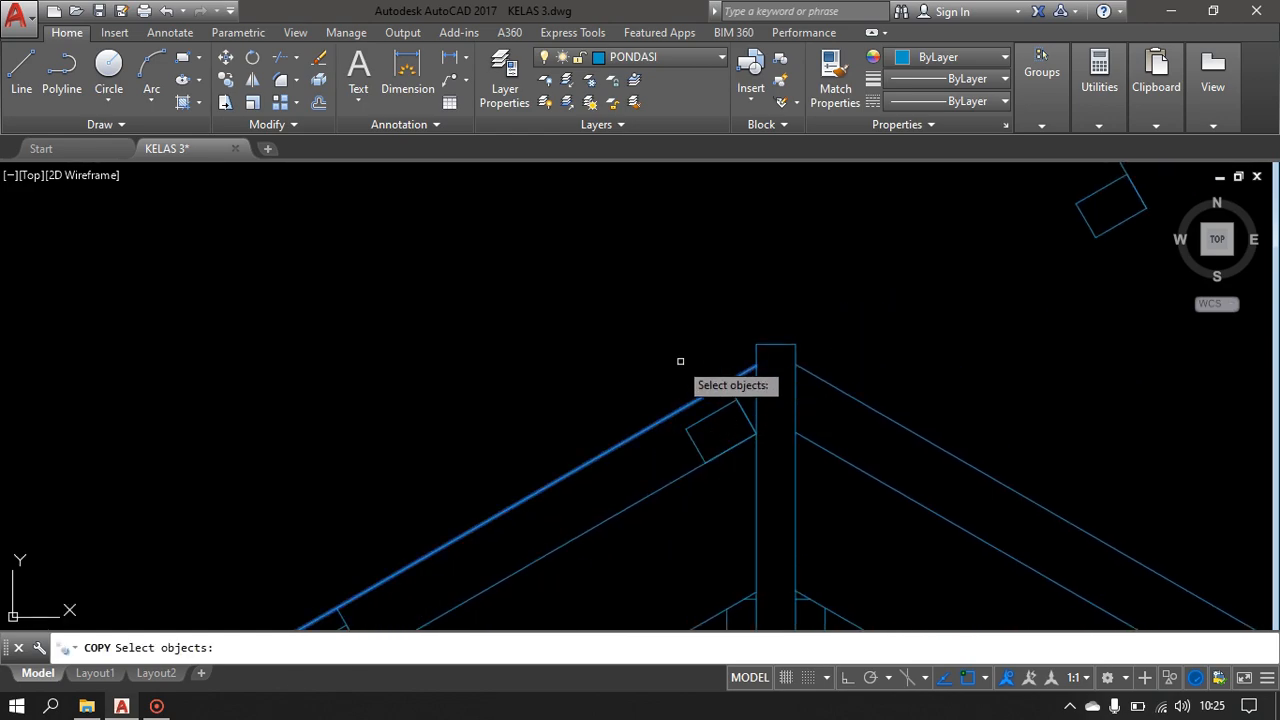
{"action": "key", "text": "Return"}
{"action": "left_click", "coordinate": [737, 399]}
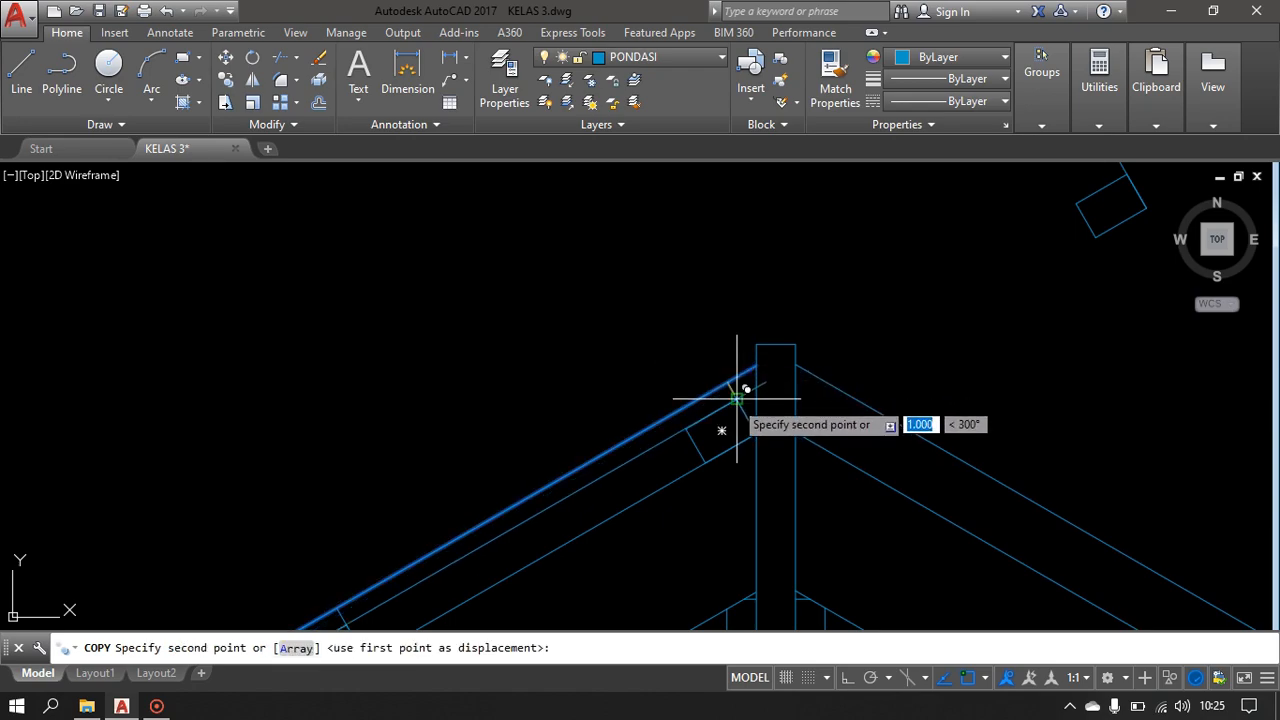
{"action": "scroll", "coordinate": [769, 427], "scroll_direction": "down", "scroll_amount": 4}
{"action": "middle_click_drag", "start_coordinate": [770, 429], "coordinate": [1008, 275]}
{"action": "key", "text": "Escape"}
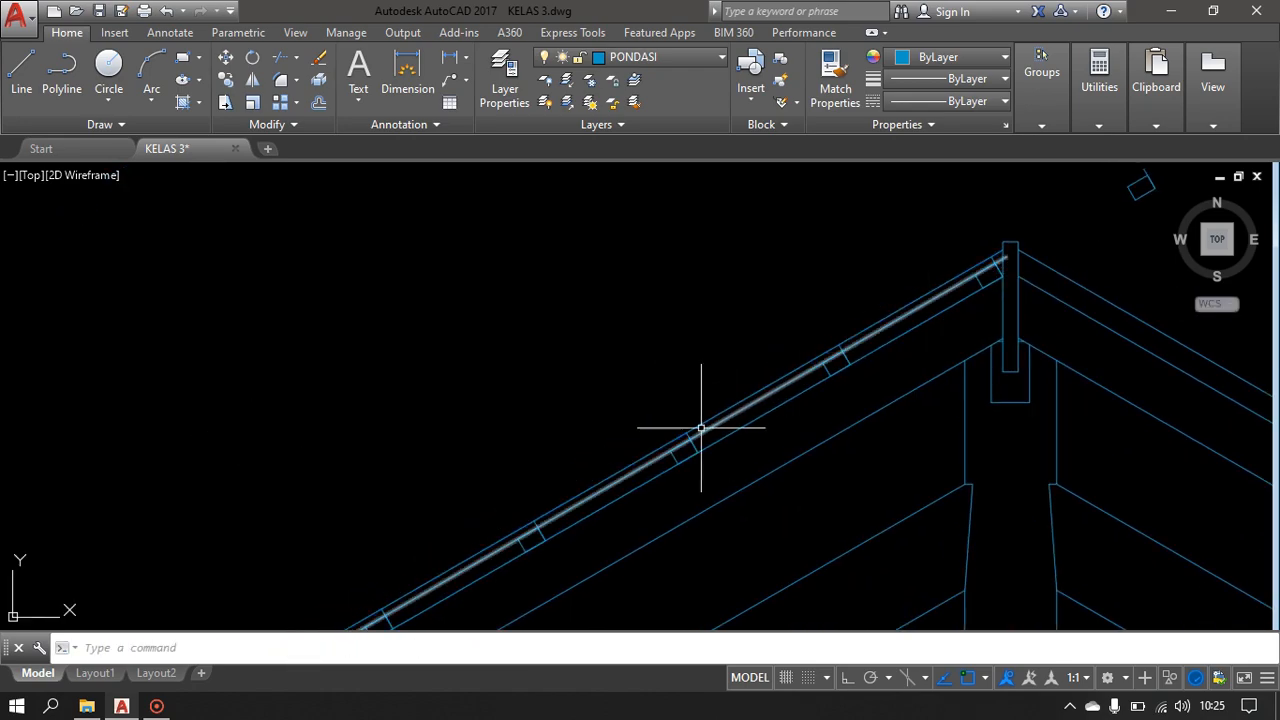
- Trim the lower ends of the two upper slope lines where they extend past the outer side of the stacked eave battens
{"action": "scroll", "coordinate": [810, 370], "scroll_direction": "up", "scroll_amount": 3}
{"action": "scroll", "coordinate": [831, 349], "scroll_direction": "down", "scroll_amount": 3}
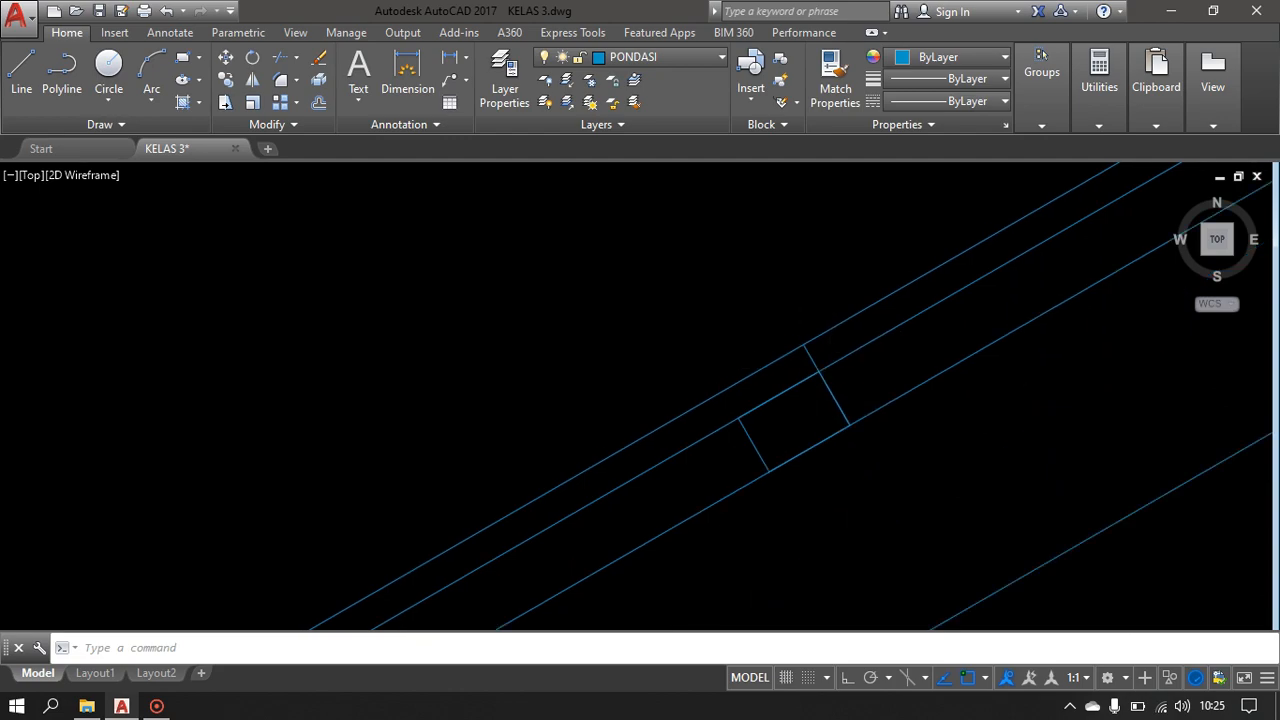
{"action": "middle_click_drag", "start_coordinate": [534, 508], "coordinate": [909, 285]}
{"action": "mouse_move", "coordinate": [571, 491]}
{"action": "middle_mouse_down"}
{"action": "mouse_move", "coordinate": [986, 257]}
{"action": "mouse_move", "coordinate": [1011, 217]}
{"action": "mouse_move", "coordinate": [898, 266]}
{"action": "middle_mouse_up"}
{"action": "scroll", "coordinate": [563, 480], "scroll_direction": "up", "scroll_amount": 4}
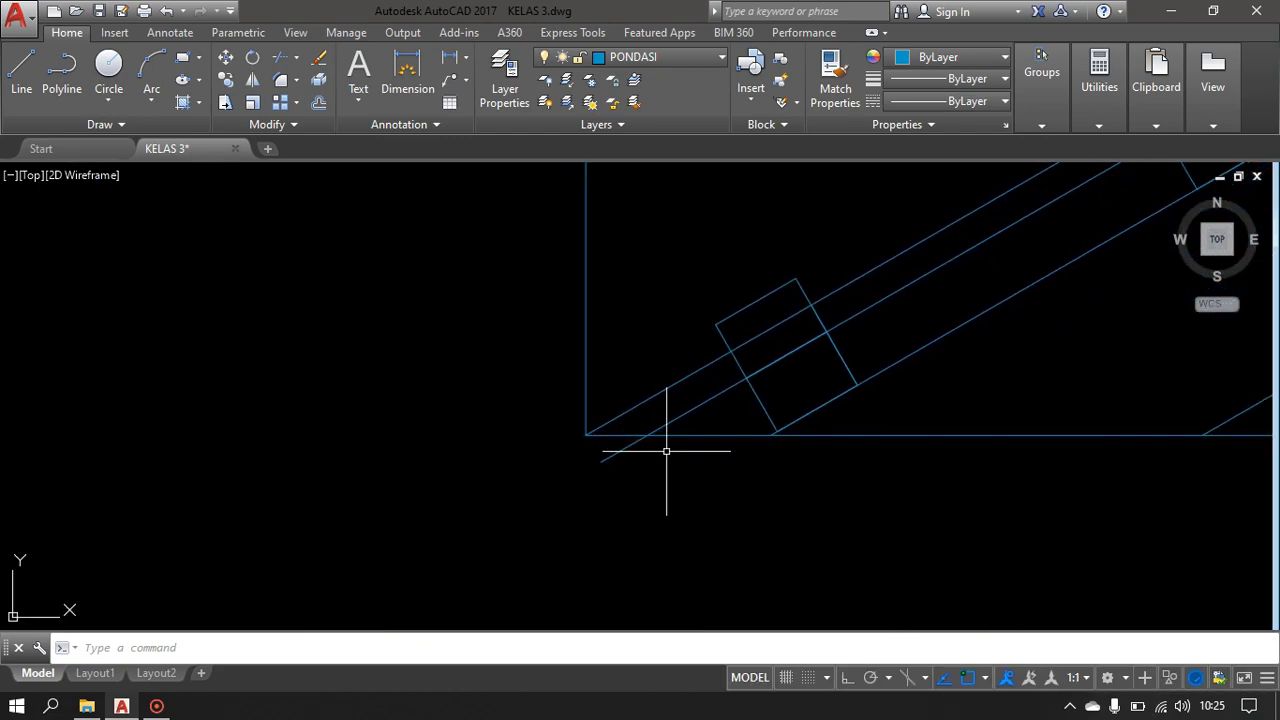
{"action": "key", "text": "space"}
{"action": "left_click", "coordinate": [637, 482]}
{"action": "left_click", "coordinate": [602, 459]}
{"action": "scroll", "coordinate": [719, 400], "scroll_direction": "down", "scroll_amount": 2}
{"action": "middle_click_drag", "start_coordinate": [737, 372], "coordinate": [691, 434]}
{"action": "scroll", "coordinate": [691, 434], "scroll_direction": "up", "scroll_amount": 2}
{"action": "left_click", "coordinate": [627, 520]}
{"action": "left_click", "coordinate": [587, 455]}
{"action": "middle_click_drag", "start_coordinate": [743, 380], "coordinate": [709, 451]}
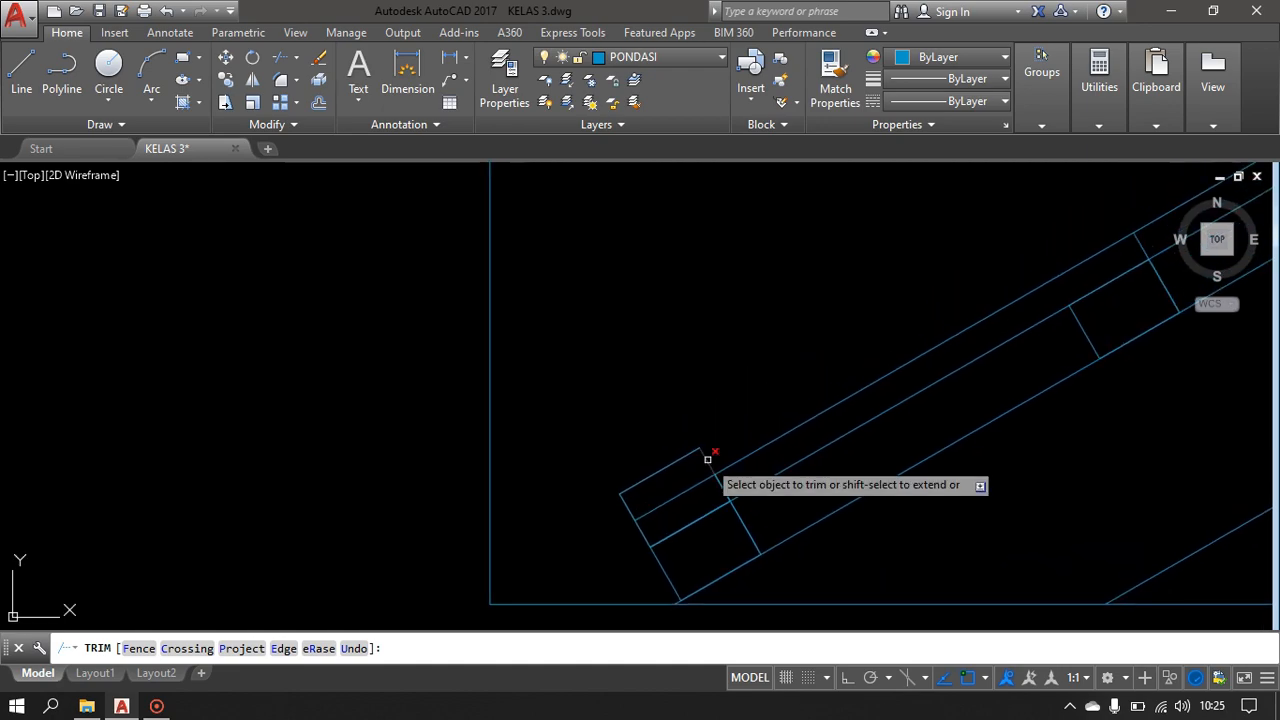
{"action": "key", "text": "Escape"}
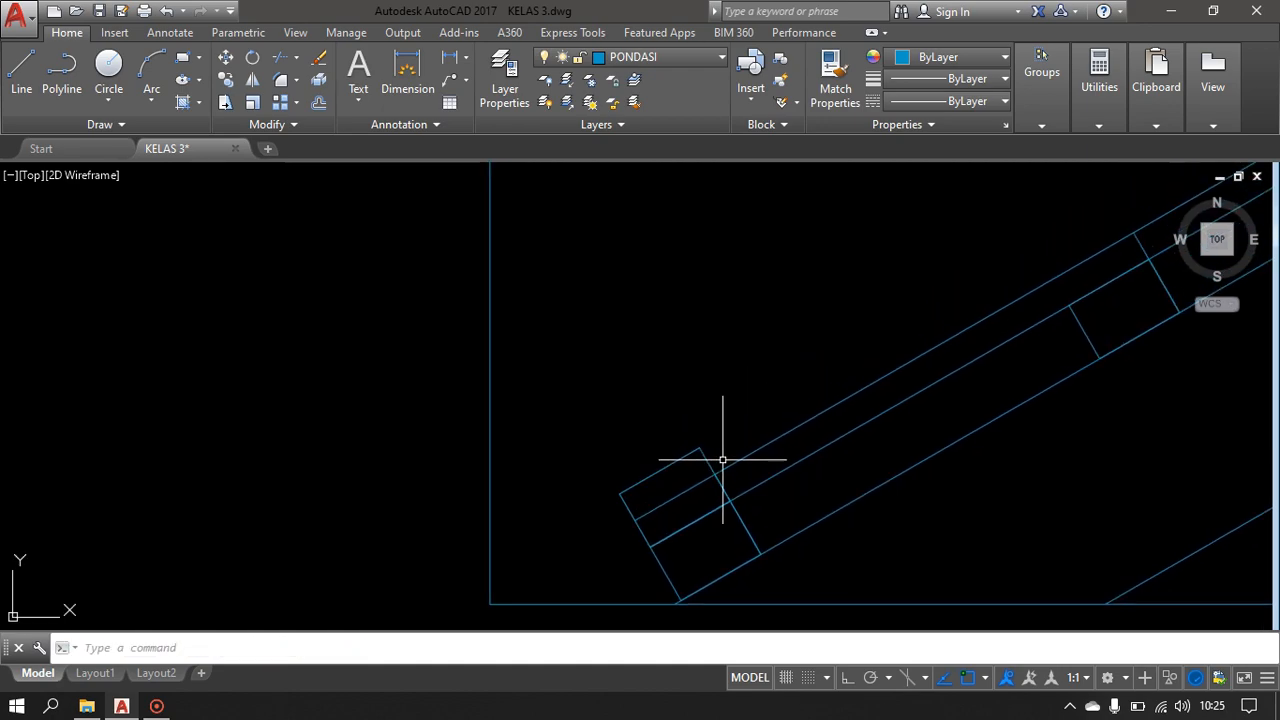
- Try to stretch the outer slope line's lower end to the upper left corner of the stacked eave batten
{"action": "left_click", "coordinate": [636, 519]}
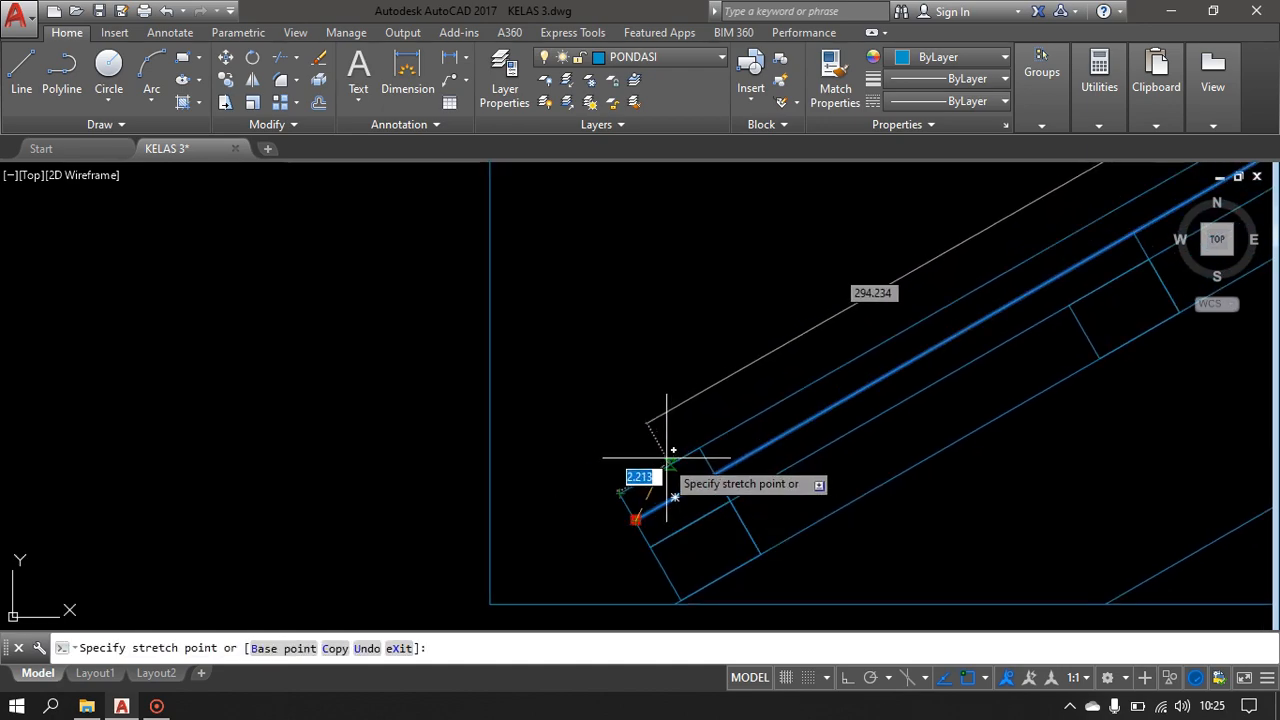
{"action": "left_click", "coordinate": [620, 493]}
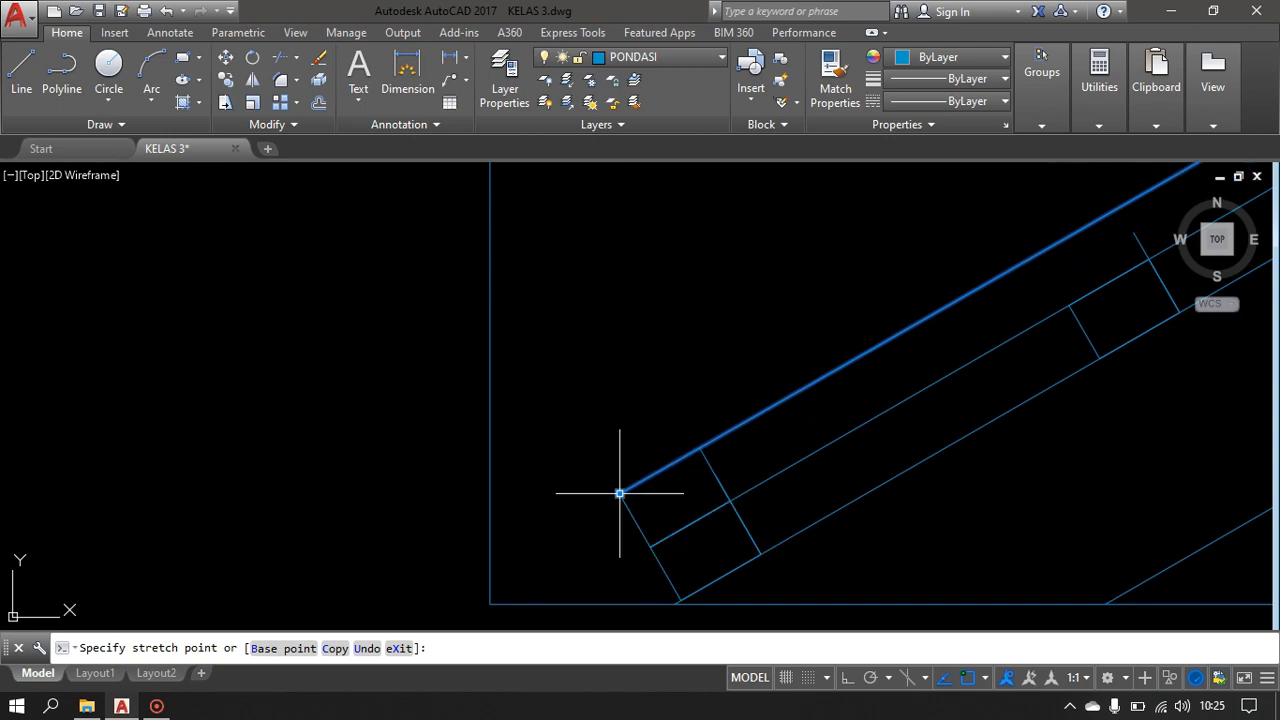
{"action": "scroll", "coordinate": [750, 478], "scroll_direction": "down", "scroll_amount": 2}
{"action": "key", "text": "Escape"}
{"action": "middle_click_drag", "start_coordinate": [812, 426], "coordinate": [697, 503]}
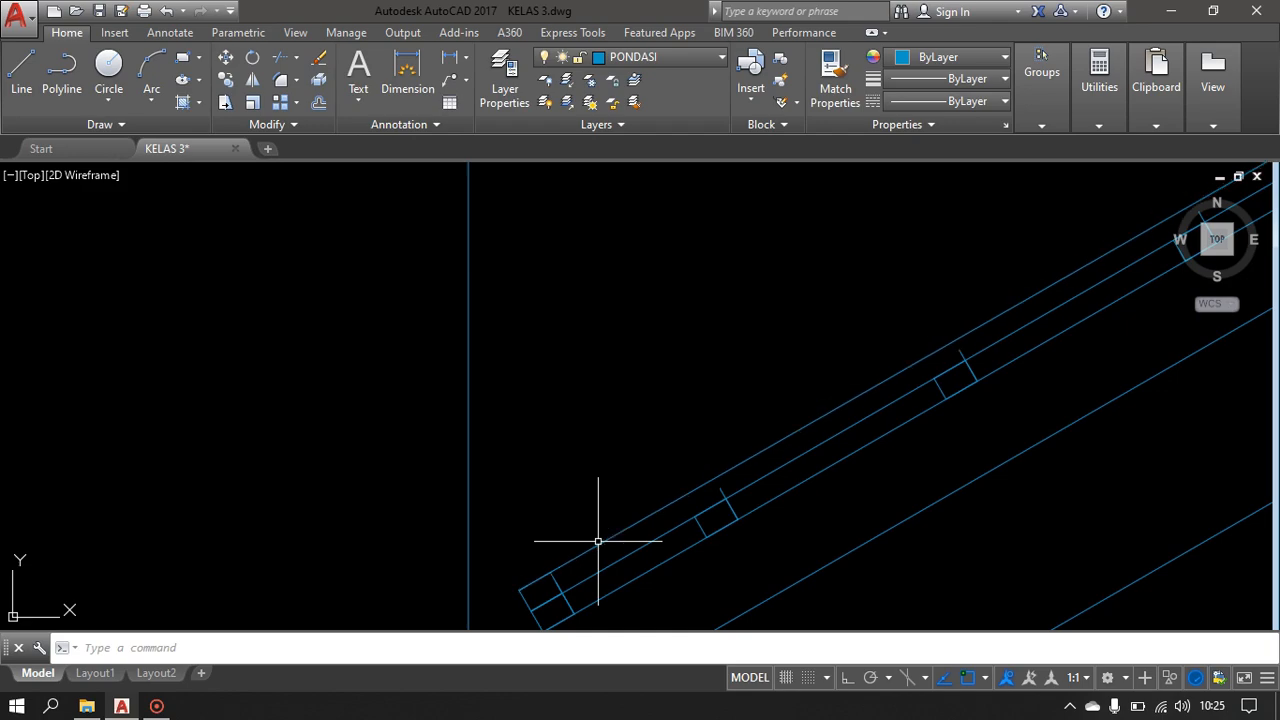
{"action": "scroll", "coordinate": [598, 541], "scroll_direction": "down", "scroll_amount": 1}
{"action": "scroll", "coordinate": [675, 480], "scroll_direction": "down", "scroll_amount": 2}
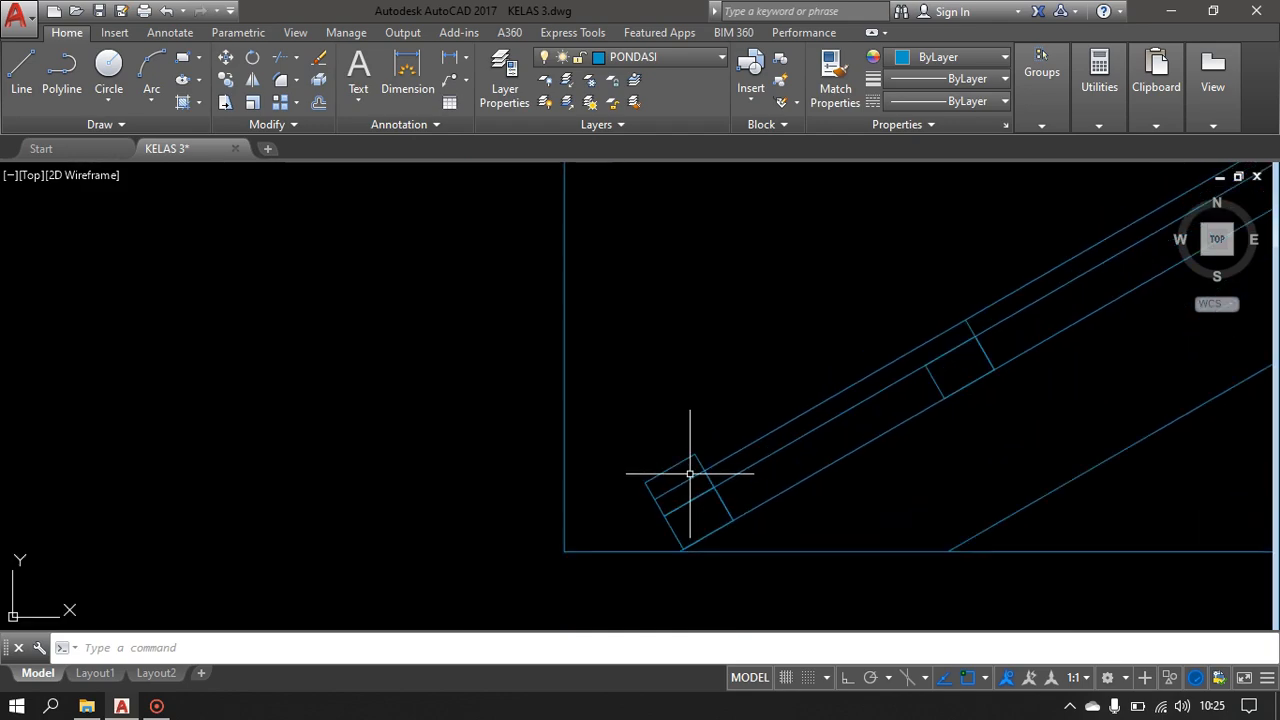
- Trim the stacked batten copy above the outer slope line and remove the slanted segment above the lowest batten
{"action": "key", "text": "Return"}
{"action": "key", "text": "Return"}
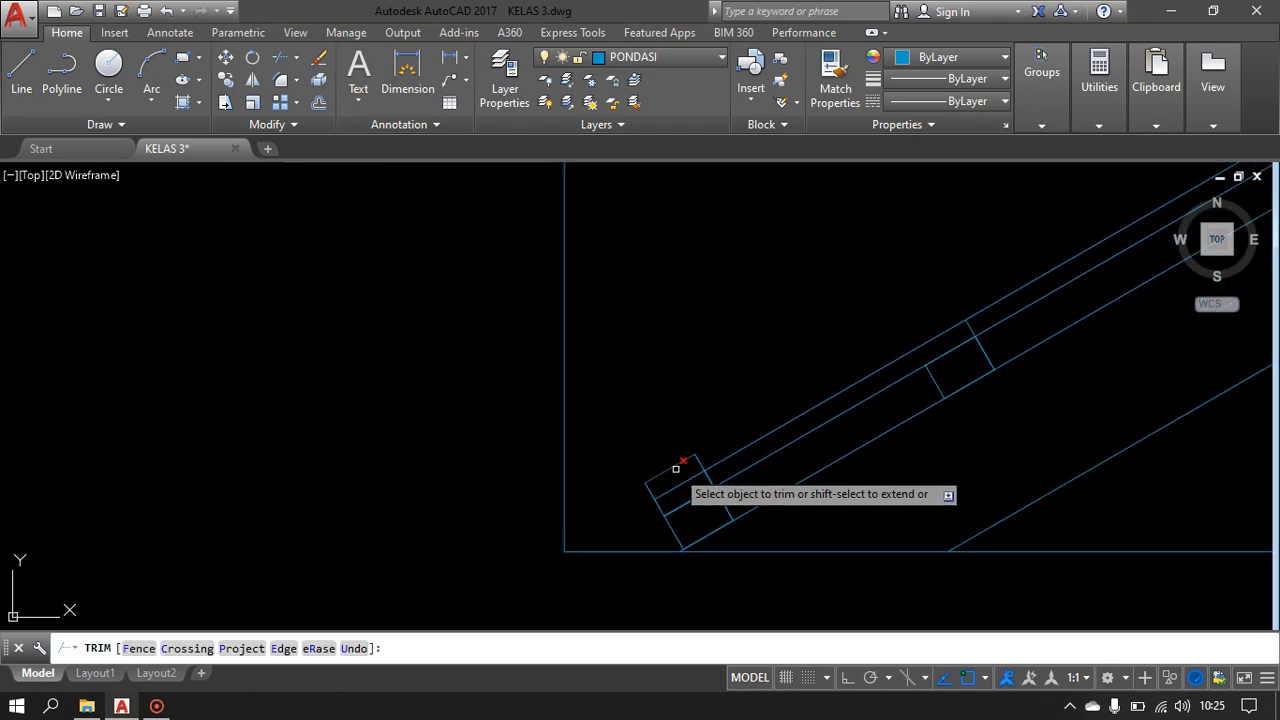
{"action": "scroll", "coordinate": [700, 450], "scroll_direction": "up", "scroll_amount": 2}
{"action": "left_click", "coordinate": [727, 427]}
{"action": "left_click", "coordinate": [629, 474]}
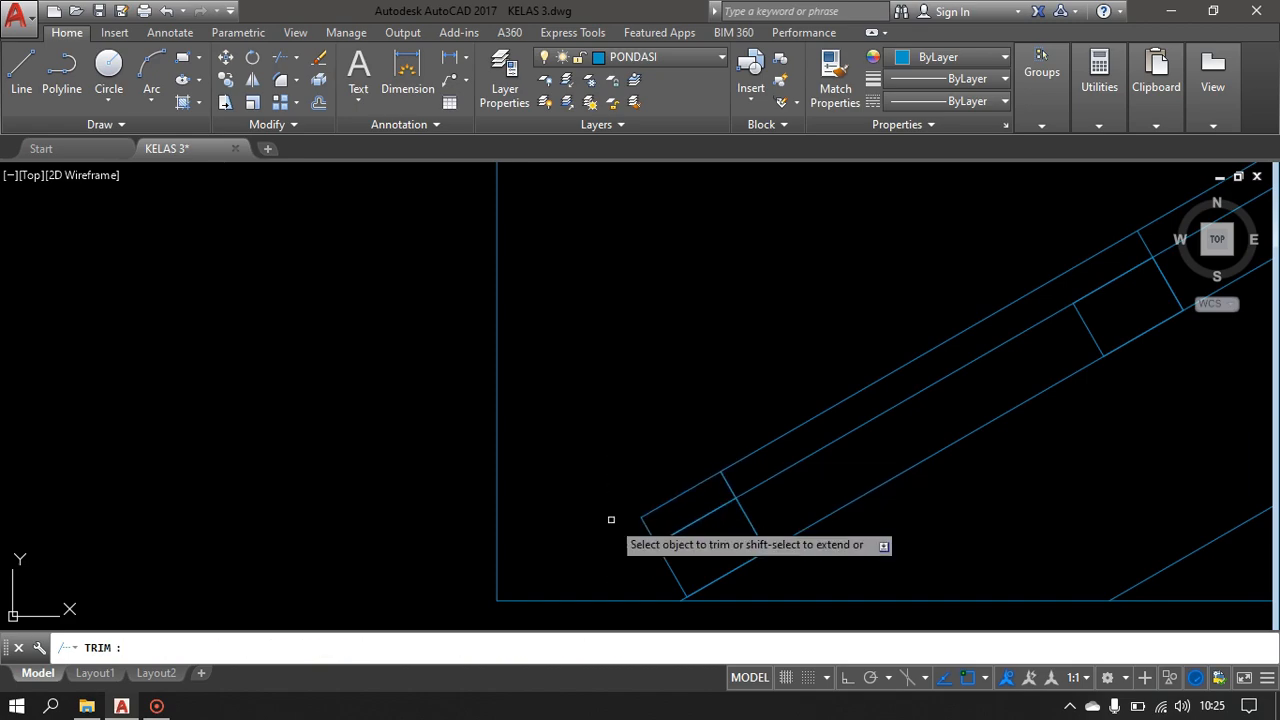
{"action": "left_click", "coordinate": [728, 483]}
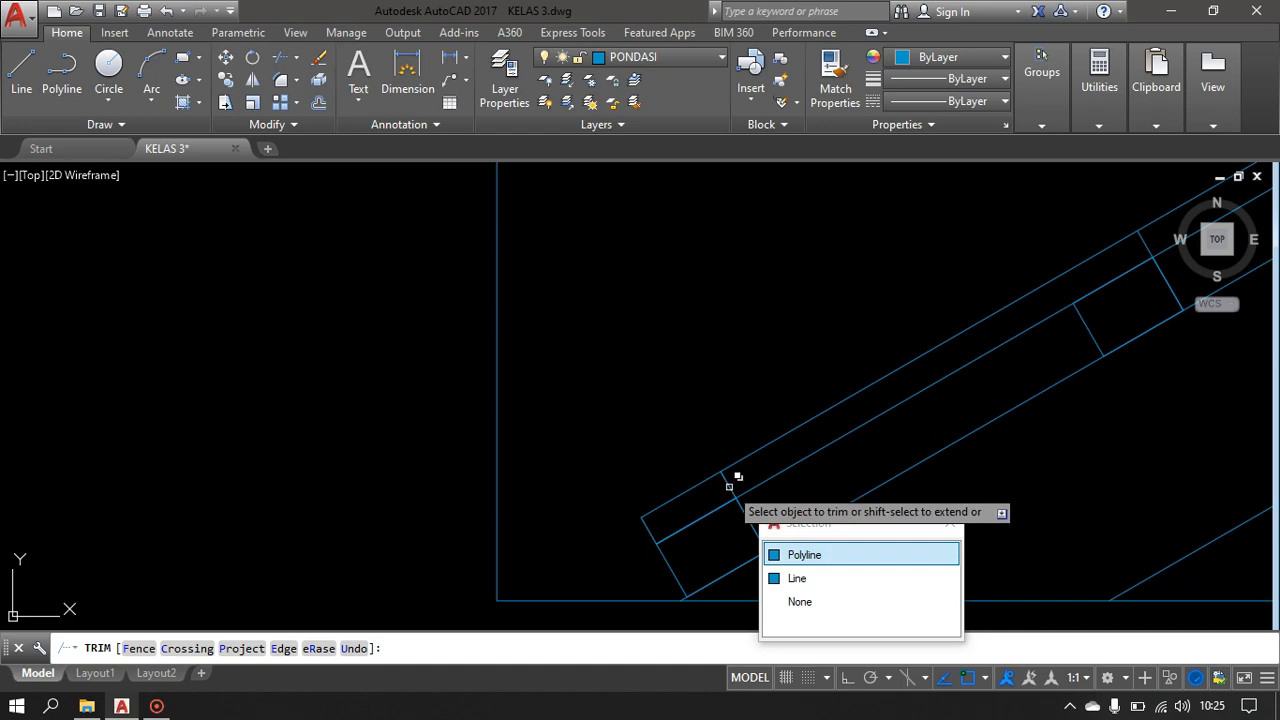
{"action": "left_click", "coordinate": [729, 485]}
{"action": "scroll", "coordinate": [782, 474], "scroll_direction": "down", "scroll_amount": 2}
{"action": "mouse_move", "coordinate": [786, 474]}
{"action": "middle_mouse_down"}
{"action": "mouse_move", "coordinate": [757, 452]}
{"action": "mouse_move", "coordinate": [777, 474]}
{"action": "mouse_move", "coordinate": [557, 444]}
{"action": "mouse_move", "coordinate": [517, 409]}
{"action": "mouse_move", "coordinate": [412, 386]}
{"action": "mouse_move", "coordinate": [361, 423]}
{"action": "middle_mouse_up"}
{"action": "key", "text": "Escape"}
- Close the left rafter's end with a perpendicular line from the upper rafter line's lower end to the line under the battens
{"action": "scroll", "coordinate": [771, 452], "scroll_direction": "down", "scroll_amount": 4}
{"action": "scroll", "coordinate": [400, 400], "scroll_direction": "up", "scroll_amount": 2}
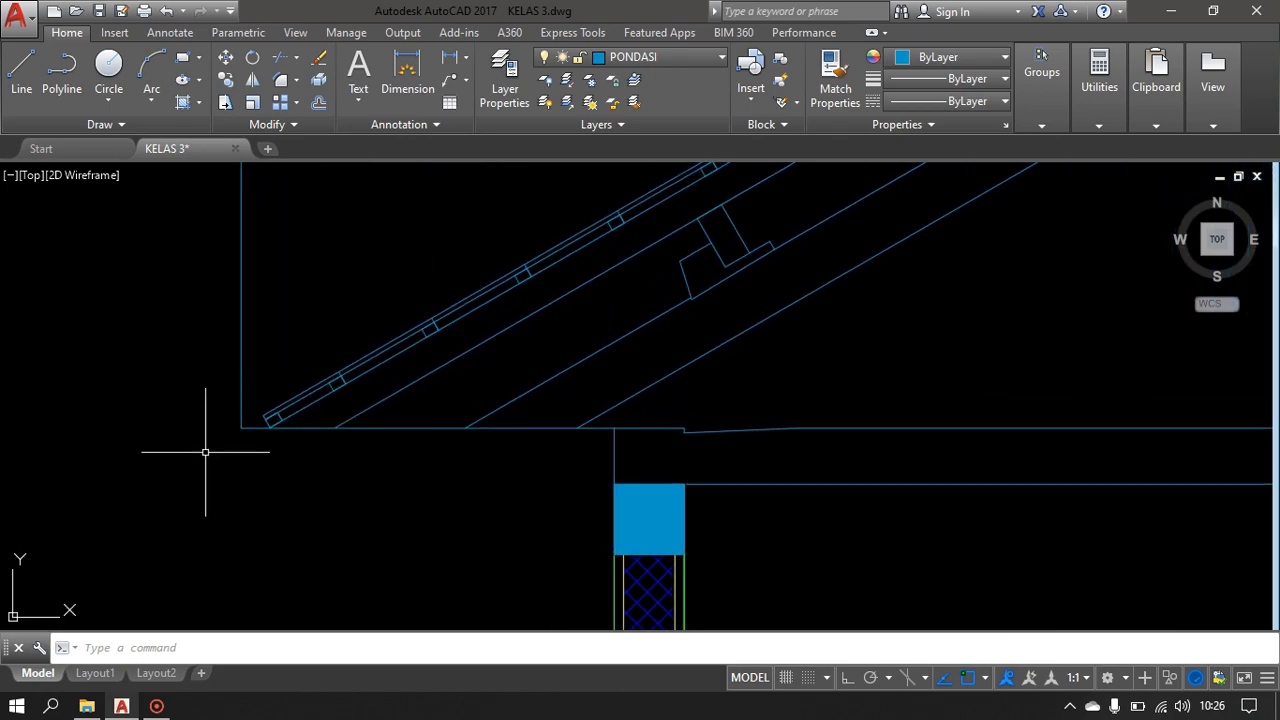
{"action": "scroll", "coordinate": [205, 452], "scroll_direction": "down", "scroll_amount": 4}
{"action": "scroll", "coordinate": [271, 449], "scroll_direction": "up", "scroll_amount": 5}
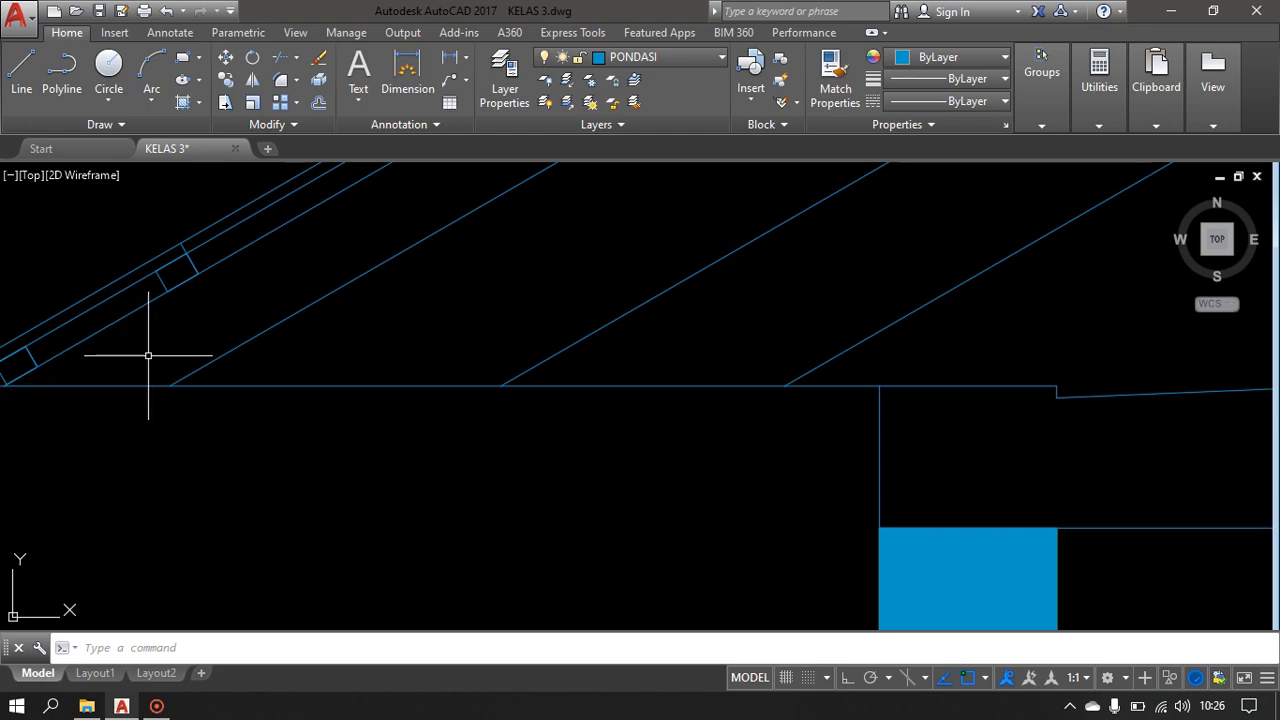
{"action": "type", "text": "l"}
{"action": "key", "text": "Return"}
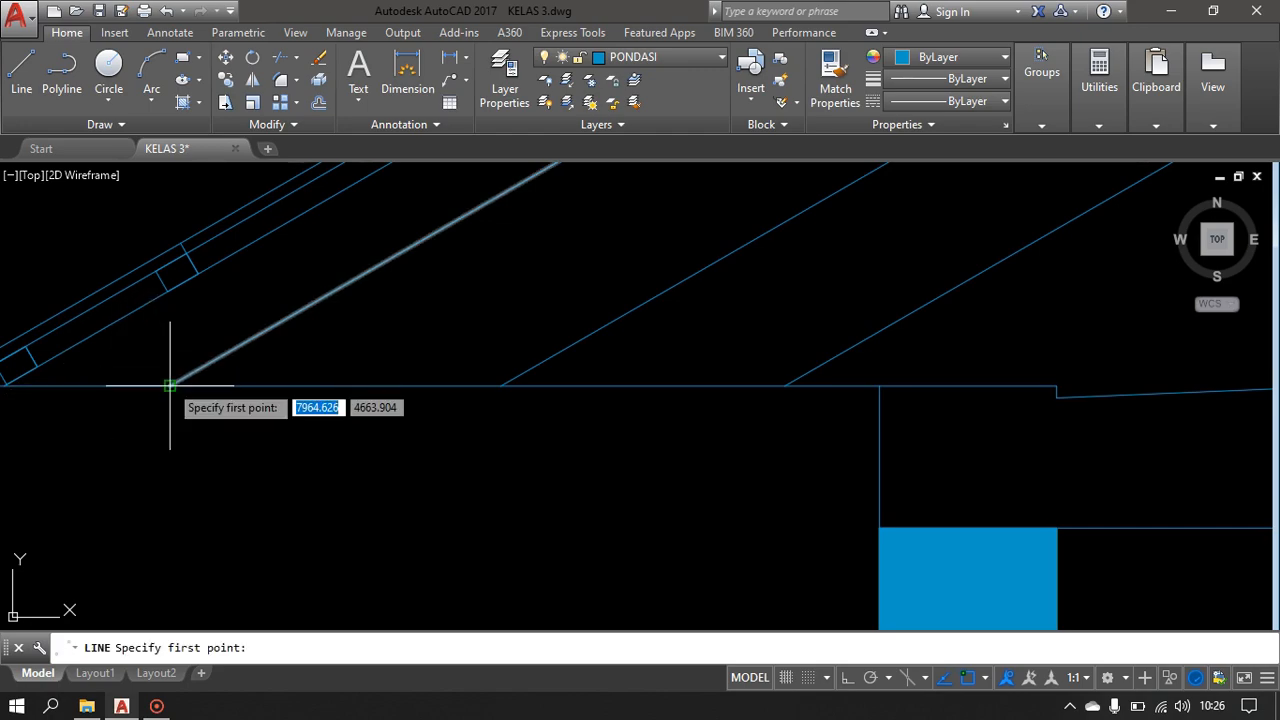
{"action": "left_click", "coordinate": [170, 385]}
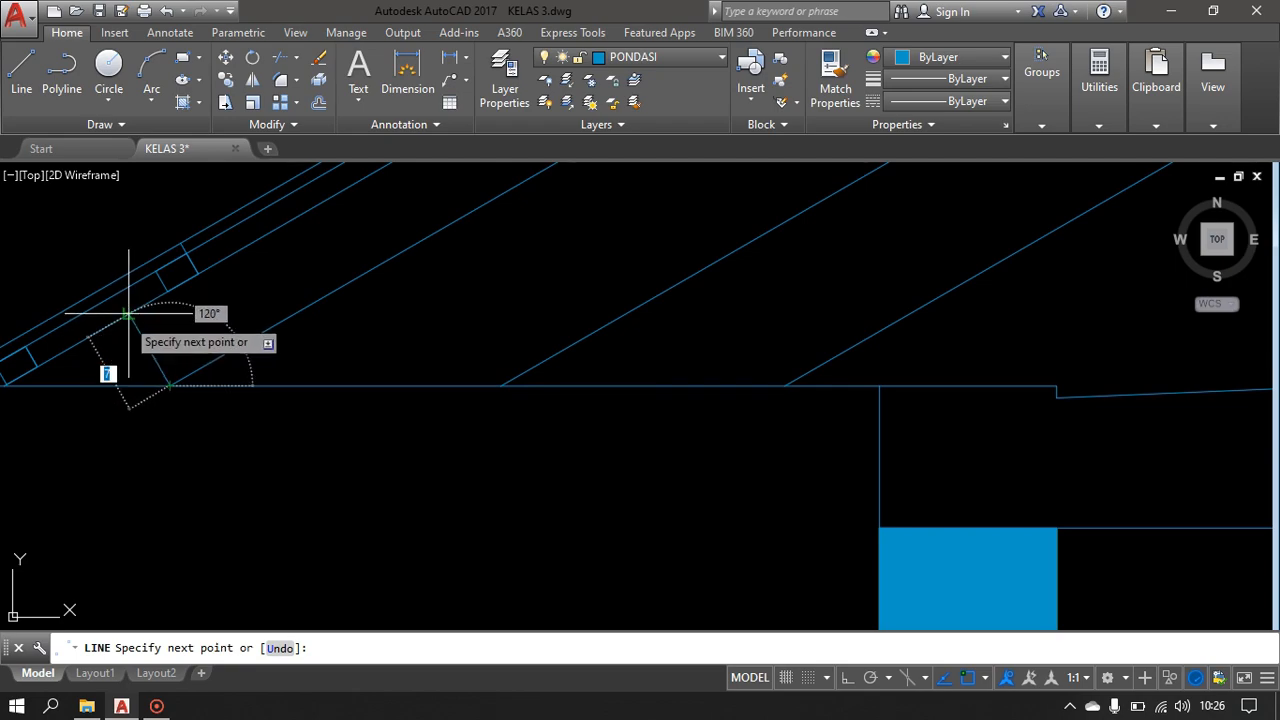
{"action": "scroll", "coordinate": [150, 290], "scroll_direction": "down", "scroll_amount": 3}
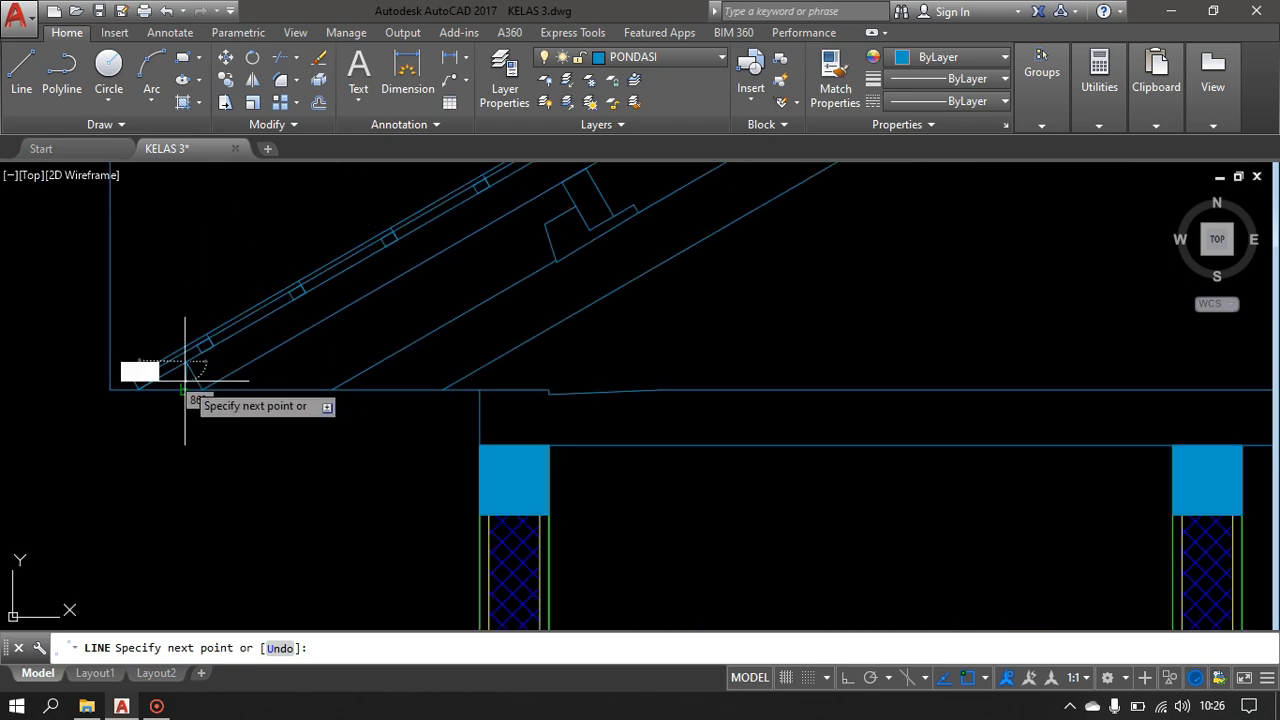
{"action": "key", "text": "Escape"}
{"action": "scroll", "coordinate": [185, 381], "scroll_direction": "up", "scroll_amount": 4}
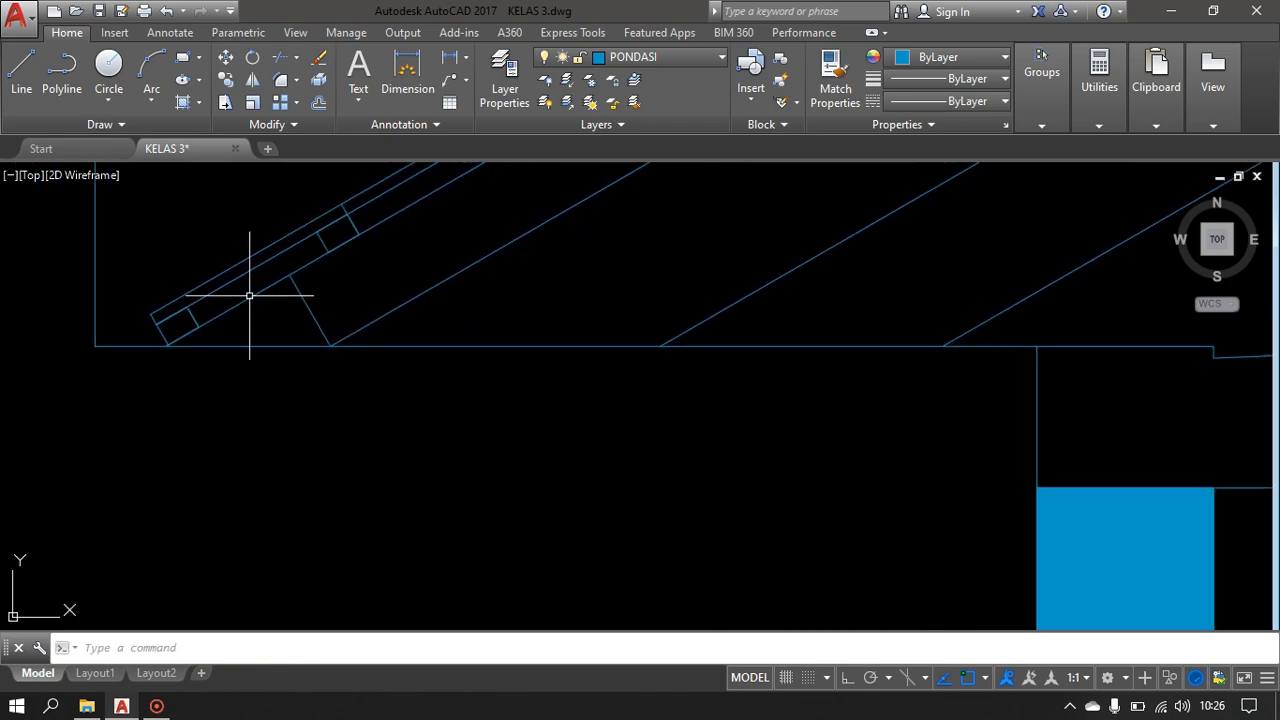
- Draw a 2 by 20 upright rectangle in the empty space outside the left eave as the fascia board
{"action": "scroll", "coordinate": [355, 381], "scroll_direction": "down", "scroll_amount": 4}
{"action": "mouse_move", "coordinate": [359, 387]}
{"action": "middle_mouse_down"}
{"action": "mouse_move", "coordinate": [403, 415]}
{"action": "mouse_move", "coordinate": [490, 346]}
{"action": "middle_mouse_up"}
{"action": "type", "text": "C"}
{"action": "key", "text": "Return"}
{"action": "left_click", "coordinate": [271, 372]}
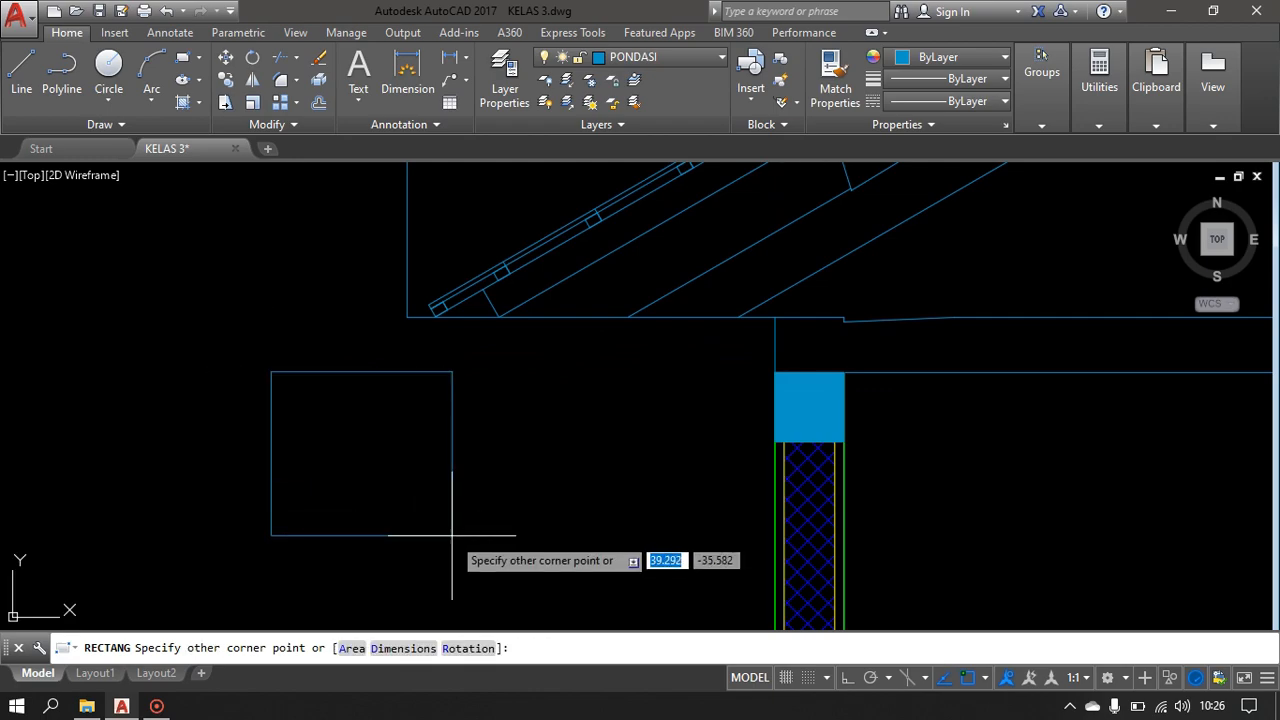
{"action": "key", "text": "Tab"}
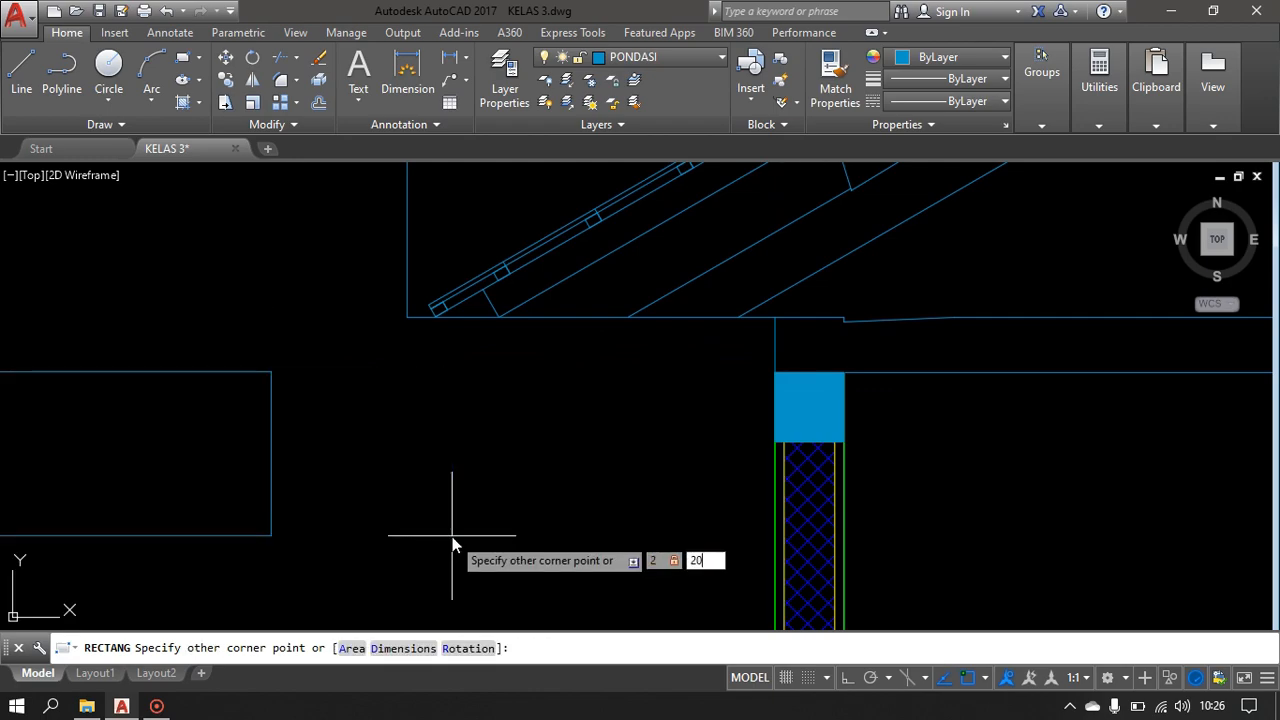
{"action": "type", "text": "20"}
{"action": "key", "text": "Return"}
- Rotate the fascia rectangle 30° about its lower end
{"action": "left_click", "coordinate": [390, 452]}
{"action": "left_click", "coordinate": [213, 331]}
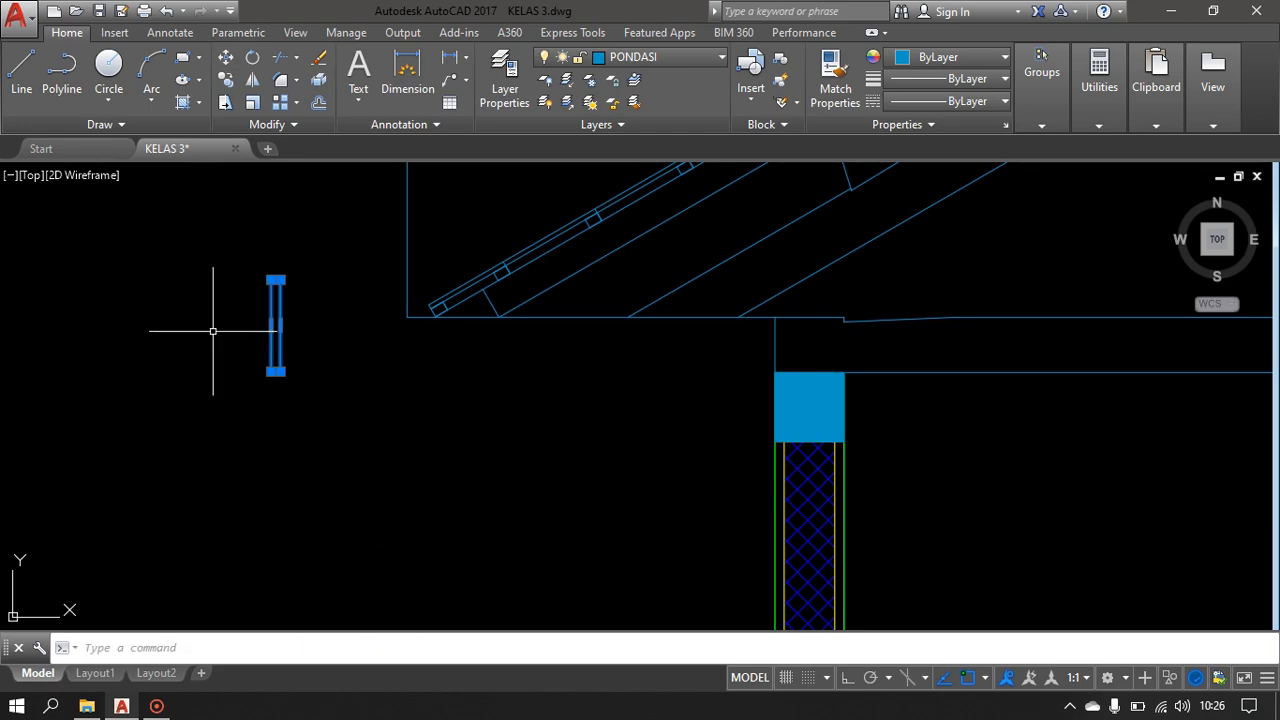
{"action": "middle_click_drag", "start_coordinate": [323, 368], "coordinate": [305, 564]}
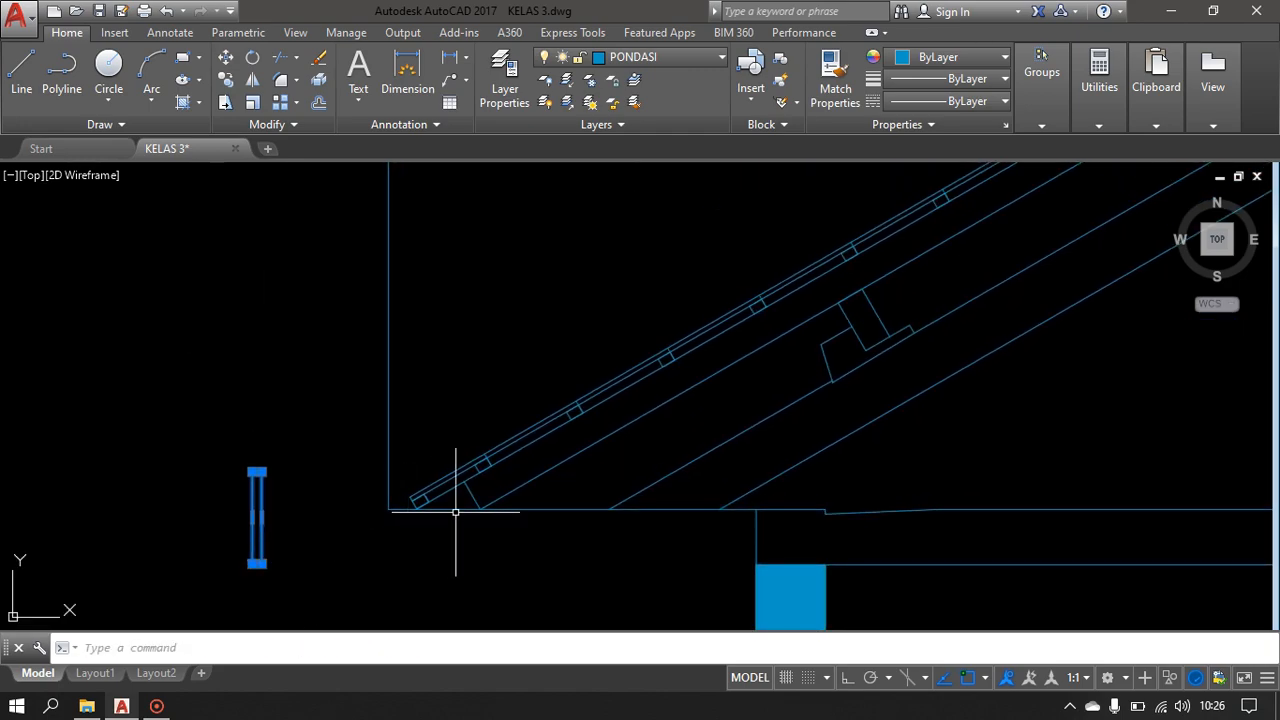
{"action": "middle_click_drag", "start_coordinate": [304, 533], "coordinate": [270, 446]}
{"action": "scroll", "coordinate": [242, 473], "scroll_direction": "up", "scroll_amount": 2}
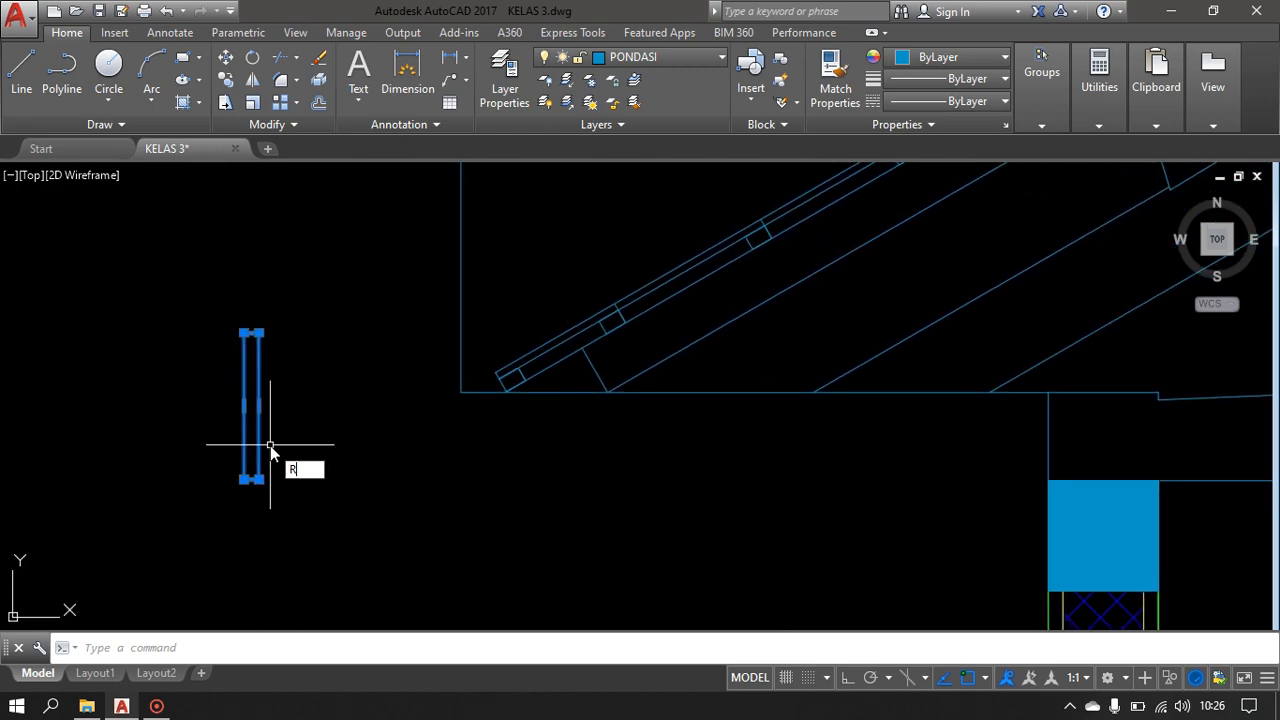
{"action": "key", "text": "Return"}
{"action": "left_click", "coordinate": [250, 480]}
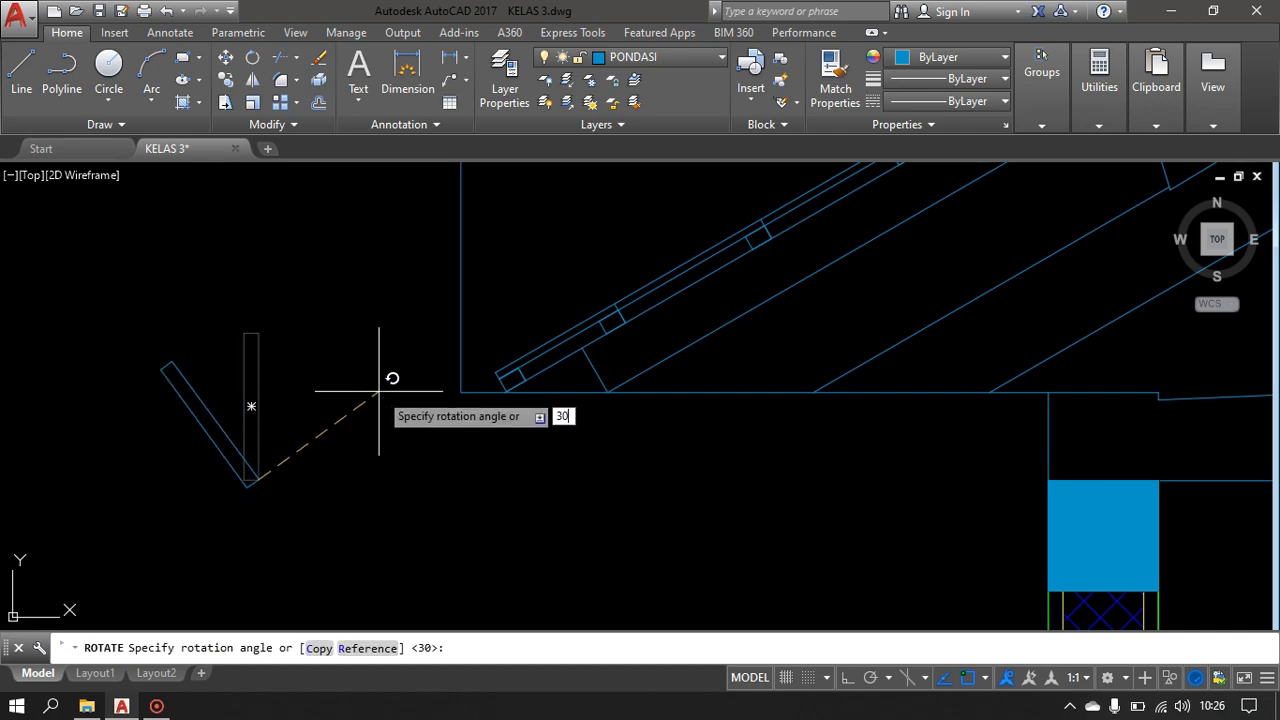
{"action": "key", "text": "Return"}
- Move the fascia board by its upper right corner to the top of the rafter's end line, under the battens
{"action": "left_click", "coordinate": [312, 408]}
{"action": "left_click", "coordinate": [128, 509]}
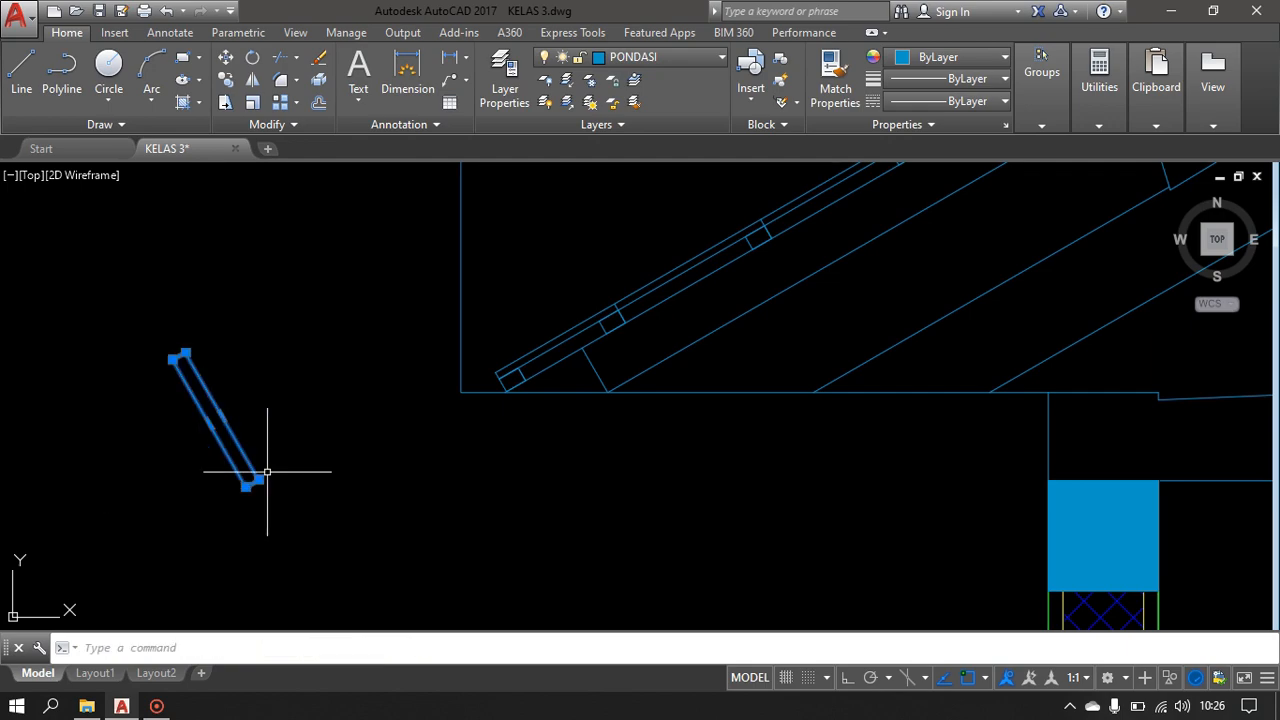
{"action": "key", "text": "m"}
{"action": "key", "text": "Return"}
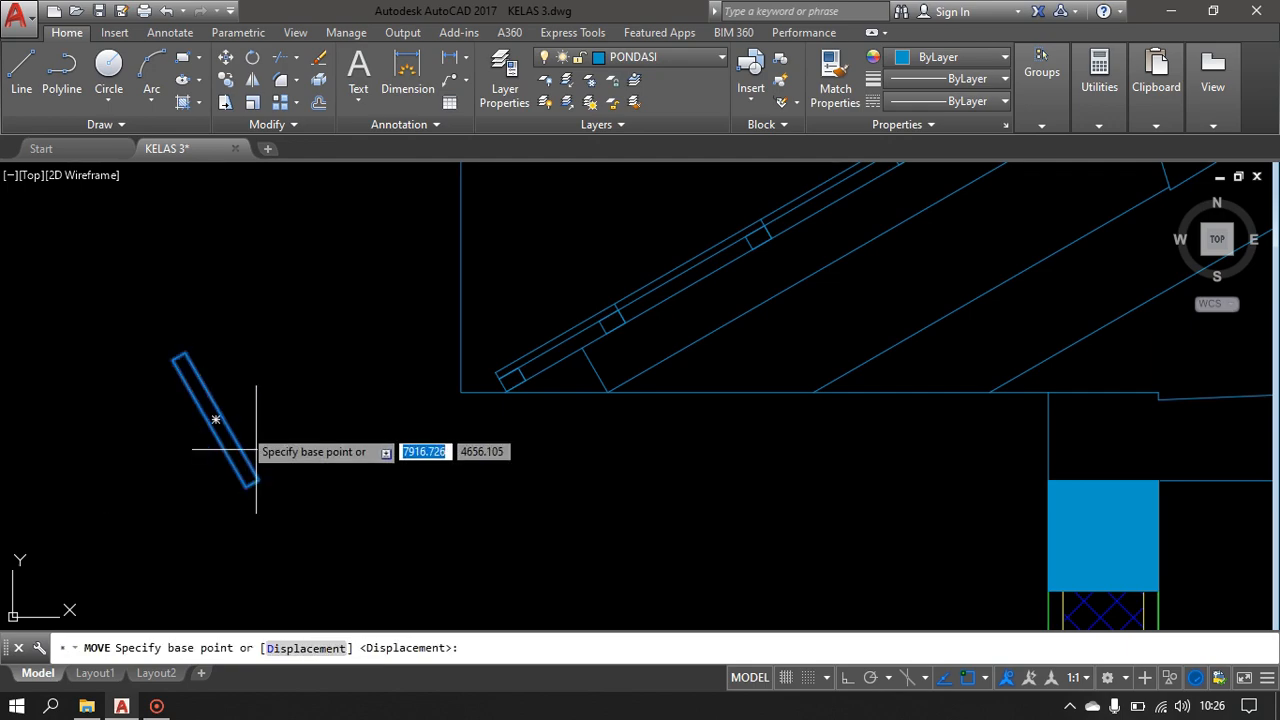
{"action": "left_click", "coordinate": [185, 354]}
{"action": "scroll", "coordinate": [640, 340], "scroll_direction": "up", "scroll_amount": 5}
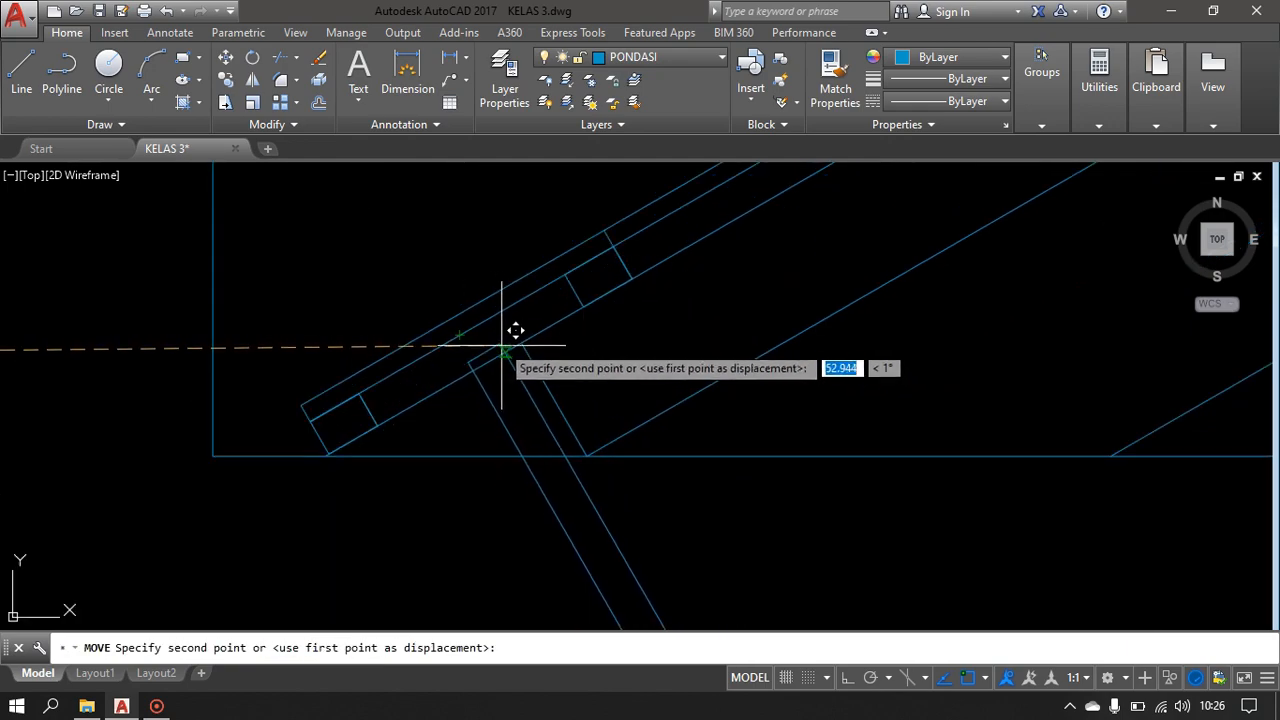
{"action": "left_click", "coordinate": [516, 345]}
{"action": "scroll", "coordinate": [391, 480], "scroll_direction": "down", "scroll_amount": 6}
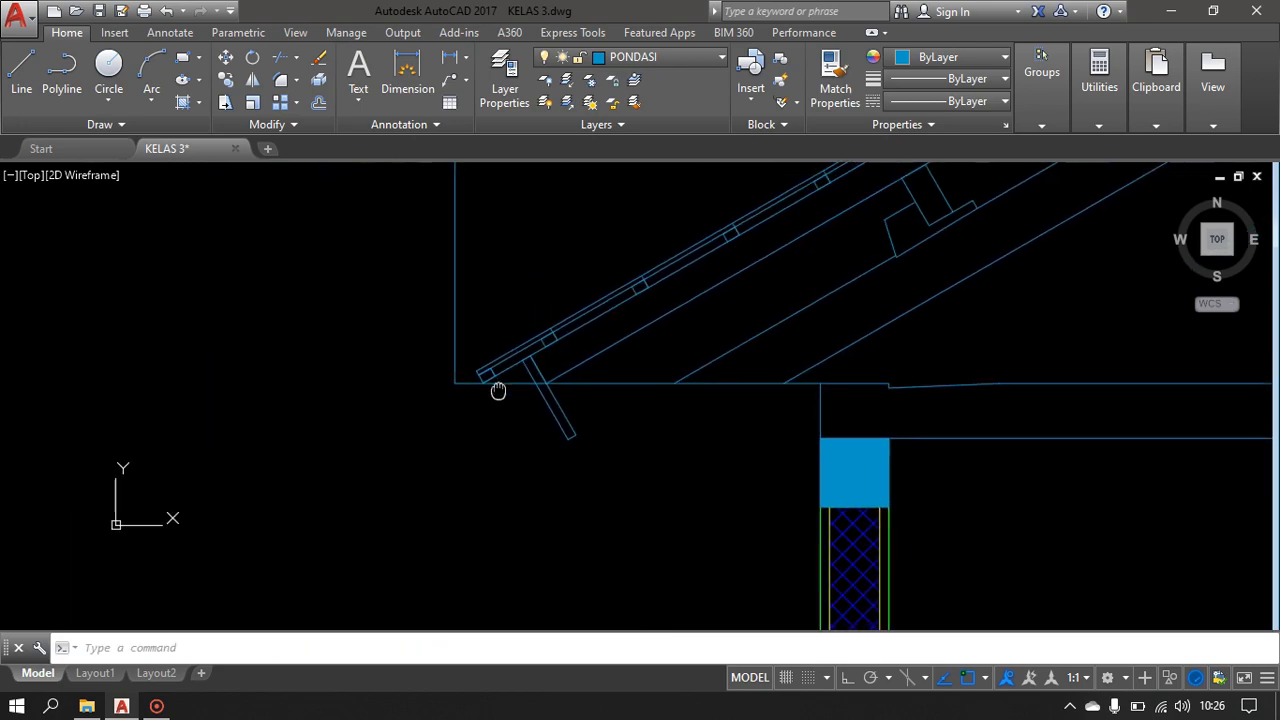
- Delete the two stray small pieces floating above the roof near the ridge
{"action": "scroll", "coordinate": [594, 455], "scroll_direction": "down", "scroll_amount": 3}
{"action": "scroll", "coordinate": [551, 420], "scroll_direction": "up", "scroll_amount": 3}
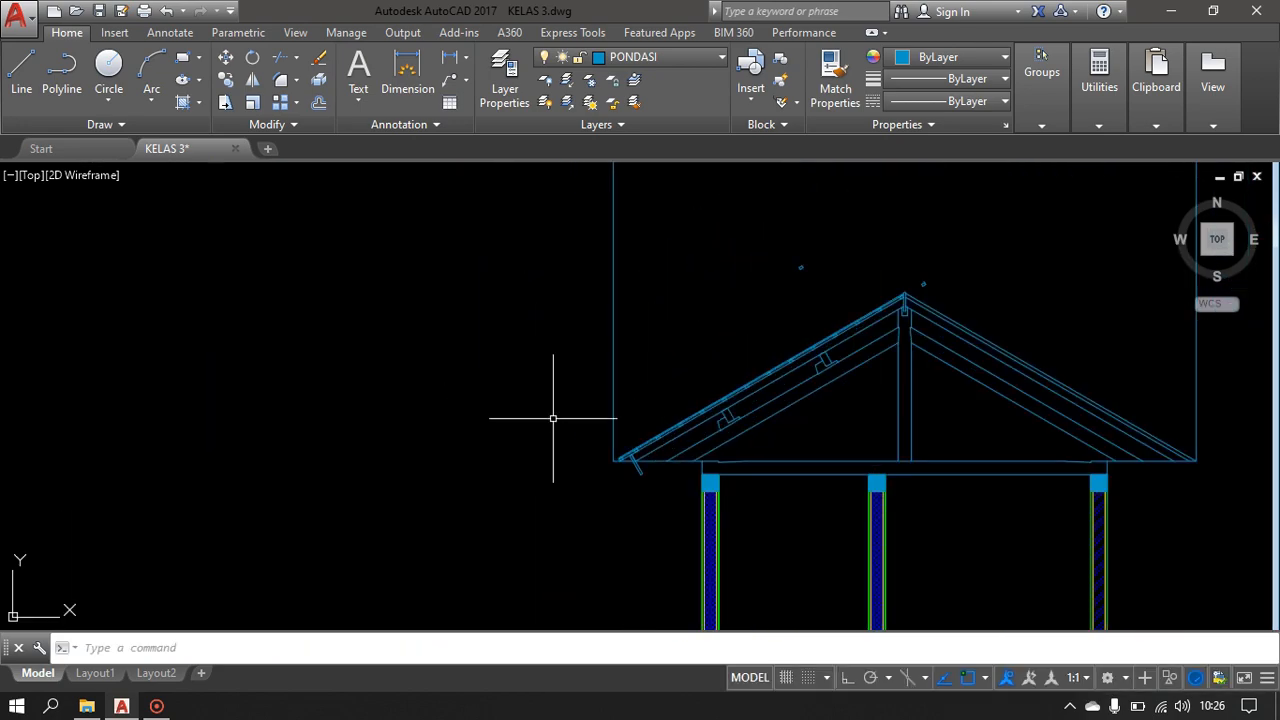
{"action": "scroll", "coordinate": [800, 230], "scroll_direction": "up", "scroll_amount": 3}
{"action": "left_click", "coordinate": [754, 295]}
{"action": "left_click", "coordinate": [842, 360]}
{"action": "middle_click_drag", "start_coordinate": [1107, 291], "coordinate": [830, 271]}
{"action": "left_click", "coordinate": [818, 293]}
{"action": "left_click", "coordinate": [866, 382]}
{"action": "scroll", "coordinate": [864, 380], "scroll_direction": "down", "scroll_amount": 1}
{"action": "middle_click_drag", "start_coordinate": [859, 375], "coordinate": [807, 328]}
{"action": "key", "text": "Delete"}
- Stretch the left end of the tie beam's bottom line about 43 units horizontally outward past the left column
{"action": "scroll", "coordinate": [651, 420], "scroll_direction": "down", "scroll_amount": 1}
{"action": "middle_click_drag", "start_coordinate": [651, 421], "coordinate": [693, 351]}
{"action": "scroll", "coordinate": [525, 445], "scroll_direction": "up", "scroll_amount": 1}
{"action": "middle_click_drag", "start_coordinate": [637, 460], "coordinate": [607, 370]}
{"action": "scroll", "coordinate": [522, 416], "scroll_direction": "up", "scroll_amount": 2}
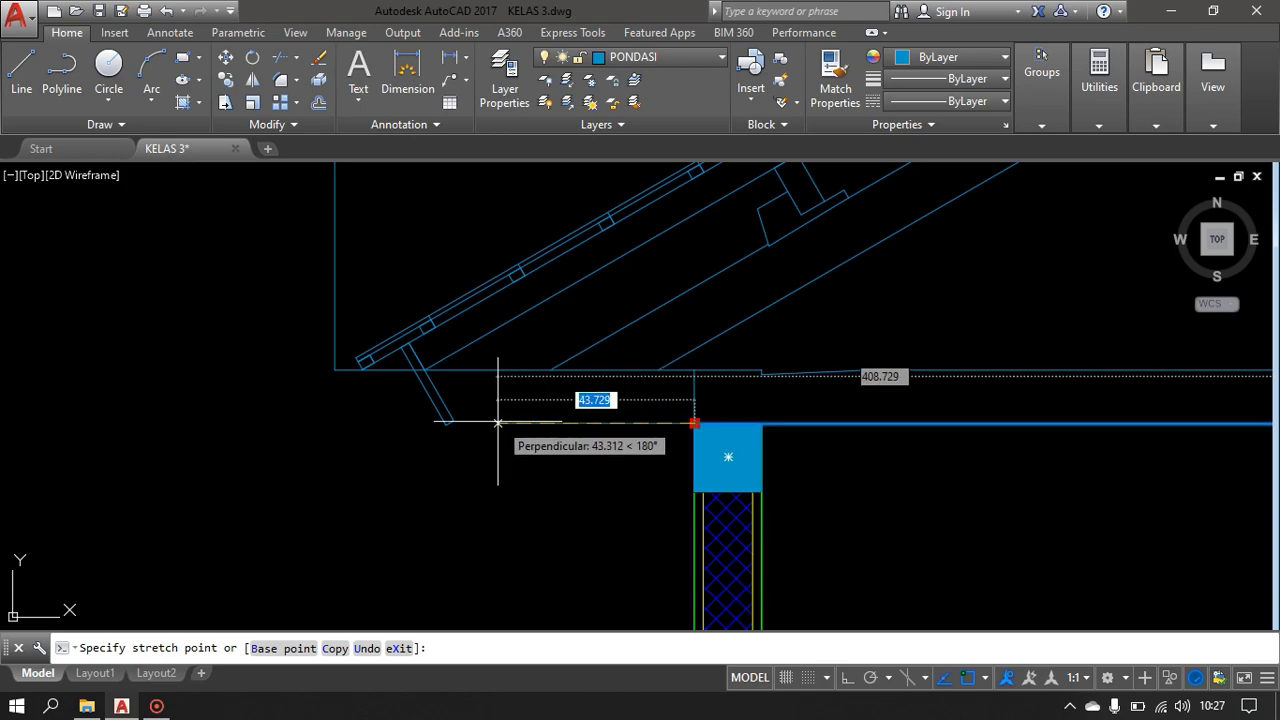
{"action": "scroll", "coordinate": [500, 423], "scroll_direction": "up", "scroll_amount": 3}
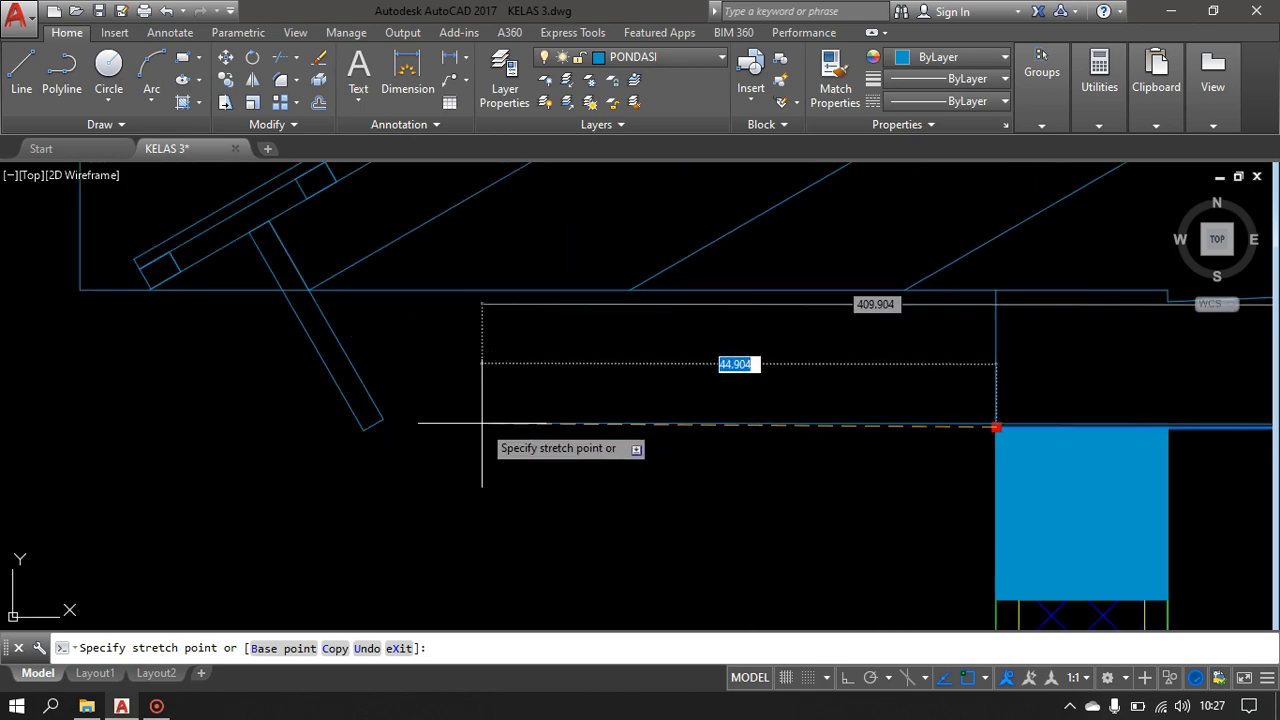
{"action": "key", "text": "Escape"}
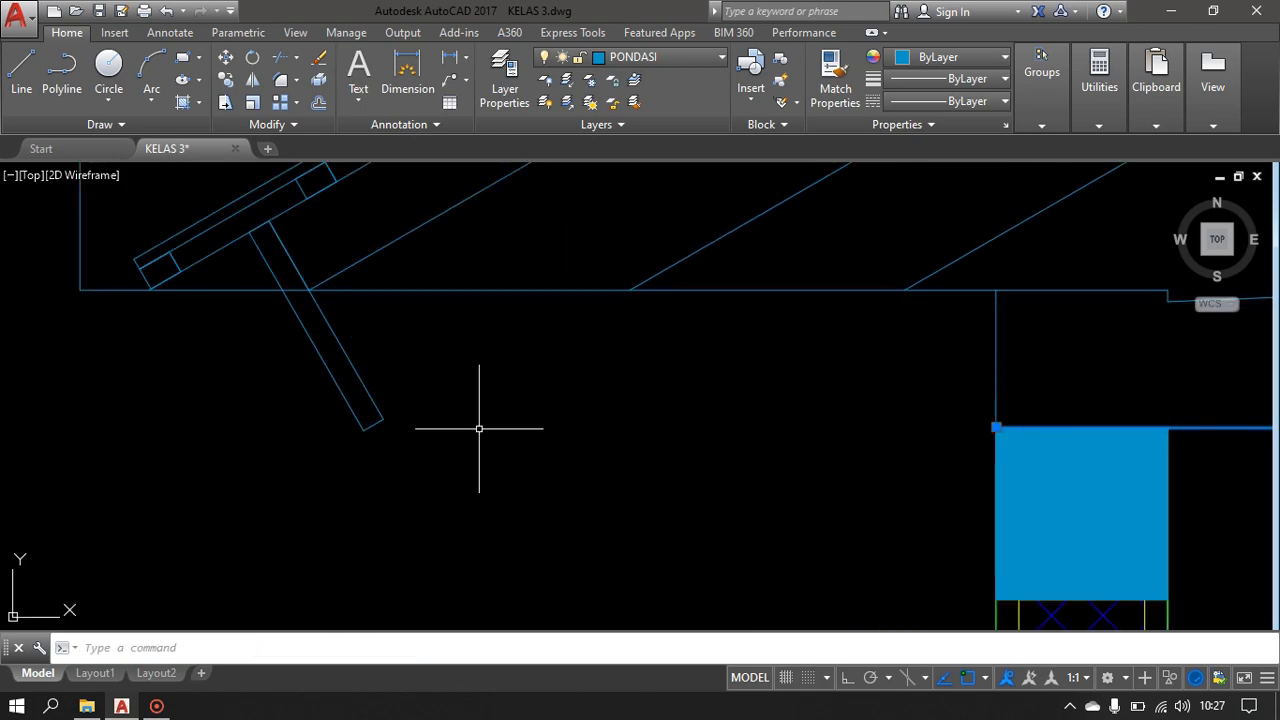
{"action": "left_click", "coordinate": [996, 430]}
{"action": "left_click", "coordinate": [996, 427]}
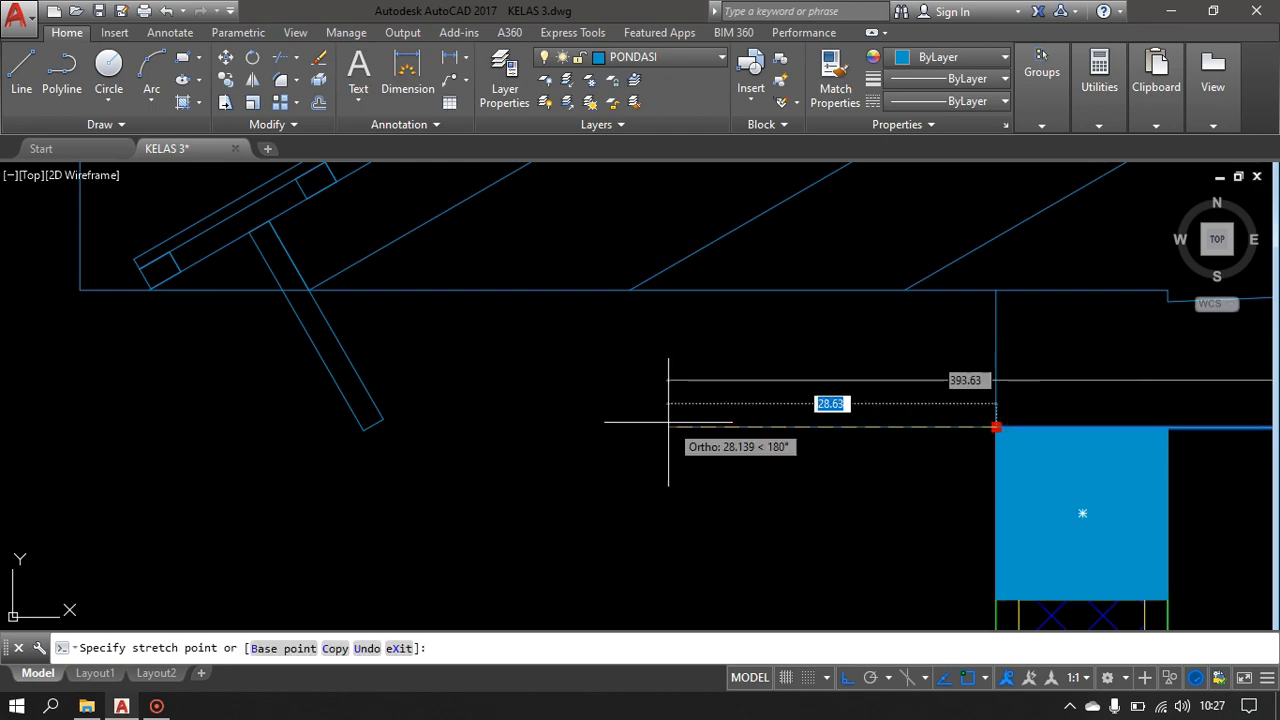
{"action": "left_click", "coordinate": [497, 411]}
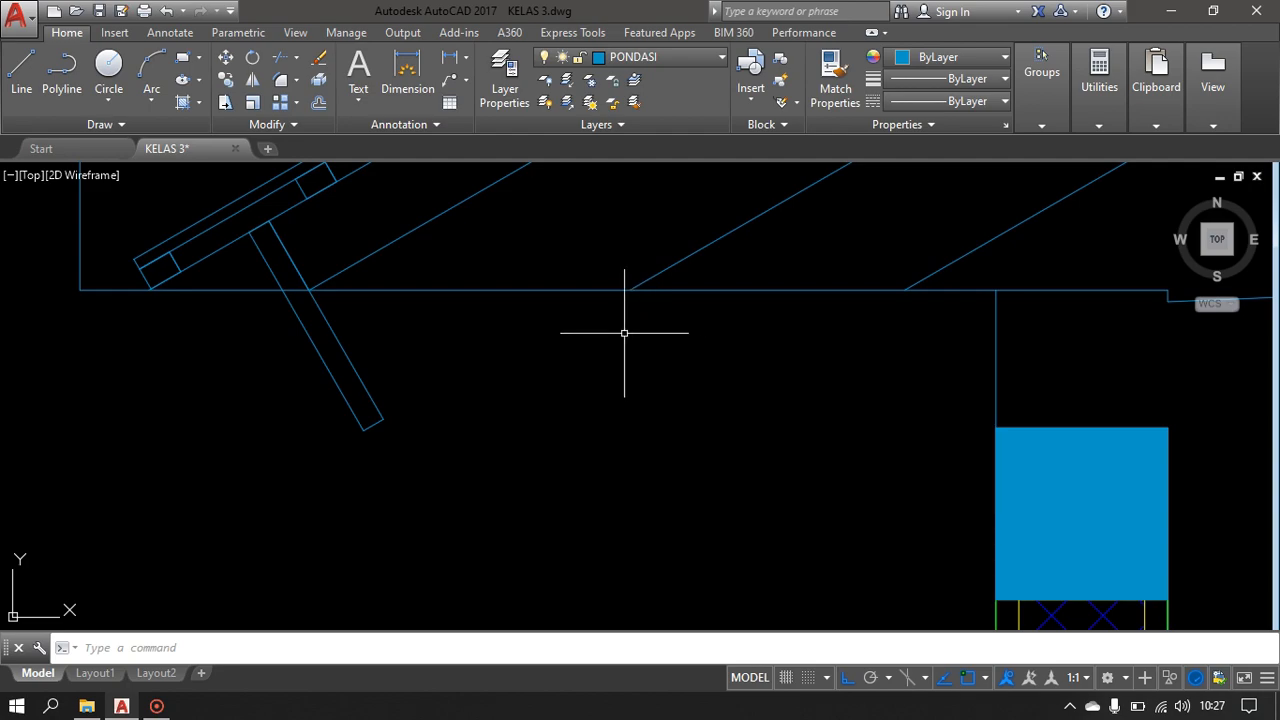
- Draw a vertical line closing the extended tie beam's left end between its bottom and top lines
{"action": "scroll", "coordinate": [600, 340], "scroll_direction": "down", "scroll_amount": 3}
{"action": "scroll", "coordinate": [590, 344], "scroll_direction": "up", "scroll_amount": 4}
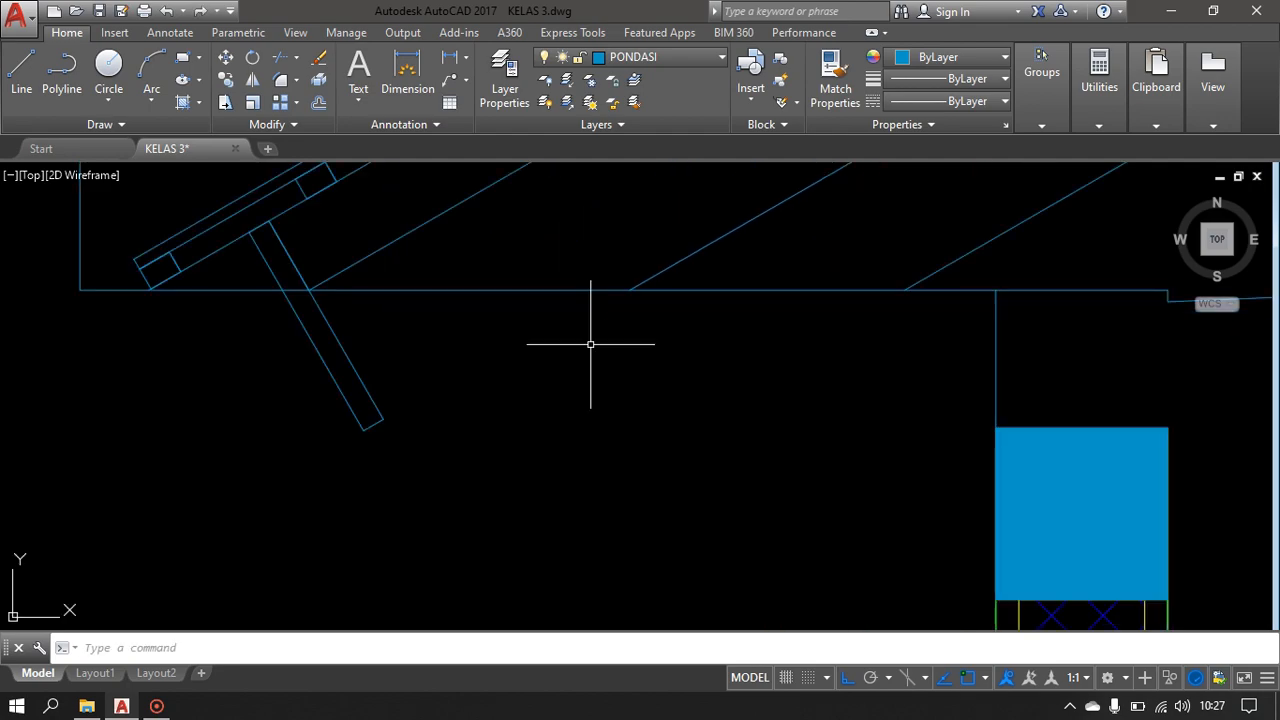
{"action": "scroll", "coordinate": [590, 344], "scroll_direction": "down", "scroll_amount": 4}
{"action": "middle_click_drag", "start_coordinate": [591, 337], "coordinate": [535, 374]}
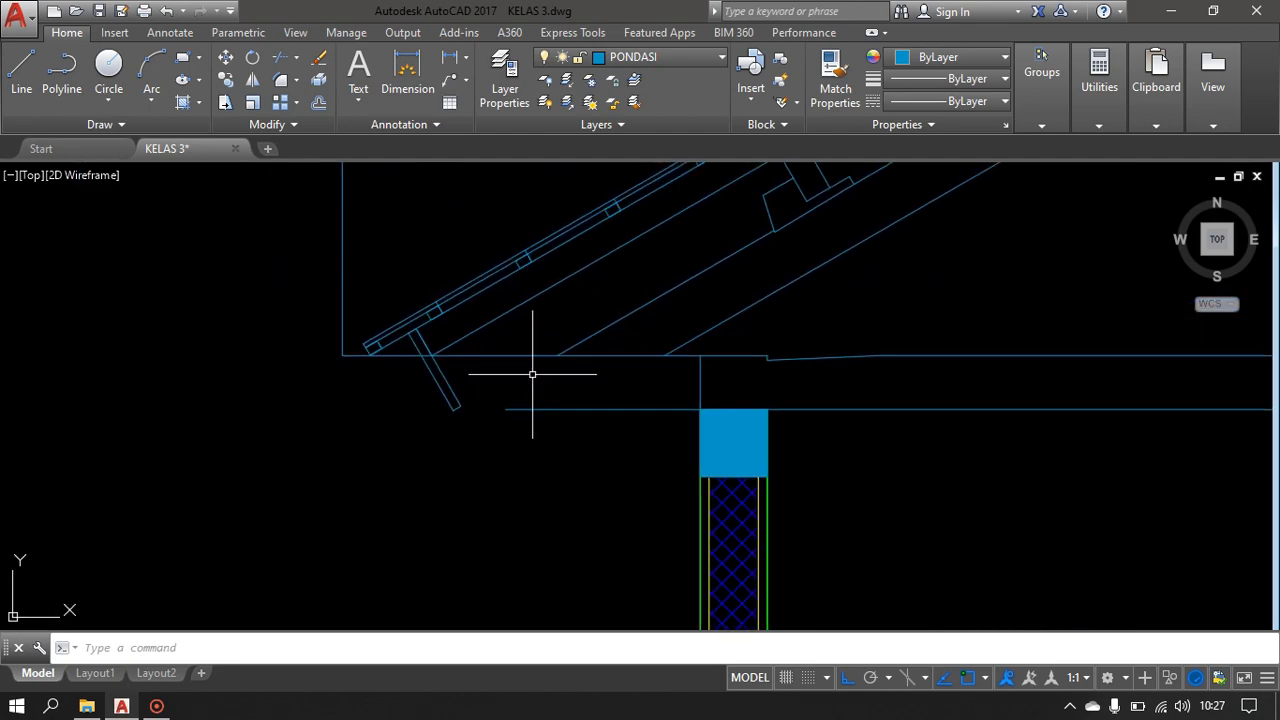
{"action": "type", "text": "l"}
{"action": "key", "text": "Return"}
{"action": "left_click", "coordinate": [457, 407]}
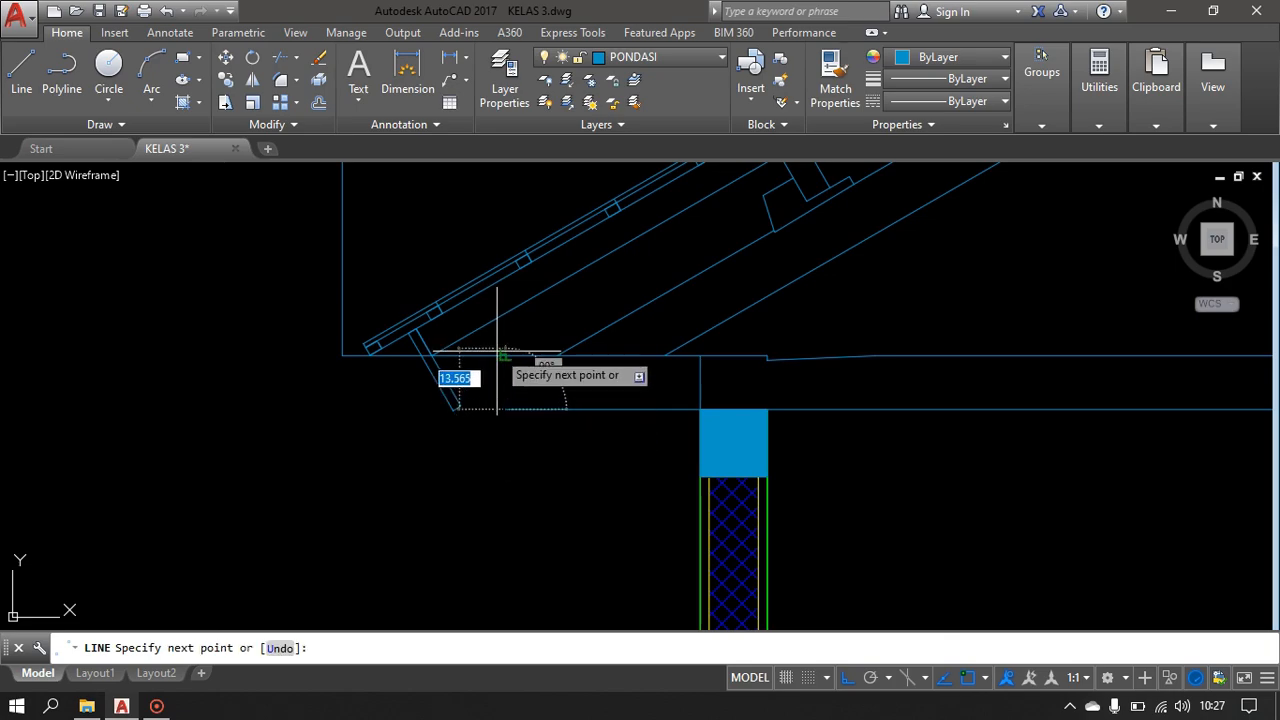
{"action": "scroll", "coordinate": [504, 359], "scroll_direction": "up", "scroll_amount": 2}
{"action": "middle_click_drag", "start_coordinate": [504, 359], "coordinate": [503, 409]}
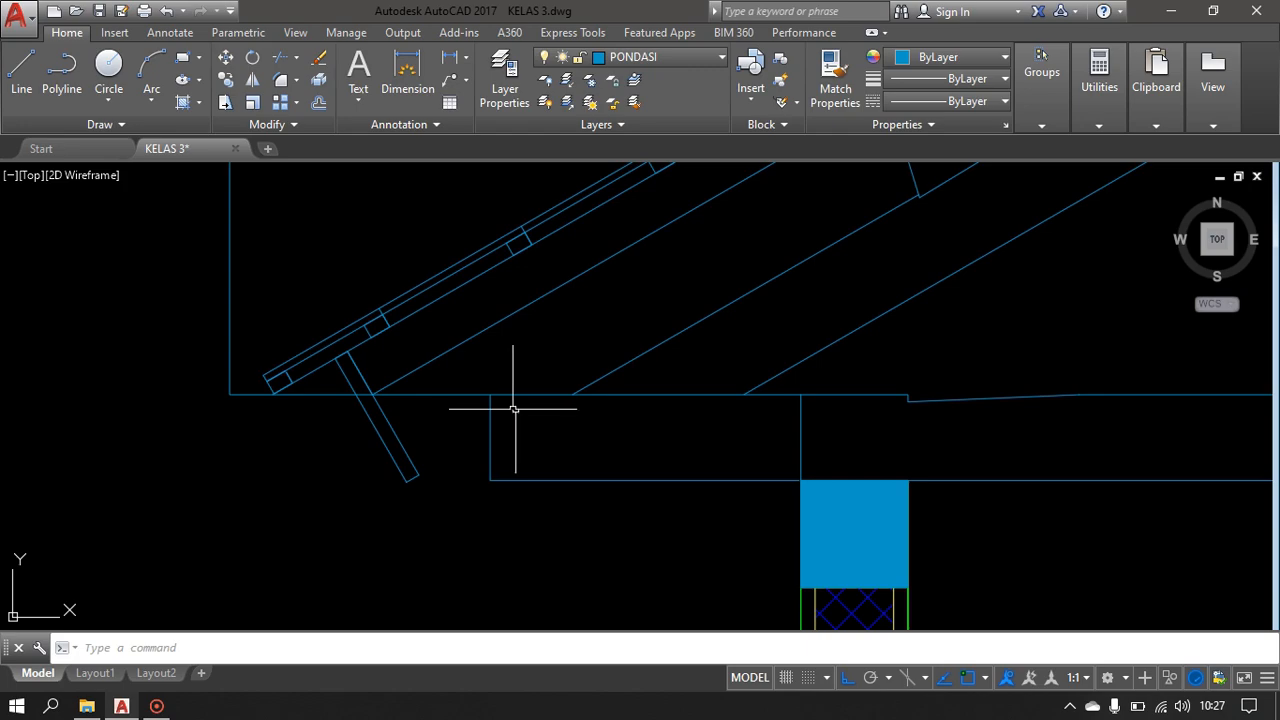
{"action": "scroll", "coordinate": [625, 400], "scroll_direction": "down", "scroll_amount": 3}
{"action": "left_click", "coordinate": [527, 468]}
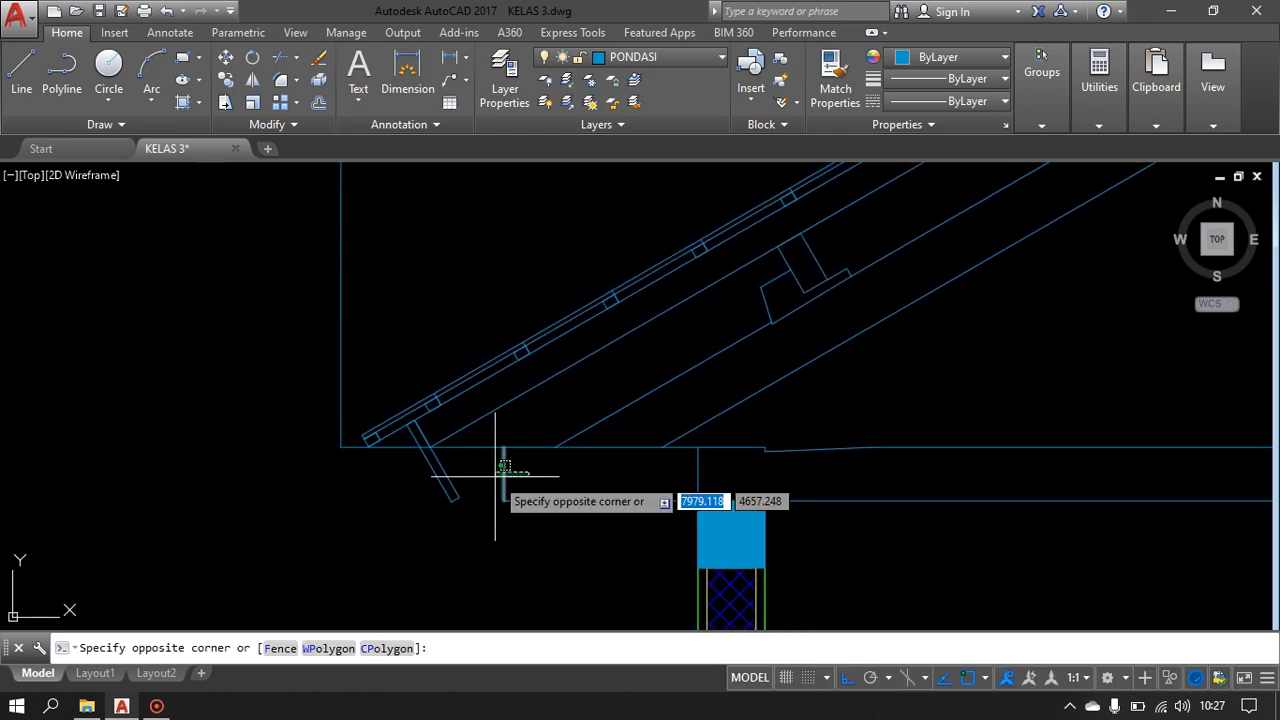
{"action": "key", "text": "Escape"}
- Draw a notch from the lower end of the second rafter line, 1 unit down, then slanting to the third rafter line's lower end
{"action": "scroll", "coordinate": [555, 460], "scroll_direction": "up", "scroll_amount": 2}
{"action": "middle_click_drag", "start_coordinate": [563, 457], "coordinate": [543, 480]}
{"action": "type", "text": "l"}
{"action": "key", "text": "Return"}
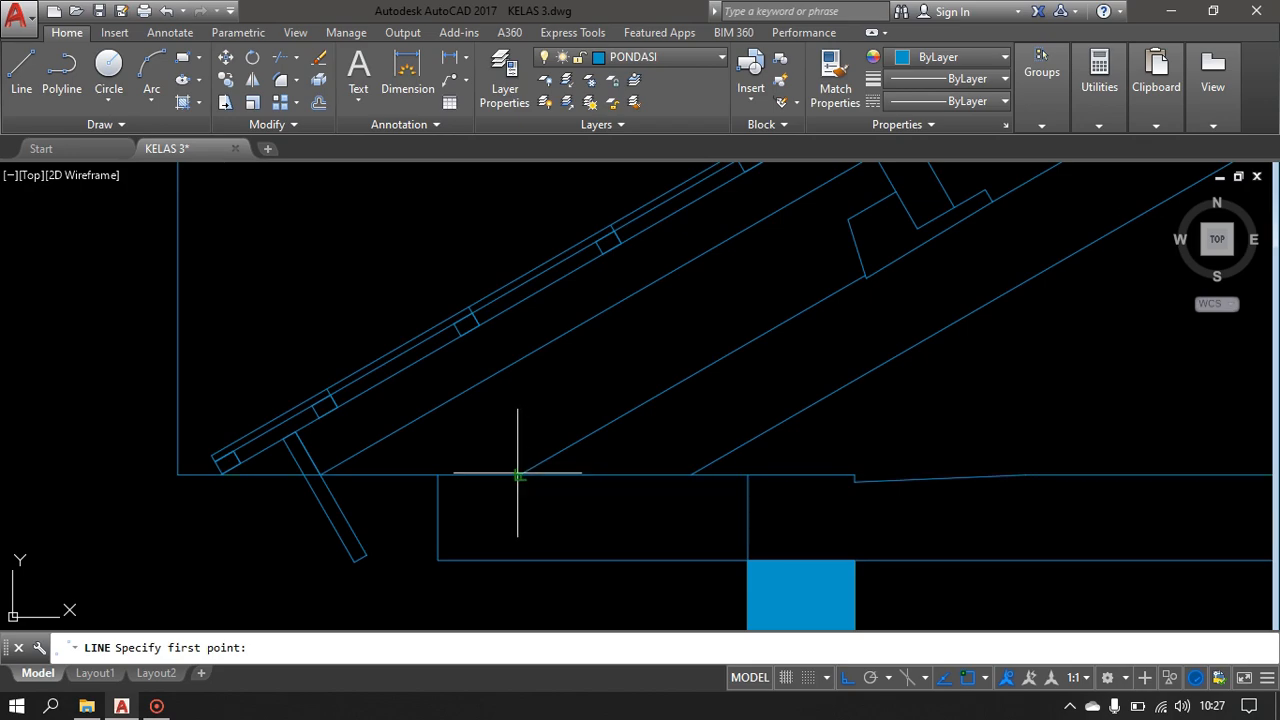
{"action": "left_click", "coordinate": [518, 475]}
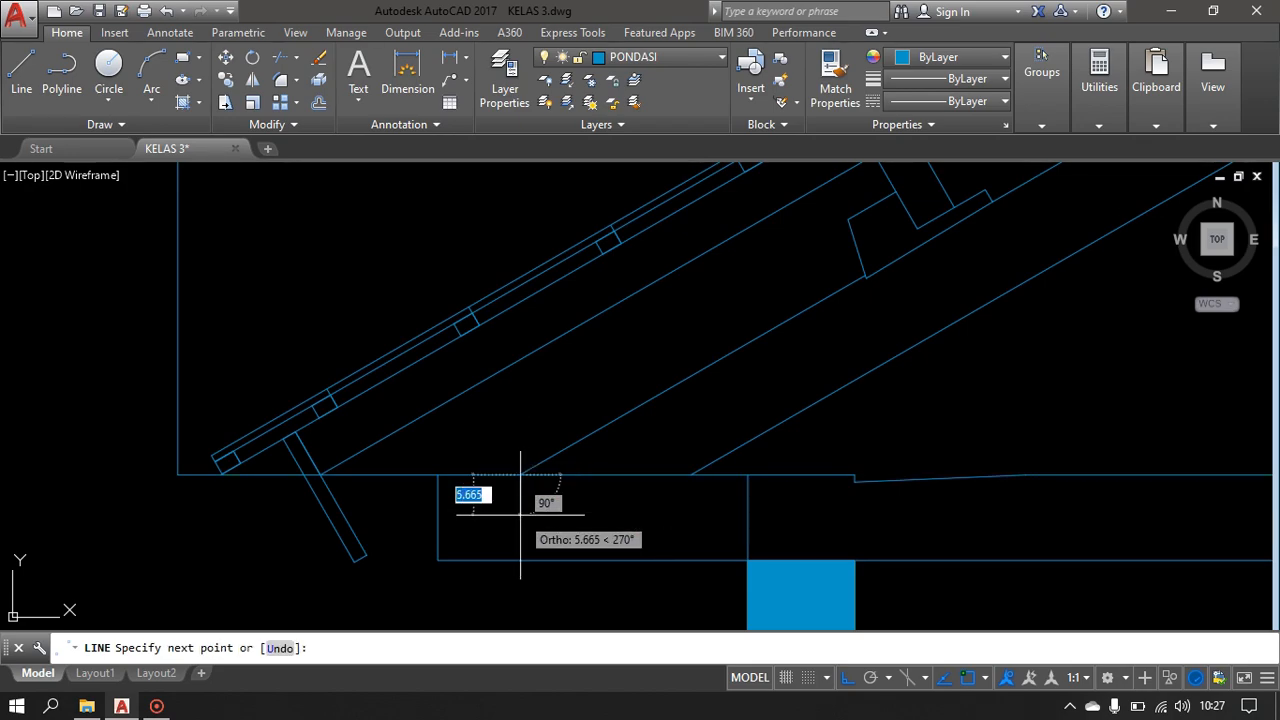
{"action": "type", "text": "1"}
{"action": "key", "text": "Return"}
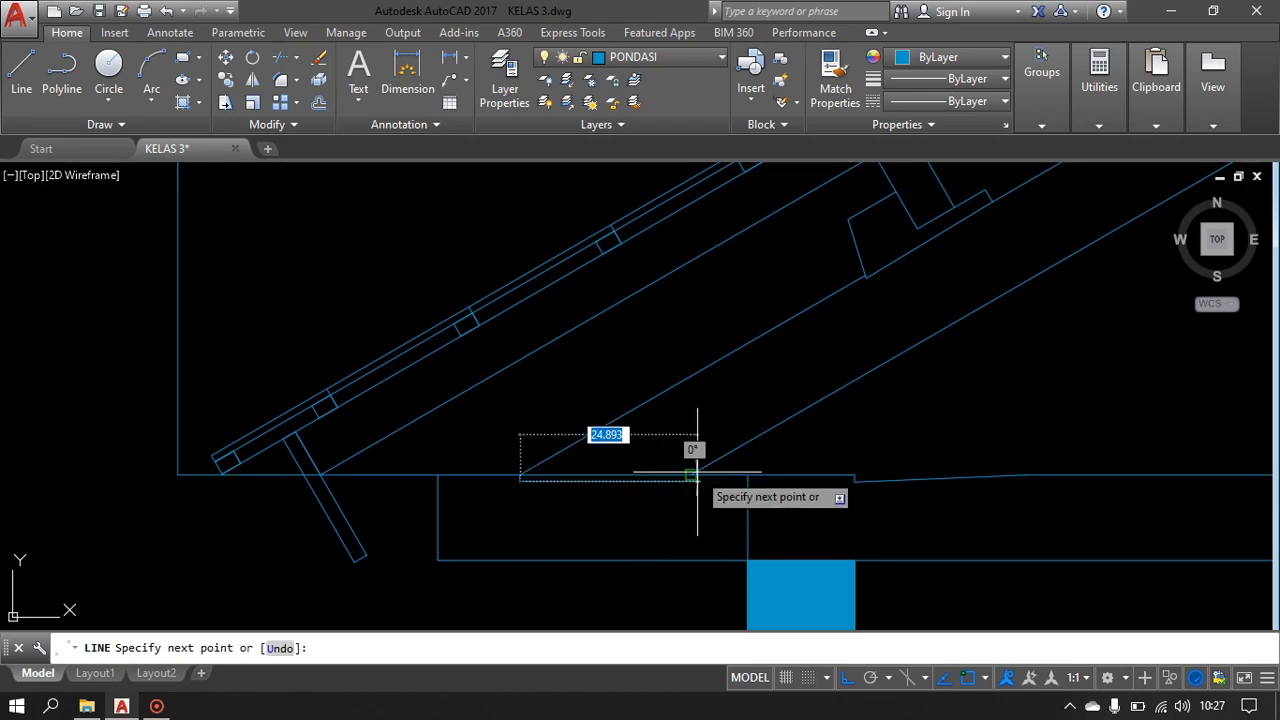
{"action": "left_click", "coordinate": [691, 475]}
{"action": "key", "text": "Return"}
- Trim the piece of the tie beam's top line that lies above the new notch
{"action": "type", "text": "tr"}
{"action": "key", "text": "Return"}
{"action": "key", "text": "Return"}
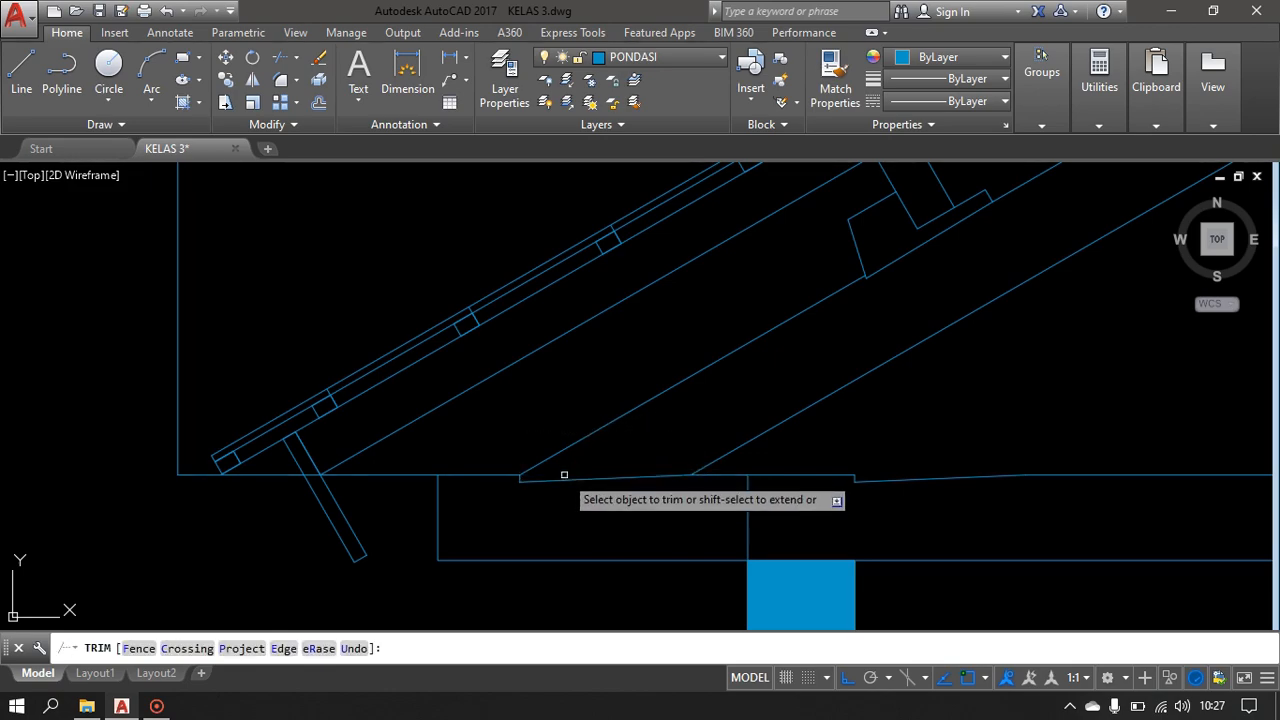
{"action": "scroll", "coordinate": [564, 475], "scroll_direction": "down", "scroll_amount": 5}
{"action": "scroll", "coordinate": [711, 469], "scroll_direction": "up", "scroll_amount": 8}
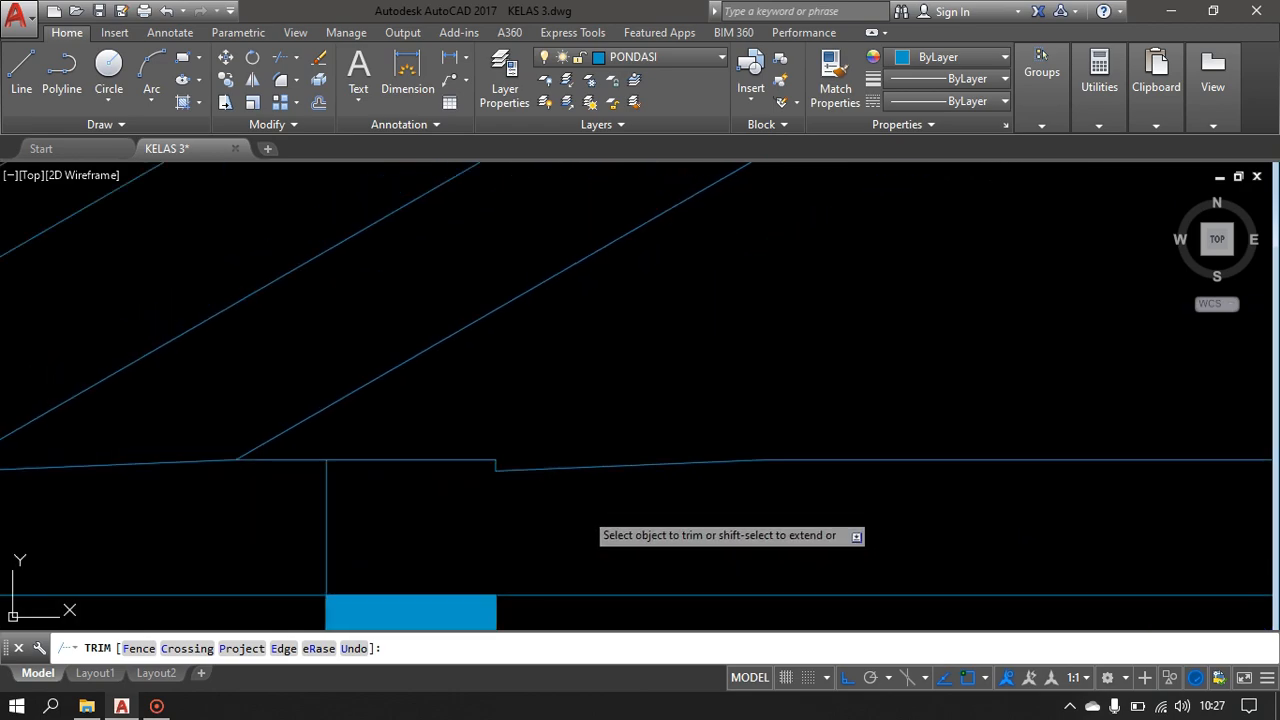
{"action": "key", "text": "Escape"}
- Erase the old notch beside the left column and join the tie beam's top line across the resulting gap
{"action": "scroll", "coordinate": [540, 500], "scroll_direction": "up", "scroll_amount": 2}
{"action": "left_click", "coordinate": [535, 468]}
{"action": "left_click", "coordinate": [465, 453]}
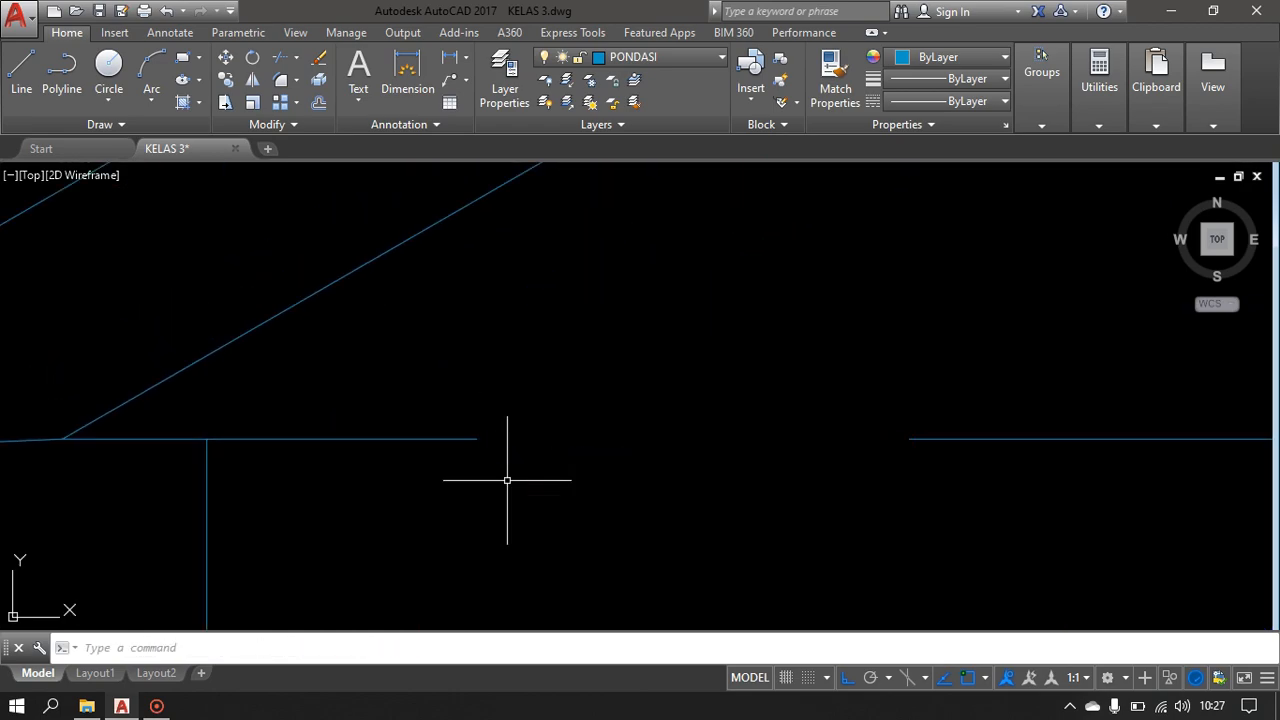
{"action": "type", "text": "j"}
{"action": "key", "text": "Return"}
{"action": "left_click", "coordinate": [457, 438]}
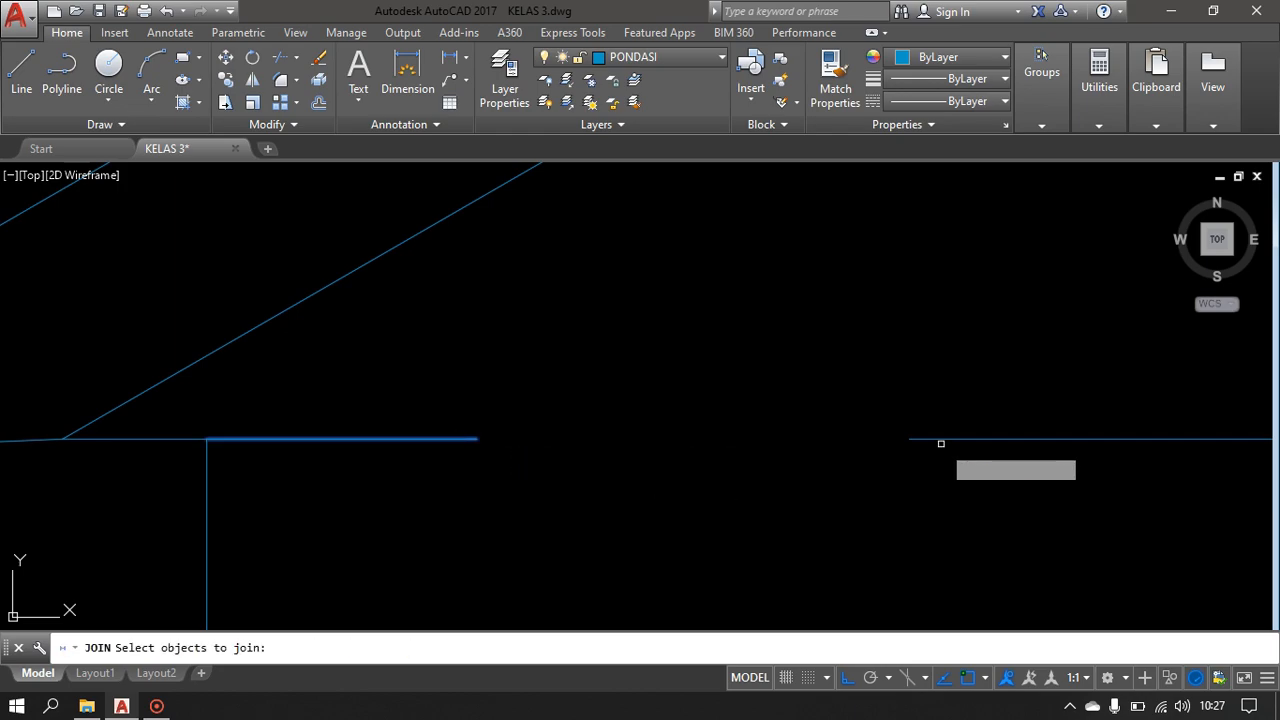
{"action": "left_click", "coordinate": [941, 439]}
{"action": "key", "text": "Return"}
{"action": "scroll", "coordinate": [860, 451], "scroll_direction": "down", "scroll_amount": 3}
{"action": "middle_click_drag", "start_coordinate": [843, 451], "coordinate": [701, 482]}
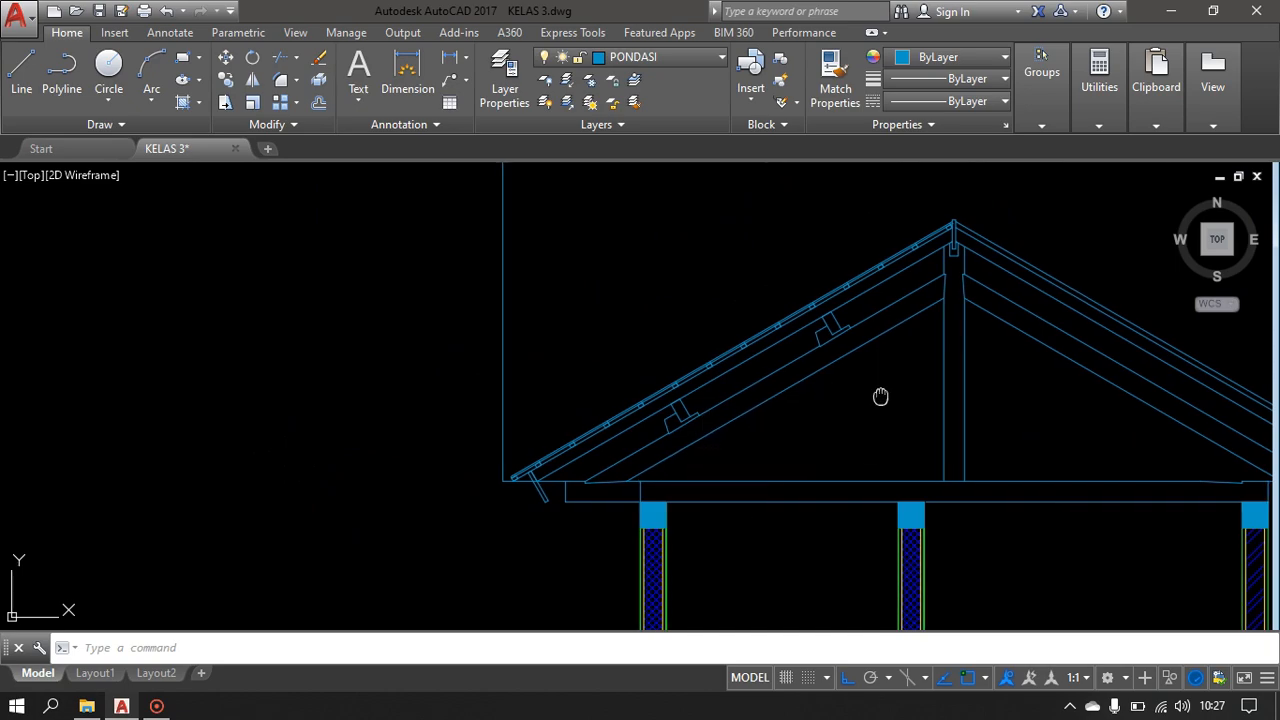
- Mirror the left half of the truss, with its roof covering, battens and purlins, about the ridge board's vertical centreline, keeping the originals
{"action": "middle_click_drag", "start_coordinate": [881, 396], "coordinate": [723, 380]}
{"action": "middle_click_drag", "start_coordinate": [1131, 491], "coordinate": [1006, 449]}
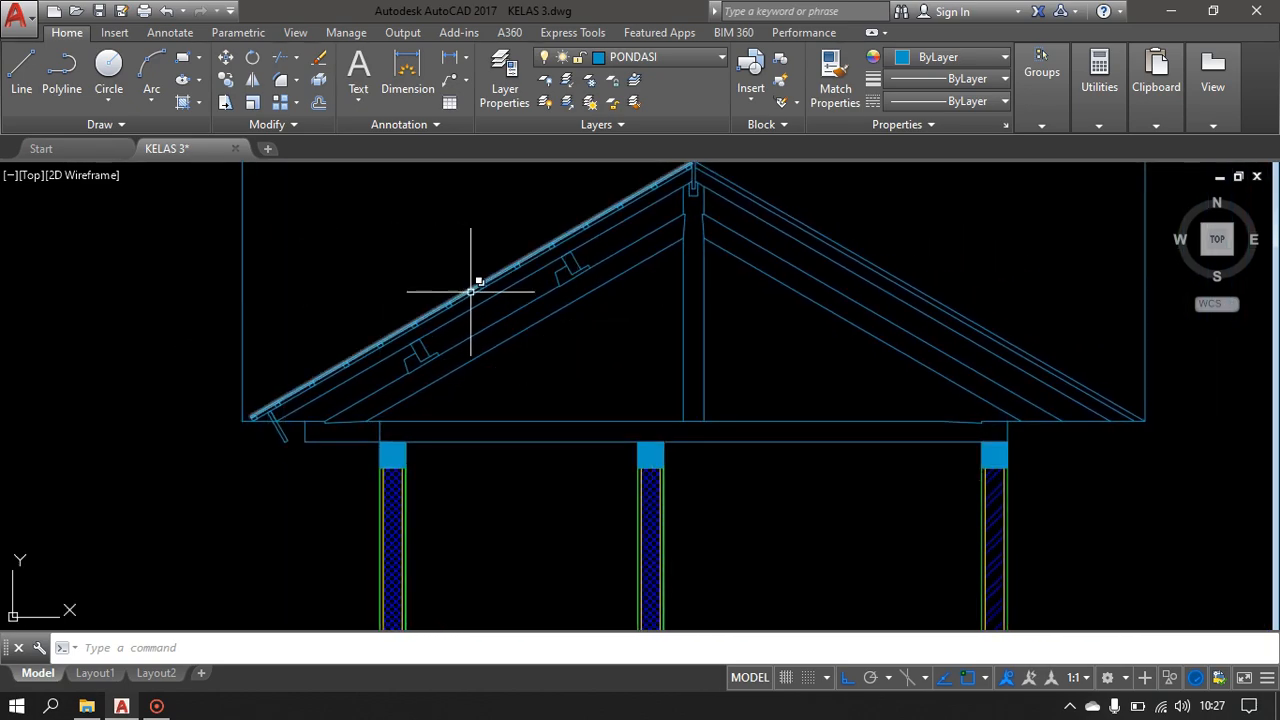
{"action": "middle_click_drag", "start_coordinate": [470, 292], "coordinate": [482, 301]}
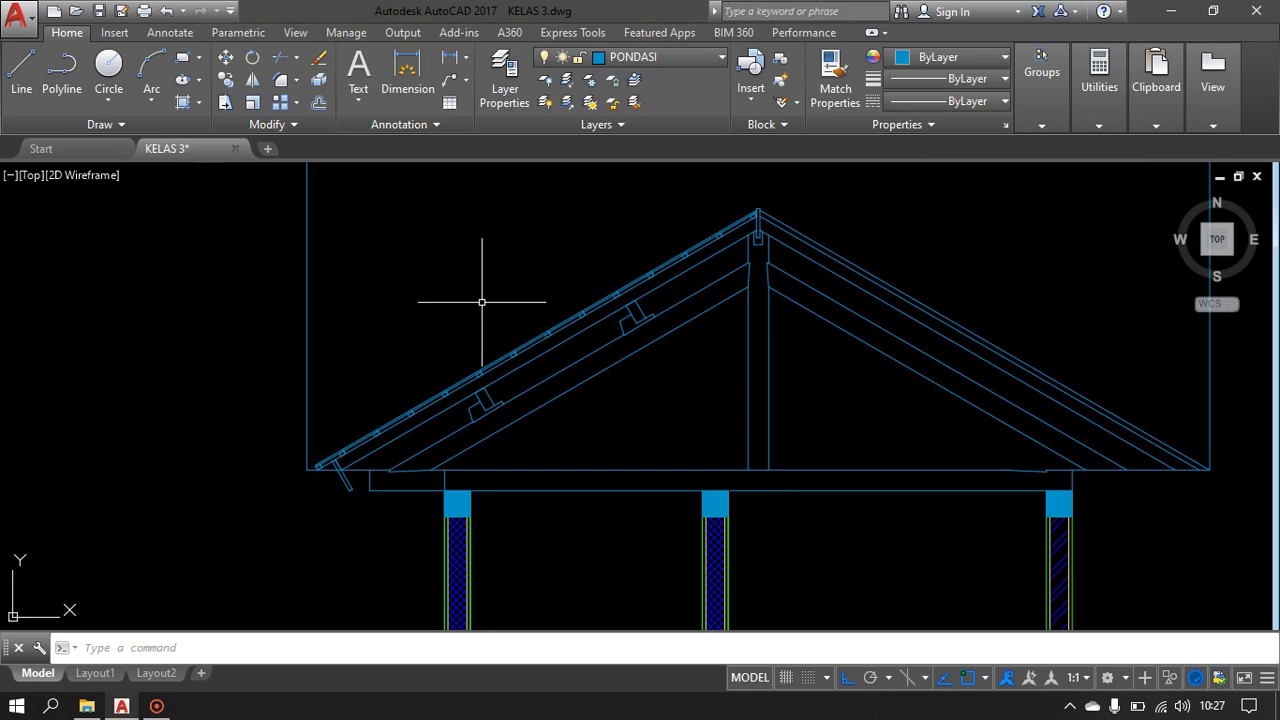
{"action": "left_click", "coordinate": [262, 165]}
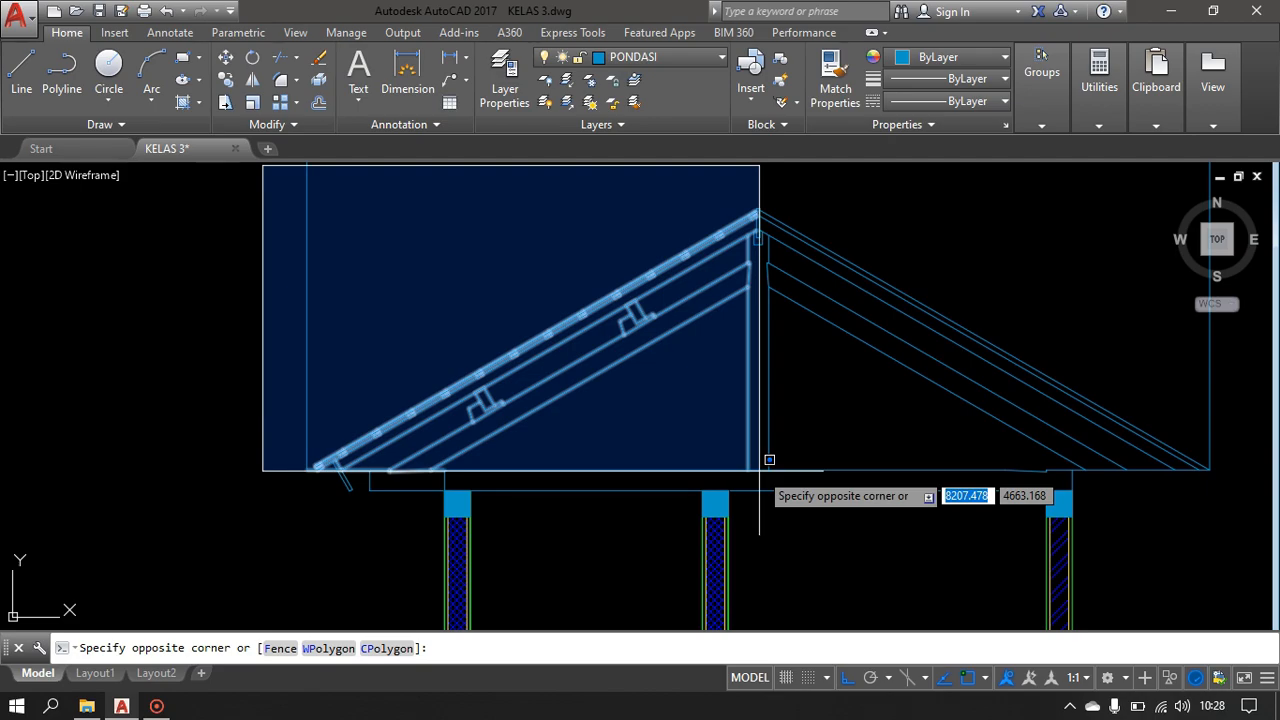
{"action": "left_click", "coordinate": [759, 470]}
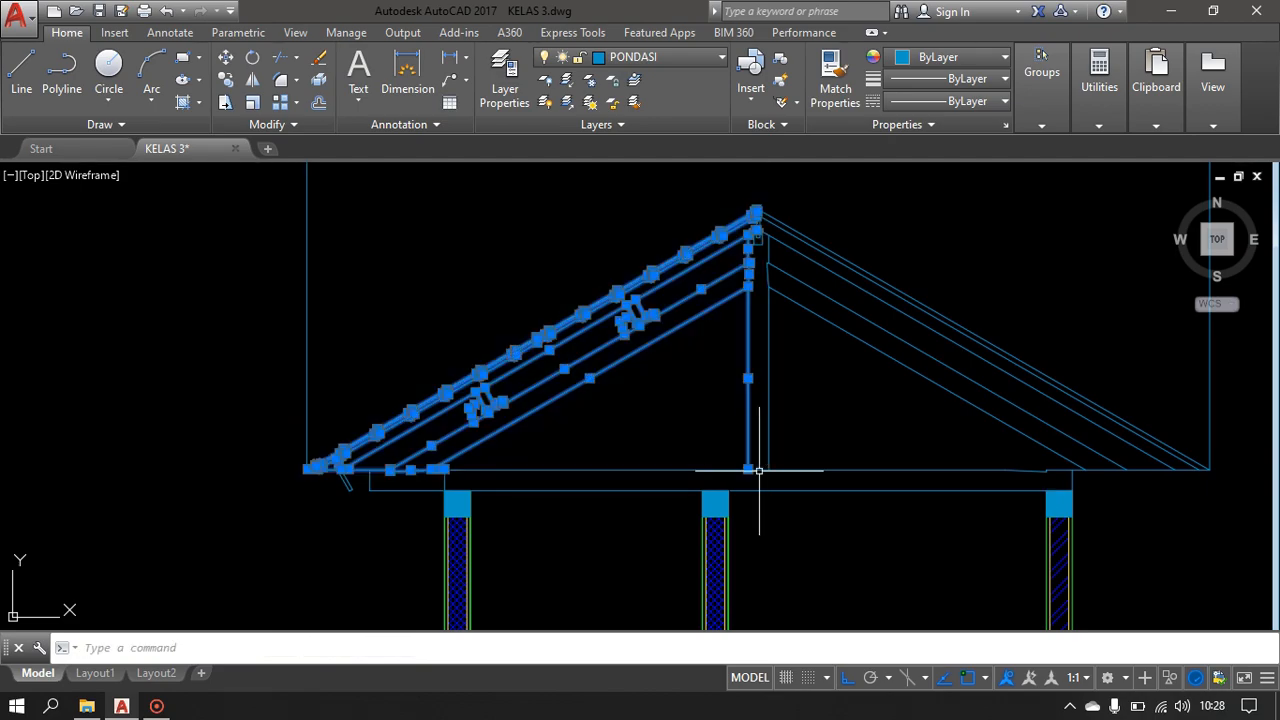
{"action": "middle_click_drag", "start_coordinate": [558, 426], "coordinate": [560, 478]}
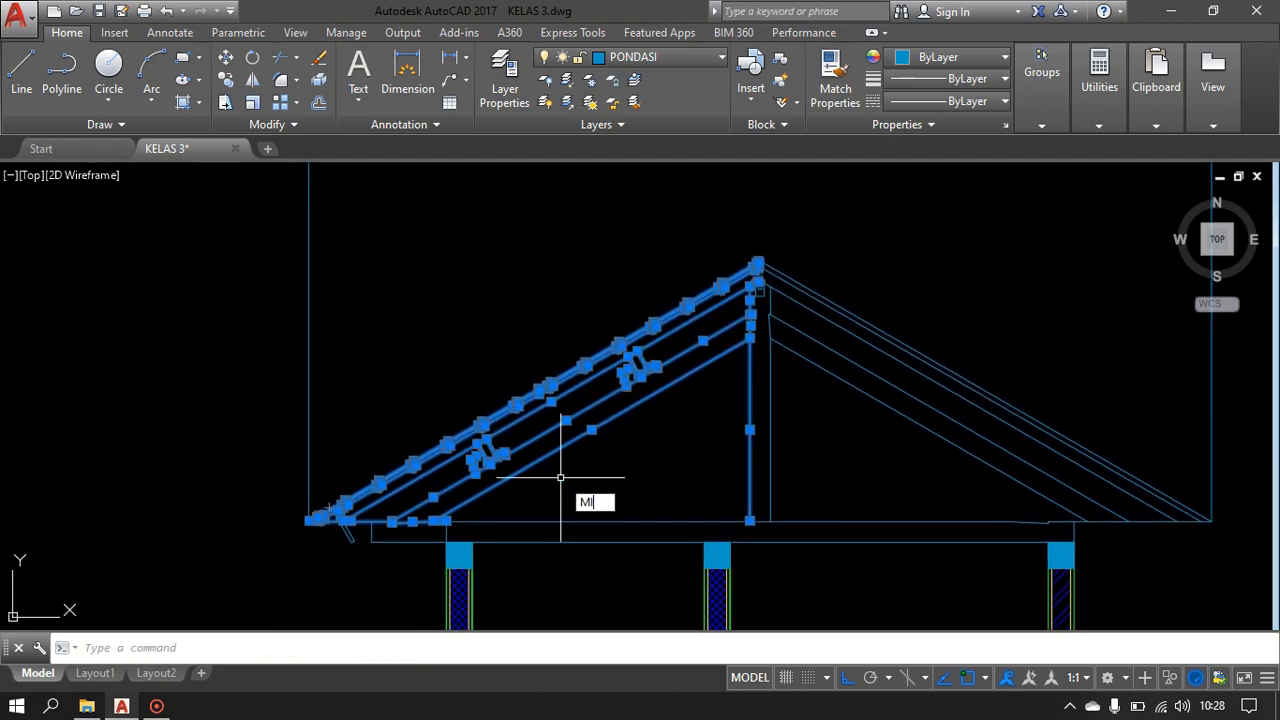
{"action": "key", "text": "Return"}
{"action": "scroll", "coordinate": [786, 349], "scroll_direction": "up", "scroll_amount": 3}
{"action": "scroll", "coordinate": [924, 323], "scroll_direction": "up", "scroll_amount": 2}
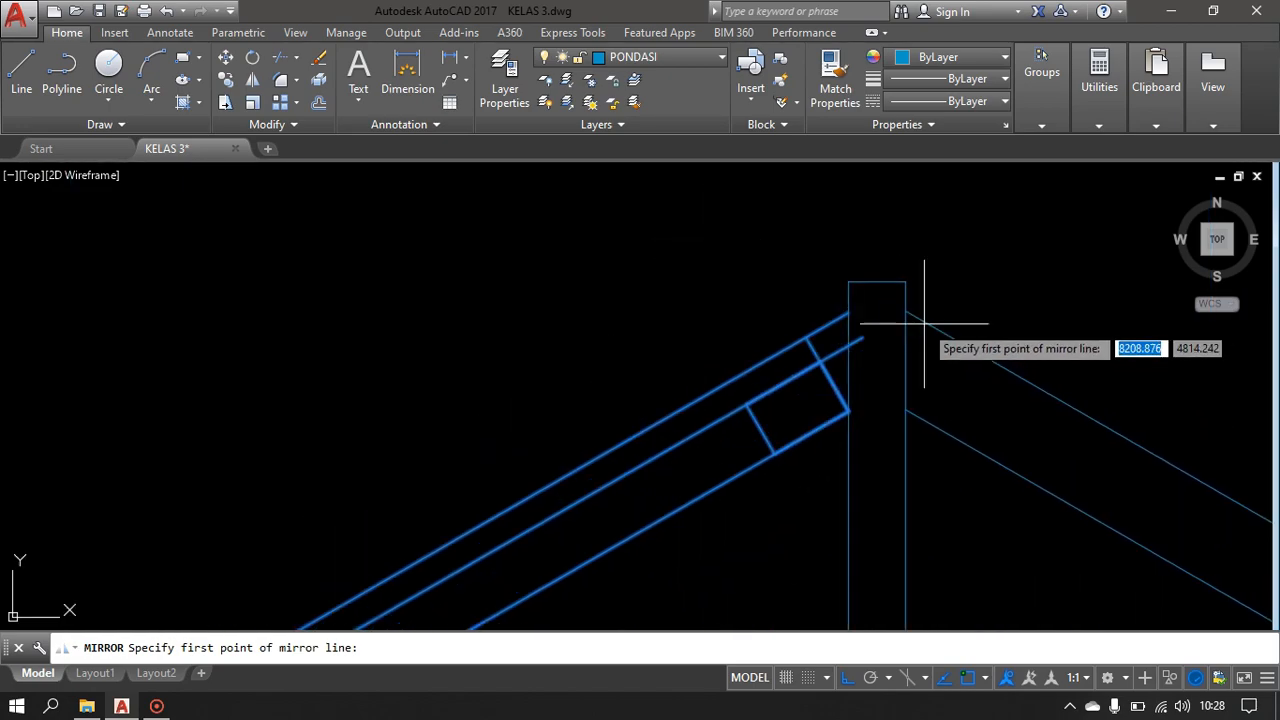
{"action": "left_click", "coordinate": [877, 283]}
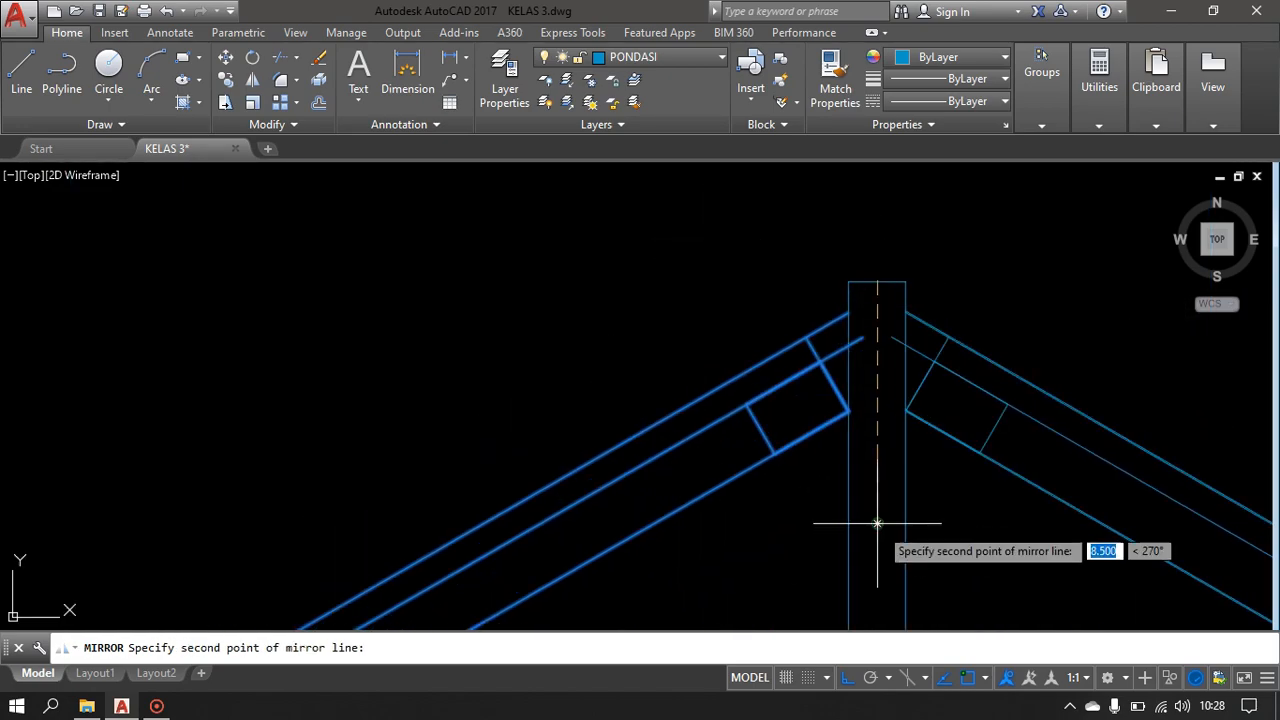
{"action": "left_click", "coordinate": [877, 523]}
{"action": "key", "text": "Return"}
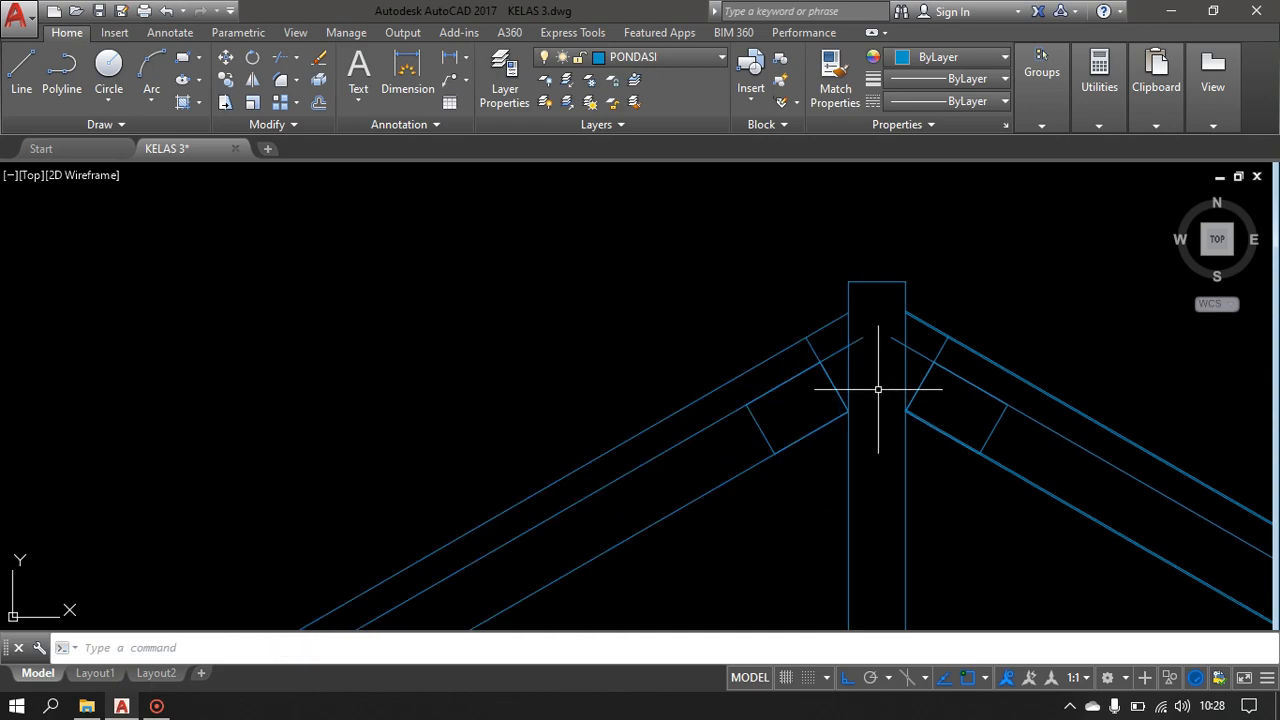
- Trim the roof covering lines that run into the ridge board on both sides of the ridge
{"action": "middle_click_drag", "start_coordinate": [881, 361], "coordinate": [809, 459]}
{"action": "type", "text": "TR"}
{"action": "key", "text": "Return"}
{"action": "key", "text": "Return"}
{"action": "left_click", "coordinate": [826, 422]}
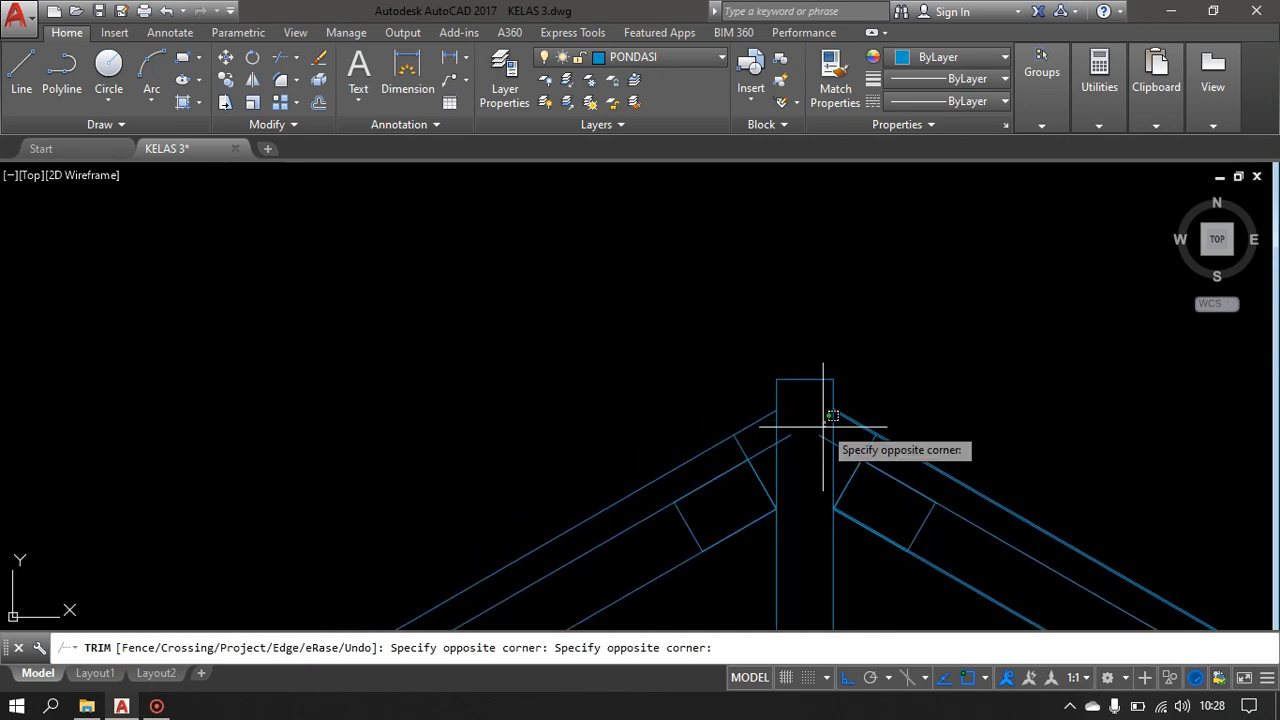
{"action": "left_click", "coordinate": [787, 462]}
{"action": "scroll", "coordinate": [787, 462], "scroll_direction": "down", "scroll_amount": 4}
{"action": "middle_click_drag", "start_coordinate": [737, 491], "coordinate": [751, 363]}
{"action": "scroll", "coordinate": [760, 334], "scroll_direction": "up", "scroll_amount": 5}
{"action": "scroll", "coordinate": [640, 335], "scroll_direction": "down", "scroll_amount": 5}
{"action": "scroll", "coordinate": [653, 321], "scroll_direction": "up", "scroll_amount": 9}
{"action": "key", "text": "Escape"}
{"action": "left_click", "coordinate": [677, 310]}
{"action": "scroll", "coordinate": [435, 228], "scroll_direction": "down", "scroll_amount": 8}
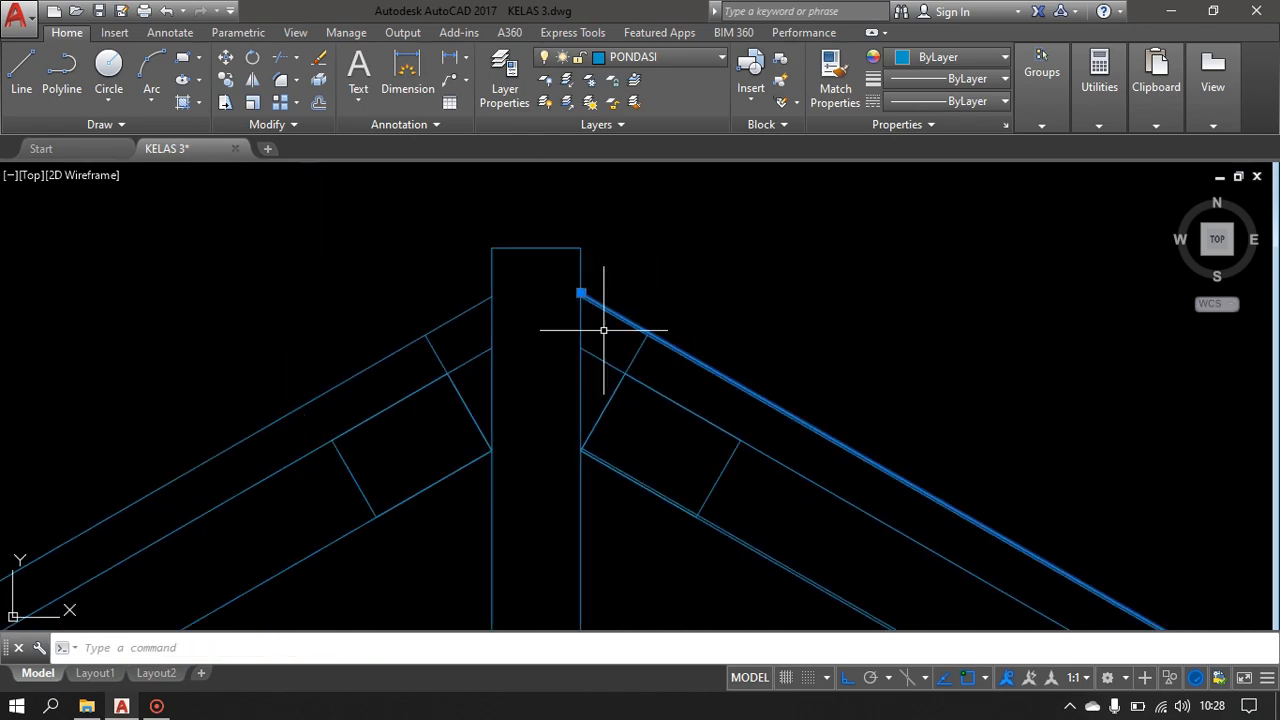
{"action": "key", "text": "Escape"}
{"action": "scroll", "coordinate": [434, 234], "scroll_direction": "down", "scroll_amount": 8}
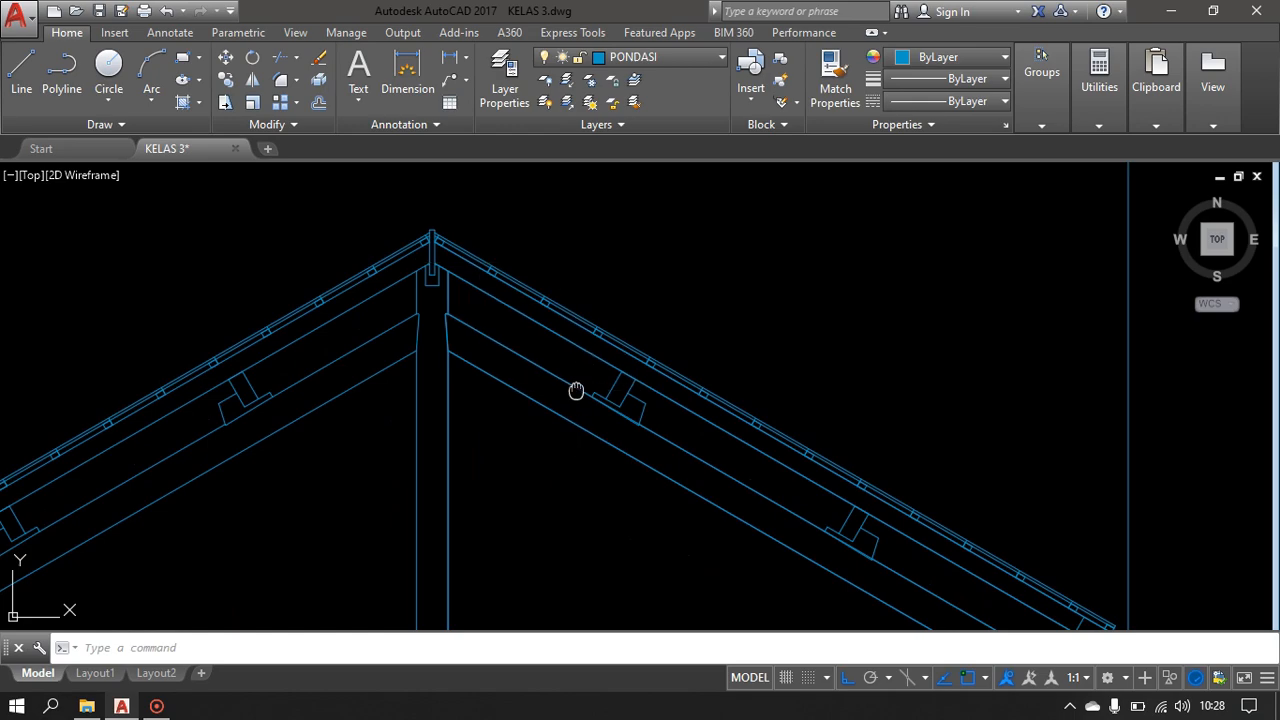
- Mirror the left eave's fascia board about the ridge's vertical centreline to the right eave, keeping the original
{"action": "middle_click_drag", "start_coordinate": [643, 416], "coordinate": [577, 216]}
{"action": "scroll", "coordinate": [1027, 432], "scroll_direction": "down", "scroll_amount": 3}
{"action": "middle_click_drag", "start_coordinate": [441, 451], "coordinate": [607, 465]}
{"action": "scroll", "coordinate": [386, 446], "scroll_direction": "up", "scroll_amount": 6}
{"action": "left_click", "coordinate": [344, 421]}
{"action": "left_click", "coordinate": [274, 459]}
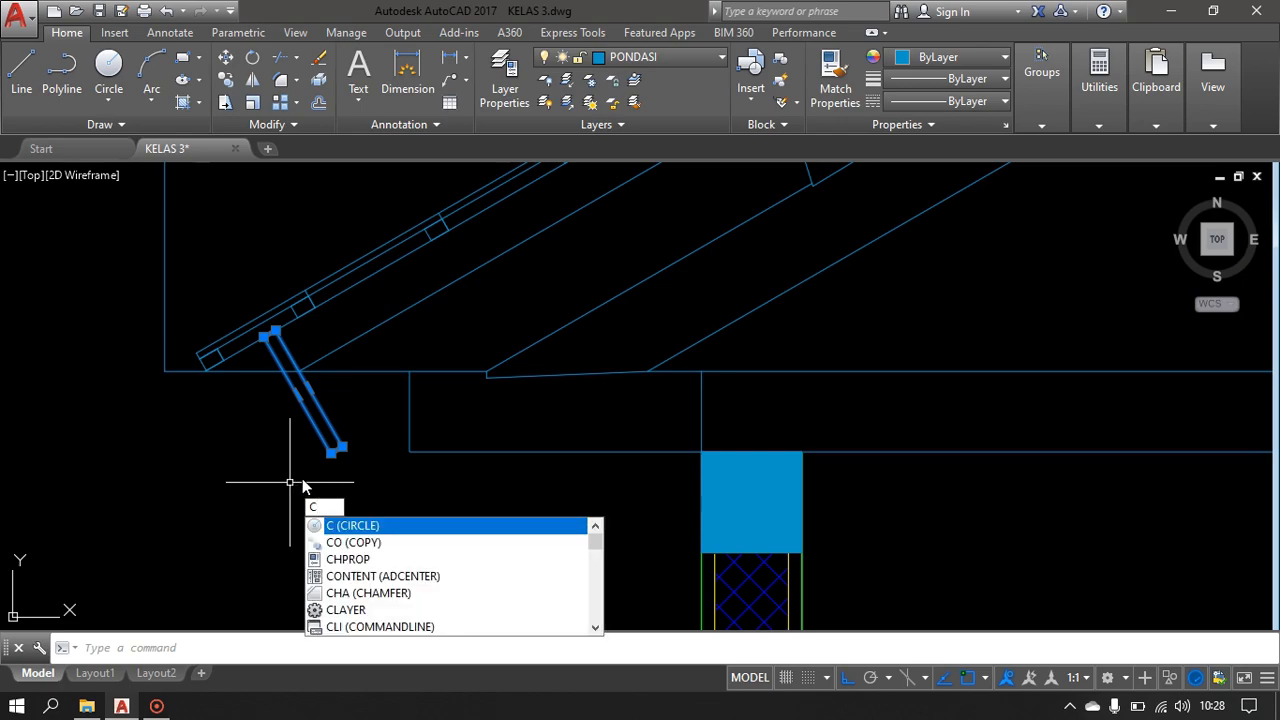
{"action": "key", "text": "Escape"}
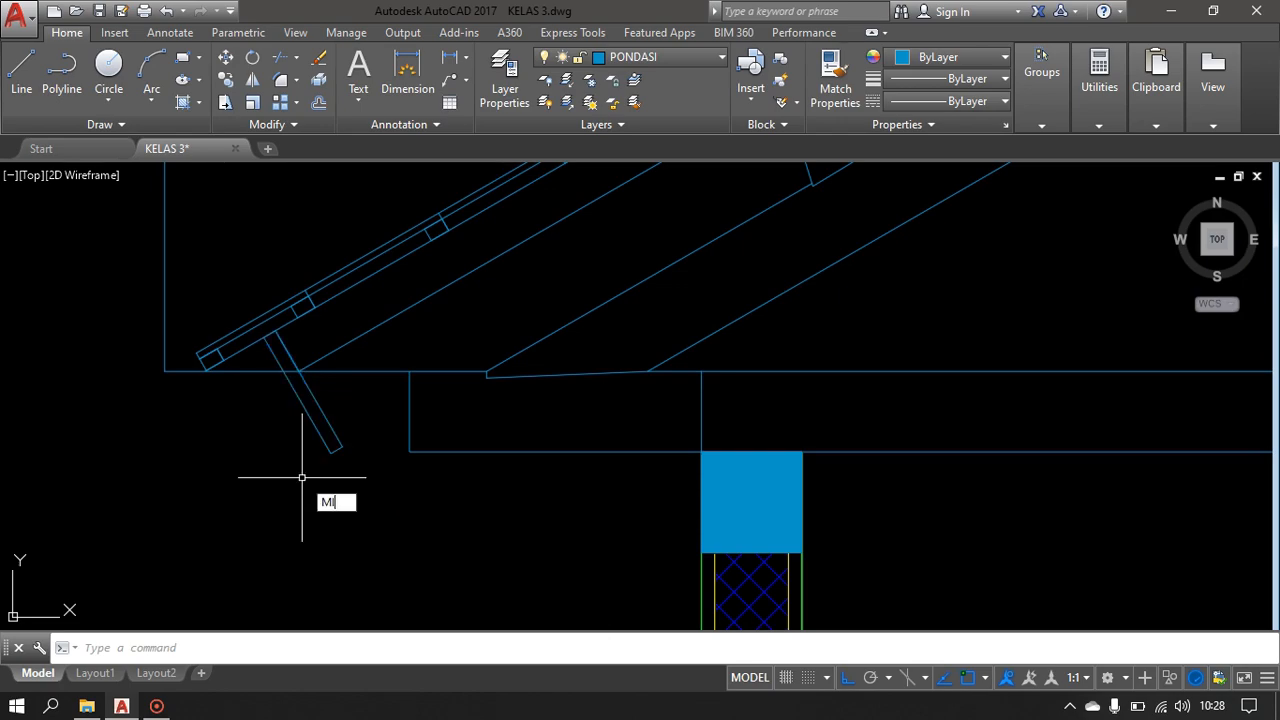
{"action": "left_click", "coordinate": [352, 398]}
{"action": "left_click", "coordinate": [297, 448]}
{"action": "key", "text": "Return"}
{"action": "scroll", "coordinate": [1010, 462], "scroll_direction": "down", "scroll_amount": 5}
{"action": "middle_click_drag", "start_coordinate": [1010, 462], "coordinate": [450, 509]}
{"action": "scroll", "coordinate": [680, 250], "scroll_direction": "up", "scroll_amount": 8}
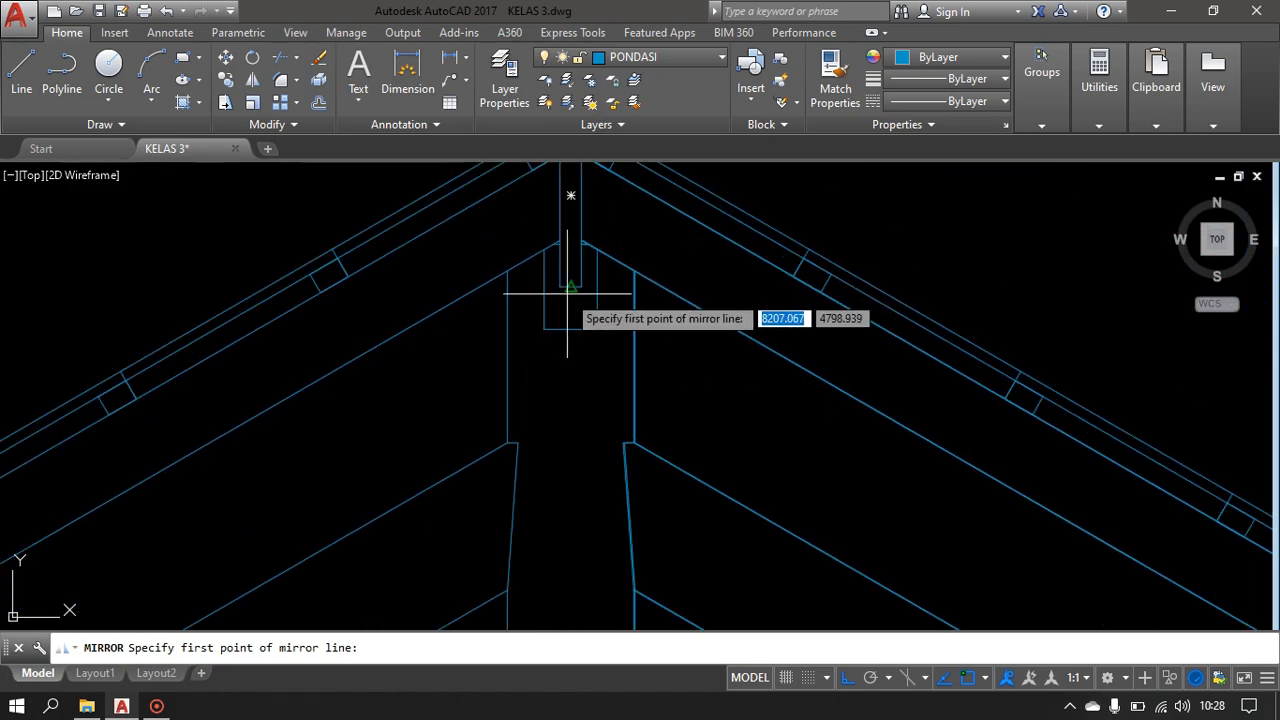
{"action": "left_click", "coordinate": [571, 287]}
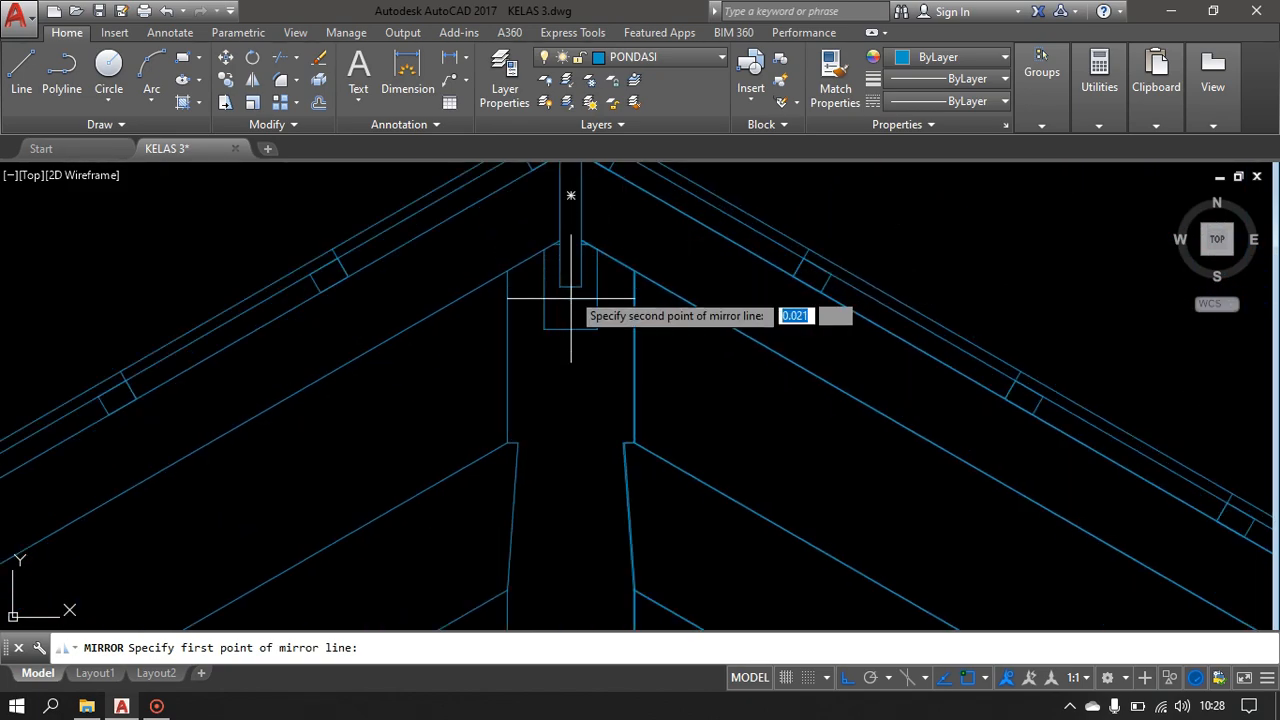
{"action": "left_click", "coordinate": [580, 467]}
{"action": "key", "text": "Return"}
- Mirror the tie beam's left end line about the ridge's vertical centreline, keeping the original
{"action": "scroll", "coordinate": [486, 463], "scroll_direction": "down", "scroll_amount": 8}
{"action": "mouse_move", "coordinate": [689, 544]}
{"action": "middle_mouse_down"}
{"action": "mouse_move", "coordinate": [666, 463]}
{"action": "mouse_move", "coordinate": [651, 208]}
{"action": "middle_mouse_up"}
{"action": "scroll", "coordinate": [651, 310], "scroll_direction": "up", "scroll_amount": 6}
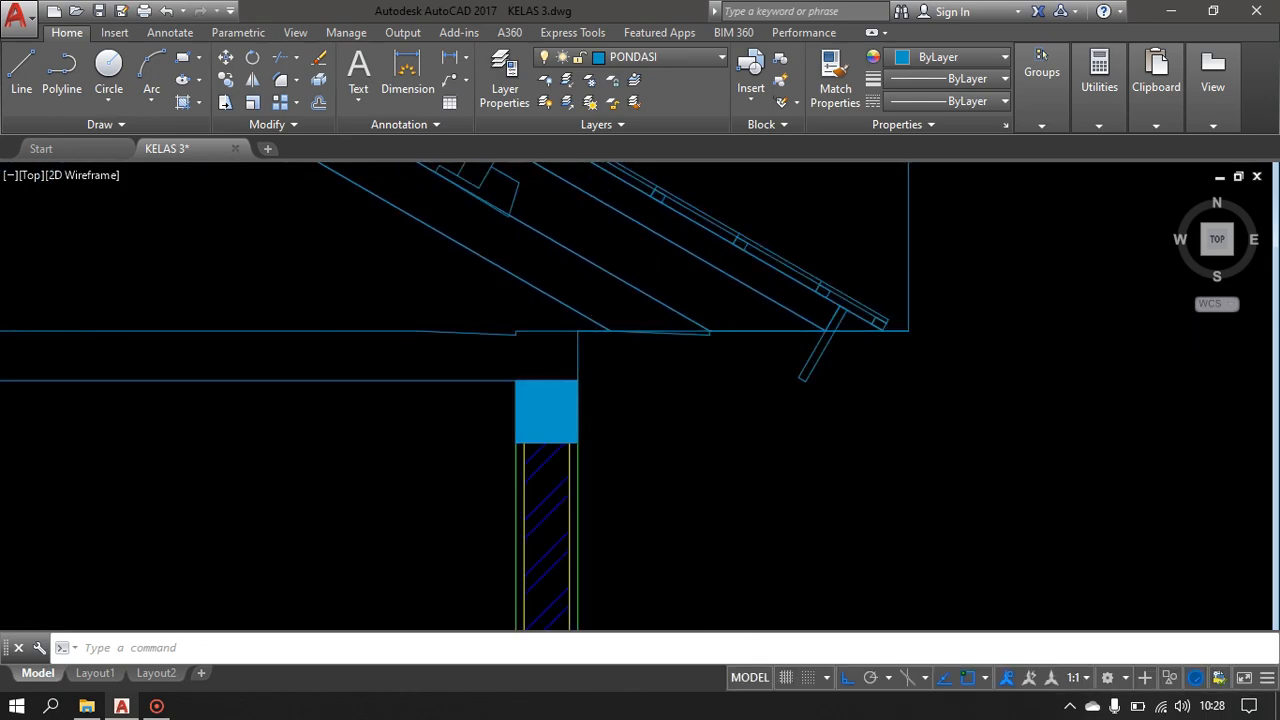
{"action": "scroll", "coordinate": [655, 313], "scroll_direction": "down", "scroll_amount": 6}
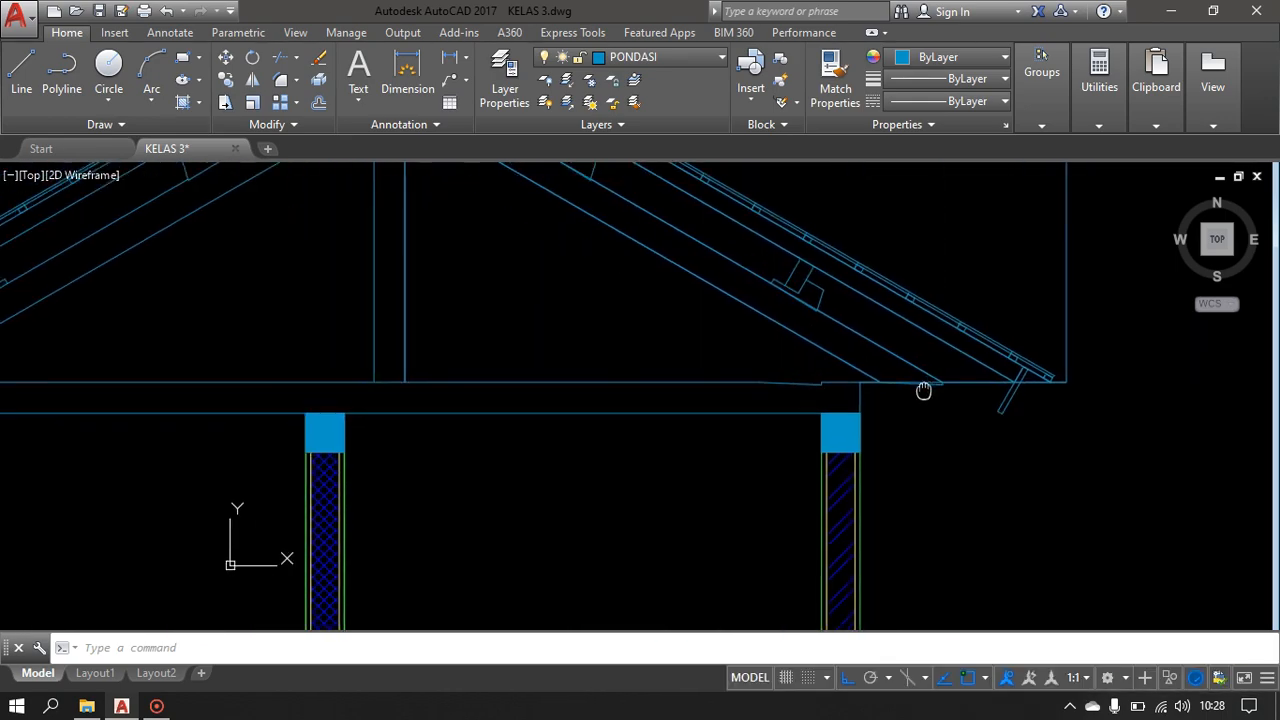
{"action": "scroll", "coordinate": [292, 402], "scroll_direction": "up", "scroll_amount": 6}
{"action": "left_click", "coordinate": [324, 402]}
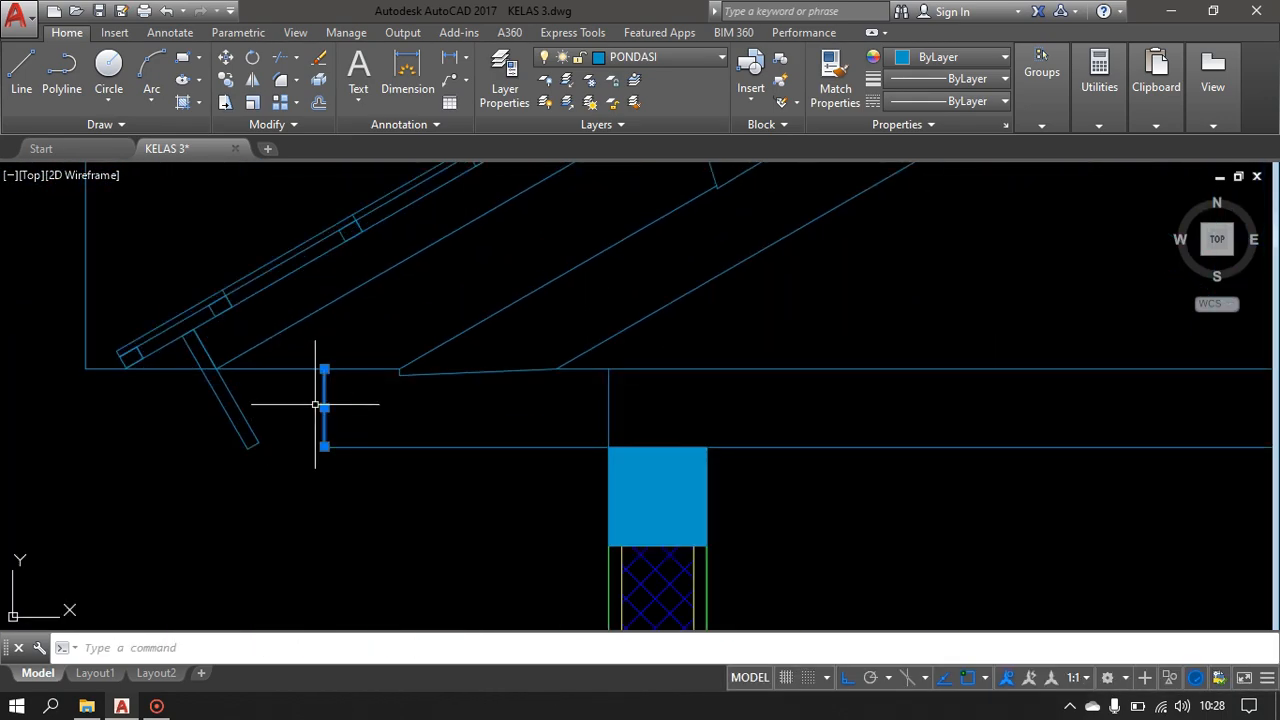
{"action": "type", "text": "mi"}
{"action": "key", "text": "Return"}
{"action": "scroll", "coordinate": [820, 329], "scroll_direction": "down", "scroll_amount": 5}
{"action": "scroll", "coordinate": [794, 277], "scroll_direction": "up", "scroll_amount": 5}
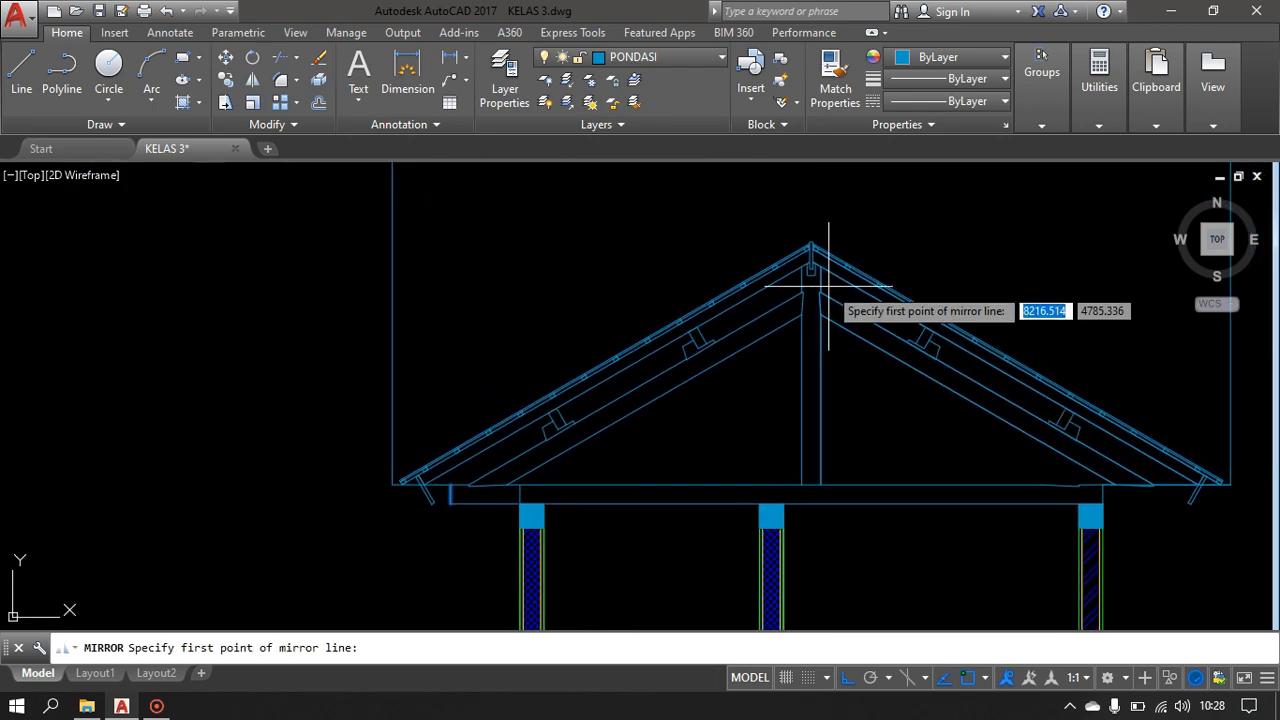
{"action": "left_click", "coordinate": [749, 237]}
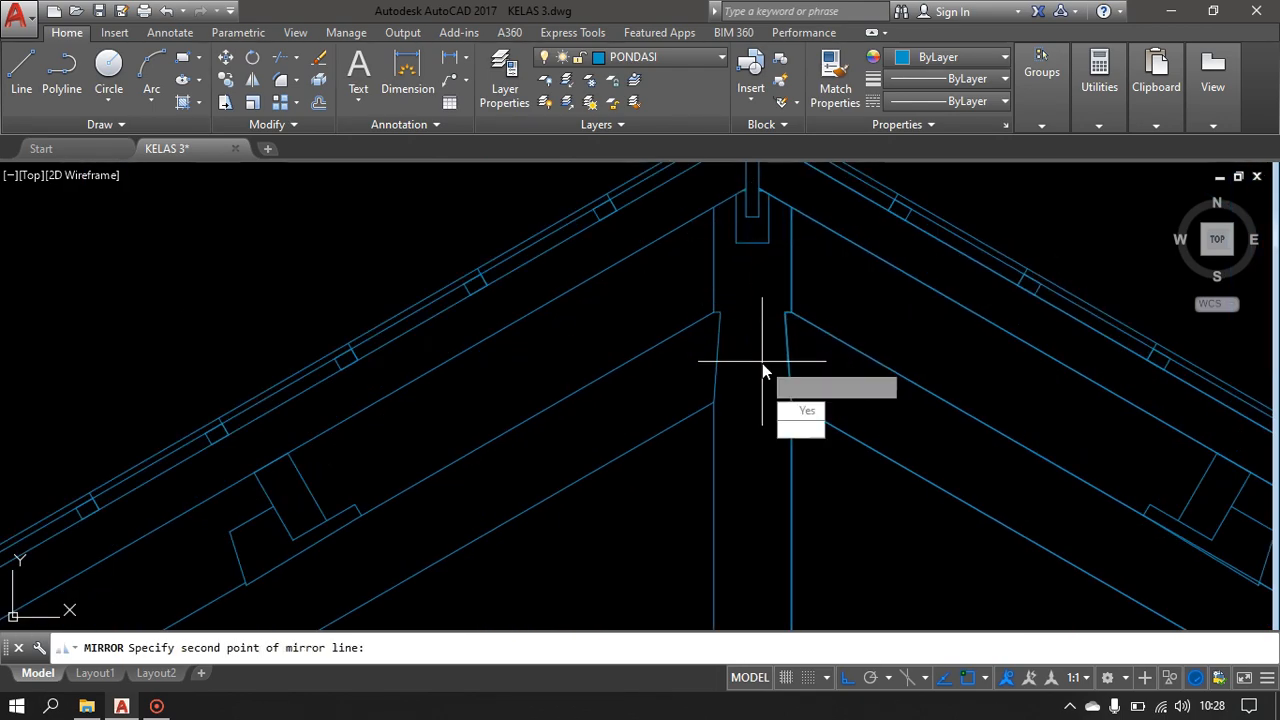
{"action": "left_click", "coordinate": [763, 366]}
{"action": "key", "text": "Return"}
- Extend the tie beam's bottom line past the right column to the mirrored end line
{"action": "scroll", "coordinate": [713, 400], "scroll_direction": "down", "scroll_amount": 4}
{"action": "scroll", "coordinate": [713, 400], "scroll_direction": "down", "scroll_amount": 3}
{"action": "scroll", "coordinate": [834, 377], "scroll_direction": "up", "scroll_amount": 8}
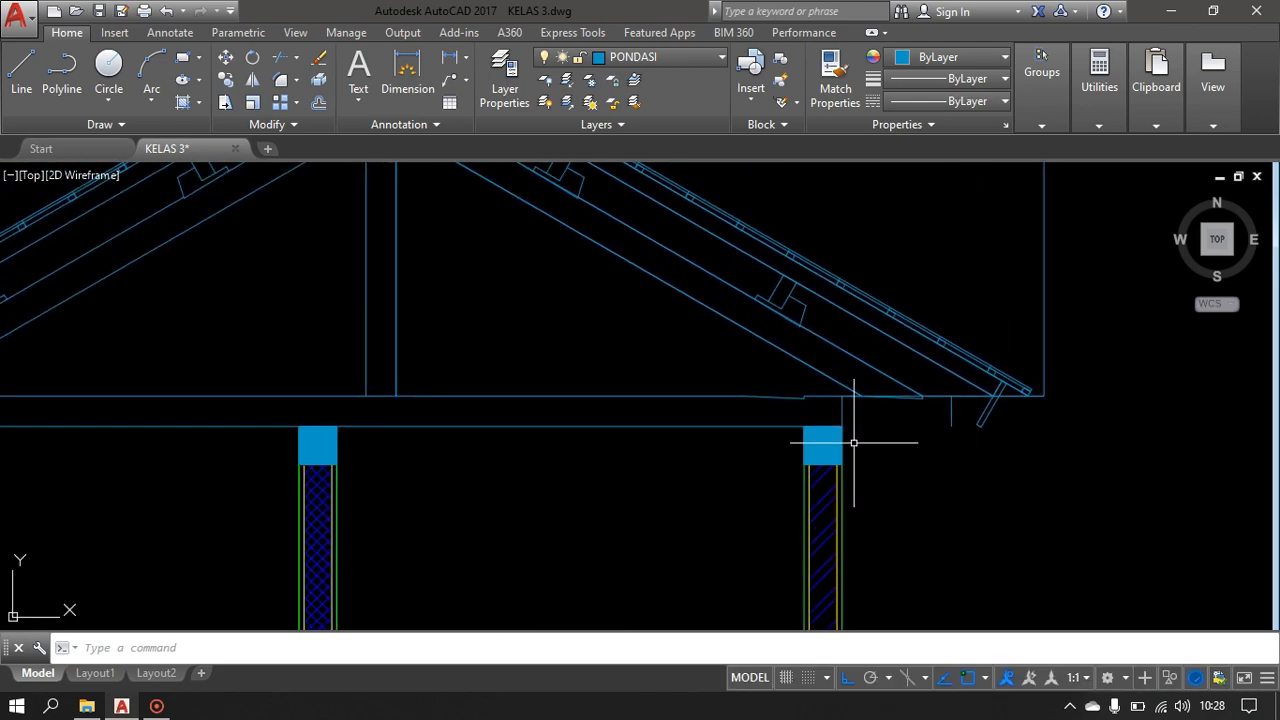
{"action": "middle_click_drag", "start_coordinate": [857, 436], "coordinate": [851, 476]}
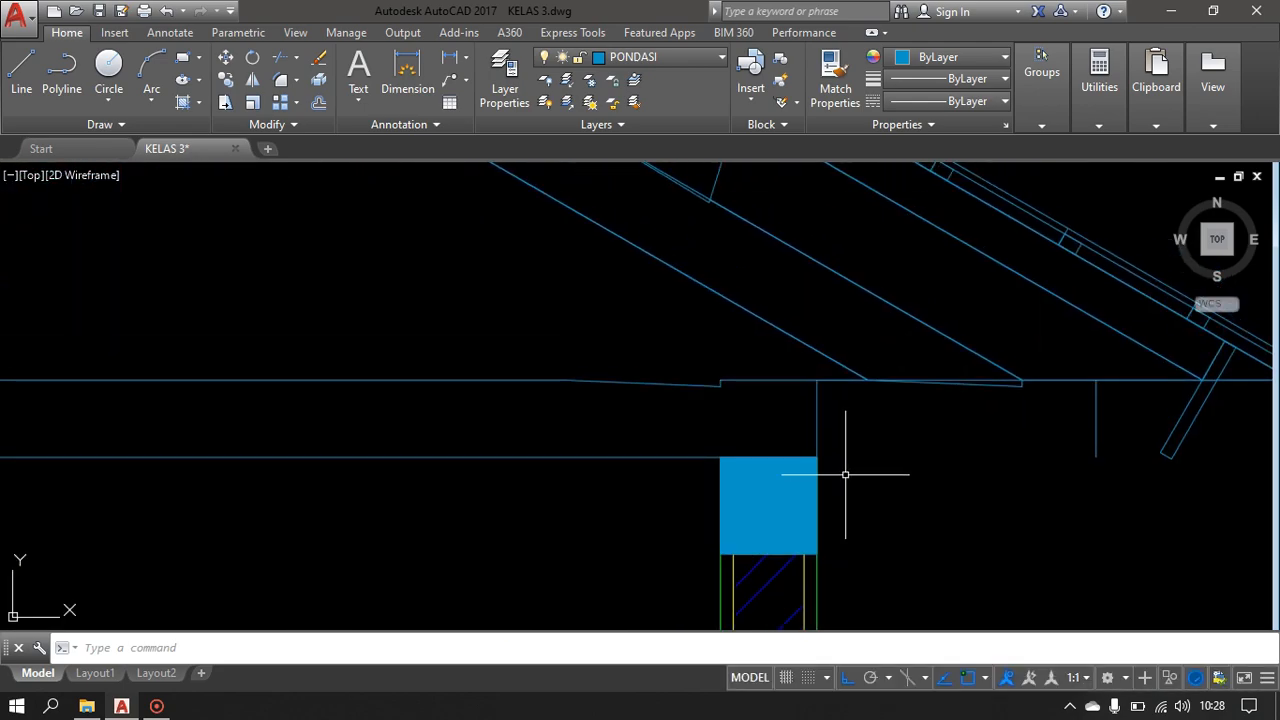
{"action": "key", "text": "Return"}
{"action": "key", "text": "Return"}
{"action": "left_click", "coordinate": [680, 435]}
{"action": "left_click", "coordinate": [646, 523]}
{"action": "key", "text": "Return"}
- Erase the tie beam's old end line above the right column together with the old notch beside it
{"action": "left_click", "coordinate": [835, 397]}
{"action": "left_click", "coordinate": [713, 417]}
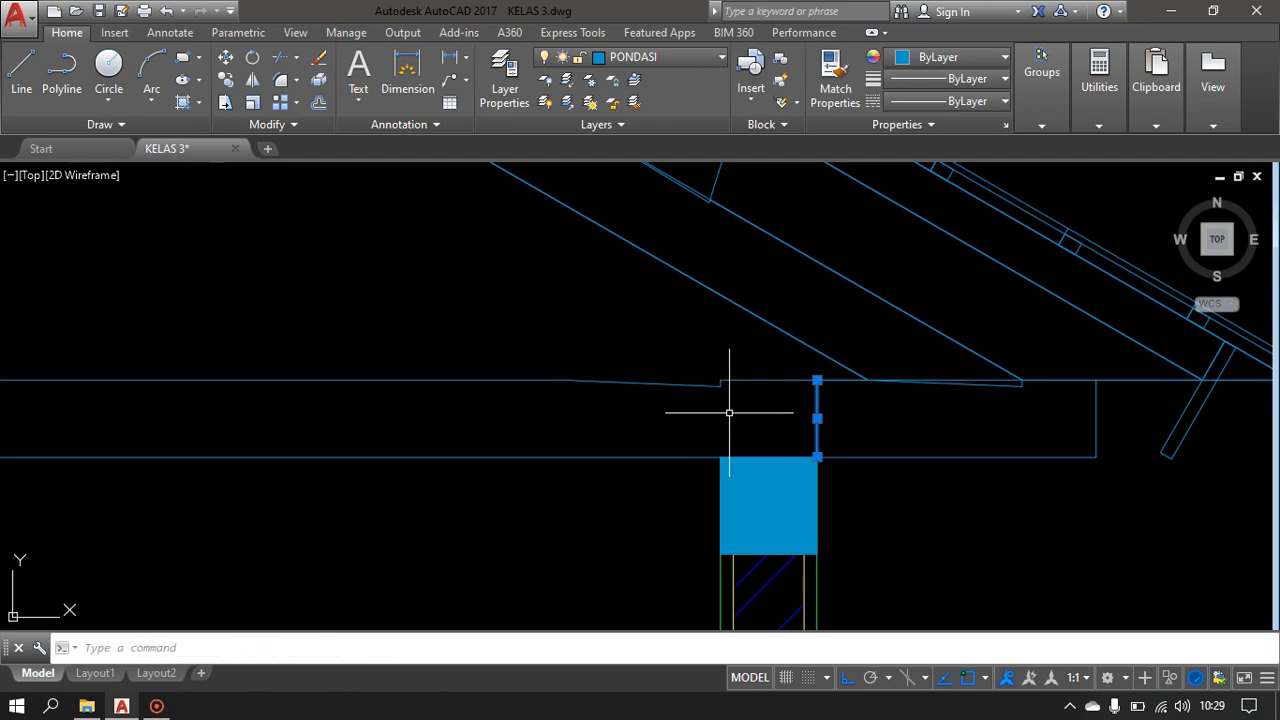
{"action": "left_click", "coordinate": [682, 389]}
{"action": "scroll", "coordinate": [671, 357], "scroll_direction": "up", "scroll_amount": 8}
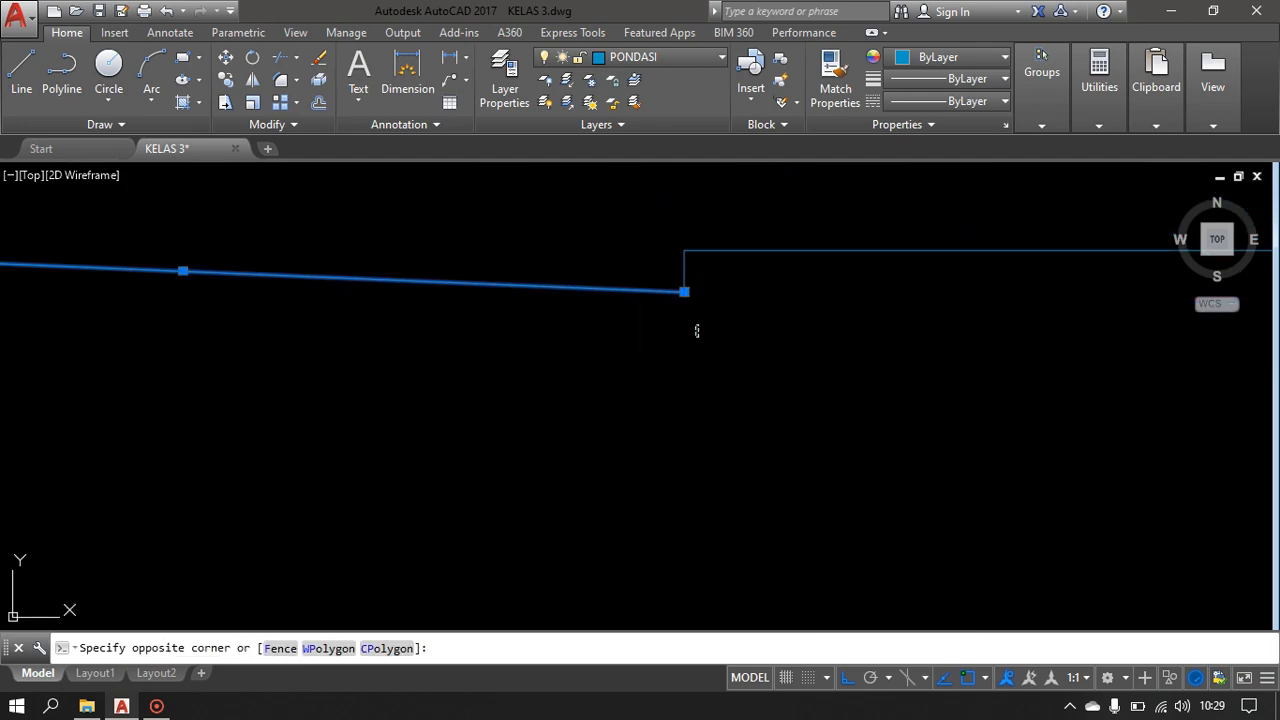
{"action": "key", "text": "Escape"}
{"action": "scroll", "coordinate": [680, 298], "scroll_direction": "down", "scroll_amount": 7}
{"action": "middle_click_drag", "start_coordinate": [799, 343], "coordinate": [759, 407]}
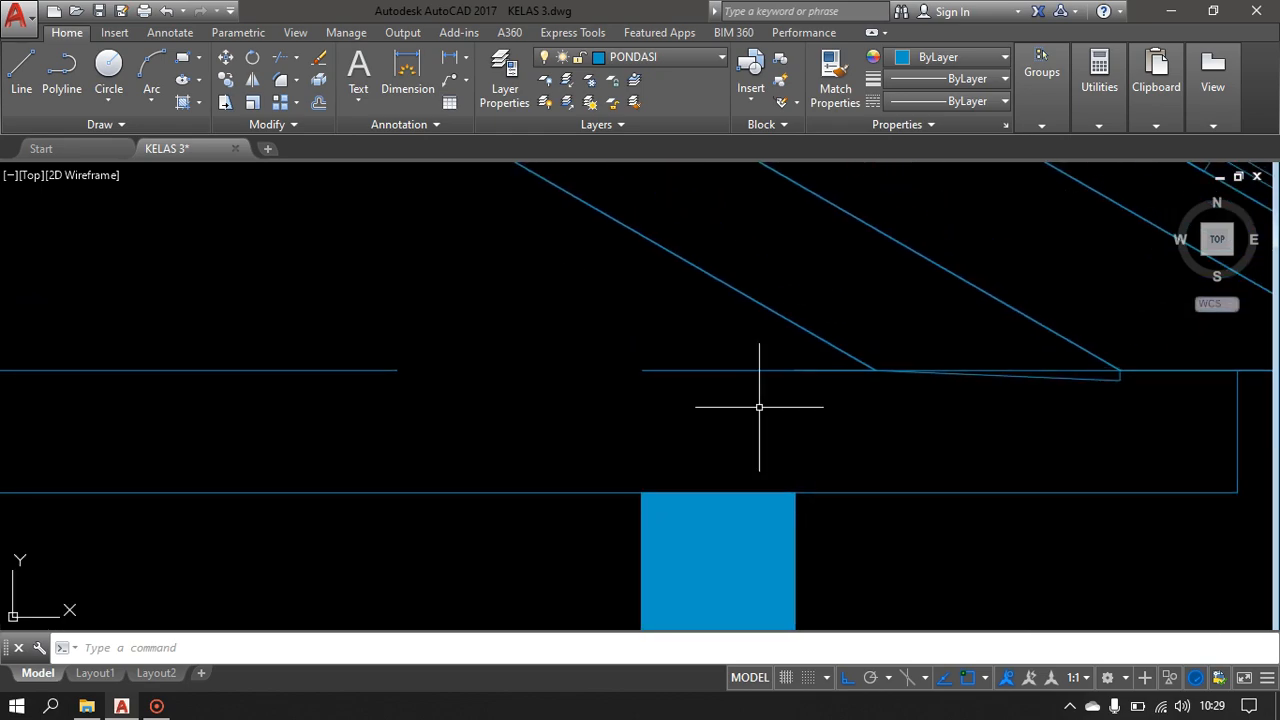
- Join the two pieces of the tie beam's top line across the gap beside the right column
{"action": "type", "text": "j"}
{"action": "key", "text": "Return"}
{"action": "left_click", "coordinate": [656, 370]}
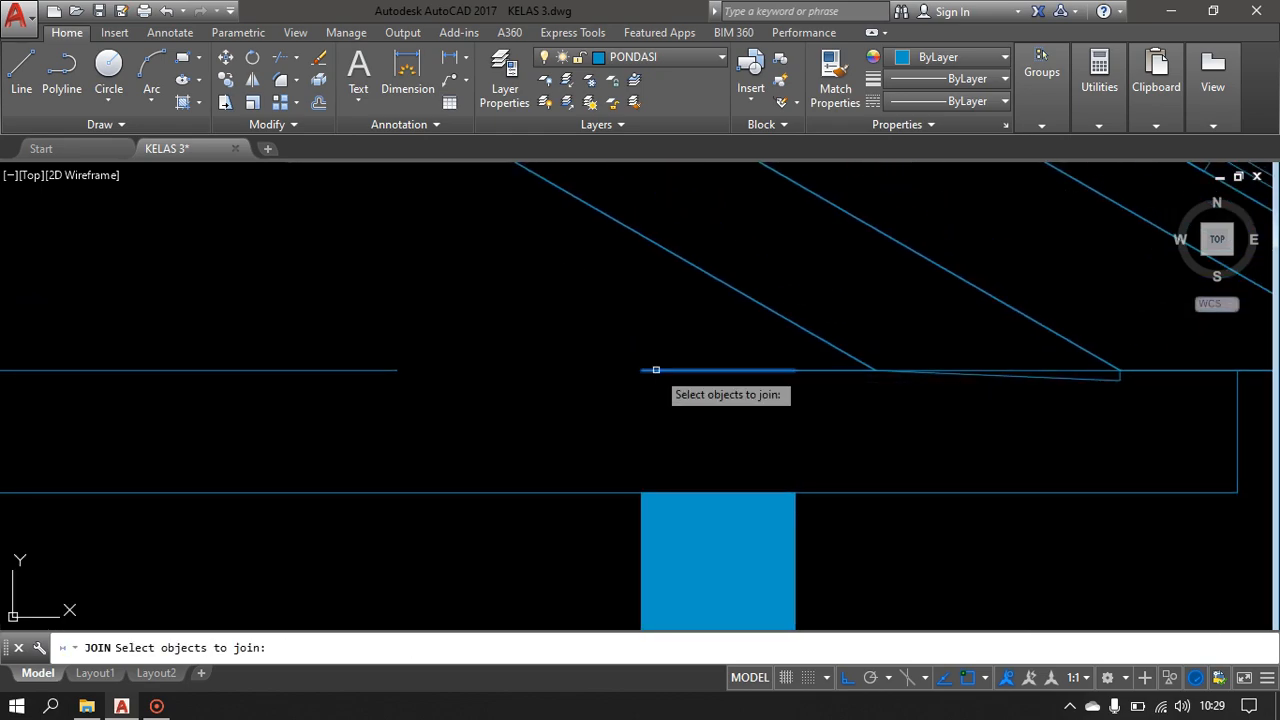
{"action": "left_click", "coordinate": [383, 369]}
{"action": "key", "text": "Return"}
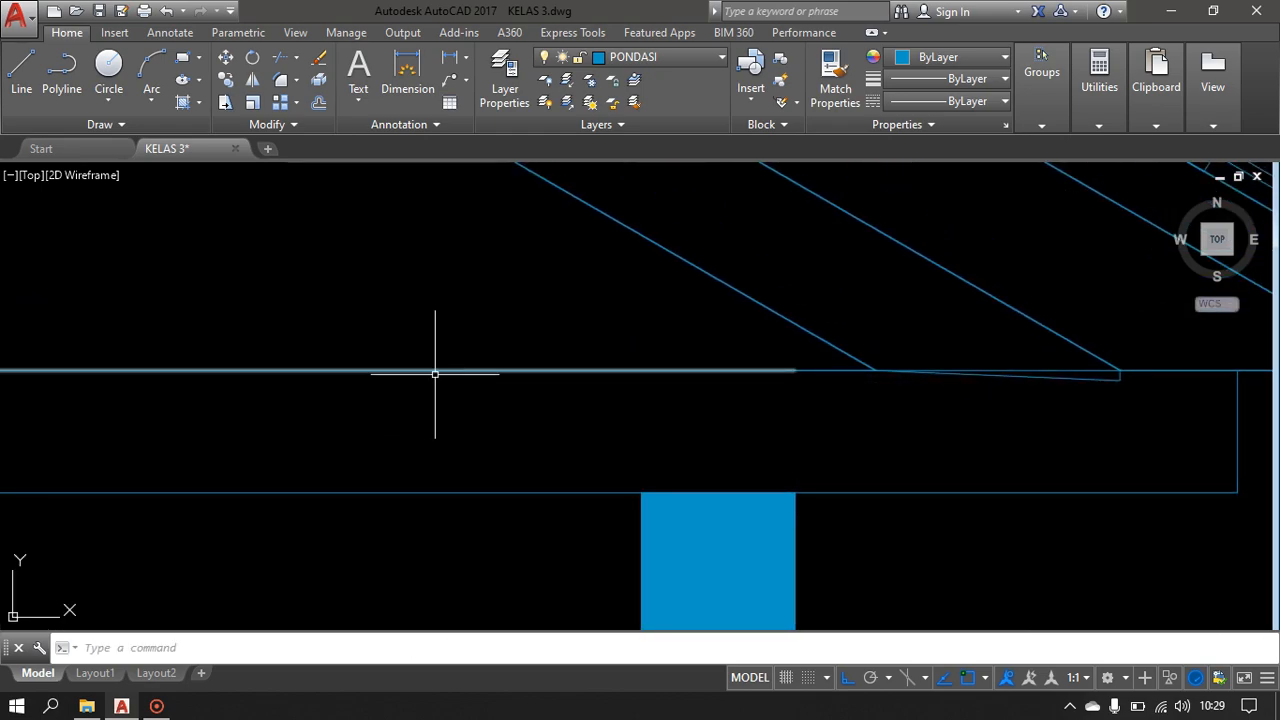
- Trim the piece of the tie beam's top line that lies above the right-hand notch
{"action": "scroll", "coordinate": [990, 420], "scroll_direction": "up", "scroll_amount": 4}
{"action": "type", "text": "TR"}
{"action": "key", "text": "Return"}
{"action": "key", "text": "Return"}
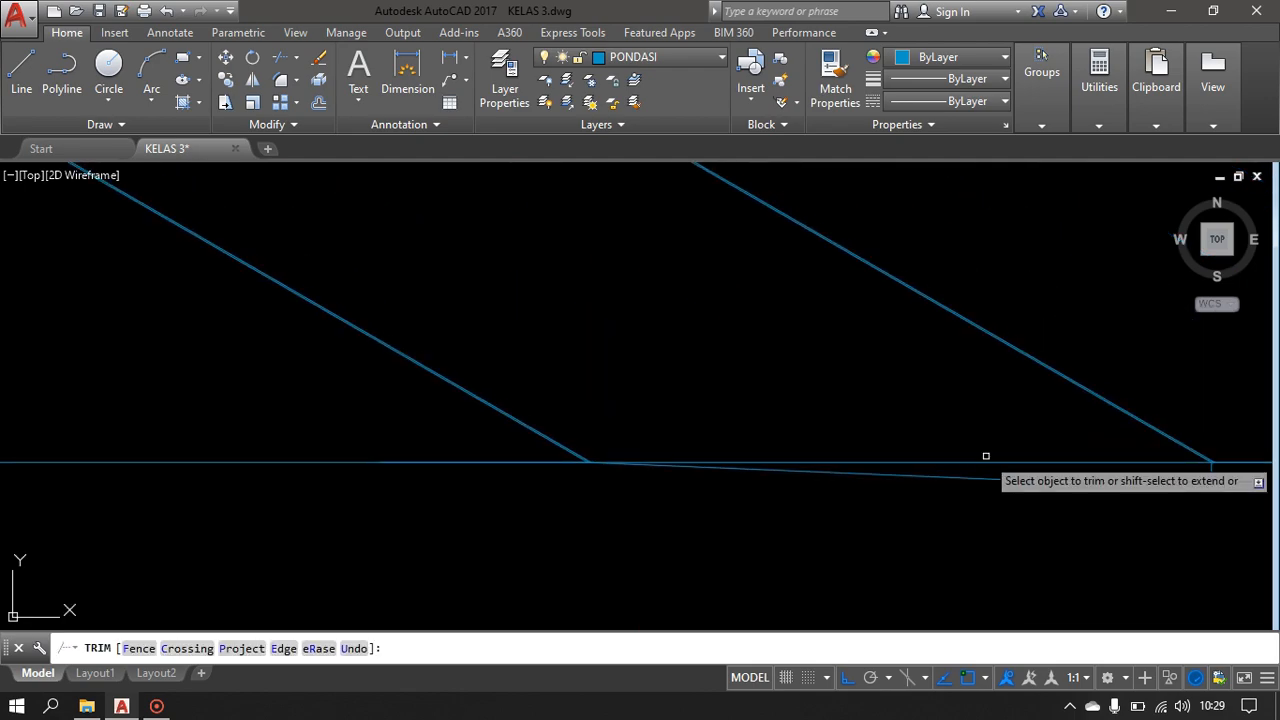
{"action": "scroll", "coordinate": [757, 434], "scroll_direction": "down", "scroll_amount": 4}
{"action": "left_click", "coordinate": [558, 437]}
{"action": "scroll", "coordinate": [558, 437], "scroll_direction": "down", "scroll_amount": 4}
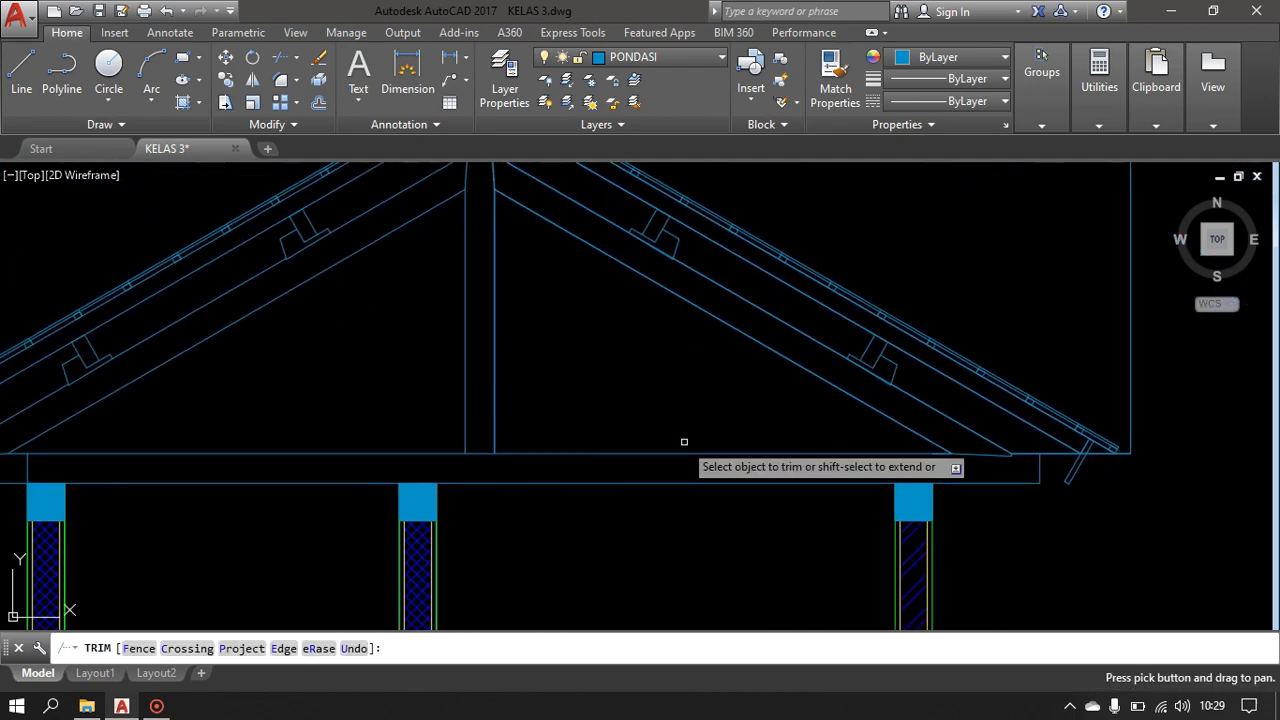
{"action": "scroll", "coordinate": [977, 475], "scroll_direction": "up", "scroll_amount": 4}
{"action": "scroll", "coordinate": [977, 470], "scroll_direction": "up", "scroll_amount": 2}
{"action": "scroll", "coordinate": [980, 449], "scroll_direction": "down", "scroll_amount": 2}
{"action": "scroll", "coordinate": [935, 466], "scroll_direction": "up", "scroll_amount": 3}
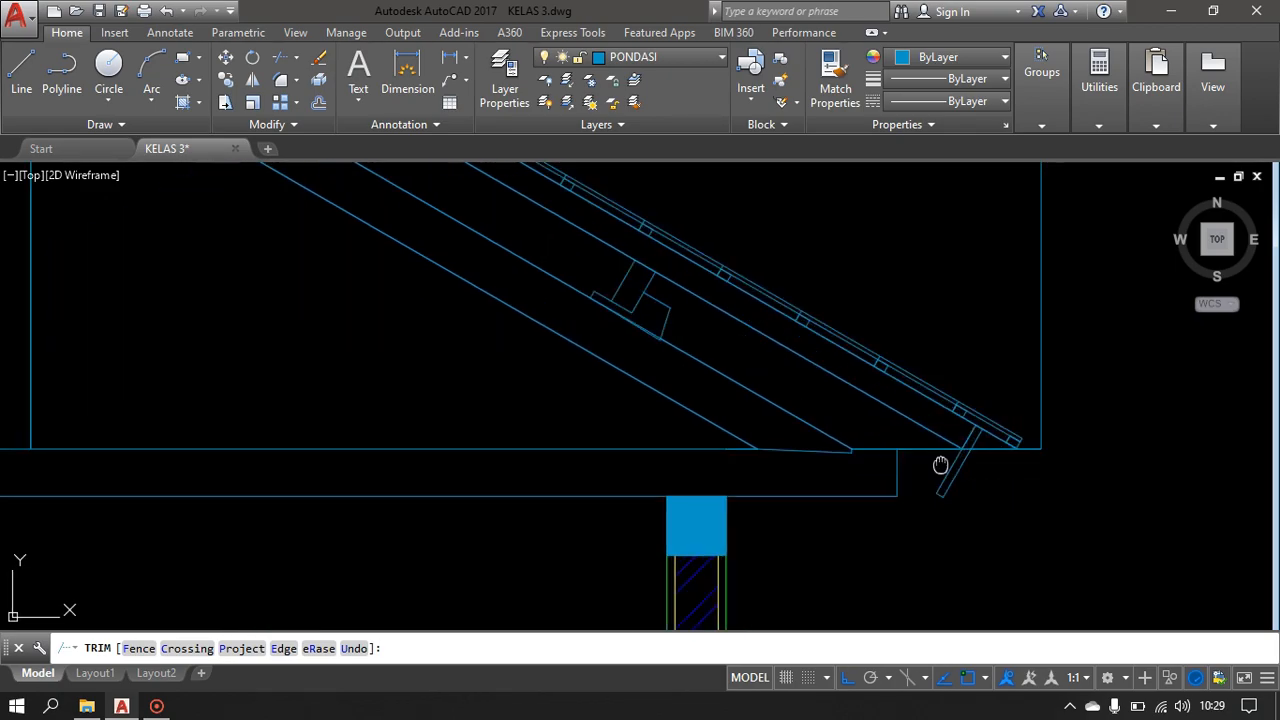
- Trim the horizontal line between the tie beam's right end and the right fascia board, and the piece crossing the board
{"action": "key", "text": "Escape"}
{"action": "key", "text": "Return"}
{"action": "key", "text": "Return"}
{"action": "left_click", "coordinate": [917, 487]}
{"action": "left_click", "coordinate": [914, 503]}
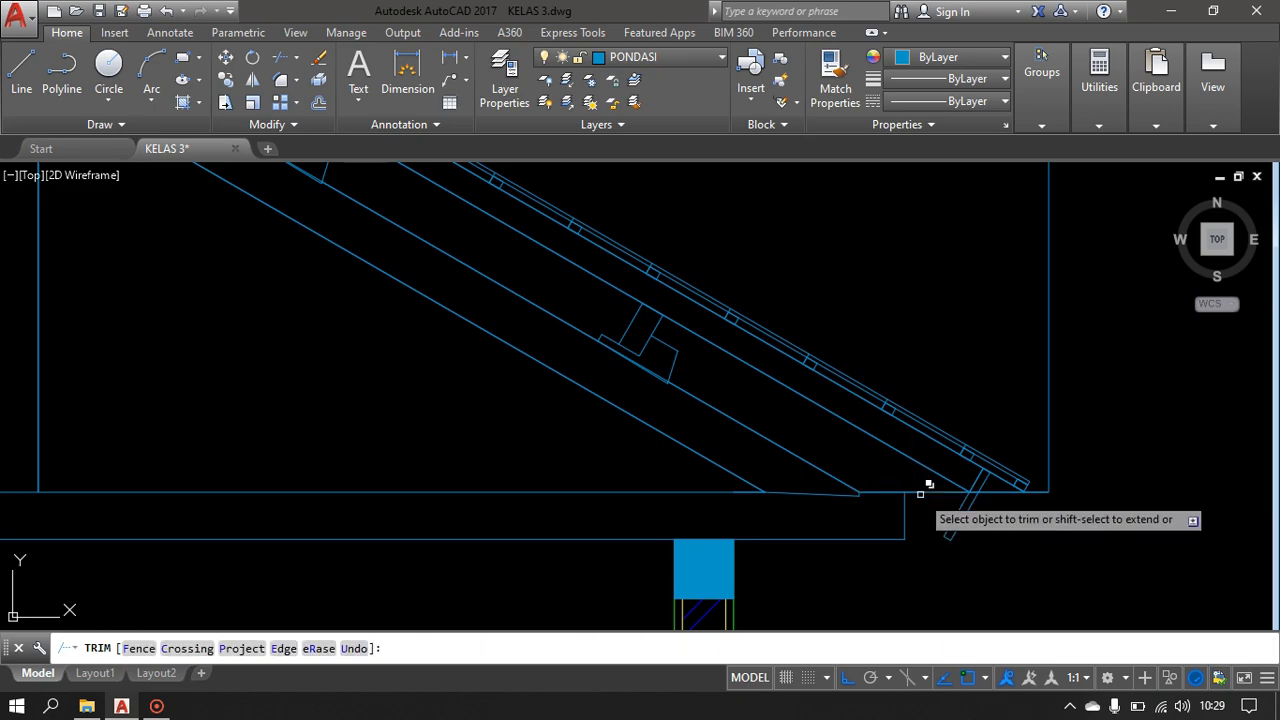
{"action": "left_click", "coordinate": [927, 494]}
{"action": "key", "text": "Escape"}
{"action": "key", "text": "Return"}
{"action": "key", "text": "Return"}
{"action": "left_click", "coordinate": [926, 497]}
{"action": "left_click", "coordinate": [921, 481]}
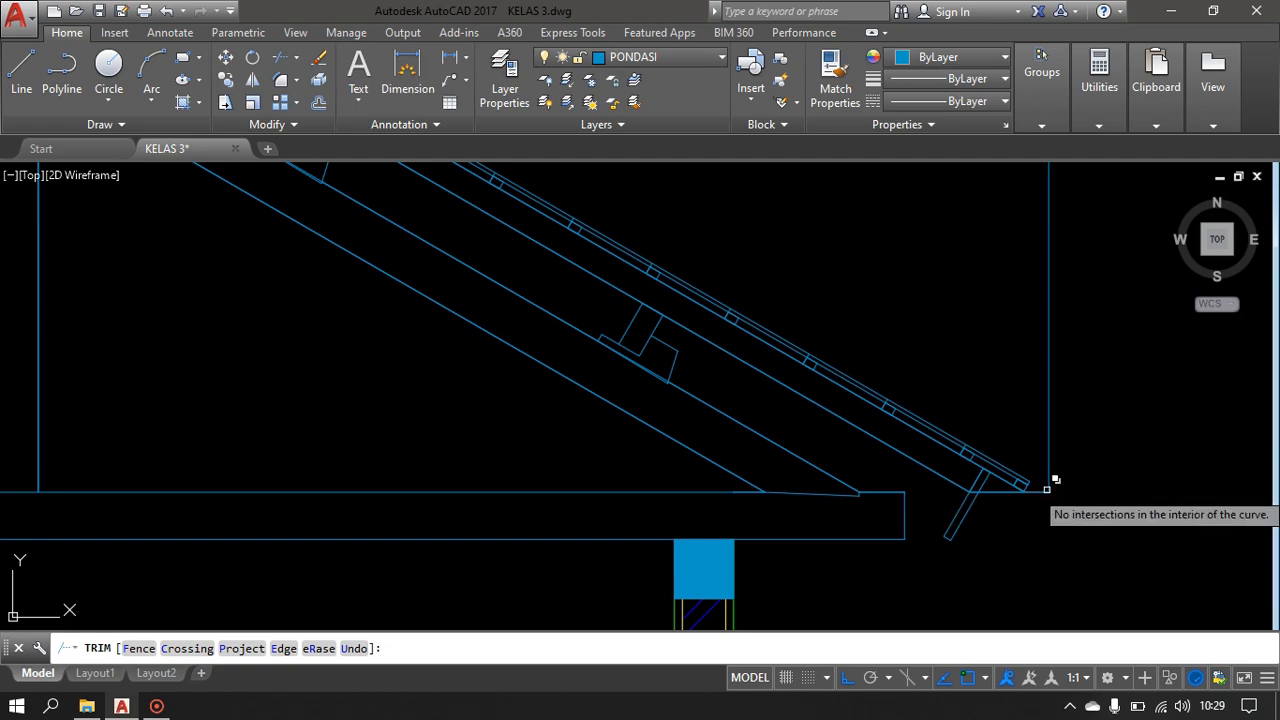
{"action": "scroll", "coordinate": [1044, 482], "scroll_direction": "up", "scroll_amount": 2}
{"action": "scroll", "coordinate": [949, 517], "scroll_direction": "up", "scroll_amount": 3}
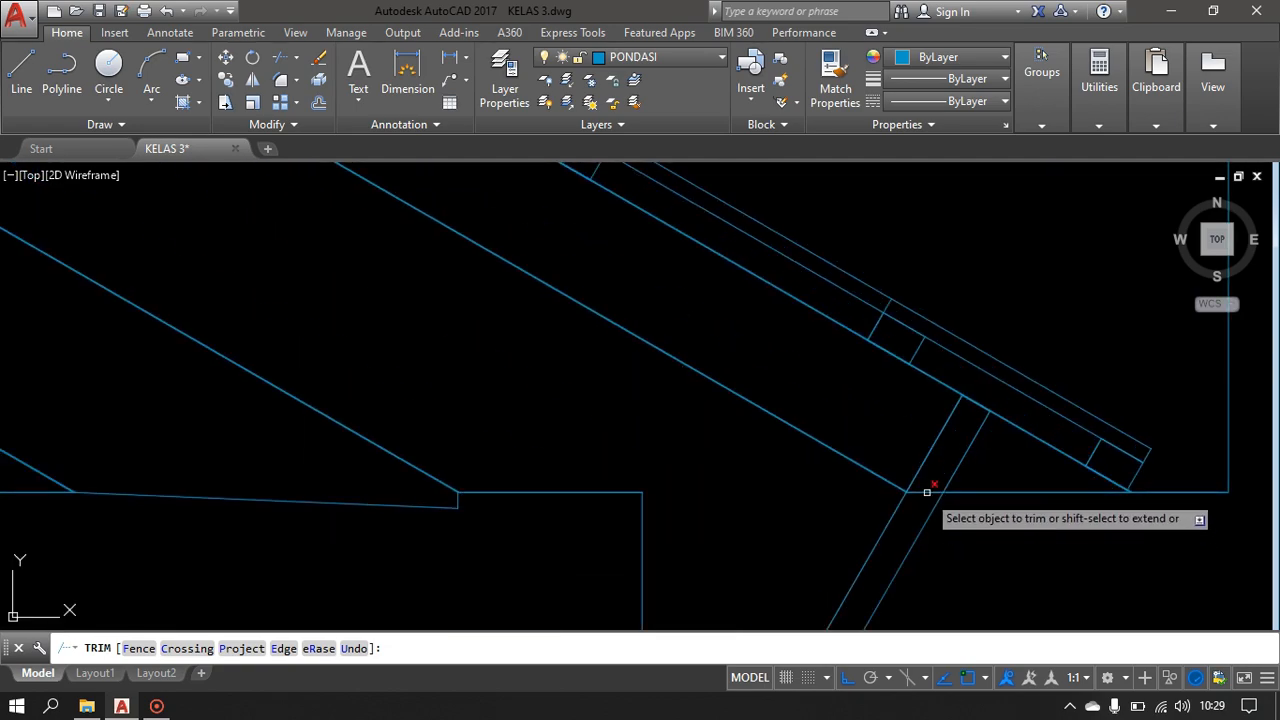
{"action": "left_click", "coordinate": [926, 491]}
- Trim the horizontal line between the left fascia board and the tie beam's left end
{"action": "scroll", "coordinate": [938, 492], "scroll_direction": "down", "scroll_amount": 7}
{"action": "middle_click_drag", "start_coordinate": [954, 489], "coordinate": [1160, 423]}
{"action": "middle_click_drag", "start_coordinate": [426, 454], "coordinate": [869, 530]}
{"action": "scroll", "coordinate": [358, 495], "scroll_direction": "up", "scroll_amount": 3}
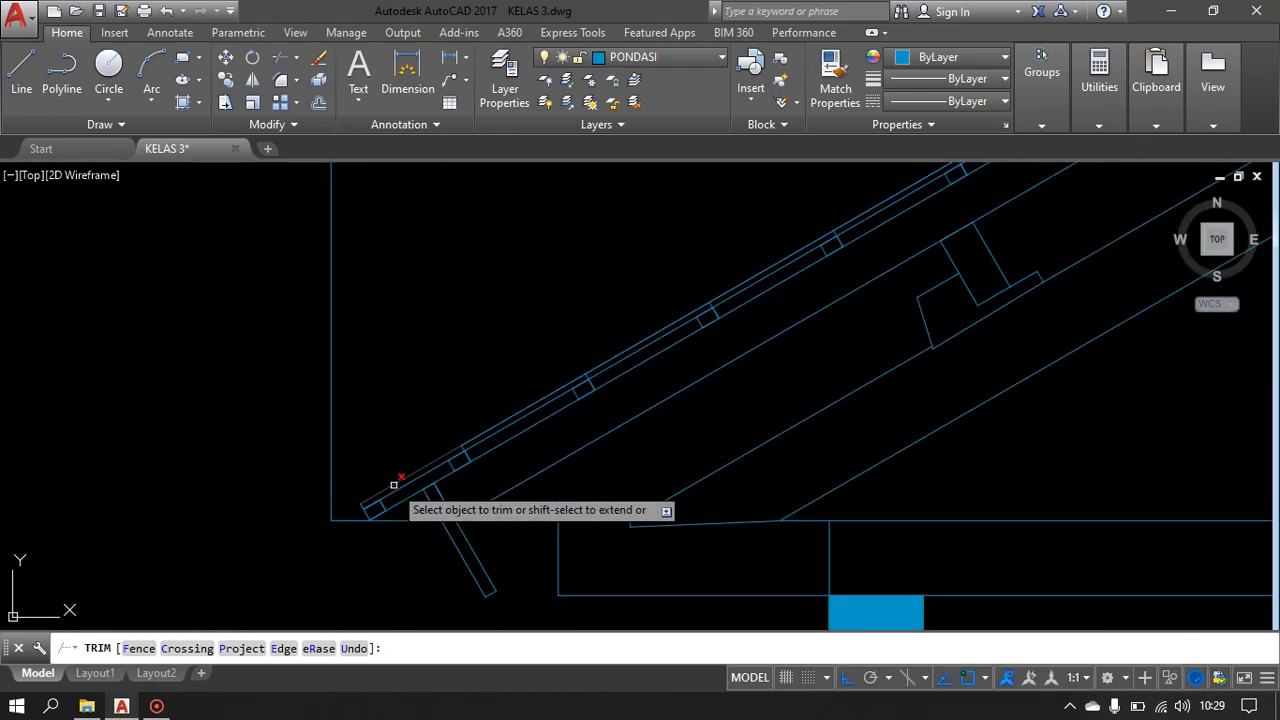
{"action": "middle_click_drag", "start_coordinate": [551, 563], "coordinate": [485, 480]}
{"action": "left_click", "coordinate": [508, 440]}
{"action": "left_click", "coordinate": [483, 470]}
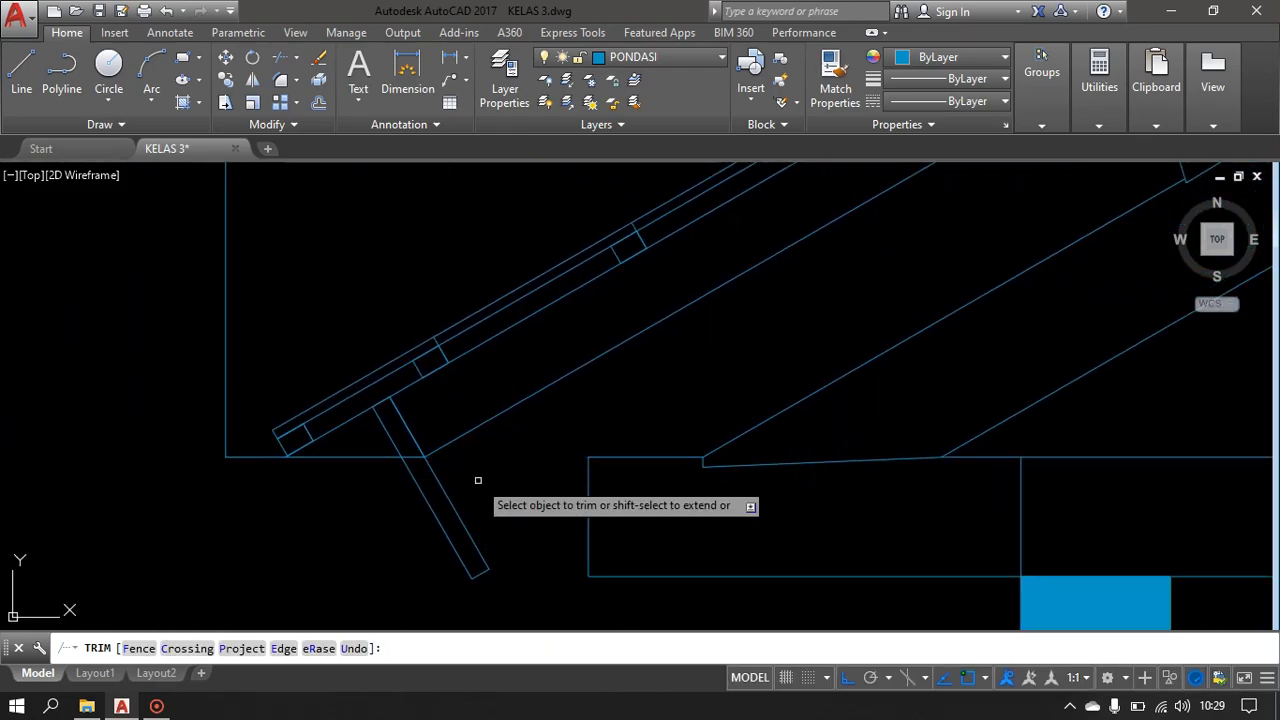
{"action": "scroll", "coordinate": [477, 483], "scroll_direction": "down", "scroll_amount": 5}
{"action": "key", "text": "Return"}
{"action": "left_click", "coordinate": [794, 416]}
{"action": "left_click", "coordinate": [616, 380]}
{"action": "left_click", "coordinate": [440, 341]}
{"action": "left_click", "coordinate": [314, 422]}
{"action": "scroll", "coordinate": [662, 530], "scroll_direction": "up", "scroll_amount": 10}
{"action": "left_click", "coordinate": [886, 498]}
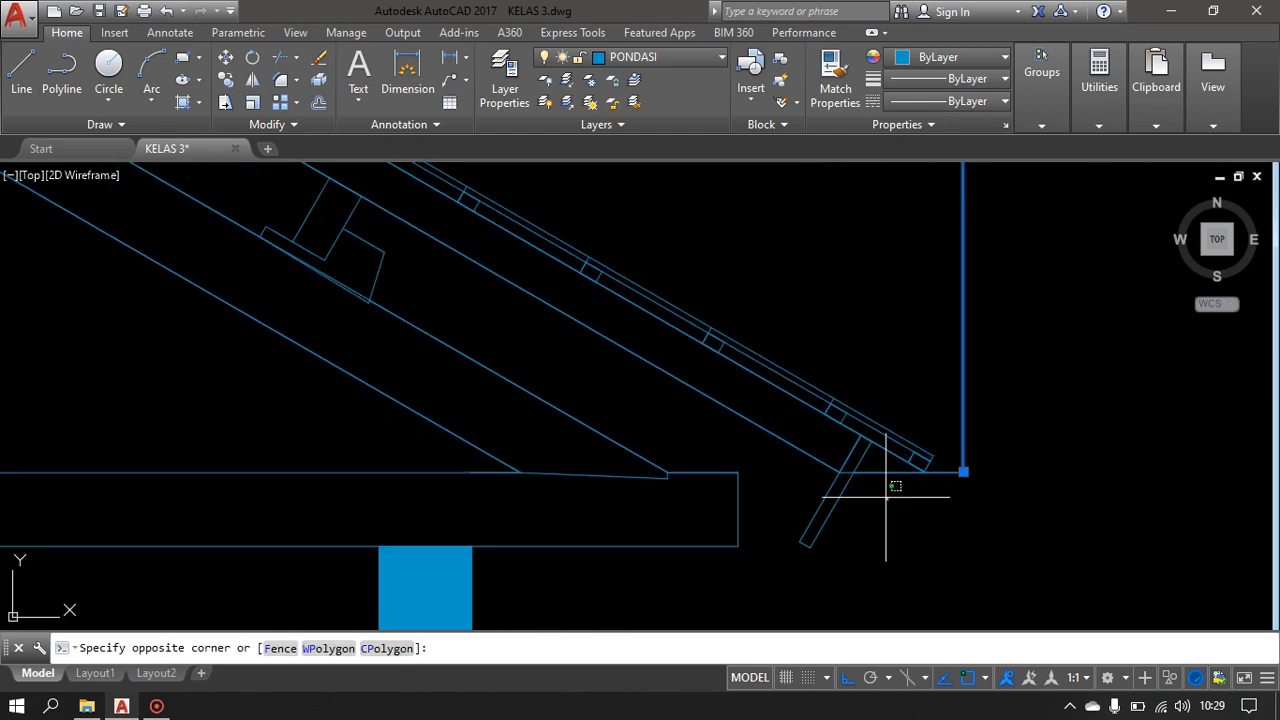
{"action": "left_click", "coordinate": [872, 467]}
{"action": "scroll", "coordinate": [578, 566], "scroll_direction": "down", "scroll_amount": 5}
{"action": "middle_click_drag", "start_coordinate": [603, 557], "coordinate": [1058, 469]}
{"action": "scroll", "coordinate": [309, 457], "scroll_direction": "down", "scroll_amount": 5}
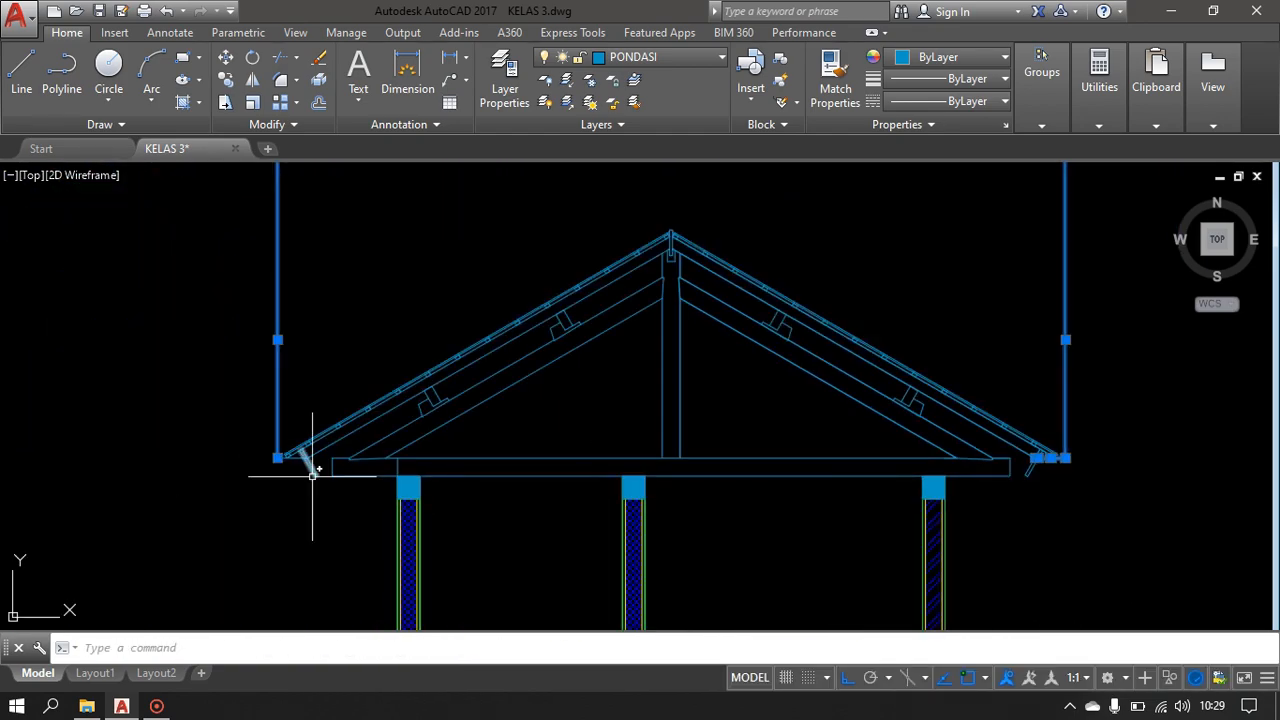
{"action": "scroll", "coordinate": [271, 434], "scroll_direction": "up", "scroll_amount": 10}
{"action": "left_click", "coordinate": [285, 432]}
{"action": "left_click", "coordinate": [253, 397]}
{"action": "key", "text": "Escape"}
- Delete the vertical guide lines outside the left and right roof ends together with the short horizontal lines joining them to the eaves
{"action": "left_click", "coordinate": [245, 415]}
{"action": "left_click", "coordinate": [237, 402]}
{"action": "left_click", "coordinate": [195, 377]}
{"action": "left_click", "coordinate": [105, 344]}
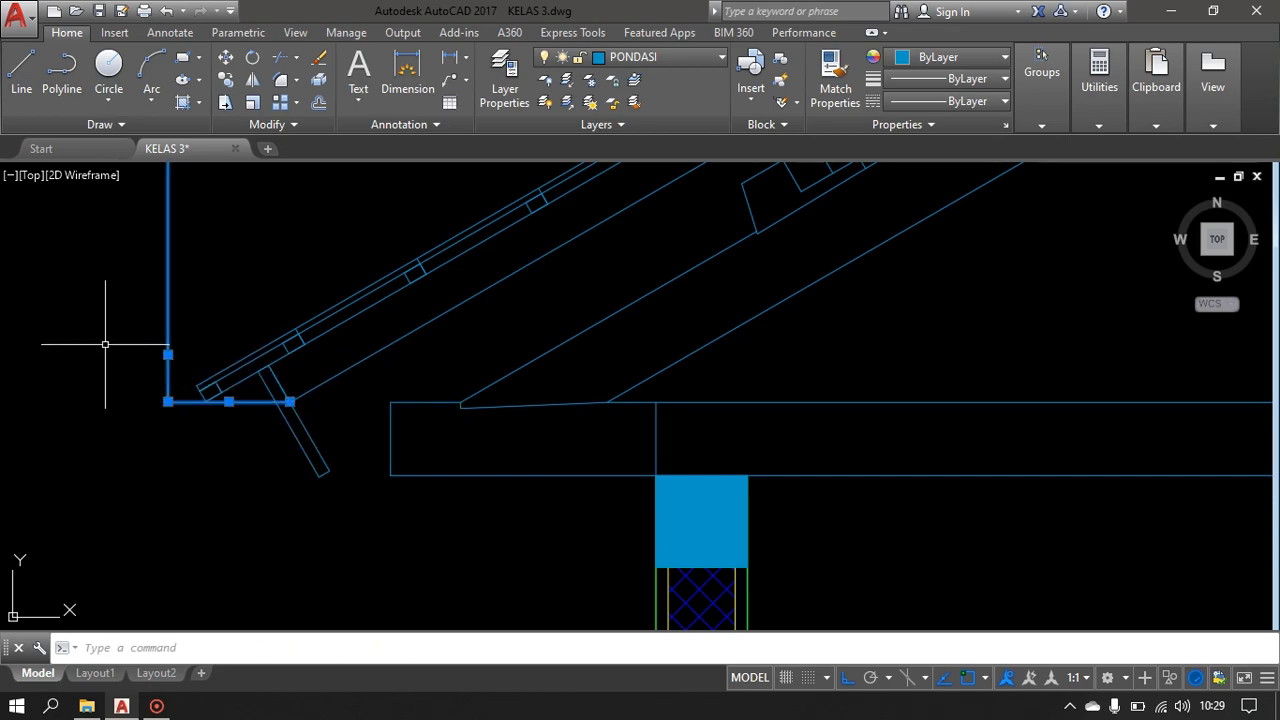
{"action": "scroll", "coordinate": [173, 341], "scroll_direction": "down", "scroll_amount": 5}
{"action": "scroll", "coordinate": [714, 394], "scroll_direction": "up", "scroll_amount": 6}
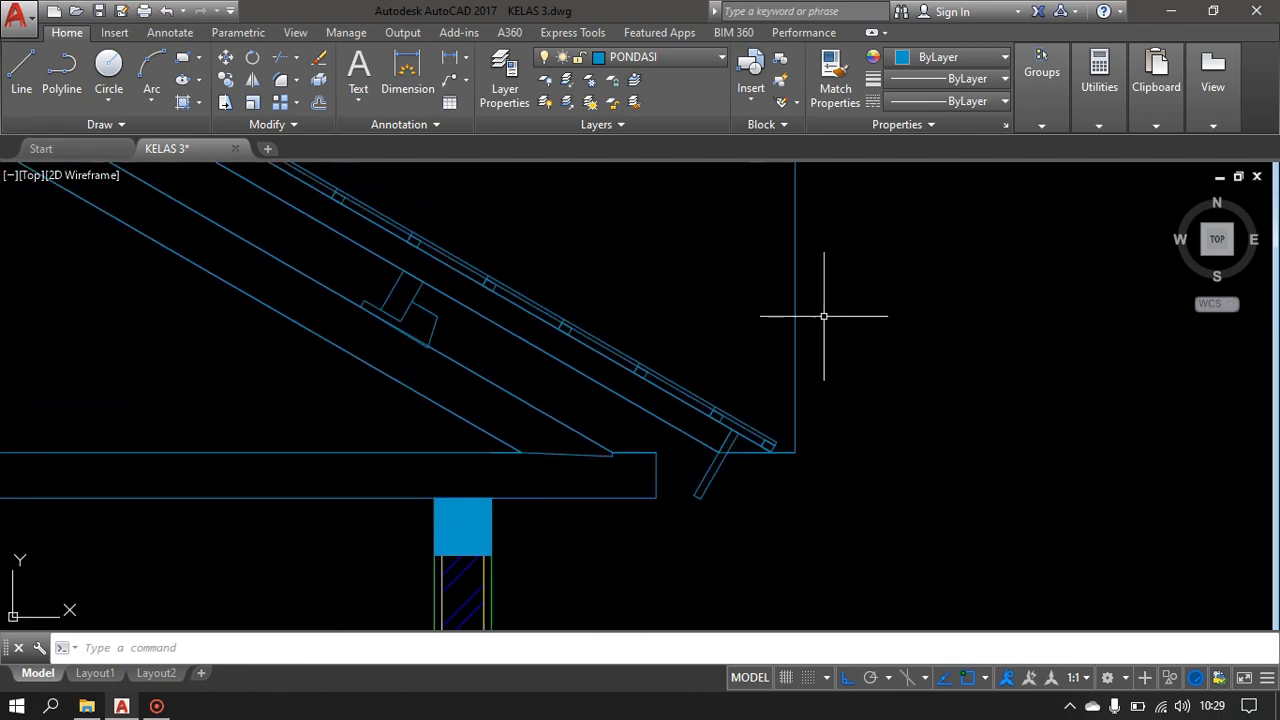
{"action": "scroll", "coordinate": [694, 434], "scroll_direction": "up", "scroll_amount": 3}
{"action": "left_click", "coordinate": [671, 400]}
{"action": "scroll", "coordinate": [737, 434], "scroll_direction": "down", "scroll_amount": 6}
{"action": "scroll", "coordinate": [432, 372], "scroll_direction": "up", "scroll_amount": 4}
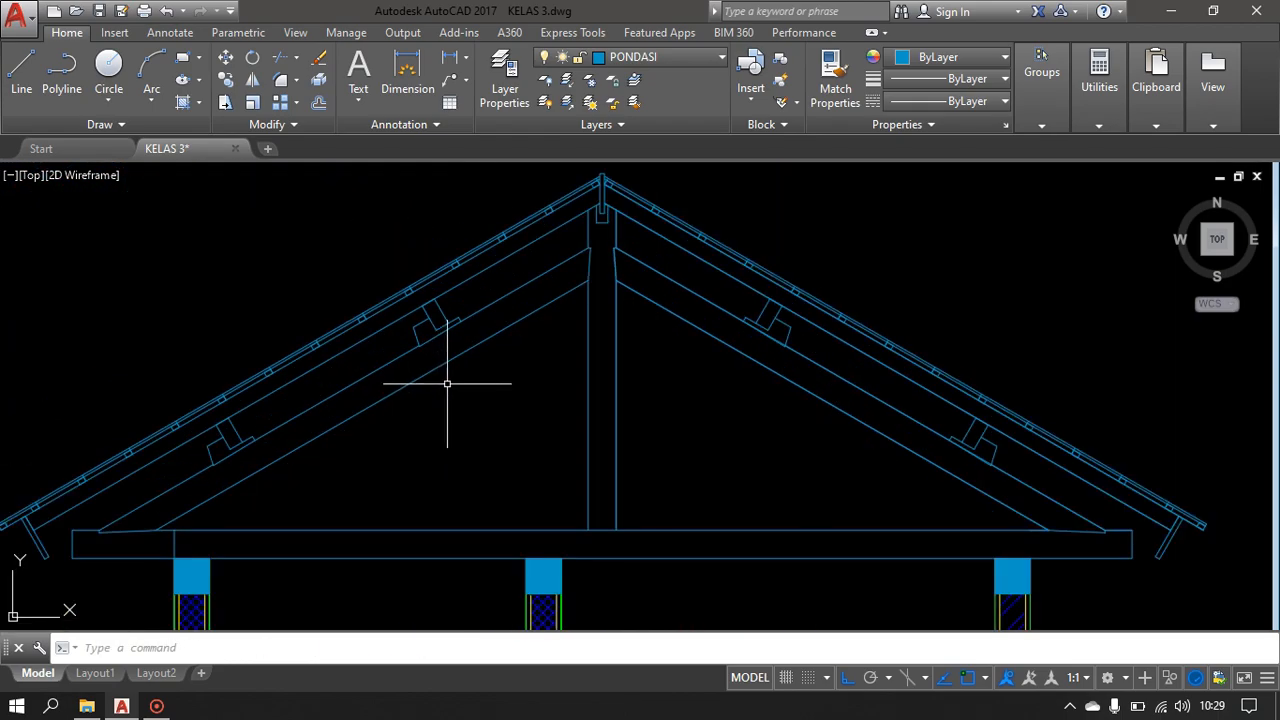
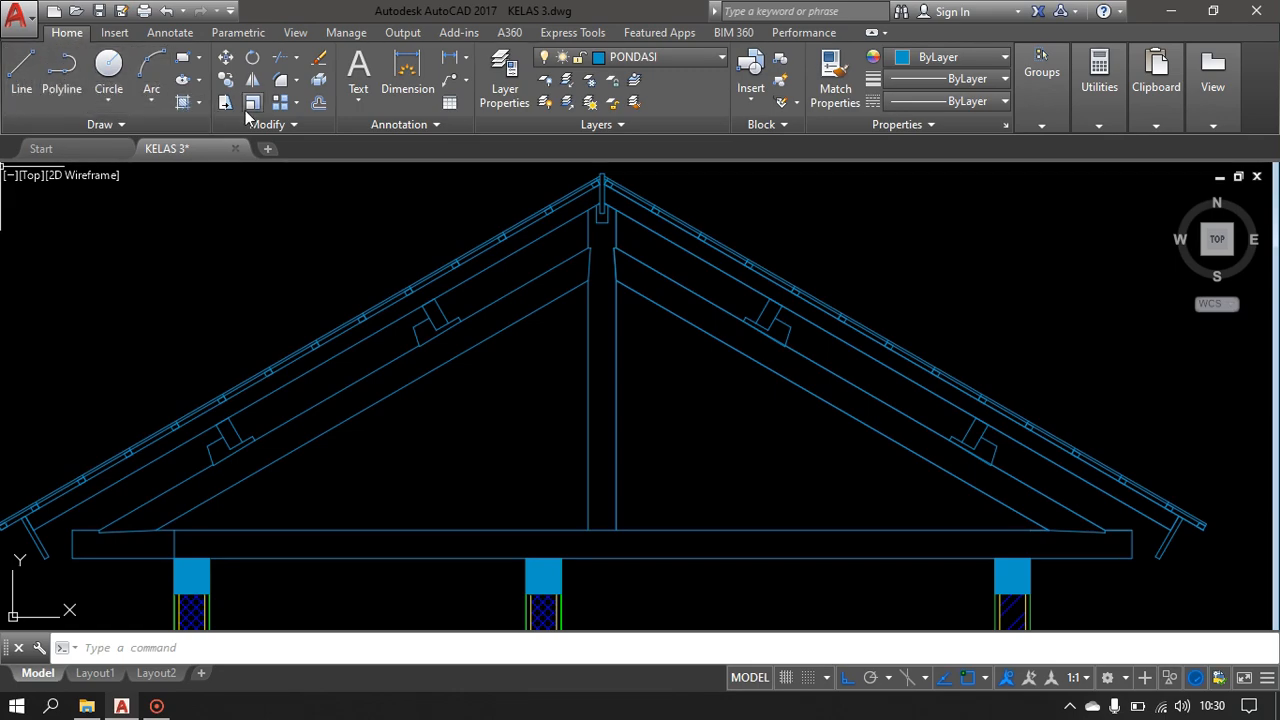
- Draw a rectangle 12 wide and 100 high in the empty space left of the roof truss
{"action": "scroll", "coordinate": [420, 285], "scroll_direction": "down", "scroll_amount": 2}
{"action": "middle_click_drag", "start_coordinate": [429, 277], "coordinate": [543, 340]}
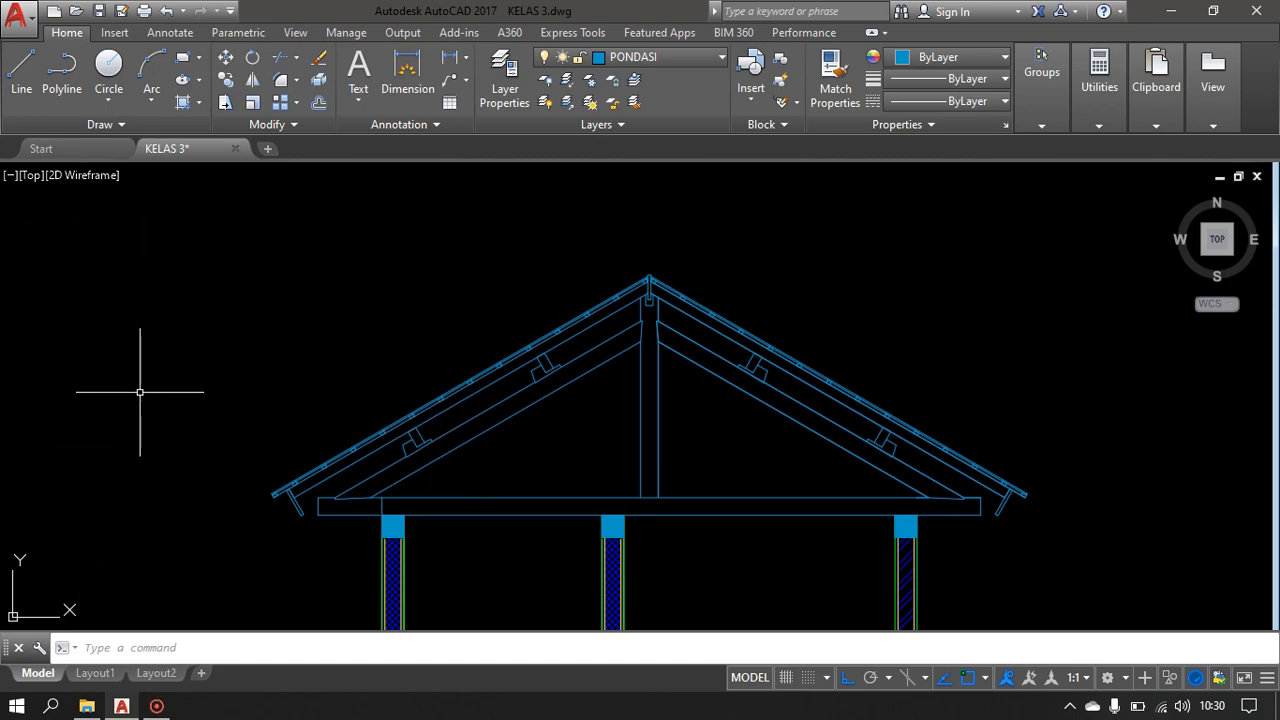
{"action": "type", "text": "C"}
{"action": "key", "text": "Return"}
{"action": "left_click", "coordinate": [86, 253]}
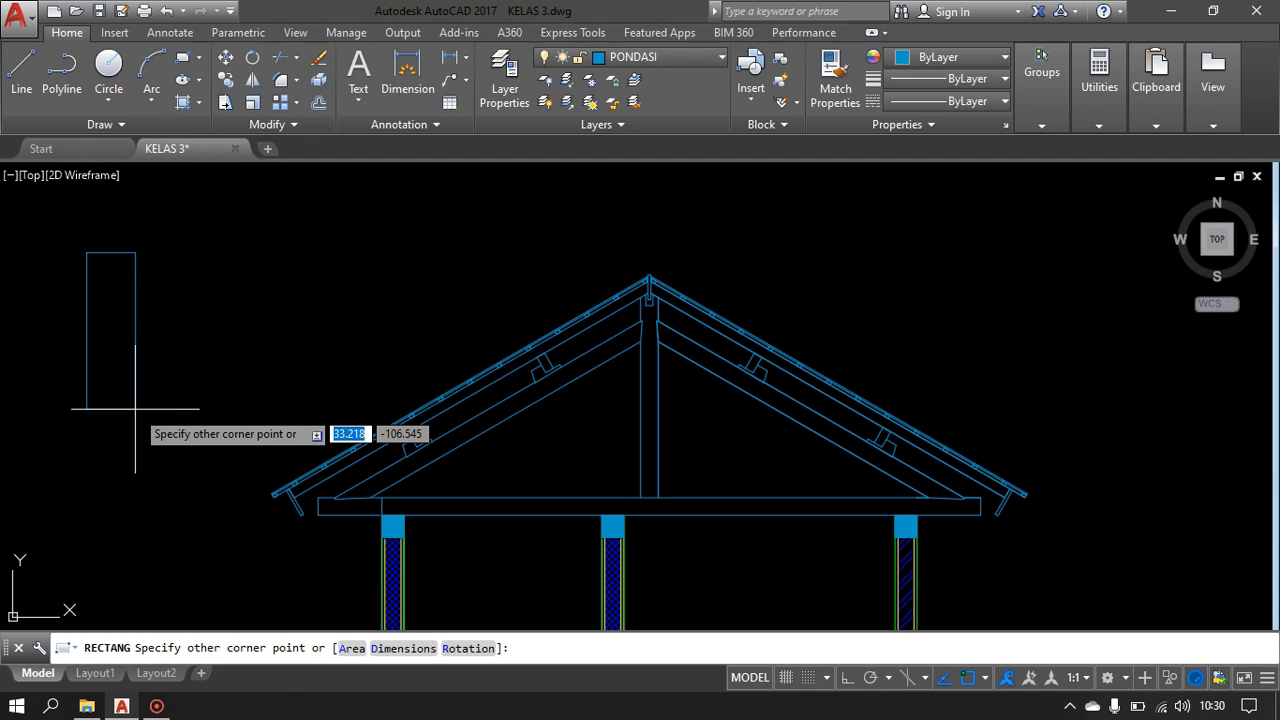
{"action": "type", "text": "12"}
{"action": "key", "text": "Tab"}
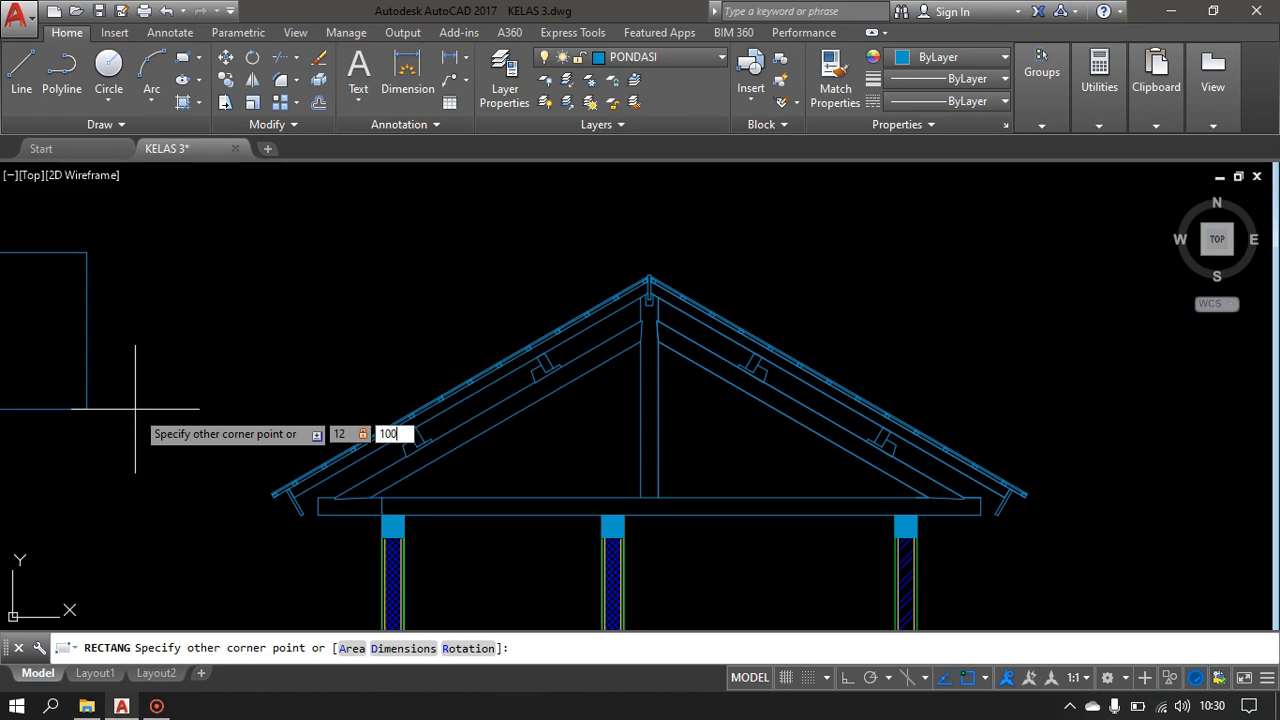
{"action": "key", "text": "Return"}
{"action": "middle_click_drag", "start_coordinate": [123, 404], "coordinate": [174, 523]}
- Rotate the 12 by 100 rectangle by 30 degrees about its lower-right corner
{"action": "left_click", "coordinate": [265, 395]}
{"action": "left_click", "coordinate": [138, 307]}
{"action": "type", "text": "RO"}
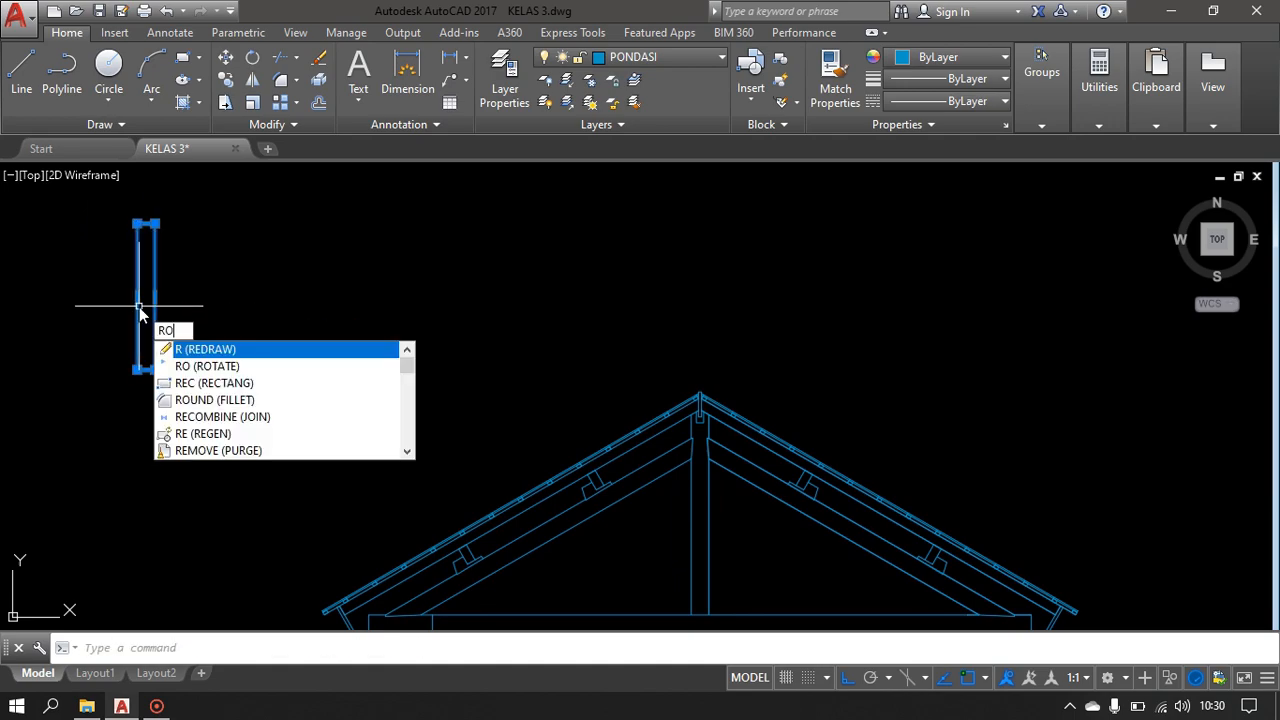
{"action": "key", "text": "Return"}
{"action": "left_click", "coordinate": [155, 369]}
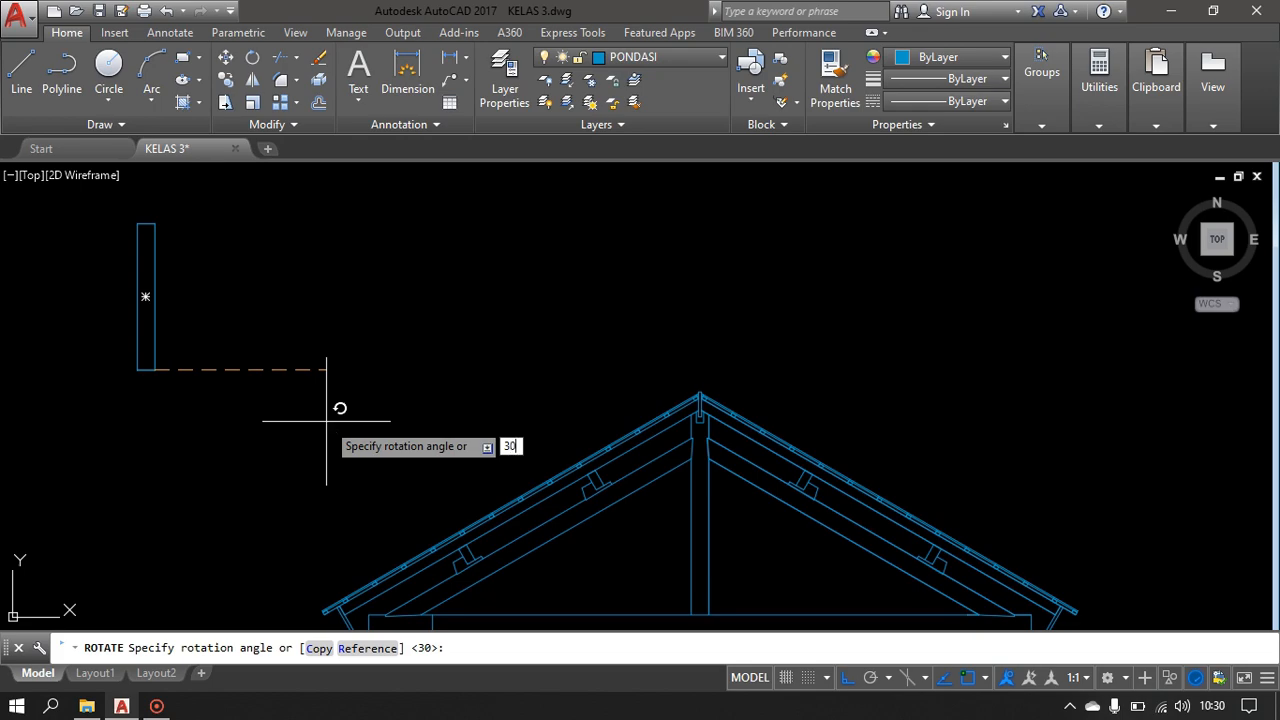
{"action": "type", "text": "30"}
{"action": "key", "text": "Return"}
- Copy the rotated rectangle into the truss, placing its lowest corner on the king post's left edge just above the tie beam
{"action": "left_click", "coordinate": [263, 297]}
{"action": "left_click", "coordinate": [117, 391]}
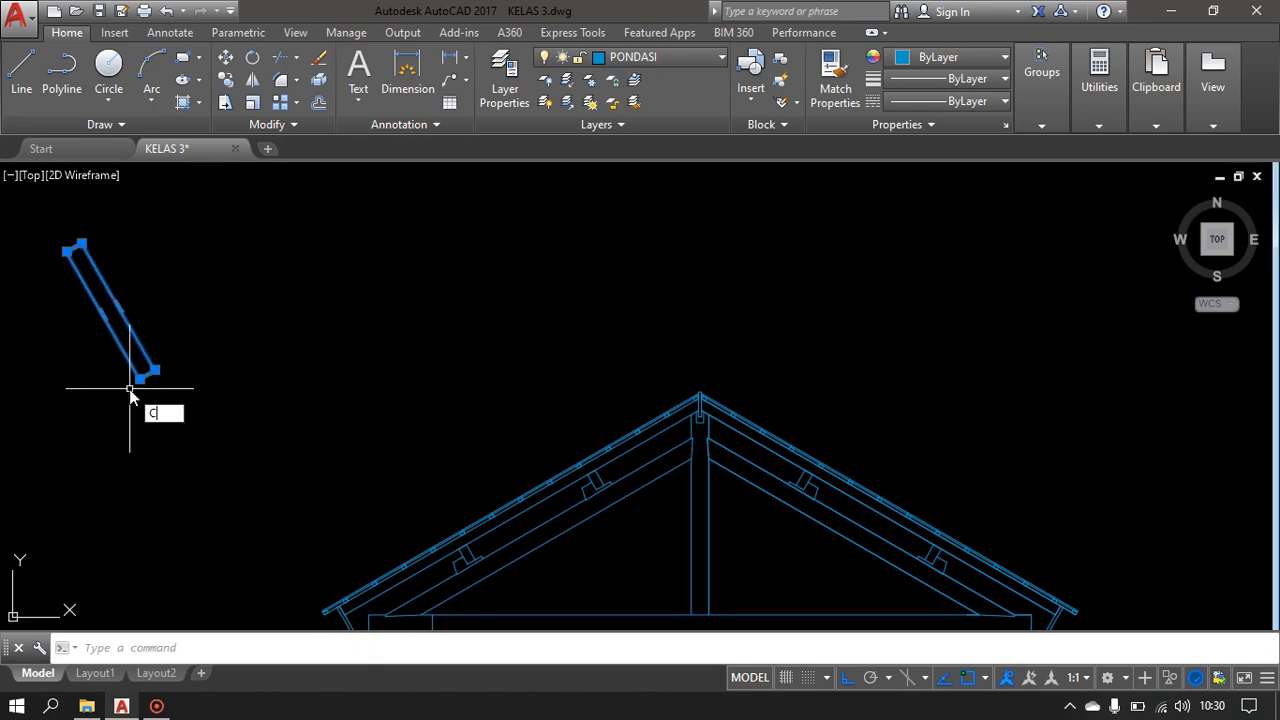
{"action": "key", "text": "Return"}
{"action": "scroll", "coordinate": [126, 386], "scroll_direction": "up", "scroll_amount": 2}
{"action": "left_click", "coordinate": [149, 374]}
{"action": "scroll", "coordinate": [468, 485], "scroll_direction": "down", "scroll_amount": 4}
{"action": "middle_click_drag", "start_coordinate": [465, 480], "coordinate": [366, 372]}
{"action": "scroll", "coordinate": [543, 429], "scroll_direction": "up", "scroll_amount": 6}
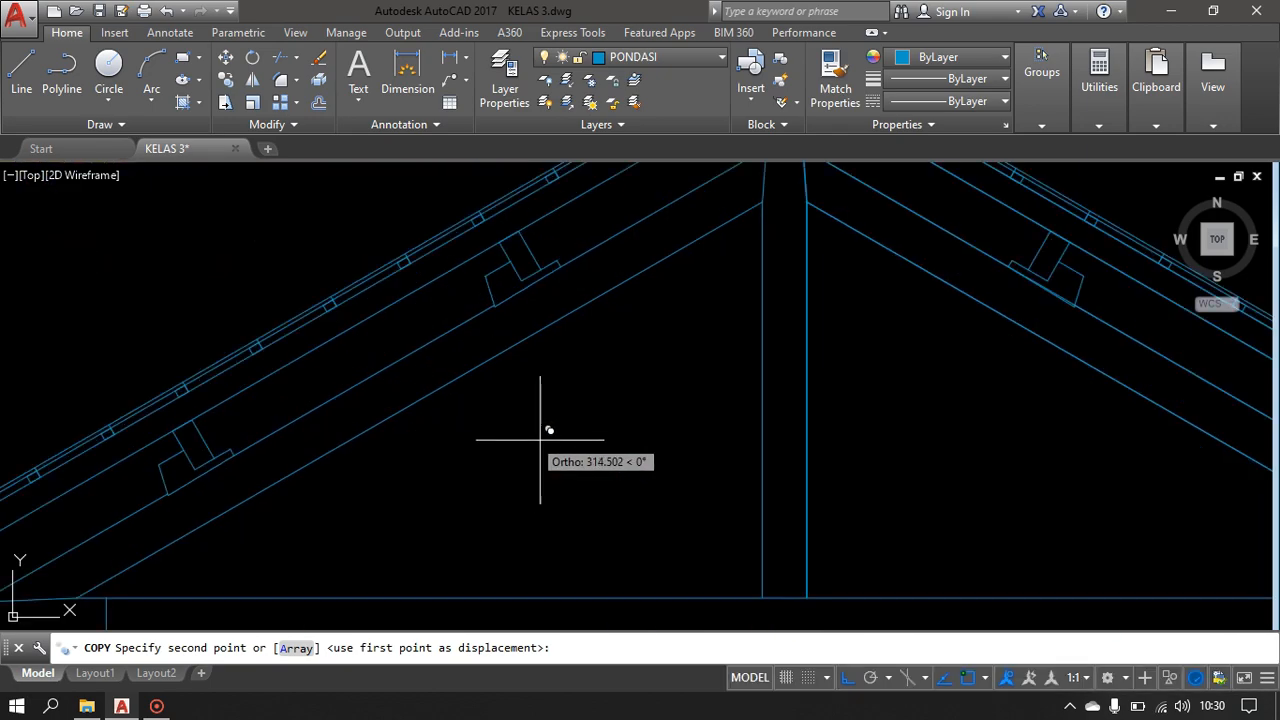
{"action": "left_click", "coordinate": [763, 551]}
{"action": "scroll", "coordinate": [663, 523], "scroll_direction": "down", "scroll_amount": 1}
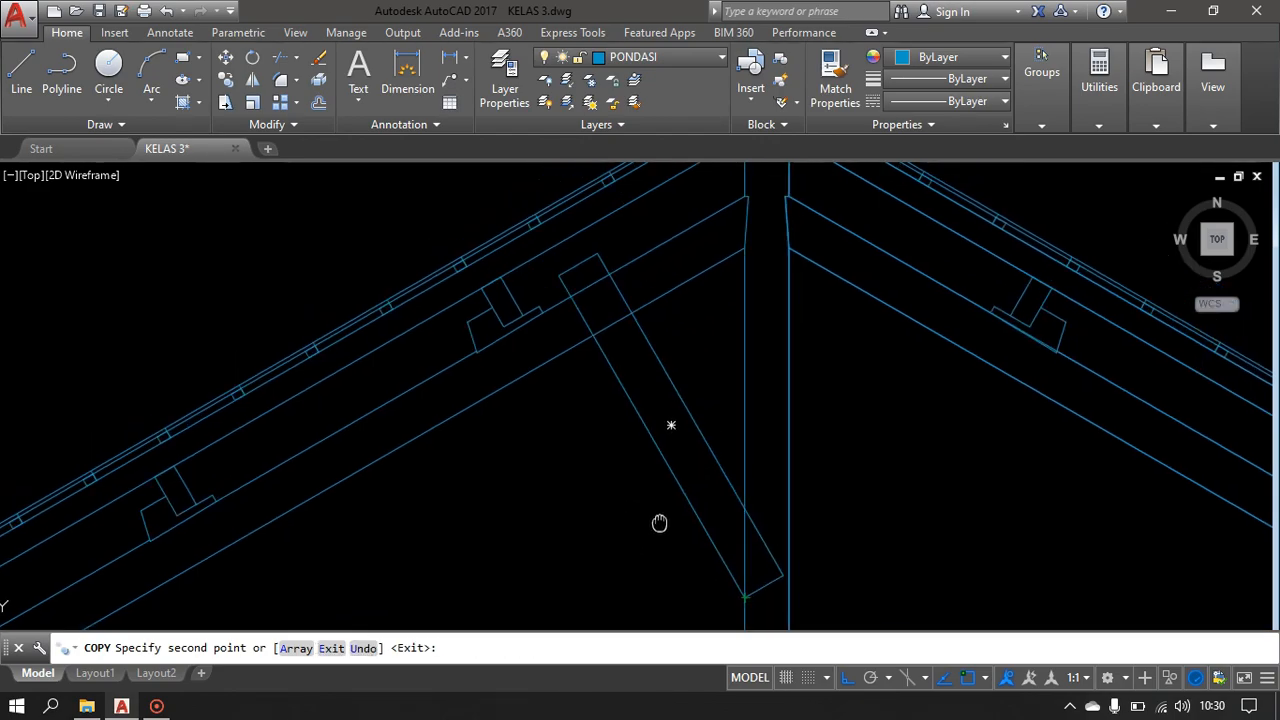
{"action": "key", "text": "Return"}
{"action": "scroll", "coordinate": [580, 277], "scroll_direction": "up", "scroll_amount": 2}
{"action": "left_click", "coordinate": [600, 243]}
{"action": "left_click", "coordinate": [577, 252]}
{"action": "scroll", "coordinate": [577, 252], "scroll_direction": "down", "scroll_amount": 4}
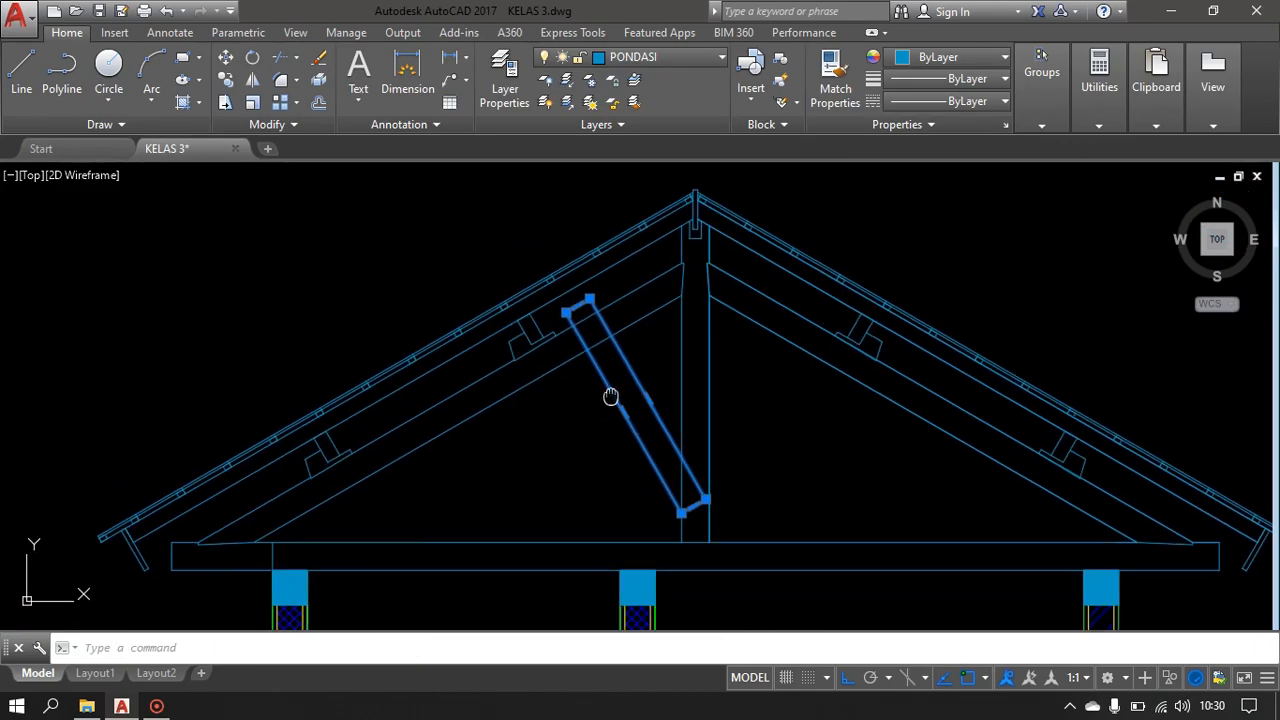
{"action": "key", "text": "Escape"}
{"action": "left_click", "coordinate": [698, 330]}
{"action": "left_click", "coordinate": [674, 354]}
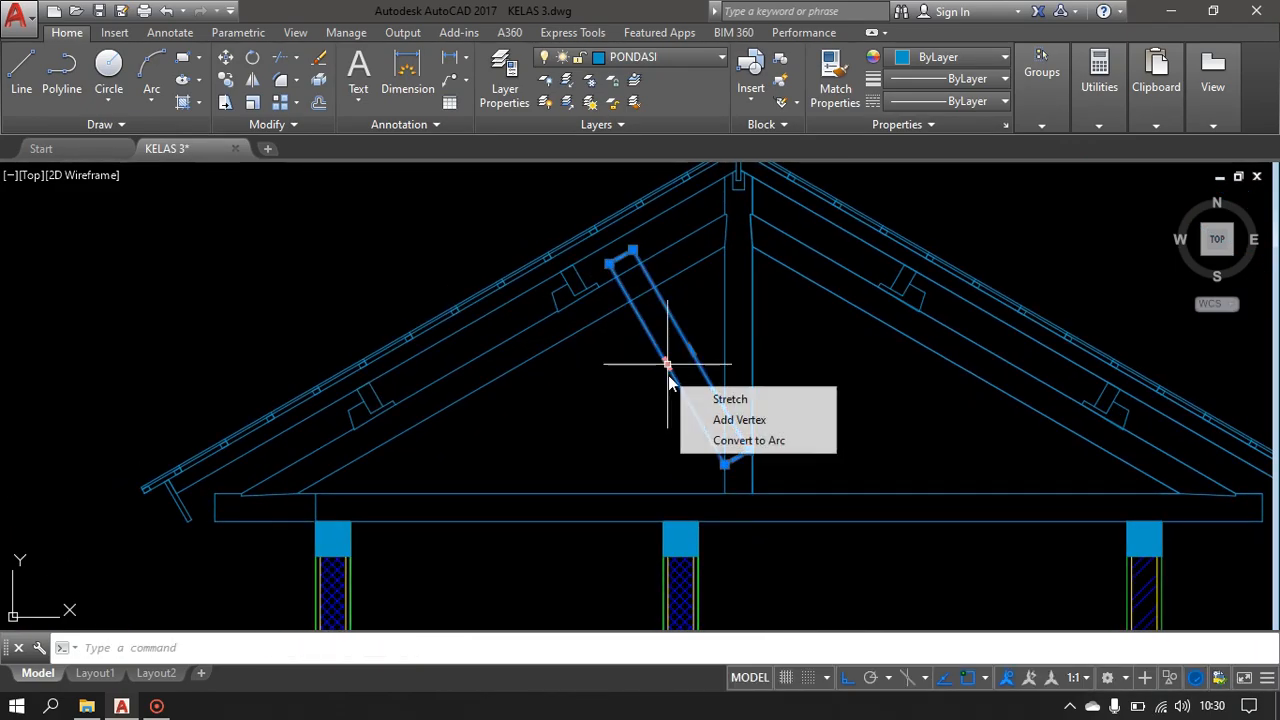
{"action": "key", "text": "Escape"}
{"action": "mouse_move", "coordinate": [623, 357]}
{"action": "middle_mouse_down"}
{"action": "mouse_move", "coordinate": [603, 360]}
{"action": "mouse_move", "coordinate": [561, 493]}
{"action": "middle_mouse_up"}
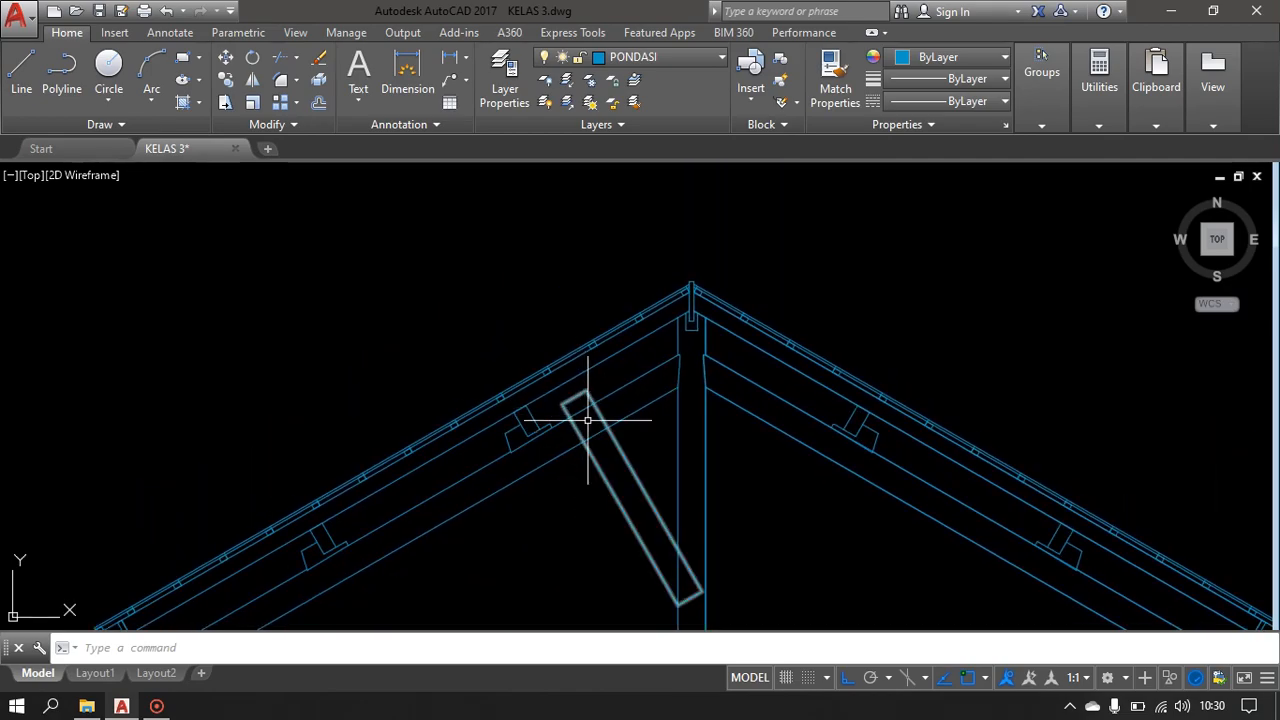
- Move the slanted strut by its lower corner onto the top edge of the tie beam, beside the king post
{"action": "key", "text": "Return"}
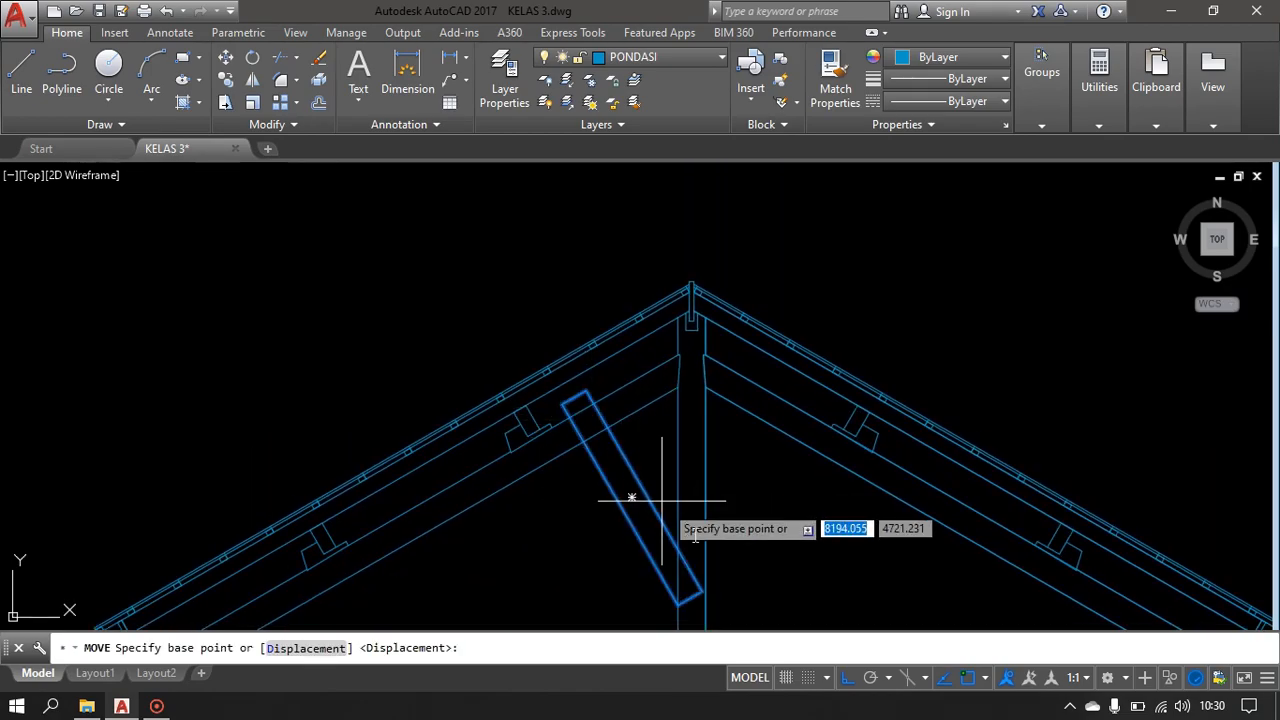
{"action": "scroll", "coordinate": [640, 505], "scroll_direction": "down", "scroll_amount": 3}
{"action": "scroll", "coordinate": [694, 517], "scroll_direction": "up", "scroll_amount": 2}
{"action": "scroll", "coordinate": [728, 482], "scroll_direction": "up", "scroll_amount": 4}
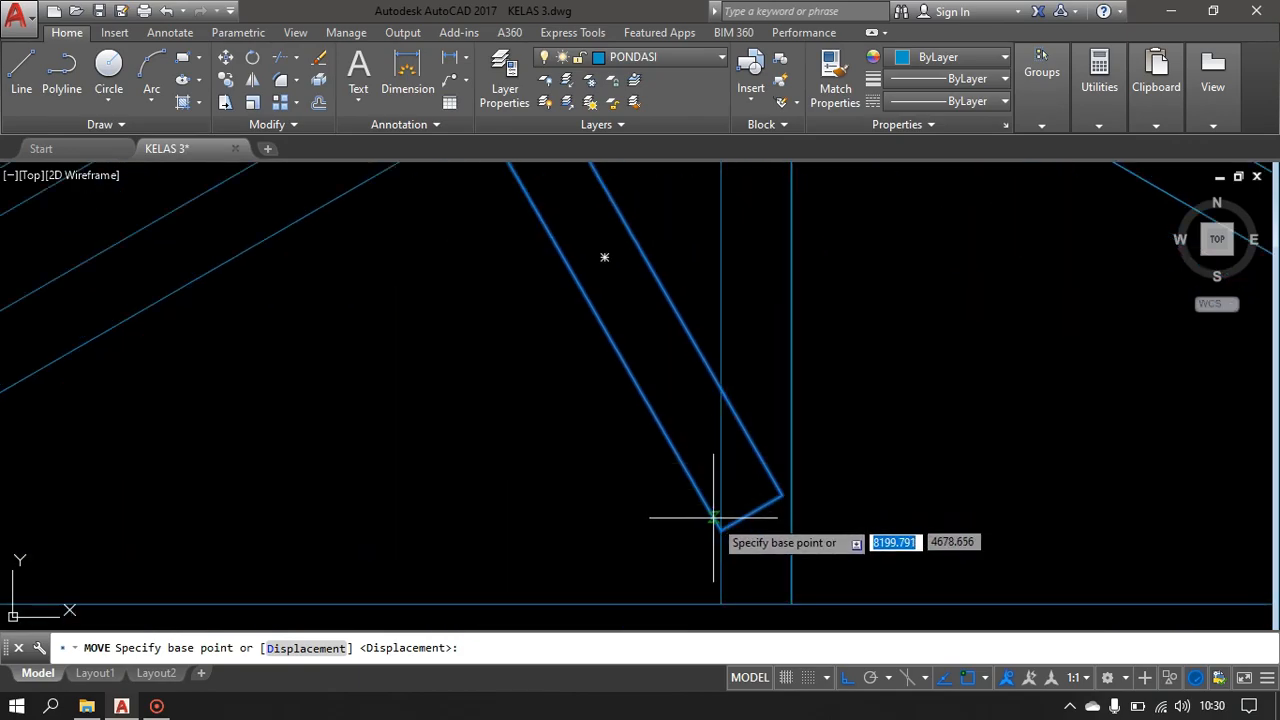
{"action": "left_click", "coordinate": [735, 522]}
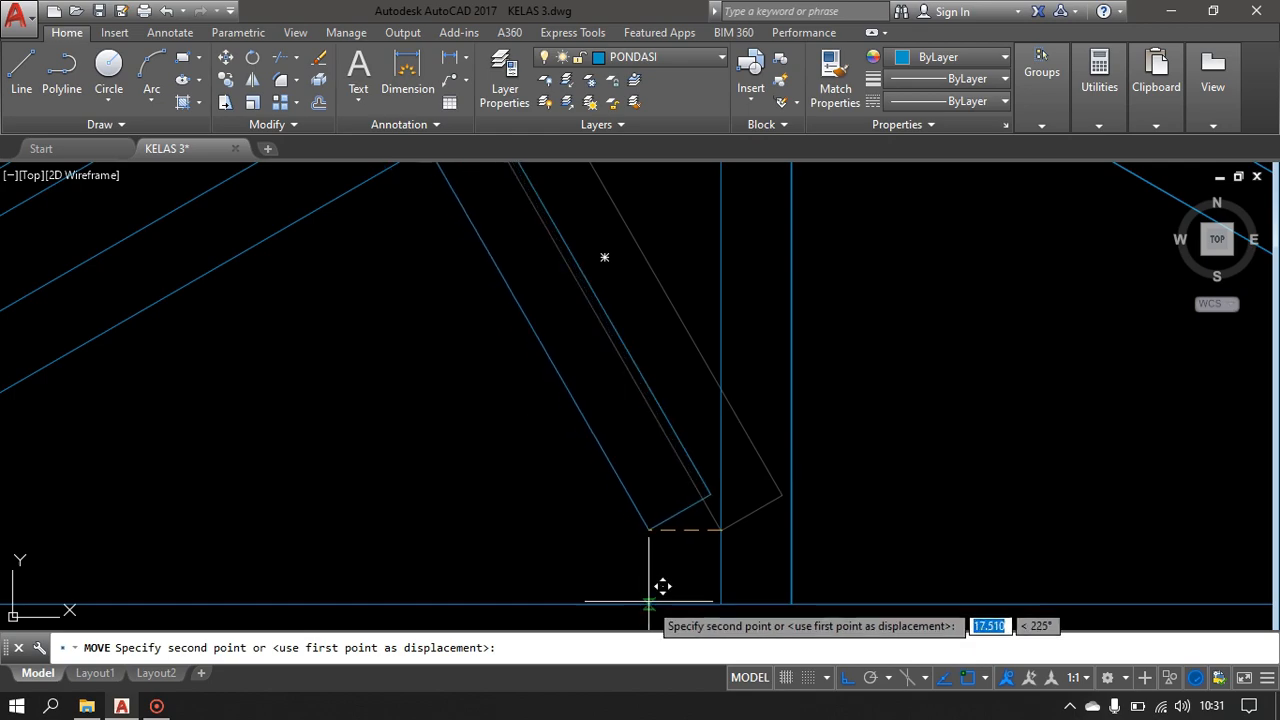
{"action": "left_click", "coordinate": [638, 600]}
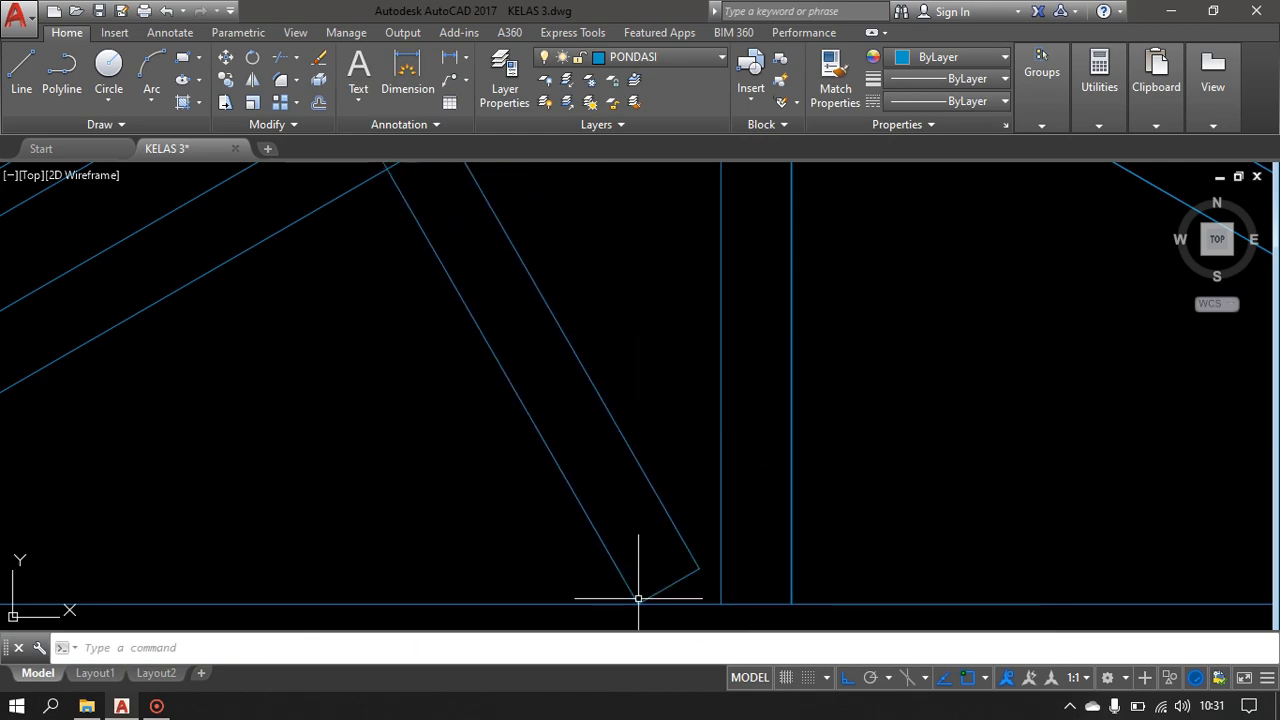
- Undo the strut's moves into the roof truss and its earlier 30-degree rotation
{"action": "scroll", "coordinate": [623, 600], "scroll_direction": "down", "scroll_amount": 5}
{"action": "left_click", "coordinate": [578, 491]}
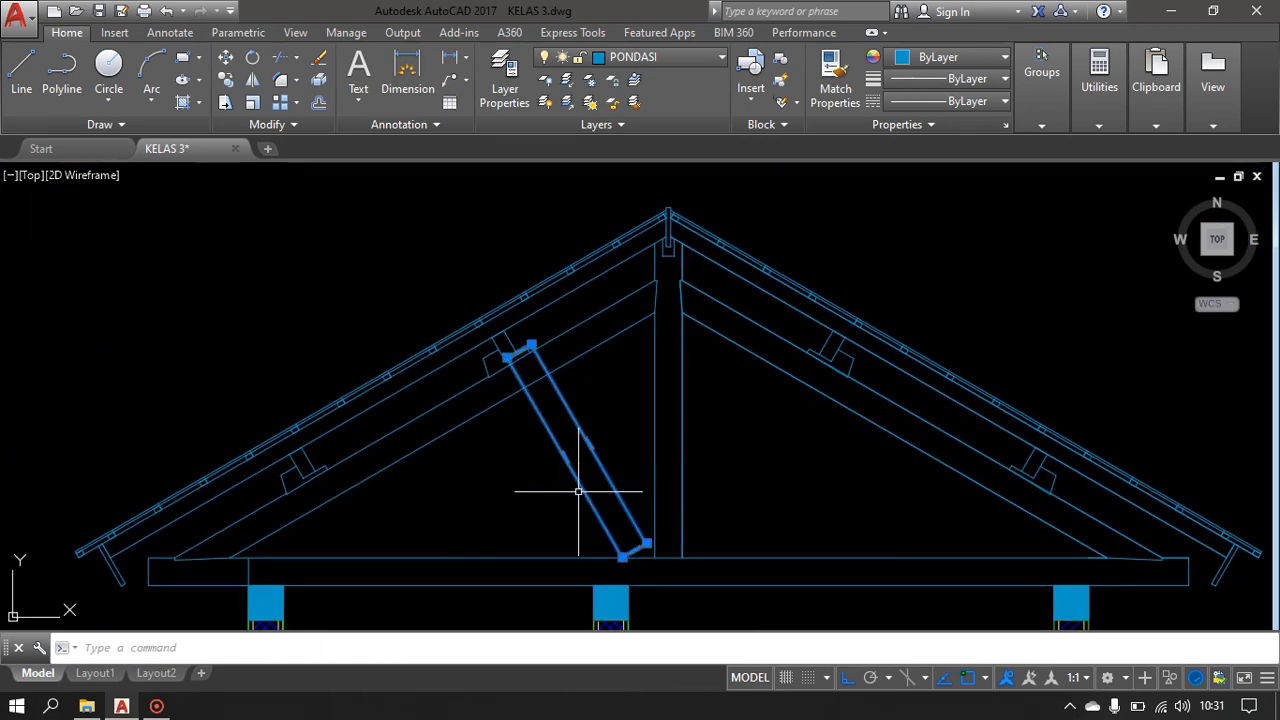
{"action": "scroll", "coordinate": [573, 484], "scroll_direction": "down", "scroll_amount": 3}
{"action": "scroll", "coordinate": [594, 449], "scroll_direction": "up", "scroll_amount": 5}
{"action": "left_click", "coordinate": [575, 467]}
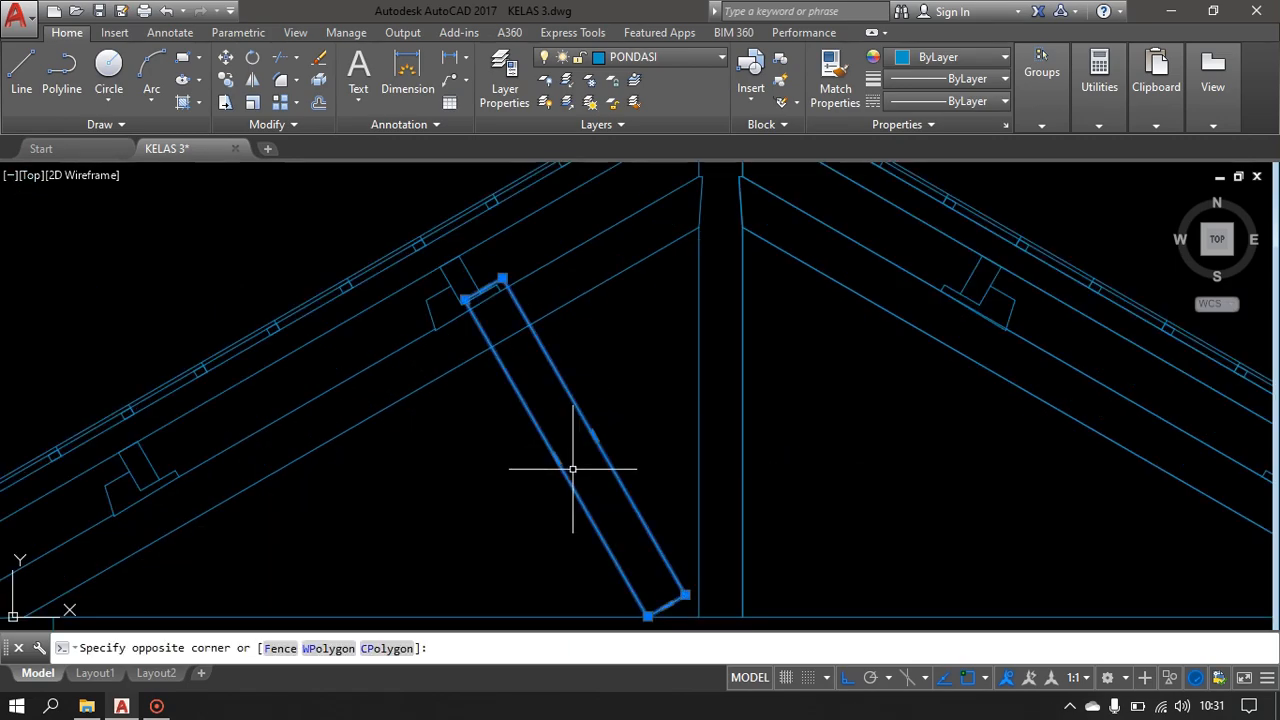
{"action": "scroll", "coordinate": [545, 447], "scroll_direction": "down", "scroll_amount": 5}
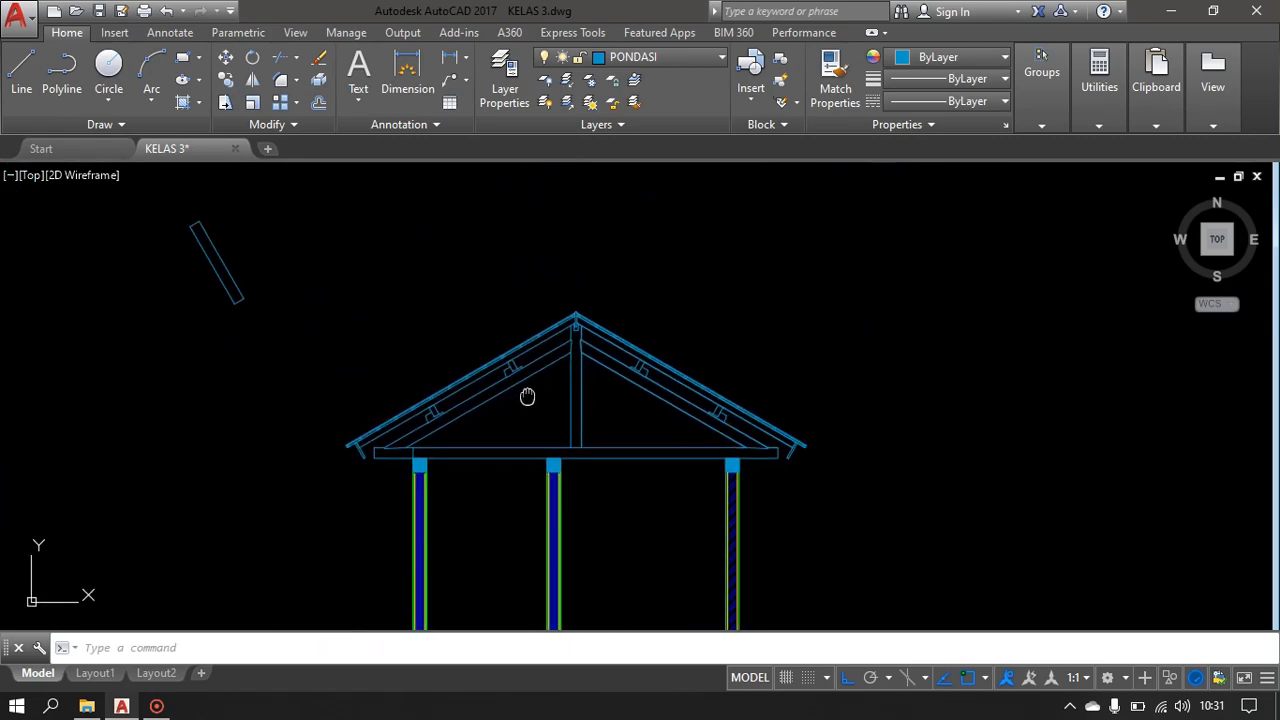
{"action": "scroll", "coordinate": [323, 220], "scroll_direction": "up", "scroll_amount": 5}
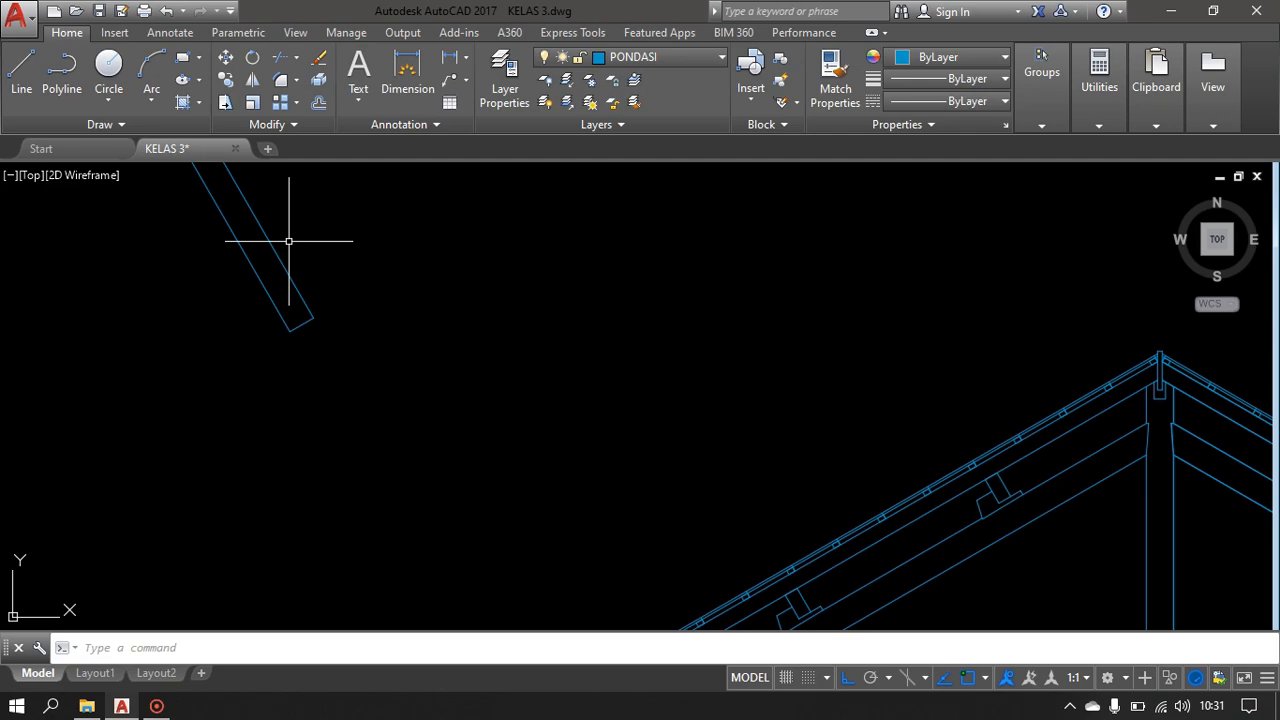
{"action": "key", "text": "ctrl+z"}
{"action": "key", "text": "ctrl+z"}
{"action": "key", "text": "ctrl+z"}
{"action": "key", "text": "ctrl+z"}
{"action": "key", "text": "ctrl+z"}
{"action": "key", "text": "ctrl+z"}
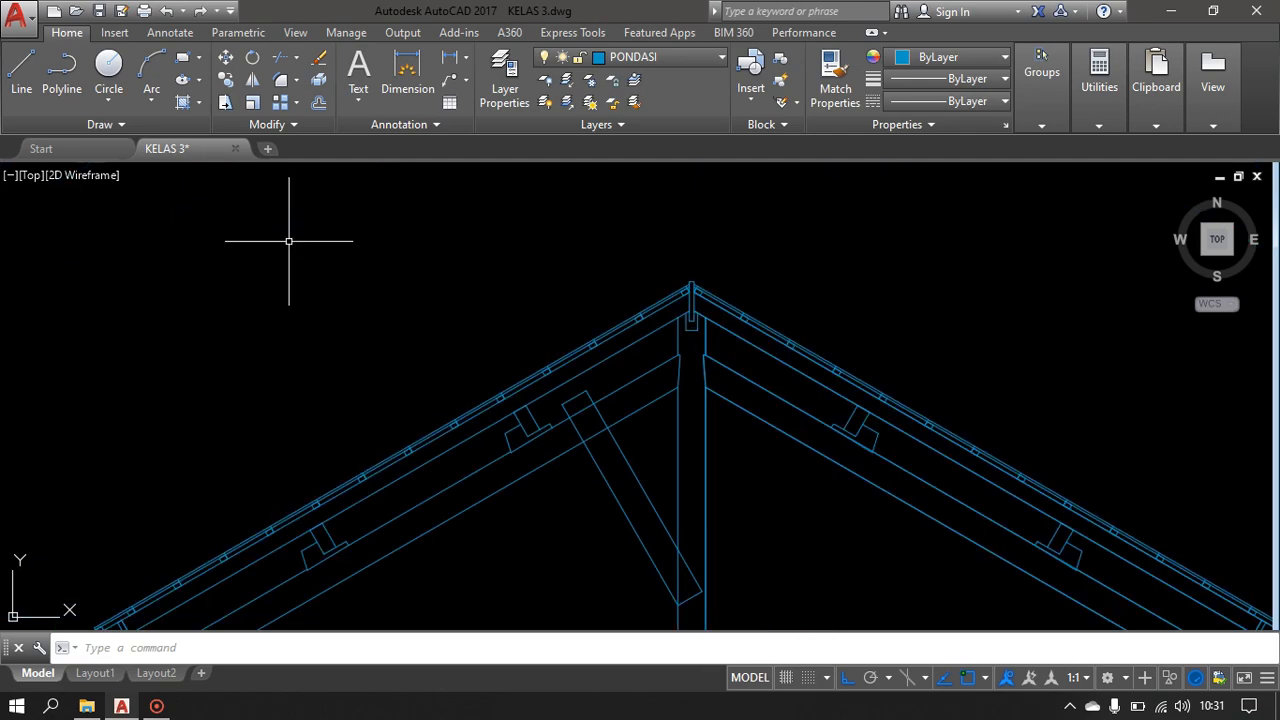
{"action": "key", "text": "ctrl+z"}
- Rotate the upright 12 by 100 strut rectangle 45 degrees about its lower-right corner
{"action": "left_click", "coordinate": [202, 311]}
{"action": "left_click", "coordinate": [132, 378]}
{"action": "mouse_move", "coordinate": [137, 369]}
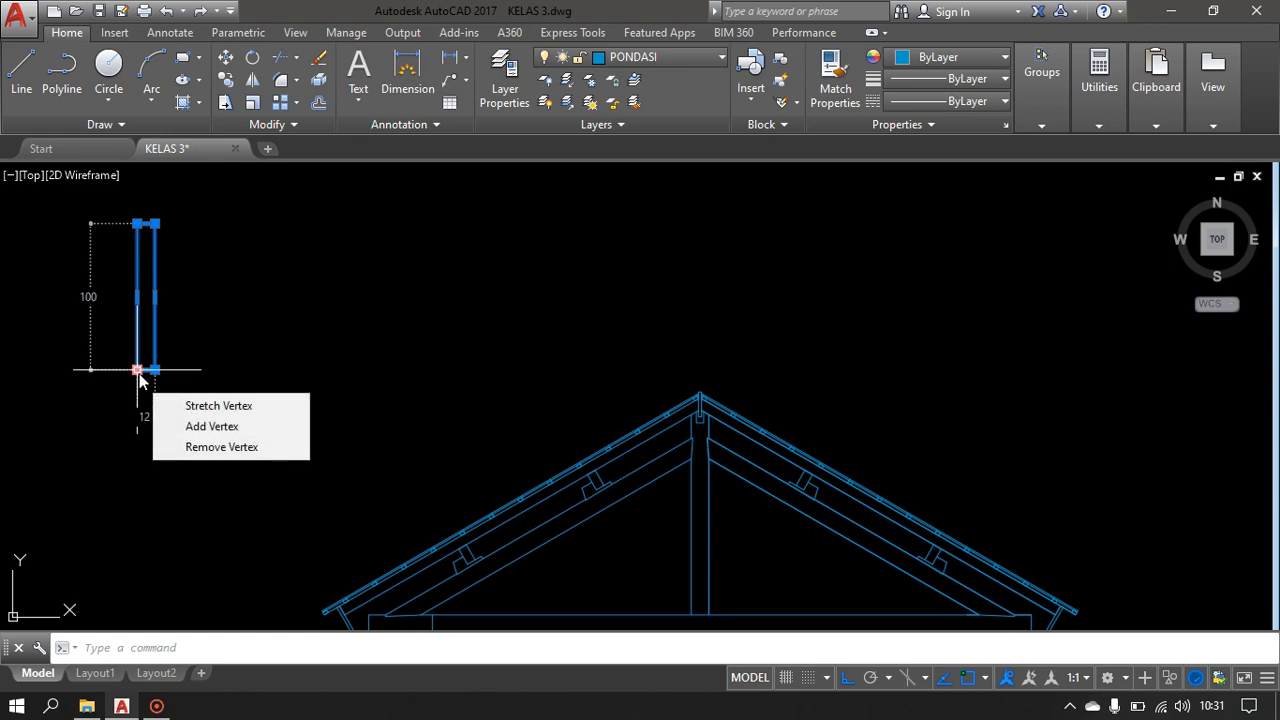
{"action": "left_click", "coordinate": [223, 291]}
{"action": "left_click", "coordinate": [72, 473]}
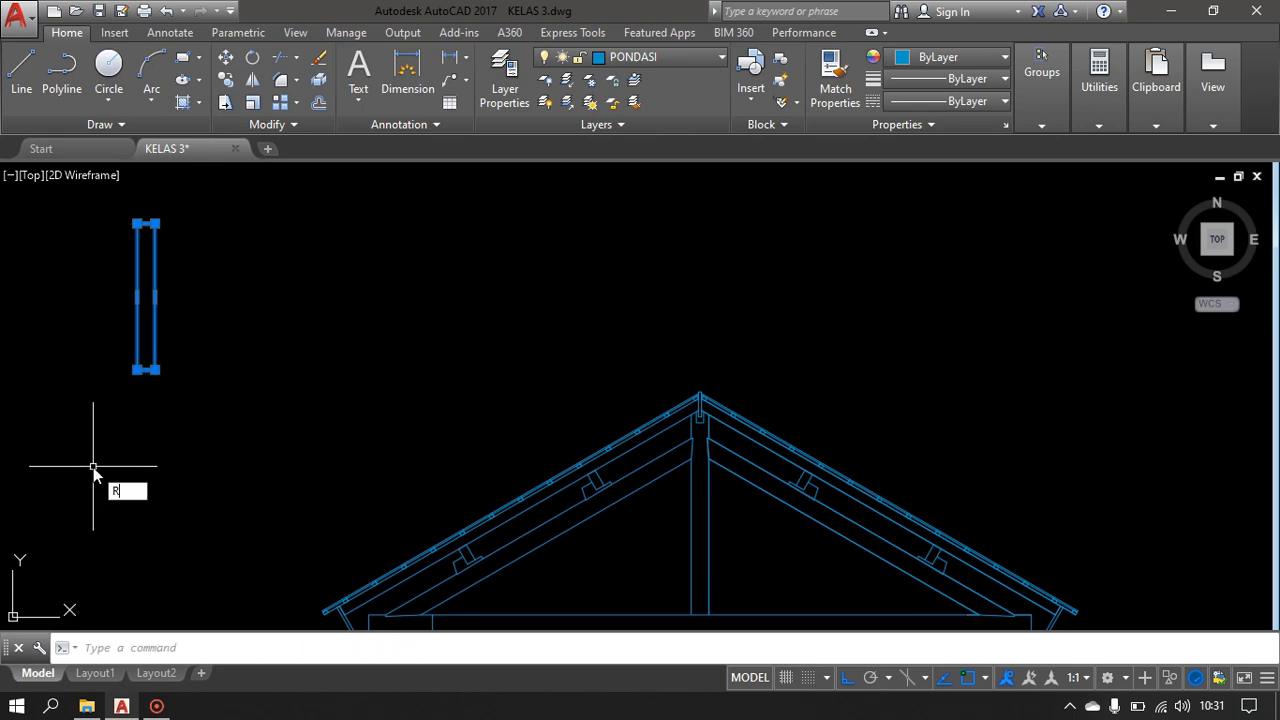
{"action": "key", "text": "Return"}
{"action": "left_click", "coordinate": [155, 370]}
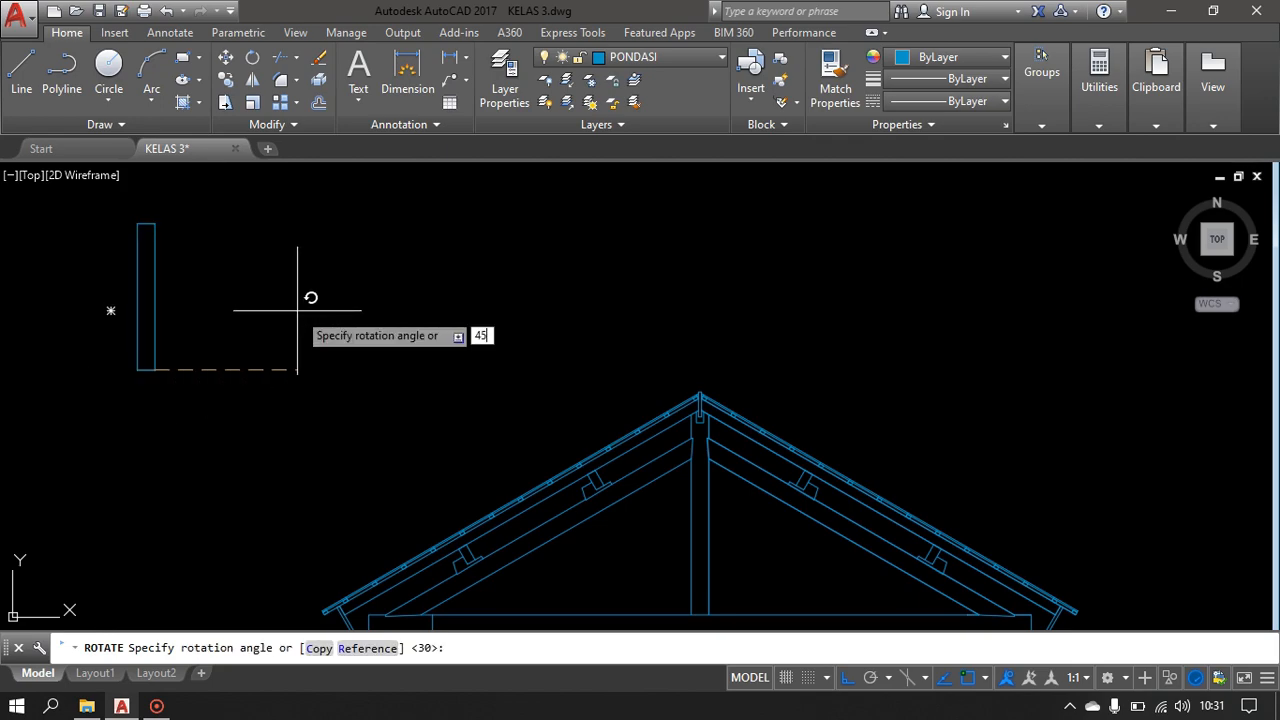
{"action": "key", "text": "Return"}
- With Ortho off, move the rotated strut by its lower-right corner onto the king post's right edge, just above the tie beam
{"action": "left_click", "coordinate": [207, 323]}
{"action": "left_click", "coordinate": [101, 409]}
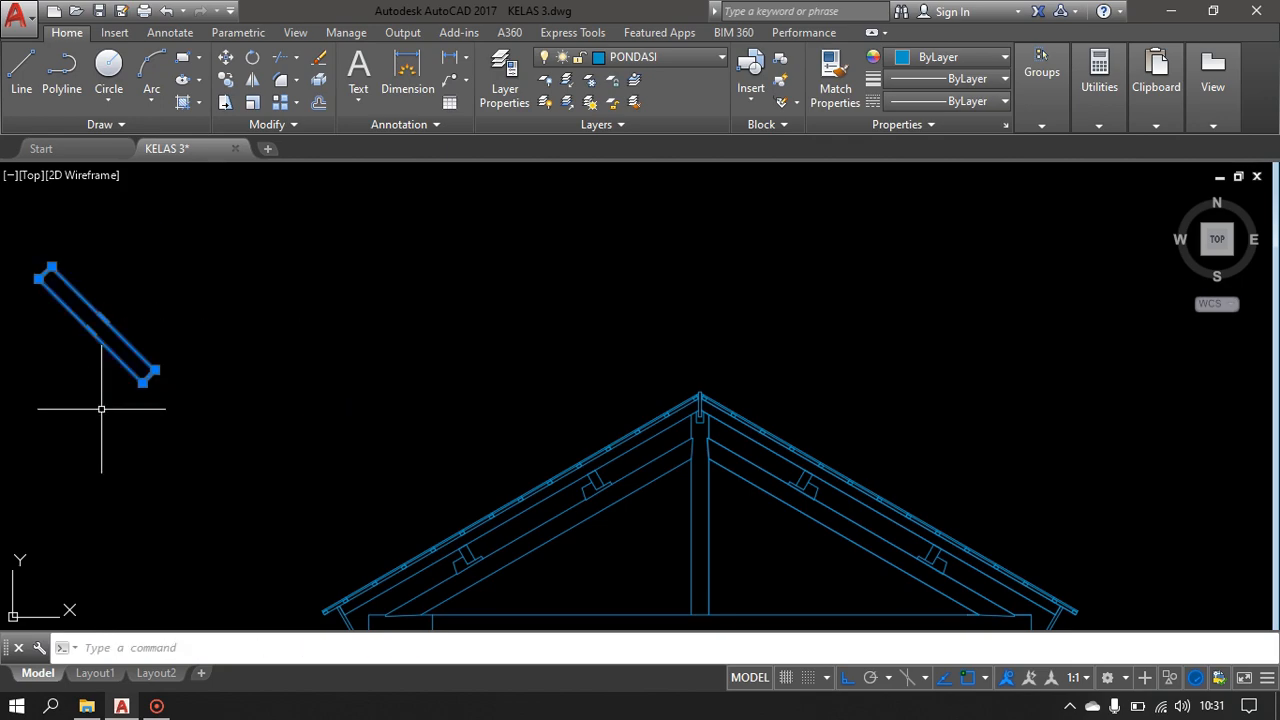
{"action": "type", "text": "m"}
{"action": "key", "text": "Return"}
{"action": "left_click", "coordinate": [153, 370]}
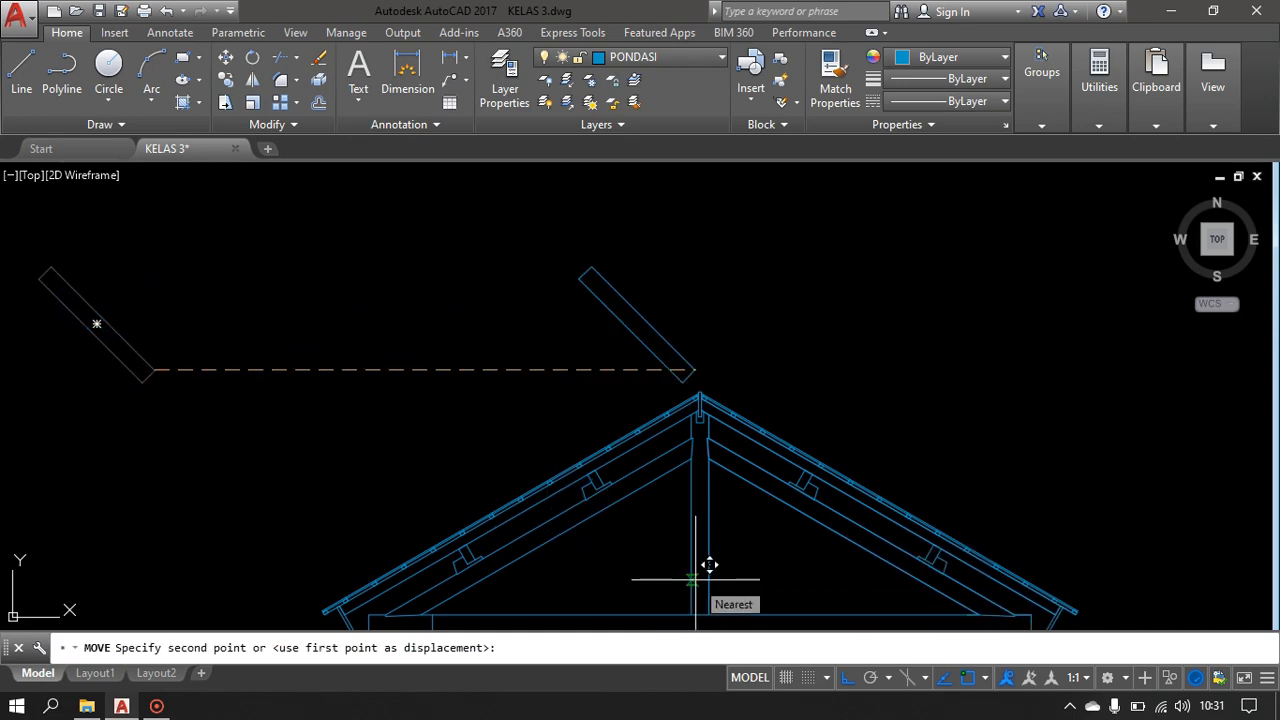
{"action": "key", "text": "F8"}
{"action": "scroll", "coordinate": [708, 563], "scroll_direction": "up", "scroll_amount": 2}
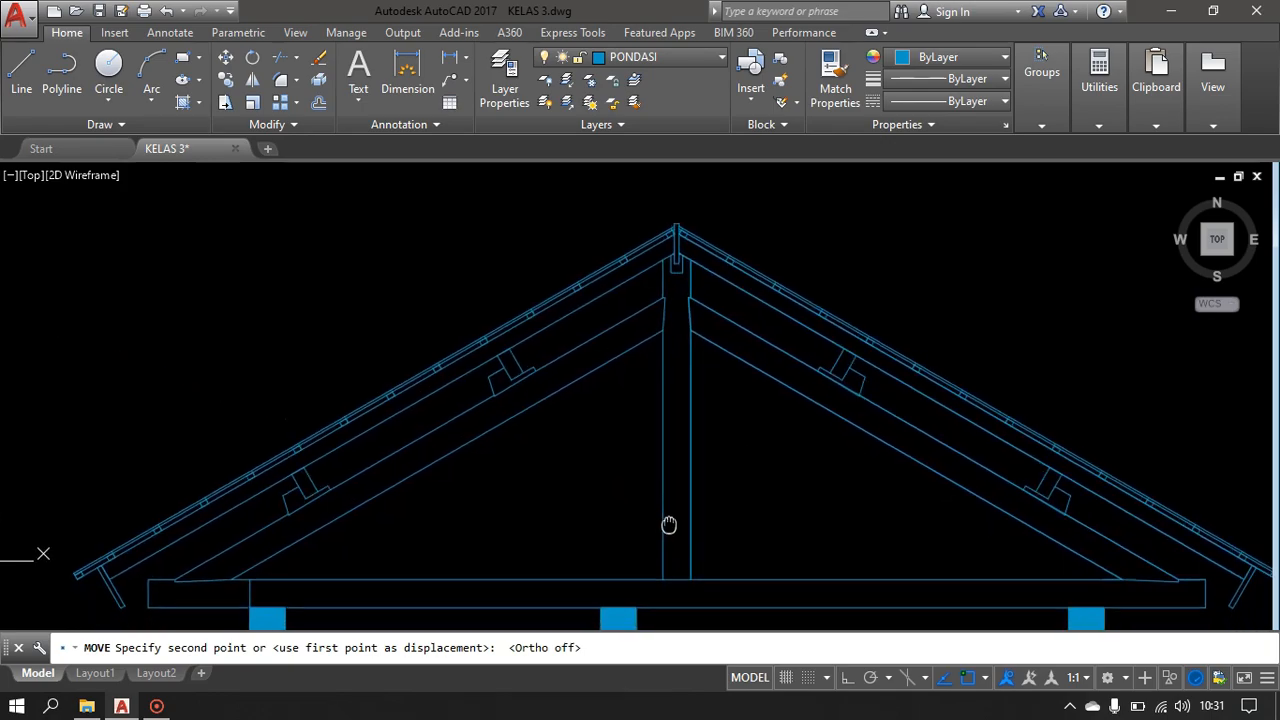
{"action": "scroll", "coordinate": [688, 541], "scroll_direction": "up", "scroll_amount": 2}
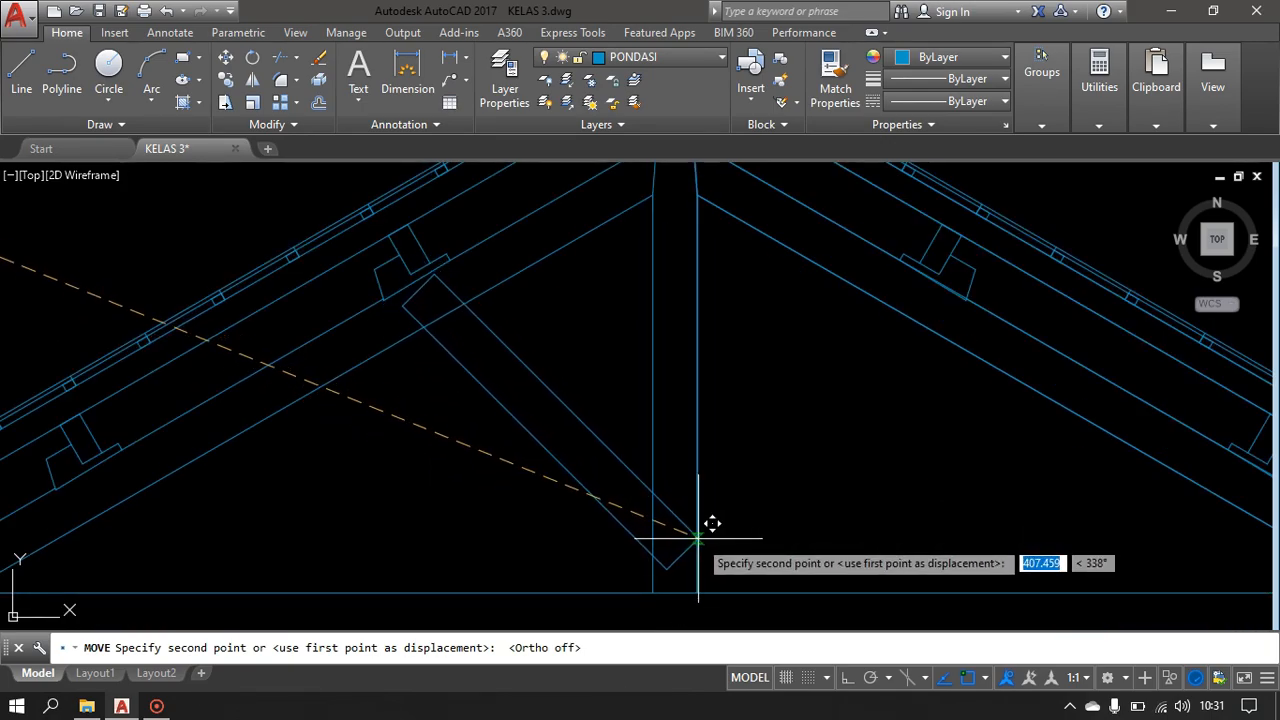
{"action": "left_click", "coordinate": [697, 539]}
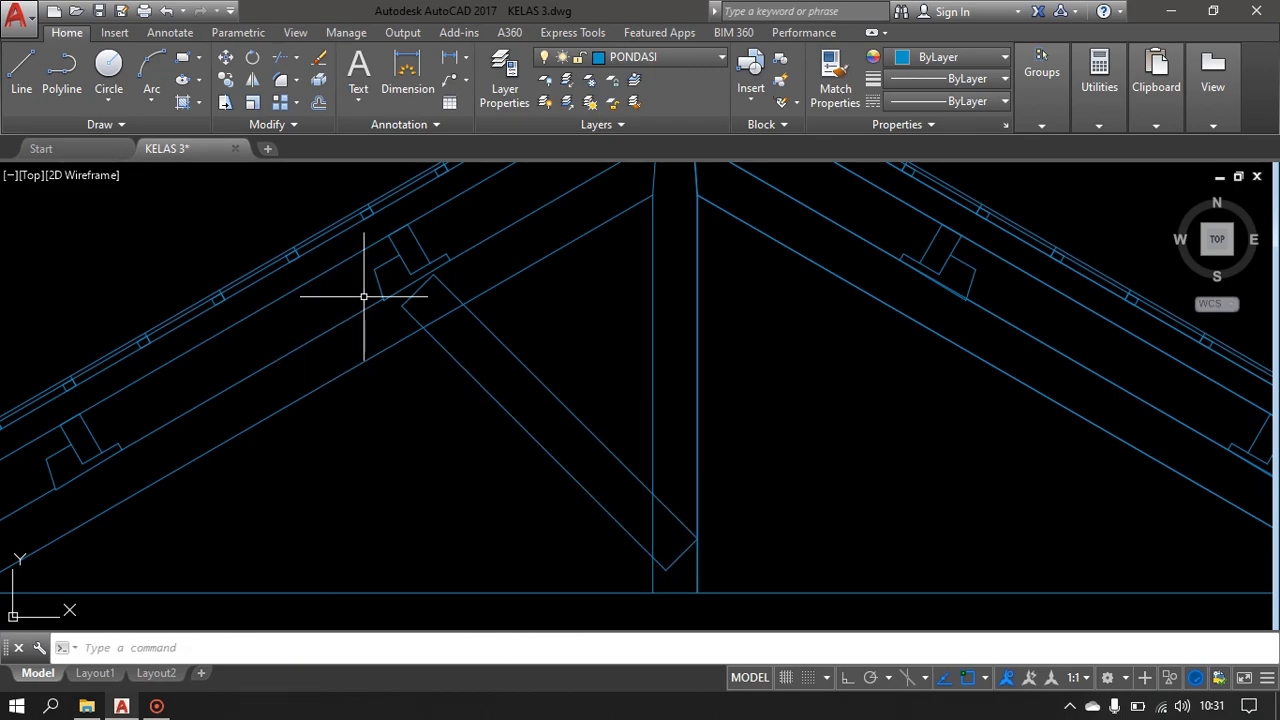
- Trim the strut's upper end back to the rafter's lower edge and delete the leftover end line
{"action": "scroll", "coordinate": [429, 443], "scroll_direction": "down", "scroll_amount": 2}
{"action": "scroll", "coordinate": [429, 445], "scroll_direction": "up", "scroll_amount": 4}
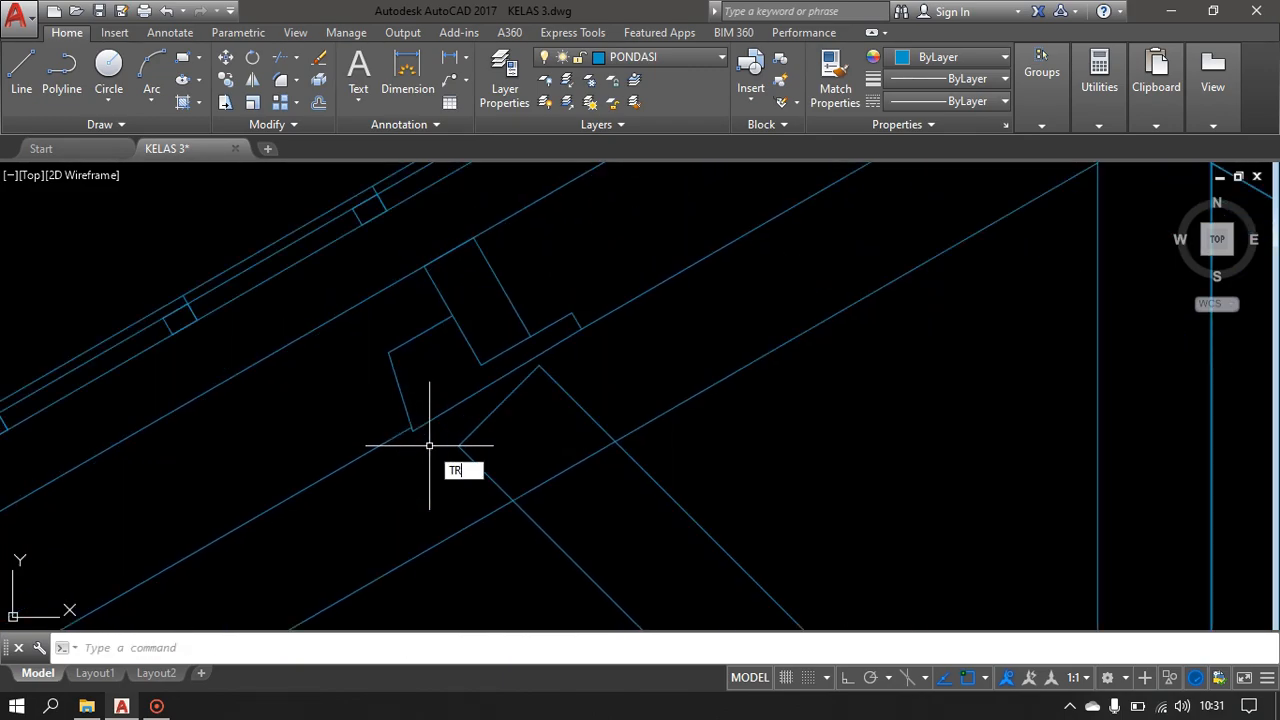
{"action": "type", "text": "TR"}
{"action": "key", "text": "Return"}
{"action": "key", "text": "Return"}
{"action": "left_click", "coordinate": [571, 381]}
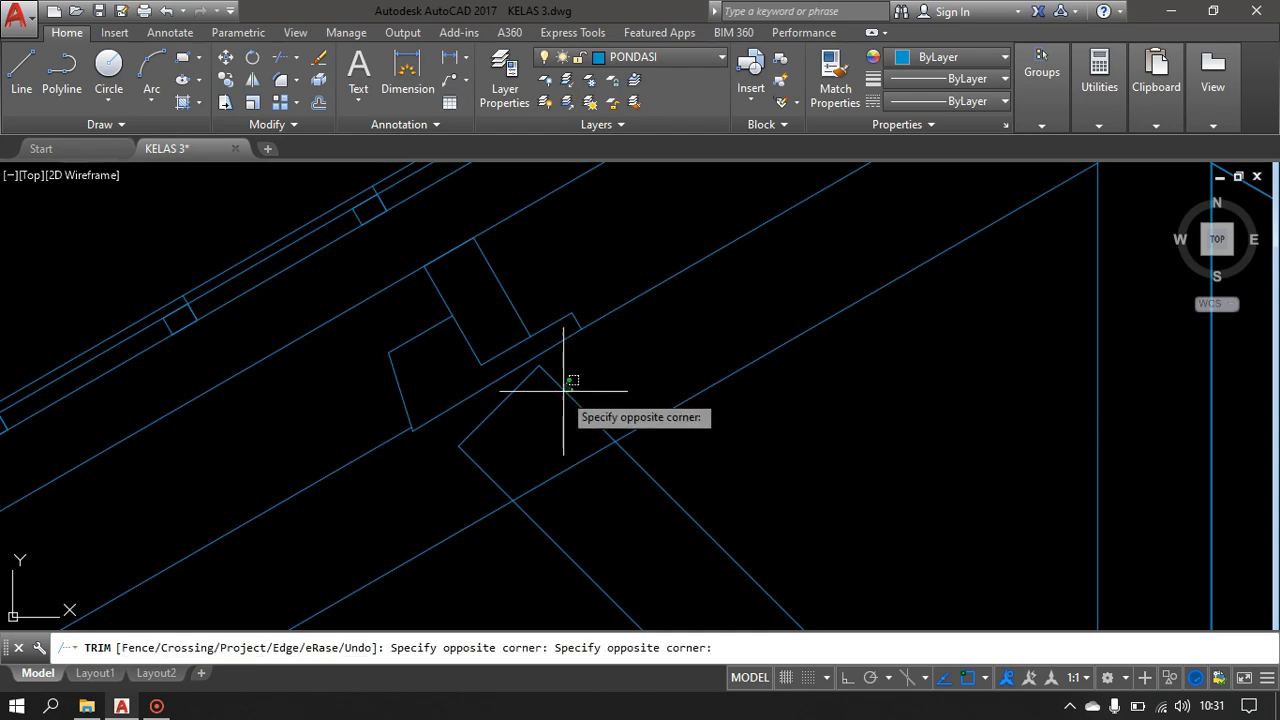
{"action": "left_click", "coordinate": [534, 416]}
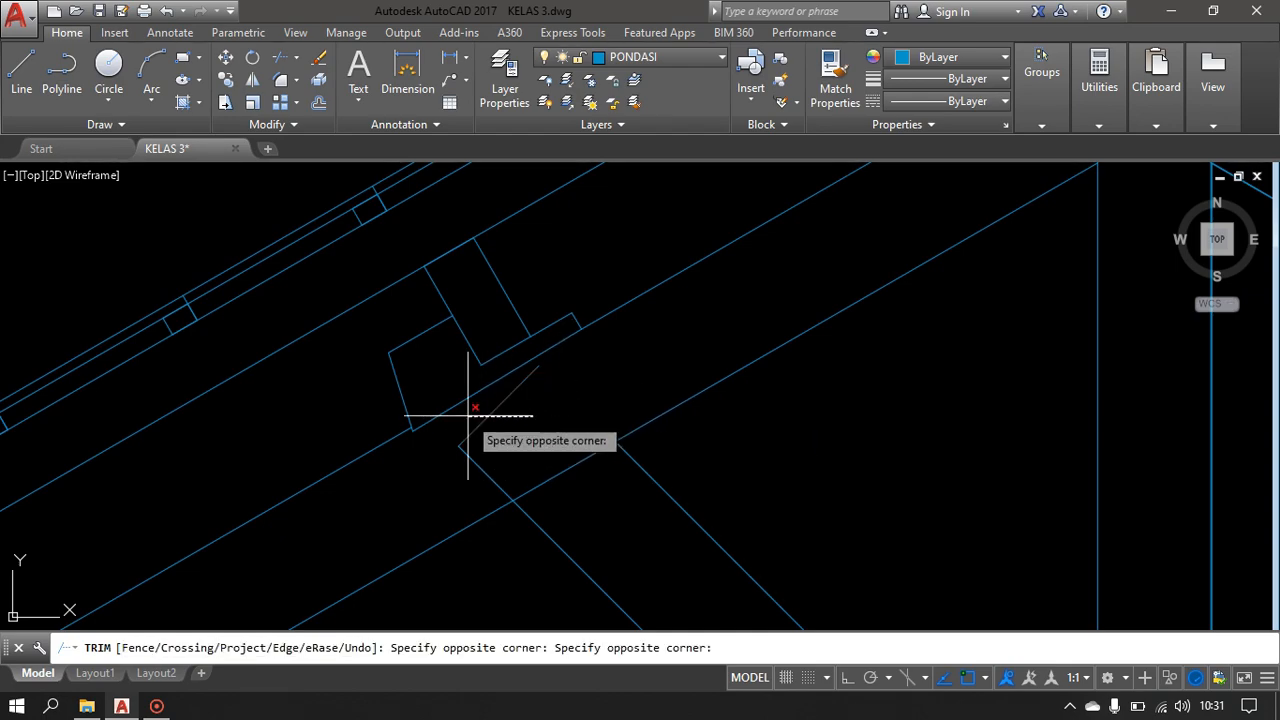
{"action": "left_click", "coordinate": [447, 475]}
{"action": "key", "text": "Escape"}
{"action": "left_click", "coordinate": [497, 394]}
{"action": "left_click", "coordinate": [473, 440]}
{"action": "key", "text": "Delete"}
- Trim the strut's lower end where it passes the king post's left edge
{"action": "scroll", "coordinate": [526, 512], "scroll_direction": "down", "scroll_amount": 4}
{"action": "middle_click_drag", "start_coordinate": [526, 512], "coordinate": [365, 316]}
{"action": "scroll", "coordinate": [581, 490], "scroll_direction": "up", "scroll_amount": 2}
{"action": "middle_click_drag", "start_coordinate": [581, 490], "coordinate": [538, 424]}
{"action": "key", "text": "Return"}
{"action": "key", "text": "Return"}
{"action": "left_click", "coordinate": [589, 414]}
{"action": "left_click", "coordinate": [564, 547]}
{"action": "middle_click_drag", "start_coordinate": [577, 479], "coordinate": [628, 550]}
{"action": "key", "text": "Escape"}
- Examine the strut's end joints and the existing notched rafter joints at the tie beam and the ridge
{"action": "scroll", "coordinate": [626, 472], "scroll_direction": "down", "scroll_amount": 2}
{"action": "middle_click_drag", "start_coordinate": [626, 472], "coordinate": [623, 540]}
{"action": "scroll", "coordinate": [631, 386], "scroll_direction": "up", "scroll_amount": 4}
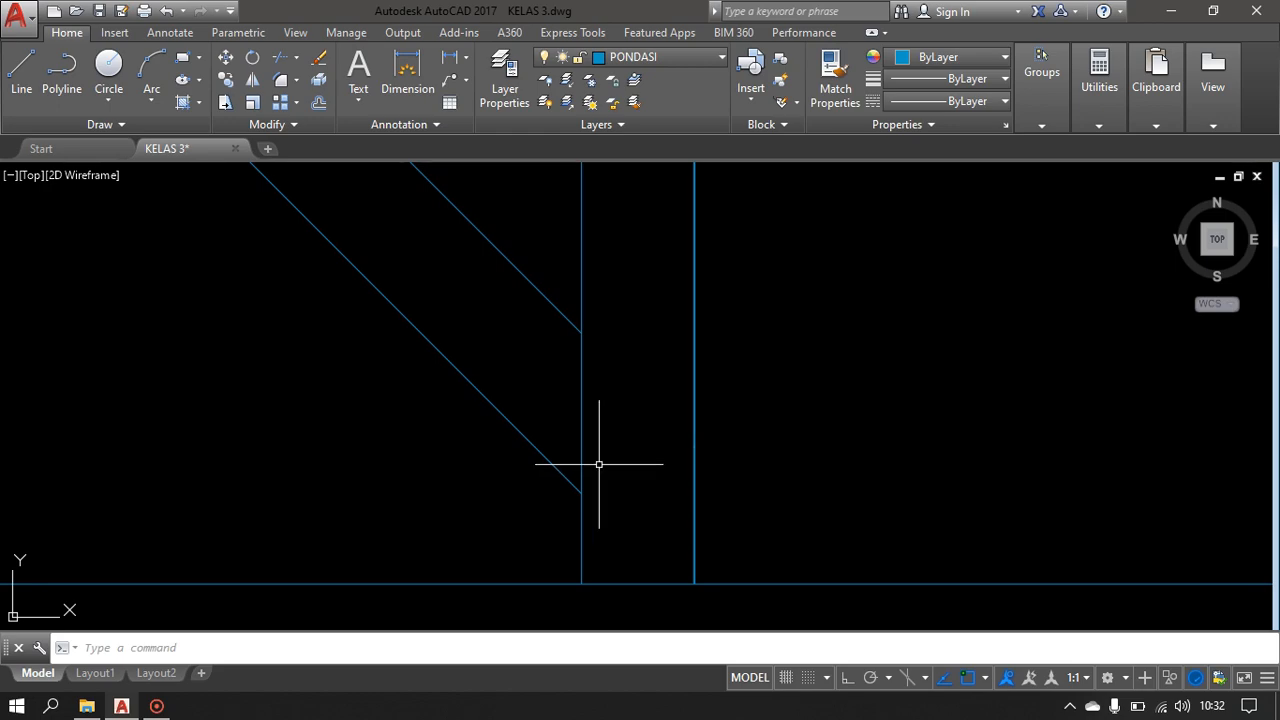
{"action": "scroll", "coordinate": [599, 464], "scroll_direction": "down", "scroll_amount": 4}
{"action": "scroll", "coordinate": [127, 491], "scroll_direction": "up", "scroll_amount": 3}
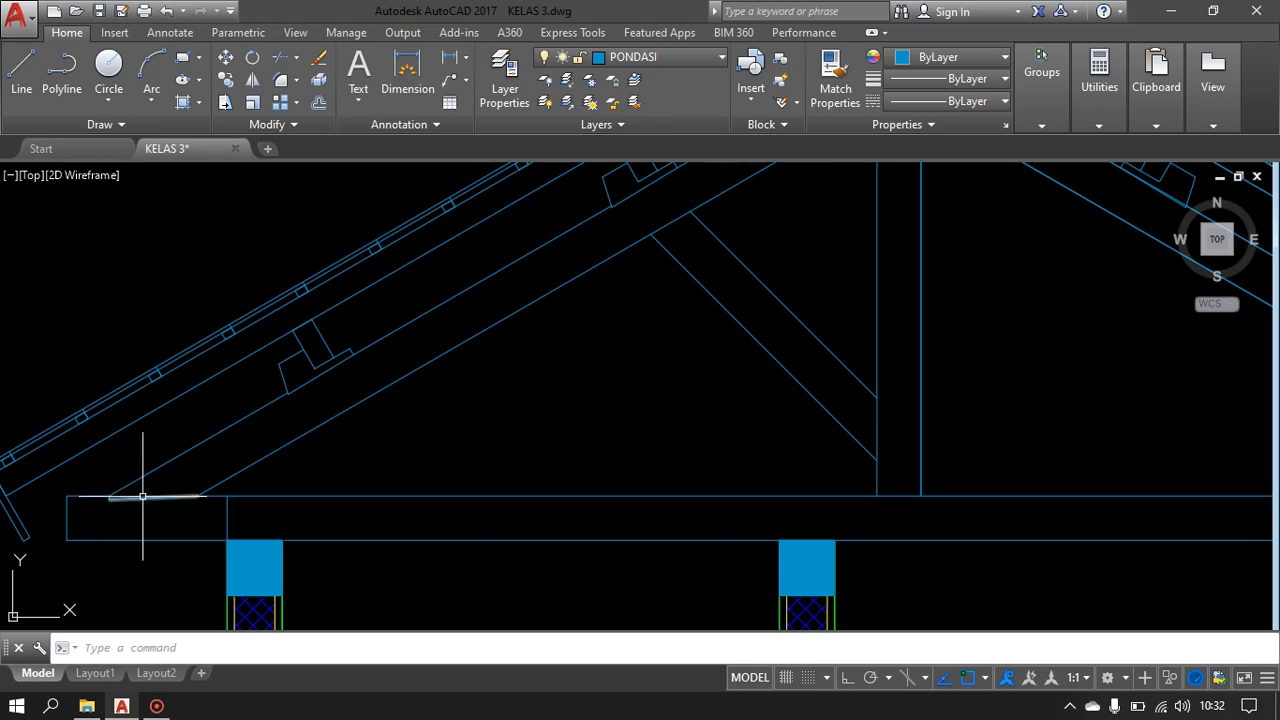
{"action": "middle_click_drag", "start_coordinate": [500, 357], "coordinate": [337, 571]}
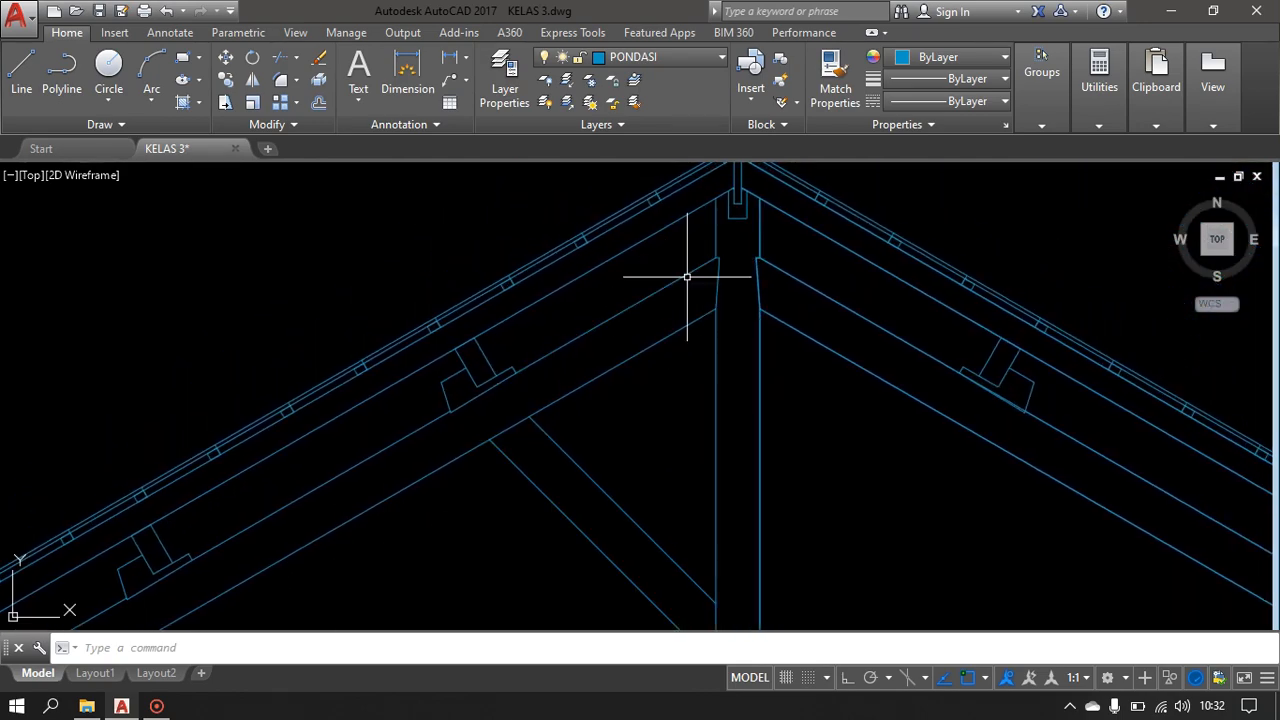
{"action": "scroll", "coordinate": [705, 258], "scroll_direction": "down", "scroll_amount": 4}
{"action": "scroll", "coordinate": [630, 435], "scroll_direction": "up", "scroll_amount": 5}
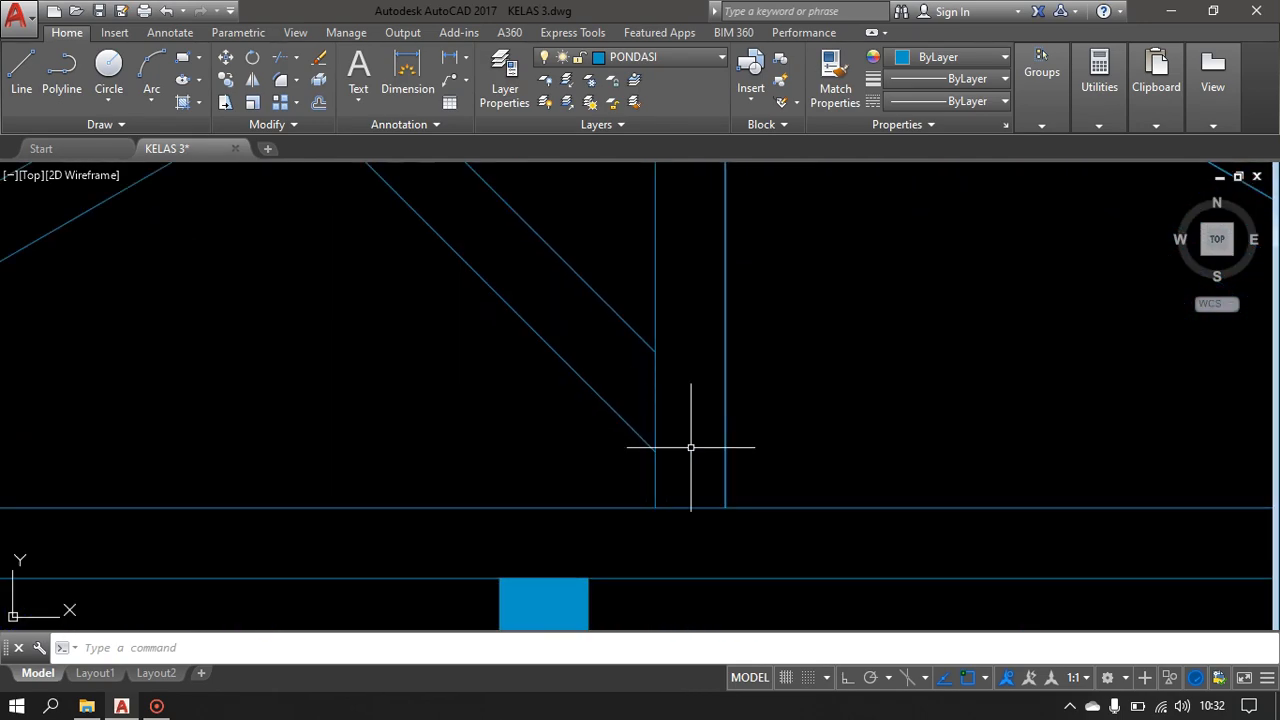
- Draw the notch from the strut's lower corner 1 unit into the king post, then up to the strut's upper edge
{"action": "key", "text": "Return"}
{"action": "scroll", "coordinate": [657, 460], "scroll_direction": "up", "scroll_amount": 4}
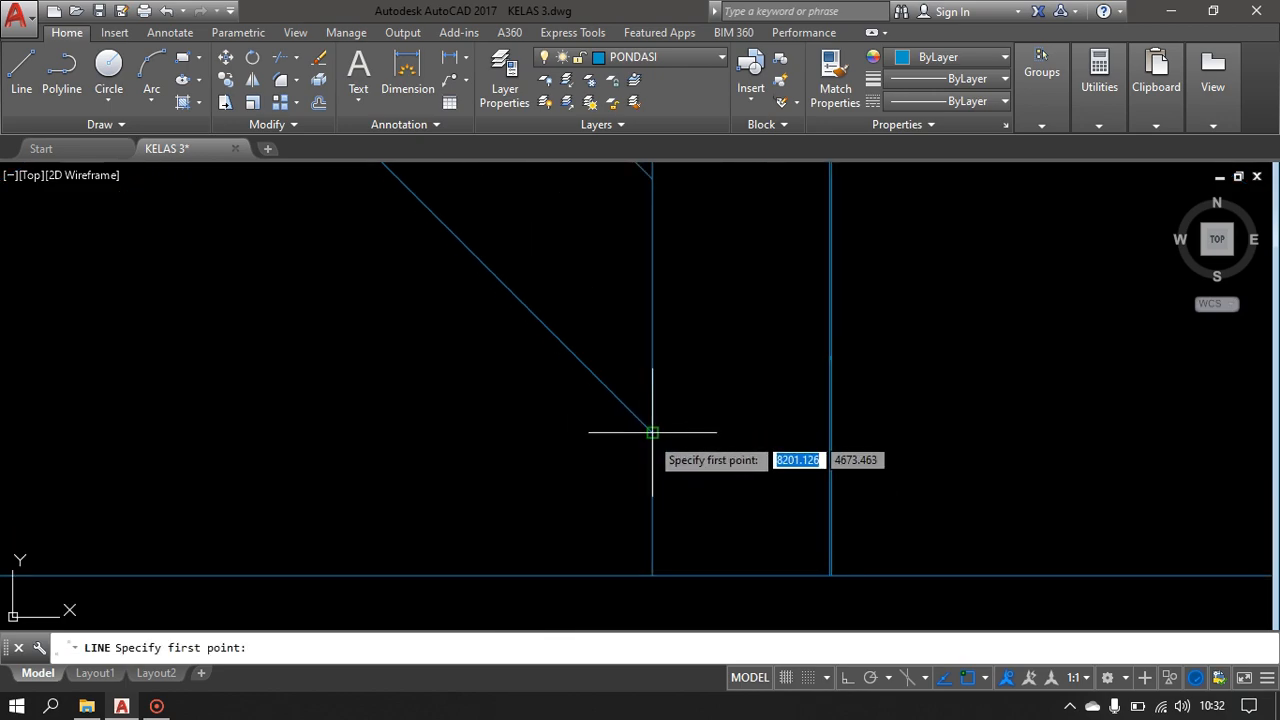
{"action": "left_click", "coordinate": [652, 433]}
{"action": "type", "text": "1"}
{"action": "key", "text": "Return"}
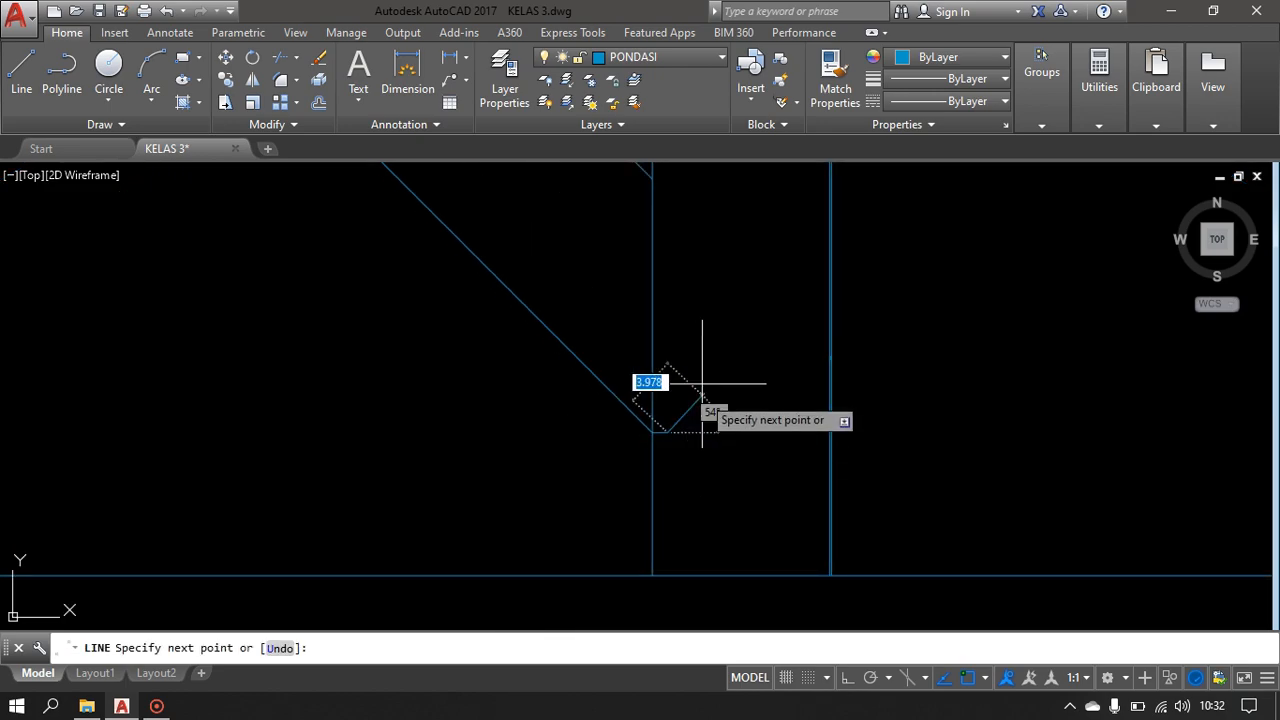
{"action": "left_click", "coordinate": [652, 178]}
{"action": "key", "text": "Return"}
- Trim away the king post's left edge between the strut's two edges, alongside the new notch
{"action": "scroll", "coordinate": [712, 440], "scroll_direction": "down", "scroll_amount": 3}
{"action": "type", "text": "tr"}
{"action": "key", "text": "Return"}
{"action": "key", "text": "Return"}
{"action": "scroll", "coordinate": [671, 420], "scroll_direction": "down", "scroll_amount": 3}
{"action": "scroll", "coordinate": [572, 412], "scroll_direction": "down", "scroll_amount": 2}
{"action": "scroll", "coordinate": [520, 385], "scroll_direction": "up", "scroll_amount": 5}
{"action": "scroll", "coordinate": [432, 376], "scroll_direction": "up", "scroll_amount": 2}
{"action": "middle_click_drag", "start_coordinate": [432, 376], "coordinate": [403, 483]}
{"action": "scroll", "coordinate": [416, 453], "scroll_direction": "down", "scroll_amount": 6}
{"action": "middle_click_drag", "start_coordinate": [449, 429], "coordinate": [503, 355]}
{"action": "key", "text": "Escape"}
{"action": "scroll", "coordinate": [497, 413], "scroll_direction": "up", "scroll_amount": 2}
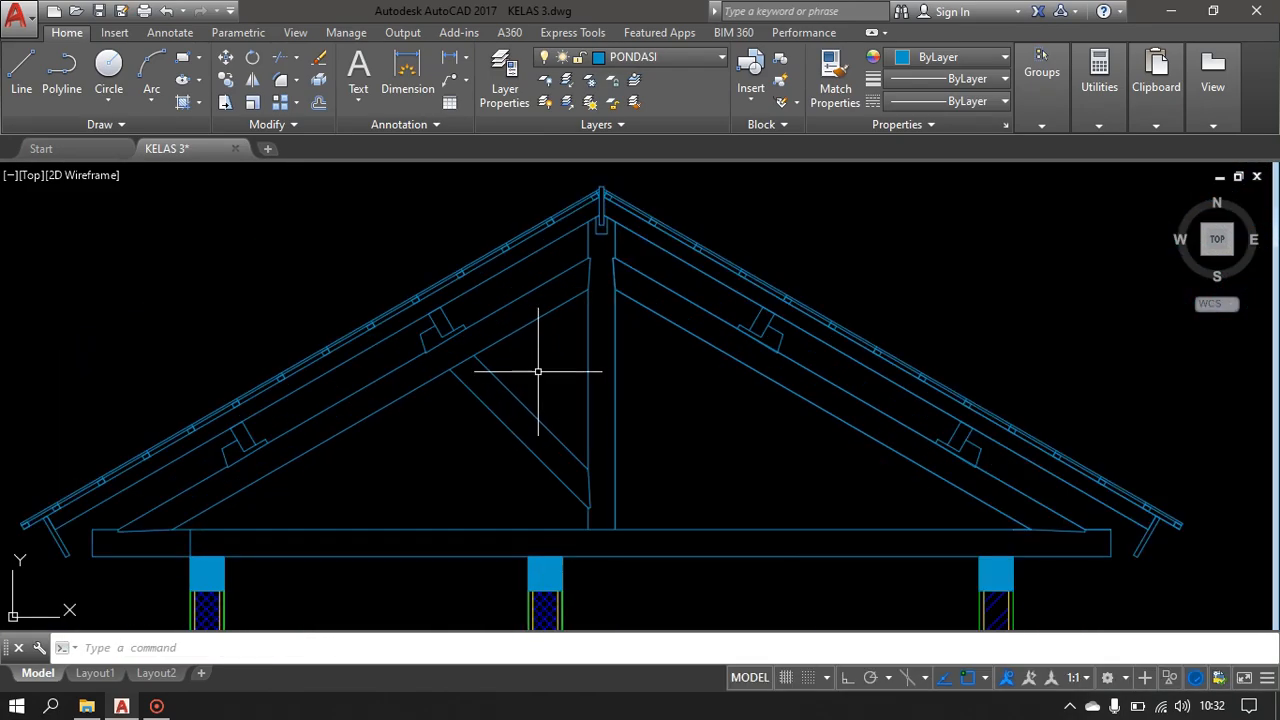
- Mirror the strut and its notch about the king post's vertical centre line, keeping the original
{"action": "left_click", "coordinate": [543, 366]}
{"action": "left_click", "coordinate": [486, 471]}
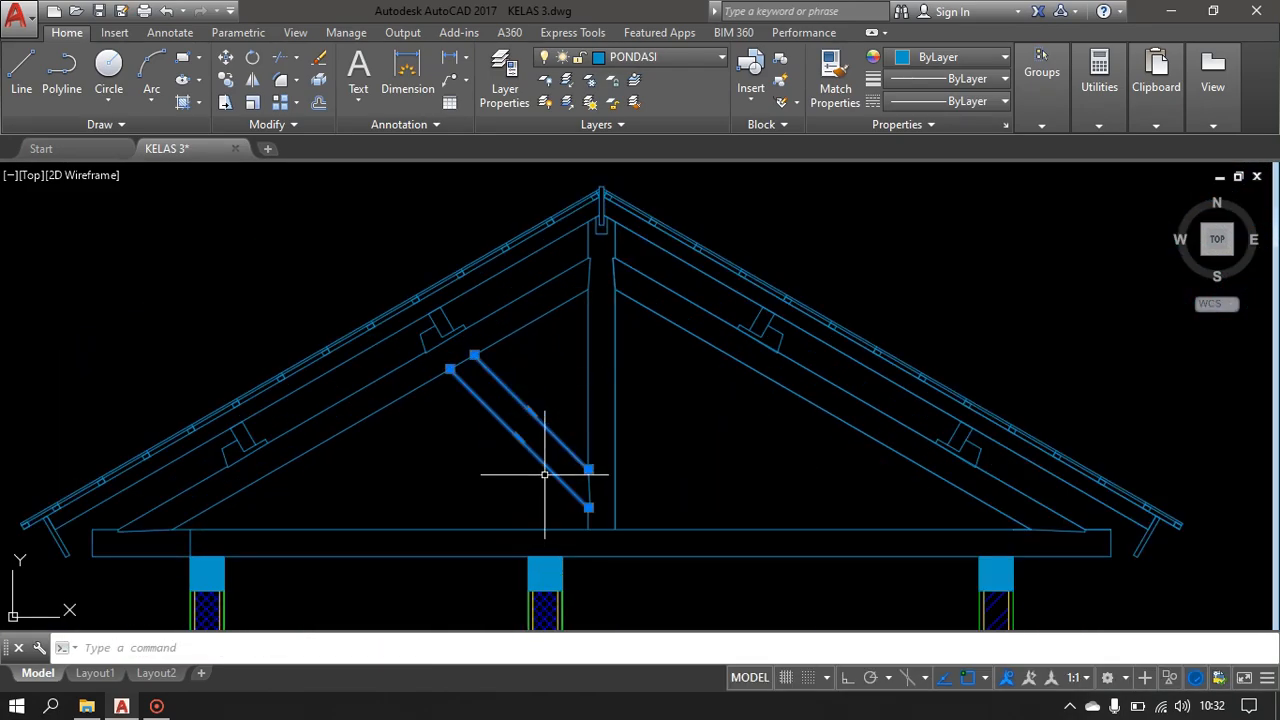
{"action": "left_click", "coordinate": [567, 423]}
{"action": "left_click", "coordinate": [604, 520]}
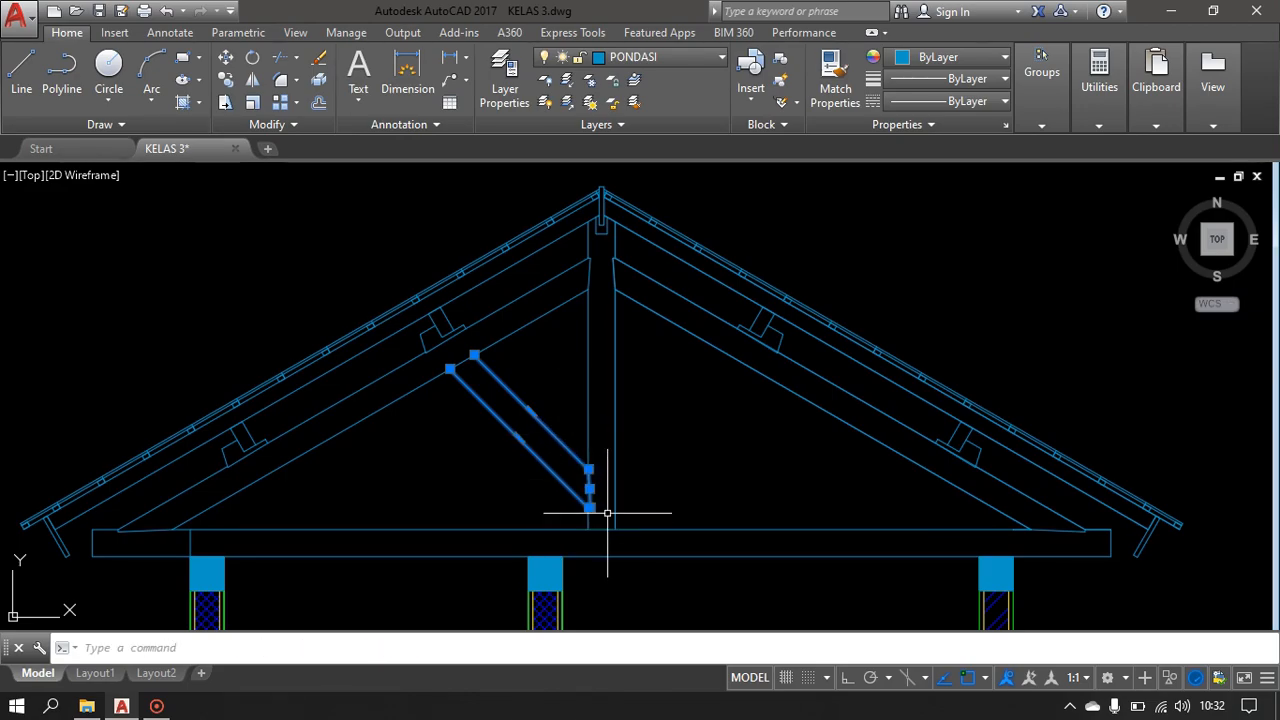
{"action": "key", "text": "Return"}
{"action": "left_click", "coordinate": [601, 532]}
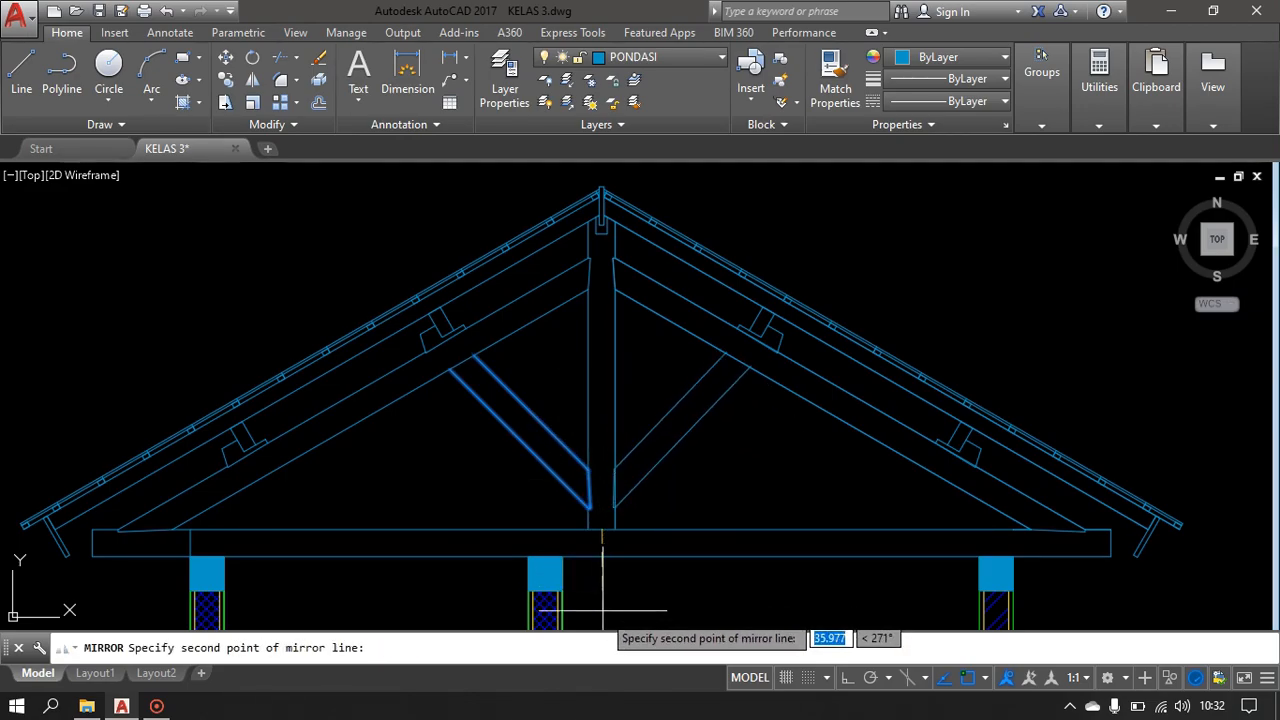
{"action": "left_click", "coordinate": [603, 560]}
{"action": "key", "text": "Return"}
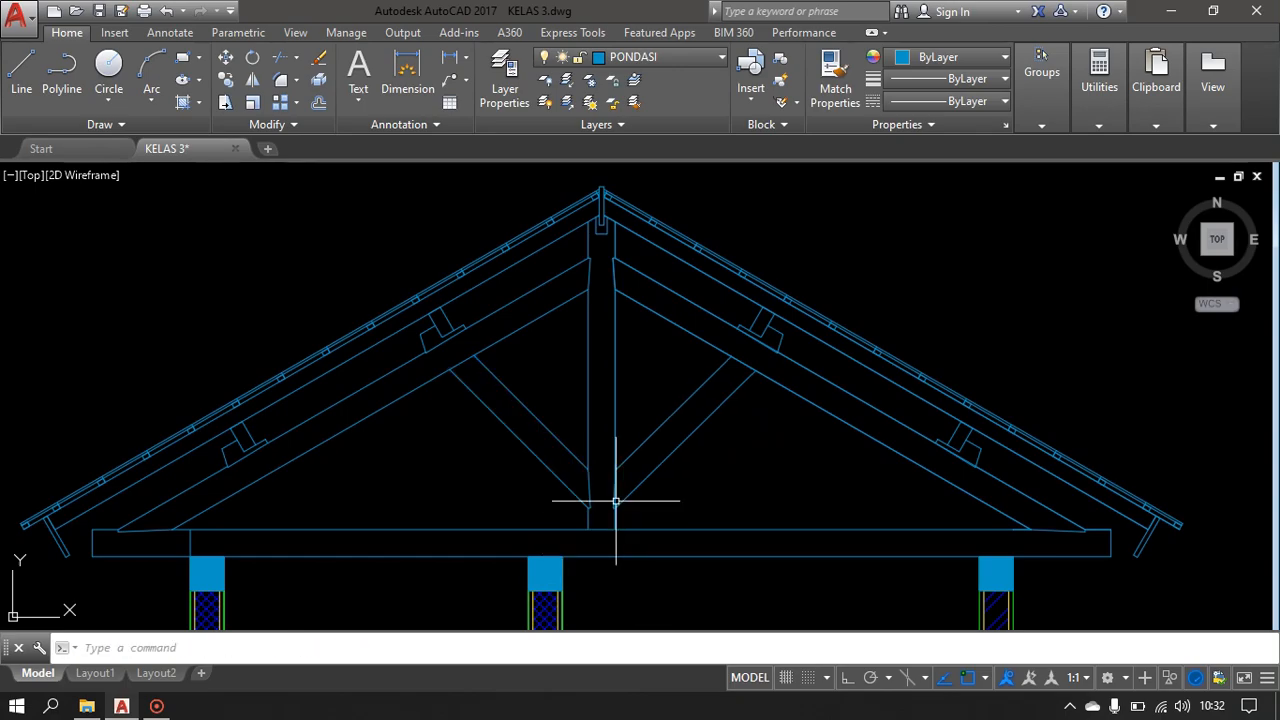
- Trim away the king post's right edge between the right strut's two edges, alongside the mirrored notch
{"action": "scroll", "coordinate": [627, 458], "scroll_direction": "up", "scroll_amount": 3}
{"action": "type", "text": "TR"}
{"action": "key", "text": "Return"}
{"action": "key", "text": "Return"}
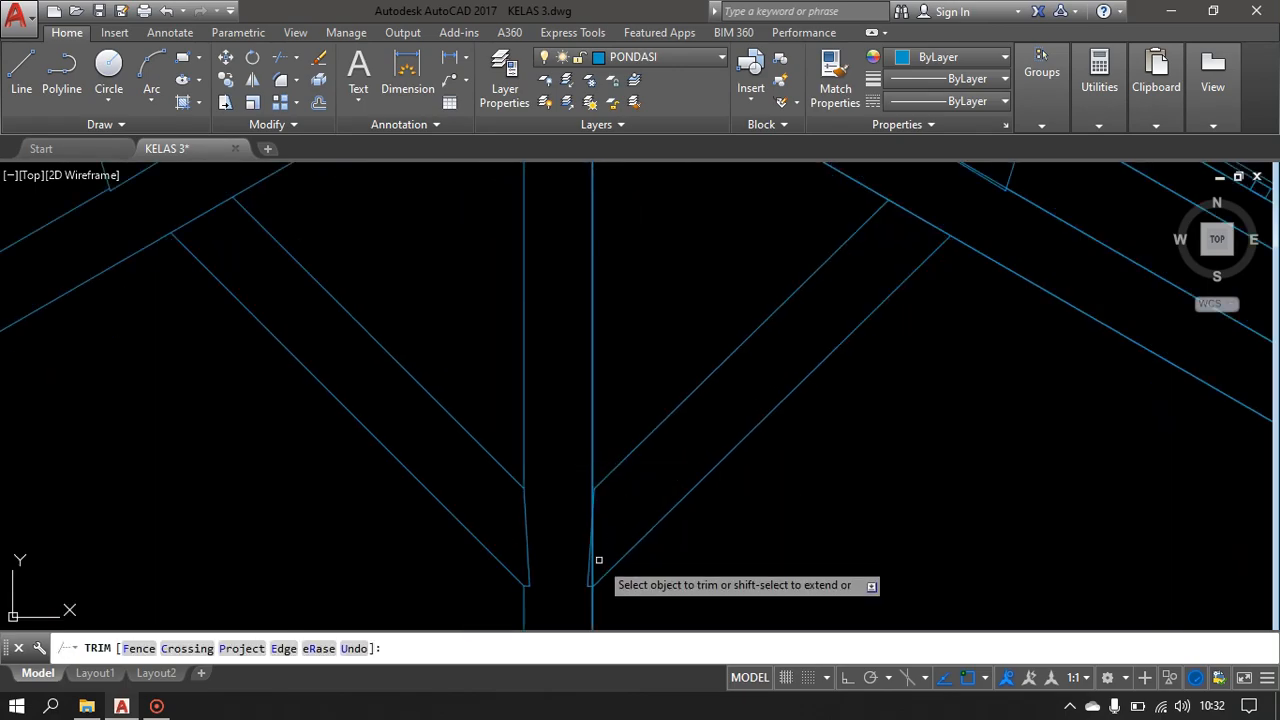
{"action": "left_click", "coordinate": [592, 565]}
{"action": "key", "text": "Down"}
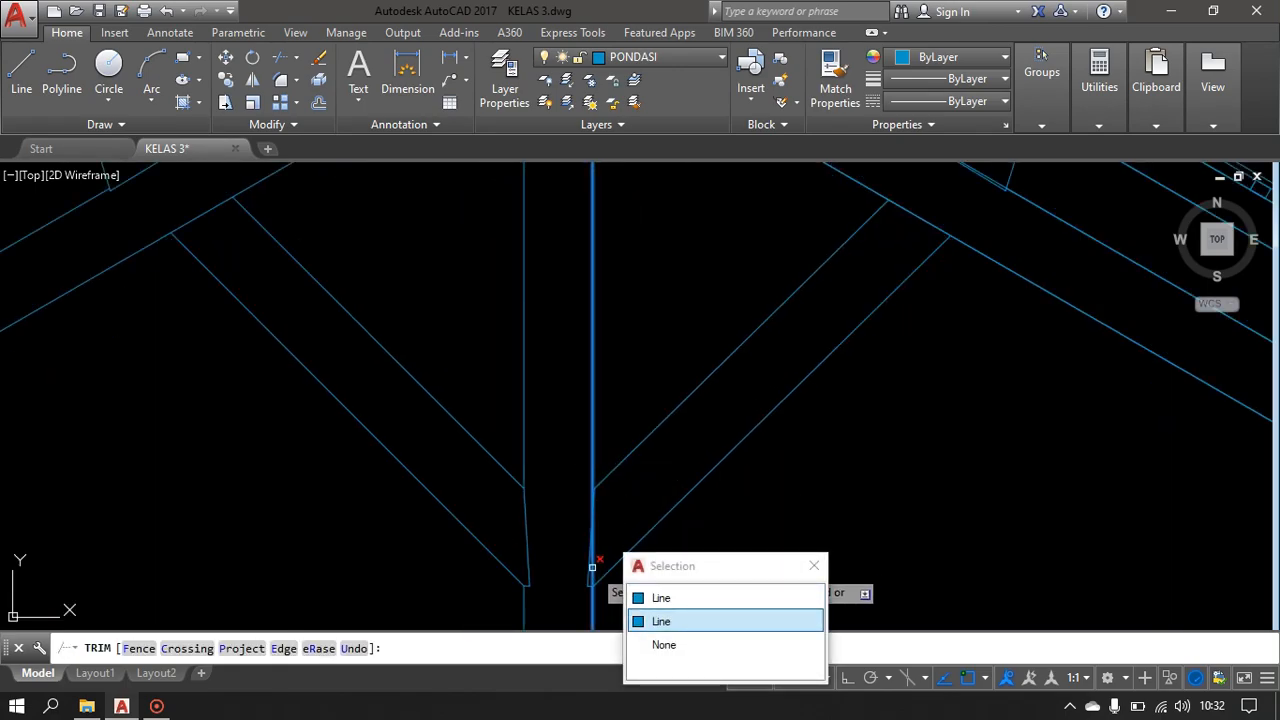
{"action": "key", "text": "Down"}
{"action": "key", "text": "Return"}
{"action": "scroll", "coordinate": [595, 560], "scroll_direction": "up", "scroll_amount": 3}
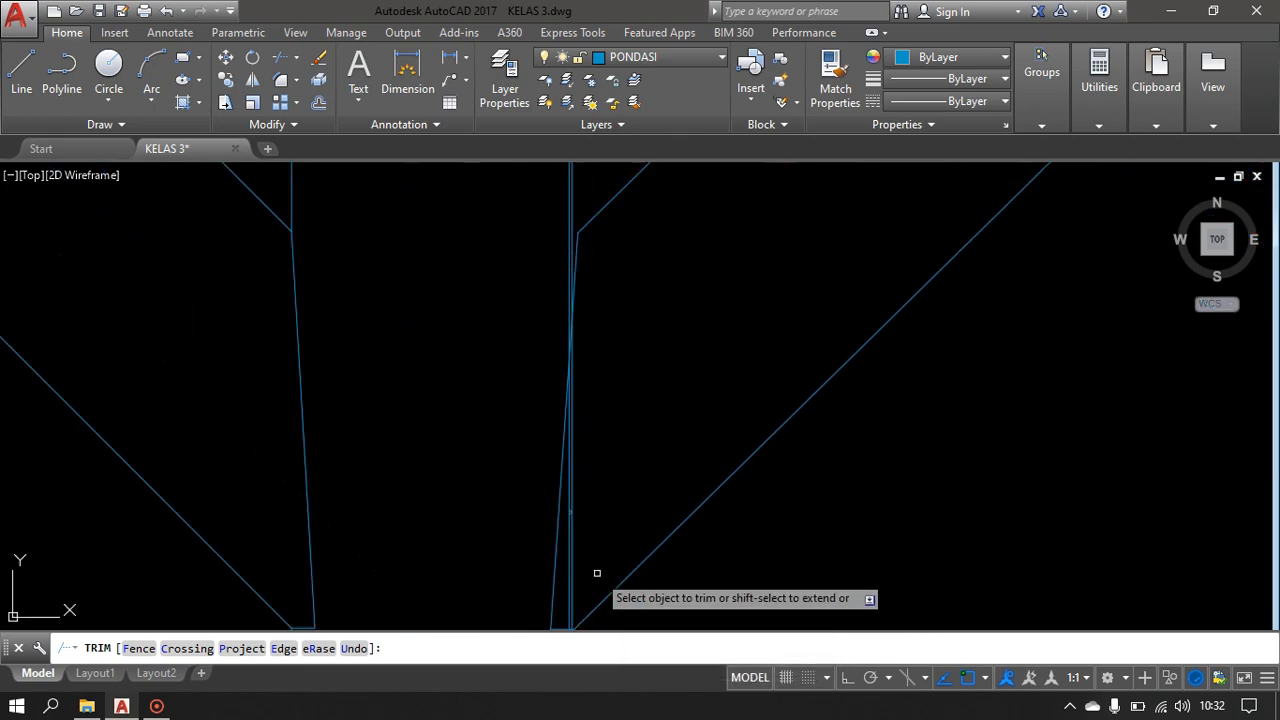
{"action": "left_click", "coordinate": [563, 586]}
{"action": "left_click", "coordinate": [586, 490]}
{"action": "left_click", "coordinate": [564, 535]}
{"action": "key", "text": "Return"}
- Delete the duplicate vertical line running along the king post's right edge above the mirrored notch
{"action": "left_click", "coordinate": [583, 491]}
{"action": "left_click", "coordinate": [570, 527]}
{"action": "scroll", "coordinate": [569, 283], "scroll_direction": "up", "scroll_amount": 2}
{"action": "middle_click_drag", "start_coordinate": [569, 283], "coordinate": [566, 526]}
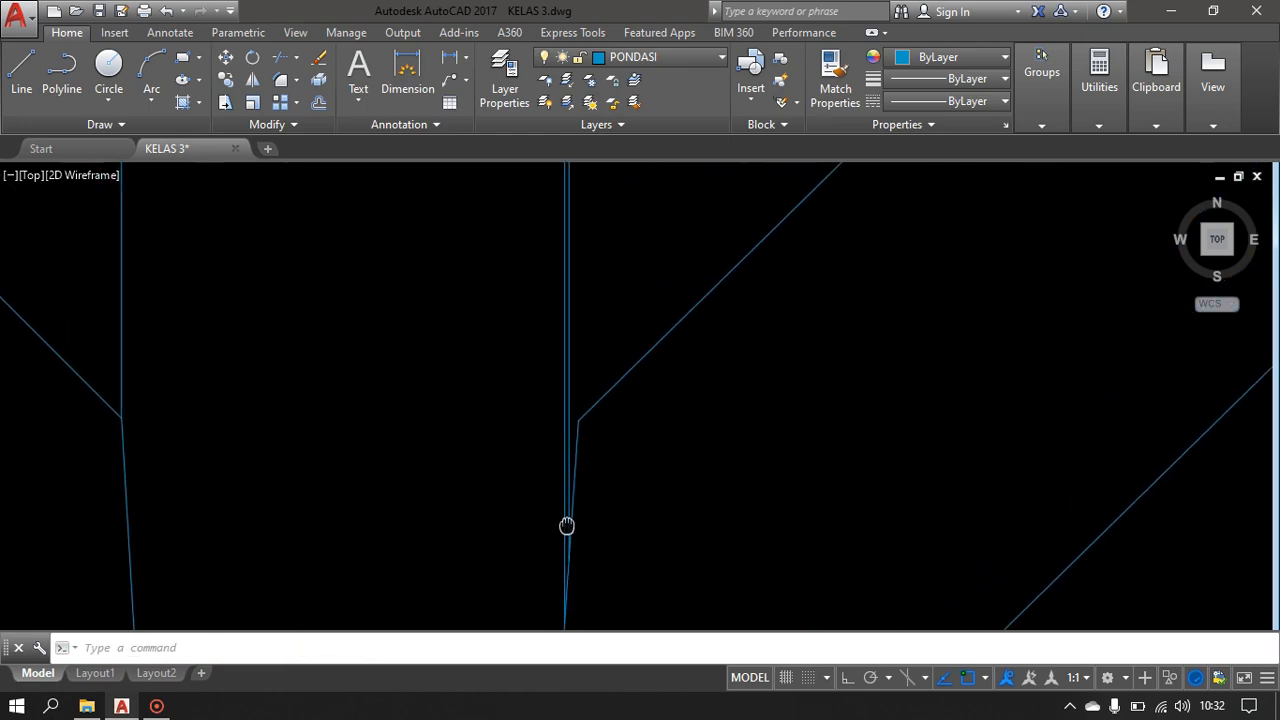
{"action": "left_click", "coordinate": [571, 412]}
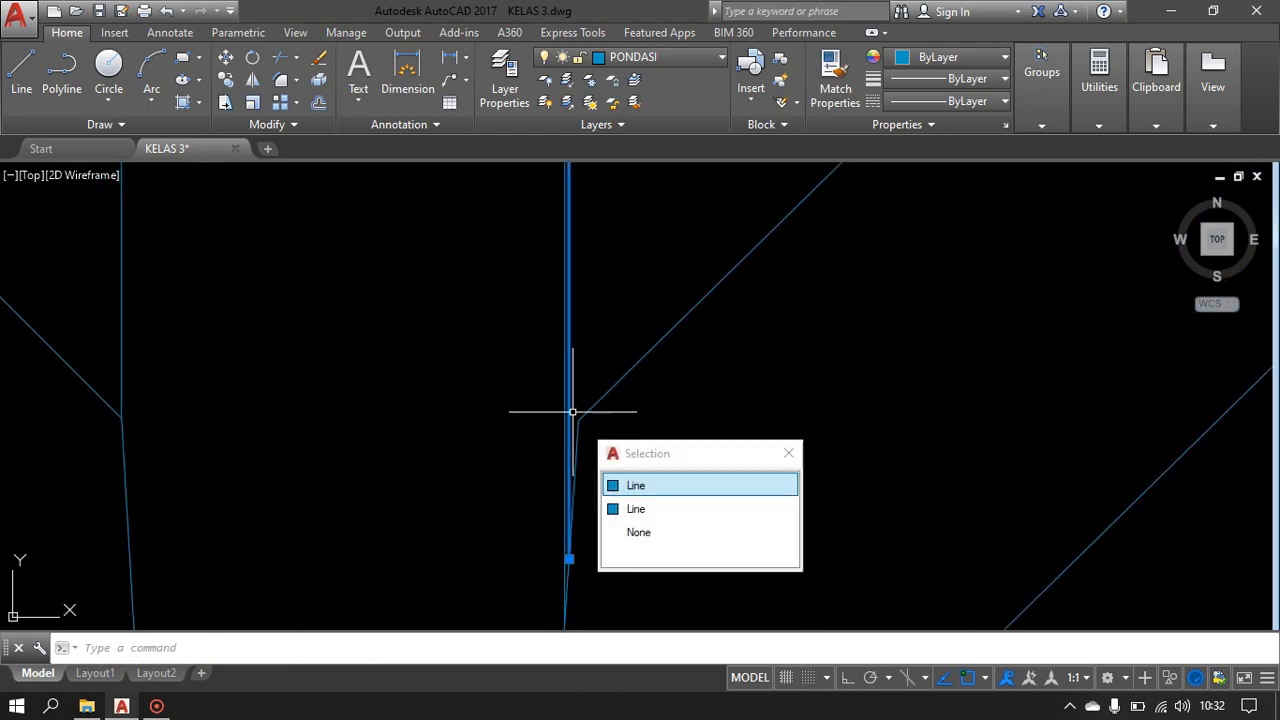
{"action": "key", "text": "Delete"}
- Examine the king post's joints near the ridge and the overall layout of the truss with both struts
{"action": "scroll", "coordinate": [605, 435], "scroll_direction": "down", "scroll_amount": 3}
{"action": "middle_click_drag", "start_coordinate": [605, 435], "coordinate": [585, 680]}
{"action": "scroll", "coordinate": [585, 521], "scroll_direction": "down", "scroll_amount": 4}
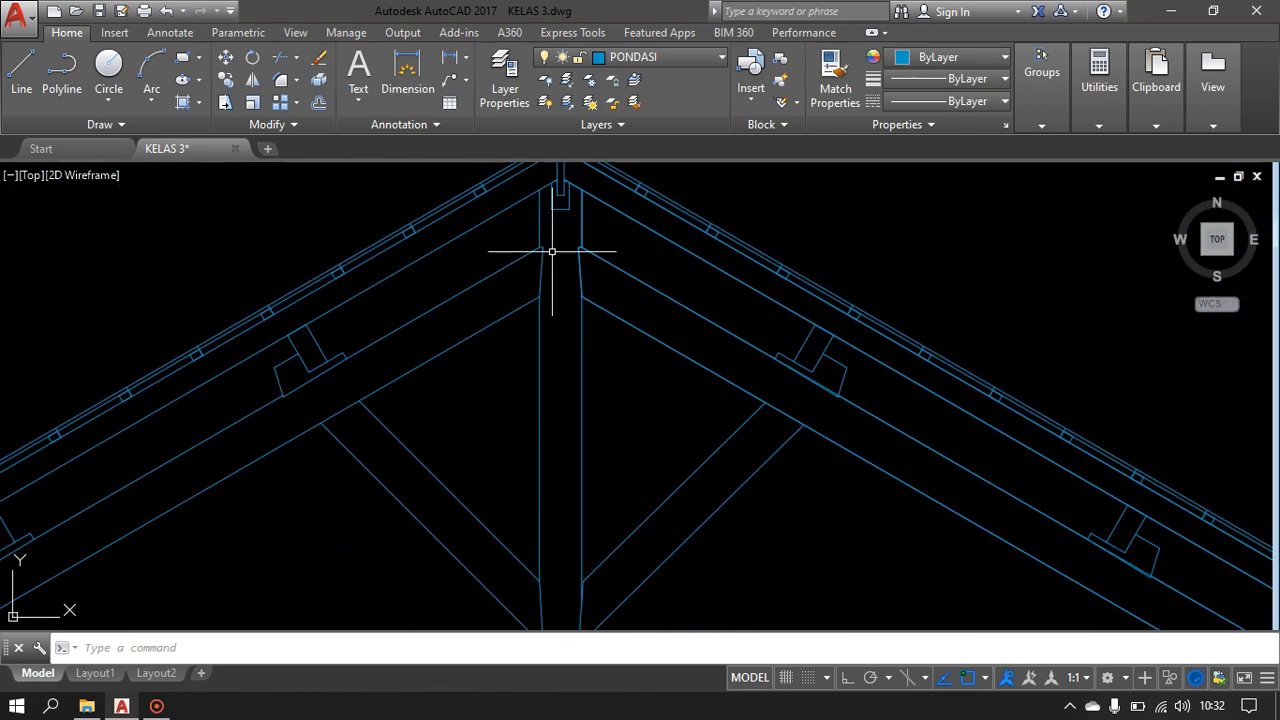
{"action": "scroll", "coordinate": [580, 235], "scroll_direction": "up", "scroll_amount": 5}
{"action": "scroll", "coordinate": [576, 342], "scroll_direction": "down", "scroll_amount": 5}
{"action": "scroll", "coordinate": [634, 488], "scroll_direction": "up", "scroll_amount": 2}
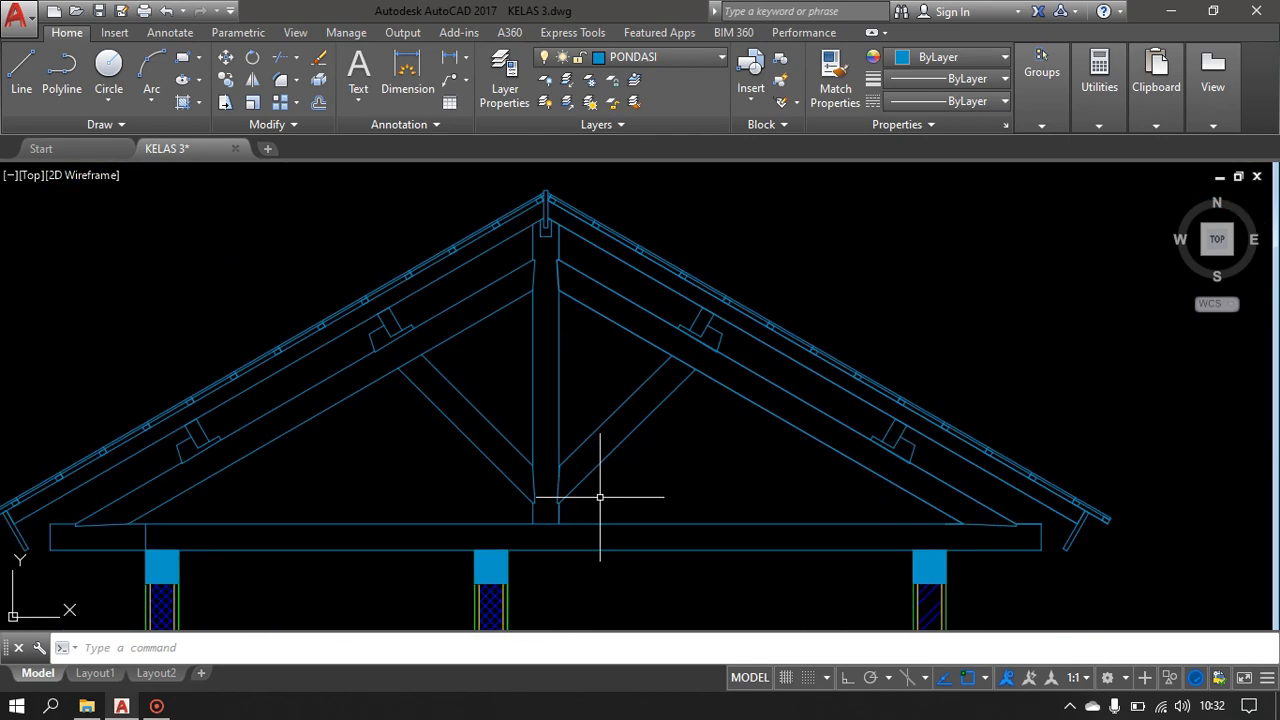
{"action": "middle_click_drag", "start_coordinate": [600, 443], "coordinate": [644, 410]}
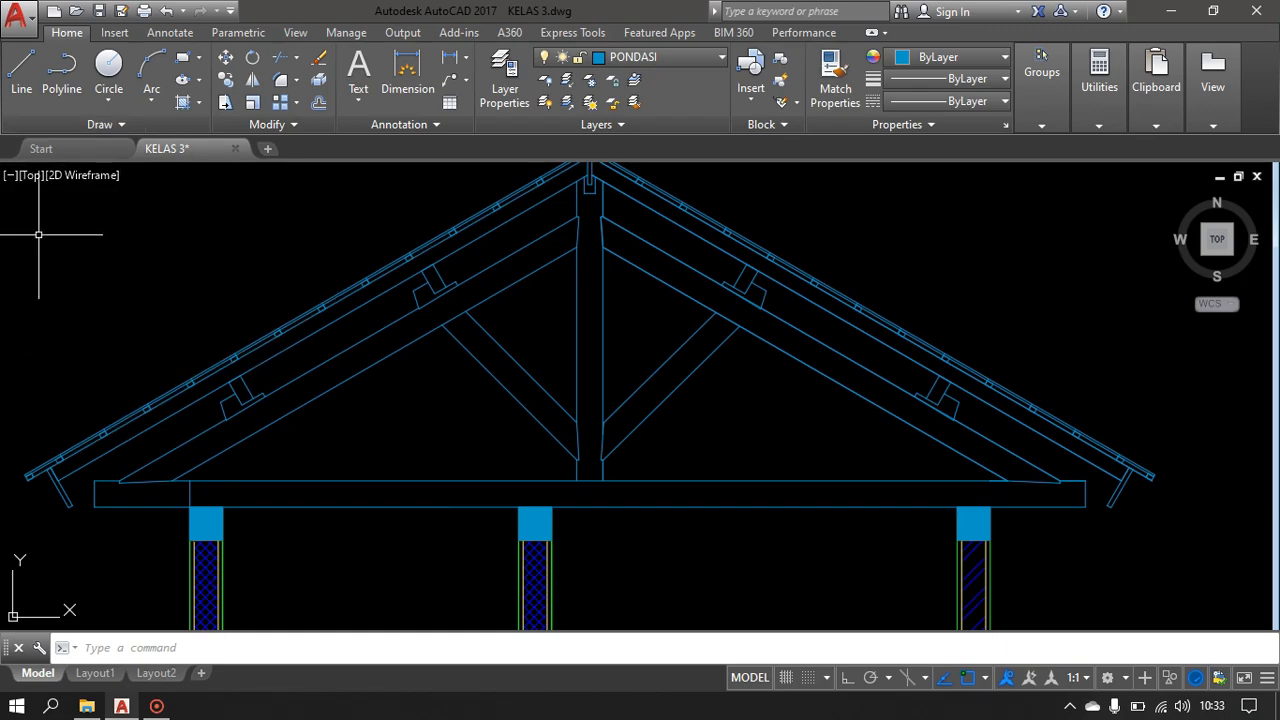
{"action": "scroll", "coordinate": [32, 231], "scroll_direction": "down", "scroll_amount": 3}
{"action": "middle_click_drag", "start_coordinate": [69, 240], "coordinate": [251, 334]}
{"action": "scroll", "coordinate": [190, 298], "scroll_direction": "up", "scroll_amount": 2}
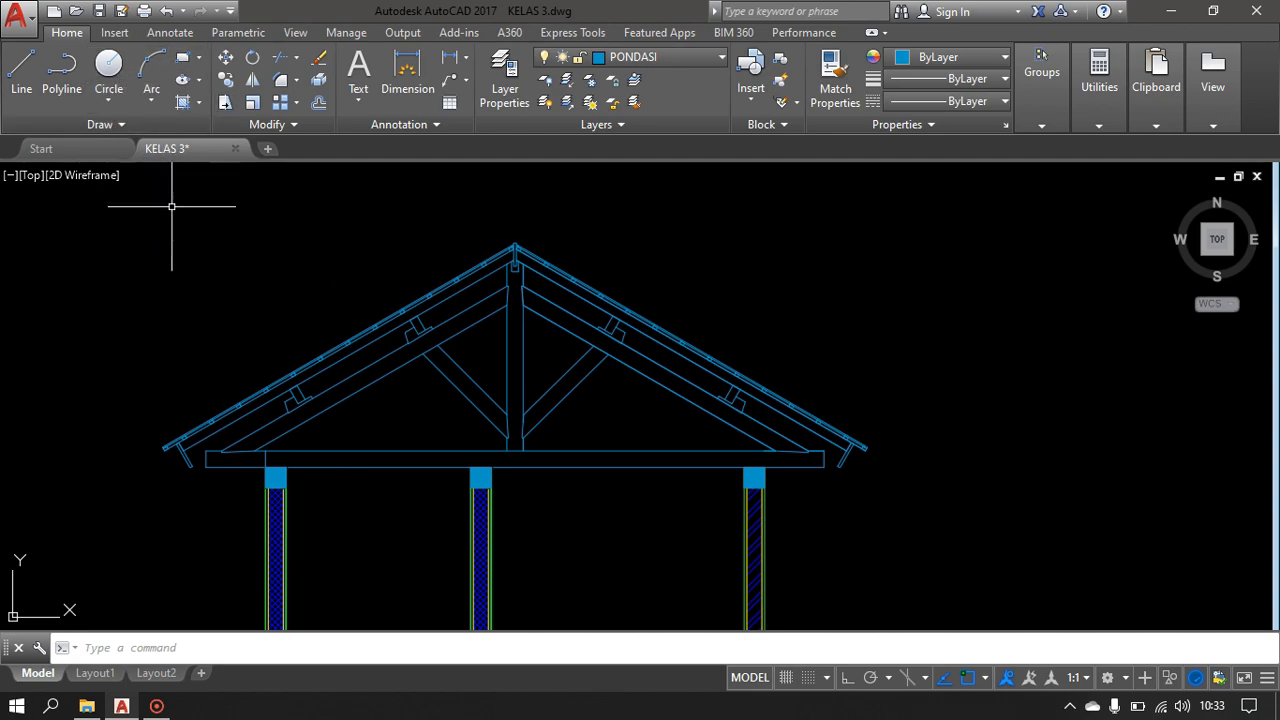
{"action": "key", "text": "Return"}
{"action": "scroll", "coordinate": [443, 373], "scroll_direction": "up", "scroll_amount": 4}
{"action": "scroll", "coordinate": [276, 285], "scroll_direction": "down", "scroll_amount": 4}
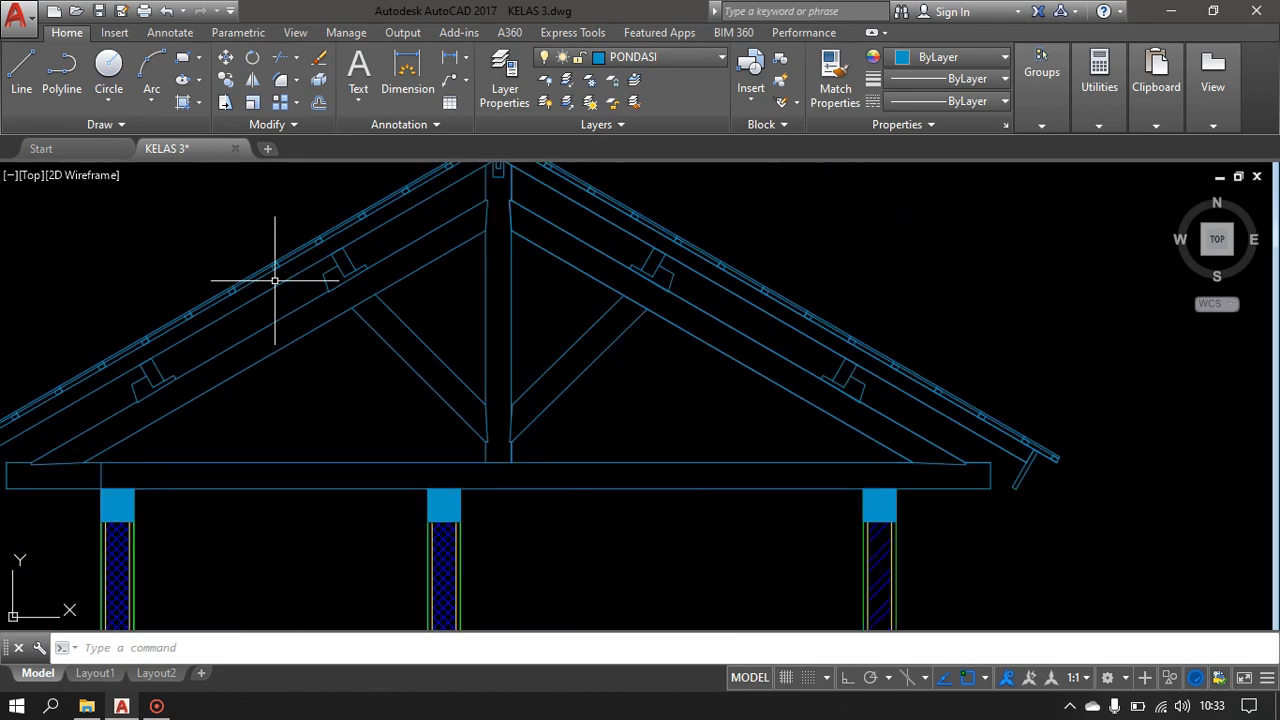
{"action": "middle_click_drag", "start_coordinate": [287, 293], "coordinate": [400, 401]}
- Draw a rectangle 8 units wide and 100 units high in the empty area above the truss's left side
{"action": "left_click", "coordinate": [172, 237]}
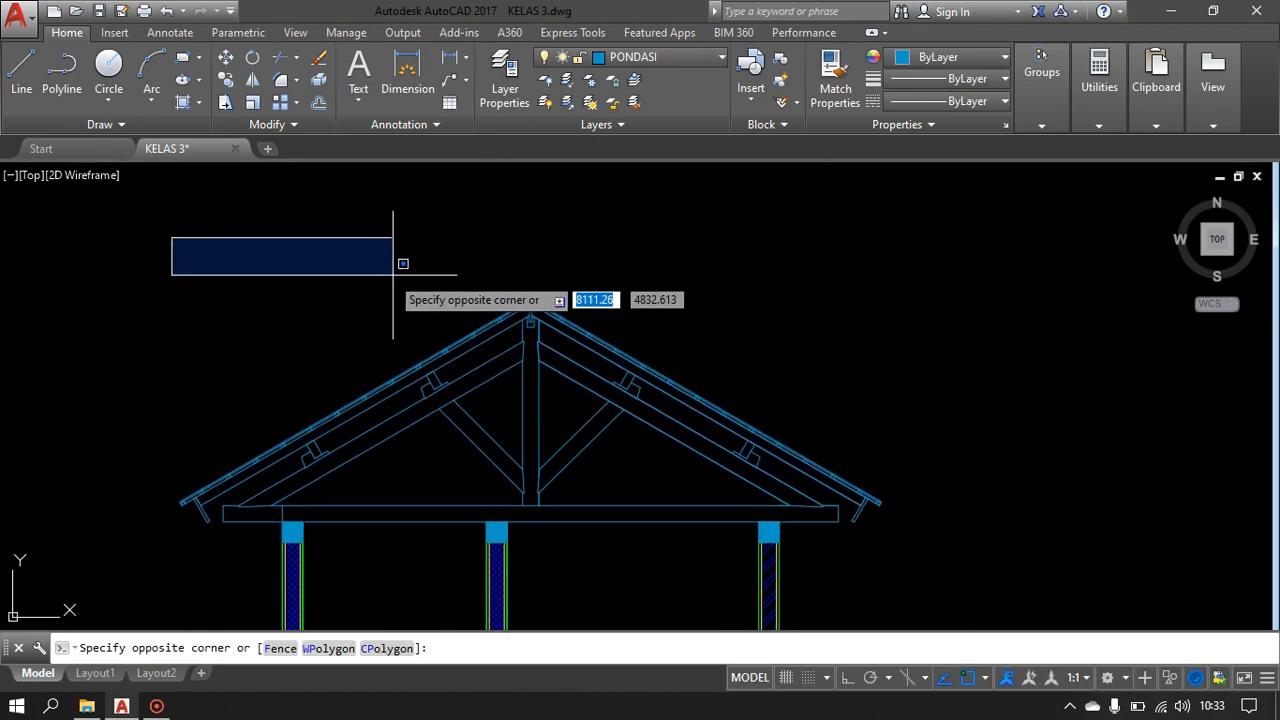
{"action": "left_click", "coordinate": [381, 274]}
{"action": "type", "text": "REC"}
{"action": "key", "text": "Return"}
{"action": "left_click", "coordinate": [188, 215]}
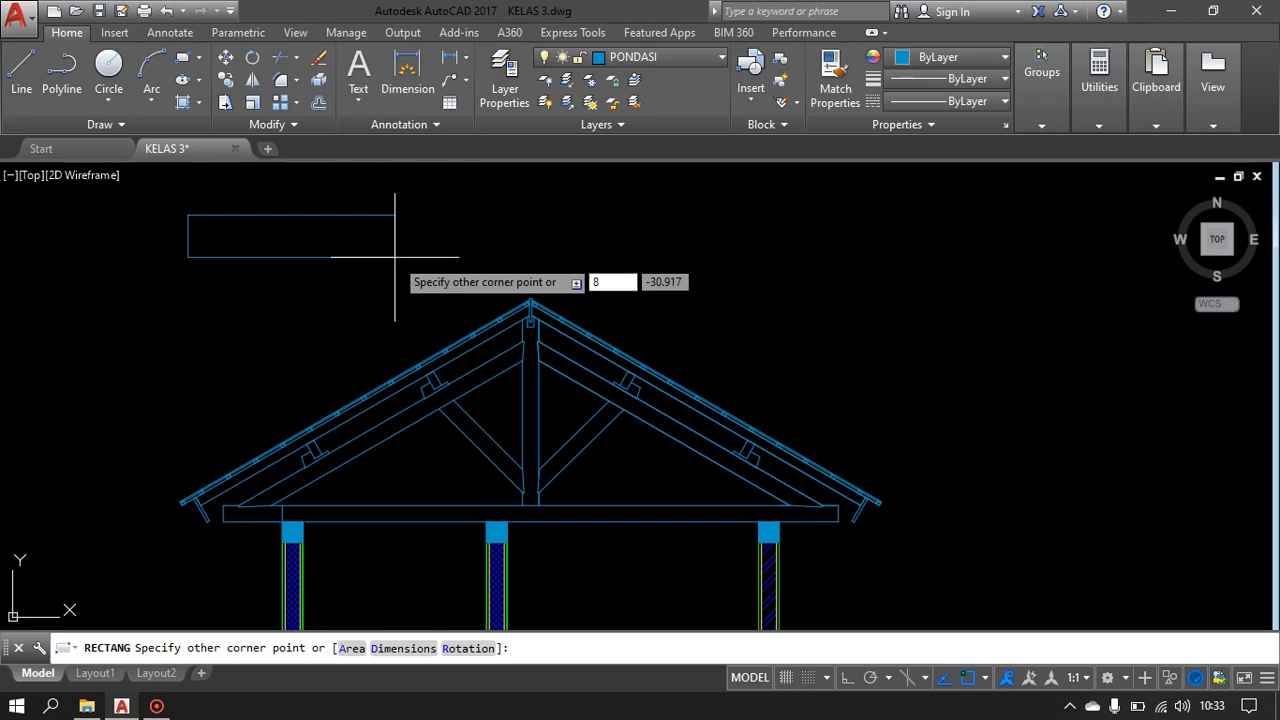
{"action": "key", "text": "Tab"}
{"action": "type", "text": "100"}
{"action": "key", "text": "Return"}
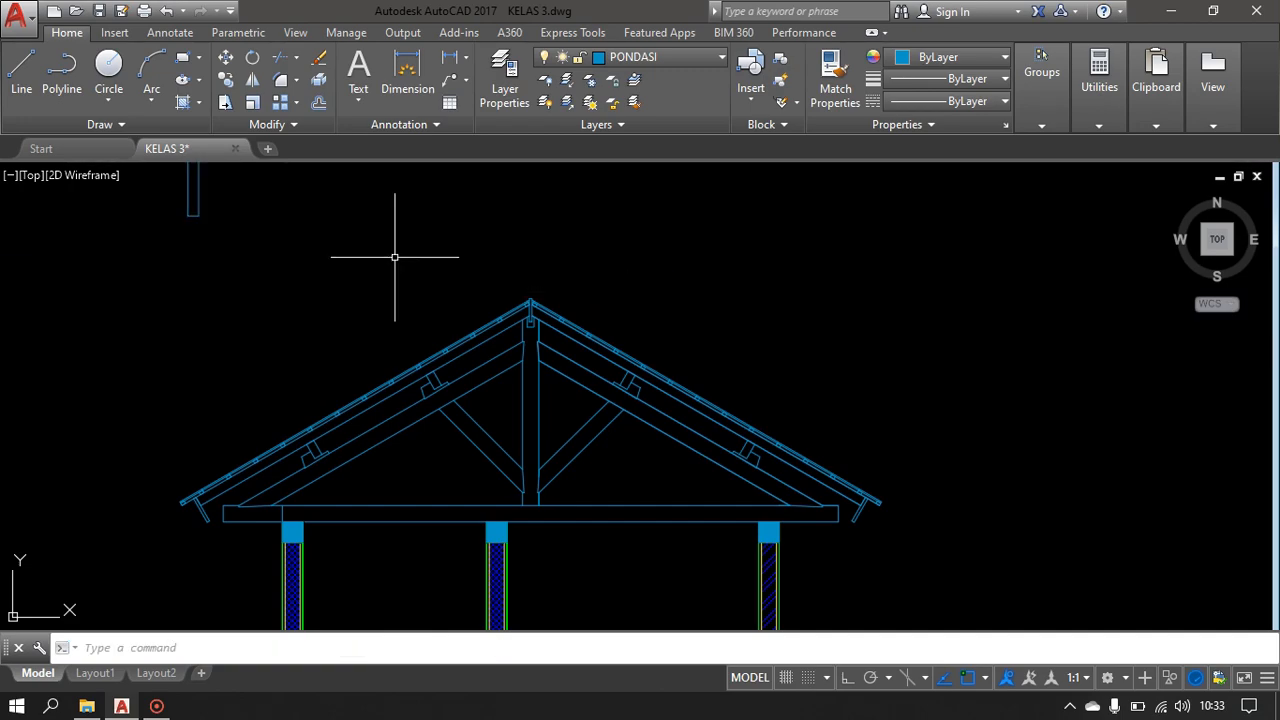
- Try to rotate the upright rectangle freehand about the midpoint of its lower edge
{"action": "scroll", "coordinate": [254, 244], "scroll_direction": "down", "scroll_amount": 3}
{"action": "scroll", "coordinate": [297, 346], "scroll_direction": "up", "scroll_amount": 3}
{"action": "left_click", "coordinate": [289, 229]}
{"action": "left_click", "coordinate": [147, 395]}
{"action": "type", "text": "RO"}
{"action": "key", "text": "Return"}
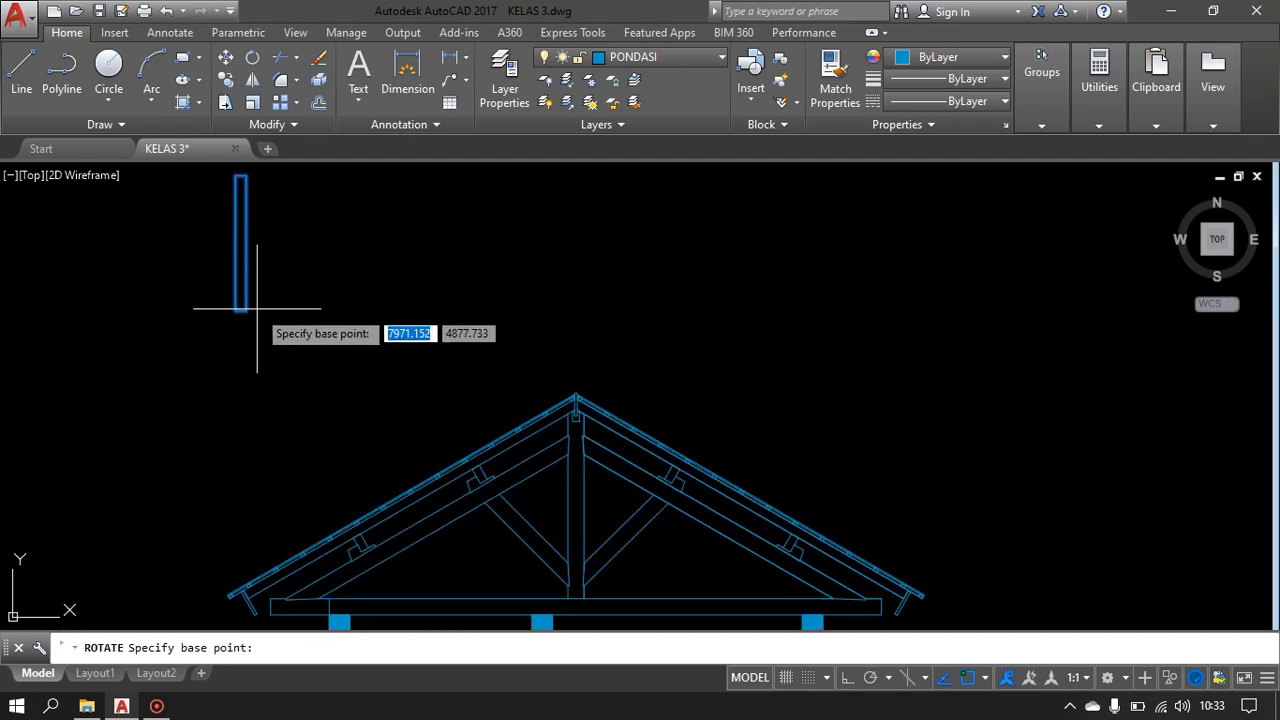
{"action": "left_click", "coordinate": [241, 310]}
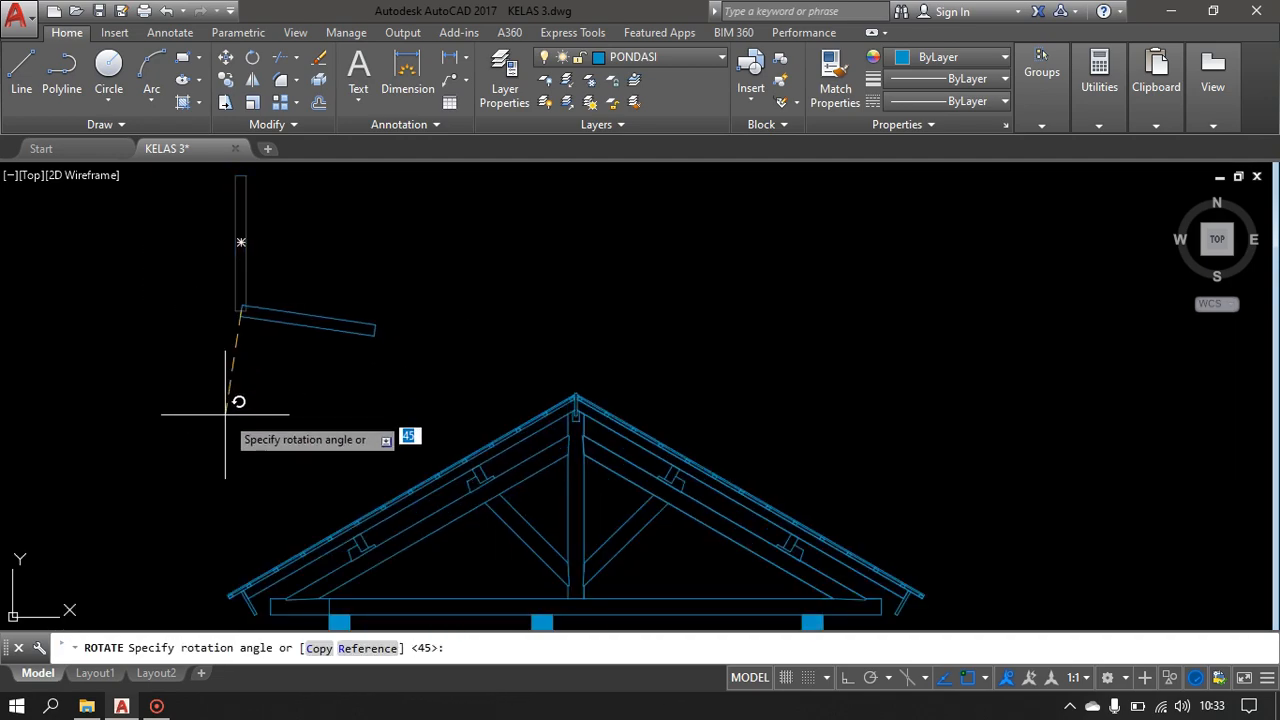
{"action": "left_click", "coordinate": [245, 465]}
{"action": "key", "text": "ctrl+z"}
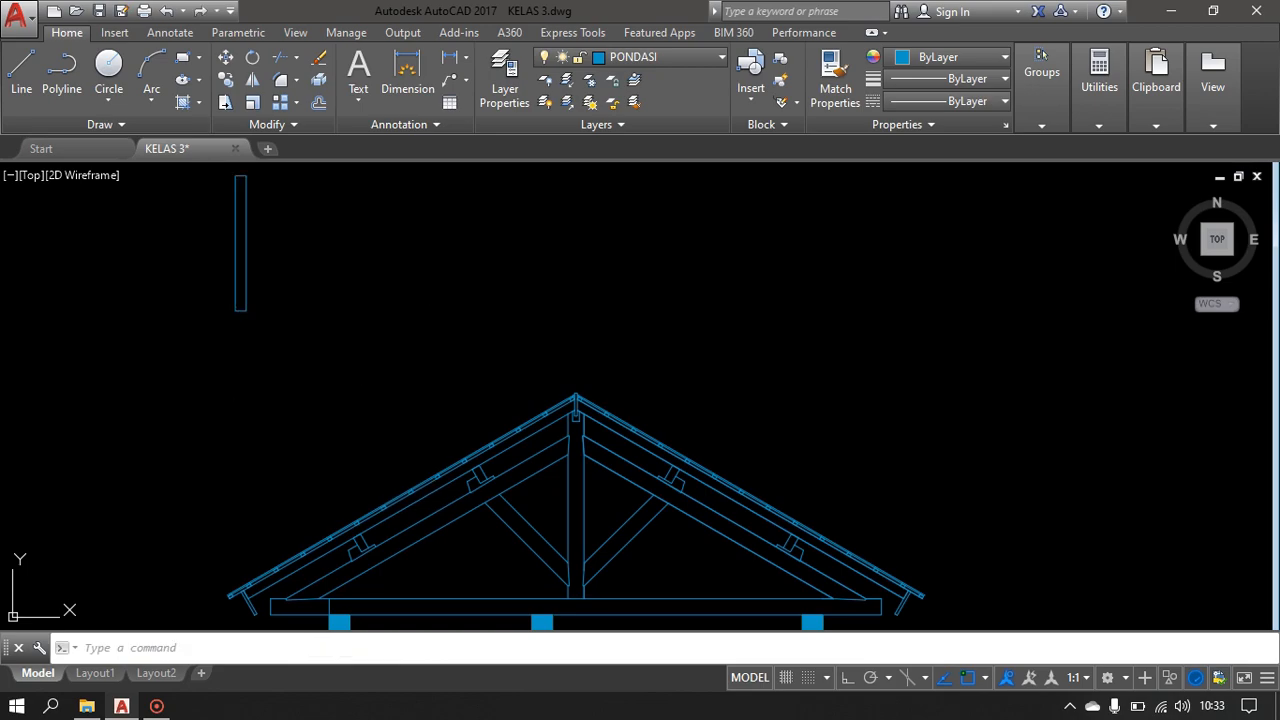
- Rotate the rectangle 90 degrees clockwise about its lower-left corner, with orthogonal mode on, so it lies horizontal
{"action": "left_click", "coordinate": [365, 287]}
{"action": "left_click", "coordinate": [210, 339]}
{"action": "type", "text": "R"}
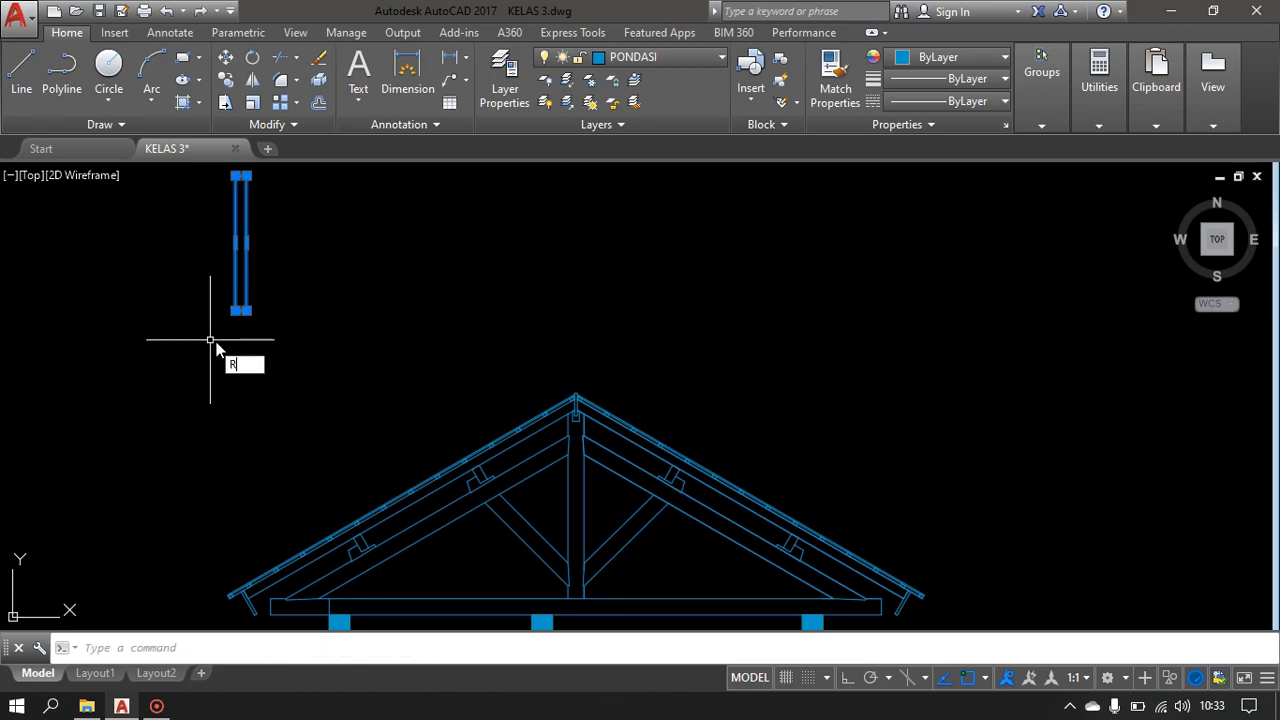
{"action": "type", "text": "O"}
{"action": "key", "text": "Return"}
{"action": "left_click", "coordinate": [236, 310]}
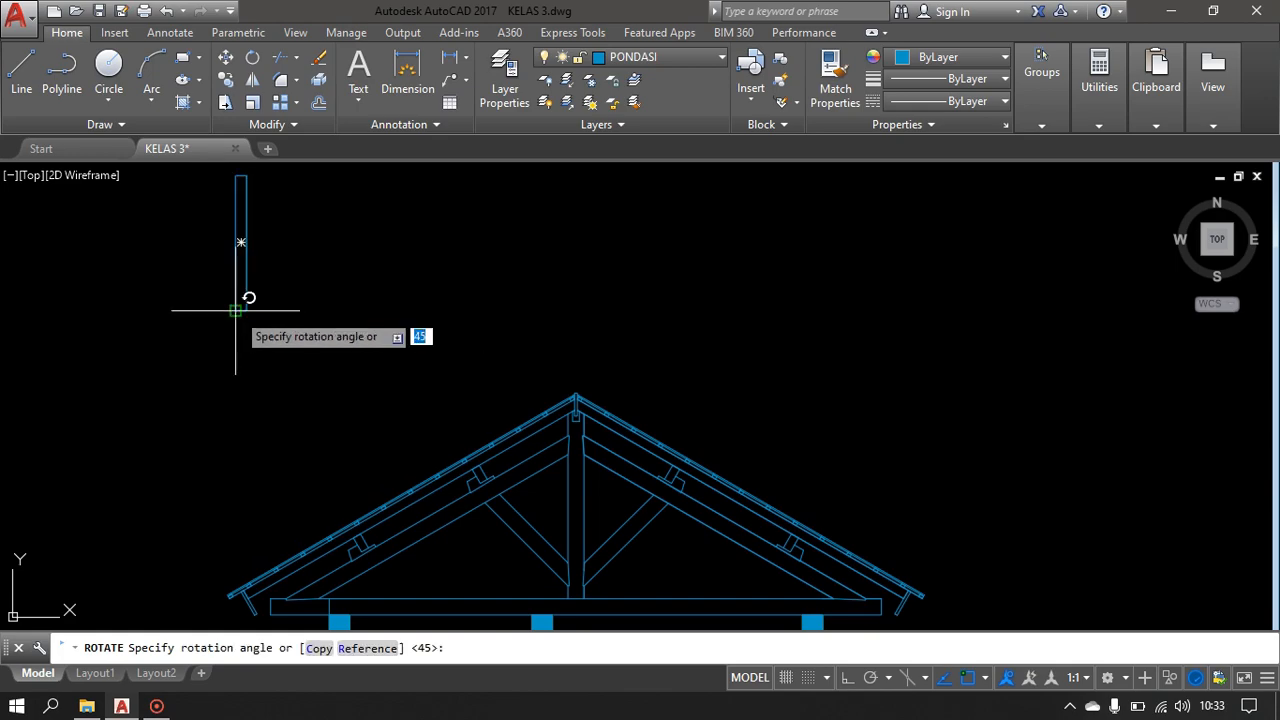
{"action": "key", "text": "F8"}
{"action": "left_click", "coordinate": [243, 480]}
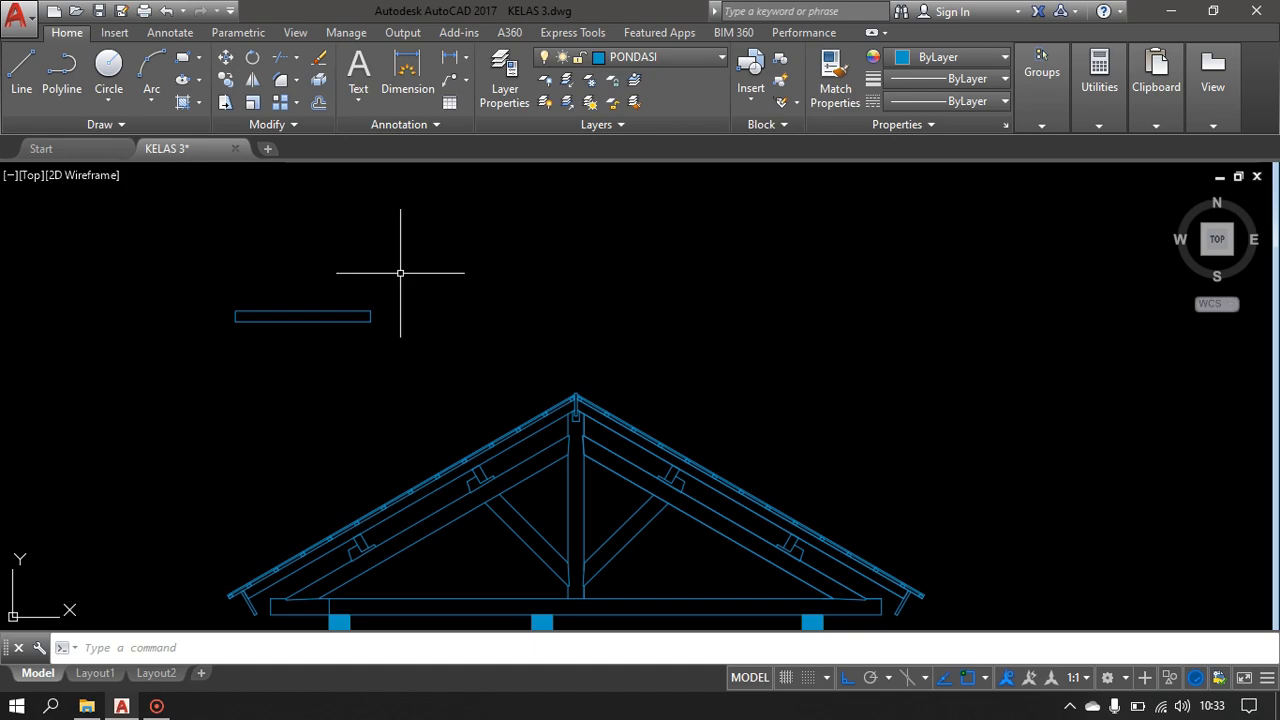
- Move the horizontal rectangle by its upper edge's midpoint onto the king post, just below the struts' upper ends, with orthogonal mode off
{"action": "left_click", "coordinate": [330, 315]}
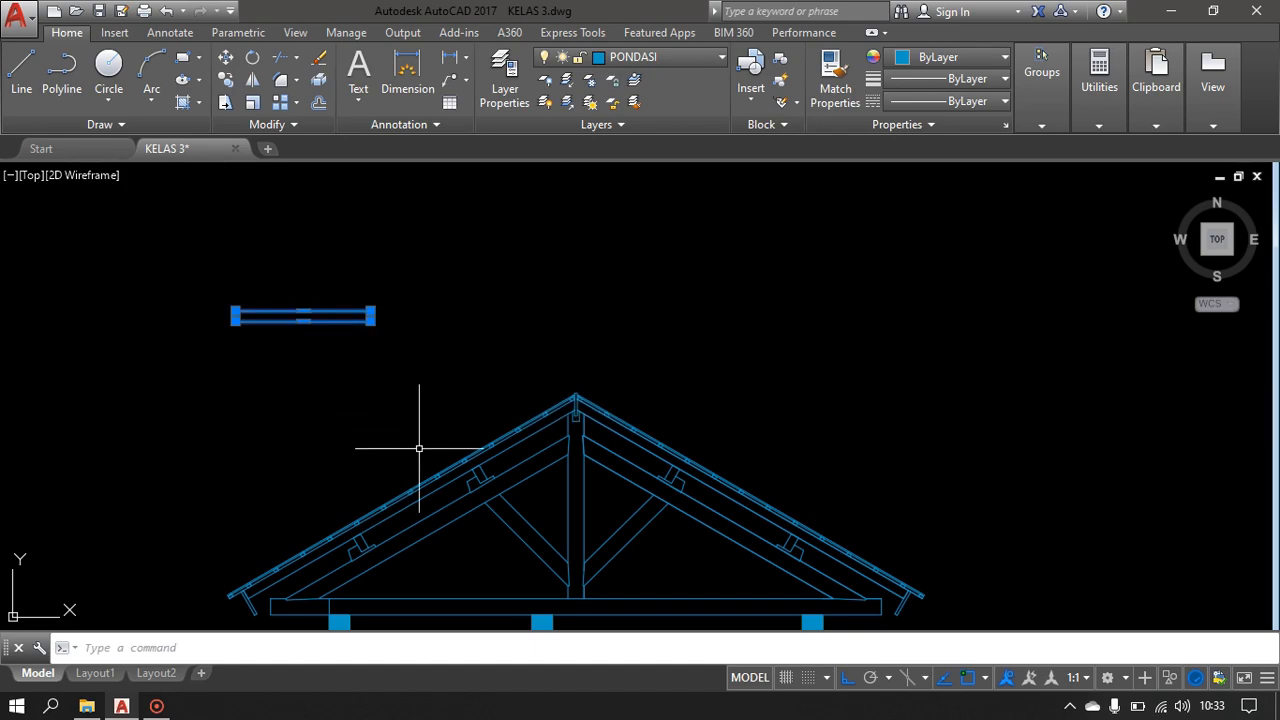
{"action": "type", "text": "m"}
{"action": "key", "text": "Return"}
{"action": "left_click", "coordinate": [304, 315]}
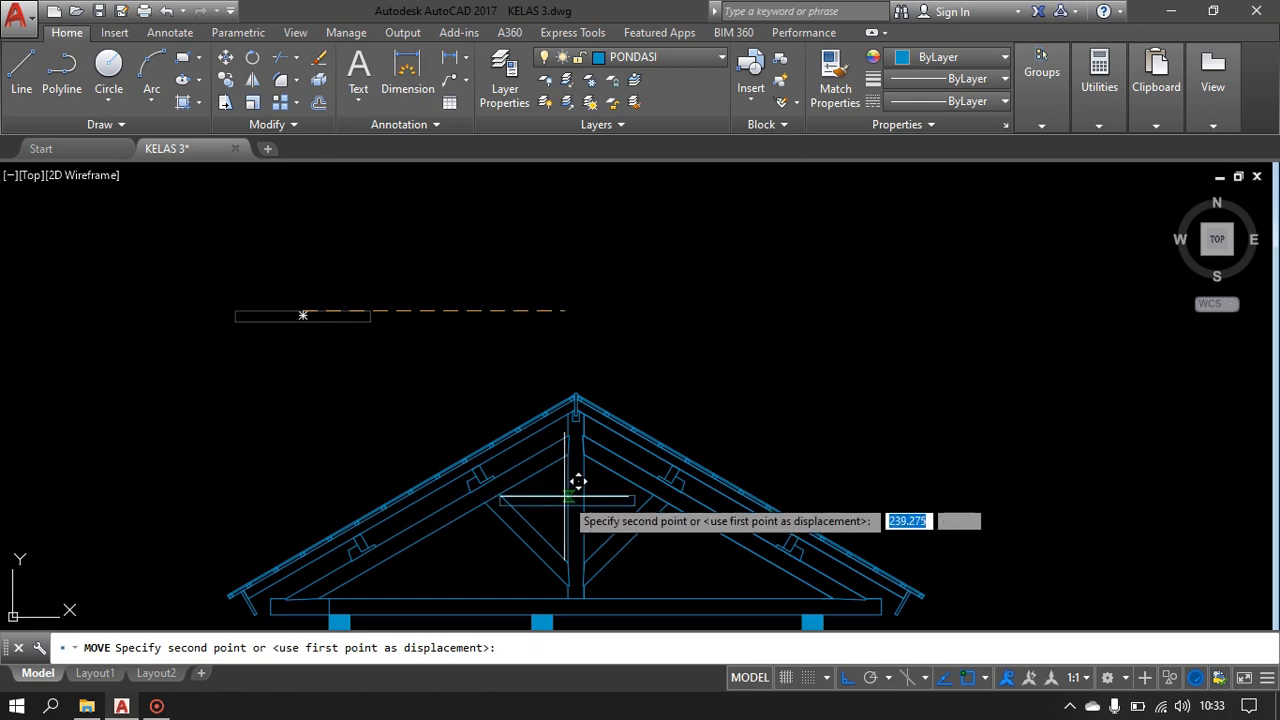
{"action": "key", "text": "F8"}
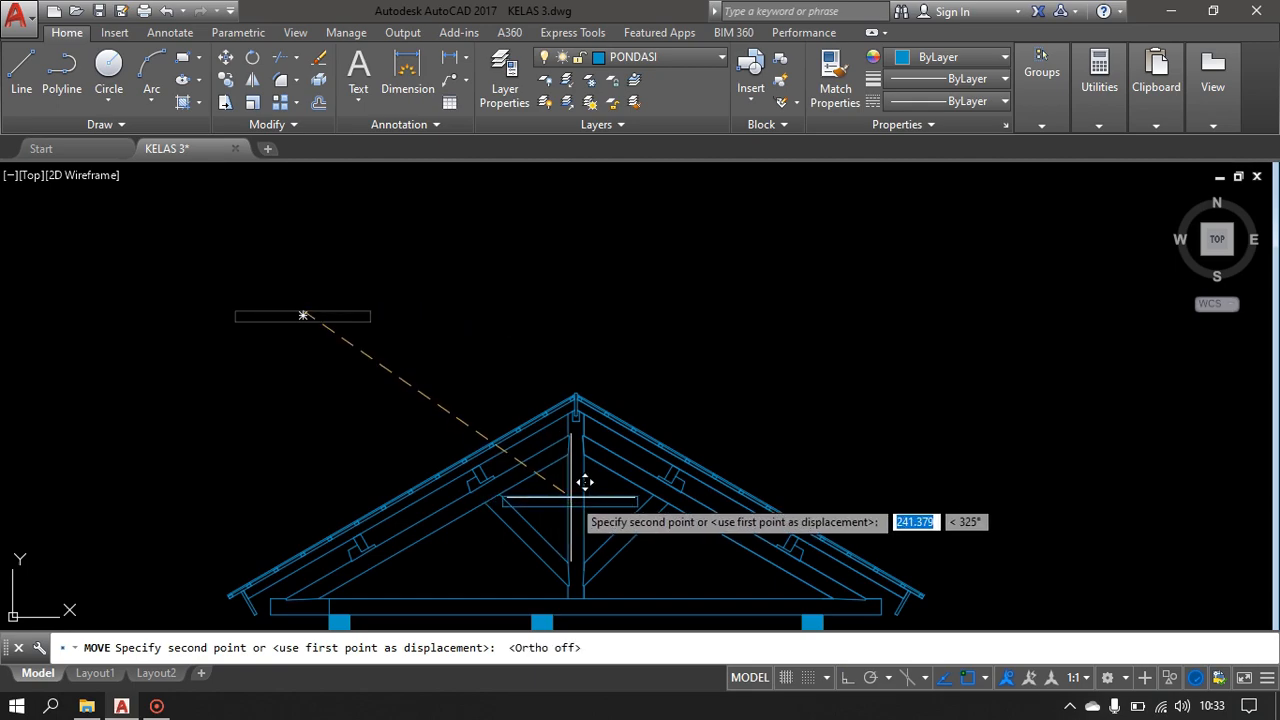
{"action": "scroll", "coordinate": [578, 475], "scroll_direction": "up", "scroll_amount": 5}
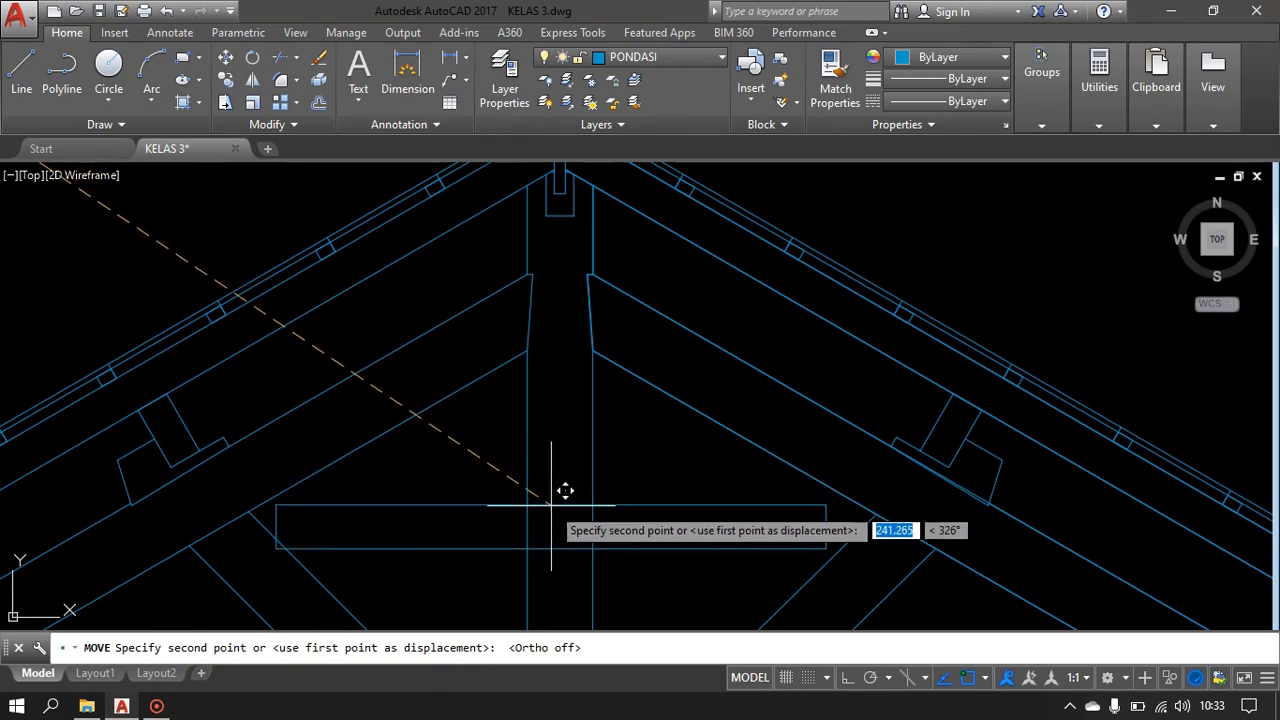
{"action": "middle_click_drag", "start_coordinate": [540, 503], "coordinate": [541, 406]}
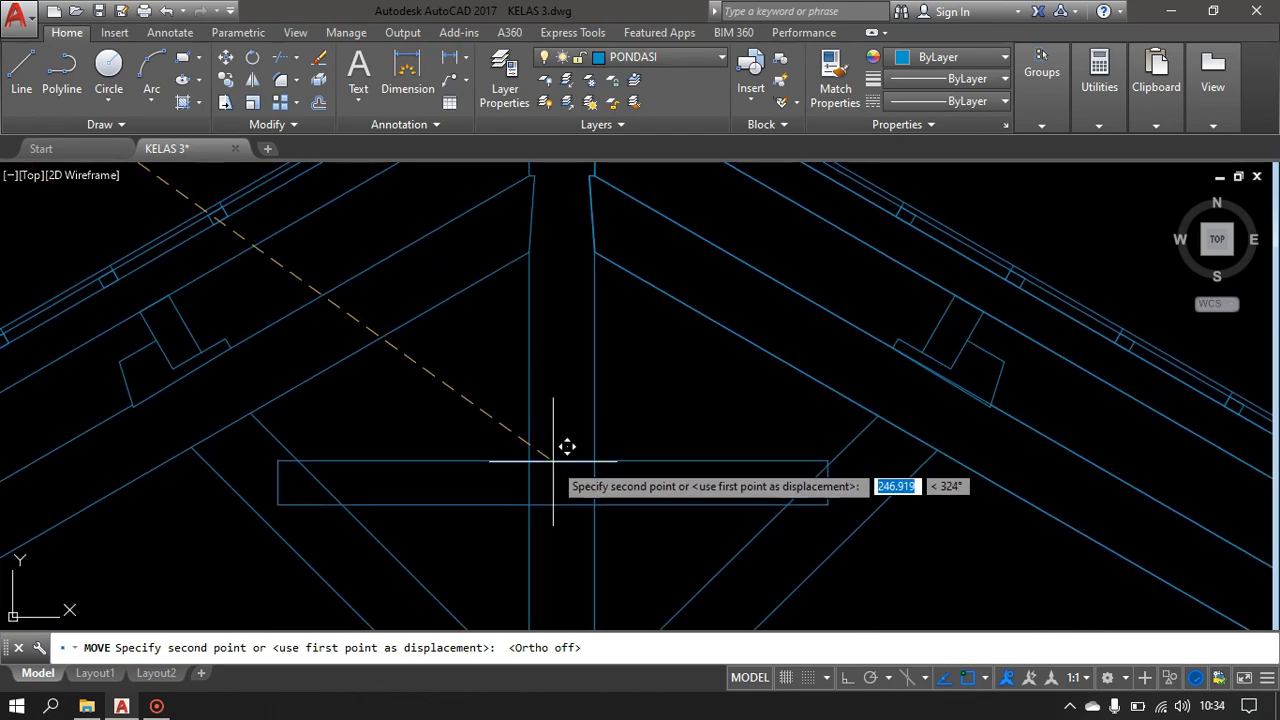
{"action": "left_click", "coordinate": [553, 461]}
{"action": "scroll", "coordinate": [552, 458], "scroll_direction": "down", "scroll_amount": 5}
{"action": "scroll", "coordinate": [632, 423], "scroll_direction": "up", "scroll_amount": 5}
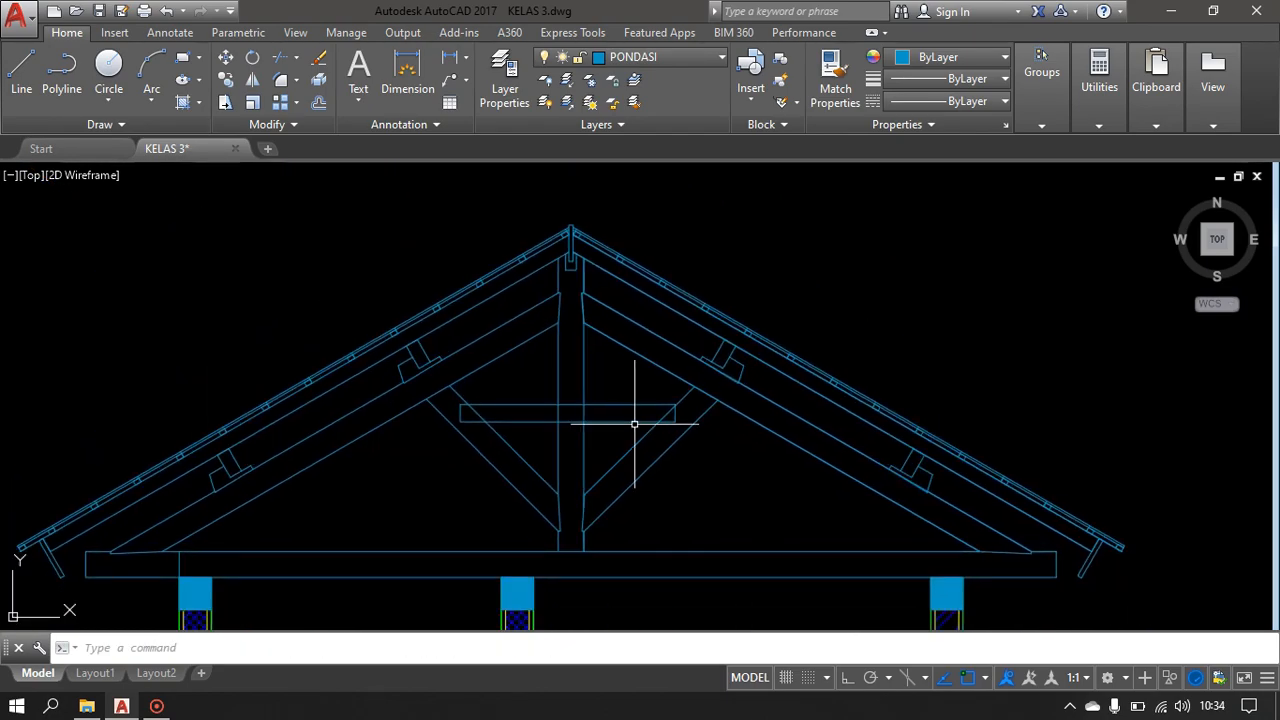
- Stretch the horizontal beam's right end straight outward until its upper corner reaches the upper edge of the right rafter
{"action": "scroll", "coordinate": [678, 392], "scroll_direction": "up", "scroll_amount": 2}
{"action": "middle_click_drag", "start_coordinate": [678, 392], "coordinate": [674, 449]}
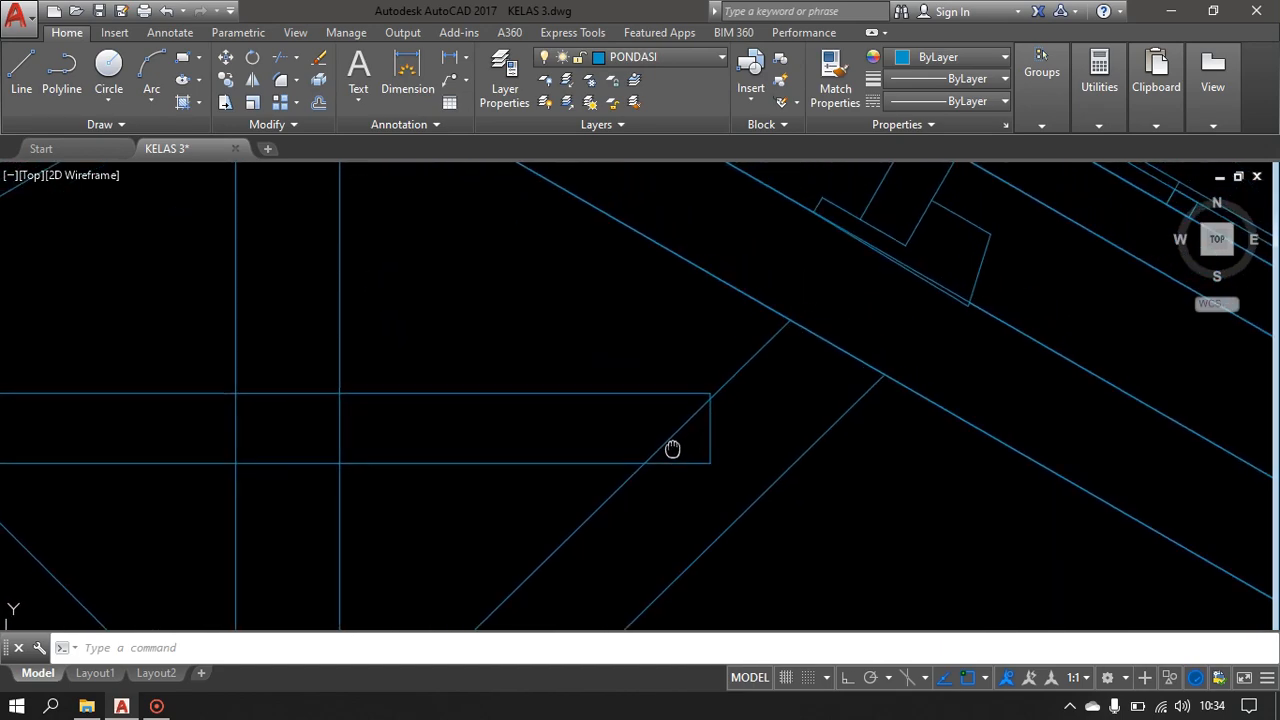
{"action": "left_click", "coordinate": [737, 476]}
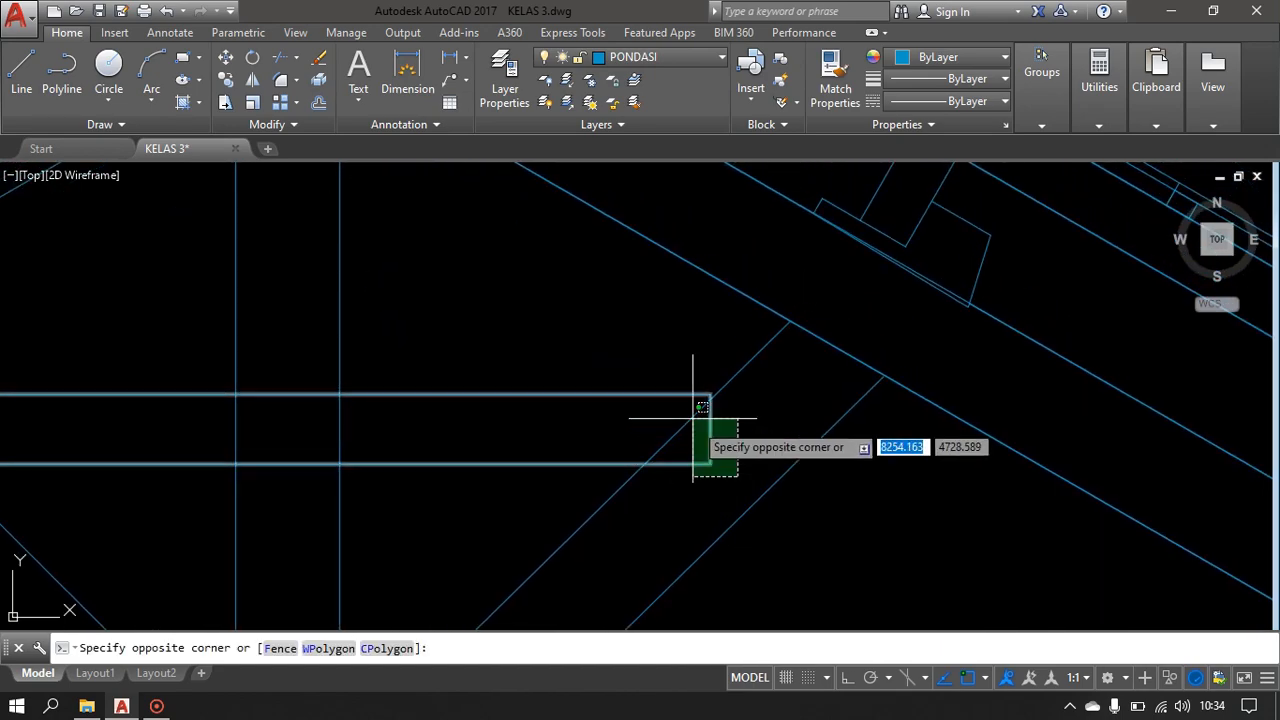
{"action": "left_click", "coordinate": [661, 376]}
{"action": "type", "text": "s"}
{"action": "key", "text": "Return"}
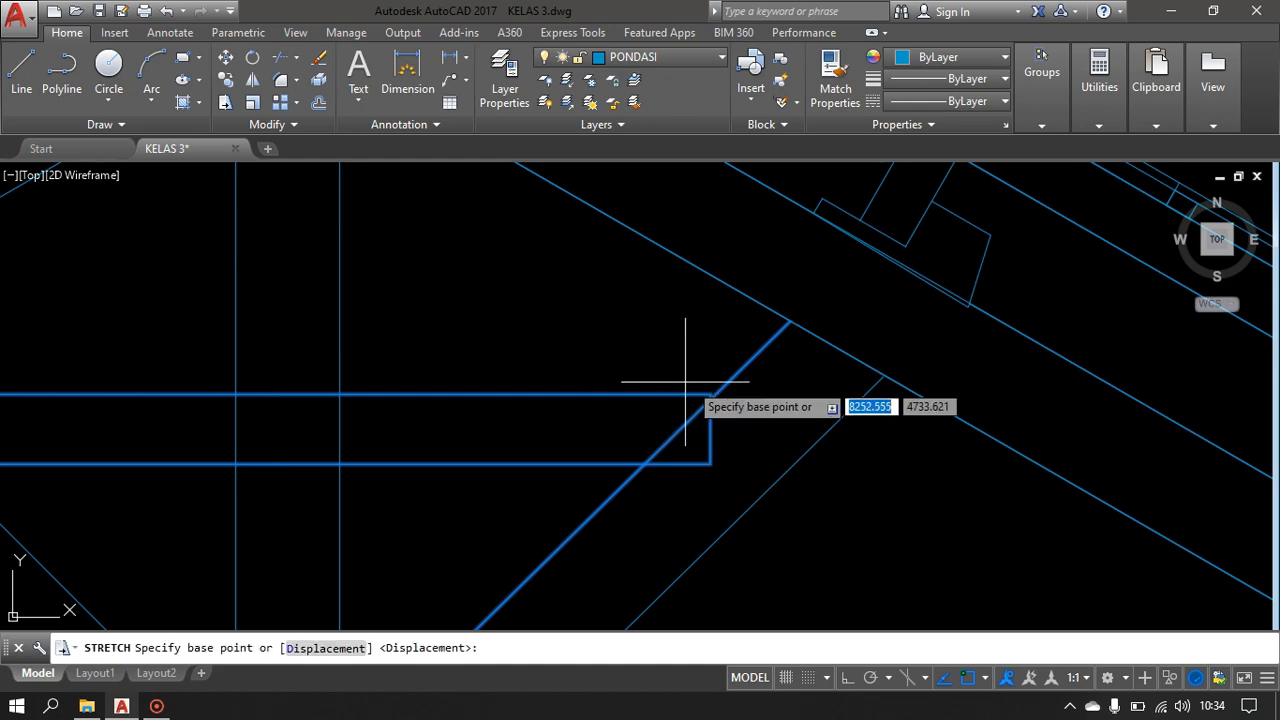
{"action": "left_click", "coordinate": [708, 428]}
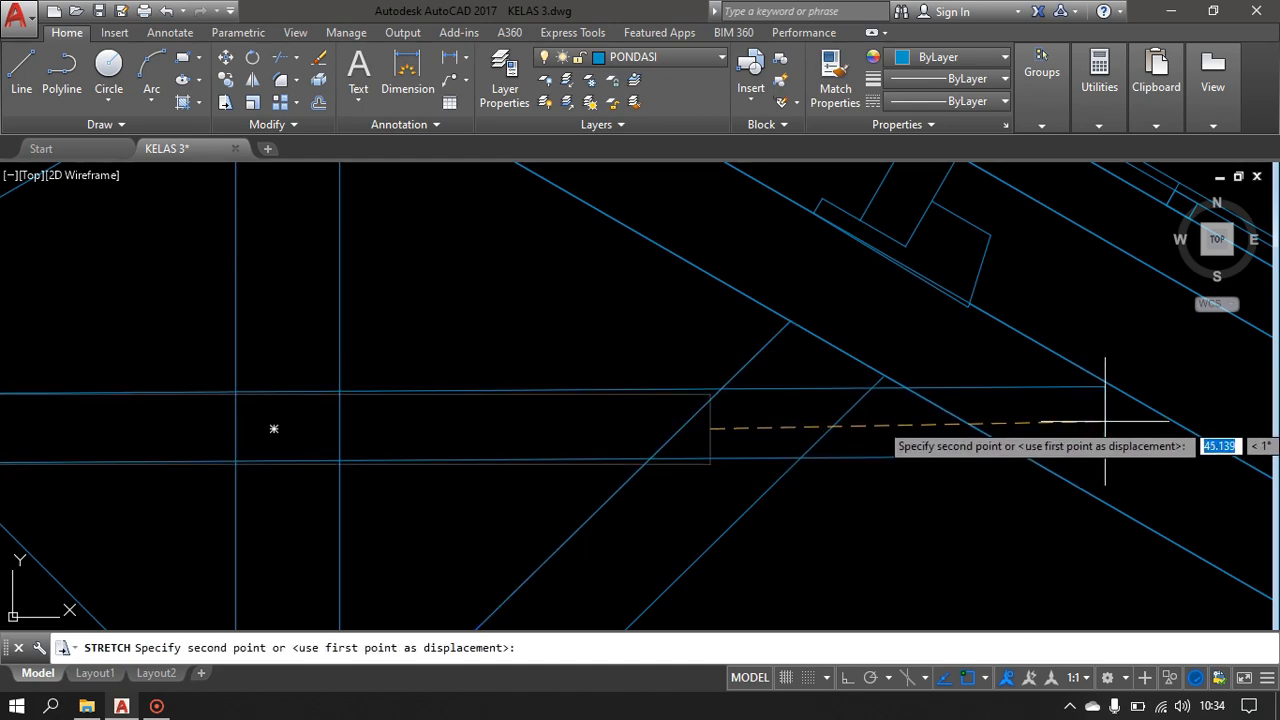
{"action": "key", "text": "F8"}
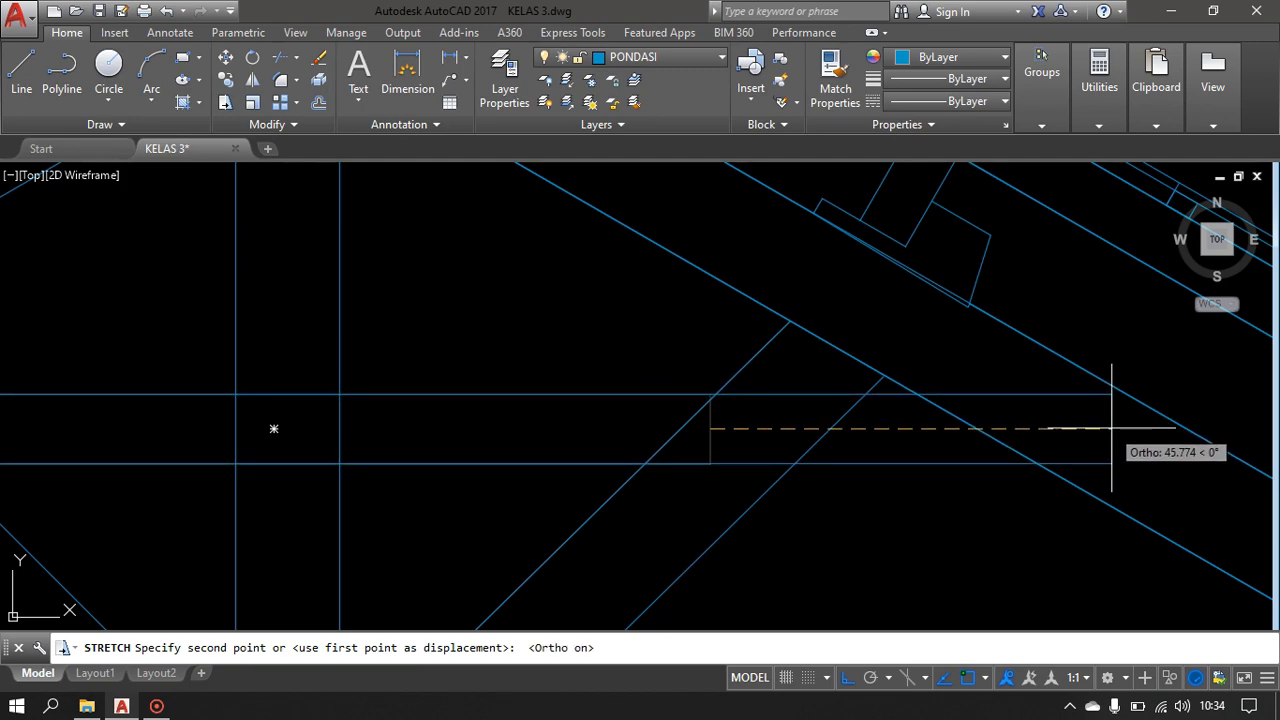
{"action": "left_click", "coordinate": [1119, 428]}
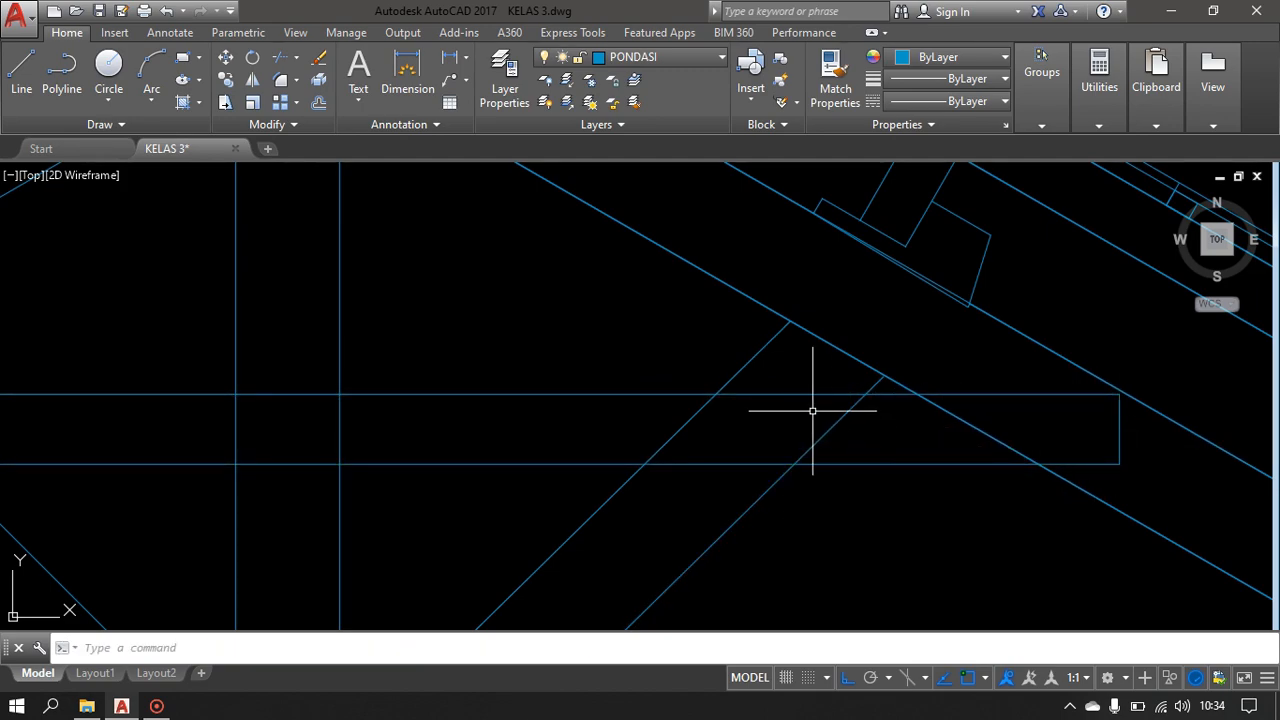
- Trim away the right strut and rafter lines that run inside the horizontal beam
{"action": "scroll", "coordinate": [812, 410], "scroll_direction": "down", "scroll_amount": 2}
{"action": "middle_click_drag", "start_coordinate": [812, 410], "coordinate": [800, 453]}
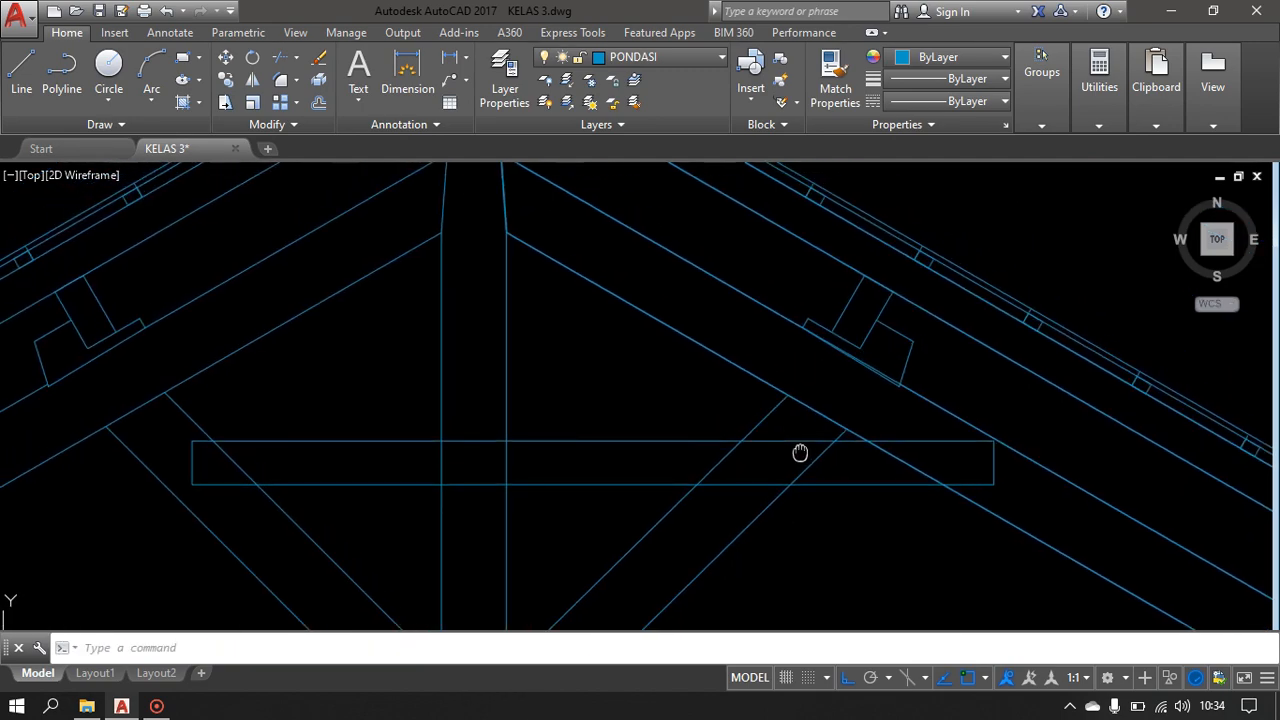
{"action": "type", "text": "r"}
{"action": "key", "text": "Return"}
{"action": "key", "text": "Return"}
{"action": "left_click", "coordinate": [912, 452]}
{"action": "left_click", "coordinate": [703, 468]}
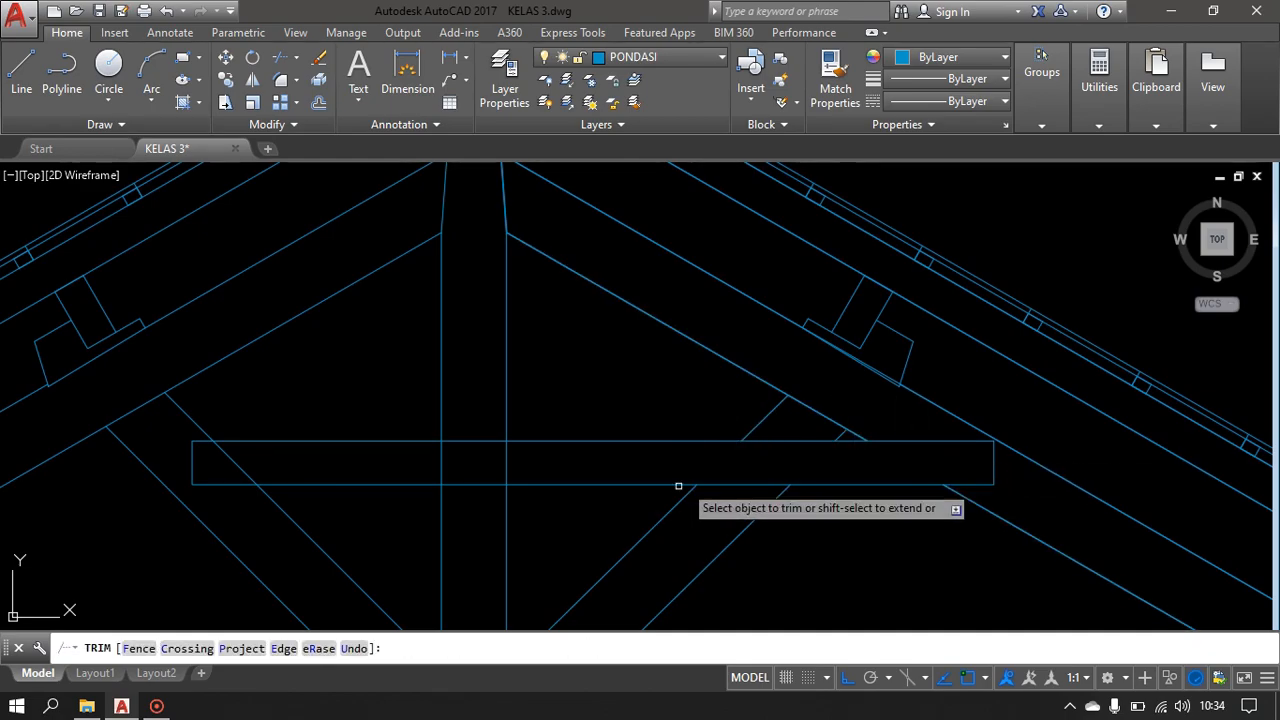
{"action": "scroll", "coordinate": [694, 474], "scroll_direction": "down", "scroll_amount": 5}
{"action": "scroll", "coordinate": [646, 451], "scroll_direction": "up", "scroll_amount": 6}
{"action": "key", "text": "Escape"}
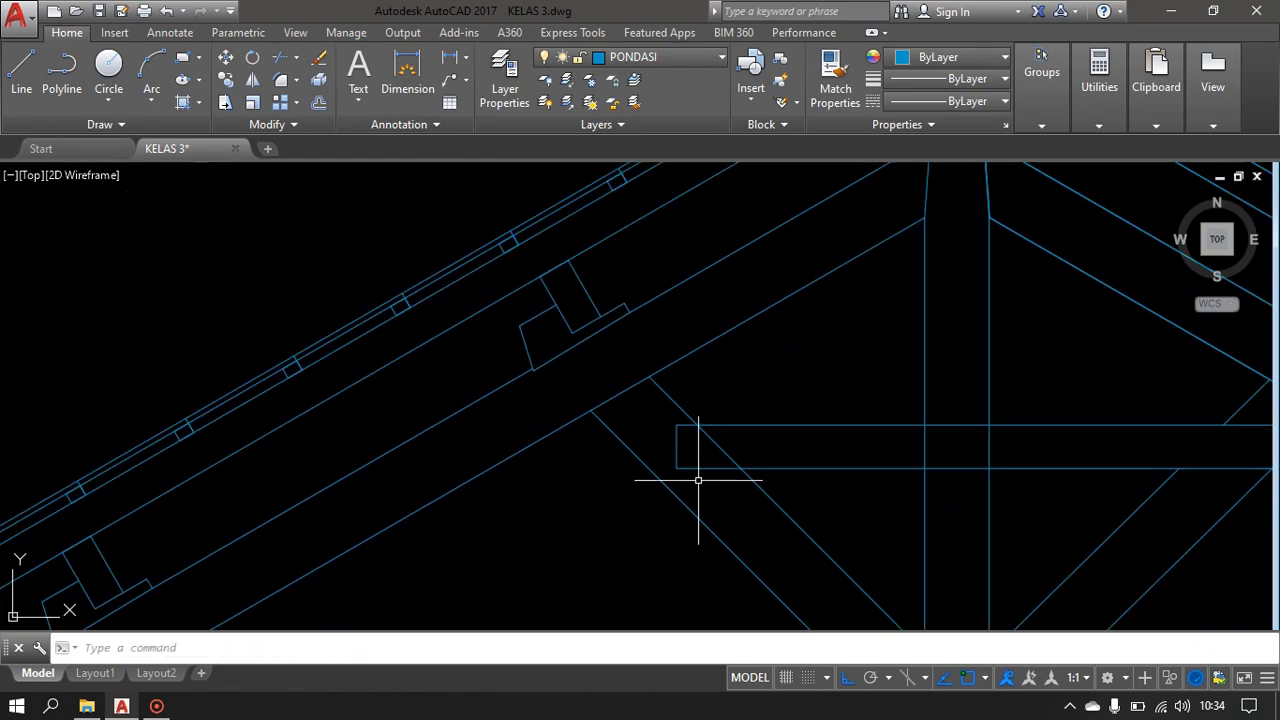
- Stretch the horizontal beam's left end straight outward until its upper corner reaches the upper edge of the left rafter
{"action": "left_click", "coordinate": [686, 478]}
{"action": "left_click", "coordinate": [661, 420]}
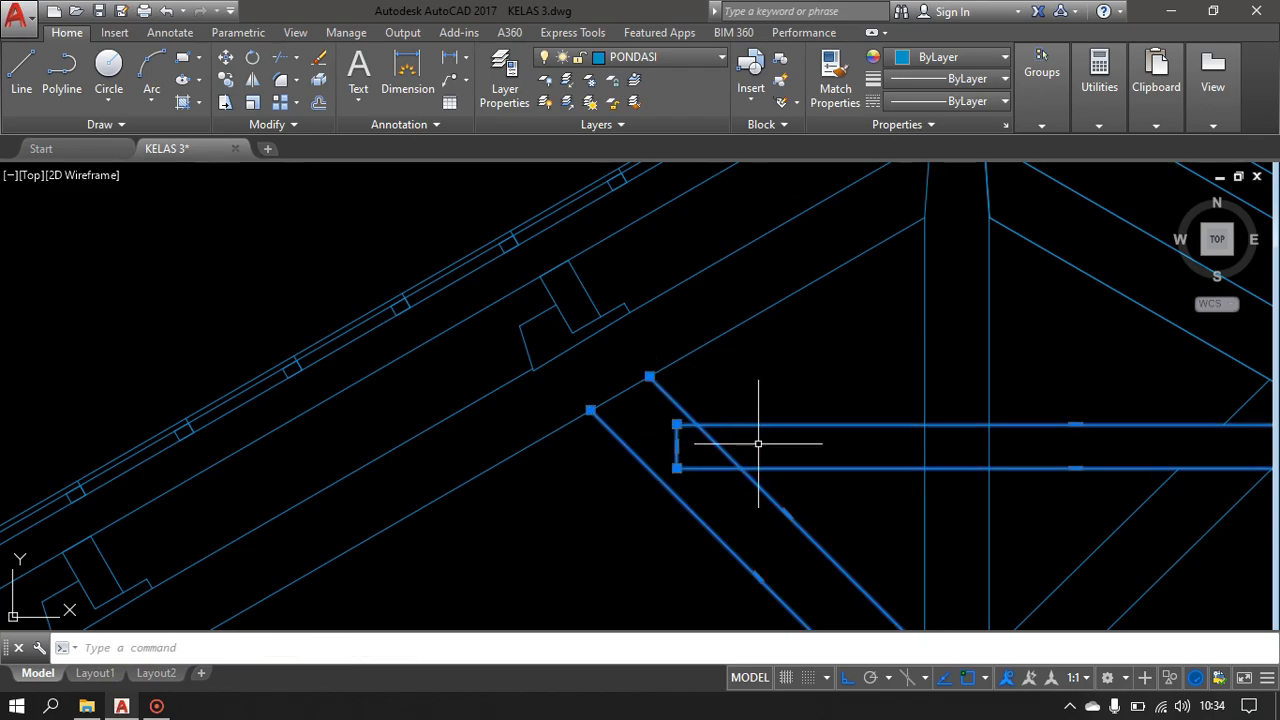
{"action": "key", "text": "Return"}
{"action": "left_click", "coordinate": [677, 446]}
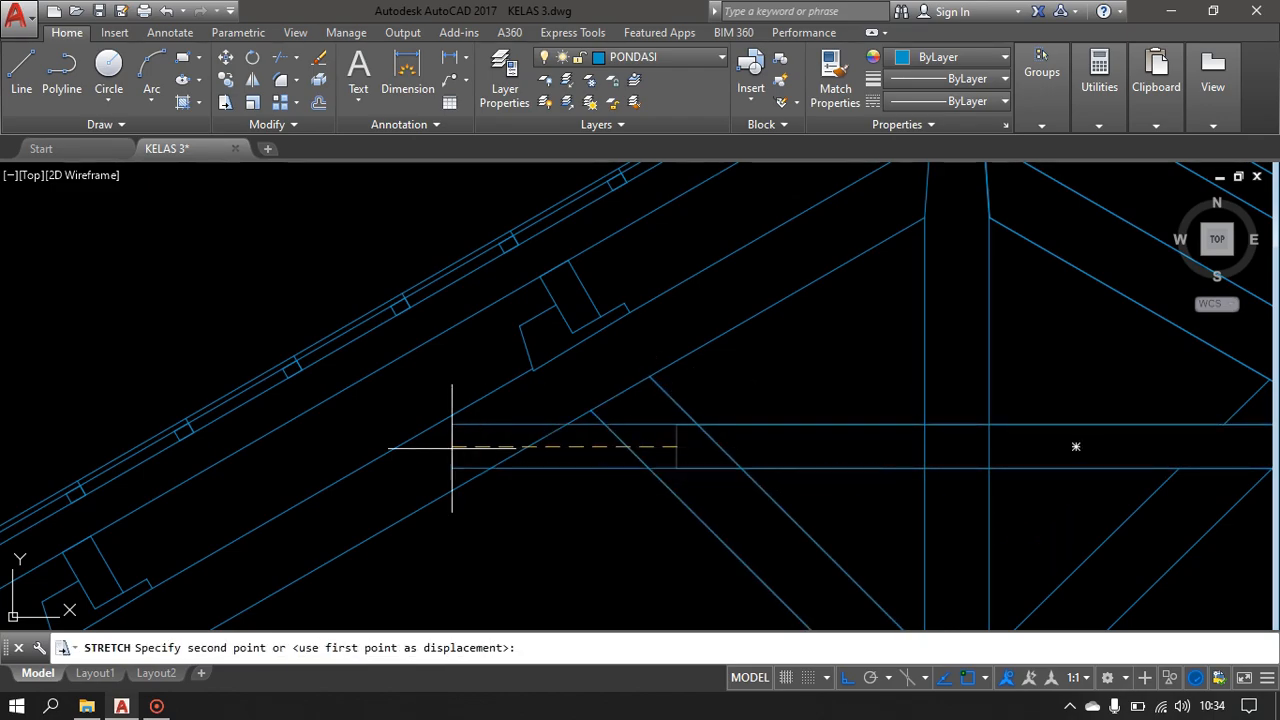
{"action": "left_click", "coordinate": [448, 447]}
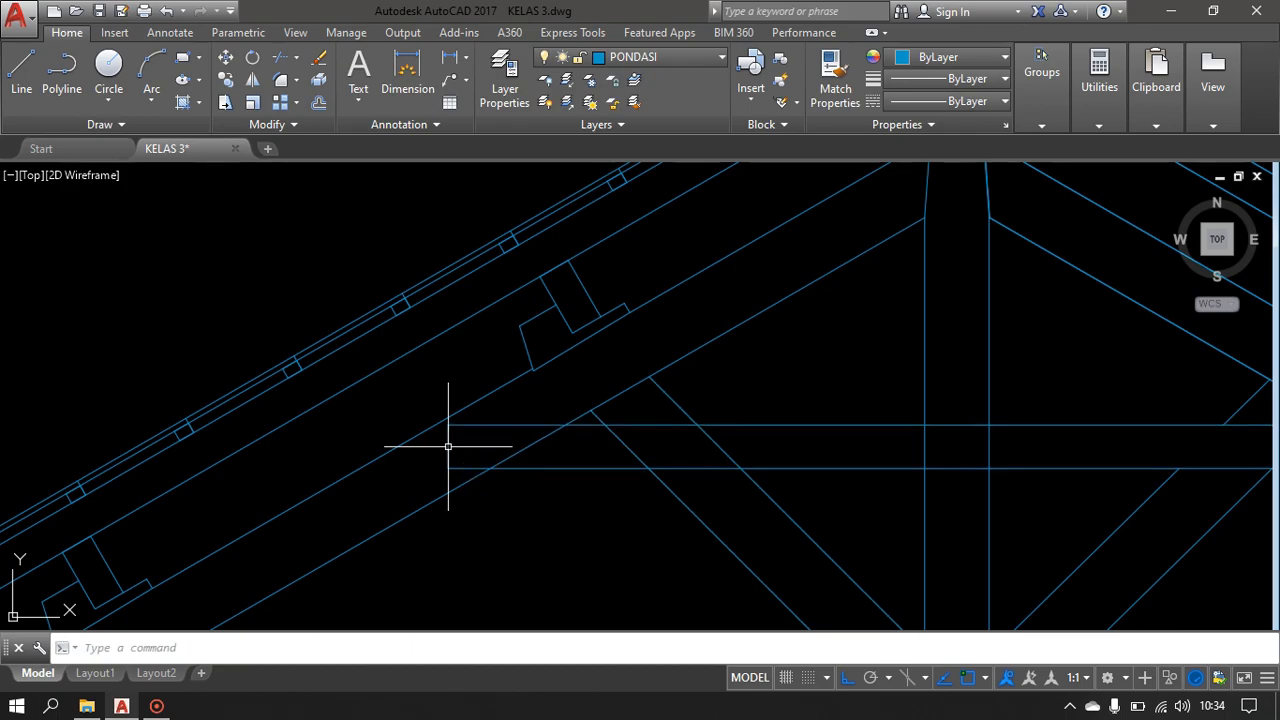
- Trim away the left strut and rafter lines that run inside the horizontal beam
{"action": "scroll", "coordinate": [449, 443], "scroll_direction": "down", "scroll_amount": 5}
{"action": "middle_click_drag", "start_coordinate": [591, 466], "coordinate": [570, 478]}
{"action": "scroll", "coordinate": [530, 466], "scroll_direction": "up", "scroll_amount": 5}
{"action": "type", "text": "TR"}
{"action": "key", "text": "Return"}
{"action": "key", "text": "Return"}
{"action": "left_click", "coordinate": [806, 457]}
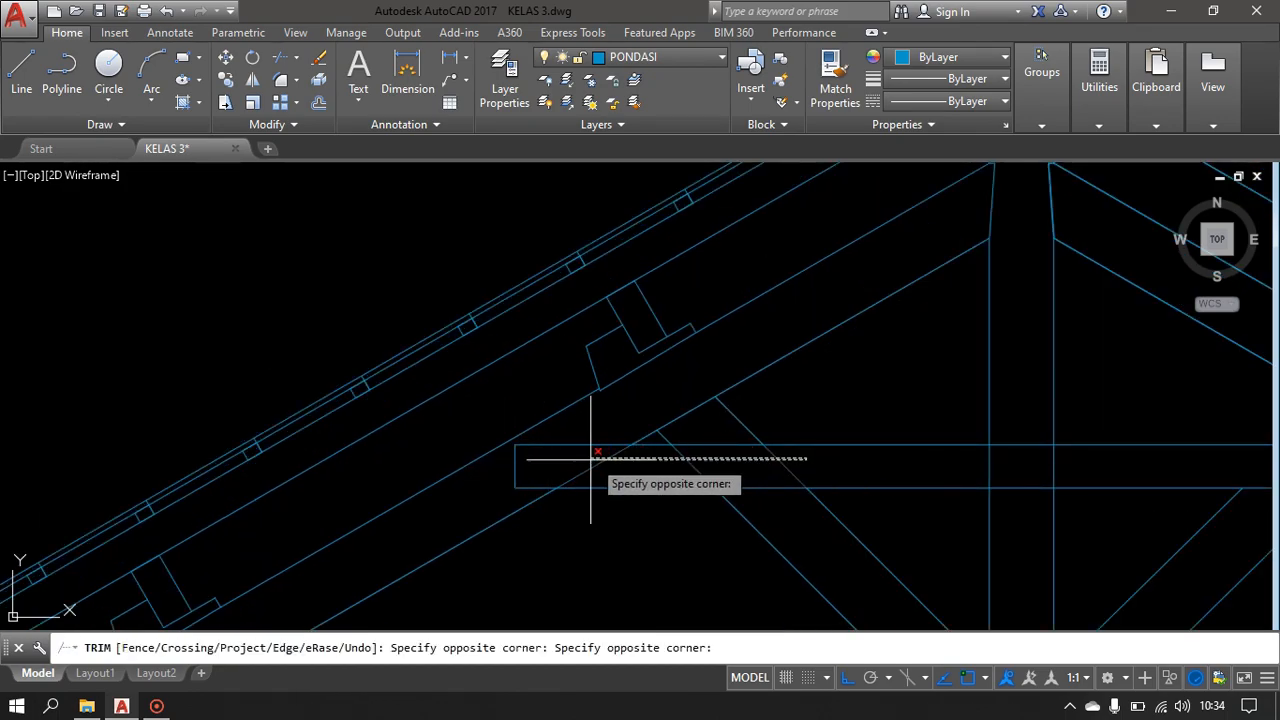
{"action": "left_click", "coordinate": [570, 478]}
{"action": "scroll", "coordinate": [570, 478], "scroll_direction": "down", "scroll_amount": 6}
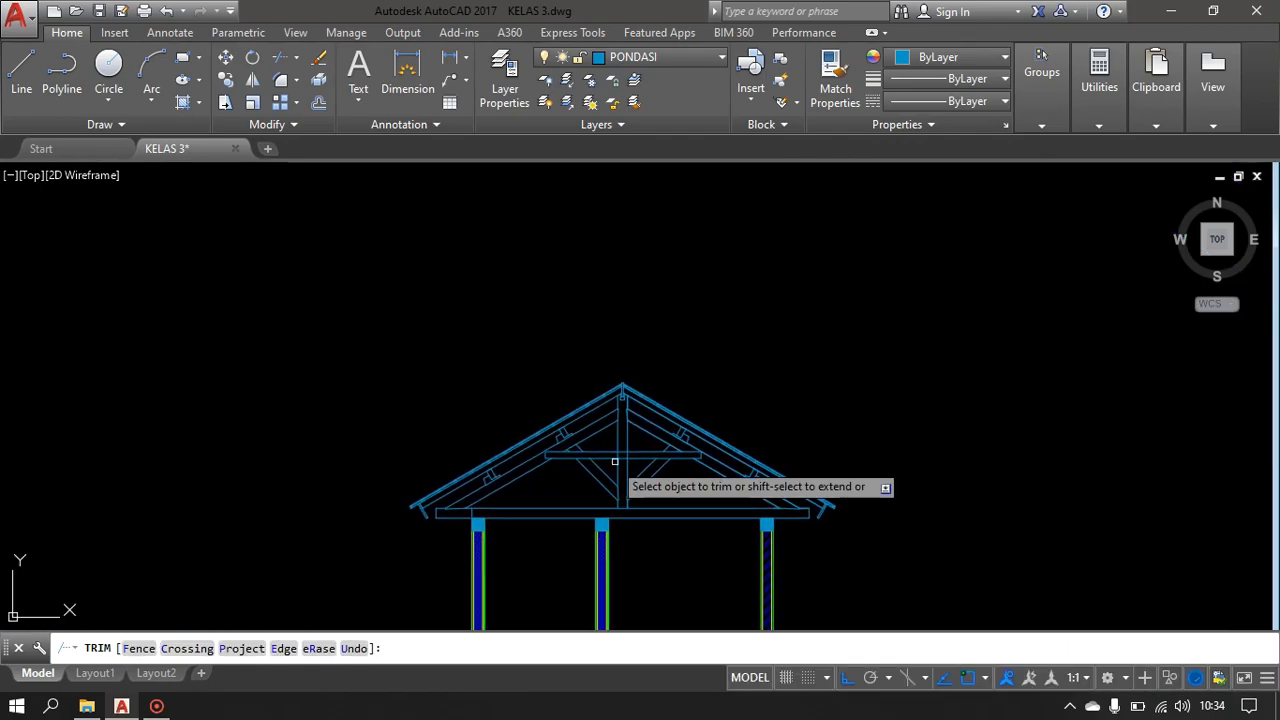
{"action": "key", "text": "Escape"}
- Trim away the two king post lines where they cross the horizontal beam
{"action": "scroll", "coordinate": [620, 463], "scroll_direction": "up", "scroll_amount": 2}
{"action": "key", "text": "Return"}
{"action": "key", "text": "Return"}
{"action": "left_click", "coordinate": [682, 432]}
{"action": "left_click", "coordinate": [580, 430]}
{"action": "scroll", "coordinate": [613, 487], "scroll_direction": "down", "scroll_amount": 4}
{"action": "middle_click_drag", "start_coordinate": [613, 487], "coordinate": [617, 366]}
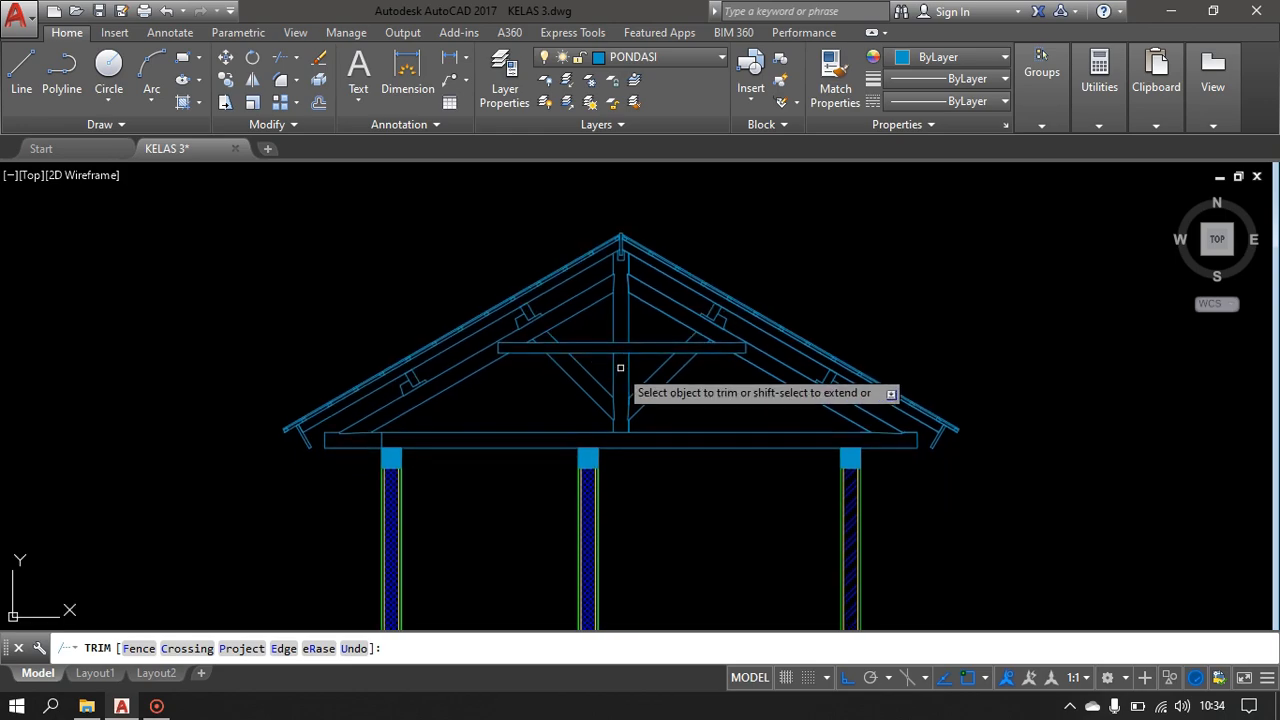
{"action": "key", "text": "Escape"}
- Delete the stray vertical line inside the bottom tie beam above the left column
{"action": "mouse_move", "coordinate": [588, 507]}
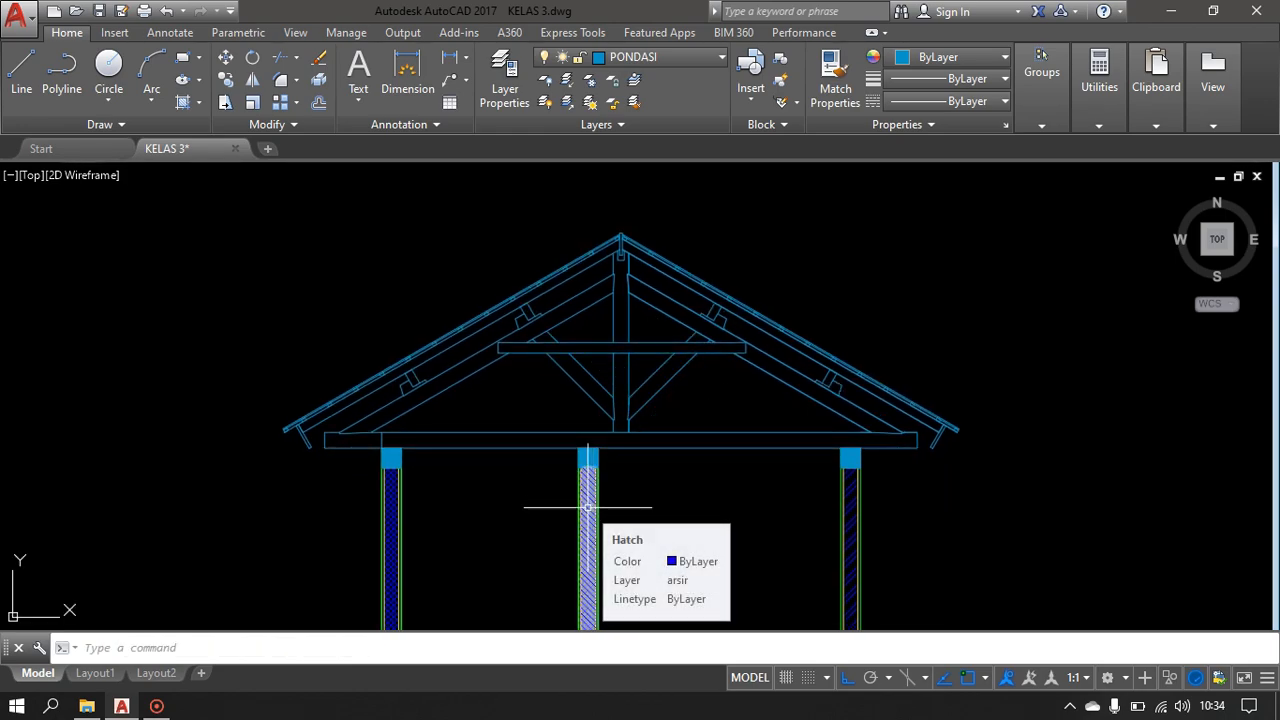
{"action": "scroll", "coordinate": [393, 445], "scroll_direction": "up", "scroll_amount": 4}
{"action": "left_click", "coordinate": [391, 444]}
{"action": "left_click", "coordinate": [346, 436]}
{"action": "scroll", "coordinate": [437, 429], "scroll_direction": "down", "scroll_amount": 3}
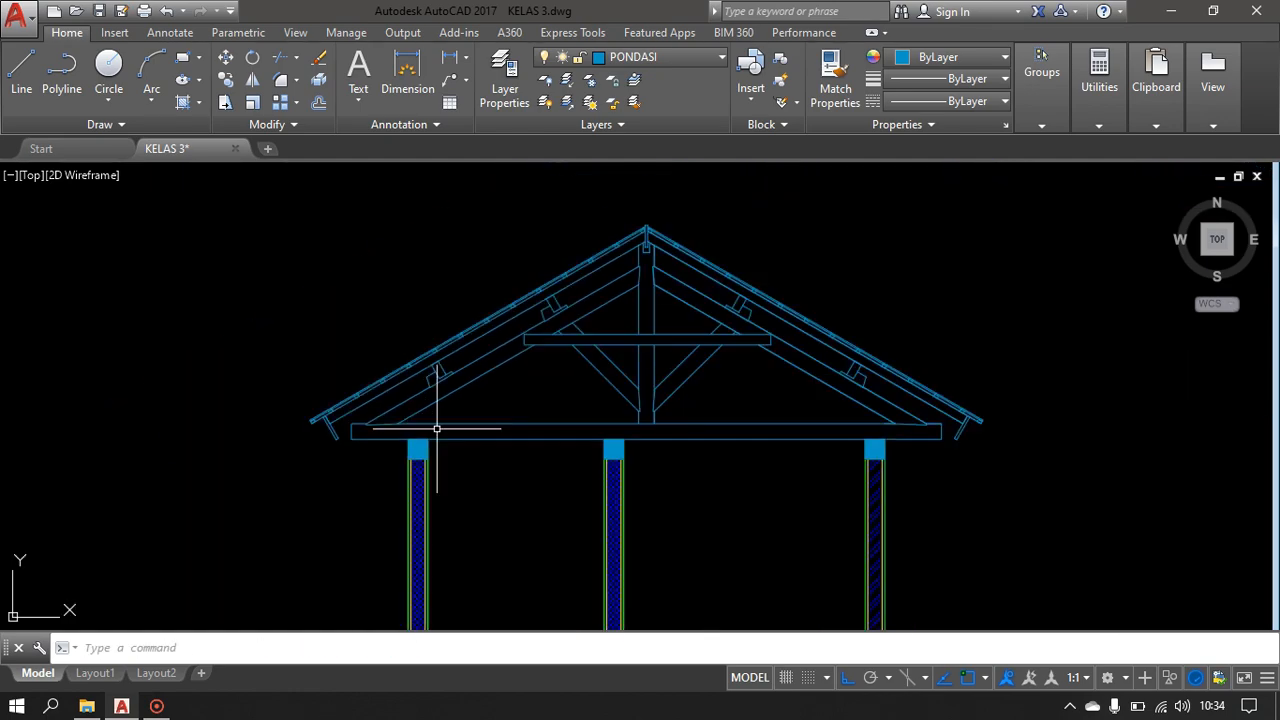
- Draw a polyline leader from the right wall's hatch diagonally up and outward, ending in a near-horizontal segment about 90 units long, with orthogonal mode off
{"action": "scroll", "coordinate": [594, 449], "scroll_direction": "down", "scroll_amount": 3}
{"action": "middle_click_drag", "start_coordinate": [695, 503], "coordinate": [736, 333]}
{"action": "scroll", "coordinate": [713, 398], "scroll_direction": "up", "scroll_amount": 2}
{"action": "middle_click_drag", "start_coordinate": [721, 398], "coordinate": [662, 470]}
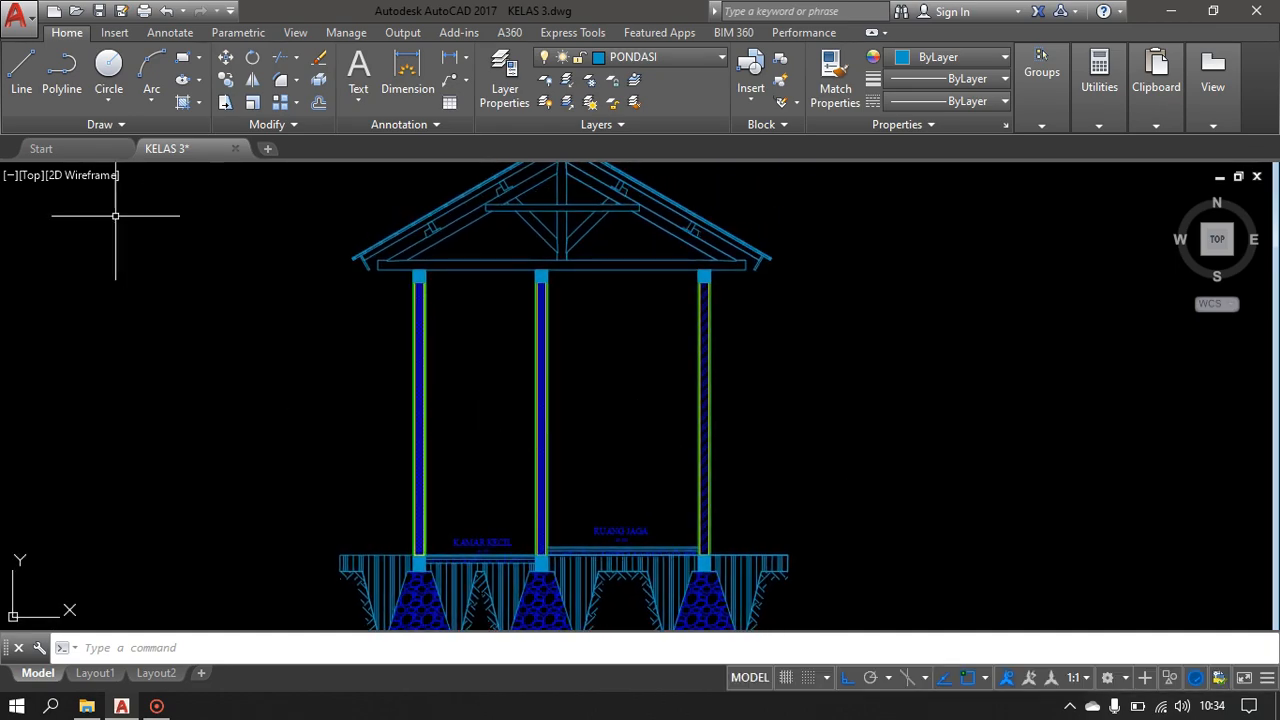
{"action": "left_click", "coordinate": [62, 66]}
{"action": "scroll", "coordinate": [660, 437], "scroll_direction": "up", "scroll_amount": 3}
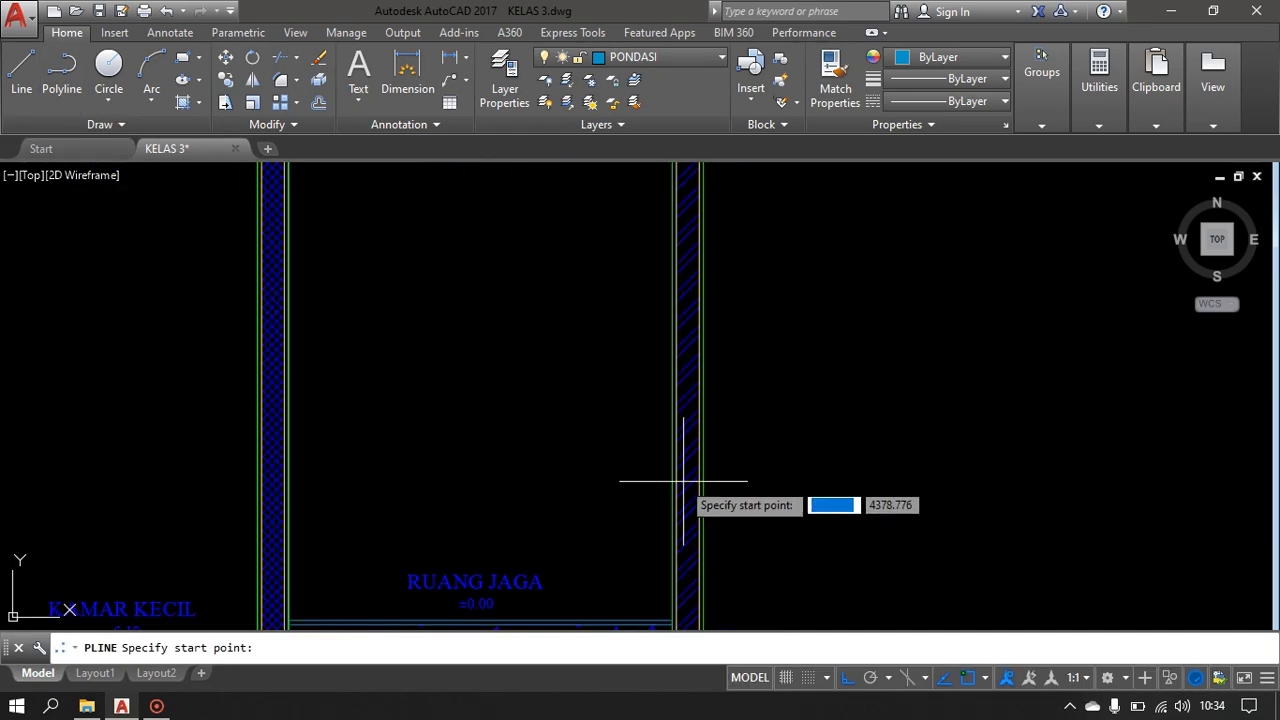
{"action": "left_click", "coordinate": [687, 461]}
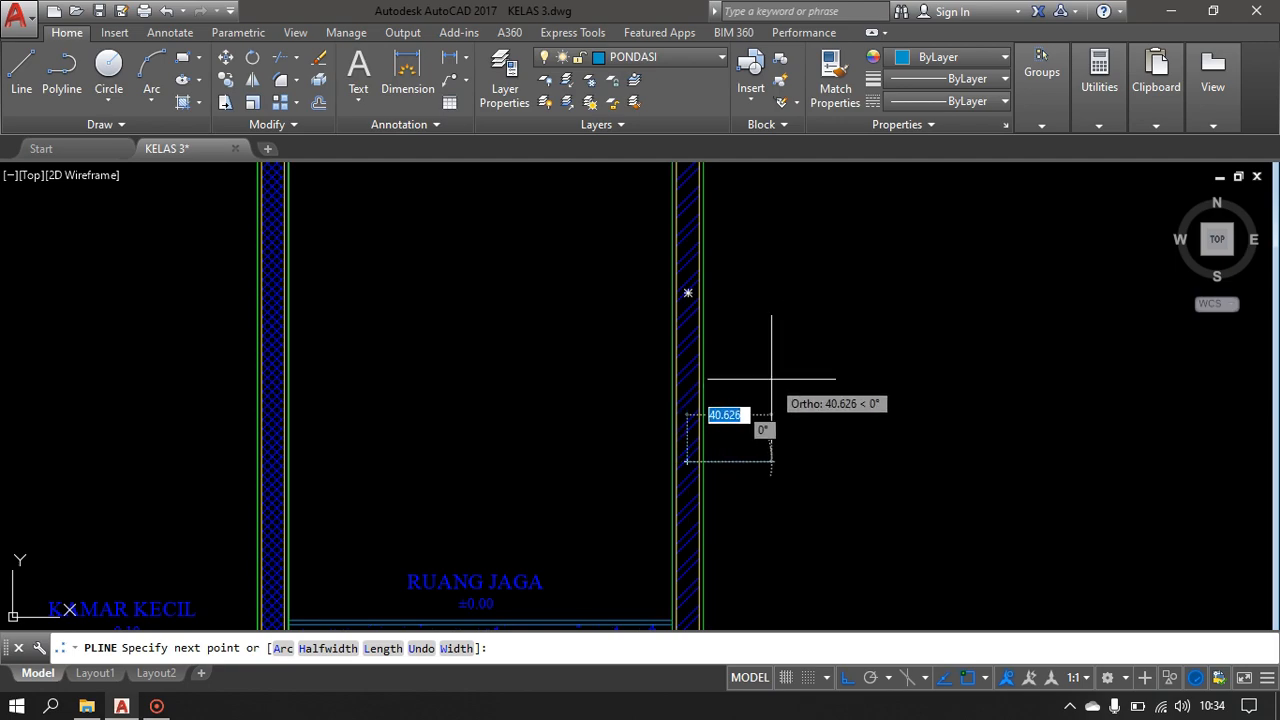
{"action": "key", "text": "F8"}
{"action": "left_click", "coordinate": [767, 358]}
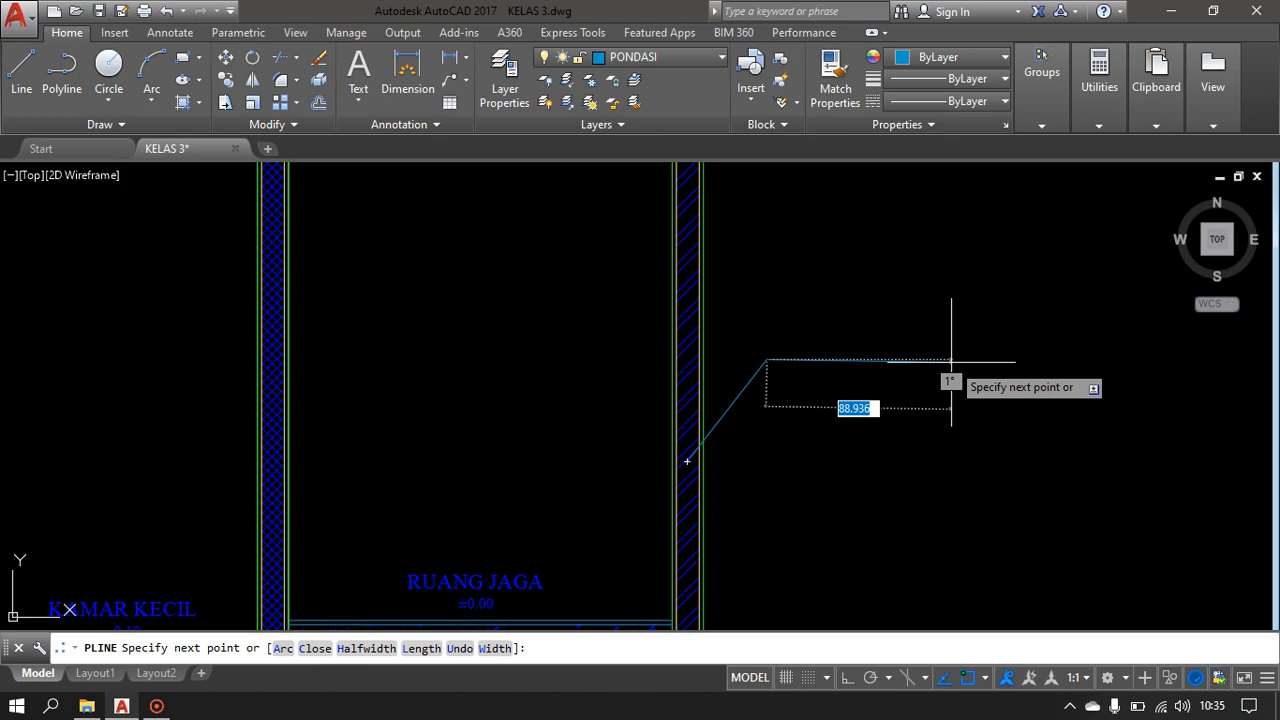
{"action": "left_click", "coordinate": [958, 358]}
{"action": "key", "text": "Return"}
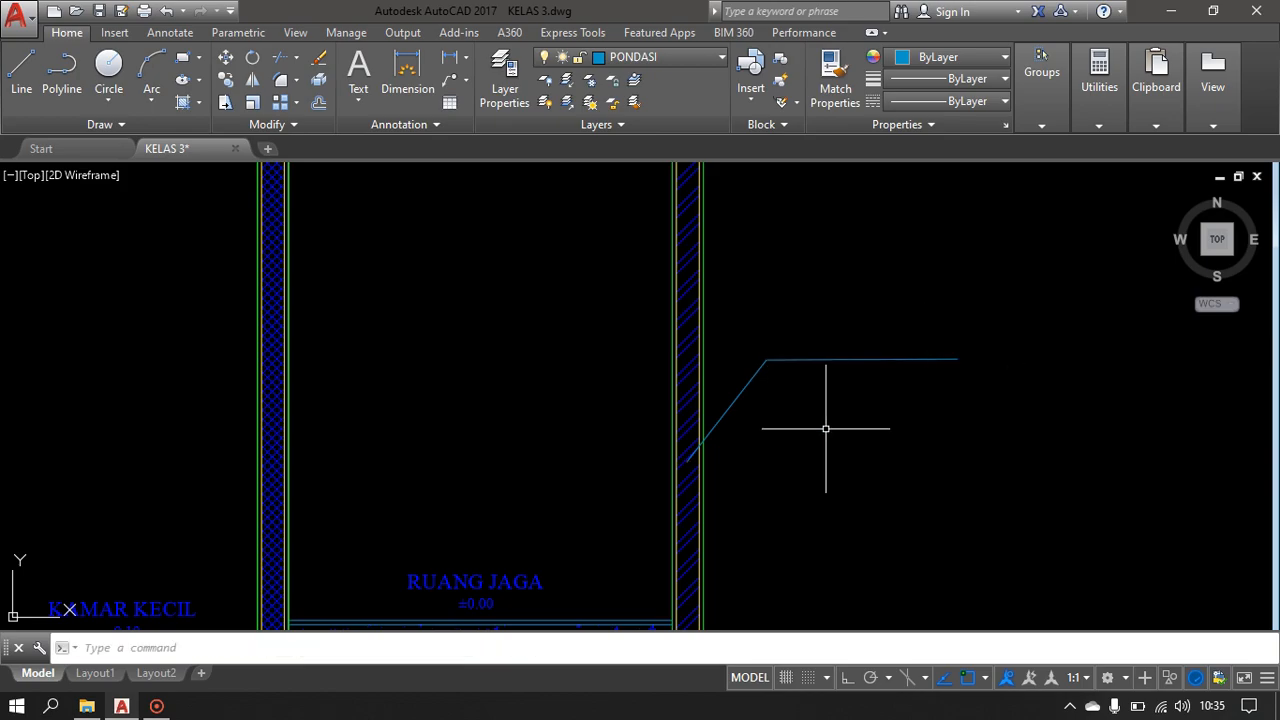
- Copy the RUANG JAGA text with its level mark to just above the new leader's horizontal segment
{"action": "scroll", "coordinate": [814, 457], "scroll_direction": "down", "scroll_amount": 4}
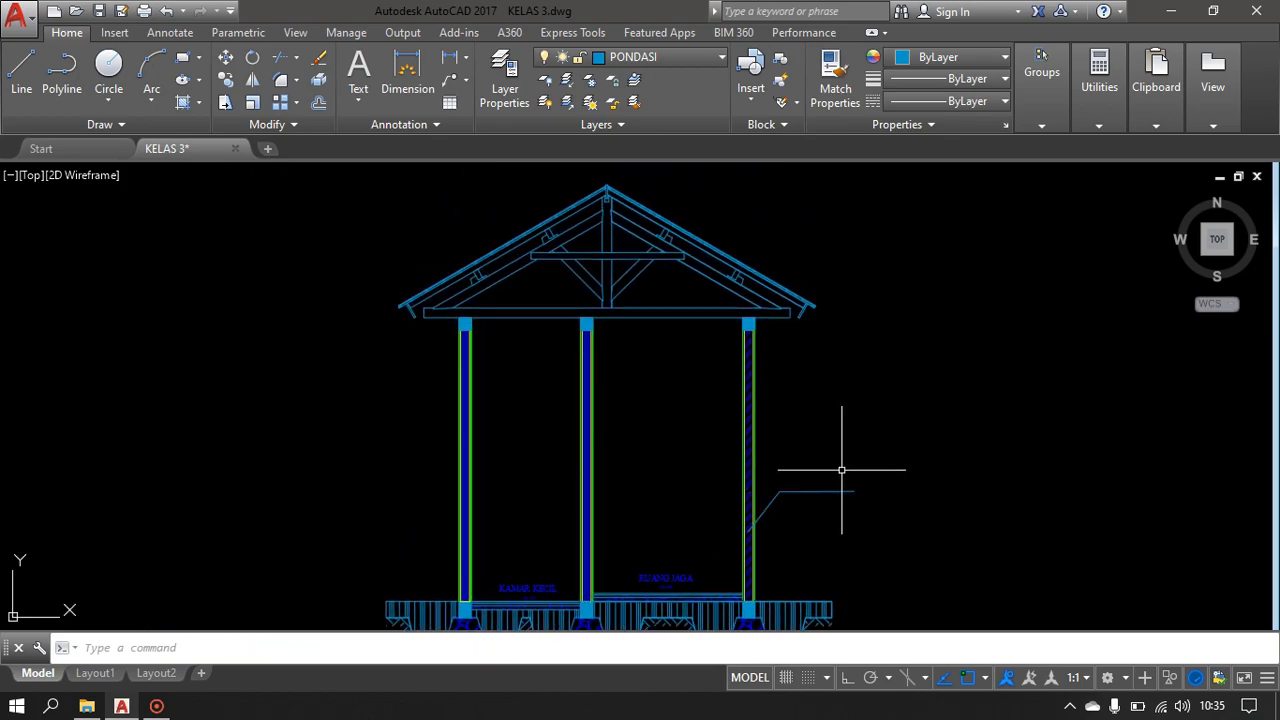
{"action": "type", "text": "O"}
{"action": "key", "text": "Return"}
{"action": "left_click", "coordinate": [606, 575]}
{"action": "scroll", "coordinate": [834, 474], "scroll_direction": "up", "scroll_amount": 4}
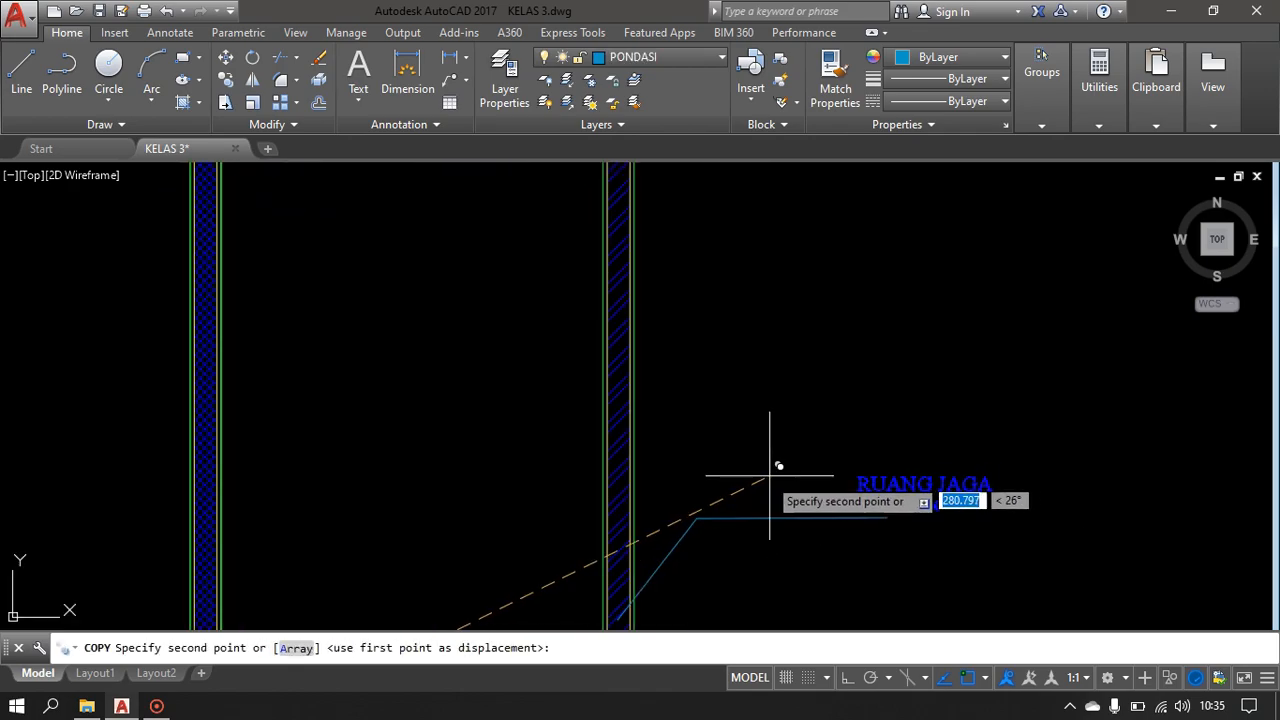
{"action": "left_click", "coordinate": [748, 478]}
{"action": "scroll", "coordinate": [800, 478], "scroll_direction": "down", "scroll_amount": 4}
{"action": "scroll", "coordinate": [846, 431], "scroll_direction": "up", "scroll_amount": 4}
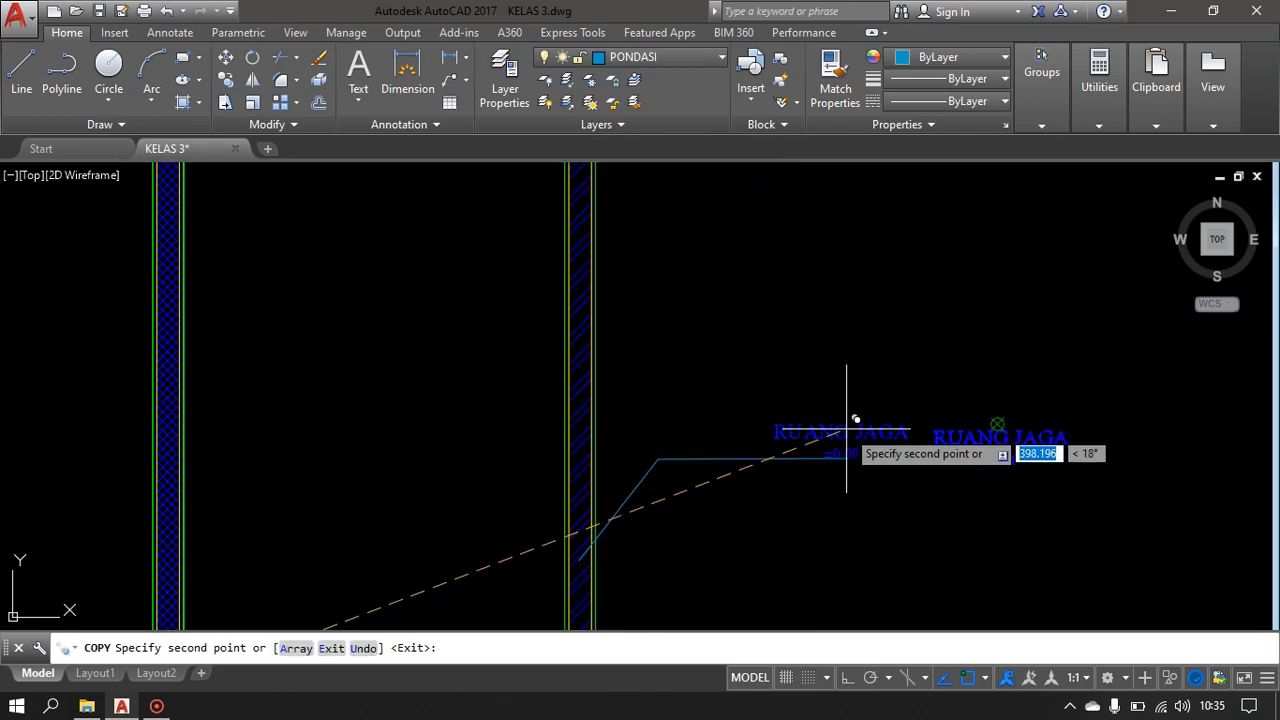
{"action": "scroll", "coordinate": [846, 429], "scroll_direction": "up", "scroll_amount": 2}
{"action": "key", "text": "Escape"}
- Replace the copied RUANG JAGA text with TEMBOK and remove its level value
{"action": "left_click", "coordinate": [838, 439]}
{"action": "left_click", "coordinate": [791, 441]}
{"action": "double_click", "coordinate": [849, 440]}
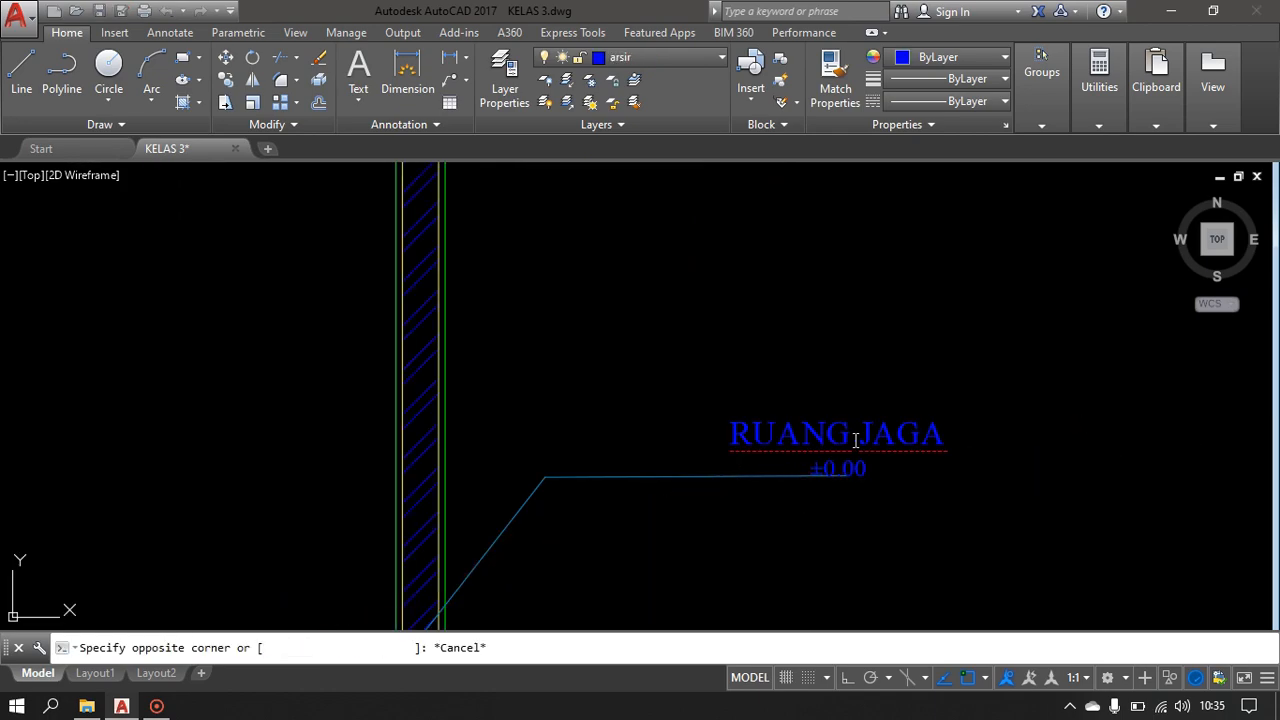
{"action": "type", "text": "TEM"}
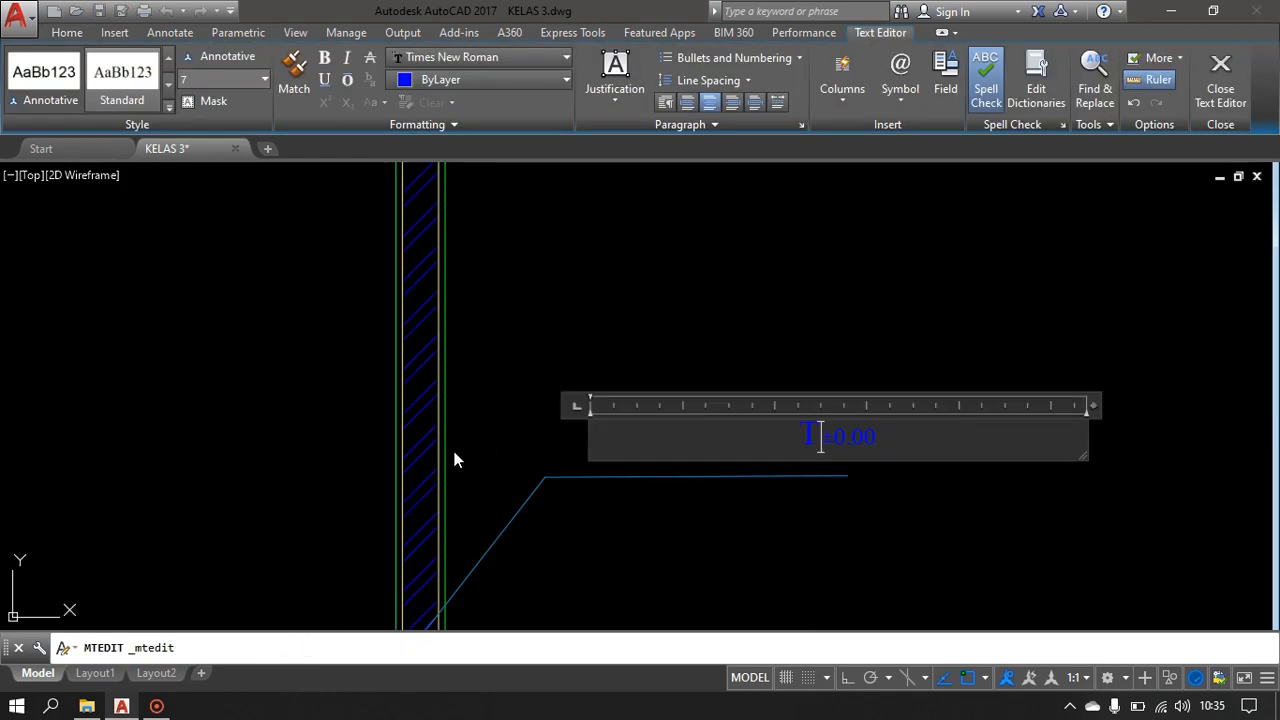
{"action": "type", "text": "BOK"}
{"action": "key", "text": "BackSpace"}
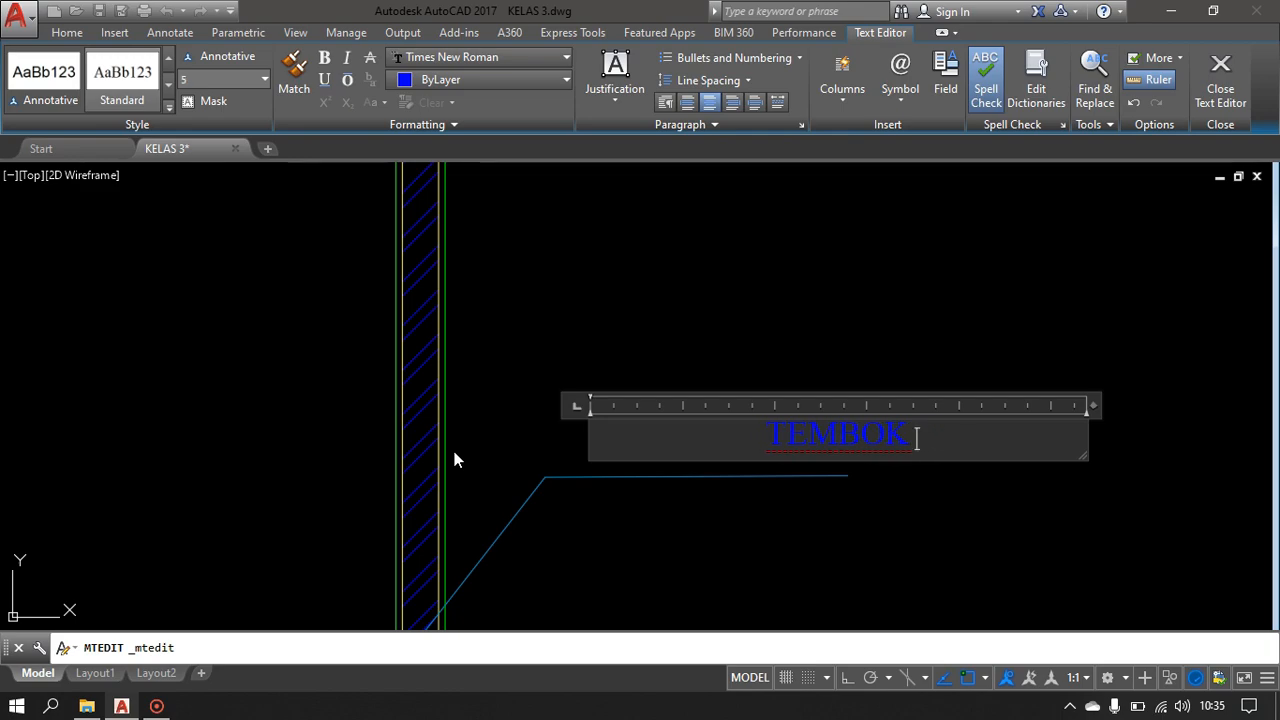
{"action": "key", "text": "Return"}
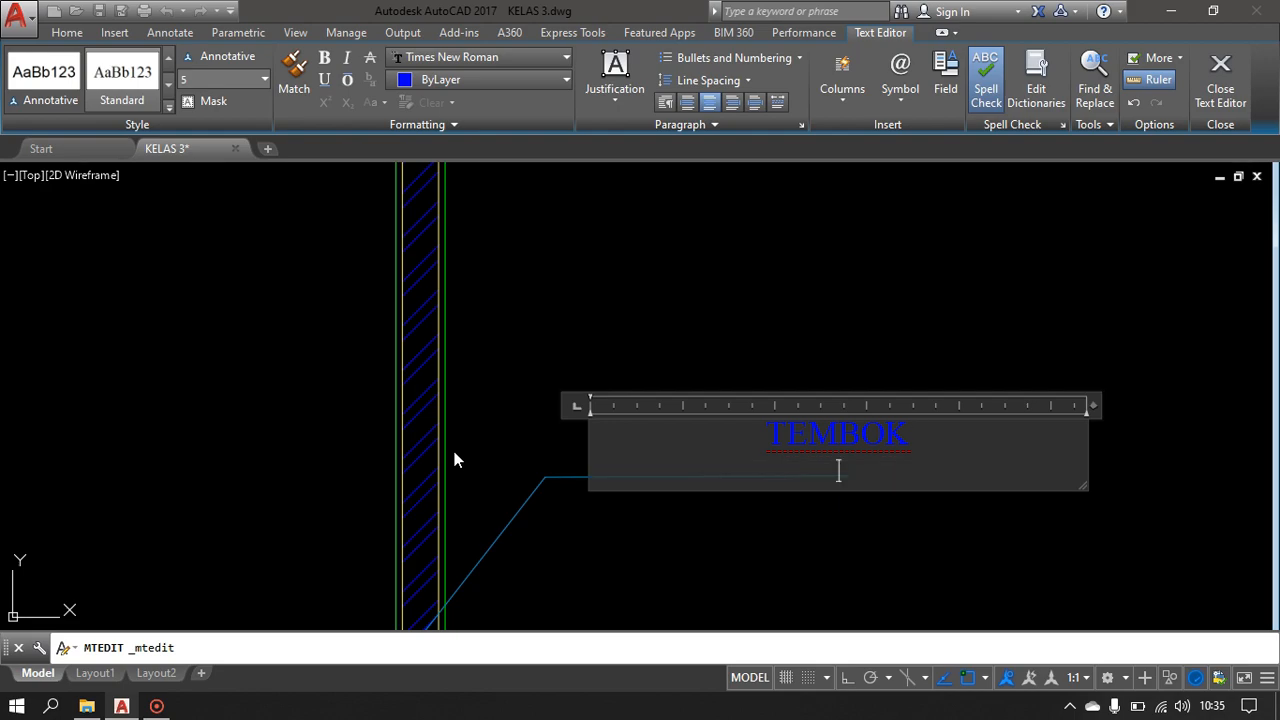
{"action": "left_click", "coordinate": [755, 366]}
- Move the TEMBOK text so it sits just above the leader's horizontal segment, starting near its bend
{"action": "left_click", "coordinate": [836, 436]}
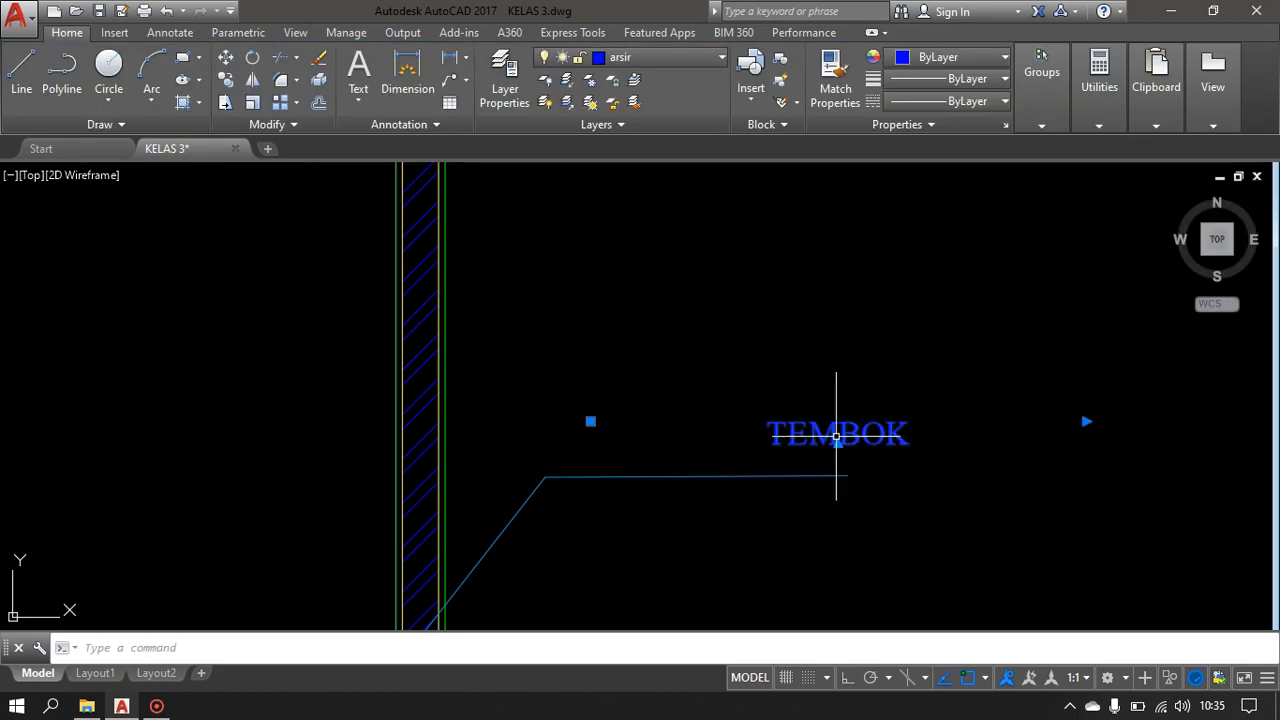
{"action": "type", "text": "m"}
{"action": "key", "text": "space"}
{"action": "left_click", "coordinate": [988, 443]}
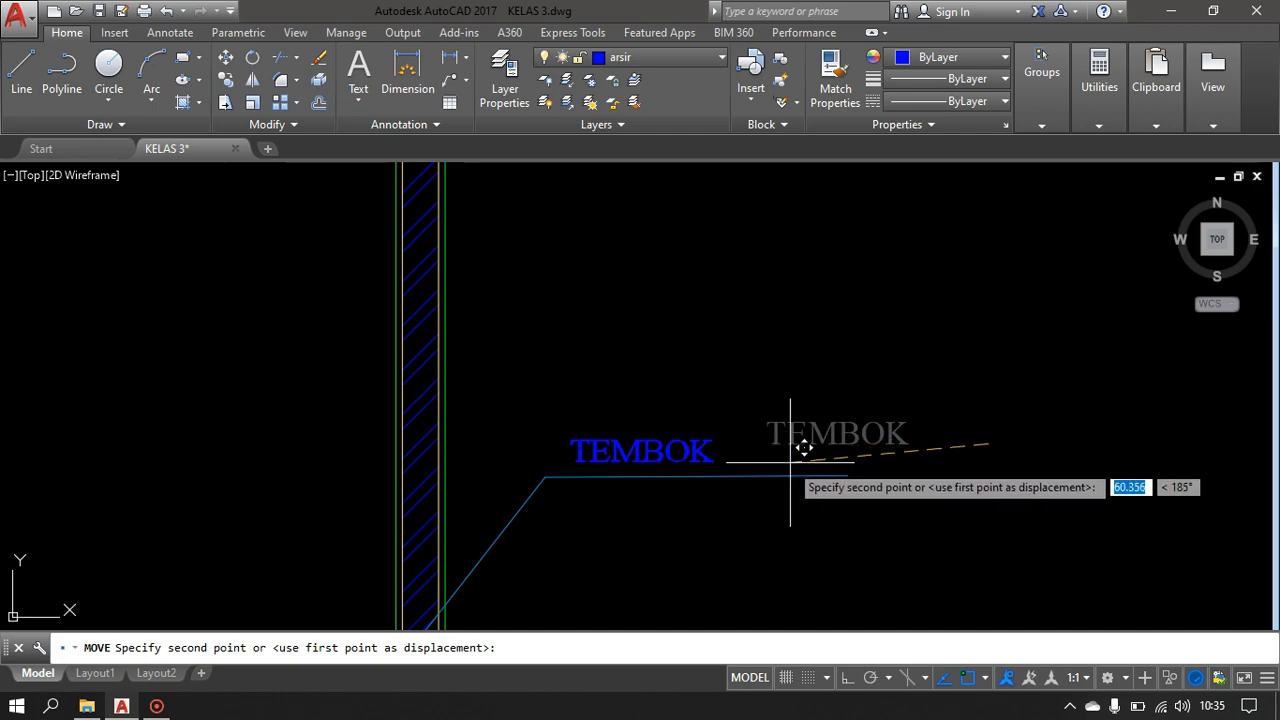
{"action": "left_click", "coordinate": [790, 463]}
- Copy the leader with its TEMBOK label up to the roof, pointing at the tie beam above the right column
{"action": "scroll", "coordinate": [663, 453], "scroll_direction": "down", "scroll_amount": 5}
{"action": "left_click", "coordinate": [703, 338]}
{"action": "left_click", "coordinate": [614, 434]}
{"action": "type", "text": "co"}
{"action": "key", "text": "space"}
{"action": "left_click", "coordinate": [614, 434]}
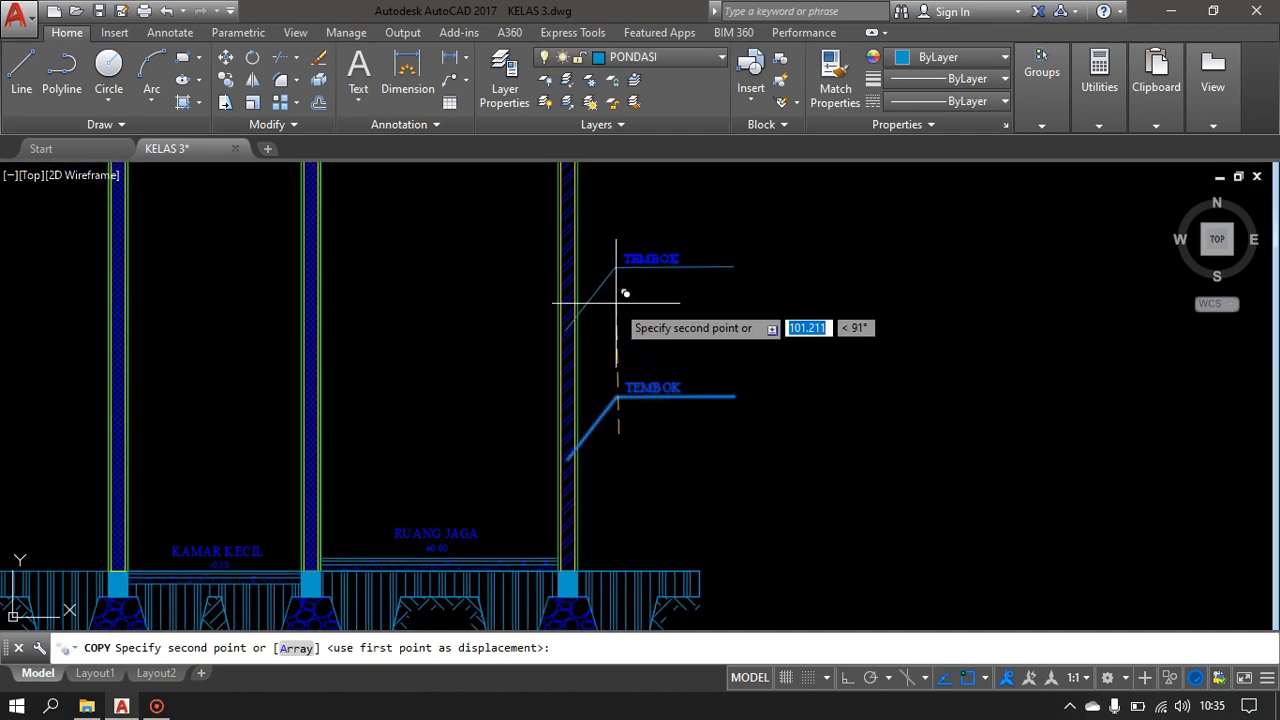
{"action": "scroll", "coordinate": [617, 295], "scroll_direction": "down", "scroll_amount": 5}
{"action": "middle_click_drag", "start_coordinate": [617, 295], "coordinate": [588, 474]}
{"action": "scroll", "coordinate": [591, 387], "scroll_direction": "up", "scroll_amount": 5}
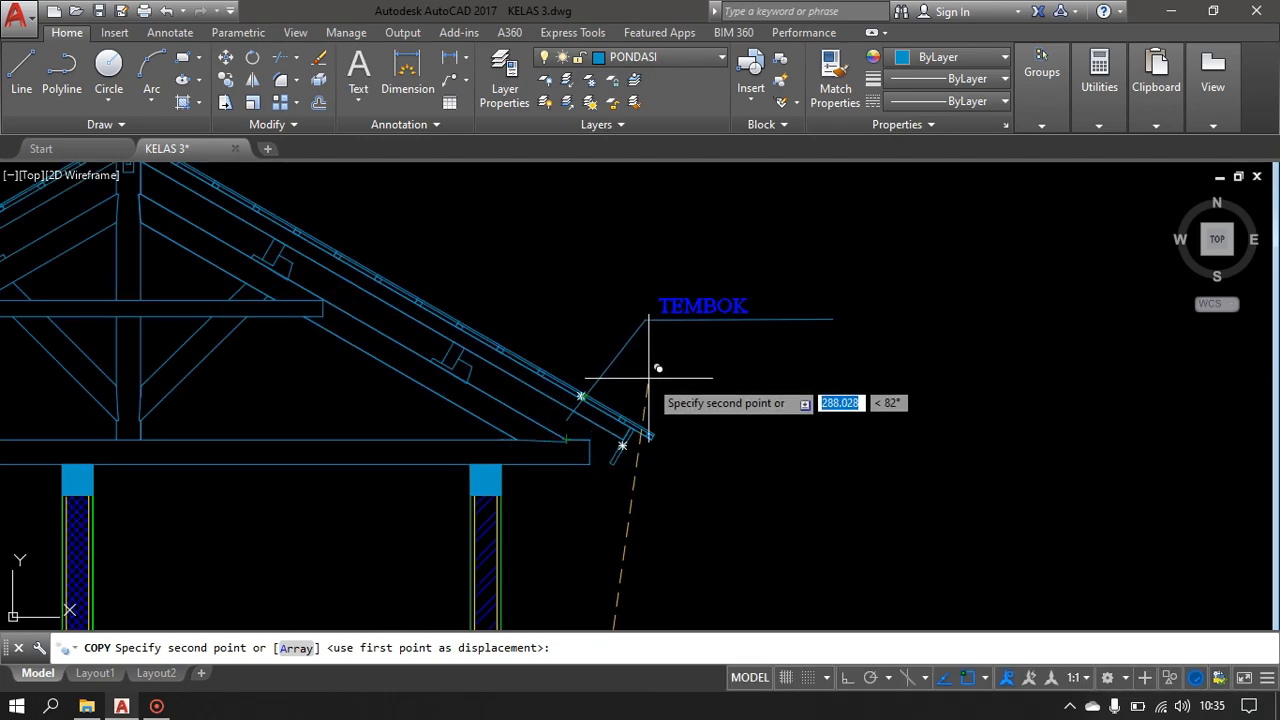
{"action": "scroll", "coordinate": [648, 380], "scroll_direction": "up", "scroll_amount": 3}
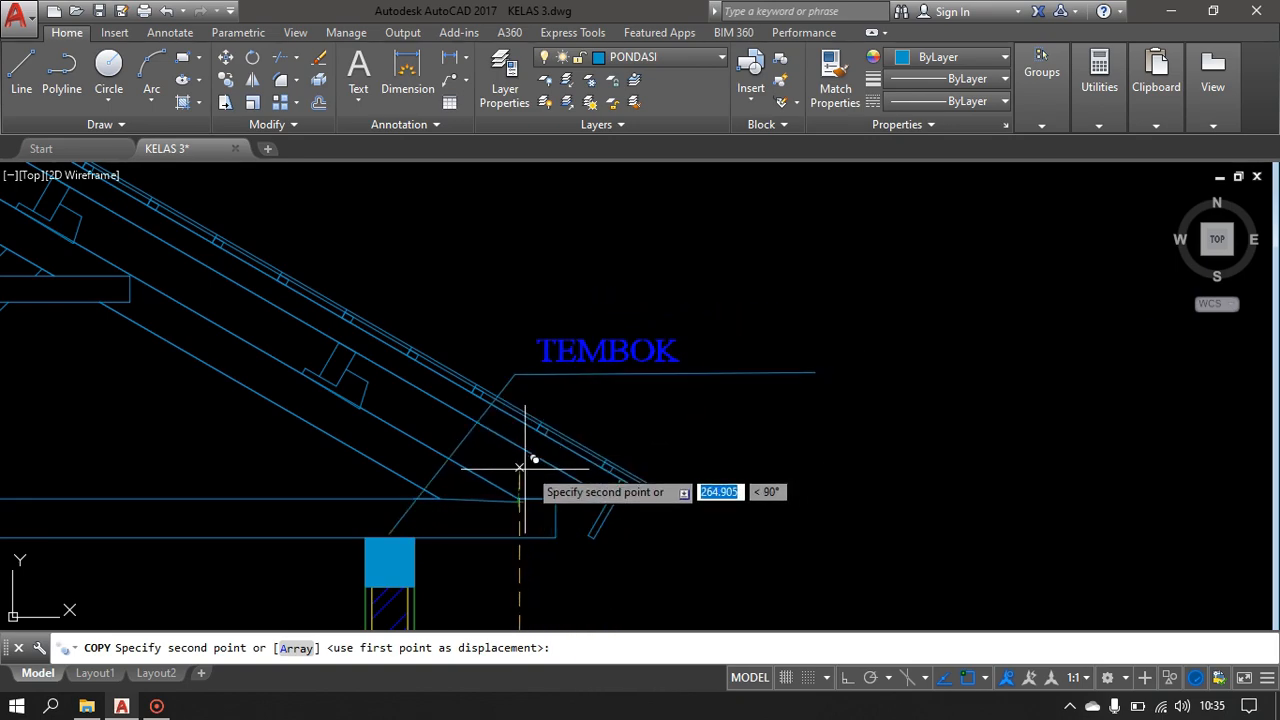
{"action": "left_click", "coordinate": [522, 499]}
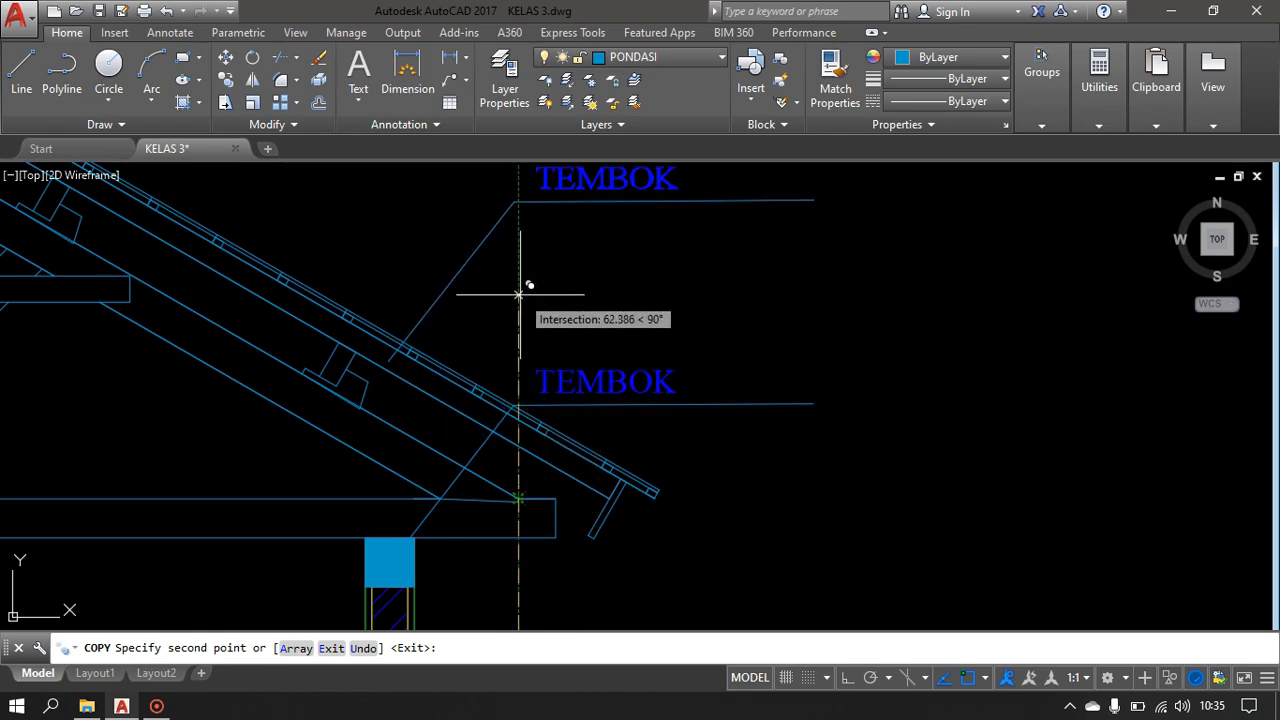
- Place further copies of the TEMBOK leader along the right roof slope, pointing at the purlins, the rafter and the battens near the ridge
{"action": "left_click", "coordinate": [474, 354]}
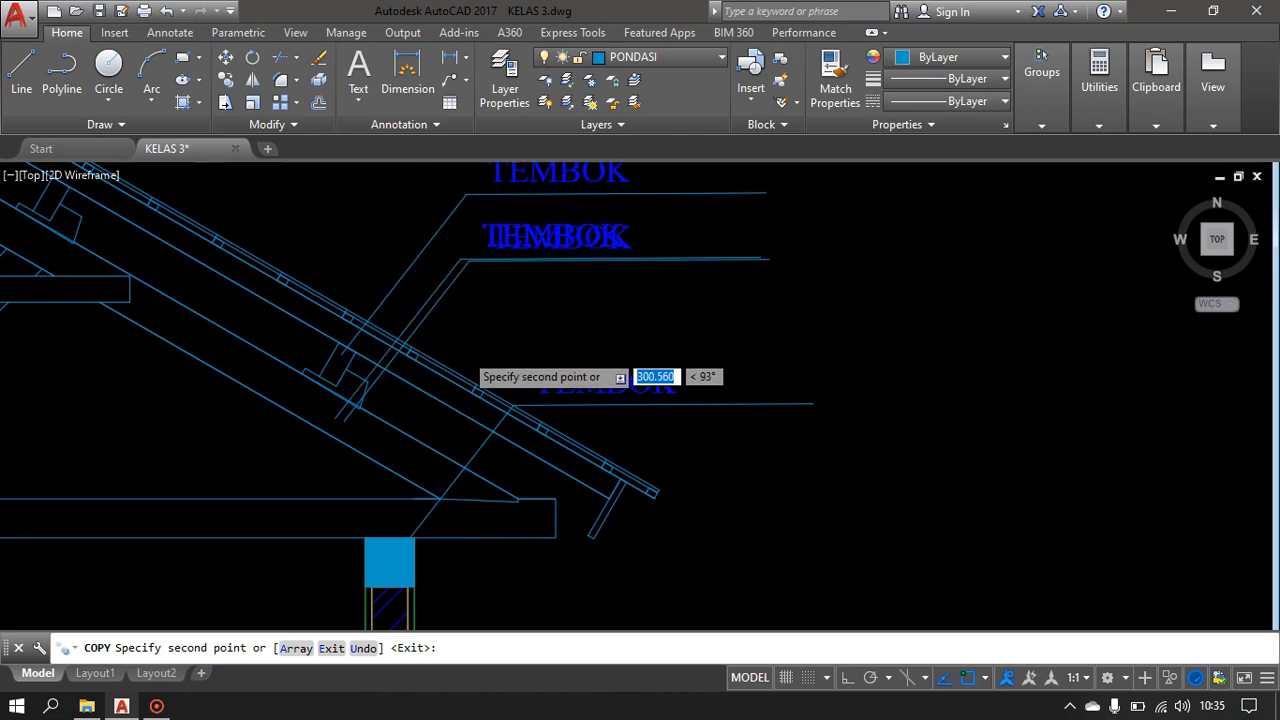
{"action": "scroll", "coordinate": [471, 337], "scroll_direction": "down", "scroll_amount": 2}
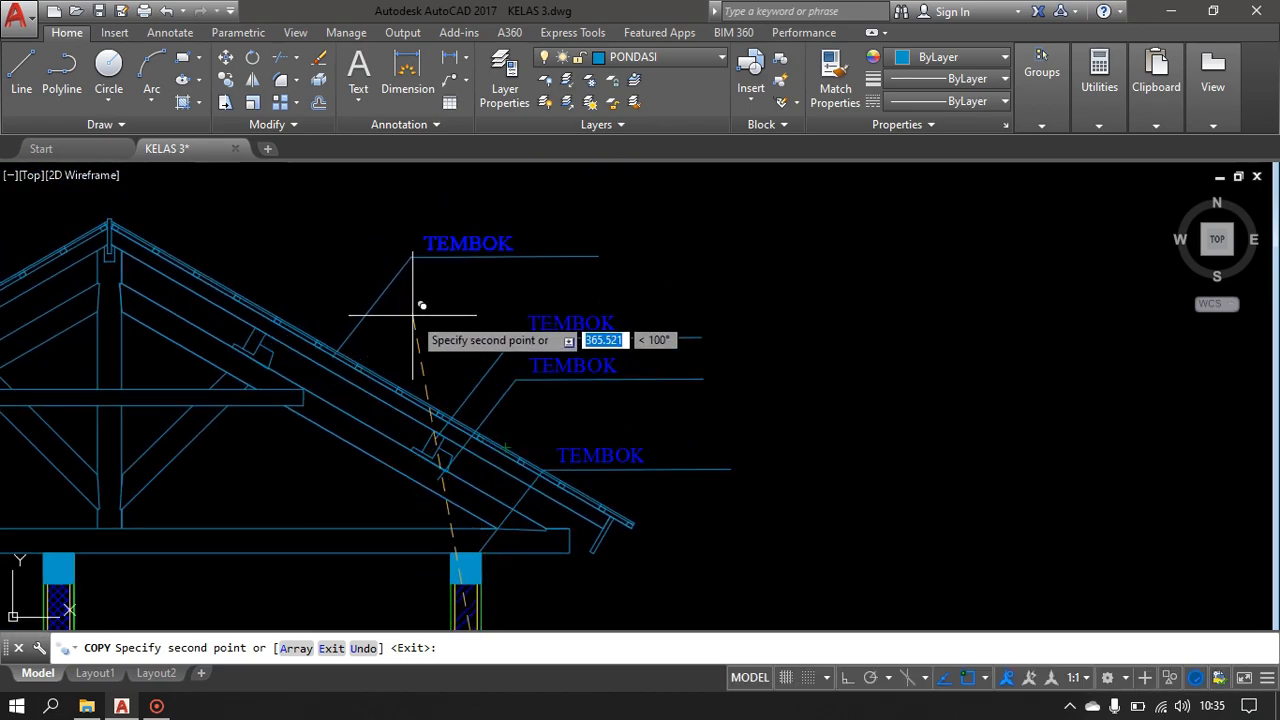
{"action": "left_click", "coordinate": [343, 313]}
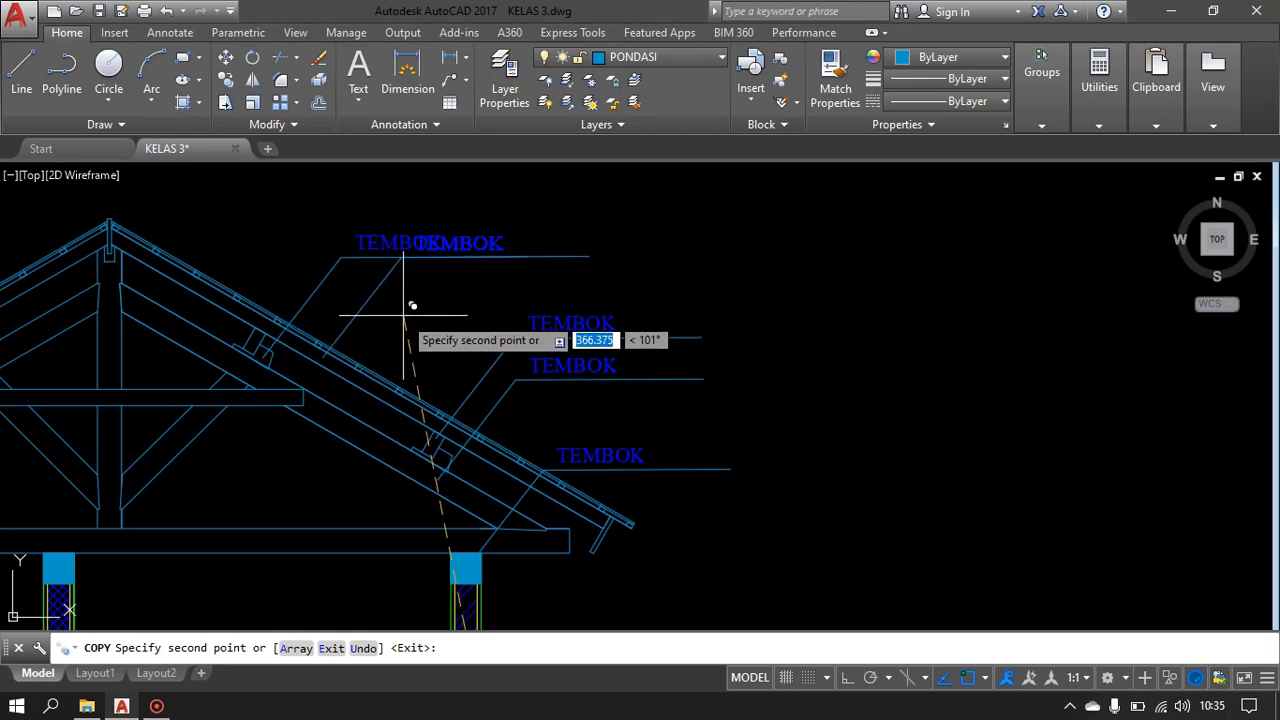
{"action": "scroll", "coordinate": [412, 300], "scroll_direction": "up", "scroll_amount": 4}
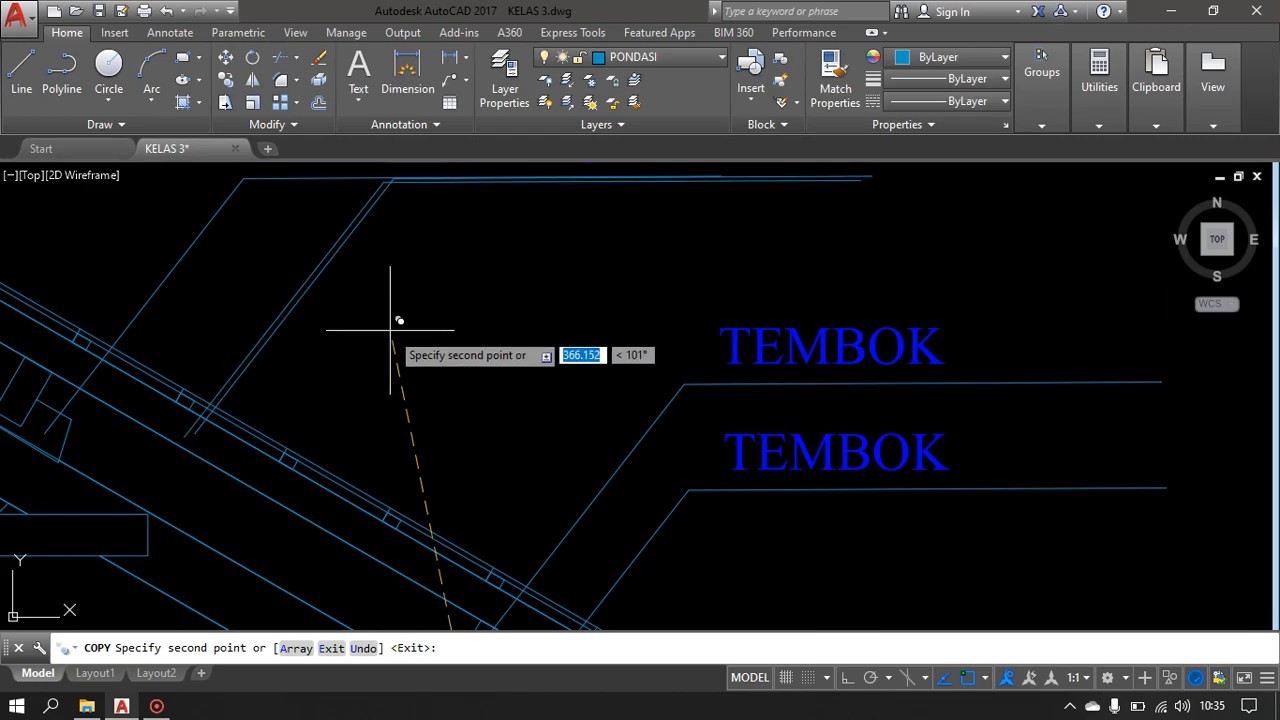
{"action": "scroll", "coordinate": [394, 320], "scroll_direction": "down", "scroll_amount": 2}
{"action": "middle_click_drag", "start_coordinate": [394, 320], "coordinate": [438, 388]}
{"action": "scroll", "coordinate": [357, 280], "scroll_direction": "down", "scroll_amount": 3}
{"action": "scroll", "coordinate": [357, 285], "scroll_direction": "up", "scroll_amount": 3}
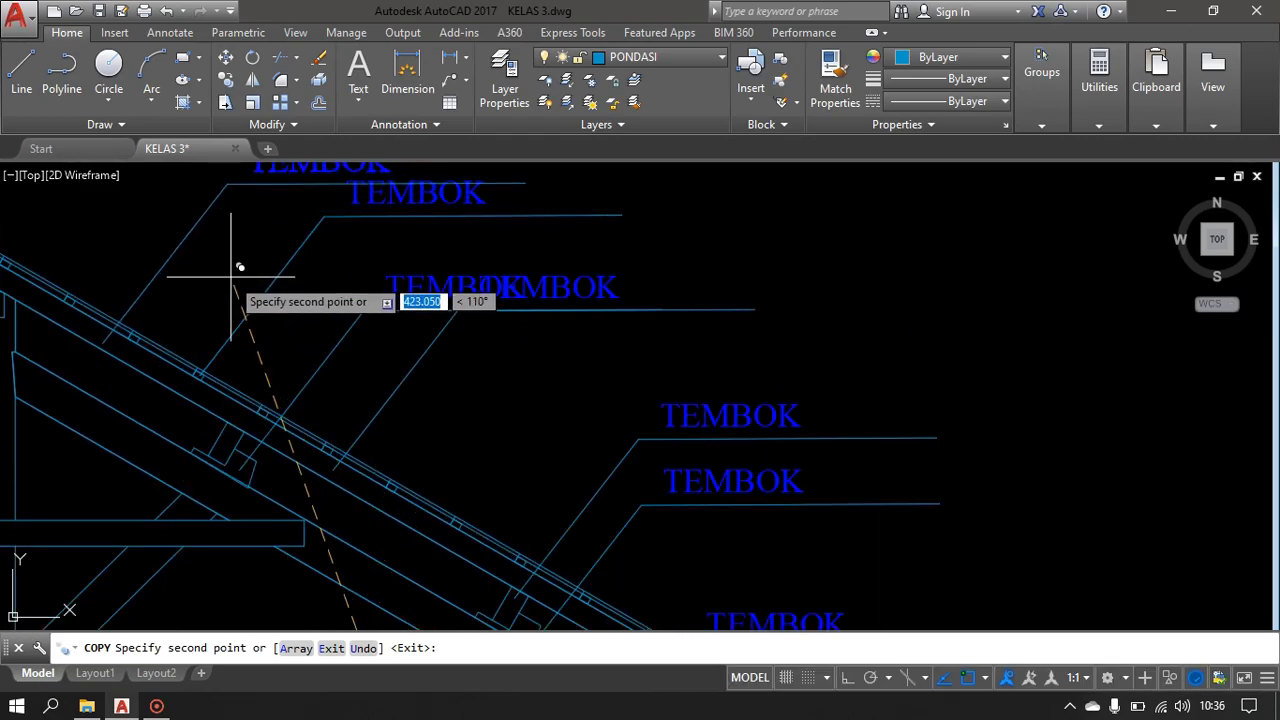
{"action": "left_click", "coordinate": [269, 266]}
{"action": "scroll", "coordinate": [321, 390], "scroll_direction": "down", "scroll_amount": 3}
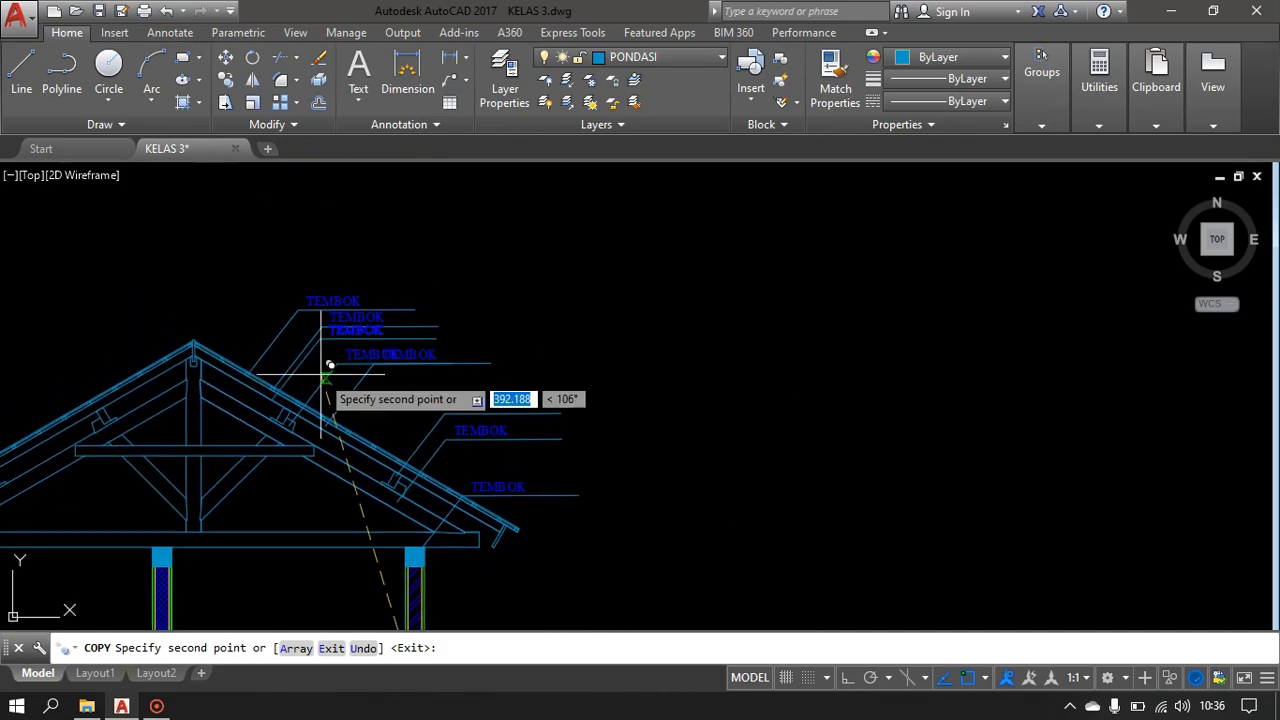
{"action": "key", "text": "Escape"}
- Change the text of the topmost leader label, nearest the ridge, to GENTENG
{"action": "scroll", "coordinate": [330, 307], "scroll_direction": "up", "scroll_amount": 4}
{"action": "left_click", "coordinate": [455, 242]}
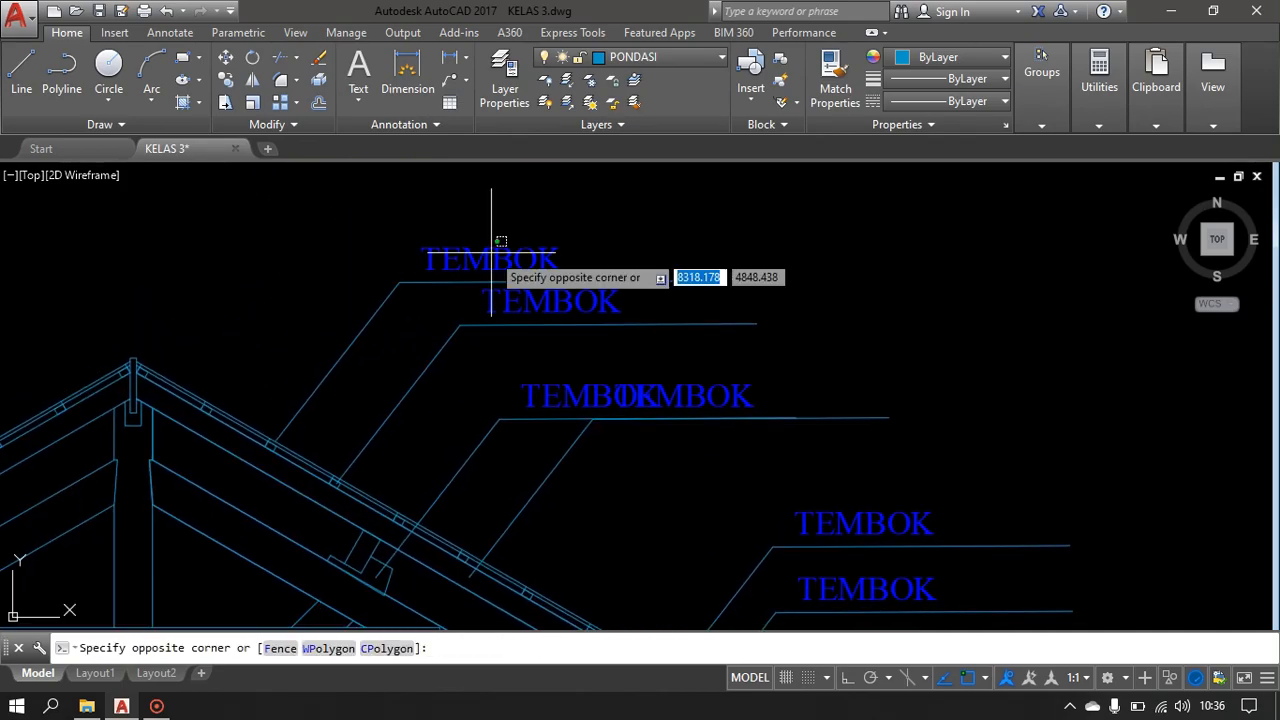
{"action": "left_click", "coordinate": [445, 252]}
{"action": "double_click", "coordinate": [631, 257]}
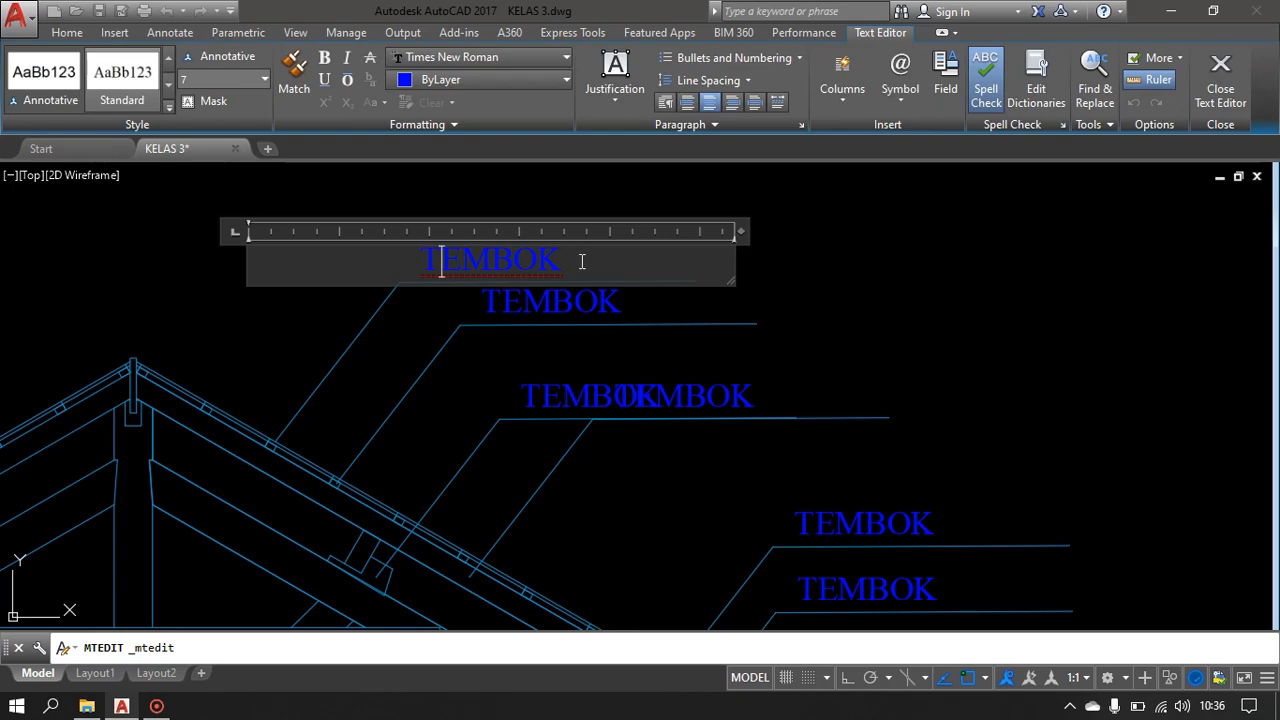
{"action": "type", "text": "GENTEN"}
{"action": "left_click", "coordinate": [797, 342]}
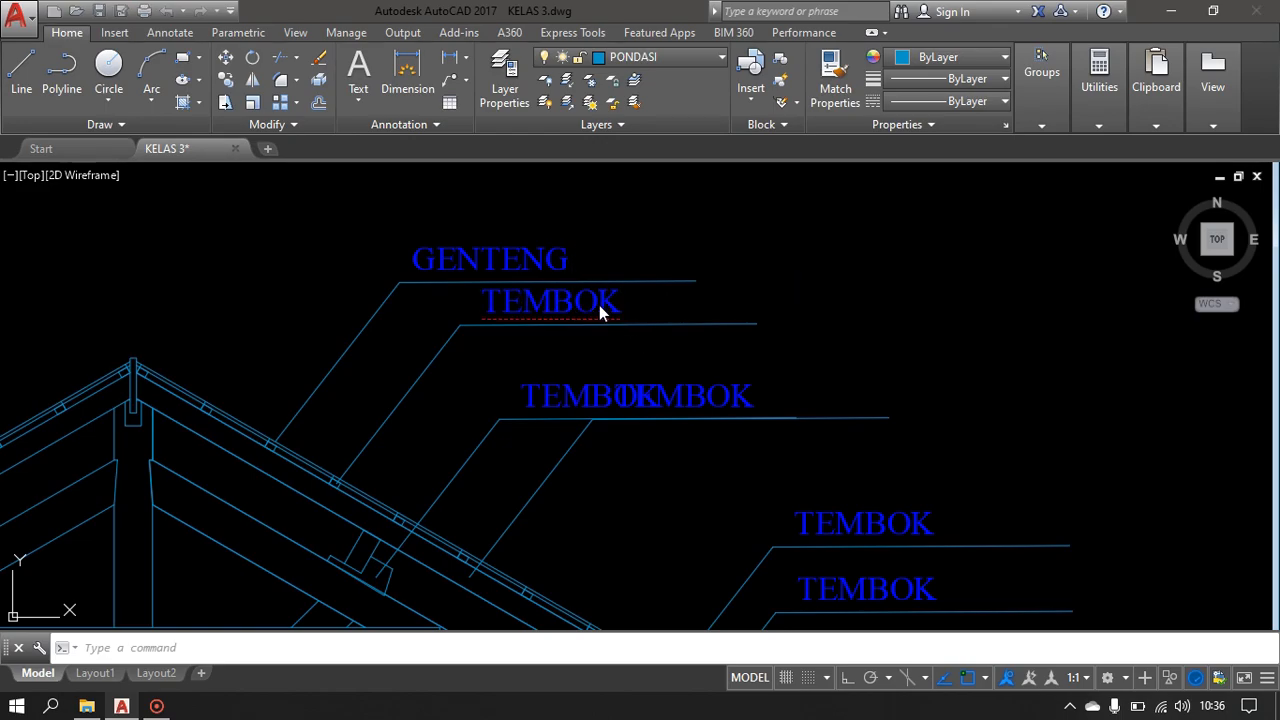
- Change the text of the second leader label from the ridge, below GENTENG, to RENG 3/4
{"action": "double_click", "coordinate": [589, 314]}
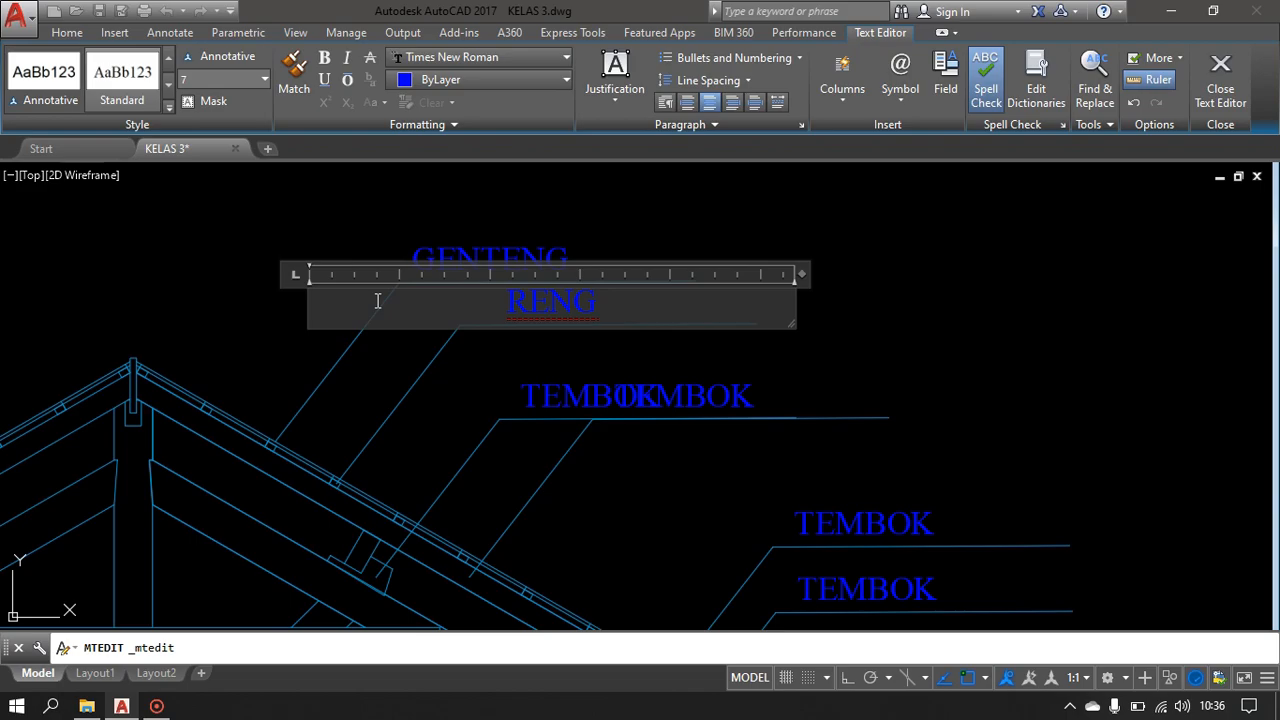
{"action": "type", "text": "RENG 3,4"}
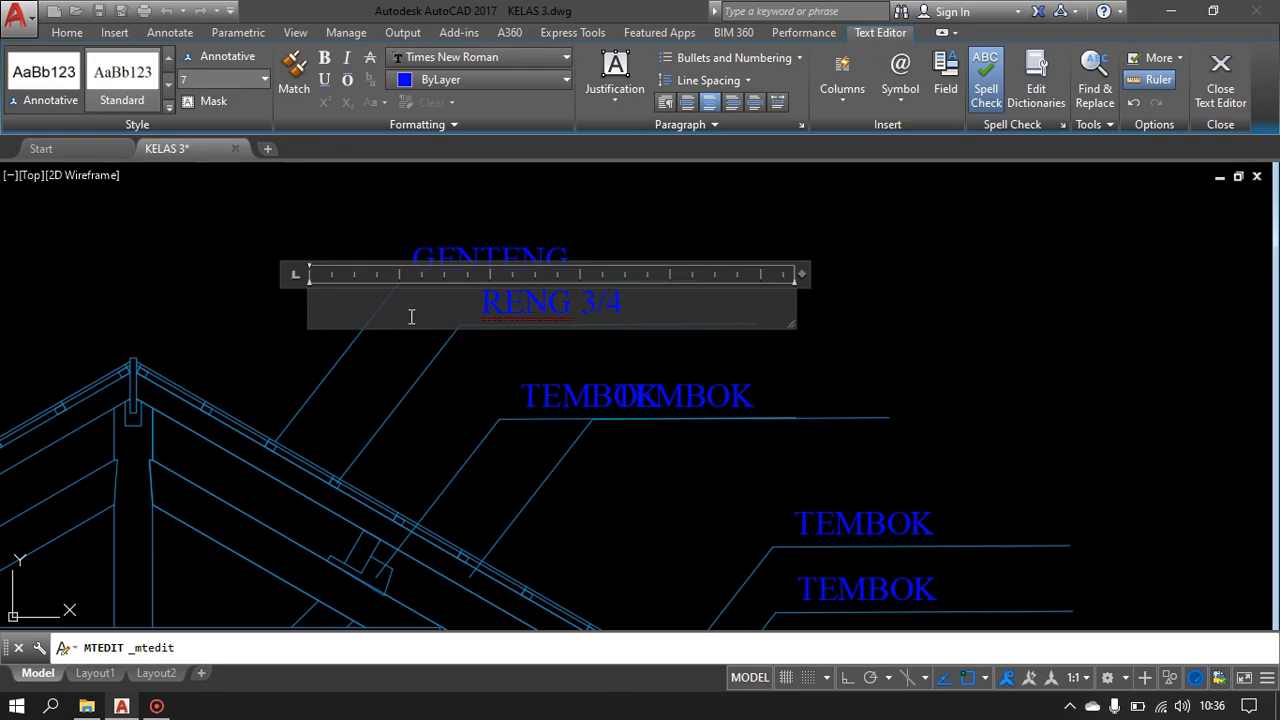
{"action": "left_click", "coordinate": [862, 364]}
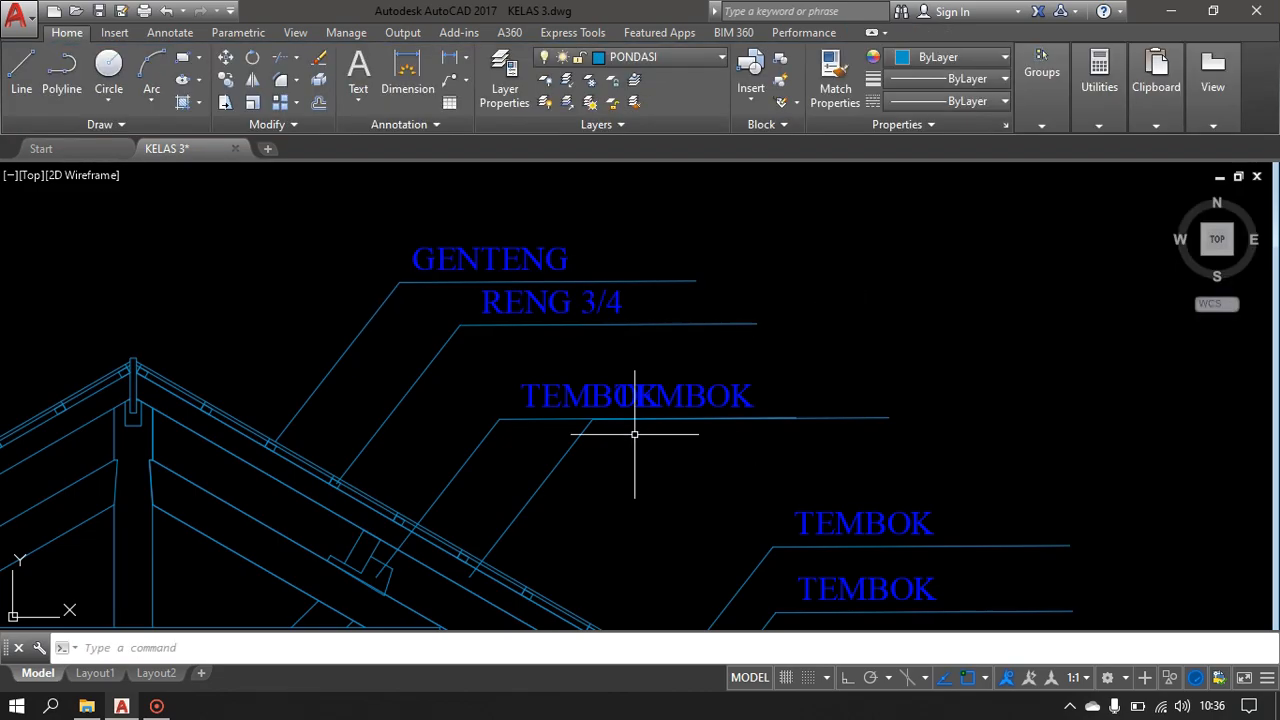
- Change the text of the first of the two overlapping TEMBOK labels, on the leader to the upper purlin cleat, to TUPAI TUPAI
{"action": "left_click", "coordinate": [601, 396]}
{"action": "double_click", "coordinate": [628, 396]}
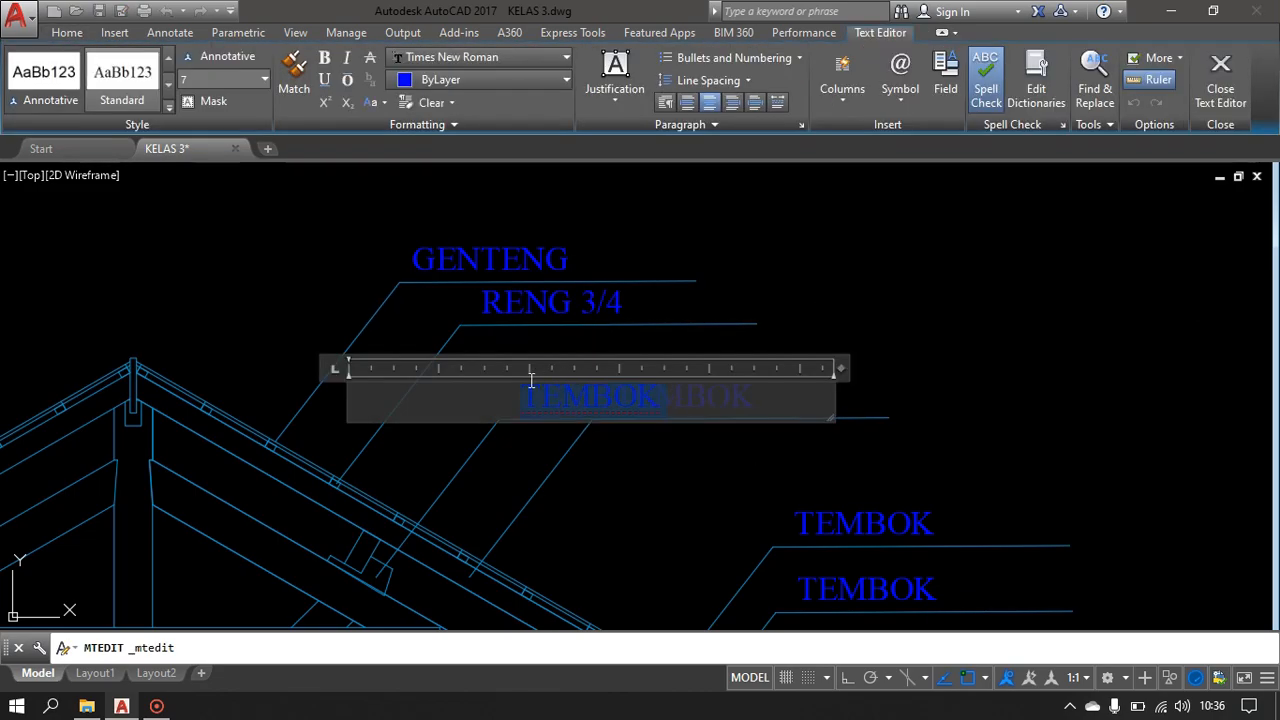
{"action": "type", "text": "TUPAI TUA"}
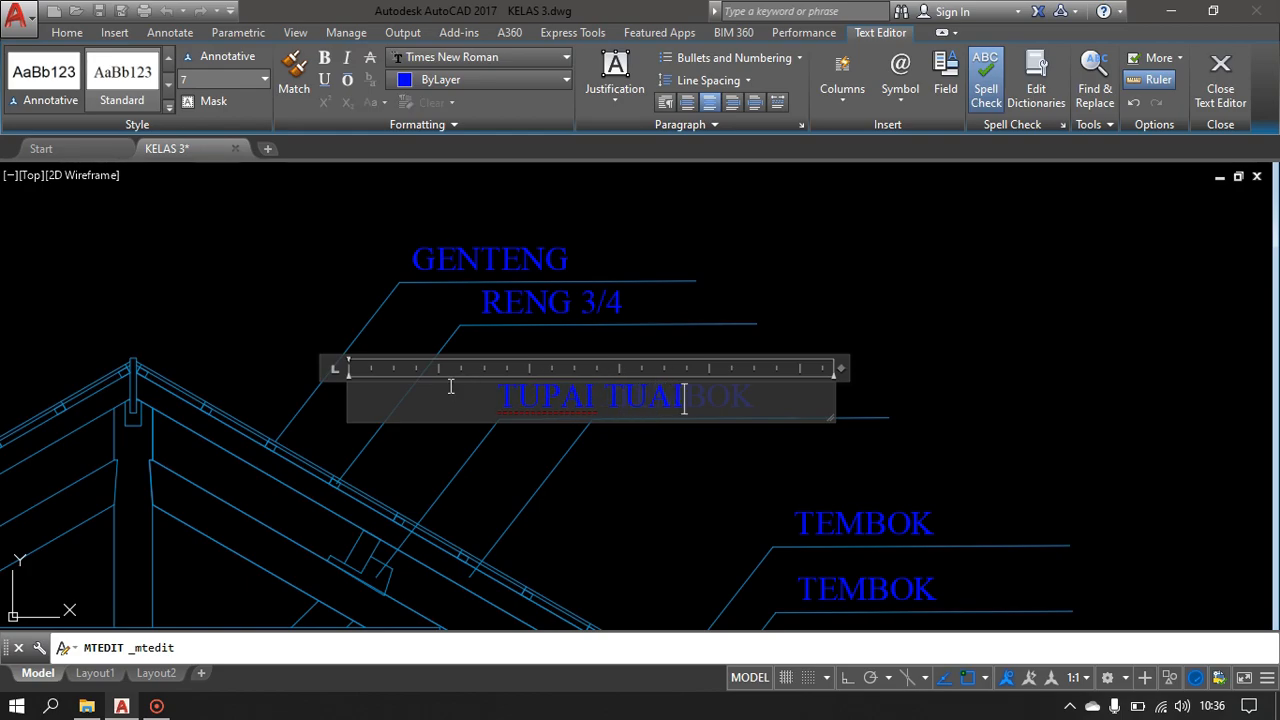
{"action": "key", "text": "BackSpace"}
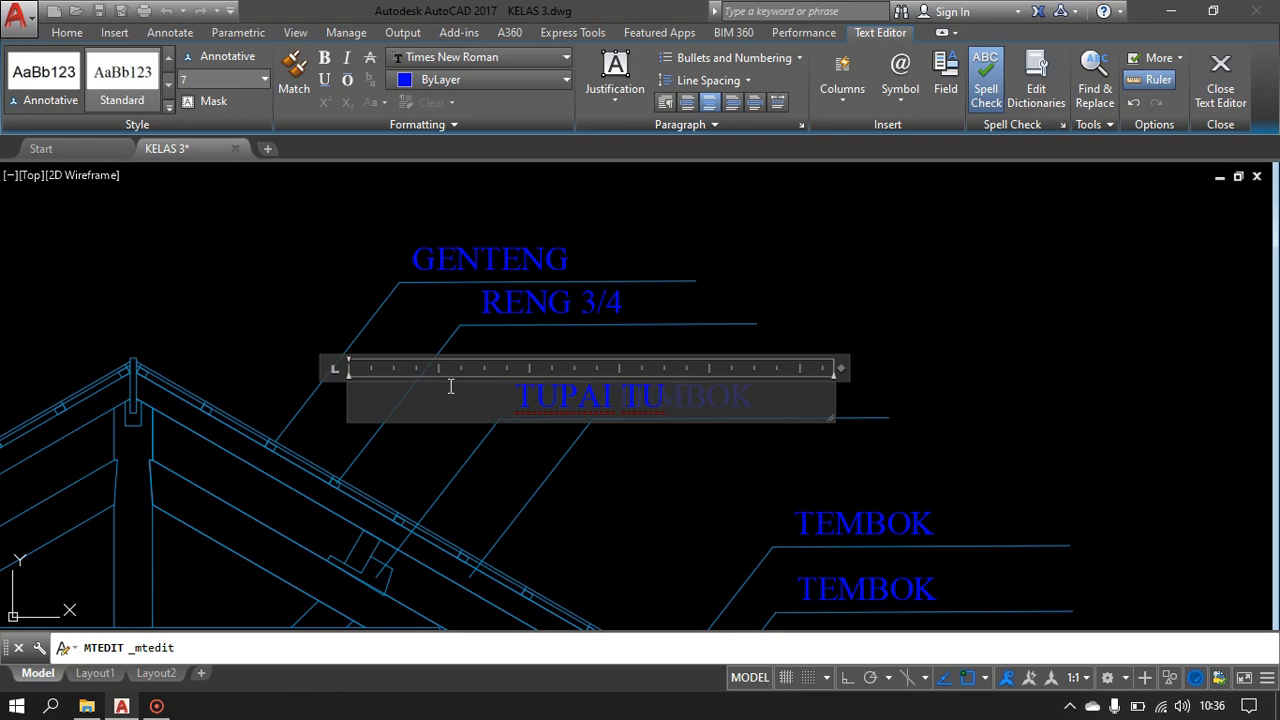
{"action": "type", "text": "P"}
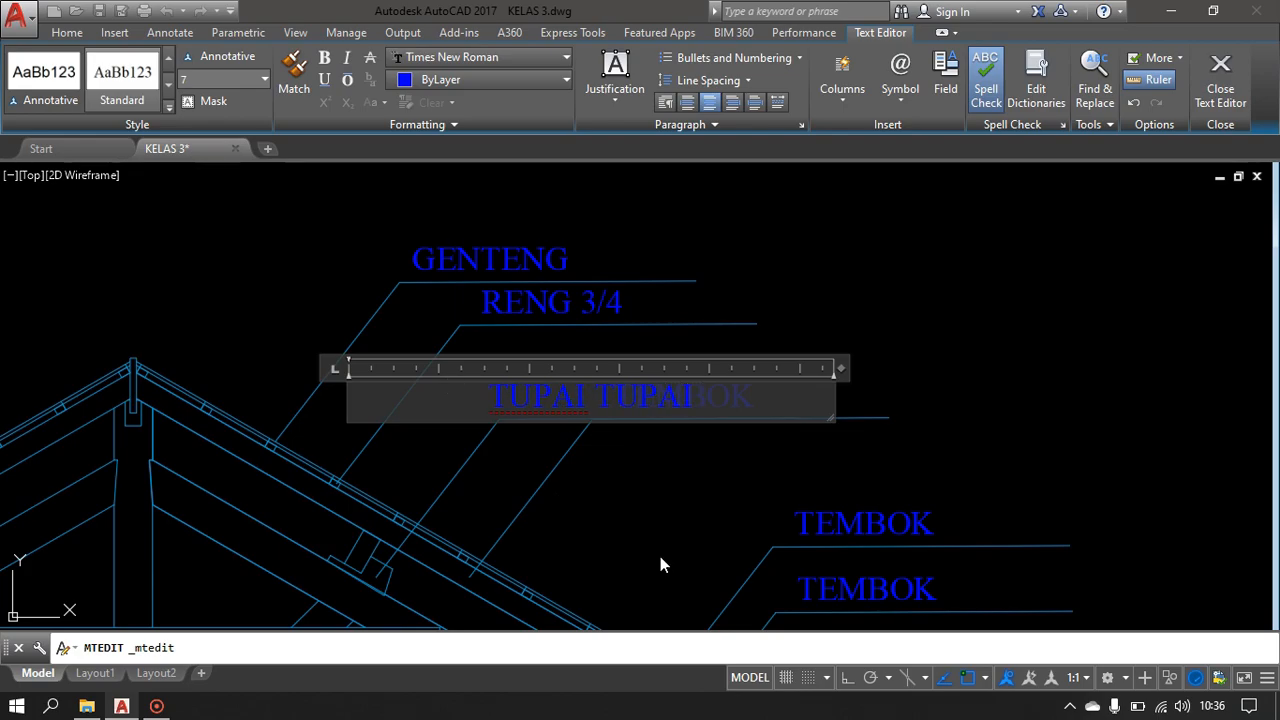
{"action": "type", "text": "AI"}
{"action": "left_click", "coordinate": [660, 556]}
- Delete the TEMBOK text overlapping TUPAI TUPAI and move its leader line further down the right roof slope, clear of the neighbouring leader
{"action": "left_click", "coordinate": [747, 400]}
{"action": "key", "text": "Delete"}
{"action": "left_click", "coordinate": [599, 531]}
{"action": "left_click", "coordinate": [507, 495]}
{"action": "key", "text": "m"}
{"action": "key", "text": "Return"}
{"action": "left_click", "coordinate": [924, 328]}
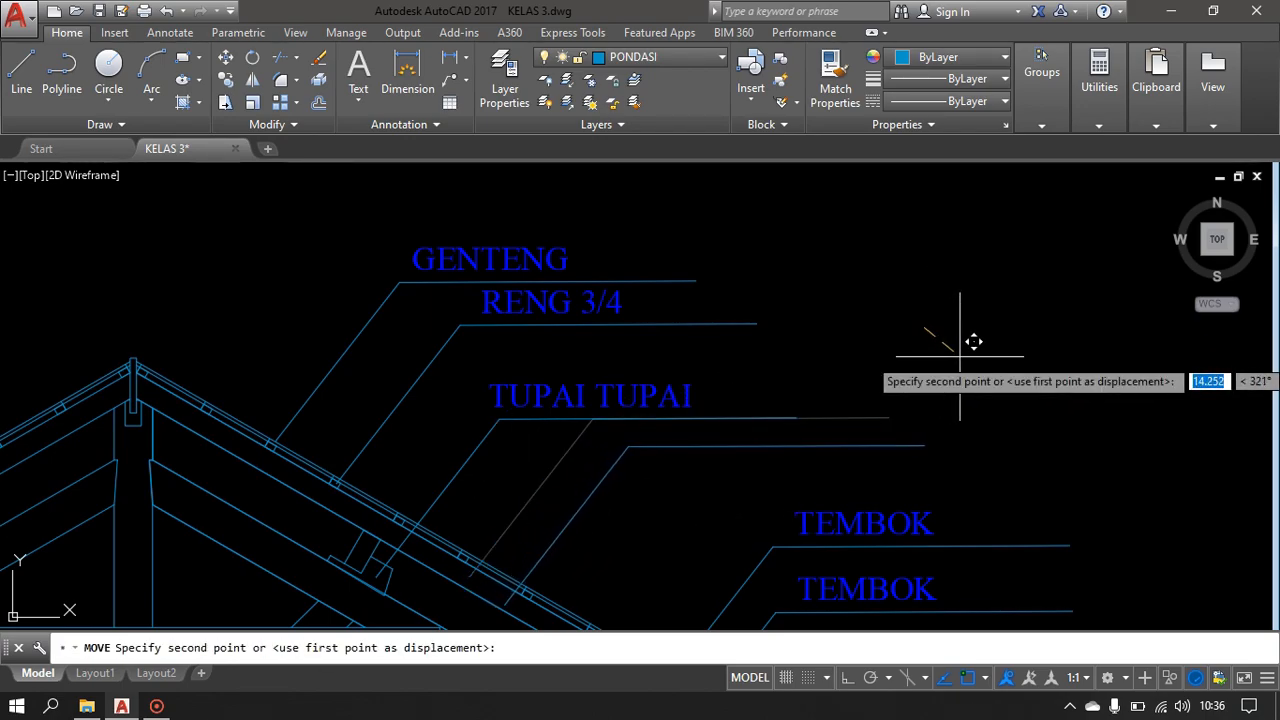
{"action": "left_click", "coordinate": [973, 365]}
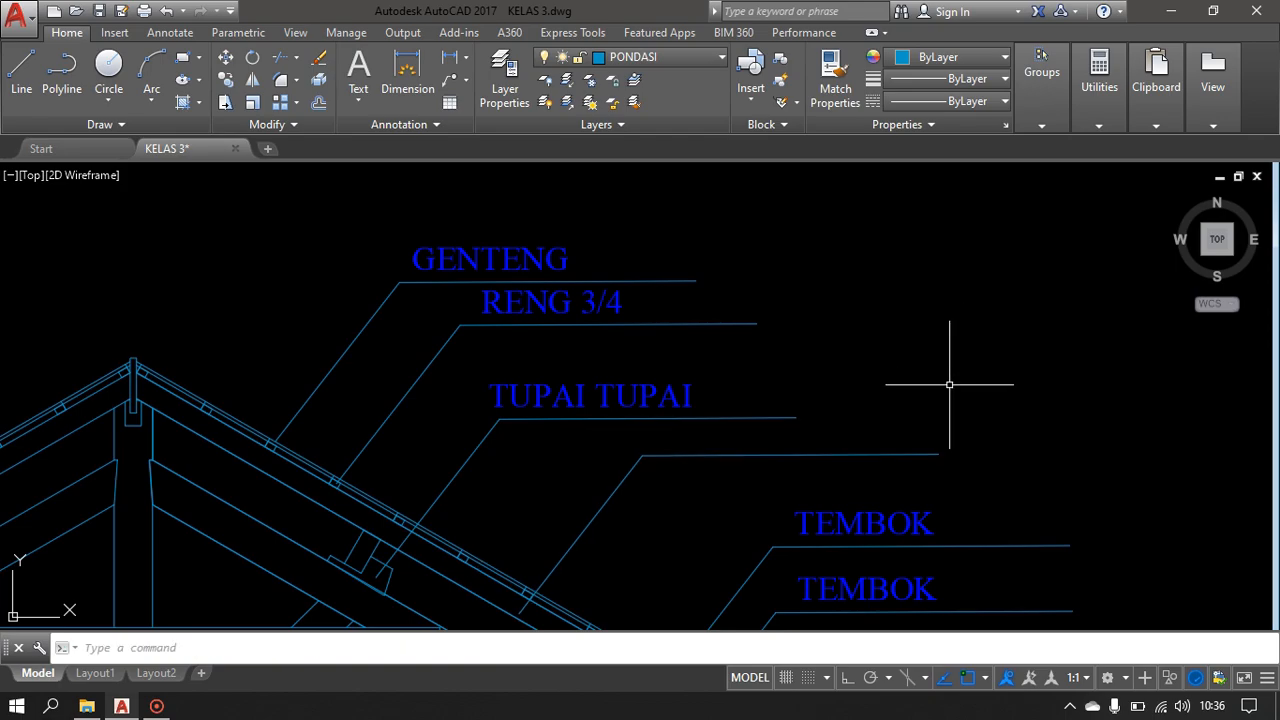
- Copy a TEMBOK text from the lower leaders to just above the horizontal segment of the unlabelled leader
{"action": "left_click", "coordinate": [894, 522]}
{"action": "type", "text": "co"}
{"action": "key", "text": "Return"}
{"action": "left_click", "coordinate": [894, 522]}
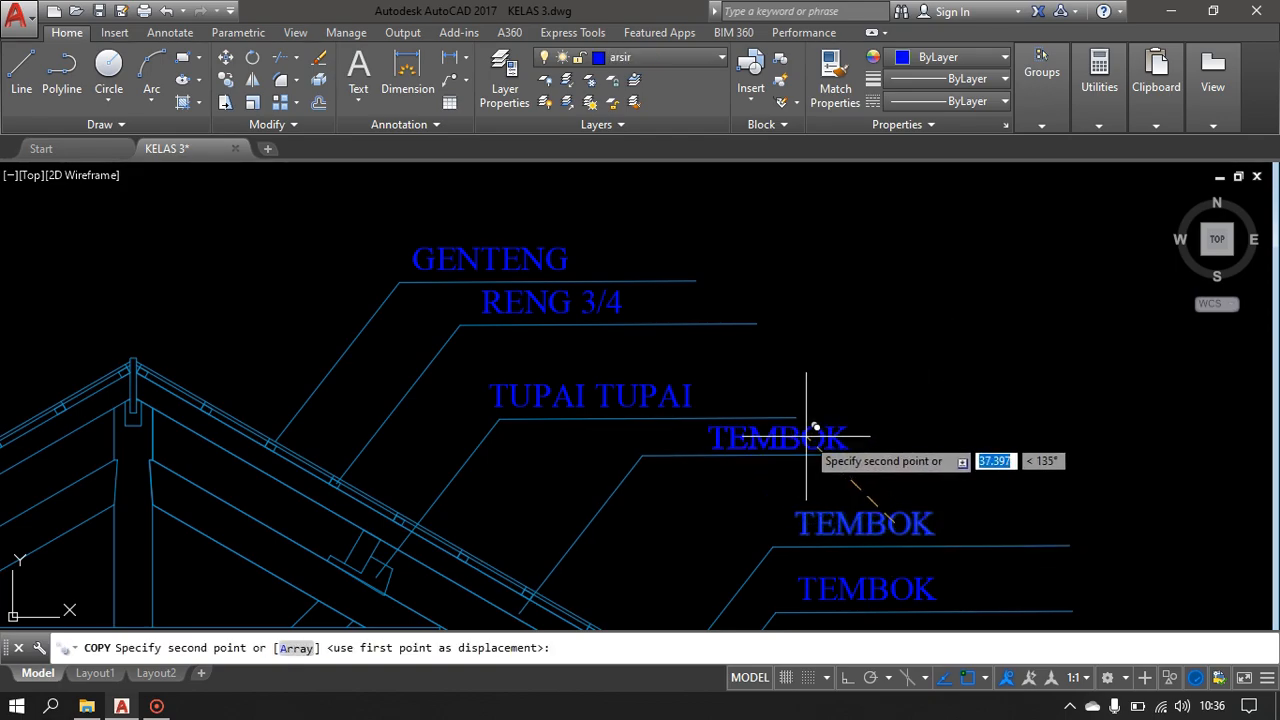
{"action": "left_click", "coordinate": [803, 434]}
{"action": "key", "text": "Escape"}
- Change the copied label on the leader below TUPAI TUPAI to USUK
{"action": "double_click", "coordinate": [804, 436]}
{"action": "left_click_drag", "start_coordinate": [846, 444], "coordinate": [477, 418]}
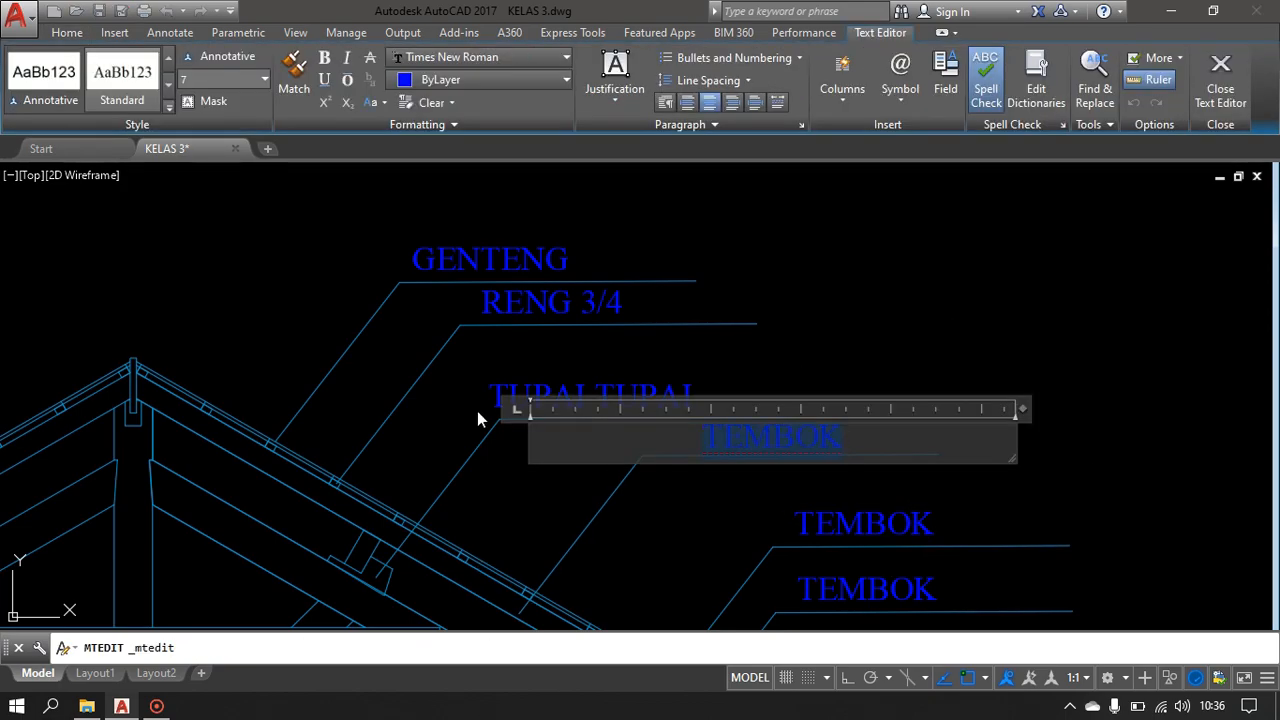
{"action": "type", "text": "USUK"}
{"action": "left_click", "coordinate": [857, 343]}
- Change the text of the leader label pointing at the lower purlin to GORDING 5/7
{"action": "middle_click_drag", "start_coordinate": [677, 621], "coordinate": [616, 362]}
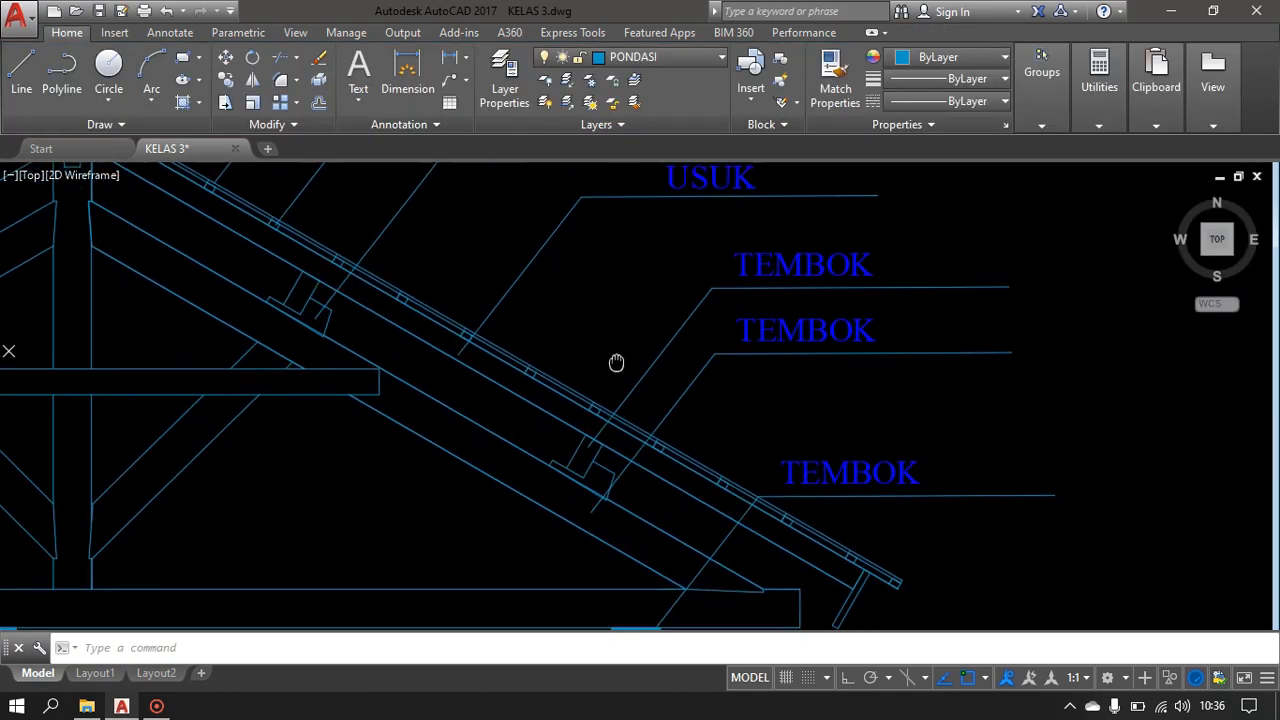
{"action": "double_click", "coordinate": [809, 264]}
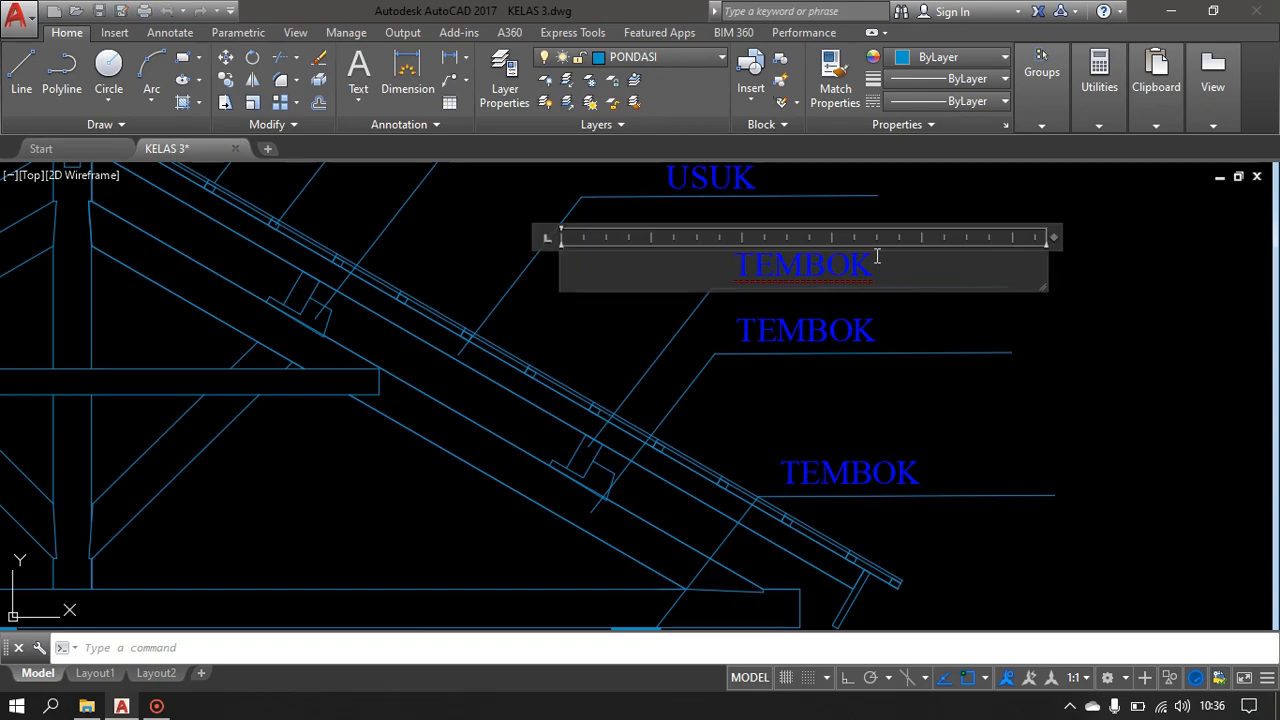
{"action": "type", "text": "GORDING"}
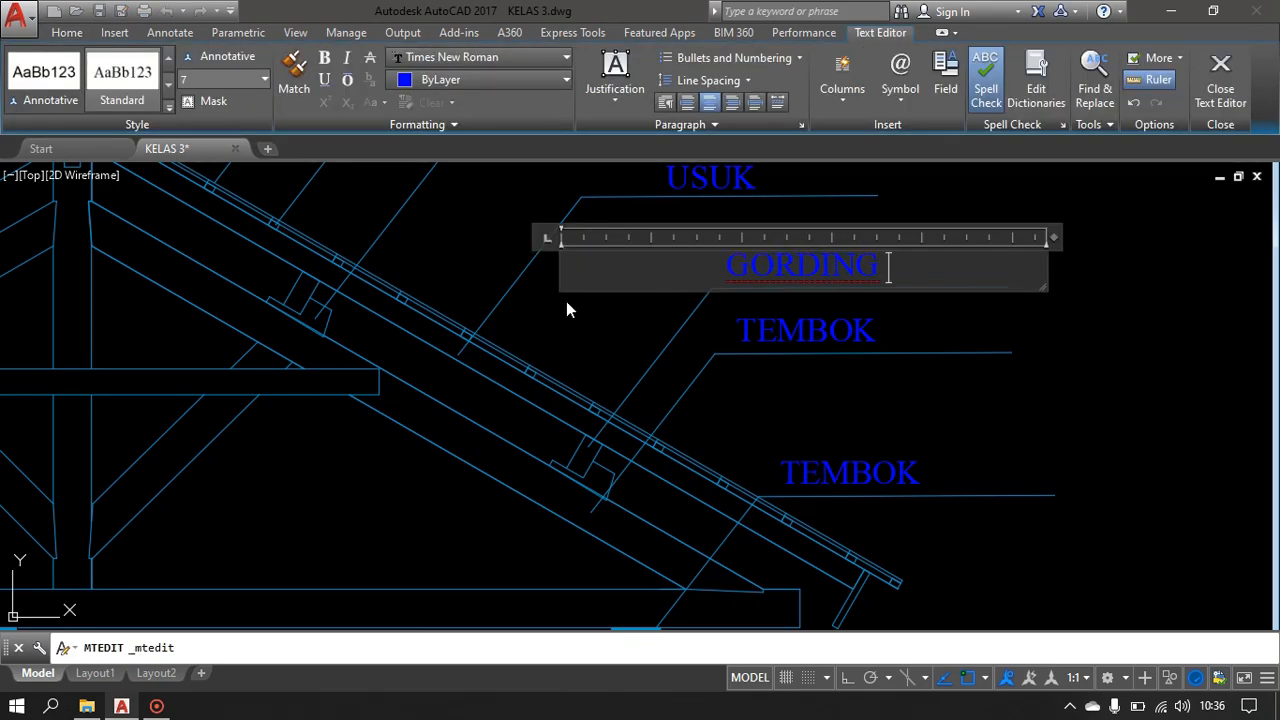
{"action": "key", "text": "Return"}
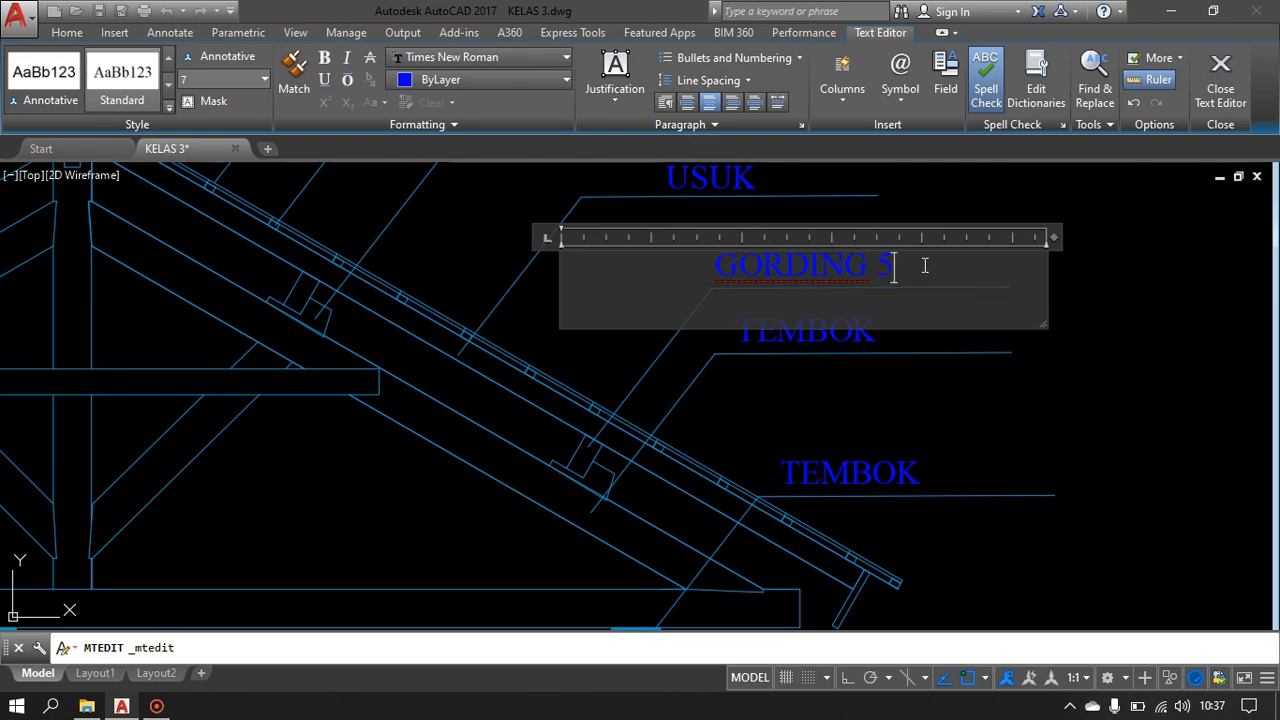
{"action": "type", "text": "/7"}
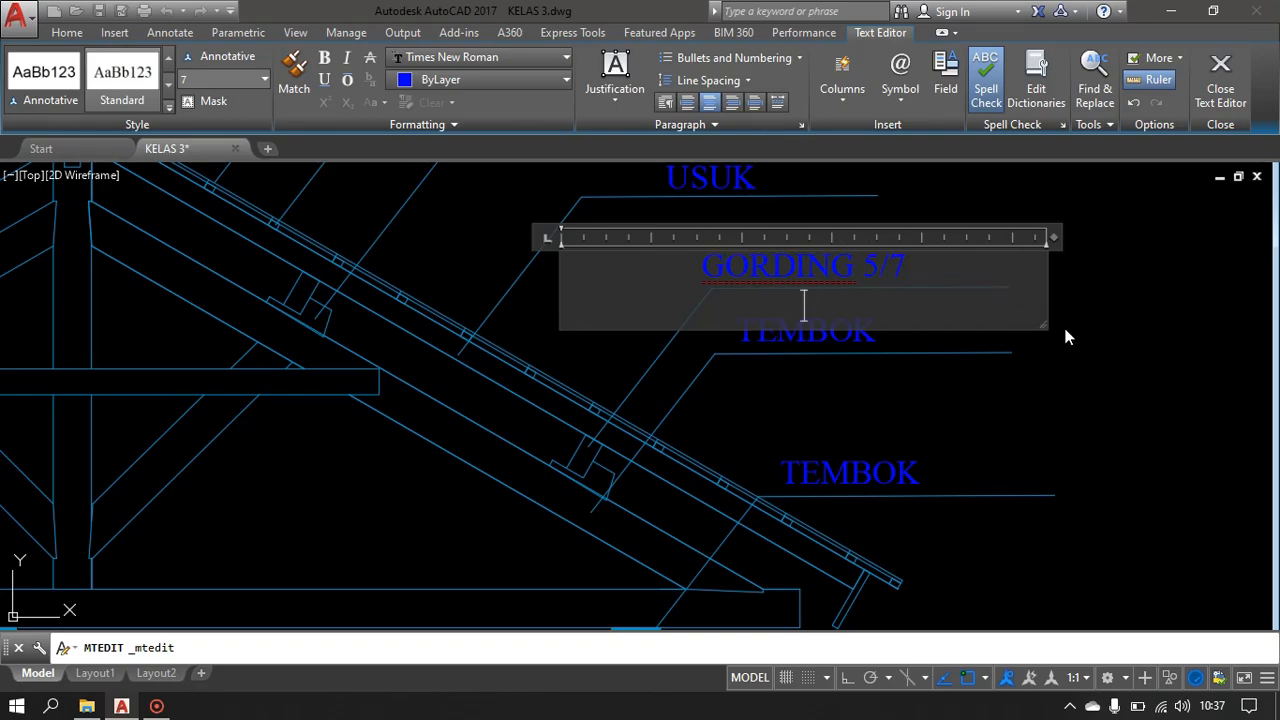
{"action": "left_click", "coordinate": [1054, 332]}
- Change the label below GORDING 5/7 to KAKI KUDA KUDA and move the text to start near its leader's bend
{"action": "left_click", "coordinate": [823, 336]}
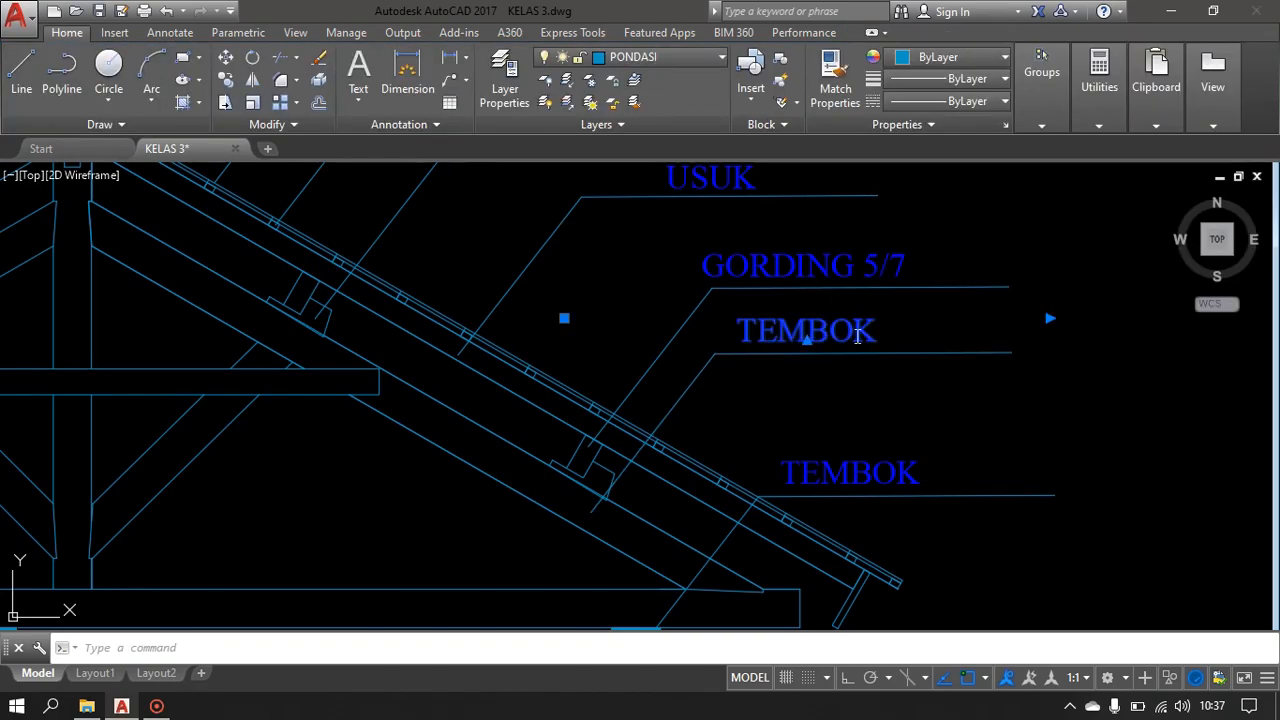
{"action": "double_click", "coordinate": [791, 330]}
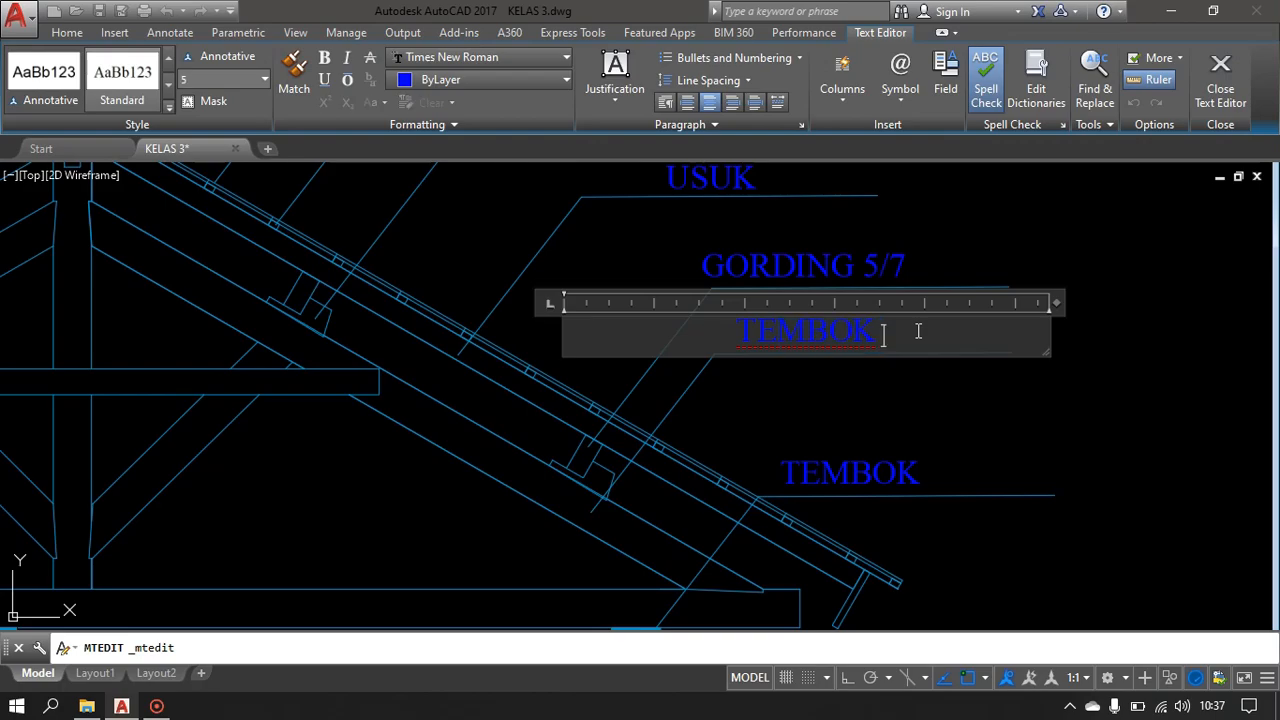
{"action": "type", "text": "KAKI KUDA KUDA"}
{"action": "left_click", "coordinate": [995, 417]}
{"action": "left_click", "coordinate": [850, 330]}
{"action": "type", "text": "m"}
{"action": "key", "text": "Return"}
{"action": "left_click", "coordinate": [1007, 373]}
{"action": "left_click", "coordinate": [1085, 360]}
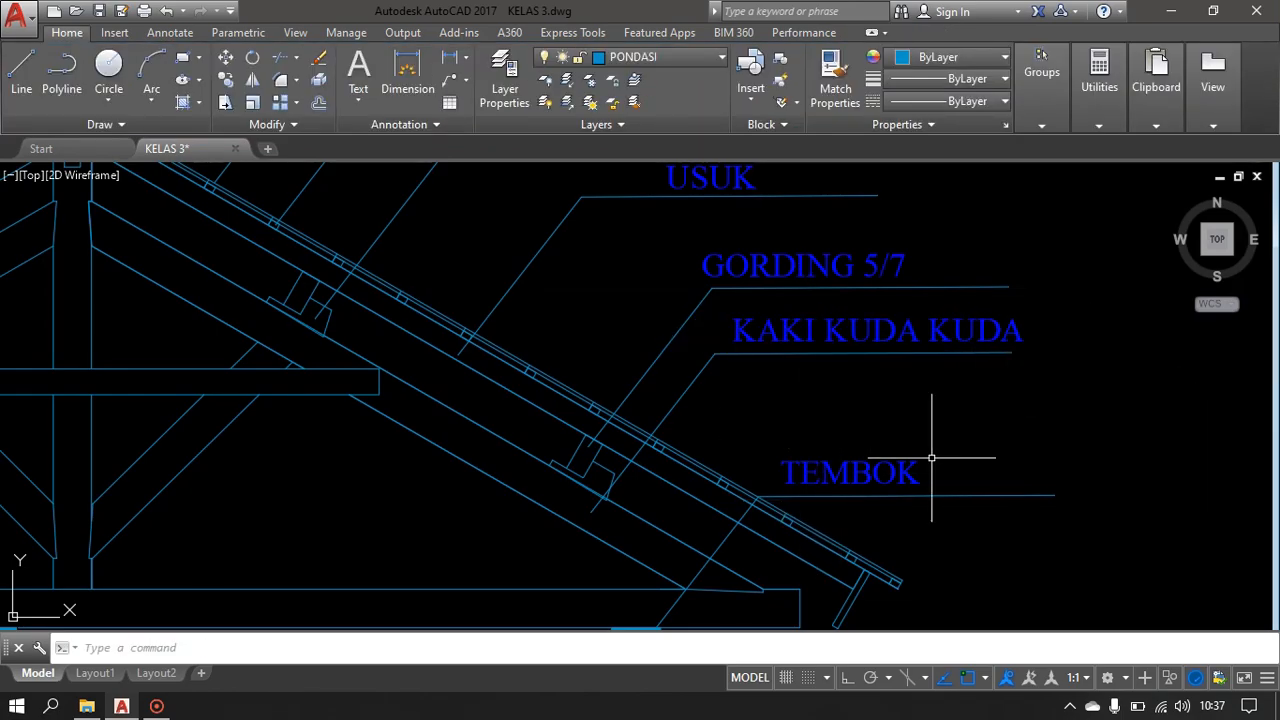
- Change the text of the lowest roof leader label, above the right column, to RING BALOK
{"action": "double_click", "coordinate": [908, 478]}
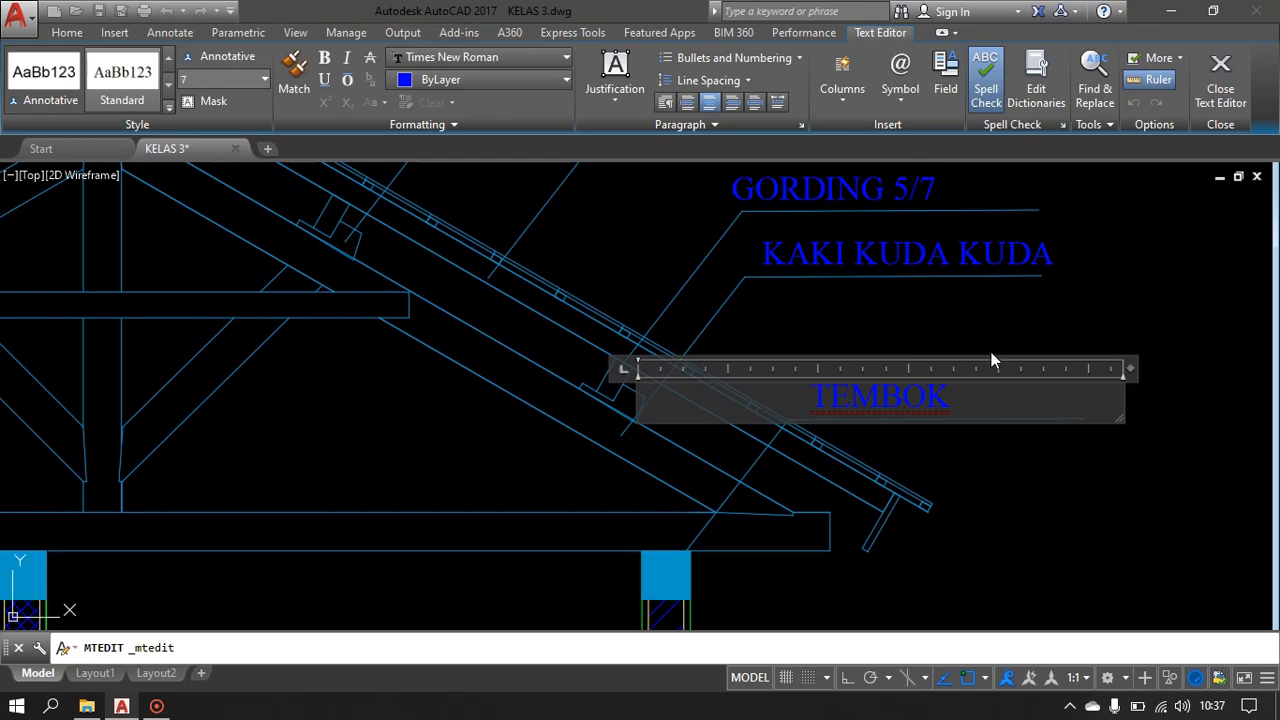
{"action": "type", "text": "RING BALO"}
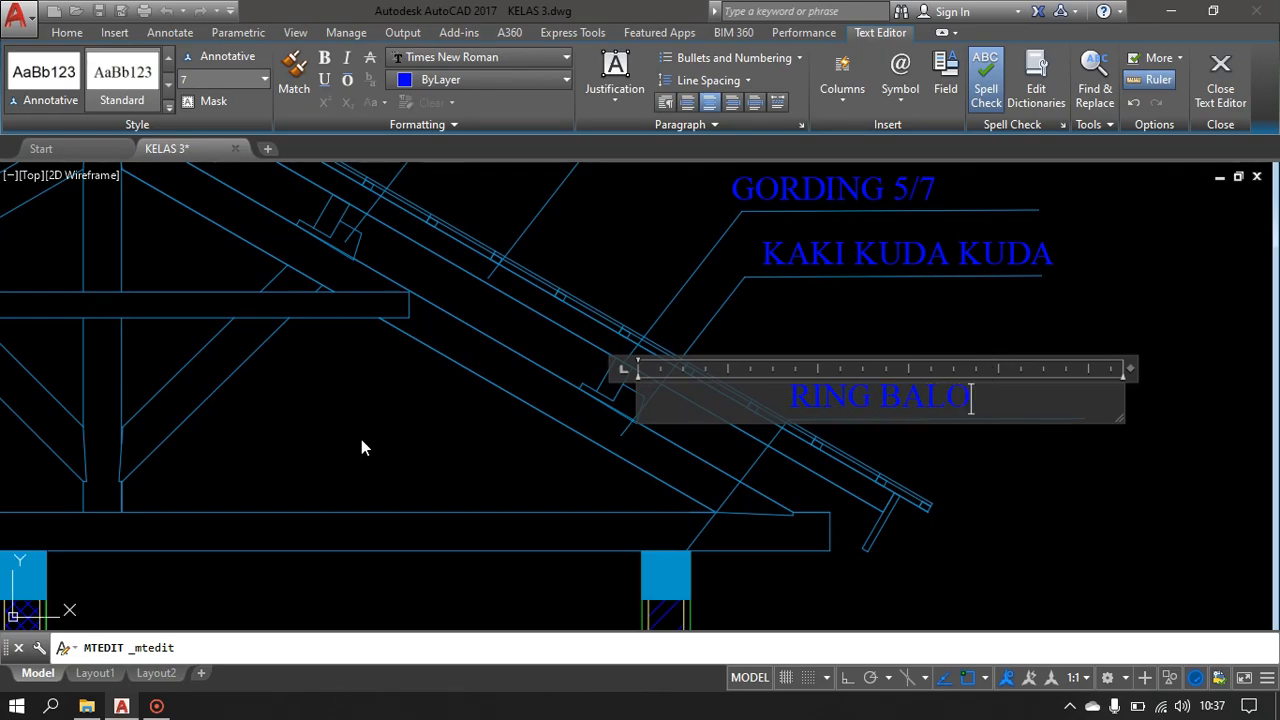
{"action": "left_click", "coordinate": [1106, 286]}
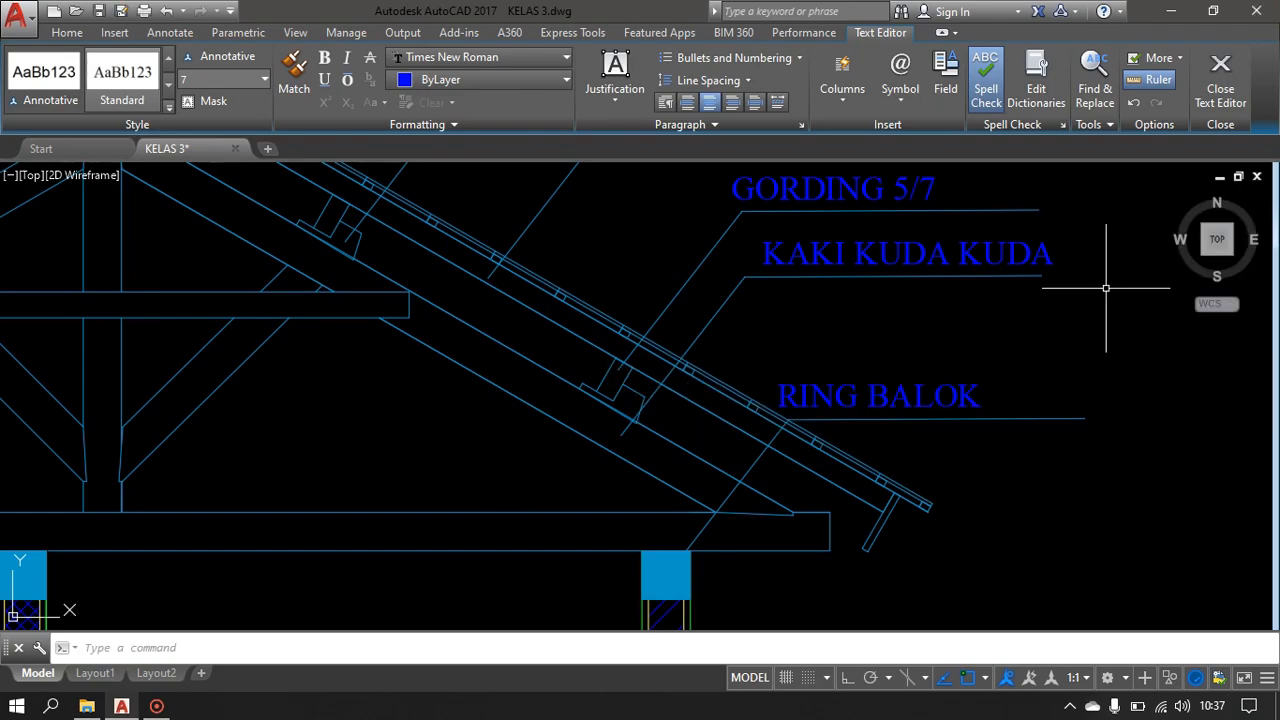
- Change the section mark letter at the upper end of the floor plan's vertical cutting line to B
{"action": "scroll", "coordinate": [919, 336], "scroll_direction": "down", "scroll_amount": 5}
{"action": "middle_click_drag", "start_coordinate": [919, 336], "coordinate": [773, 383]}
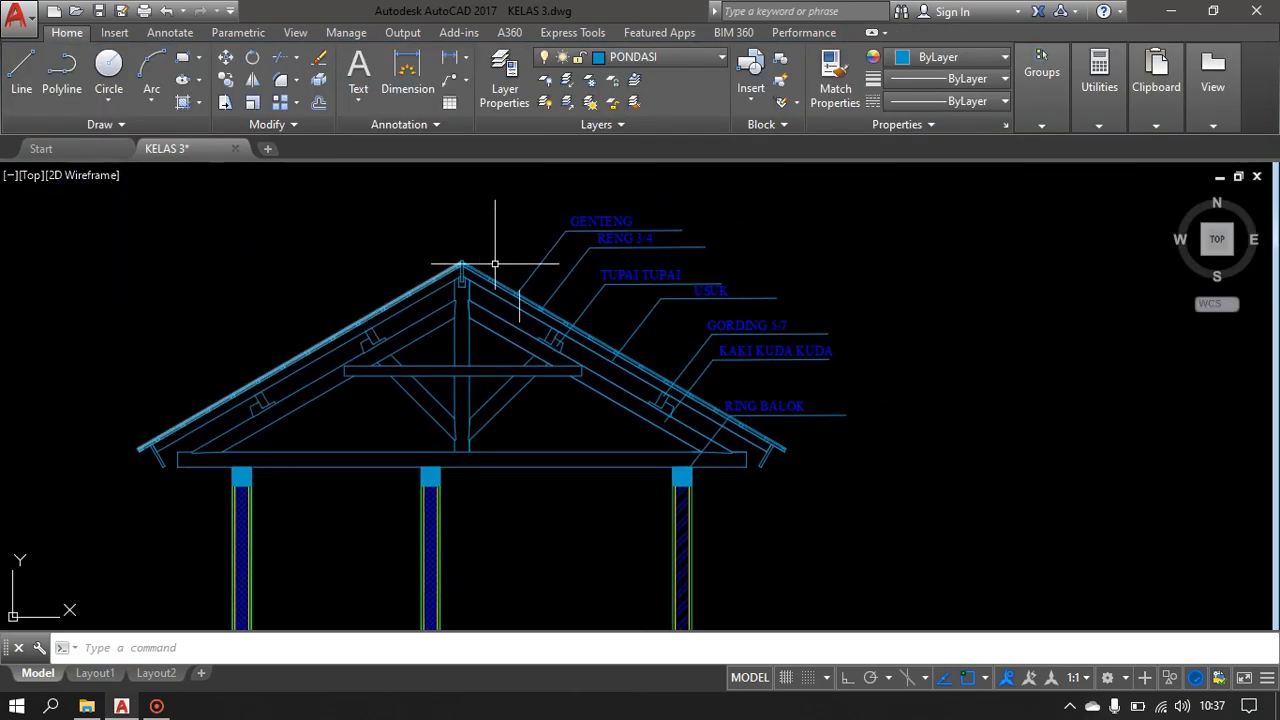
{"action": "scroll", "coordinate": [646, 229], "scroll_direction": "down", "scroll_amount": 2}
{"action": "mouse_move", "coordinate": [776, 428]}
{"action": "middle_mouse_down"}
{"action": "mouse_move", "coordinate": [754, 274]}
{"action": "mouse_move", "coordinate": [785, 261]}
{"action": "middle_mouse_up"}
{"action": "middle_click_drag", "start_coordinate": [631, 404], "coordinate": [836, 209]}
{"action": "scroll", "coordinate": [768, 479], "scroll_direction": "down", "scroll_amount": 2}
{"action": "middle_click_drag", "start_coordinate": [722, 431], "coordinate": [665, 289]}
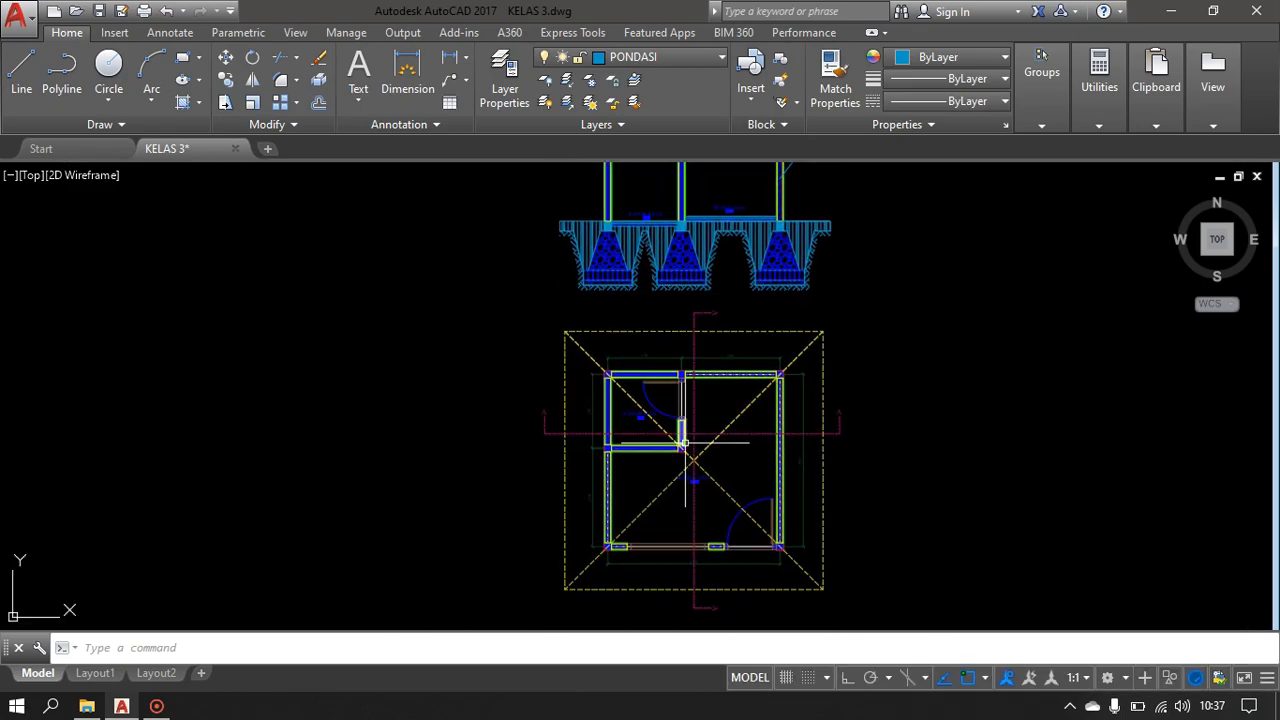
{"action": "scroll", "coordinate": [700, 447], "scroll_direction": "up", "scroll_amount": 5}
{"action": "scroll", "coordinate": [694, 443], "scroll_direction": "down", "scroll_amount": 4}
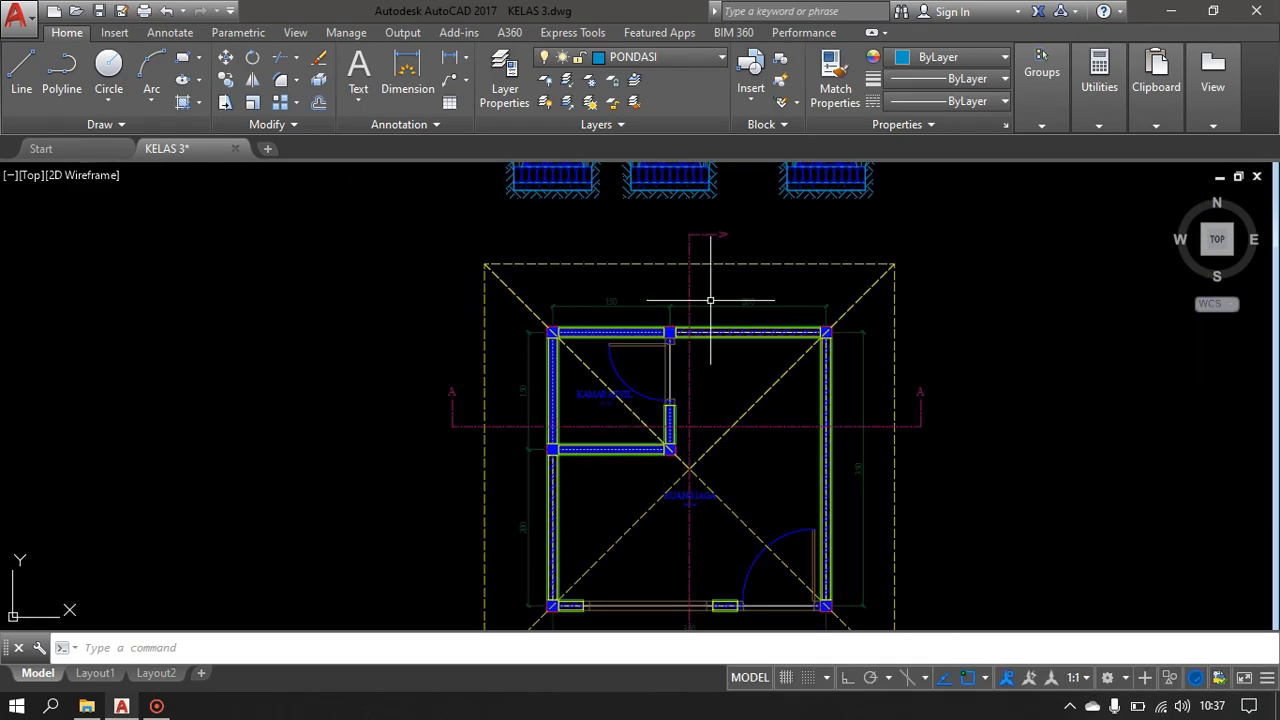
{"action": "scroll", "coordinate": [677, 457], "scroll_direction": "up", "scroll_amount": 2}
{"action": "middle_click_drag", "start_coordinate": [757, 461], "coordinate": [740, 529]}
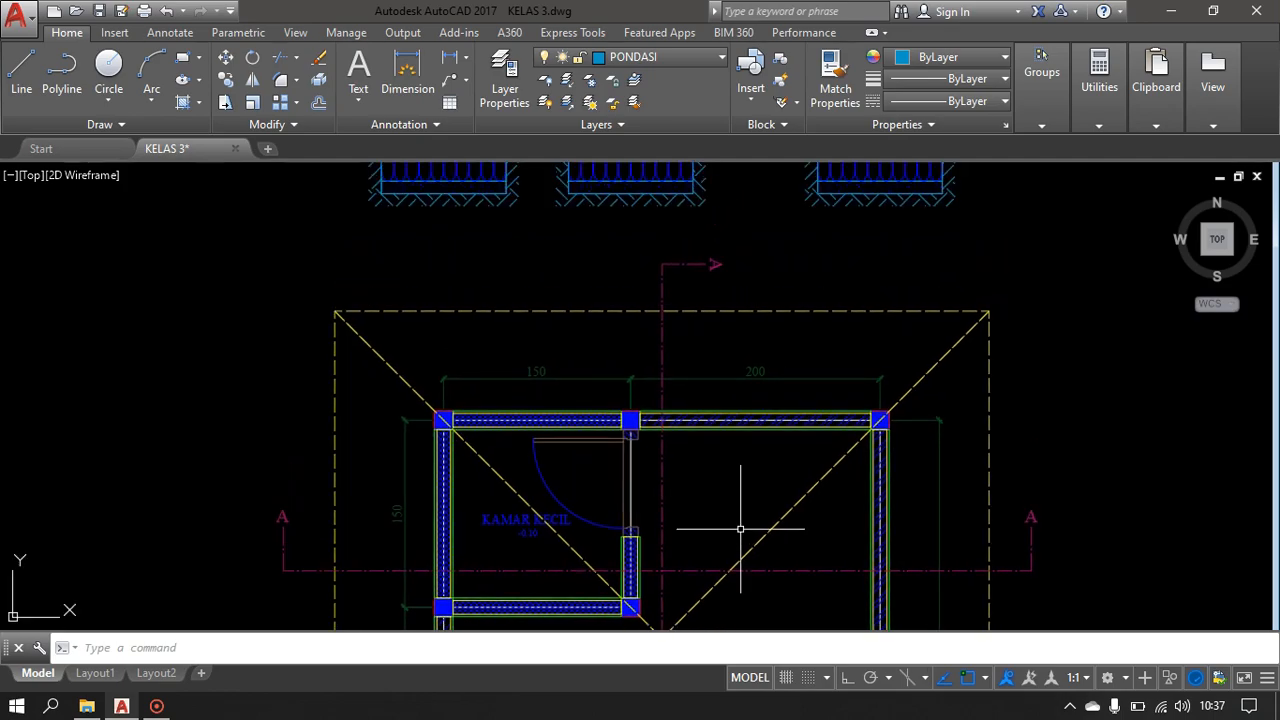
{"action": "scroll", "coordinate": [712, 262], "scroll_direction": "up", "scroll_amount": 2}
{"action": "double_click", "coordinate": [724, 270]}
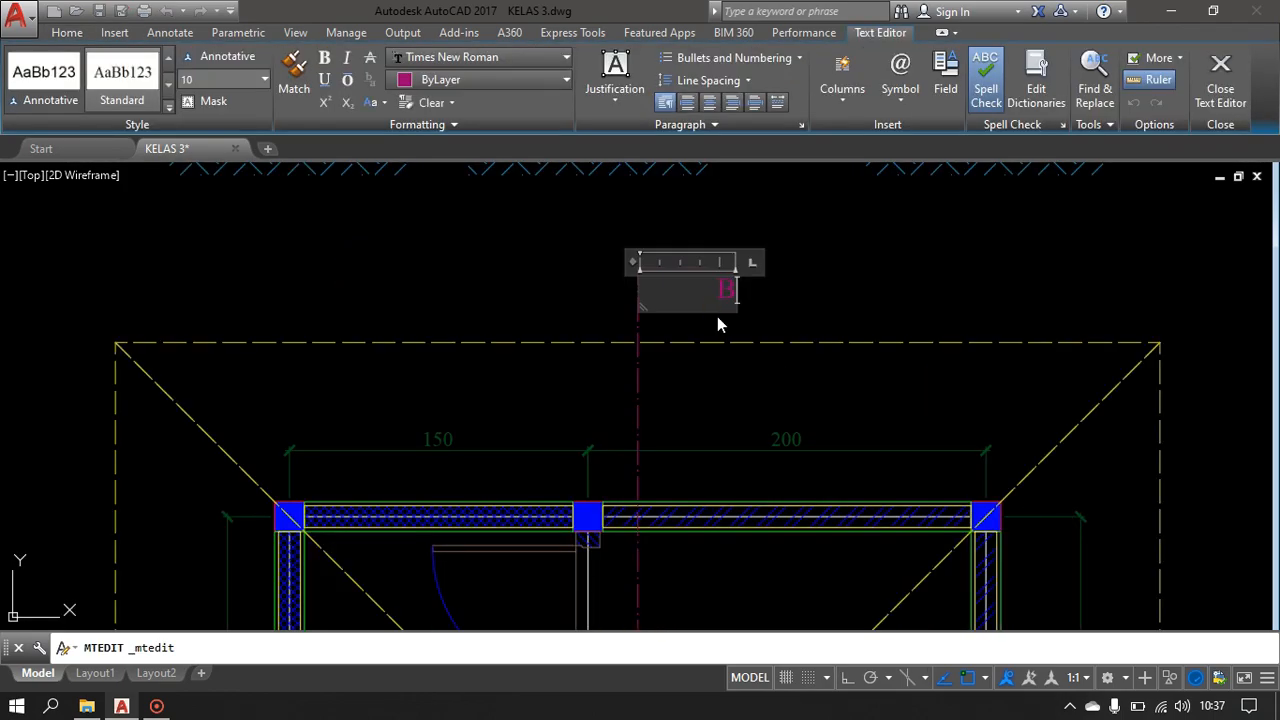
{"action": "left_click", "coordinate": [886, 257]}
- Change the section mark letter at the lower end of the floor plan's vertical cutting line to B
{"action": "scroll", "coordinate": [726, 340], "scroll_direction": "down", "scroll_amount": 6}
{"action": "middle_click_drag", "start_coordinate": [706, 546], "coordinate": [657, 397]}
{"action": "scroll", "coordinate": [666, 455], "scroll_direction": "up", "scroll_amount": 8}
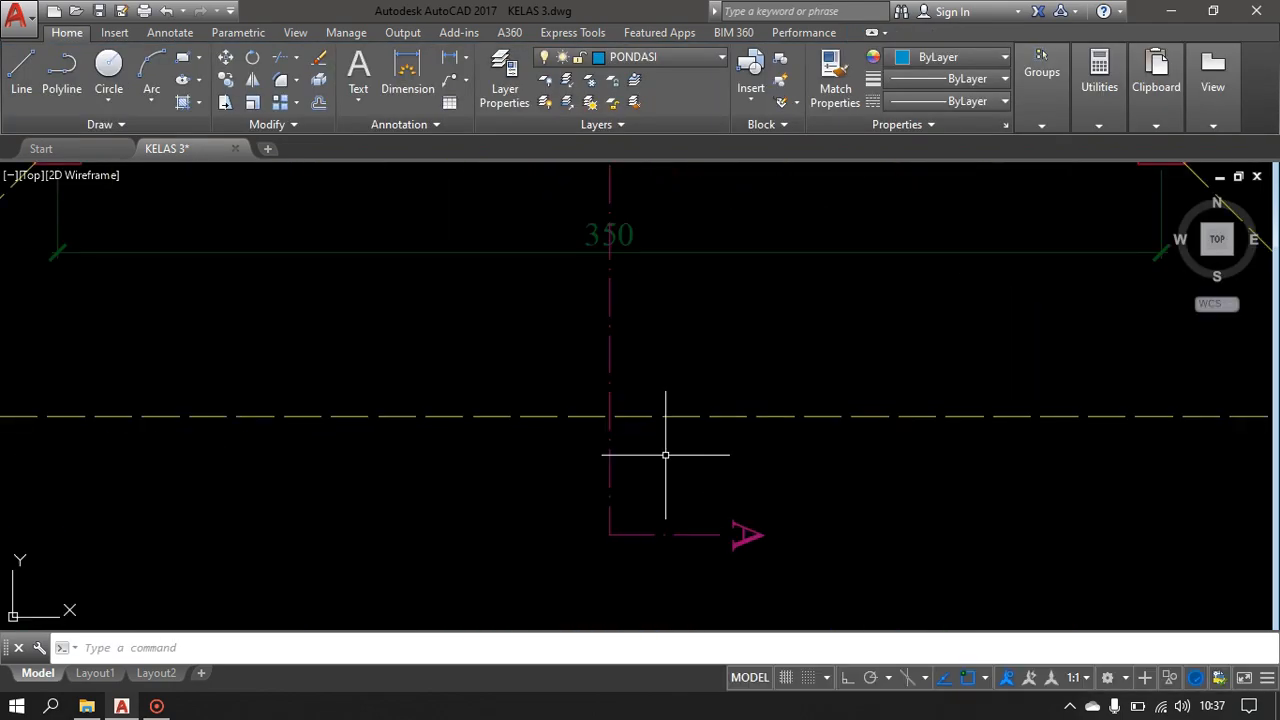
{"action": "double_click", "coordinate": [748, 531]}
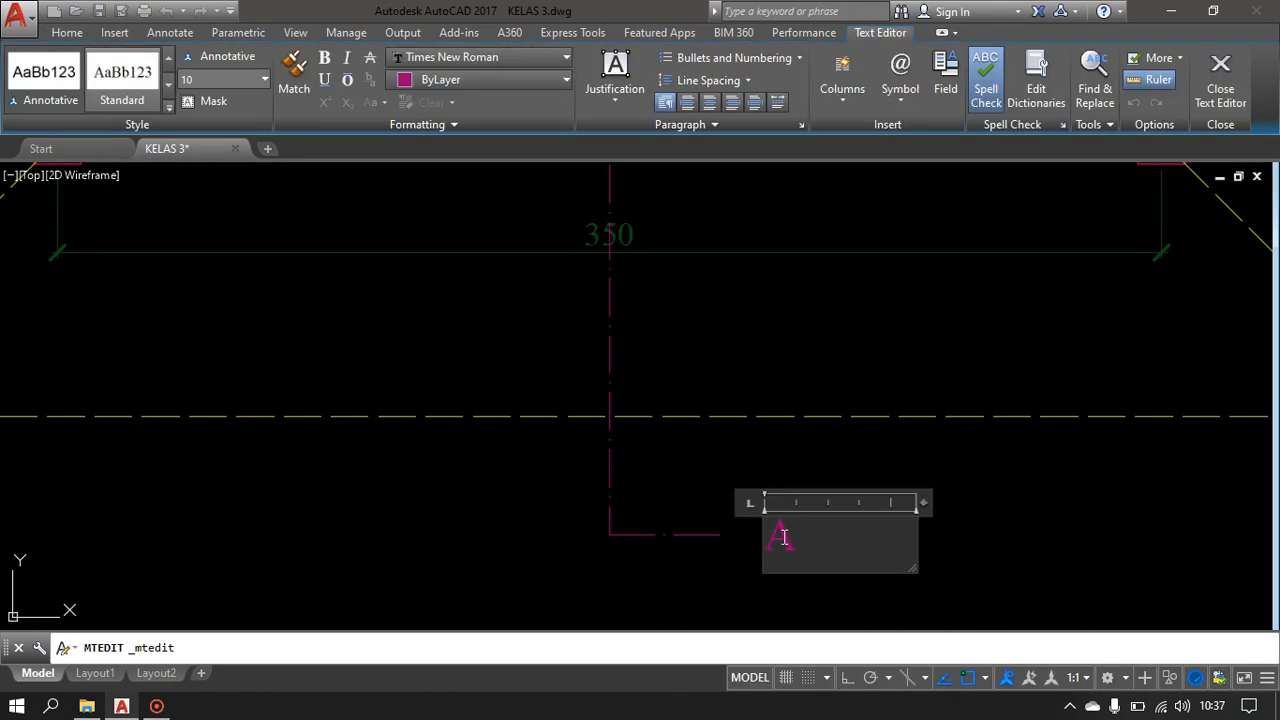
{"action": "type", "text": "B"}
{"action": "left_click", "coordinate": [952, 506]}
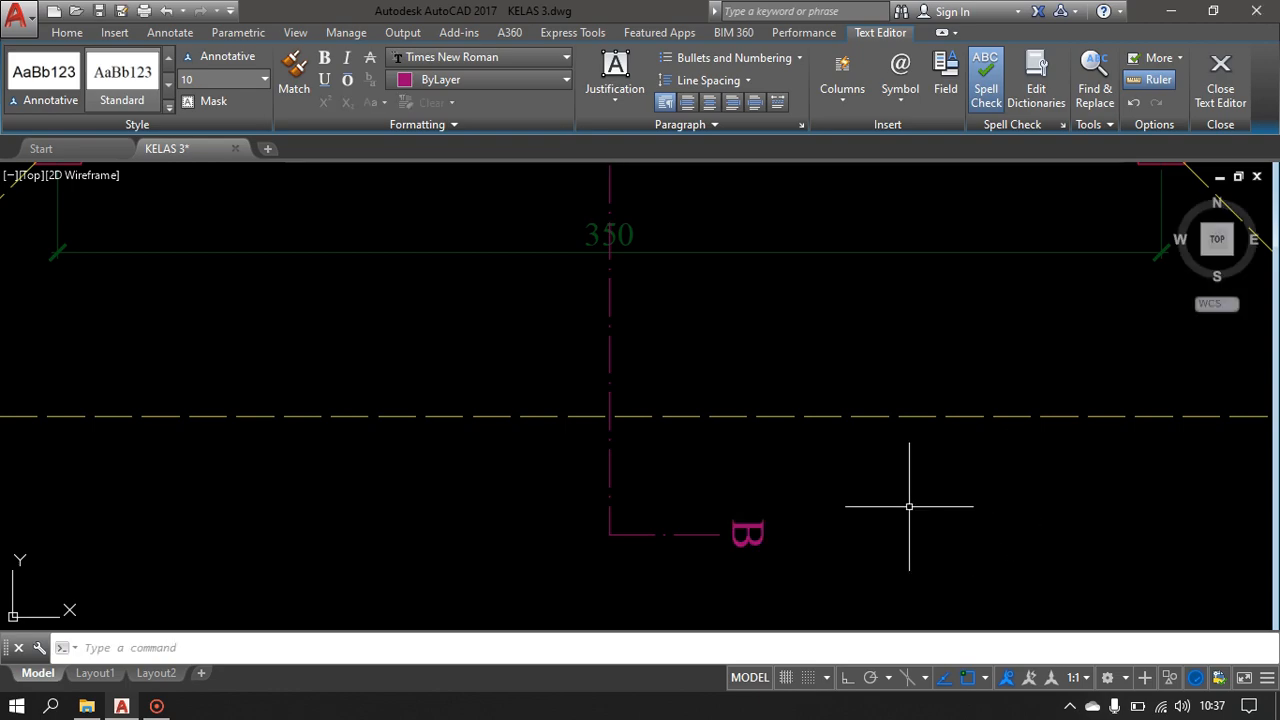
- Examine the floor plan's section lines against the building section's roof, walls, floor levels and foundations
{"action": "scroll", "coordinate": [665, 456], "scroll_direction": "down", "scroll_amount": 9}
{"action": "middle_click_drag", "start_coordinate": [666, 440], "coordinate": [628, 540]}
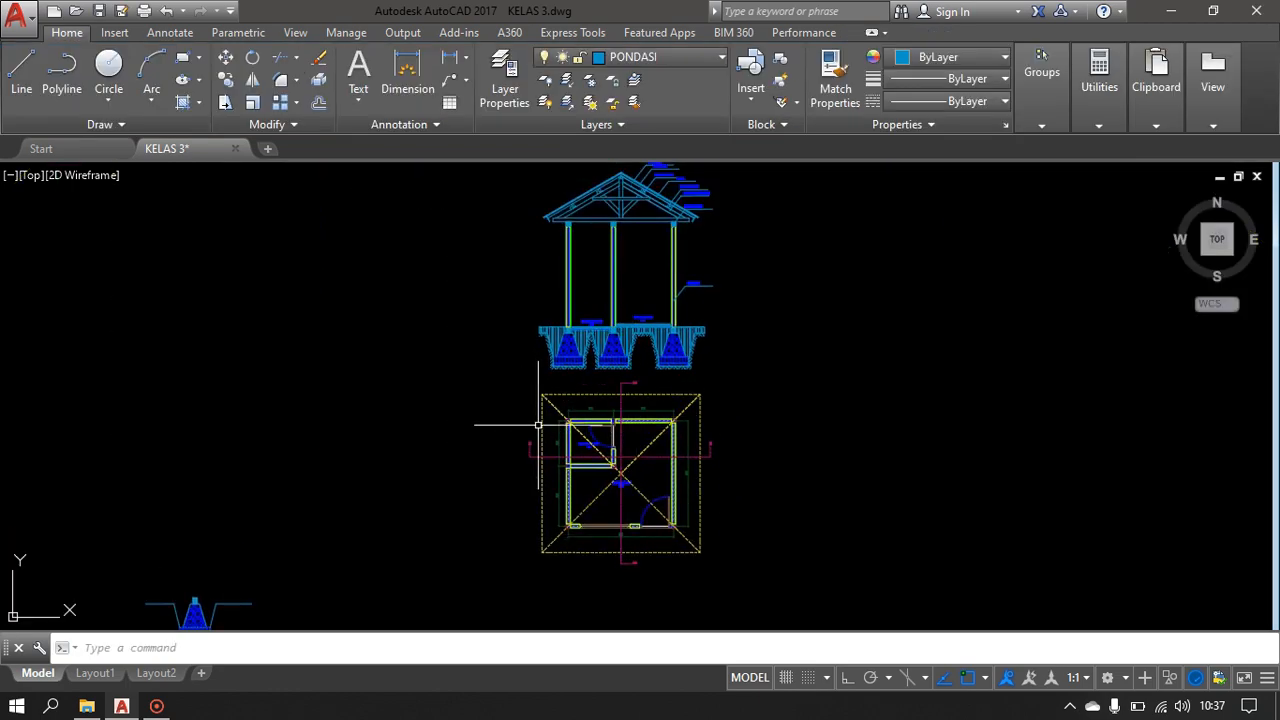
{"action": "scroll", "coordinate": [600, 375], "scroll_direction": "up", "scroll_amount": 4}
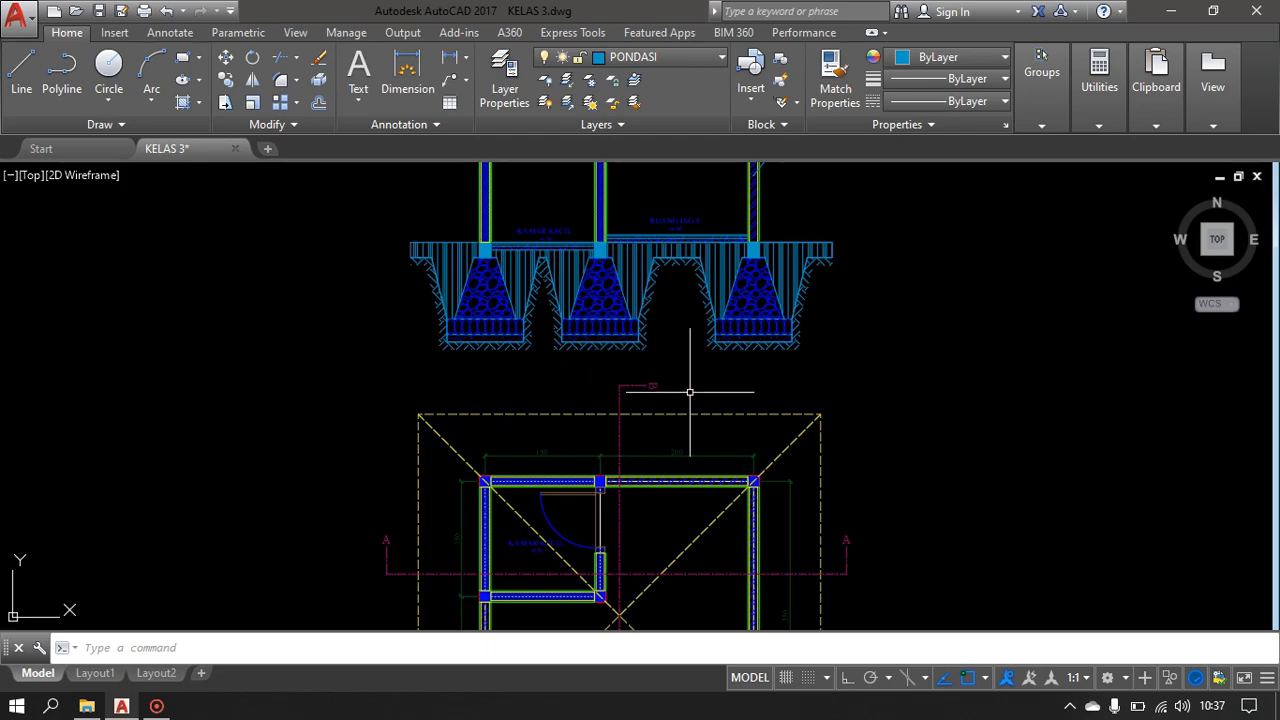
{"action": "scroll", "coordinate": [650, 370], "scroll_direction": "down", "scroll_amount": 3}
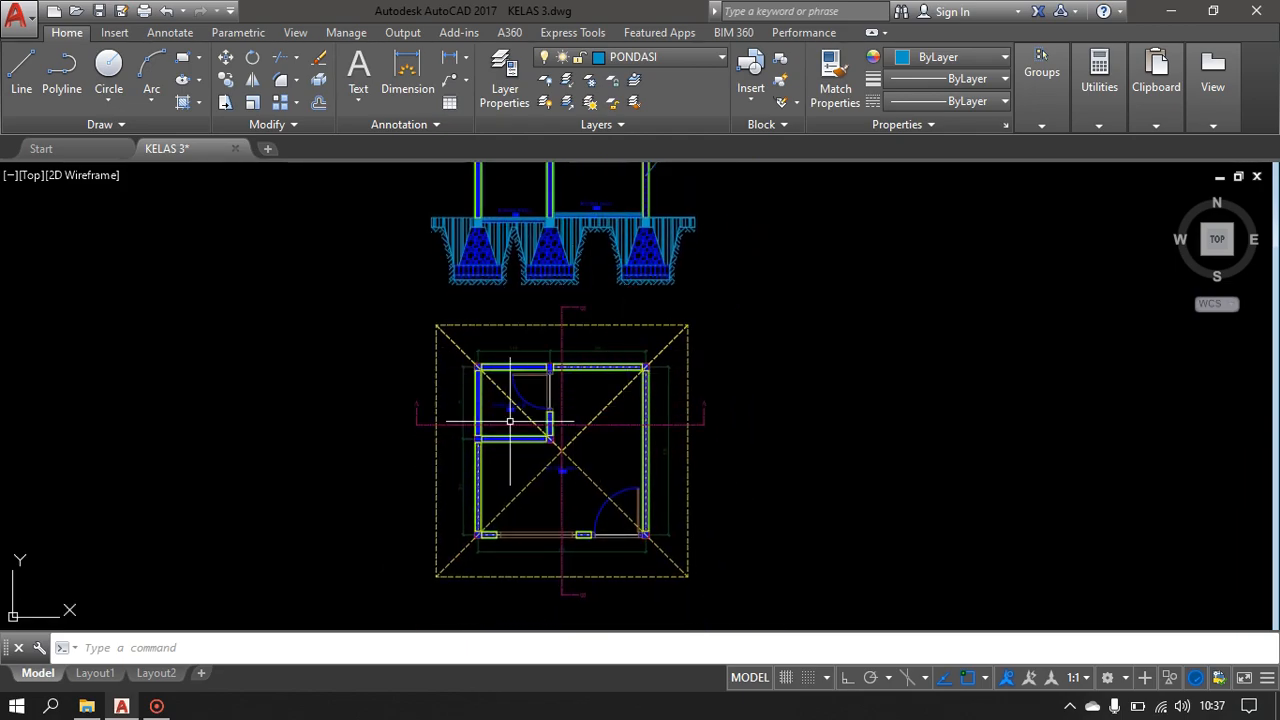
{"action": "middle_click_drag", "start_coordinate": [594, 312], "coordinate": [586, 588]}
{"action": "scroll", "coordinate": [599, 369], "scroll_direction": "up", "scroll_amount": 3}
{"action": "middle_click_drag", "start_coordinate": [598, 373], "coordinate": [654, 476]}
{"action": "scroll", "coordinate": [587, 427], "scroll_direction": "up", "scroll_amount": 3}
{"action": "middle_click_drag", "start_coordinate": [587, 427], "coordinate": [628, 222]}
{"action": "scroll", "coordinate": [575, 350], "scroll_direction": "up", "scroll_amount": 3}
{"action": "scroll", "coordinate": [586, 346], "scroll_direction": "down", "scroll_amount": 3}
{"action": "scroll", "coordinate": [834, 428], "scroll_direction": "down", "scroll_amount": 2}
{"action": "middle_click_drag", "start_coordinate": [763, 371], "coordinate": [738, 325]}
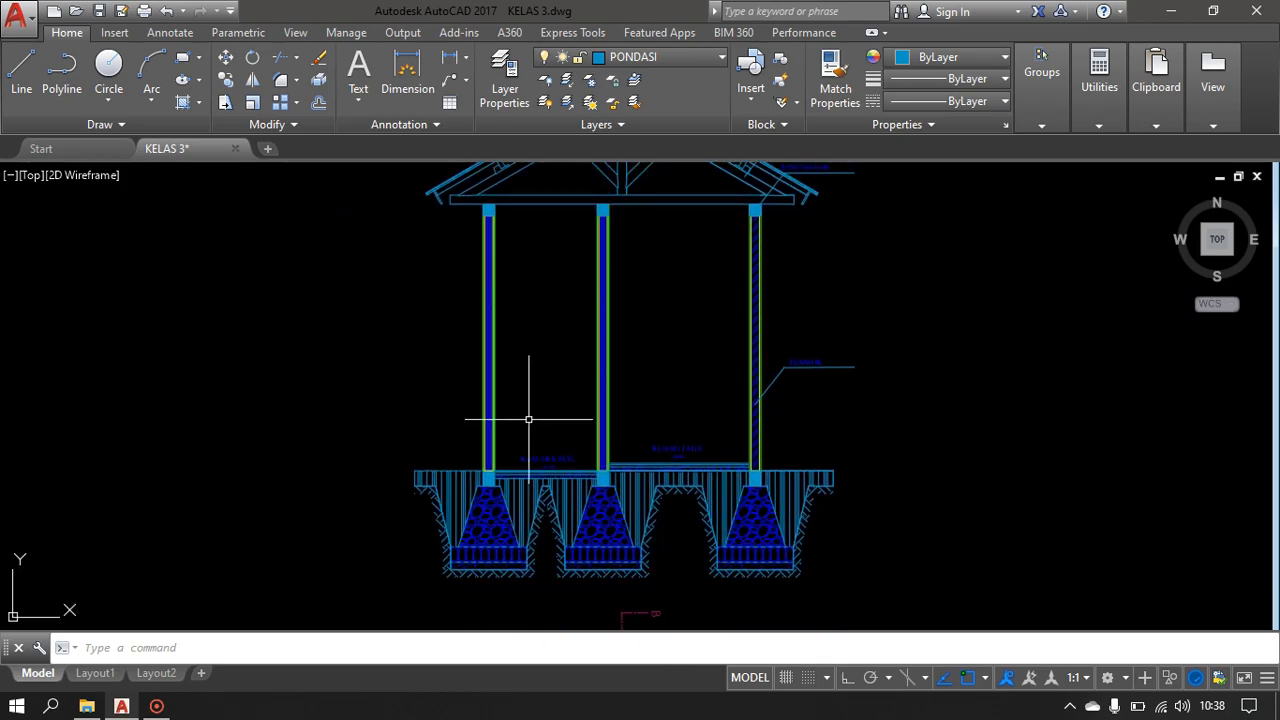
{"action": "scroll", "coordinate": [528, 419], "scroll_direction": "up", "scroll_amount": 4}
{"action": "middle_click_drag", "start_coordinate": [634, 466], "coordinate": [606, 526]}
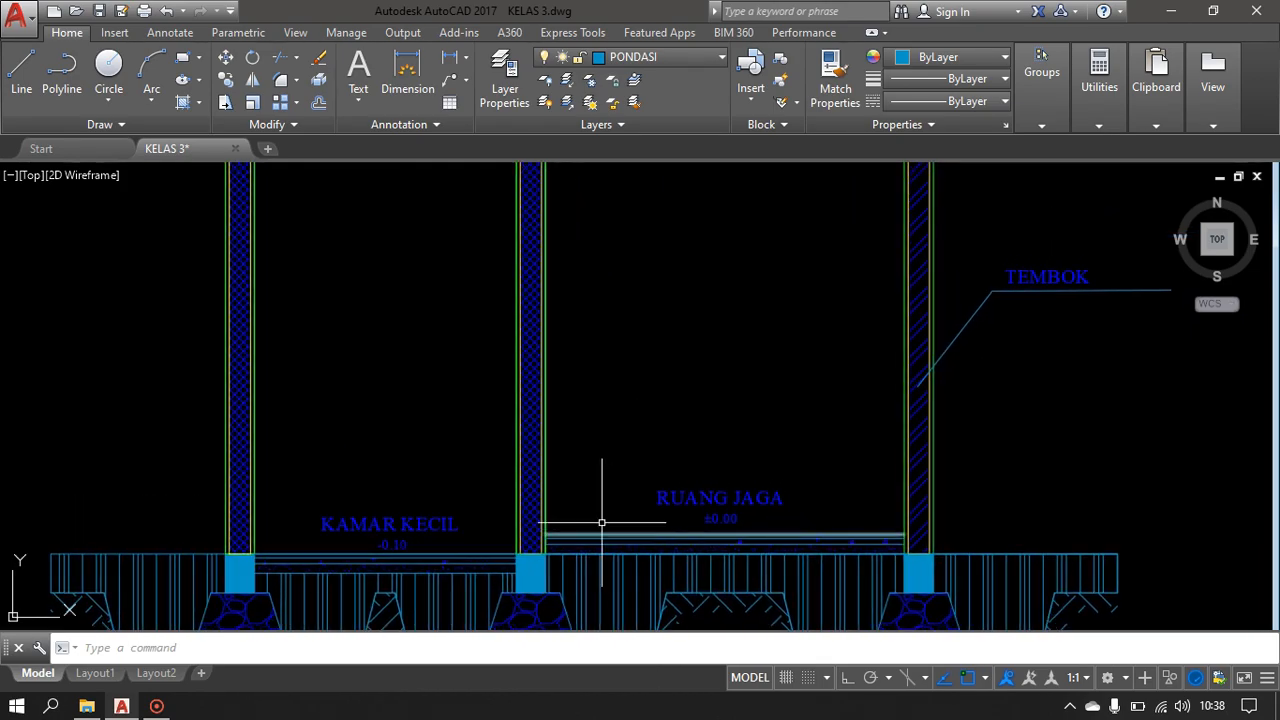
- Offset the top floor line of RUANG JAGA upward by 370
{"action": "key", "text": "Return"}
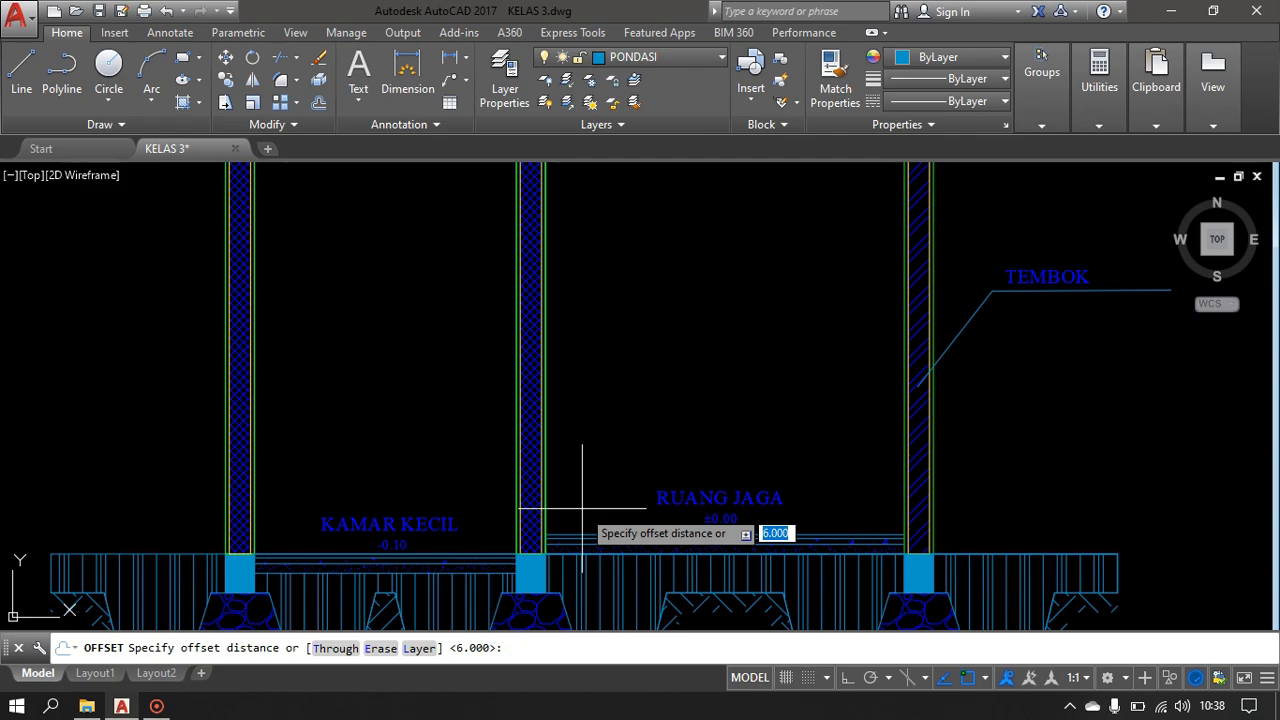
{"action": "mouse_move", "coordinate": [703, 366]}
{"action": "middle_mouse_down"}
{"action": "mouse_move", "coordinate": [706, 586]}
{"action": "mouse_move", "coordinate": [680, 620]}
{"action": "mouse_move", "coordinate": [634, 539]}
{"action": "mouse_move", "coordinate": [646, 437]}
{"action": "mouse_move", "coordinate": [671, 423]}
{"action": "middle_mouse_up"}
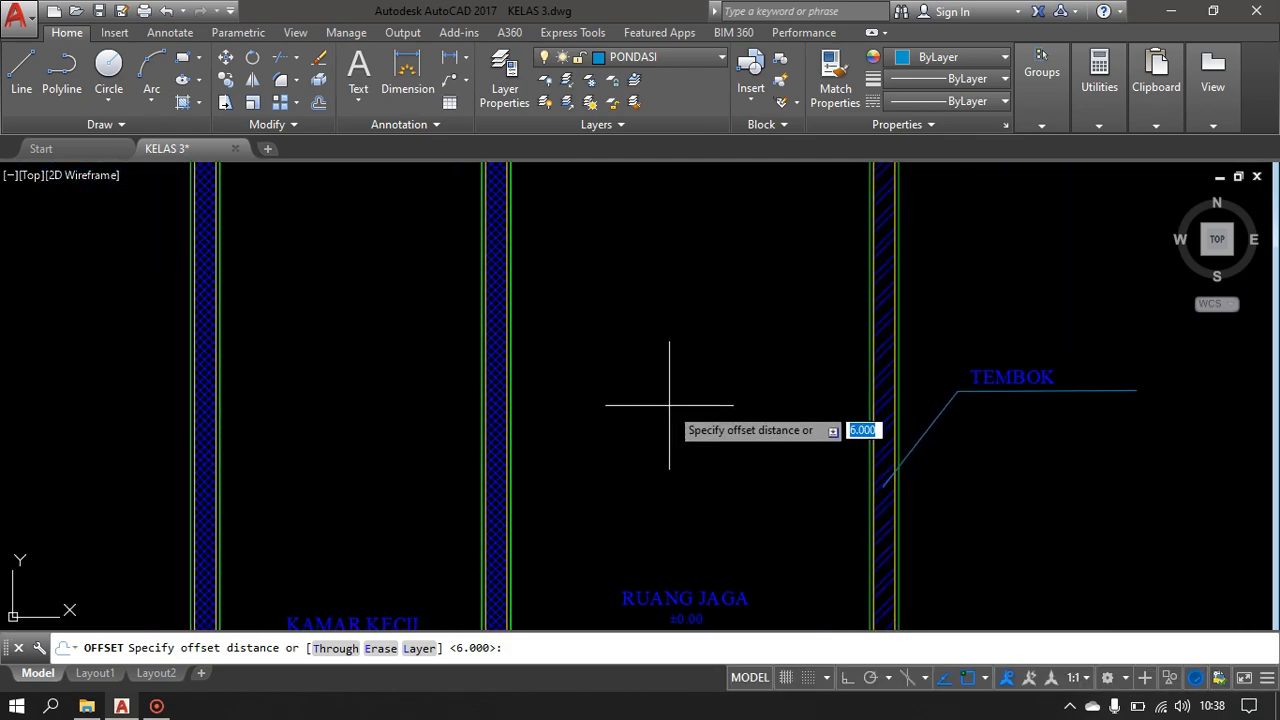
{"action": "scroll", "coordinate": [680, 401], "scroll_direction": "down", "scroll_amount": 2}
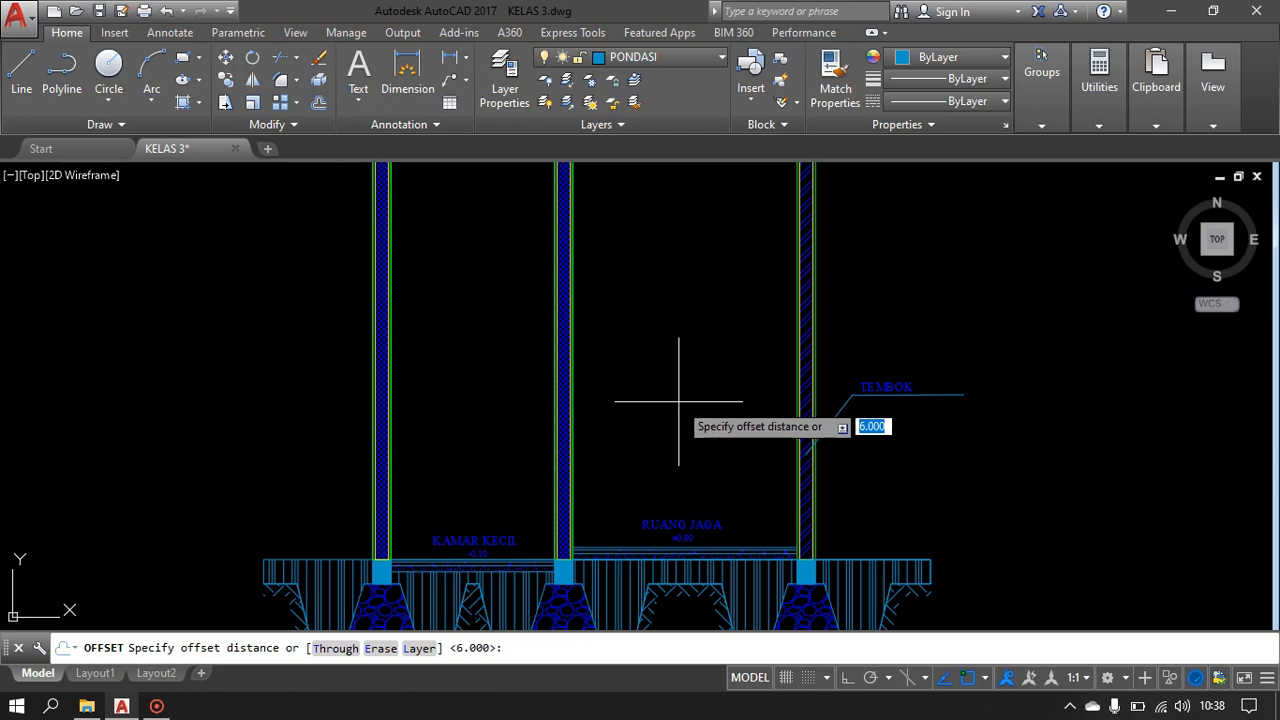
{"action": "key", "text": "Return"}
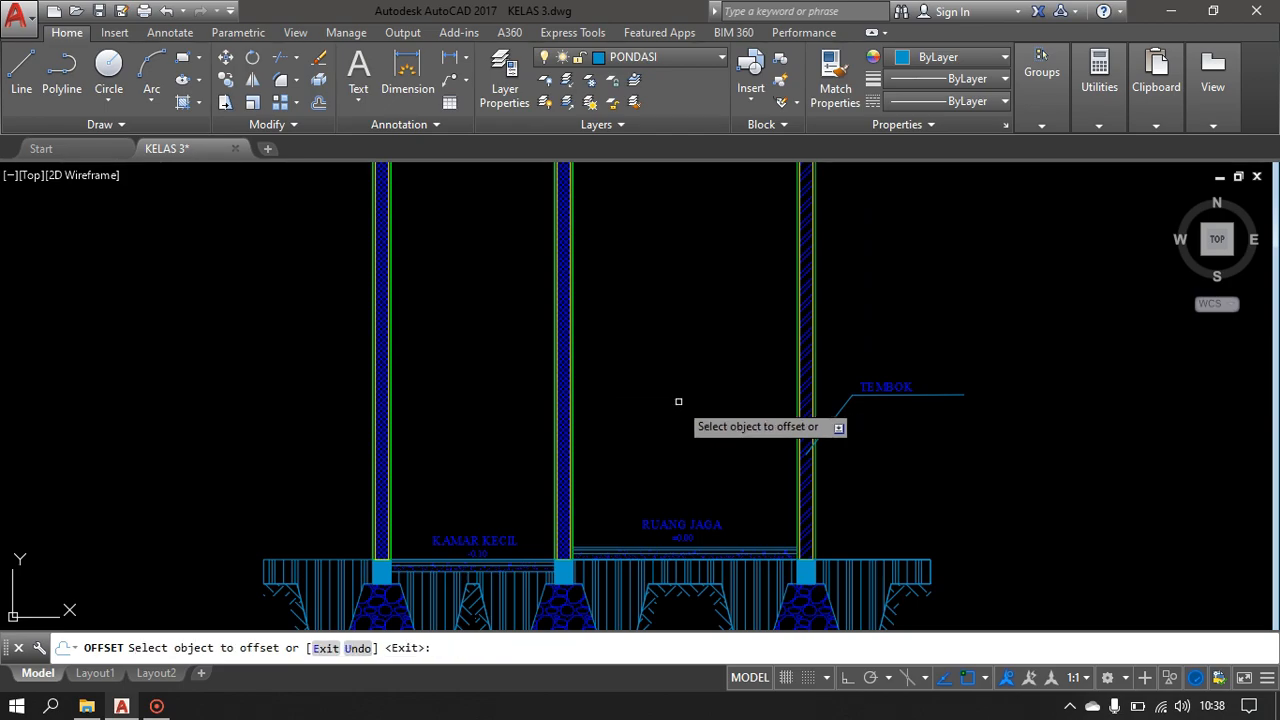
{"action": "scroll", "coordinate": [610, 548], "scroll_direction": "up", "scroll_amount": 4}
{"action": "left_click", "coordinate": [610, 548]}
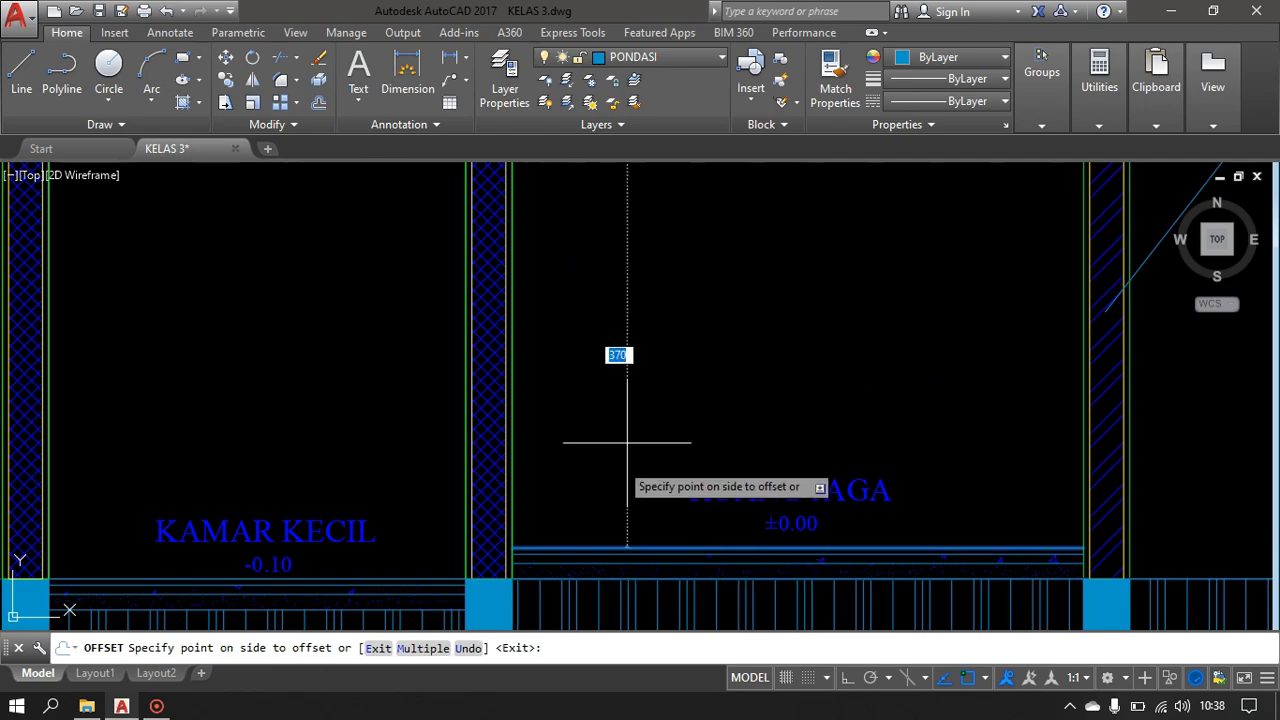
{"action": "left_click", "coordinate": [666, 277]}
{"action": "scroll", "coordinate": [707, 328], "scroll_direction": "down", "scroll_amount": 6}
{"action": "middle_click_drag", "start_coordinate": [708, 345], "coordinate": [733, 612]}
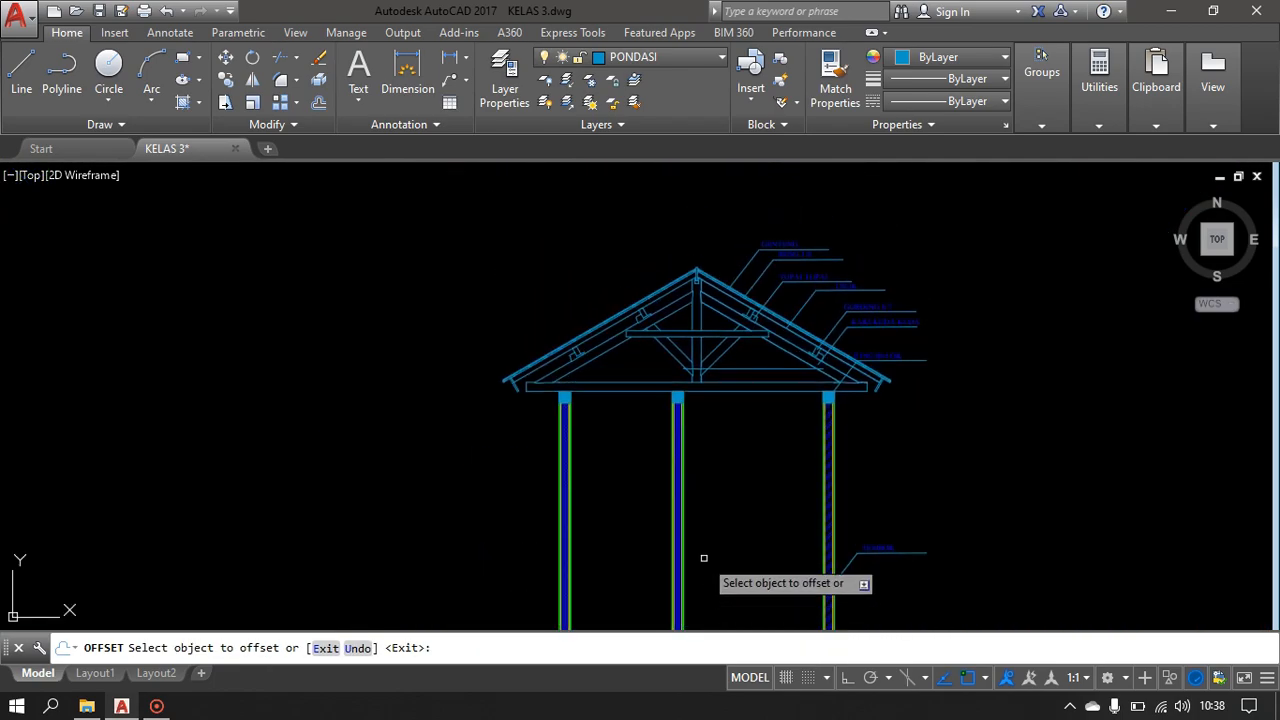
{"action": "middle_click_drag", "start_coordinate": [702, 555], "coordinate": [685, 399]}
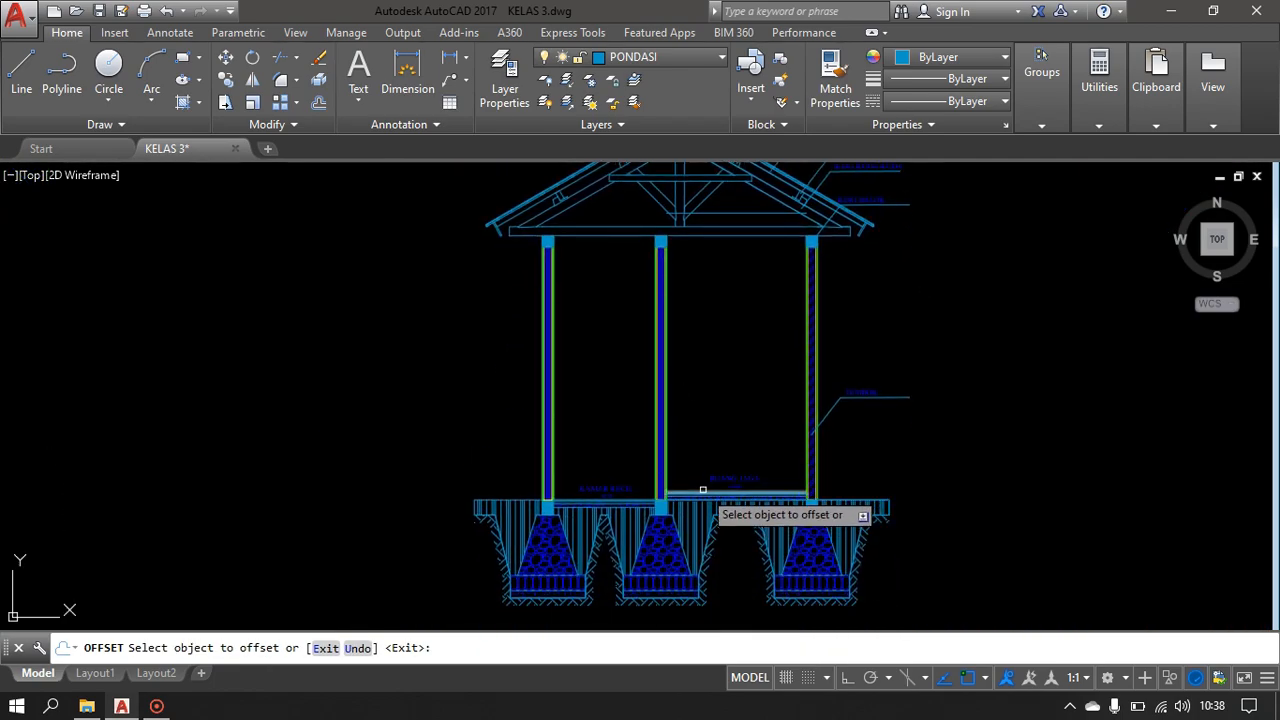
{"action": "left_click", "coordinate": [703, 489]}
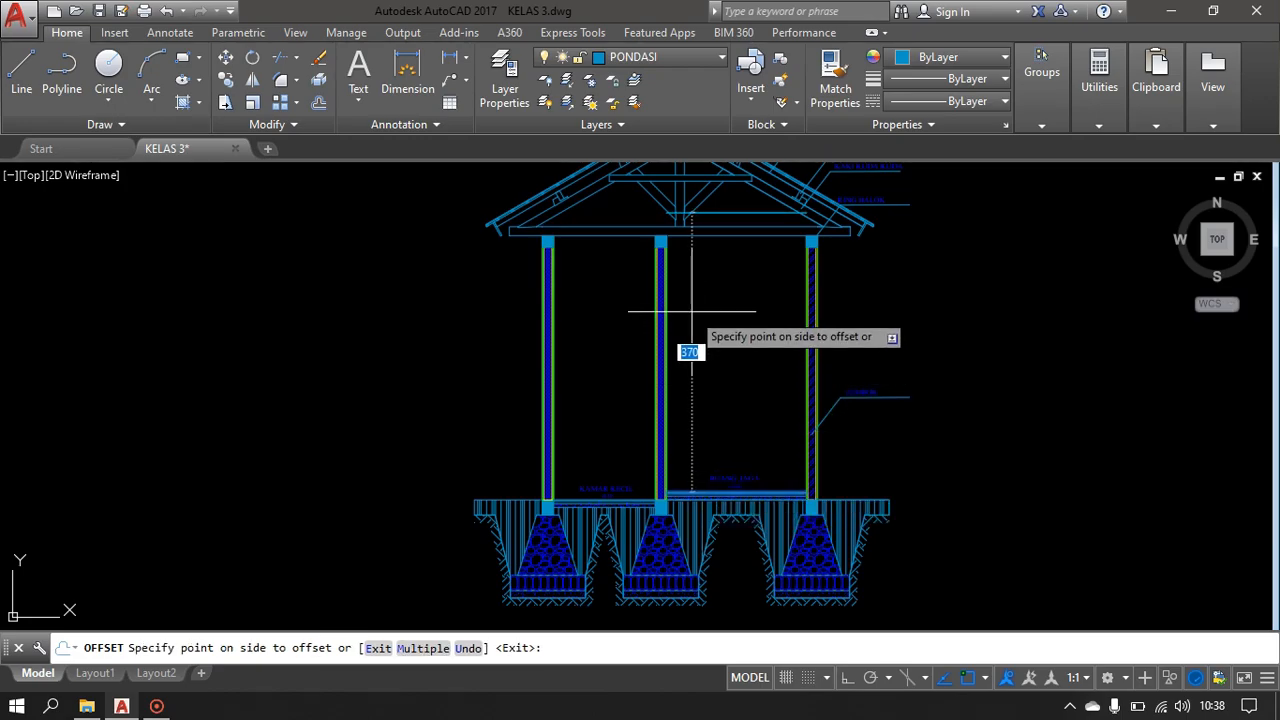
{"action": "scroll", "coordinate": [690, 306], "scroll_direction": "up", "scroll_amount": 2}
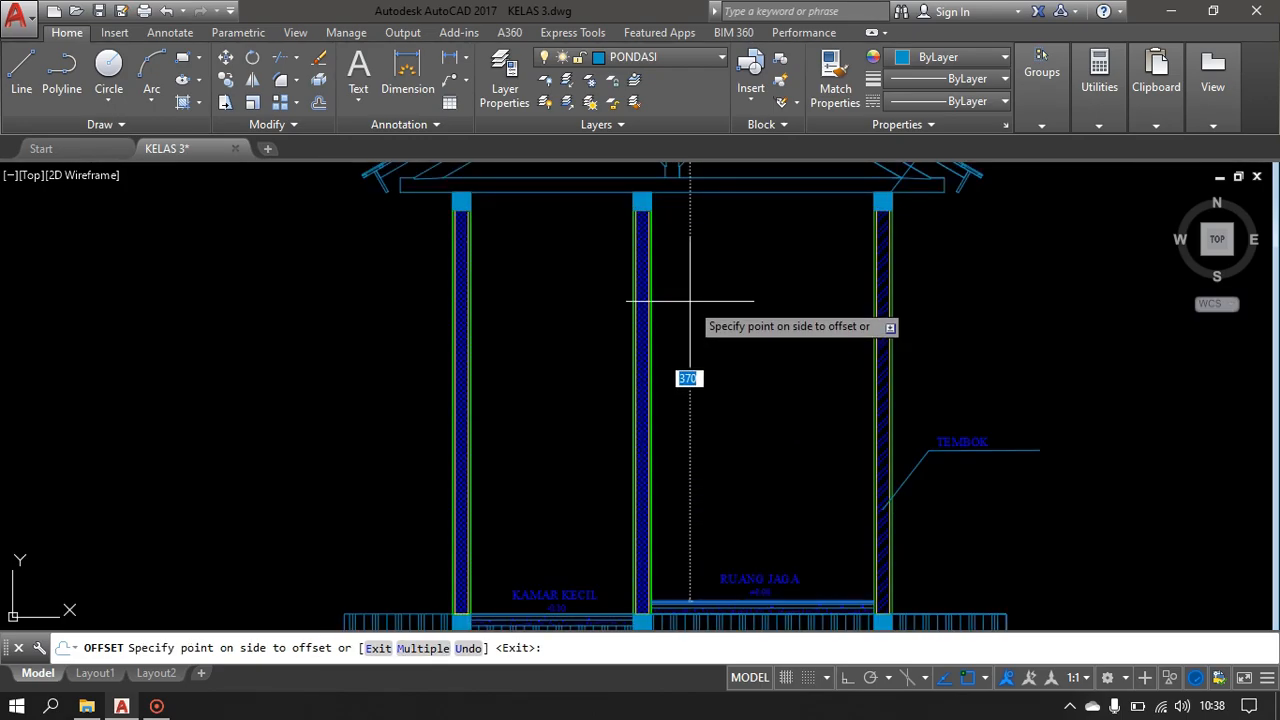
{"action": "key", "text": "Escape"}
{"action": "type", "text": "O"}
{"action": "key", "text": "Return"}
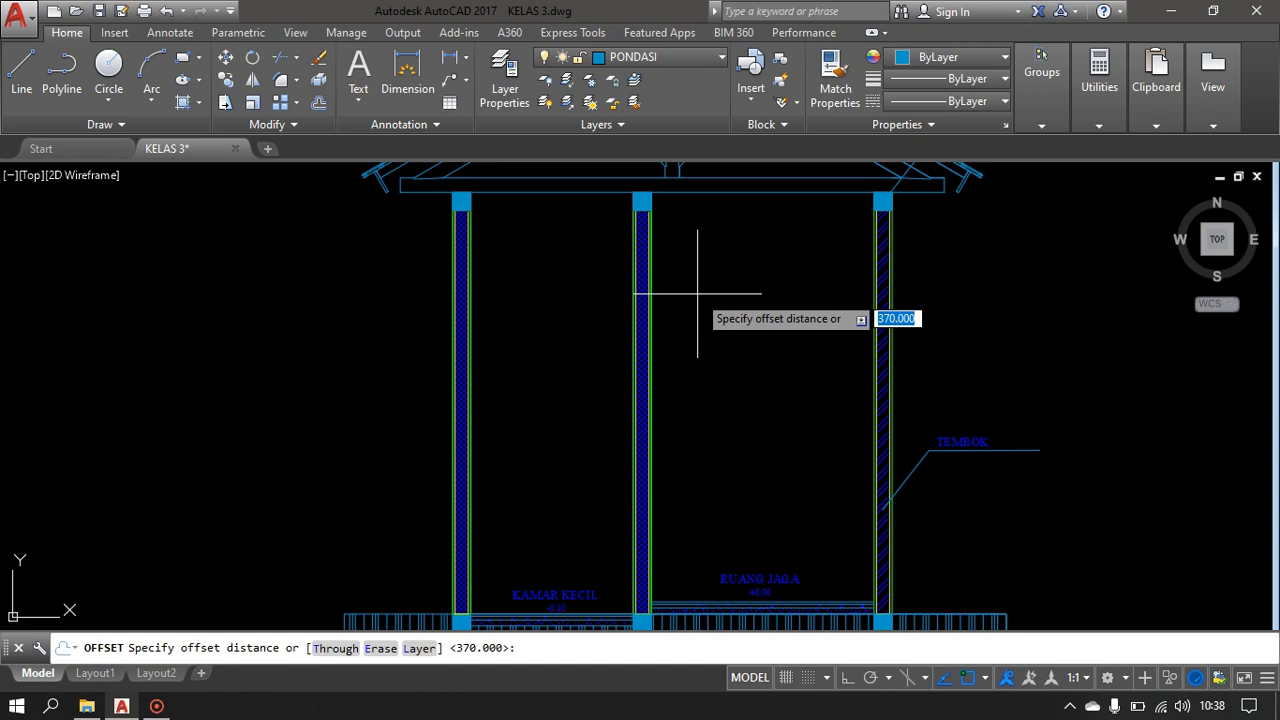
{"action": "type", "text": "170"}
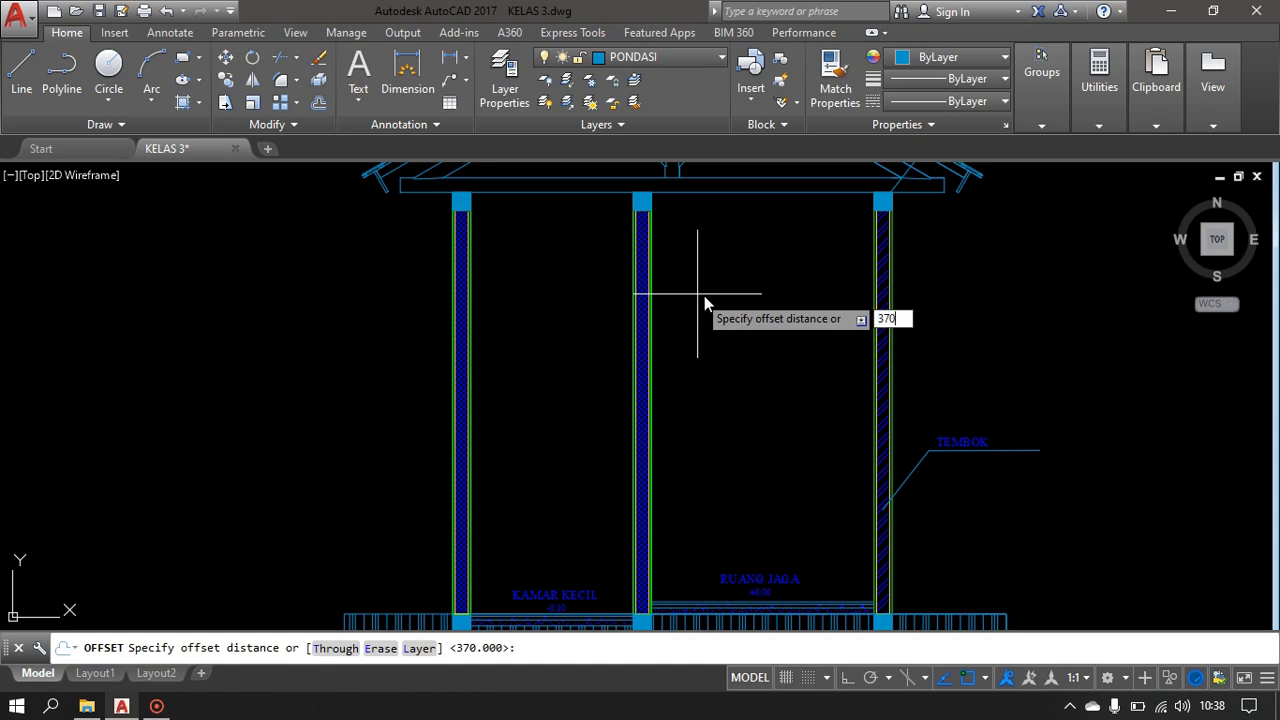
{"action": "key", "text": "Return"}
{"action": "scroll", "coordinate": [696, 621], "scroll_direction": "up", "scroll_amount": 4}
{"action": "scroll", "coordinate": [720, 560], "scroll_direction": "up", "scroll_amount": 2}
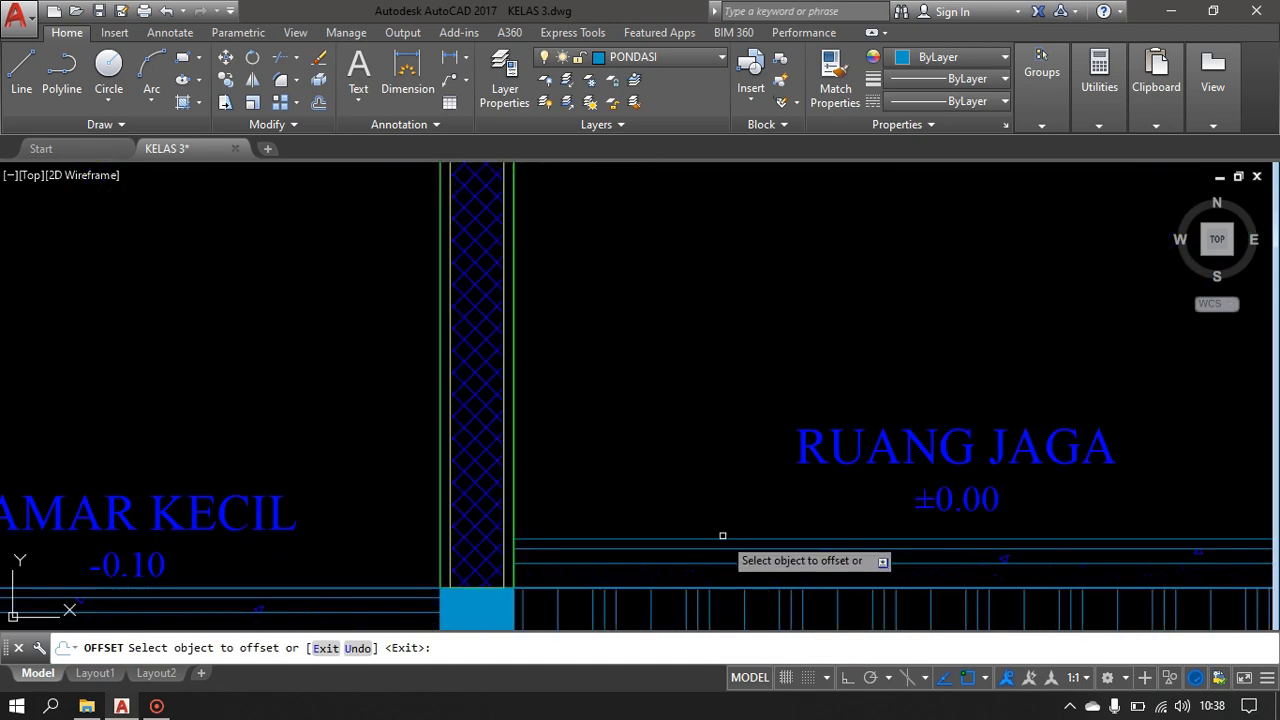
{"action": "left_click", "coordinate": [740, 540]}
{"action": "scroll", "coordinate": [710, 560], "scroll_direction": "down", "scroll_amount": 3}
{"action": "middle_click_drag", "start_coordinate": [716, 285], "coordinate": [716, 342]}
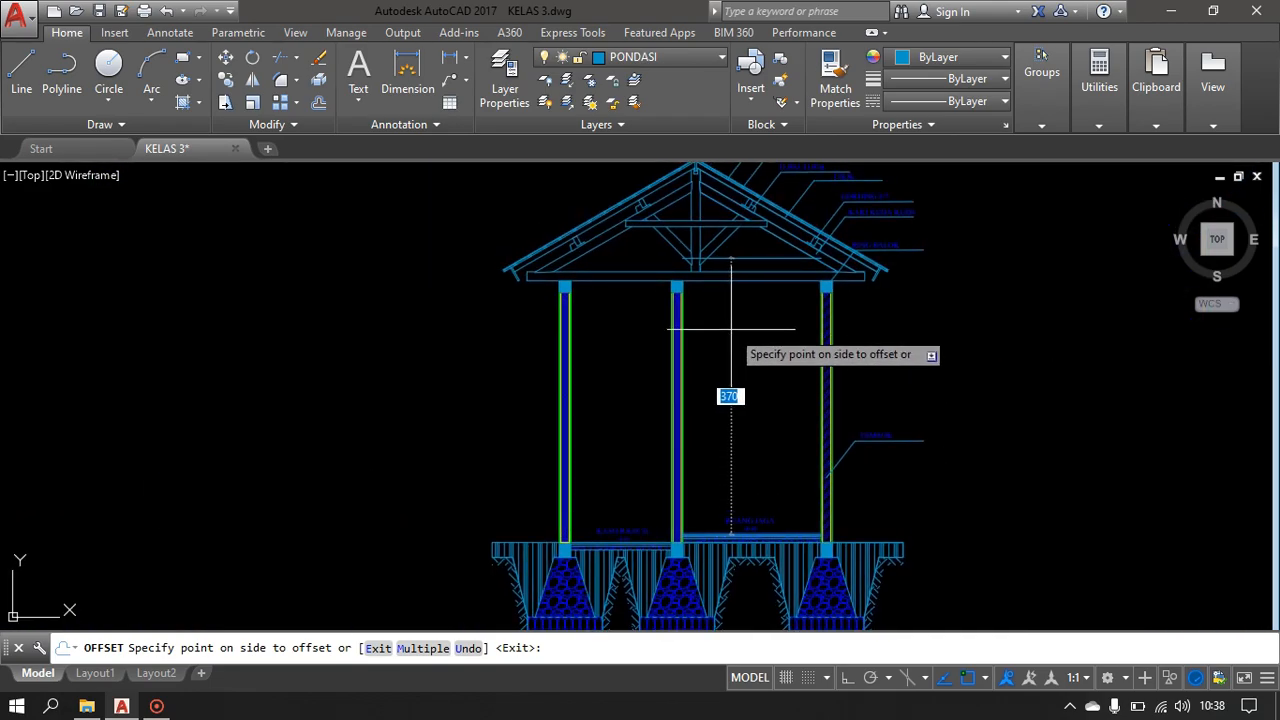
{"action": "key", "text": "Escape"}
- Delete the offset floor line inside the roof truss
{"action": "scroll", "coordinate": [737, 257], "scroll_direction": "up", "scroll_amount": 4}
{"action": "left_click", "coordinate": [768, 238]}
{"action": "left_click", "coordinate": [754, 267]}
{"action": "key", "text": "Delete"}
{"action": "scroll", "coordinate": [757, 266], "scroll_direction": "down", "scroll_amount": 4}
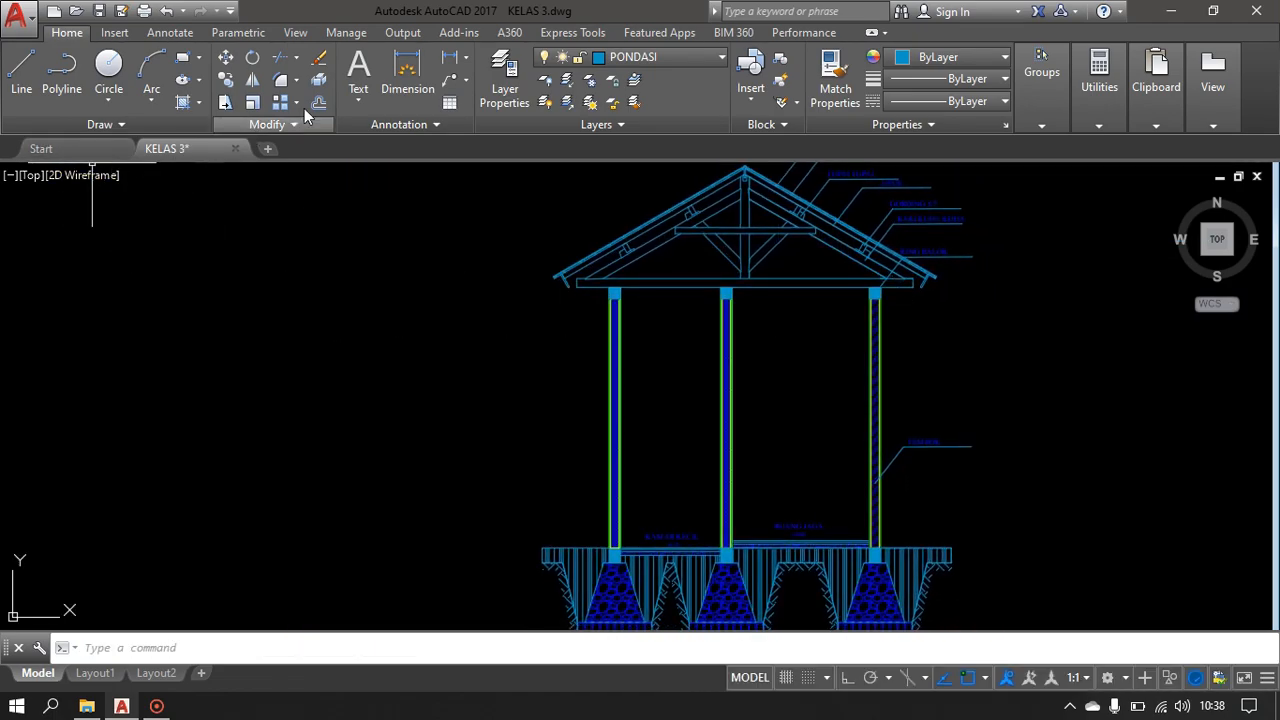
- Measure the vertical distance along the right wall from the top of the ring beam to the top of the foundation beam
{"action": "left_click", "coordinate": [407, 72]}
{"action": "scroll", "coordinate": [843, 306], "scroll_direction": "up", "scroll_amount": 7}
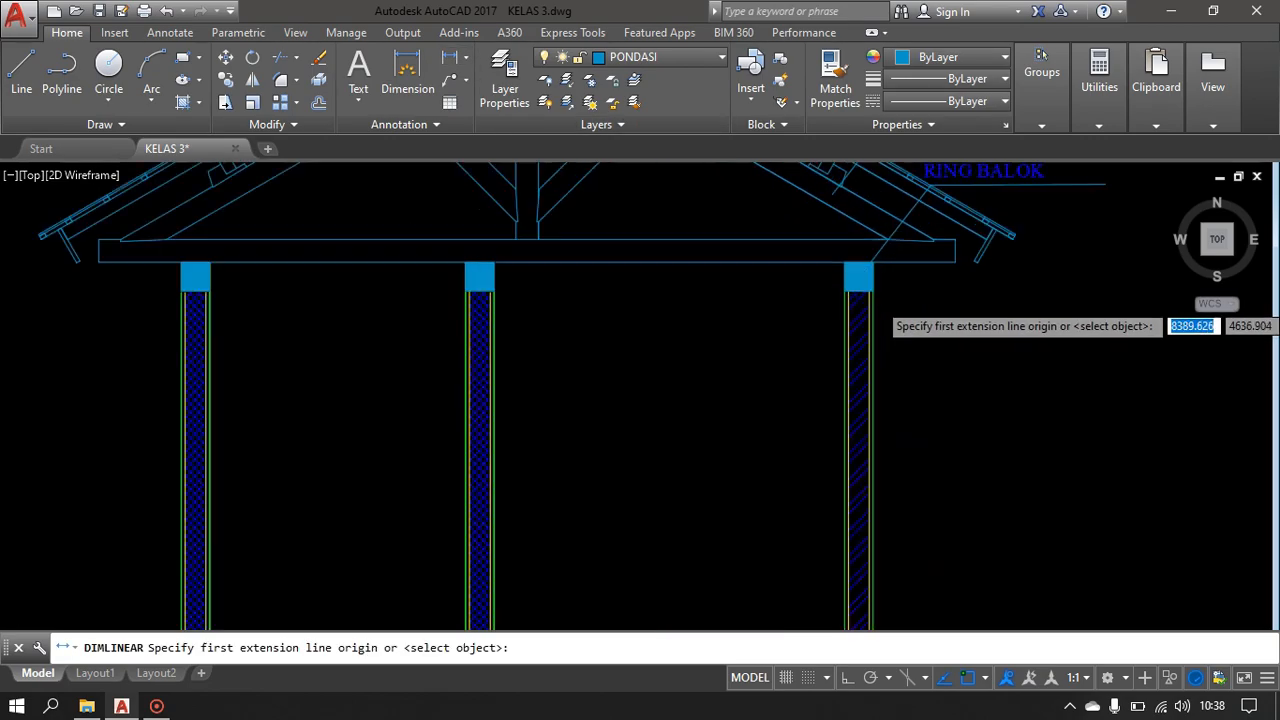
{"action": "left_click", "coordinate": [819, 238]}
{"action": "scroll", "coordinate": [851, 457], "scroll_direction": "down", "scroll_amount": 6}
{"action": "scroll", "coordinate": [814, 551], "scroll_direction": "up", "scroll_amount": 6}
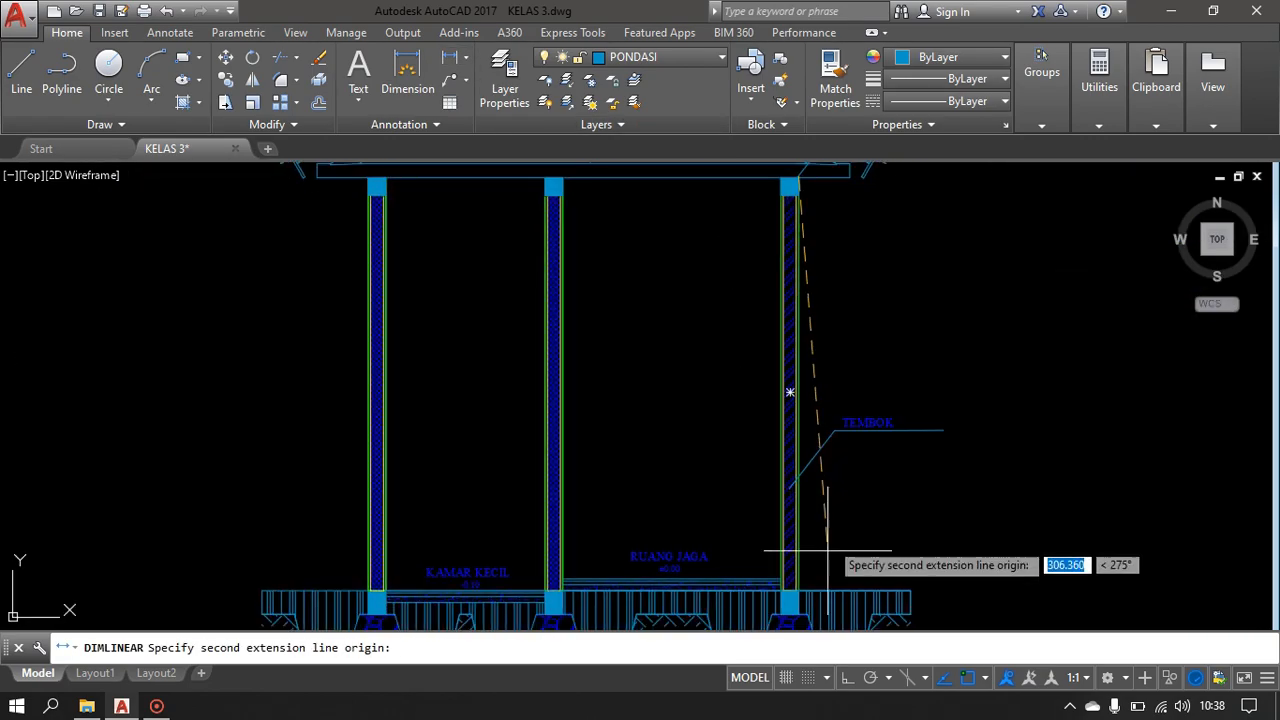
{"action": "left_click", "coordinate": [770, 593]}
{"action": "scroll", "coordinate": [897, 548], "scroll_direction": "down", "scroll_amount": 5}
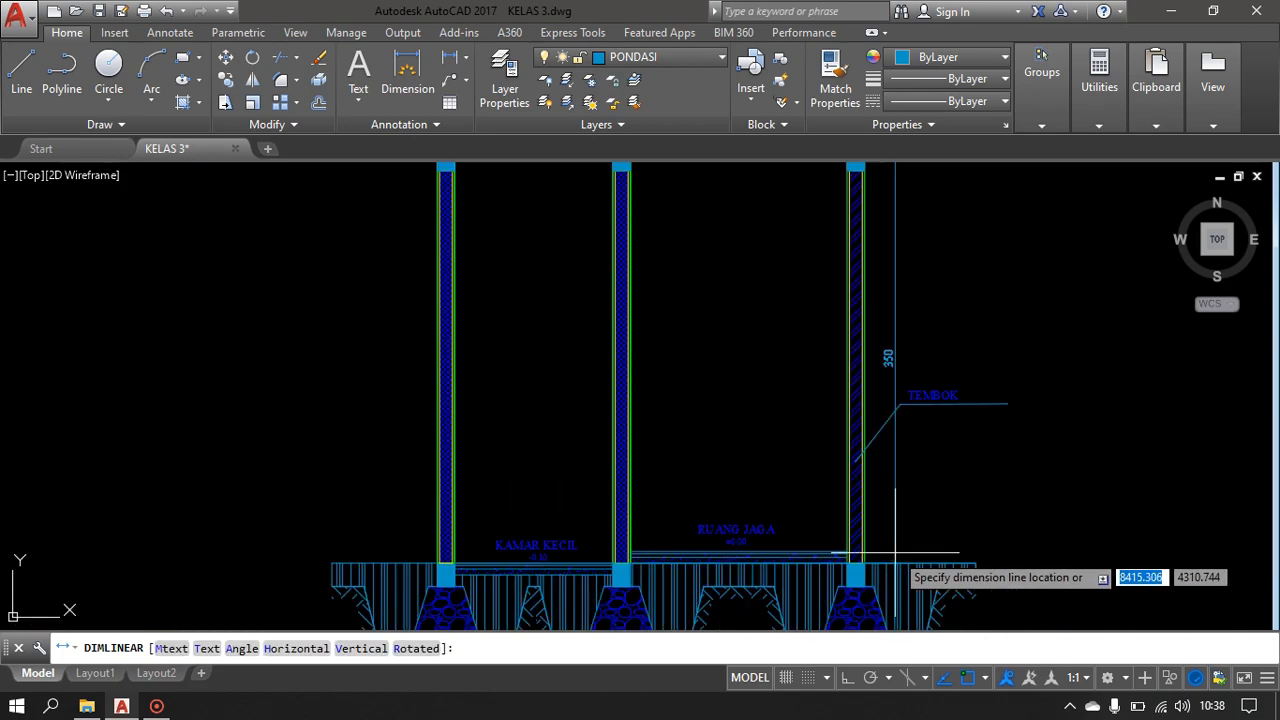
{"action": "scroll", "coordinate": [895, 552], "scroll_direction": "up", "scroll_amount": 2}
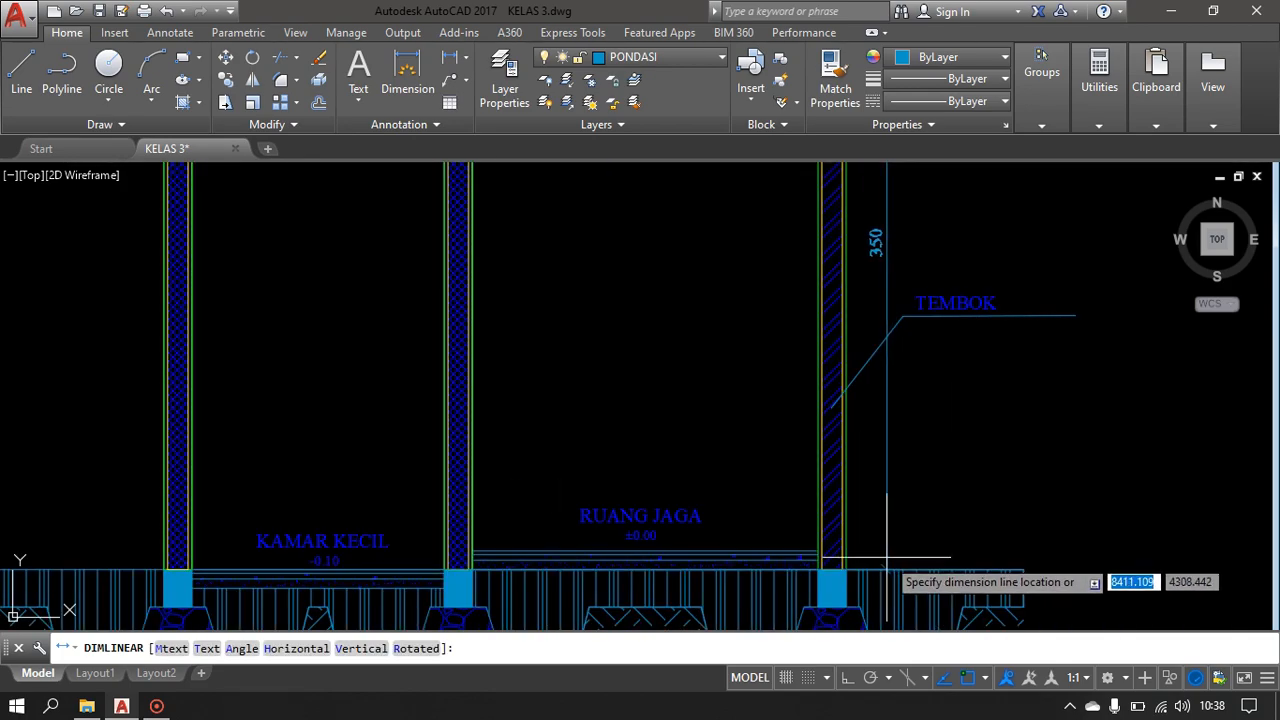
{"action": "scroll", "coordinate": [455, 575], "scroll_direction": "up", "scroll_amount": 2}
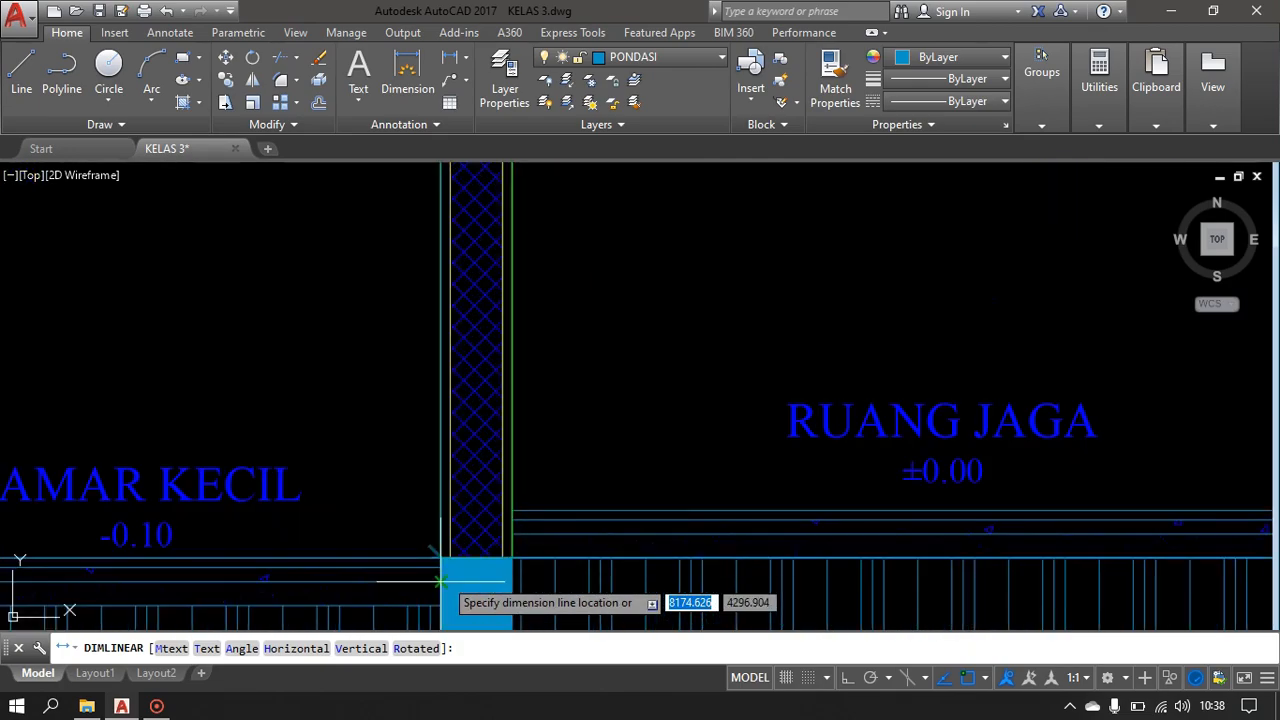
{"action": "scroll", "coordinate": [285, 550], "scroll_direction": "down", "scroll_amount": 3}
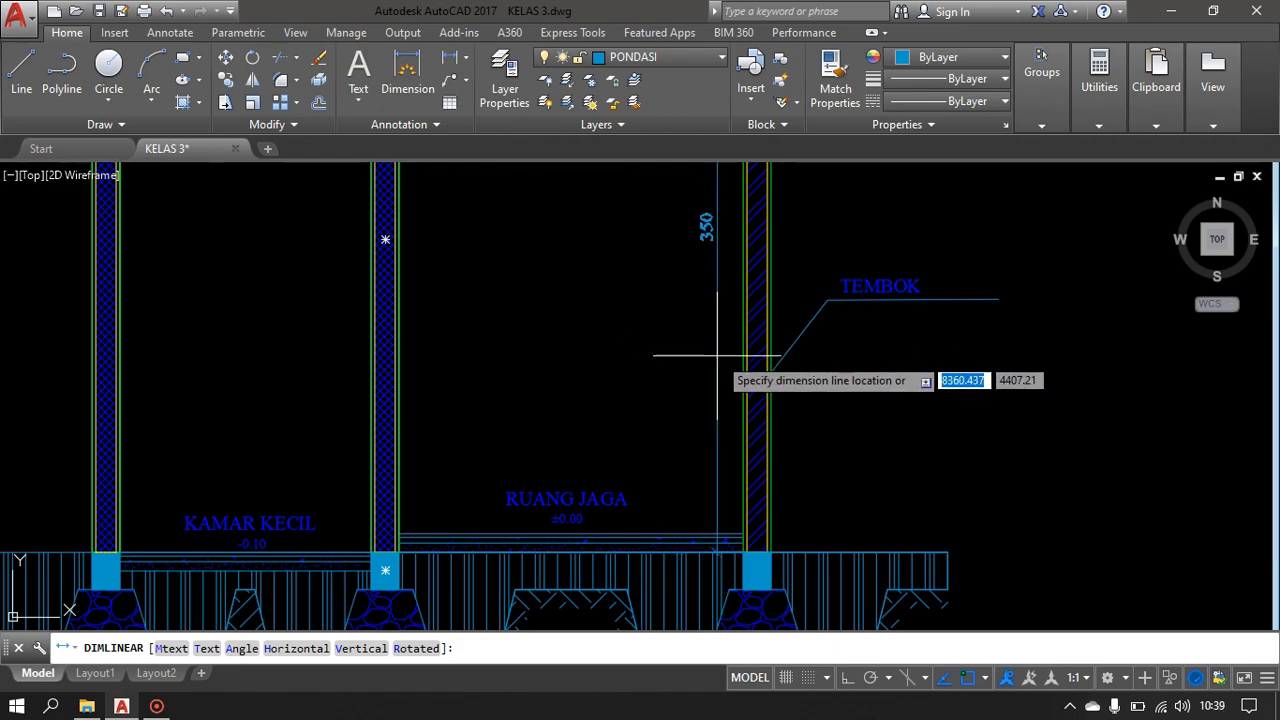
{"action": "key", "text": "Escape"}
{"action": "scroll", "coordinate": [757, 383], "scroll_direction": "down", "scroll_amount": 3}
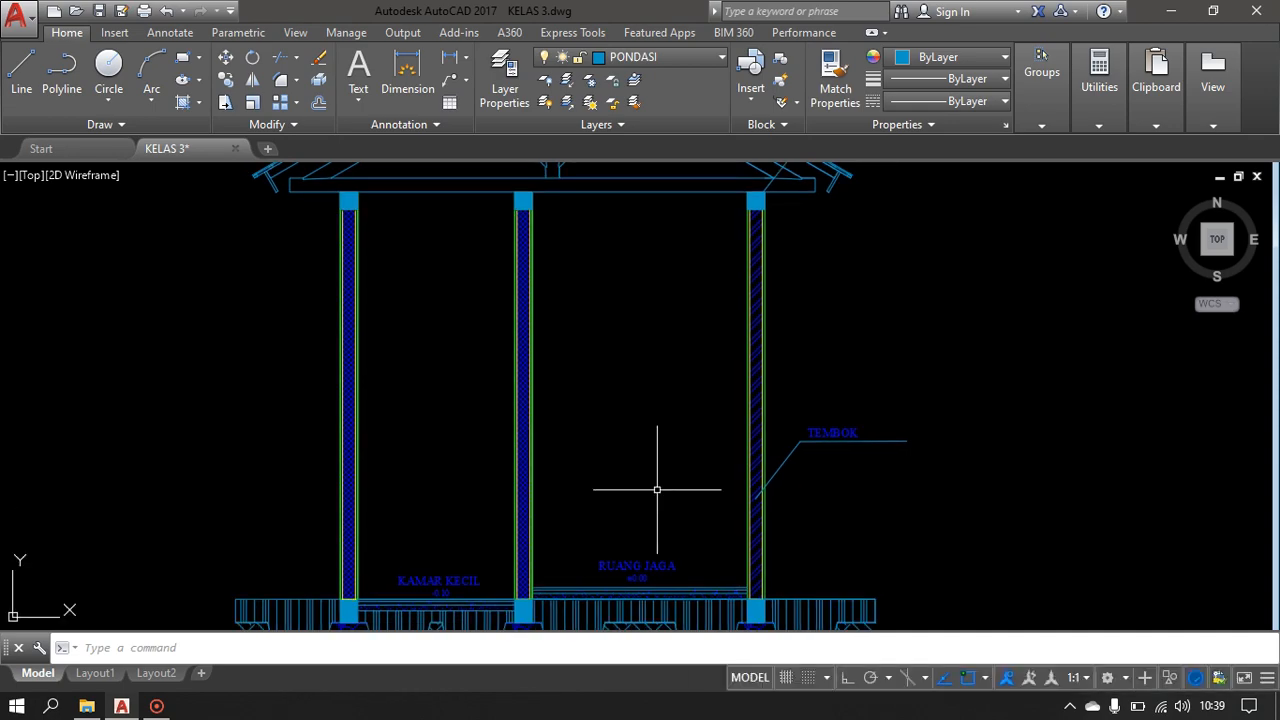
- Offset the top floor line of RUANG JAGA upward by 300, placing a horizontal line below the ring beams
{"action": "type", "text": "o"}
{"action": "key", "text": "Return"}
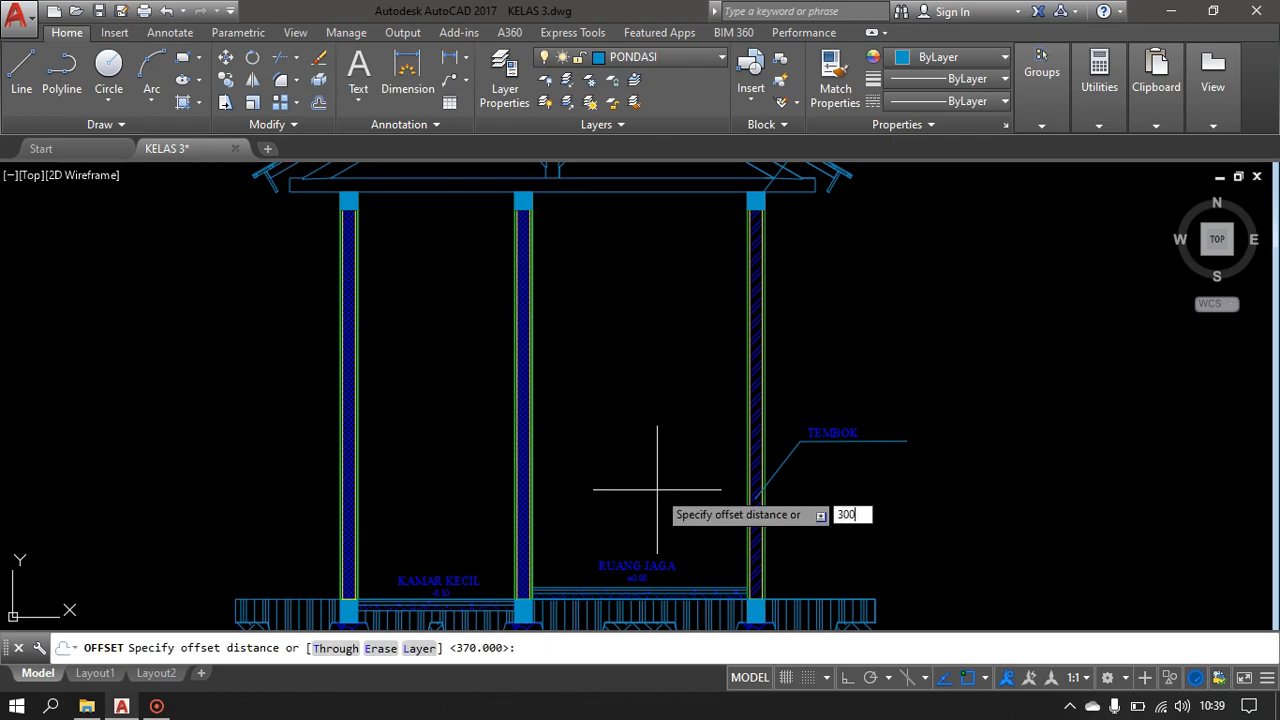
{"action": "key", "text": "Return"}
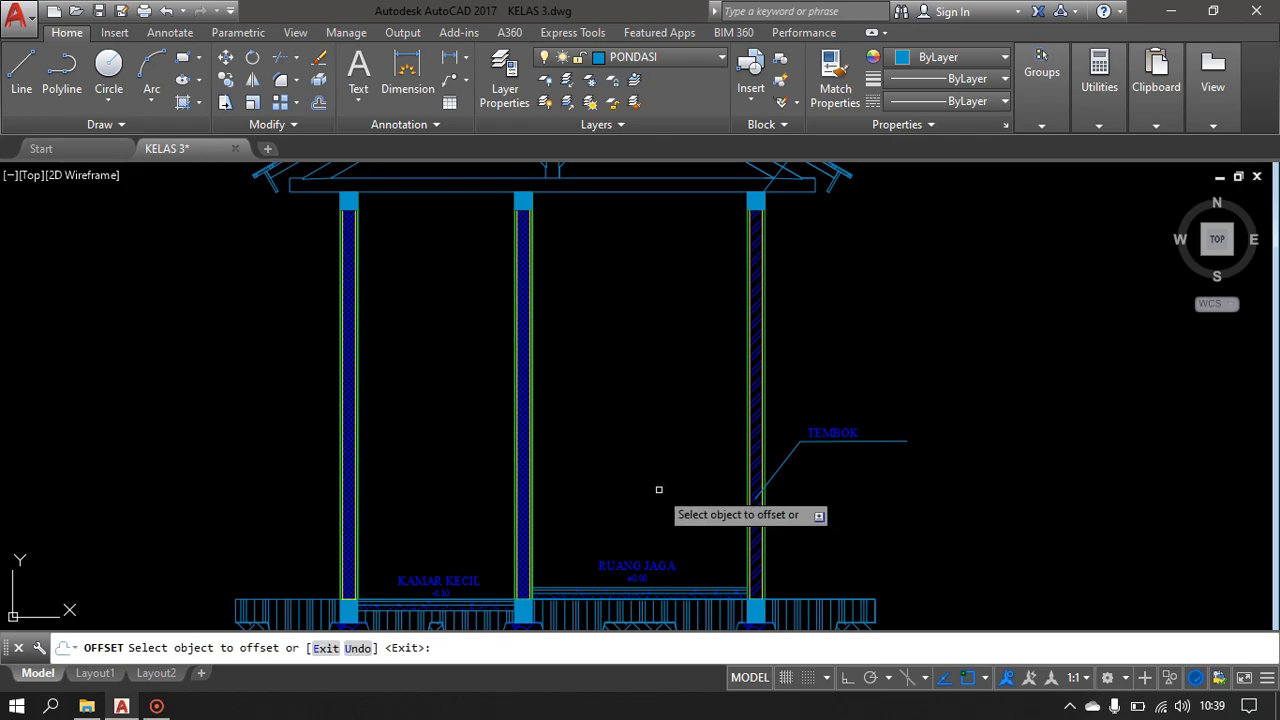
{"action": "scroll", "coordinate": [551, 588], "scroll_direction": "up", "scroll_amount": 4}
{"action": "left_click", "coordinate": [560, 593]}
{"action": "left_click", "coordinate": [646, 257]}
{"action": "scroll", "coordinate": [646, 257], "scroll_direction": "down", "scroll_amount": 6}
{"action": "middle_click_drag", "start_coordinate": [640, 307], "coordinate": [618, 570]}
{"action": "scroll", "coordinate": [643, 326], "scroll_direction": "up", "scroll_amount": 4}
{"action": "middle_click_drag", "start_coordinate": [690, 380], "coordinate": [786, 383]}
{"action": "key", "text": "Escape"}
- Copy the horizontal line from its right endpoint to the left face of the middle wall, across the KAMAR KECIL bay
{"action": "left_click", "coordinate": [722, 484]}
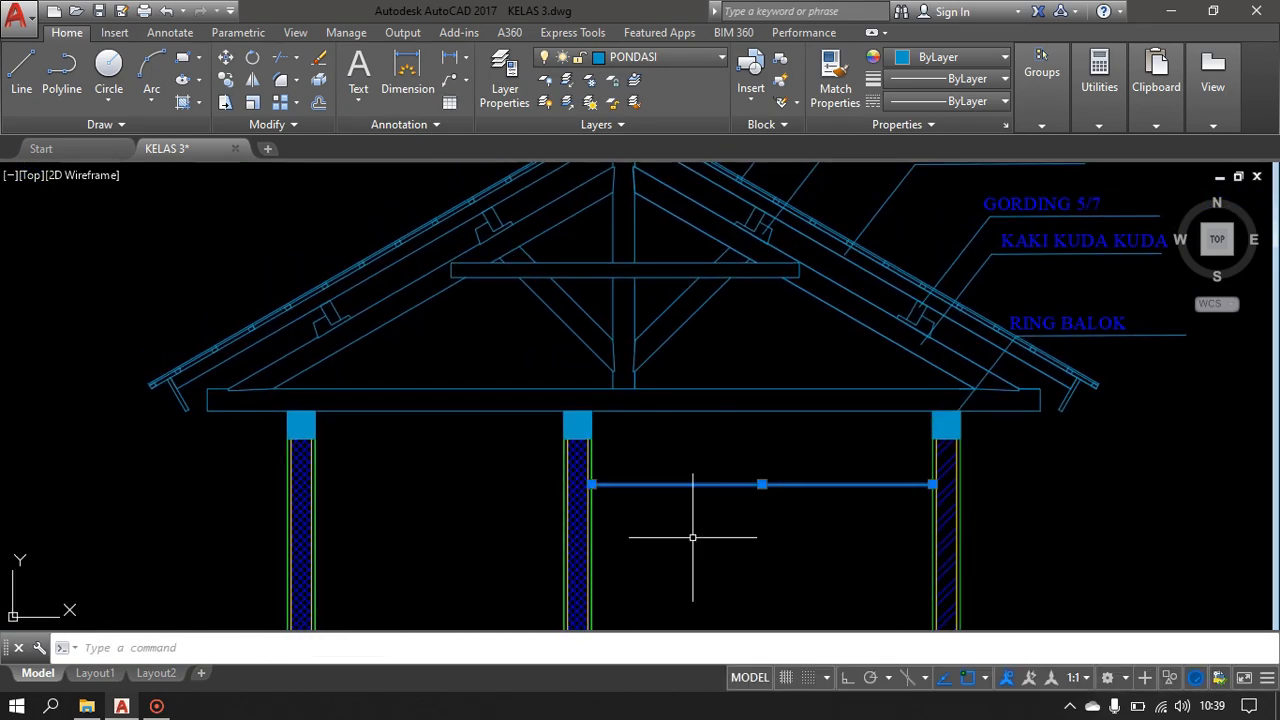
{"action": "type", "text": "CO"}
{"action": "key", "text": "Return"}
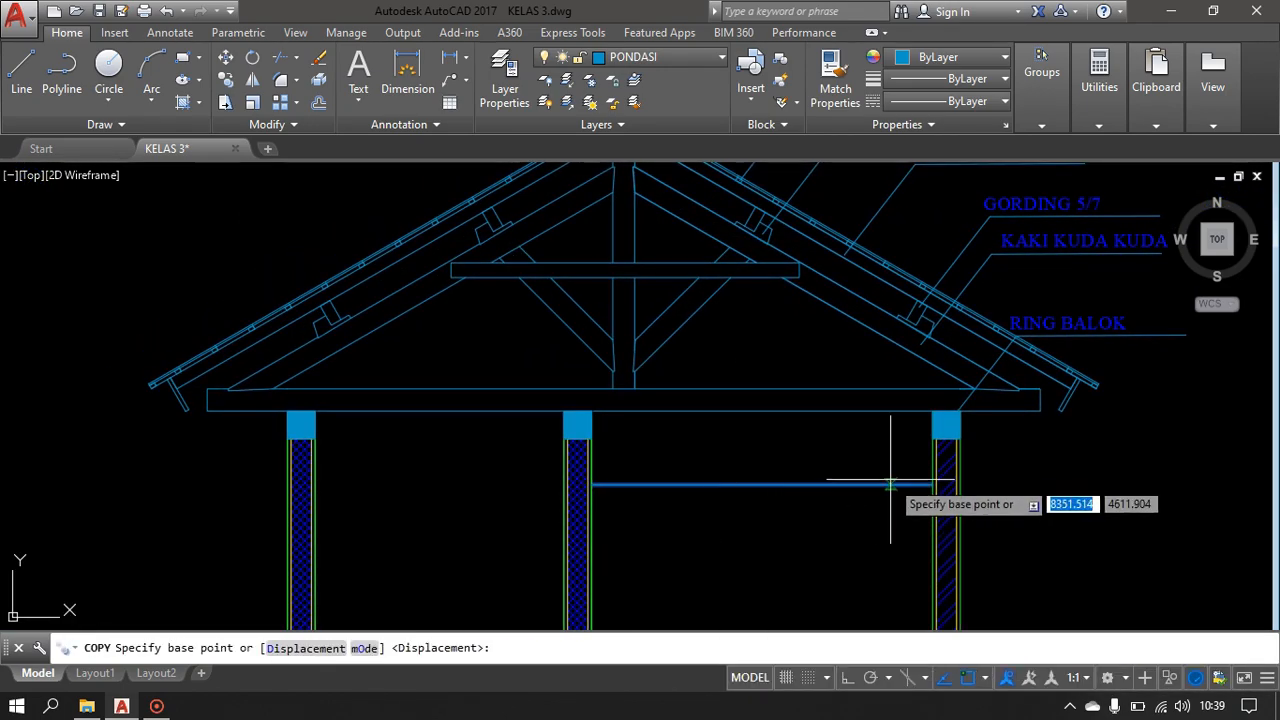
{"action": "left_click", "coordinate": [931, 484]}
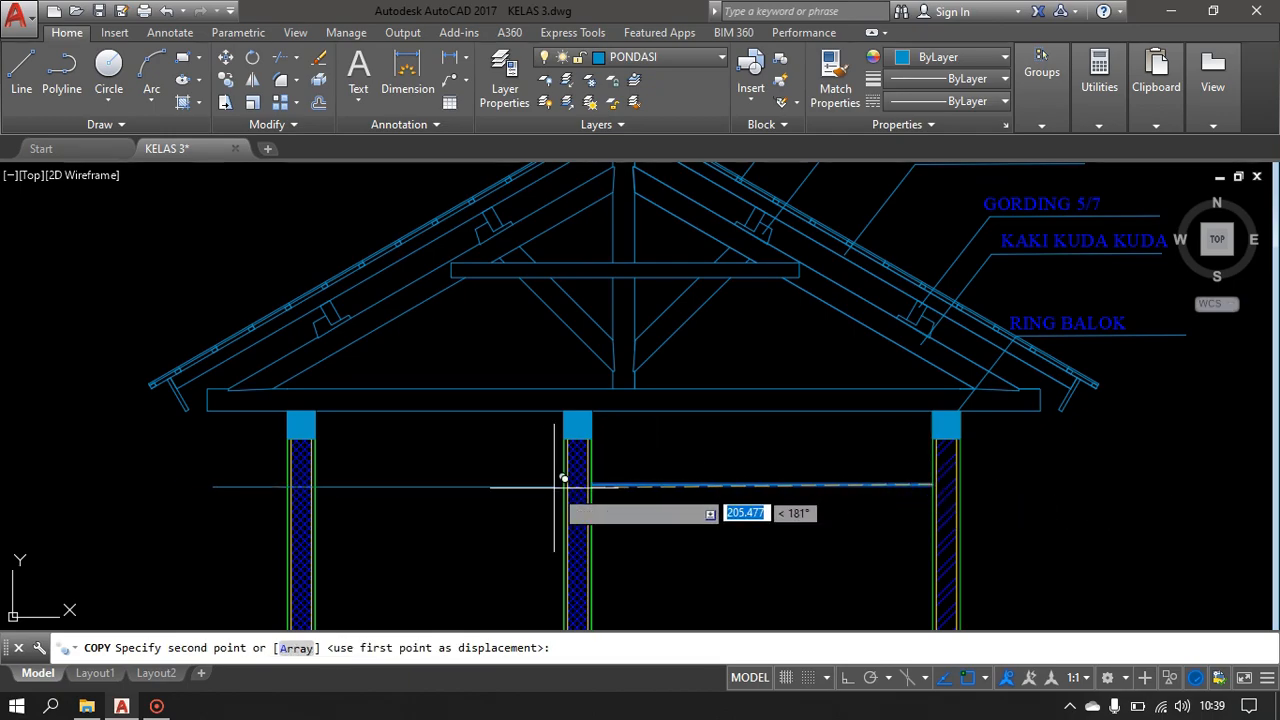
{"action": "left_click", "coordinate": [573, 474]}
{"action": "key", "text": "Return"}
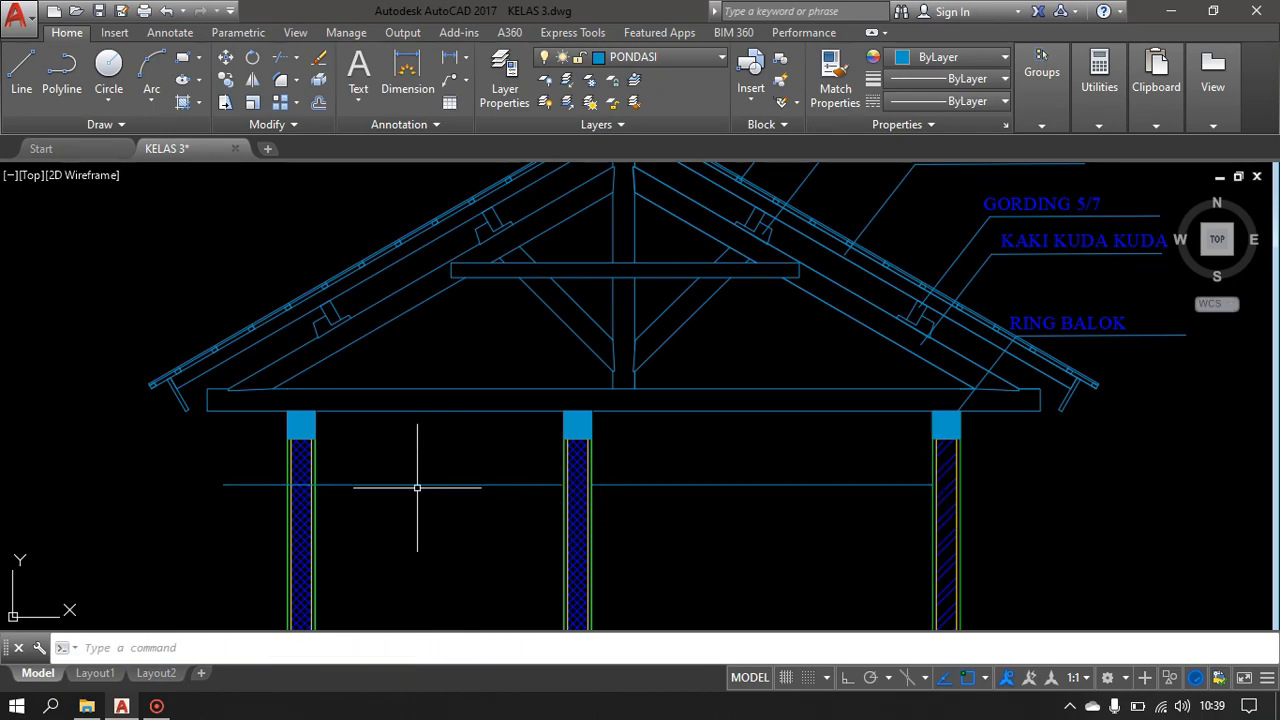
- Trim the copied line back to the inner face of the left wall
{"action": "scroll", "coordinate": [398, 508], "scroll_direction": "up", "scroll_amount": 4}
{"action": "type", "text": "TR"}
{"action": "key", "text": "Return"}
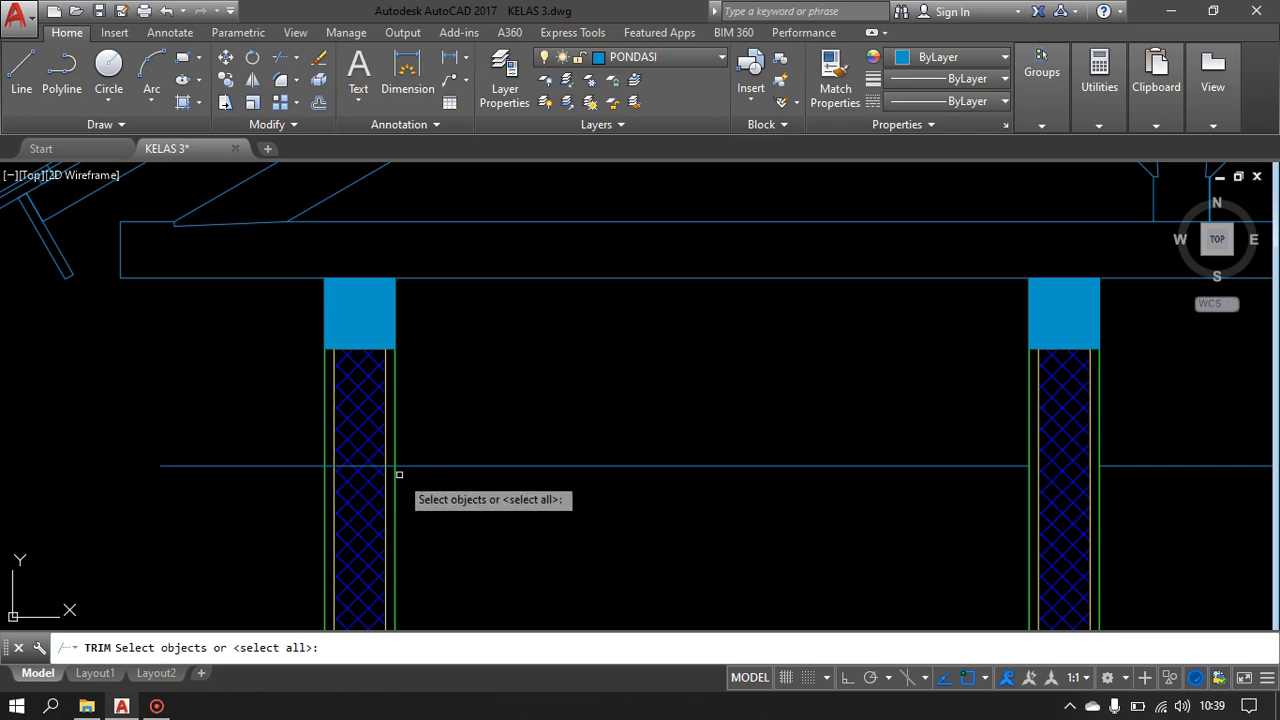
{"action": "key", "text": "Return"}
{"action": "left_click", "coordinate": [220, 432]}
{"action": "left_click", "coordinate": [187, 513]}
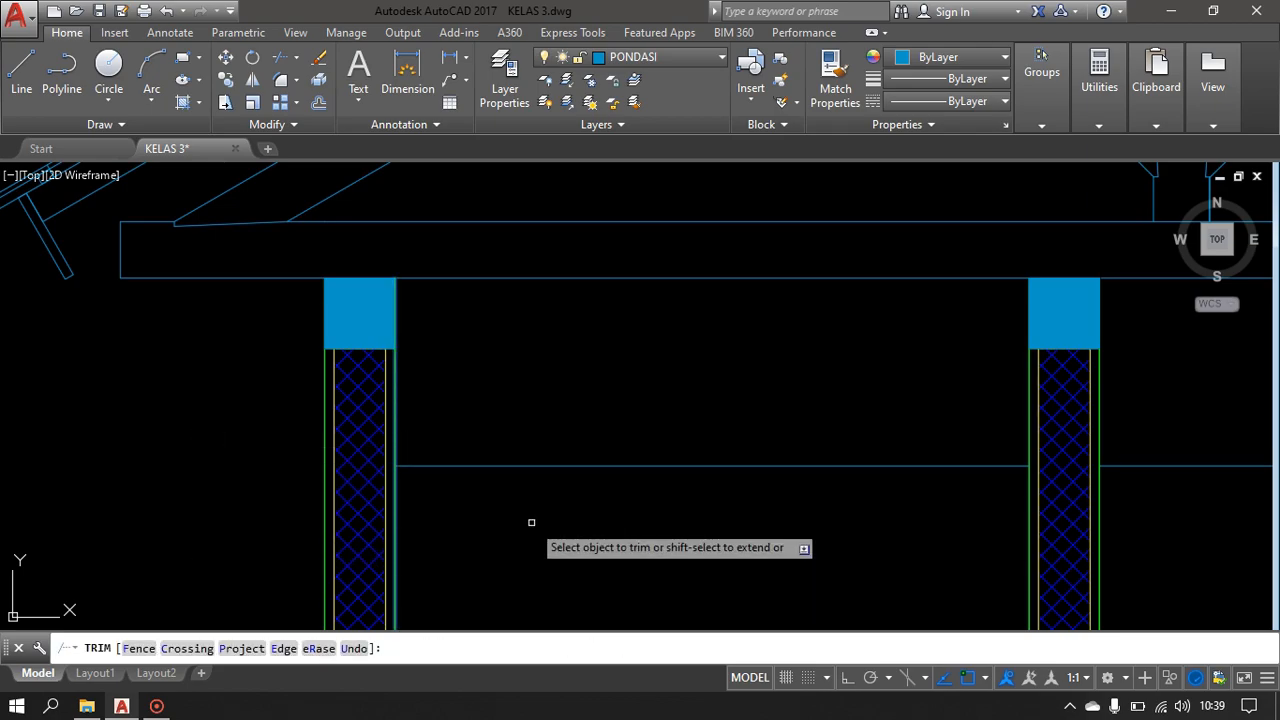
{"action": "scroll", "coordinate": [531, 523], "scroll_direction": "down", "scroll_amount": 5}
{"action": "key", "text": "Return"}
- Offset the horizontal lines in both bays upward by 5
{"action": "scroll", "coordinate": [543, 457], "scroll_direction": "up", "scroll_amount": 6}
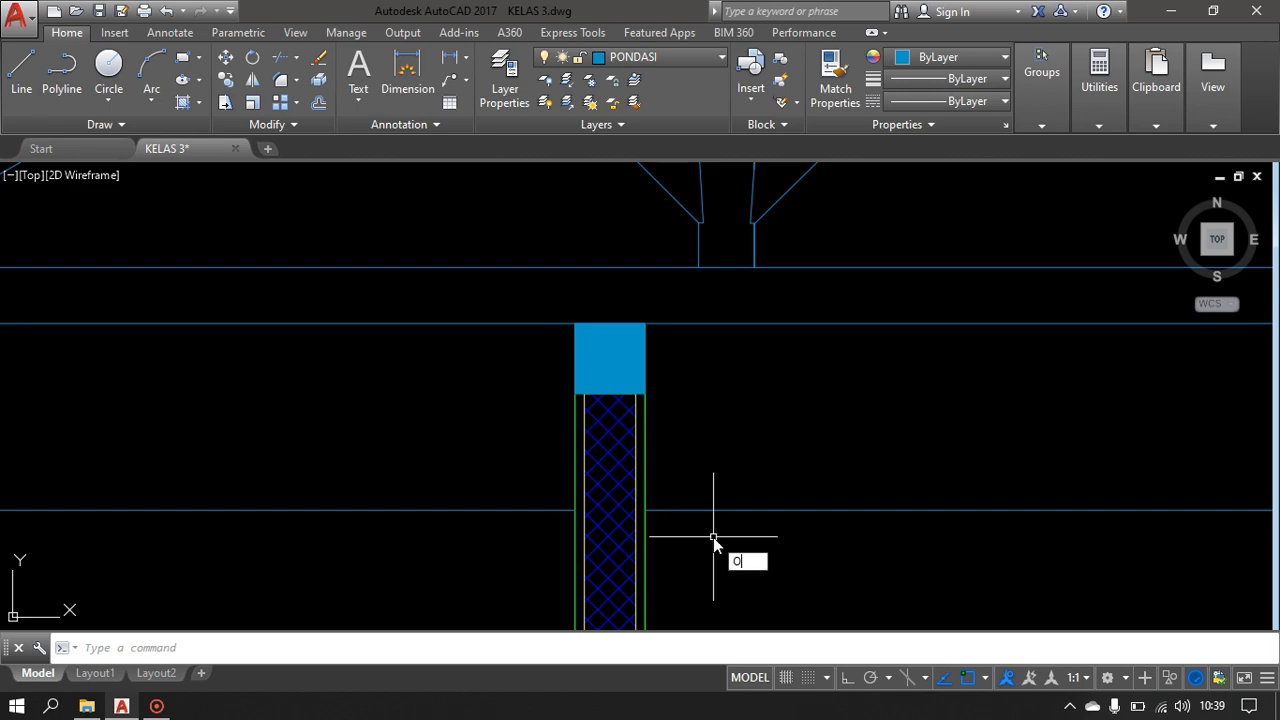
{"action": "key", "text": "Return"}
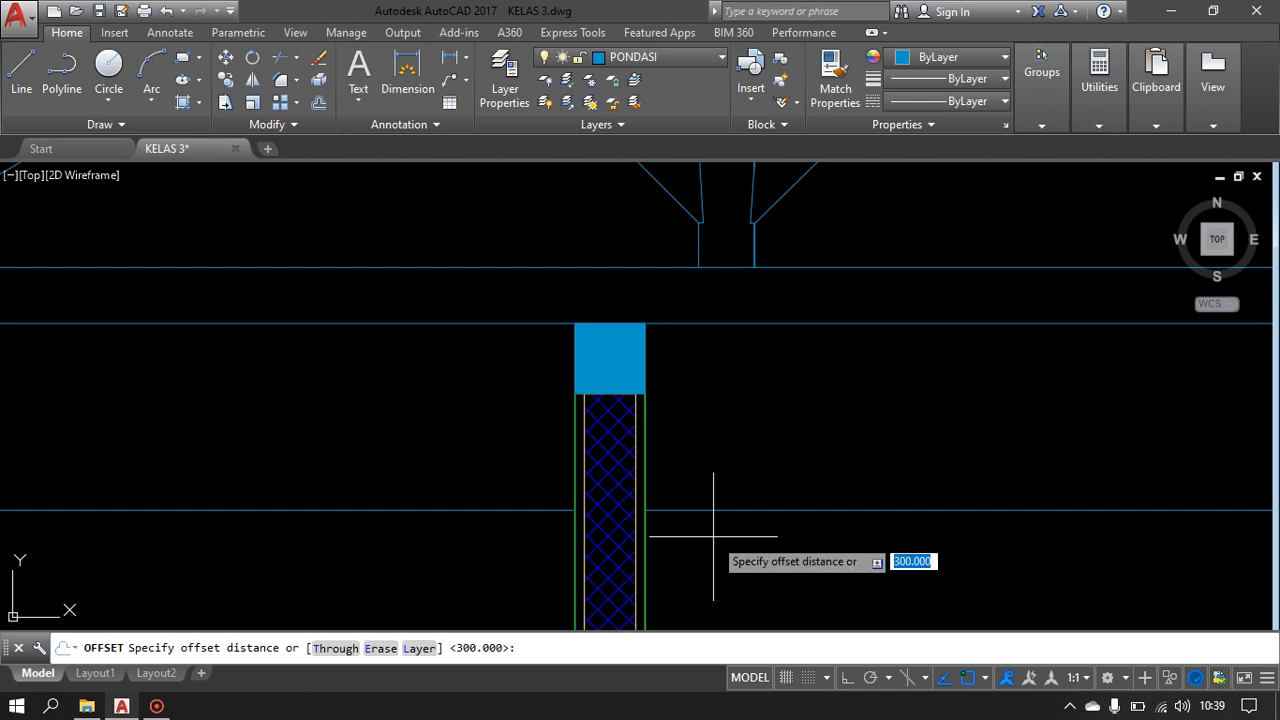
{"action": "type", "text": "5"}
{"action": "key", "text": "Return"}
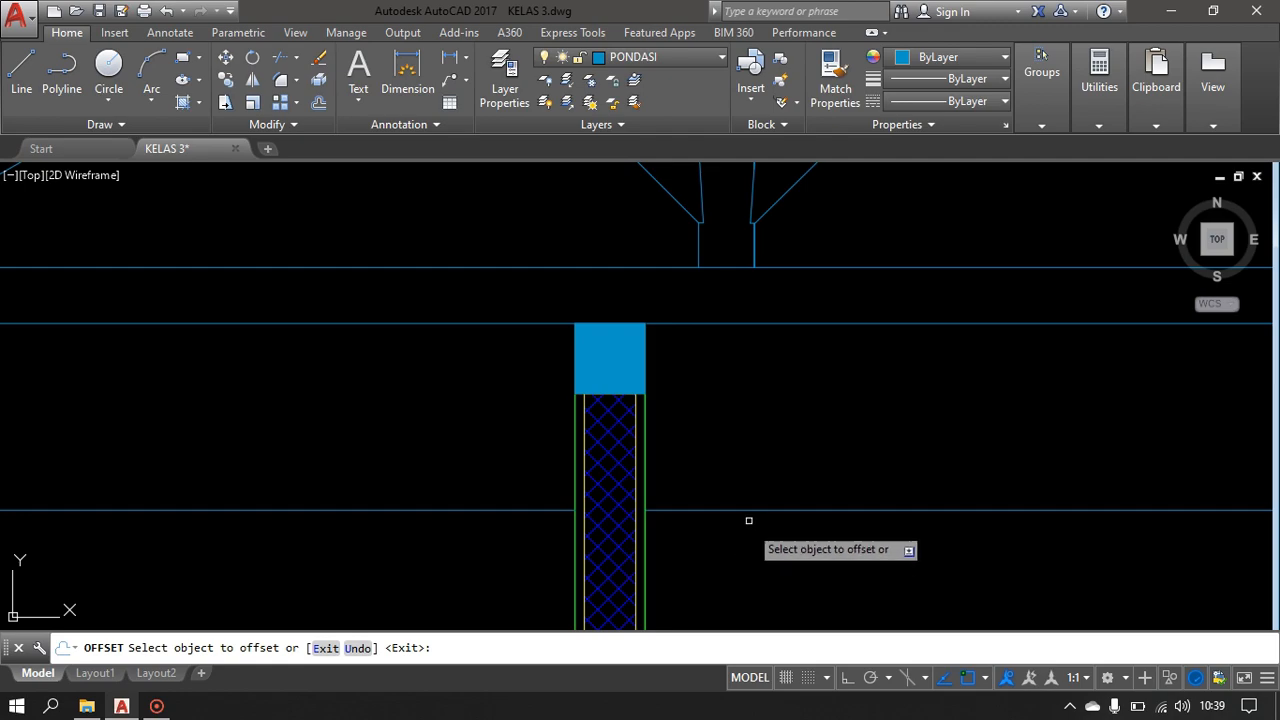
{"action": "left_click", "coordinate": [752, 508]}
{"action": "left_click", "coordinate": [757, 500]}
{"action": "left_click", "coordinate": [551, 510]}
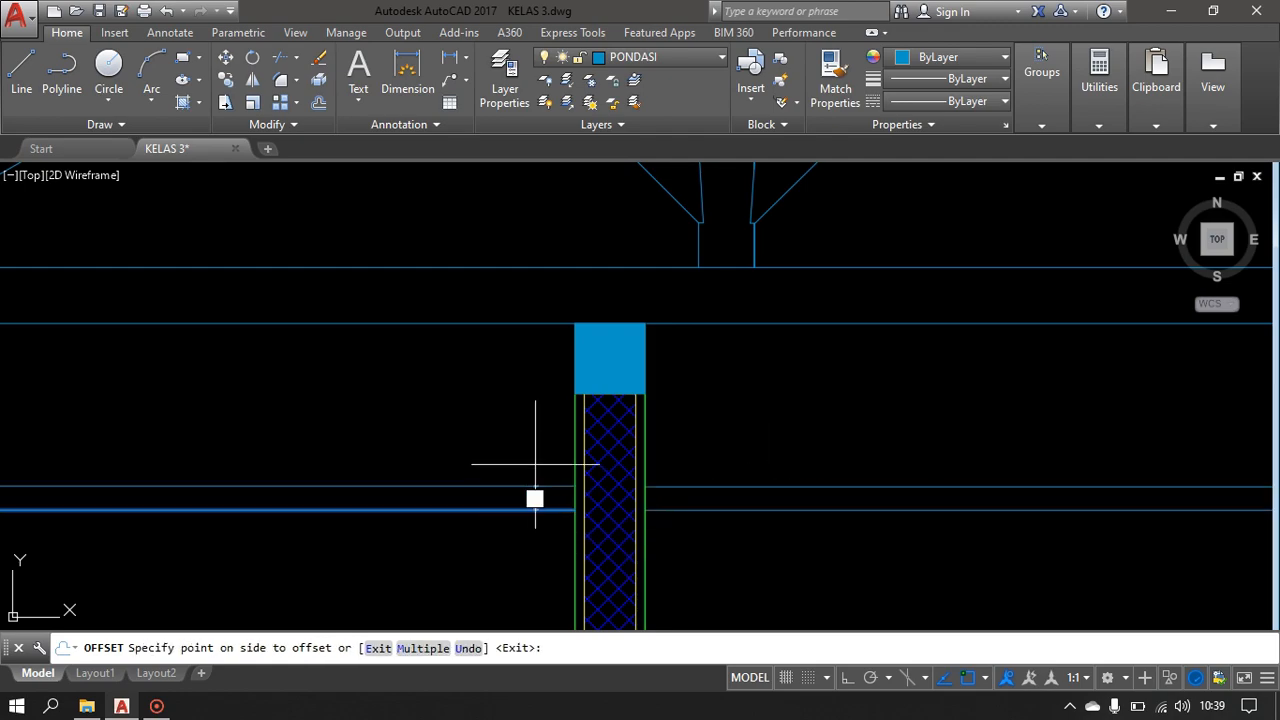
{"action": "left_click", "coordinate": [543, 501]}
{"action": "scroll", "coordinate": [822, 575], "scroll_direction": "down", "scroll_amount": 6}
{"action": "scroll", "coordinate": [826, 560], "scroll_direction": "up", "scroll_amount": 4}
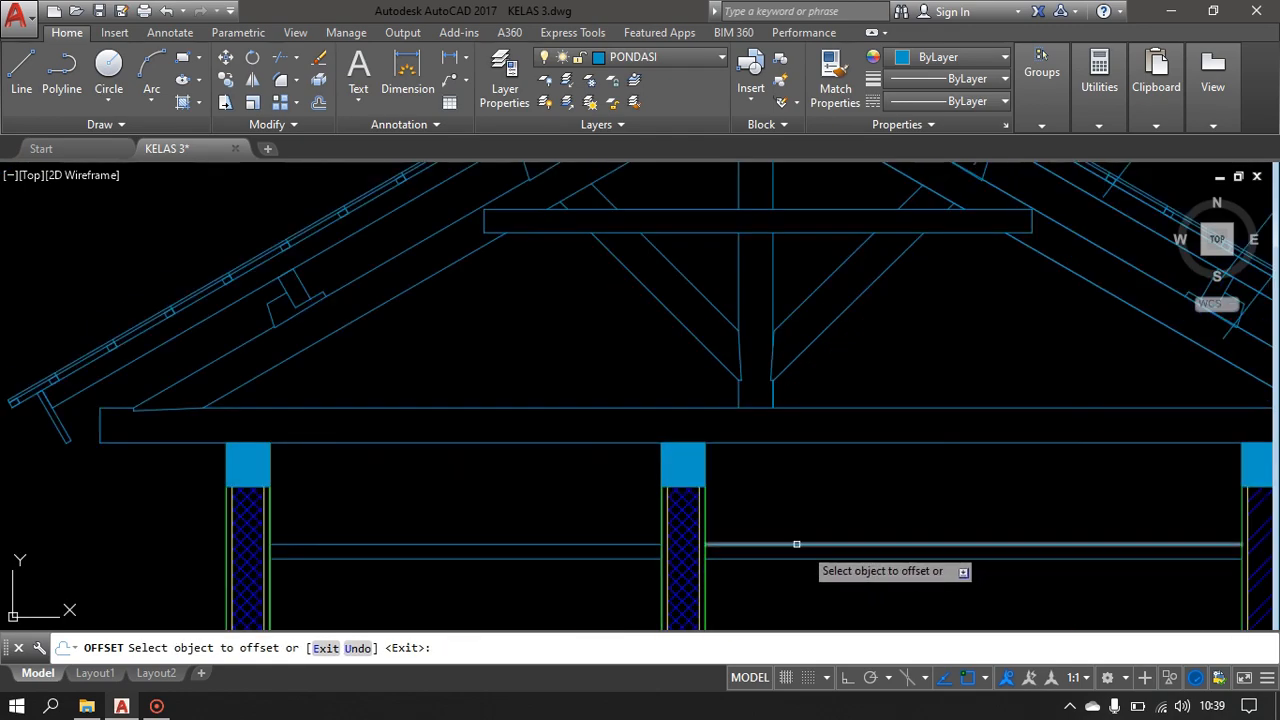
{"action": "key", "text": "Escape"}
- Delete the upper horizontal lines in both bays and offset the remaining lines upward by 0.5
{"action": "left_click", "coordinate": [726, 545]}
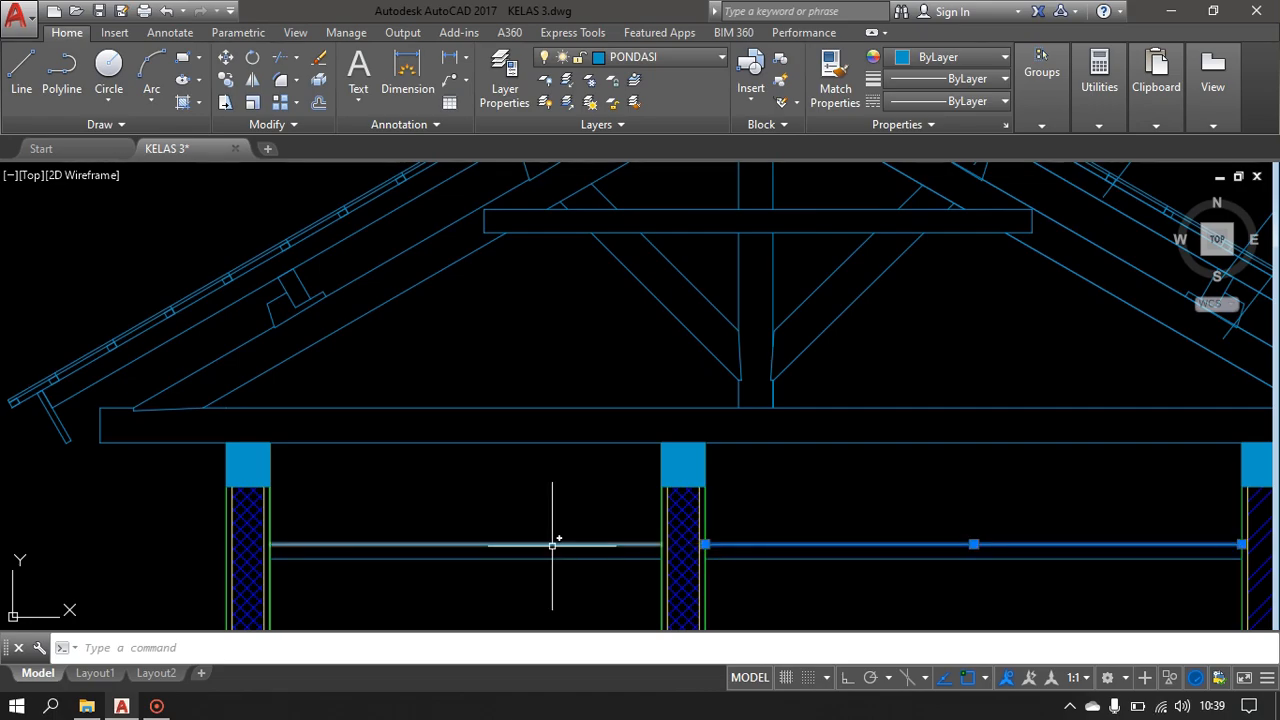
{"action": "key", "text": "Delete"}
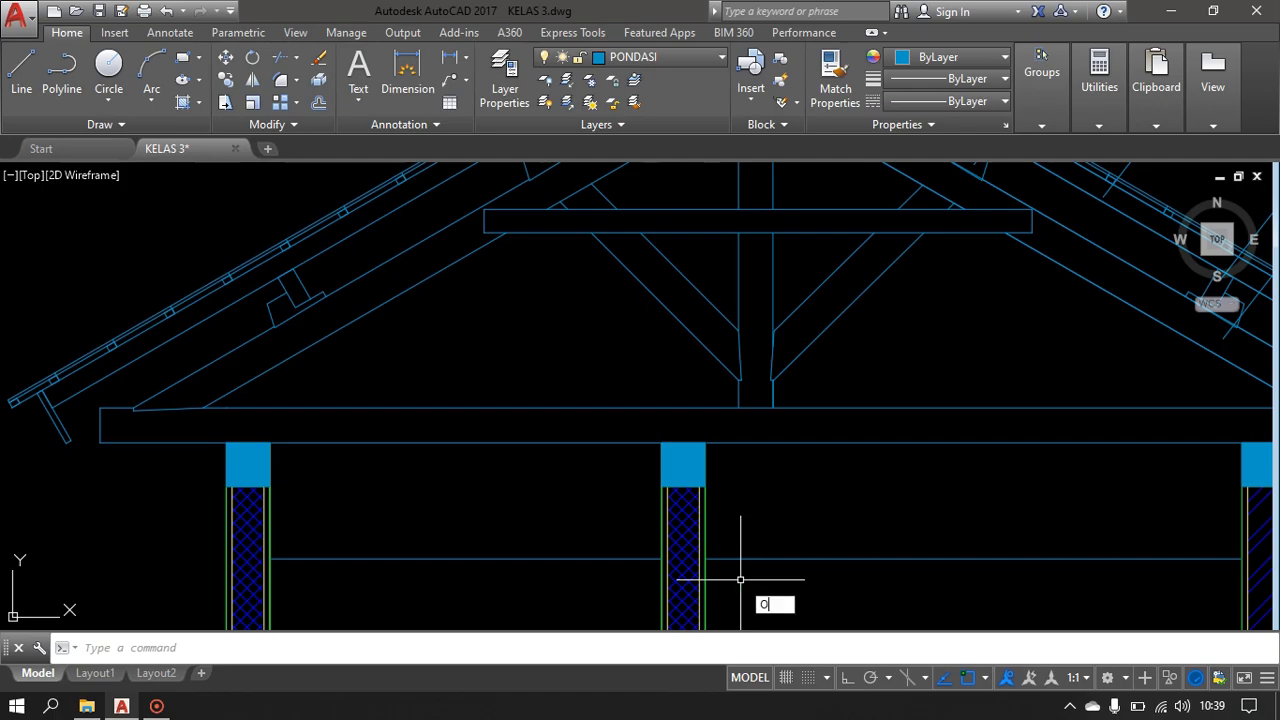
{"action": "key", "text": "Return"}
{"action": "type", "text": "0.5"}
{"action": "key", "text": "Return"}
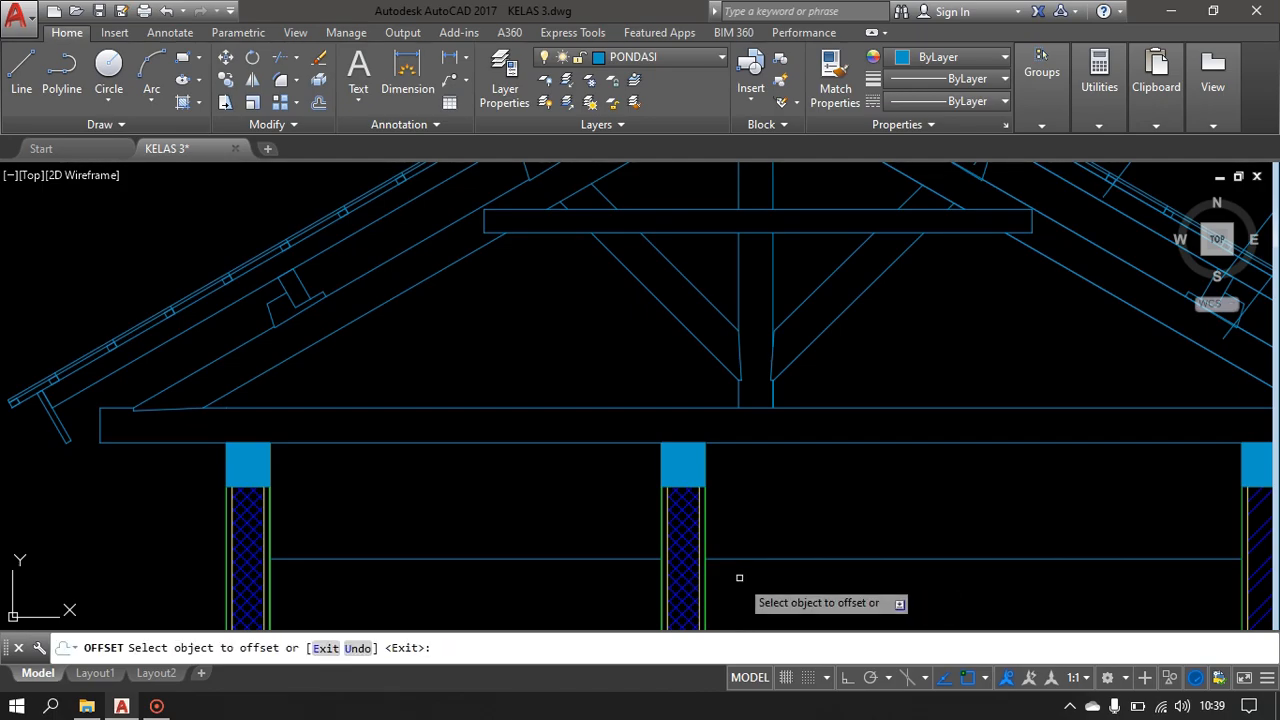
{"action": "left_click", "coordinate": [742, 559]}
{"action": "left_click", "coordinate": [737, 527]}
{"action": "left_click", "coordinate": [554, 557]}
{"action": "left_click", "coordinate": [557, 517]}
{"action": "scroll", "coordinate": [690, 558], "scroll_direction": "up", "scroll_amount": 5}
{"action": "scroll", "coordinate": [855, 571], "scroll_direction": "down", "scroll_amount": 3}
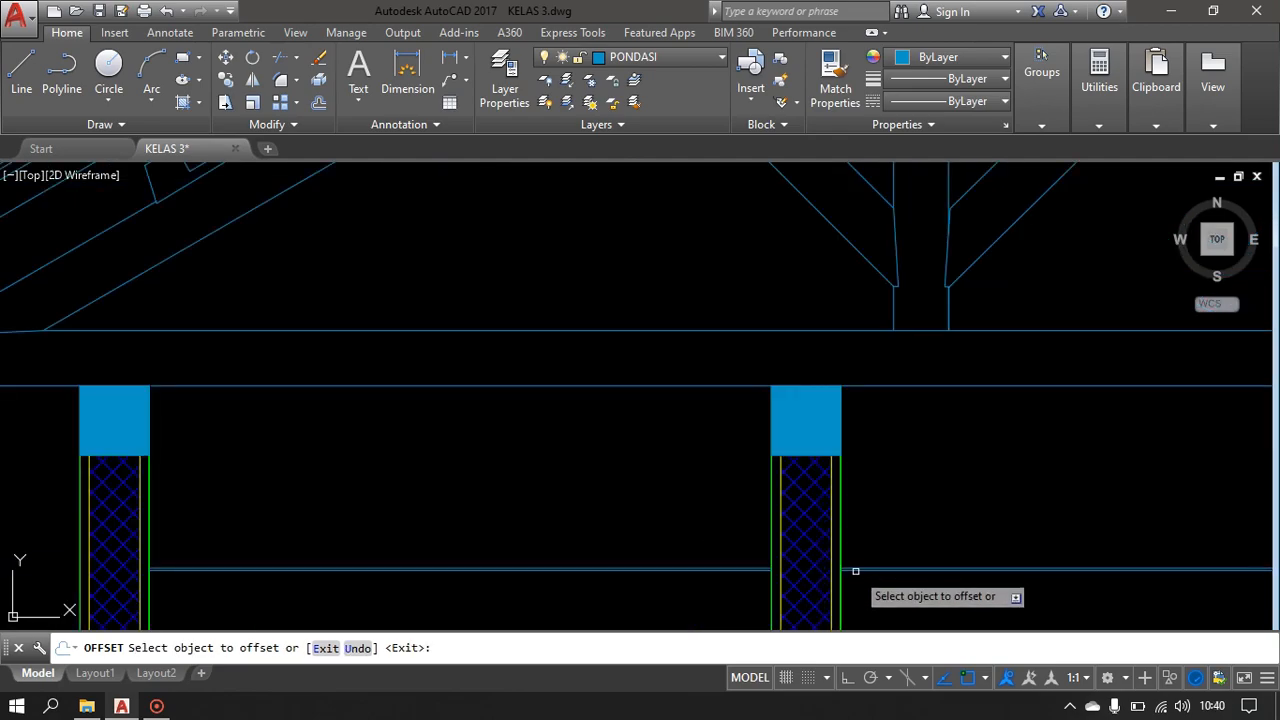
{"action": "key", "text": "Escape"}
{"action": "middle_click_drag", "start_coordinate": [855, 571], "coordinate": [645, 586]}
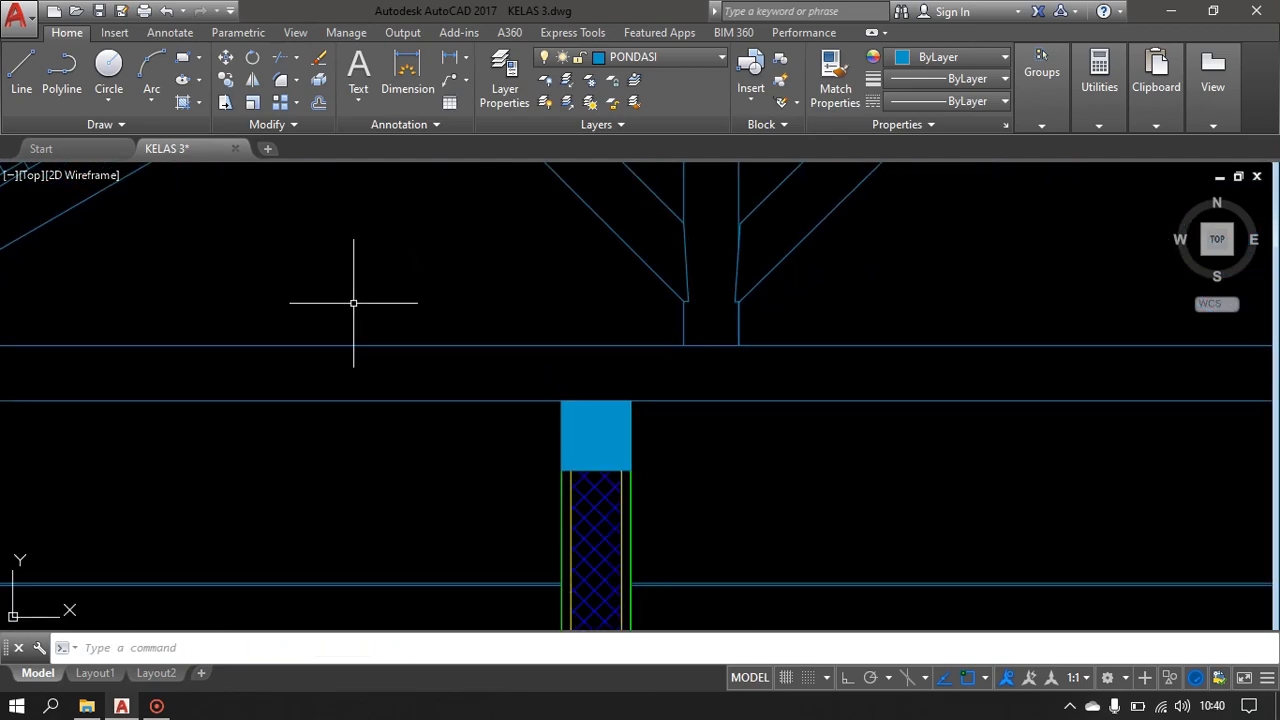
{"action": "scroll", "coordinate": [765, 408], "scroll_direction": "down", "scroll_amount": 2}
{"action": "scroll", "coordinate": [817, 527], "scroll_direction": "up", "scroll_amount": 2}
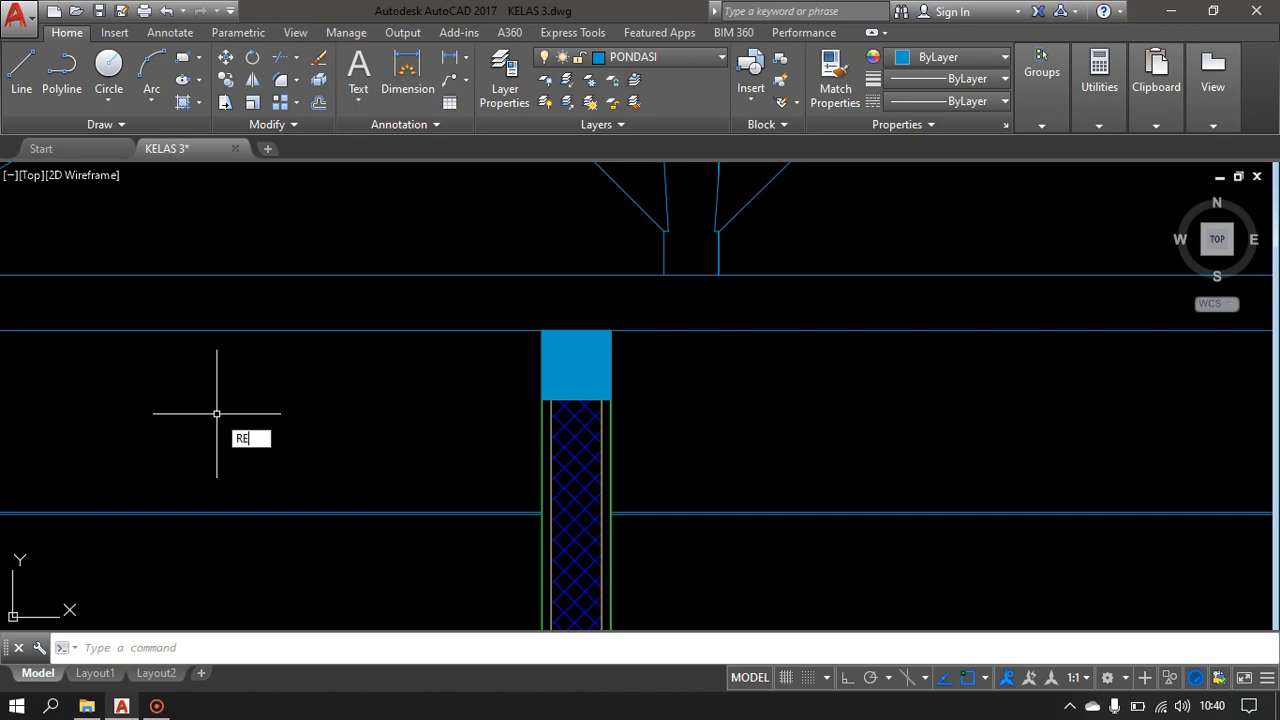
- Draw a 5 by 7 rectangle in the space below the tie beam of the KAMAR KECIL bay
{"action": "type", "text": "C"}
{"action": "key", "text": "Return"}
{"action": "left_click", "coordinate": [236, 403]}
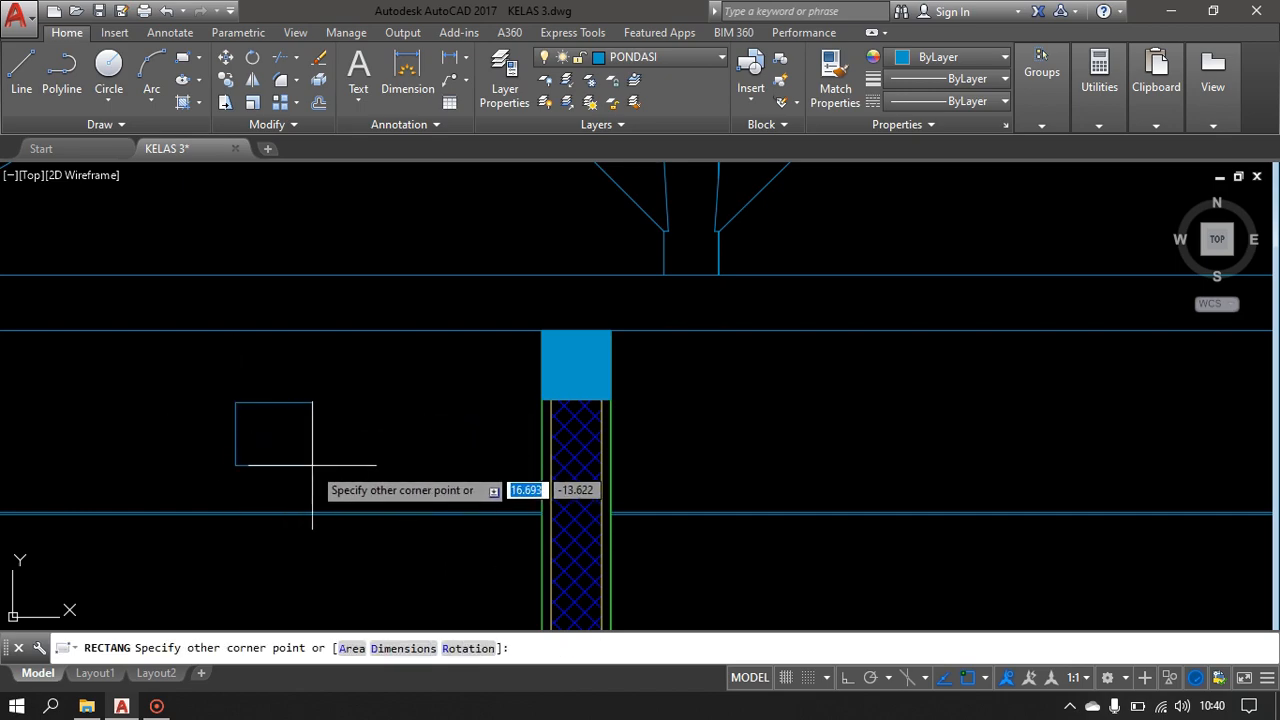
{"action": "type", "text": "5"}
{"action": "key", "text": "Tab"}
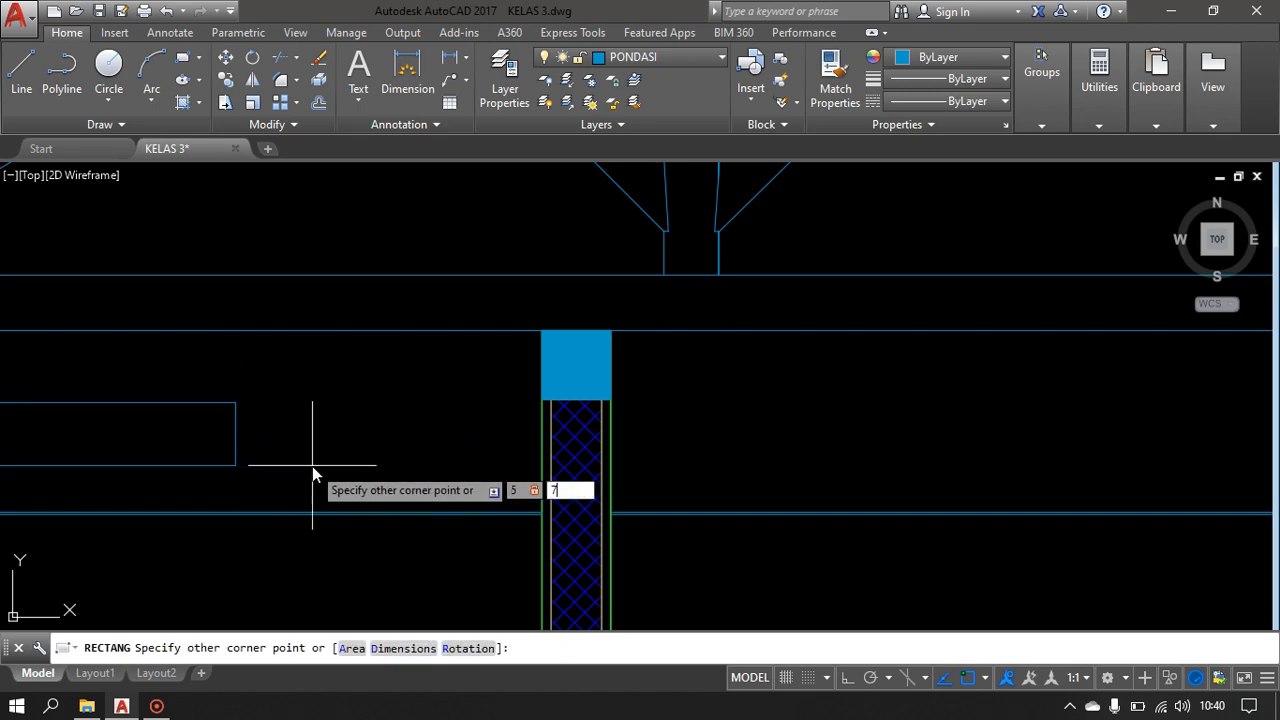
{"action": "type", "text": "7"}
{"action": "key", "text": "Return"}
- Copy the rectangle from its lower-left corner onto the upper horizontal line, against the inner face of the left wall
{"action": "middle_click_drag", "start_coordinate": [252, 390], "coordinate": [409, 414]}
{"action": "left_click", "coordinate": [430, 455]}
{"action": "left_click", "coordinate": [371, 400]}
{"action": "type", "text": "co"}
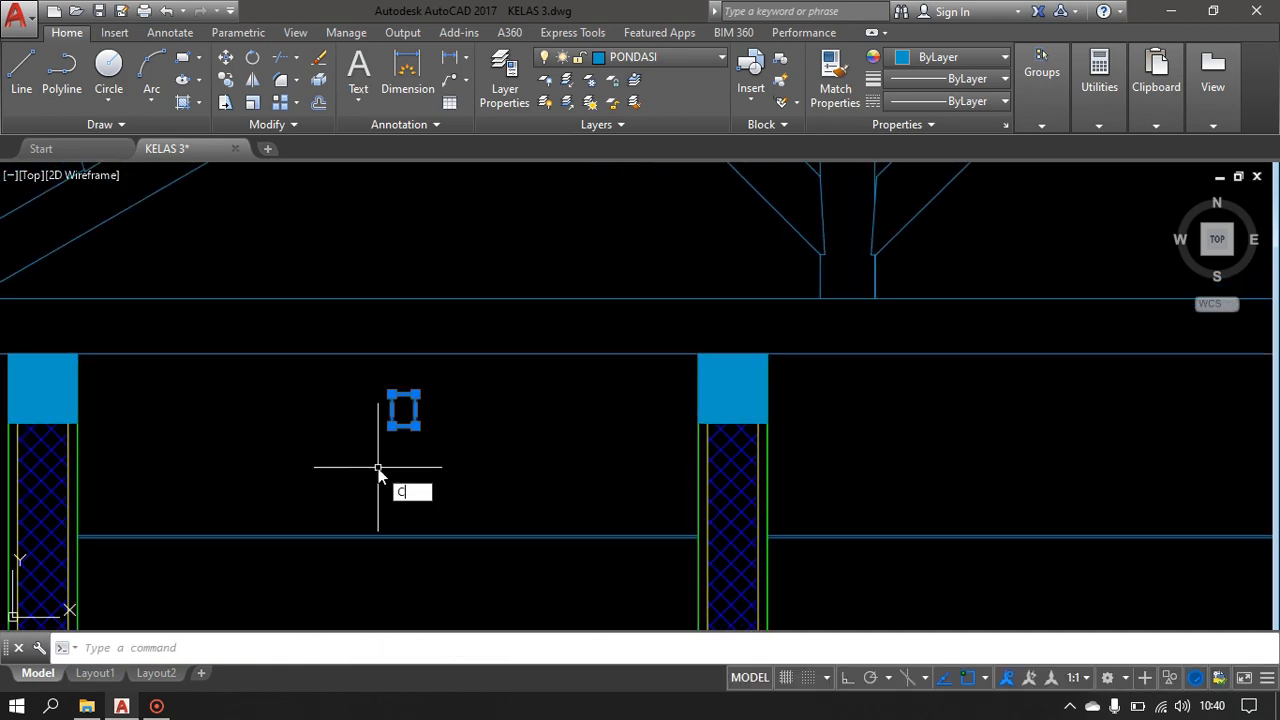
{"action": "key", "text": "Return"}
{"action": "left_click", "coordinate": [391, 425]}
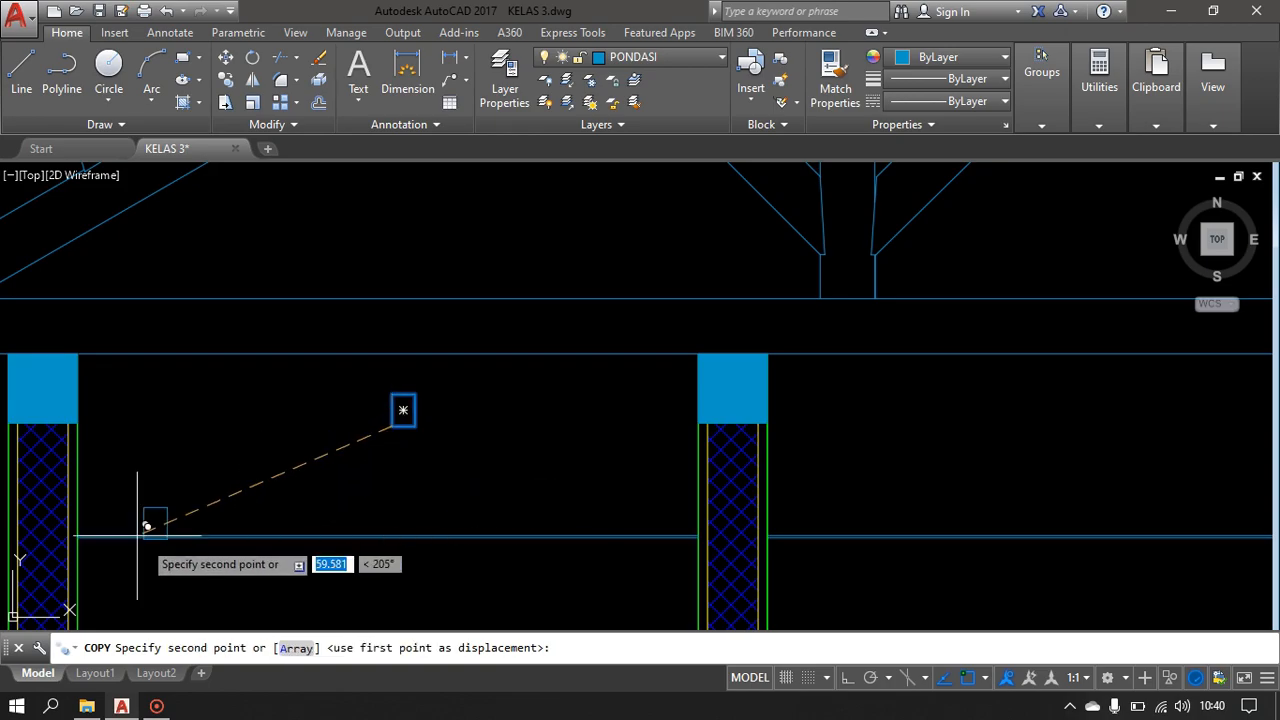
{"action": "scroll", "coordinate": [143, 520], "scroll_direction": "up", "scroll_amount": 4}
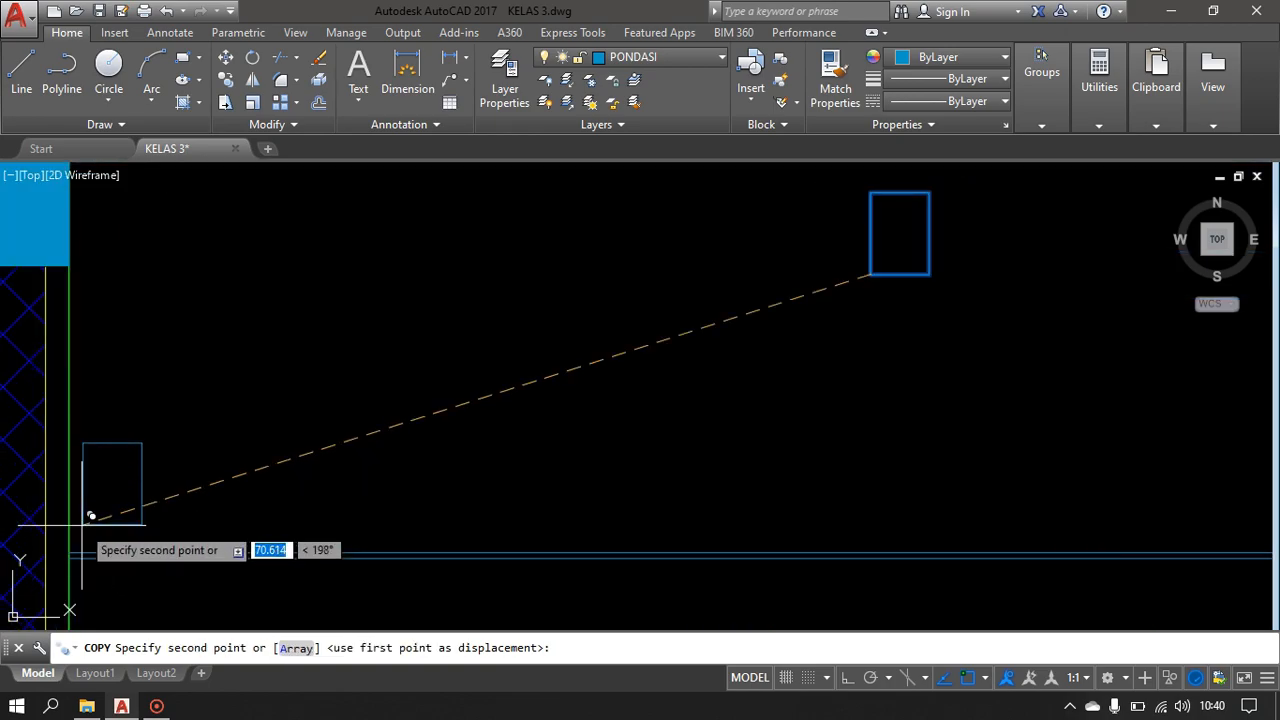
{"action": "key", "text": "Escape"}
{"action": "left_click", "coordinate": [161, 423]}
{"action": "left_click", "coordinate": [106, 509]}
{"action": "scroll", "coordinate": [336, 455], "scroll_direction": "down", "scroll_amount": 3}
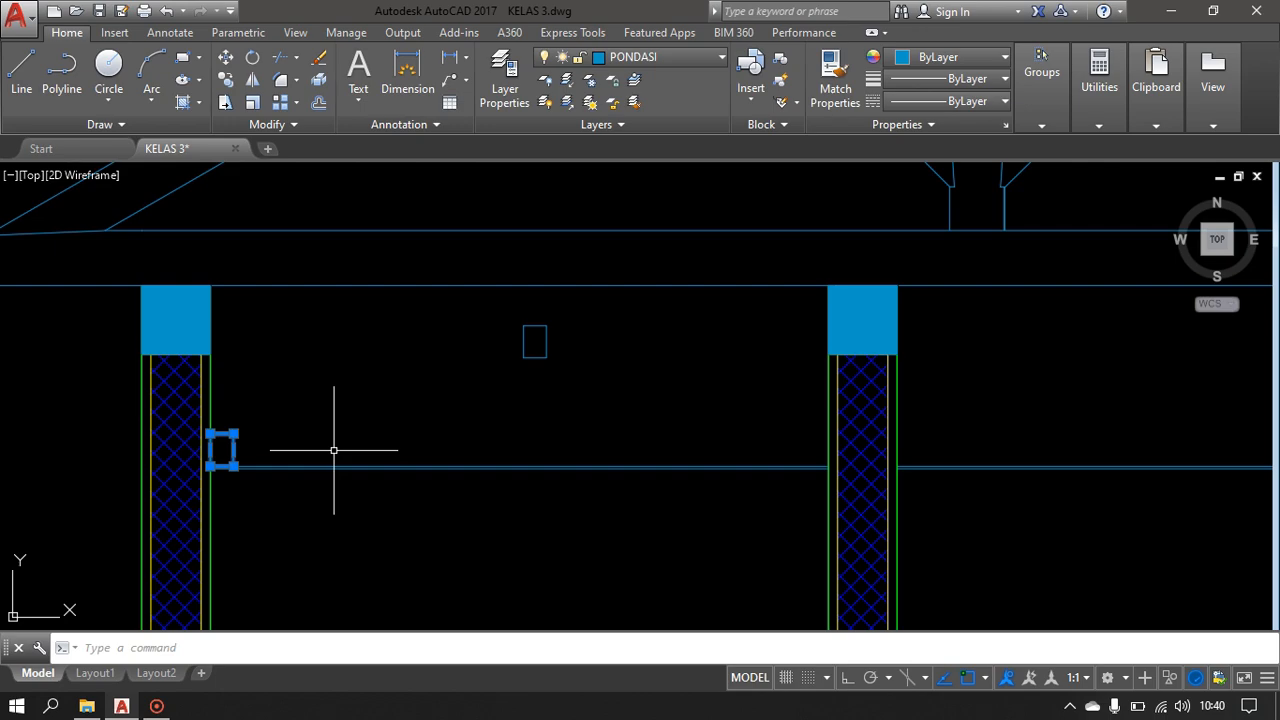
{"action": "key", "text": "Return"}
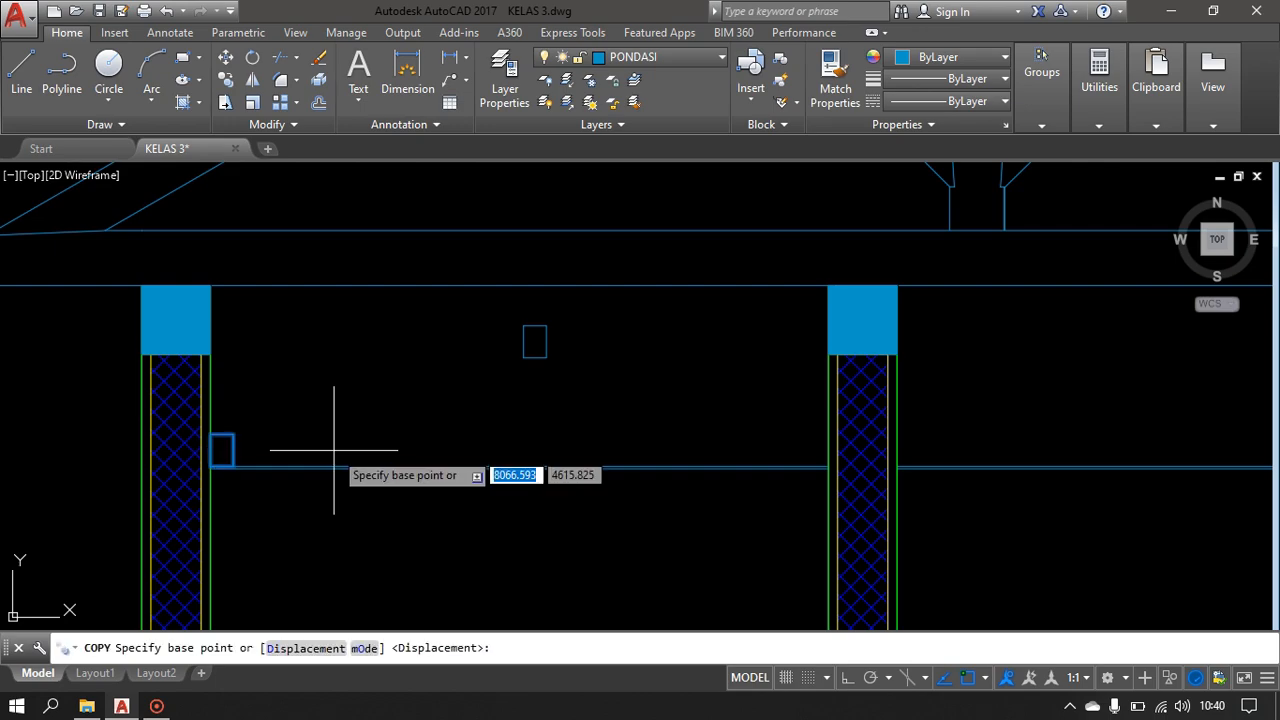
{"action": "type", "text": "100"}
{"action": "key", "text": "Return"}
{"action": "key", "text": "Escape"}
{"action": "left_click", "coordinate": [253, 414]}
{"action": "left_click", "coordinate": [230, 443]}
{"action": "type", "text": "o"}
{"action": "key", "text": "Return"}
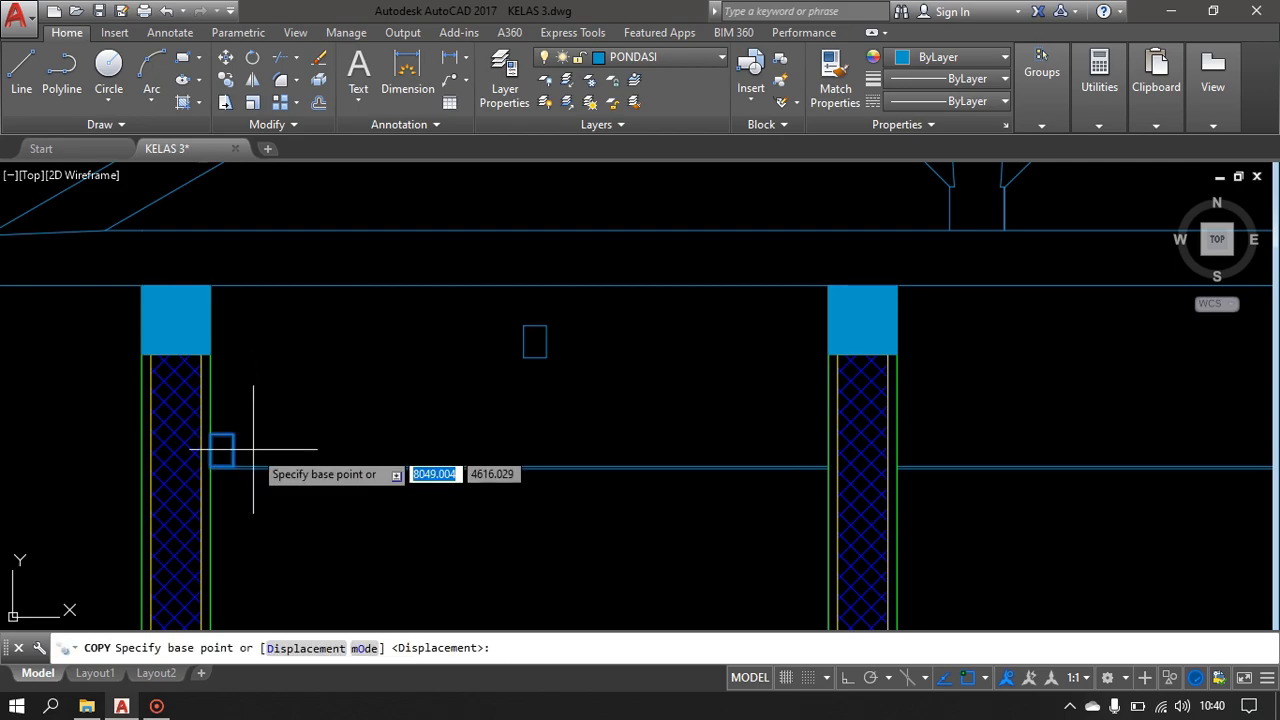
{"action": "type", "text": "100"}
{"action": "key", "text": "Return"}
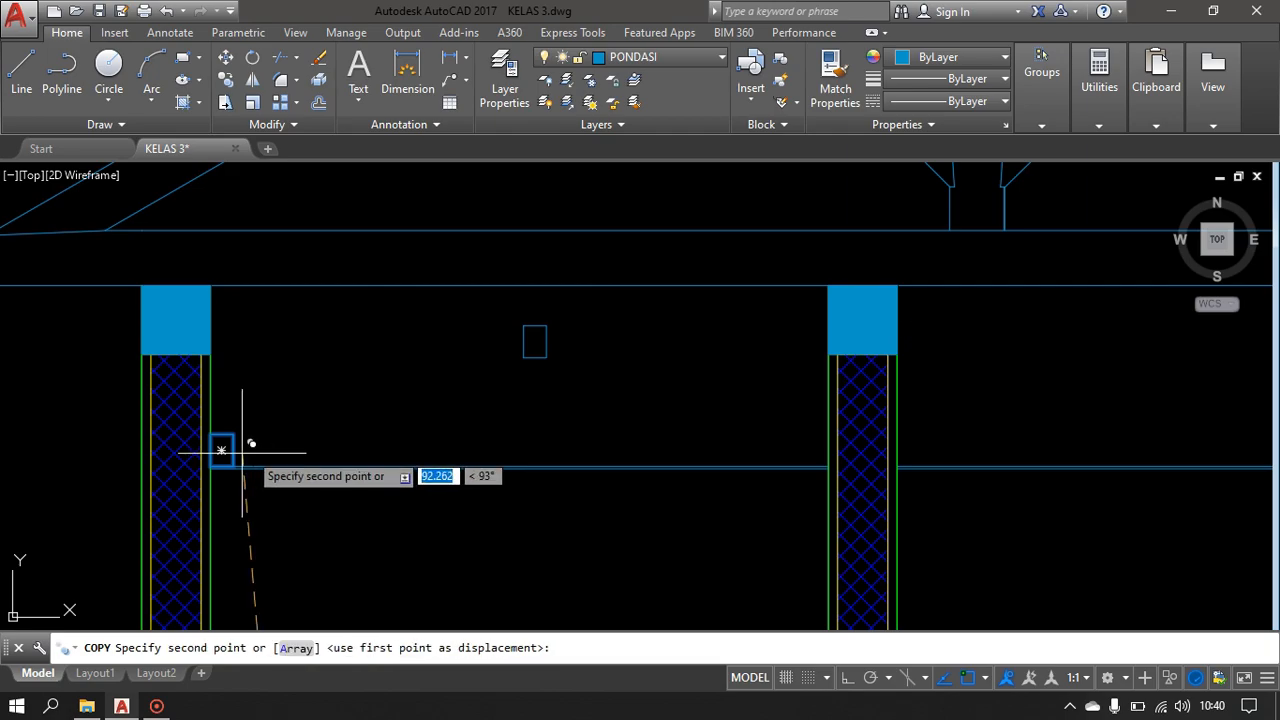
{"action": "scroll", "coordinate": [220, 452], "scroll_direction": "up", "scroll_amount": 2}
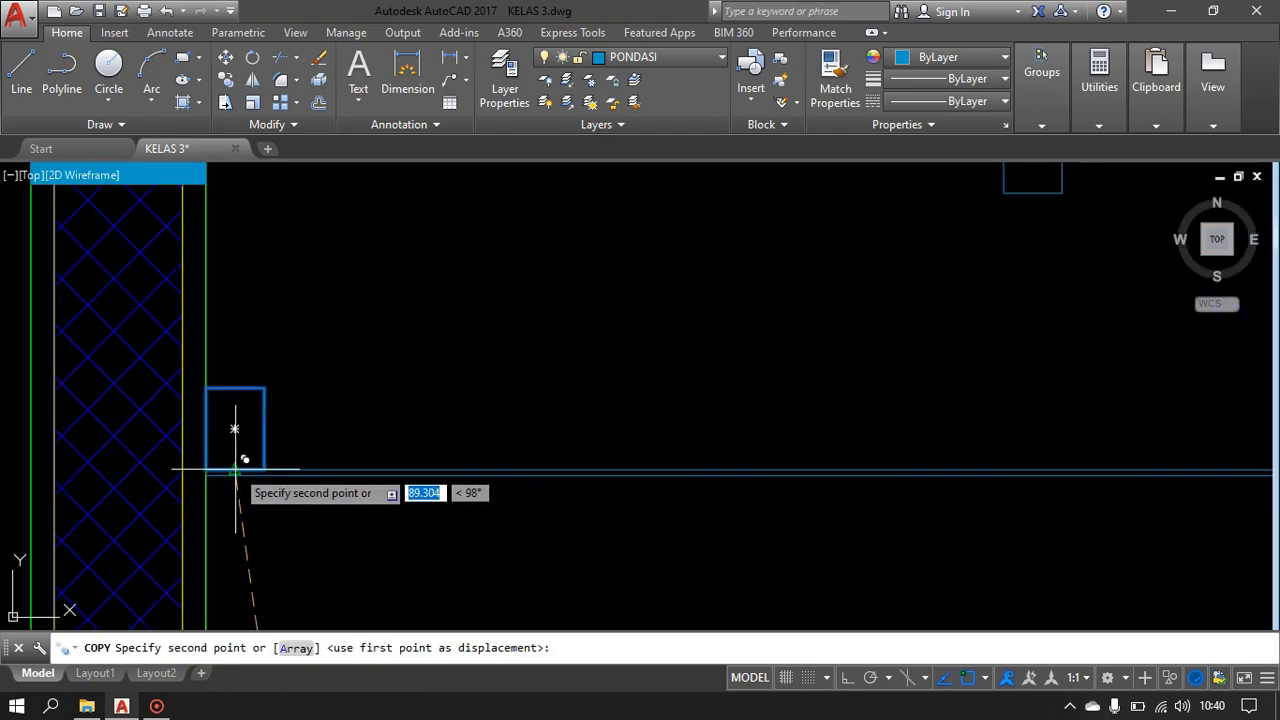
{"action": "key", "text": "Escape"}
- Copy the rectangle at the left wall 100 to the right, using its bottom midpoint as base point
{"action": "left_click", "coordinate": [316, 422]}
{"action": "left_click", "coordinate": [252, 452]}
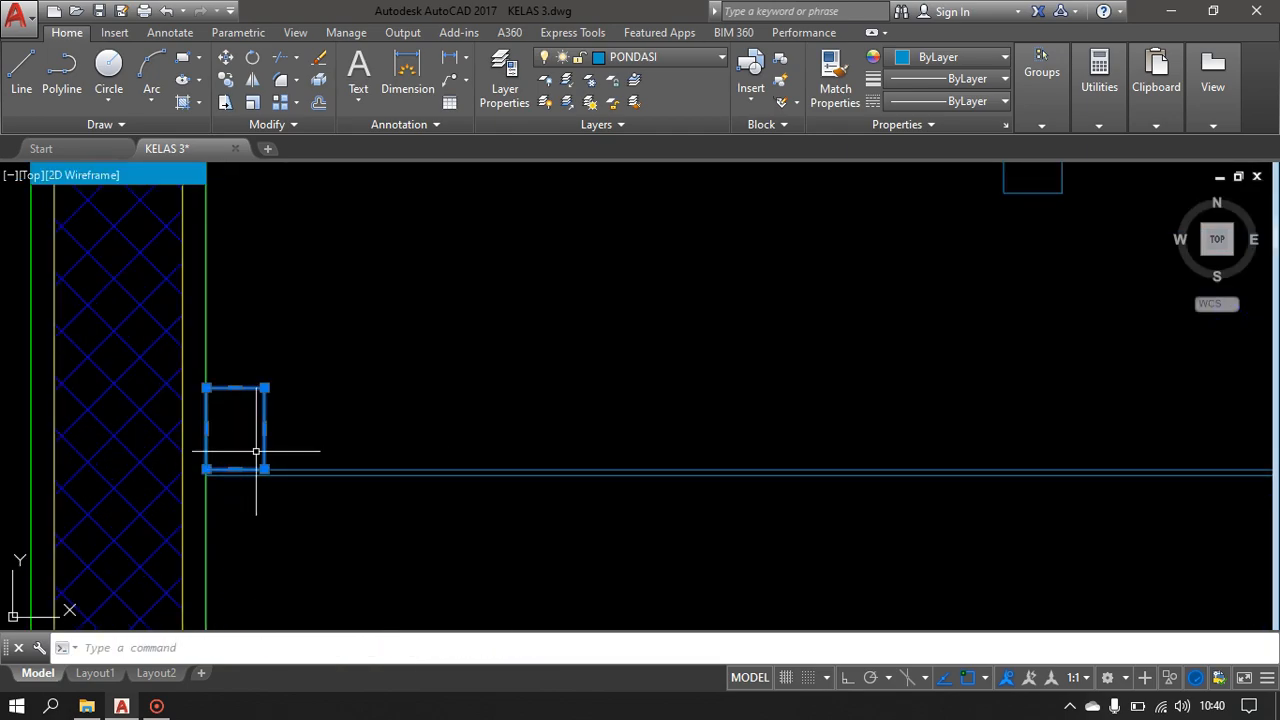
{"action": "type", "text": "o"}
{"action": "key", "text": "Return"}
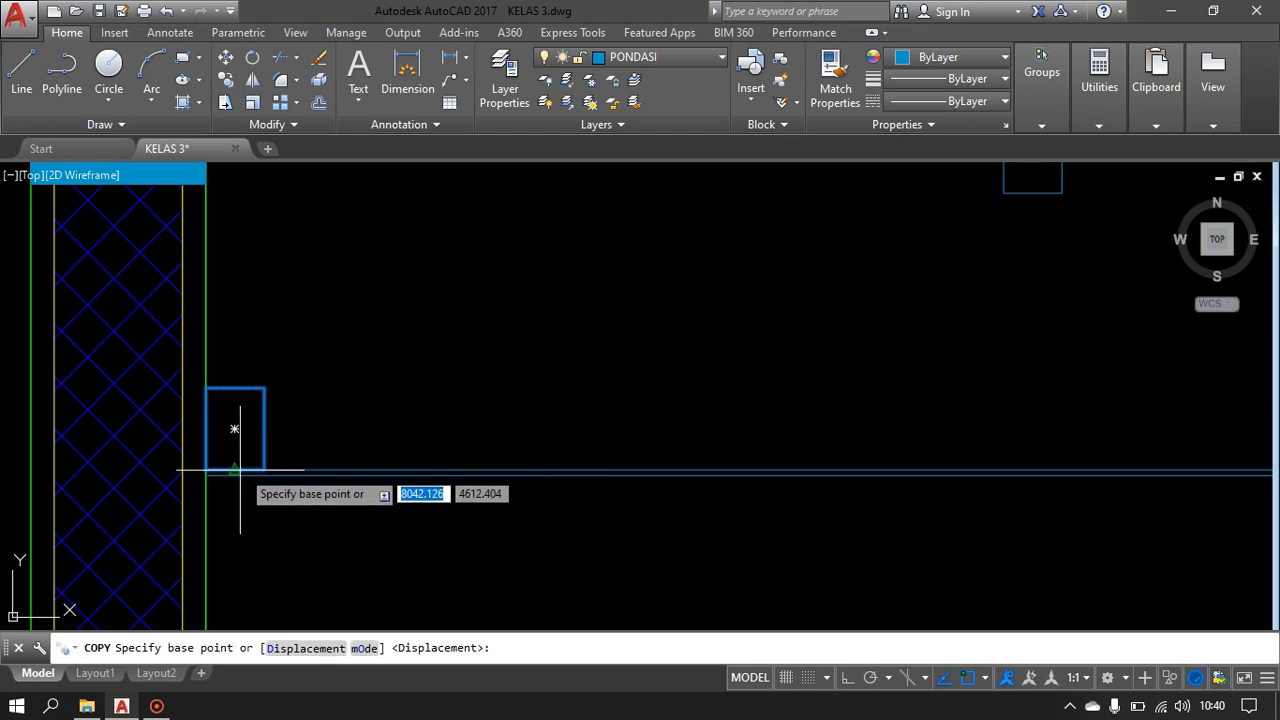
{"action": "left_click", "coordinate": [234, 467]}
{"action": "type", "text": "100"}
{"action": "key", "text": "Return"}
{"action": "scroll", "coordinate": [765, 482], "scroll_direction": "down", "scroll_amount": 2}
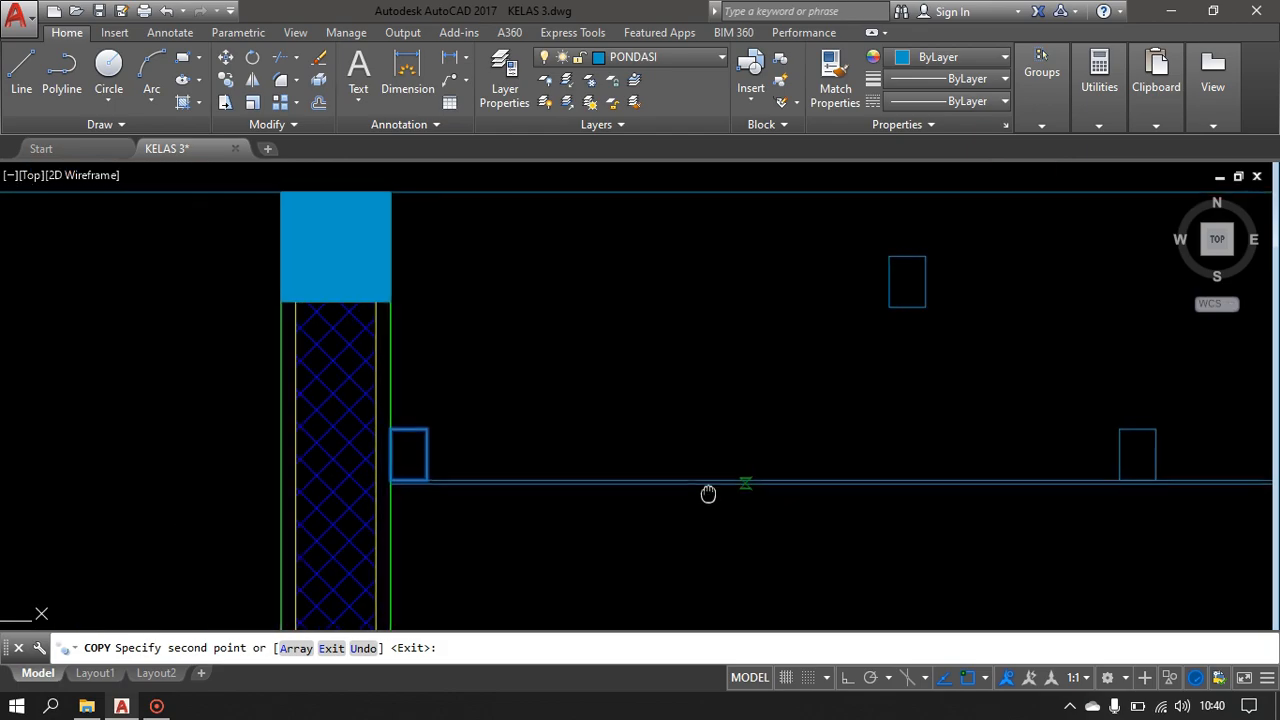
- Place another copy of the rectangle on the horizontal line, against the left face of the middle wall
{"action": "middle_click_drag", "start_coordinate": [763, 489], "coordinate": [449, 489]}
{"action": "scroll", "coordinate": [530, 460], "scroll_direction": "down", "scroll_amount": 2}
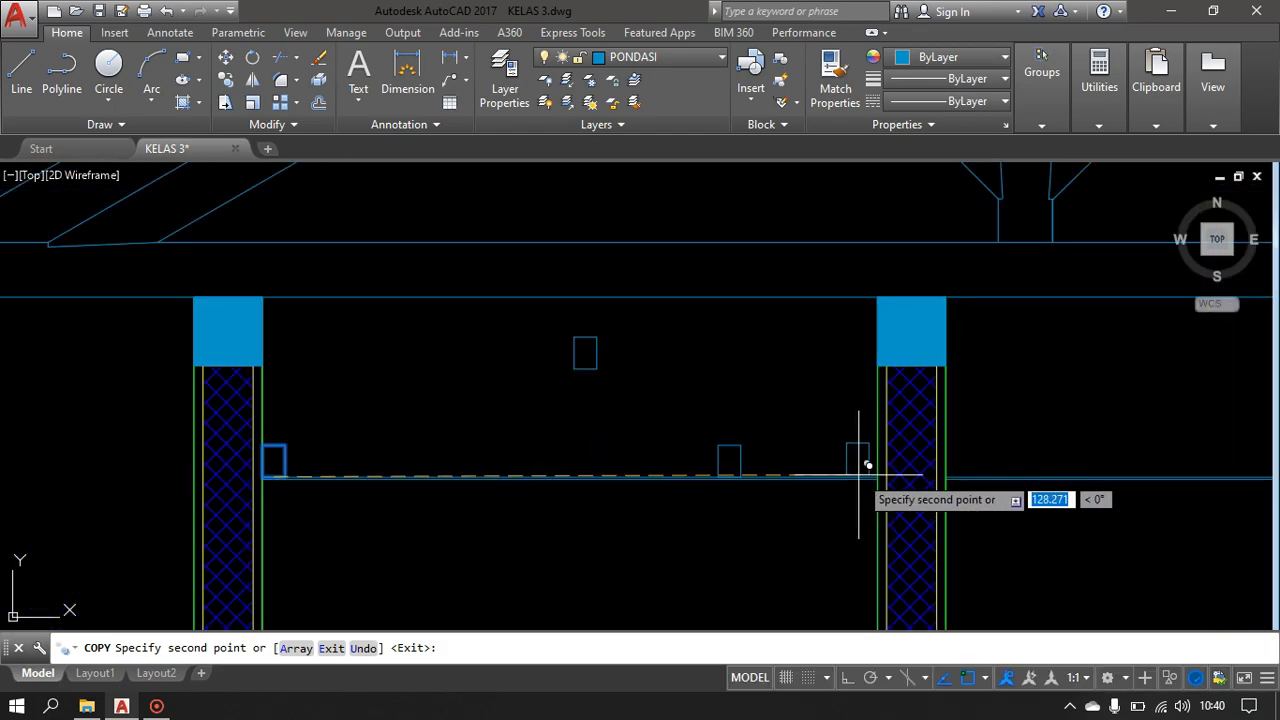
{"action": "scroll", "coordinate": [840, 465], "scroll_direction": "up", "scroll_amount": 5}
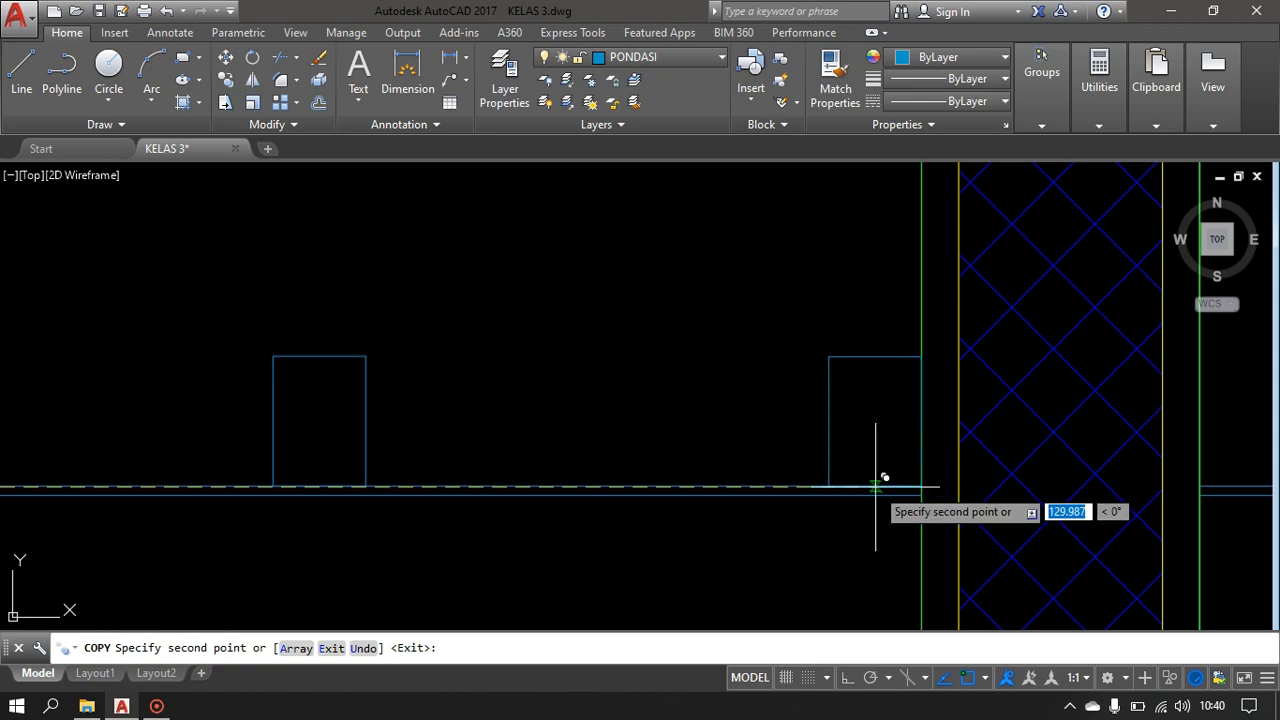
{"action": "scroll", "coordinate": [884, 477], "scroll_direction": "up", "scroll_amount": 4}
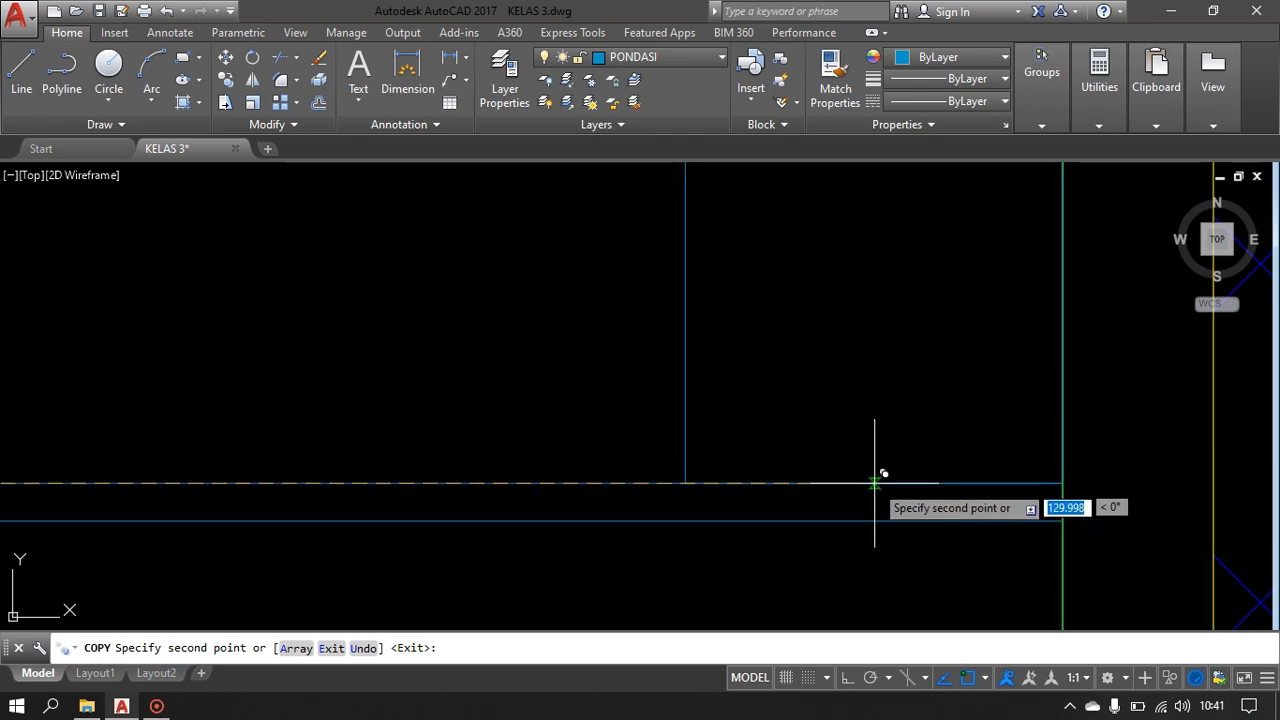
{"action": "scroll", "coordinate": [875, 484], "scroll_direction": "down", "scroll_amount": 5}
{"action": "middle_click_drag", "start_coordinate": [620, 465], "coordinate": [737, 465]}
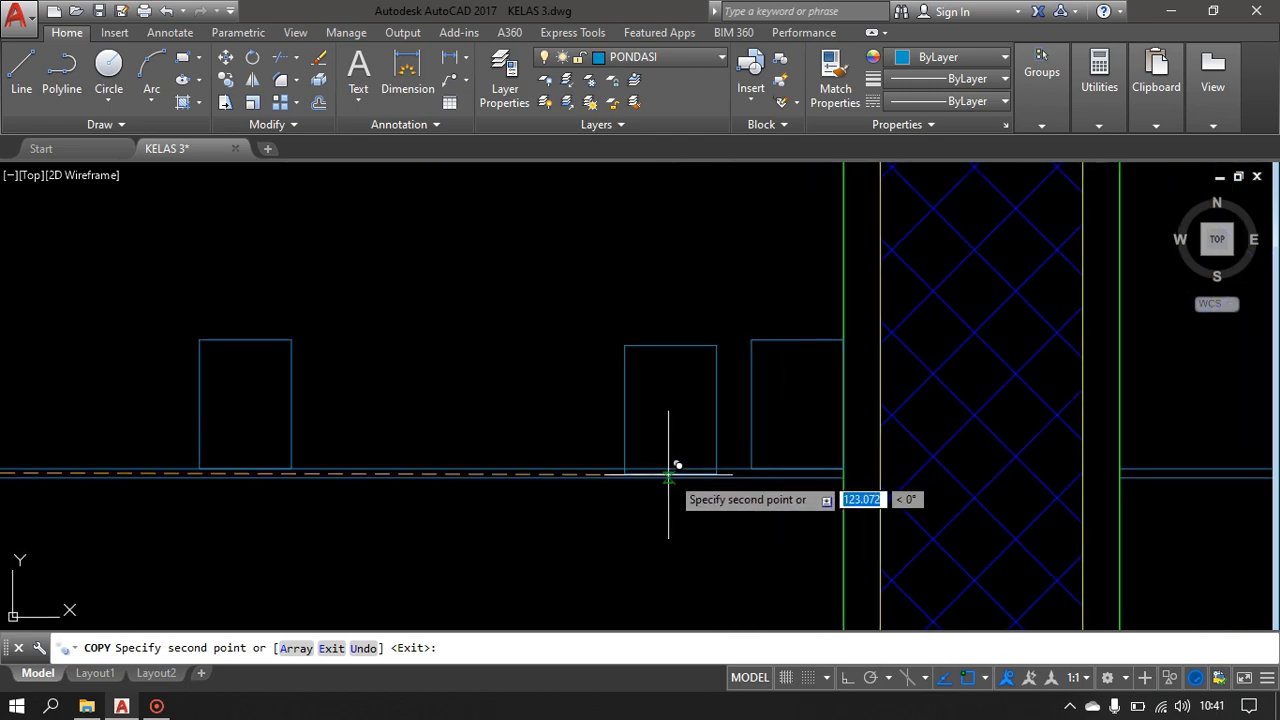
{"action": "key", "text": "Escape"}
- Move the intermediate rectangle from its bottom midpoint to the midpoint of the bay's upper horizontal line
{"action": "scroll", "coordinate": [543, 429], "scroll_direction": "down", "scroll_amount": 4}
{"action": "middle_click_drag", "start_coordinate": [543, 429], "coordinate": [914, 386]}
{"action": "left_click", "coordinate": [890, 345]}
{"action": "left_click", "coordinate": [748, 397]}
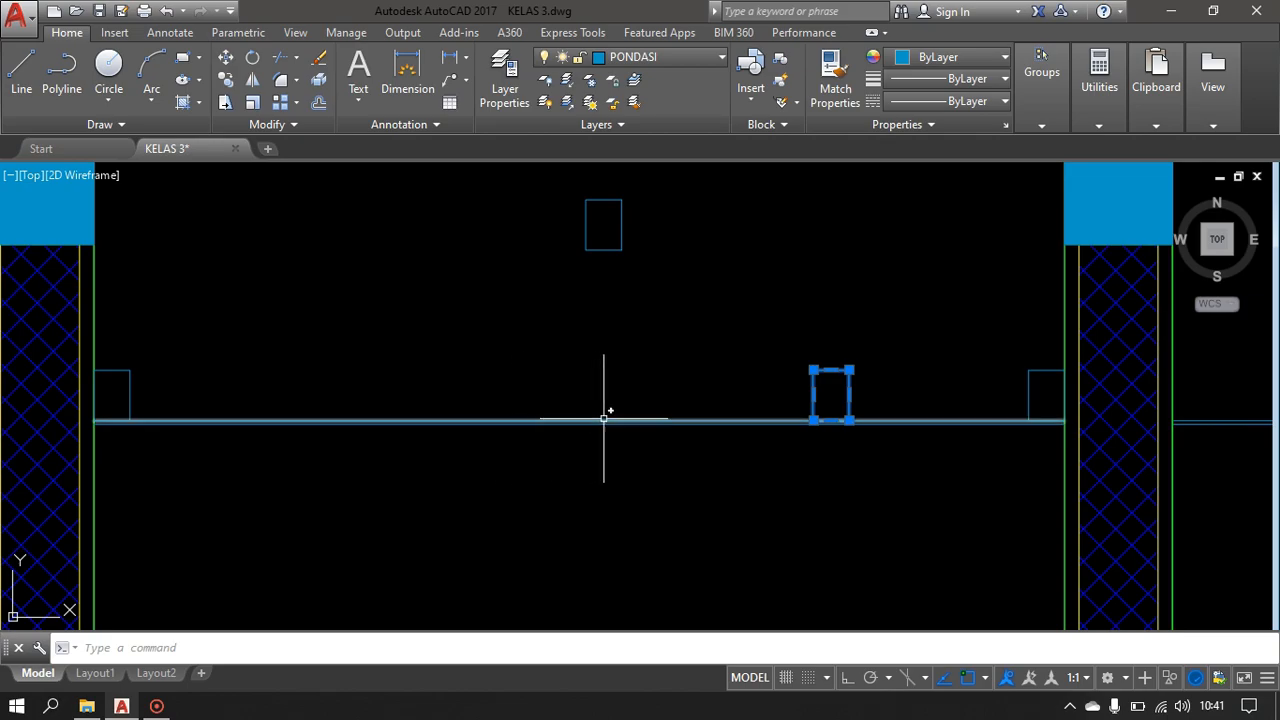
{"action": "scroll", "coordinate": [886, 429], "scroll_direction": "down", "scroll_amount": 5}
{"action": "middle_click_drag", "start_coordinate": [886, 429], "coordinate": [839, 372]}
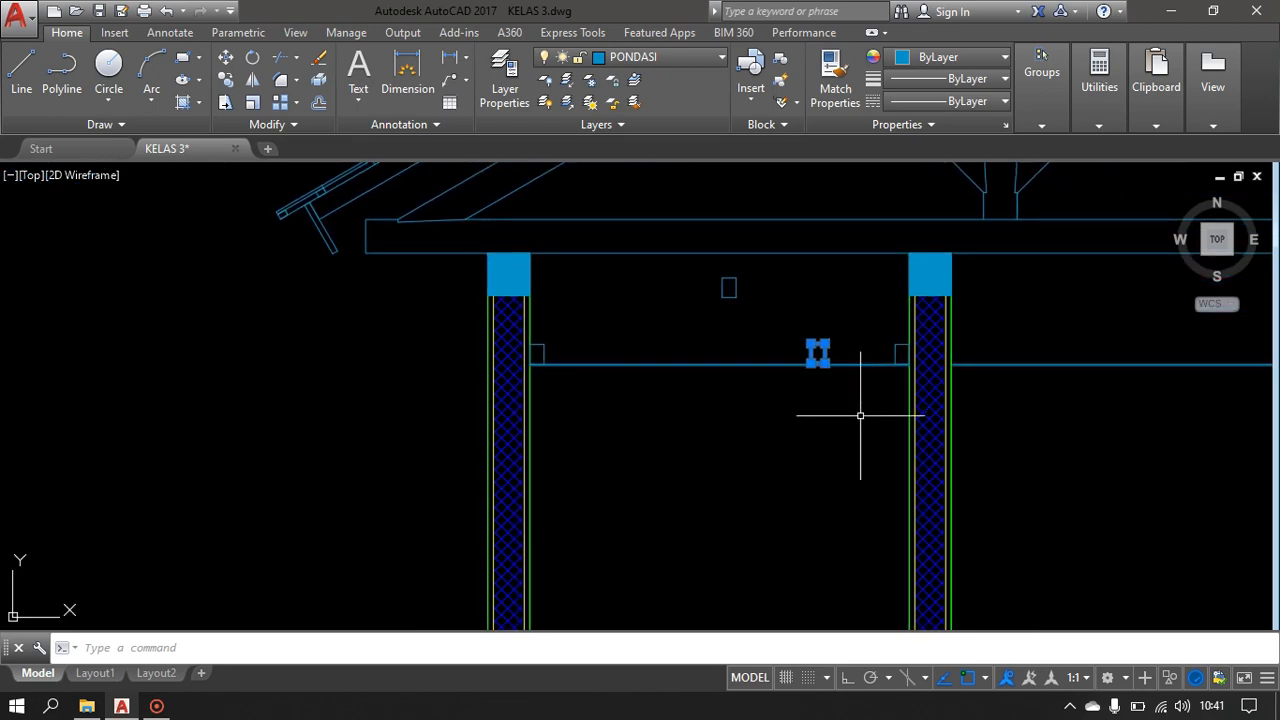
{"action": "type", "text": "m"}
{"action": "key", "text": "Return"}
{"action": "scroll", "coordinate": [822, 363], "scroll_direction": "up", "scroll_amount": 6}
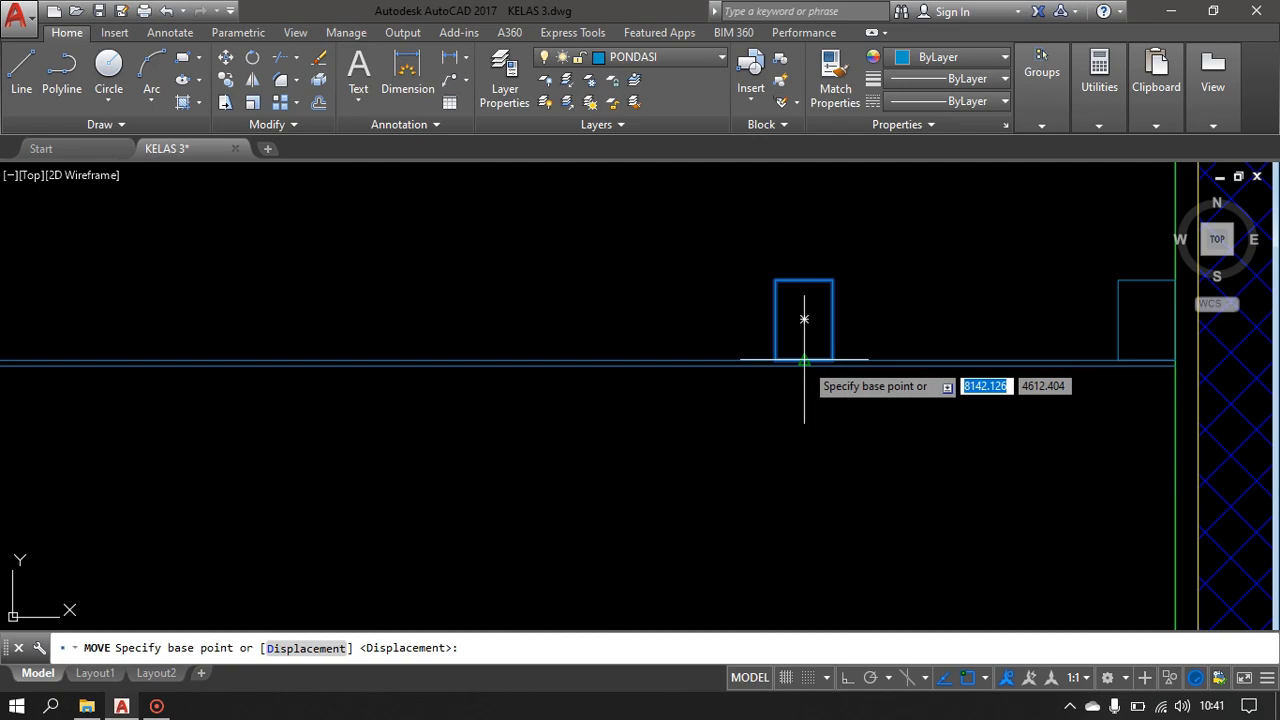
{"action": "left_click", "coordinate": [804, 359]}
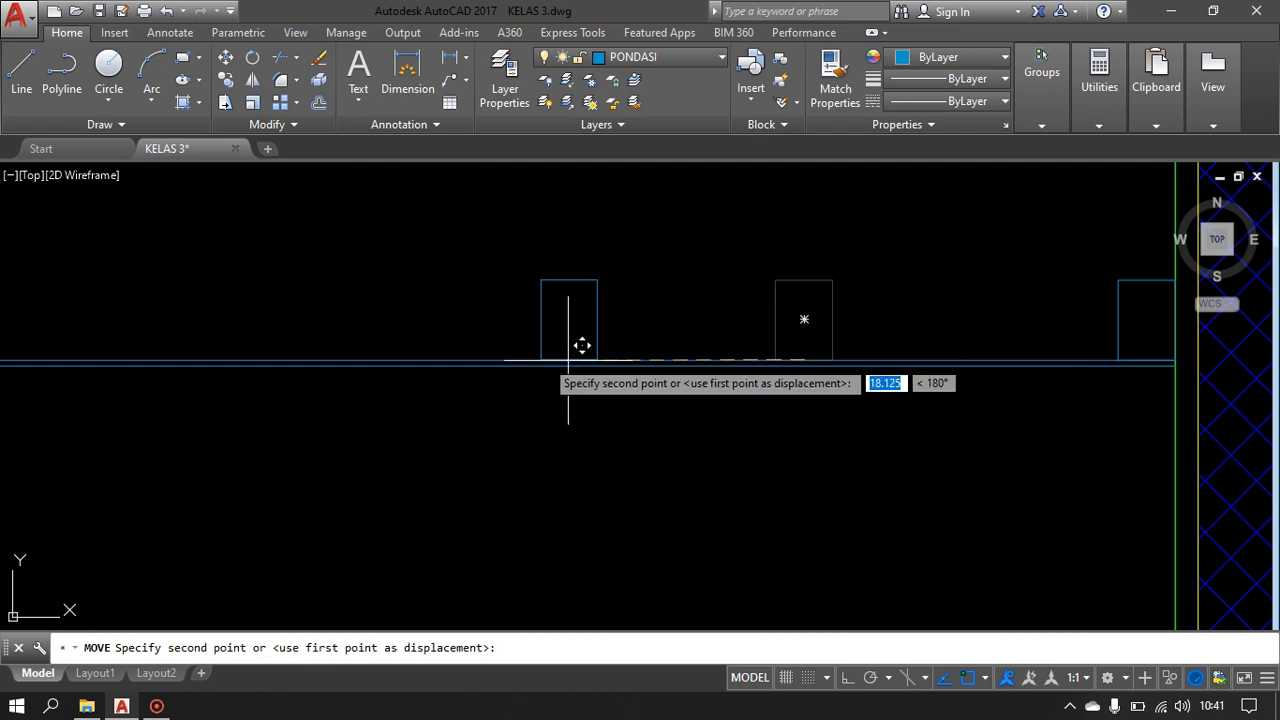
{"action": "left_click", "coordinate": [410, 358]}
{"action": "scroll", "coordinate": [589, 340], "scroll_direction": "down", "scroll_amount": 3}
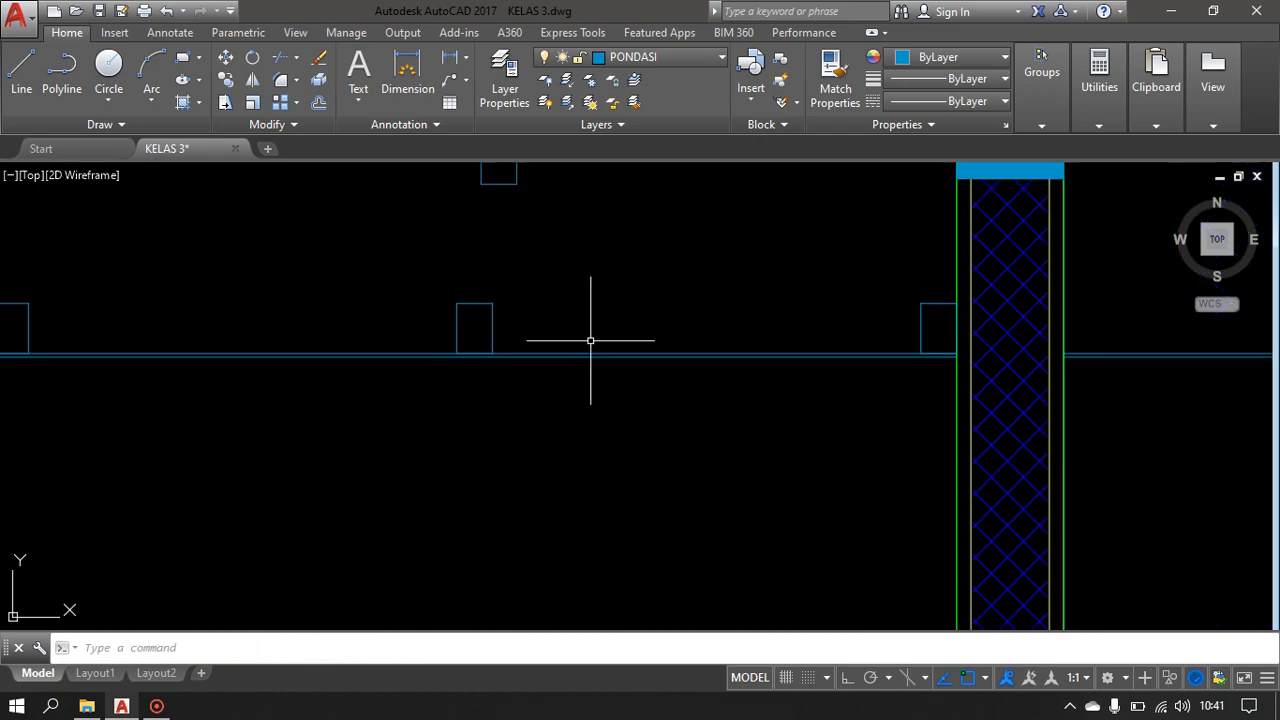
- Delete the spare rectangle floating above the horizontal lines
{"action": "scroll", "coordinate": [603, 371], "scroll_direction": "up", "scroll_amount": 4}
{"action": "left_click", "coordinate": [594, 266]}
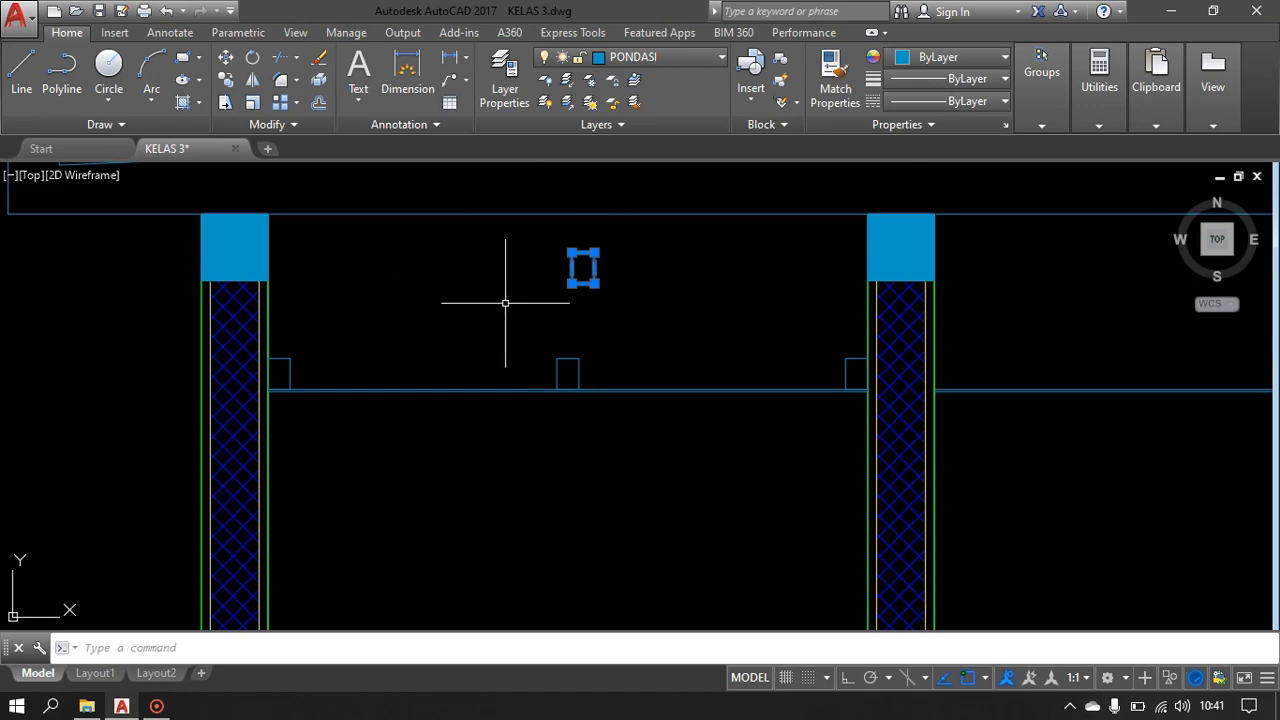
{"action": "scroll", "coordinate": [314, 366], "scroll_direction": "up", "scroll_amount": 4}
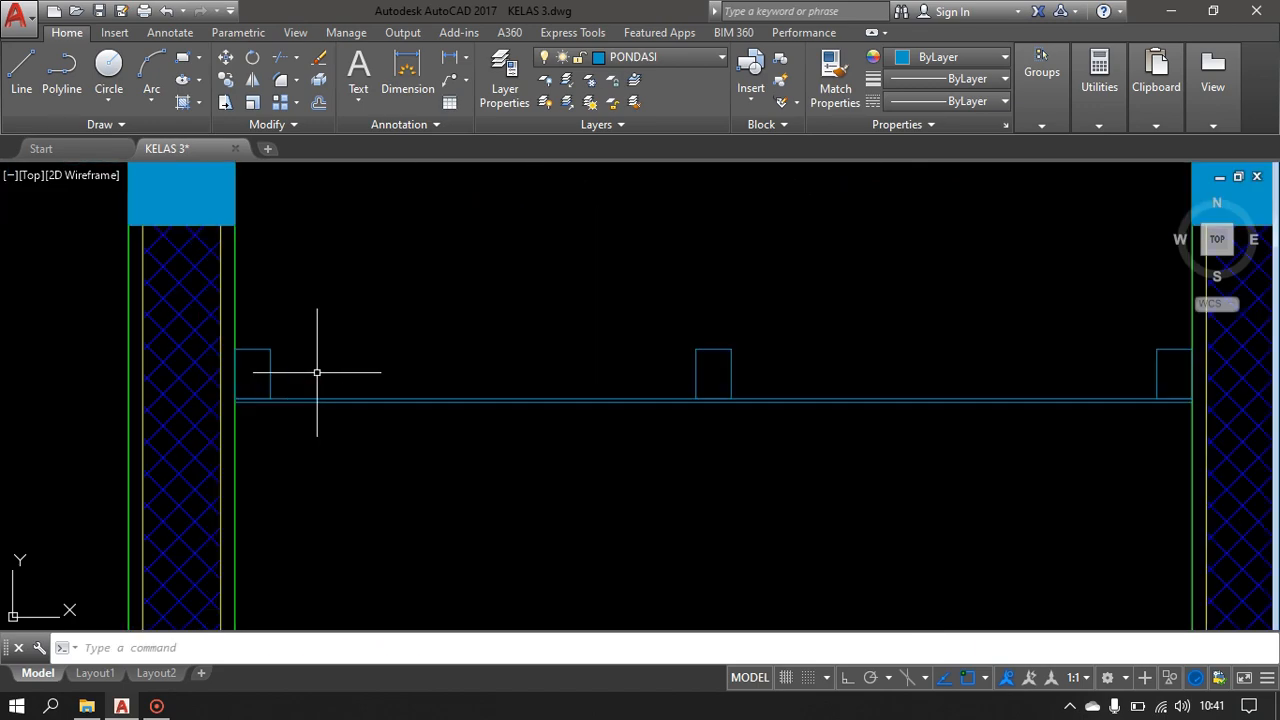
- Copy the bay's upper horizontal line up to the top edge of the three rectangles
{"action": "left_click", "coordinate": [352, 445]}
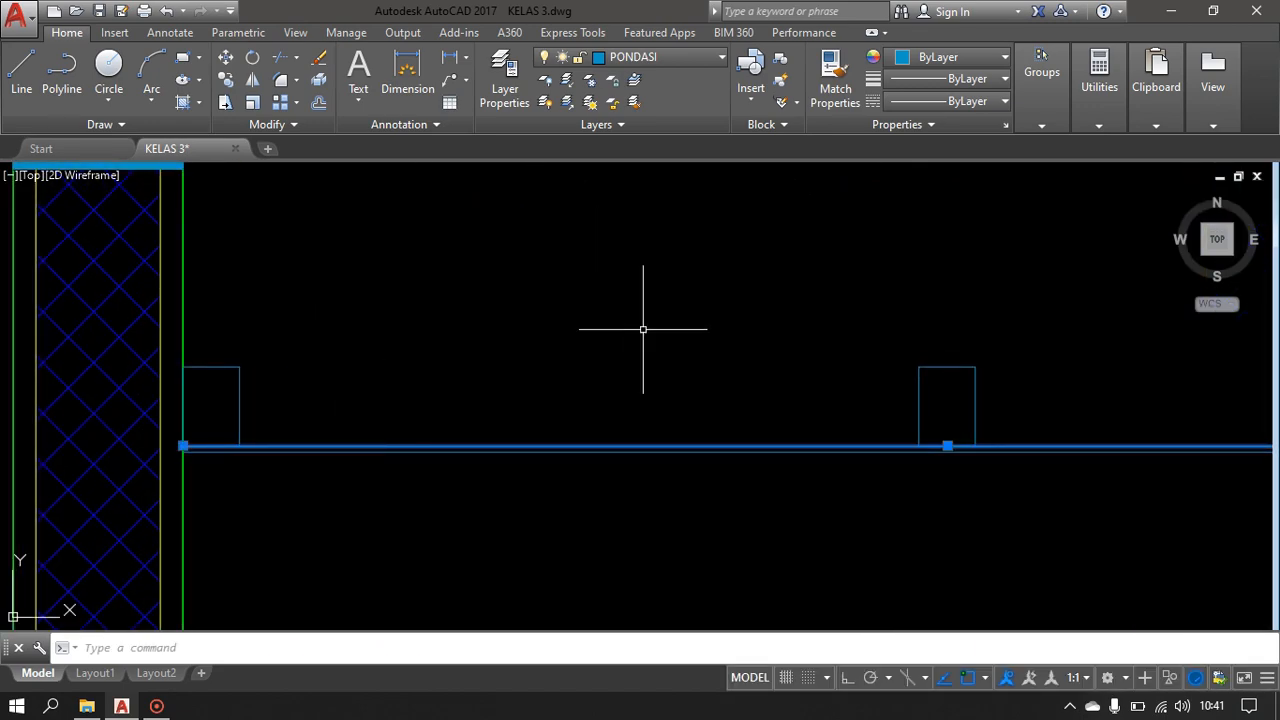
{"action": "scroll", "coordinate": [640, 343], "scroll_direction": "down", "scroll_amount": 2}
{"action": "middle_click_drag", "start_coordinate": [640, 343], "coordinate": [604, 379]}
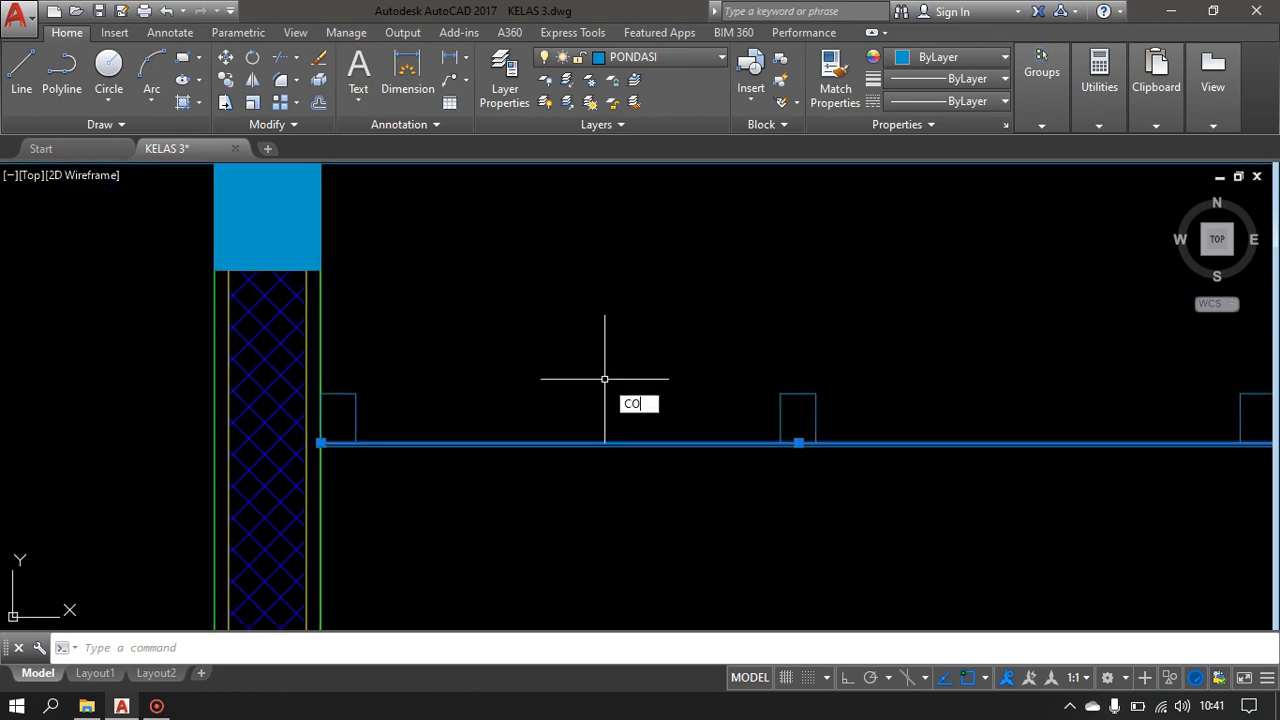
{"action": "key", "text": "Return"}
{"action": "scroll", "coordinate": [345, 423], "scroll_direction": "up", "scroll_amount": 2}
{"action": "left_click", "coordinate": [363, 453]}
{"action": "scroll", "coordinate": [635, 374], "scroll_direction": "down", "scroll_amount": 3}
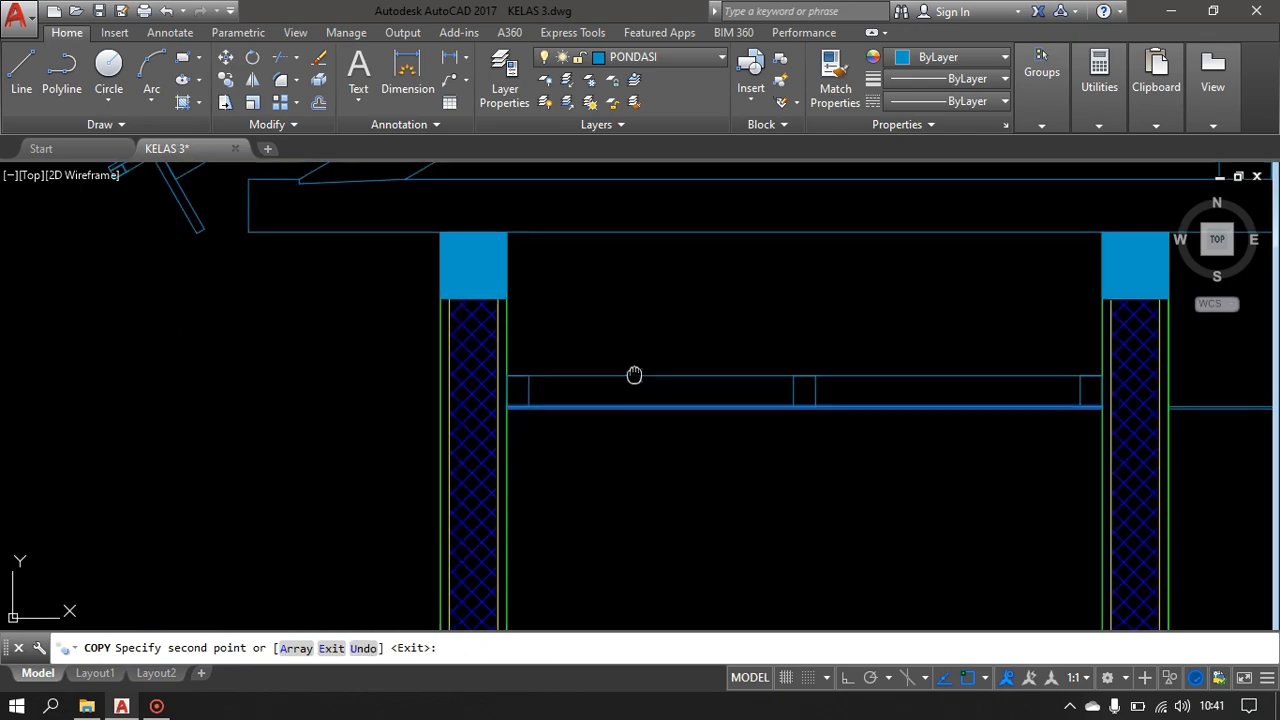
{"action": "middle_click_drag", "start_coordinate": [635, 374], "coordinate": [518, 351]}
{"action": "key", "text": "Escape"}
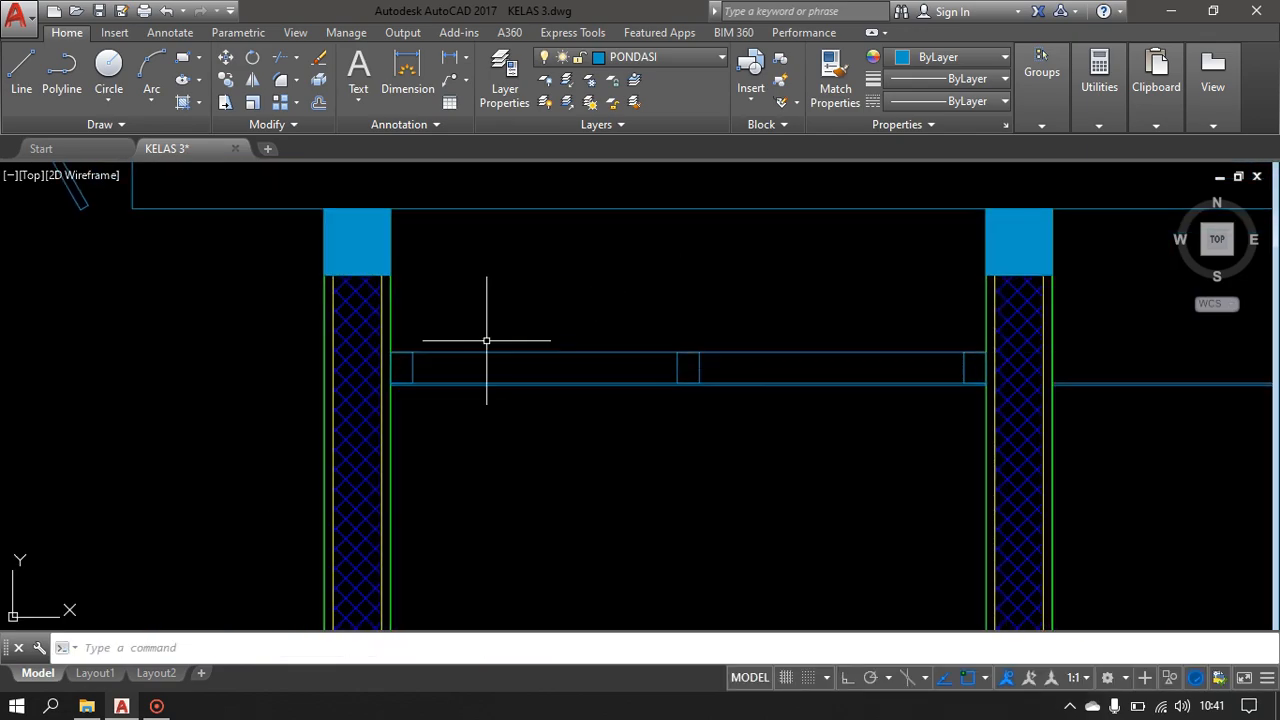
{"action": "scroll", "coordinate": [416, 381], "scroll_direction": "up", "scroll_amount": 2}
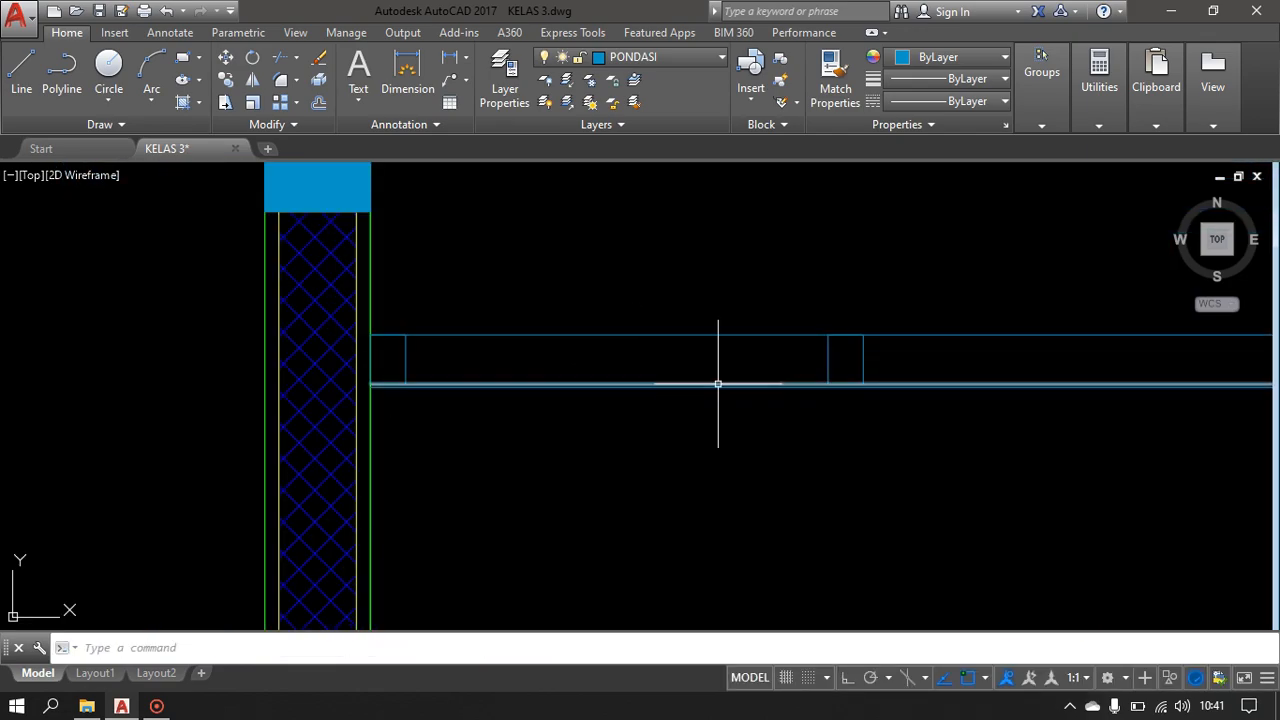
- Copy the left bay's wall-side rectangle and upper horizontal line into the right bay, against the right face of the middle wall
{"action": "middle_click_drag", "start_coordinate": [912, 369], "coordinate": [698, 417]}
{"action": "middle_click_drag", "start_coordinate": [911, 394], "coordinate": [567, 471]}
{"action": "scroll", "coordinate": [676, 464], "scroll_direction": "down", "scroll_amount": 2}
{"action": "middle_click_drag", "start_coordinate": [676, 464], "coordinate": [753, 427]}
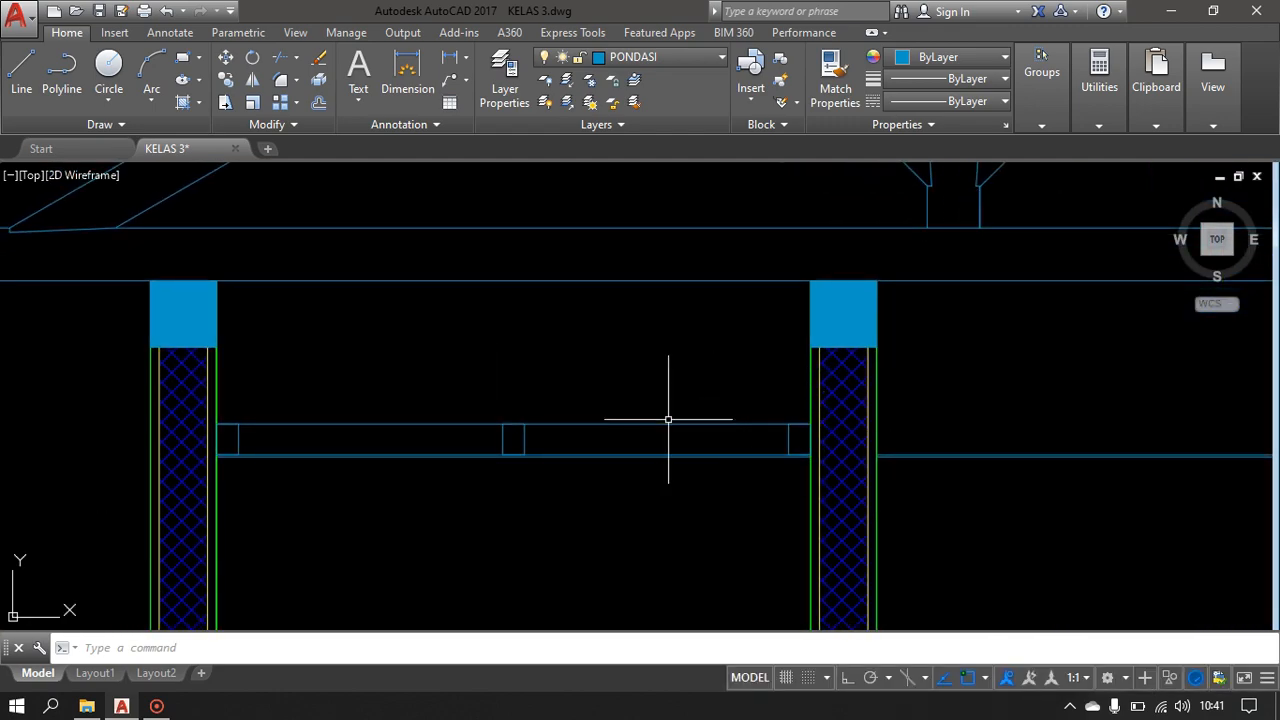
{"action": "scroll", "coordinate": [260, 392], "scroll_direction": "up", "scroll_amount": 5}
{"action": "left_click", "coordinate": [300, 457]}
{"action": "left_click", "coordinate": [245, 472]}
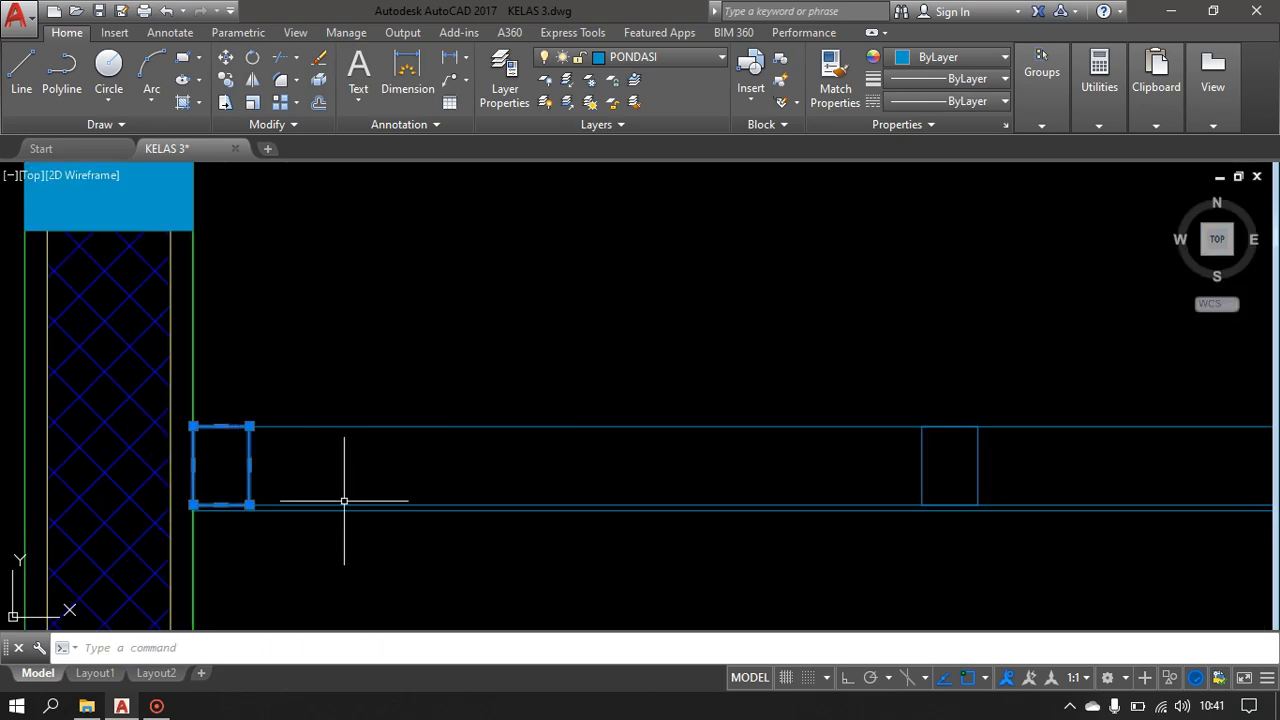
{"action": "left_click", "coordinate": [379, 376]}
{"action": "left_click", "coordinate": [344, 440]}
{"action": "type", "text": "co"}
{"action": "key", "text": "Return"}
{"action": "scroll", "coordinate": [135, 510], "scroll_direction": "up", "scroll_amount": 4}
{"action": "left_click", "coordinate": [266, 505]}
{"action": "scroll", "coordinate": [609, 488], "scroll_direction": "down", "scroll_amount": 8}
{"action": "middle_click_drag", "start_coordinate": [745, 486], "coordinate": [1, 381]}
{"action": "scroll", "coordinate": [570, 372], "scroll_direction": "up", "scroll_amount": 6}
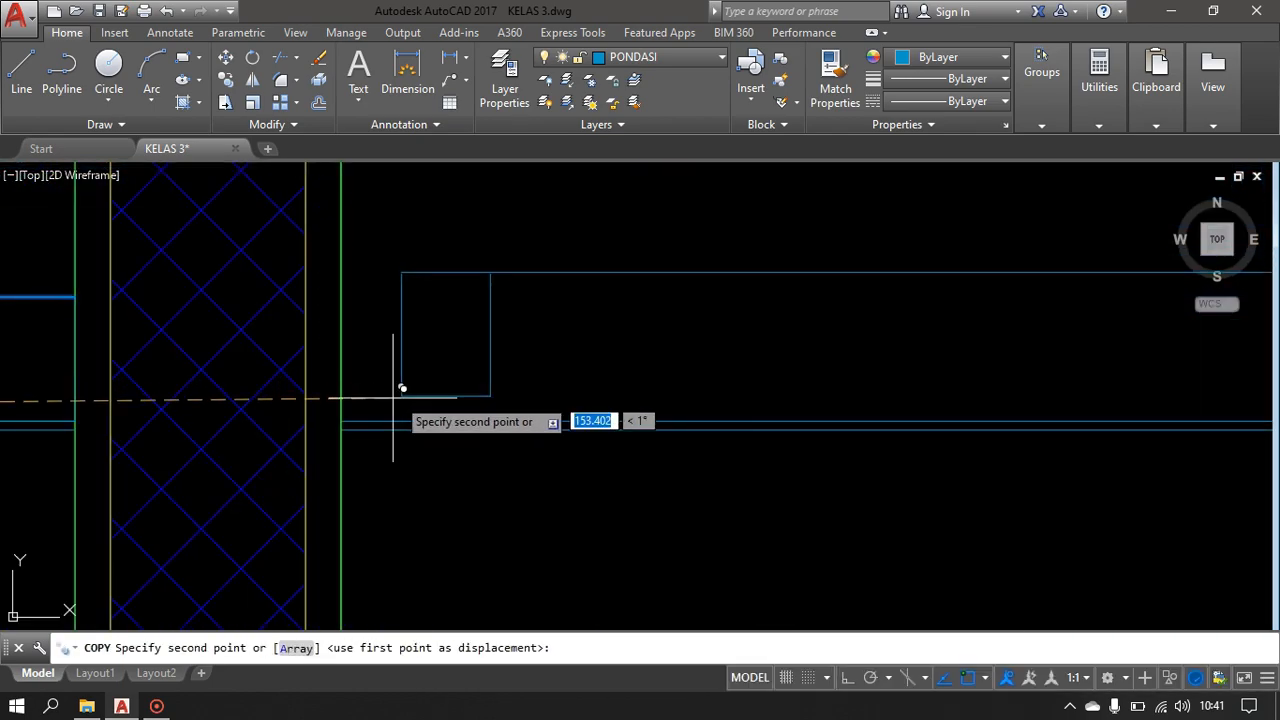
{"action": "left_click", "coordinate": [341, 421]}
{"action": "scroll", "coordinate": [490, 440], "scroll_direction": "down", "scroll_amount": 5}
{"action": "key", "text": "Escape"}
- Copy the right bay's rectangle horizontally 100 units to the right with Ortho on
{"action": "left_click", "coordinate": [469, 419]}
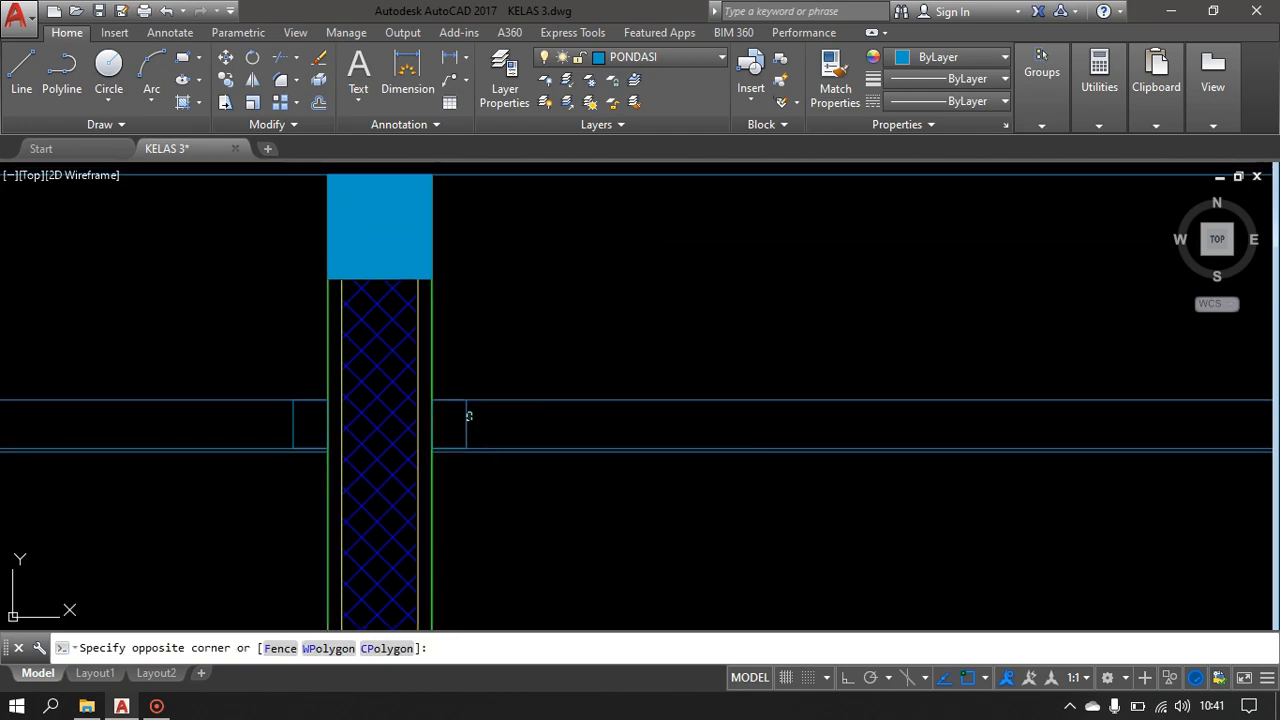
{"action": "left_click", "coordinate": [454, 428]}
{"action": "type", "text": "co"}
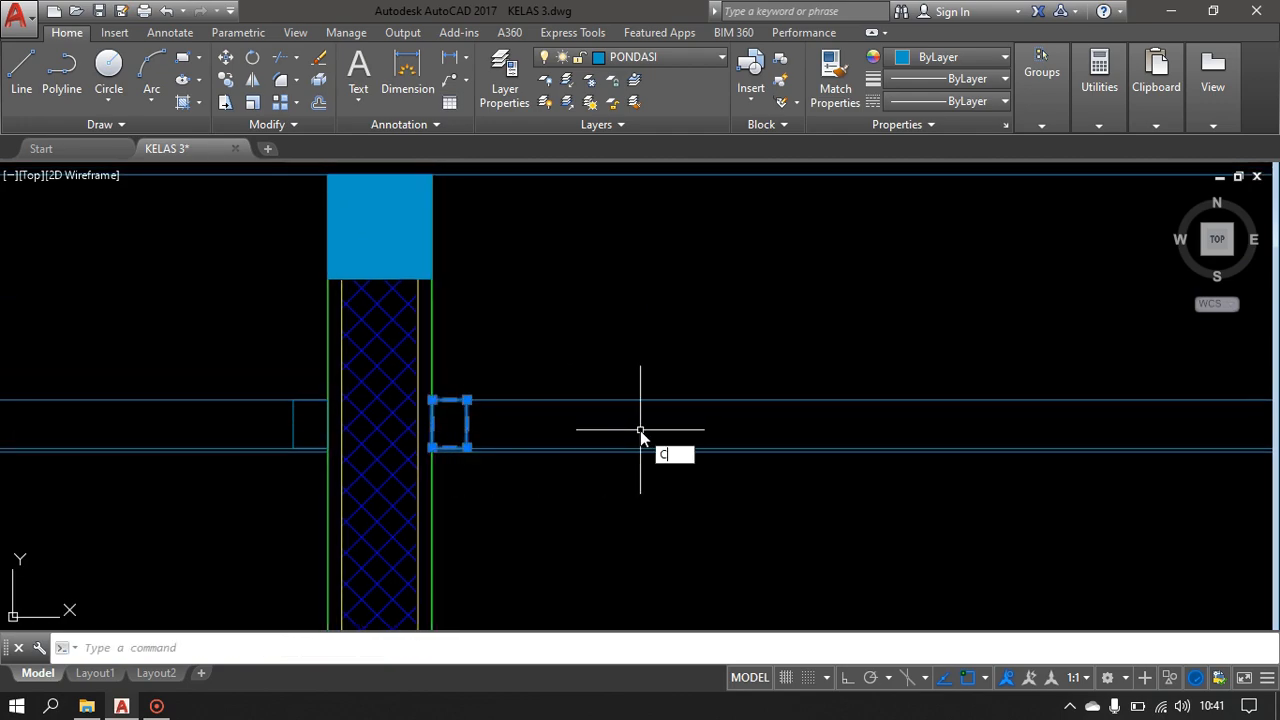
{"action": "key", "text": "Return"}
{"action": "left_click", "coordinate": [449, 424]}
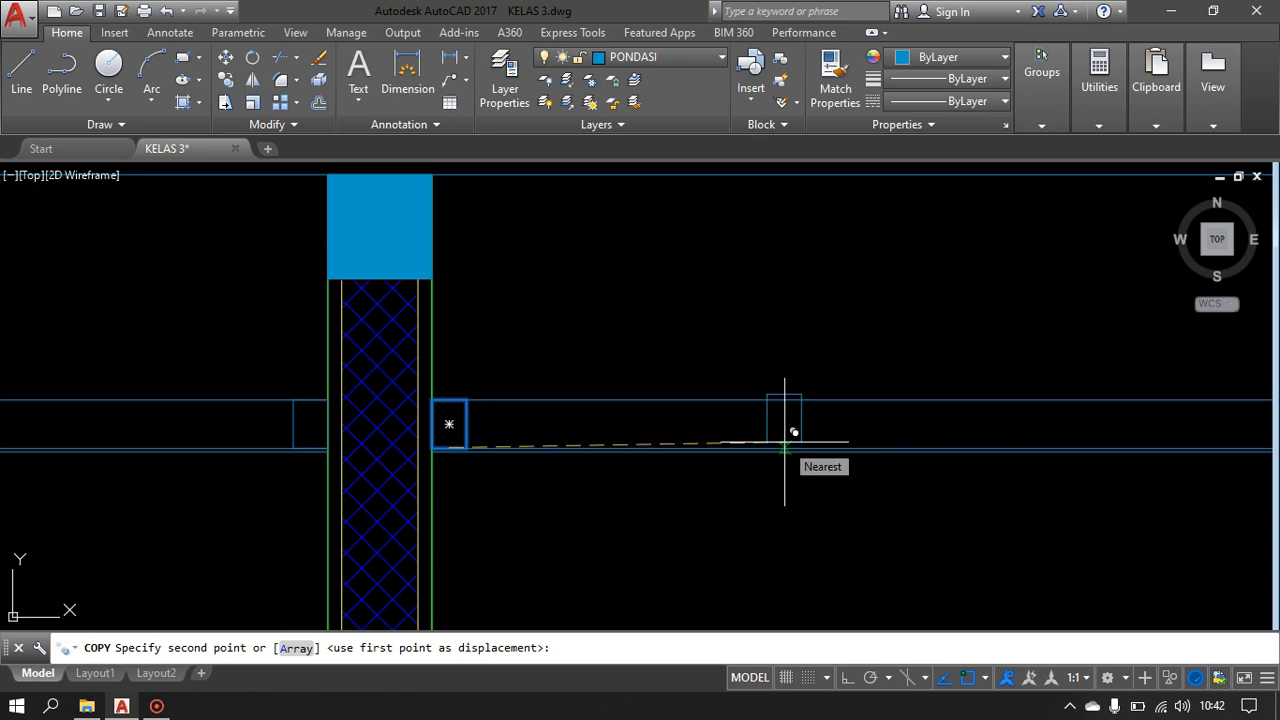
{"action": "key", "text": "F8"}
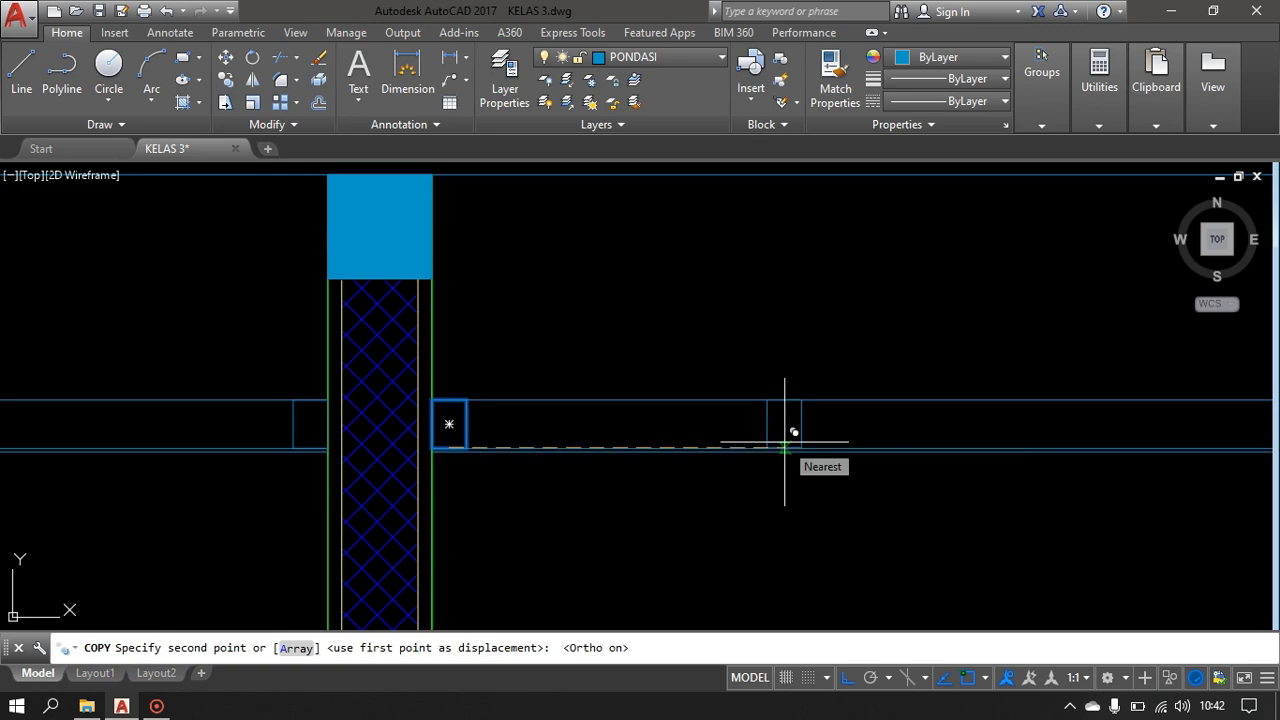
{"action": "type", "text": "10"}
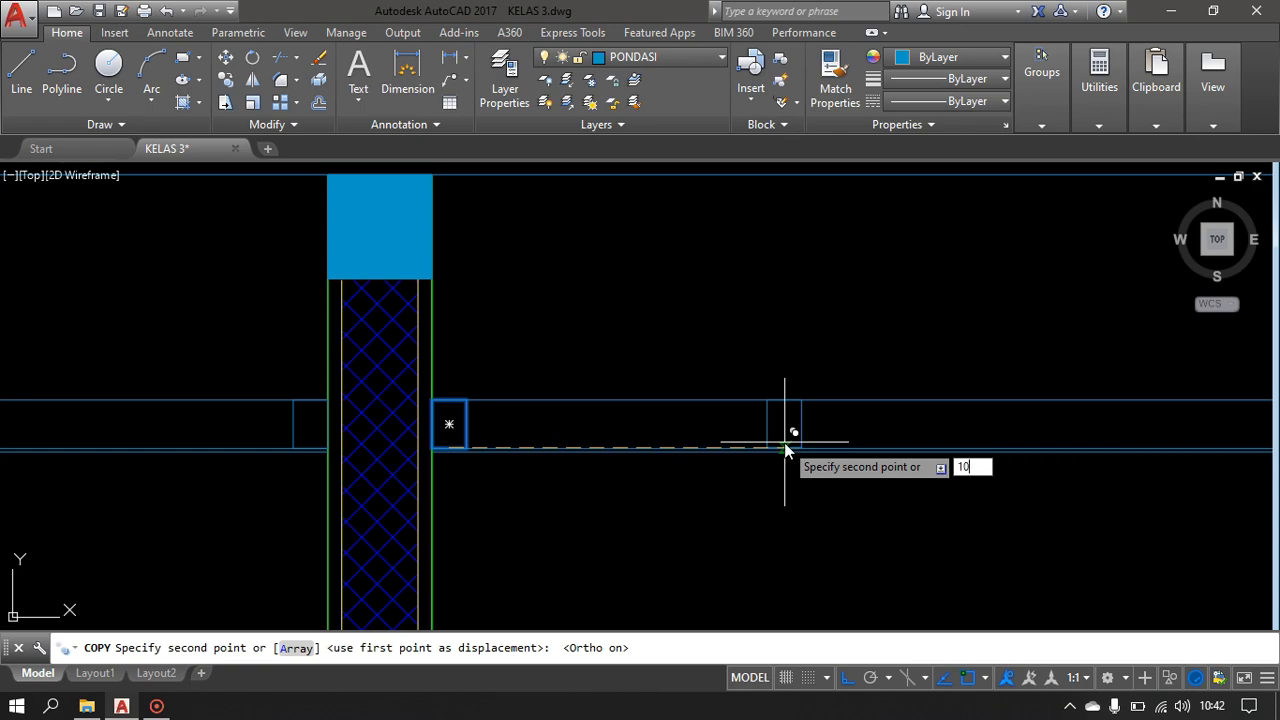
{"action": "type", "text": "0"}
{"action": "key", "text": "Return"}
- Place another copy of the rectangle on the ceiling line, against the left face of the right wall
{"action": "scroll", "coordinate": [985, 491], "scroll_direction": "down", "scroll_amount": 2}
{"action": "middle_click_drag", "start_coordinate": [980, 490], "coordinate": [287, 423]}
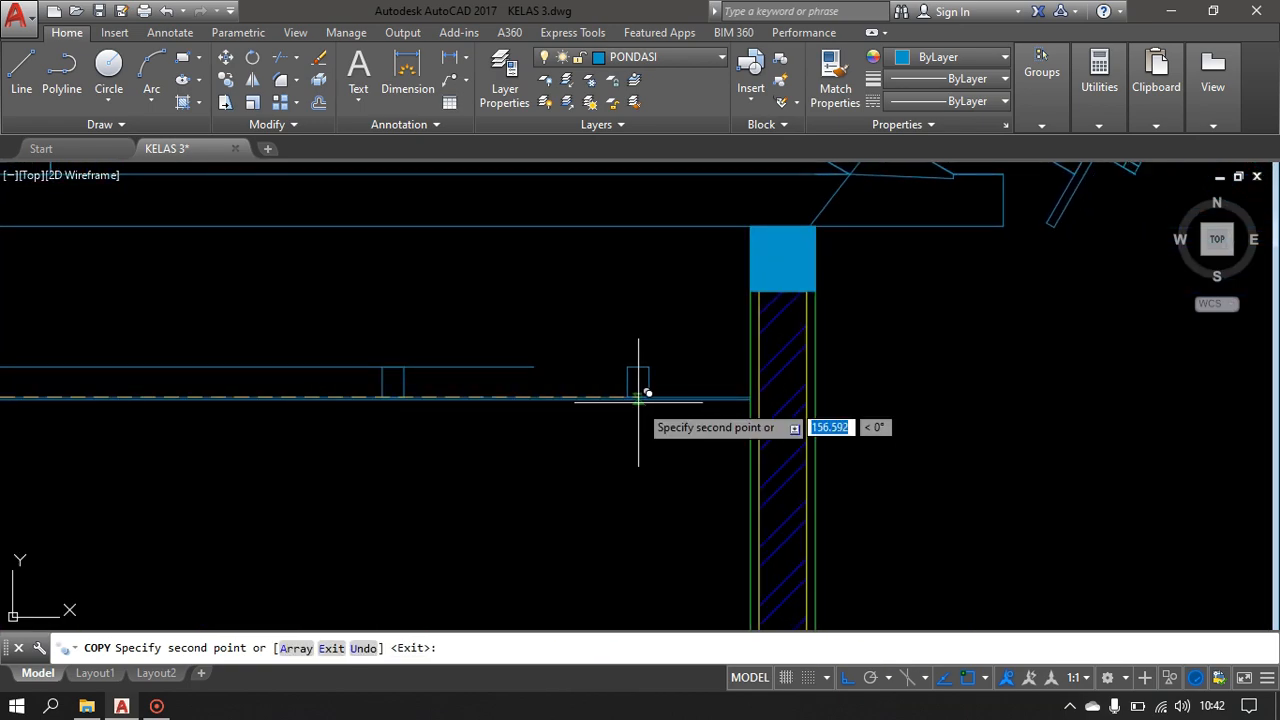
{"action": "scroll", "coordinate": [727, 392], "scroll_direction": "up", "scroll_amount": 5}
{"action": "scroll", "coordinate": [780, 390], "scroll_direction": "up", "scroll_amount": 4}
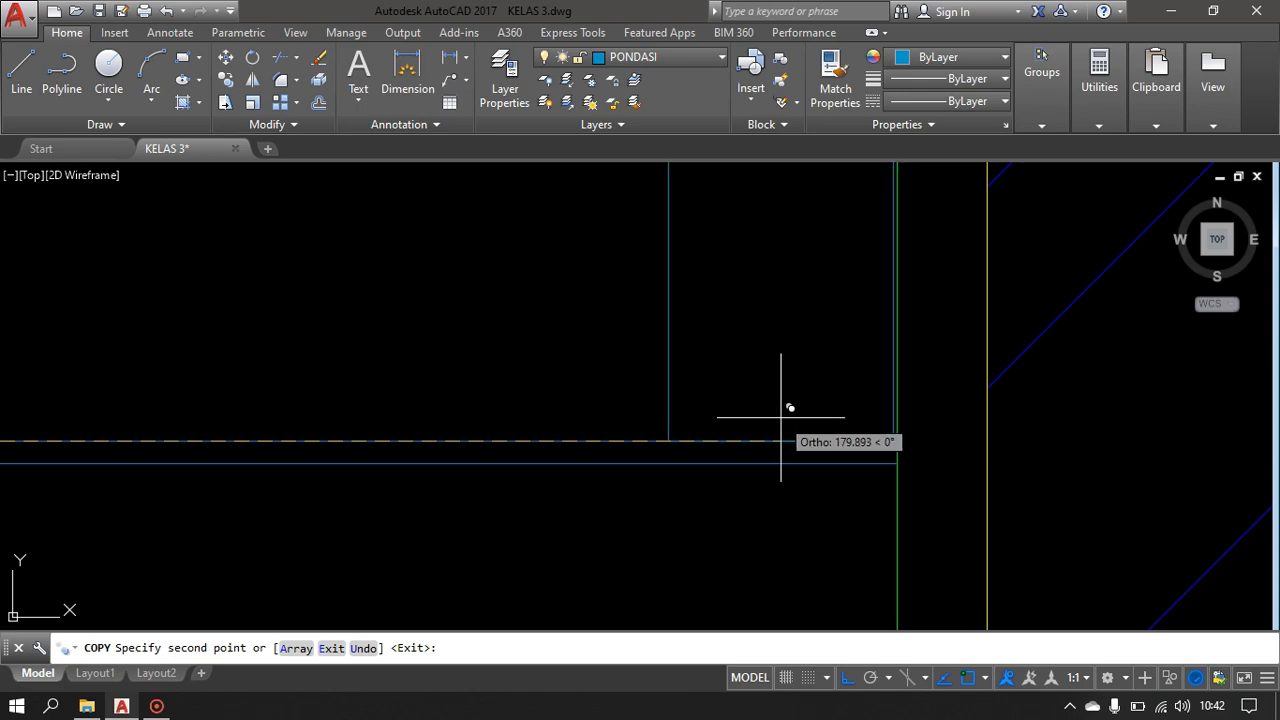
{"action": "scroll", "coordinate": [688, 372], "scroll_direction": "down", "scroll_amount": 5}
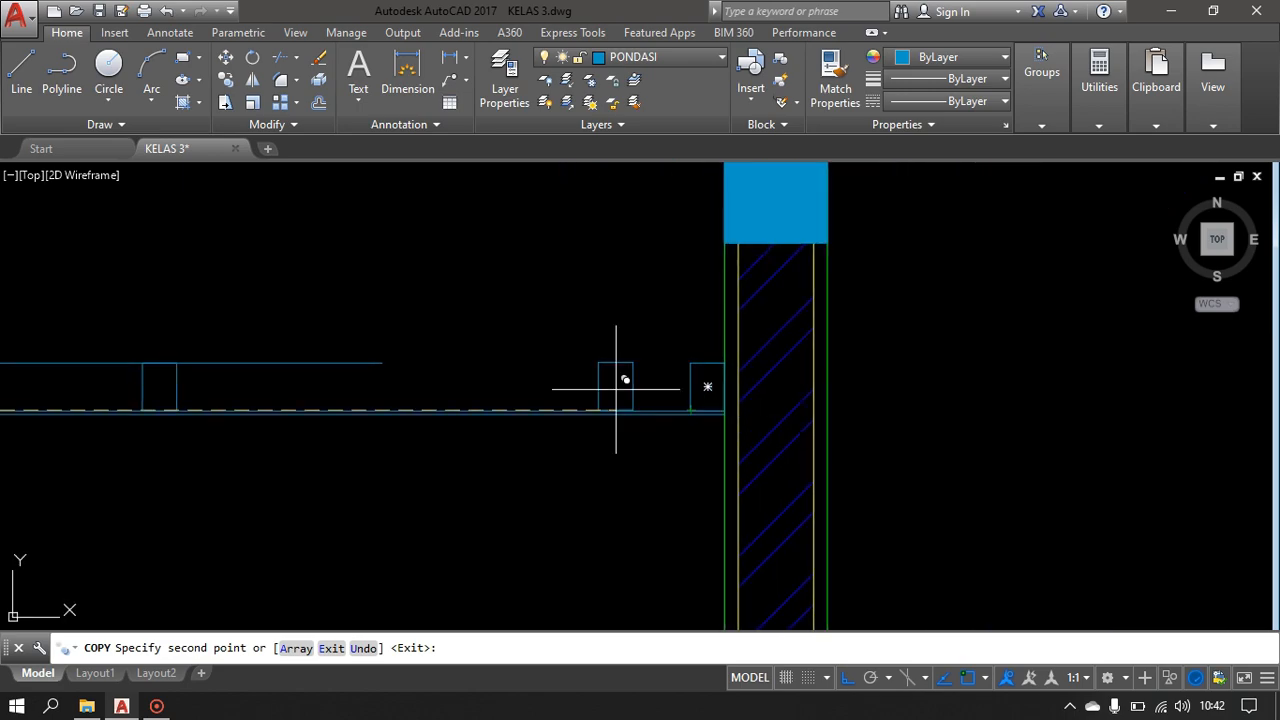
{"action": "key", "text": "Escape"}
- Extend the right bay's upper horizontal line to the right wall
{"action": "type", "text": "EX"}
{"action": "key", "text": "Return"}
{"action": "key", "text": "Return"}
{"action": "left_click", "coordinate": [509, 309]}
{"action": "left_click", "coordinate": [369, 381]}
{"action": "scroll", "coordinate": [592, 323], "scroll_direction": "down", "scroll_amount": 5}
{"action": "key", "text": "Escape"}
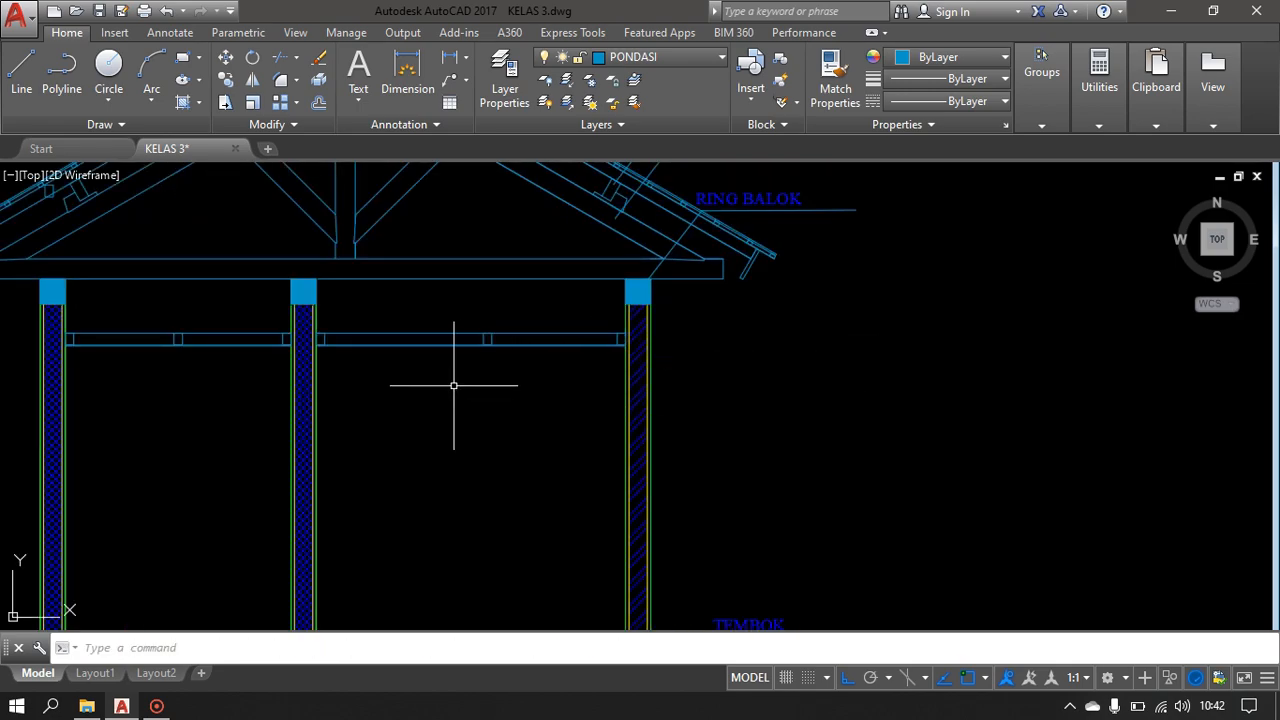
{"action": "scroll", "coordinate": [457, 363], "scroll_direction": "down", "scroll_amount": 2}
{"action": "scroll", "coordinate": [608, 266], "scroll_direction": "up", "scroll_amount": 4}
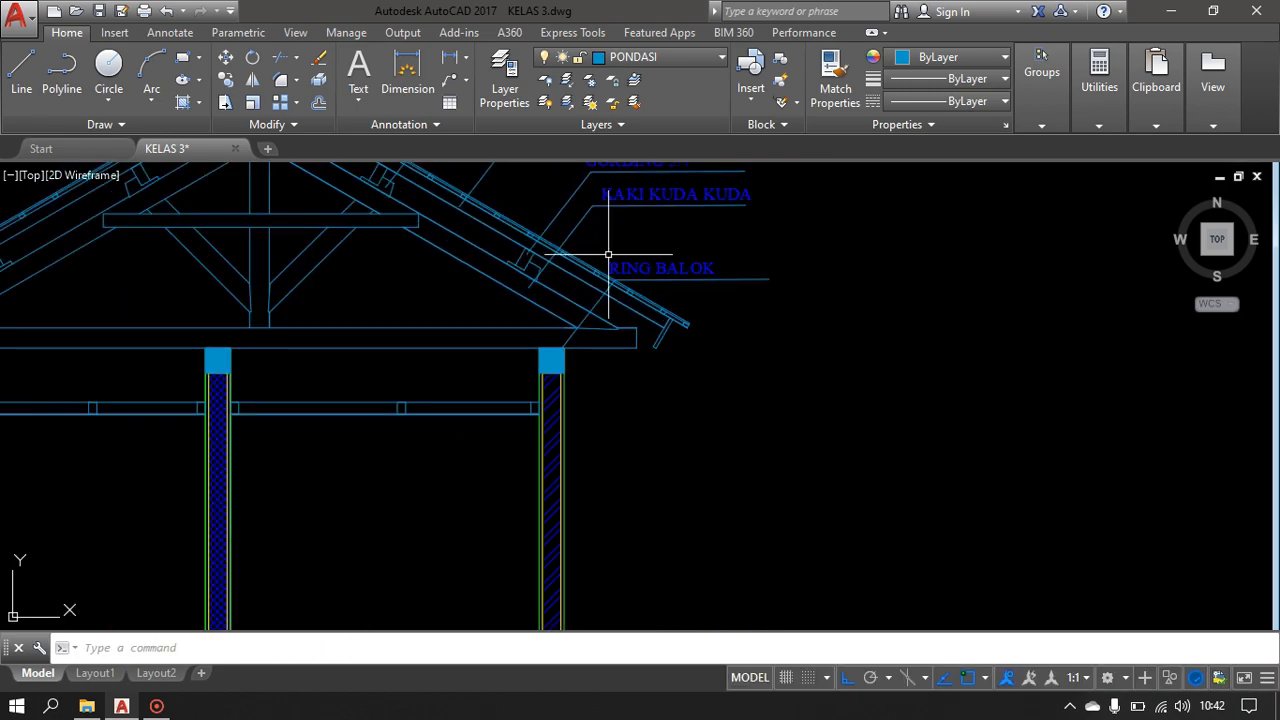
{"action": "left_click", "coordinate": [664, 298]}
{"action": "left_click", "coordinate": [681, 267]}
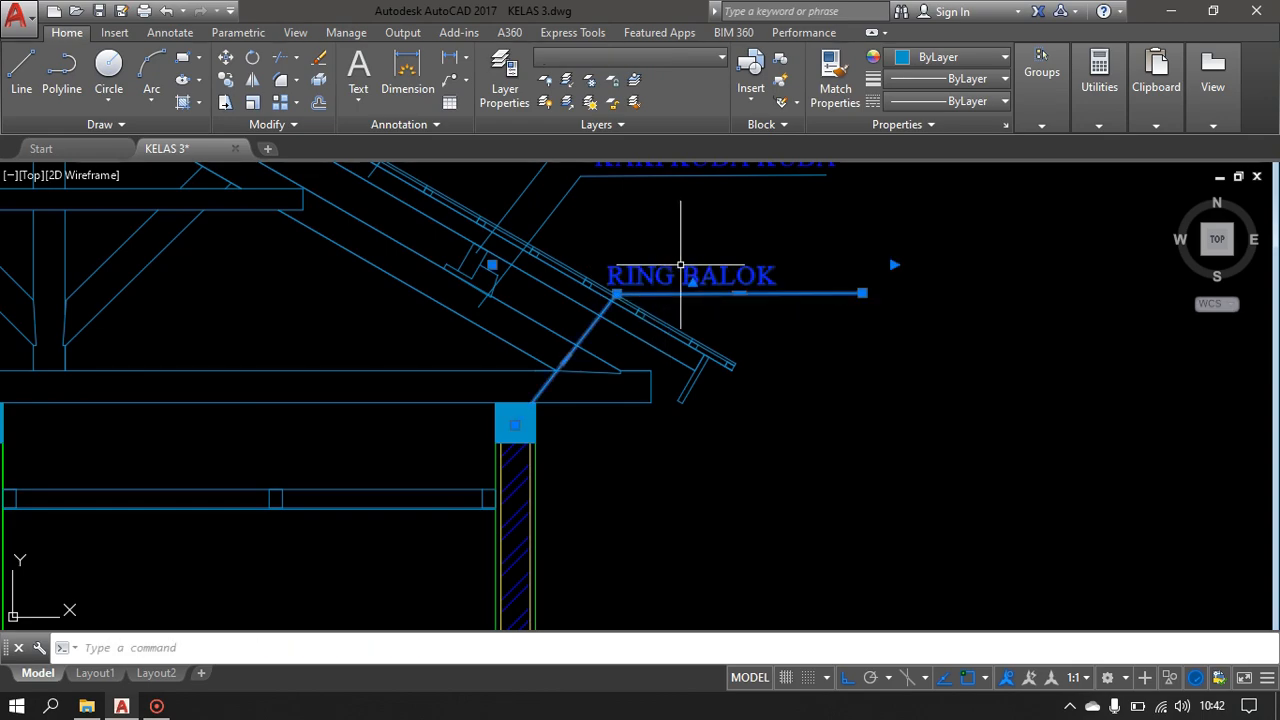
{"action": "key", "text": "Escape"}
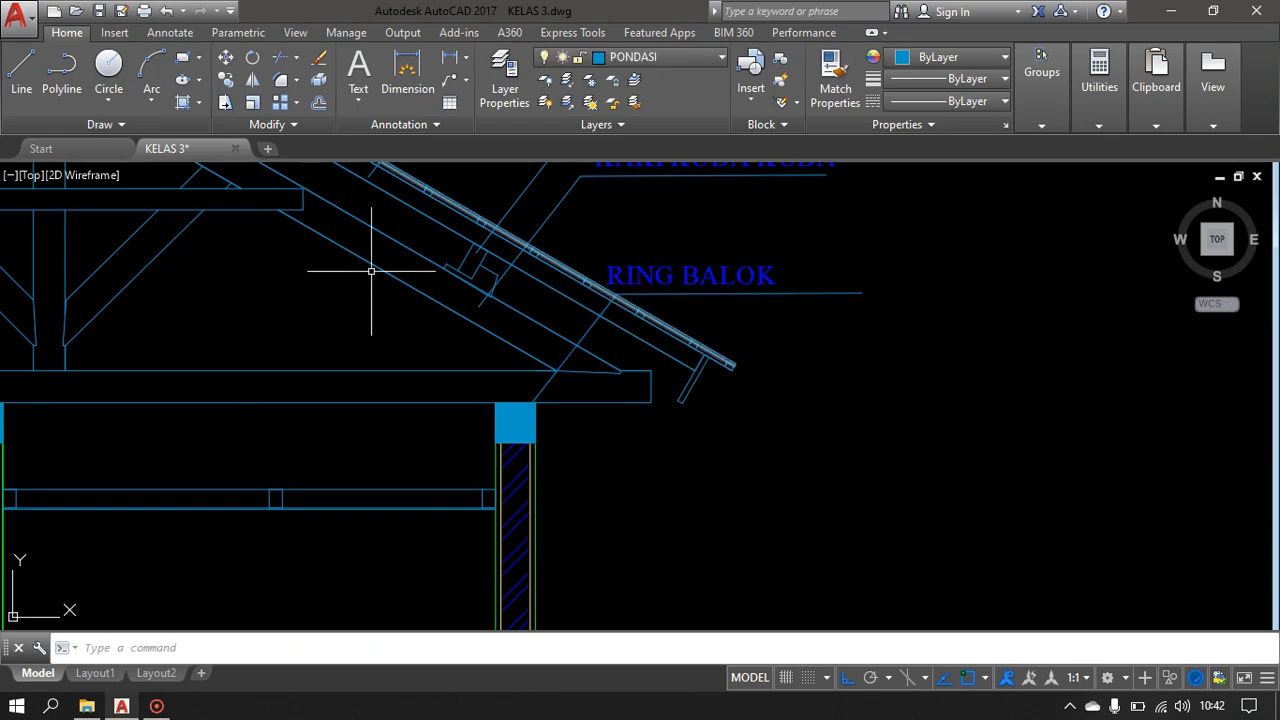
- Draw a polyline leader from the right bay's ceiling line, sloping down to the right and ending in a horizontal segment
{"action": "left_click", "coordinate": [62, 88]}
{"action": "scroll", "coordinate": [294, 363], "scroll_direction": "down", "scroll_amount": 2}
{"action": "scroll", "coordinate": [251, 349], "scroll_direction": "up", "scroll_amount": 4}
{"action": "left_click", "coordinate": [253, 331]}
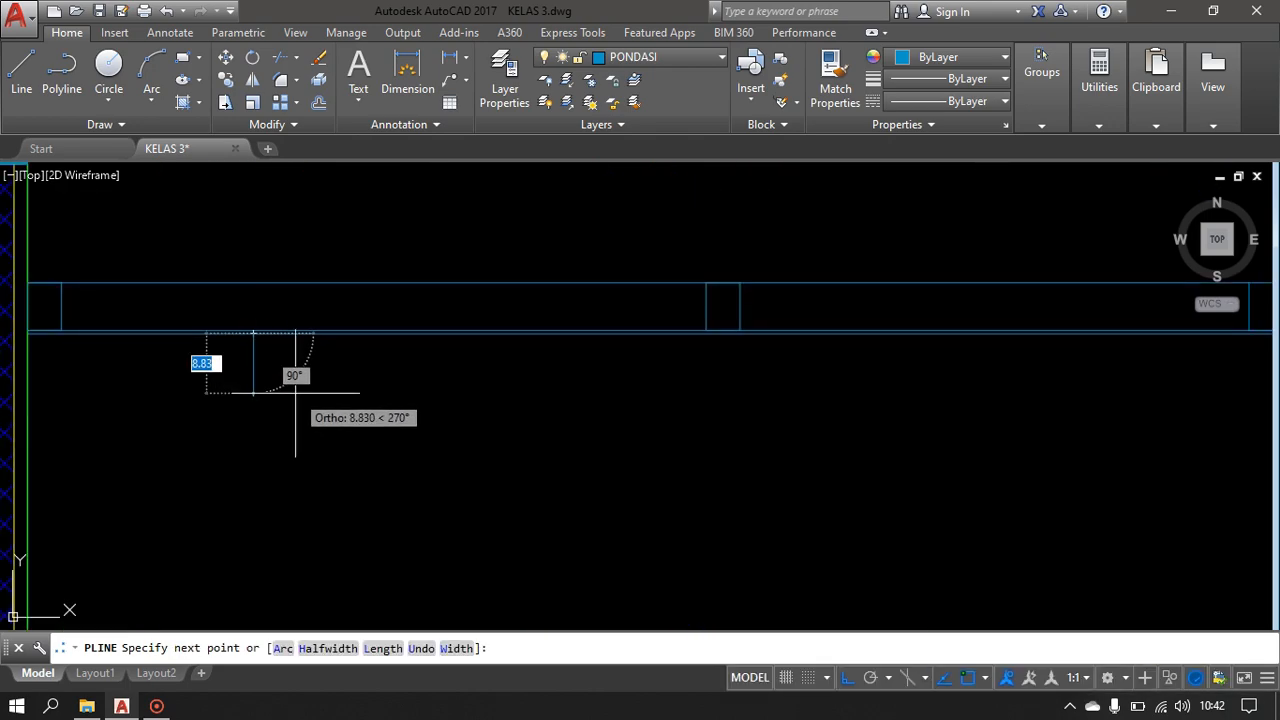
{"action": "key", "text": "F8"}
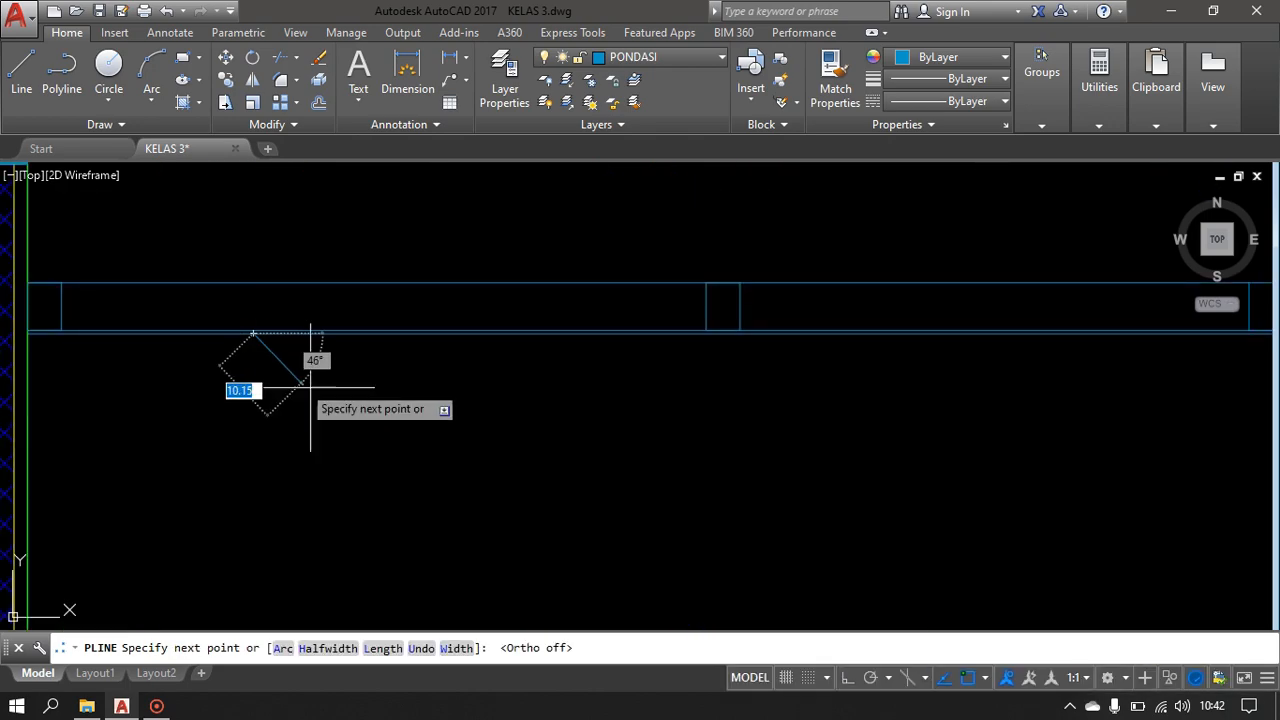
{"action": "left_click", "coordinate": [345, 412]}
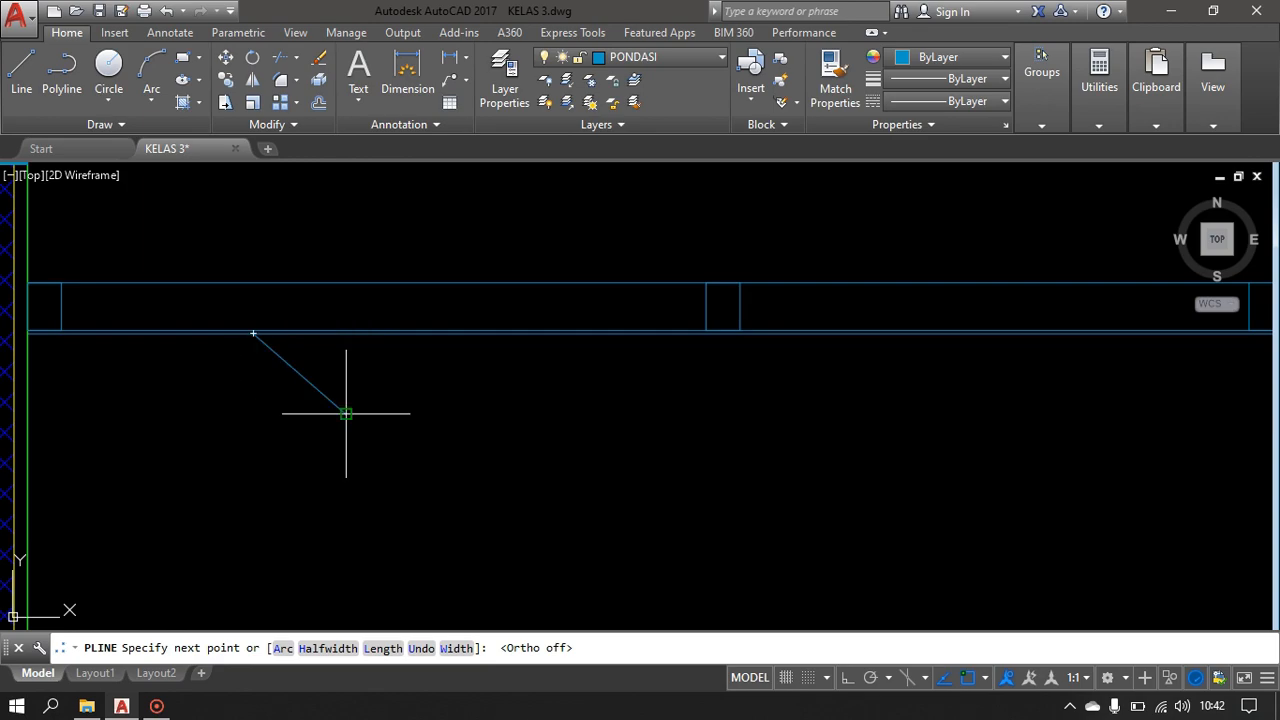
{"action": "left_click", "coordinate": [748, 417]}
{"action": "key", "text": "Return"}
- Copy the RING BALOK text below the horizontal part of the new ceiling leader
{"action": "scroll", "coordinate": [543, 458], "scroll_direction": "down", "scroll_amount": 4}
{"action": "middle_click_drag", "start_coordinate": [543, 458], "coordinate": [489, 478]}
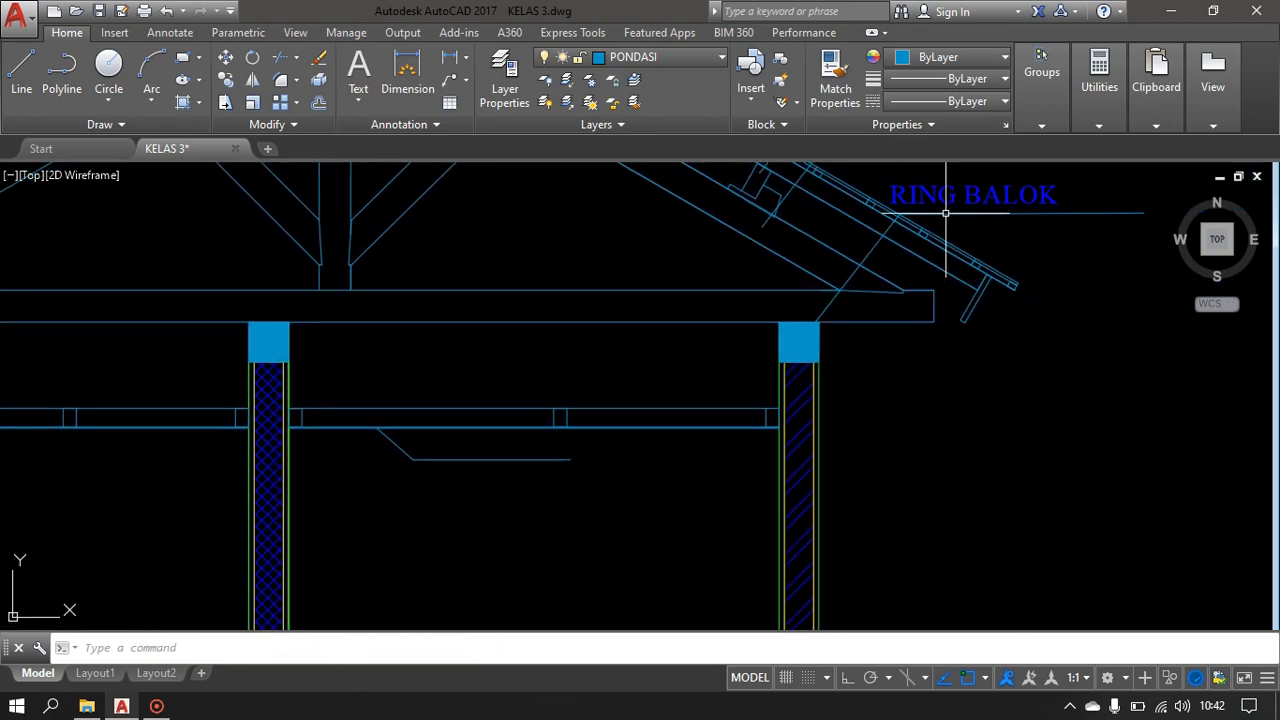
{"action": "type", "text": "O"}
{"action": "key", "text": "Return"}
{"action": "left_click", "coordinate": [778, 201]}
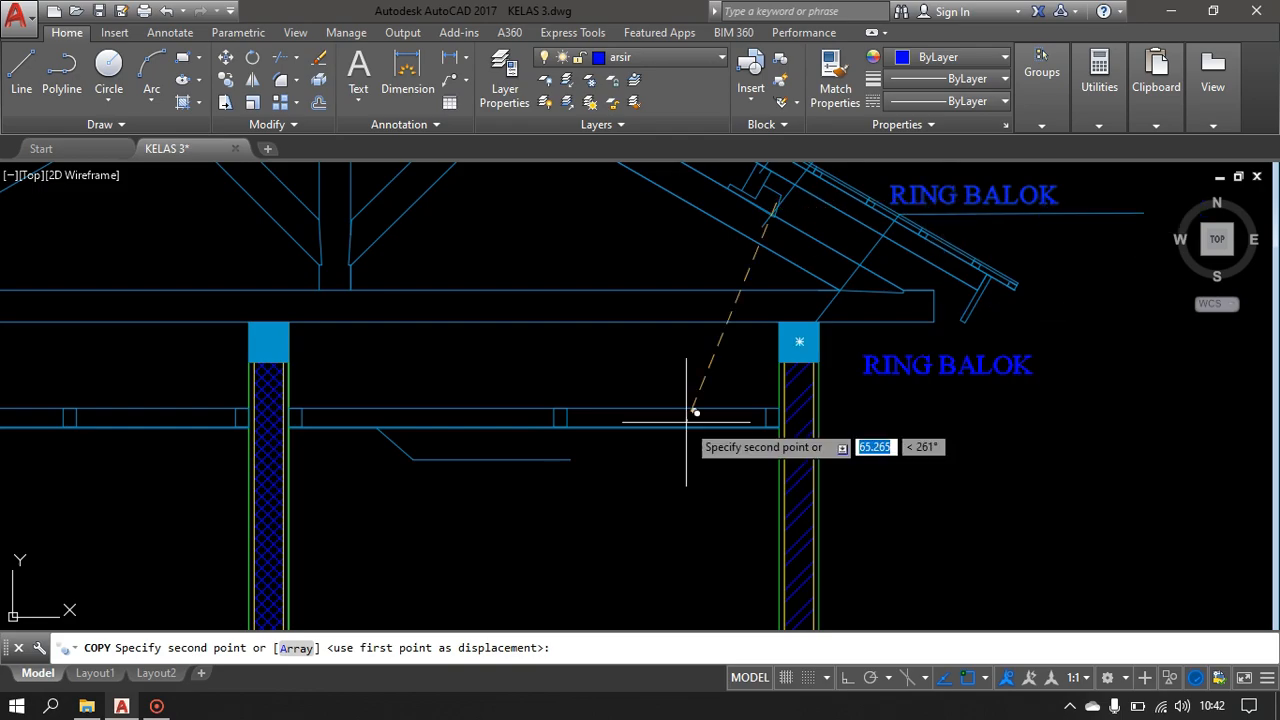
{"action": "left_click", "coordinate": [293, 489]}
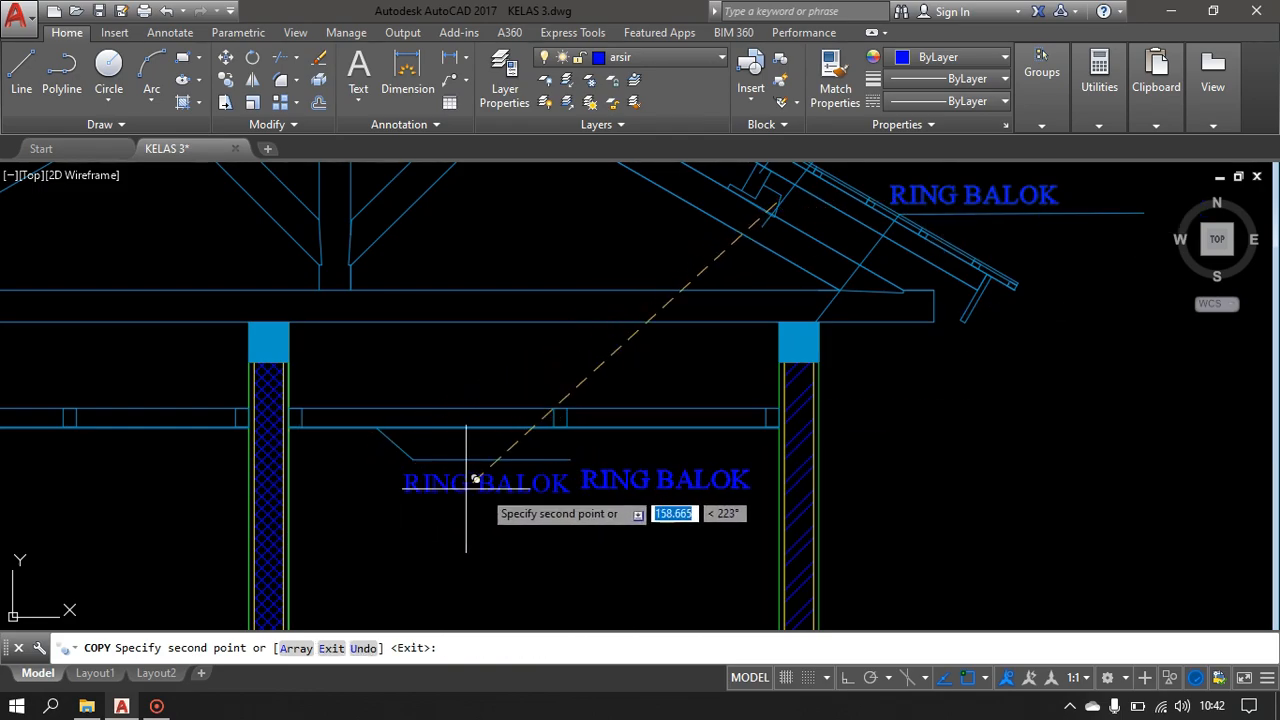
{"action": "key", "text": "Return"}
- Change the copied label's text to PLAFOND with + 3.00 on a second line
{"action": "double_click", "coordinate": [511, 487]}
{"action": "left_click_drag", "start_coordinate": [586, 487], "coordinate": [289, 531]}
{"action": "type", "text": "PL"}
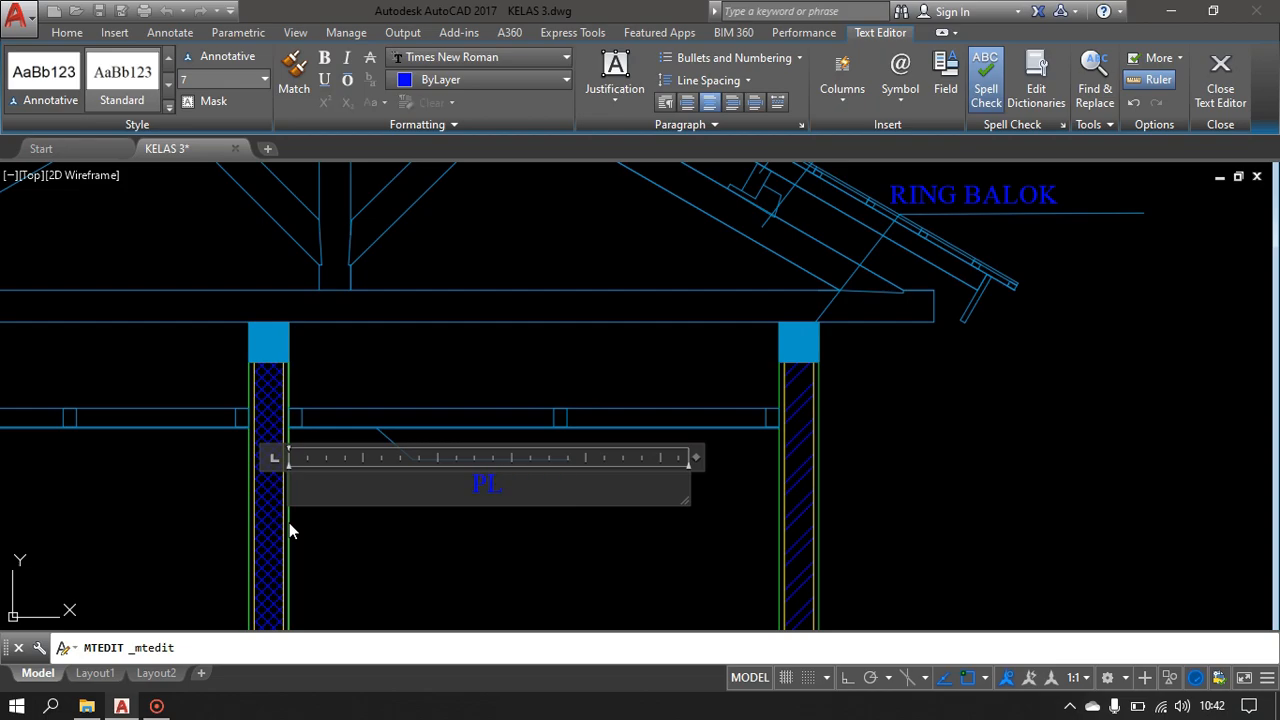
{"action": "type", "text": "AFOND"}
{"action": "key", "text": "Return"}
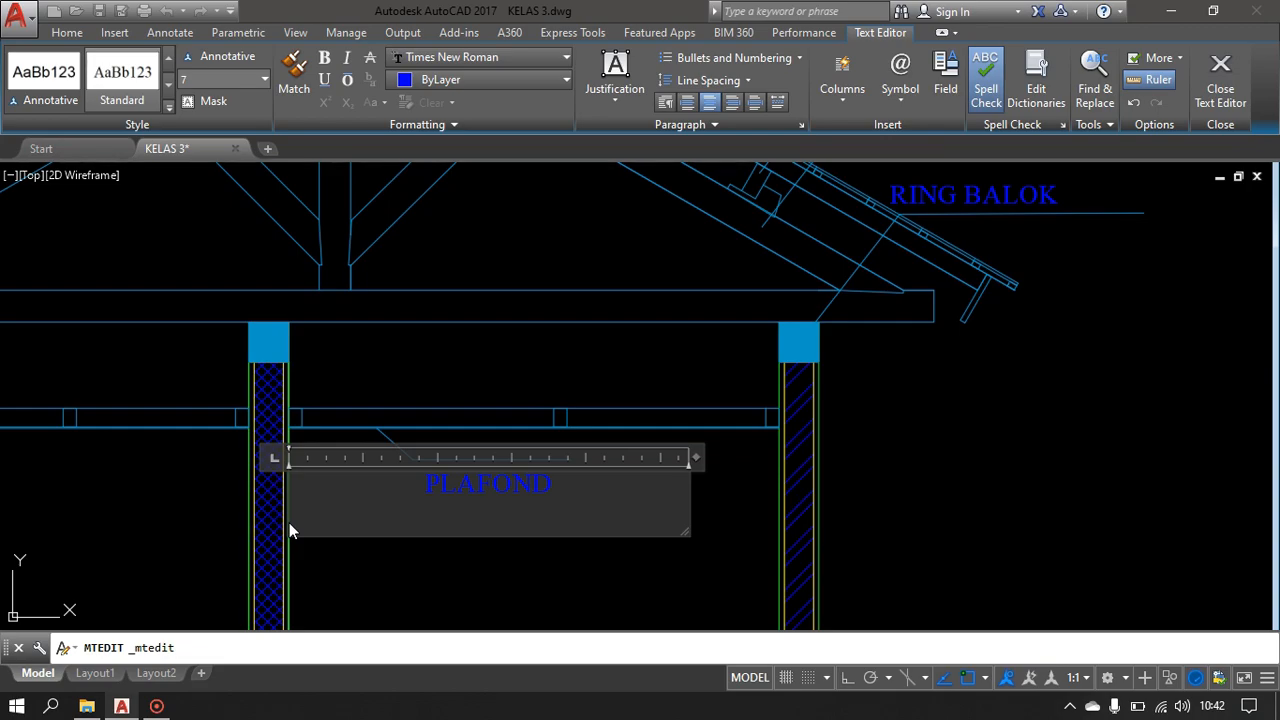
{"action": "left_click", "coordinate": [899, 95]}
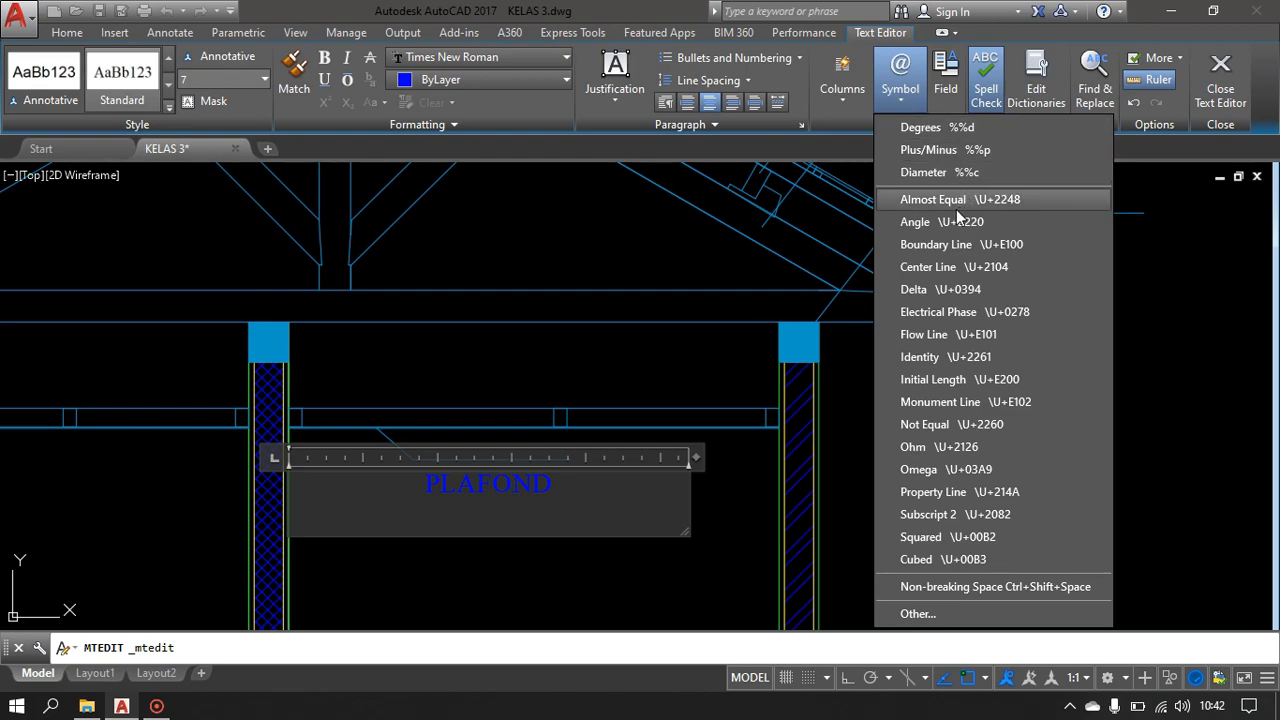
{"action": "left_click", "coordinate": [582, 529]}
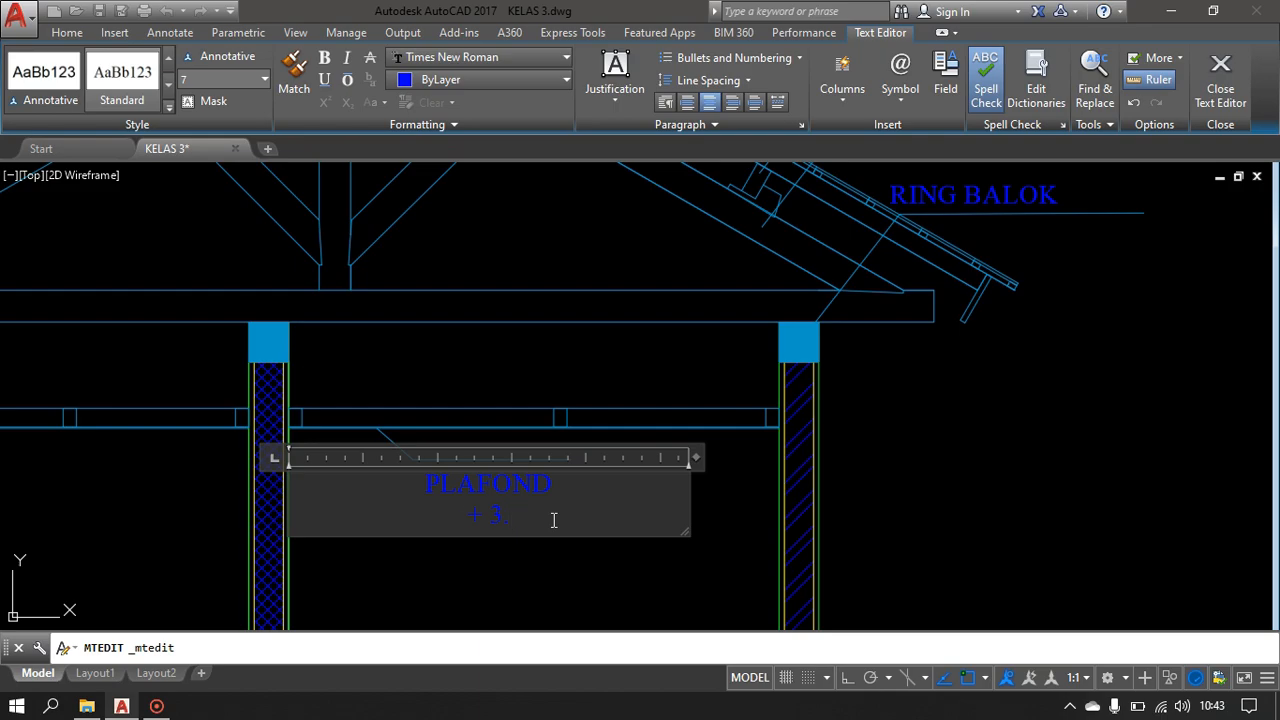
{"action": "left_click", "coordinate": [556, 562]}
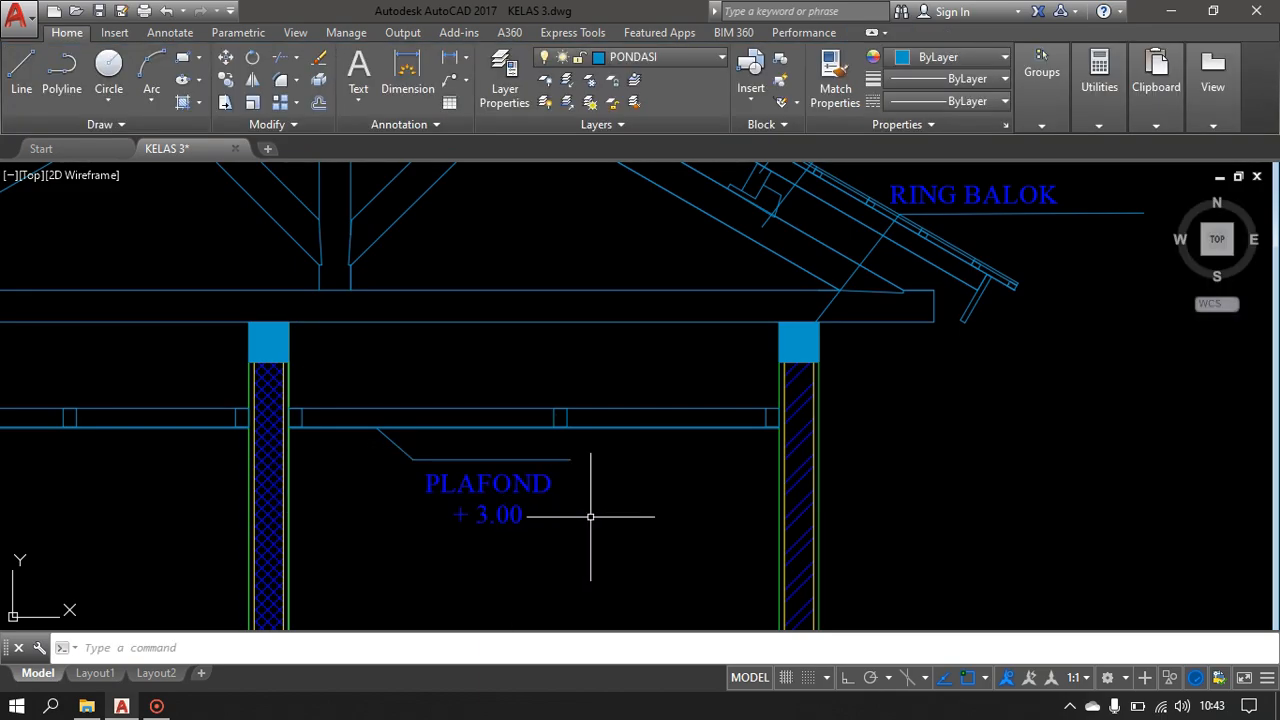
- Copy the PLAFOND + 3.00 label and its leader to below the left bay's ceiling line
{"action": "left_click", "coordinate": [528, 455]}
{"action": "left_click", "coordinate": [399, 528]}
{"action": "type", "text": "CO"}
{"action": "key", "text": "Return"}
{"action": "left_click", "coordinate": [585, 526]}
{"action": "middle_click_drag", "start_coordinate": [237, 514], "coordinate": [712, 496]}
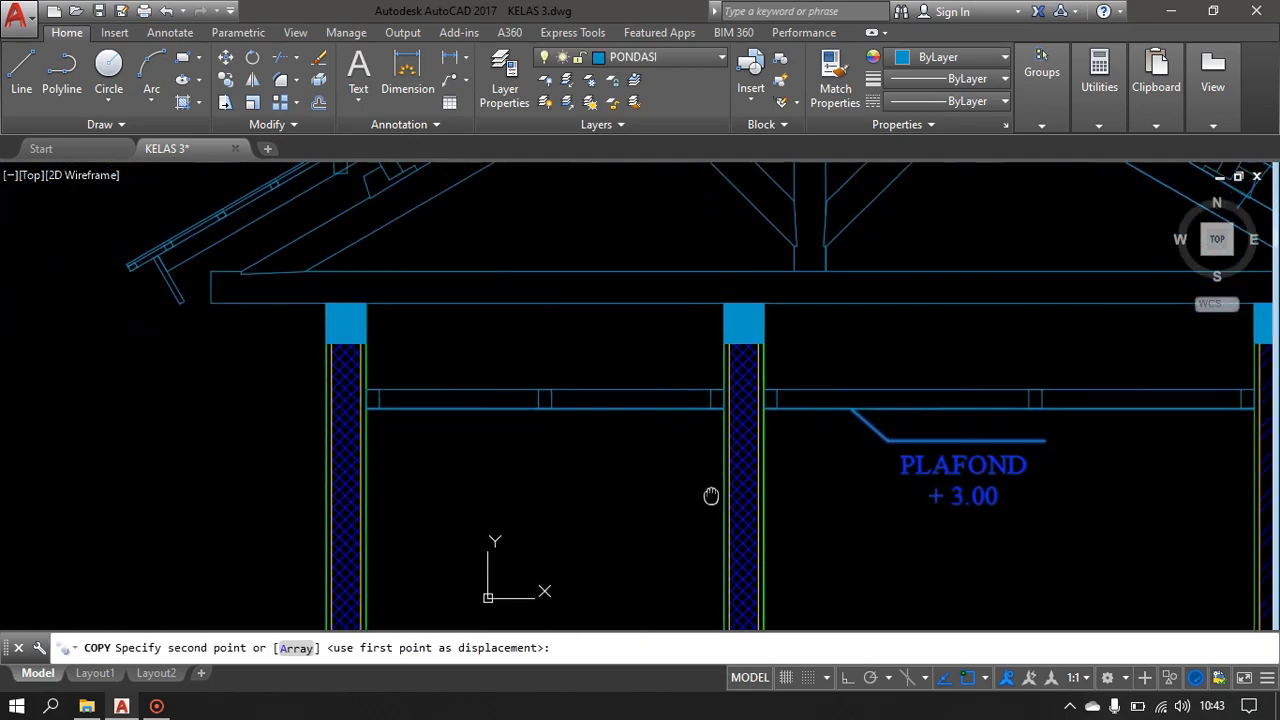
{"action": "left_click", "coordinate": [598, 507]}
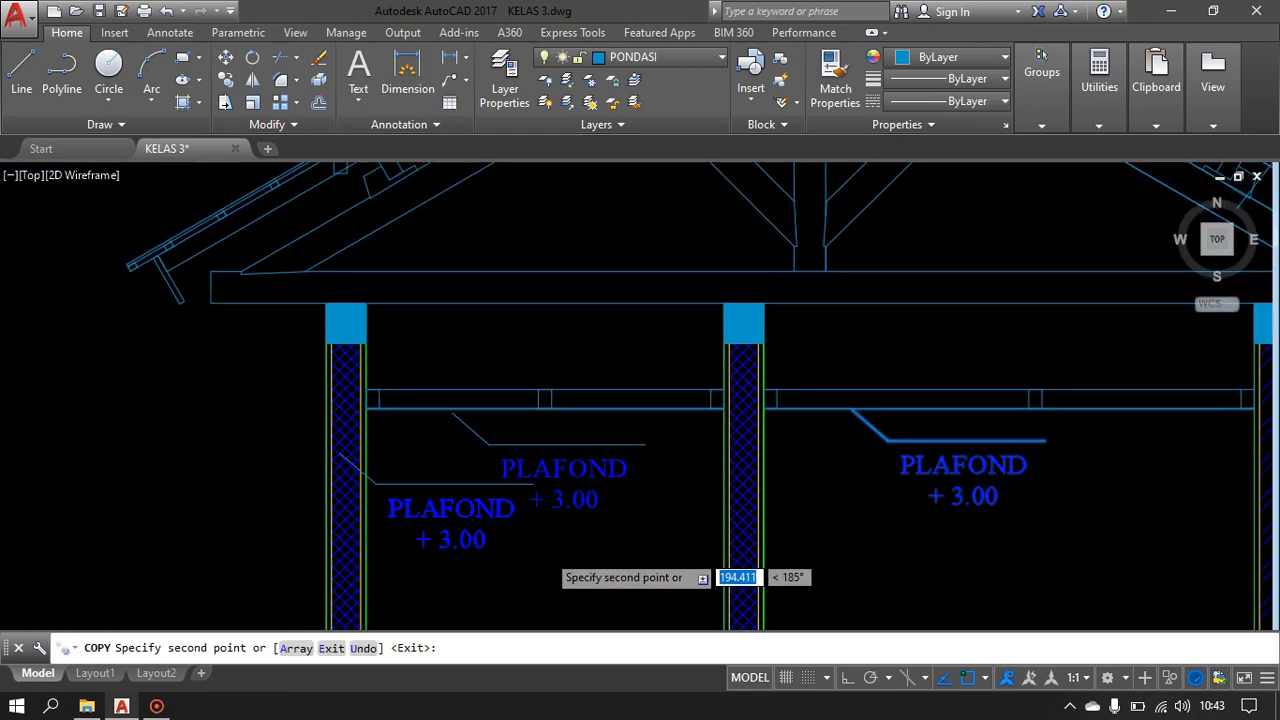
{"action": "scroll", "coordinate": [434, 533], "scroll_direction": "down", "scroll_amount": 4}
{"action": "key", "text": "Escape"}
- Draw a vertical line to the left of the section, from above the roof ridge to below the foundations
{"action": "scroll", "coordinate": [814, 531], "scroll_direction": "down", "scroll_amount": 4}
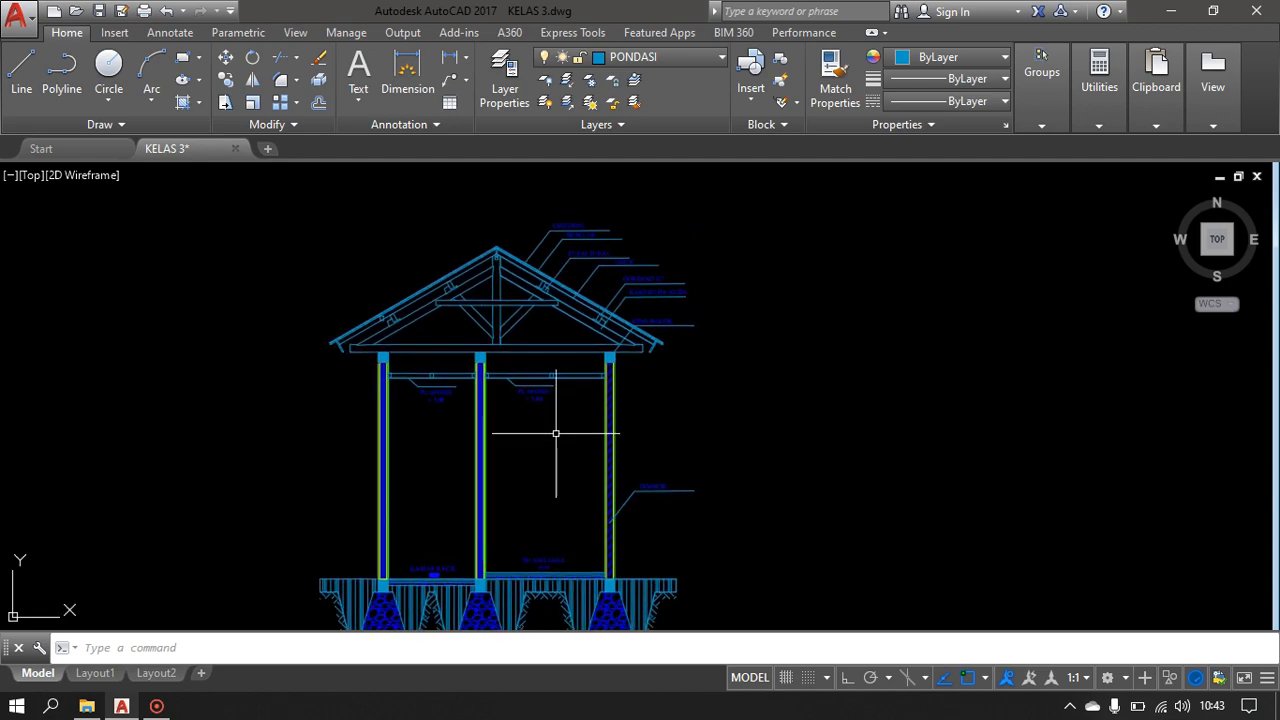
{"action": "middle_click_drag", "start_coordinate": [462, 458], "coordinate": [508, 449]}
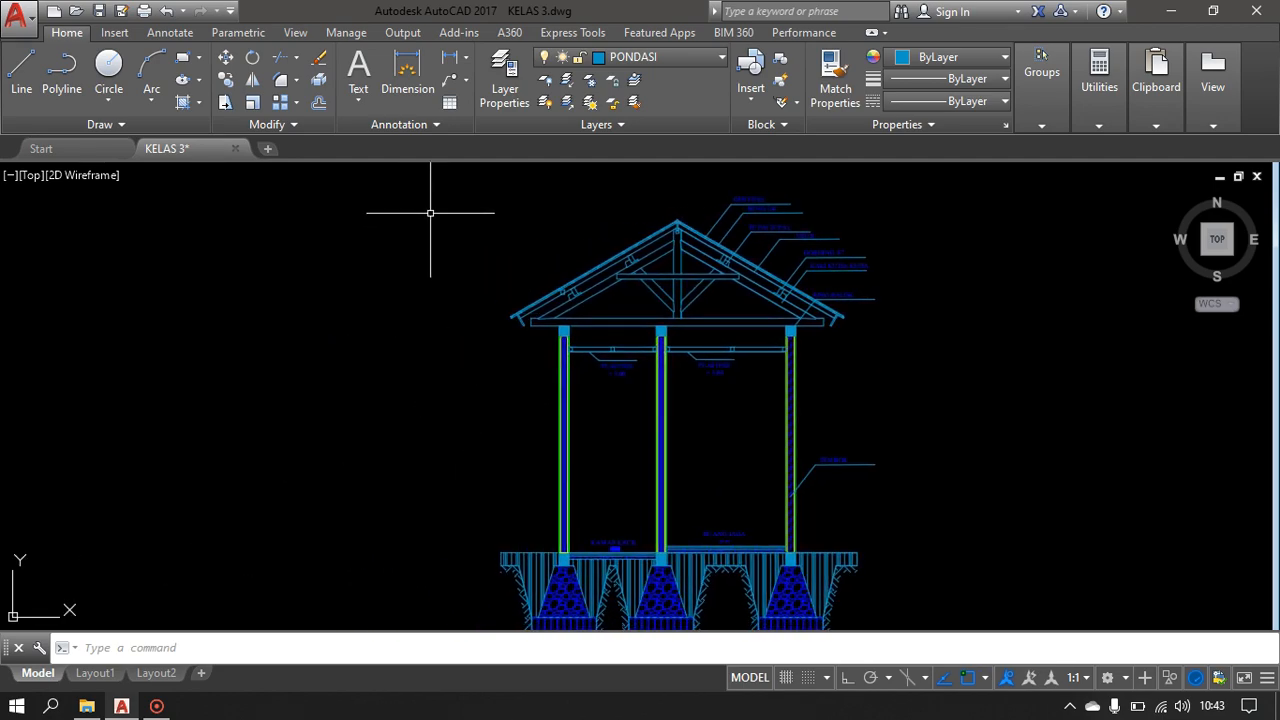
{"action": "type", "text": "l"}
{"action": "key", "text": "Return"}
{"action": "left_click", "coordinate": [340, 190]}
{"action": "middle_click_drag", "start_coordinate": [363, 585], "coordinate": [373, 470]}
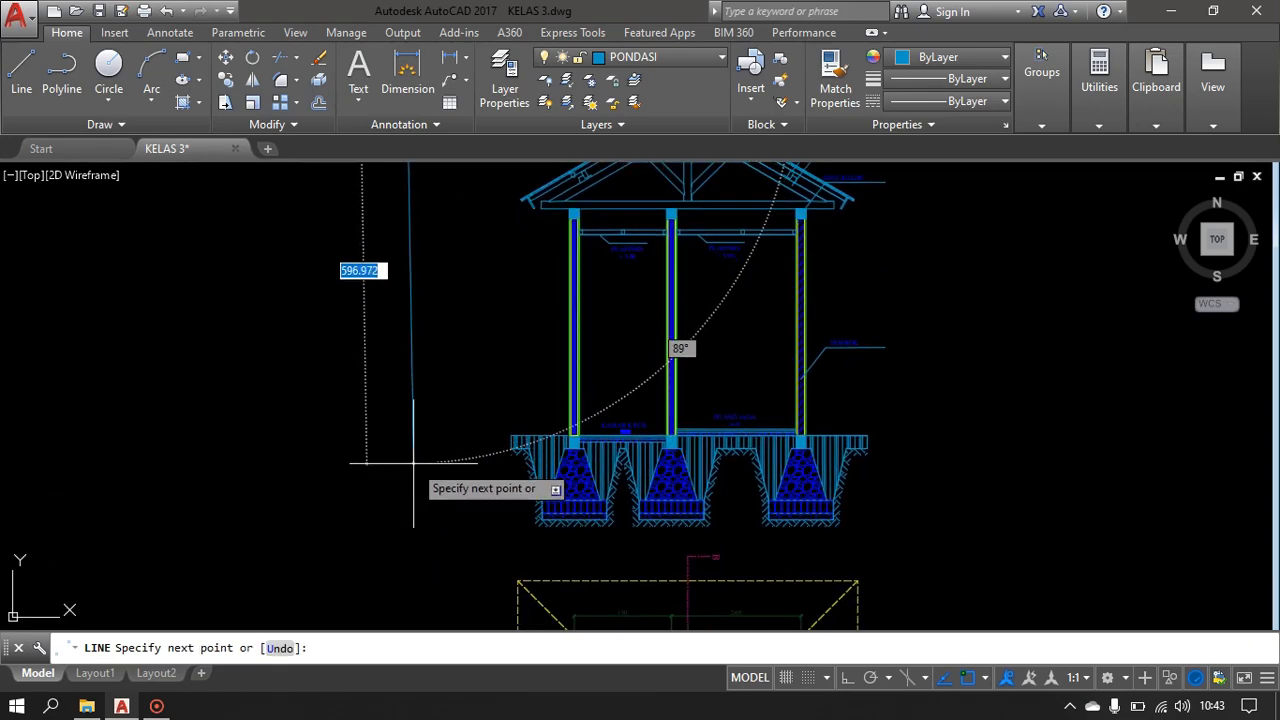
{"action": "left_click", "coordinate": [408, 547]}
{"action": "key", "text": "Escape"}
- Draw a horizontal line from the roof ridge to the left, past the vertical line
{"action": "scroll", "coordinate": [461, 430], "scroll_direction": "down", "scroll_amount": 2}
{"action": "middle_click_drag", "start_coordinate": [460, 428], "coordinate": [453, 577]}
{"action": "scroll", "coordinate": [538, 411], "scroll_direction": "up", "scroll_amount": 4}
{"action": "key", "text": "Return"}
{"action": "scroll", "coordinate": [700, 340], "scroll_direction": "up", "scroll_amount": 5}
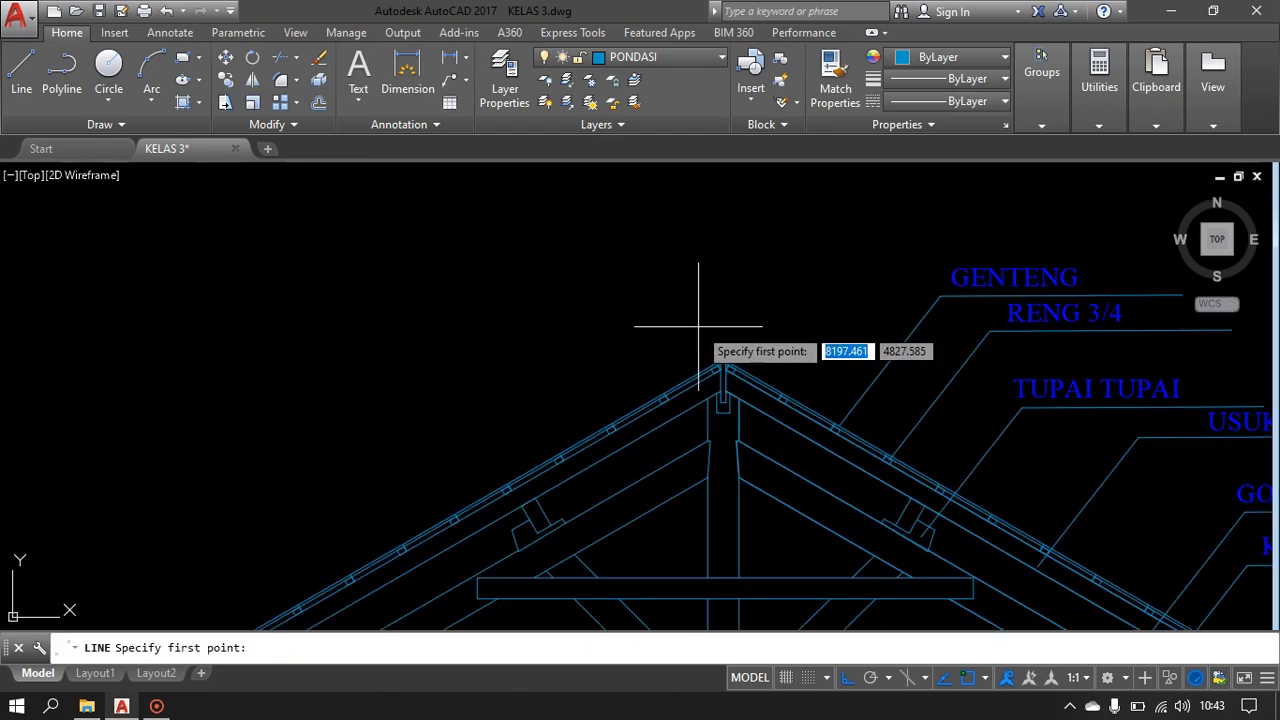
{"action": "left_click", "coordinate": [718, 385]}
{"action": "scroll", "coordinate": [106, 396], "scroll_direction": "down", "scroll_amount": 5}
{"action": "middle_click_drag", "start_coordinate": [108, 397], "coordinate": [603, 317]}
{"action": "scroll", "coordinate": [204, 363], "scroll_direction": "down", "scroll_amount": 4}
{"action": "middle_click_drag", "start_coordinate": [203, 363], "coordinate": [463, 414]}
{"action": "middle_click_drag", "start_coordinate": [12, 384], "coordinate": [254, 371]}
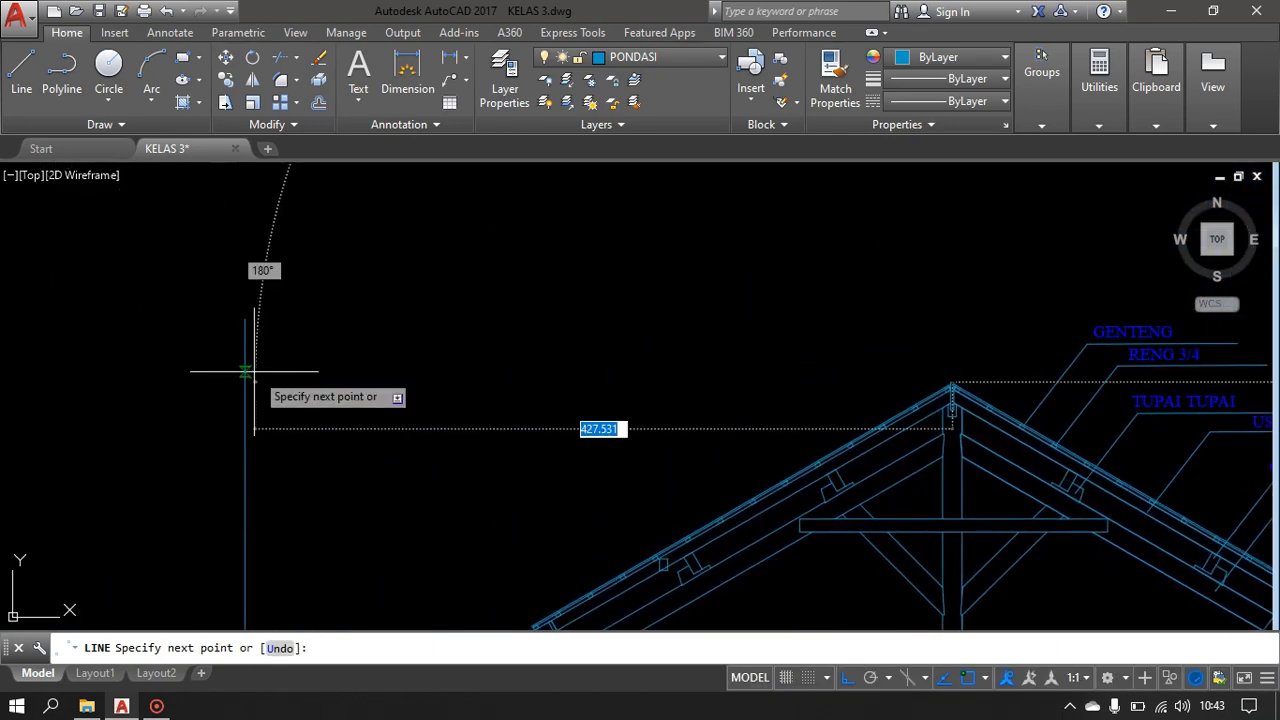
{"action": "left_click", "coordinate": [155, 381]}
{"action": "key", "text": "Escape"}
- Finish the ridge level line and copy it down to the underside of the roof truss's tie beam
{"action": "left_click", "coordinate": [317, 343]}
{"action": "left_click", "coordinate": [268, 427]}
{"action": "type", "text": "CO"}
{"action": "key", "text": "Return"}
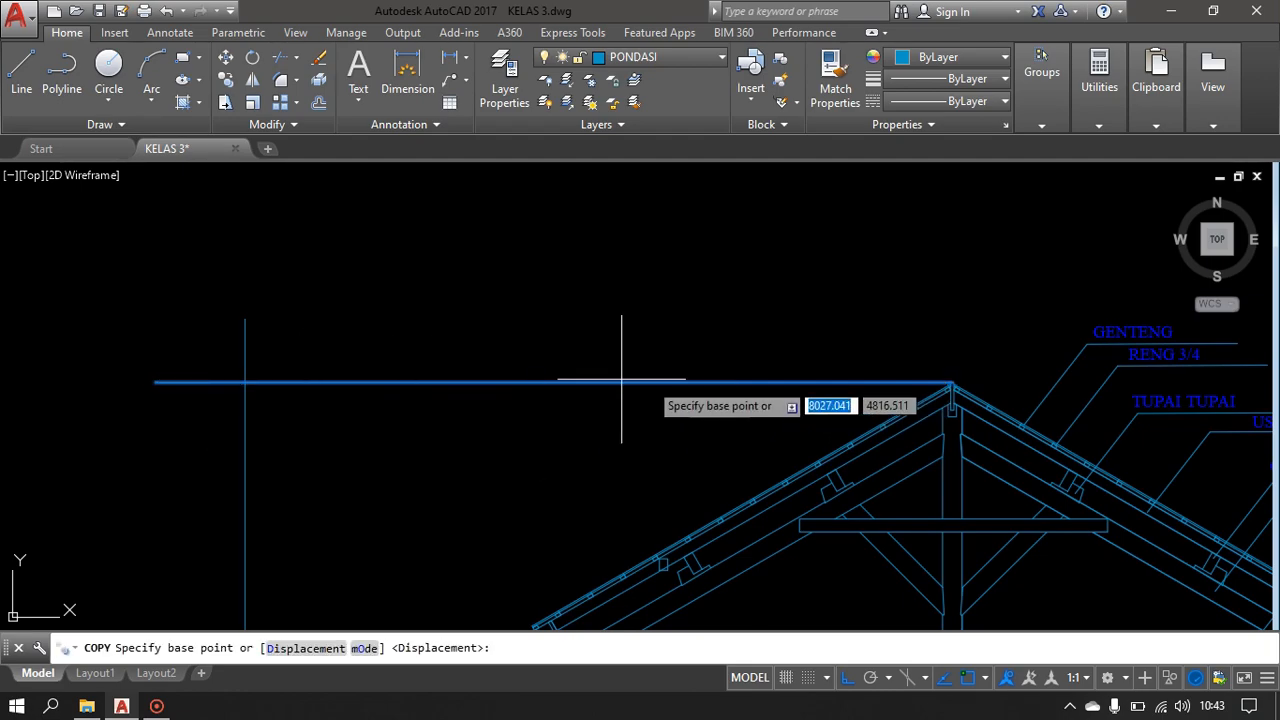
{"action": "left_click", "coordinate": [554, 382]}
{"action": "scroll", "coordinate": [563, 363], "scroll_direction": "up", "scroll_amount": 4}
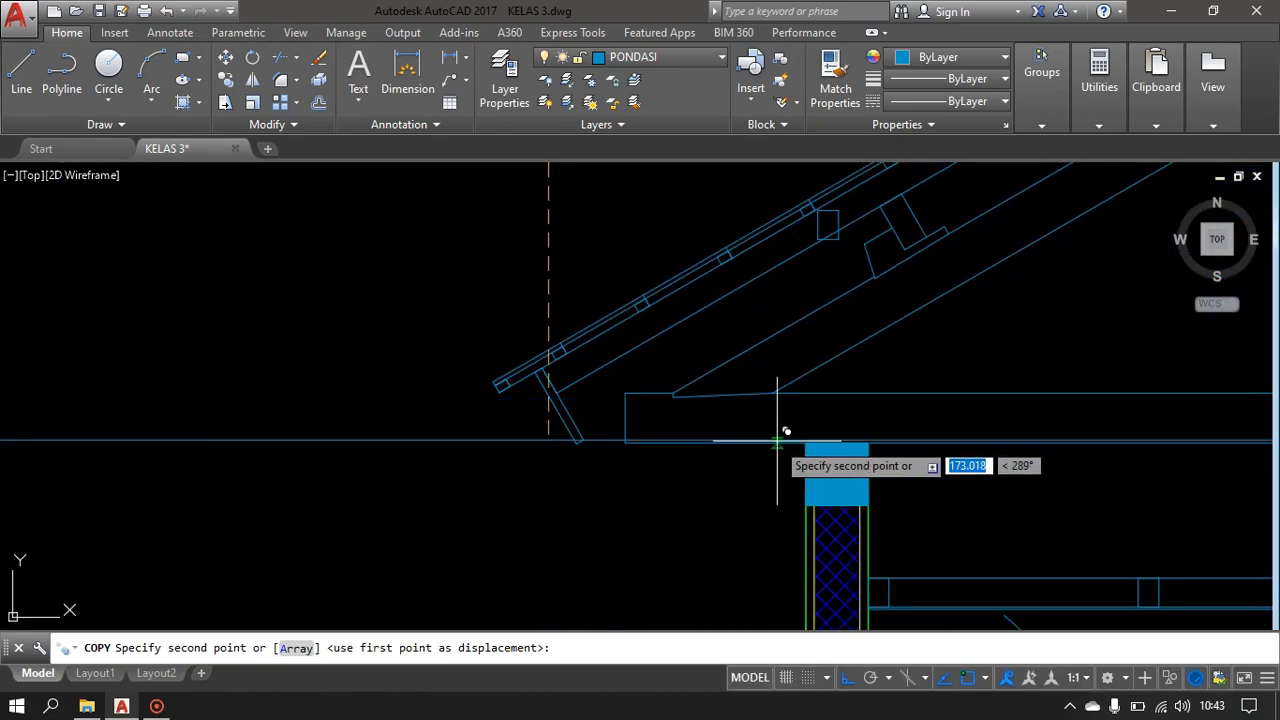
{"action": "left_click", "coordinate": [810, 443]}
- Place further copies of the level line at ground level, the top and base of the stone foundations, and the bottom of the bedding
{"action": "scroll", "coordinate": [489, 503], "scroll_direction": "down", "scroll_amount": 4}
{"action": "middle_click_drag", "start_coordinate": [491, 503], "coordinate": [517, 234]}
{"action": "middle_click_drag", "start_coordinate": [622, 591], "coordinate": [594, 259]}
{"action": "scroll", "coordinate": [470, 440], "scroll_direction": "up", "scroll_amount": 2}
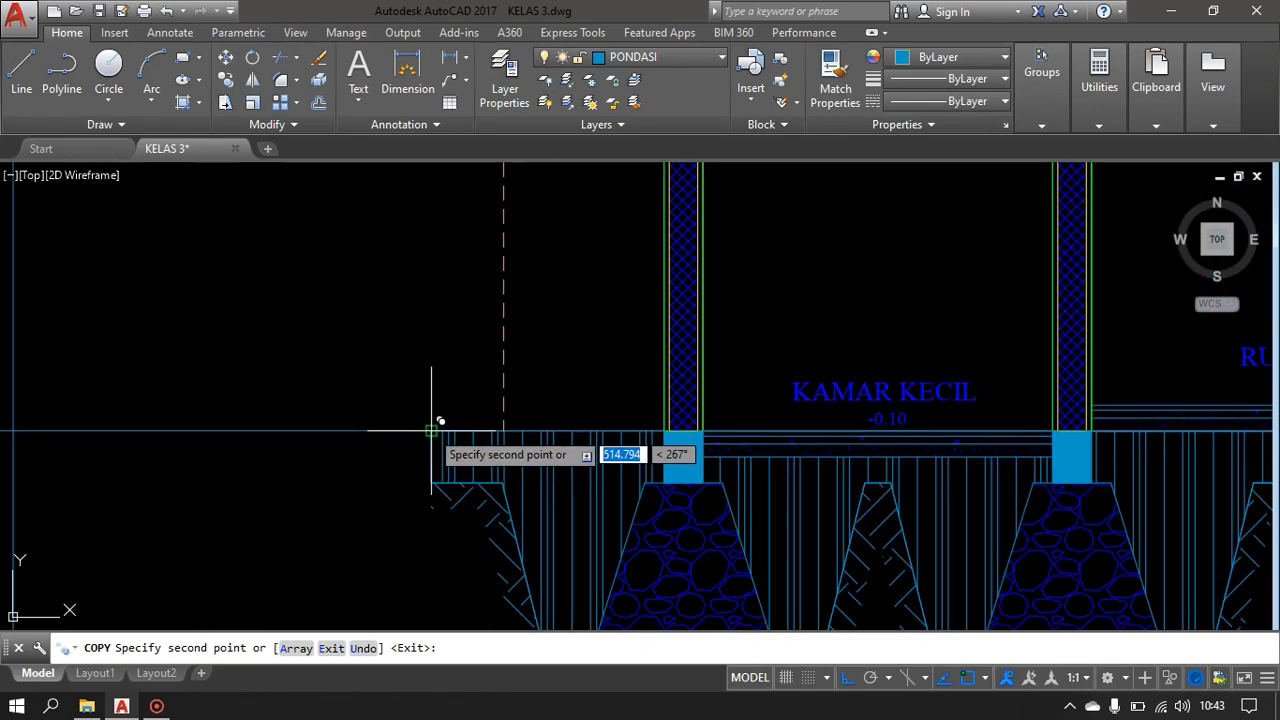
{"action": "scroll", "coordinate": [355, 445], "scroll_direction": "down", "scroll_amount": 4}
{"action": "middle_click_drag", "start_coordinate": [350, 451], "coordinate": [449, 322]}
{"action": "scroll", "coordinate": [558, 448], "scroll_direction": "up", "scroll_amount": 4}
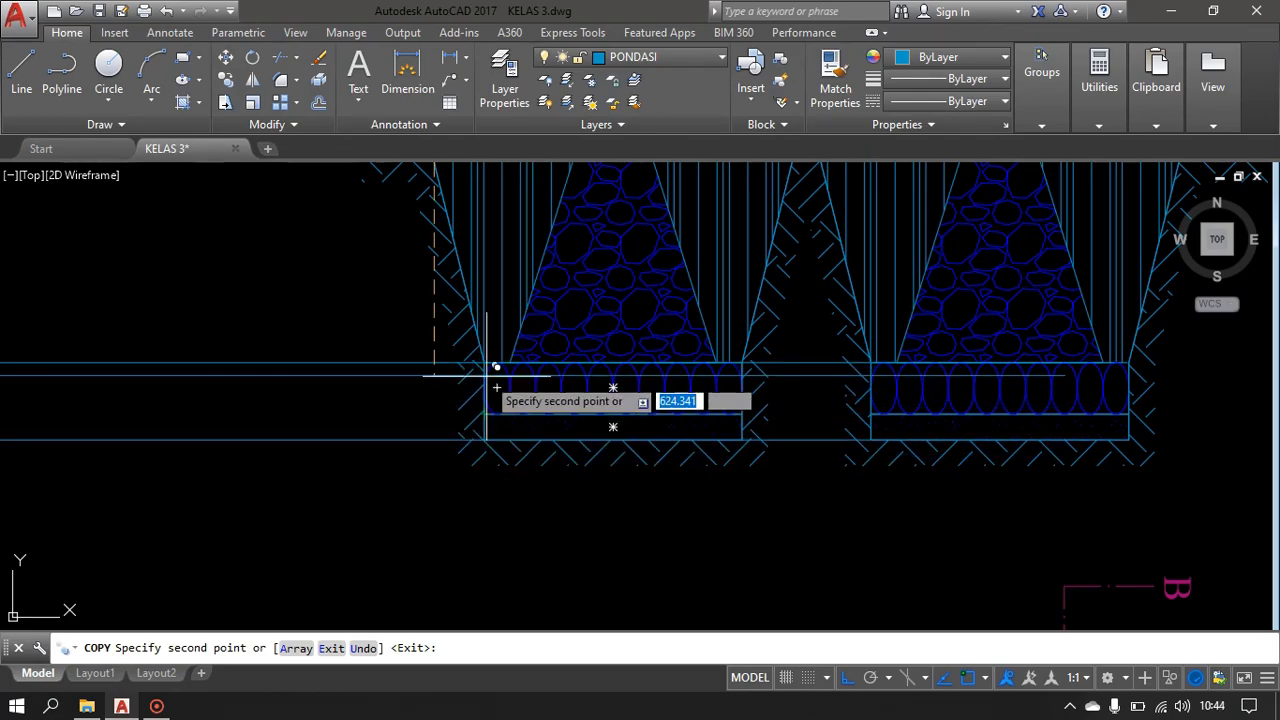
{"action": "scroll", "coordinate": [482, 480], "scroll_direction": "down", "scroll_amount": 5}
{"action": "scroll", "coordinate": [525, 415], "scroll_direction": "up", "scroll_amount": 5}
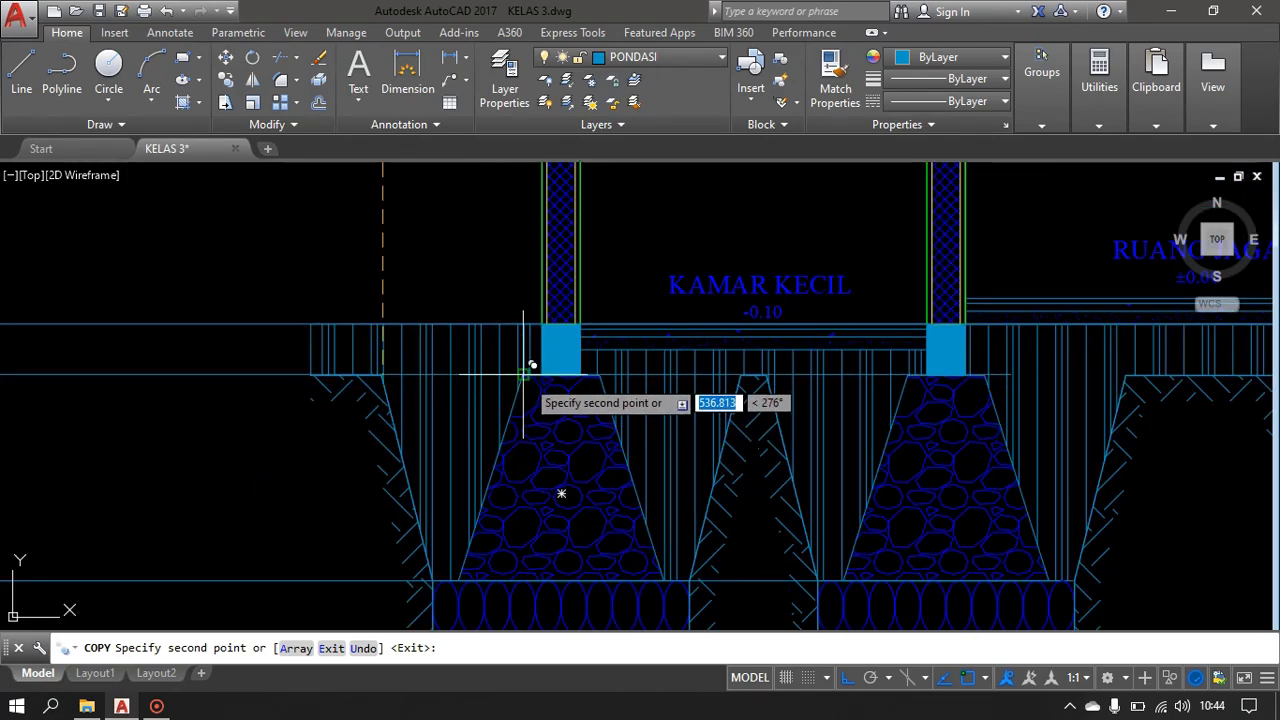
{"action": "scroll", "coordinate": [386, 451], "scroll_direction": "down", "scroll_amount": 3}
{"action": "key", "text": "Escape"}
- Move the level line at the top of the stone foundations horizontally to the left, past the vertical line
{"action": "left_click", "coordinate": [390, 400]}
{"action": "left_click", "coordinate": [351, 438]}
{"action": "type", "text": "m"}
{"action": "key", "text": "Return"}
{"action": "left_click", "coordinate": [860, 546]}
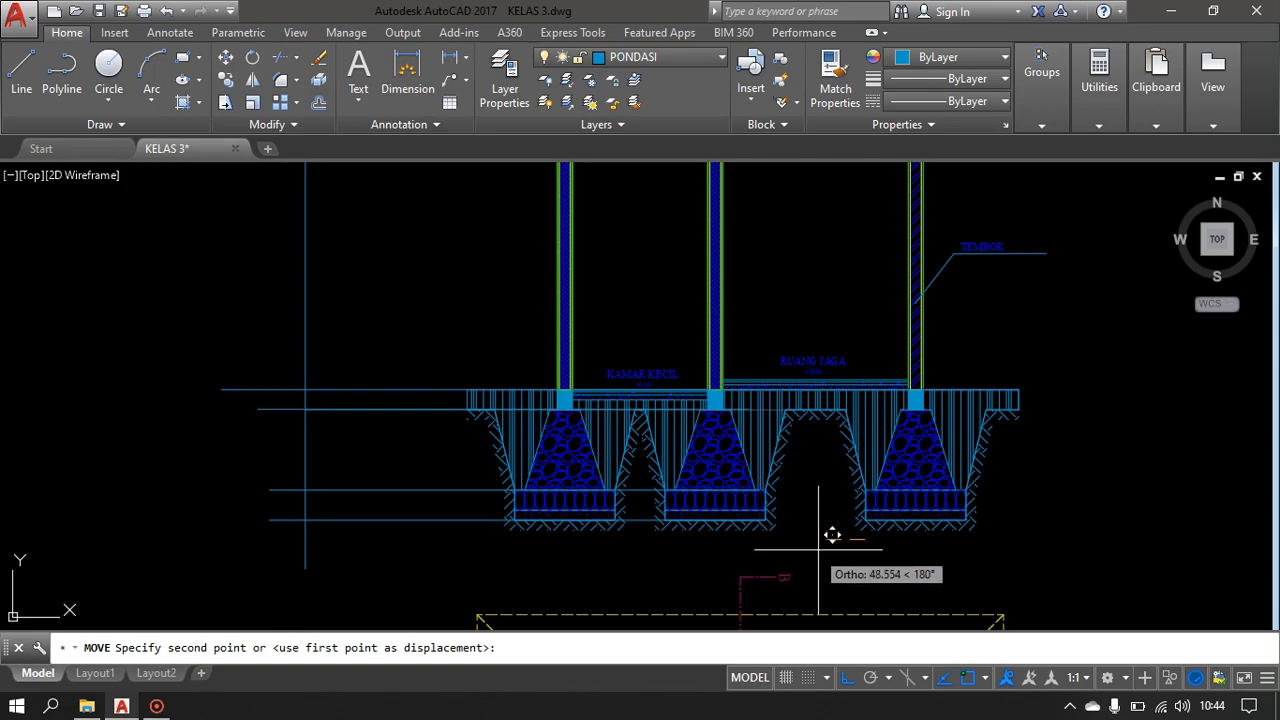
{"action": "left_click", "coordinate": [829, 529]}
{"action": "scroll", "coordinate": [378, 394], "scroll_direction": "down", "scroll_amount": 3}
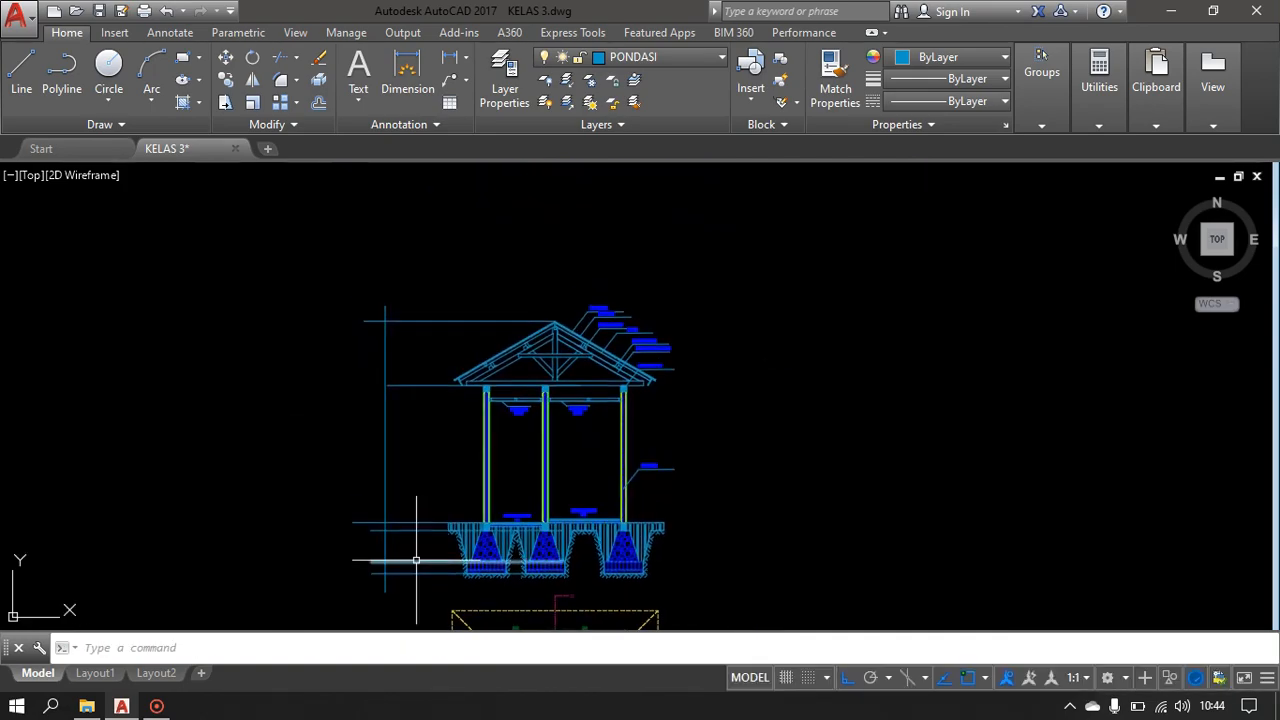
- Copy the vertical reference line about 32 units to the right
{"action": "scroll", "coordinate": [378, 394], "scroll_direction": "up", "scroll_amount": 4}
{"action": "scroll", "coordinate": [421, 400], "scroll_direction": "down", "scroll_amount": 4}
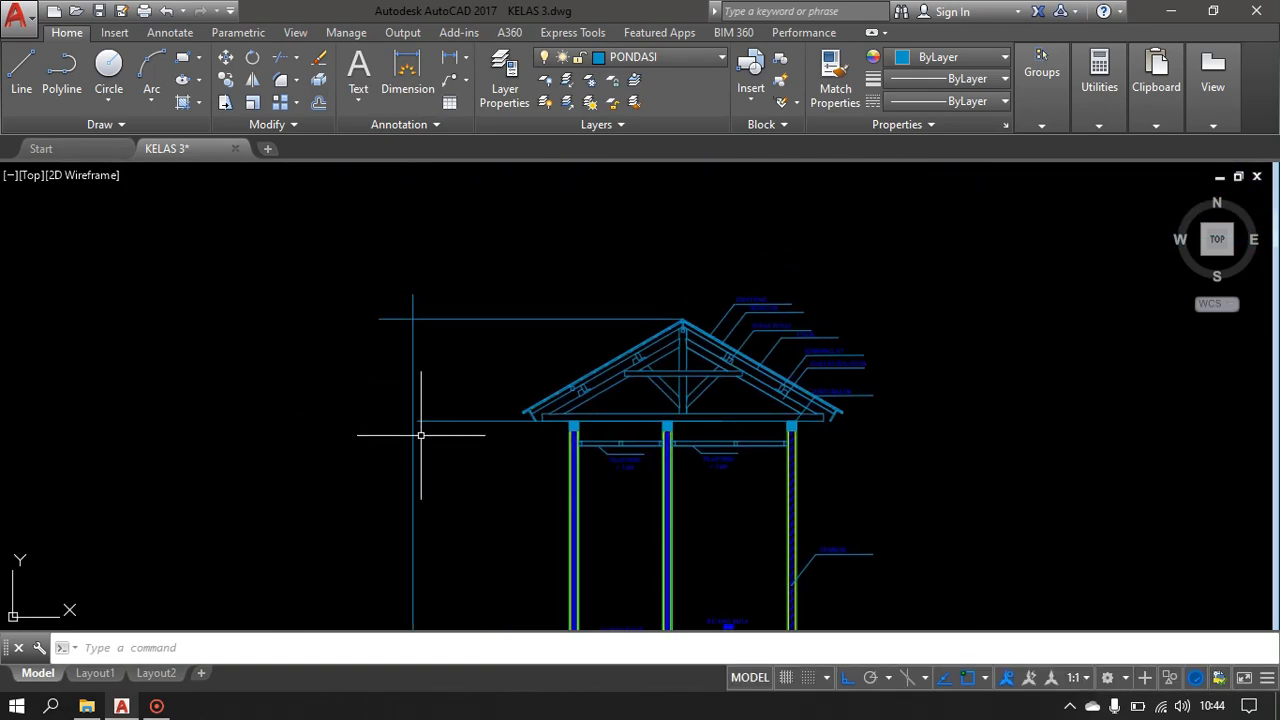
{"action": "type", "text": "ct o"}
{"action": "key", "text": "Return"}
{"action": "left_click", "coordinate": [423, 374]}
{"action": "left_click", "coordinate": [383, 388]}
{"action": "key", "text": "Return"}
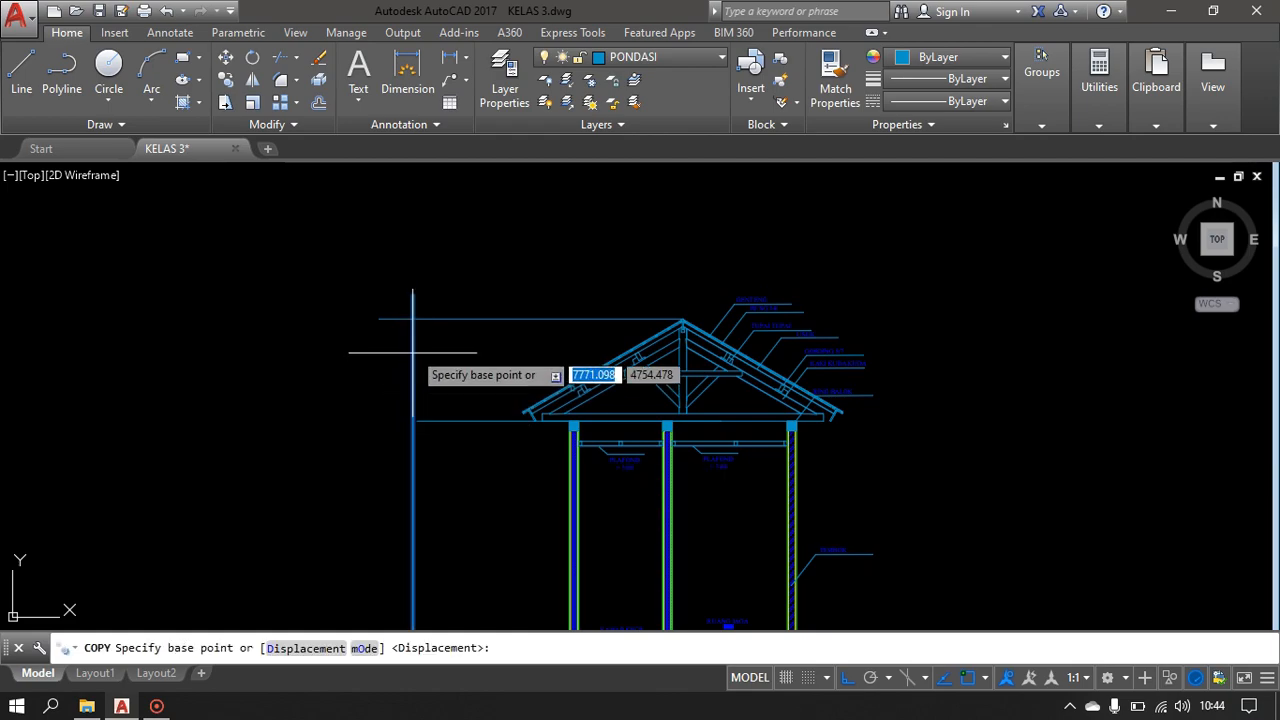
{"action": "left_click", "coordinate": [413, 318]}
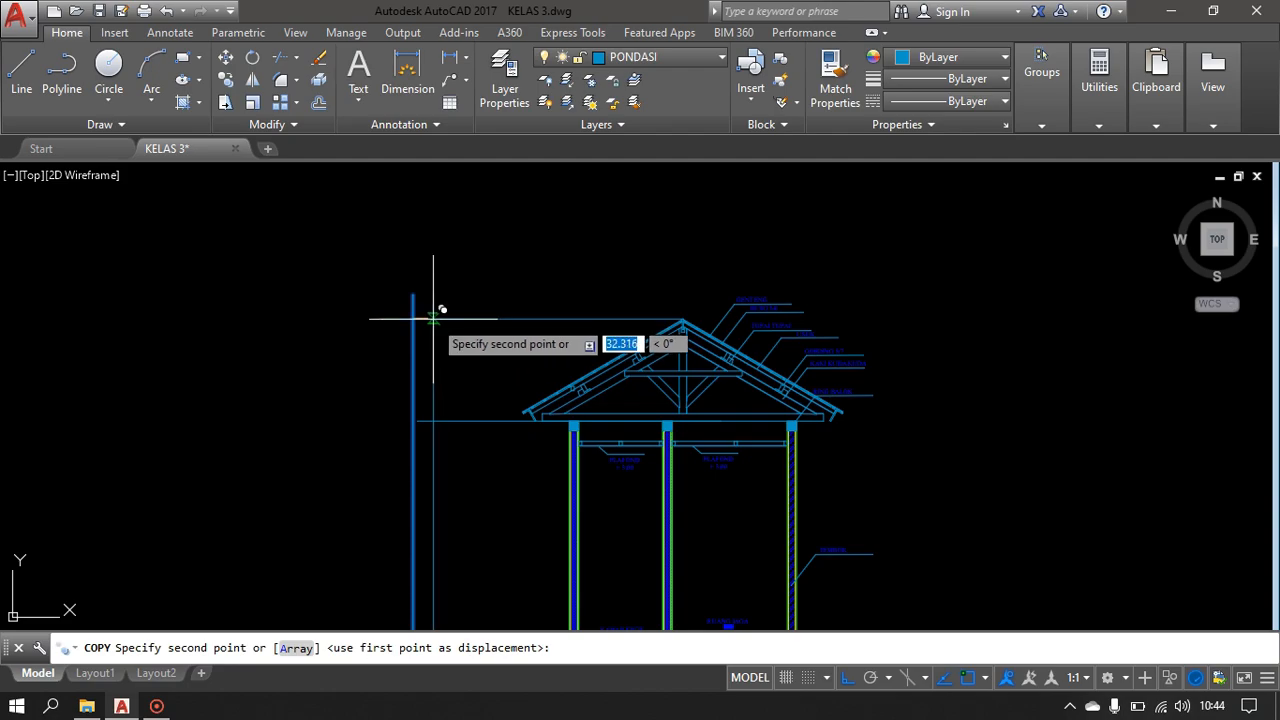
{"action": "left_click", "coordinate": [463, 411]}
{"action": "scroll", "coordinate": [457, 414], "scroll_direction": "up", "scroll_amount": 4}
{"action": "key", "text": "Return"}
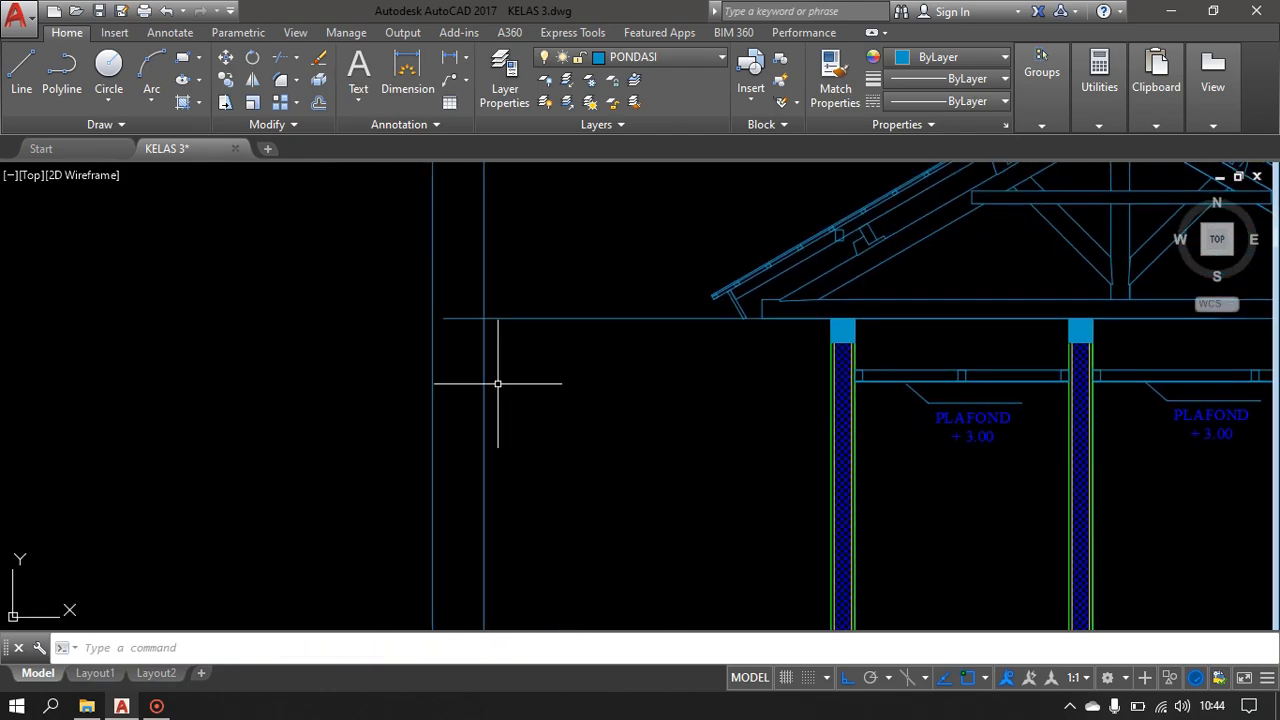
- Copy the second vertical line to the right to make a third vertical reference line
{"action": "left_click", "coordinate": [485, 312]}
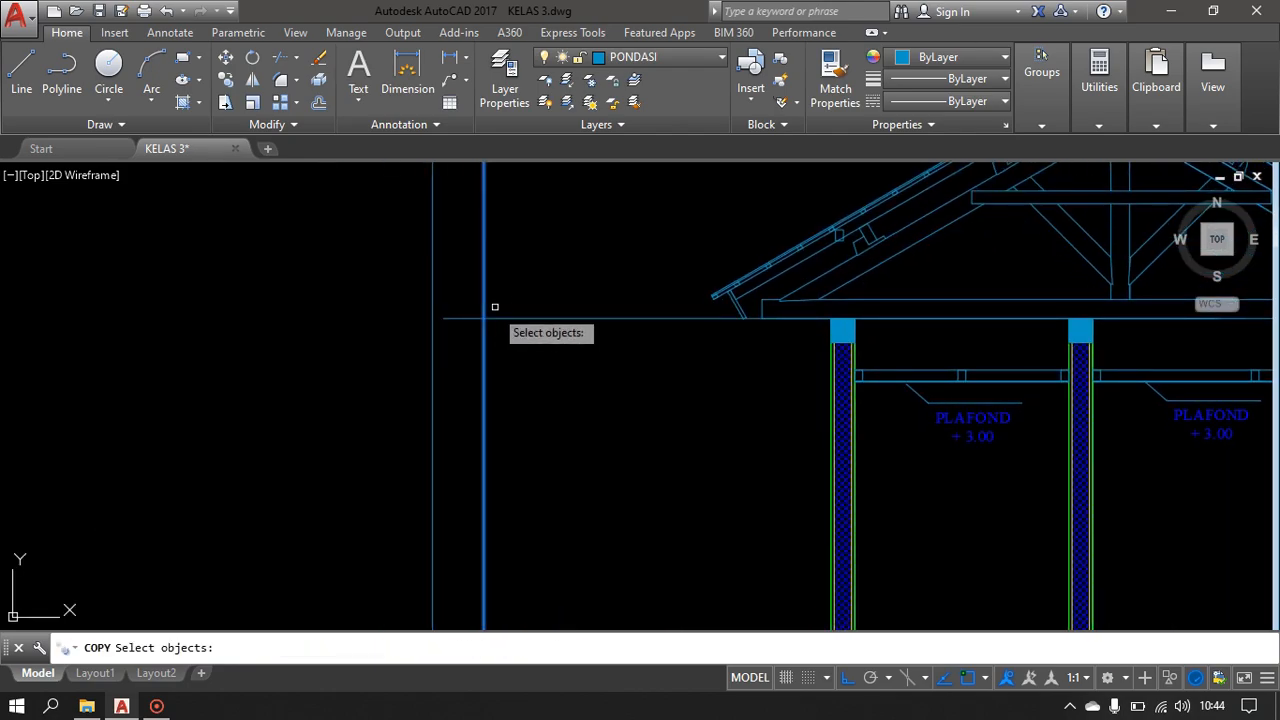
{"action": "key", "text": "Return"}
{"action": "left_click", "coordinate": [484, 318]}
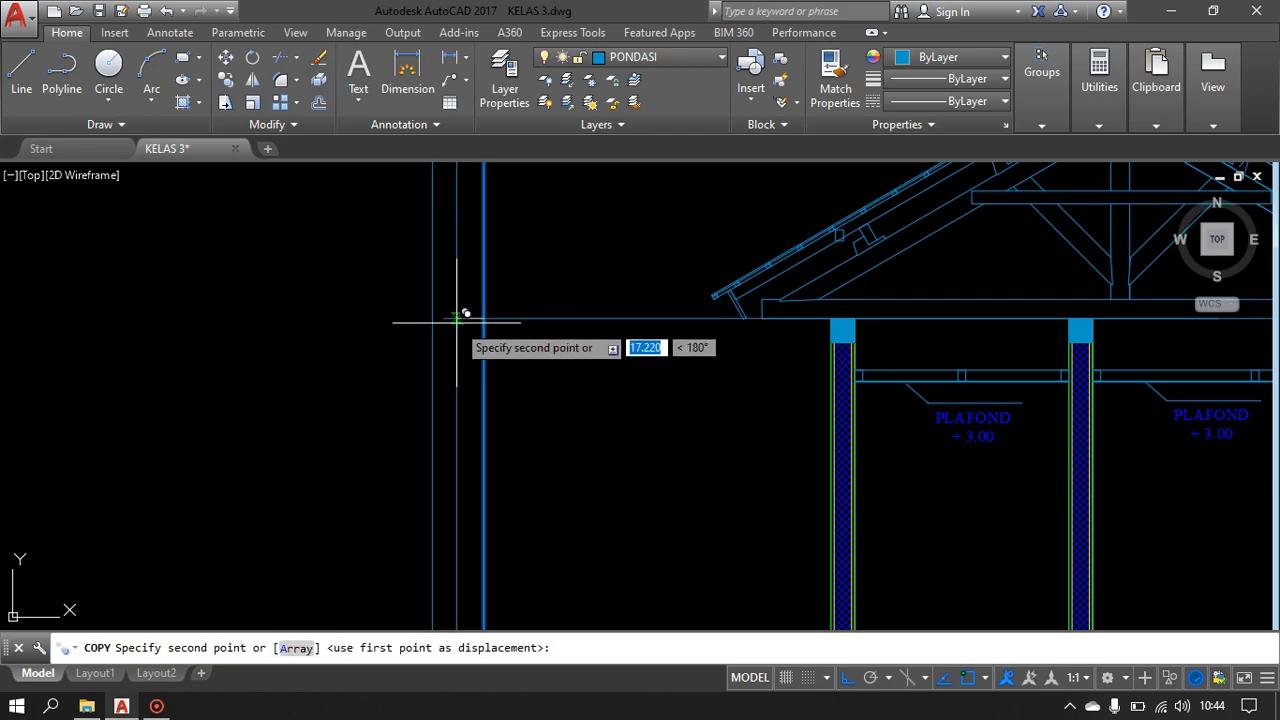
{"action": "left_click", "coordinate": [555, 315]}
{"action": "scroll", "coordinate": [561, 399], "scroll_direction": "down", "scroll_amount": 3}
{"action": "key", "text": "Return"}
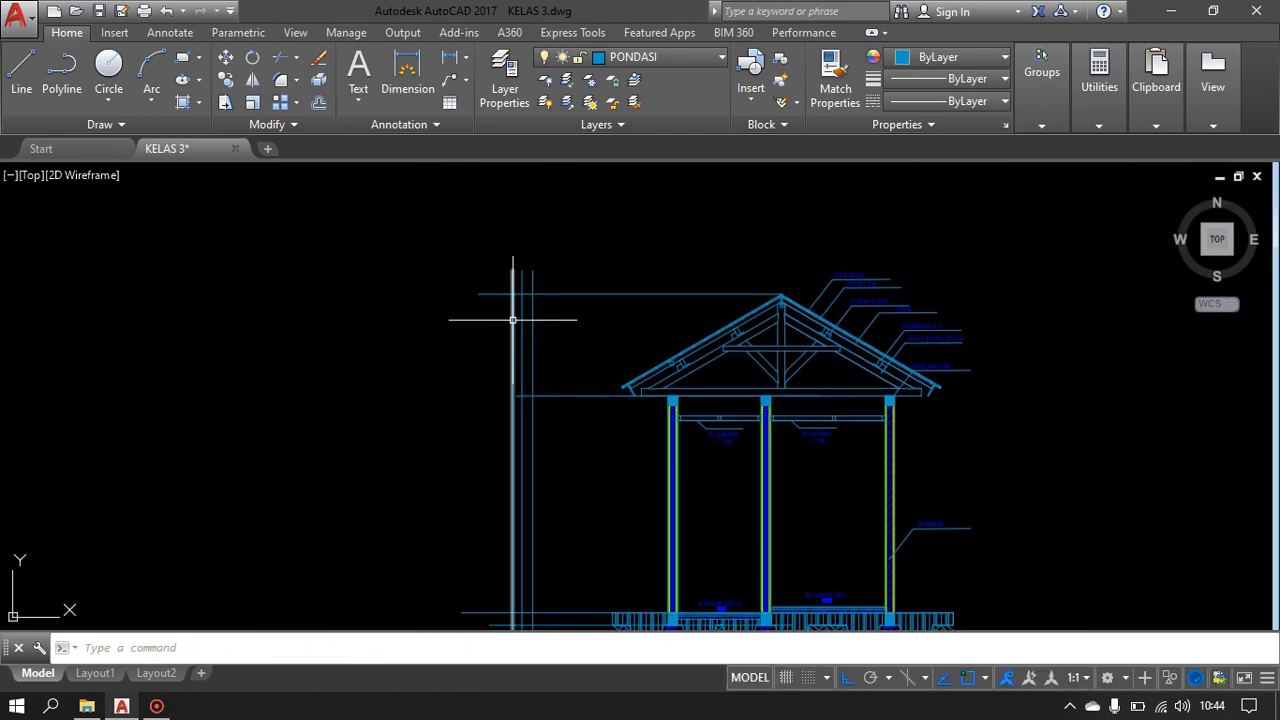
- Try to trim the upper level lines to the right of the rightmost vertical line, and undo the trim
{"action": "type", "text": "TR"}
{"action": "key", "text": "Return"}
{"action": "scroll", "coordinate": [520, 312], "scroll_direction": "up", "scroll_amount": 4}
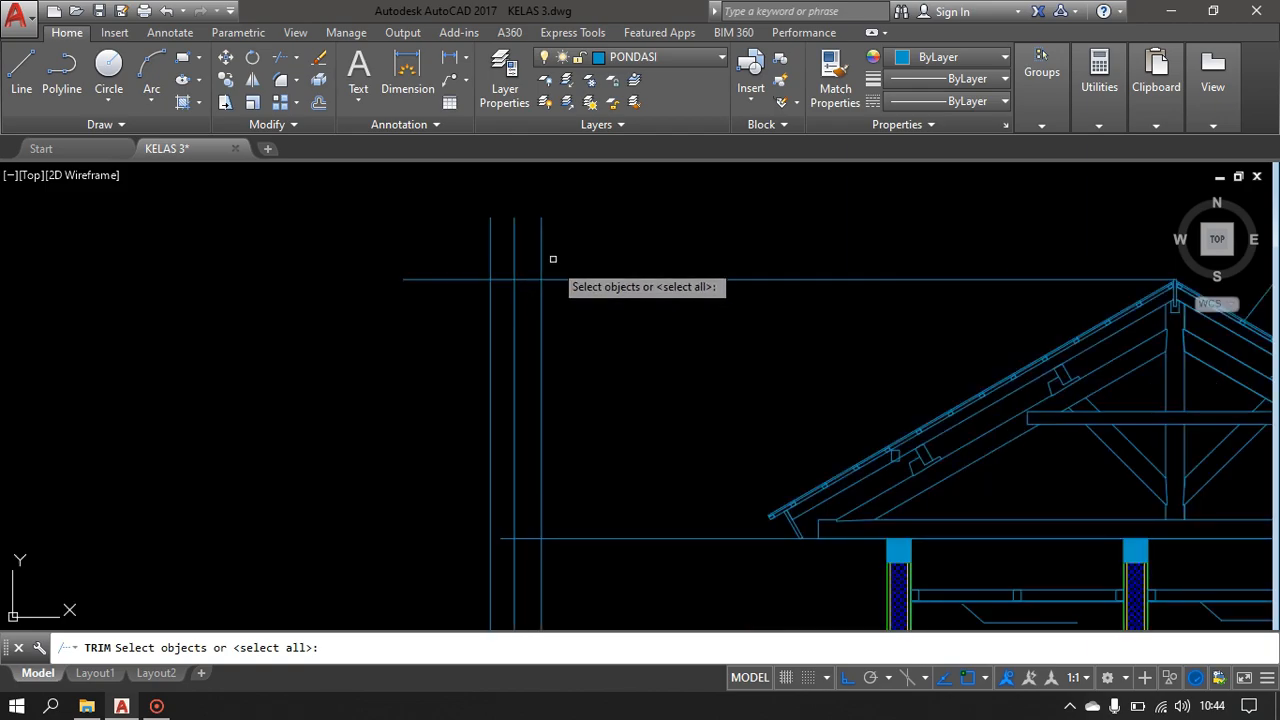
{"action": "left_click", "coordinate": [575, 575]}
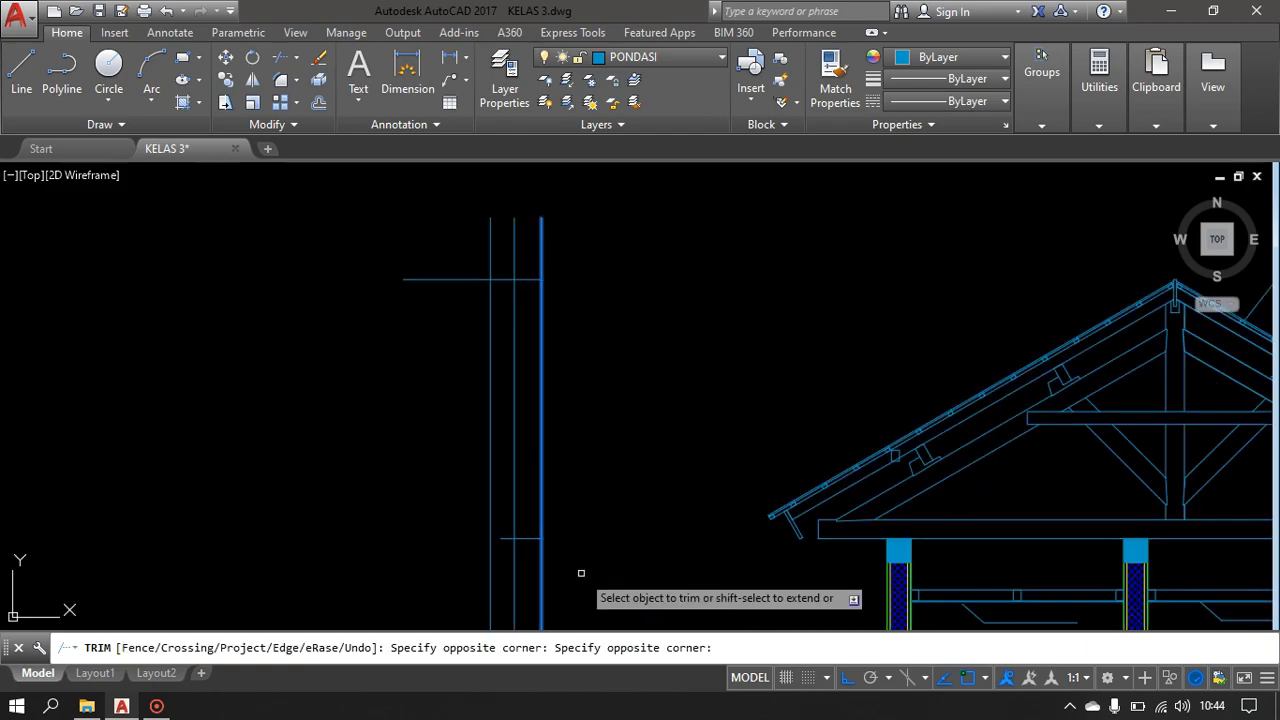
{"action": "left_click", "coordinate": [464, 258]}
{"action": "left_click", "coordinate": [415, 382]}
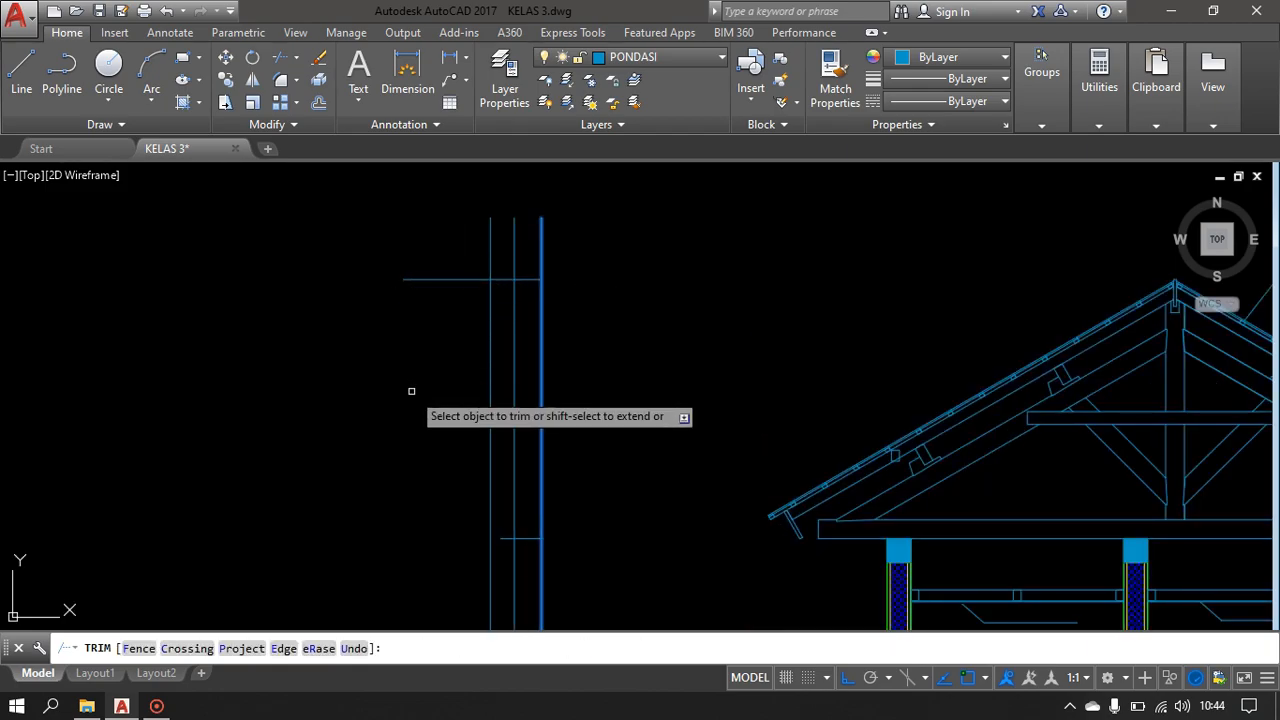
{"action": "scroll", "coordinate": [480, 297], "scroll_direction": "down", "scroll_amount": 3}
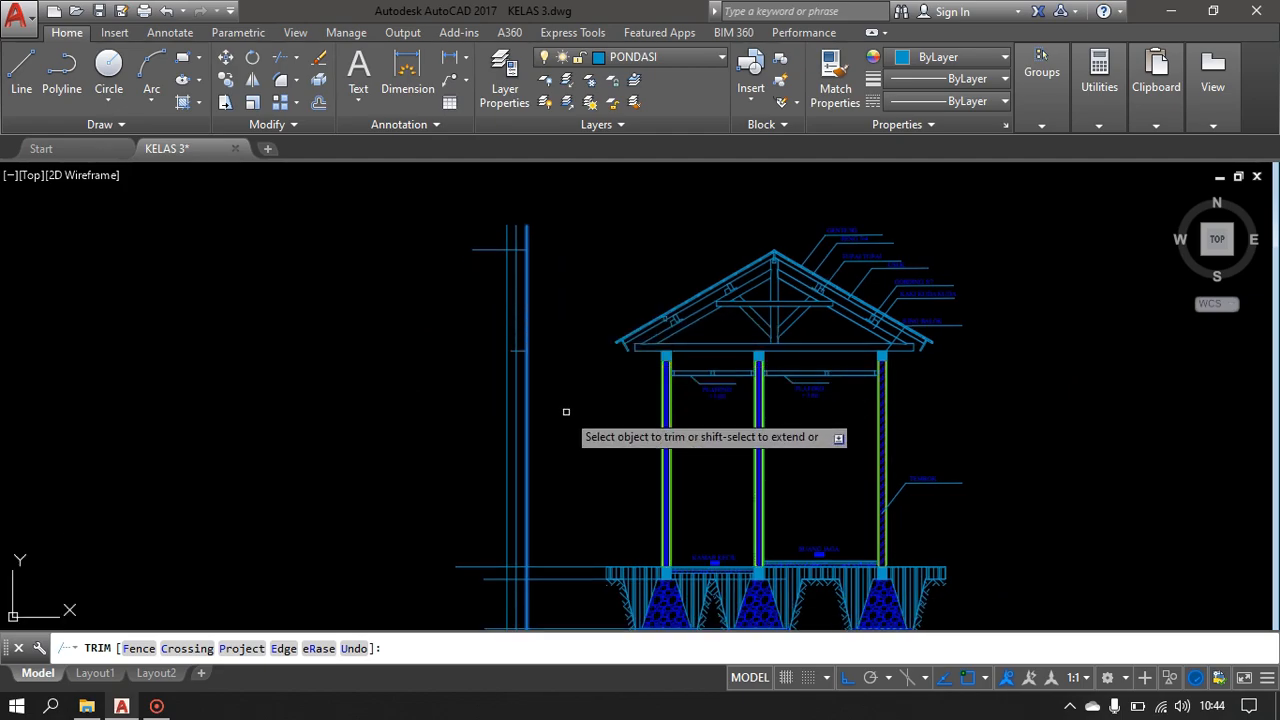
{"action": "key", "text": "Escape"}
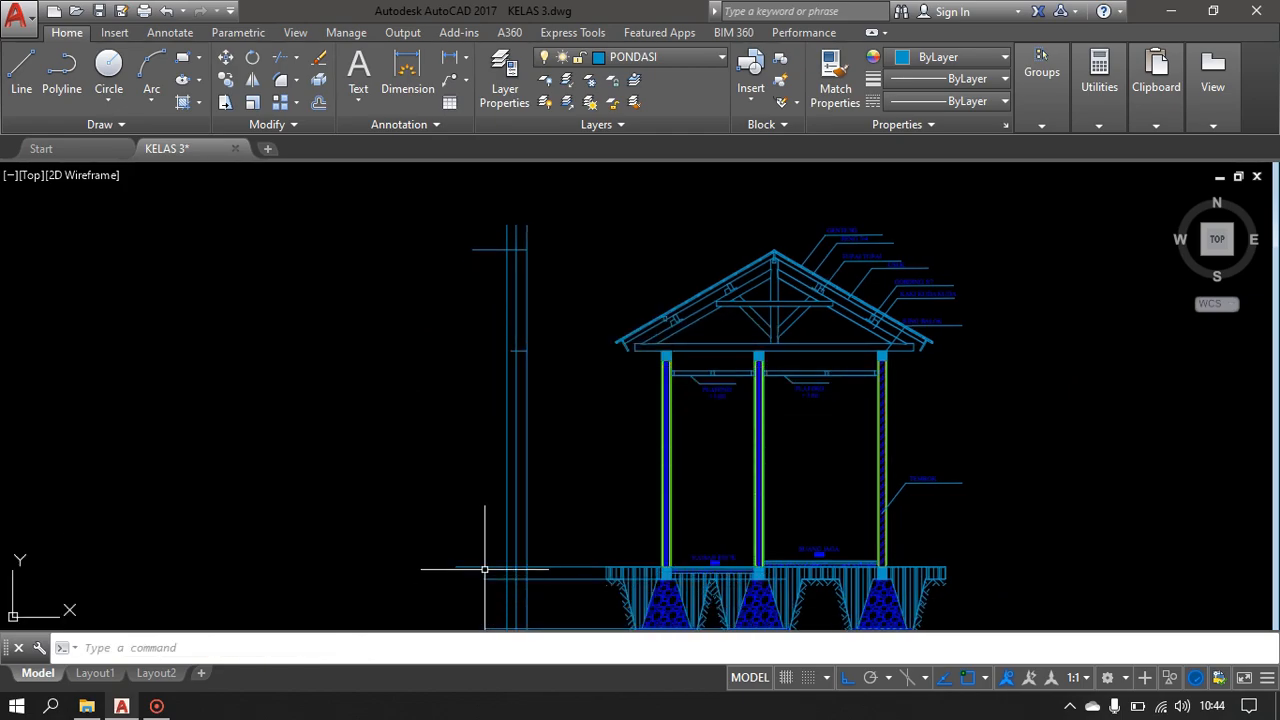
{"action": "key", "text": "ctrl+z"}
- Examine where the level lines cross the three vertical lines, from the foundations up to the roof ridge
{"action": "scroll", "coordinate": [567, 318], "scroll_direction": "up", "scroll_amount": 2}
{"action": "scroll", "coordinate": [566, 331], "scroll_direction": "down", "scroll_amount": 2}
{"action": "middle_click_drag", "start_coordinate": [565, 333], "coordinate": [559, 242]}
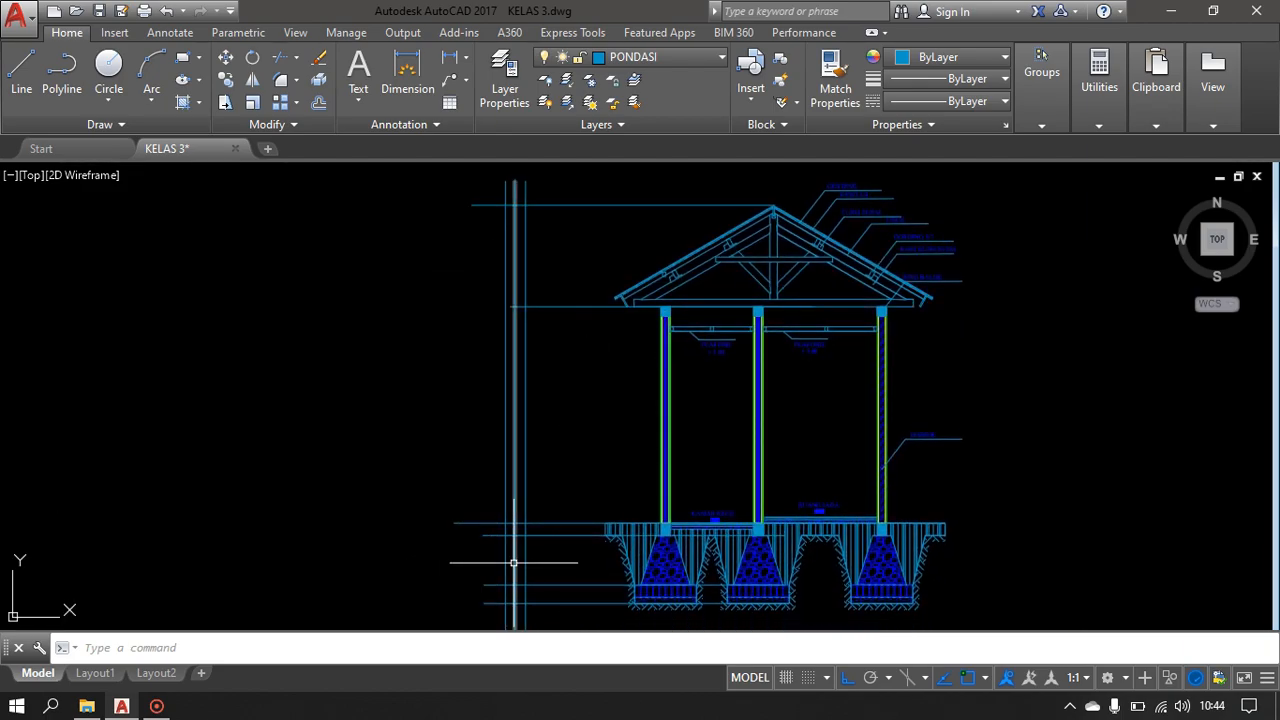
{"action": "scroll", "coordinate": [503, 457], "scroll_direction": "up", "scroll_amount": 5}
{"action": "scroll", "coordinate": [522, 424], "scroll_direction": "down", "scroll_amount": 4}
{"action": "middle_click_drag", "start_coordinate": [557, 343], "coordinate": [560, 571]}
{"action": "scroll", "coordinate": [580, 286], "scroll_direction": "up", "scroll_amount": 4}
{"action": "scroll", "coordinate": [575, 275], "scroll_direction": "down", "scroll_amount": 2}
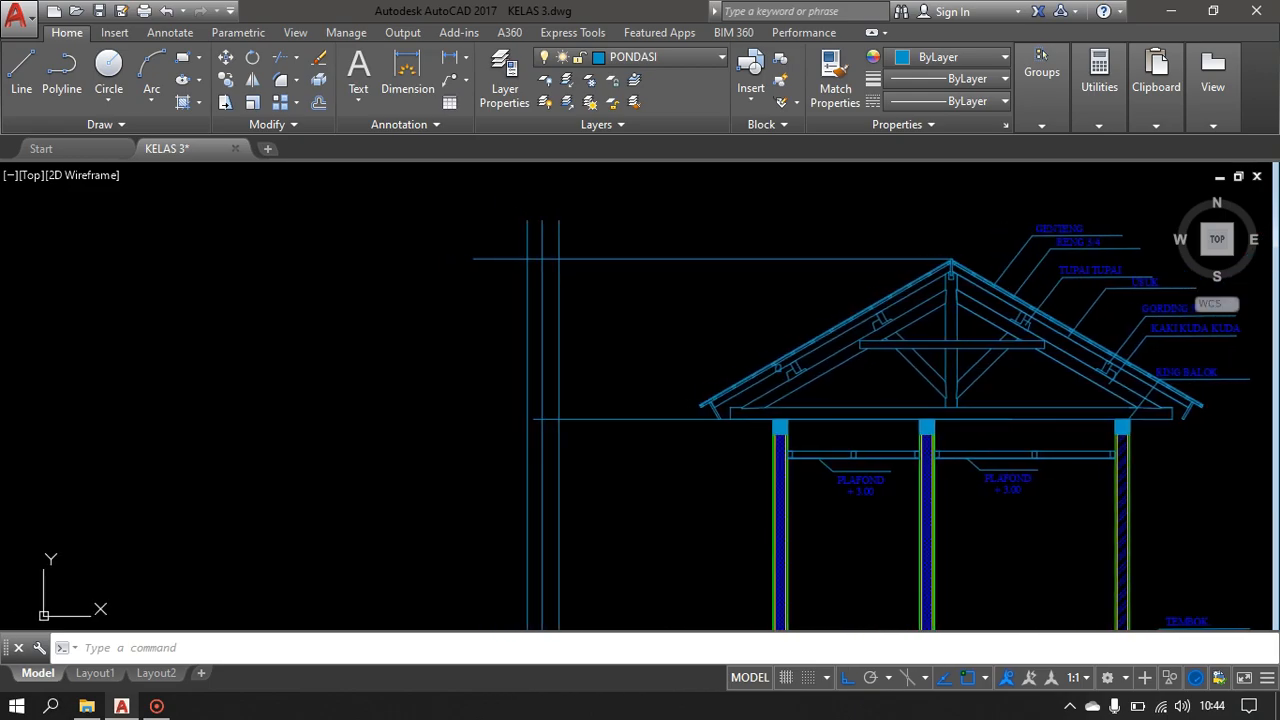
{"action": "key", "text": "Escape"}
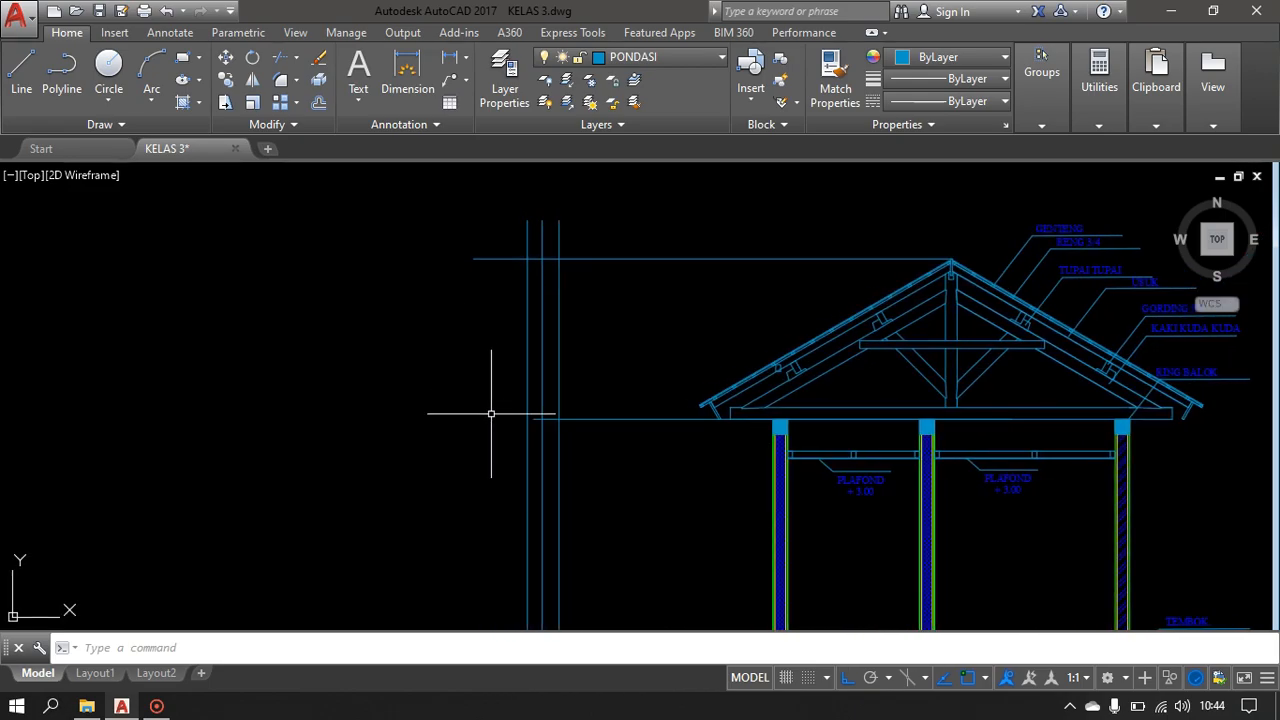
- Trim the left ends of the ridge, ground and foundation level lines back to the leftmost vertical line
{"action": "key", "text": "Return"}
{"action": "key", "text": "Return"}
{"action": "left_click", "coordinate": [498, 235]}
{"action": "left_click", "coordinate": [487, 300]}
{"action": "scroll", "coordinate": [488, 382], "scroll_direction": "down", "scroll_amount": 4}
{"action": "middle_click_drag", "start_coordinate": [500, 365], "coordinate": [528, 244]}
{"action": "scroll", "coordinate": [528, 489], "scroll_direction": "up", "scroll_amount": 4}
{"action": "left_click", "coordinate": [508, 249]}
{"action": "left_click", "coordinate": [475, 515]}
{"action": "middle_click_drag", "start_coordinate": [553, 362], "coordinate": [548, 508]}
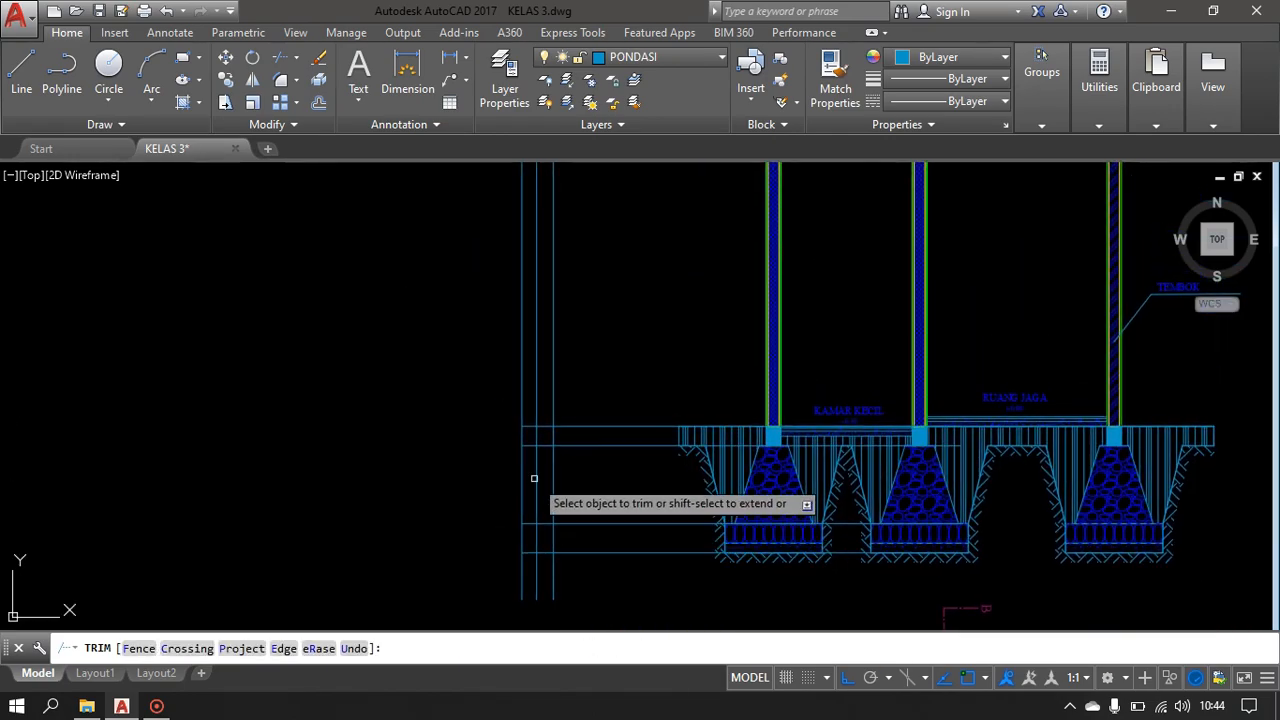
- Stretch the left end of the tie-beam level line to the leftmost vertical line
{"action": "scroll", "coordinate": [520, 423], "scroll_direction": "up", "scroll_amount": 2}
{"action": "scroll", "coordinate": [551, 443], "scroll_direction": "down", "scroll_amount": 2}
{"action": "middle_click_drag", "start_coordinate": [551, 443], "coordinate": [569, 680]}
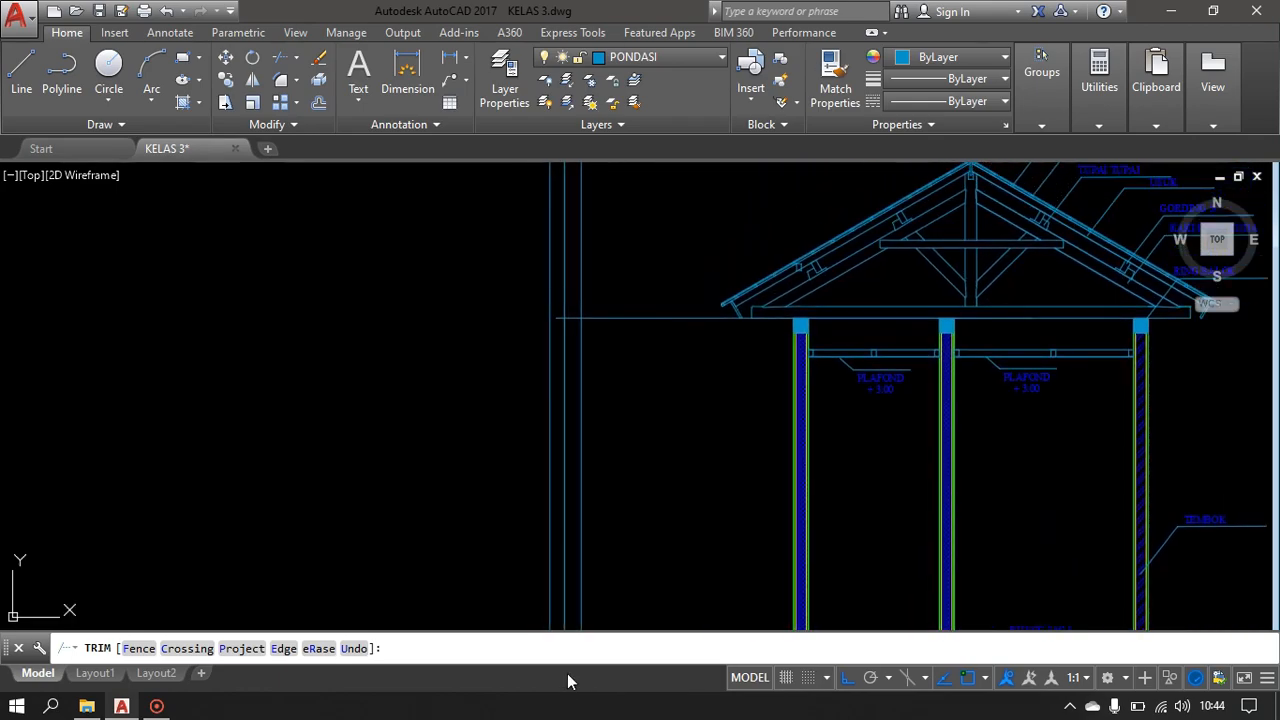
{"action": "scroll", "coordinate": [552, 327], "scroll_direction": "up", "scroll_amount": 2}
{"action": "middle_click_drag", "start_coordinate": [552, 327], "coordinate": [550, 448]}
{"action": "key", "text": "Escape"}
{"action": "left_click", "coordinate": [576, 431]}
{"action": "left_click", "coordinate": [579, 436]}
{"action": "left_click", "coordinate": [557, 434]}
{"action": "left_click", "coordinate": [546, 434]}
{"action": "key", "text": "Escape"}
- Load the dotted ACAD_ISO07W100 linetype from acadiso.lin into the drawing
{"action": "scroll", "coordinate": [635, 446], "scroll_direction": "down", "scroll_amount": 6}
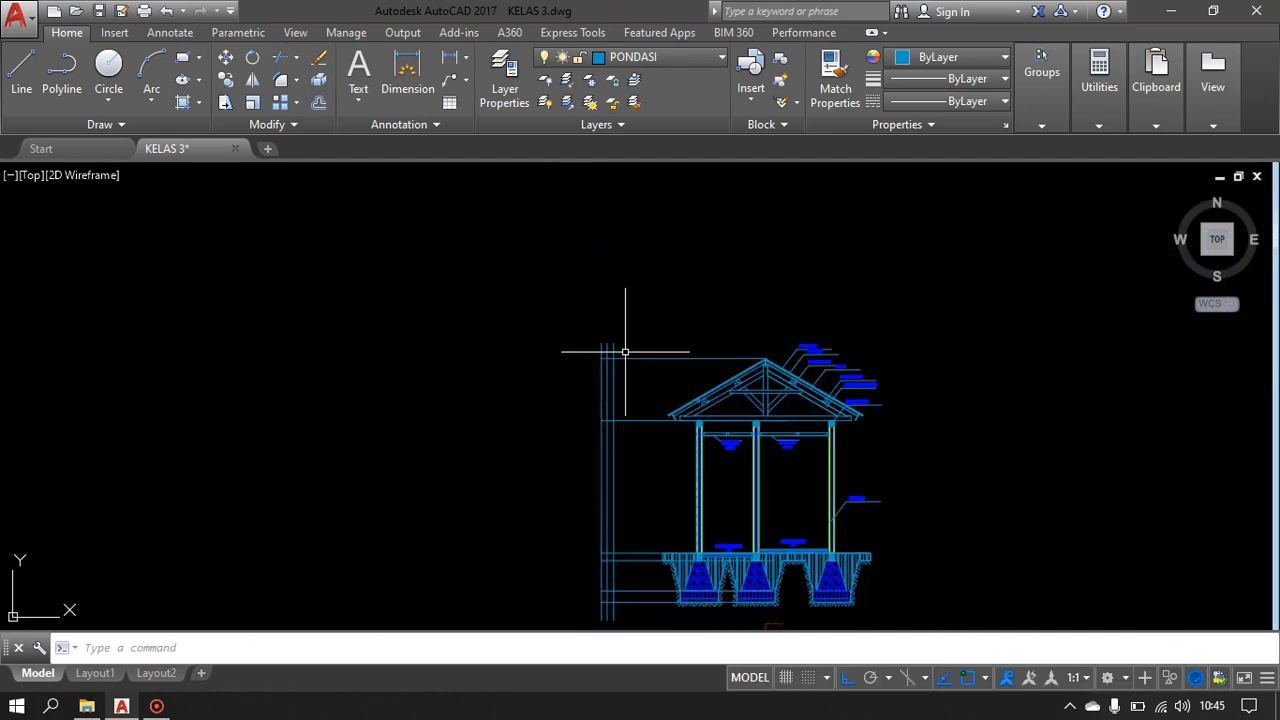
{"action": "left_click", "coordinate": [625, 352]}
{"action": "left_click", "coordinate": [631, 572]}
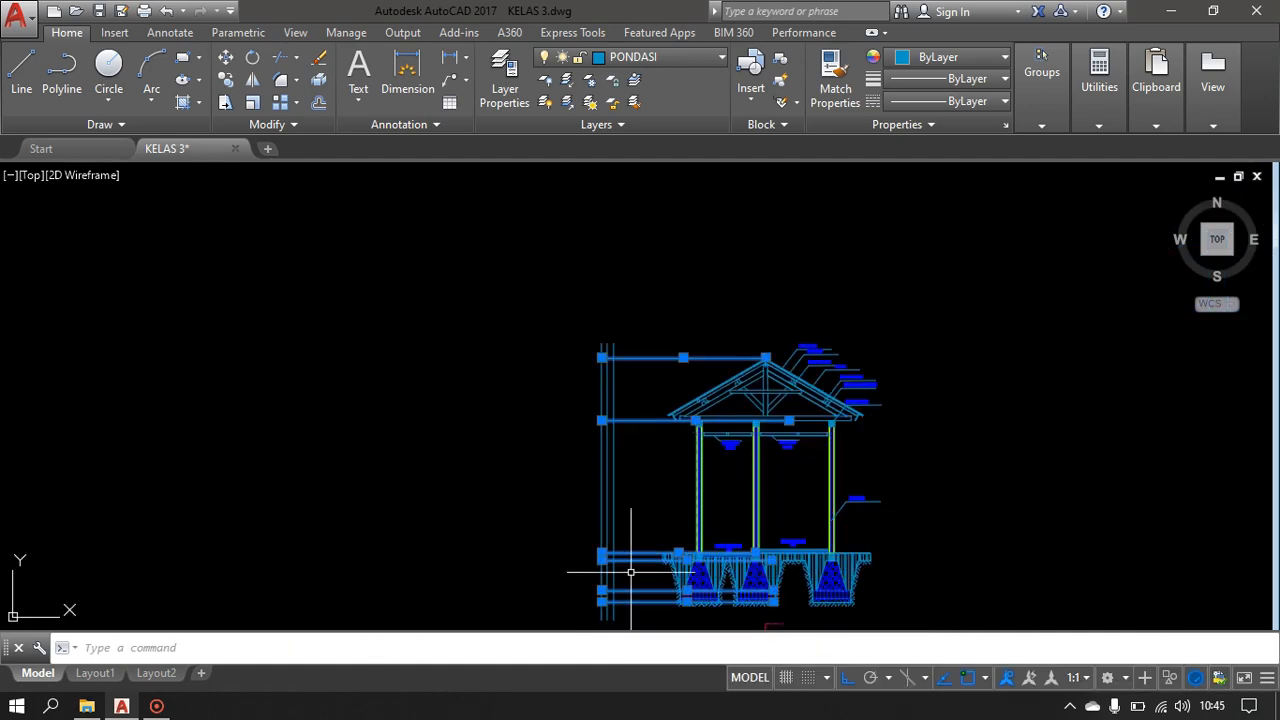
{"action": "left_click", "coordinate": [924, 101]}
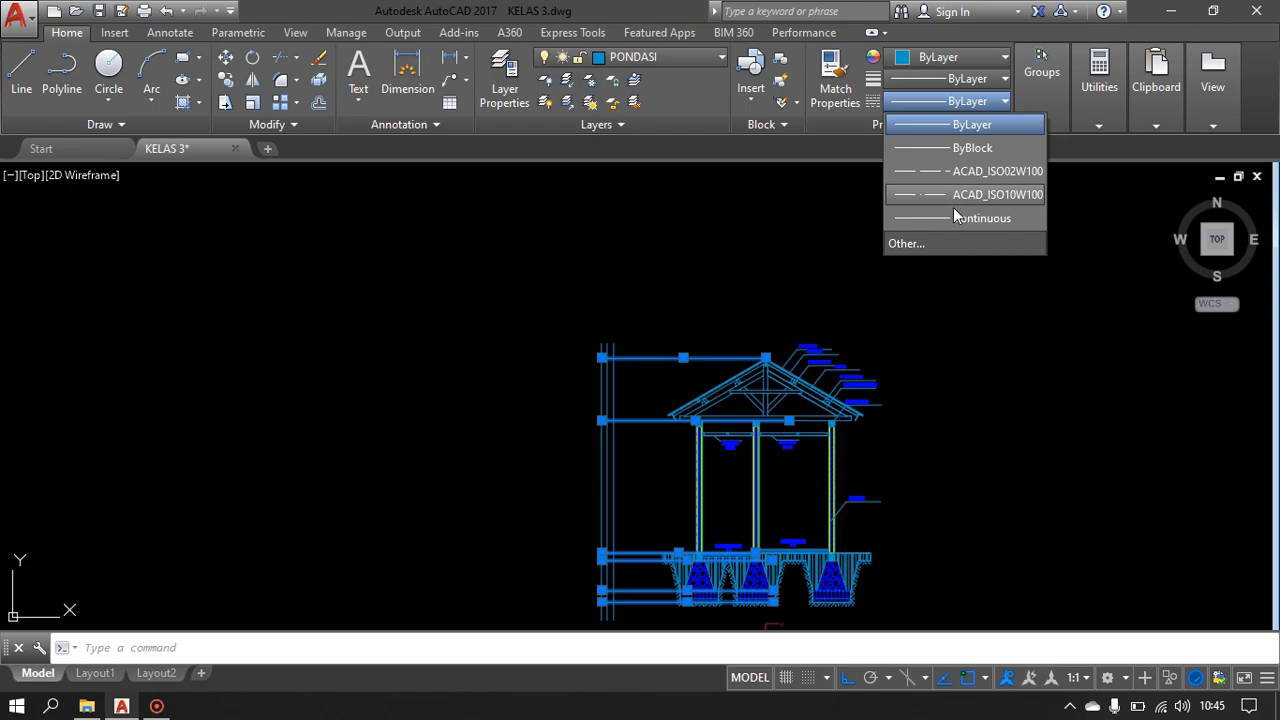
{"action": "left_click", "coordinate": [932, 243]}
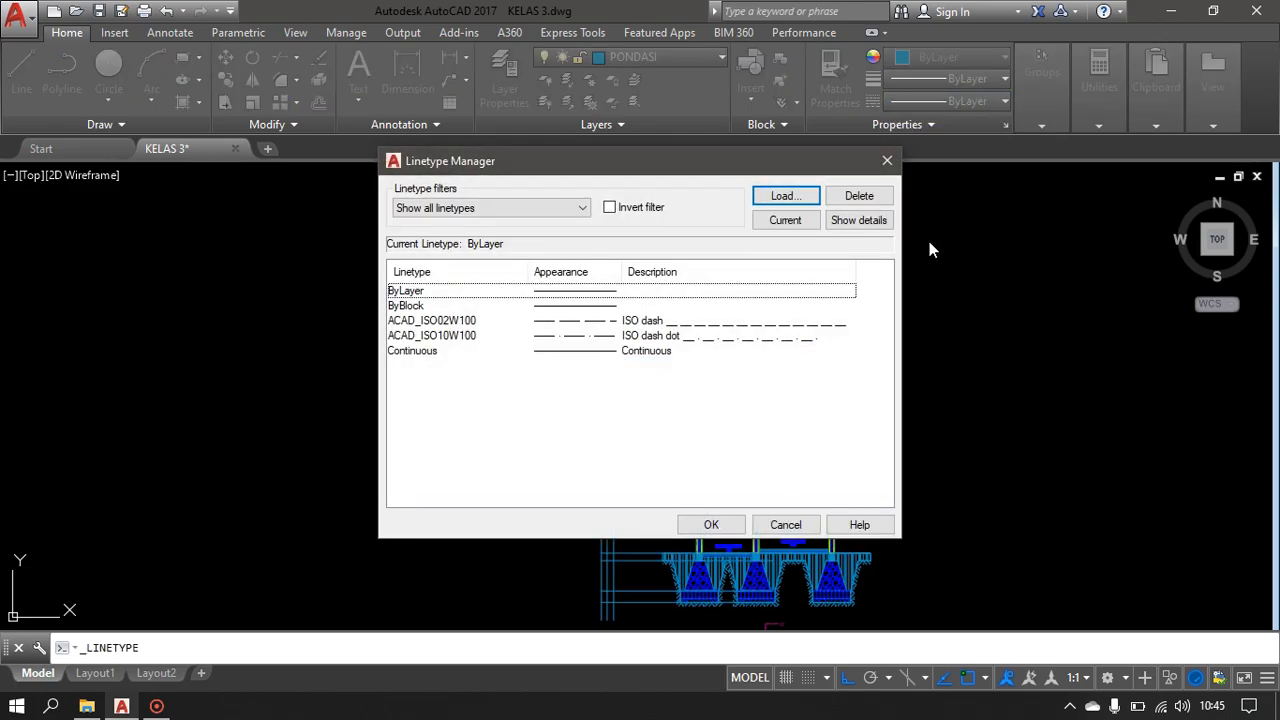
{"action": "left_click", "coordinate": [786, 198]}
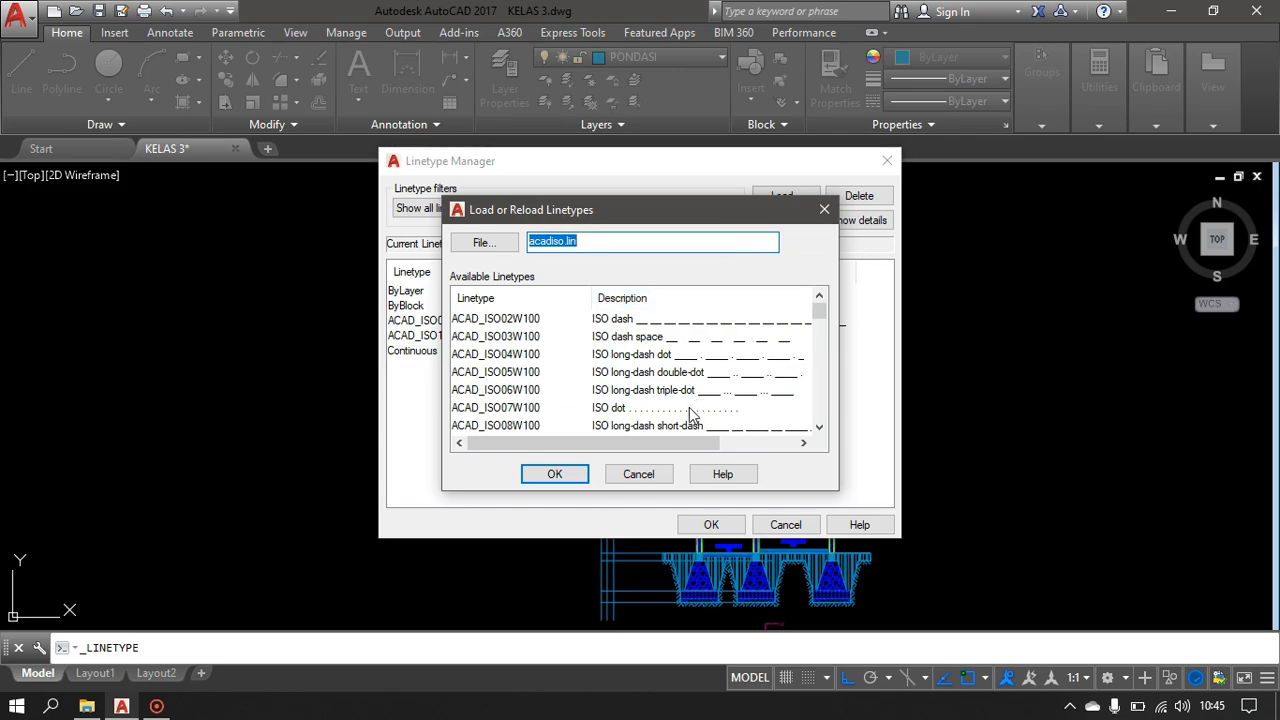
{"action": "left_click", "coordinate": [689, 407]}
{"action": "left_click", "coordinate": [554, 474]}
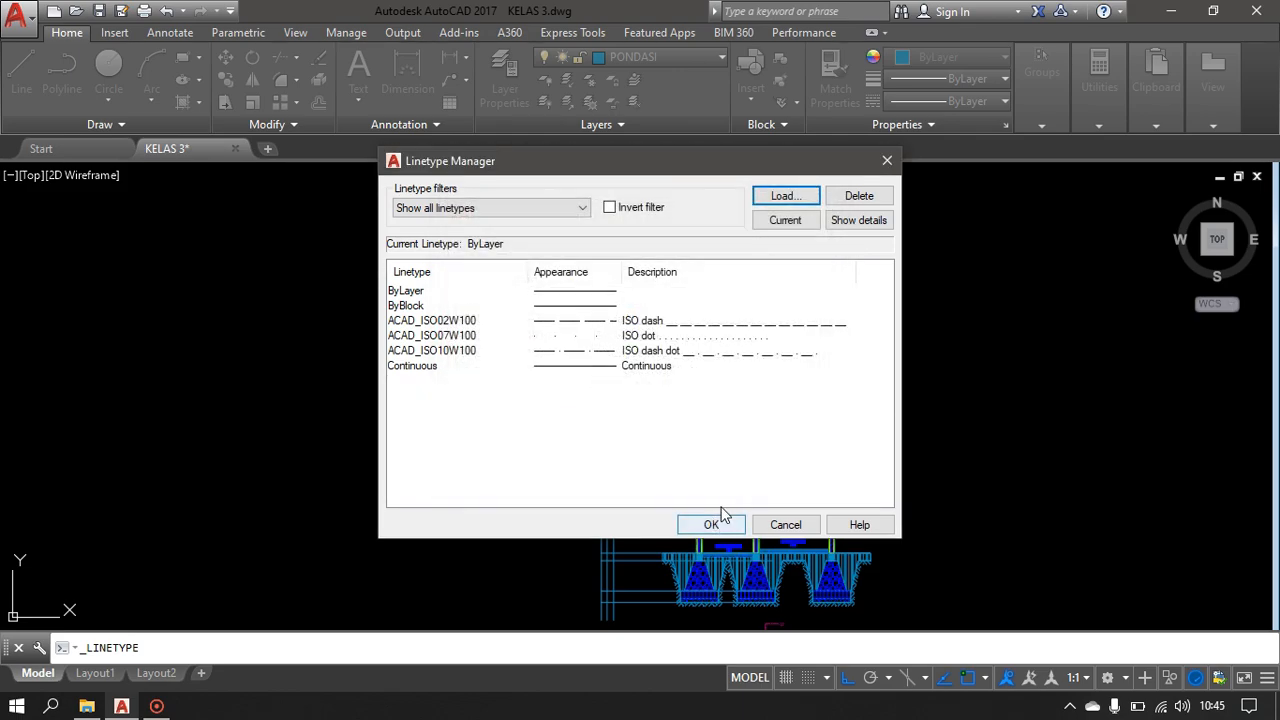
{"action": "left_click", "coordinate": [596, 338]}
{"action": "left_click", "coordinate": [711, 524]}
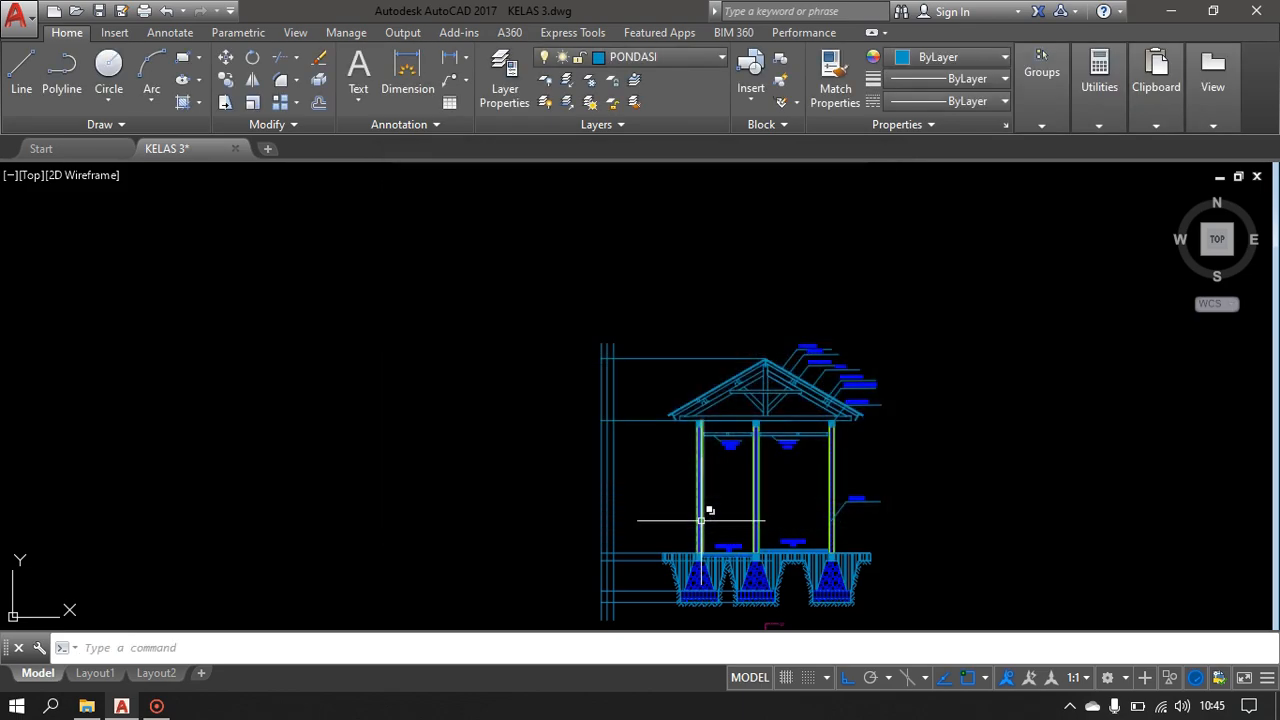
- Assign the ACAD_ISO07W100 linetype to all horizontal level lines, from the ridge down to the foundation bottom
{"action": "scroll", "coordinate": [620, 354], "scroll_direction": "up", "scroll_amount": 3}
{"action": "scroll", "coordinate": [600, 320], "scroll_direction": "up", "scroll_amount": 6}
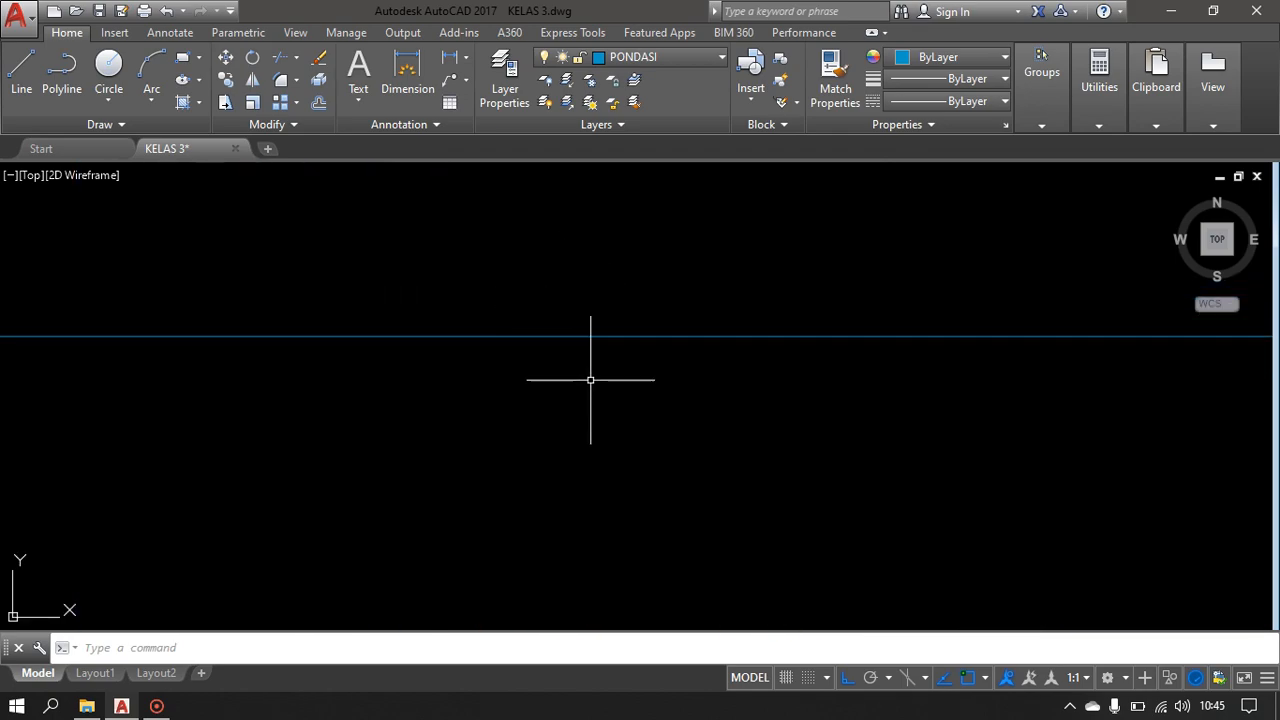
{"action": "scroll", "coordinate": [582, 339], "scroll_direction": "down", "scroll_amount": 5}
{"action": "left_click", "coordinate": [615, 314]}
{"action": "left_click", "coordinate": [580, 426]}
{"action": "scroll", "coordinate": [580, 427], "scroll_direction": "down", "scroll_amount": 4}
{"action": "middle_click_drag", "start_coordinate": [577, 409], "coordinate": [528, 252]}
{"action": "left_click", "coordinate": [572, 345]}
{"action": "left_click", "coordinate": [573, 425]}
{"action": "middle_click_drag", "start_coordinate": [575, 439], "coordinate": [515, 167]}
{"action": "left_click", "coordinate": [510, 420]}
{"action": "left_click", "coordinate": [460, 588]}
{"action": "left_click", "coordinate": [1001, 101]}
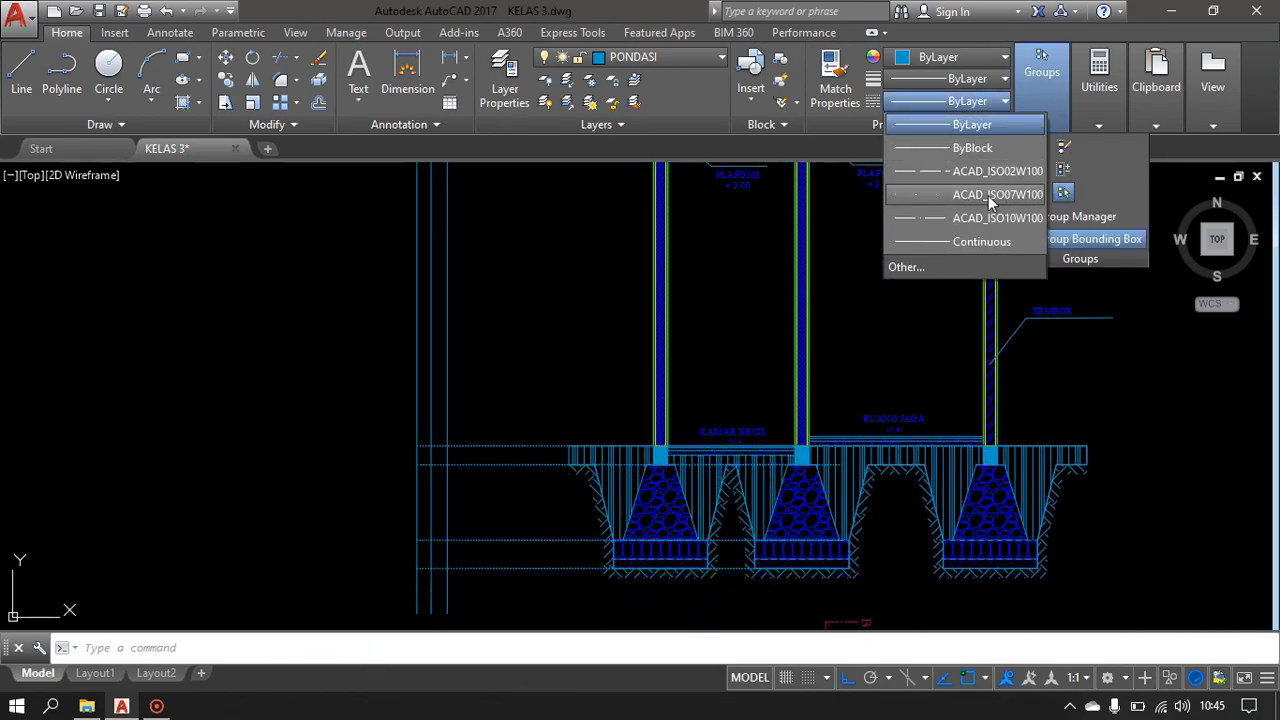
{"action": "left_click", "coordinate": [975, 217]}
{"action": "key", "text": "Escape"}
- Shorten the foundation-top level line by stretching its right end to the left edge of the ground hatch
{"action": "scroll", "coordinate": [800, 450], "scroll_direction": "up", "scroll_amount": 4}
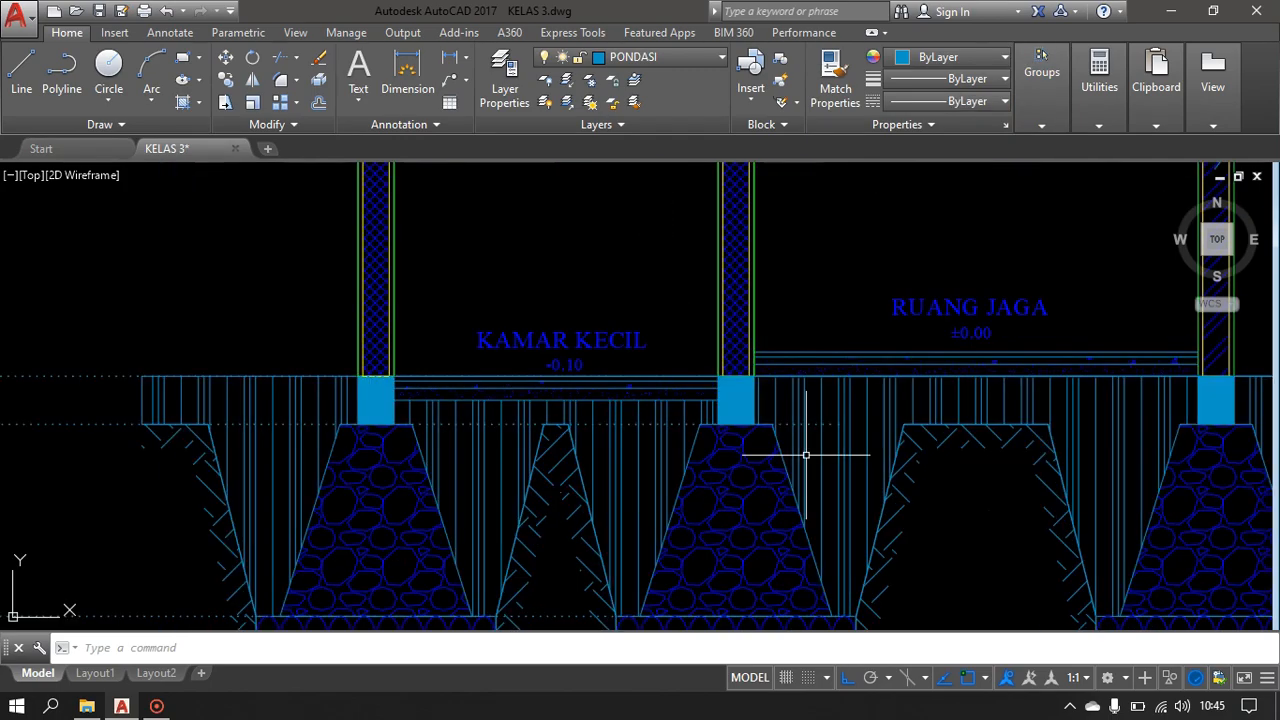
{"action": "left_click", "coordinate": [637, 424]}
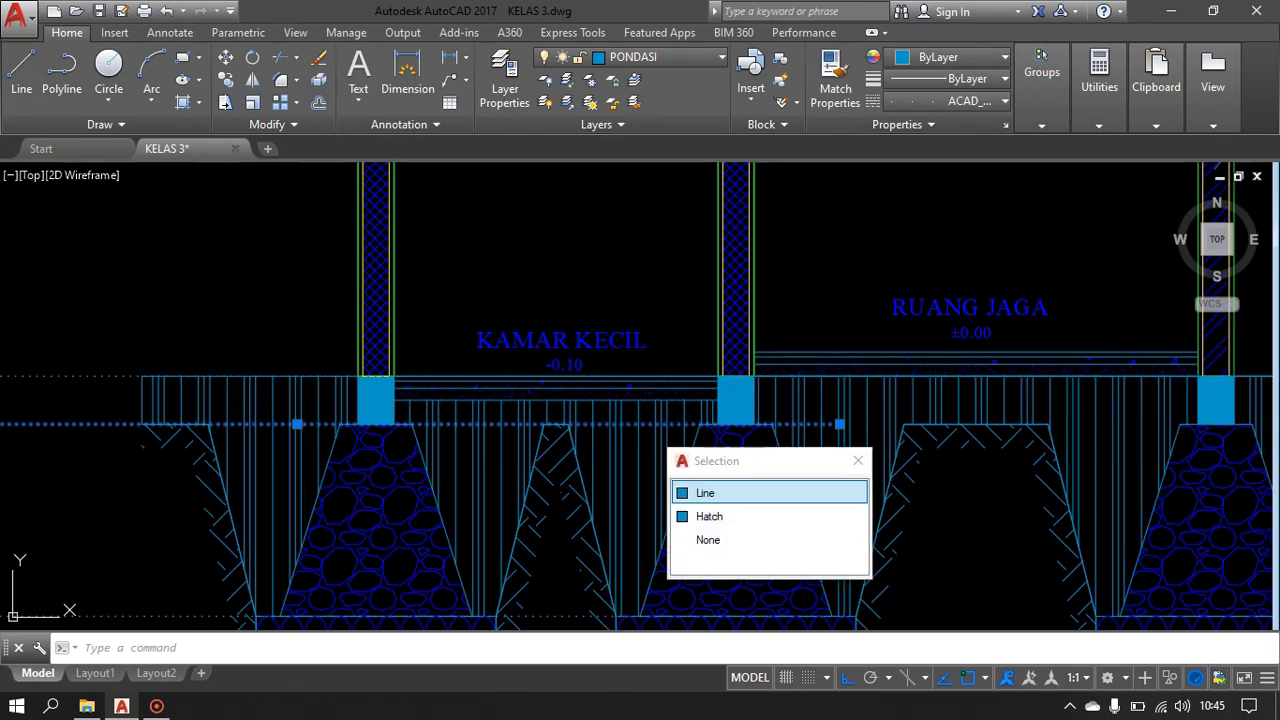
{"action": "left_click", "coordinate": [700, 491]}
{"action": "left_click", "coordinate": [839, 424]}
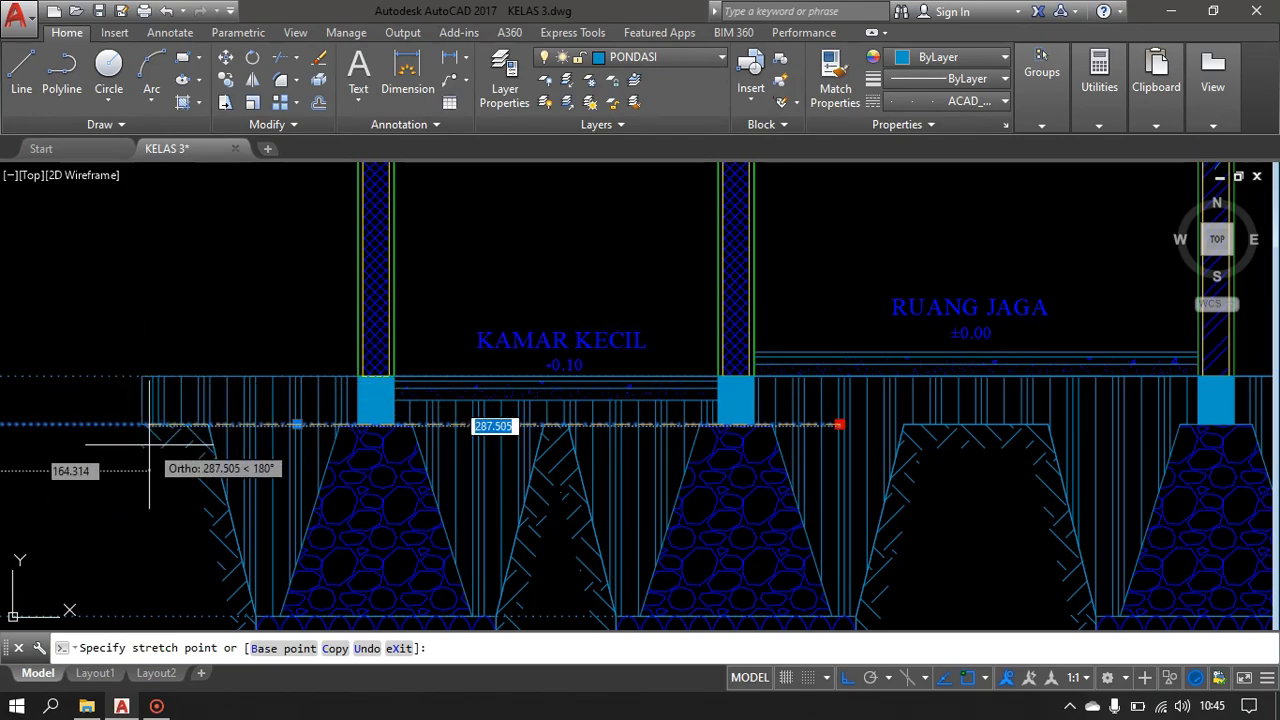
{"action": "left_click", "coordinate": [143, 423]}
{"action": "scroll", "coordinate": [491, 359], "scroll_direction": "down", "scroll_amount": 3}
{"action": "middle_click_drag", "start_coordinate": [491, 359], "coordinate": [560, 281]}
{"action": "key", "text": "Escape"}
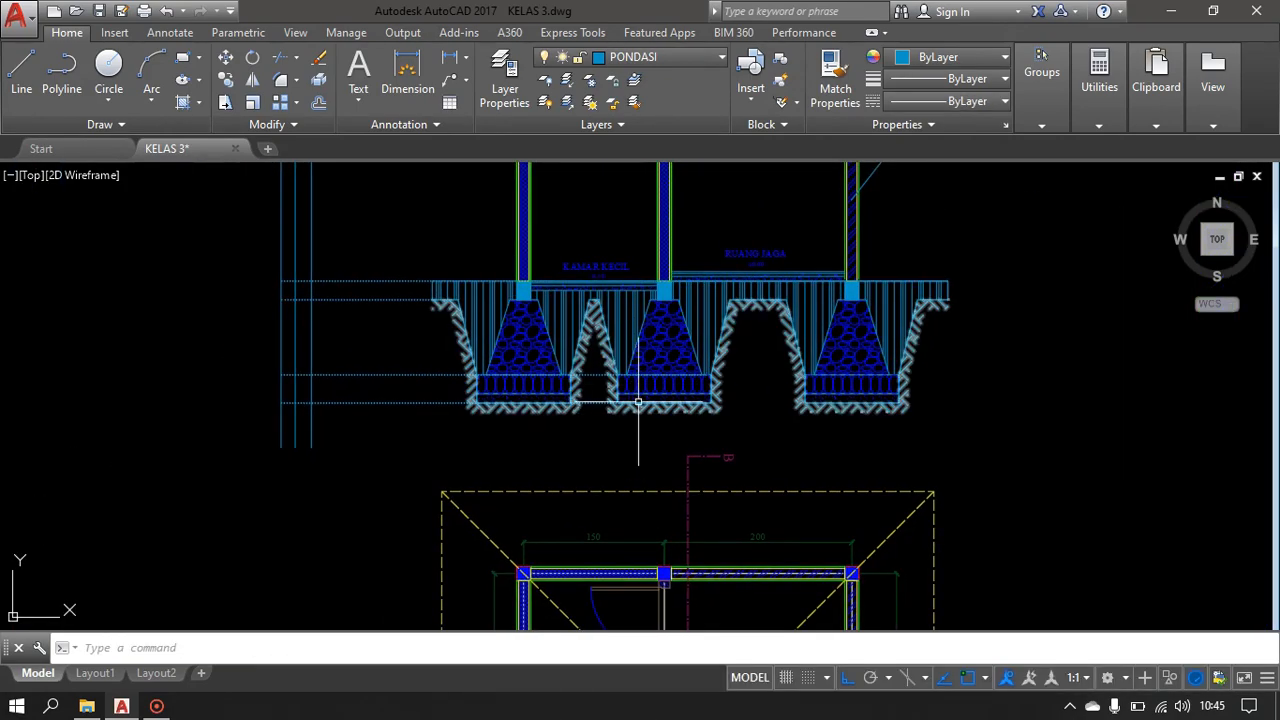
- Shorten the two lowest foundation level lines by stretching their right ends to the left side of the first footing
{"action": "scroll", "coordinate": [636, 396], "scroll_direction": "up", "scroll_amount": 2}
{"action": "left_click", "coordinate": [558, 365]}
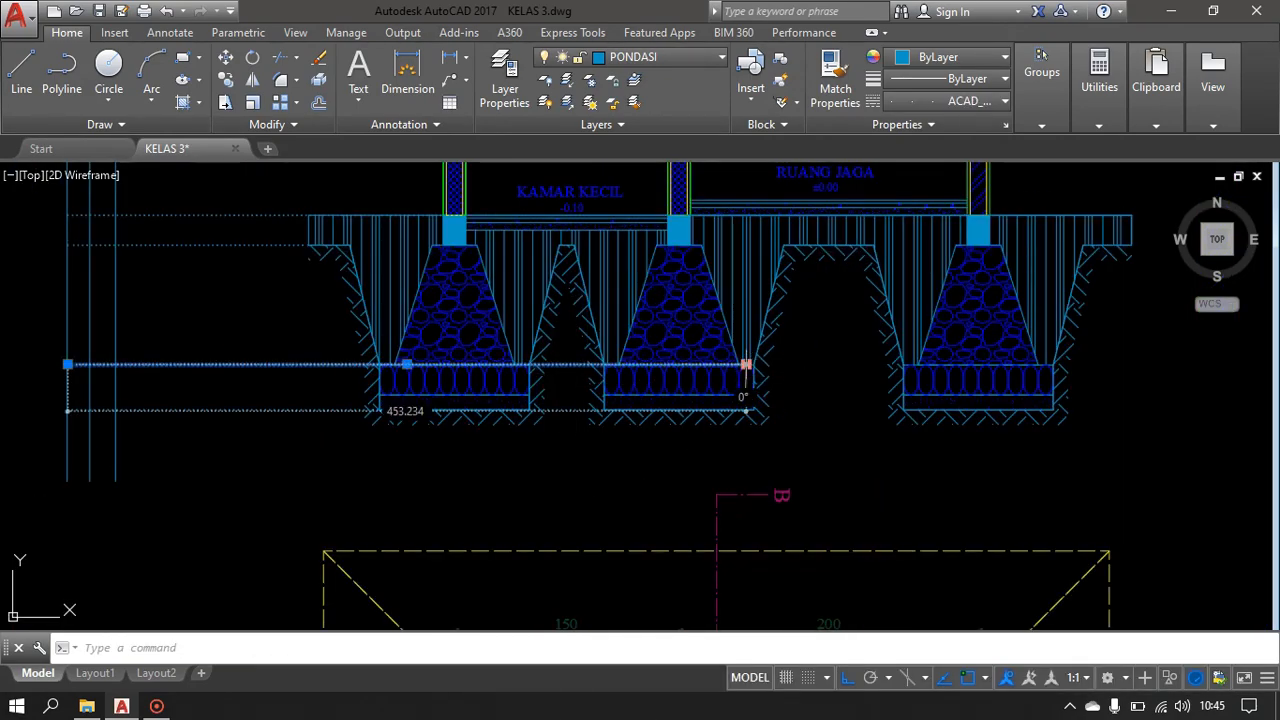
{"action": "left_click", "coordinate": [745, 364]}
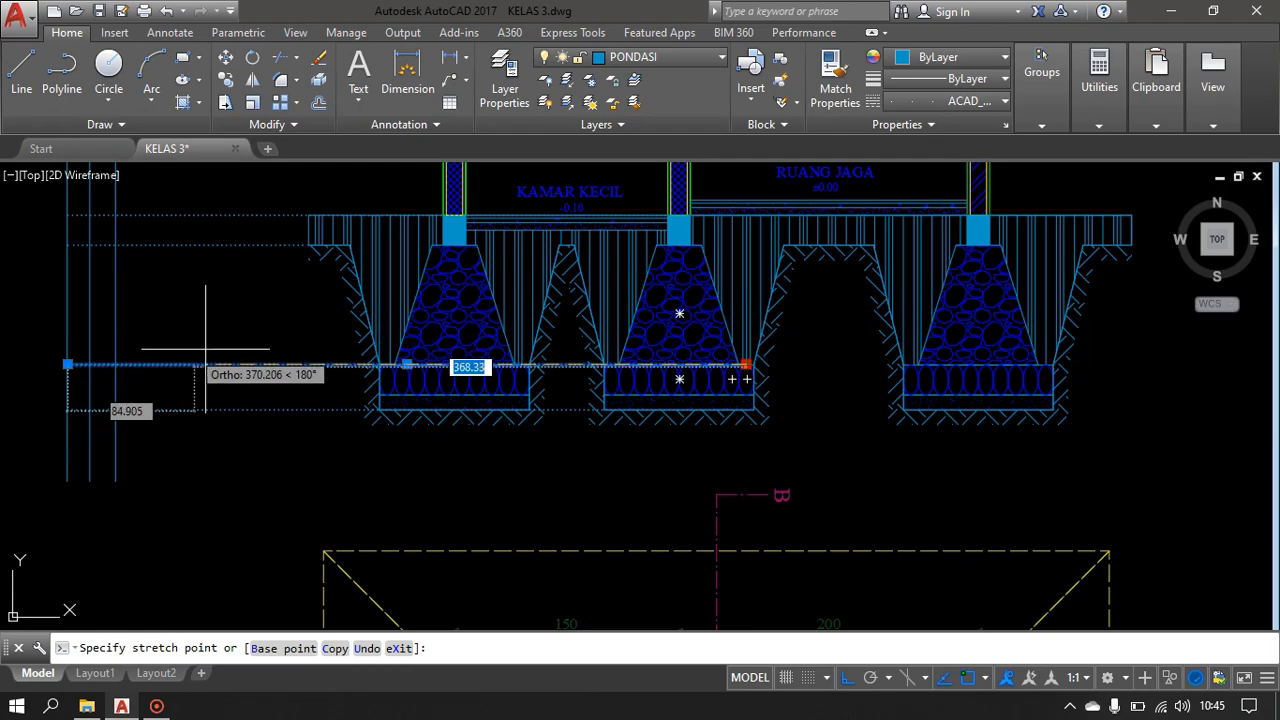
{"action": "left_click", "coordinate": [378, 364]}
{"action": "key", "text": "Escape"}
{"action": "left_click", "coordinate": [427, 411]}
{"action": "key", "text": "Escape"}
{"action": "left_click", "coordinate": [572, 410]}
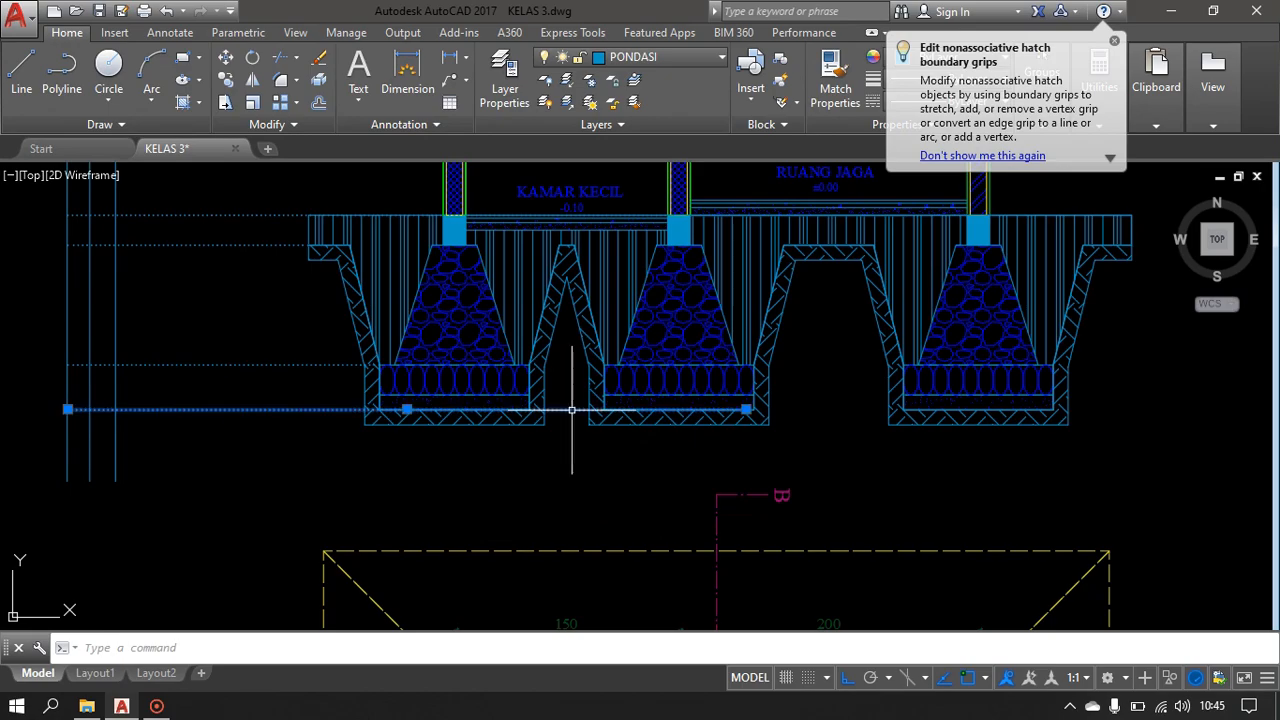
{"action": "left_click", "coordinate": [746, 409]}
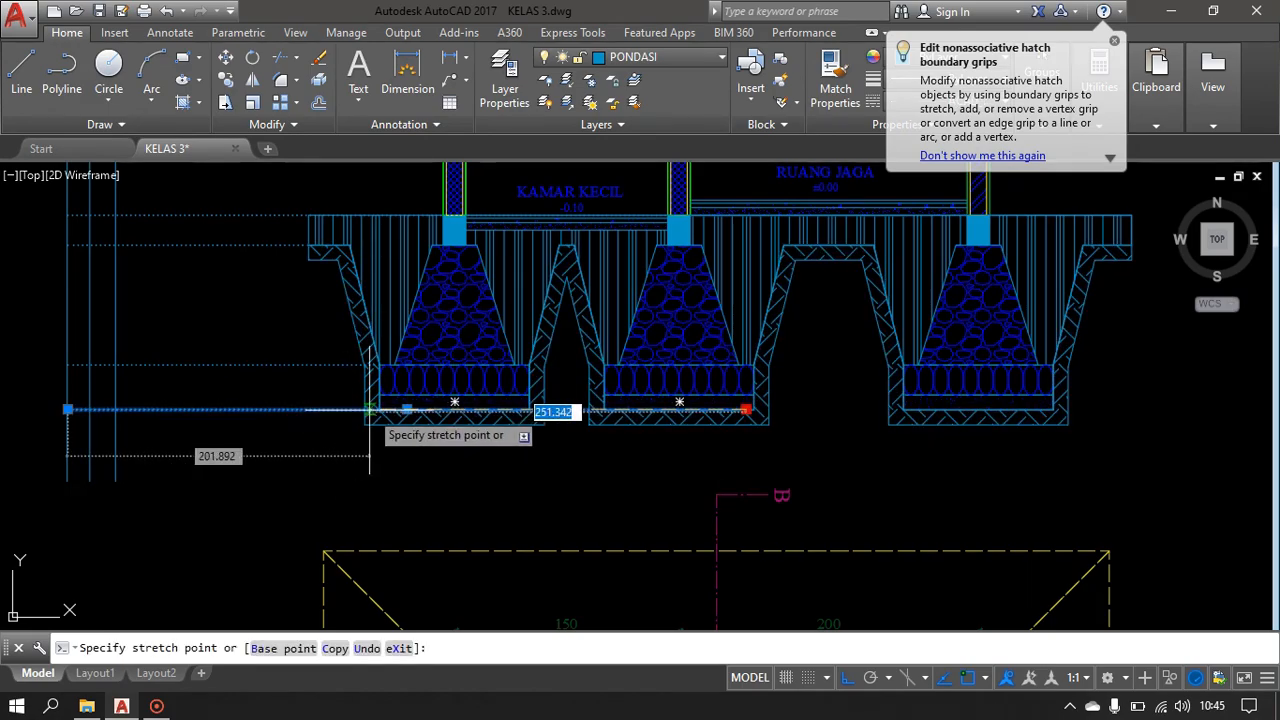
{"action": "left_click", "coordinate": [364, 410]}
{"action": "scroll", "coordinate": [514, 423], "scroll_direction": "down", "scroll_amount": 1}
{"action": "scroll", "coordinate": [520, 423], "scroll_direction": "up", "scroll_amount": 4}
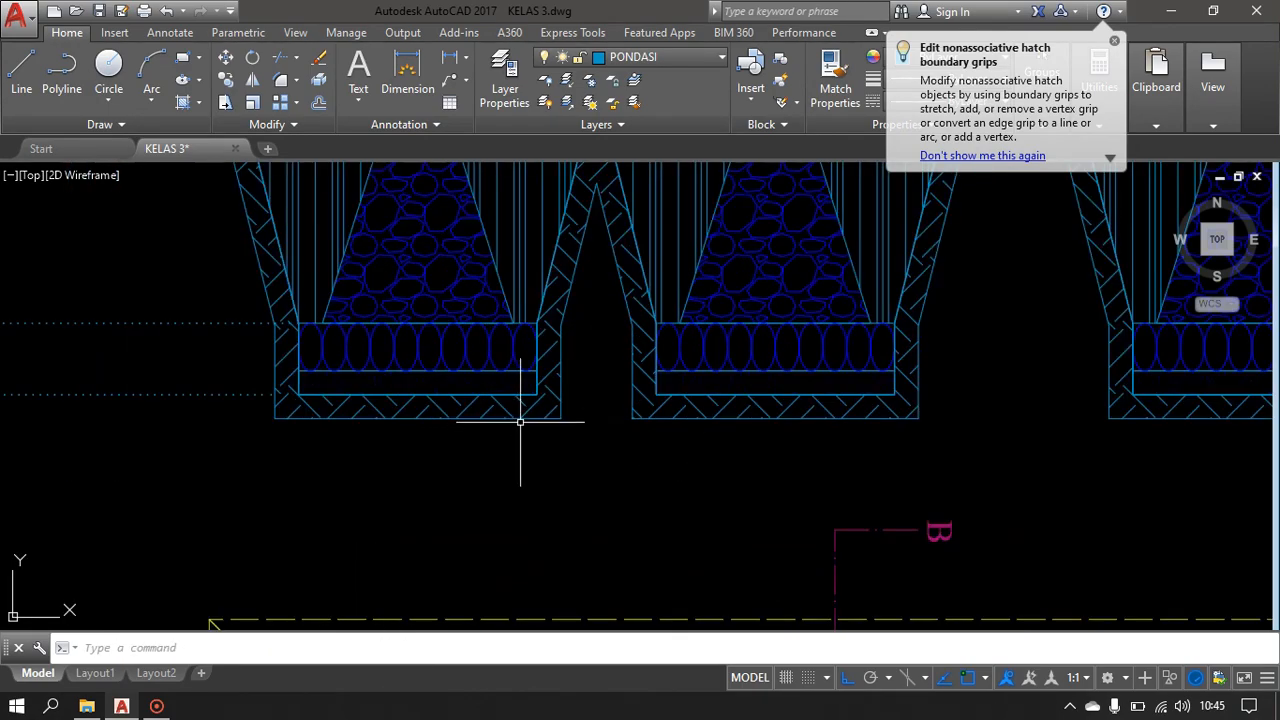
{"action": "left_click", "coordinate": [523, 419]}
{"action": "scroll", "coordinate": [515, 422], "scroll_direction": "up", "scroll_amount": 4}
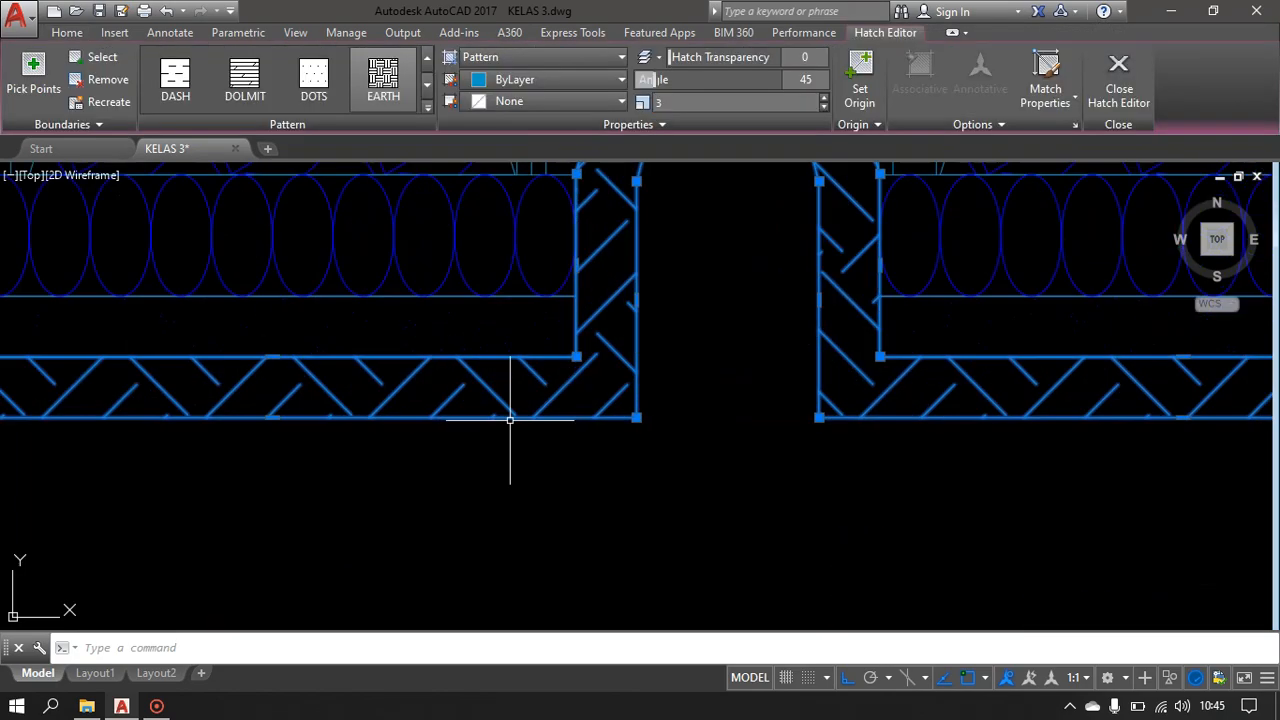
{"action": "scroll", "coordinate": [620, 418], "scroll_direction": "down", "scroll_amount": 4}
{"action": "middle_click_drag", "start_coordinate": [626, 417], "coordinate": [742, 573]}
{"action": "key", "text": "Escape"}
{"action": "scroll", "coordinate": [341, 276], "scroll_direction": "up", "scroll_amount": 6}
{"action": "scroll", "coordinate": [341, 276], "scroll_direction": "down", "scroll_amount": 5}
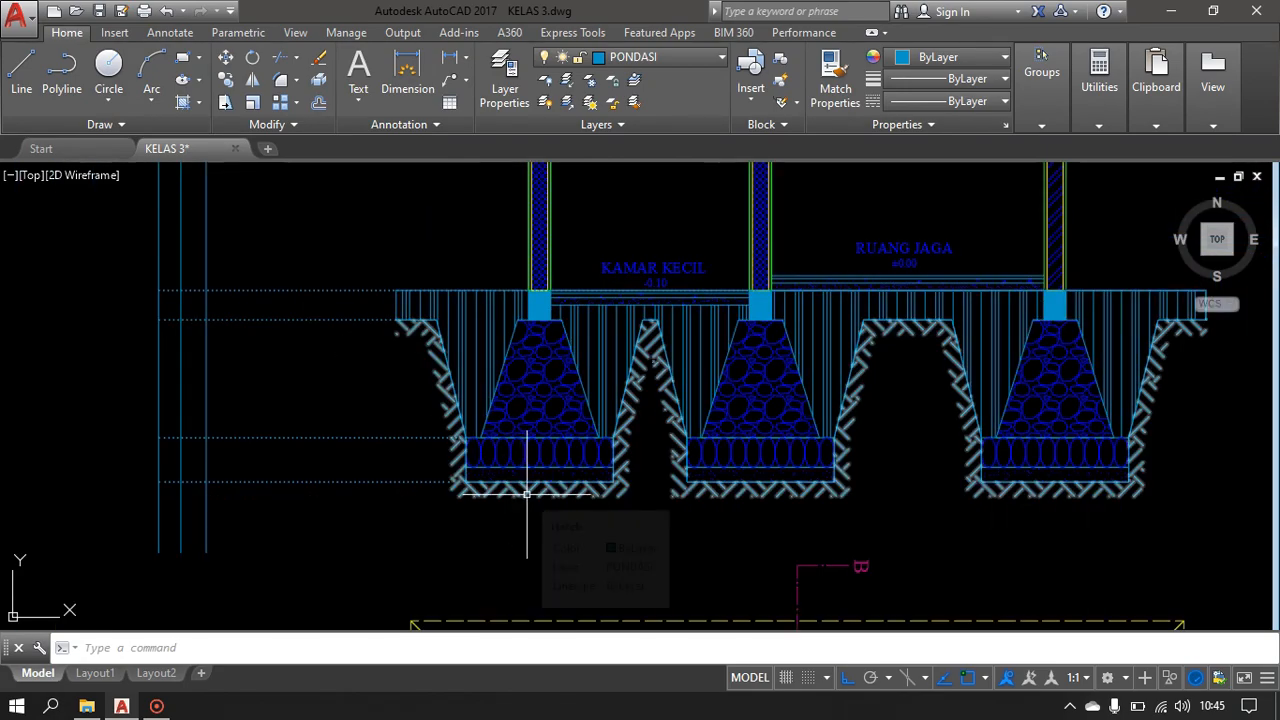
- Delete the two outer vertical guide lines beside the section, keeping the middle one
{"action": "scroll", "coordinate": [358, 300], "scroll_direction": "down", "scroll_amount": 4}
{"action": "middle_click_drag", "start_coordinate": [358, 304], "coordinate": [405, 420]}
{"action": "middle_click_drag", "start_coordinate": [377, 220], "coordinate": [384, 294]}
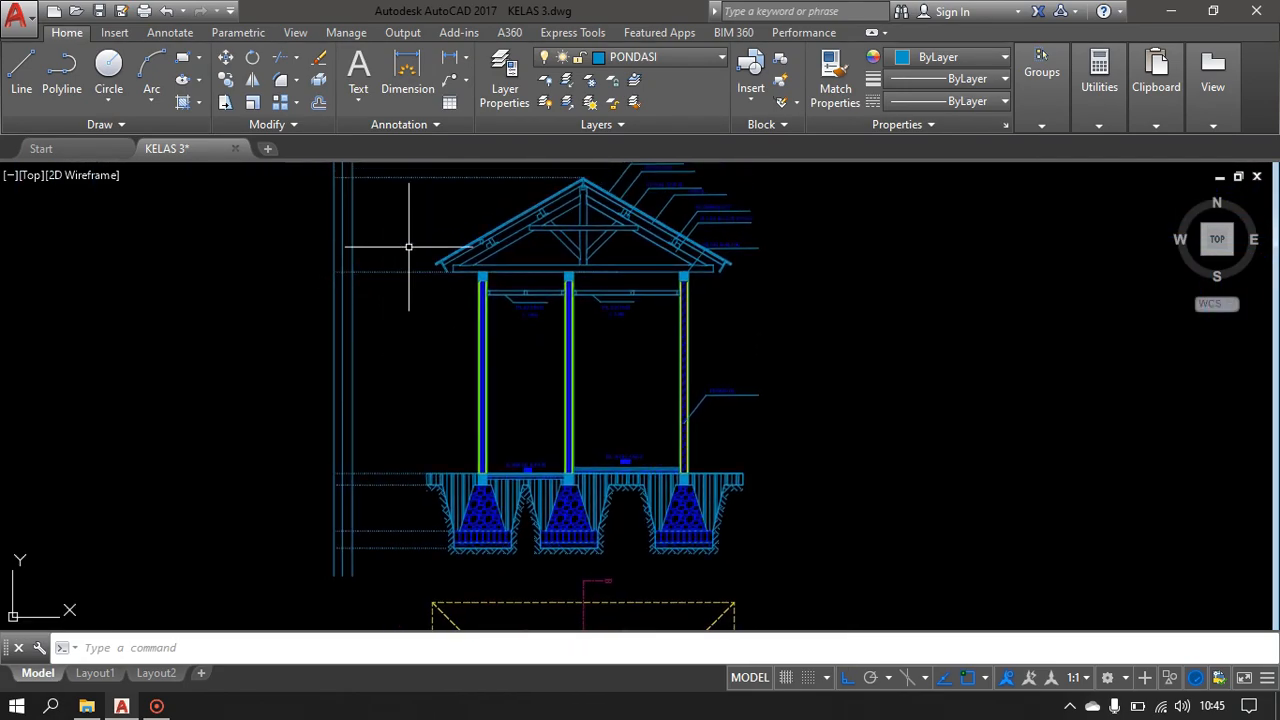
{"action": "scroll", "coordinate": [480, 180], "scroll_direction": "down", "scroll_amount": 2}
{"action": "middle_click_drag", "start_coordinate": [487, 206], "coordinate": [493, 284]}
{"action": "scroll", "coordinate": [390, 250], "scroll_direction": "up", "scroll_amount": 5}
{"action": "left_click", "coordinate": [453, 245]}
{"action": "left_click", "coordinate": [405, 255]}
{"action": "key", "text": "Escape"}
{"action": "scroll", "coordinate": [420, 250], "scroll_direction": "down", "scroll_amount": 5}
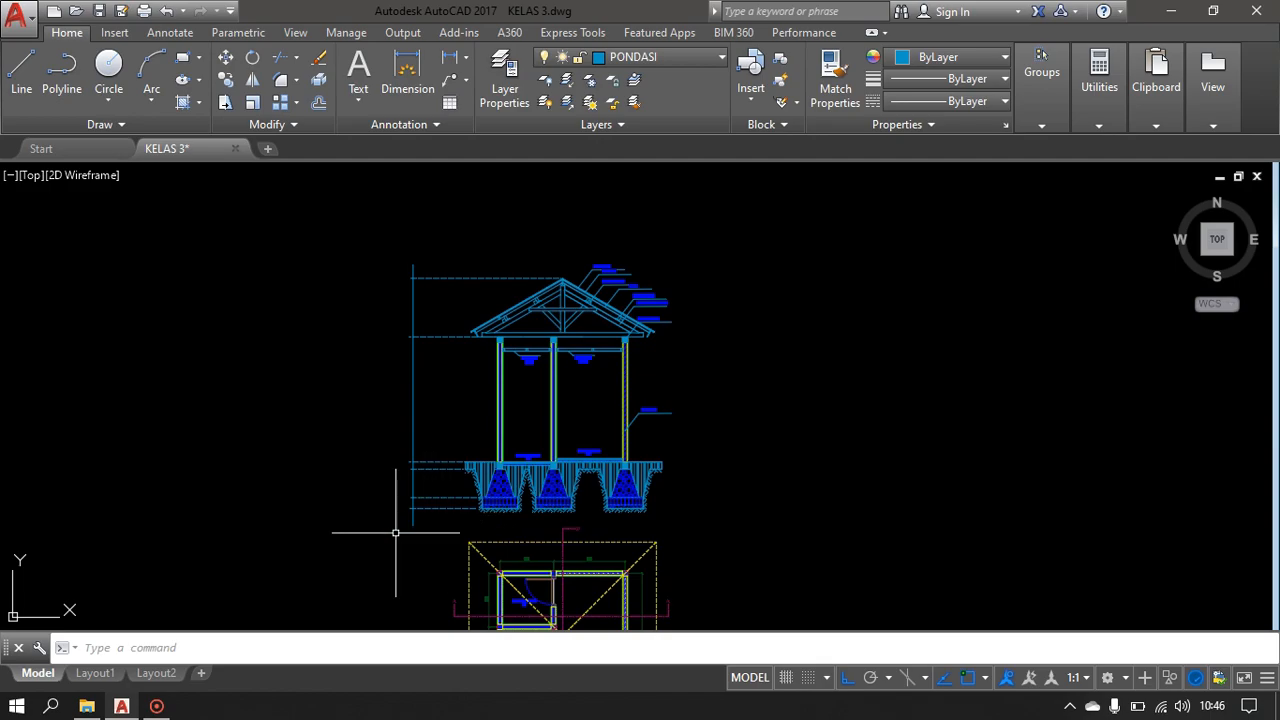
- Copy the dotted ground level line up to the top of the RUANG JAGA floor
{"action": "scroll", "coordinate": [419, 520], "scroll_direction": "up", "scroll_amount": 7}
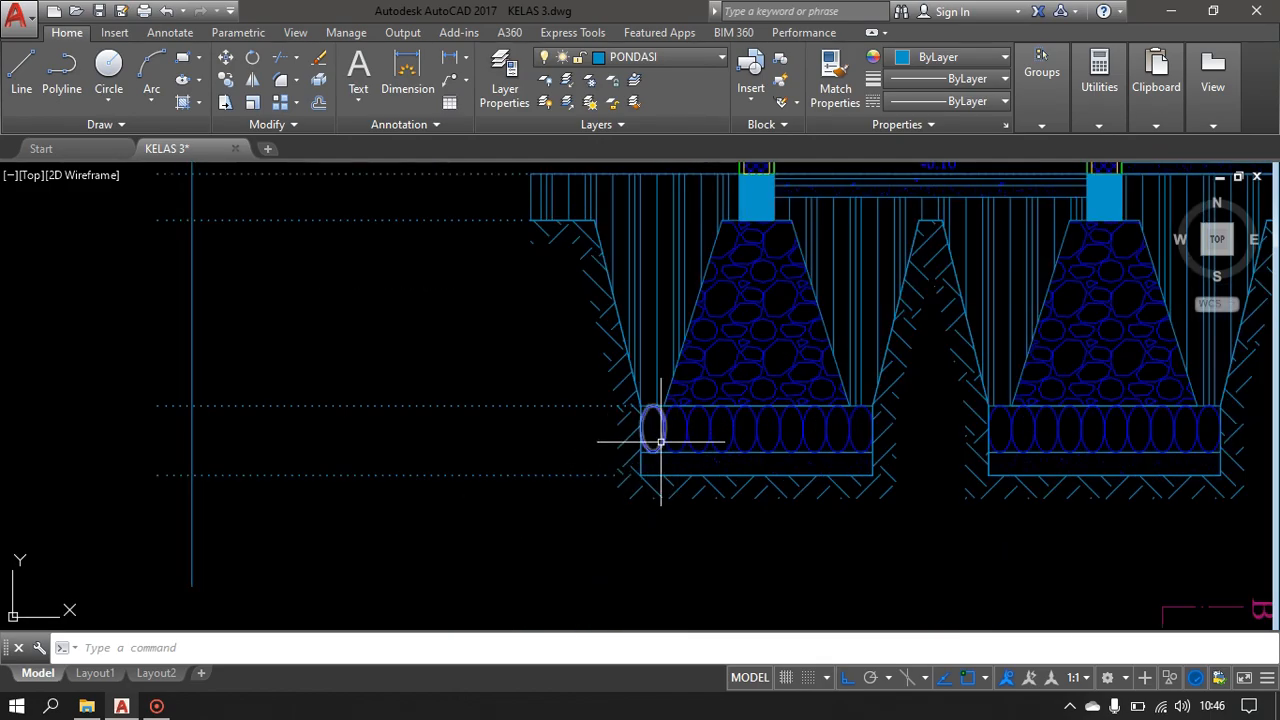
{"action": "mouse_move", "coordinate": [587, 326]}
{"action": "middle_mouse_down"}
{"action": "mouse_move", "coordinate": [528, 533]}
{"action": "mouse_move", "coordinate": [489, 536]}
{"action": "middle_mouse_up"}
{"action": "middle_click_drag", "start_coordinate": [956, 406], "coordinate": [894, 415]}
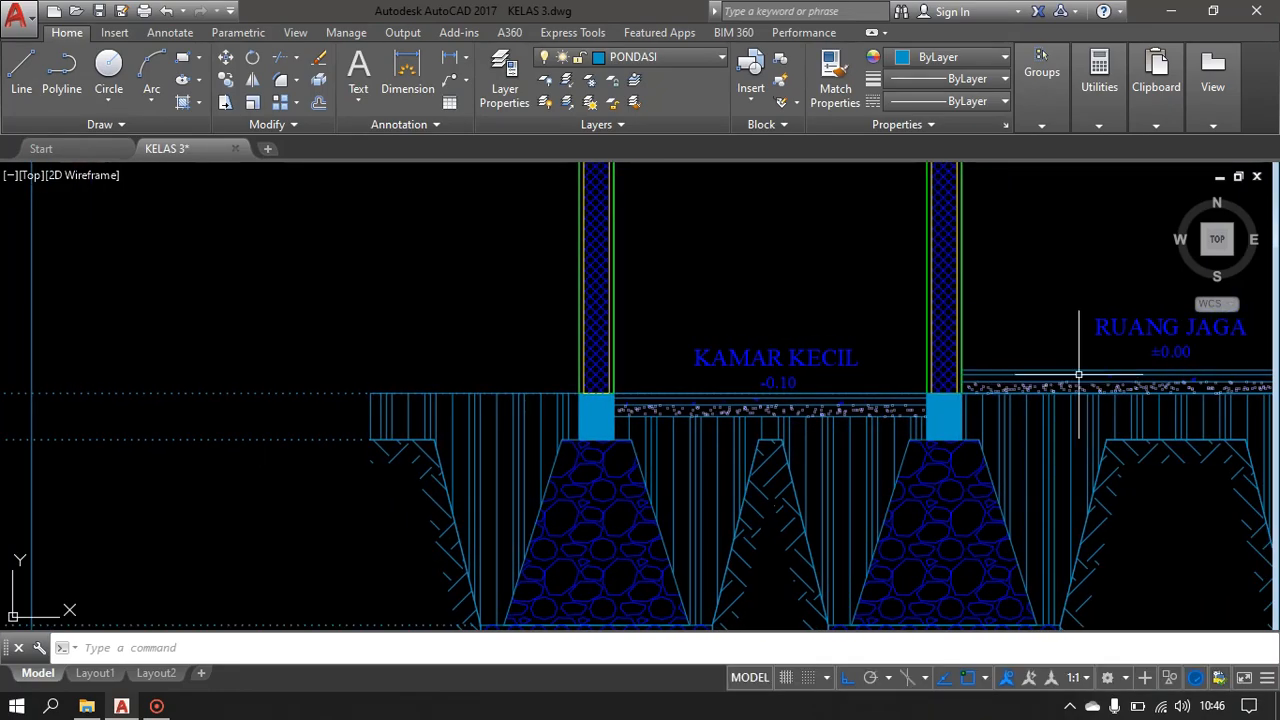
{"action": "middle_click_drag", "start_coordinate": [1040, 391], "coordinate": [1016, 396]}
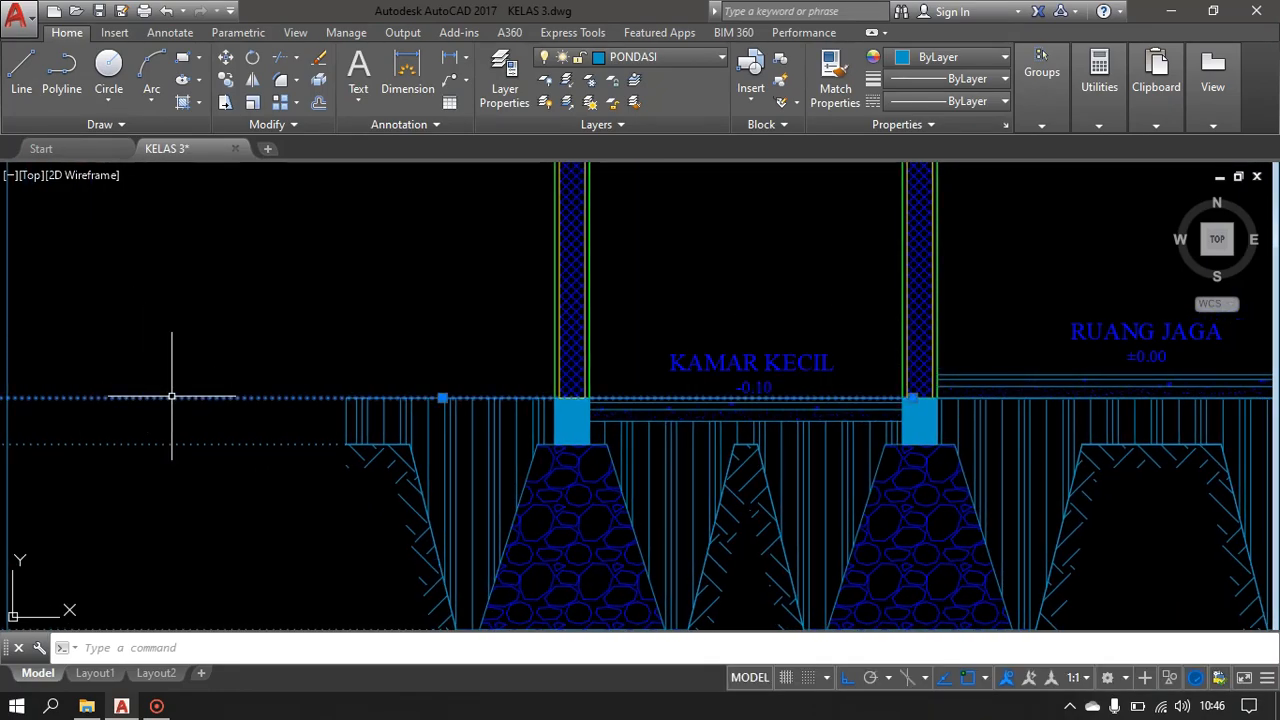
{"action": "type", "text": "o"}
{"action": "key", "text": "Return"}
{"action": "scroll", "coordinate": [971, 414], "scroll_direction": "up", "scroll_amount": 5}
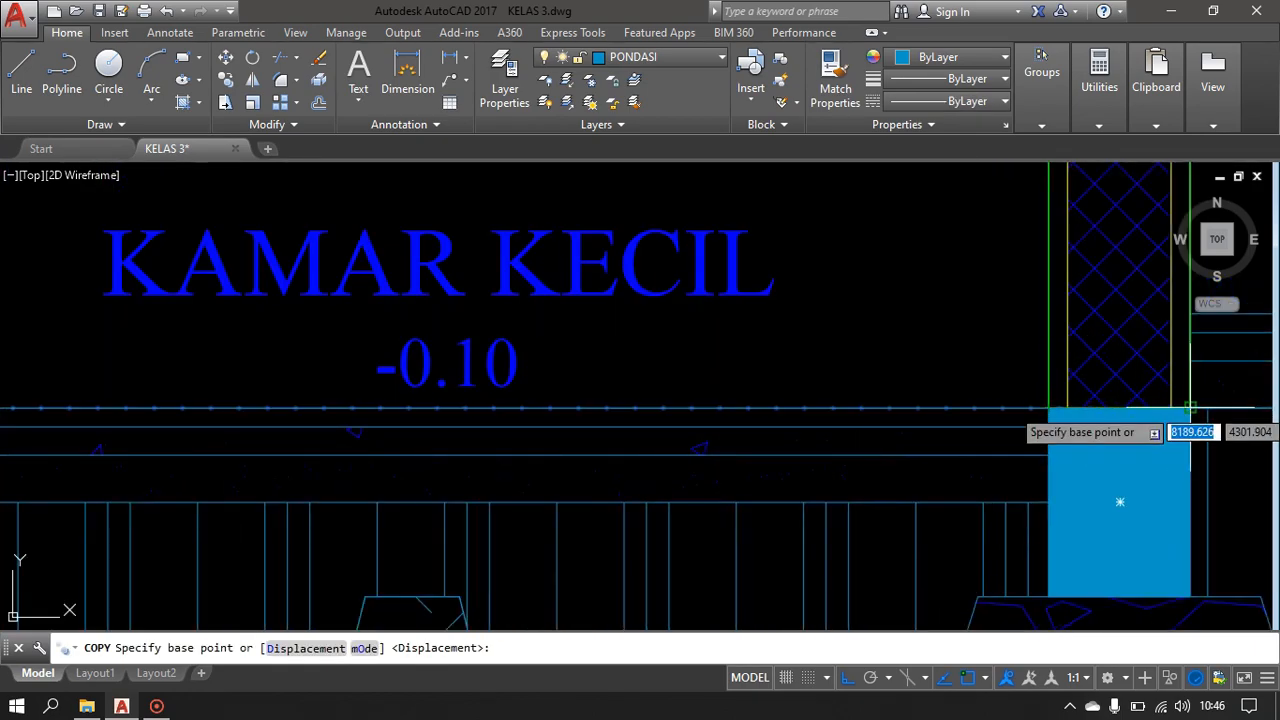
{"action": "left_click", "coordinate": [1190, 408]}
{"action": "middle_click_drag", "start_coordinate": [1128, 364], "coordinate": [1072, 399]}
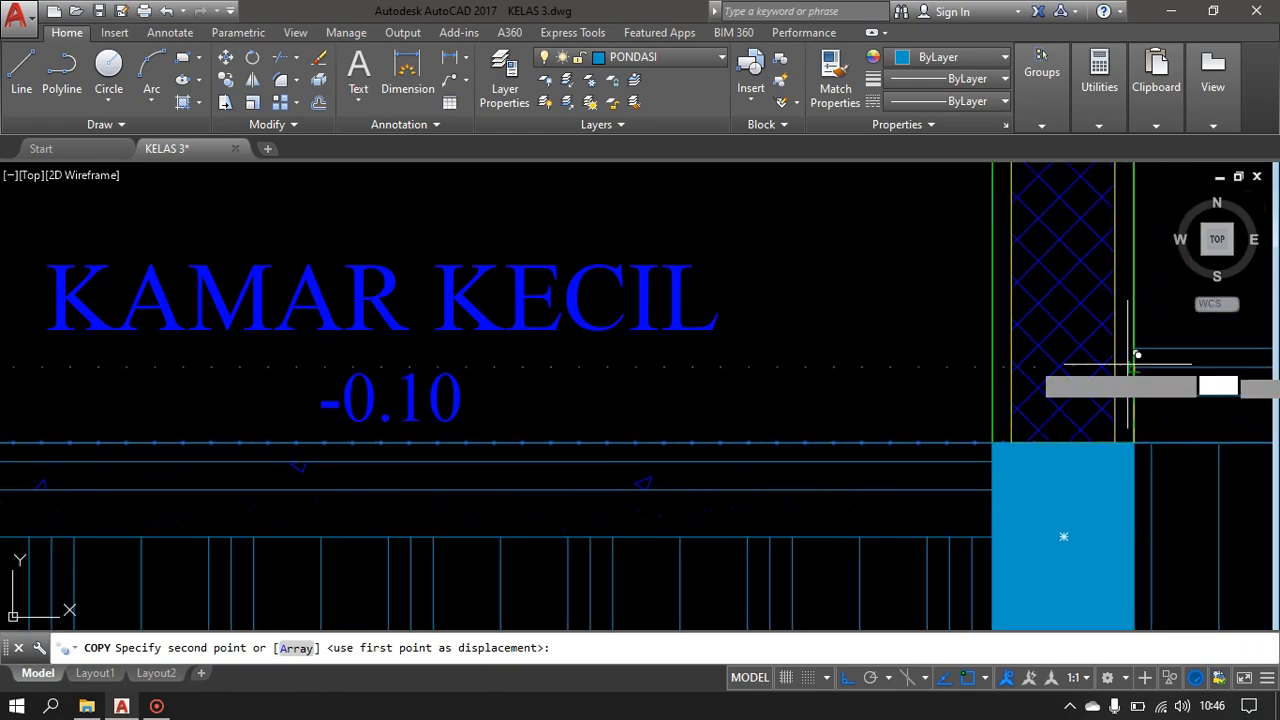
{"action": "left_click", "coordinate": [1043, 355]}
{"action": "scroll", "coordinate": [780, 394], "scroll_direction": "down", "scroll_amount": 6}
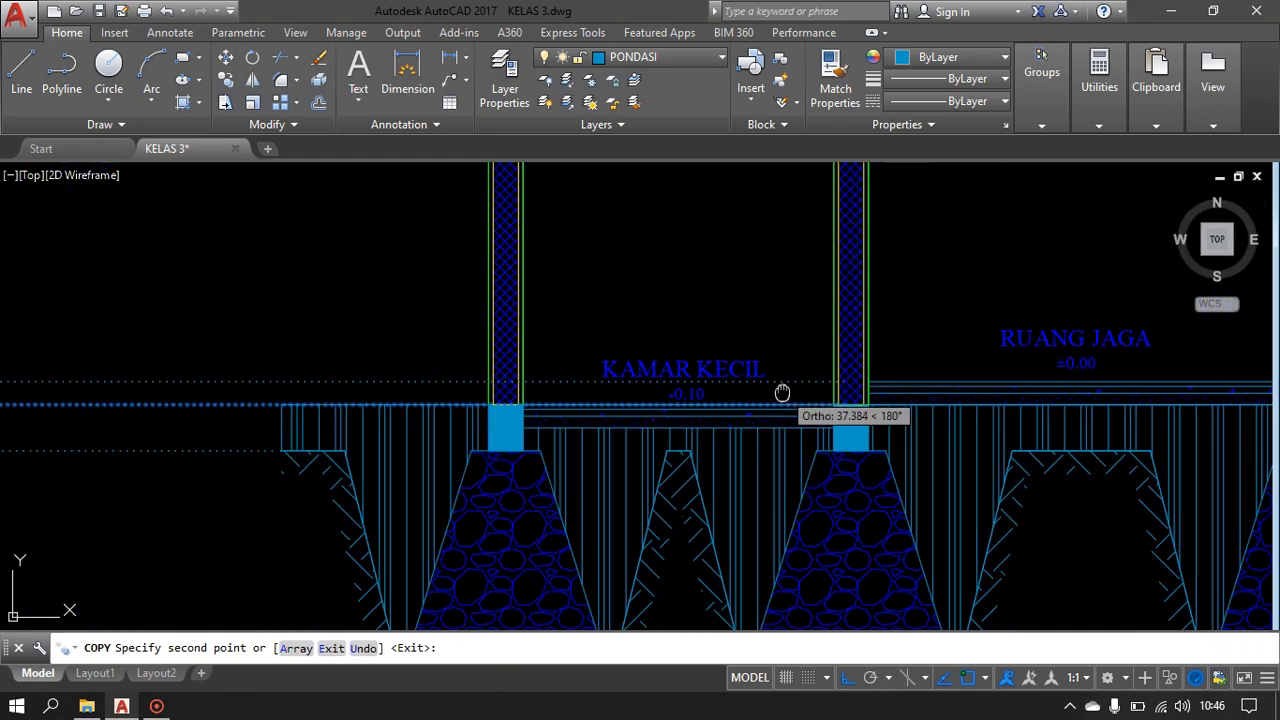
{"action": "key", "text": "Return"}
- Copy the RUANG JAGA ±0.00 label to the left ends of the level lines, beside the vertical guide line
{"action": "left_click", "coordinate": [1068, 366]}
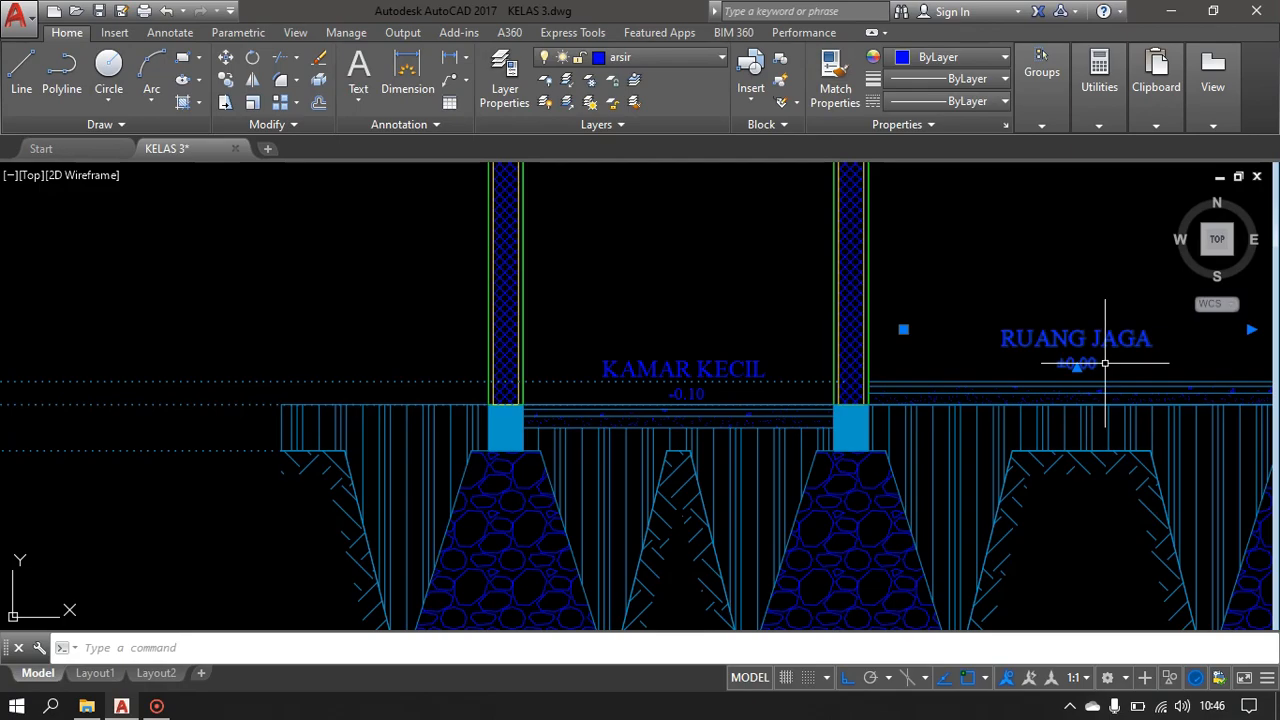
{"action": "type", "text": "CO"}
{"action": "key", "text": "Return"}
{"action": "left_click", "coordinate": [1103, 366]}
{"action": "middle_click_drag", "start_coordinate": [426, 404], "coordinate": [788, 392]}
{"action": "scroll", "coordinate": [420, 406], "scroll_direction": "up", "scroll_amount": 2}
{"action": "scroll", "coordinate": [420, 408], "scroll_direction": "up", "scroll_amount": 2}
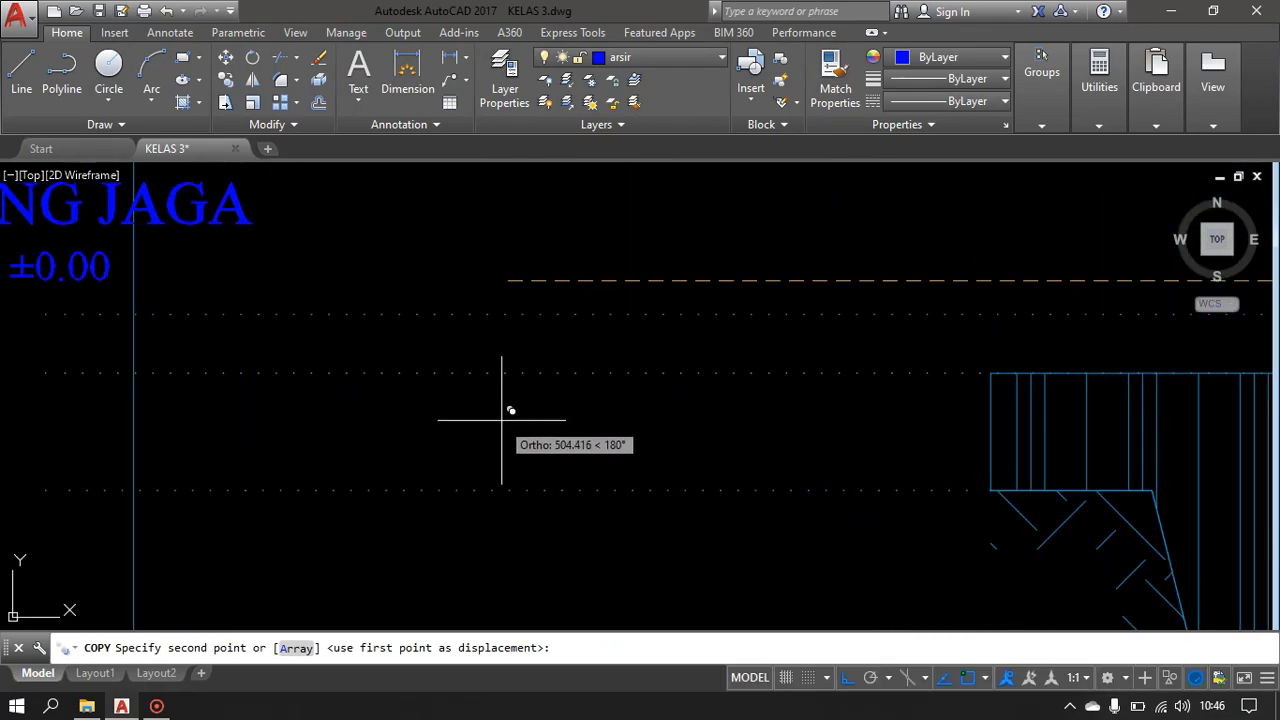
{"action": "left_click", "coordinate": [502, 422]}
{"action": "scroll", "coordinate": [359, 418], "scroll_direction": "down", "scroll_amount": 2}
{"action": "middle_click_drag", "start_coordinate": [356, 416], "coordinate": [478, 504]}
{"action": "key", "text": "Escape"}
- Remove the room name RUANG JAGA from the copied label, leaving only ±0.00
{"action": "left_click", "coordinate": [312, 375]}
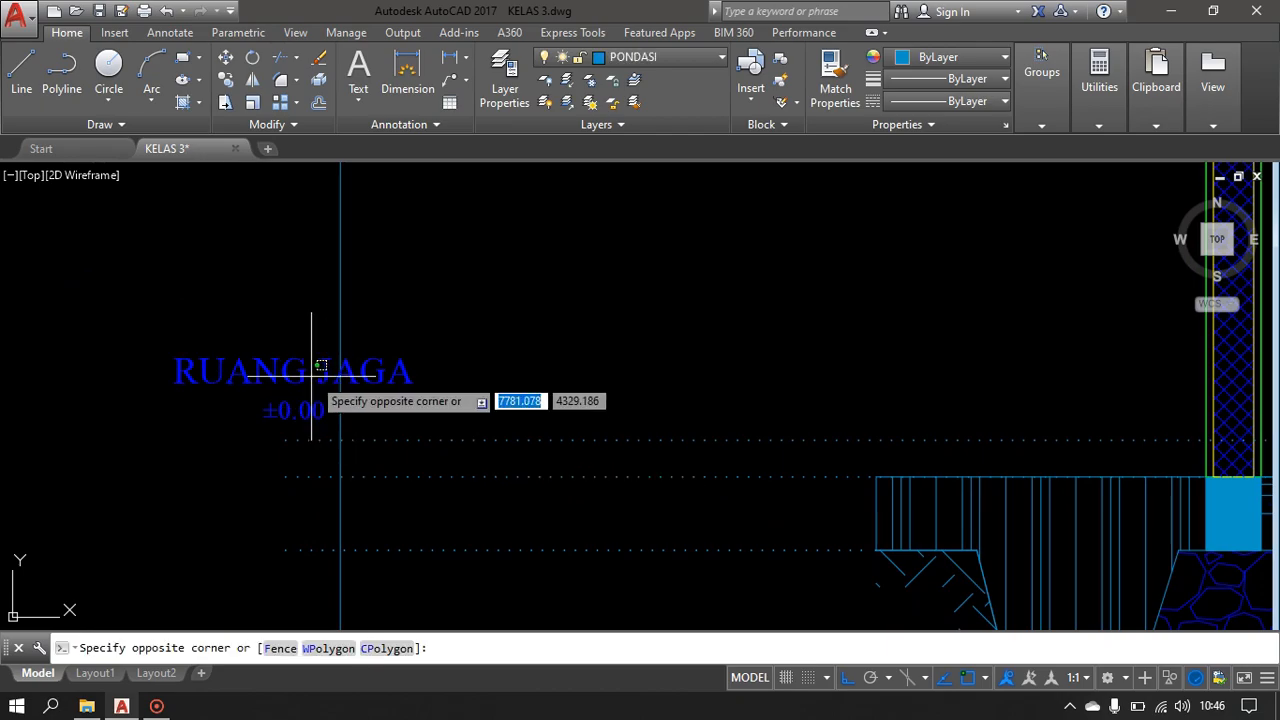
{"action": "left_click", "coordinate": [293, 375]}
{"action": "left_click", "coordinate": [293, 375]}
{"action": "left_click", "coordinate": [287, 384]}
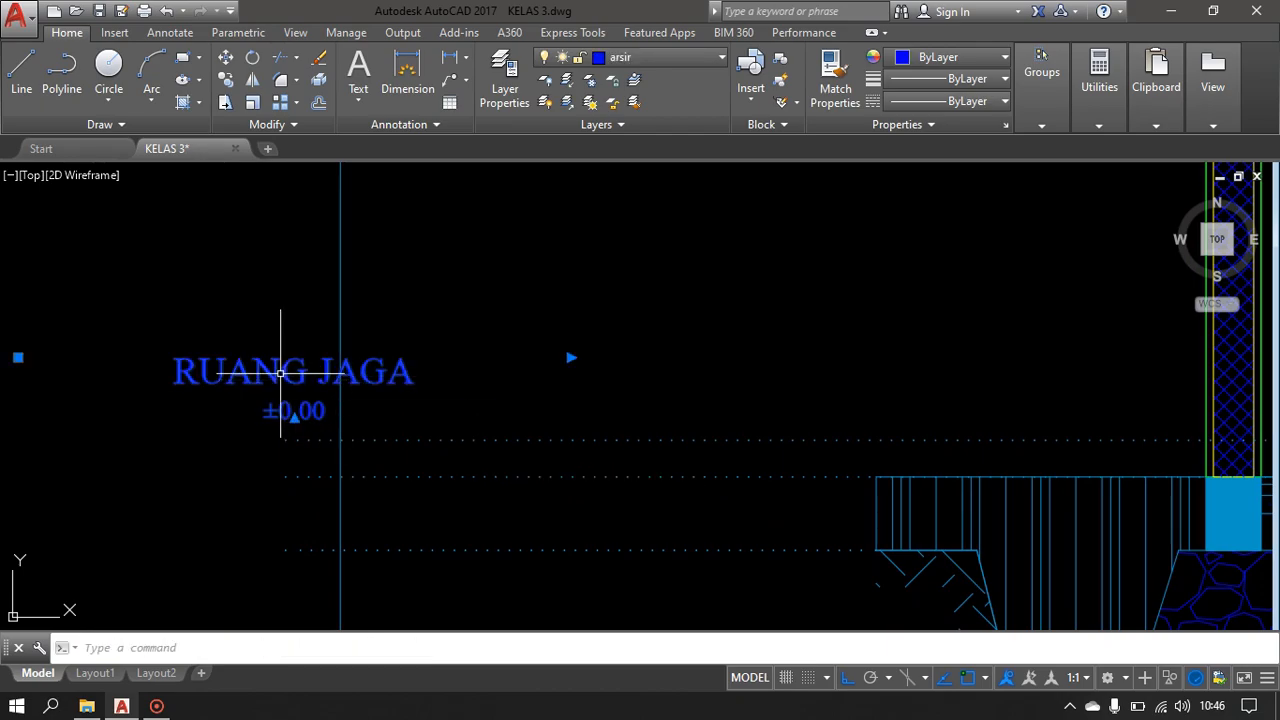
{"action": "double_click", "coordinate": [280, 373]}
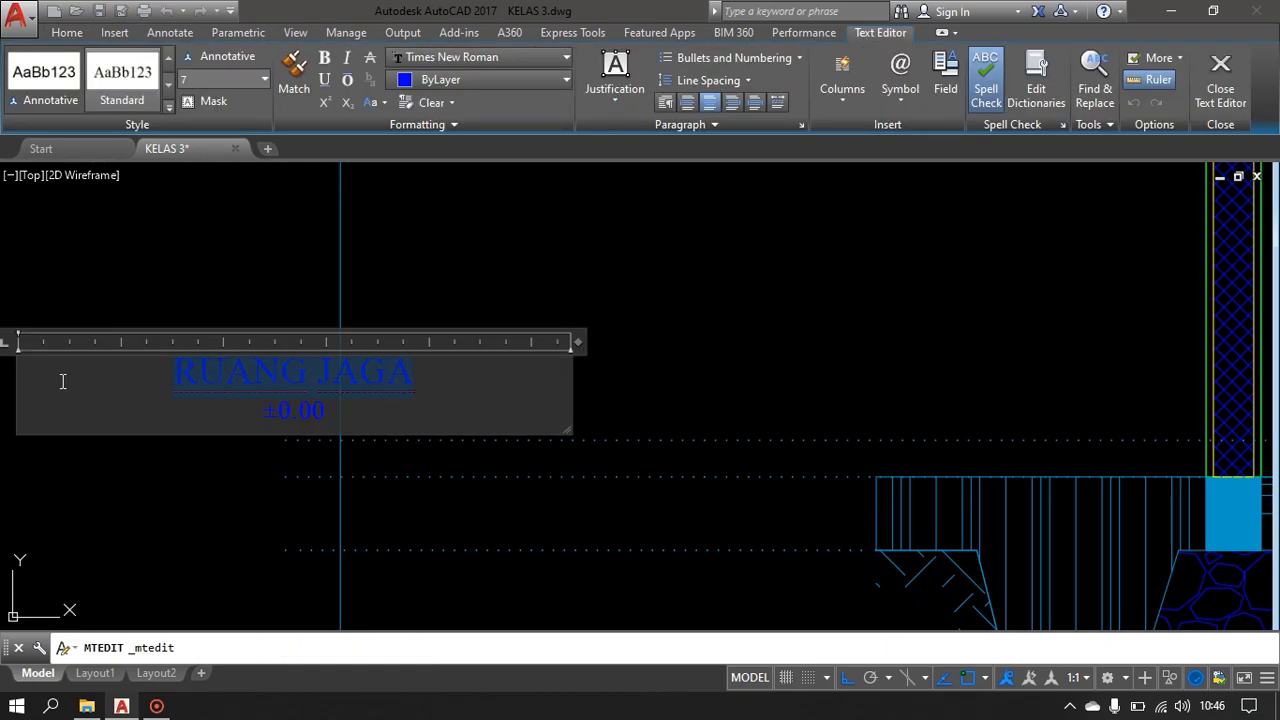
{"action": "left_click", "coordinate": [541, 273]}
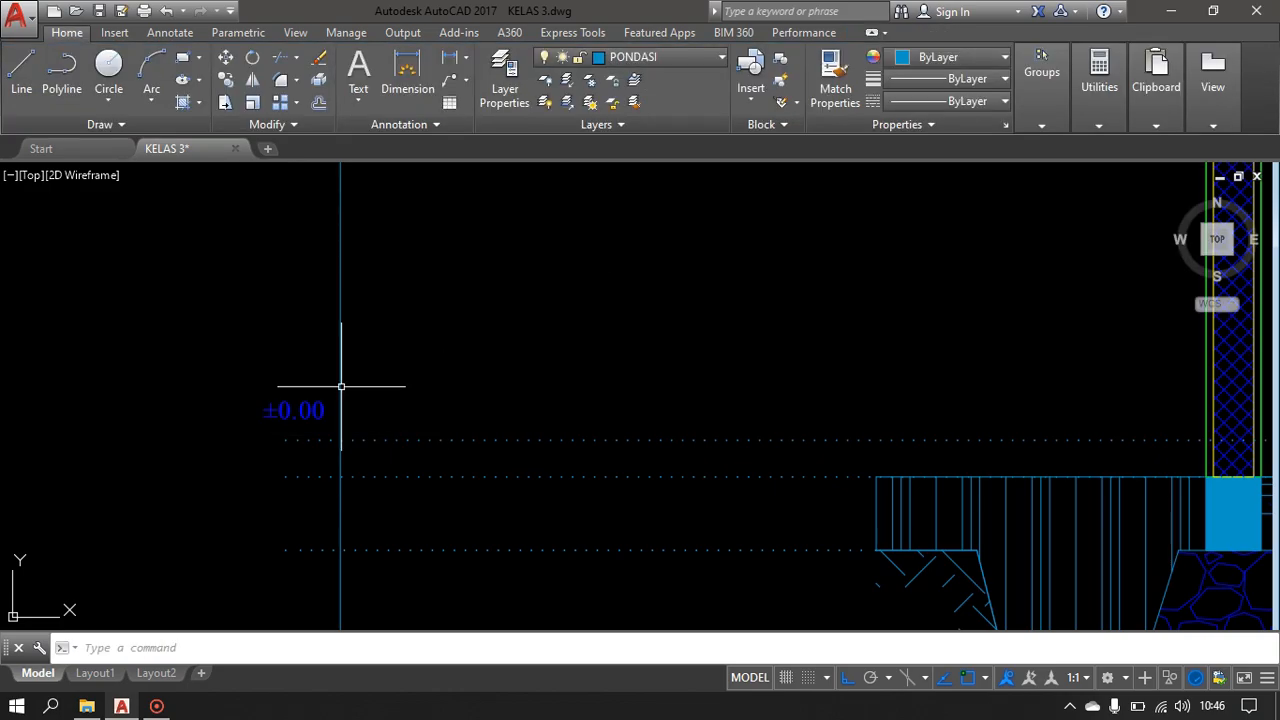
- Copy the ±0.00 level label straight down to just above the ground level line
{"action": "scroll", "coordinate": [373, 454], "scroll_direction": "down", "scroll_amount": 2}
{"action": "middle_click_drag", "start_coordinate": [374, 454], "coordinate": [447, 385]}
{"action": "type", "text": "CO"}
{"action": "key", "text": "Return"}
{"action": "left_click", "coordinate": [331, 324]}
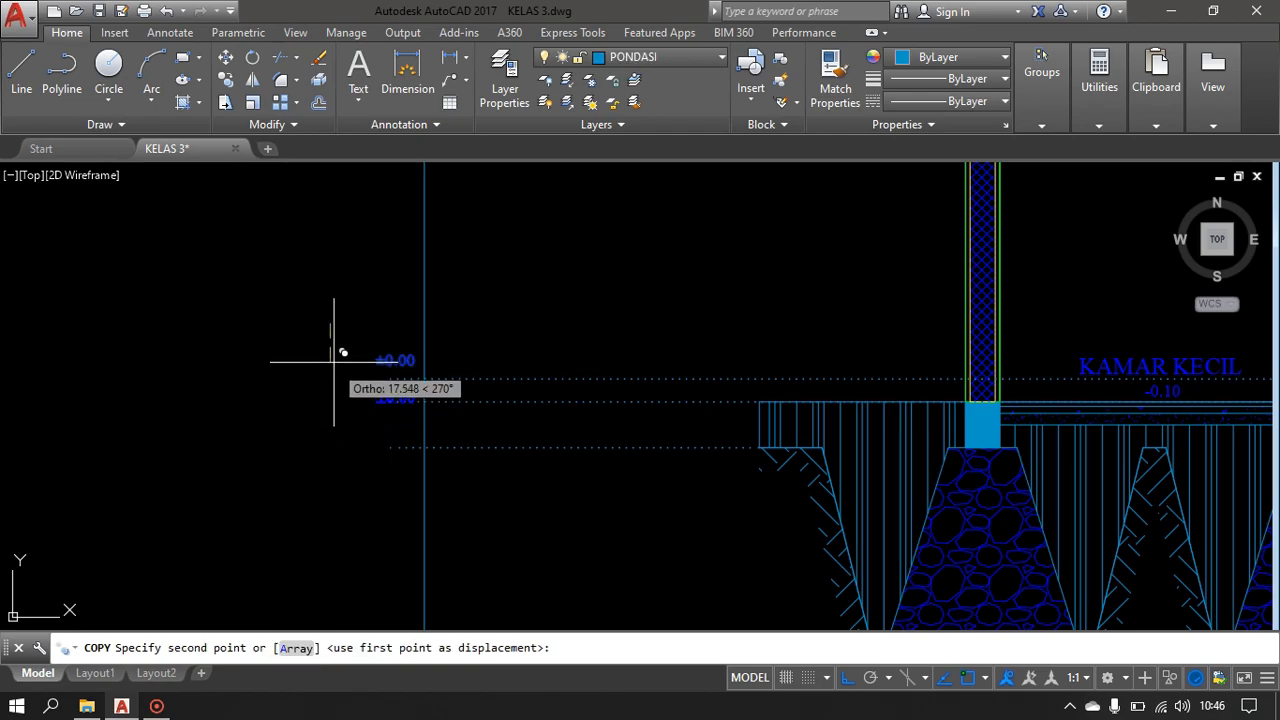
{"action": "left_click", "coordinate": [334, 358]}
{"action": "key", "text": "Escape"}
- Change the lower copied level label to -0.10
{"action": "middle_click_drag", "start_coordinate": [463, 420], "coordinate": [474, 456]}
{"action": "scroll", "coordinate": [408, 415], "scroll_direction": "up", "scroll_amount": 4}
{"action": "double_click", "coordinate": [419, 466]}
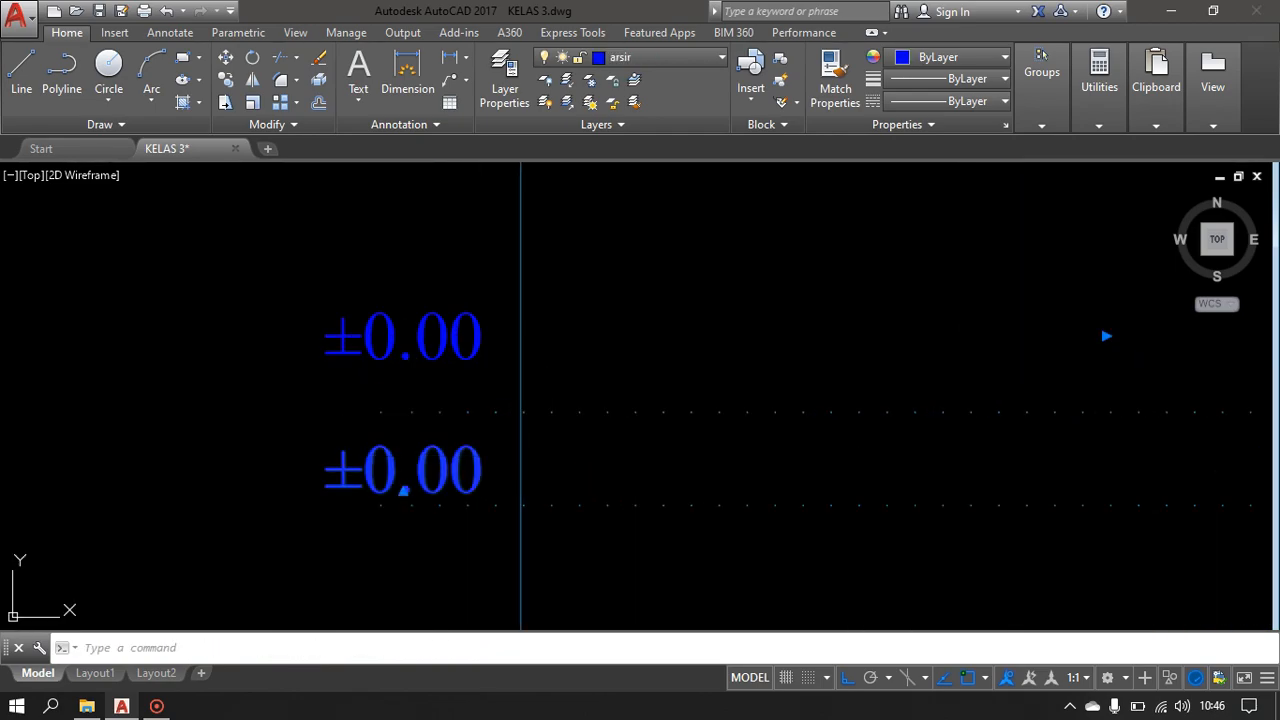
{"action": "type", "text": "-"}
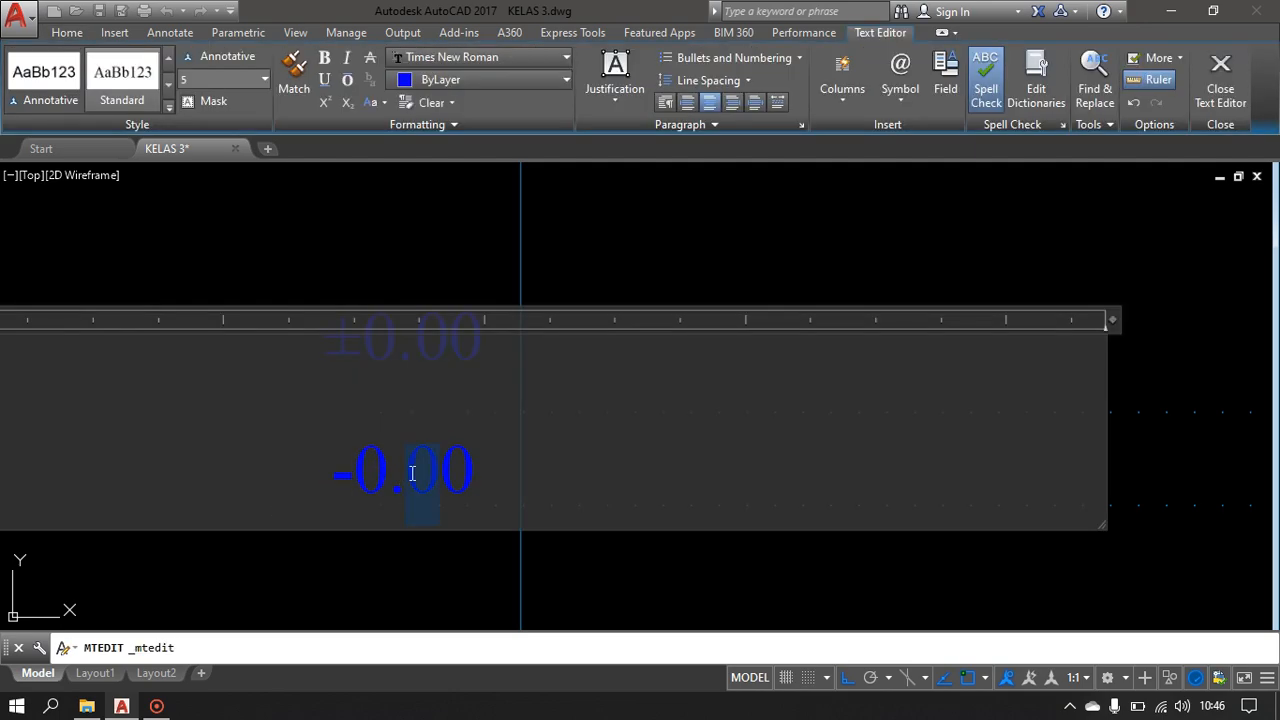
{"action": "left_click", "coordinate": [456, 567]}
- Copy the -0.10 level label straight down to just above the foundation-top level line
{"action": "left_click", "coordinate": [394, 474]}
{"action": "left_click", "coordinate": [357, 474]}
{"action": "type", "text": "c"}
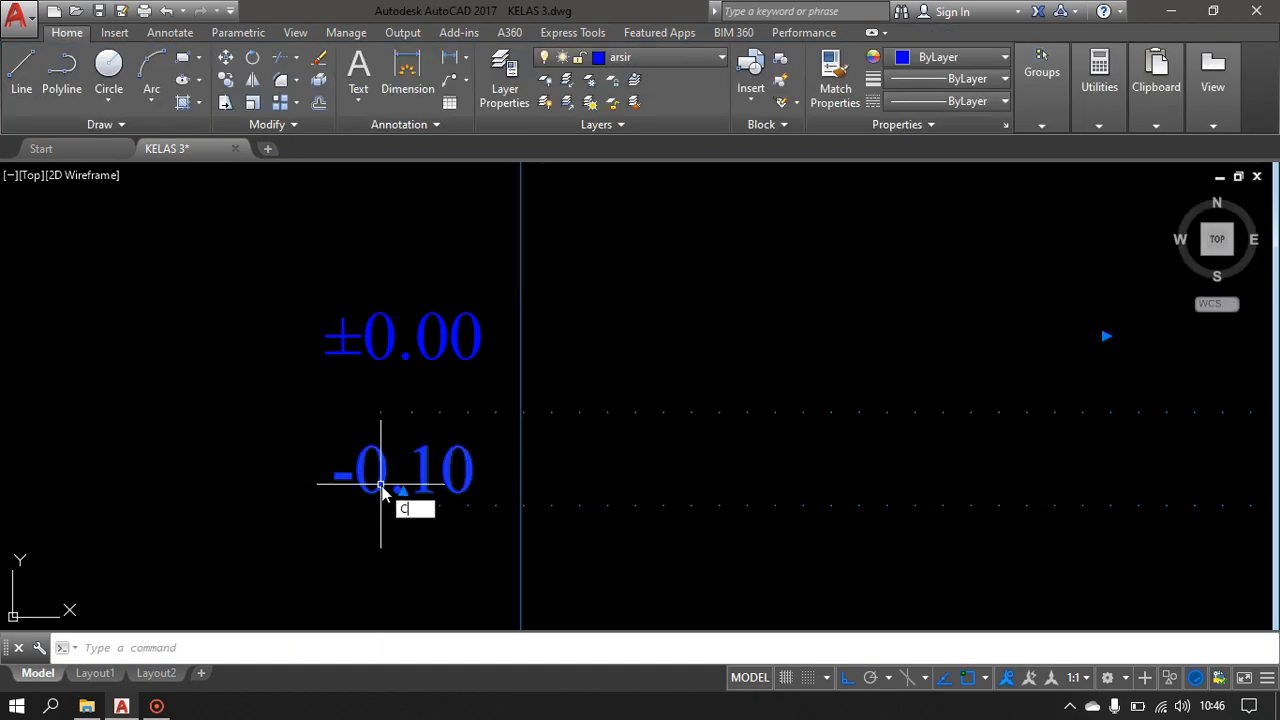
{"action": "type", "text": "o"}
{"action": "key", "text": "Return"}
{"action": "left_click", "coordinate": [385, 481]}
{"action": "middle_click_drag", "start_coordinate": [399, 545], "coordinate": [389, 358]}
{"action": "left_click", "coordinate": [389, 478]}
{"action": "key", "text": "Escape"}
{"action": "scroll", "coordinate": [376, 468], "scroll_direction": "down", "scroll_amount": 5}
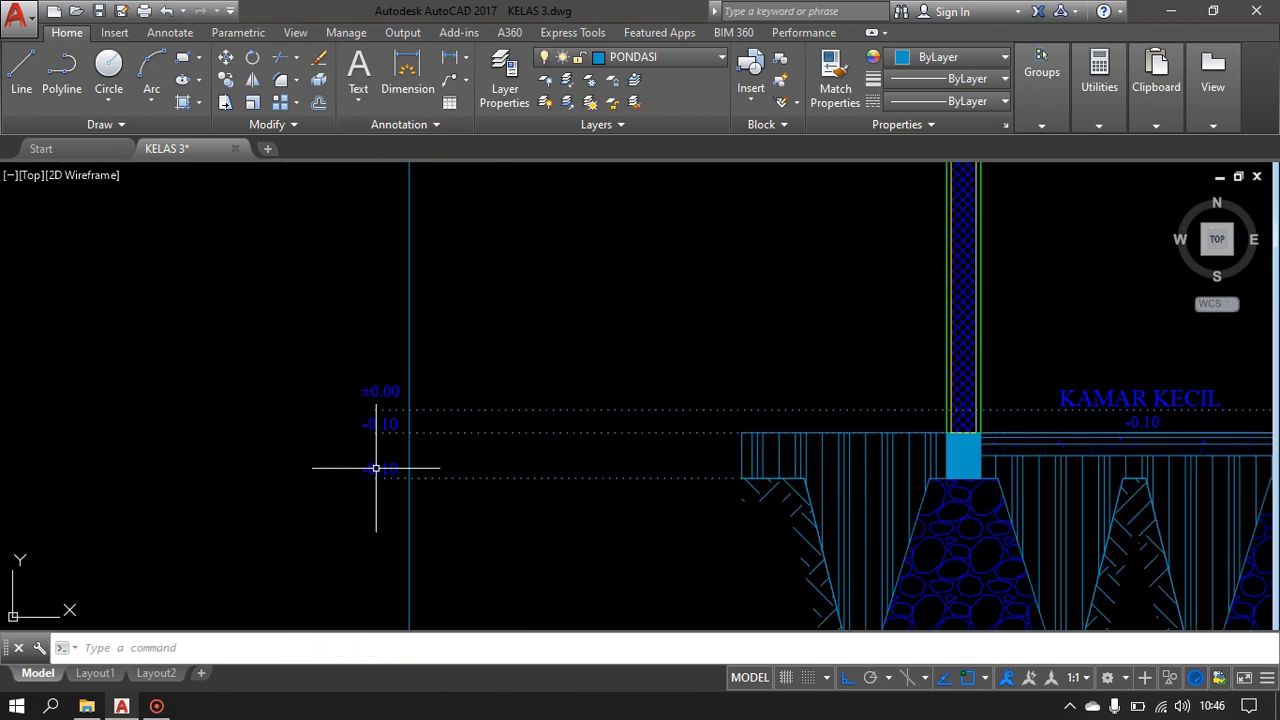
- Change the level label at the foundation-top line to -0.30
{"action": "scroll", "coordinate": [376, 468], "scroll_direction": "up", "scroll_amount": 4}
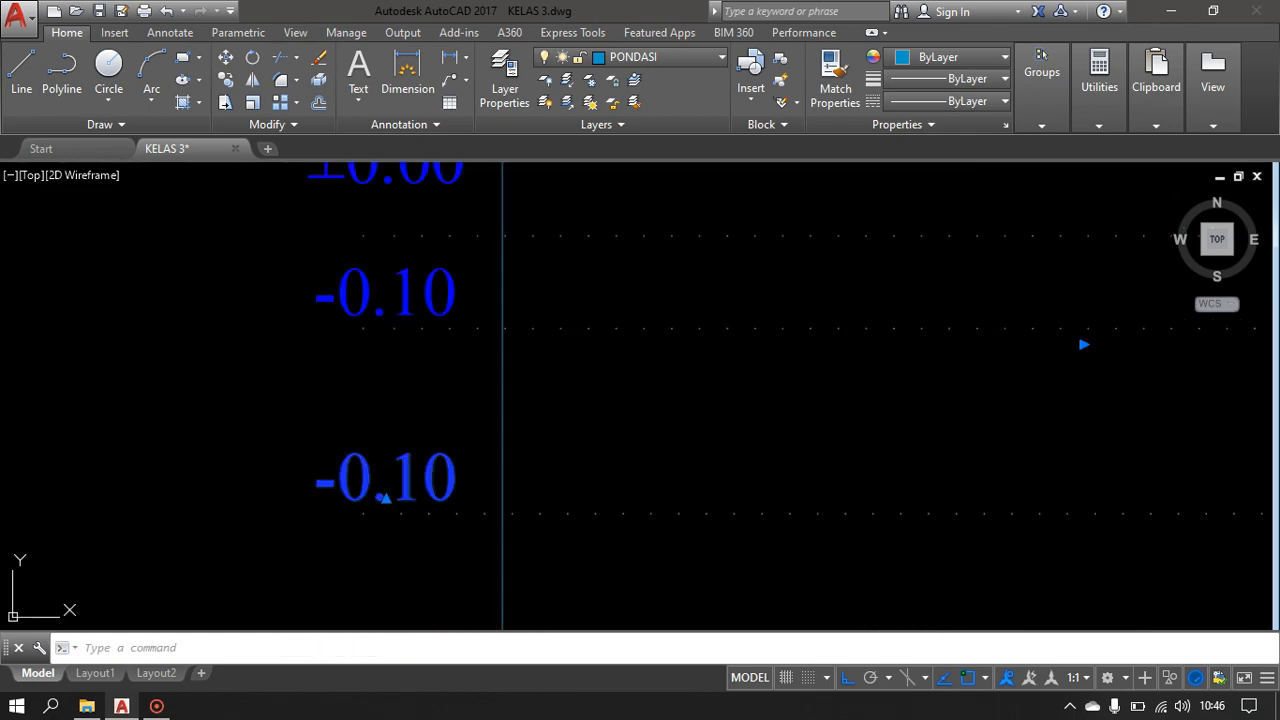
{"action": "double_click", "coordinate": [442, 468]}
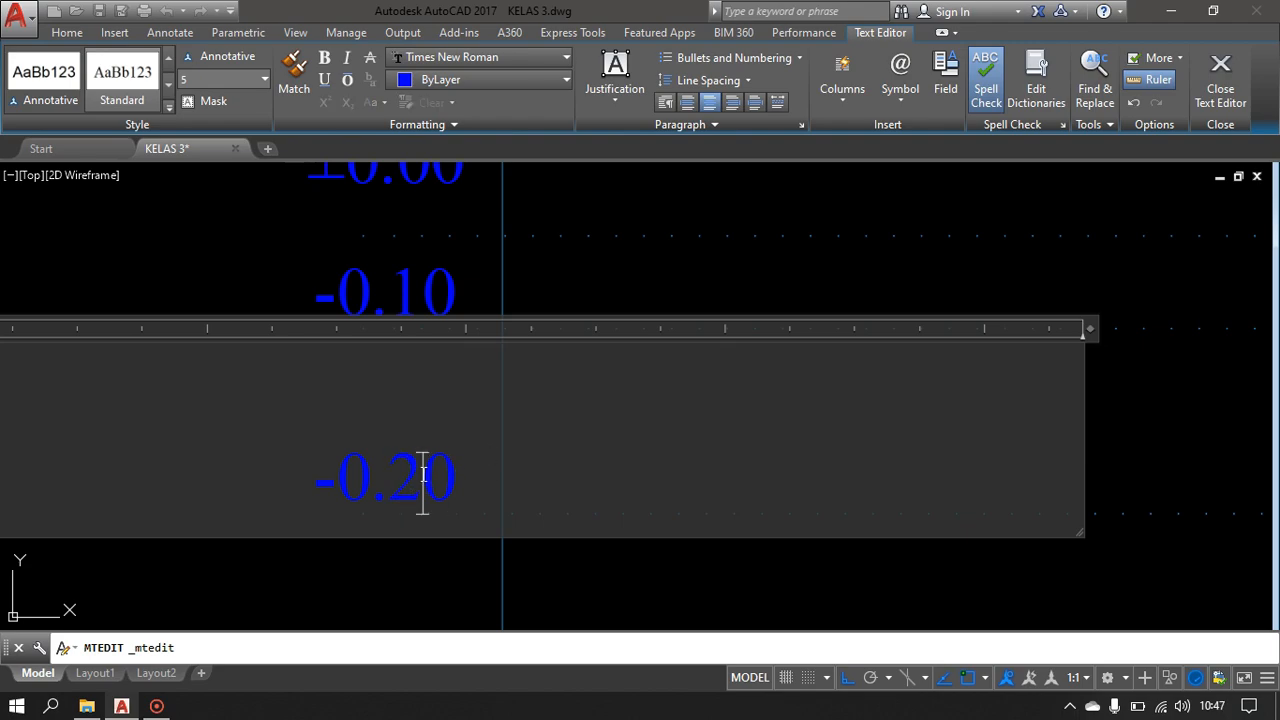
{"action": "left_click", "coordinate": [203, 285]}
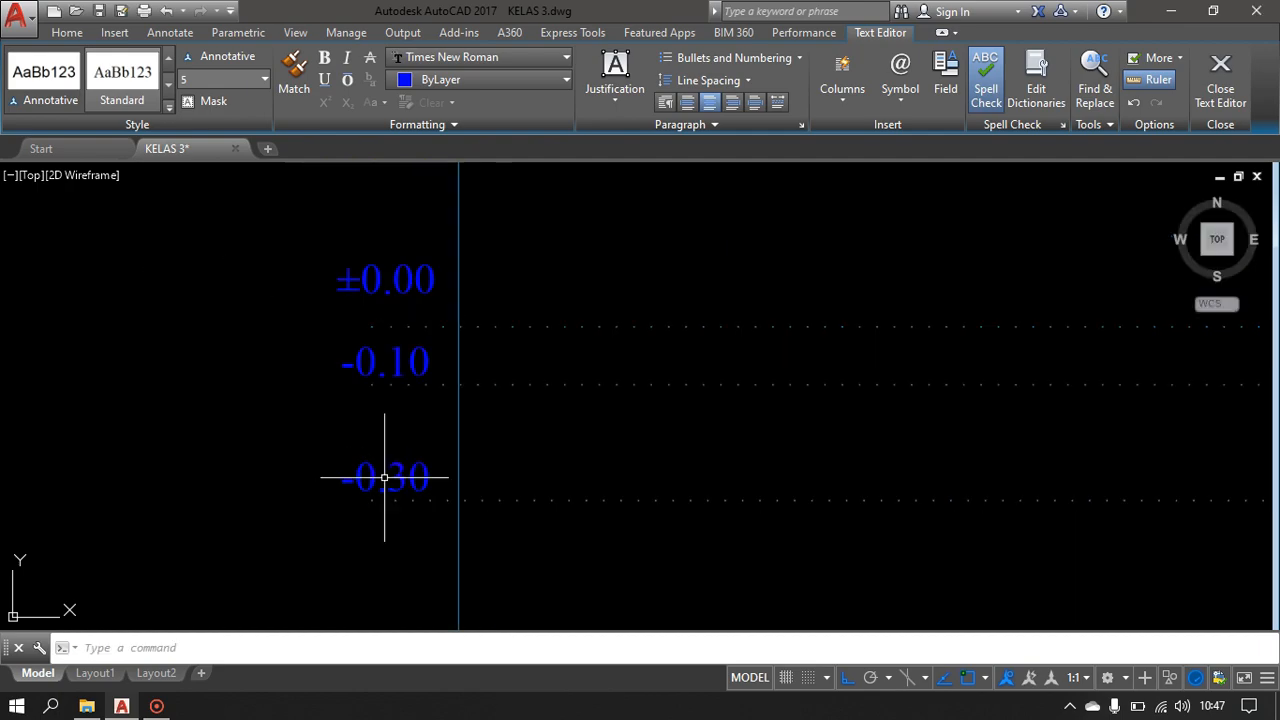
- Copy the -0.30 level label straight down to just above the dotted line at the base of the stone foundation
{"action": "scroll", "coordinate": [382, 300], "scroll_direction": "down", "scroll_amount": 4}
{"action": "middle_click_drag", "start_coordinate": [382, 353], "coordinate": [382, 290]}
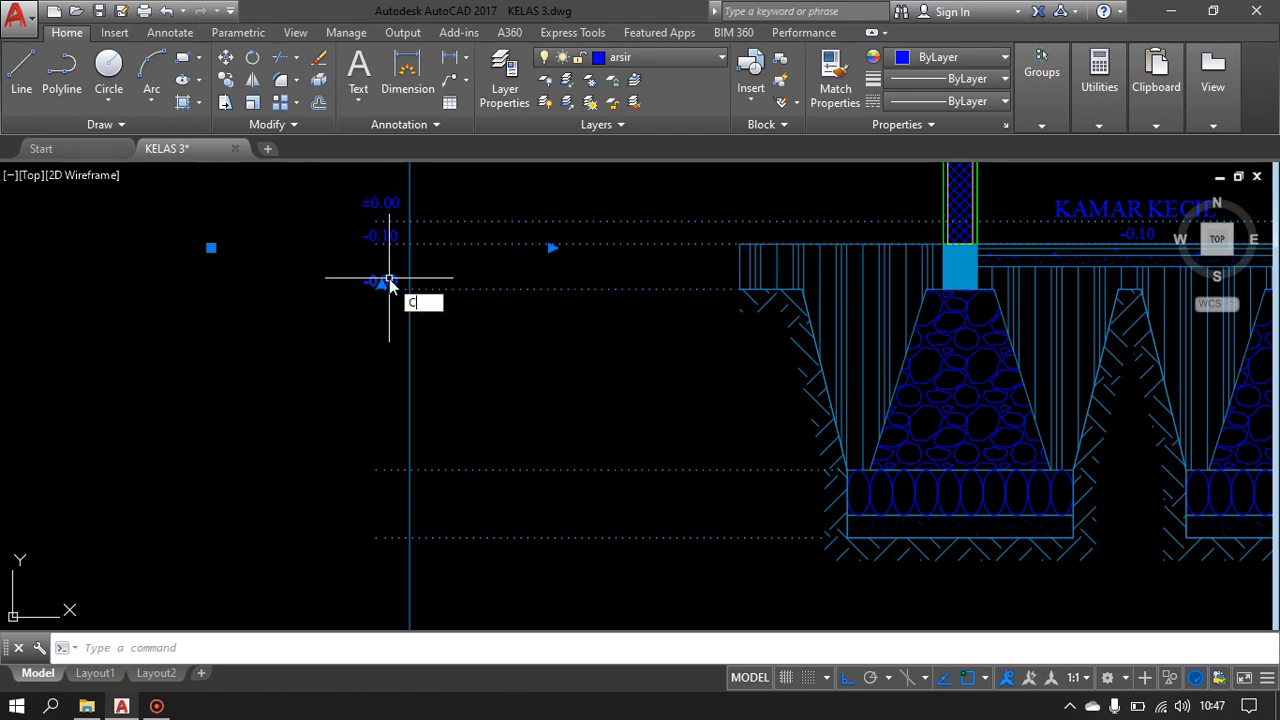
{"action": "key", "text": "Return"}
{"action": "left_click", "coordinate": [551, 288]}
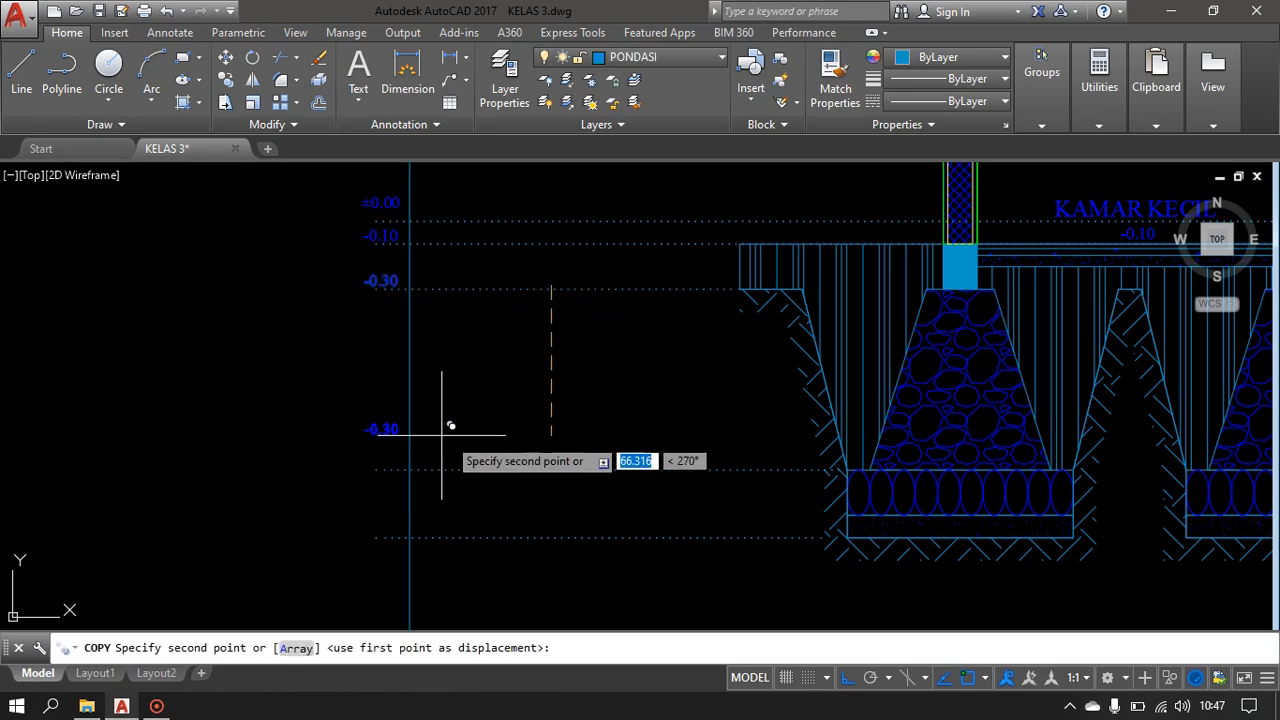
{"action": "left_click", "coordinate": [541, 447]}
{"action": "key", "text": "Return"}
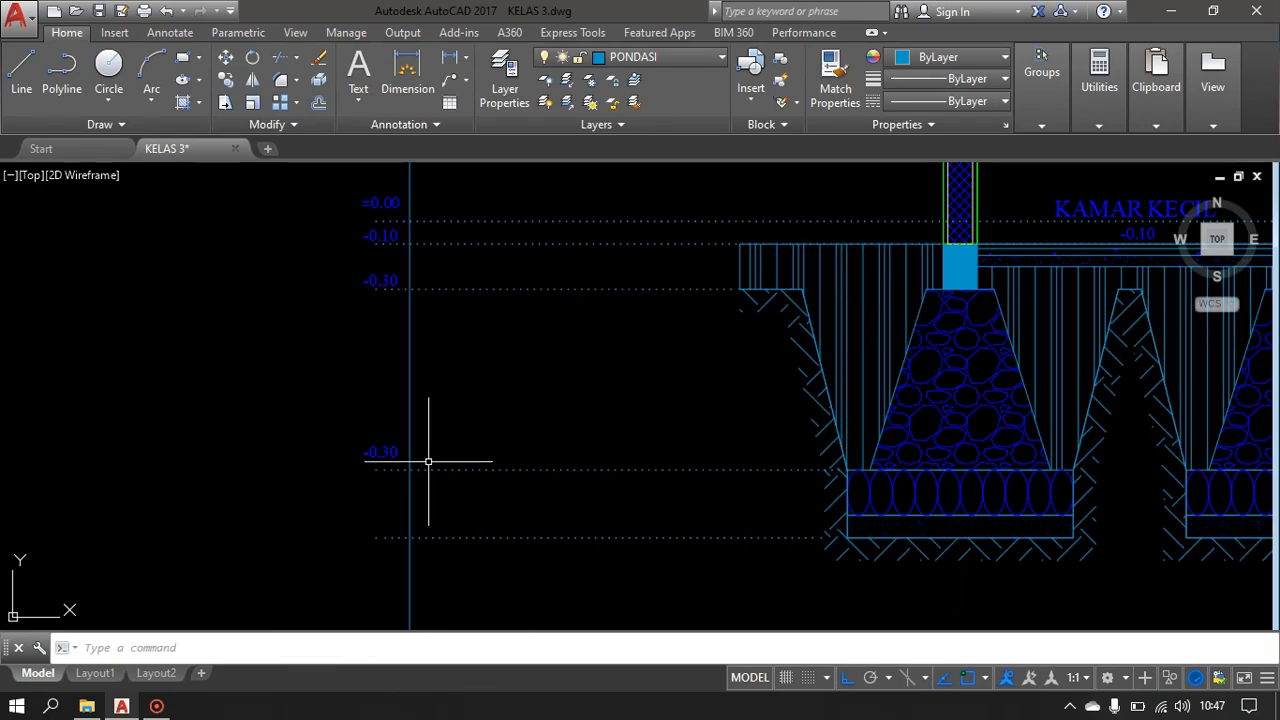
- Change the copied level label at the stone foundation's base line to -1.10
{"action": "scroll", "coordinate": [428, 462], "scroll_direction": "up", "scroll_amount": 5}
{"action": "double_click", "coordinate": [372, 451]}
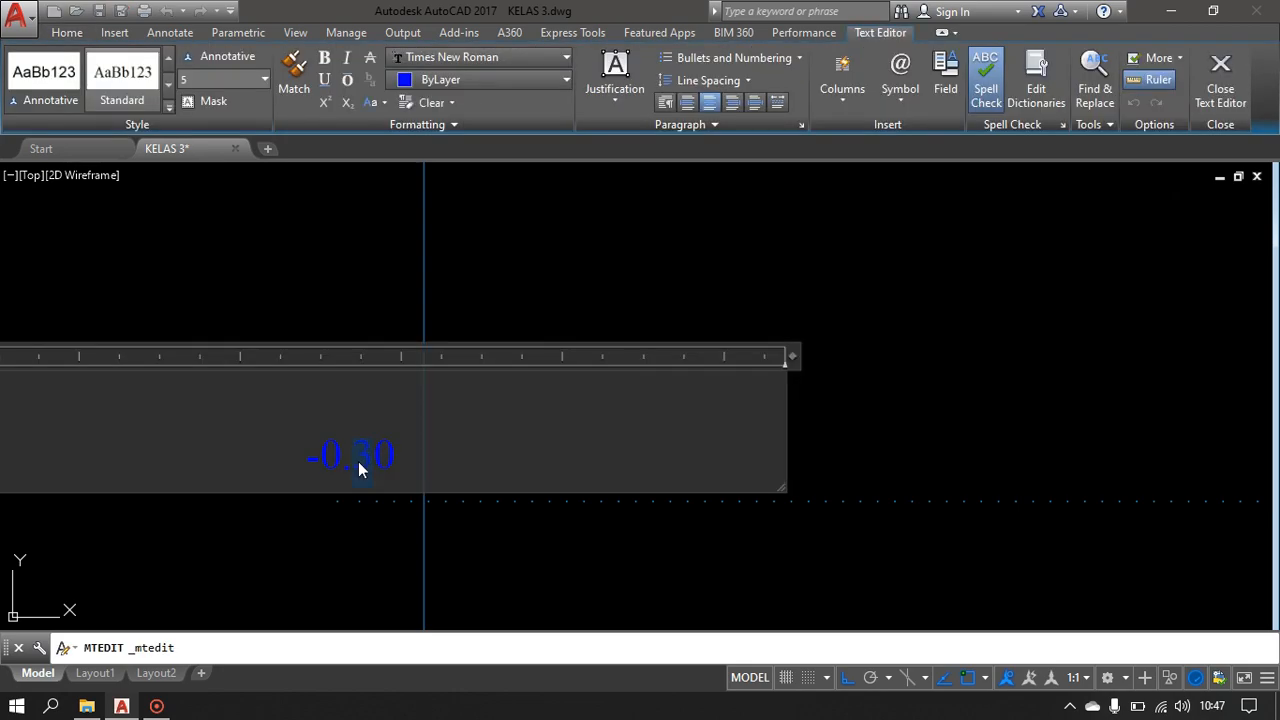
{"action": "left_click_drag", "start_coordinate": [338, 462], "coordinate": [329, 464]}
{"action": "left_click", "coordinate": [477, 338]}
- Copy the -1.10 level label straight down to just above the lowest dotted level line
{"action": "scroll", "coordinate": [439, 393], "scroll_direction": "down", "scroll_amount": 6}
{"action": "middle_click_drag", "start_coordinate": [439, 393], "coordinate": [410, 337]}
{"action": "scroll", "coordinate": [385, 352], "scroll_direction": "up", "scroll_amount": 2}
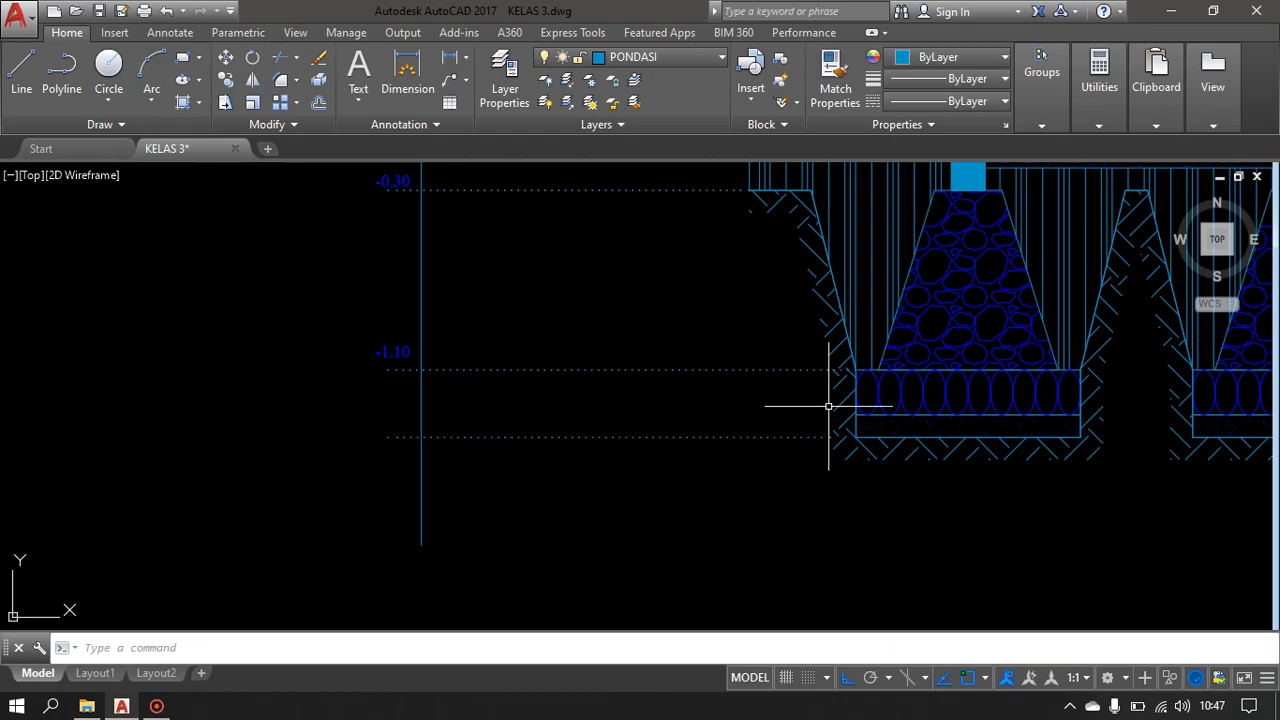
{"action": "type", "text": "o"}
{"action": "key", "text": "Return"}
{"action": "left_click", "coordinate": [385, 357]}
{"action": "scroll", "coordinate": [350, 375], "scroll_direction": "up", "scroll_amount": 5}
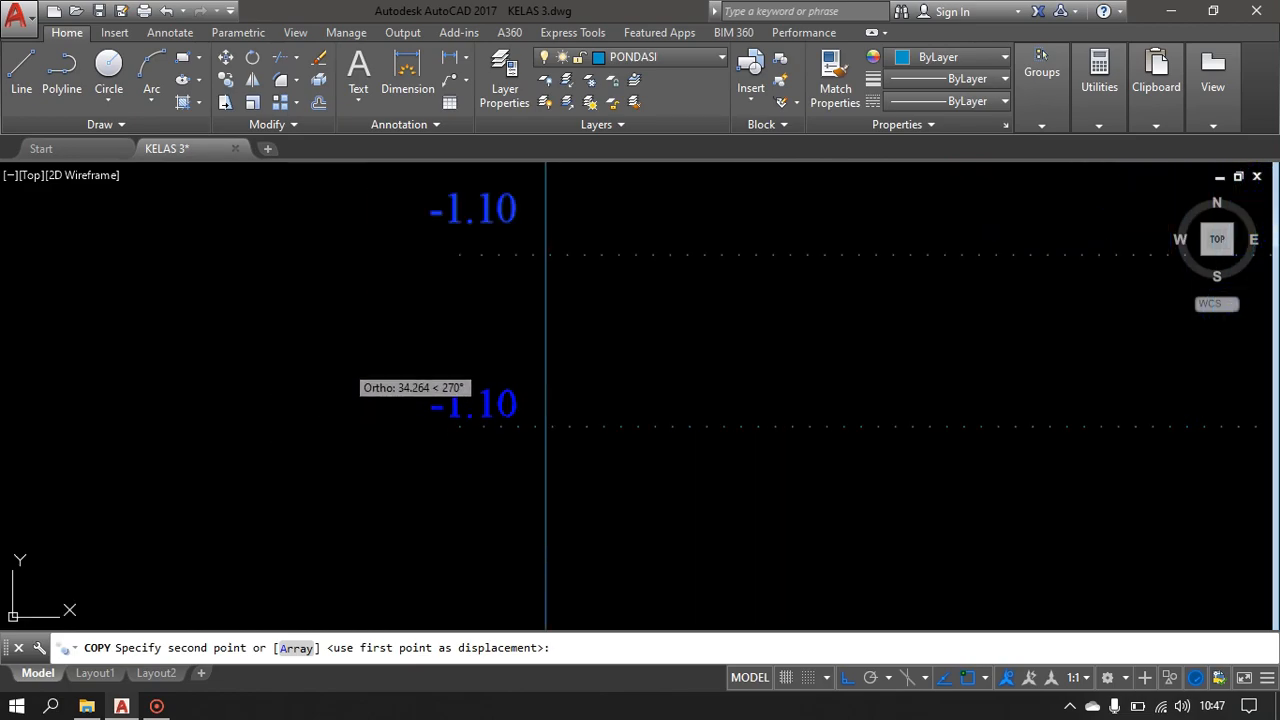
{"action": "left_click", "coordinate": [441, 387]}
{"action": "key", "text": "Return"}
- Change the level label at the lowest dotted line to -1.40
{"action": "double_click", "coordinate": [488, 405]}
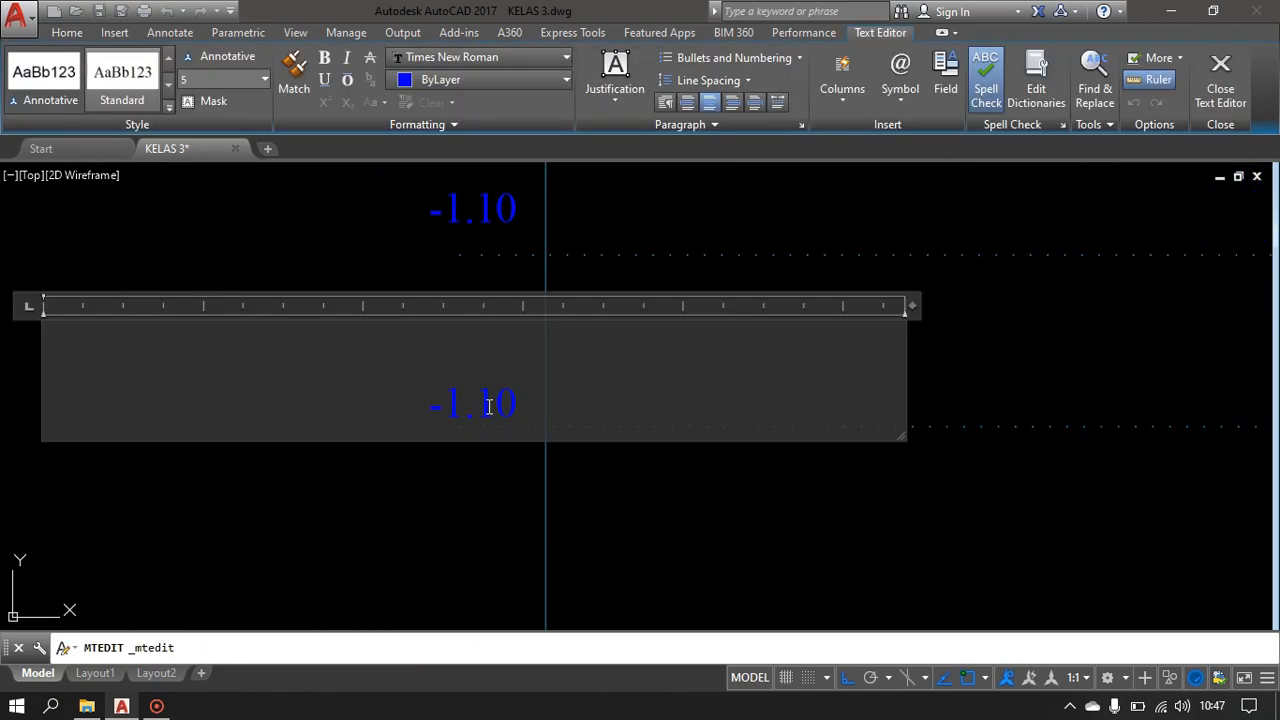
{"action": "type", "text": "4"}
{"action": "left_click", "coordinate": [343, 249]}
- Copy the dotted level line at the top of the ring beams straight down to the underside of the ceiling
{"action": "scroll", "coordinate": [320, 345], "scroll_direction": "down", "scroll_amount": 8}
{"action": "middle_click_drag", "start_coordinate": [320, 349], "coordinate": [315, 651]}
{"action": "scroll", "coordinate": [583, 250], "scroll_direction": "up", "scroll_amount": 2}
{"action": "left_click", "coordinate": [290, 205]}
{"action": "left_click", "coordinate": [291, 271]}
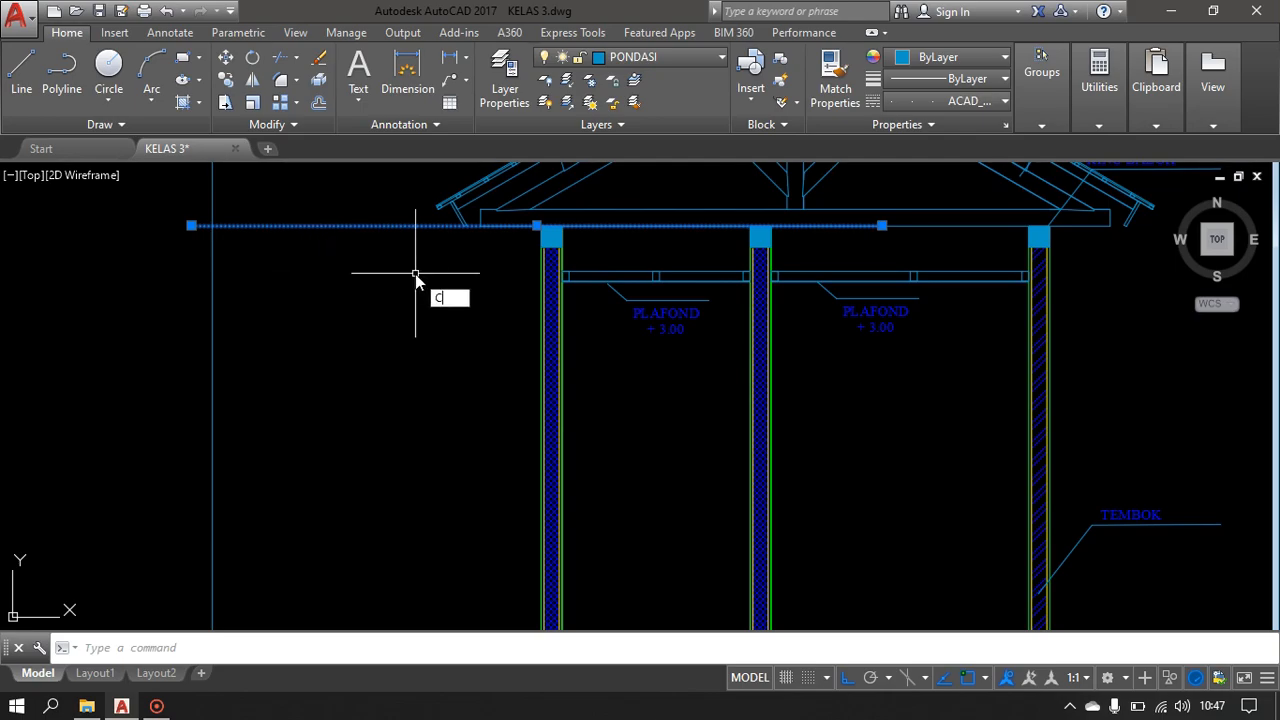
{"action": "type", "text": "o"}
{"action": "key", "text": "Return"}
{"action": "scroll", "coordinate": [880, 240], "scroll_direction": "up", "scroll_amount": 3}
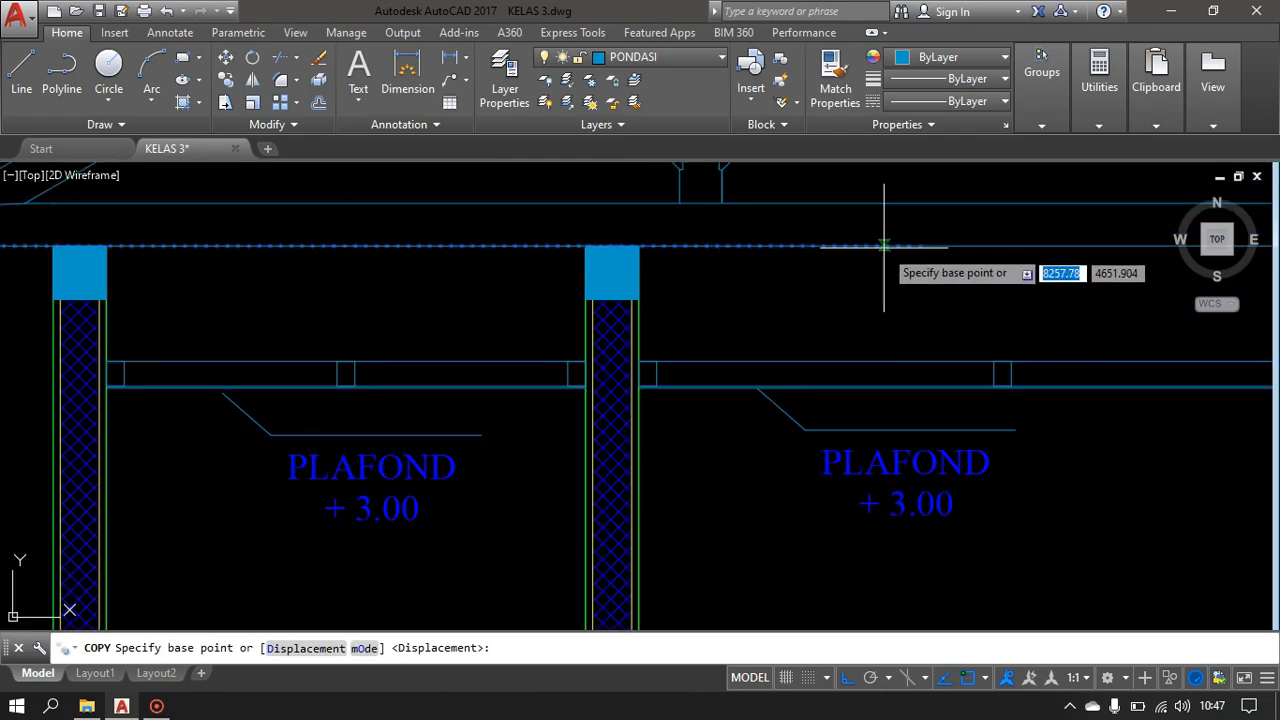
{"action": "left_click", "coordinate": [921, 244]}
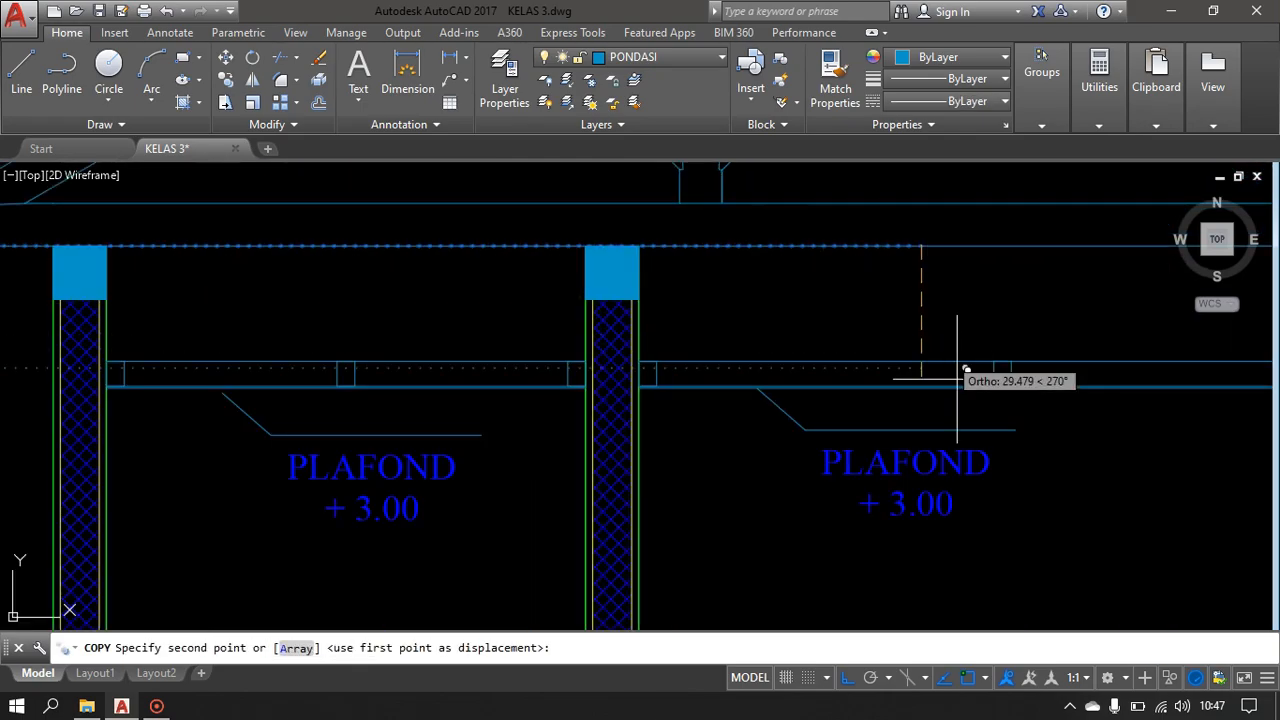
{"action": "scroll", "coordinate": [925, 375], "scroll_direction": "up", "scroll_amount": 2}
{"action": "left_click", "coordinate": [915, 386]}
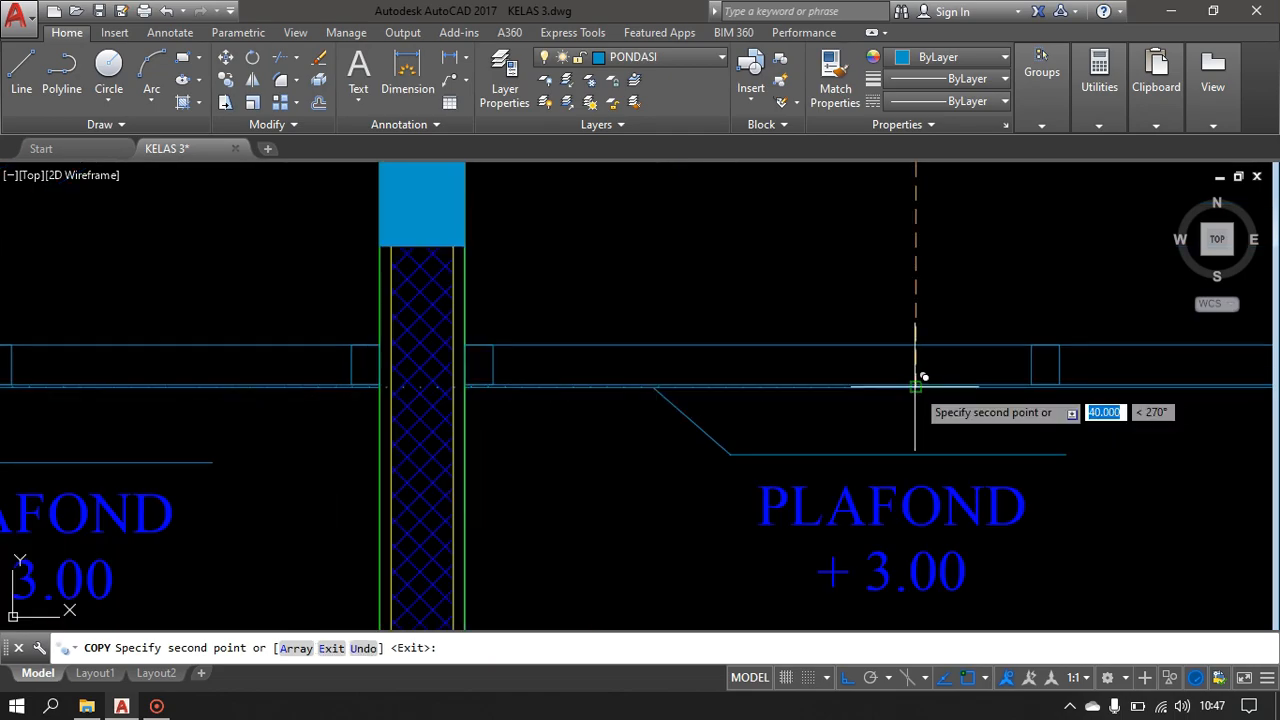
{"action": "scroll", "coordinate": [915, 380], "scroll_direction": "down", "scroll_amount": 4}
{"action": "key", "text": "Return"}
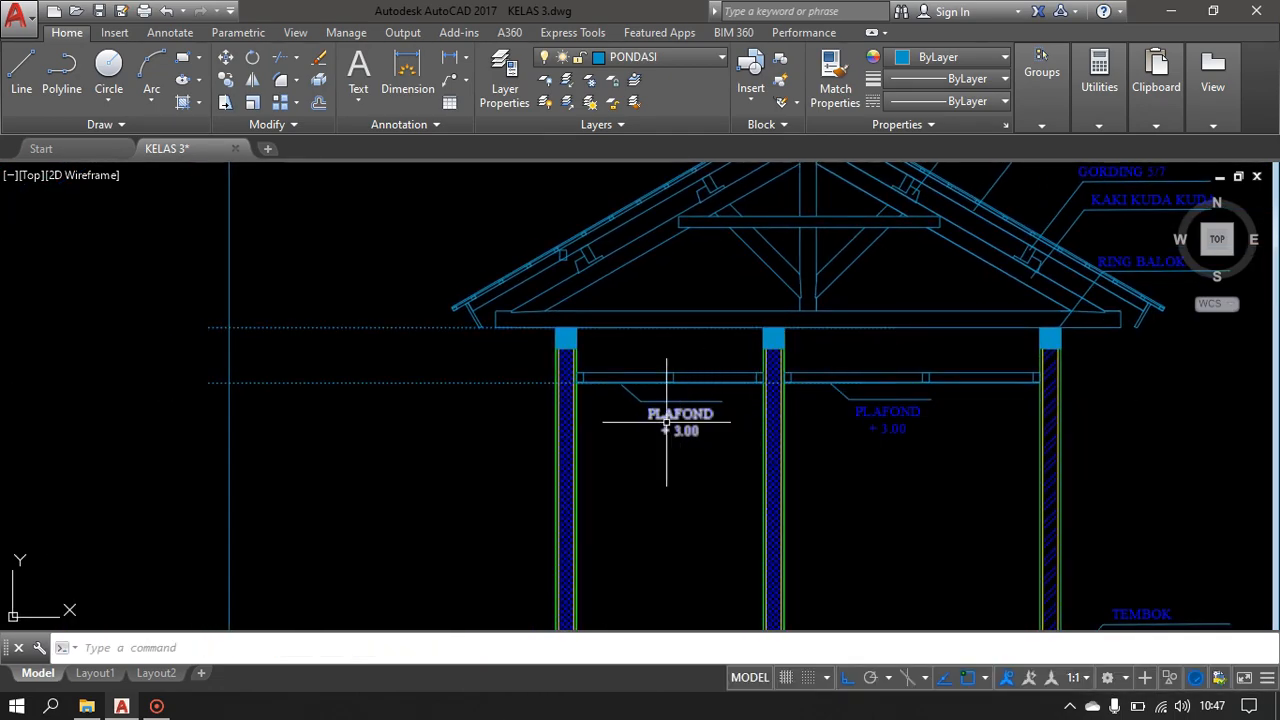
- Copy the ±0.00 level label straight up to just above the ceiling, ring beam and roof ridge level lines
{"action": "scroll", "coordinate": [600, 397], "scroll_direction": "down", "scroll_amount": 4}
{"action": "middle_click_drag", "start_coordinate": [600, 397], "coordinate": [711, 266]}
{"action": "scroll", "coordinate": [574, 384], "scroll_direction": "up", "scroll_amount": 6}
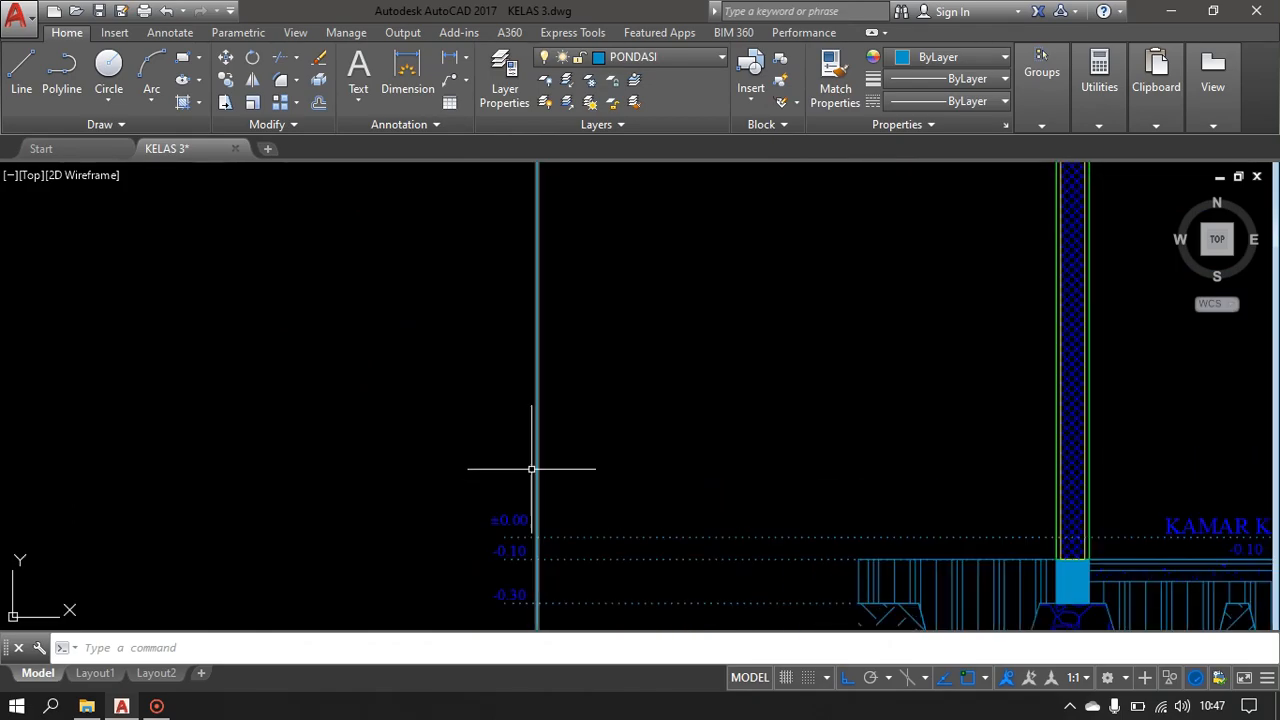
{"action": "type", "text": "o"}
{"action": "key", "text": "Return"}
{"action": "left_click", "coordinate": [513, 520]}
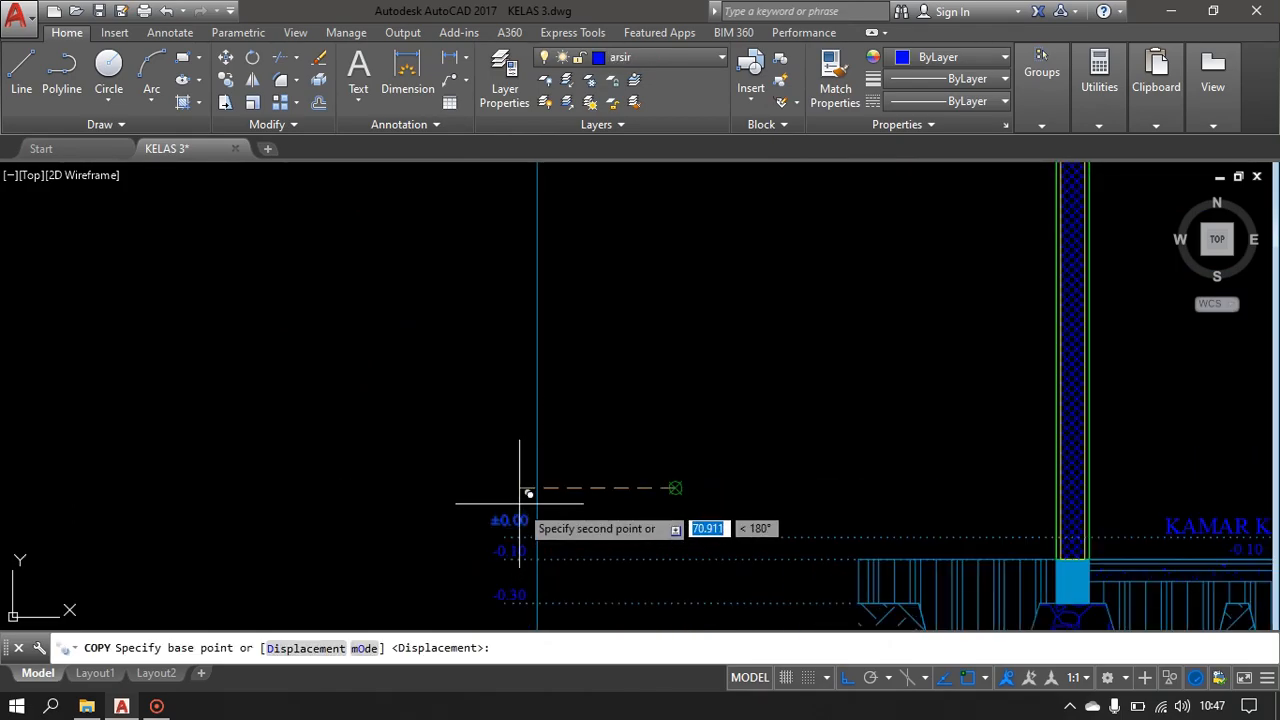
{"action": "scroll", "coordinate": [526, 408], "scroll_direction": "down", "scroll_amount": 6}
{"action": "middle_click_drag", "start_coordinate": [526, 410], "coordinate": [529, 448]}
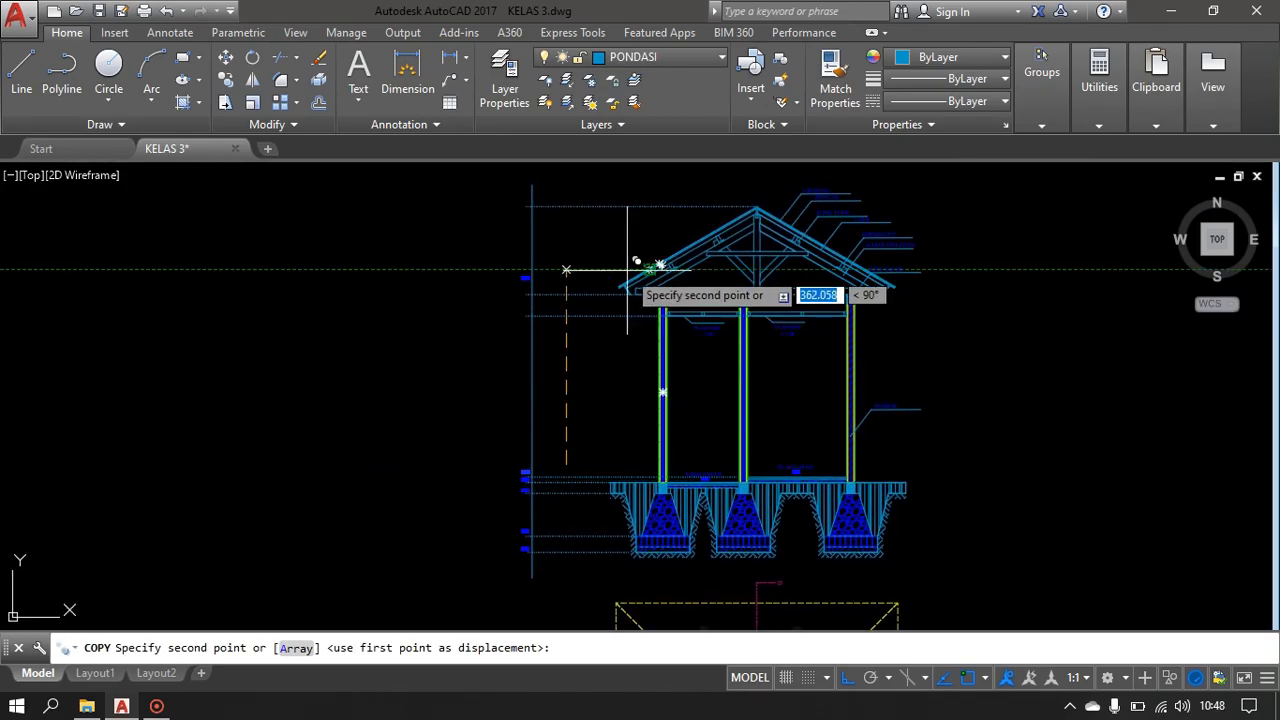
{"action": "scroll", "coordinate": [605, 270], "scroll_direction": "up", "scroll_amount": 6}
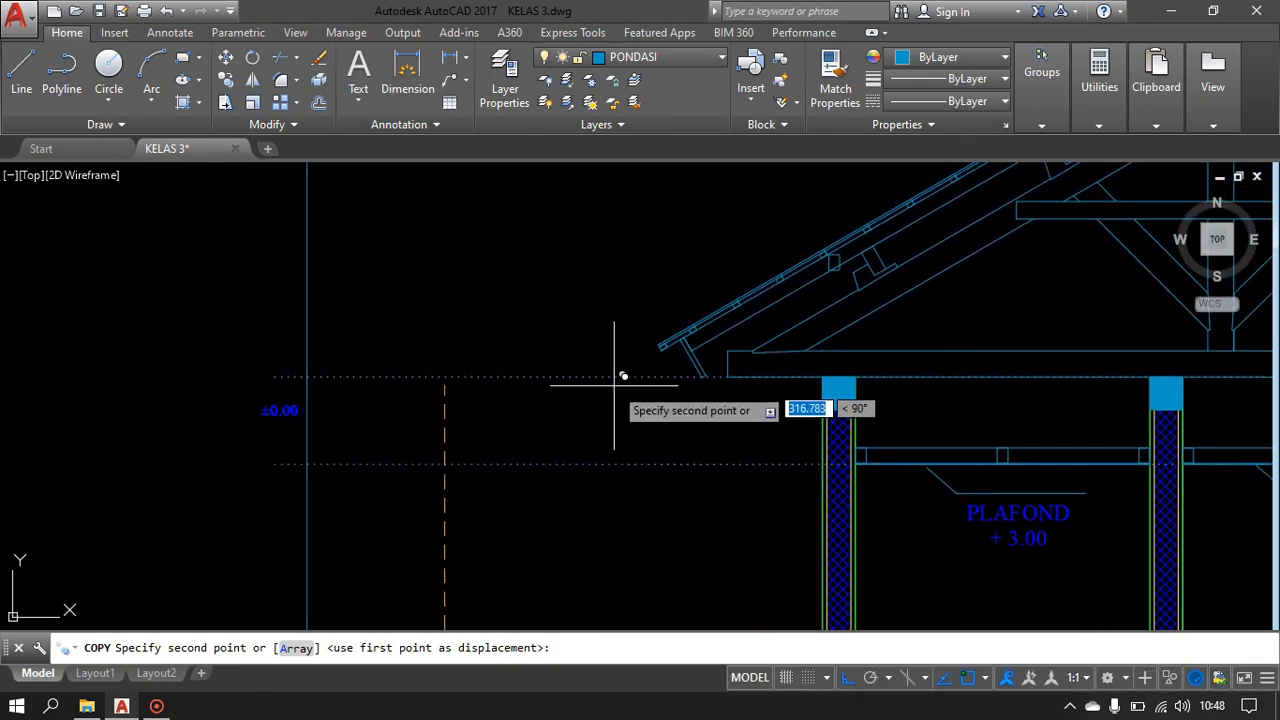
{"action": "left_click", "coordinate": [584, 418]}
{"action": "left_click", "coordinate": [551, 334]}
{"action": "middle_click_drag", "start_coordinate": [419, 247], "coordinate": [426, 515]}
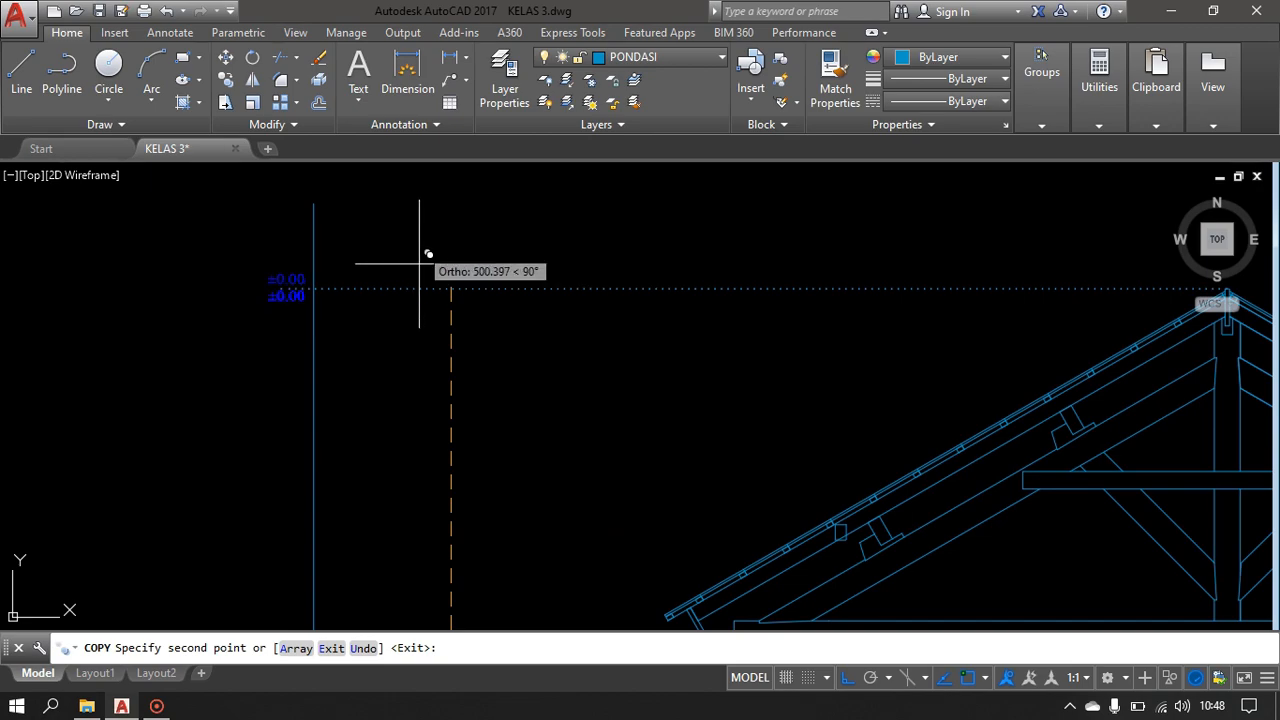
{"action": "scroll", "coordinate": [543, 314], "scroll_direction": "down", "scroll_amount": 5}
{"action": "key", "text": "Escape"}
- Change the copied level label at the ceiling line to +3.00
{"action": "scroll", "coordinate": [508, 420], "scroll_direction": "up", "scroll_amount": 5}
{"action": "scroll", "coordinate": [508, 382], "scroll_direction": "up", "scroll_amount": 4}
{"action": "left_click", "coordinate": [508, 382]}
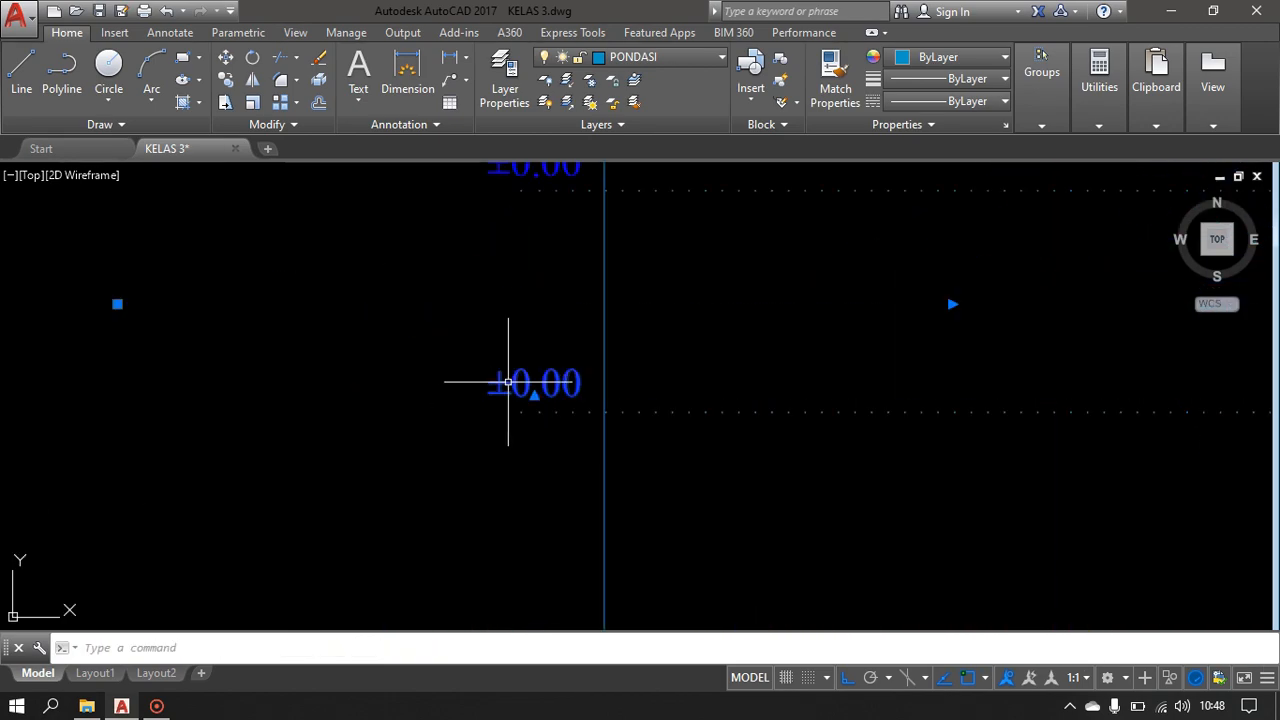
{"action": "double_click", "coordinate": [553, 386]}
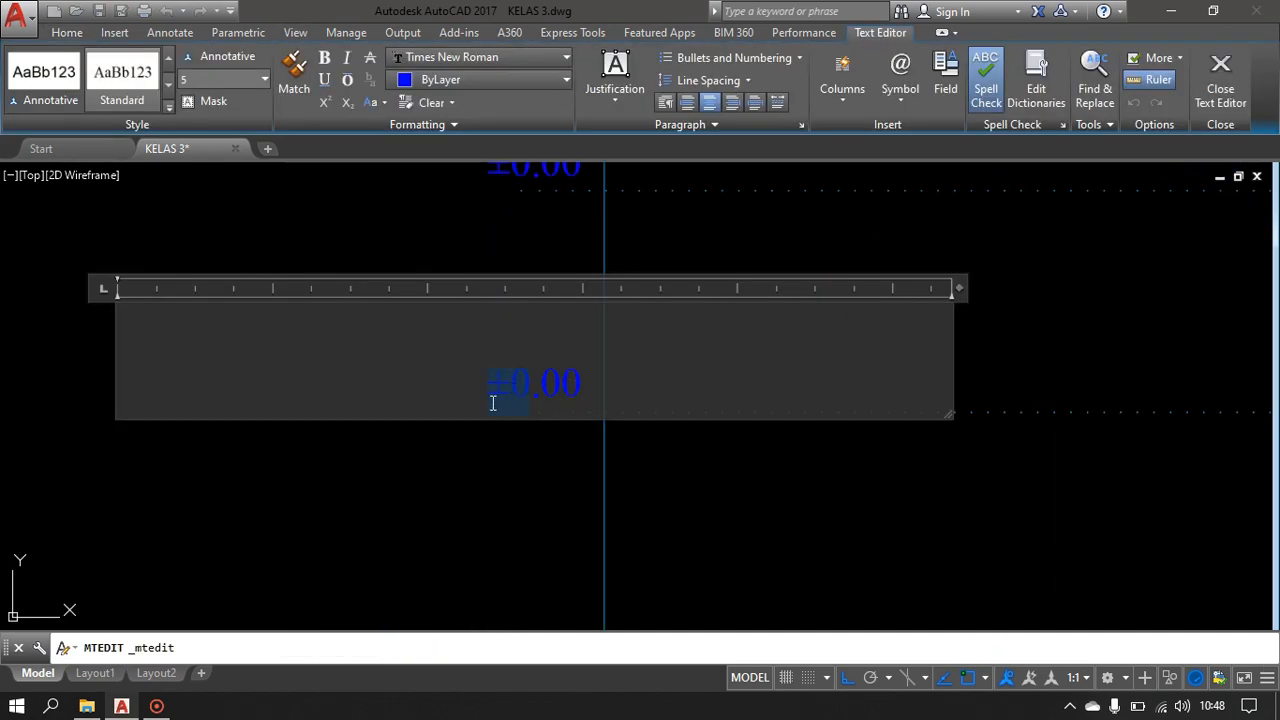
{"action": "key", "text": "Delete"}
{"action": "type", "text": "+3"}
{"action": "left_click", "coordinate": [640, 244]}
- Measure the height from the right-hand ring beam to the RUANG JAGA floor with a temporary linear dimension
{"action": "scroll", "coordinate": [509, 309], "scroll_direction": "down", "scroll_amount": 4}
{"action": "middle_click_drag", "start_coordinate": [492, 321], "coordinate": [141, 415]}
{"action": "scroll", "coordinate": [724, 390], "scroll_direction": "down", "scroll_amount": 2}
{"action": "middle_click_drag", "start_coordinate": [723, 388], "coordinate": [448, 349]}
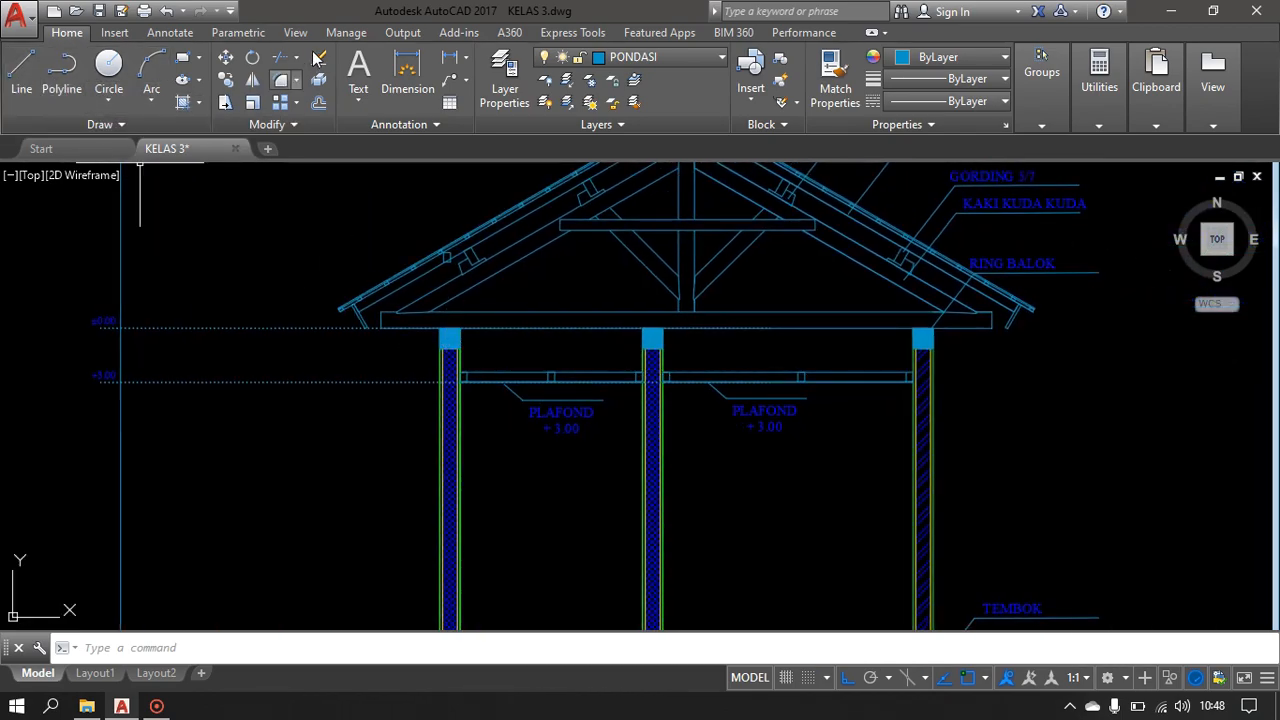
{"action": "left_click", "coordinate": [450, 57]}
{"action": "scroll", "coordinate": [896, 337], "scroll_direction": "up", "scroll_amount": 3}
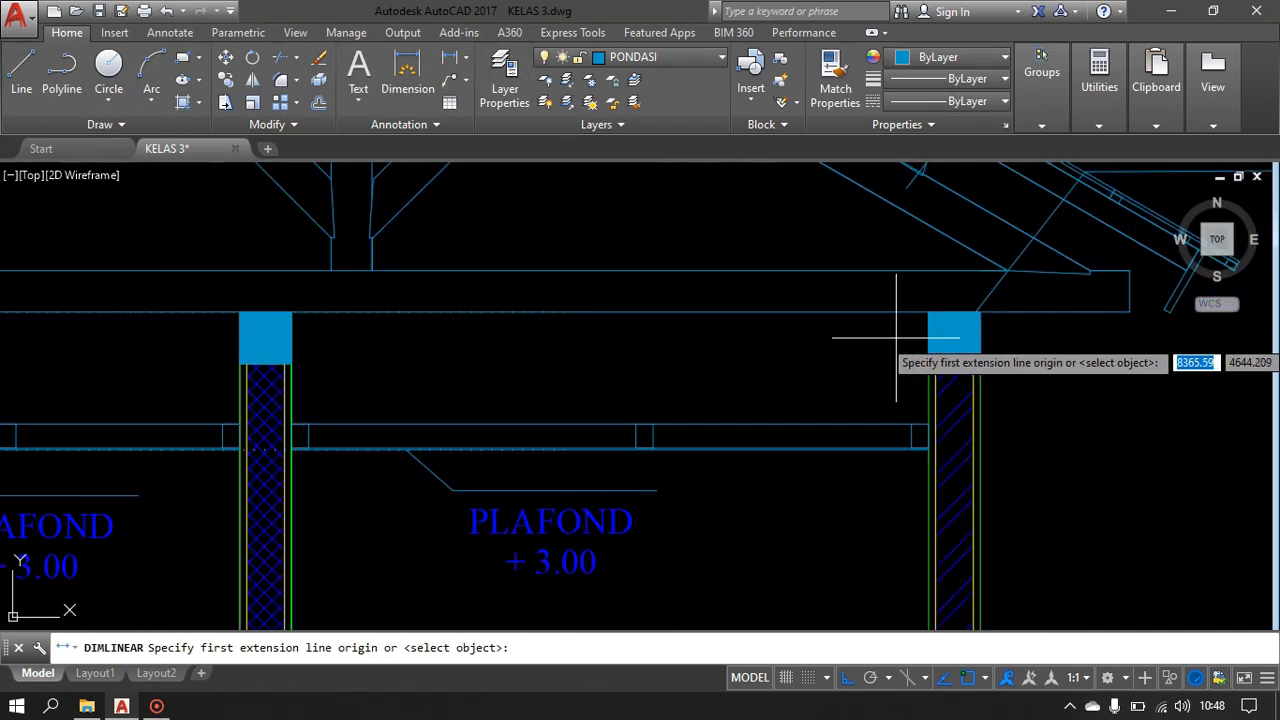
{"action": "left_click", "coordinate": [952, 335]}
{"action": "scroll", "coordinate": [952, 335], "scroll_direction": "down", "scroll_amount": 5}
{"action": "mouse_move", "coordinate": [952, 335]}
{"action": "middle_mouse_down"}
{"action": "mouse_move", "coordinate": [853, 327]}
{"action": "mouse_move", "coordinate": [786, 277]}
{"action": "middle_mouse_up"}
{"action": "scroll", "coordinate": [800, 370], "scroll_direction": "up", "scroll_amount": 7}
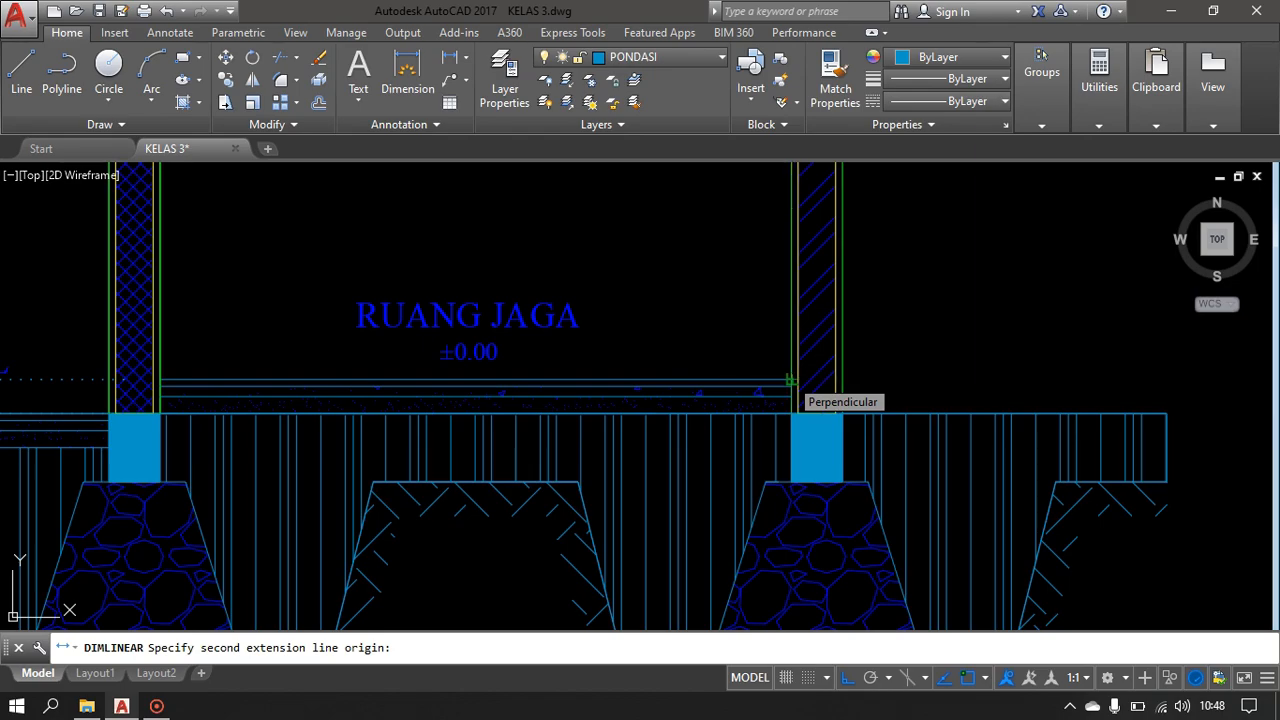
{"action": "left_click", "coordinate": [790, 380]}
{"action": "scroll", "coordinate": [591, 314], "scroll_direction": "down", "scroll_amount": 8}
{"action": "middle_click_drag", "start_coordinate": [527, 311], "coordinate": [706, 500]}
{"action": "key", "text": "Escape"}
- Change the copied level label at the ring beam line to +3.40
{"action": "scroll", "coordinate": [500, 430], "scroll_direction": "up", "scroll_amount": 10}
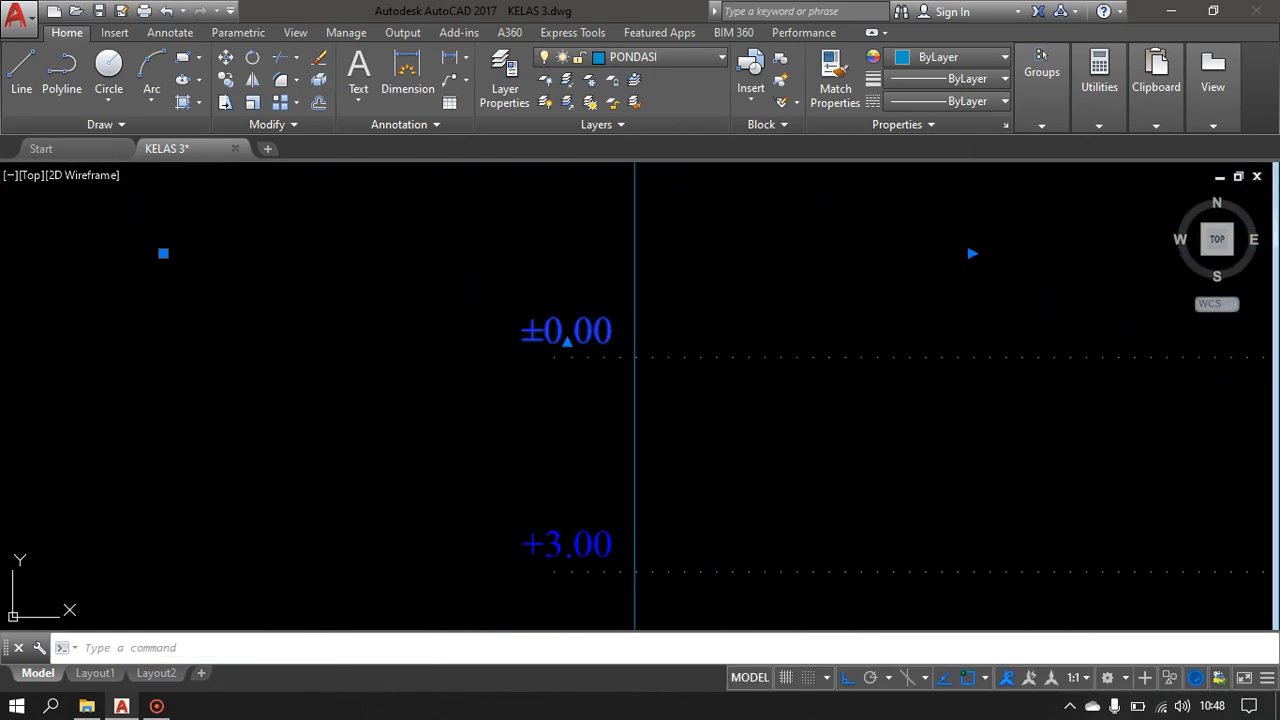
{"action": "double_click", "coordinate": [543, 335]}
{"action": "left_click_drag", "start_coordinate": [543, 339], "coordinate": [520, 350]}
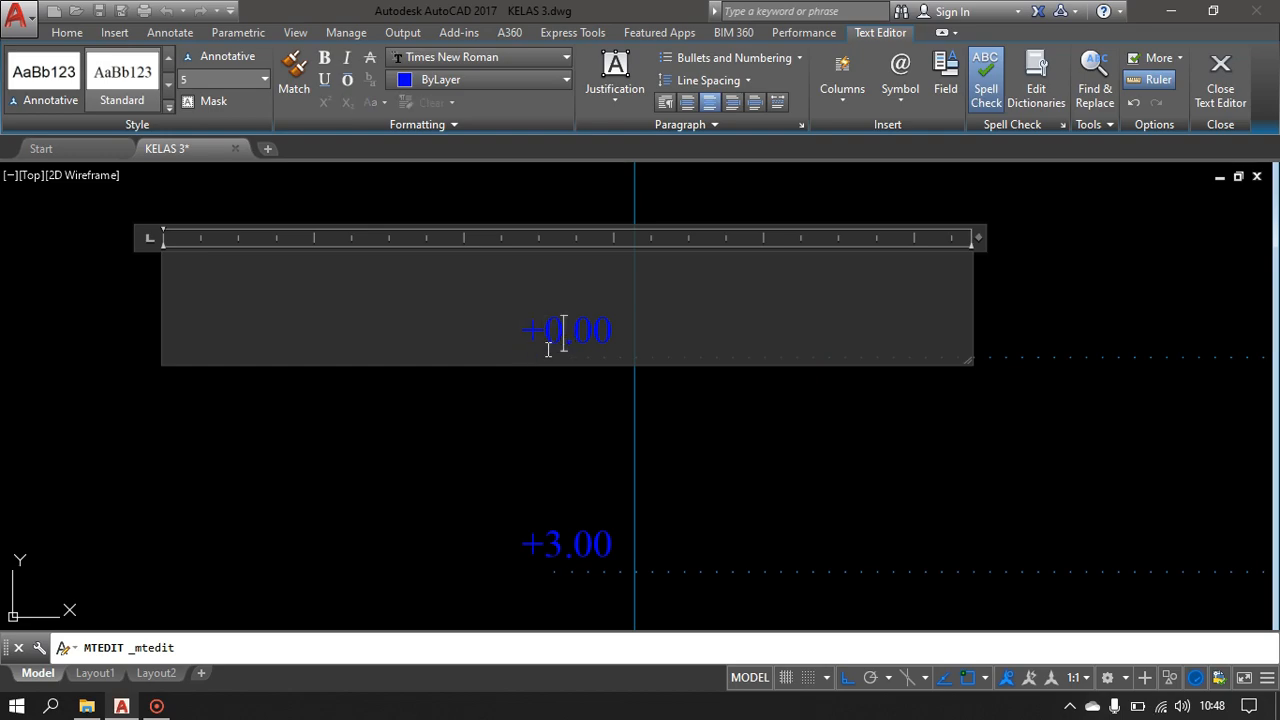
{"action": "type", "text": "3"}
{"action": "left_click_drag", "start_coordinate": [575, 333], "coordinate": [588, 350]}
{"action": "type", "text": "40"}
{"action": "left_click", "coordinate": [800, 400]}
- Measure the height from the bottom of the roof truss to the ridge with a temporary linear dimension
{"action": "scroll", "coordinate": [630, 366], "scroll_direction": "down", "scroll_amount": 5}
{"action": "middle_click_drag", "start_coordinate": [629, 366], "coordinate": [420, 544]}
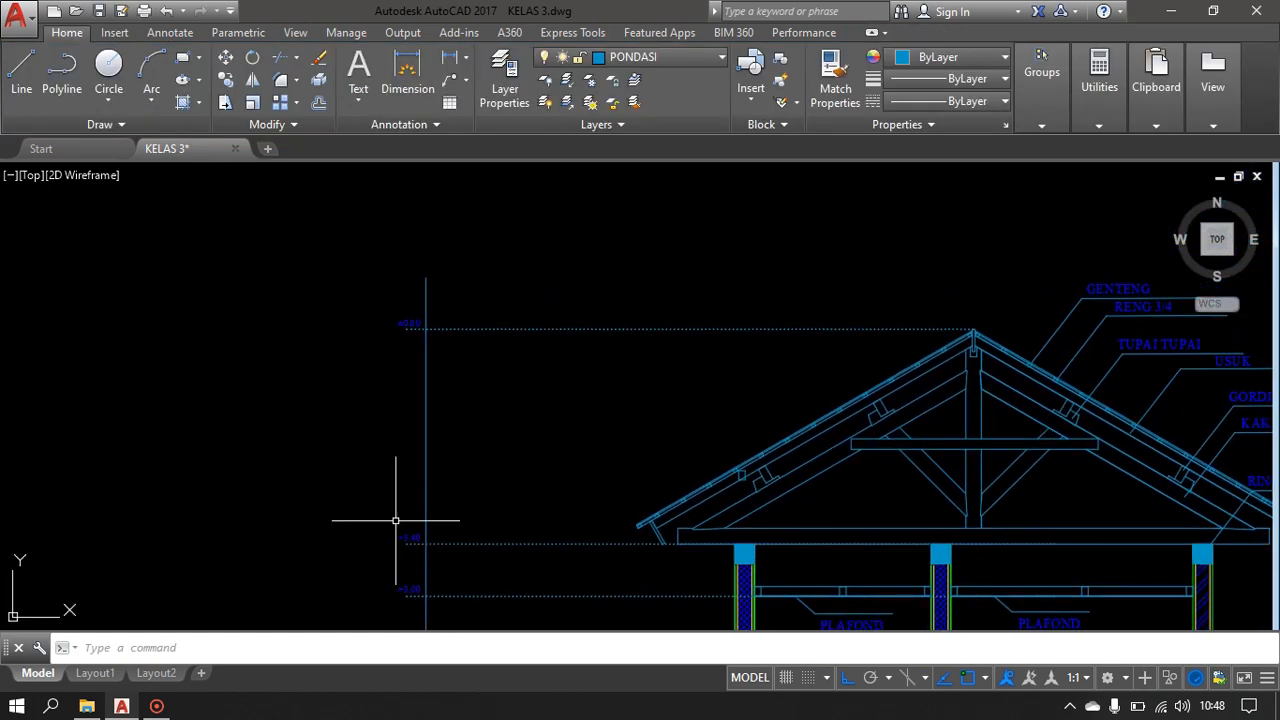
{"action": "middle_click_drag", "start_coordinate": [676, 399], "coordinate": [478, 345]}
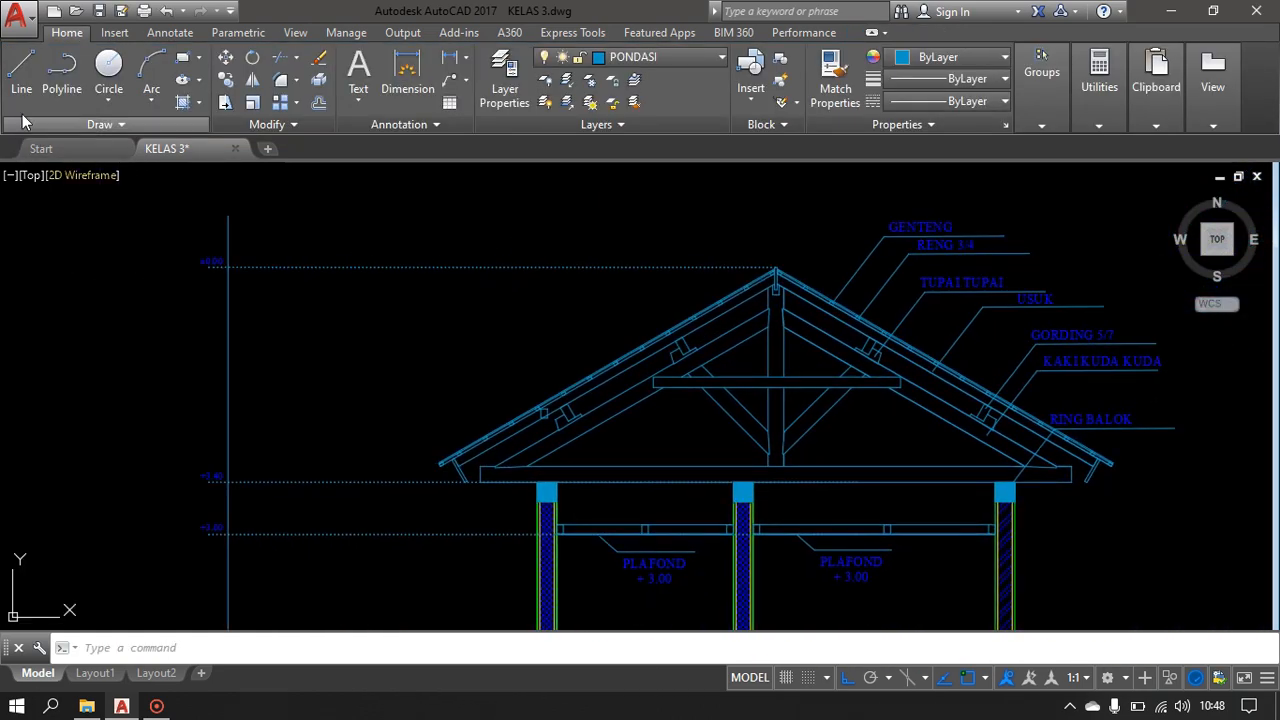
{"action": "left_click", "coordinate": [449, 57]}
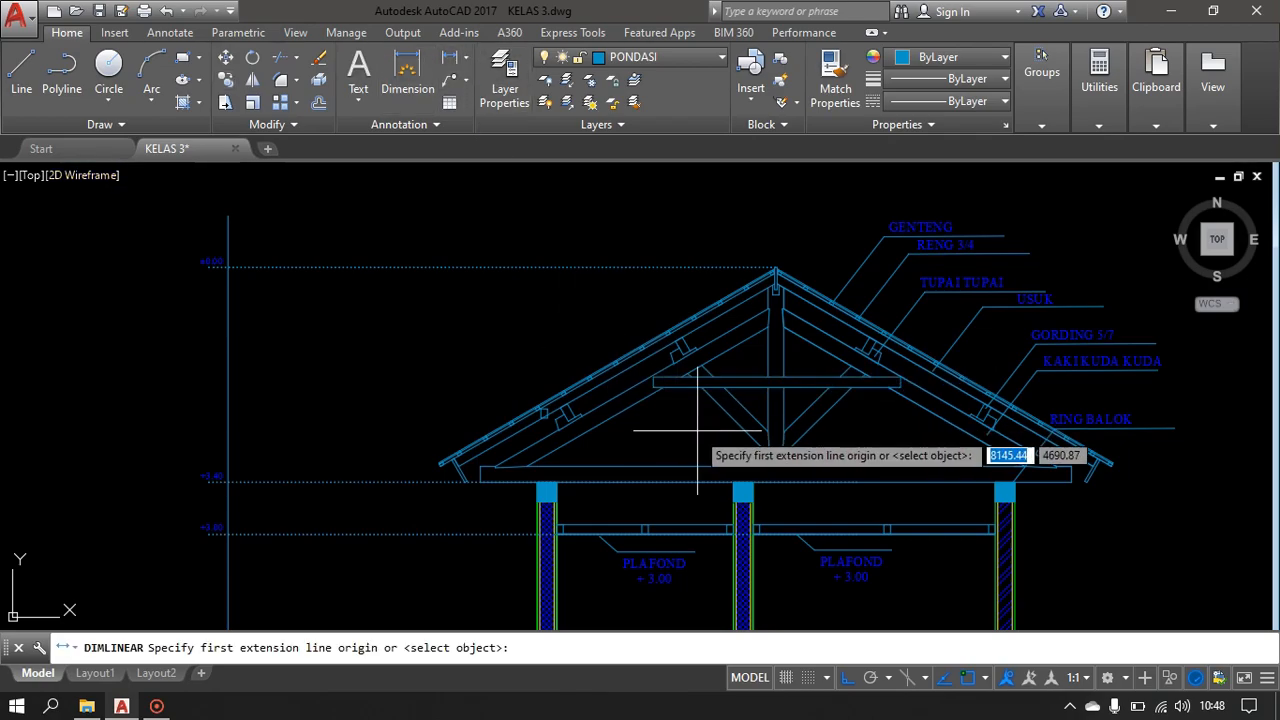
{"action": "scroll", "coordinate": [868, 477], "scroll_direction": "up", "scroll_amount": 3}
{"action": "left_click", "coordinate": [629, 466]}
{"action": "middle_click_drag", "start_coordinate": [596, 291], "coordinate": [577, 535]}
{"action": "scroll", "coordinate": [579, 520], "scroll_direction": "up", "scroll_amount": 2}
{"action": "middle_click_drag", "start_coordinate": [615, 256], "coordinate": [602, 540]}
{"action": "scroll", "coordinate": [614, 305], "scroll_direction": "up", "scroll_amount": 3}
{"action": "left_click", "coordinate": [604, 287]}
{"action": "scroll", "coordinate": [610, 287], "scroll_direction": "down", "scroll_amount": 3}
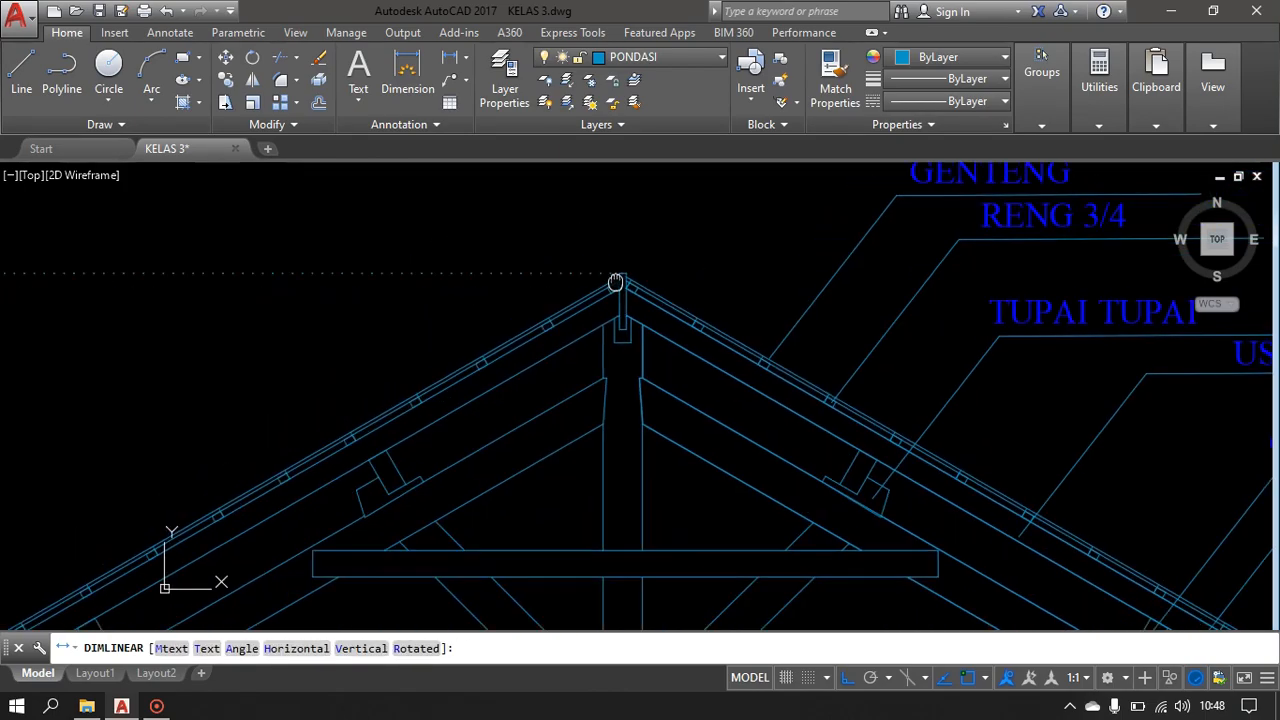
{"action": "middle_click_drag", "start_coordinate": [566, 271], "coordinate": [855, 150]}
{"action": "scroll", "coordinate": [694, 204], "scroll_direction": "down", "scroll_amount": 4}
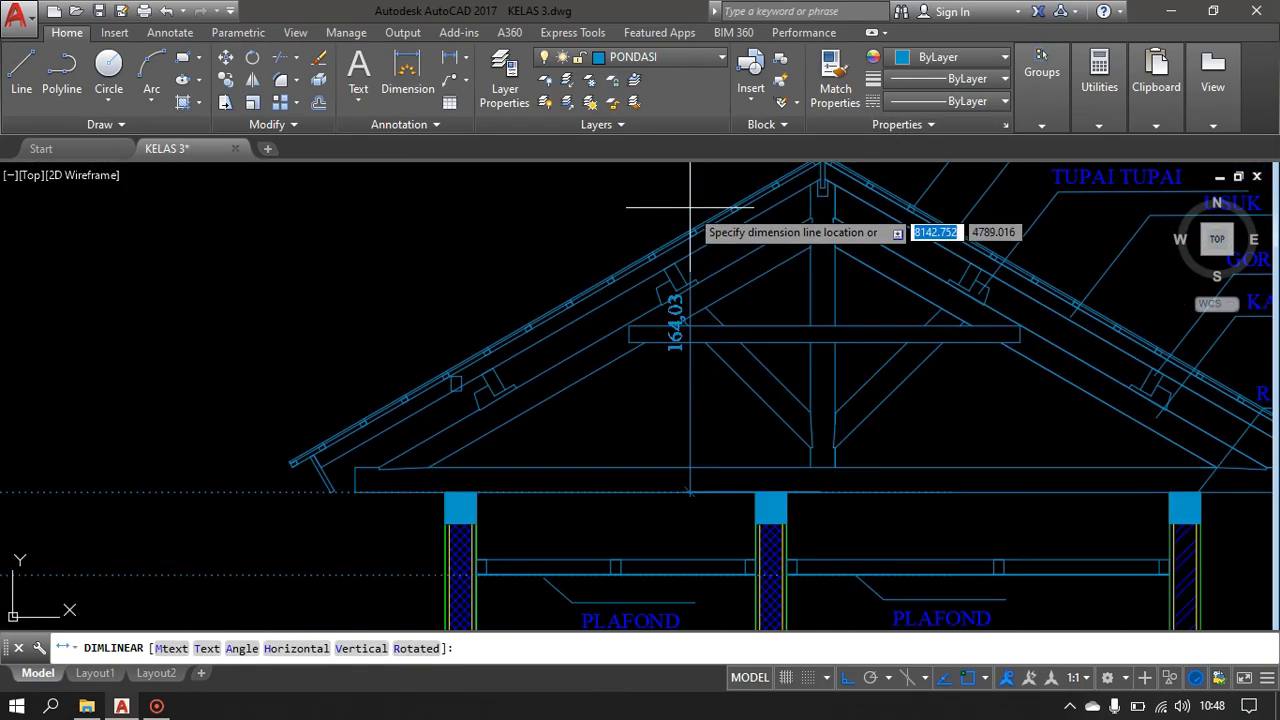
{"action": "scroll", "coordinate": [260, 220], "scroll_direction": "up", "scroll_amount": 4}
{"action": "mouse_move", "coordinate": [409, 374]}
{"action": "middle_mouse_down"}
{"action": "mouse_move", "coordinate": [624, 296]}
{"action": "mouse_move", "coordinate": [622, 378]}
{"action": "middle_mouse_up"}
{"action": "scroll", "coordinate": [624, 296], "scroll_direction": "down", "scroll_amount": 2}
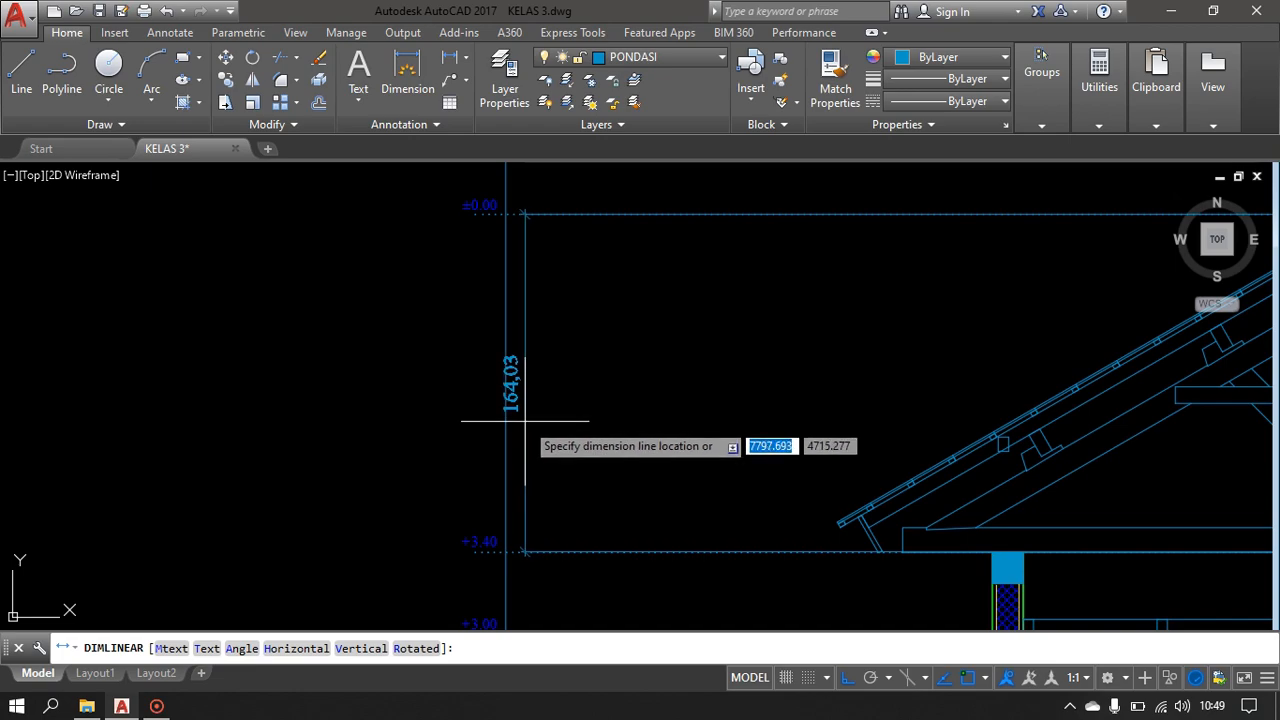
{"action": "key", "text": "Escape"}
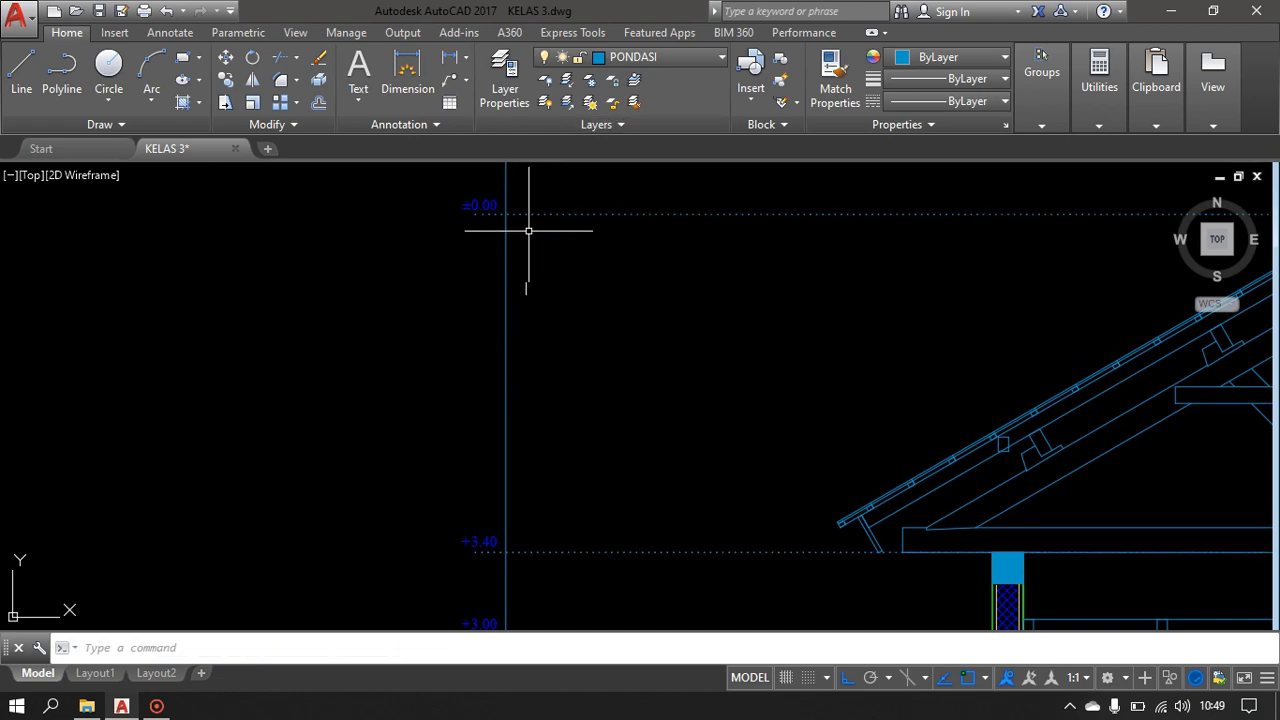
- Change the copied level label at the roof ridge line to +6.05
{"action": "scroll", "coordinate": [510, 240], "scroll_direction": "up", "scroll_amount": 5}
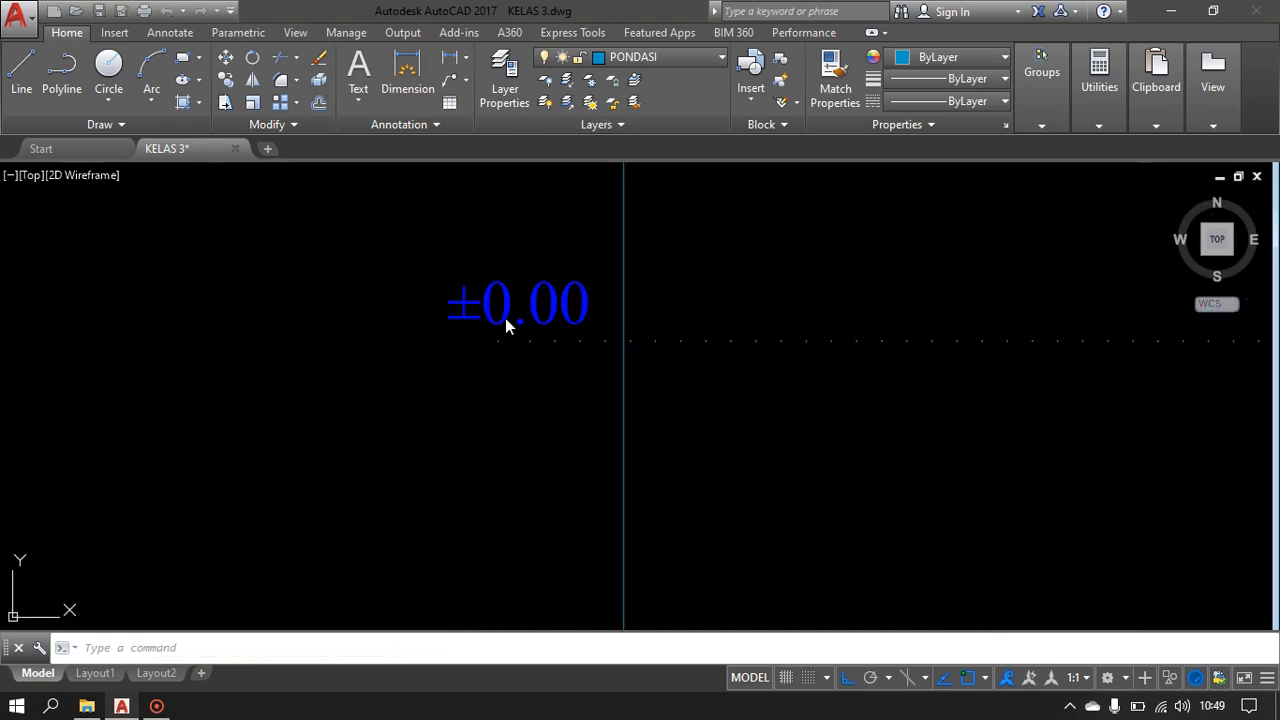
{"action": "double_click", "coordinate": [505, 318]}
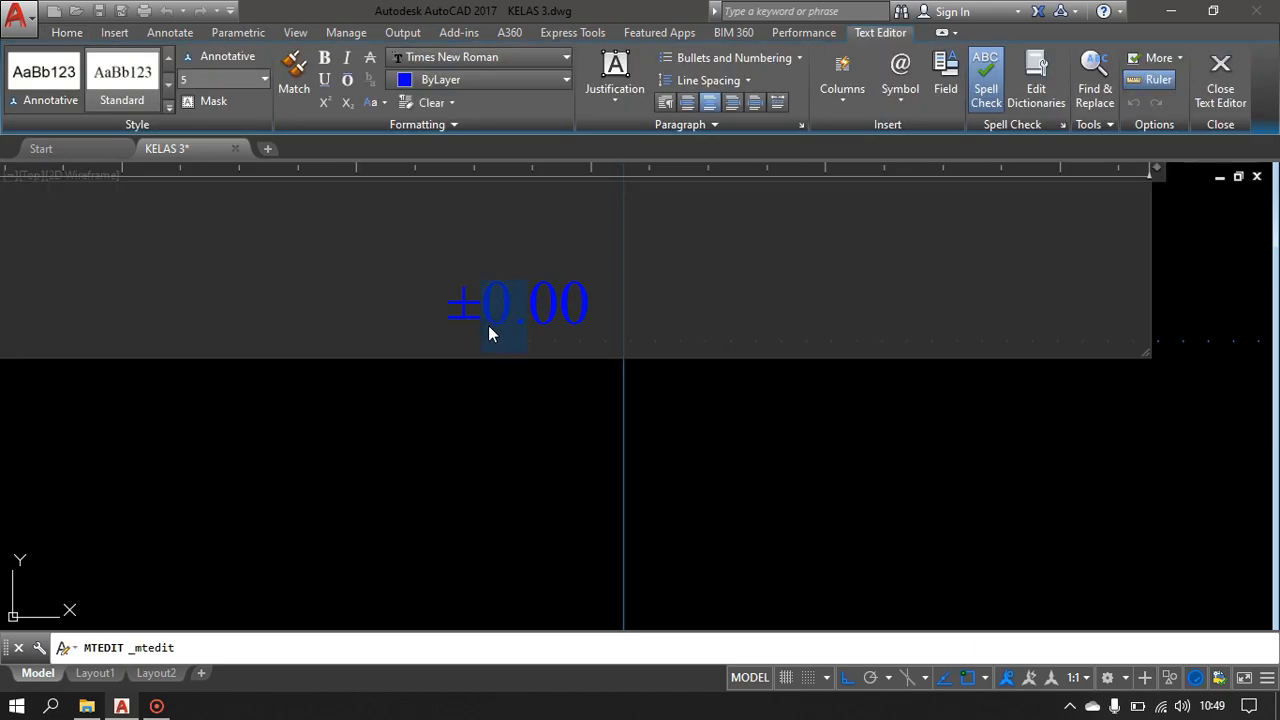
{"action": "type", "text": "6"}
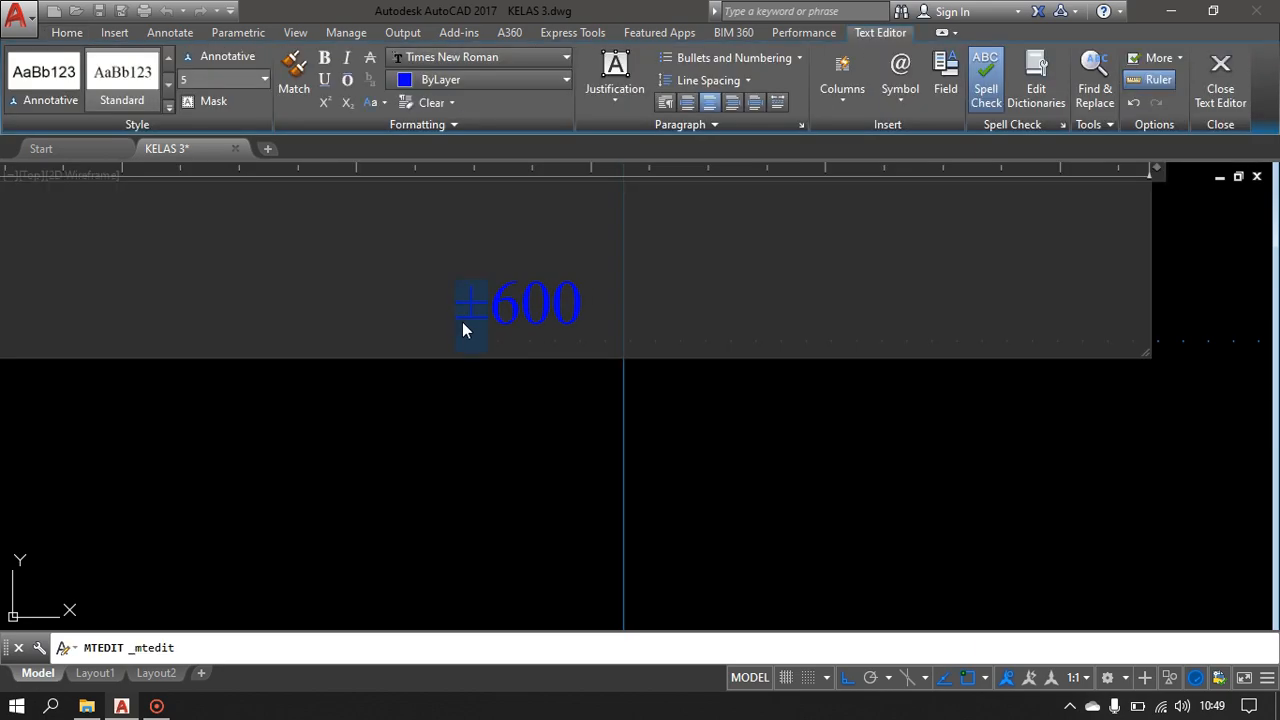
{"action": "type", "text": "+6.05"}
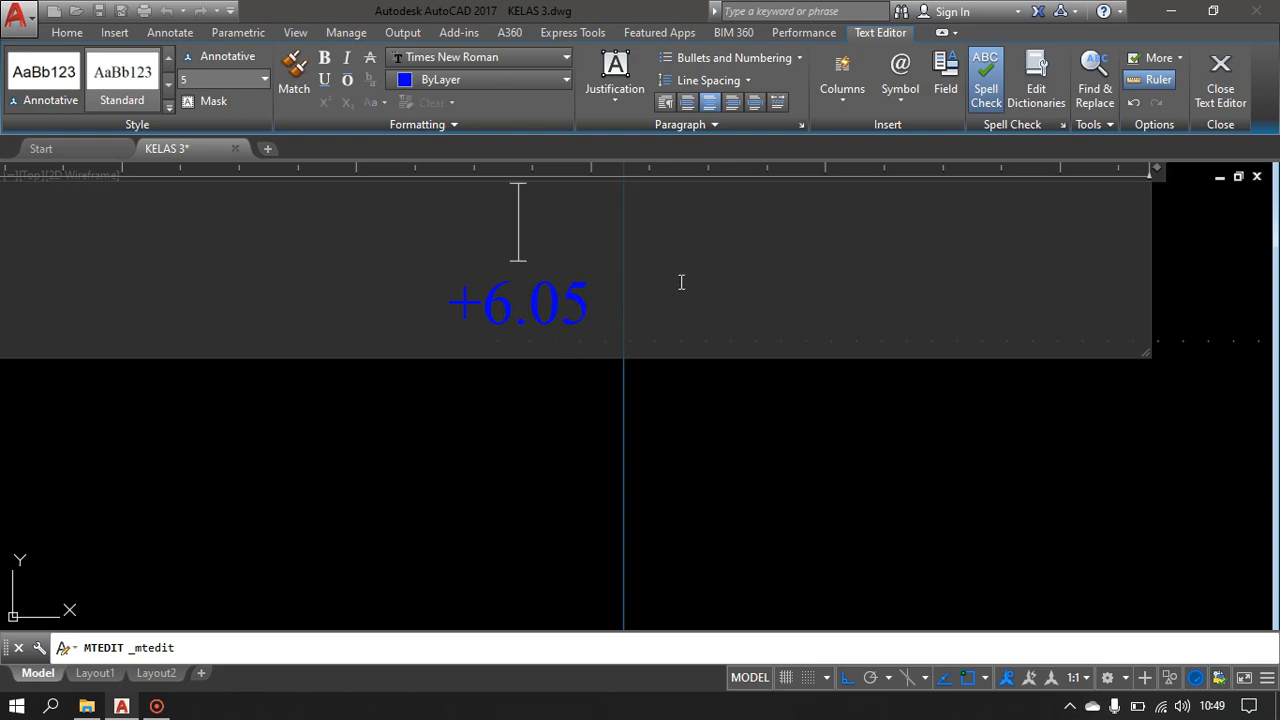
{"action": "scroll", "coordinate": [560, 306], "scroll_direction": "down", "scroll_amount": 4}
{"action": "middle_click_drag", "start_coordinate": [560, 306], "coordinate": [544, 310]}
{"action": "left_click", "coordinate": [841, 247]}
- Examine the building section's level lines, roof and wall annotations, floors and foundations for completeness
{"action": "scroll", "coordinate": [655, 248], "scroll_direction": "down", "scroll_amount": 2}
{"action": "middle_click_drag", "start_coordinate": [598, 264], "coordinate": [212, 356]}
{"action": "middle_click_drag", "start_coordinate": [477, 402], "coordinate": [564, 260]}
{"action": "scroll", "coordinate": [650, 416], "scroll_direction": "up", "scroll_amount": 4}
{"action": "scroll", "coordinate": [657, 409], "scroll_direction": "down", "scroll_amount": 4}
{"action": "middle_click_drag", "start_coordinate": [666, 409], "coordinate": [757, 412]}
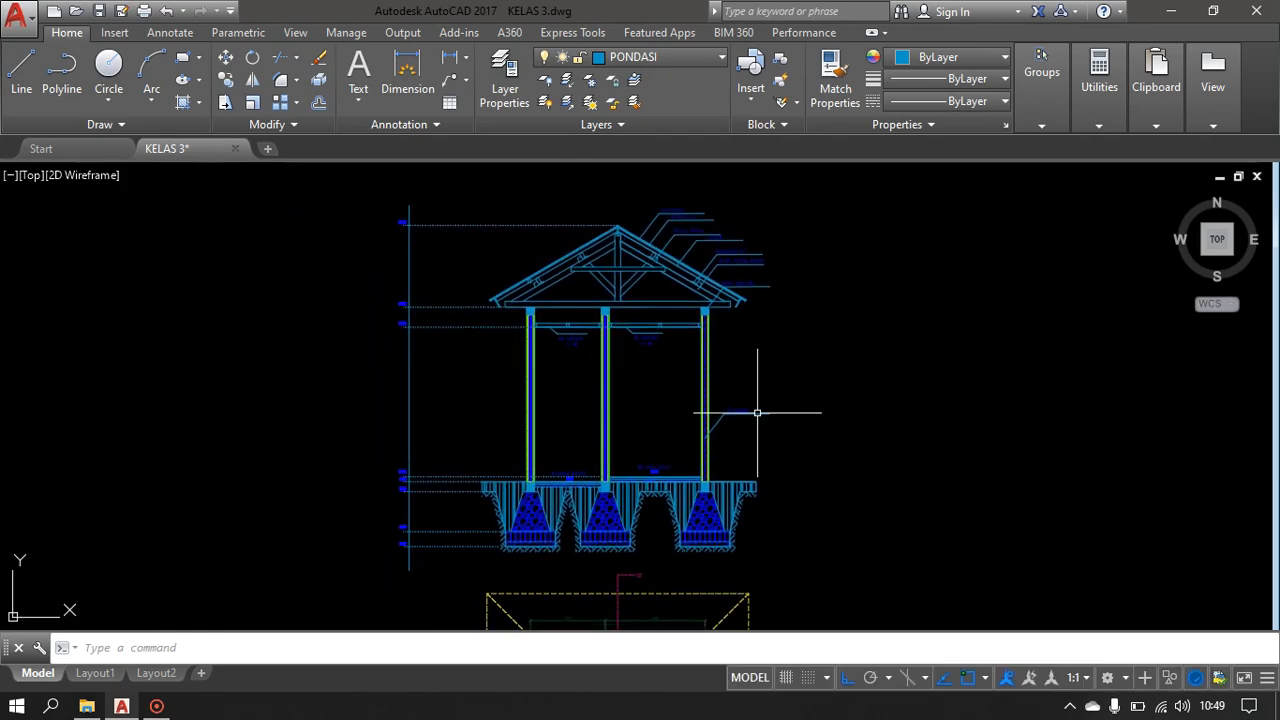
{"action": "mouse_move", "coordinate": [656, 253]}
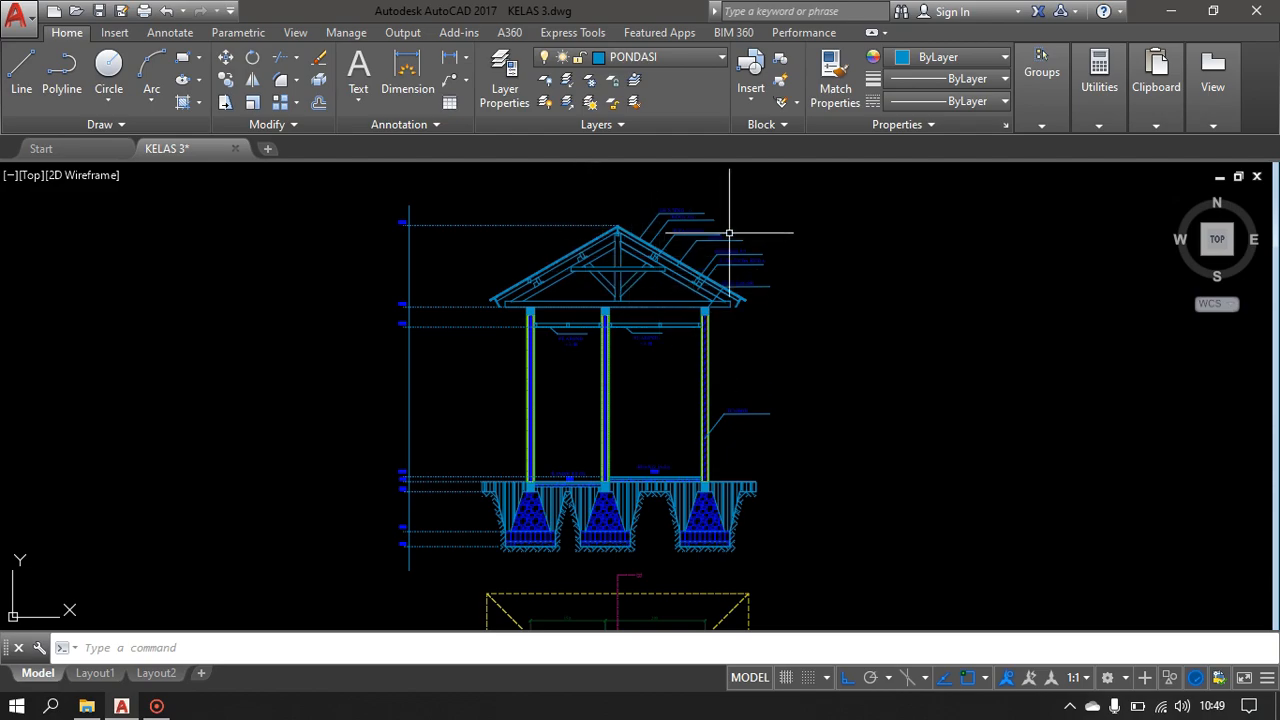
{"action": "scroll", "coordinate": [644, 190], "scroll_direction": "up", "scroll_amount": 2}
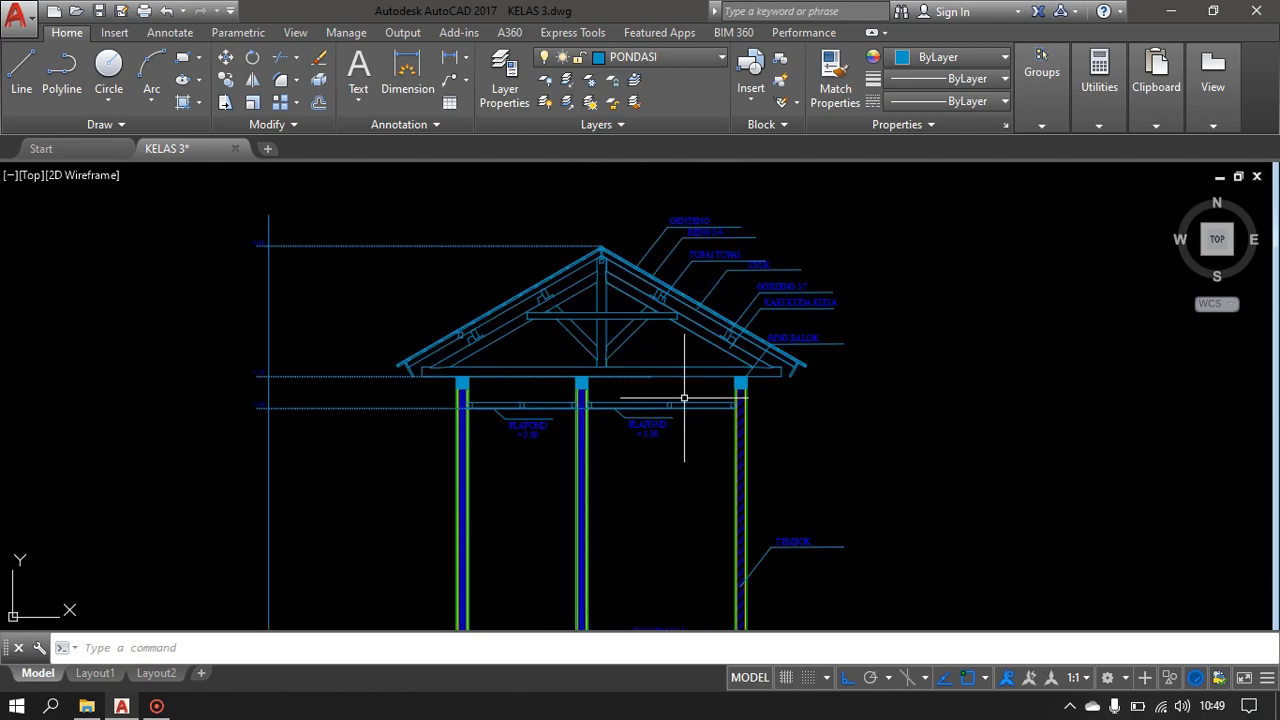
{"action": "scroll", "coordinate": [610, 440], "scroll_direction": "down", "scroll_amount": 2}
{"action": "middle_click_drag", "start_coordinate": [614, 443], "coordinate": [654, 286]}
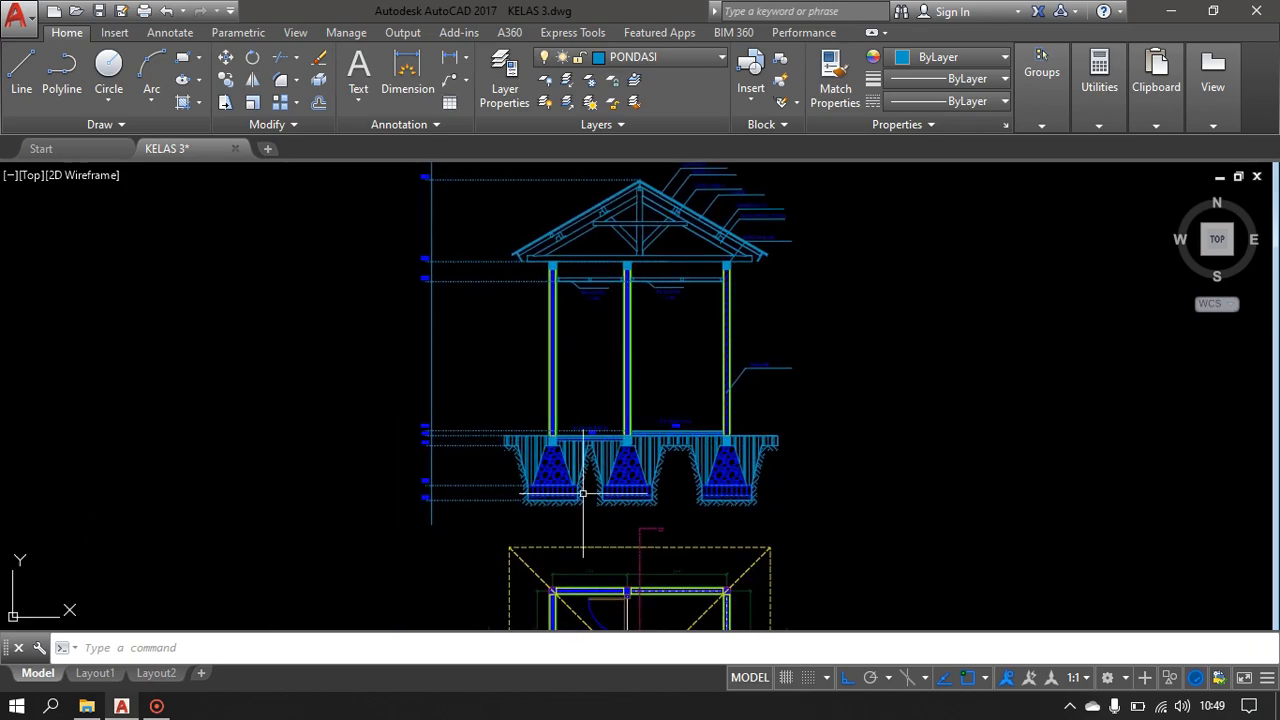
{"action": "scroll", "coordinate": [619, 424], "scroll_direction": "up", "scroll_amount": 2}
{"action": "scroll", "coordinate": [619, 424], "scroll_direction": "up", "scroll_amount": 2}
{"action": "scroll", "coordinate": [588, 491], "scroll_direction": "down", "scroll_amount": 2}
{"action": "middle_click_drag", "start_coordinate": [587, 491], "coordinate": [543, 407]}
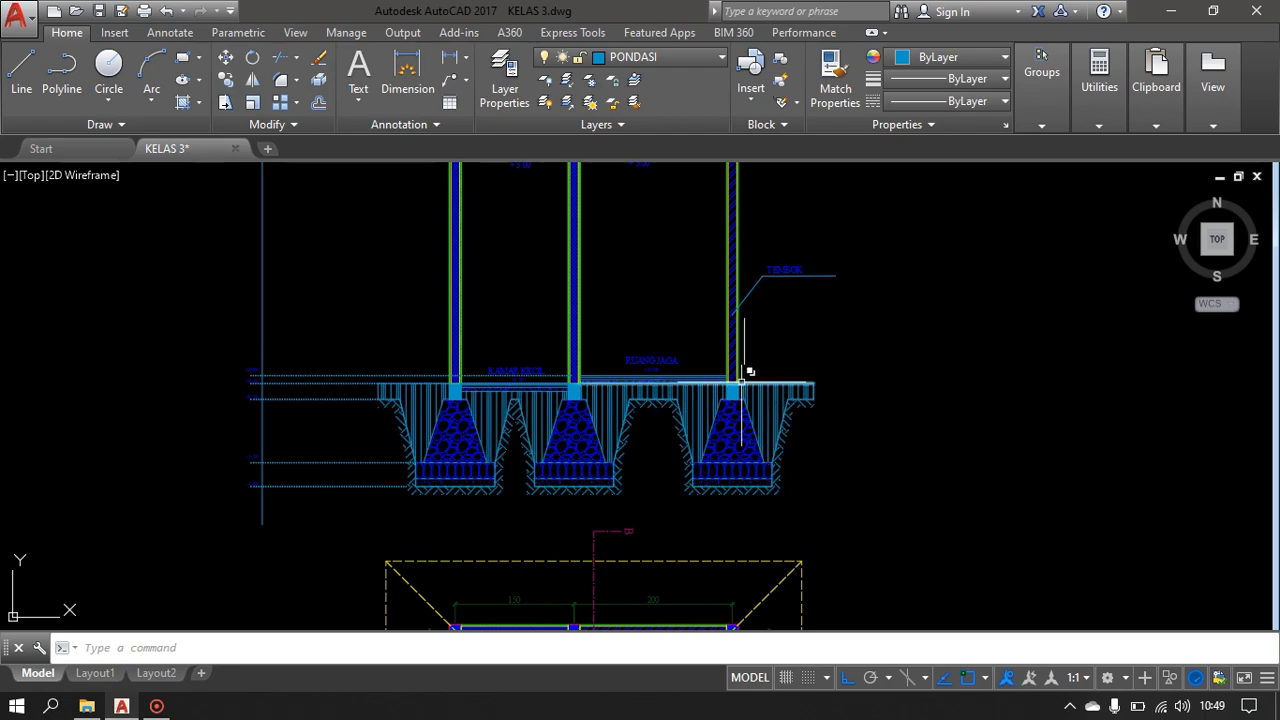
{"action": "scroll", "coordinate": [724, 385], "scroll_direction": "up", "scroll_amount": 2}
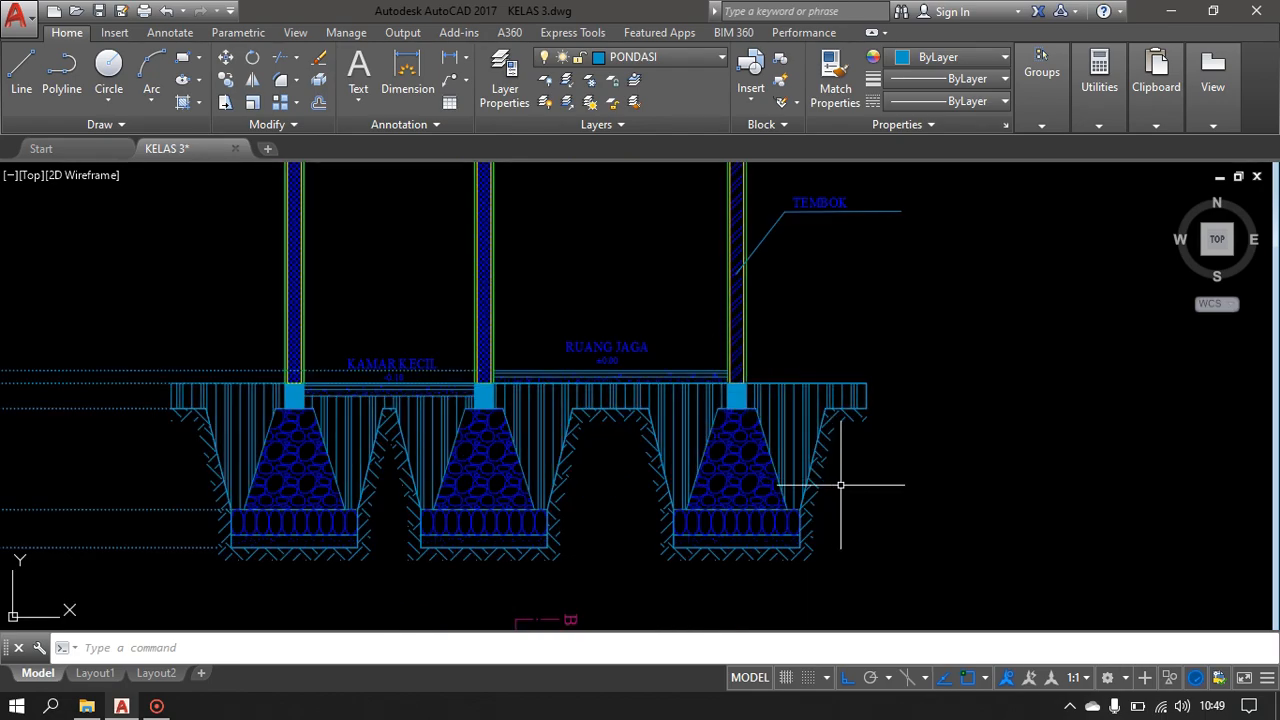